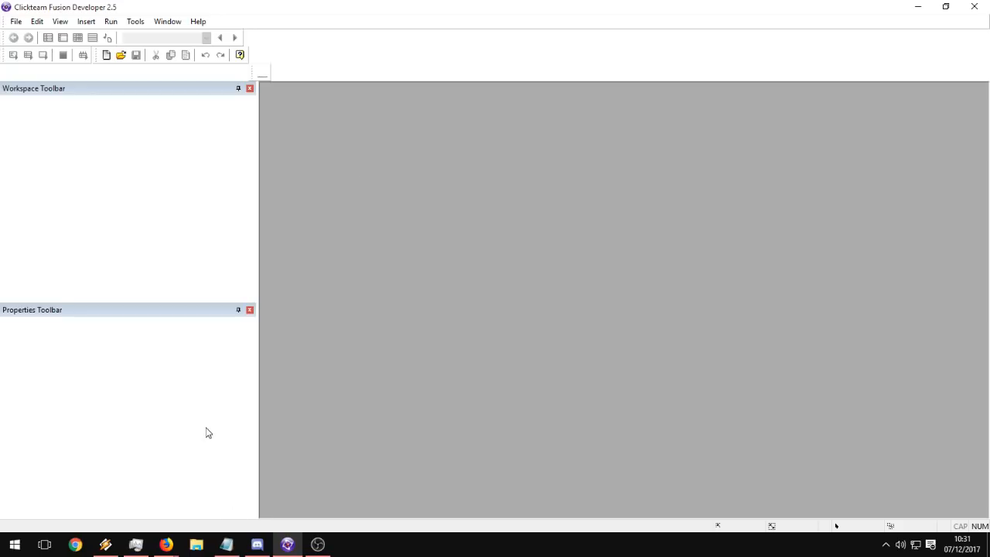
Open the recent project NotSoSimpleSonicWorlds v1.0.mfa and display its 00 - [Test Zone Act 1] frame.
{"action": "left_click", "coordinate": [15, 21]}
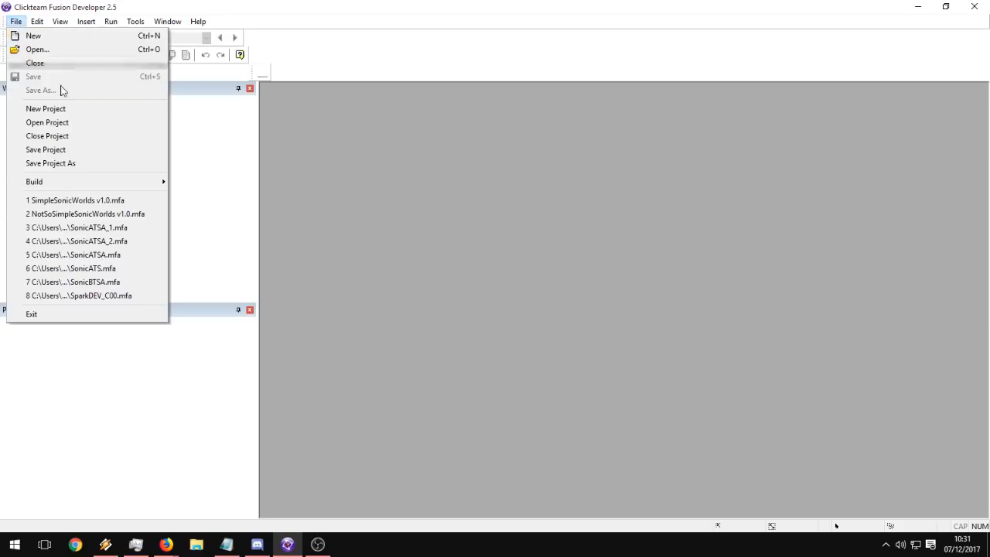
{"action": "left_click", "coordinate": [118, 215]}
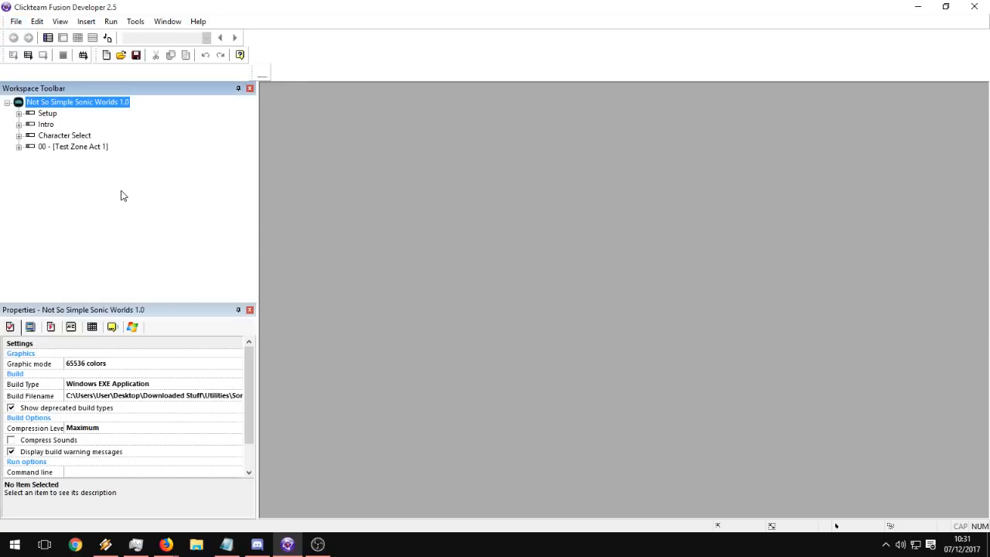
{"action": "double_click", "coordinate": [93, 147]}
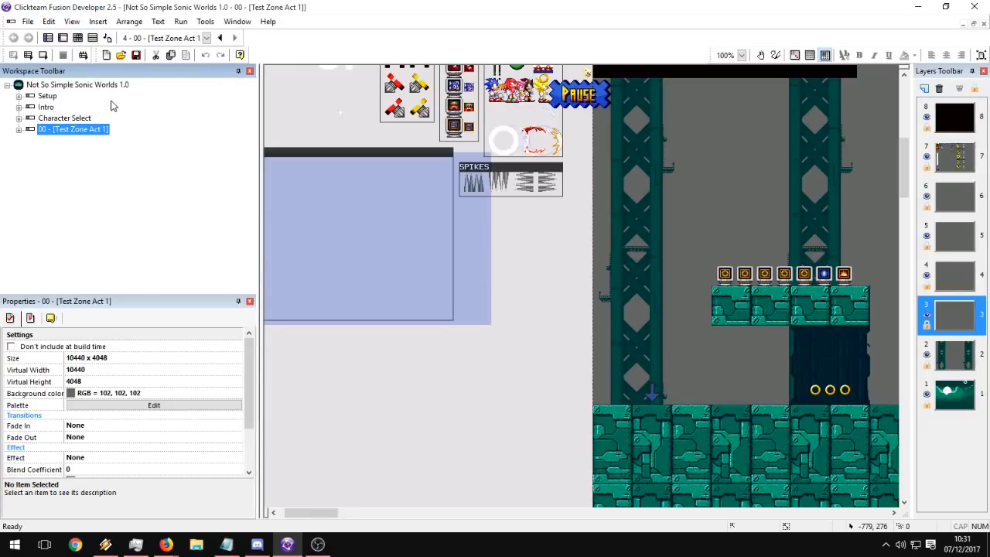
Open PlayerSkin_Sonic from the player objects for editing and browse its animations, finishing on Running.
{"action": "middle_click_drag", "start_coordinate": [660, 154], "coordinate": [554, 346]}
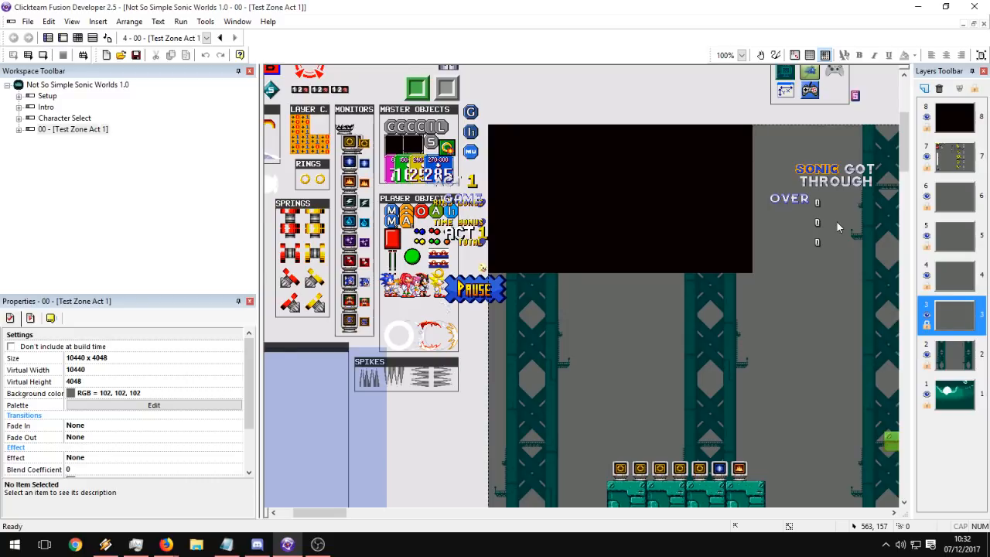
{"action": "left_click", "coordinate": [391, 283]}
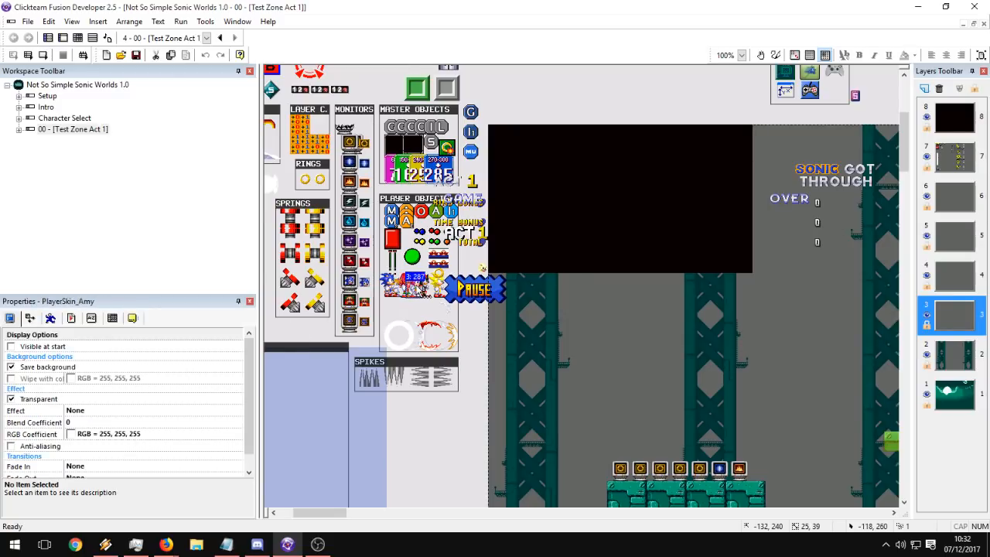
{"action": "double_click", "coordinate": [394, 285]}
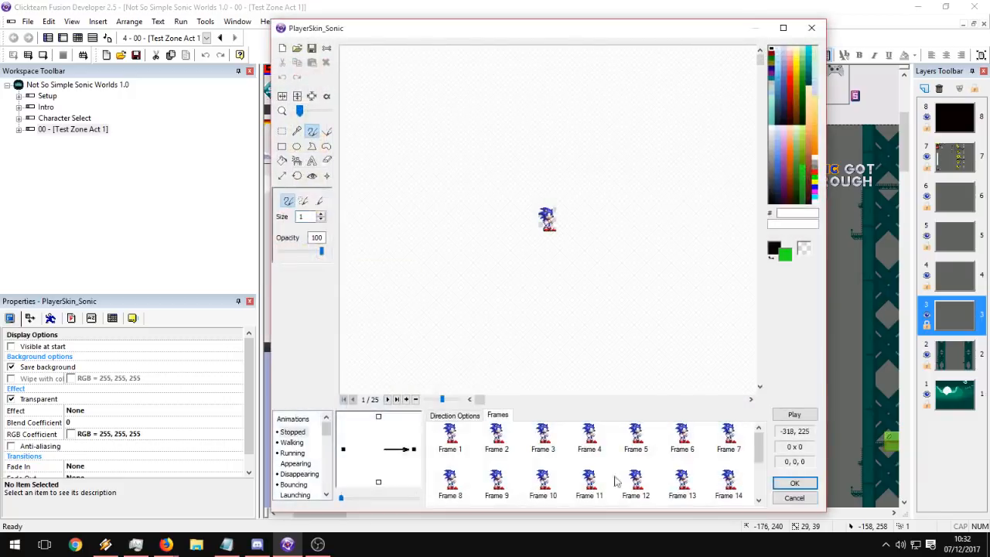
{"action": "left_click", "coordinate": [298, 453]}
{"action": "scroll", "coordinate": [331, 441], "scroll_direction": "down", "scroll_amount": 3}
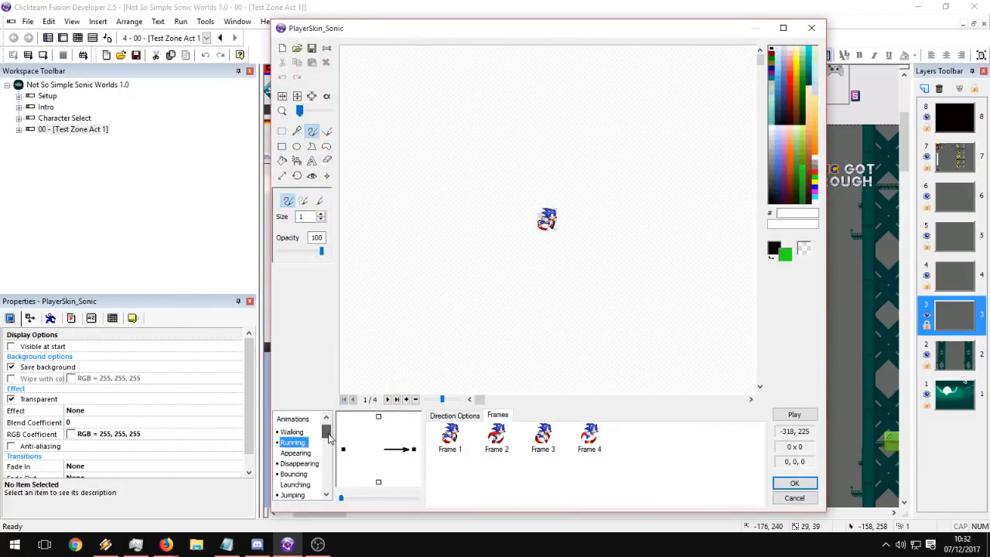
{"action": "left_click", "coordinate": [298, 462]}
{"action": "left_click", "coordinate": [298, 474]}
{"action": "left_click", "coordinate": [297, 443]}
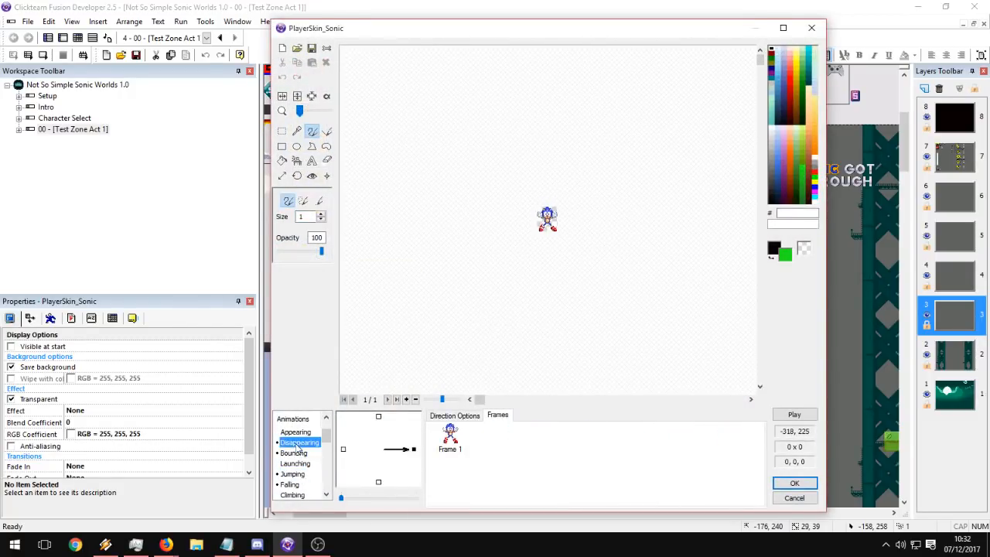
{"action": "left_click", "coordinate": [296, 432]}
{"action": "scroll", "coordinate": [297, 437], "scroll_direction": "up", "scroll_amount": 1}
{"action": "left_click", "coordinate": [294, 453]}
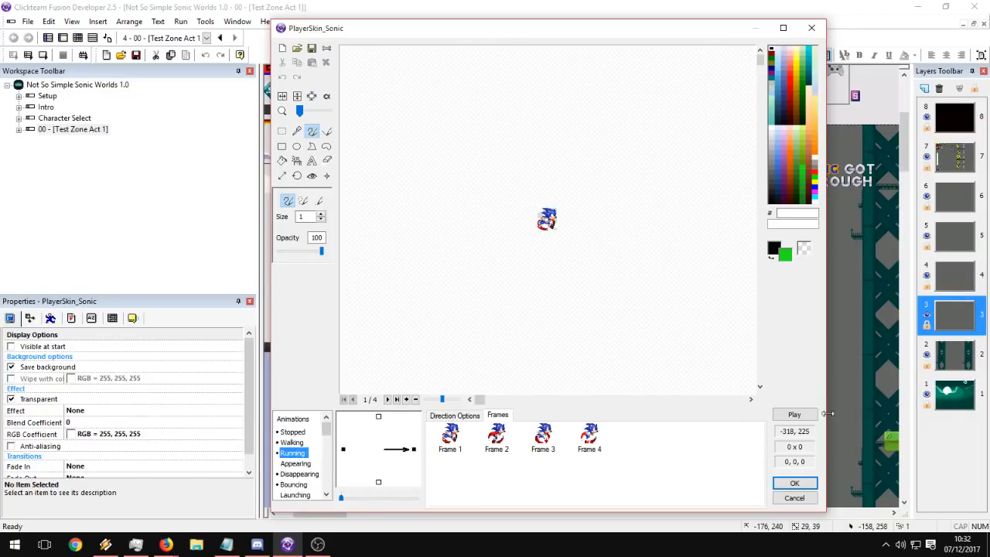
Preview Sonic's Running animation and check its lower and higher speed in the direction options.
{"action": "left_click", "coordinate": [794, 414]}
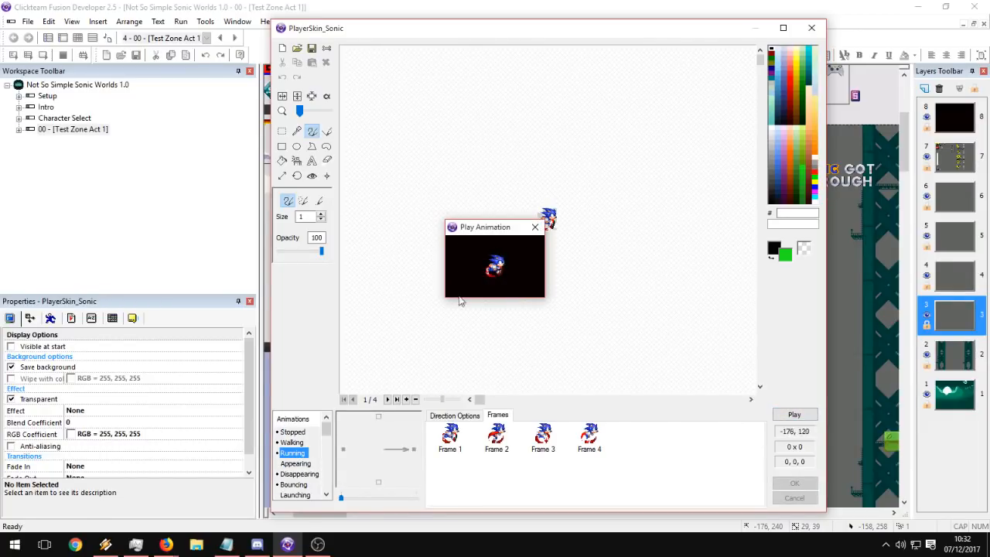
{"action": "left_click", "coordinate": [535, 228]}
{"action": "left_click", "coordinate": [456, 415]}
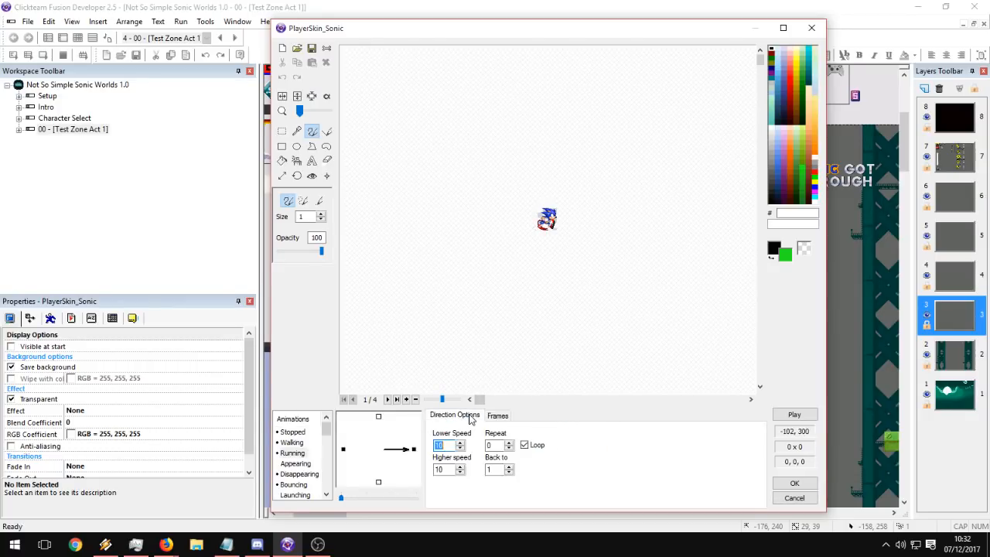
{"action": "left_click", "coordinate": [442, 468]}
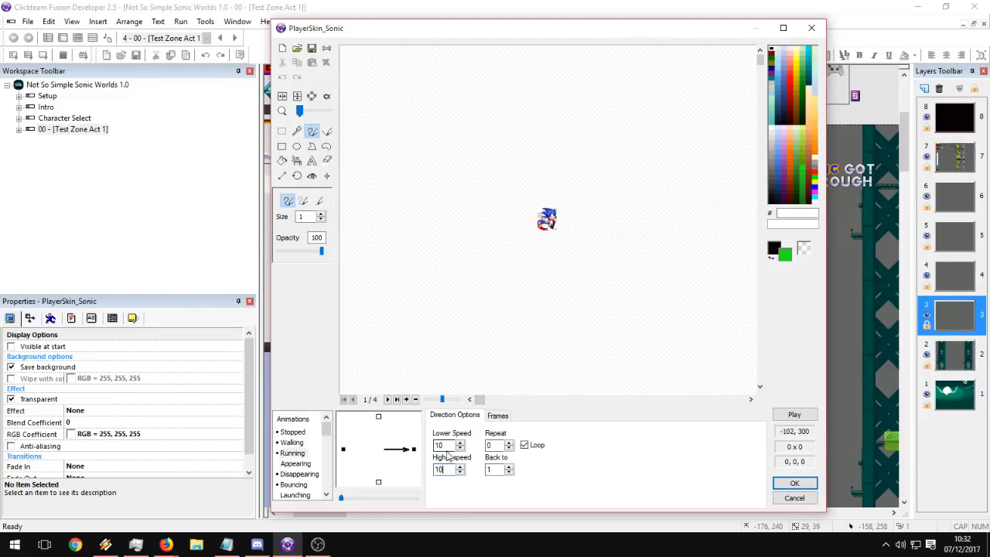
{"action": "left_click", "coordinate": [795, 482]}
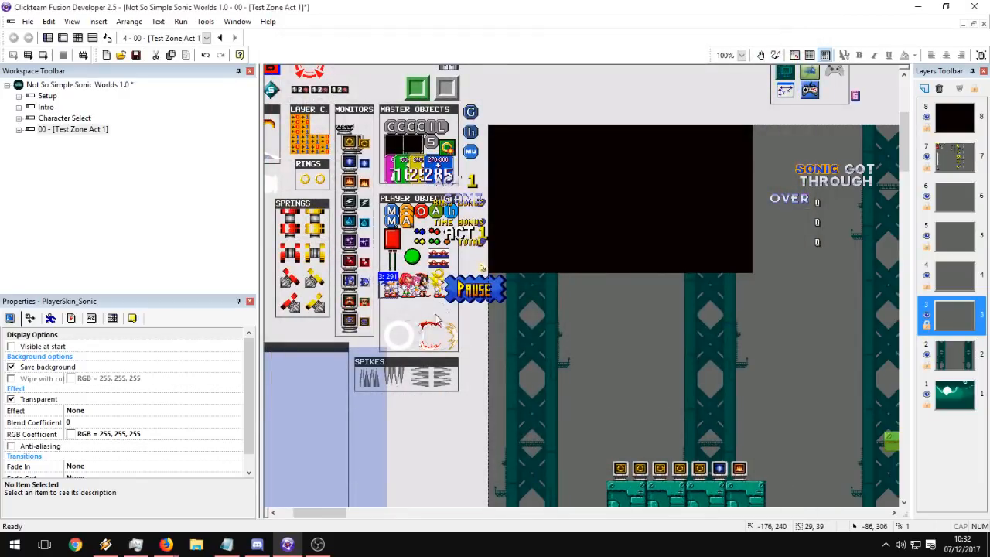
Magnify the player objects to 300% and inspect the Knuckles, Shadow and Tails skins.
{"action": "left_click", "coordinate": [408, 294]}
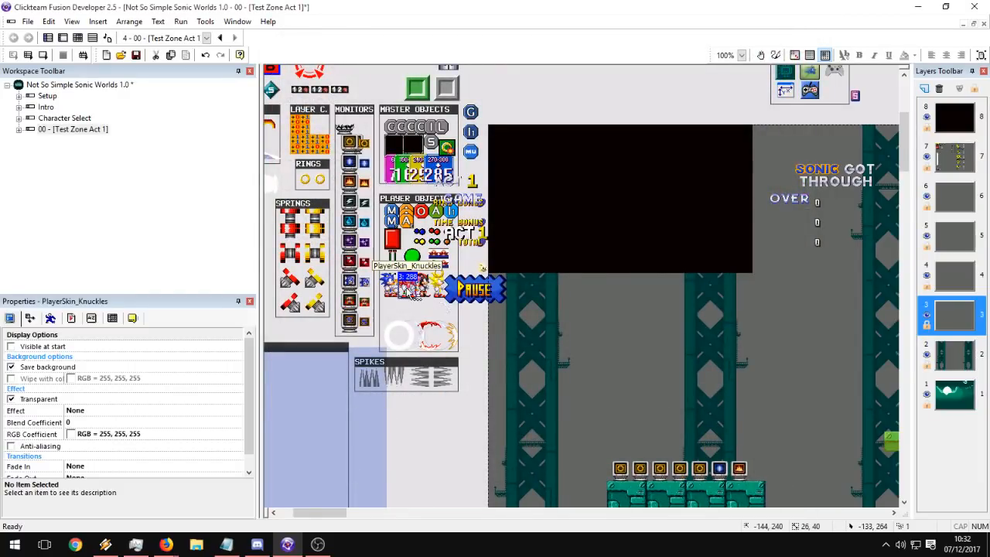
{"action": "left_click", "coordinate": [469, 328]}
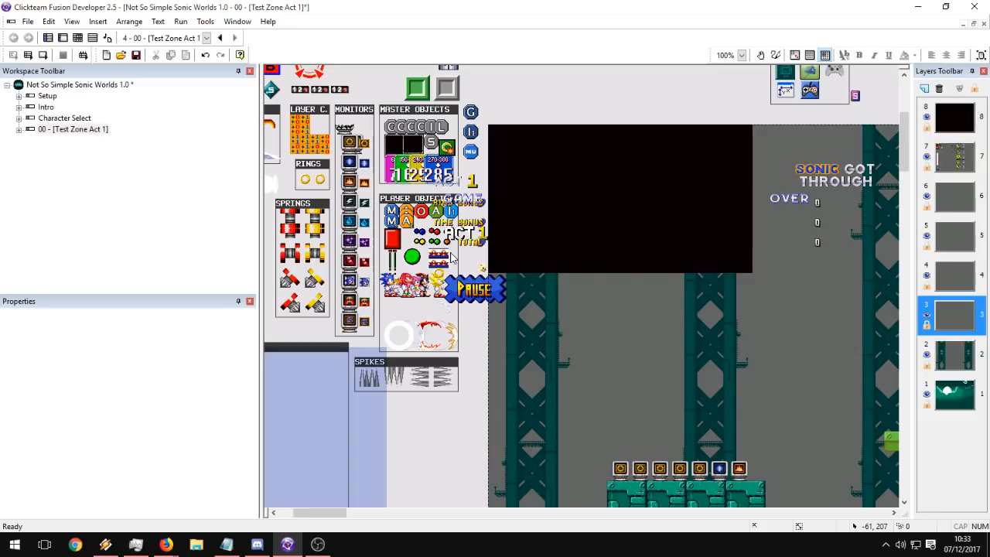
{"action": "left_click", "coordinate": [409, 283]}
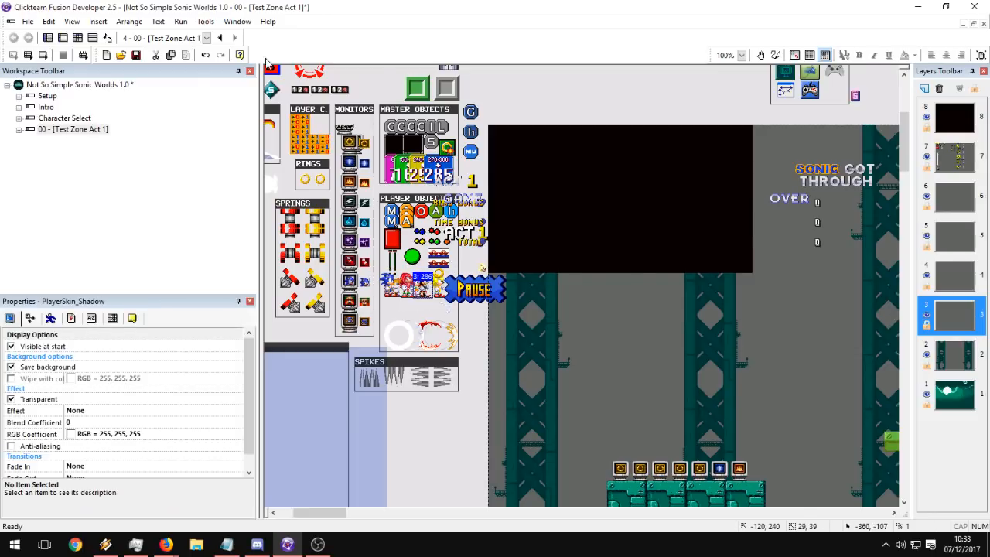
{"action": "left_click", "coordinate": [741, 55]}
{"action": "left_click", "coordinate": [723, 114]}
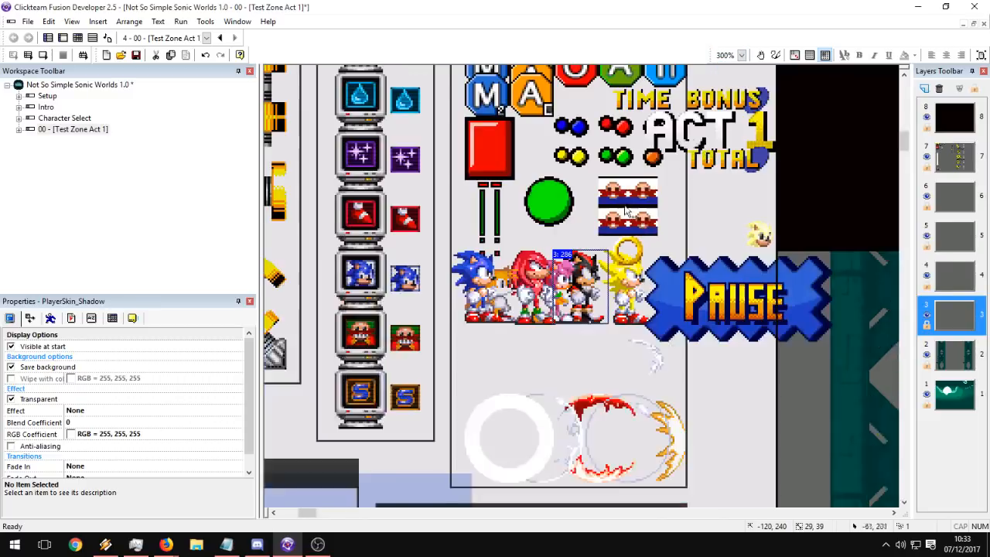
{"action": "left_click", "coordinate": [440, 266]}
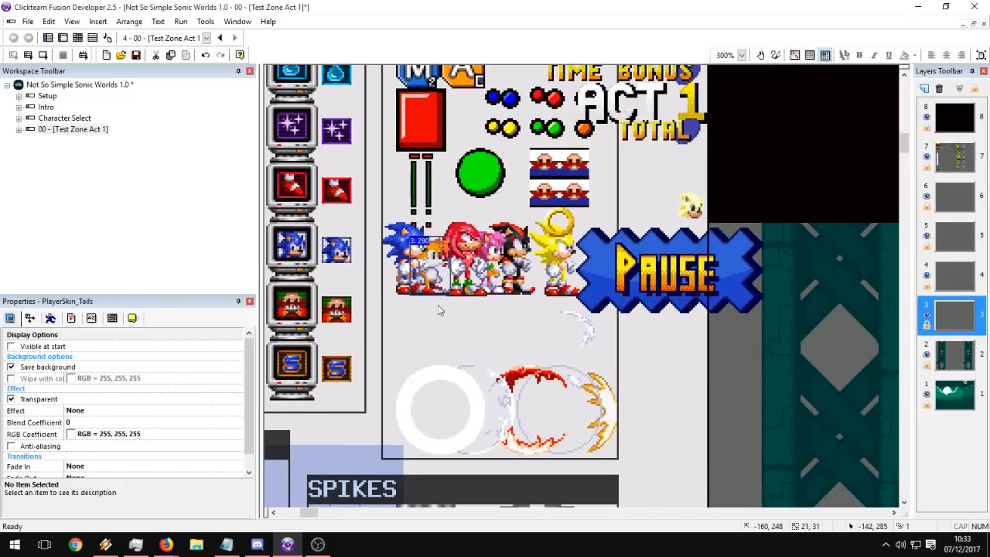
Move PlayerSkin_Sonic below the skin row to check the separate tails object behind it, and put it back.
{"action": "left_click_drag", "start_coordinate": [439, 266], "coordinate": [451, 339]}
{"action": "left_click", "coordinate": [391, 288]}
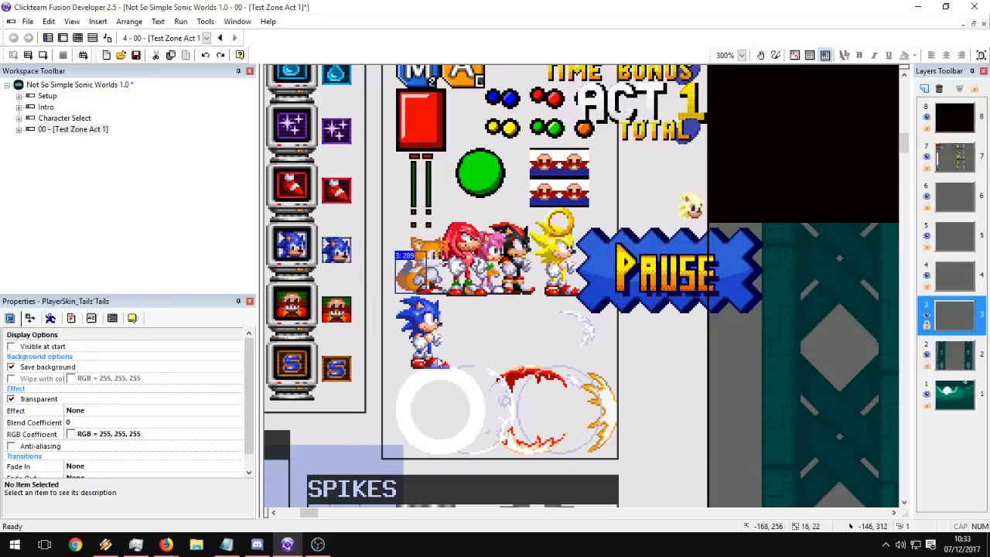
{"action": "left_click_drag", "start_coordinate": [442, 363], "coordinate": [431, 287]}
{"action": "left_click", "coordinate": [452, 346]}
Examine the SuperSonic, PlayerSkin_Tails and PlayerSkin_Knuckles objects in the row of player characters.
{"action": "left_click", "coordinate": [563, 276]}
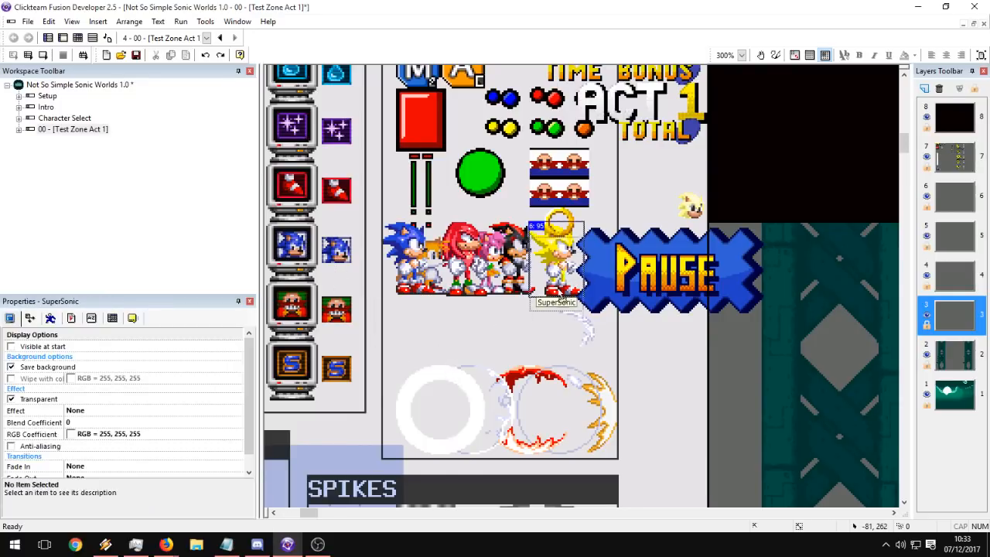
{"action": "left_click", "coordinate": [517, 321]}
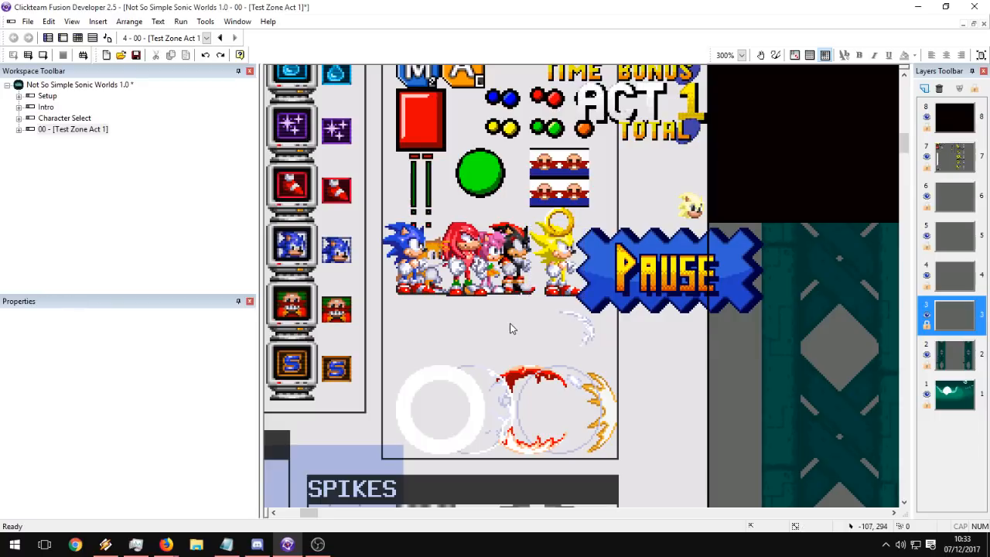
{"action": "left_click", "coordinate": [552, 268]}
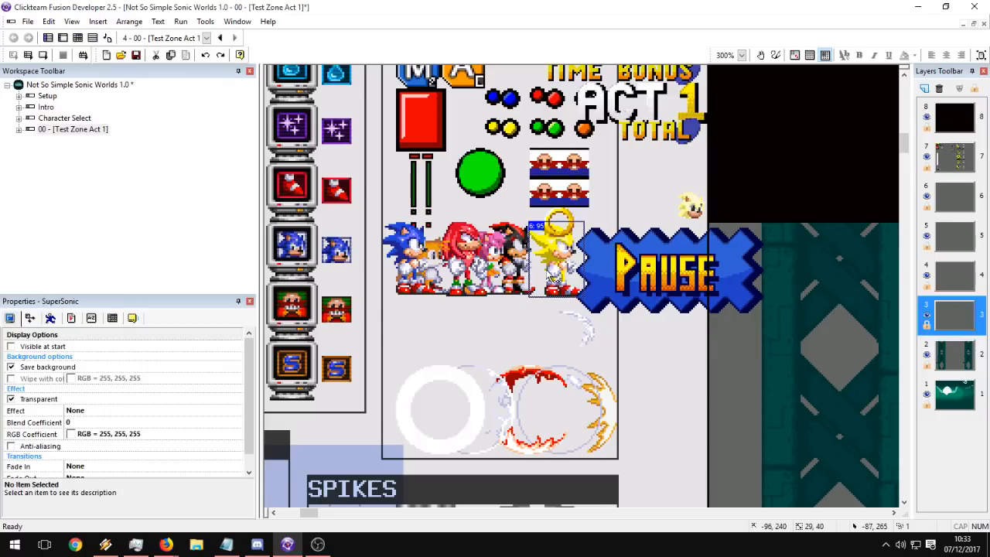
{"action": "left_click", "coordinate": [515, 331]}
{"action": "left_click", "coordinate": [543, 291]}
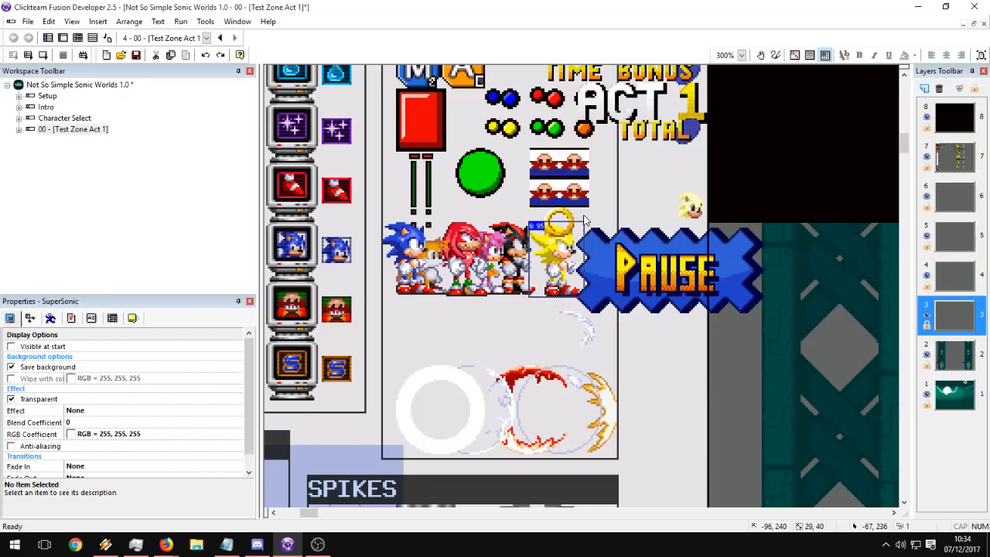
{"action": "left_click", "coordinate": [422, 257]}
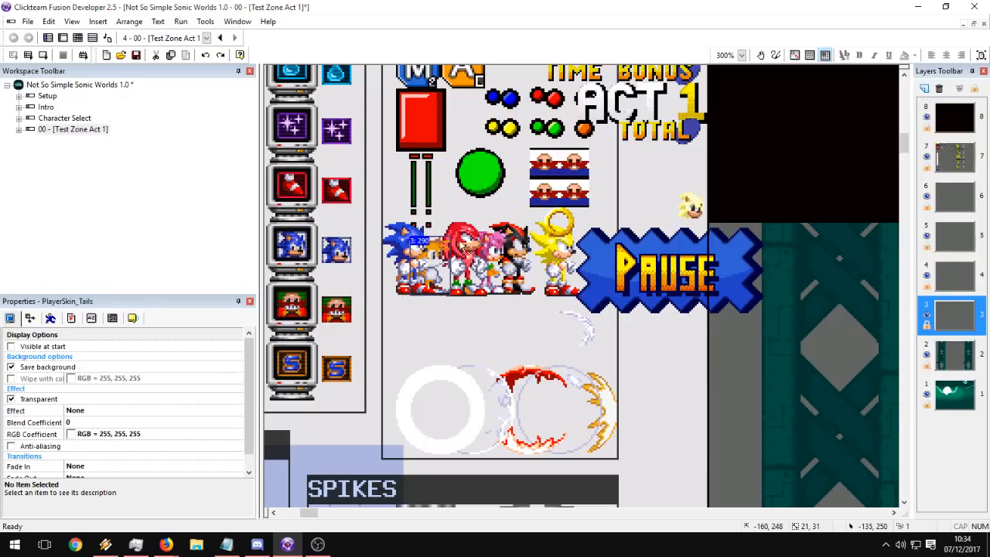
{"action": "left_click", "coordinate": [456, 248]}
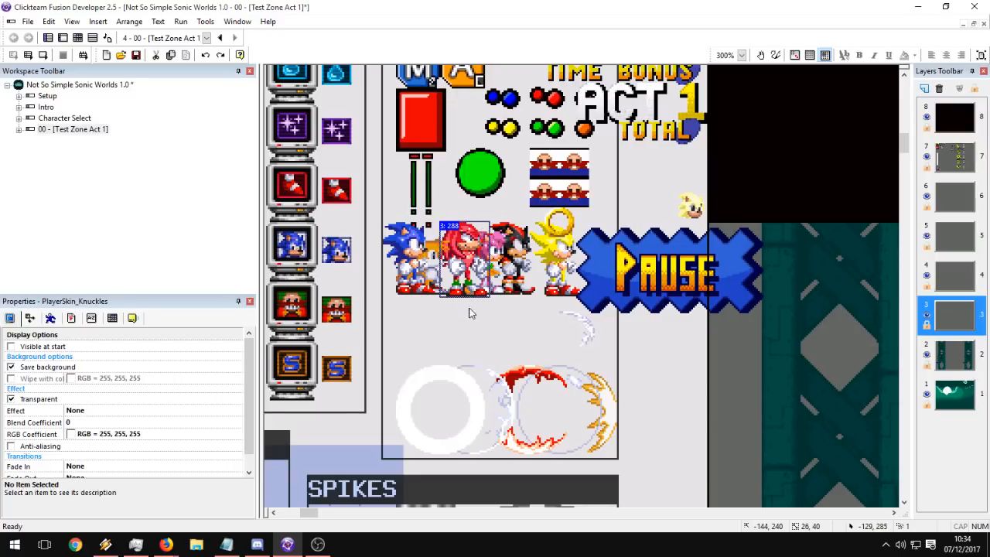
{"action": "left_click", "coordinate": [467, 332]}
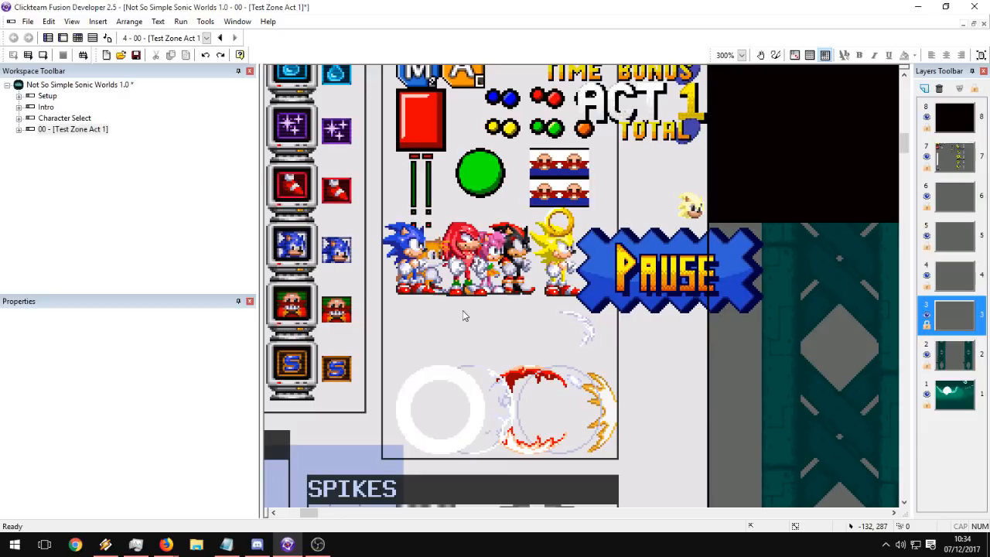
{"action": "left_click", "coordinate": [576, 264]}
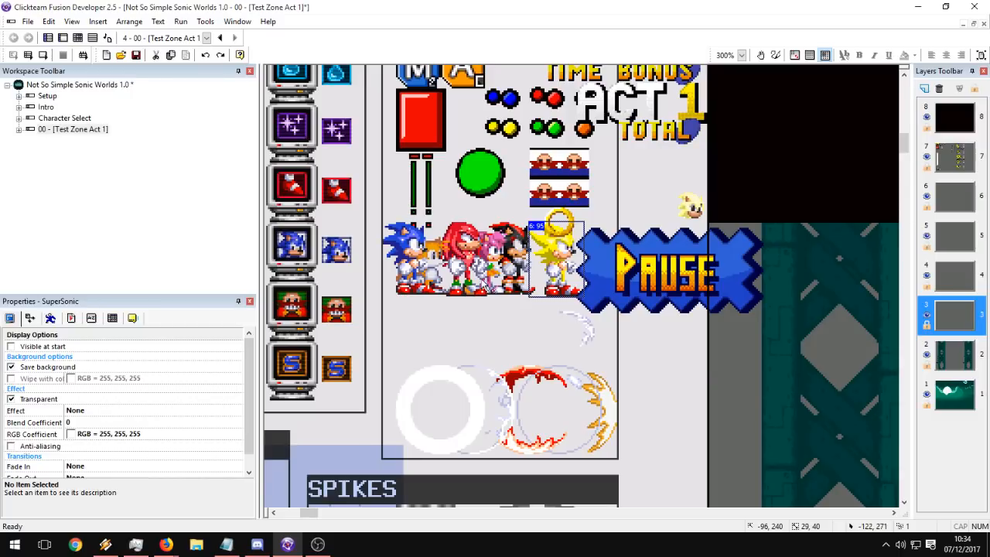
Clone PlayerSkin_Sonic using 2 rows, 1 column and zero spacing.
{"action": "left_click", "coordinate": [407, 236]}
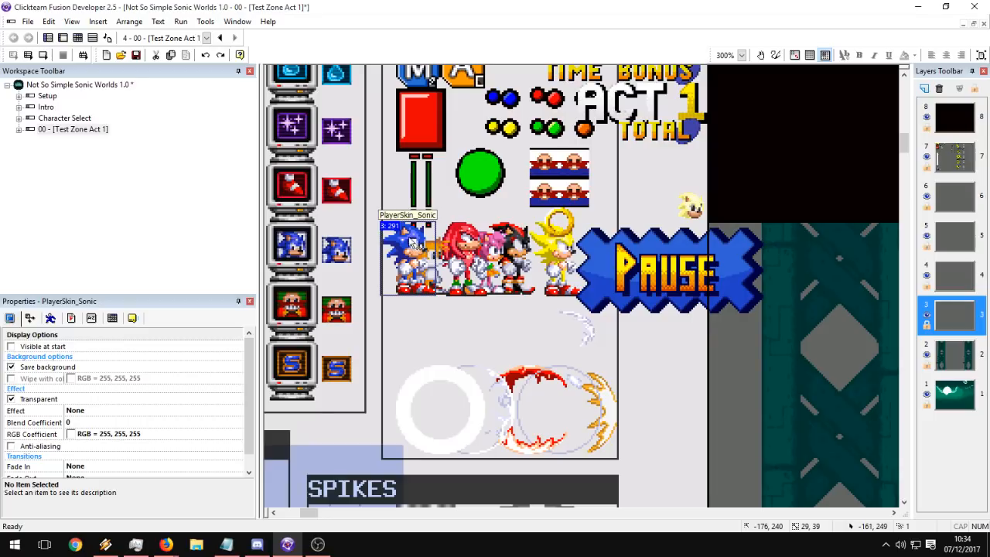
{"action": "right_click", "coordinate": [415, 243]}
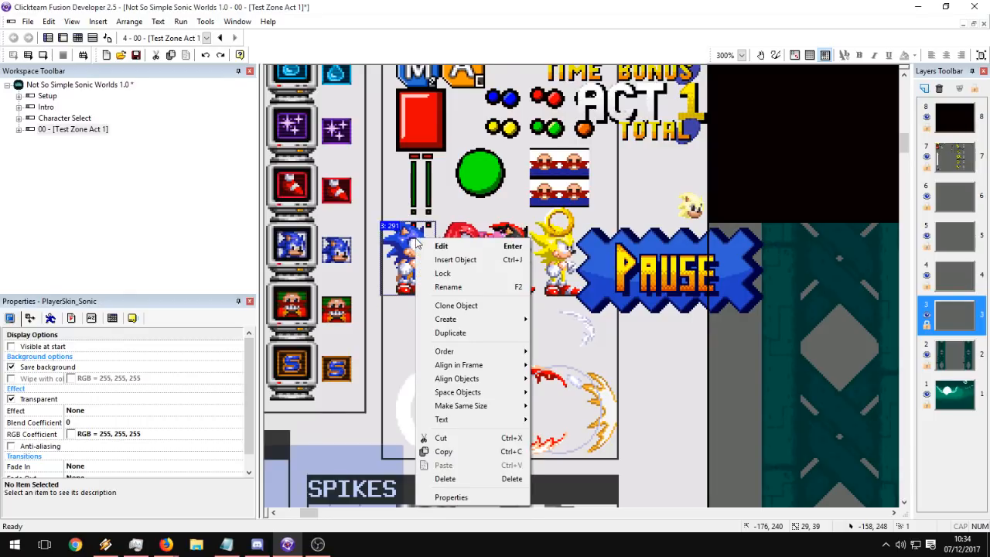
{"action": "left_click", "coordinate": [454, 306]}
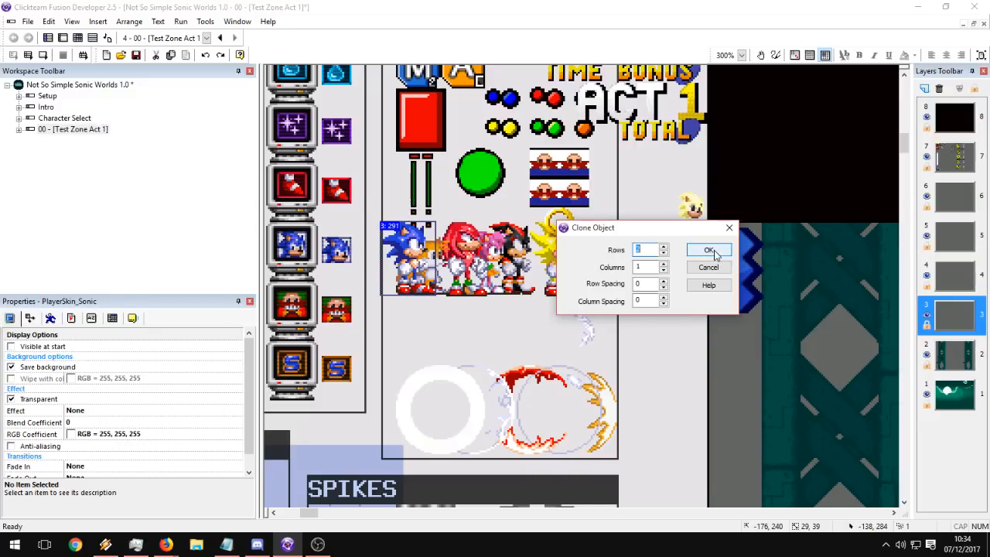
{"action": "left_click", "coordinate": [710, 251]}
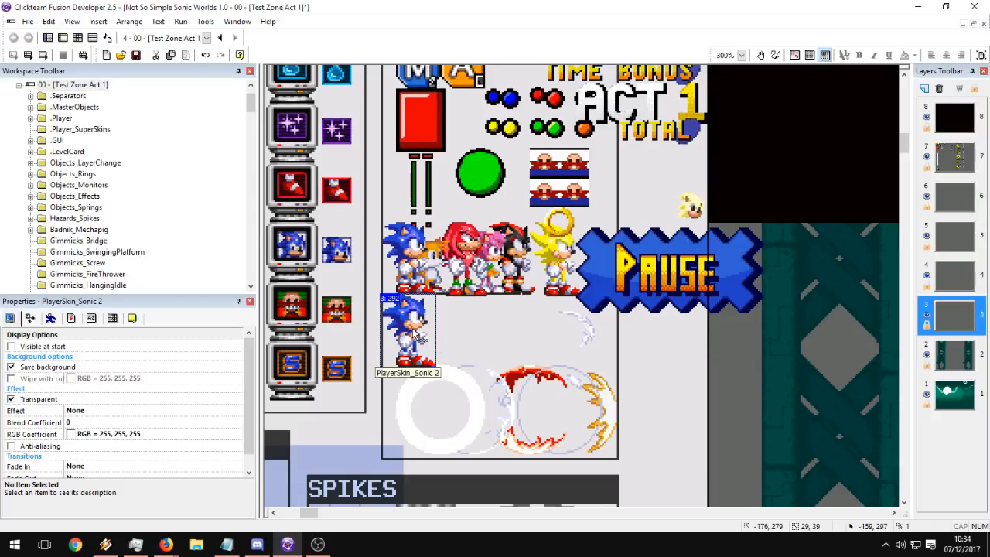
Rename the cloned Sonic skin as PlayerSkin_SonicEX.
{"action": "left_click", "coordinate": [134, 319]}
{"action": "left_click", "coordinate": [133, 347]}
{"action": "left_click_drag", "start_coordinate": [133, 346], "coordinate": [124, 347]}
{"action": "key", "text": "BackSpace"}
{"action": "type", "text": "EX"}
{"action": "key", "text": "Return"}
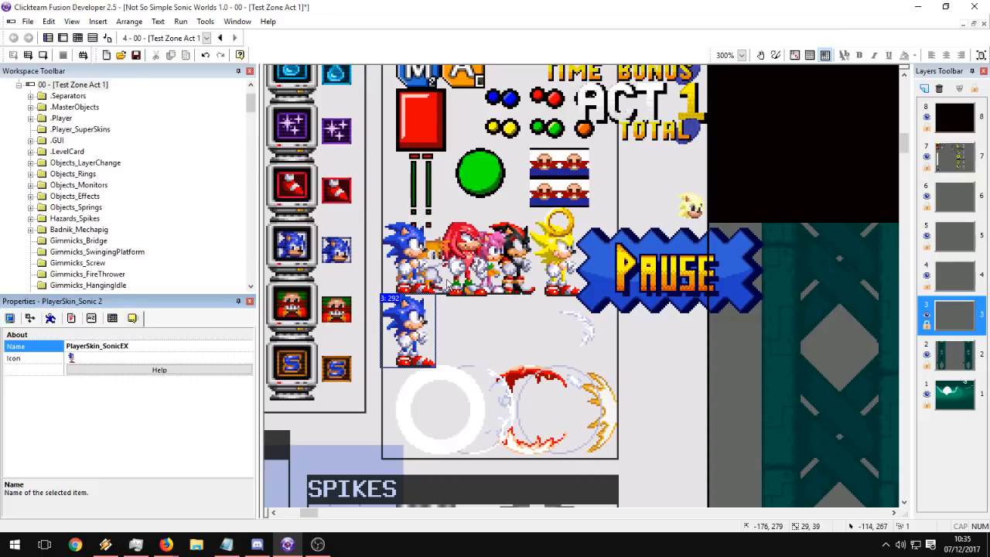
Move the cloned Sonic skin into the empty area above the frame, undoing the accidental move of another object.
{"action": "left_click", "coordinate": [456, 324]}
{"action": "left_click_drag", "start_coordinate": [402, 332], "coordinate": [711, 220]}
{"action": "left_click", "coordinate": [742, 55]}
{"action": "left_click", "coordinate": [726, 112]}
{"action": "left_click", "coordinate": [689, 267]}
{"action": "left_click", "coordinate": [564, 129]}
{"action": "left_click", "coordinate": [586, 292]}
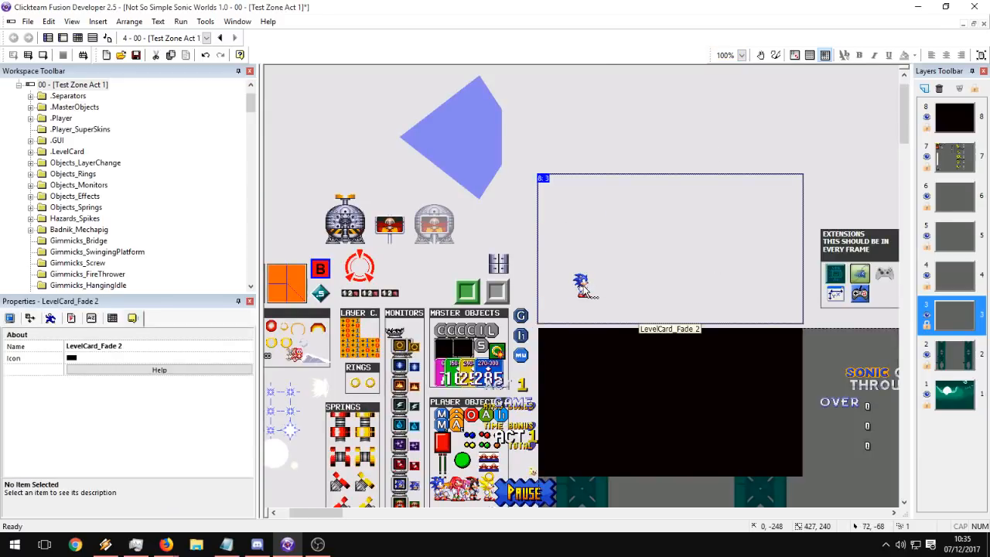
{"action": "left_click_drag", "start_coordinate": [521, 192], "coordinate": [607, 304]}
{"action": "key", "text": "ctrl+z"}
Place the cloned Sonic skin in the empty space just below the SPIKES box, outside the level area.
{"action": "scroll", "coordinate": [534, 410], "scroll_direction": "down", "scroll_amount": 3}
{"action": "left_click", "coordinate": [539, 410]}
{"action": "left_click_drag", "start_coordinate": [523, 359], "coordinate": [438, 112]}
{"action": "middle_click_drag", "start_coordinate": [439, 112], "coordinate": [499, 69]}
{"action": "left_click_drag", "start_coordinate": [497, 73], "coordinate": [488, 400]}
{"action": "middle_click_drag", "start_coordinate": [530, 426], "coordinate": [490, 255]}
{"action": "left_click", "coordinate": [488, 249]}
{"action": "left_click_drag", "start_coordinate": [455, 223], "coordinate": [475, 232]}
Open the PlayerSkin_SonicEX object for editing its animation frames.
{"action": "left_click", "coordinate": [486, 242]}
{"action": "left_click", "coordinate": [474, 232]}
{"action": "left_click", "coordinate": [493, 274]}
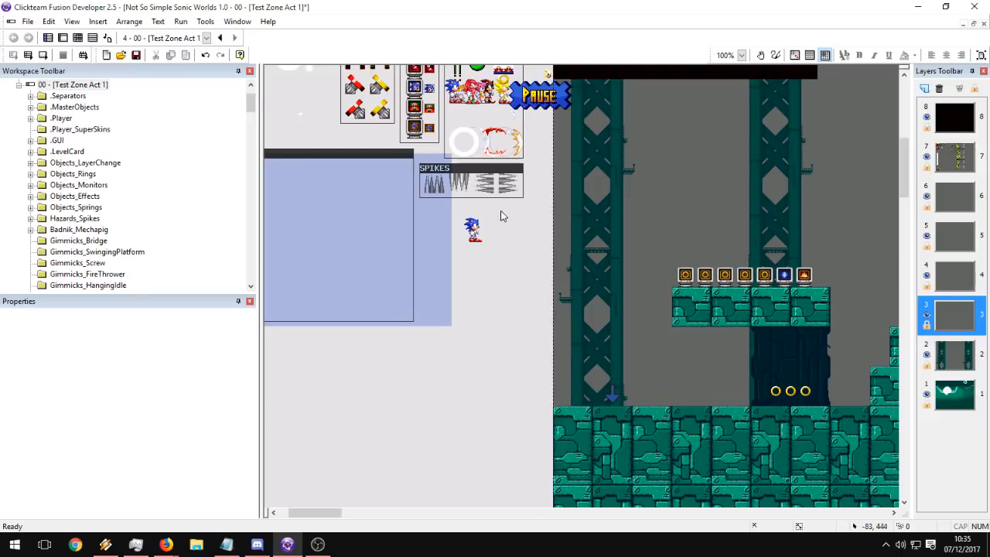
{"action": "left_click", "coordinate": [474, 230]}
{"action": "double_click", "coordinate": [474, 230]}
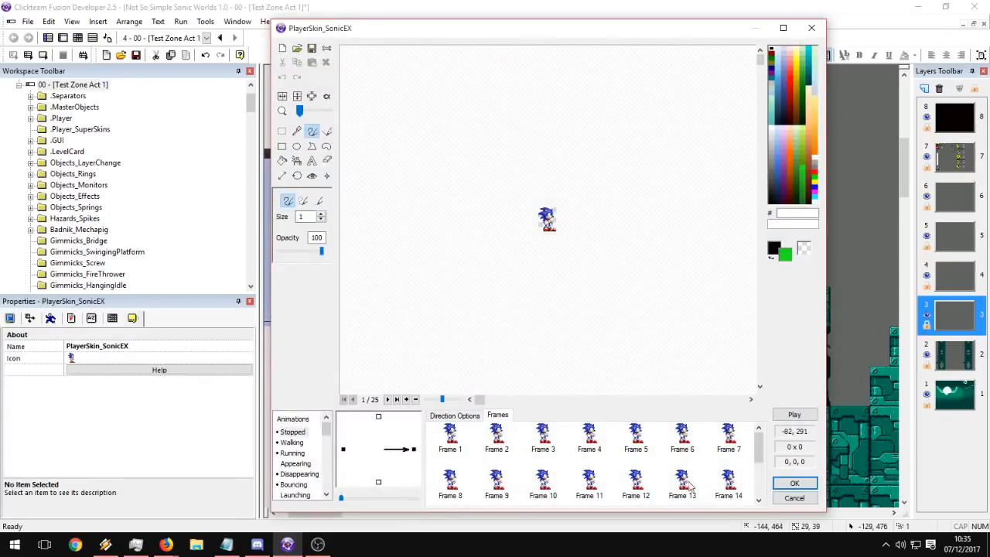
Delete all frames of the Stopped animation except the first one.
{"action": "left_click_drag", "start_coordinate": [748, 435], "coordinate": [496, 505]}
{"action": "key", "text": "Delete"}
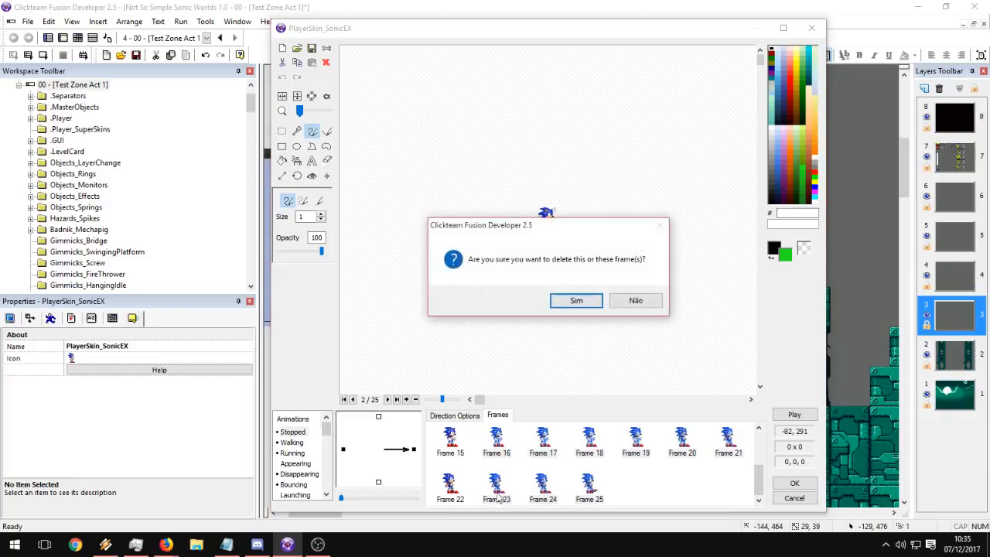
{"action": "key", "text": "Return"}
{"action": "key", "text": "Delete"}
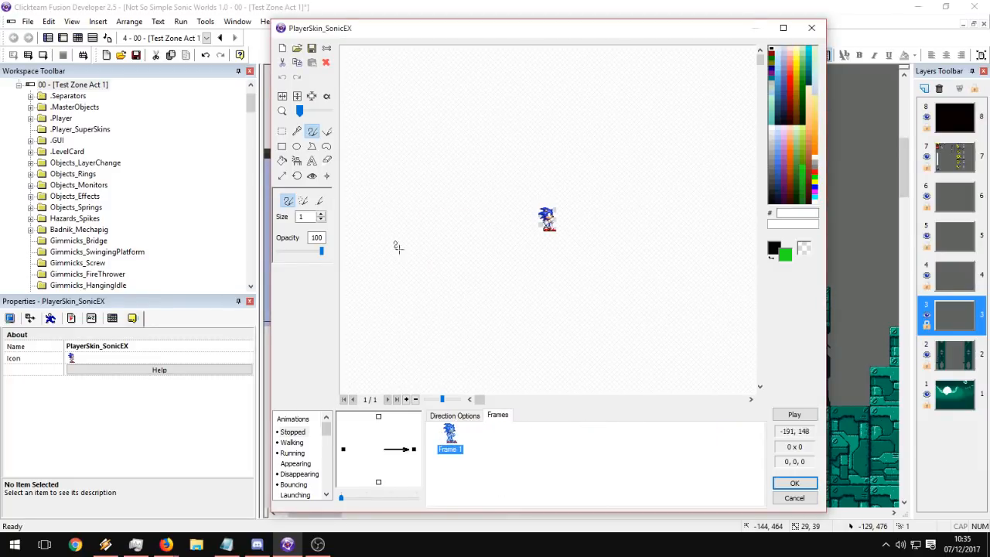
{"action": "left_click_drag", "start_coordinate": [300, 111], "coordinate": [317, 112]}
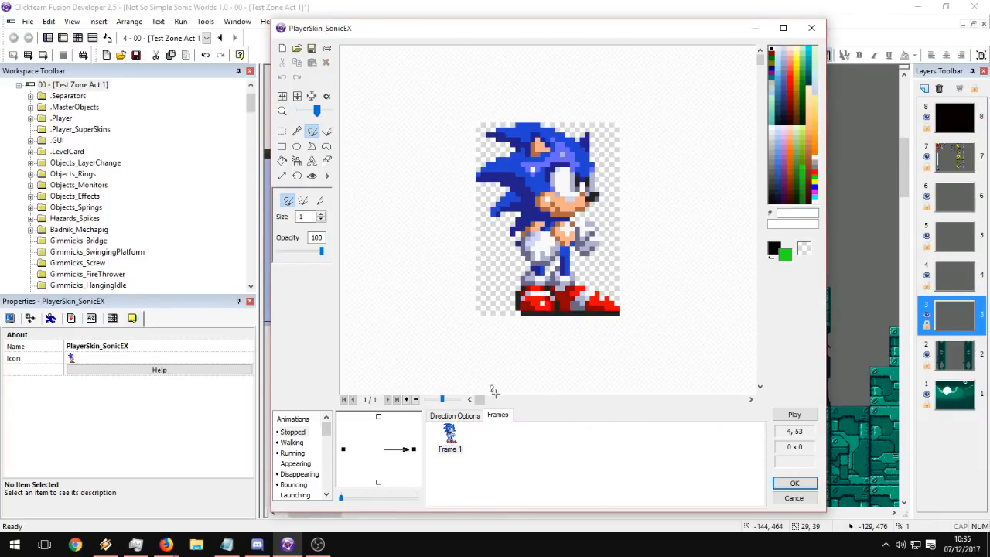
Duplicate the remaining Stopped frame as a second frame.
{"action": "left_click", "coordinate": [451, 435]}
{"action": "key", "text": "ctrl+c"}
{"action": "key", "text": "ctrl+v"}
{"action": "left_click", "coordinate": [496, 437]}
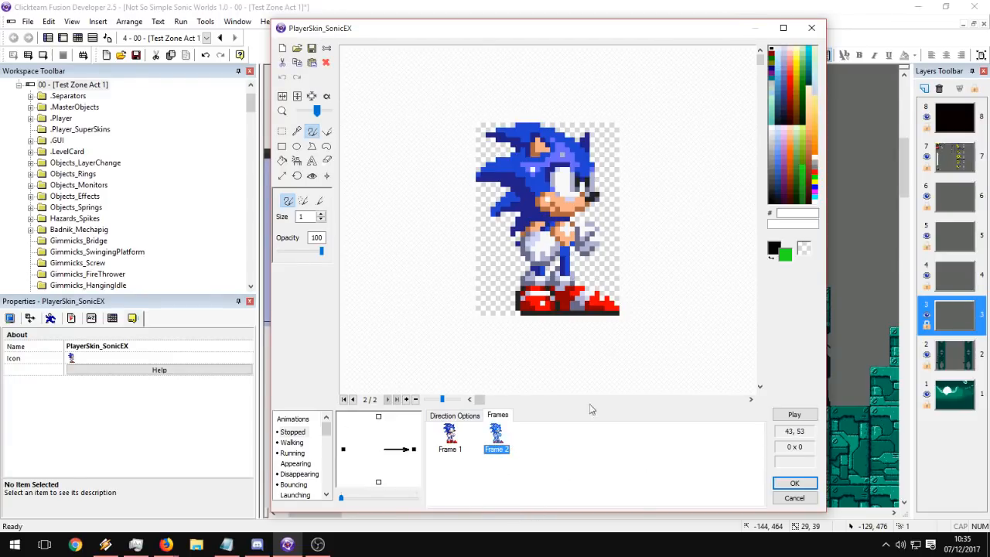
Try moving the hot spot of Frame 2 to 16, 25, and delete that frame.
{"action": "left_click", "coordinate": [312, 176]}
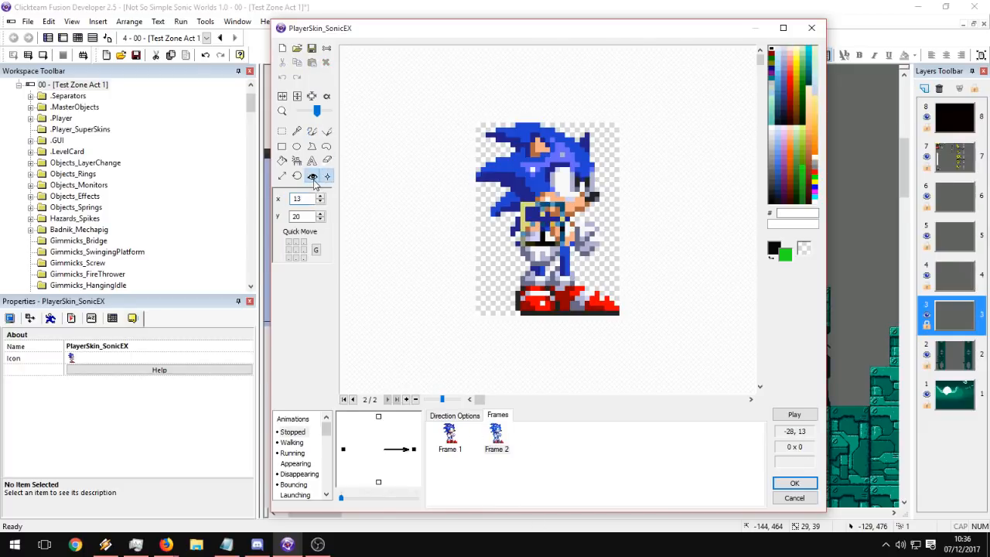
{"action": "left_click", "coordinate": [556, 242]}
{"action": "mouse_move", "coordinate": [556, 240]}
{"action": "left_mouse_down"}
{"action": "mouse_move", "coordinate": [548, 262]}
{"action": "mouse_move", "coordinate": [521, 248]}
{"action": "mouse_move", "coordinate": [598, 228]}
{"action": "mouse_move", "coordinate": [544, 223]}
{"action": "mouse_move", "coordinate": [557, 247]}
{"action": "left_mouse_up"}
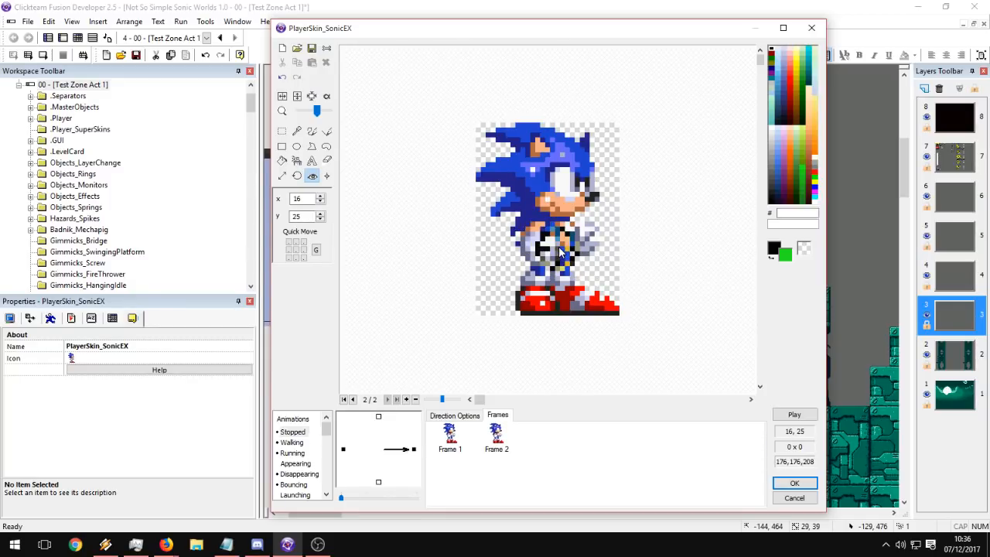
{"action": "left_click", "coordinate": [487, 450]}
{"action": "key", "text": "Delete"}
{"action": "key", "text": "Return"}
Duplicate Frame 1 again and compare the copy with the original, ending on Frame 2.
{"action": "left_click", "coordinate": [443, 432]}
{"action": "key", "text": "ctrl+c"}
{"action": "key", "text": "ctrl+v"}
{"action": "left_click", "coordinate": [489, 435]}
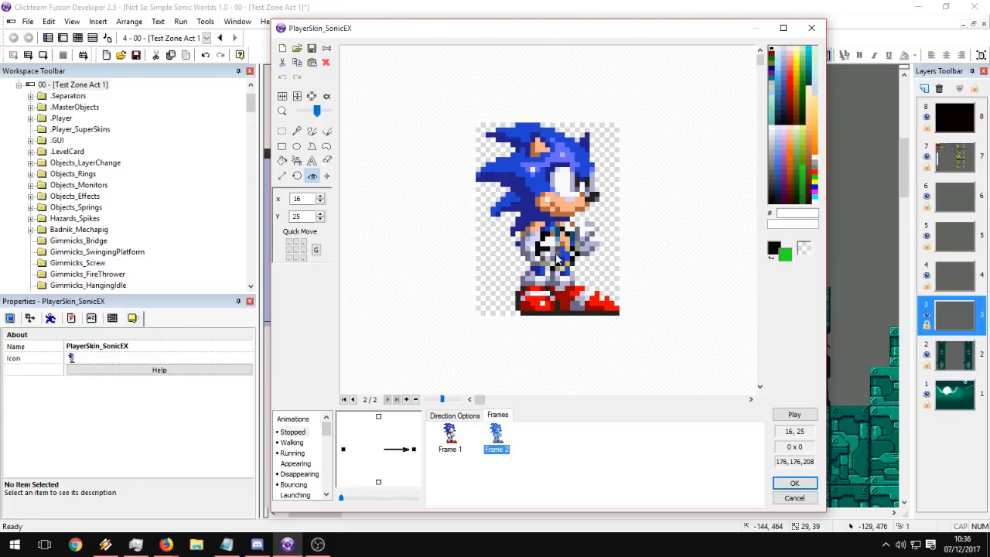
{"action": "left_click", "coordinate": [451, 441]}
{"action": "left_click", "coordinate": [496, 438]}
{"action": "left_click", "coordinate": [449, 440]}
{"action": "left_click", "coordinate": [499, 440]}
{"action": "left_click", "coordinate": [458, 440]}
{"action": "left_click", "coordinate": [497, 442]}
{"action": "left_click", "coordinate": [297, 51]}
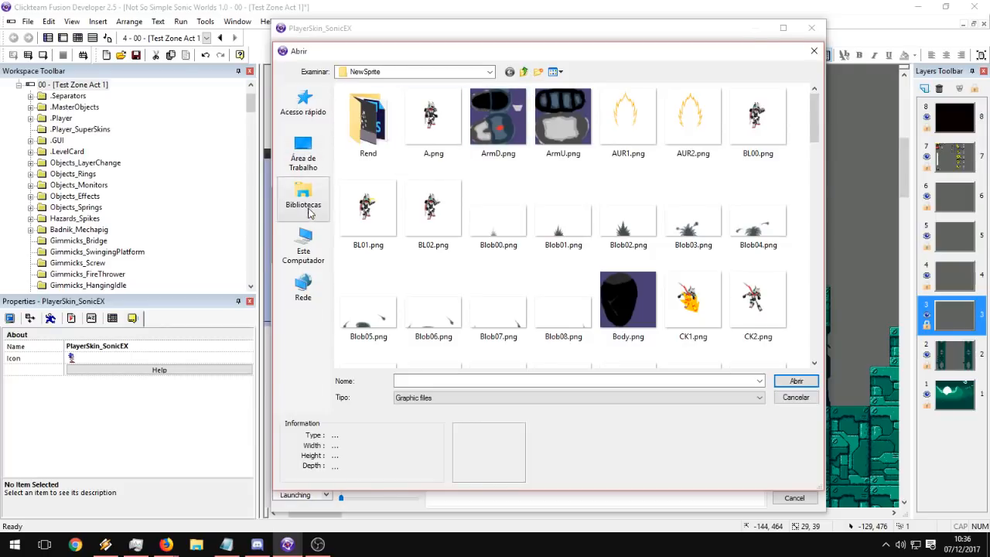
{"action": "left_click", "coordinate": [310, 213]}
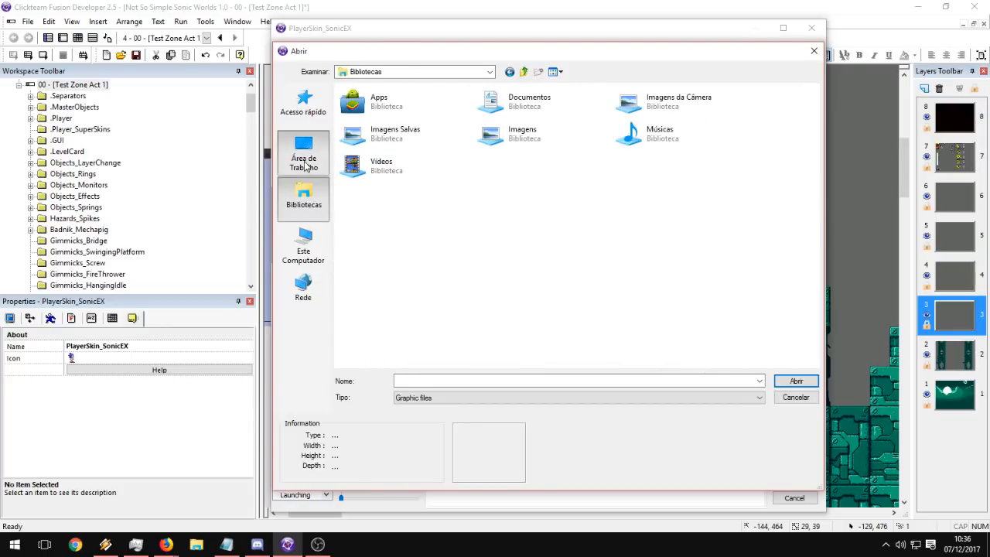
{"action": "left_click", "coordinate": [307, 165]}
{"action": "left_click", "coordinate": [309, 241]}
{"action": "left_click", "coordinate": [306, 164]}
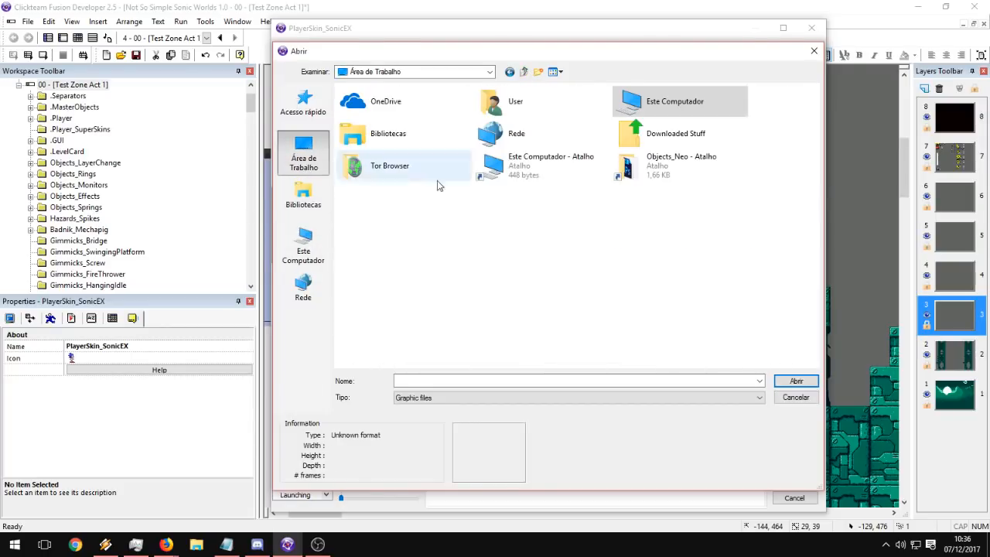
{"action": "double_click", "coordinate": [683, 146]}
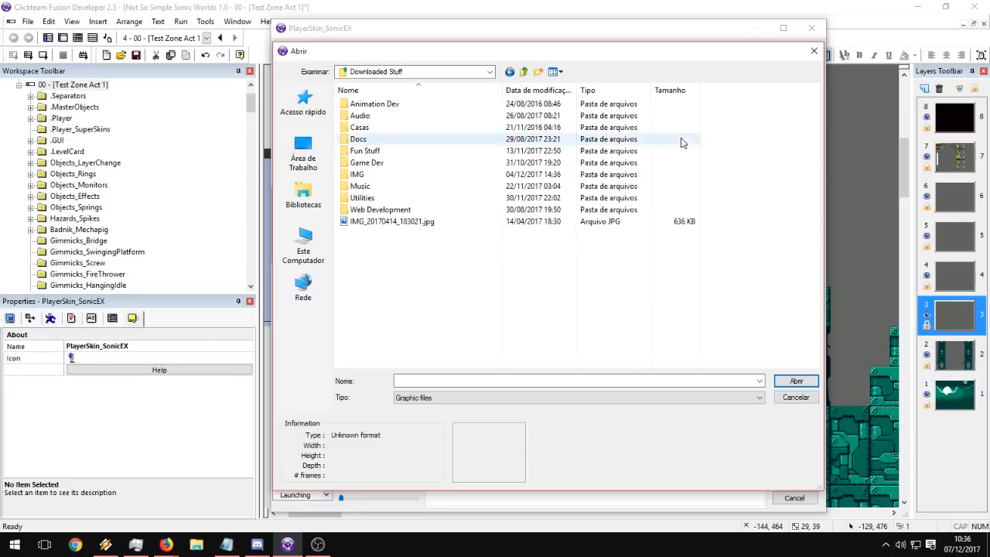
{"action": "double_click", "coordinate": [379, 174]}
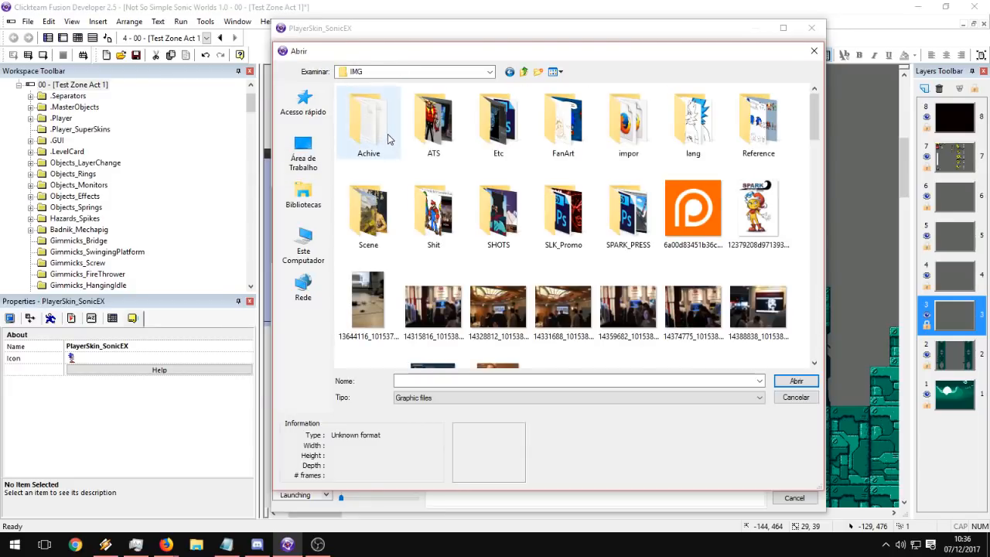
{"action": "double_click", "coordinate": [781, 138]}
{"action": "scroll", "coordinate": [782, 137], "scroll_direction": "down", "scroll_amount": 3}
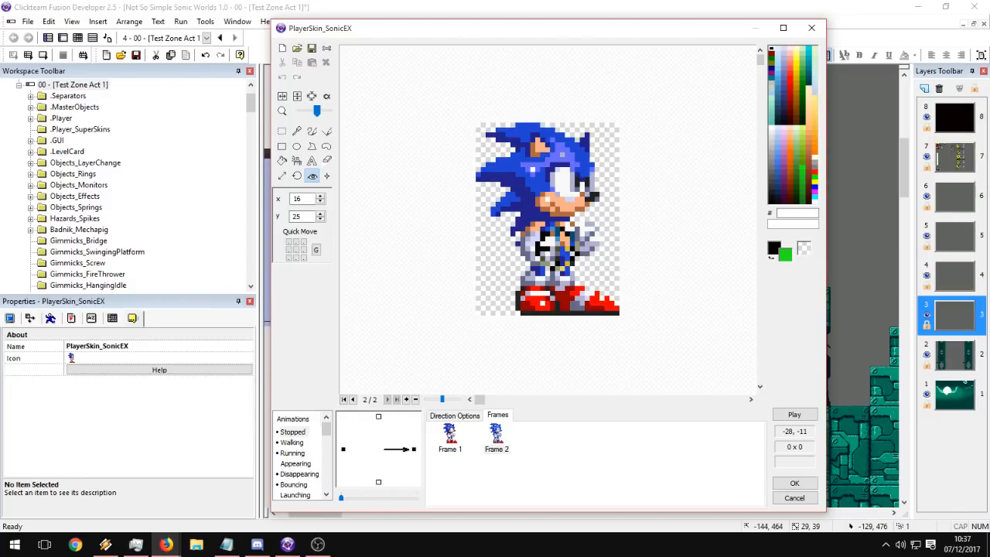
{"action": "key", "text": "alt+Tab"}
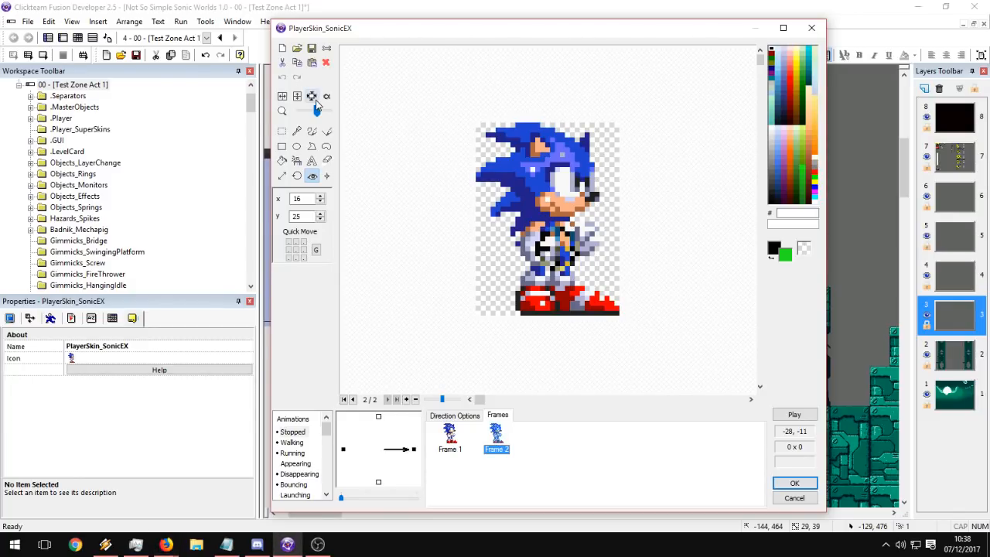
Open the classic Sonic gameplay sprite sheet from the Reference folder in Downloaded Stuff > IMG for import into Frame 2.
{"action": "left_click", "coordinate": [298, 49]}
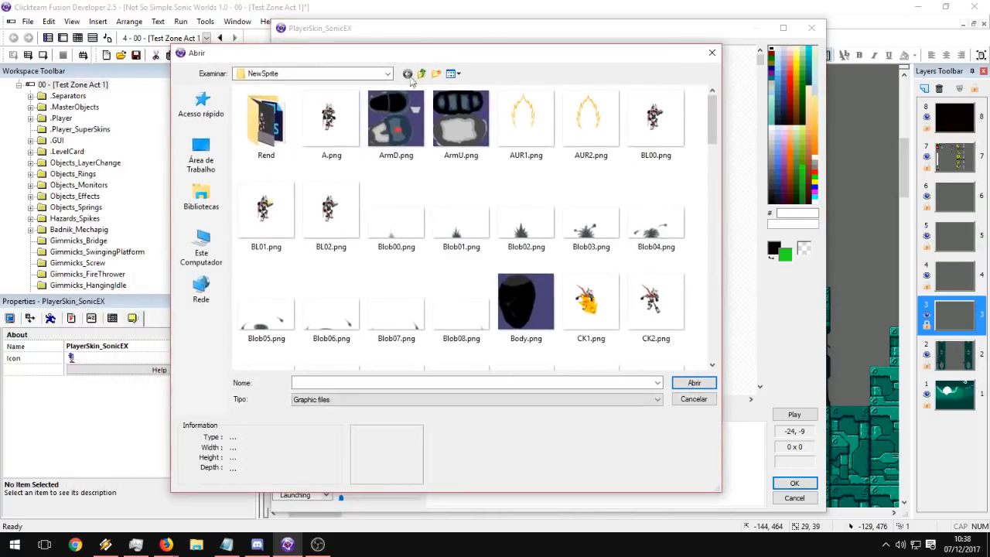
{"action": "left_click", "coordinate": [201, 154]}
{"action": "double_click", "coordinate": [573, 135]}
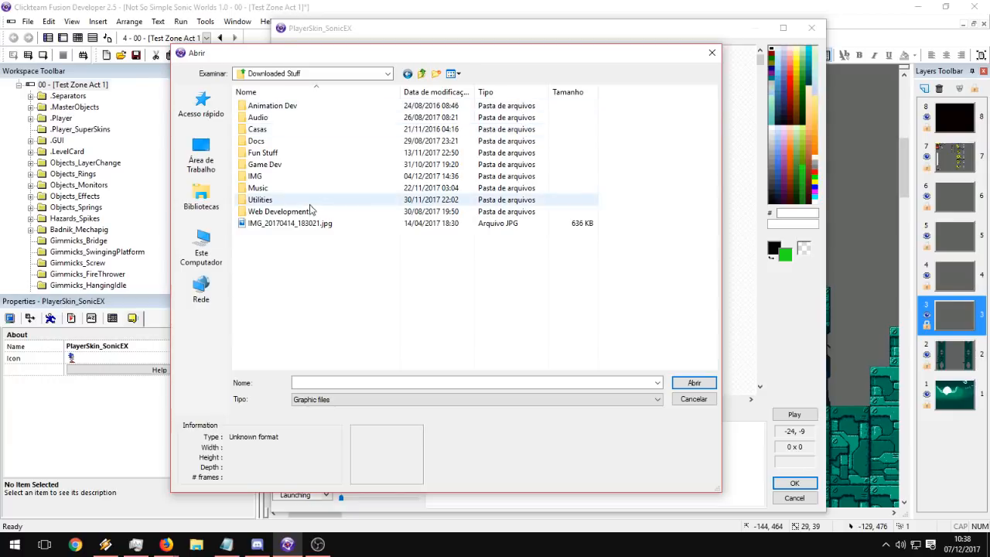
{"action": "double_click", "coordinate": [441, 170]}
{"action": "double_click", "coordinate": [656, 126]}
{"action": "double_click", "coordinate": [415, 294]}
{"action": "left_click_drag", "start_coordinate": [453, 190], "coordinate": [353, 52]}
{"action": "left_click_drag", "start_coordinate": [546, 318], "coordinate": [840, 507]}
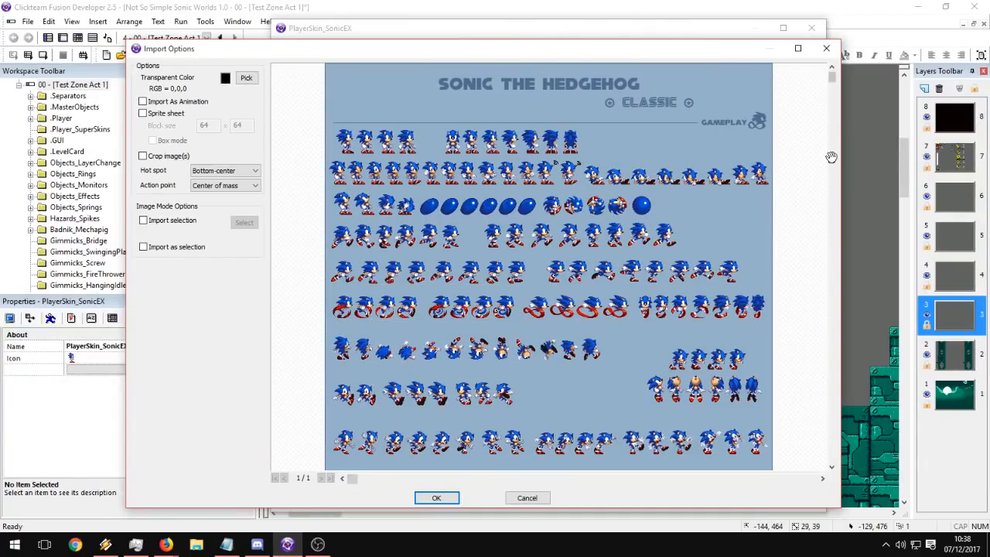
Set the import's transparent color to the sheet's blue-grey background, RGB 149,177,200.
{"action": "left_click_drag", "start_coordinate": [832, 74], "coordinate": [805, 15]}
{"action": "left_click", "coordinate": [246, 78]}
{"action": "left_click", "coordinate": [381, 90]}
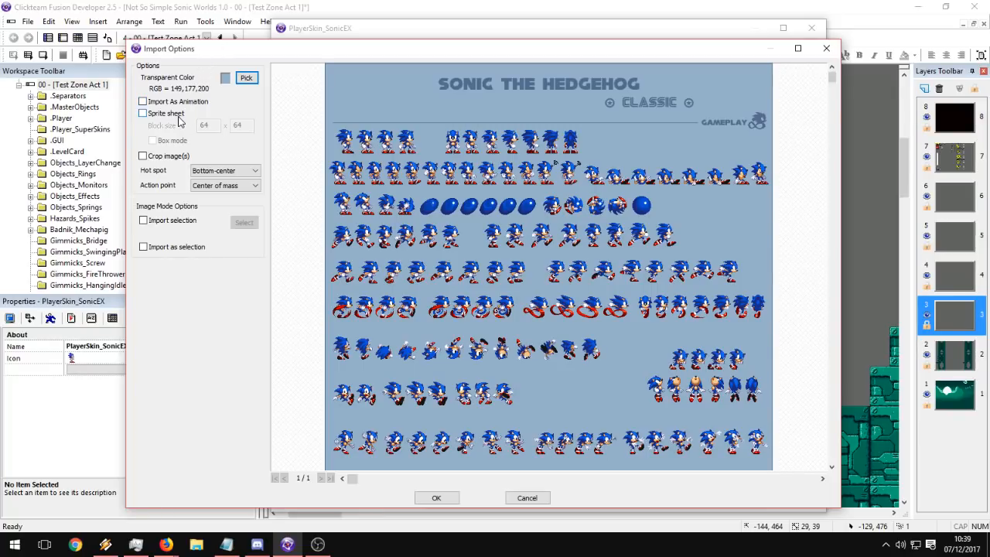
Try the Sprite sheet and Crop image(s) import options and switch both off again.
{"action": "left_click", "coordinate": [179, 114]}
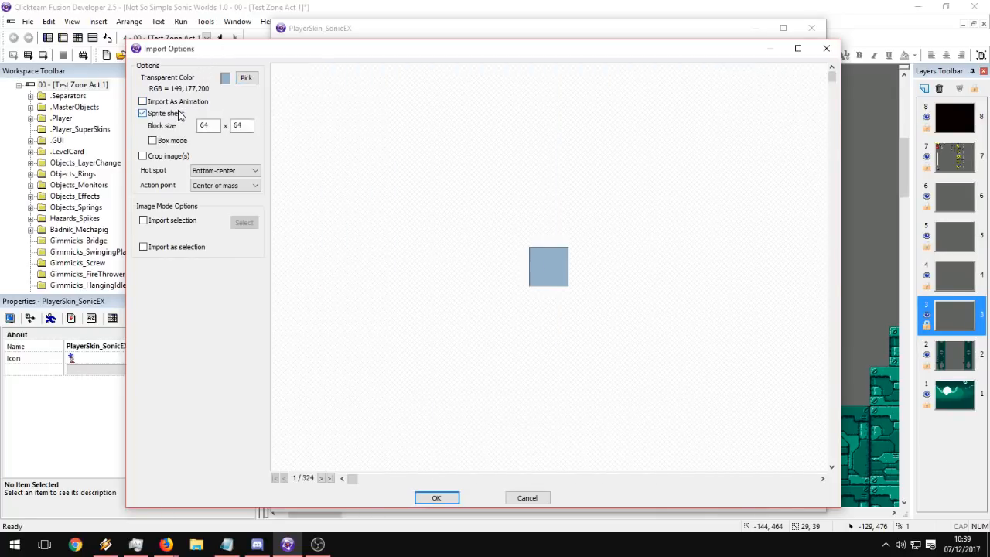
{"action": "left_click", "coordinate": [179, 114]}
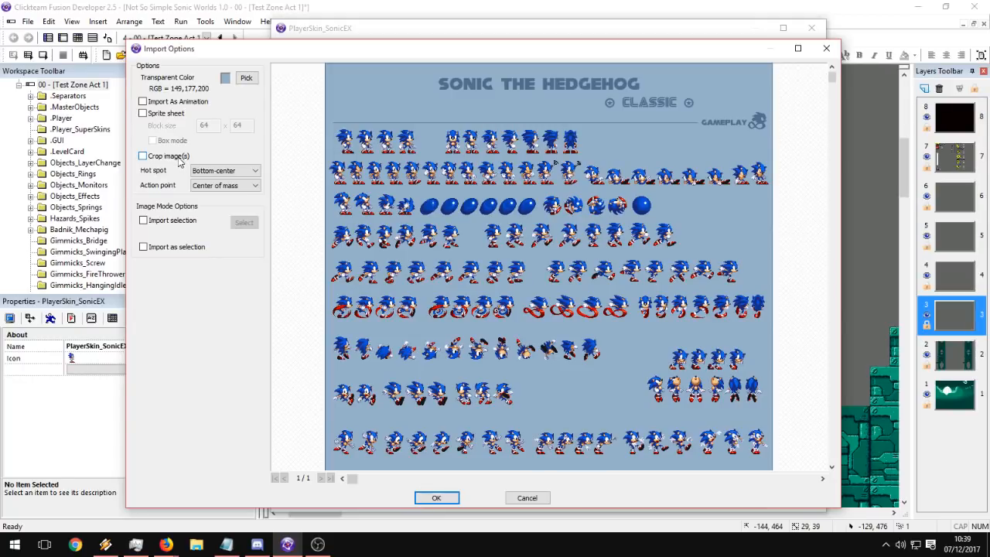
{"action": "left_click", "coordinate": [178, 159]}
{"action": "left_click", "coordinate": [172, 158]}
Import only a 311 x 52 region at (1, 153), covering the first ten standing sprites of the sheet's second row.
{"action": "left_click", "coordinate": [172, 220]}
{"action": "left_click", "coordinate": [252, 225]}
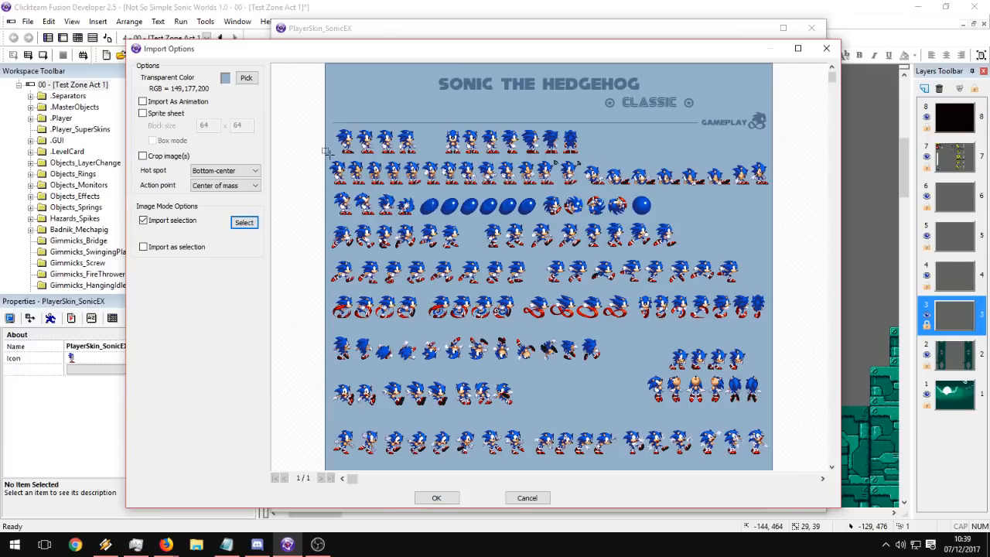
{"action": "left_click_drag", "start_coordinate": [330, 155], "coordinate": [513, 192]}
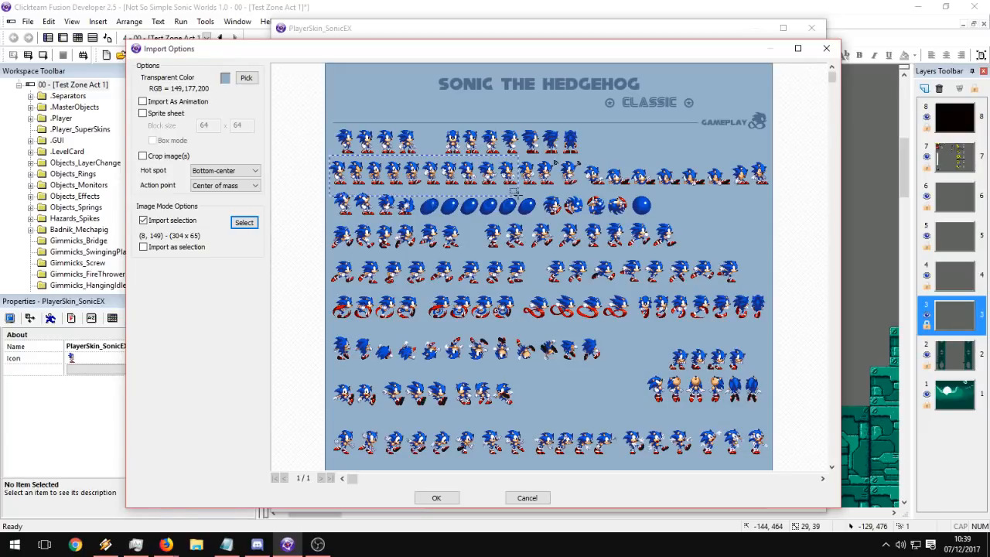
{"action": "left_click", "coordinate": [244, 222]}
{"action": "left_click_drag", "start_coordinate": [326, 157], "coordinate": [516, 188]}
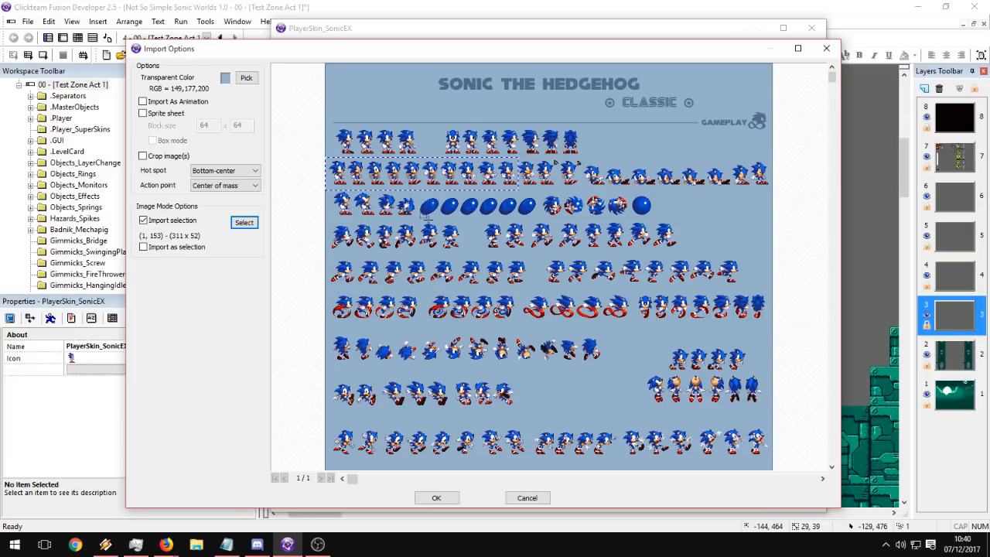
{"action": "left_click", "coordinate": [438, 498]}
Compare the original Sonic sprite in Frame 1 with the imported sprite strip in Frame 2.
{"action": "left_click_drag", "start_coordinate": [319, 111], "coordinate": [305, 111]}
{"action": "left_click", "coordinate": [450, 447]}
{"action": "left_click", "coordinate": [497, 447]}
{"action": "left_click", "coordinate": [452, 447]}
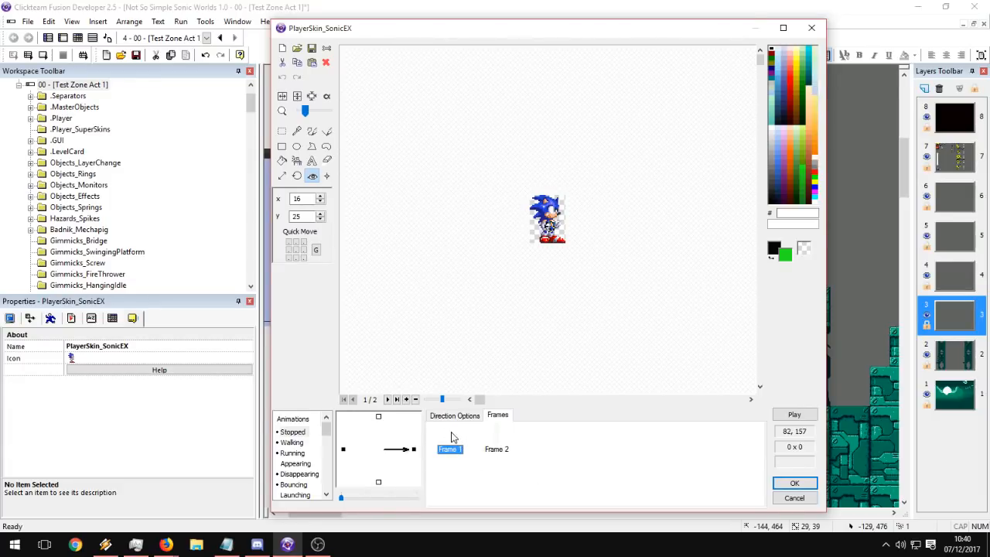
{"action": "left_click", "coordinate": [501, 450]}
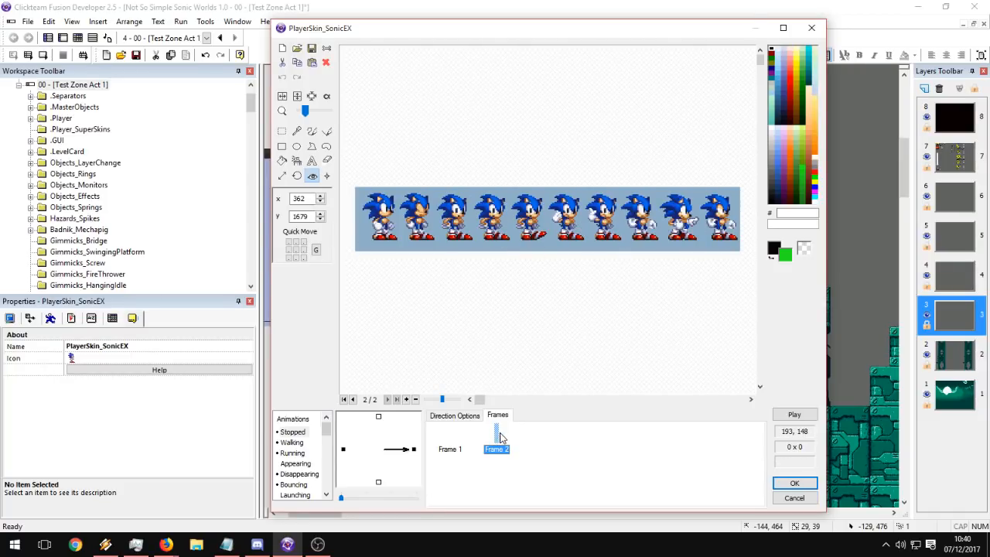
{"action": "left_click", "coordinate": [450, 448]}
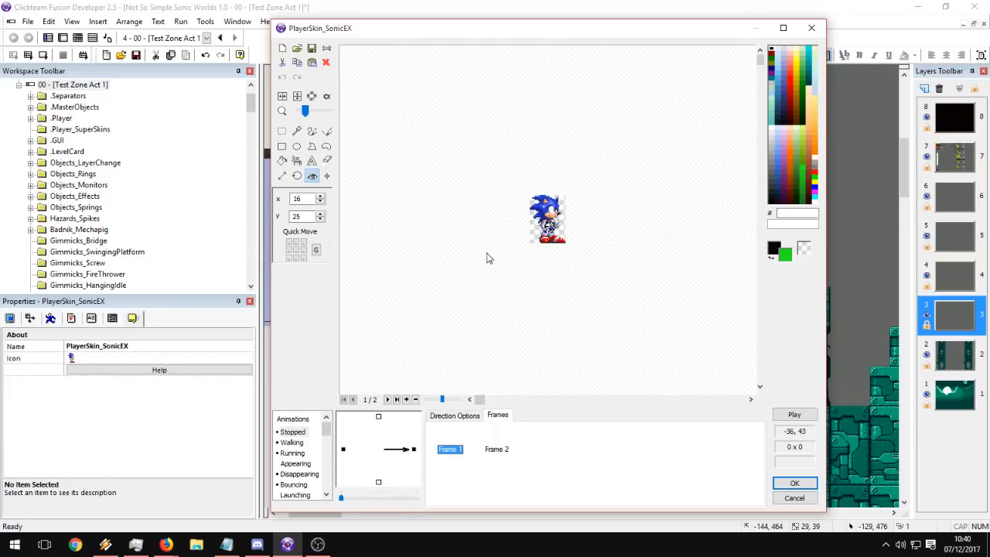
{"action": "left_click", "coordinate": [497, 448]}
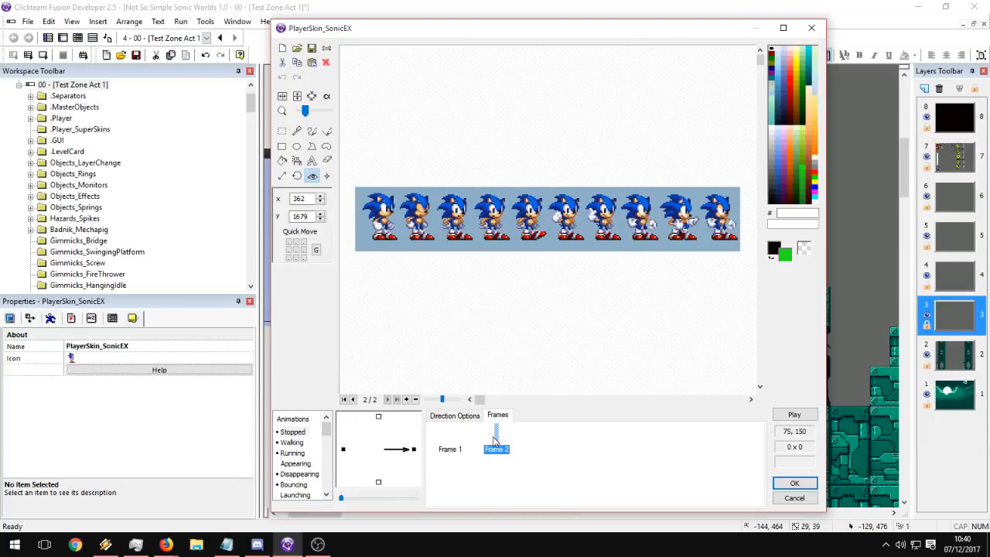
Duplicate the imported sprite strip as Frame 3 and return to Frame 2.
{"action": "key", "text": "ctrl+v"}
{"action": "left_click", "coordinate": [541, 441]}
{"action": "left_click", "coordinate": [494, 446]}
Switch Frame 2 to a transparent color and make its blue-grey background transparent.
{"action": "left_click", "coordinate": [327, 96]}
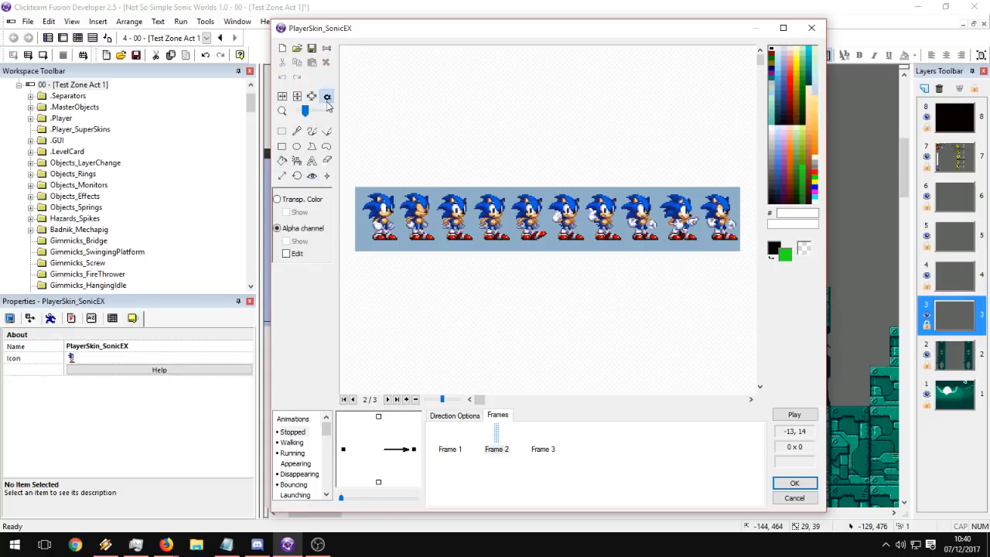
{"action": "left_click", "coordinate": [301, 200]}
{"action": "left_click", "coordinate": [553, 304]}
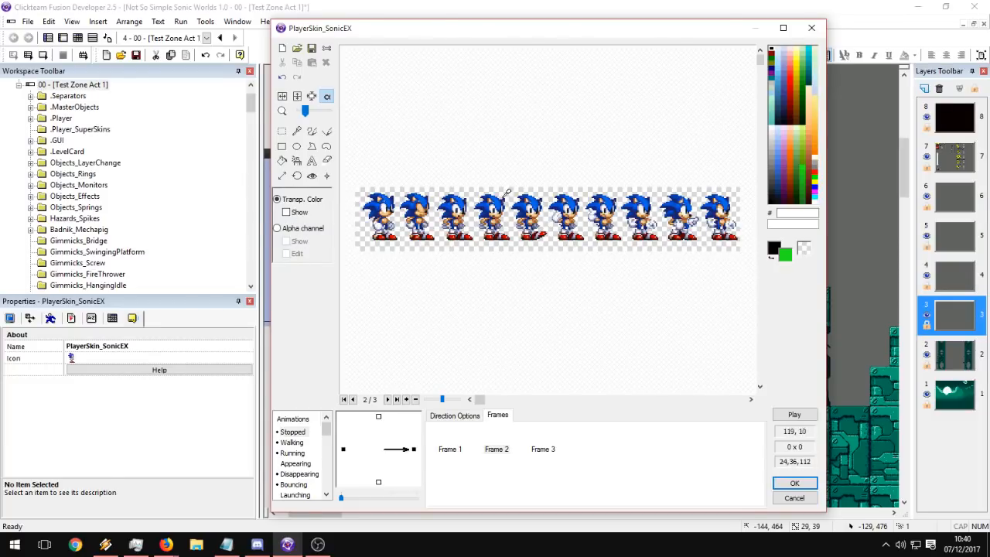
{"action": "left_click", "coordinate": [296, 213]}
{"action": "left_click", "coordinate": [295, 214]}
{"action": "left_click", "coordinate": [295, 214]}
{"action": "left_click", "coordinate": [295, 214]}
{"action": "left_click", "coordinate": [326, 98]}
Crop Frame 2 to the first standing Sonic sprite and trim the empty margin around it.
{"action": "left_click", "coordinate": [543, 447]}
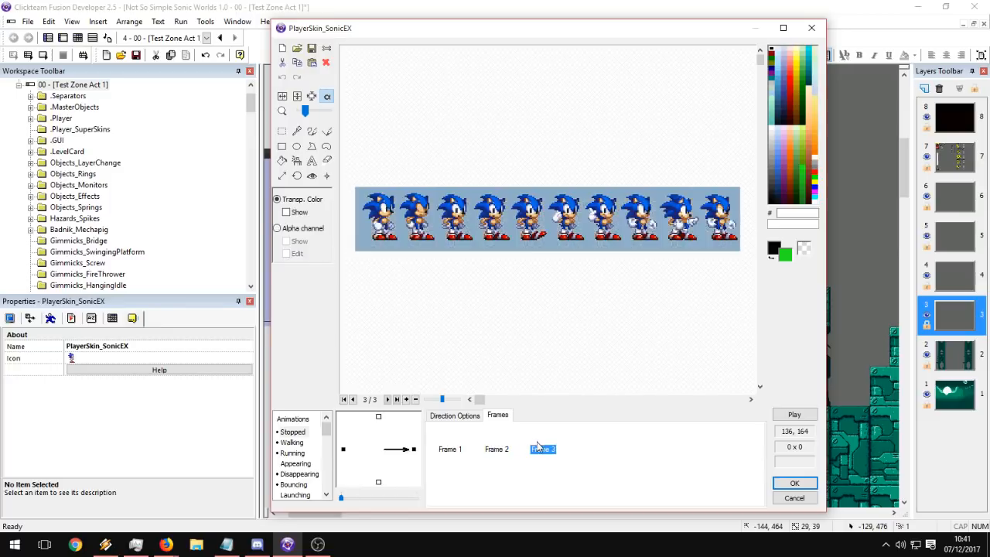
{"action": "left_click", "coordinate": [501, 447]}
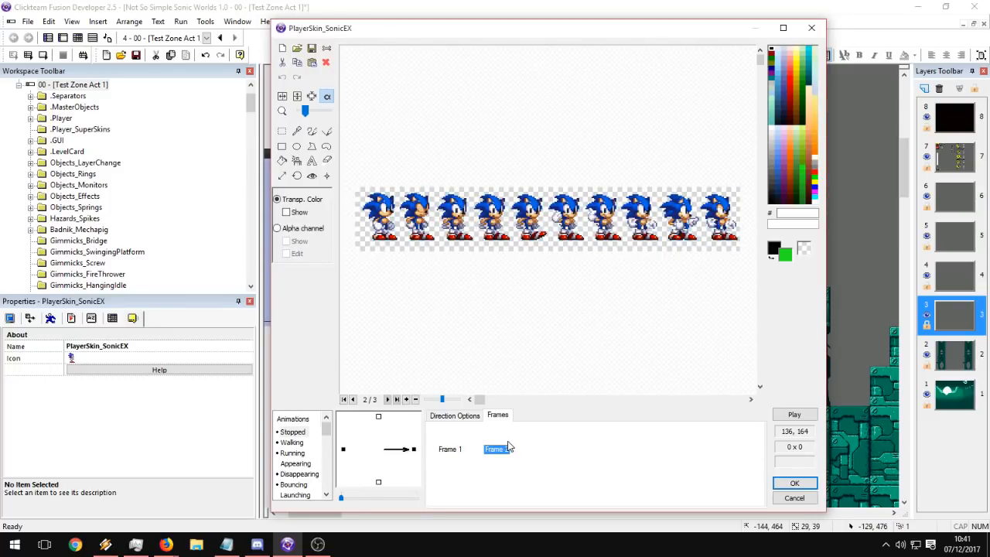
{"action": "left_click", "coordinate": [317, 111]}
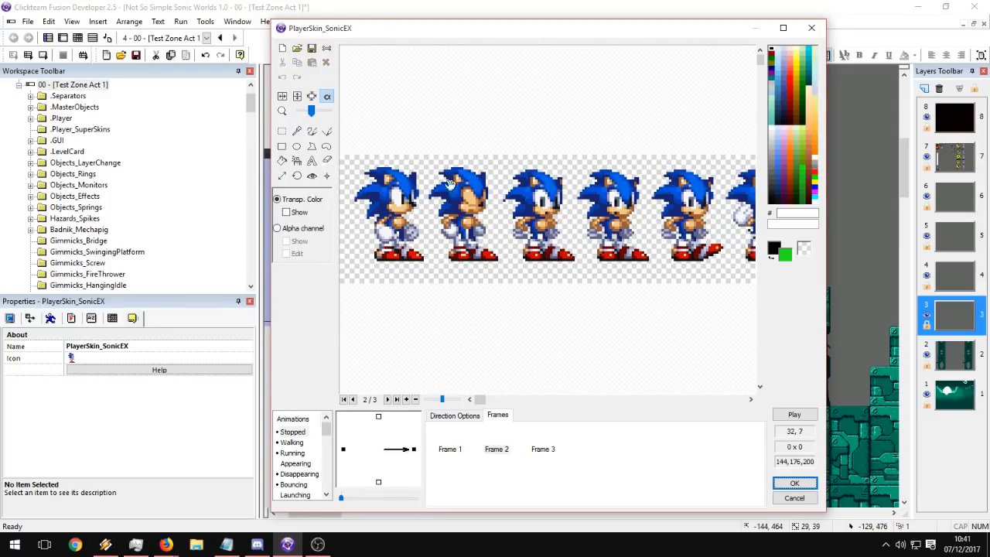
{"action": "left_click", "coordinate": [282, 132]}
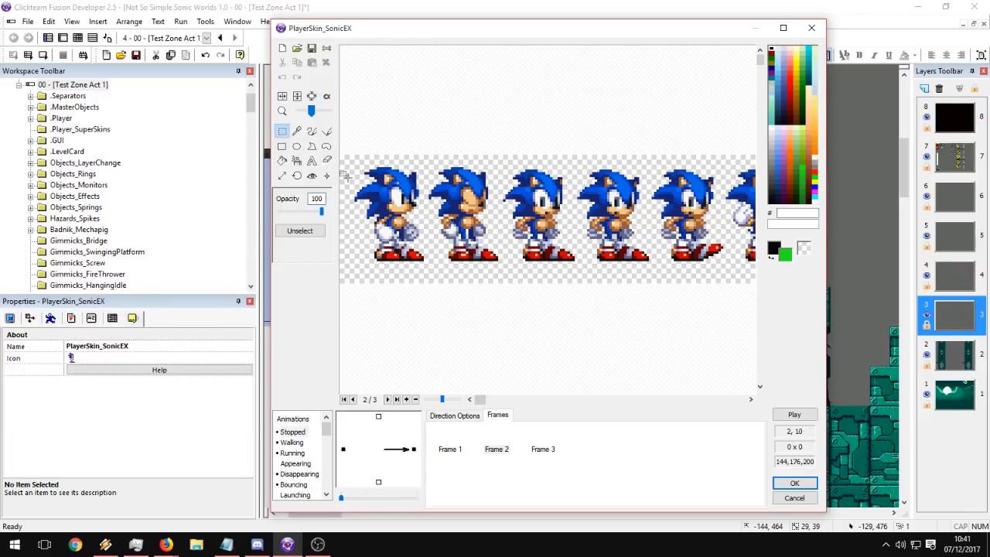
{"action": "left_click_drag", "start_coordinate": [349, 159], "coordinate": [430, 268]}
{"action": "left_click", "coordinate": [313, 96]}
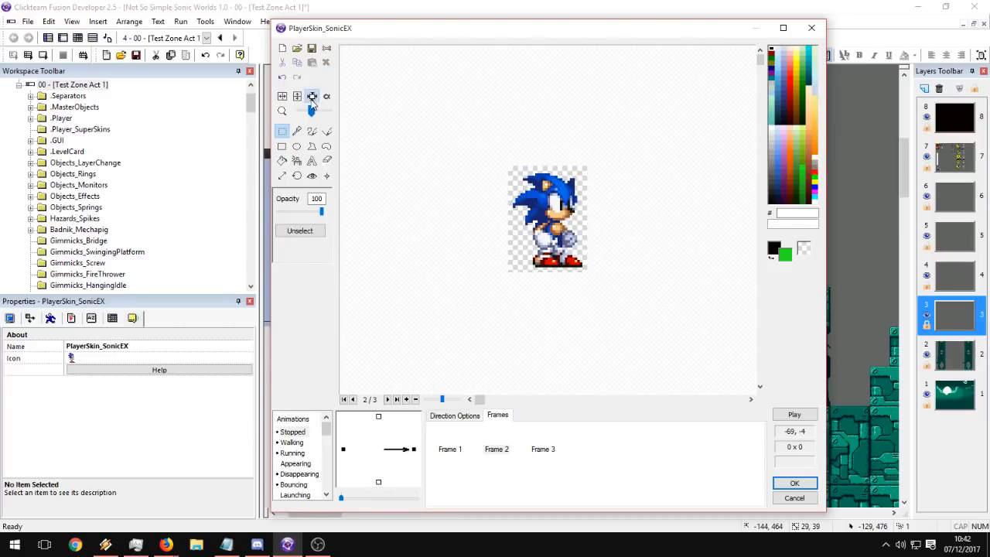
{"action": "left_click", "coordinate": [313, 97]}
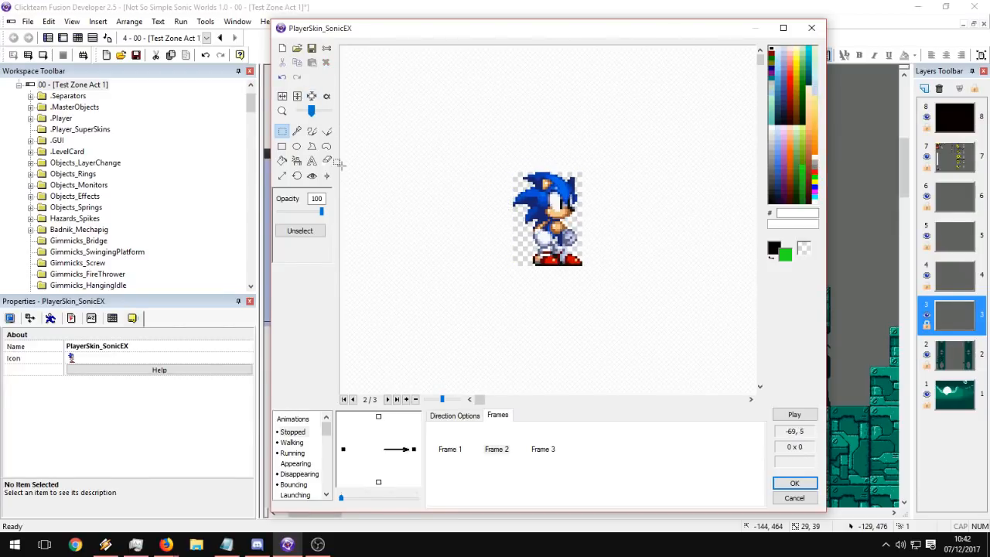
Compare the original Sonic sprite in Frame 1 with the cropped sprite in Frame 2 at a larger magnification.
{"action": "left_click_drag", "start_coordinate": [312, 111], "coordinate": [318, 115]}
{"action": "left_click", "coordinate": [451, 445]}
{"action": "left_click", "coordinate": [471, 435]}
{"action": "left_click", "coordinate": [485, 447]}
{"action": "left_click", "coordinate": [443, 447]}
{"action": "left_click", "coordinate": [473, 446]}
{"action": "left_click", "coordinate": [487, 446]}
{"action": "left_click", "coordinate": [456, 447]}
{"action": "left_click", "coordinate": [502, 452]}
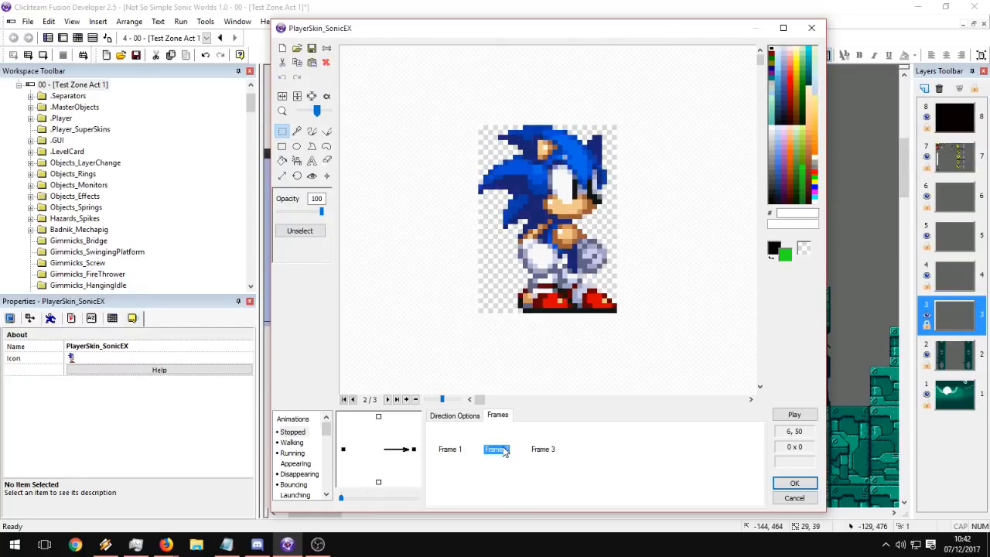
Move the Frame 3 sprite strip into the empty upward direction of the Stopped animation, removing it from the right-facing direction.
{"action": "left_click", "coordinate": [546, 454]}
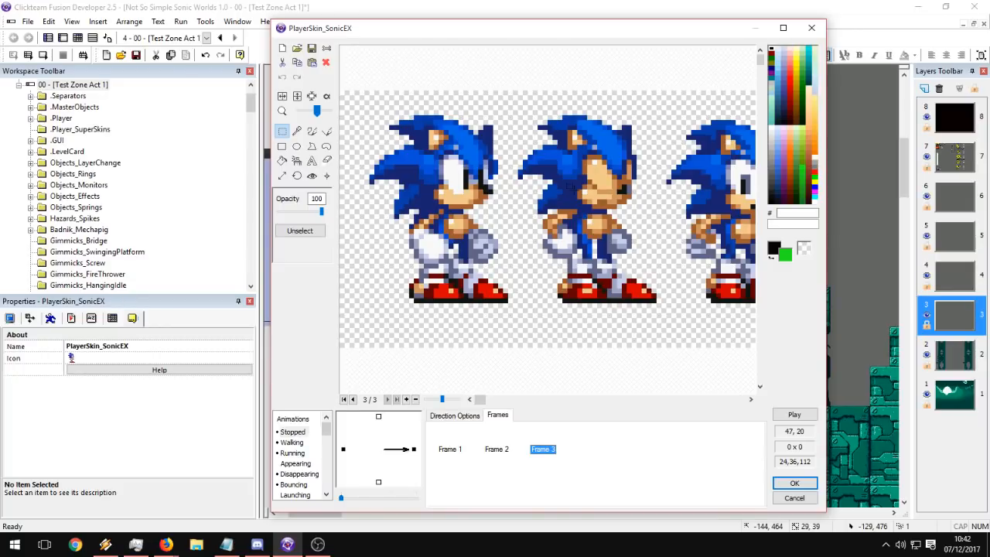
{"action": "left_click", "coordinate": [380, 419]}
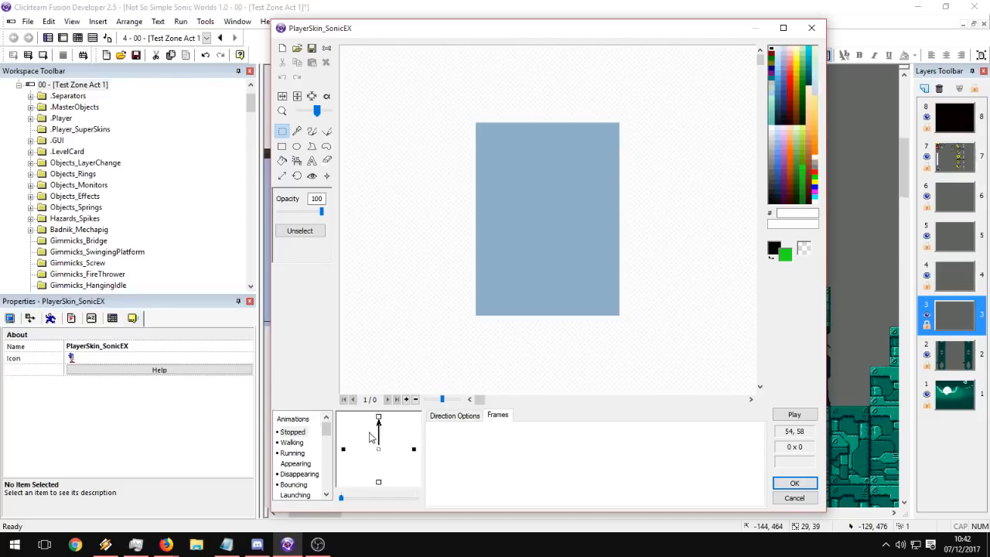
{"action": "left_click", "coordinate": [645, 443]}
{"action": "key", "text": "ctrl+v"}
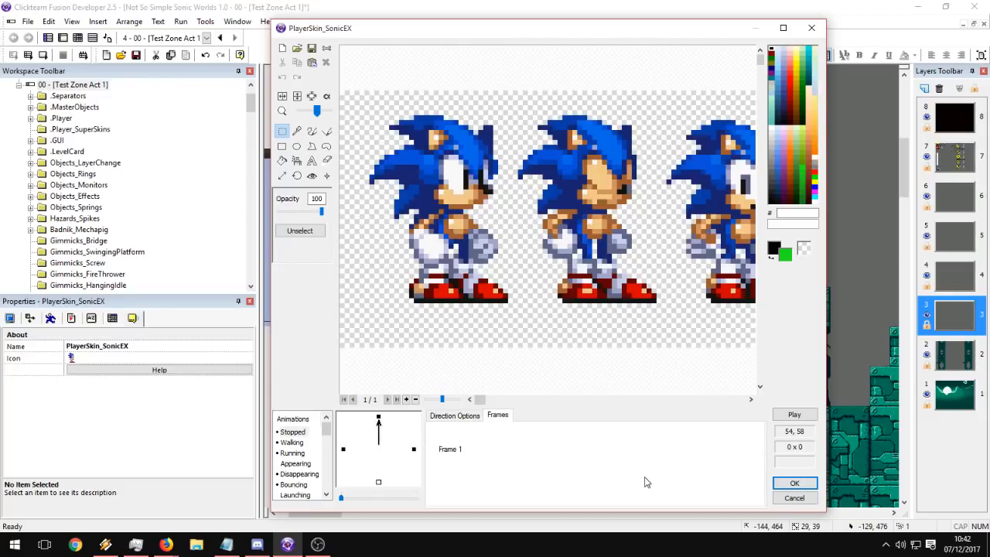
{"action": "left_click", "coordinate": [450, 449]}
{"action": "left_click", "coordinate": [414, 449]}
{"action": "left_click", "coordinate": [542, 450]}
{"action": "key", "text": "Delete"}
{"action": "key", "text": "Return"}
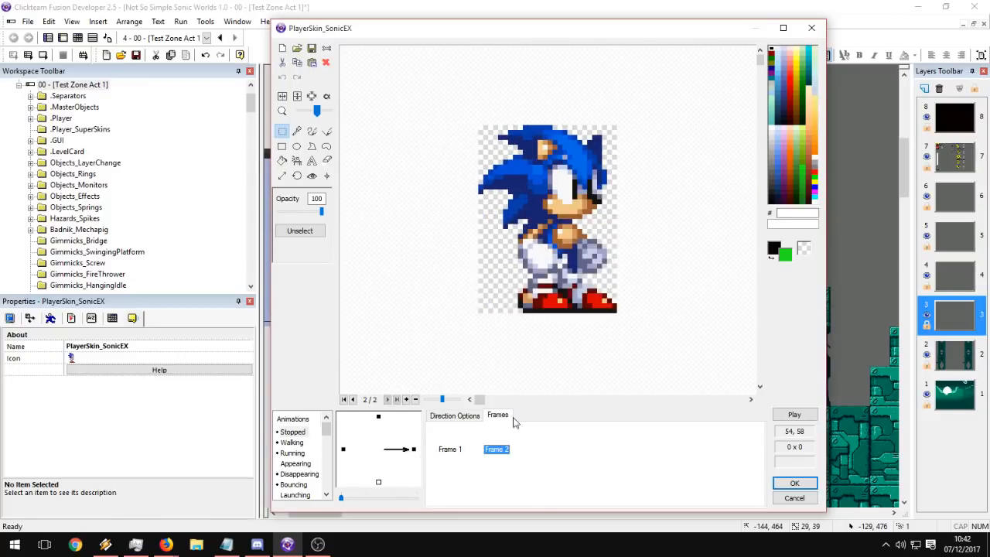
Set Frame 2's hot spot to 16, 25 to match Frame 1.
{"action": "left_click", "coordinate": [445, 449]}
{"action": "left_click", "coordinate": [312, 176]}
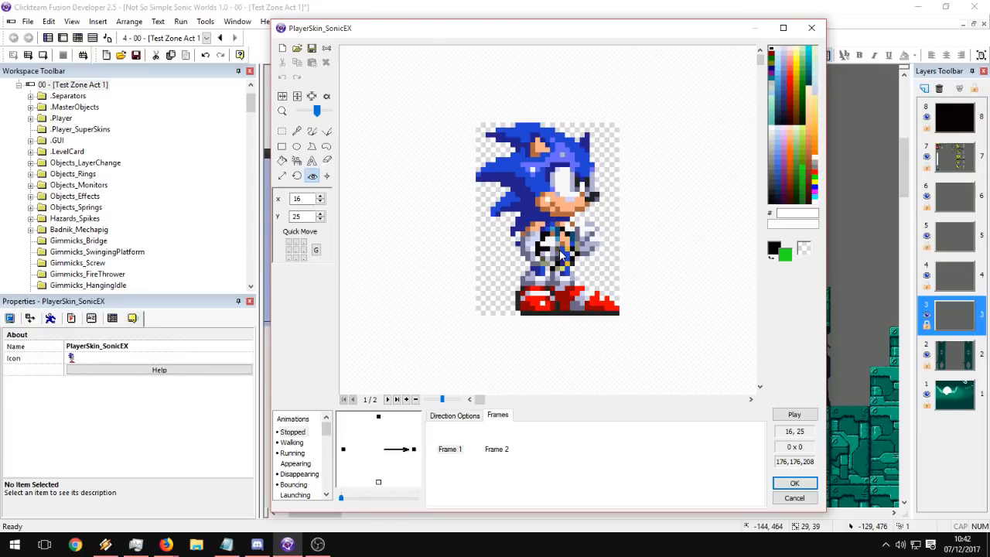
{"action": "left_click", "coordinate": [496, 445]}
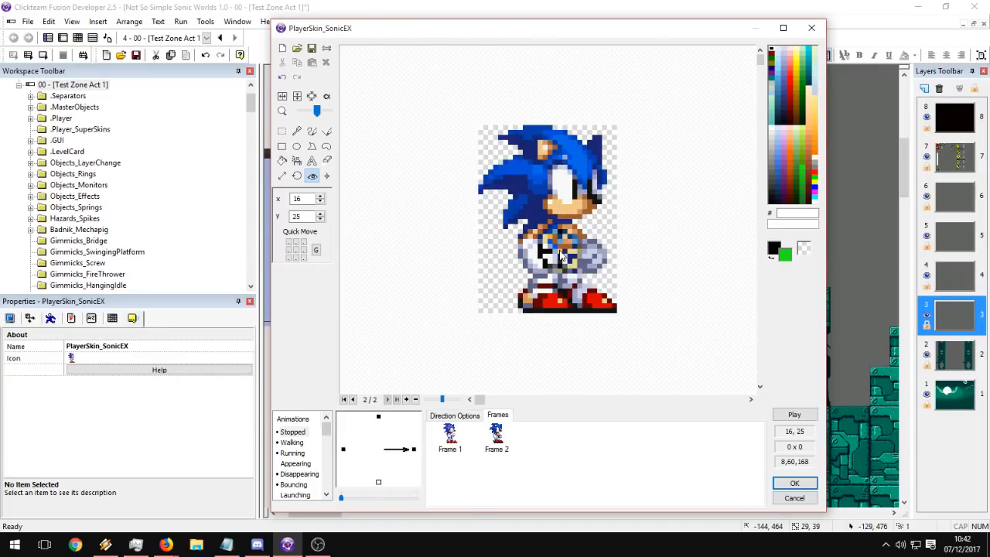
{"action": "left_click", "coordinate": [449, 435]}
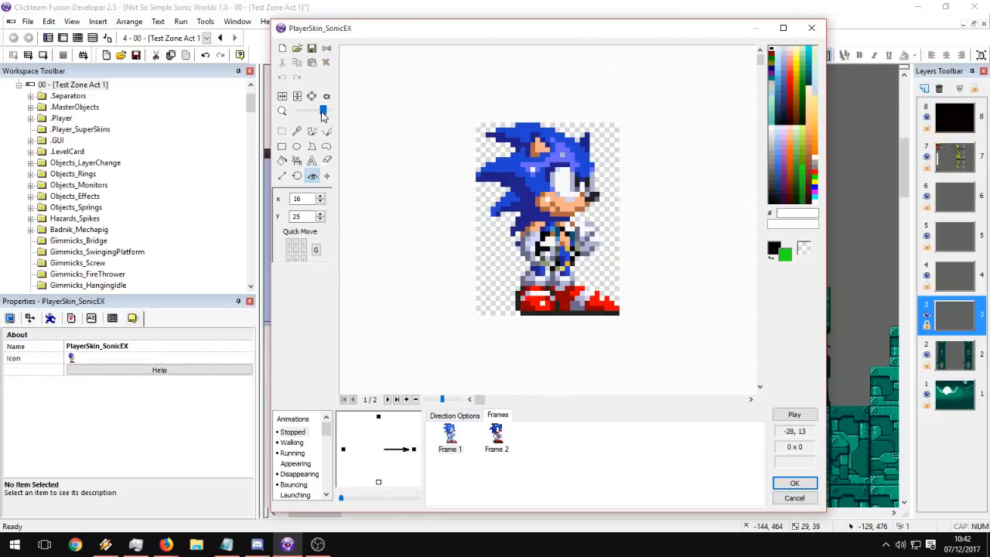
Sample the dark colour of the row beneath Frame 1's shoes for the Pencil tool.
{"action": "left_click", "coordinate": [323, 112]}
{"action": "scroll", "coordinate": [481, 232], "scroll_direction": "down", "scroll_amount": 1}
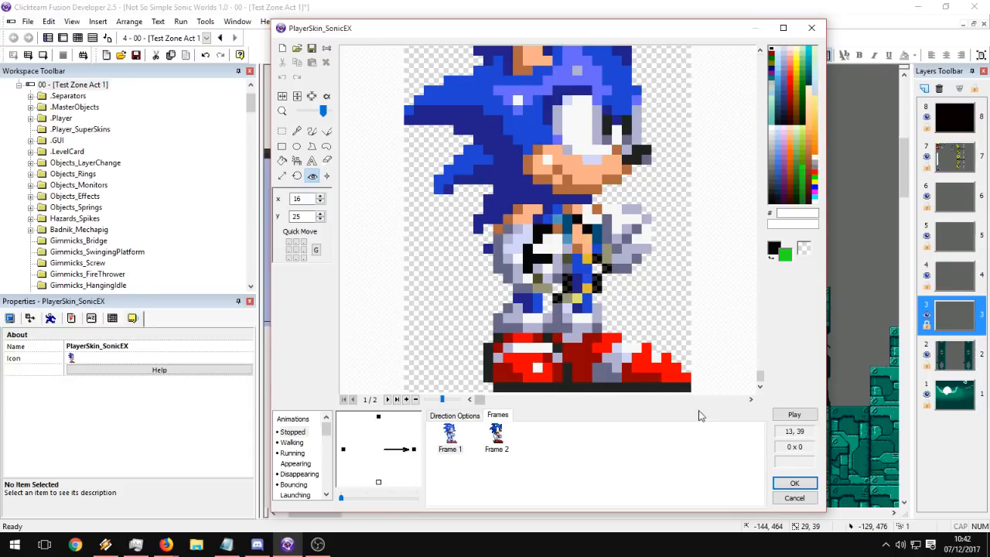
{"action": "left_click", "coordinate": [313, 132]}
{"action": "right_click", "coordinate": [563, 383]}
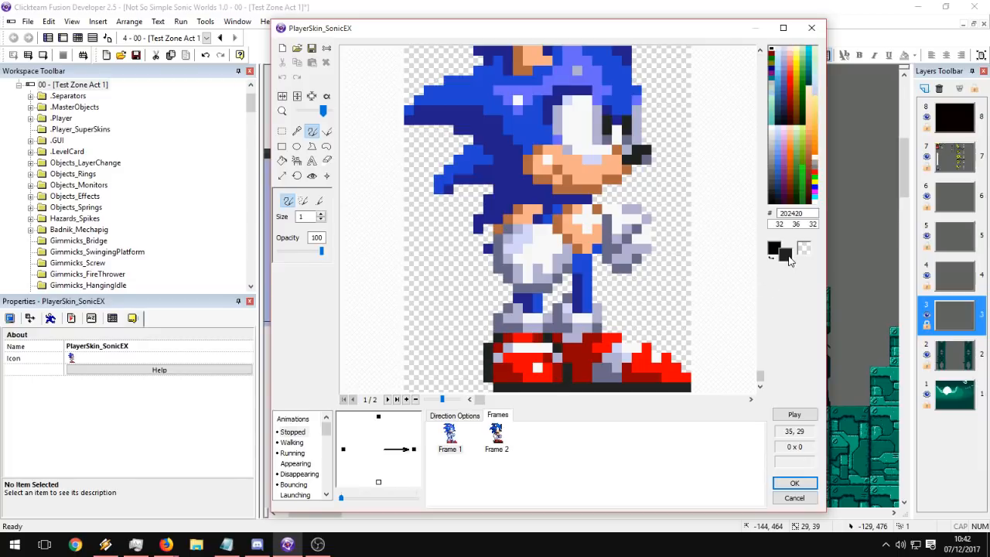
{"action": "left_click", "coordinate": [788, 257]}
{"action": "left_click", "coordinate": [490, 186]}
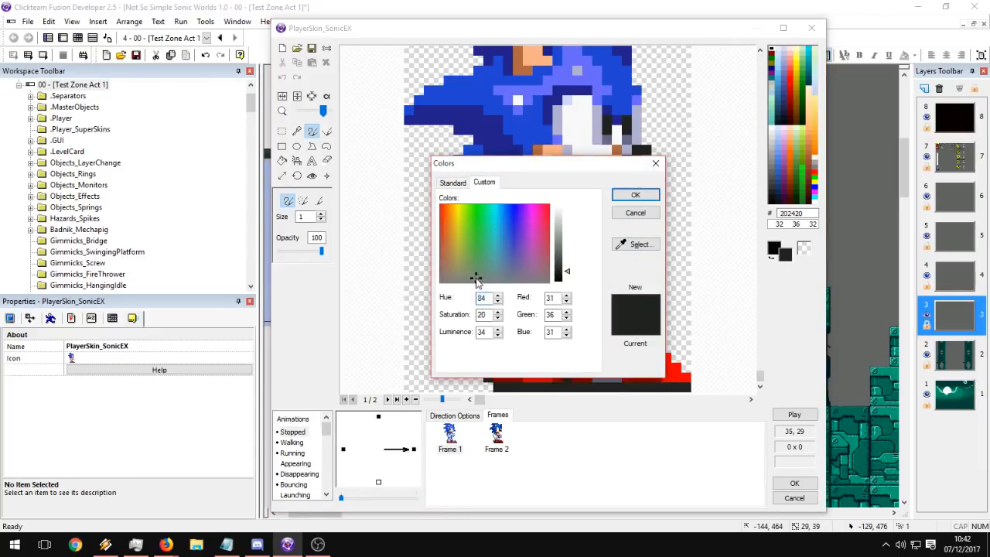
{"action": "left_click", "coordinate": [635, 212]}
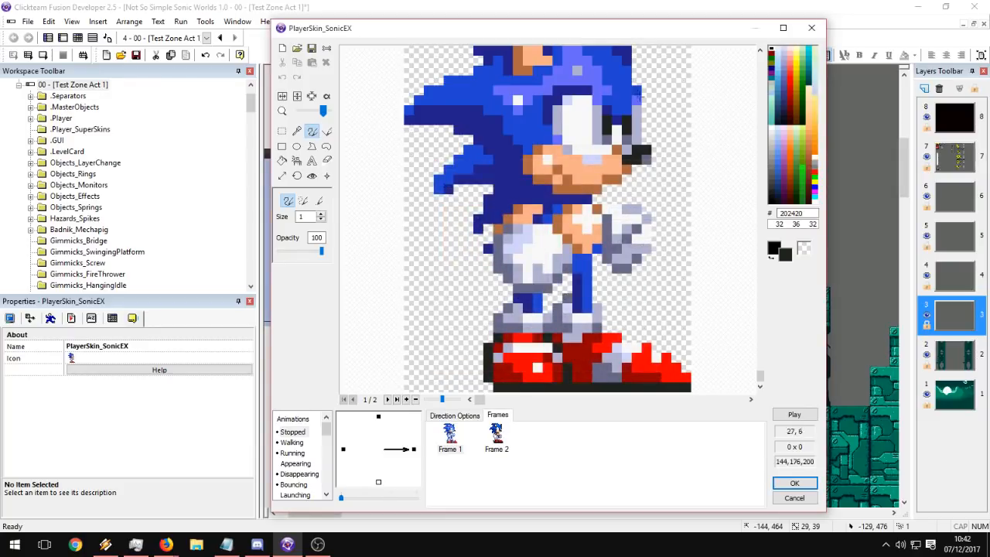
Paint most of the dark row beneath Frame 1's shoes magenta (FF00FF) as an alignment marker.
{"action": "left_click", "coordinate": [495, 439]}
{"action": "left_click", "coordinate": [447, 439]}
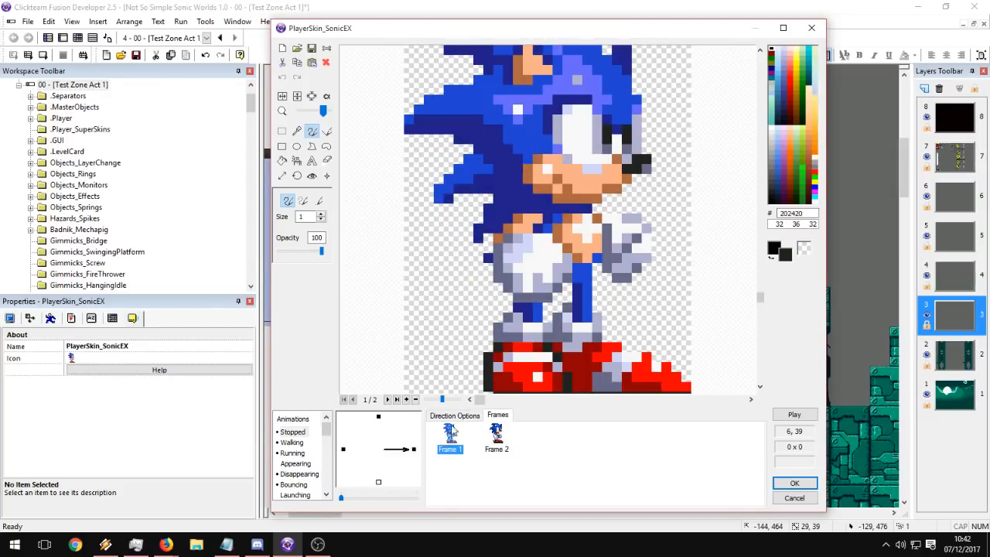
{"action": "left_click", "coordinate": [816, 195]}
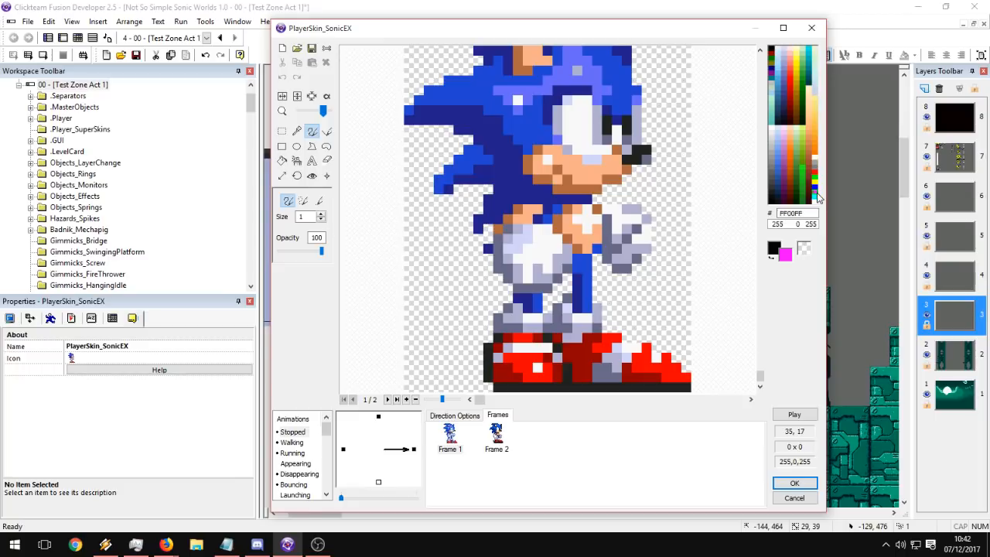
{"action": "left_click_drag", "start_coordinate": [681, 386], "coordinate": [498, 386]}
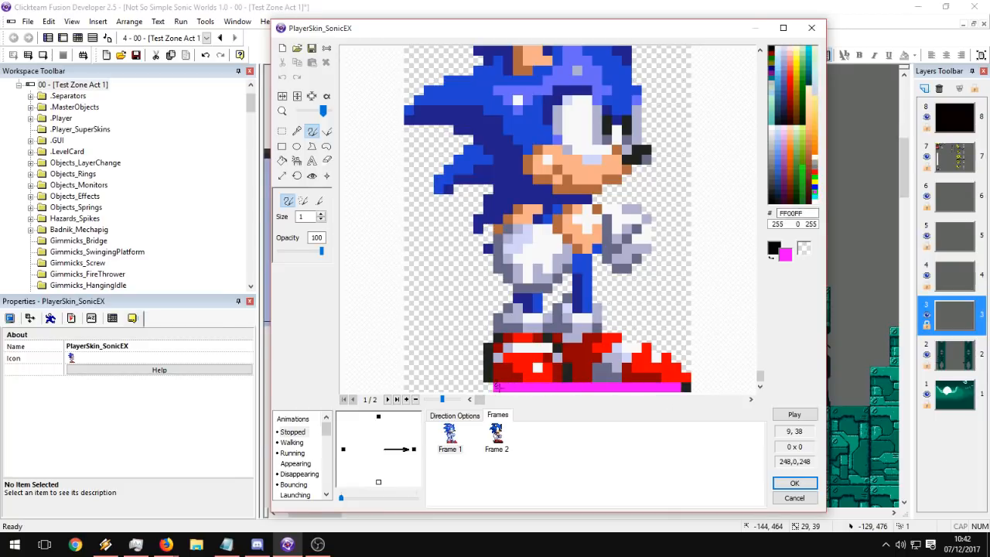
Set the Stopped animation's speed to 100 and its back-to frame to 1, and preview the animation.
{"action": "left_click", "coordinate": [455, 416]}
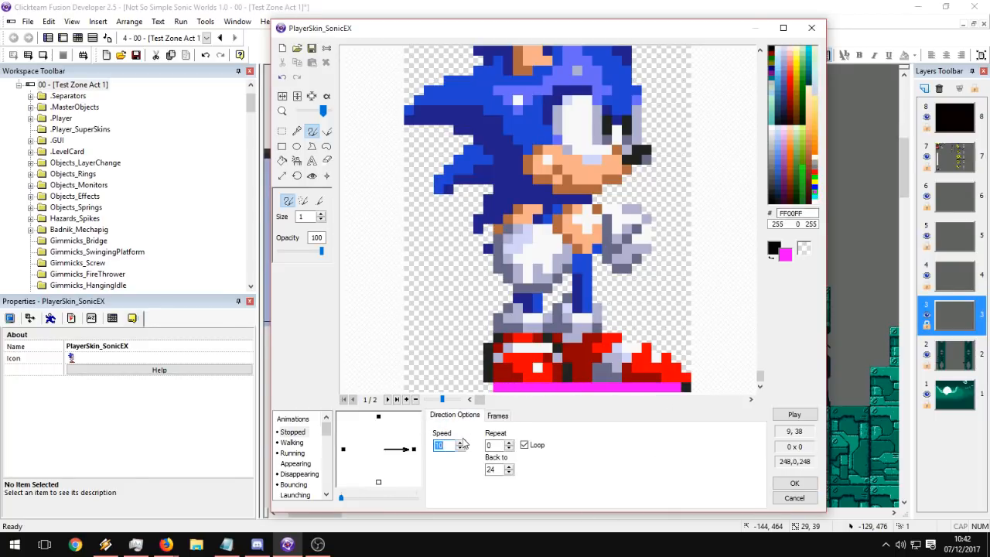
{"action": "type", "text": "100"}
{"action": "left_click", "coordinate": [509, 471]}
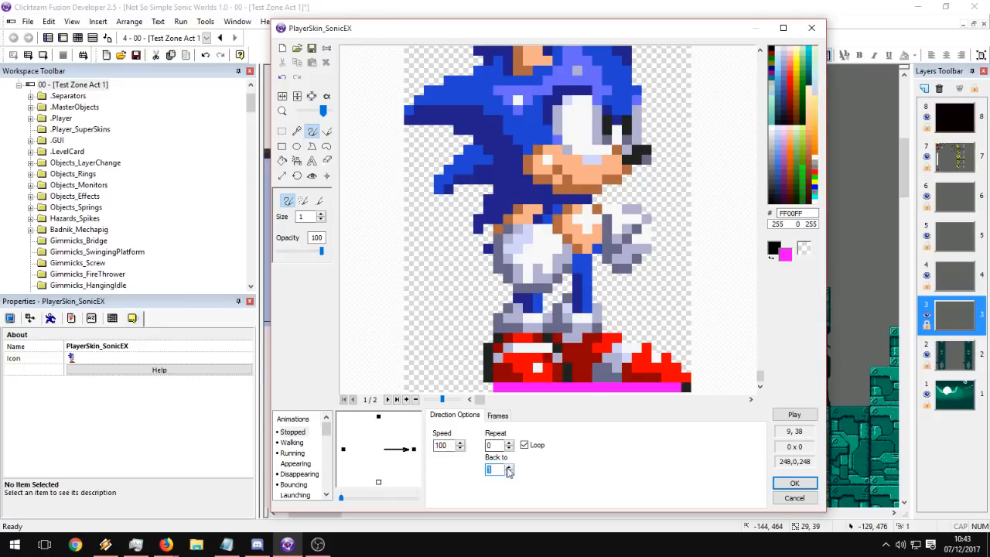
{"action": "left_click", "coordinate": [794, 415]}
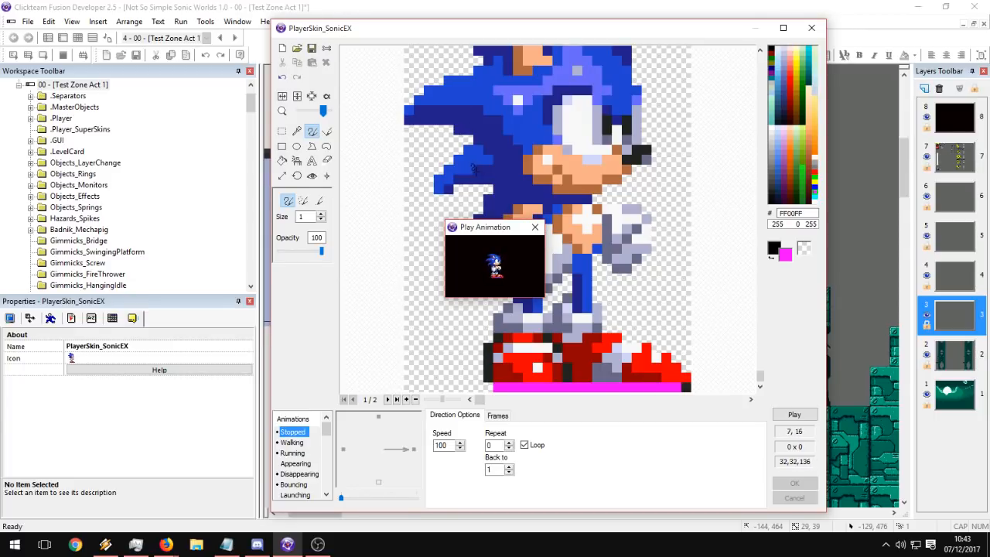
{"action": "left_click", "coordinate": [536, 227]}
Compare both frames' hot spots, move Frame 2's hot spot to 16, 24 and preview the alignment.
{"action": "left_click", "coordinate": [498, 415]}
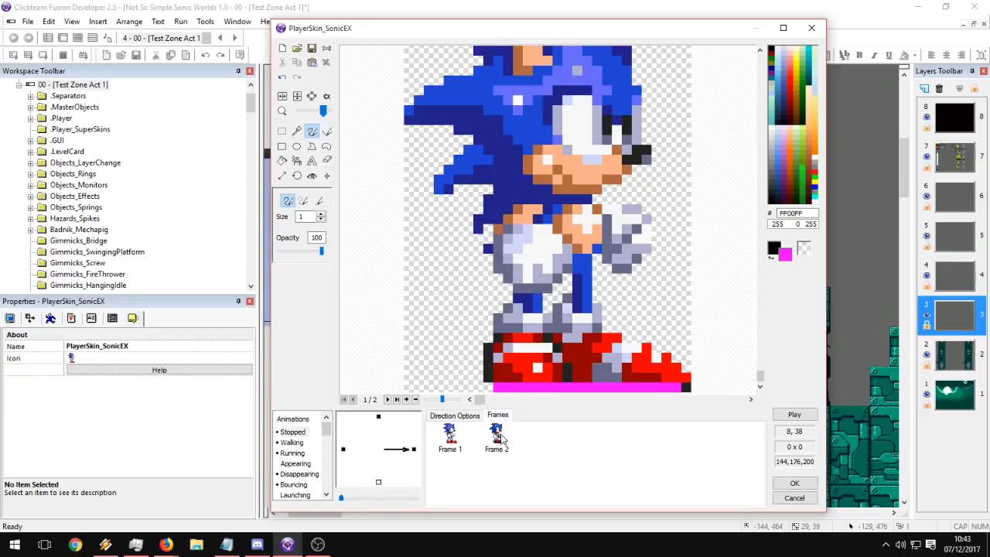
{"action": "left_click", "coordinate": [497, 436]}
{"action": "left_click", "coordinate": [312, 176]}
{"action": "left_click", "coordinate": [449, 437]}
{"action": "left_click", "coordinate": [497, 436]}
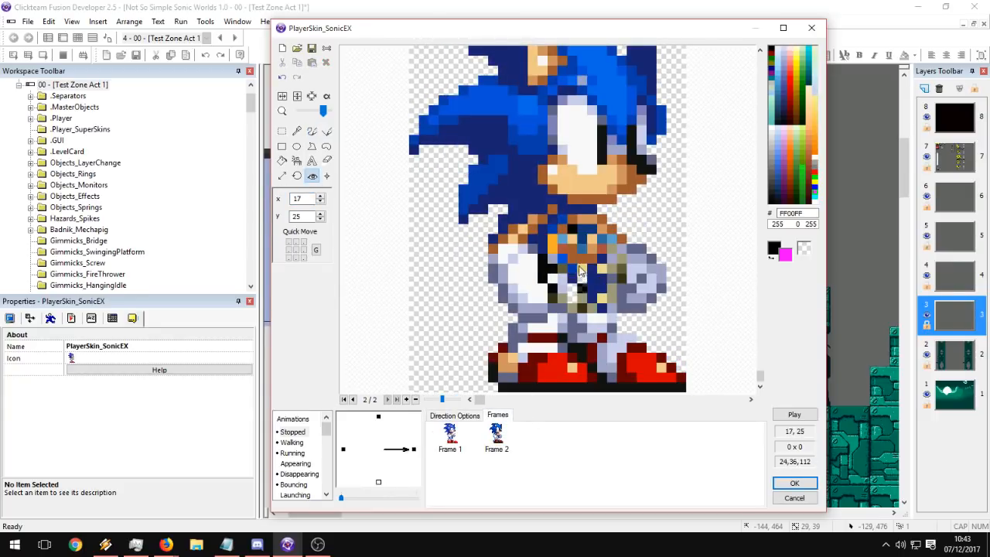
{"action": "left_click", "coordinate": [795, 415]}
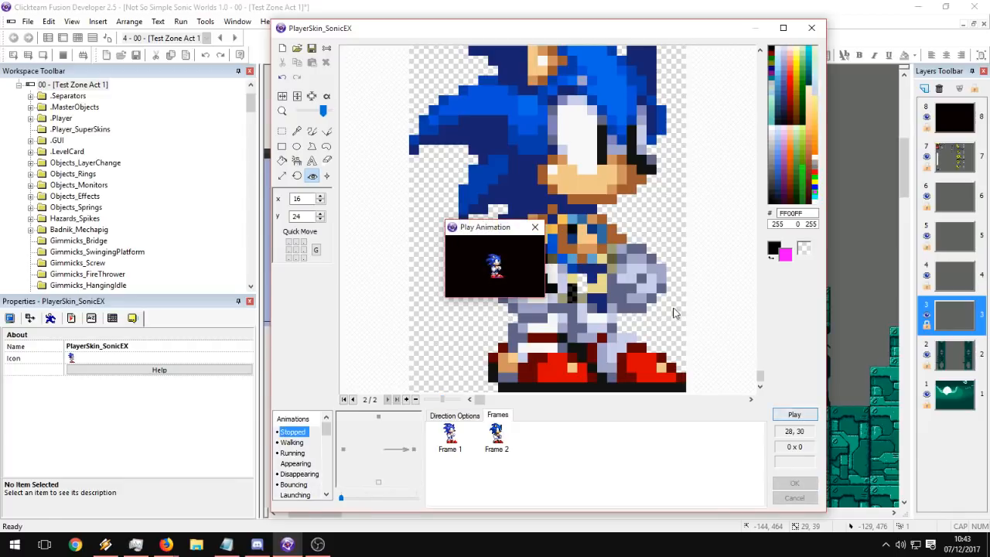
{"action": "left_click", "coordinate": [536, 226]}
Paint most of the dark row beneath Frame 2's shoes magenta (FF00FF) and preview the alignment.
{"action": "left_click", "coordinate": [496, 435]}
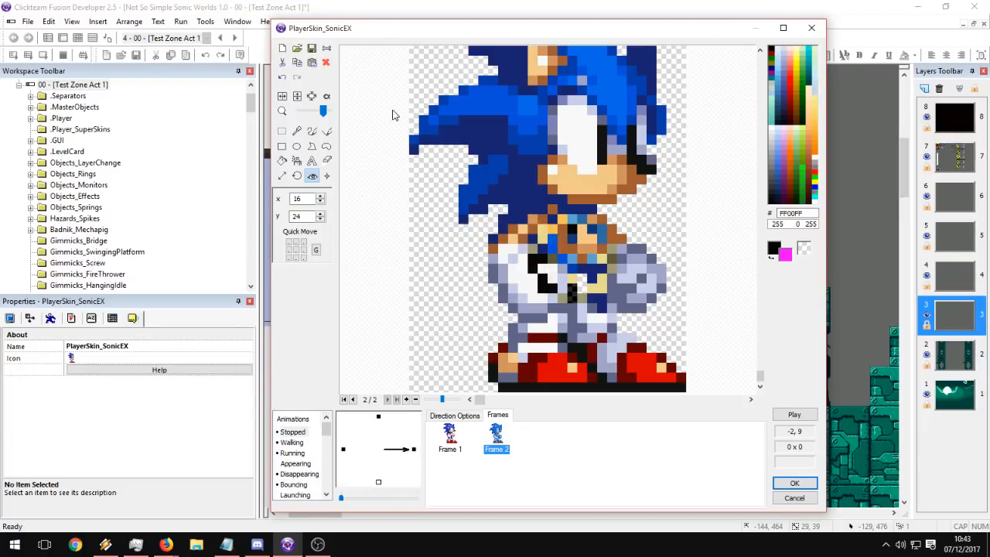
{"action": "left_click", "coordinate": [312, 132]}
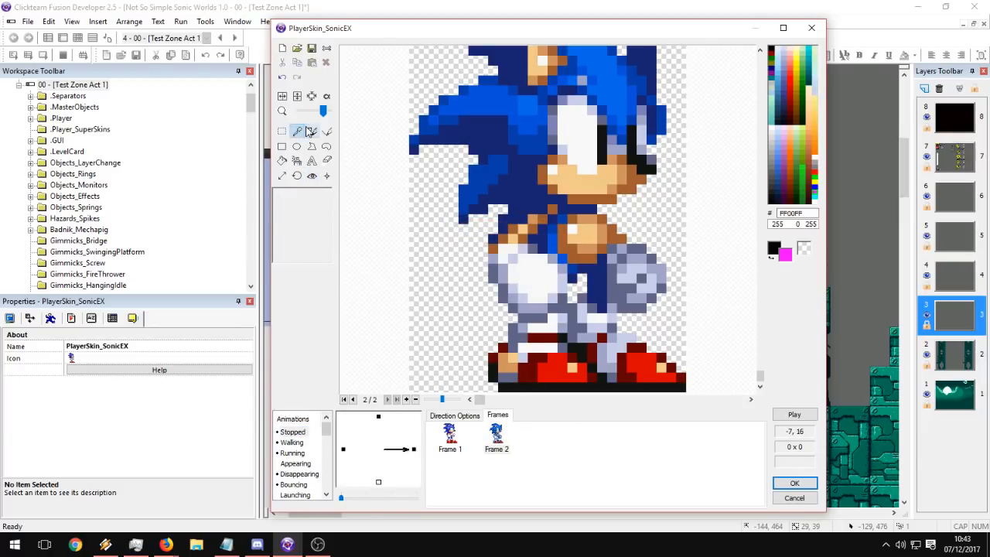
{"action": "left_click_drag", "start_coordinate": [500, 385], "coordinate": [637, 385]}
{"action": "left_click", "coordinate": [795, 414]}
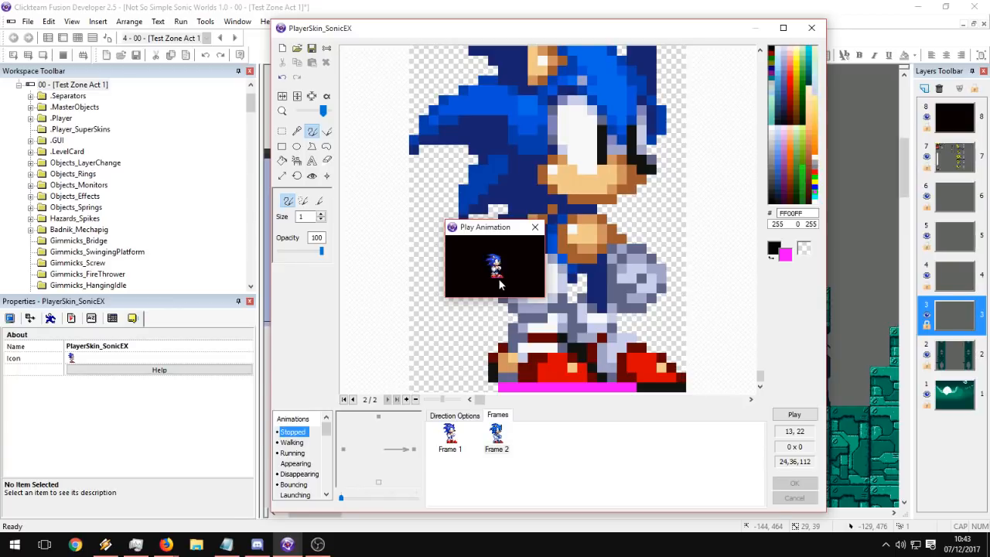
{"action": "left_click", "coordinate": [534, 227]}
Move Frame 2's hot spot to 17, 24 and preview the animation.
{"action": "left_click", "coordinate": [496, 435]}
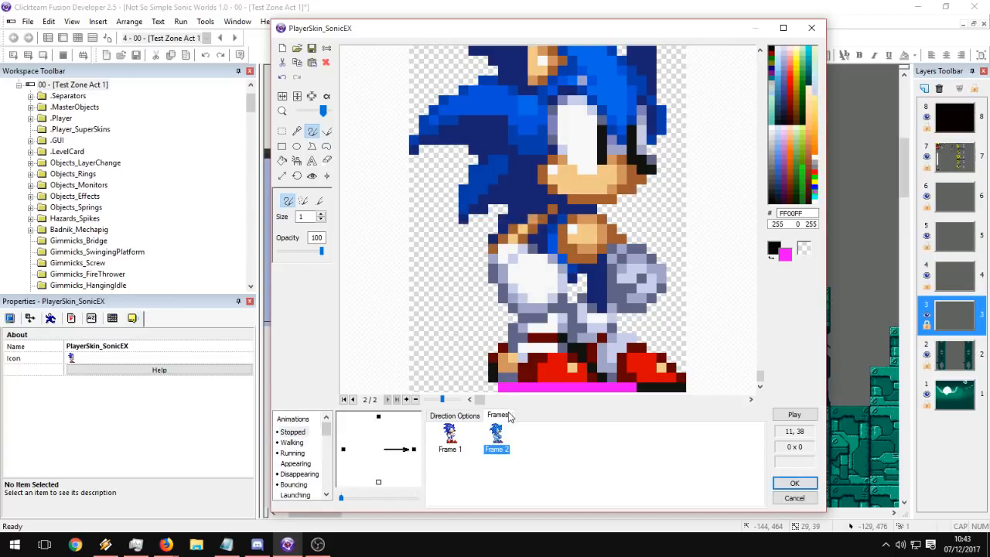
{"action": "left_click", "coordinate": [312, 176]}
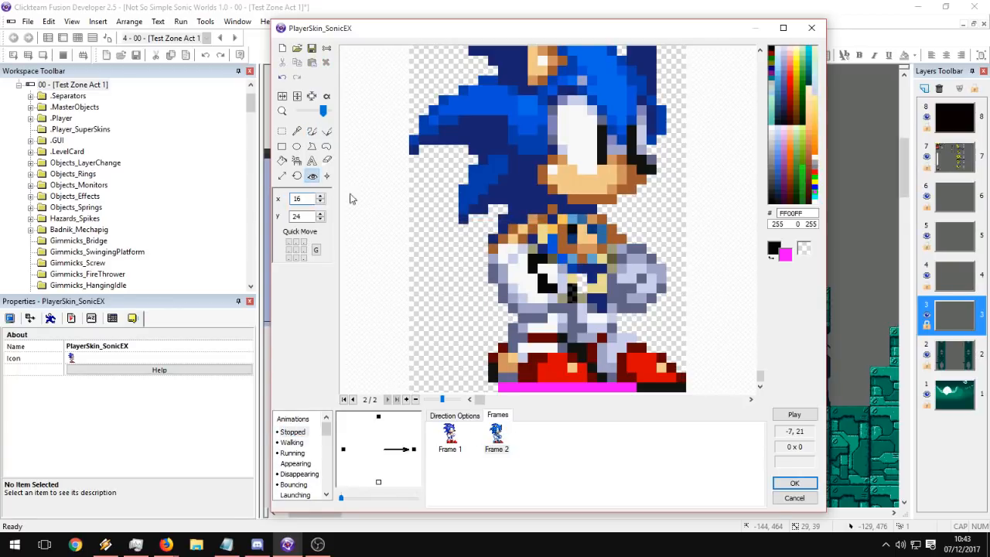
{"action": "left_click", "coordinate": [592, 265]}
{"action": "left_click", "coordinate": [586, 263]}
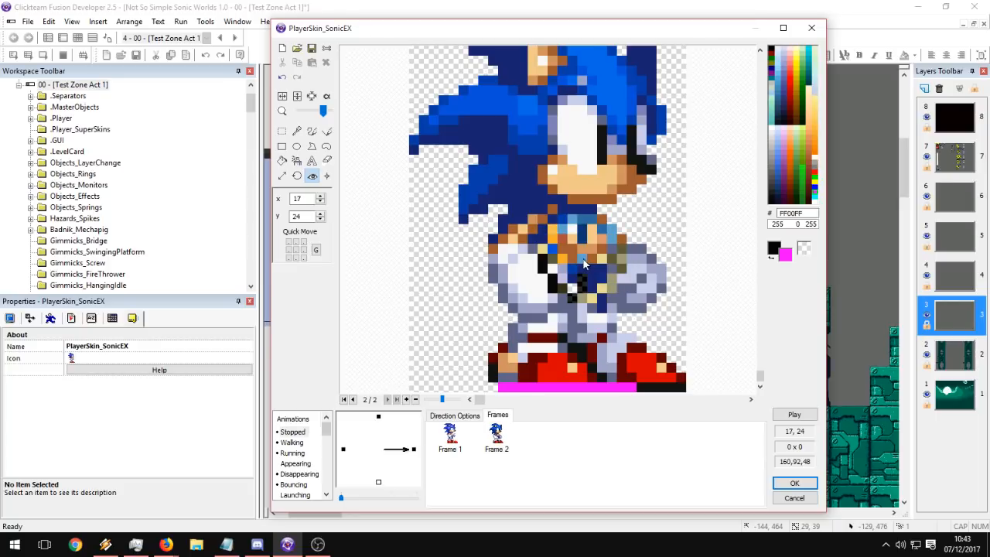
{"action": "left_click", "coordinate": [795, 414]}
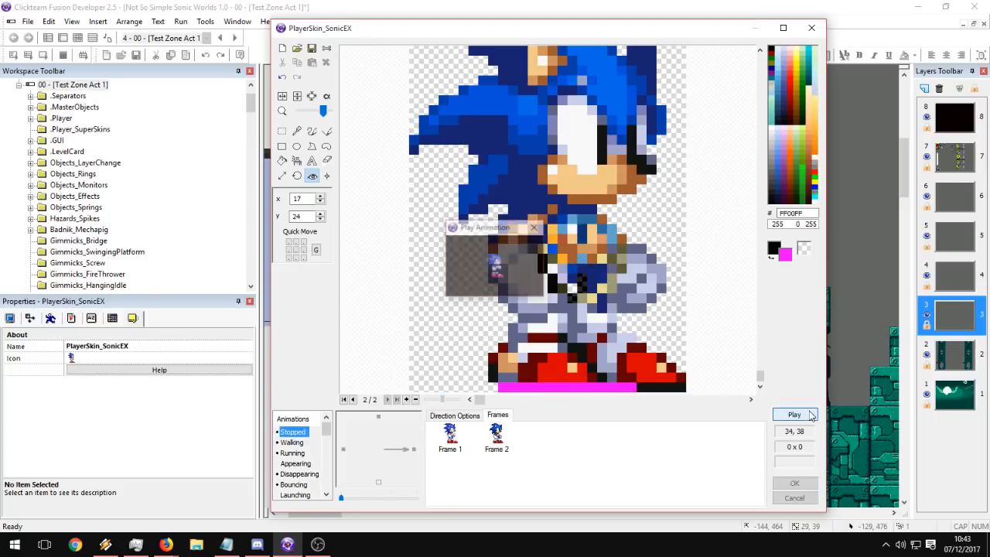
{"action": "left_click", "coordinate": [536, 227]}
Delete the original Sonic sprite in Frame 1 so only the aligned imported sprite stays.
{"action": "left_click", "coordinate": [450, 435]}
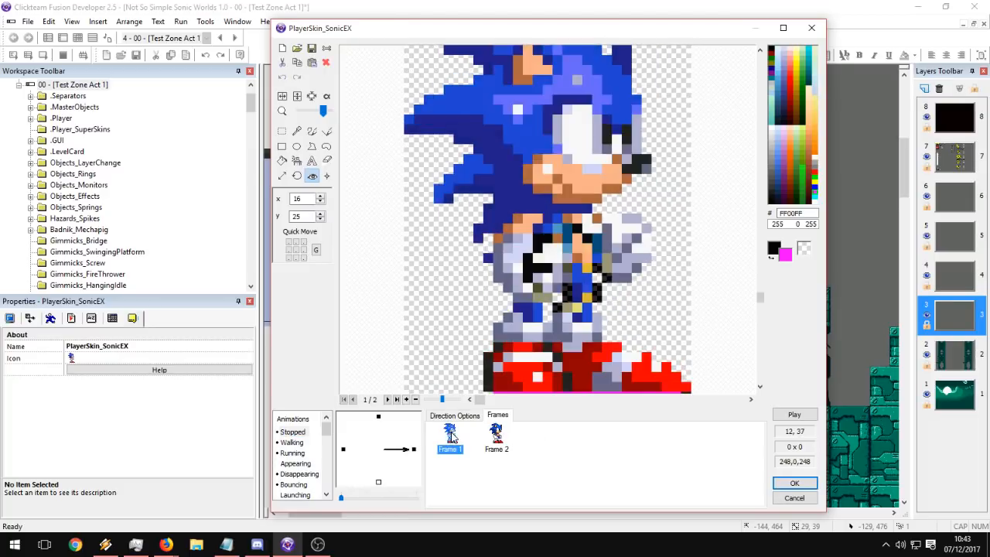
{"action": "key", "text": "Delete"}
{"action": "left_click", "coordinate": [570, 294]}
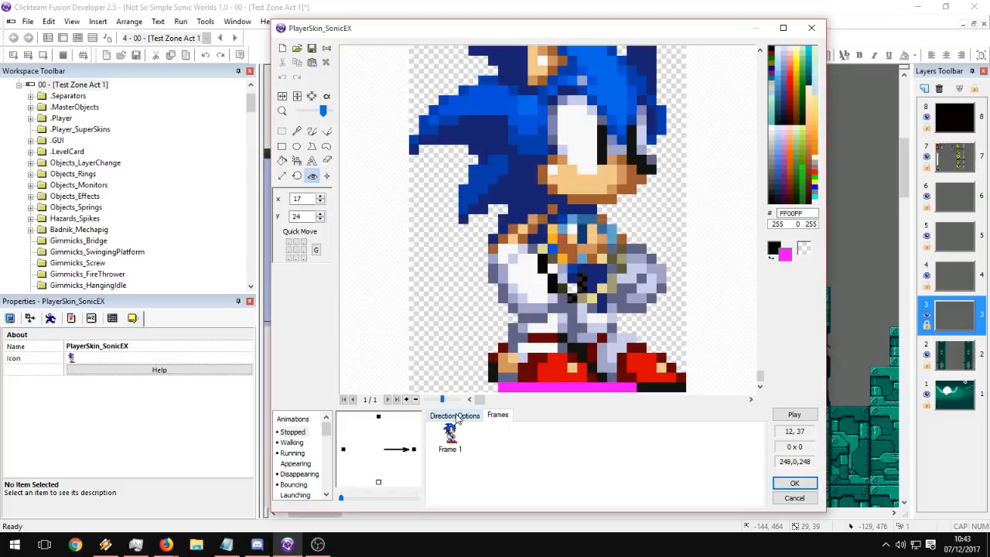
Repaint the magenta row beneath the remaining sprite's shoes with the sampled dark colour 101410.
{"action": "left_click", "coordinate": [311, 131]}
{"action": "right_click", "coordinate": [650, 386]}
{"action": "left_click_drag", "start_coordinate": [635, 386], "coordinate": [501, 384]}
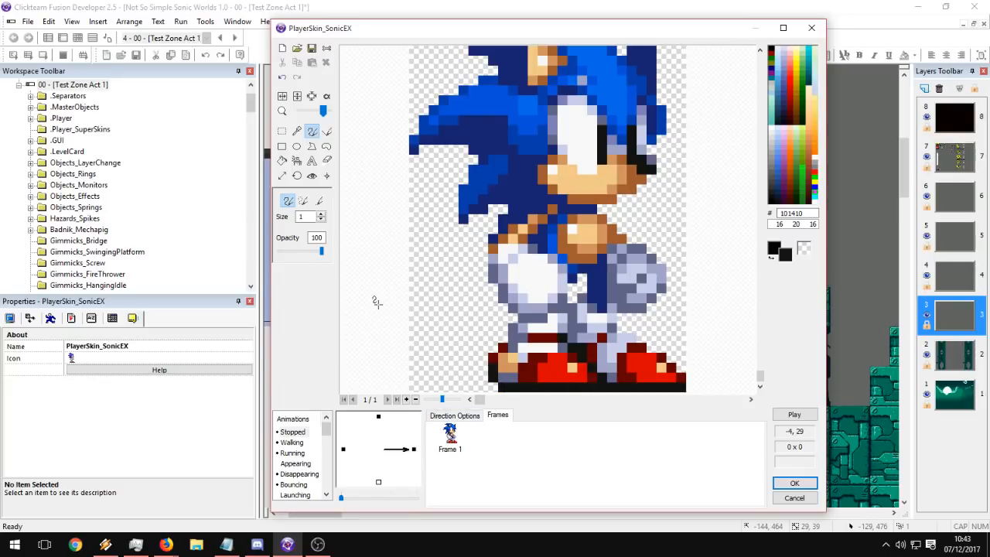
Copy the sprite strip from the upward direction into the right-facing direction as Frame 2.
{"action": "left_click", "coordinate": [379, 418]}
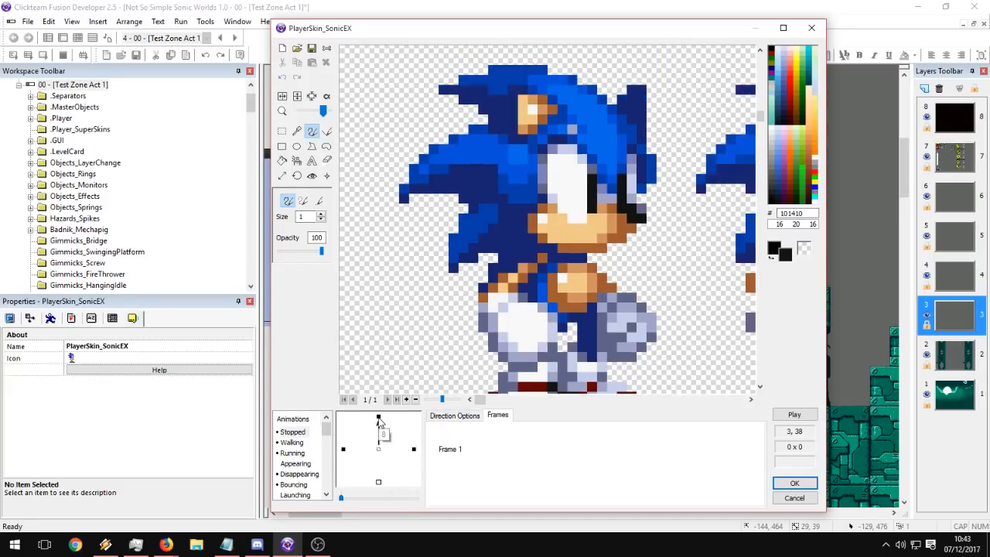
{"action": "left_click", "coordinate": [449, 445]}
{"action": "left_click_drag", "start_coordinate": [324, 110], "coordinate": [307, 114]}
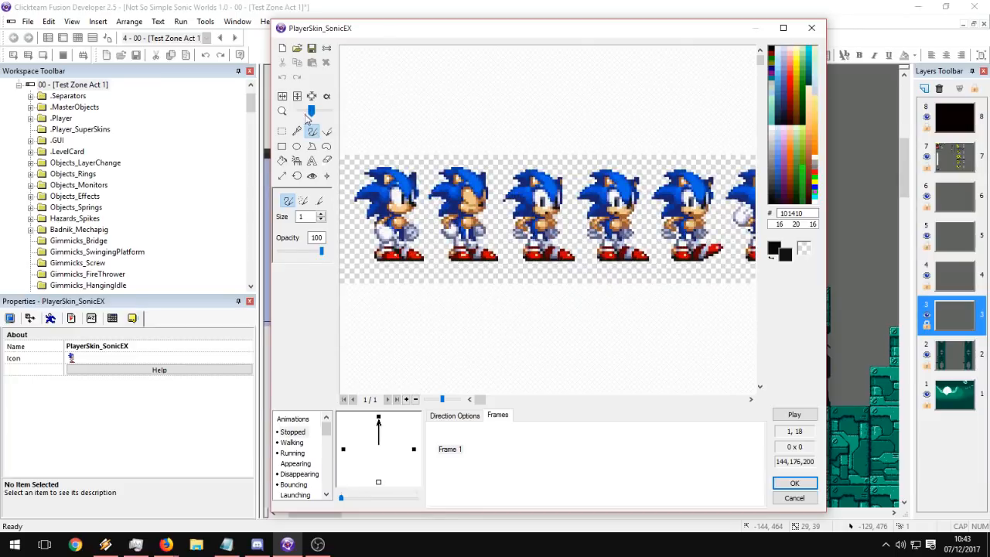
{"action": "left_click", "coordinate": [457, 454]}
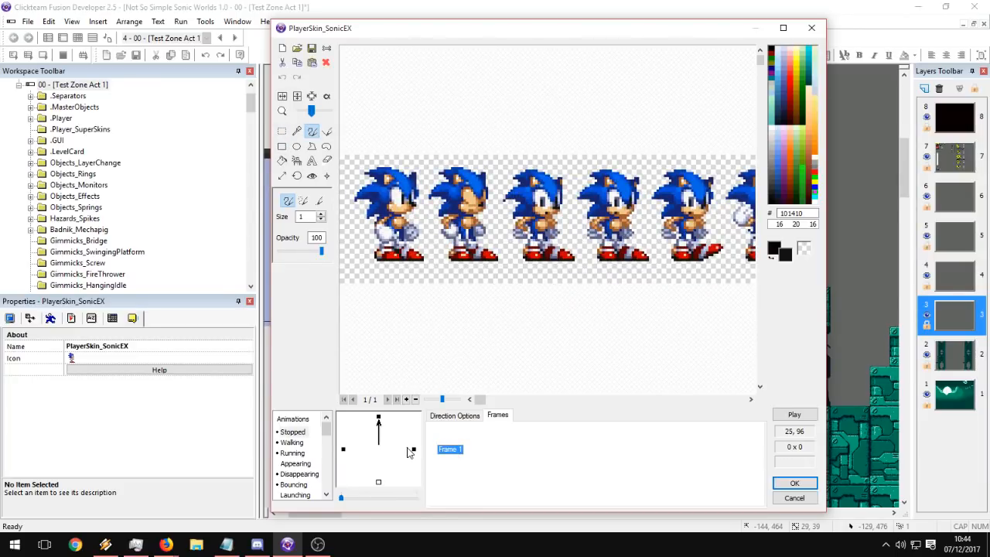
{"action": "left_click", "coordinate": [413, 449]}
{"action": "left_click", "coordinate": [498, 451]}
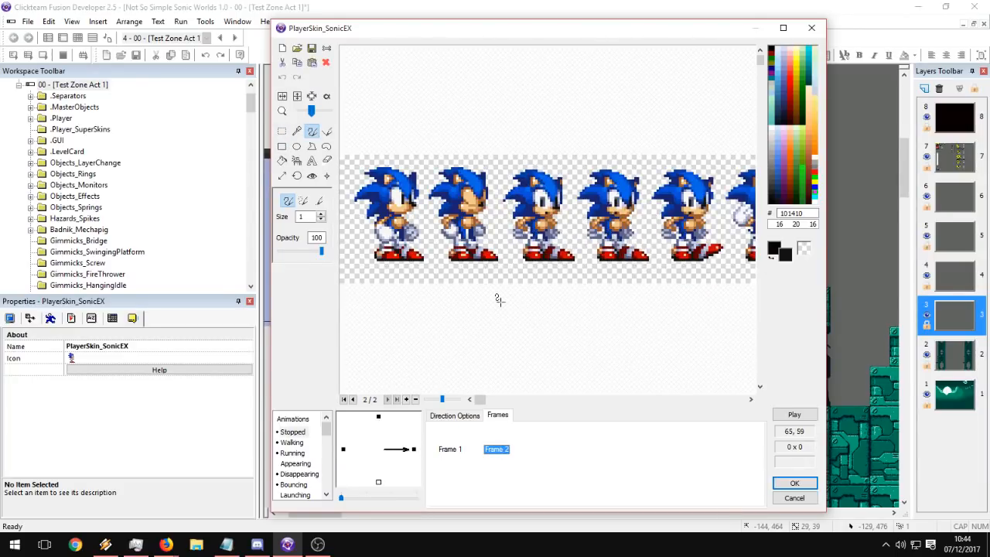
Paste three more copies of the sprite strip after Frame 2 as Frames 3, 4 and 5.
{"action": "left_click", "coordinate": [282, 132]}
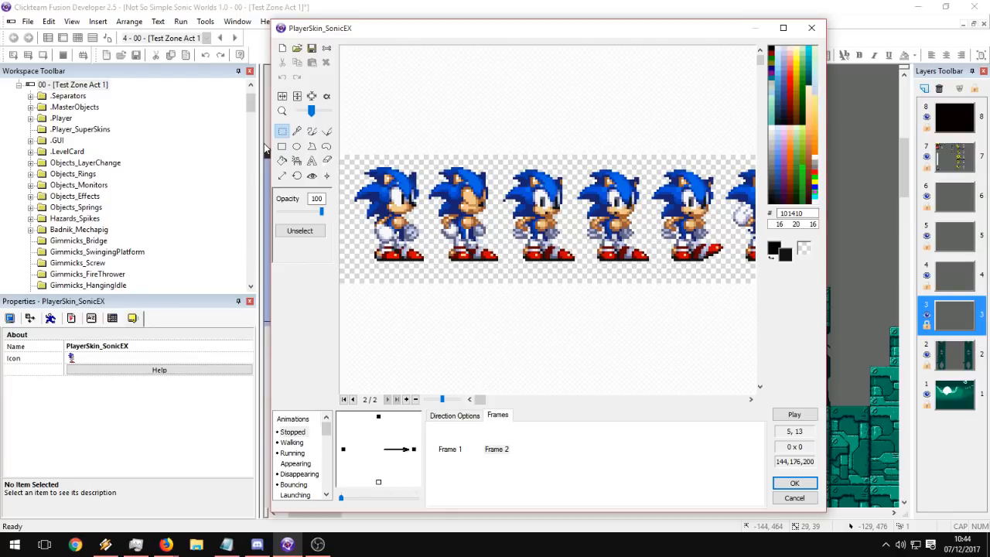
{"action": "left_click_drag", "start_coordinate": [423, 158], "coordinate": [507, 267]}
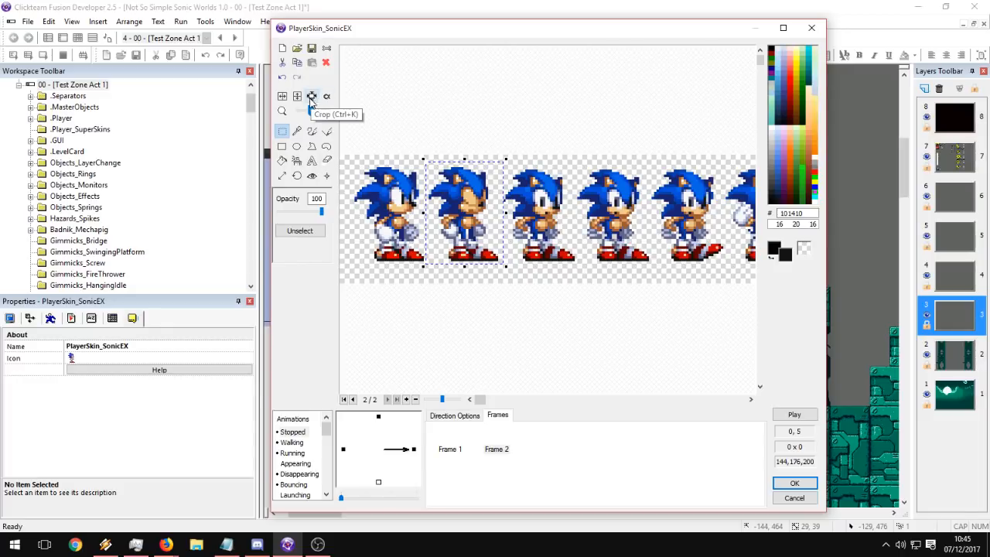
{"action": "left_click", "coordinate": [502, 437]}
{"action": "key", "text": "ctrl+v"}
{"action": "key", "text": "ctrl+v"}
{"action": "key", "text": "ctrl+v"}
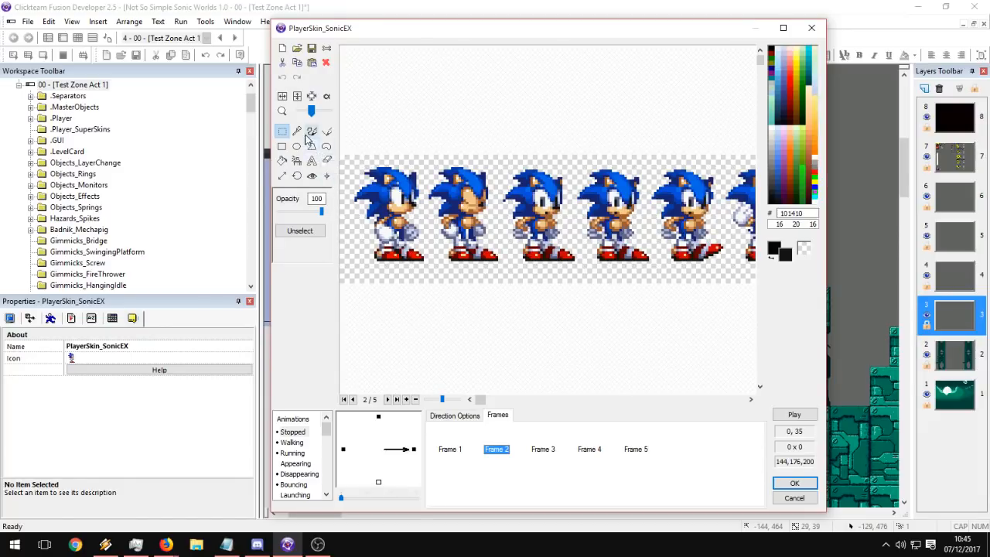
Crop Frame 2 to the strip's second sprite and Frame 3 to its third sprite.
{"action": "left_click_drag", "start_coordinate": [424, 160], "coordinate": [504, 266]}
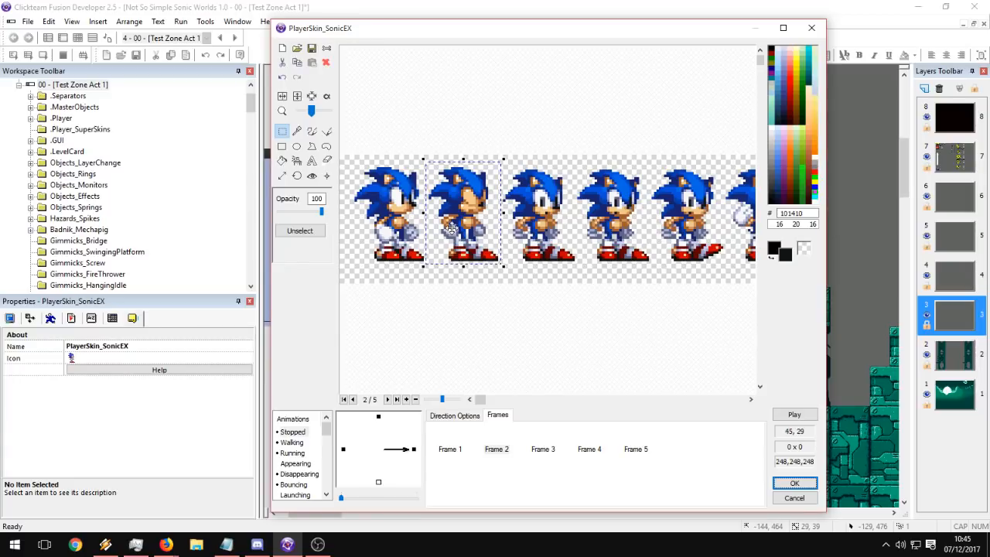
{"action": "left_click", "coordinate": [312, 96]}
{"action": "left_click", "coordinate": [541, 449]}
{"action": "left_click_drag", "start_coordinate": [507, 160], "coordinate": [584, 263]}
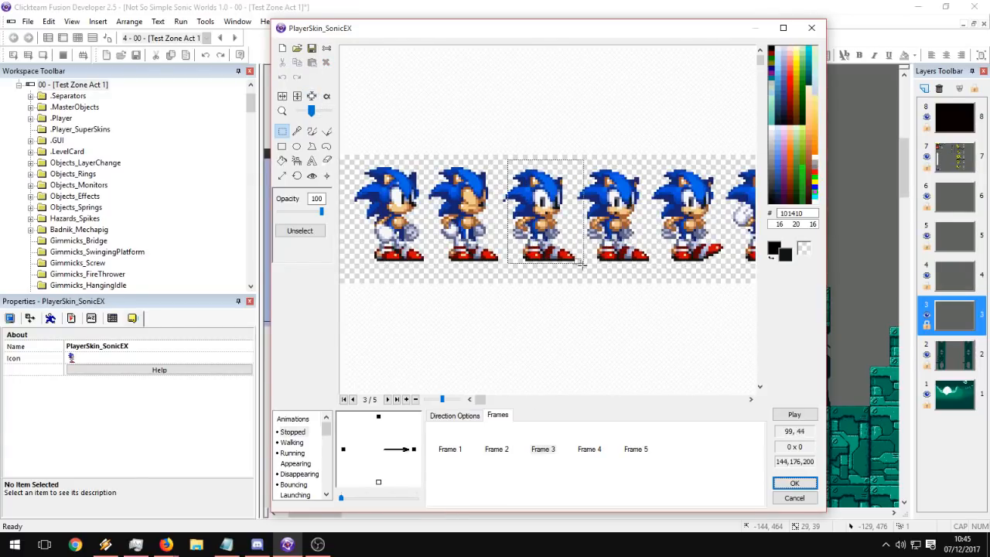
{"action": "left_click_drag", "start_coordinate": [497, 162], "coordinate": [580, 267]}
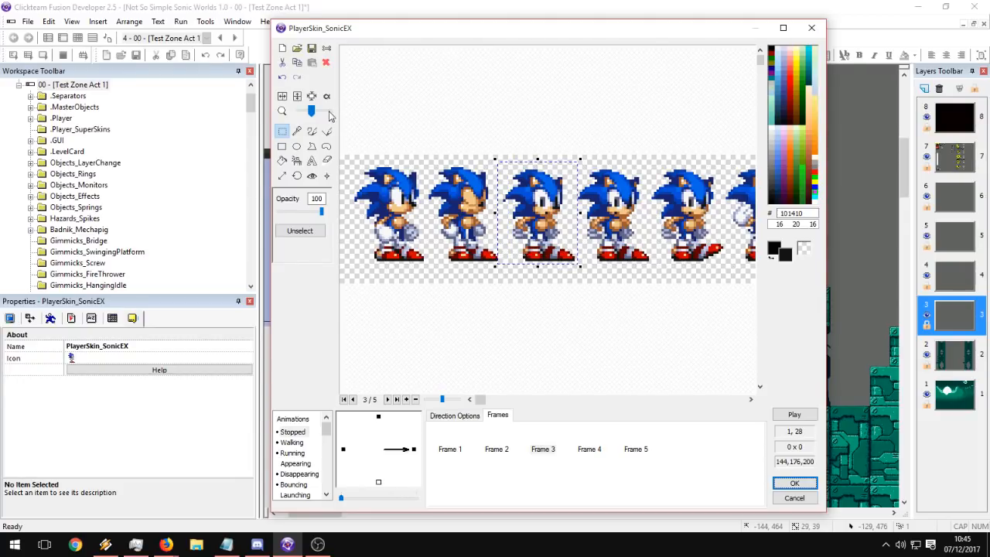
{"action": "left_click", "coordinate": [312, 96]}
Crop Frame 4 to the strip's fourth sprite and Frame 5 to the fifth sprite with the raised foot.
{"action": "left_click", "coordinate": [589, 449]}
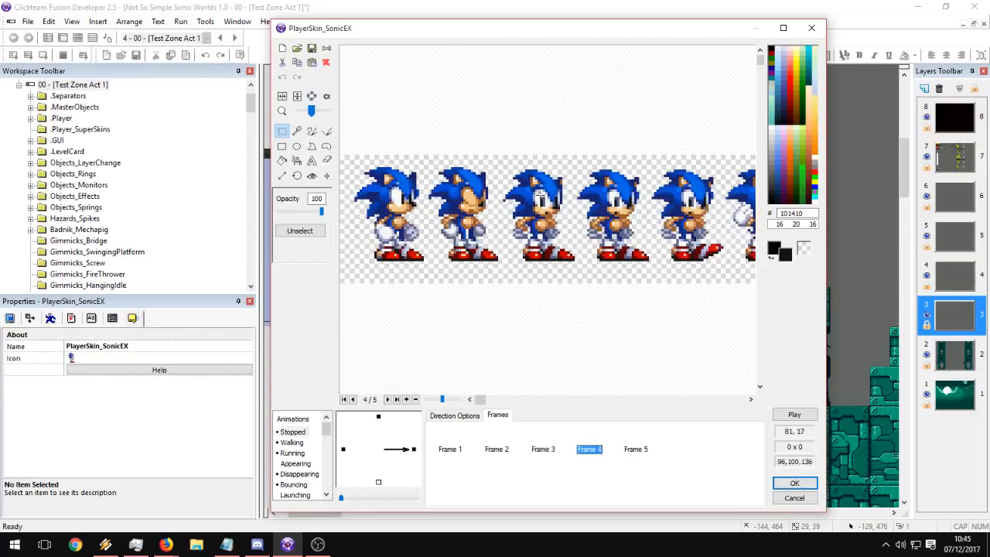
{"action": "left_click_drag", "start_coordinate": [577, 167], "coordinate": [652, 263]}
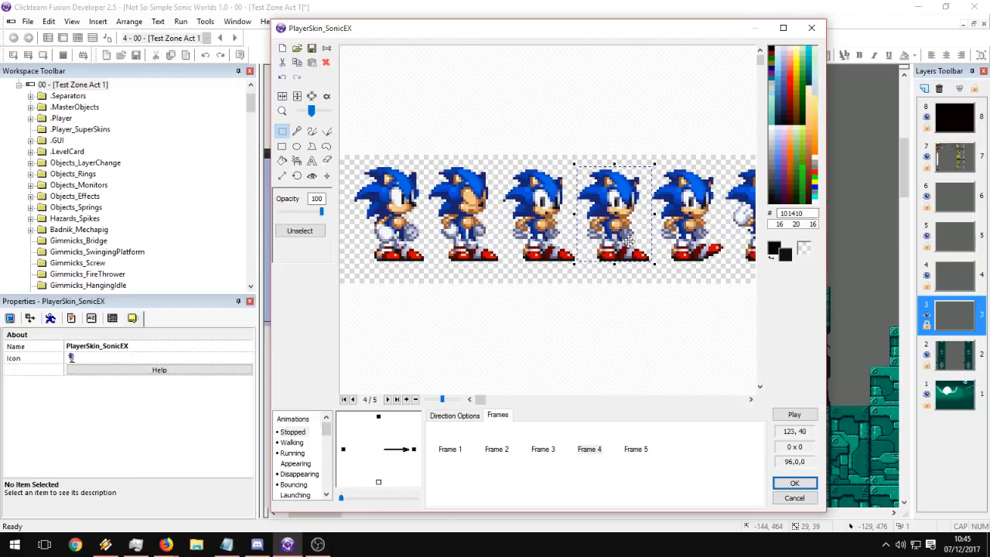
{"action": "left_click", "coordinate": [312, 96]}
{"action": "left_click", "coordinate": [633, 448]}
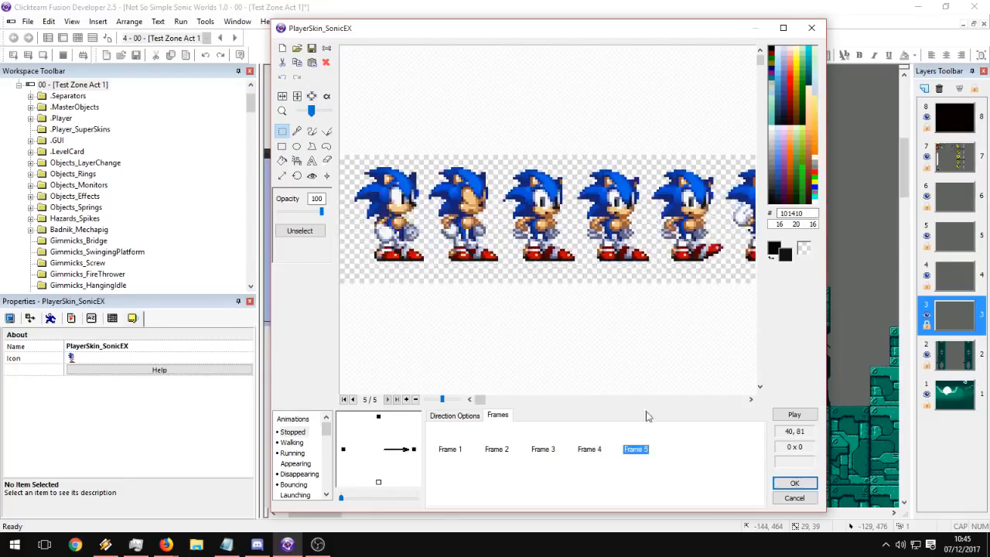
{"action": "scroll", "coordinate": [706, 253], "scroll_direction": "right", "scroll_amount": 2}
{"action": "left_click", "coordinate": [631, 448]}
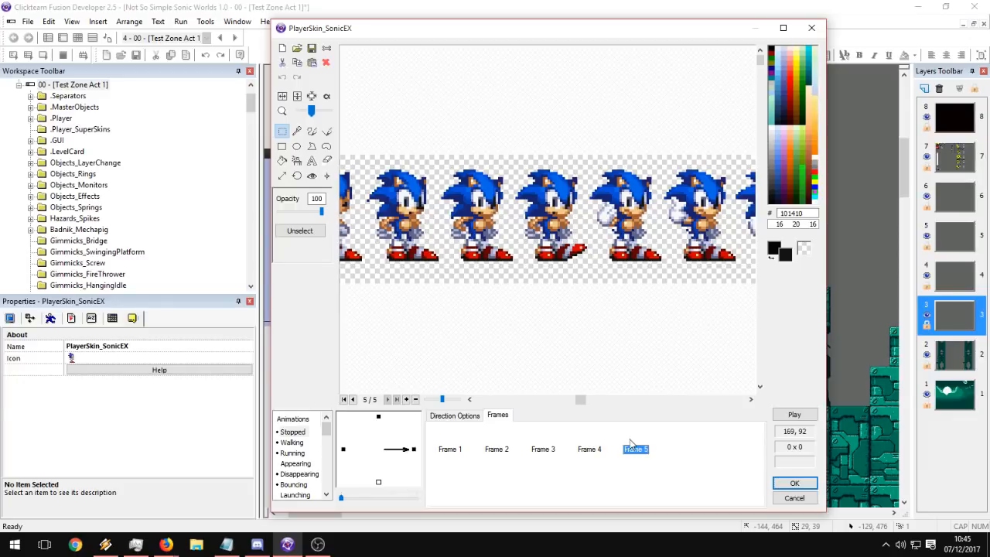
{"action": "left_click_drag", "start_coordinate": [516, 162], "coordinate": [593, 265]}
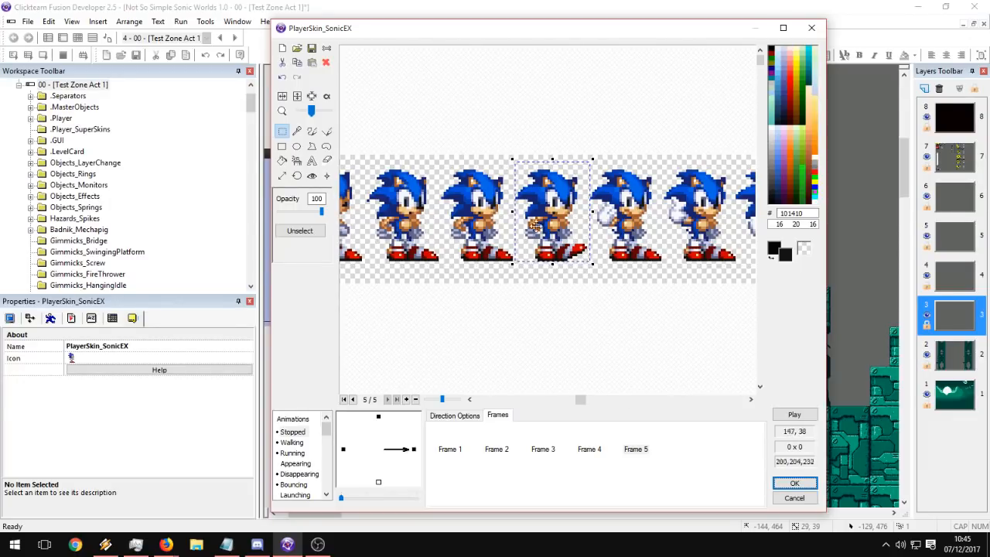
{"action": "left_click", "coordinate": [311, 95]}
Crop the remaining transparent margins off Frames 2, 3, 4 and 5.
{"action": "left_click", "coordinate": [452, 449]}
{"action": "left_click", "coordinate": [487, 447]}
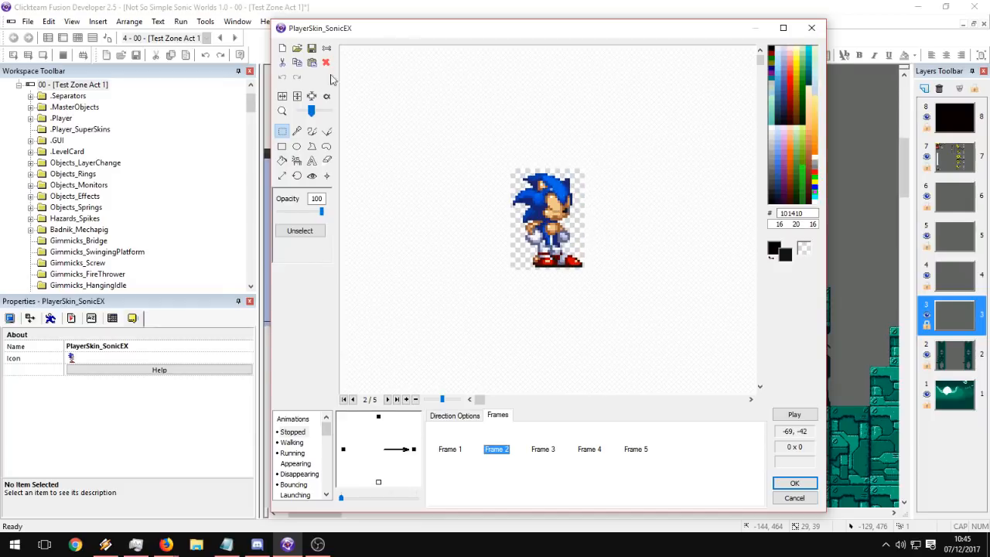
{"action": "left_click", "coordinate": [313, 96]}
{"action": "left_click", "coordinate": [562, 448]}
{"action": "left_click", "coordinate": [311, 96]}
{"action": "left_click", "coordinate": [590, 448]}
{"action": "left_click", "coordinate": [311, 96]}
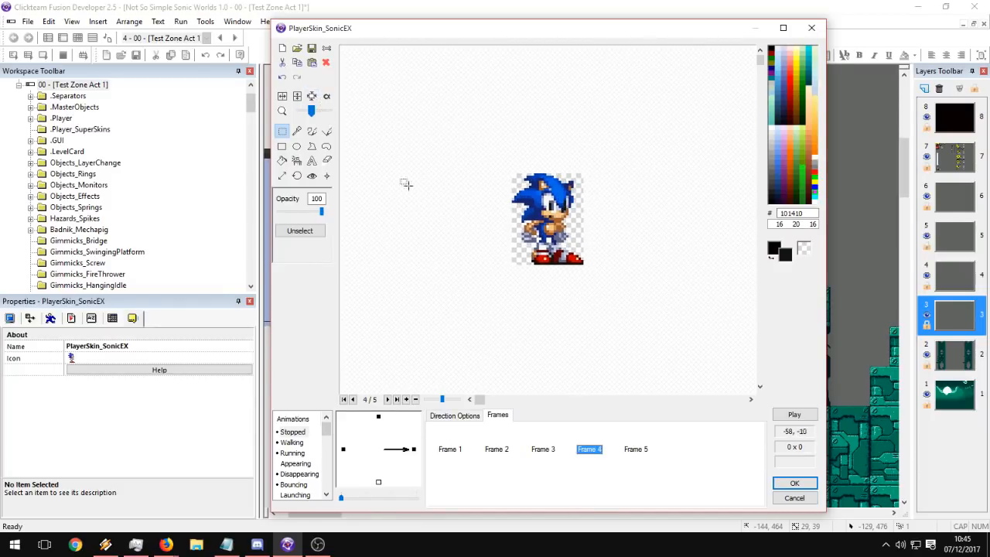
{"action": "left_click", "coordinate": [636, 449]}
{"action": "left_click", "coordinate": [311, 96]}
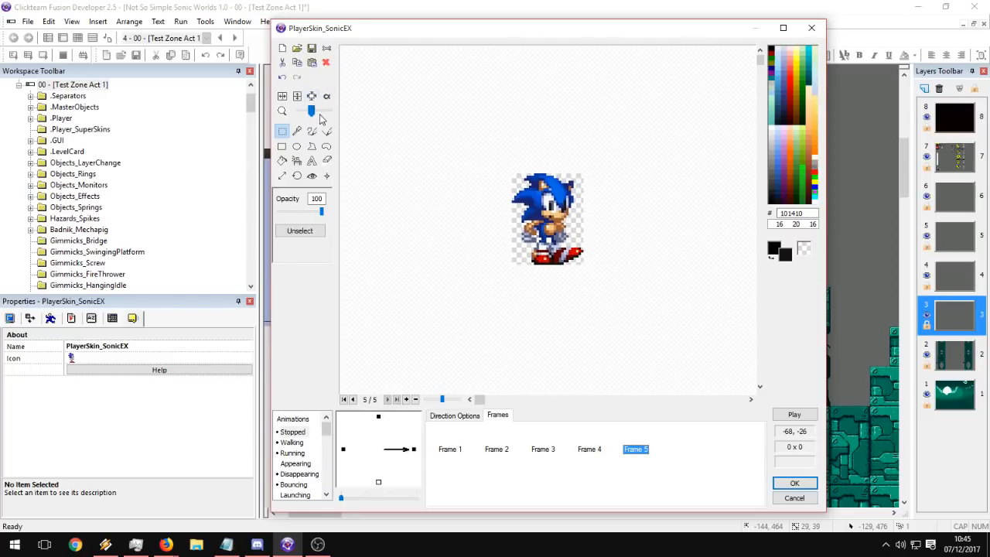
Examine where Frame 1's hot spot falls on the sprite's body, comparing the artwork with and without the marker.
{"action": "left_click", "coordinate": [319, 115]}
{"action": "left_click", "coordinate": [494, 458]}
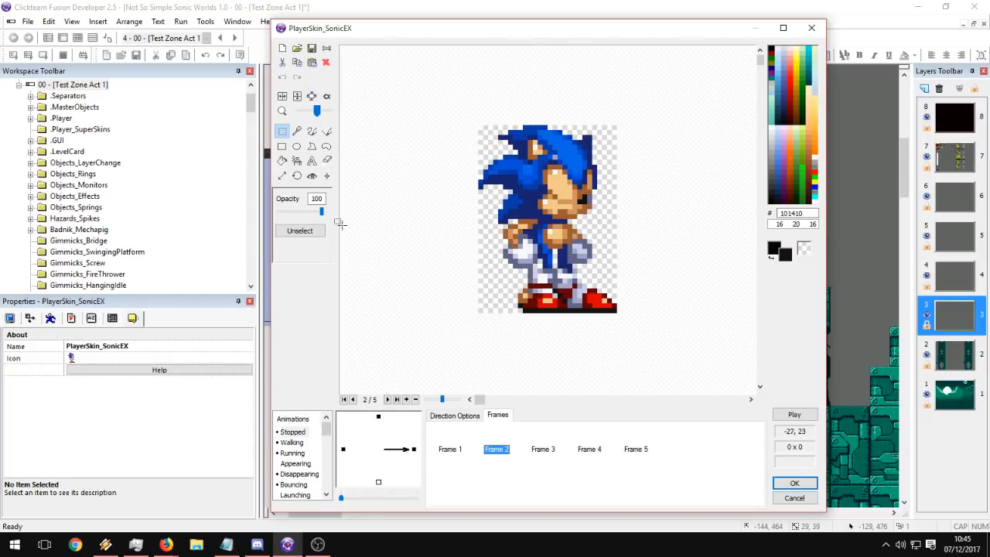
{"action": "left_click", "coordinate": [312, 176]}
{"action": "left_click", "coordinate": [442, 447]}
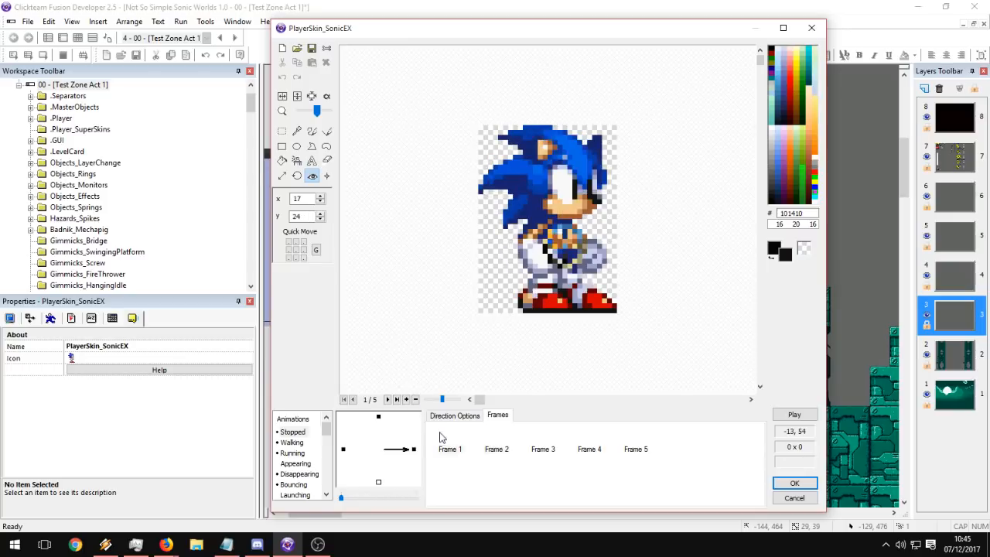
{"action": "left_click", "coordinate": [325, 112]}
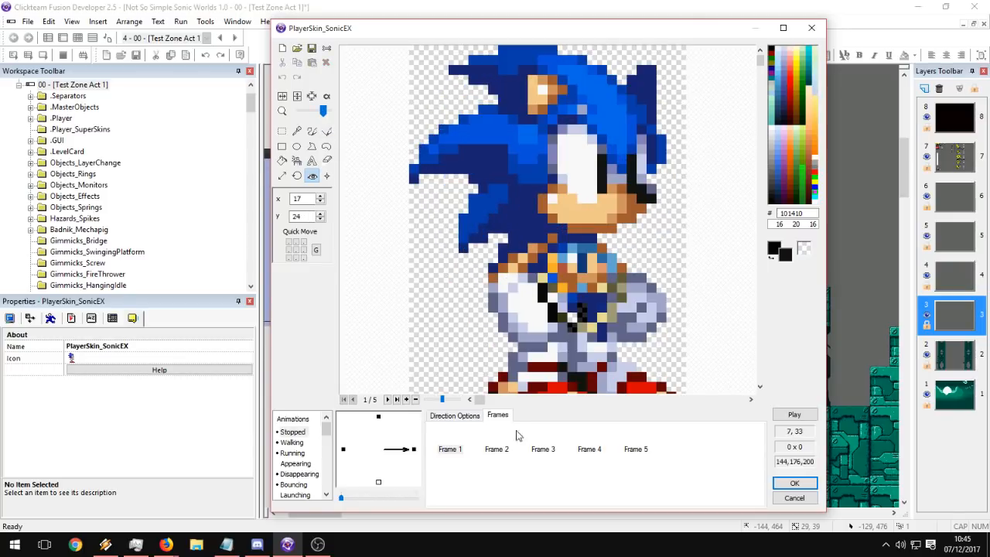
{"action": "left_click", "coordinate": [297, 176]}
{"action": "left_click", "coordinate": [312, 177]}
{"action": "left_click", "coordinate": [298, 177]}
{"action": "left_click", "coordinate": [312, 177]}
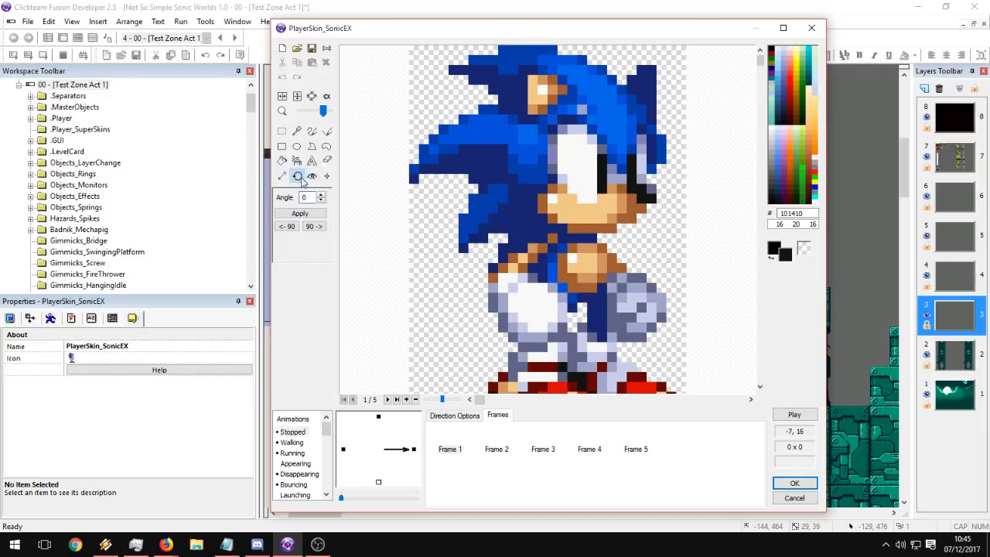
{"action": "left_click", "coordinate": [299, 178]}
{"action": "left_click", "coordinate": [313, 180]}
{"action": "left_click", "coordinate": [298, 178]}
{"action": "left_click", "coordinate": [313, 180]}
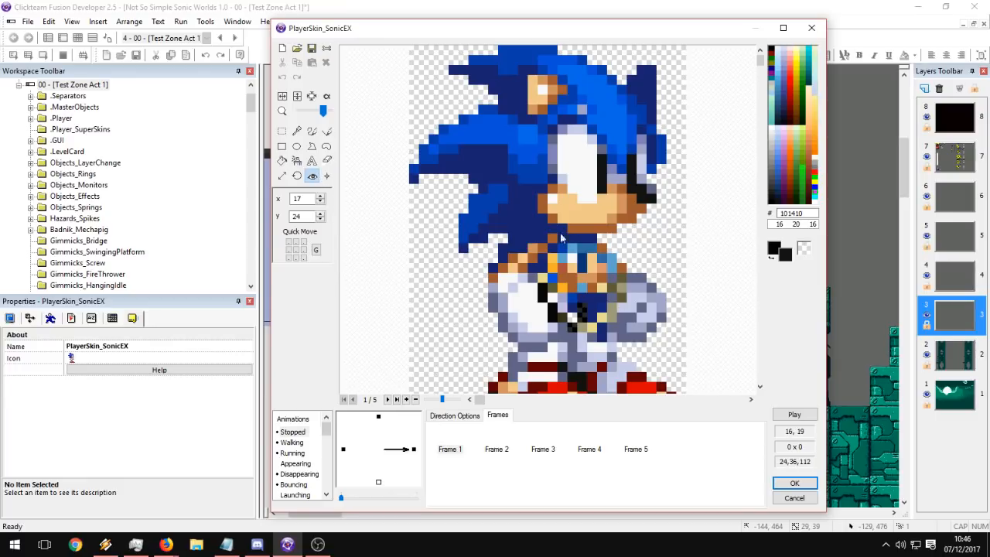
{"action": "left_click", "coordinate": [298, 176]}
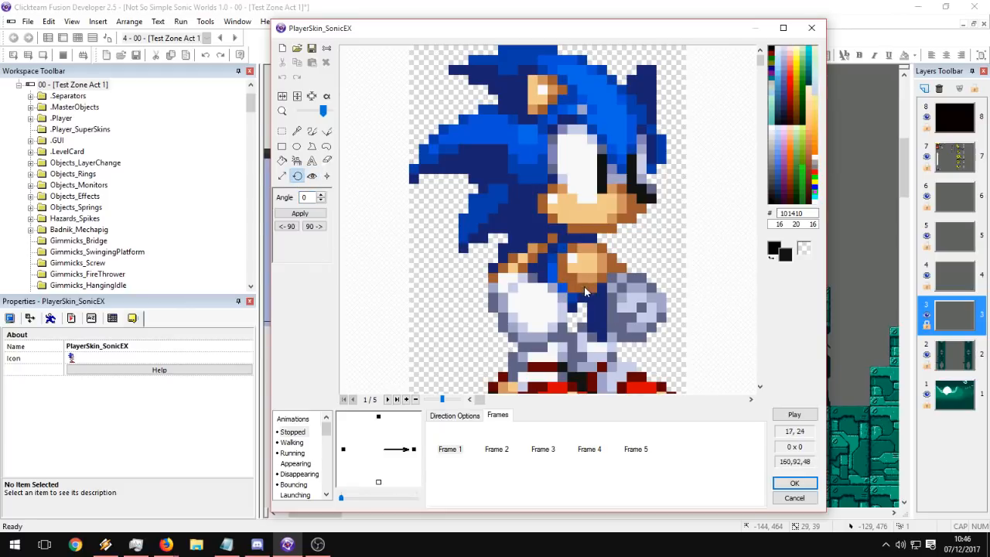
Set Frame 2's hot spot to 16, 24 and compare its alignment with Frame 1.
{"action": "left_click", "coordinate": [497, 449]}
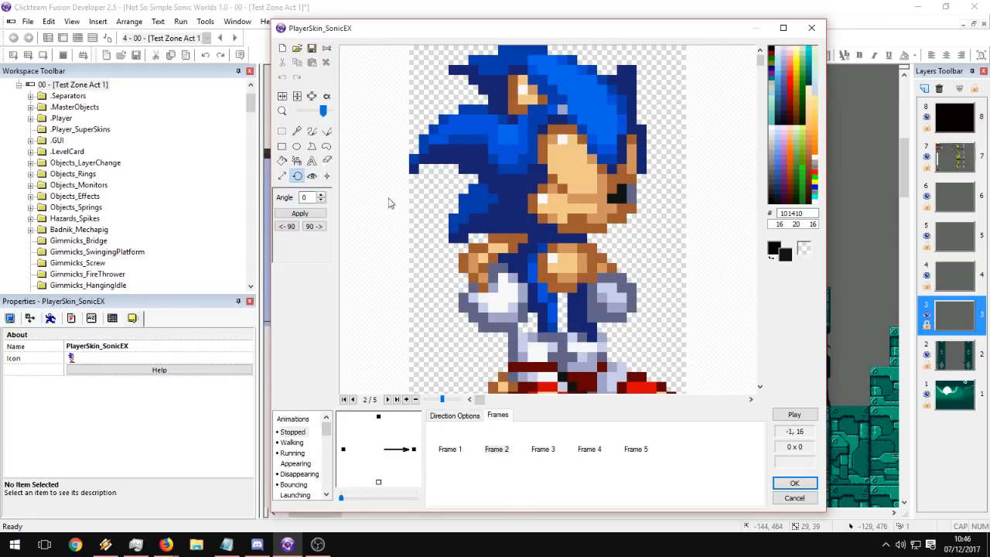
{"action": "left_click", "coordinate": [312, 175]}
{"action": "left_click", "coordinate": [451, 449]}
{"action": "left_click", "coordinate": [496, 449]}
{"action": "left_click", "coordinate": [451, 448]}
{"action": "left_click", "coordinate": [495, 448]}
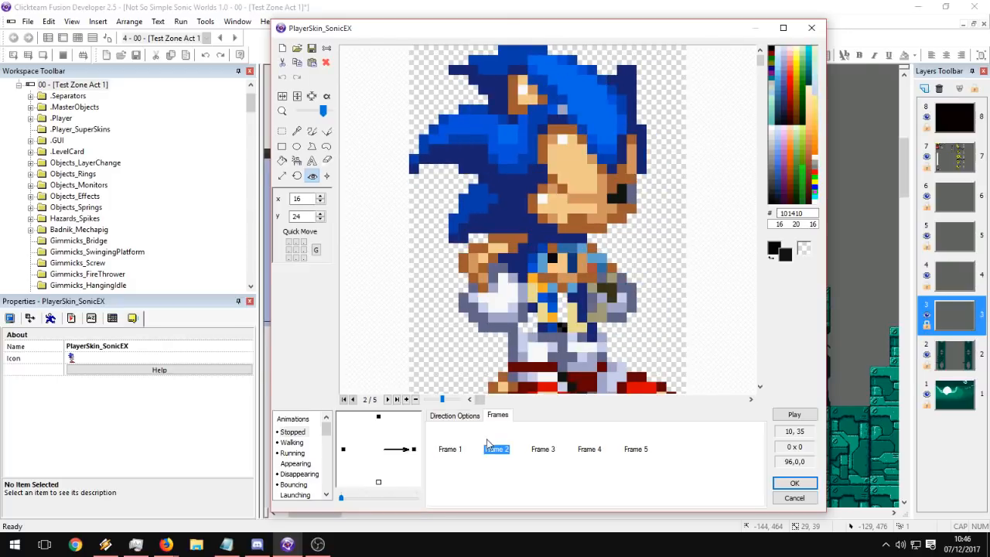
{"action": "left_click", "coordinate": [451, 449]}
{"action": "left_click", "coordinate": [489, 448]}
Set Frame 3's hot spot to 16, 24 and compare its alignment with Frame 2.
{"action": "left_click", "coordinate": [543, 449]}
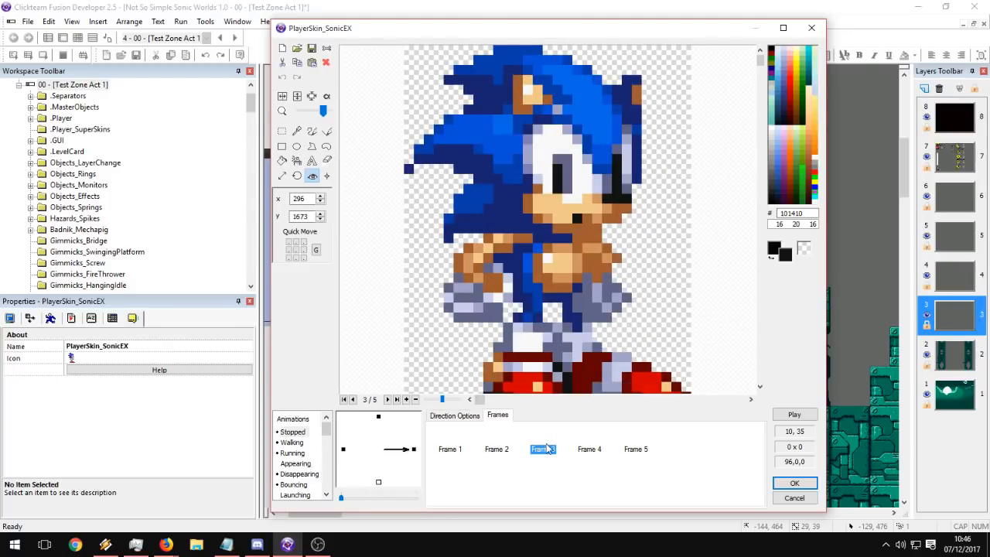
{"action": "left_click", "coordinate": [560, 291]}
{"action": "left_click", "coordinate": [499, 445]}
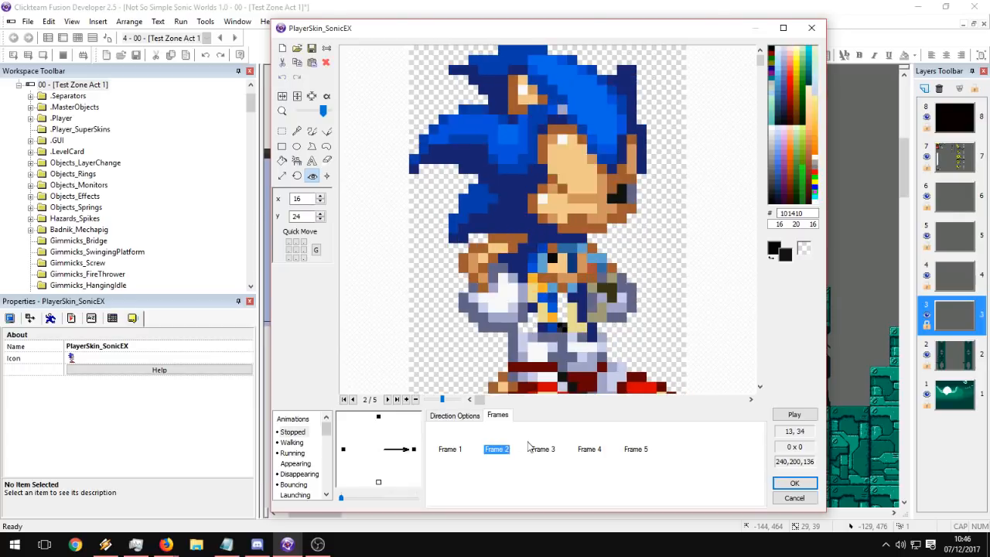
{"action": "left_click", "coordinate": [537, 440]}
{"action": "left_click", "coordinate": [499, 443]}
{"action": "left_click", "coordinate": [535, 441]}
{"action": "left_click", "coordinate": [496, 441]}
{"action": "left_click", "coordinate": [543, 443]}
{"action": "left_click", "coordinate": [506, 443]}
{"action": "left_click", "coordinate": [539, 445]}
{"action": "left_click", "coordinate": [507, 444]}
{"action": "left_click", "coordinate": [544, 446]}
{"action": "left_click", "coordinate": [513, 446]}
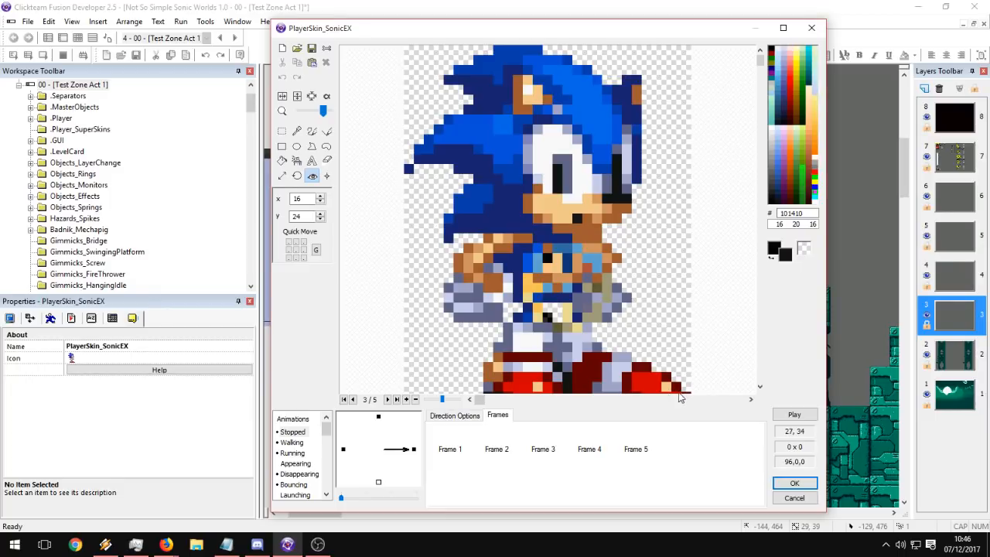
{"action": "left_click", "coordinate": [496, 449]}
{"action": "left_click", "coordinate": [543, 448]}
{"action": "left_click", "coordinate": [497, 449]}
{"action": "left_click", "coordinate": [543, 448]}
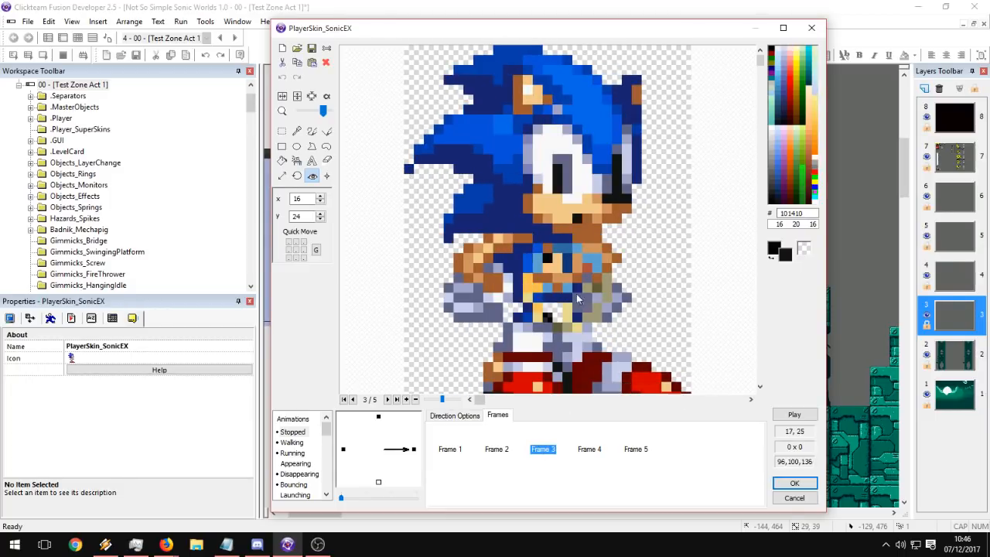
Align the hot spots of Frames 4 and 5 with the earlier frames, placing Frame 5's at 16, 23.
{"action": "left_click", "coordinate": [497, 448]}
{"action": "left_click", "coordinate": [540, 449]}
{"action": "left_click", "coordinate": [587, 449]}
{"action": "left_click", "coordinate": [543, 449]}
{"action": "left_click", "coordinate": [636, 449]}
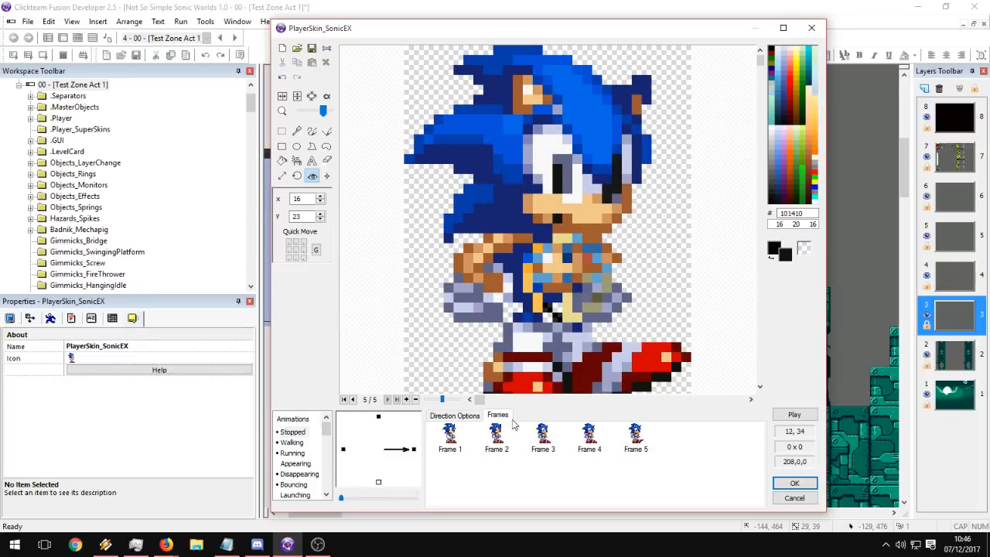
Preview the Stopped animation and put Frame 5's hot spot back at 16, 23.
{"action": "left_click", "coordinate": [785, 415]}
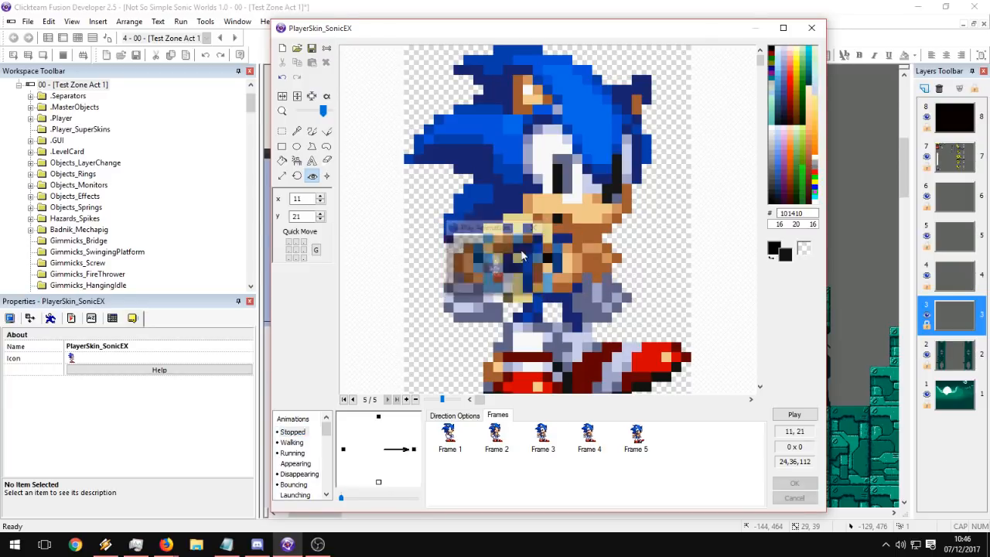
{"action": "left_click", "coordinate": [519, 255]}
{"action": "left_click", "coordinate": [568, 287]}
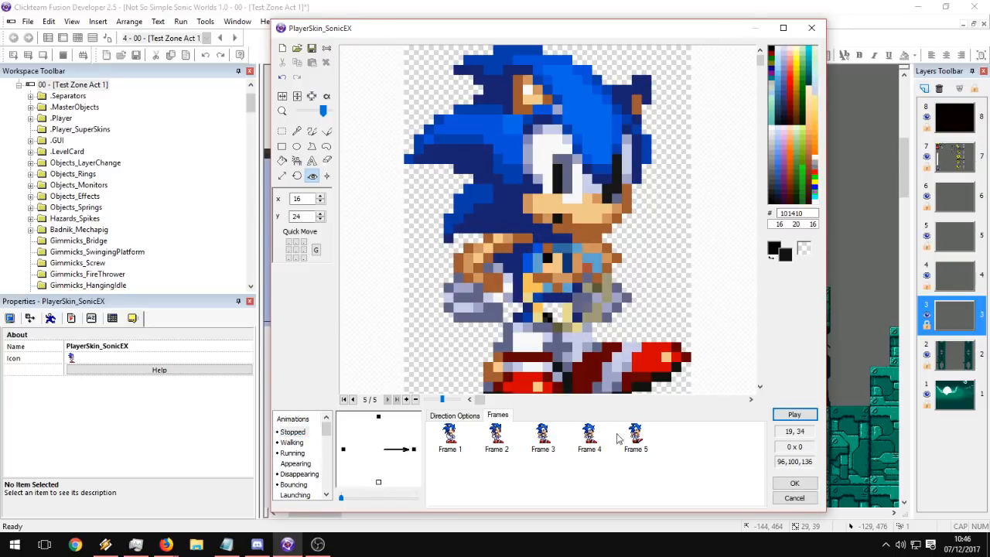
{"action": "left_click", "coordinate": [589, 441]}
{"action": "left_click", "coordinate": [632, 435]}
{"action": "left_click", "coordinate": [568, 275]}
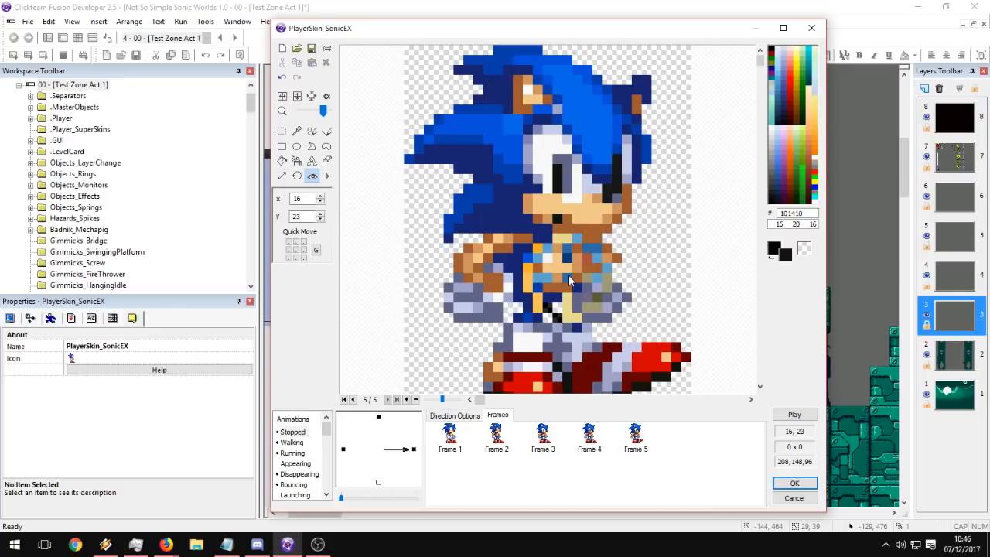
Replay the Stopped animation, set its speed to 10 and save the edits.
{"action": "left_click", "coordinate": [795, 415]}
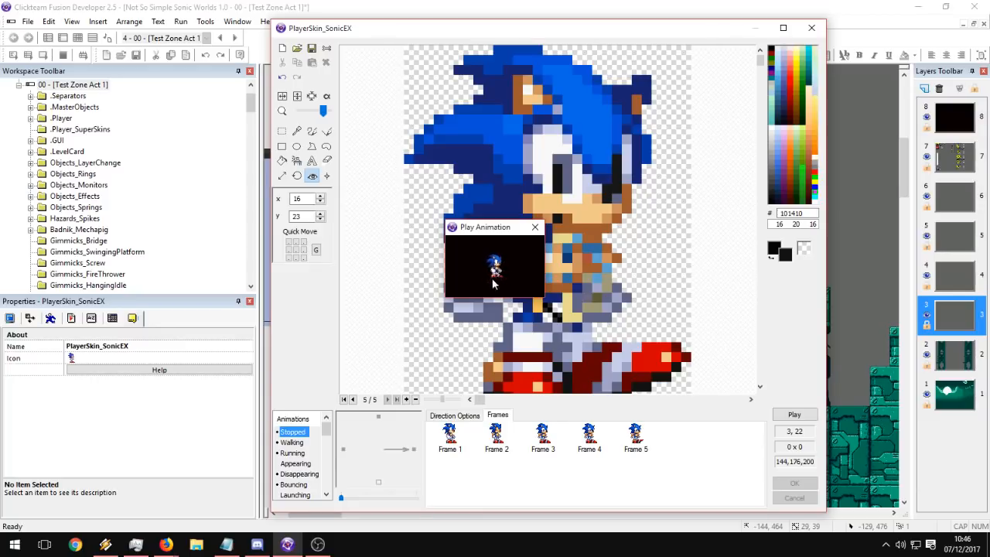
{"action": "left_click", "coordinate": [535, 227]}
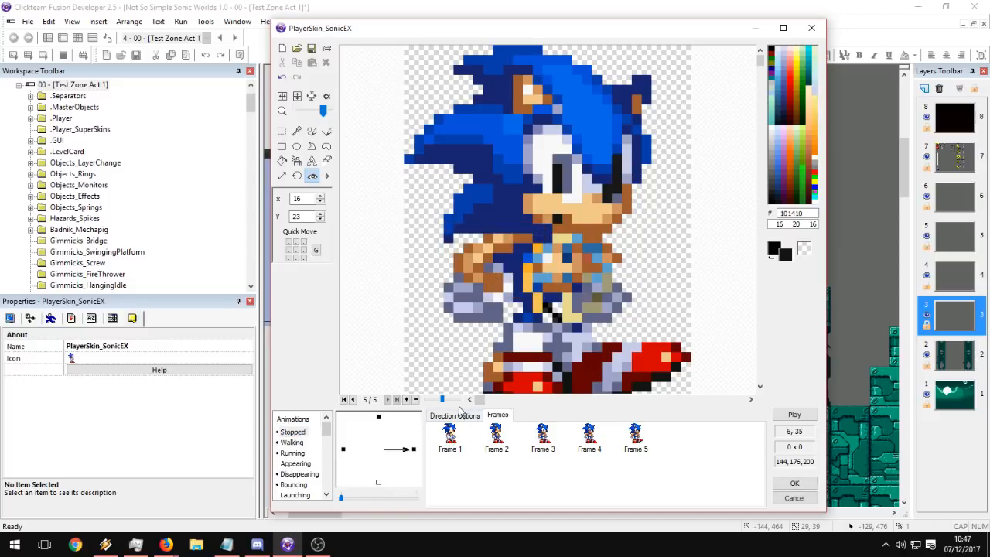
{"action": "left_click", "coordinate": [455, 415]}
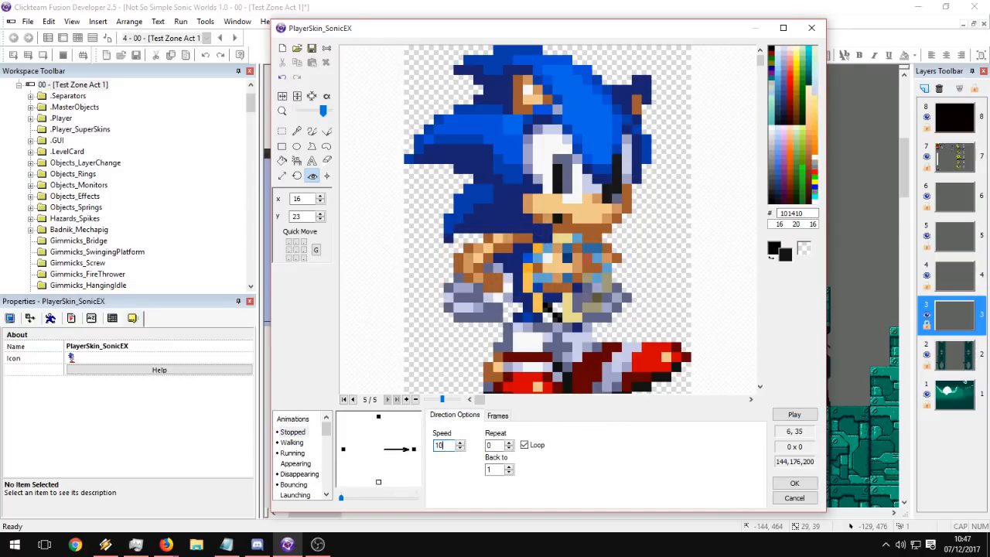
{"action": "key", "text": "Return"}
Reopen PlayerSkin_SonicEX for editing, check the direction's options and select Frame 1 of the Stopped animation.
{"action": "double_click", "coordinate": [473, 232]}
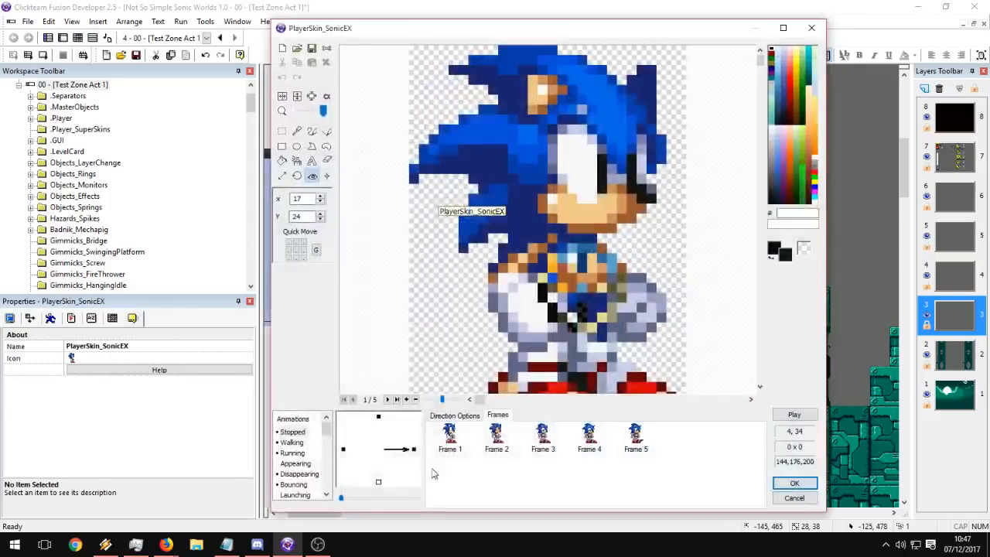
{"action": "left_click", "coordinate": [468, 416]}
{"action": "left_click", "coordinate": [497, 416]}
{"action": "left_click", "coordinate": [447, 437]}
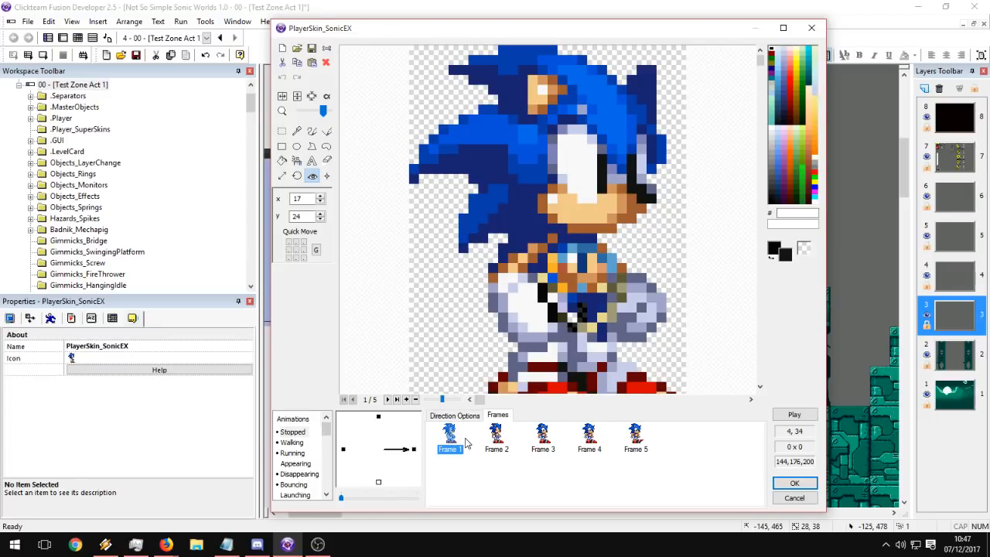
Duplicate Frame 1 of the Stopped animation repeatedly by copying and pasting it and its copies until there are 19 frames.
{"action": "left_click", "coordinate": [462, 468]}
{"action": "left_click", "coordinate": [451, 451]}
{"action": "key", "text": "ctrl+v"}
{"action": "left_click", "coordinate": [493, 438]}
{"action": "left_click_drag", "start_coordinate": [516, 482], "coordinate": [536, 438]}
{"action": "left_click", "coordinate": [595, 477]}
{"action": "left_click_drag", "start_coordinate": [605, 465], "coordinate": [421, 435]}
{"action": "key", "text": "ctrl+c"}
{"action": "key", "text": "ctrl+v"}
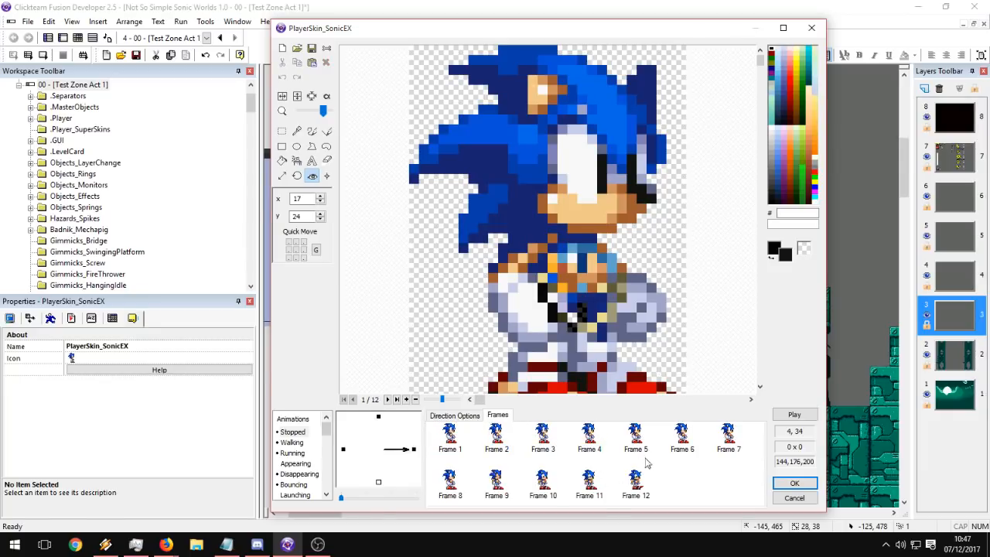
{"action": "left_click_drag", "start_coordinate": [729, 469], "coordinate": [470, 456]}
{"action": "key", "text": "ctrl+c"}
{"action": "key", "text": "ctrl+v"}
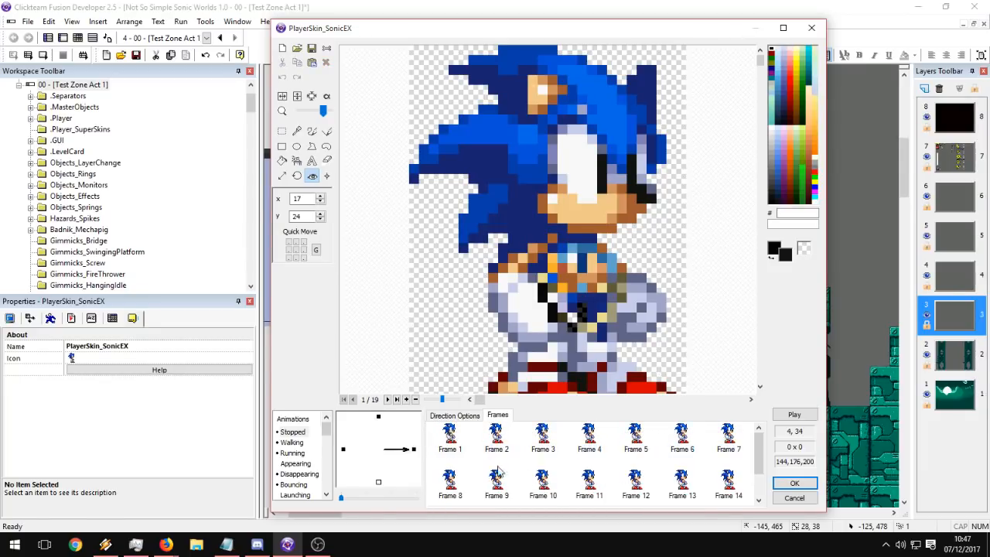
Compare the final frames of the Stopped animation, Frames 15 to 19, with the duplicated Frames 4 to 6.
{"action": "scroll", "coordinate": [758, 456], "scroll_direction": "down", "scroll_amount": 2}
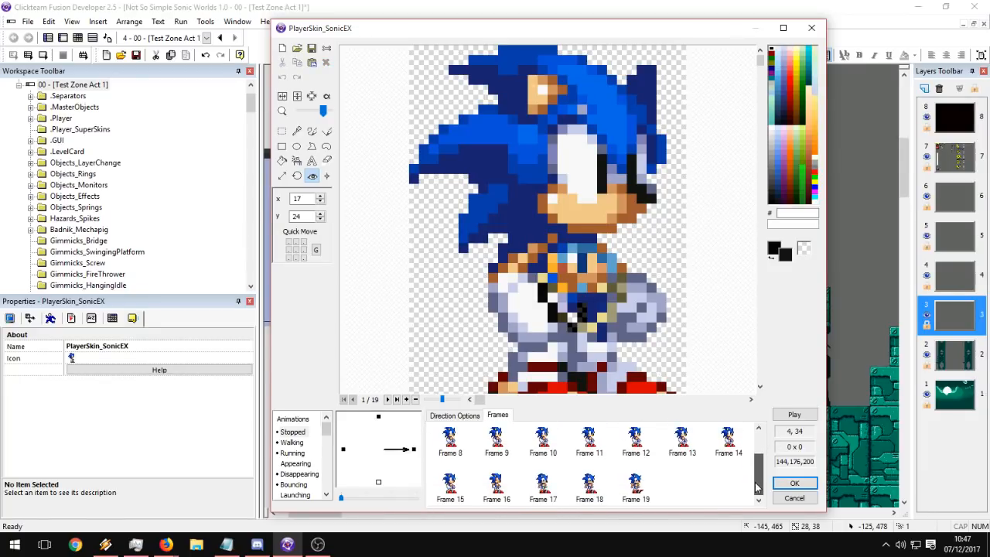
{"action": "left_click", "coordinate": [590, 486]}
{"action": "left_click", "coordinate": [497, 485]}
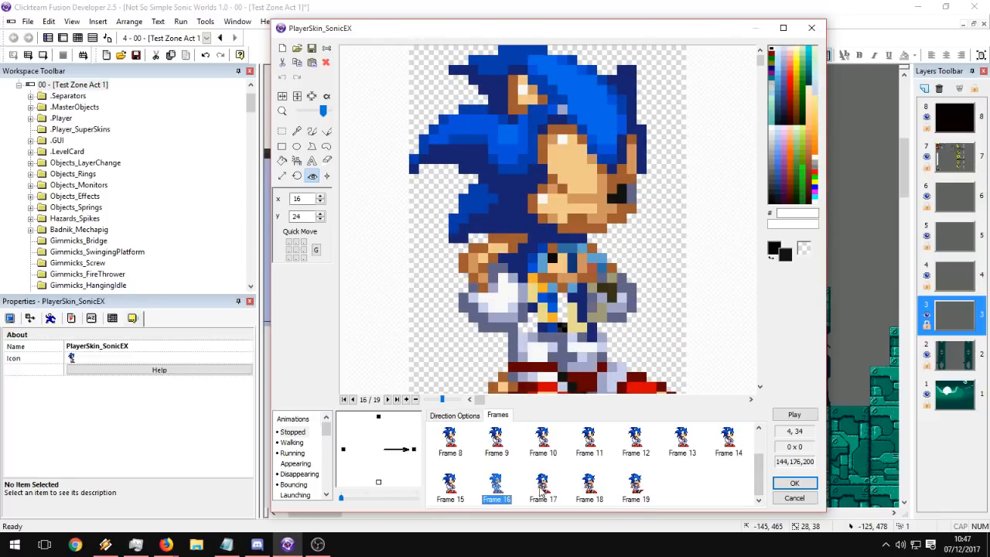
{"action": "left_click", "coordinate": [450, 486]}
{"action": "left_click", "coordinate": [496, 486]}
{"action": "left_click", "coordinate": [543, 485]}
{"action": "left_click", "coordinate": [590, 486]}
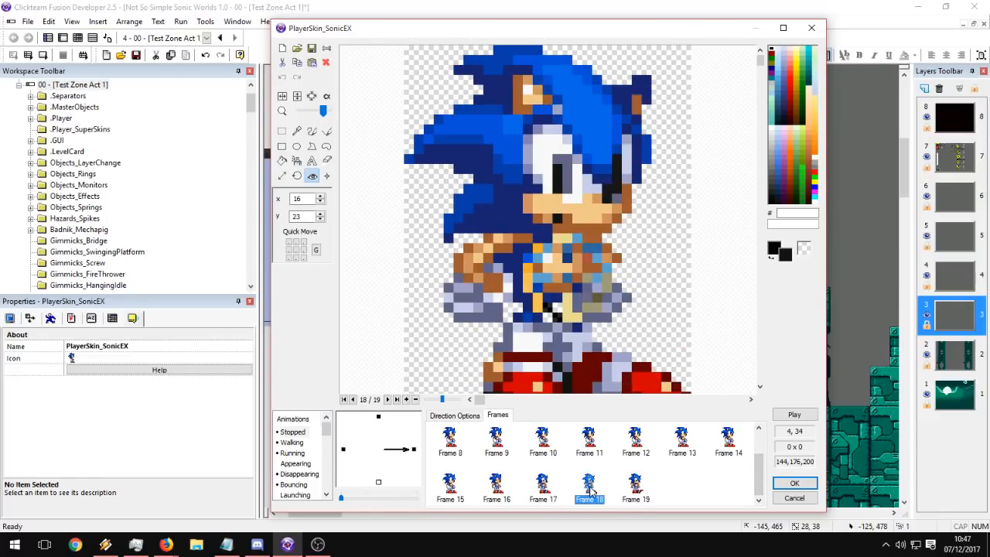
{"action": "left_click", "coordinate": [636, 486]}
{"action": "scroll", "coordinate": [673, 472], "scroll_direction": "up", "scroll_amount": 2}
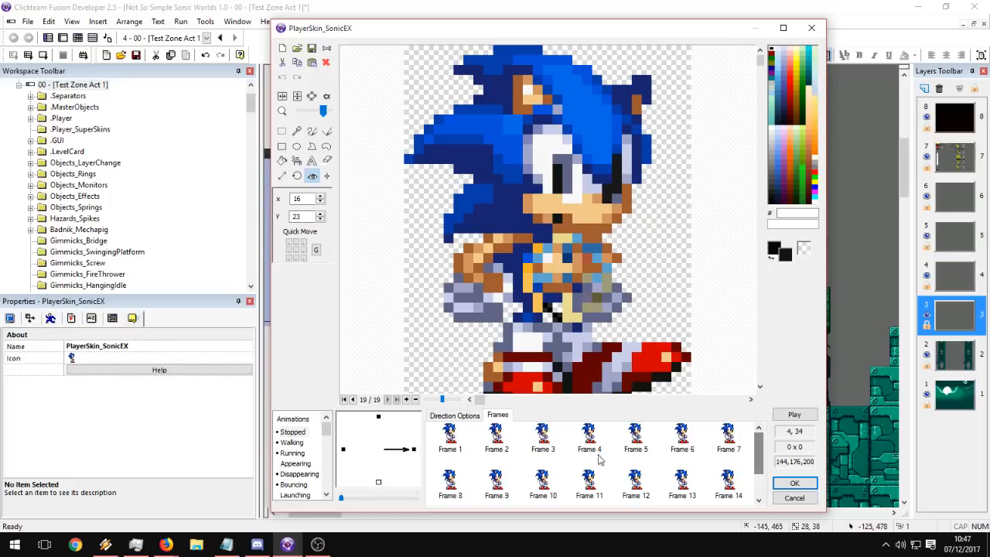
{"action": "left_click", "coordinate": [591, 438]}
{"action": "left_click", "coordinate": [646, 439]}
{"action": "left_click", "coordinate": [693, 436]}
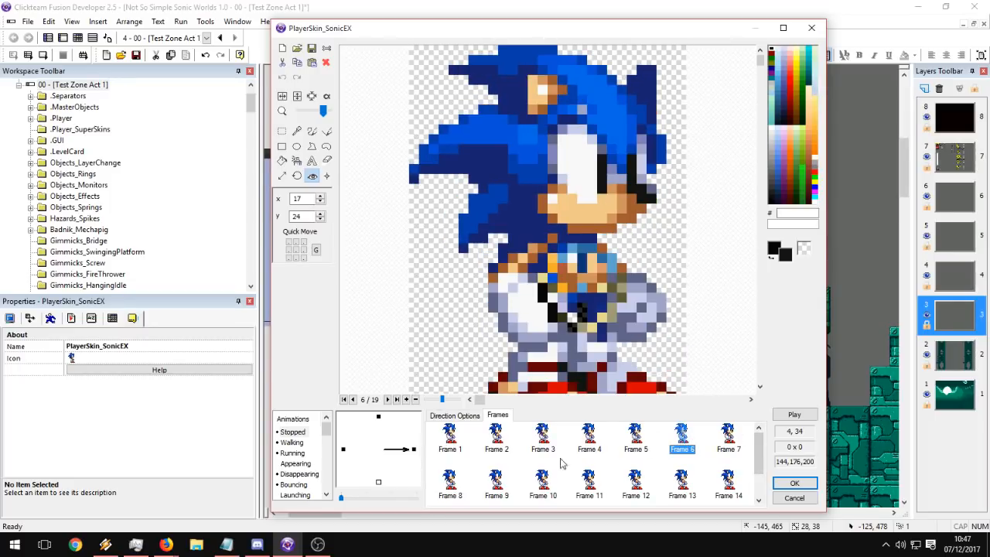
Step back and forth through Frames 15 to 19 to work out where the foot-tapping loop should restart.
{"action": "scroll", "coordinate": [731, 451], "scroll_direction": "down", "scroll_amount": 2}
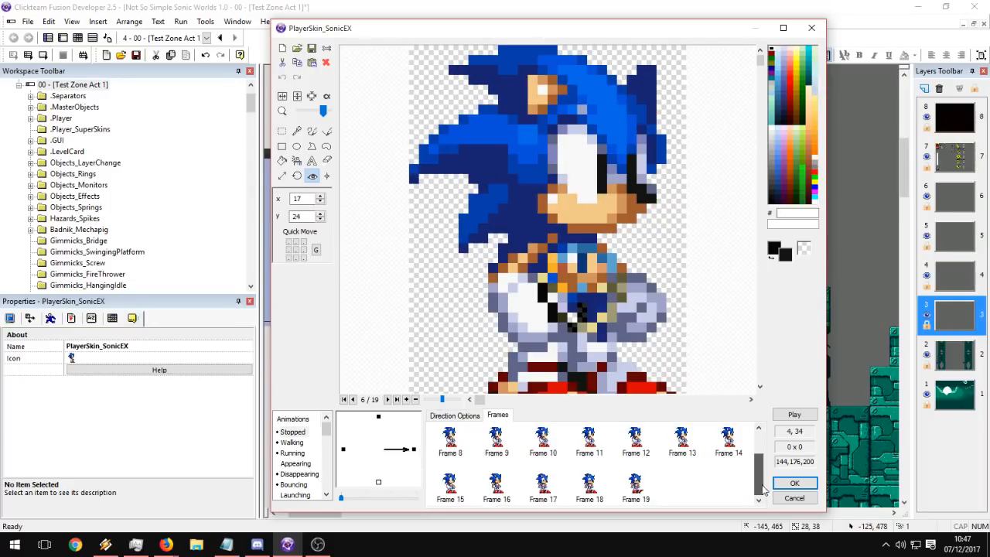
{"action": "left_click", "coordinate": [590, 486]}
{"action": "left_click", "coordinate": [543, 482]}
{"action": "left_click", "coordinate": [494, 482]}
{"action": "left_click", "coordinate": [535, 481]}
{"action": "left_click", "coordinate": [598, 481]}
{"action": "left_click", "coordinate": [632, 483]}
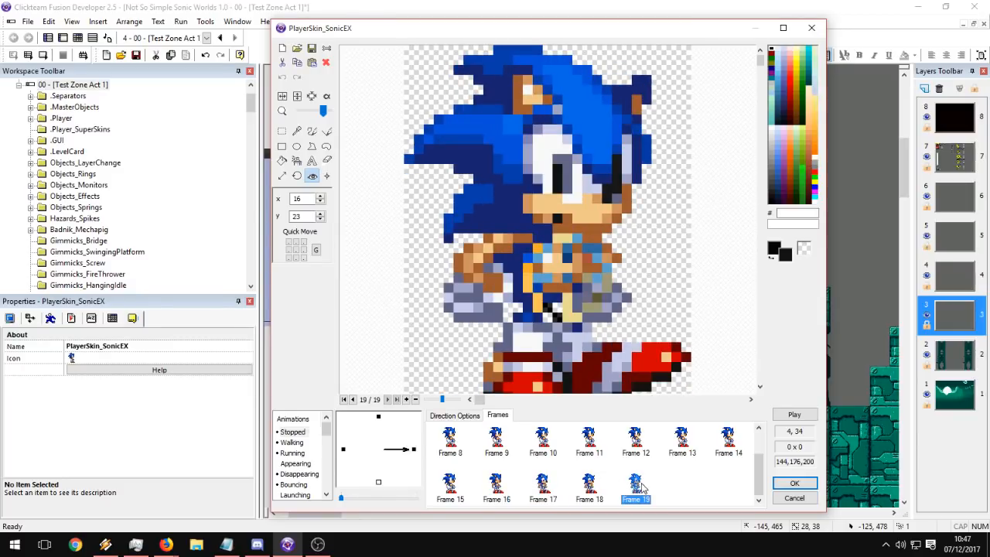
{"action": "left_click", "coordinate": [603, 481]}
{"action": "left_click", "coordinate": [471, 489]}
{"action": "left_click", "coordinate": [462, 489]}
{"action": "left_click", "coordinate": [499, 487]}
{"action": "left_click", "coordinate": [548, 485]}
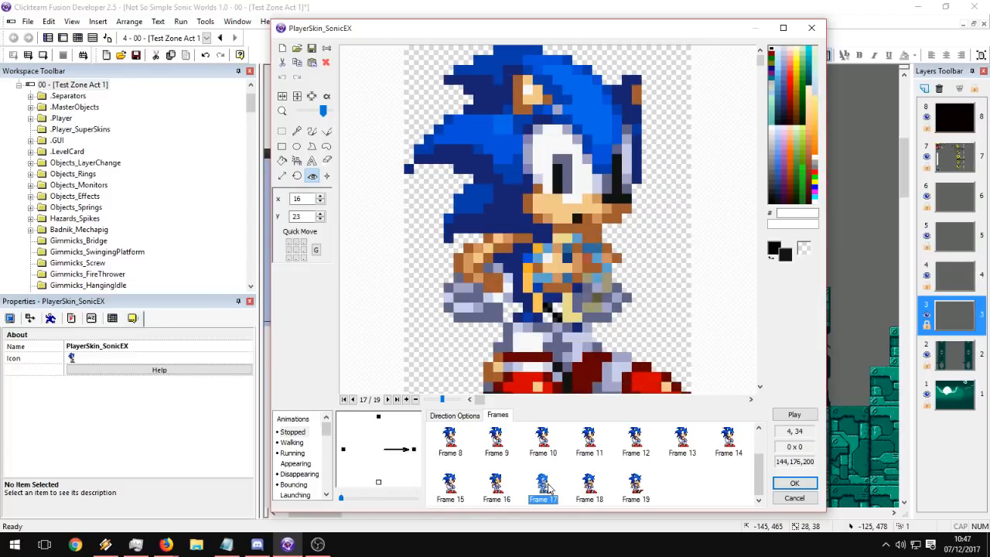
{"action": "left_click", "coordinate": [594, 487]}
{"action": "left_click", "coordinate": [620, 493]}
{"action": "left_click", "coordinate": [634, 487]}
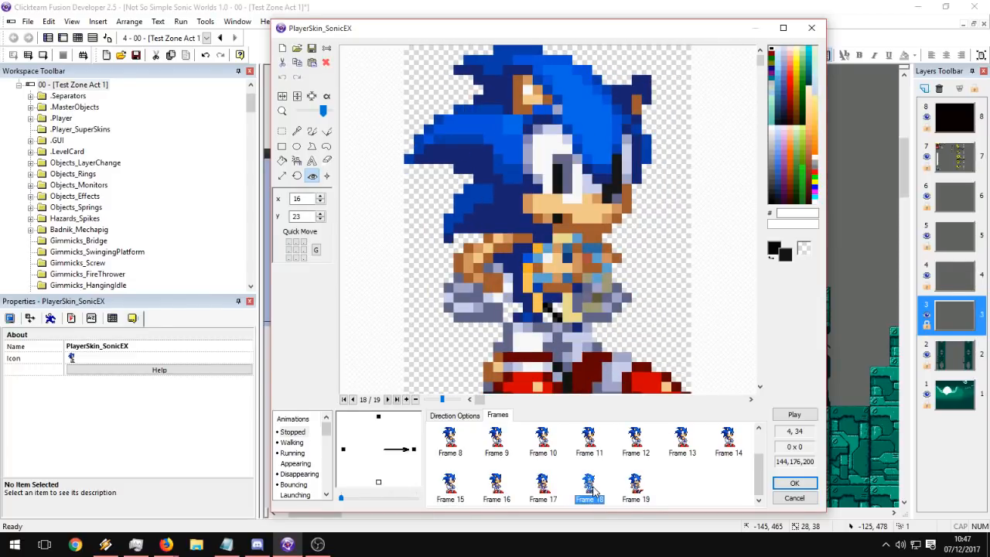
Set the right-facing Stopped animation to loop back to frame 18 and preview it.
{"action": "left_click", "coordinate": [468, 416]}
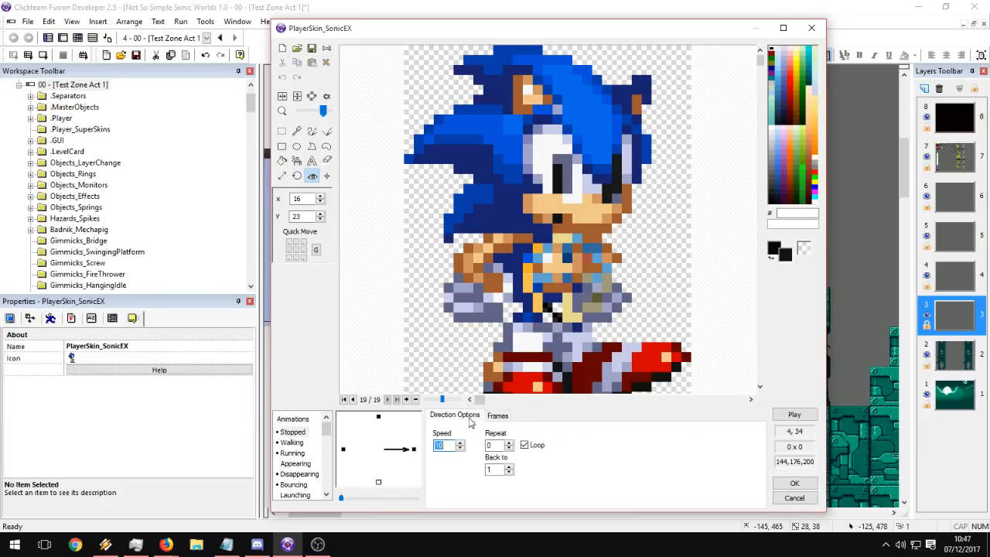
{"action": "left_click", "coordinate": [509, 466]}
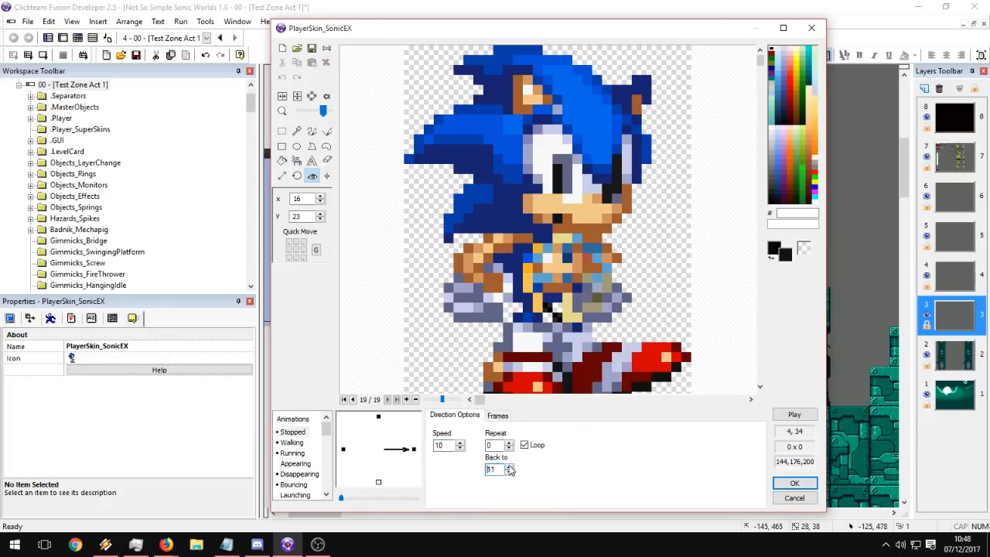
{"action": "left_click", "coordinate": [509, 472]}
{"action": "left_click", "coordinate": [802, 415]}
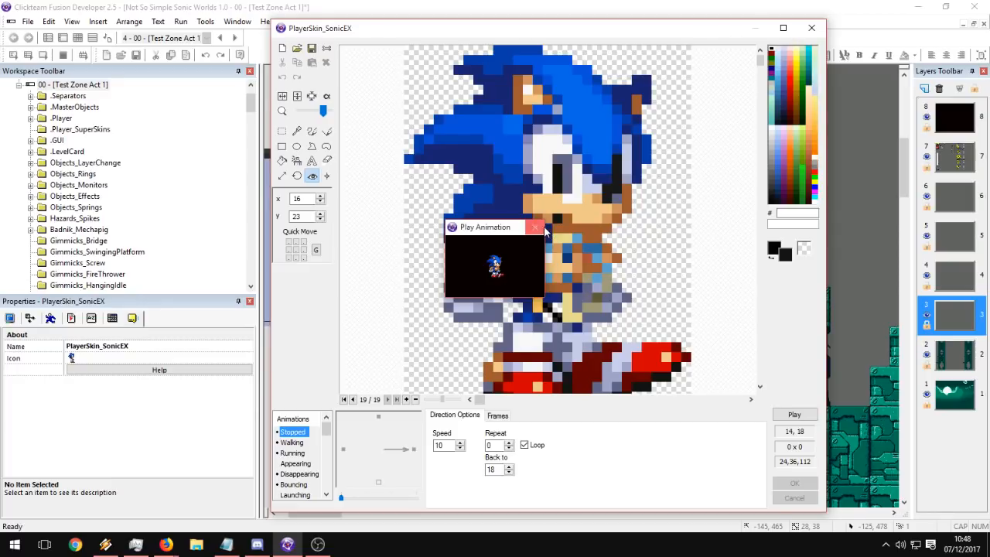
{"action": "left_click", "coordinate": [503, 266]}
Copy the right-facing Stopped direction onto the left-facing one and flip all its frames horizontally.
{"action": "left_click", "coordinate": [497, 415]}
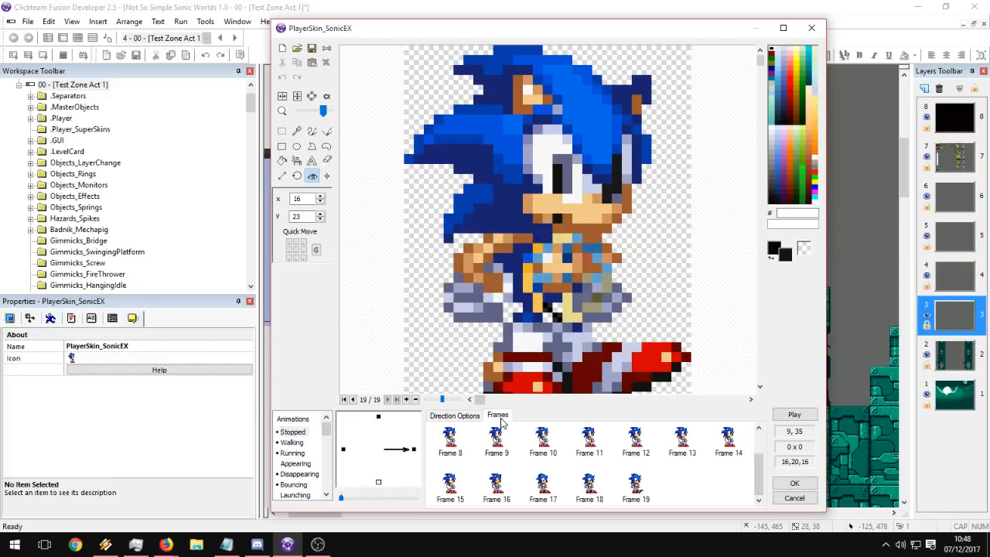
{"action": "right_click", "coordinate": [413, 449]}
{"action": "left_click", "coordinate": [437, 336]}
{"action": "right_click", "coordinate": [343, 454]}
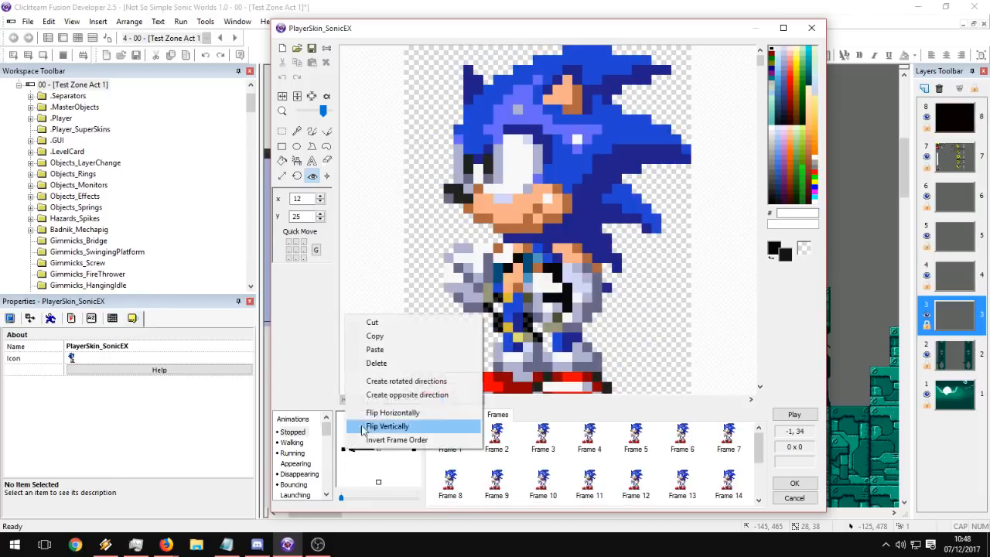
{"action": "left_click", "coordinate": [385, 349]}
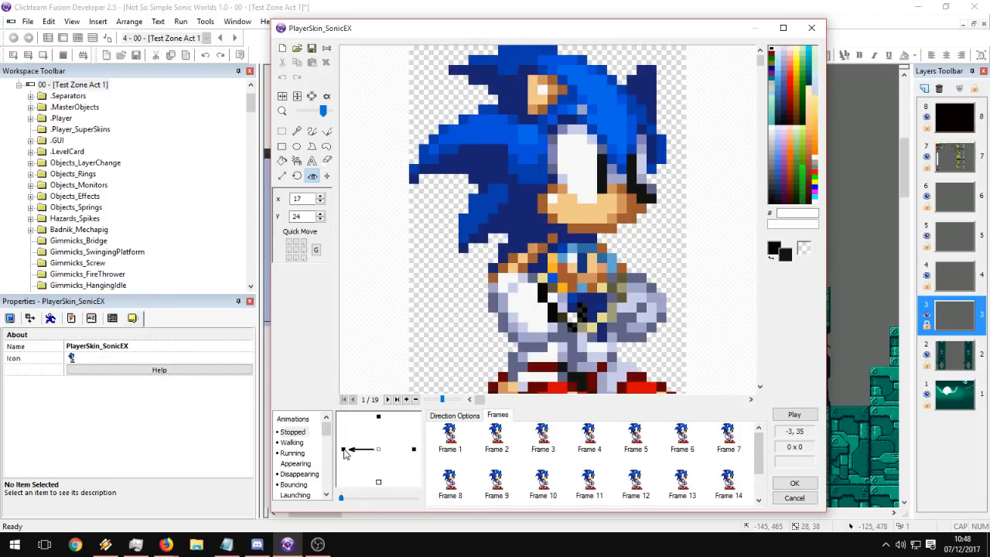
{"action": "left_click_drag", "start_coordinate": [746, 435], "coordinate": [450, 489]}
{"action": "right_click", "coordinate": [450, 488]}
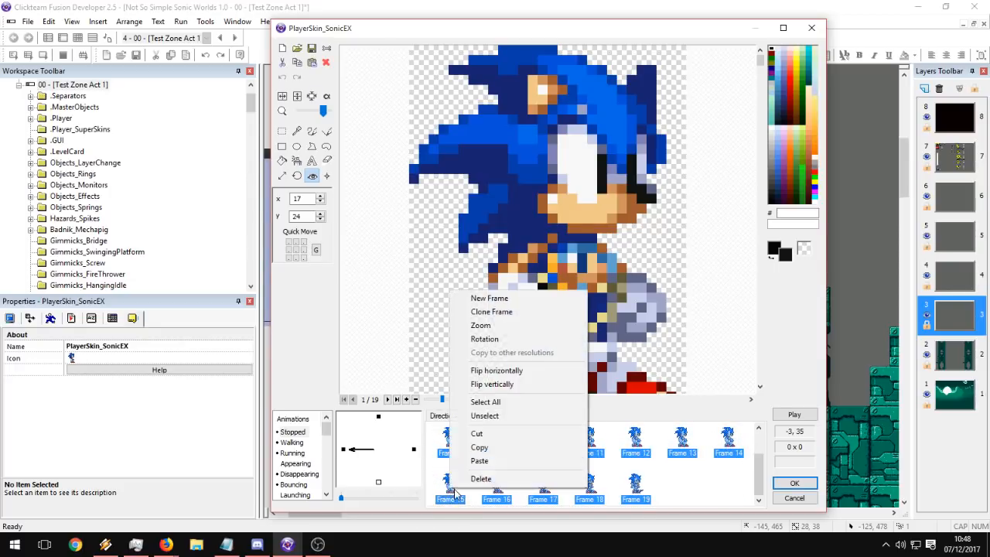
{"action": "left_click", "coordinate": [526, 377]}
Preview the left-facing Stopped animation and accept the skin's edits.
{"action": "left_click", "coordinate": [794, 415]}
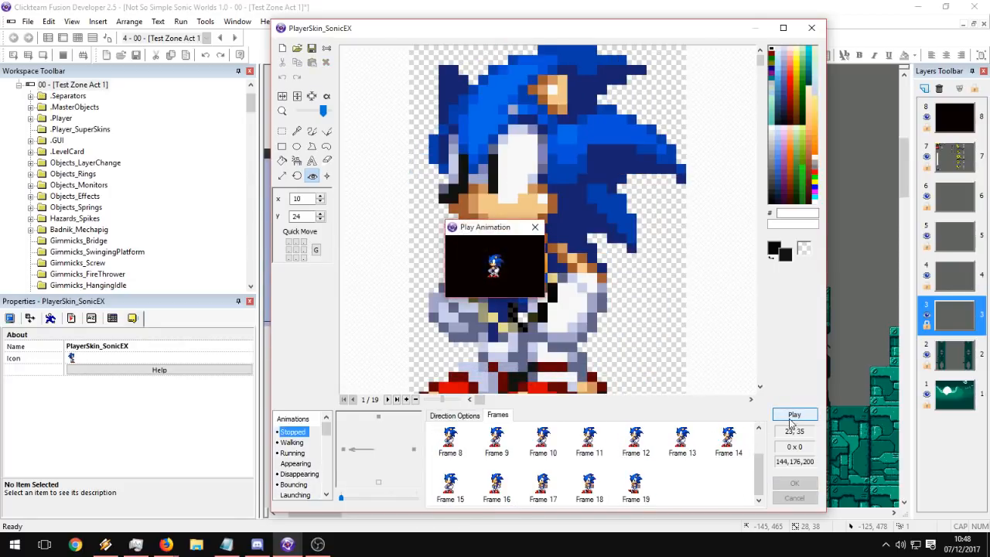
{"action": "left_click", "coordinate": [540, 230]}
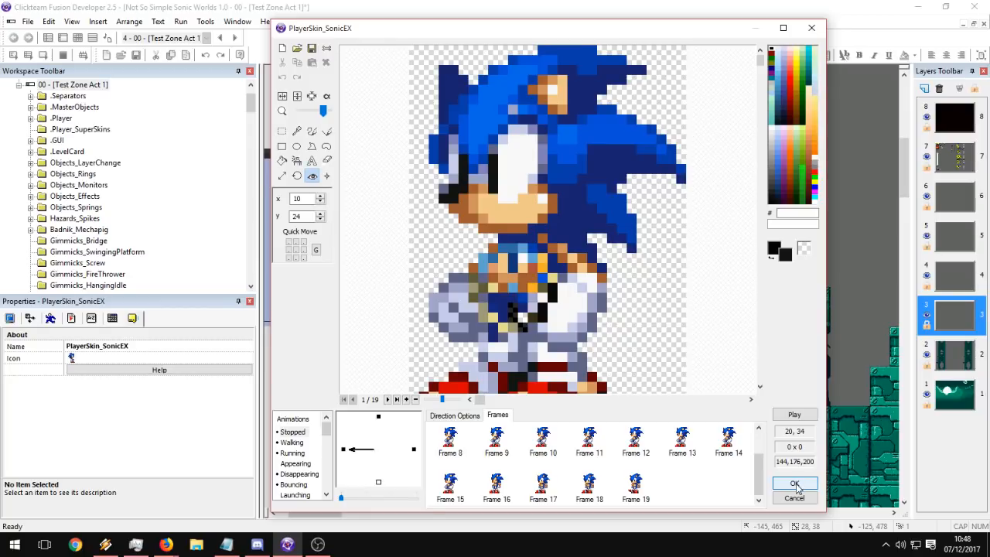
{"action": "left_click", "coordinate": [794, 483]}
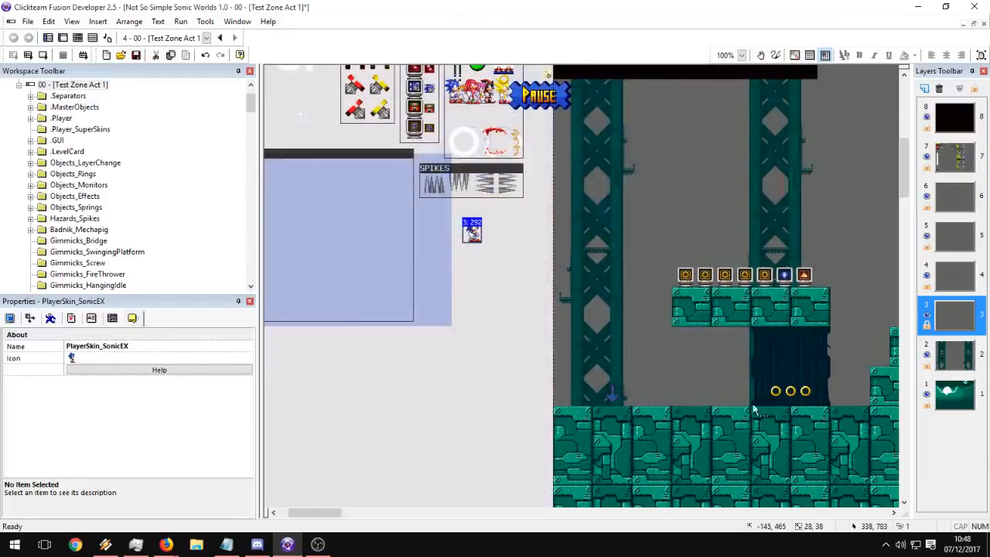
Save the application as a new file named NotSoSimpleWorldsPlus in the SonicWorldsDelta1.5.1 folder.
{"action": "left_click", "coordinate": [28, 22]}
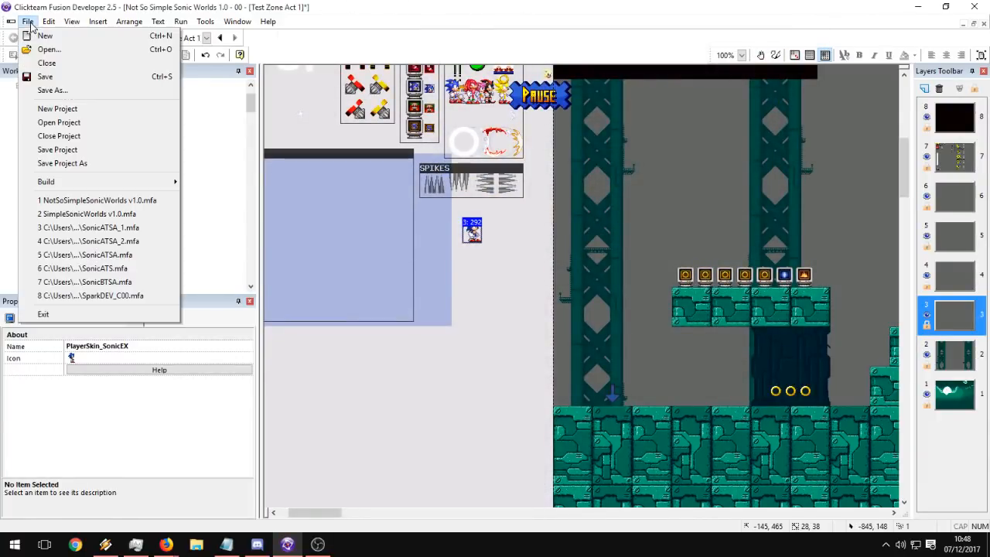
{"action": "left_click", "coordinate": [70, 90]}
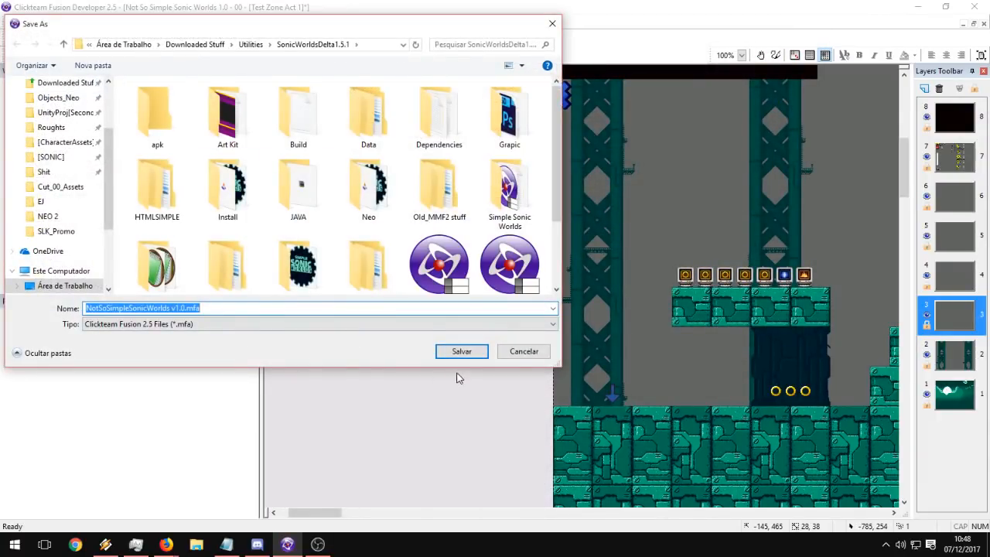
{"action": "left_click_drag", "start_coordinate": [558, 369], "coordinate": [686, 487]}
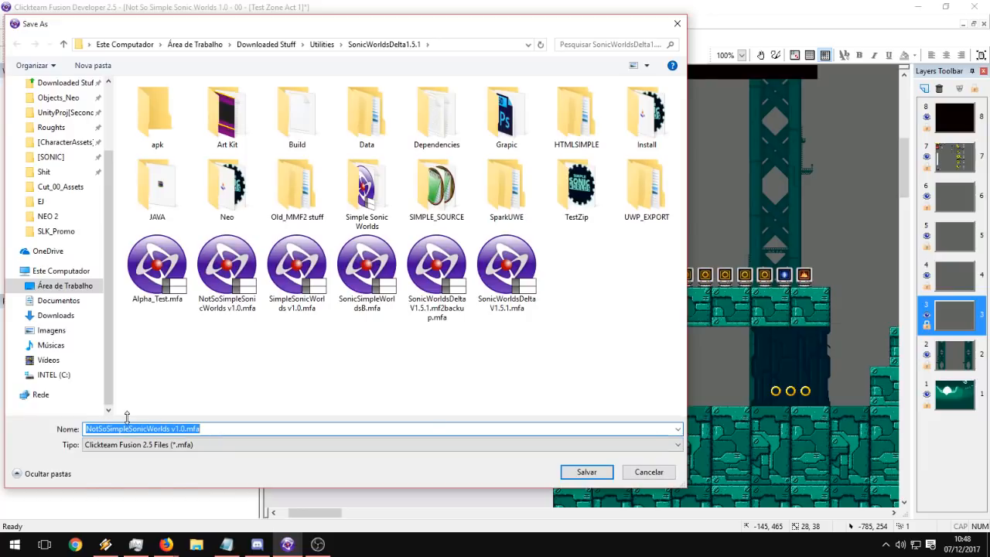
{"action": "type", "text": "NotSoSi"}
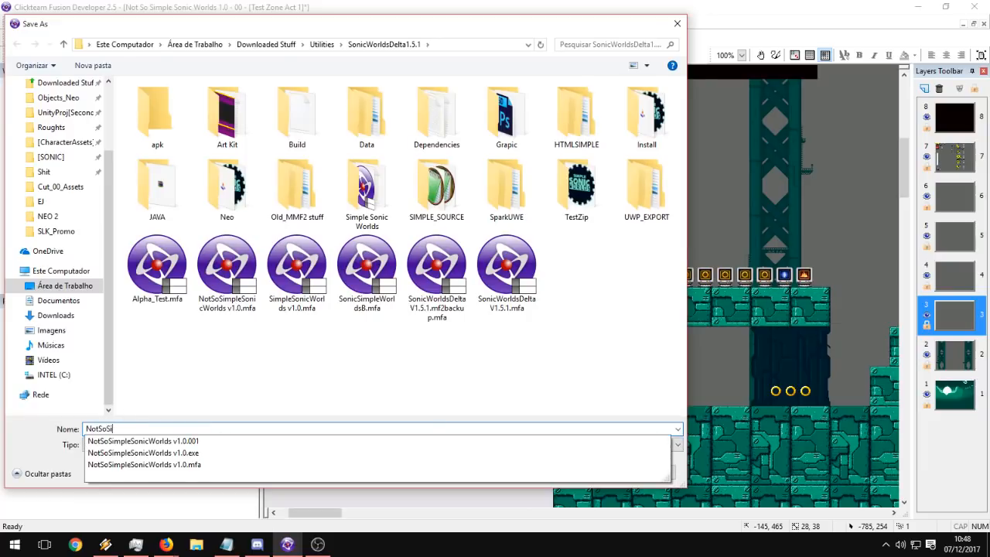
{"action": "type", "text": "mplePluy"}
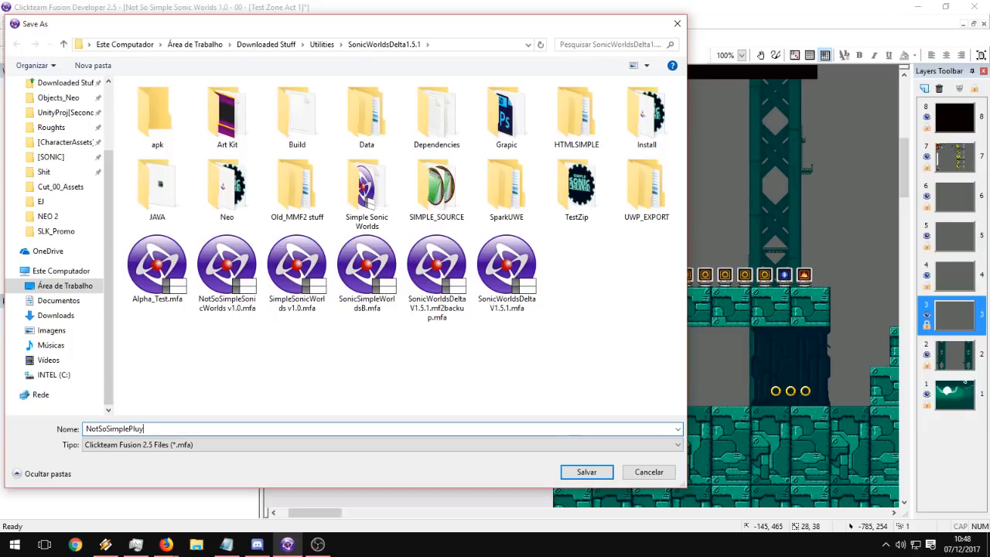
{"action": "key", "text": "BackSpace"}
{"action": "key", "text": "BackSpace"}
{"action": "type", "text": "Worlds"}
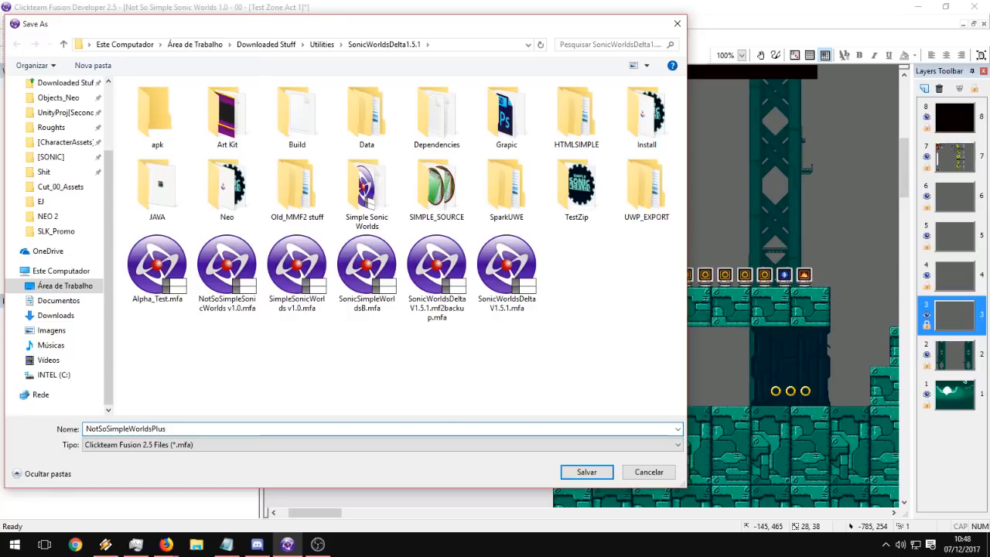
{"action": "key", "text": "Return"}
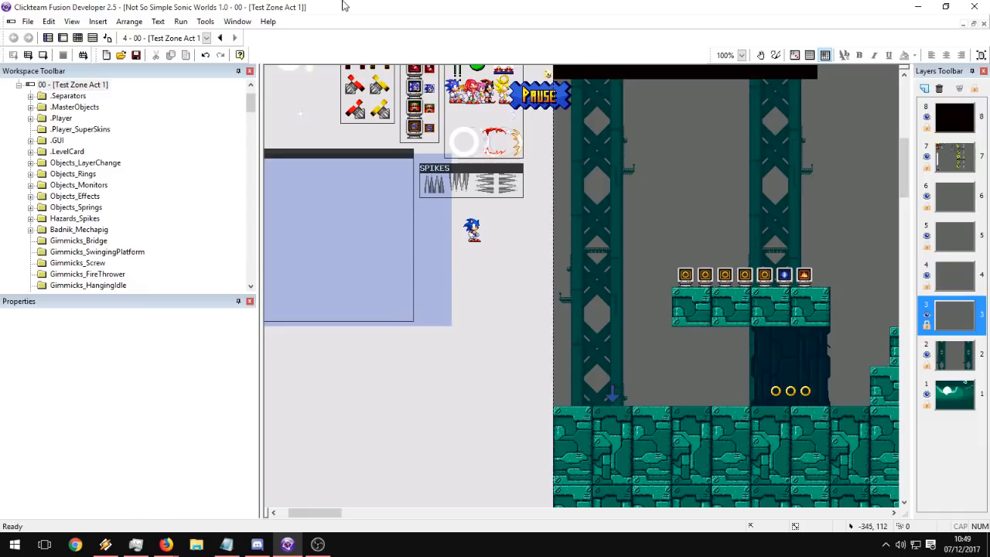
Reopen PlayerSkin_SonicEX and view the whole sprite sheet stored in the Stopped animation's upward direction.
{"action": "double_click", "coordinate": [474, 229]}
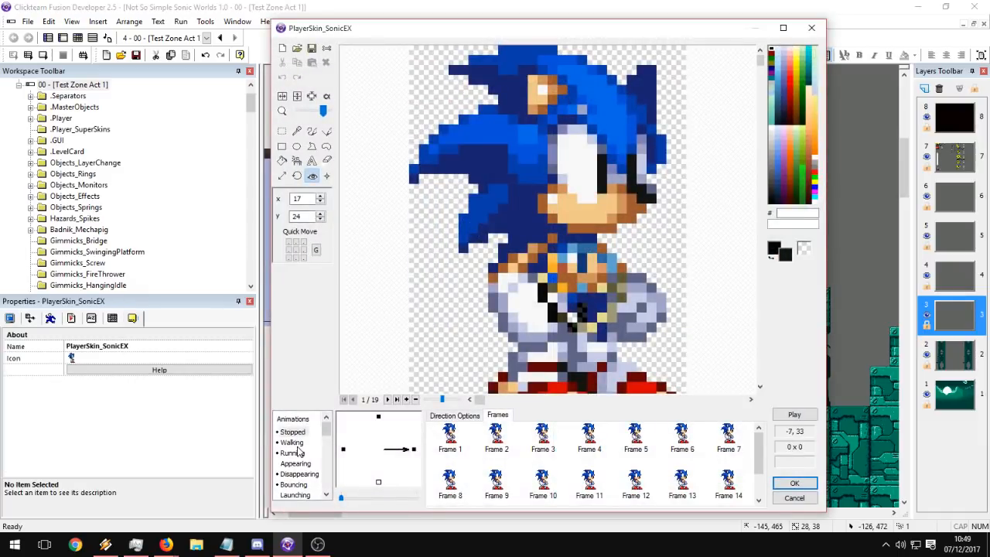
{"action": "left_click", "coordinate": [378, 418]}
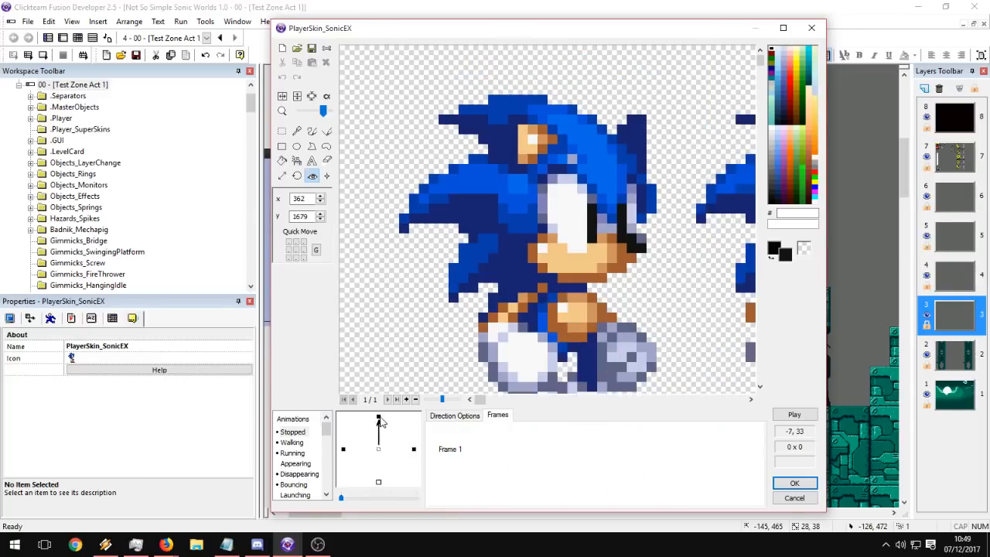
{"action": "left_click", "coordinate": [310, 113]}
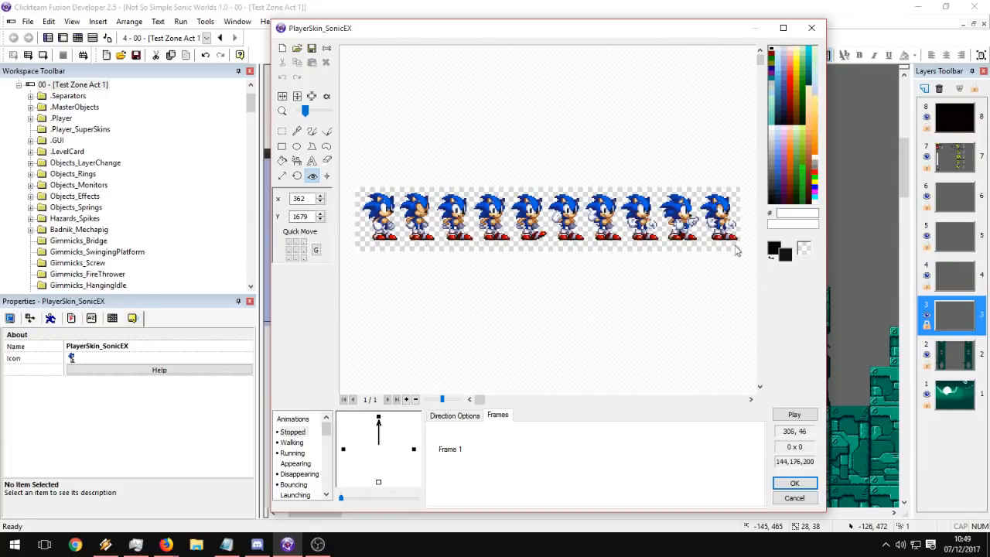
Review looping Frames 18 and 19 of the right-facing Stopped animation, check the left direction, and open the Walking animation.
{"action": "left_click", "coordinate": [455, 416]}
{"action": "left_click", "coordinate": [414, 449]}
{"action": "left_click", "coordinate": [506, 419]}
{"action": "left_click_drag", "start_coordinate": [759, 449], "coordinate": [760, 496]}
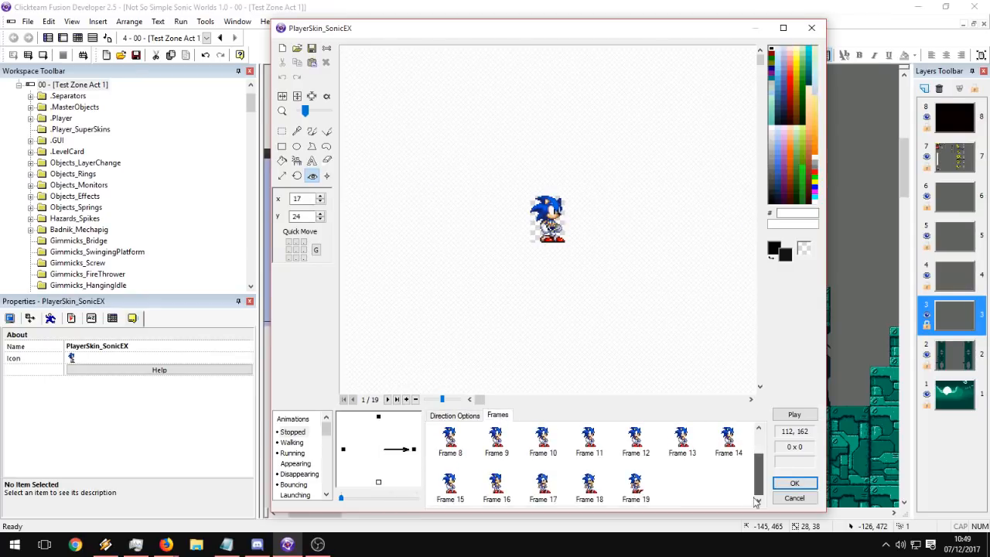
{"action": "left_click_drag", "start_coordinate": [687, 477], "coordinate": [575, 494]}
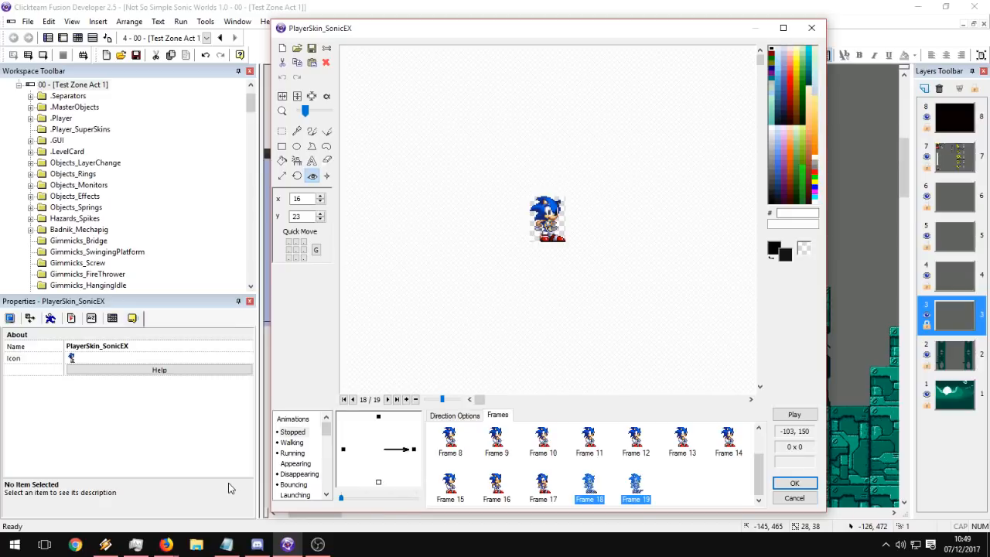
{"action": "left_click", "coordinate": [589, 485]}
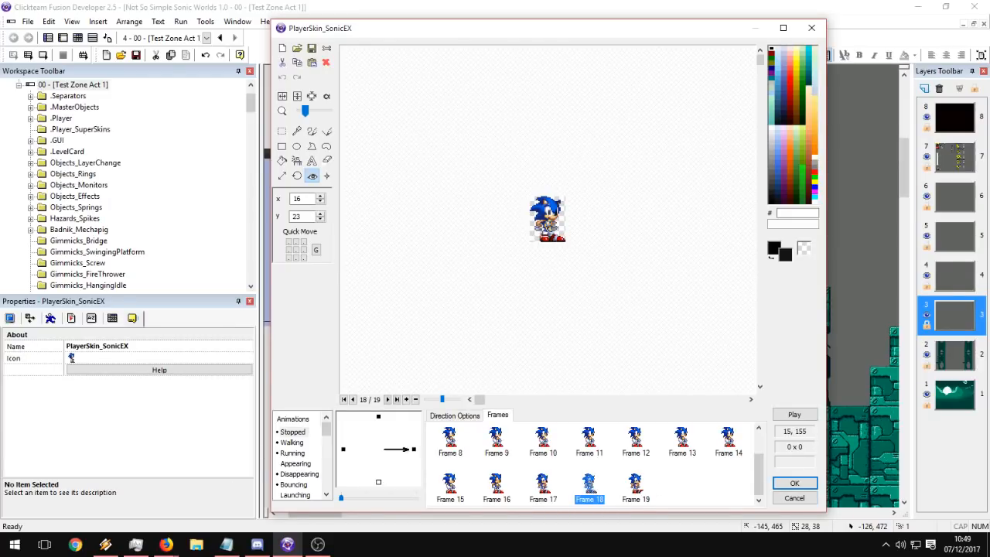
{"action": "left_click", "coordinate": [343, 449]}
{"action": "left_click", "coordinate": [413, 449]}
{"action": "left_click", "coordinate": [292, 443]}
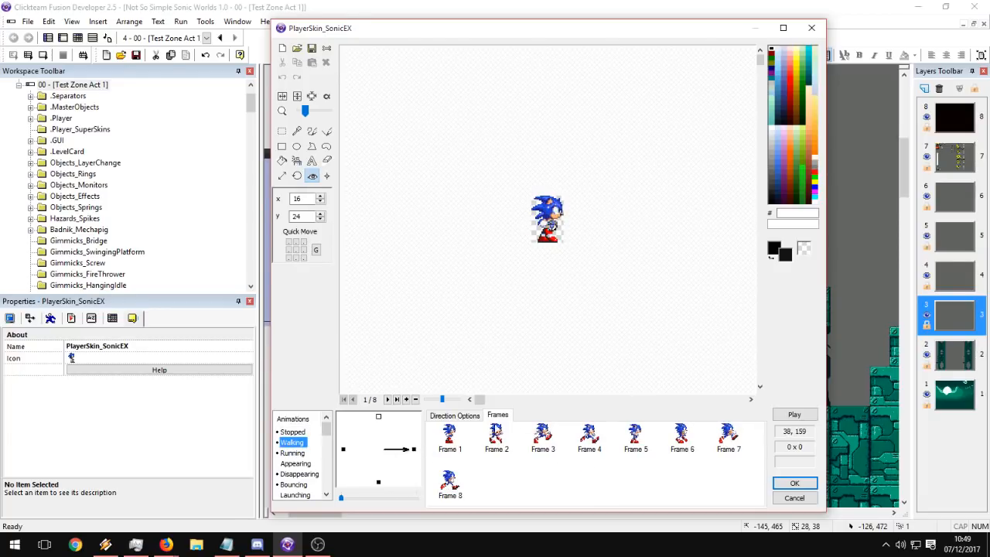
Play the right-facing Walking animation and check its individual frames and the downward direction.
{"action": "left_click", "coordinate": [496, 438]}
{"action": "left_click", "coordinate": [543, 438]}
{"action": "left_click", "coordinate": [794, 414]}
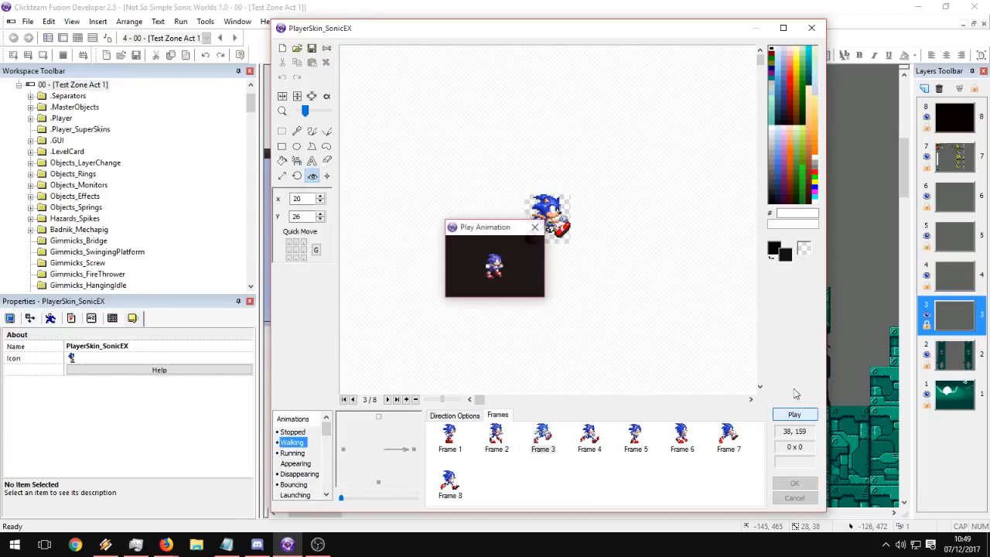
{"action": "left_click", "coordinate": [535, 226]}
{"action": "left_click", "coordinate": [378, 481]}
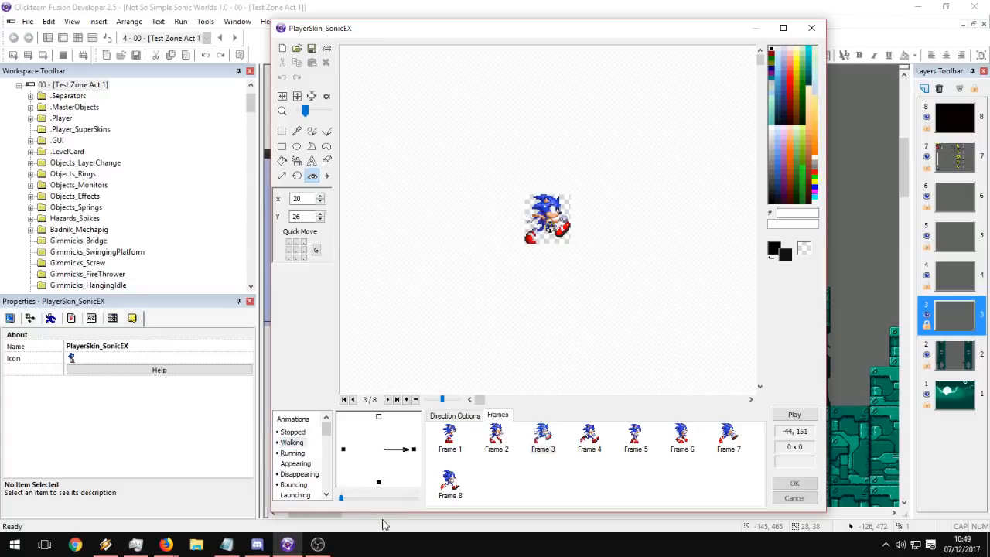
{"action": "left_click", "coordinate": [413, 448]}
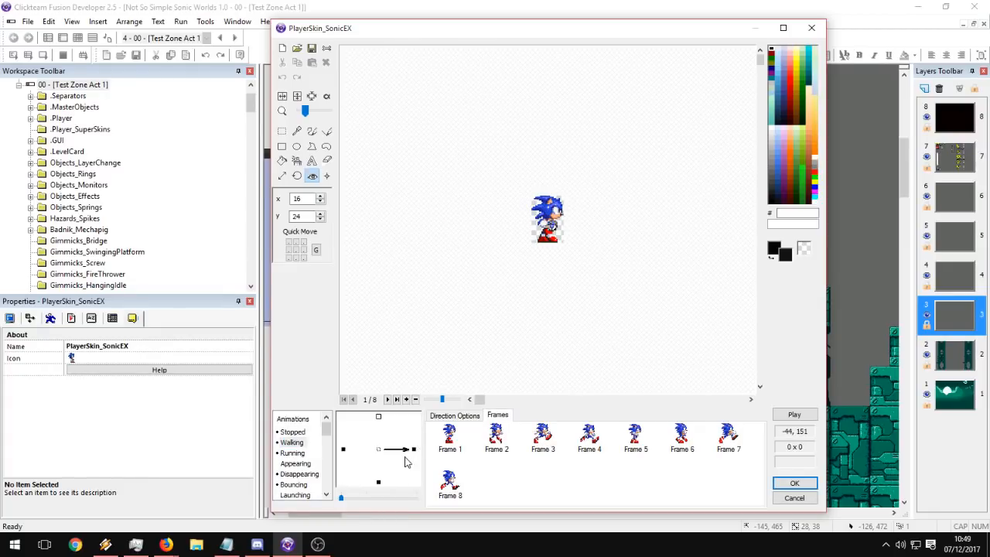
{"action": "left_click", "coordinate": [378, 480]}
{"action": "left_click", "coordinate": [414, 448]}
Delete Frames 2 to 8 of the right-facing Walking animation, keeping only Frame 1.
{"action": "left_click_drag", "start_coordinate": [745, 486], "coordinate": [495, 441]}
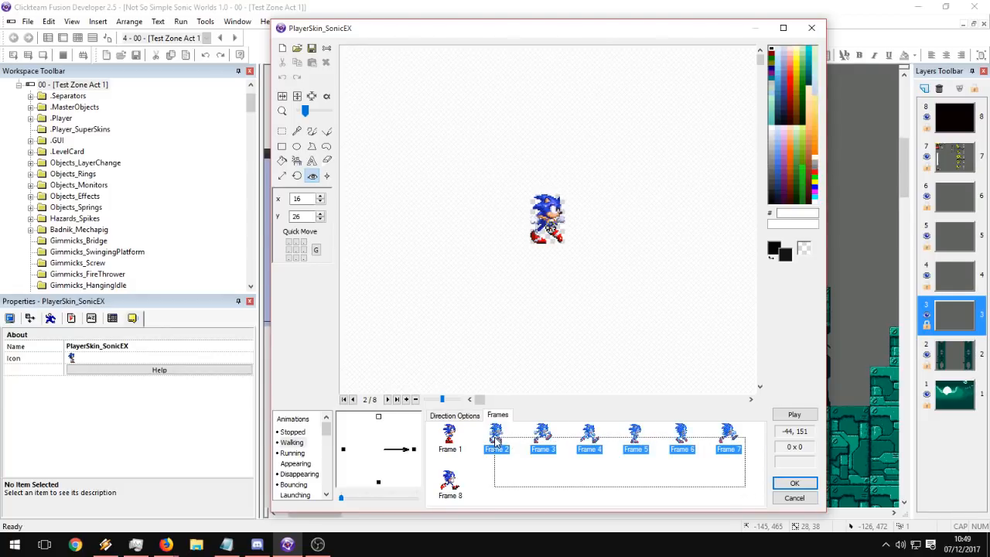
{"action": "key", "text": "Delete"}
{"action": "key", "text": "Delete"}
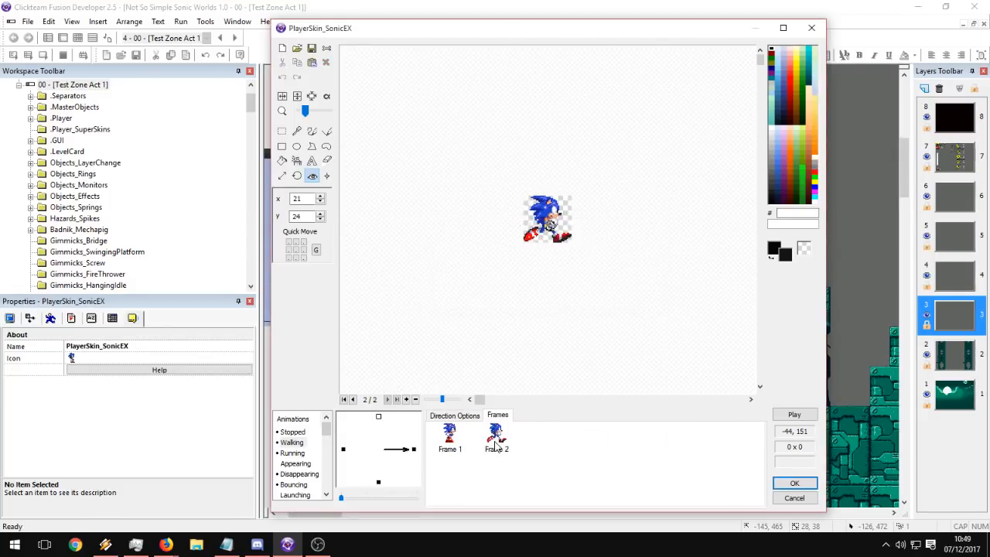
Draw a magenta FF00FF guide line along the bottom of Frame 1 and short guide marks at both side edges with the size 1 pencil.
{"action": "left_click_drag", "start_coordinate": [317, 113], "coordinate": [317, 113]}
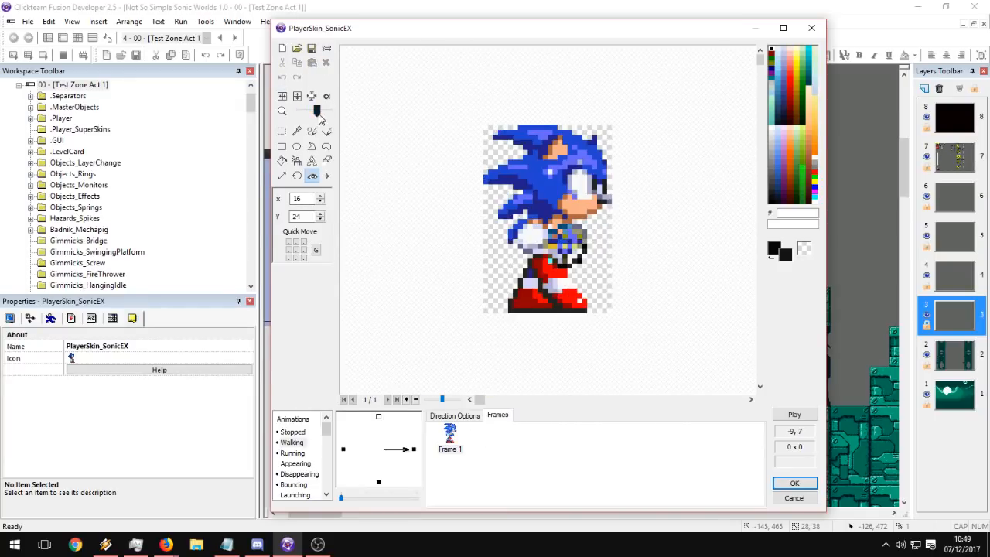
{"action": "left_click", "coordinate": [311, 131]}
{"action": "left_click_drag", "start_coordinate": [509, 310], "coordinate": [610, 309]}
{"action": "mouse_move", "coordinate": [521, 310]}
{"action": "left_mouse_down"}
{"action": "mouse_move", "coordinate": [478, 305]}
{"action": "mouse_move", "coordinate": [609, 307]}
{"action": "left_mouse_up"}
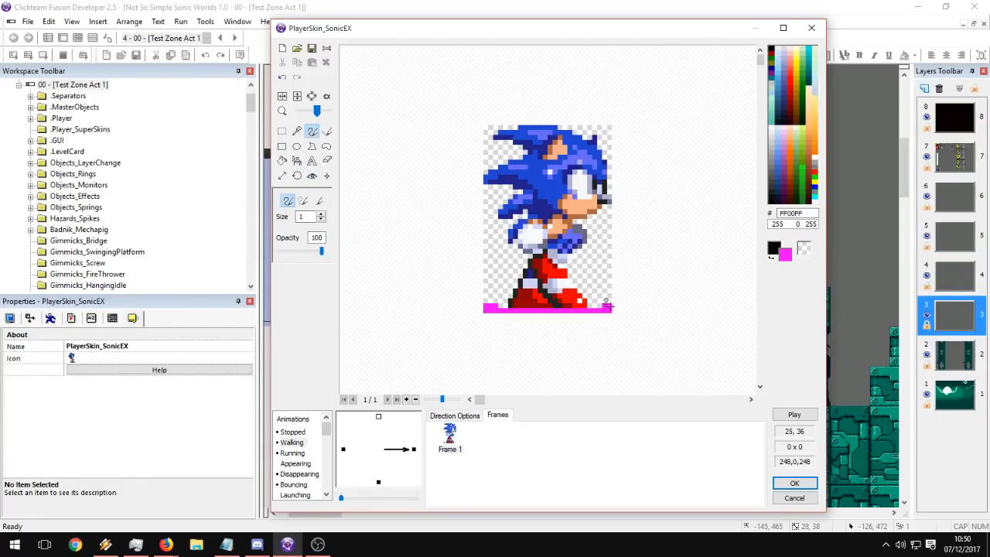
{"action": "left_click", "coordinate": [610, 295]}
{"action": "left_click", "coordinate": [488, 294]}
{"action": "left_click_drag", "start_coordinate": [486, 295], "coordinate": [490, 295]}
{"action": "left_click", "coordinate": [606, 295]}
{"action": "left_click_drag", "start_coordinate": [605, 292], "coordinate": [610, 291]}
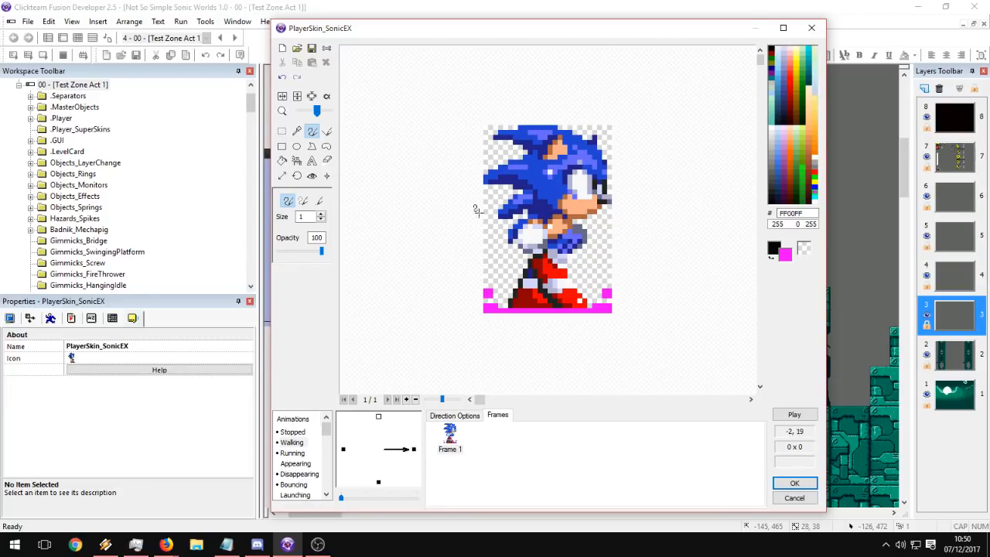
Duplicate Frame 1 as Frame 2 and import the sprite sheet's eight-sprite walking row, a selection about 343 x 52 pixels, into the copy.
{"action": "left_click", "coordinate": [455, 441]}
{"action": "key", "text": "ctrl+v"}
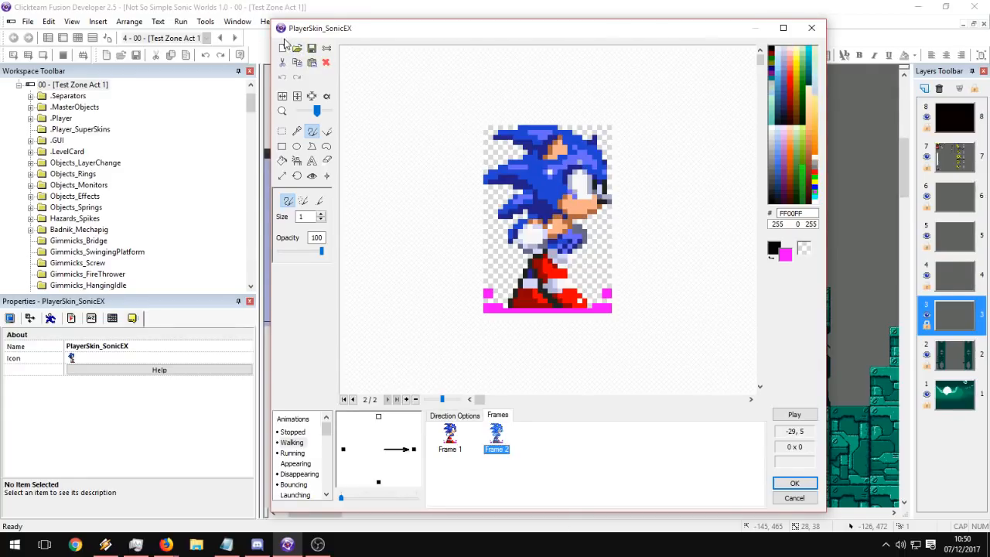
{"action": "left_click", "coordinate": [297, 48]}
{"action": "left_click_drag", "start_coordinate": [816, 116], "coordinate": [816, 189]}
{"action": "double_click", "coordinate": [494, 176]}
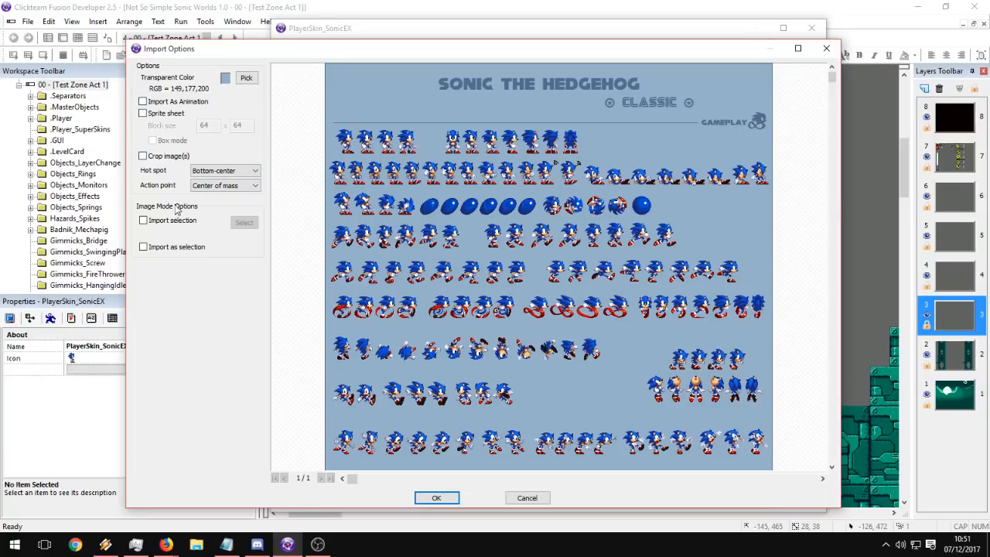
{"action": "left_click", "coordinate": [244, 222]}
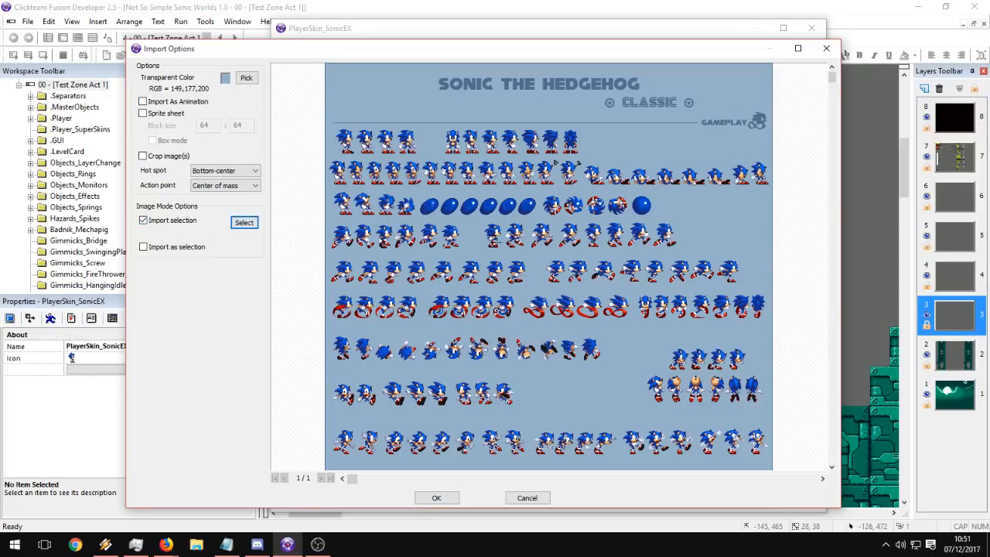
{"action": "left_click_drag", "start_coordinate": [477, 220], "coordinate": [685, 249]}
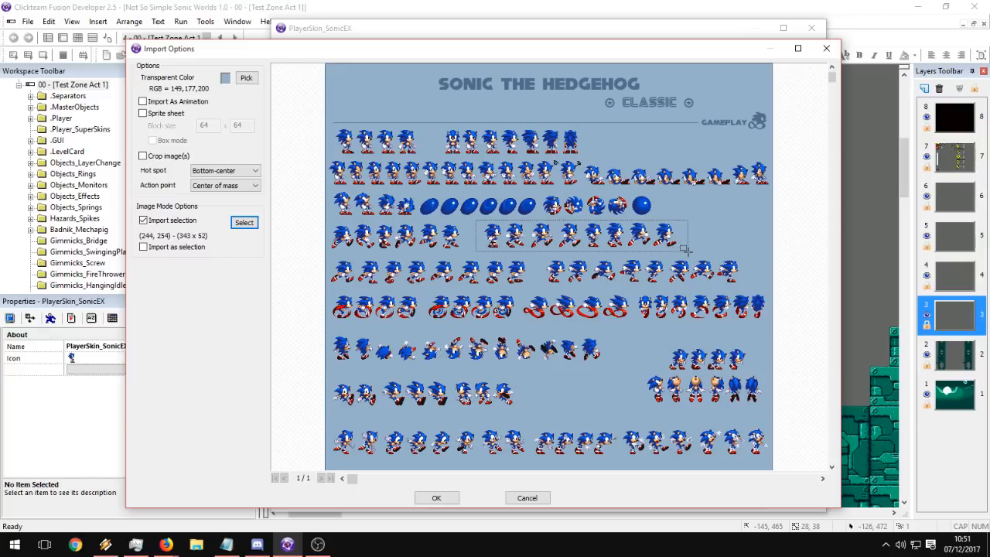
{"action": "left_click", "coordinate": [436, 498]}
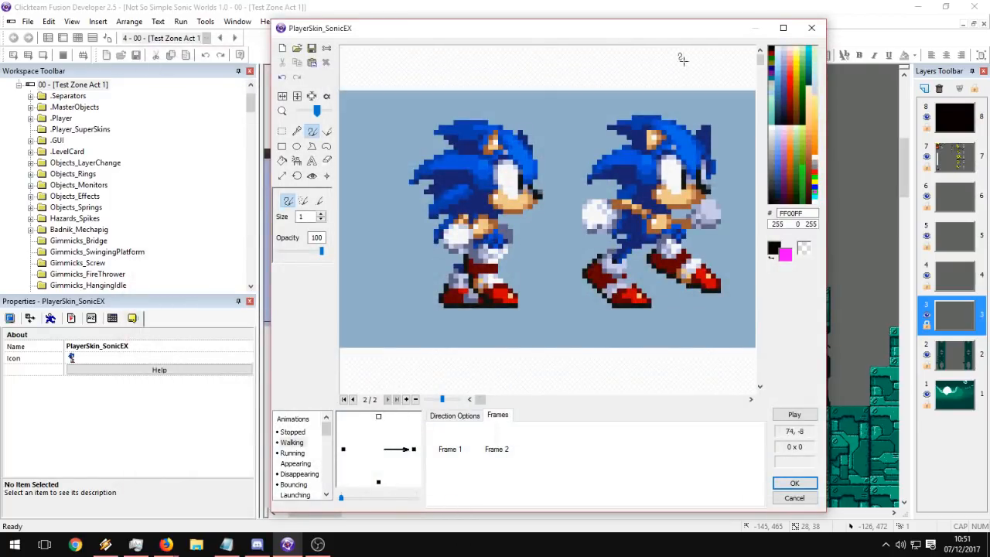
Examine the imported walking strip in Frame 2 and compare its first sprite with the guide-marked Frame 1.
{"action": "left_click_drag", "start_coordinate": [316, 111], "coordinate": [305, 113]}
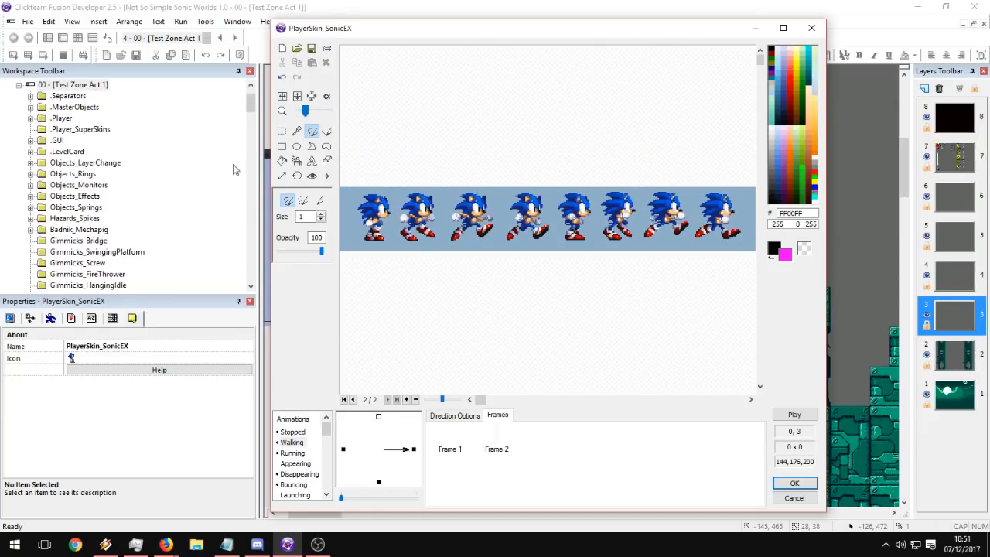
{"action": "mouse_move", "coordinate": [305, 111]}
{"action": "left_mouse_down"}
{"action": "mouse_move", "coordinate": [295, 110]}
{"action": "mouse_move", "coordinate": [306, 112]}
{"action": "left_mouse_up"}
{"action": "left_click", "coordinate": [450, 443]}
{"action": "left_click", "coordinate": [496, 438]}
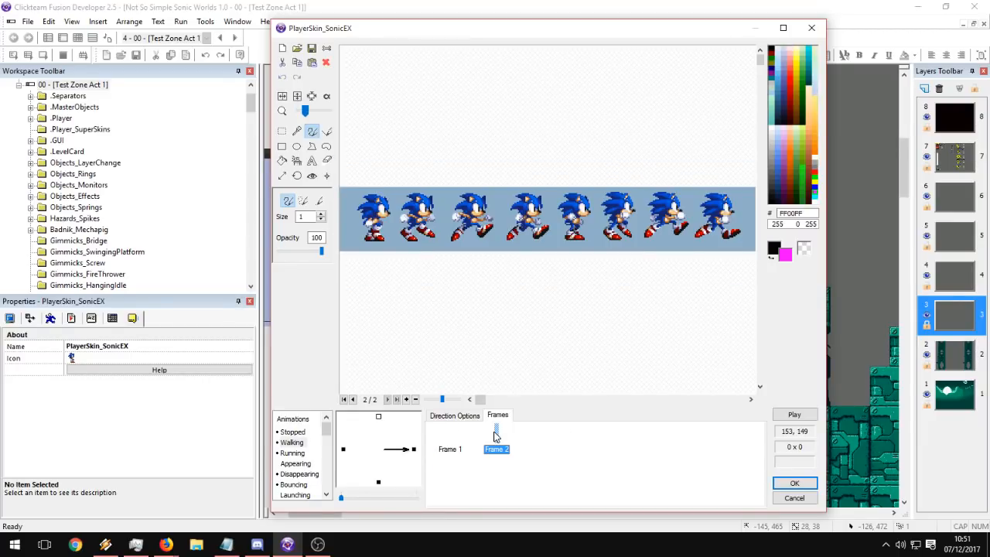
{"action": "left_click", "coordinate": [451, 446]}
{"action": "left_click", "coordinate": [324, 112]}
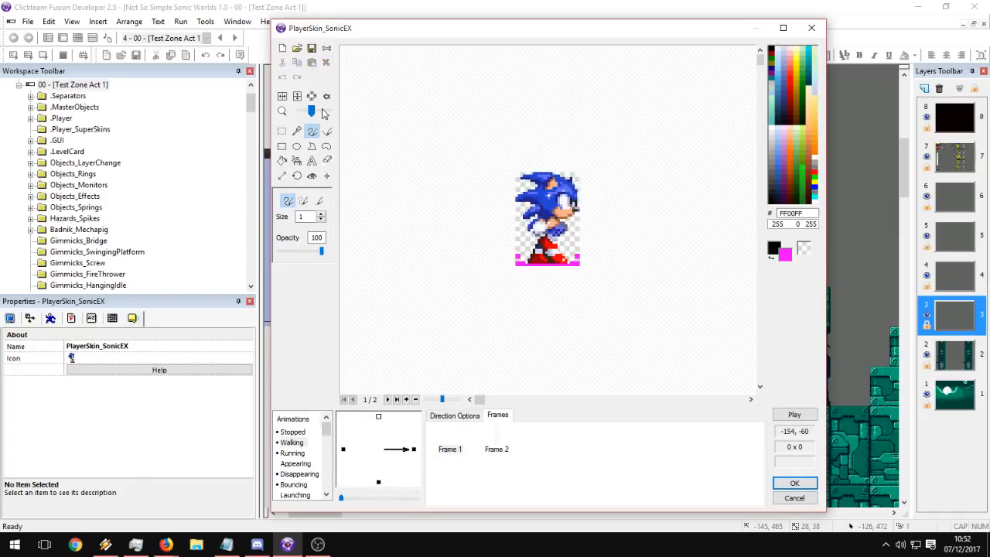
{"action": "left_click", "coordinate": [324, 113]}
{"action": "left_click", "coordinate": [496, 442]}
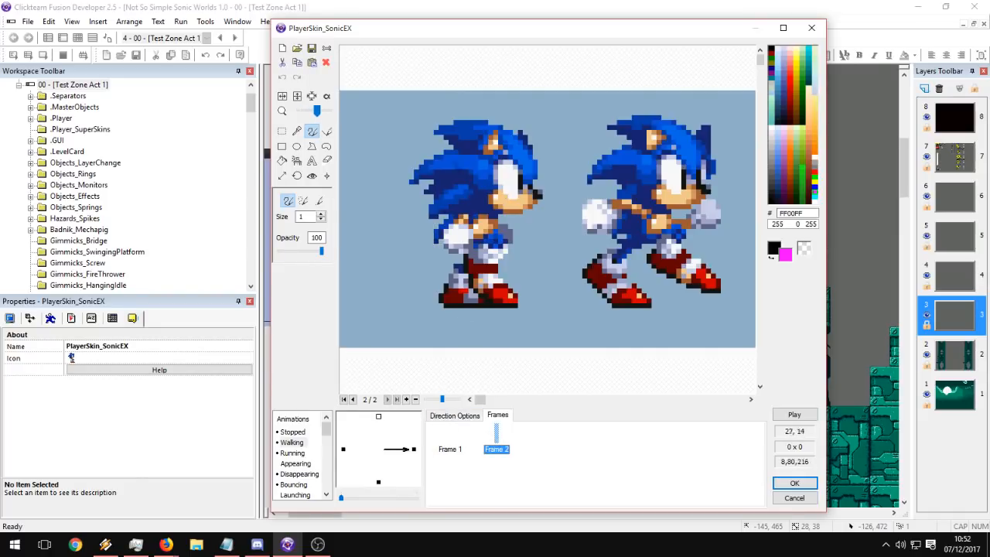
{"action": "left_click", "coordinate": [456, 447]}
{"action": "left_click", "coordinate": [493, 447]}
{"action": "left_click", "coordinate": [457, 448]}
{"action": "left_click", "coordinate": [496, 451]}
{"action": "left_click", "coordinate": [471, 452]}
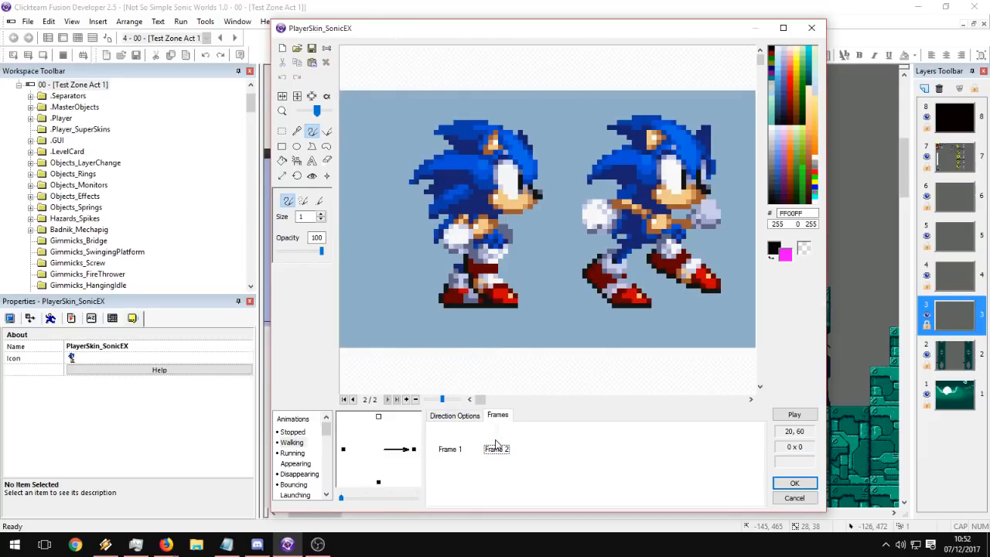
Copy the imported strip into the Walking animation's upward direction and return to Frame 2 of the right direction.
{"action": "left_click", "coordinate": [499, 452]}
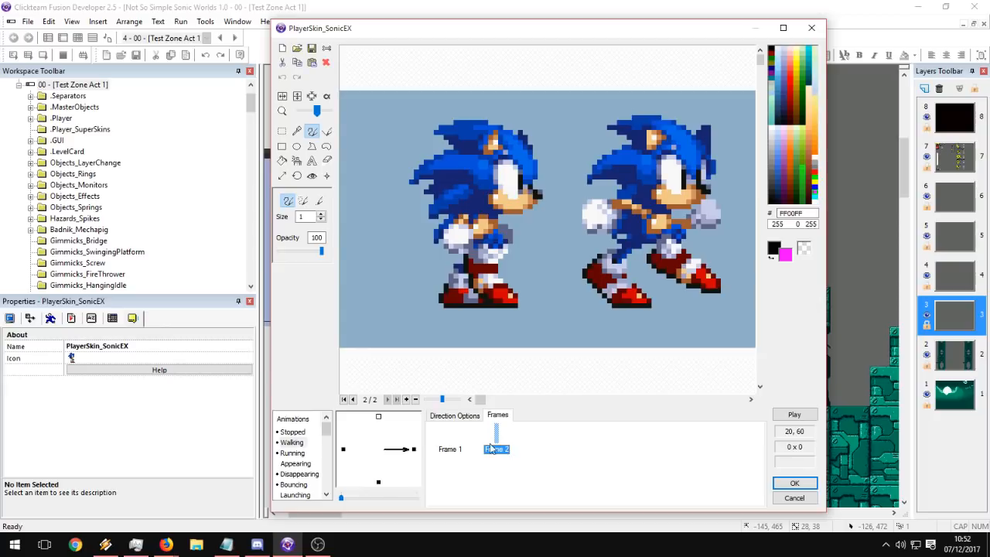
{"action": "key", "text": "Delete"}
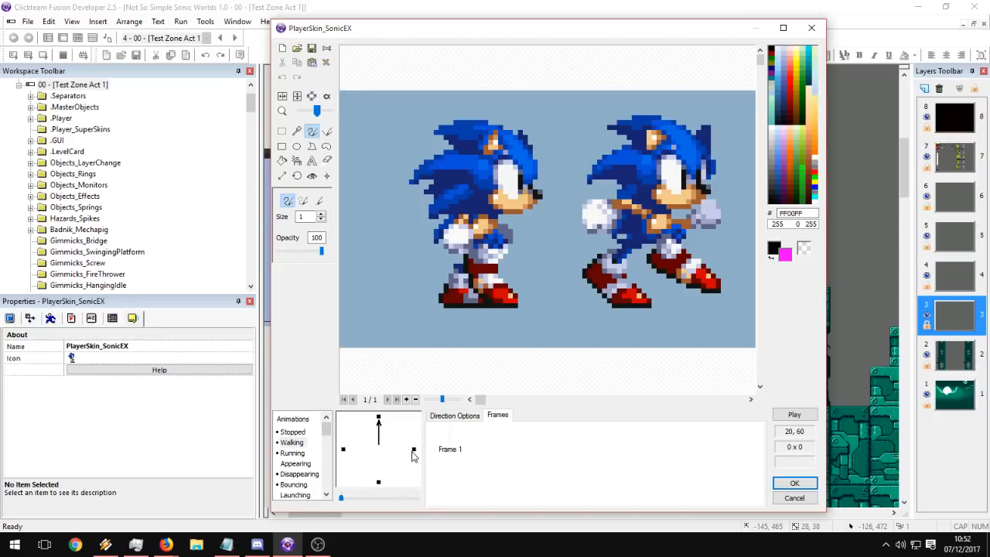
{"action": "left_click", "coordinate": [413, 450]}
{"action": "left_click", "coordinate": [497, 449]}
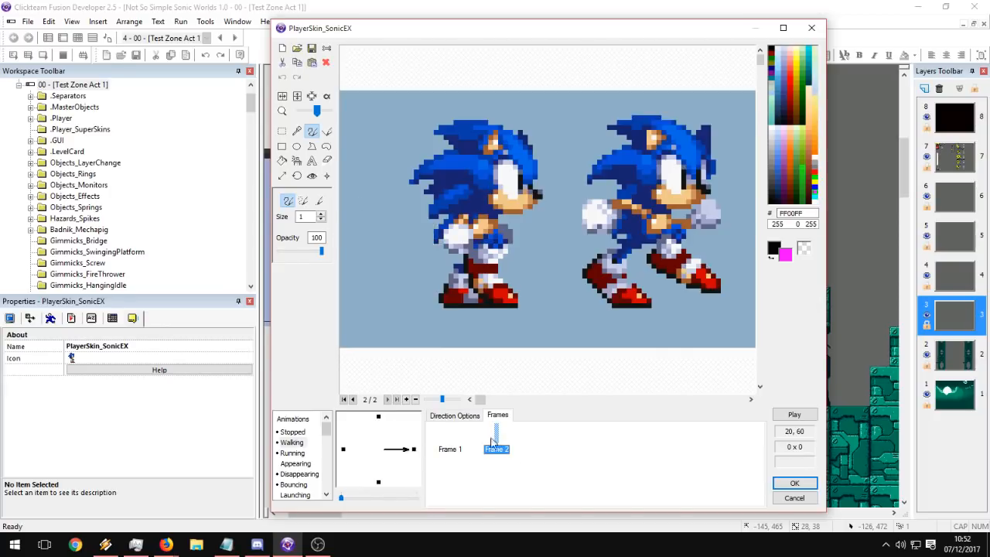
Switch Frame 2 from alpha channel to transparent color mode and make the strip's blue background transparent.
{"action": "left_click", "coordinate": [327, 96]}
{"action": "left_click", "coordinate": [301, 199]}
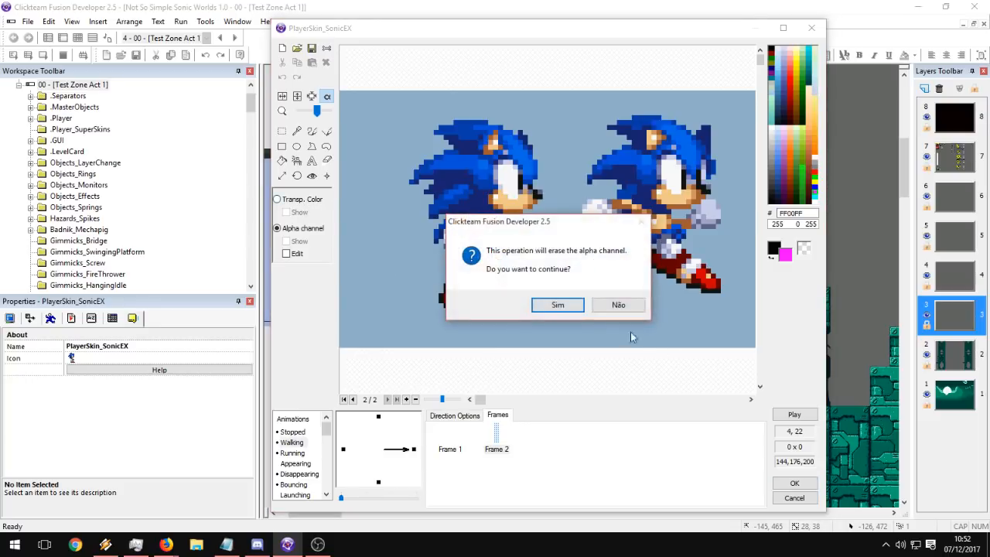
{"action": "left_click", "coordinate": [565, 303]}
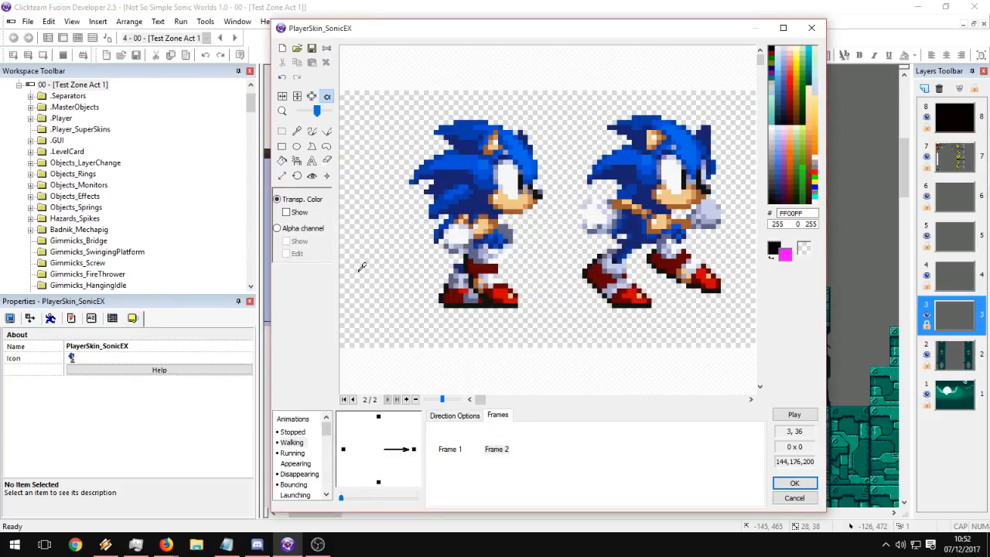
{"action": "left_click", "coordinate": [450, 448]}
{"action": "left_click", "coordinate": [497, 449]}
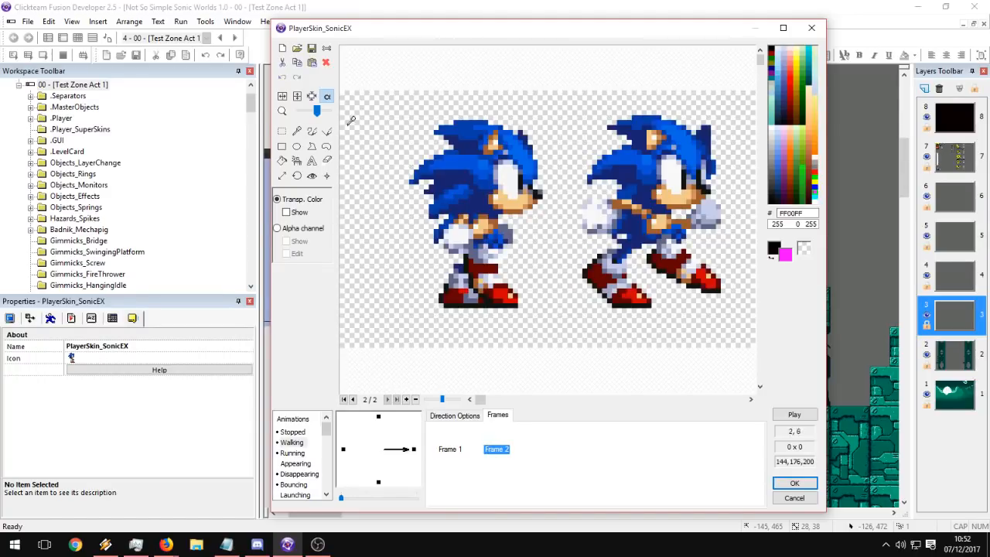
{"action": "left_click", "coordinate": [282, 131]}
{"action": "left_click_drag", "start_coordinate": [391, 96], "coordinate": [541, 305]}
{"action": "left_click", "coordinate": [496, 449]}
{"action": "key", "text": "ctrl+v"}
{"action": "left_click", "coordinate": [543, 449]}
{"action": "key", "text": "ctrl+v"}
{"action": "key", "text": "ctrl+v"}
{"action": "key", "text": "ctrl+v"}
{"action": "key", "text": "ctrl+v"}
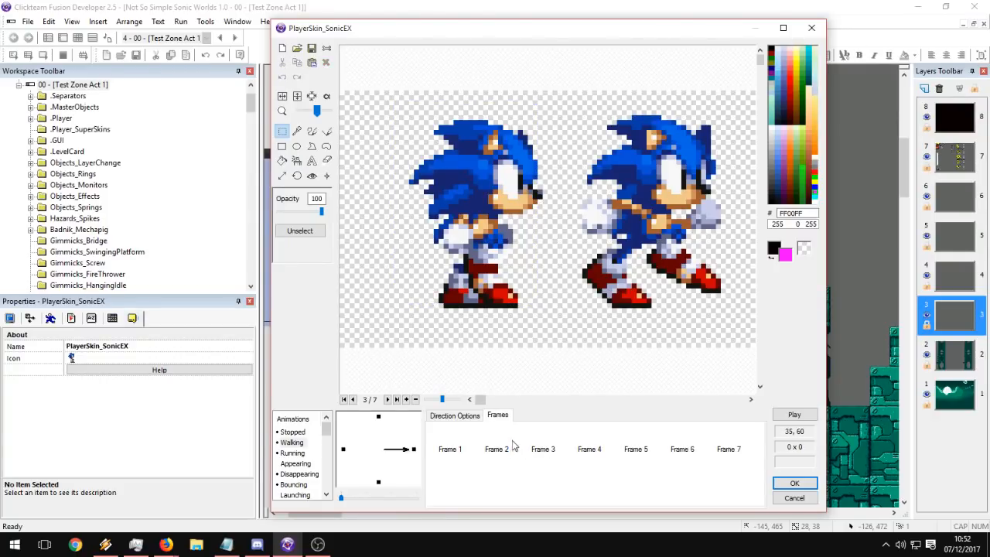
{"action": "left_click", "coordinate": [586, 465], "text": "shift"}
{"action": "key", "text": "Delete"}
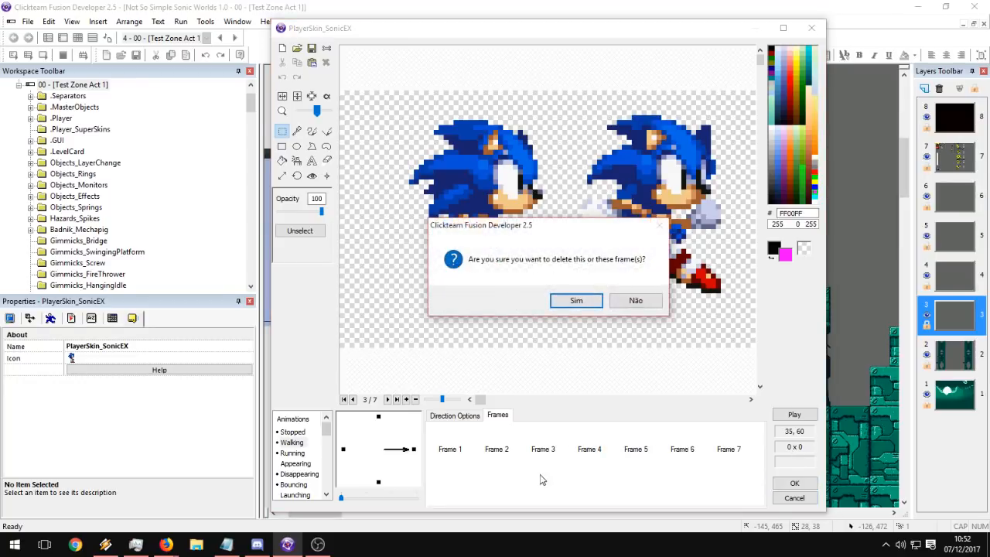
{"action": "left_click", "coordinate": [637, 300]}
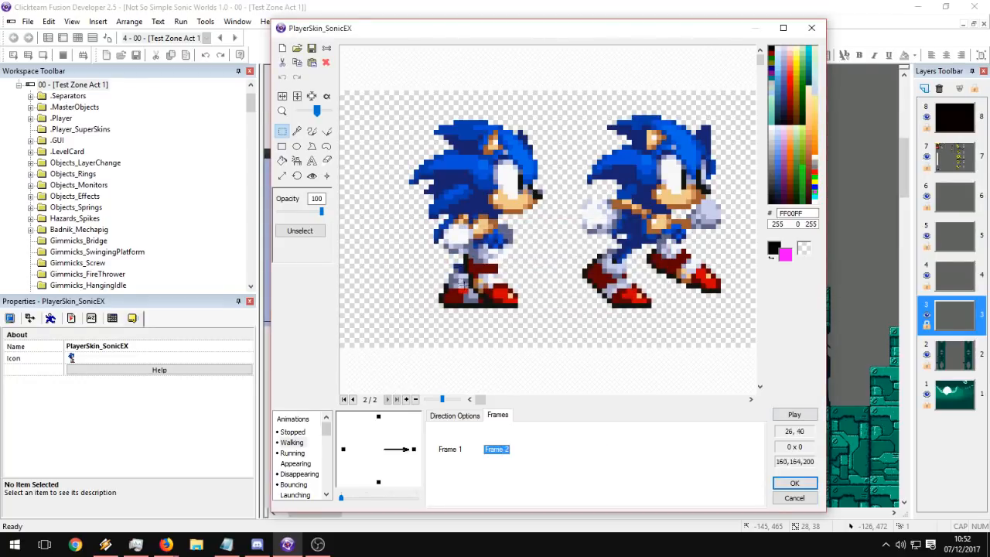
Crop Frame 2 to the first walking sprite of the strip.
{"action": "left_click_drag", "start_coordinate": [408, 110], "coordinate": [547, 309]}
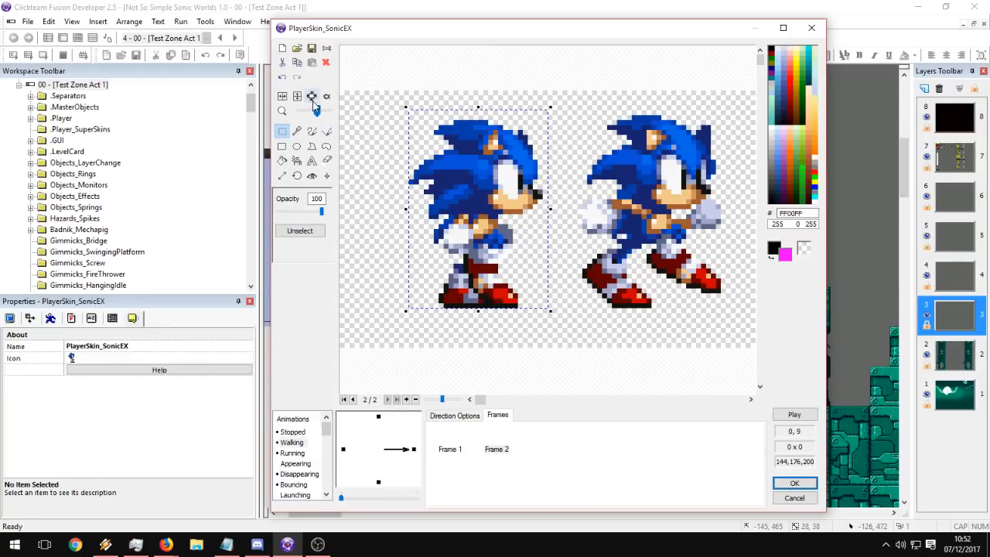
{"action": "left_click", "coordinate": [311, 96]}
{"action": "left_click", "coordinate": [312, 96]}
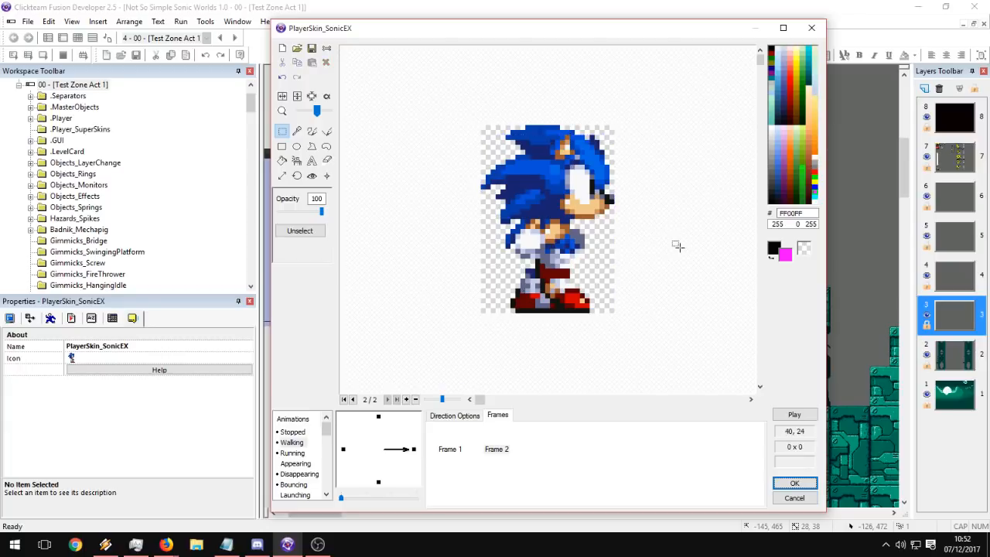
Compare the hot spots and sprite alignment of Frame 1 and the cropped Frame 2.
{"action": "left_click", "coordinate": [312, 175]}
{"action": "left_click", "coordinate": [450, 449]}
{"action": "left_click", "coordinate": [497, 449]}
{"action": "left_click", "coordinate": [450, 449]}
{"action": "left_click", "coordinate": [495, 444]}
{"action": "left_click", "coordinate": [456, 445]}
{"action": "left_click", "coordinate": [498, 445]}
{"action": "left_click", "coordinate": [451, 445]}
{"action": "left_click", "coordinate": [495, 445]}
{"action": "left_click", "coordinate": [452, 445]}
{"action": "left_click", "coordinate": [495, 445]}
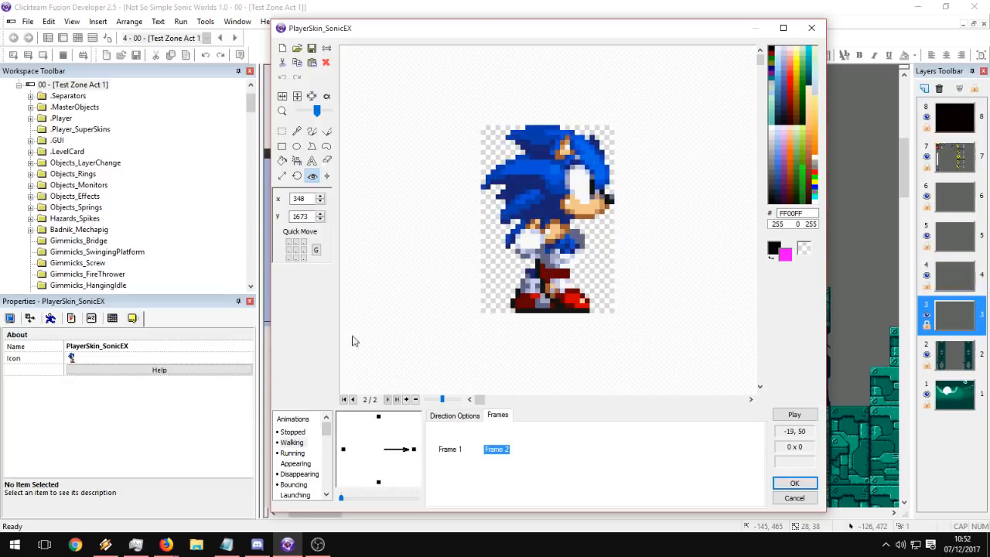
Compare the image widths and heights of Frame 1 and Frame 2 with the Size tool.
{"action": "left_click", "coordinate": [281, 176]}
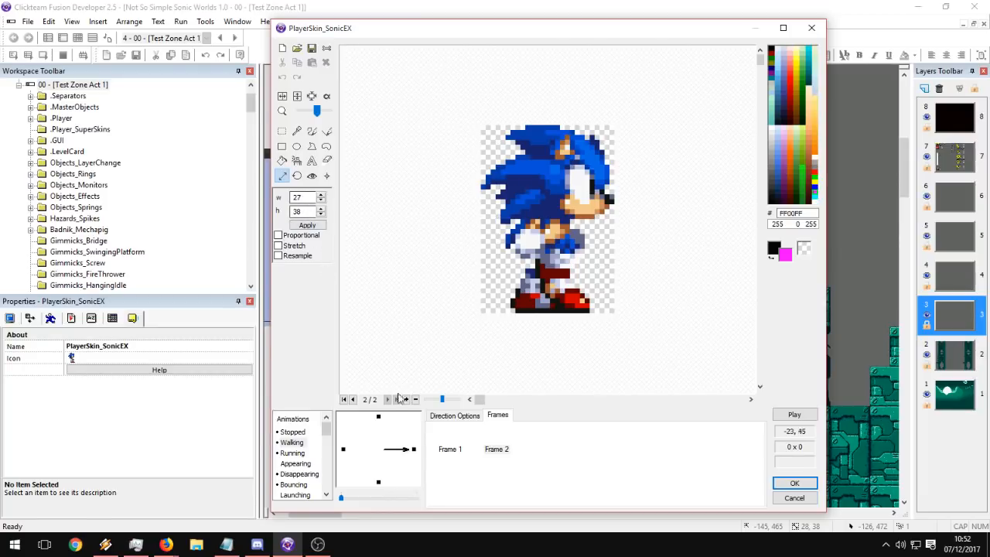
{"action": "left_click", "coordinate": [498, 448]}
{"action": "left_click", "coordinate": [458, 447]}
{"action": "left_click", "coordinate": [492, 445]}
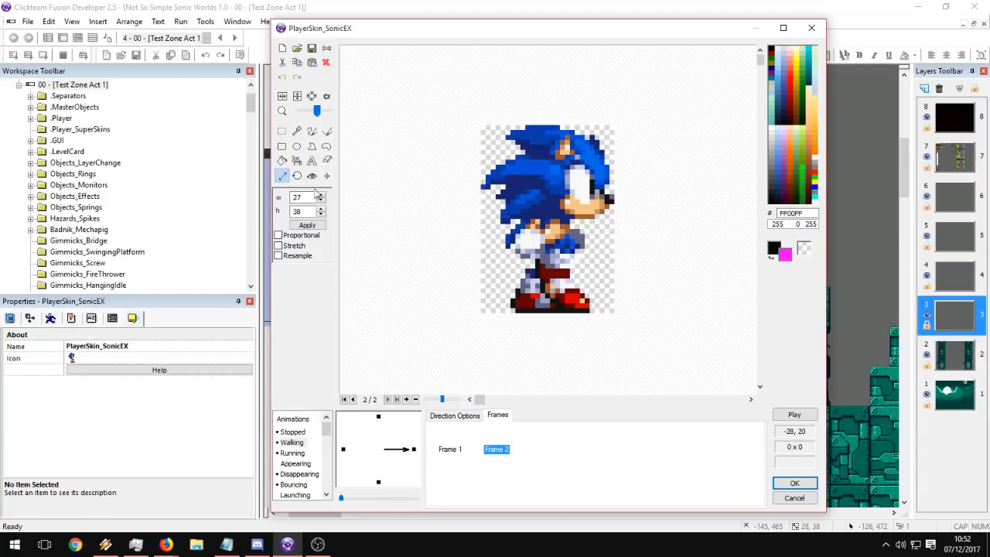
{"action": "left_click", "coordinate": [451, 445]}
{"action": "left_click", "coordinate": [492, 448]}
{"action": "left_click", "coordinate": [451, 448]}
{"action": "left_click", "coordinate": [492, 450]}
Set Frame 2's hot spot to 17, 24, using Frame 1's hot spot as the reference.
{"action": "left_click", "coordinate": [313, 176]}
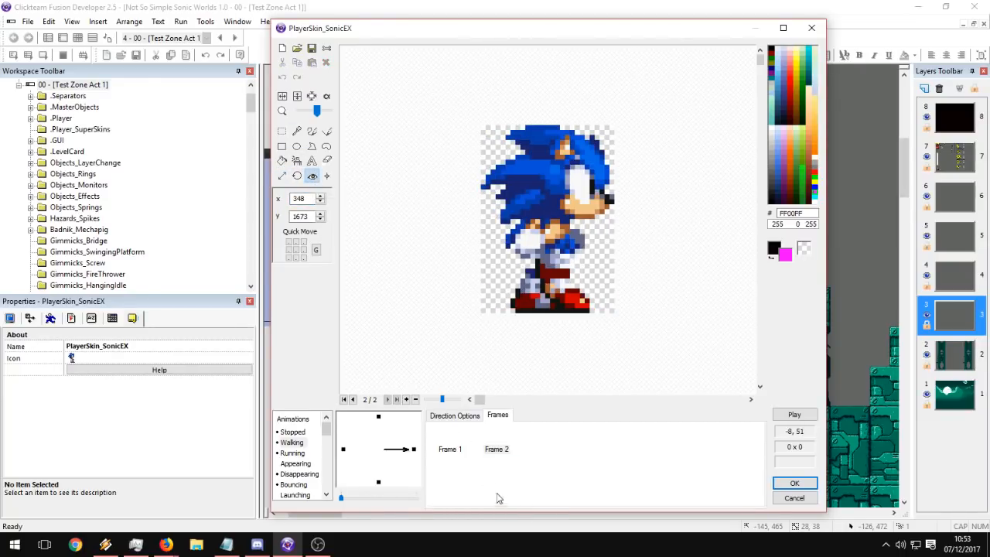
{"action": "left_click", "coordinate": [453, 448]}
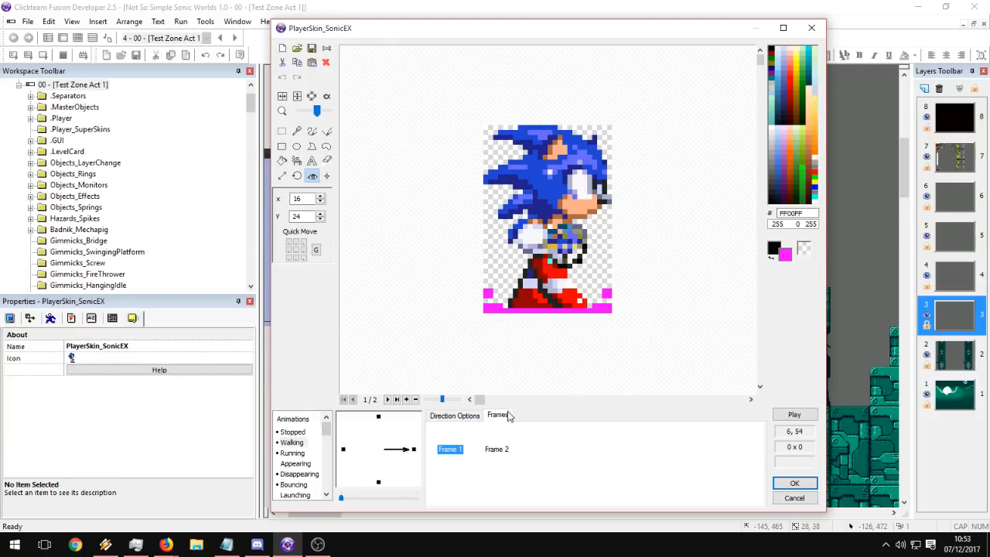
{"action": "key", "text": "Right"}
{"action": "key", "text": "Left"}
{"action": "key", "text": "Right"}
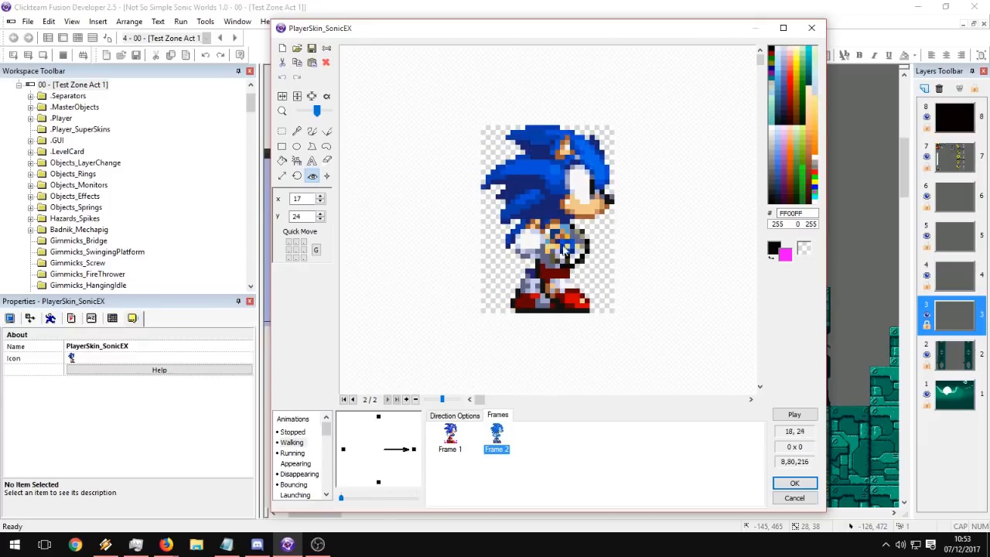
Compare Frame 1 with Frame 2 and preview the rightward Walking animation.
{"action": "left_click", "coordinate": [455, 446]}
{"action": "left_click", "coordinate": [495, 441]}
{"action": "left_click", "coordinate": [805, 416]}
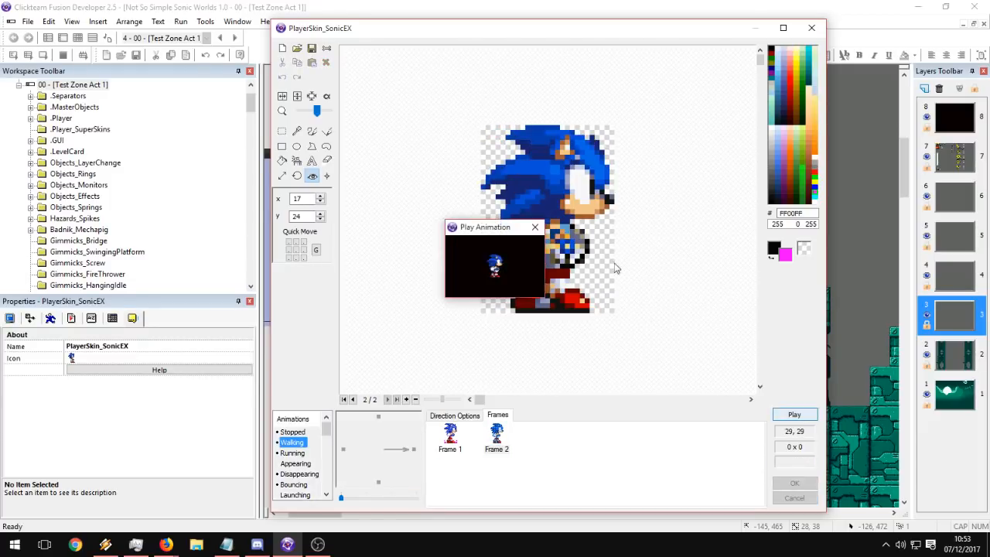
{"action": "left_click", "coordinate": [542, 224]}
Paste the copied walking sprite strip as a third frame of the rightward Walking animation and select it.
{"action": "left_click", "coordinate": [566, 468]}
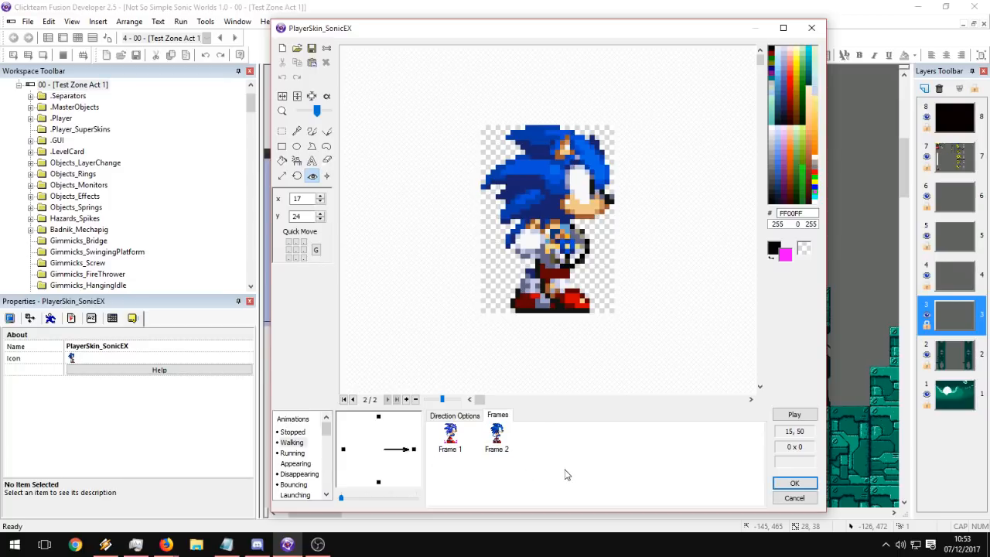
{"action": "key", "text": "ctrl+v"}
{"action": "left_click", "coordinate": [543, 449]}
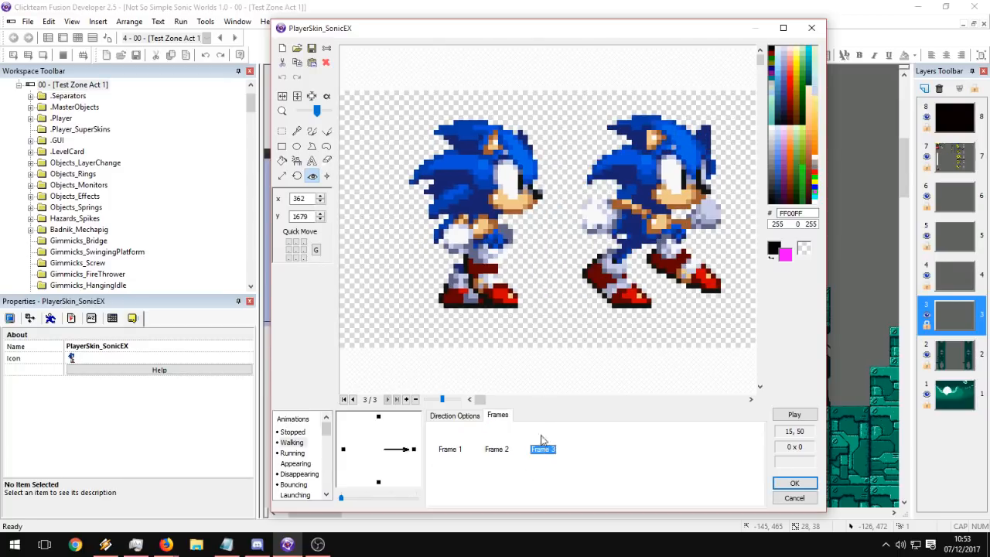
Examine how the feet of the strip's walking sprites line up, using a selection below the first sprite's feet as a ground line.
{"action": "left_click", "coordinate": [281, 131]}
{"action": "left_click_drag", "start_coordinate": [567, 101], "coordinate": [542, 313]}
{"action": "left_click", "coordinate": [449, 303]}
{"action": "left_click_drag", "start_coordinate": [627, 401], "coordinate": [496, 401]}
{"action": "left_click_drag", "start_coordinate": [365, 308], "coordinate": [489, 400]}
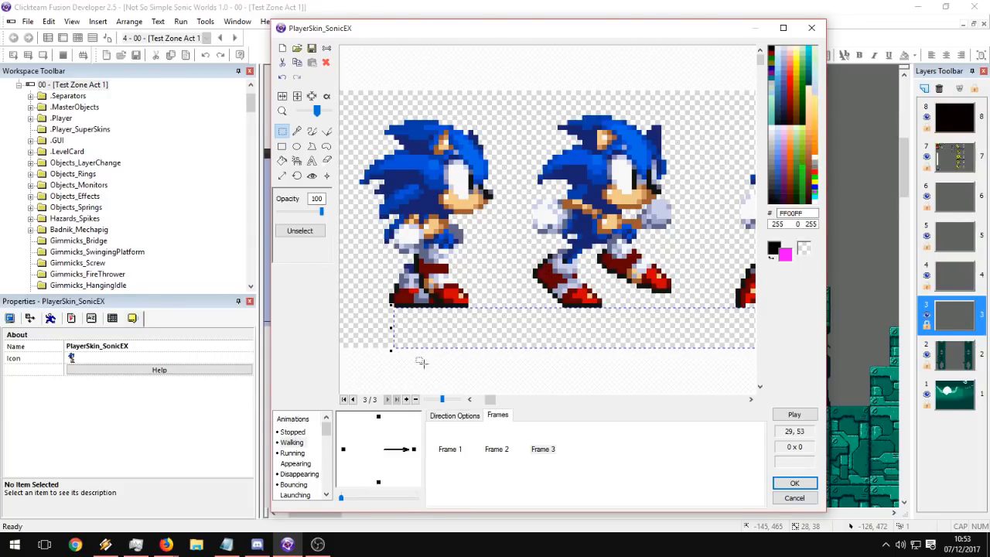
{"action": "left_click_drag", "start_coordinate": [494, 399], "coordinate": [626, 399]}
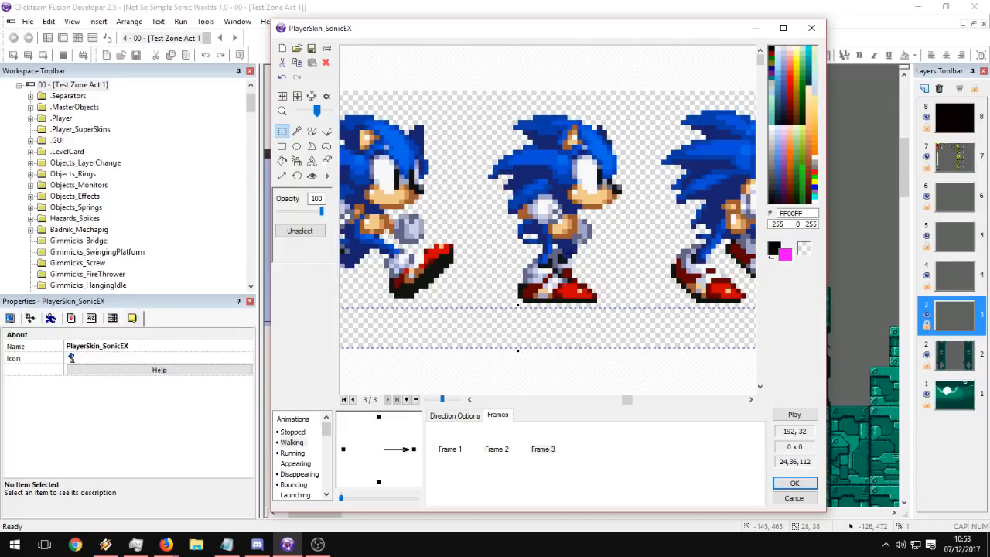
{"action": "left_click_drag", "start_coordinate": [627, 400], "coordinate": [519, 400]}
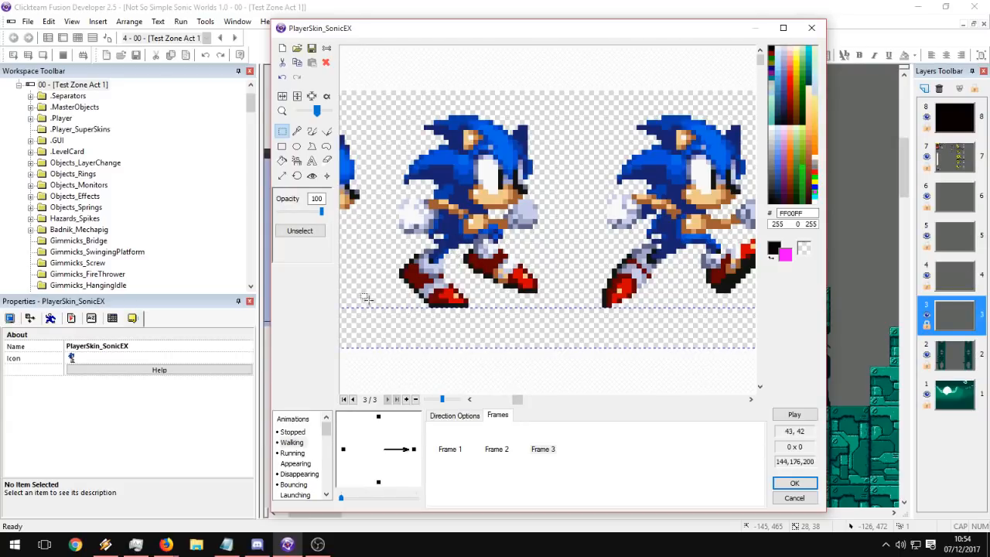
{"action": "left_click_drag", "start_coordinate": [519, 399], "coordinate": [539, 399]}
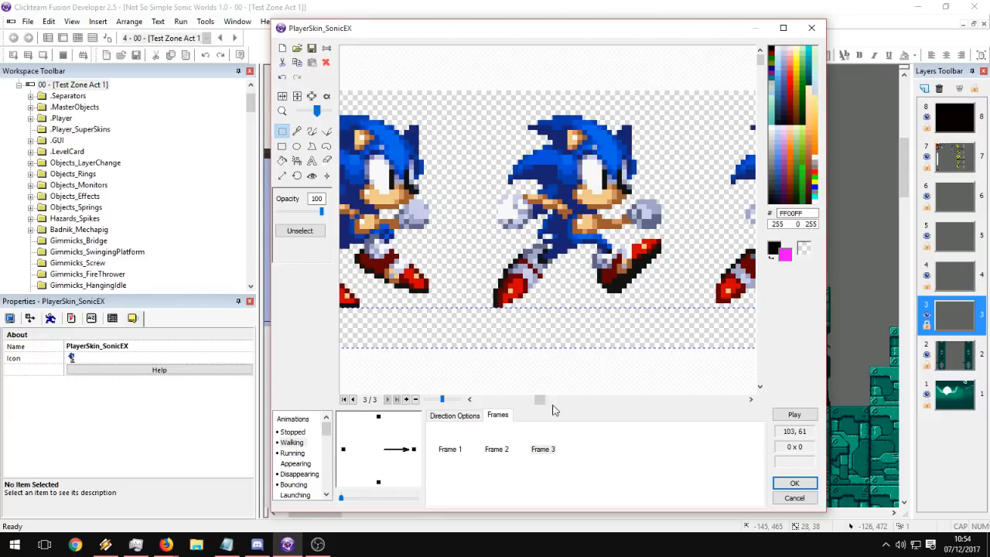
{"action": "left_click_drag", "start_coordinate": [543, 399], "coordinate": [601, 399]}
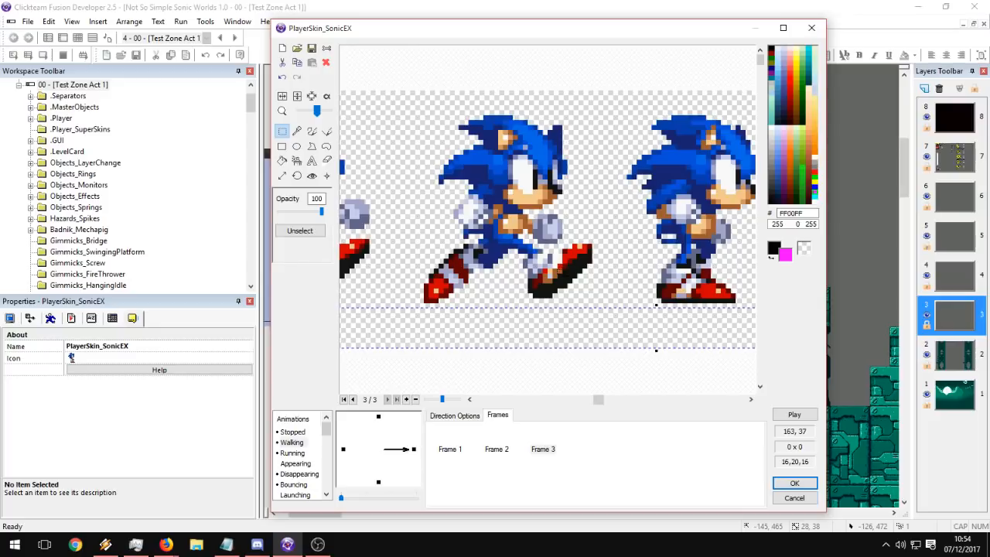
{"action": "left_click_drag", "start_coordinate": [600, 400], "coordinate": [738, 402]}
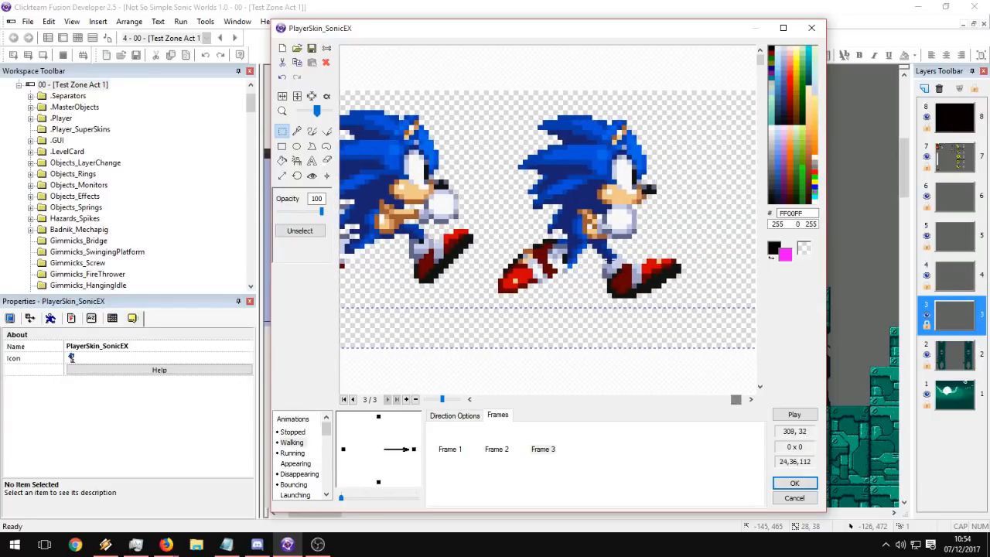
{"action": "left_click_drag", "start_coordinate": [737, 400], "coordinate": [480, 400]}
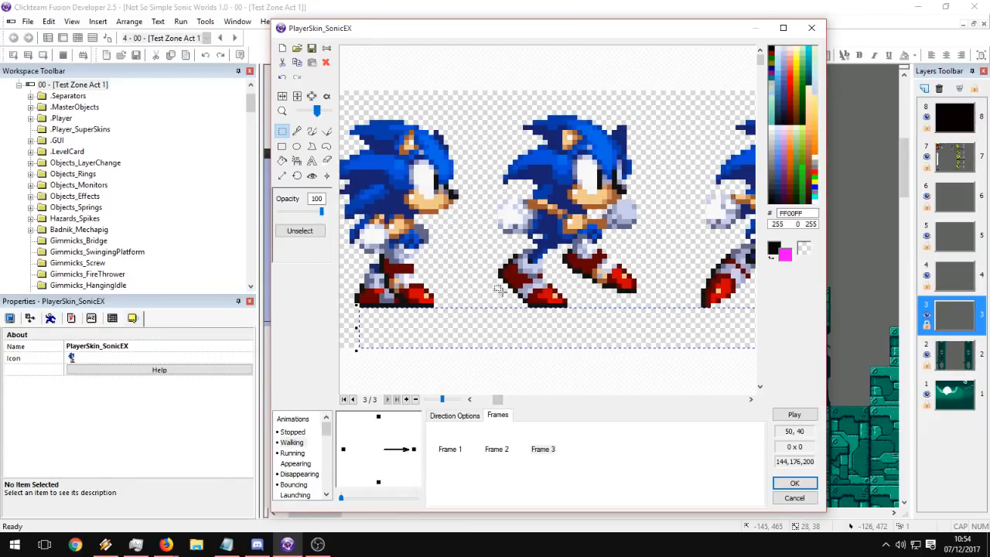
{"action": "left_click_drag", "start_coordinate": [497, 399], "coordinate": [530, 399]}
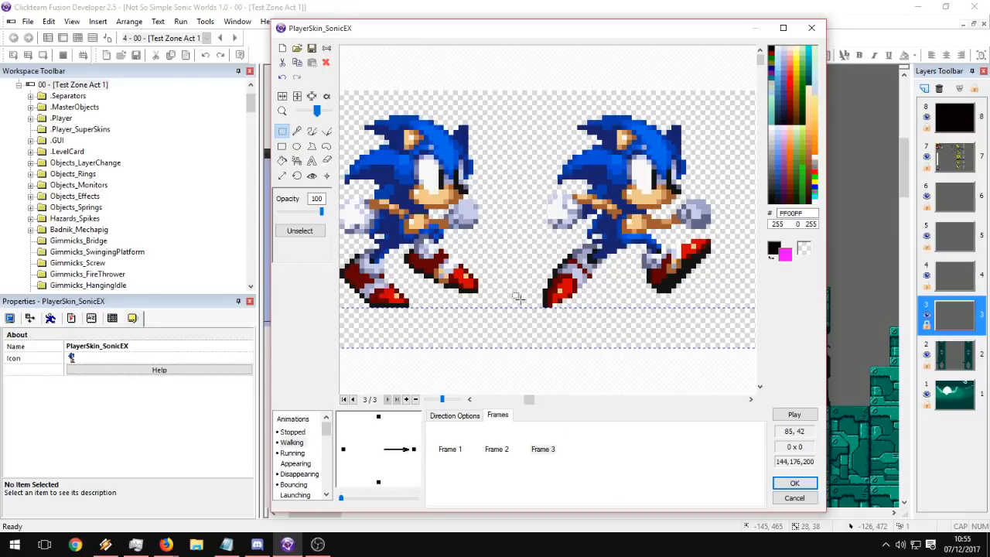
{"action": "left_click_drag", "start_coordinate": [535, 401], "coordinate": [466, 410]}
Crop Frame 3 to the second walking sprite of the strip, without empty margins.
{"action": "left_click", "coordinate": [502, 447]}
{"action": "left_click", "coordinate": [541, 449]}
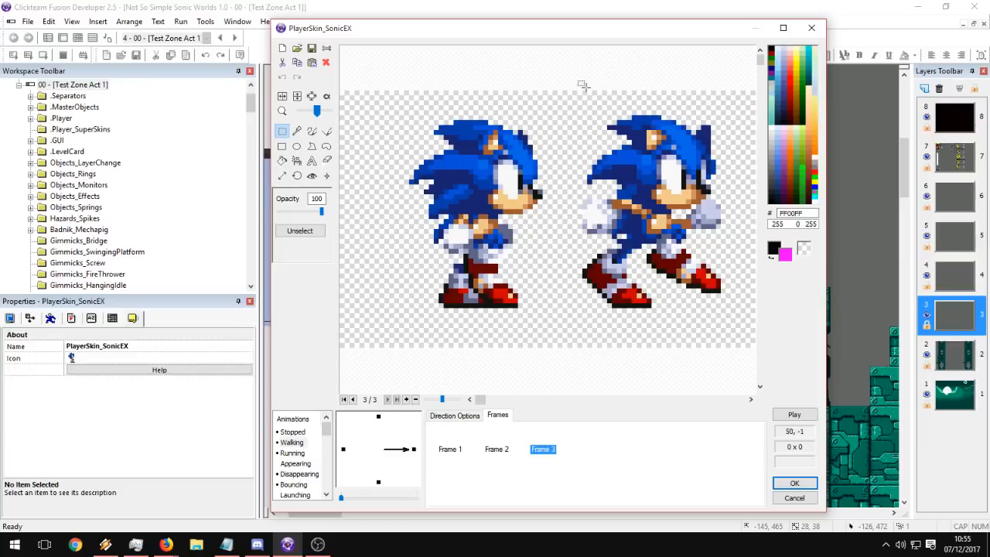
{"action": "left_click_drag", "start_coordinate": [578, 98], "coordinate": [733, 310]}
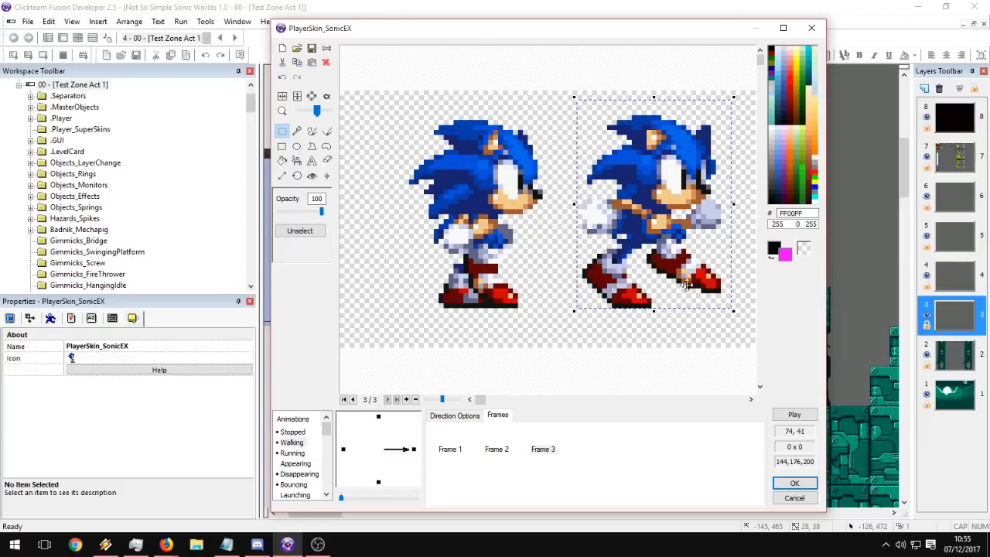
{"action": "left_click", "coordinate": [313, 95]}
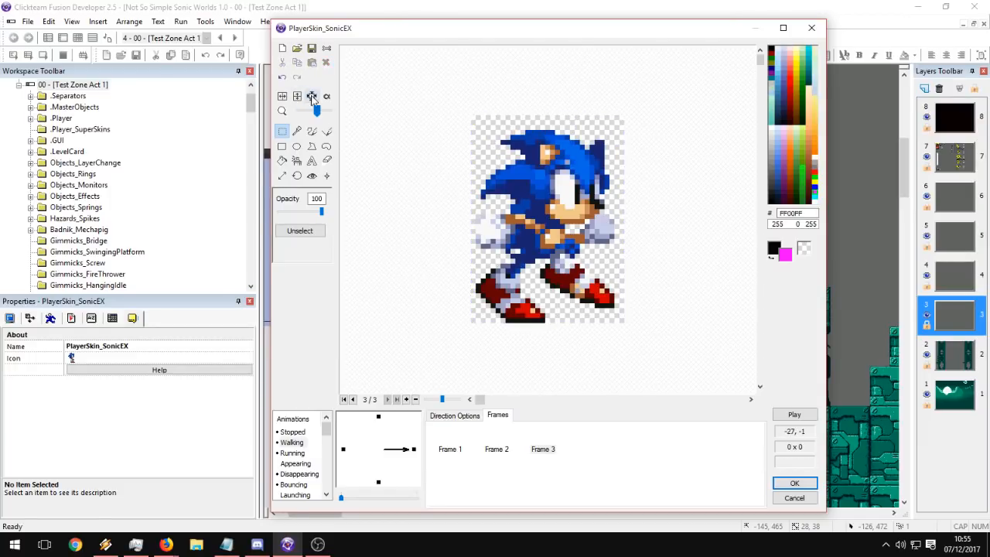
{"action": "left_click", "coordinate": [496, 449]}
{"action": "left_click", "coordinate": [543, 448]}
Paint magenta ground marks in the bottom corners of Frame 2 and Frame 3 with the size 1 Pen tool.
{"action": "left_click", "coordinate": [497, 449]}
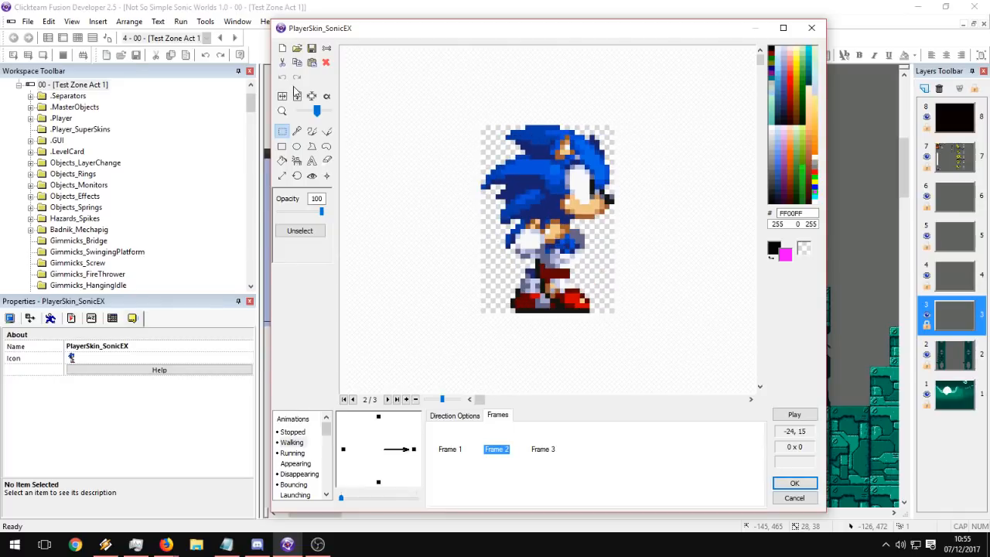
{"action": "left_click", "coordinate": [311, 133]}
{"action": "left_click_drag", "start_coordinate": [503, 308], "coordinate": [482, 309]}
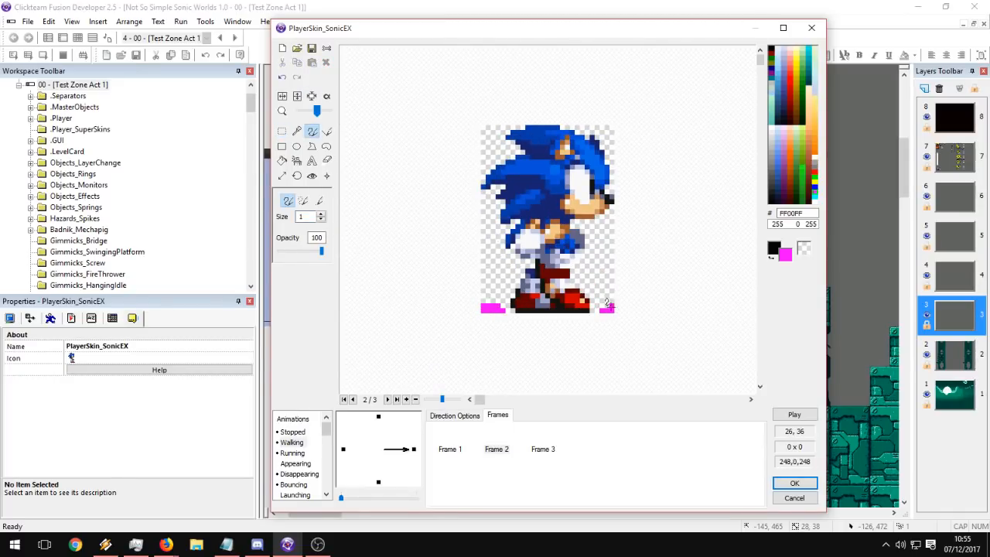
{"action": "left_click", "coordinate": [543, 449]}
{"action": "left_click_drag", "start_coordinate": [489, 310], "coordinate": [479, 311]}
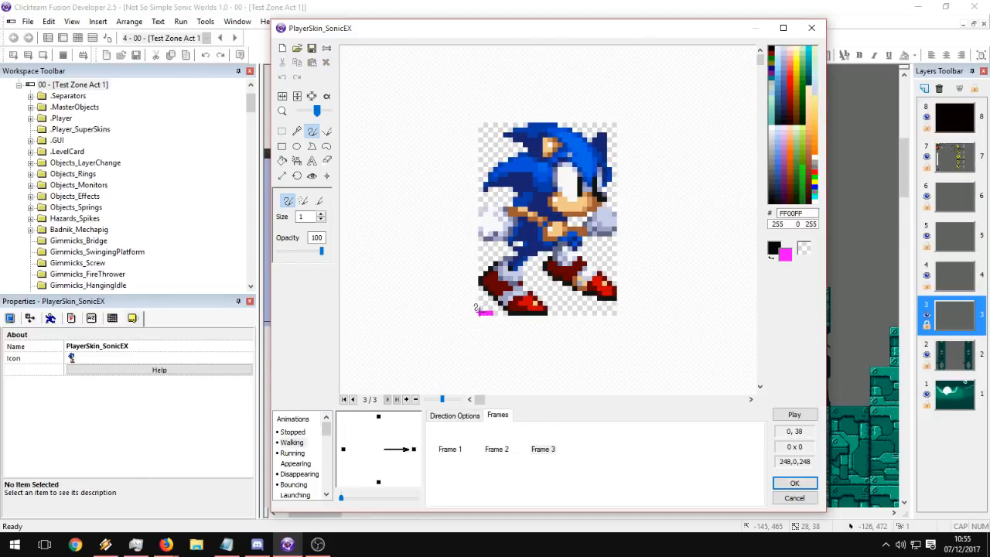
{"action": "left_click", "coordinate": [612, 311]}
Set Frame 3's hot spot to 14, 25, using Frame 2 as the alignment reference.
{"action": "left_click", "coordinate": [312, 175]}
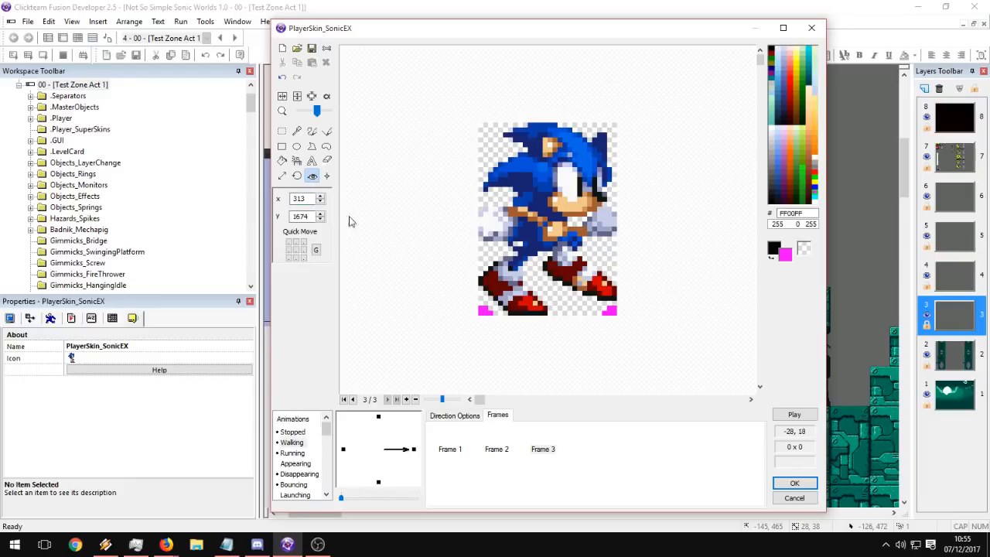
{"action": "mouse_move", "coordinate": [571, 240]}
{"action": "left_mouse_down"}
{"action": "mouse_move", "coordinate": [545, 248]}
{"action": "mouse_move", "coordinate": [552, 241]}
{"action": "left_mouse_up"}
{"action": "left_click", "coordinate": [496, 435]}
{"action": "left_click", "coordinate": [543, 435]}
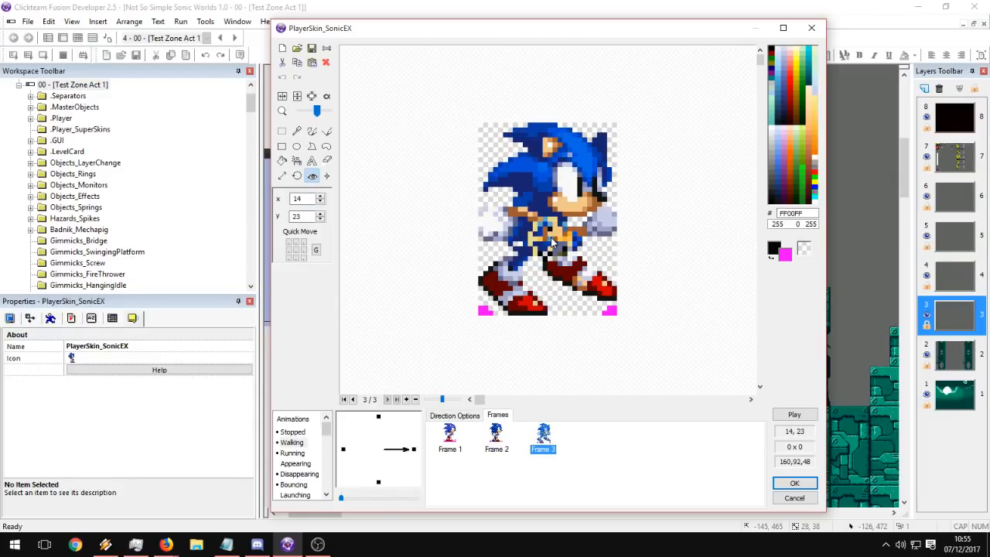
{"action": "left_click", "coordinate": [550, 255]}
{"action": "left_click", "coordinate": [496, 435]}
{"action": "left_click", "coordinate": [544, 437]}
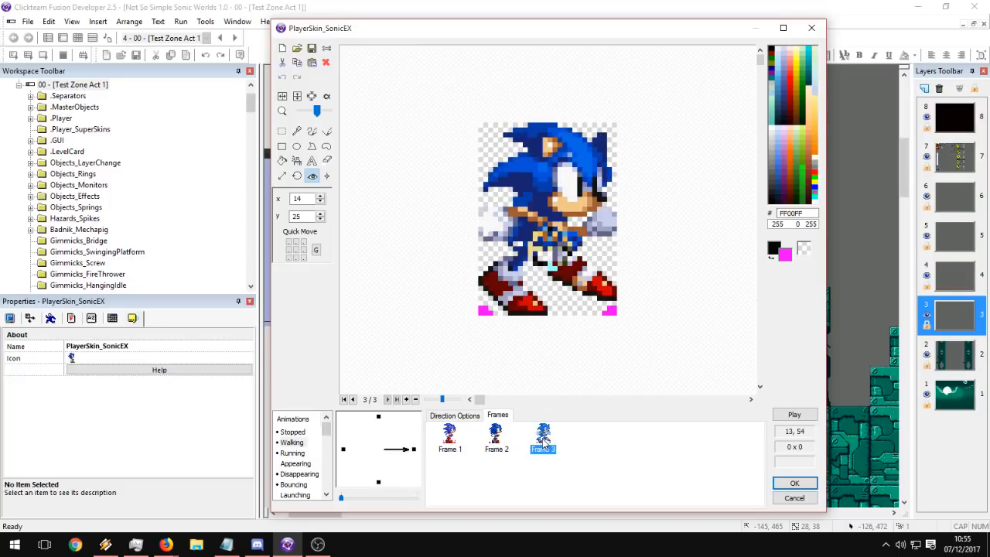
Set the higher speed of the rightward Walking animation to 9 and preview the animation before and after the change.
{"action": "left_click", "coordinate": [789, 413]}
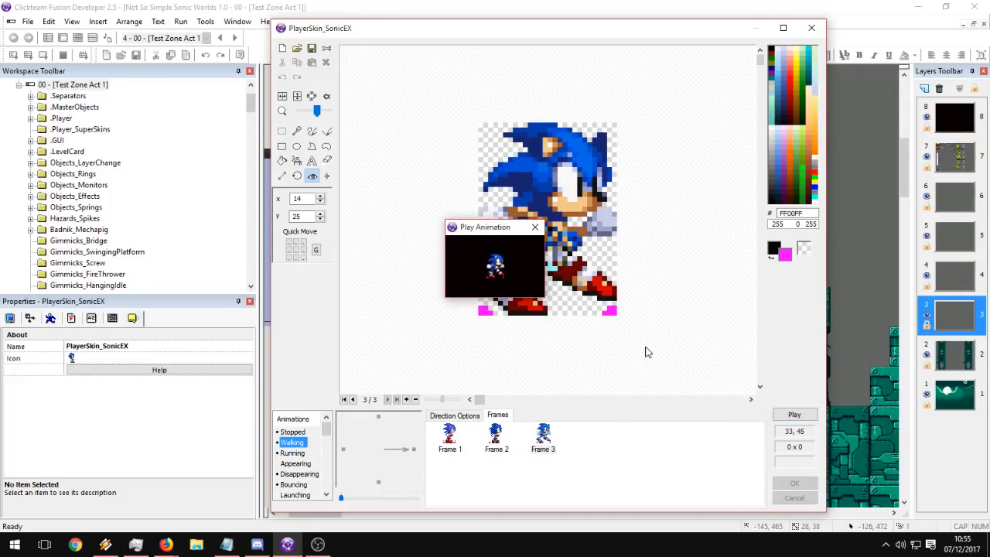
{"action": "left_click", "coordinate": [535, 227]}
{"action": "left_click", "coordinate": [461, 417]}
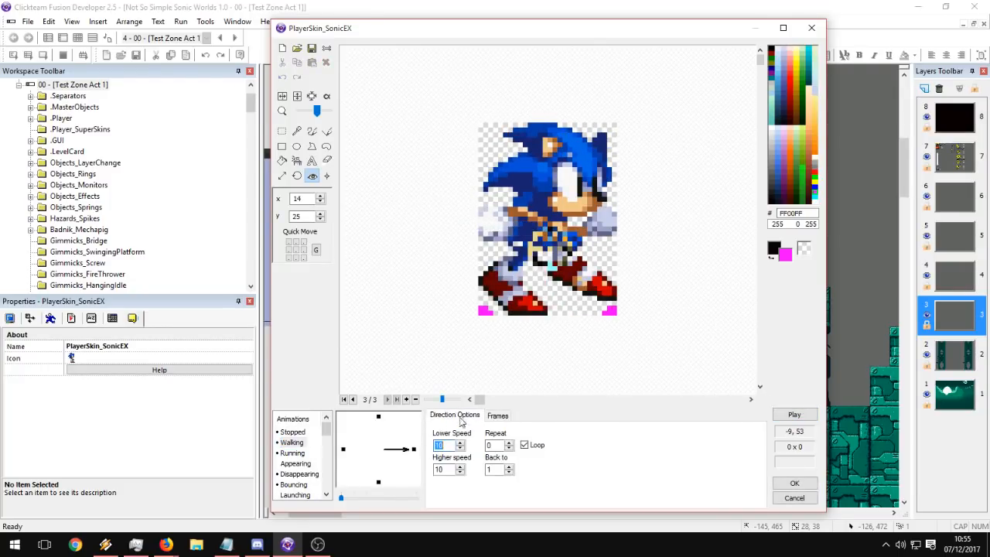
{"action": "left_click_drag", "start_coordinate": [450, 472], "coordinate": [371, 468]}
{"action": "type", "text": "9"}
{"action": "left_click", "coordinate": [499, 415]}
{"action": "left_click", "coordinate": [793, 413]}
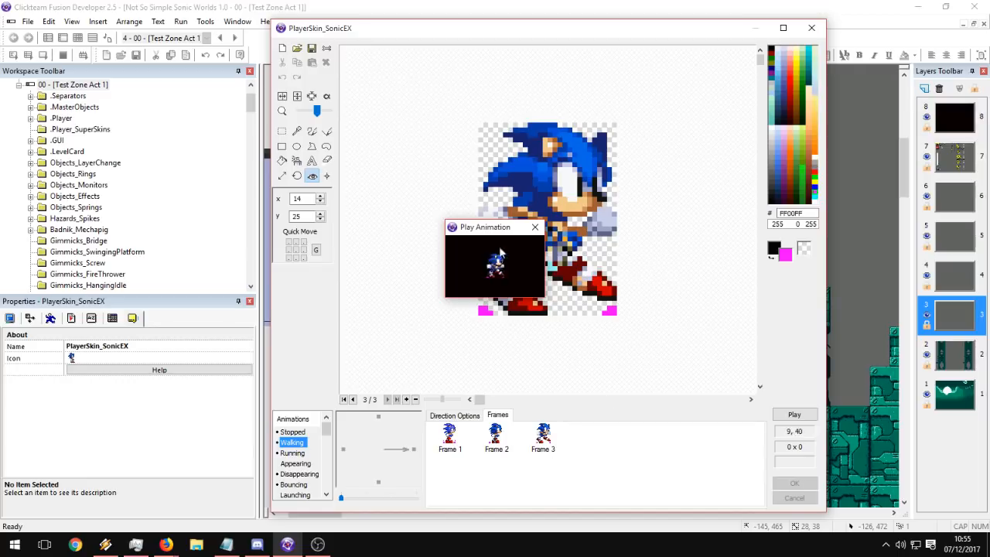
Adjust Frame 3's hot spot to 15, 25 with the animation preview moved clear of the sprite, and close the preview.
{"action": "left_click_drag", "start_coordinate": [494, 230], "coordinate": [198, 224]}
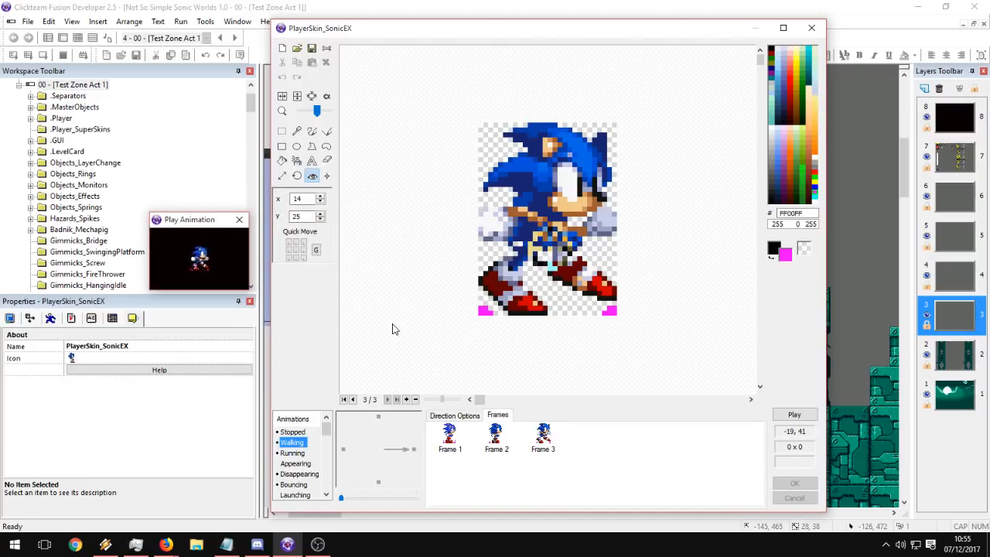
{"action": "left_click", "coordinate": [546, 443]}
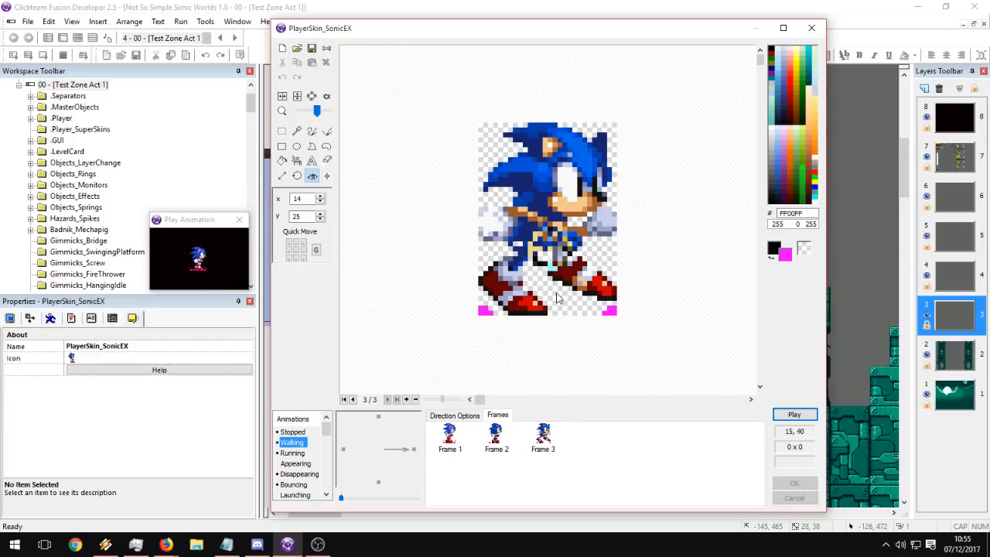
{"action": "mouse_move", "coordinate": [550, 254]}
{"action": "left_mouse_down"}
{"action": "mouse_move", "coordinate": [521, 161]}
{"action": "mouse_move", "coordinate": [727, 199]}
{"action": "mouse_move", "coordinate": [485, 352]}
{"action": "mouse_move", "coordinate": [587, 76]}
{"action": "mouse_move", "coordinate": [545, 260]}
{"action": "mouse_move", "coordinate": [459, 239]}
{"action": "mouse_move", "coordinate": [477, 73]}
{"action": "mouse_move", "coordinate": [679, 166]}
{"action": "mouse_move", "coordinate": [639, 342]}
{"action": "mouse_move", "coordinate": [555, 250]}
{"action": "left_mouse_up"}
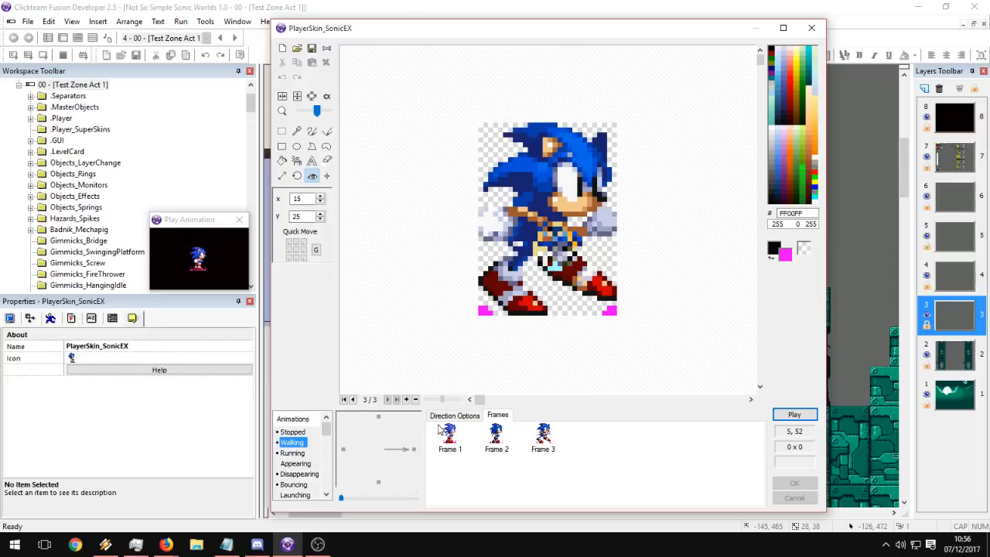
{"action": "left_click", "coordinate": [243, 221]}
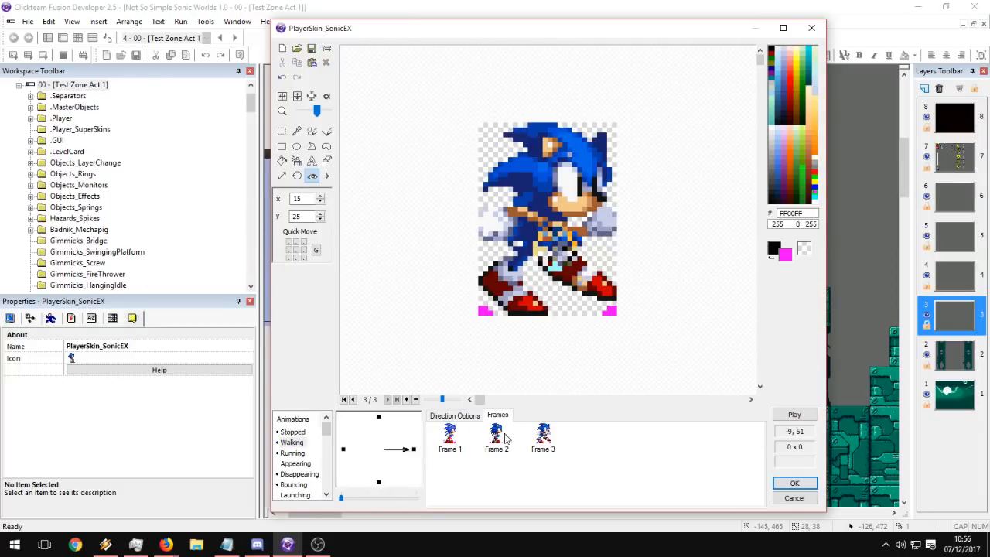
Switch the sprite strip in the Walking animation's upward direction from alpha channel to transparent color.
{"action": "left_click", "coordinate": [378, 417]}
{"action": "left_click", "coordinate": [450, 439]}
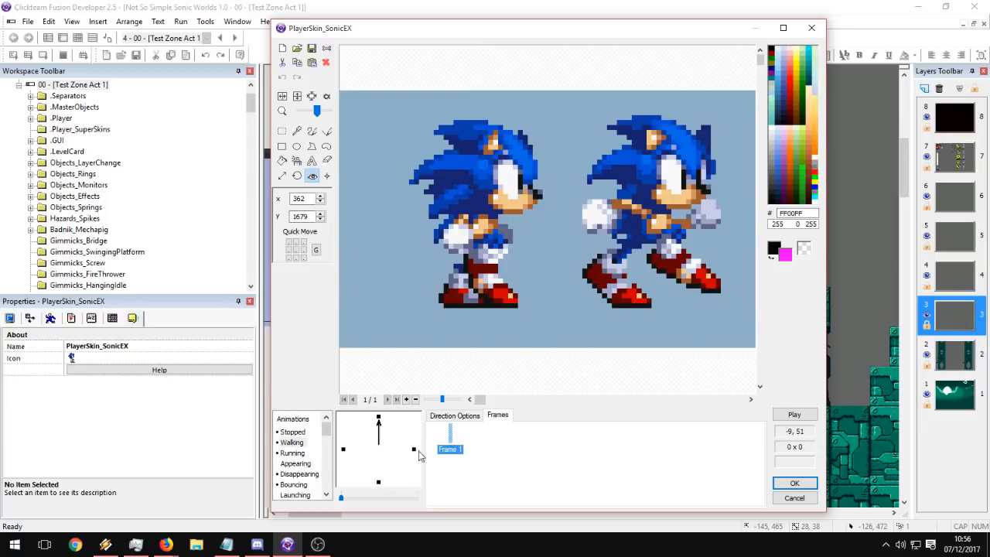
{"action": "left_click", "coordinate": [326, 95]}
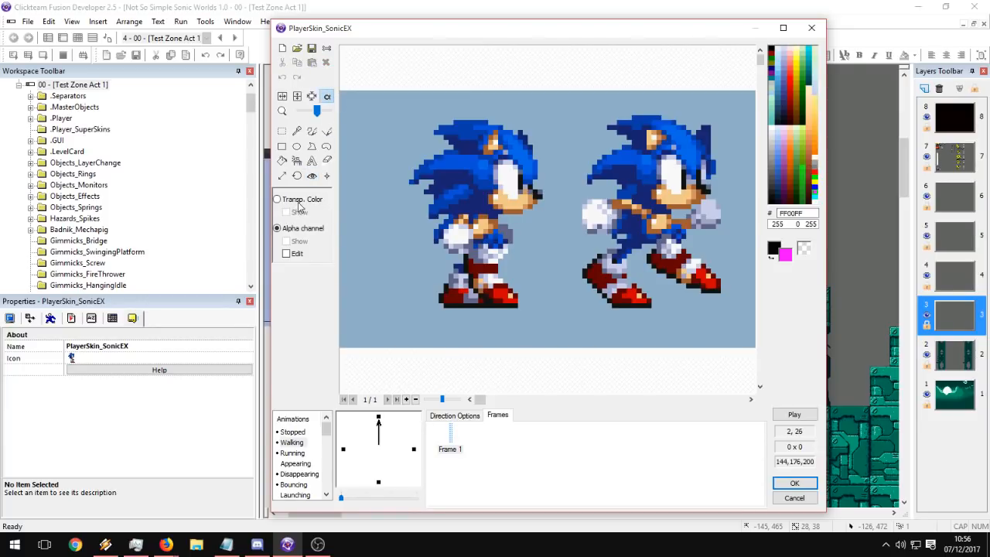
{"action": "left_click", "coordinate": [298, 203]}
{"action": "key", "text": "Return"}
Copy the sprite strip from the upward direction into the rightward Walking direction as a fourth frame.
{"action": "left_click", "coordinate": [414, 450]}
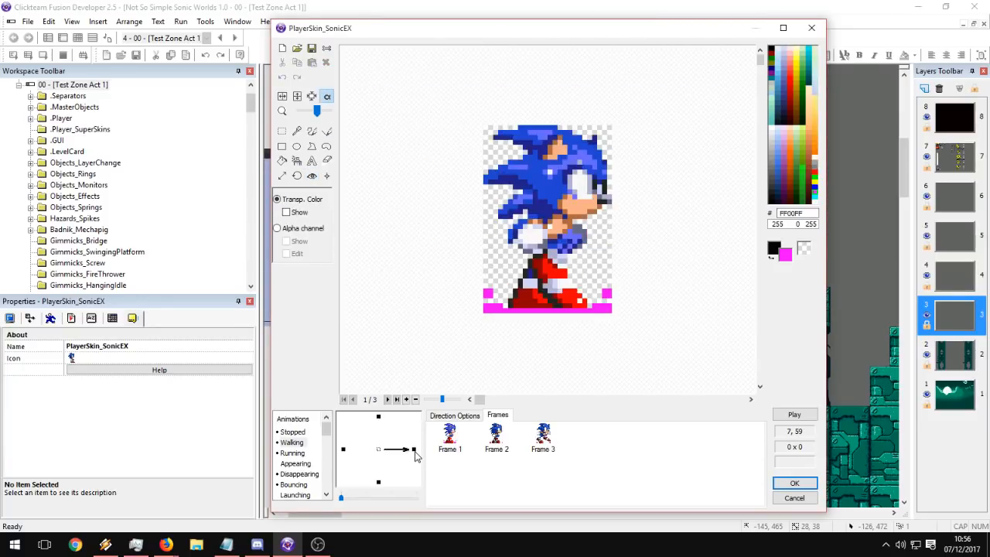
{"action": "left_click", "coordinate": [378, 417]}
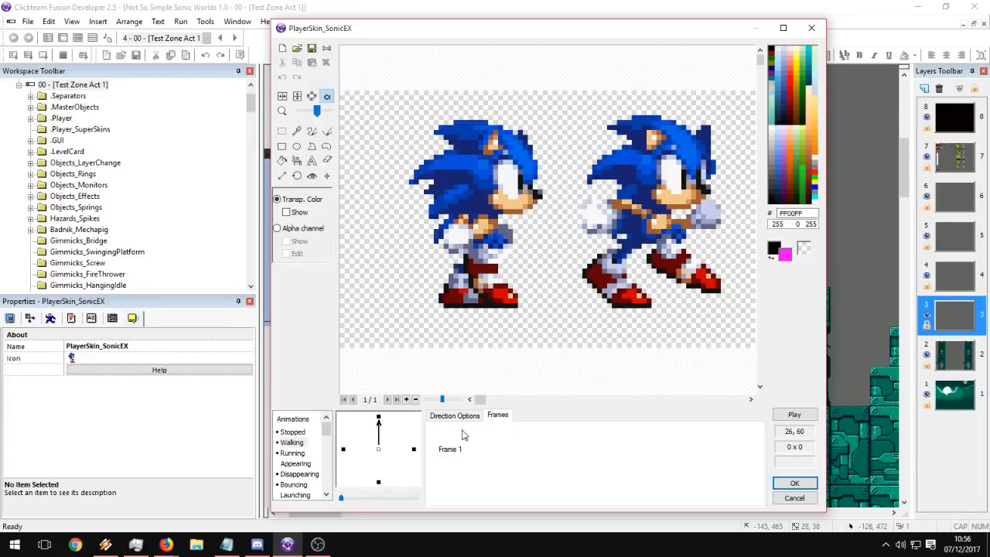
{"action": "left_click", "coordinate": [414, 451]}
{"action": "left_click", "coordinate": [589, 456]}
{"action": "key", "text": "ctrl+v"}
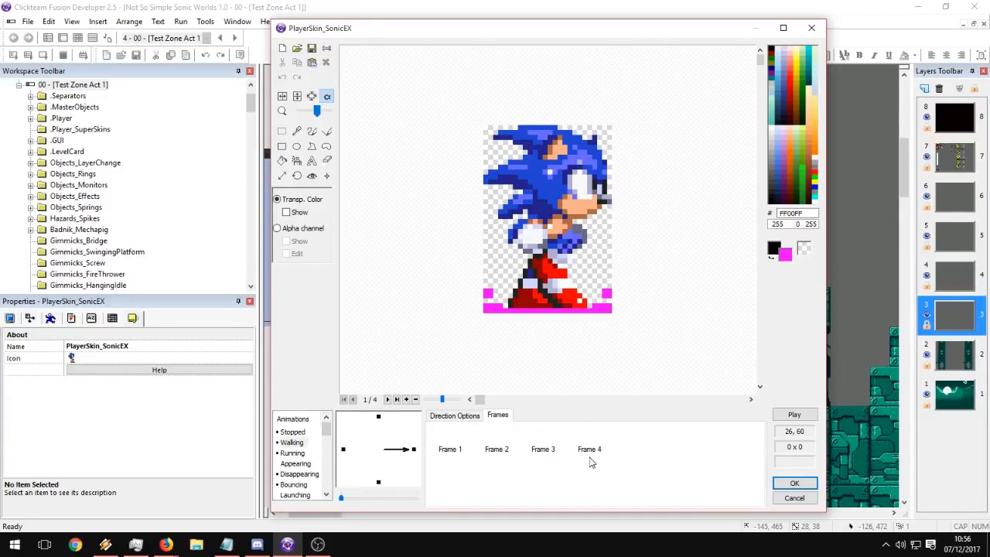
Crop Frame 4 to the third walking sprite of the strip and trim its empty margins.
{"action": "left_click", "coordinate": [590, 447]}
{"action": "scroll", "coordinate": [499, 240], "scroll_direction": "right", "scroll_amount": 5}
{"action": "left_click", "coordinate": [281, 131]}
{"action": "mouse_move", "coordinate": [454, 101]}
{"action": "left_mouse_down"}
{"action": "mouse_move", "coordinate": [674, 325]}
{"action": "mouse_move", "coordinate": [663, 324]}
{"action": "left_mouse_up"}
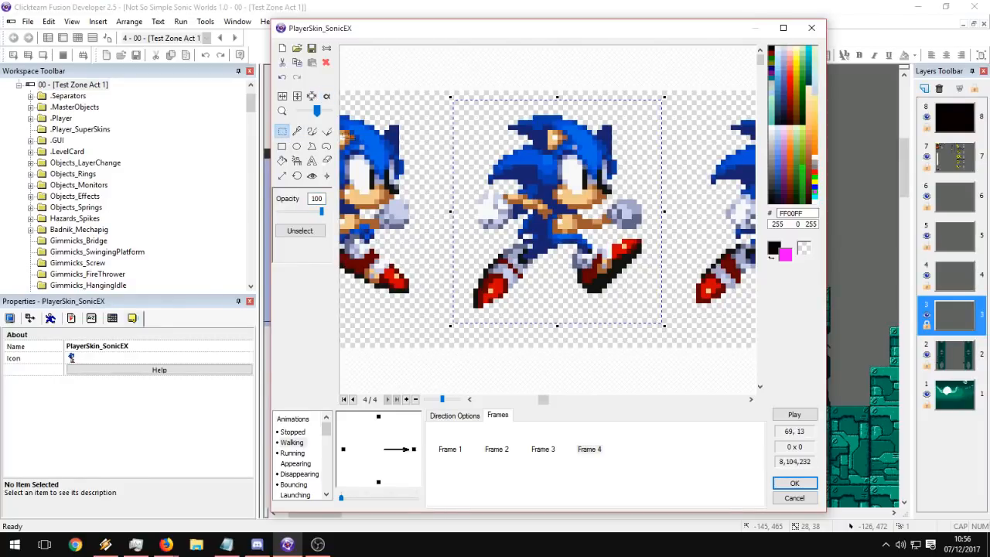
{"action": "left_click", "coordinate": [312, 98]}
{"action": "left_click", "coordinate": [311, 96]}
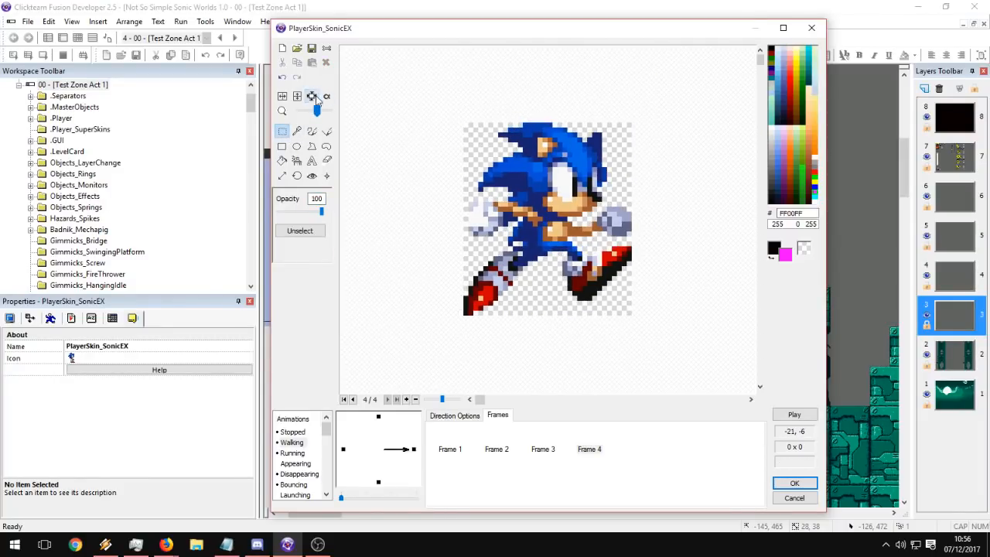
Set Frame 4's hot spot to 17, 26, comparing it with Frame 3 and checking the animation preview.
{"action": "left_click", "coordinate": [564, 450]}
{"action": "left_click", "coordinate": [588, 450]}
{"action": "left_click", "coordinate": [312, 132]}
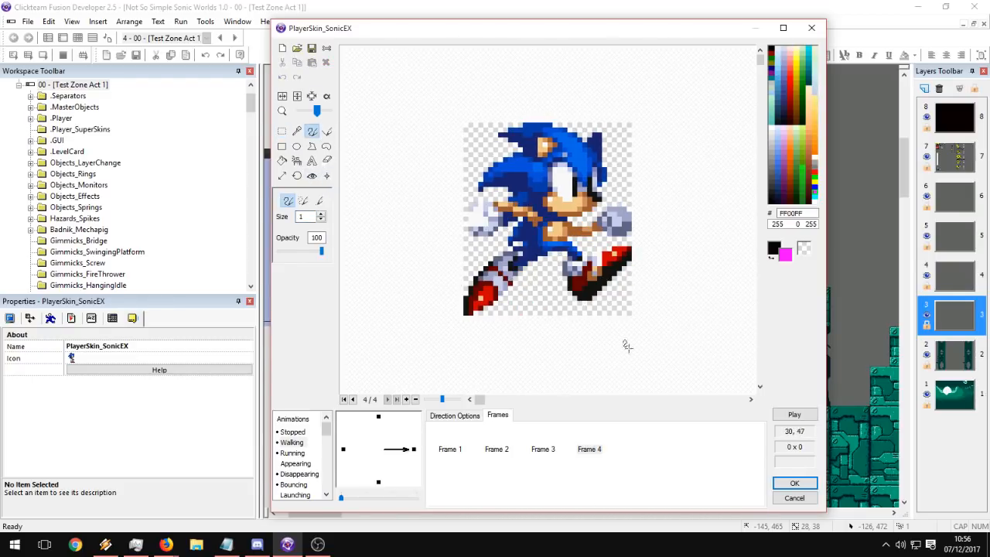
{"action": "left_click", "coordinate": [311, 176]}
{"action": "left_click", "coordinate": [548, 260]}
{"action": "left_click", "coordinate": [544, 444]}
{"action": "left_click", "coordinate": [578, 440]}
{"action": "left_click", "coordinate": [543, 440]}
{"action": "left_click", "coordinate": [588, 443]}
{"action": "left_click", "coordinate": [552, 257]}
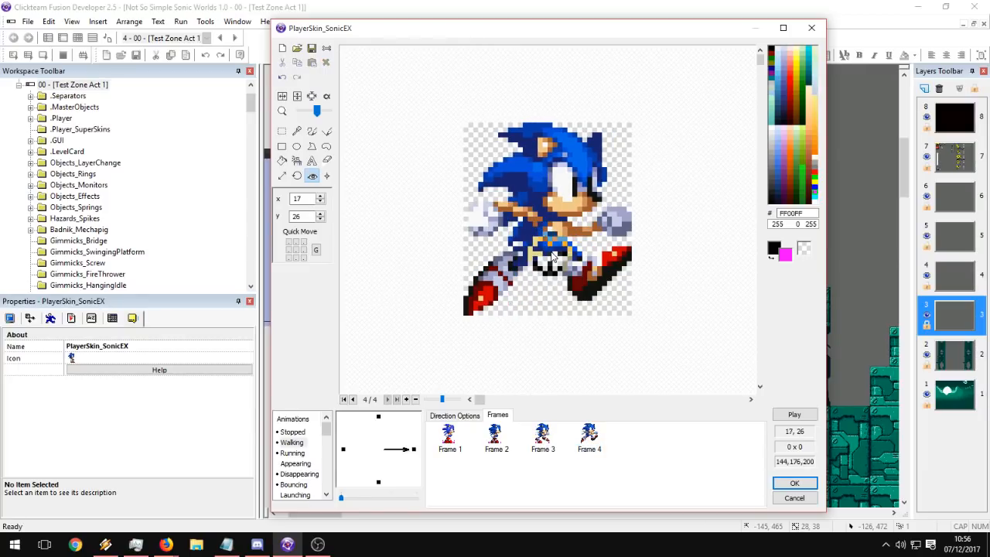
{"action": "left_click", "coordinate": [573, 435]}
{"action": "left_click", "coordinate": [580, 445]}
{"action": "left_click", "coordinate": [789, 418]}
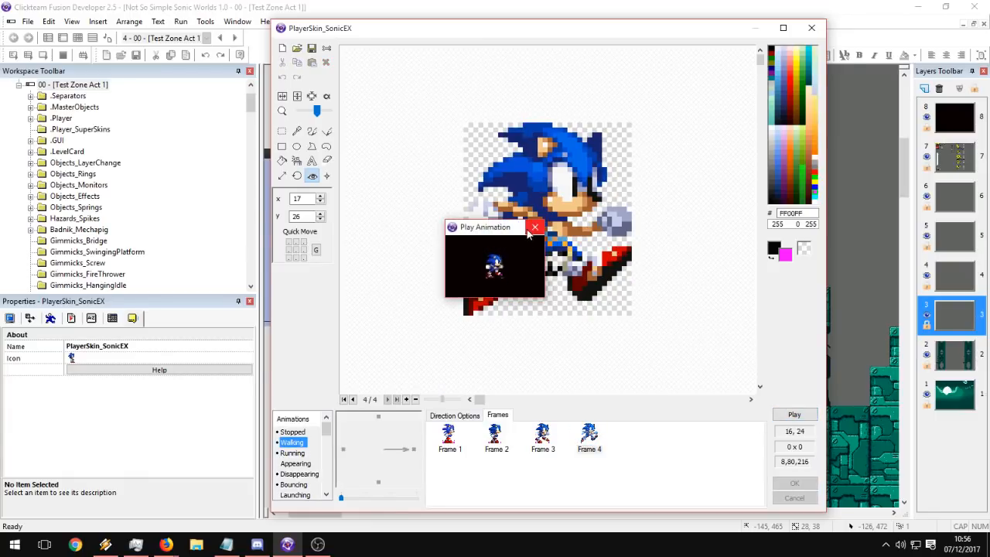
{"action": "left_click", "coordinate": [535, 229]}
Set the higher speed of the rightward Walking direction to 50 and preview the animation.
{"action": "left_click", "coordinate": [467, 416]}
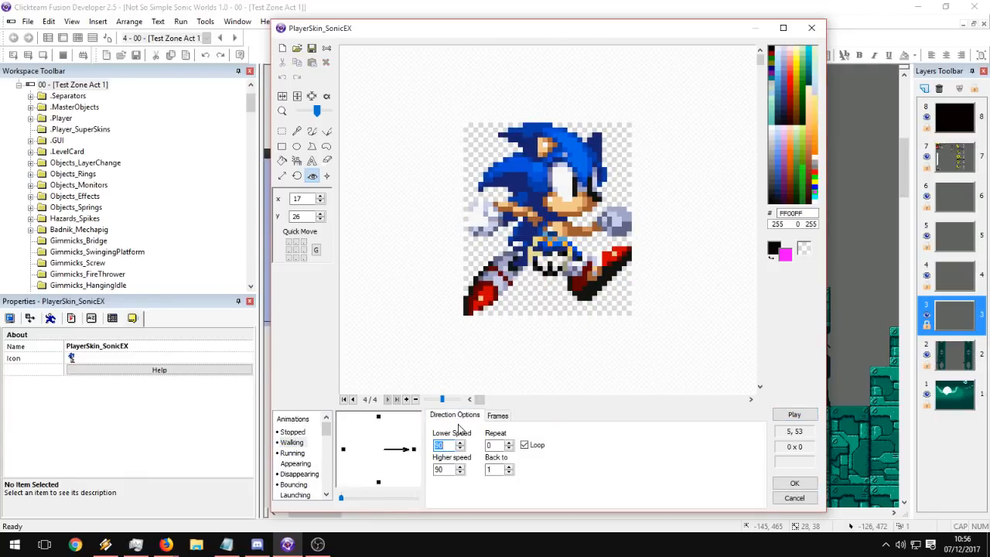
{"action": "double_click", "coordinate": [446, 472]}
{"action": "type", "text": "50"}
{"action": "left_click", "coordinate": [497, 416]}
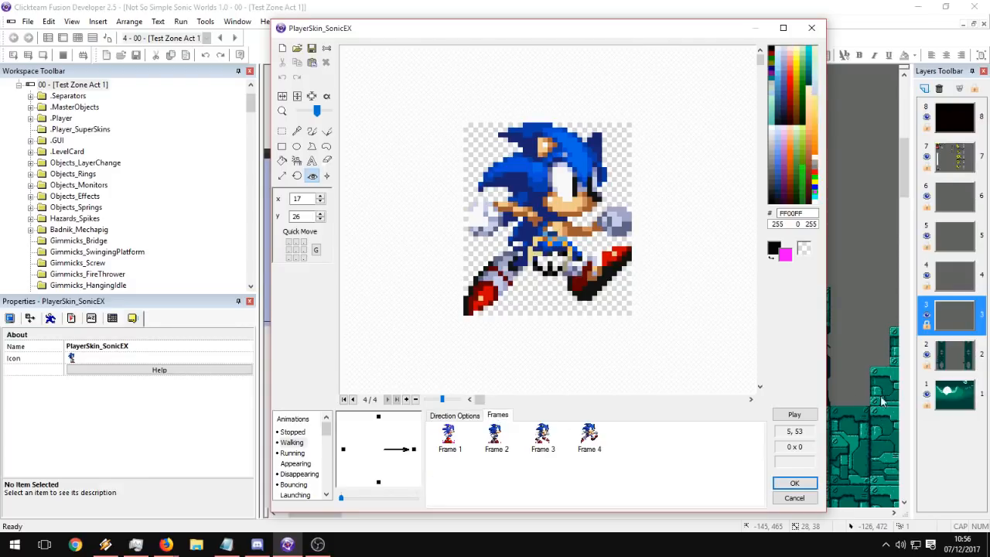
{"action": "left_click", "coordinate": [801, 415]}
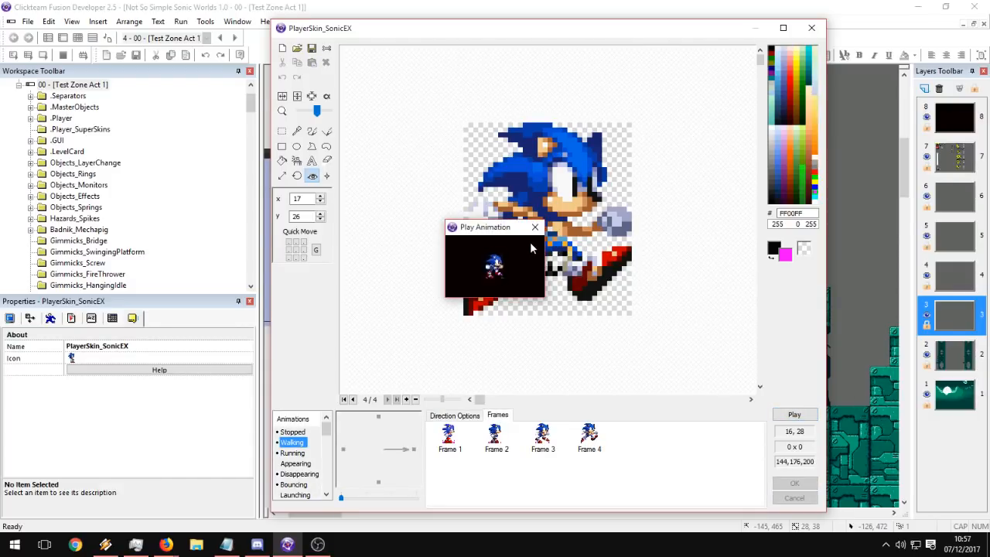
{"action": "left_click", "coordinate": [533, 228]}
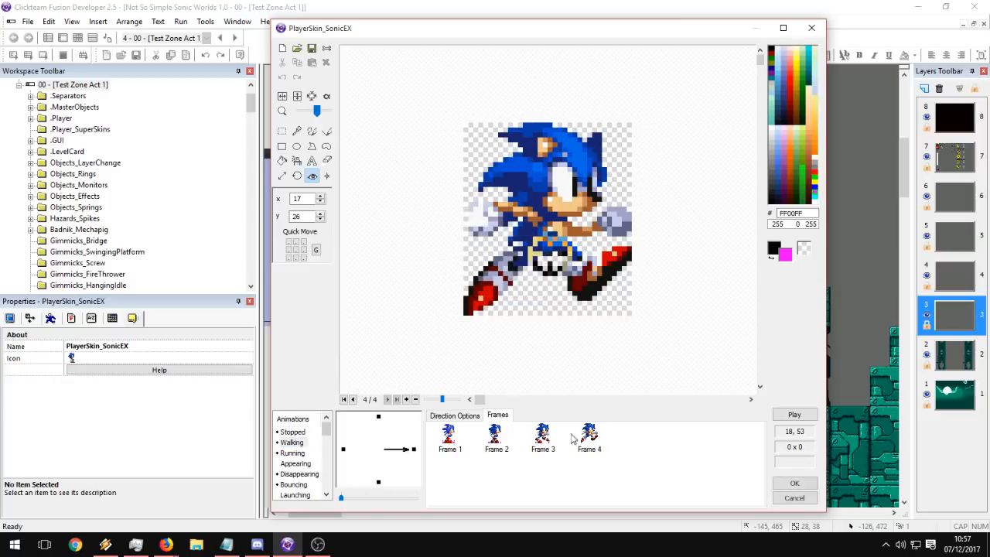
Add the sprite strip as Frame 5, cropped to its fourth walking sprite with the empty margins trimmed.
{"action": "left_click", "coordinate": [638, 444]}
{"action": "middle_click_drag", "start_coordinate": [708, 224], "coordinate": [534, 216]}
{"action": "middle_click_drag", "start_coordinate": [743, 212], "coordinate": [414, 212]}
{"action": "left_click", "coordinate": [282, 130]}
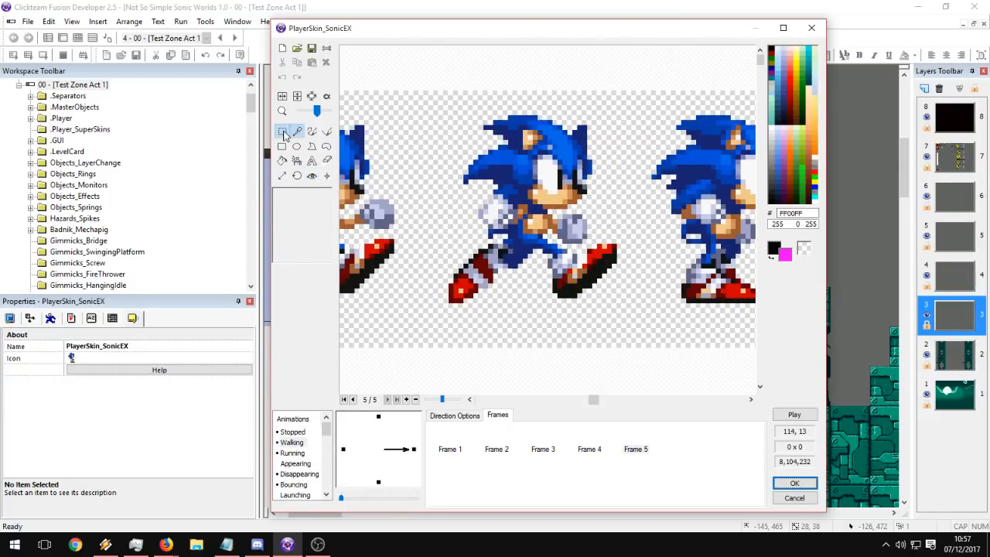
{"action": "left_click_drag", "start_coordinate": [437, 95], "coordinate": [643, 327]}
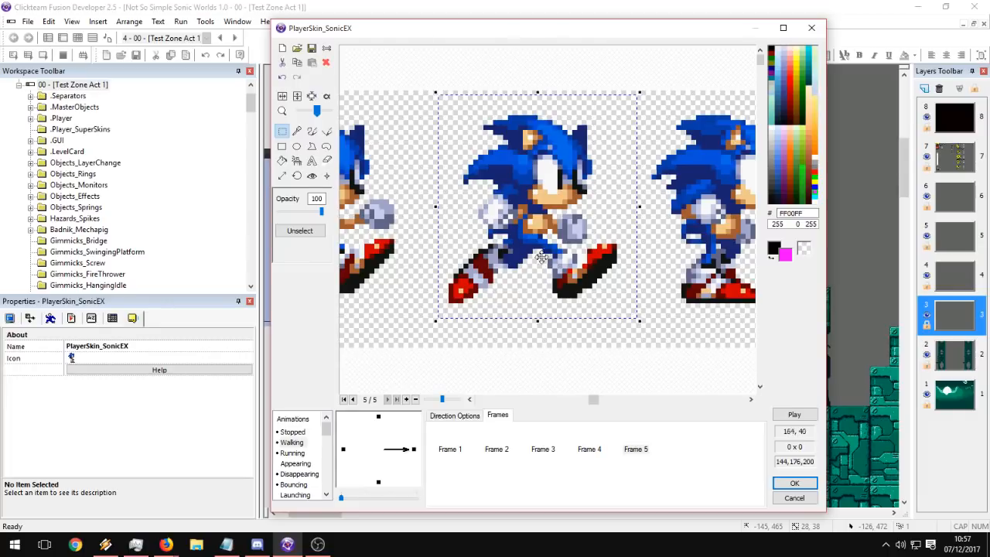
{"action": "left_click", "coordinate": [312, 96]}
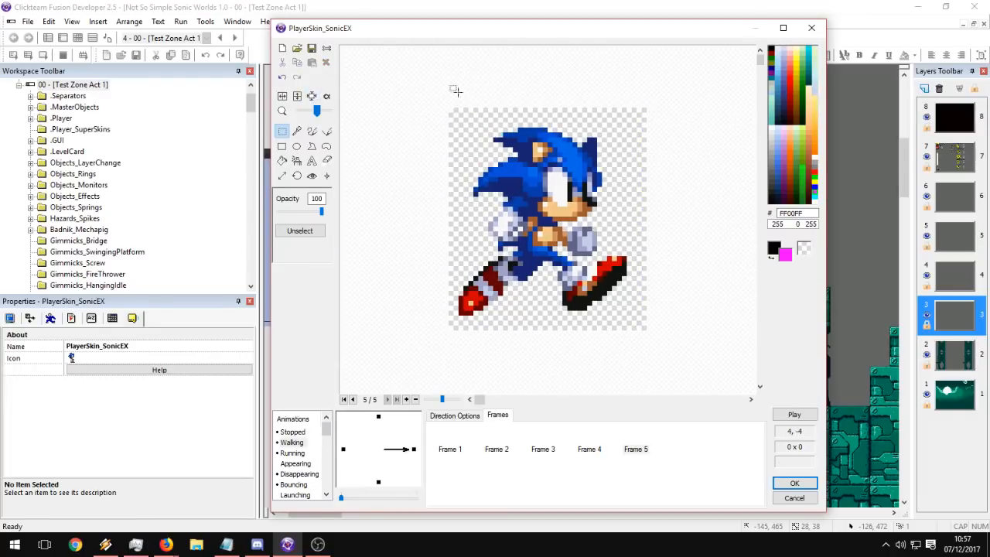
{"action": "left_click", "coordinate": [311, 96]}
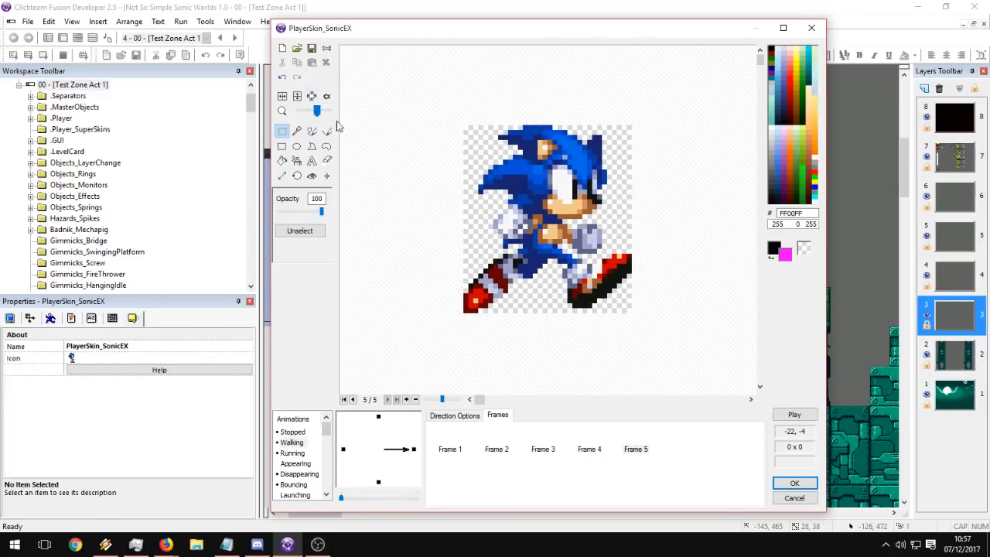
Set Frame 5's hot spot to 17, 26, switching between Frames 4 and 5 to check the alignment.
{"action": "left_click", "coordinate": [311, 177]}
{"action": "left_click", "coordinate": [546, 271]}
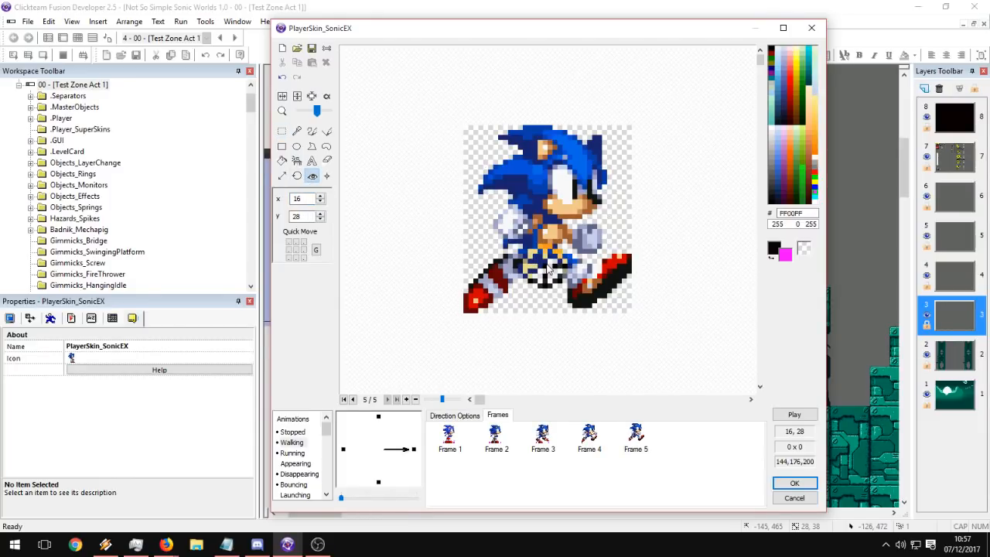
{"action": "left_click", "coordinate": [591, 432]}
{"action": "left_click", "coordinate": [630, 446]}
{"action": "left_click", "coordinate": [596, 444]}
{"action": "left_click", "coordinate": [632, 442]}
{"action": "left_click", "coordinate": [589, 440]}
{"action": "left_click", "coordinate": [635, 440]}
{"action": "left_click", "coordinate": [588, 440]}
{"action": "left_click", "coordinate": [634, 444]}
{"action": "left_click", "coordinate": [590, 440]}
{"action": "left_click", "coordinate": [634, 441]}
{"action": "left_click", "coordinate": [589, 439]}
{"action": "left_click", "coordinate": [623, 445]}
{"action": "left_click", "coordinate": [590, 439]}
{"action": "left_click", "coordinate": [634, 435]}
{"action": "left_click", "coordinate": [589, 439]}
{"action": "left_click", "coordinate": [634, 440]}
{"action": "left_click", "coordinate": [590, 439]}
{"action": "left_click", "coordinate": [635, 441]}
Step through Walking Frames 1 to 5, preview the animation and examine the direction's speed options.
{"action": "left_click", "coordinate": [551, 444]}
{"action": "left_click", "coordinate": [501, 440]}
{"action": "left_click", "coordinate": [450, 440]}
{"action": "left_click", "coordinate": [496, 440]}
{"action": "left_click", "coordinate": [551, 443]}
{"action": "left_click", "coordinate": [590, 440]}
{"action": "left_click", "coordinate": [632, 450]}
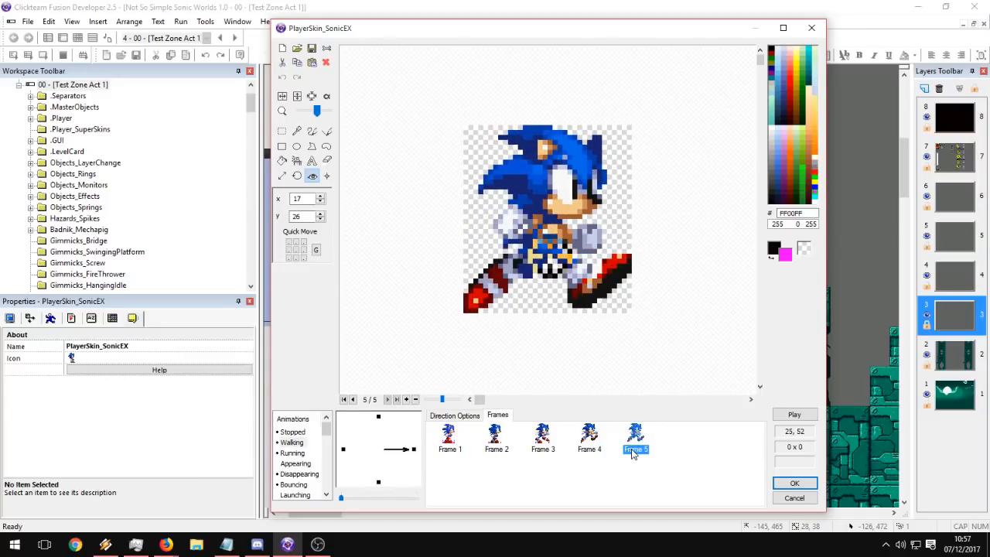
{"action": "left_click", "coordinate": [789, 414]}
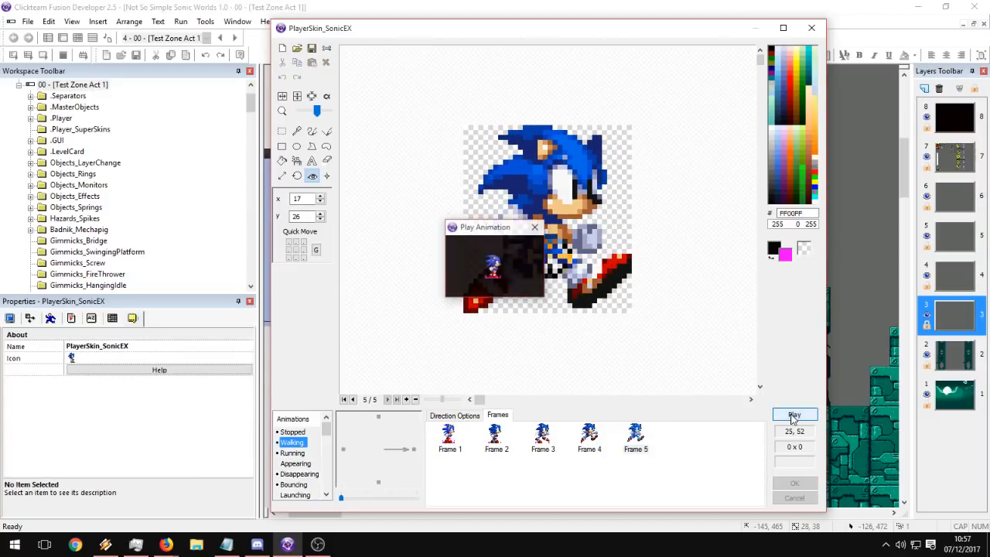
{"action": "left_click", "coordinate": [534, 227]}
{"action": "left_click", "coordinate": [467, 416]}
{"action": "left_click", "coordinate": [499, 415]}
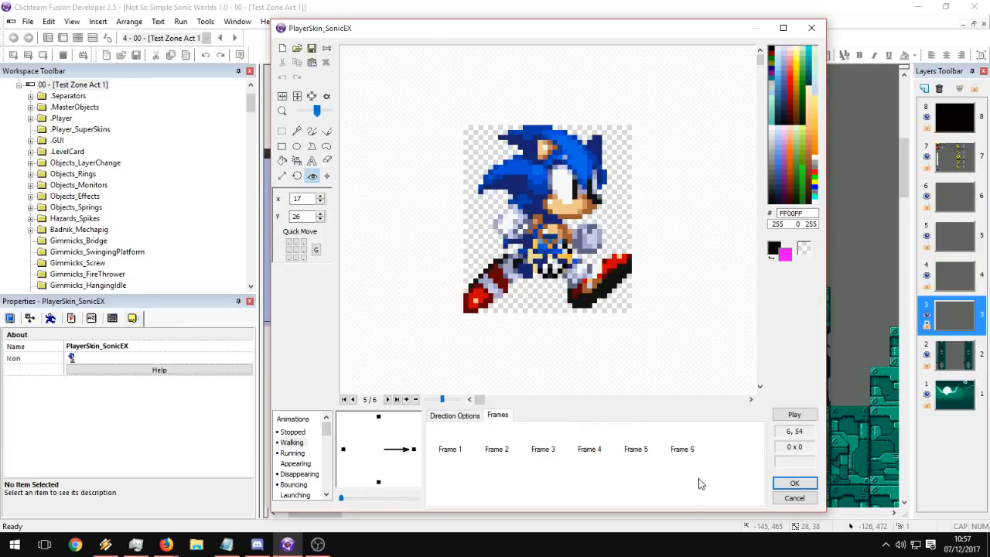
{"action": "key", "text": "ctrl+v"}
{"action": "left_click_drag", "start_coordinate": [514, 263], "coordinate": [592, 264]}
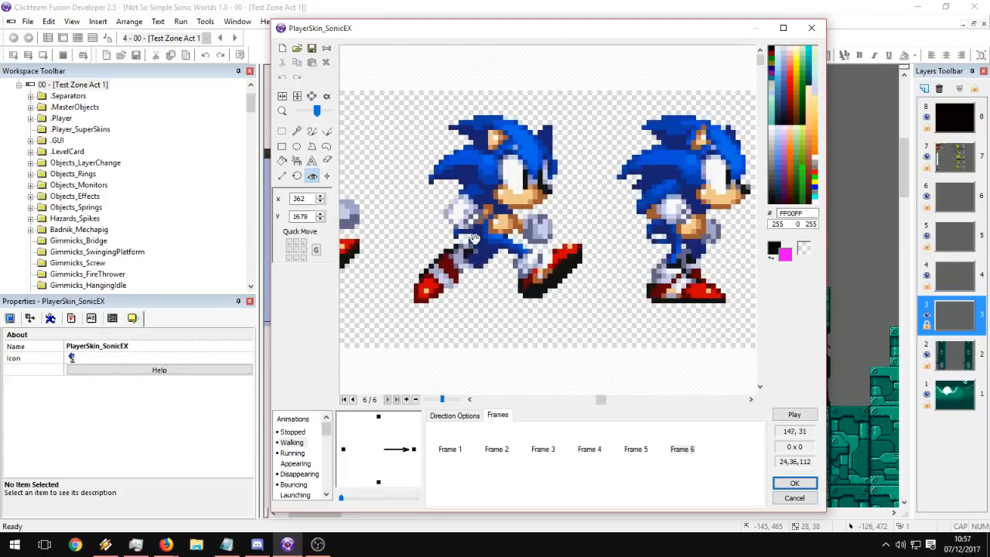
{"action": "left_click", "coordinate": [282, 131]}
{"action": "left_click_drag", "start_coordinate": [400, 101], "coordinate": [597, 314]}
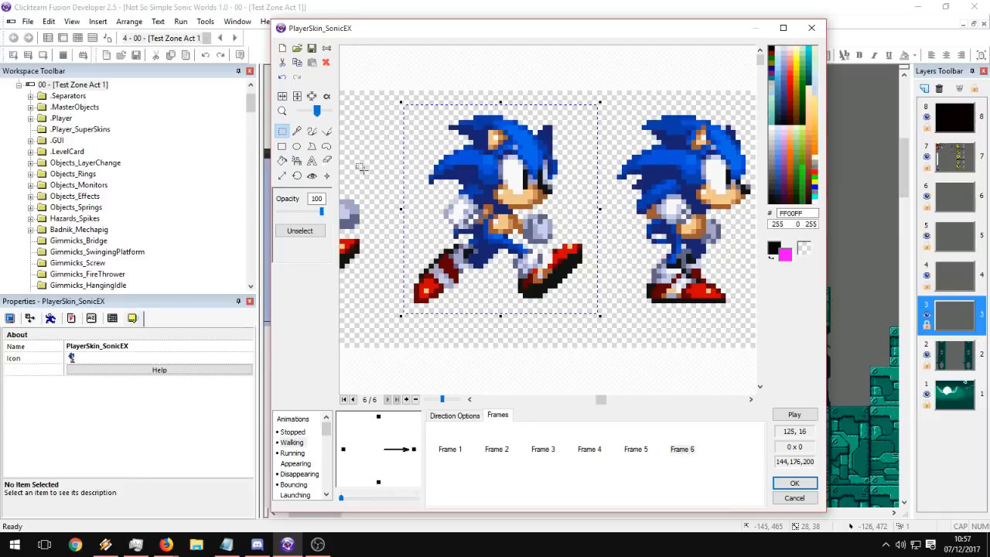
{"action": "left_click", "coordinate": [325, 95]}
{"action": "left_click", "coordinate": [312, 96]}
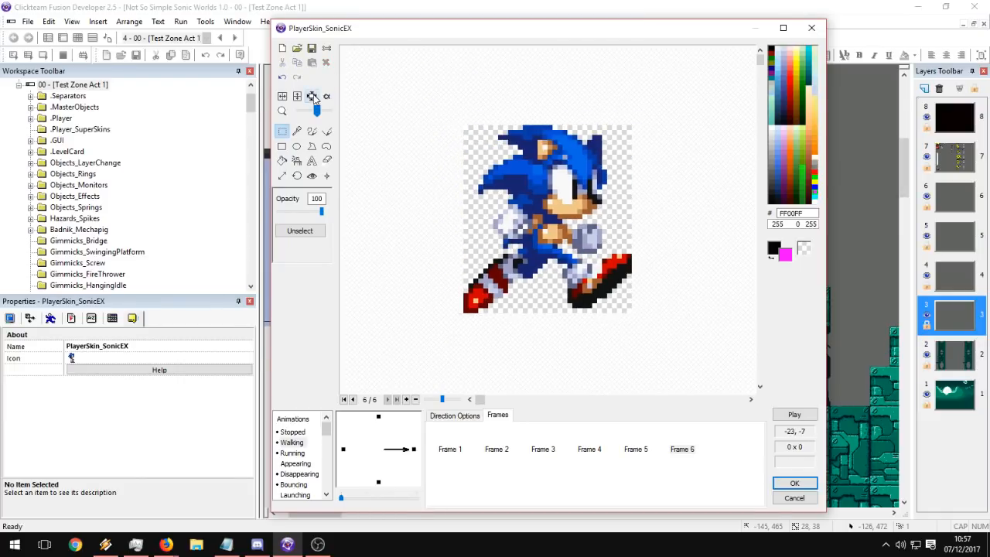
{"action": "left_click", "coordinate": [312, 176]}
{"action": "left_click", "coordinate": [548, 260]}
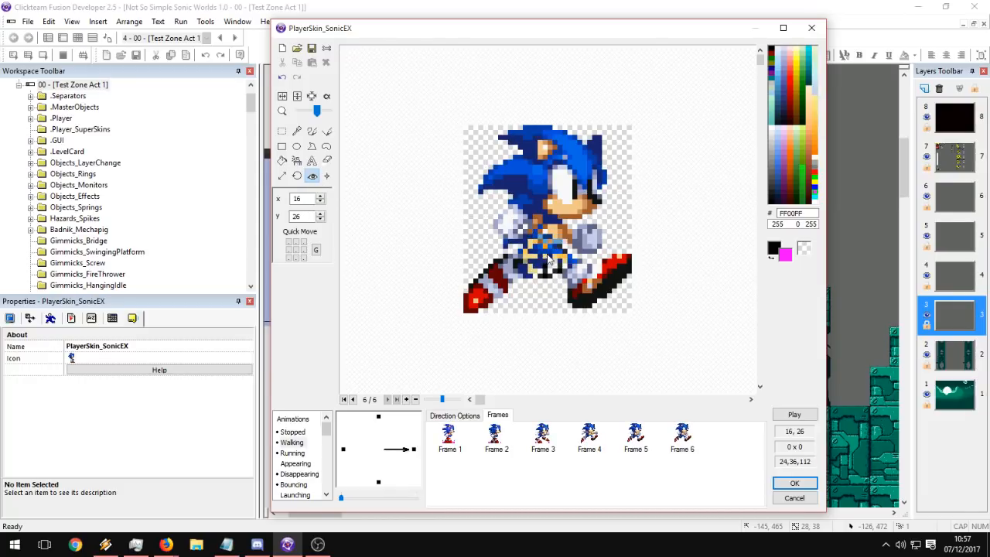
{"action": "left_click", "coordinate": [634, 438]}
{"action": "left_click", "coordinate": [681, 437]}
{"action": "left_click", "coordinate": [637, 438]}
{"action": "left_click", "coordinate": [681, 438]}
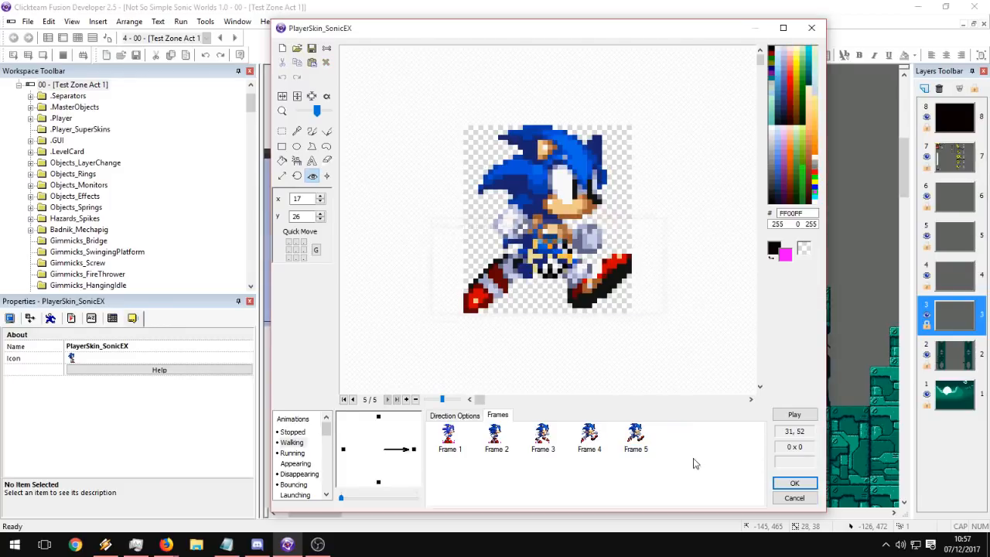
Paste the sprite strip as Frame 6 and crop it to the fifth walking sprite without empty margins.
{"action": "key", "text": "ctrl+v"}
{"action": "left_click_drag", "start_coordinate": [704, 232], "coordinate": [582, 267]}
{"action": "left_click", "coordinate": [636, 447]}
{"action": "left_click", "coordinate": [681, 449]}
{"action": "left_click", "coordinate": [632, 449]}
{"action": "left_click", "coordinate": [600, 446]}
{"action": "left_click", "coordinate": [636, 449]}
{"action": "left_click", "coordinate": [684, 453]}
{"action": "left_click_drag", "start_coordinate": [696, 292], "coordinate": [464, 276]}
{"action": "left_click_drag", "start_coordinate": [649, 277], "coordinate": [413, 272]}
{"action": "left_click_drag", "start_coordinate": [531, 268], "coordinate": [289, 267]}
{"action": "left_click", "coordinate": [281, 131]}
{"action": "left_click_drag", "start_coordinate": [402, 94], "coordinate": [566, 306]}
{"action": "left_click", "coordinate": [313, 96]}
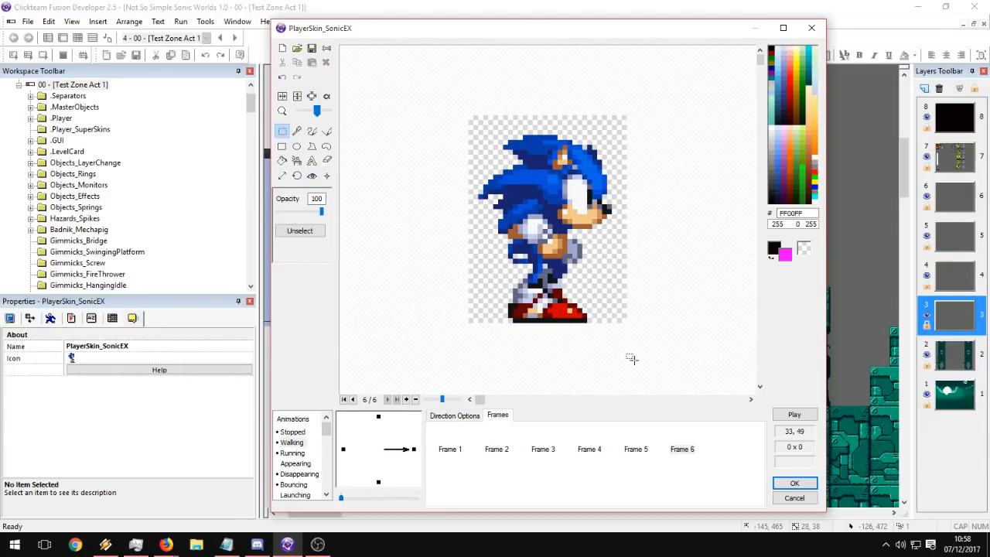
{"action": "left_click", "coordinate": [312, 96]}
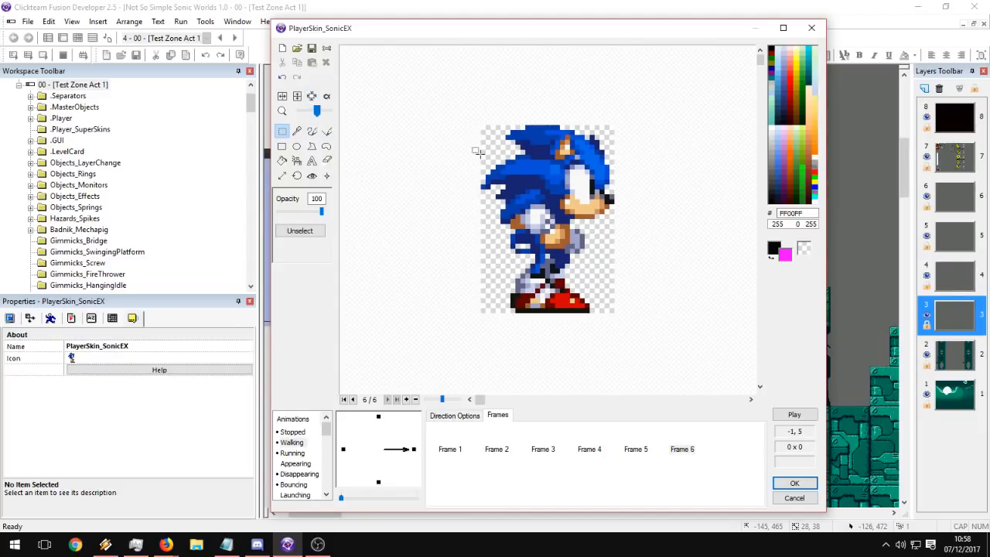
Compare Frame 6 with Frames 3 to 5 for the continuity of the walking poses.
{"action": "left_click", "coordinate": [636, 449]}
{"action": "left_click", "coordinate": [590, 448]}
{"action": "left_click", "coordinate": [543, 448]}
{"action": "left_click", "coordinate": [590, 449]}
{"action": "left_click", "coordinate": [639, 450]}
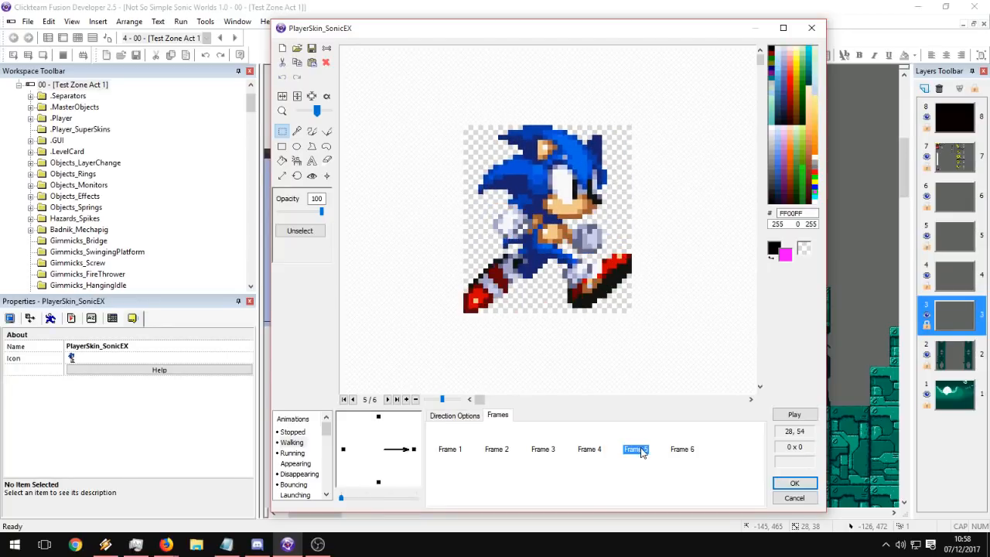
{"action": "left_click", "coordinate": [680, 450]}
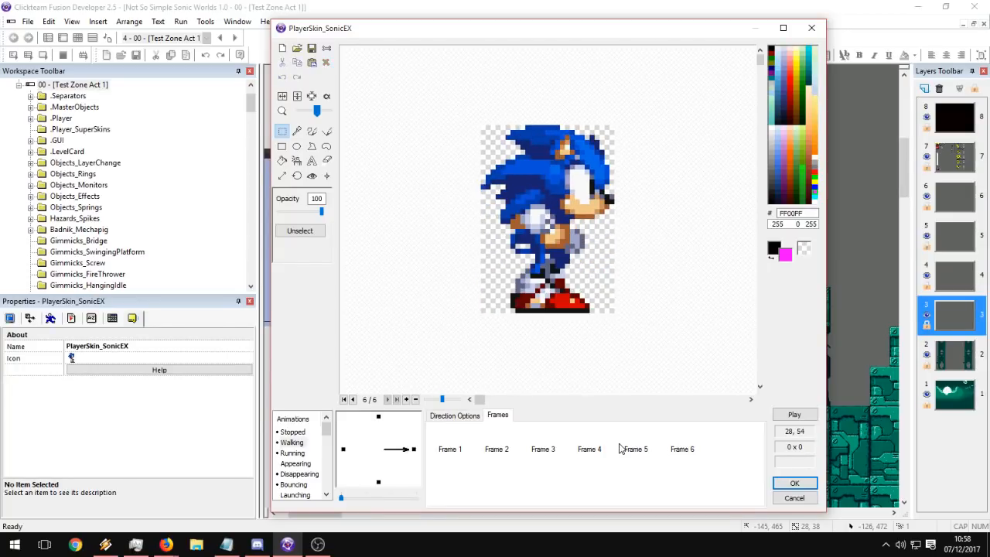
{"action": "left_click", "coordinate": [632, 448]}
{"action": "left_click", "coordinate": [679, 455]}
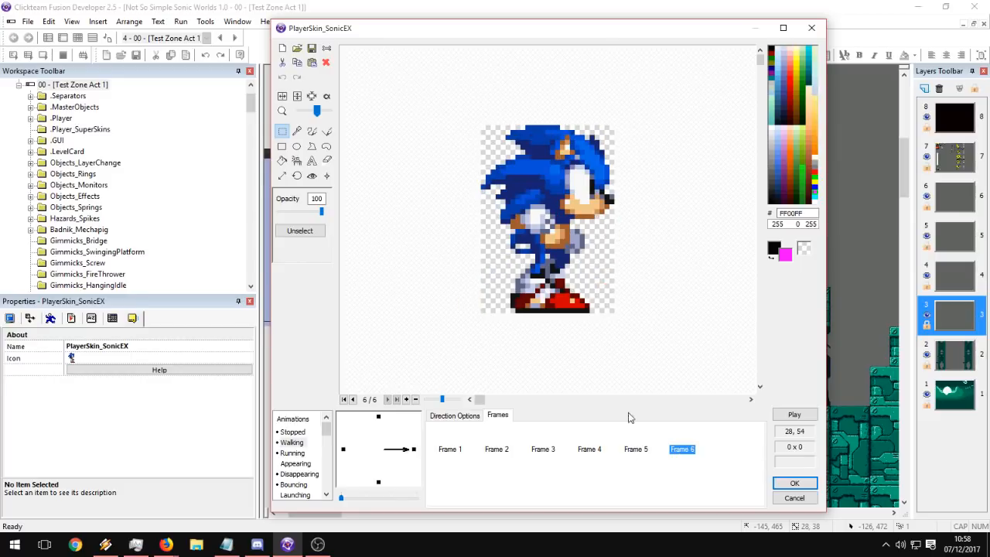
Set Frame 6's hot spot to 17, 24, matching Frame 2, and compare the two frames.
{"action": "left_click", "coordinate": [312, 175]}
{"action": "left_click", "coordinate": [494, 449]}
{"action": "left_click", "coordinate": [675, 449]}
{"action": "left_click", "coordinate": [496, 449]}
{"action": "left_click", "coordinate": [681, 449]}
{"action": "left_click", "coordinate": [494, 449]}
{"action": "left_click", "coordinate": [678, 447]}
{"action": "left_click", "coordinate": [501, 447]}
{"action": "left_click", "coordinate": [309, 197]}
{"action": "left_click", "coordinate": [683, 451]}
{"action": "double_click", "coordinate": [304, 199]}
{"action": "type", "text": "17"}
{"action": "left_click", "coordinate": [497, 448]}
{"action": "double_click", "coordinate": [307, 216]}
{"action": "key", "text": "ctrl+c"}
{"action": "left_click", "coordinate": [685, 450]}
{"action": "double_click", "coordinate": [311, 216]}
{"action": "key", "text": "ctrl+v"}
{"action": "left_click", "coordinate": [495, 445]}
{"action": "left_click", "coordinate": [685, 455]}
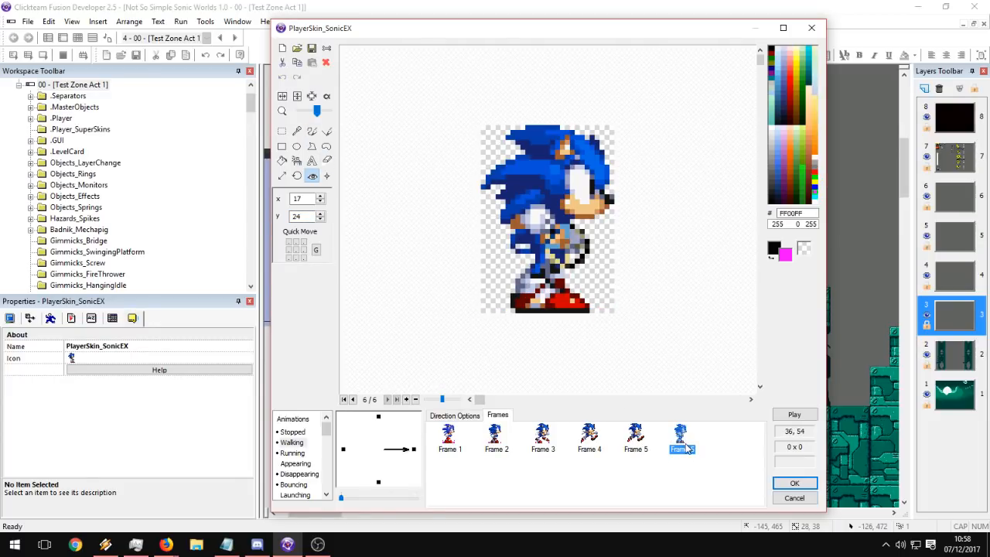
{"action": "left_click", "coordinate": [724, 447]}
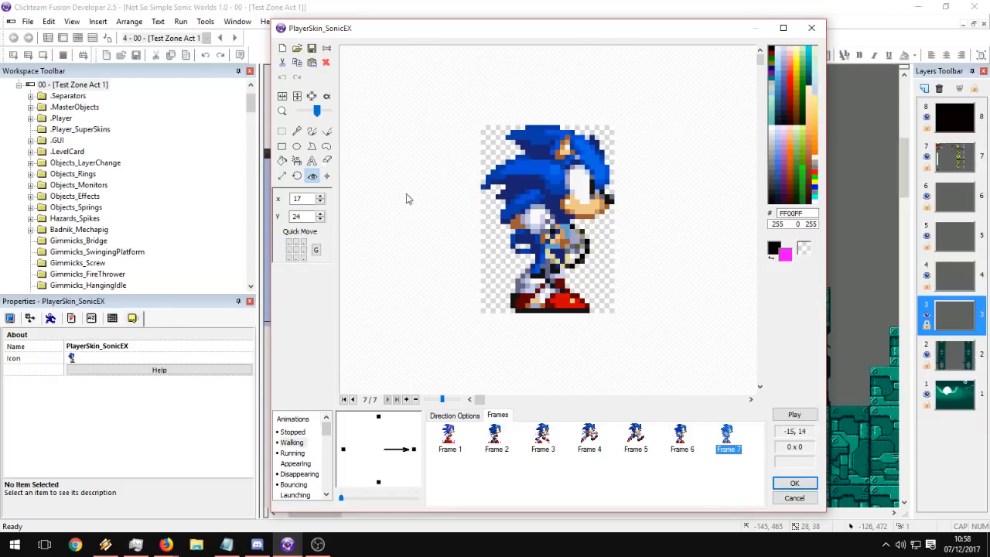
{"action": "left_click", "coordinate": [299, 48]}
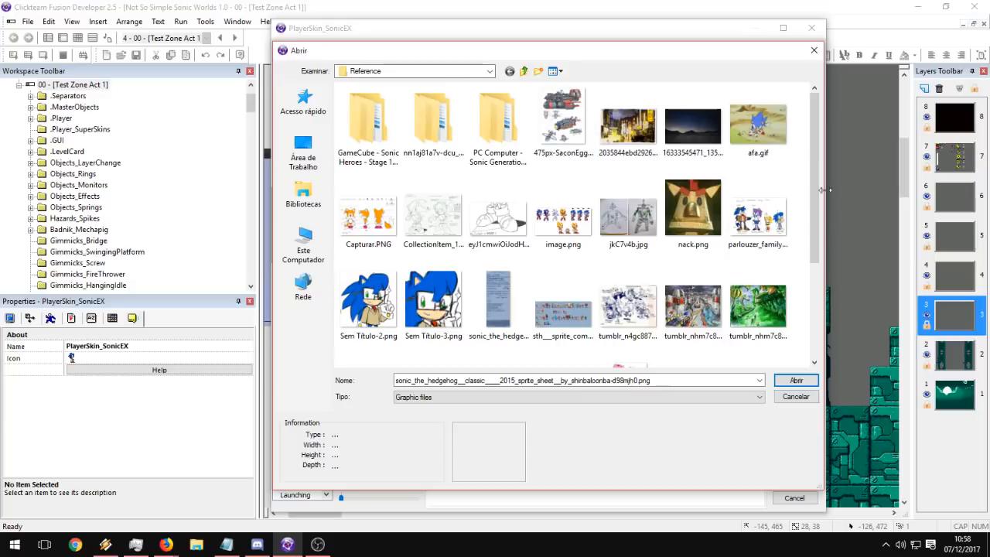
{"action": "left_click", "coordinate": [855, 378]}
{"action": "key", "text": "Delete"}
{"action": "key", "text": "Return"}
{"action": "left_click", "coordinate": [728, 443]}
{"action": "key", "text": "Delete"}
{"action": "key", "text": "Return"}
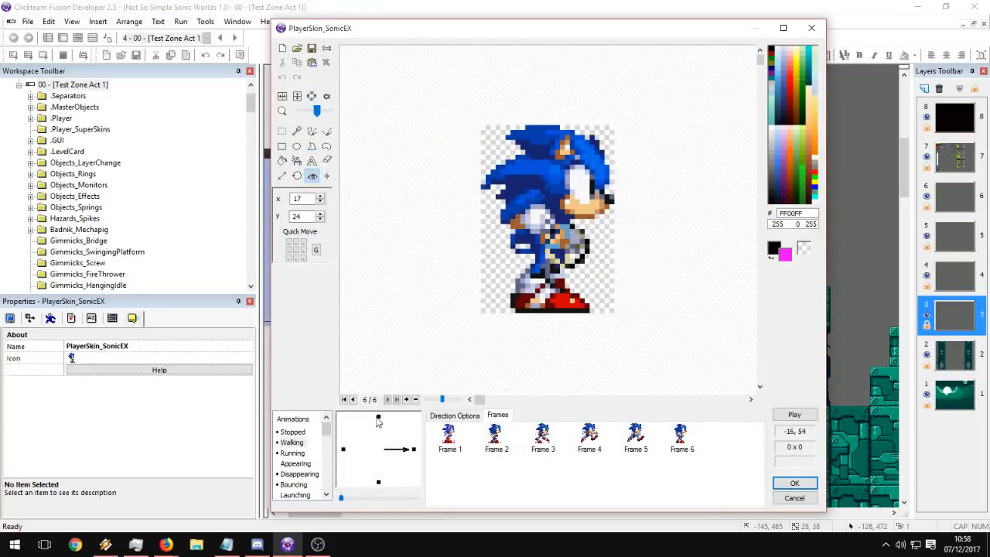
Copy the strip from the upward direction into the rightward direction as Frame 7, cropped to the sixth walking sprite without margins.
{"action": "left_click", "coordinate": [378, 417]}
{"action": "left_click", "coordinate": [446, 435]}
{"action": "left_click", "coordinate": [414, 449]}
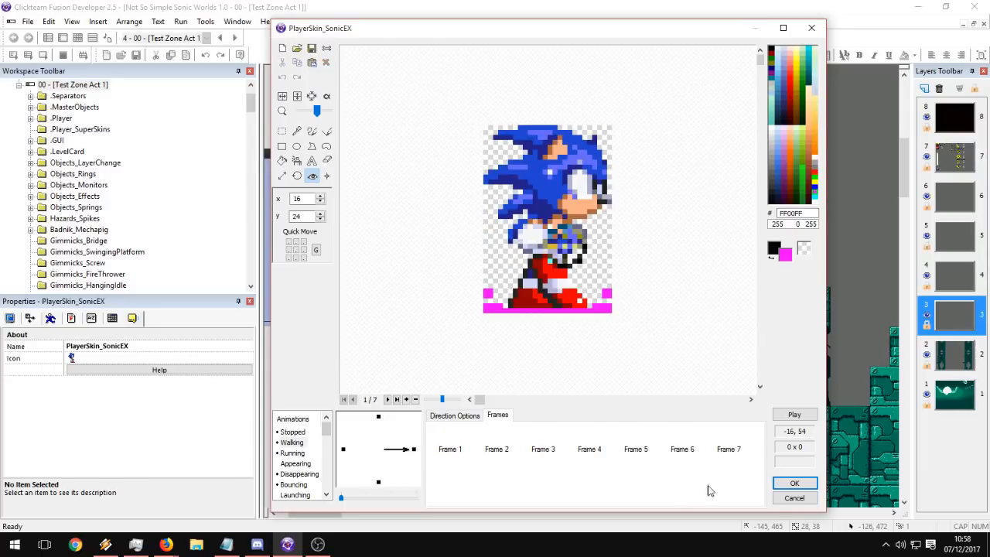
{"action": "left_click", "coordinate": [727, 448]}
{"action": "left_click_drag", "start_coordinate": [700, 214], "coordinate": [573, 220]}
{"action": "left_click", "coordinate": [282, 132]}
{"action": "left_click_drag", "start_coordinate": [465, 96], "coordinate": [620, 305]}
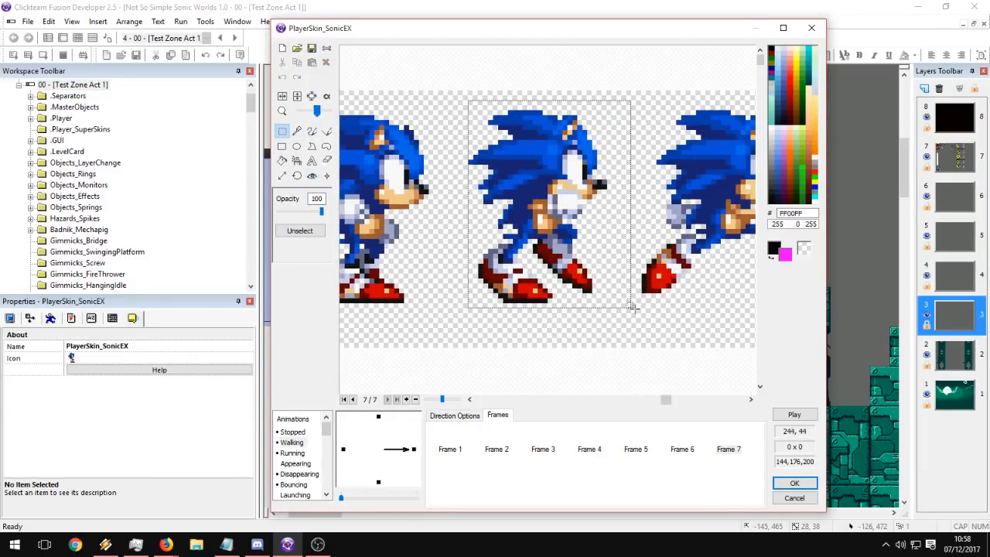
{"action": "left_click", "coordinate": [312, 96]}
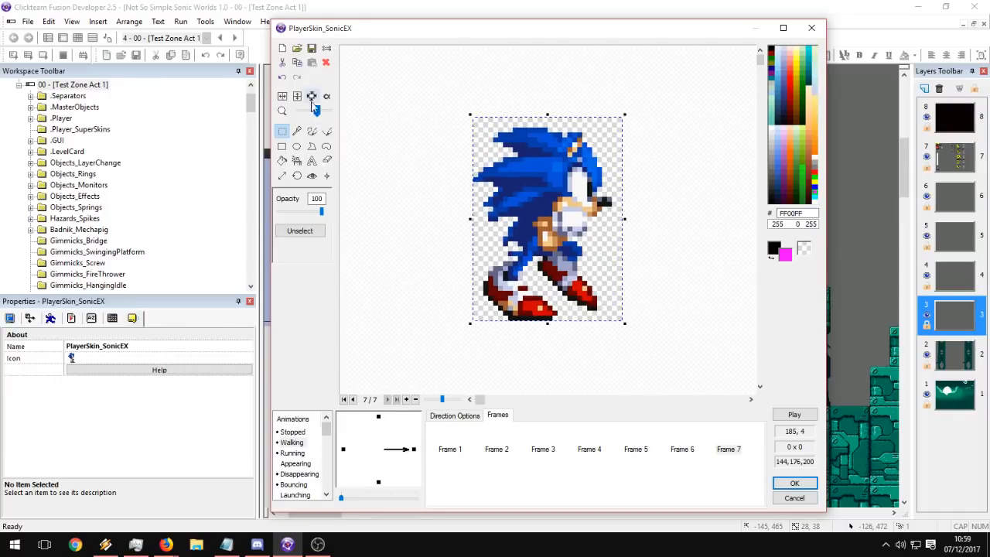
{"action": "left_click", "coordinate": [716, 438]}
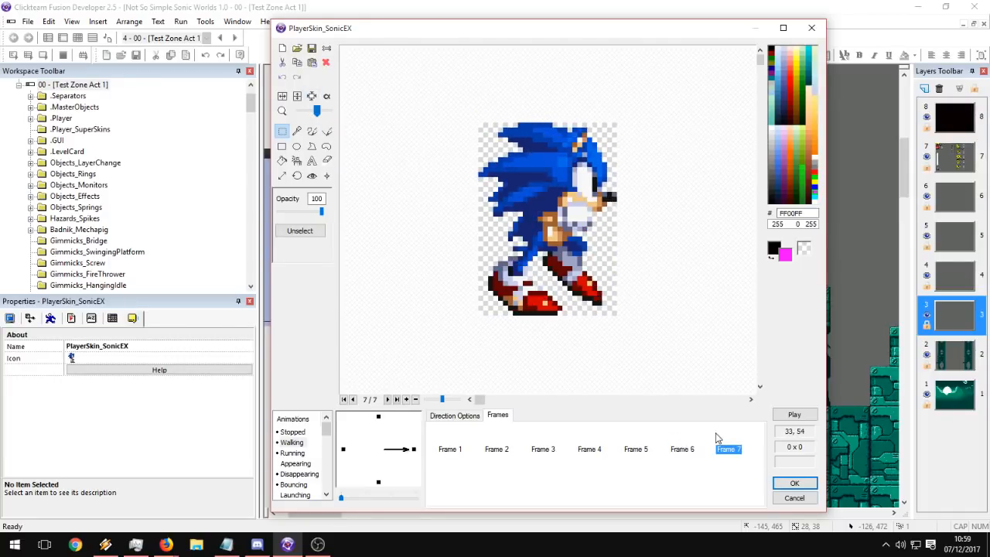
Set Frame 7's hot spot to 17, 24, using Frame 6 as the alignment reference.
{"action": "left_click", "coordinate": [312, 175]}
{"action": "left_click", "coordinate": [681, 449]}
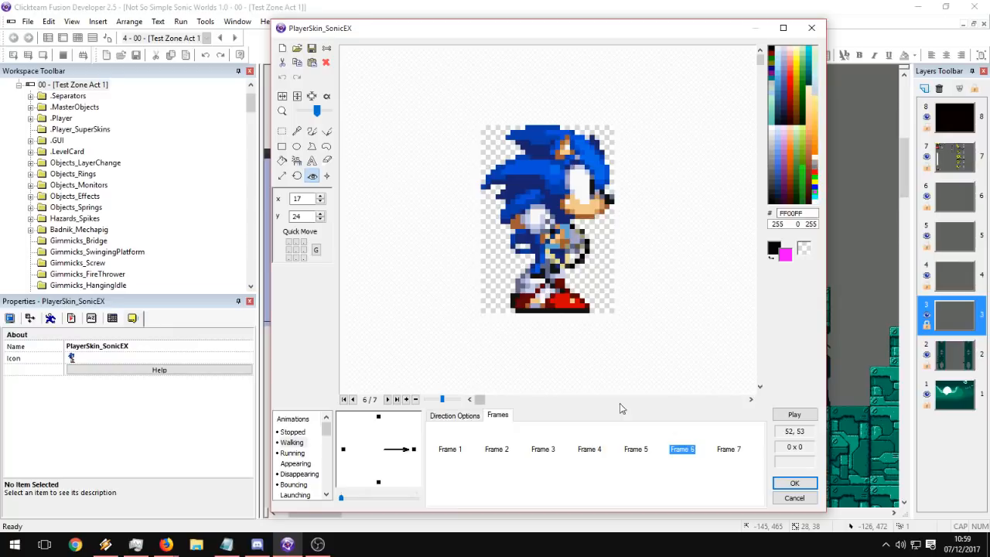
{"action": "left_click", "coordinate": [728, 453]}
{"action": "left_click", "coordinate": [564, 246]}
{"action": "left_click", "coordinate": [568, 246]}
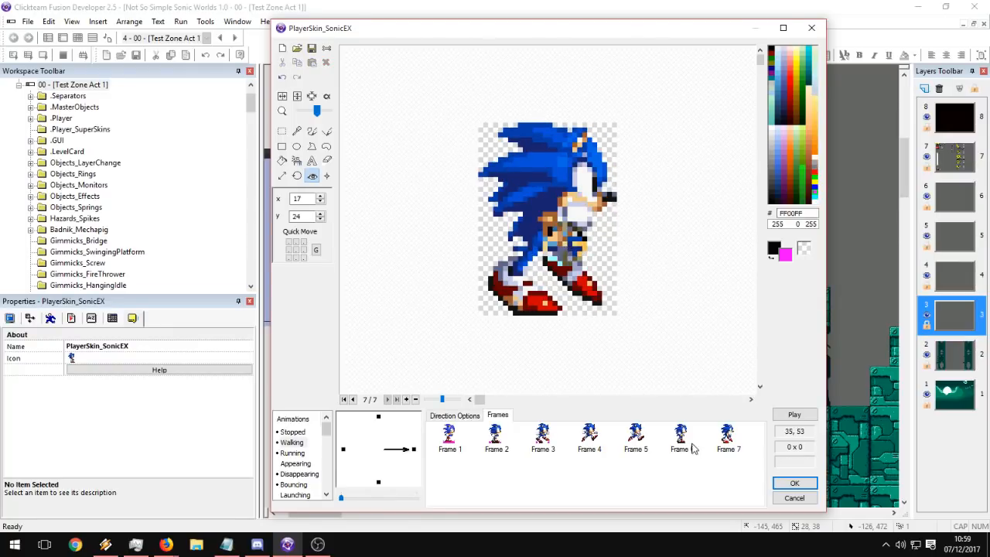
Compare Frames 6 and 7 of the Walking animation to check the alignment of the poses.
{"action": "left_click", "coordinate": [684, 438]}
{"action": "left_click", "coordinate": [719, 440]}
{"action": "left_click", "coordinate": [680, 439]}
{"action": "left_click", "coordinate": [719, 439]}
{"action": "left_click", "coordinate": [680, 439]}
{"action": "left_click", "coordinate": [719, 439]}
{"action": "left_click", "coordinate": [684, 439]}
{"action": "left_click", "coordinate": [719, 439]}
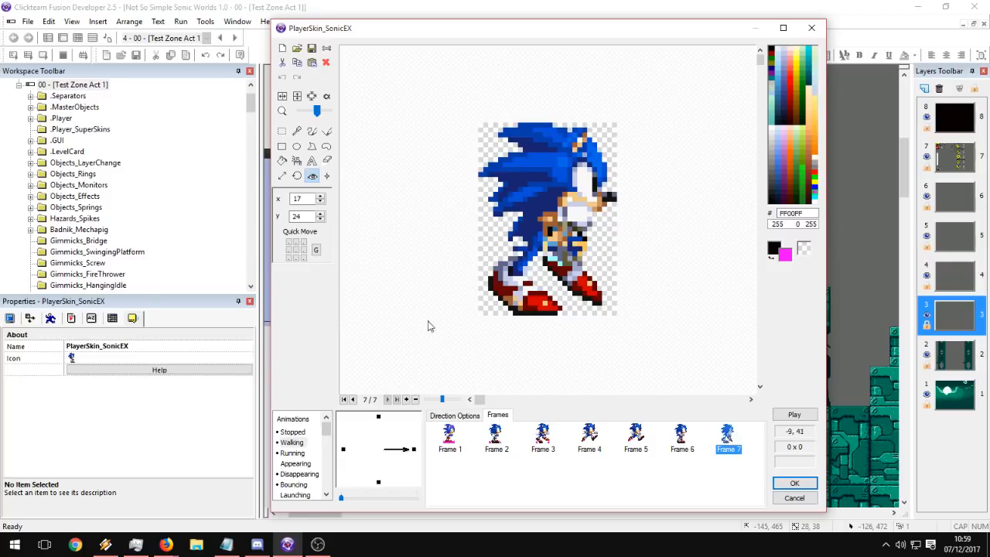
{"action": "left_click", "coordinate": [282, 177]}
{"action": "left_click", "coordinate": [686, 442]}
{"action": "left_click", "coordinate": [728, 446]}
{"action": "left_click", "coordinate": [702, 440]}
{"action": "left_click", "coordinate": [690, 439]}
{"action": "left_click", "coordinate": [727, 439]}
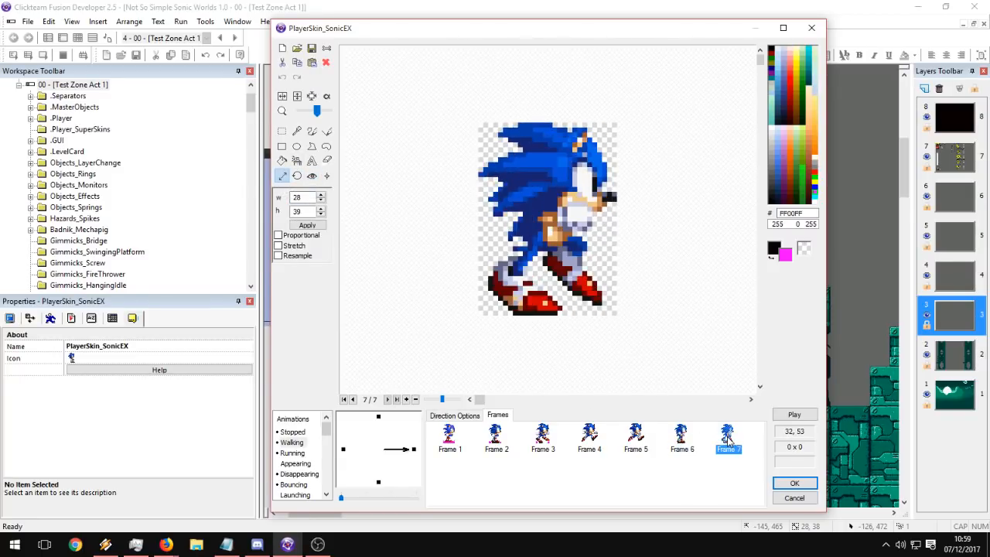
Set Frame 7's hot spot to 17, 25, using Frame 6 as the alignment reference.
{"action": "left_click", "coordinate": [312, 177]}
{"action": "left_click", "coordinate": [686, 442]}
{"action": "left_click", "coordinate": [709, 442]}
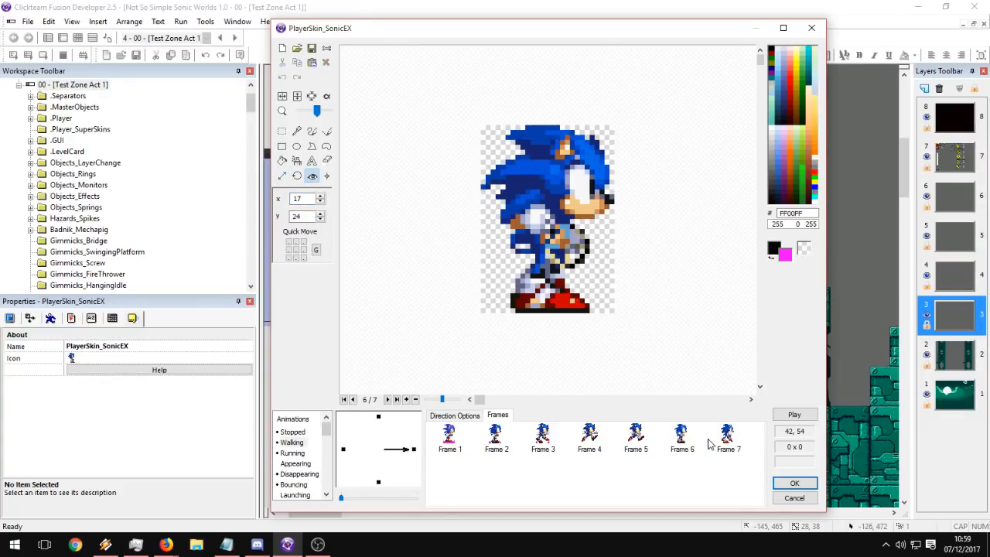
{"action": "left_click", "coordinate": [724, 442]}
{"action": "left_click", "coordinate": [686, 447]}
{"action": "left_click", "coordinate": [728, 448]}
{"action": "left_click", "coordinate": [689, 448]}
{"action": "left_click", "coordinate": [728, 448]}
{"action": "left_click", "coordinate": [691, 448]}
{"action": "left_click", "coordinate": [735, 447]}
{"action": "left_click", "coordinate": [568, 252]}
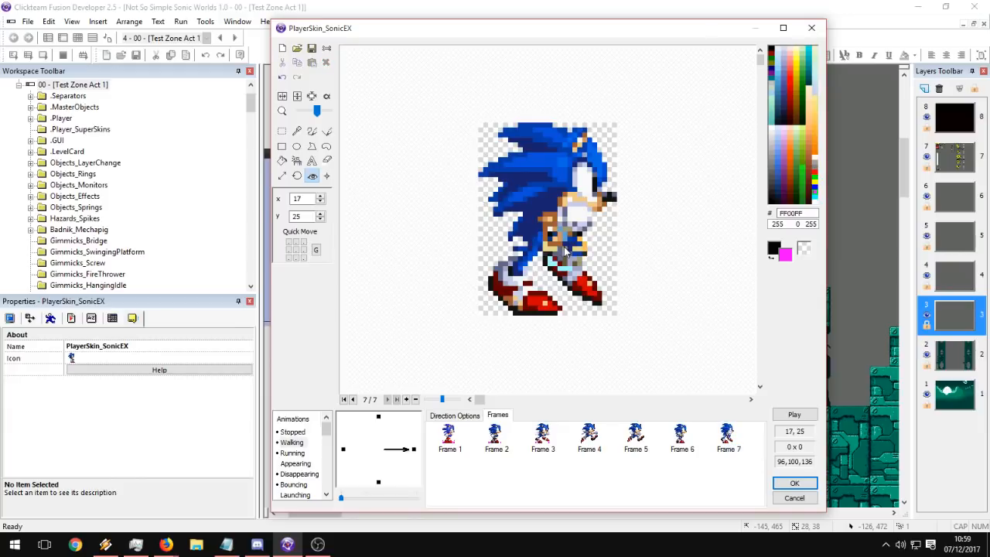
Compare Frame 7 with Frame 6 again to verify the adjusted hot spot.
{"action": "left_click", "coordinate": [684, 442]}
{"action": "left_click", "coordinate": [710, 440]}
{"action": "left_click", "coordinate": [726, 436]}
{"action": "left_click", "coordinate": [679, 435]}
{"action": "left_click", "coordinate": [724, 435]}
{"action": "left_click", "coordinate": [686, 432]}
{"action": "left_click", "coordinate": [730, 441]}
{"action": "left_click", "coordinate": [691, 442]}
{"action": "left_click", "coordinate": [753, 450]}
{"action": "left_click", "coordinate": [733, 448]}
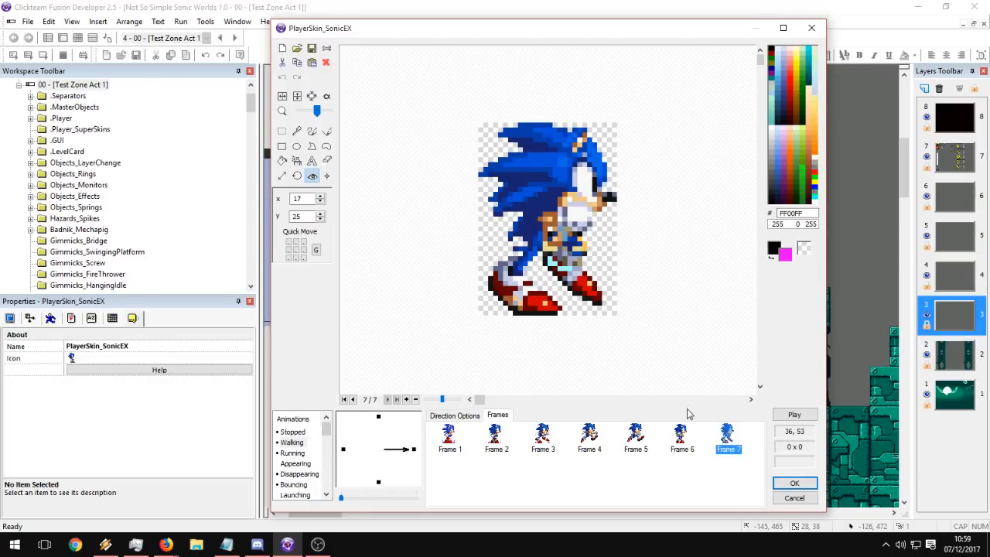
{"action": "key", "text": "ctrl+v"}
{"action": "left_click", "coordinate": [453, 479]}
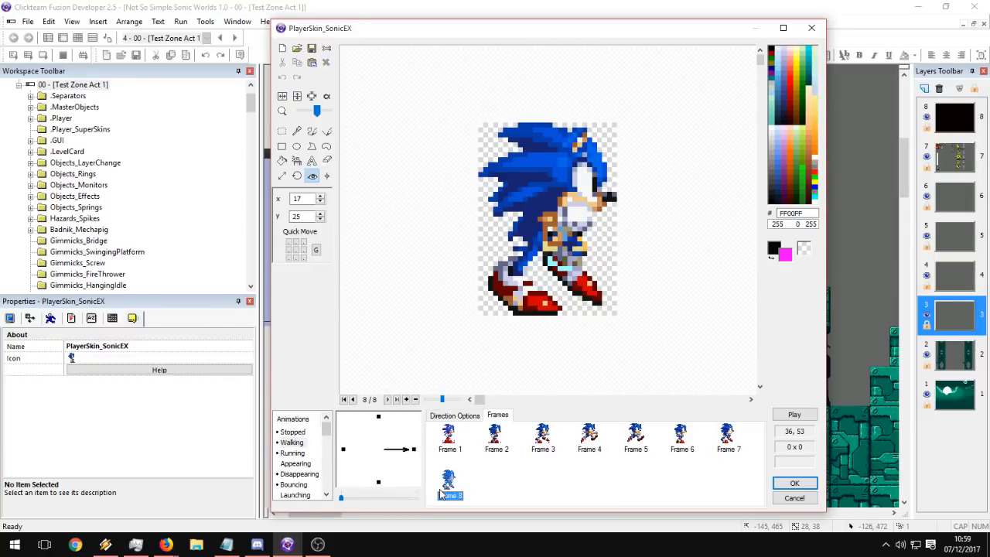
{"action": "left_click", "coordinate": [297, 47]}
{"action": "left_click", "coordinate": [796, 396]}
Copy the sprite strip from the upward direction into the rightward direction and delete the duplicated walking sprite so the strip is Frame 8.
{"action": "left_click", "coordinate": [378, 417]}
{"action": "left_click", "coordinate": [455, 452]}
{"action": "key", "text": "ctrl+c"}
{"action": "left_click", "coordinate": [414, 450]}
{"action": "left_click", "coordinate": [481, 495]}
{"action": "key", "text": "ctrl+v"}
{"action": "left_click", "coordinate": [504, 489]}
{"action": "left_click", "coordinate": [443, 486]}
{"action": "key", "text": "Delete"}
{"action": "left_click", "coordinate": [454, 488]}
Crop Frame 8 to the seventh walking sprite of the strip without margins.
{"action": "left_click_drag", "start_coordinate": [547, 189], "coordinate": [410, 208]}
{"action": "left_click_drag", "start_coordinate": [657, 221], "coordinate": [387, 223]}
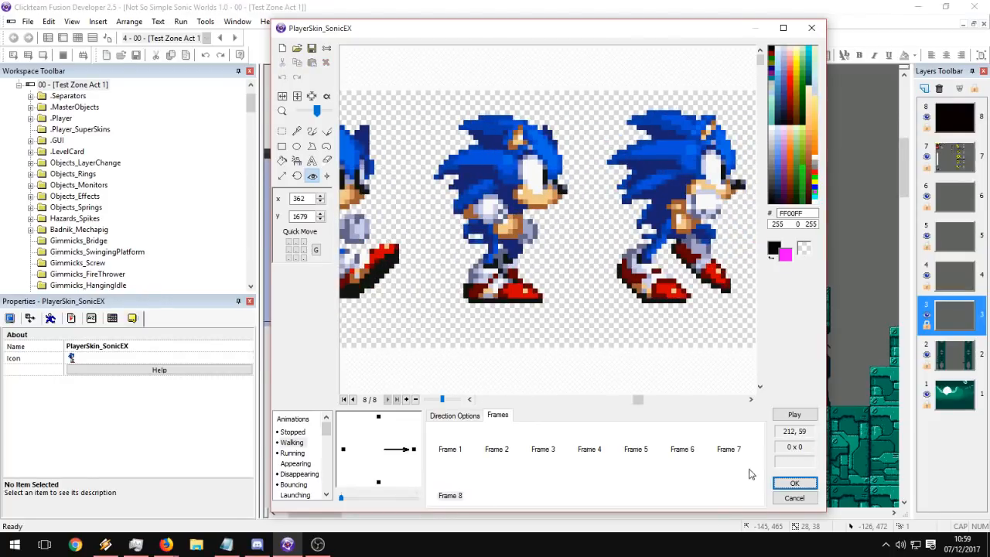
{"action": "left_click", "coordinate": [729, 449]}
{"action": "left_click", "coordinate": [457, 493]}
{"action": "left_click_drag", "start_coordinate": [589, 225], "coordinate": [321, 263]}
{"action": "left_click_drag", "start_coordinate": [597, 266], "coordinate": [398, 279]}
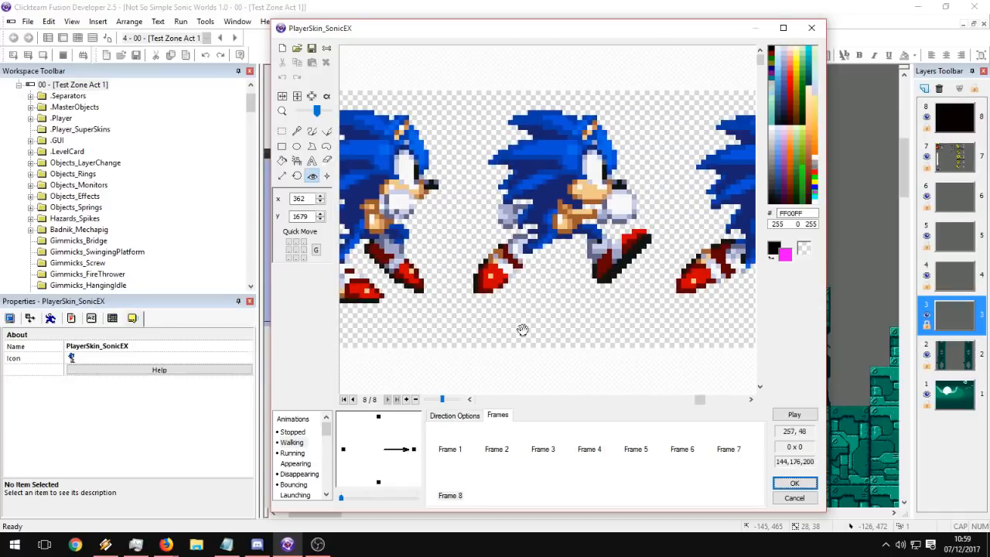
{"action": "left_click", "coordinate": [284, 137]}
{"action": "left_click", "coordinate": [283, 132]}
{"action": "left_click_drag", "start_coordinate": [456, 88], "coordinate": [659, 316]}
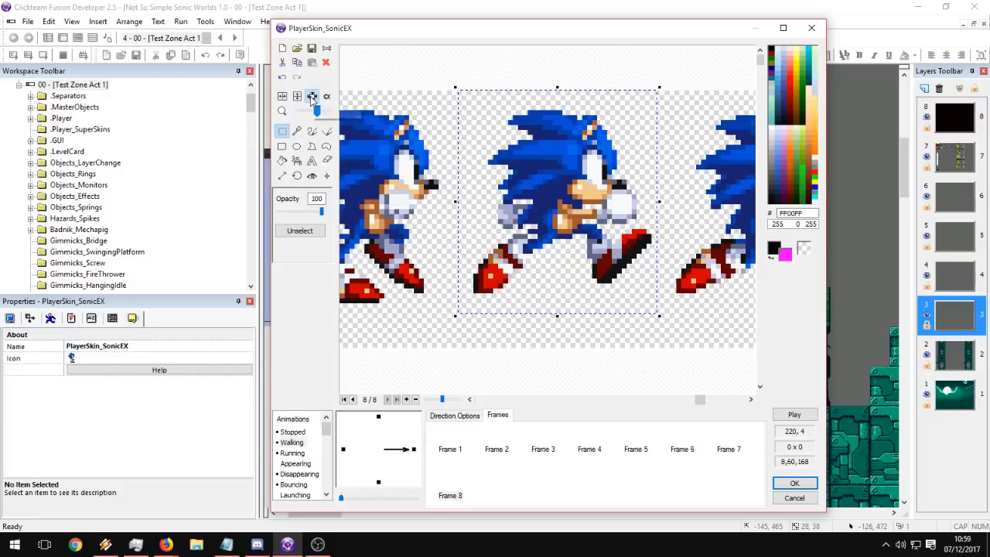
{"action": "left_click", "coordinate": [310, 96]}
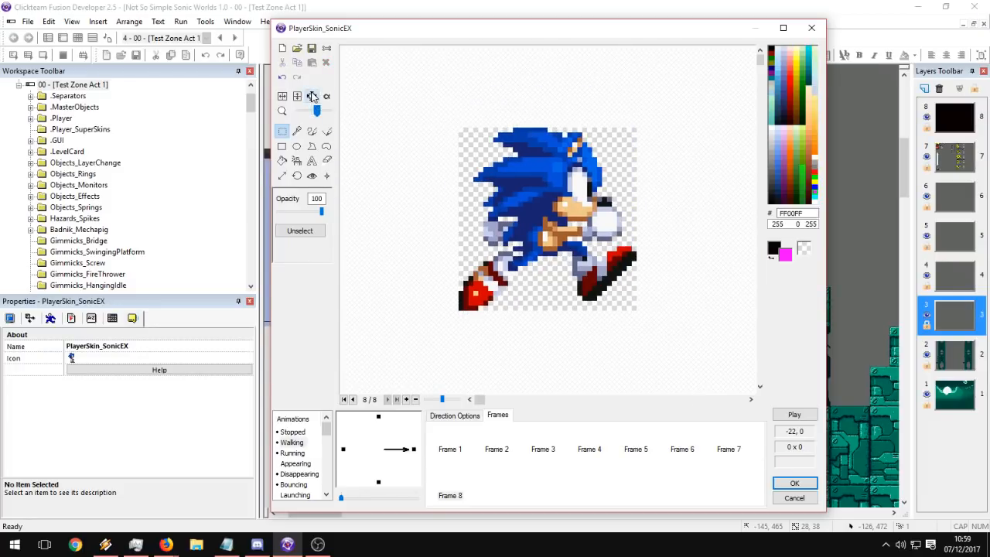
Set Frame 8's hot spot to 20, 27, using Frame 7 as reference, and preview the Walking animation.
{"action": "left_click", "coordinate": [730, 448]}
{"action": "left_click", "coordinate": [450, 494]}
{"action": "left_click", "coordinate": [312, 176]}
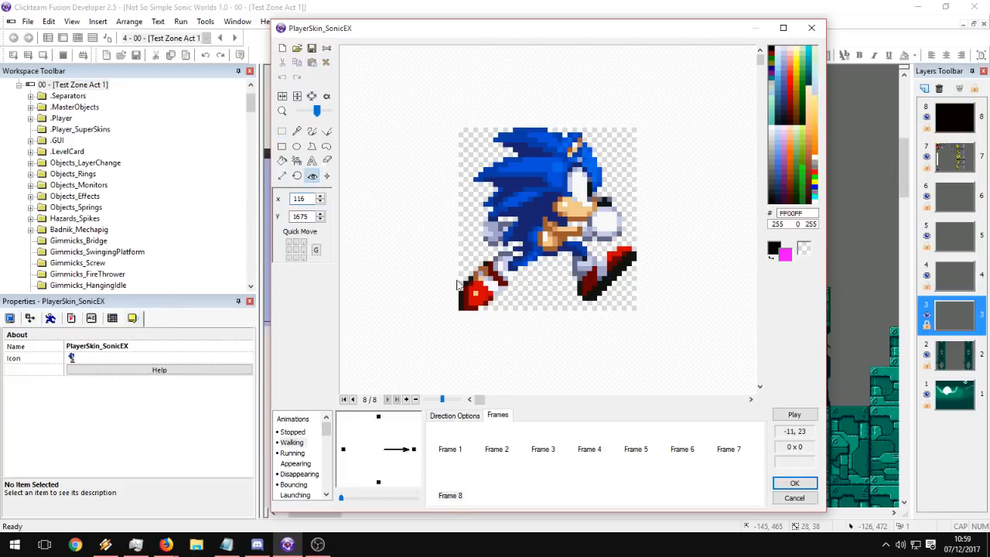
{"action": "left_click", "coordinate": [727, 447]}
{"action": "left_click", "coordinate": [452, 495]}
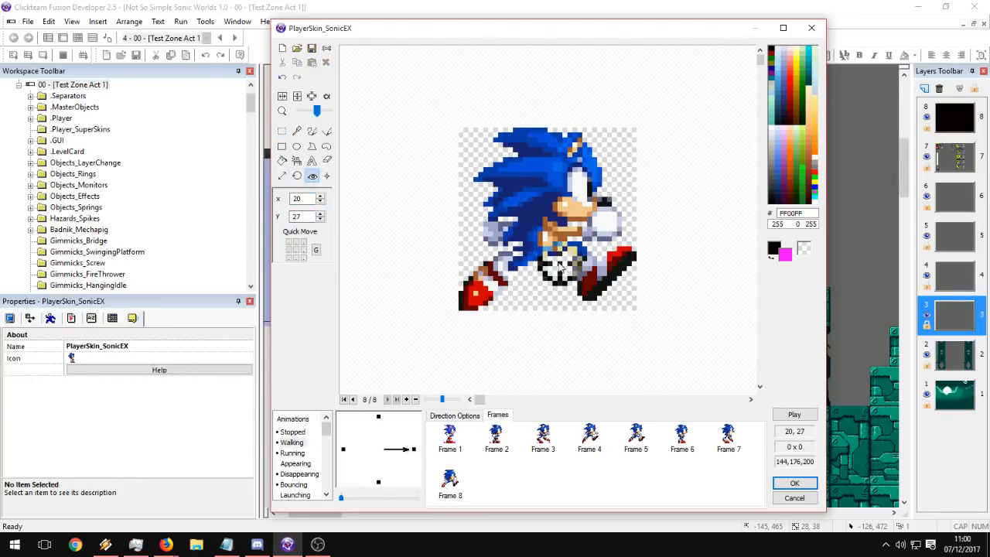
{"action": "left_click", "coordinate": [728, 437]}
{"action": "left_click", "coordinate": [451, 484]}
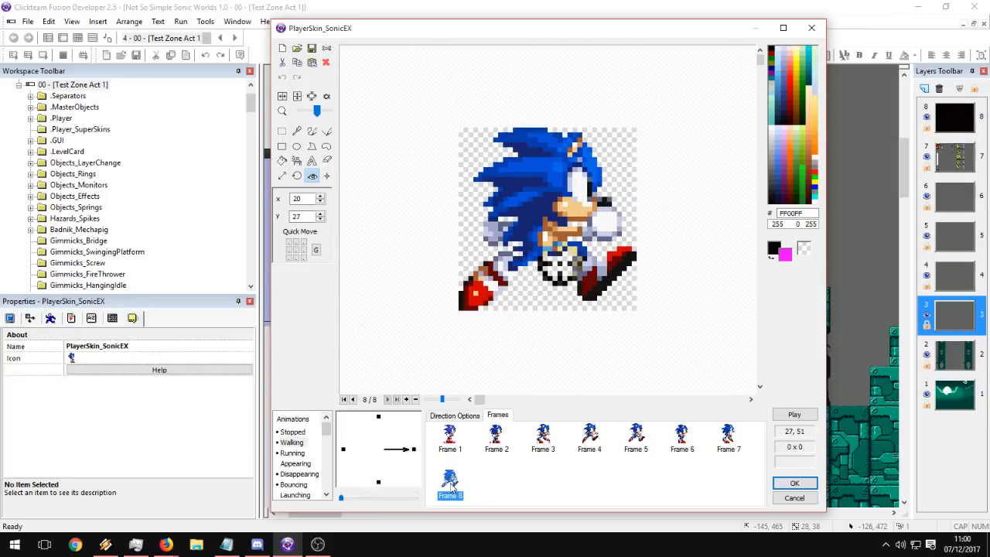
{"action": "left_click", "coordinate": [804, 414]}
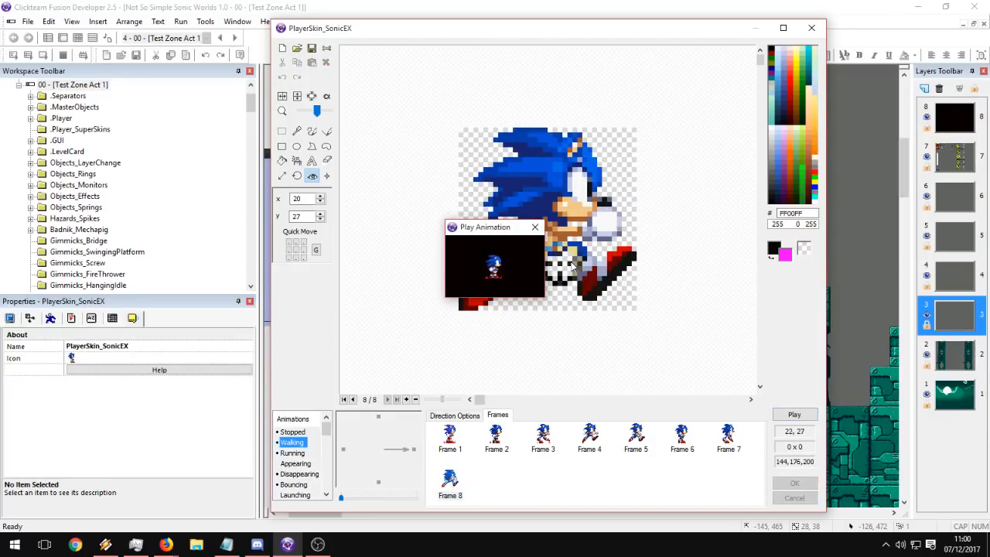
{"action": "left_click", "coordinate": [534, 228]}
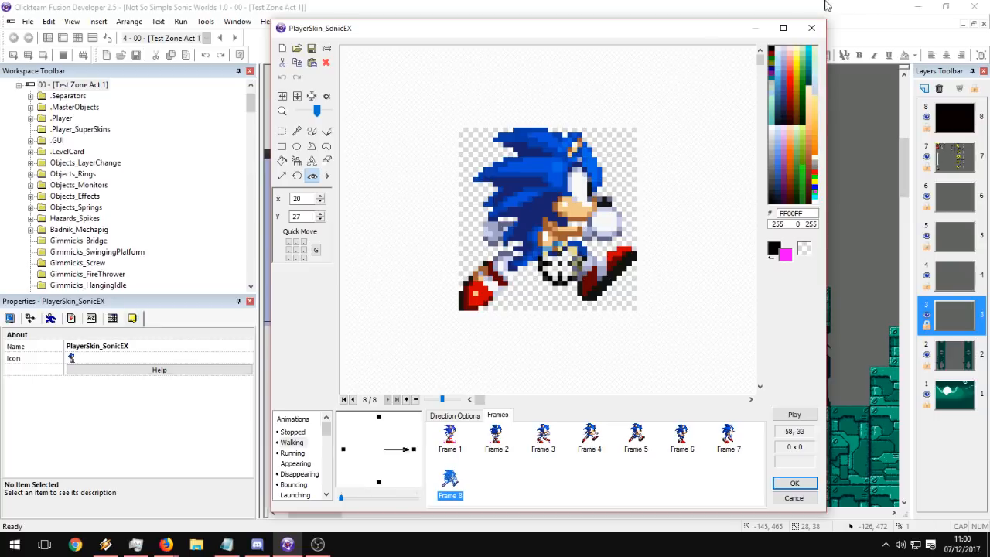
Paste the sprite strip as Frame 9 and crop it to the last walking sprite.
{"action": "left_click", "coordinate": [522, 499]}
{"action": "key", "text": "ctrl+v"}
{"action": "left_click", "coordinate": [505, 485]}
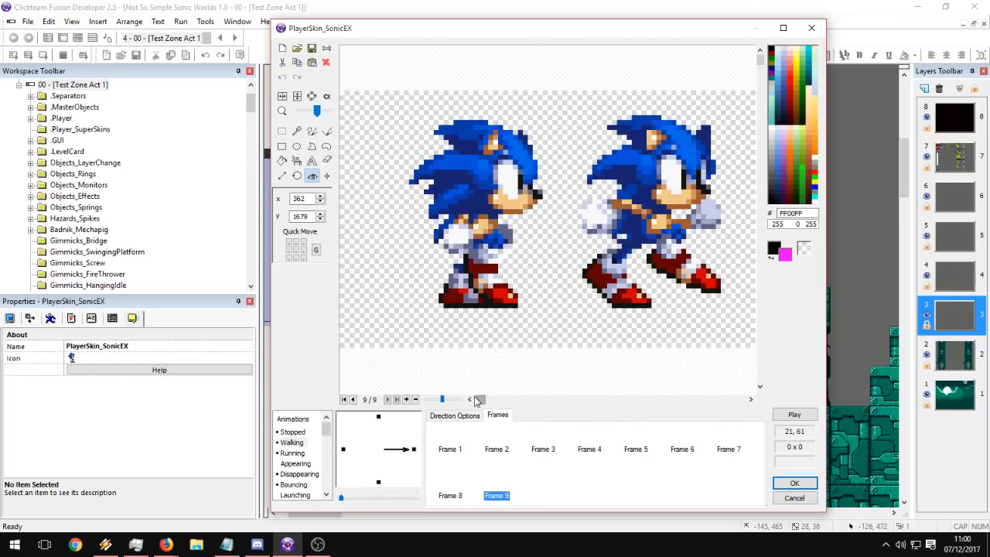
{"action": "left_click_drag", "start_coordinate": [480, 401], "coordinate": [741, 407]}
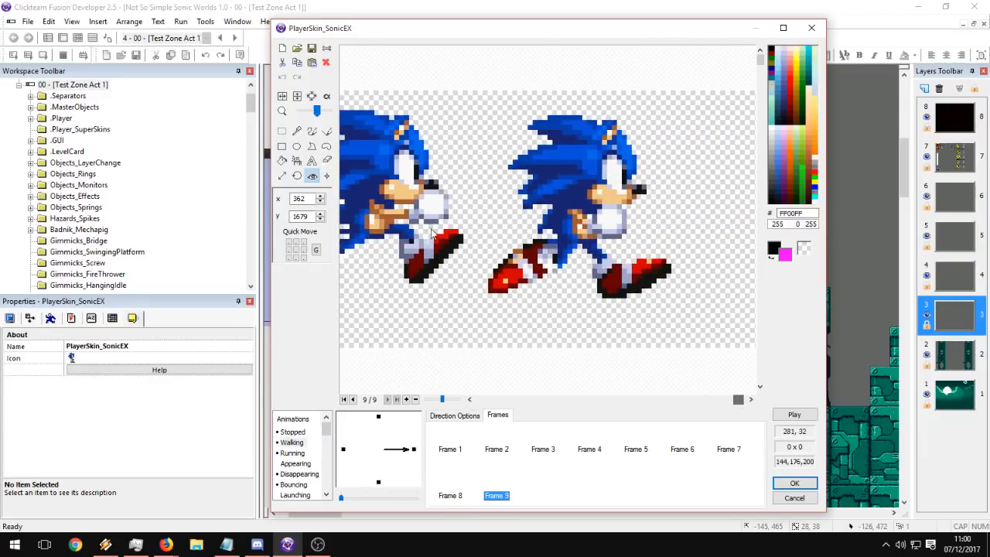
{"action": "left_click", "coordinate": [282, 132]}
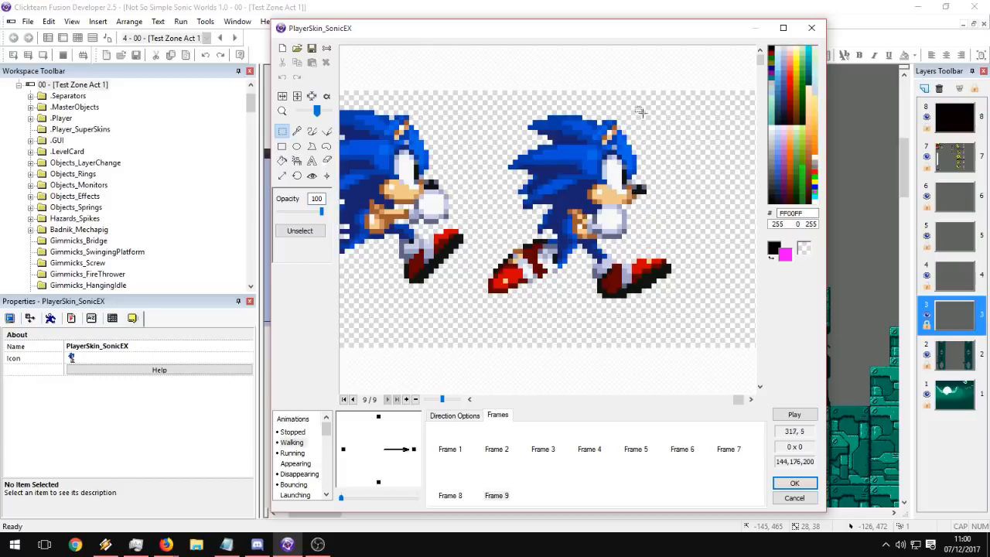
{"action": "left_click_drag", "start_coordinate": [482, 309], "coordinate": [689, 103]}
{"action": "left_click", "coordinate": [312, 96]}
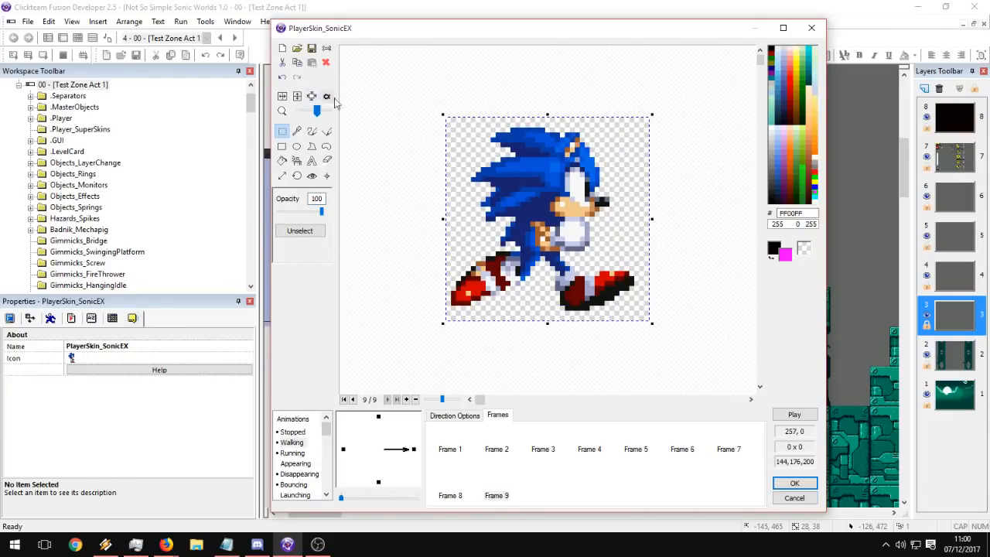
Set Frame 9's hot spot to 21, 27, comparing it with Frame 8 for alignment.
{"action": "left_click", "coordinate": [496, 488]}
{"action": "left_click", "coordinate": [451, 485]}
{"action": "left_click", "coordinate": [486, 478]}
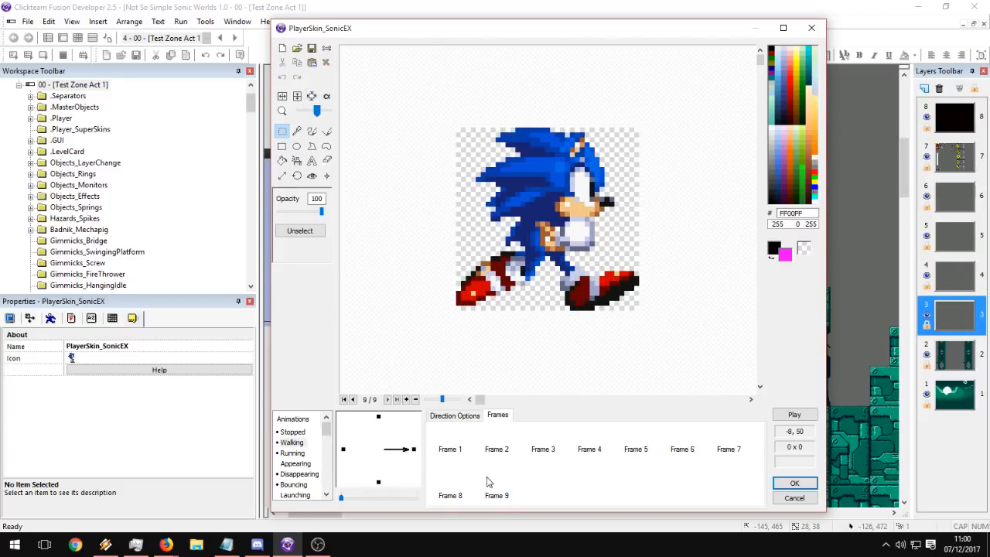
{"action": "left_click", "coordinate": [311, 176]}
{"action": "left_click", "coordinate": [554, 265]}
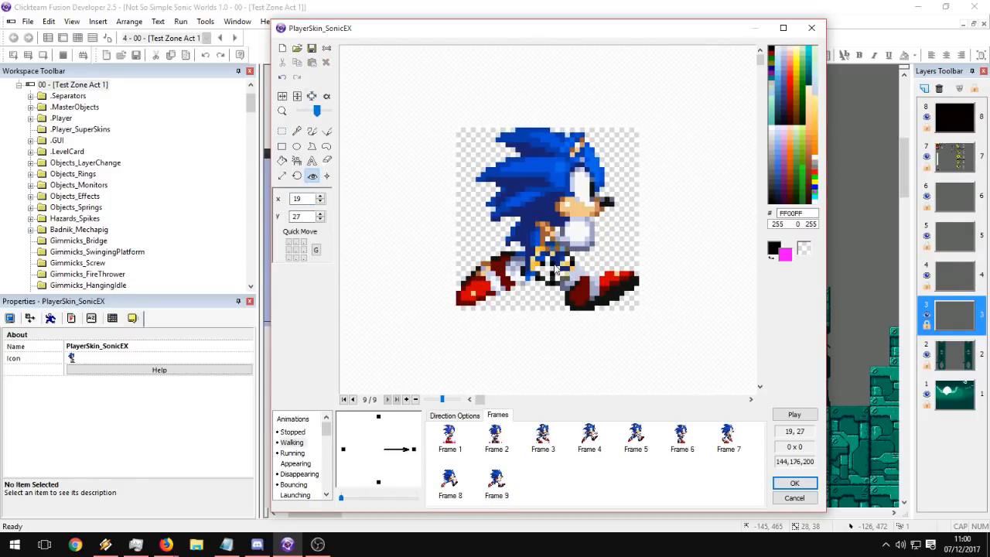
{"action": "left_click", "coordinate": [450, 483]}
{"action": "left_click", "coordinate": [489, 488]}
{"action": "left_click", "coordinate": [450, 483]}
{"action": "left_click", "coordinate": [488, 488]}
{"action": "left_click", "coordinate": [458, 488]}
{"action": "left_click", "coordinate": [487, 489]}
{"action": "left_click", "coordinate": [563, 262]}
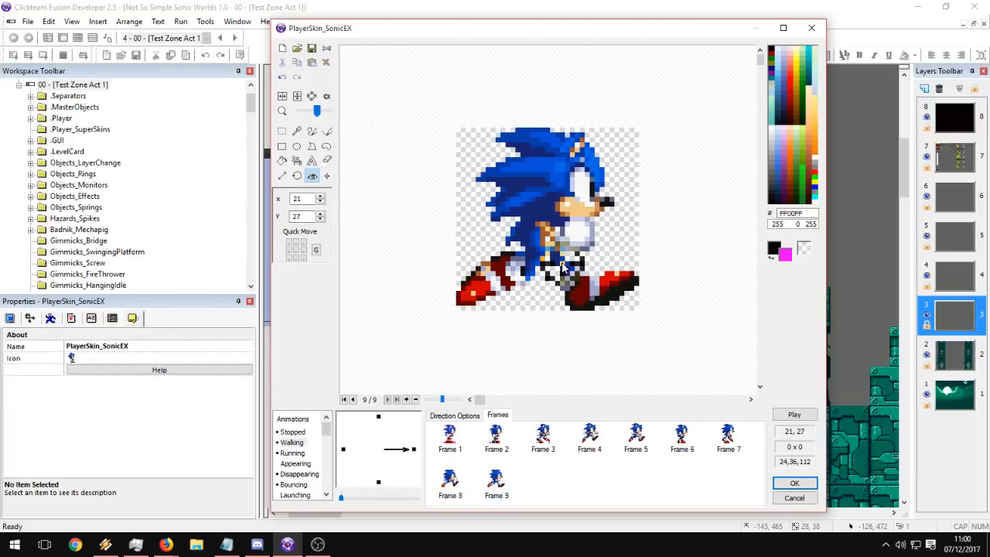
{"action": "left_click", "coordinate": [452, 480]}
{"action": "left_click", "coordinate": [491, 481]}
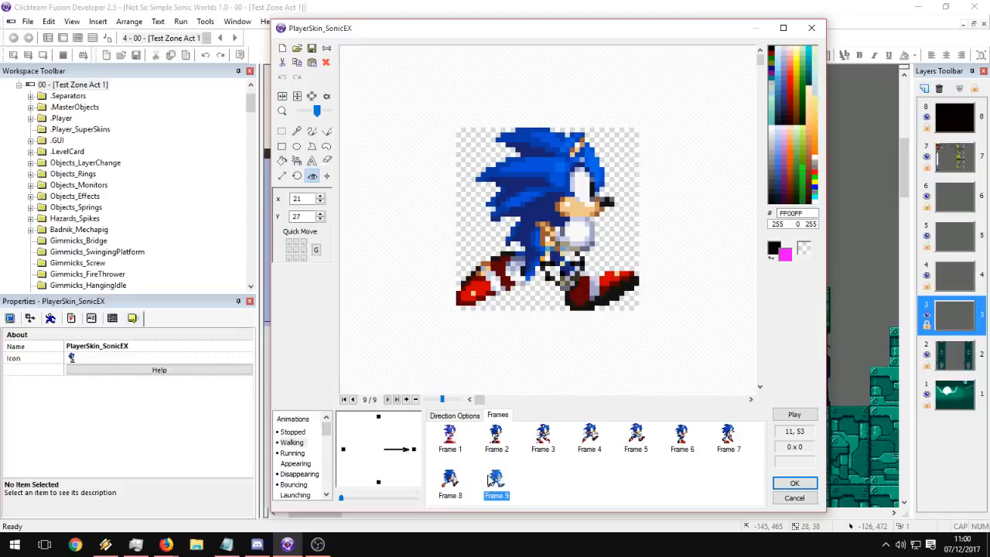
Preview the Walking animation and check its direction speed and loop settings.
{"action": "left_click", "coordinate": [794, 415]}
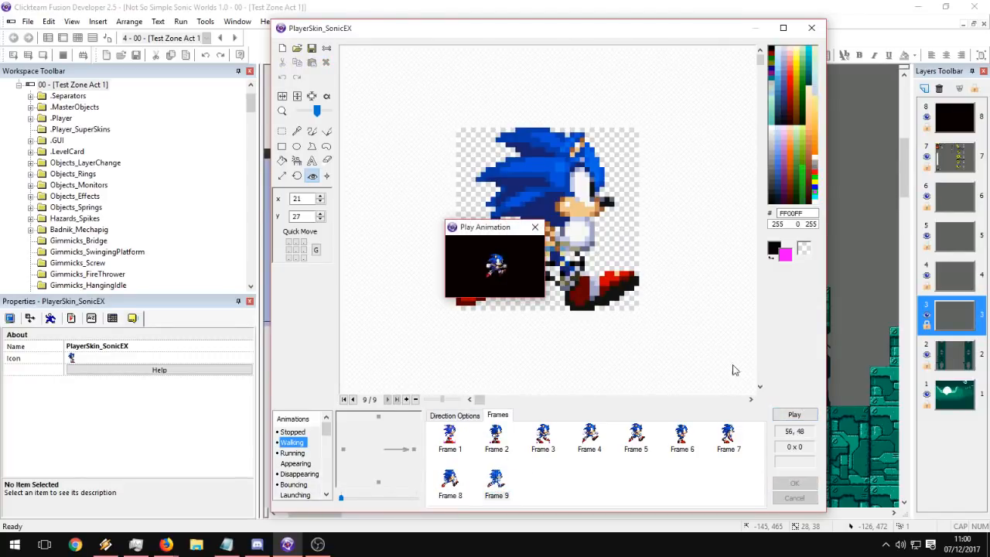
{"action": "left_click", "coordinate": [534, 229]}
{"action": "left_click", "coordinate": [455, 416]}
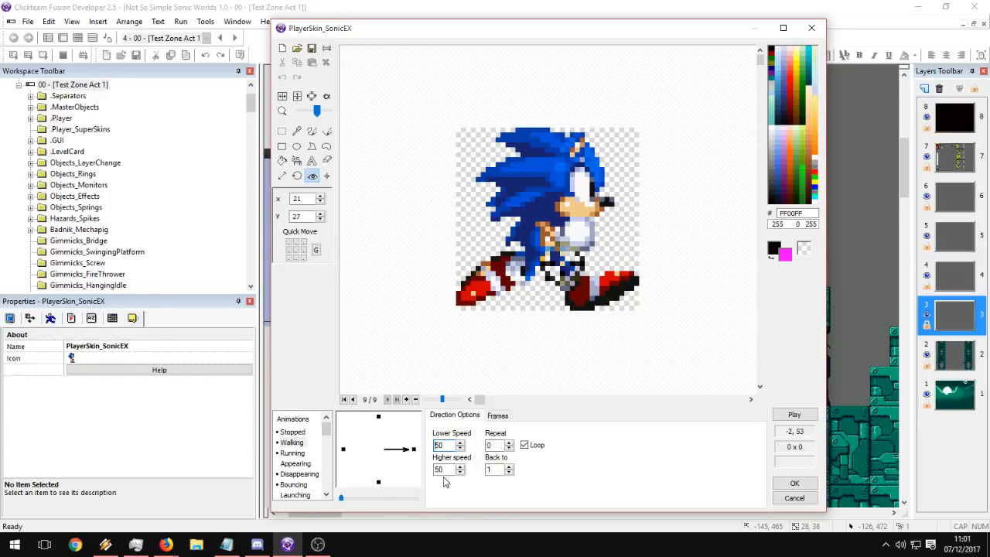
{"action": "left_click", "coordinate": [498, 415]}
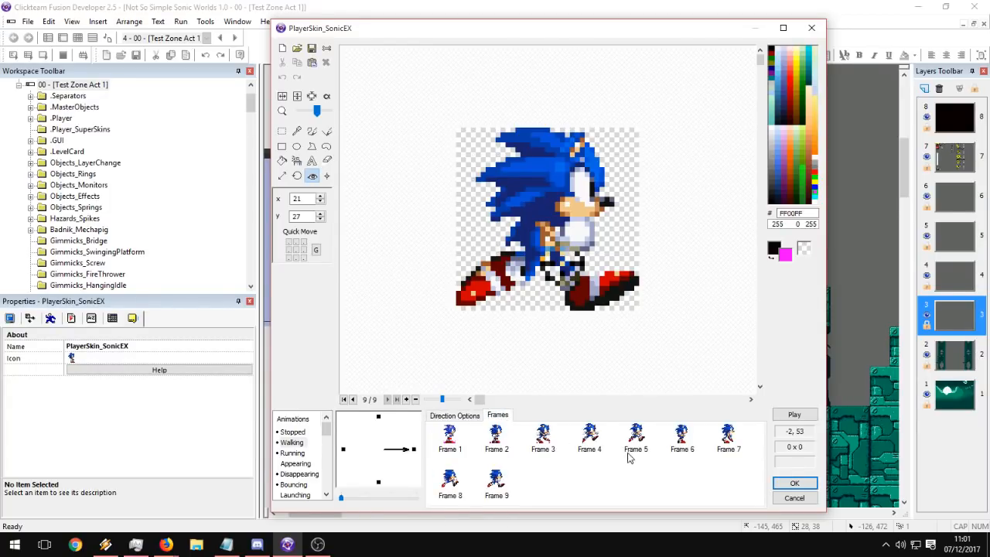
Compare Frames 5, 6 and 7 for their pose continuity and hot spots.
{"action": "left_click", "coordinate": [638, 438]}
{"action": "left_click", "coordinate": [682, 436]}
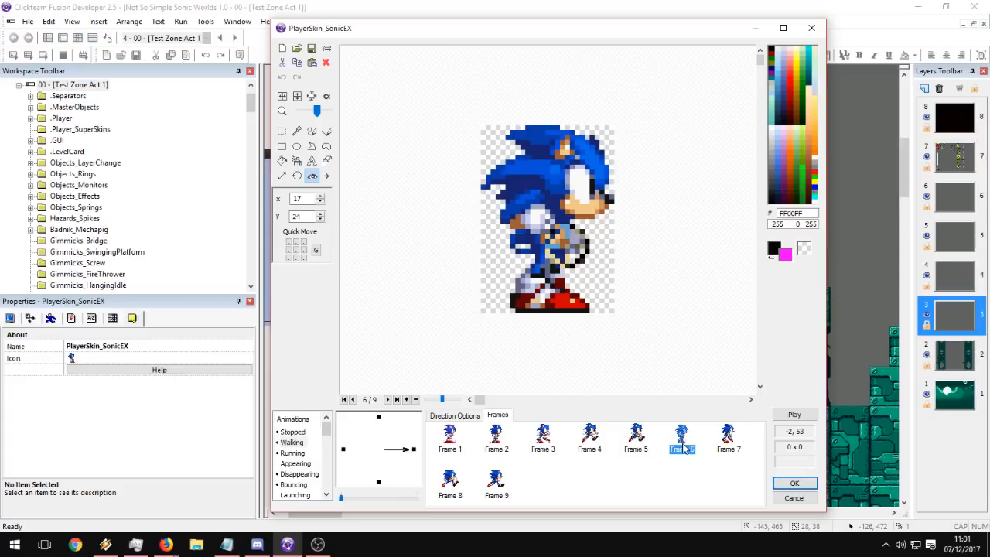
{"action": "left_click", "coordinate": [728, 435]}
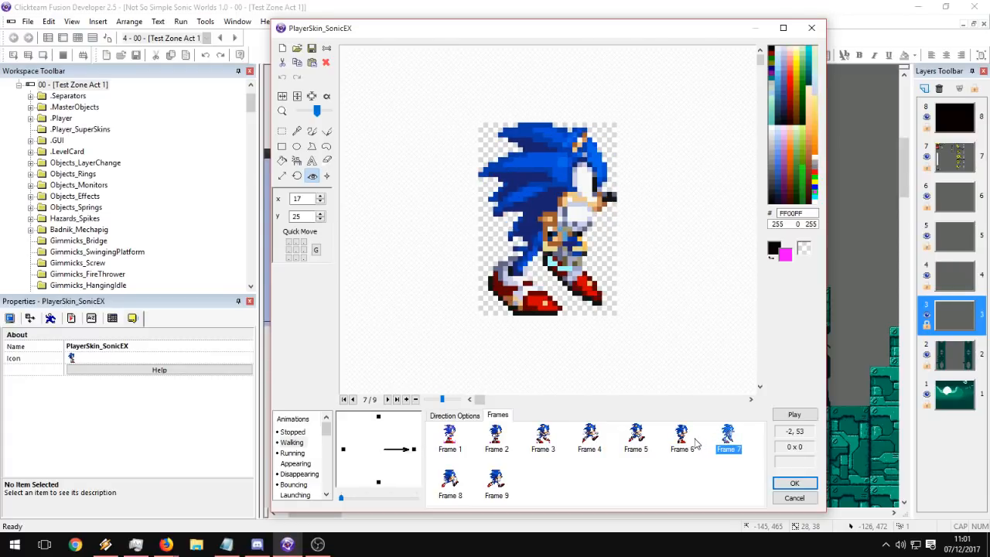
{"action": "left_click", "coordinate": [605, 441]}
{"action": "left_click", "coordinate": [681, 438]}
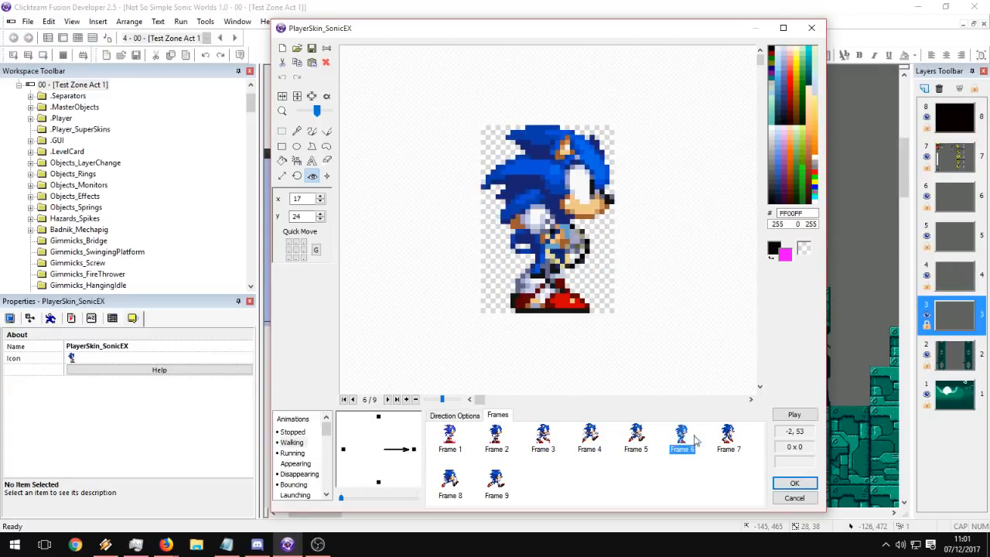
{"action": "left_click", "coordinate": [731, 440]}
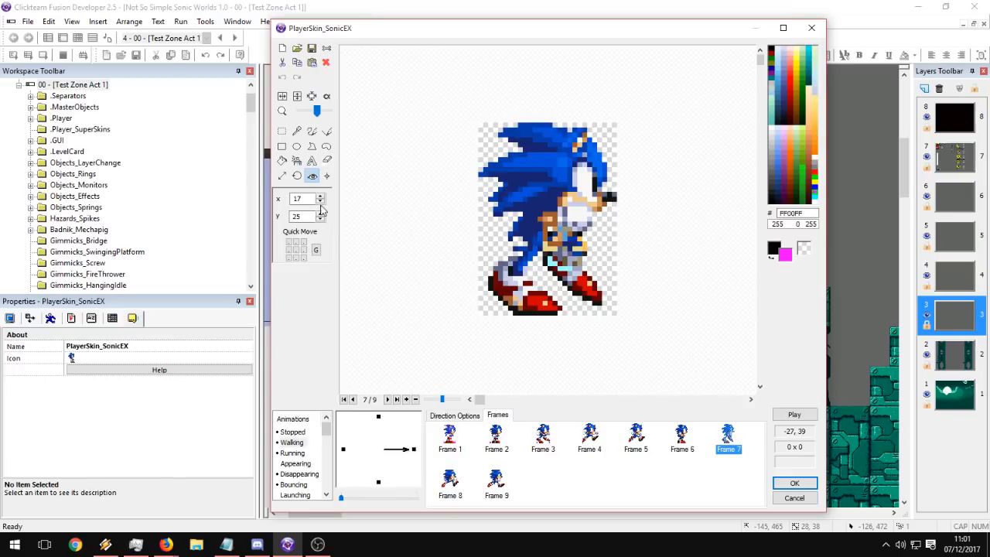
Pencil size 1 strokes in FF00FF along Frame 7's lower edge on both sides of the feet.
{"action": "left_click", "coordinate": [312, 131]}
{"action": "mouse_move", "coordinate": [565, 312]}
{"action": "right_mouse_down"}
{"action": "mouse_move", "coordinate": [586, 312]}
{"action": "mouse_move", "coordinate": [575, 313]}
{"action": "right_mouse_up"}
{"action": "key", "text": "ctrl+z"}
{"action": "mouse_move", "coordinate": [499, 312]}
{"action": "right_mouse_down"}
{"action": "mouse_move", "coordinate": [479, 312]}
{"action": "mouse_move", "coordinate": [490, 304]}
{"action": "right_mouse_up"}
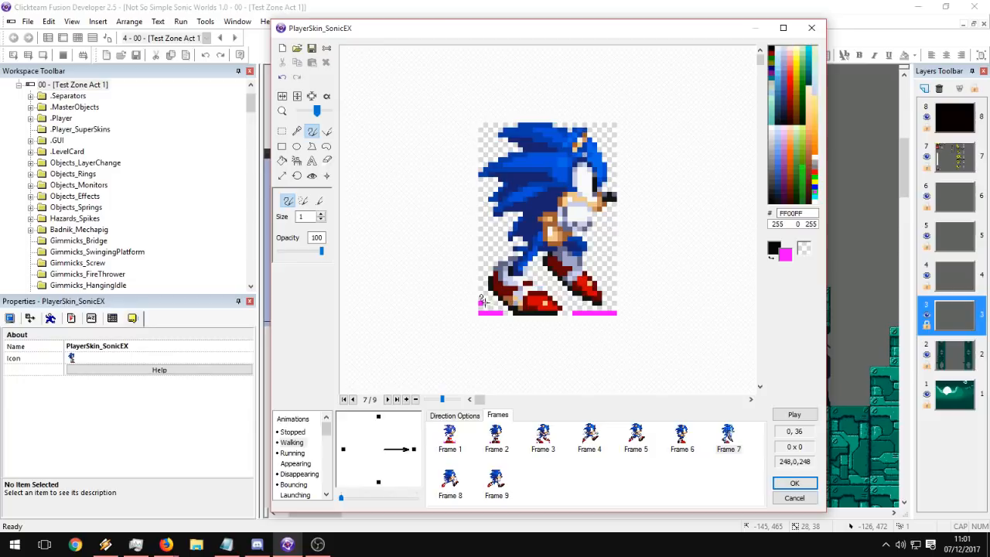
Check Frames 8 and 9, and pencil FF00FF marks in both lower corners of Frame 6.
{"action": "left_click", "coordinate": [448, 483]}
{"action": "left_click", "coordinate": [487, 486]}
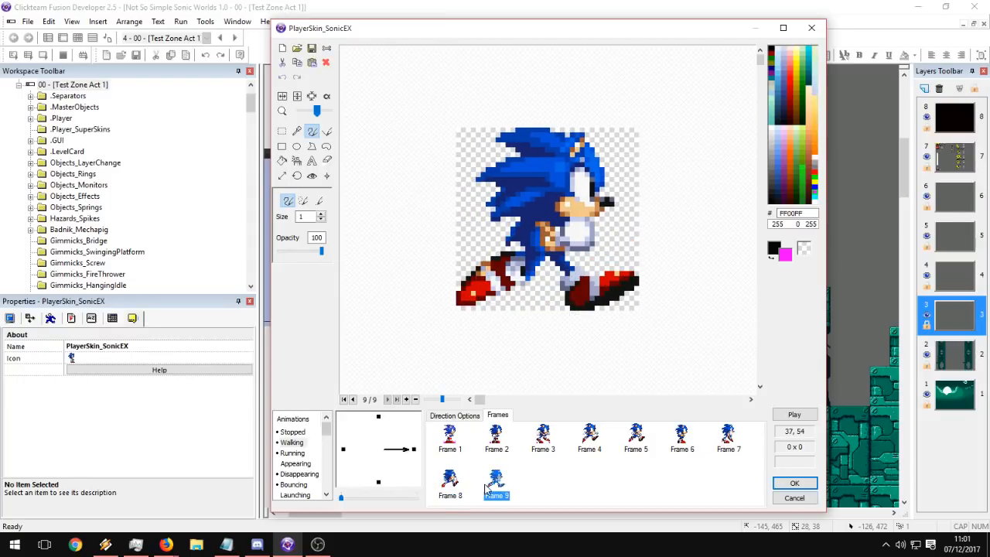
{"action": "left_click", "coordinate": [682, 441]}
{"action": "left_click", "coordinate": [607, 311]}
{"action": "left_click", "coordinate": [485, 304]}
{"action": "left_click_drag", "start_coordinate": [500, 310], "coordinate": [480, 310]}
Review Frames 2 to 7 in order, preview the Walking animation, and recheck Frames 2 and 3.
{"action": "left_click", "coordinate": [498, 440]}
{"action": "left_click", "coordinate": [541, 441]}
{"action": "left_click", "coordinate": [585, 443]}
{"action": "left_click", "coordinate": [634, 439]}
{"action": "left_click", "coordinate": [681, 439]}
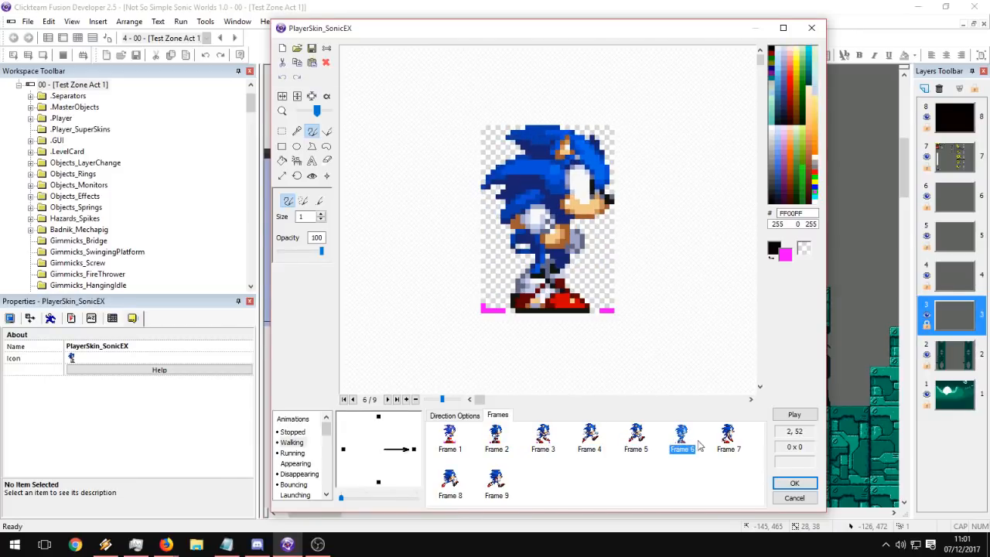
{"action": "left_click", "coordinate": [727, 440]}
{"action": "left_click", "coordinate": [804, 416]}
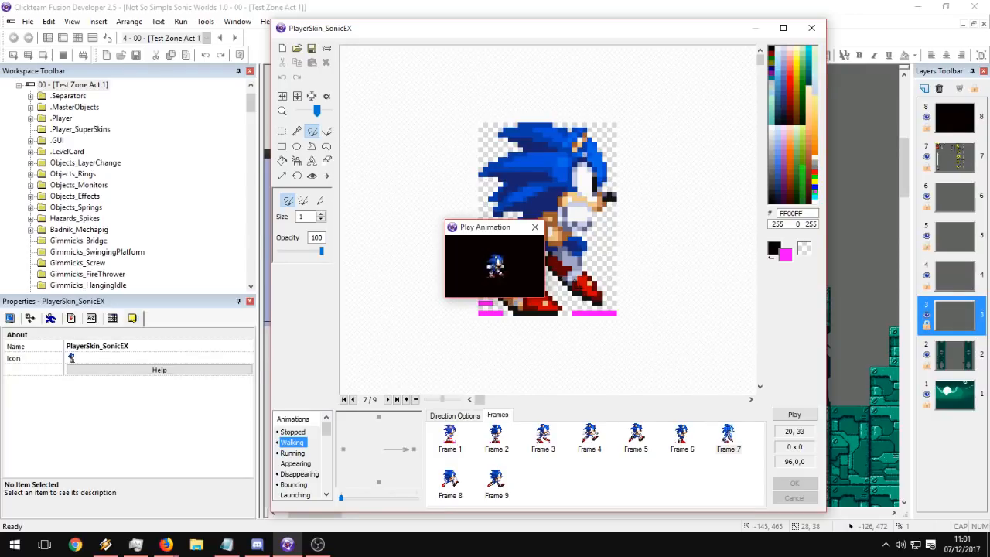
{"action": "left_click", "coordinate": [535, 227]}
{"action": "left_click", "coordinate": [496, 435]}
{"action": "left_click", "coordinate": [543, 435]}
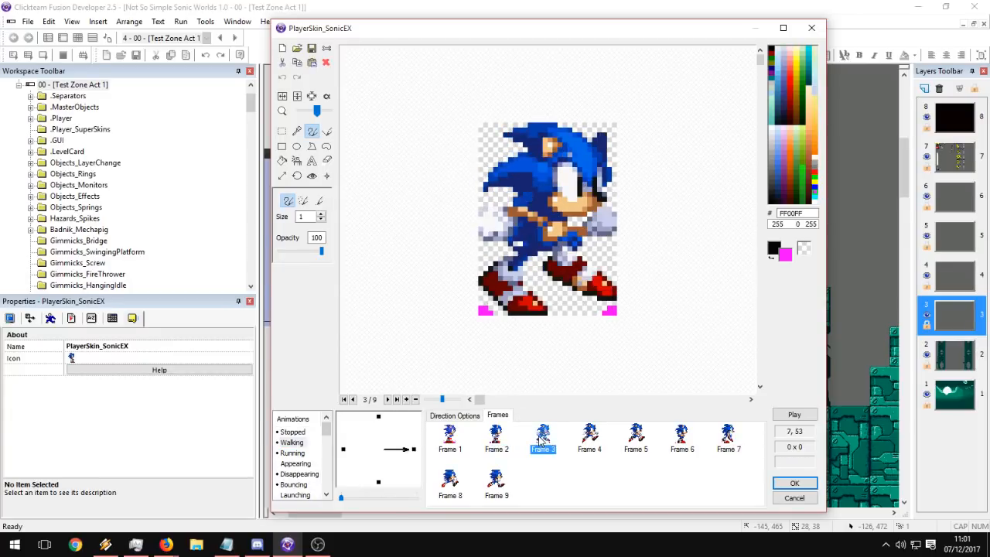
Compare Walking Frames 4 and 5 repeatedly for pose continuity, checking Frame 6 as well.
{"action": "left_click", "coordinate": [590, 435]}
{"action": "left_click", "coordinate": [636, 437]}
{"action": "left_click", "coordinate": [681, 437]}
{"action": "left_click", "coordinate": [633, 440]}
{"action": "left_click", "coordinate": [595, 441]}
{"action": "left_click", "coordinate": [628, 439]}
{"action": "left_click", "coordinate": [594, 445]}
{"action": "left_click", "coordinate": [628, 443]}
{"action": "left_click", "coordinate": [596, 447]}
{"action": "left_click", "coordinate": [635, 449]}
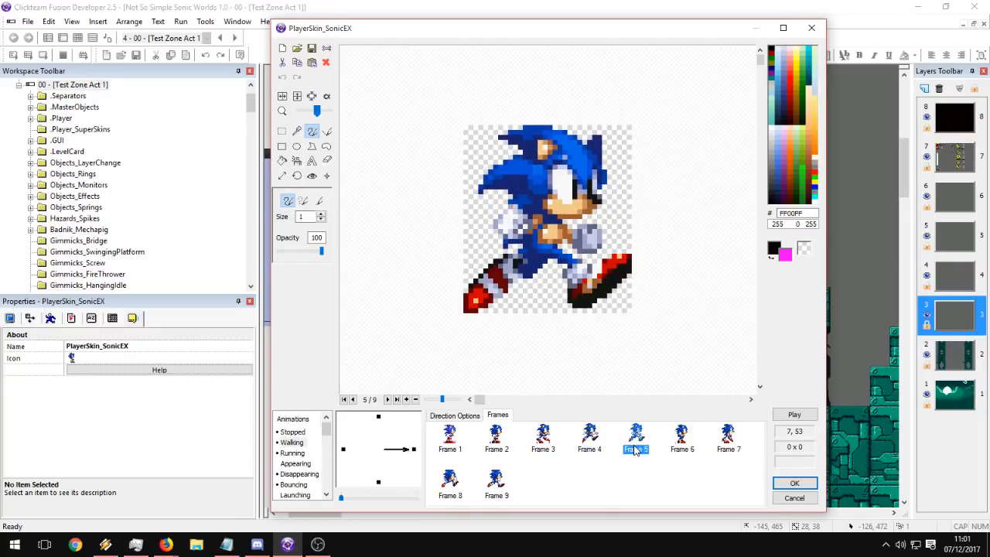
Show the hot spot and compare its placement between Walking Frames 4 and 5.
{"action": "left_click", "coordinate": [312, 176]}
{"action": "left_click", "coordinate": [592, 441]}
{"action": "left_click", "coordinate": [635, 439]}
{"action": "left_click", "coordinate": [593, 441]}
{"action": "left_click", "coordinate": [639, 438]}
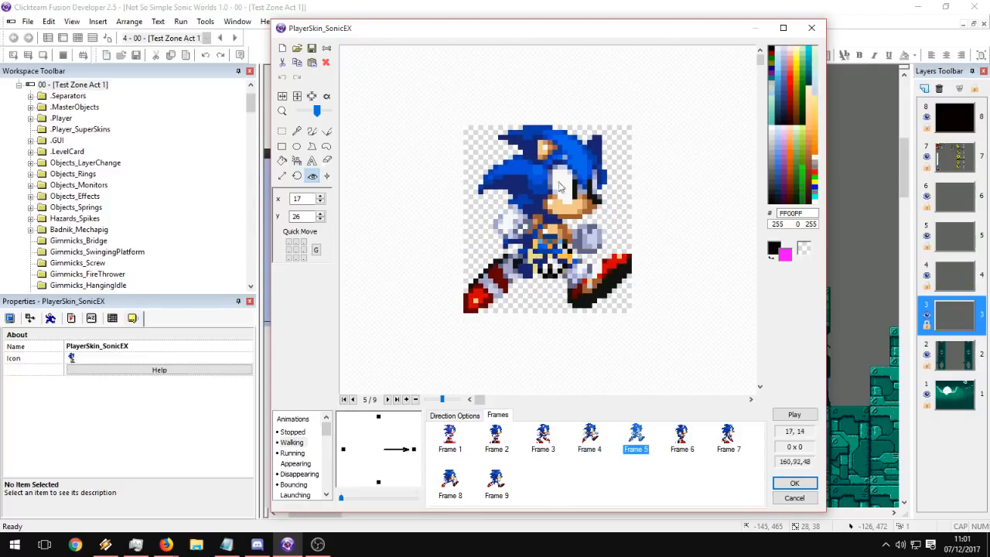
{"action": "left_click", "coordinate": [600, 438]}
{"action": "left_click", "coordinate": [630, 439]}
{"action": "left_click", "coordinate": [591, 443]}
{"action": "left_click", "coordinate": [625, 444]}
{"action": "left_click", "coordinate": [598, 443]}
{"action": "left_click", "coordinate": [629, 443]}
{"action": "left_click", "coordinate": [598, 443]}
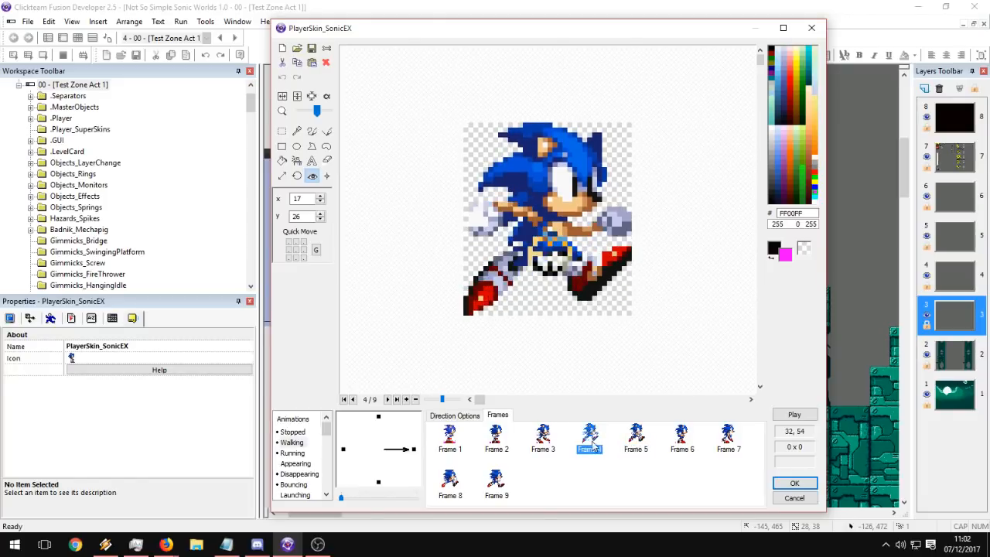
{"action": "left_click", "coordinate": [632, 443]}
{"action": "left_click", "coordinate": [590, 437]}
{"action": "left_click", "coordinate": [625, 438]}
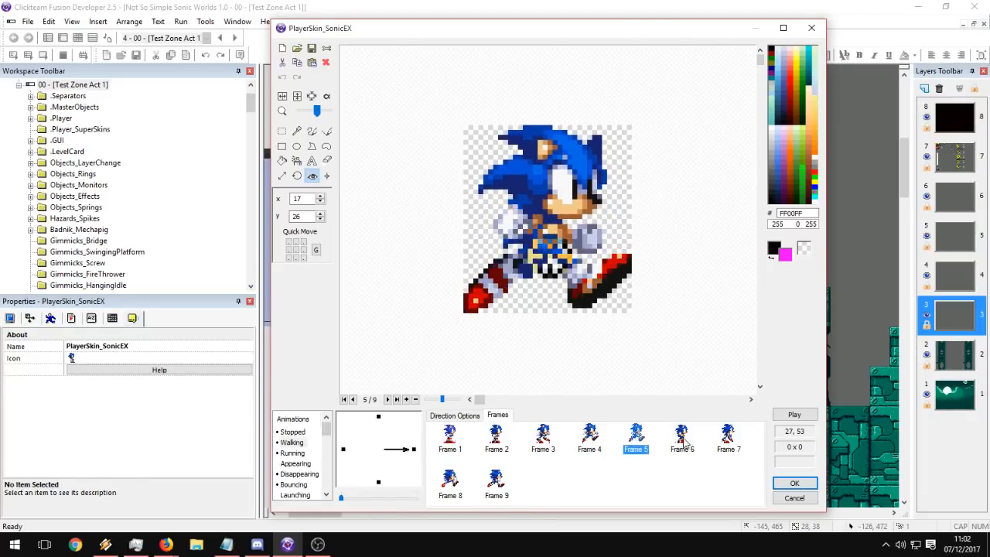
Check the hot spots of Frames 6 and 7, compare Frames 8 and 9, and preview the Walking animation.
{"action": "left_click", "coordinate": [682, 437]}
{"action": "left_click", "coordinate": [729, 437]}
{"action": "left_click", "coordinate": [452, 492]}
{"action": "left_click", "coordinate": [487, 493]}
{"action": "left_click", "coordinate": [455, 493]}
{"action": "left_click", "coordinate": [486, 494]}
{"action": "left_click", "coordinate": [457, 497]}
{"action": "left_click", "coordinate": [496, 496]}
{"action": "left_click", "coordinate": [462, 498]}
{"action": "left_click", "coordinate": [499, 501]}
{"action": "left_click", "coordinate": [462, 499]}
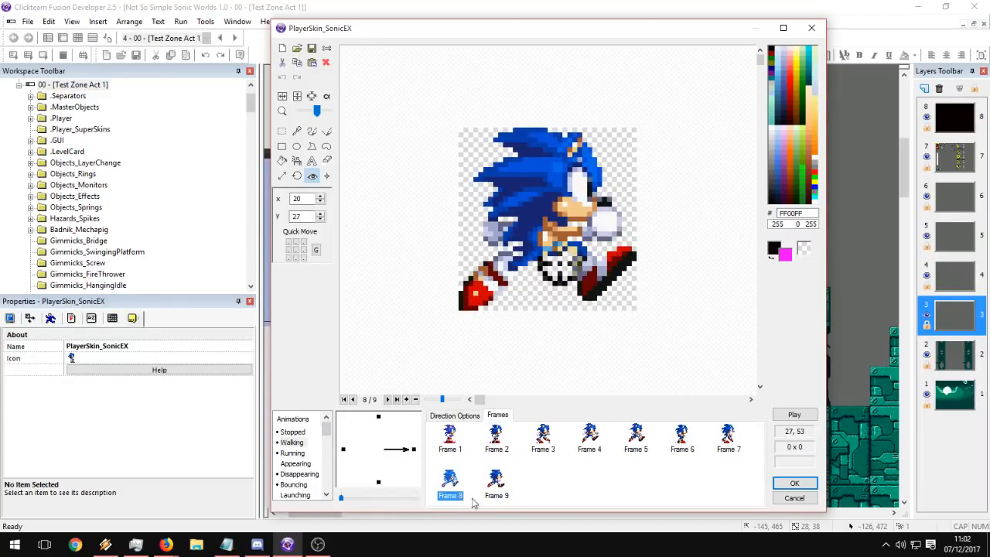
{"action": "left_click", "coordinate": [485, 495]}
{"action": "left_click", "coordinate": [458, 497]}
{"action": "left_click", "coordinate": [489, 496]}
{"action": "left_click", "coordinate": [458, 498]}
{"action": "left_click", "coordinate": [491, 502]}
{"action": "left_click", "coordinate": [458, 497]}
{"action": "left_click", "coordinate": [491, 500]}
{"action": "left_click", "coordinate": [795, 415]}
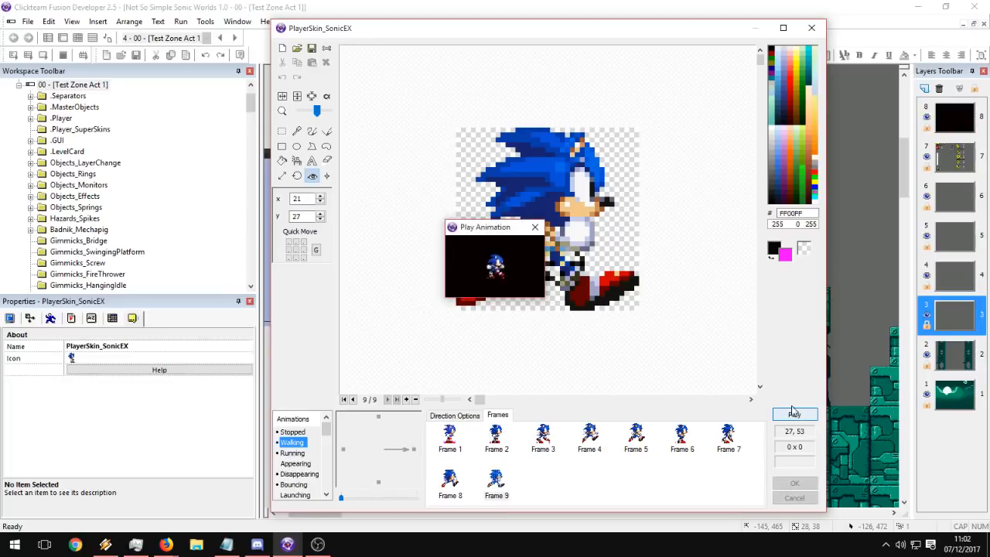
{"action": "left_click", "coordinate": [531, 236]}
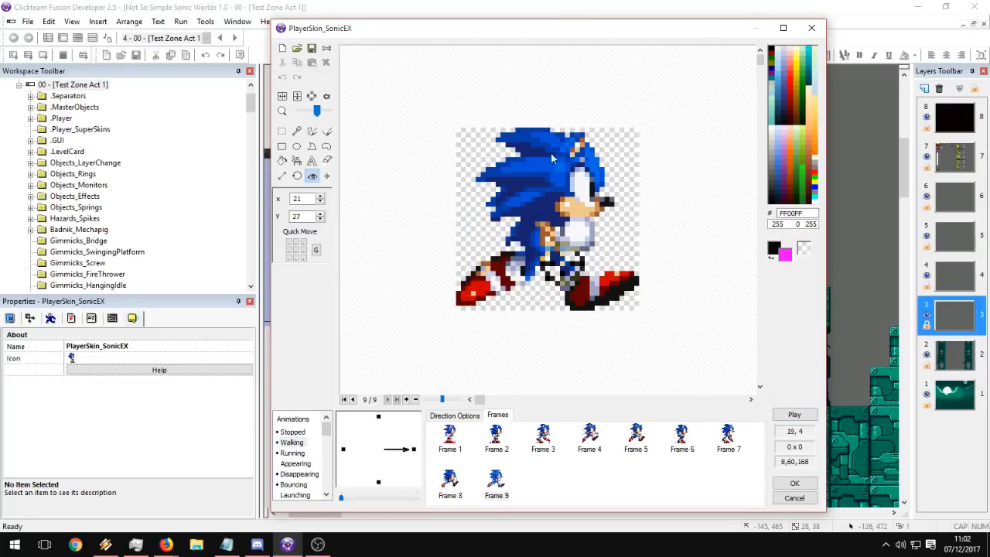
Fill both magenta marks in Frame 2's lower corners with the transparent colour, using the Fill tool at tolerance 0.
{"action": "left_click", "coordinate": [496, 445]}
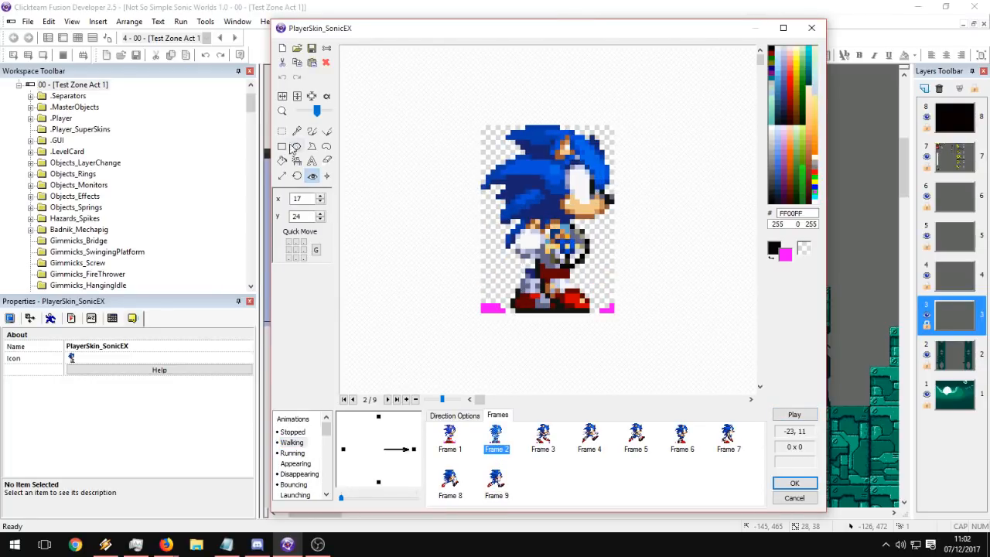
{"action": "left_click", "coordinate": [283, 161]}
{"action": "right_click", "coordinate": [503, 286]}
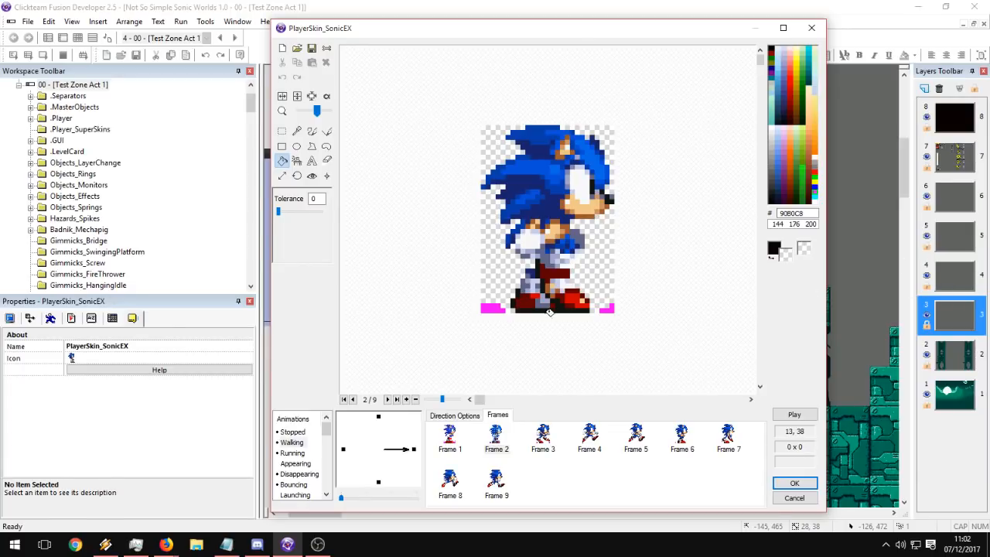
{"action": "left_click", "coordinate": [493, 308]}
{"action": "left_click", "coordinate": [609, 310]}
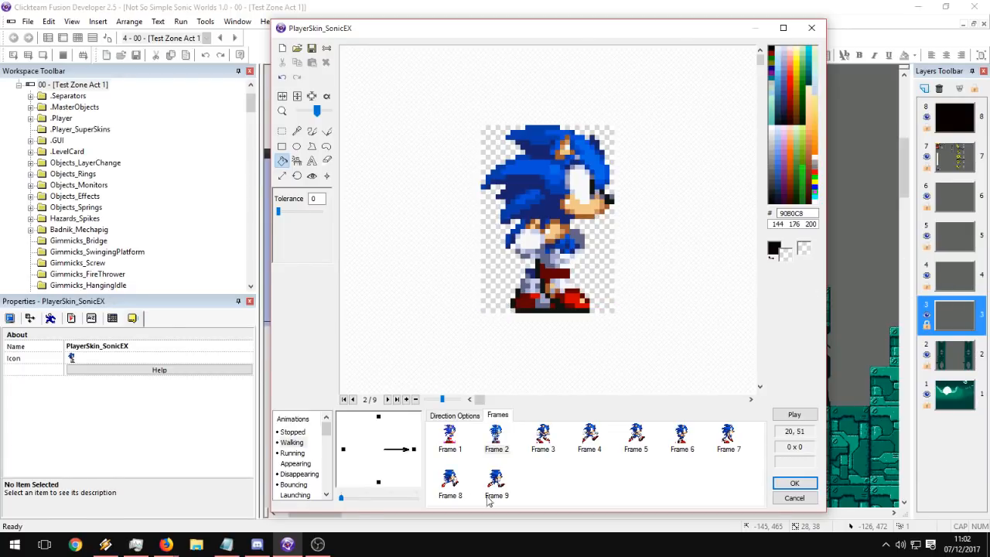
Delete Walking Frame 1 and fill the magenta corner marks of the resulting Frame 2 with transparency.
{"action": "left_click", "coordinate": [455, 438]}
{"action": "key", "text": "Delete"}
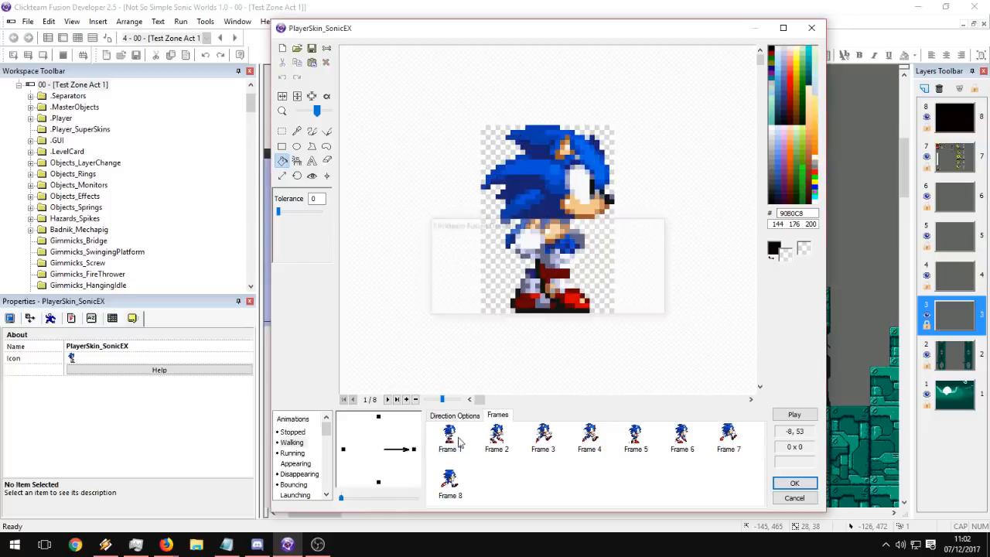
{"action": "left_click", "coordinate": [496, 436]}
{"action": "left_click", "coordinate": [491, 308]}
{"action": "left_click", "coordinate": [611, 309]}
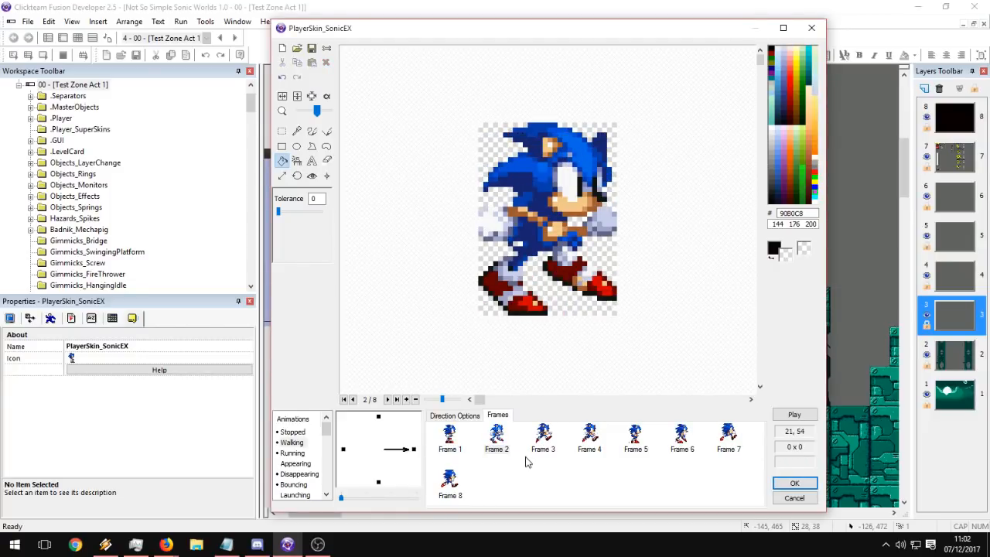
Check the remaining Walking frames and fill both magenta corner marks of Frame 5 with transparency.
{"action": "left_click", "coordinate": [541, 437]}
{"action": "left_click", "coordinate": [589, 441]}
{"action": "left_click", "coordinate": [636, 439]}
{"action": "left_click", "coordinate": [608, 310]}
{"action": "left_click", "coordinate": [488, 310]}
{"action": "left_click", "coordinate": [731, 443]}
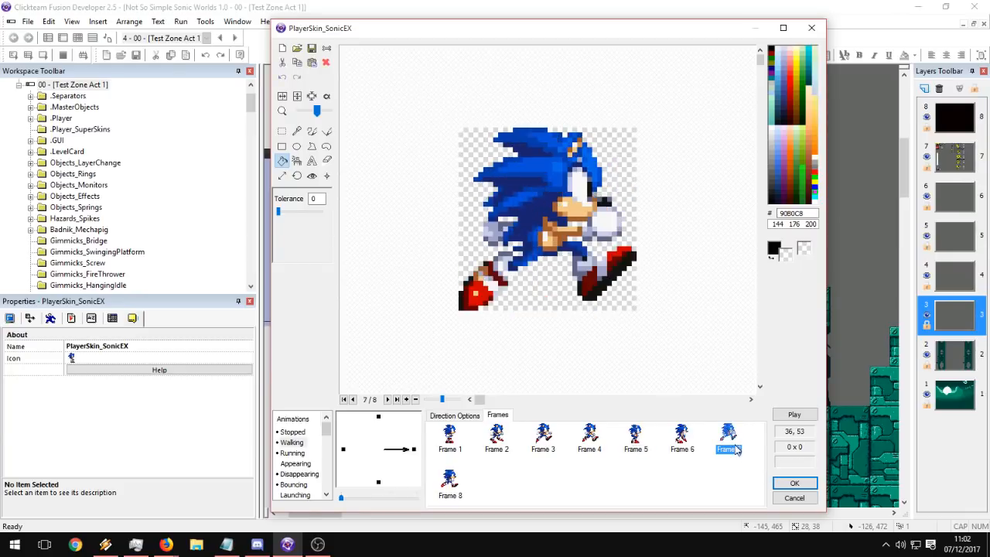
{"action": "left_click", "coordinate": [447, 478]}
Set the Walking direction's lower and higher speed to 30 and preview the animation.
{"action": "left_click", "coordinate": [475, 417]}
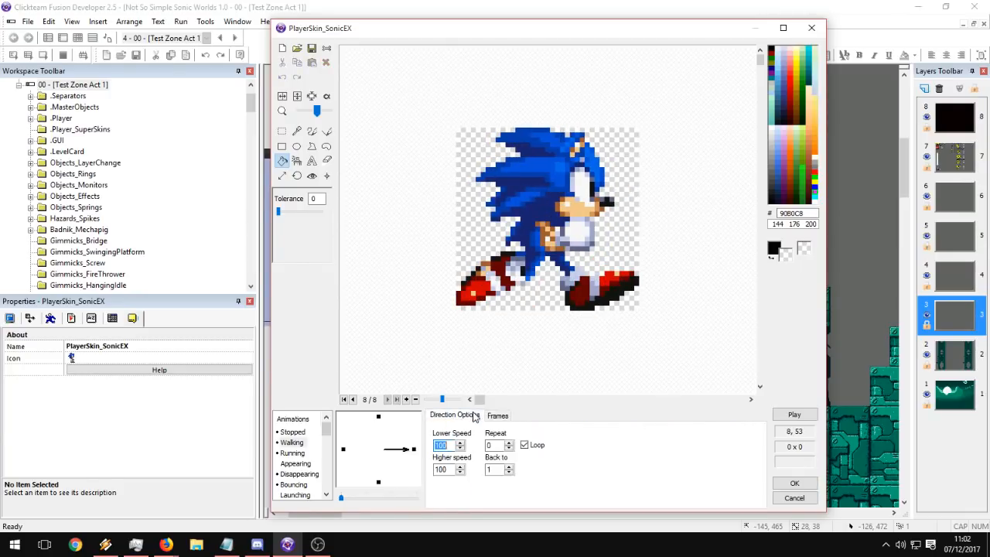
{"action": "type", "text": "3"}
{"action": "key", "text": "Tab"}
{"action": "type", "text": "30"}
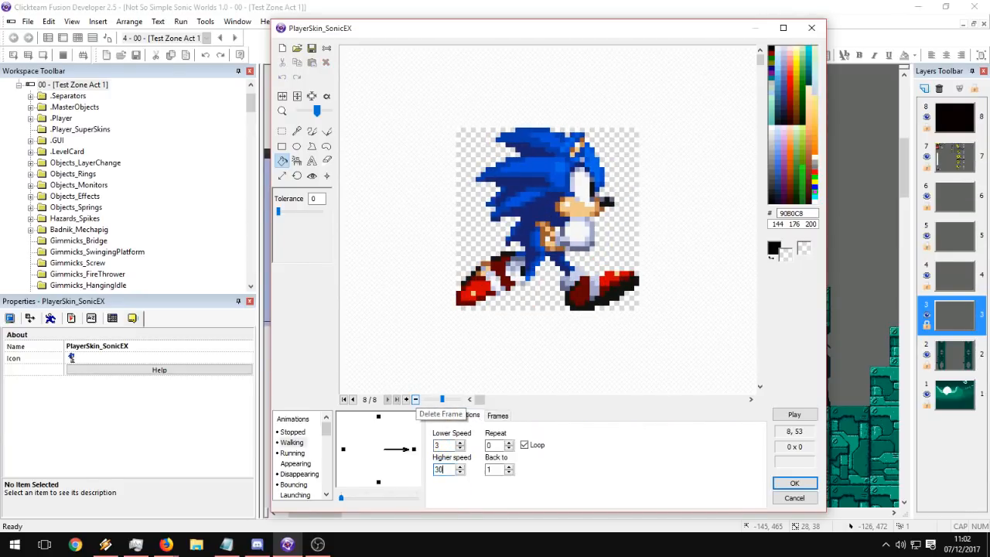
{"action": "type", "text": "0"}
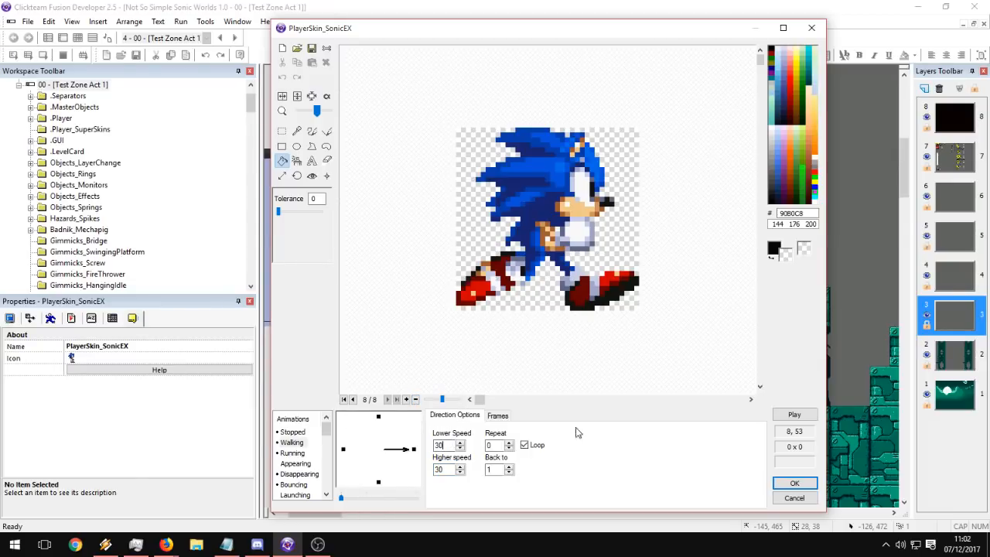
{"action": "left_click", "coordinate": [802, 415]}
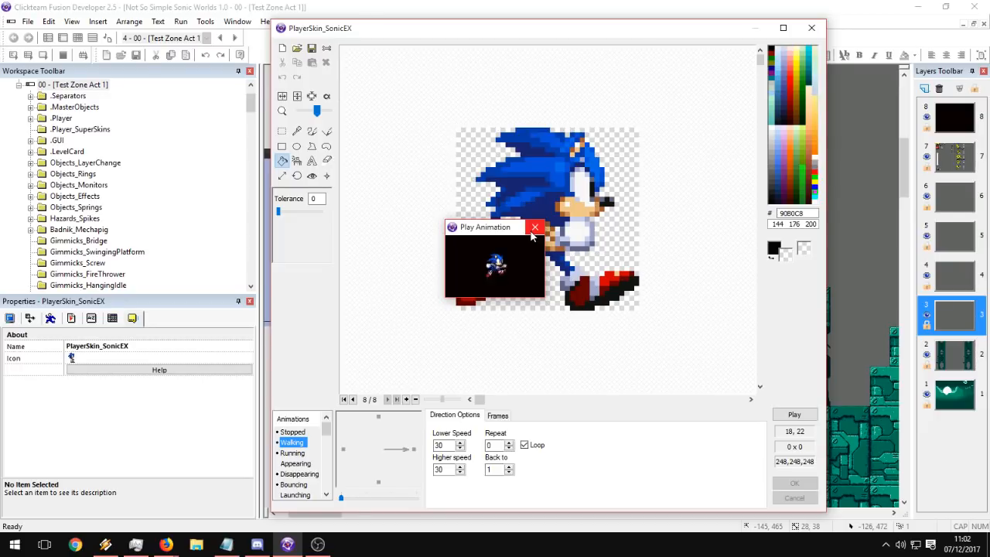
{"action": "left_click", "coordinate": [534, 229]}
Clear the magenta marks along Frame 6's lower edge with transparent fill and preview the Walking animation.
{"action": "left_click", "coordinate": [499, 416]}
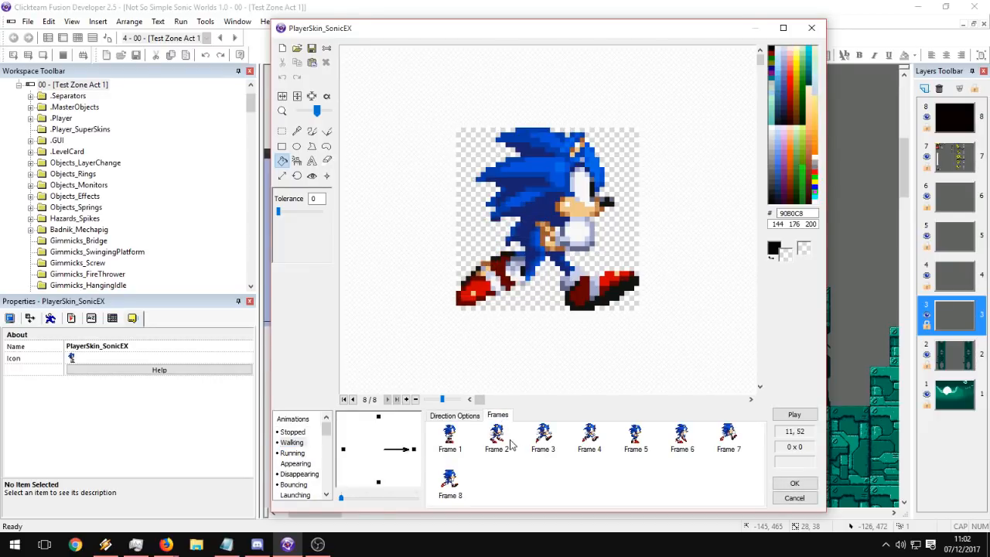
{"action": "left_click", "coordinate": [497, 437]}
{"action": "left_click", "coordinate": [543, 438]}
{"action": "left_click", "coordinate": [590, 437]}
{"action": "left_click", "coordinate": [636, 437]}
{"action": "left_click", "coordinate": [684, 438]}
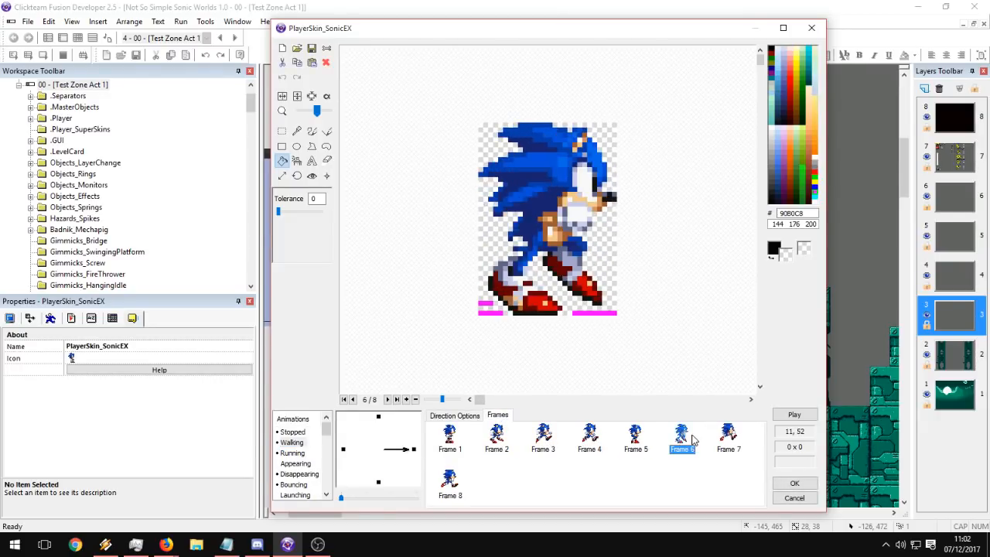
{"action": "left_click", "coordinate": [489, 311]}
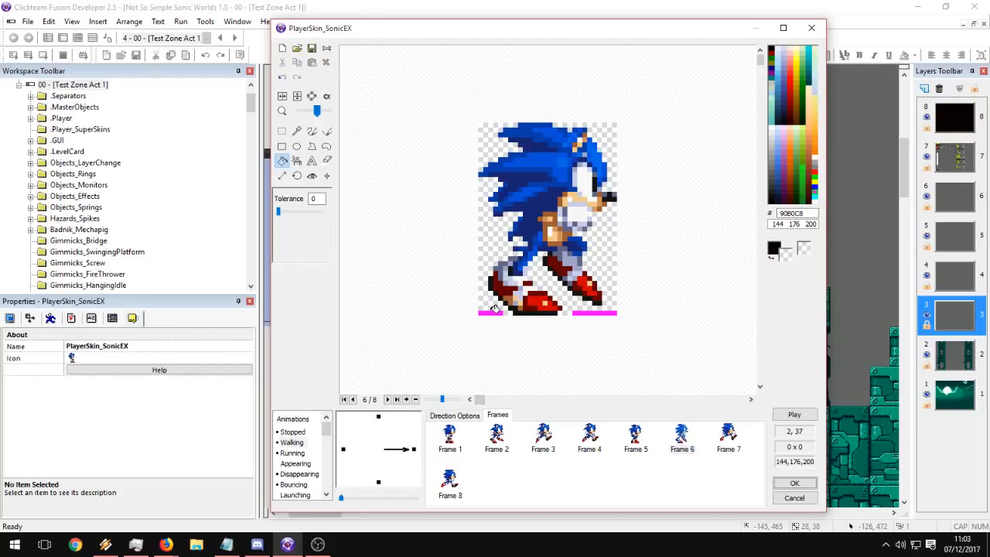
{"action": "left_click", "coordinate": [597, 313]}
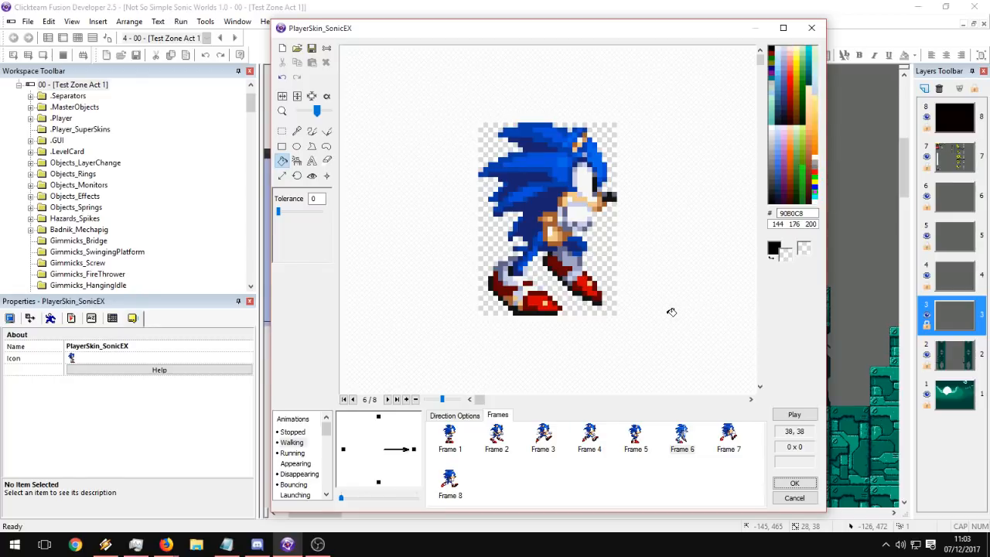
{"action": "left_click", "coordinate": [794, 414]}
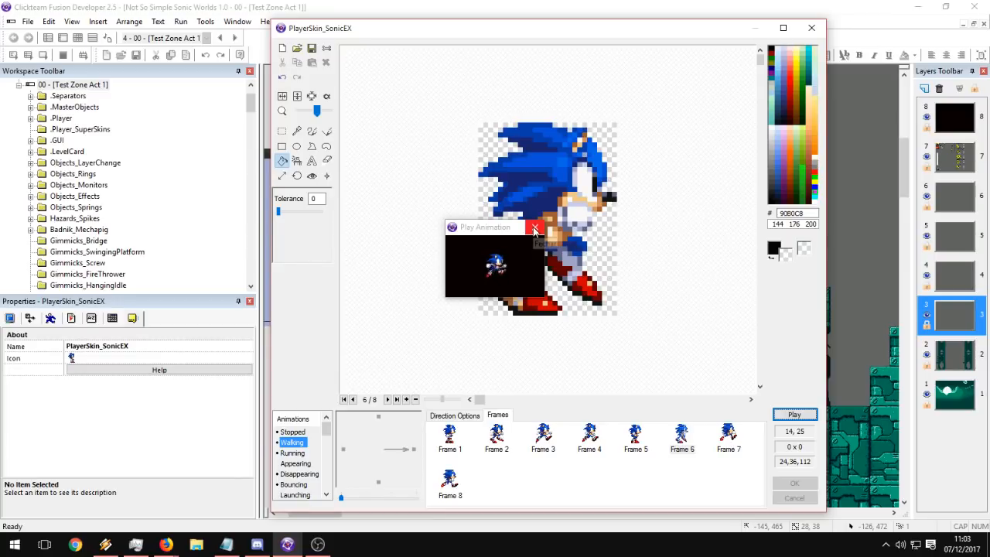
{"action": "left_click", "coordinate": [503, 250]}
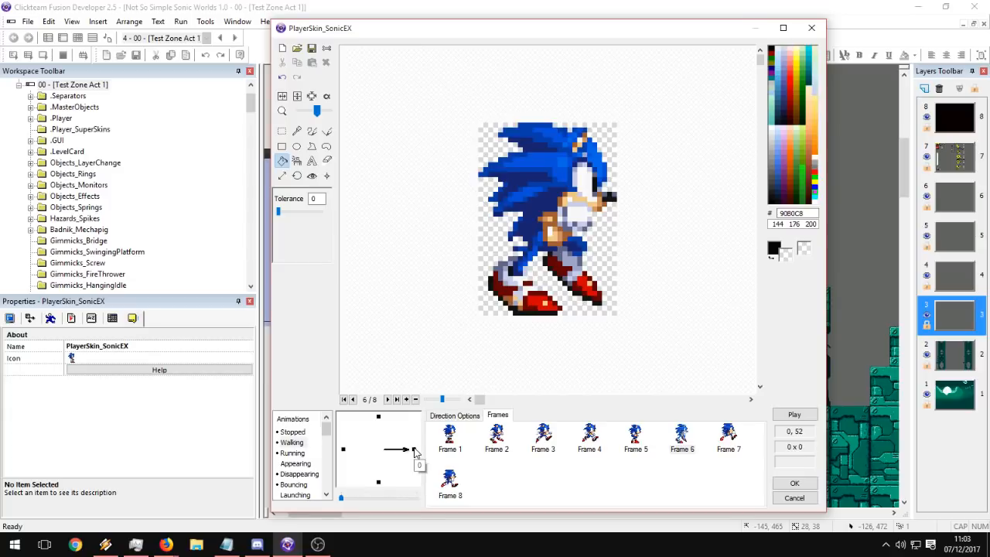
Copy the right-facing Walking direction and paste it over the left-facing direction.
{"action": "right_click", "coordinate": [415, 451]}
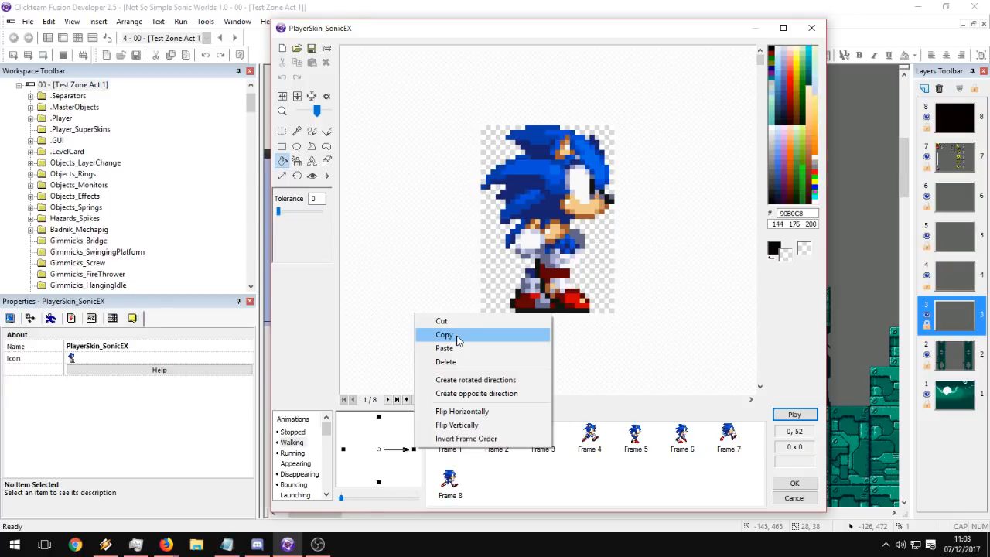
{"action": "left_click", "coordinate": [456, 337]}
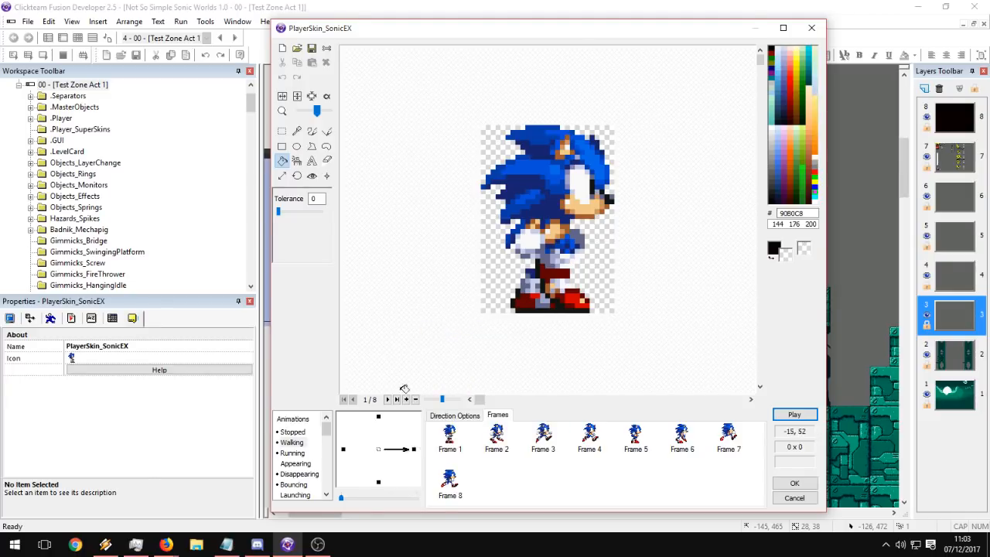
{"action": "right_click", "coordinate": [348, 449]}
{"action": "left_click", "coordinate": [376, 348]}
Flip all frames of the left-facing Walking direction horizontally and preview the result.
{"action": "left_click_drag", "start_coordinate": [750, 486], "coordinate": [438, 424]}
{"action": "right_click", "coordinate": [453, 432]}
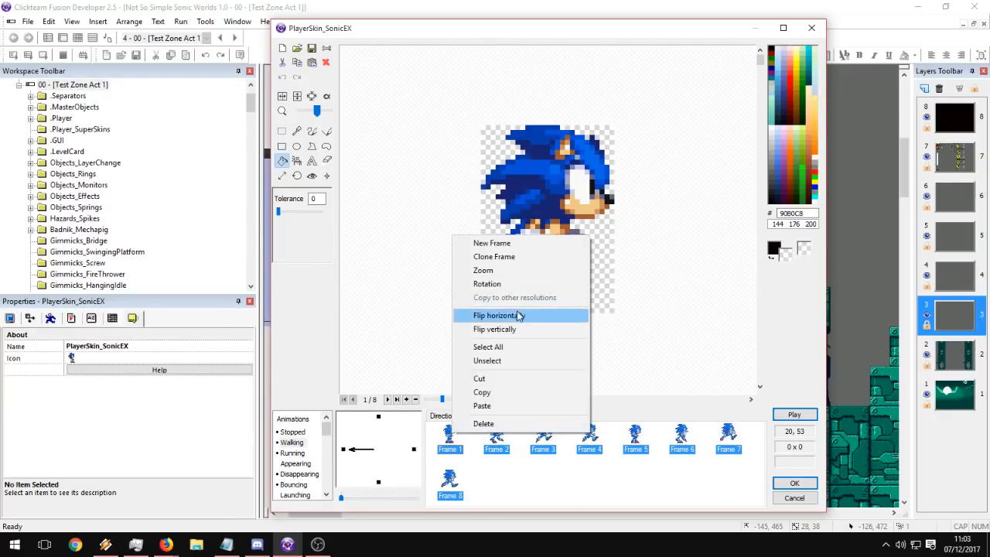
{"action": "left_click", "coordinate": [518, 316]}
{"action": "left_click", "coordinate": [792, 418]}
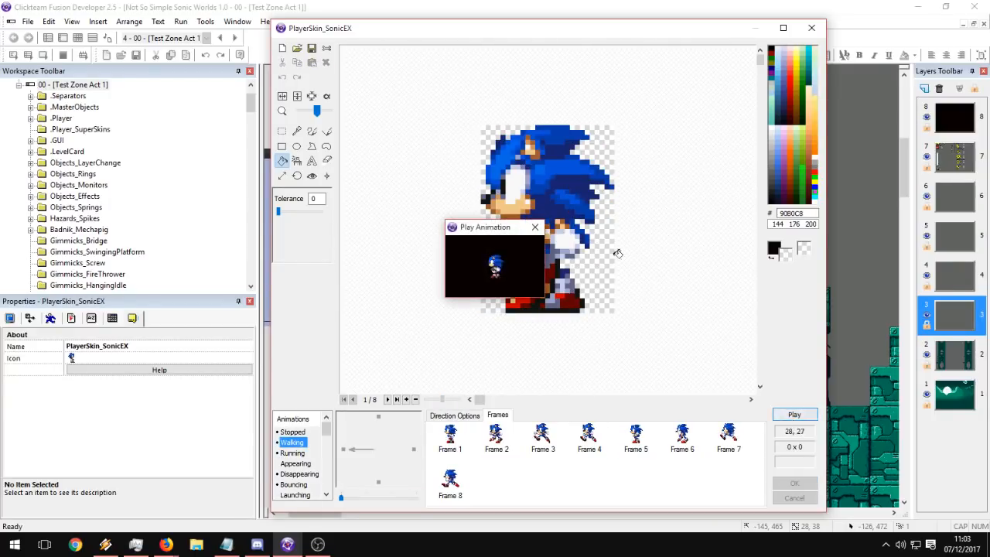
{"action": "left_click", "coordinate": [534, 231]}
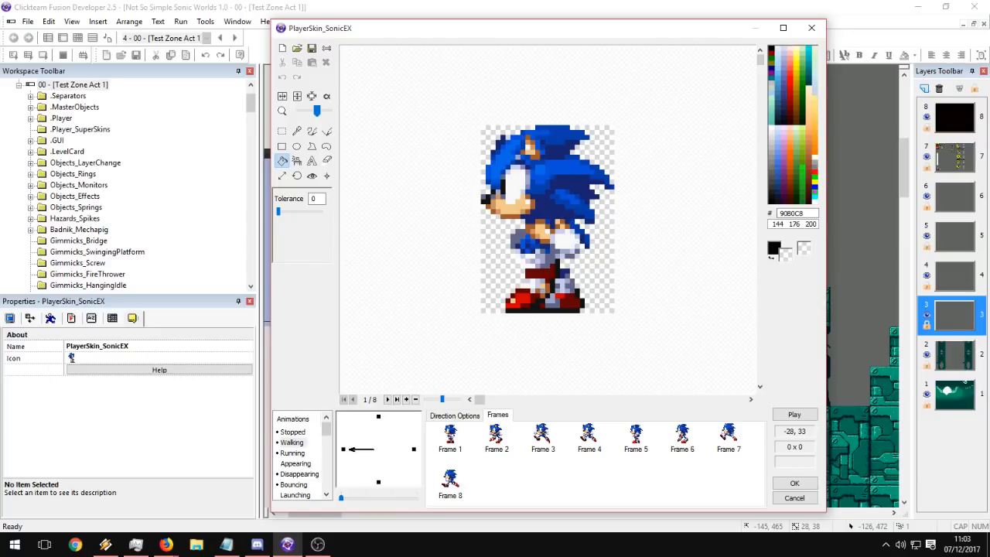
Show the right-facing direction of the Running animation and preview it.
{"action": "left_click", "coordinate": [293, 453]}
{"action": "left_click", "coordinate": [292, 443]}
{"action": "left_click", "coordinate": [301, 455]}
{"action": "left_click", "coordinate": [414, 450]}
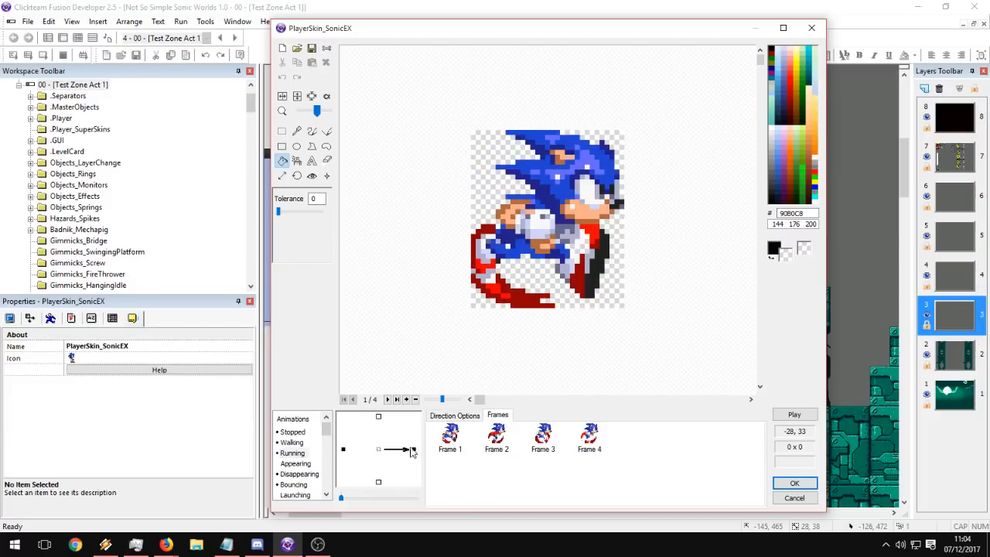
{"action": "left_click", "coordinate": [796, 415]}
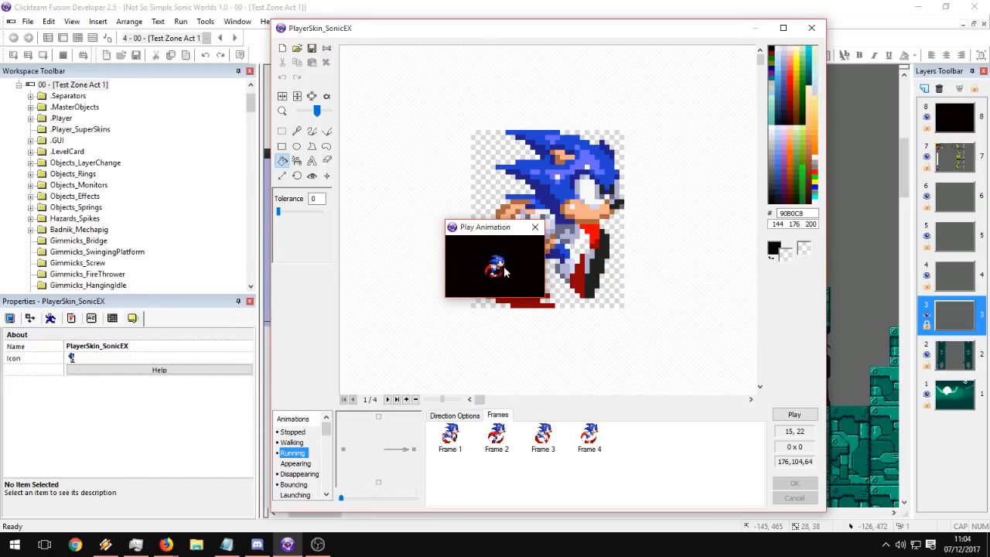
{"action": "left_click", "coordinate": [536, 228]}
{"action": "left_click", "coordinate": [589, 437]}
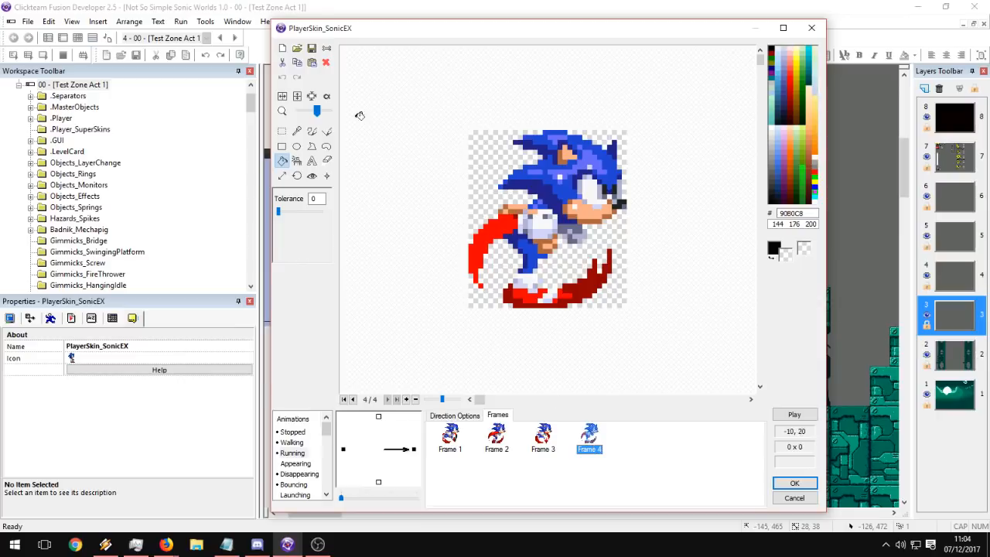
{"action": "left_click", "coordinate": [297, 48]}
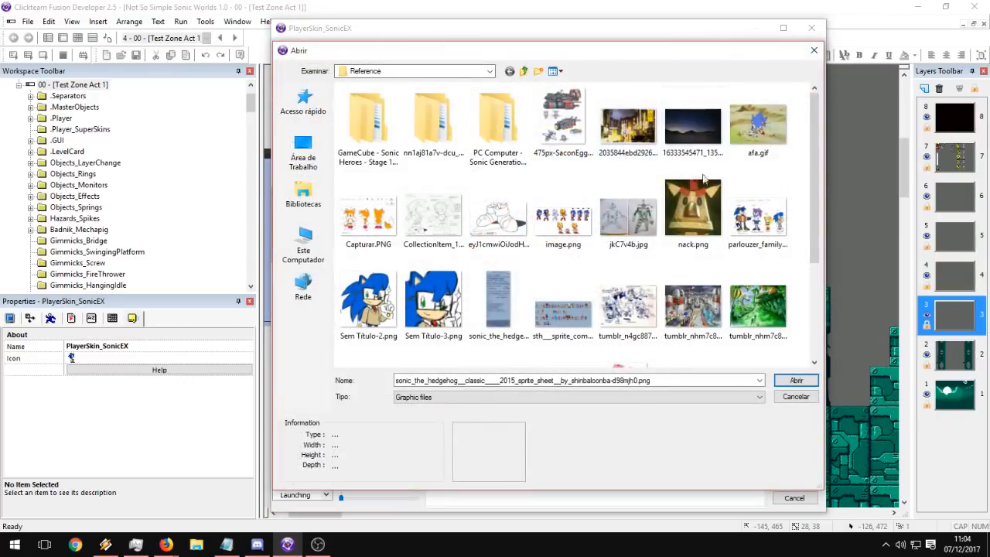
{"action": "left_click", "coordinate": [794, 396]}
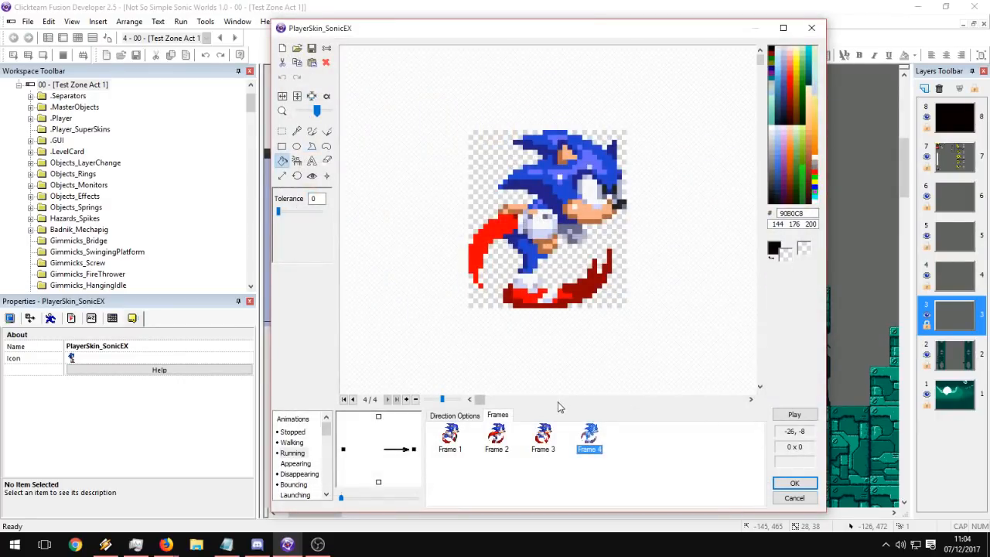
{"action": "left_click", "coordinate": [297, 49]}
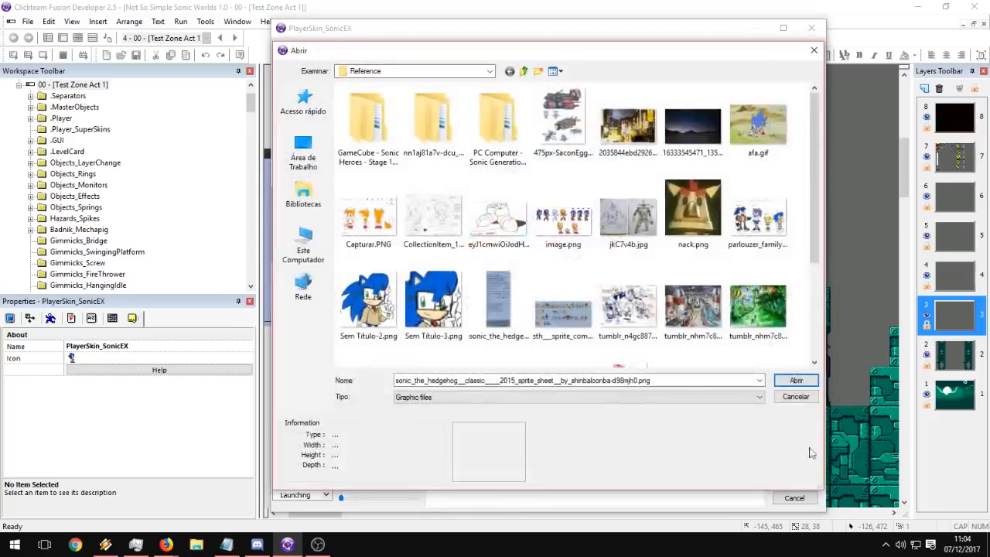
{"action": "left_click", "coordinate": [795, 397]}
{"action": "left_click", "coordinate": [299, 49]}
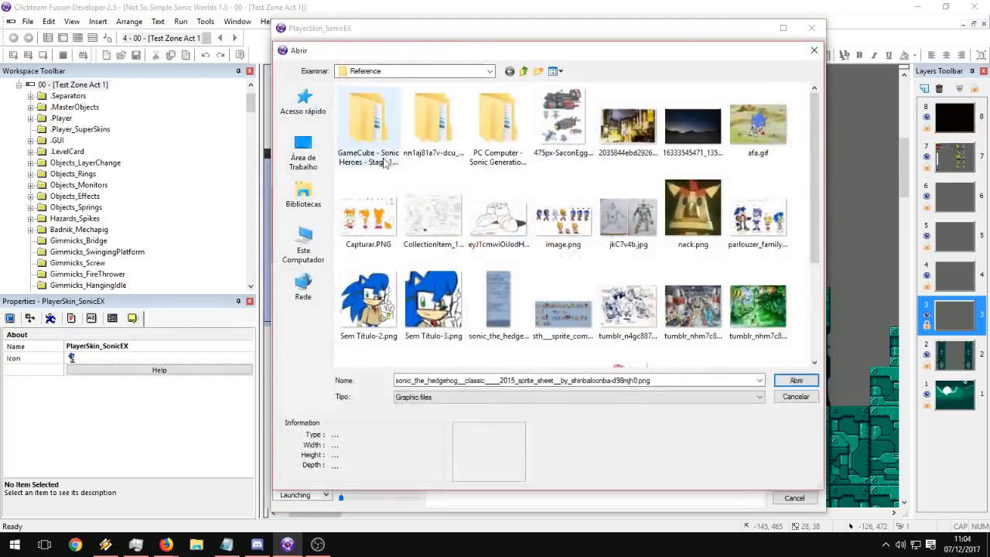
{"action": "left_click", "coordinate": [307, 192]}
{"action": "left_click", "coordinate": [796, 398]}
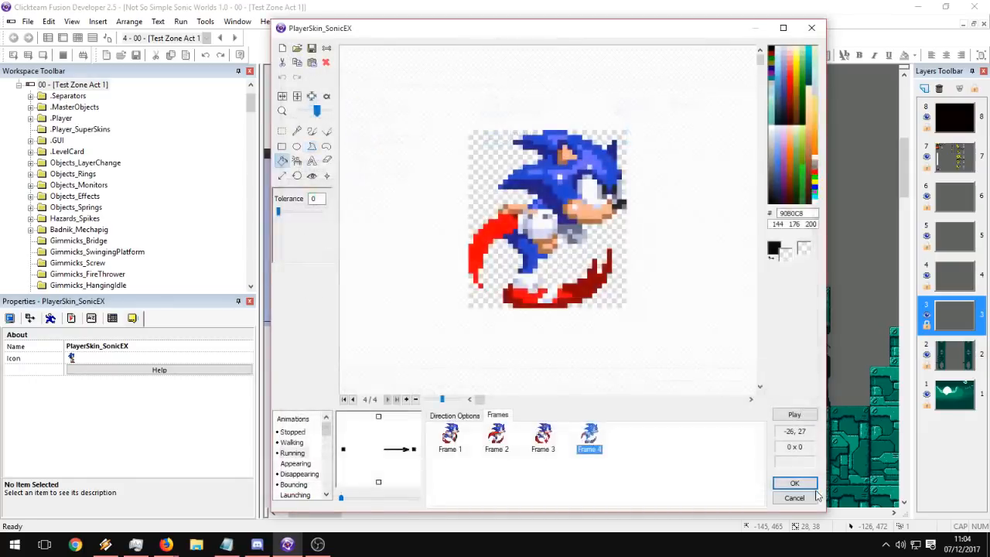
Confirm the animation edits, save the project, and reopen PlayerSkin_SonicEX on the right-facing Running animation's Frame 4.
{"action": "left_click", "coordinate": [795, 481]}
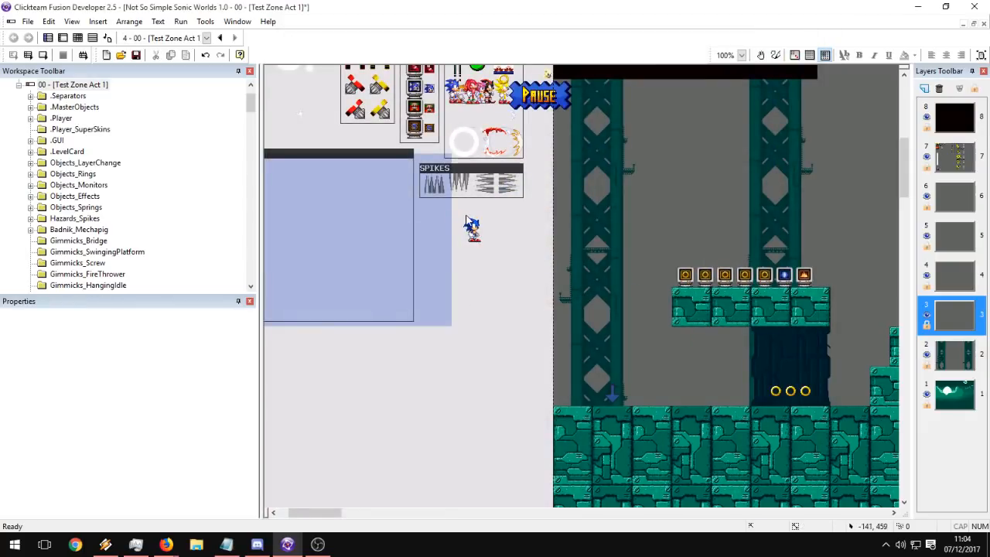
{"action": "left_click", "coordinate": [135, 55]}
{"action": "double_click", "coordinate": [472, 230]}
{"action": "left_click", "coordinate": [292, 453]}
{"action": "left_click", "coordinate": [589, 437]}
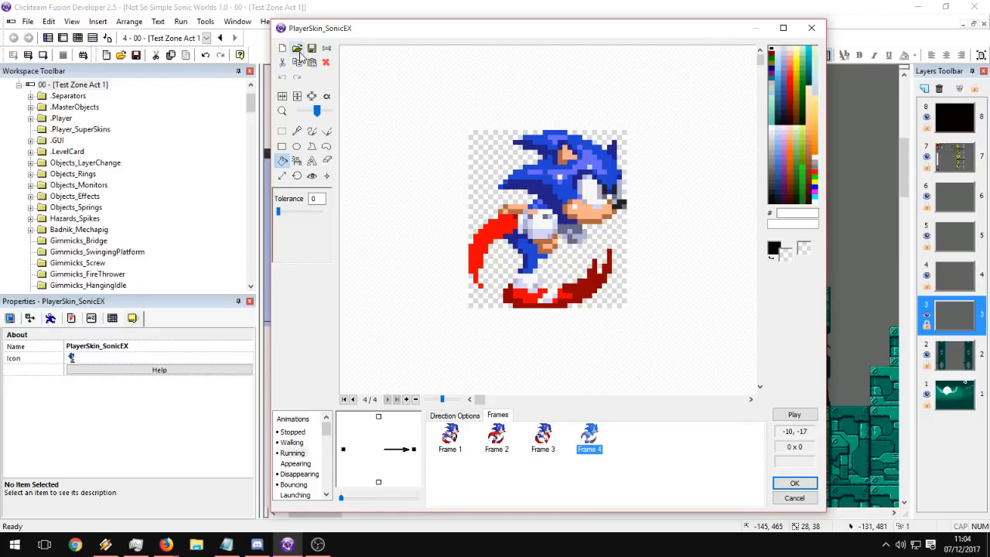
Import the eight-sprite running strip, a selection of about 333 x 47 pixels, from the Sonic classic 2015 sprite sheet into Frame 4.
{"action": "left_click", "coordinate": [297, 49]}
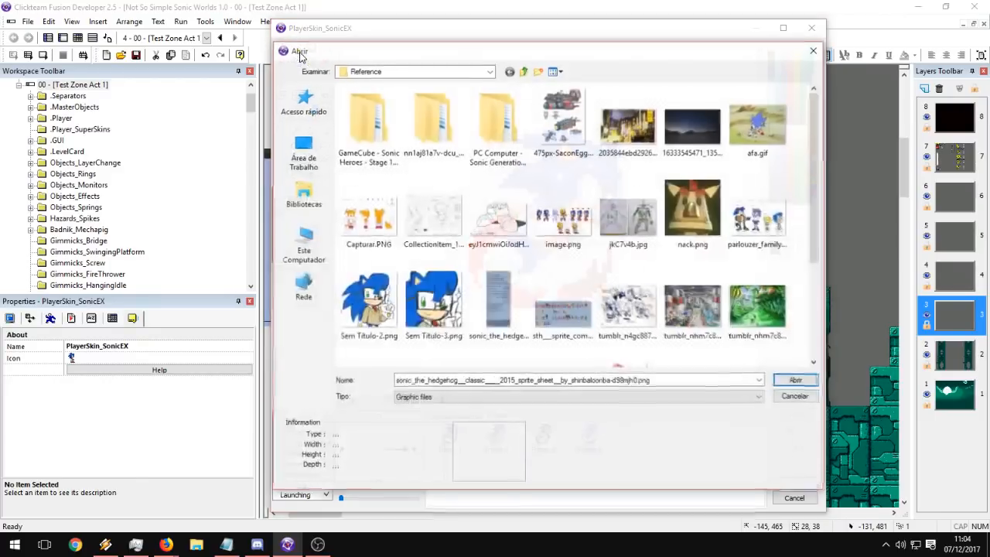
{"action": "double_click", "coordinate": [495, 331]}
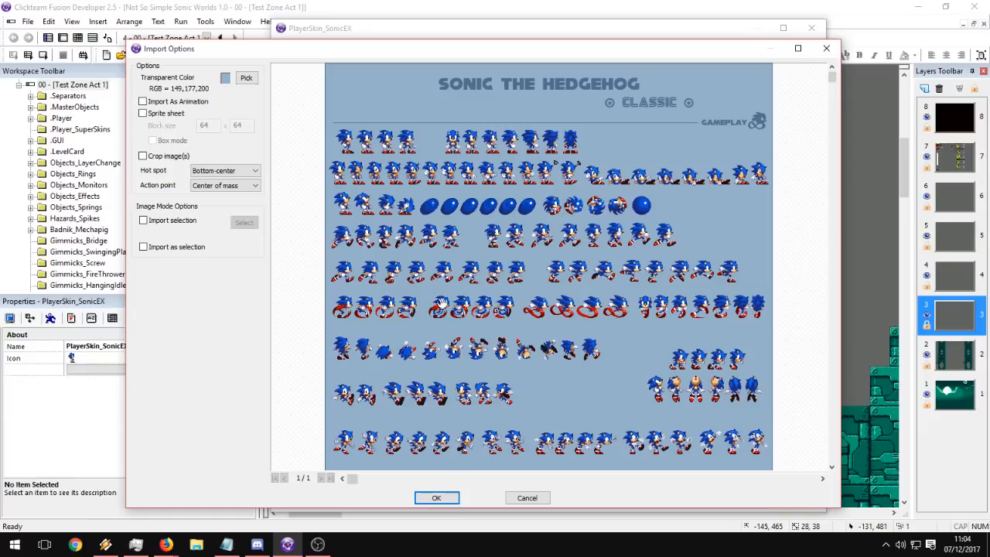
{"action": "left_click", "coordinate": [190, 222]}
{"action": "left_click", "coordinate": [244, 222]}
{"action": "left_click_drag", "start_coordinate": [540, 257], "coordinate": [746, 286]}
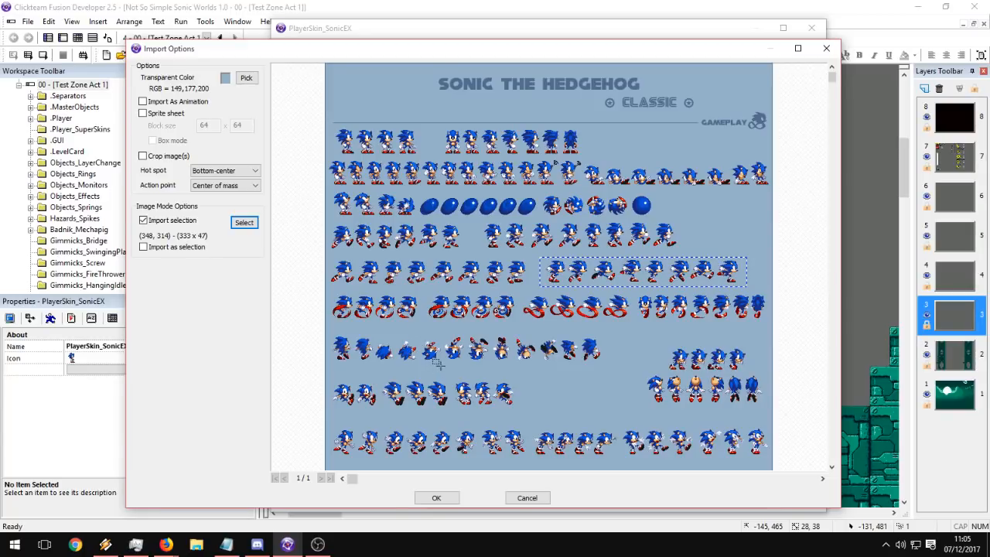
{"action": "left_click", "coordinate": [438, 497]}
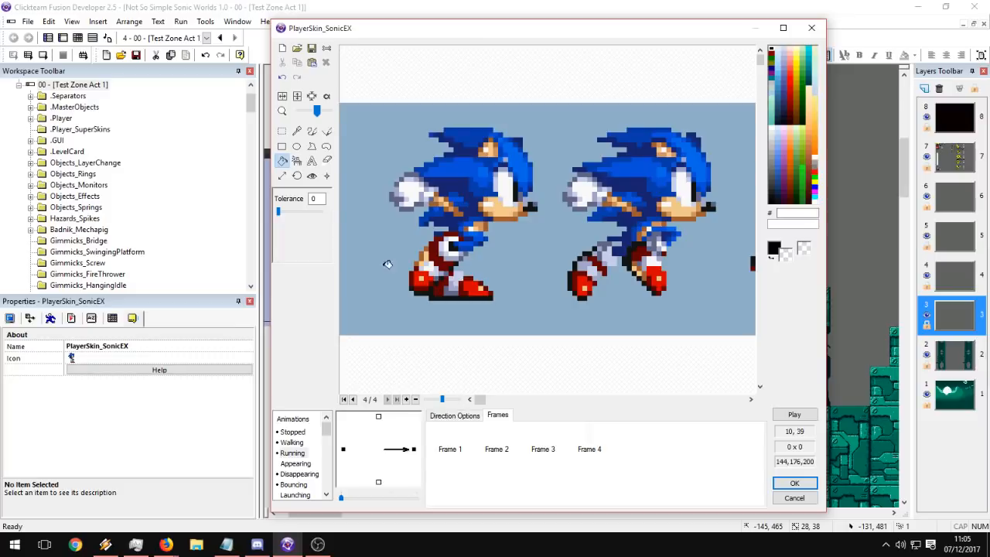
Switch Frame 4 to transparent-colour mode and pick the strip's blue-grey background as its transparent colour.
{"action": "left_click", "coordinate": [326, 96]}
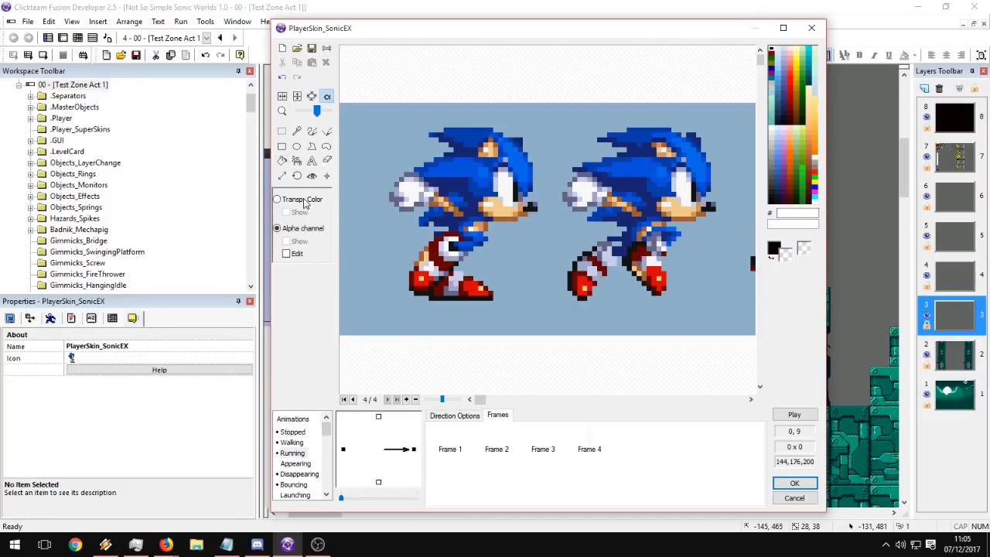
{"action": "left_click", "coordinate": [304, 200]}
{"action": "left_click", "coordinate": [562, 303]}
Copy the running strip frame and paste it into the upward direction of the Running animation.
{"action": "left_click", "coordinate": [599, 446]}
{"action": "key", "text": "ctrl+c"}
{"action": "left_click", "coordinate": [379, 418]}
{"action": "left_click", "coordinate": [587, 462]}
{"action": "key", "text": "ctrl+v"}
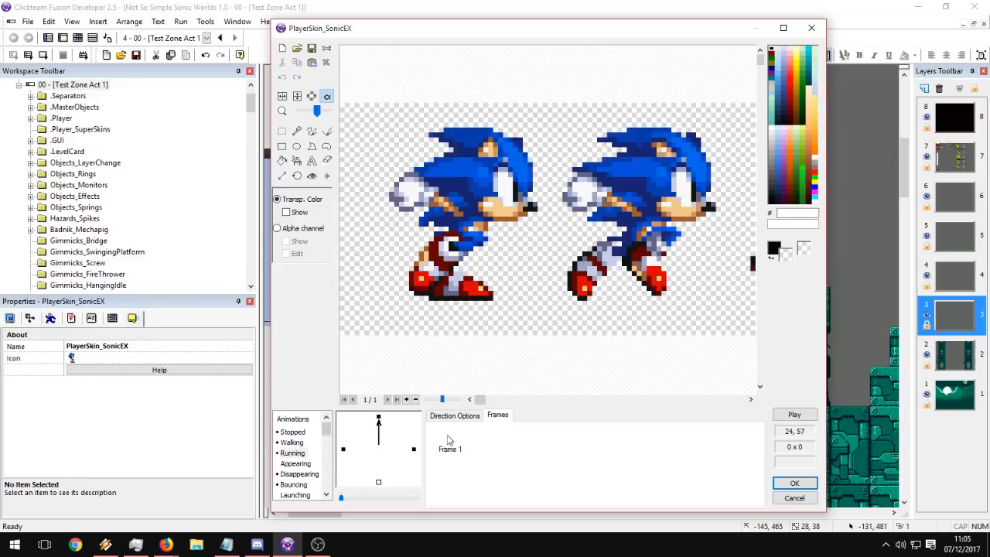
Delete Frames 2 and 3 from the right-facing direction of the Running animation.
{"action": "left_click", "coordinate": [414, 449]}
{"action": "left_click", "coordinate": [541, 448]}
{"action": "left_click", "coordinate": [497, 449], "text": "shift"}
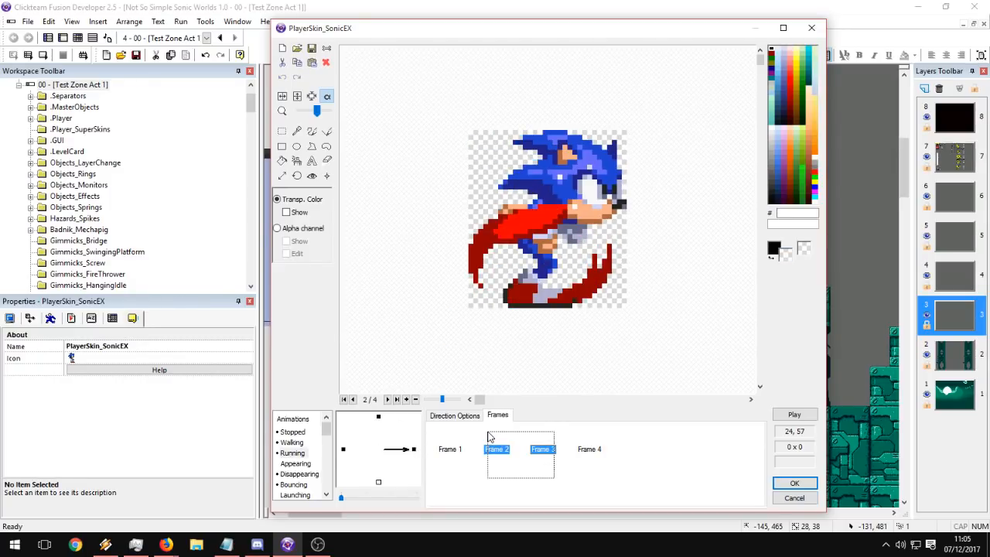
{"action": "key", "text": "Delete"}
Draw a magenta (FF00FF) pencil line across the lower edge of the Running animation's Frame 1 as a ground guide.
{"action": "left_click", "coordinate": [439, 447]}
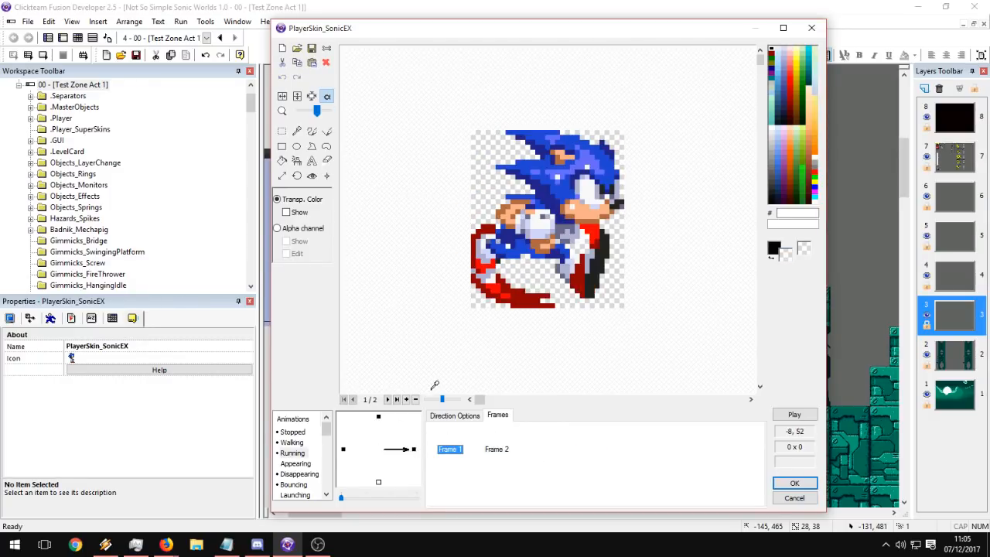
{"action": "left_click", "coordinate": [312, 132]}
{"action": "right_click", "coordinate": [815, 192]}
{"action": "right_click_drag", "start_coordinate": [468, 301], "coordinate": [628, 299]}
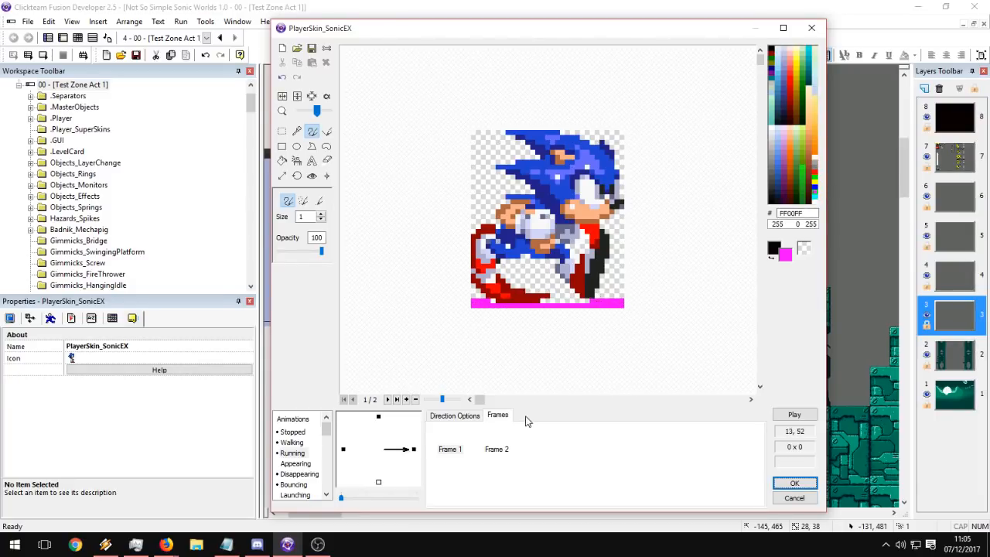
Duplicate the running strip frame and crop Frame 2 to the strip's first running sprite.
{"action": "left_click", "coordinate": [496, 449]}
{"action": "left_click", "coordinate": [508, 450]}
{"action": "key", "text": "ctrl+c"}
{"action": "key", "text": "ctrl+v"}
{"action": "left_click", "coordinate": [282, 131]}
{"action": "left_click_drag", "start_coordinate": [389, 122], "coordinate": [541, 304]}
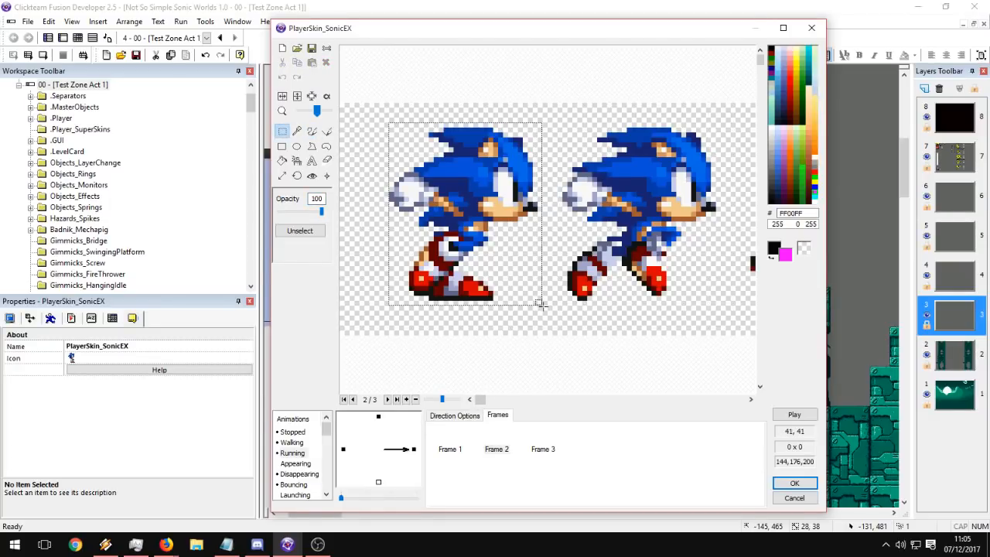
{"action": "left_click", "coordinate": [312, 96]}
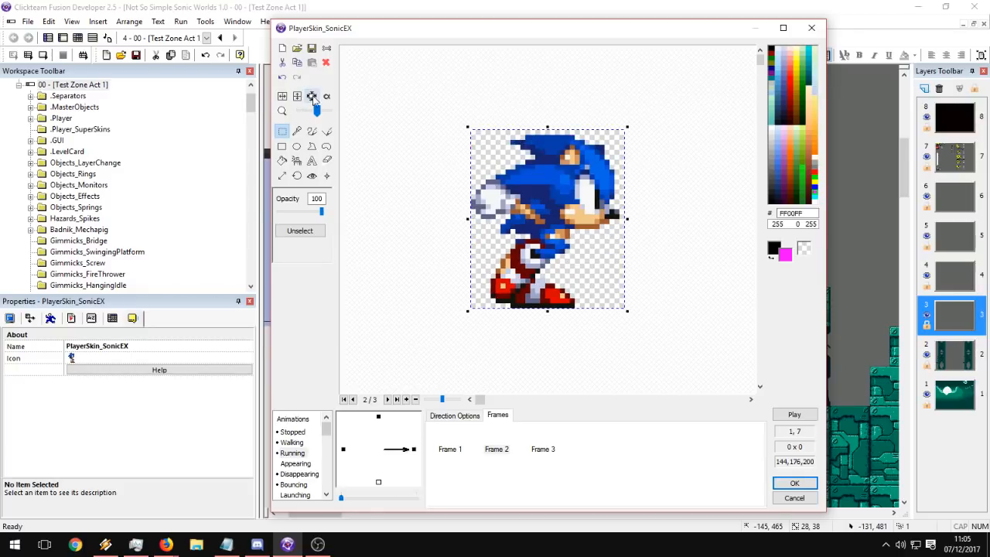
Draw magenta guide lines on both sides of the feet along Frame 2's lower edge.
{"action": "left_click", "coordinate": [312, 130]}
{"action": "left_click_drag", "start_coordinate": [509, 305], "coordinate": [460, 302]}
{"action": "left_click_drag", "start_coordinate": [576, 306], "coordinate": [624, 305]}
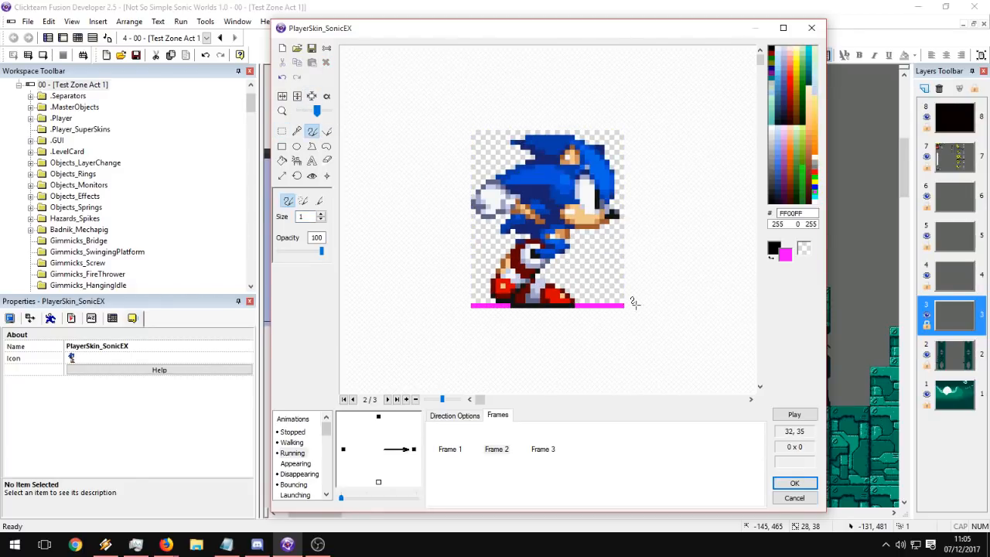
Set Frame 2's hot spot to X 15, Y 21, comparing its alignment with Frame 1.
{"action": "left_click", "coordinate": [312, 176]}
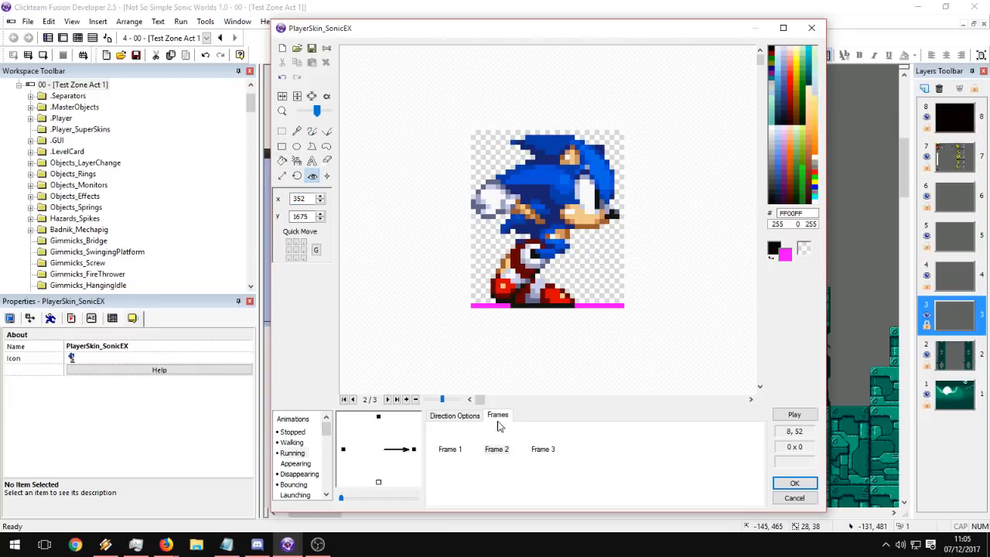
{"action": "left_click", "coordinate": [564, 249]}
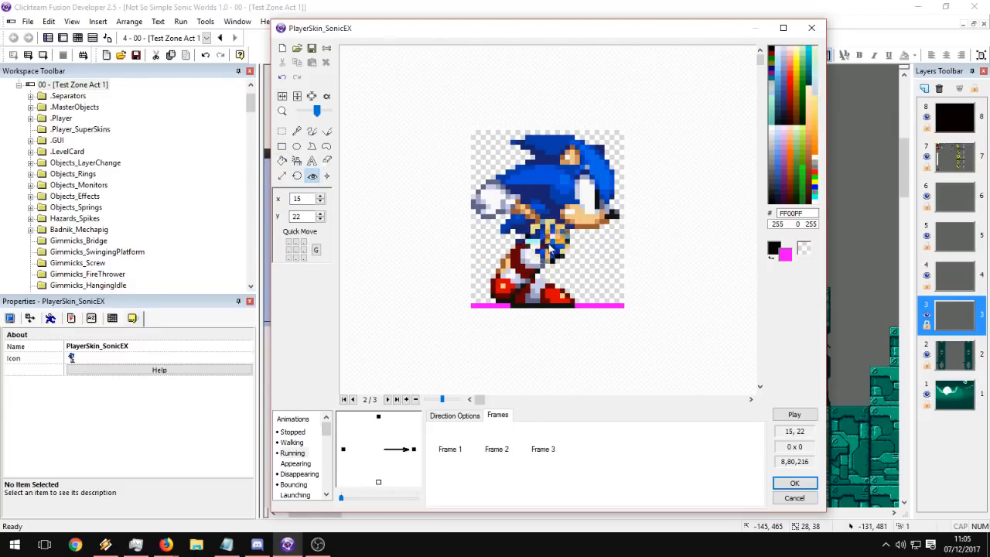
{"action": "left_click", "coordinate": [441, 437]}
{"action": "left_click", "coordinate": [490, 434]}
{"action": "left_click", "coordinate": [449, 425]}
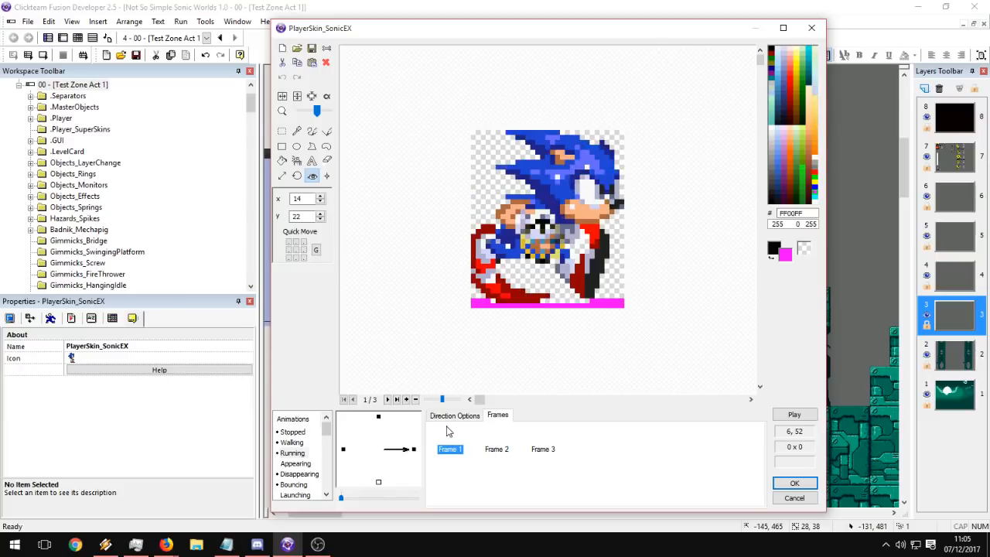
{"action": "left_click", "coordinate": [487, 435]}
{"action": "left_click", "coordinate": [448, 430]}
{"action": "left_click", "coordinate": [503, 438]}
{"action": "left_click", "coordinate": [461, 433]}
{"action": "left_click", "coordinate": [502, 438]}
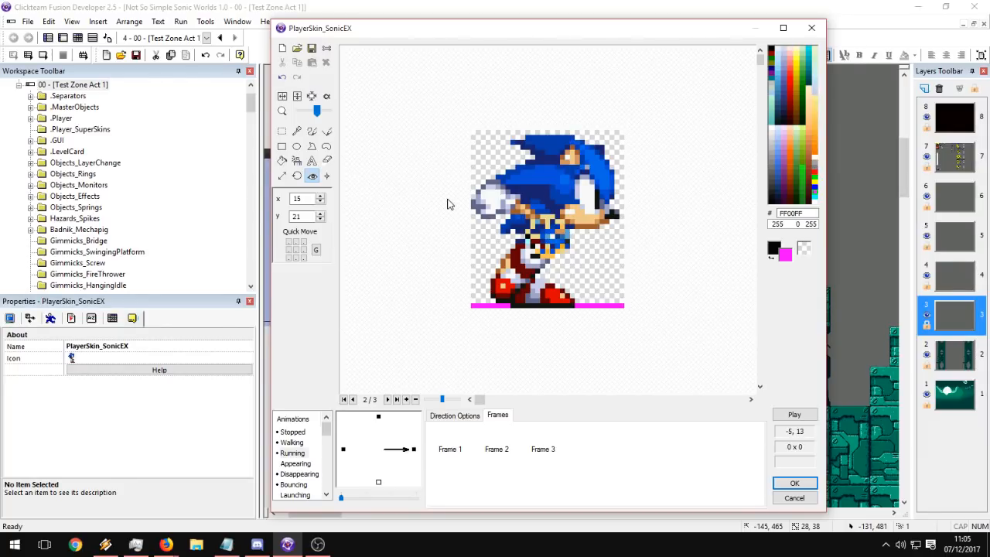
Preview the right-facing Running animation and close the preview.
{"action": "left_click", "coordinate": [795, 415]}
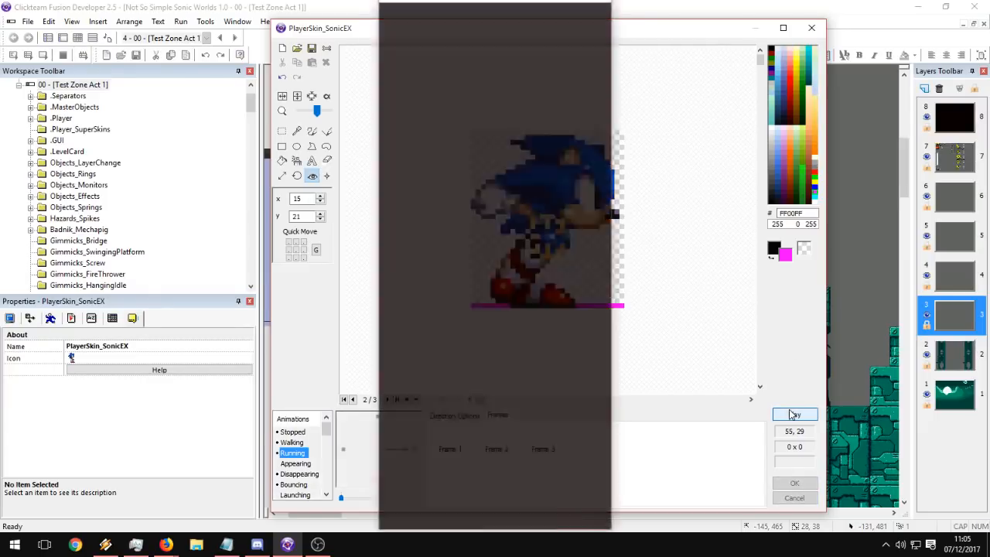
{"action": "left_click", "coordinate": [727, 294]}
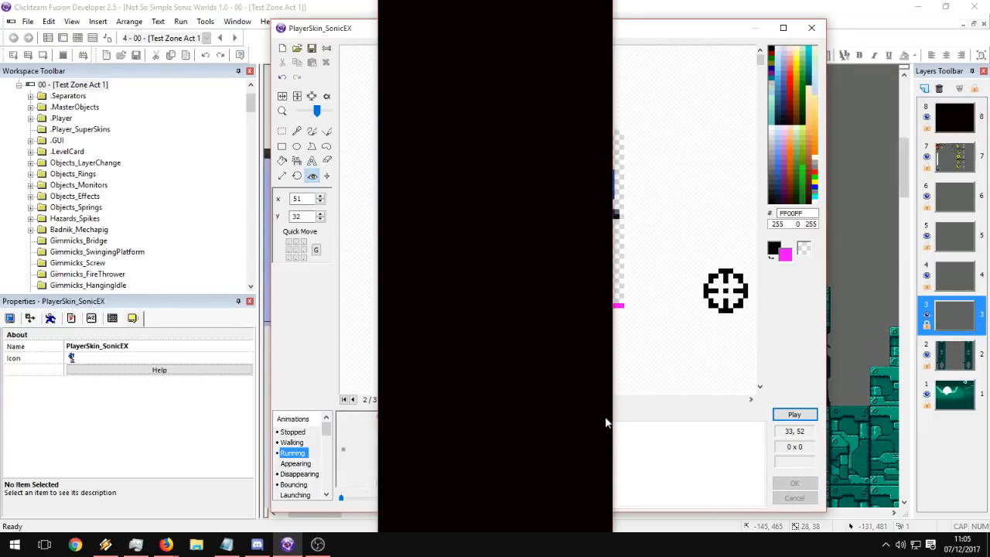
{"action": "left_click", "coordinate": [631, 235]}
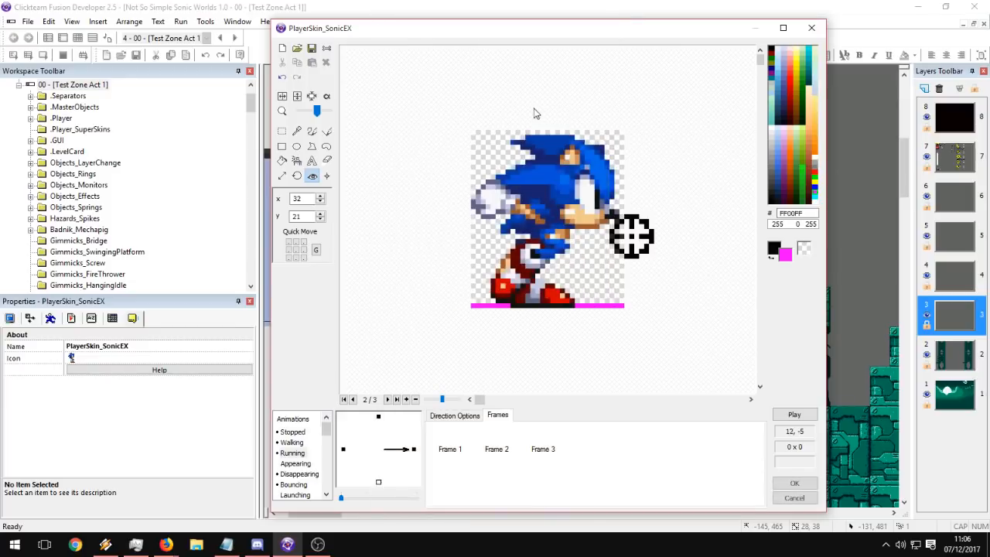
Move Frame 2's hot spot to X 15, Y 22, switching between Frames 1 and 2 to check the alignment.
{"action": "left_click", "coordinate": [451, 449]}
{"action": "left_click", "coordinate": [497, 448]}
{"action": "left_click", "coordinate": [450, 449]}
{"action": "left_click", "coordinate": [494, 448]}
{"action": "left_click", "coordinate": [455, 448]}
{"action": "left_click", "coordinate": [493, 449]}
{"action": "left_click", "coordinate": [463, 448]}
{"action": "left_click", "coordinate": [495, 449]}
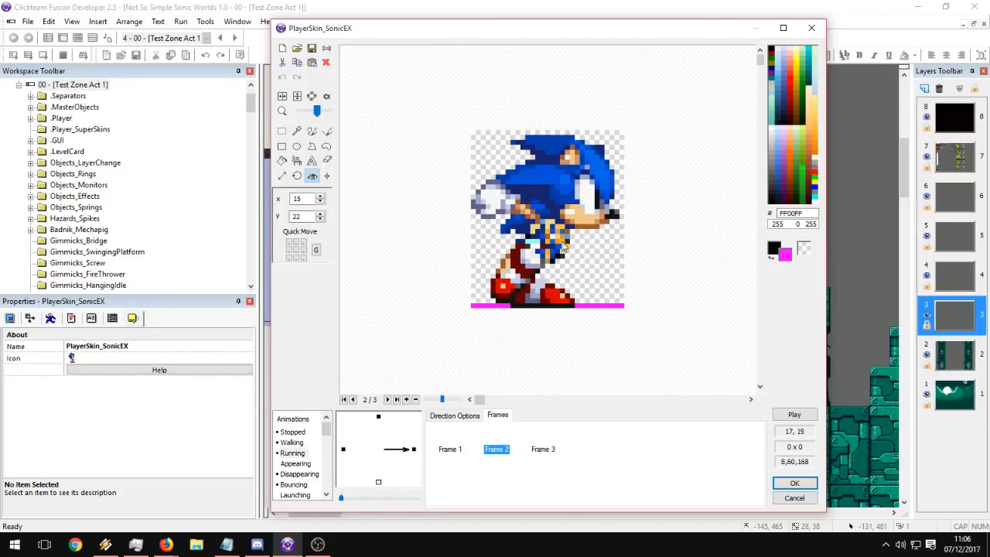
{"action": "left_click", "coordinate": [315, 249]}
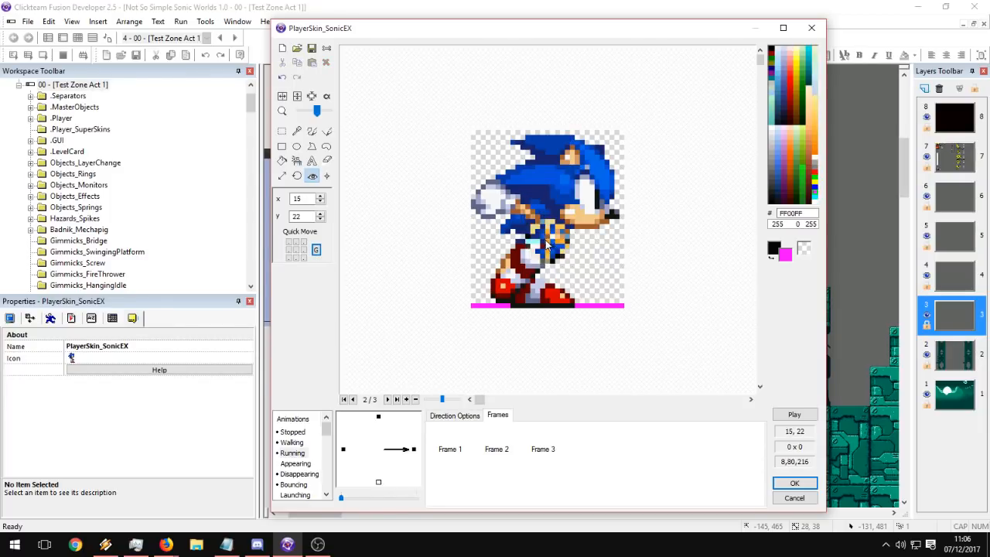
{"action": "left_click", "coordinate": [455, 449]}
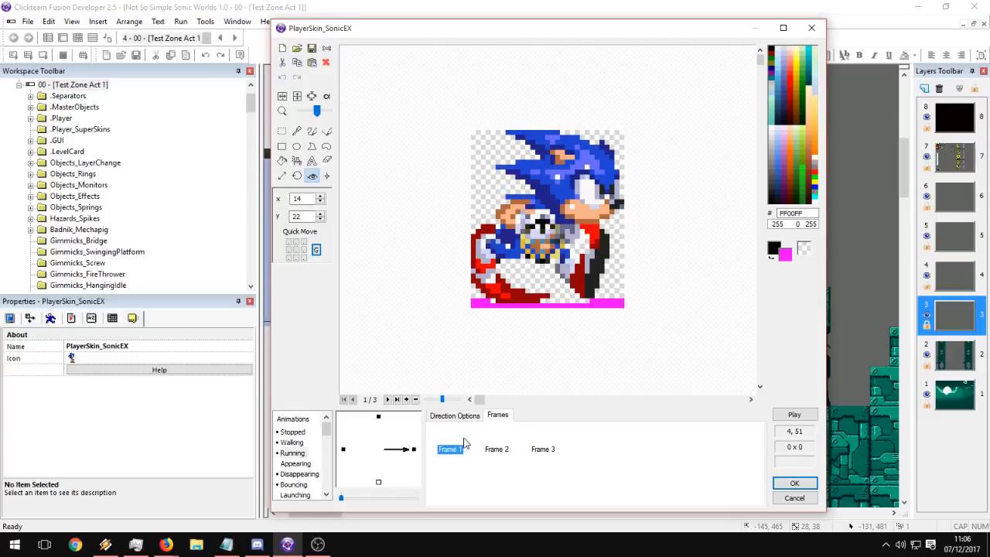
Compare how the sprites in frames 1 and 2 of the Running animation line up.
{"action": "left_click", "coordinate": [492, 451]}
{"action": "left_click", "coordinate": [451, 452]}
{"action": "left_click", "coordinate": [492, 451]}
{"action": "left_click", "coordinate": [451, 453]}
{"action": "left_click", "coordinate": [490, 451]}
{"action": "left_click", "coordinate": [451, 451]}
{"action": "left_click", "coordinate": [495, 445]}
Duplicate the sprite-sheet frame 3 as an extra frame and crop frame 3 to the second running pose on the sheet.
{"action": "left_click", "coordinate": [545, 448]}
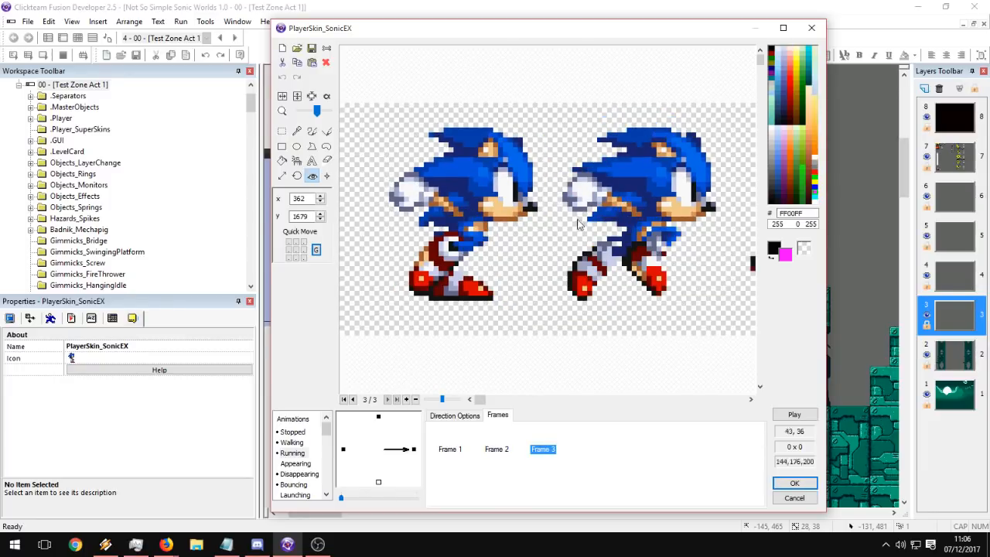
{"action": "key", "text": "ctrl+c"}
{"action": "key", "text": "ctrl+v"}
{"action": "left_click", "coordinate": [283, 131]}
{"action": "left_click_drag", "start_coordinate": [563, 118], "coordinate": [700, 308]}
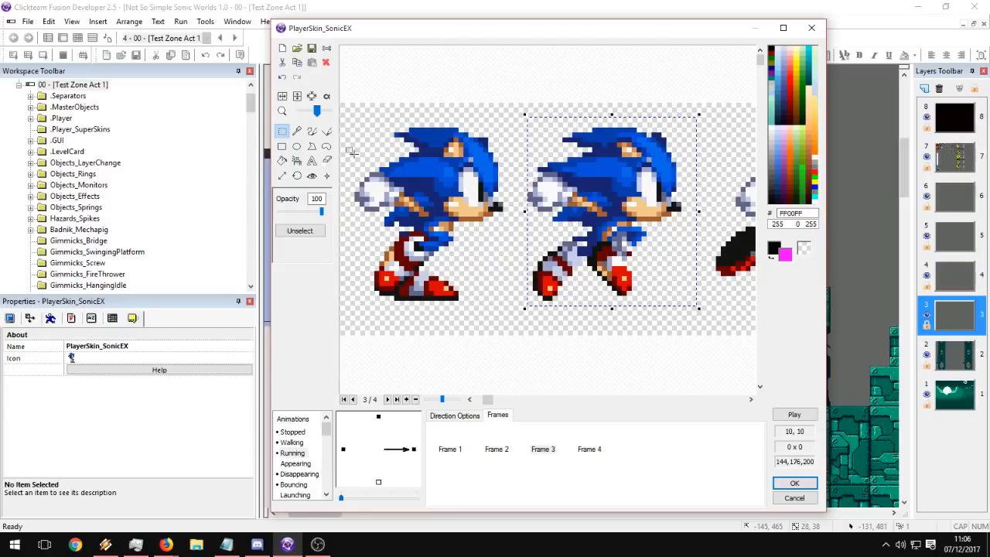
{"action": "left_click", "coordinate": [312, 96]}
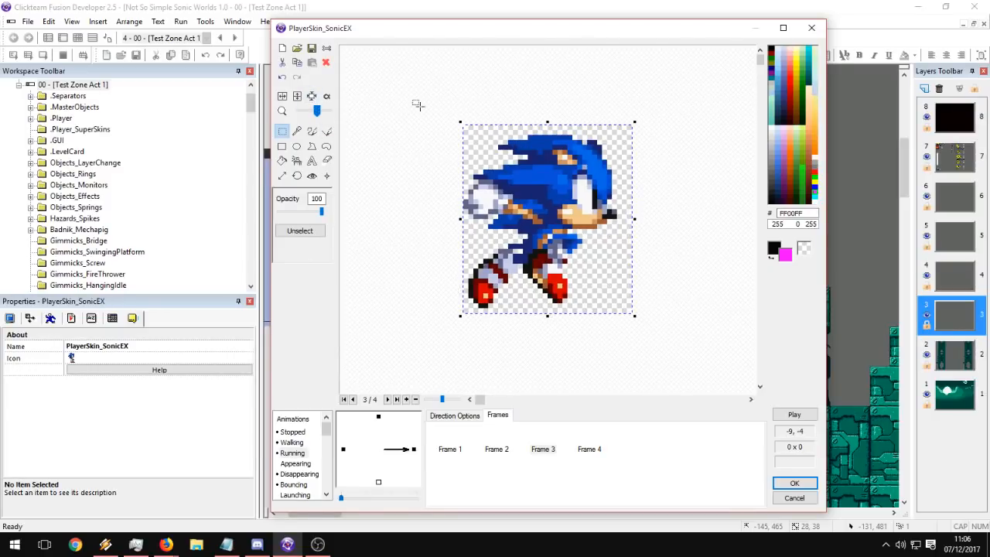
Position frame 3's hot spot on the character's lower torso, checking its alignment against frame 2.
{"action": "left_click", "coordinate": [312, 175]}
{"action": "left_click", "coordinate": [497, 449]}
{"action": "left_click", "coordinate": [536, 438]}
{"action": "left_click_drag", "start_coordinate": [540, 241], "coordinate": [545, 241]}
{"action": "left_click", "coordinate": [509, 439]}
{"action": "left_click", "coordinate": [541, 444]}
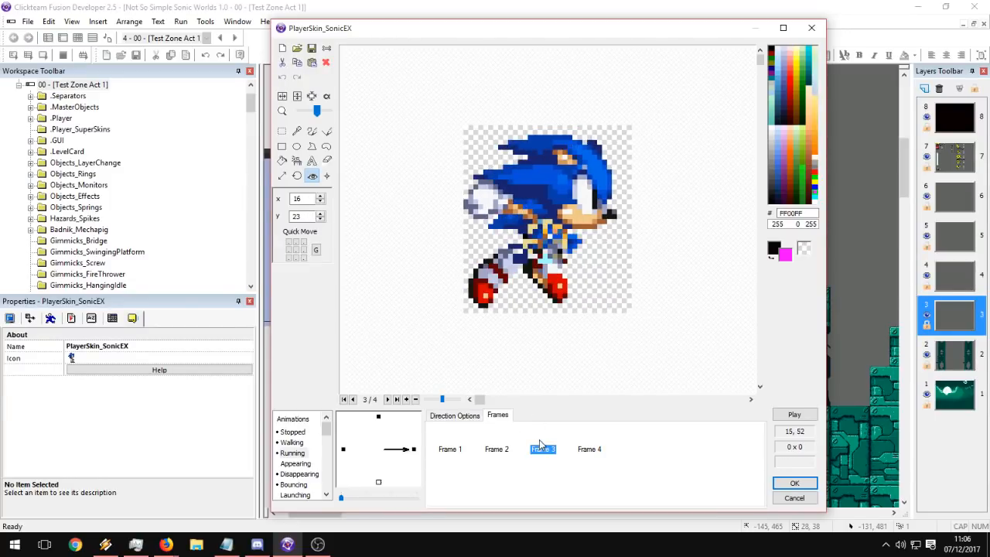
{"action": "left_click_drag", "start_coordinate": [547, 248], "coordinate": [548, 256]}
{"action": "left_click", "coordinate": [532, 438]}
Crop the sprite sheet in frame 4 to the third running pose.
{"action": "left_click", "coordinate": [588, 448]}
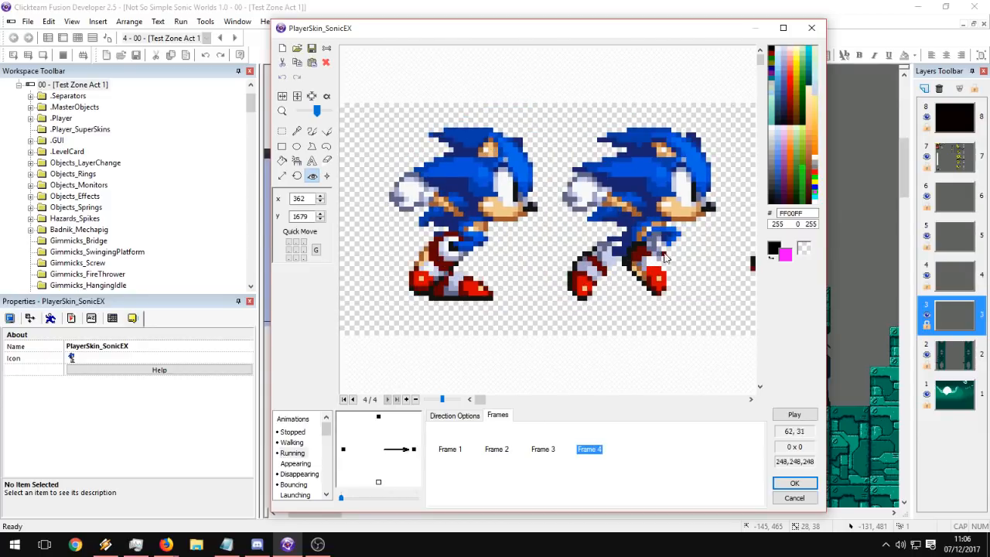
{"action": "left_click", "coordinate": [282, 130]}
{"action": "left_click_drag", "start_coordinate": [463, 128], "coordinate": [672, 312]}
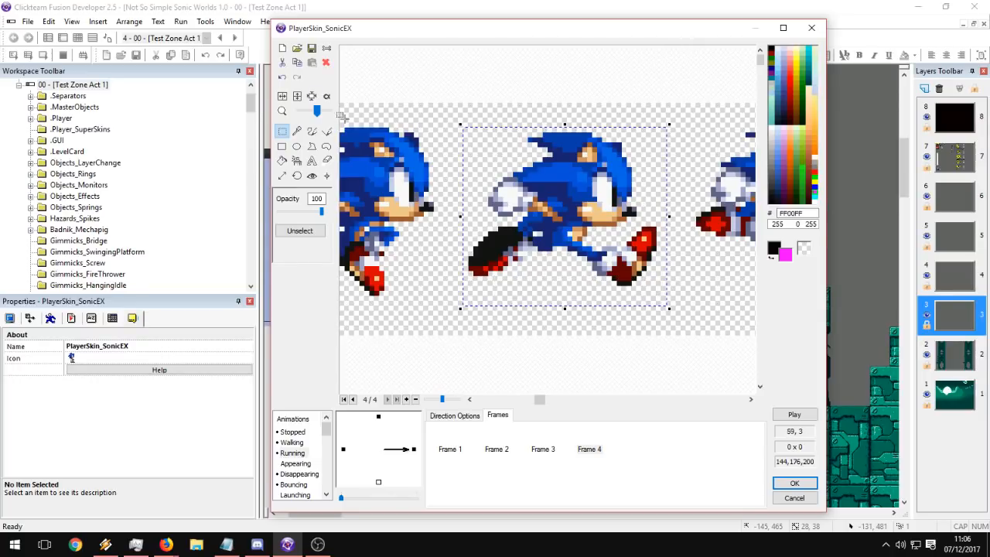
{"action": "left_click", "coordinate": [312, 95]}
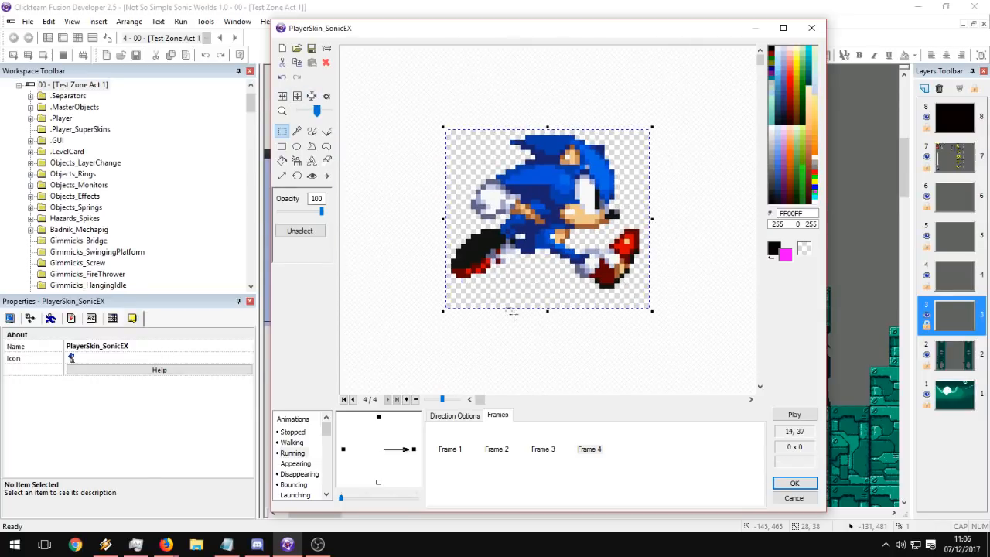
Trim the empty transparent borders from frames 4 and 3.
{"action": "left_click", "coordinate": [312, 96]}
{"action": "left_click", "coordinate": [543, 449]}
{"action": "left_click", "coordinate": [312, 96]}
{"action": "left_click", "coordinate": [590, 443]}
Place frame 4's hot spot on the lower torso, checking it against frame 3 and in the animation preview.
{"action": "left_click", "coordinate": [312, 176]}
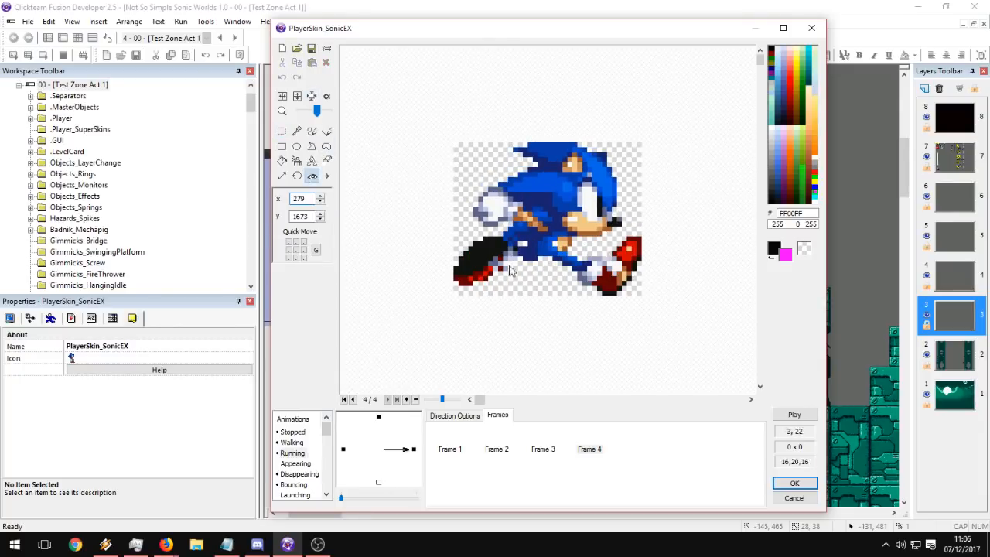
{"action": "left_click", "coordinate": [552, 250]}
{"action": "left_click", "coordinate": [551, 262]}
{"action": "left_click", "coordinate": [543, 449]}
{"action": "left_click", "coordinate": [581, 442]}
{"action": "left_click", "coordinate": [543, 443]}
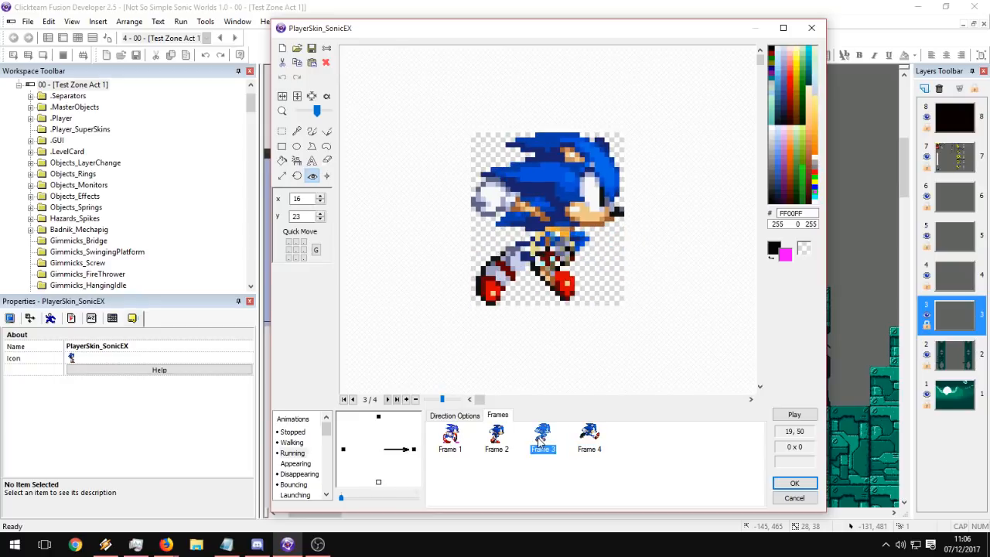
{"action": "left_click", "coordinate": [797, 414]}
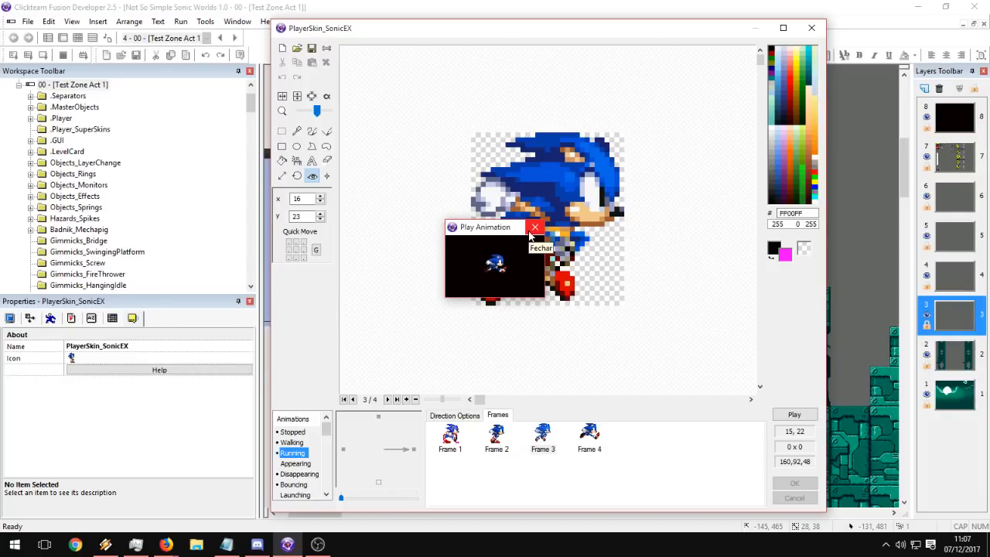
{"action": "left_click", "coordinate": [534, 228]}
Set frame 4's hot spot to X 19, Y 23 and preview the Running animation.
{"action": "left_click", "coordinate": [591, 437]}
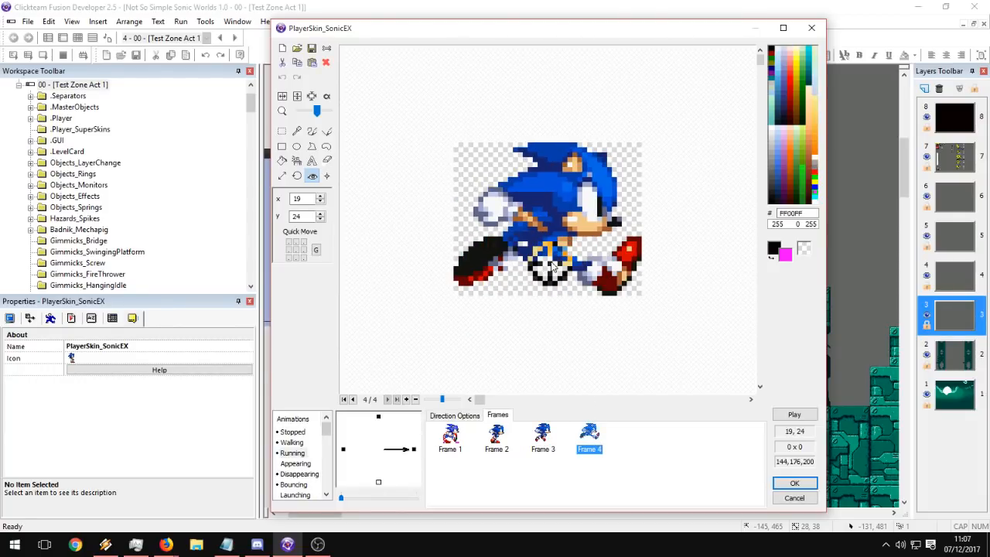
{"action": "left_click", "coordinate": [803, 420]}
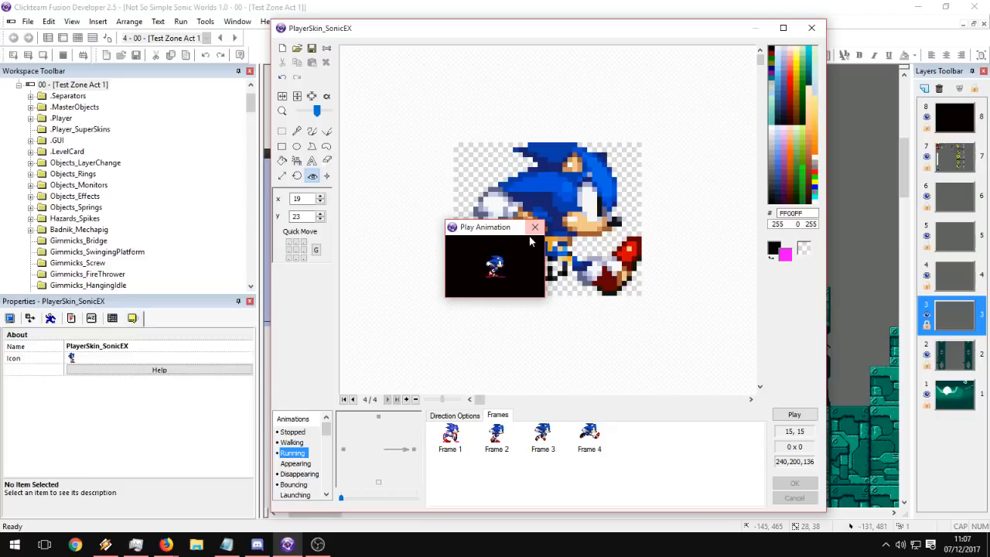
{"action": "left_click", "coordinate": [535, 229]}
Paste the copied sprite sheet as a new frame after frame 4 of the Running animation.
{"action": "left_click", "coordinate": [591, 439]}
{"action": "left_click", "coordinate": [609, 452]}
{"action": "key", "text": "ctrl+v"}
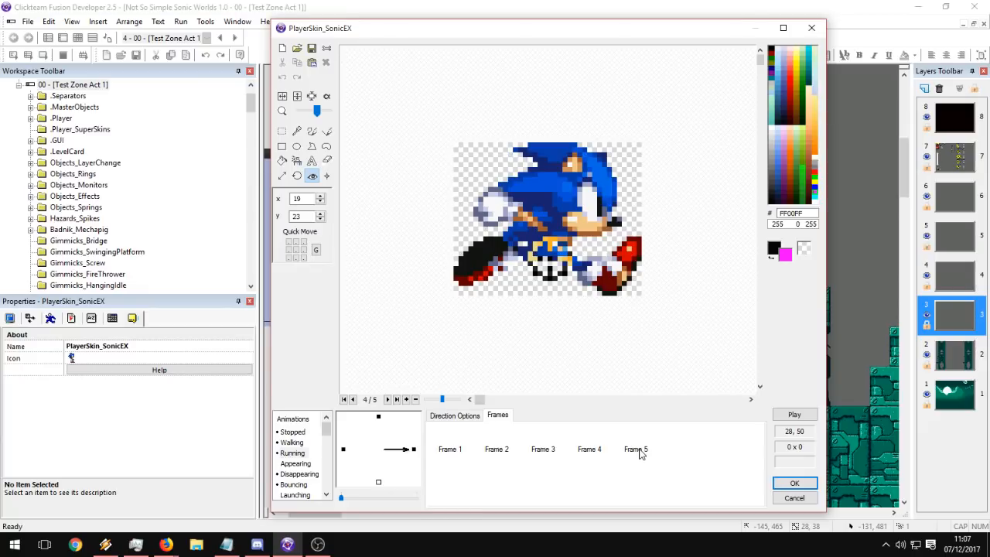
Crop the sprite sheet in frame 5 to the fourth running pose.
{"action": "left_click", "coordinate": [640, 454]}
{"action": "middle_click_drag", "start_coordinate": [700, 228], "coordinate": [456, 256]}
{"action": "middle_click_drag", "start_coordinate": [670, 256], "coordinate": [473, 275]}
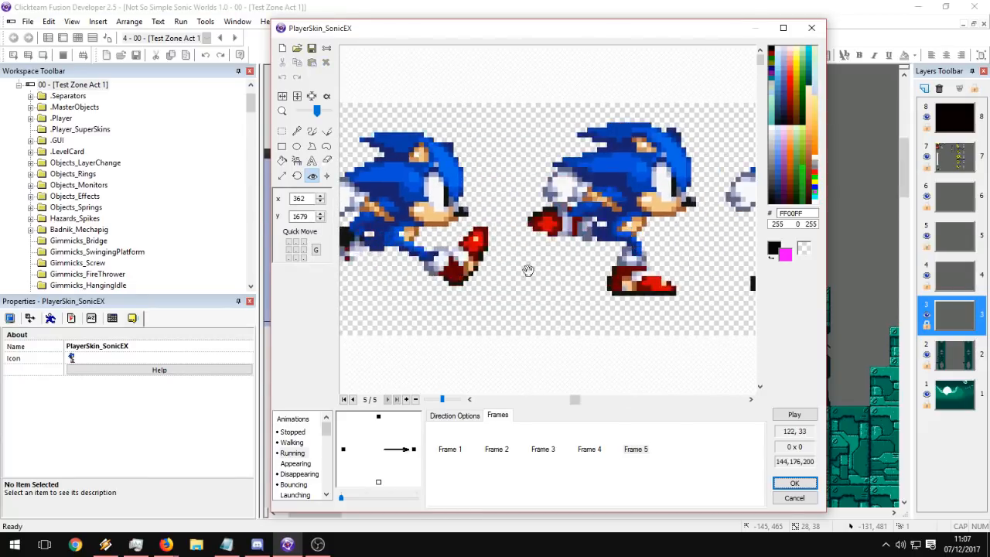
{"action": "middle_click_drag", "start_coordinate": [564, 259], "coordinate": [515, 256]}
{"action": "left_click", "coordinate": [282, 131]}
{"action": "left_click_drag", "start_coordinate": [462, 108], "coordinate": [664, 297]}
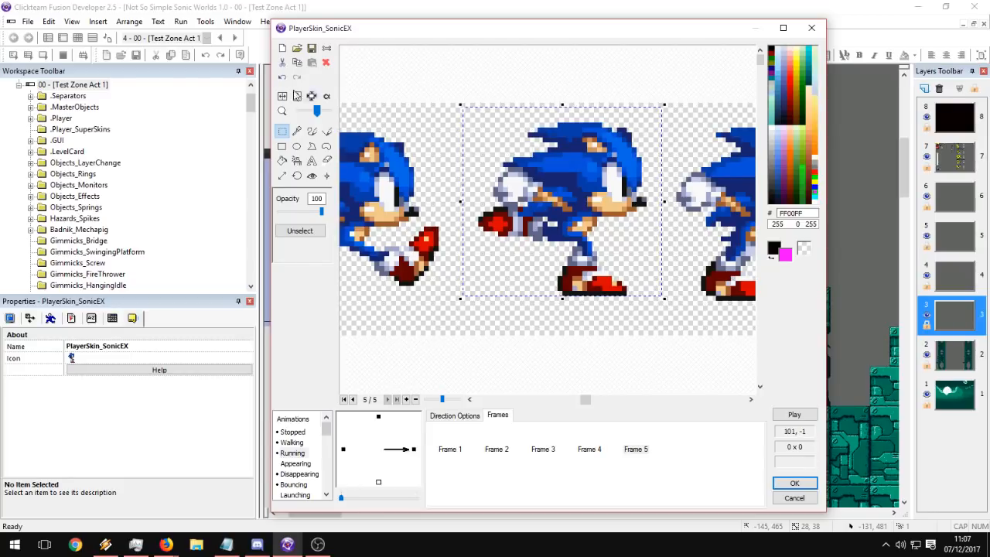
{"action": "left_click", "coordinate": [311, 96]}
Place frame 5's hot spot at X 21, Y 25 and trim the frame's empty transparent borders.
{"action": "left_click", "coordinate": [311, 175]}
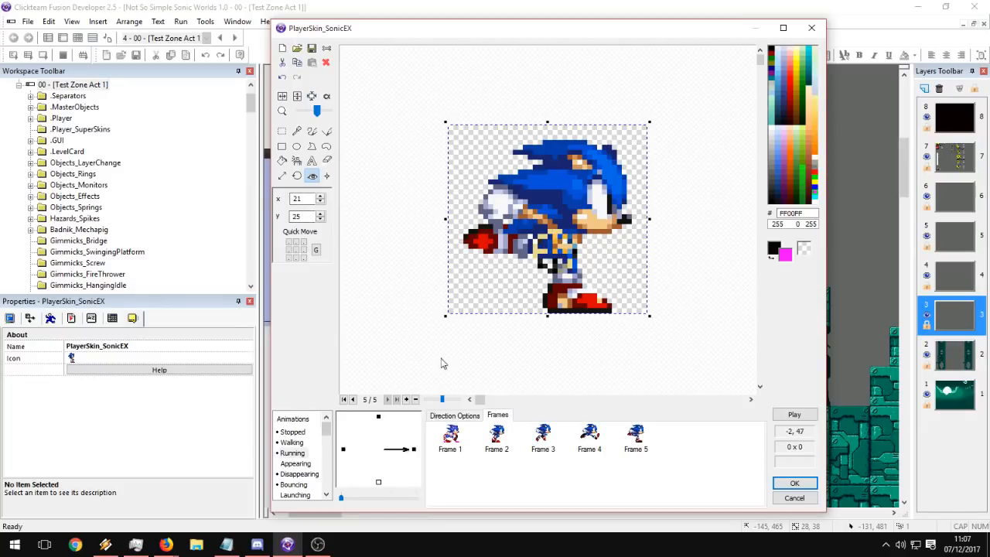
{"action": "left_click", "coordinate": [563, 264]}
{"action": "left_click", "coordinate": [283, 132]}
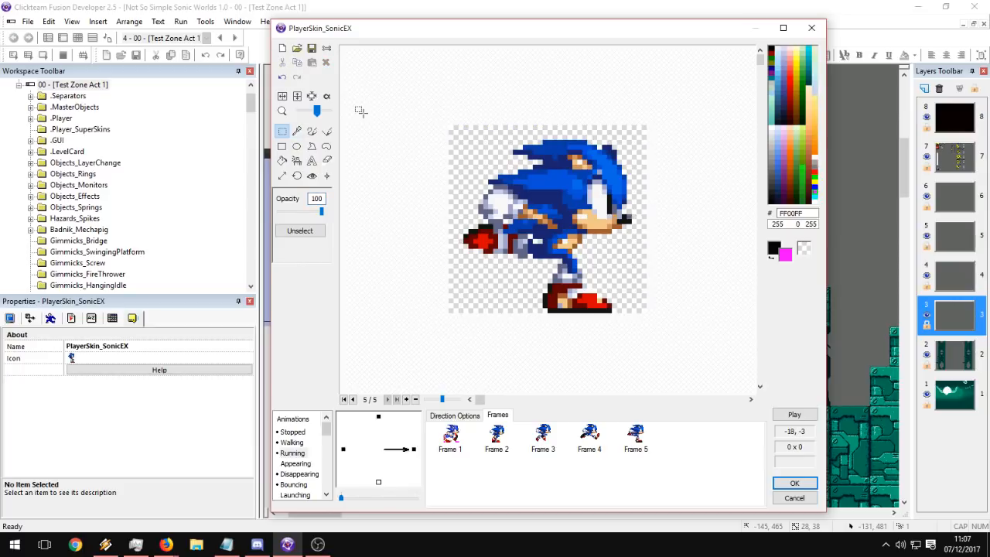
{"action": "left_click", "coordinate": [312, 96]}
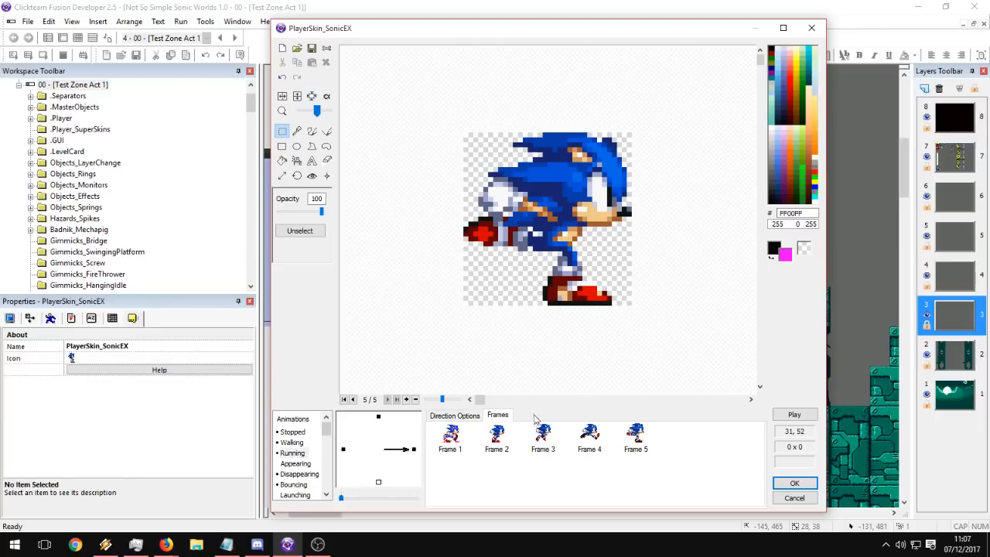
Draw 1-pixel magenta guide lines along frame 5's bottom edge on both sides of the standing foot.
{"action": "left_click", "coordinate": [311, 132]}
{"action": "left_click_drag", "start_coordinate": [526, 302], "coordinate": [455, 302]}
{"action": "key", "text": "ctrl+z"}
{"action": "left_click_drag", "start_coordinate": [619, 303], "coordinate": [636, 302]}
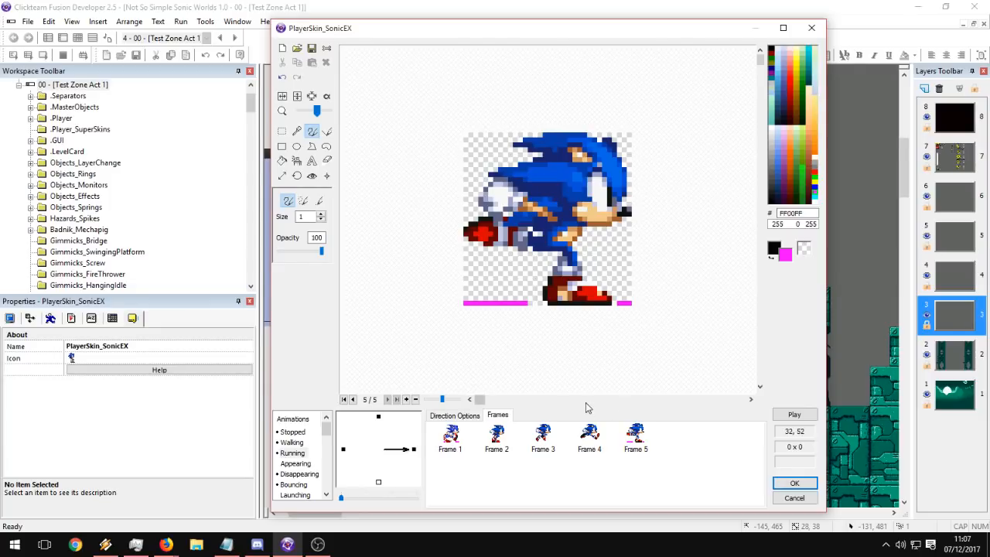
Compare the ground lines and hot spots of frames 5 and 2, and preview the Running animation.
{"action": "left_click", "coordinate": [636, 437]}
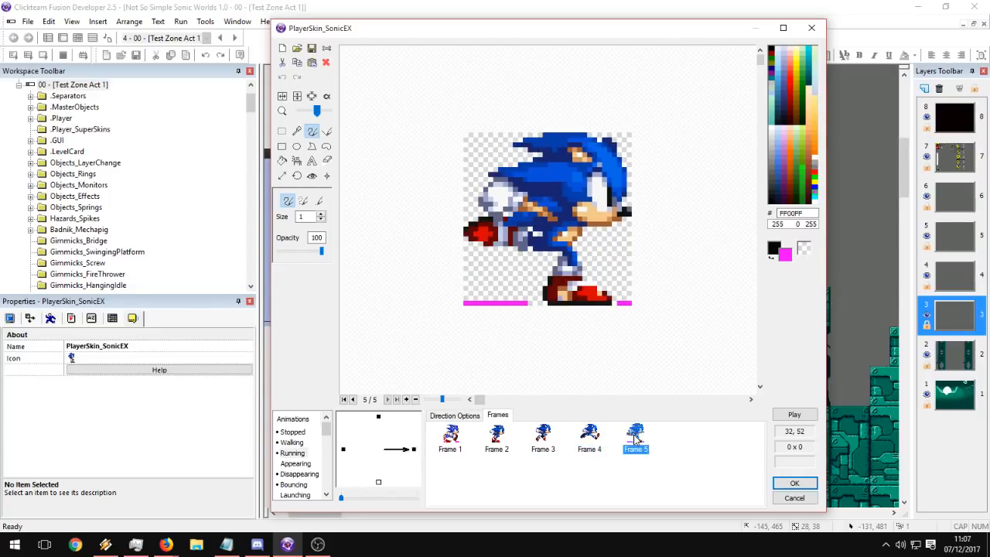
{"action": "left_click", "coordinate": [498, 438]}
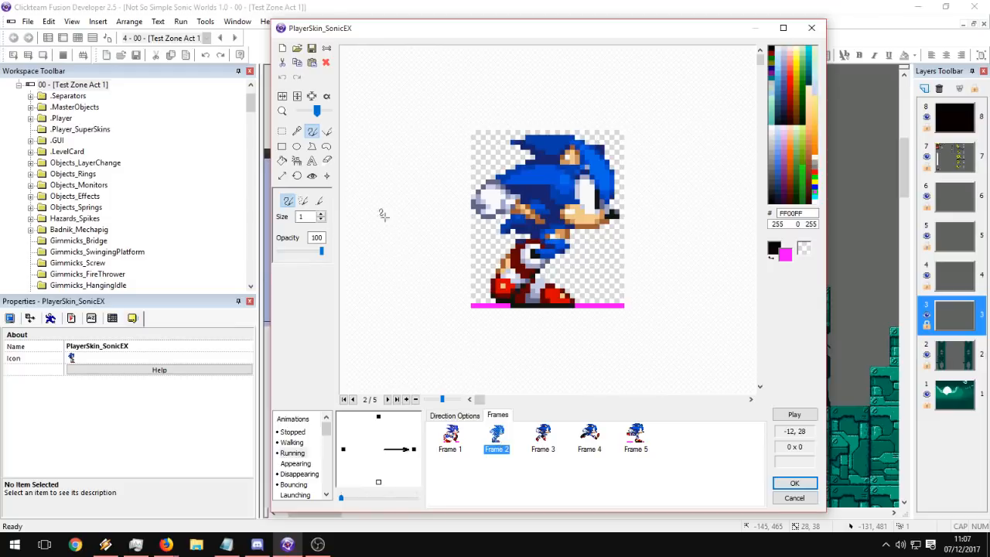
{"action": "left_click", "coordinate": [311, 175]}
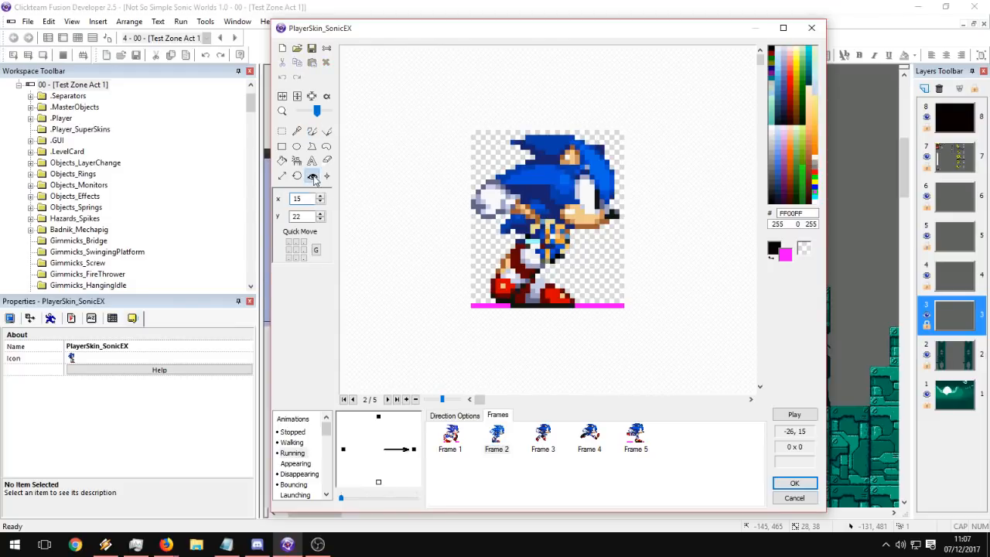
{"action": "left_click", "coordinate": [636, 437]}
{"action": "left_click", "coordinate": [635, 437]}
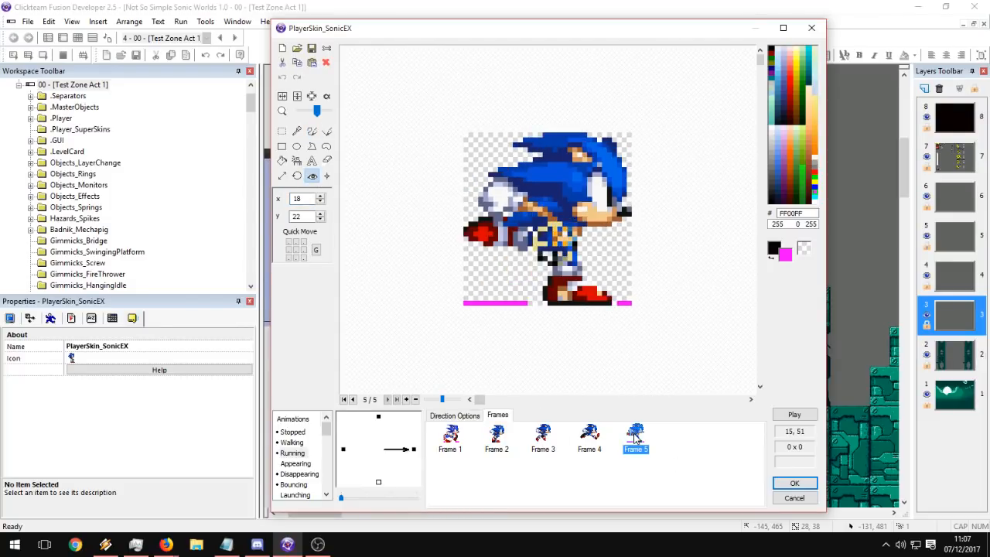
{"action": "left_click", "coordinate": [497, 436]}
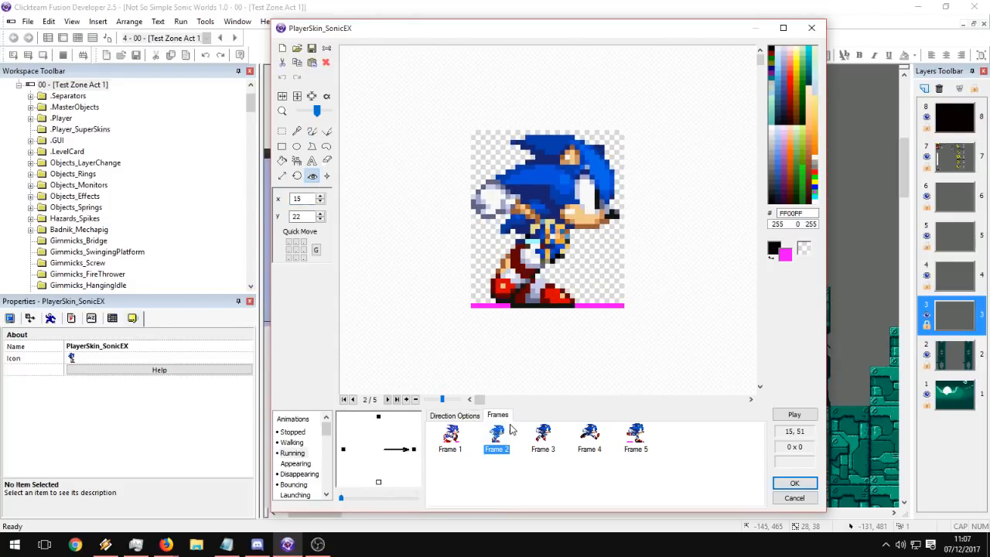
{"action": "left_click", "coordinate": [794, 414]}
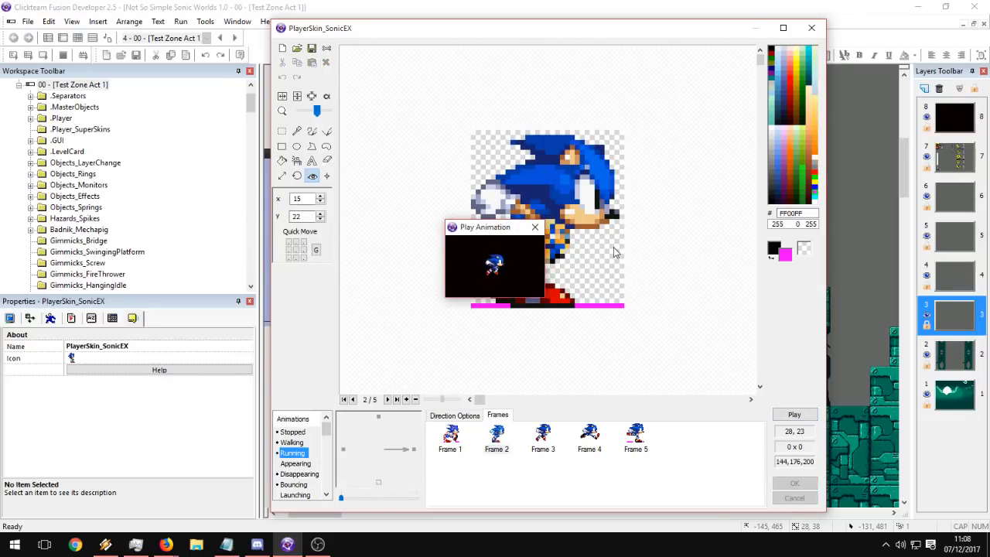
{"action": "left_click", "coordinate": [536, 228]}
Erase the upper pixel row of frame 1's magenta ground line and preview the Running animation.
{"action": "left_click", "coordinate": [452, 438]}
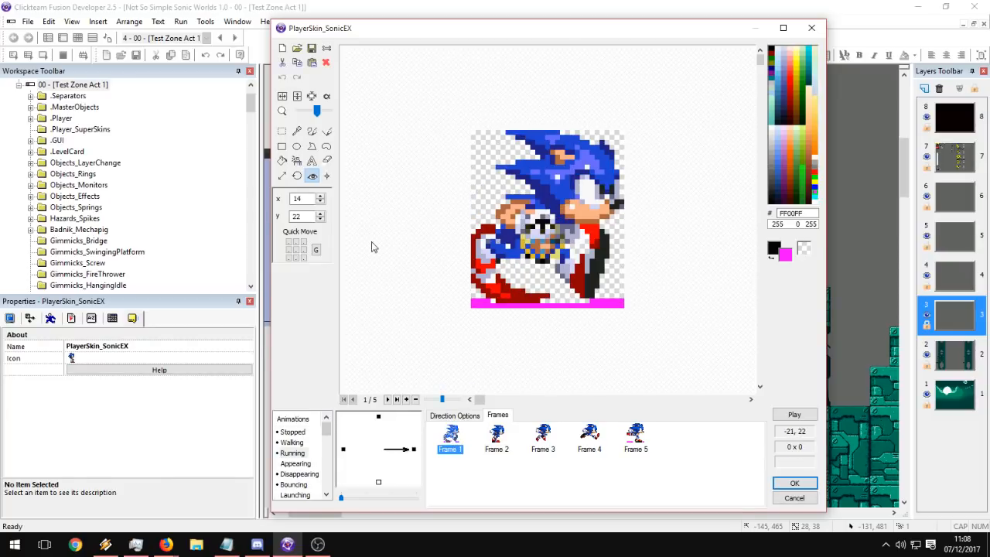
{"action": "left_click", "coordinate": [312, 131]}
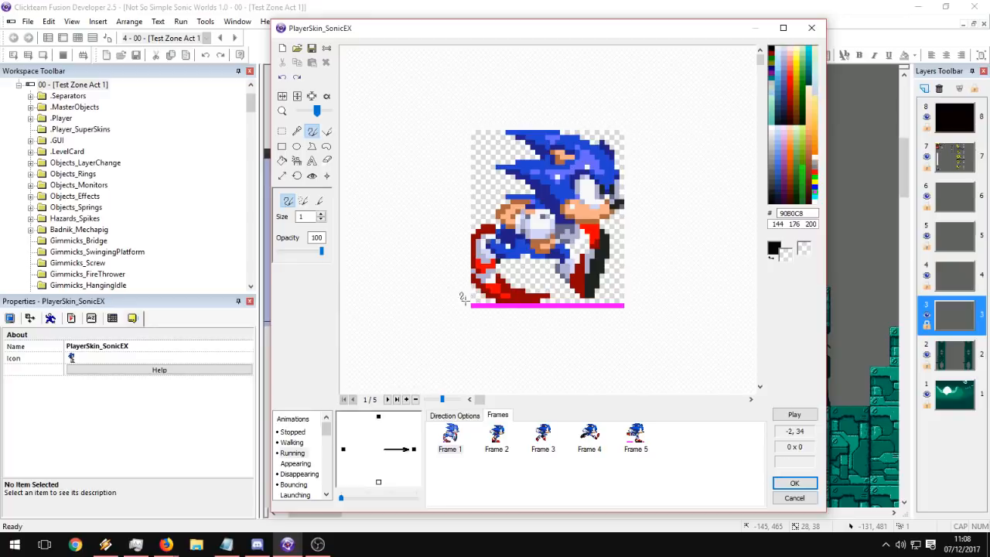
{"action": "left_click", "coordinate": [794, 414]}
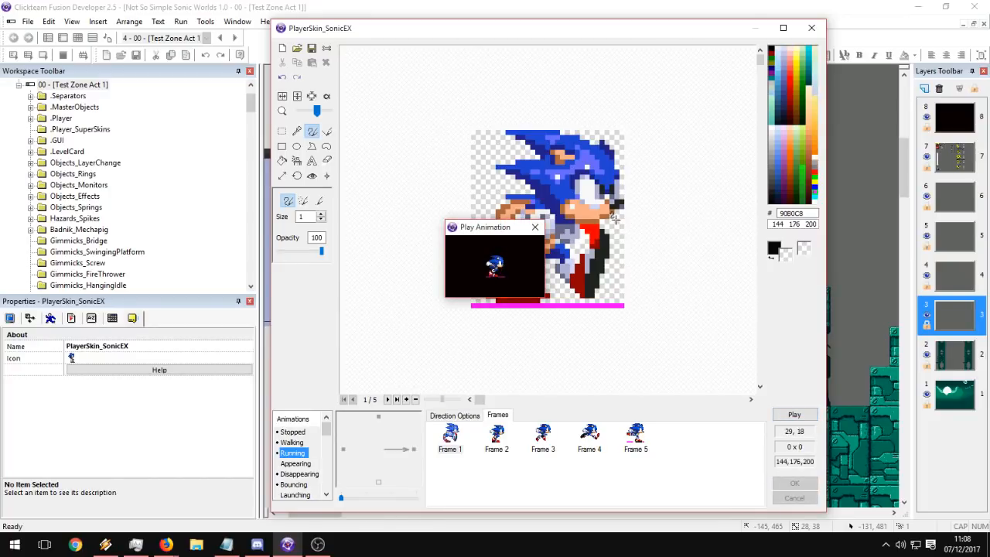
{"action": "left_click", "coordinate": [535, 228]}
Set frame 2's hot spot to X 15, Y 23 and preview the Running animation.
{"action": "left_click", "coordinate": [497, 434]}
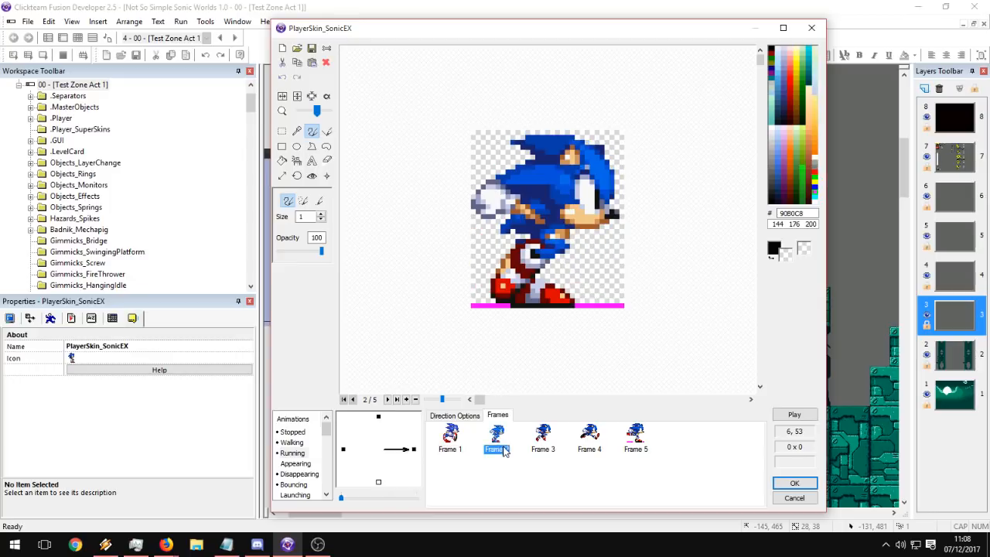
{"action": "left_click", "coordinate": [311, 176]}
{"action": "left_click", "coordinate": [548, 247]}
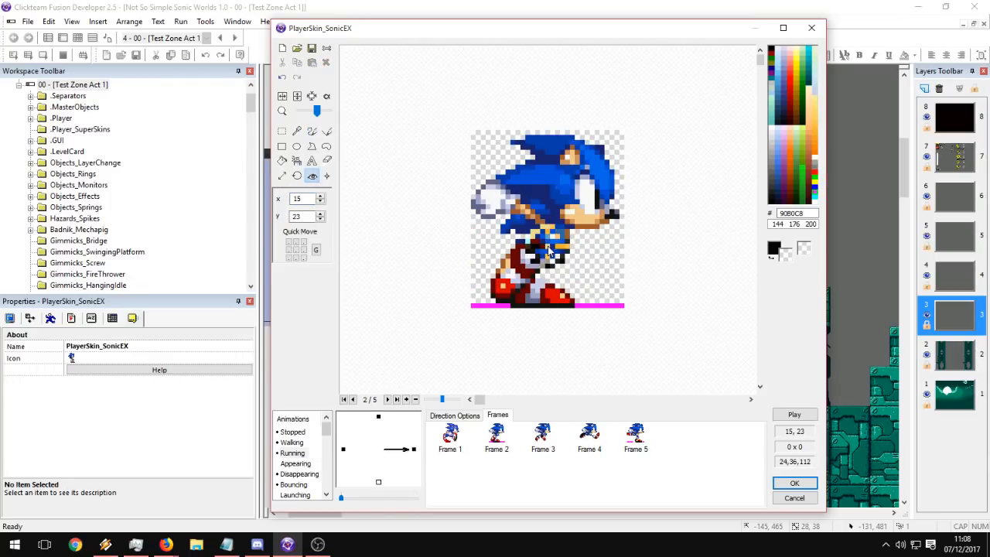
{"action": "left_click", "coordinate": [795, 415]}
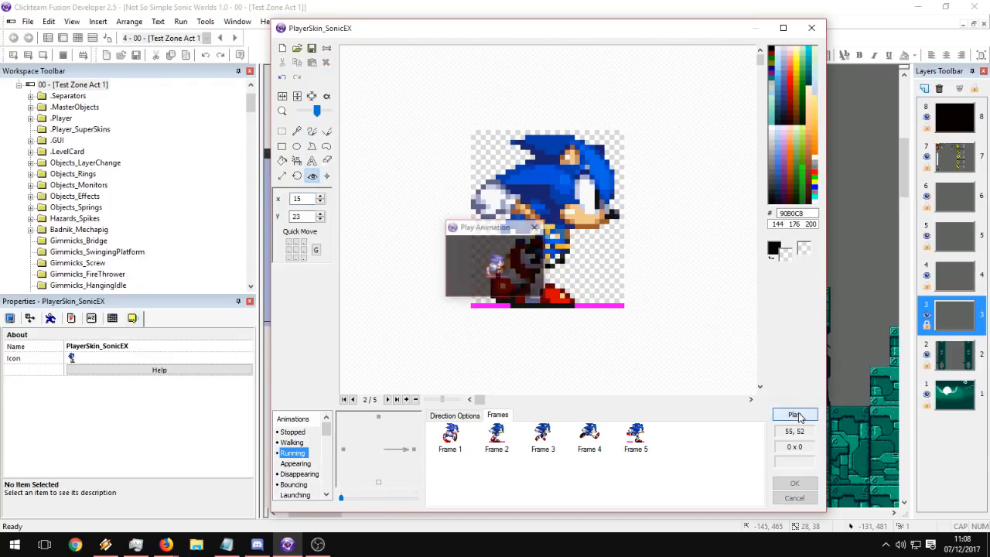
{"action": "left_click", "coordinate": [535, 228]}
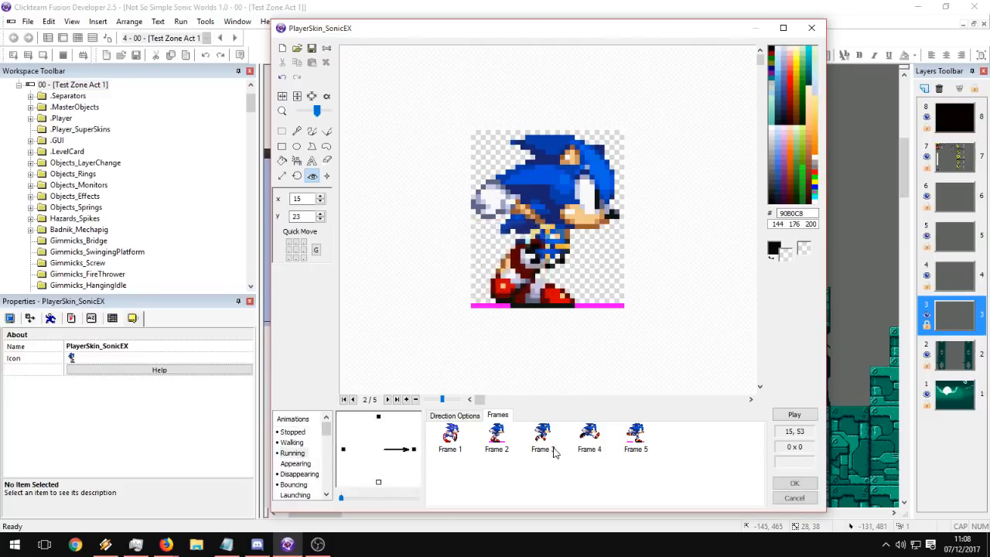
Lower the hot spots of frames 3, 4 and 5 slightly, with frame 5's at X 18, Y 23, and preview the animation.
{"action": "left_click", "coordinate": [554, 257]}
{"action": "left_click", "coordinate": [587, 438]}
{"action": "left_click", "coordinate": [553, 266]}
{"action": "left_click", "coordinate": [629, 436]}
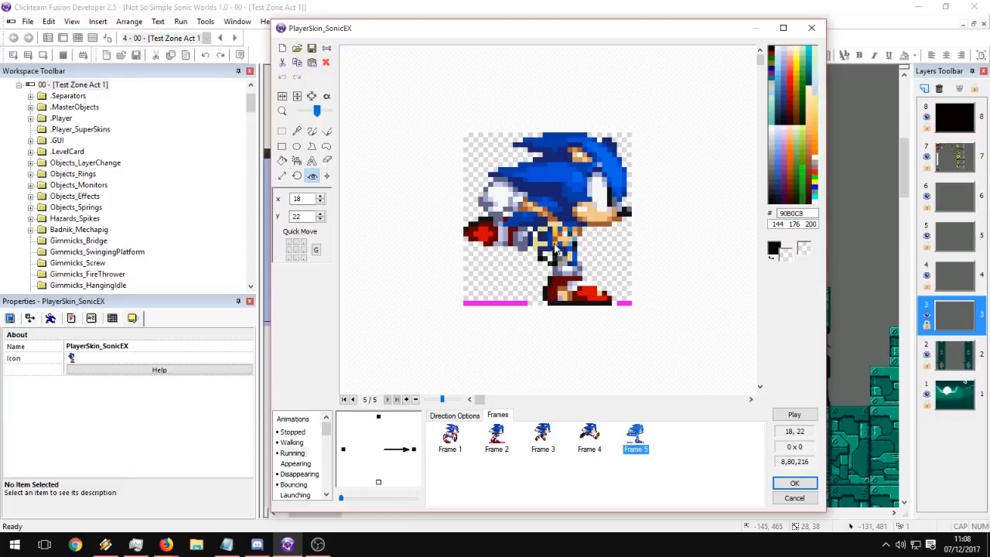
{"action": "left_click", "coordinate": [554, 249]}
{"action": "left_click", "coordinate": [794, 415]}
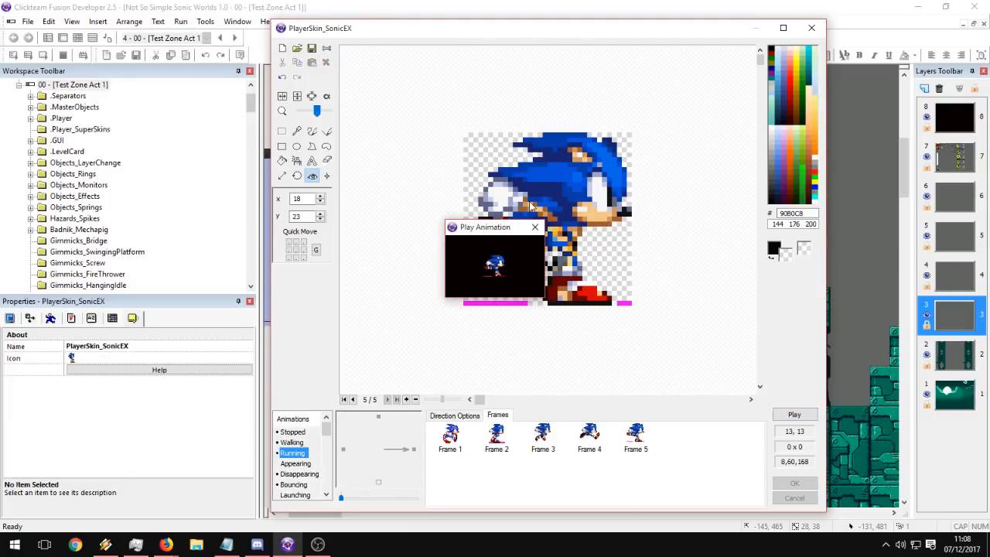
{"action": "left_click", "coordinate": [535, 227]}
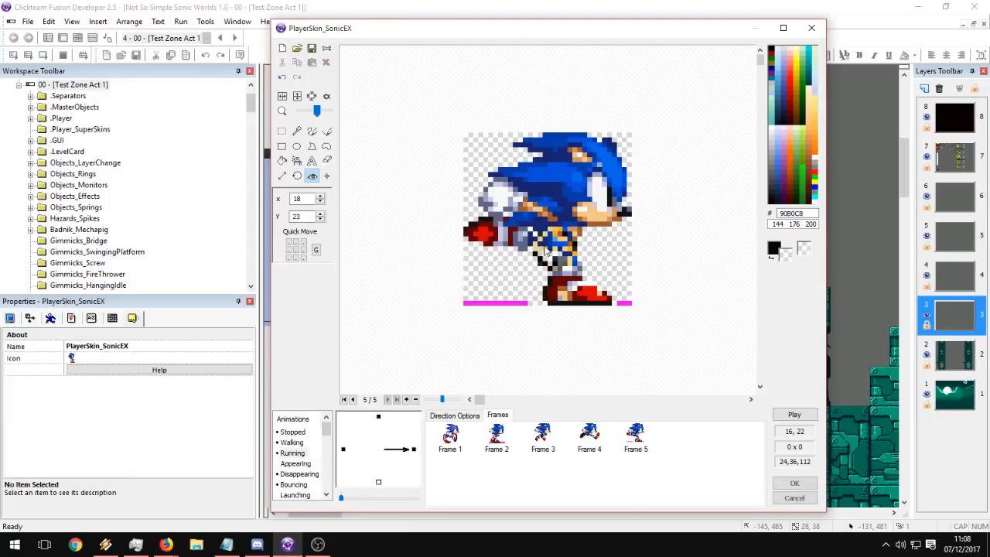
Set frame 2's hot spot to X 14, Y 22, previewing the Running animation between adjustments.
{"action": "left_click", "coordinate": [499, 437]}
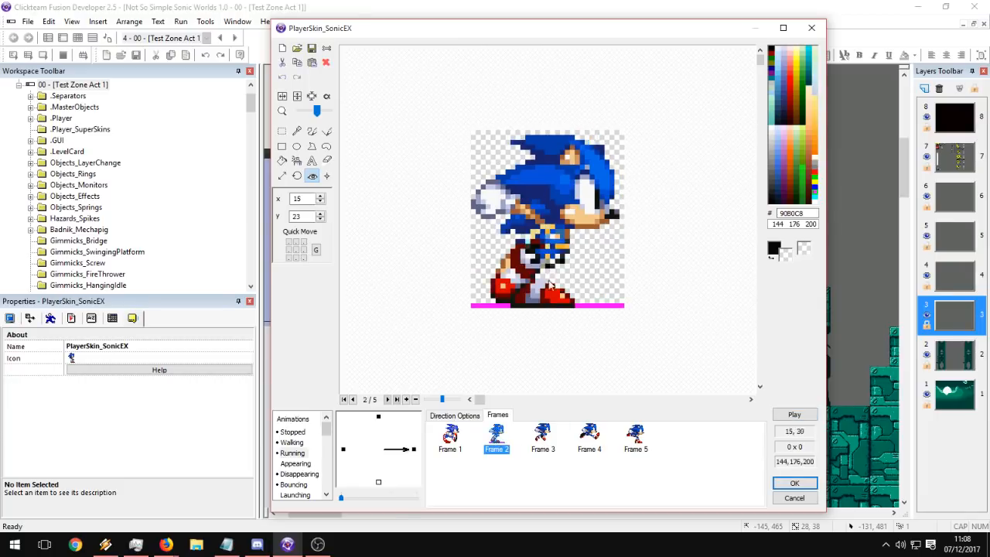
{"action": "left_click", "coordinate": [544, 242]}
{"action": "left_click", "coordinate": [548, 236]}
{"action": "left_click", "coordinate": [552, 237]}
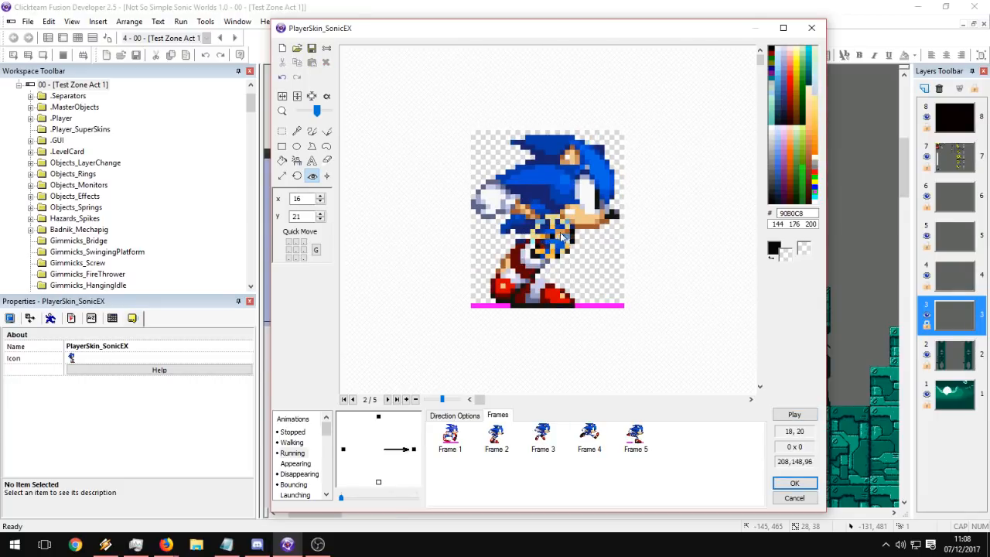
{"action": "left_click", "coordinate": [548, 236]}
{"action": "left_click", "coordinate": [798, 416]}
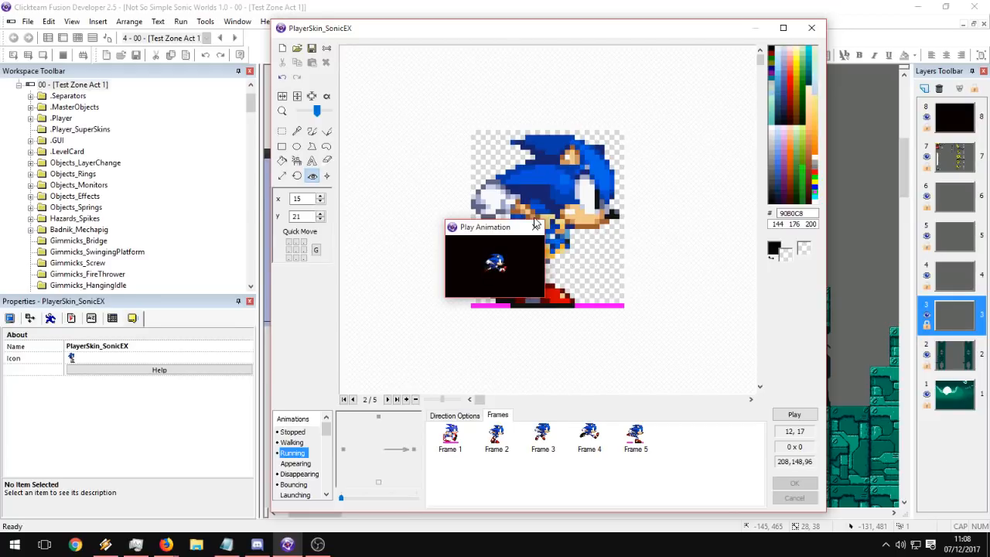
{"action": "left_click", "coordinate": [536, 219]}
{"action": "left_click", "coordinate": [534, 229]}
{"action": "left_click", "coordinate": [546, 244]}
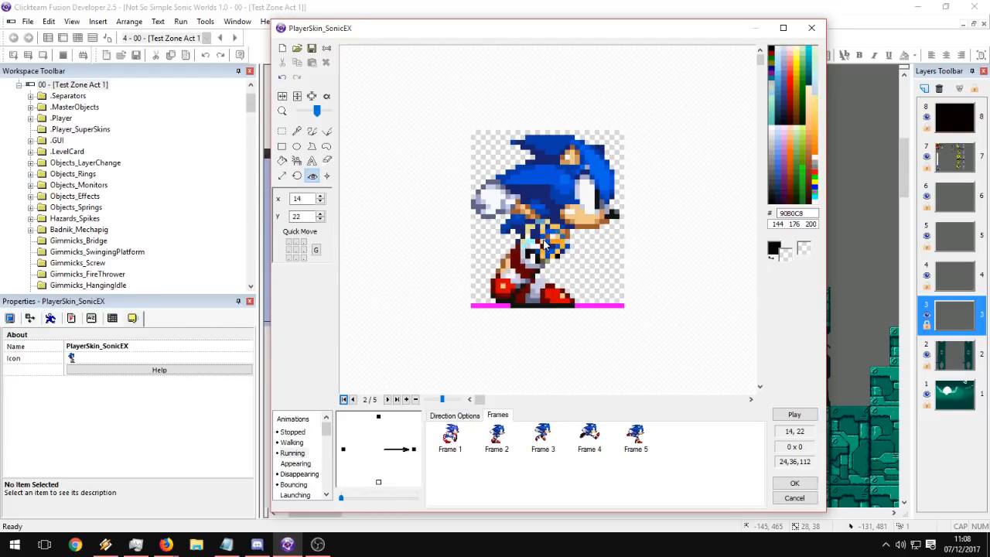
Copy frames 1 and 2 into the Running animation's downward direction and preview the two-frame sequence.
{"action": "left_click_drag", "start_coordinate": [513, 483], "coordinate": [458, 428]}
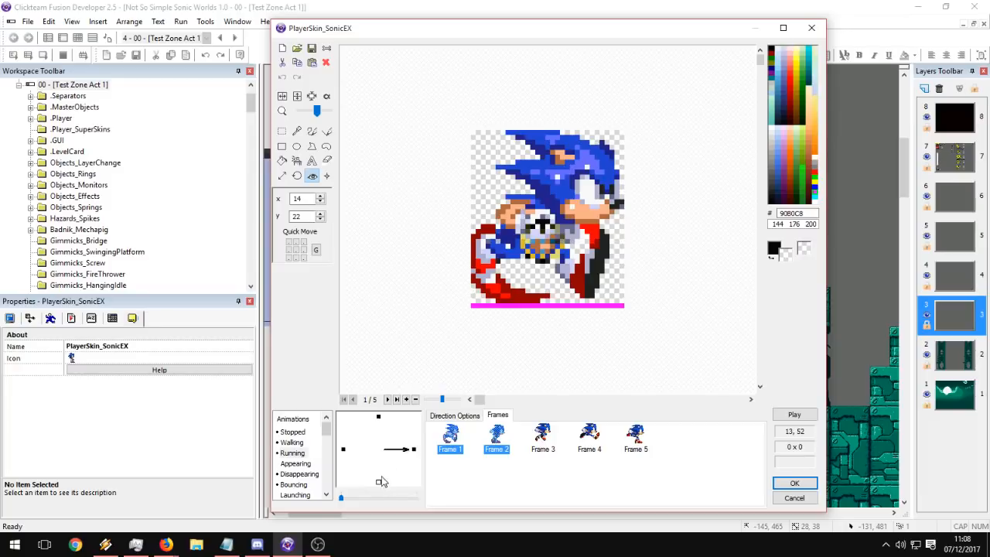
{"action": "left_click", "coordinate": [378, 481]}
{"action": "left_click", "coordinate": [455, 416]}
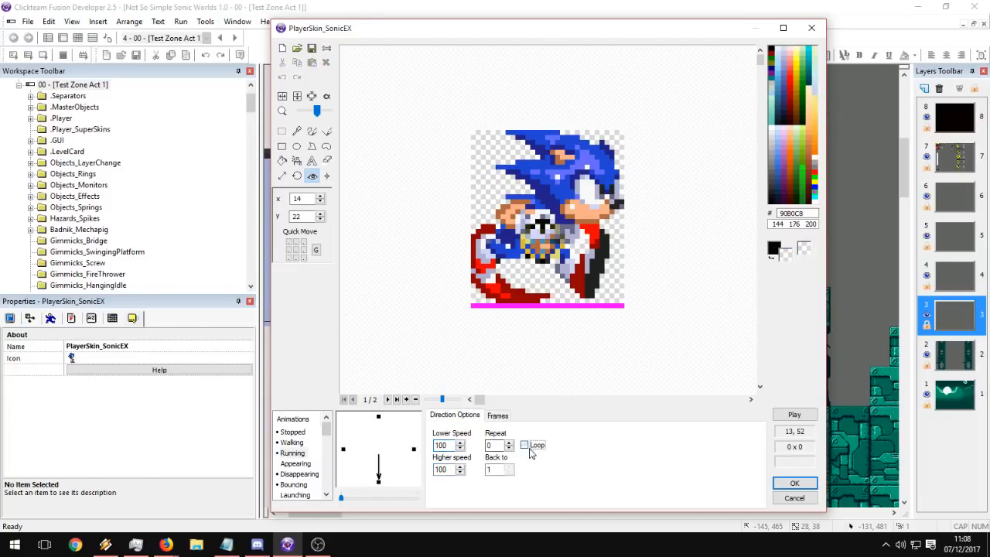
{"action": "left_click", "coordinate": [497, 416]}
{"action": "left_click", "coordinate": [794, 415]}
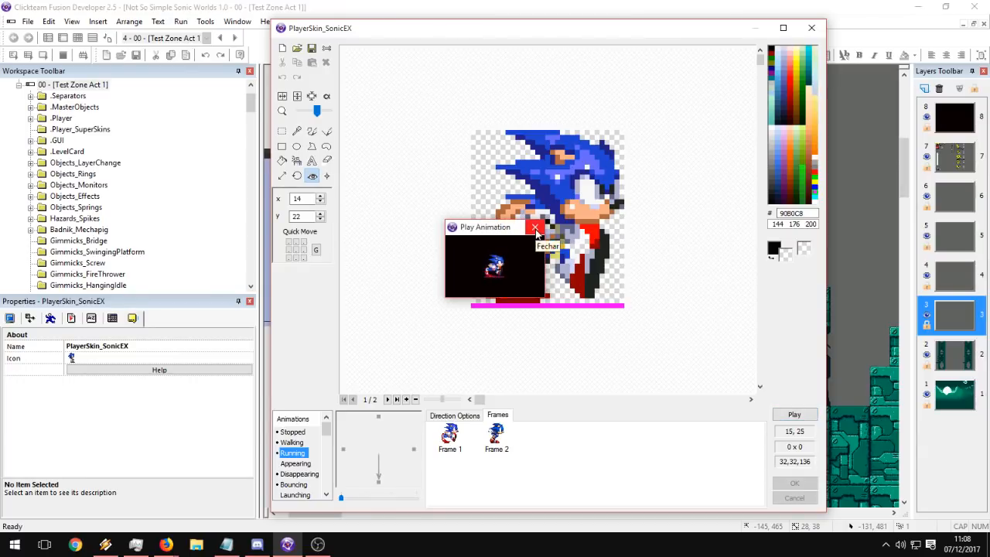
{"action": "left_click", "coordinate": [535, 228]}
{"action": "left_click", "coordinate": [795, 414]}
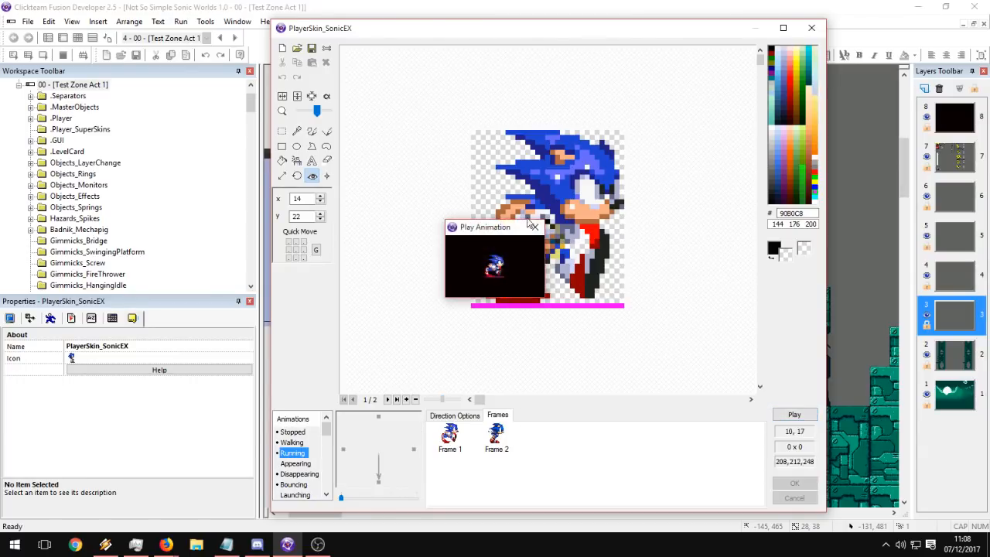
{"action": "left_click", "coordinate": [533, 227]}
Compare the poses and hot spots of frames 2 and 5 in the rightward Running direction.
{"action": "left_click", "coordinate": [413, 449]}
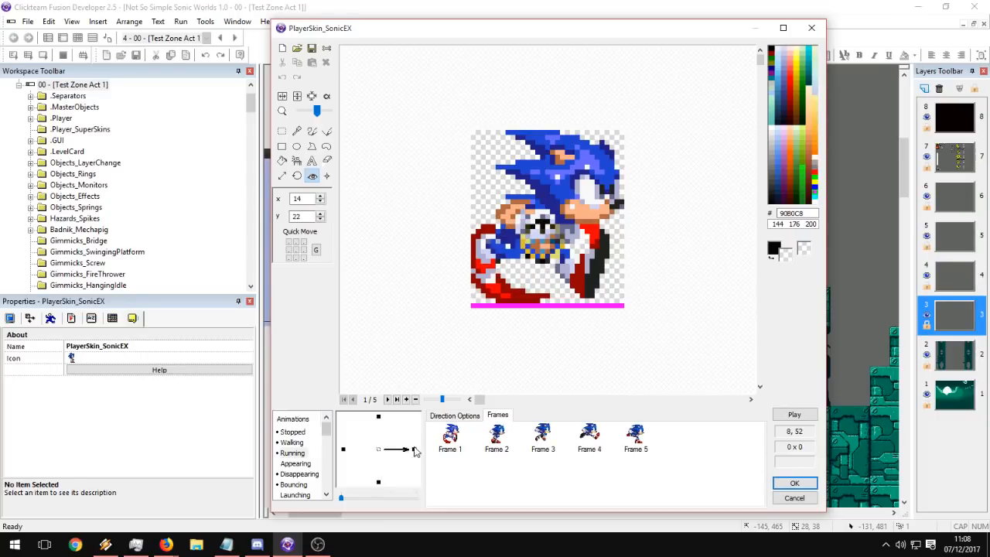
{"action": "left_click", "coordinate": [498, 438]}
{"action": "left_click", "coordinate": [634, 437]}
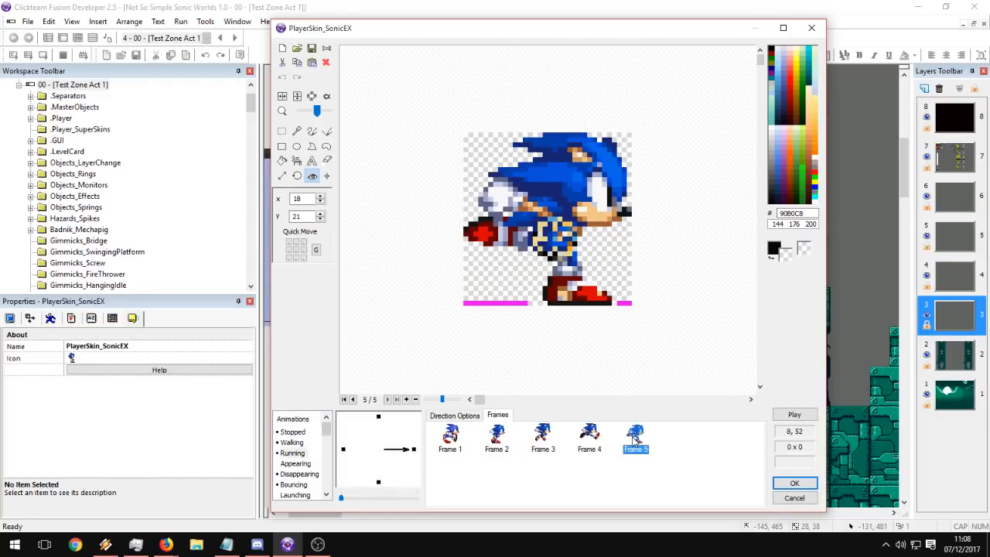
{"action": "left_click", "coordinate": [611, 438]}
{"action": "left_click", "coordinate": [495, 441]}
{"action": "left_click", "coordinate": [641, 441]}
{"action": "left_click", "coordinate": [496, 444]}
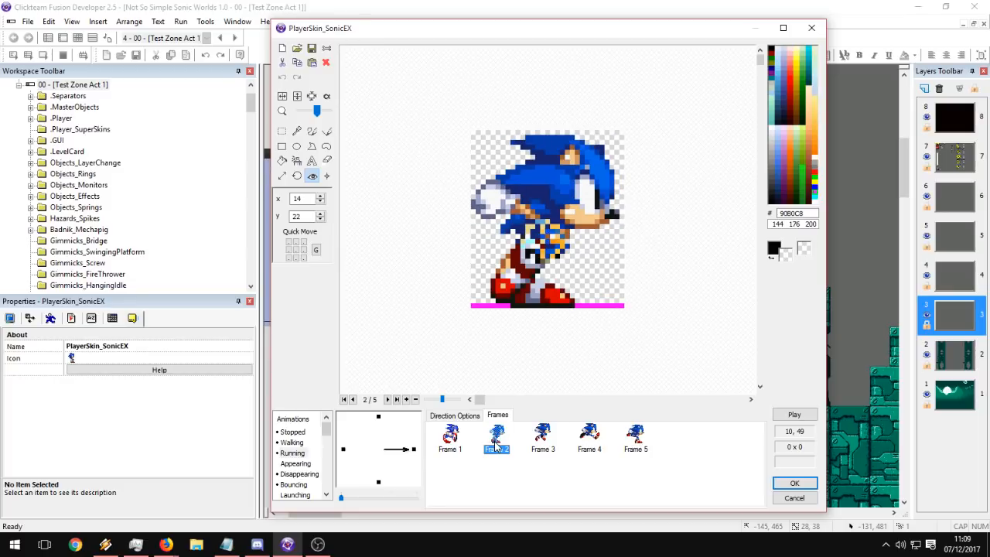
{"action": "left_click", "coordinate": [635, 445]}
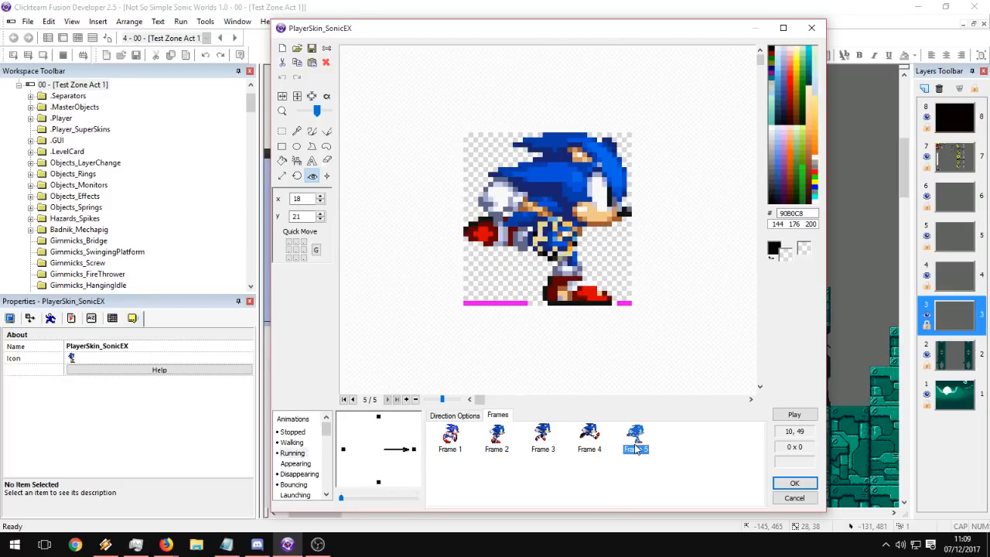
{"action": "left_click", "coordinate": [499, 440]}
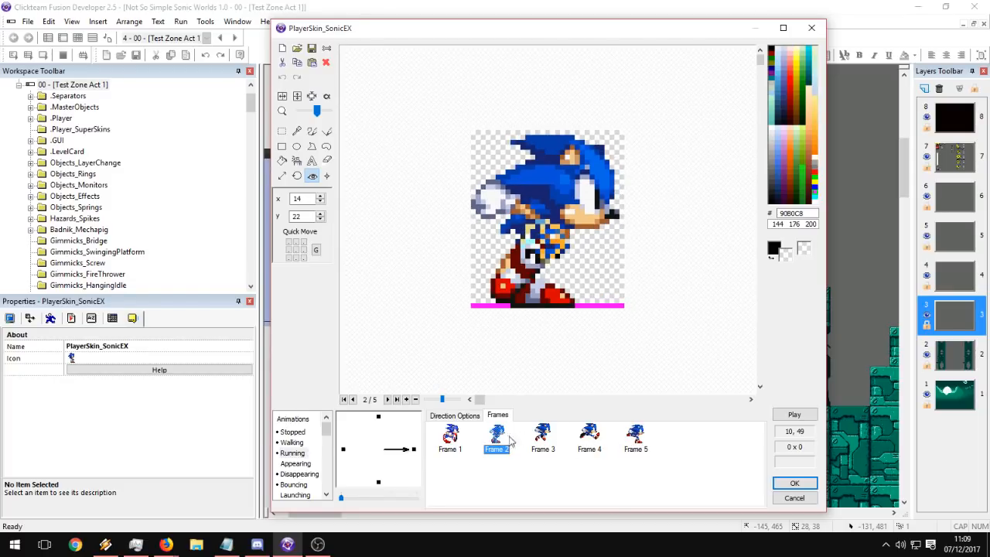
Set frame 5's hot spot to X 18, Y 22 and preview the rightward Running animation.
{"action": "left_click", "coordinate": [634, 445]}
{"action": "left_click", "coordinate": [556, 248]}
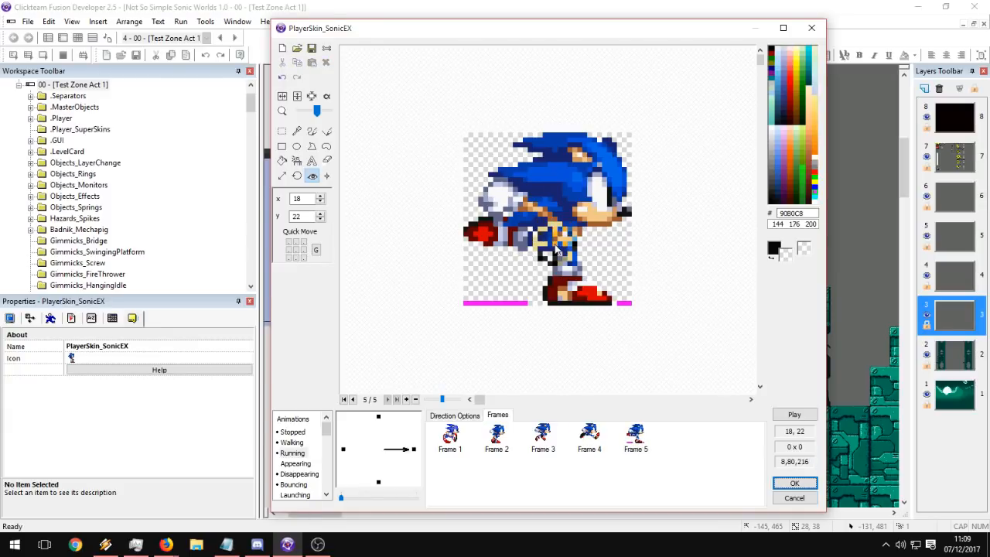
{"action": "left_click", "coordinate": [590, 437]}
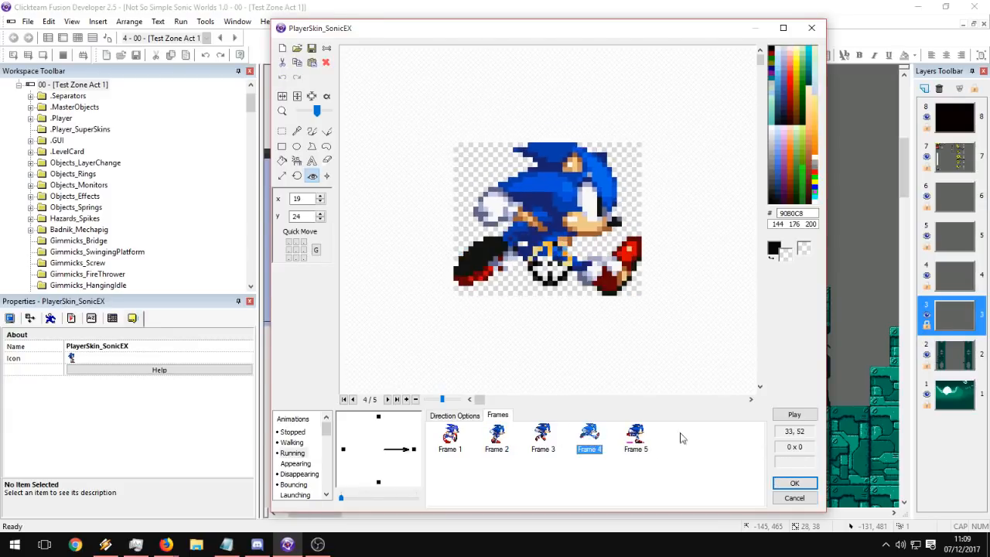
{"action": "left_click", "coordinate": [795, 414]}
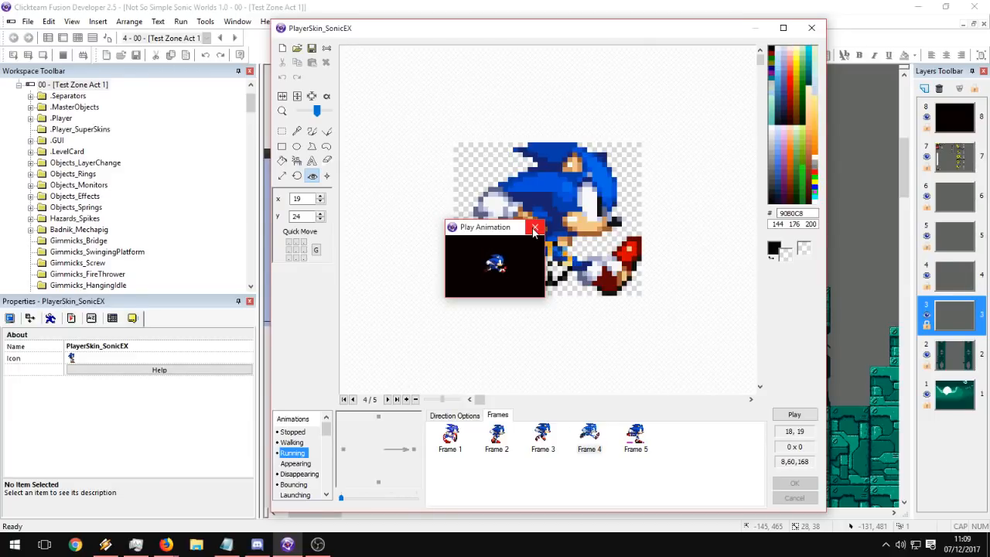
{"action": "left_click", "coordinate": [535, 228]}
Move frame 5 to the third position in the frame order and preview the Running animation.
{"action": "left_click", "coordinate": [549, 451]}
{"action": "left_click", "coordinate": [589, 441]}
{"action": "left_click", "coordinate": [633, 444]}
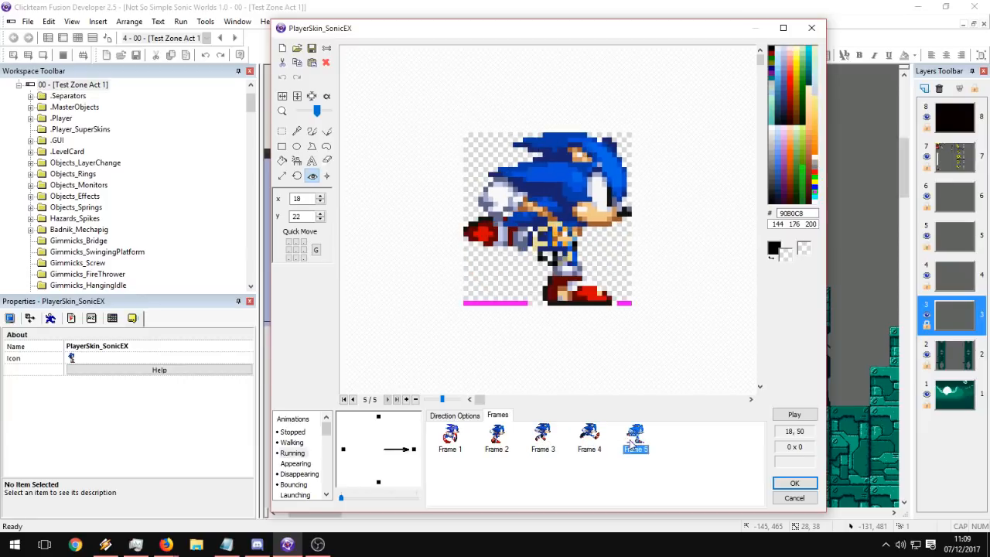
{"action": "left_click", "coordinate": [544, 435]}
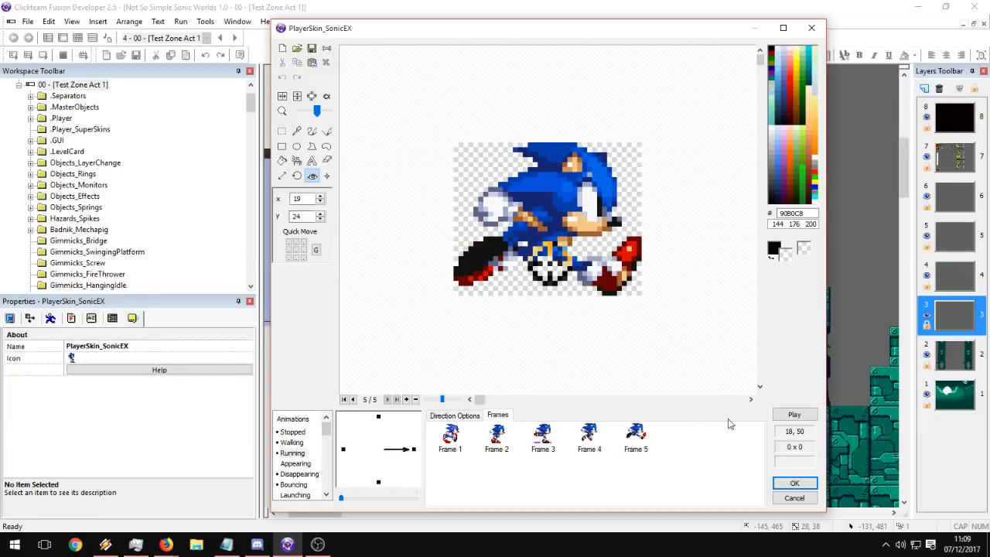
{"action": "left_click", "coordinate": [801, 414]}
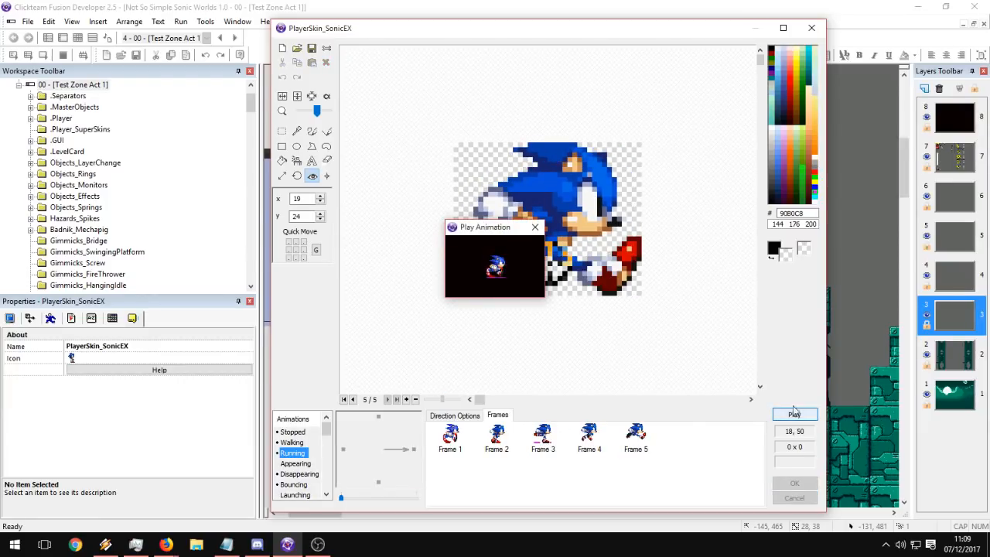
{"action": "left_click", "coordinate": [537, 226]}
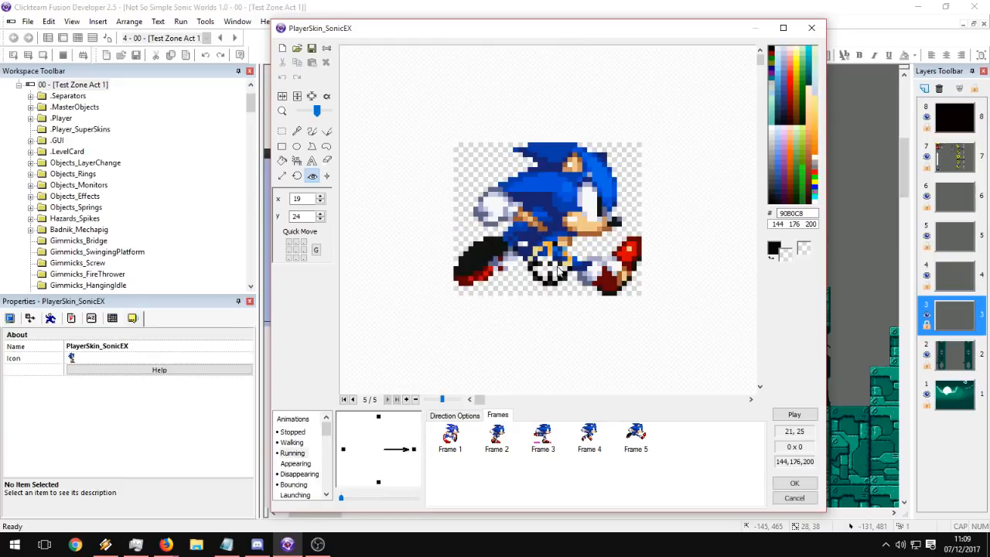
Set frame 3's hot spot to X 18, Y 21 and preview the Running animation.
{"action": "left_click", "coordinate": [541, 445]}
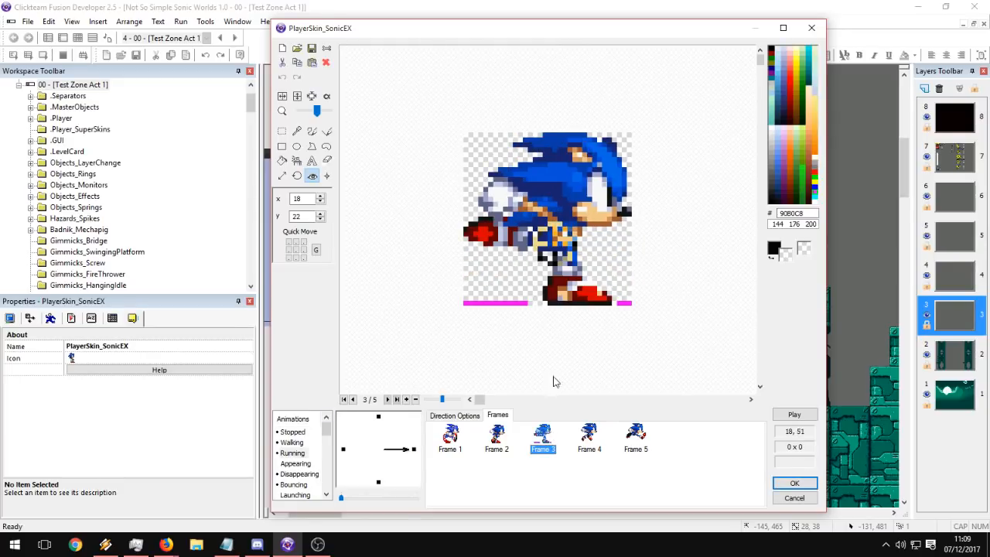
{"action": "left_click", "coordinate": [784, 416]}
{"action": "left_click", "coordinate": [551, 249]}
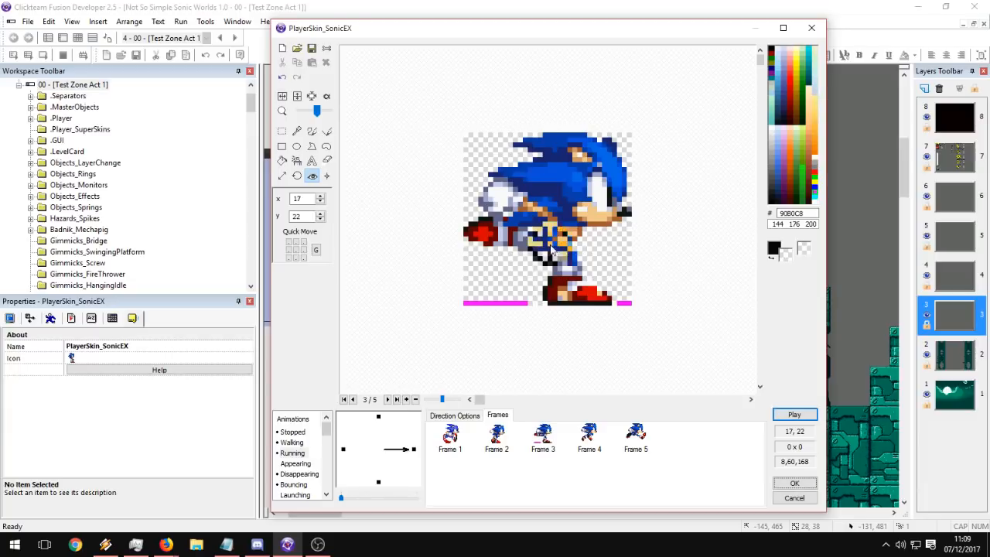
{"action": "left_click", "coordinate": [788, 415]}
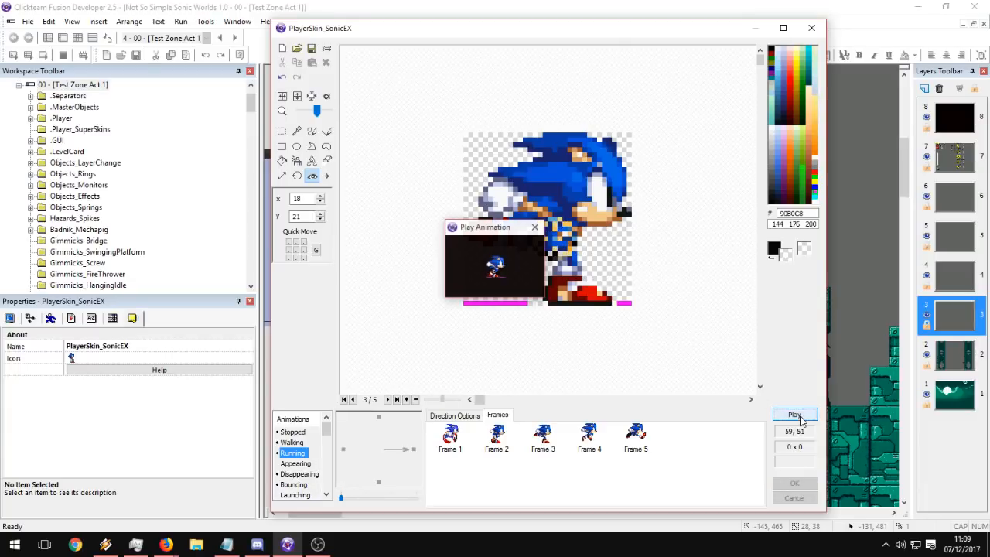
{"action": "left_click", "coordinate": [533, 230]}
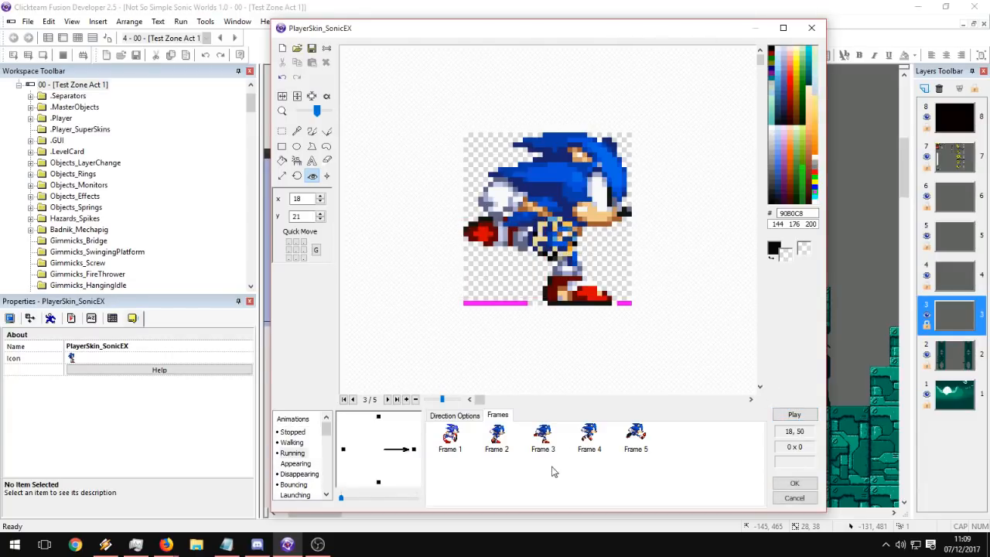
Move frame 3 back to the fifth position and copy the sprite sheet from the upward direction as frame 6.
{"action": "left_click", "coordinate": [638, 439]}
{"action": "left_click", "coordinate": [640, 447]}
{"action": "key", "text": "ctrl+c"}
{"action": "key", "text": "ctrl+v"}
{"action": "left_click", "coordinate": [679, 450]}
{"action": "key", "text": "Return"}
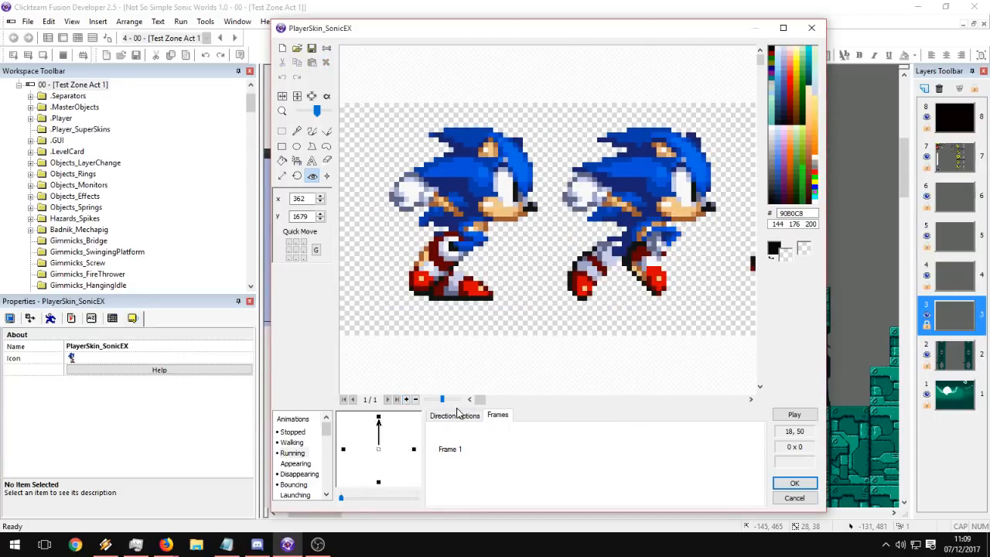
{"action": "left_click", "coordinate": [445, 438]}
{"action": "left_click", "coordinate": [414, 450]}
{"action": "key", "text": "ctrl+v"}
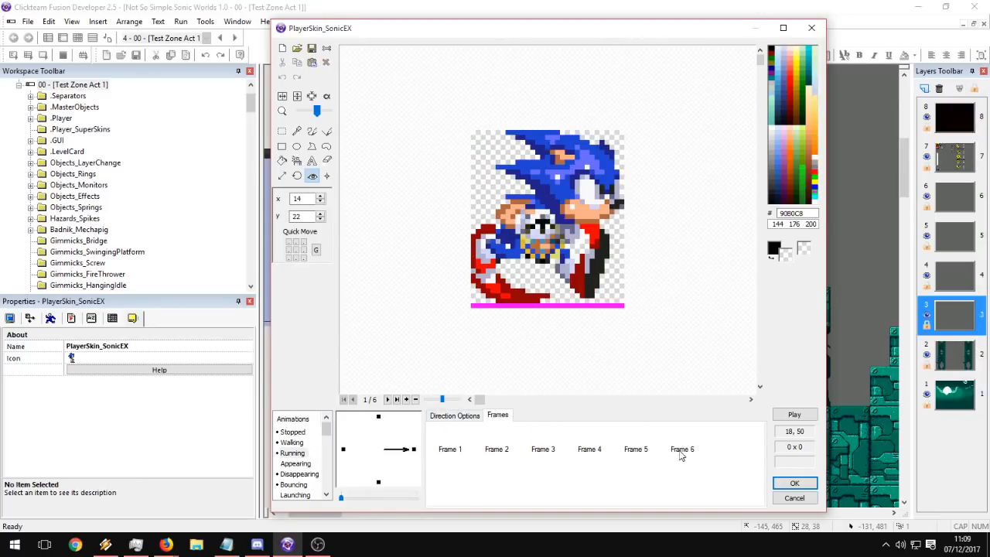
Crop frame 6 to the sprite-sheet pose that follows frame 5's pose and trim its transparent margins.
{"action": "left_click", "coordinate": [683, 445]}
{"action": "left_click", "coordinate": [642, 446]}
{"action": "left_click", "coordinate": [679, 446]}
{"action": "left_click_drag", "start_coordinate": [725, 287], "coordinate": [364, 312]}
{"action": "left_click_drag", "start_coordinate": [608, 282], "coordinate": [441, 288]}
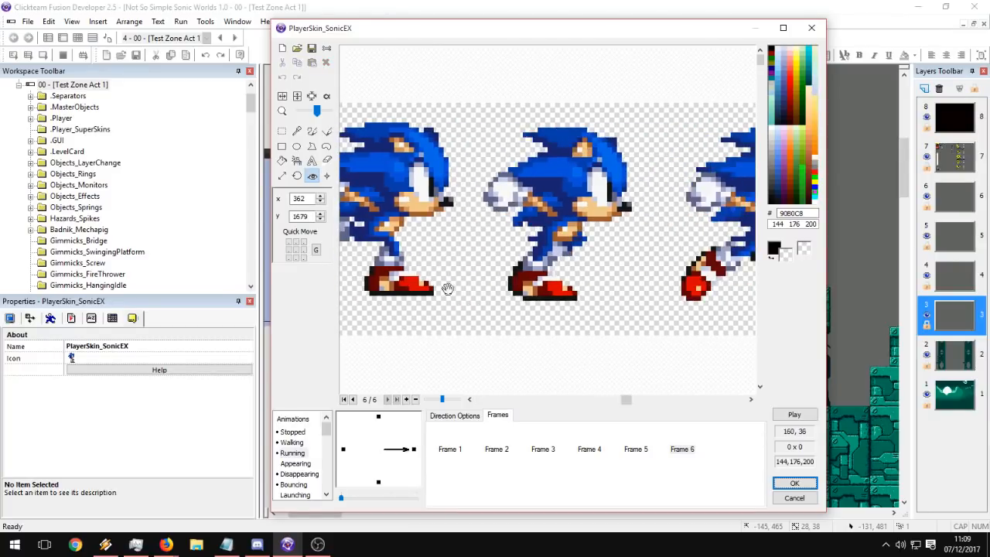
{"action": "left_click", "coordinate": [282, 131]}
{"action": "left_click_drag", "start_coordinate": [466, 101], "coordinate": [644, 313]}
{"action": "left_click", "coordinate": [312, 97]}
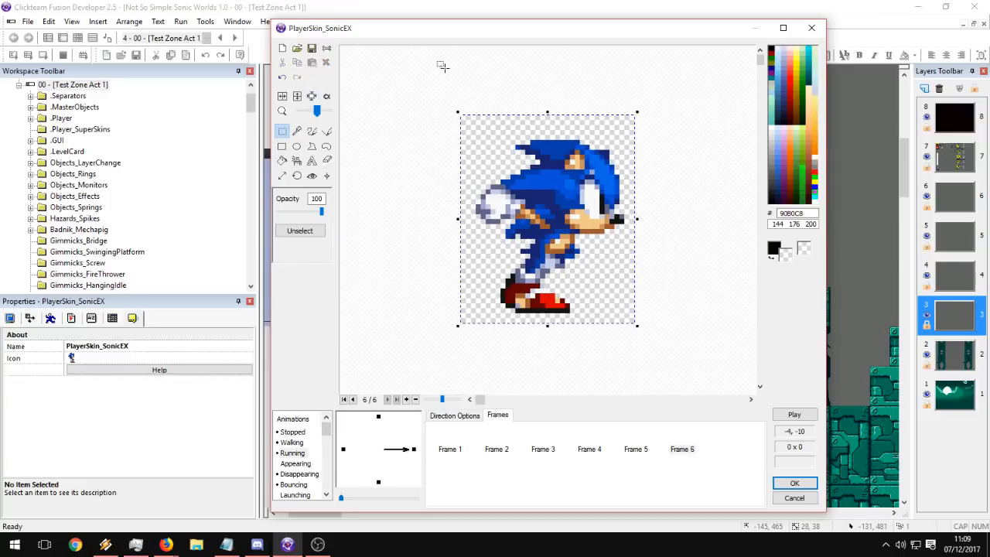
{"action": "left_click", "coordinate": [312, 95]}
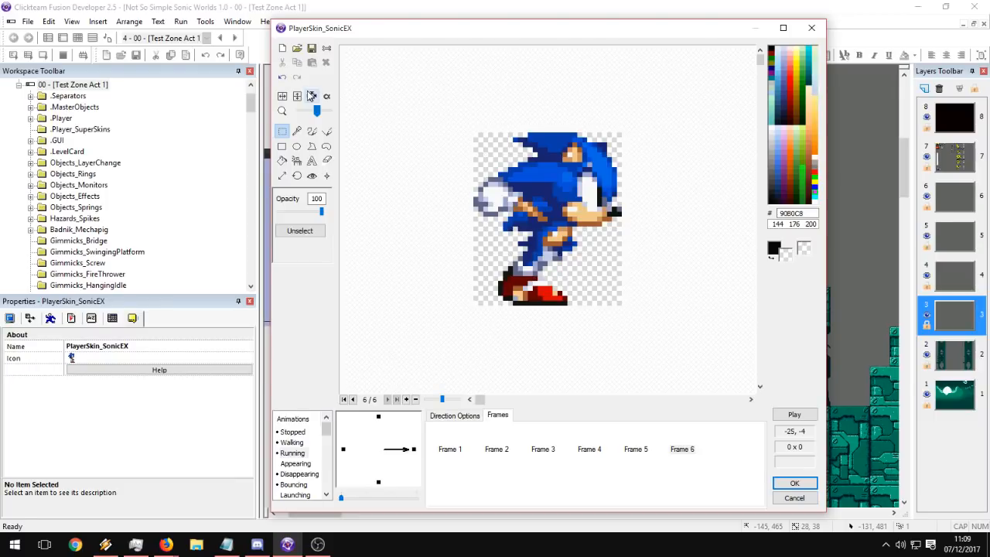
Compare the poses and hot spots of frames 5 and 6.
{"action": "left_click", "coordinate": [649, 450]}
{"action": "left_click", "coordinate": [682, 448]}
{"action": "left_click", "coordinate": [649, 450]}
{"action": "left_click", "coordinate": [682, 448]}
{"action": "left_click", "coordinate": [311, 175]}
{"action": "left_click", "coordinate": [647, 455]}
{"action": "left_click", "coordinate": [647, 454]}
{"action": "left_click", "coordinate": [683, 449]}
Copy frame 5's hot spot coordinates, X 18 and Y 21, to frame 6.
{"action": "left_click", "coordinate": [638, 444]}
{"action": "left_click", "coordinate": [303, 198]}
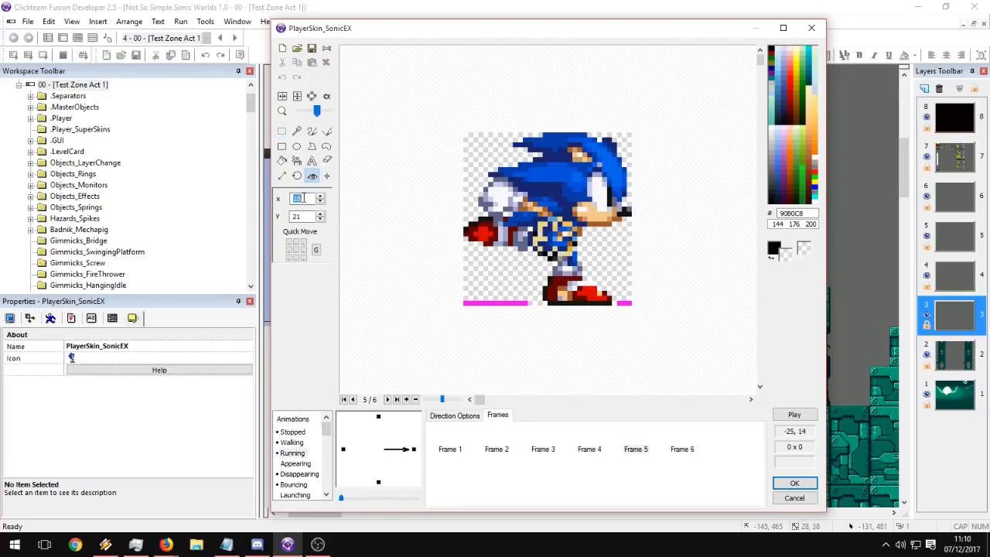
{"action": "left_click", "coordinate": [688, 445]}
{"action": "double_click", "coordinate": [307, 199]}
{"action": "key", "text": "ctrl+v"}
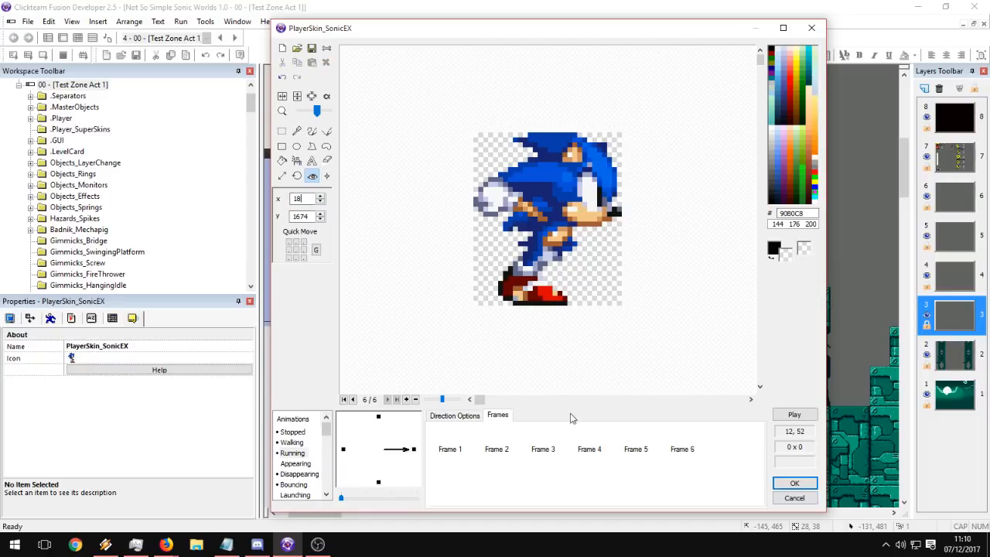
{"action": "left_click", "coordinate": [630, 444]}
{"action": "double_click", "coordinate": [305, 217]}
{"action": "left_click", "coordinate": [674, 446]}
{"action": "double_click", "coordinate": [305, 217]}
{"action": "key", "text": "ctrl+v"}
Set frame 6's hot spot to X 15, Y 21 and compare its alignment with frame 5.
{"action": "left_click", "coordinate": [635, 437]}
{"action": "left_click", "coordinate": [681, 437]}
{"action": "left_click", "coordinate": [559, 246]}
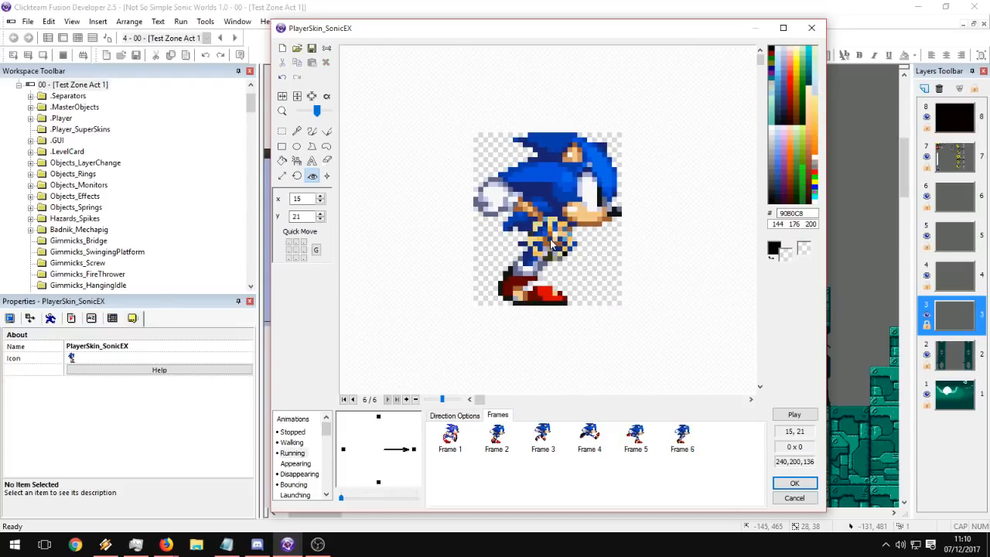
{"action": "left_click", "coordinate": [636, 437]}
{"action": "left_click", "coordinate": [673, 440]}
{"action": "left_click", "coordinate": [645, 438]}
{"action": "left_click", "coordinate": [673, 439]}
Draw a magenta FF00FF ground line of size 1 from beside frame 6's front shoe to the image's right edge.
{"action": "left_click", "coordinate": [312, 130]}
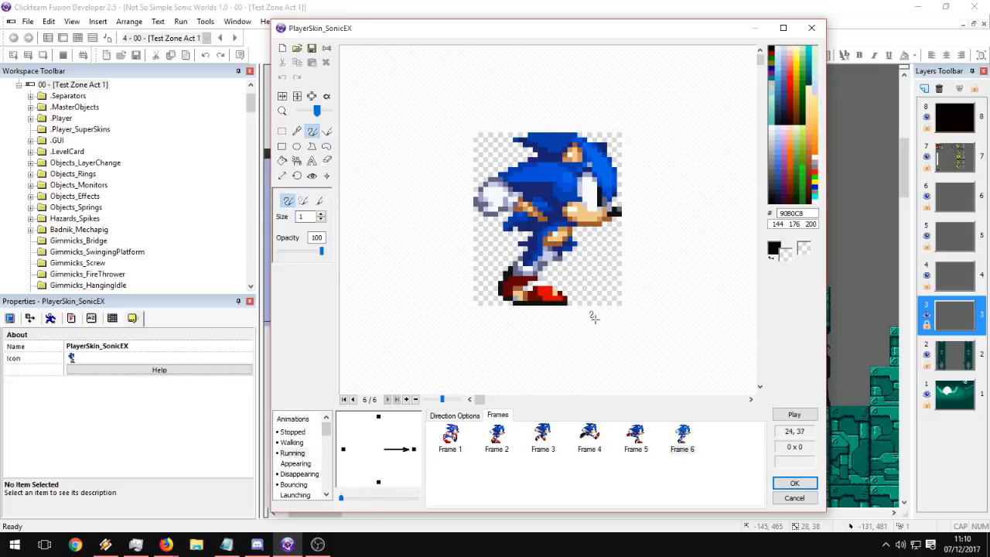
{"action": "left_click", "coordinate": [814, 192]}
{"action": "left_click_drag", "start_coordinate": [580, 303], "coordinate": [636, 303]}
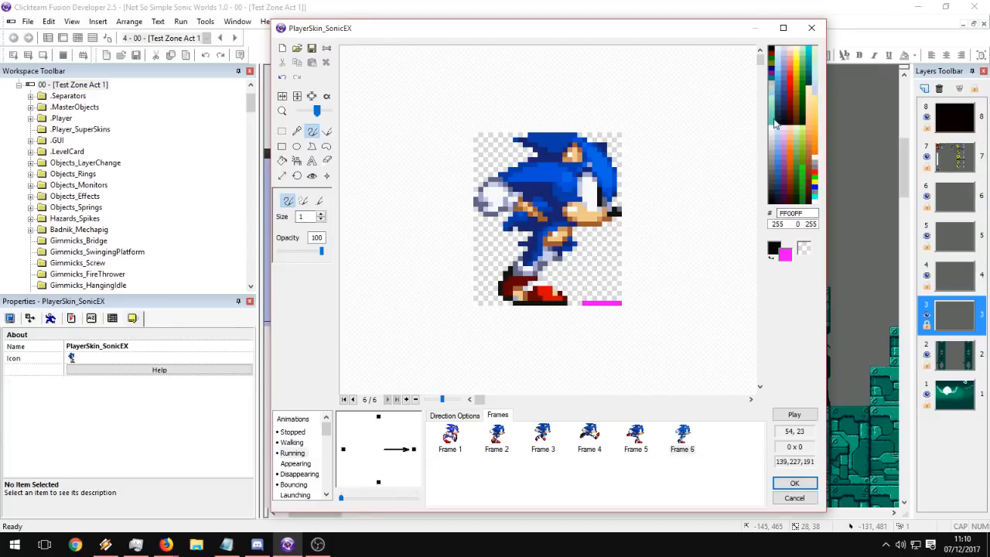
Inspect the custom colour values of the magenta drawing colour.
{"action": "left_click", "coordinate": [785, 254]}
{"action": "left_click", "coordinate": [484, 184]}
{"action": "left_click", "coordinate": [460, 184]}
{"action": "left_click", "coordinate": [490, 184]}
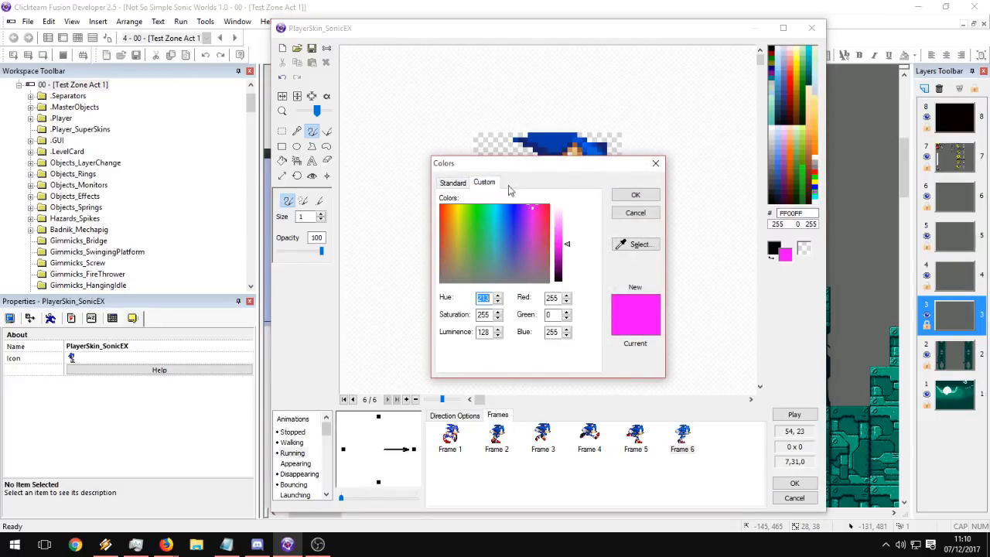
{"action": "left_click", "coordinate": [655, 164]}
Draw the magenta ground line from behind frame 6's rear shoe to the image's left edge and preview the Running animation.
{"action": "left_click_drag", "start_coordinate": [487, 300], "coordinate": [464, 299]}
{"action": "left_click", "coordinate": [806, 416]}
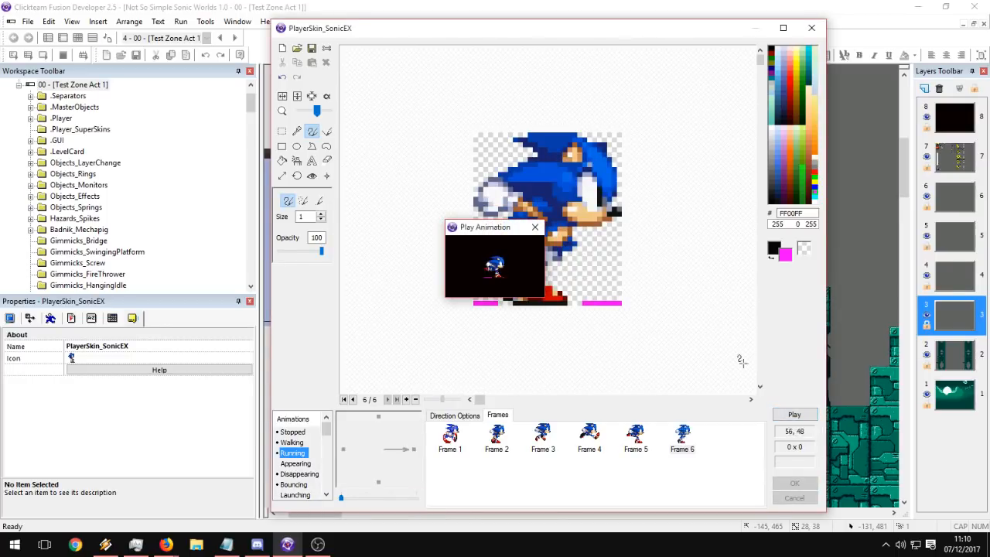
{"action": "left_click", "coordinate": [539, 226]}
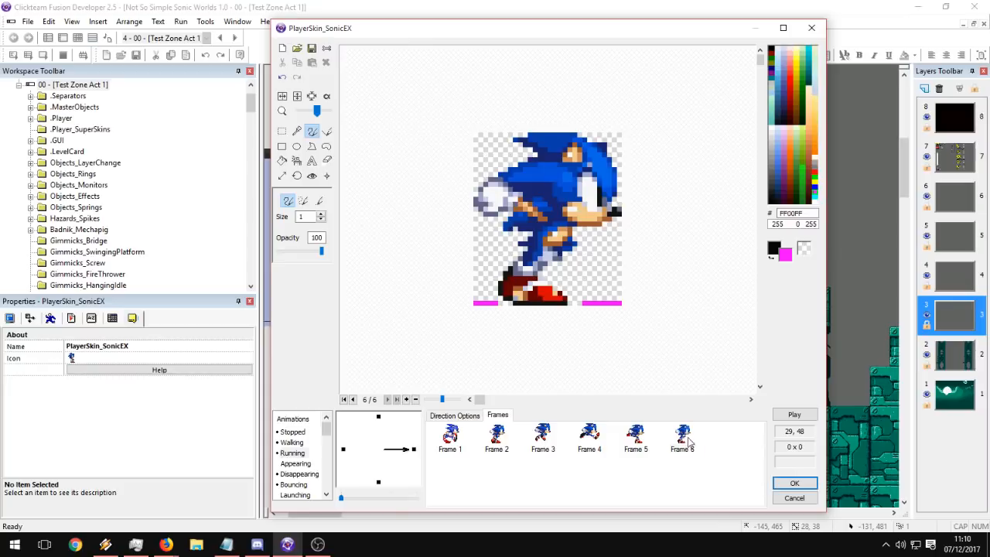
Copy the sprite-sheet frame from the Running animation's upward direction and paste it as frame 7 of the rightward direction.
{"action": "left_click", "coordinate": [379, 417]}
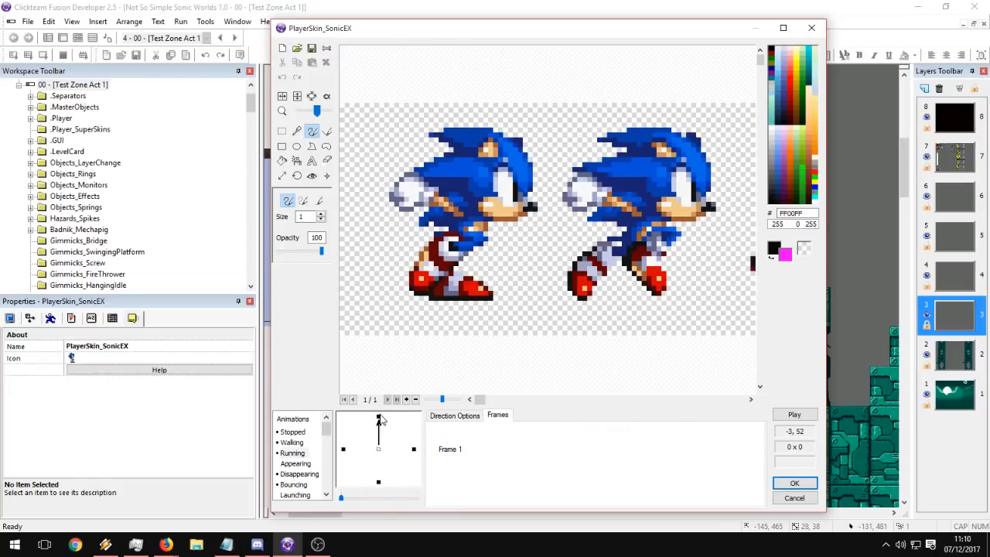
{"action": "left_click", "coordinate": [455, 447]}
{"action": "key", "text": "ctrl+c"}
{"action": "left_click", "coordinate": [415, 451]}
{"action": "left_click", "coordinate": [718, 476]}
{"action": "key", "text": "ctrl+v"}
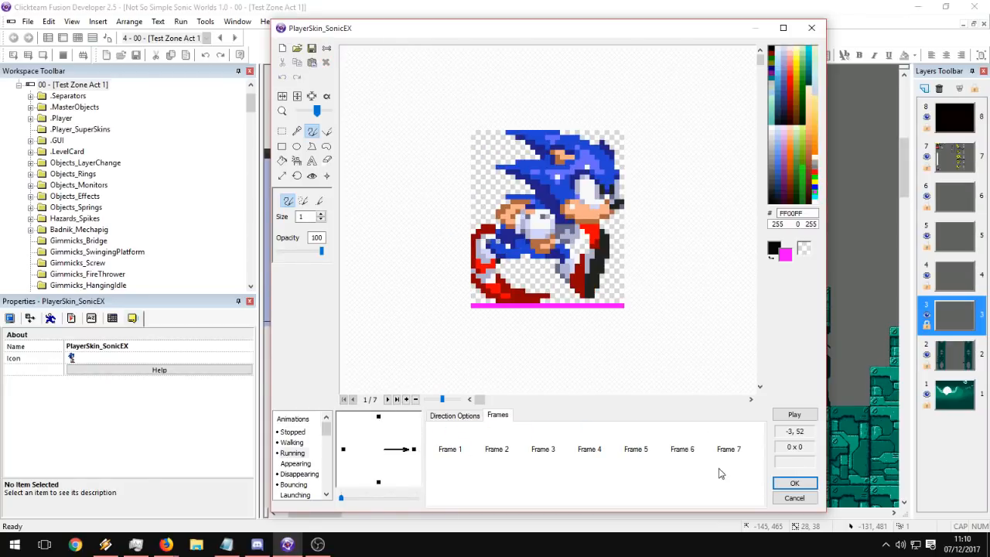
Crop frame 7 to the sprite sheet's second running pose, the one with the feet apart.
{"action": "left_click", "coordinate": [729, 451]}
{"action": "middle_click_drag", "start_coordinate": [720, 254], "coordinate": [376, 280]}
{"action": "middle_click_drag", "start_coordinate": [579, 270], "coordinate": [401, 271]}
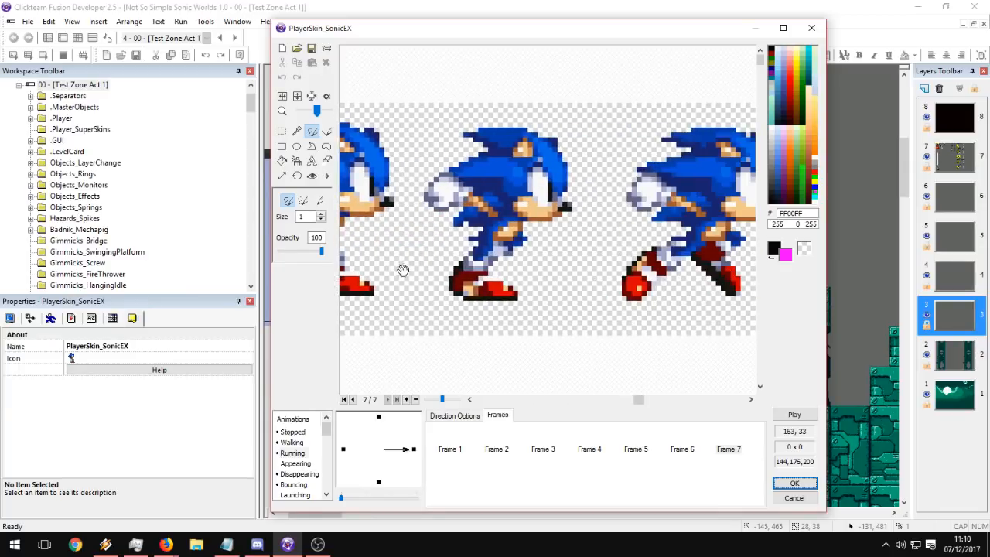
{"action": "middle_click_drag", "start_coordinate": [696, 237], "coordinate": [548, 229]}
{"action": "left_click", "coordinate": [699, 448]}
{"action": "left_click", "coordinate": [728, 448]}
{"action": "middle_click_drag", "start_coordinate": [674, 245], "coordinate": [532, 254]}
{"action": "left_click", "coordinate": [281, 132]}
{"action": "left_click_drag", "start_coordinate": [394, 118], "coordinate": [572, 318]}
{"action": "middle_click_drag", "start_coordinate": [649, 208], "coordinate": [387, 239]}
{"action": "middle_click_drag", "start_coordinate": [669, 271], "coordinate": [390, 246]}
{"action": "middle_click_drag", "start_coordinate": [696, 290], "coordinate": [365, 240]}
{"action": "mouse_move", "coordinate": [735, 288]}
{"action": "middle_mouse_down"}
{"action": "mouse_move", "coordinate": [550, 289]}
{"action": "mouse_move", "coordinate": [734, 280]}
{"action": "middle_mouse_up"}
{"action": "middle_click_drag", "start_coordinate": [418, 271], "coordinate": [735, 265]}
{"action": "middle_click_drag", "start_coordinate": [348, 263], "coordinate": [546, 260]}
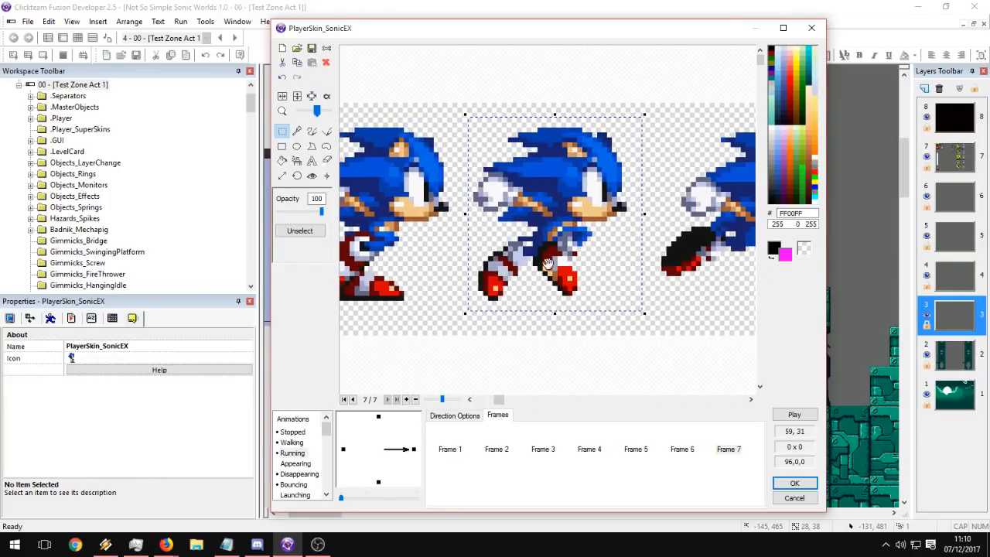
{"action": "left_click", "coordinate": [313, 96]}
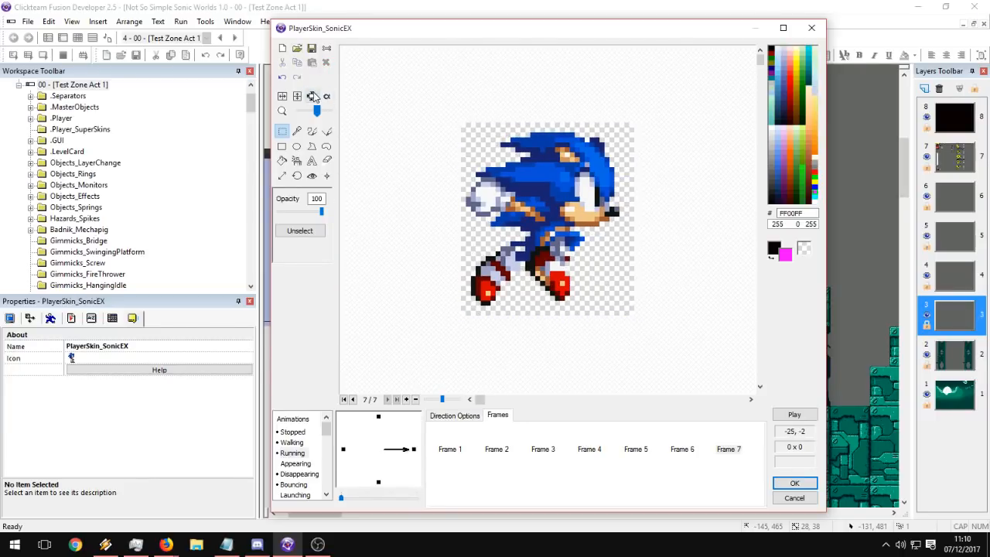
Set frame 7's hot spot to X 15, Y 21 and compare its alignment with frame 6.
{"action": "left_click", "coordinate": [683, 442]}
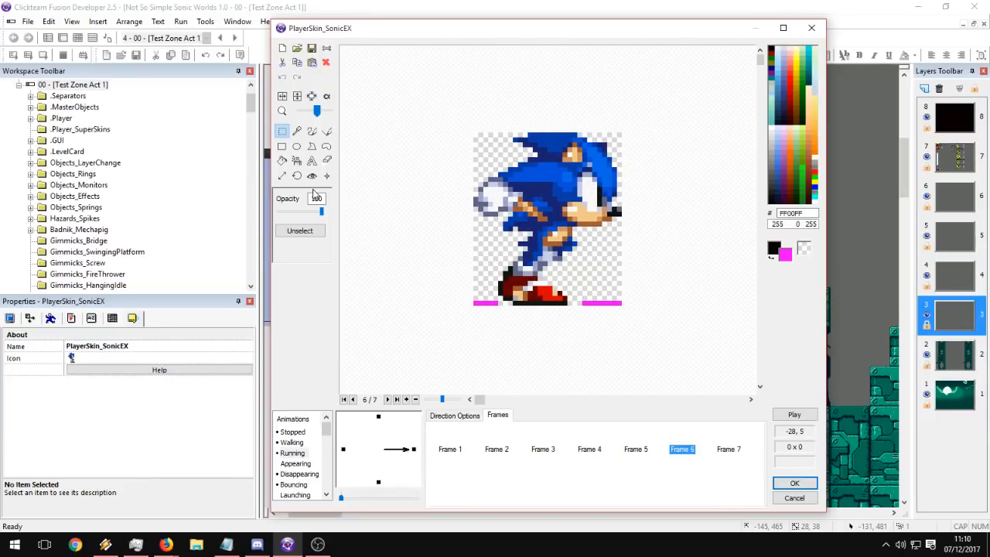
{"action": "left_click", "coordinate": [312, 178]}
{"action": "left_click", "coordinate": [729, 447]}
{"action": "left_click", "coordinate": [676, 445]}
{"action": "left_click", "coordinate": [731, 448]}
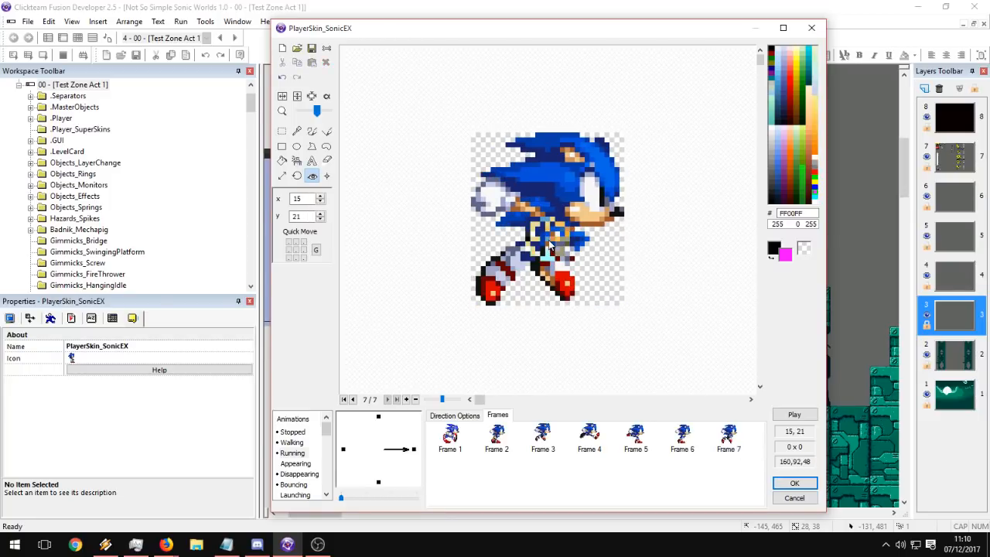
{"action": "left_click", "coordinate": [681, 443]}
{"action": "left_click", "coordinate": [723, 441]}
{"action": "left_click", "coordinate": [685, 439]}
{"action": "left_click", "coordinate": [724, 438]}
{"action": "left_click", "coordinate": [690, 439]}
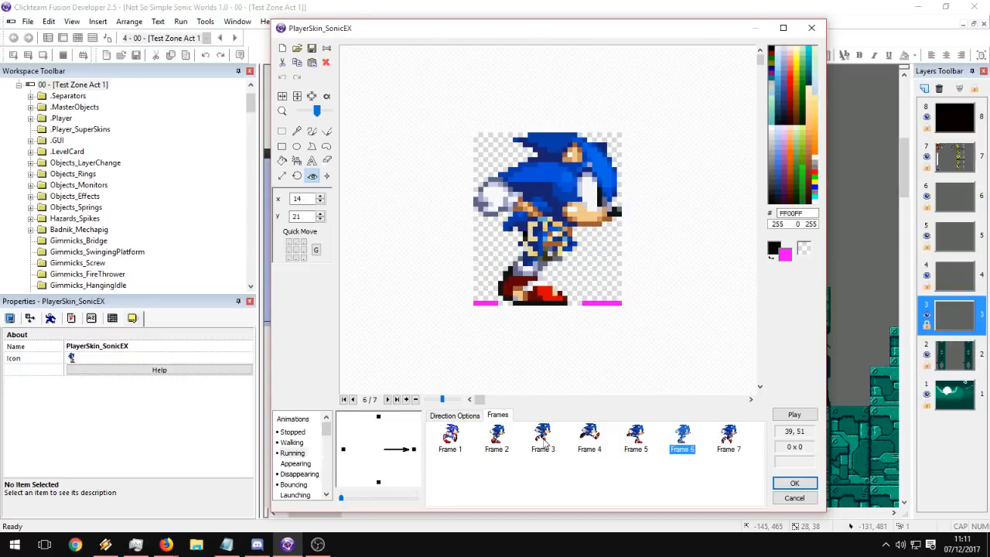
{"action": "left_click", "coordinate": [737, 444]}
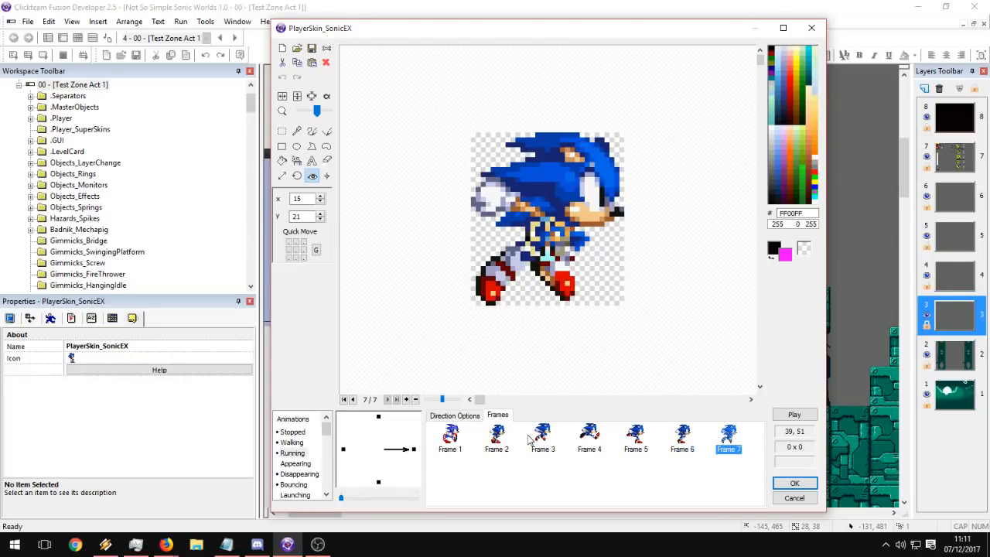
Compare frame 7 with frame 3 and set frame 7's hot spot to X 15, Y 24.
{"action": "left_click", "coordinate": [542, 438]}
{"action": "left_click", "coordinate": [730, 441]}
{"action": "left_click", "coordinate": [543, 438]}
{"action": "left_click", "coordinate": [735, 443]}
{"action": "left_click", "coordinate": [555, 439]}
{"action": "left_click", "coordinate": [495, 441]}
{"action": "left_click", "coordinate": [543, 439]}
{"action": "left_click", "coordinate": [728, 438]}
{"action": "left_click", "coordinate": [589, 437]}
{"action": "left_click", "coordinate": [543, 438]}
{"action": "left_click", "coordinate": [735, 444]}
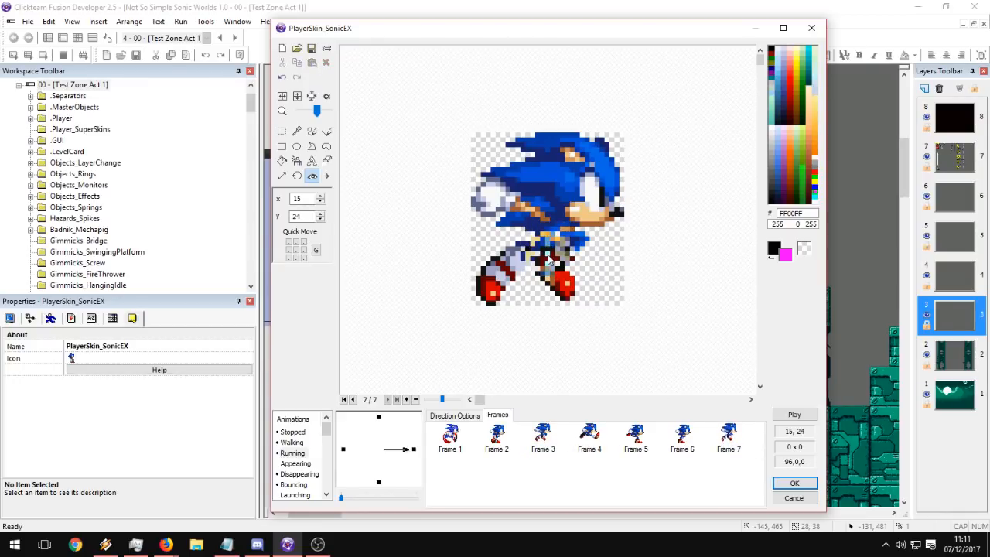
Check the hot spots of frames 3 and 4 against frame 7 and preview the Running animation.
{"action": "left_click", "coordinate": [543, 434]}
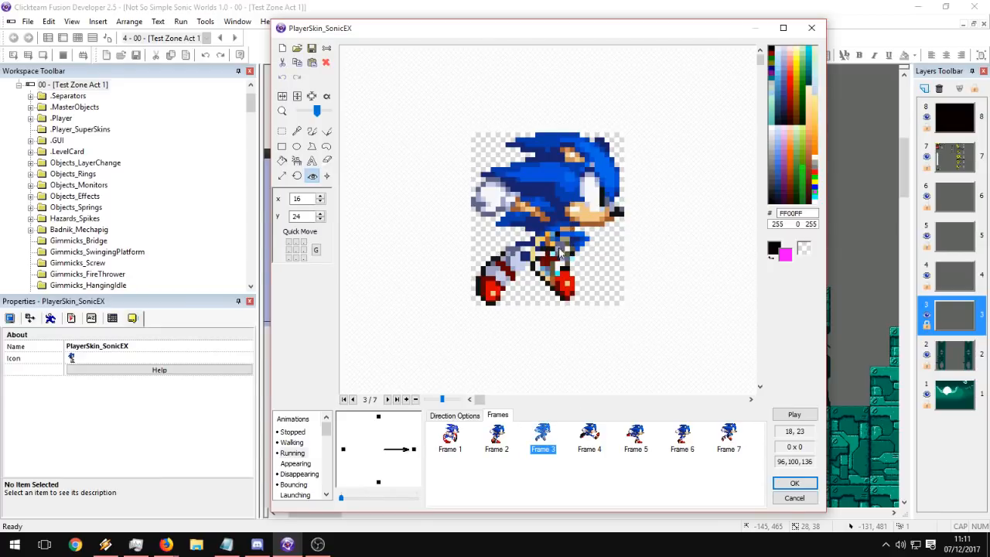
{"action": "left_click", "coordinate": [589, 435]}
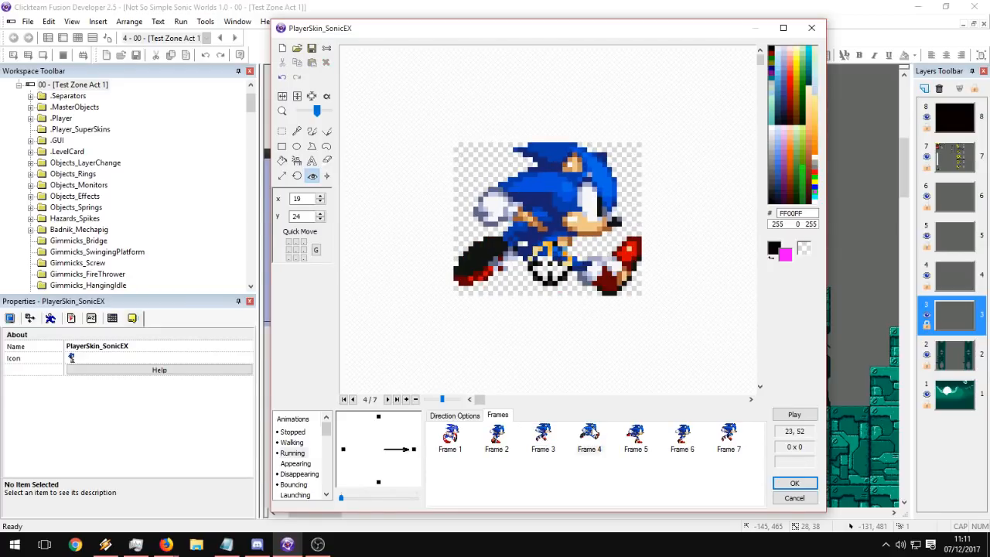
{"action": "left_click", "coordinate": [729, 437]}
{"action": "left_click", "coordinate": [794, 414]}
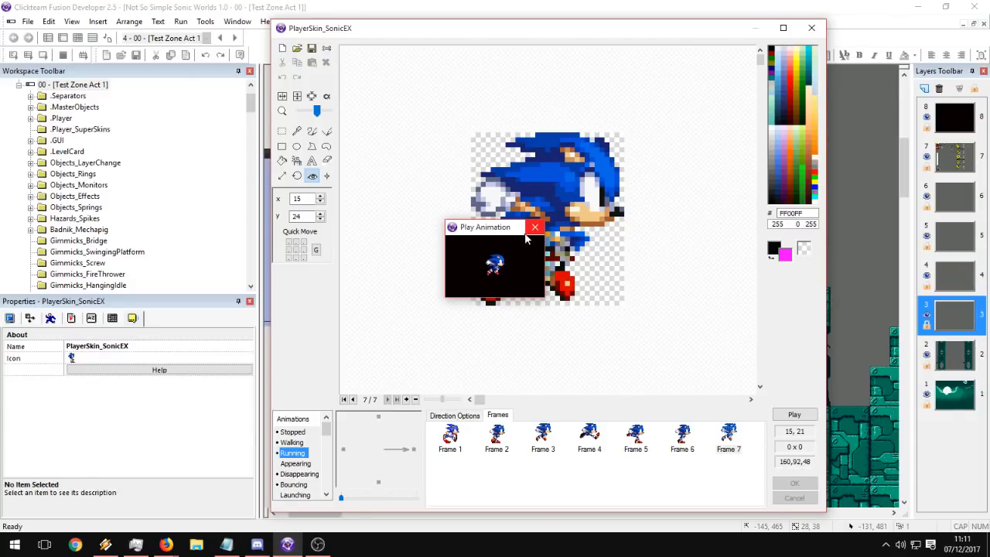
{"action": "left_click", "coordinate": [534, 227]}
Recheck frame 7 against frames 3 and 4, set its hot spot to X 14, Y 24, and preview the animation.
{"action": "left_click", "coordinate": [543, 436]}
{"action": "left_click", "coordinate": [591, 437]}
{"action": "left_click", "coordinate": [543, 437]}
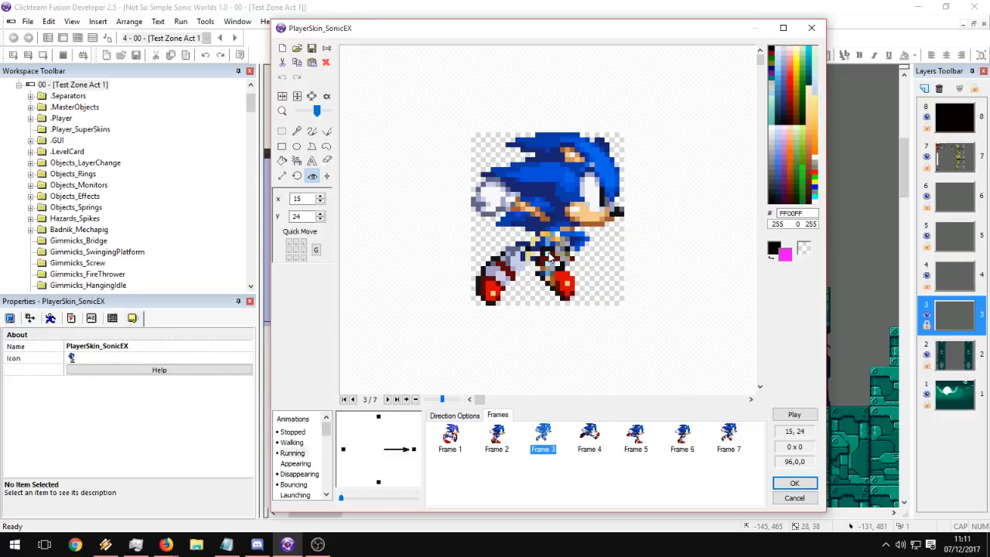
{"action": "left_click", "coordinate": [728, 435]}
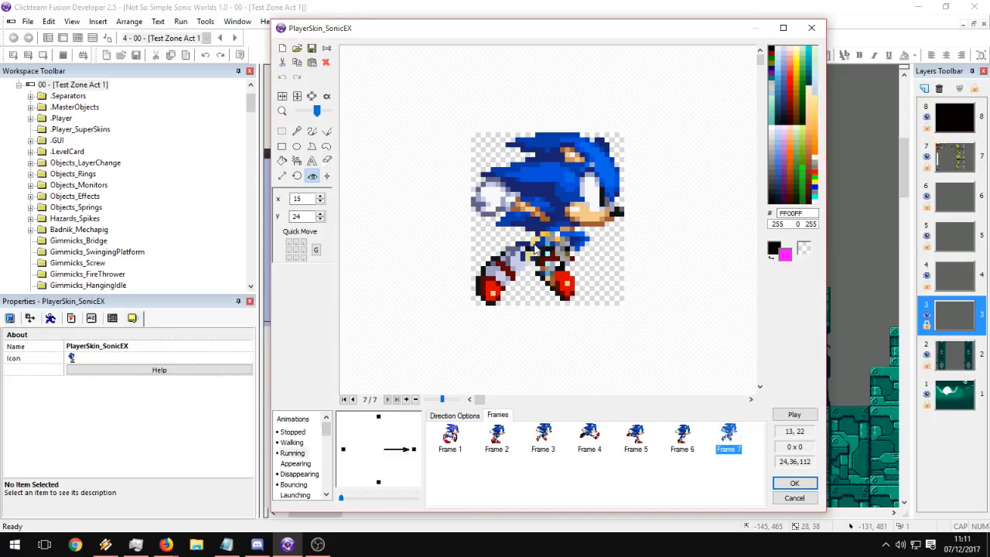
{"action": "left_click", "coordinate": [794, 415]}
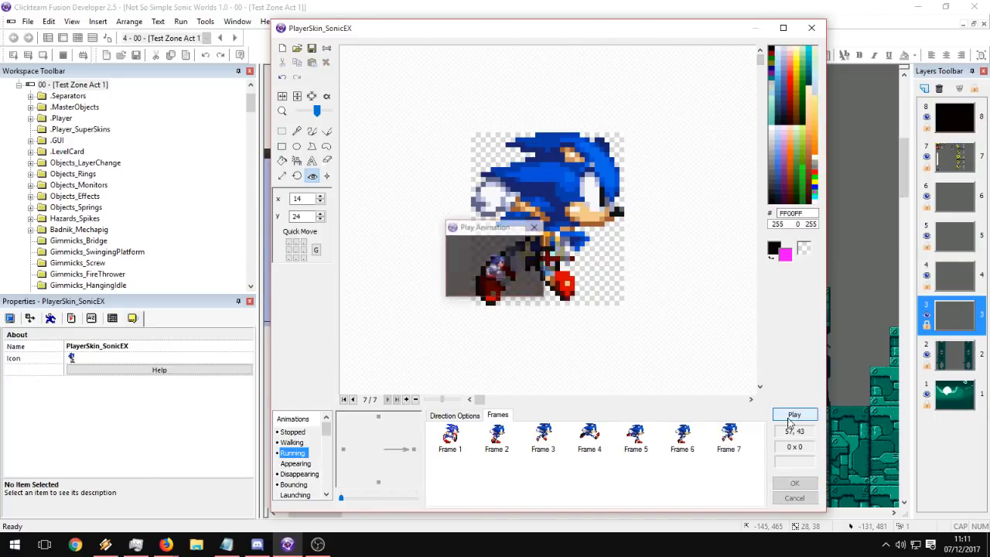
{"action": "left_click", "coordinate": [534, 228]}
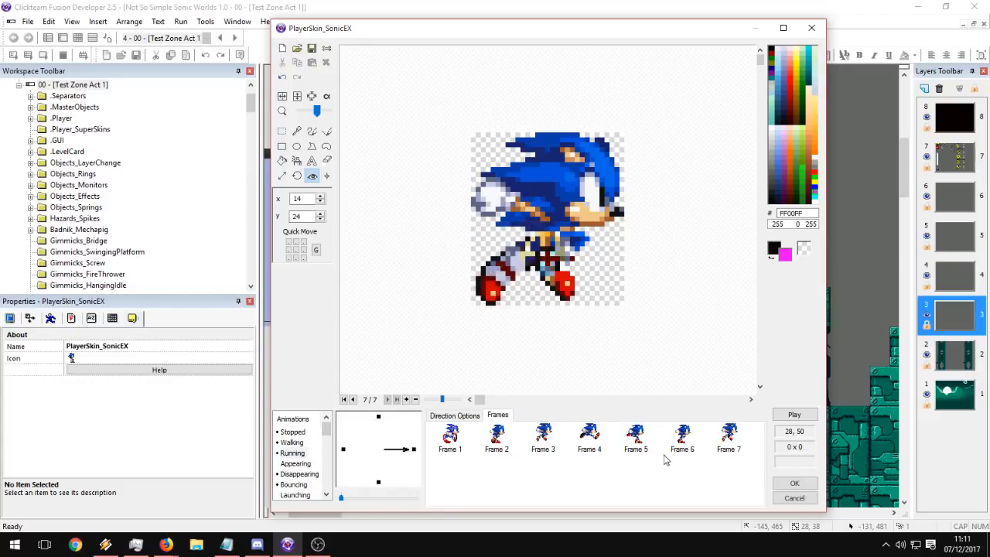
Delete the cropped frame 7 and paste the full sprite-sheet frame in its place.
{"action": "left_click", "coordinate": [721, 442]}
{"action": "key", "text": "Delete"}
{"action": "key", "text": "ctrl+v"}
Crop frame 7 to the feet-apart pose that directly follows frame 6's flat-footed pose in the sprite sheet.
{"action": "left_click", "coordinate": [722, 448]}
{"action": "middle_click_drag", "start_coordinate": [693, 250], "coordinate": [581, 298]}
{"action": "left_click", "coordinate": [683, 449]}
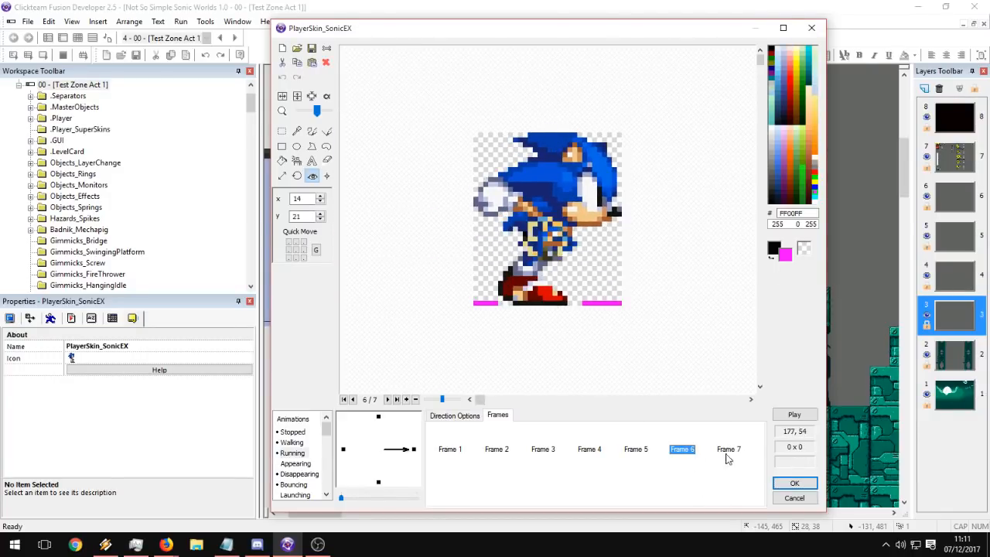
{"action": "left_click", "coordinate": [729, 449]}
{"action": "middle_click_drag", "start_coordinate": [699, 284], "coordinate": [513, 292]}
{"action": "left_click", "coordinate": [682, 449]}
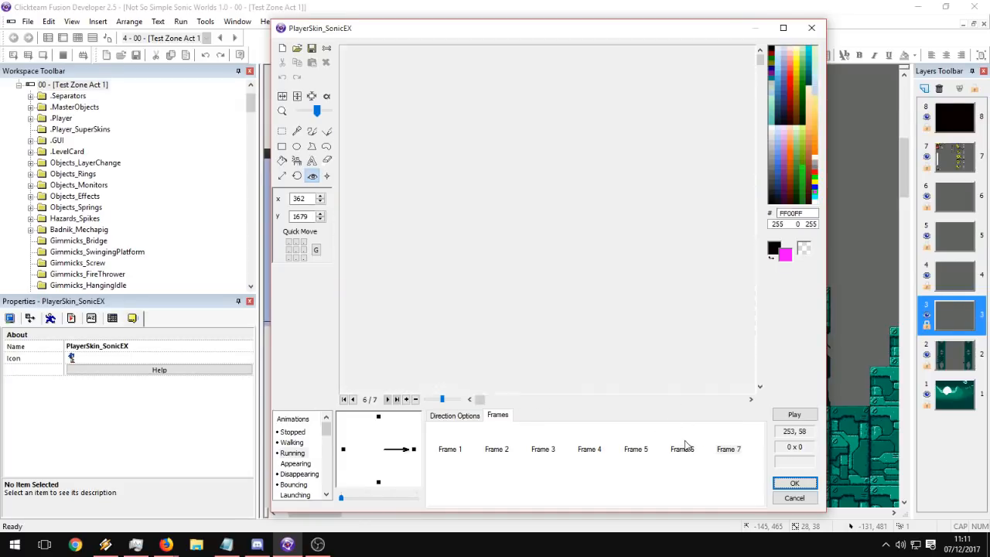
{"action": "left_click", "coordinate": [729, 449]}
{"action": "middle_click_drag", "start_coordinate": [693, 325], "coordinate": [444, 267]}
{"action": "middle_click_drag", "start_coordinate": [735, 264], "coordinate": [572, 261]}
{"action": "middle_click_drag", "start_coordinate": [340, 267], "coordinate": [685, 267]}
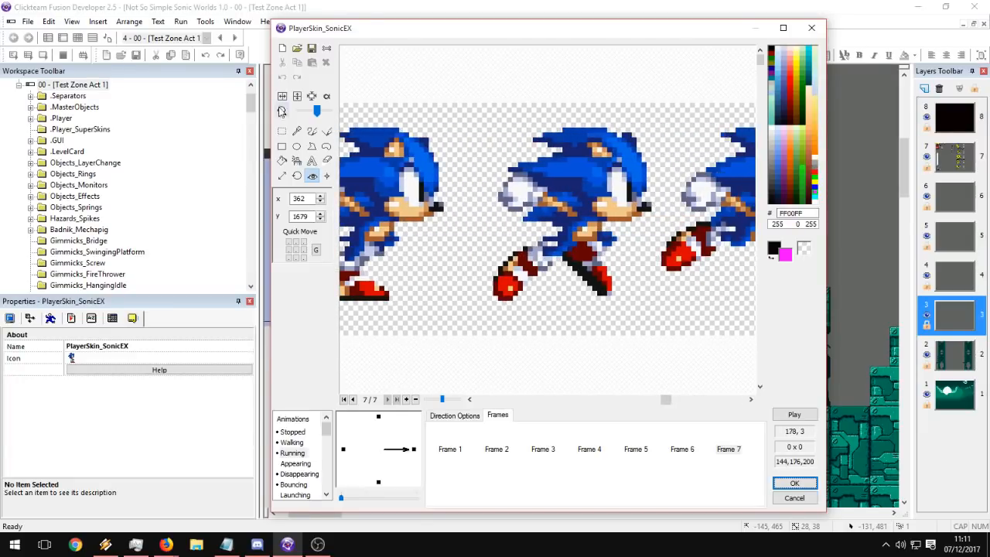
{"action": "left_click", "coordinate": [282, 131]}
{"action": "left_click_drag", "start_coordinate": [461, 104], "coordinate": [659, 313]}
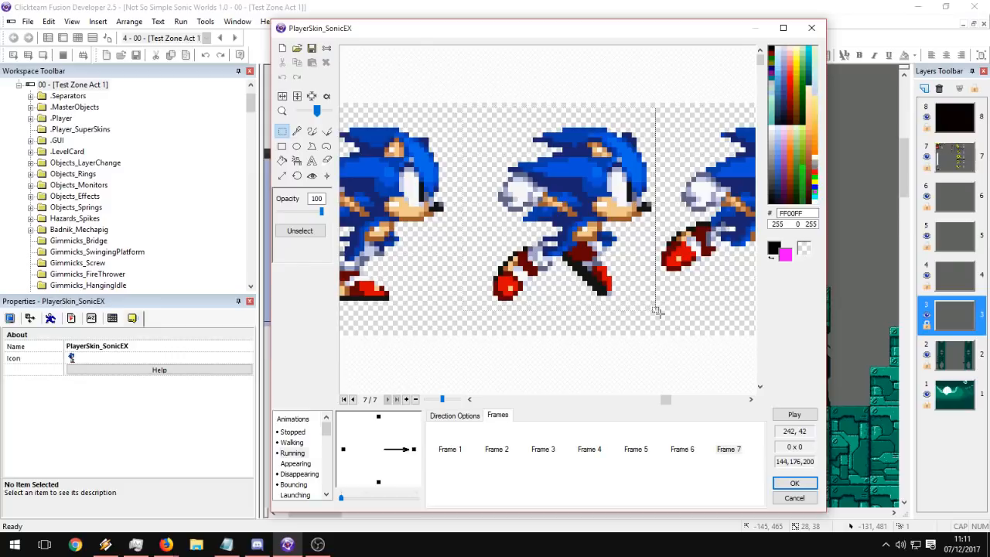
{"action": "left_click", "coordinate": [312, 97]}
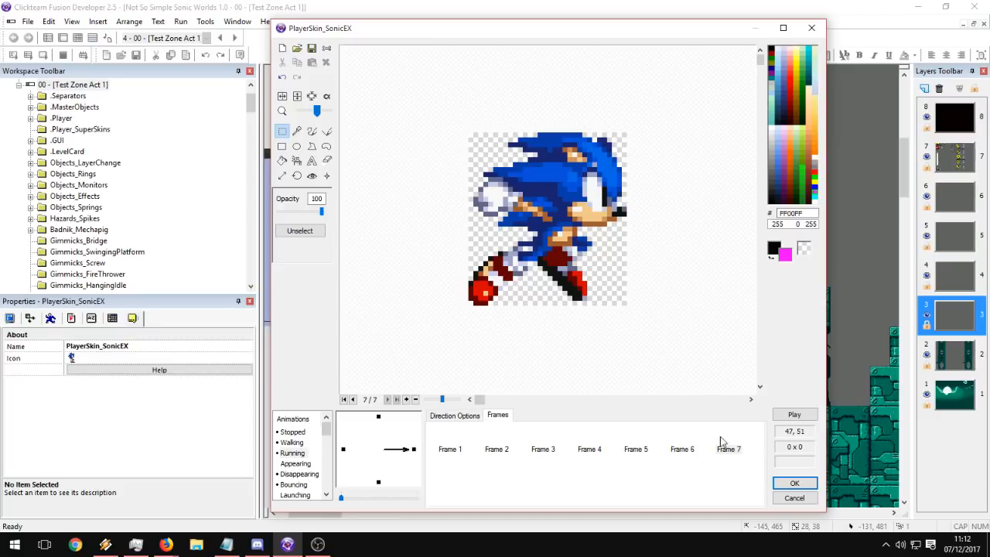
Set frame 7's hot spot to X 17, Y 20 and compare its alignment with frame 6.
{"action": "left_click", "coordinate": [682, 449]}
{"action": "left_click", "coordinate": [728, 449]}
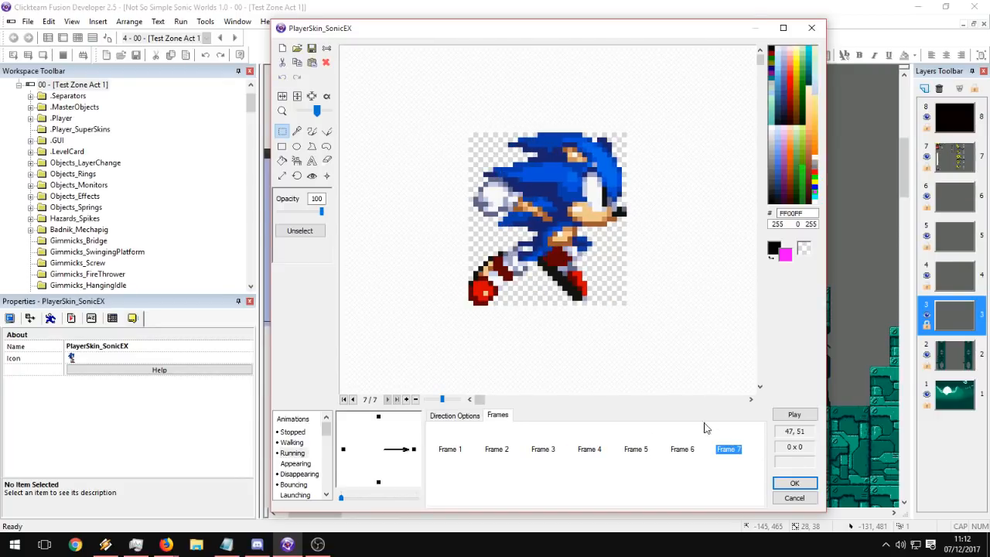
{"action": "left_click", "coordinate": [313, 177]}
{"action": "left_click", "coordinate": [679, 437]}
{"action": "left_click", "coordinate": [719, 428]}
{"action": "left_click_drag", "start_coordinate": [551, 243], "coordinate": [555, 234]}
{"action": "left_click", "coordinate": [682, 437]}
{"action": "left_click", "coordinate": [723, 437]}
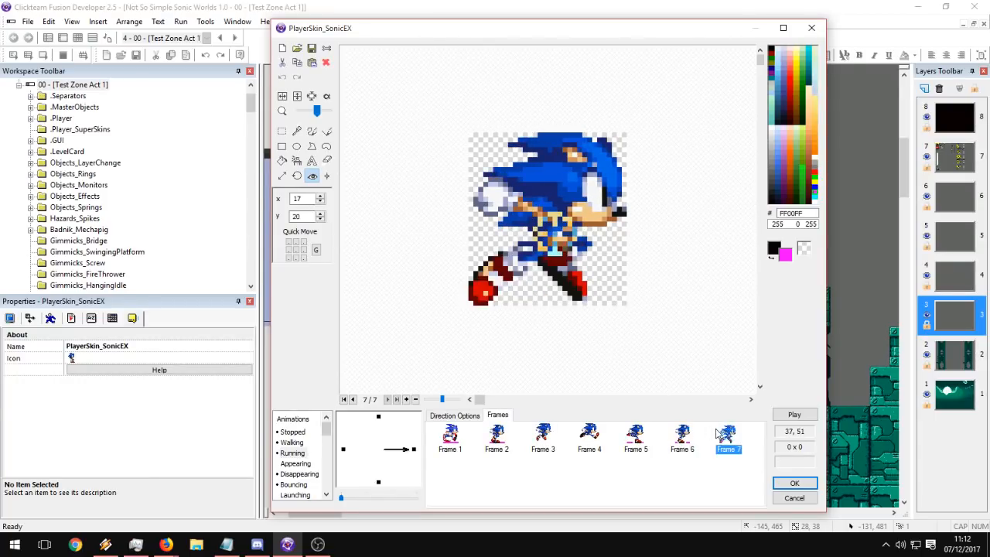
Set frame 7's hot spot to X 17, Y 21, compare it with frame 6 and preview the Running animation.
{"action": "left_click", "coordinate": [684, 435]}
{"action": "left_click", "coordinate": [726, 435]}
{"action": "left_click", "coordinate": [557, 236]}
{"action": "left_click", "coordinate": [557, 239]}
{"action": "left_click", "coordinate": [670, 434]}
{"action": "left_click", "coordinate": [719, 440]}
{"action": "left_click", "coordinate": [812, 417]}
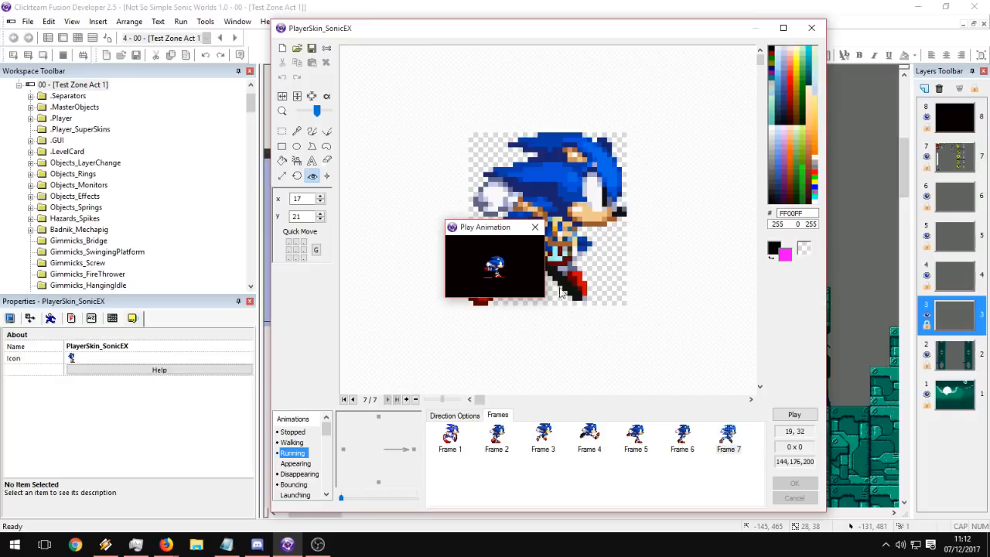
{"action": "left_click", "coordinate": [536, 227]}
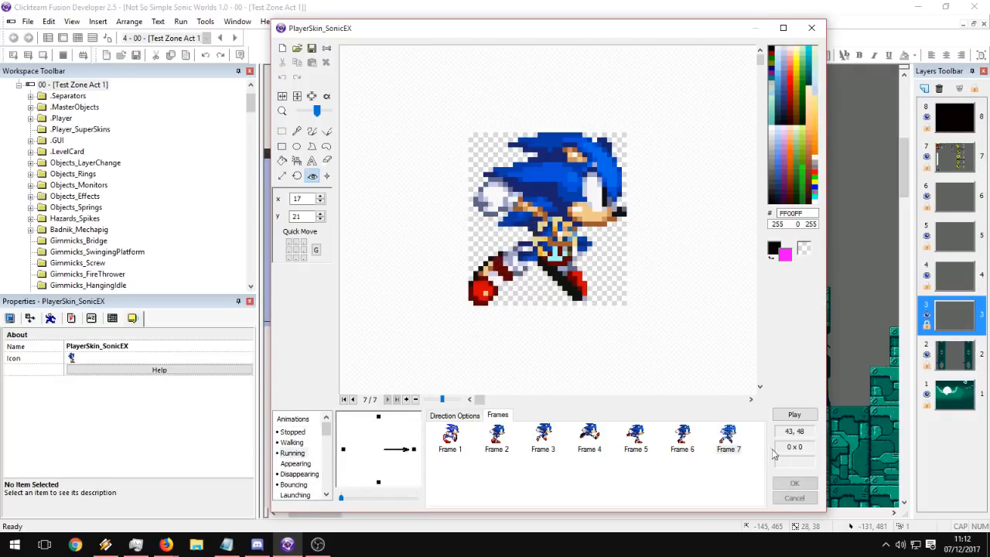
Duplicate frame 7 as frame 8 at the end of the Running animation.
{"action": "left_click", "coordinate": [727, 434]}
{"action": "key", "text": "ctrl+v"}
{"action": "left_click", "coordinate": [446, 484]}
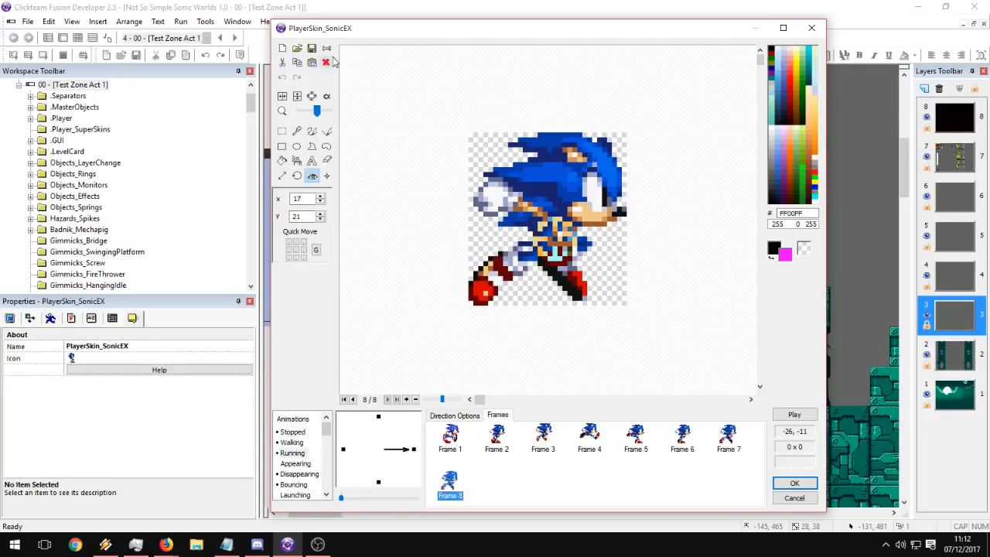
Replace the duplicated frame 8 with a copy of the sprite-sheet frame from the upward direction.
{"action": "left_click", "coordinate": [379, 417]}
{"action": "left_click", "coordinate": [445, 436]}
{"action": "key", "text": "ctrl+c"}
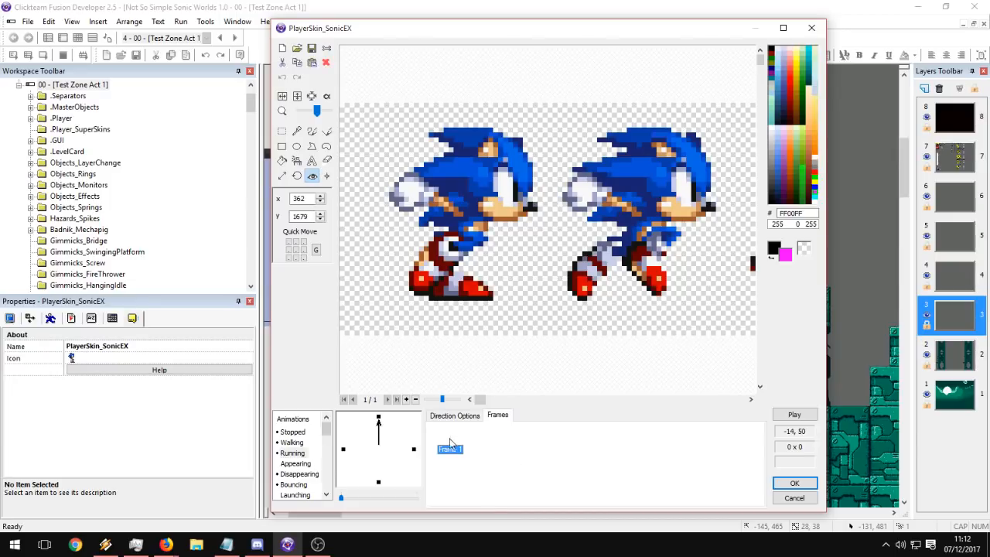
{"action": "left_click", "coordinate": [413, 448]}
{"action": "key", "text": "ctrl+v"}
{"action": "left_click", "coordinate": [459, 493]}
{"action": "key", "text": "Delete"}
{"action": "key", "text": "Return"}
Crop frame 8 to the sprite sheet's third pose, with the rear sole kicked back and the front foot raised.
{"action": "left_click", "coordinate": [461, 492]}
{"action": "middle_click_drag", "start_coordinate": [696, 247], "coordinate": [400, 270]}
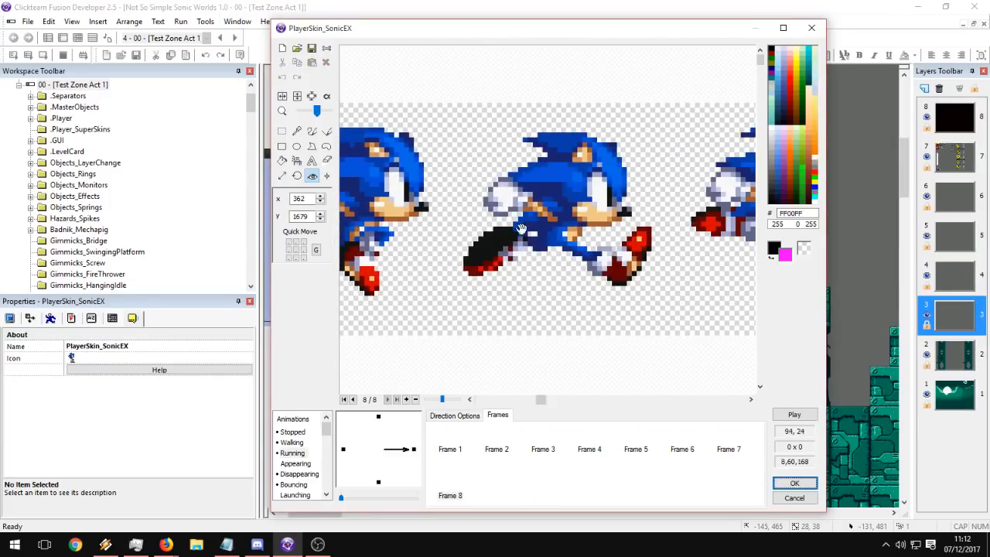
{"action": "left_click", "coordinate": [282, 132]}
{"action": "left_click_drag", "start_coordinate": [455, 122], "coordinate": [671, 307]}
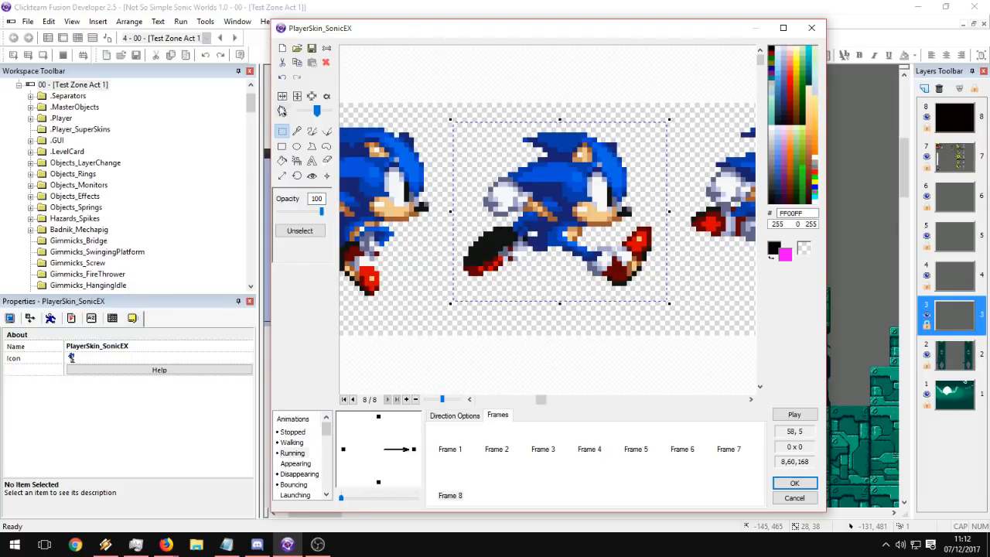
{"action": "left_click", "coordinate": [311, 96]}
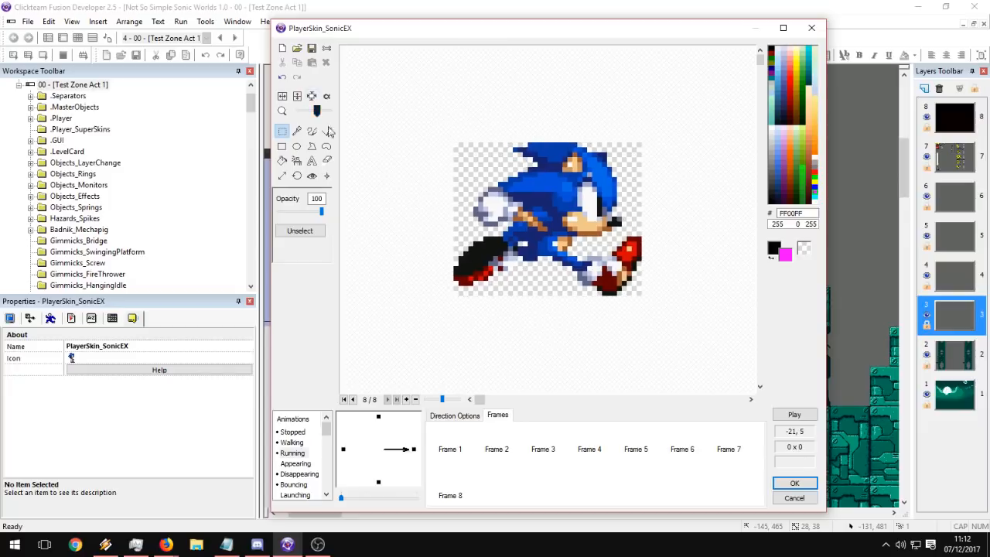
Compare frame 8's pose with frames 4 to 7 of the Running animation, especially with frame 4.
{"action": "left_click", "coordinate": [682, 448]}
{"action": "left_click", "coordinate": [636, 451]}
{"action": "left_click", "coordinate": [584, 447]}
{"action": "left_click", "coordinate": [312, 176]}
{"action": "left_click", "coordinate": [450, 495]}
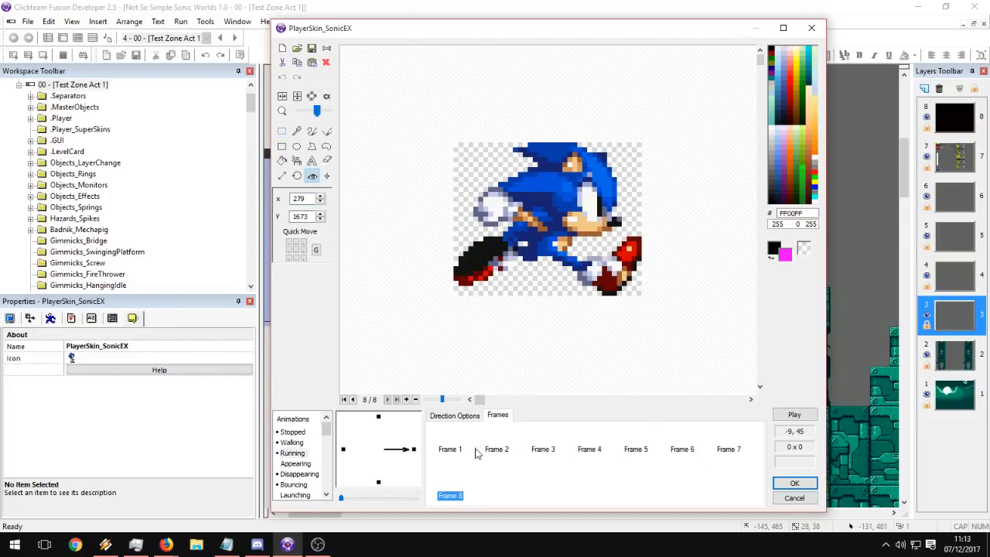
{"action": "left_click", "coordinate": [595, 425]}
{"action": "left_click", "coordinate": [643, 430]}
{"action": "left_click", "coordinate": [584, 433]}
{"action": "left_click", "coordinate": [458, 491]}
{"action": "left_click", "coordinate": [583, 445]}
{"action": "left_click", "coordinate": [587, 448]}
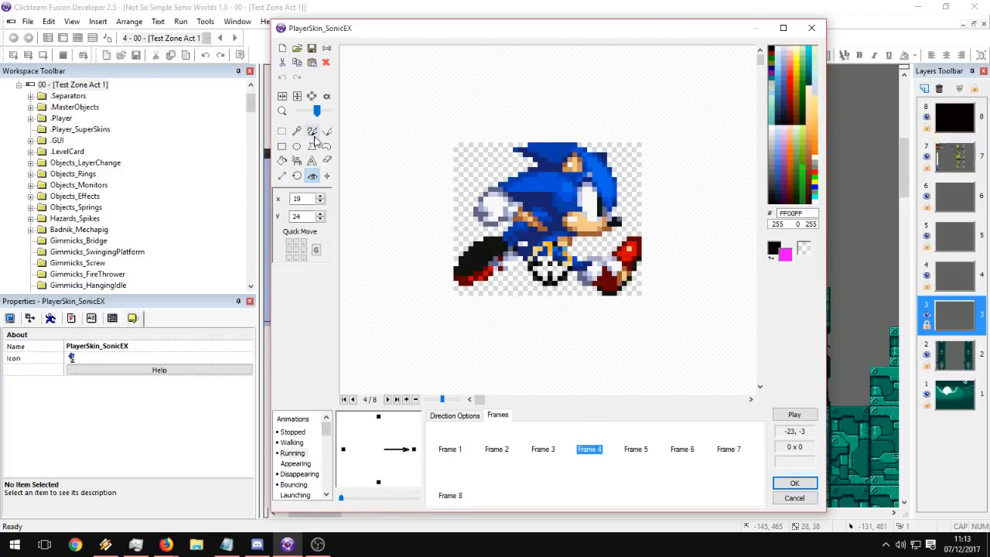
{"action": "left_click", "coordinate": [311, 132]}
{"action": "left_click", "coordinate": [587, 449]}
{"action": "left_click", "coordinate": [450, 495]}
{"action": "left_click", "coordinate": [312, 62]}
{"action": "left_click", "coordinate": [781, 399]}
{"action": "left_click", "coordinate": [299, 48]}
{"action": "left_click", "coordinate": [789, 380]}
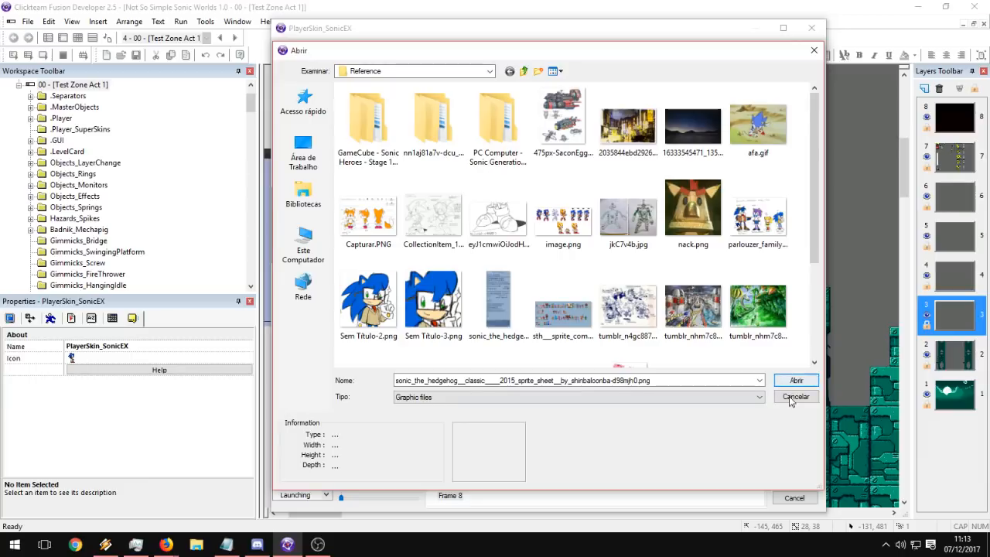
Examine the running poses on the sprite sheet in the upward direction and copy that sheet frame.
{"action": "left_click", "coordinate": [379, 418]}
{"action": "middle_click_drag", "start_coordinate": [681, 299], "coordinate": [340, 286]}
{"action": "middle_click_drag", "start_coordinate": [658, 274], "coordinate": [452, 276]}
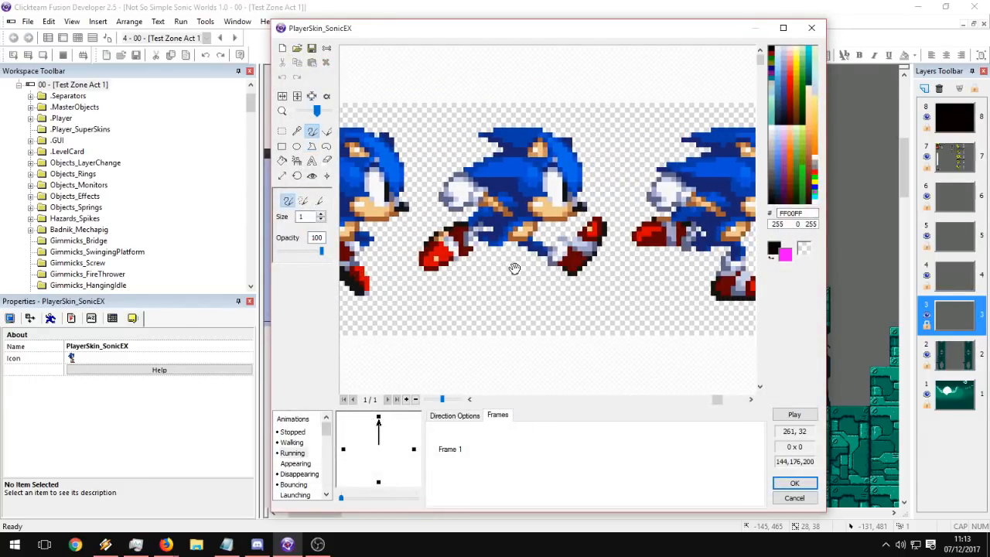
{"action": "middle_click_drag", "start_coordinate": [554, 267], "coordinate": [684, 283]}
{"action": "middle_click_drag", "start_coordinate": [425, 279], "coordinate": [690, 284]}
{"action": "middle_click_drag", "start_coordinate": [363, 271], "coordinate": [303, 258]}
{"action": "middle_click_drag", "start_coordinate": [456, 257], "coordinate": [391, 251]}
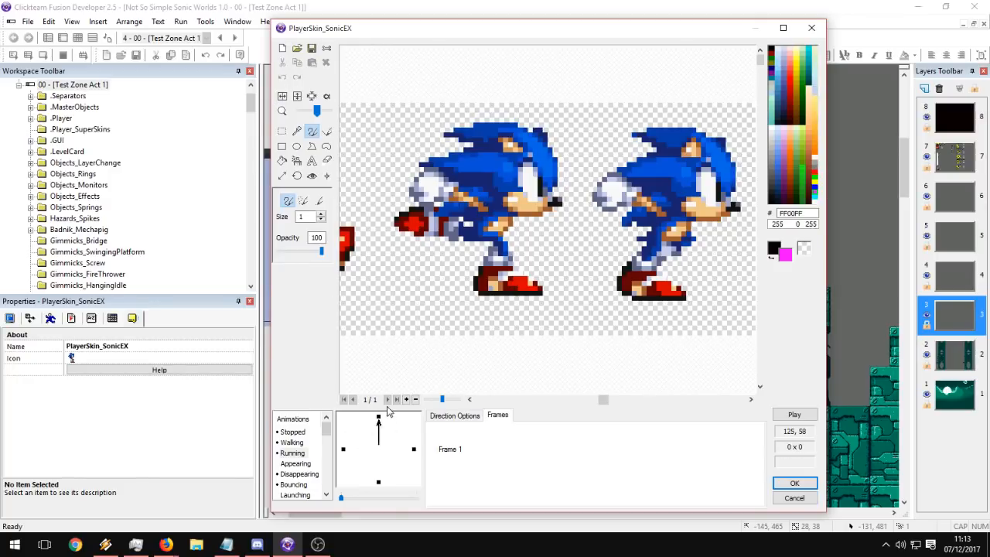
{"action": "left_click", "coordinate": [448, 449]}
Replace frame 8 of the right-facing Running animation with the copied sprite-sheet frame.
{"action": "left_click", "coordinate": [415, 449]}
{"action": "left_click", "coordinate": [450, 496]}
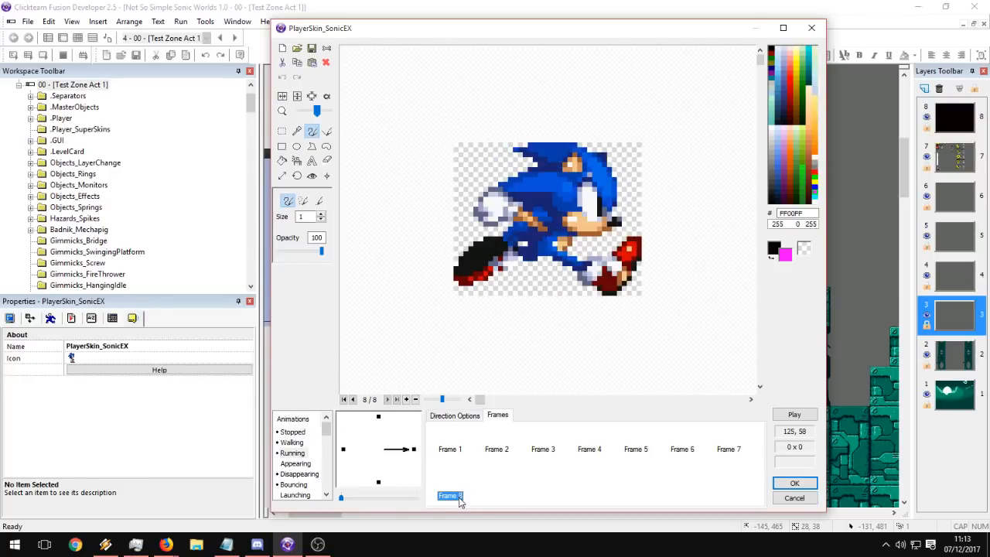
{"action": "key", "text": "Delete"}
{"action": "key", "text": "Return"}
{"action": "key", "text": "ctrl+v"}
{"action": "left_click", "coordinate": [457, 497]}
Crop frame 8 to the sprite-sheet pose with the red rear shoe trailing low and the front foot raised, trimming its empty margin.
{"action": "middle_click_drag", "start_coordinate": [526, 335], "coordinate": [393, 331]}
{"action": "middle_click_drag", "start_coordinate": [689, 286], "coordinate": [508, 265]}
{"action": "middle_click_drag", "start_coordinate": [688, 266], "coordinate": [504, 259]}
{"action": "left_click", "coordinate": [282, 130]}
{"action": "left_click_drag", "start_coordinate": [369, 113], "coordinate": [556, 286]}
{"action": "left_click", "coordinate": [312, 96]}
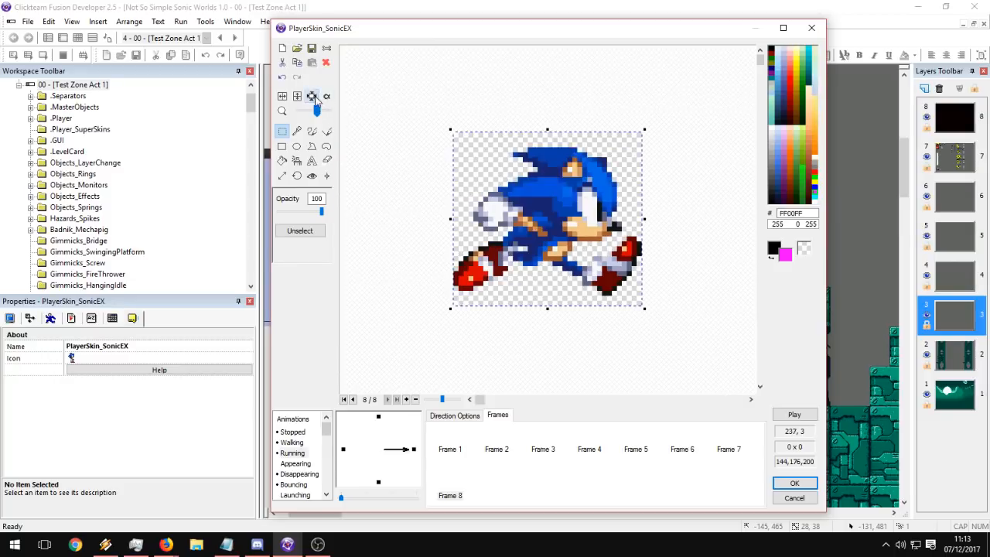
{"action": "left_click", "coordinate": [312, 96]}
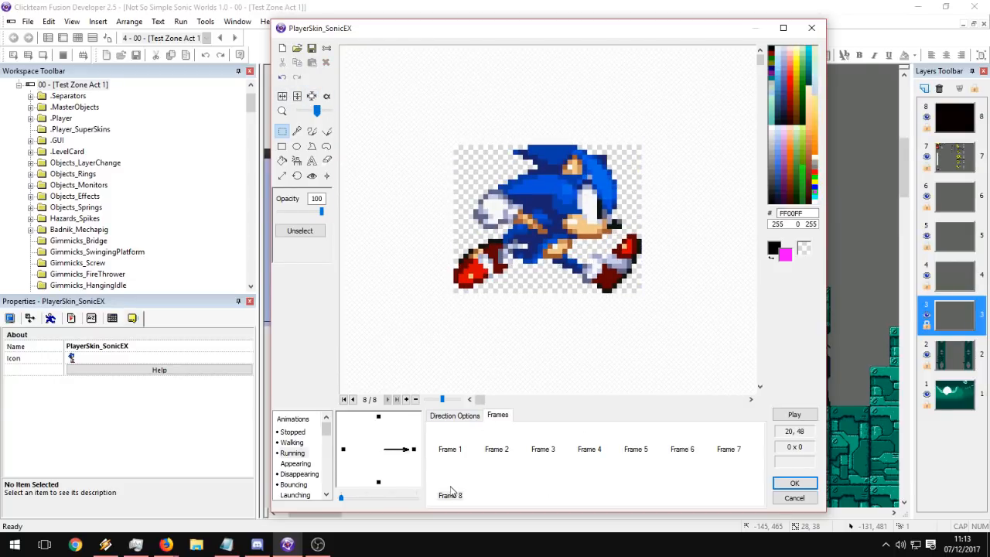
Set frame 8's hot spot to X 18, Y 24, comparing its position with frame 4.
{"action": "left_click", "coordinate": [312, 175]}
{"action": "left_click", "coordinate": [545, 250]}
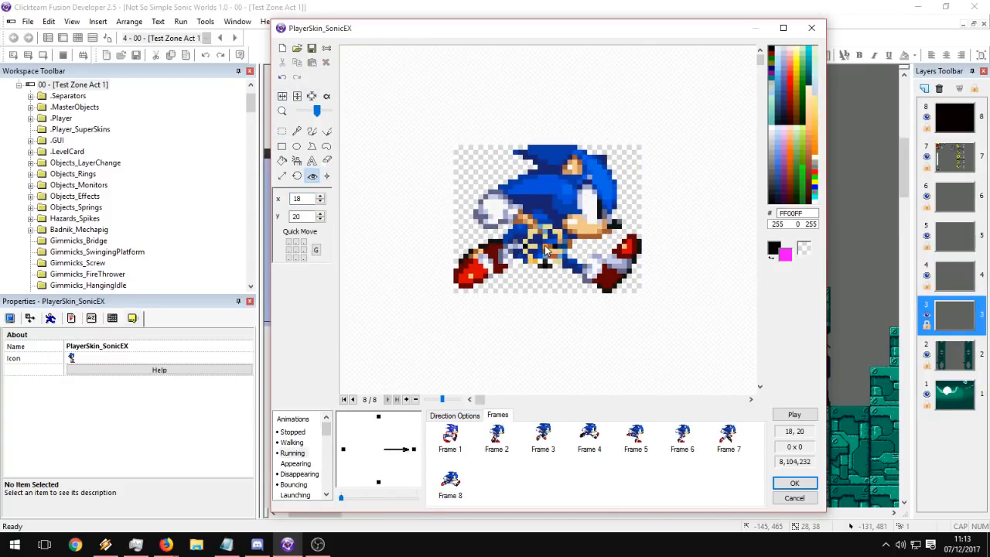
{"action": "left_click", "coordinate": [720, 438]}
{"action": "left_click", "coordinate": [586, 438]}
{"action": "left_click", "coordinate": [457, 480]}
{"action": "left_click", "coordinate": [546, 278]}
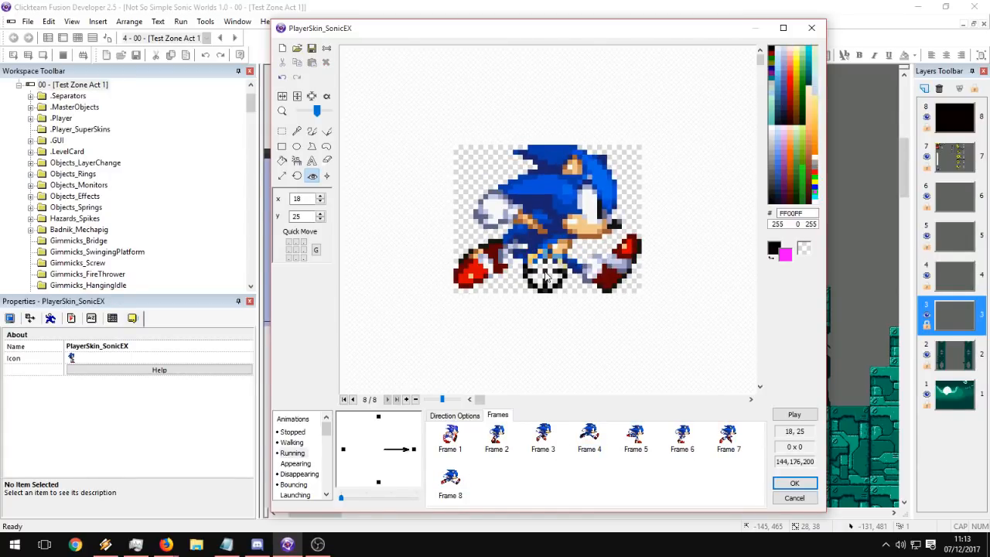
{"action": "left_click", "coordinate": [589, 438]}
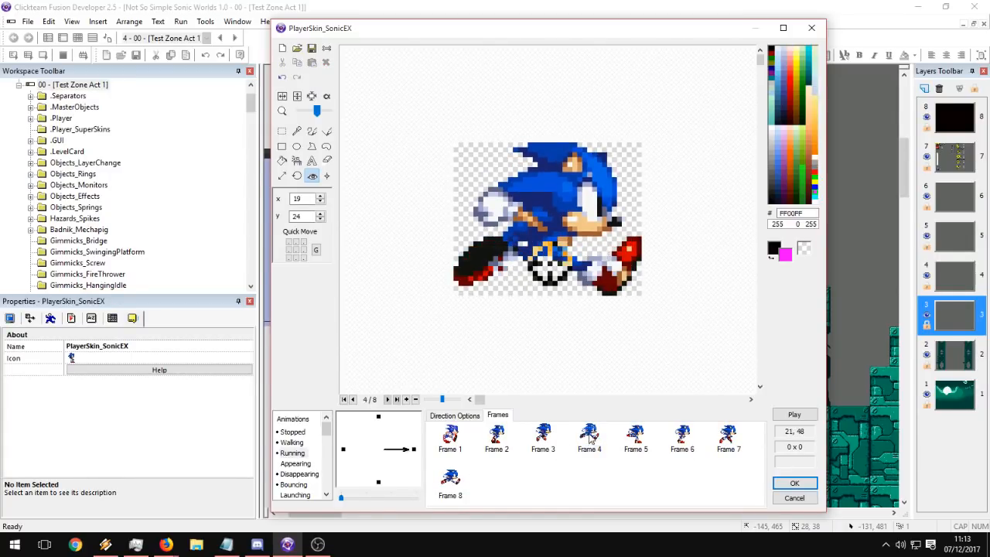
{"action": "left_click", "coordinate": [549, 267]}
{"action": "left_click", "coordinate": [549, 433]}
{"action": "left_click", "coordinate": [583, 438]}
{"action": "left_click", "coordinate": [451, 480]}
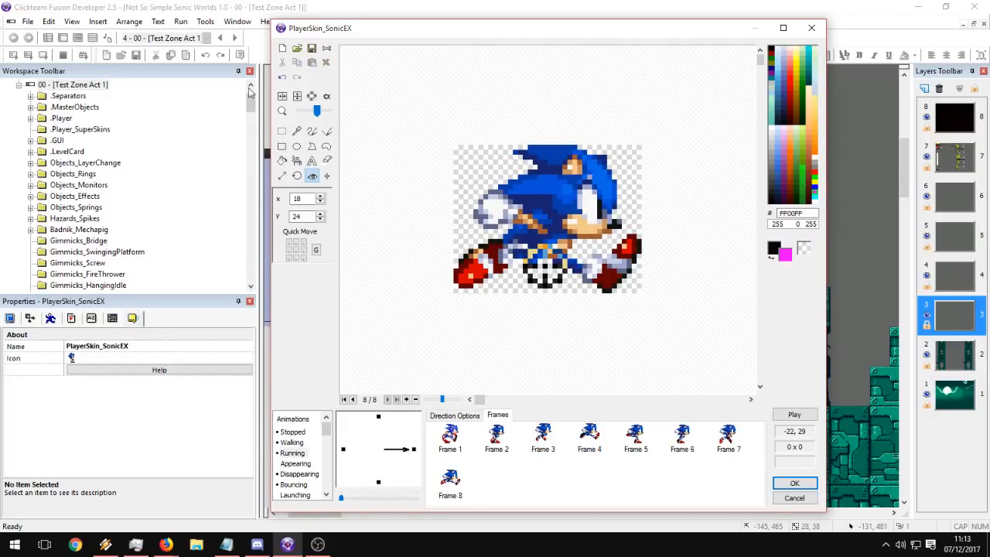
Duplicate frame 8 as frame 9 at the end of the Running animation.
{"action": "key", "text": "ctrl+c"}
{"action": "key", "text": "ctrl+v"}
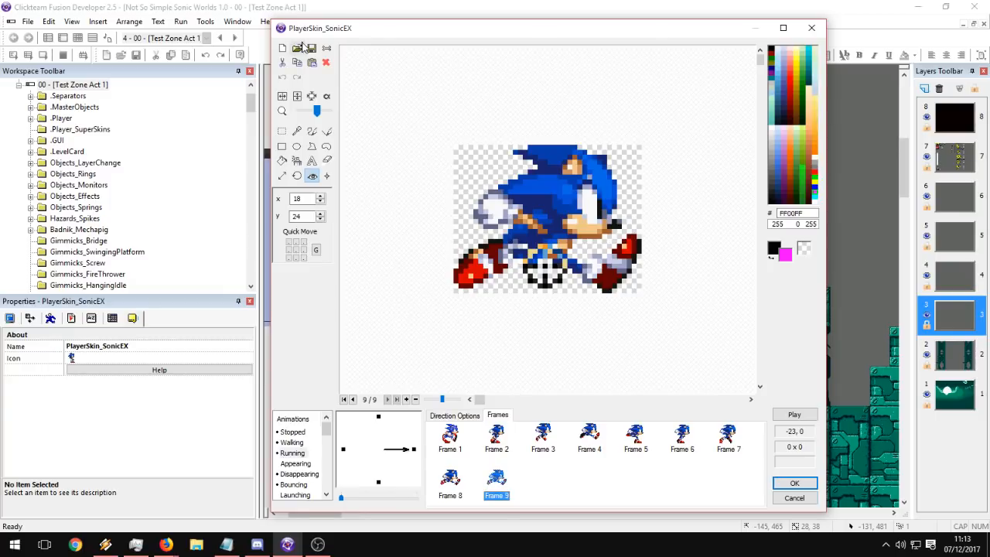
{"action": "left_click", "coordinate": [298, 48]}
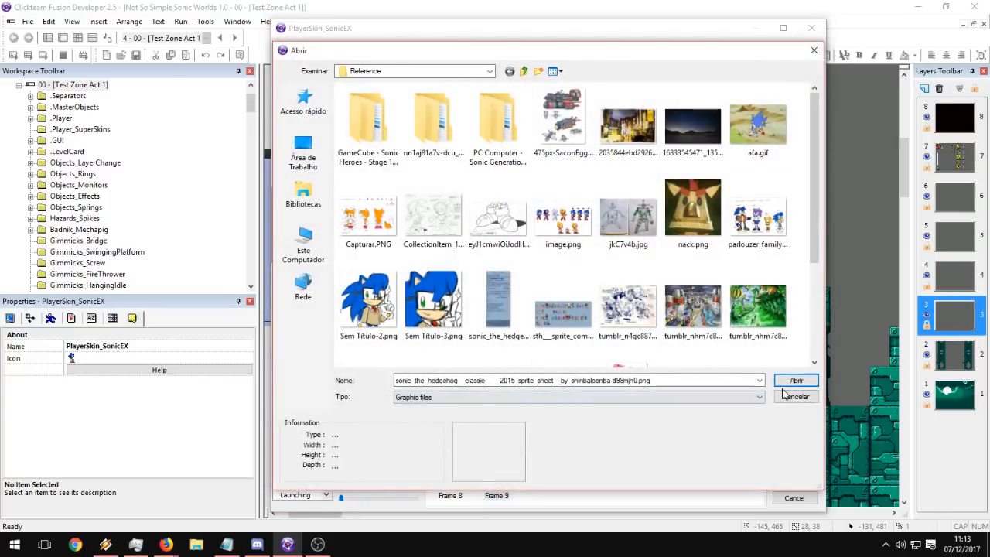
{"action": "left_click", "coordinate": [785, 384]}
Copy the sprite sheet's last pose, front foot planted and rear foot kicked back, into the right-facing Running animation as frame 10.
{"action": "left_click", "coordinate": [378, 418]}
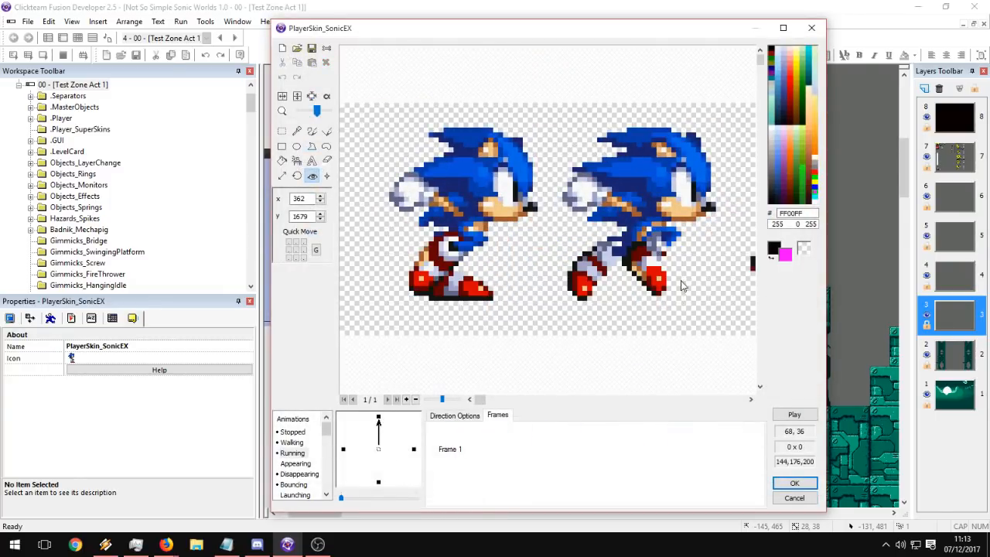
{"action": "left_click_drag", "start_coordinate": [735, 294], "coordinate": [286, 301]}
{"action": "left_click_drag", "start_coordinate": [696, 293], "coordinate": [379, 275]}
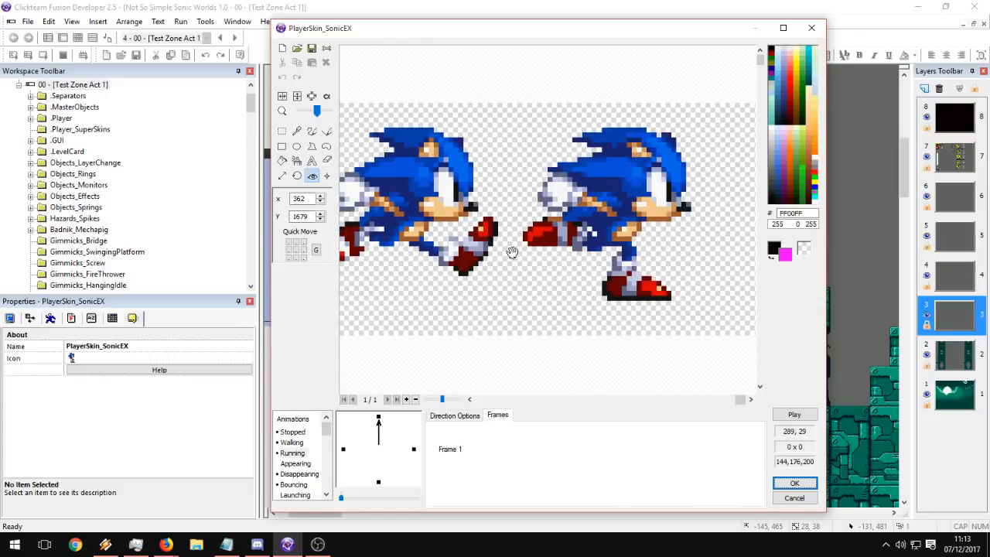
{"action": "left_click", "coordinate": [283, 132]}
{"action": "left_click_drag", "start_coordinate": [698, 114], "coordinate": [510, 308]}
{"action": "left_click", "coordinate": [451, 451]}
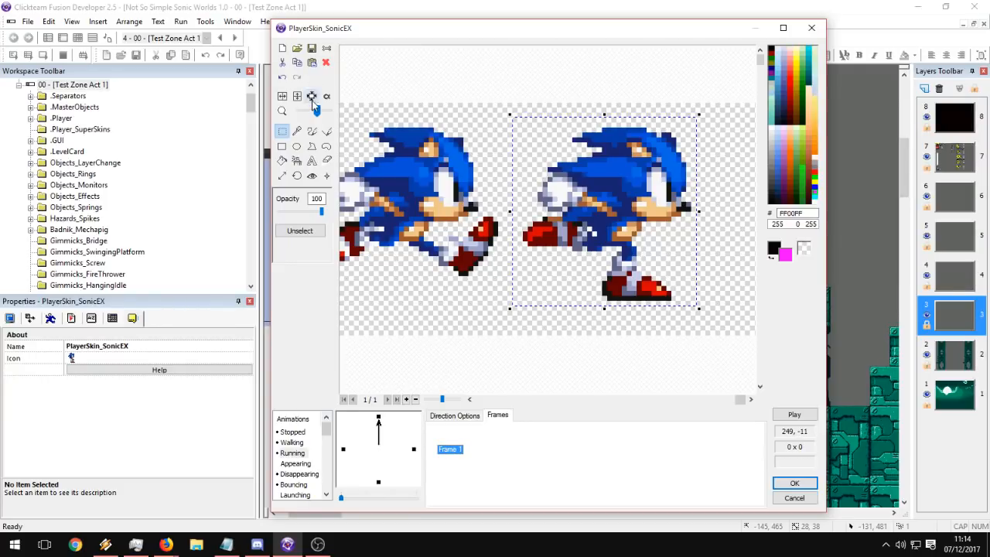
{"action": "left_click", "coordinate": [311, 96]}
{"action": "left_click", "coordinate": [515, 454]}
{"action": "key", "text": "ctrl+z"}
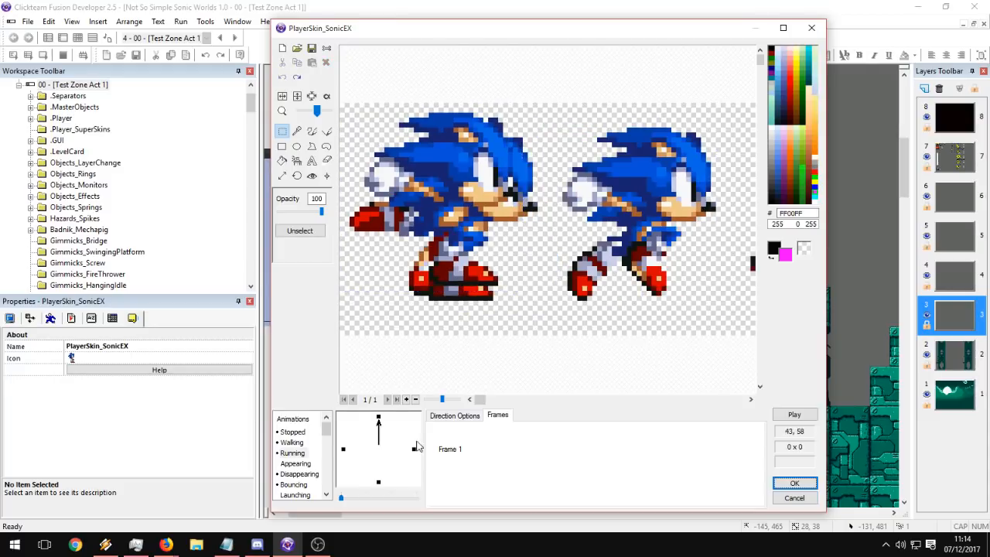
{"action": "left_click", "coordinate": [414, 450]}
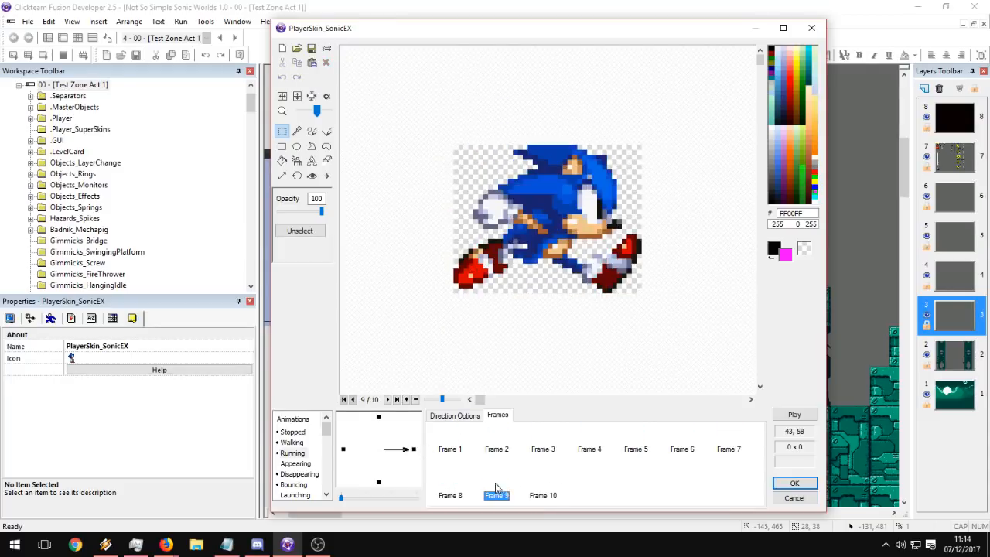
Trim the empty margin around the pose in frame 10 and check it against frame 9.
{"action": "left_click", "coordinate": [540, 487]}
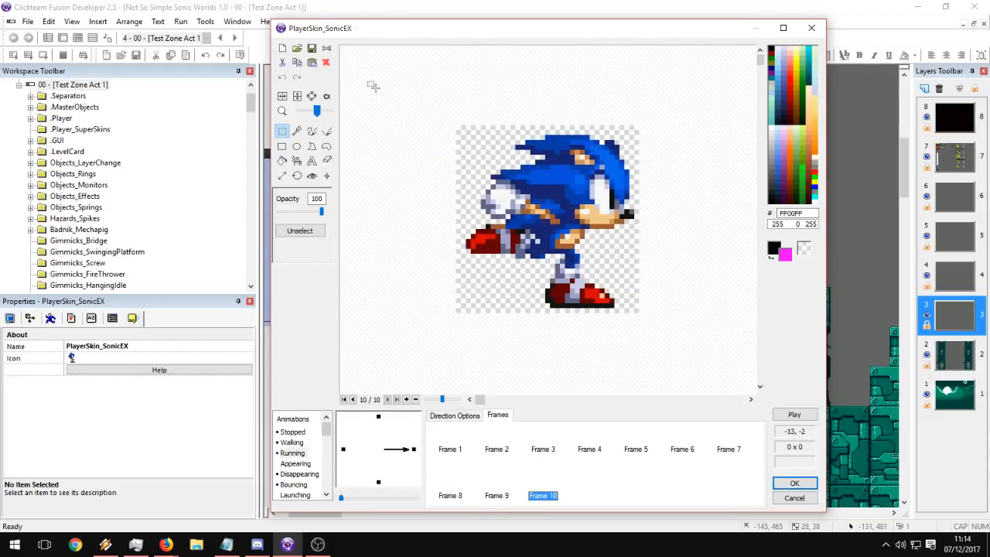
{"action": "left_click", "coordinate": [312, 98]}
{"action": "left_click", "coordinate": [501, 495]}
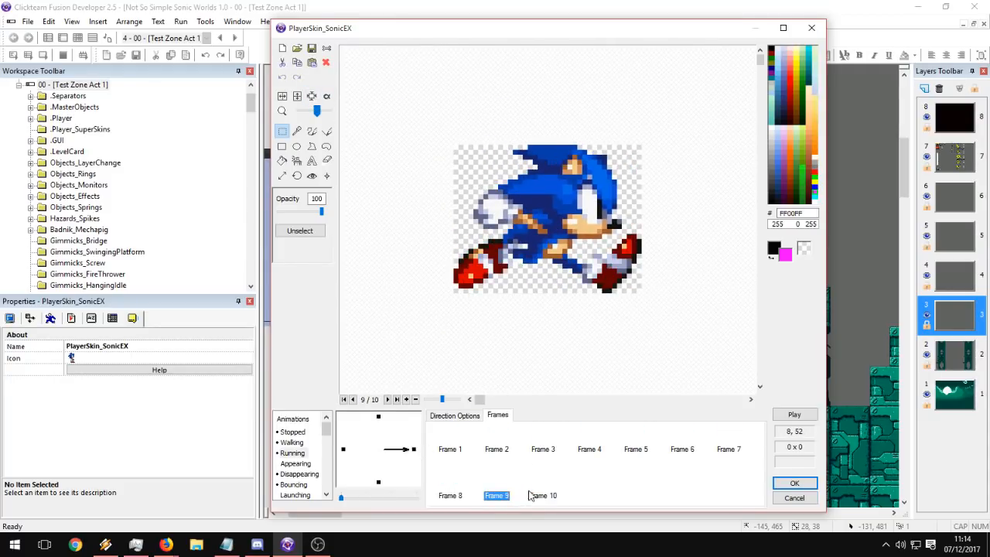
Compare frame 10 with frames 2 to 5 to find the matching pose and its hot spot.
{"action": "left_click", "coordinate": [312, 176]}
{"action": "left_click", "coordinate": [543, 495]}
{"action": "left_click", "coordinate": [497, 449]}
{"action": "left_click", "coordinate": [542, 494]}
{"action": "left_click", "coordinate": [542, 450]}
{"action": "left_click", "coordinate": [587, 449]}
{"action": "left_click", "coordinate": [545, 495]}
{"action": "left_click", "coordinate": [635, 449]}
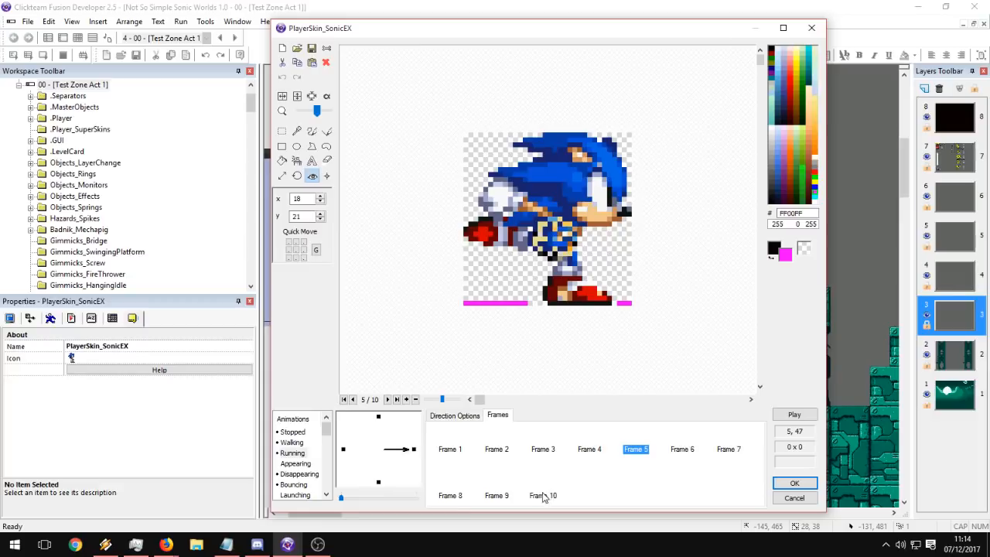
{"action": "left_click", "coordinate": [545, 483]}
{"action": "left_click", "coordinate": [625, 443]}
{"action": "left_click", "coordinate": [543, 495]}
Set frame 10's hot spot to X 18, Y 21, using the values of frame 5.
{"action": "double_click", "coordinate": [301, 199]}
{"action": "left_click", "coordinate": [635, 449]}
{"action": "left_click", "coordinate": [309, 216]}
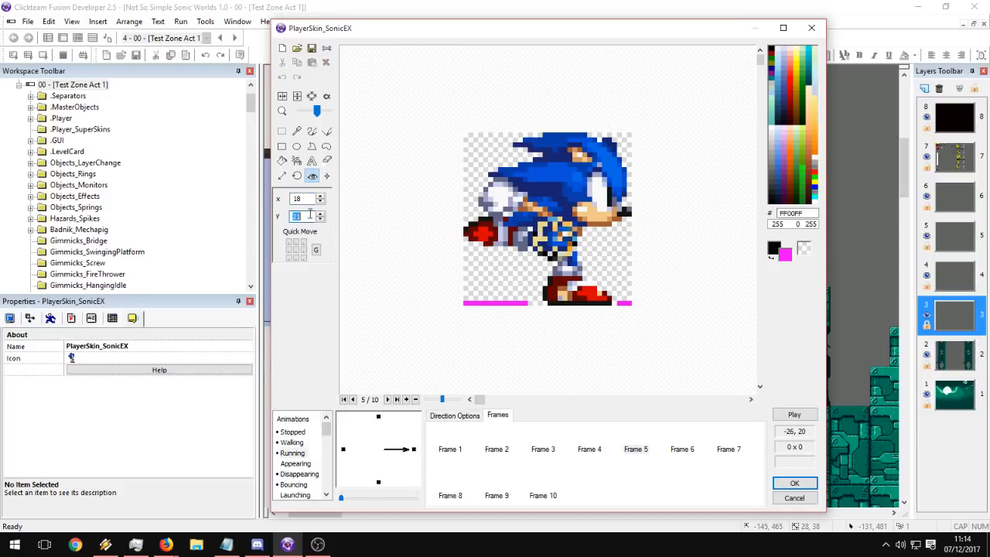
{"action": "left_click", "coordinate": [542, 492]}
{"action": "left_click", "coordinate": [308, 217]}
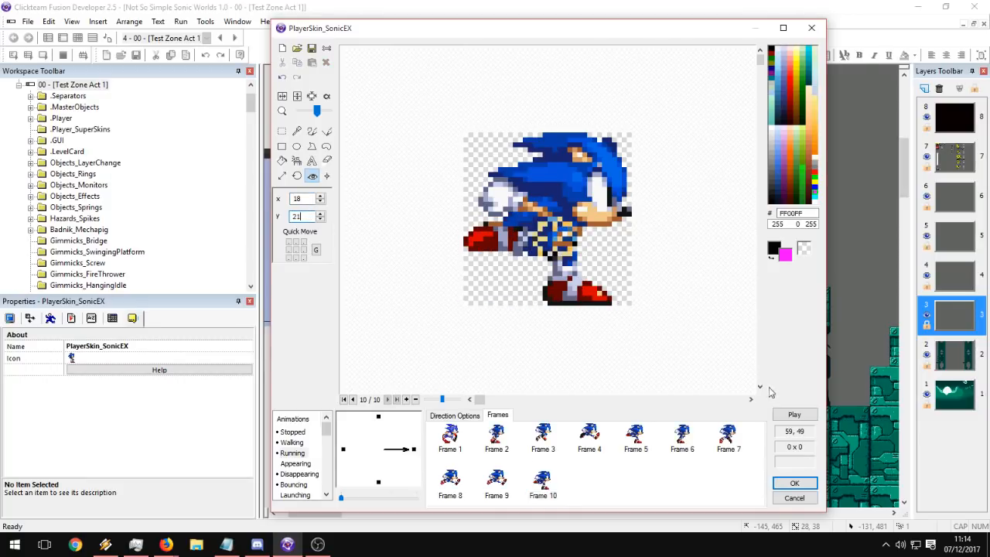
Delete frame 1 from the Running animation and preview the remaining sequence.
{"action": "left_click", "coordinate": [459, 439]}
{"action": "key", "text": "Delete"}
{"action": "key", "text": "Return"}
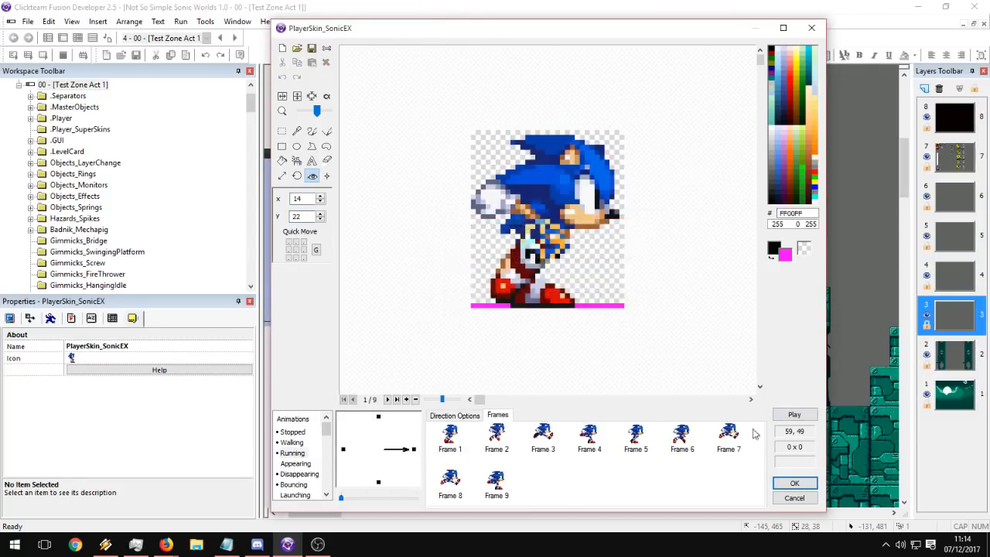
{"action": "left_click", "coordinate": [795, 415]}
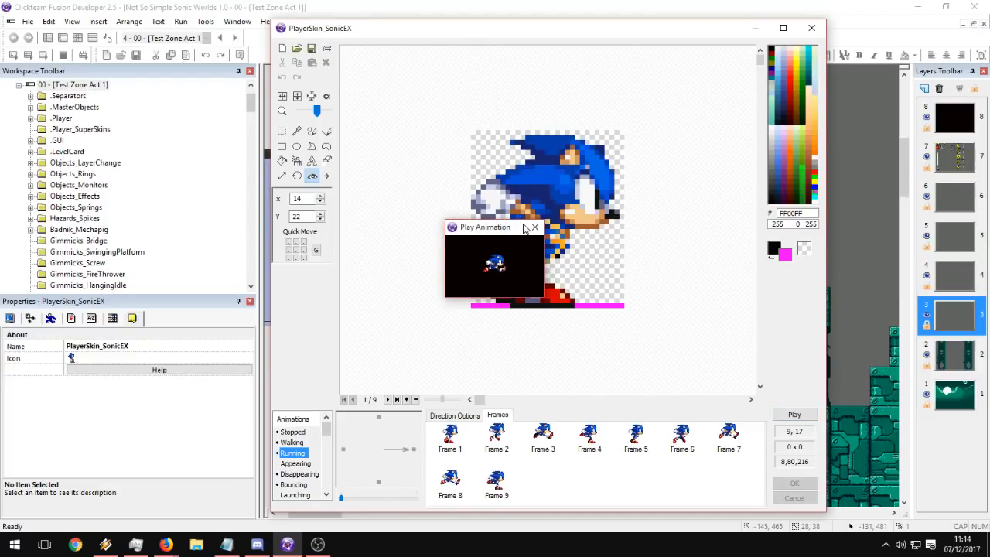
{"action": "left_click", "coordinate": [535, 228]}
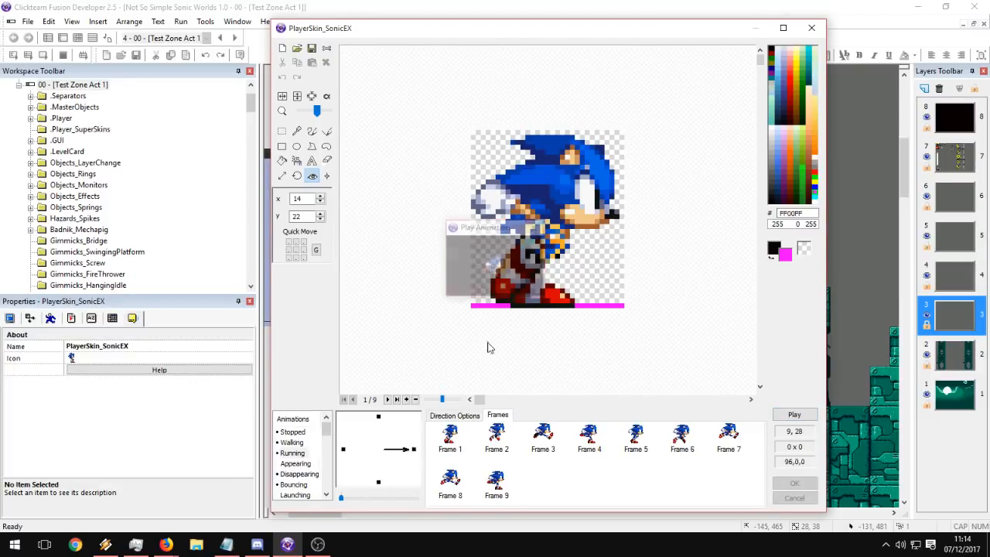
Set the Running animation's lower speed to 5 and higher speed to 50, returning to its frame list.
{"action": "left_click", "coordinate": [461, 416]}
{"action": "left_click", "coordinate": [498, 416]}
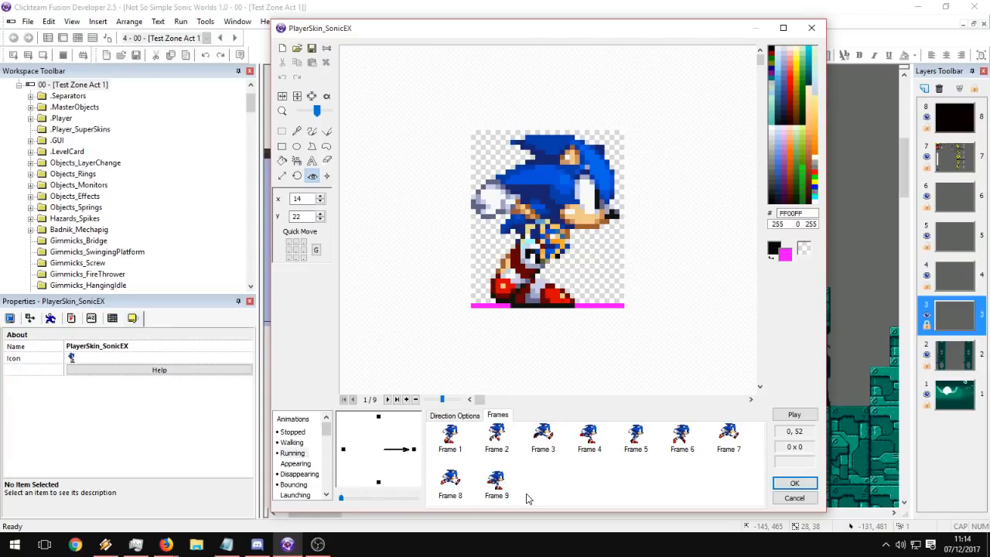
{"action": "left_click", "coordinate": [459, 416]}
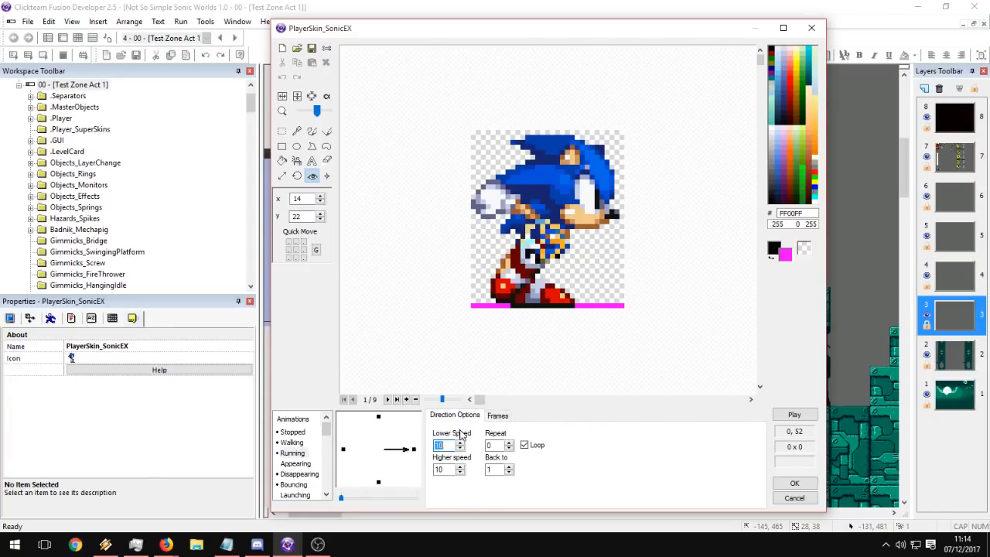
{"action": "double_click", "coordinate": [448, 470]}
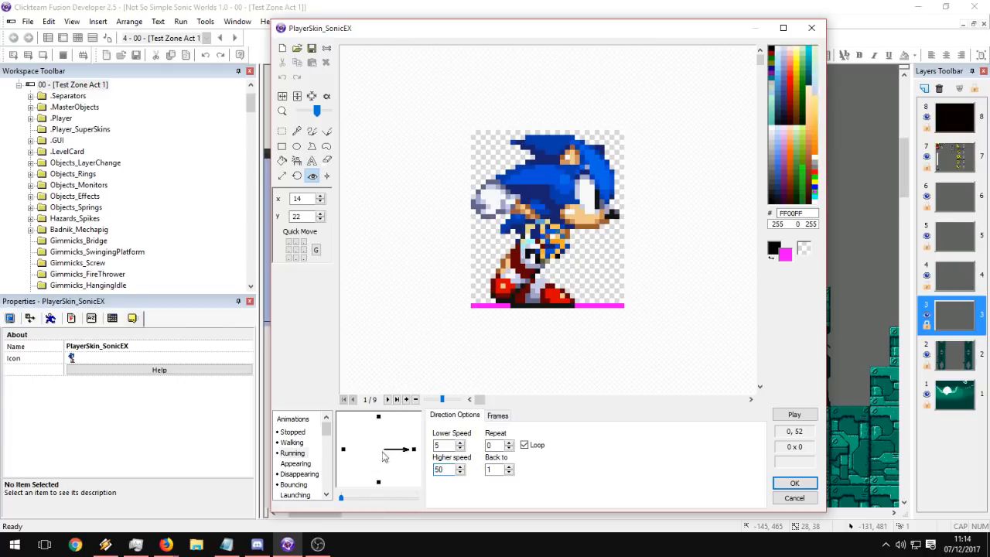
{"action": "left_click", "coordinate": [499, 416]}
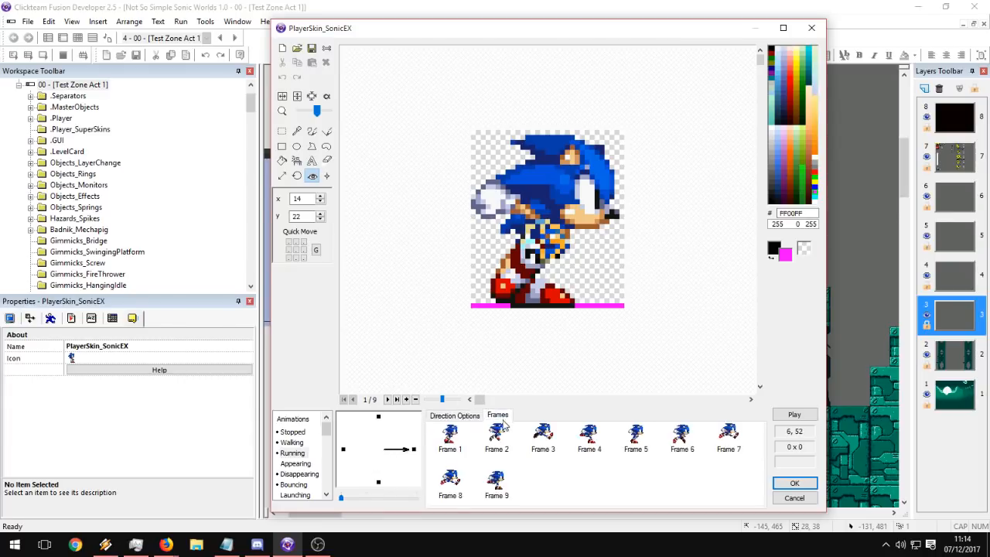
Step through frames 1 to 9 of the Running animation to check the pose order and hot spots.
{"action": "left_click", "coordinate": [453, 435]}
{"action": "left_click", "coordinate": [497, 434]}
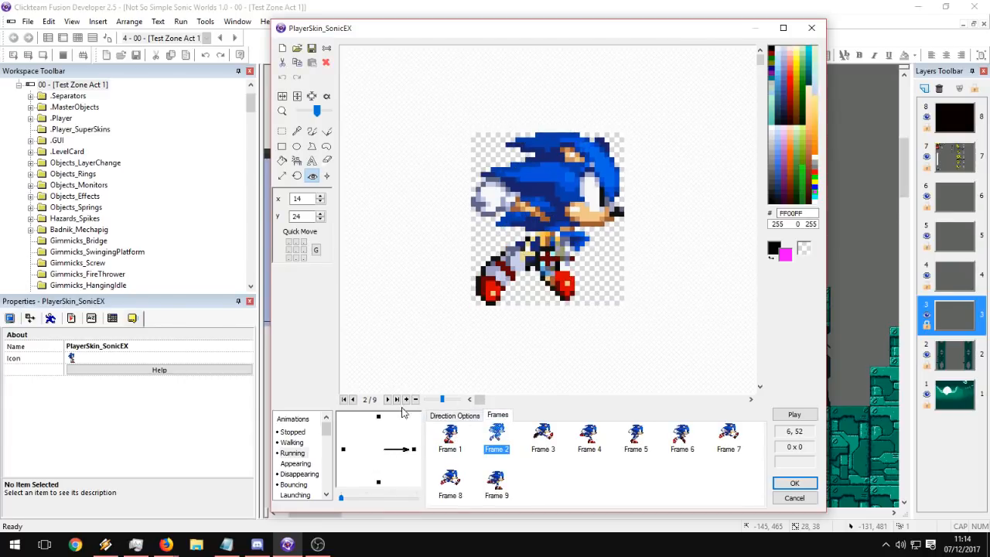
{"action": "left_click", "coordinate": [387, 399]}
{"action": "left_click", "coordinate": [387, 399]}
{"action": "left_click", "coordinate": [387, 399]}
{"action": "left_click", "coordinate": [388, 399]}
{"action": "left_click", "coordinate": [388, 399]}
{"action": "left_click", "coordinate": [388, 399]}
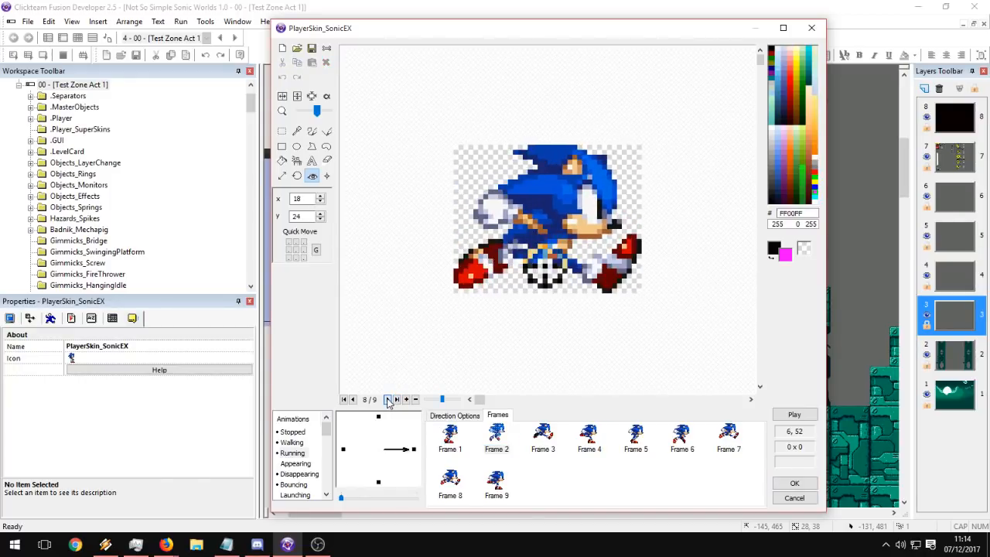
{"action": "left_click", "coordinate": [387, 399]}
{"action": "left_click", "coordinate": [498, 484]}
{"action": "left_click", "coordinate": [452, 440]}
Preview the Running animation and compare the hot spots of frames 2 and 3.
{"action": "left_click", "coordinate": [794, 415]}
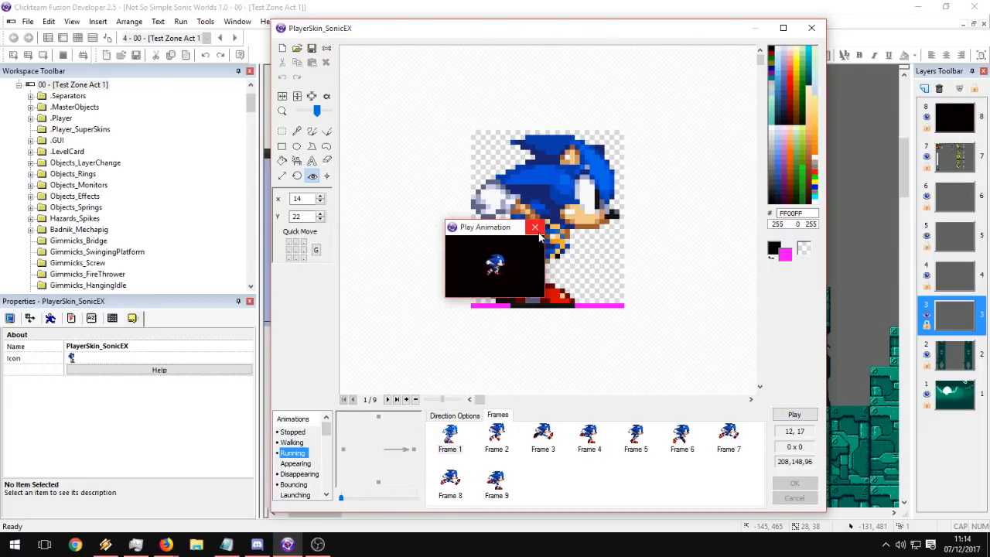
{"action": "left_click", "coordinate": [535, 228]}
{"action": "left_click", "coordinate": [497, 437]}
{"action": "left_click", "coordinate": [531, 435]}
{"action": "left_click", "coordinate": [501, 437]}
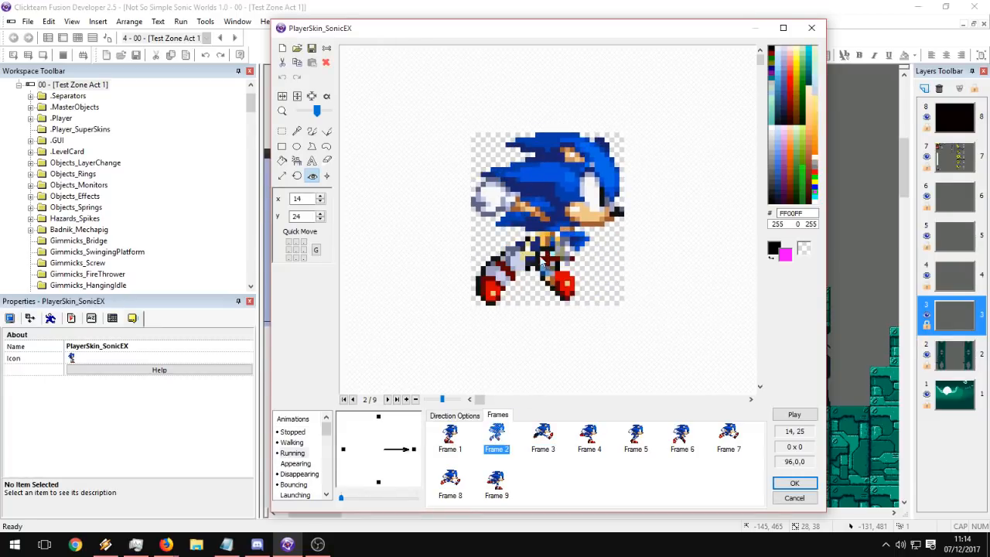
Step through frames 3 to 8 of the Running animation, compare frames 7 and 8, and delete frame 7.
{"action": "left_click", "coordinate": [543, 437]}
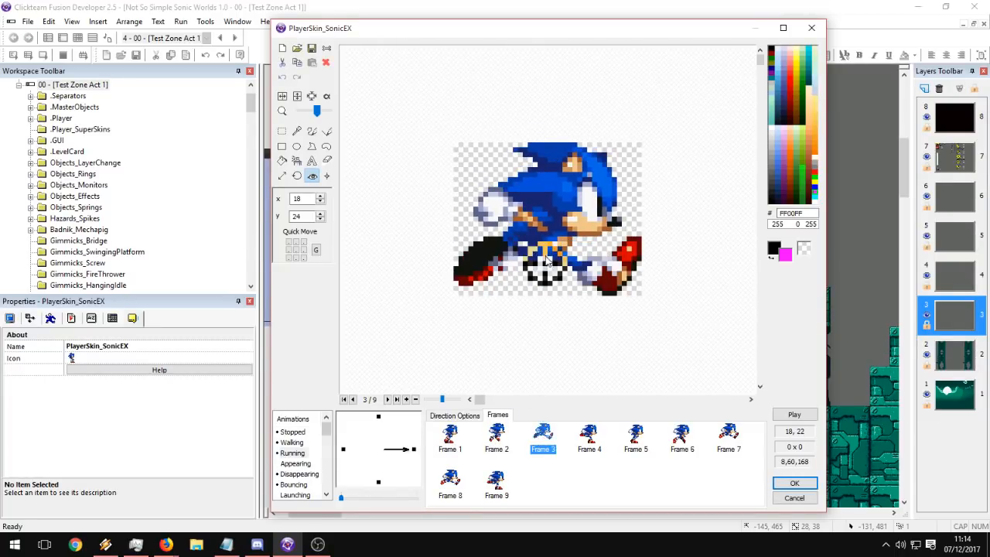
{"action": "left_click", "coordinate": [590, 438]}
{"action": "left_click", "coordinate": [637, 437]}
{"action": "left_click", "coordinate": [682, 438]}
{"action": "left_click", "coordinate": [729, 437]}
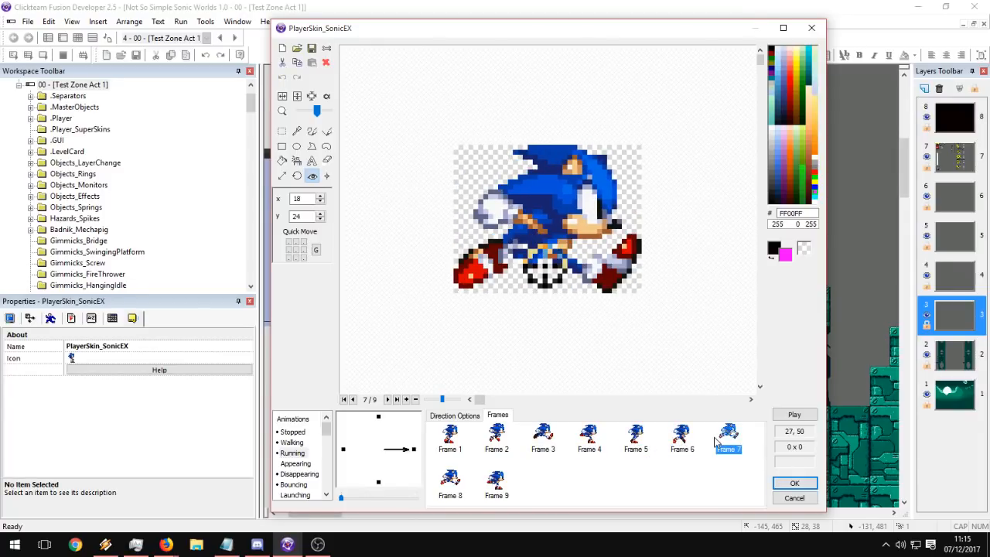
{"action": "left_click", "coordinate": [455, 491]}
{"action": "left_click", "coordinate": [729, 434]}
{"action": "left_click", "coordinate": [451, 481]}
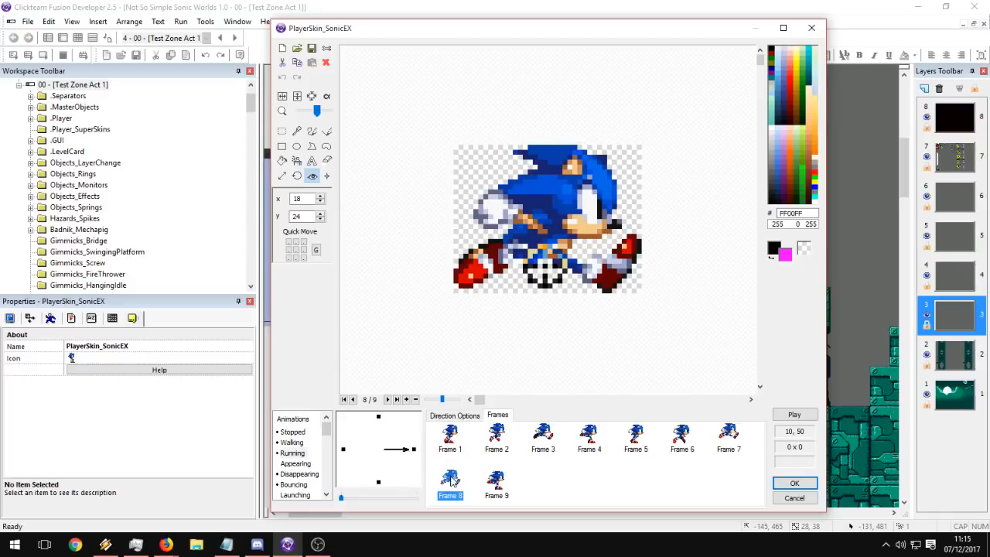
{"action": "left_click", "coordinate": [739, 438]}
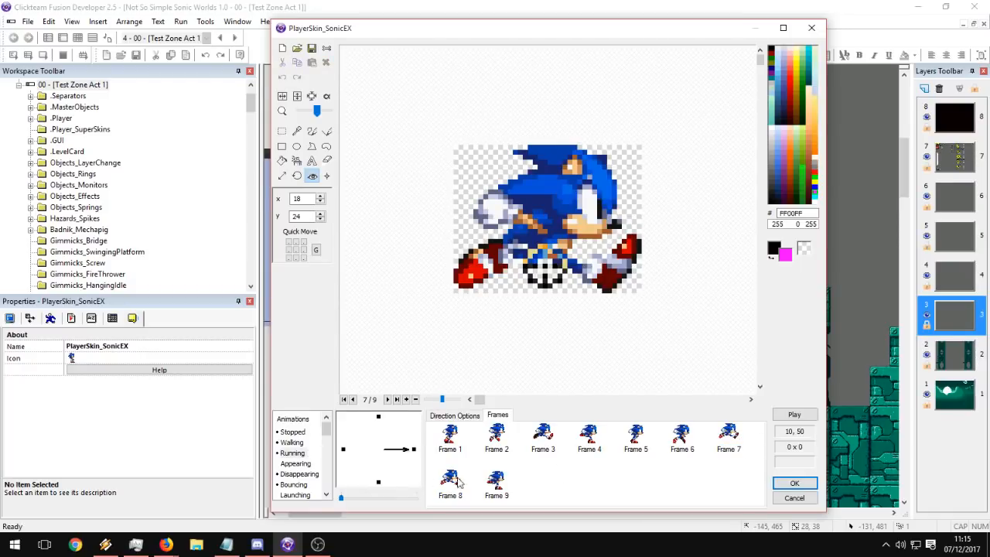
{"action": "key", "text": "Delete"}
Compare the last two frames, set frame 7's hot spot to 18, 23 and preview the Running animation.
{"action": "left_click", "coordinate": [732, 440]}
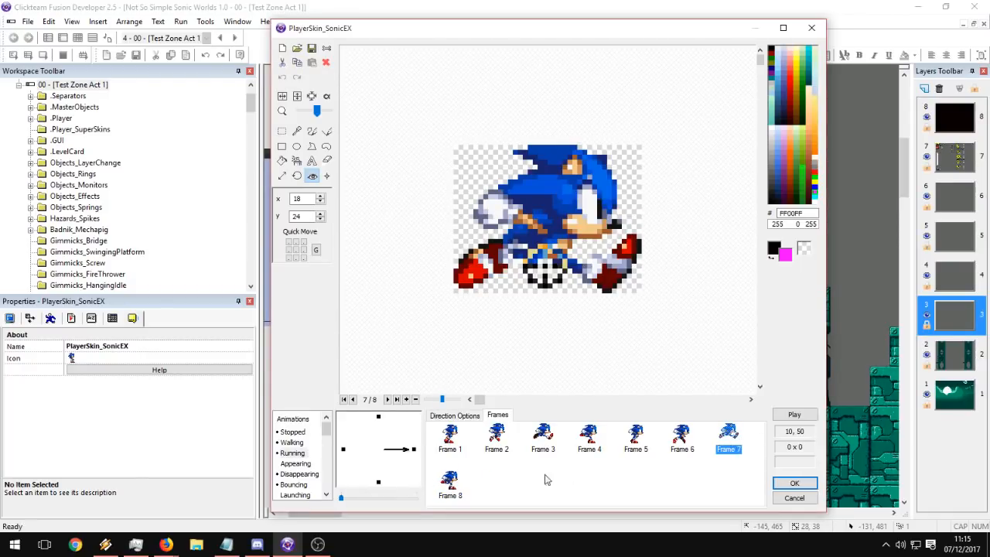
{"action": "left_click", "coordinate": [460, 486]}
{"action": "left_click", "coordinate": [735, 437]}
{"action": "left_click", "coordinate": [545, 267]}
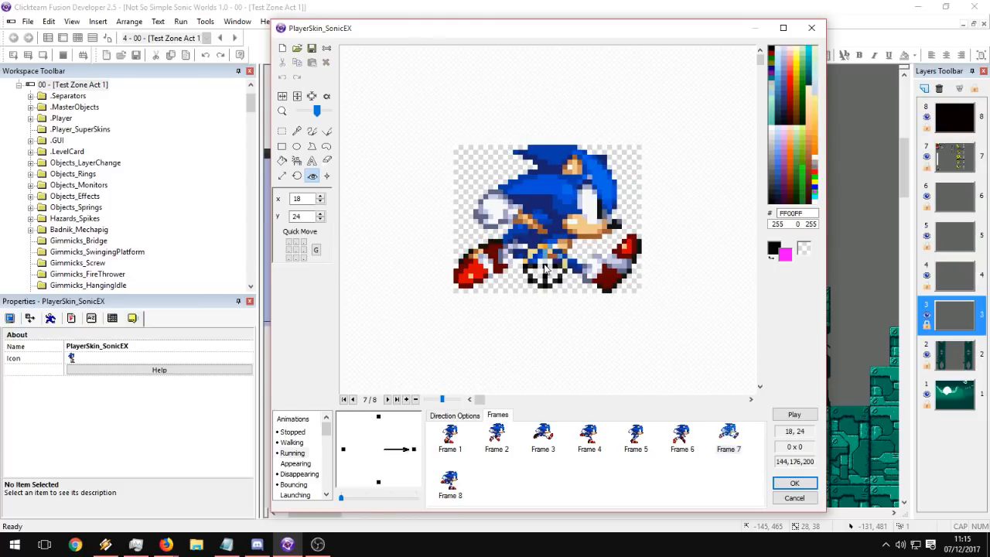
{"action": "left_click", "coordinate": [794, 415]}
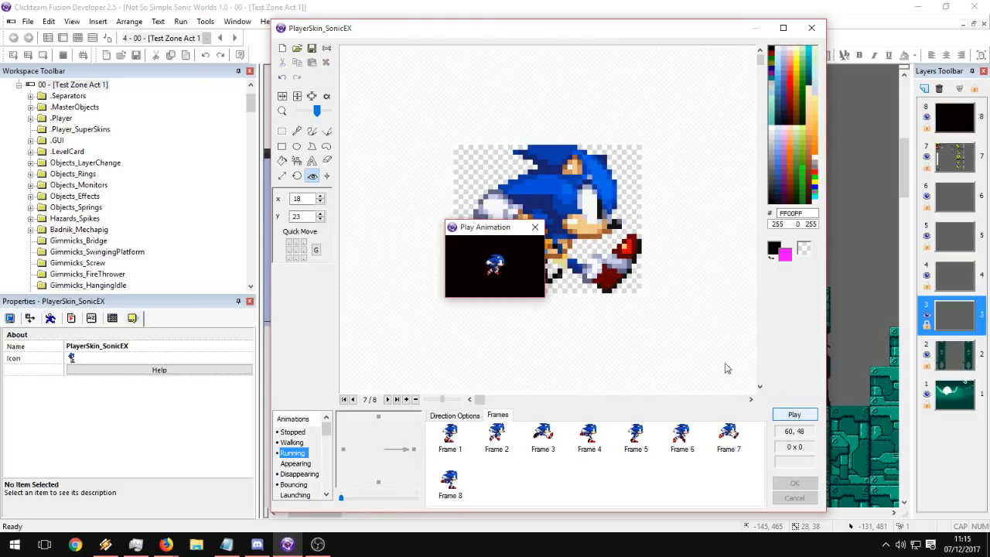
{"action": "left_click", "coordinate": [534, 226]}
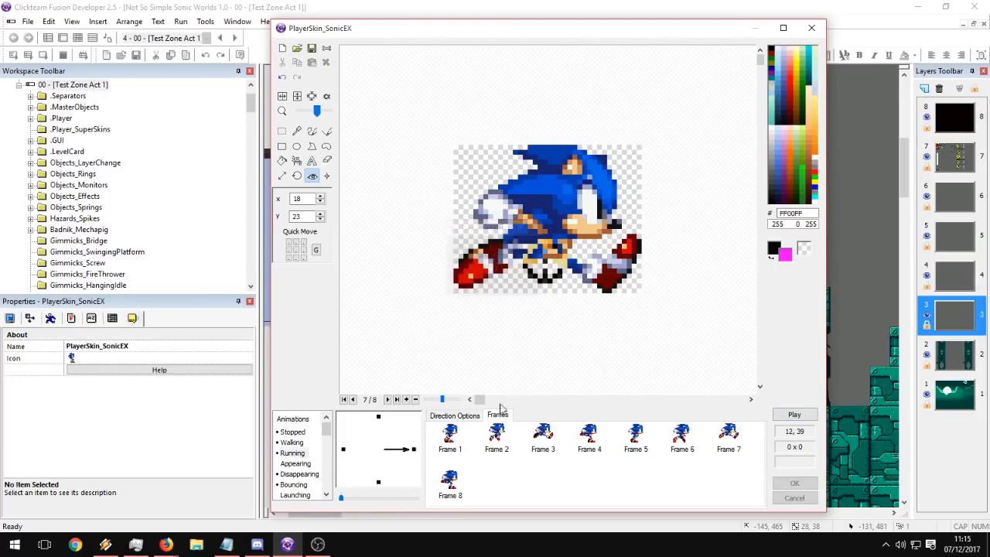
Step back and forth through frames 1 to 4 of the Running animation to compare their hot spots.
{"action": "left_click", "coordinate": [457, 436]}
{"action": "key", "text": "Right"}
{"action": "key", "text": "Right"}
{"action": "key", "text": "Left"}
{"action": "key", "text": "Left"}
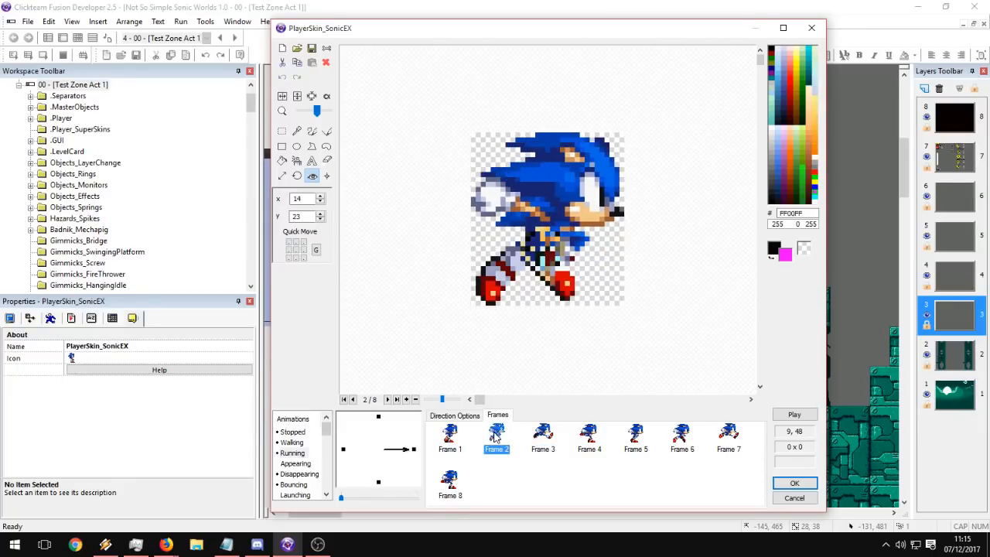
{"action": "left_click", "coordinate": [496, 437]}
{"action": "left_click", "coordinate": [543, 437]}
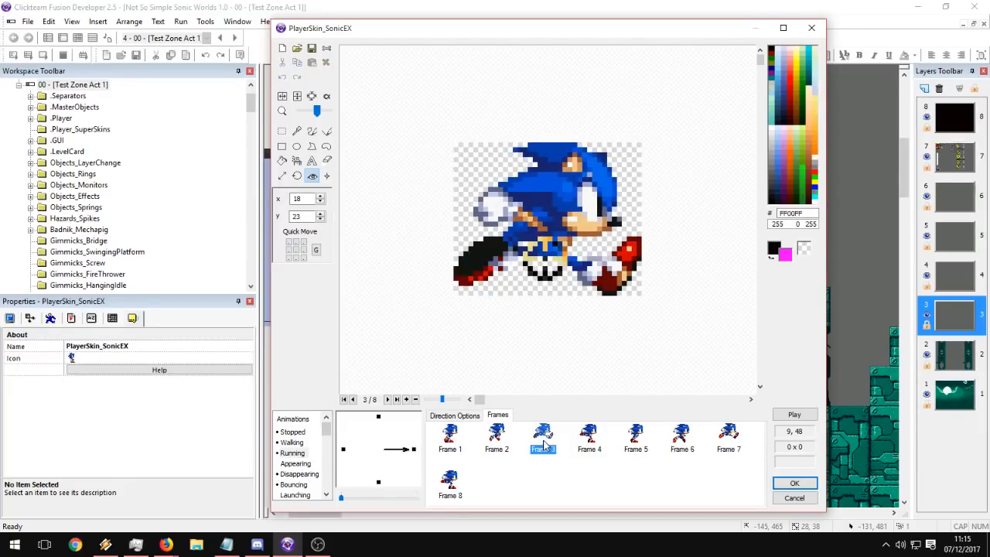
{"action": "left_click", "coordinate": [589, 447]}
{"action": "left_click", "coordinate": [555, 443]}
Compare frame 4 with frame 5 and set frame 4's hot spot to 18, 21.
{"action": "left_click", "coordinate": [591, 438]}
{"action": "left_click", "coordinate": [636, 446]}
{"action": "left_click", "coordinate": [593, 444]}
{"action": "left_click", "coordinate": [553, 244]}
{"action": "left_click", "coordinate": [556, 244]}
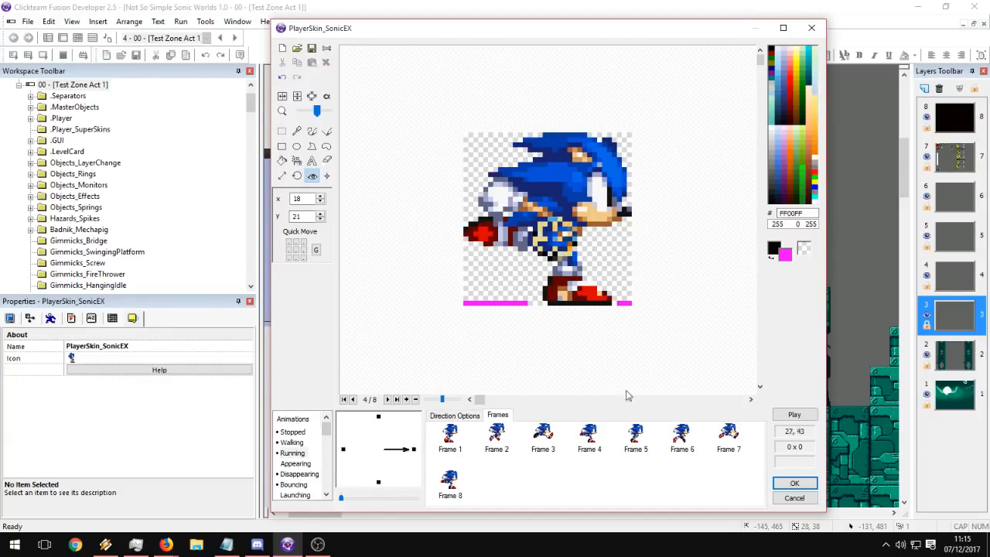
Check frames 5 to 7, set frame 6's hot spot to 16, 21 and preview the Running animation.
{"action": "left_click", "coordinate": [637, 439]}
{"action": "left_click", "coordinate": [680, 441]}
{"action": "left_click", "coordinate": [727, 440]}
{"action": "left_click", "coordinate": [680, 440]}
{"action": "left_click", "coordinate": [561, 242]}
{"action": "left_click", "coordinate": [557, 242]}
{"action": "left_click", "coordinate": [553, 242]}
{"action": "left_click", "coordinate": [682, 448]}
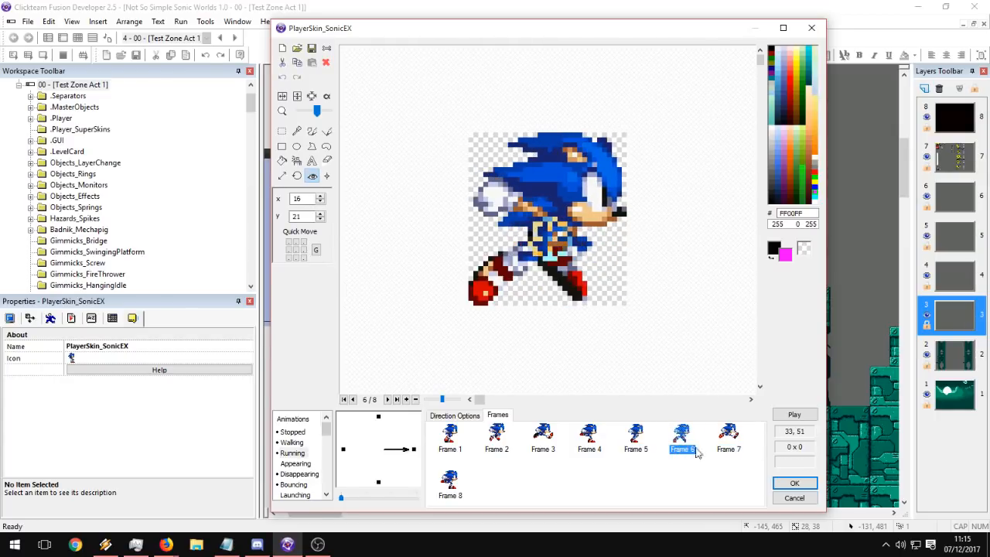
{"action": "left_click", "coordinate": [795, 414]}
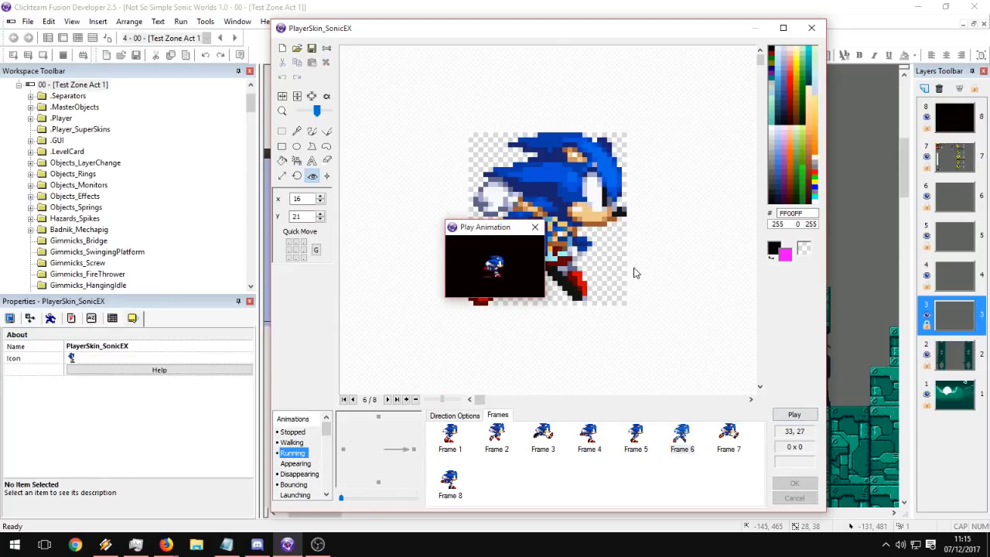
{"action": "left_click", "coordinate": [536, 229]}
Set the Running animation's lower speed to 20, return to the frame list and preview the playback.
{"action": "left_click", "coordinate": [459, 418]}
{"action": "type", "text": "20"}
{"action": "key", "text": "Tab"}
{"action": "key", "text": "Tab"}
{"action": "key", "text": "Tab"}
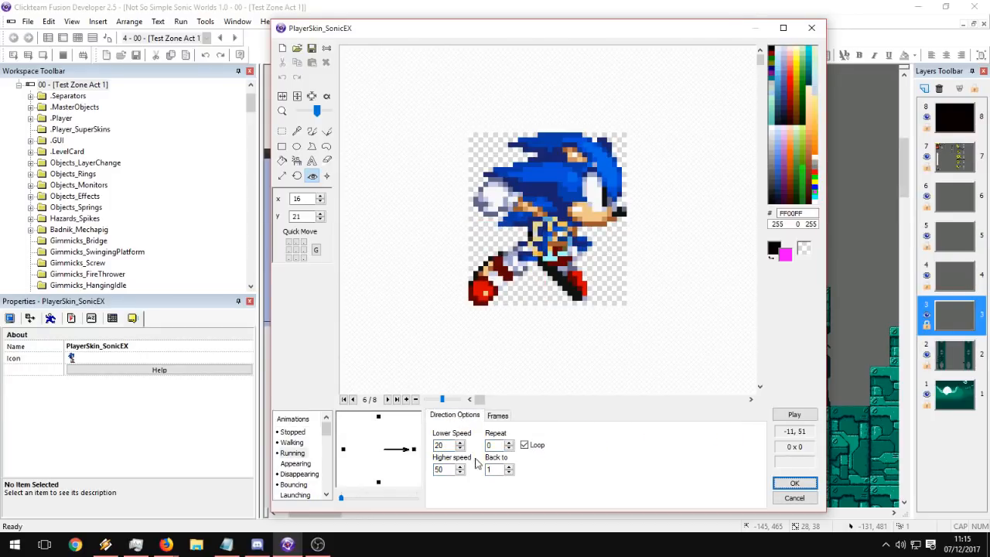
{"action": "left_click_drag", "start_coordinate": [449, 446], "coordinate": [414, 442]}
{"action": "left_click", "coordinate": [497, 415]}
{"action": "left_click", "coordinate": [795, 414]}
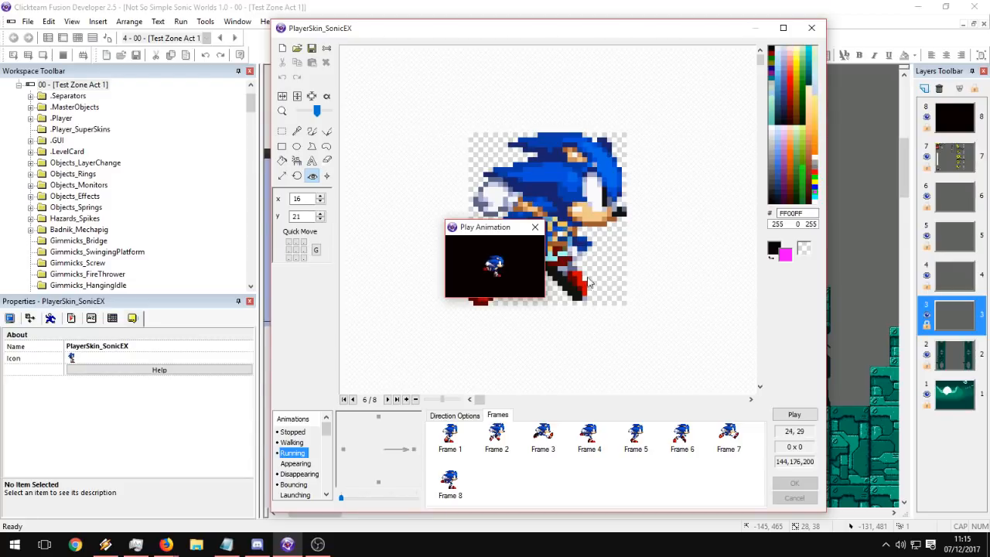
{"action": "left_click", "coordinate": [535, 227]}
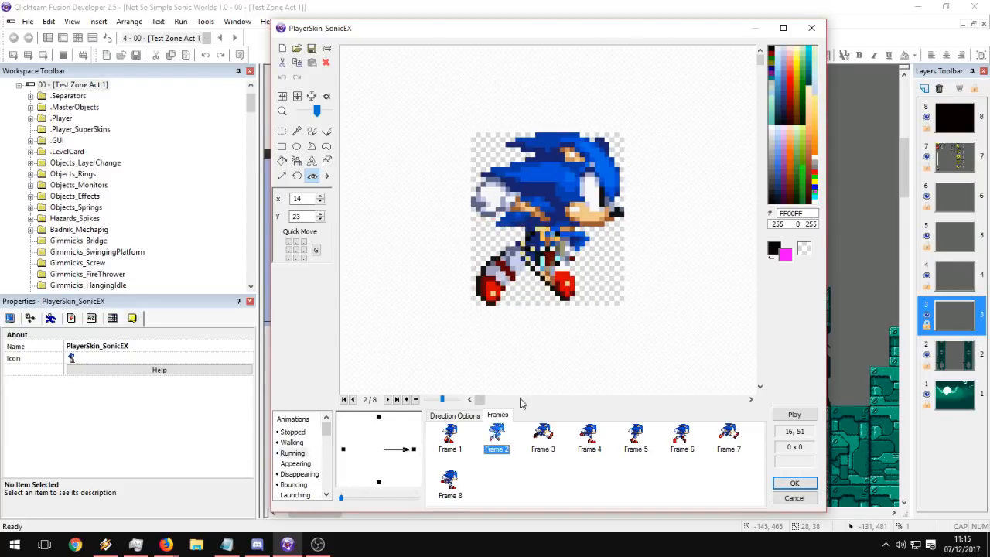
Move frame 2's hot spot to 15, 23 and preview the Running animation again.
{"action": "left_click", "coordinate": [545, 247]}
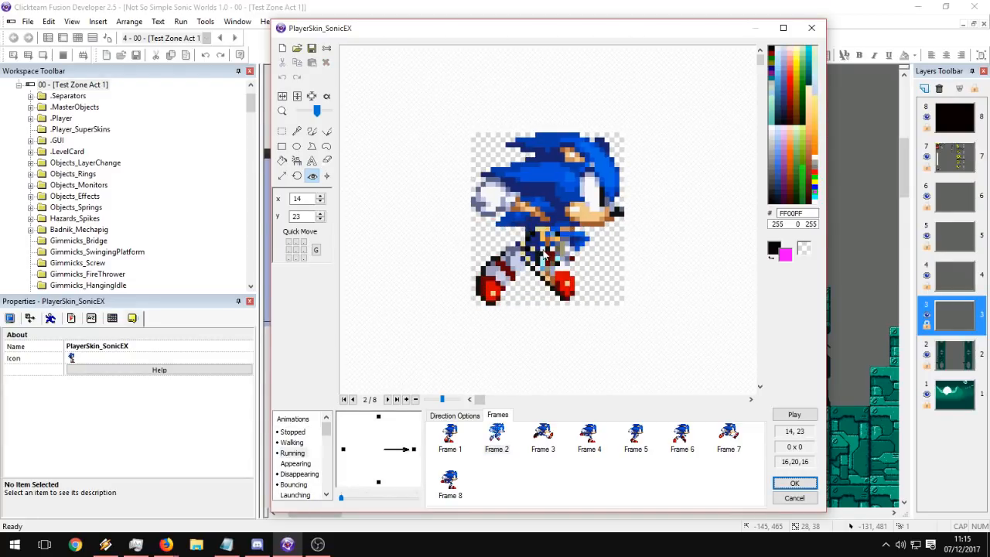
{"action": "left_click", "coordinate": [789, 416]}
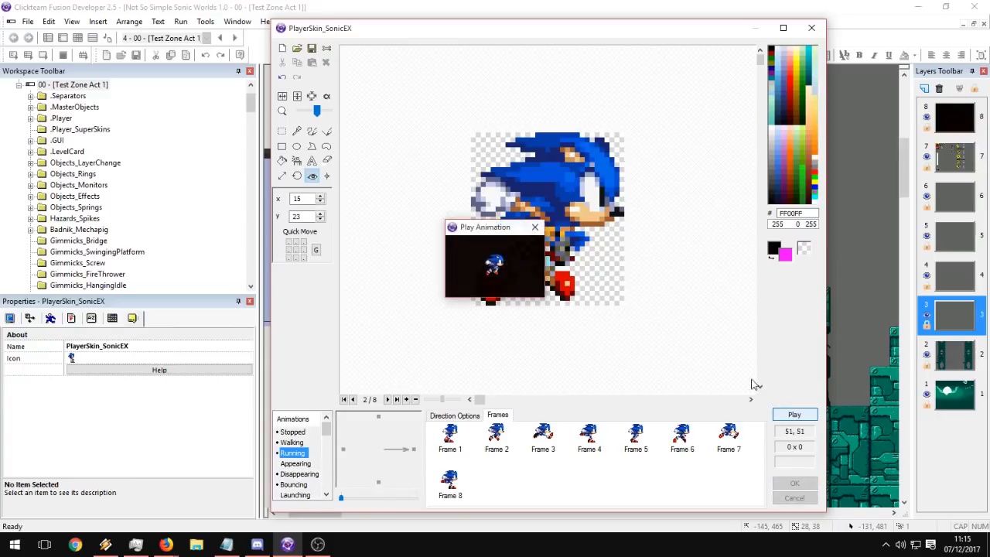
{"action": "left_click", "coordinate": [535, 226]}
Fill the magenta strips along the lower edge of frame 1 with the transparent colour.
{"action": "left_click", "coordinate": [456, 436]}
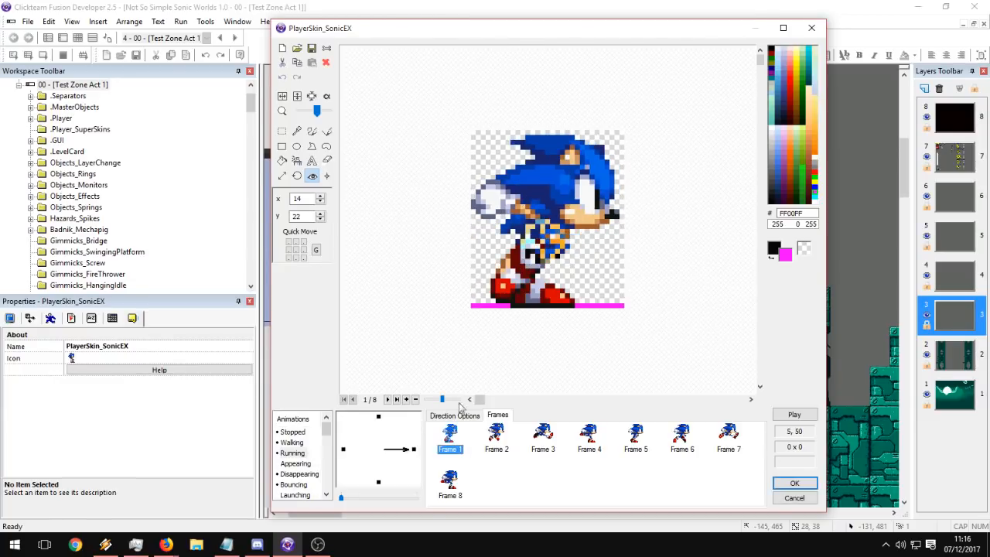
{"action": "left_click", "coordinate": [282, 161]}
{"action": "right_click", "coordinate": [615, 284]}
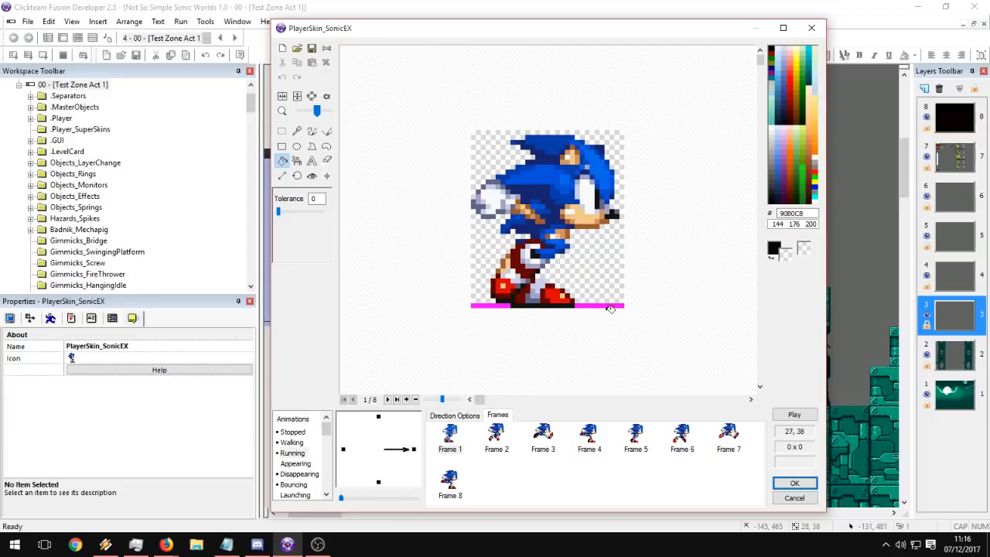
{"action": "left_click", "coordinate": [613, 305]}
{"action": "left_click", "coordinate": [501, 306]}
Fill the leftover magenta strips in frames 4 and 5 with transparency, check the remaining frames and preview the animation.
{"action": "left_click", "coordinate": [496, 437]}
{"action": "left_click", "coordinate": [547, 443]}
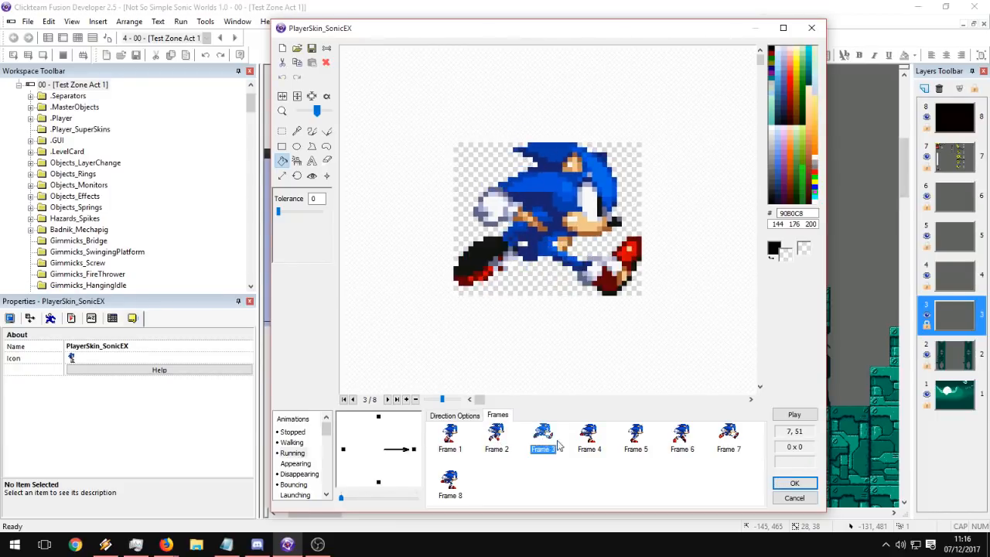
{"action": "left_click", "coordinate": [586, 440]}
{"action": "left_click", "coordinate": [518, 301]}
{"action": "left_click", "coordinate": [636, 437]}
{"action": "left_click", "coordinate": [605, 304]}
{"action": "left_click", "coordinate": [492, 302]}
{"action": "left_click", "coordinate": [682, 435]}
{"action": "left_click", "coordinate": [728, 435]}
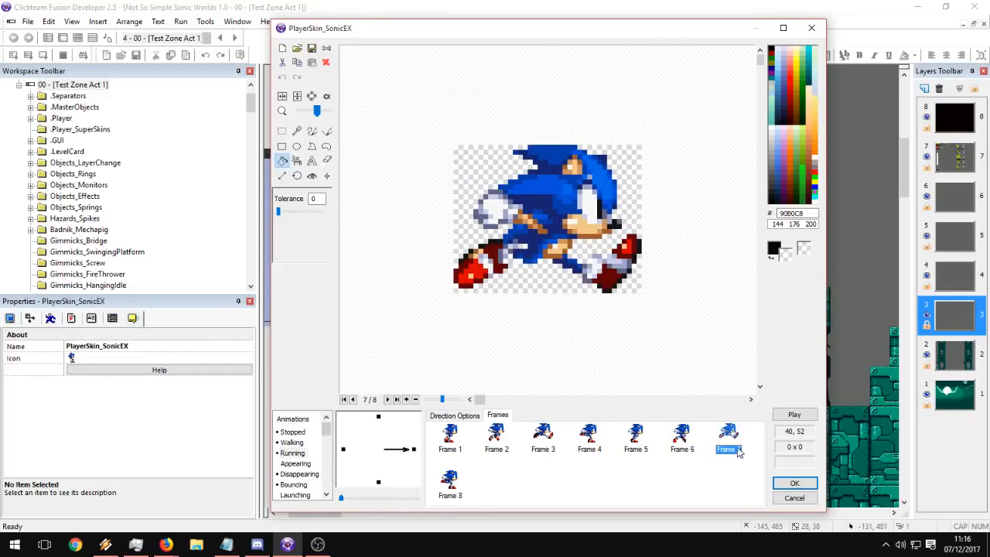
{"action": "left_click", "coordinate": [449, 476]}
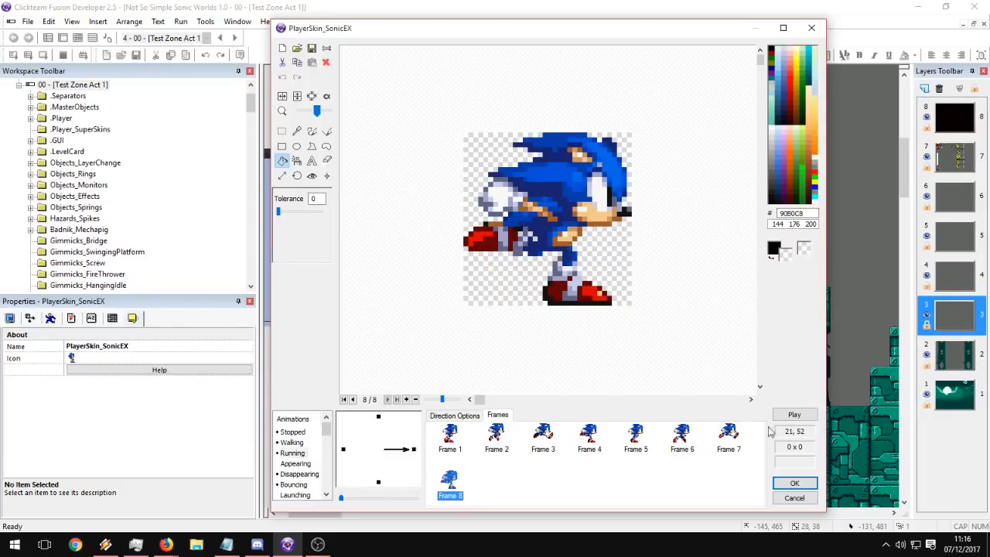
{"action": "left_click", "coordinate": [794, 415]}
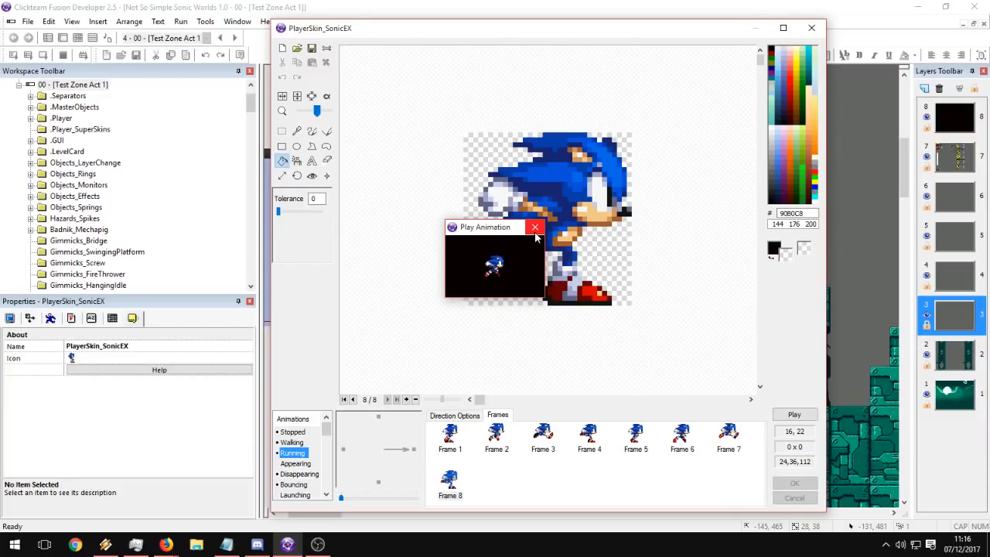
{"action": "left_click", "coordinate": [534, 231]}
Copy the right-facing Running direction over the left-facing one and flip all its frames horizontally.
{"action": "right_click", "coordinate": [420, 435]}
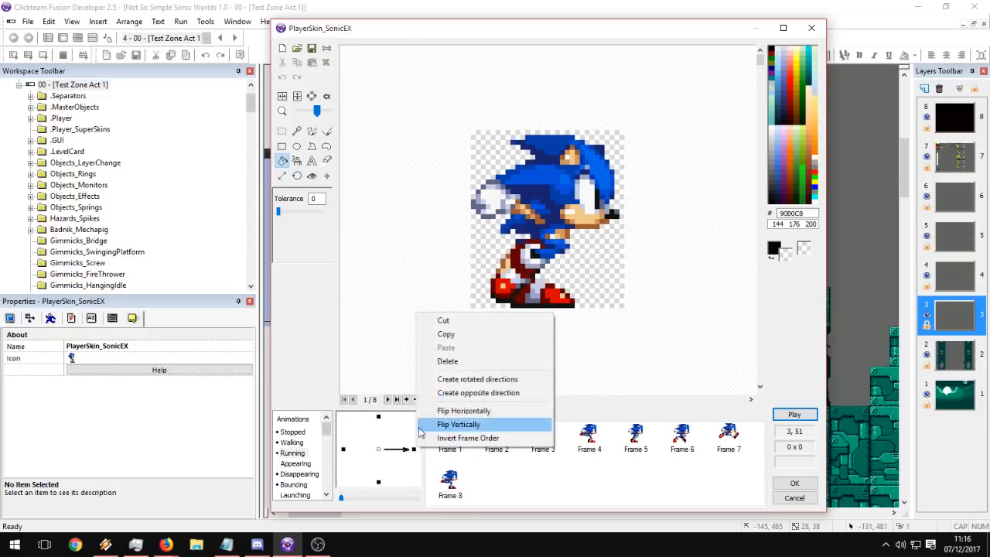
{"action": "left_click", "coordinate": [449, 334]}
{"action": "right_click", "coordinate": [345, 451]}
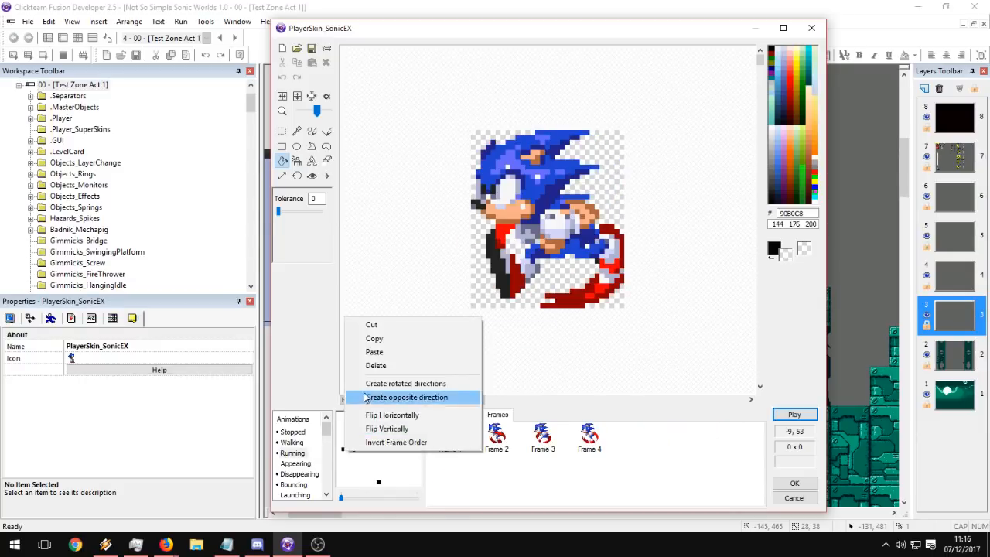
{"action": "left_click", "coordinate": [388, 349]}
{"action": "right_click", "coordinate": [449, 438]}
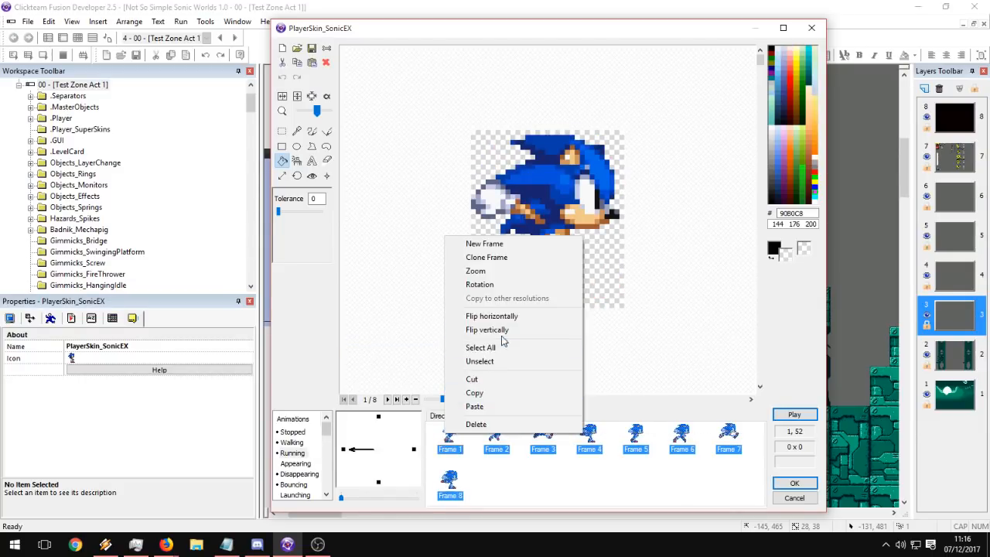
{"action": "left_click", "coordinate": [503, 317]}
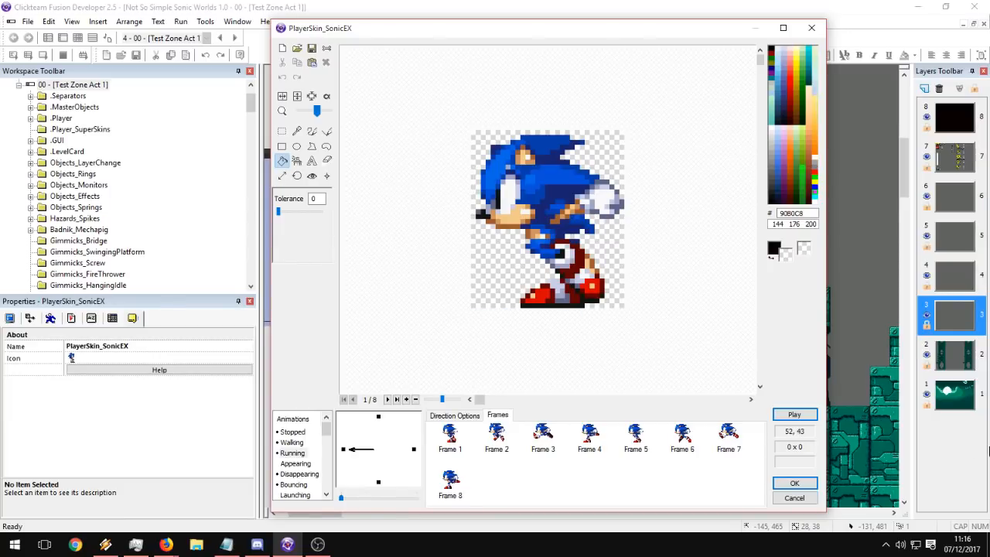
Accept the animation edits, deselect the object and save the application.
{"action": "left_click", "coordinate": [795, 484]}
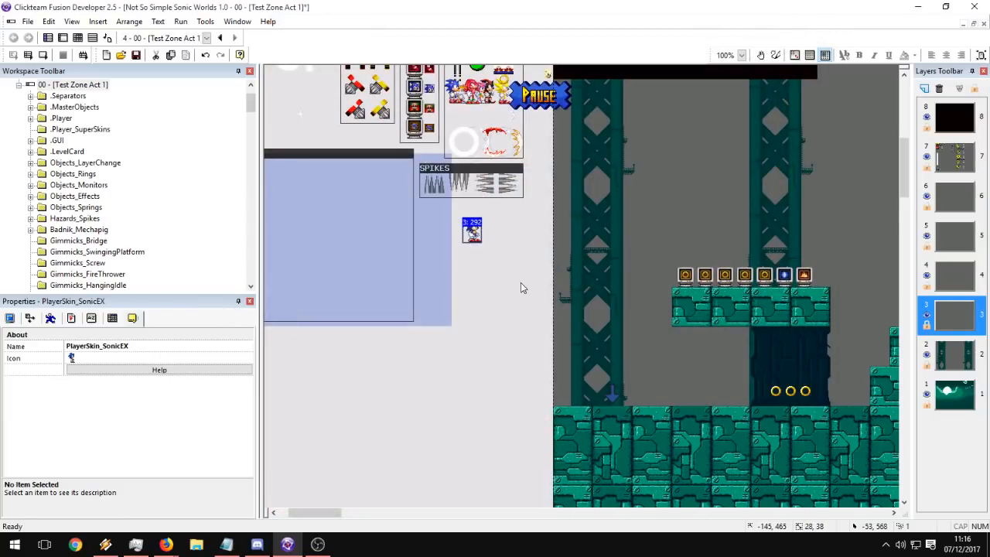
{"action": "left_click", "coordinate": [338, 147]}
{"action": "left_click", "coordinate": [138, 55]}
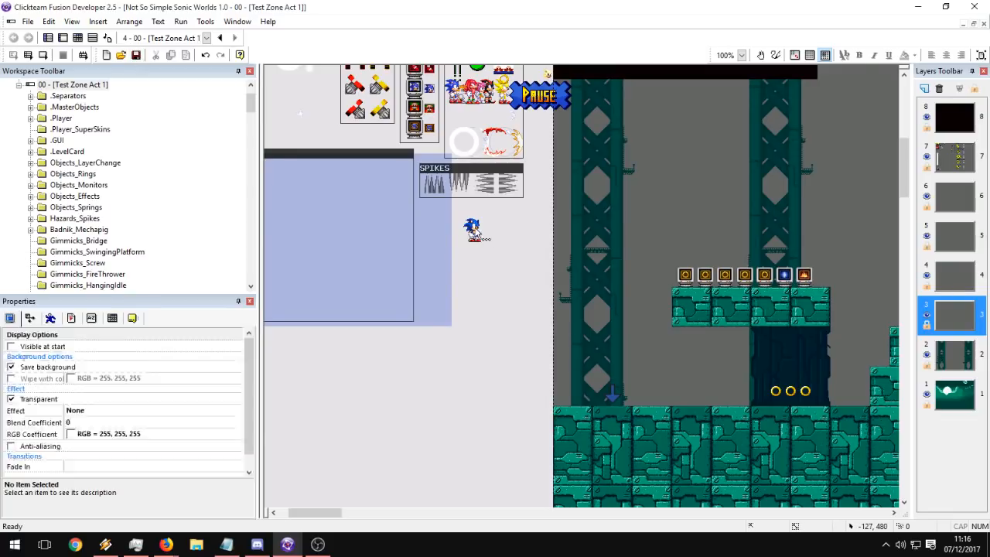
Reopen the PlayerSkin_SonicEX animations and add a second frame to the Disappearing animation by pasting.
{"action": "double_click", "coordinate": [472, 231]}
{"action": "left_click", "coordinate": [291, 443]}
{"action": "left_click", "coordinate": [292, 454]}
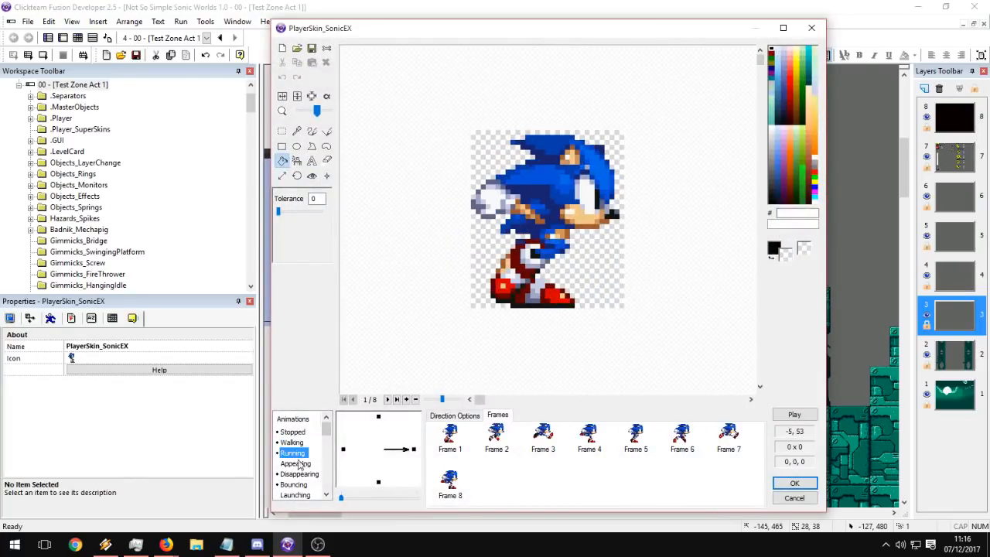
{"action": "left_click", "coordinate": [300, 475]}
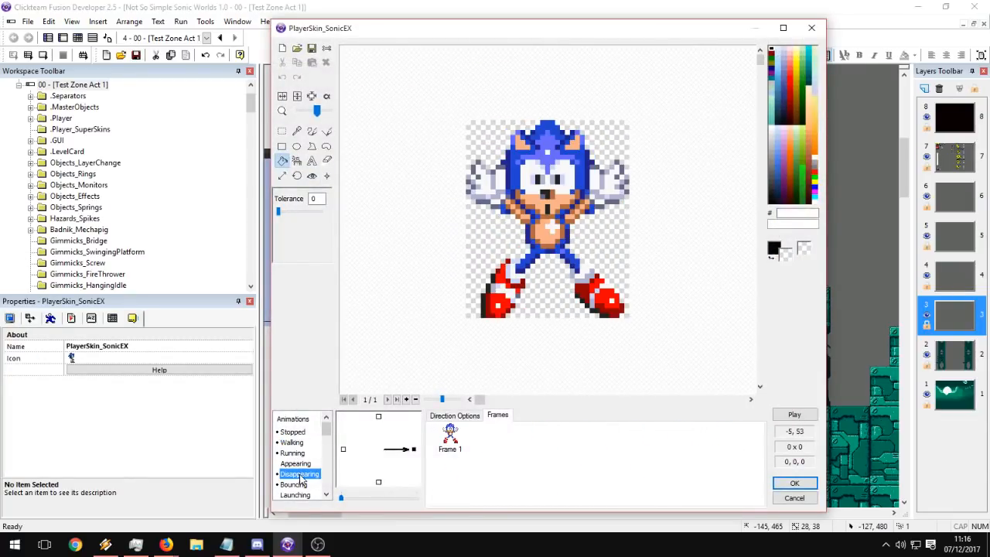
{"action": "left_click", "coordinate": [446, 442]}
{"action": "key", "text": "ctrl+v"}
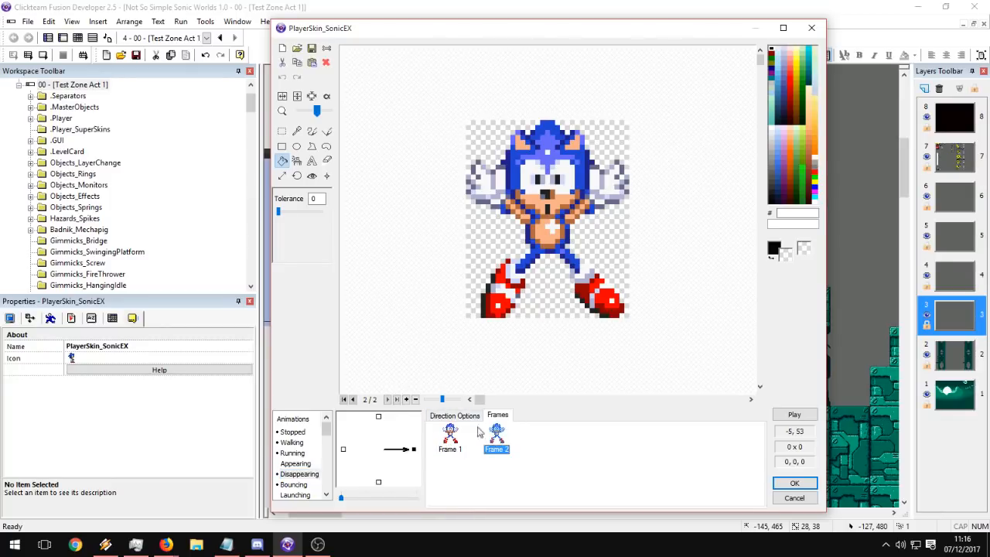
Import the classic 2015 Sonic sprite sheet PNG from the Reference folder into frame 2 of the Disappearing animation.
{"action": "left_click", "coordinate": [297, 49]}
{"action": "double_click", "coordinate": [498, 306]}
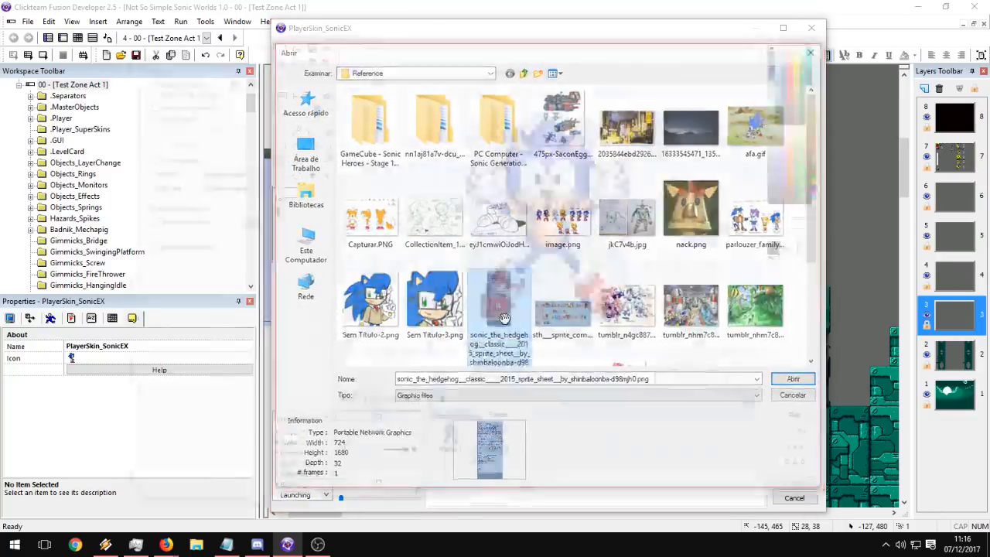
{"action": "key", "text": "Return"}
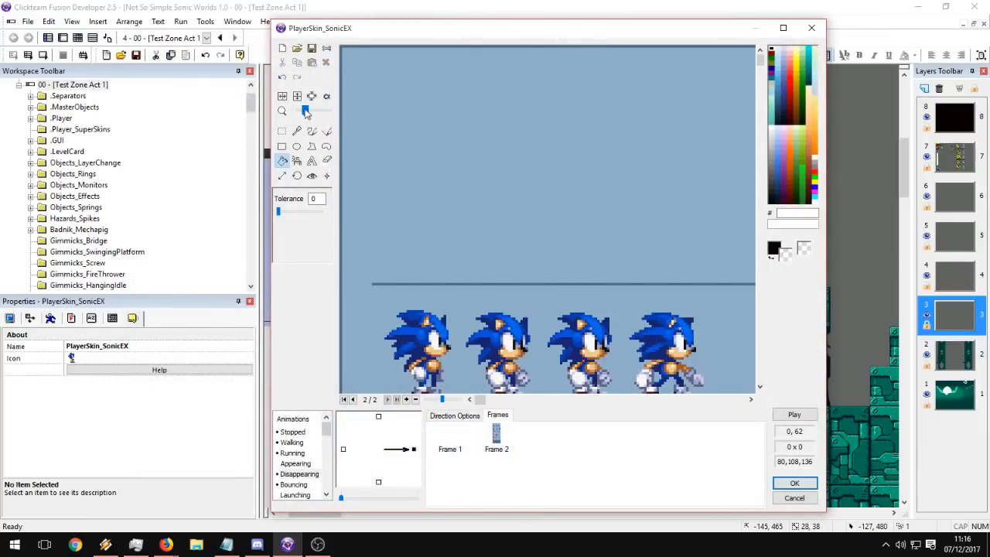
Locate the front-facing, arms-raised Sonic sprite on the sheet in frame 2 and crop the frame to it.
{"action": "left_click_drag", "start_coordinate": [311, 112], "coordinate": [305, 113]}
{"action": "middle_click_drag", "start_coordinate": [599, 236], "coordinate": [434, 194]}
{"action": "left_click_drag", "start_coordinate": [557, 363], "coordinate": [739, 165]}
{"action": "middle_click_drag", "start_coordinate": [588, 340], "coordinate": [661, 194]}
{"action": "middle_click_drag", "start_coordinate": [668, 279], "coordinate": [614, 134]}
{"action": "middle_click_drag", "start_coordinate": [356, 352], "coordinate": [363, 202]}
{"action": "middle_click_drag", "start_coordinate": [371, 77], "coordinate": [557, 294]}
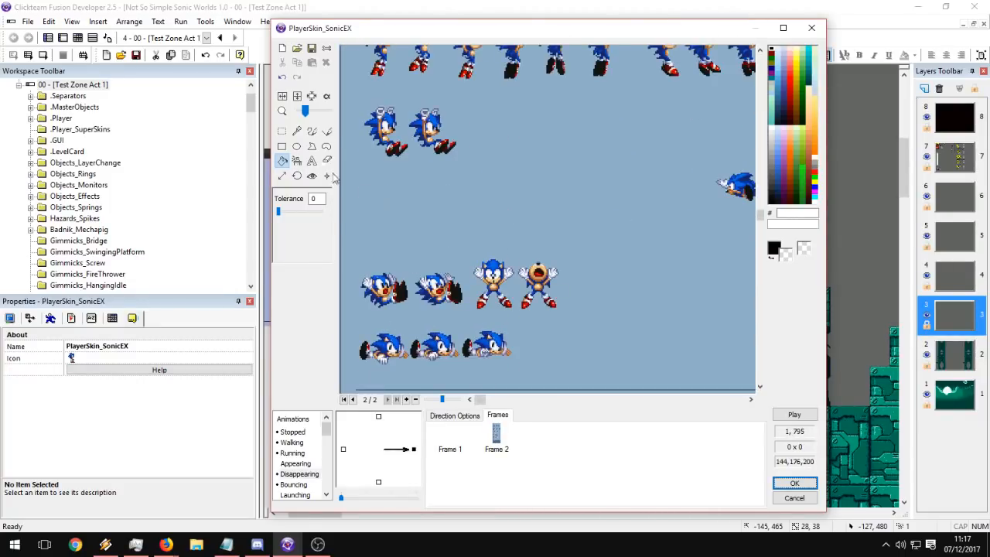
{"action": "left_click", "coordinate": [281, 131]}
{"action": "left_click_drag", "start_coordinate": [469, 249], "coordinate": [518, 317]}
{"action": "left_click", "coordinate": [457, 215]}
{"action": "mouse_move", "coordinate": [470, 253]}
{"action": "left_mouse_down"}
{"action": "mouse_move", "coordinate": [537, 329]}
{"action": "mouse_move", "coordinate": [518, 312]}
{"action": "left_mouse_up"}
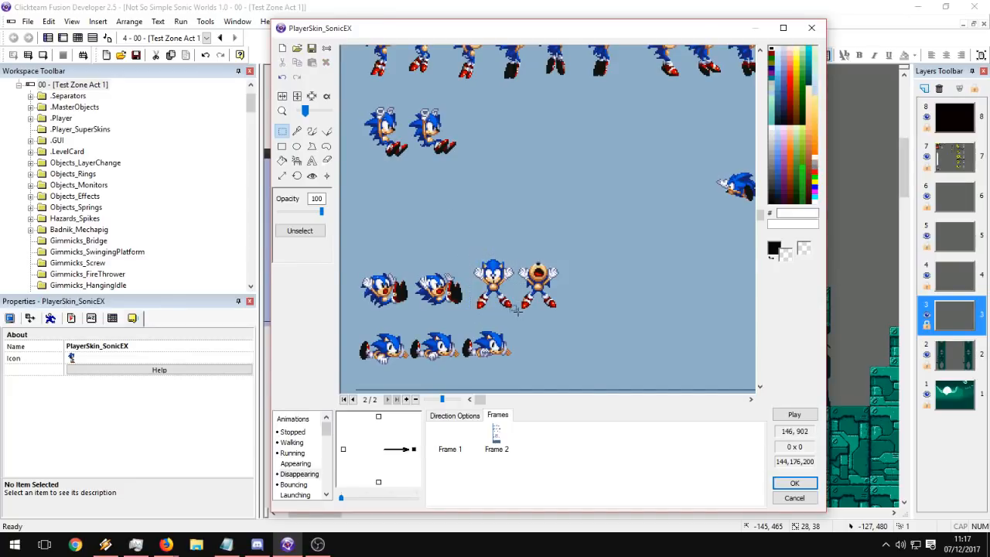
{"action": "left_click", "coordinate": [312, 96]}
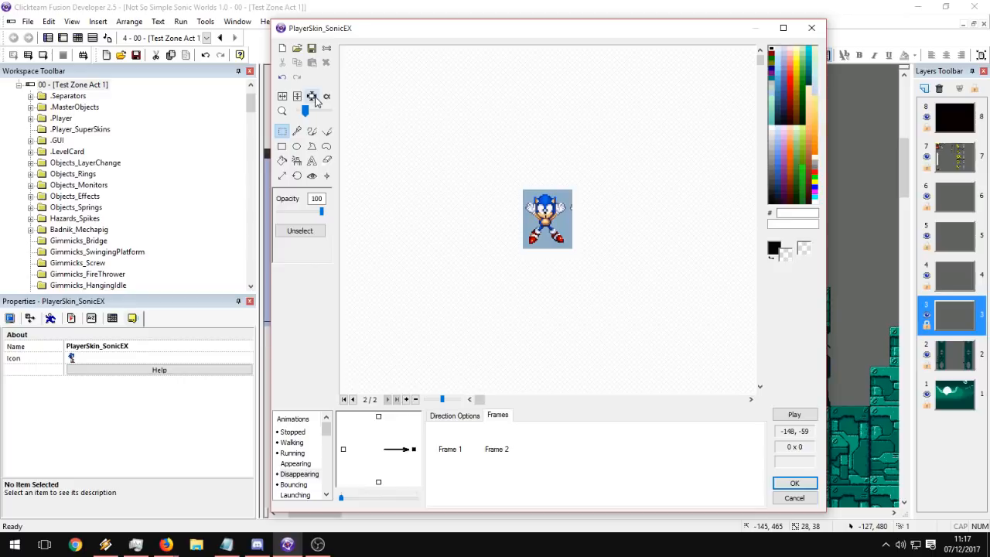
Switch frame 2 from alpha channel to transparent color and crop it tightly around the sprite.
{"action": "left_click", "coordinate": [326, 96]}
{"action": "left_click", "coordinate": [302, 200]}
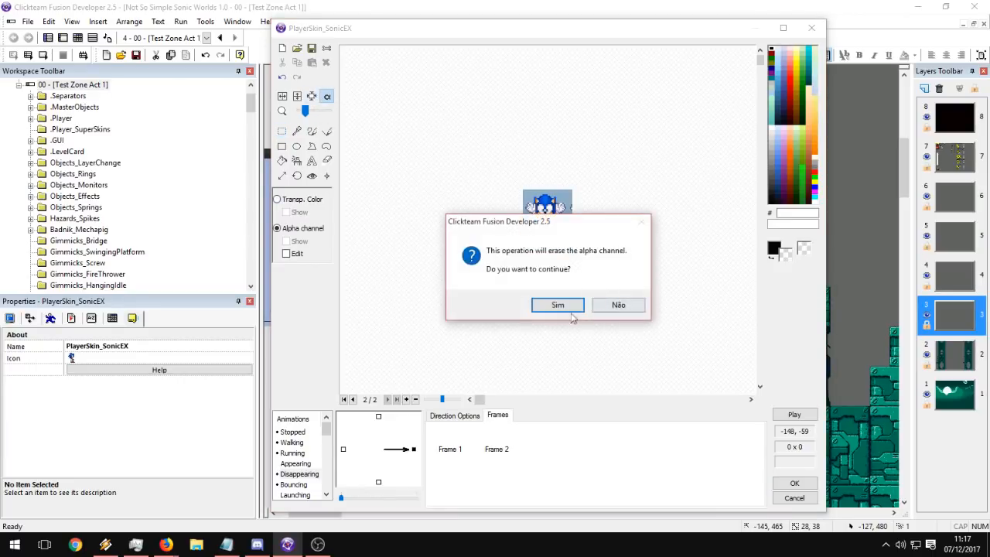
{"action": "left_click", "coordinate": [563, 306]}
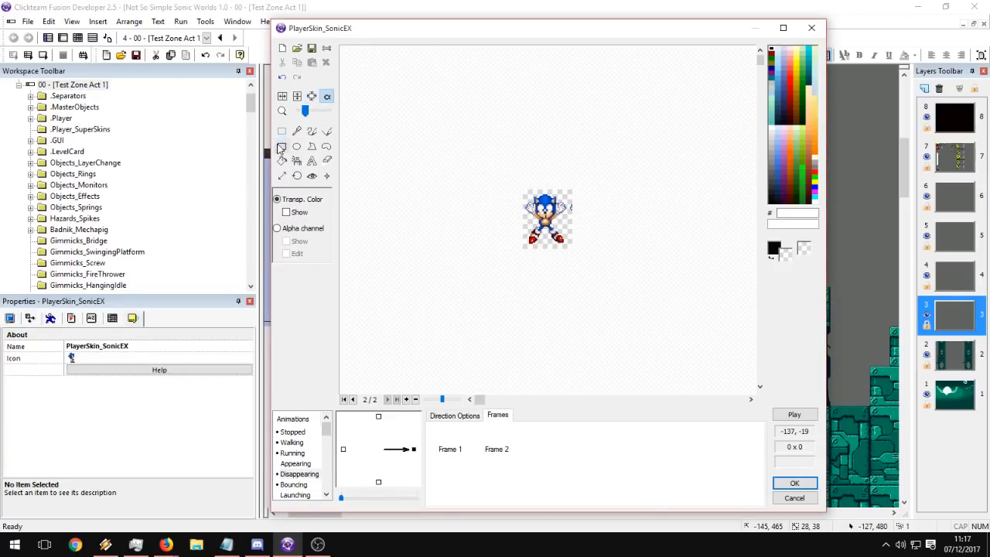
{"action": "left_click", "coordinate": [282, 131]}
{"action": "left_click_drag", "start_coordinate": [503, 162], "coordinate": [551, 251]}
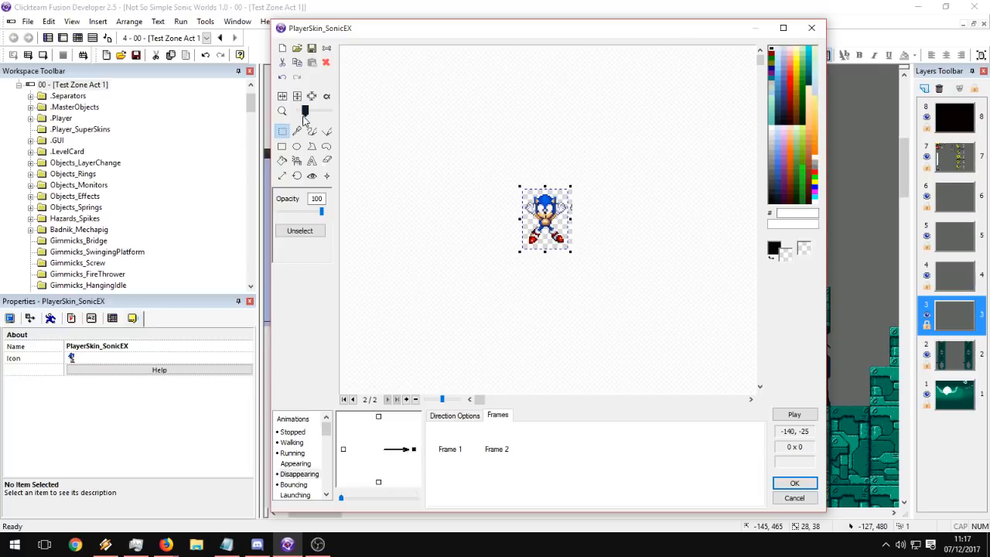
{"action": "left_click", "coordinate": [312, 97]}
{"action": "left_click", "coordinate": [312, 99]}
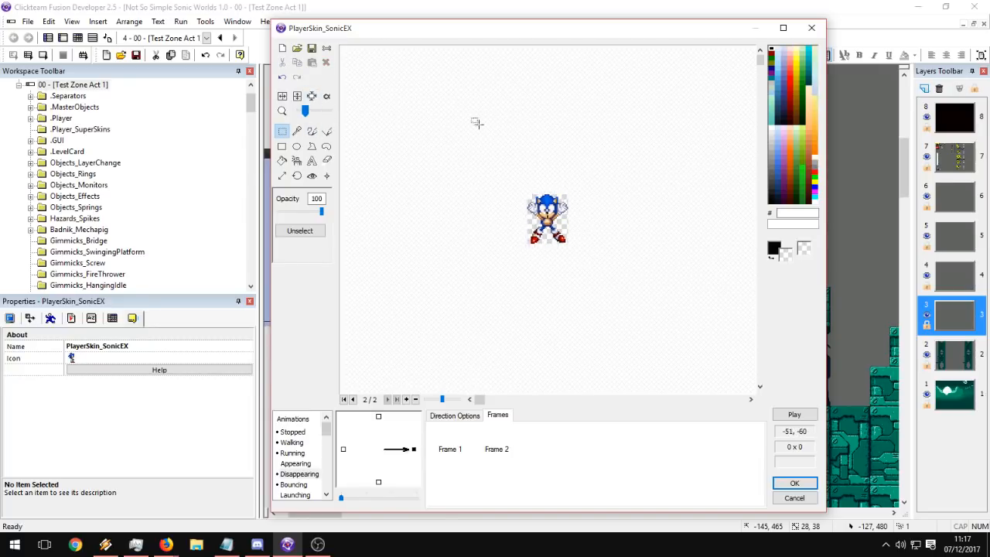
Set the hot spot of Disappearing frame 2 to 16, 25 and compare its alignment with frame 1.
{"action": "left_click", "coordinate": [312, 175]}
{"action": "left_click", "coordinate": [315, 250]}
{"action": "left_click_drag", "start_coordinate": [305, 111], "coordinate": [316, 110]}
{"action": "left_click", "coordinate": [450, 437]}
{"action": "left_click", "coordinate": [499, 439]}
{"action": "left_click", "coordinate": [548, 253]}
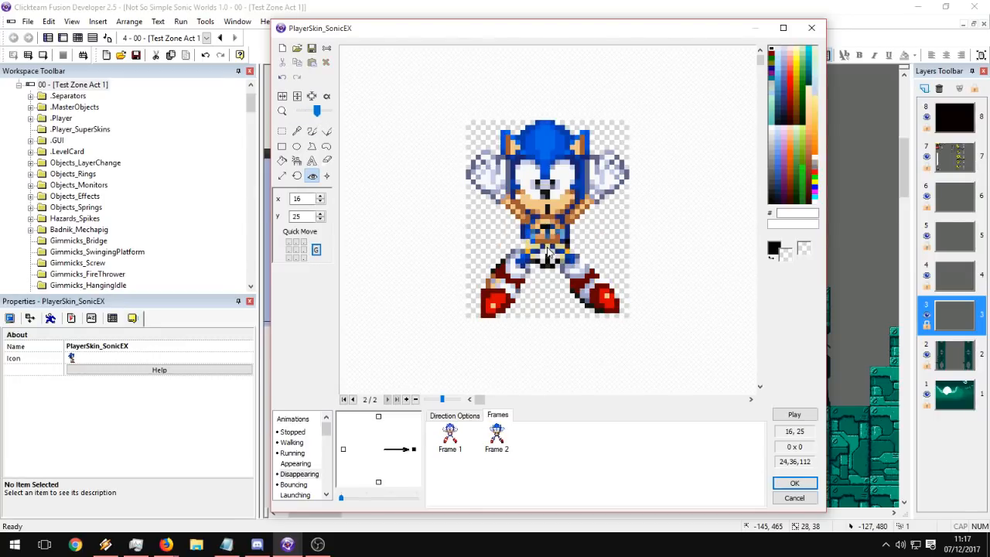
{"action": "left_click", "coordinate": [452, 436]}
{"action": "left_click", "coordinate": [499, 435]}
{"action": "left_click", "coordinate": [455, 436]}
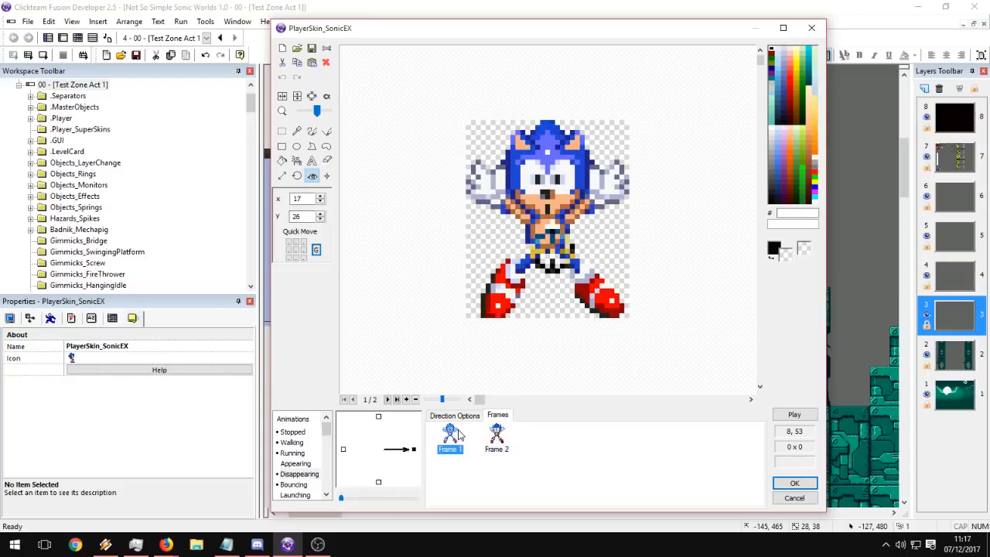
{"action": "left_click", "coordinate": [499, 438]}
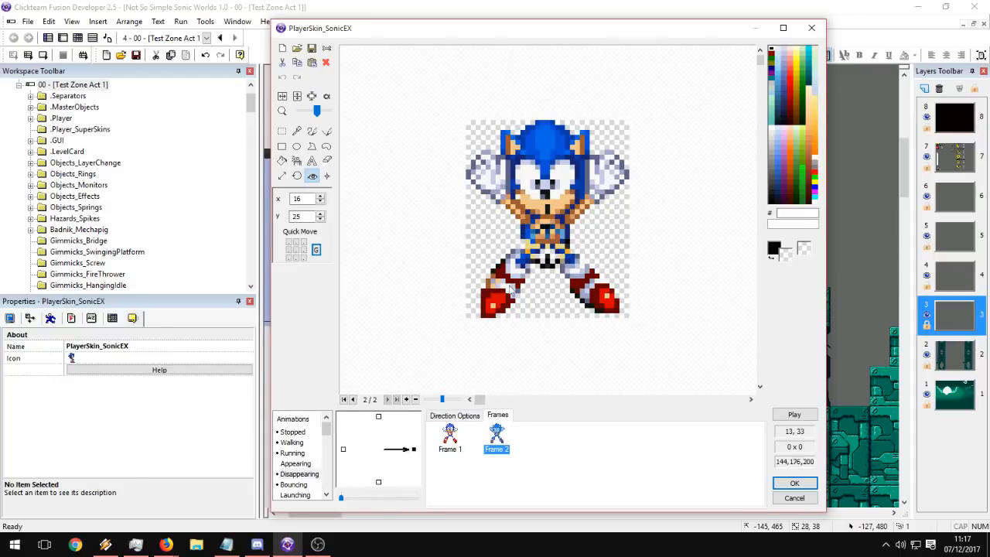
{"action": "left_click", "coordinate": [311, 130]}
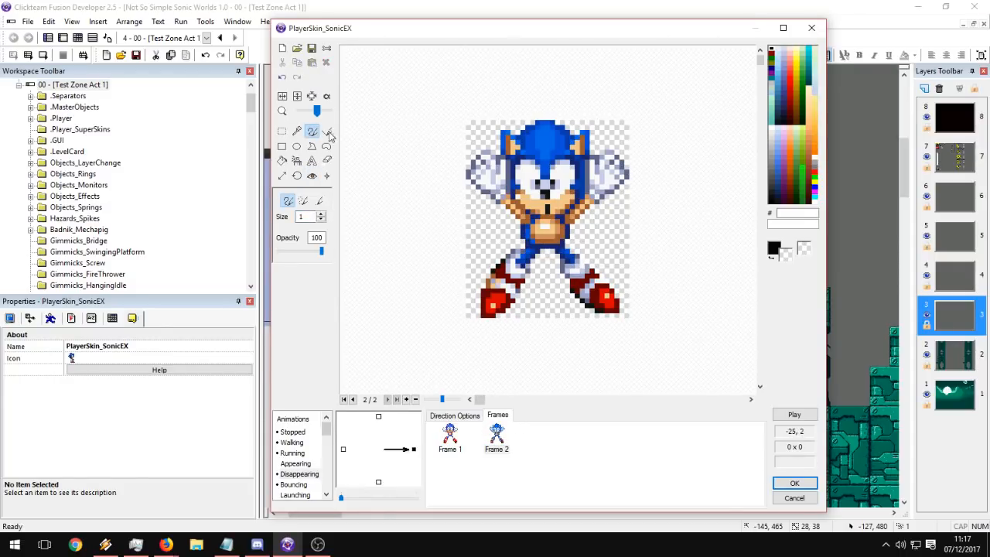
{"action": "right_click", "coordinate": [545, 245]}
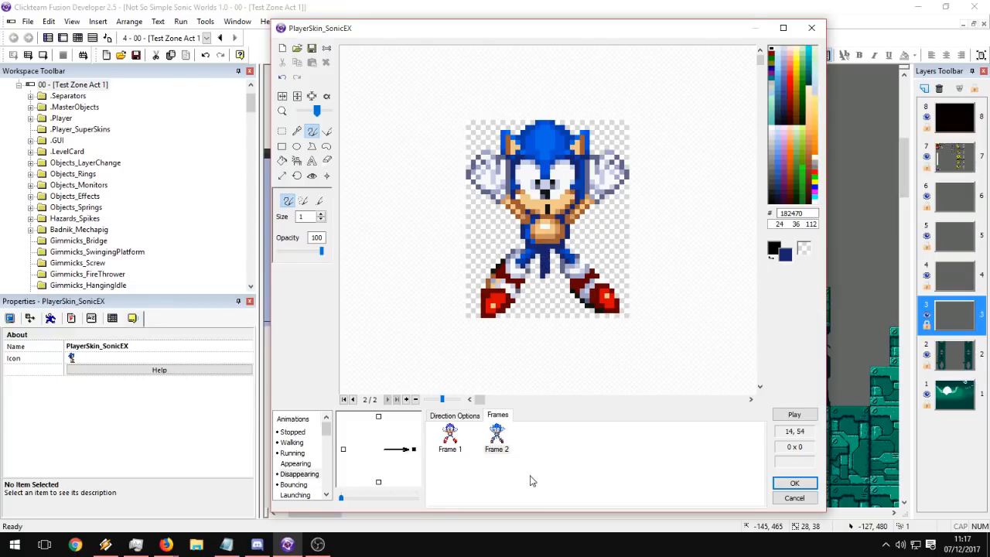
{"action": "right_click_drag", "start_coordinate": [543, 249], "coordinate": [543, 271]}
{"action": "right_click", "coordinate": [528, 252], "text": "shift"}
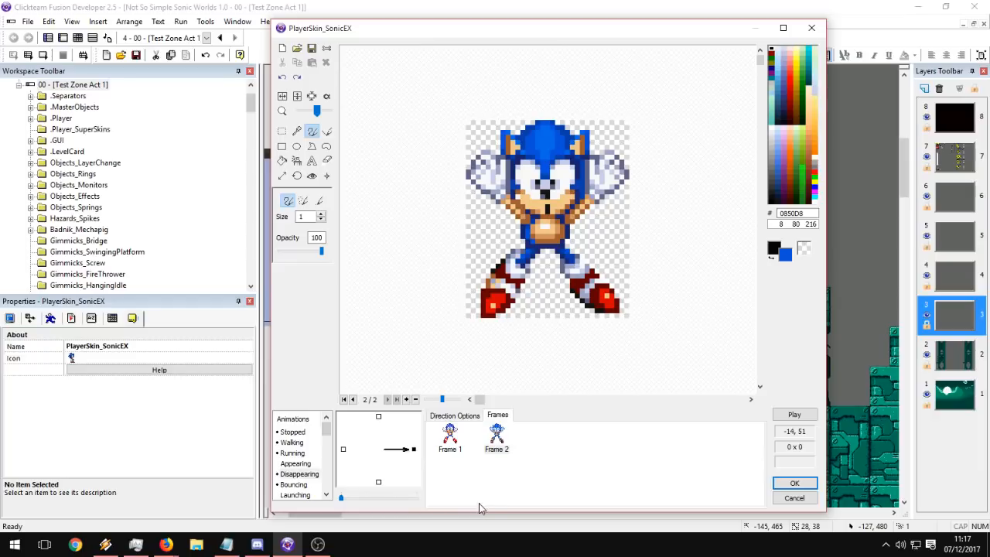
Delete the old frame 1 from the Disappearing animation and preview the remaining sprite.
{"action": "left_click", "coordinate": [450, 438]}
{"action": "left_click", "coordinate": [464, 418]}
{"action": "left_click", "coordinate": [795, 414]}
{"action": "left_click", "coordinate": [536, 228]}
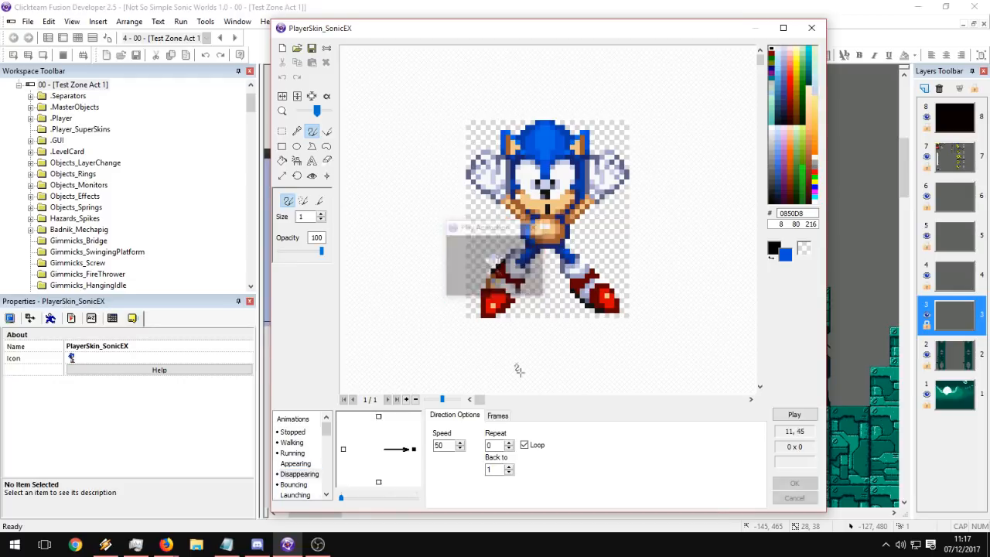
Paste two extra copies of the Disappearing frame and set the loop to go back to frame 3.
{"action": "left_click", "coordinate": [497, 416]}
{"action": "left_click", "coordinate": [450, 437]}
{"action": "key", "text": "ctrl+v"}
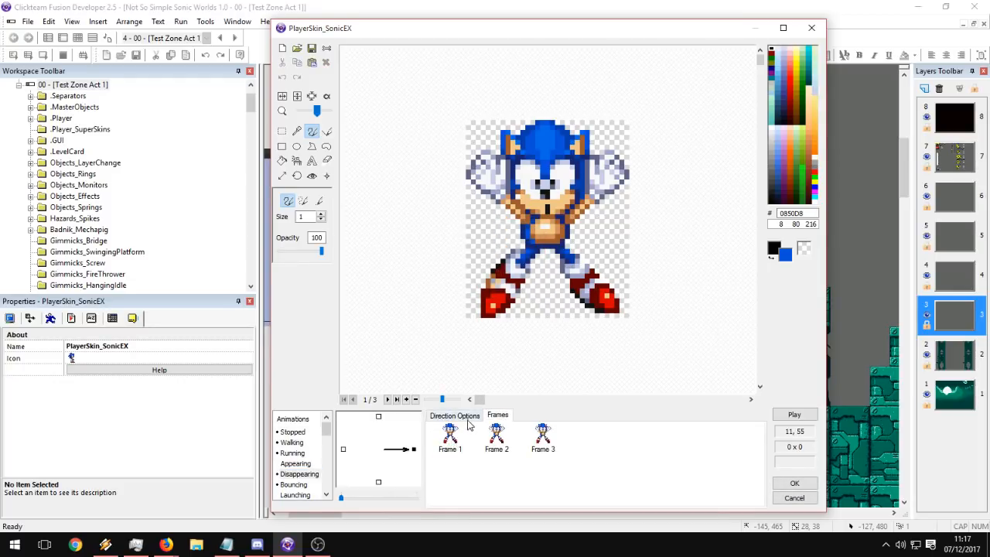
{"action": "left_click", "coordinate": [468, 419]}
{"action": "left_click", "coordinate": [509, 469]}
Delete the two extra frames from the Disappearing animation and play it.
{"action": "left_click", "coordinate": [505, 414]}
{"action": "left_click_drag", "start_coordinate": [568, 486], "coordinate": [492, 435]}
{"action": "key", "text": "Delete"}
{"action": "key", "text": "Return"}
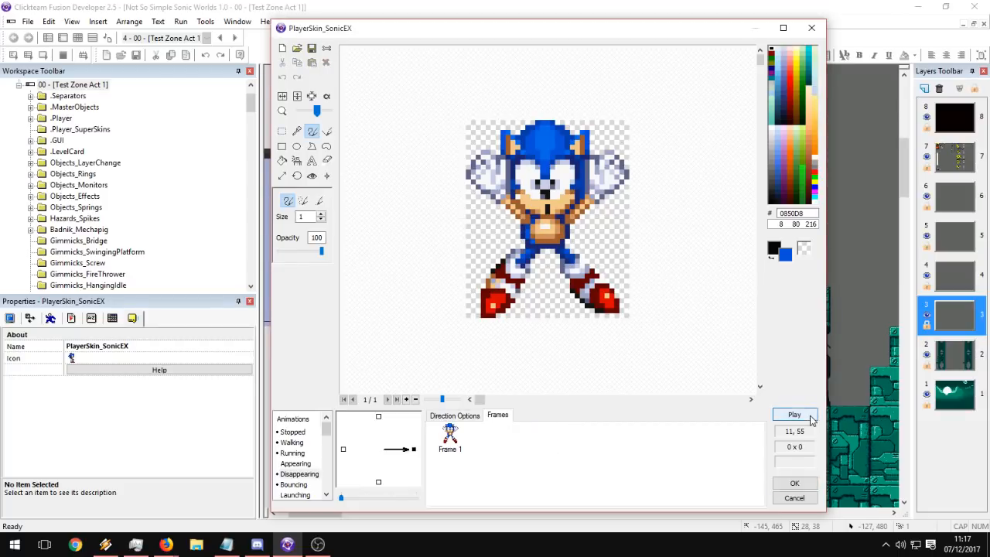
{"action": "left_click", "coordinate": [794, 414]}
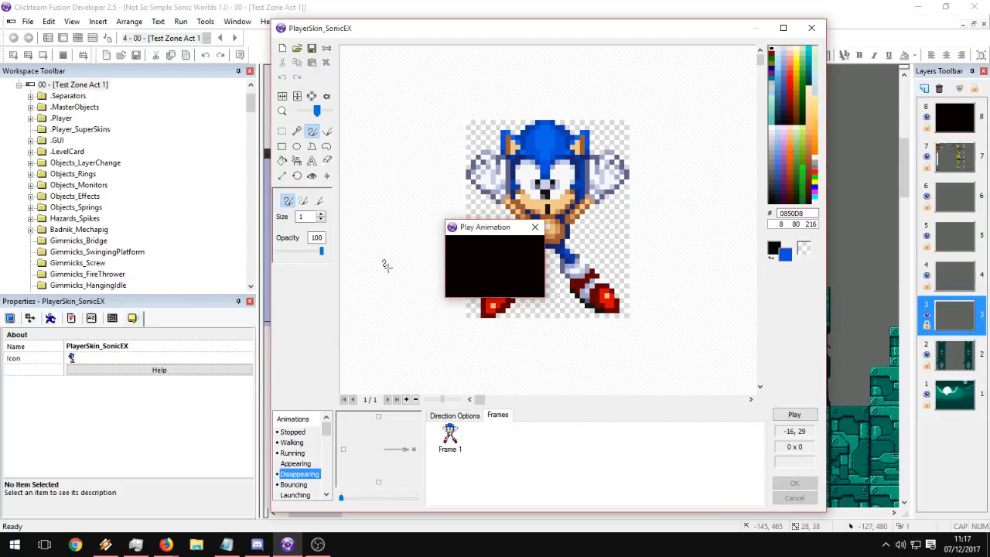
{"action": "left_click", "coordinate": [534, 226]}
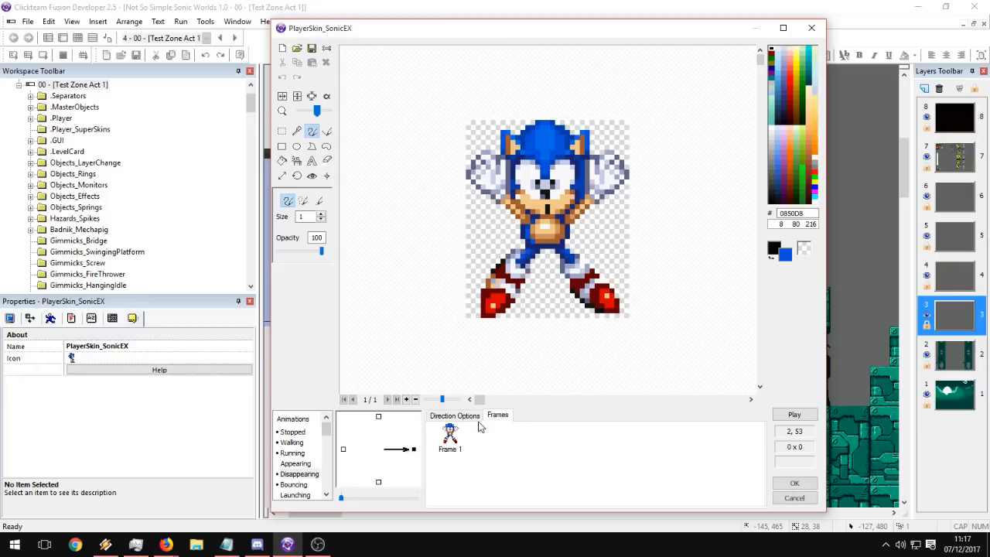
Lower the Disappearing animation's loop-back frame number and preview the animation again.
{"action": "left_click", "coordinate": [455, 415]}
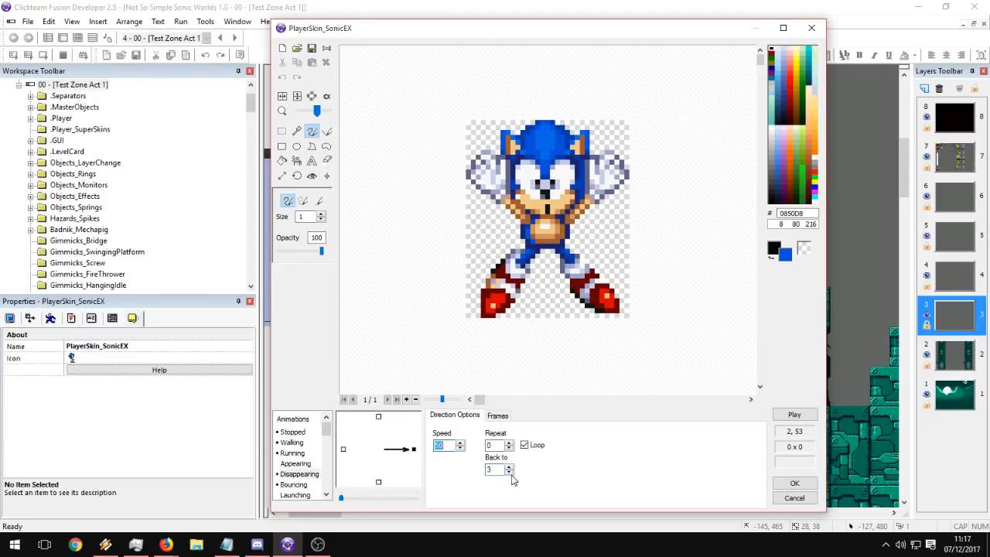
{"action": "double_click", "coordinate": [510, 473]}
{"action": "left_click", "coordinate": [499, 417]}
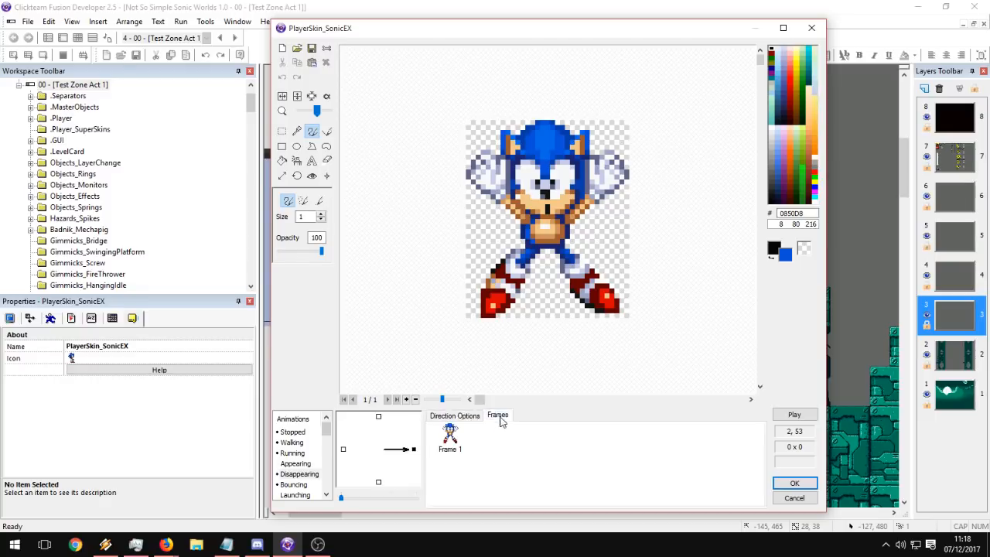
{"action": "left_click", "coordinate": [794, 416]}
{"action": "left_click", "coordinate": [554, 283]}
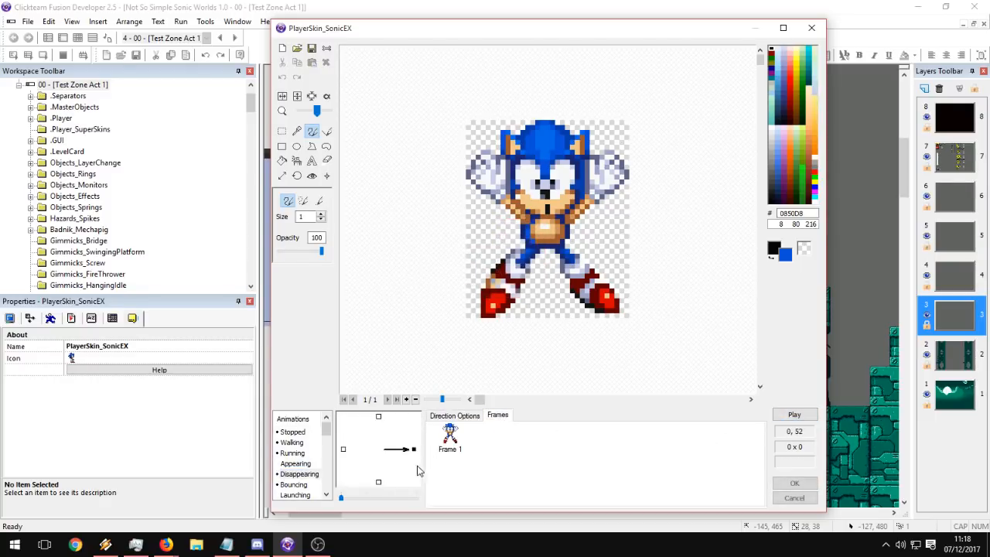
Import the open-mouthed Sonic sprite into the Bouncing animation's frame as a 40 x 56 selection from the classic sprite sheet.
{"action": "left_click", "coordinate": [295, 484]}
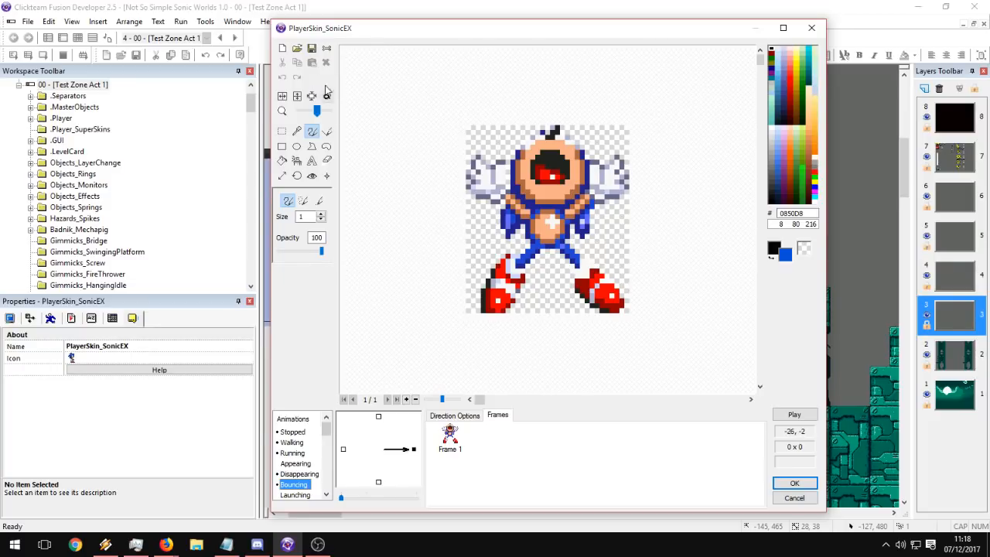
{"action": "left_click", "coordinate": [297, 48]}
{"action": "double_click", "coordinate": [494, 298]}
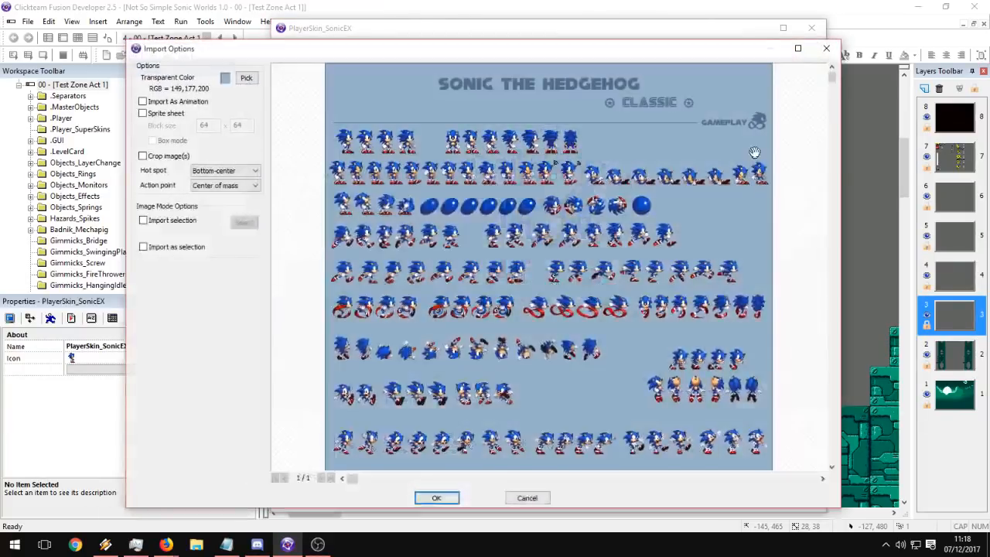
{"action": "scroll", "coordinate": [835, 185], "scroll_direction": "down", "scroll_amount": 3}
{"action": "scroll", "coordinate": [835, 186], "scroll_direction": "down", "scroll_amount": 5}
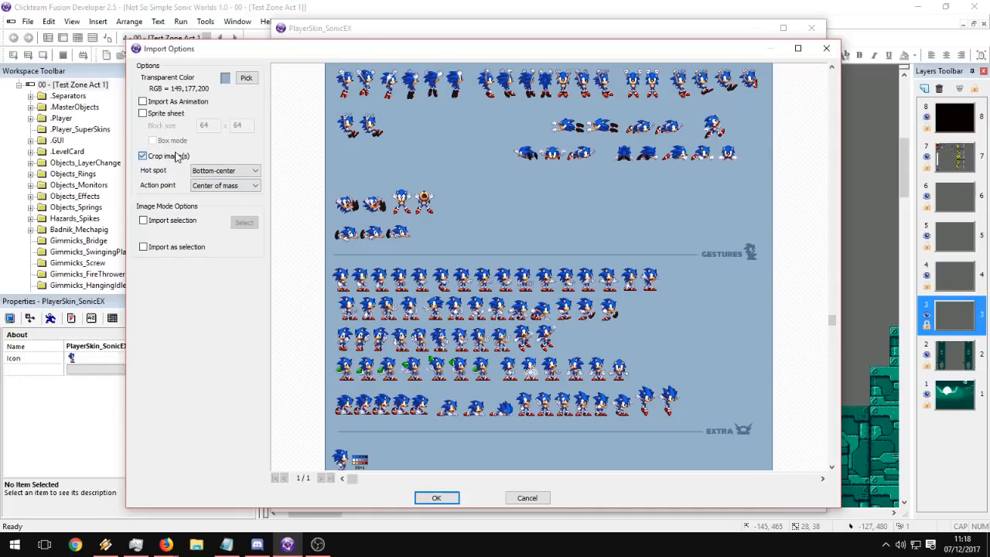
{"action": "left_click", "coordinate": [176, 223]}
{"action": "left_click", "coordinate": [244, 223]}
{"action": "left_click_drag", "start_coordinate": [438, 183], "coordinate": [413, 220]}
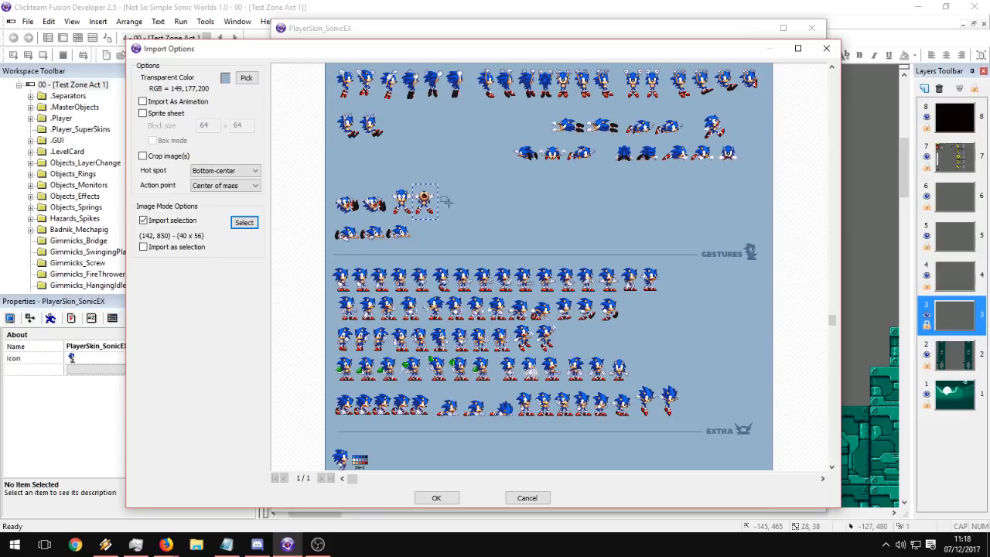
{"action": "left_click", "coordinate": [446, 499]}
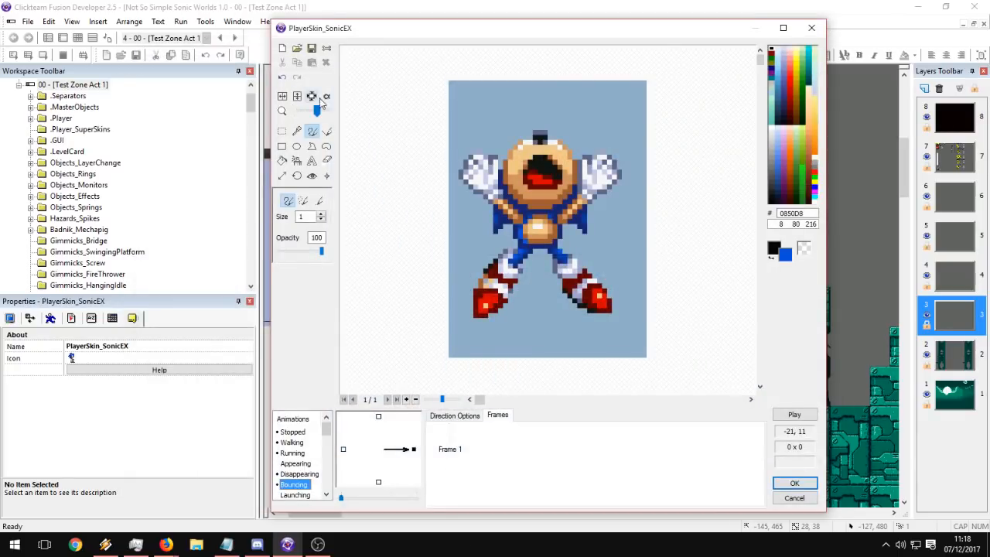
Switch the Bouncing frame to transparent color and crop it to the sprite.
{"action": "left_click", "coordinate": [302, 199]}
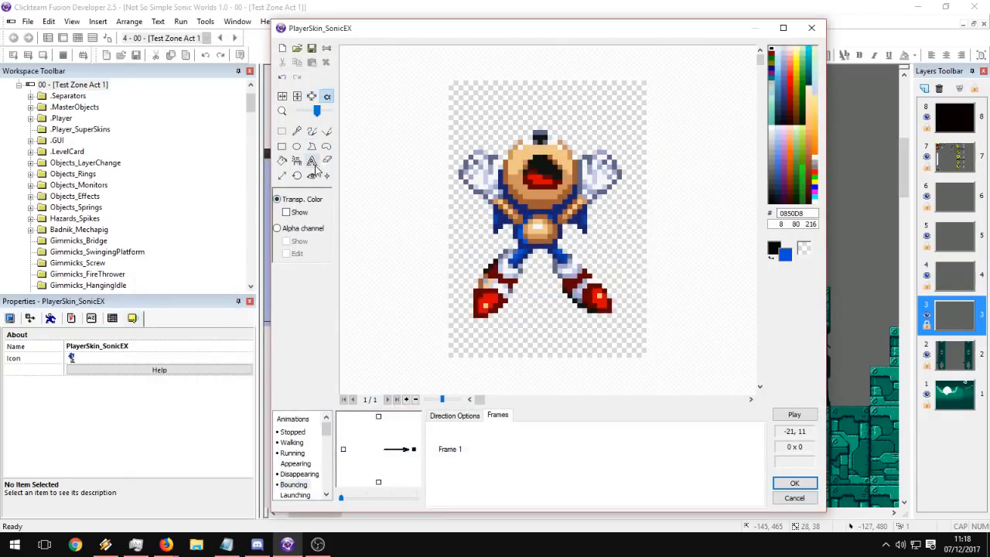
{"action": "left_click", "coordinate": [312, 96]}
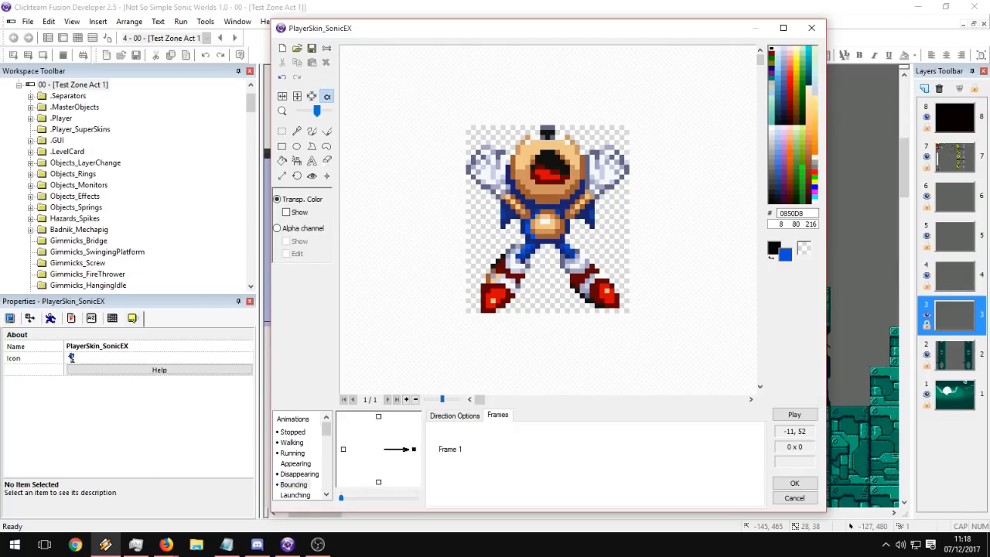
{"action": "key", "text": "alt+Tab"}
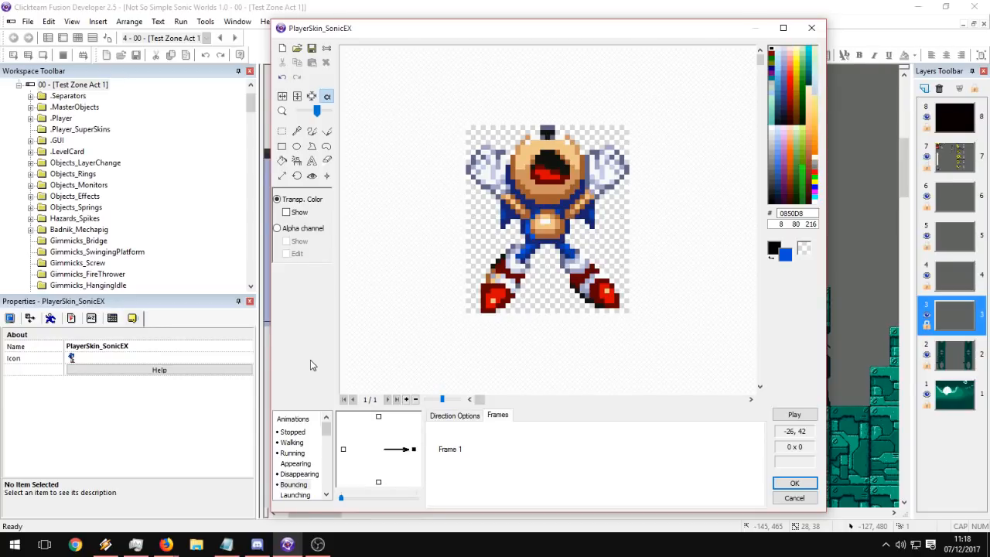
Set the Bouncing frame's hot spot to 16, 23, checking its alignment against the Disappearing animation.
{"action": "left_click", "coordinate": [312, 176]}
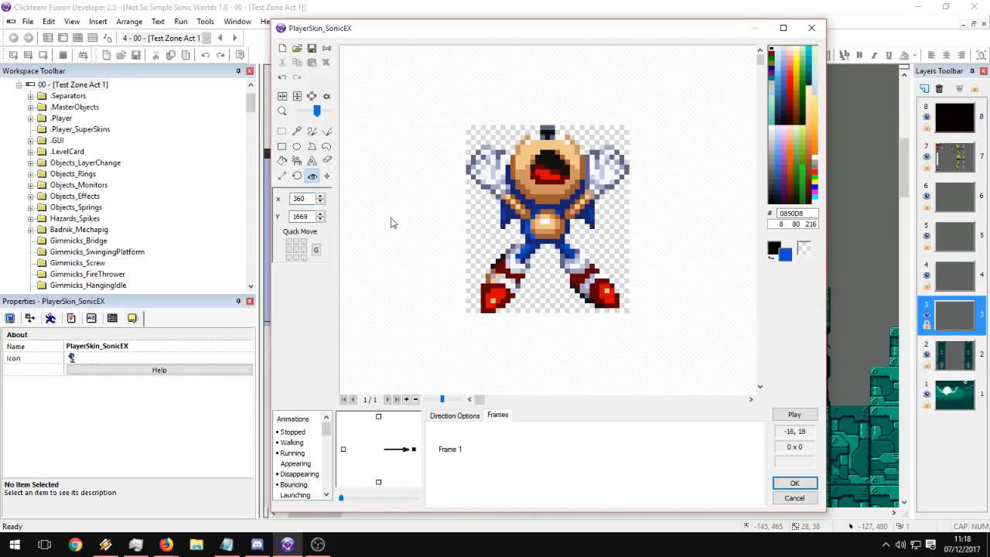
{"action": "left_click", "coordinate": [316, 250]}
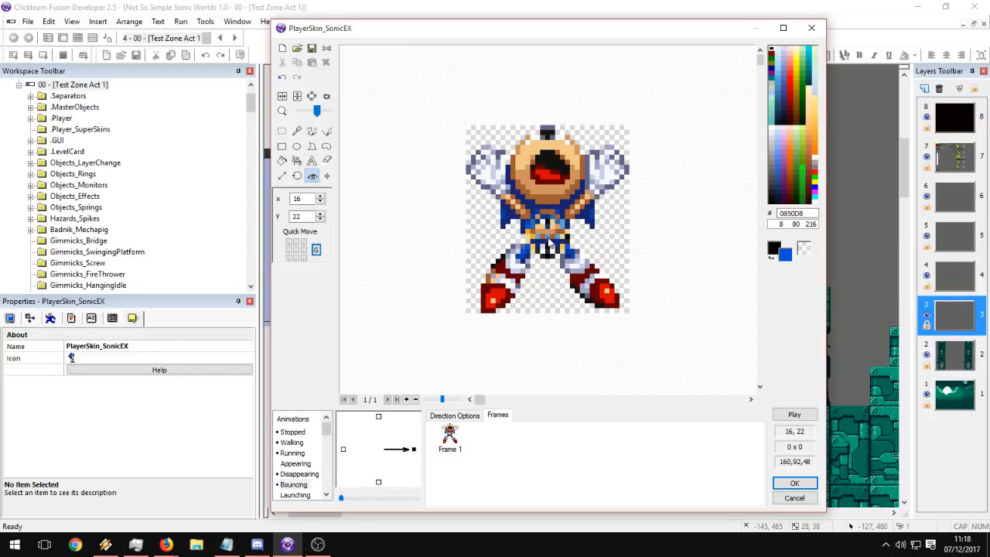
{"action": "left_click", "coordinate": [298, 475]}
{"action": "left_click", "coordinate": [297, 485]}
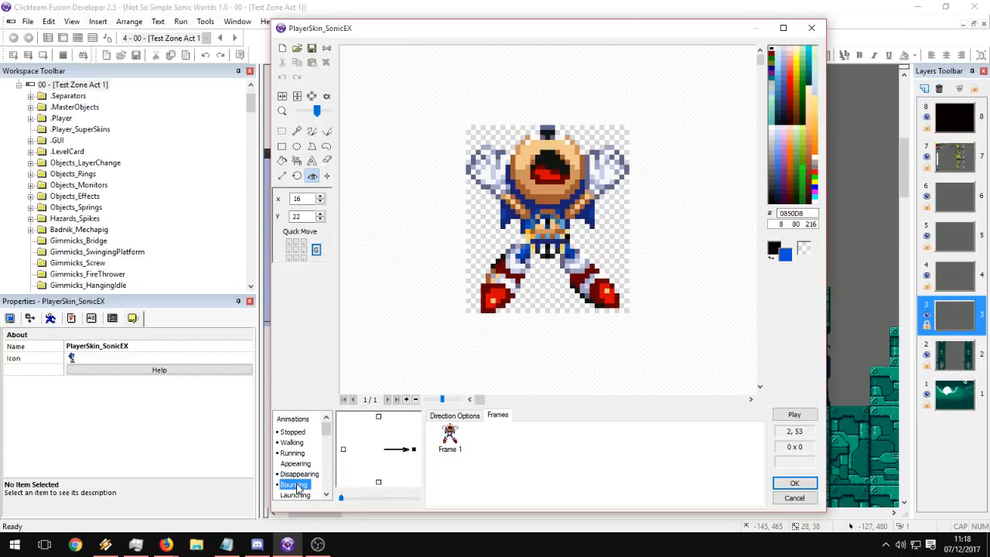
{"action": "left_click", "coordinate": [295, 474]}
{"action": "left_click", "coordinate": [294, 485]}
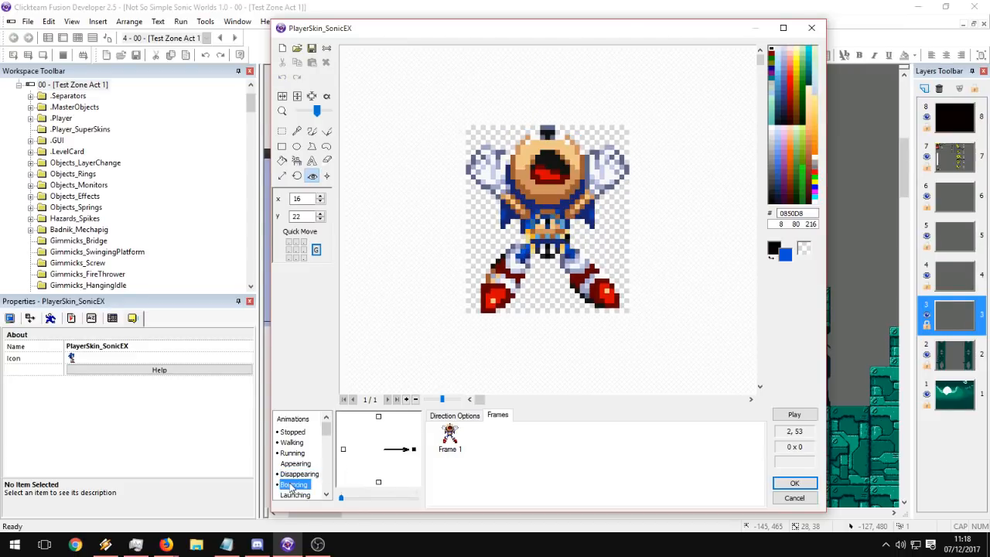
{"action": "left_click", "coordinate": [548, 241]}
Open the Jumping animation and examine its frames, comparing the curled Sonic sprites with the ball sprites.
{"action": "scroll", "coordinate": [290, 476], "scroll_direction": "down", "scroll_amount": 2}
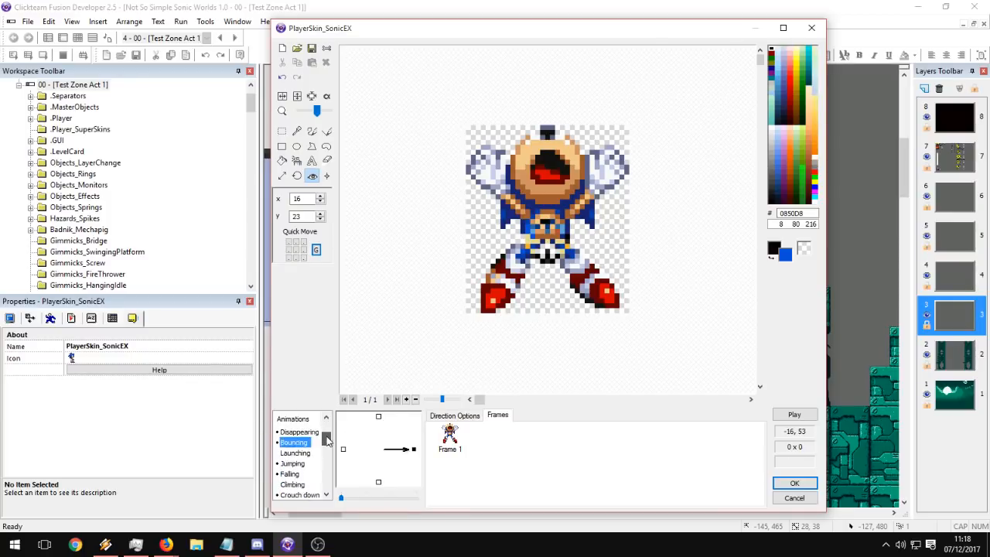
{"action": "left_click", "coordinate": [294, 453]}
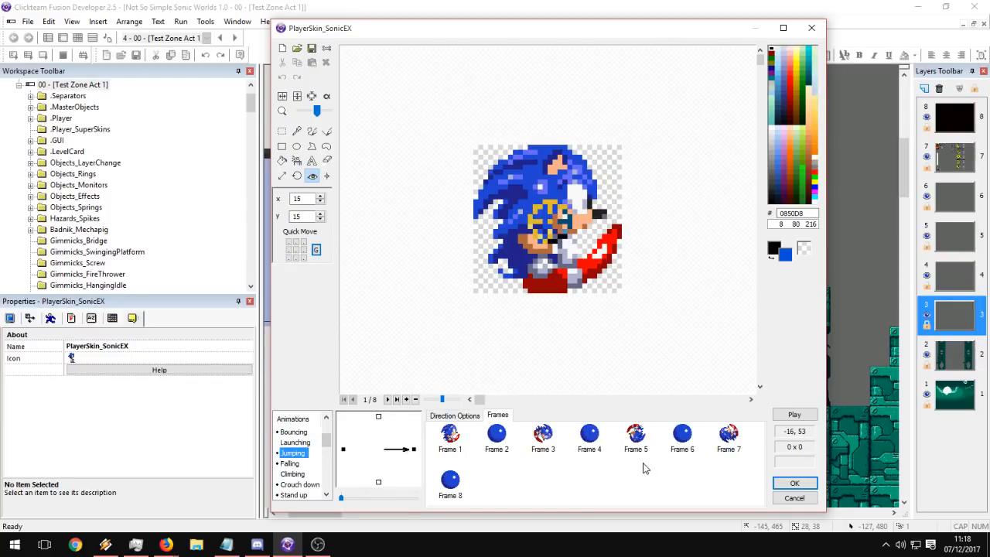
{"action": "left_click", "coordinate": [612, 481]}
{"action": "left_click", "coordinate": [496, 437]}
{"action": "left_click", "coordinate": [464, 438]}
{"action": "left_click", "coordinate": [497, 438]}
{"action": "left_click", "coordinate": [586, 443]}
{"action": "left_click", "coordinate": [507, 437]}
{"action": "left_click", "coordinate": [596, 439]}
{"action": "left_click", "coordinate": [681, 438]}
{"action": "left_click", "coordinate": [432, 489]}
{"action": "left_click", "coordinate": [460, 472]}
{"action": "left_click", "coordinate": [508, 444]}
{"action": "left_click", "coordinate": [540, 437]}
{"action": "left_click", "coordinate": [459, 437]}
{"action": "left_click", "coordinate": [547, 443]}
{"action": "left_click", "coordinate": [466, 442]}
{"action": "left_click", "coordinate": [543, 440]}
{"action": "left_click", "coordinate": [453, 439]}
{"action": "left_click", "coordinate": [540, 447]}
{"action": "left_click", "coordinate": [451, 439]}
{"action": "left_click", "coordinate": [544, 445]}
{"action": "left_click", "coordinate": [457, 441]}
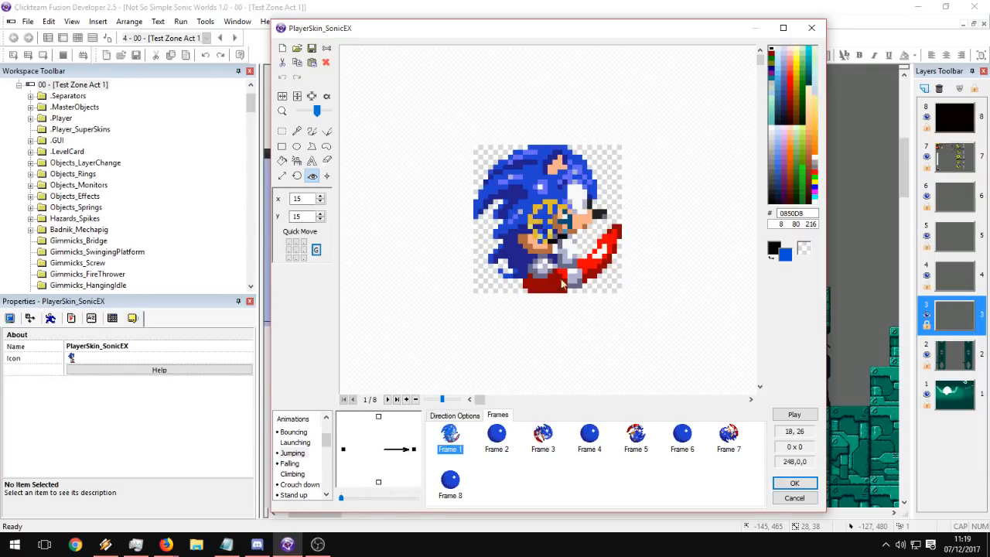
{"action": "left_click", "coordinate": [555, 439]}
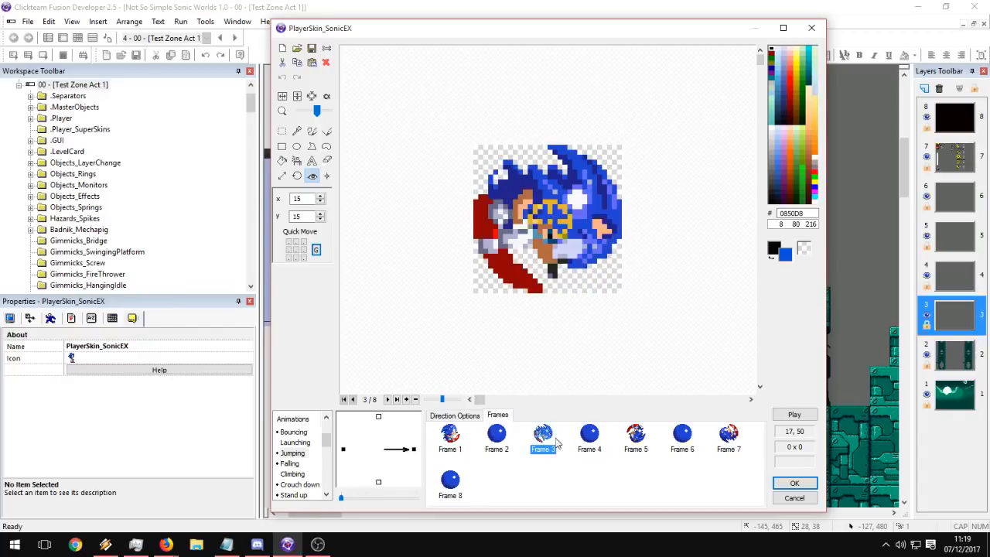
{"action": "left_click", "coordinate": [733, 440]}
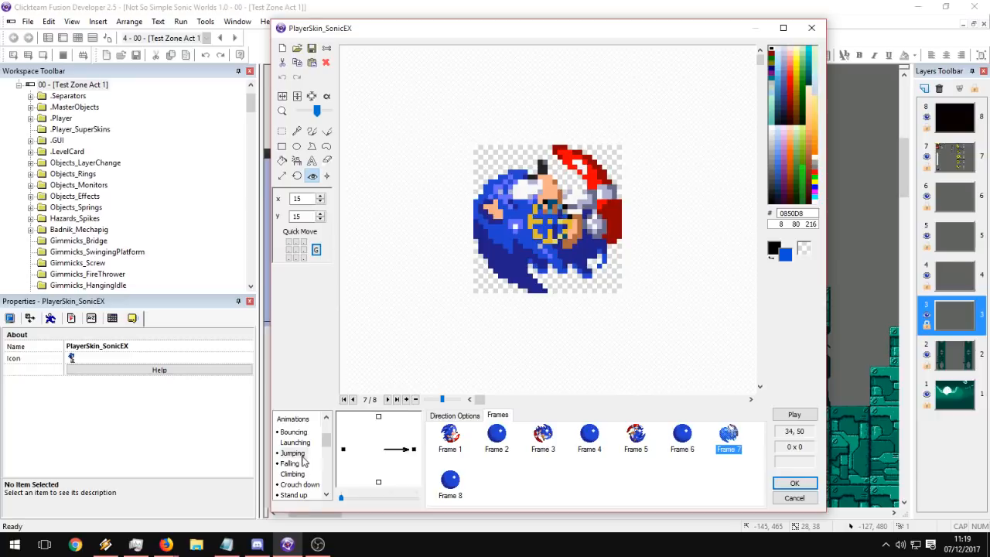
Add a ninth Jumping frame and import the curled Sonic and ball sprites into it as a 184 x 39 selection from the classic sprite sheet.
{"action": "left_click", "coordinate": [450, 481]}
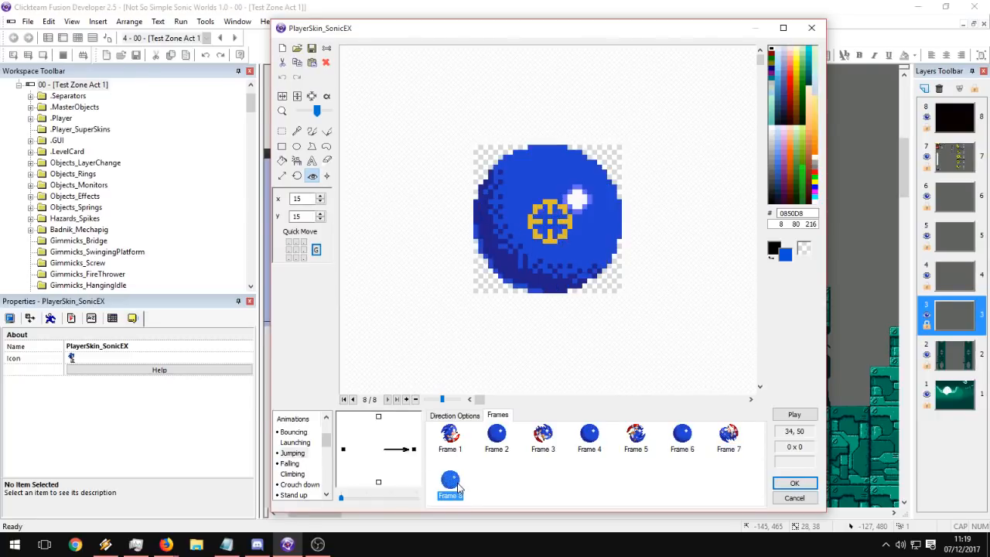
{"action": "key", "text": "Insert"}
{"action": "left_click", "coordinate": [506, 489]}
{"action": "left_click", "coordinate": [297, 49]}
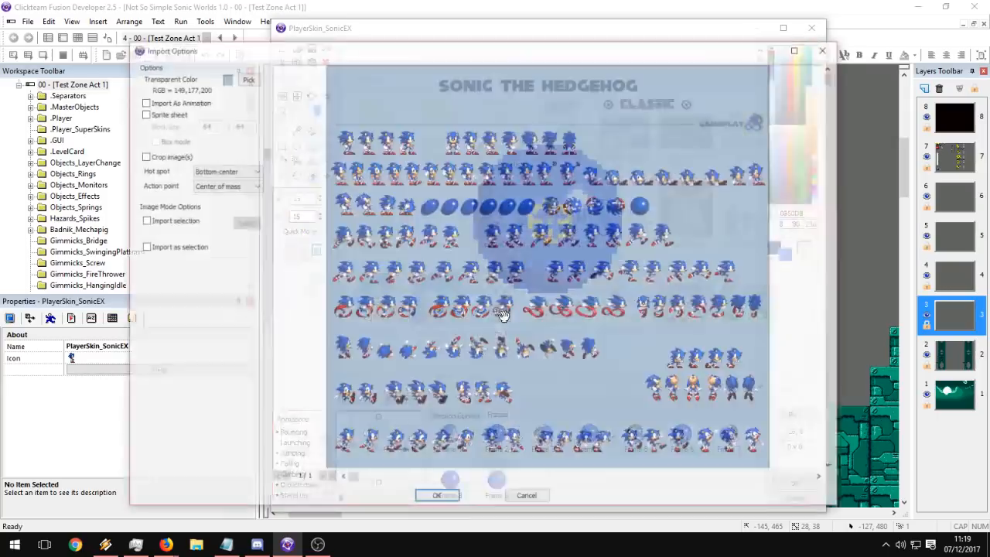
{"action": "double_click", "coordinate": [498, 301]}
{"action": "left_click", "coordinate": [168, 102]}
{"action": "left_click", "coordinate": [169, 102]}
{"action": "left_click", "coordinate": [172, 223]}
{"action": "left_click_drag", "start_coordinate": [654, 193], "coordinate": [542, 218]}
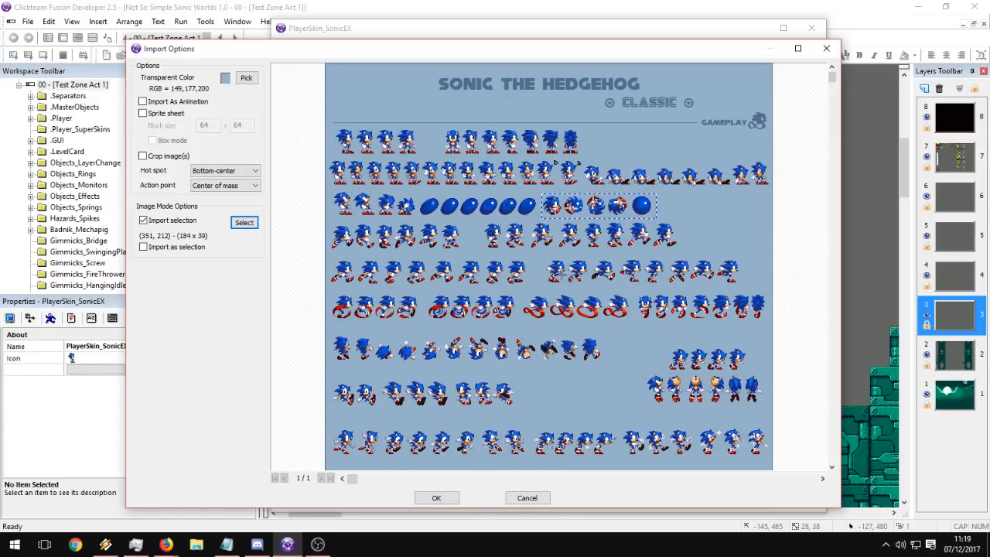
{"action": "left_click", "coordinate": [439, 499]}
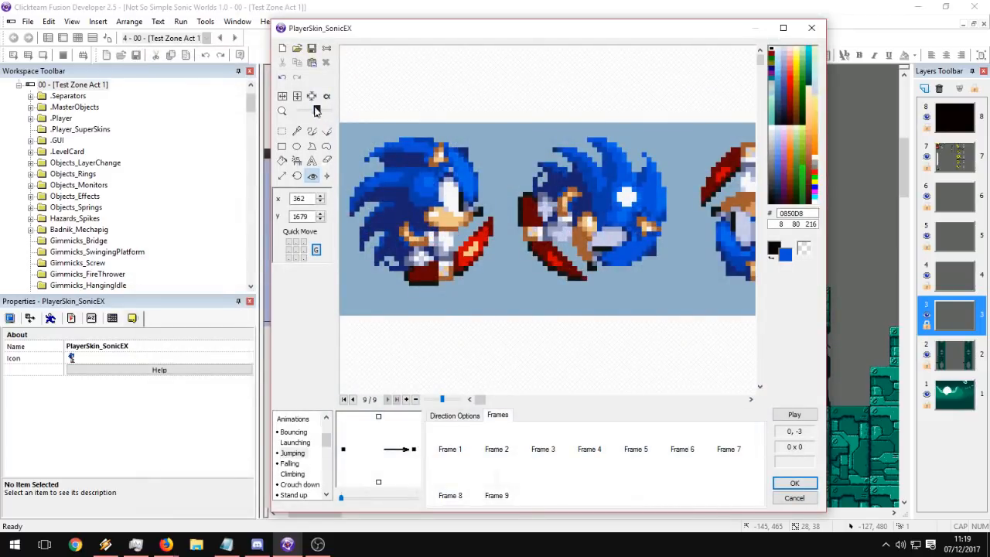
Switch frame 9 to transparent color and copy its sprite strip into the Jumping animation's upward direction.
{"action": "left_click", "coordinate": [299, 204]}
{"action": "left_click", "coordinate": [501, 305]}
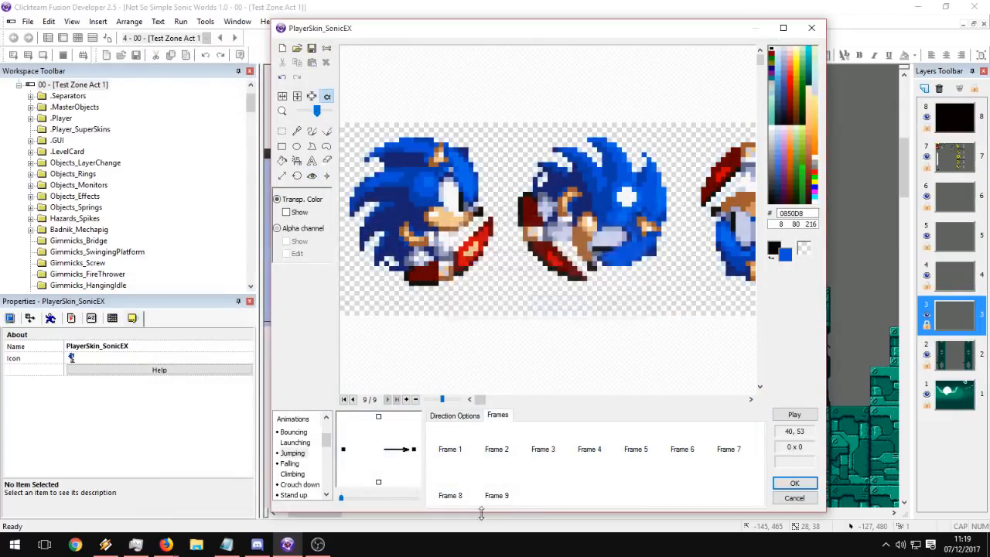
{"action": "left_click", "coordinate": [379, 418]}
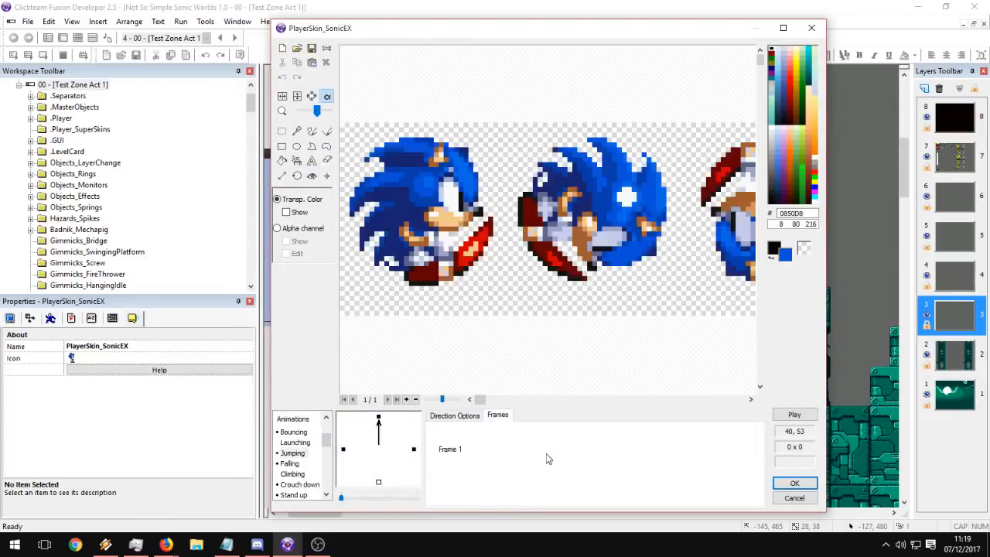
{"action": "left_click", "coordinate": [413, 451]}
{"action": "left_click", "coordinate": [497, 494]}
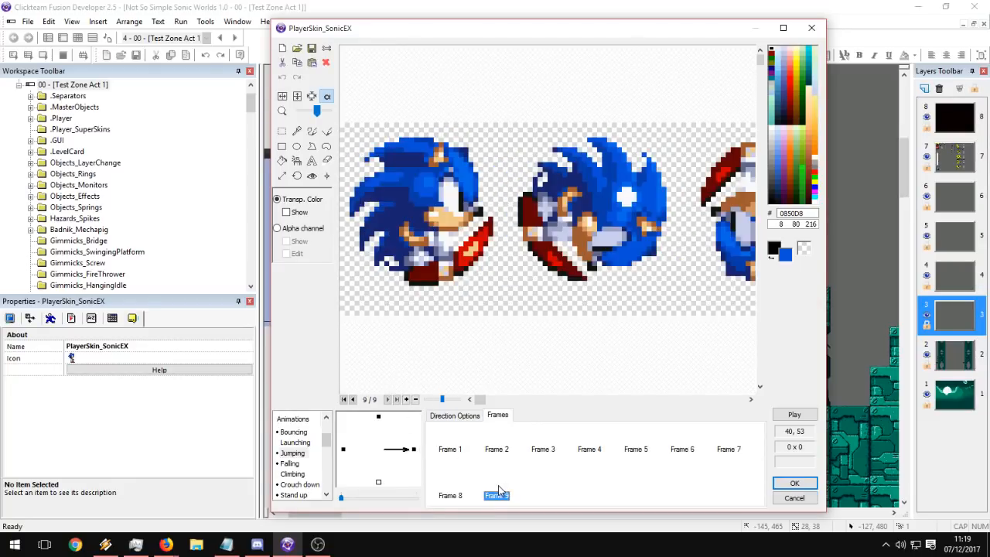
Select the blue ball at the end of frame 9's sprite strip and crop the frame to it.
{"action": "left_click", "coordinate": [284, 132]}
{"action": "middle_click_drag", "start_coordinate": [703, 236], "coordinate": [557, 251]}
{"action": "middle_click_drag", "start_coordinate": [669, 221], "coordinate": [429, 236]}
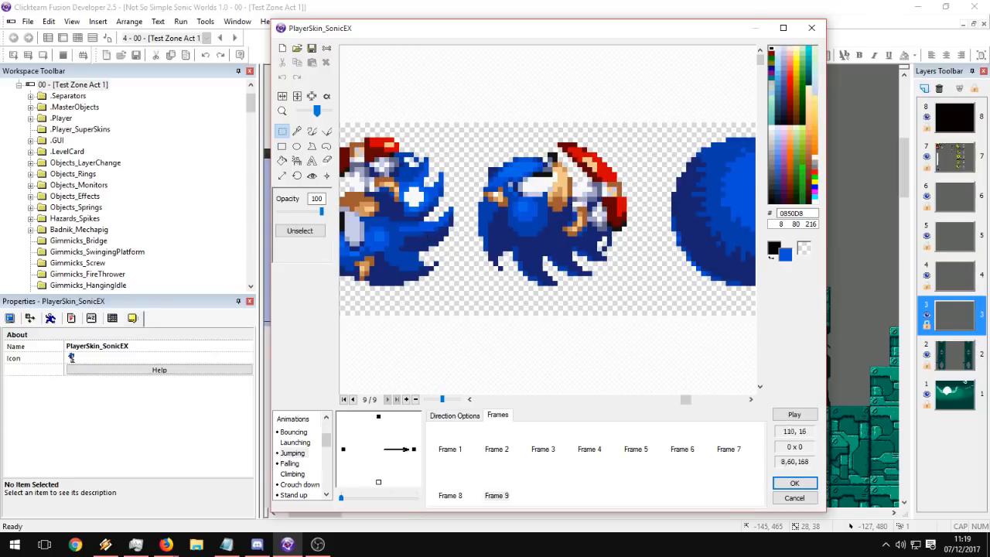
{"action": "middle_click_drag", "start_coordinate": [590, 222], "coordinate": [483, 230]}
{"action": "left_click_drag", "start_coordinate": [567, 139], "coordinate": [717, 291]}
{"action": "left_click", "coordinate": [740, 310]}
{"action": "left_click_drag", "start_coordinate": [567, 139], "coordinate": [716, 290]}
{"action": "left_click", "coordinate": [312, 96]}
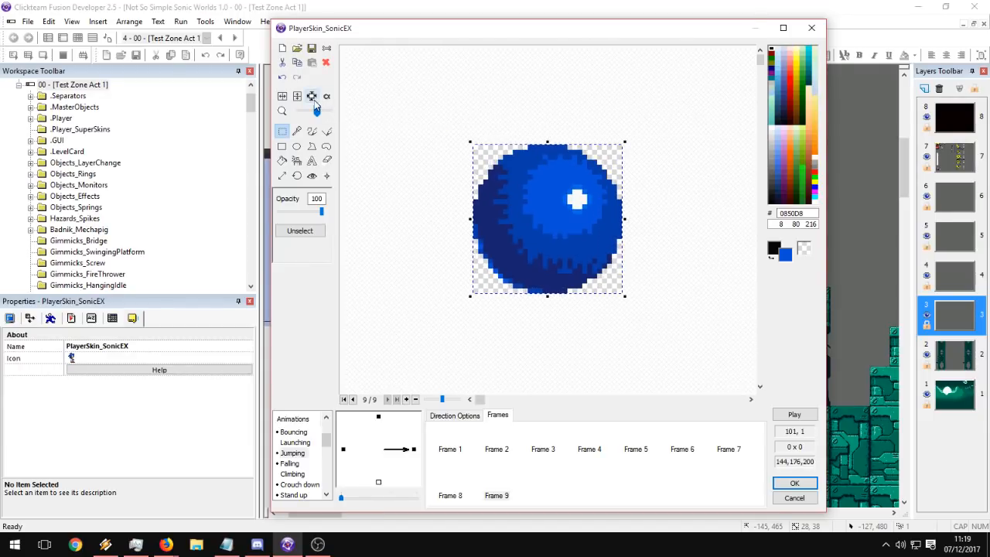
Copy the cropped ball frame into the Jumping animation's empty downward direction.
{"action": "left_click", "coordinate": [489, 488]}
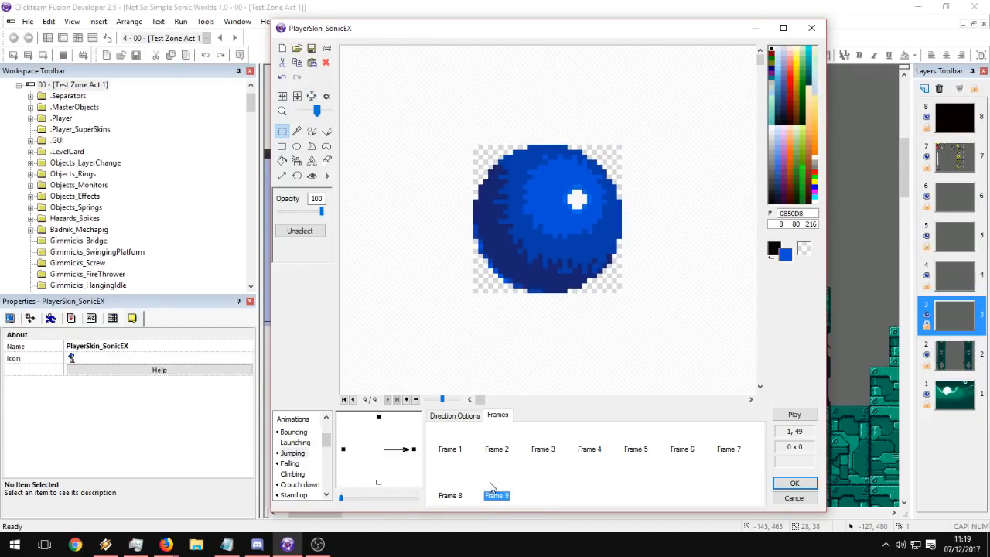
{"action": "left_click", "coordinate": [378, 418]}
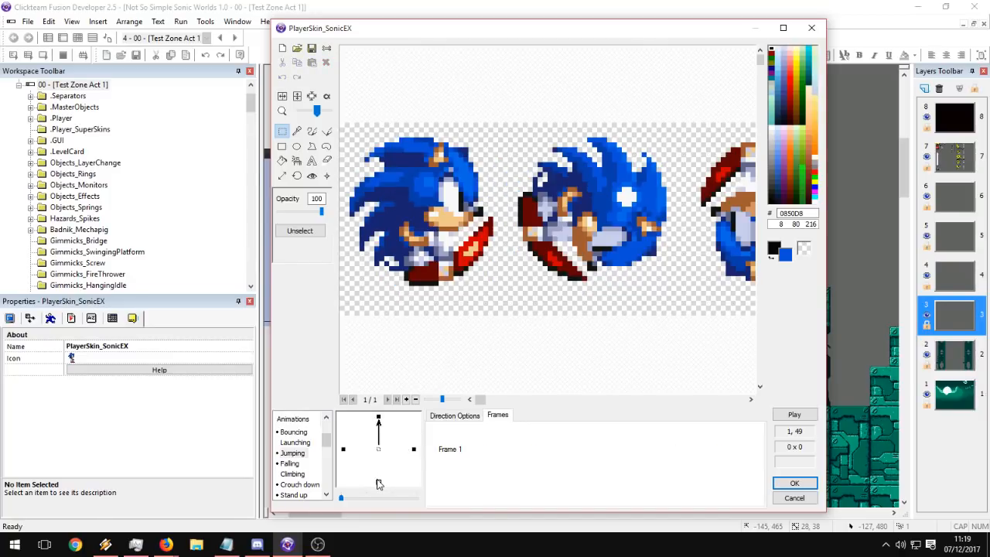
{"action": "left_click", "coordinate": [378, 481]}
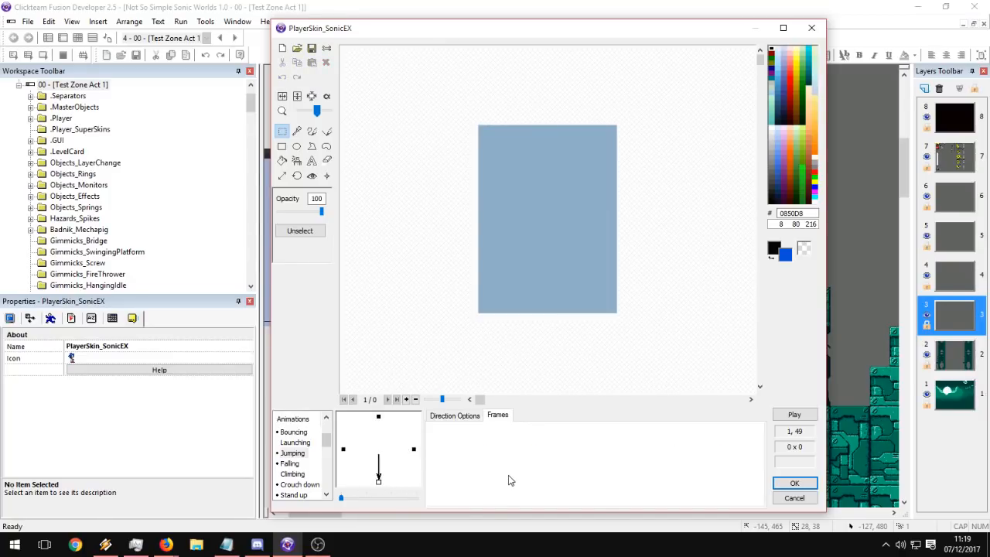
{"action": "key", "text": "ctrl+v"}
{"action": "left_click", "coordinate": [467, 415]}
{"action": "left_click", "coordinate": [499, 415]}
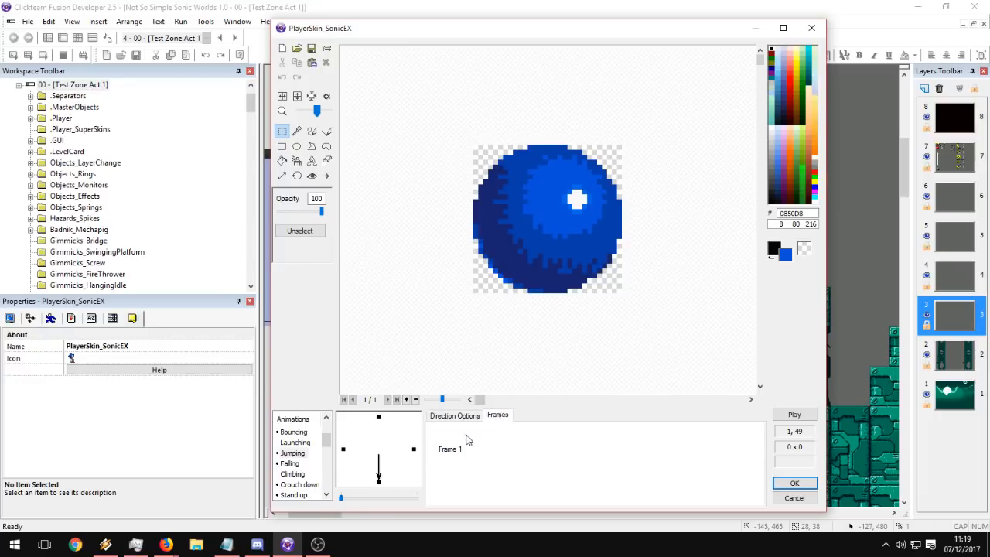
Copy the original ball from frame 2 of the rightward direction beside the new ball in the downward direction and compare their hot spots.
{"action": "left_click", "coordinate": [414, 448]}
{"action": "left_click", "coordinate": [496, 449]}
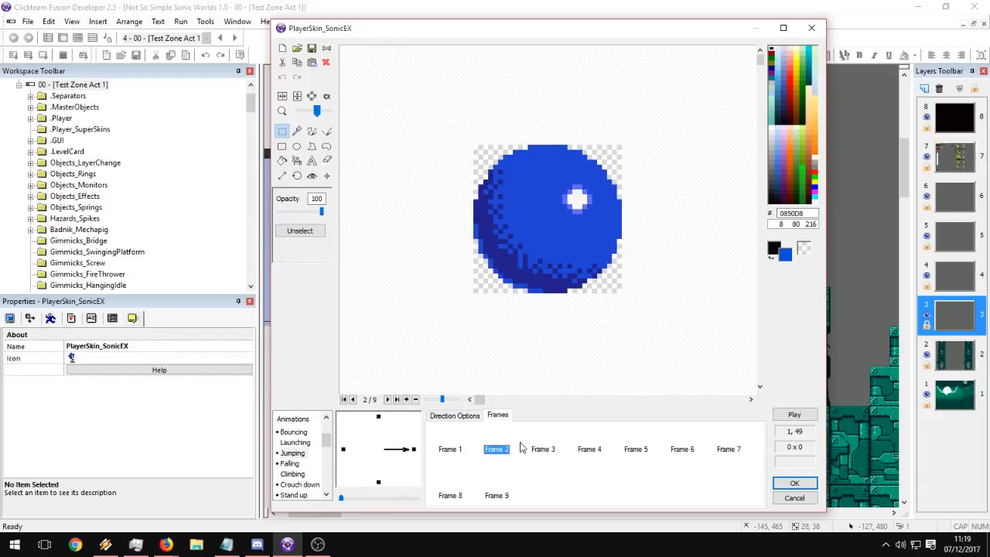
{"action": "left_click", "coordinate": [379, 483]}
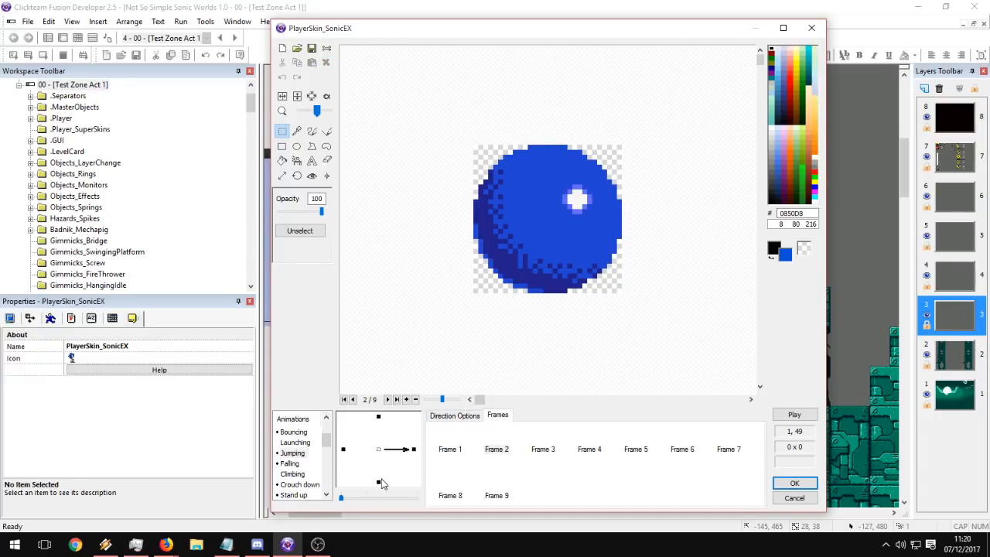
{"action": "left_click", "coordinate": [379, 482]}
{"action": "left_click", "coordinate": [496, 450]}
{"action": "left_click", "coordinate": [450, 449]}
{"action": "left_click", "coordinate": [495, 449]}
{"action": "left_click", "coordinate": [311, 177]}
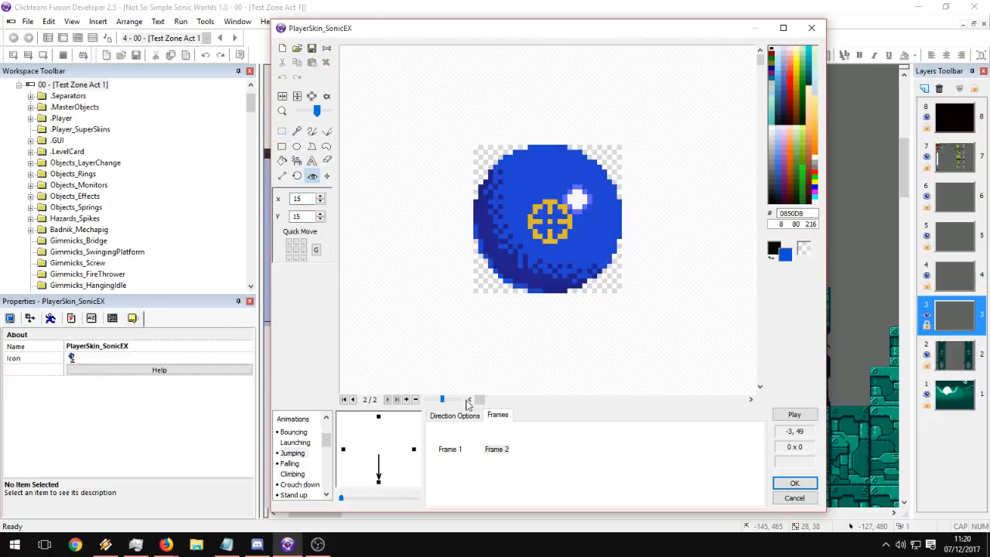
{"action": "left_click", "coordinate": [450, 445]}
{"action": "left_click", "coordinate": [489, 445]}
{"action": "left_click", "coordinate": [449, 445]}
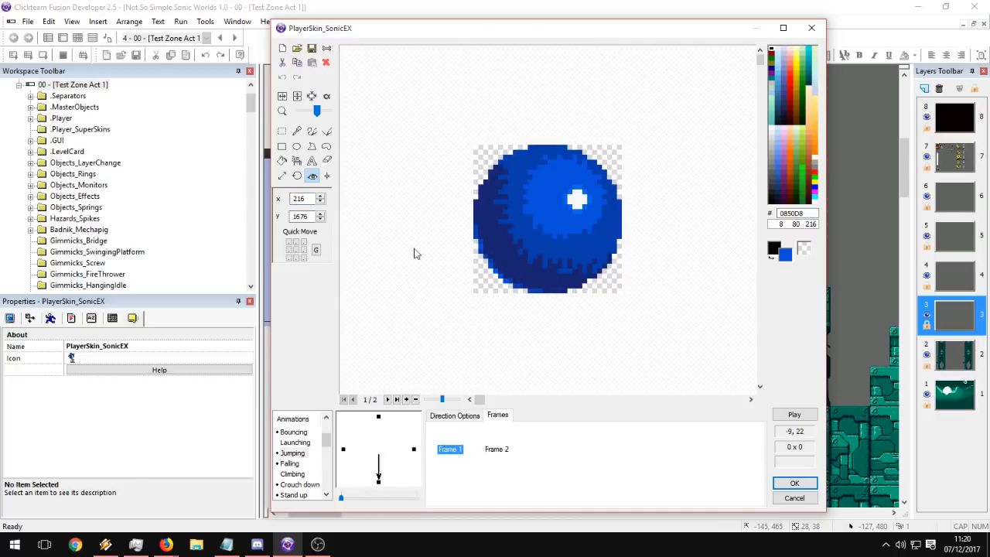
Set the new ball frame's hot spot to 15, 15 to match the original ball.
{"action": "left_click", "coordinate": [308, 199]}
{"action": "key", "text": "BackSpace"}
{"action": "key", "text": "BackSpace"}
{"action": "key", "text": "BackSpace"}
{"action": "type", "text": "15"}
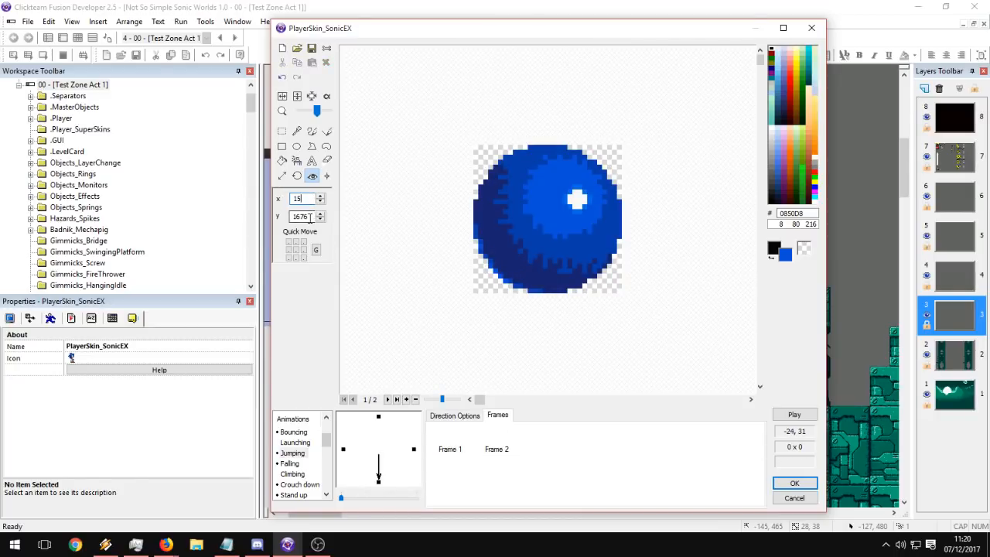
{"action": "left_click", "coordinate": [492, 443]}
{"action": "double_click", "coordinate": [312, 217]}
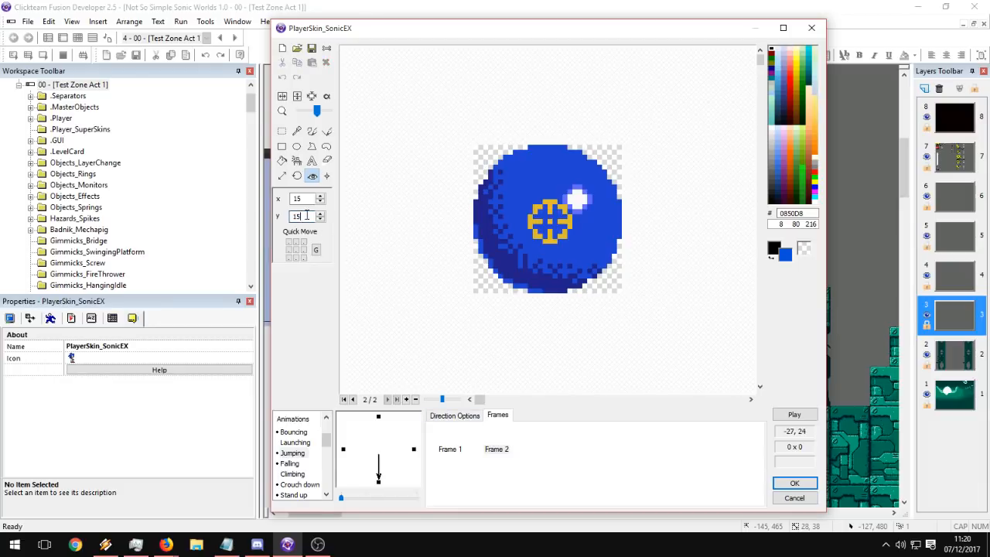
{"action": "left_click", "coordinate": [450, 445]}
{"action": "double_click", "coordinate": [312, 219]}
{"action": "type", "text": "-15"}
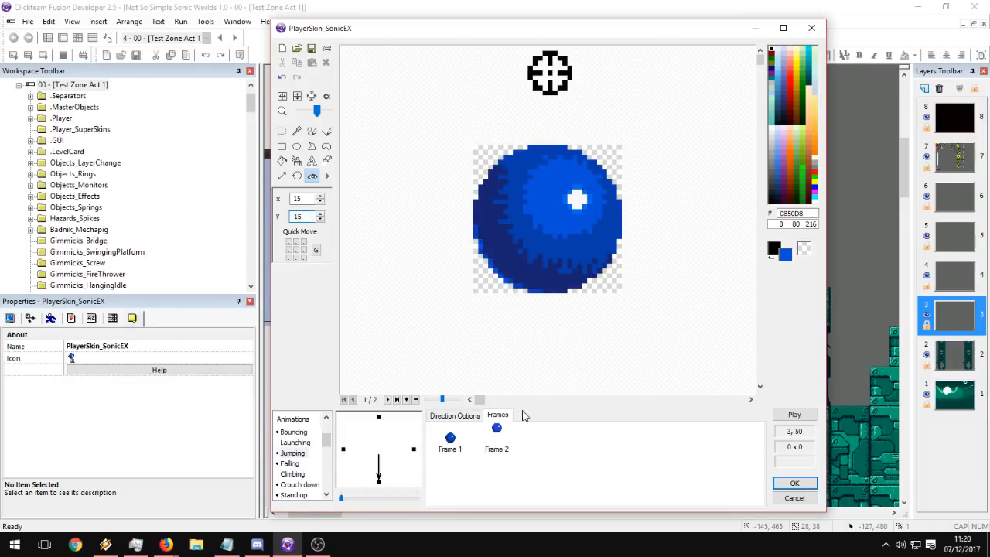
{"action": "type", "text": "15"}
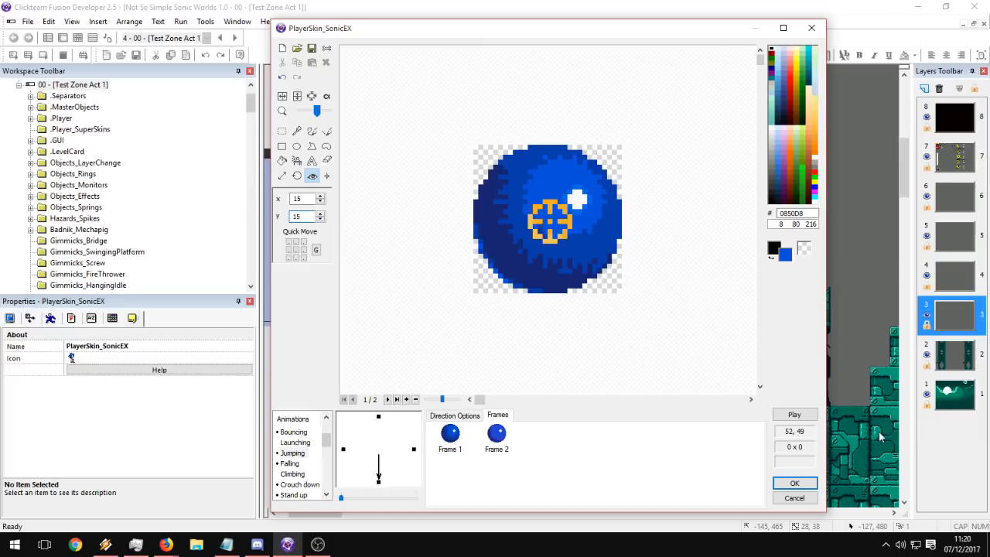
Preview the downward direction's animation to check that the new and original balls line up.
{"action": "left_click", "coordinate": [795, 415]}
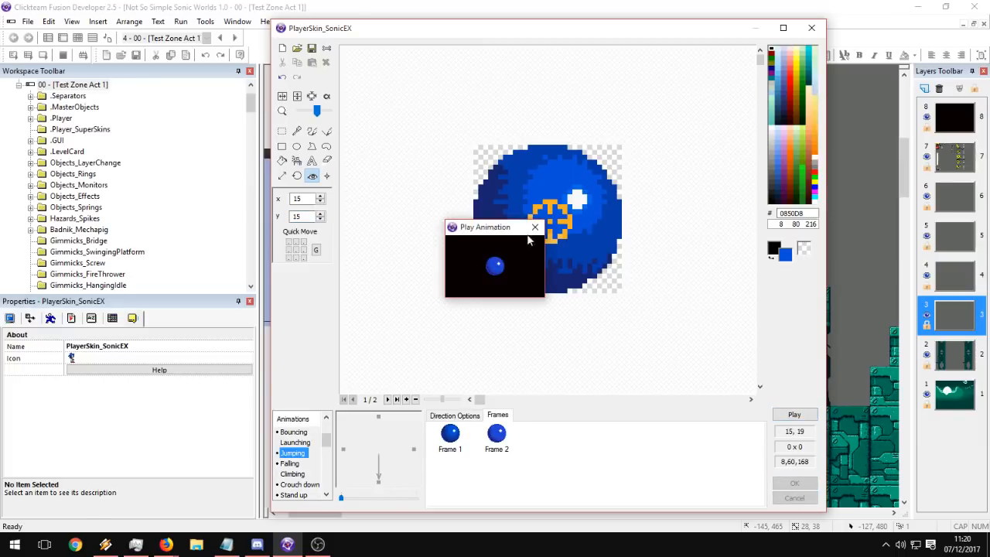
{"action": "left_click", "coordinate": [534, 229]}
{"action": "left_click", "coordinate": [466, 417]}
{"action": "left_click", "coordinate": [499, 415]}
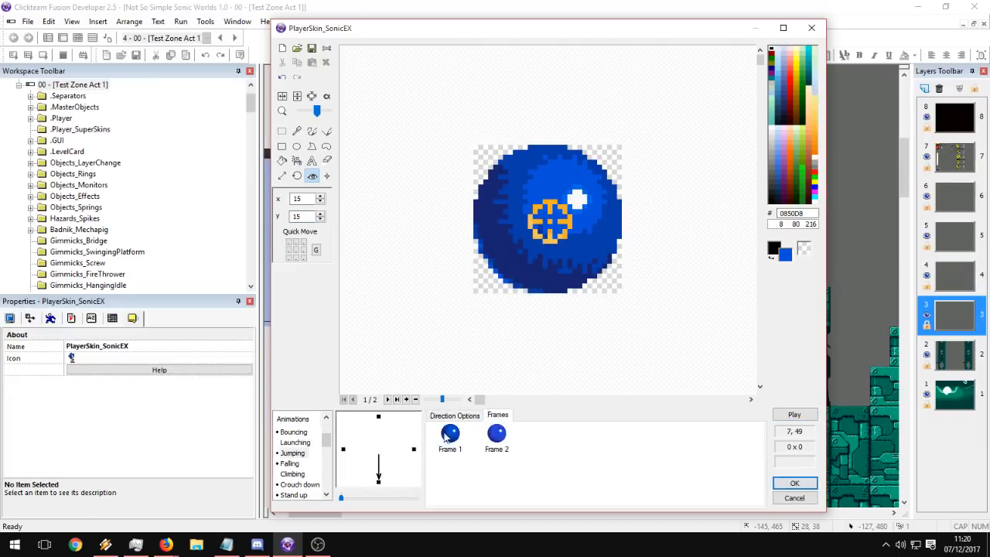
Delete the original ball from the downward direction and copy the aligned new ball to the end of the rightward frames.
{"action": "left_click", "coordinate": [455, 434]}
{"action": "left_click", "coordinate": [518, 491]}
{"action": "left_click", "coordinate": [499, 440]}
{"action": "key", "text": "Delete"}
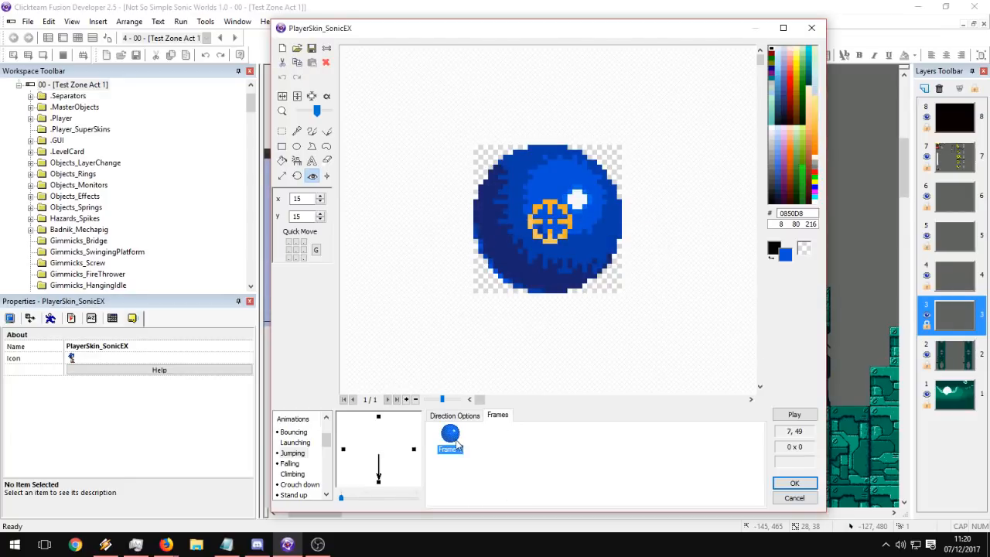
{"action": "left_click", "coordinate": [414, 450]}
{"action": "left_click", "coordinate": [556, 479]}
{"action": "key", "text": "ctrl+v"}
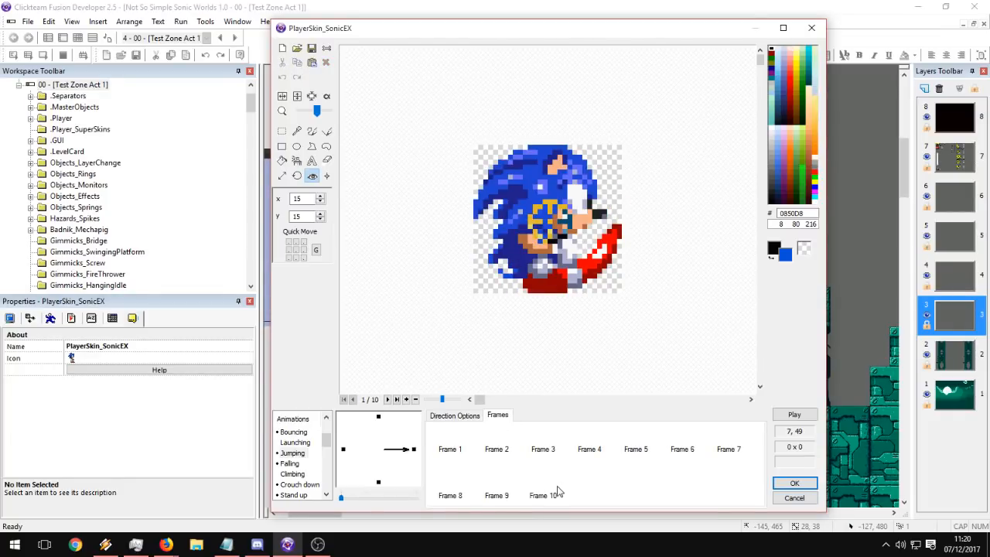
Delete the unaligned ball in frame 9 of the rightward direction, keeping the aligned copy.
{"action": "left_click", "coordinate": [484, 490]}
{"action": "left_click", "coordinate": [440, 487]}
{"action": "left_click", "coordinate": [496, 485]}
{"action": "key", "text": "Delete"}
{"action": "key", "text": "Return"}
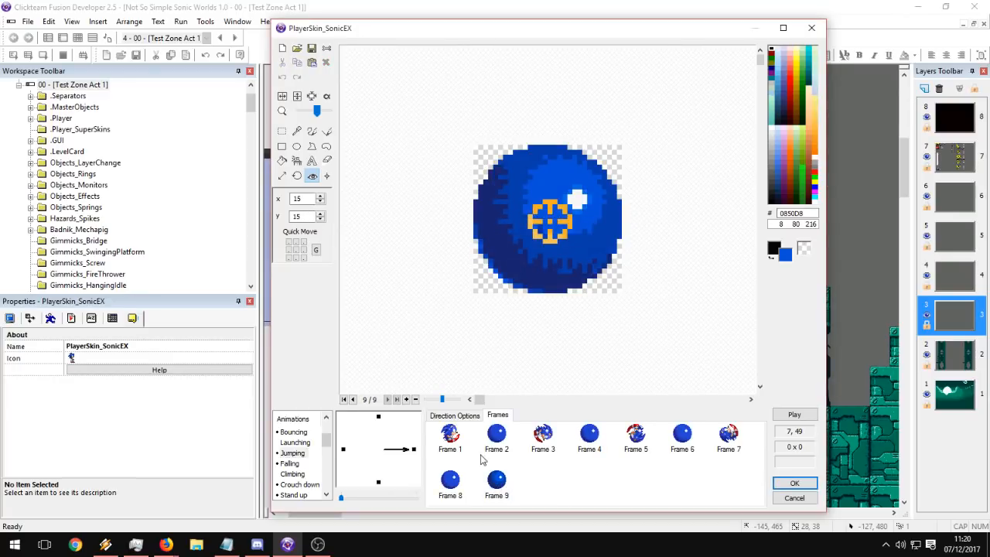
Delete the four original ball frames from the rightward Jumping animation, keeping the curled Sonic frames and the new ball.
{"action": "left_click", "coordinate": [455, 483]}
{"action": "key", "text": "Delete"}
{"action": "key", "text": "Return"}
{"action": "left_click", "coordinate": [499, 439]}
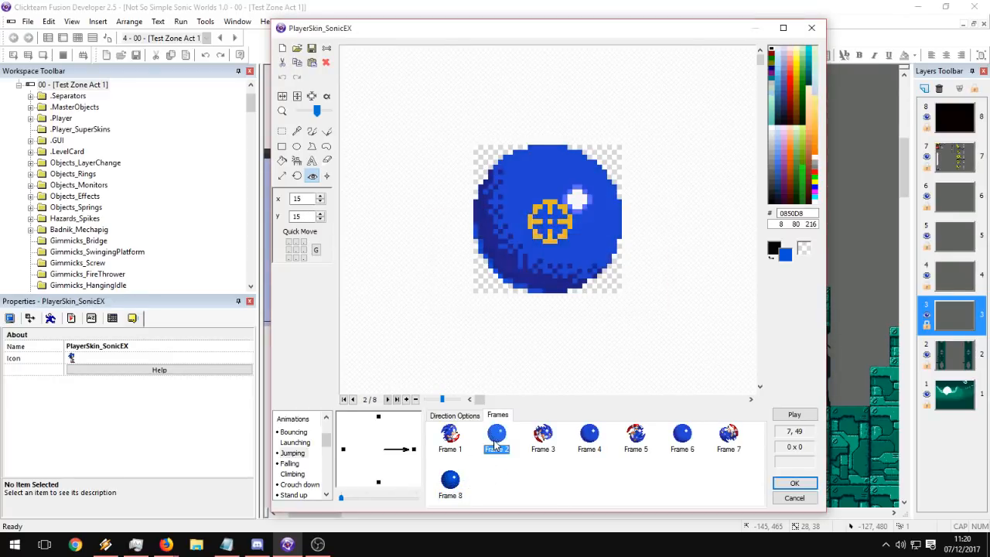
{"action": "key", "text": "Delete"}
{"action": "key", "text": "Return"}
{"action": "left_click", "coordinate": [543, 441]}
{"action": "key", "text": "Delete"}
{"action": "key", "text": "Return"}
{"action": "left_click", "coordinate": [589, 441]}
{"action": "key", "text": "Delete"}
{"action": "key", "text": "Return"}
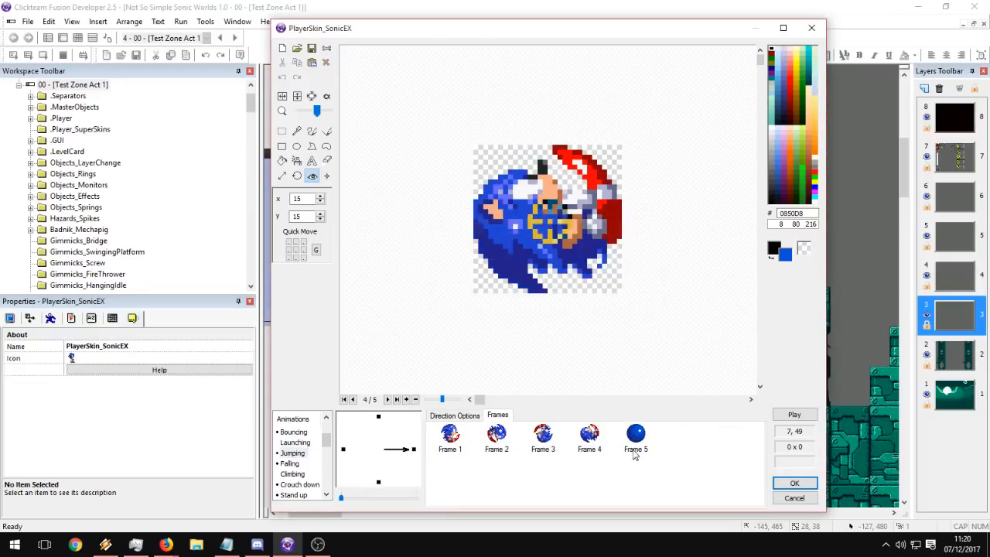
Duplicate the new ball frame and arrange the copies so that one follows each curled Sonic frame.
{"action": "left_click", "coordinate": [636, 441]}
{"action": "key", "text": "ctrl+c"}
{"action": "key", "text": "ctrl+v"}
{"action": "left_click_drag", "start_coordinate": [691, 445], "coordinate": [524, 439]}
{"action": "key", "text": "ctrl+c"}
{"action": "key", "text": "ctrl+v"}
{"action": "key", "text": "ctrl+c"}
{"action": "key", "text": "ctrl+v"}
Preview the rightward Jumping animation and select its last ball frame.
{"action": "left_click", "coordinate": [781, 414]}
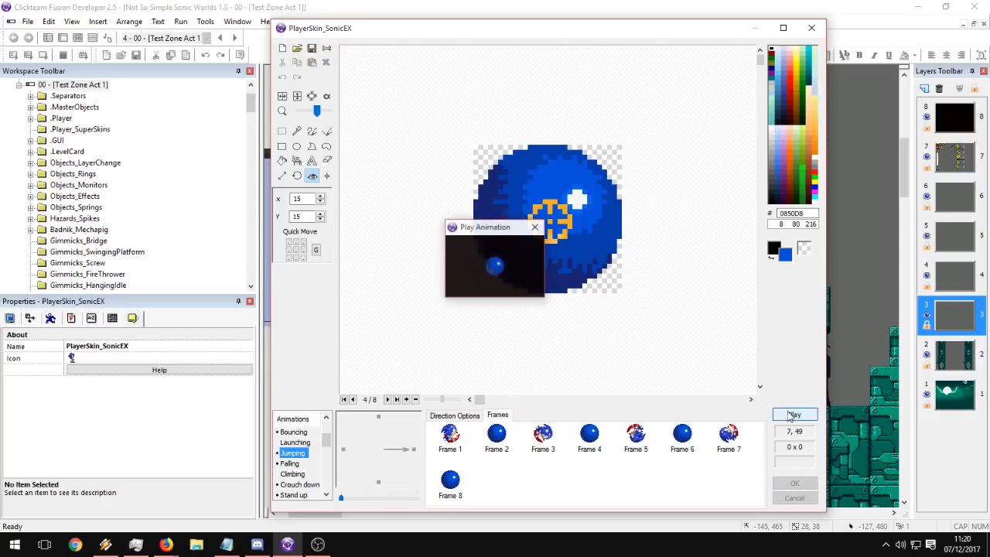
{"action": "left_click", "coordinate": [535, 227]}
{"action": "left_click", "coordinate": [447, 483]}
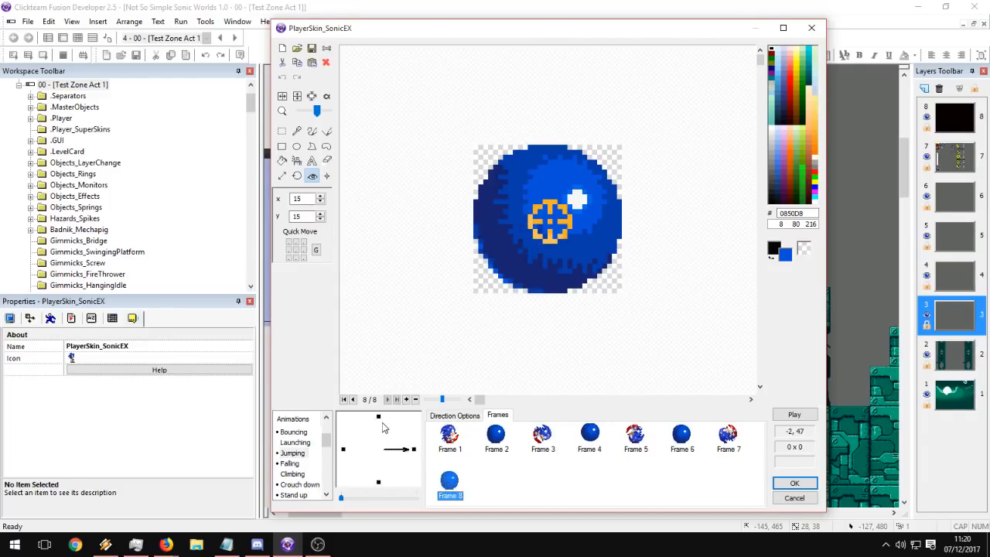
In the upward Jumping direction, paste the ball frame and duplicate the curled Sonic strip frame to make four copies of it.
{"action": "left_click", "coordinate": [378, 418]}
{"action": "left_click", "coordinate": [568, 474]}
{"action": "key", "text": "ctrl+v"}
{"action": "left_click", "coordinate": [455, 439]}
{"action": "key", "text": "ctrl+v"}
{"action": "left_click", "coordinate": [458, 448]}
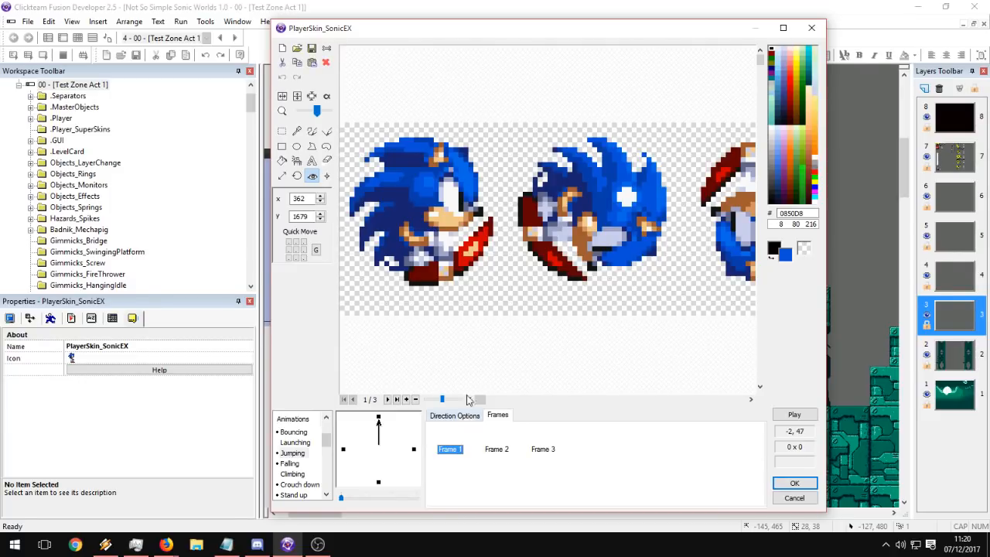
{"action": "left_click", "coordinate": [283, 133]}
{"action": "left_click", "coordinate": [489, 447]}
{"action": "left_click_drag", "start_coordinate": [500, 474], "coordinate": [450, 438]}
{"action": "key", "text": "ctrl+c"}
{"action": "key", "text": "ctrl+v"}
{"action": "left_click", "coordinate": [450, 448]}
Crop frames 1 and 2 of the upward direction to the strip's first and second curled Sonic poses.
{"action": "left_click_drag", "start_coordinate": [343, 131], "coordinate": [498, 285]}
{"action": "left_click", "coordinate": [312, 96]}
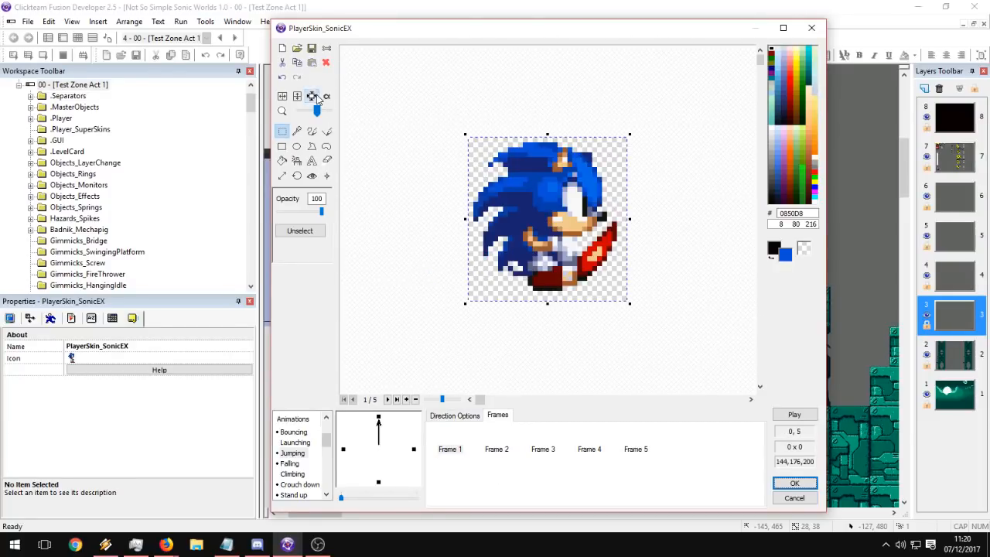
{"action": "left_click", "coordinate": [497, 448]}
{"action": "left_click_drag", "start_coordinate": [517, 119], "coordinate": [671, 290]}
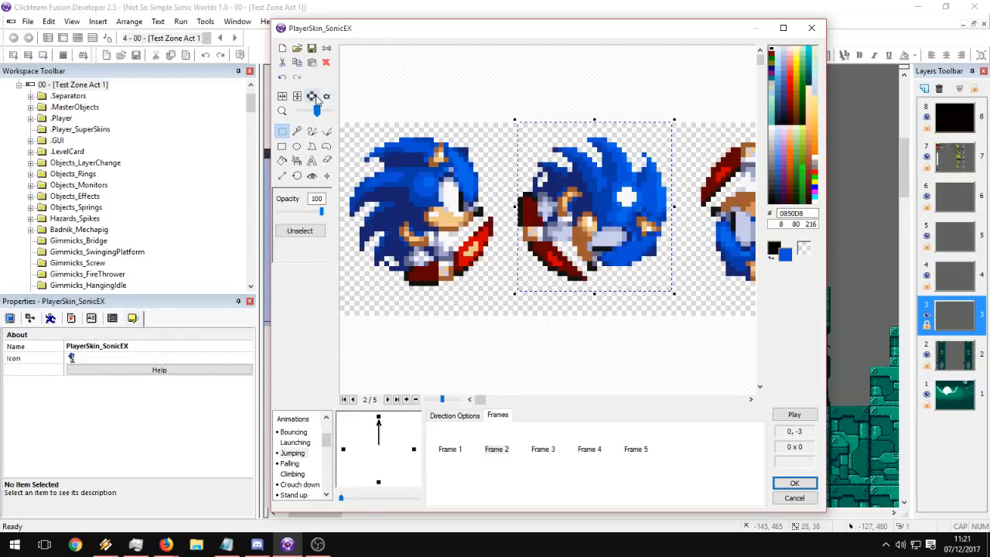
{"action": "left_click", "coordinate": [312, 96]}
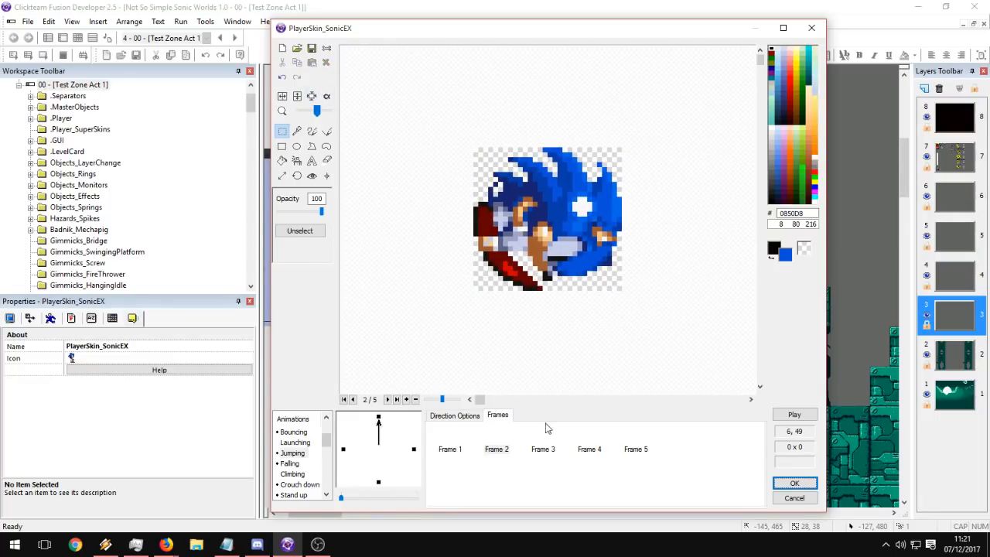
Crop frames 3 and 4 of the upward direction to the strip's third and fourth curled Sonic poses.
{"action": "left_click", "coordinate": [543, 448]}
{"action": "middle_click_drag", "start_coordinate": [641, 178], "coordinate": [538, 184]}
{"action": "mouse_move", "coordinate": [419, 139]}
{"action": "left_mouse_down"}
{"action": "mouse_move", "coordinate": [492, 231]}
{"action": "mouse_move", "coordinate": [571, 291]}
{"action": "left_mouse_up"}
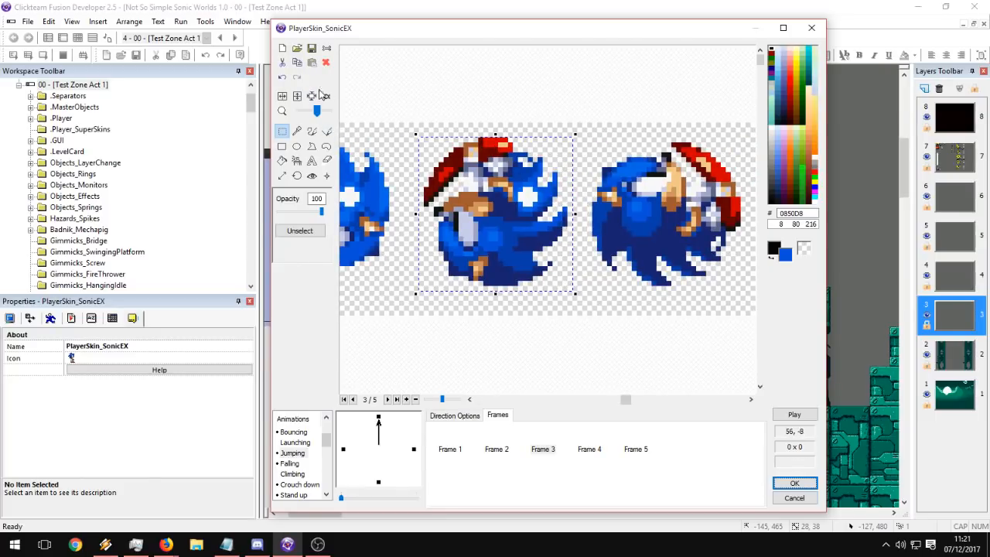
{"action": "left_click", "coordinate": [312, 95]}
{"action": "left_click", "coordinate": [313, 97]}
{"action": "left_click", "coordinate": [590, 448]}
{"action": "middle_click_drag", "start_coordinate": [630, 185], "coordinate": [499, 179]}
{"action": "left_click_drag", "start_coordinate": [515, 126], "coordinate": [674, 287]}
{"action": "left_click", "coordinate": [313, 96]}
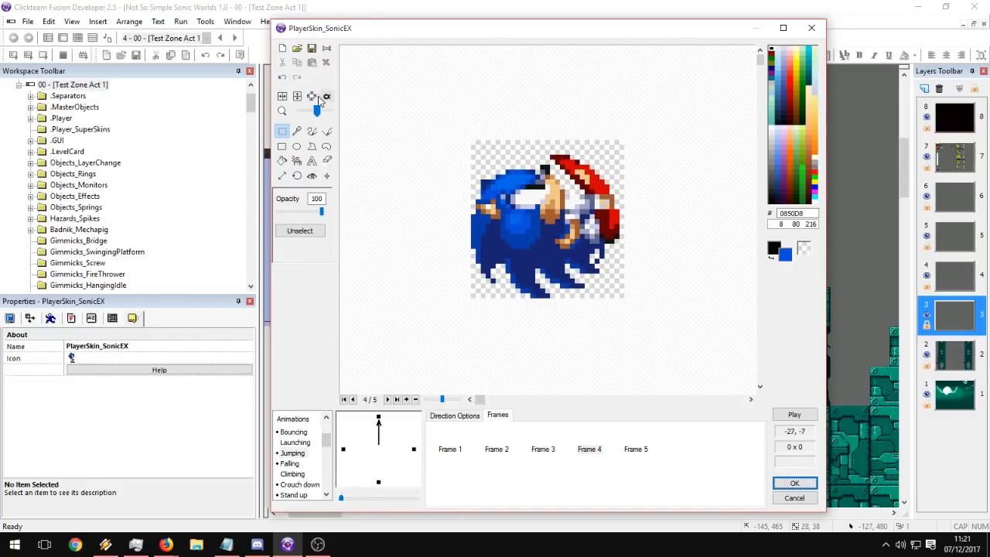
{"action": "left_click", "coordinate": [312, 96]}
{"action": "left_click", "coordinate": [589, 449]}
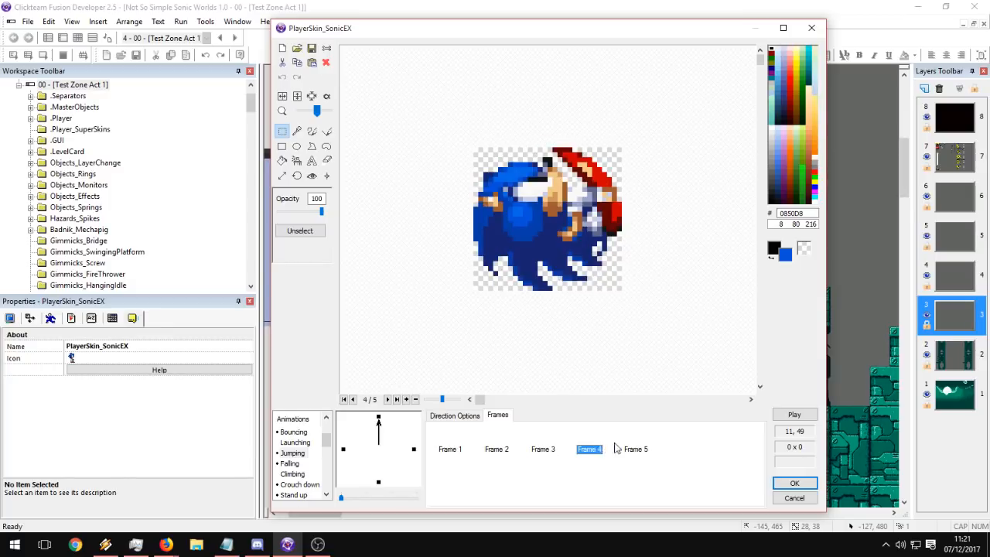
Centre the hot spot of each of the four curled Sonic frames in the upward direction.
{"action": "left_click", "coordinate": [633, 450]}
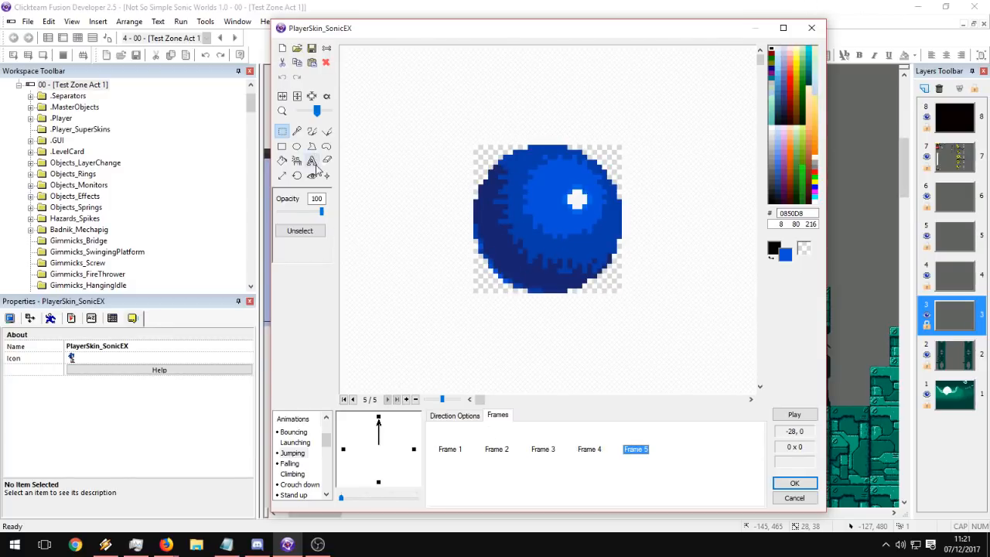
{"action": "left_click", "coordinate": [452, 450]}
{"action": "left_click", "coordinate": [313, 176]}
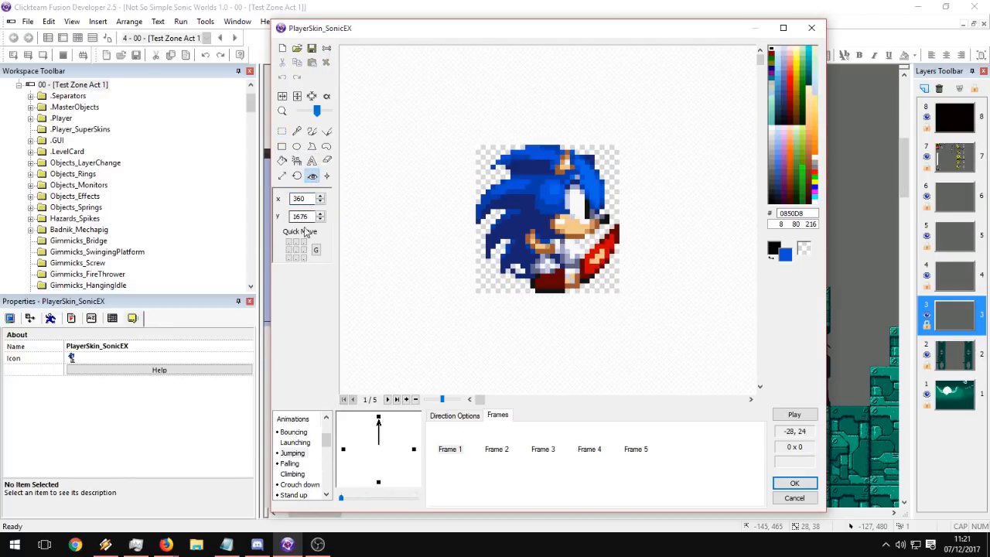
{"action": "left_click", "coordinate": [297, 250]}
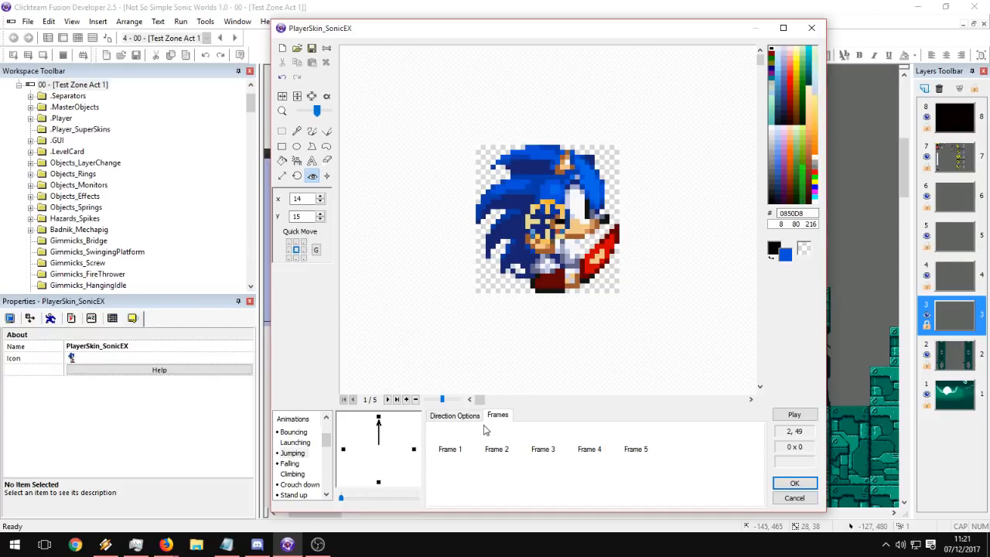
{"action": "left_click", "coordinate": [496, 448]}
{"action": "left_click", "coordinate": [298, 249]}
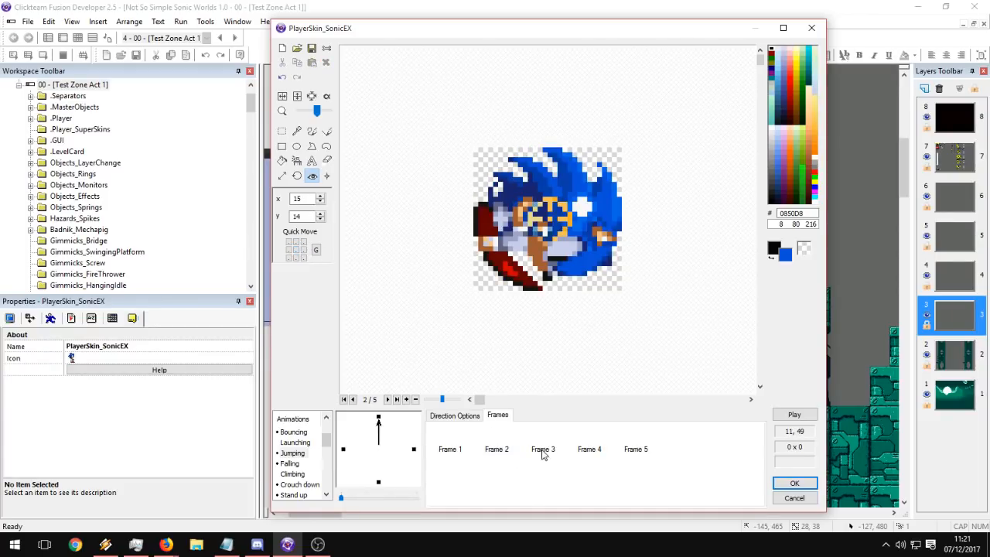
{"action": "left_click", "coordinate": [542, 450]}
{"action": "left_click", "coordinate": [589, 449]}
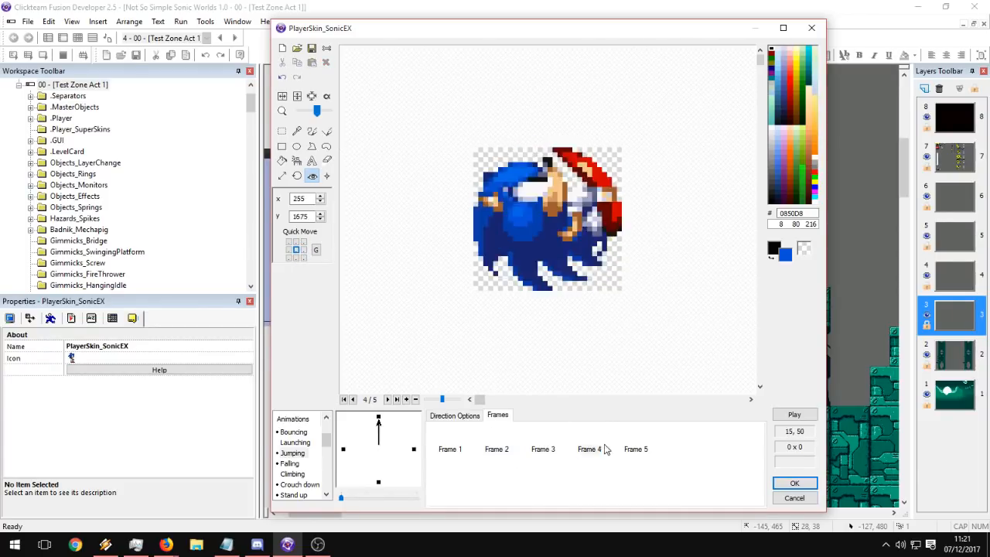
{"action": "left_click", "coordinate": [298, 249]}
Turn on looping for the upward Jumping direction and preview the animation.
{"action": "left_click", "coordinate": [794, 415]}
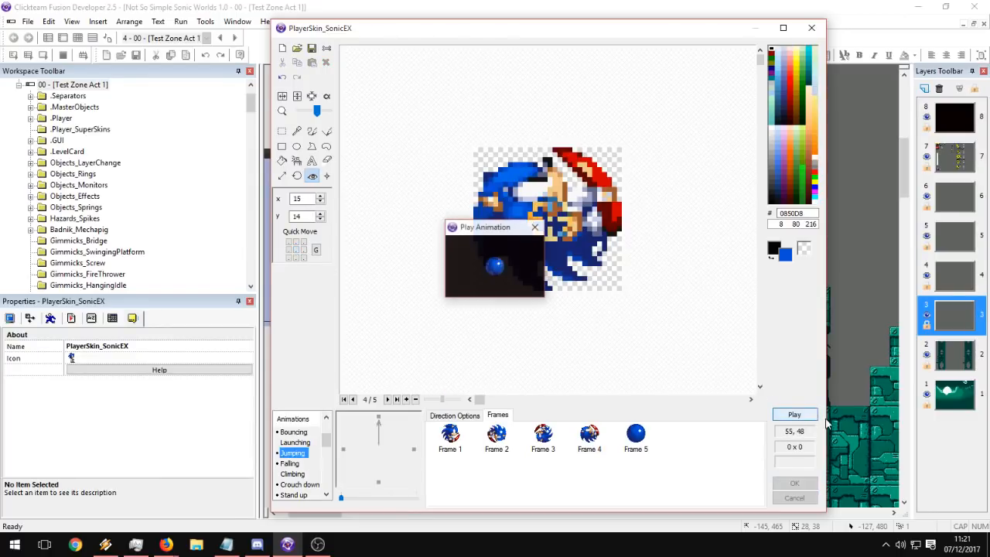
{"action": "left_click", "coordinate": [535, 226]}
{"action": "left_click", "coordinate": [455, 415]}
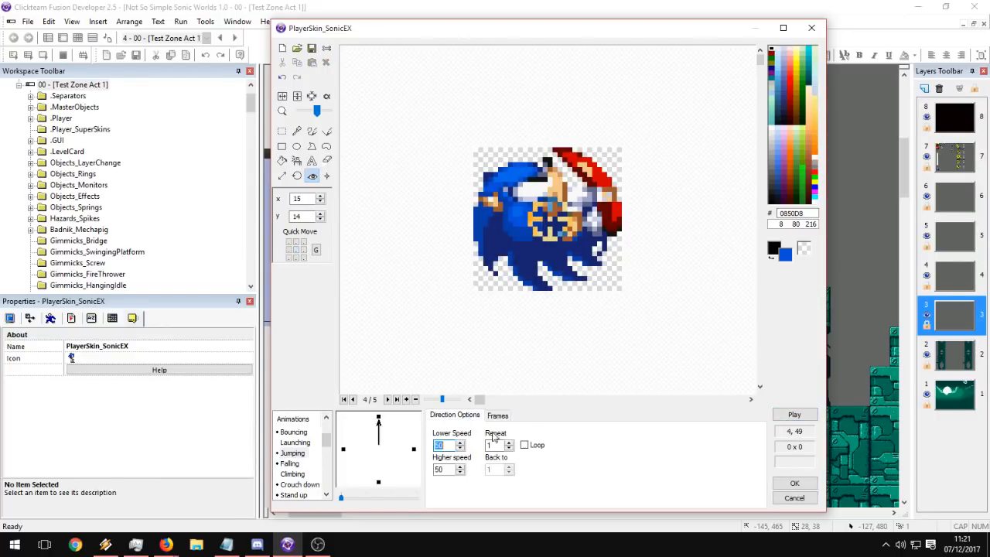
{"action": "left_click", "coordinate": [781, 417]}
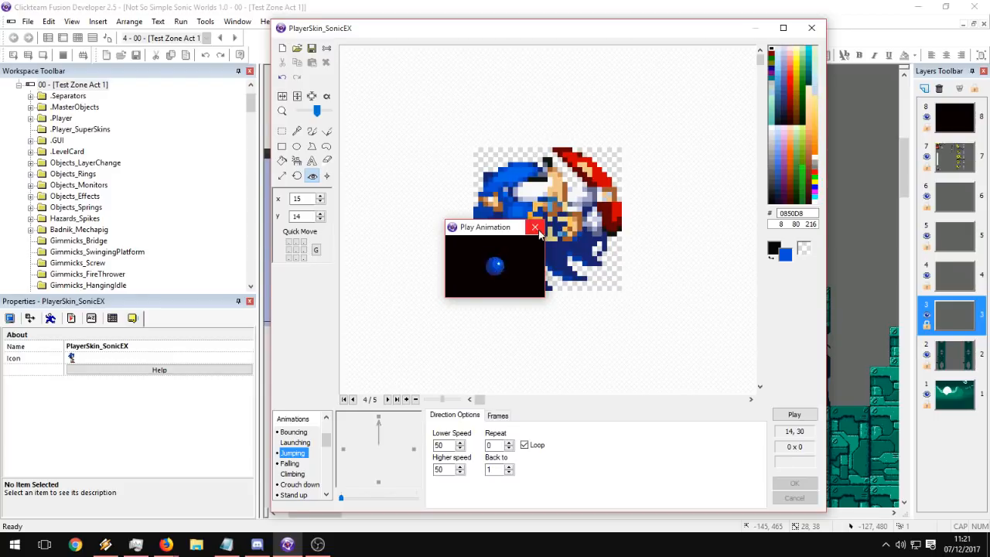
{"action": "left_click", "coordinate": [499, 269]}
Review the curled Sonic frames and move the ball frame between the second and third curled poses.
{"action": "left_click", "coordinate": [495, 415]}
{"action": "left_click", "coordinate": [532, 439]}
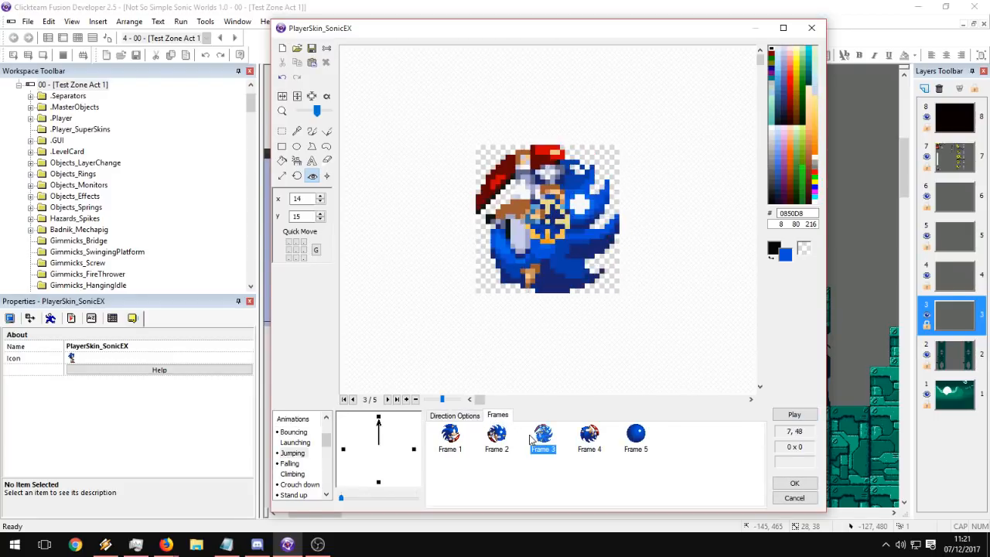
{"action": "left_click", "coordinate": [503, 435]}
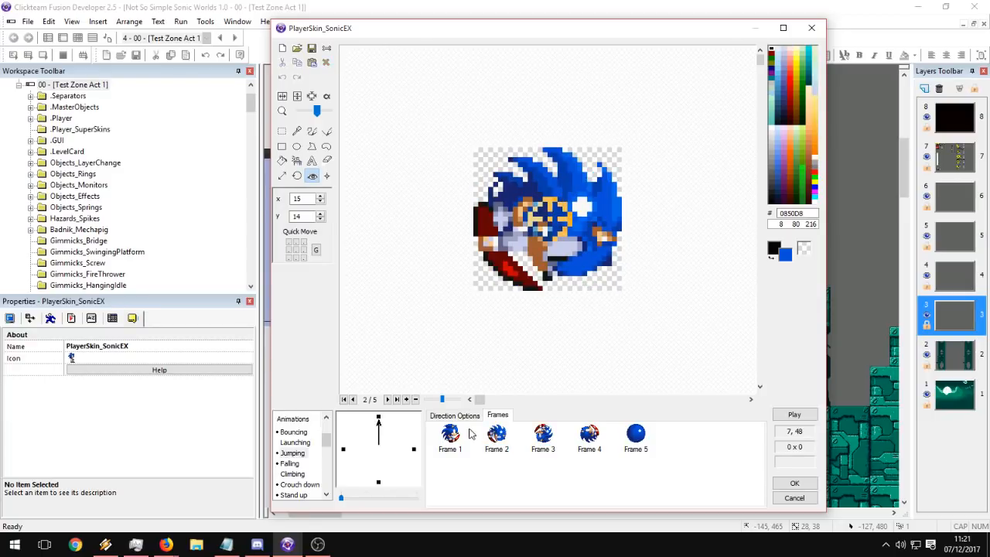
{"action": "left_click", "coordinate": [470, 435]}
{"action": "left_click", "coordinate": [636, 437]}
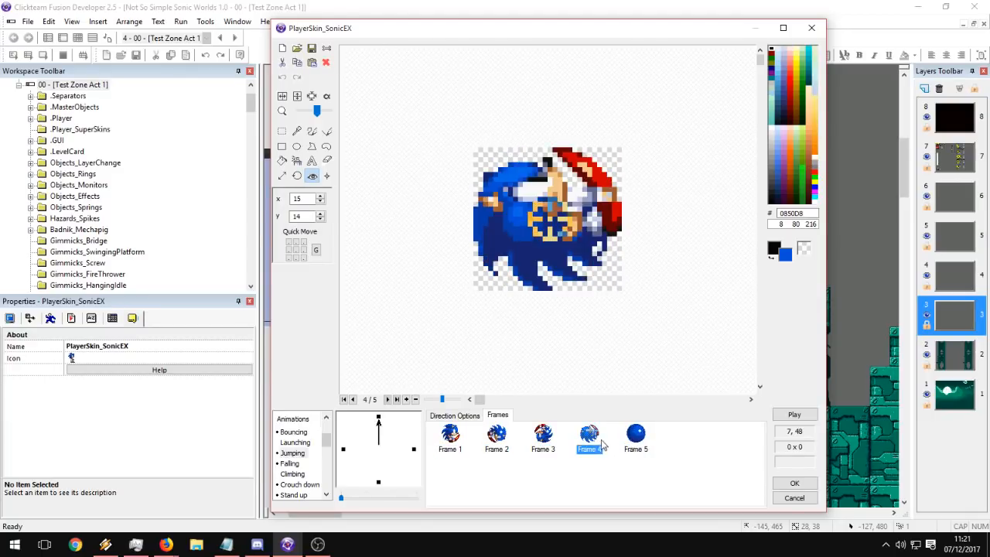
{"action": "left_click_drag", "start_coordinate": [489, 441], "coordinate": [487, 439]}
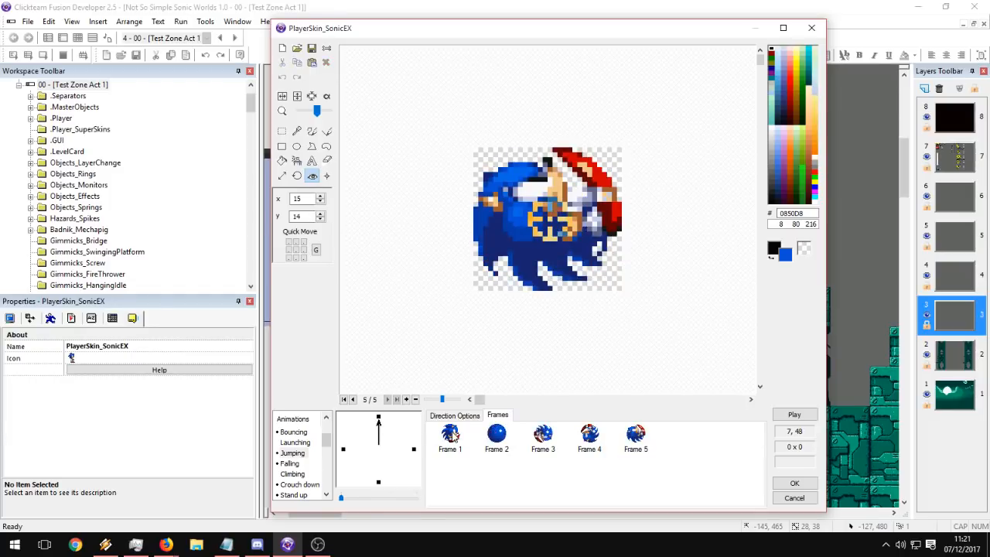
{"action": "left_click", "coordinate": [495, 439]}
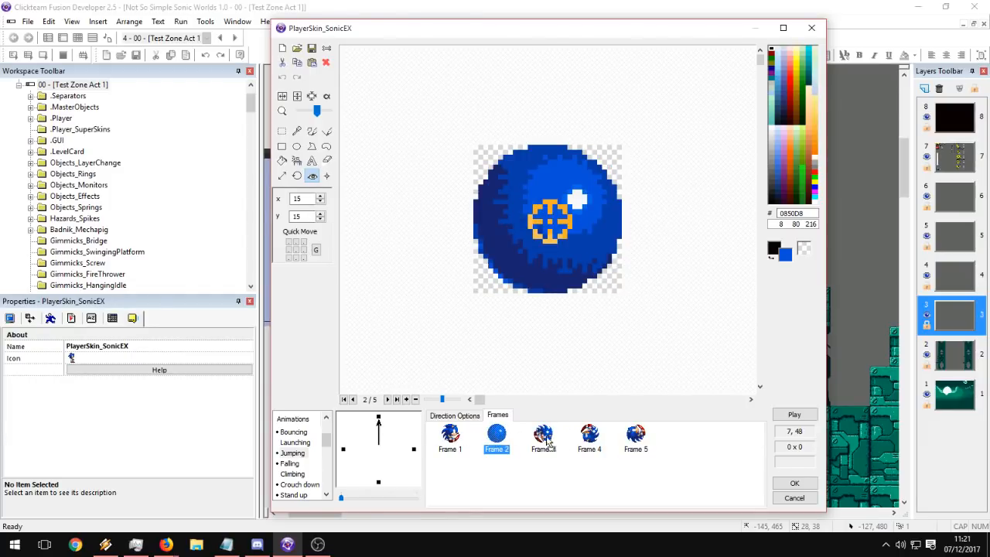
{"action": "left_click_drag", "start_coordinate": [553, 439], "coordinate": [548, 441]}
Switch back and forth between frame 2's curled Sonic and frame 3's ball to compare their alignment.
{"action": "left_click", "coordinate": [543, 440]}
{"action": "left_click", "coordinate": [503, 440]}
{"action": "left_click", "coordinate": [541, 439]}
{"action": "left_click", "coordinate": [503, 439]}
{"action": "left_click", "coordinate": [548, 441]}
{"action": "left_click", "coordinate": [496, 440]}
{"action": "left_click", "coordinate": [541, 441]}
{"action": "left_click", "coordinate": [498, 440]}
{"action": "left_click", "coordinate": [543, 439]}
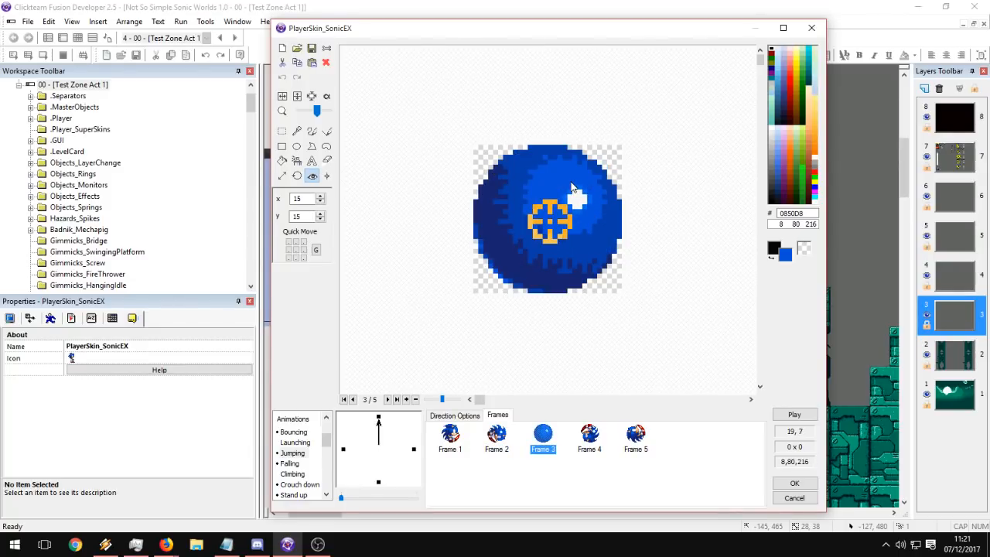
Set frame 2's hot spot to X 16, Y 16, checking the curled Sonic's alignment against the ball in frame 3.
{"action": "left_click", "coordinate": [497, 437]}
{"action": "left_click", "coordinate": [554, 222]}
{"action": "left_click", "coordinate": [541, 435]}
{"action": "left_click", "coordinate": [505, 432]}
{"action": "left_click", "coordinate": [536, 437]}
{"action": "left_click", "coordinate": [497, 437]}
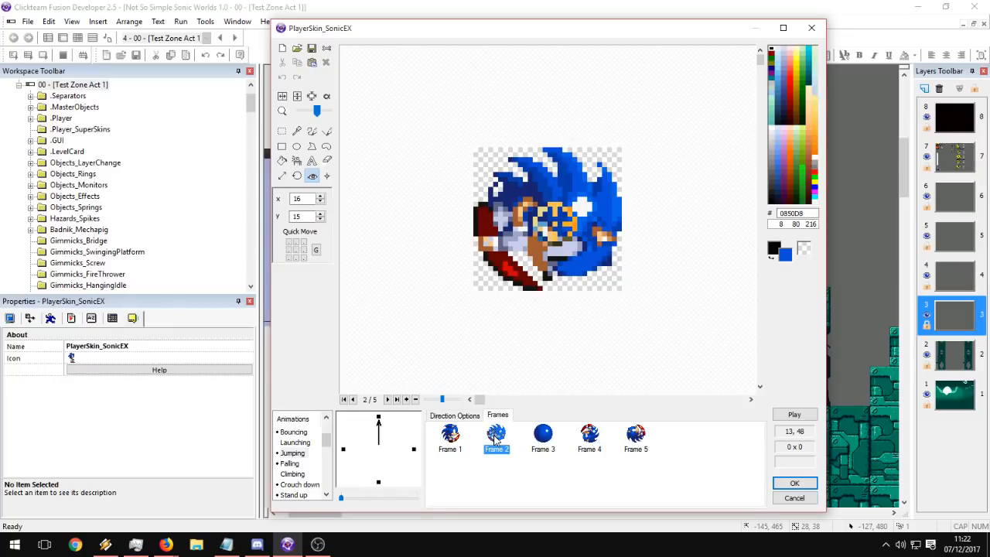
{"action": "left_click", "coordinate": [542, 436]}
{"action": "left_click", "coordinate": [506, 441]}
{"action": "left_click", "coordinate": [555, 225]}
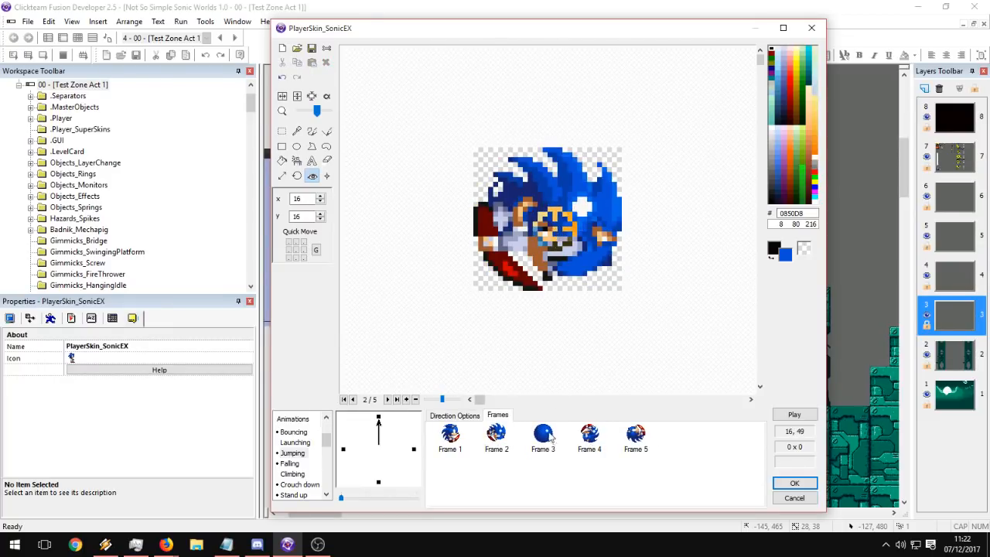
Compare frame 2 with the ball again and preview the upward Jumping animation with the shifted hot spot.
{"action": "left_click", "coordinate": [544, 434]}
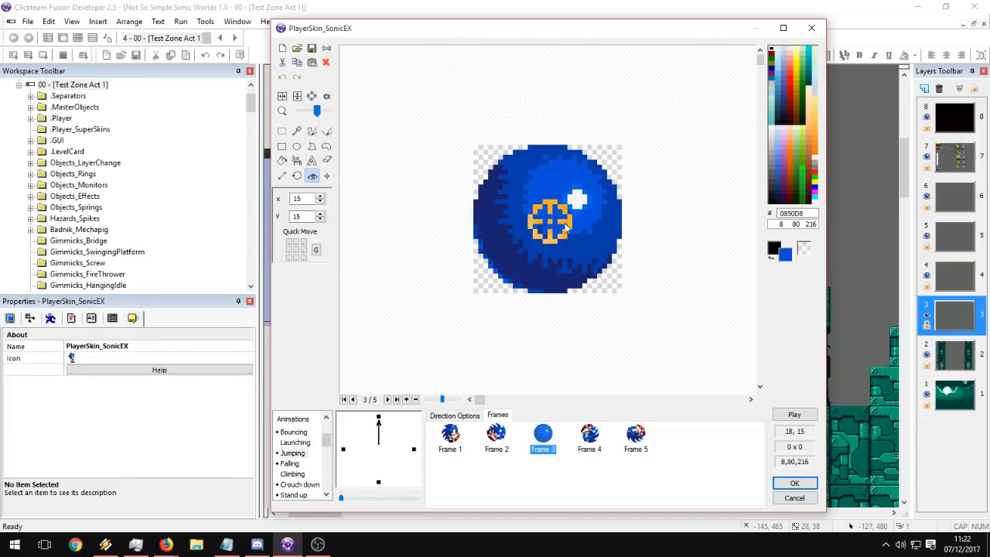
{"action": "key", "text": "Left"}
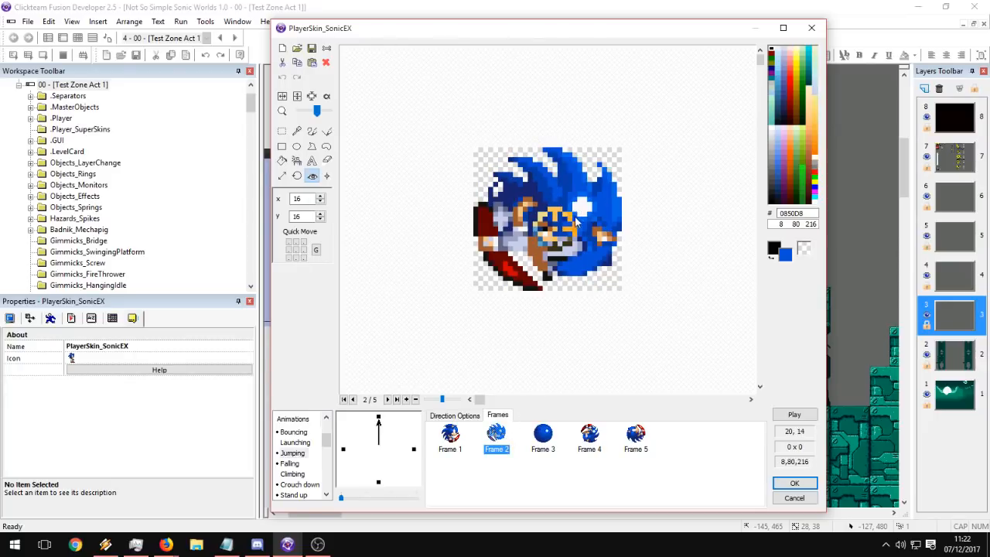
{"action": "left_click", "coordinate": [545, 434]}
{"action": "left_click", "coordinate": [499, 435]}
{"action": "left_click", "coordinate": [794, 415]}
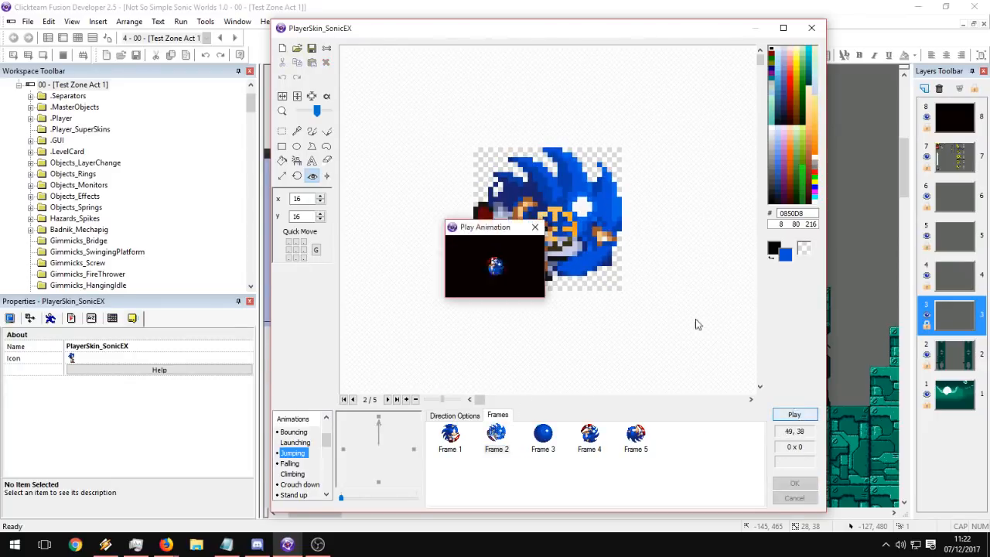
{"action": "left_click", "coordinate": [535, 228]}
{"action": "left_click", "coordinate": [495, 437]}
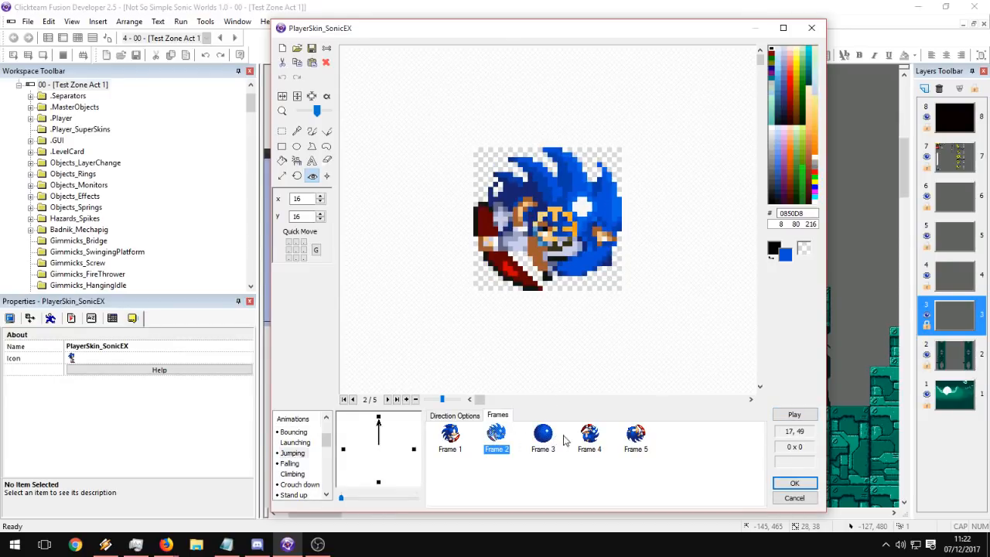
Adjust the hot spots of frames 4 and 5 to align their curled poses, setting frame 5's to X 15, Y 16.
{"action": "left_click", "coordinate": [588, 435]}
{"action": "left_click", "coordinate": [551, 223]}
{"action": "left_click", "coordinate": [551, 227]}
{"action": "left_click", "coordinate": [640, 438]}
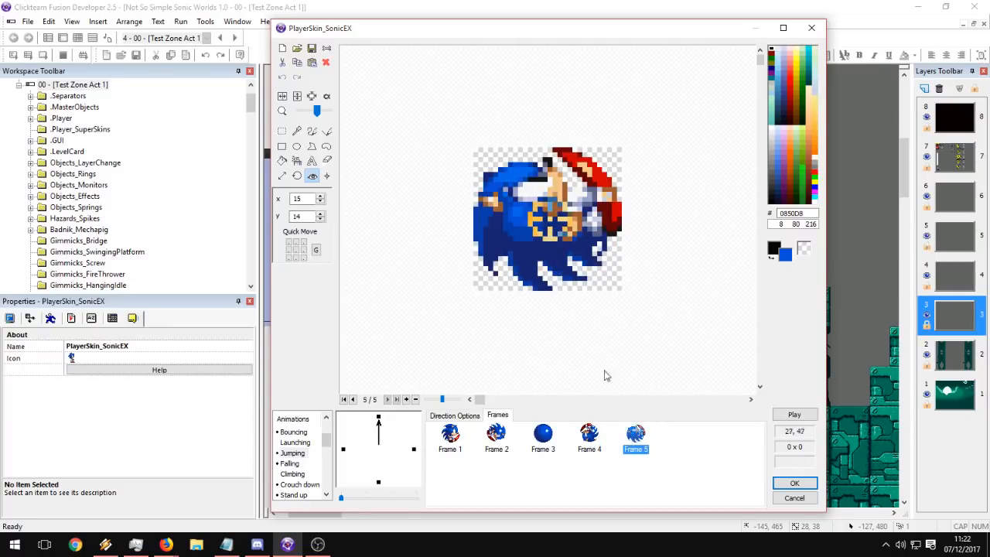
{"action": "left_click", "coordinate": [589, 436]}
{"action": "left_click", "coordinate": [634, 436]}
{"action": "left_click", "coordinate": [589, 436]}
{"action": "left_click", "coordinate": [633, 439]}
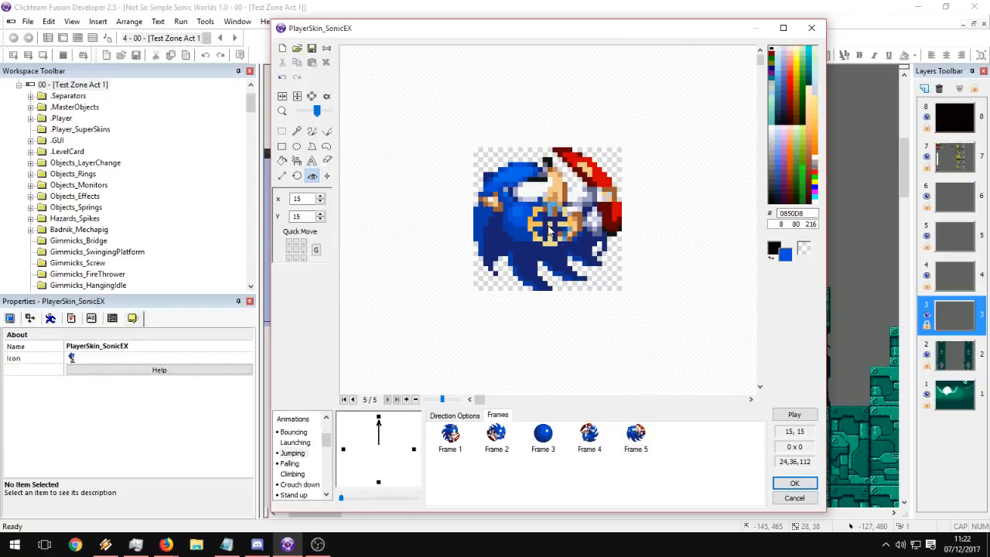
{"action": "left_click", "coordinate": [590, 436]}
{"action": "left_click", "coordinate": [635, 435]}
{"action": "left_click", "coordinate": [589, 435]}
{"action": "left_click", "coordinate": [633, 438]}
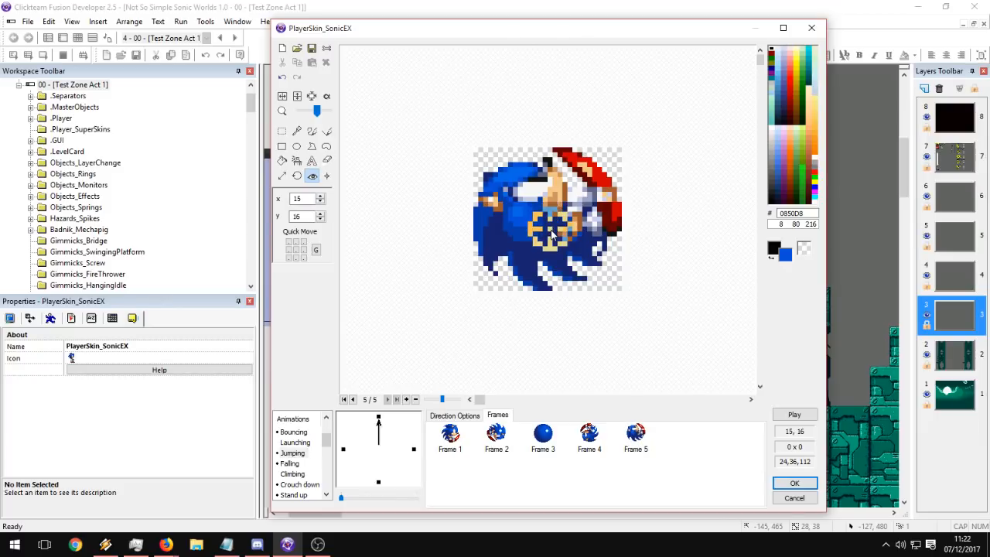
Nudge the hot spot of frame 1's curled Sonic to bring it in line with the other frames.
{"action": "left_click", "coordinate": [453, 437]}
{"action": "left_click", "coordinate": [550, 222]}
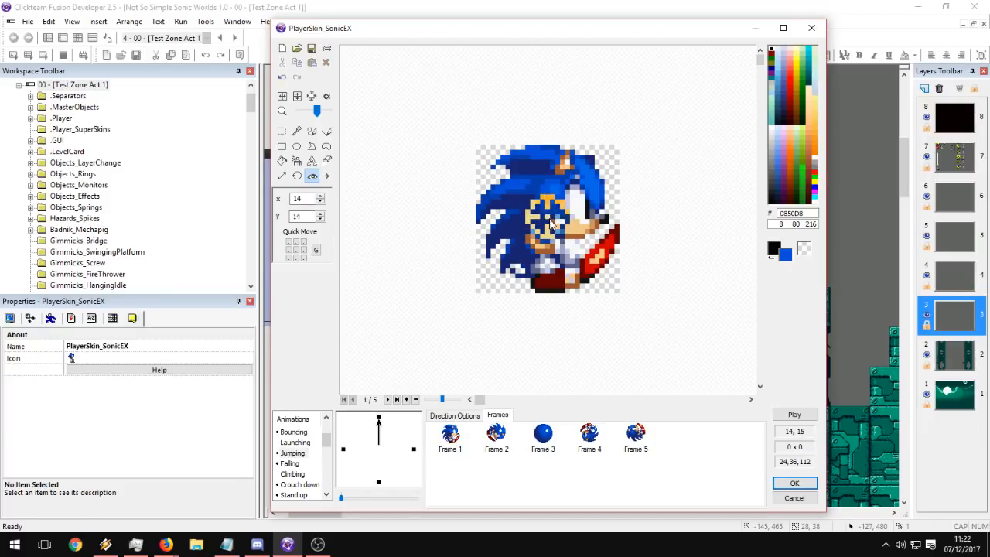
{"action": "left_click", "coordinate": [554, 223]}
{"action": "left_click", "coordinate": [554, 225]}
{"action": "left_click", "coordinate": [554, 229]}
Go through frames 2 to 5 to check their alignment and preview the upward Jumping animation.
{"action": "left_click", "coordinate": [496, 437]}
{"action": "left_click", "coordinate": [539, 439]}
{"action": "left_click", "coordinate": [581, 438]}
{"action": "left_click", "coordinate": [616, 439]}
{"action": "left_click", "coordinate": [538, 440]}
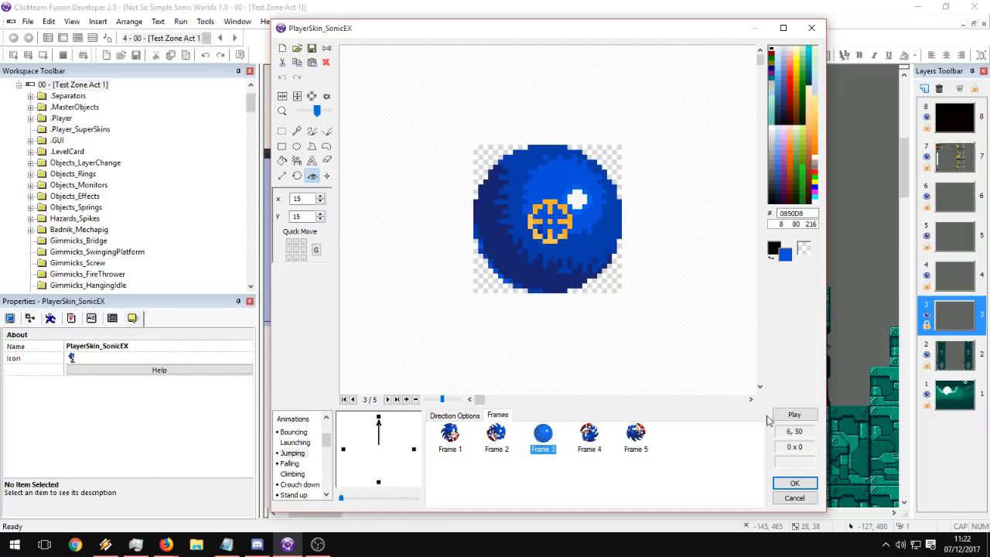
{"action": "left_click", "coordinate": [795, 414]}
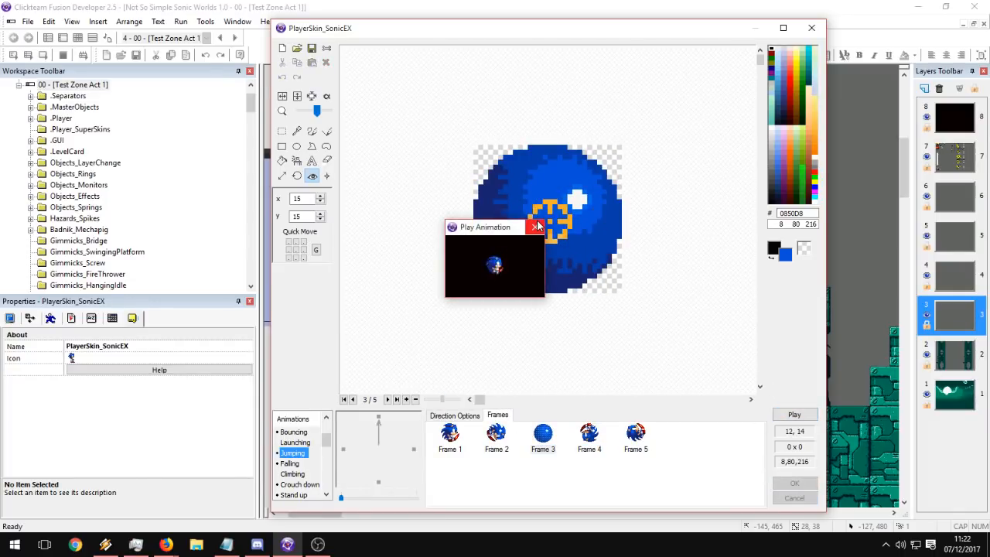
{"action": "left_click", "coordinate": [538, 226]}
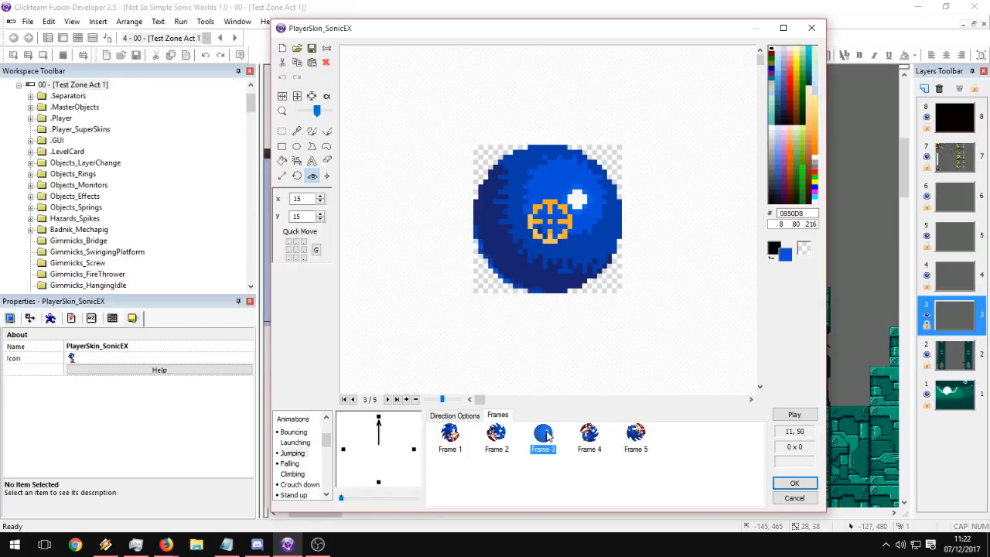
Duplicate the ball in frame 3 and place the copy between the third and fourth curled Sonic poses.
{"action": "left_click", "coordinate": [548, 435]}
{"action": "key", "text": "ctrl+c"}
{"action": "key", "text": "ctrl+v"}
{"action": "left_click_drag", "start_coordinate": [599, 438], "coordinate": [642, 439]}
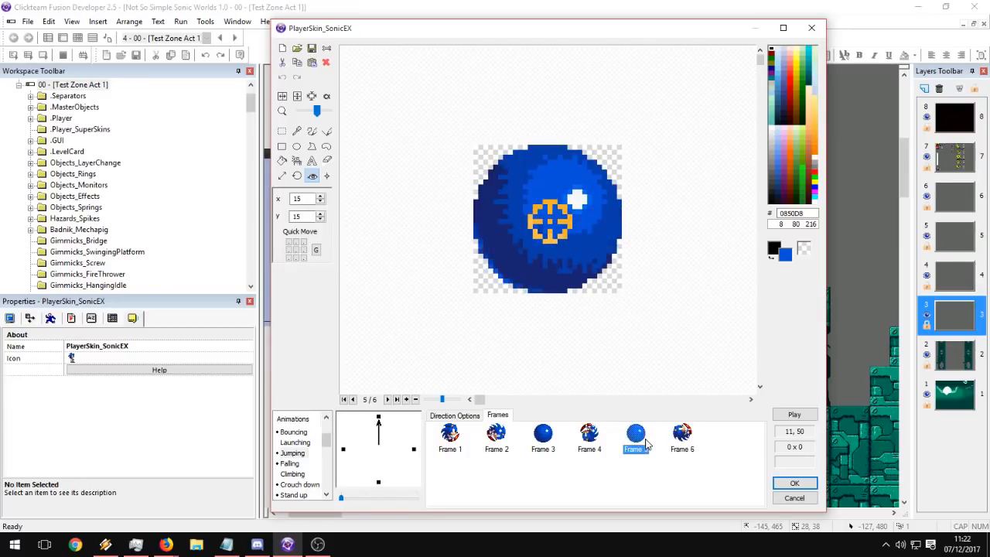
Add two more ball copies, arrange them so every curled Sonic pose is followed by a ball, and preview the animation.
{"action": "left_click", "coordinate": [732, 438]}
{"action": "key", "text": "ctrl+v"}
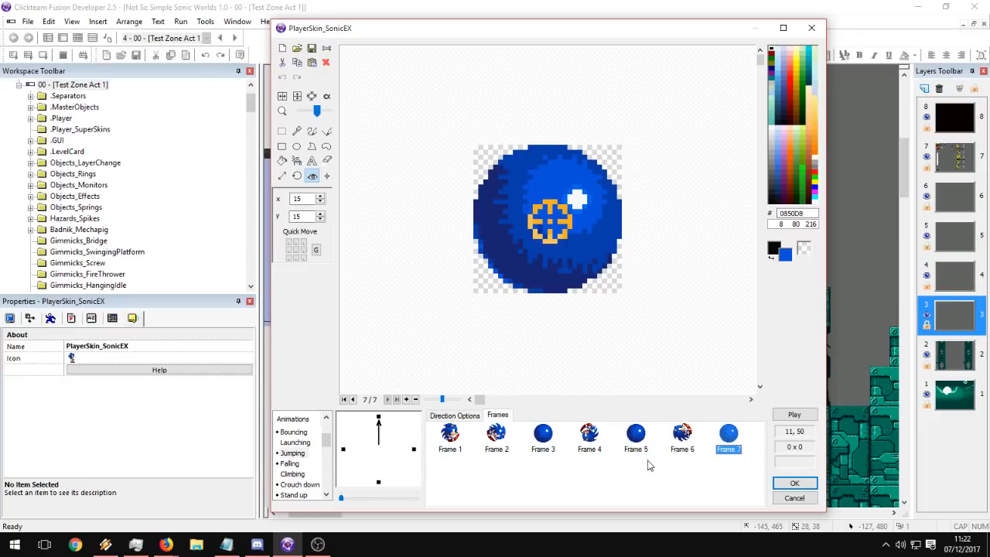
{"action": "key", "text": "ctrl+v"}
{"action": "left_click_drag", "start_coordinate": [450, 473], "coordinate": [483, 445]}
{"action": "left_click", "coordinate": [805, 415]}
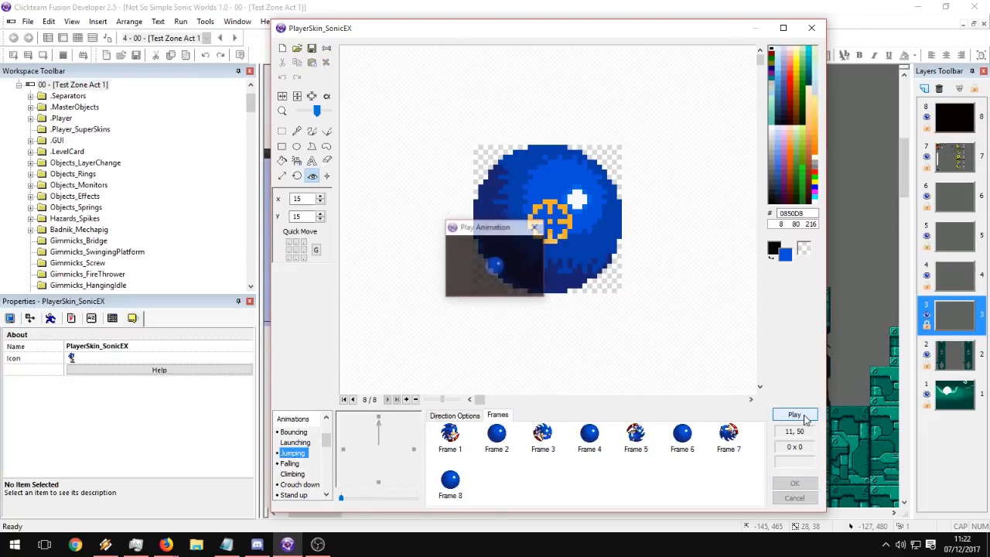
{"action": "left_click", "coordinate": [534, 228]}
Try a lower and higher speed of 100 for the upward Jumping direction and preview the animation.
{"action": "left_click", "coordinate": [456, 415]}
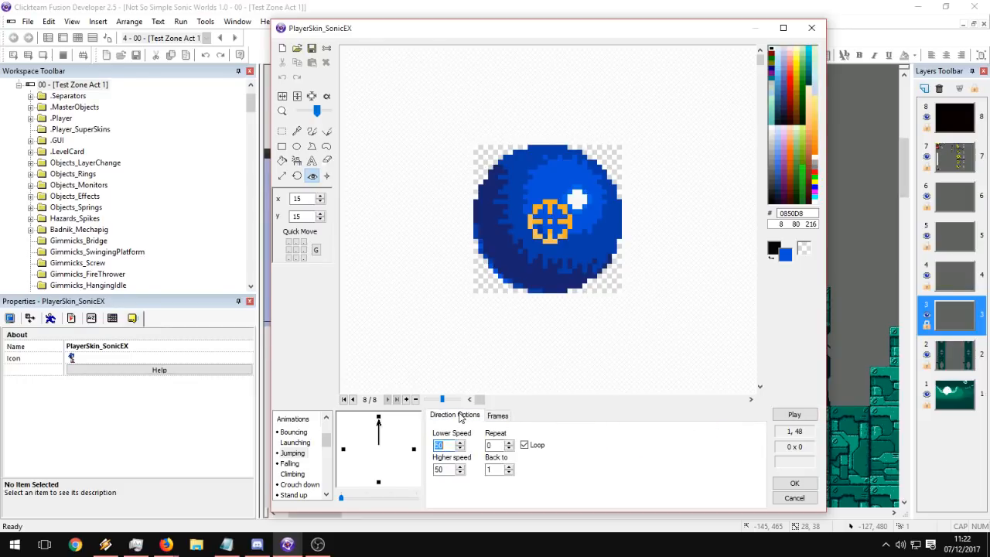
{"action": "double_click", "coordinate": [451, 469]}
{"action": "type", "text": "100"}
{"action": "double_click", "coordinate": [443, 445]}
{"action": "type", "text": "100"}
{"action": "left_click", "coordinate": [794, 415]}
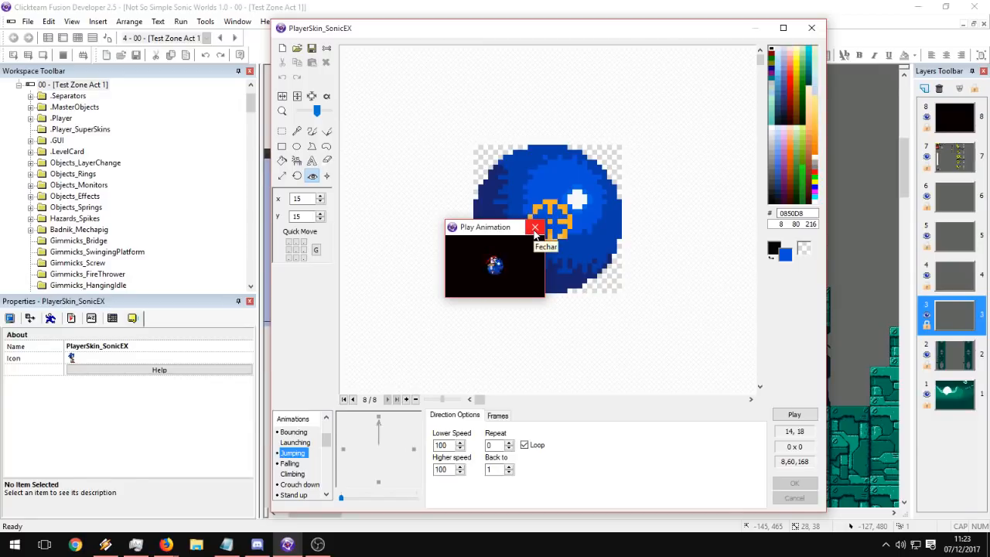
{"action": "left_click", "coordinate": [534, 229]}
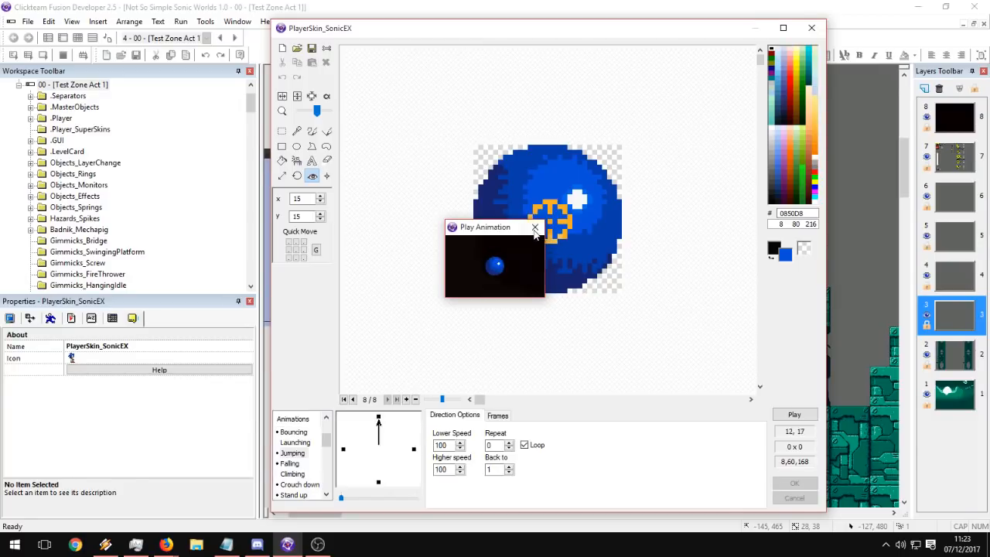
Set both the lower and higher speed of the upward Jumping direction to 5 and preview the animation.
{"action": "double_click", "coordinate": [438, 447]}
{"action": "double_click", "coordinate": [447, 470]}
{"action": "left_click", "coordinate": [786, 415]}
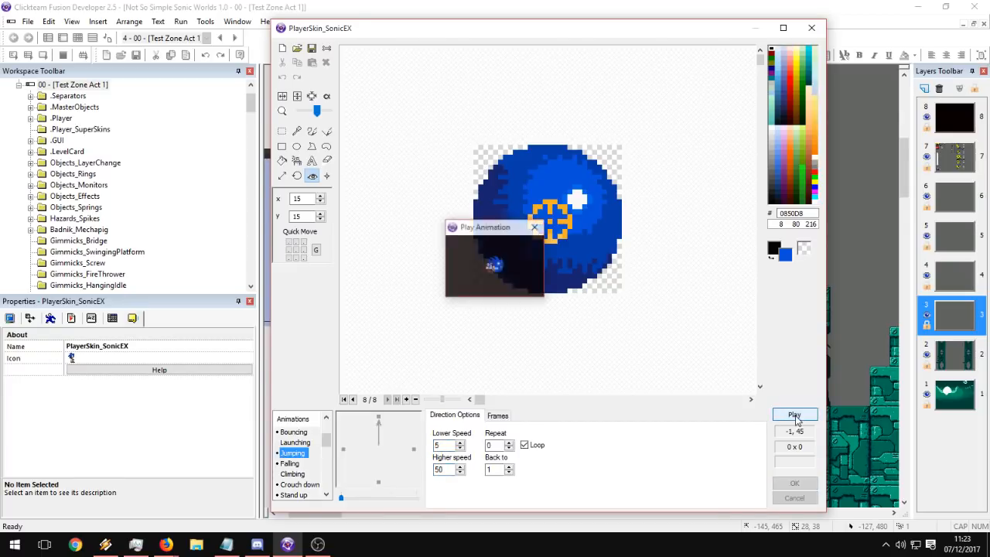
{"action": "left_click", "coordinate": [536, 229]}
{"action": "key", "text": "Tab"}
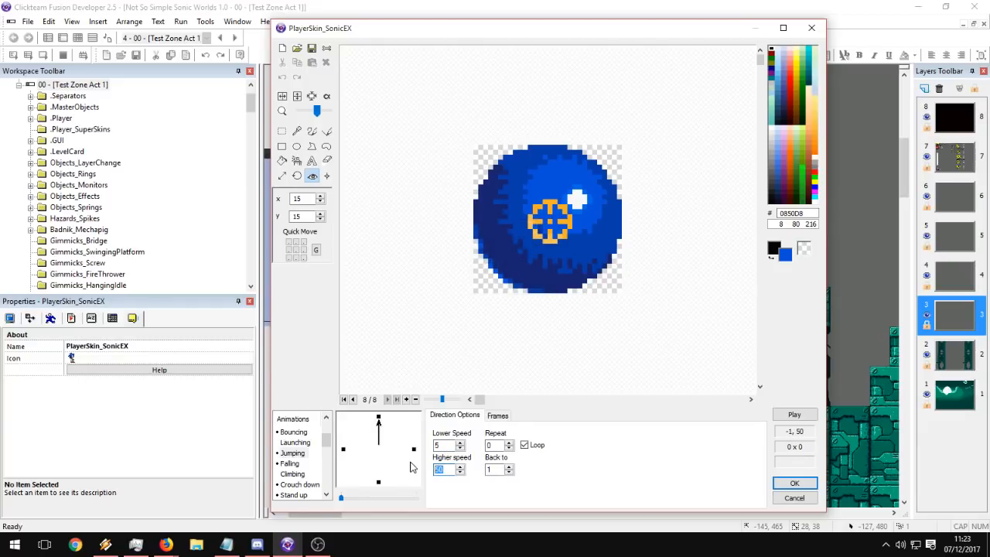
{"action": "type", "text": "5"}
{"action": "left_click", "coordinate": [794, 415]}
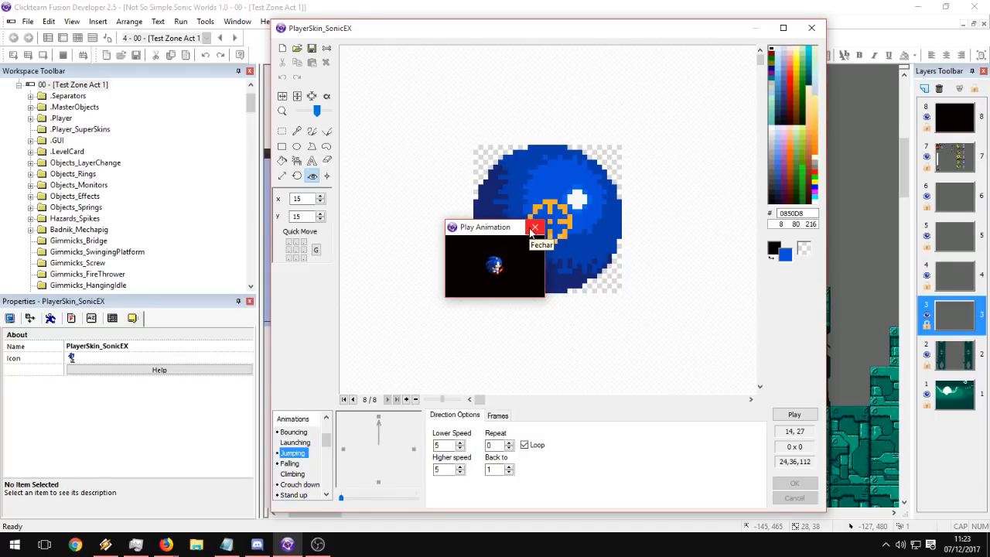
{"action": "left_click", "coordinate": [534, 227]}
{"action": "double_click", "coordinate": [438, 447]}
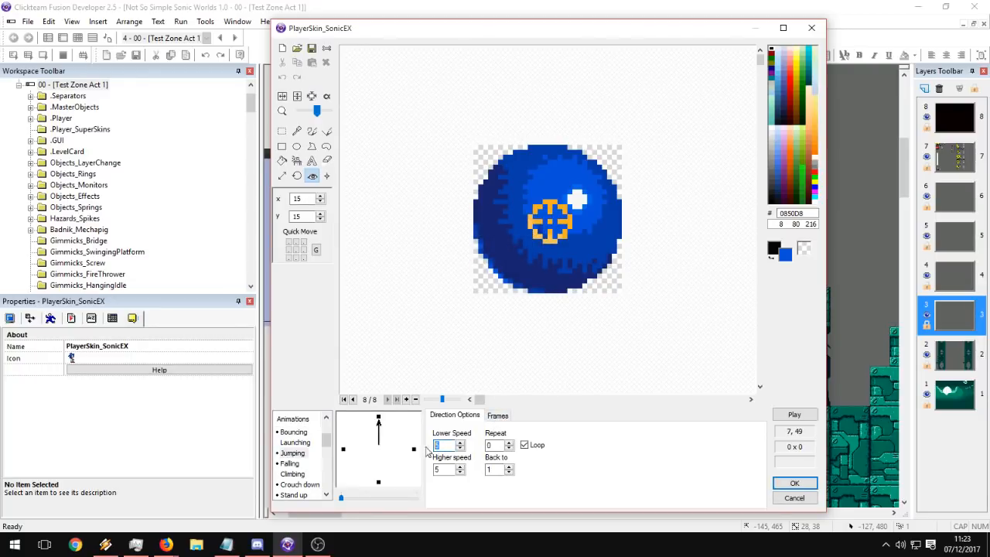
Copy the upward Jumping direction onto the right-facing direction and show its frames.
{"action": "right_click", "coordinate": [377, 420]}
{"action": "left_click", "coordinate": [436, 304]}
{"action": "right_click", "coordinate": [414, 449]}
{"action": "left_click", "coordinate": [442, 349]}
{"action": "left_click", "coordinate": [499, 416]}
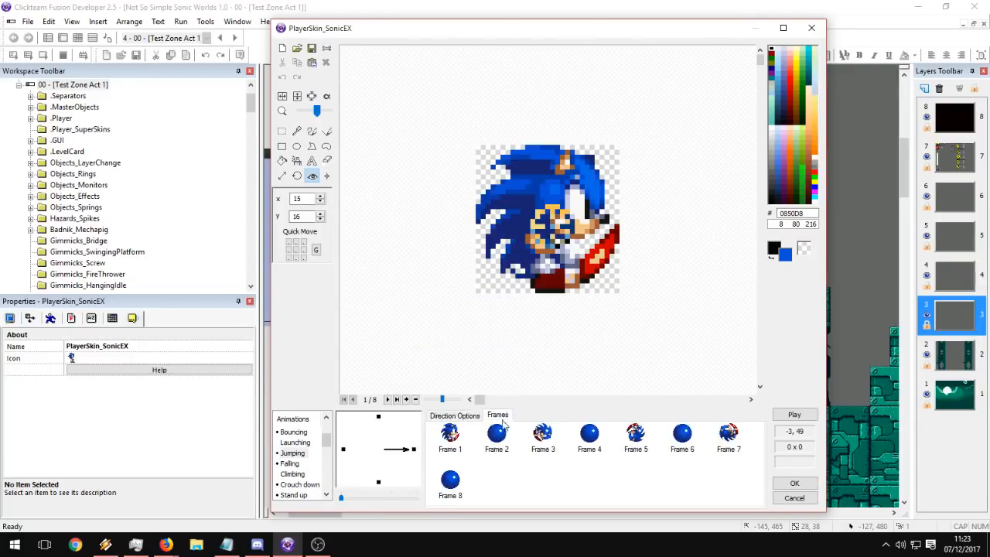
Paste the Jumping direction onto the left-facing direction and flip all eight frames horizontally.
{"action": "right_click", "coordinate": [342, 450]}
{"action": "left_click", "coordinate": [372, 349]}
{"action": "left_click_drag", "start_coordinate": [711, 496], "coordinate": [441, 433]}
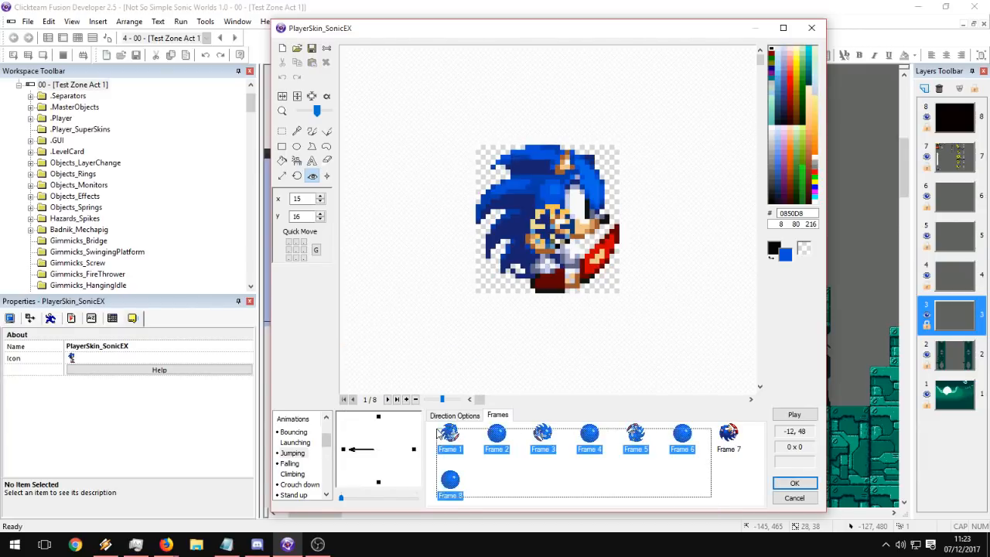
{"action": "left_click_drag", "start_coordinate": [735, 497], "coordinate": [440, 428]}
{"action": "right_click", "coordinate": [450, 430]}
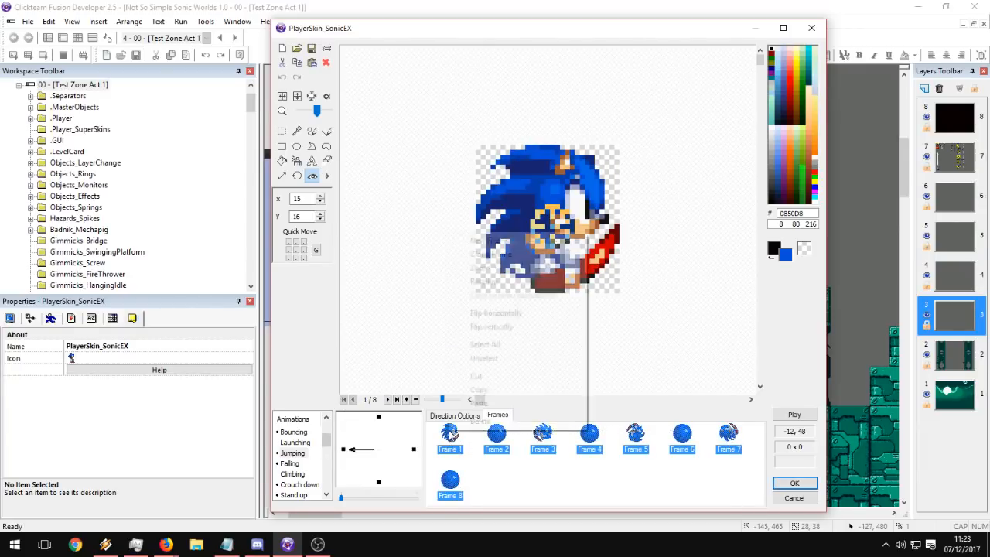
{"action": "left_click", "coordinate": [496, 313]}
Accept the animation changes and save the project.
{"action": "left_click", "coordinate": [794, 483]}
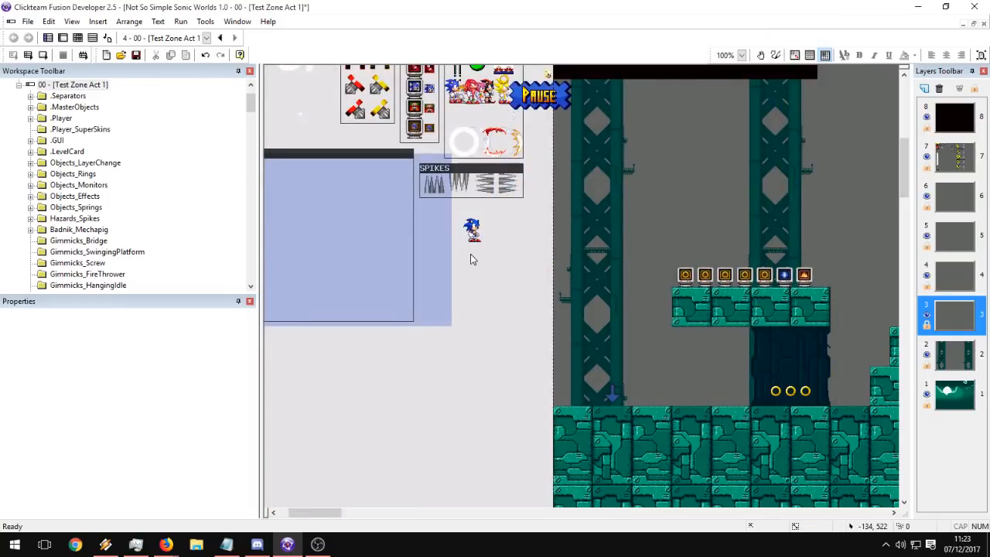
{"action": "left_click", "coordinate": [137, 55]}
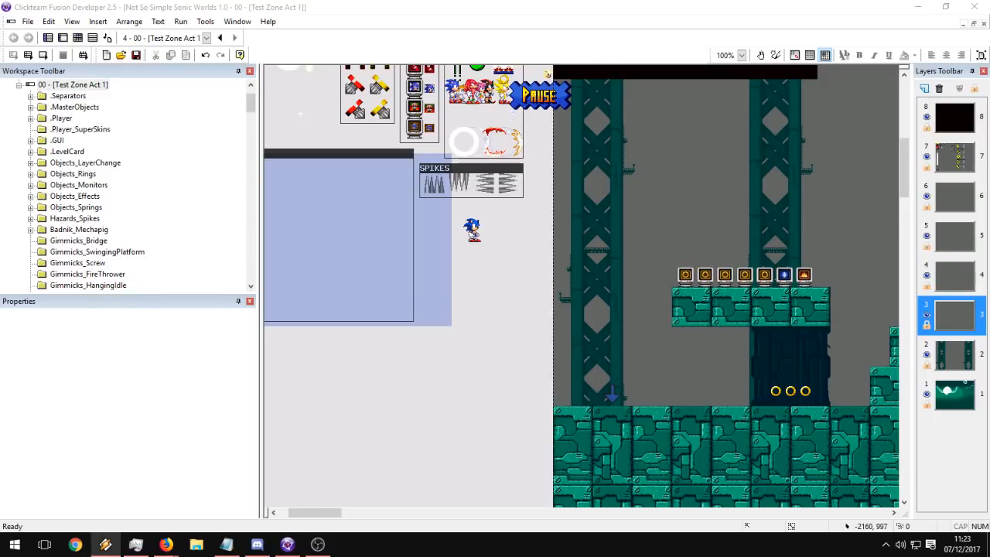
{"action": "key", "text": "alt+Tab"}
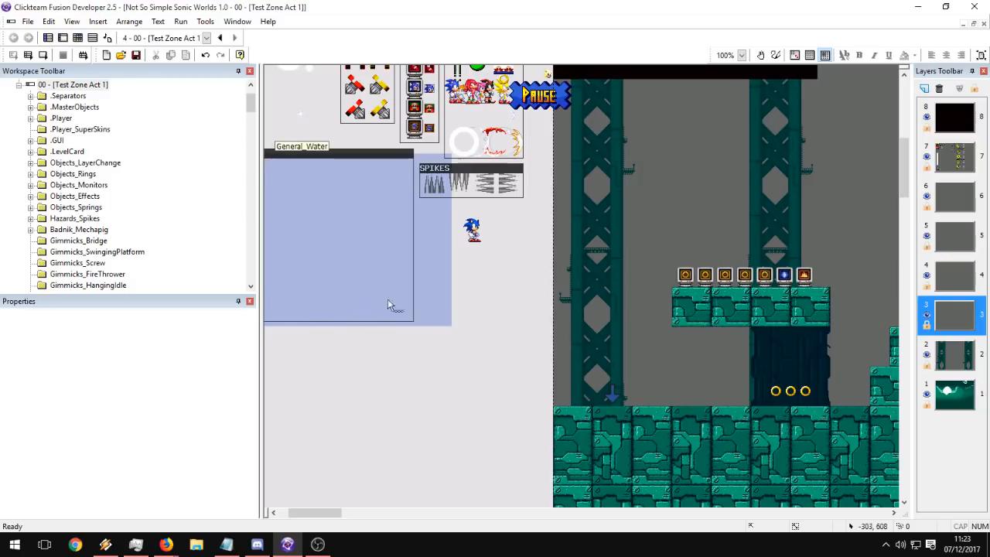
Reopen PlayerSkin_SonicEX's animations, go through them to Falling, and preview its right-facing direction.
{"action": "double_click", "coordinate": [474, 232]}
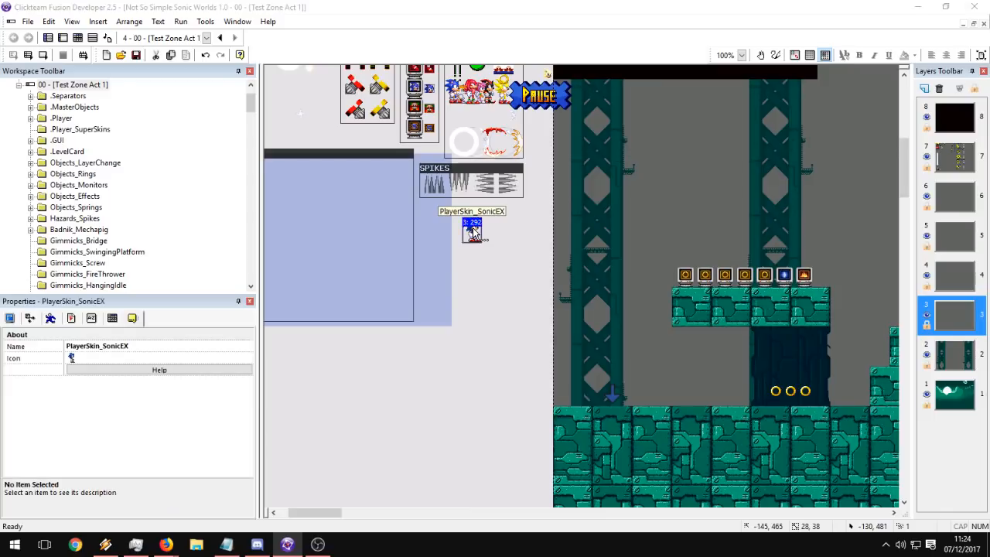
{"action": "left_click", "coordinate": [300, 444]}
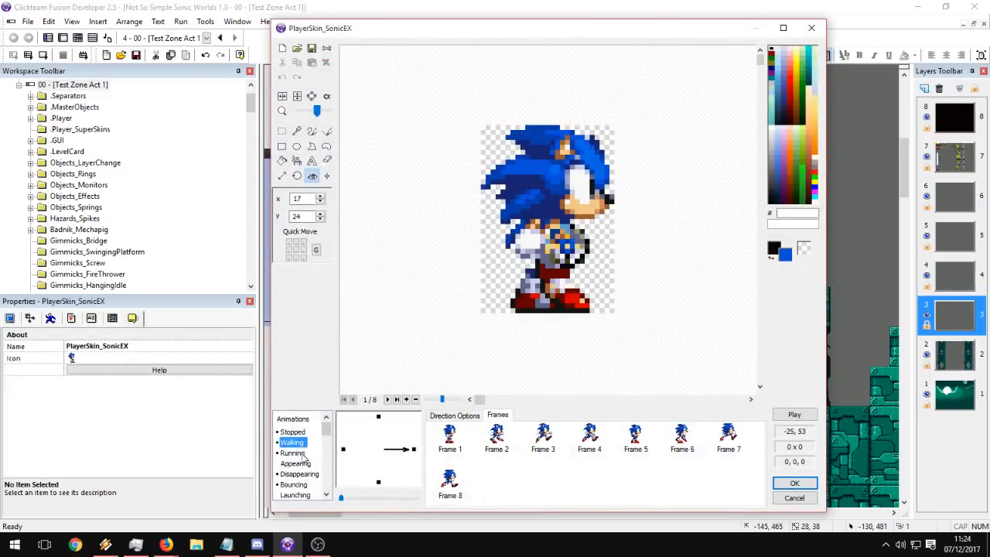
{"action": "left_click", "coordinate": [300, 453]}
{"action": "left_click", "coordinate": [300, 475]}
{"action": "left_click", "coordinate": [298, 486]}
{"action": "scroll", "coordinate": [315, 446], "scroll_direction": "down", "scroll_amount": 2}
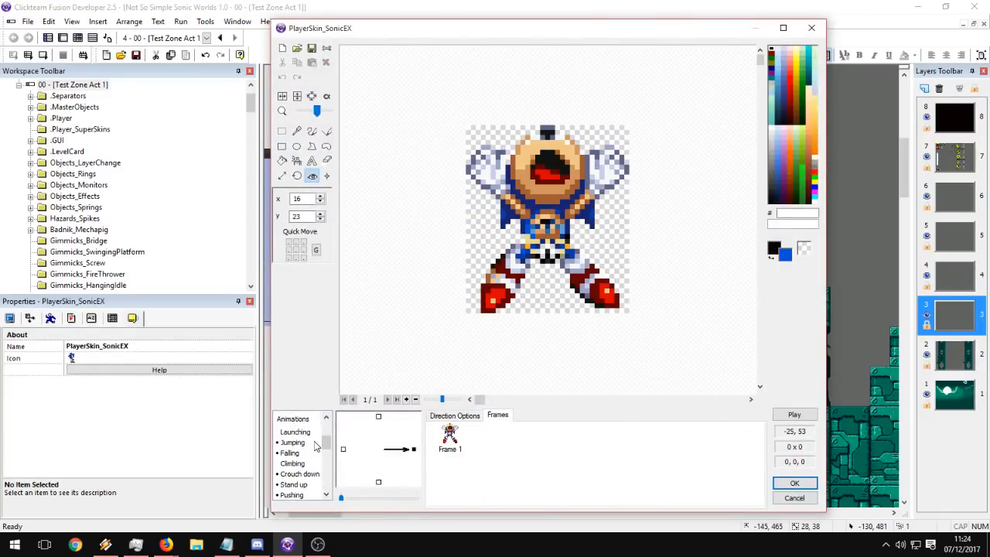
{"action": "scroll", "coordinate": [315, 447], "scroll_direction": "up", "scroll_amount": 1}
{"action": "left_click", "coordinate": [293, 478]}
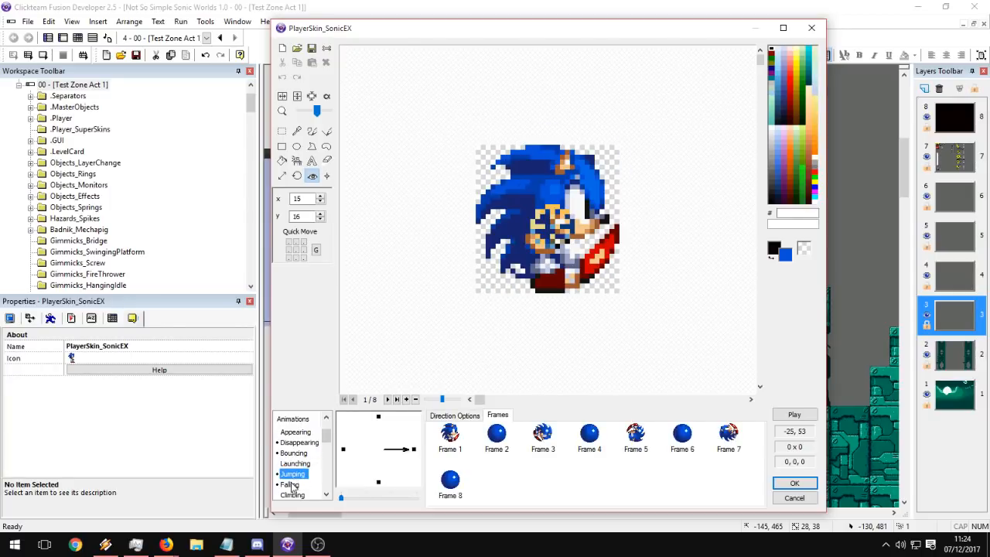
{"action": "left_click", "coordinate": [292, 485]}
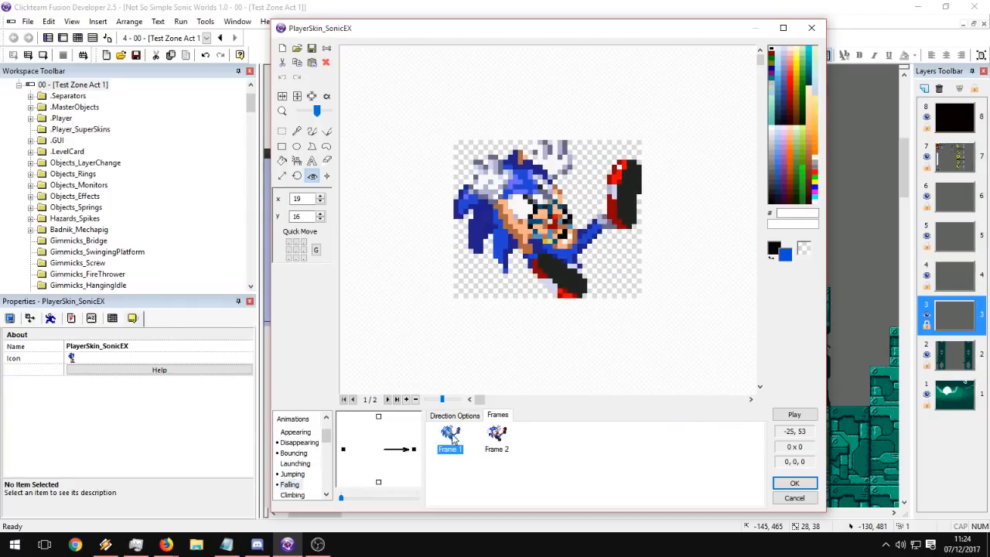
{"action": "left_click", "coordinate": [794, 414]}
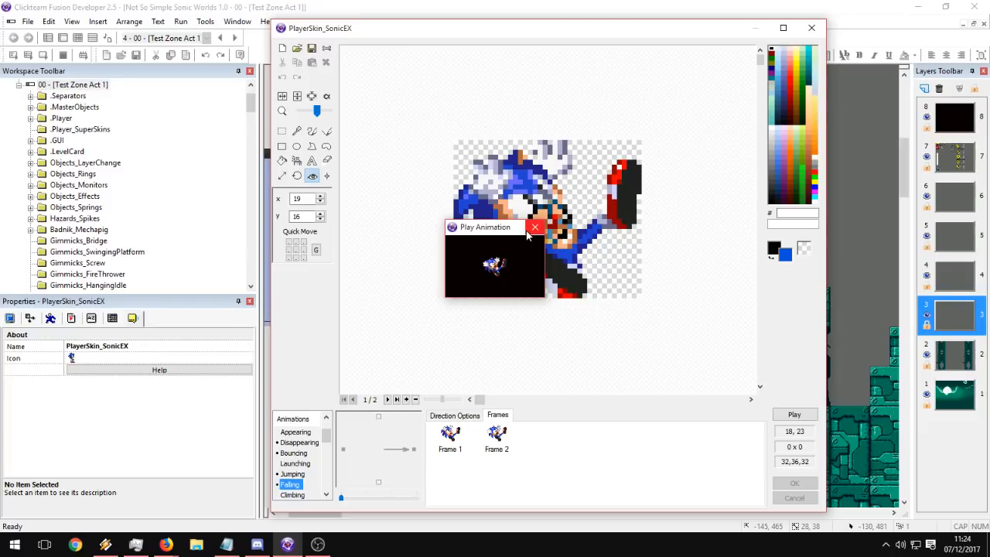
{"action": "left_click", "coordinate": [535, 228]}
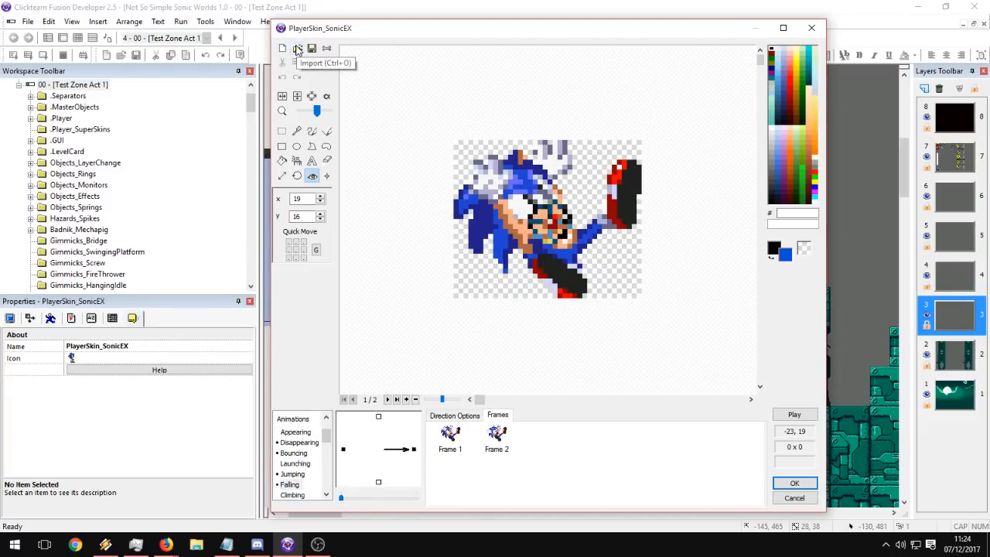
Import the two open-mouthed falling poses above the gestures row of the classic Sonic sprite sheet into Falling frame 1, selecting about 101 × 50 pixels.
{"action": "left_click", "coordinate": [297, 49]}
{"action": "double_click", "coordinate": [499, 353]}
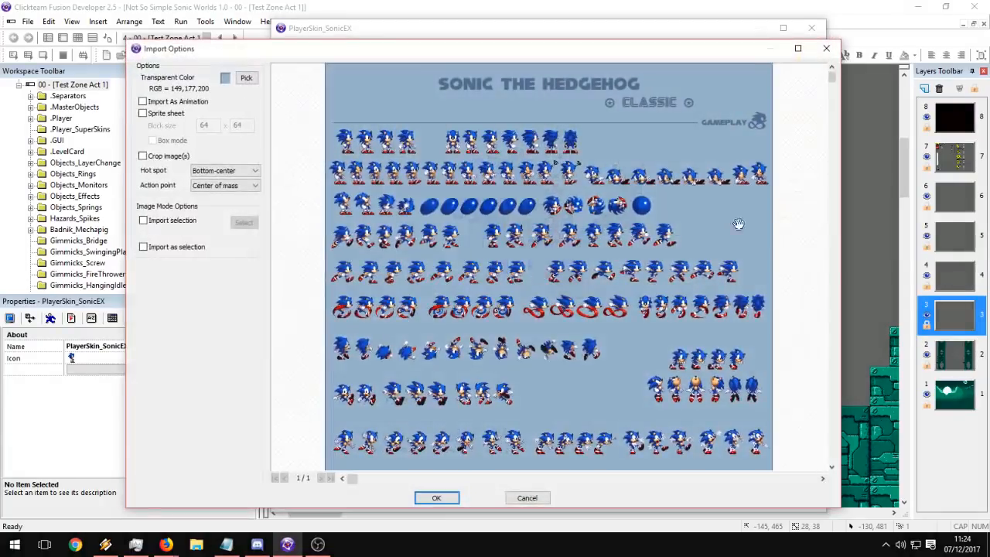
{"action": "scroll", "coordinate": [585, 359], "scroll_direction": "down", "scroll_amount": 5}
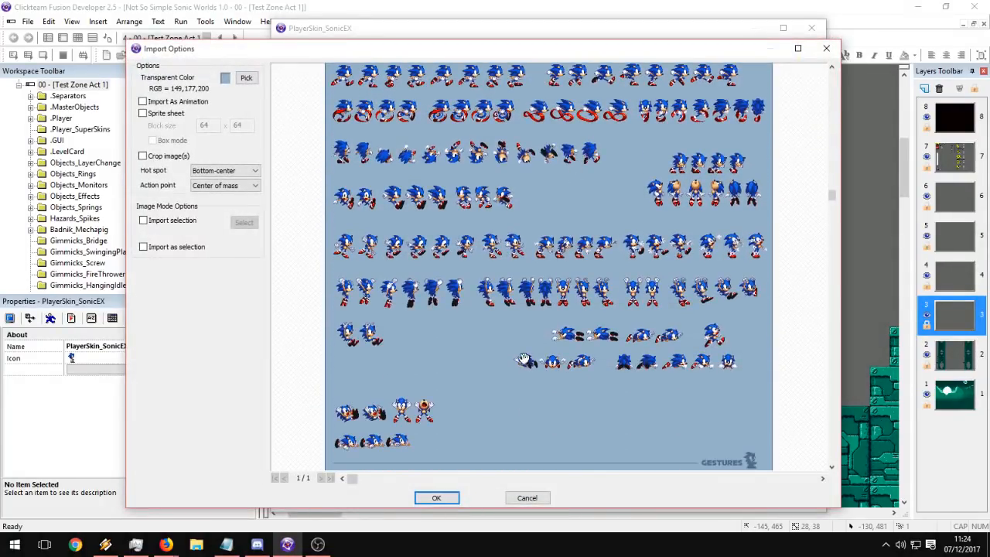
{"action": "scroll", "coordinate": [549, 309], "scroll_direction": "down", "scroll_amount": 1}
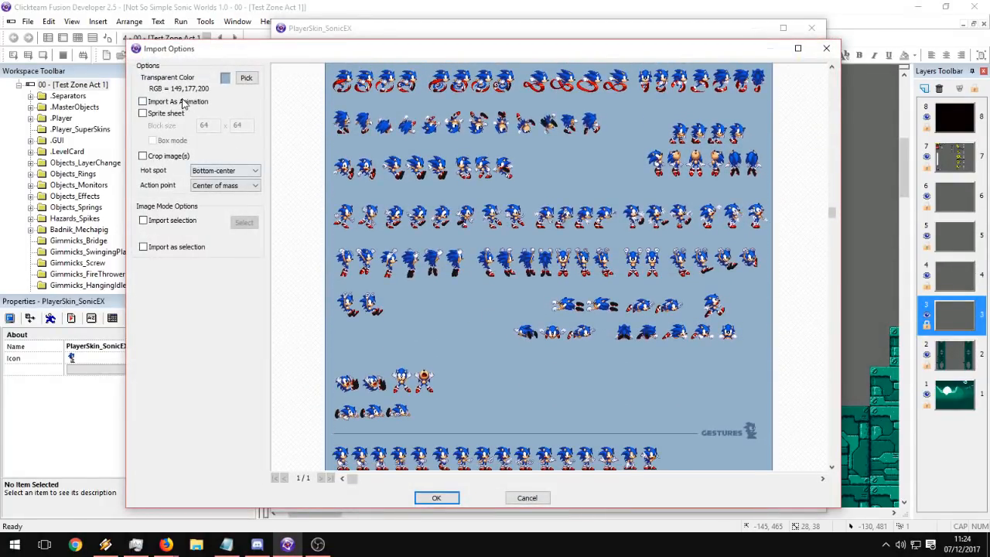
{"action": "left_click", "coordinate": [203, 223]}
{"action": "left_click", "coordinate": [243, 222]}
{"action": "left_click_drag", "start_coordinate": [328, 368], "coordinate": [390, 397]}
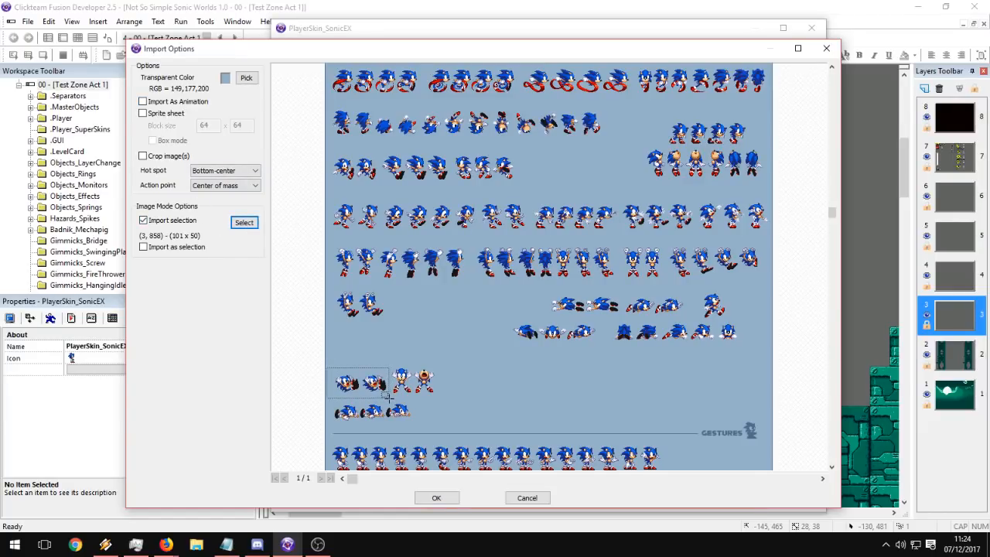
{"action": "left_click", "coordinate": [436, 497]}
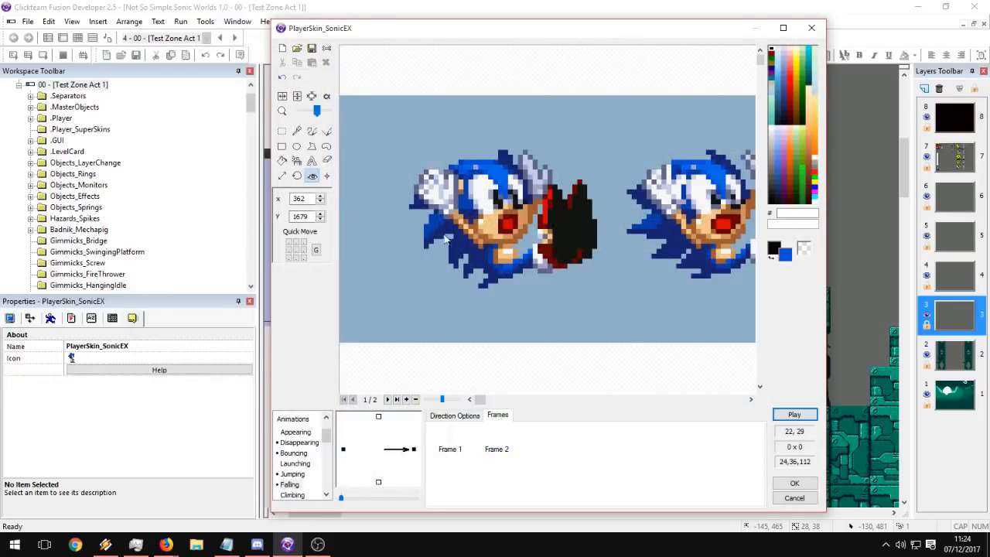
Copy the imported two-pose image from frame 1 over the old sprite in frame 2.
{"action": "left_click", "coordinate": [281, 131]}
{"action": "left_click", "coordinate": [499, 450]}
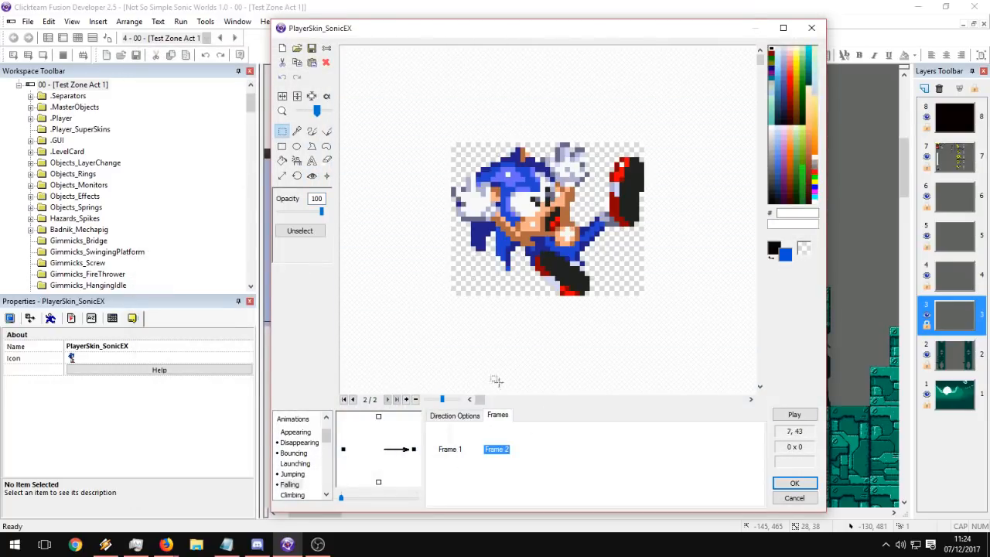
{"action": "left_click", "coordinate": [449, 445]}
{"action": "left_click", "coordinate": [497, 448]}
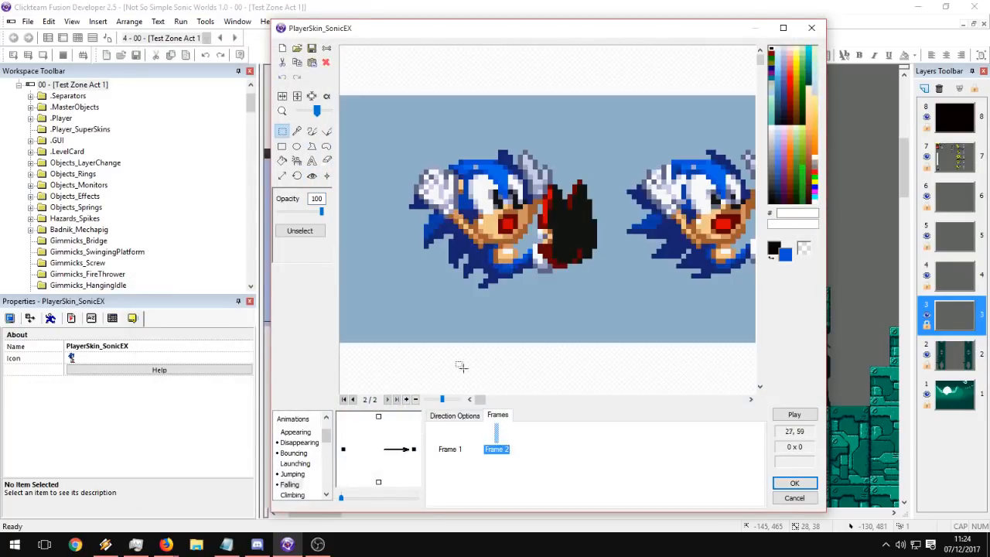
Switch frame 2 from alpha channel to transparent colour so its blue sheet background is transparent.
{"action": "left_click", "coordinate": [326, 95]}
{"action": "left_click", "coordinate": [297, 201]}
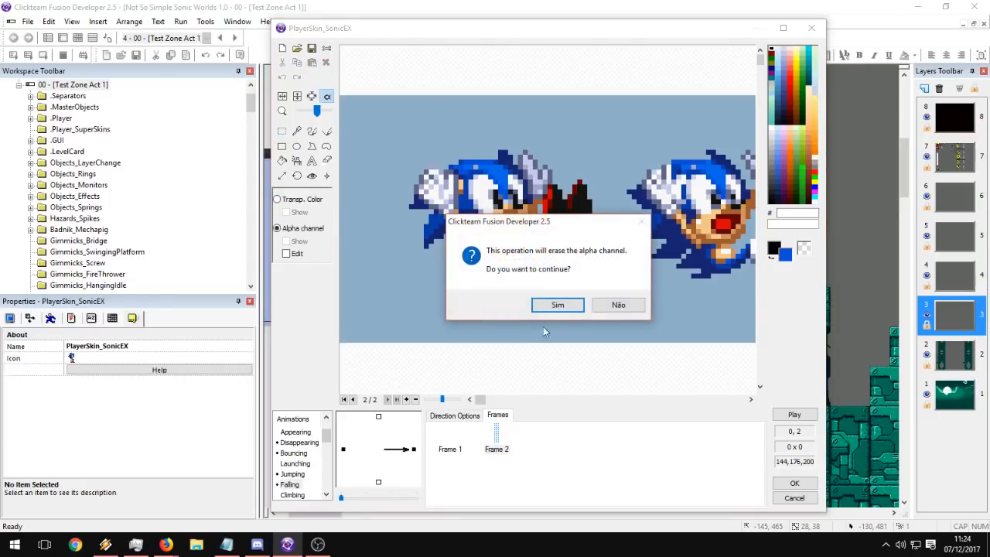
{"action": "key", "text": "Return"}
{"action": "left_click", "coordinate": [299, 216]}
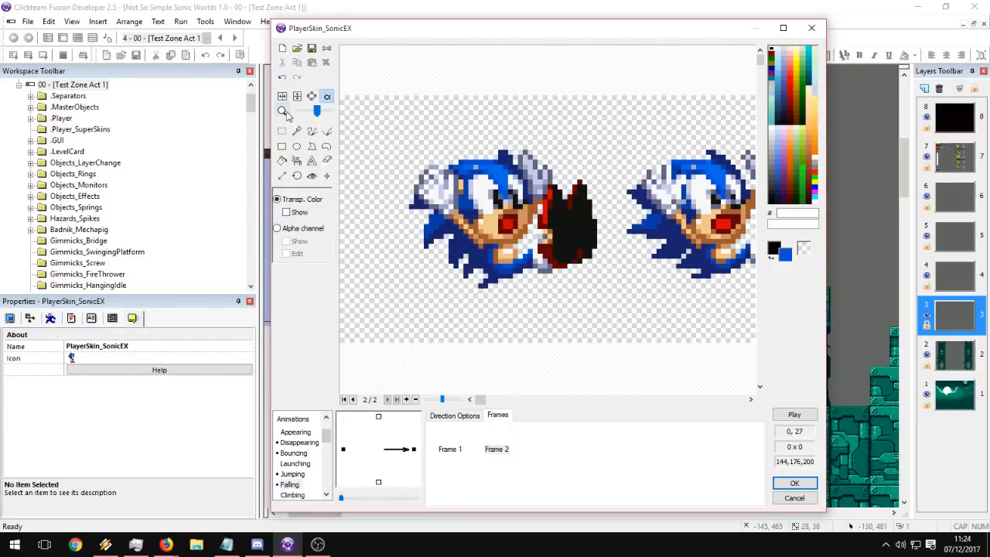
Crop frame 2 to the first falling pose and trim away the empty margins around it.
{"action": "left_click", "coordinate": [282, 131]}
{"action": "left_click_drag", "start_coordinate": [398, 136], "coordinate": [609, 293]}
{"action": "left_click", "coordinate": [312, 96]}
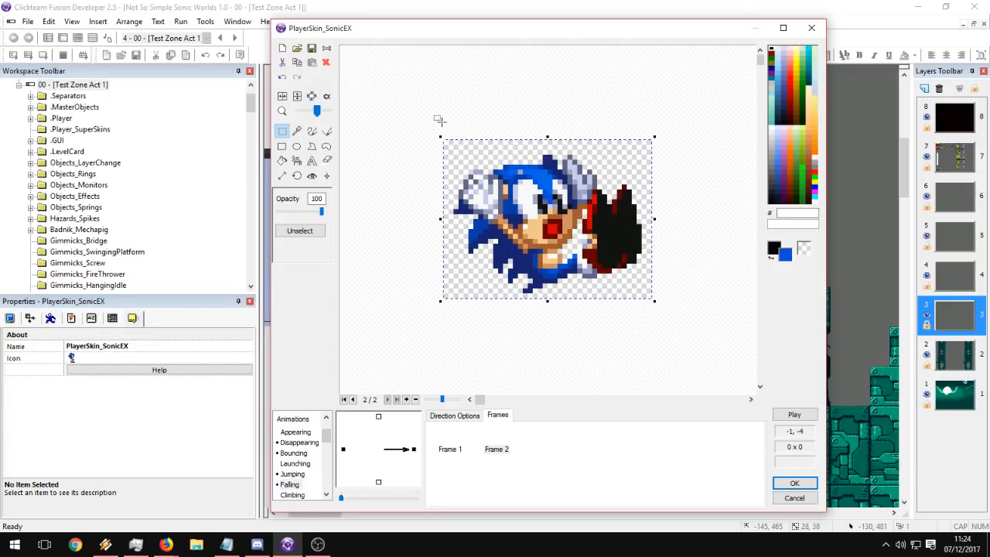
{"action": "left_click", "coordinate": [312, 96]}
{"action": "left_click", "coordinate": [497, 447]}
{"action": "left_click", "coordinate": [459, 446]}
{"action": "left_click", "coordinate": [496, 444]}
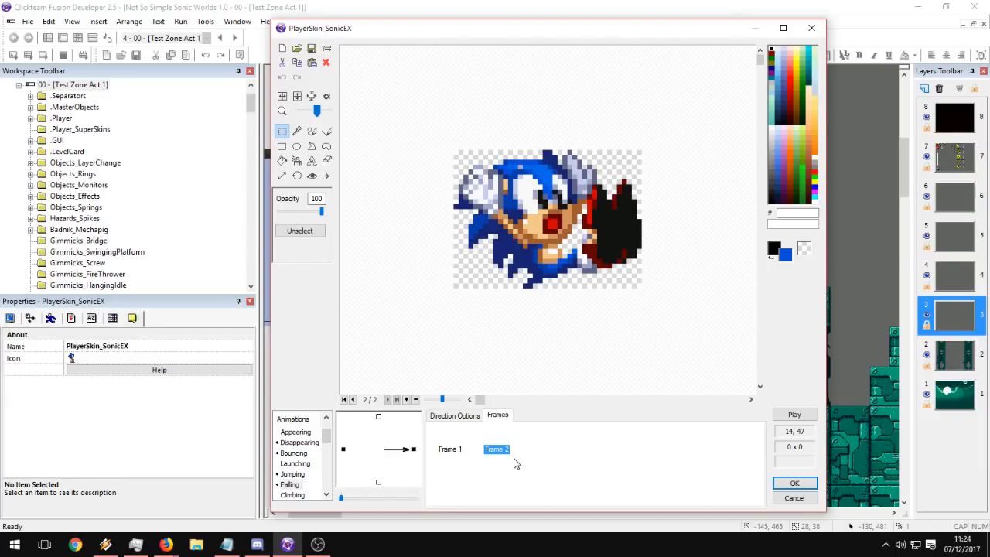
{"action": "left_click", "coordinate": [555, 464]}
{"action": "key", "text": "ctrl+v"}
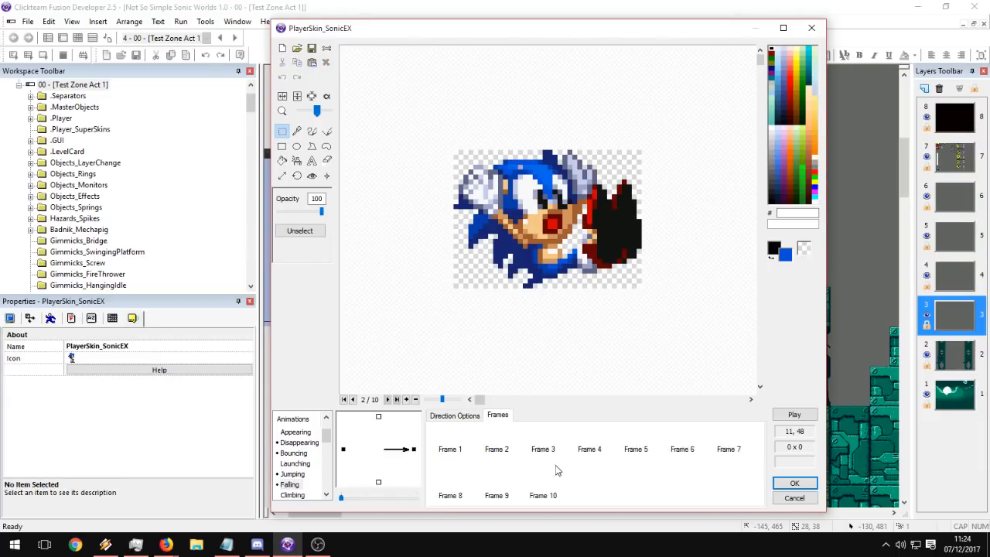
{"action": "left_click", "coordinate": [544, 451]}
{"action": "left_click_drag", "start_coordinate": [729, 491], "coordinate": [607, 444]}
{"action": "key", "text": "Delete"}
{"action": "key", "text": "Return"}
{"action": "left_click", "coordinate": [546, 444]}
{"action": "key", "text": "Delete"}
{"action": "key", "text": "Return"}
Duplicate the cropped falling pose of frame 2 as a new frame at the end of Falling.
{"action": "left_click", "coordinate": [498, 447]}
{"action": "key", "text": "ctrl+c"}
{"action": "left_click", "coordinate": [527, 448]}
{"action": "key", "text": "ctrl+v"}
{"action": "left_click", "coordinate": [536, 448]}
Import the second falling pose from the classic sprite sheet into frame 3 of Falling, using a 45 x 41 selection at 58, 859.
{"action": "left_click", "coordinate": [298, 48]}
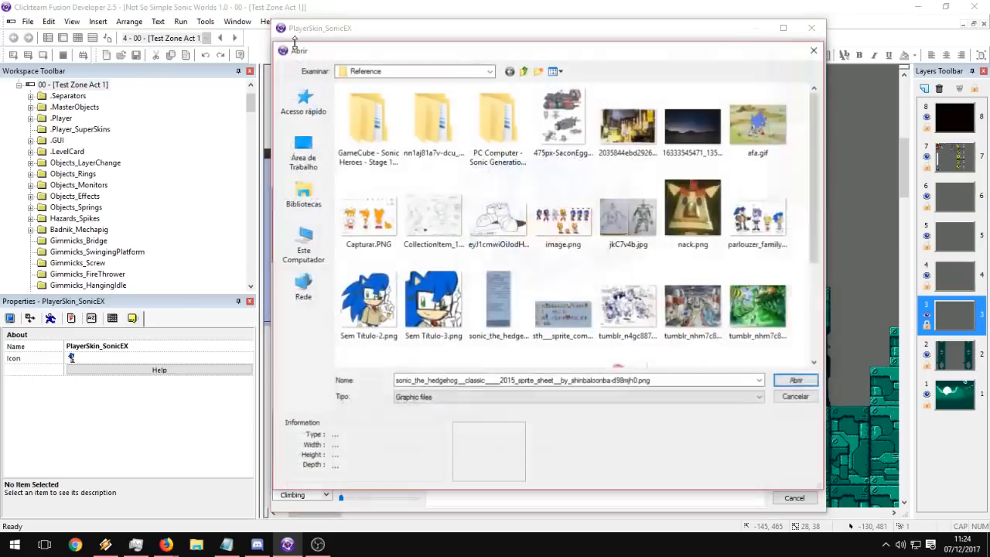
{"action": "left_click_drag", "start_coordinate": [814, 140], "coordinate": [814, 249]}
{"action": "double_click", "coordinate": [499, 147]}
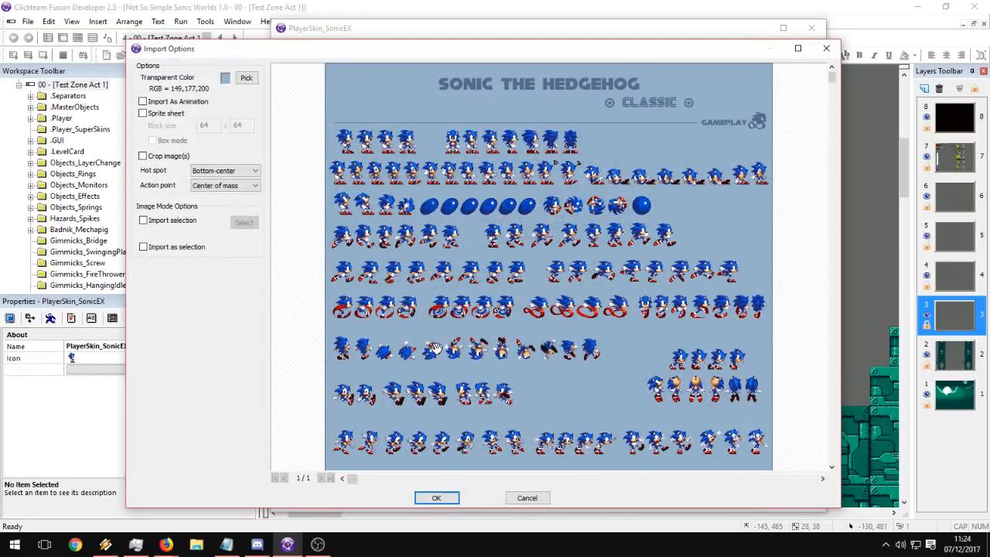
{"action": "scroll", "coordinate": [534, 235], "scroll_direction": "down", "scroll_amount": 5}
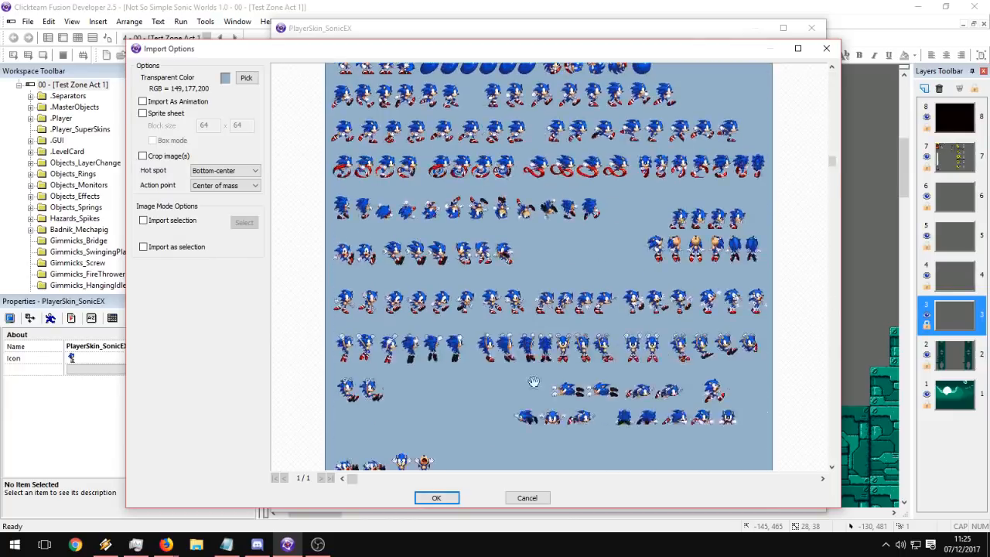
{"action": "scroll", "coordinate": [429, 290], "scroll_direction": "down", "scroll_amount": 1}
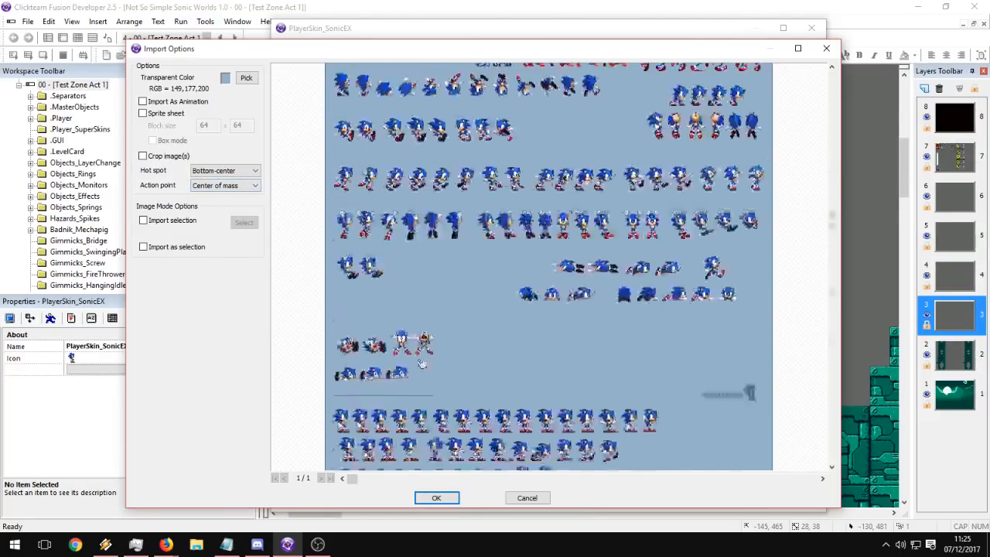
{"action": "left_click", "coordinate": [174, 223]}
{"action": "left_click", "coordinate": [252, 223]}
{"action": "left_click_drag", "start_coordinate": [378, 256], "coordinate": [360, 277]}
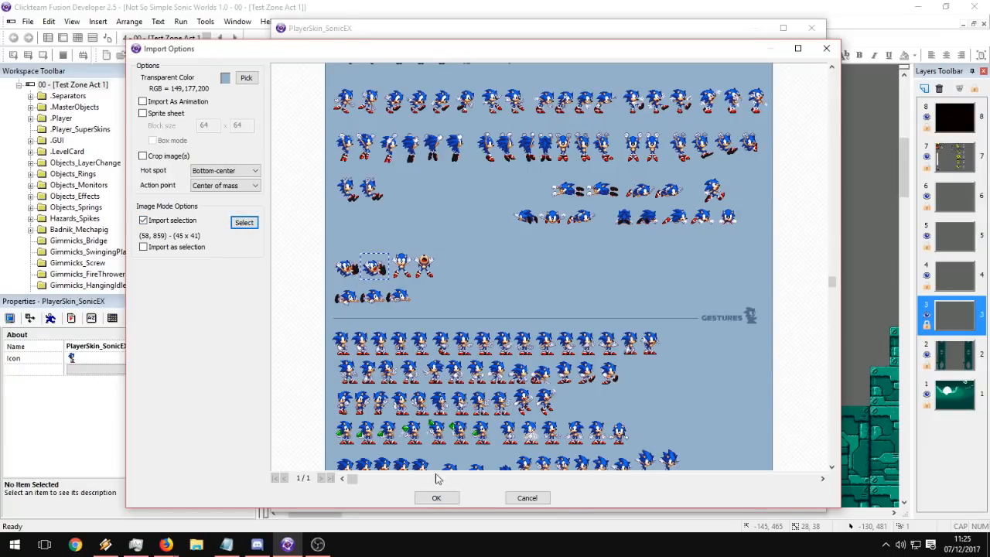
{"action": "left_click", "coordinate": [436, 498]}
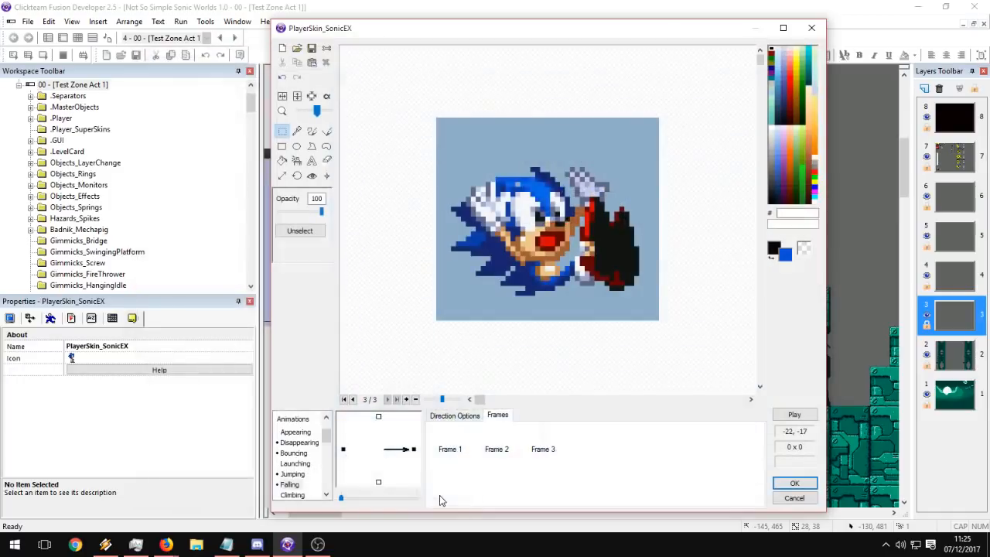
Make frame 3's blue sheet background transparent using the transparent colour mode and trim away the empty margins.
{"action": "left_click", "coordinate": [326, 97]}
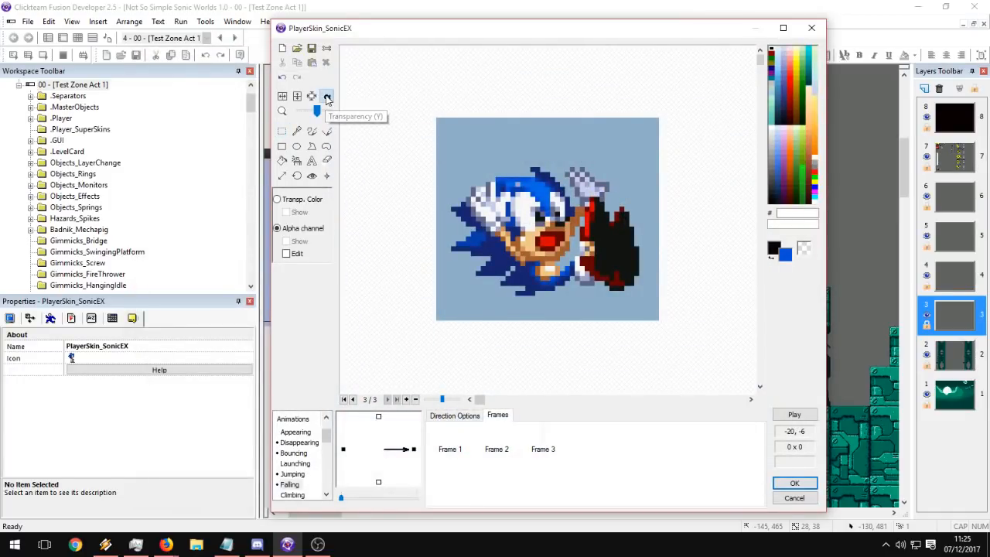
{"action": "left_click", "coordinate": [304, 200]}
{"action": "left_click", "coordinate": [563, 309]}
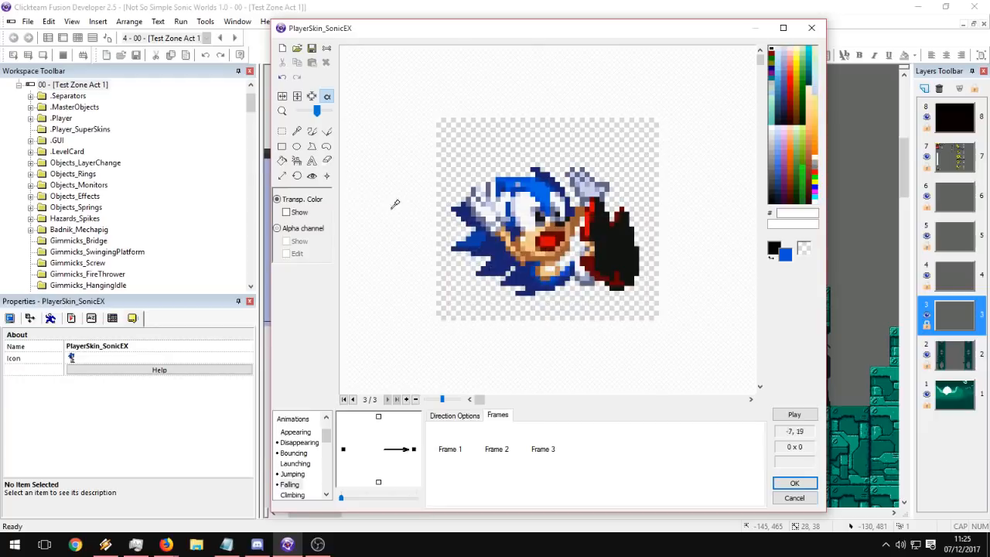
{"action": "left_click", "coordinate": [497, 449]}
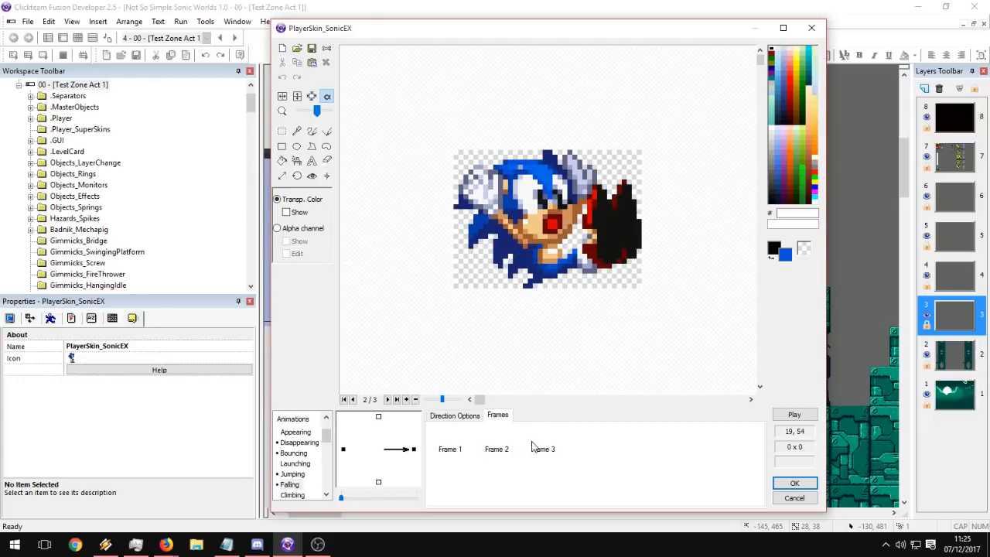
{"action": "left_click", "coordinate": [543, 449]}
{"action": "left_click", "coordinate": [312, 97]}
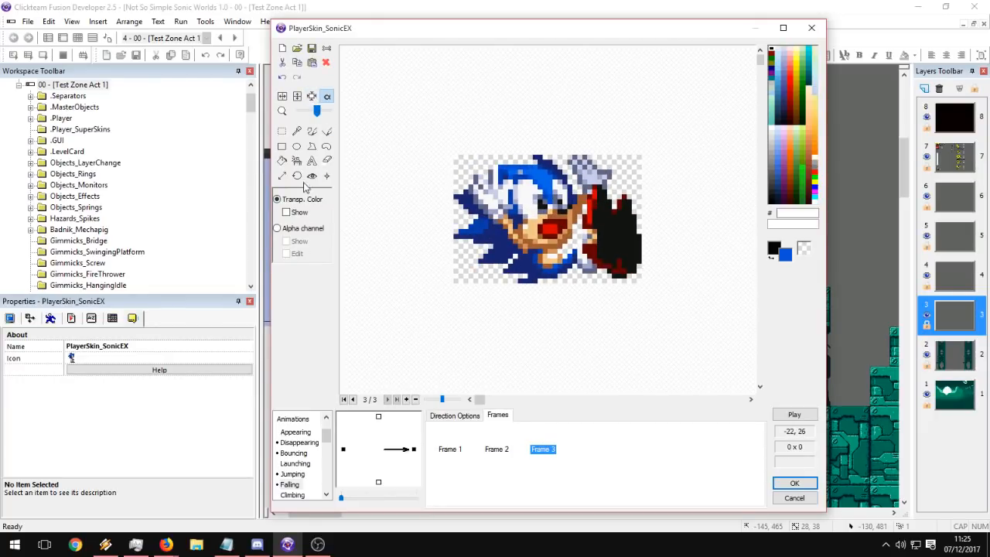
Align the two new falling poses in frames 2 and 3 by placing both hot spots at x 18, y 16.
{"action": "left_click", "coordinate": [311, 176]}
{"action": "left_click", "coordinate": [449, 449]}
{"action": "left_click", "coordinate": [494, 448]}
{"action": "left_click", "coordinate": [462, 448]}
{"action": "left_click", "coordinate": [493, 448]}
{"action": "left_click", "coordinate": [464, 449]}
{"action": "left_click", "coordinate": [486, 448]}
{"action": "left_click", "coordinate": [548, 236]}
{"action": "left_click", "coordinate": [448, 448]}
{"action": "left_click", "coordinate": [491, 449]}
{"action": "left_click", "coordinate": [541, 449]}
{"action": "left_click", "coordinate": [547, 236]}
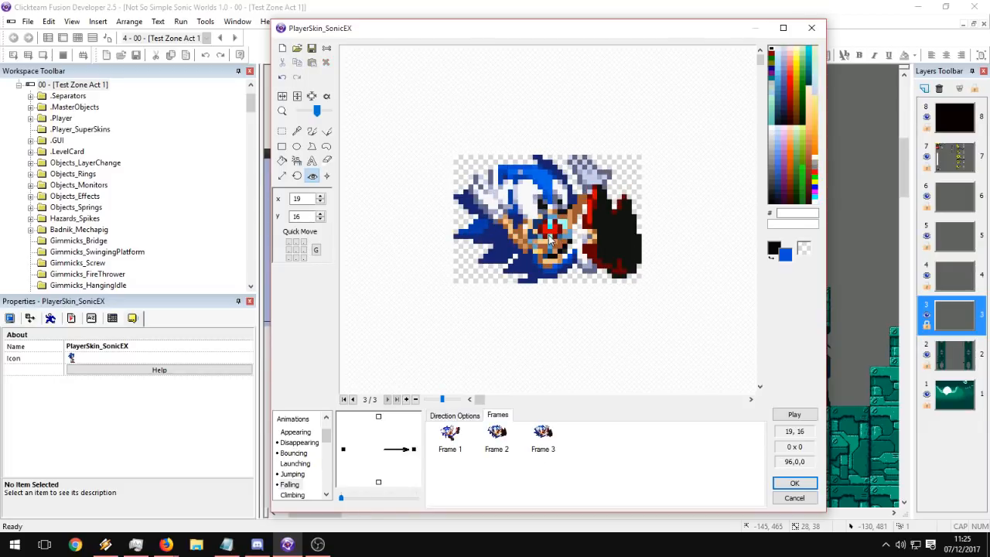
{"action": "left_click", "coordinate": [497, 437]}
{"action": "left_click", "coordinate": [543, 437]}
{"action": "left_click", "coordinate": [507, 436]}
{"action": "left_click", "coordinate": [535, 436]}
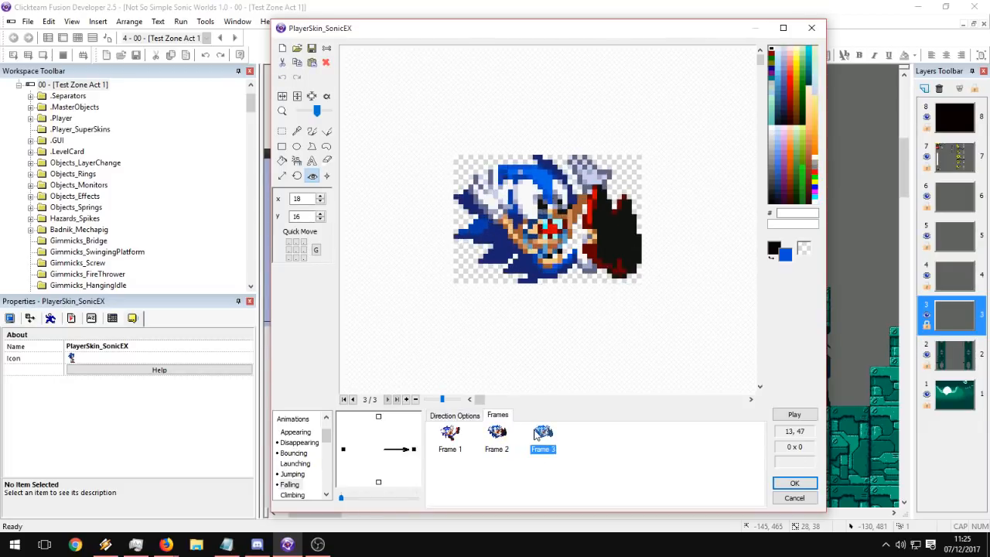
Delete the old sprite in frame 1 of Falling and preview the remaining two-pose animation.
{"action": "left_click", "coordinate": [795, 415]}
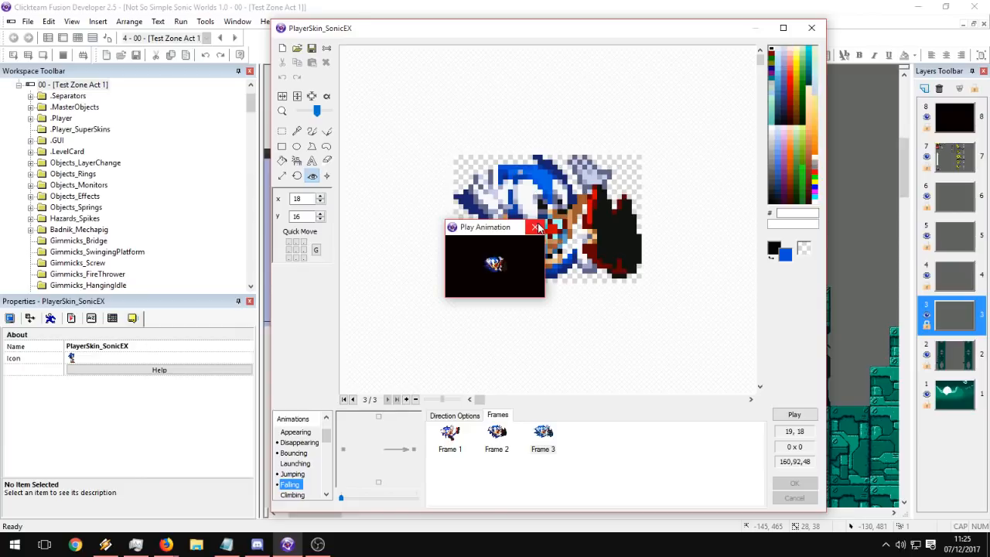
{"action": "left_click", "coordinate": [507, 437]}
{"action": "left_click", "coordinate": [450, 433]}
{"action": "key", "text": "Delete"}
{"action": "key", "text": "Return"}
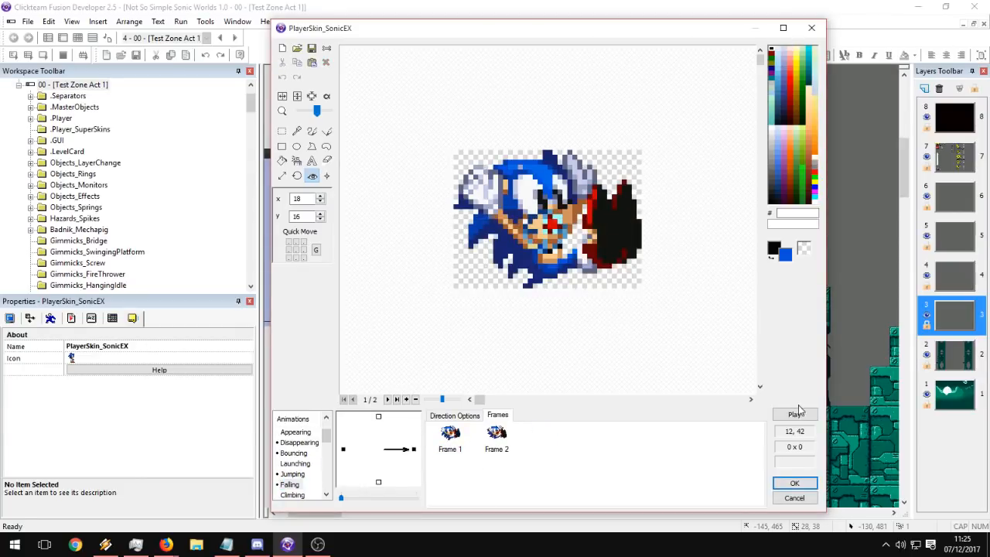
{"action": "left_click", "coordinate": [797, 414]}
{"action": "left_click", "coordinate": [534, 228]}
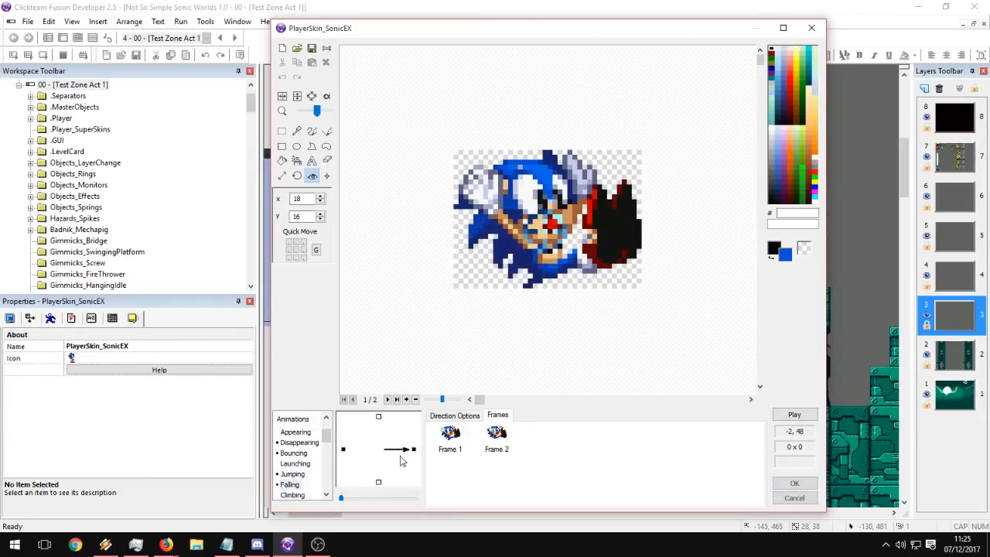
Copy the right-facing Falling direction into the left-facing direction and flip the pasted frames horizontally.
{"action": "right_click", "coordinate": [415, 448]}
{"action": "left_click", "coordinate": [436, 336]}
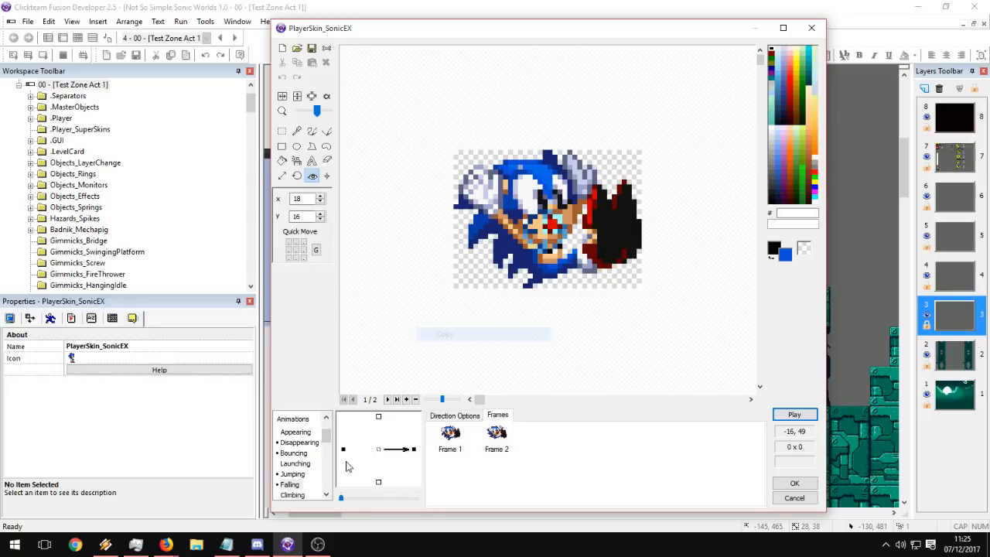
{"action": "right_click", "coordinate": [344, 449]}
{"action": "left_click", "coordinate": [380, 348]}
{"action": "left_click_drag", "start_coordinate": [526, 487], "coordinate": [446, 436]}
{"action": "right_click", "coordinate": [447, 436]}
{"action": "left_click", "coordinate": [487, 321]}
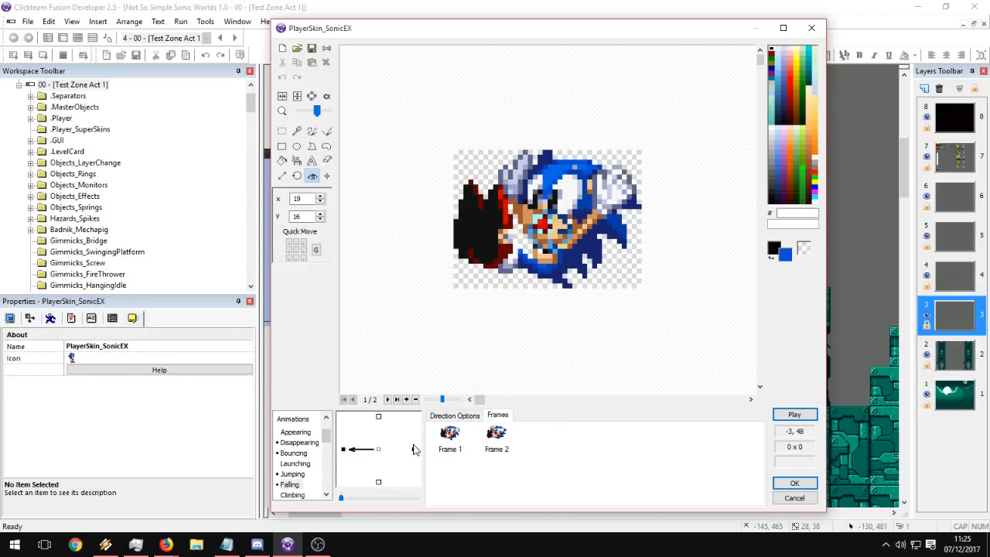
{"action": "left_click", "coordinate": [415, 449]}
{"action": "right_click", "coordinate": [415, 450]}
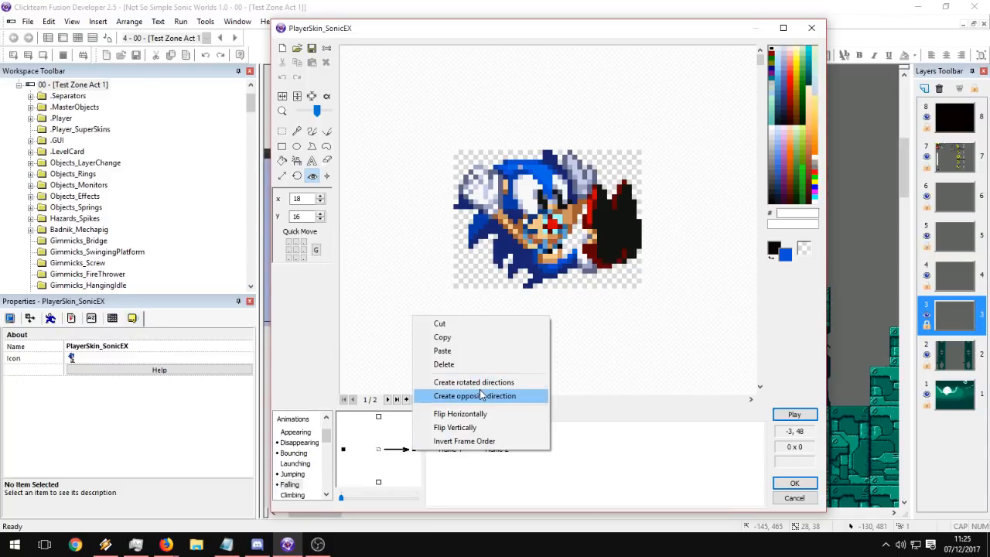
{"action": "left_click", "coordinate": [636, 470]}
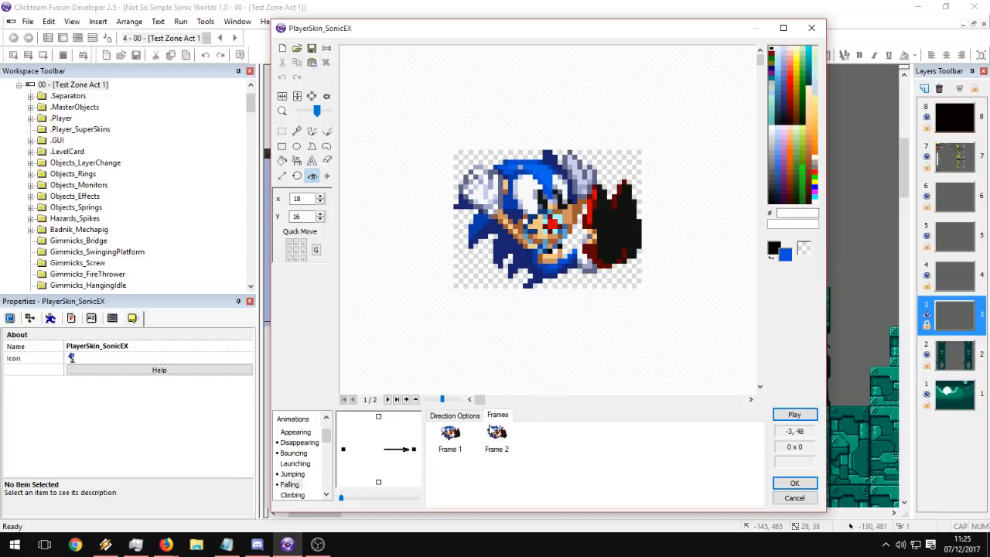
Copy the first Stopped frame and paste it twice at the end of the Crouch down animation as frames 3 and 4.
{"action": "scroll", "coordinate": [312, 463], "scroll_direction": "down", "scroll_amount": 2}
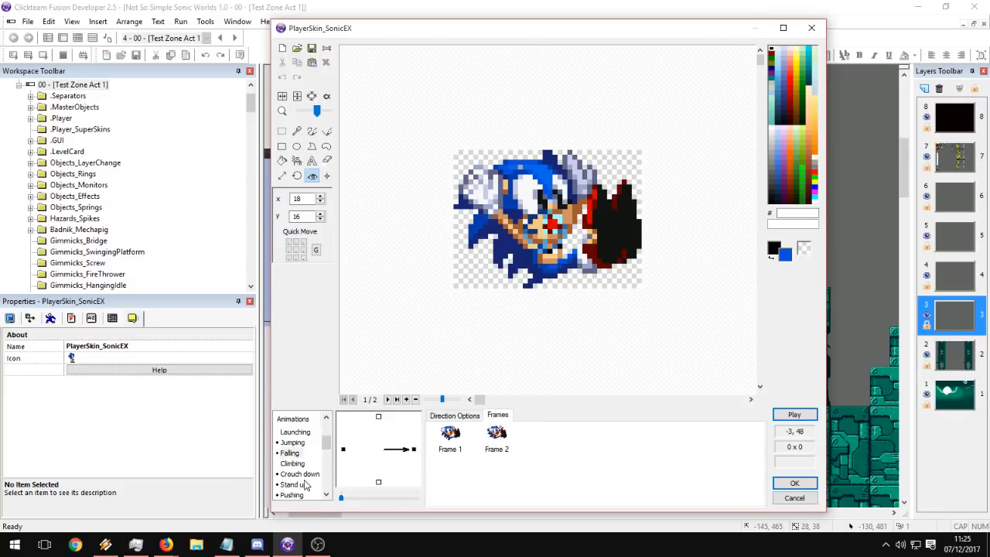
{"action": "left_click", "coordinate": [300, 475]}
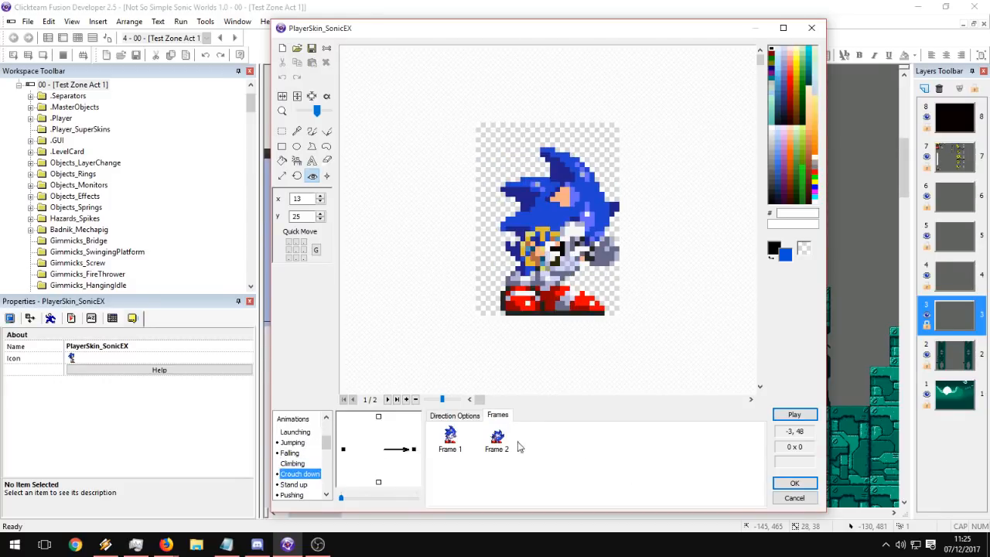
{"action": "scroll", "coordinate": [327, 456], "scroll_direction": "up", "scroll_amount": 3}
{"action": "left_click", "coordinate": [317, 431]}
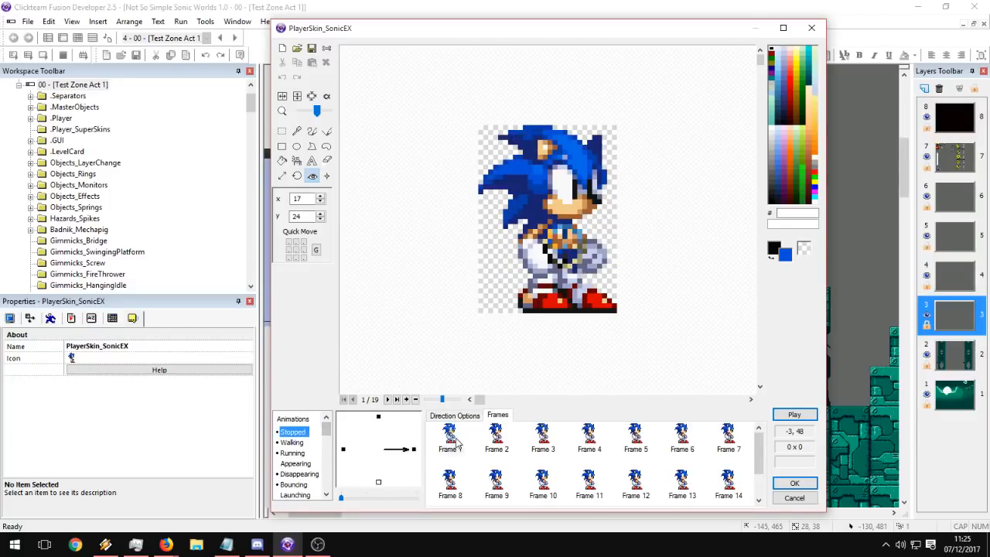
{"action": "left_click_drag", "start_coordinate": [327, 429], "coordinate": [326, 443]}
{"action": "left_click", "coordinate": [293, 442]}
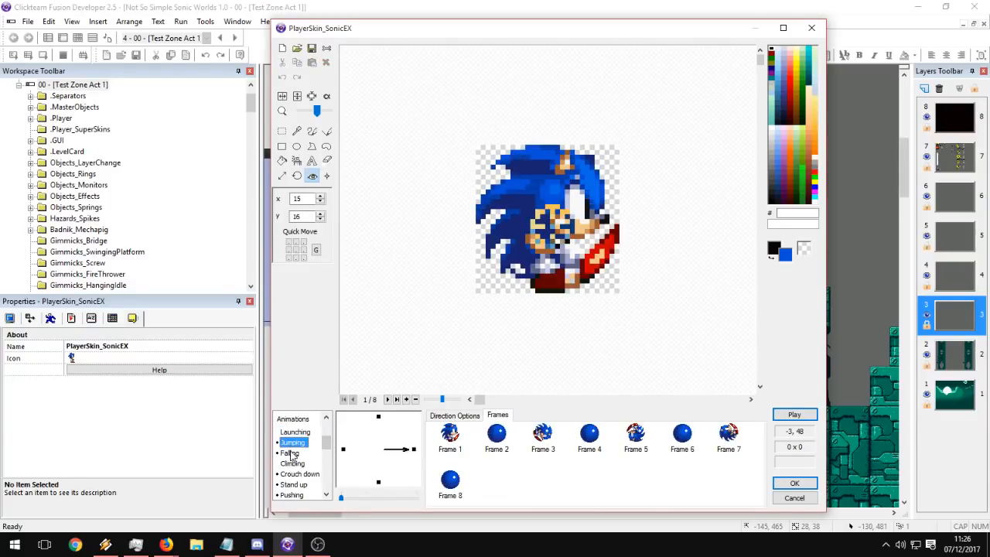
{"action": "left_click", "coordinate": [290, 453]}
{"action": "left_click", "coordinate": [294, 484]}
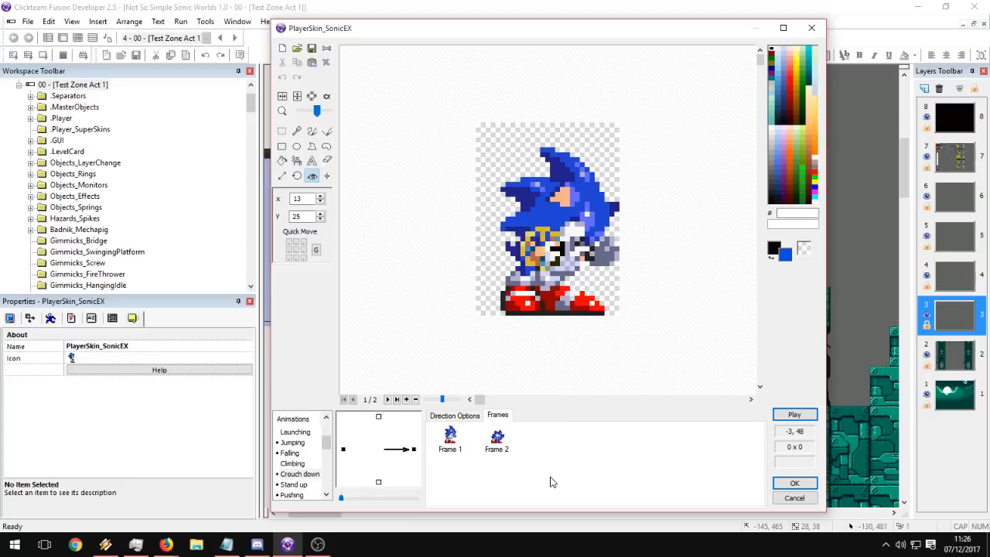
{"action": "left_click", "coordinate": [541, 439]}
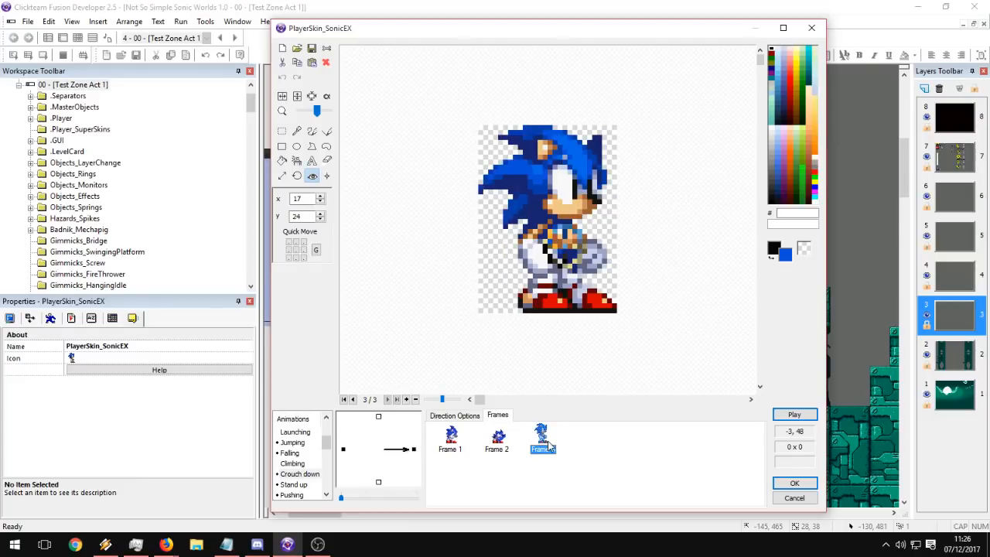
{"action": "left_click", "coordinate": [588, 437]}
Import the area with the two crouching poses beside the spin balls from the classic Sonic sprite sheet into frame 4 of Crouch down.
{"action": "left_click", "coordinate": [297, 48]}
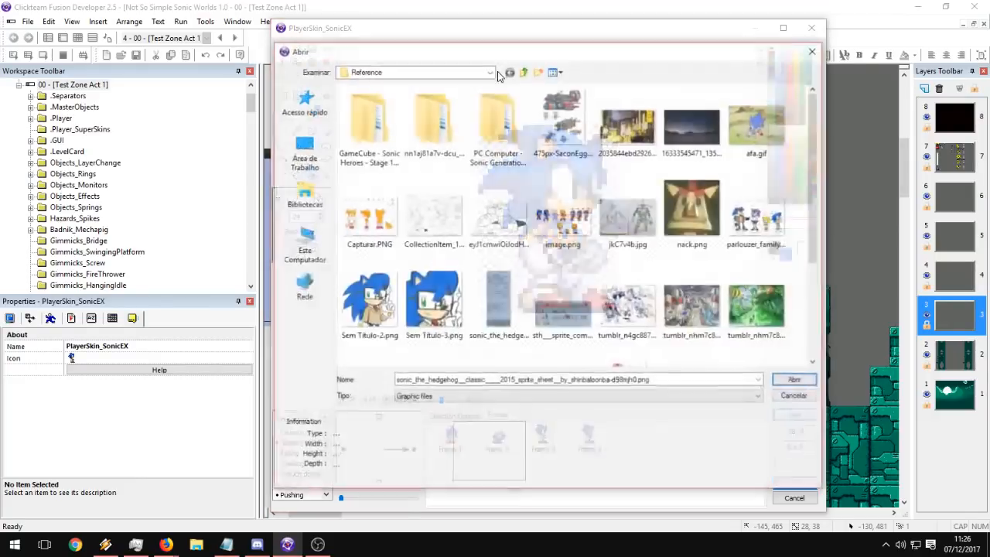
{"action": "double_click", "coordinate": [498, 305]}
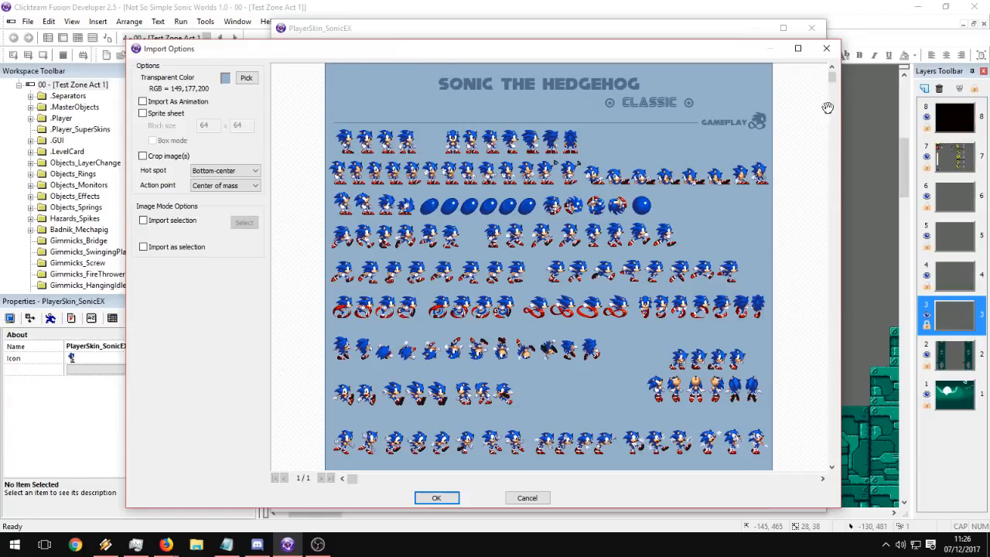
{"action": "scroll", "coordinate": [703, 241], "scroll_direction": "down", "scroll_amount": 6}
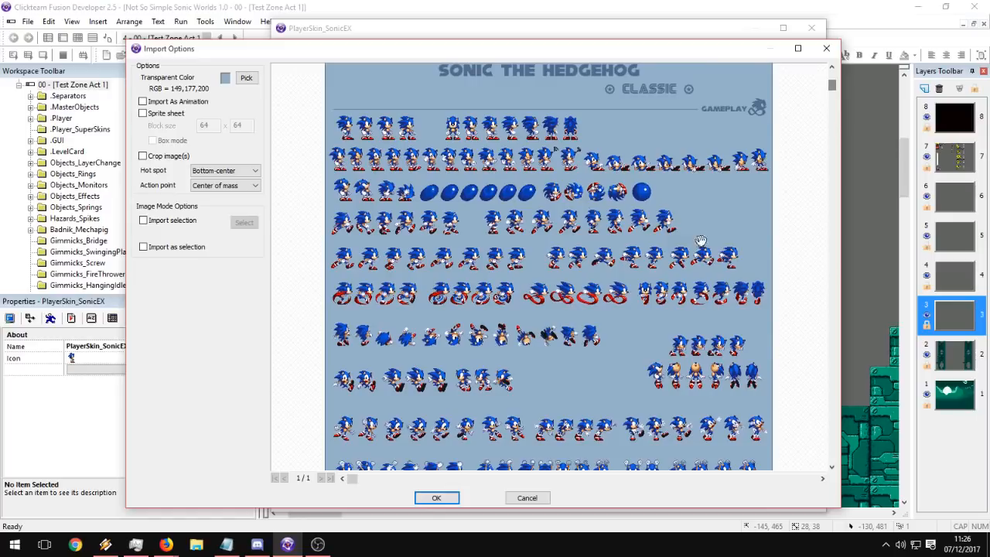
{"action": "left_click_drag", "start_coordinate": [566, 211], "coordinate": [566, 234]}
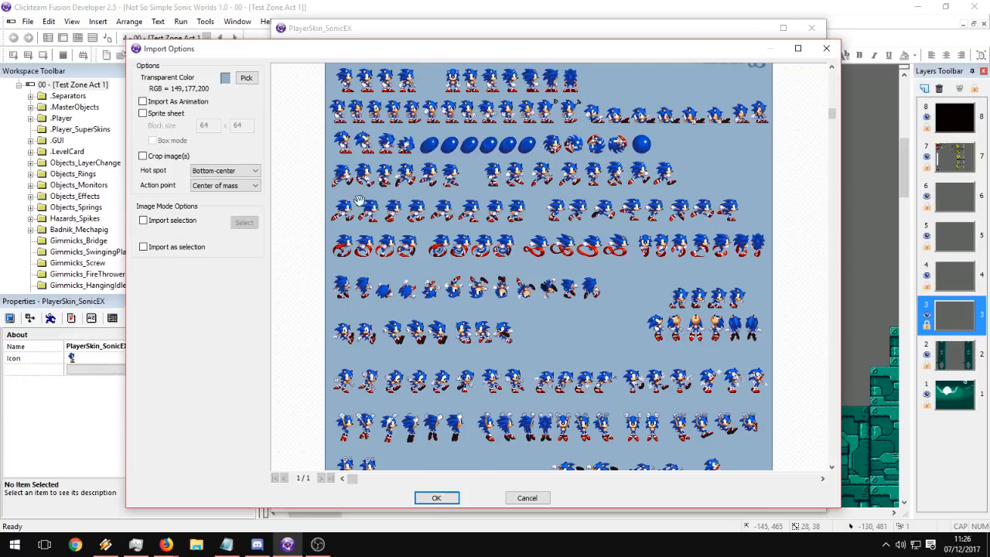
{"action": "scroll", "coordinate": [445, 323], "scroll_direction": "down", "scroll_amount": 15}
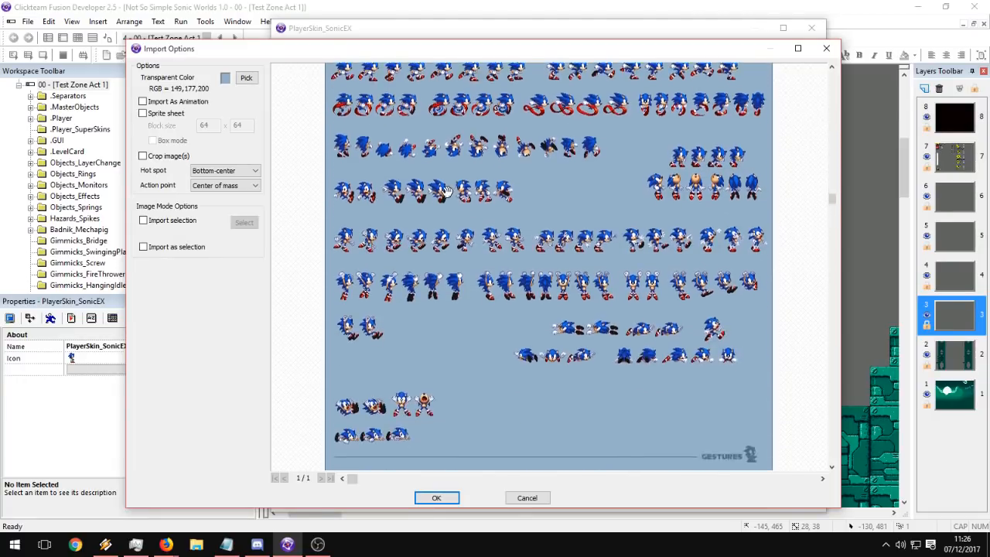
{"action": "scroll", "coordinate": [438, 279], "scroll_direction": "down", "scroll_amount": 10}
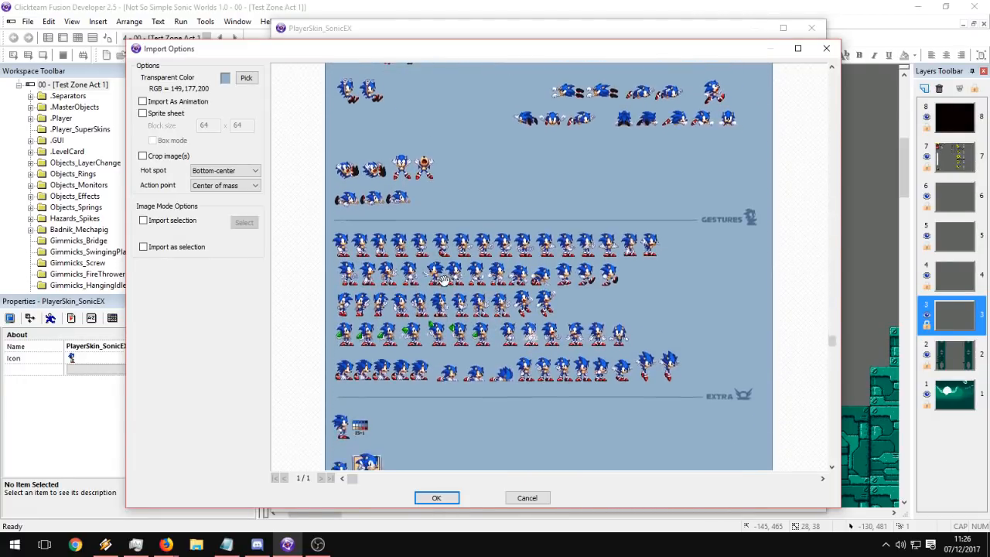
{"action": "scroll", "coordinate": [444, 387], "scroll_direction": "up", "scroll_amount": 2}
{"action": "scroll", "coordinate": [443, 394], "scroll_direction": "up", "scroll_amount": 20}
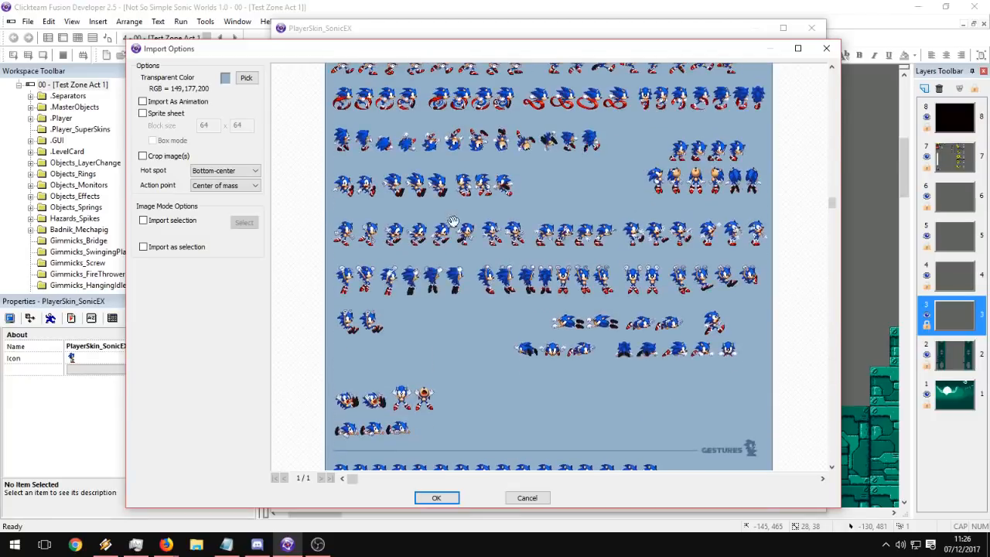
{"action": "scroll", "coordinate": [460, 298], "scroll_direction": "up", "scroll_amount": 4}
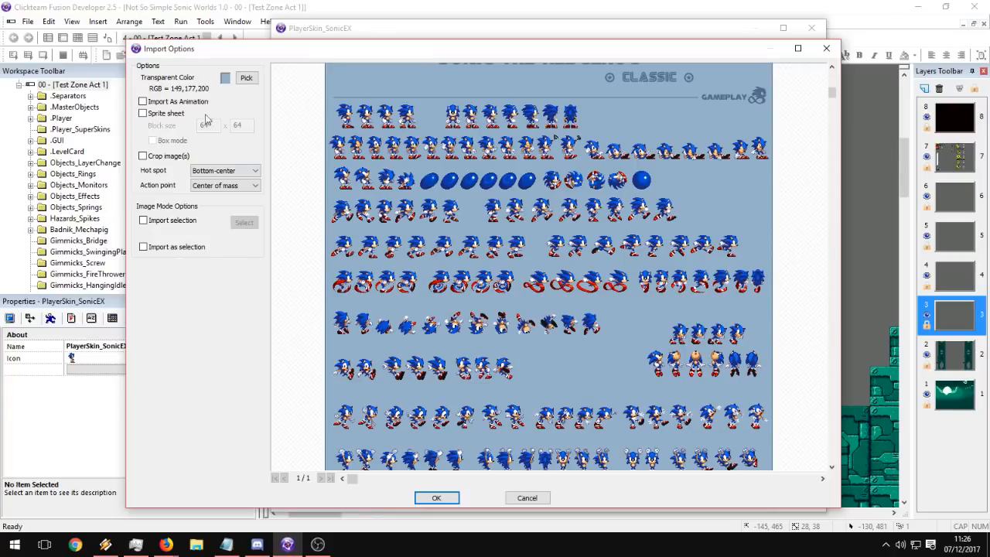
{"action": "left_click", "coordinate": [240, 227]}
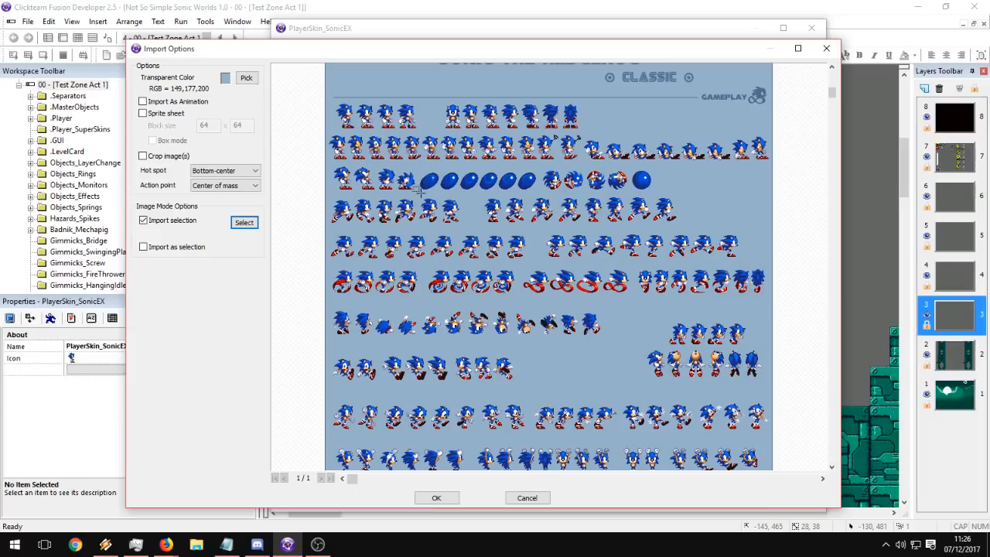
{"action": "left_click_drag", "start_coordinate": [416, 191], "coordinate": [374, 162]}
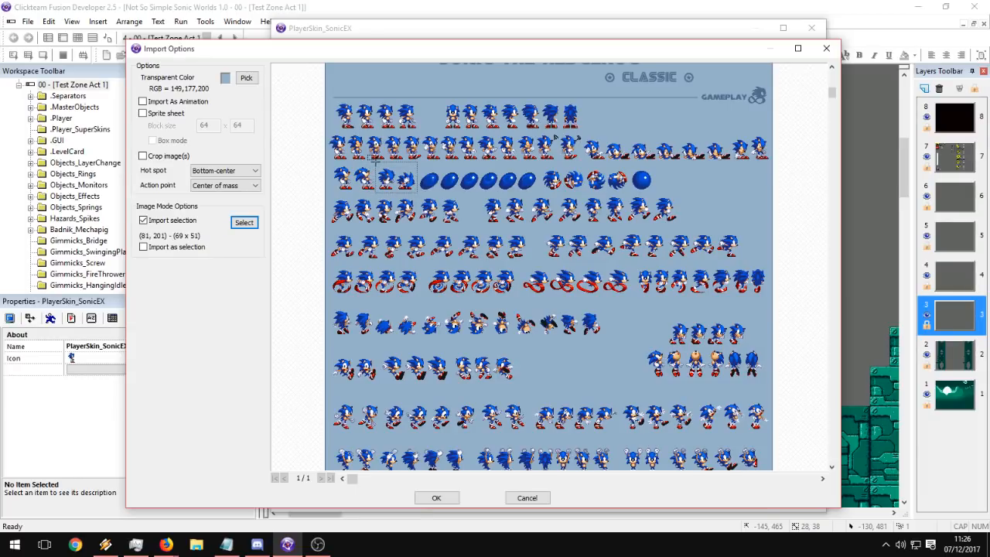
{"action": "left_click_drag", "start_coordinate": [374, 162], "coordinate": [374, 162]}
{"action": "left_click", "coordinate": [439, 500]}
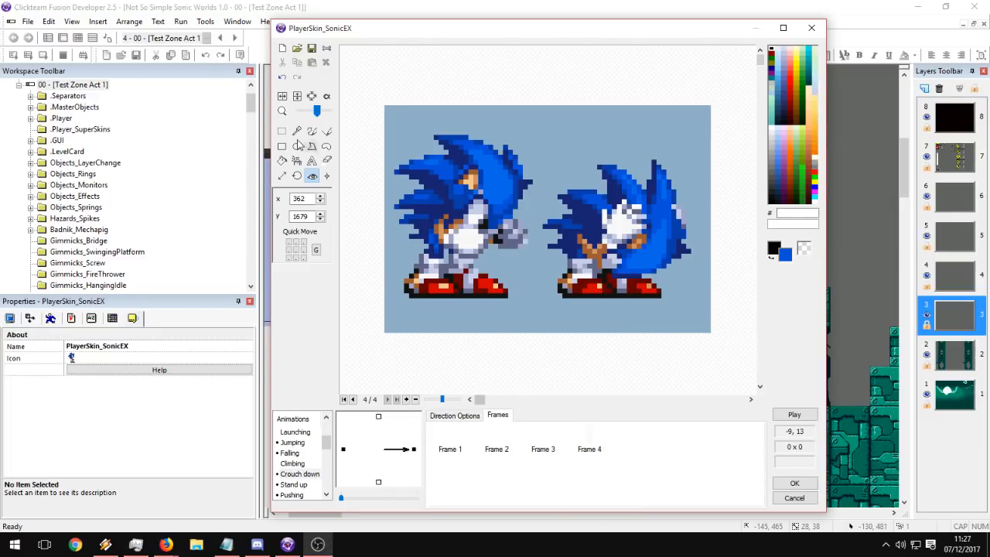
Duplicate the imported frame 4 as frame 5 and switch both frames from alpha channel to transparent color, erasing the alpha channel.
{"action": "left_click", "coordinate": [595, 451]}
{"action": "key", "text": "ctrl+v"}
{"action": "left_click", "coordinate": [633, 425]}
{"action": "left_click", "coordinate": [327, 97]}
{"action": "left_click", "coordinate": [288, 200]}
{"action": "left_click", "coordinate": [562, 305]}
{"action": "left_click", "coordinate": [589, 449]}
{"action": "left_click", "coordinate": [287, 200]}
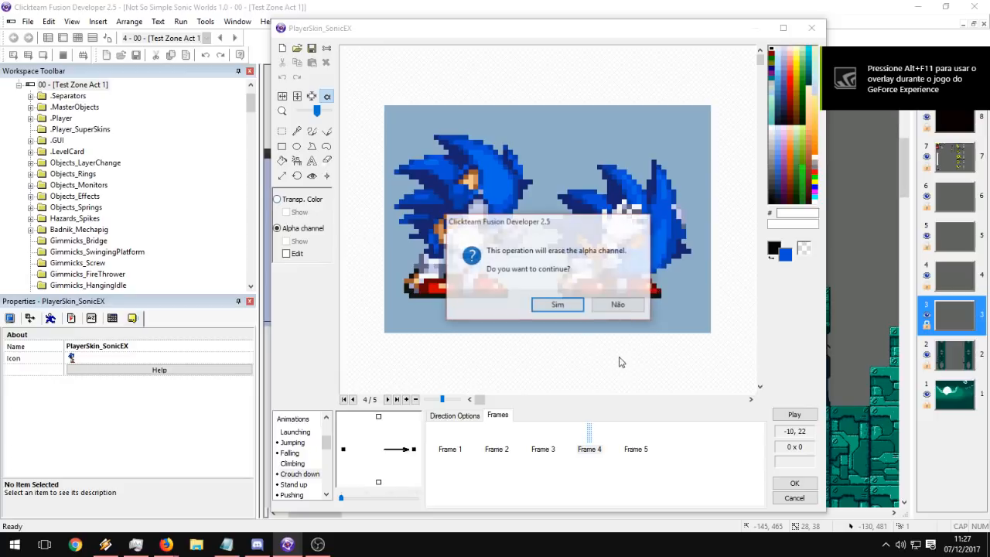
{"action": "left_click", "coordinate": [564, 305]}
Crop frame 4 to the taller bending pose and frame 5 to the lower crouching pose.
{"action": "left_click", "coordinate": [283, 131]}
{"action": "left_click_drag", "start_coordinate": [359, 73], "coordinate": [539, 326]}
{"action": "left_click", "coordinate": [312, 97]}
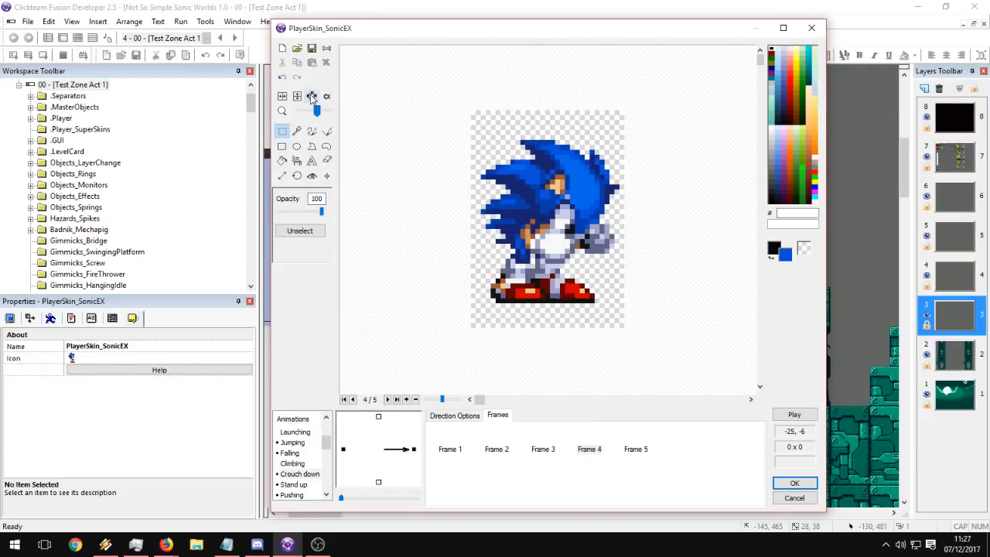
{"action": "left_click", "coordinate": [636, 448]}
{"action": "left_click_drag", "start_coordinate": [585, 242], "coordinate": [540, 305]}
{"action": "left_click", "coordinate": [537, 321]}
{"action": "left_click", "coordinate": [697, 150]}
{"action": "left_click", "coordinate": [314, 96]}
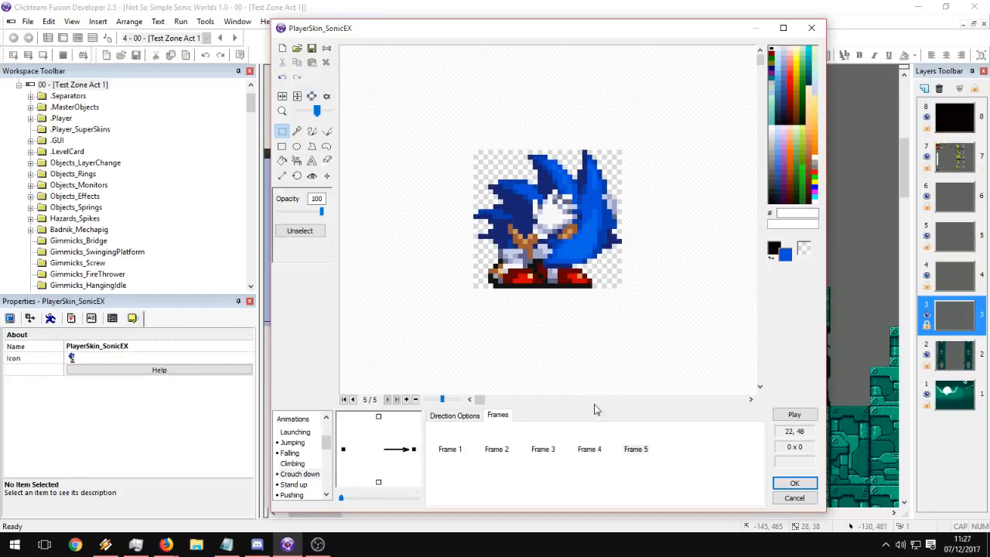
Compare the poses and hot spots across the old and new frames of the Crouch down animation.
{"action": "left_click", "coordinate": [598, 456]}
{"action": "left_click", "coordinate": [541, 447]}
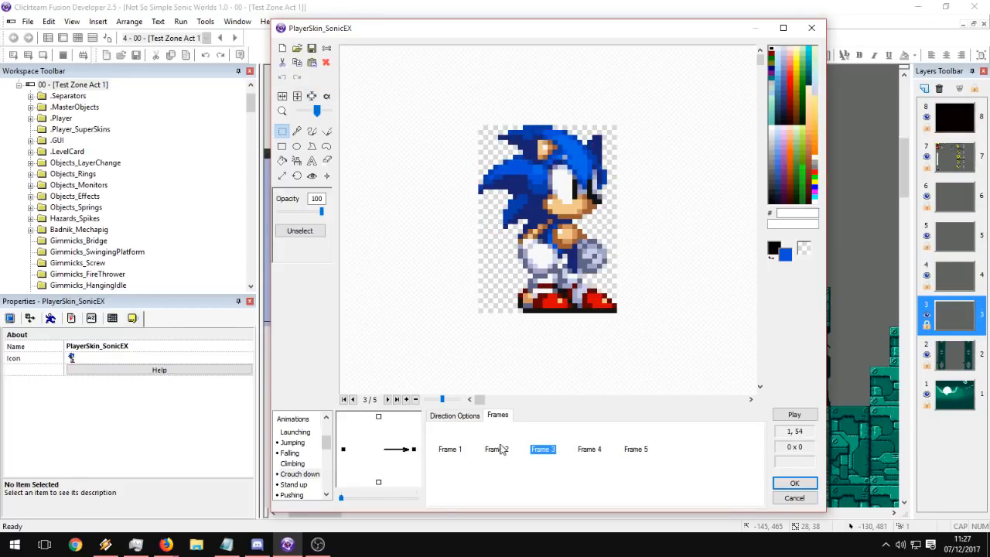
{"action": "left_click", "coordinate": [503, 451]}
{"action": "left_click", "coordinate": [311, 175]}
{"action": "left_click", "coordinate": [449, 448]}
{"action": "left_click", "coordinate": [496, 448]}
{"action": "left_click", "coordinate": [589, 448]}
{"action": "left_click", "coordinate": [635, 449]}
{"action": "left_click", "coordinate": [588, 447]}
{"action": "left_click", "coordinate": [539, 449]}
Draw a magenta FF00FF guide line along the bottom edge of the standing pose in frame 3.
{"action": "left_click", "coordinate": [312, 131]}
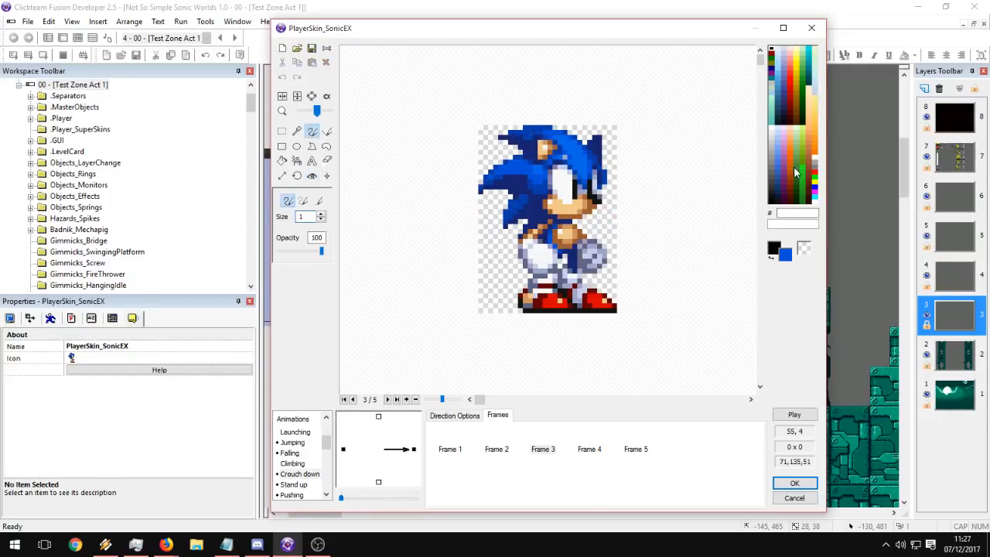
{"action": "left_click", "coordinate": [815, 191]}
{"action": "mouse_move", "coordinate": [478, 308]}
{"action": "left_mouse_down"}
{"action": "mouse_move", "coordinate": [599, 308]}
{"action": "mouse_move", "coordinate": [561, 308]}
{"action": "left_mouse_up"}
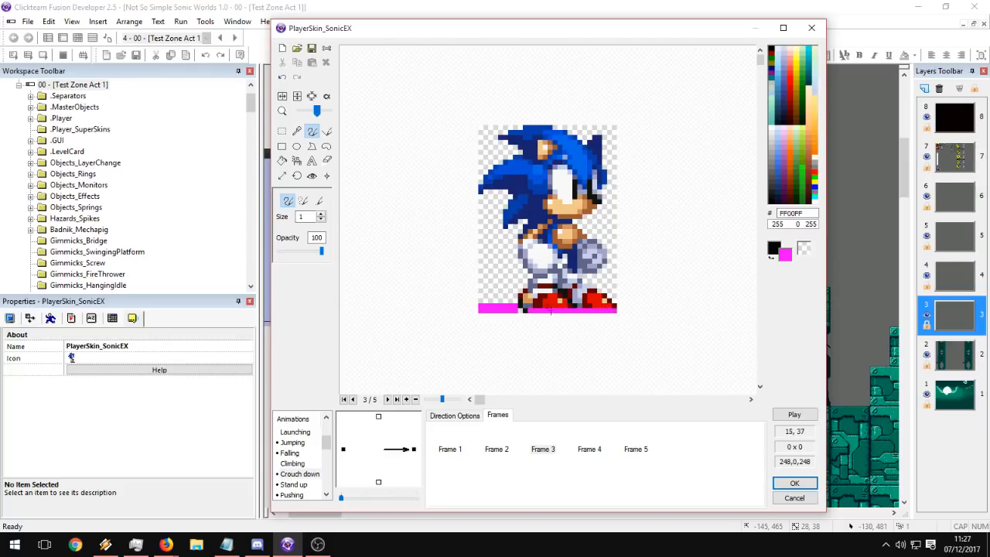
Delete the two old sprites in frames 1 and 2 of the Crouch down animation.
{"action": "left_click", "coordinate": [496, 447]}
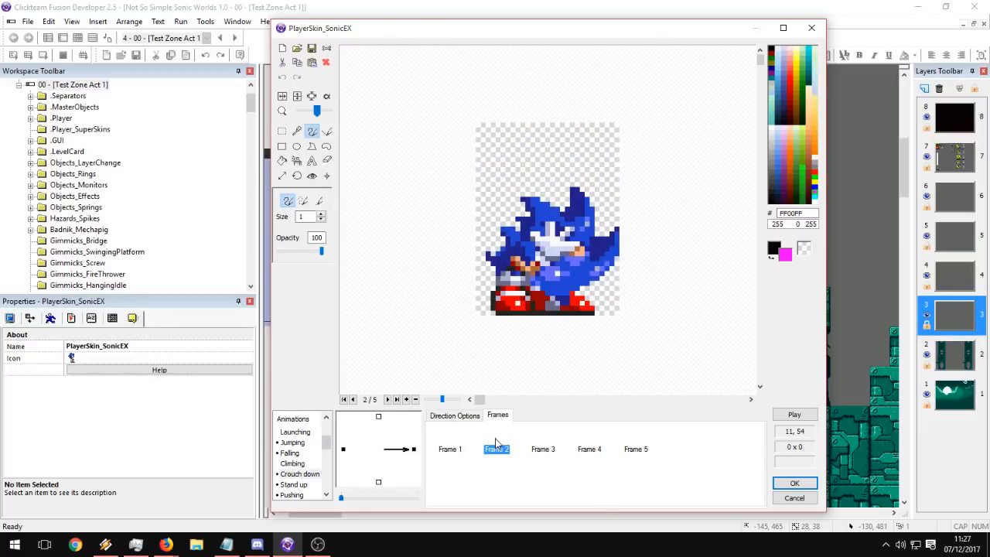
{"action": "left_click_drag", "start_coordinate": [503, 495], "coordinate": [442, 429]}
{"action": "key", "text": "Delete"}
{"action": "key", "text": "Return"}
Draw short magenta guide marks on the bottom row of frame 2, on both sides of the shoes.
{"action": "left_click", "coordinate": [454, 441]}
{"action": "left_click", "coordinate": [501, 438]}
{"action": "left_click", "coordinate": [454, 440]}
{"action": "left_click", "coordinate": [496, 449]}
{"action": "left_click_drag", "start_coordinate": [604, 298], "coordinate": [615, 299]}
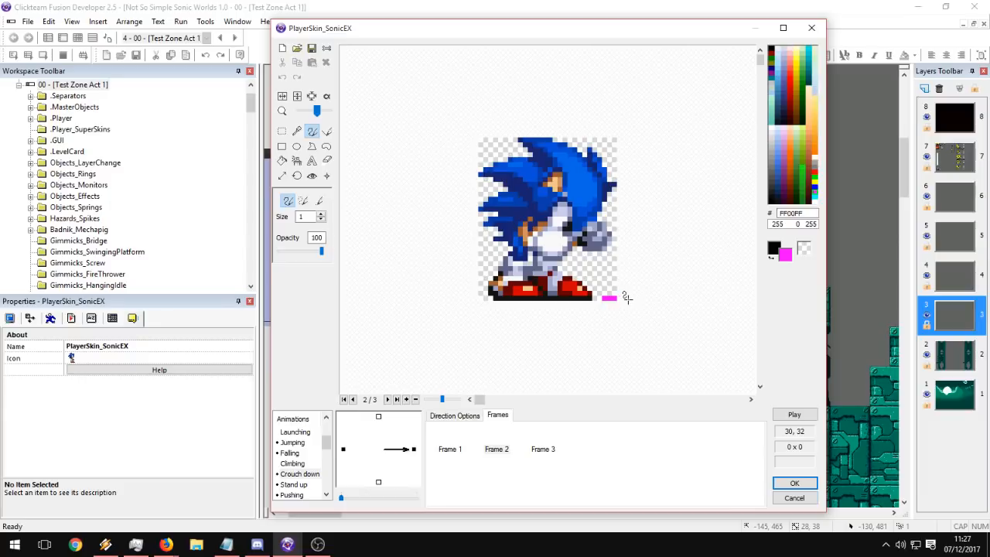
{"action": "left_click_drag", "start_coordinate": [479, 299], "coordinate": [487, 299]}
Align the bending pose in frame 2 with frame 1 by placing its hot spot at x 12, y 20.
{"action": "left_click", "coordinate": [312, 176]}
{"action": "left_click", "coordinate": [451, 450]}
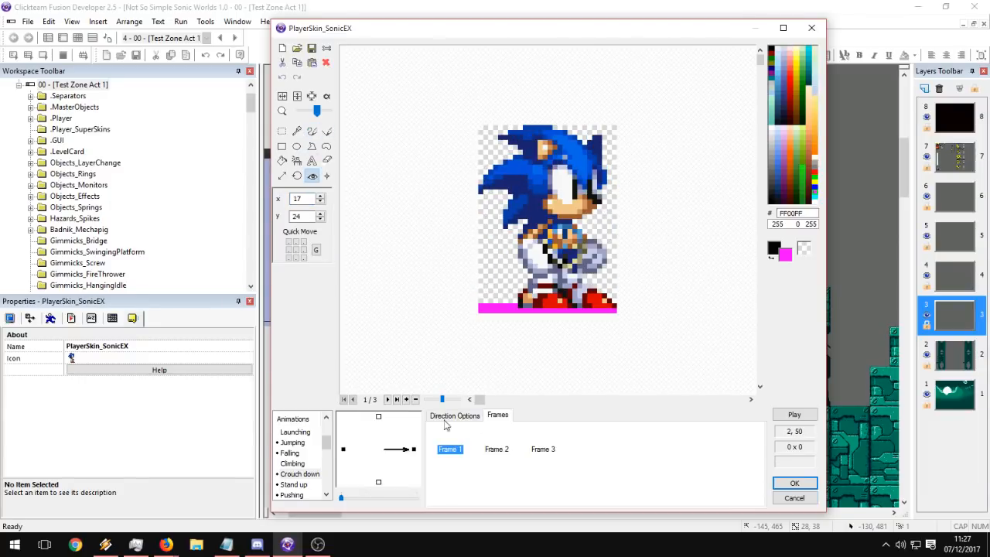
{"action": "left_click", "coordinate": [497, 449]}
{"action": "left_click", "coordinate": [539, 240]}
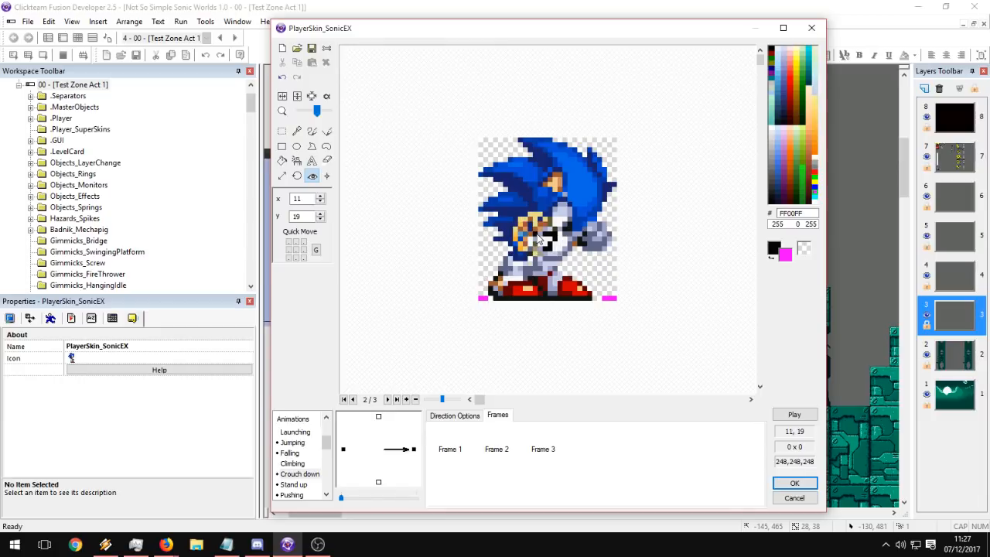
{"action": "left_click", "coordinate": [451, 450]}
{"action": "left_click", "coordinate": [497, 450]}
{"action": "left_click", "coordinate": [541, 245]}
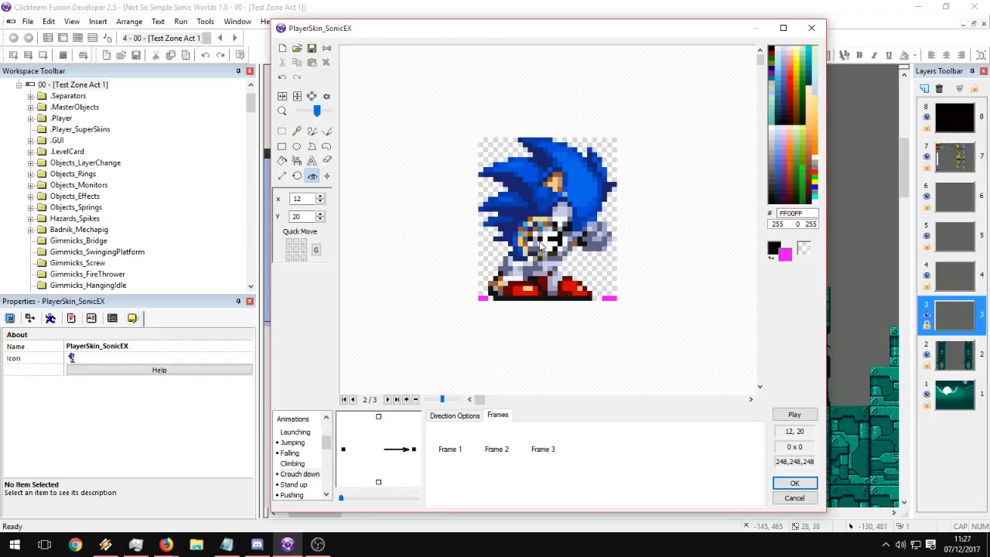
Place the hot spot of the low crouching pose in frame 3 at x 12, y 17 and preview the animation.
{"action": "left_click", "coordinate": [543, 449]}
{"action": "left_click", "coordinate": [541, 241]}
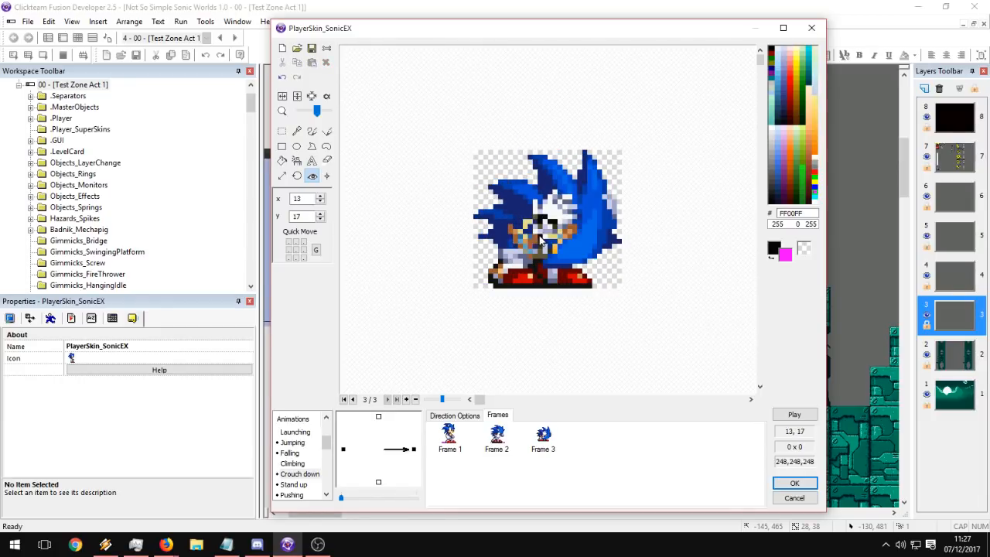
{"action": "left_click", "coordinate": [497, 449]}
{"action": "left_click", "coordinate": [451, 450]}
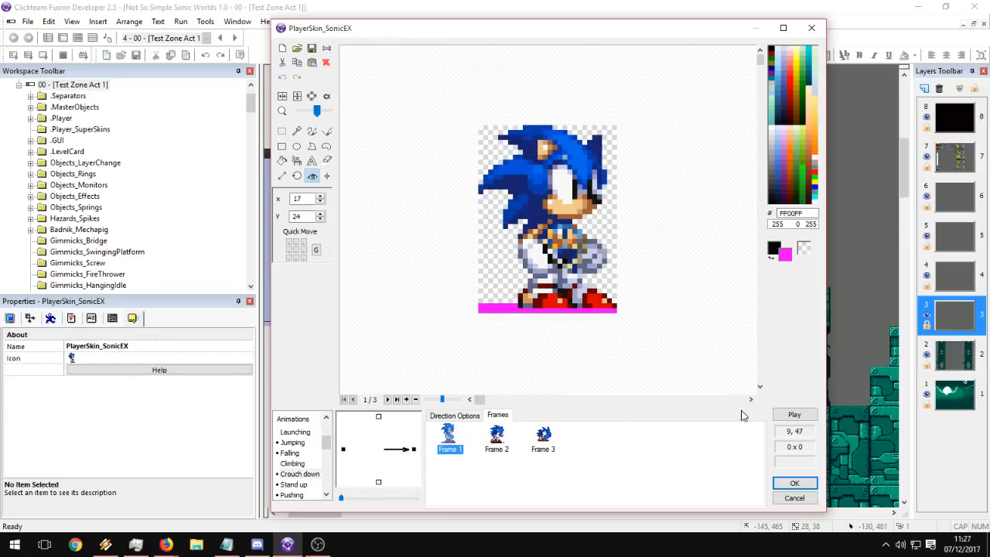
{"action": "left_click", "coordinate": [795, 414]}
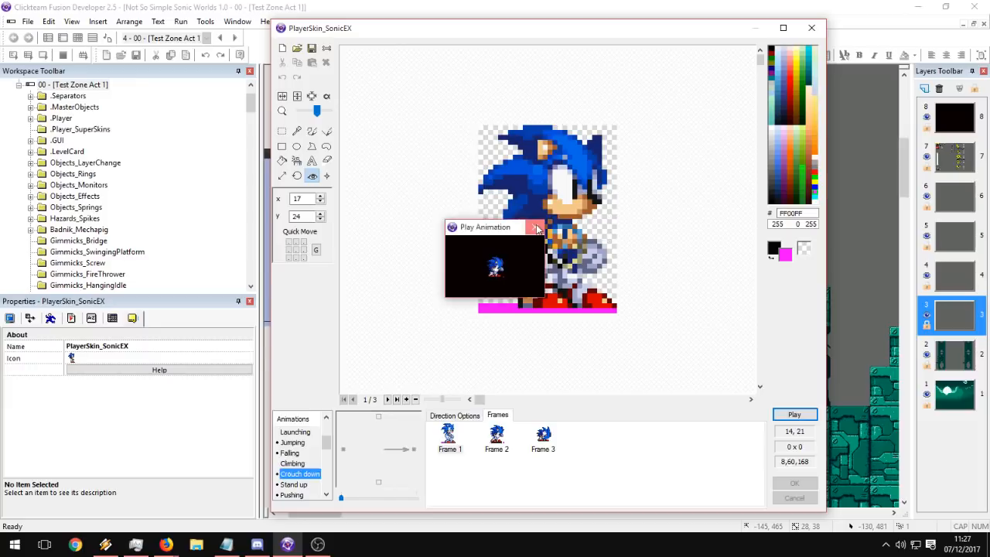
{"action": "left_click", "coordinate": [508, 270]}
Copy frame 3 into the upward direction of Crouch down and delete it from the right-facing direction.
{"action": "left_click", "coordinate": [497, 437]}
{"action": "left_click", "coordinate": [545, 437]}
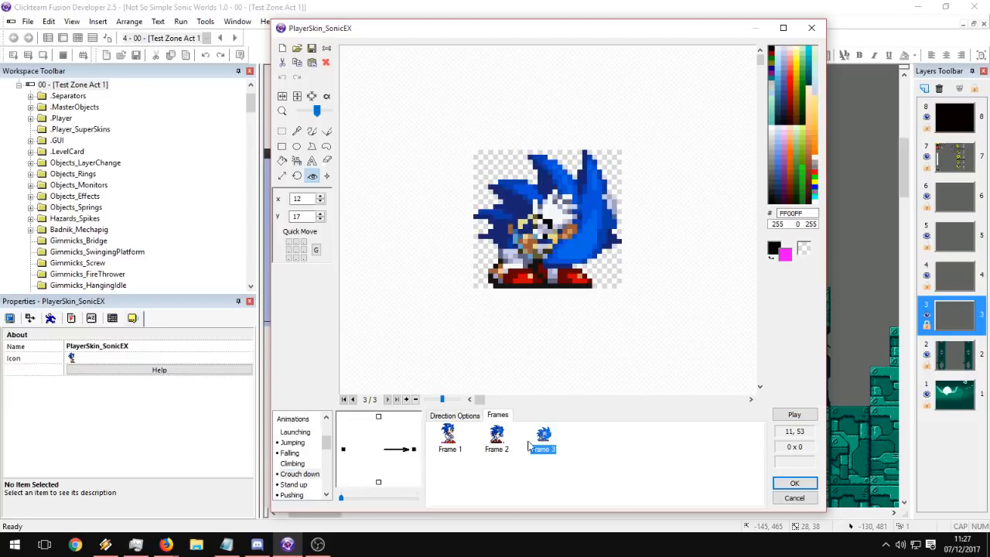
{"action": "left_click", "coordinate": [378, 419]}
{"action": "key", "text": "ctrl+v"}
{"action": "left_click", "coordinate": [454, 416]}
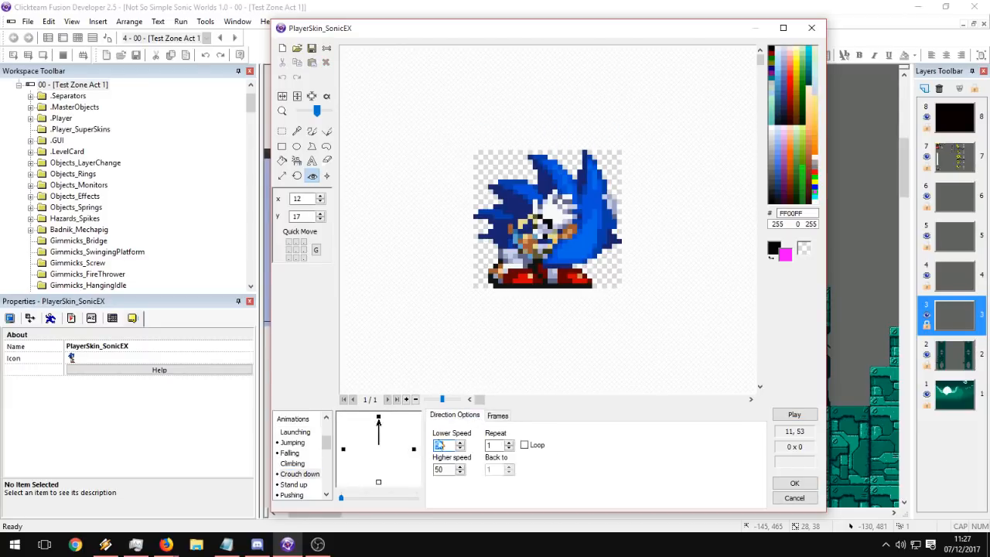
{"action": "left_click", "coordinate": [414, 449]}
{"action": "left_click", "coordinate": [498, 416]}
{"action": "left_click", "coordinate": [546, 438]}
{"action": "key", "text": "Delete"}
Preview the remaining two right-facing Crouch down frames and check the direction options.
{"action": "left_click", "coordinate": [797, 414]}
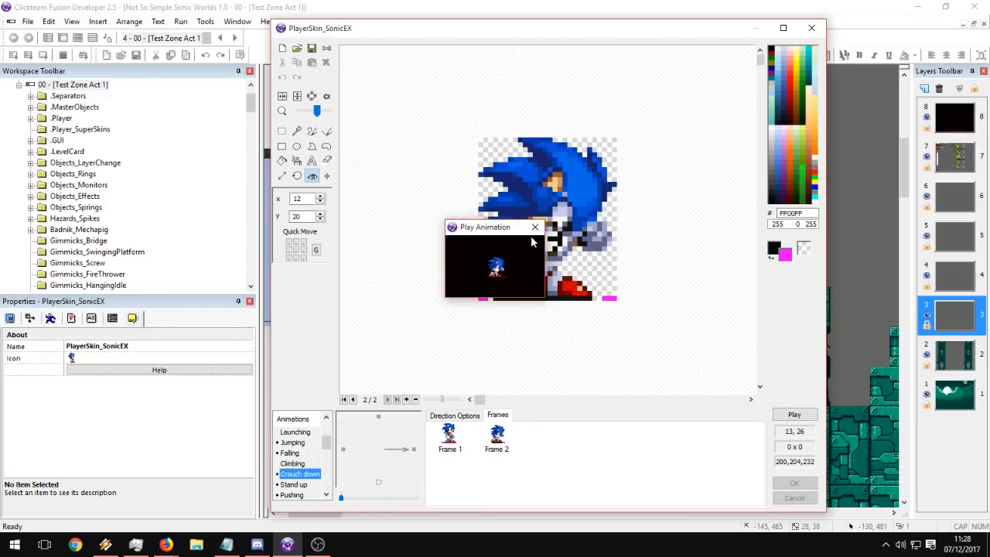
{"action": "left_click", "coordinate": [534, 226]}
{"action": "left_click", "coordinate": [455, 415]}
{"action": "left_click", "coordinate": [797, 414]}
{"action": "left_click", "coordinate": [535, 227]}
{"action": "left_click", "coordinate": [497, 416]}
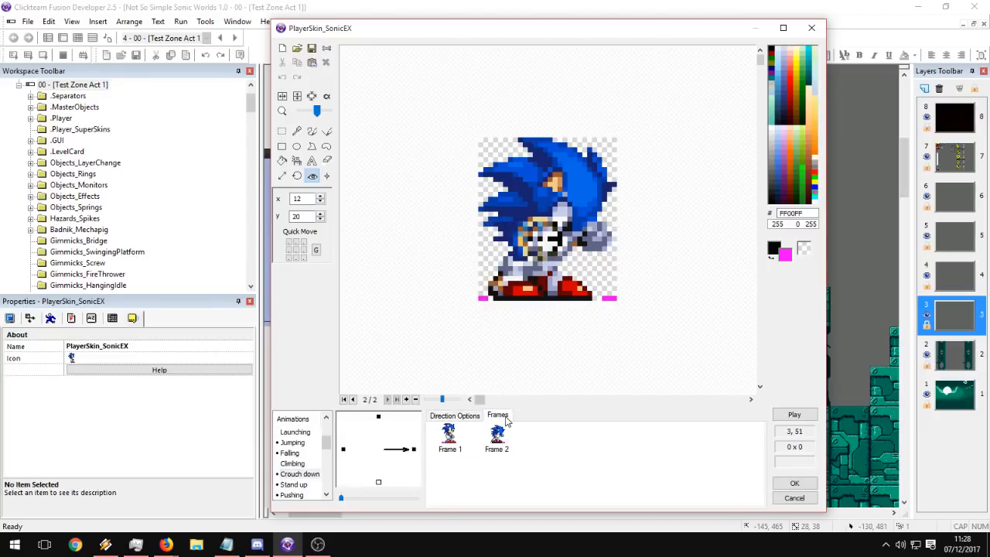
Fine-tune frame 2's hot spot to x 12, y 19 while the two-frame animation preview is playing.
{"action": "left_click", "coordinate": [795, 415]}
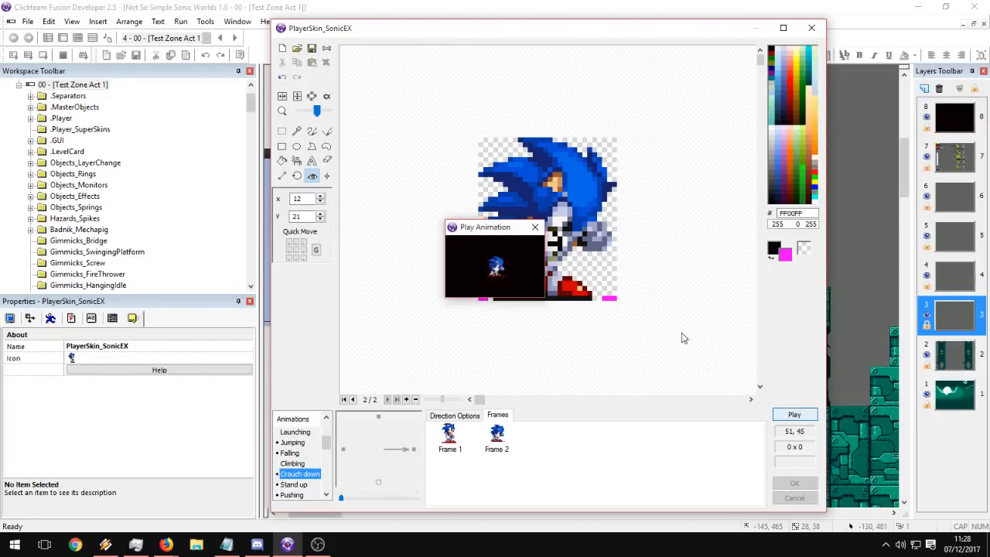
{"action": "left_click_drag", "start_coordinate": [503, 228], "coordinate": [425, 246]}
{"action": "left_click", "coordinate": [540, 239]}
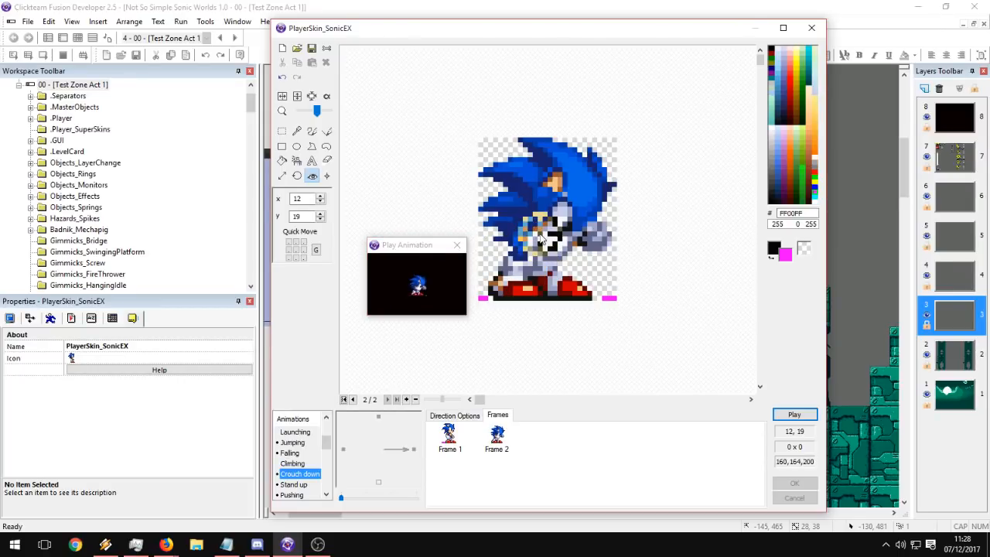
{"action": "left_click", "coordinate": [537, 235]}
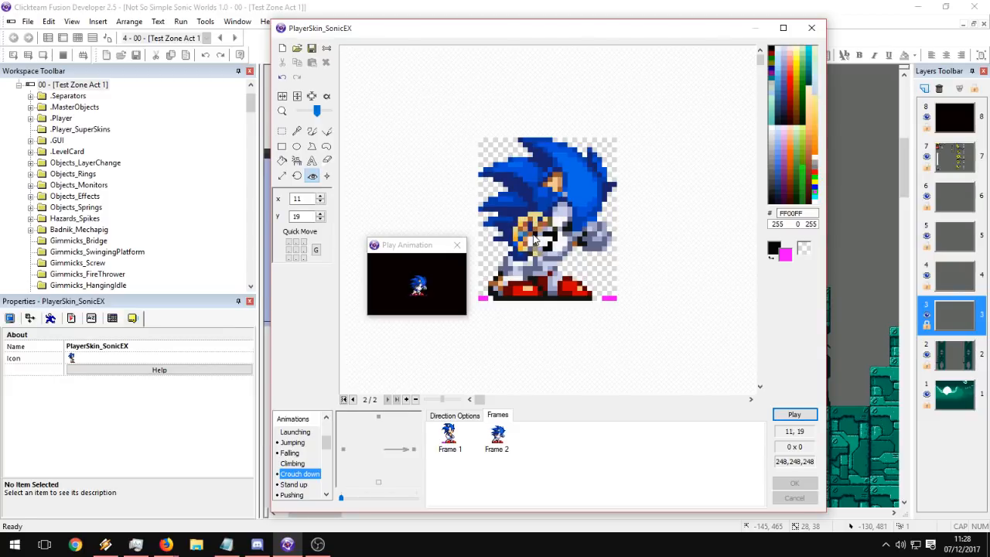
{"action": "left_click", "coordinate": [542, 237]}
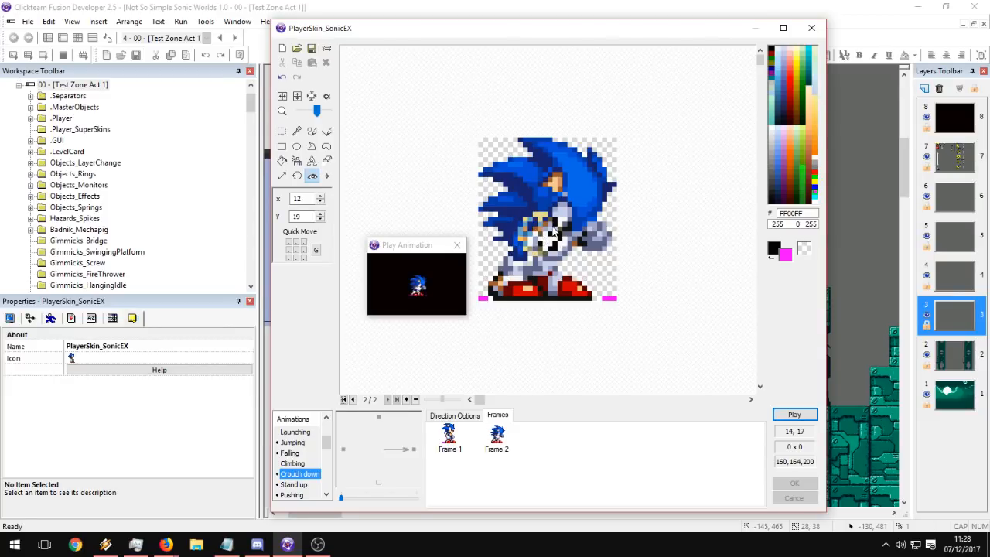
{"action": "left_click", "coordinate": [458, 244]}
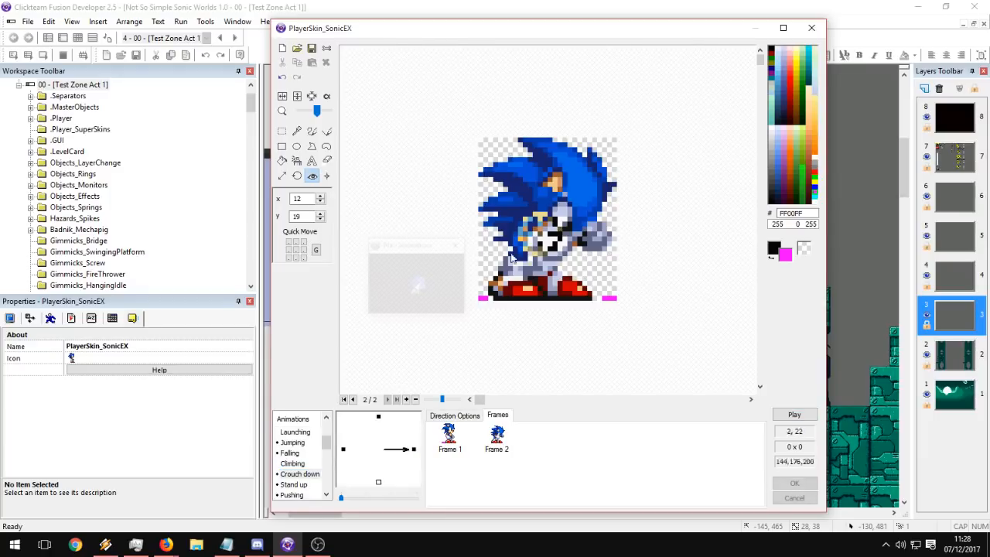
Copy the low crouching pose from the upward direction back into the right-facing direction as frame 3.
{"action": "left_click", "coordinate": [312, 131]}
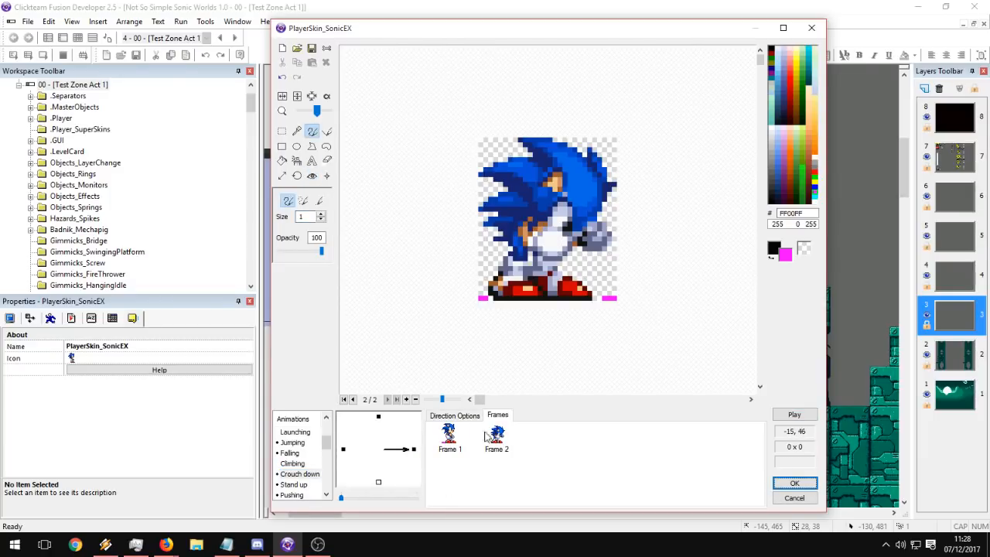
{"action": "left_click", "coordinate": [378, 417]}
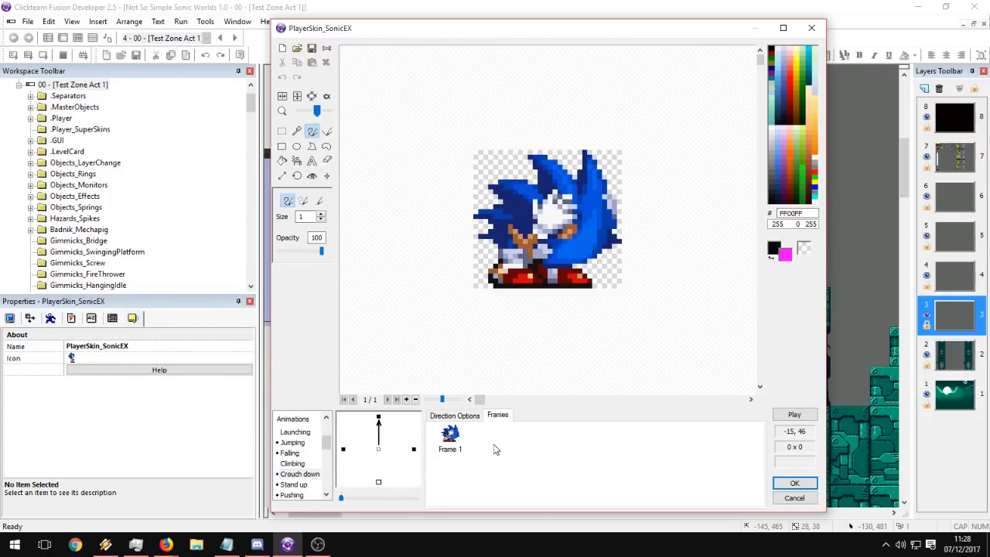
{"action": "left_click", "coordinate": [414, 450]}
{"action": "left_click", "coordinate": [543, 437]}
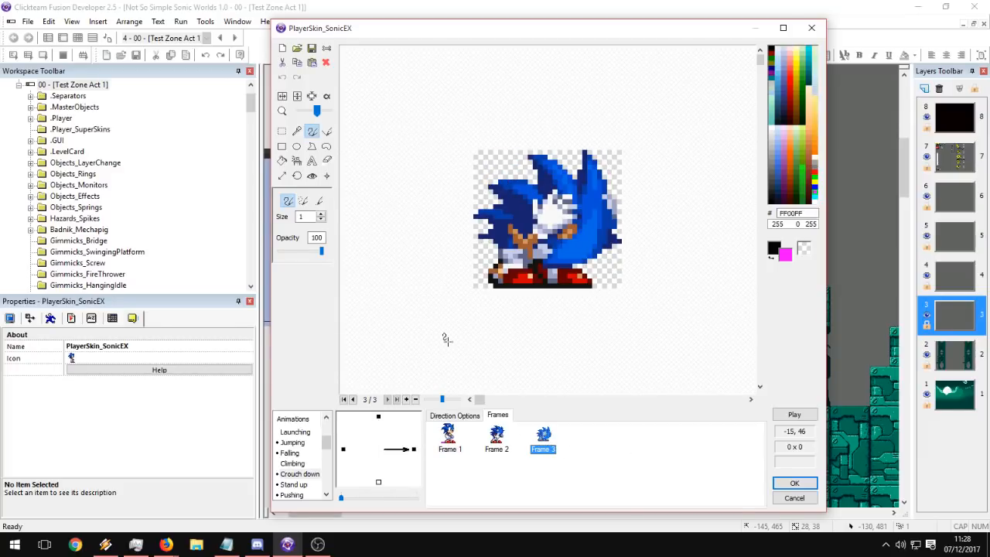
Adjust frame 3's hot spot to x 13, y 15 while the three-frame animation preview is playing.
{"action": "left_click", "coordinate": [312, 176]}
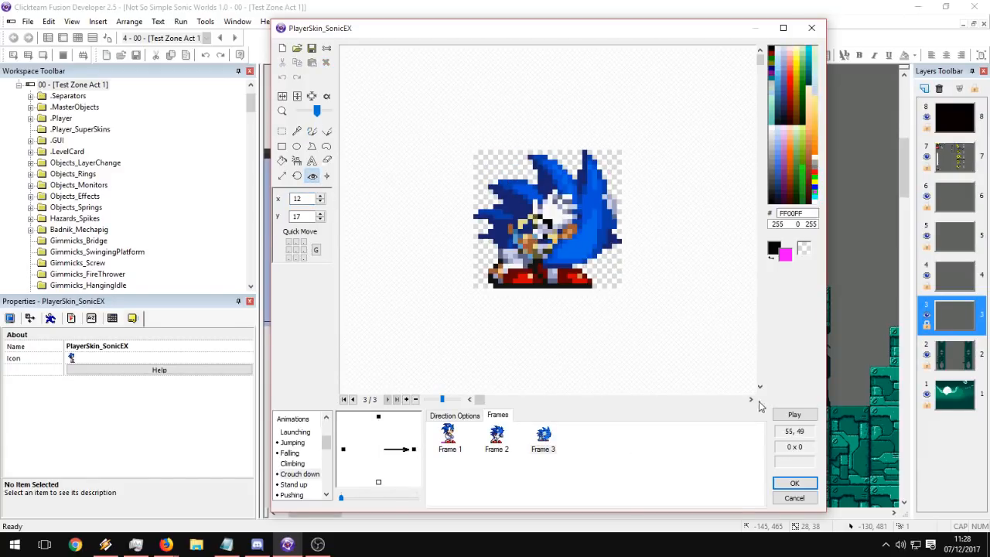
{"action": "left_click", "coordinate": [794, 415]}
{"action": "left_click", "coordinate": [541, 226]}
{"action": "left_click", "coordinate": [540, 219]}
{"action": "left_click", "coordinate": [540, 226]}
{"action": "mouse_move", "coordinate": [540, 225]}
{"action": "left_mouse_down"}
{"action": "mouse_move", "coordinate": [490, 137]}
{"action": "mouse_move", "coordinate": [619, 287]}
{"action": "mouse_move", "coordinate": [610, 177]}
{"action": "mouse_move", "coordinate": [541, 232]}
{"action": "left_mouse_up"}
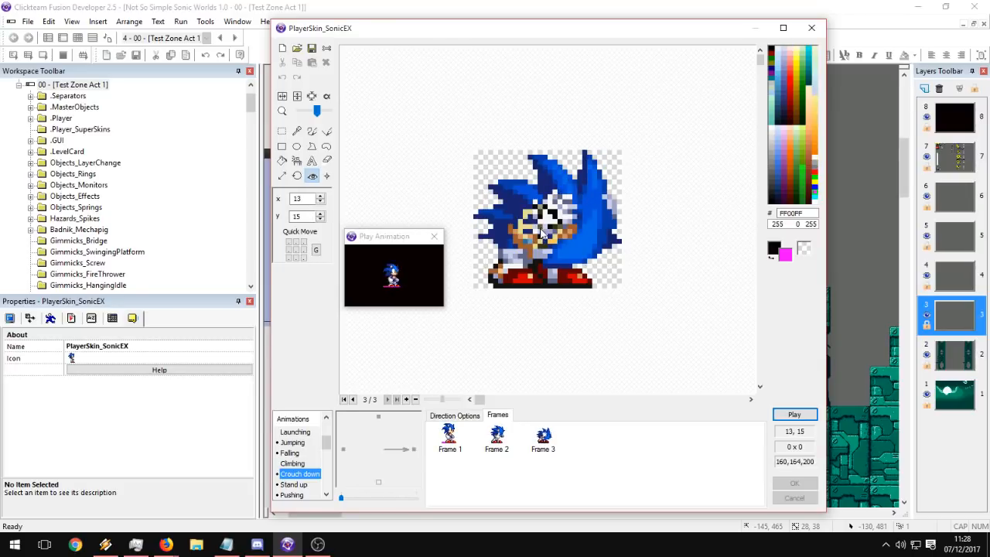
Set the hot spot of the third Crouch down frame to 13, 14 and close the animation preview.
{"action": "left_click", "coordinate": [540, 229]}
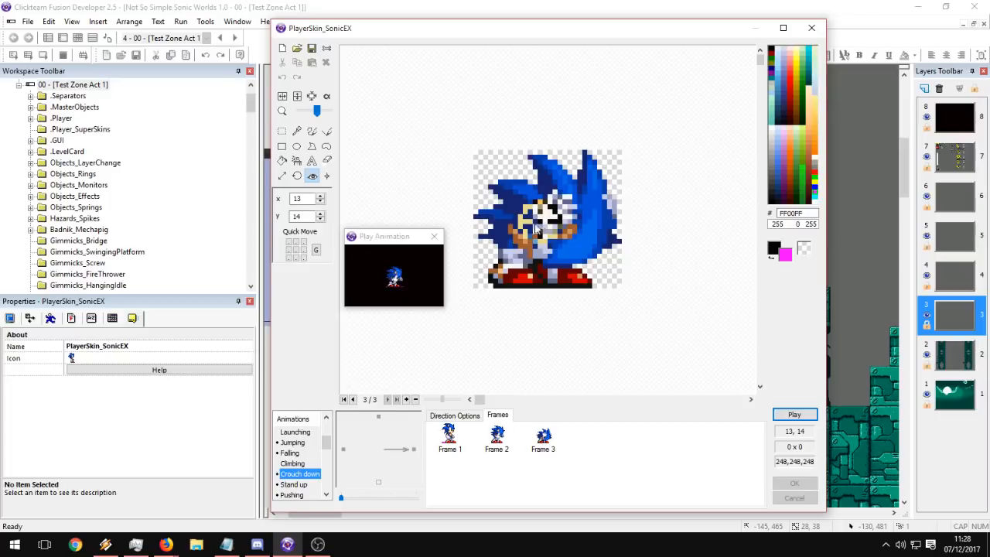
{"action": "left_click", "coordinate": [434, 238]}
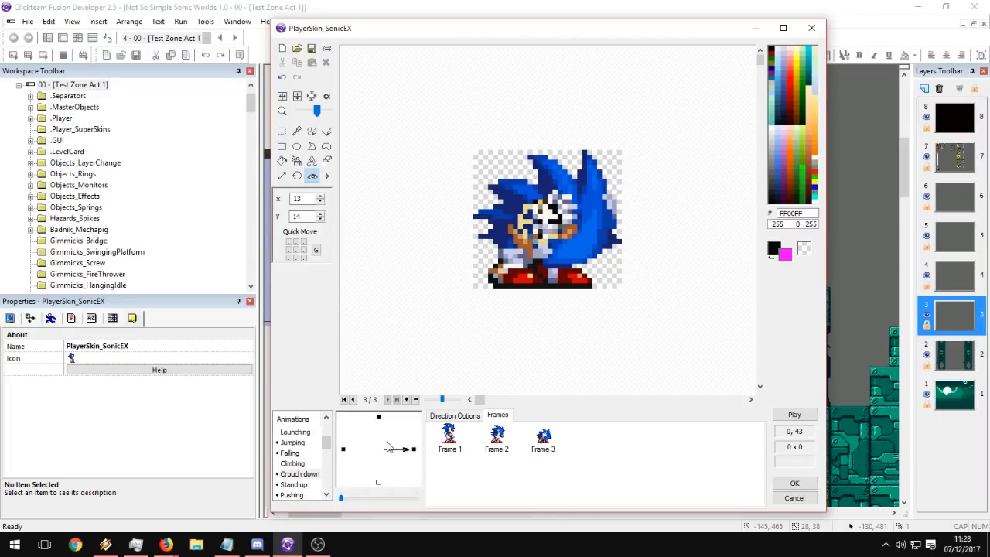
Delete the first frame from Crouch down's right-facing direction and make the loop go back to frame 2.
{"action": "left_click", "coordinate": [378, 417]}
{"action": "left_click", "coordinate": [414, 450]}
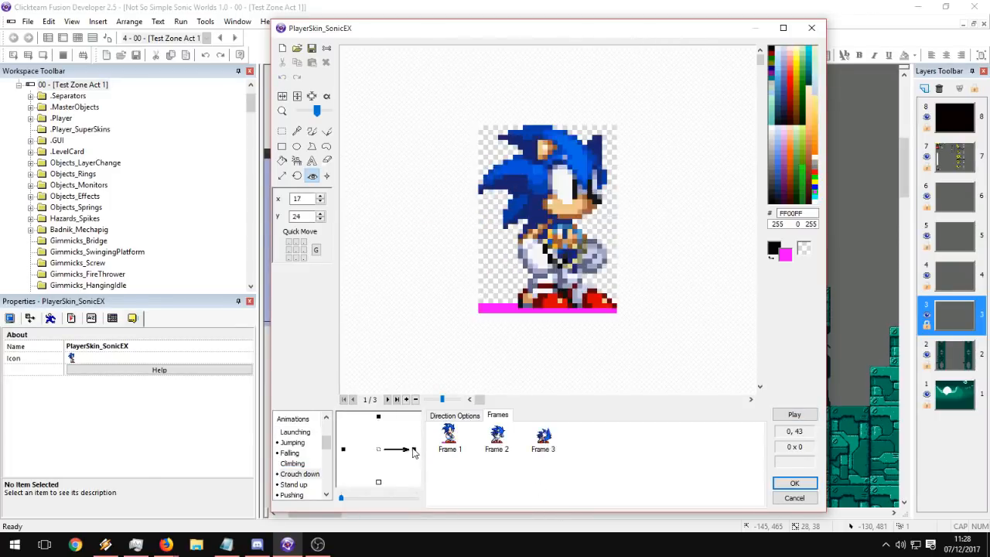
{"action": "left_click", "coordinate": [449, 437]}
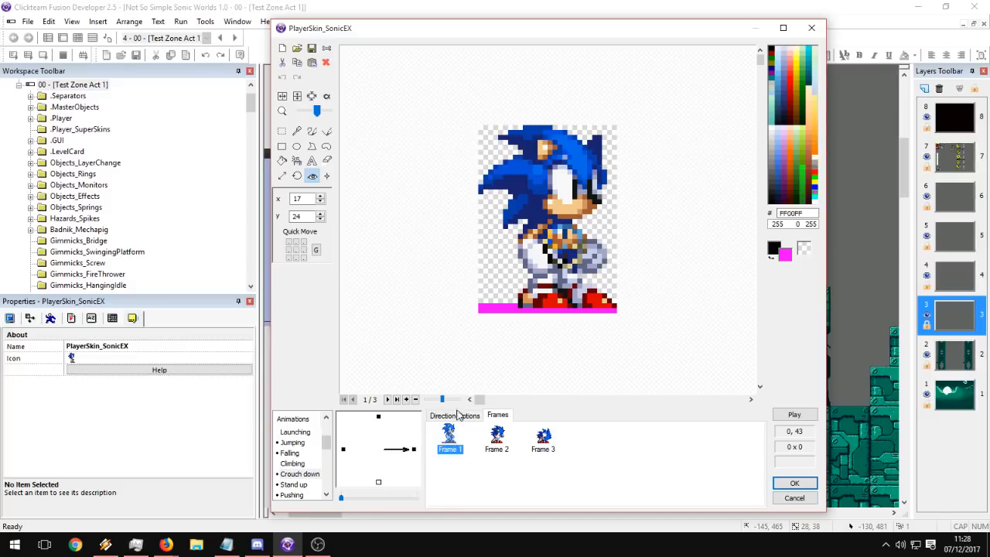
{"action": "key", "text": "Delete"}
{"action": "left_click", "coordinate": [468, 419]}
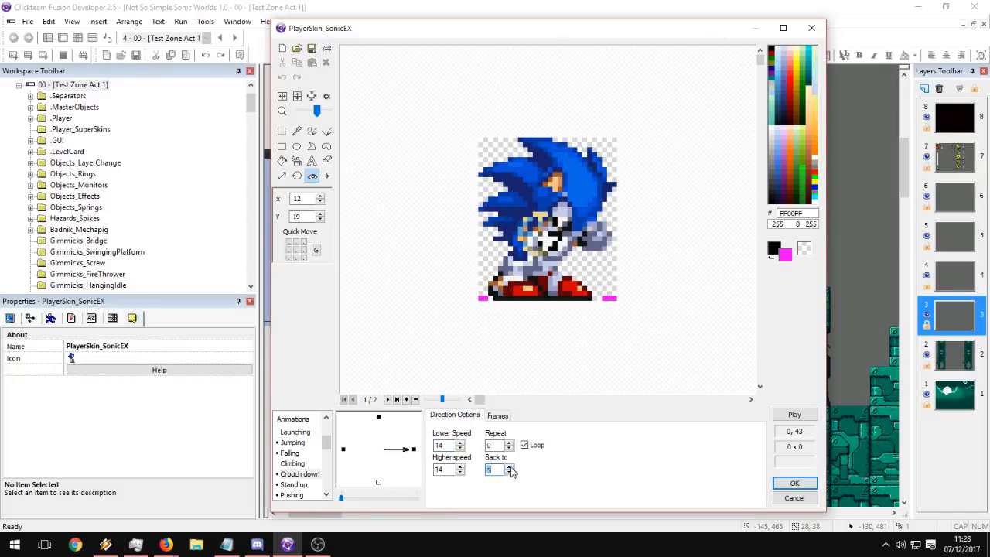
Erase the leftover magenta pixels beneath the feet in frame 1 using the Pencil tool with the transparent background colour.
{"action": "left_click", "coordinate": [497, 416]}
{"action": "left_click", "coordinate": [450, 437]}
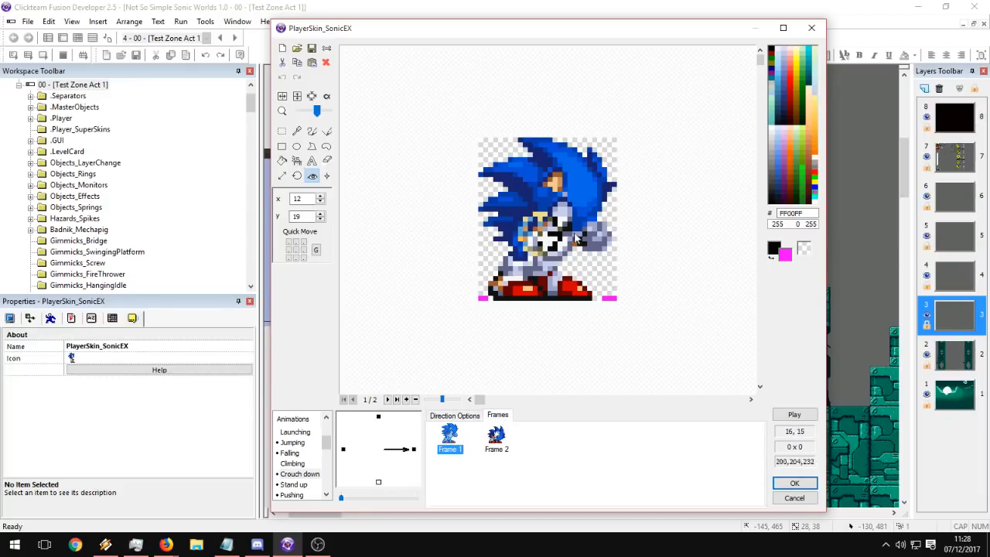
{"action": "left_click", "coordinate": [312, 131]}
{"action": "right_click", "coordinate": [609, 287], "text": "shift"}
{"action": "right_click_drag", "start_coordinate": [615, 298], "coordinate": [603, 297]}
{"action": "right_click", "coordinate": [485, 297]}
Check both right-facing Crouch down frames and preview the animation.
{"action": "left_click", "coordinate": [497, 437]}
{"action": "left_click", "coordinate": [450, 437]}
{"action": "left_click", "coordinate": [794, 414]}
{"action": "left_click", "coordinate": [535, 228]}
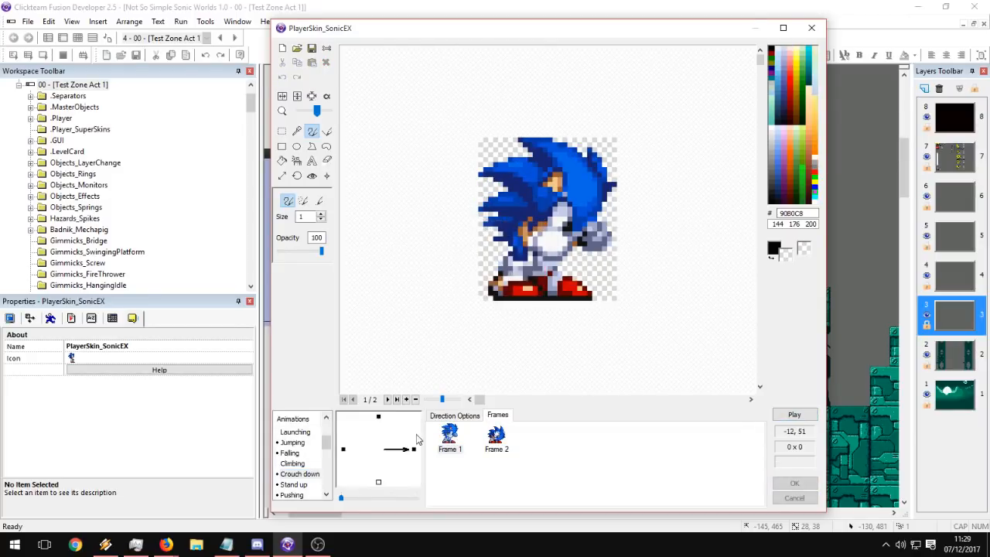
Copy Crouch down's right-facing direction into the left direction, mirror the pasted frames, and check the up direction.
{"action": "right_click", "coordinate": [412, 439]}
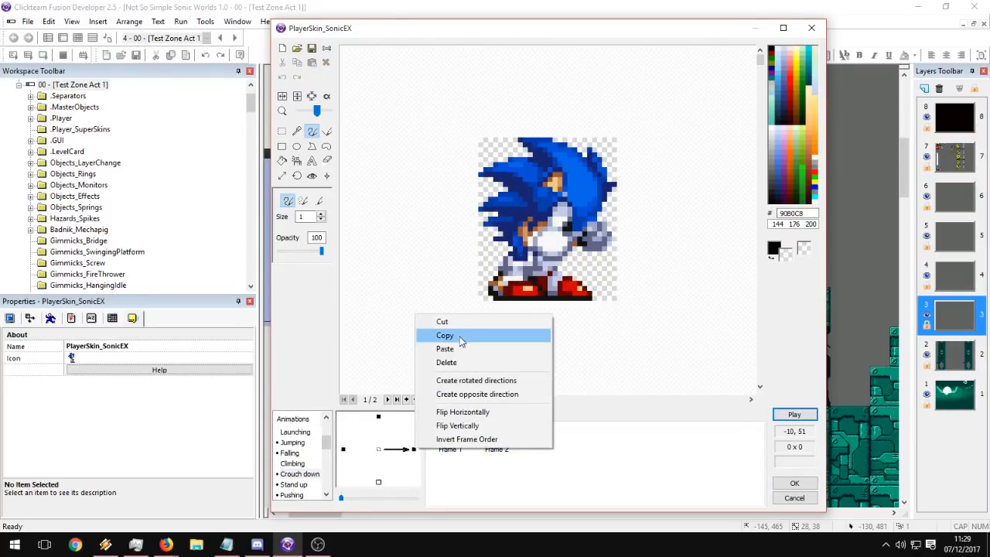
{"action": "left_click", "coordinate": [465, 336]}
{"action": "left_click", "coordinate": [343, 450]}
{"action": "right_click", "coordinate": [343, 453]}
{"action": "left_click", "coordinate": [445, 350]}
{"action": "left_click_drag", "start_coordinate": [526, 468], "coordinate": [437, 424]}
{"action": "right_click", "coordinate": [449, 437]}
{"action": "left_click", "coordinate": [498, 320]}
{"action": "left_click", "coordinate": [379, 418]}
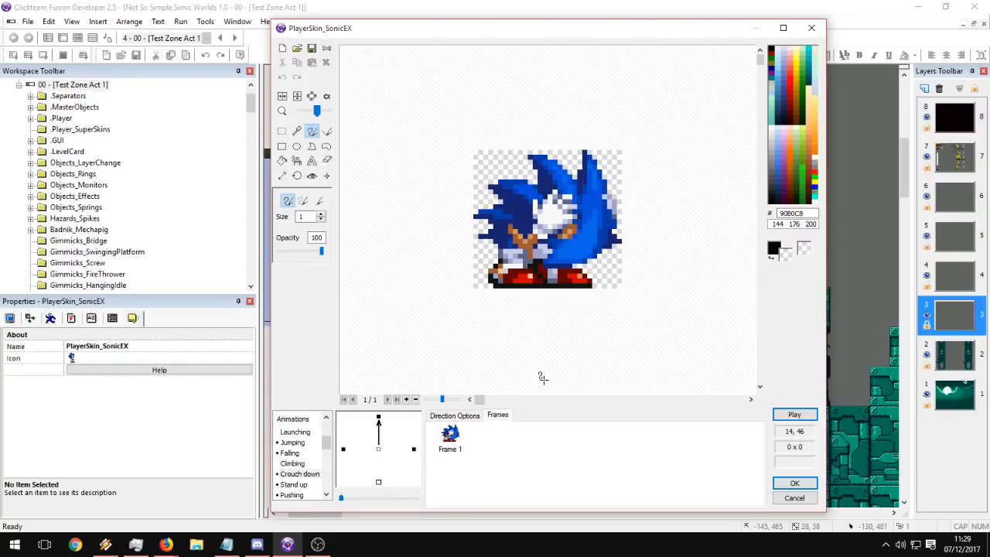
Copy the first frame of the Stopped animation and paste it at the end of the Stand up animation.
{"action": "left_click", "coordinate": [292, 475]}
{"action": "left_click", "coordinate": [293, 486]}
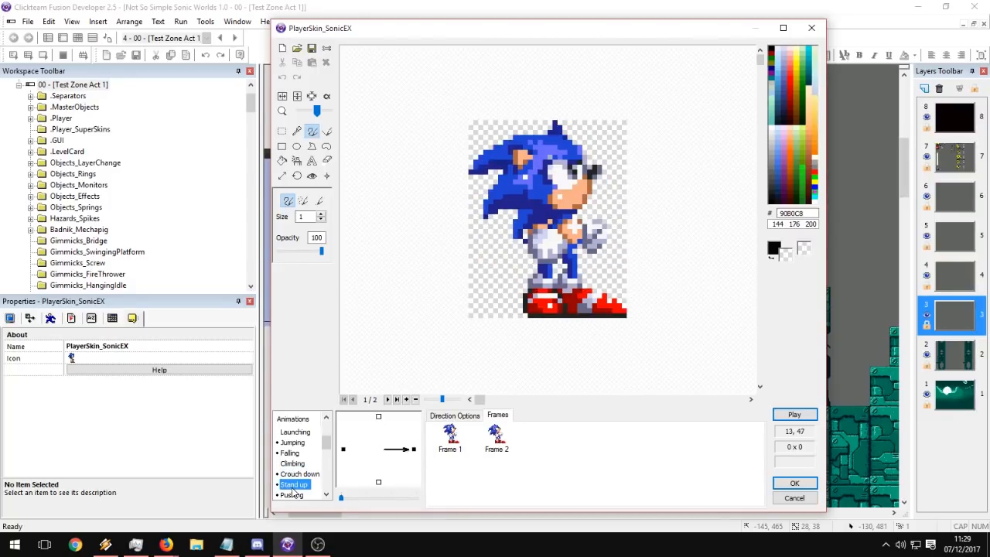
{"action": "scroll", "coordinate": [302, 439], "scroll_direction": "up", "scroll_amount": 2}
{"action": "left_click", "coordinate": [298, 433]}
{"action": "scroll", "coordinate": [302, 449], "scroll_direction": "down", "scroll_amount": 2}
{"action": "left_click", "coordinate": [296, 473]}
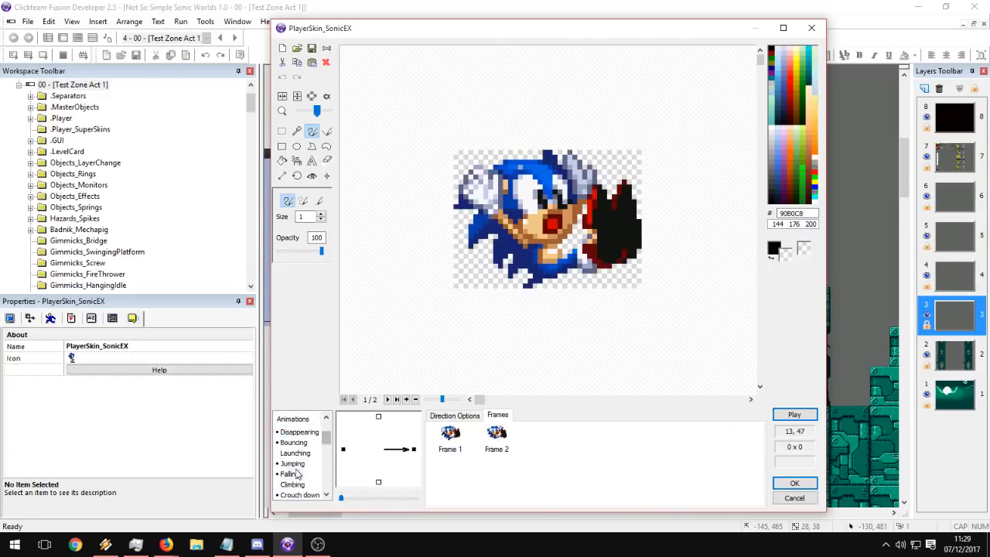
{"action": "scroll", "coordinate": [295, 476], "scroll_direction": "down", "scroll_amount": 2}
{"action": "left_click", "coordinate": [294, 484]}
{"action": "left_click", "coordinate": [569, 474]}
{"action": "key", "text": "ctrl+v"}
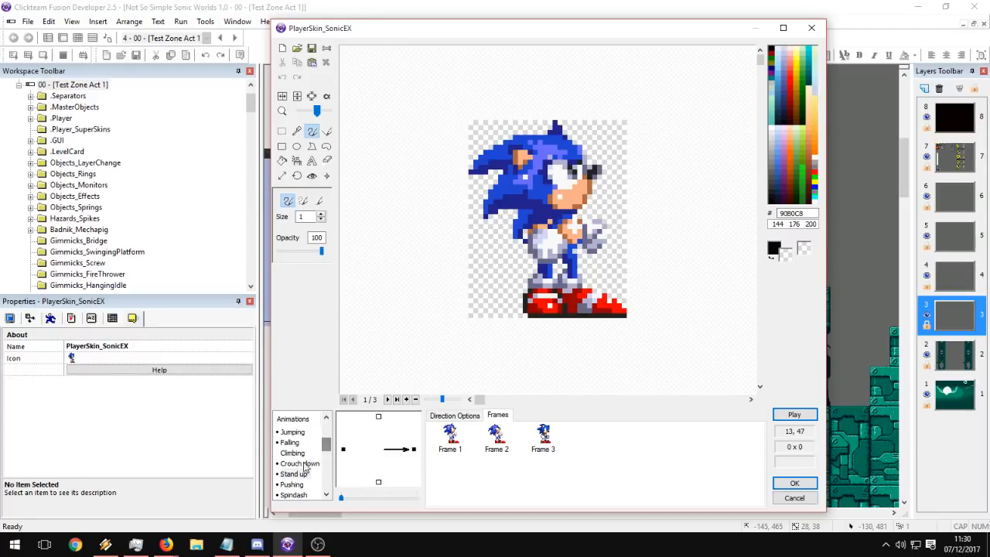
Look through the Stopped, Falling, Crouch down, Stand up and Pushing animations to see which sprites still need replacing.
{"action": "scroll", "coordinate": [327, 452], "scroll_direction": "down", "scroll_amount": 2}
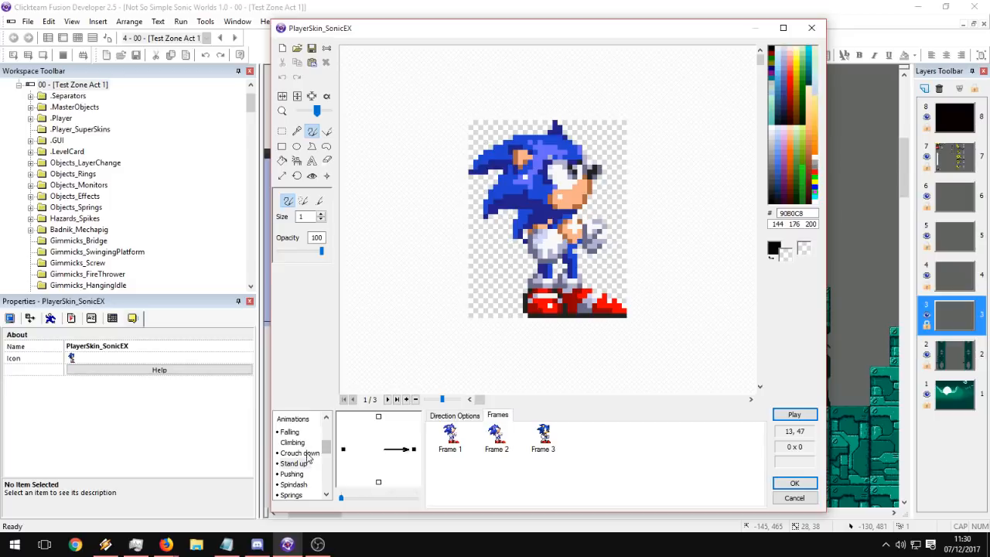
{"action": "scroll", "coordinate": [308, 456], "scroll_direction": "up", "scroll_amount": 3}
{"action": "scroll", "coordinate": [328, 448], "scroll_direction": "down", "scroll_amount": 2}
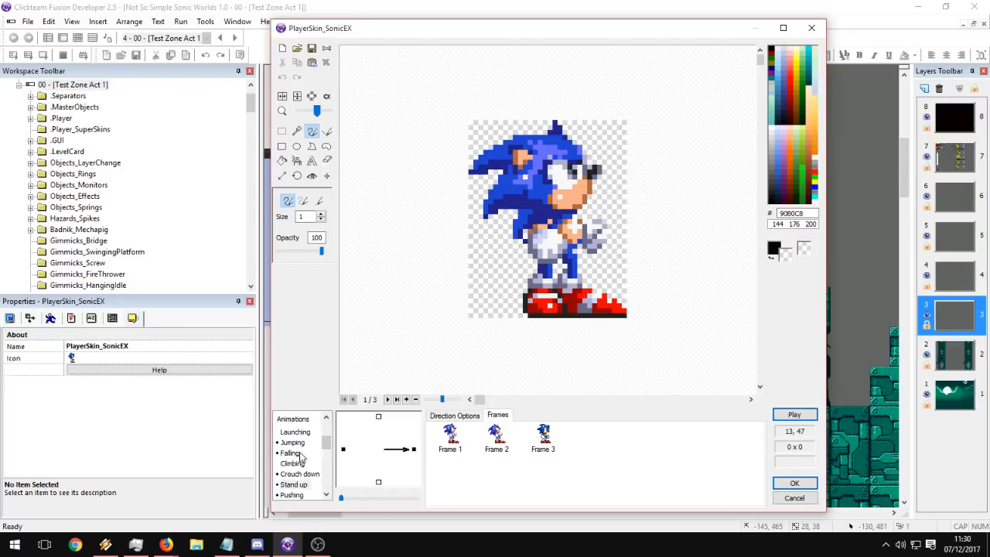
{"action": "right_click", "coordinate": [297, 455]}
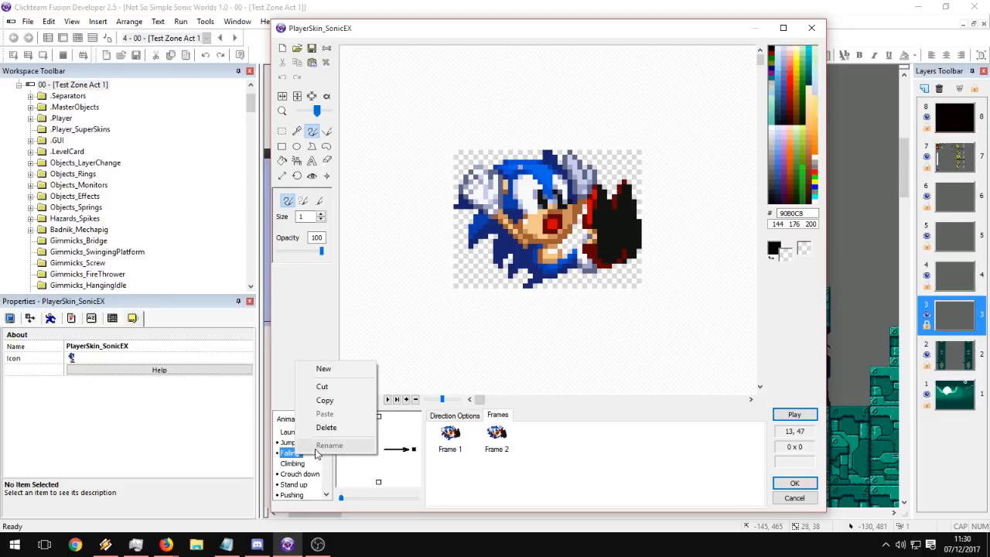
{"action": "right_click", "coordinate": [295, 474]}
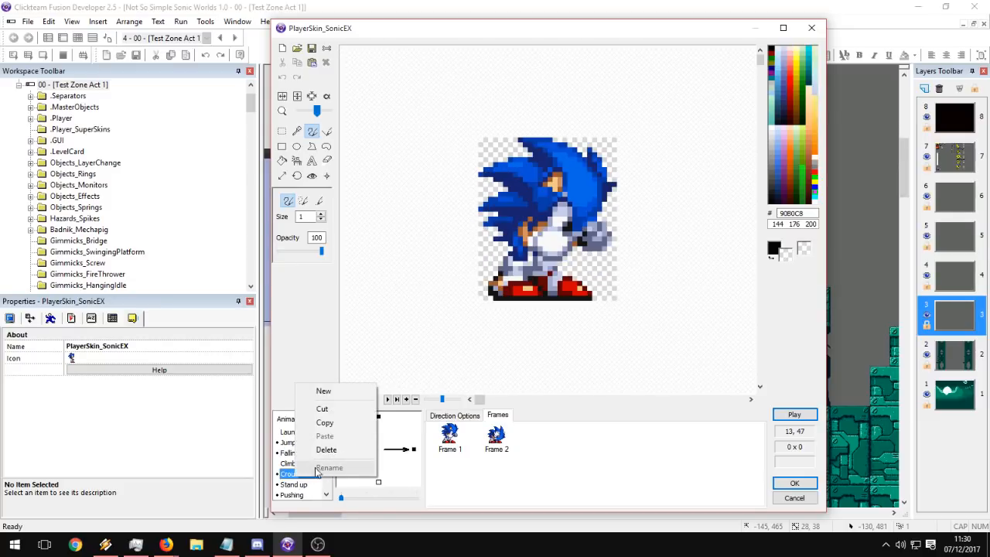
{"action": "right_click", "coordinate": [310, 485]}
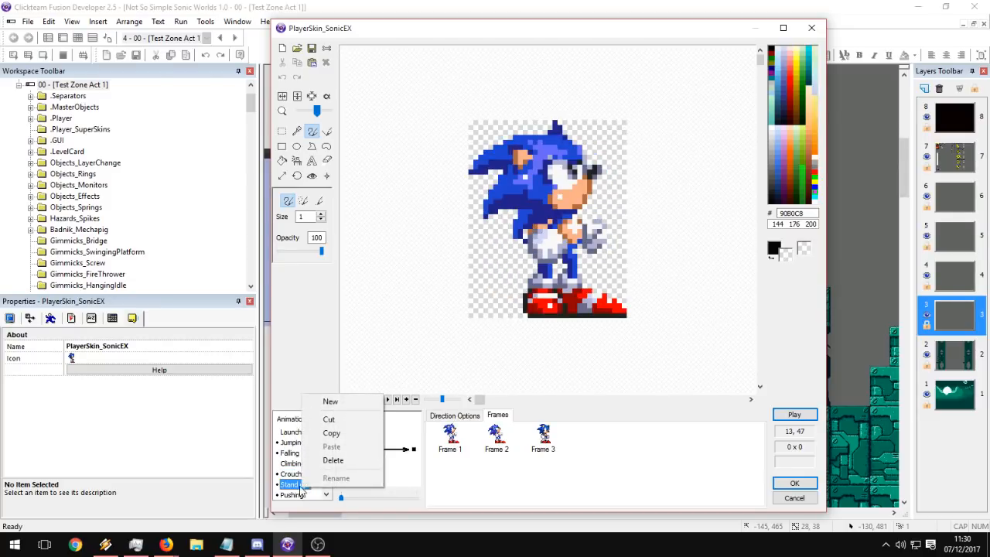
{"action": "right_click", "coordinate": [299, 495]}
{"action": "left_click", "coordinate": [297, 497]}
{"action": "mouse_move", "coordinate": [327, 447]}
{"action": "left_mouse_down"}
{"action": "mouse_move", "coordinate": [324, 494]}
{"action": "mouse_move", "coordinate": [327, 459]}
{"action": "left_mouse_up"}
{"action": "left_click", "coordinate": [306, 464]}
{"action": "left_click", "coordinate": [301, 474]}
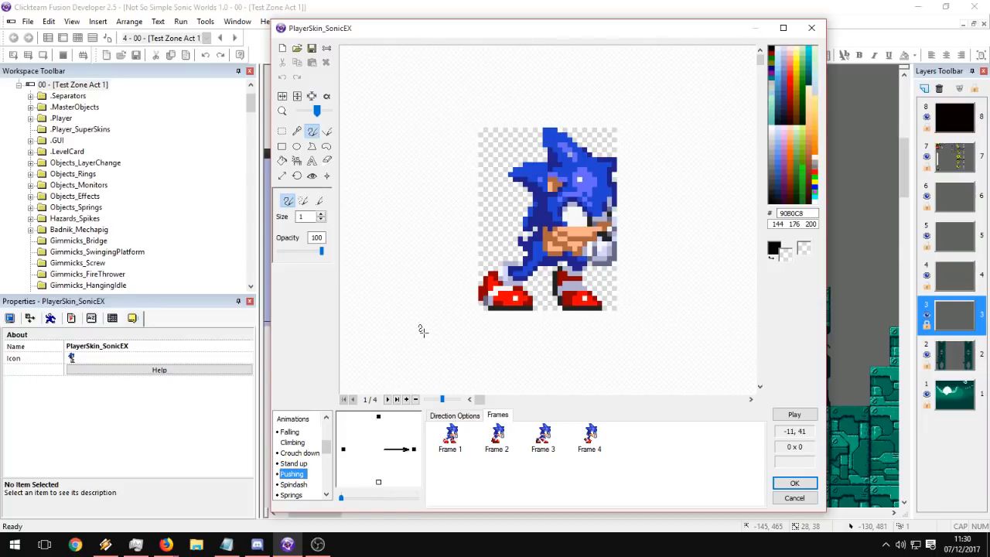
{"action": "left_click_drag", "start_coordinate": [328, 450], "coordinate": [328, 424]}
{"action": "left_click", "coordinate": [294, 431]}
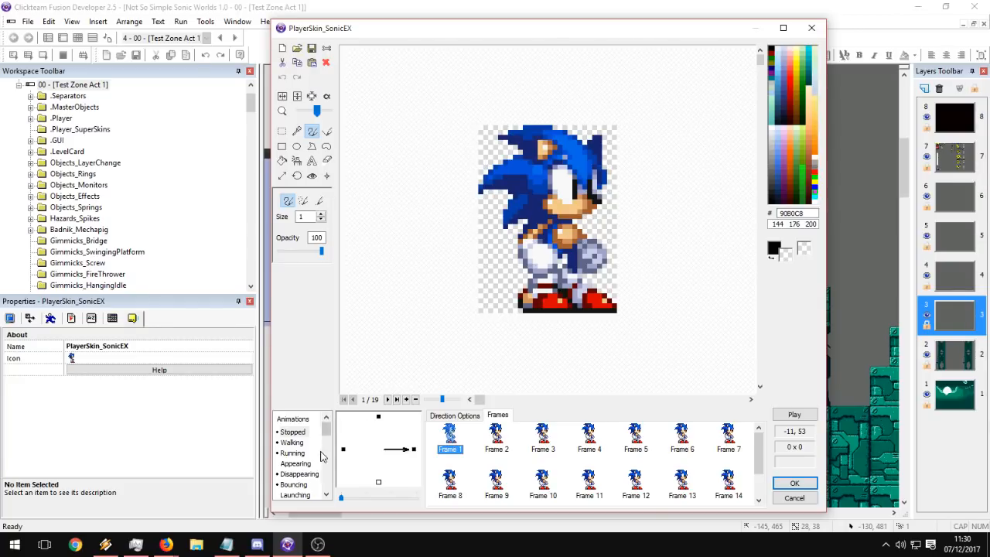
{"action": "left_click_drag", "start_coordinate": [326, 426], "coordinate": [327, 443]}
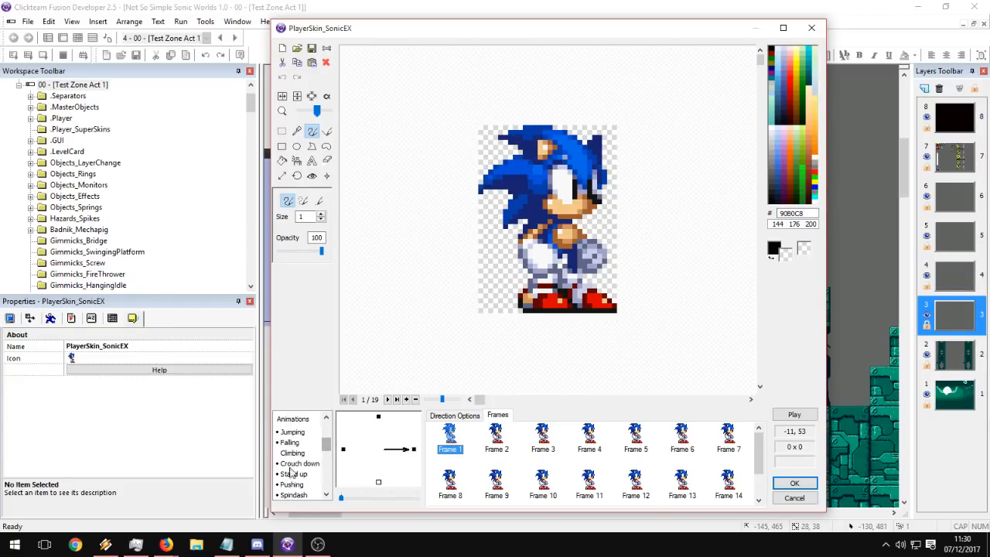
{"action": "left_click", "coordinate": [299, 463]}
{"action": "left_click", "coordinate": [295, 474]}
Select the Pushing animation and open the classic Sonic 2015 sprite sheet from the Reference folder for import.
{"action": "left_click", "coordinate": [301, 485]}
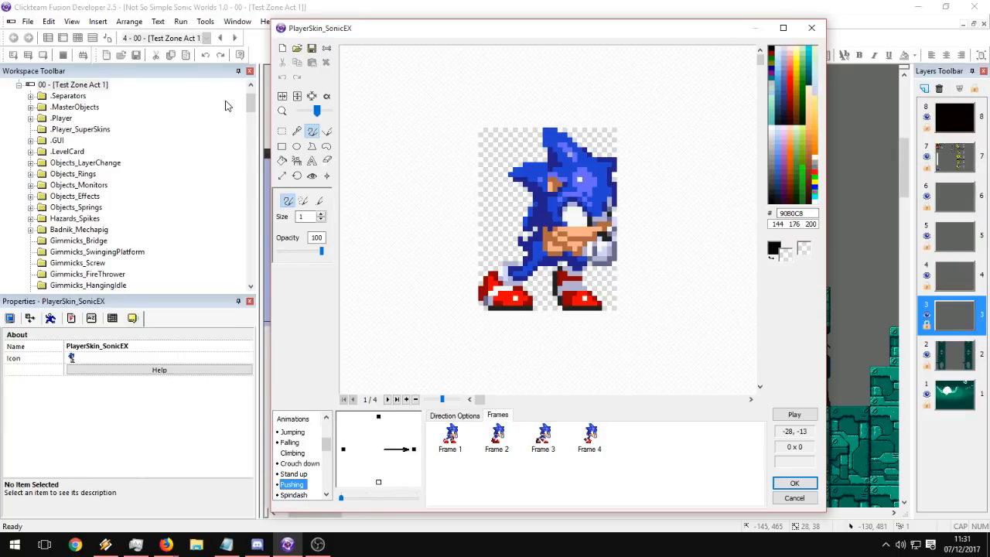
{"action": "left_click", "coordinate": [297, 49]}
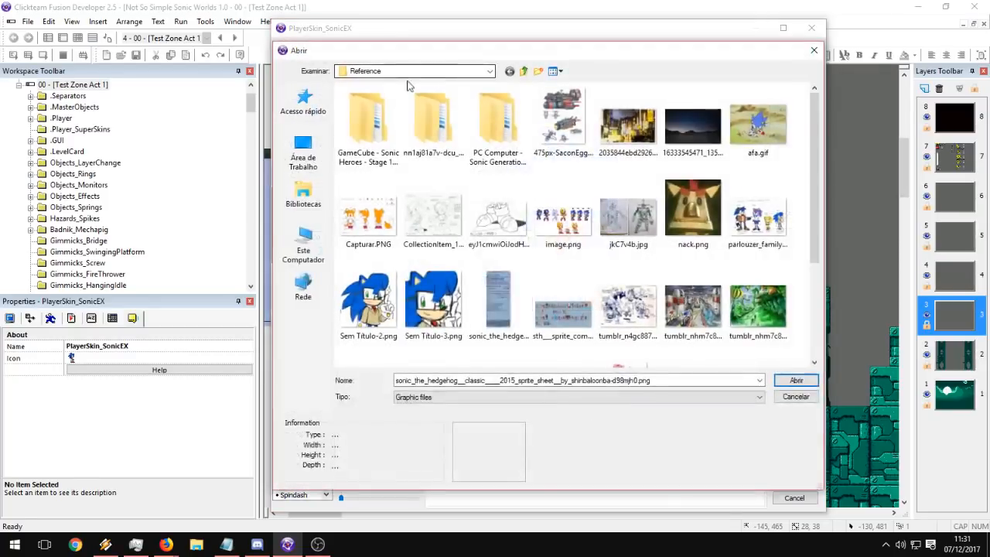
{"action": "scroll", "coordinate": [810, 250], "scroll_direction": "down", "scroll_amount": 5}
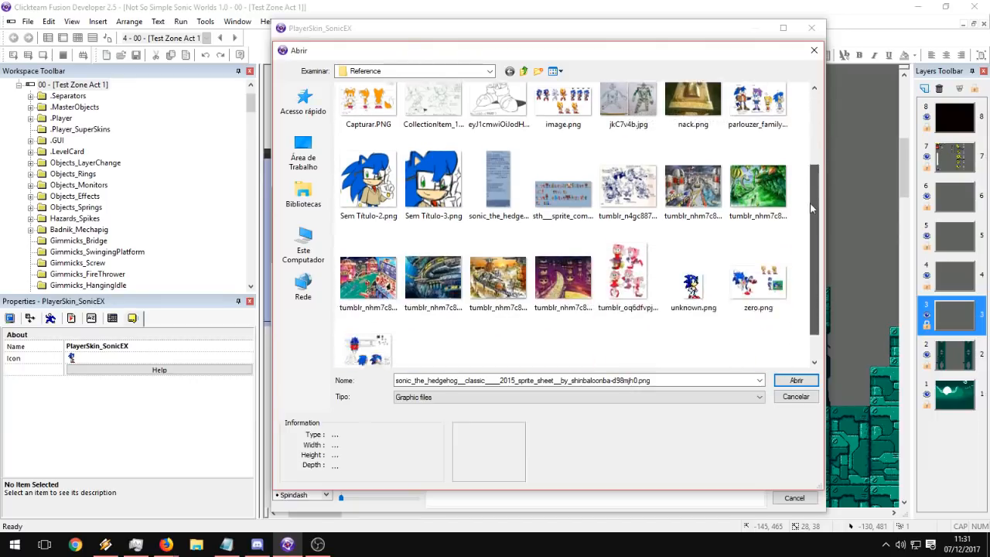
{"action": "scroll", "coordinate": [810, 250], "scroll_direction": "up", "scroll_amount": 5}
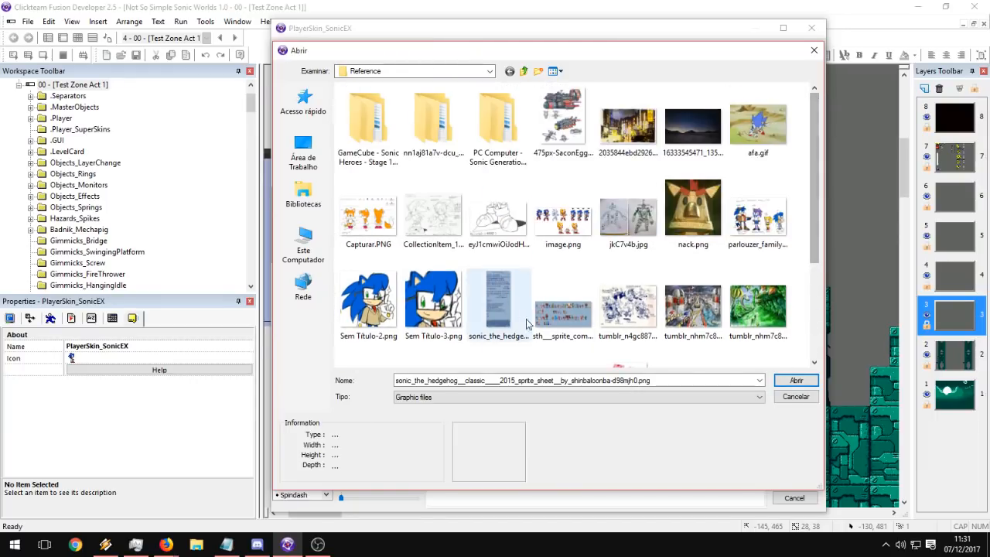
{"action": "double_click", "coordinate": [499, 310]}
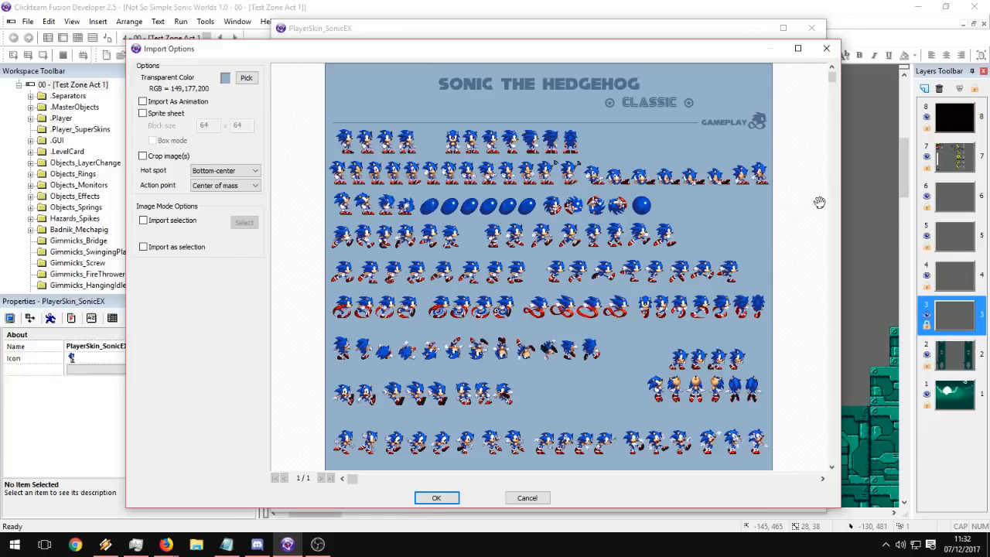
Import only the row of four pushing sprites from the sheet's Gameplay section as a 146 x 46 selection.
{"action": "left_click_drag", "start_coordinate": [436, 428], "coordinate": [420, 150]}
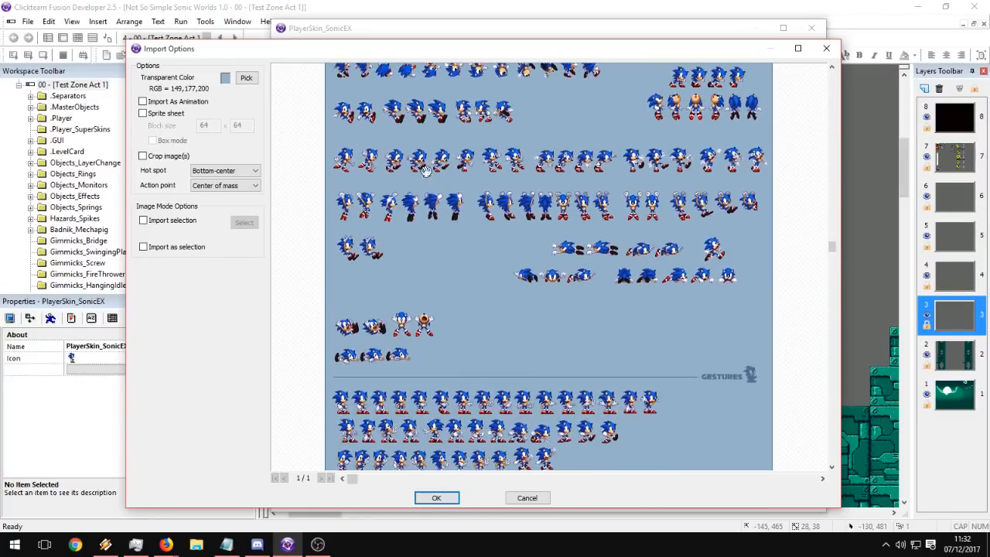
{"action": "left_click_drag", "start_coordinate": [491, 385], "coordinate": [486, 405]}
{"action": "left_click_drag", "start_coordinate": [495, 232], "coordinate": [488, 433]}
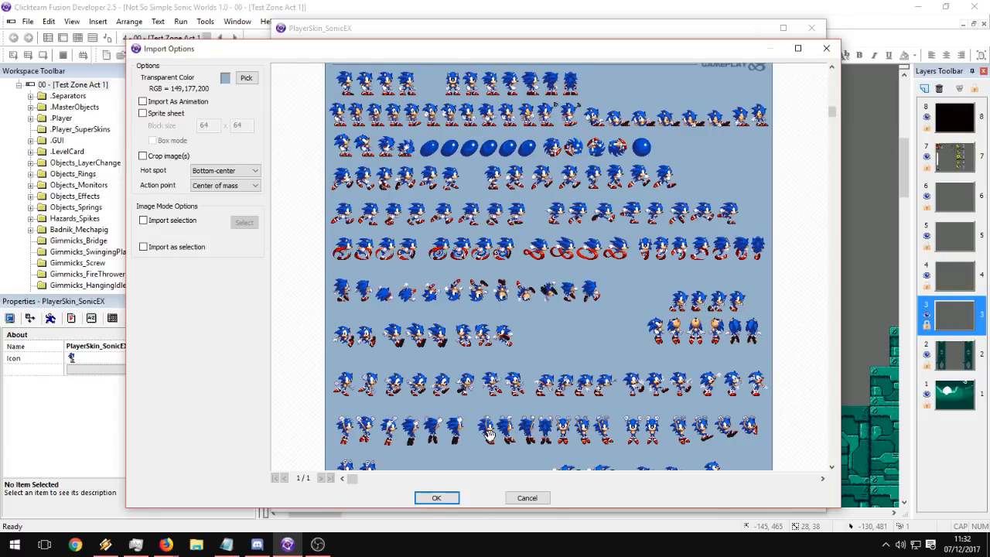
{"action": "left_click_drag", "start_coordinate": [512, 188], "coordinate": [513, 236]}
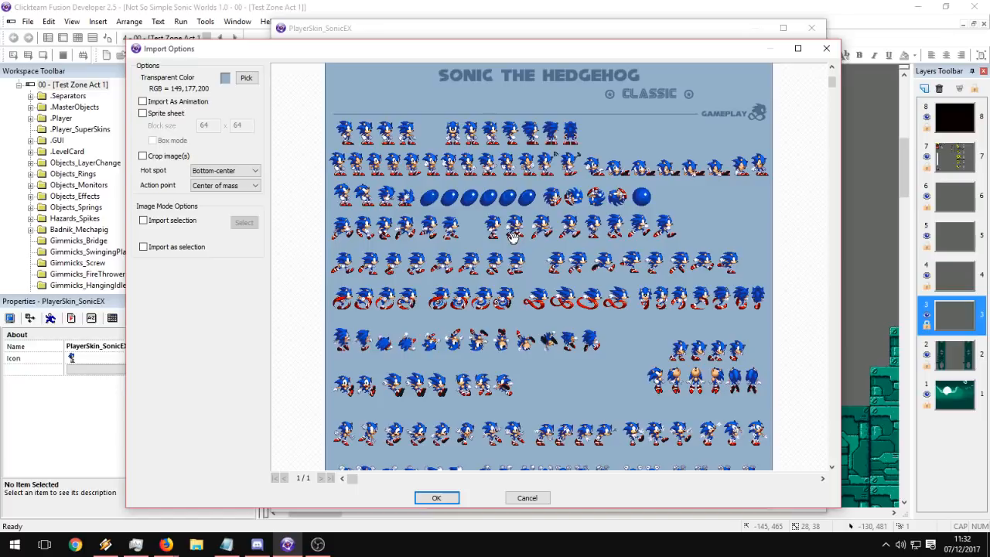
{"action": "scroll", "coordinate": [513, 236], "scroll_direction": "down", "scroll_amount": 5}
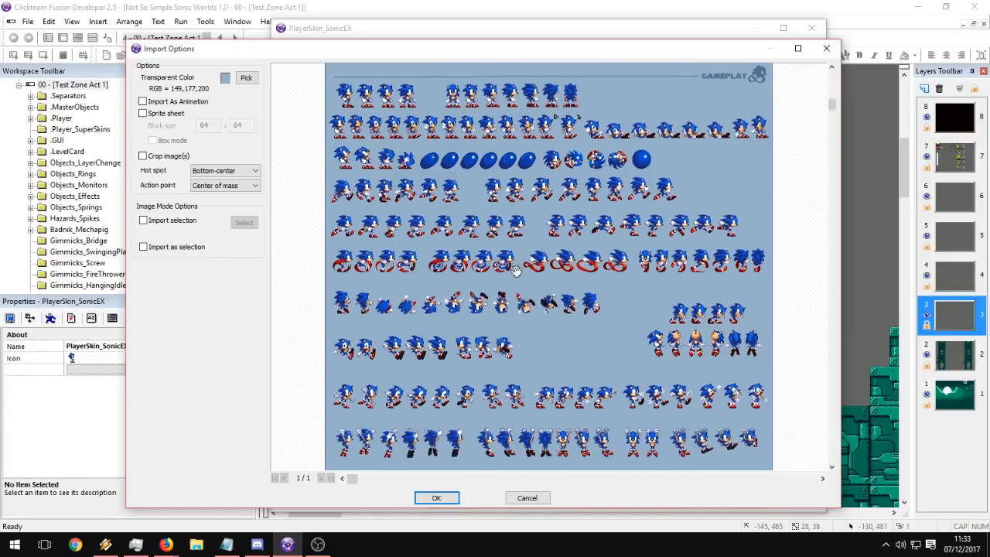
{"action": "scroll", "coordinate": [517, 236], "scroll_direction": "down", "scroll_amount": 4}
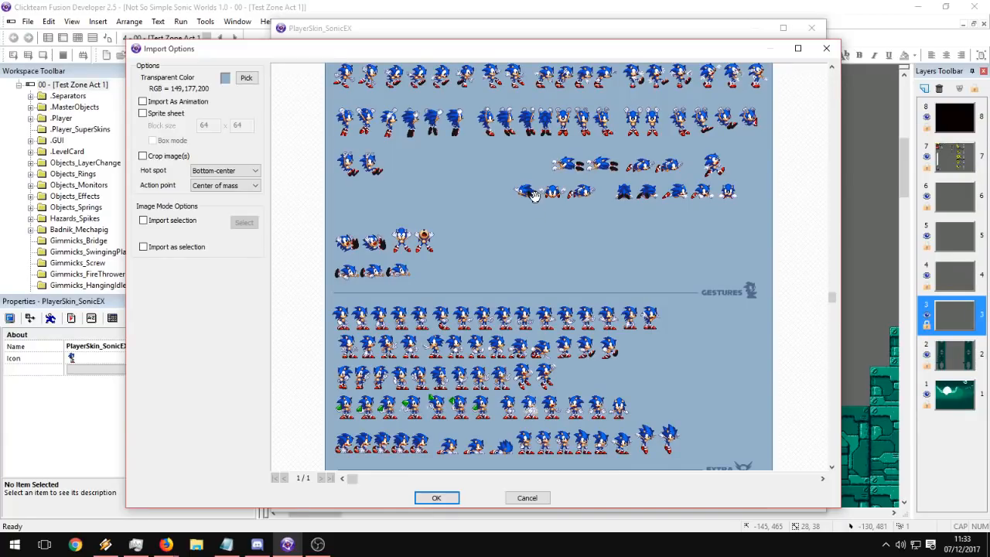
{"action": "left_click_drag", "start_coordinate": [532, 195], "coordinate": [542, 268]}
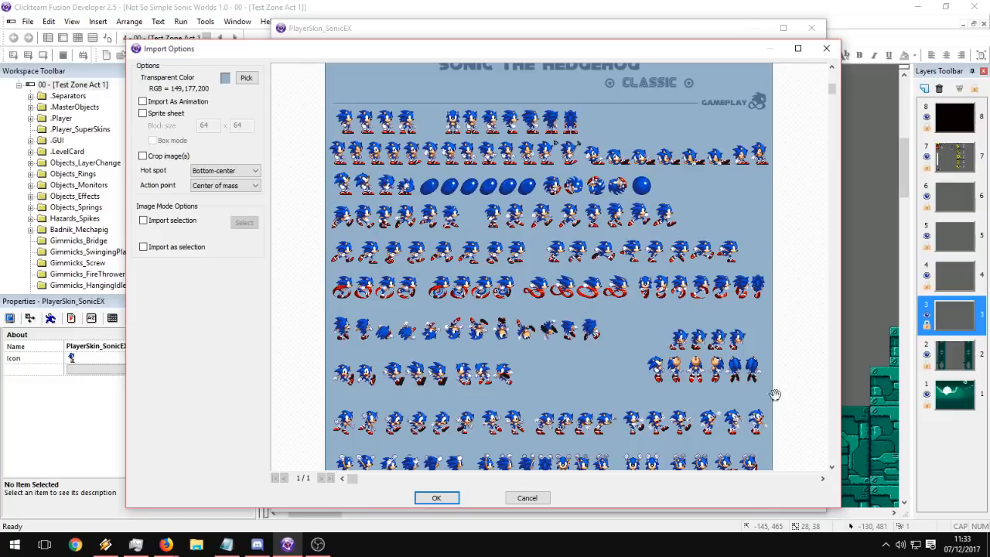
{"action": "left_click", "coordinate": [173, 223]}
{"action": "left_click", "coordinate": [242, 223]}
{"action": "left_click_drag", "start_coordinate": [660, 328], "coordinate": [746, 353]}
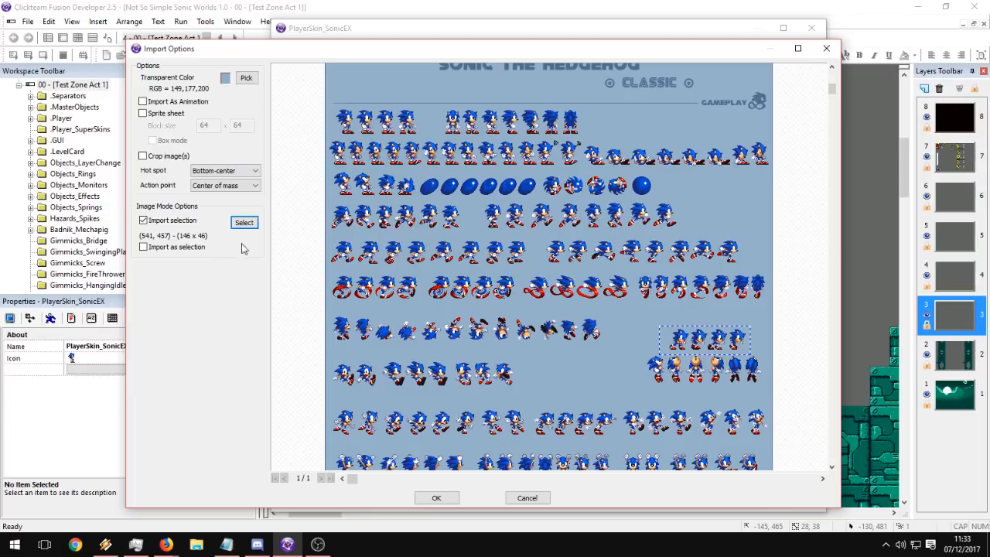
{"action": "left_click", "coordinate": [435, 499]}
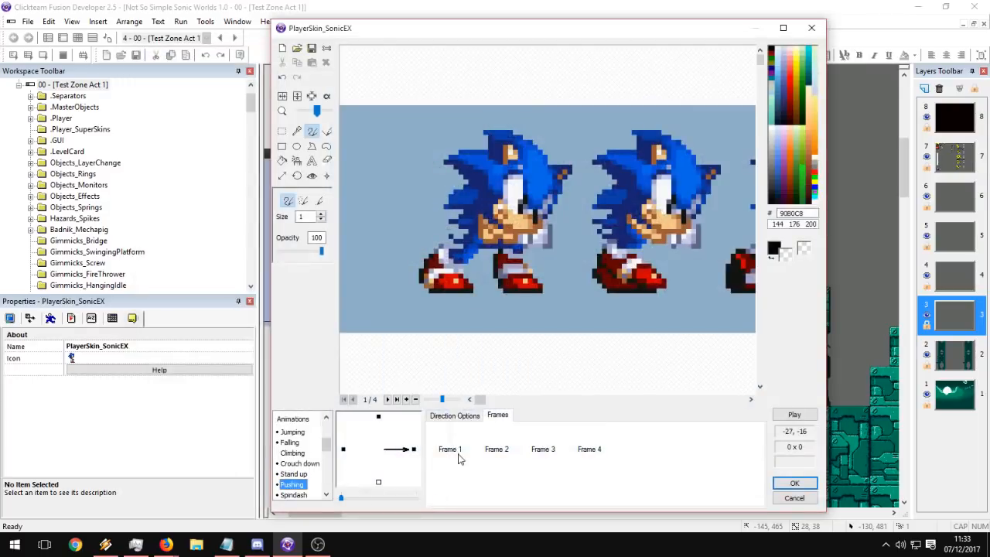
Switch the imported image from alpha channel to transparent colour, accepting that the alpha channel is erased.
{"action": "left_click", "coordinate": [327, 96]}
{"action": "left_click", "coordinate": [307, 200]}
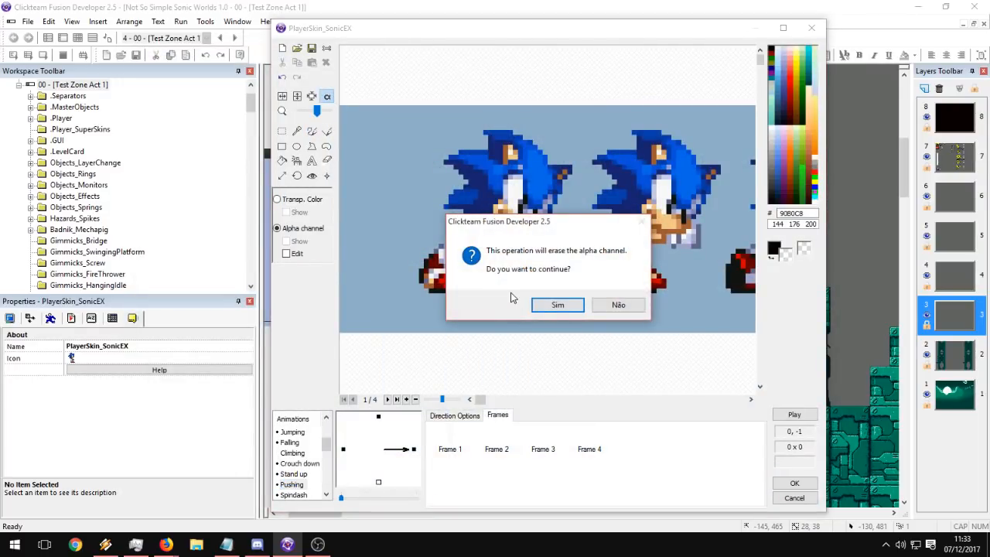
{"action": "left_click", "coordinate": [557, 304]}
{"action": "left_click_drag", "start_coordinate": [317, 111], "coordinate": [312, 111]}
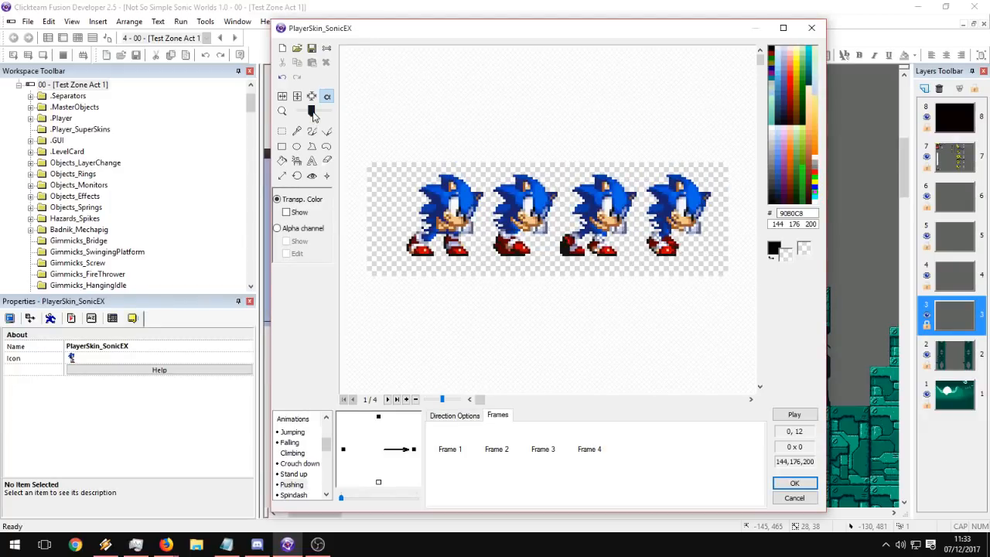
Inspect the imported Pushing frames and compare them with the original three frames of the upward direction.
{"action": "left_click", "coordinate": [496, 449]}
{"action": "left_click", "coordinate": [545, 449]}
{"action": "left_click", "coordinate": [587, 446]}
{"action": "left_click", "coordinate": [451, 446]}
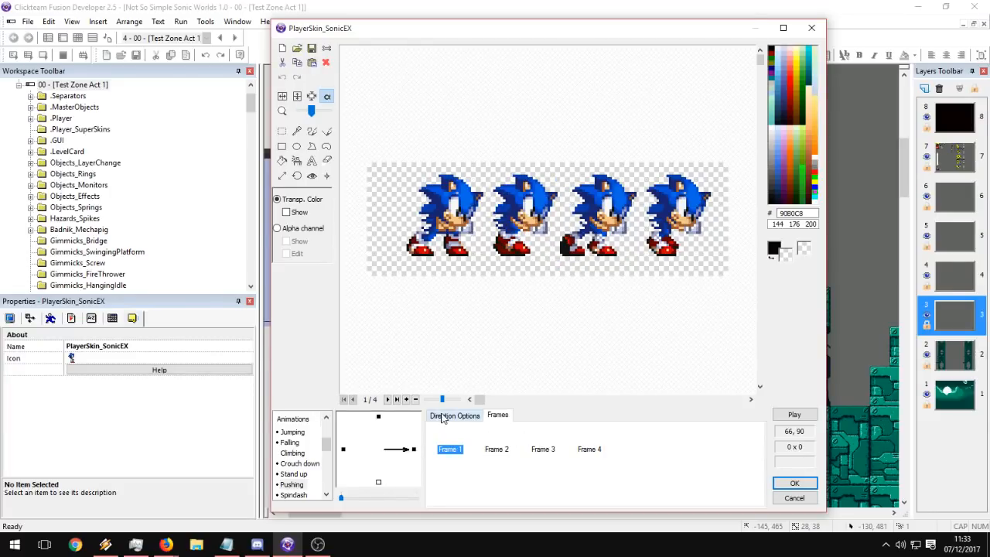
{"action": "left_click", "coordinate": [590, 449]}
{"action": "left_click", "coordinate": [450, 448]}
{"action": "left_click", "coordinate": [378, 418]}
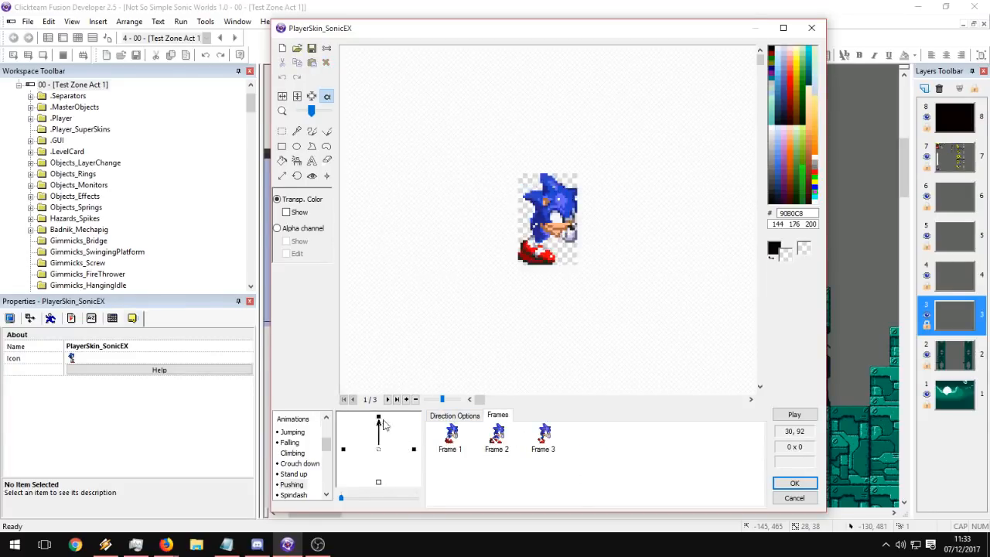
{"action": "left_click", "coordinate": [414, 449]}
{"action": "left_click", "coordinate": [455, 448]}
Crop the first rightward Pushing frame to the first sprite and trim its empty borders.
{"action": "left_click", "coordinate": [282, 130]}
{"action": "left_click_drag", "start_coordinate": [386, 158], "coordinate": [488, 268]}
{"action": "left_click", "coordinate": [312, 95]}
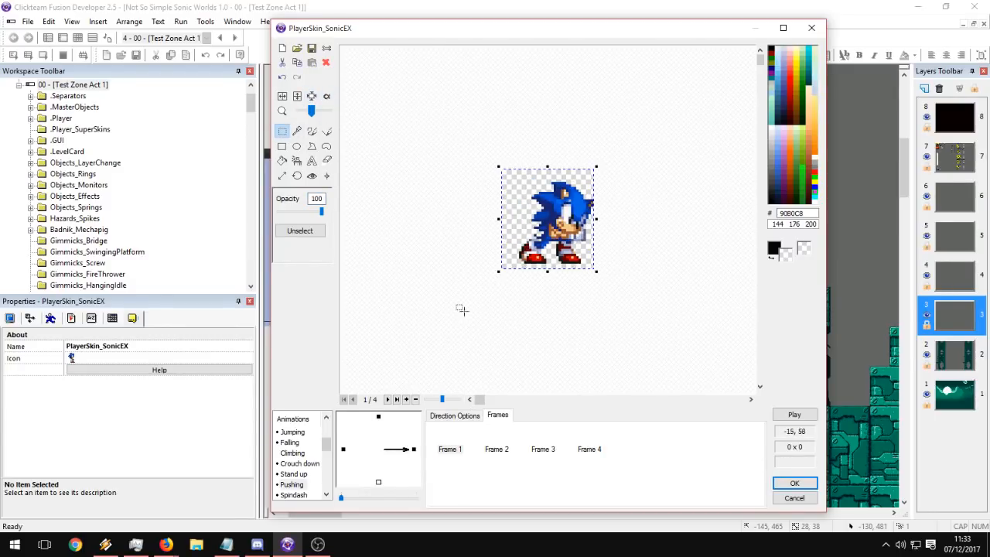
{"action": "left_click", "coordinate": [312, 96]}
Delete the surplus frames after the cropped sprite in the rightward Pushing animation.
{"action": "left_click", "coordinate": [497, 448]}
{"action": "left_click", "coordinate": [542, 448]}
{"action": "left_click_drag", "start_coordinate": [565, 483], "coordinate": [627, 435]}
{"action": "key", "text": "Delete"}
{"action": "left_click", "coordinate": [454, 447]}
{"action": "left_click", "coordinate": [489, 446]}
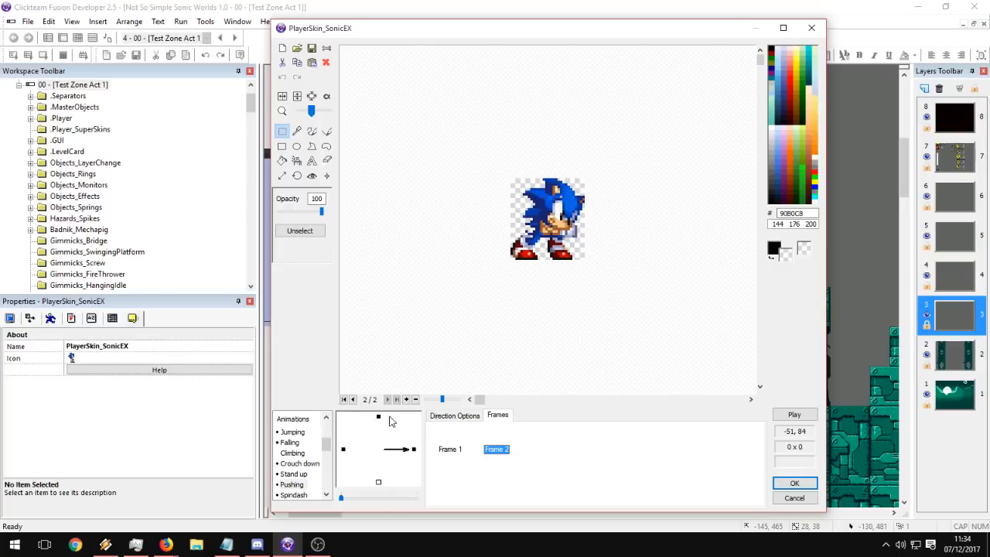
Paste frames into the rightward Pushing animation so it holds one original sprite, the cropped sprite and three uncropped sheet copies.
{"action": "key", "text": "ctrl+z"}
{"action": "left_click", "coordinate": [450, 448]}
{"action": "left_click", "coordinate": [588, 449]}
{"action": "left_click", "coordinate": [415, 450]}
{"action": "left_click", "coordinate": [609, 469]}
{"action": "key", "text": "ctrl+v"}
{"action": "left_click", "coordinate": [540, 448]}
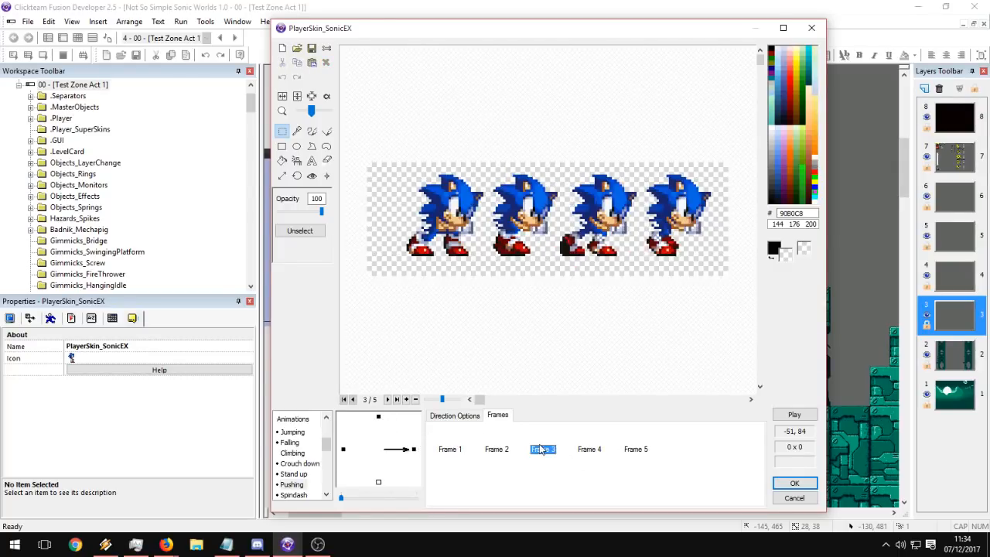
Crop frames 3, 4 and 5 to the second, third and fourth pushing sprites respectively.
{"action": "left_click_drag", "start_coordinate": [486, 172], "coordinate": [560, 258]}
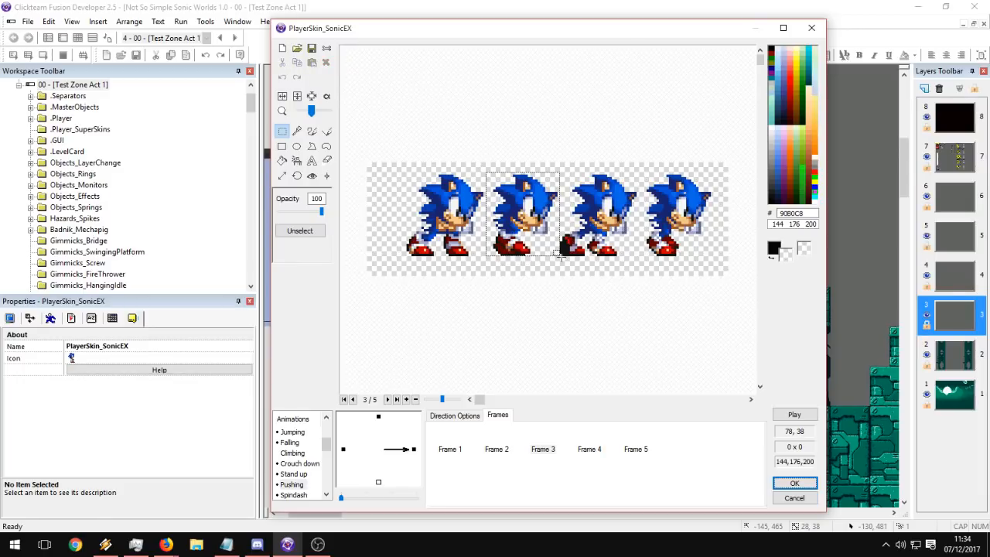
{"action": "left_click", "coordinate": [312, 96]}
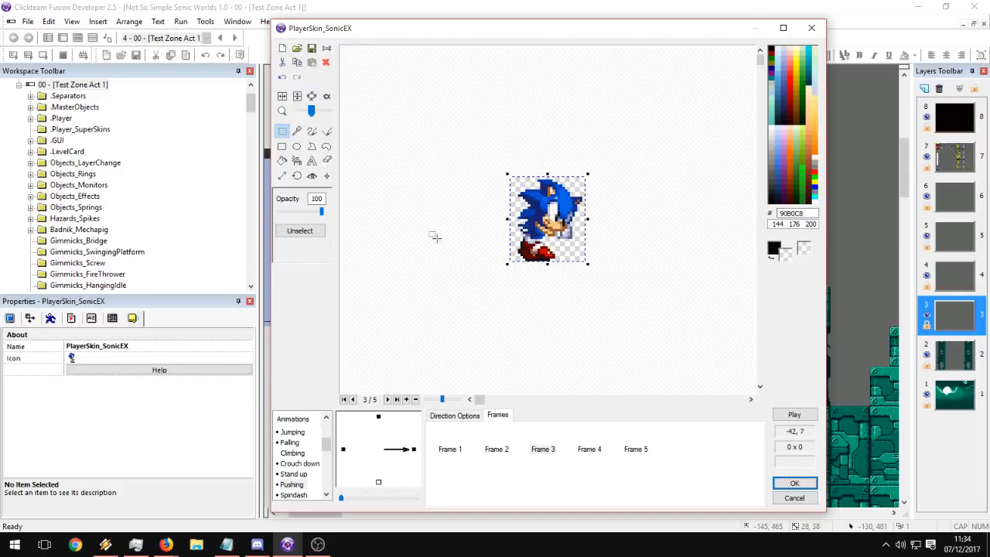
{"action": "left_click", "coordinate": [639, 450]}
{"action": "left_click", "coordinate": [586, 447]}
{"action": "mouse_move", "coordinate": [560, 168]}
{"action": "left_mouse_down"}
{"action": "mouse_move", "coordinate": [646, 262]}
{"action": "mouse_move", "coordinate": [554, 165]}
{"action": "left_mouse_up"}
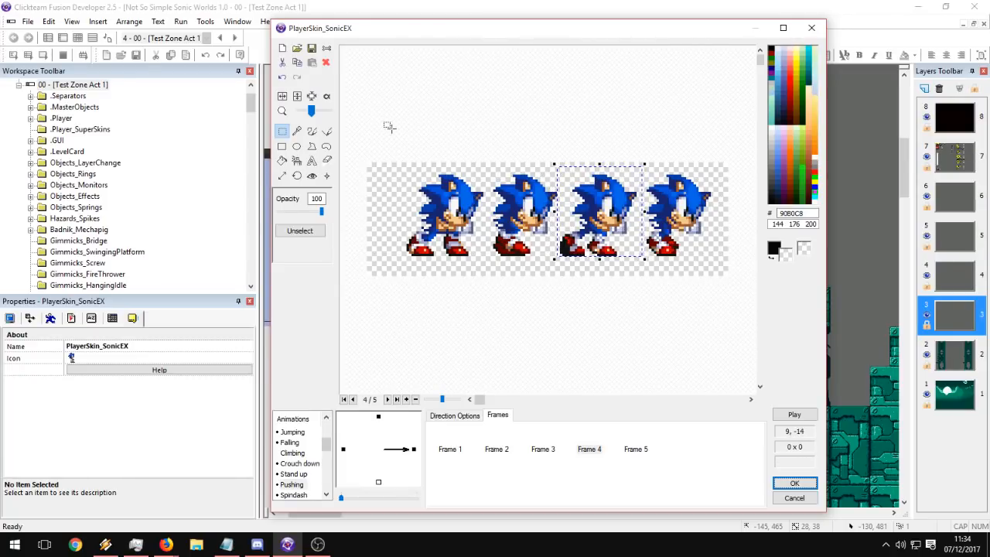
{"action": "left_click", "coordinate": [311, 96]}
{"action": "left_click", "coordinate": [649, 458]}
{"action": "mouse_move", "coordinate": [721, 253]}
{"action": "left_mouse_down"}
{"action": "mouse_move", "coordinate": [636, 160]}
{"action": "mouse_move", "coordinate": [724, 258]}
{"action": "left_mouse_up"}
{"action": "left_click", "coordinate": [311, 96]}
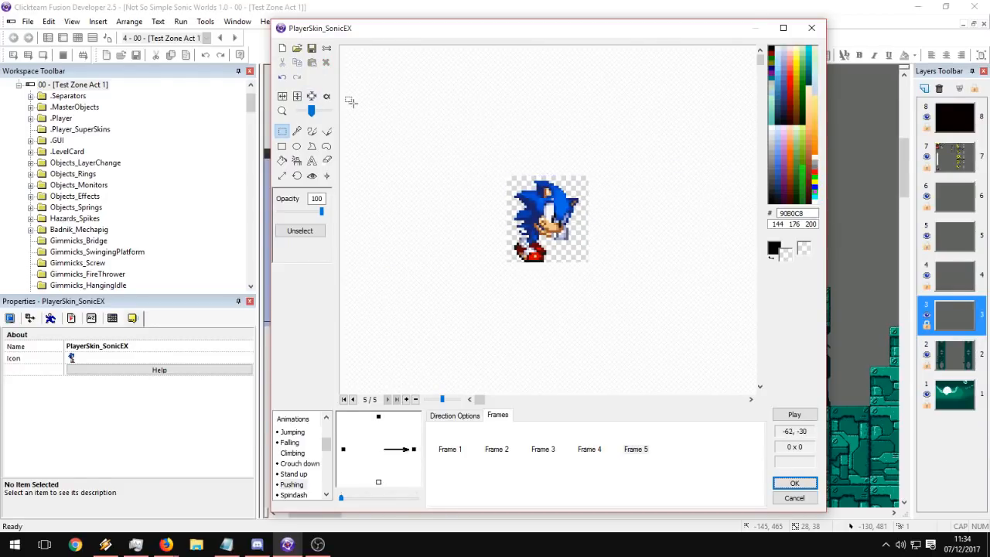
Trim the empty transparent borders around the sprites in frames 5, 4 and 3.
{"action": "left_click", "coordinate": [314, 97]}
{"action": "left_click", "coordinate": [592, 450]}
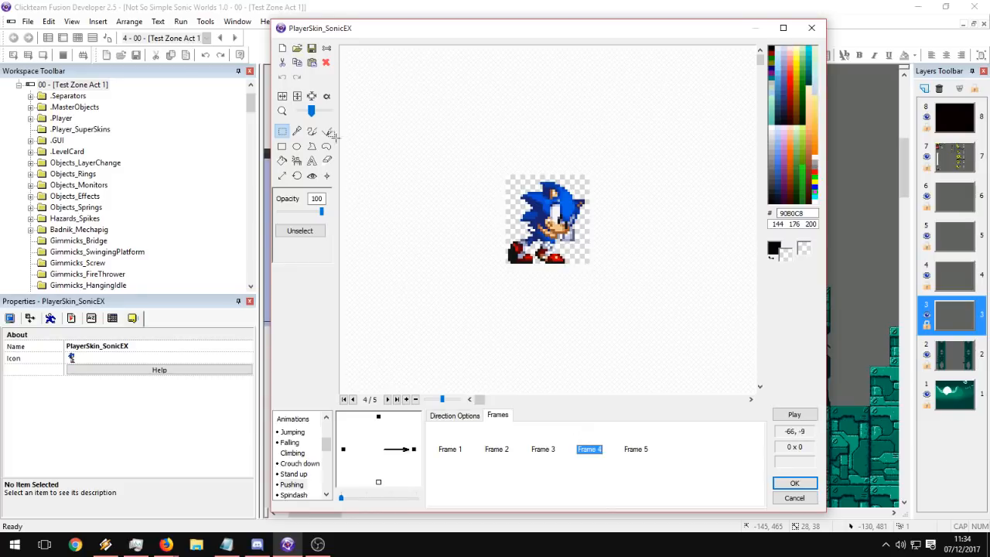
{"action": "left_click", "coordinate": [311, 95]}
{"action": "left_click", "coordinate": [543, 450]}
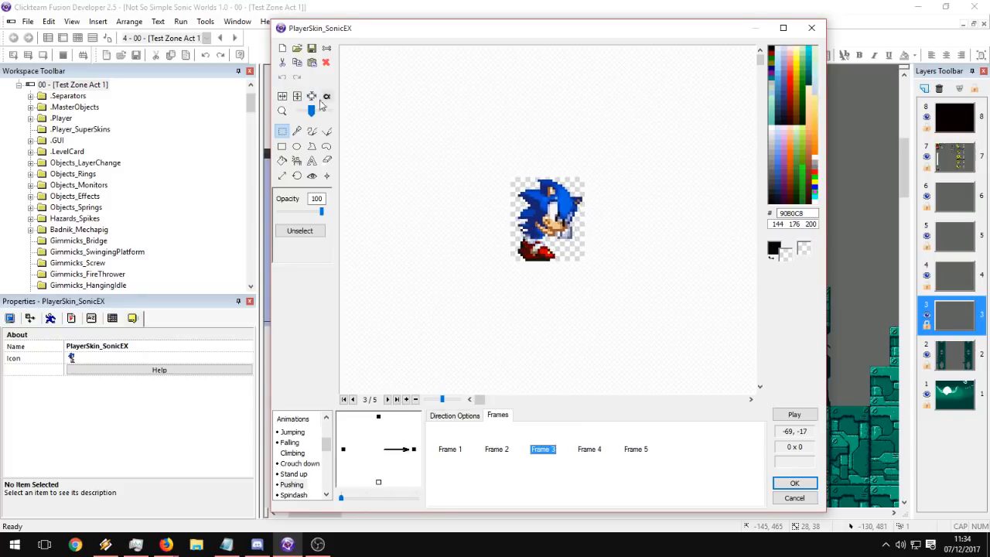
{"action": "left_click", "coordinate": [312, 96]}
Place the hot spot of frame 2 at 12, 20, using the original sprite in frame 1 as reference.
{"action": "left_click", "coordinate": [496, 450]}
{"action": "left_click", "coordinate": [450, 450]}
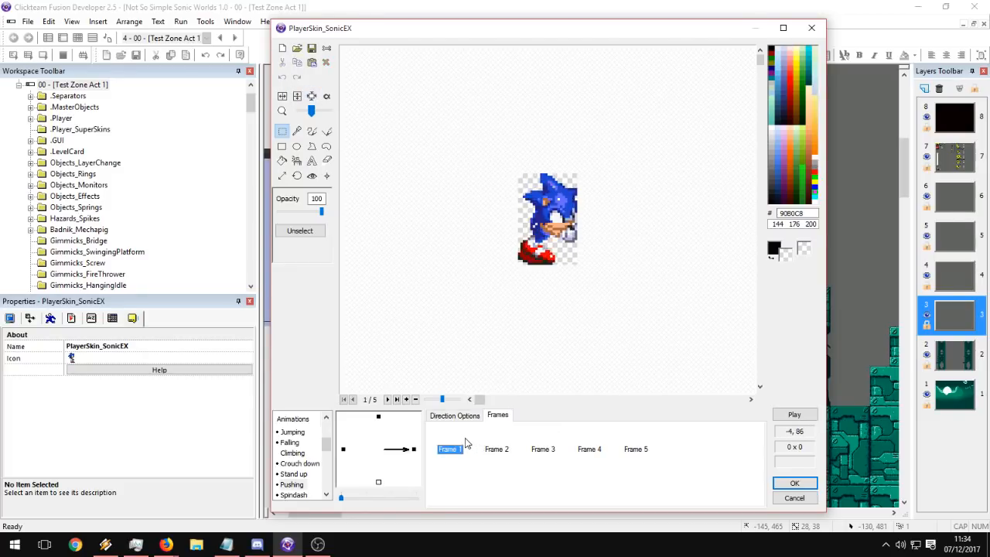
{"action": "left_click", "coordinate": [316, 111]}
{"action": "left_click", "coordinate": [312, 175]}
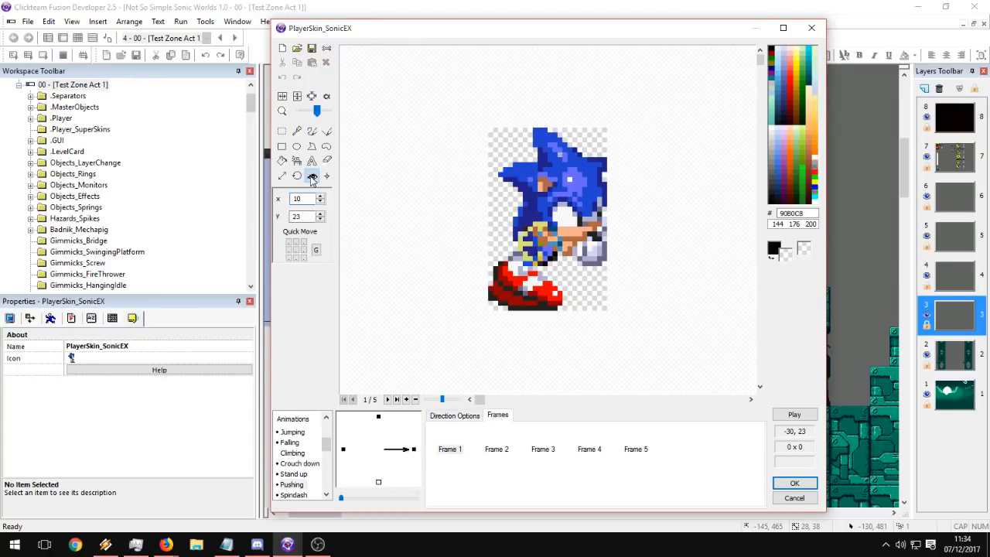
{"action": "left_click", "coordinate": [497, 450]}
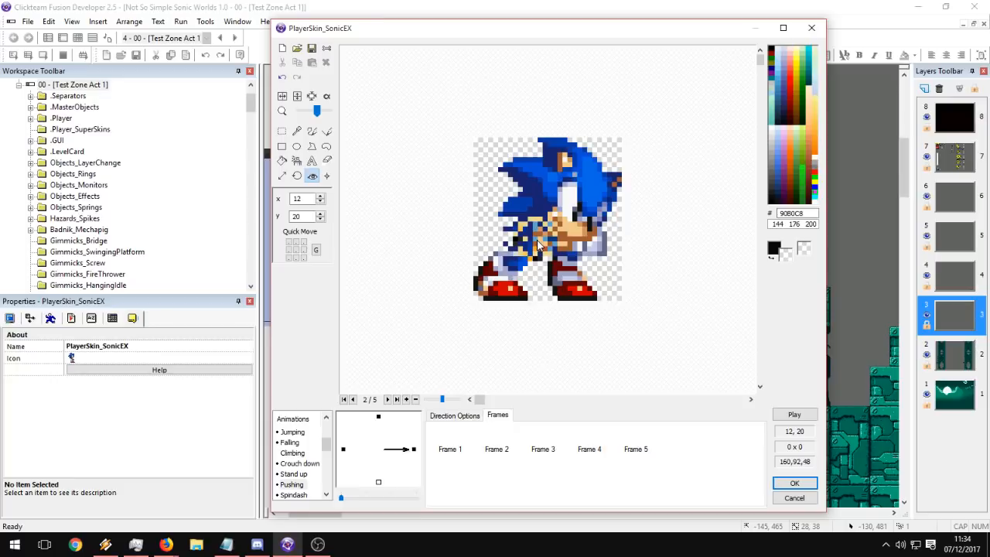
Place the hot spot of frame 3 at 8, 19, aligning the sprite with frame 2.
{"action": "left_click", "coordinate": [546, 444]}
{"action": "left_click", "coordinate": [497, 450]}
{"action": "left_click", "coordinate": [543, 450]}
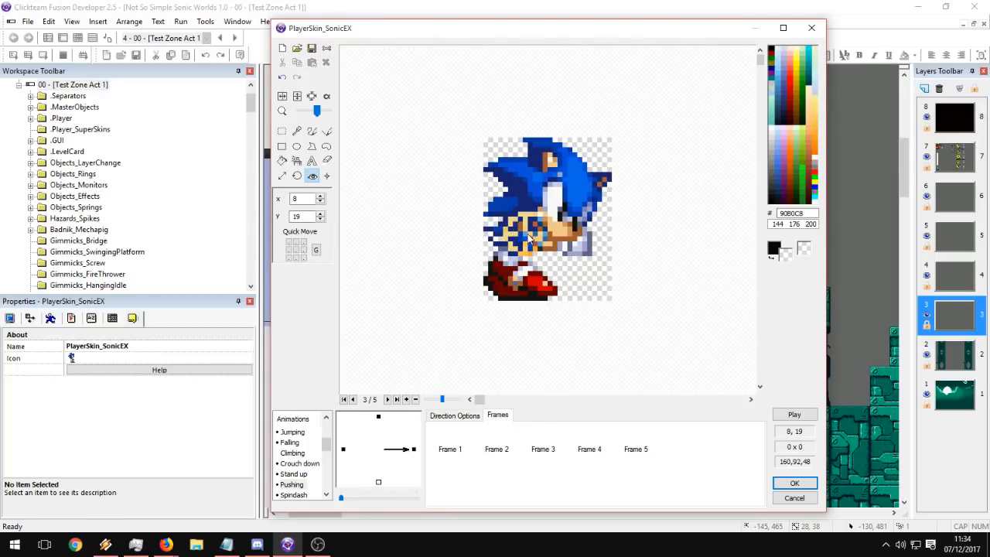
{"action": "key", "text": "Left"}
{"action": "key", "text": "Right"}
Place the hot spot of frame 4 at 14, 20 and that of frame 5 at 9, 19.
{"action": "left_click", "coordinate": [590, 449]}
{"action": "left_click", "coordinate": [634, 447]}
{"action": "left_click", "coordinate": [592, 448]}
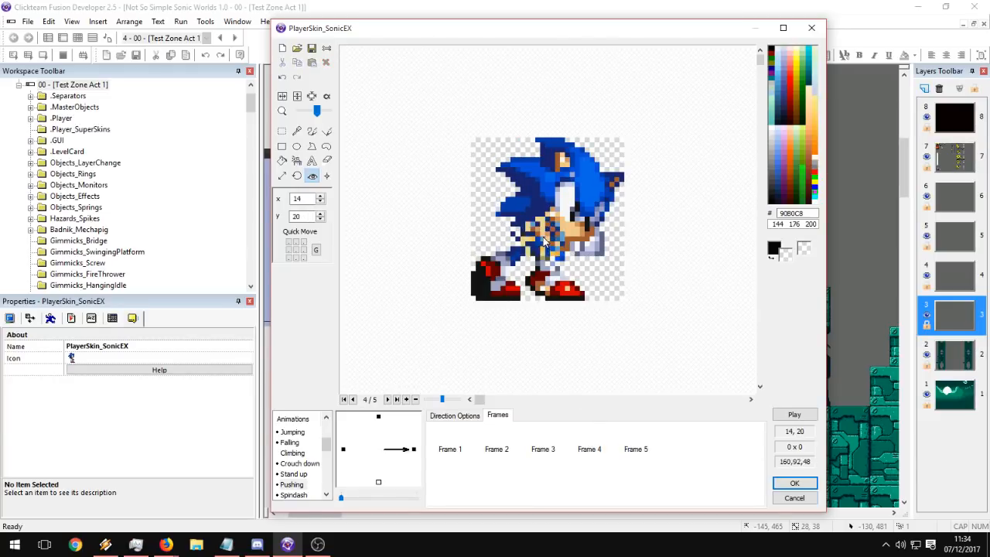
{"action": "left_click", "coordinate": [552, 448]}
{"action": "left_click", "coordinate": [596, 449]}
{"action": "left_click", "coordinate": [635, 449]}
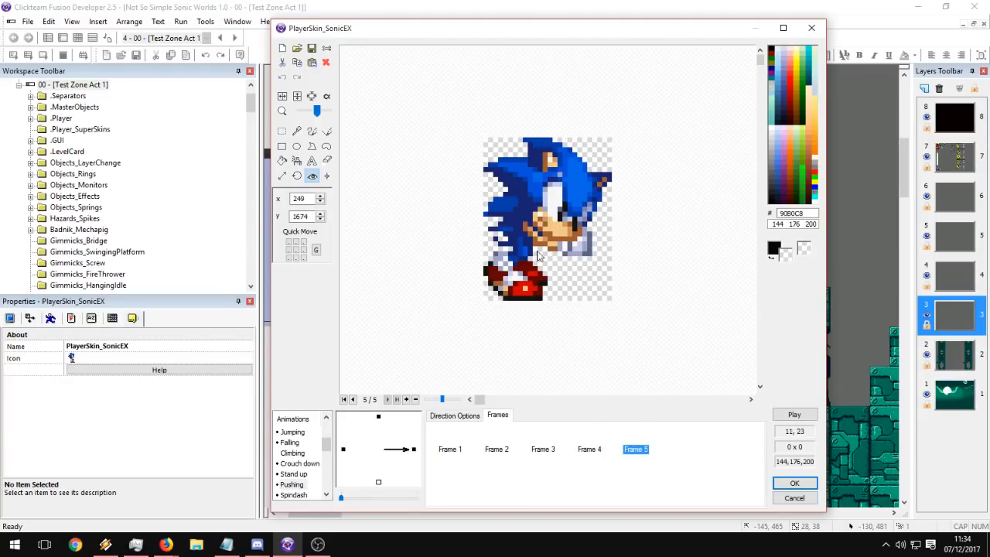
Play the Pushing animation and compare how the sprites in frames 2 and 3 line up.
{"action": "left_click", "coordinate": [796, 417]}
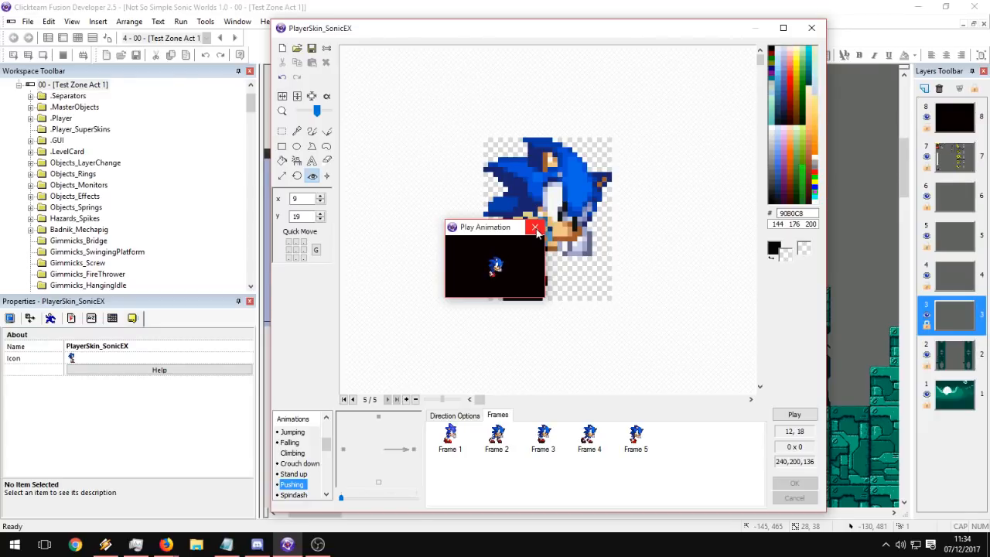
{"action": "left_click", "coordinate": [535, 227]}
{"action": "left_click", "coordinate": [499, 438]}
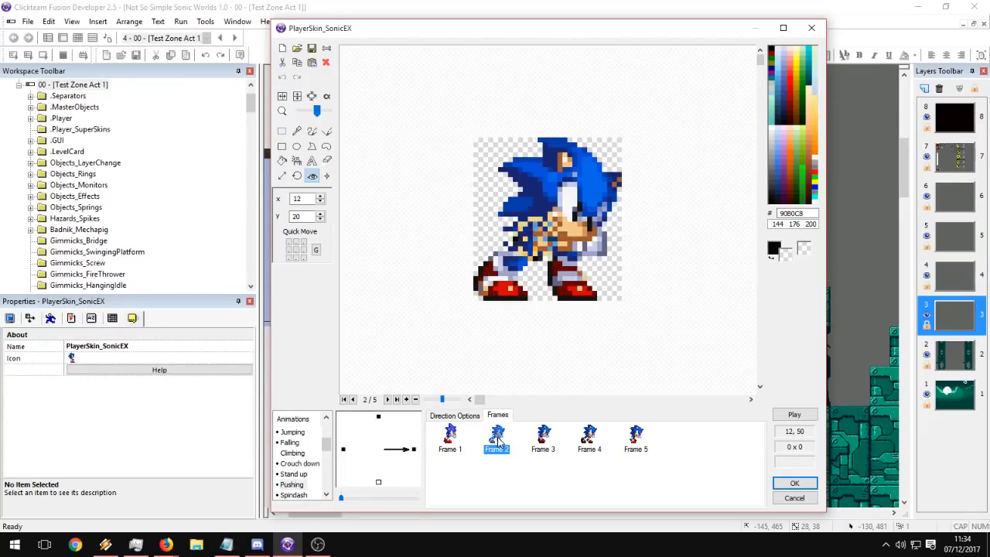
{"action": "left_click", "coordinate": [522, 440]}
{"action": "left_click", "coordinate": [542, 439]}
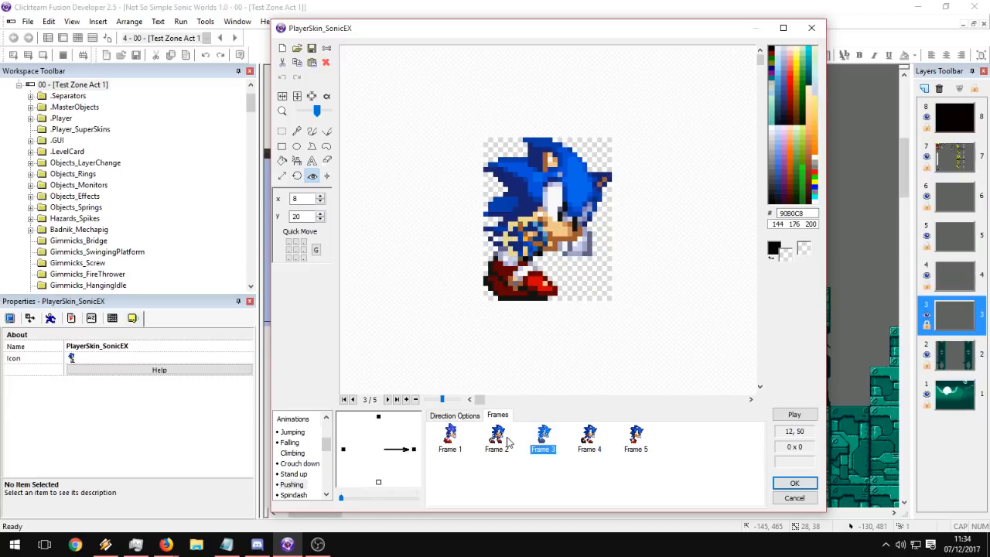
{"action": "left_click", "coordinate": [499, 439]}
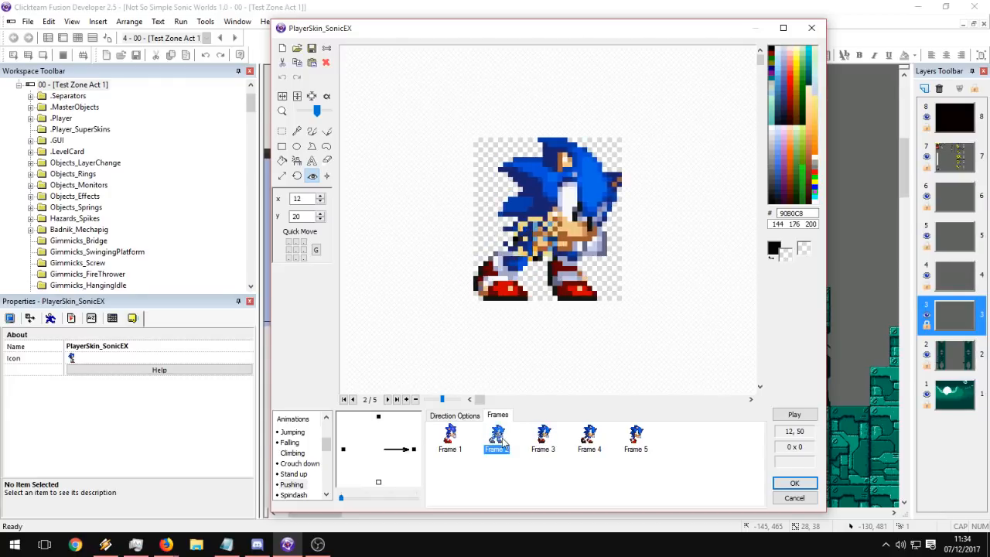
{"action": "left_click", "coordinate": [543, 443]}
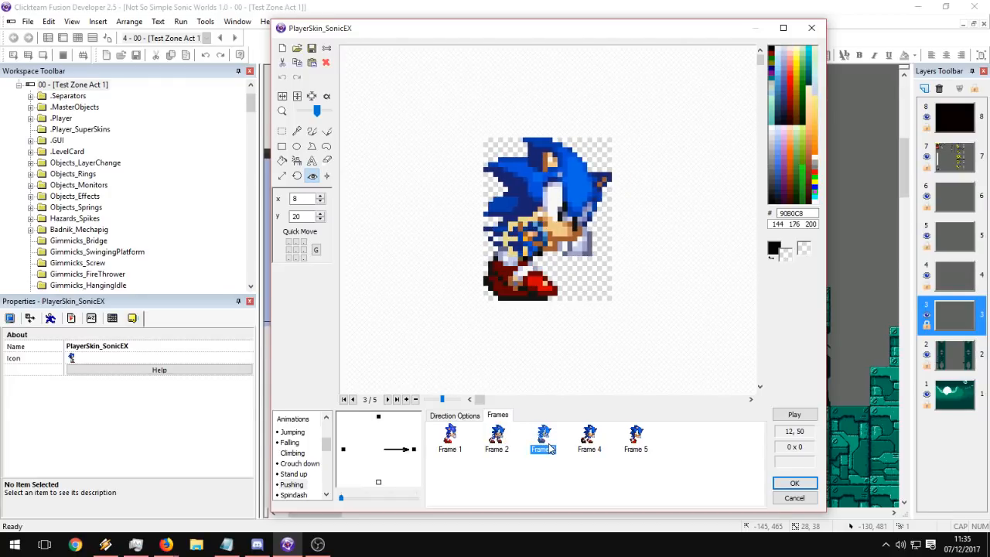
Move the hot spots of frames 4 and 2 to 13, 20.
{"action": "left_click", "coordinate": [589, 438]}
{"action": "left_click_drag", "start_coordinate": [545, 239], "coordinate": [537, 241]}
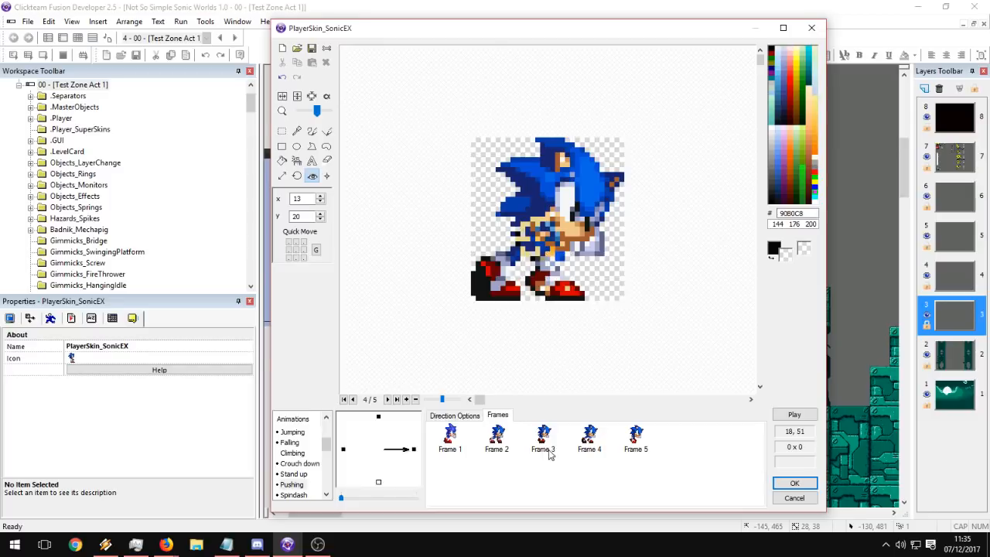
{"action": "left_click", "coordinate": [544, 438]}
{"action": "left_click", "coordinate": [498, 438]}
{"action": "left_click", "coordinate": [538, 239]}
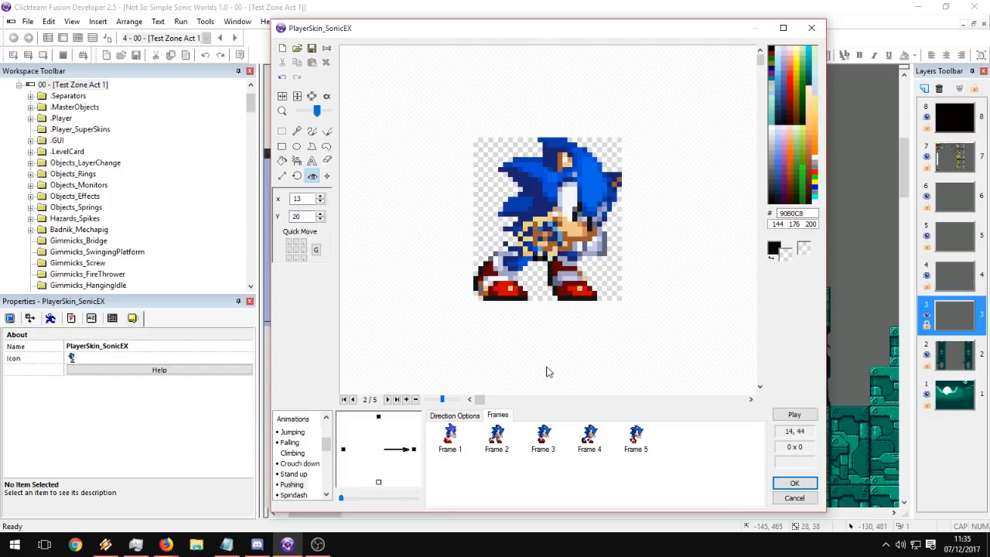
Compare frames 2 to 5 and move the hot spot of frame 5 to 9, 20.
{"action": "left_click", "coordinate": [544, 437]}
{"action": "left_click", "coordinate": [498, 438]}
{"action": "left_click", "coordinate": [543, 438]}
{"action": "left_click", "coordinate": [588, 439]}
{"action": "left_click", "coordinate": [635, 438]}
{"action": "left_click", "coordinate": [534, 243]}
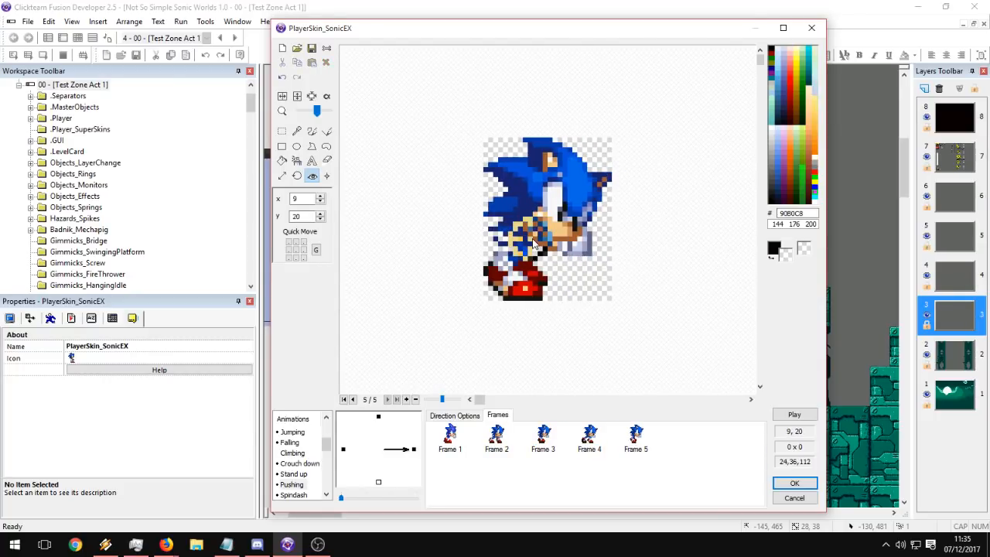
Check the alignment of frames 4, 3 and 2 again and play the Pushing animation.
{"action": "left_click", "coordinate": [589, 438]}
{"action": "left_click", "coordinate": [543, 438]}
{"action": "left_click", "coordinate": [498, 438]}
{"action": "left_click", "coordinate": [795, 415]}
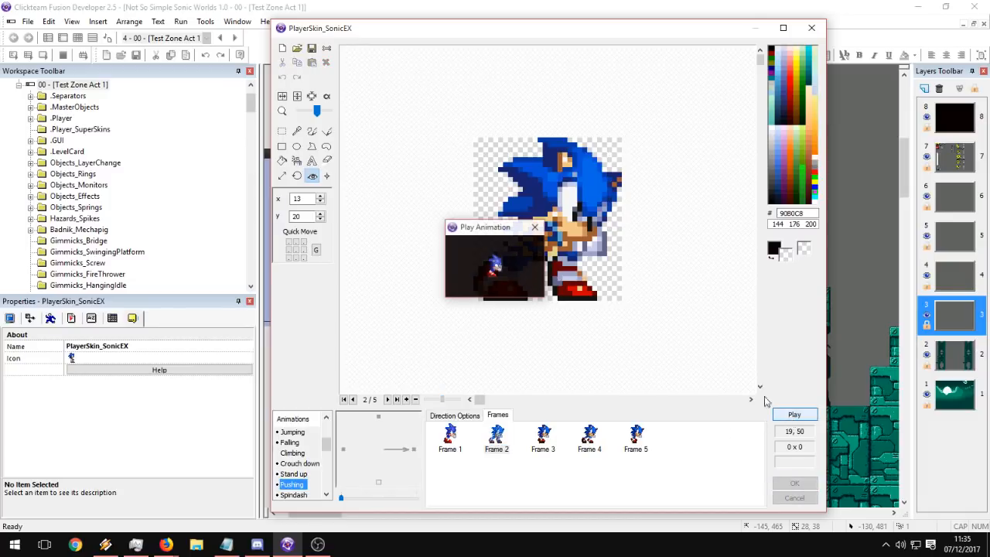
{"action": "left_click", "coordinate": [533, 228]}
{"action": "left_click", "coordinate": [492, 451]}
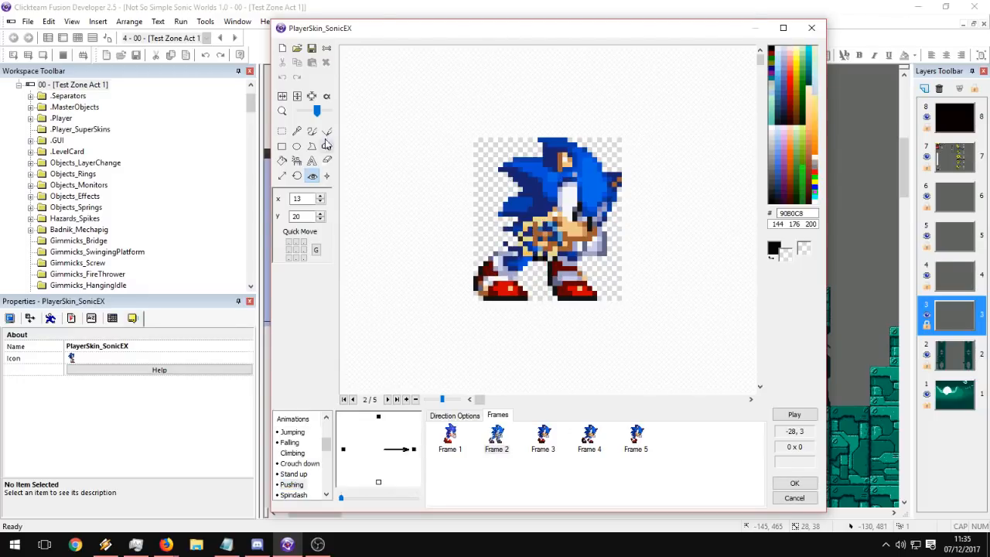
Draw a one-pixel magenta (FF00FF) line along the bottom edge of frames 2 and 1, and preview the animation.
{"action": "left_click", "coordinate": [815, 179]}
{"action": "mouse_move", "coordinate": [603, 297]}
{"action": "left_mouse_down"}
{"action": "mouse_move", "coordinate": [621, 298]}
{"action": "mouse_move", "coordinate": [611, 307]}
{"action": "mouse_move", "coordinate": [470, 307]}
{"action": "left_mouse_up"}
{"action": "left_click", "coordinate": [450, 437]}
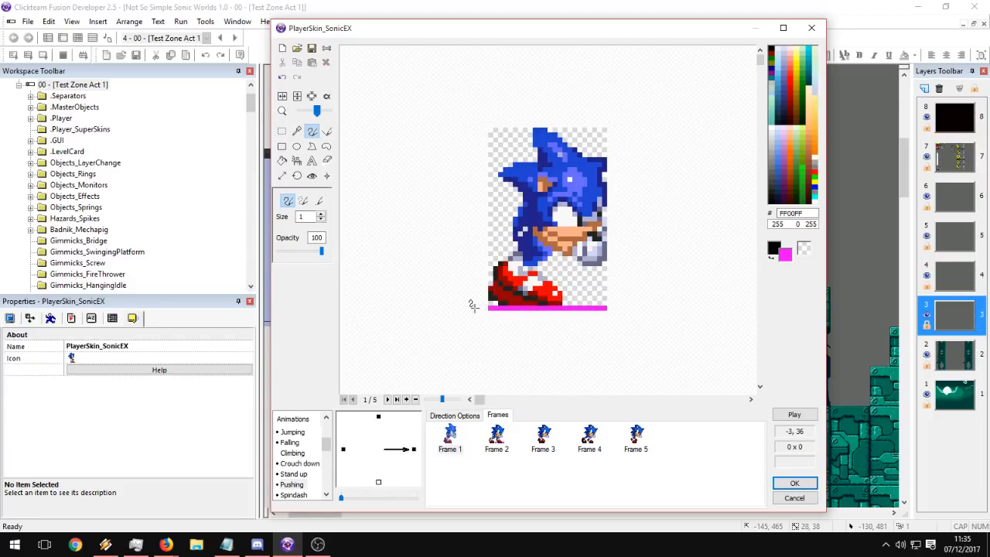
{"action": "left_click", "coordinate": [796, 415]}
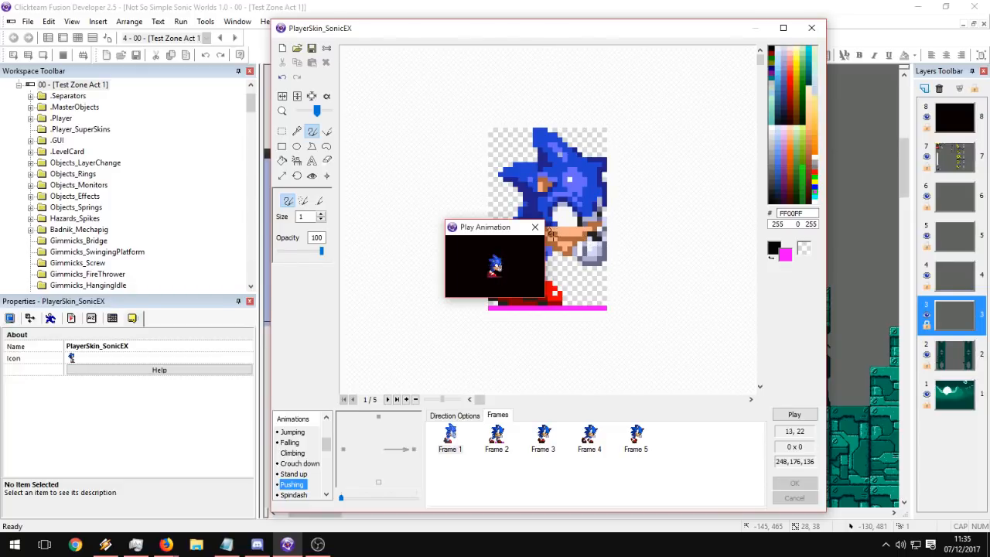
Set the Pushing animation's lower and higher speeds to 99 and preview it.
{"action": "left_click", "coordinate": [454, 415]}
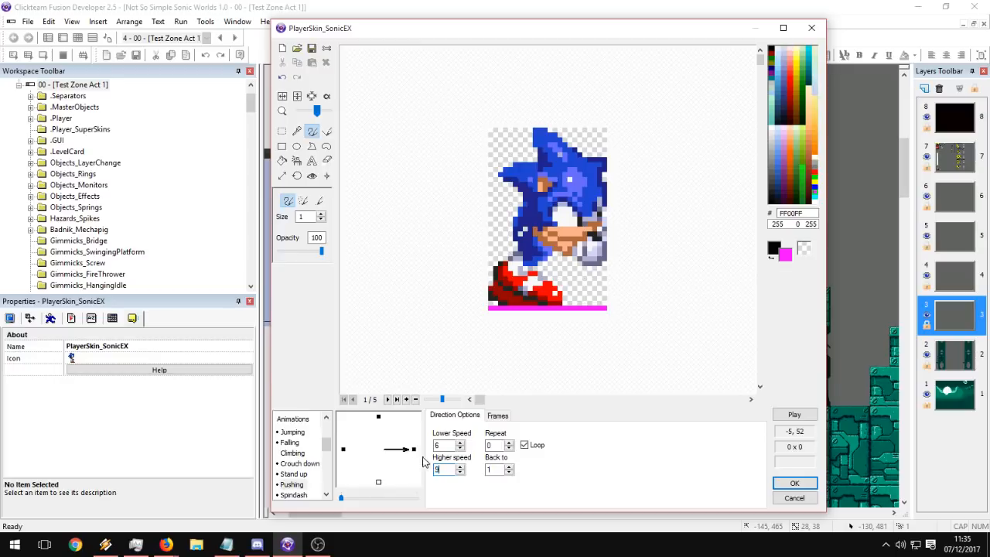
{"action": "left_click", "coordinate": [794, 415]}
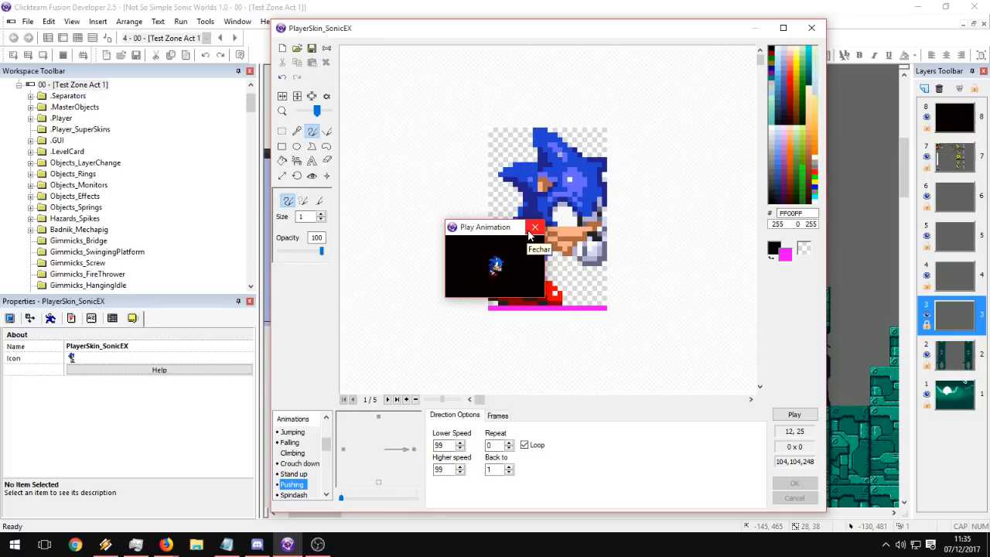
{"action": "left_click", "coordinate": [533, 228]}
Adjust the hot spots of frames 2 to 5, placing frame 2's at 13, 19 and frame 5's at 8, 19, and preview the animation.
{"action": "left_click", "coordinate": [498, 416]}
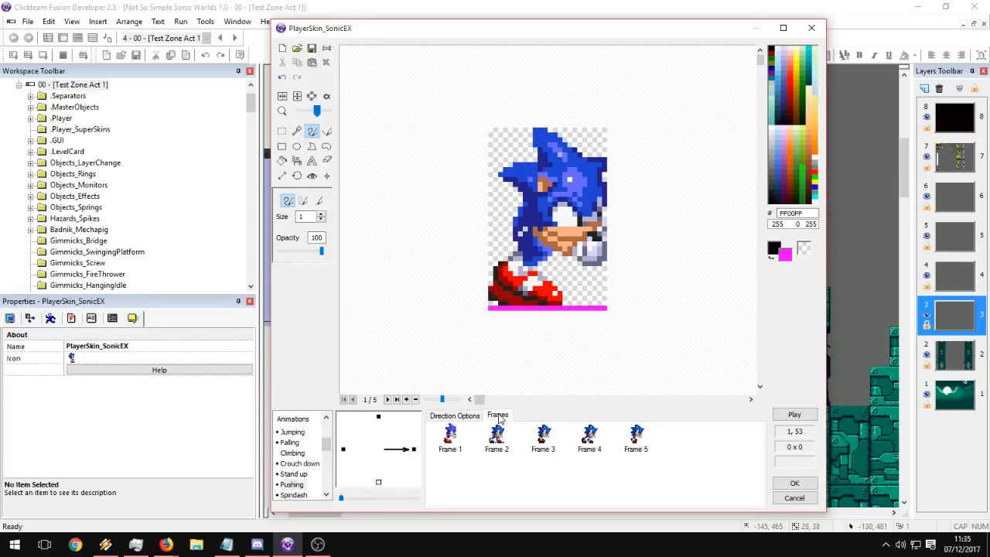
{"action": "left_click", "coordinate": [497, 434]}
{"action": "left_click", "coordinate": [312, 176]}
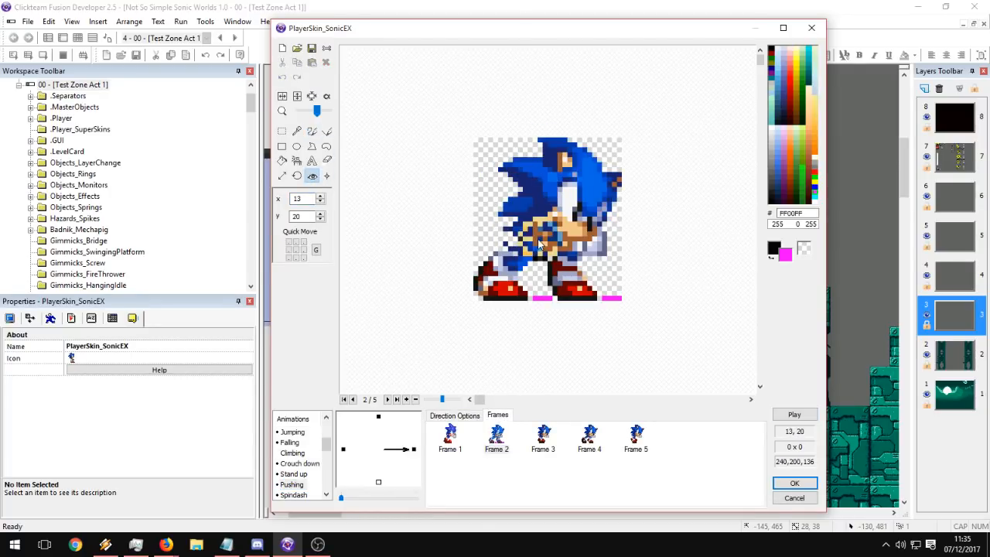
{"action": "left_click", "coordinate": [543, 435]}
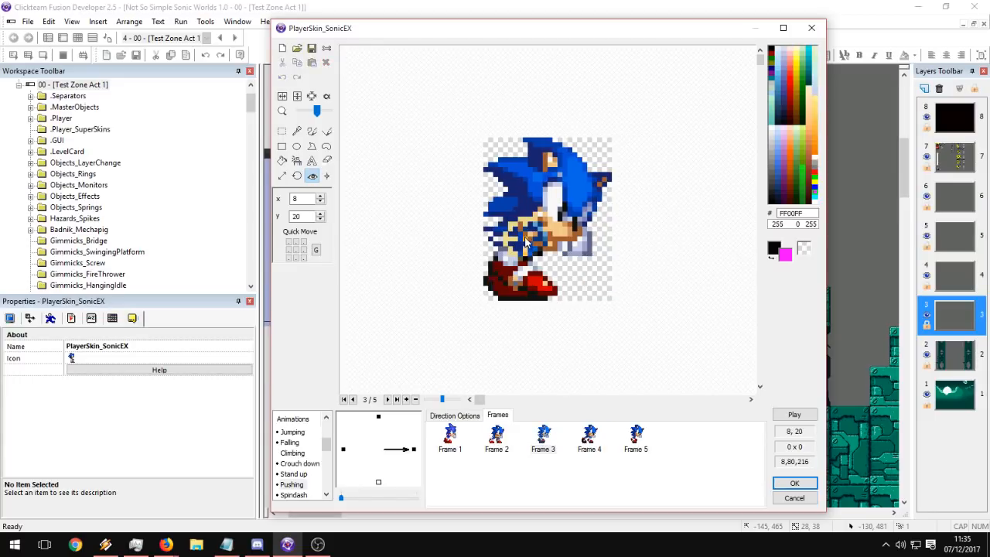
{"action": "left_click", "coordinate": [589, 434]}
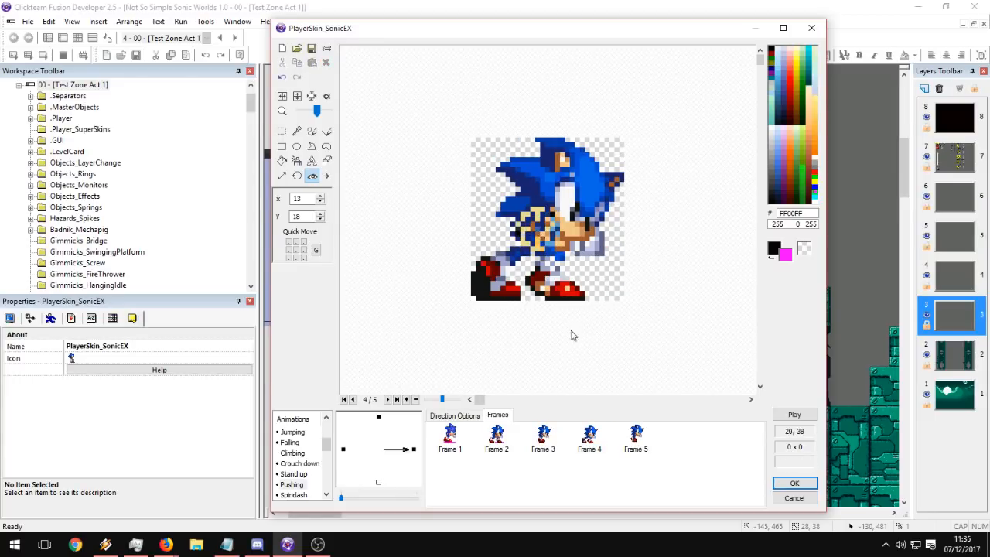
{"action": "left_click", "coordinate": [634, 433]}
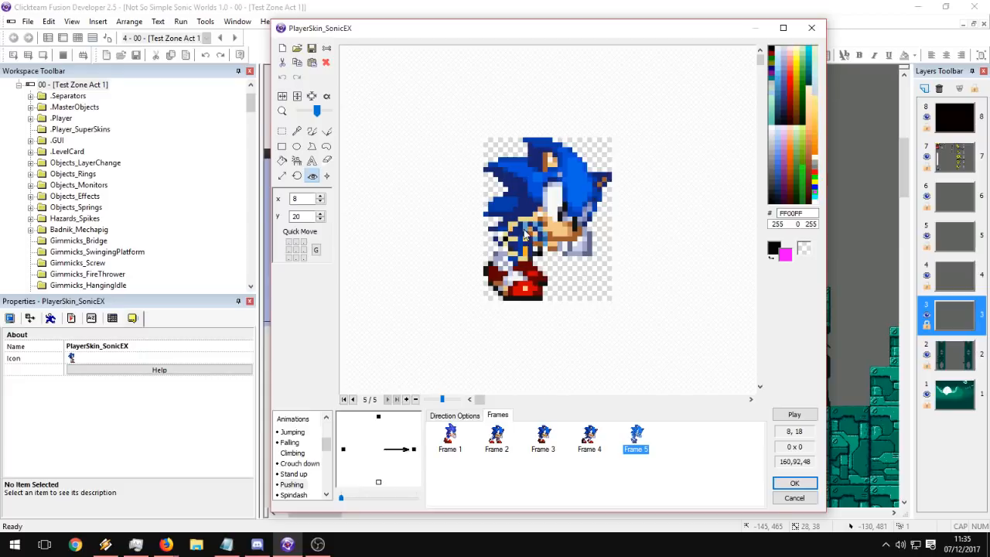
{"action": "left_click", "coordinate": [795, 415]}
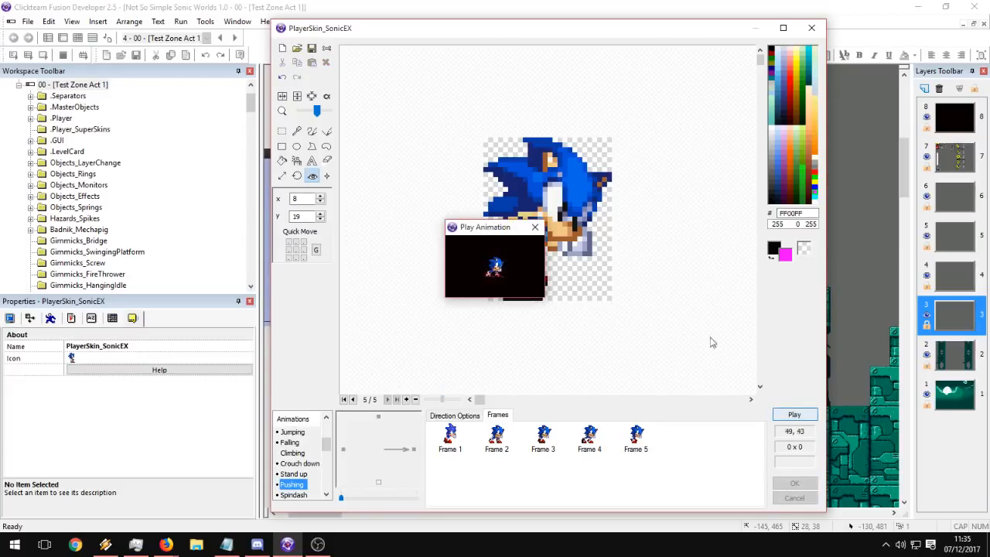
{"action": "left_click", "coordinate": [534, 228]}
Remove the old first frame of the Pushing animation, set the lower and higher speeds to 6, and preview it.
{"action": "left_click", "coordinate": [458, 466]}
{"action": "left_click", "coordinate": [457, 415]}
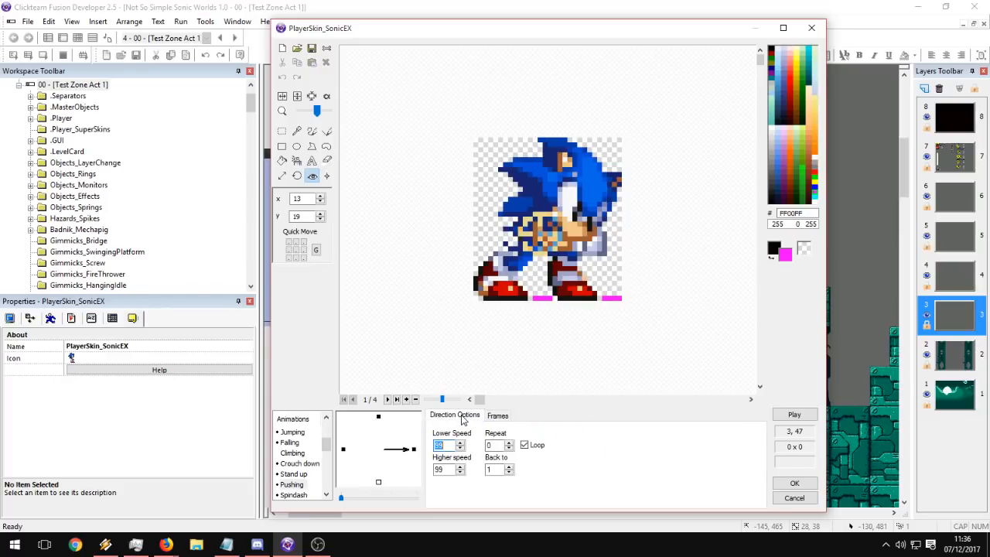
{"action": "left_click_drag", "start_coordinate": [452, 468], "coordinate": [419, 467]}
{"action": "type", "text": "6"}
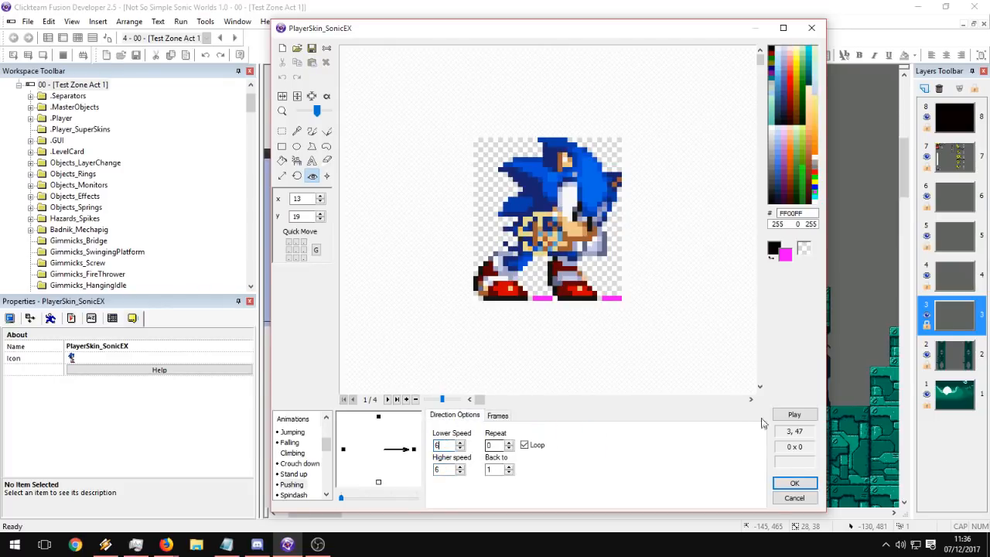
{"action": "left_click", "coordinate": [795, 415]}
{"action": "left_click", "coordinate": [534, 228]}
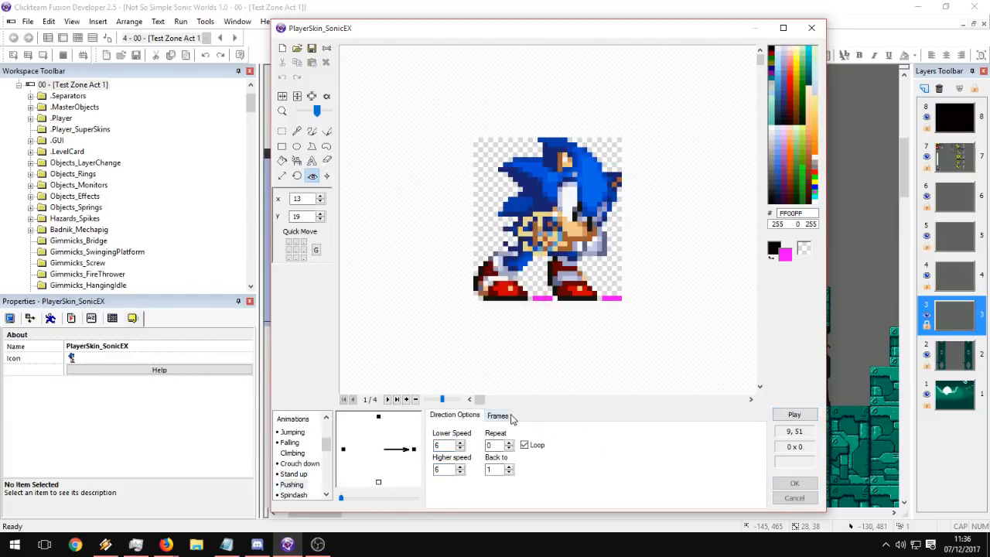
Erase the leftover magenta pixels along the bottom edge of frame 1 with the transparent colour.
{"action": "left_click", "coordinate": [500, 416]}
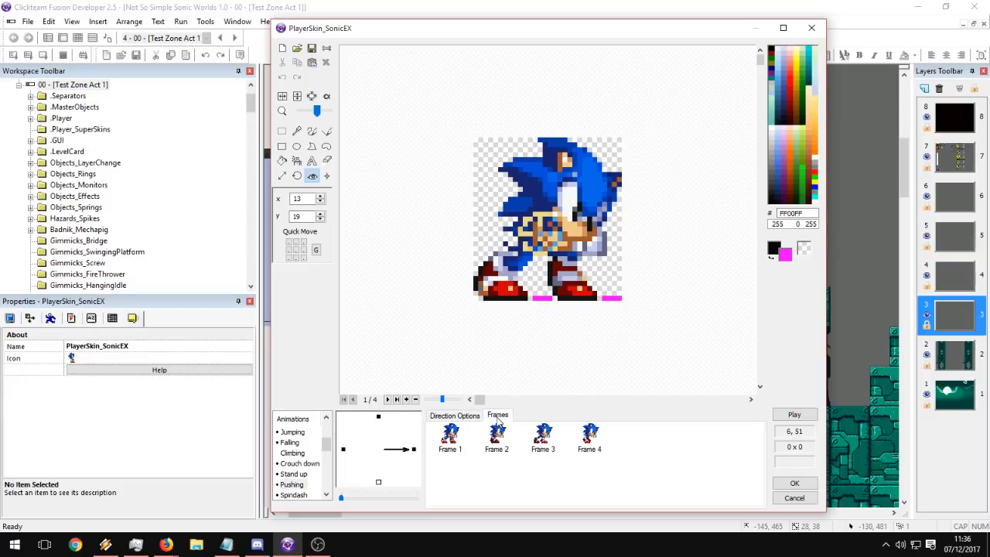
{"action": "left_click", "coordinate": [312, 131]}
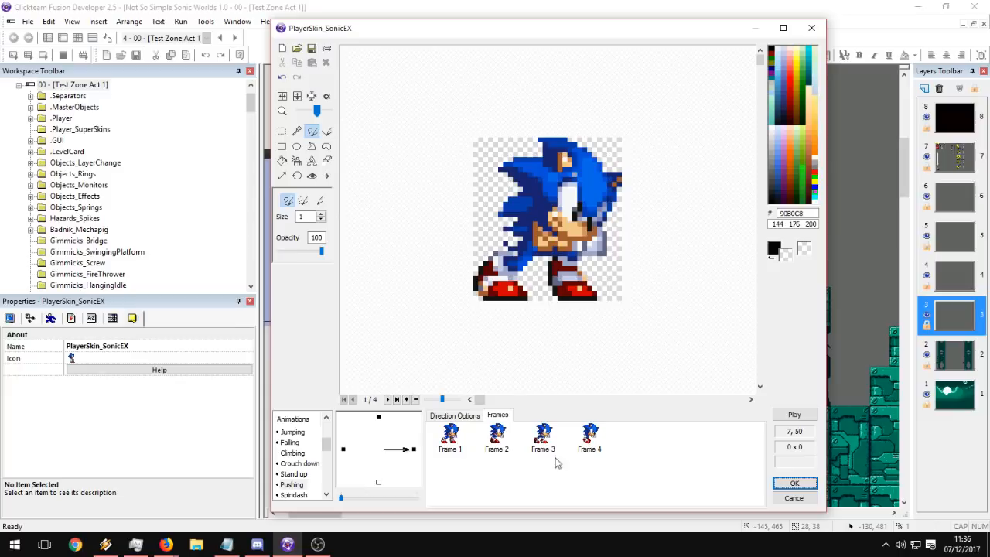
Copy the right-facing Pushing frames to the left direction, flip all of them horizontally, and preview the result.
{"action": "left_click_drag", "start_coordinate": [600, 460], "coordinate": [435, 441]}
{"action": "right_click", "coordinate": [414, 448]}
{"action": "left_click", "coordinate": [448, 338]}
{"action": "right_click", "coordinate": [343, 449]}
{"action": "left_click", "coordinate": [371, 351]}
{"action": "left_click_drag", "start_coordinate": [589, 457], "coordinate": [467, 434]}
{"action": "left_click", "coordinate": [451, 435]}
{"action": "right_click", "coordinate": [442, 233]}
{"action": "left_click", "coordinate": [503, 313]}
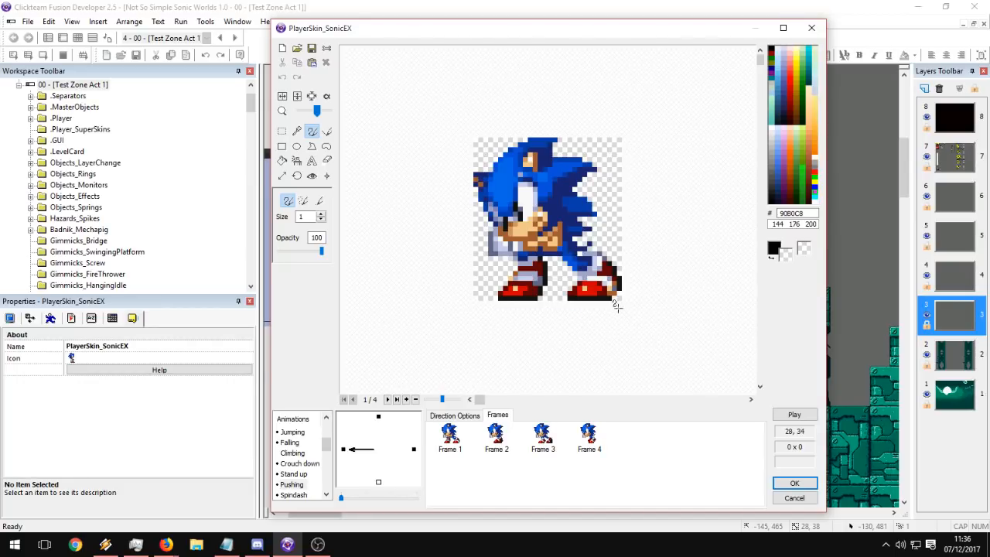
{"action": "left_click", "coordinate": [797, 414]}
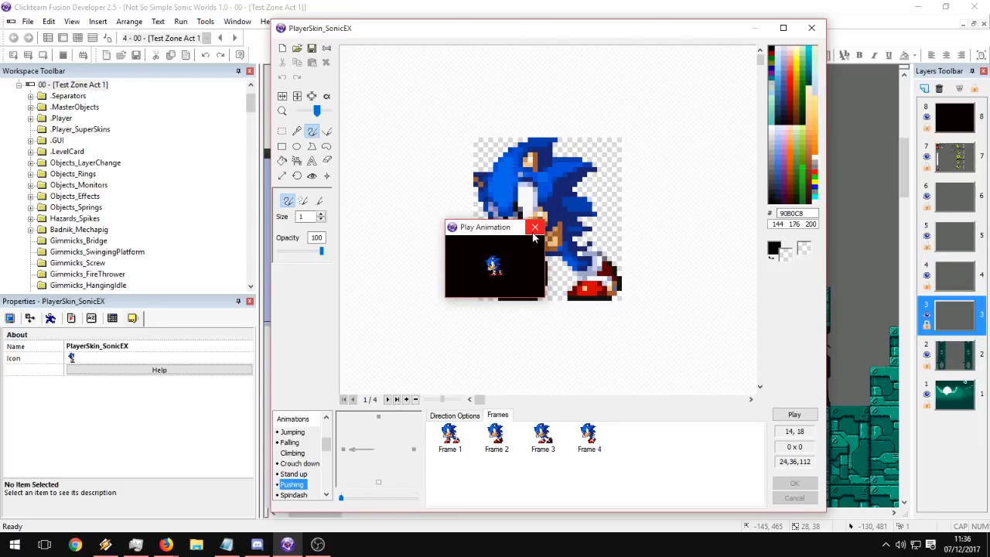
{"action": "left_click", "coordinate": [534, 227]}
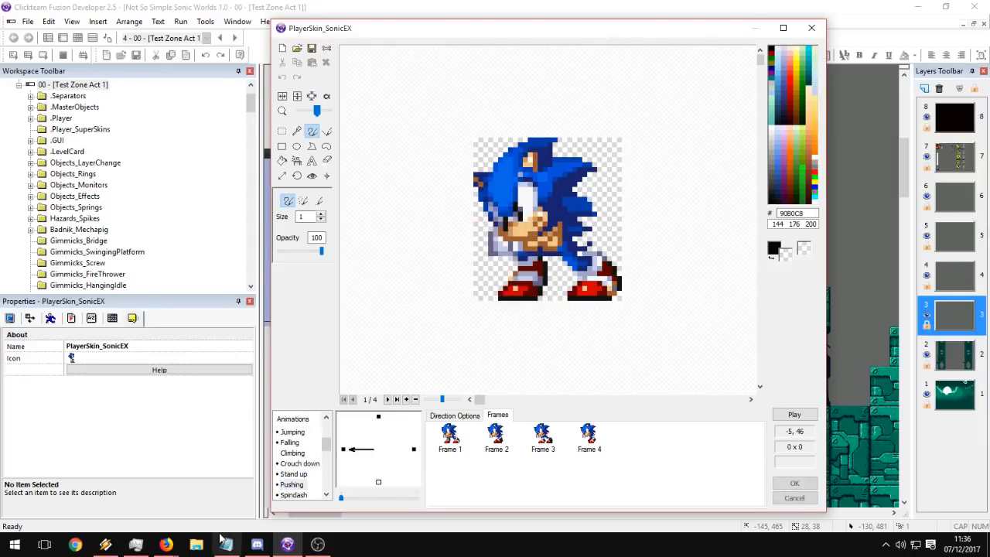
Confirm the skin's animation changes, reopen PlayerSkin_SonicEX for editing and show its Spindash animation.
{"action": "left_click", "coordinate": [802, 487]}
{"action": "double_click", "coordinate": [508, 216]}
{"action": "scroll", "coordinate": [292, 462], "scroll_direction": "down", "scroll_amount": 3}
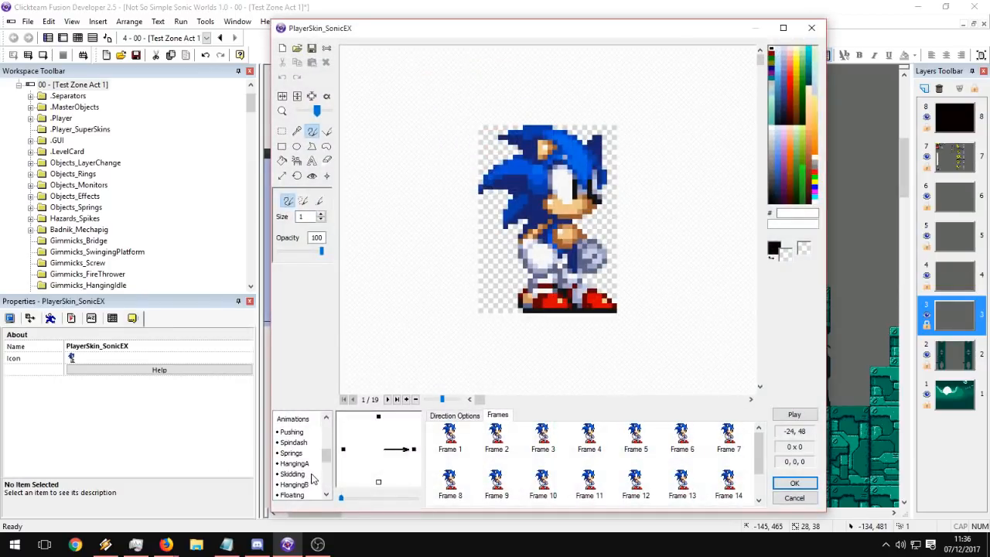
{"action": "scroll", "coordinate": [331, 455], "scroll_direction": "up", "scroll_amount": 1}
{"action": "left_click", "coordinate": [295, 452]}
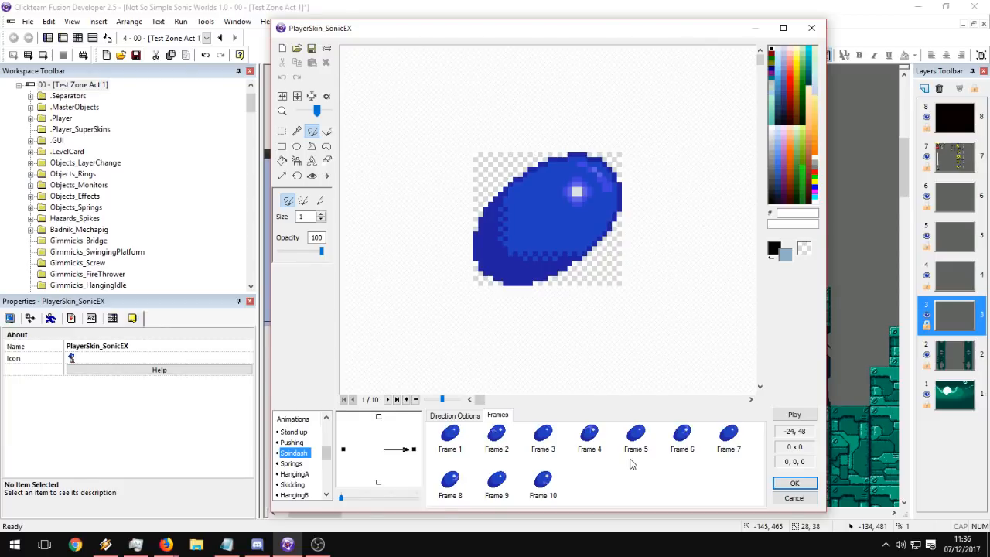
Import only the row of blue spindash balls from the classic Sonic sprite sheet into frame 1 of Spindash.
{"action": "left_click", "coordinate": [297, 48]}
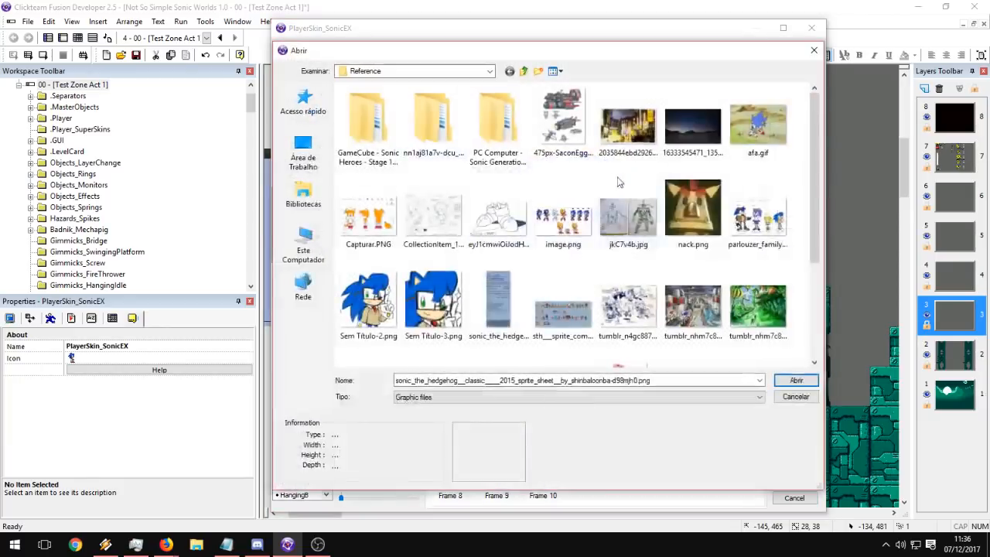
{"action": "left_click_drag", "start_coordinate": [811, 166], "coordinate": [821, 66]}
{"action": "double_click", "coordinate": [499, 305]}
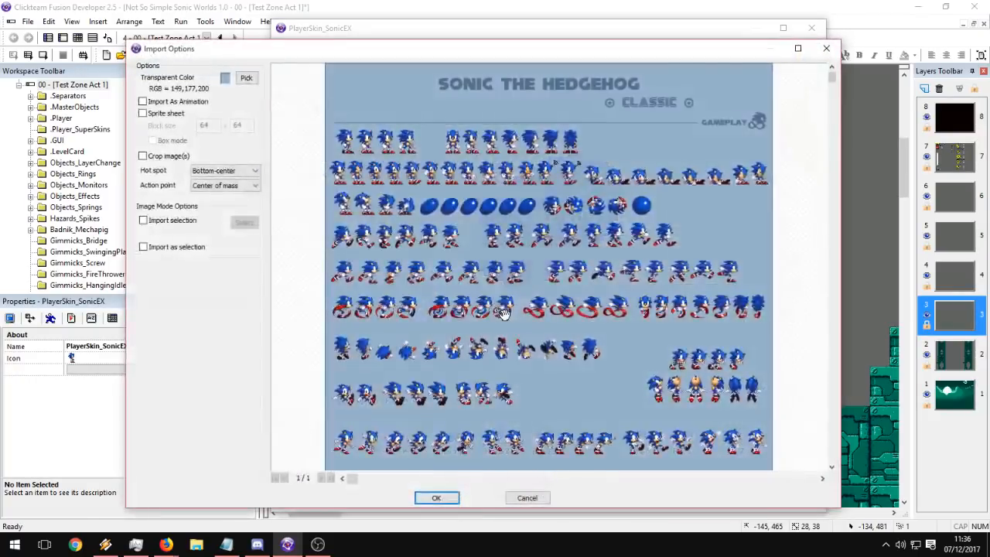
{"action": "left_click", "coordinate": [143, 101]}
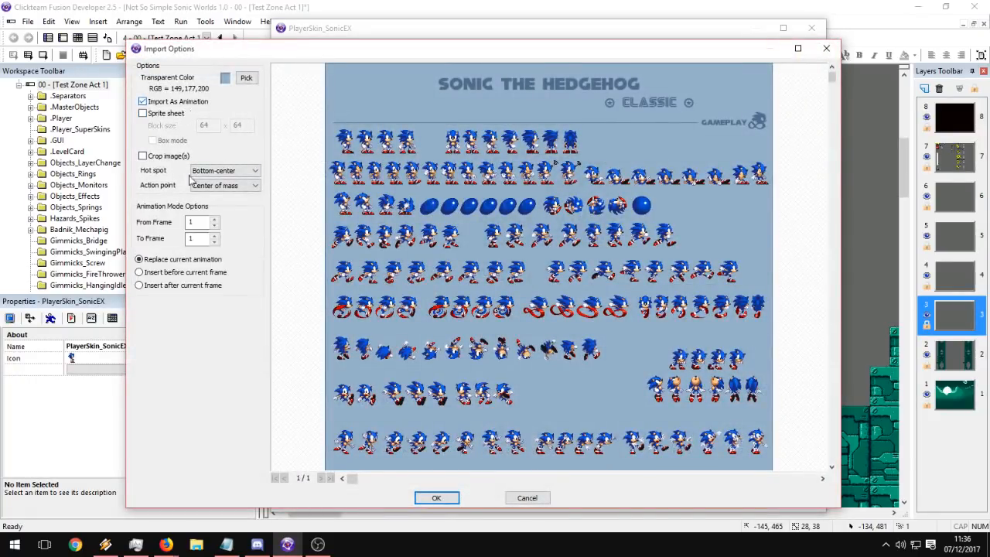
{"action": "left_click", "coordinate": [195, 103]}
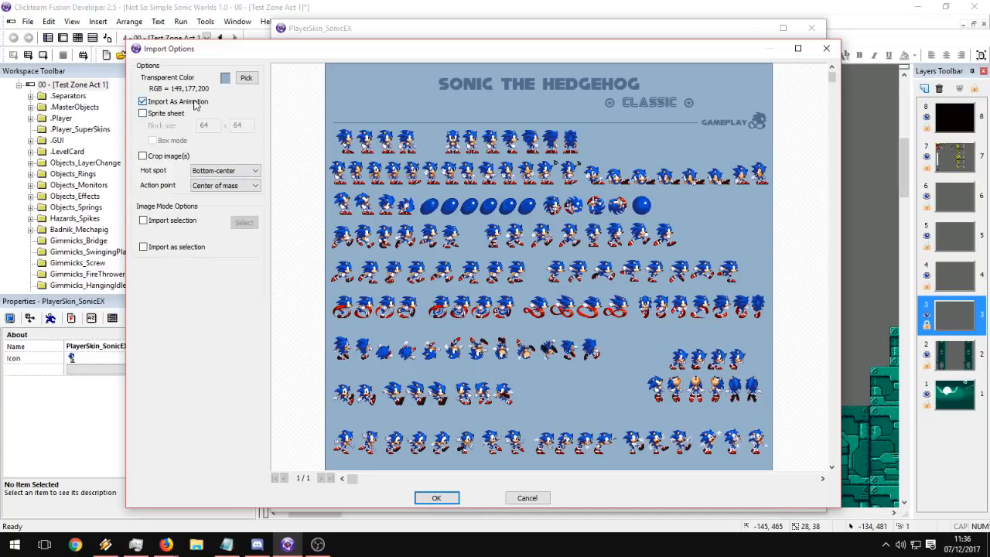
{"action": "left_click", "coordinate": [172, 223]}
{"action": "left_click", "coordinate": [244, 222]}
{"action": "left_click_drag", "start_coordinate": [416, 192], "coordinate": [536, 216]}
{"action": "left_click", "coordinate": [438, 498]}
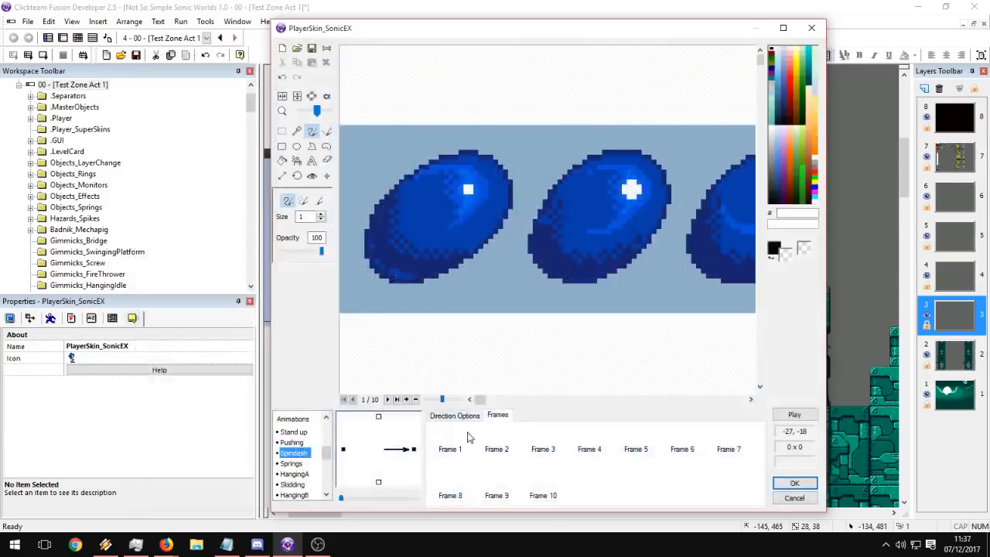
Delete the old Spindash frames so two frames remain, and show frame 2 with the imported ball strip.
{"action": "left_click", "coordinate": [543, 495]}
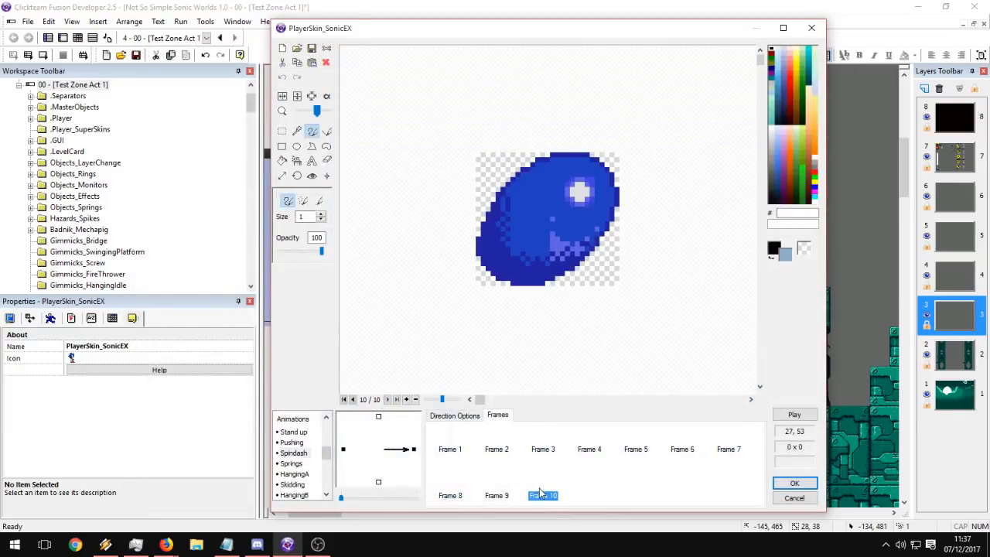
{"action": "left_click", "coordinate": [499, 488]}
{"action": "left_click", "coordinate": [495, 446], "text": "shift"}
{"action": "key", "text": "Delete"}
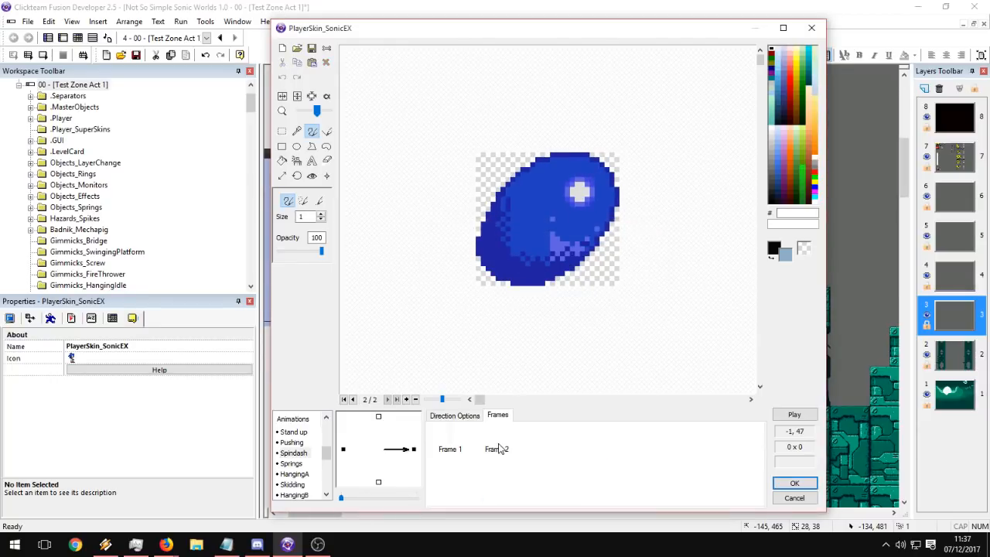
{"action": "left_click", "coordinate": [463, 449]}
{"action": "left_click", "coordinate": [492, 448]}
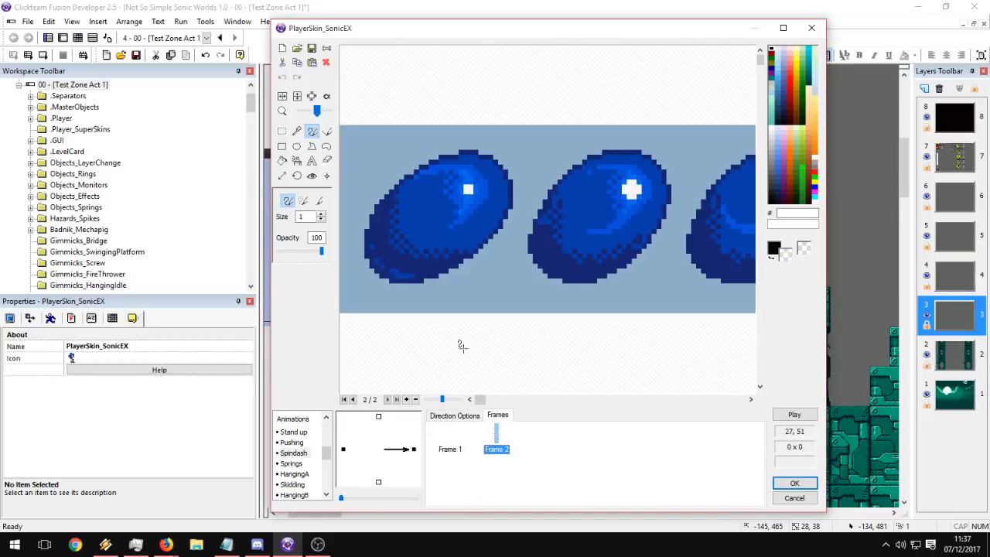
Set the blue-grey background (144, 176, 200) of the ball strip in frame 2 as the transparent colour.
{"action": "left_click", "coordinate": [282, 130]}
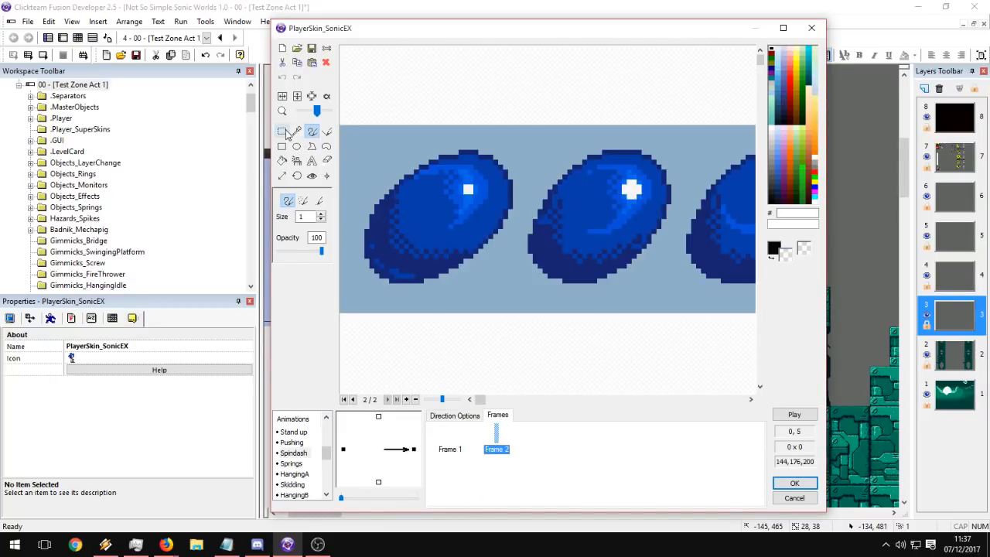
{"action": "left_click", "coordinate": [327, 95]}
{"action": "left_click", "coordinate": [303, 201]}
{"action": "left_click", "coordinate": [550, 307]}
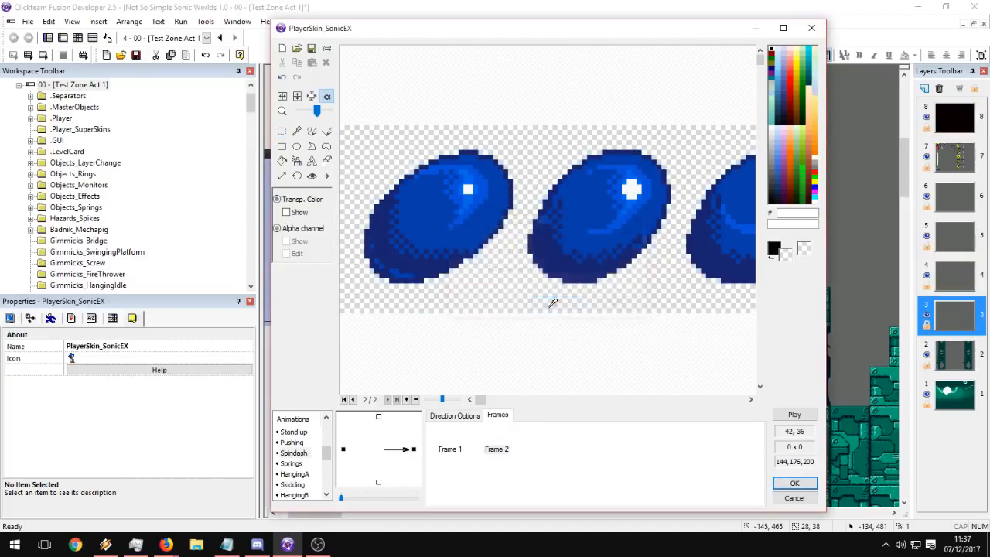
Duplicate the transparent ball strip of frame 2 four times to bring Spindash to six frames.
{"action": "left_click", "coordinate": [282, 131]}
{"action": "left_click_drag", "start_coordinate": [516, 132], "coordinate": [406, 240]}
{"action": "left_click", "coordinate": [499, 441]}
{"action": "key", "text": "ctrl+c"}
{"action": "key", "text": "ctrl+v"}
{"action": "key", "text": "ctrl+v"}
{"action": "key", "text": "ctrl+v"}
{"action": "key", "text": "ctrl+v"}
Crop frame 2 to the first ball of the strip and frame 3 to the second ball.
{"action": "left_click", "coordinate": [499, 442]}
{"action": "left_click_drag", "start_coordinate": [523, 132], "coordinate": [356, 296]}
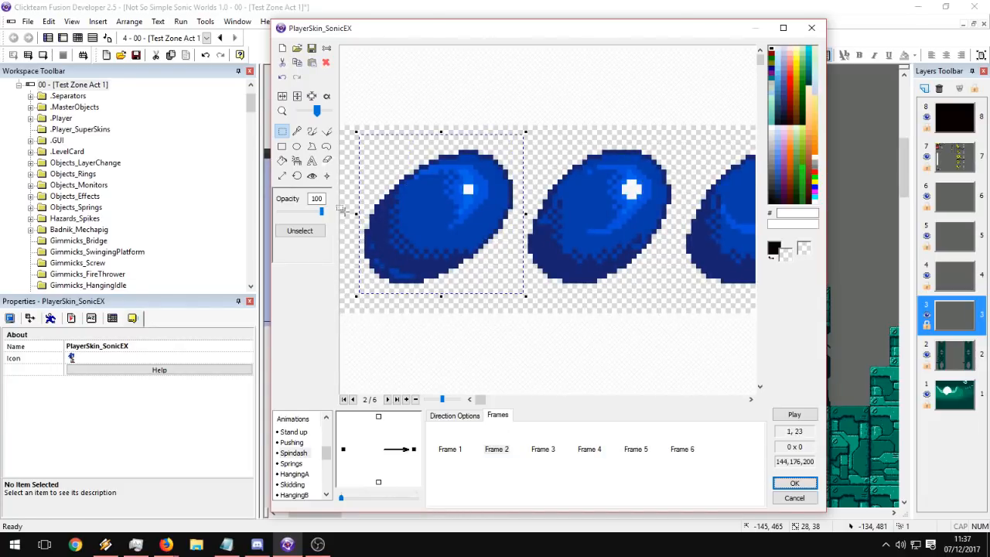
{"action": "left_click", "coordinate": [311, 96]}
{"action": "left_click", "coordinate": [543, 448]}
{"action": "left_click_drag", "start_coordinate": [523, 126], "coordinate": [678, 290]}
{"action": "left_click", "coordinate": [312, 96]}
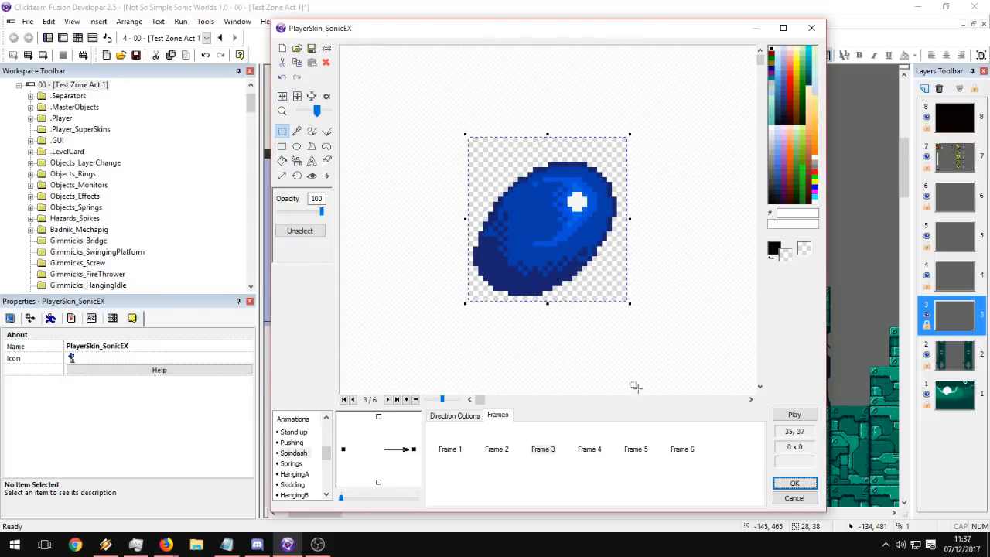
Crop frame 4 of the Spindash animation to the third ball of the strip.
{"action": "left_click", "coordinate": [588, 448]}
{"action": "scroll", "coordinate": [592, 150], "scroll_direction": "right", "scroll_amount": 5}
{"action": "left_click_drag", "start_coordinate": [571, 126], "coordinate": [410, 286]}
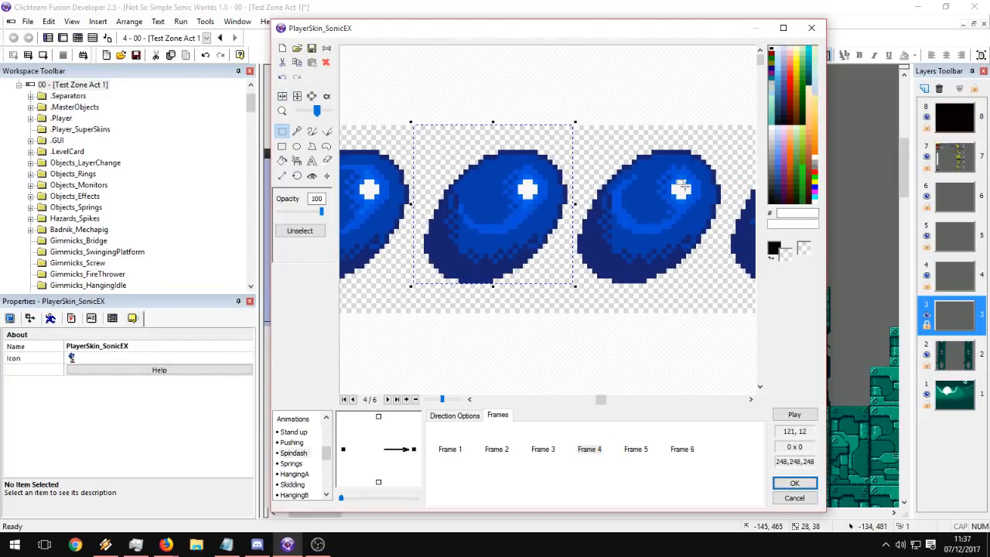
{"action": "left_click", "coordinate": [311, 96]}
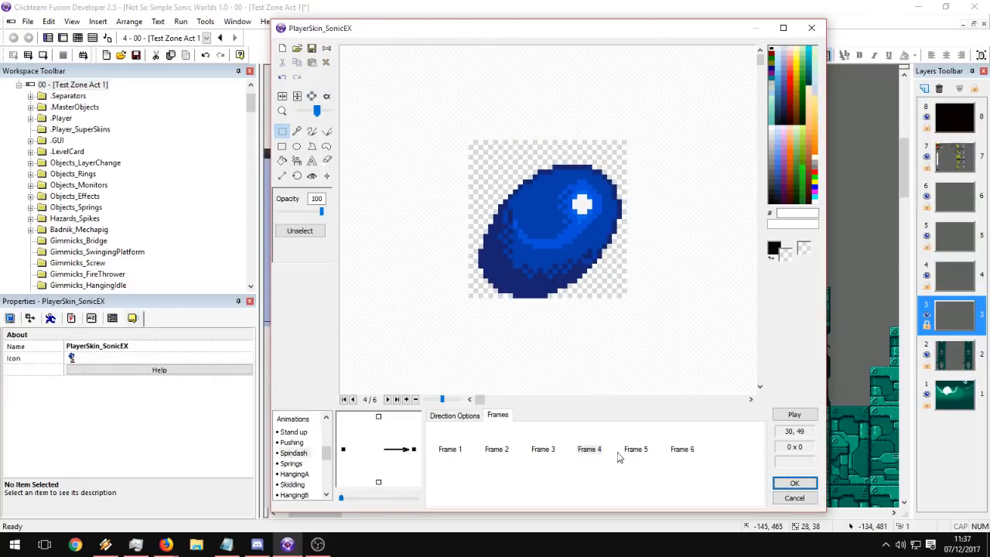
Compare frame 5 with frame 4 and crop frame 5 to the fourth ball of the strip.
{"action": "left_click", "coordinate": [636, 449]}
{"action": "scroll", "coordinate": [610, 247], "scroll_direction": "right", "scroll_amount": 5}
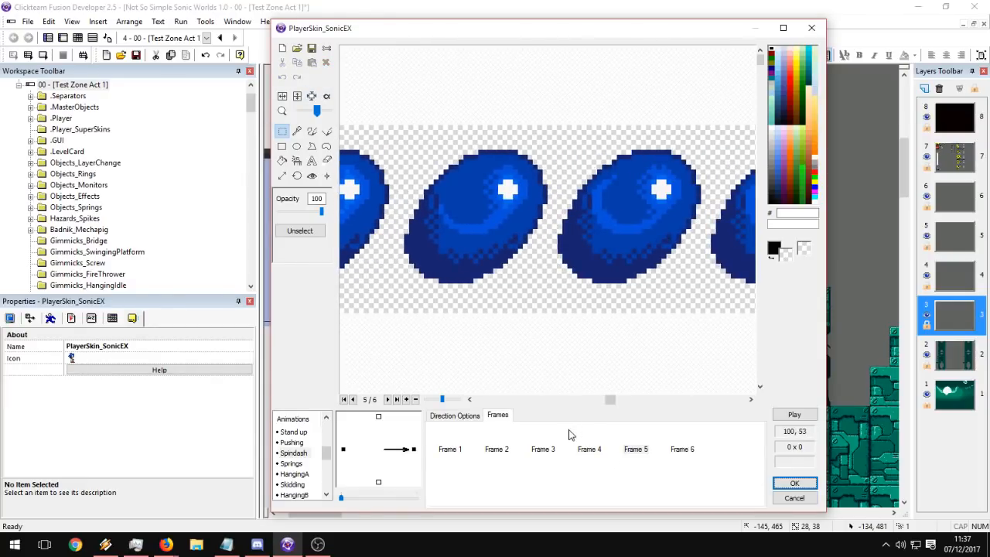
{"action": "left_click", "coordinate": [589, 448]}
{"action": "left_click", "coordinate": [631, 448]}
{"action": "left_click", "coordinate": [597, 448]}
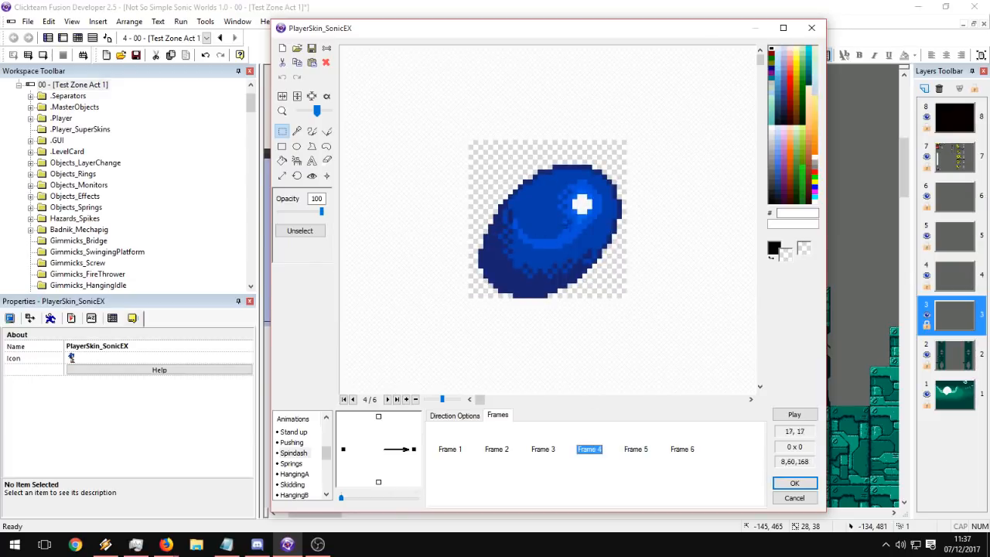
{"action": "left_click", "coordinate": [636, 449]}
{"action": "scroll", "coordinate": [531, 243], "scroll_direction": "right", "scroll_amount": 4}
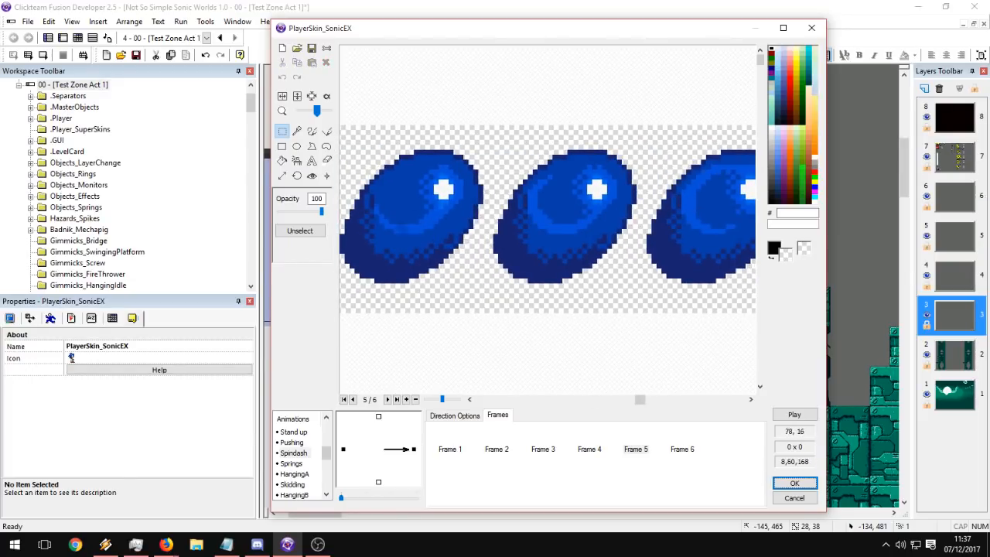
{"action": "left_click_drag", "start_coordinate": [644, 132], "coordinate": [485, 291]}
{"action": "left_click", "coordinate": [313, 97]}
Compare frame 6 with frame 5 and crop frame 6 to the fifth ball of the strip.
{"action": "left_click", "coordinate": [683, 446]}
{"action": "middle_click_drag", "start_coordinate": [658, 243], "coordinate": [575, 219]}
{"action": "left_click", "coordinate": [636, 449]}
{"action": "left_click", "coordinate": [684, 448]}
{"action": "left_click_drag", "start_coordinate": [631, 130], "coordinate": [478, 292]}
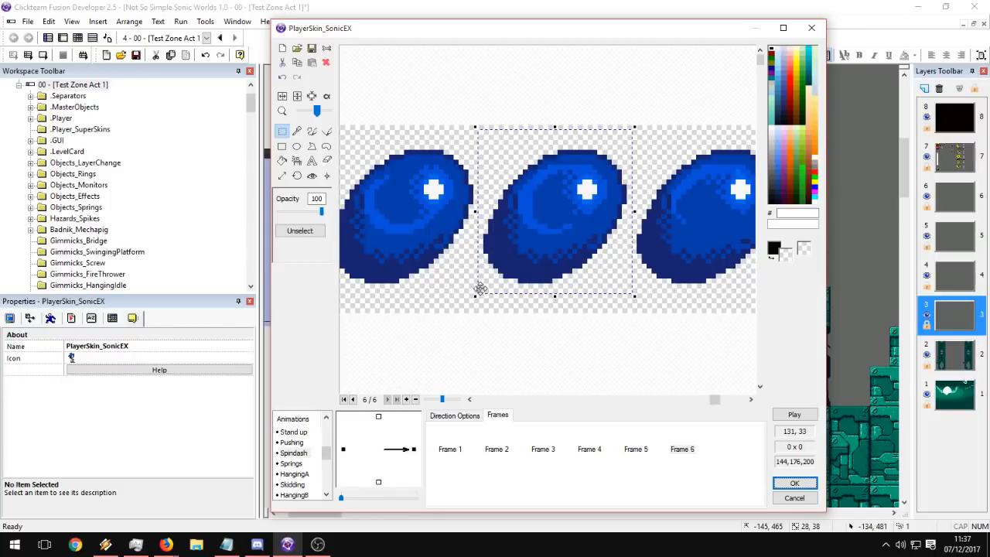
{"action": "left_click", "coordinate": [312, 96]}
{"action": "left_click", "coordinate": [681, 451]}
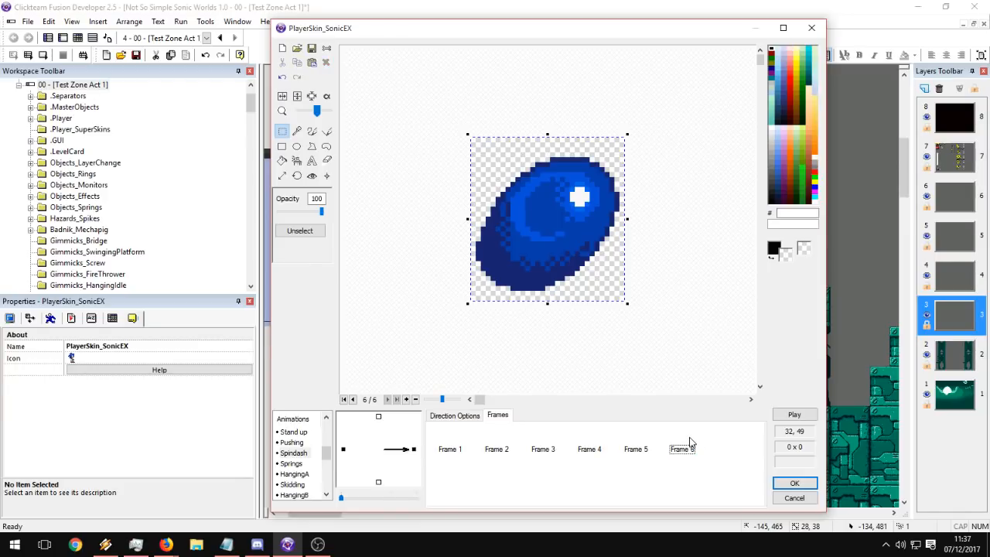
Compare Spindash frames 5 and 6 and import the last ball of the strip from the sprite sheet into frame 6.
{"action": "left_click", "coordinate": [684, 448]}
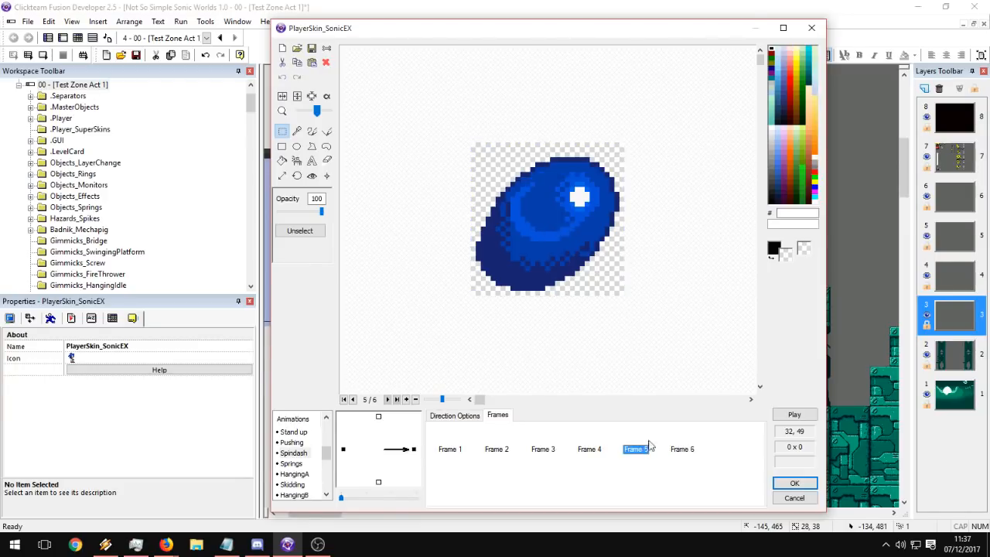
{"action": "left_click", "coordinate": [657, 329]}
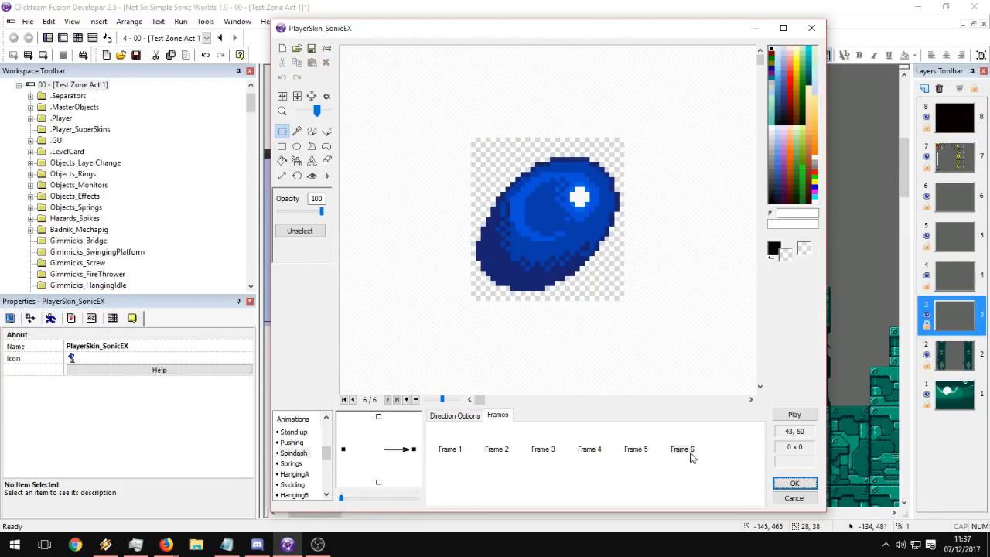
{"action": "left_click", "coordinate": [630, 444]}
{"action": "left_click", "coordinate": [666, 444]}
{"action": "left_click", "coordinate": [798, 420]}
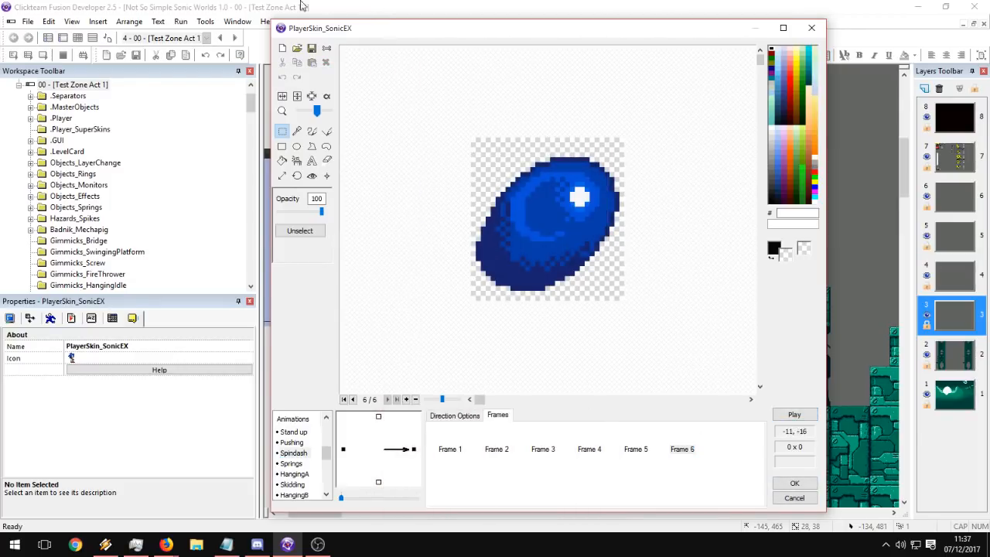
{"action": "left_click", "coordinate": [297, 47]}
{"action": "double_click", "coordinate": [505, 302]}
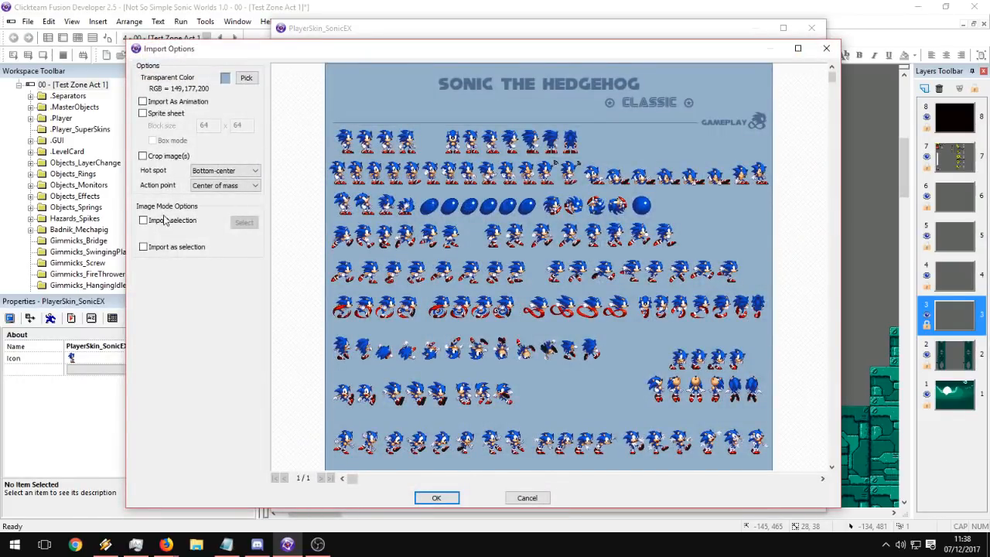
{"action": "left_click", "coordinate": [244, 223]}
{"action": "left_click_drag", "start_coordinate": [535, 196], "coordinate": [509, 227]}
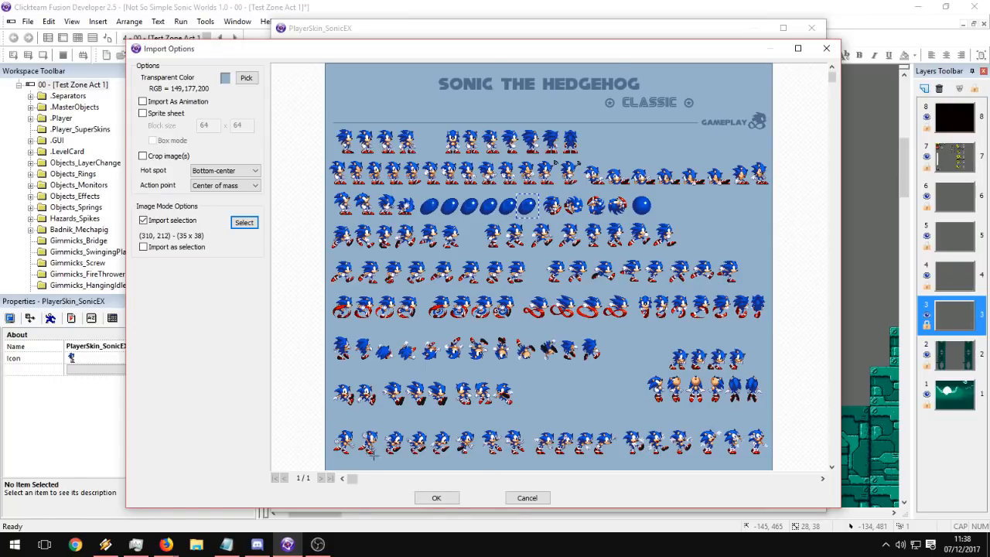
{"action": "left_click", "coordinate": [437, 497]}
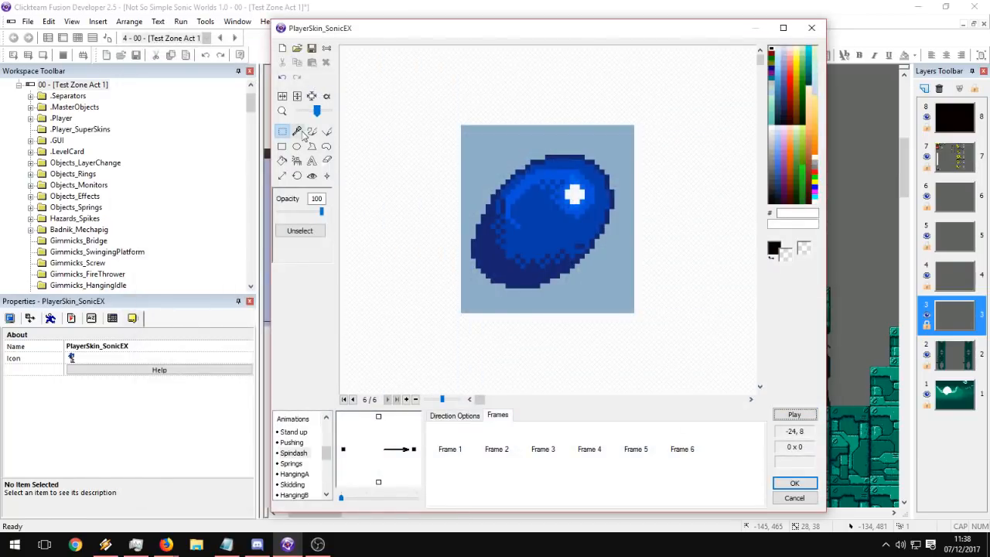
Switch frame 6 to colour transparency and make its blue-grey background transparent.
{"action": "left_click", "coordinate": [325, 96]}
{"action": "left_click", "coordinate": [301, 202]}
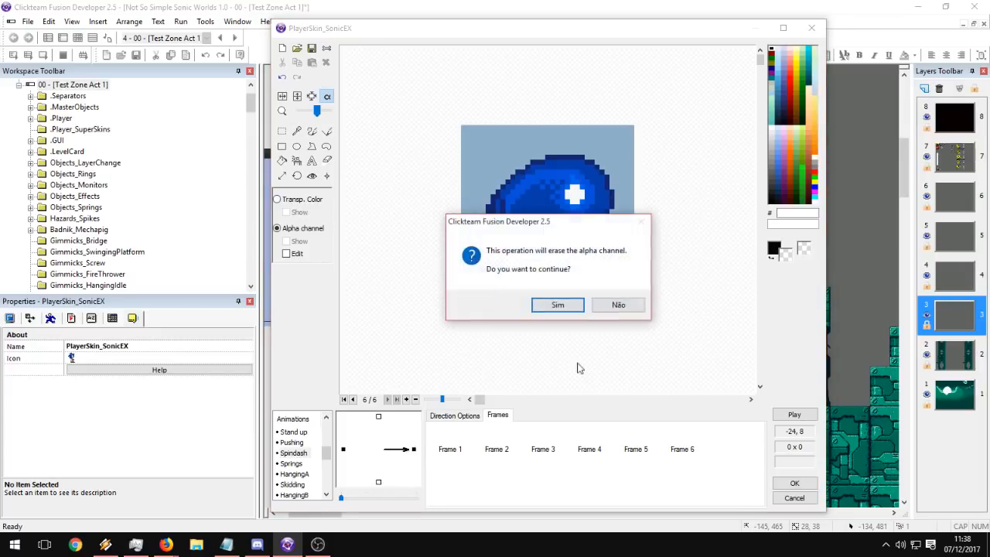
{"action": "left_click", "coordinate": [555, 306]}
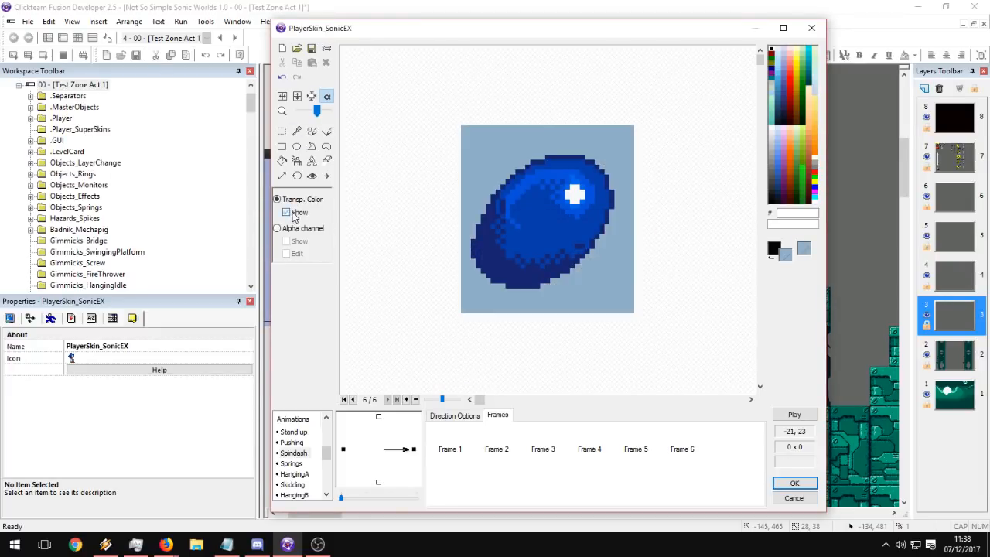
{"action": "left_click", "coordinate": [287, 212]}
Crop frames 2 to 6 of the Spindash animation tightly around the ball.
{"action": "left_click", "coordinate": [683, 449]}
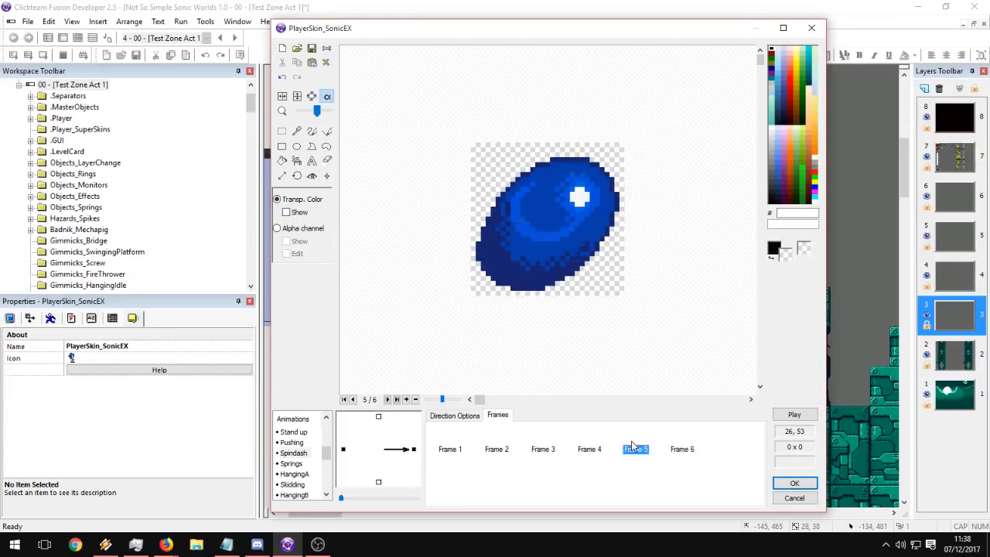
{"action": "left_click", "coordinate": [315, 95]}
{"action": "left_click", "coordinate": [497, 439]}
{"action": "left_click", "coordinate": [313, 96]}
{"action": "left_click", "coordinate": [543, 447]}
{"action": "left_click", "coordinate": [312, 96]}
{"action": "left_click", "coordinate": [589, 448]}
{"action": "left_click", "coordinate": [313, 97]}
{"action": "left_click", "coordinate": [636, 448]}
{"action": "left_click", "coordinate": [313, 97]}
{"action": "left_click", "coordinate": [679, 449]}
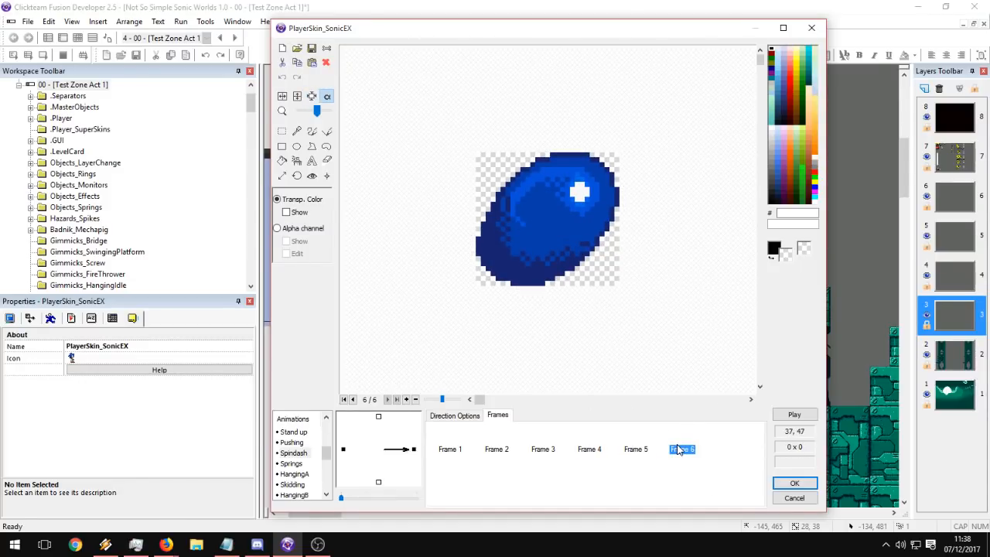
Compare the alignment of the old first Spindash frame with the new frames while displaying their hot spots.
{"action": "left_click", "coordinate": [452, 447]}
{"action": "left_click", "coordinate": [483, 449]}
{"action": "left_click", "coordinate": [458, 448]}
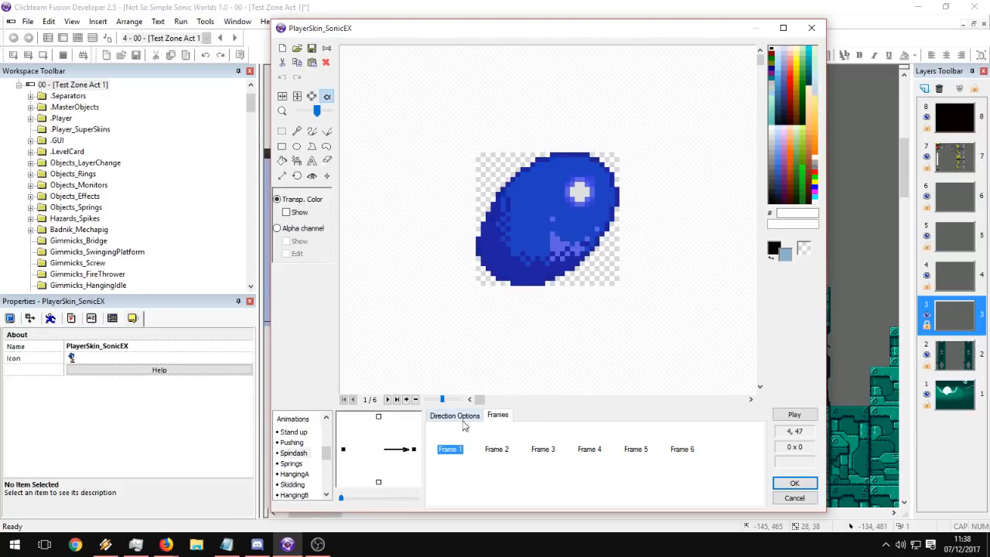
{"action": "left_click", "coordinate": [312, 176]}
{"action": "left_click", "coordinate": [491, 440]}
{"action": "left_click", "coordinate": [469, 433]}
{"action": "left_click", "coordinate": [488, 425]}
{"action": "left_click", "coordinate": [461, 429]}
{"action": "left_click", "coordinate": [487, 430]}
{"action": "left_click", "coordinate": [448, 430]}
{"action": "left_click", "coordinate": [489, 432]}
{"action": "left_click", "coordinate": [555, 440]}
{"action": "left_click", "coordinate": [641, 439]}
{"action": "left_click", "coordinate": [670, 443]}
{"action": "left_click", "coordinate": [494, 447]}
Copy frame 1's hot spot to Spindash frame 2, setting X to 11 and Y to 13.
{"action": "left_click", "coordinate": [451, 442]}
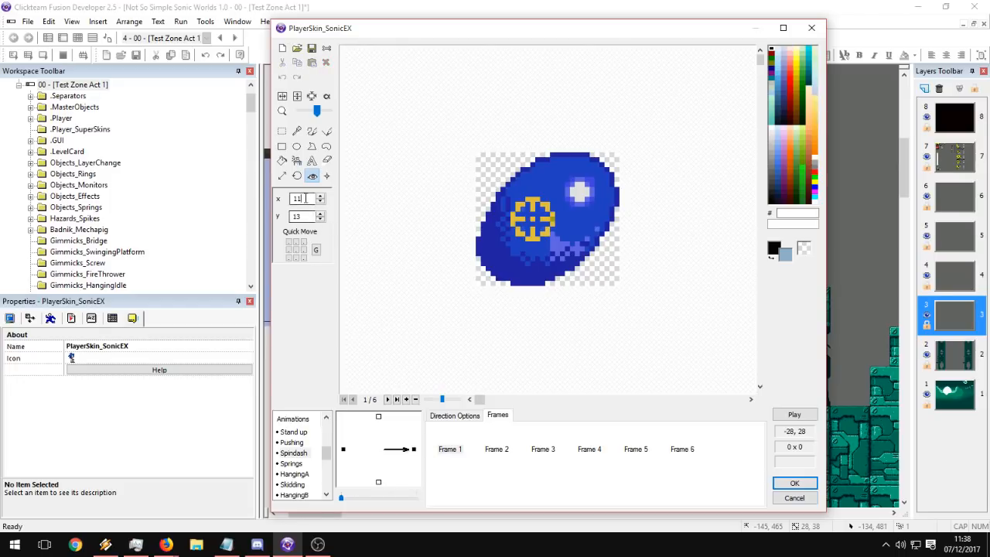
{"action": "left_click", "coordinate": [497, 448]}
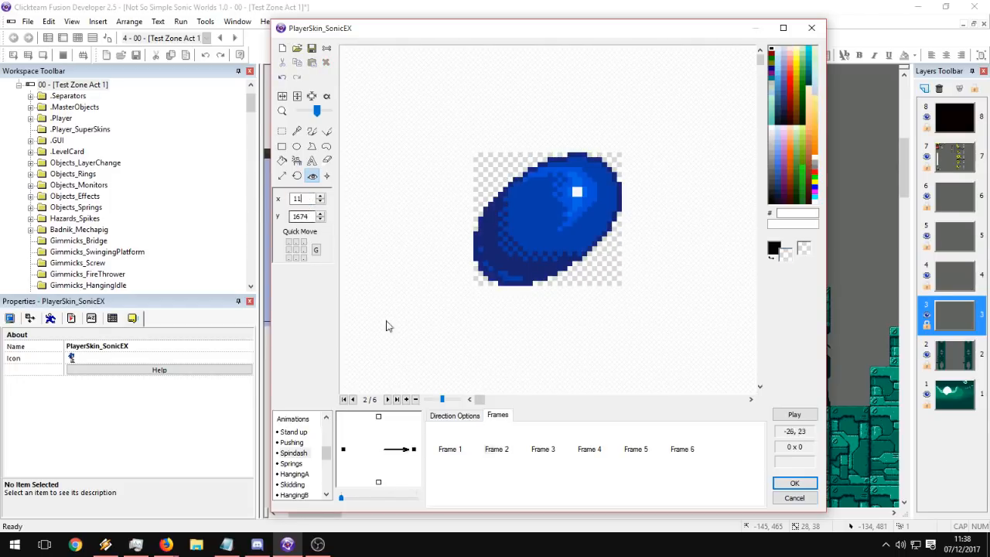
{"action": "left_click", "coordinate": [450, 448]}
{"action": "double_click", "coordinate": [303, 216]}
{"action": "left_click", "coordinate": [495, 450]}
{"action": "key", "text": "ctrl+v"}
{"action": "left_click", "coordinate": [450, 448]}
{"action": "left_click", "coordinate": [496, 448]}
Set the hot spot Y to 13 on Spindash frames 3 to 6.
{"action": "left_click", "coordinate": [544, 449]}
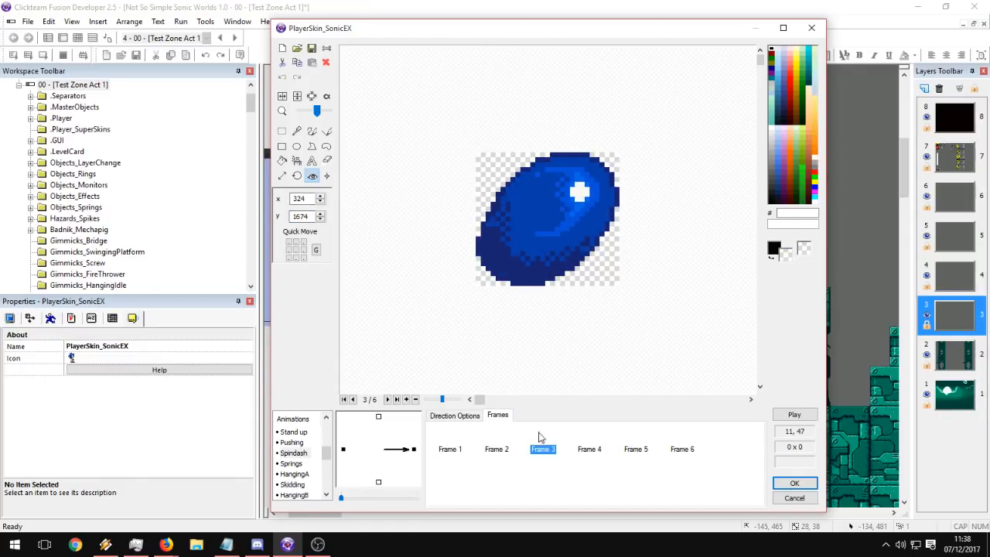
{"action": "left_click", "coordinate": [311, 218]}
{"action": "left_click", "coordinate": [590, 449]}
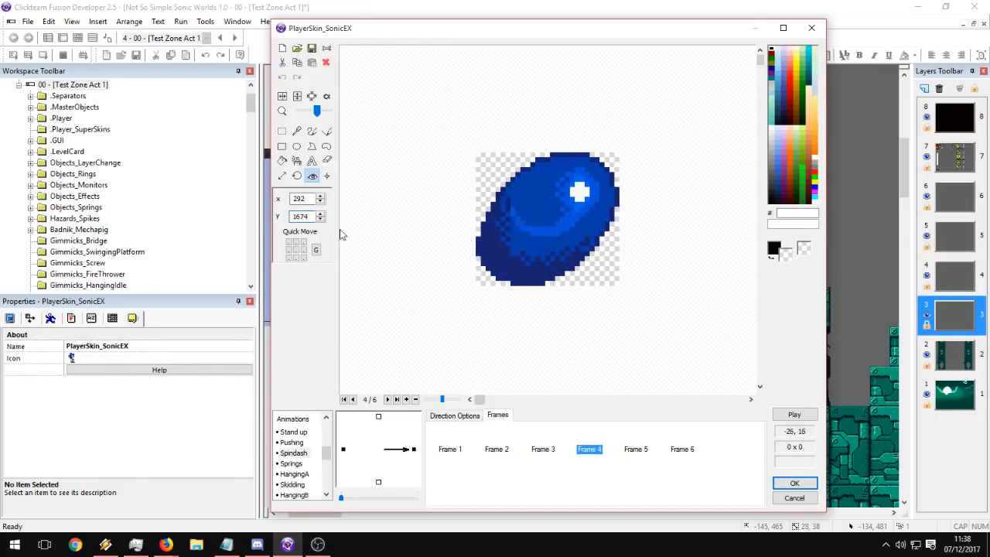
{"action": "left_click", "coordinate": [636, 449]}
{"action": "left_click_drag", "start_coordinate": [291, 217], "coordinate": [313, 218]}
{"action": "type", "text": "16"}
{"action": "left_click", "coordinate": [683, 446]}
Try to apply frame 1's hot spot X of 11 to frames 2 to 6 together.
{"action": "left_click", "coordinate": [450, 448]}
{"action": "left_click", "coordinate": [310, 199]}
{"action": "left_click", "coordinate": [497, 445]}
{"action": "left_click", "coordinate": [683, 445], "text": "shift"}
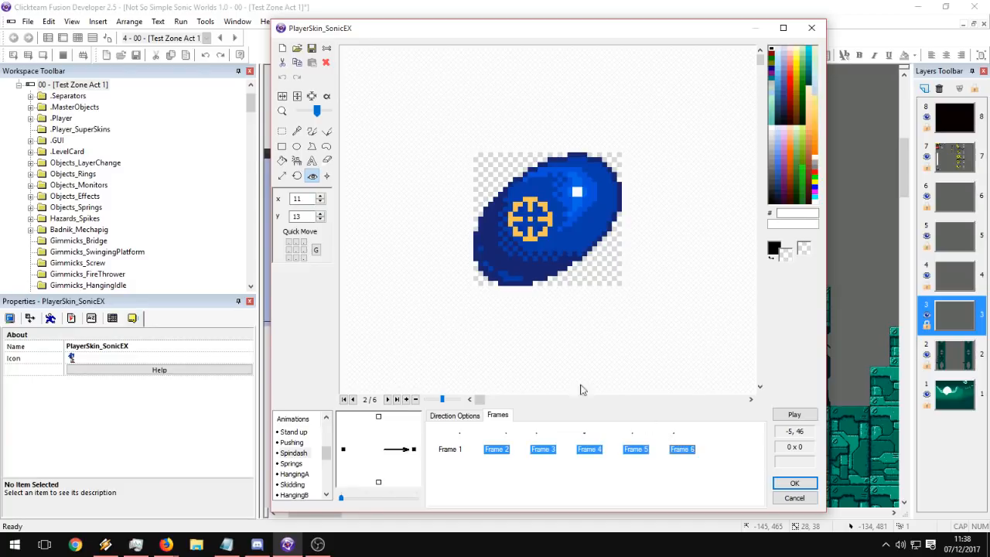
{"action": "left_click", "coordinate": [306, 199]}
{"action": "left_click", "coordinate": [500, 446]}
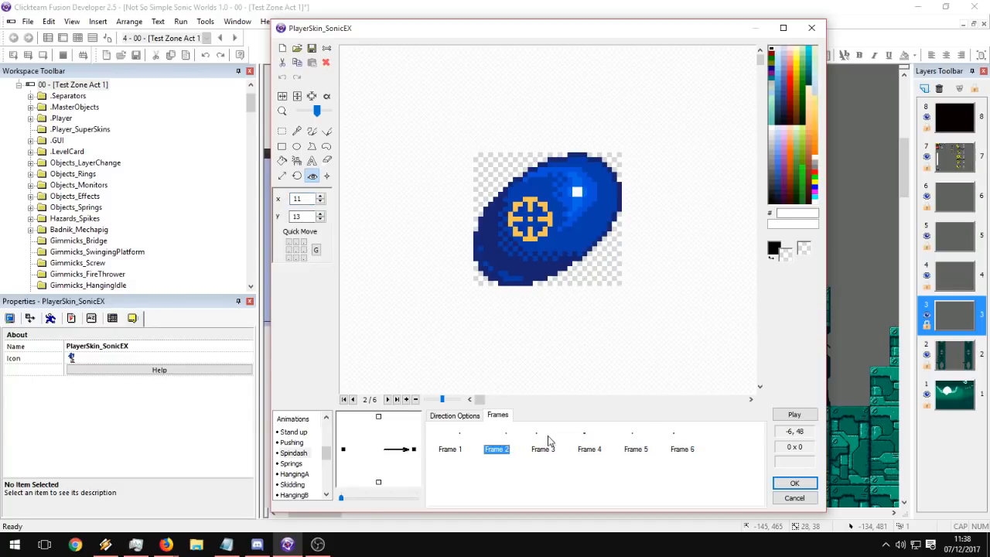
Set the hot spot X to 11 on Spindash frames 3, 5 and 6 individually.
{"action": "left_click", "coordinate": [546, 445]}
{"action": "double_click", "coordinate": [311, 199]}
{"action": "type", "text": "11"}
{"action": "left_click", "coordinate": [630, 443]}
{"action": "double_click", "coordinate": [307, 199]}
{"action": "type", "text": "11"}
{"action": "left_click", "coordinate": [677, 442]}
{"action": "left_click", "coordinate": [306, 199]}
{"action": "type", "text": "1111"}
Preview the Spindash animation and set frame 4's hot spot X to 11.
{"action": "left_click", "coordinate": [794, 414]}
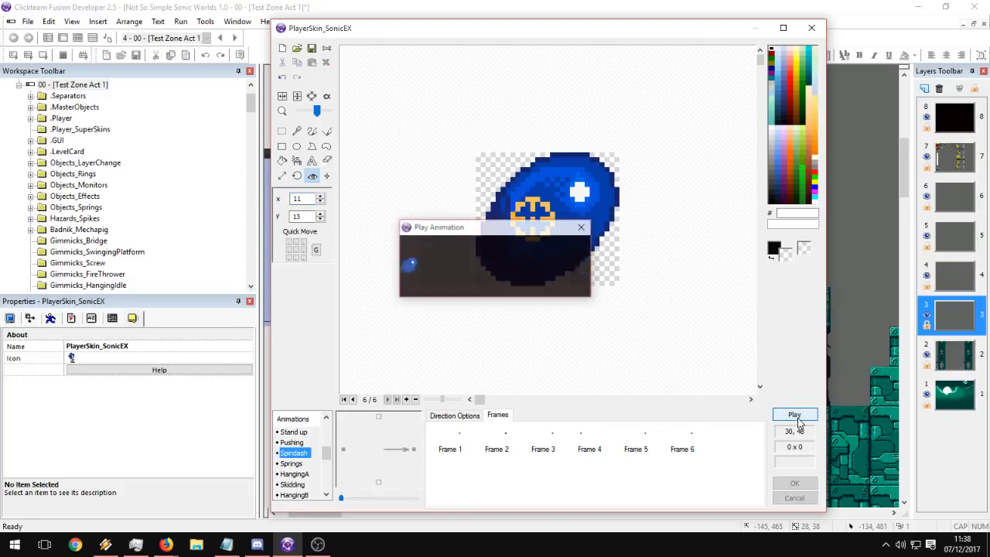
{"action": "left_click", "coordinate": [582, 227]}
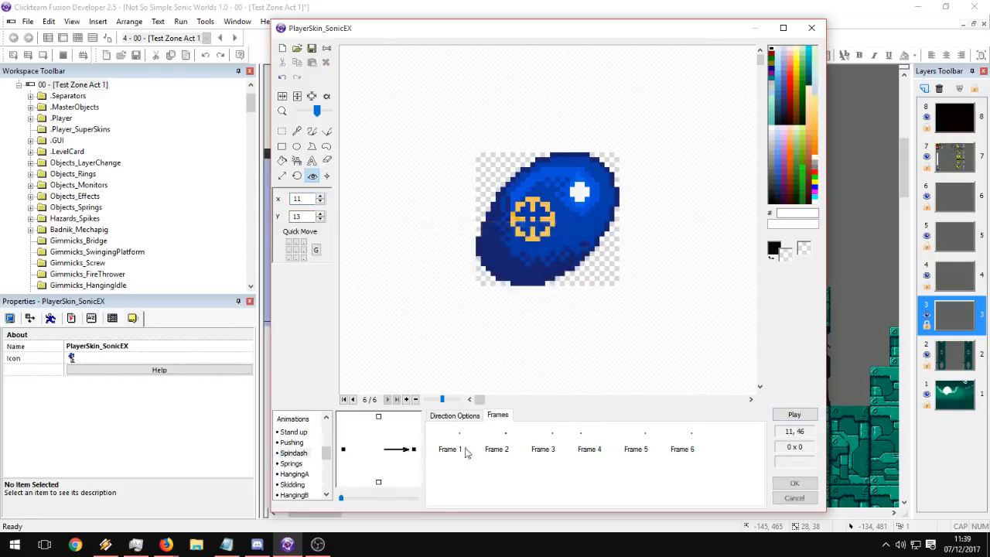
{"action": "left_click", "coordinate": [543, 446]}
{"action": "left_click", "coordinate": [590, 445]}
{"action": "double_click", "coordinate": [305, 200]}
{"action": "type", "text": "11"}
Delete the original first frame from the Spindash animation and preview the remaining frames.
{"action": "left_click", "coordinate": [634, 437]}
{"action": "key", "text": "Delete"}
{"action": "left_click", "coordinate": [803, 417]}
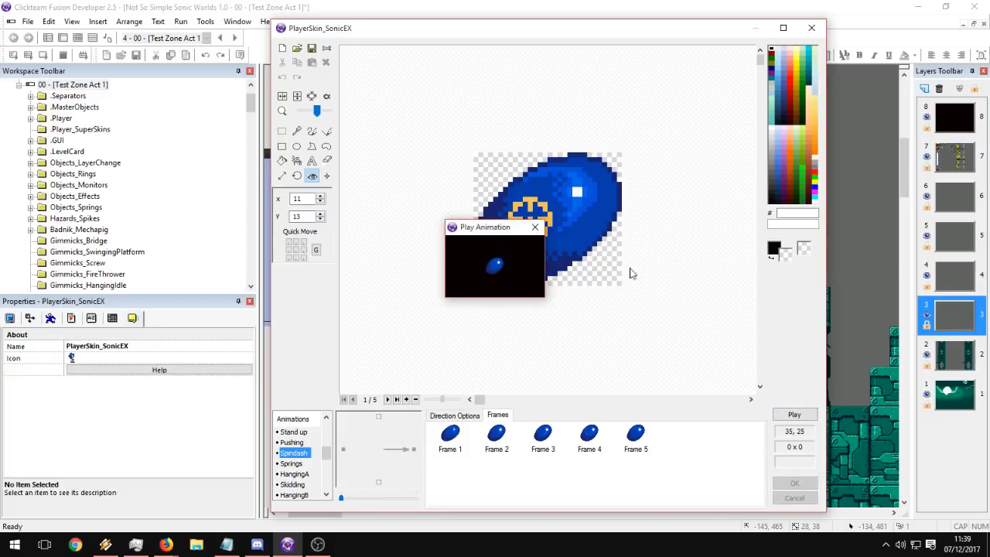
{"action": "left_click", "coordinate": [534, 229]}
Step through the five right-facing Spindash frames to check their order and alignment.
{"action": "left_click", "coordinate": [451, 436]}
{"action": "left_click", "coordinate": [496, 436]}
{"action": "left_click", "coordinate": [543, 436]}
{"action": "left_click", "coordinate": [587, 445]}
{"action": "left_click", "coordinate": [635, 436]}
{"action": "left_click", "coordinate": [589, 436]}
{"action": "left_click", "coordinate": [543, 436]}
{"action": "left_click", "coordinate": [497, 436]}
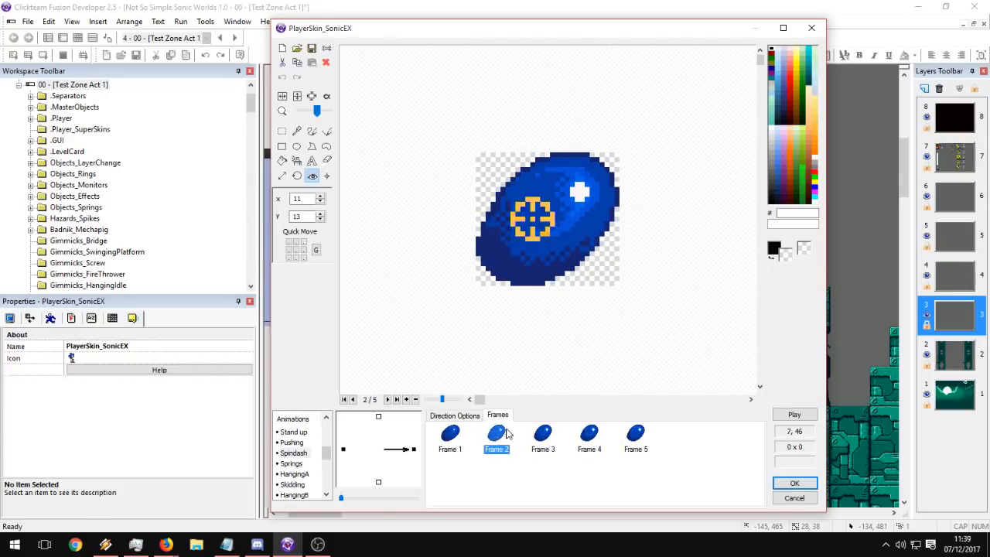
{"action": "left_click", "coordinate": [453, 435]}
{"action": "left_click", "coordinate": [497, 436]}
{"action": "left_click", "coordinate": [543, 435]}
{"action": "left_click", "coordinate": [589, 436]}
Examine the original left-facing Spindash frames to see how their images alternate.
{"action": "left_click", "coordinate": [344, 449]}
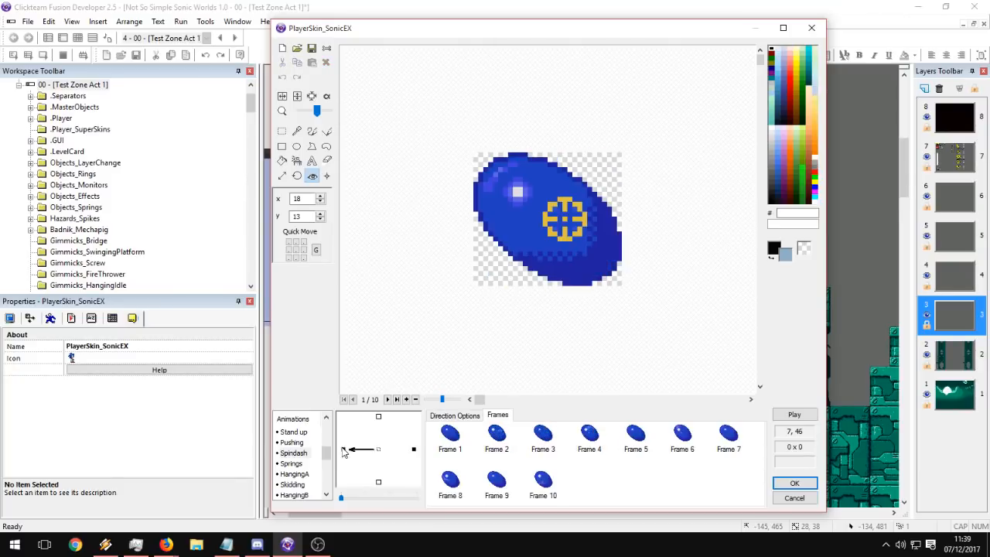
{"action": "left_click", "coordinate": [451, 444]}
{"action": "left_click", "coordinate": [500, 440]}
{"action": "left_click", "coordinate": [546, 440]}
{"action": "left_click", "coordinate": [517, 438]}
{"action": "left_click", "coordinate": [584, 441]}
{"action": "left_click", "coordinate": [635, 438]}
{"action": "left_click", "coordinate": [683, 438]}
{"action": "left_click", "coordinate": [734, 439]}
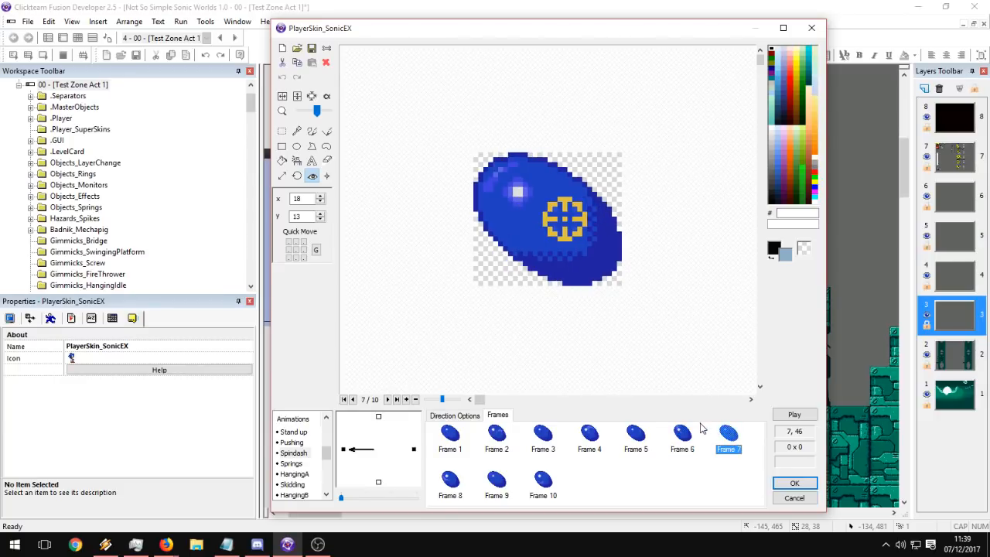
{"action": "left_click", "coordinate": [461, 441]}
{"action": "key", "text": "Right"}
{"action": "left_click", "coordinate": [459, 441]}
{"action": "key", "text": "Right"}
{"action": "left_click", "coordinate": [449, 442]}
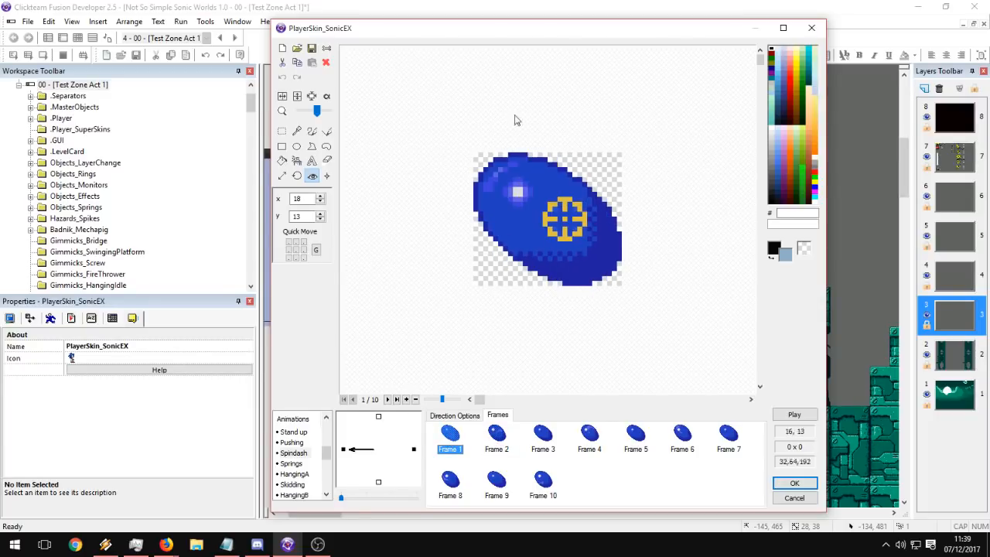
{"action": "left_click", "coordinate": [493, 437]}
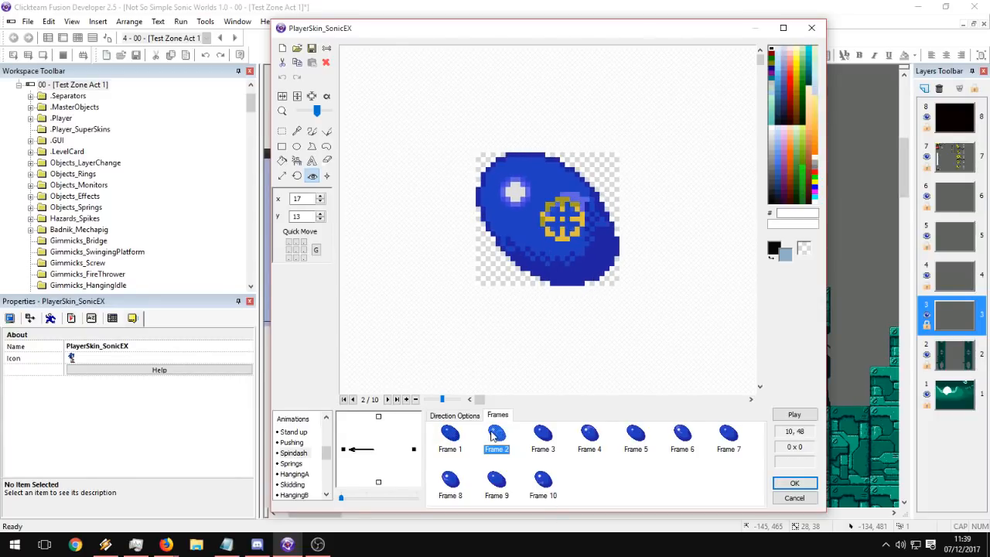
Return to the right-facing Spindash direction and compare its frames with the original frame pattern.
{"action": "left_click", "coordinate": [414, 449]}
{"action": "left_click", "coordinate": [446, 439]}
{"action": "left_click", "coordinate": [492, 441]}
{"action": "left_click", "coordinate": [562, 444]}
{"action": "left_click", "coordinate": [558, 440]}
{"action": "left_click", "coordinate": [595, 441]}
{"action": "left_click", "coordinate": [612, 440]}
{"action": "left_click", "coordinate": [634, 437]}
Insert three copies of frame 1 between the other right-facing Spindash frames and preview the animation.
{"action": "left_click", "coordinate": [450, 438]}
{"action": "key", "text": "ctrl+v"}
{"action": "left_click_drag", "start_coordinate": [500, 439], "coordinate": [632, 443]}
{"action": "left_click", "coordinate": [551, 446]}
{"action": "key", "text": "ctrl+v"}
{"action": "left_click", "coordinate": [643, 445]}
{"action": "key", "text": "ctrl+v"}
{"action": "left_click", "coordinate": [681, 441]}
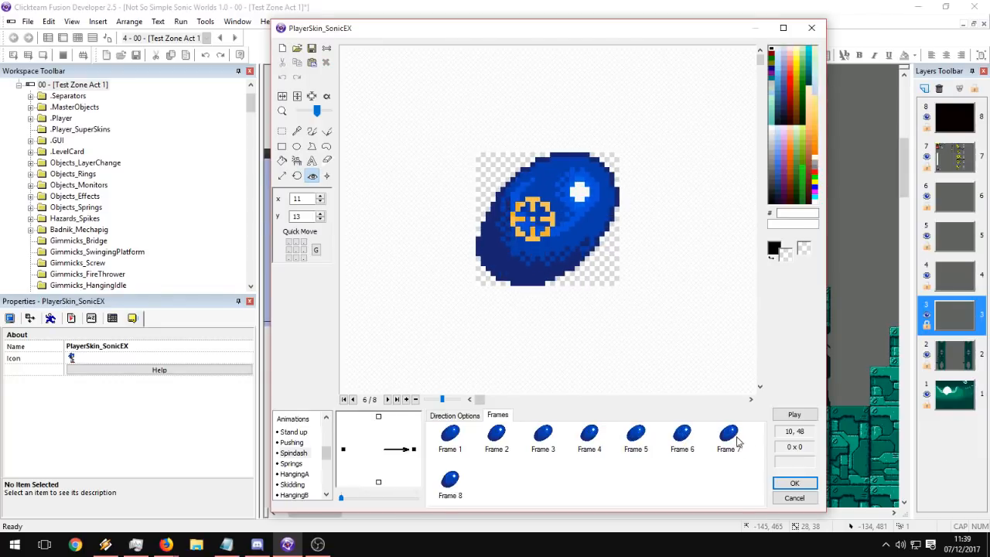
{"action": "left_click", "coordinate": [777, 416]}
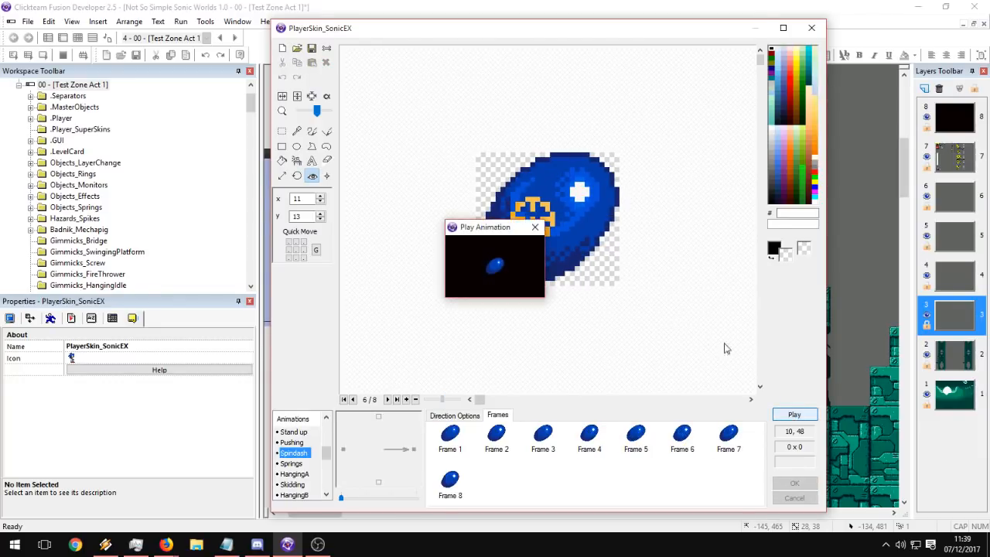
{"action": "left_click", "coordinate": [537, 229]}
Replace the left-facing Spindash direction with a copy of the right-facing frames and flip them all horizontally.
{"action": "right_click", "coordinate": [417, 453]}
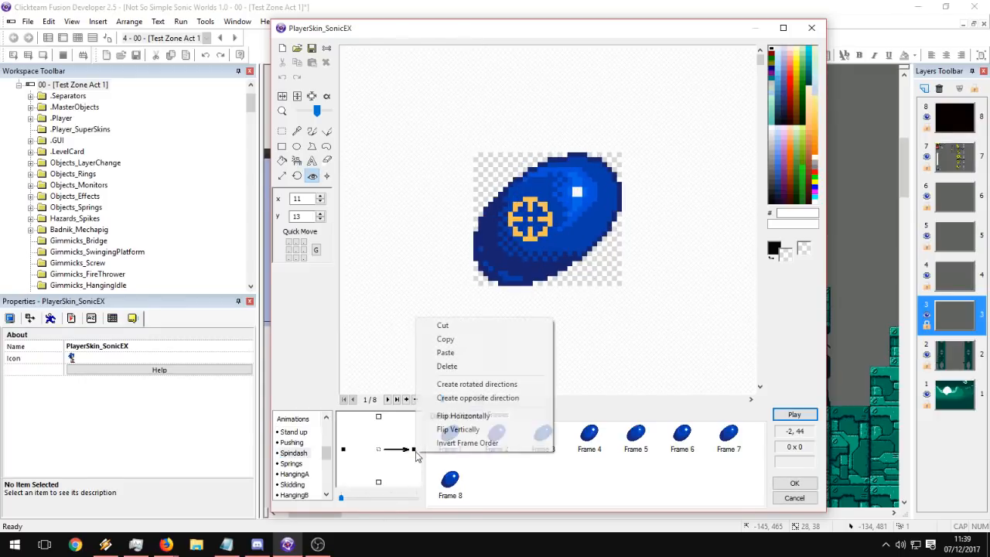
{"action": "left_click", "coordinate": [454, 344]}
{"action": "right_click", "coordinate": [345, 451]}
{"action": "left_click", "coordinate": [390, 353]}
{"action": "left_click_drag", "start_coordinate": [753, 491], "coordinate": [469, 442]}
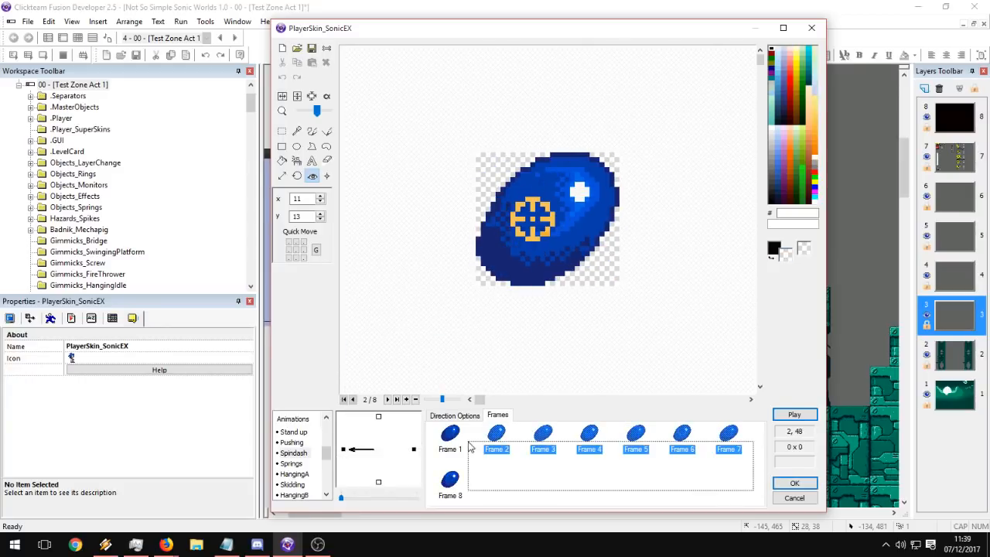
{"action": "right_click", "coordinate": [469, 444]}
{"action": "left_click", "coordinate": [517, 311]}
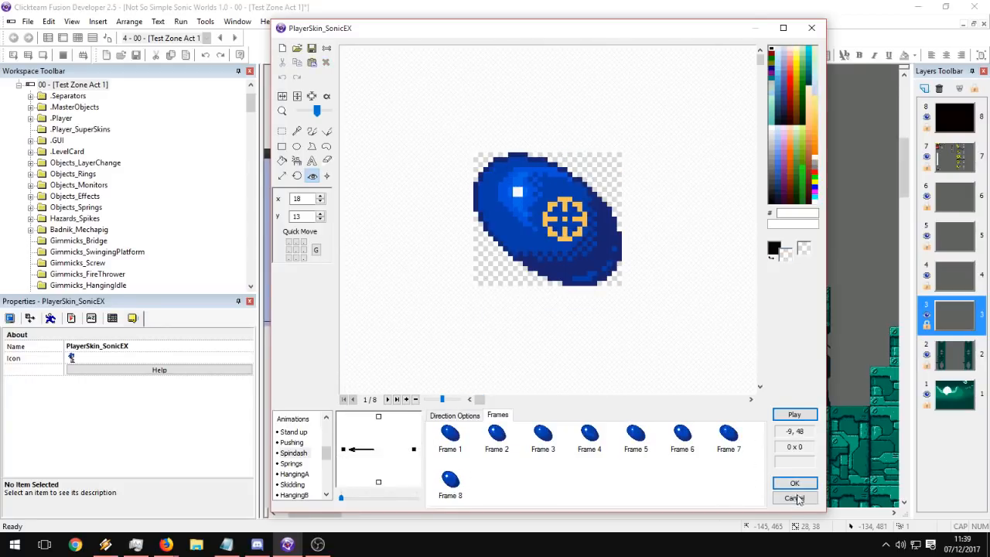
Close the character skin's animation editor and save the application.
{"action": "left_click", "coordinate": [795, 498]}
{"action": "left_click", "coordinate": [136, 54]}
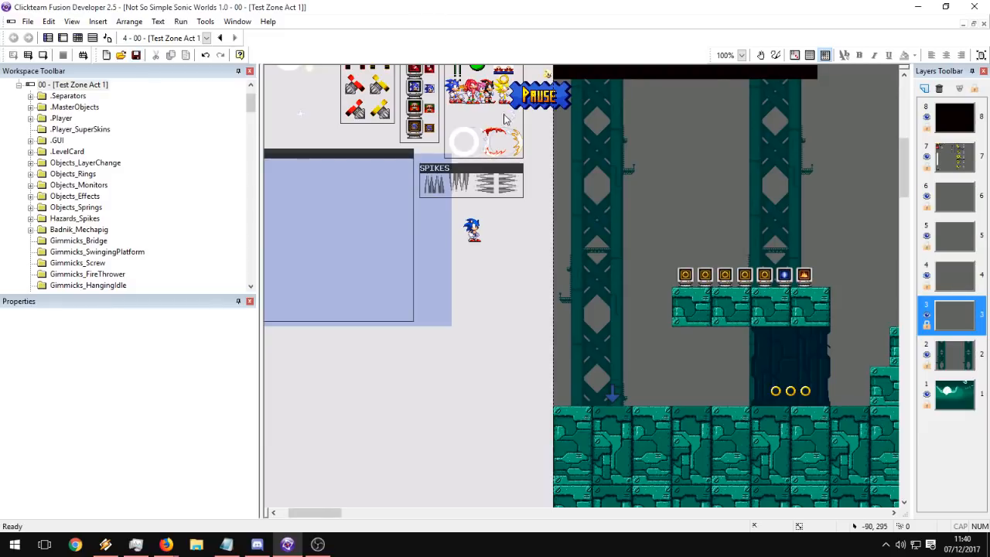
Reopen the PlayerSkin_SonicEX animations and look through the list, from Walking and Running to the later ones and back to Climbing.
{"action": "double_click", "coordinate": [473, 229]}
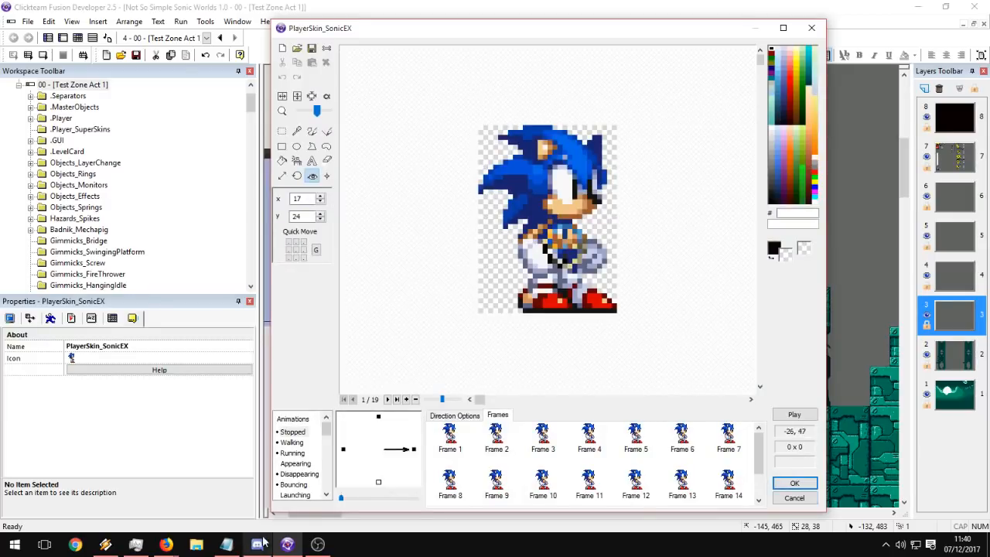
{"action": "left_click", "coordinate": [292, 442]}
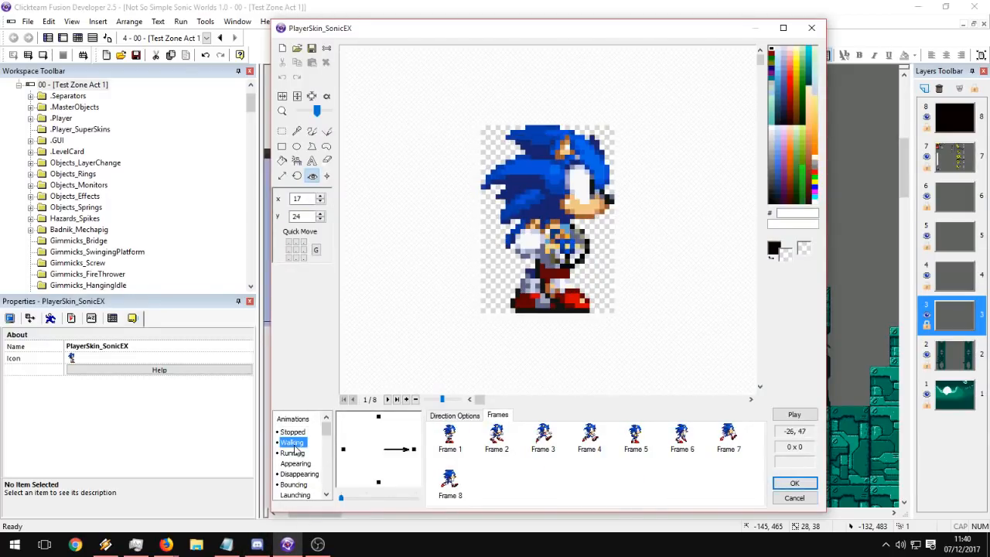
{"action": "left_click", "coordinate": [294, 456]}
{"action": "left_click_drag", "start_coordinate": [327, 428], "coordinate": [328, 489]}
{"action": "left_click", "coordinate": [300, 485]}
{"action": "left_click", "coordinate": [292, 474]}
{"action": "scroll", "coordinate": [300, 487], "scroll_direction": "up", "scroll_amount": 1}
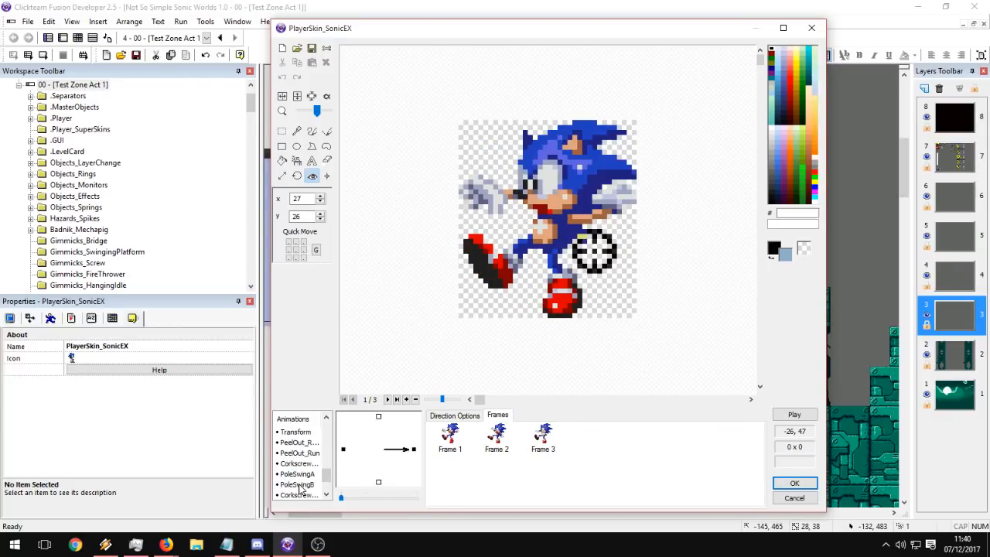
{"action": "scroll", "coordinate": [300, 470], "scroll_direction": "up", "scroll_amount": 2}
{"action": "left_click", "coordinate": [296, 442]}
{"action": "left_click", "coordinate": [296, 437]}
{"action": "key", "text": "Up"}
{"action": "key", "text": "Up"}
{"action": "key", "text": "Up"}
{"action": "key", "text": "Up"}
{"action": "key", "text": "Up"}
{"action": "key", "text": "Up"}
{"action": "key", "text": "Up"}
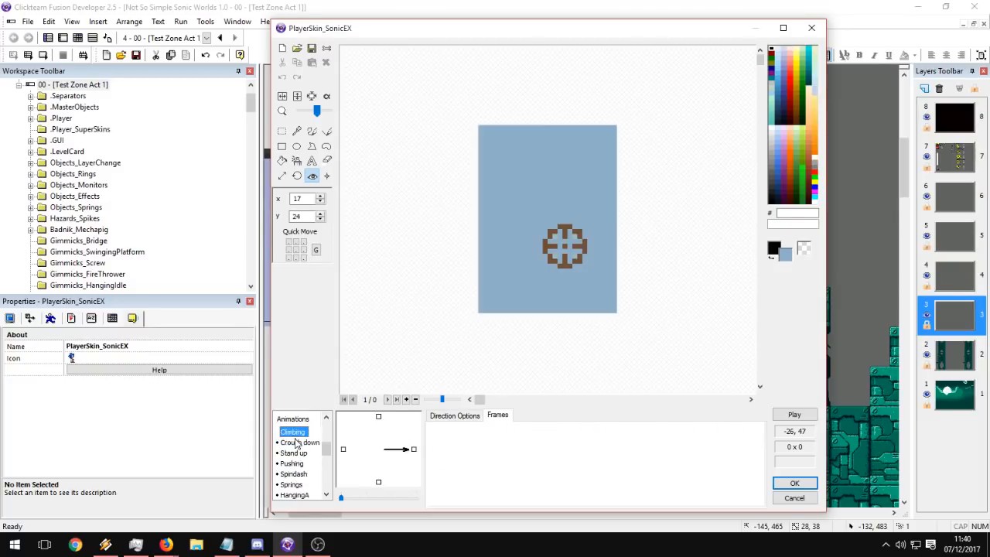
Look through the animations from Climbing to Pushing and check the Stand up frames in both directions.
{"action": "key", "text": "Up"}
{"action": "key", "text": "Down"}
{"action": "key", "text": "Down"}
{"action": "key", "text": "Down"}
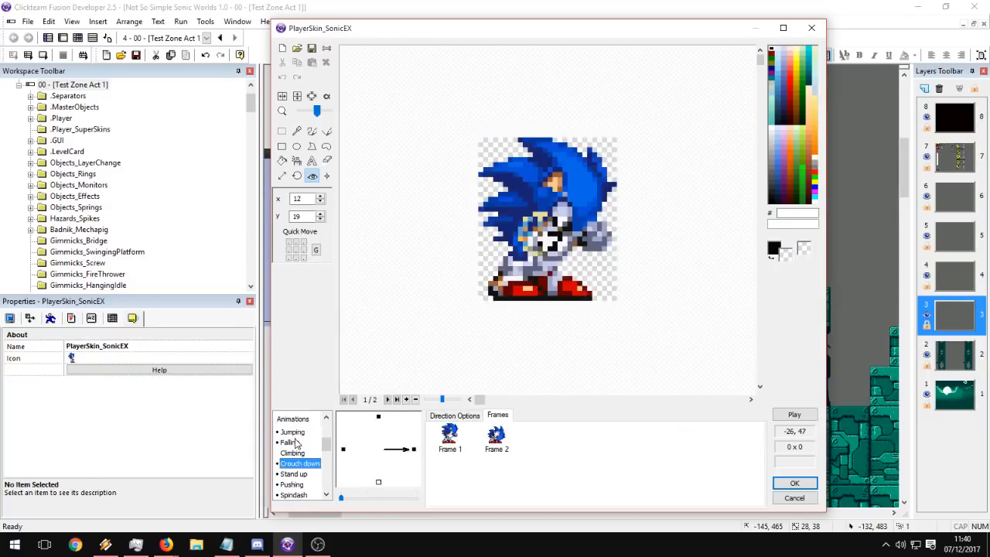
{"action": "key", "text": "Down"}
{"action": "key", "text": "Down"}
{"action": "key", "text": "Up"}
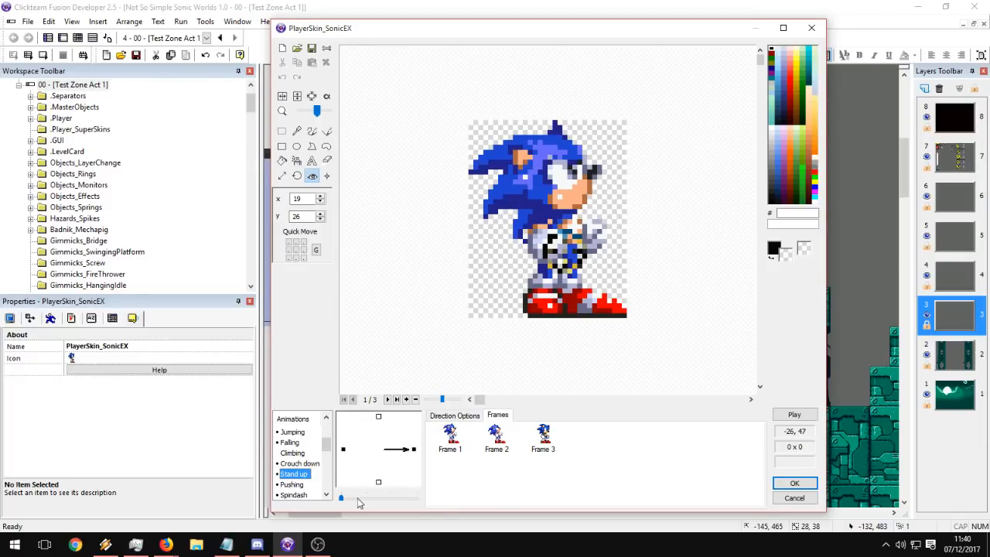
{"action": "left_click", "coordinate": [286, 485]}
{"action": "left_click", "coordinate": [295, 474]}
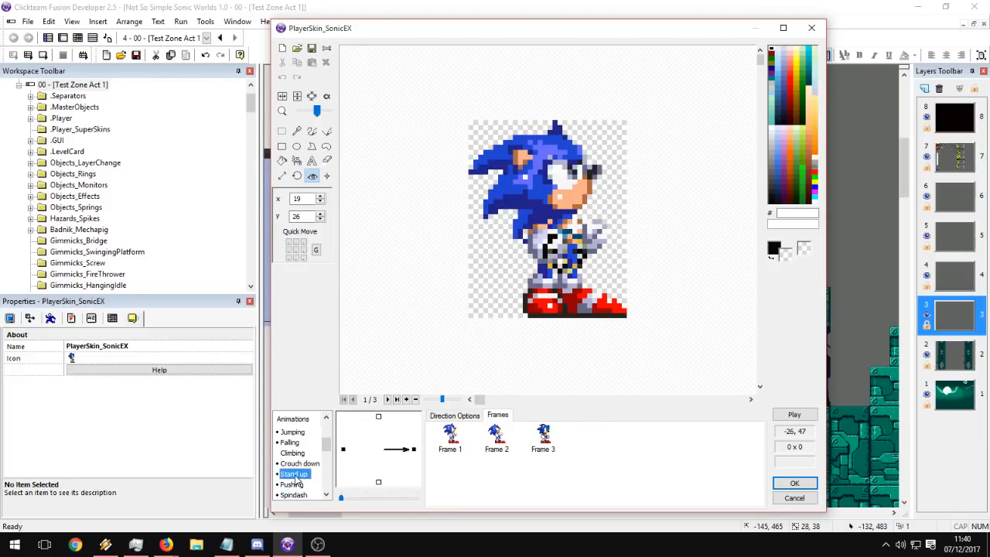
{"action": "left_click", "coordinate": [343, 450]}
{"action": "left_click", "coordinate": [414, 449]}
Clone frame 3 of the right-facing Stand up direction and import the first two crouch-row sprites from the classic Sonic sheet into it, a 73 x 42 selection.
{"action": "left_click", "coordinate": [546, 447]}
{"action": "key", "text": "Insert"}
{"action": "left_click", "coordinate": [589, 435]}
{"action": "left_click", "coordinate": [297, 50]}
{"action": "double_click", "coordinate": [498, 302]}
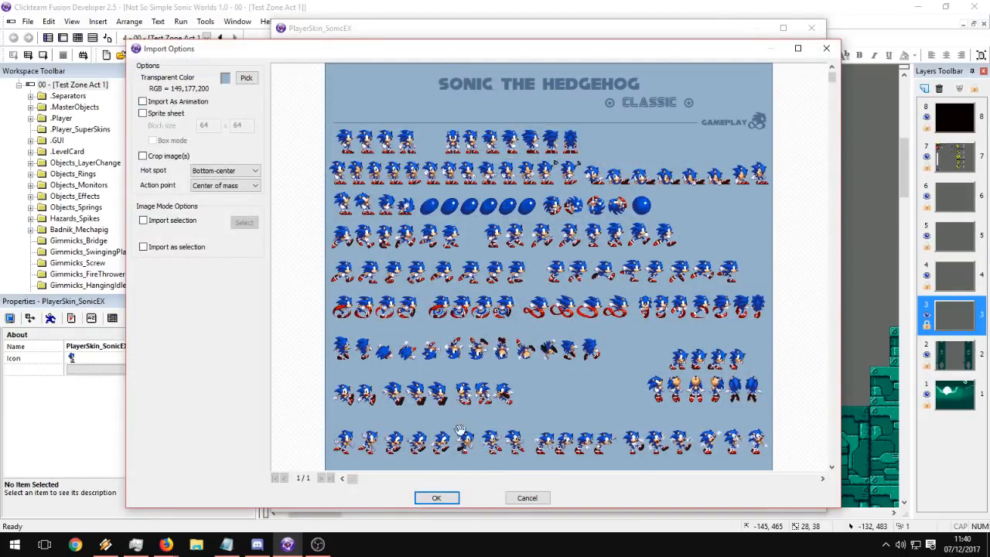
{"action": "left_click", "coordinate": [184, 222]}
{"action": "left_click", "coordinate": [244, 223]}
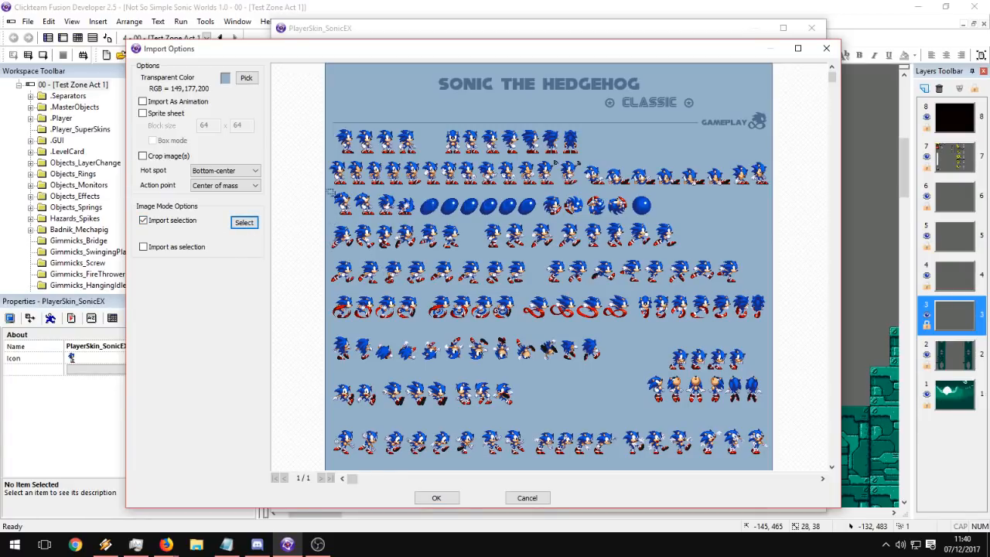
{"action": "left_click_drag", "start_coordinate": [331, 191], "coordinate": [372, 216]}
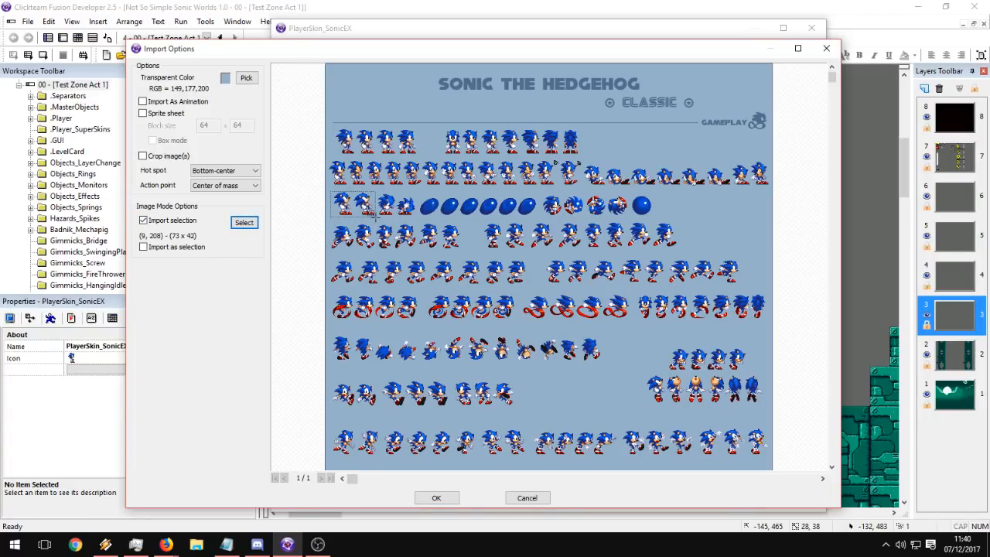
{"action": "left_click", "coordinate": [453, 497]}
Make the imported frame's blue background transparent and crop away its empty margins.
{"action": "left_click", "coordinate": [327, 96]}
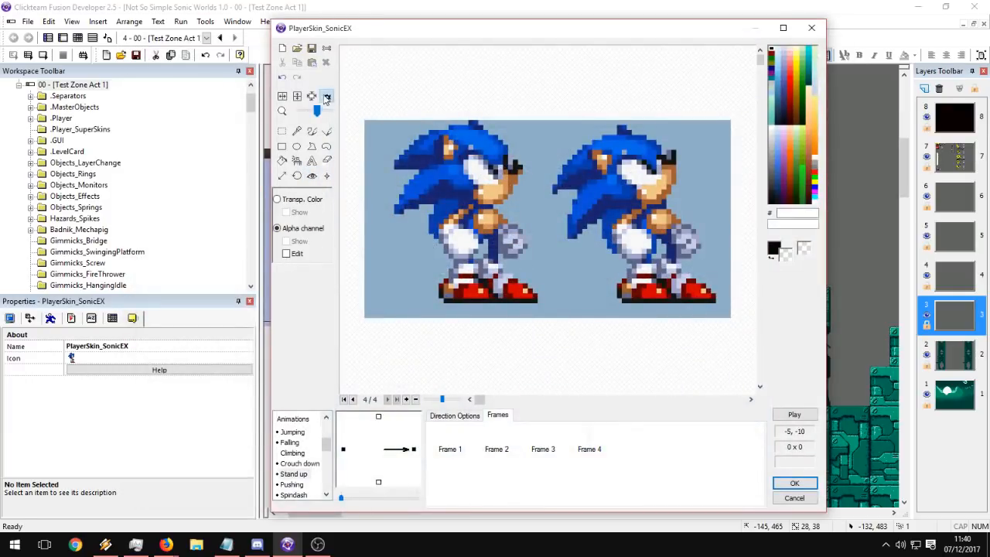
{"action": "left_click", "coordinate": [302, 201]}
{"action": "left_click", "coordinate": [559, 305]}
{"action": "left_click", "coordinate": [316, 111]}
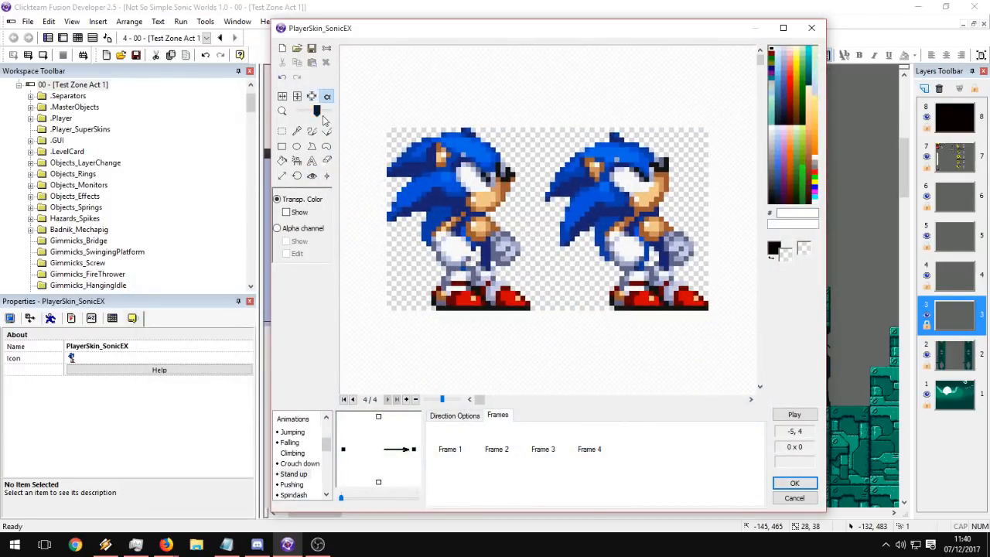
Delete the first two old frames from the right-facing Stand up direction.
{"action": "left_click", "coordinate": [535, 446]}
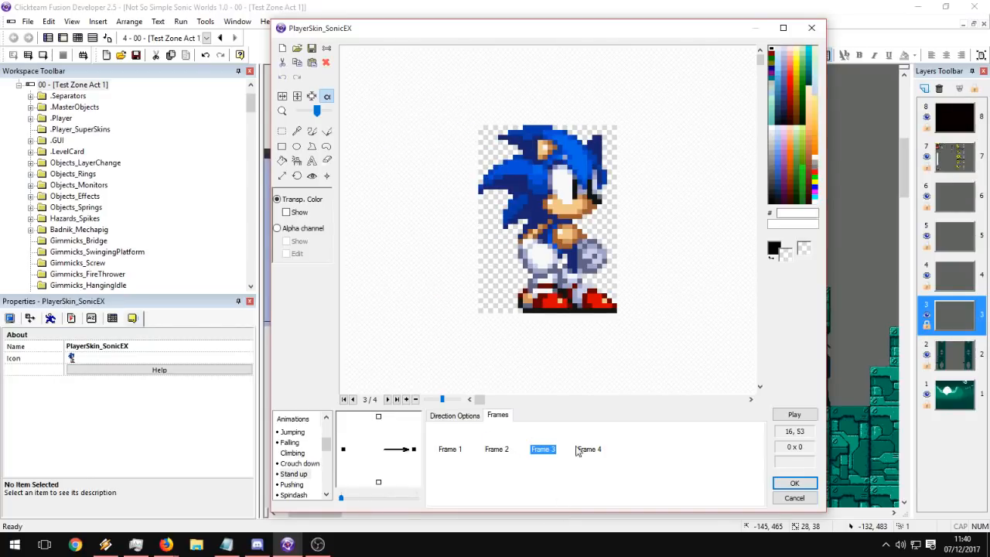
{"action": "left_click", "coordinate": [578, 446]}
{"action": "left_click", "coordinate": [534, 448]}
{"action": "left_click_drag", "start_coordinate": [519, 466], "coordinate": [438, 416]}
{"action": "key", "text": "Delete"}
{"action": "left_click", "coordinate": [457, 443]}
{"action": "left_click", "coordinate": [498, 443]}
{"action": "left_click", "coordinate": [449, 444]}
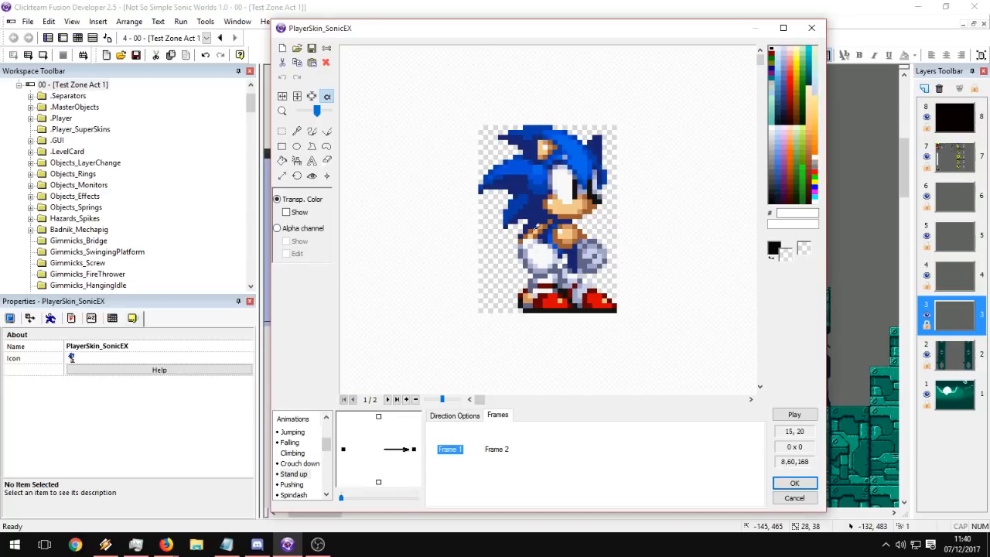
Clone the two-sprite frame, then crop frame 2 to its first sprite and frame 3 to its second sprite.
{"action": "key", "text": "Right"}
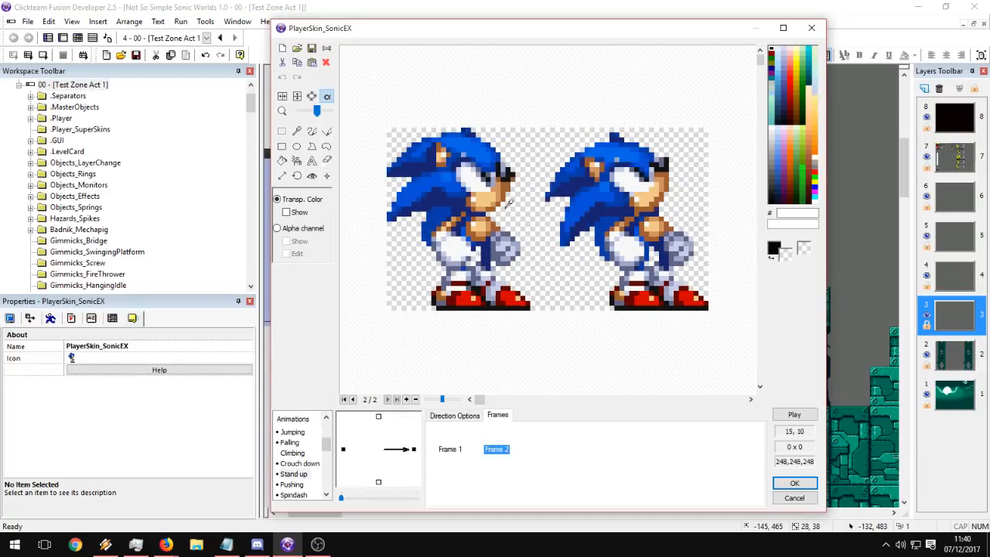
{"action": "key", "text": "Insert"}
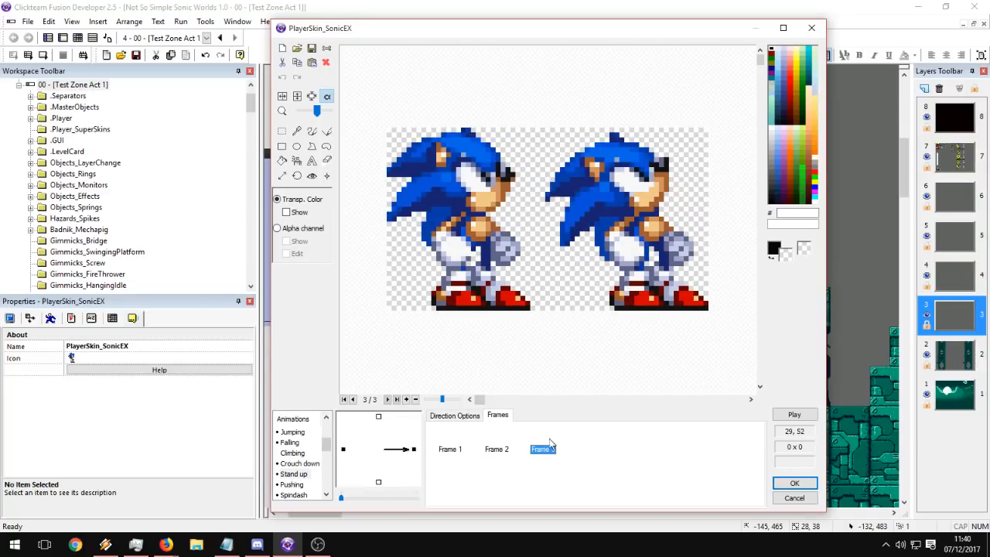
{"action": "left_click", "coordinate": [283, 132]}
{"action": "left_click_drag", "start_coordinate": [530, 114], "coordinate": [723, 266]}
{"action": "left_click", "coordinate": [311, 96]}
{"action": "left_click", "coordinate": [487, 430]}
{"action": "left_click_drag", "start_coordinate": [546, 344], "coordinate": [349, 87]}
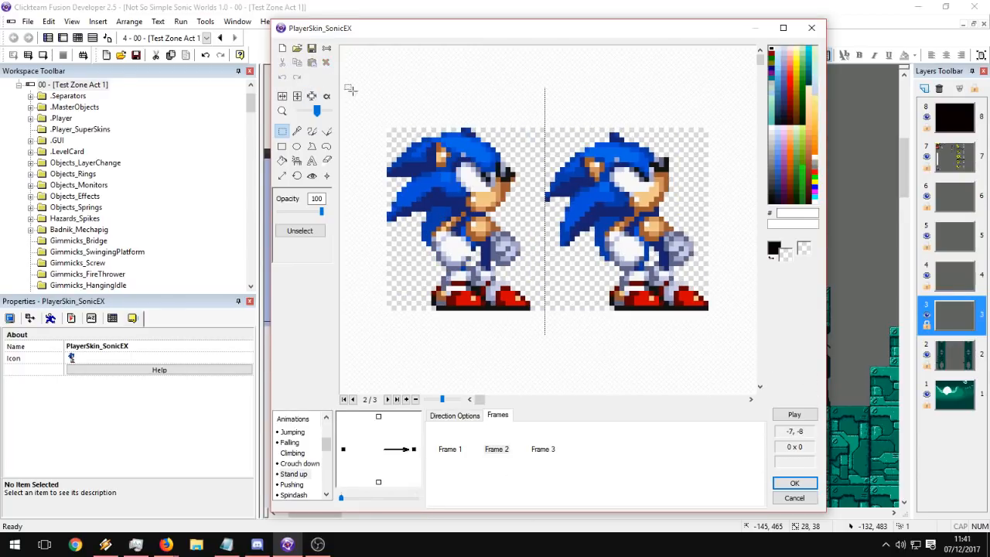
{"action": "left_click", "coordinate": [311, 96]}
{"action": "left_click", "coordinate": [313, 96]}
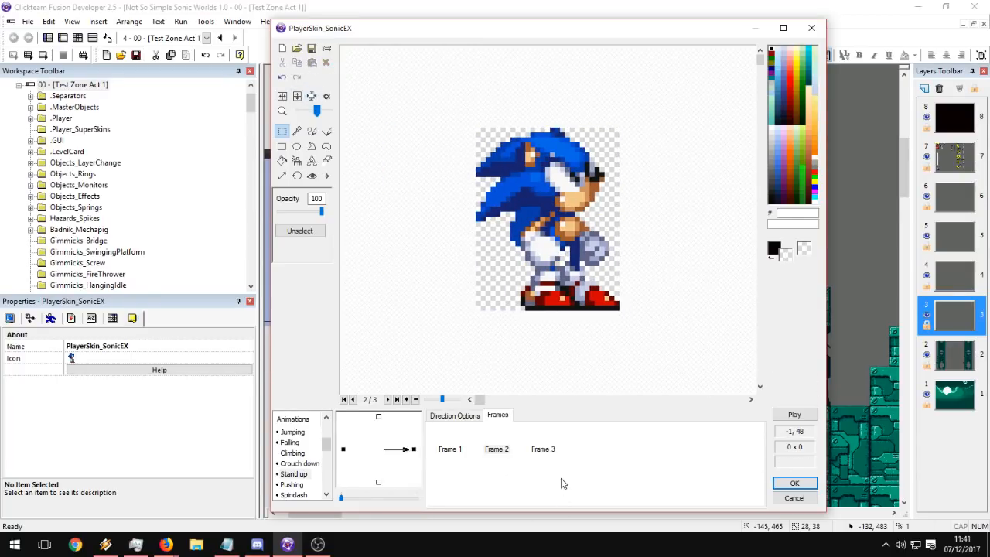
{"action": "left_click", "coordinate": [534, 437]}
{"action": "left_click", "coordinate": [312, 97]}
Place frame 2's hot spot at 18, 23, comparing its alignment against frame 1.
{"action": "left_click", "coordinate": [457, 451]}
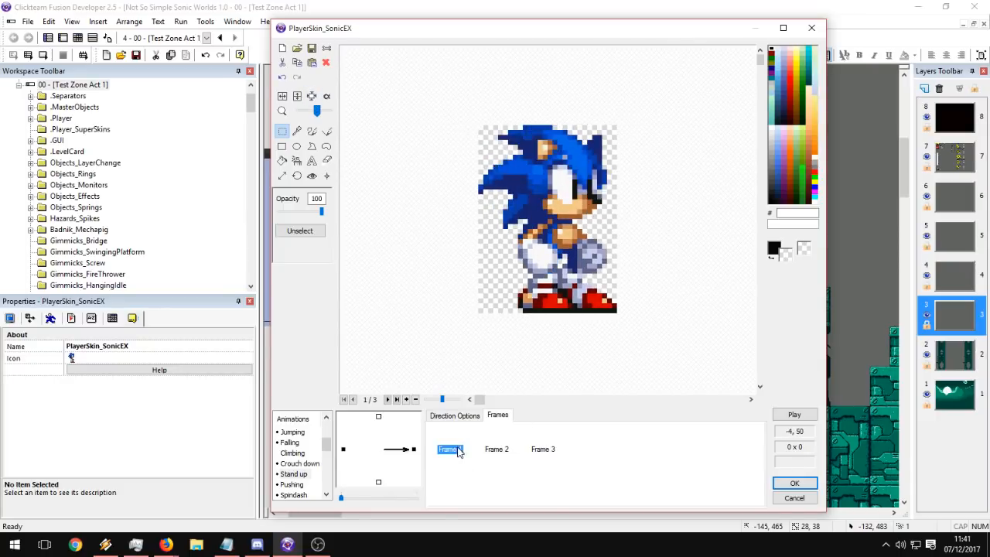
{"action": "left_click", "coordinate": [492, 449]}
{"action": "left_click", "coordinate": [462, 446]}
{"action": "left_click", "coordinate": [488, 444]}
{"action": "left_click", "coordinate": [311, 176]}
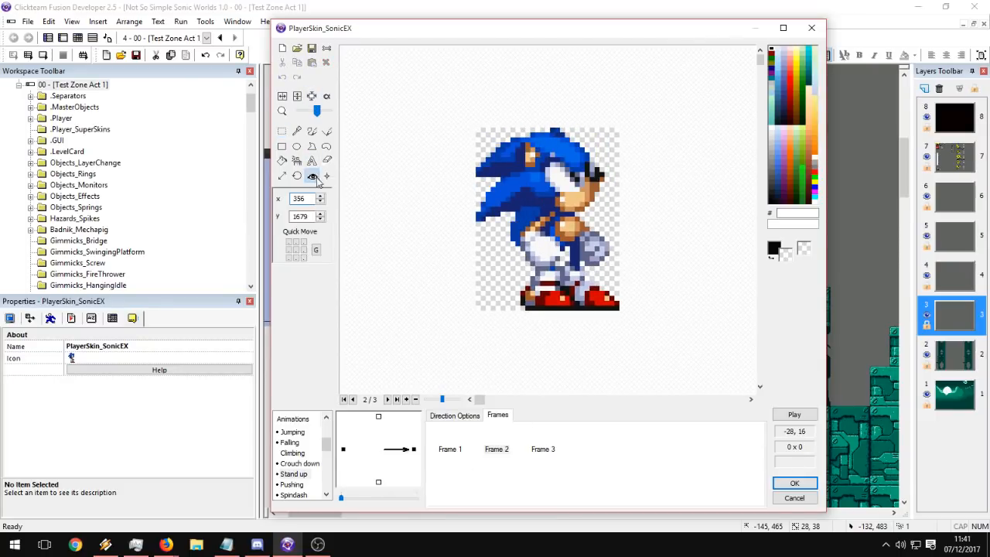
{"action": "left_click", "coordinate": [454, 448]}
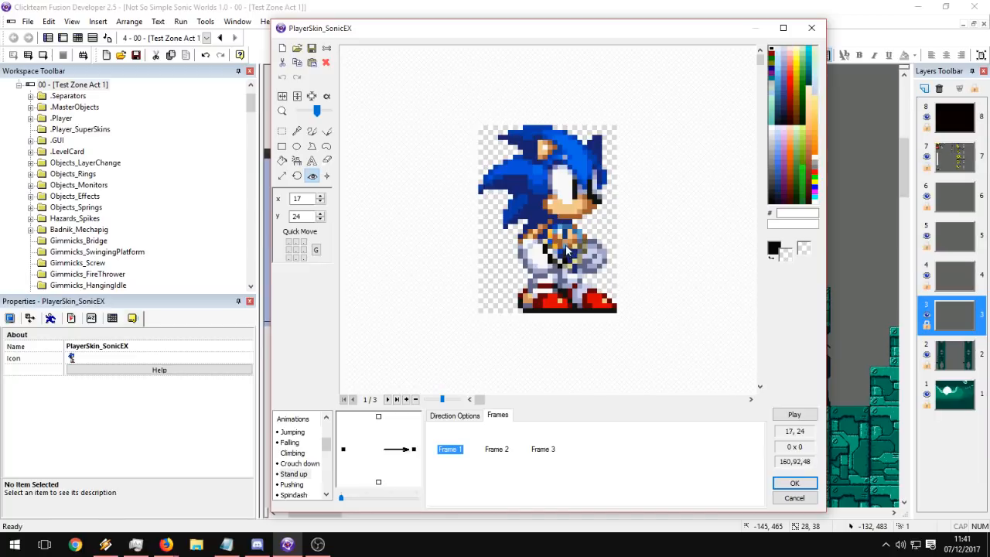
{"action": "left_click", "coordinate": [496, 448]}
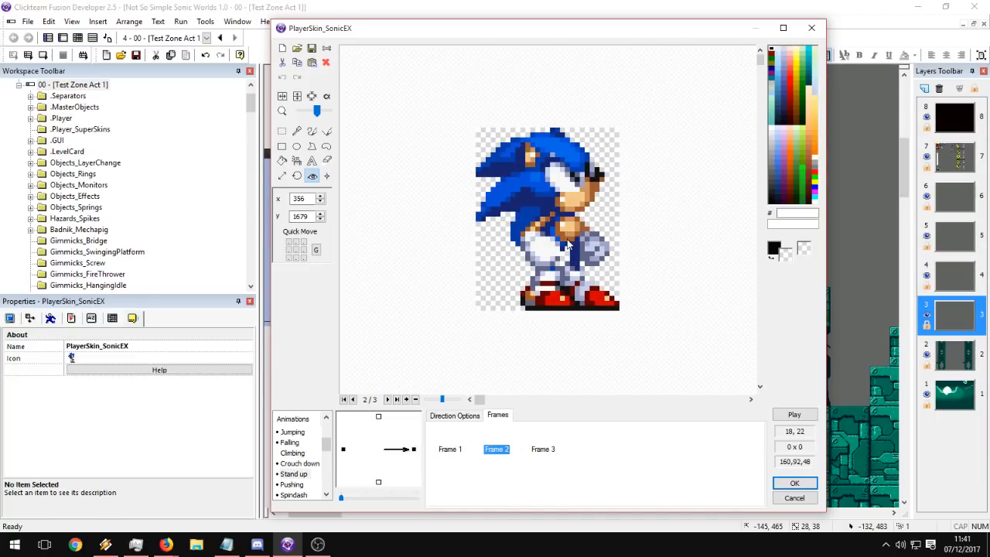
{"action": "left_click", "coordinate": [456, 438]}
{"action": "left_click", "coordinate": [488, 438]}
{"action": "left_click", "coordinate": [450, 437]}
{"action": "left_click", "coordinate": [486, 436]}
{"action": "left_click", "coordinate": [445, 436]}
{"action": "left_click", "coordinate": [485, 439]}
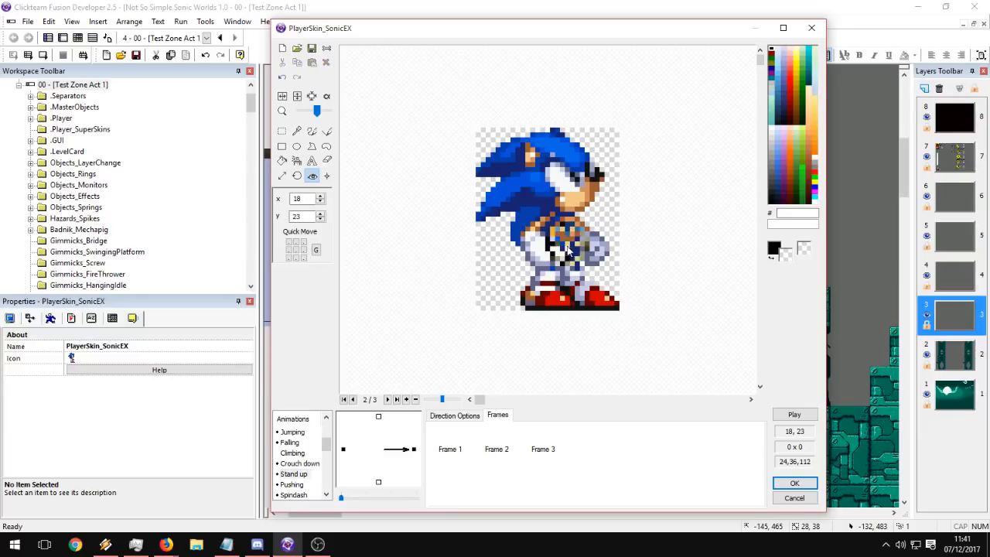
Set frame 3's hot spot to 21, 23 and frame 2's hot spot to 18, 24.
{"action": "left_click", "coordinate": [495, 449]}
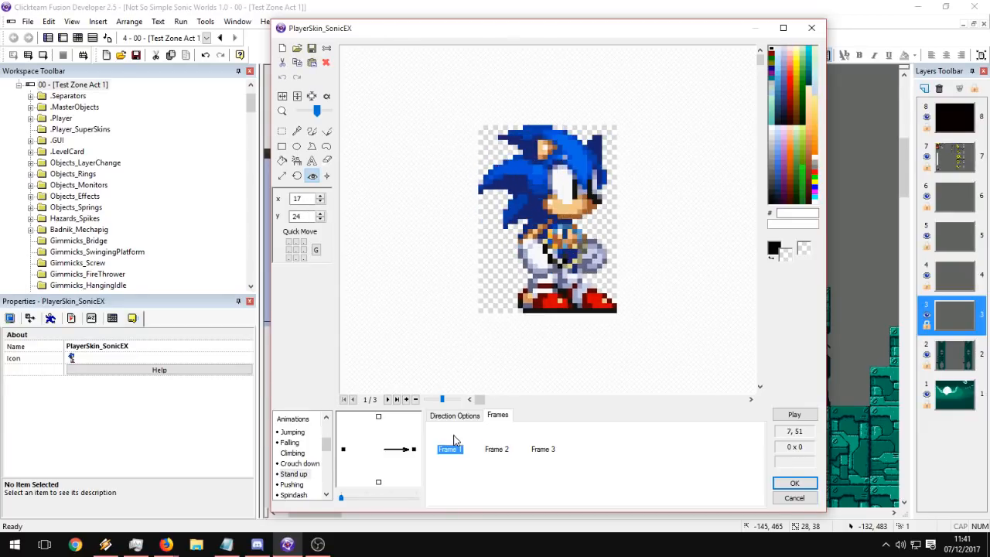
{"action": "left_click", "coordinate": [450, 449]}
{"action": "left_click", "coordinate": [496, 449]}
{"action": "left_click", "coordinate": [541, 448]}
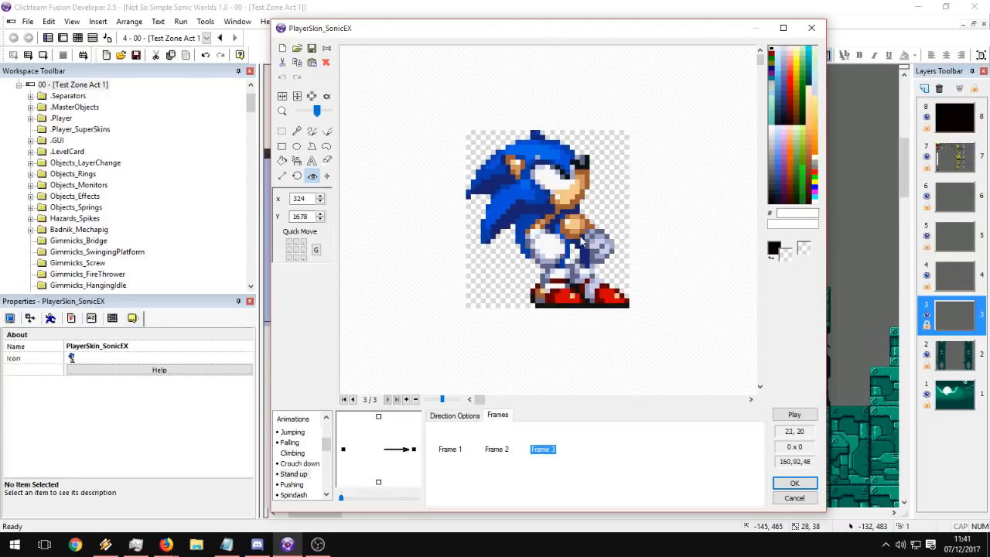
{"action": "left_click", "coordinate": [496, 447]}
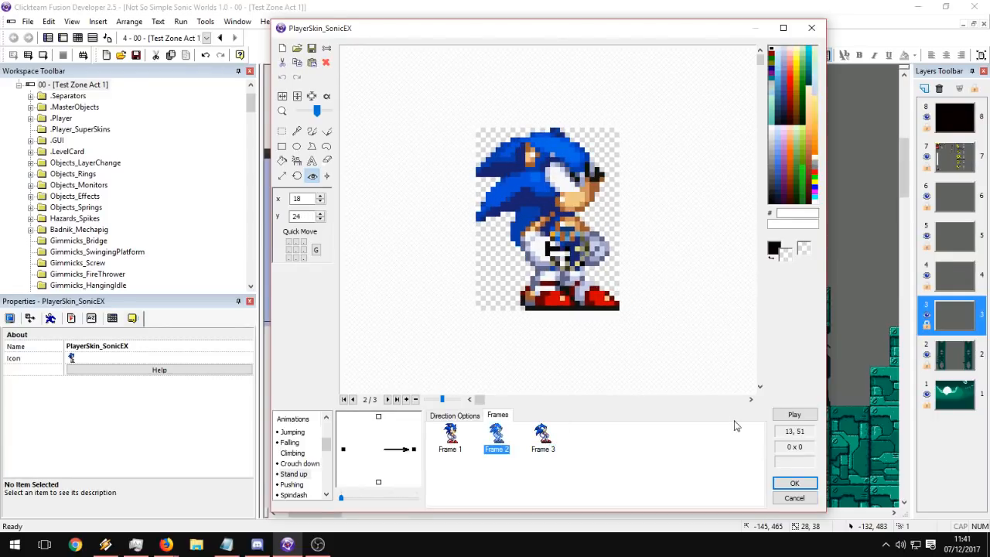
Preview the right-facing Stand up animation and correct frame 2's hot spot to 17, 24.
{"action": "left_click", "coordinate": [795, 415]}
{"action": "left_click", "coordinate": [534, 227]}
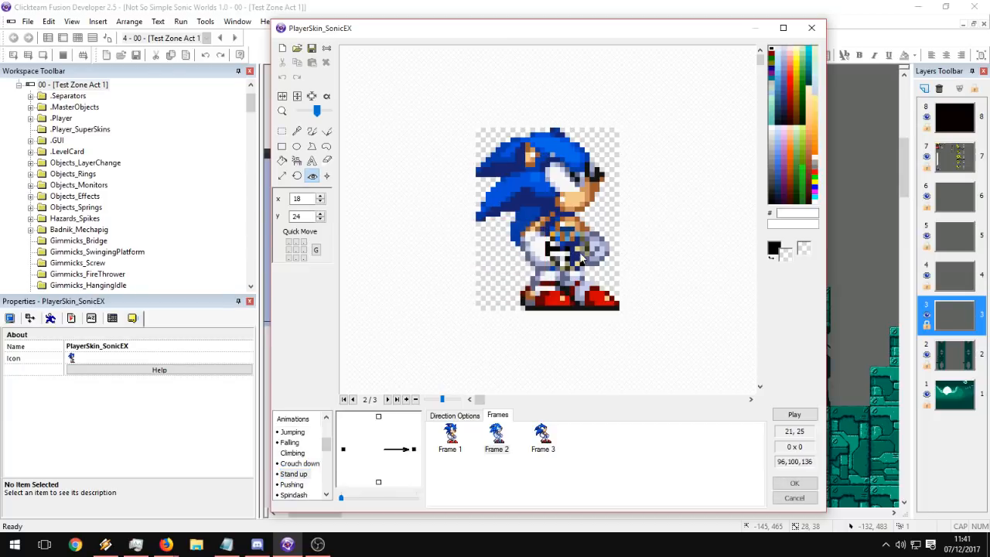
{"action": "left_click", "coordinate": [800, 418]}
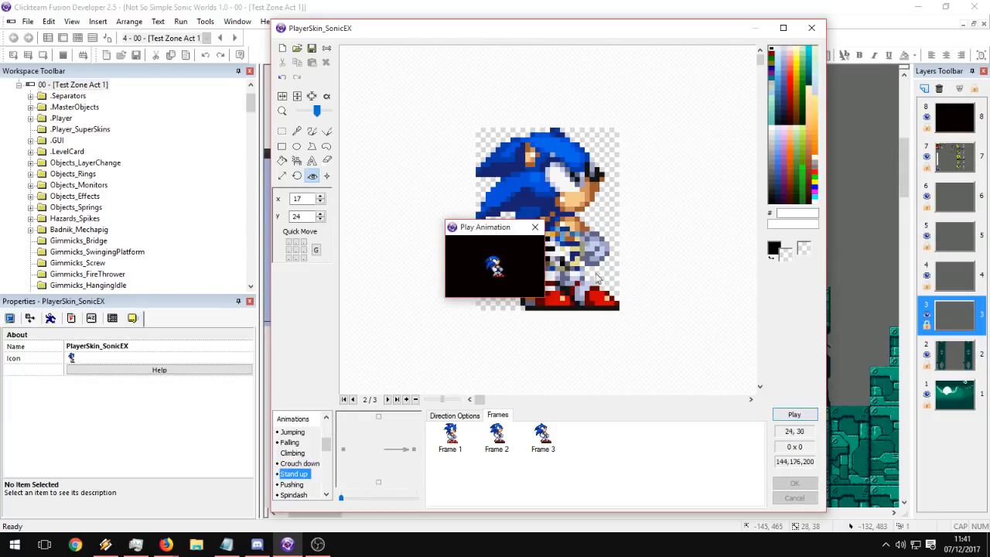
{"action": "left_click", "coordinate": [537, 227]}
{"action": "left_click", "coordinate": [797, 416]}
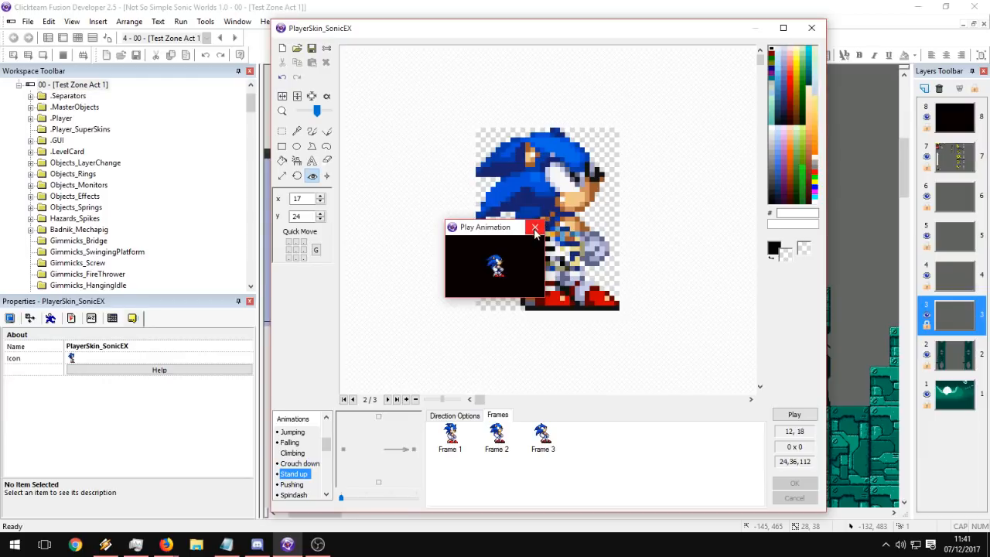
{"action": "left_click_drag", "start_coordinate": [563, 319], "coordinate": [563, 254]}
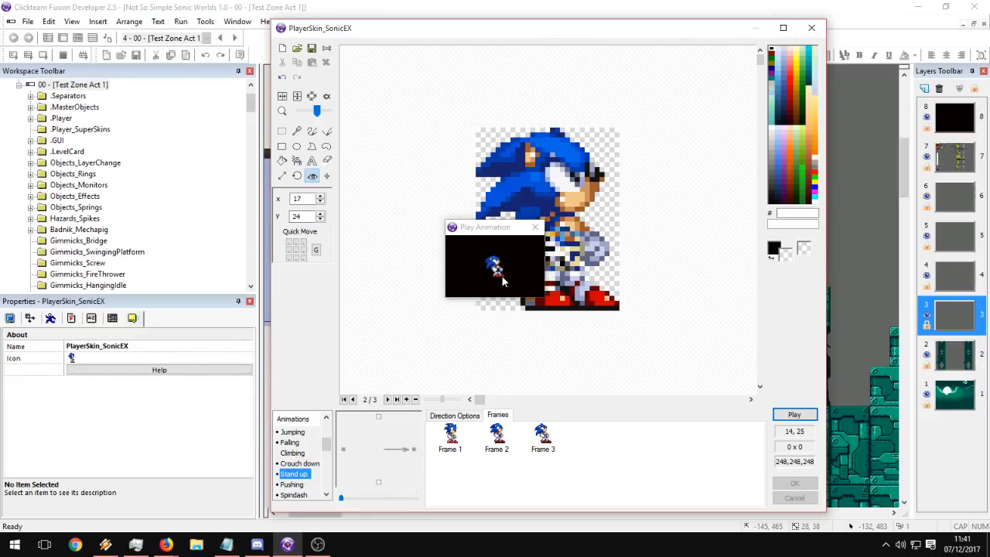
{"action": "left_click", "coordinate": [535, 227]}
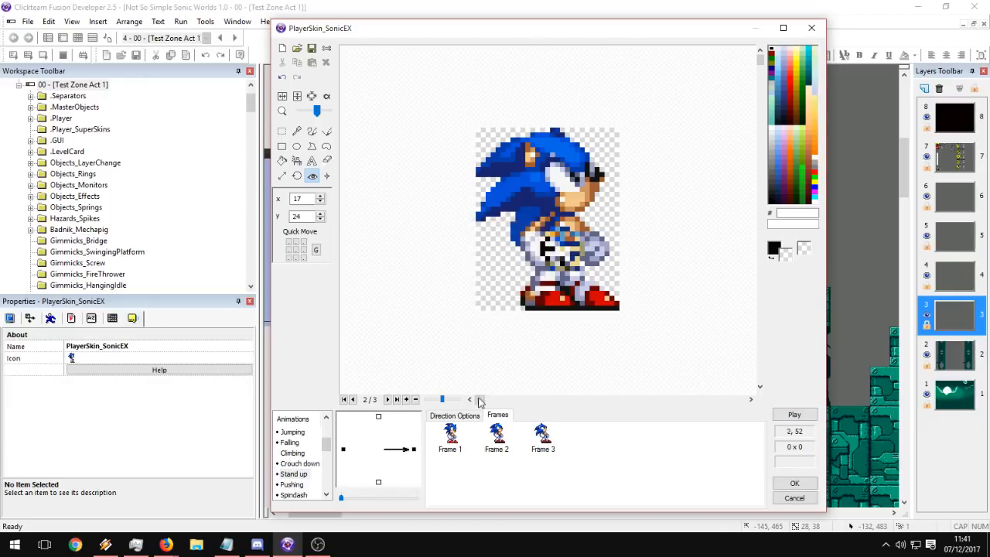
Replace the left-facing Stand up direction with a copy of the three right-facing frames.
{"action": "right_click", "coordinate": [419, 451]}
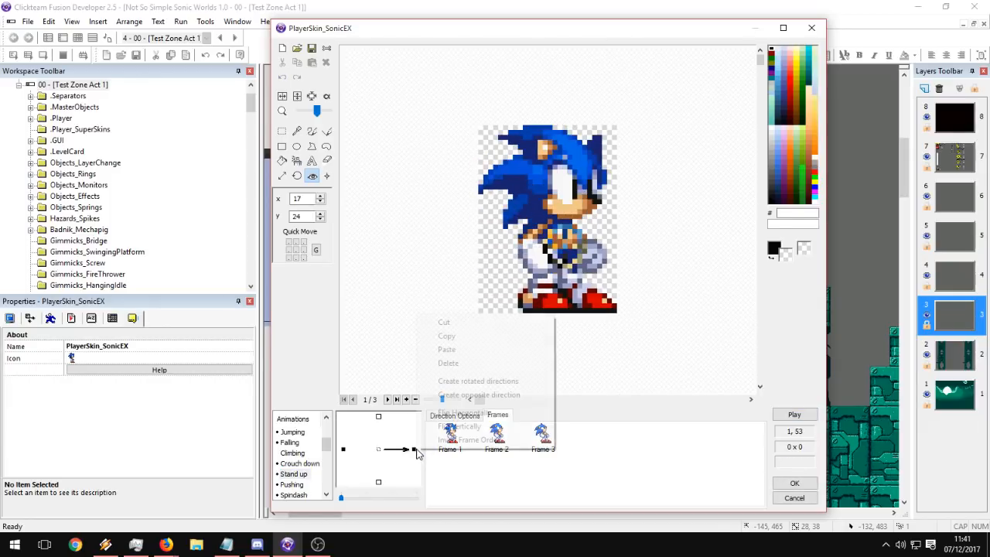
{"action": "left_click", "coordinate": [469, 332]}
{"action": "right_click", "coordinate": [343, 450]}
{"action": "left_click", "coordinate": [378, 352]}
{"action": "left_click_drag", "start_coordinate": [571, 474], "coordinate": [460, 462]}
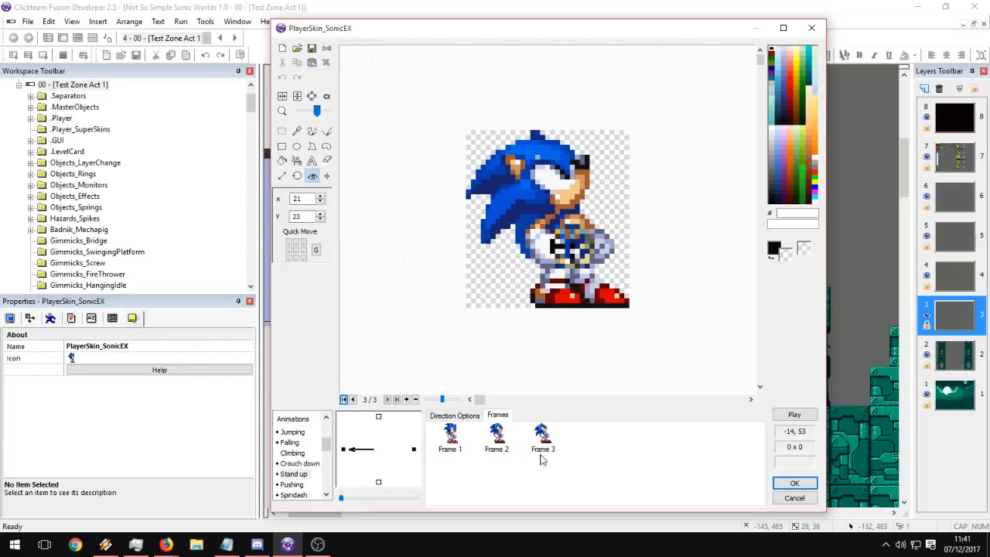
Check the Stand up direction options, then delete frame 1 from the right-facing direction and preview the animation.
{"action": "left_click", "coordinate": [456, 416]}
{"action": "left_click", "coordinate": [417, 450]}
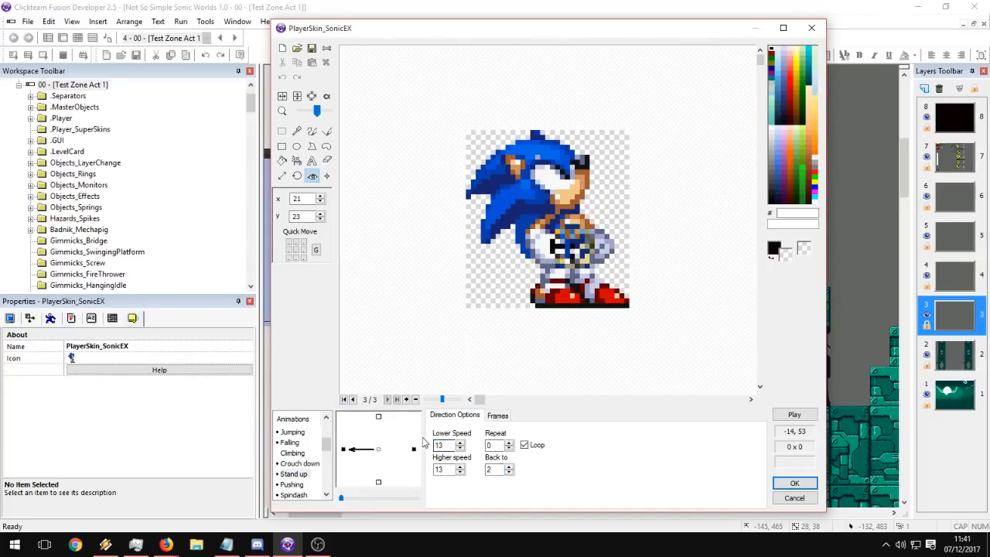
{"action": "left_click", "coordinate": [413, 450]}
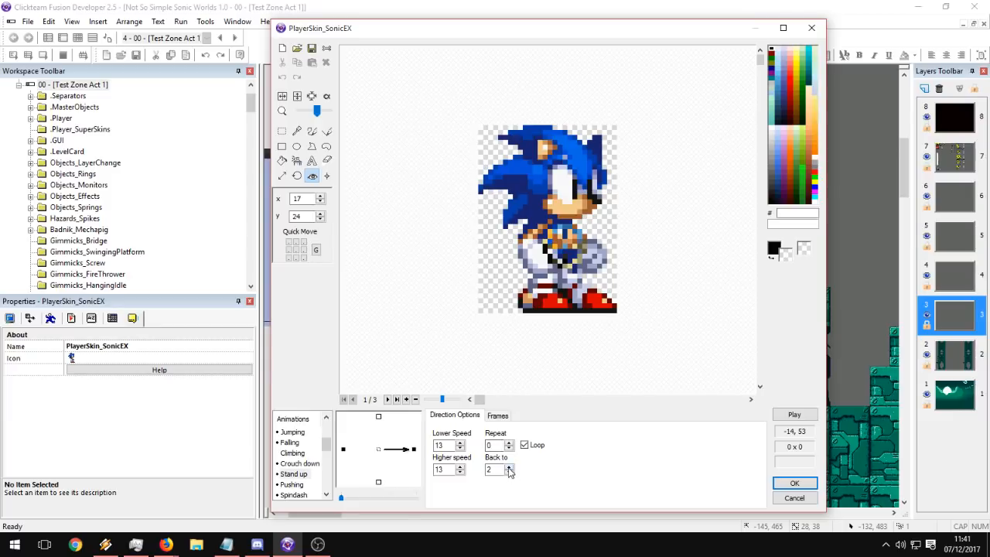
{"action": "left_click", "coordinate": [497, 415]}
{"action": "left_click", "coordinate": [452, 437]}
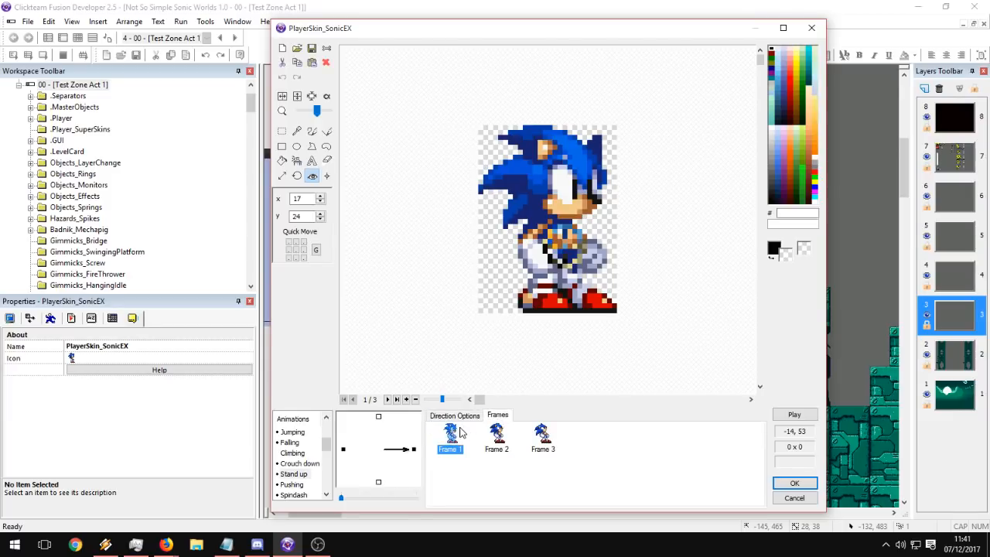
{"action": "key", "text": "Delete"}
{"action": "left_click", "coordinate": [464, 416]}
{"action": "left_click", "coordinate": [794, 415]}
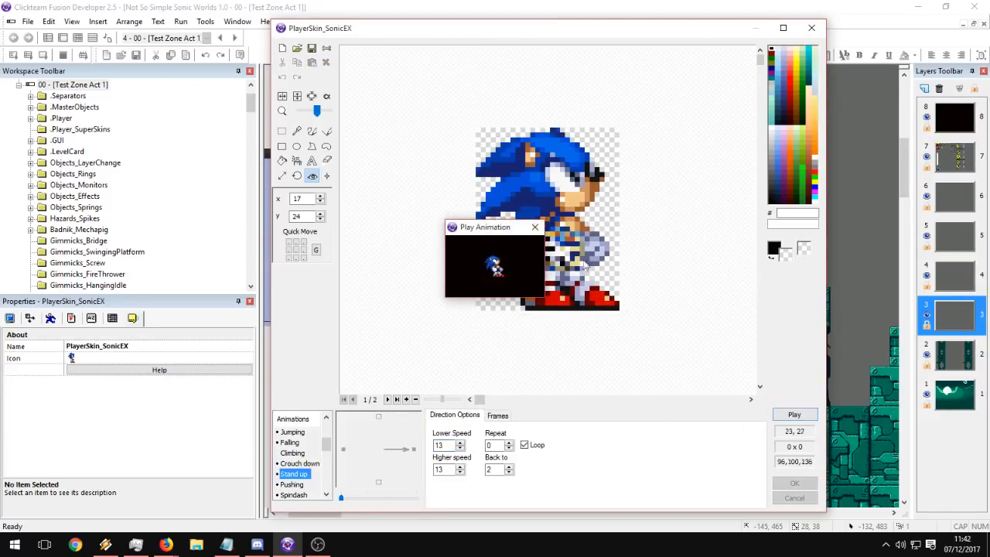
{"action": "left_click", "coordinate": [624, 284]}
Replace the left-facing Stand up direction with a copy of the right-facing direction's frames.
{"action": "right_click", "coordinate": [414, 452]}
{"action": "left_click", "coordinate": [433, 332]}
{"action": "right_click", "coordinate": [346, 451]}
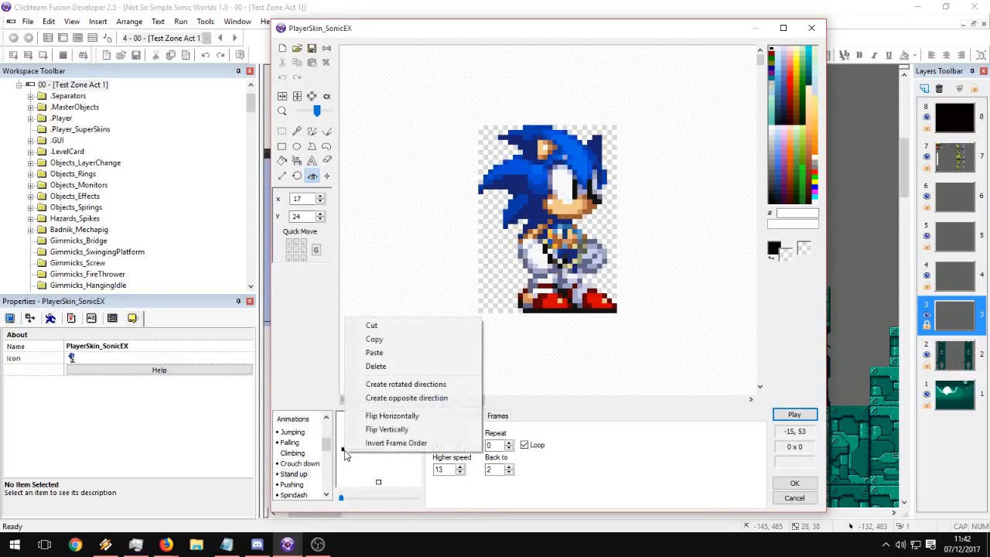
{"action": "left_click", "coordinate": [377, 352]}
Flip both left-facing Stand up frames horizontally and preview the animation.
{"action": "left_click", "coordinate": [497, 416]}
{"action": "left_click_drag", "start_coordinate": [469, 453], "coordinate": [452, 455]}
{"action": "right_click", "coordinate": [452, 455]}
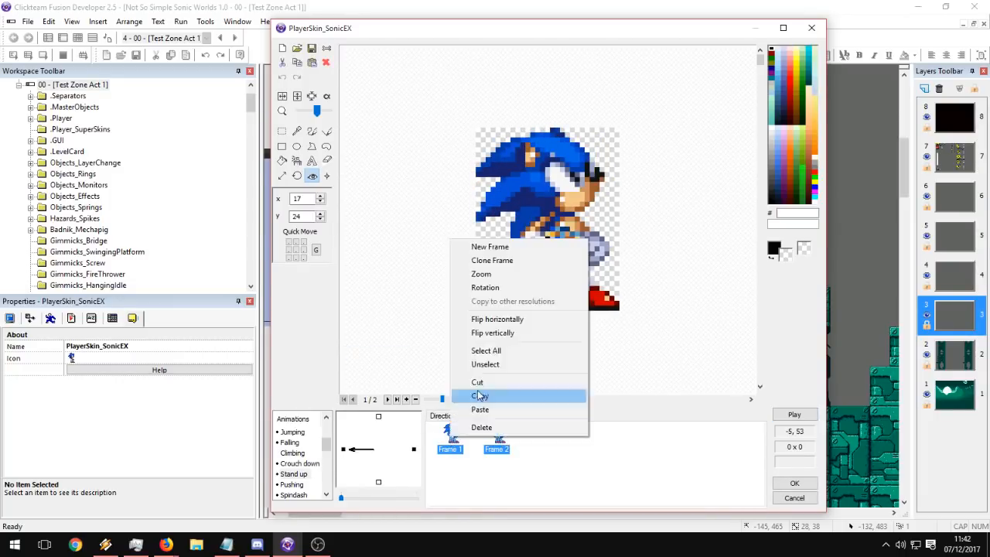
{"action": "left_click", "coordinate": [495, 318]}
{"action": "left_click", "coordinate": [795, 414]}
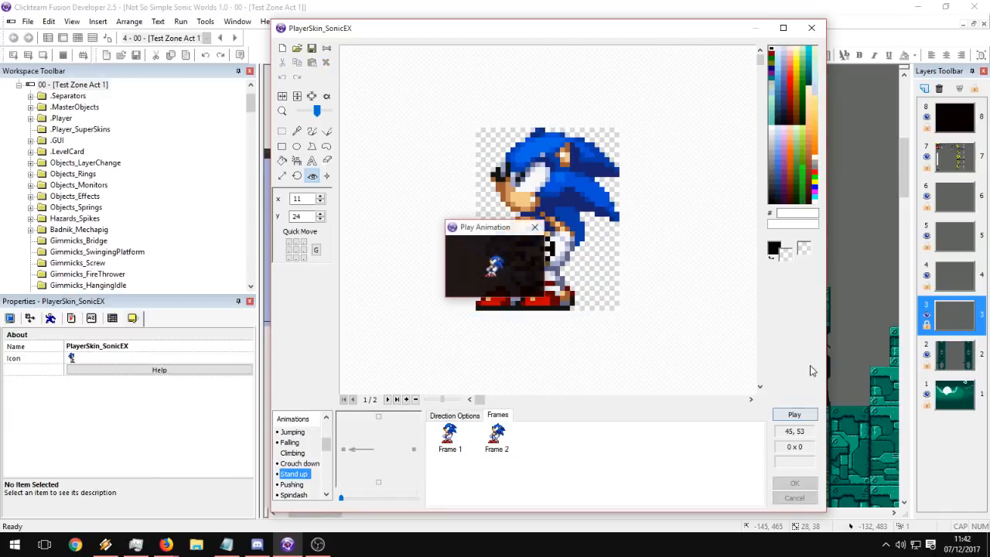
{"action": "left_click", "coordinate": [482, 332]}
Check the Pushing and Spindash animations, then accept the character skin's animation changes.
{"action": "left_click", "coordinate": [293, 485]}
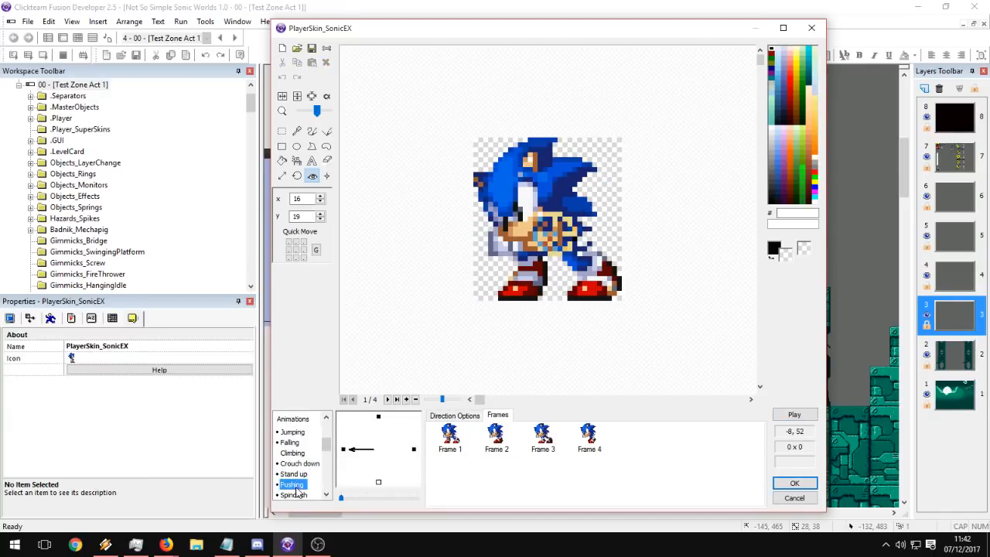
{"action": "left_click", "coordinate": [294, 495]}
{"action": "scroll", "coordinate": [298, 464], "scroll_direction": "down", "scroll_amount": 2}
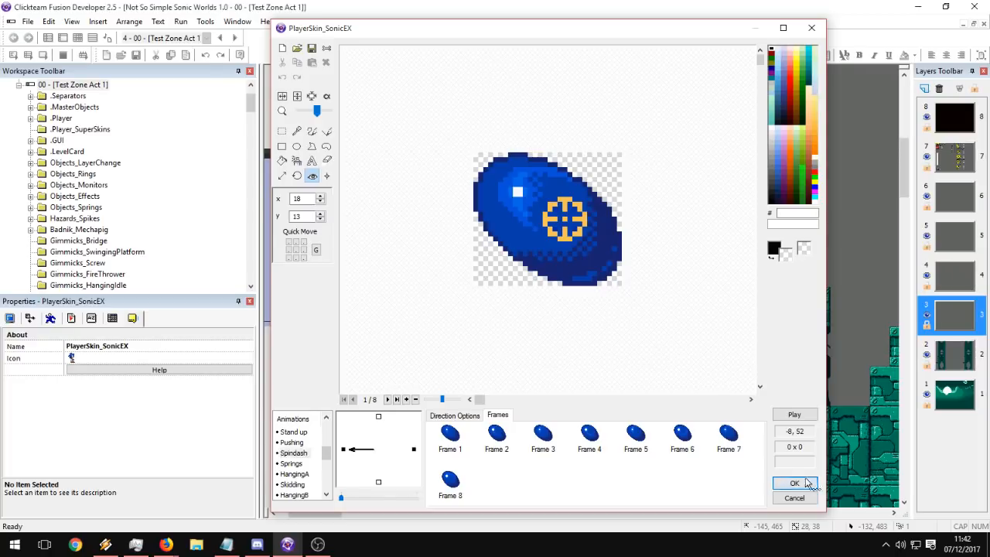
{"action": "left_click", "coordinate": [795, 483]}
Reopen the PlayerSkin_SonicEX animations and bring up the right-facing Springs frame.
{"action": "double_click", "coordinate": [474, 233]}
{"action": "scroll", "coordinate": [325, 441], "scroll_direction": "down", "scroll_amount": 3}
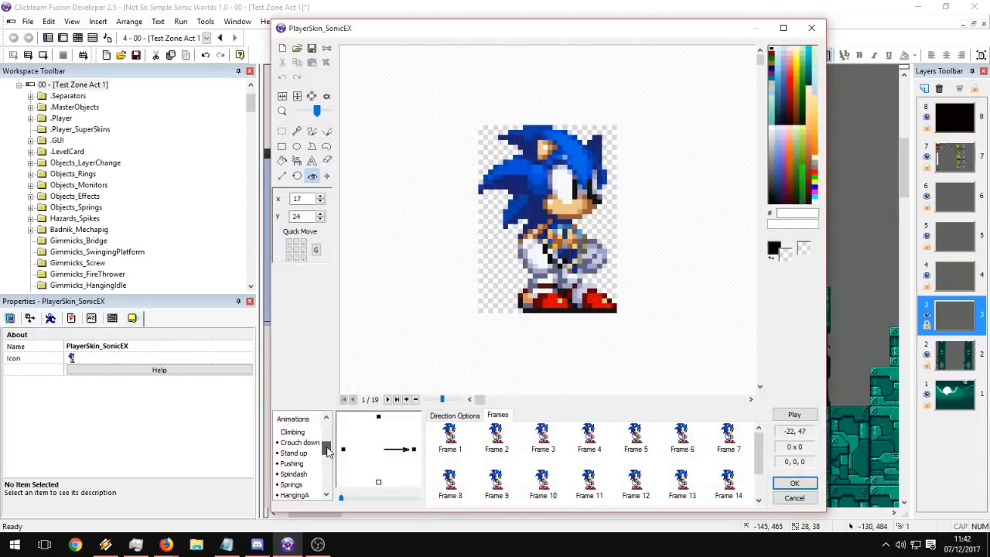
{"action": "left_click", "coordinate": [294, 464]}
{"action": "left_click", "coordinate": [296, 474]}
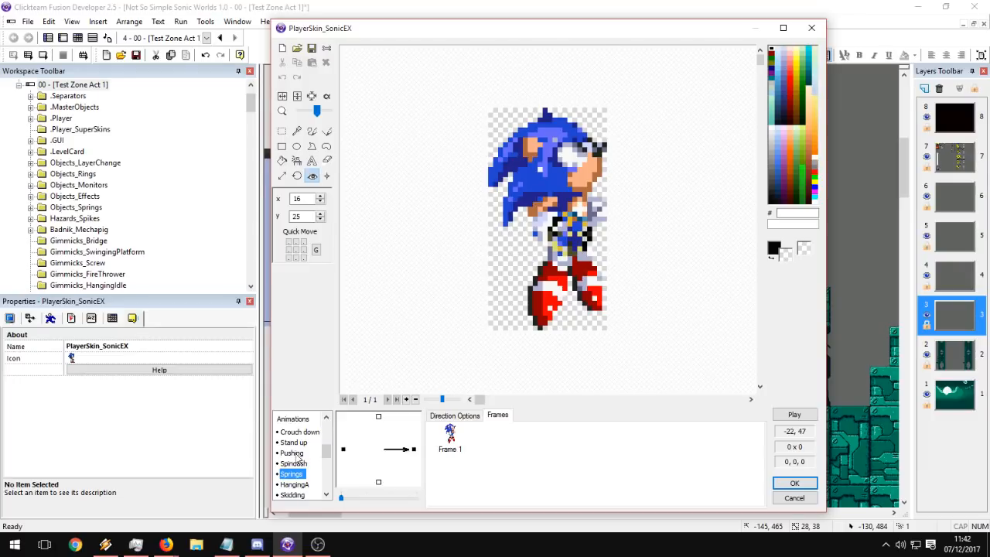
{"action": "left_click", "coordinate": [294, 463]}
{"action": "left_click", "coordinate": [292, 474]}
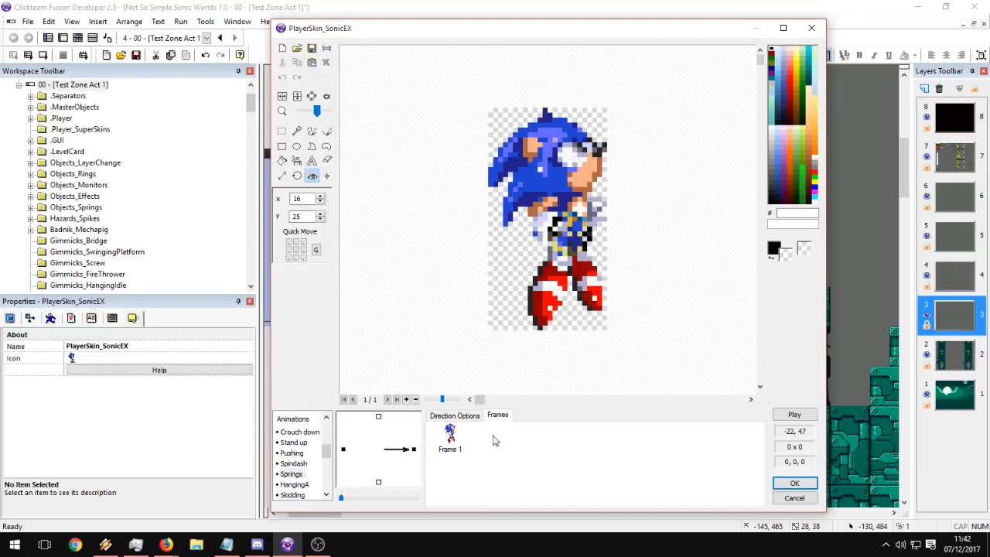
Import the row of six spring sprites from the classic Sonic sheet into the Springs frame, using a 205 x 55 selection at 515, 500.
{"action": "left_click", "coordinate": [296, 48]}
{"action": "left_click", "coordinate": [496, 304]}
{"action": "double_click", "coordinate": [496, 304]}
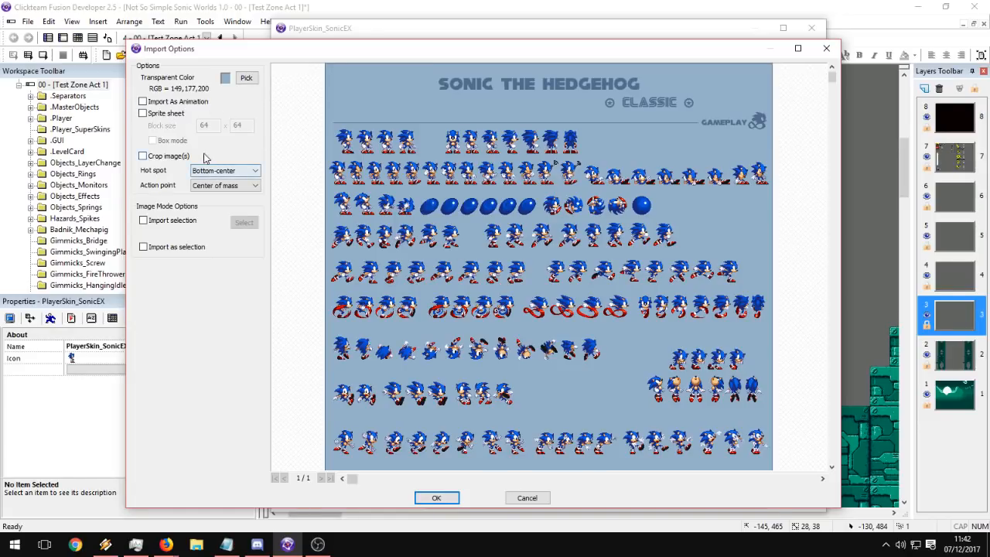
{"action": "left_click", "coordinate": [180, 102]}
{"action": "left_click", "coordinate": [178, 103]}
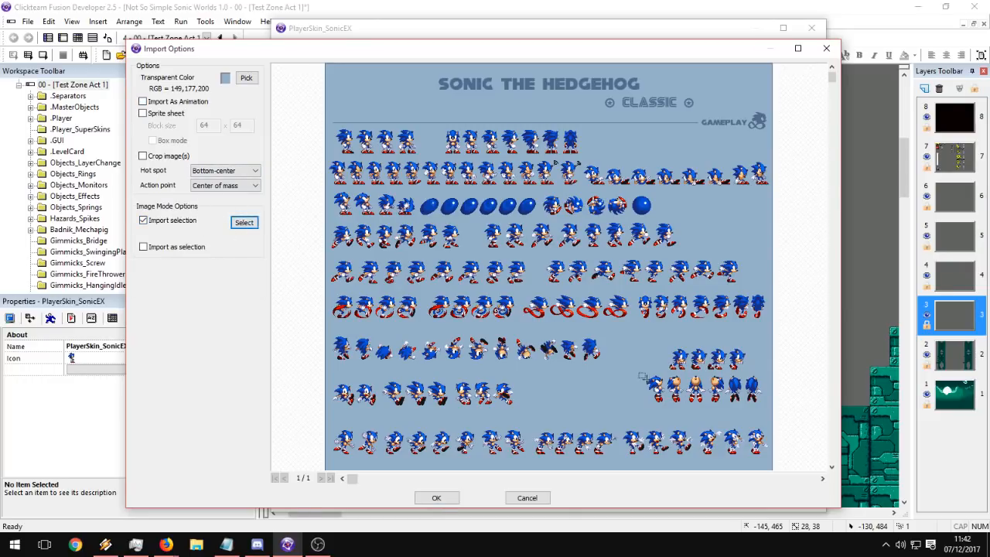
{"action": "left_click_drag", "start_coordinate": [642, 372], "coordinate": [772, 408]}
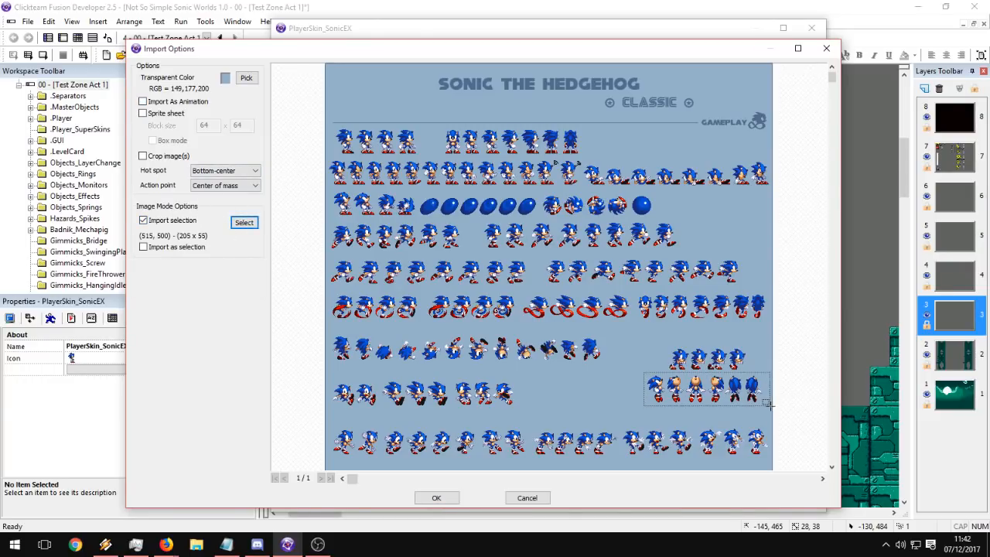
{"action": "left_click", "coordinate": [438, 495]}
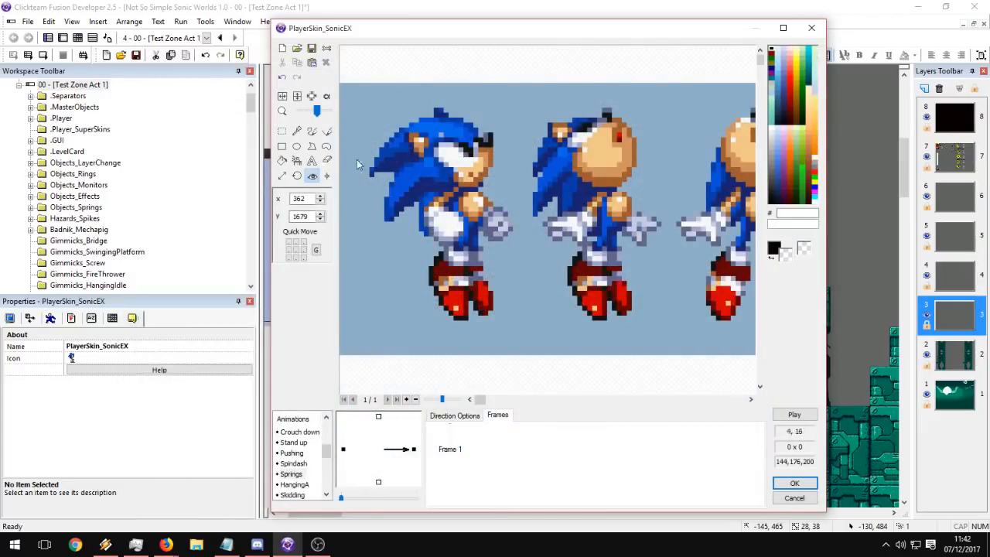
Examine all the poses in the imported row of spring sprites.
{"action": "middle_click_drag", "start_coordinate": [708, 208], "coordinate": [462, 212]}
{"action": "middle_click_drag", "start_coordinate": [371, 222], "coordinate": [448, 220]}
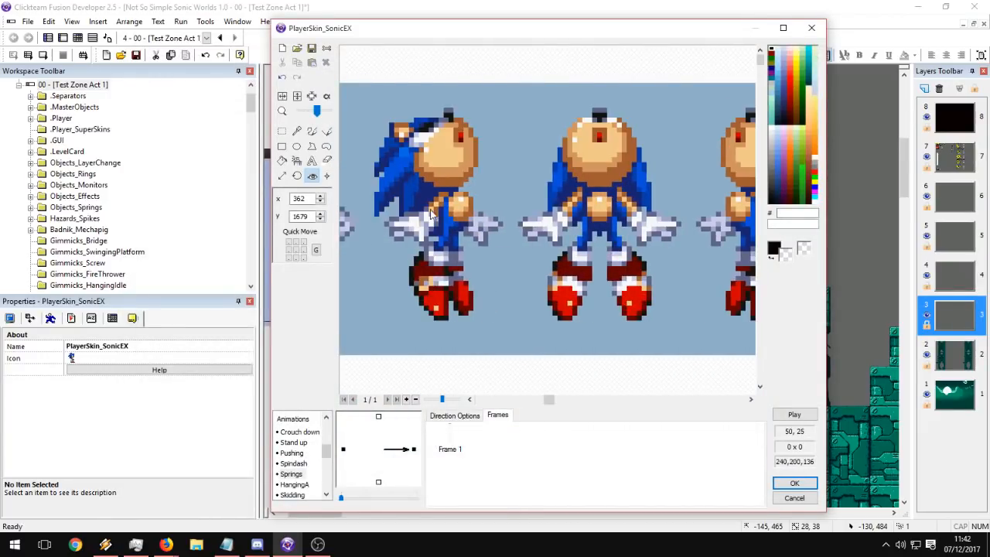
{"action": "middle_click_drag", "start_coordinate": [674, 197], "coordinate": [536, 206]}
{"action": "mouse_move", "coordinate": [421, 209]}
{"action": "middle_mouse_down"}
{"action": "mouse_move", "coordinate": [570, 212]}
{"action": "mouse_move", "coordinate": [454, 219]}
{"action": "middle_mouse_up"}
{"action": "middle_click_drag", "start_coordinate": [696, 202], "coordinate": [496, 193]}
{"action": "middle_click_drag", "start_coordinate": [630, 191], "coordinate": [526, 188]}
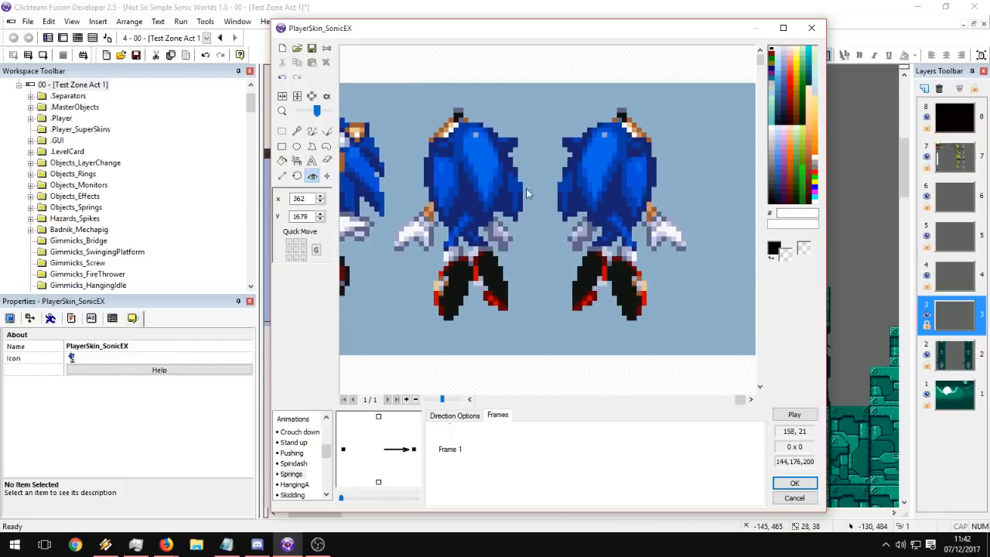
{"action": "middle_click_drag", "start_coordinate": [433, 197], "coordinate": [688, 201]}
{"action": "middle_click_drag", "start_coordinate": [403, 203], "coordinate": [704, 212]}
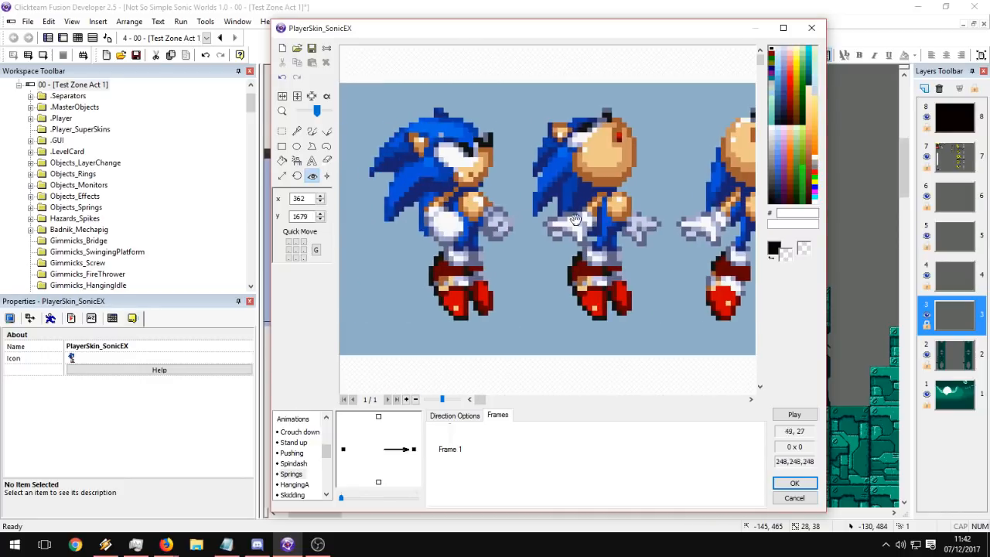
Make the blue background of the imported Springs frame transparent.
{"action": "left_click", "coordinate": [327, 97]}
{"action": "left_click", "coordinate": [300, 199]}
{"action": "left_click", "coordinate": [557, 309]}
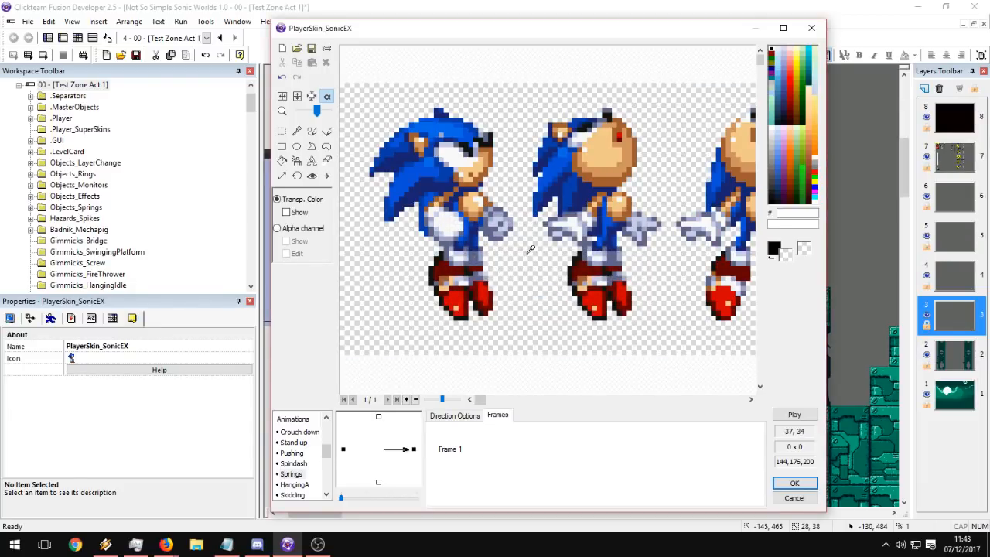
{"action": "left_click", "coordinate": [282, 132]}
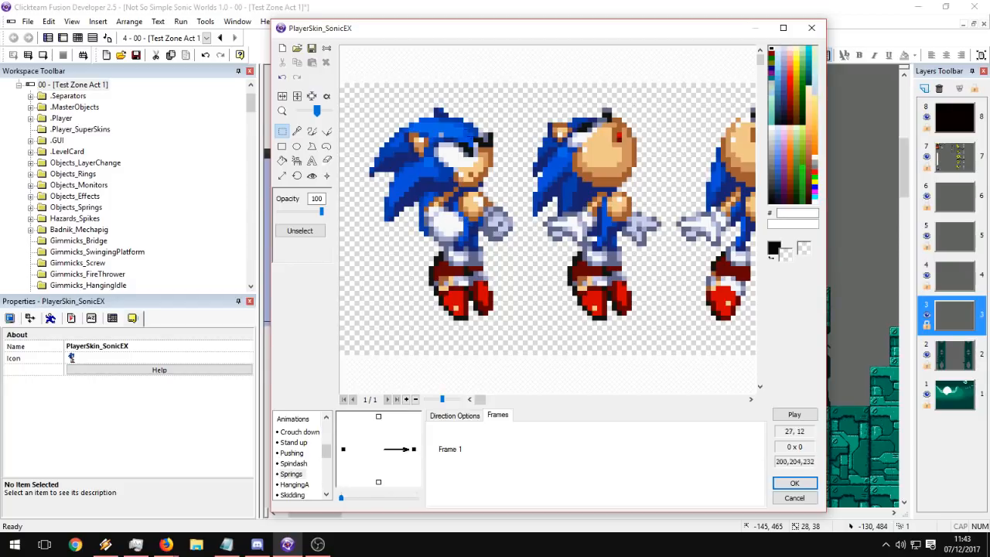
{"action": "left_click_drag", "start_coordinate": [528, 103], "coordinate": [666, 322]}
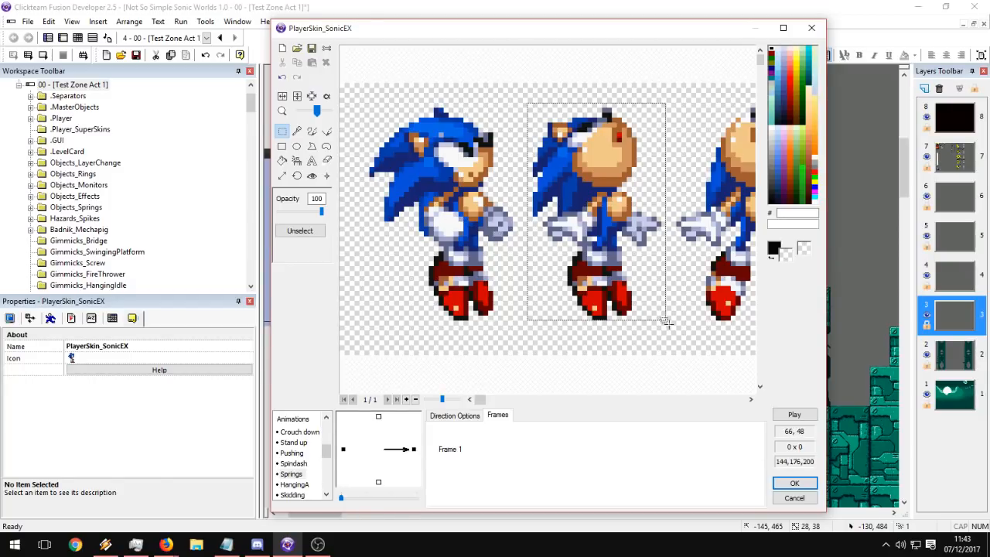
{"action": "left_click", "coordinate": [312, 96]}
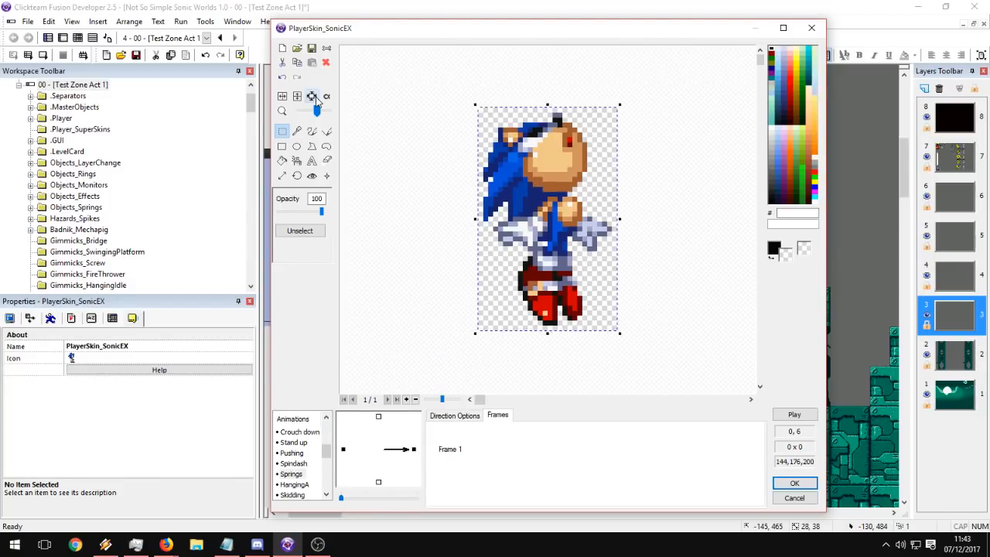
{"action": "left_click", "coordinate": [424, 265]}
{"action": "key", "text": "ctrl+z"}
Duplicate the sprite-row frame so that the right-facing Springs direction holds four frames.
{"action": "left_click_drag", "start_coordinate": [417, 230], "coordinate": [598, 253]}
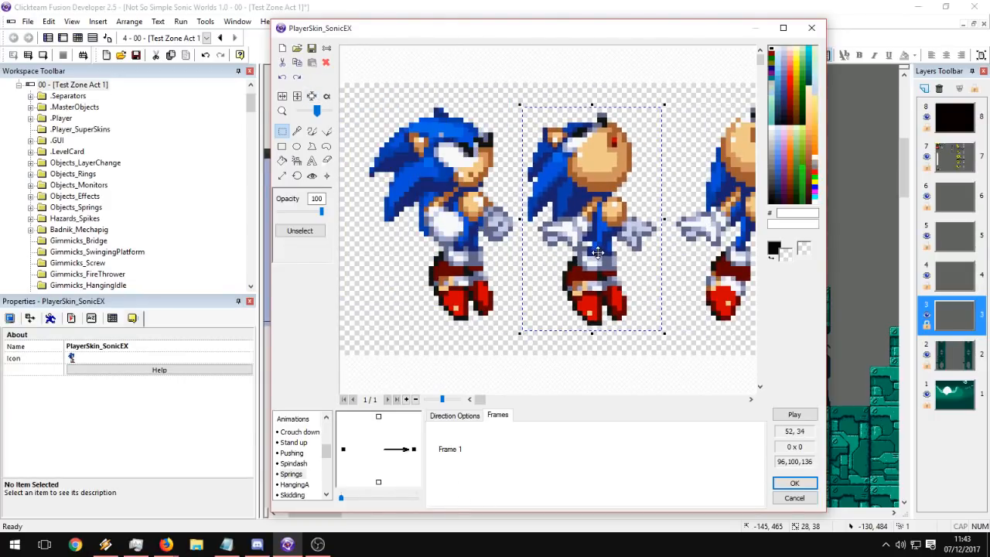
{"action": "left_click", "coordinate": [453, 449]}
{"action": "key", "text": "ctrl+v"}
{"action": "left_click", "coordinate": [453, 437]}
Crop Springs frame 1 to the second sprite of the row.
{"action": "left_click_drag", "start_coordinate": [517, 107], "coordinate": [669, 333]}
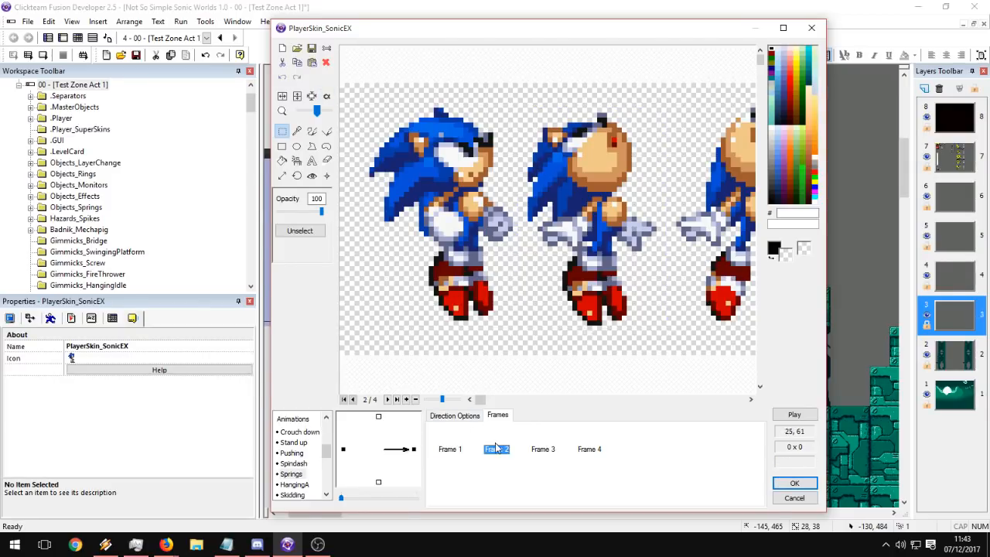
{"action": "left_click_drag", "start_coordinate": [523, 103], "coordinate": [664, 328]}
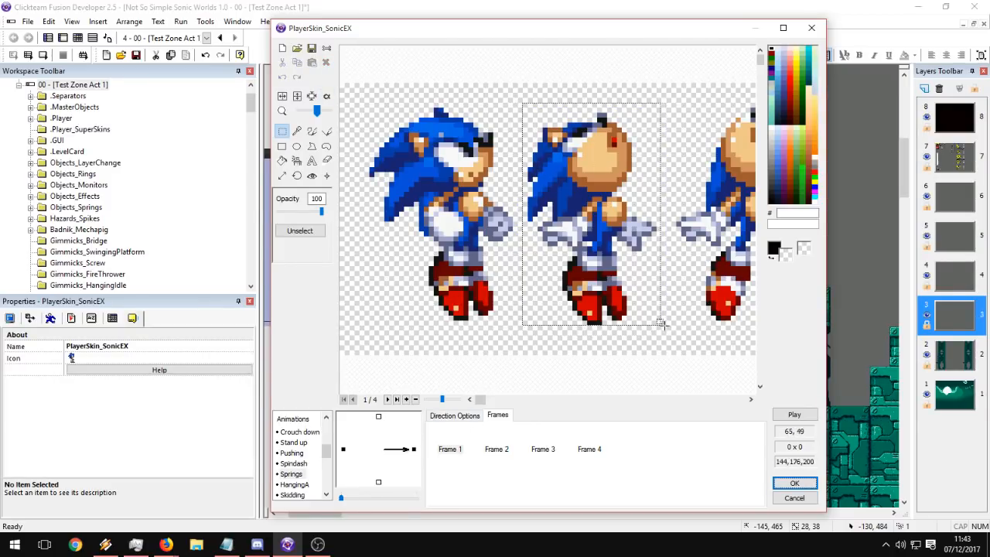
{"action": "left_click", "coordinate": [312, 96]}
{"action": "left_click", "coordinate": [313, 96]}
Crop Springs frame 2 to the front-facing sprite, the third in the row.
{"action": "left_click", "coordinate": [497, 444]}
{"action": "middle_click_drag", "start_coordinate": [684, 228], "coordinate": [559, 195]}
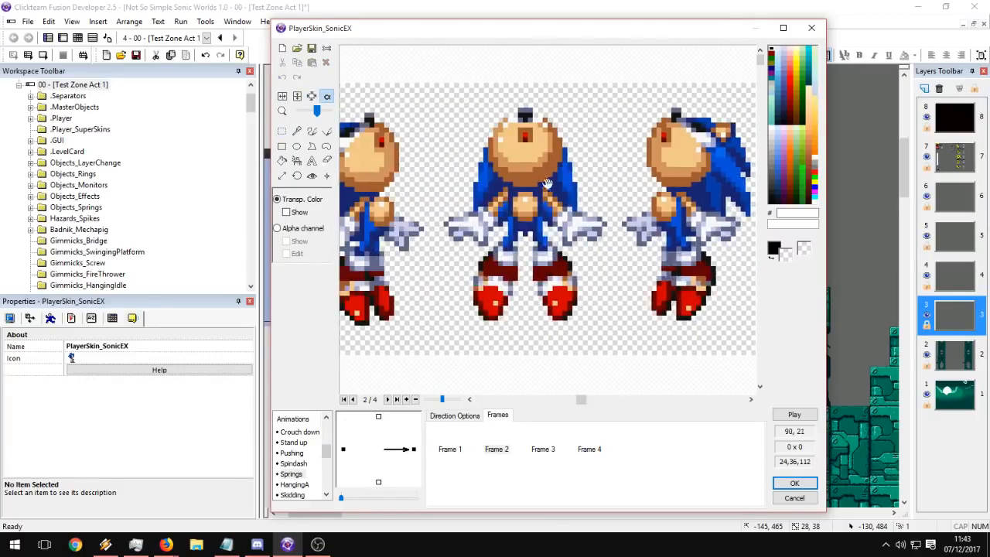
{"action": "left_click", "coordinate": [283, 132]}
{"action": "mouse_move", "coordinate": [448, 94]}
{"action": "left_mouse_down"}
{"action": "mouse_move", "coordinate": [607, 334]}
{"action": "mouse_move", "coordinate": [422, 110]}
{"action": "mouse_move", "coordinate": [433, 89]}
{"action": "left_mouse_up"}
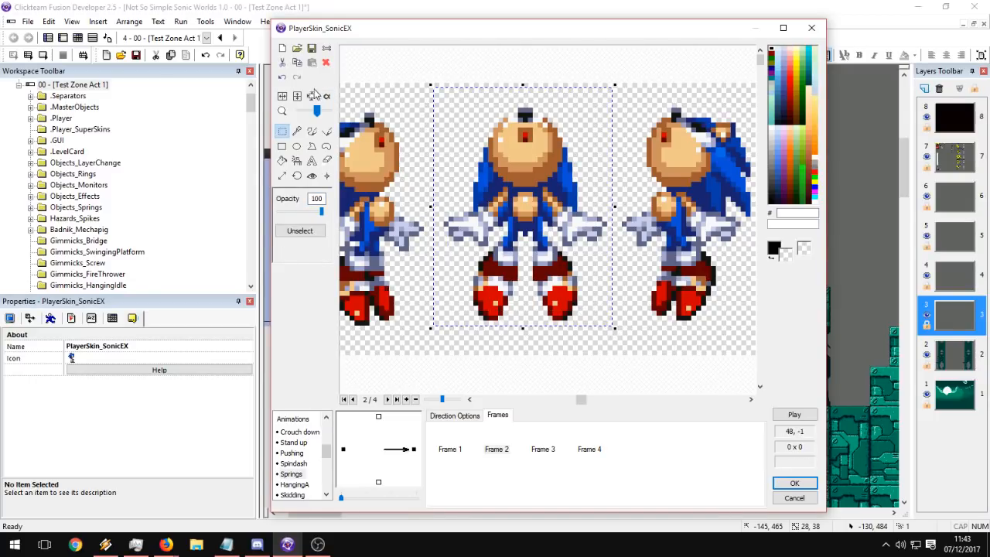
{"action": "left_click", "coordinate": [312, 96]}
Crop Springs frame 4 to the first back-view sprite, the fifth in the row.
{"action": "left_click", "coordinate": [589, 444]}
{"action": "middle_click_drag", "start_coordinate": [650, 332], "coordinate": [252, 302]}
{"action": "mouse_move", "coordinate": [579, 232]}
{"action": "middle_mouse_down"}
{"action": "mouse_move", "coordinate": [562, 217]}
{"action": "mouse_move", "coordinate": [439, 207]}
{"action": "mouse_move", "coordinate": [429, 122]}
{"action": "middle_mouse_up"}
{"action": "mouse_move", "coordinate": [419, 94]}
{"action": "left_mouse_down"}
{"action": "mouse_move", "coordinate": [507, 187]}
{"action": "mouse_move", "coordinate": [544, 318]}
{"action": "mouse_move", "coordinate": [558, 326]}
{"action": "mouse_move", "coordinate": [402, 58]}
{"action": "mouse_move", "coordinate": [413, 82]}
{"action": "left_mouse_up"}
{"action": "mouse_move", "coordinate": [321, 147]}
{"action": "middle_mouse_down"}
{"action": "mouse_move", "coordinate": [599, 194]}
{"action": "mouse_move", "coordinate": [480, 218]}
{"action": "middle_mouse_up"}
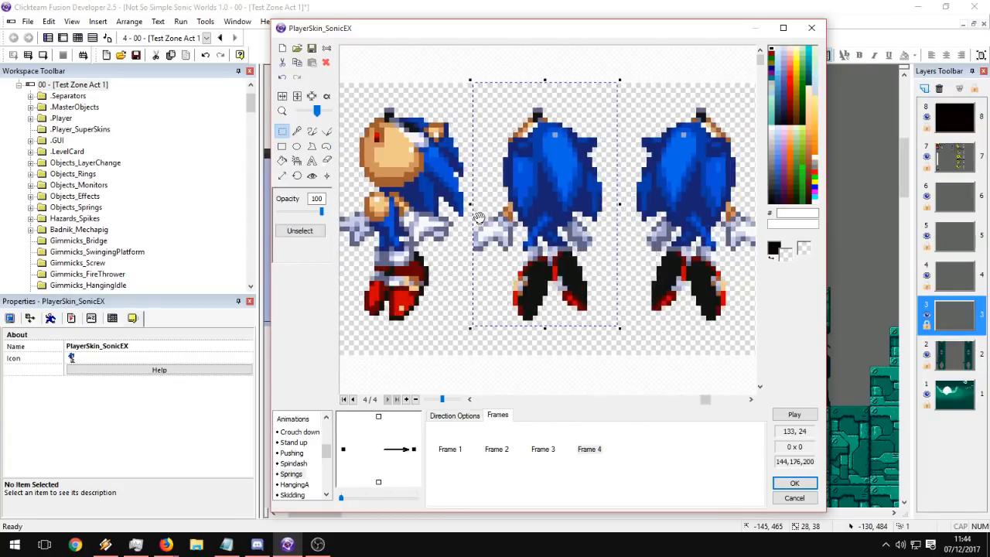
{"action": "left_click", "coordinate": [312, 96]}
Review the Springs frames and delete the uncropped frame 3.
{"action": "left_click", "coordinate": [495, 449]}
{"action": "left_click", "coordinate": [543, 448]}
{"action": "left_click", "coordinate": [588, 449]}
{"action": "left_click", "coordinate": [542, 448]}
{"action": "key", "text": "Delete"}
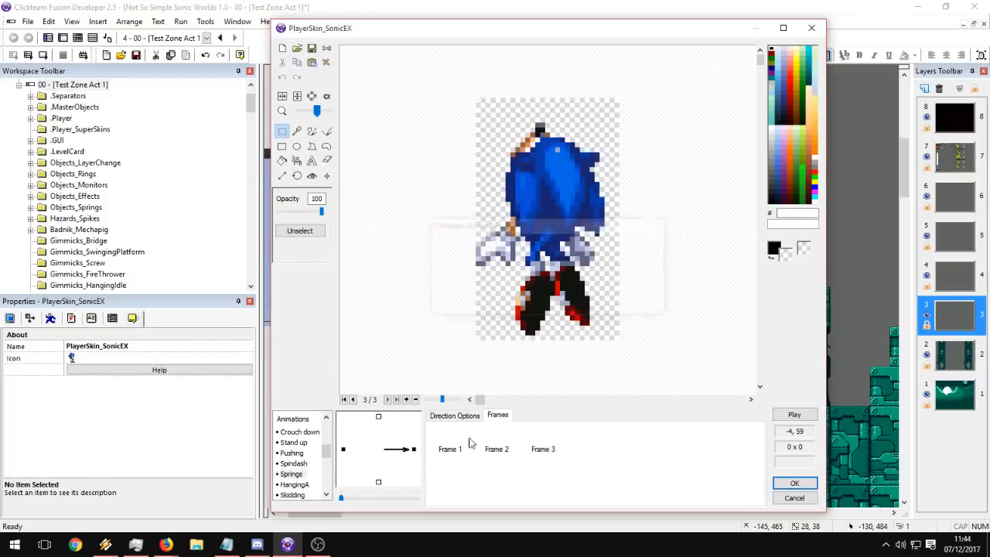
Trim the empty margins around the sprites in the three Springs frames.
{"action": "left_click", "coordinate": [451, 449]}
{"action": "left_click", "coordinate": [491, 443]}
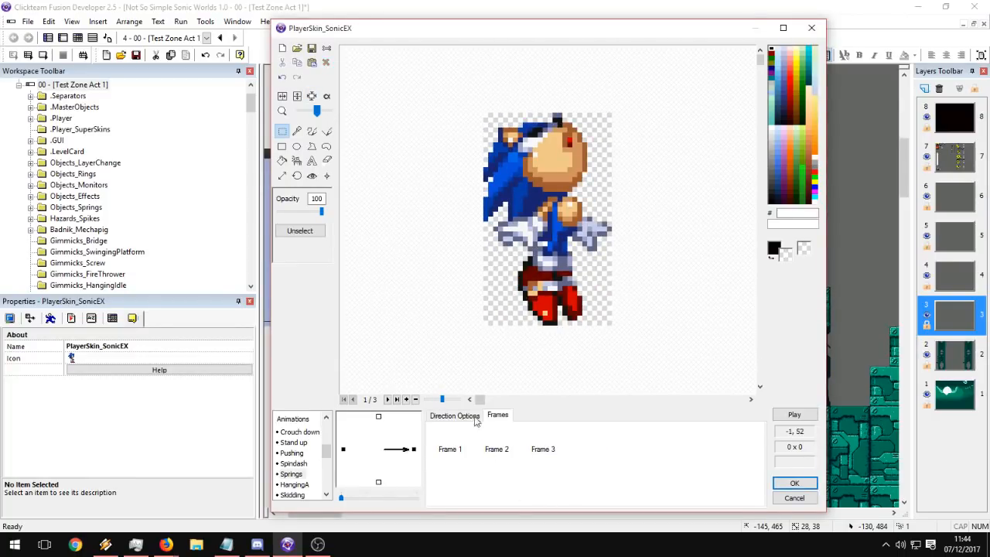
{"action": "left_click", "coordinate": [498, 449]}
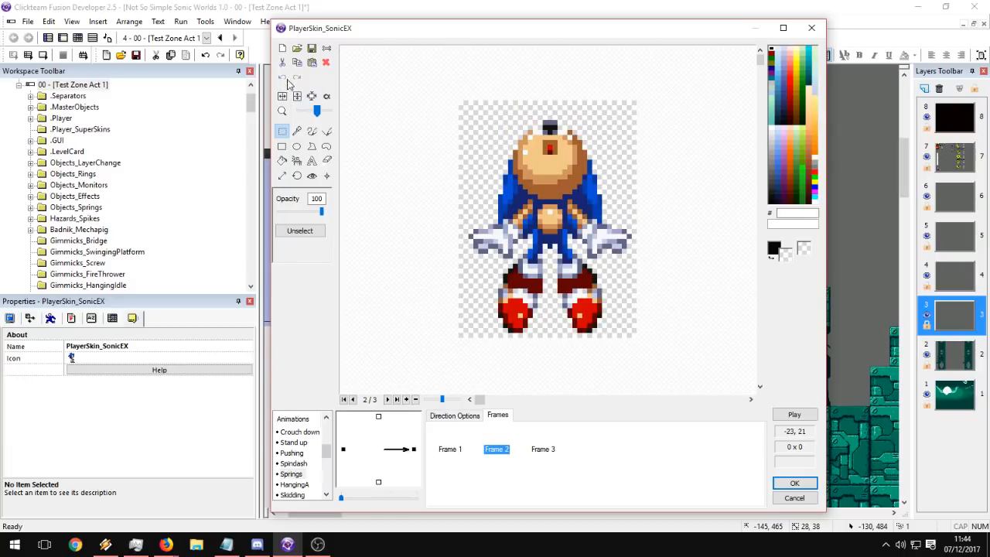
{"action": "left_click", "coordinate": [543, 448]}
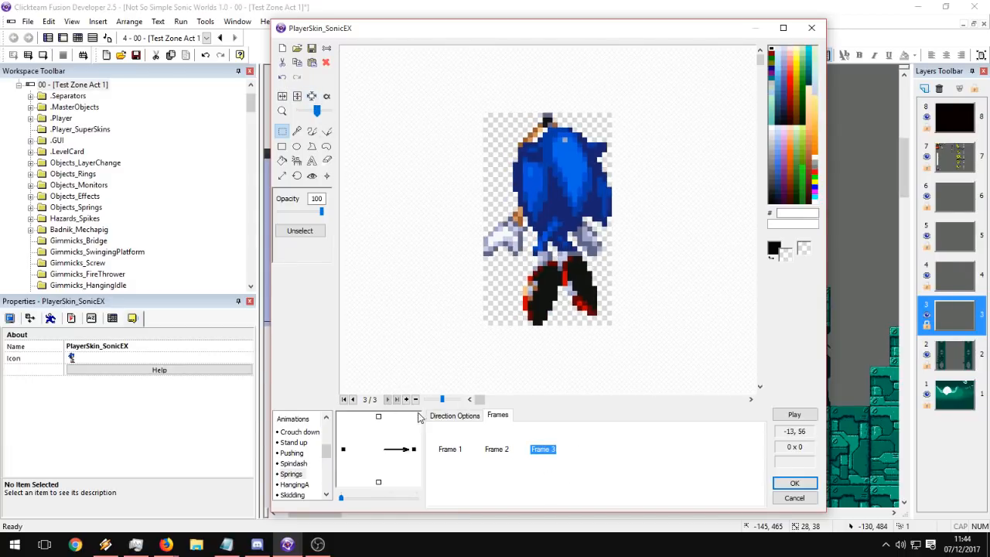
Set the hot spot of Springs frame 1 to 16, 23.
{"action": "left_click", "coordinate": [450, 449]}
{"action": "left_click", "coordinate": [312, 175]}
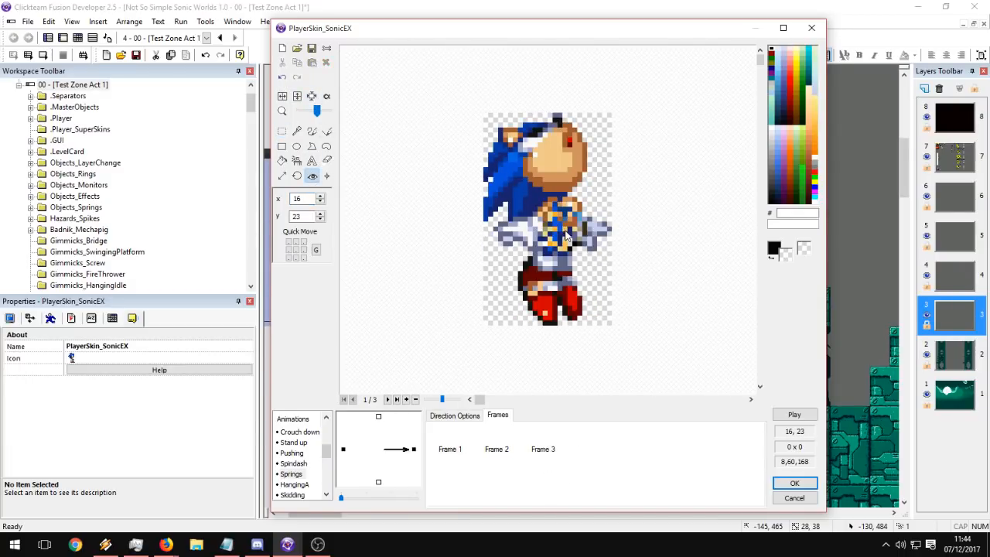
{"action": "left_click", "coordinate": [450, 449]}
Compare the three Springs frames, then insert a copy of the back-view frame 3 between frames 1 and 2.
{"action": "left_click", "coordinate": [497, 448]}
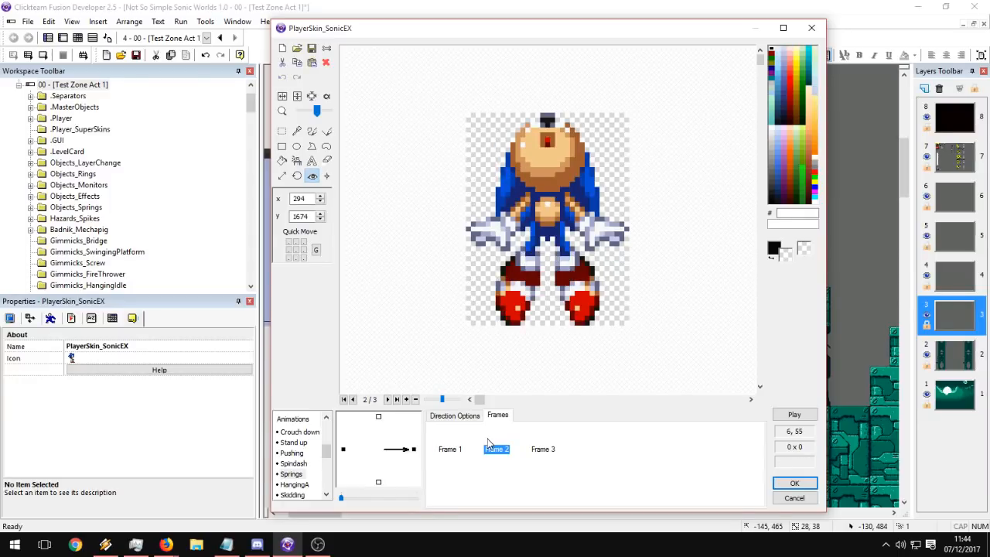
{"action": "left_click", "coordinate": [450, 448]}
{"action": "left_click", "coordinate": [532, 441]}
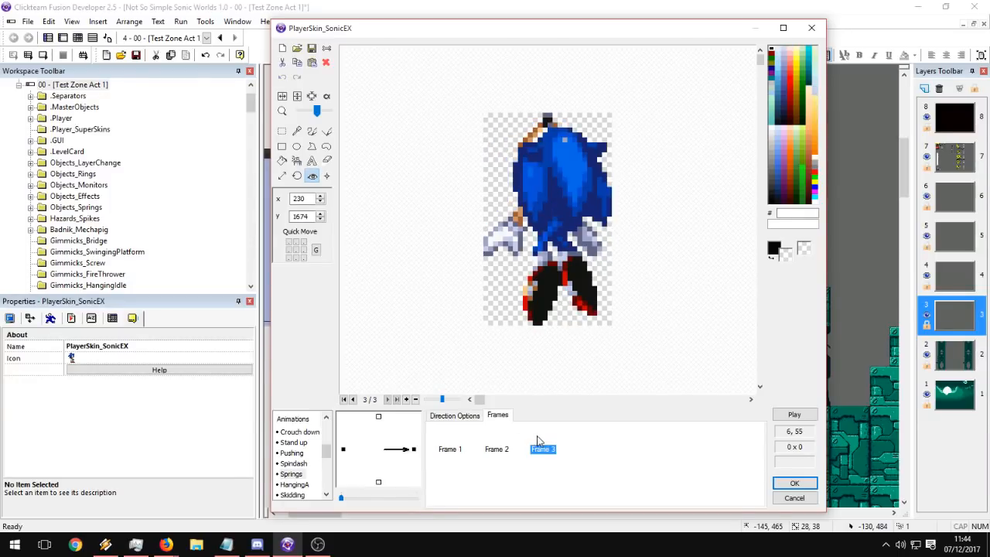
{"action": "left_click", "coordinate": [456, 448]}
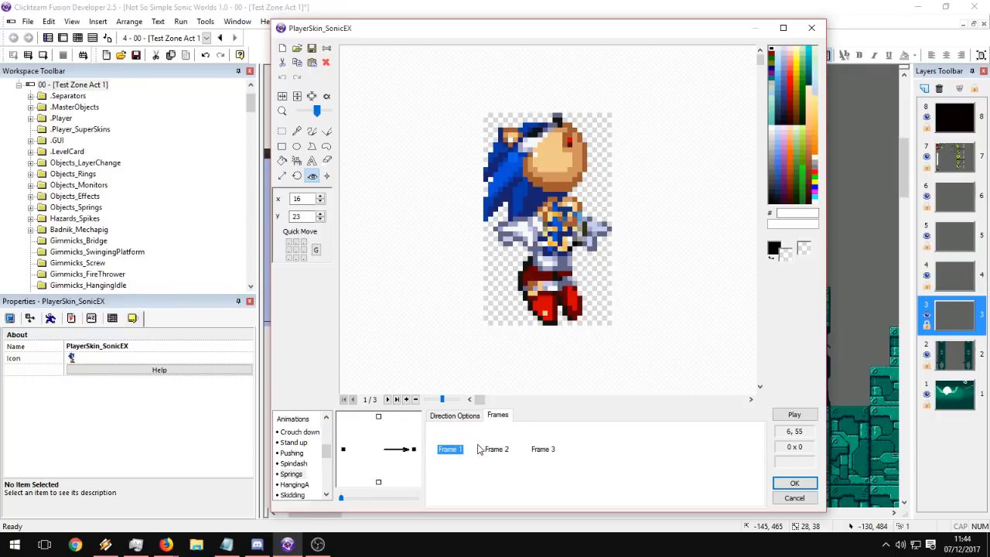
{"action": "left_click", "coordinate": [496, 449]}
{"action": "left_click", "coordinate": [540, 450]}
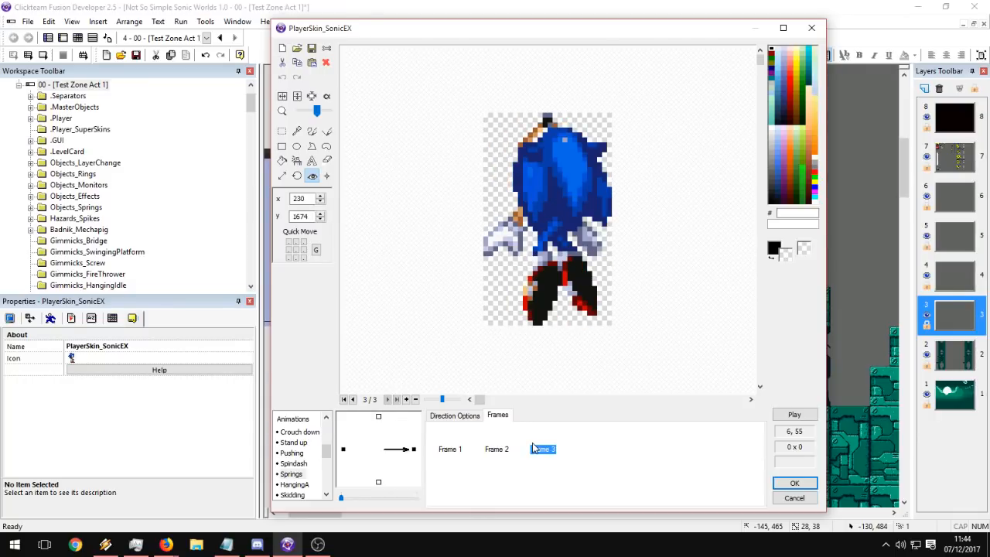
{"action": "left_click_drag", "start_coordinate": [543, 447], "coordinate": [499, 434], "text": "ctrl"}
{"action": "right_click", "coordinate": [499, 435]}
{"action": "left_click", "coordinate": [516, 492]}
{"action": "left_click", "coordinate": [495, 434]}
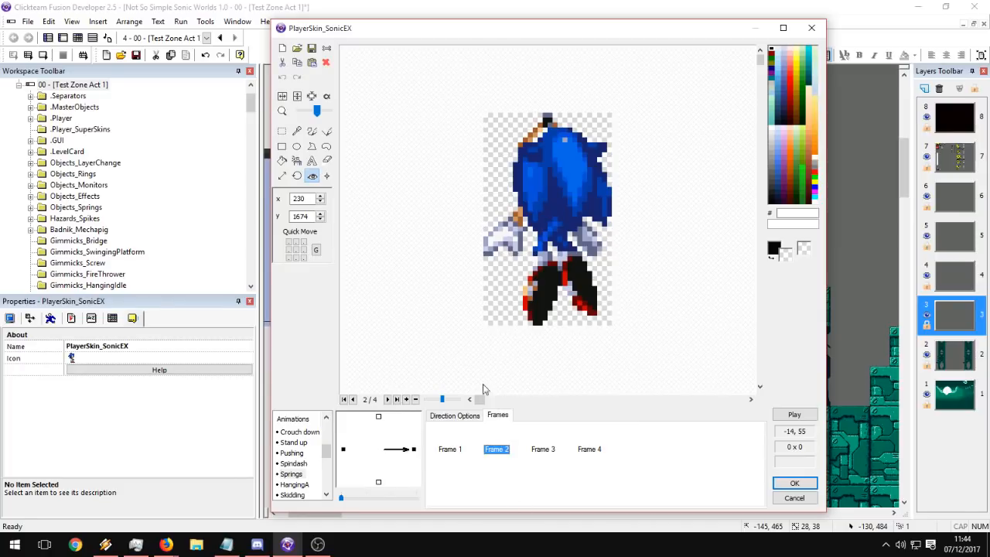
Delete the surplus frame 4 from the Springs animation and select frame 2.
{"action": "left_click", "coordinate": [580, 437]}
{"action": "key", "text": "Delete"}
{"action": "key", "text": "Return"}
{"action": "left_click", "coordinate": [512, 441]}
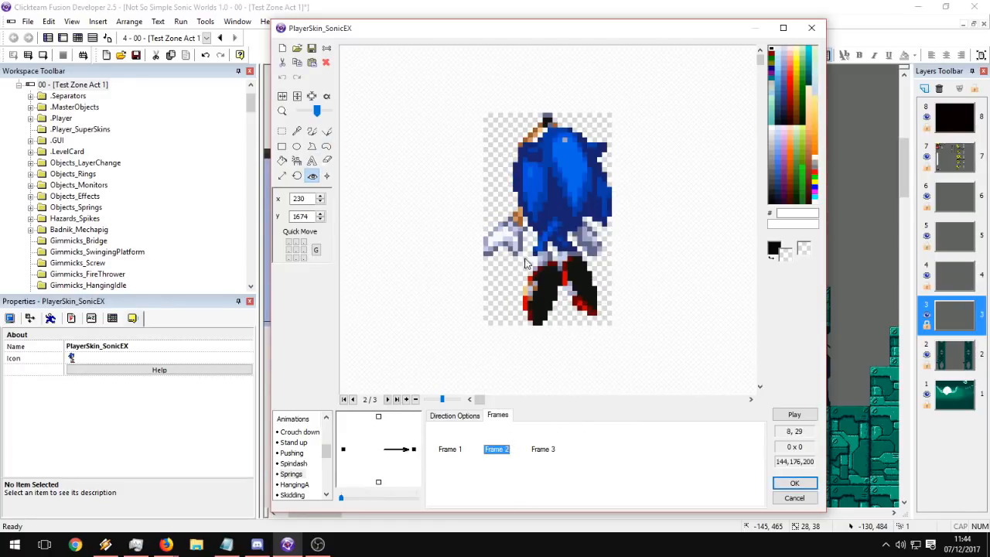
Set the hot spot of Springs frame 2 to 13, 23 and of frame 3 to 16, 23.
{"action": "left_click_drag", "start_coordinate": [552, 245], "coordinate": [551, 229]}
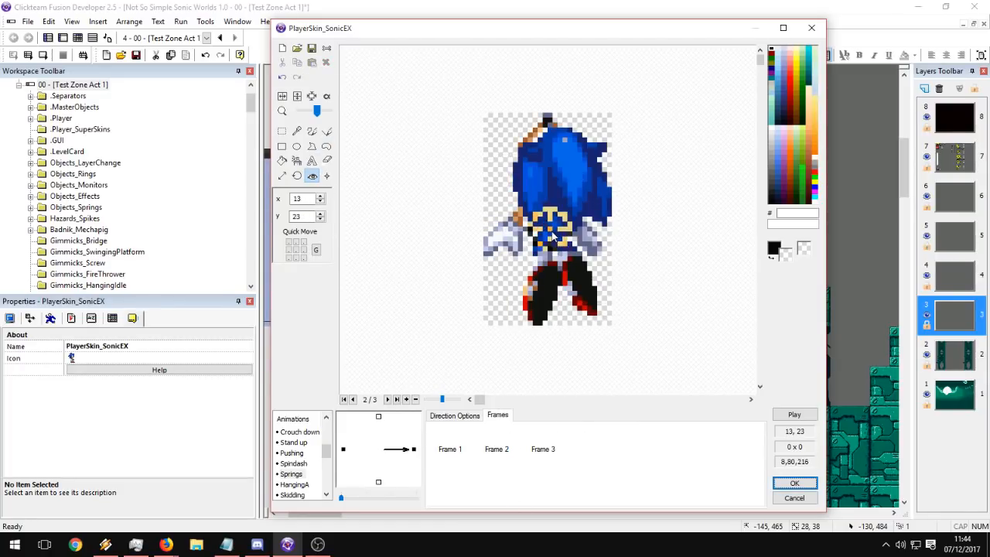
{"action": "left_click", "coordinate": [450, 449]}
{"action": "left_click", "coordinate": [497, 448]}
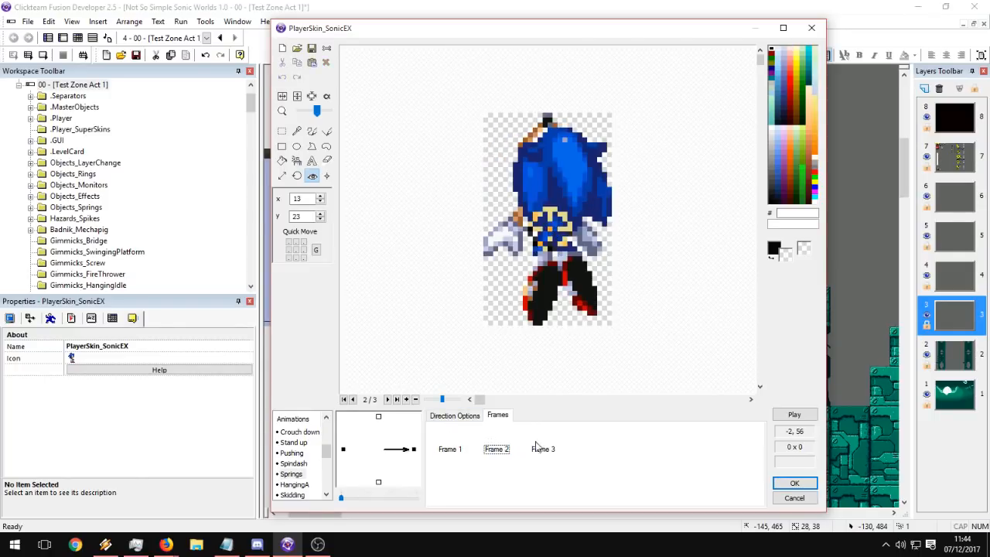
{"action": "left_click", "coordinate": [543, 449]}
{"action": "left_click", "coordinate": [548, 231]}
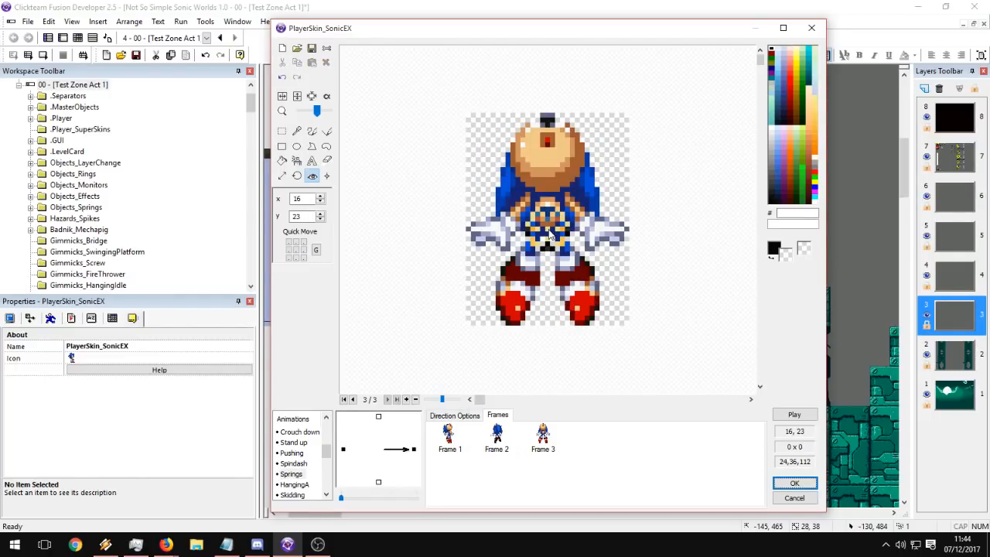
Flip the back-view Springs frame 2 horizontally and compare it with frame 1.
{"action": "left_click", "coordinate": [500, 450]}
{"action": "right_click", "coordinate": [499, 448]}
{"action": "left_click", "coordinate": [578, 333]}
{"action": "left_click", "coordinate": [441, 445]}
{"action": "left_click", "coordinate": [487, 445]}
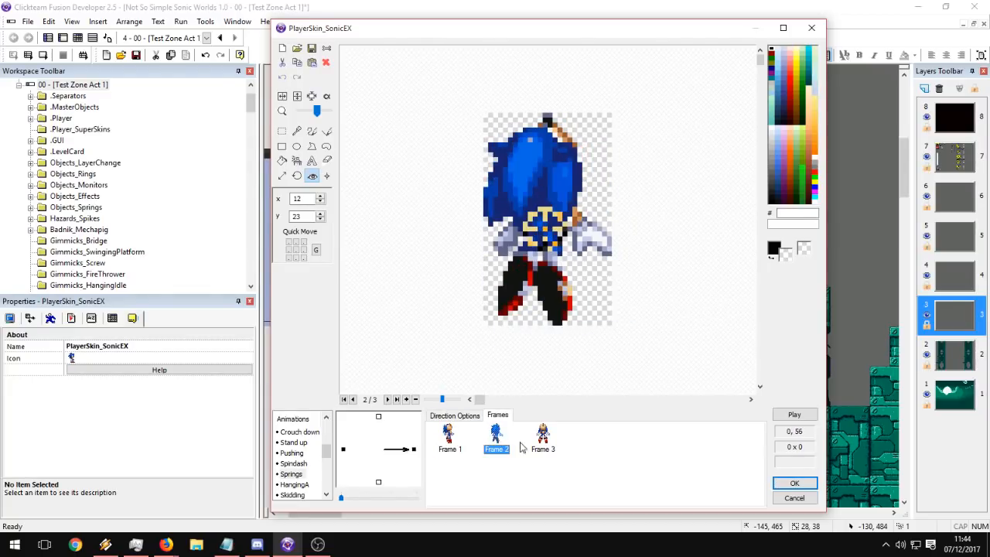
Duplicate the back-view Springs frame 2 so the copy sits right behind it.
{"action": "left_click", "coordinate": [542, 443]}
{"action": "left_click", "coordinate": [506, 443]}
{"action": "key", "text": "Insert"}
{"action": "left_click", "coordinate": [297, 48]}
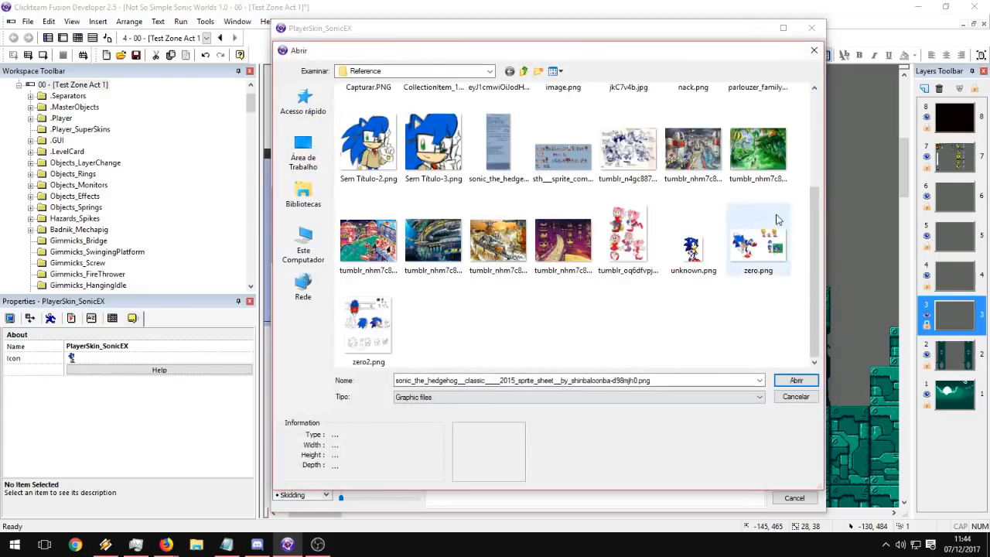
{"action": "double_click", "coordinate": [511, 158]}
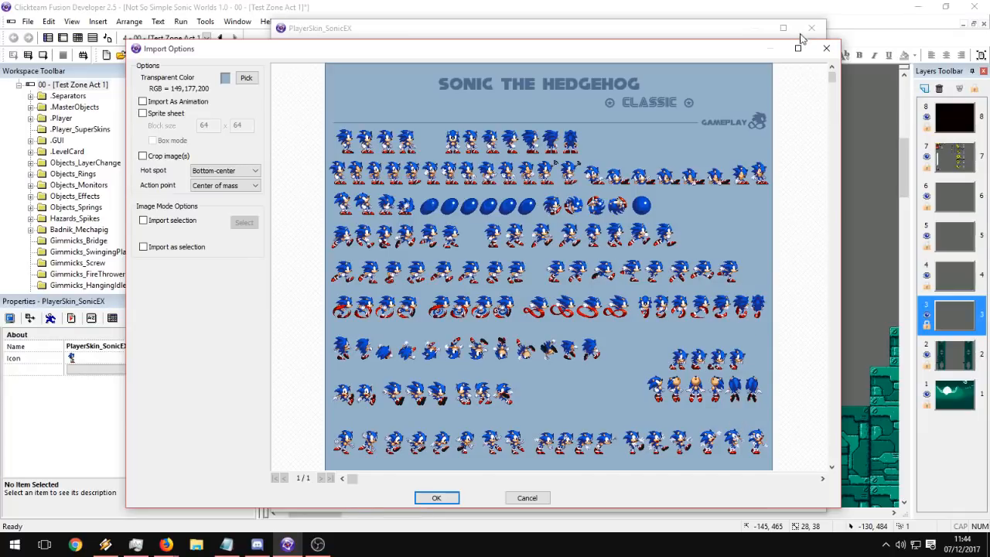
{"action": "left_click", "coordinate": [826, 48]}
Flip the duplicated back-view Springs frame 3 horizontally and compare it with frame 2.
{"action": "right_click", "coordinate": [542, 441]}
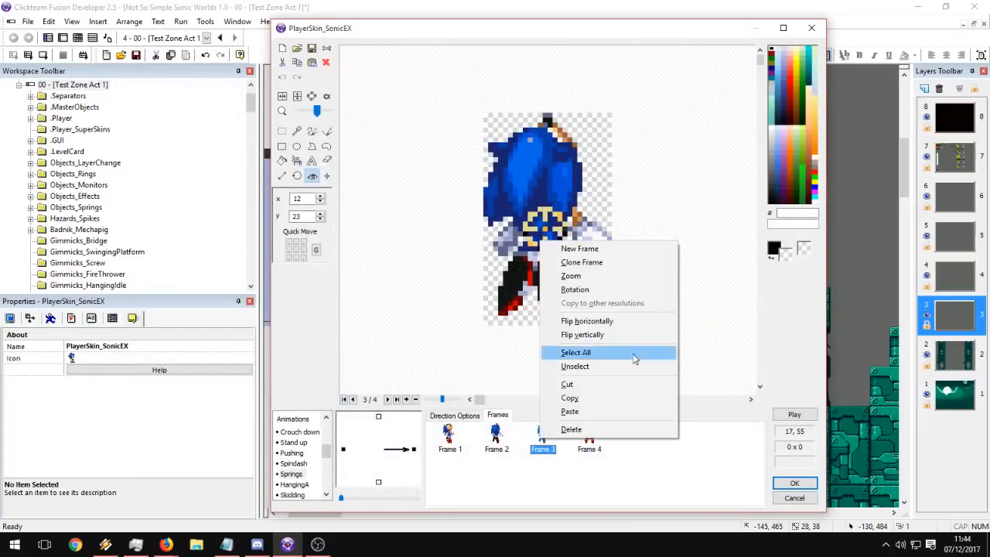
{"action": "left_click", "coordinate": [617, 322]}
{"action": "left_click", "coordinate": [499, 443]}
{"action": "left_click", "coordinate": [538, 441]}
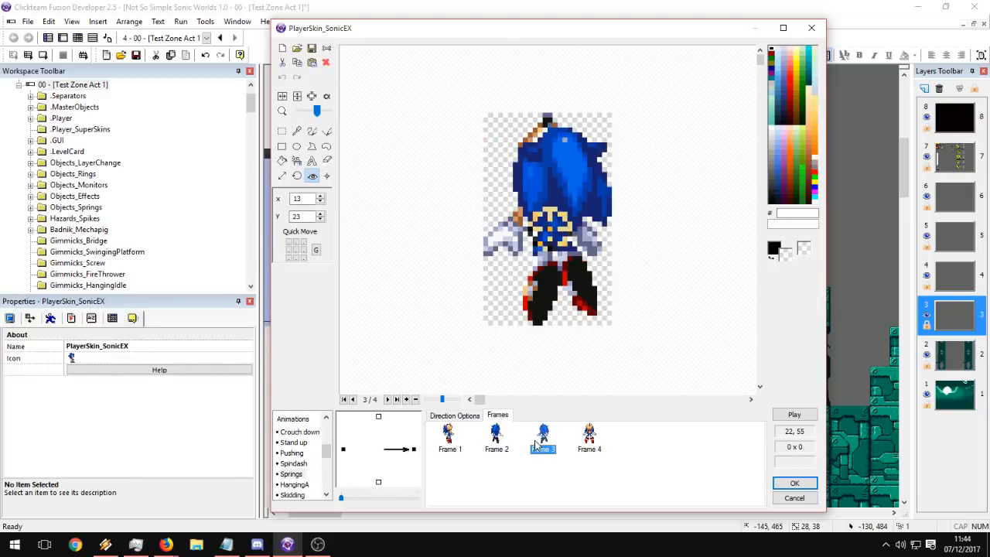
Duplicate Springs frame 1, move the copy to position 4 and flip it horizontally.
{"action": "left_click", "coordinate": [455, 441]}
{"action": "key", "text": "ctrl+c"}
{"action": "key", "text": "ctrl+v"}
{"action": "left_click_drag", "start_coordinate": [494, 439], "coordinate": [593, 441]}
{"action": "right_click", "coordinate": [593, 440]}
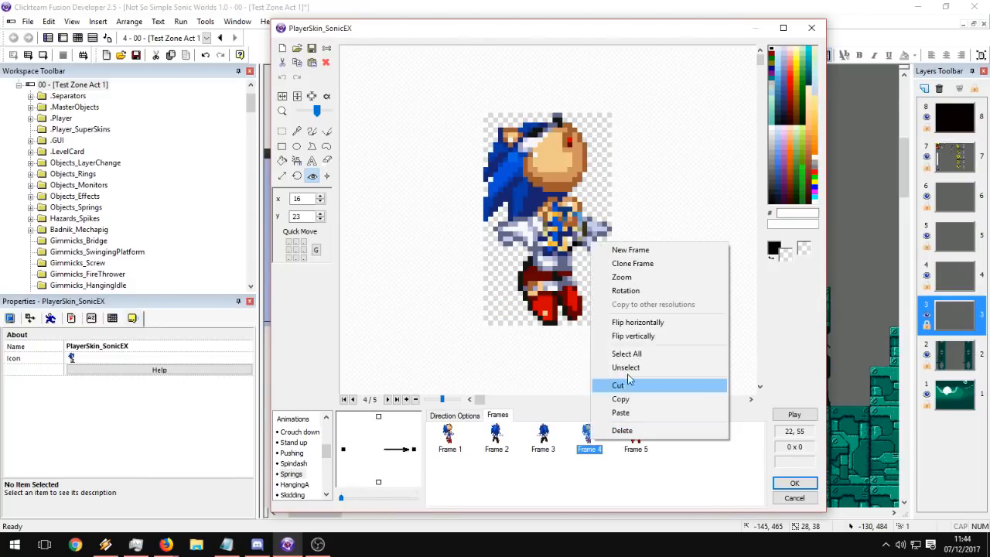
{"action": "left_click", "coordinate": [643, 323]}
Check the last and first Springs frames and preview the five-frame animation.
{"action": "left_click", "coordinate": [636, 440]}
{"action": "left_click", "coordinate": [449, 439]}
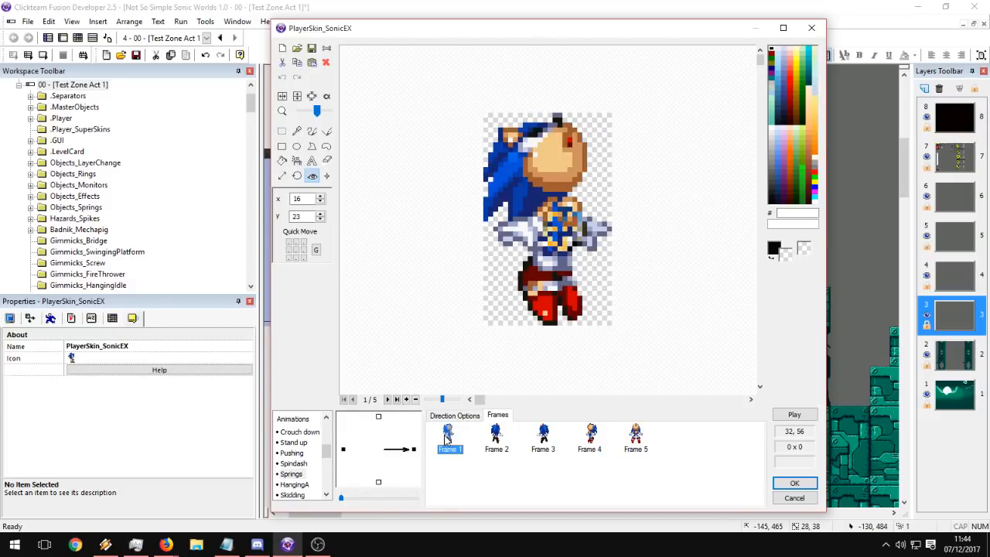
{"action": "left_click", "coordinate": [795, 415]}
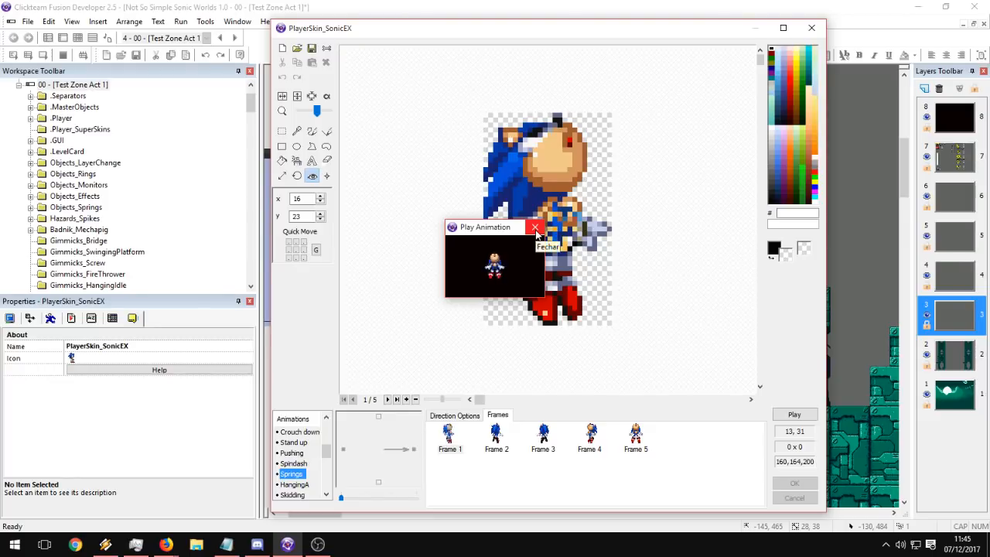
{"action": "left_click", "coordinate": [535, 228]}
Copy the right-facing Springs direction and paste it into the left-facing direction.
{"action": "right_click", "coordinate": [416, 450]}
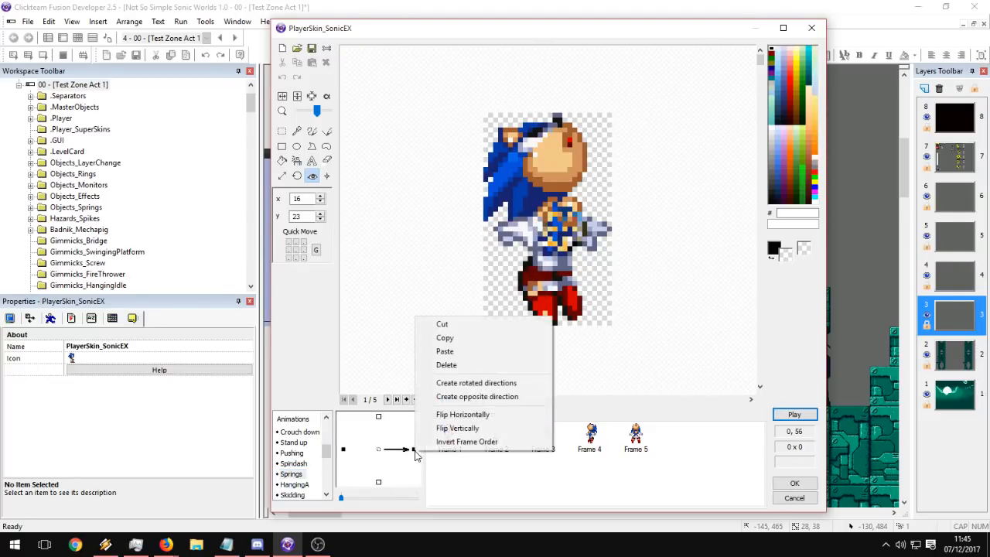
{"action": "left_click", "coordinate": [443, 339]}
{"action": "right_click", "coordinate": [343, 448]}
{"action": "left_click", "coordinate": [393, 353]}
Try flipping all five left-direction Springs frames horizontally, preview the animation, and flip them back.
{"action": "left_click_drag", "start_coordinate": [649, 479], "coordinate": [460, 443]}
{"action": "right_click", "coordinate": [460, 442]}
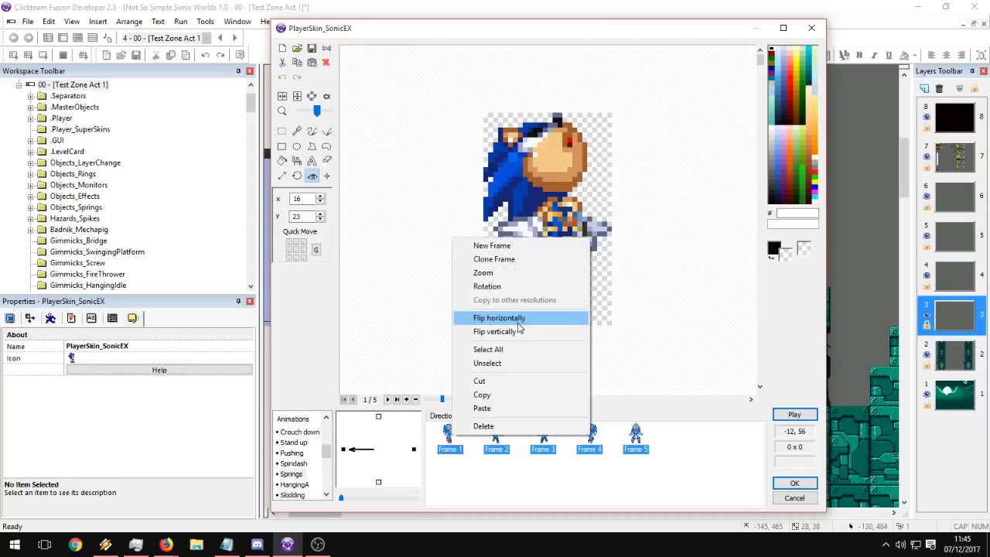
{"action": "left_click", "coordinate": [566, 319]}
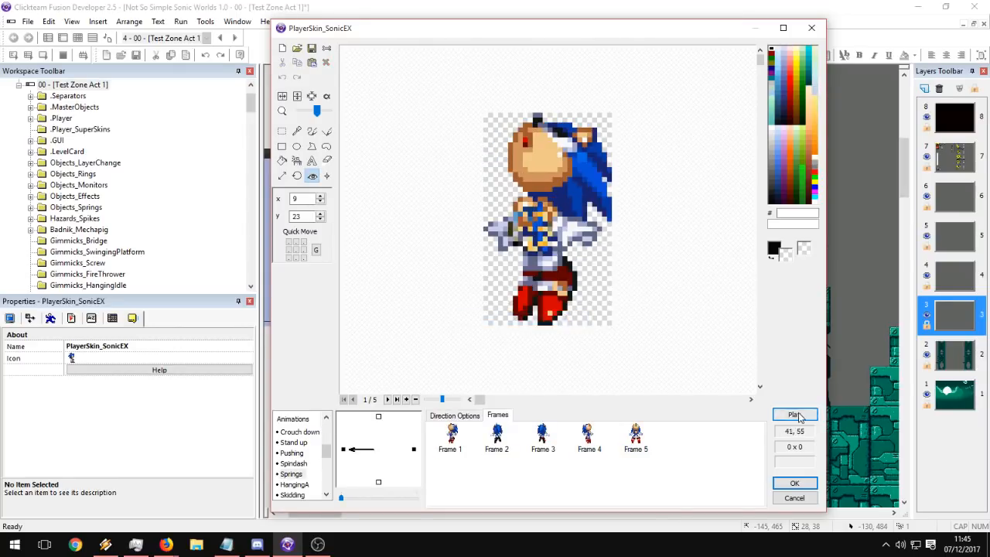
{"action": "left_click", "coordinate": [794, 414]}
{"action": "left_click_drag", "start_coordinate": [677, 470], "coordinate": [444, 432]}
{"action": "right_click", "coordinate": [452, 436]}
{"action": "left_click", "coordinate": [504, 316]}
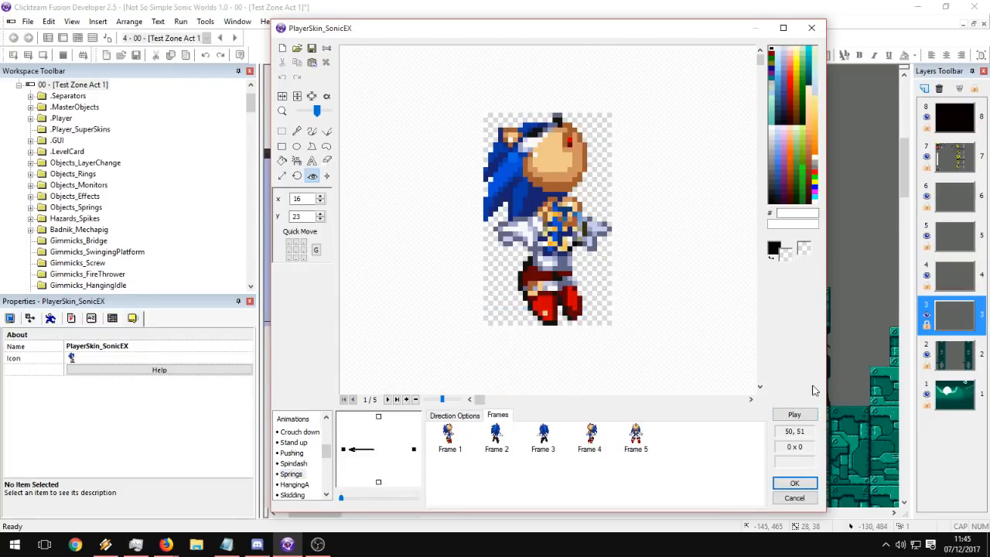
Preview the left-direction Springs animation and apply the changes to the object.
{"action": "left_click", "coordinate": [794, 414]}
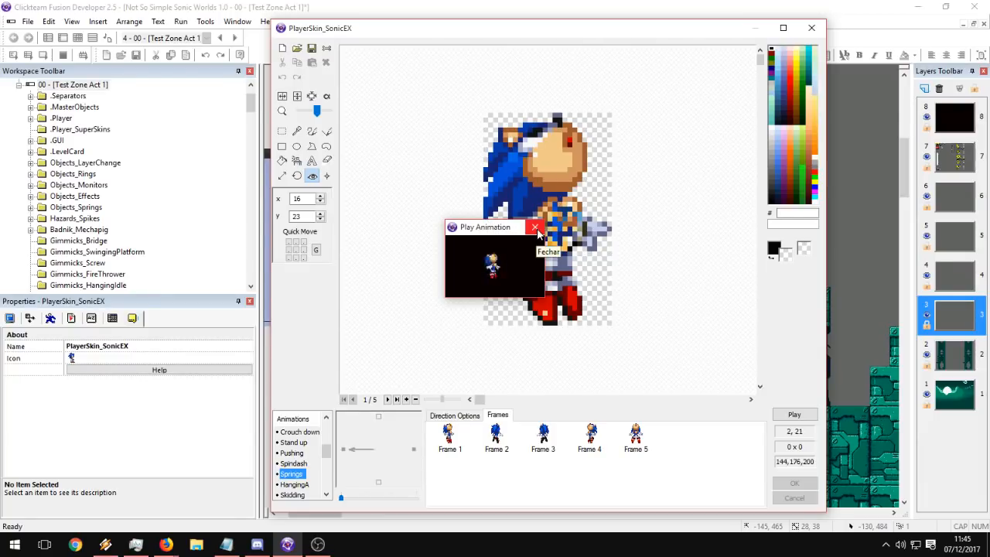
{"action": "left_click", "coordinate": [535, 227]}
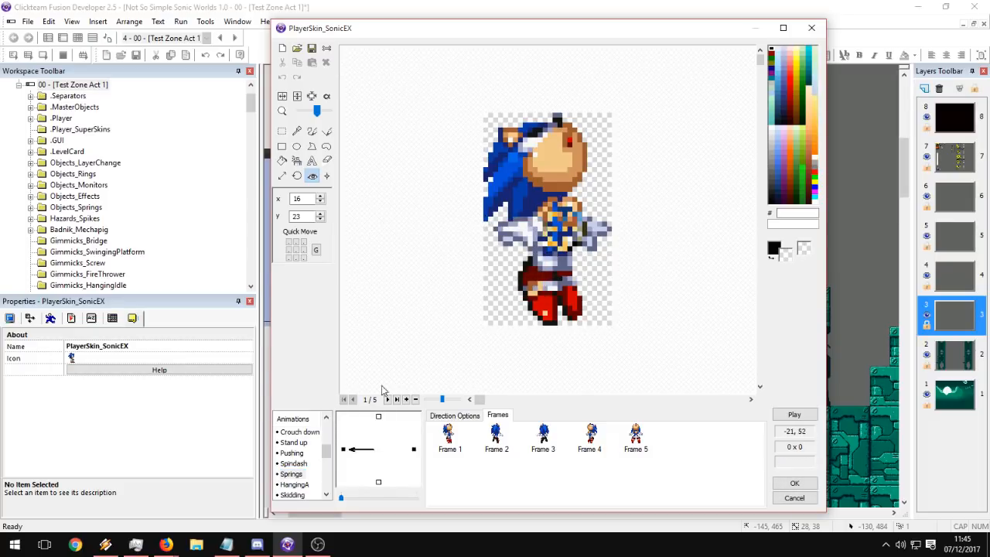
{"action": "left_click", "coordinate": [794, 483]}
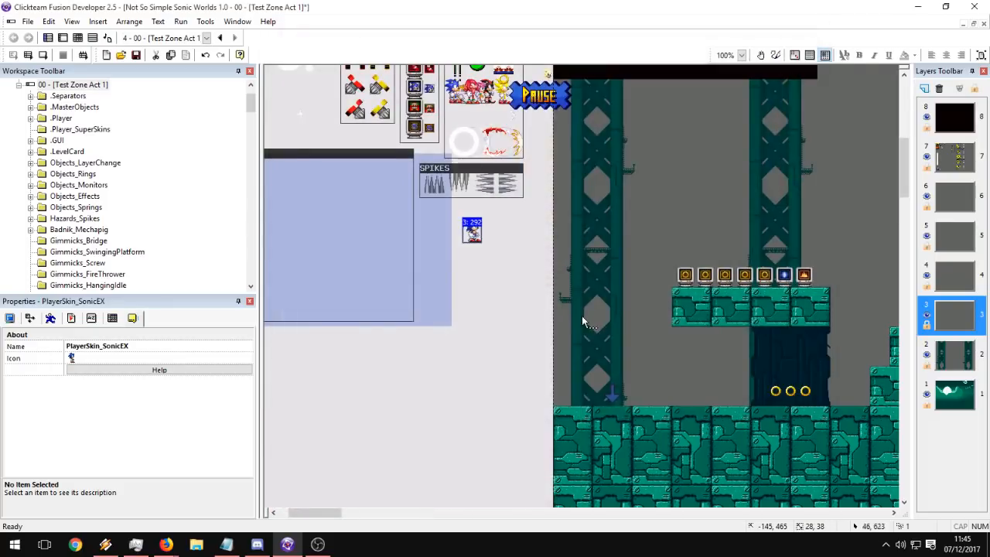
Reopen the PlayerSkin_SonicEX object's animations and preview the StandSpin animation.
{"action": "double_click", "coordinate": [473, 232]}
{"action": "left_click_drag", "start_coordinate": [327, 430], "coordinate": [326, 468]}
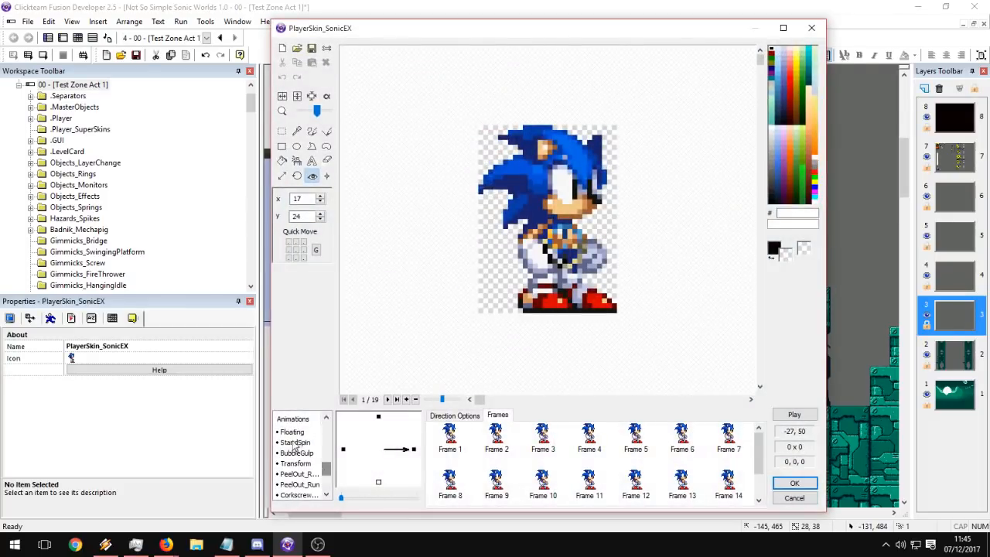
{"action": "left_click", "coordinate": [294, 443]}
{"action": "key", "text": "Up"}
{"action": "key", "text": "Down"}
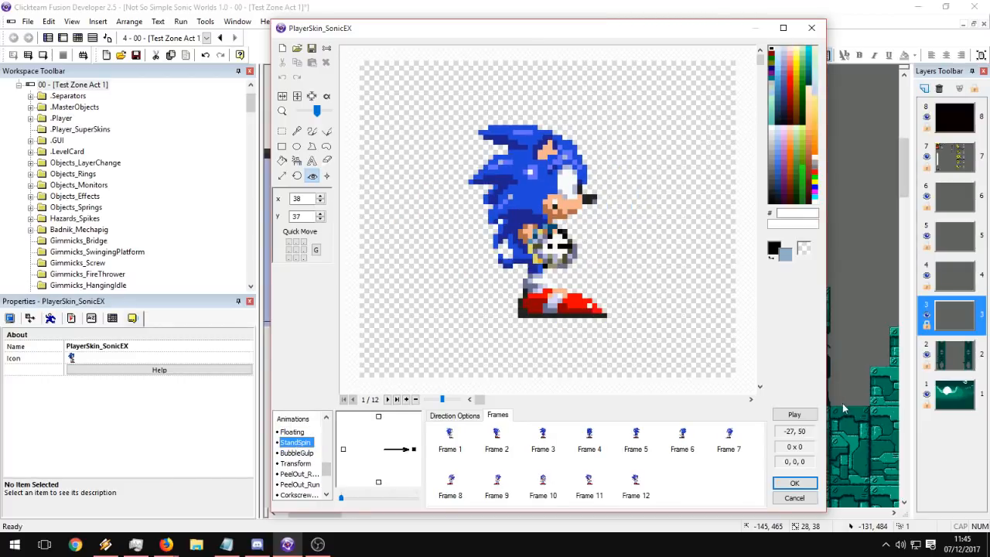
{"action": "left_click", "coordinate": [804, 414]}
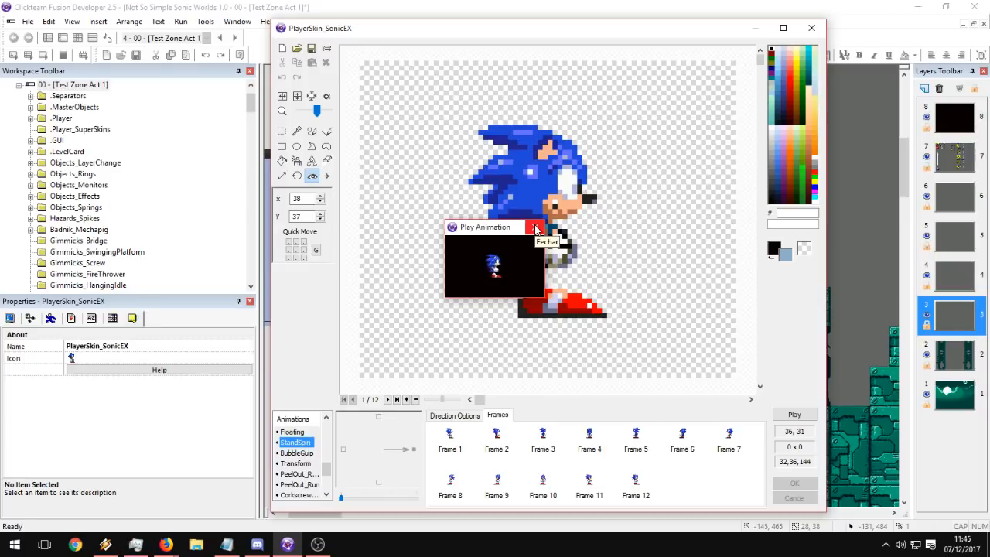
{"action": "left_click", "coordinate": [535, 229]}
Review the Floating, HangingB, Skidding, HangingA and Springs animations to see which still need new sprites.
{"action": "left_click_drag", "start_coordinate": [327, 468], "coordinate": [327, 464]}
{"action": "left_click", "coordinate": [289, 453]}
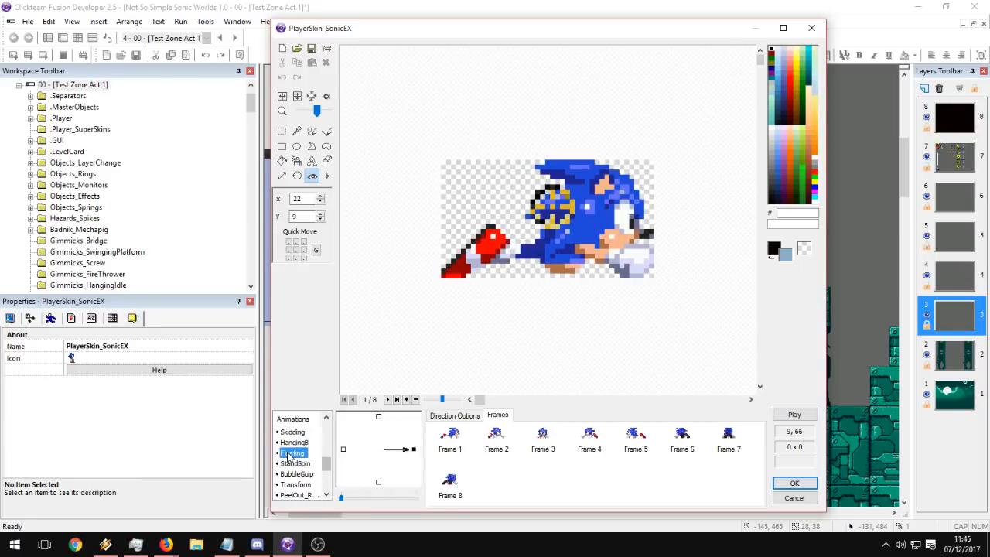
{"action": "left_click", "coordinate": [292, 442]}
{"action": "scroll", "coordinate": [329, 468], "scroll_direction": "up", "scroll_amount": 1}
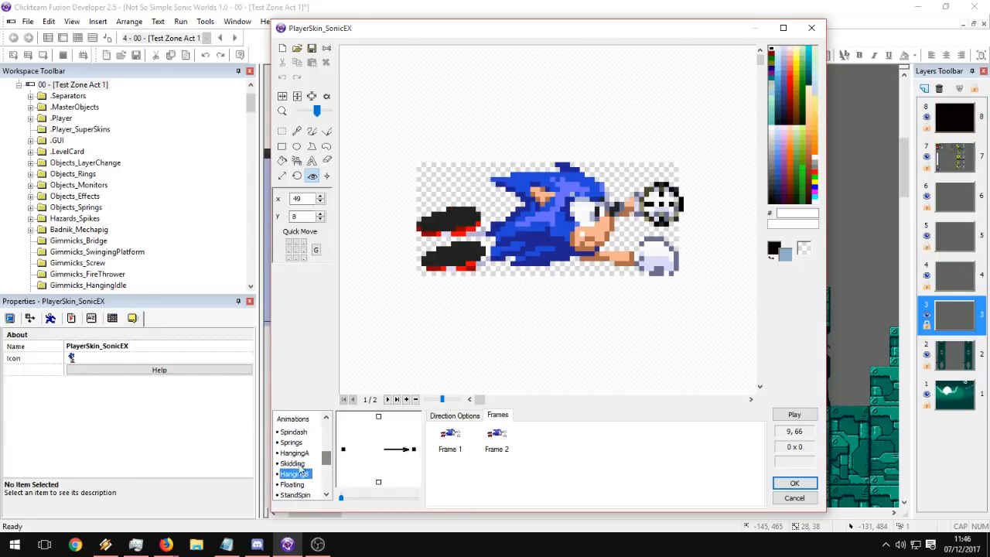
{"action": "left_click", "coordinate": [293, 463]}
{"action": "left_click", "coordinate": [292, 453]}
{"action": "left_click", "coordinate": [290, 444]}
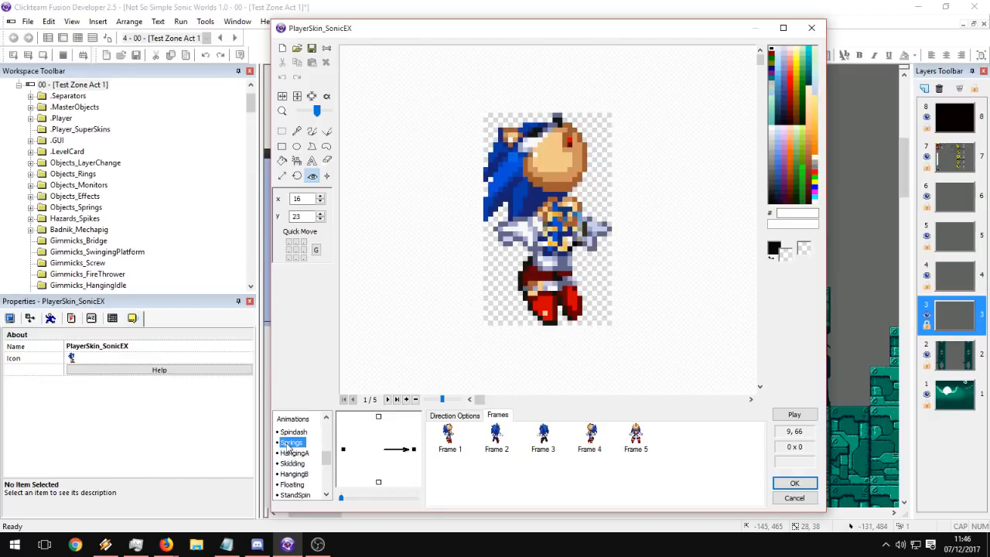
{"action": "left_click", "coordinate": [293, 455]}
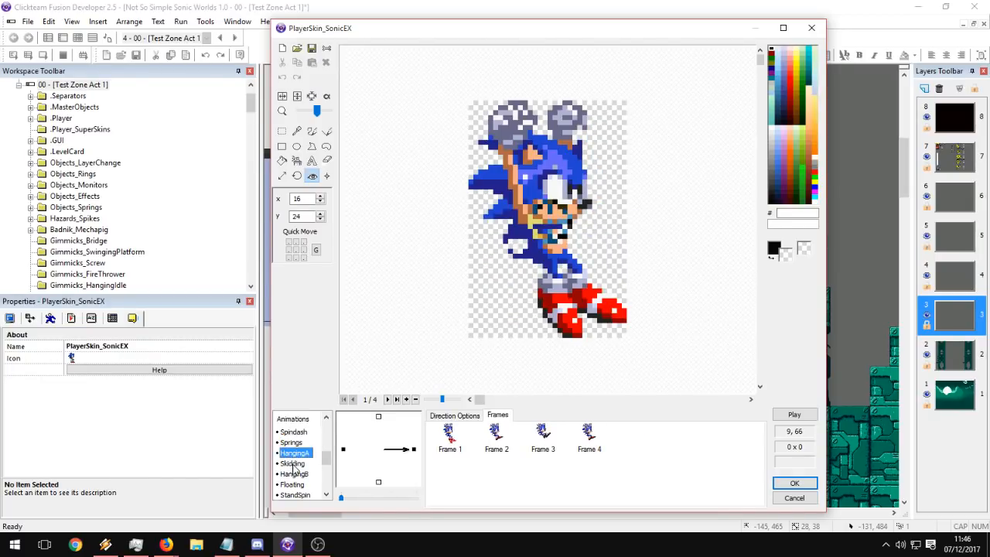
{"action": "scroll", "coordinate": [332, 466], "scroll_direction": "down", "scroll_amount": 2}
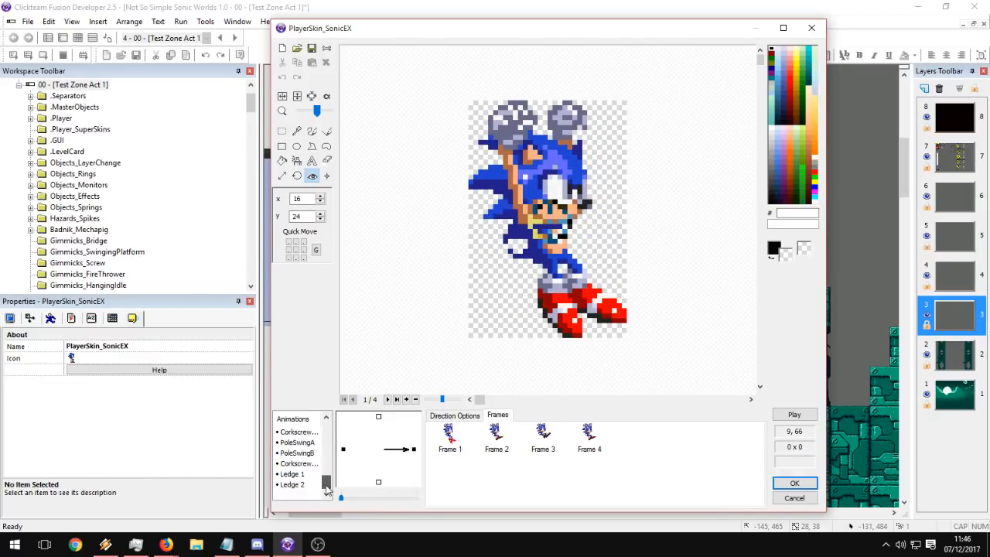
{"action": "scroll", "coordinate": [330, 467], "scroll_direction": "up", "scroll_amount": 1}
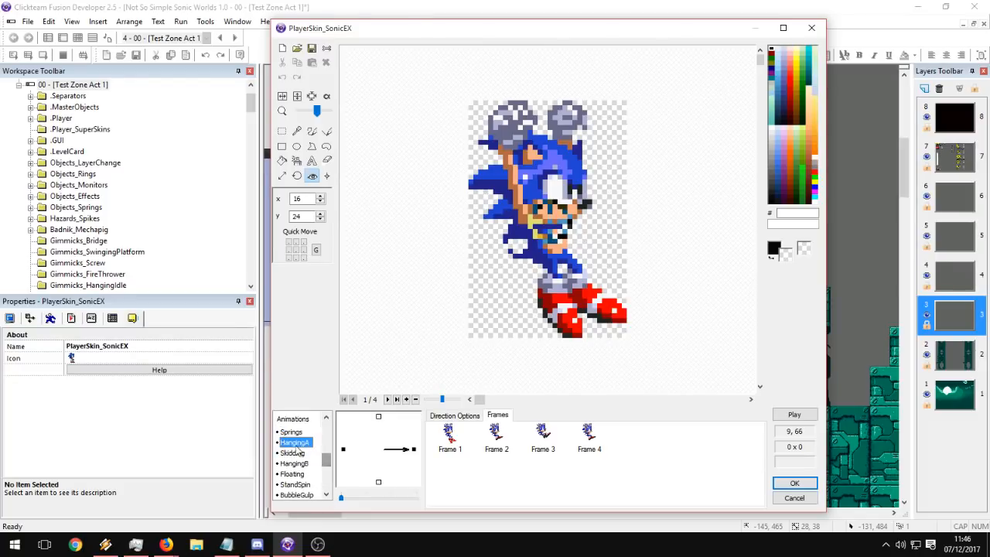
Import a selection with the three skidding sprites from the classic Sonic sprite sheet into Skidding frame 2.
{"action": "left_click", "coordinate": [292, 454]}
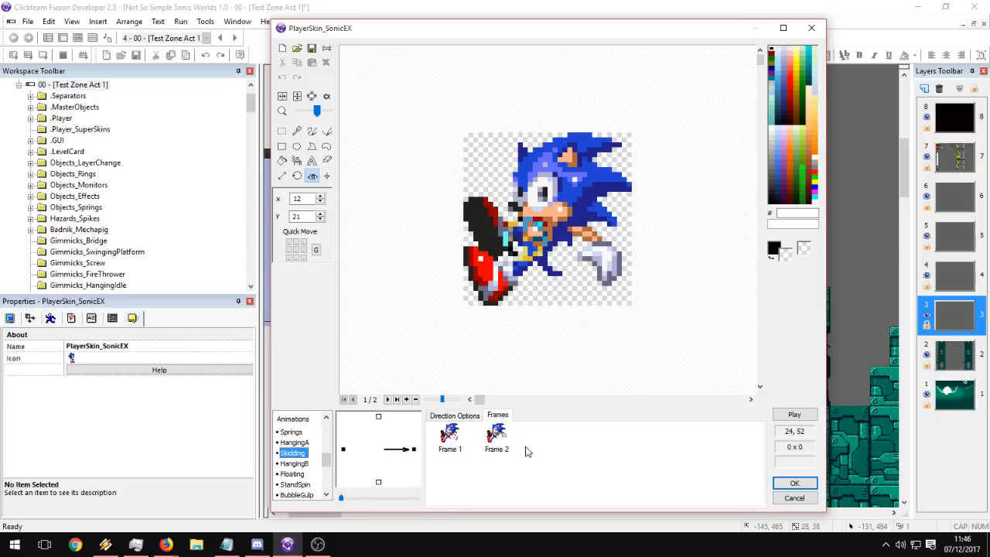
{"action": "left_click", "coordinate": [499, 439]}
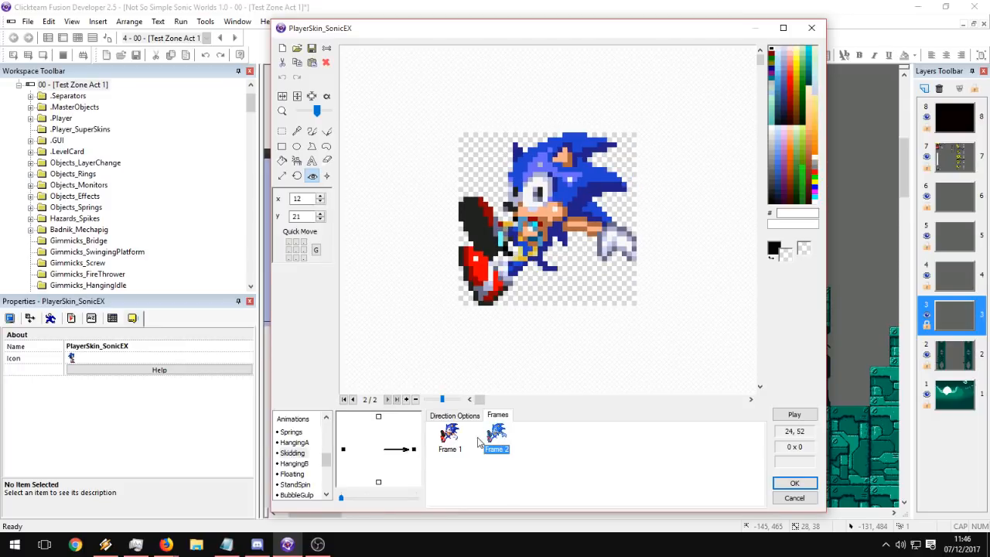
{"action": "left_click", "coordinate": [297, 48]}
{"action": "double_click", "coordinate": [522, 279]}
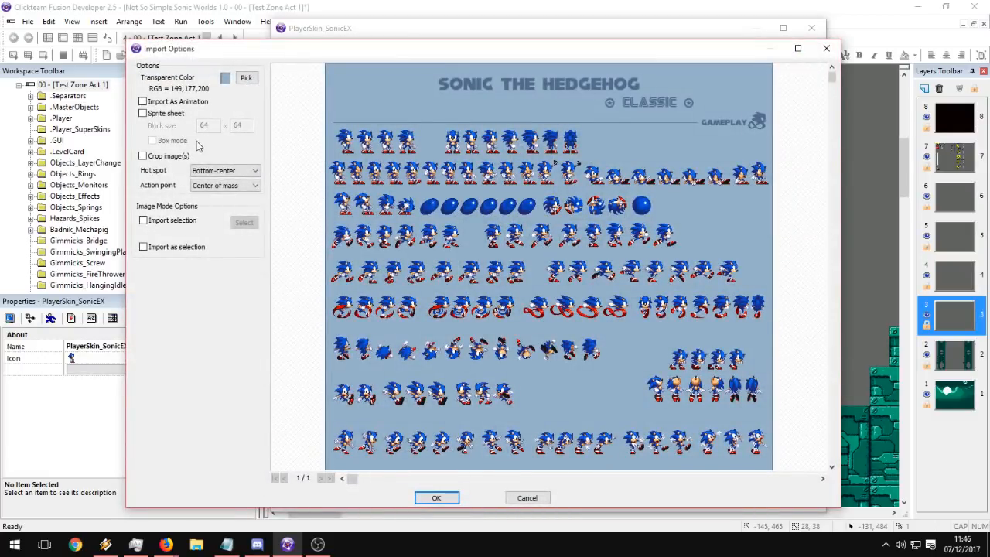
{"action": "left_click", "coordinate": [175, 222]}
{"action": "left_click", "coordinate": [244, 223]}
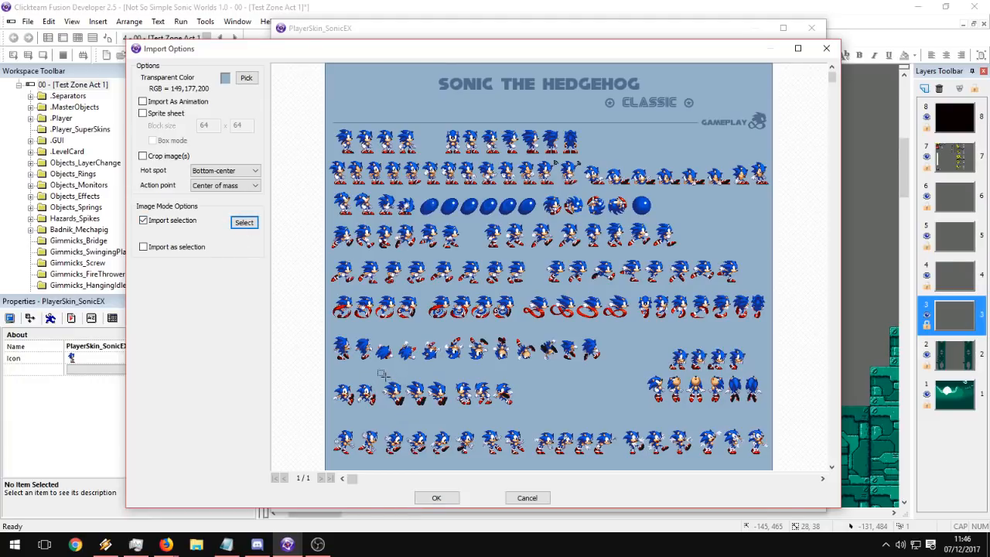
{"action": "left_click_drag", "start_coordinate": [379, 377], "coordinate": [450, 411]}
{"action": "left_click", "coordinate": [436, 497]}
Switch Skidding frame 2 from alpha channel to transparent colour, accepting the erasure of its alpha channel.
{"action": "left_click", "coordinate": [452, 448]}
{"action": "left_click", "coordinate": [491, 449]}
{"action": "left_click", "coordinate": [327, 96]}
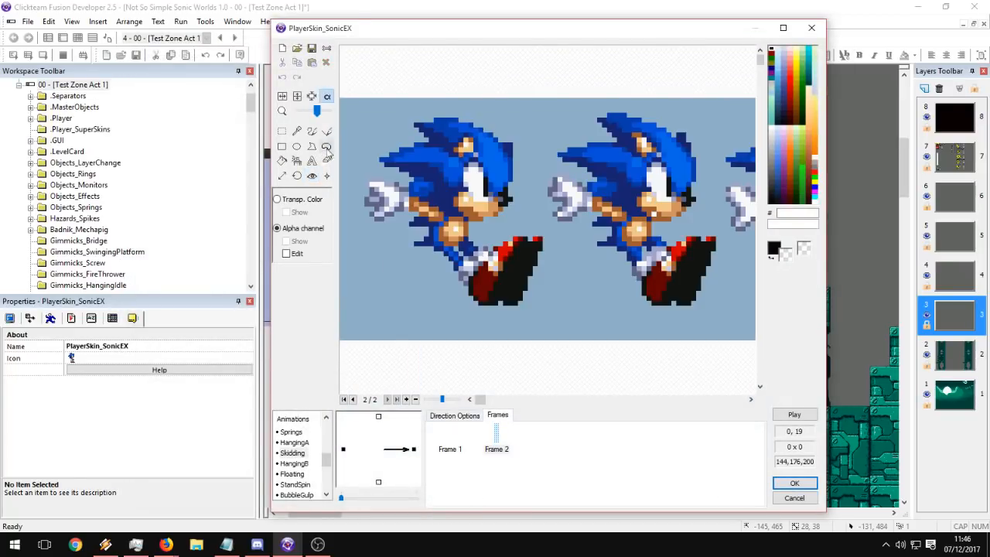
{"action": "left_click", "coordinate": [298, 199]}
{"action": "left_click", "coordinate": [555, 306]}
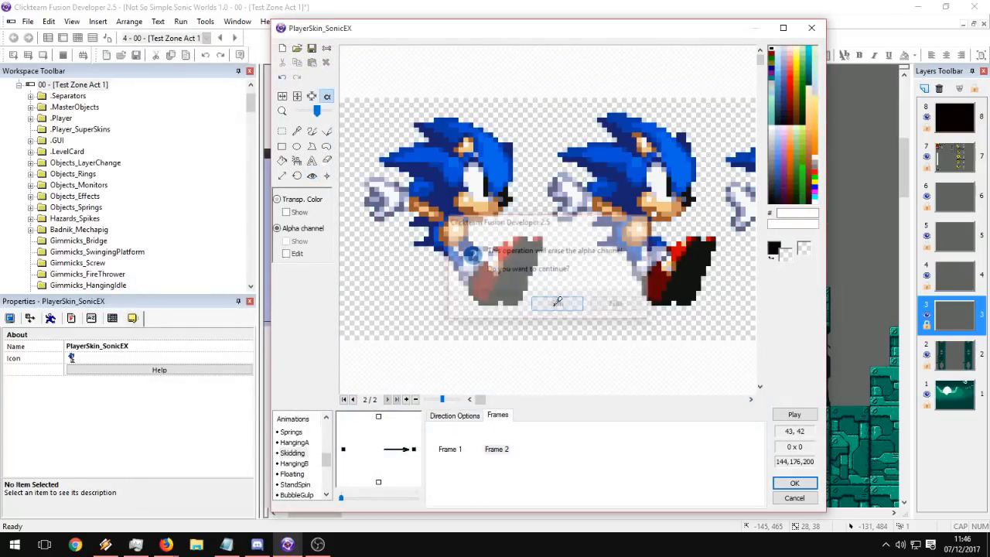
Duplicate Skidding frame 2 into frames 3 and 4, and crop frame 2 tightly to the first skidding sprite.
{"action": "left_click", "coordinate": [496, 449]}
{"action": "left_click", "coordinate": [282, 131]}
{"action": "left_click_drag", "start_coordinate": [352, 101], "coordinate": [545, 312]}
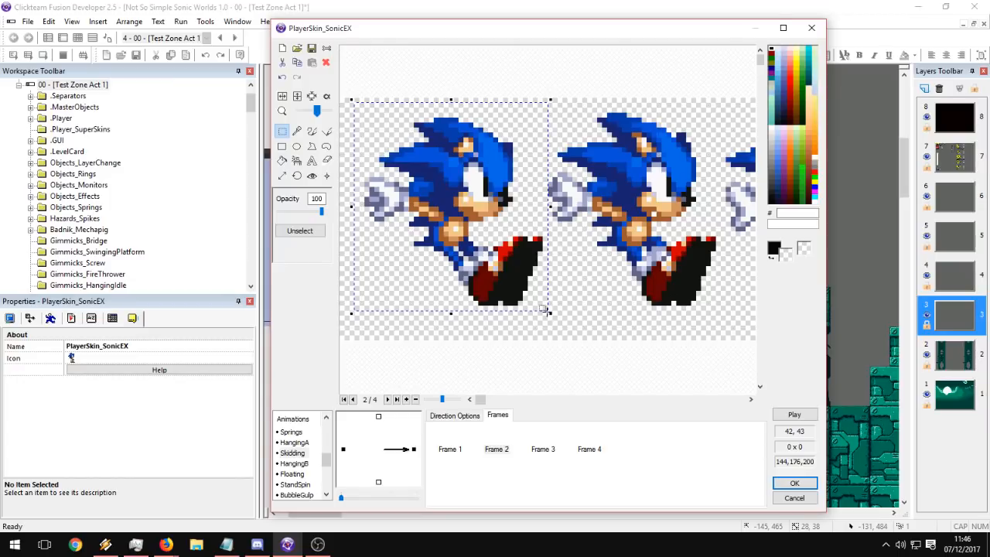
{"action": "left_click", "coordinate": [311, 96]}
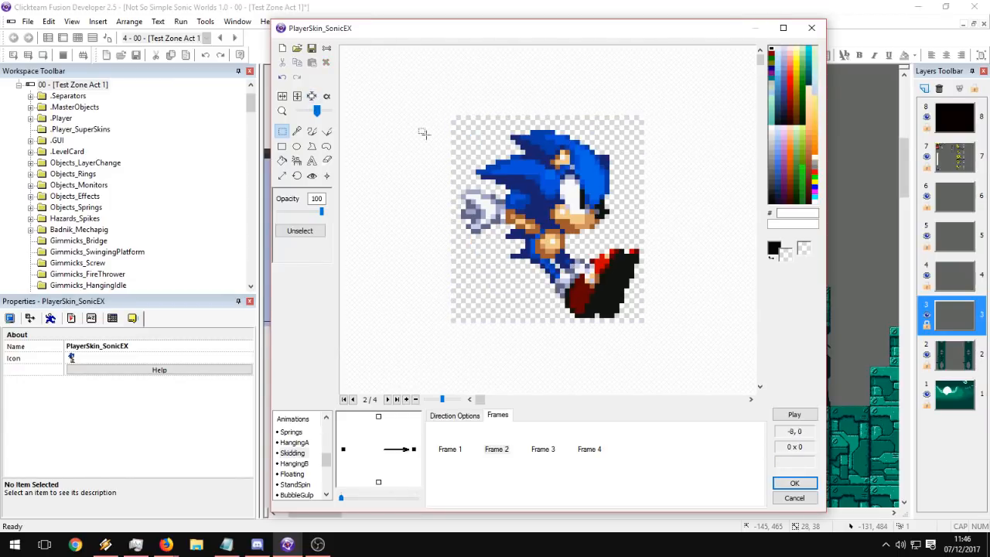
{"action": "left_click", "coordinate": [312, 95]}
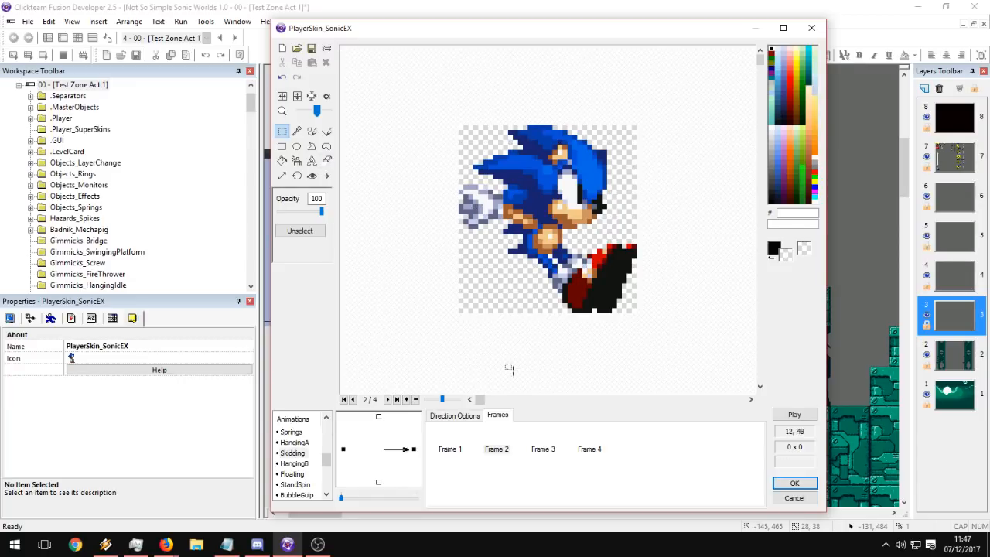
Crop Skidding frame 3 to the second skidding sprite.
{"action": "left_click", "coordinate": [543, 450]}
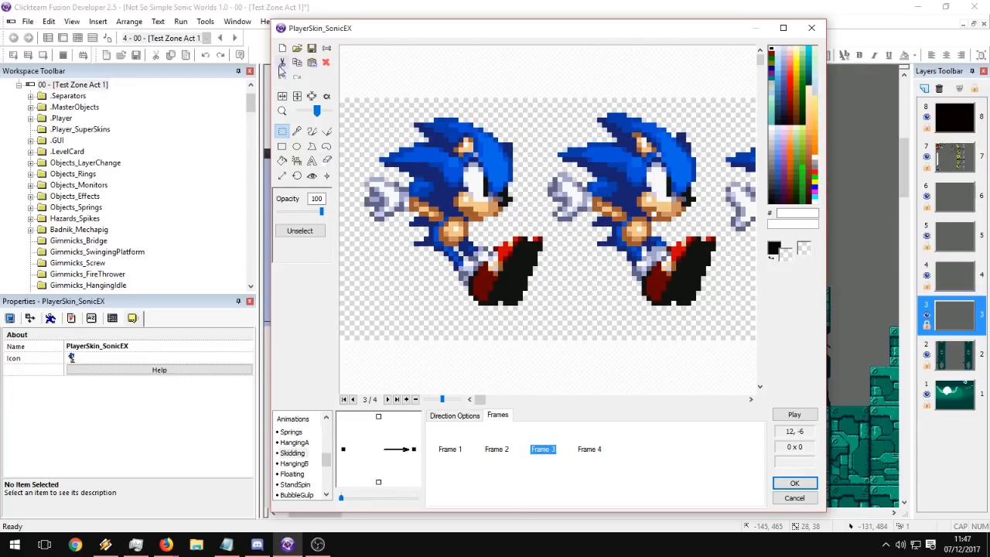
{"action": "left_click_drag", "start_coordinate": [543, 102], "coordinate": [724, 317]}
{"action": "scroll", "coordinate": [397, 189], "scroll_direction": "right", "scroll_amount": 3}
{"action": "left_click", "coordinate": [311, 96]}
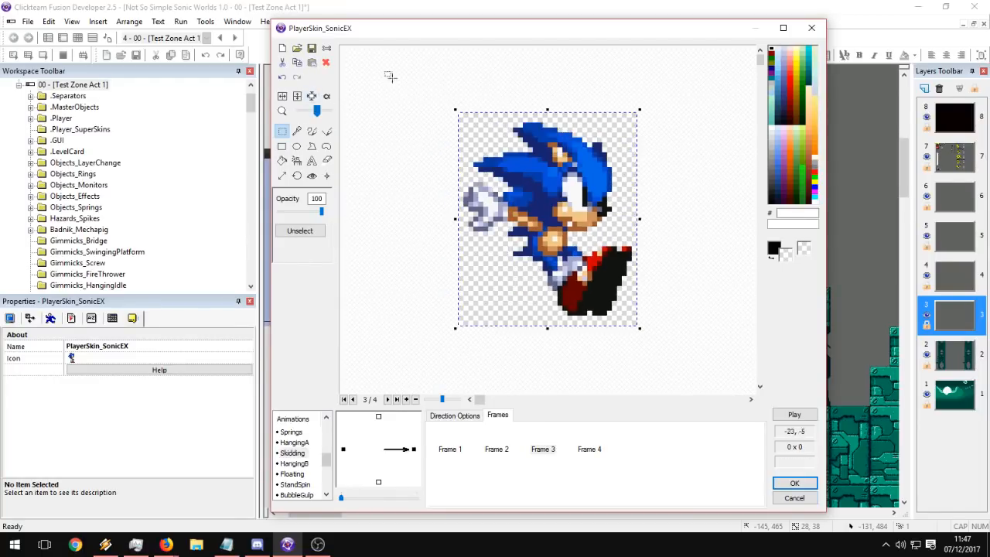
Crop Skidding frame 4 tightly to the third skidding sprite, trimming the transparent border.
{"action": "left_click", "coordinate": [592, 450]}
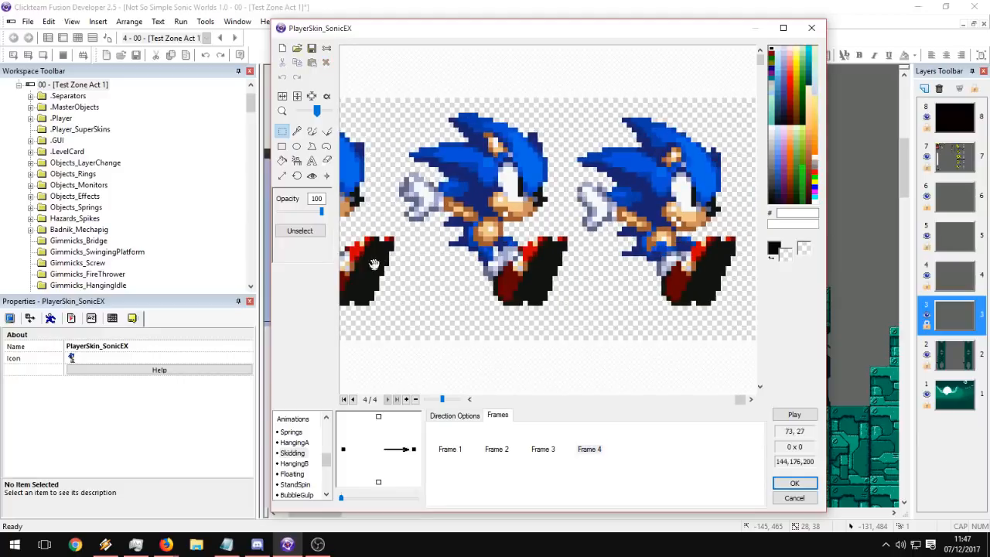
{"action": "left_click_drag", "start_coordinate": [569, 105], "coordinate": [743, 323]}
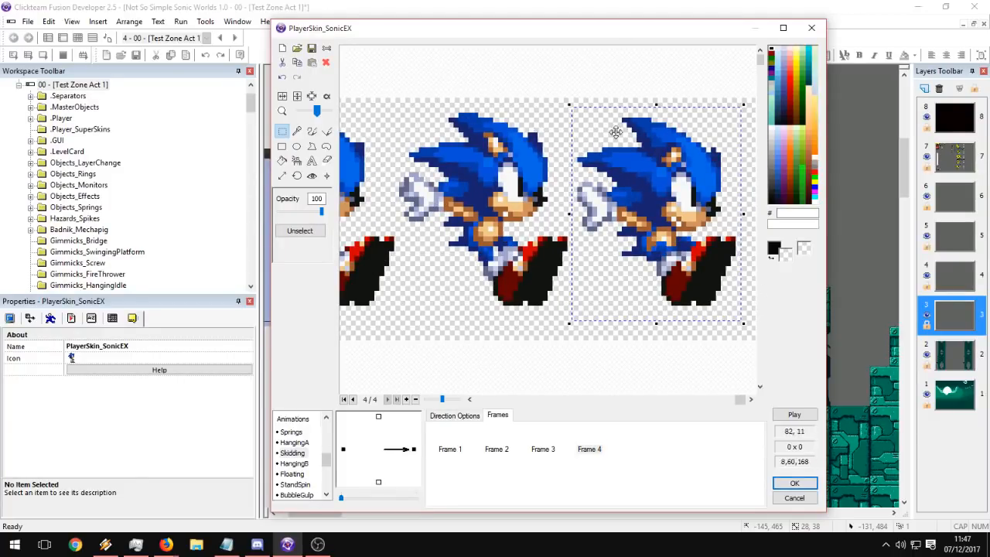
{"action": "left_click", "coordinate": [311, 96]}
{"action": "left_click", "coordinate": [312, 98]}
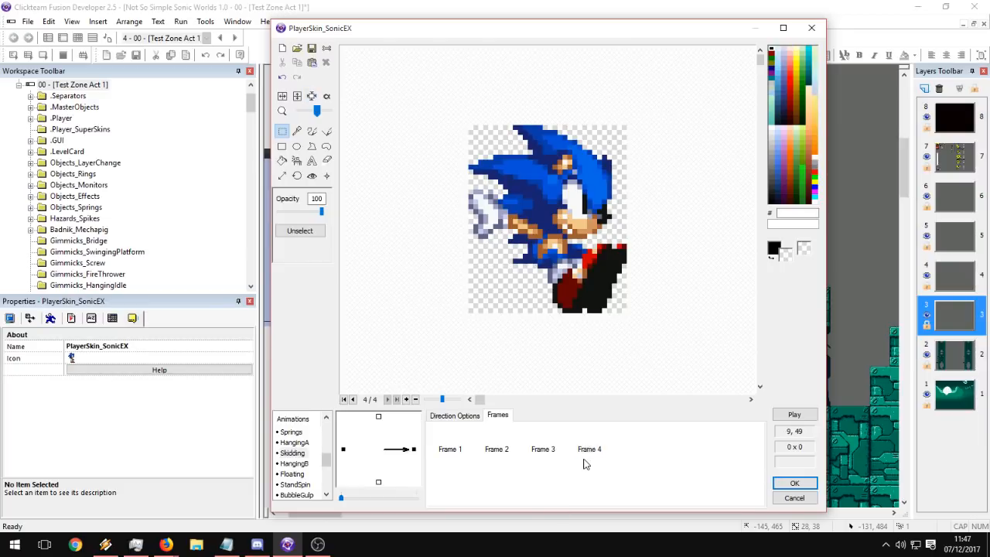
Step back through the cropped Skidding frames and check where the original frame 1 has its hot spot.
{"action": "left_click", "coordinate": [543, 447]}
{"action": "left_click", "coordinate": [497, 447]}
{"action": "left_click", "coordinate": [451, 447]}
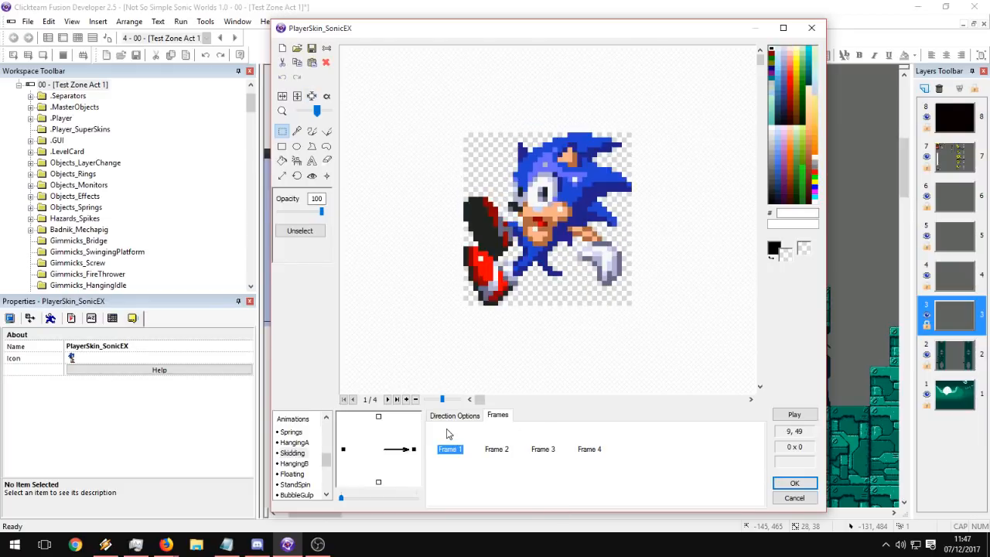
{"action": "left_click", "coordinate": [311, 176]}
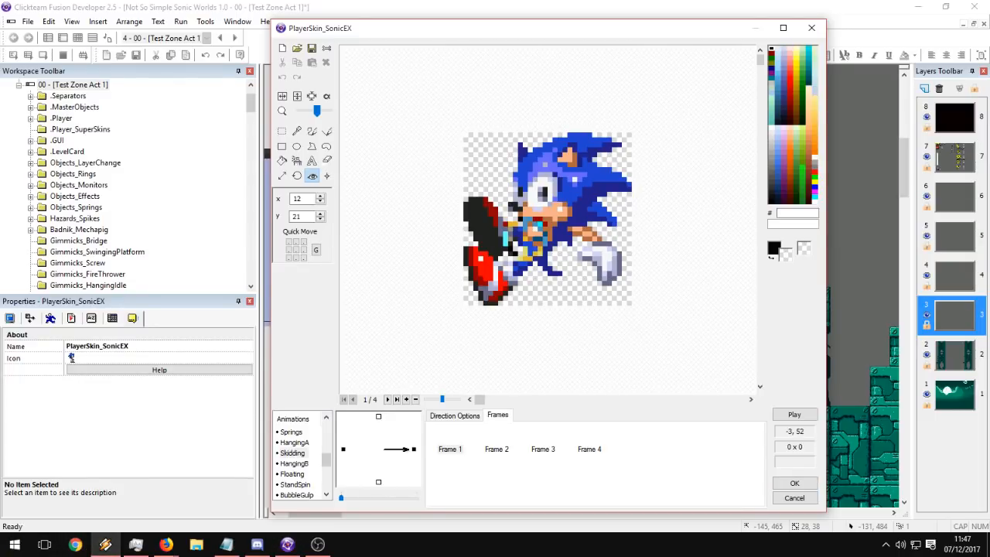
{"action": "key", "text": "alt+Tab"}
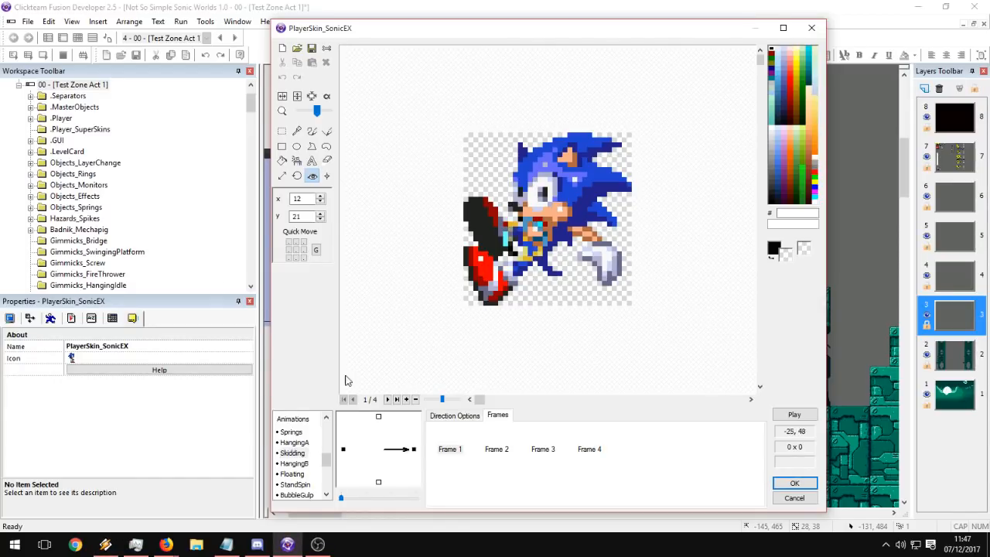
Flip Skidding frames 2 to 4 horizontally so the sprites face the same way as the original frame 1.
{"action": "left_click", "coordinate": [449, 450]}
{"action": "right_click", "coordinate": [451, 452]}
{"action": "left_click", "coordinate": [484, 475]}
{"action": "left_click_drag", "start_coordinate": [627, 480], "coordinate": [501, 444]}
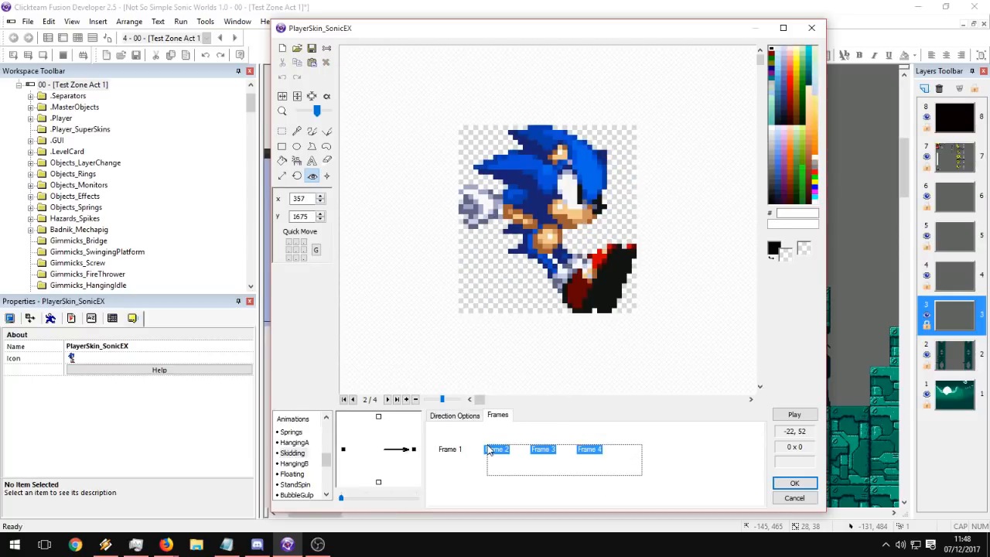
{"action": "right_click", "coordinate": [496, 447]}
{"action": "left_click", "coordinate": [564, 314]}
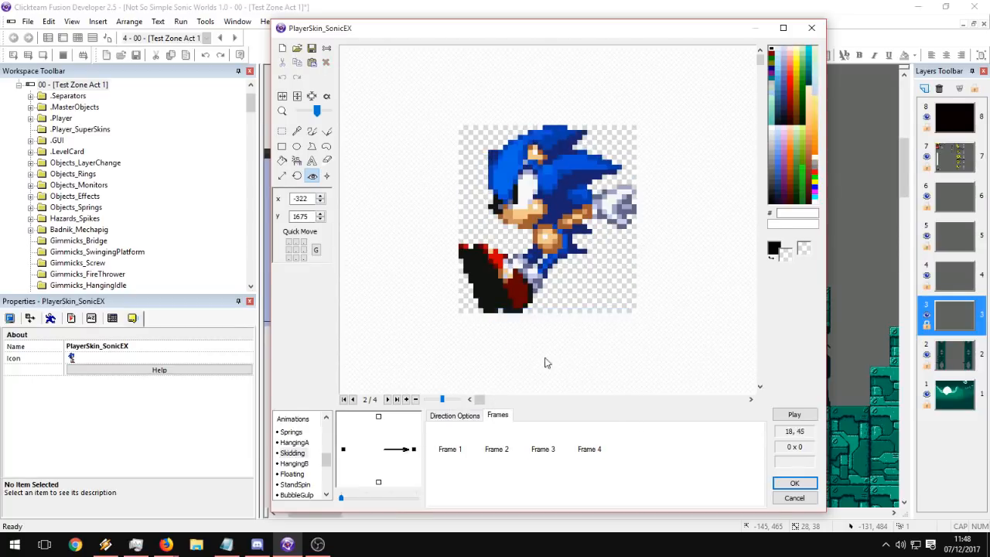
Compare the original Skidding frame 1 with the mirrored frame 2 to judge where its hot spot belongs.
{"action": "left_click", "coordinate": [448, 448]}
{"action": "left_click", "coordinate": [489, 448]}
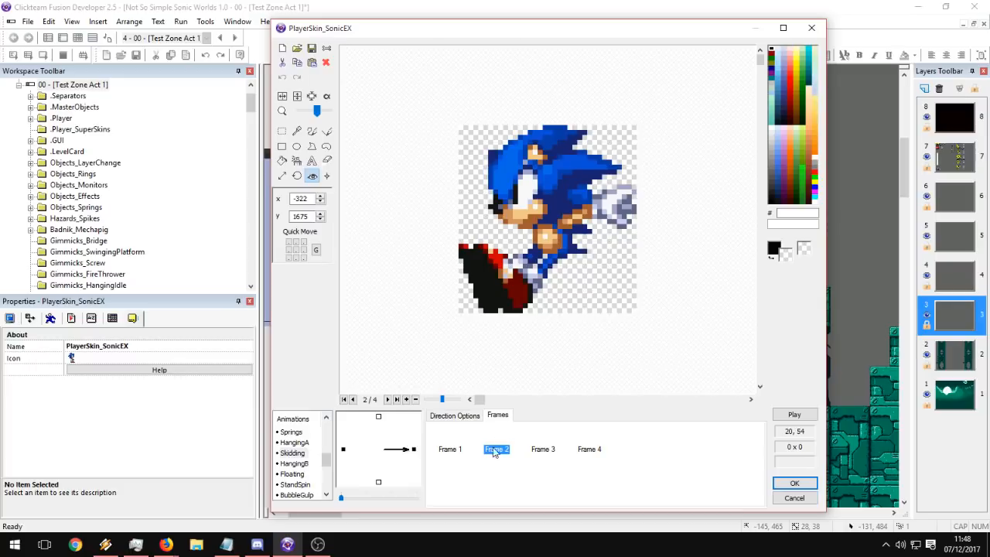
{"action": "left_click", "coordinate": [455, 452]}
{"action": "left_click", "coordinate": [499, 446]}
{"action": "left_click", "coordinate": [545, 267]}
{"action": "left_click", "coordinate": [450, 448]}
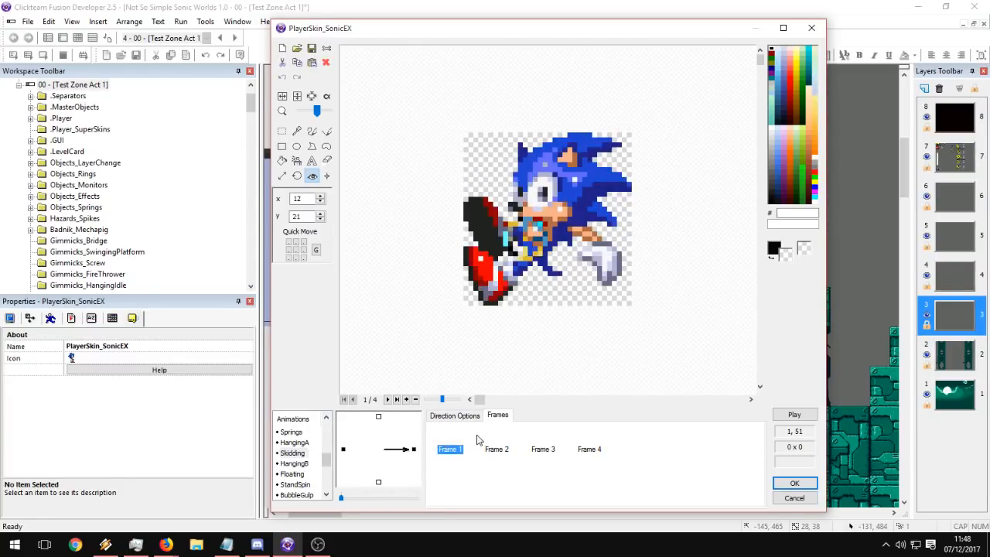
Copy the standing sprite from its own animation and put it in place of the original Skidding frame 1 as an alignment reference.
{"action": "left_click_drag", "start_coordinate": [330, 462], "coordinate": [327, 423]}
{"action": "left_click", "coordinate": [284, 434]}
{"action": "left_click", "coordinate": [454, 448]}
{"action": "left_click", "coordinate": [320, 439]}
{"action": "left_click", "coordinate": [326, 459]}
{"action": "left_click_drag", "start_coordinate": [327, 462], "coordinate": [328, 456]}
{"action": "left_click", "coordinate": [292, 464]}
{"action": "left_click", "coordinate": [641, 444]}
{"action": "left_click", "coordinate": [450, 438]}
{"action": "key", "text": "Delete"}
{"action": "key", "text": "Return"}
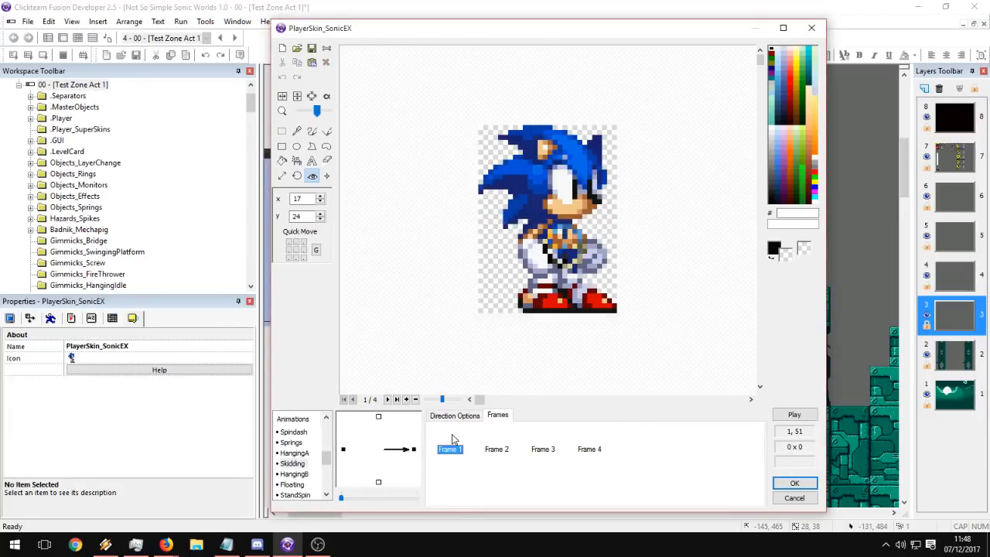
Compare the four Skidding frames and draw a one-pixel magenta (FF00FF) guide line along the bottom edge of the standing sprite in frame 1.
{"action": "left_click", "coordinate": [496, 445]}
{"action": "left_click", "coordinate": [544, 447]}
{"action": "left_click", "coordinate": [504, 441]}
{"action": "left_click", "coordinate": [543, 448]}
{"action": "left_click", "coordinate": [588, 448]}
{"action": "left_click", "coordinate": [499, 448]}
{"action": "left_click", "coordinate": [439, 449]}
{"action": "left_click", "coordinate": [318, 133]}
{"action": "right_click", "coordinate": [815, 191]}
{"action": "mouse_move", "coordinate": [618, 311]}
{"action": "right_mouse_down"}
{"action": "mouse_move", "coordinate": [484, 307]}
{"action": "mouse_move", "coordinate": [618, 310]}
{"action": "mouse_move", "coordinate": [526, 311]}
{"action": "mouse_move", "coordinate": [545, 314]}
{"action": "right_mouse_up"}
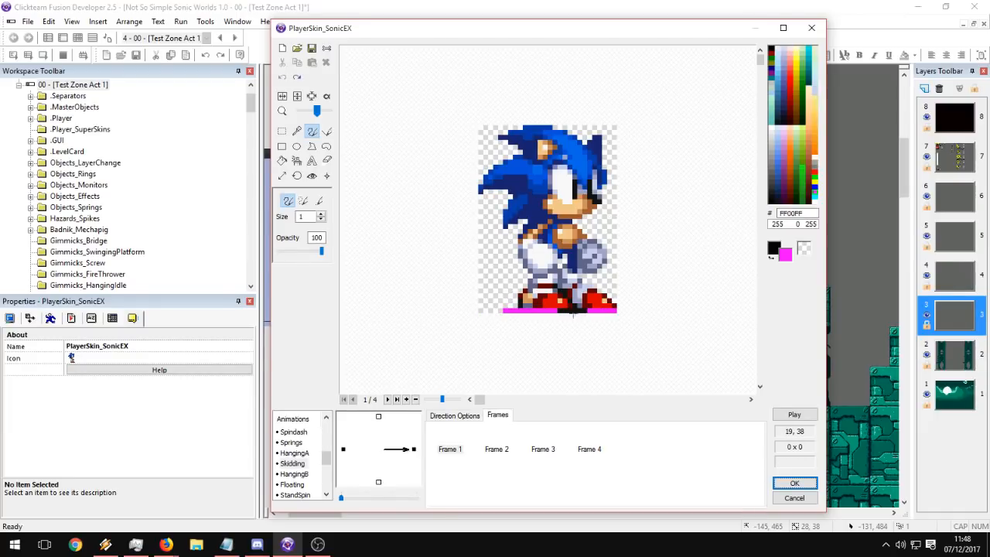
{"action": "key", "text": "ctrl+z"}
{"action": "right_click_drag", "start_coordinate": [609, 310], "coordinate": [490, 310]}
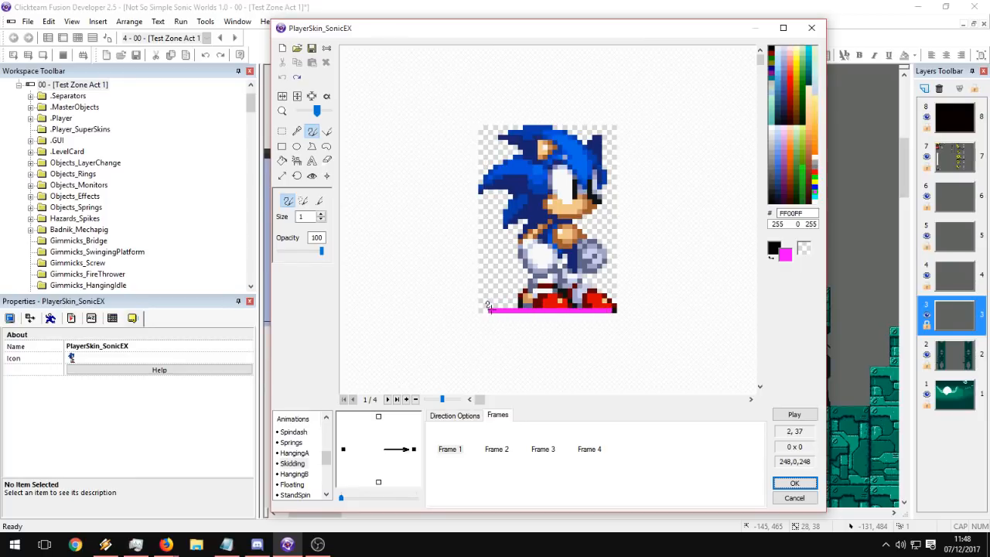
Draw the same magenta guide line along the bottom edge of Skidding frame 2, on both sides of the shoe.
{"action": "left_click", "coordinate": [497, 448]}
{"action": "mouse_move", "coordinate": [601, 310]}
{"action": "right_mouse_down"}
{"action": "mouse_move", "coordinate": [552, 310]}
{"action": "mouse_move", "coordinate": [627, 304]}
{"action": "right_mouse_up"}
{"action": "right_click_drag", "start_coordinate": [479, 310], "coordinate": [463, 310]}
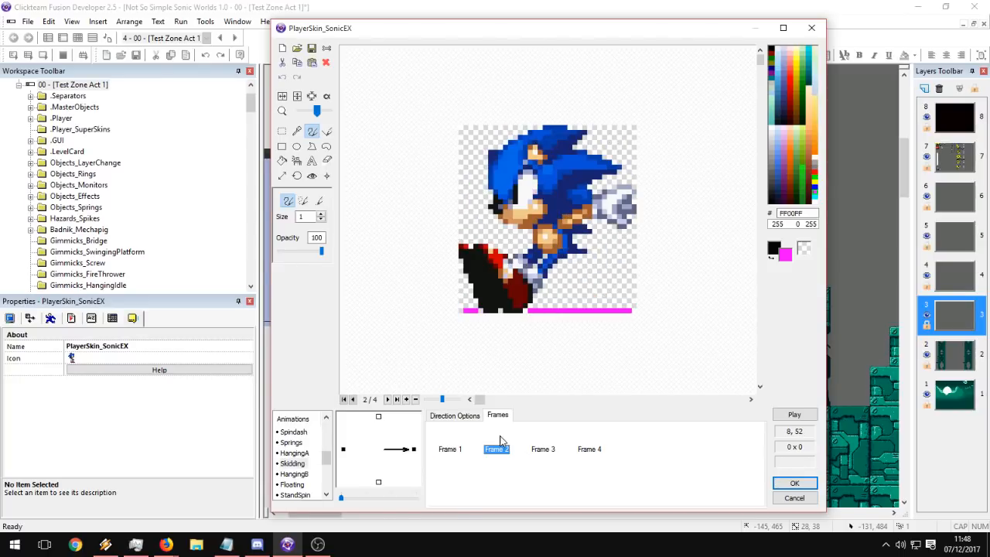
Move Skidding frames 3 and 4 out of the right-facing direction into the empty upward direction.
{"action": "left_click_drag", "start_coordinate": [619, 473], "coordinate": [529, 440]}
{"action": "left_click", "coordinate": [378, 417]}
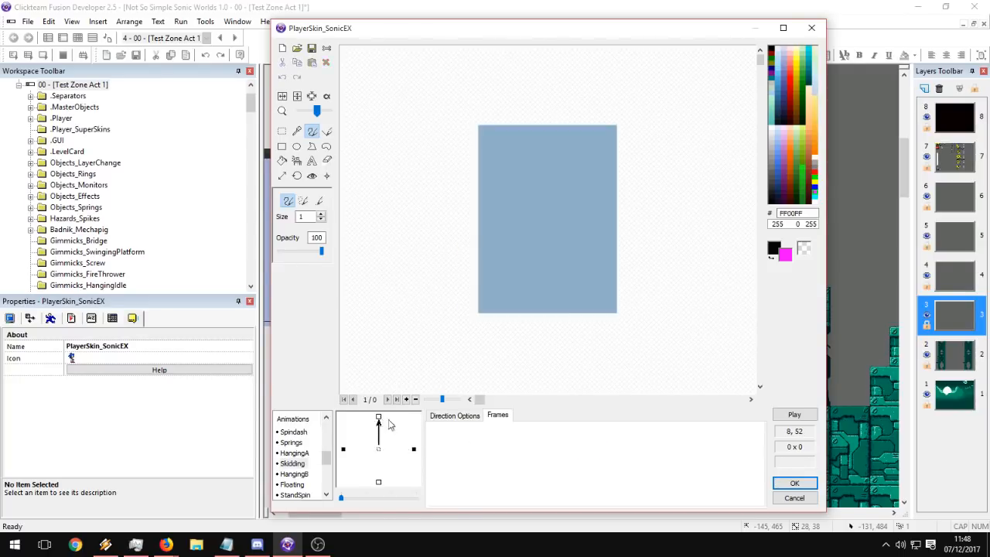
{"action": "left_click", "coordinate": [415, 449]}
{"action": "left_click_drag", "start_coordinate": [588, 469], "coordinate": [536, 445]}
{"action": "key", "text": "Delete"}
{"action": "key", "text": "Return"}
Preview the two remaining right-facing Skidding frames to examine how the standing and skidding sprites line up.
{"action": "left_click", "coordinate": [495, 438]}
{"action": "left_click", "coordinate": [795, 415]}
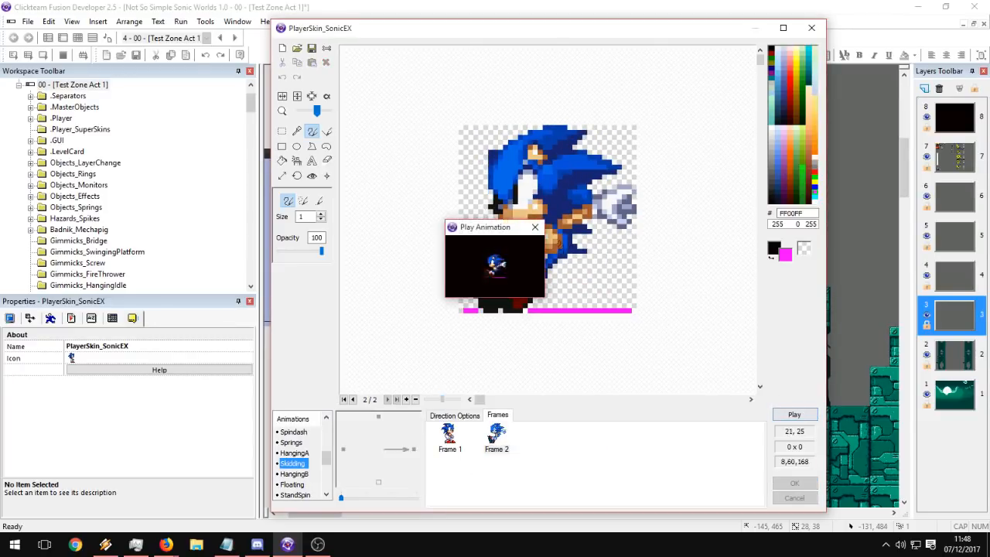
{"action": "left_click", "coordinate": [535, 227]}
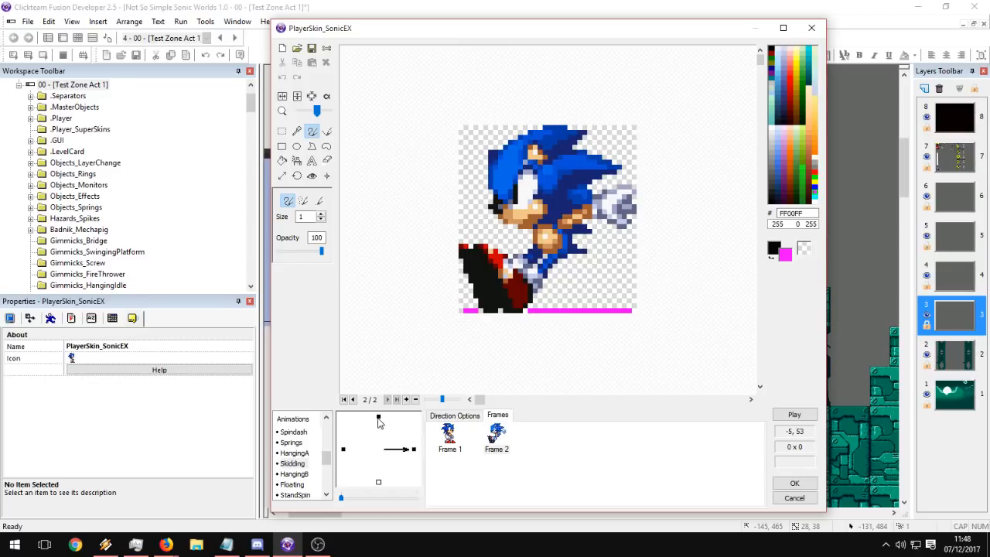
{"action": "left_click", "coordinate": [379, 420]}
{"action": "left_click", "coordinate": [413, 449]}
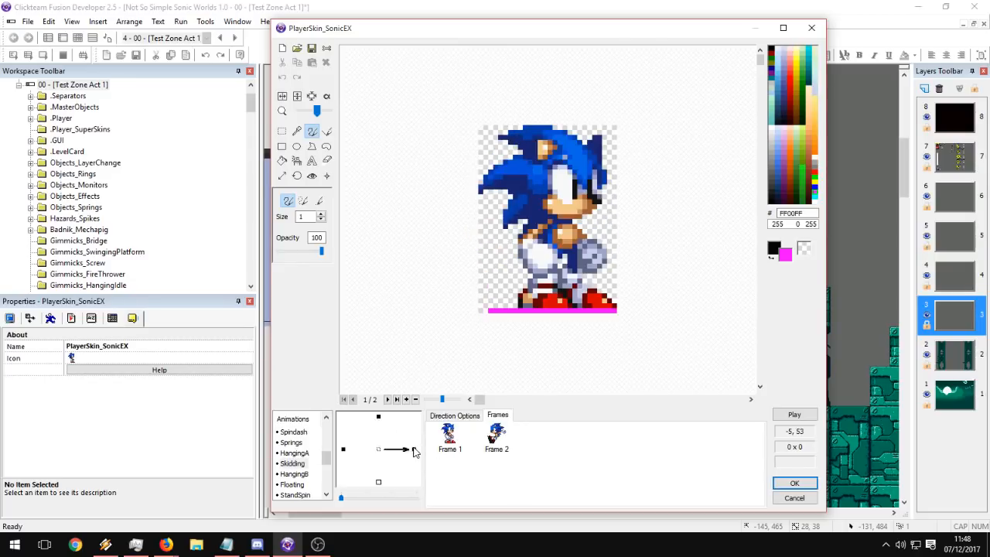
{"action": "left_click", "coordinate": [794, 416]}
{"action": "left_click", "coordinate": [534, 228]}
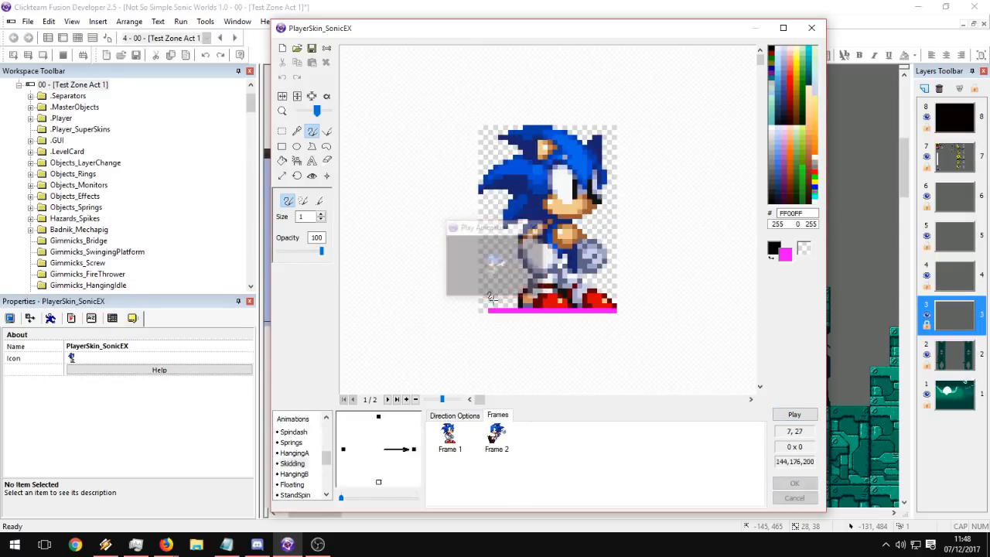
Copy the two frames stored in the upward direction back into the right-facing Skidding direction and delete the standing reference frame.
{"action": "left_click", "coordinate": [379, 418]}
{"action": "left_click_drag", "start_coordinate": [540, 468], "coordinate": [435, 440]}
{"action": "key", "text": "ctrl+c"}
{"action": "left_click", "coordinate": [415, 450]}
{"action": "key", "text": "ctrl+v"}
{"action": "left_click", "coordinate": [456, 448]}
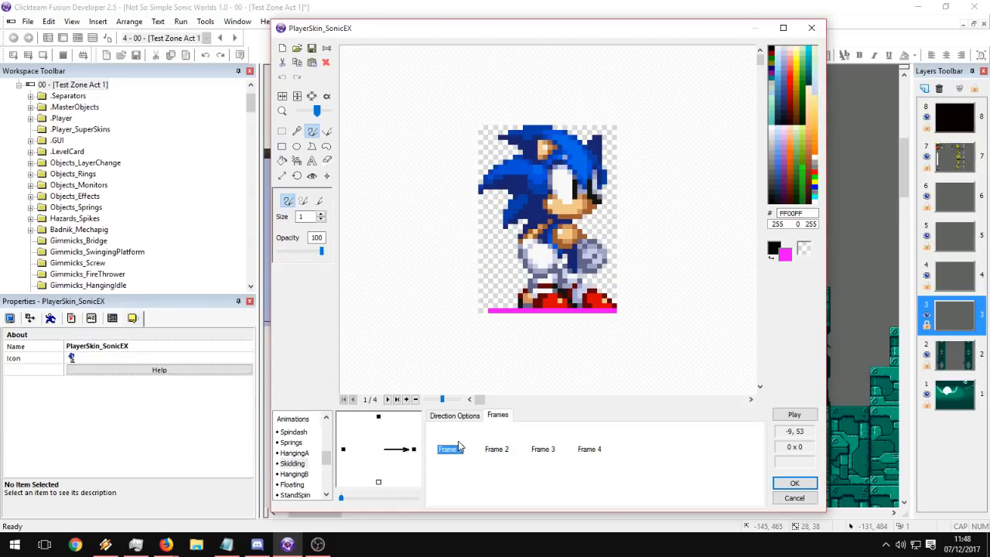
{"action": "key", "text": "Delete"}
Set the hot spot's X coordinate to 17 on the right-facing Skidding frames.
{"action": "left_click", "coordinate": [313, 177]}
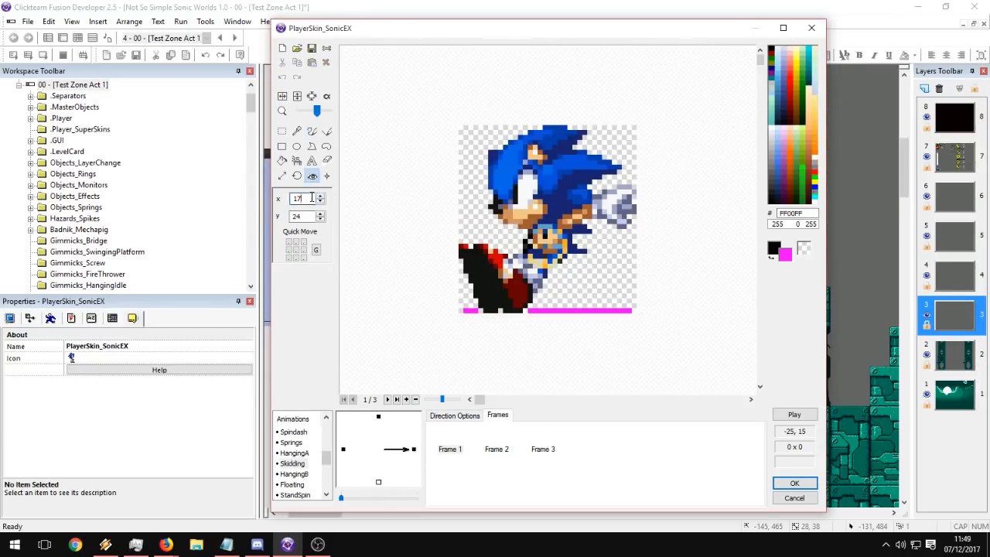
{"action": "left_click", "coordinate": [492, 447]}
{"action": "double_click", "coordinate": [301, 198]}
{"action": "type", "text": "17"}
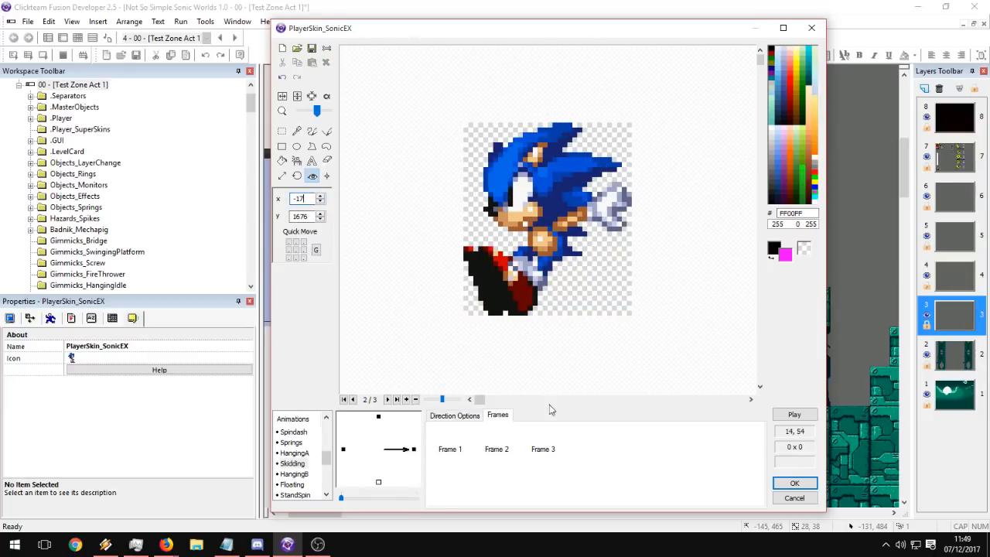
{"action": "left_click", "coordinate": [544, 448]}
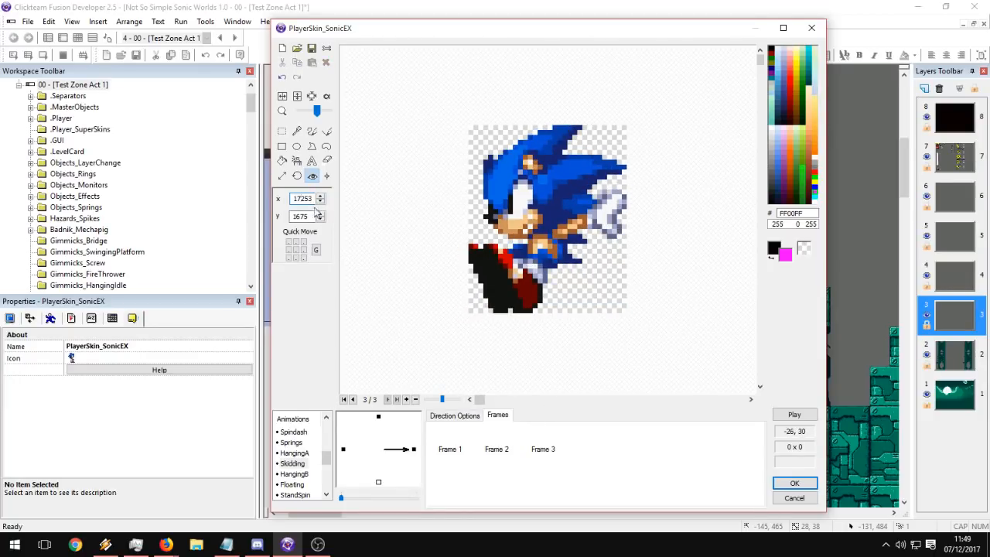
{"action": "left_click", "coordinate": [497, 448]}
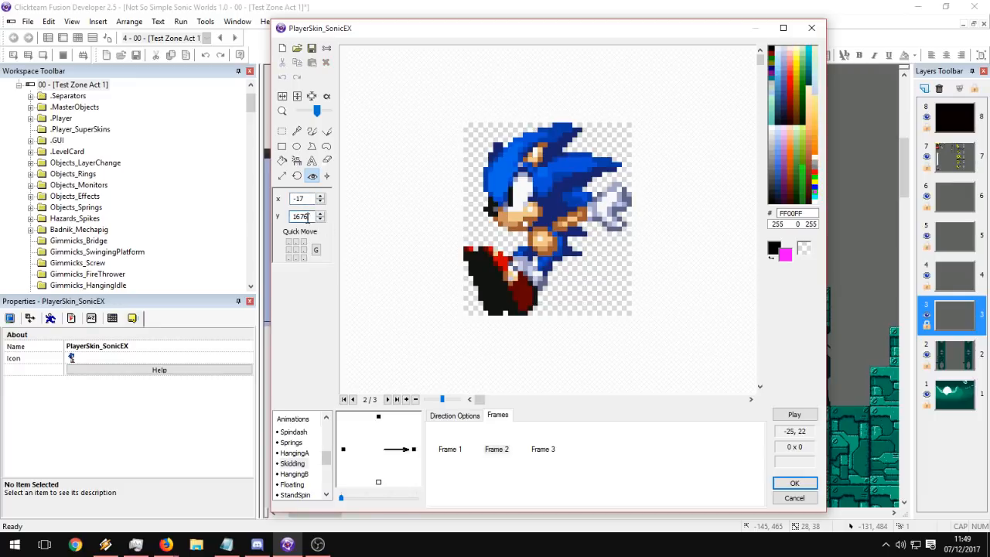
Set the hot spot's Y coordinate to 24 on Skidding frames 2 and 3, and correct frame 2's X to 17.
{"action": "left_click", "coordinate": [458, 450]}
{"action": "left_click", "coordinate": [497, 448]}
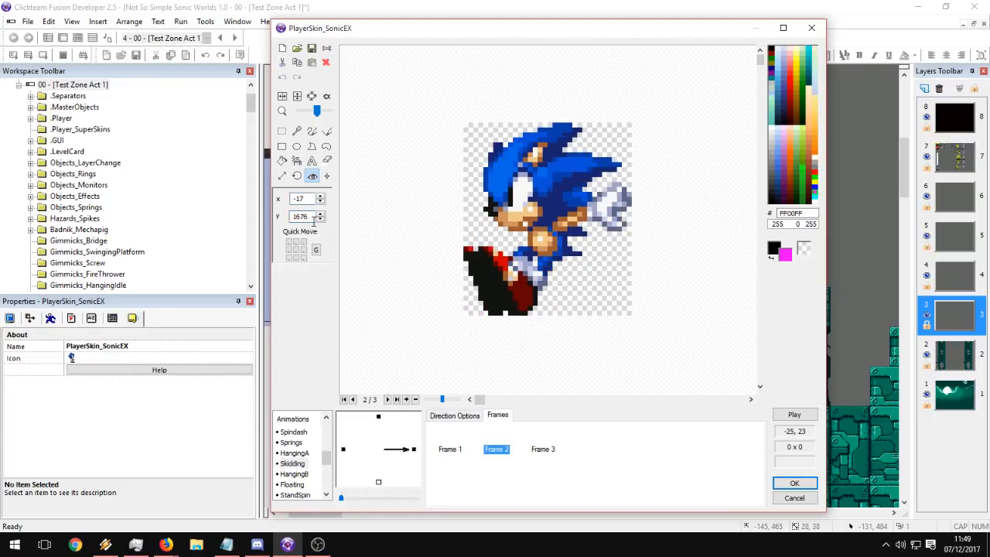
{"action": "type", "text": "24"}
{"action": "left_click", "coordinate": [544, 449]}
{"action": "double_click", "coordinate": [302, 217]}
{"action": "type", "text": "24"}
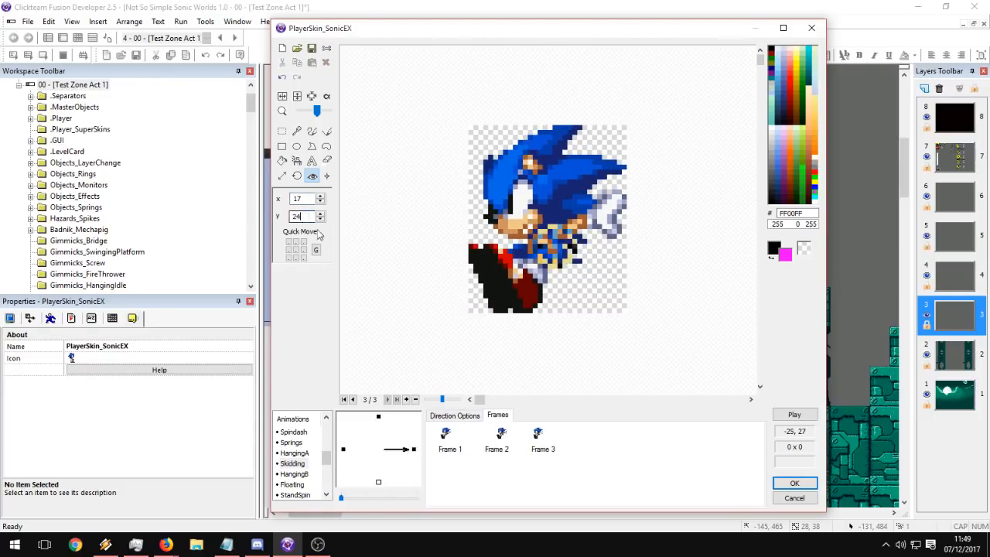
{"action": "left_click", "coordinate": [501, 447]}
{"action": "left_click", "coordinate": [504, 450]}
{"action": "left_click", "coordinate": [299, 198]}
{"action": "key", "text": "BackSpace"}
{"action": "left_click", "coordinate": [546, 447]}
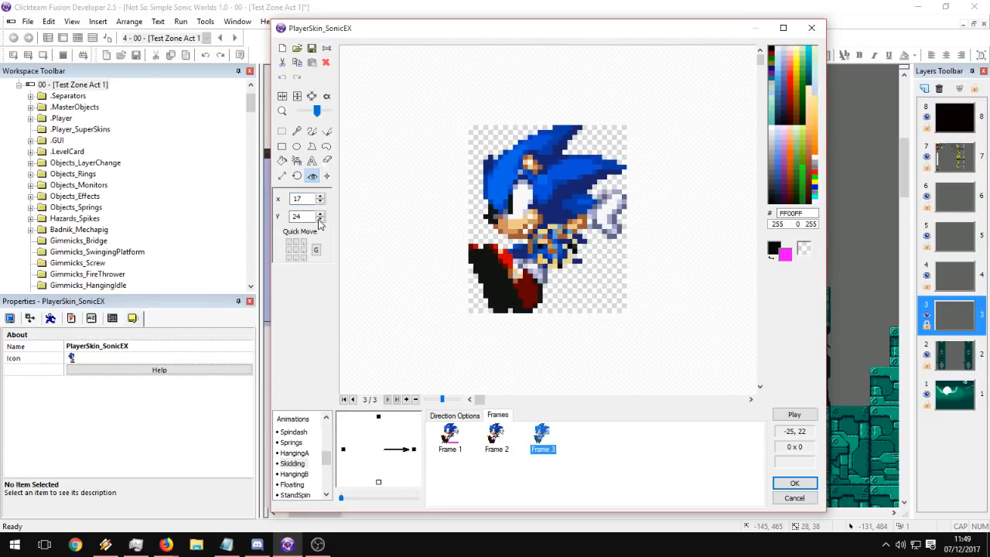
Set the hot spot's X on Skidding frame 2 to 15 and compare its alignment with frames 1 and 3.
{"action": "left_click", "coordinate": [455, 447]}
{"action": "left_click", "coordinate": [497, 442]}
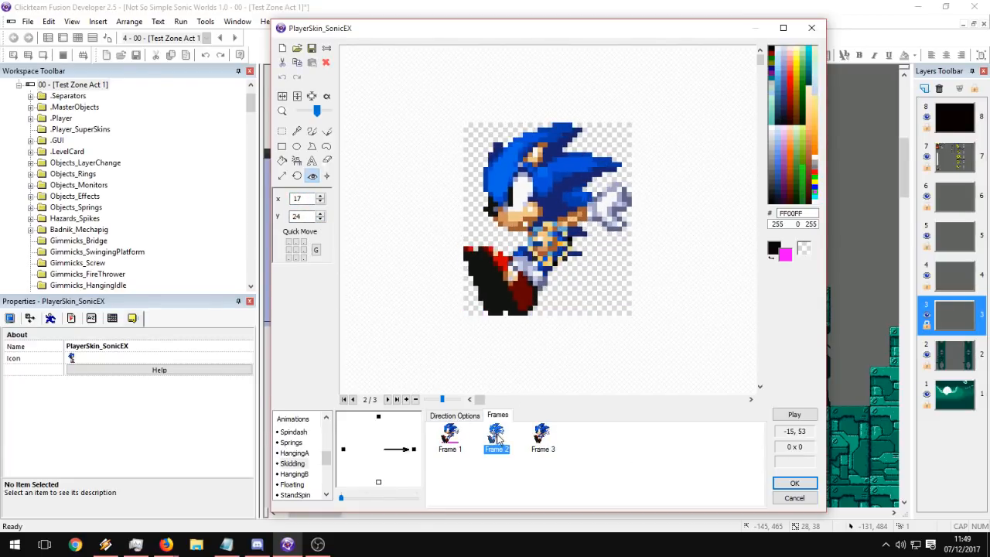
{"action": "left_click", "coordinate": [455, 439]}
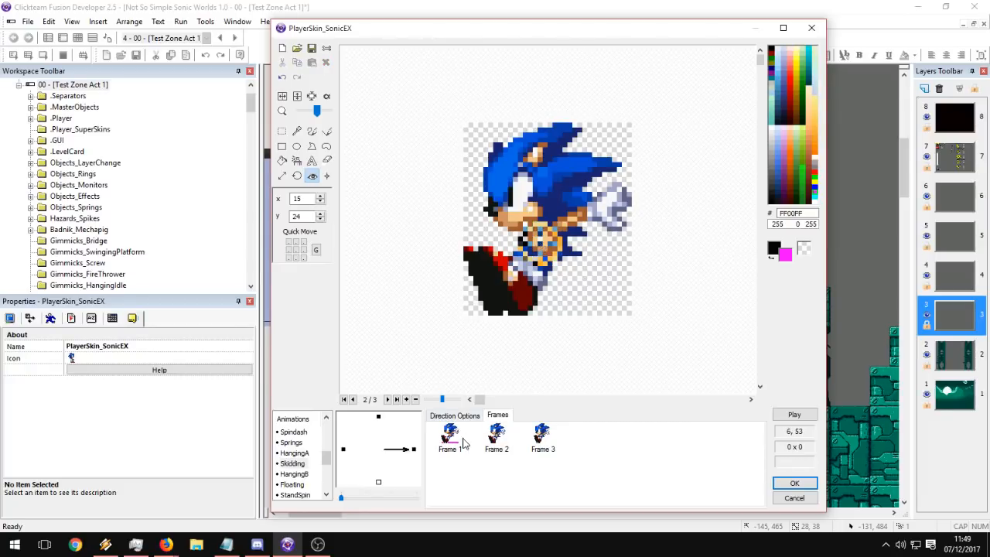
{"action": "left_click", "coordinate": [491, 443]}
{"action": "left_click", "coordinate": [457, 443]}
{"action": "left_click", "coordinate": [487, 440]}
{"action": "left_click", "coordinate": [442, 440]}
{"action": "left_click", "coordinate": [497, 437]}
{"action": "left_click", "coordinate": [542, 437]}
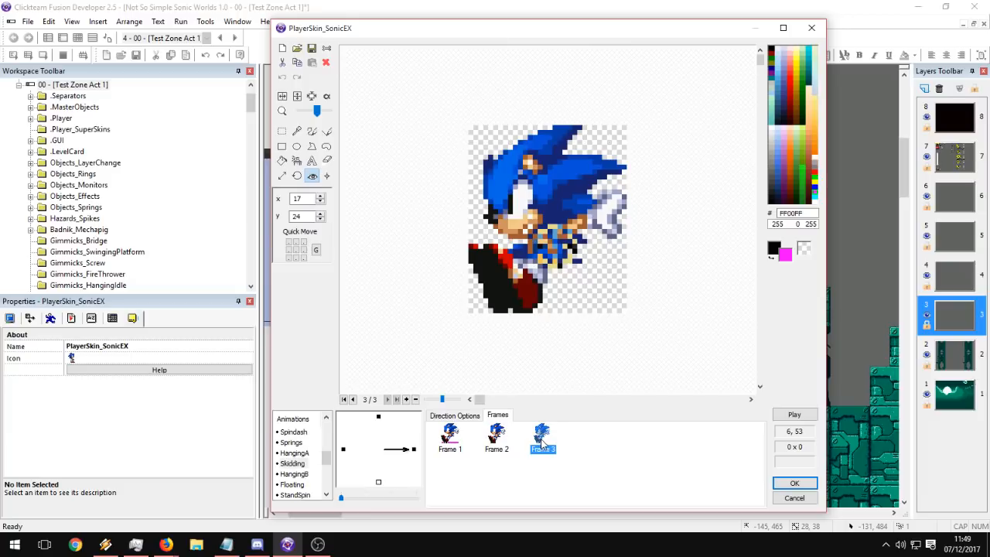
Try the hot spot at X 15, Y 23 on Skidding frame 3 and preview the animation.
{"action": "left_click", "coordinate": [545, 243]}
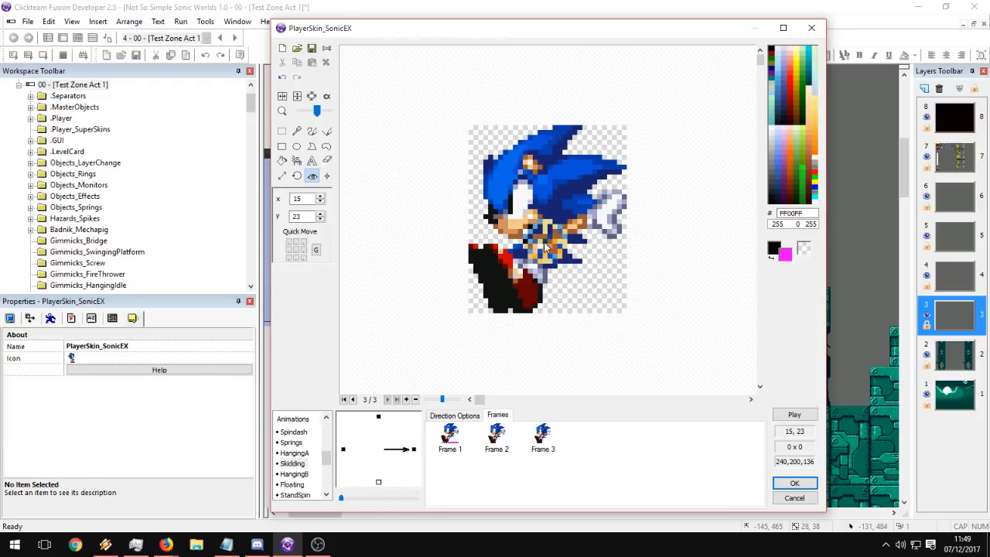
{"action": "left_click", "coordinate": [805, 415]}
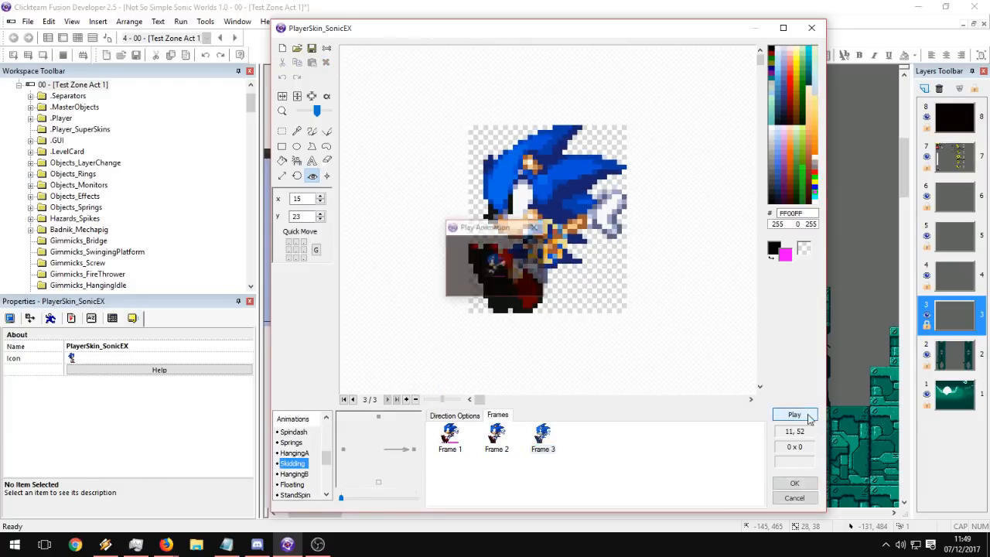
{"action": "left_click", "coordinate": [534, 229]}
{"action": "left_click", "coordinate": [488, 447]}
{"action": "left_click", "coordinate": [543, 441]}
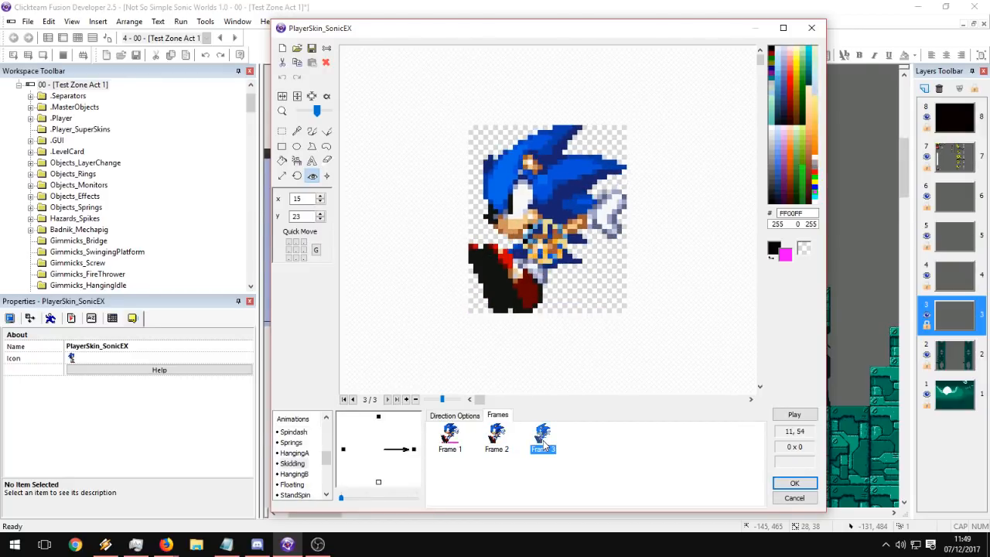
Try the hot spot at X 14, then at X 15, Y 22 on Skidding frame 3 while previewing the animation.
{"action": "left_click", "coordinate": [540, 245]}
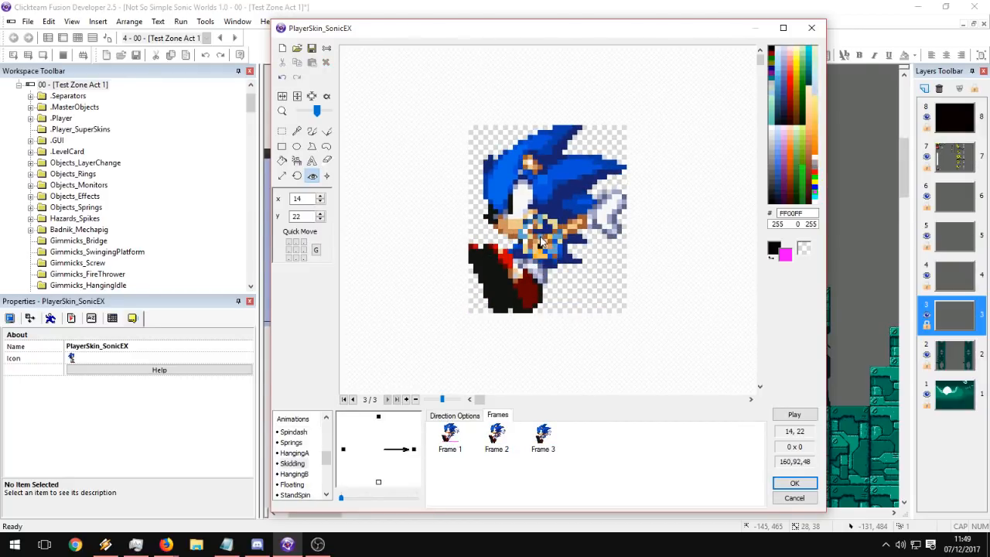
{"action": "left_click", "coordinate": [795, 415]}
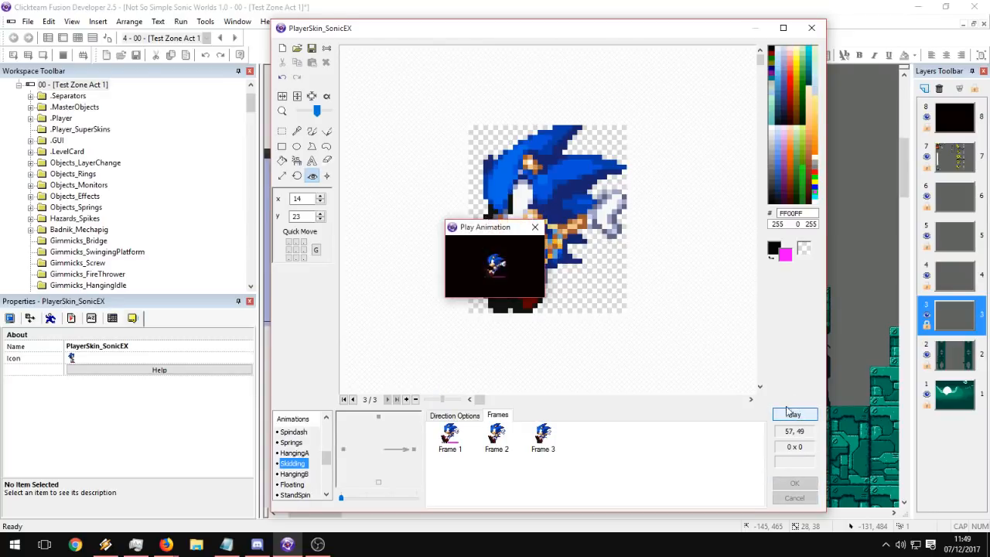
{"action": "left_click_drag", "start_coordinate": [495, 228], "coordinate": [357, 236]}
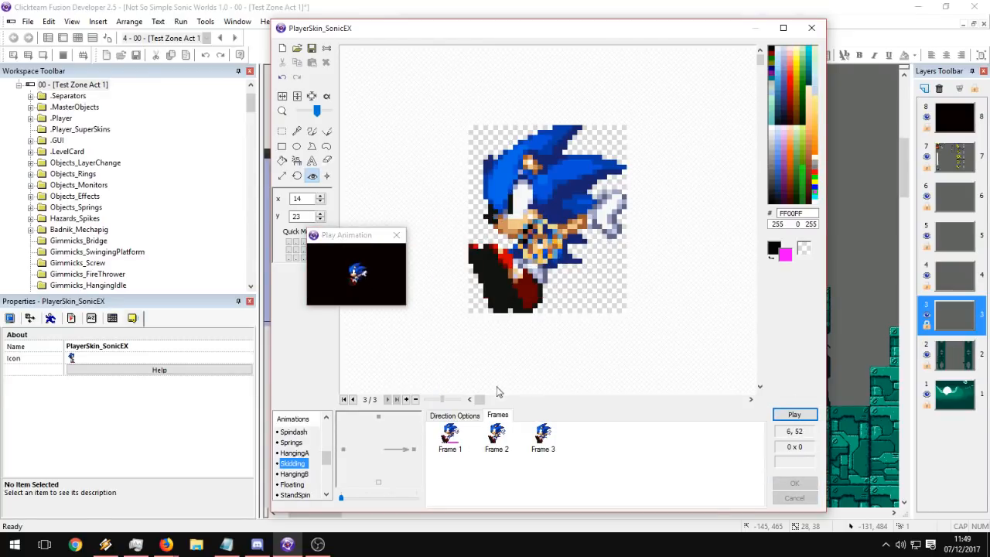
{"action": "left_click", "coordinate": [403, 225]}
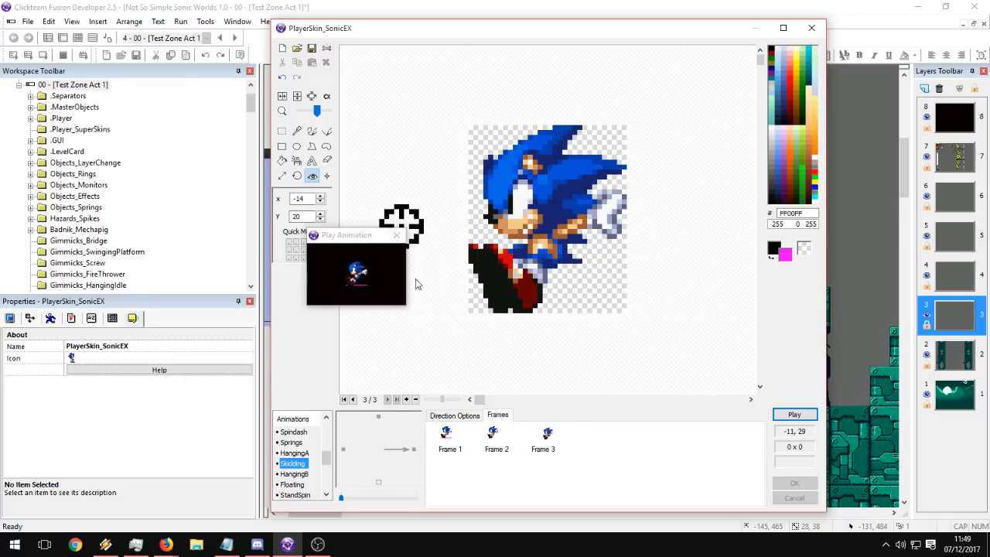
{"action": "left_click", "coordinate": [546, 244]}
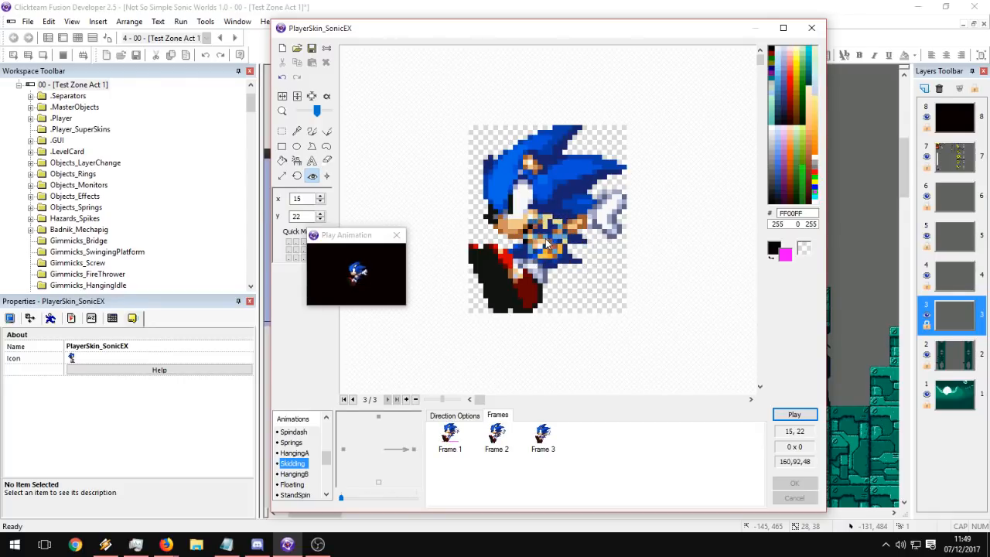
{"action": "left_click", "coordinate": [396, 234]}
Compare the Skidding frames and delete frame 3 from the right-facing direction.
{"action": "left_click", "coordinate": [496, 437]}
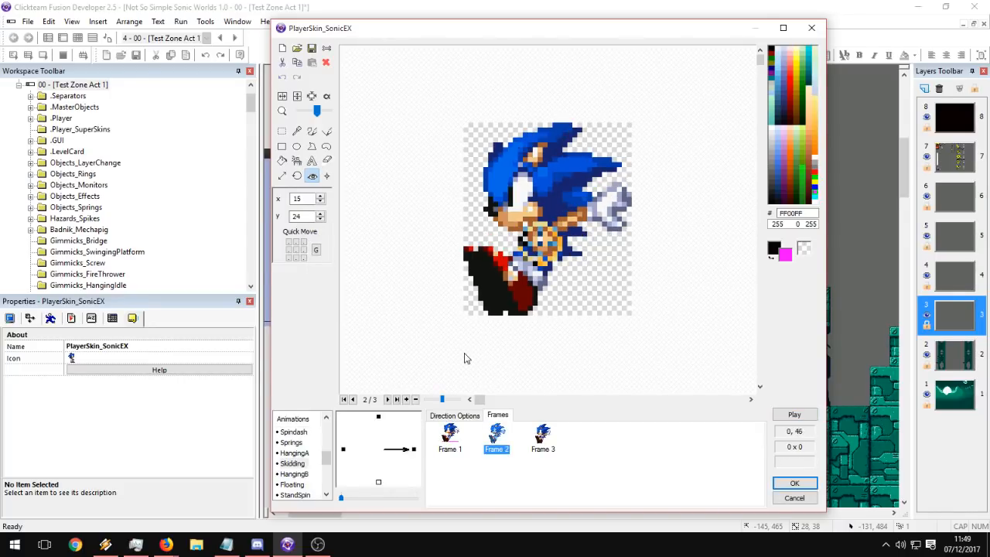
{"action": "left_click", "coordinate": [534, 450]}
{"action": "left_click", "coordinate": [378, 419]}
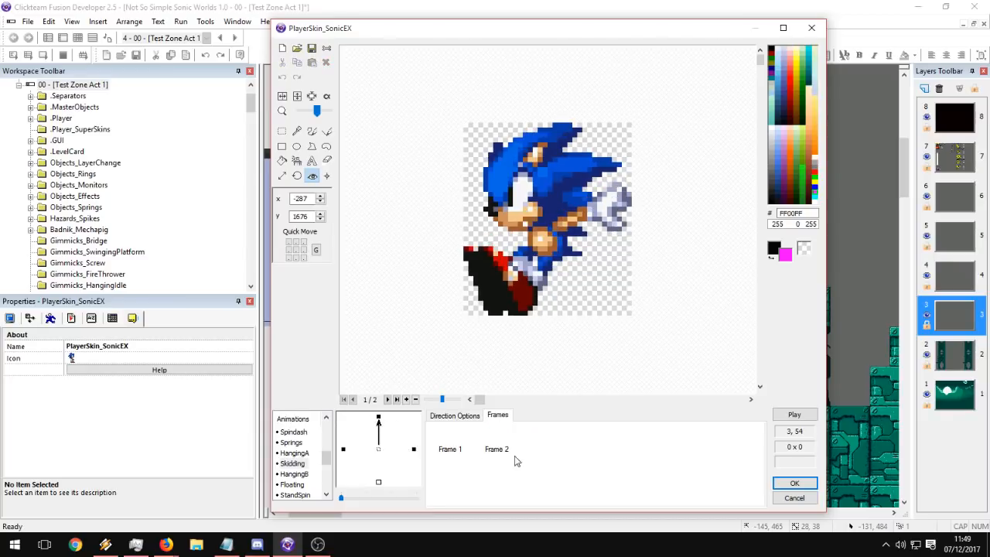
{"action": "left_click", "coordinate": [414, 450]}
{"action": "left_click", "coordinate": [543, 438]}
{"action": "key", "text": "Delete"}
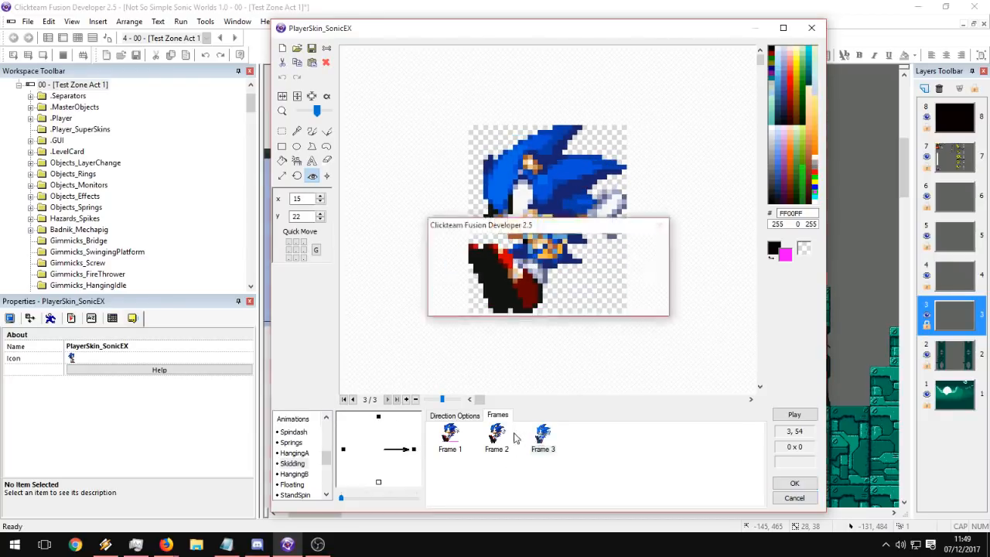
{"action": "key", "text": "Return"}
Set the hot spot of right-facing Skidding frame 2 to X 17, Y 25 while previewing the animation.
{"action": "left_click", "coordinate": [788, 415]}
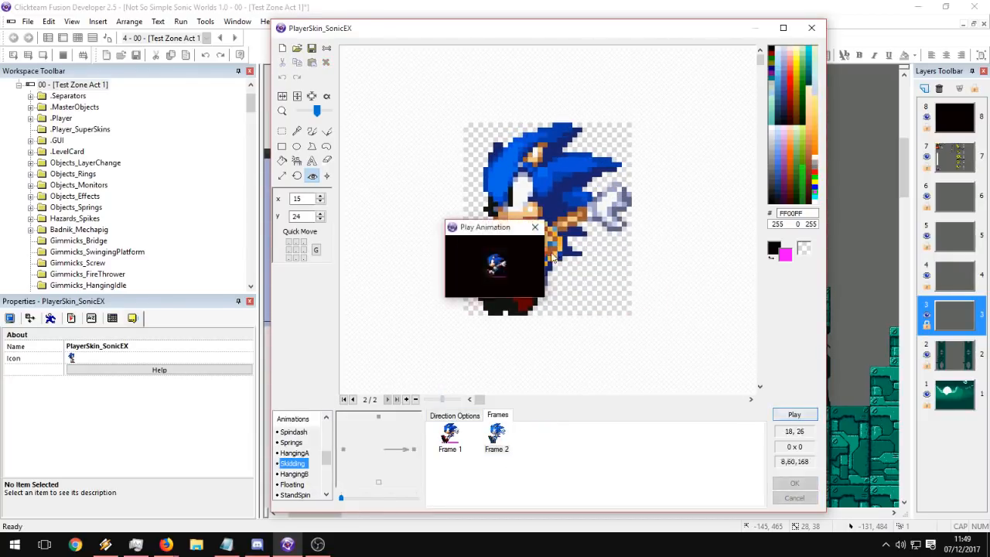
{"action": "left_click_drag", "start_coordinate": [479, 231], "coordinate": [387, 232]}
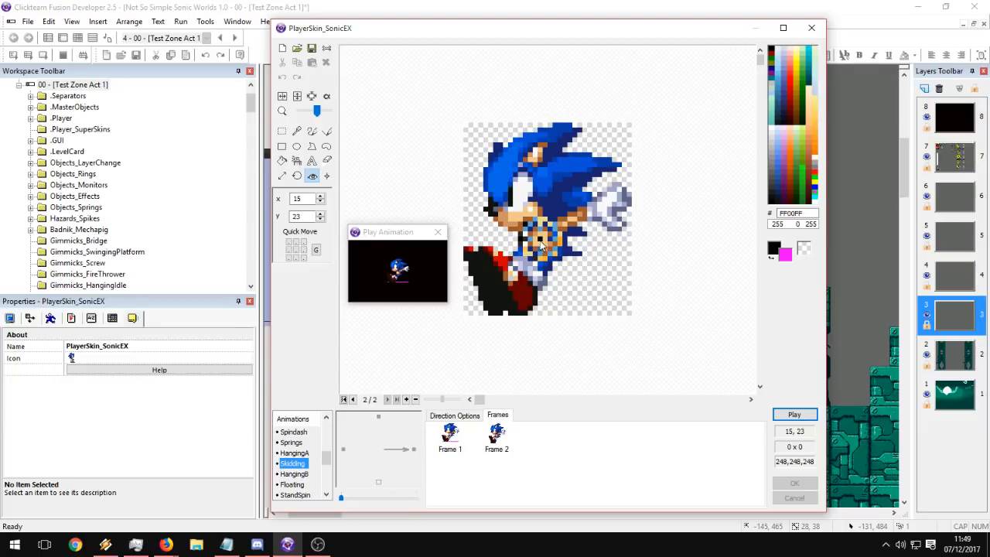
{"action": "left_click", "coordinate": [498, 450]}
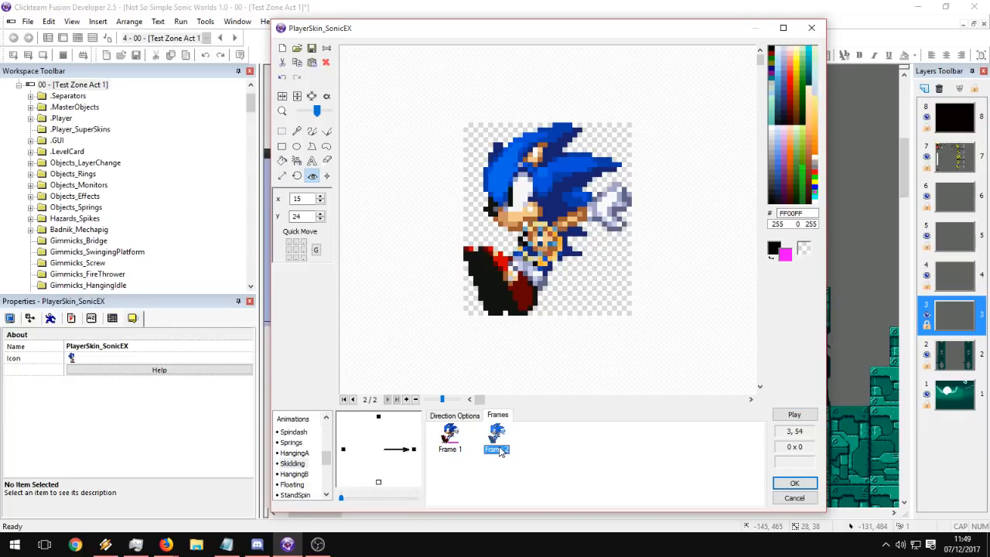
{"action": "left_click", "coordinate": [792, 415]}
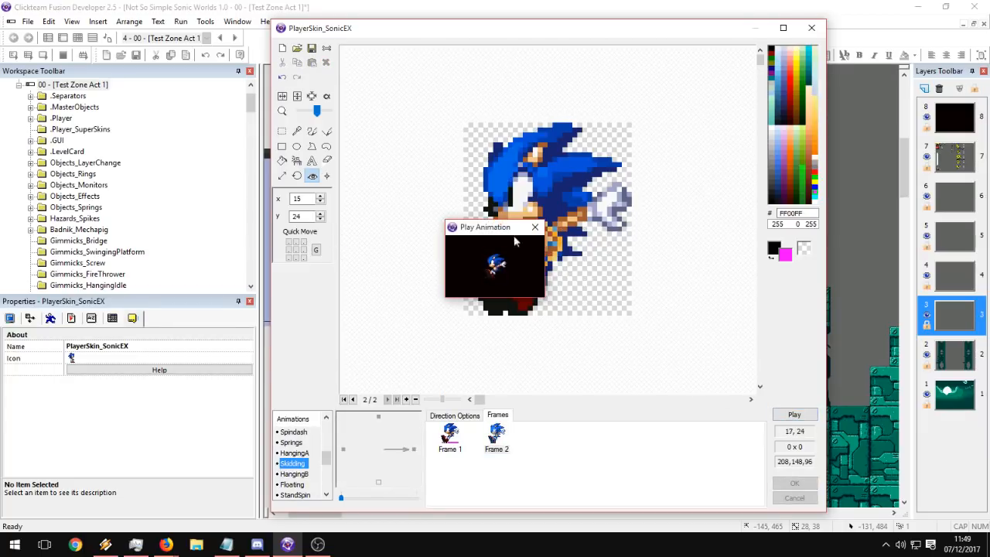
{"action": "mouse_move", "coordinate": [540, 245]}
{"action": "left_mouse_down"}
{"action": "mouse_move", "coordinate": [551, 245]}
{"action": "mouse_move", "coordinate": [531, 243]}
{"action": "mouse_move", "coordinate": [548, 248]}
{"action": "left_mouse_up"}
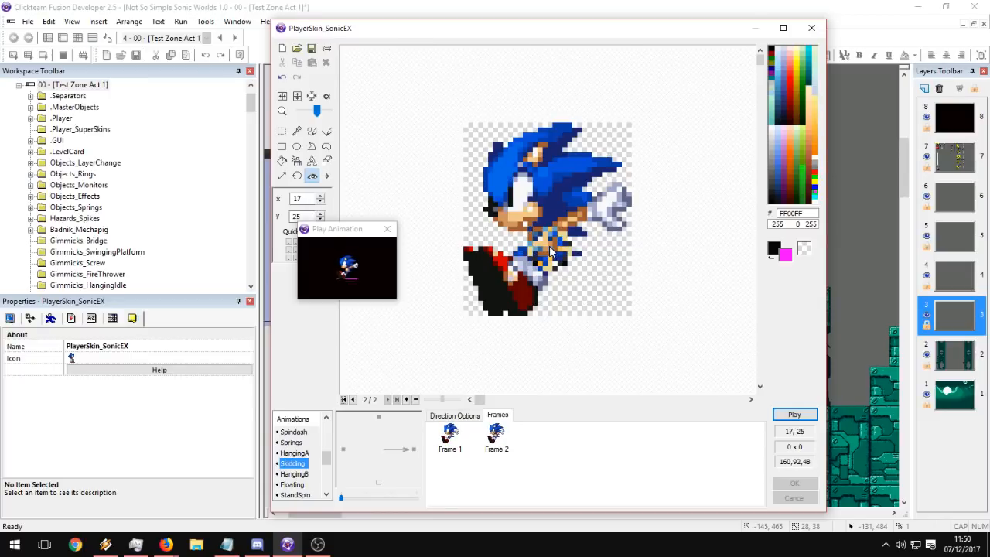
{"action": "left_click", "coordinate": [389, 232]}
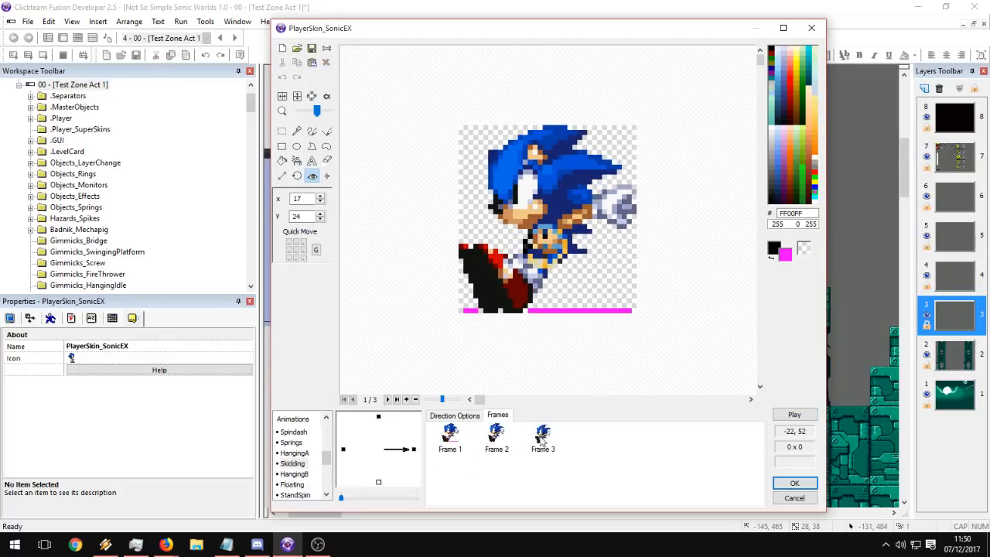
Set the hot spot of right-facing Skidding frame 3 to X 17, Y 24 while previewing the animation.
{"action": "left_click", "coordinate": [539, 439]}
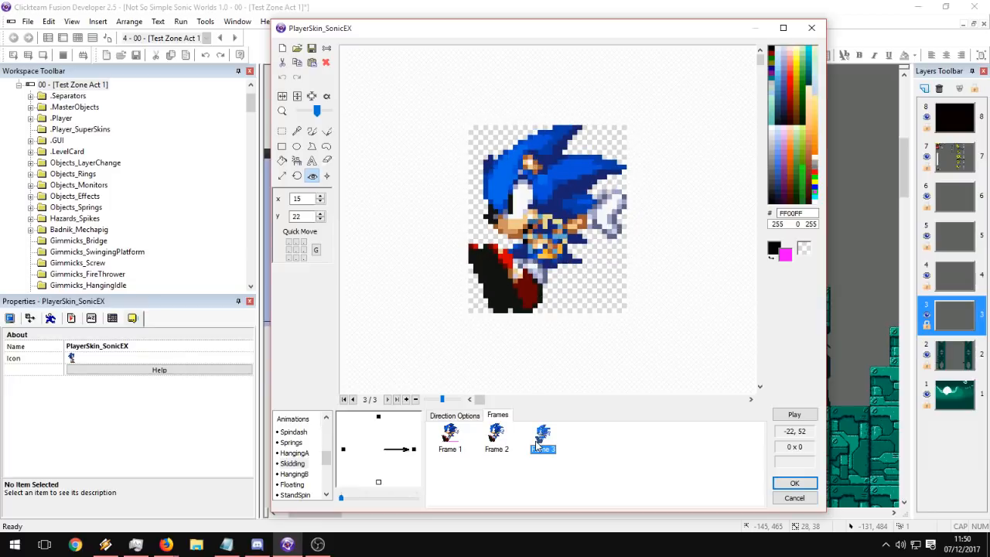
{"action": "left_click", "coordinate": [794, 415]}
{"action": "left_click_drag", "start_coordinate": [483, 228], "coordinate": [383, 238]}
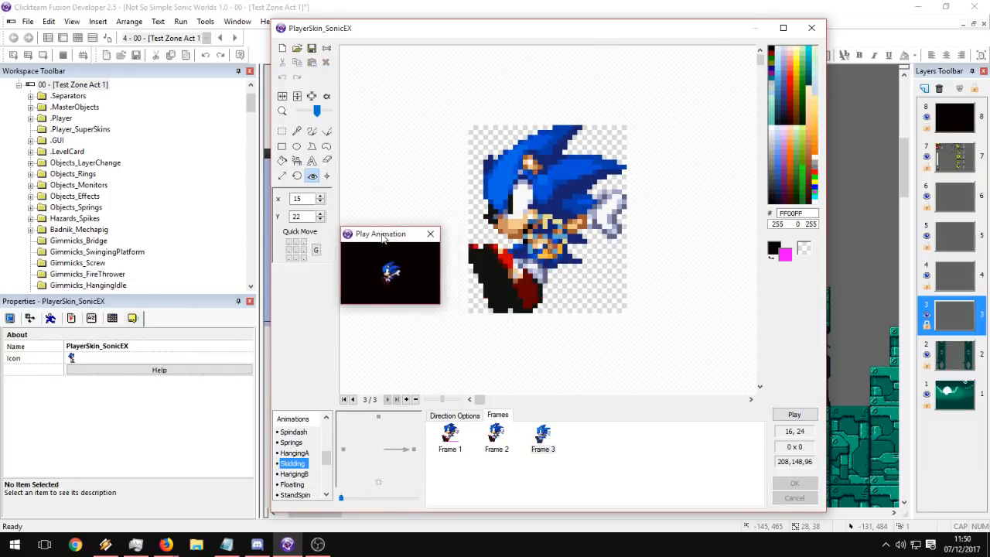
{"action": "left_click", "coordinate": [543, 248]}
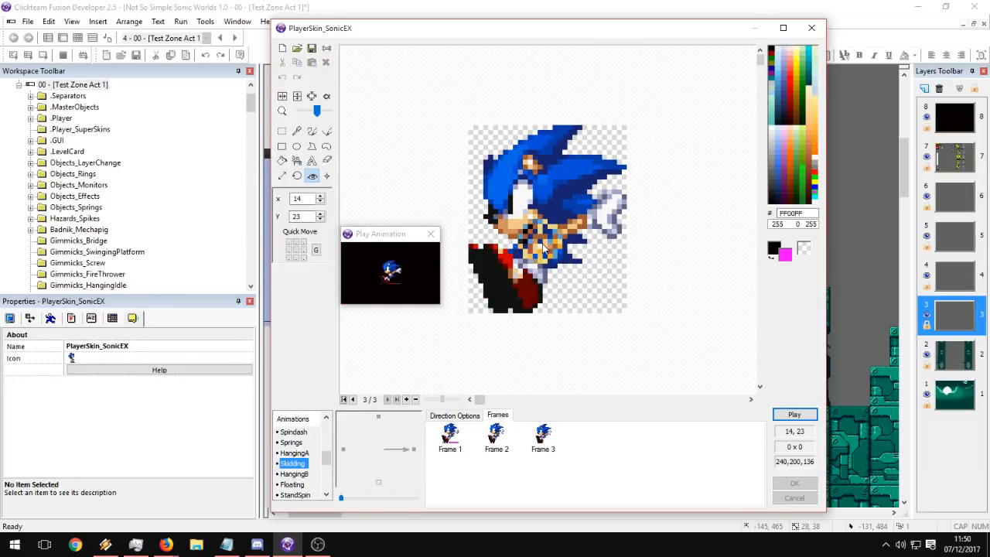
{"action": "left_click", "coordinate": [549, 248]}
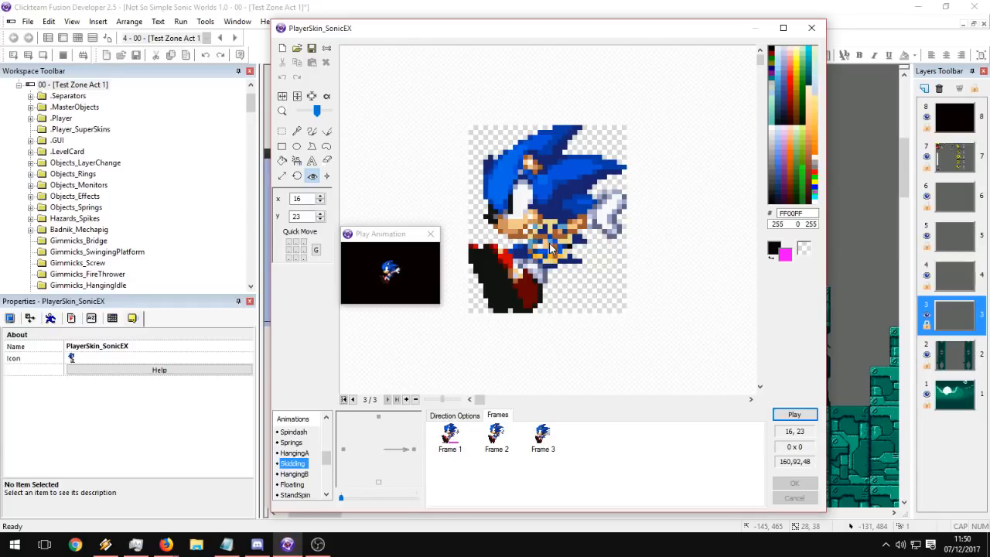
{"action": "left_click", "coordinate": [555, 246]}
{"action": "left_click", "coordinate": [555, 248]}
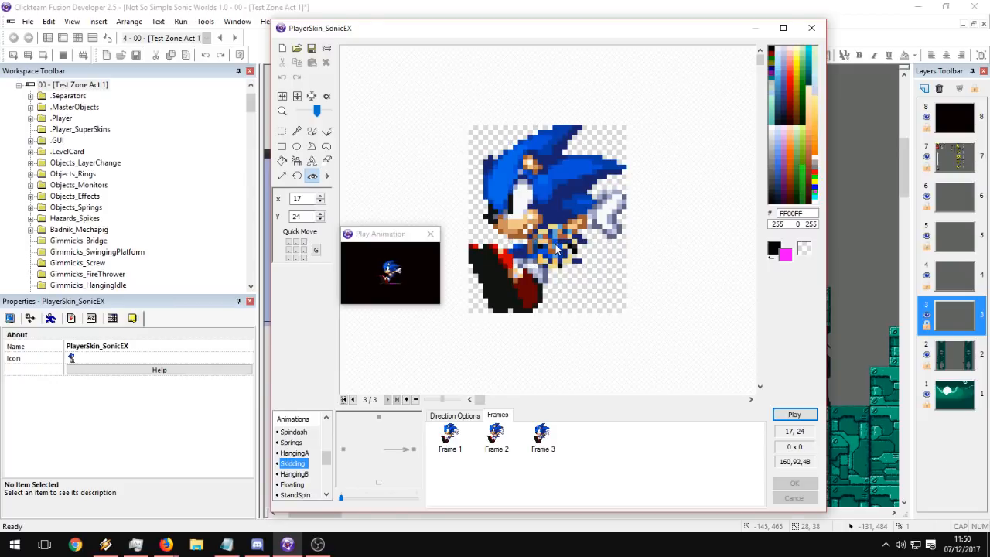
{"action": "left_click", "coordinate": [430, 234]}
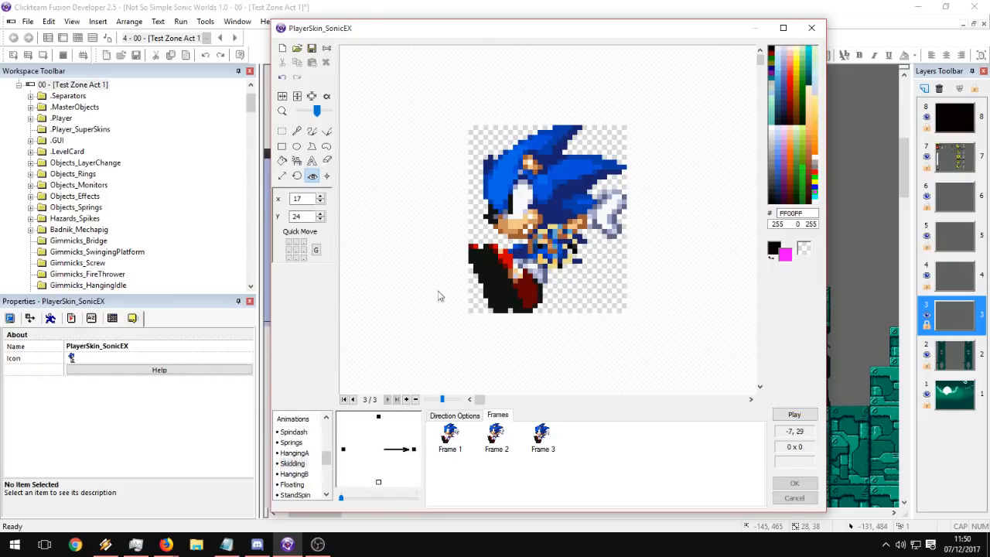
{"action": "left_click", "coordinate": [464, 417]}
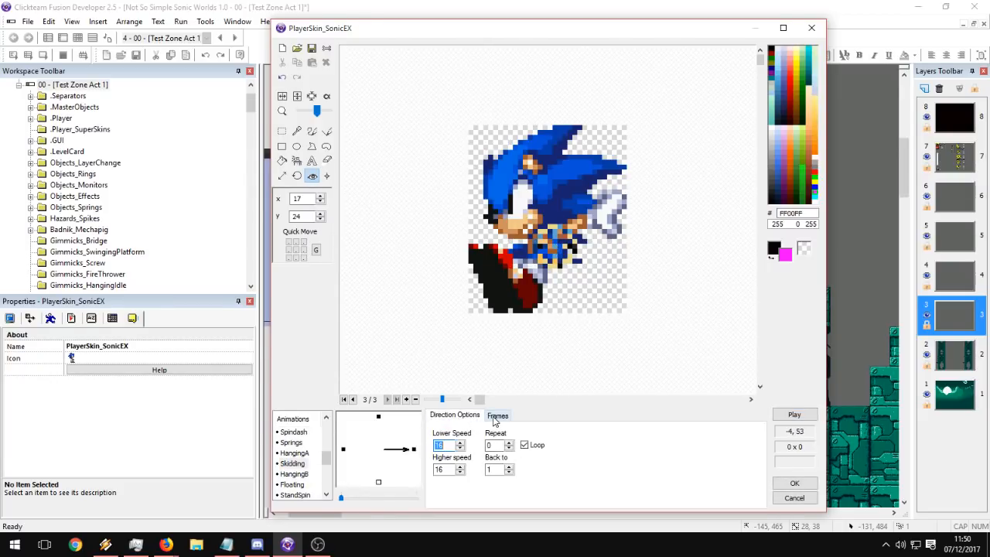
{"action": "left_click", "coordinate": [497, 415]}
{"action": "right_click", "coordinate": [421, 444]}
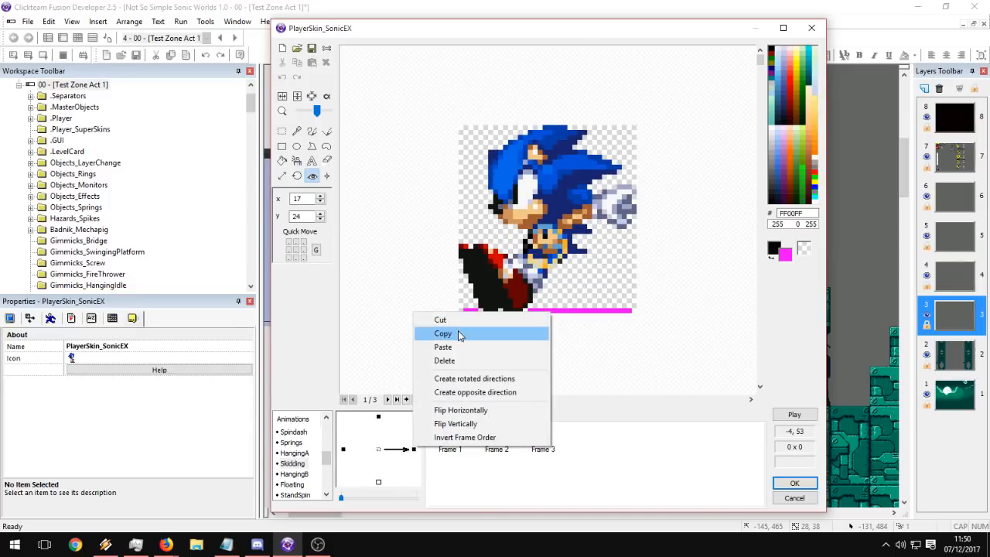
{"action": "left_click", "coordinate": [382, 236]}
{"action": "key", "text": "ctrl+z"}
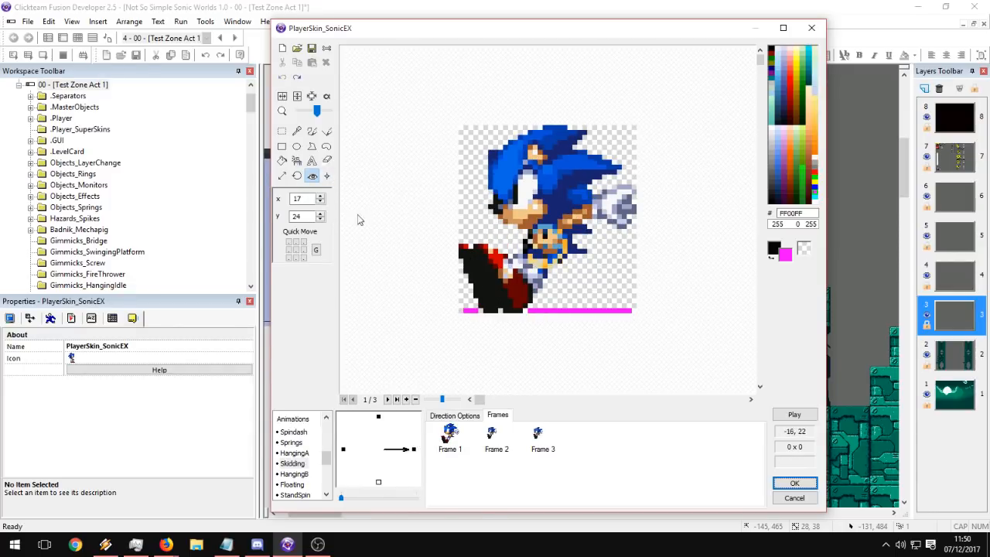
Fill the two magenta strips beneath Sonic in Skidding frame 1 with transparency and check frames 2 and 3 for leftovers.
{"action": "left_click", "coordinate": [281, 160]}
{"action": "left_click", "coordinate": [470, 309]}
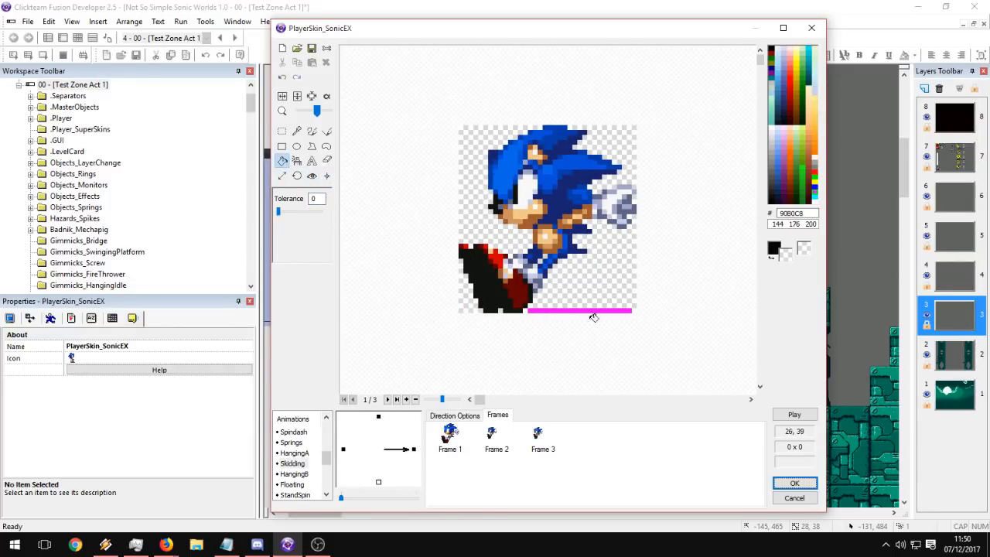
{"action": "left_click", "coordinate": [588, 311]}
{"action": "left_click", "coordinate": [496, 439]}
{"action": "left_click", "coordinate": [539, 438]}
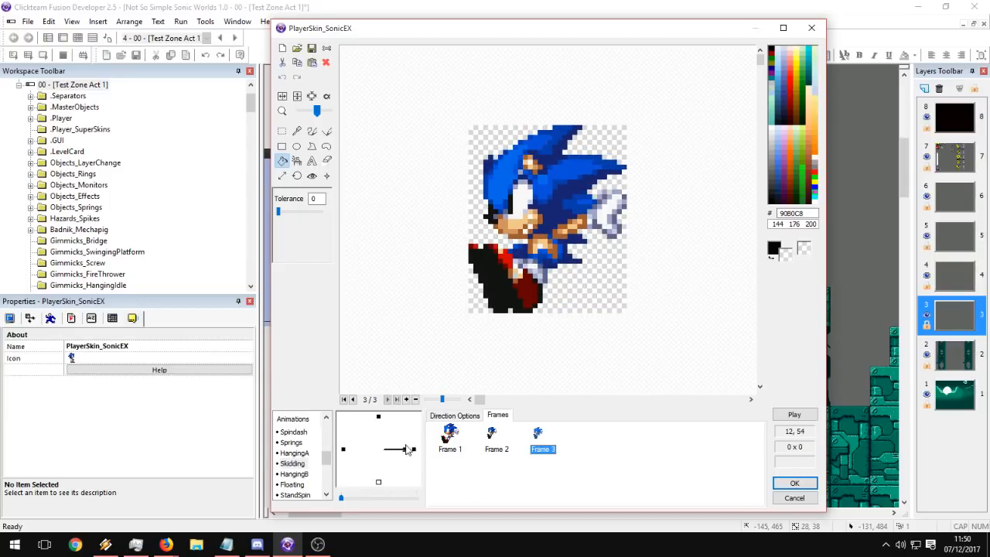
Copy the right-facing Skidding direction onto the left-facing one and flip its frames horizontally.
{"action": "left_click", "coordinate": [415, 451]}
{"action": "right_click", "coordinate": [416, 451]}
{"action": "left_click", "coordinate": [462, 335]}
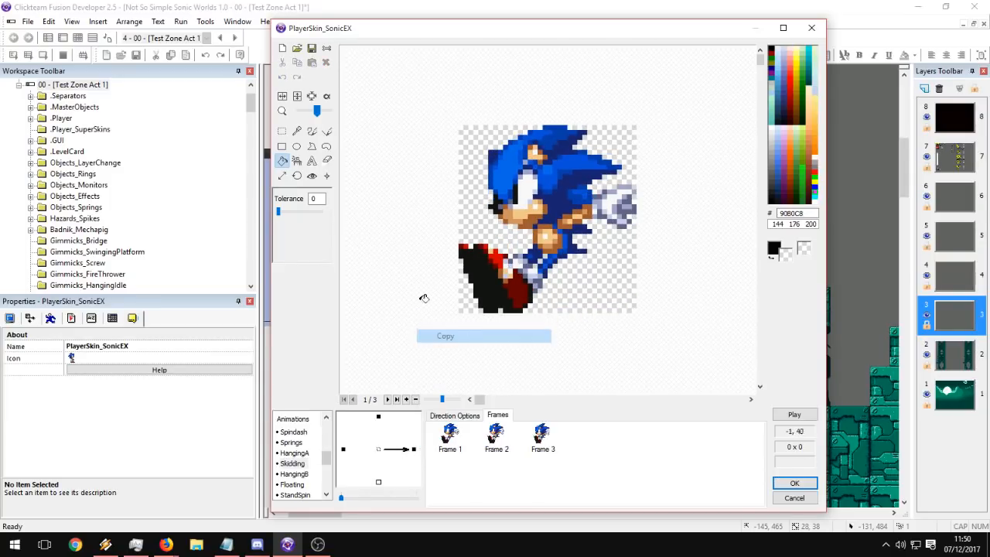
{"action": "right_click", "coordinate": [344, 449]}
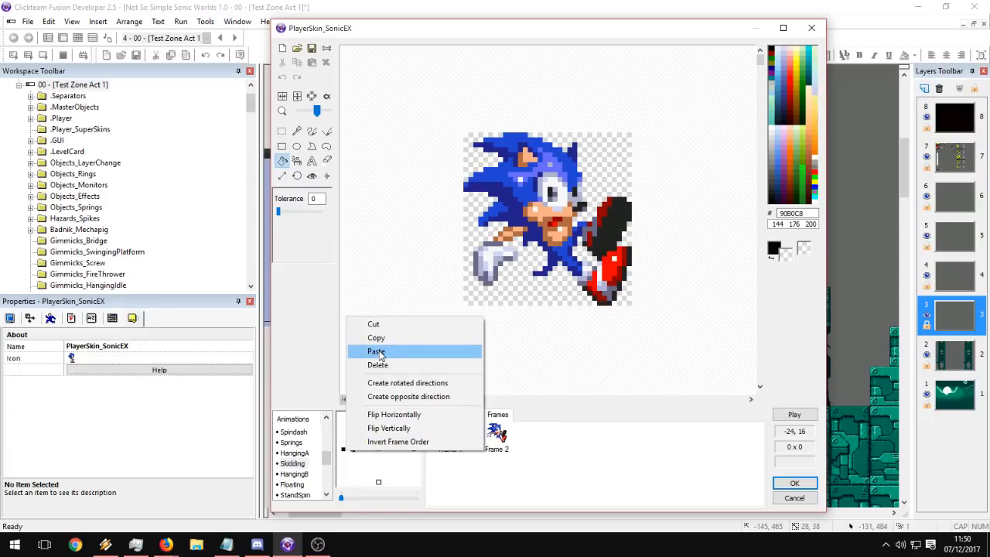
{"action": "left_click", "coordinate": [379, 352]}
{"action": "left_click_drag", "start_coordinate": [503, 458], "coordinate": [433, 424]}
{"action": "right_click", "coordinate": [444, 424]}
{"action": "left_click", "coordinate": [499, 312]}
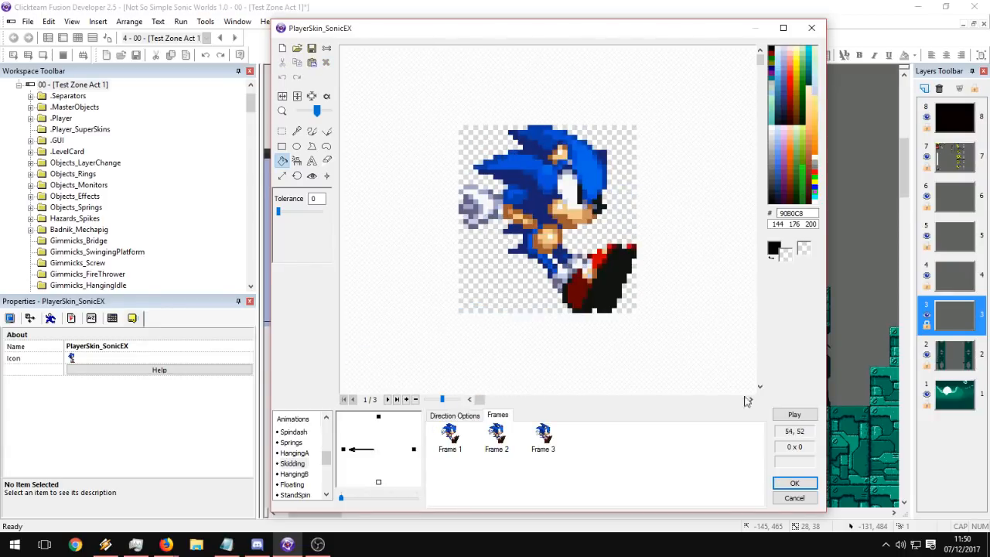
Preview the left-facing Skidding animation, undo the stray hot spot move on frame 1, and accept the PlayerSkin_SonicEX edits.
{"action": "left_click", "coordinate": [794, 415]}
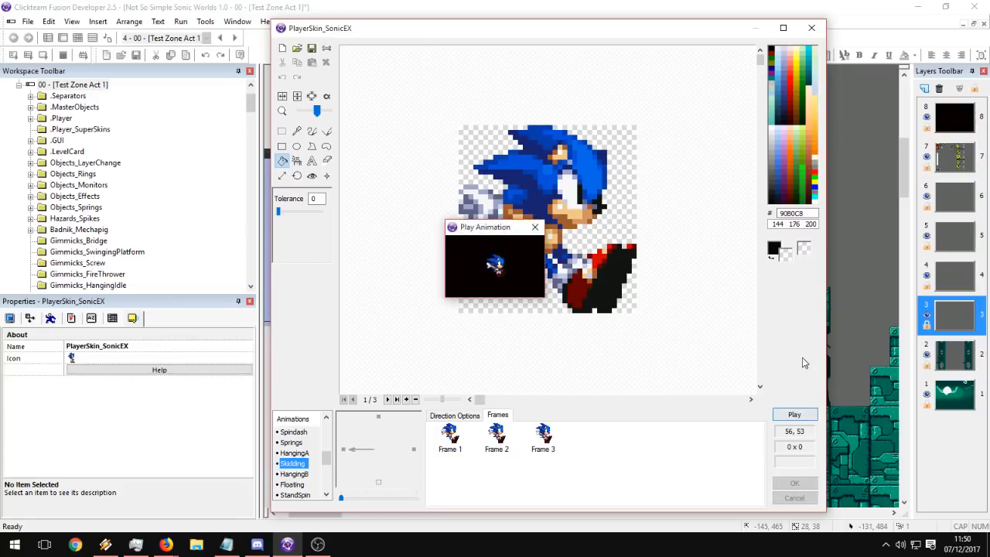
{"action": "left_click", "coordinate": [536, 227]}
{"action": "left_click", "coordinate": [312, 176]}
{"action": "left_click", "coordinate": [654, 166]}
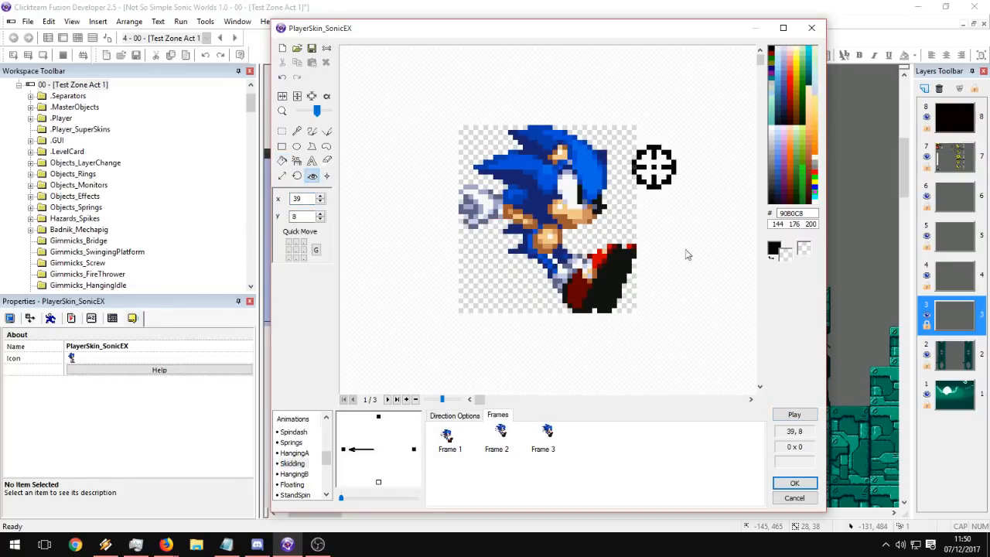
{"action": "key", "text": "ctrl+z"}
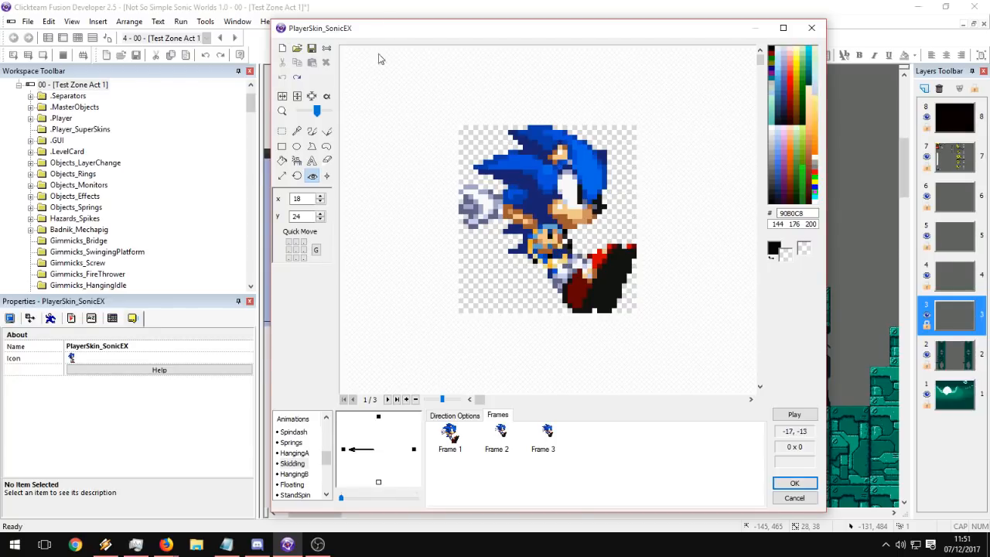
{"action": "left_click", "coordinate": [794, 483]}
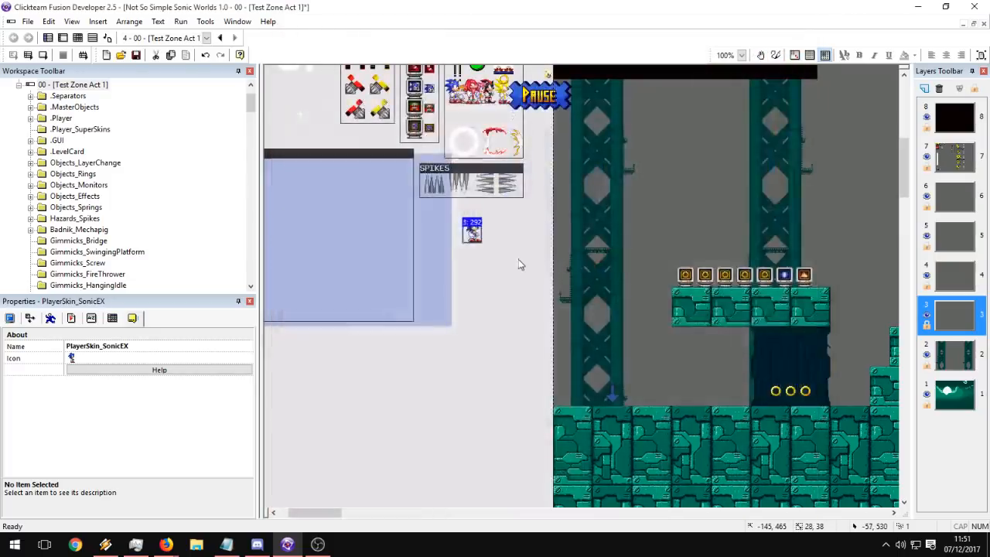
Open PlayerSkin_SonicEX and look through the animations from PeelOut_Run back to Springs and HangingA.
{"action": "double_click", "coordinate": [473, 230]}
{"action": "scroll", "coordinate": [306, 464], "scroll_direction": "down", "scroll_amount": 10}
{"action": "left_click", "coordinate": [304, 486]}
{"action": "left_click", "coordinate": [299, 466]}
{"action": "left_click", "coordinate": [299, 453]}
{"action": "left_click", "coordinate": [299, 446]}
{"action": "key", "text": "Up"}
{"action": "key", "text": "Up"}
{"action": "key", "text": "Up"}
{"action": "key", "text": "Up"}
{"action": "key", "text": "Up"}
{"action": "key", "text": "Up"}
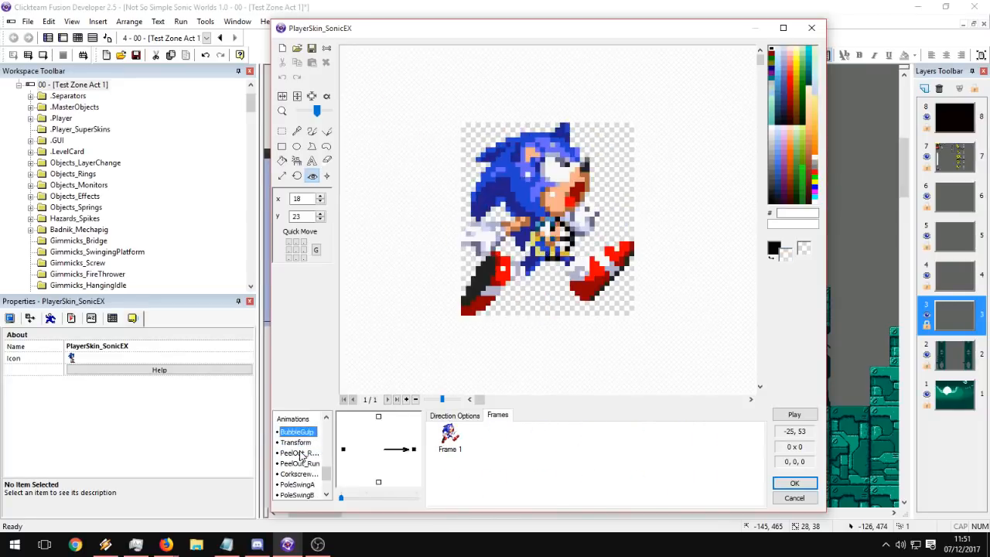
{"action": "key", "text": "Down"}
{"action": "key", "text": "Down"}
{"action": "key", "text": "Down"}
{"action": "key", "text": "Down"}
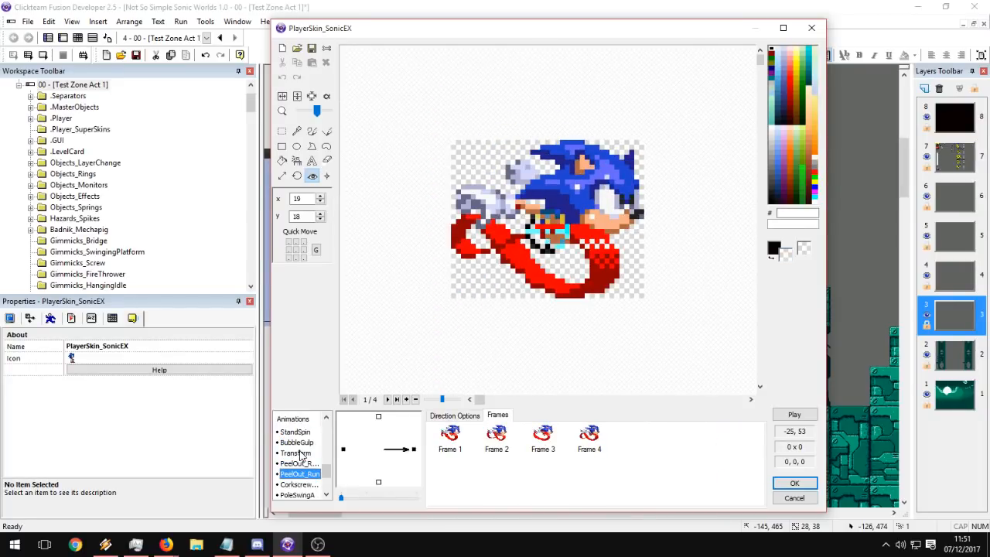
{"action": "key", "text": "Up"}
{"action": "key", "text": "Up"}
{"action": "key", "text": "Up"}
{"action": "key", "text": "Up"}
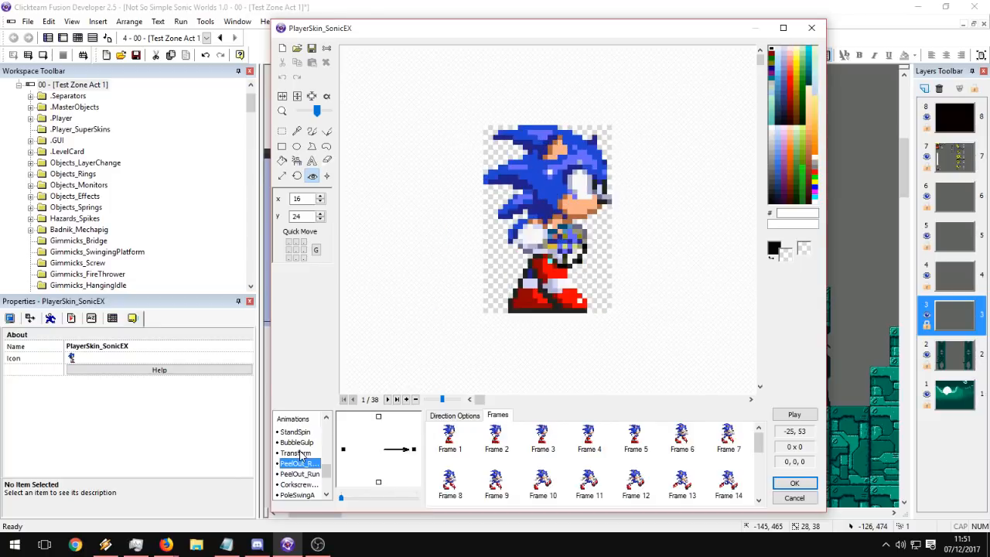
{"action": "key", "text": "Up"}
{"action": "key", "text": "Up"}
{"action": "key", "text": "Up"}
{"action": "key", "text": "Up"}
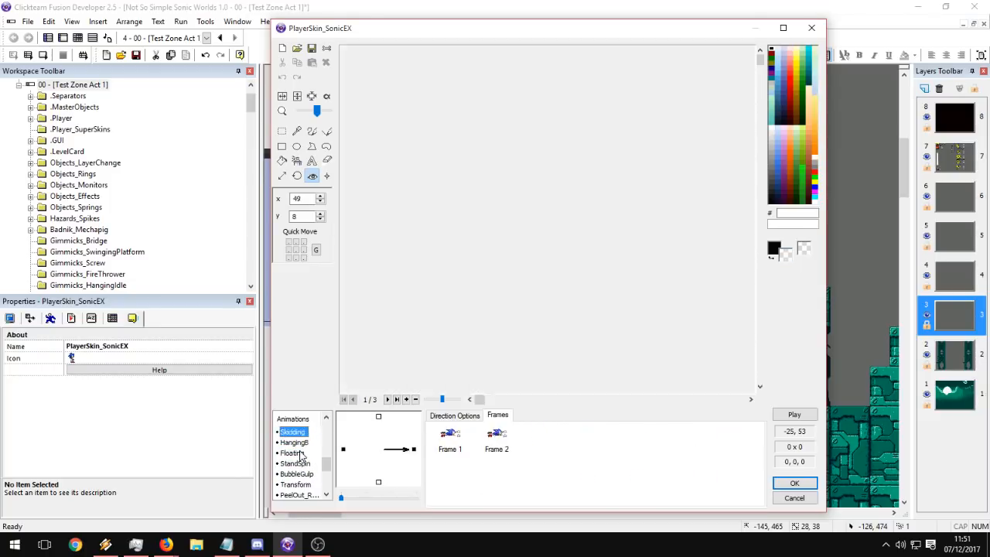
{"action": "key", "text": "Up"}
{"action": "key", "text": "Down"}
{"action": "key", "text": "Down"}
{"action": "key", "text": "Up"}
{"action": "key", "text": "Up"}
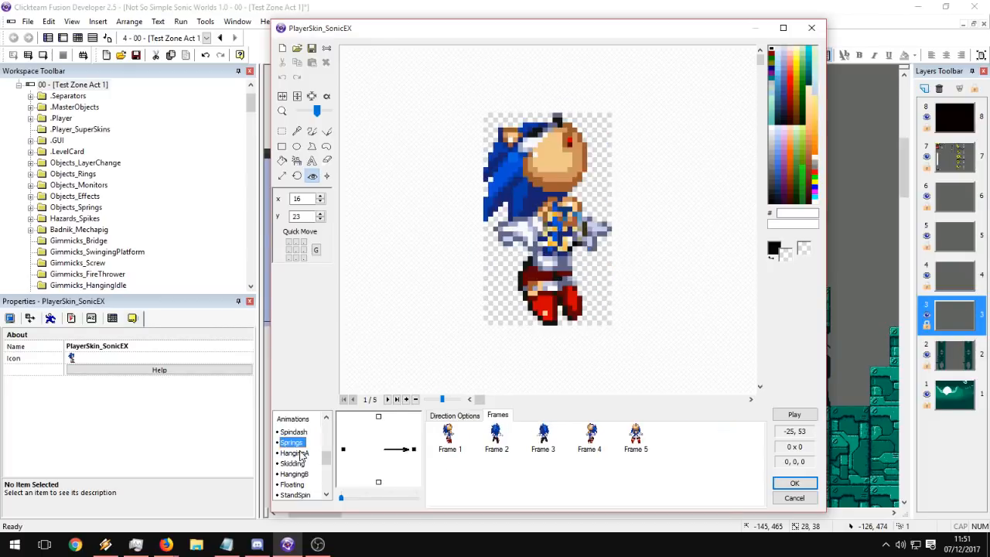
{"action": "key", "text": "Down"}
{"action": "key", "text": "Down"}
Inspect the four right-facing HangingA frames one by one, comparing their poses.
{"action": "left_click", "coordinate": [450, 435]}
{"action": "left_click", "coordinate": [496, 435]}
{"action": "left_click", "coordinate": [544, 446]}
{"action": "left_click", "coordinate": [580, 445]}
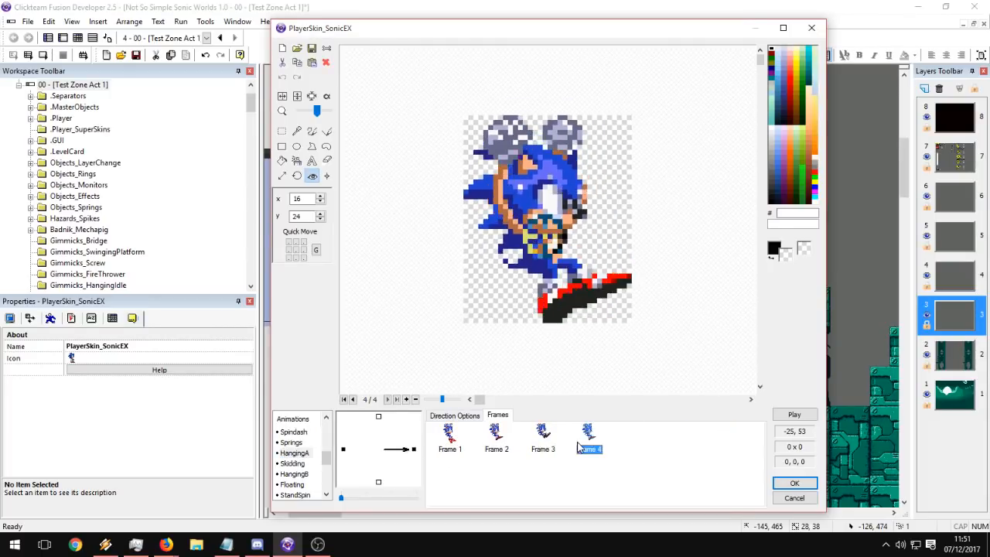
{"action": "left_click", "coordinate": [535, 448]}
{"action": "left_click", "coordinate": [502, 433]}
{"action": "left_click", "coordinate": [455, 416]}
{"action": "left_click", "coordinate": [498, 415]}
{"action": "left_click", "coordinate": [450, 437]}
{"action": "left_click", "coordinate": [495, 437]}
{"action": "left_click", "coordinate": [526, 438]}
{"action": "left_click", "coordinate": [588, 435]}
{"action": "left_click", "coordinate": [547, 430]}
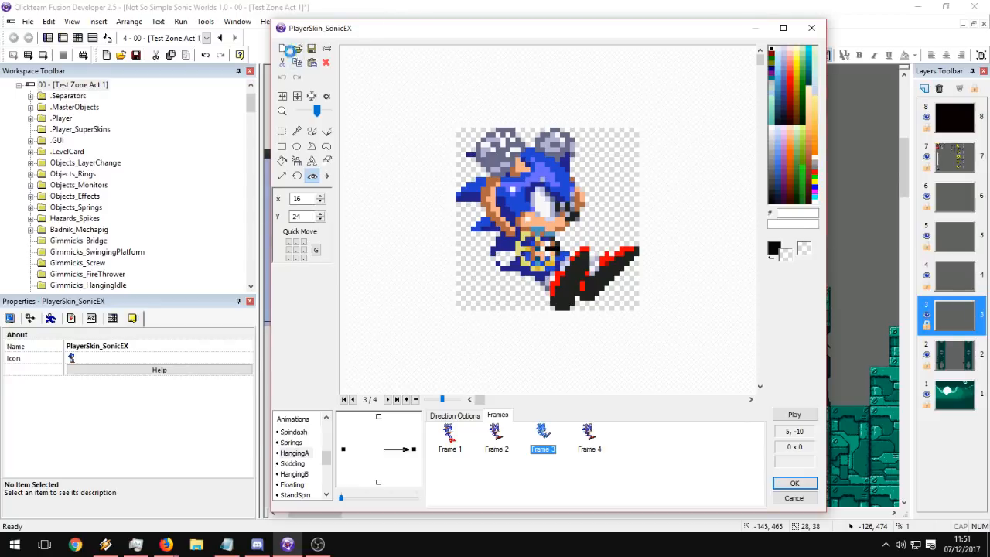
Import the 36 x 55 hanging Sonic sprite at (557, 660) of the classic sprite sheet into HangingA frame 3.
{"action": "left_click", "coordinate": [297, 48]}
{"action": "double_click", "coordinate": [500, 306]}
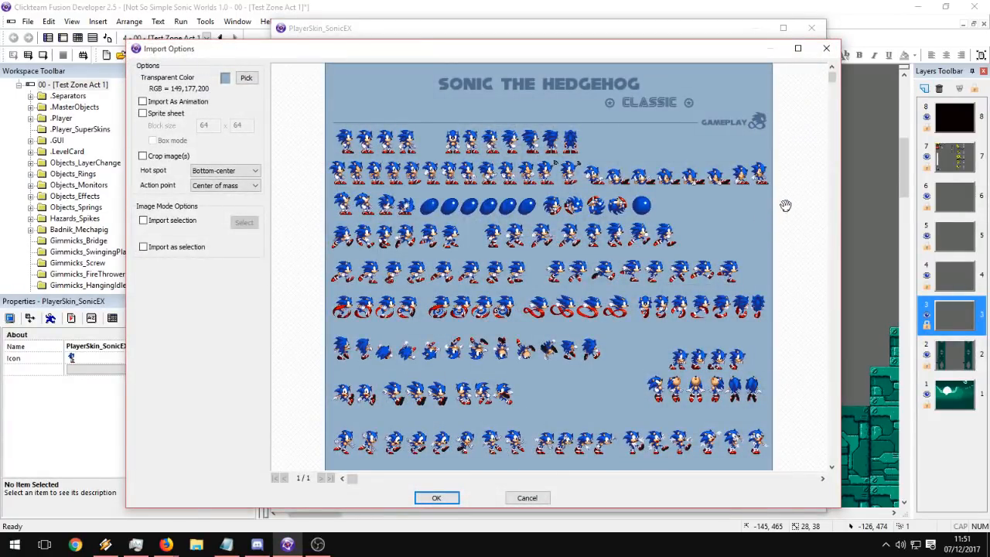
{"action": "left_click_drag", "start_coordinate": [836, 91], "coordinate": [832, 159]}
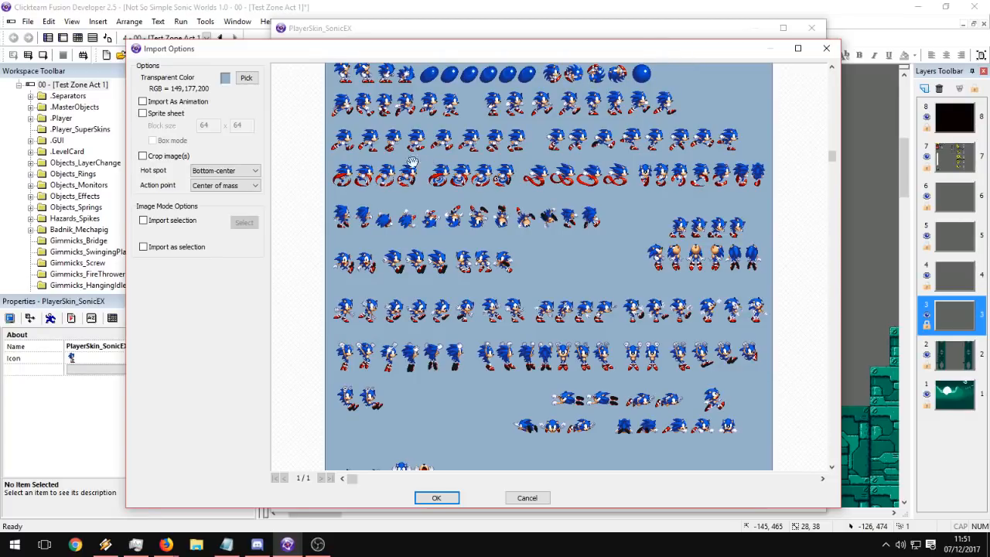
{"action": "left_click", "coordinate": [177, 222]}
{"action": "left_click", "coordinate": [244, 223]}
{"action": "left_click_drag", "start_coordinate": [670, 339], "coordinate": [695, 374]}
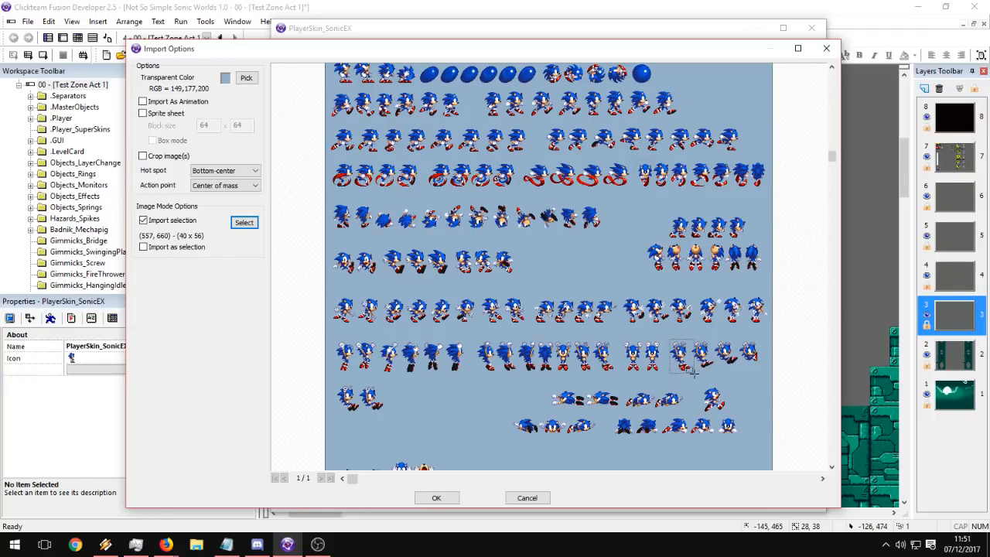
{"action": "left_click_drag", "start_coordinate": [693, 372], "coordinate": [690, 371]}
{"action": "left_click_drag", "start_coordinate": [574, 58], "coordinate": [596, 92]}
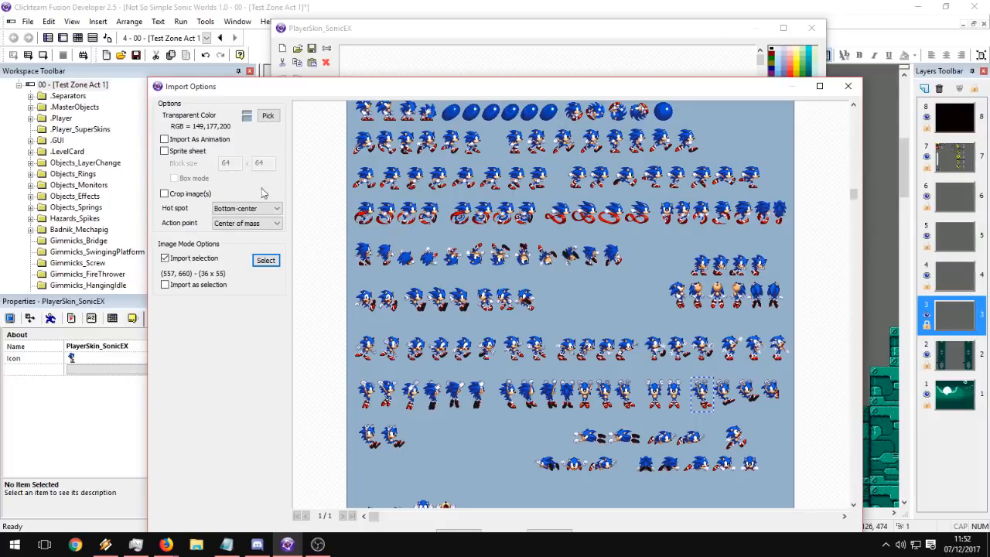
{"action": "left_click_drag", "start_coordinate": [389, 87], "coordinate": [373, 38]}
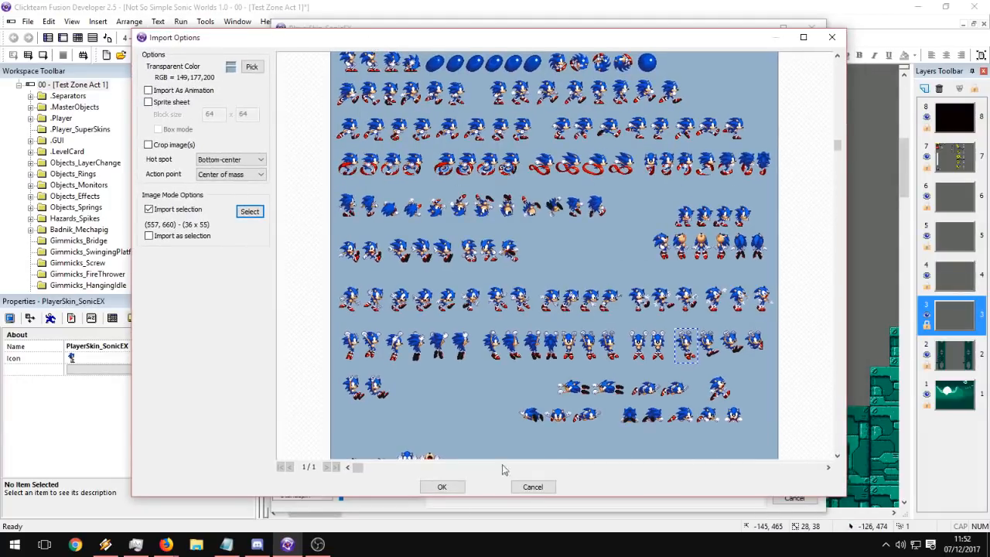
{"action": "left_click", "coordinate": [454, 490]}
Switch the imported HangingA sprite to transparent colour mode so its blue-grey background is removed.
{"action": "left_click", "coordinate": [326, 96]}
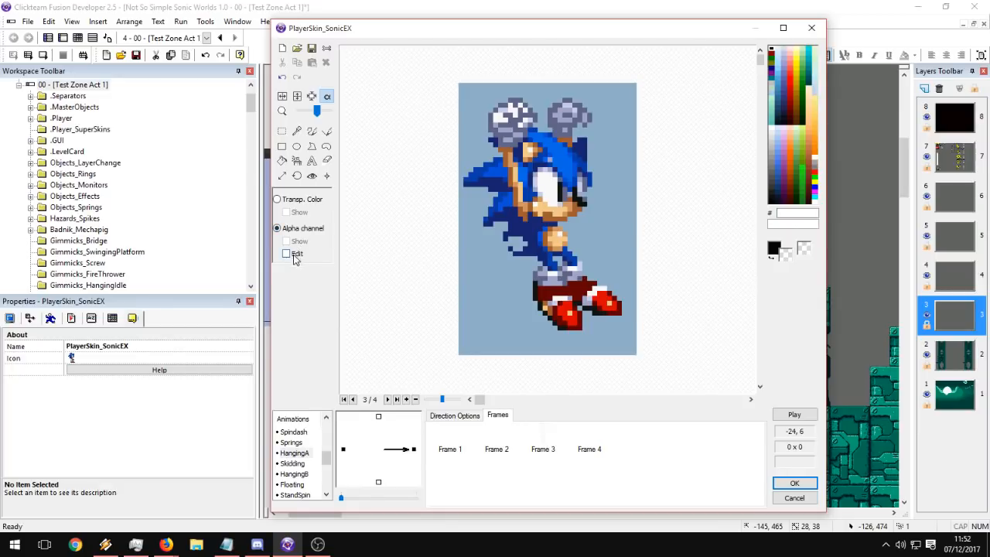
{"action": "left_click", "coordinate": [293, 199]}
{"action": "left_click", "coordinate": [548, 304]}
Delete two surplus original frames from right-facing HangingA, keeping one old frame as reference beside the imported sprite.
{"action": "left_click", "coordinate": [497, 449]}
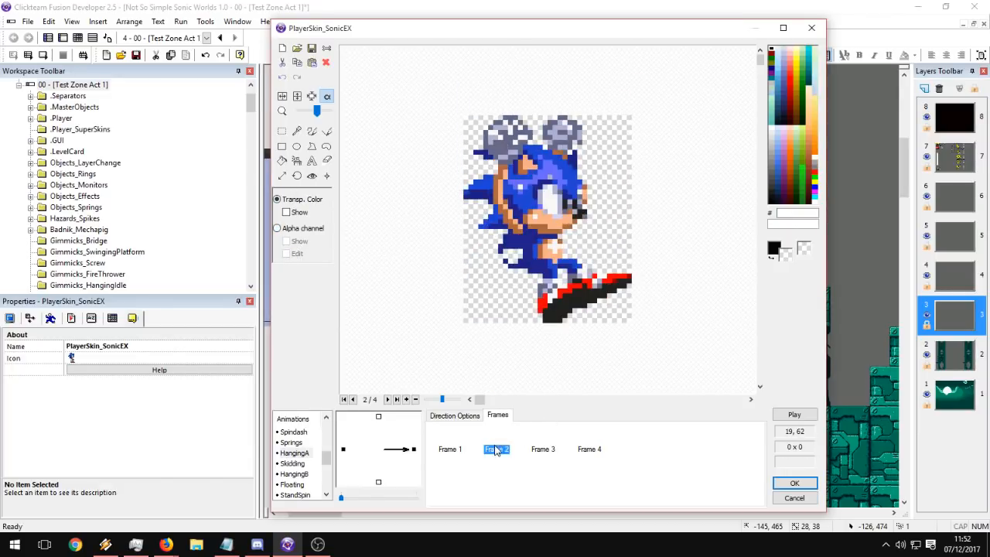
{"action": "left_click", "coordinate": [452, 449]}
{"action": "left_click", "coordinate": [496, 448]}
{"action": "left_click", "coordinate": [545, 448]}
{"action": "left_click", "coordinate": [588, 450]}
{"action": "key", "text": "Return"}
{"action": "left_click", "coordinate": [495, 449]}
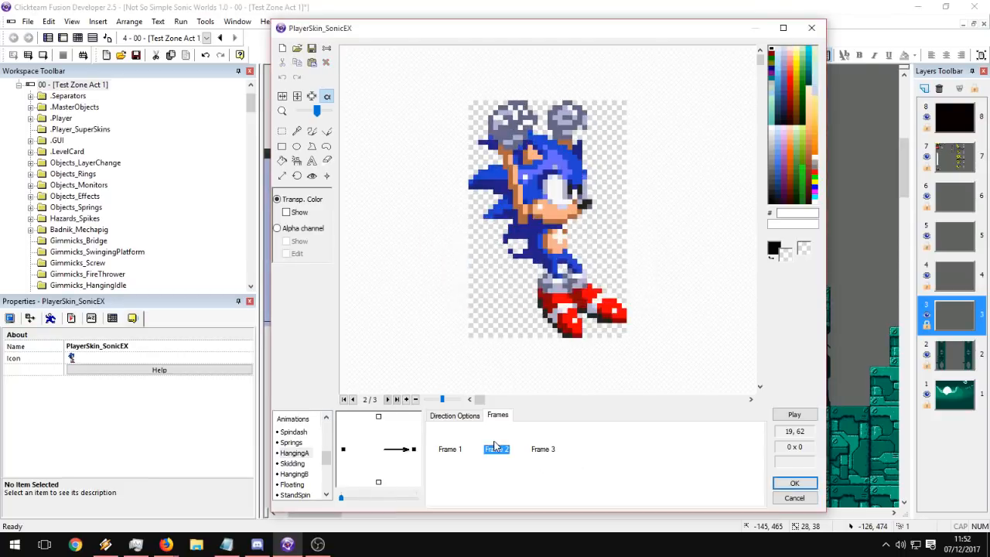
{"action": "key", "text": "Delete"}
{"action": "key", "text": "Return"}
{"action": "left_click", "coordinate": [506, 446]}
{"action": "left_click", "coordinate": [461, 447]}
{"action": "left_click", "coordinate": [481, 446]}
{"action": "left_click", "coordinate": [495, 449]}
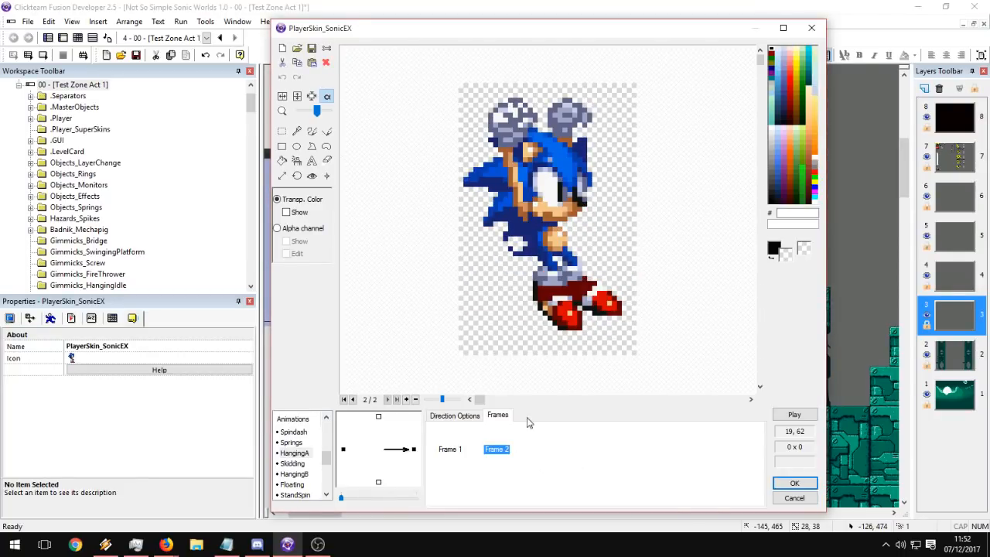
Set the hot spot of the imported HangingA frame 2 to X 17, Y 28, comparing it with frame 1.
{"action": "left_click", "coordinate": [311, 176]}
{"action": "left_click", "coordinate": [496, 450]}
{"action": "left_click", "coordinate": [455, 416]}
{"action": "left_click", "coordinate": [498, 415]}
{"action": "left_click", "coordinate": [495, 449]}
{"action": "left_click", "coordinate": [450, 448]}
{"action": "left_click", "coordinate": [495, 449]}
{"action": "left_click", "coordinate": [550, 215]}
{"action": "left_click", "coordinate": [540, 229]}
{"action": "left_click", "coordinate": [441, 440]}
{"action": "left_click", "coordinate": [486, 441]}
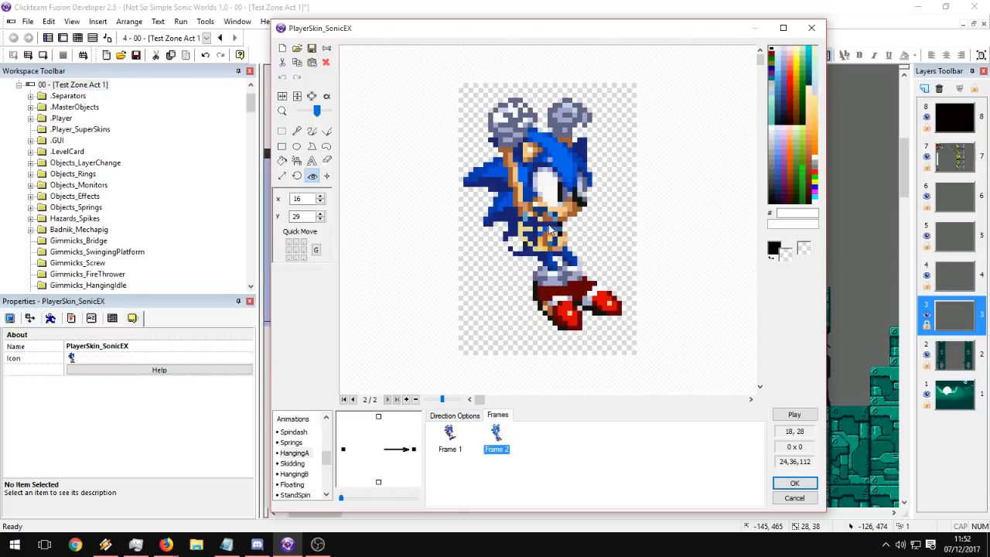
{"action": "left_click", "coordinate": [551, 233]}
Preview the right-facing HangingA animation and compare the alignment of its two frames.
{"action": "left_click", "coordinate": [470, 416]}
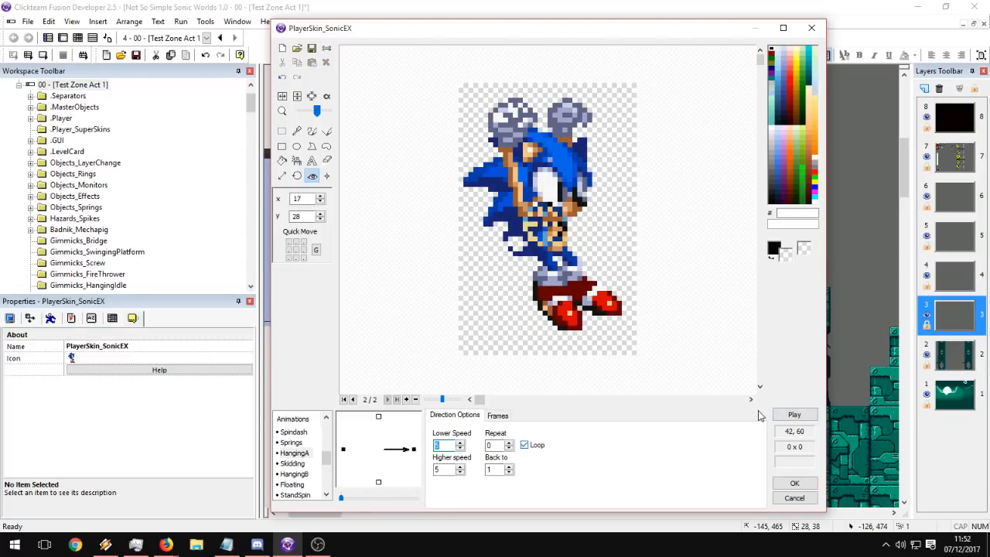
{"action": "left_click", "coordinate": [806, 414]}
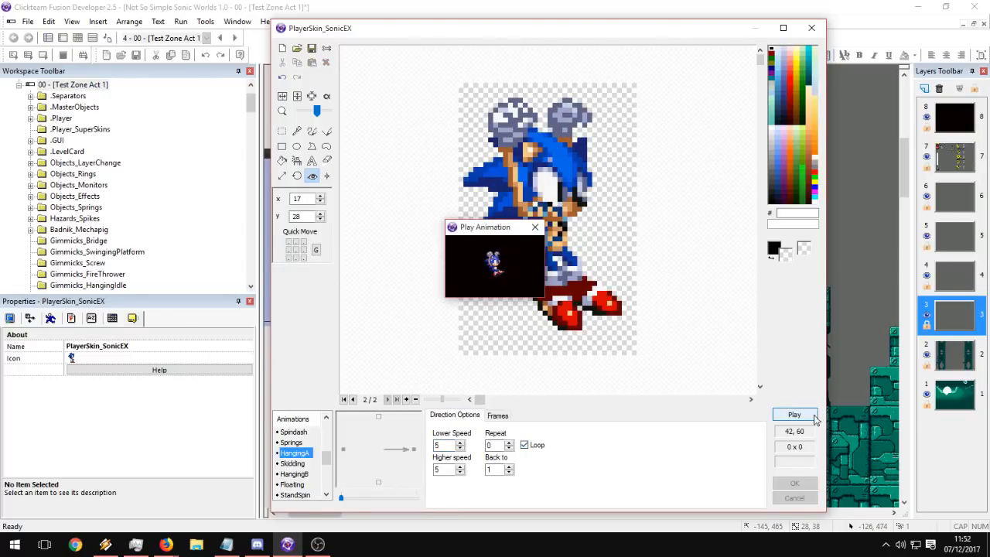
{"action": "left_click", "coordinate": [534, 226]}
{"action": "left_click", "coordinate": [497, 415]}
{"action": "left_click", "coordinate": [496, 435]}
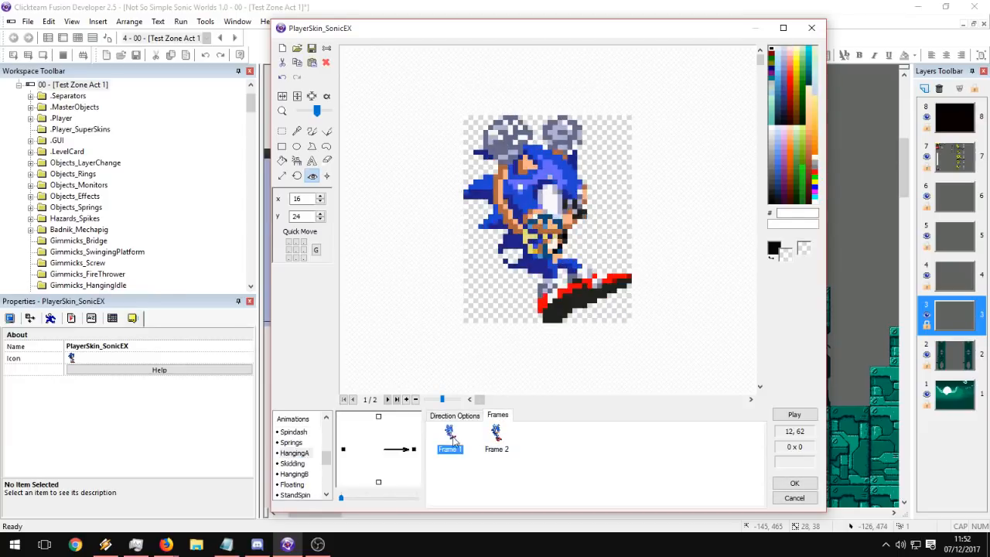
{"action": "left_click", "coordinate": [449, 435]}
{"action": "left_click", "coordinate": [496, 433]}
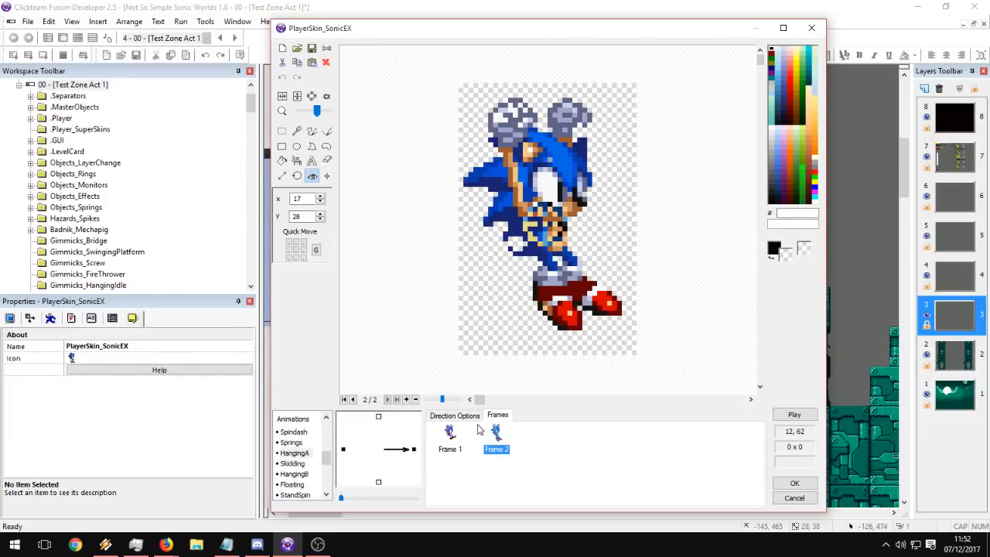
{"action": "left_click", "coordinate": [472, 416]}
{"action": "left_click", "coordinate": [497, 416]}
Adjust the hot spot of HangingA frame 2 to X 18, Y 27 while previewing the animation.
{"action": "left_click", "coordinate": [803, 416]}
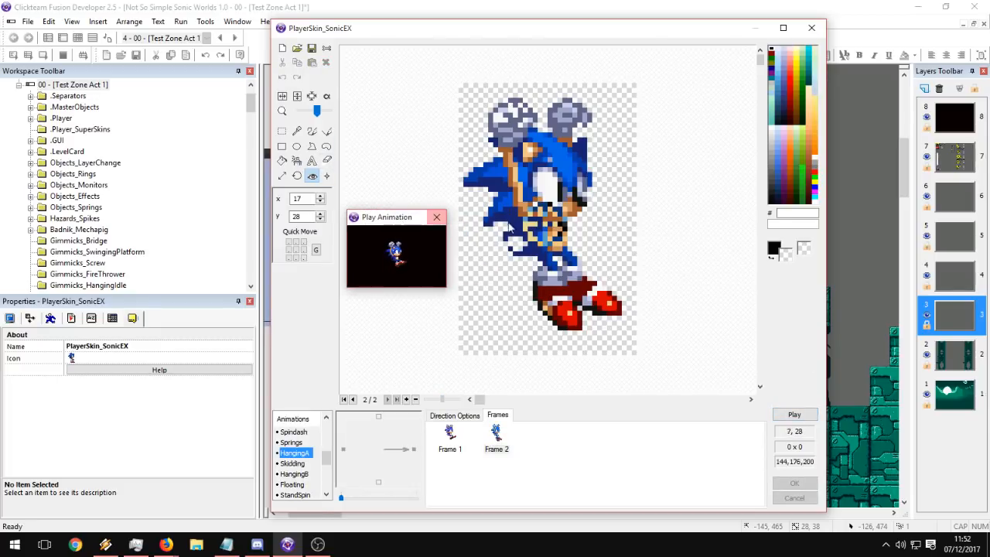
{"action": "left_click", "coordinate": [547, 244]}
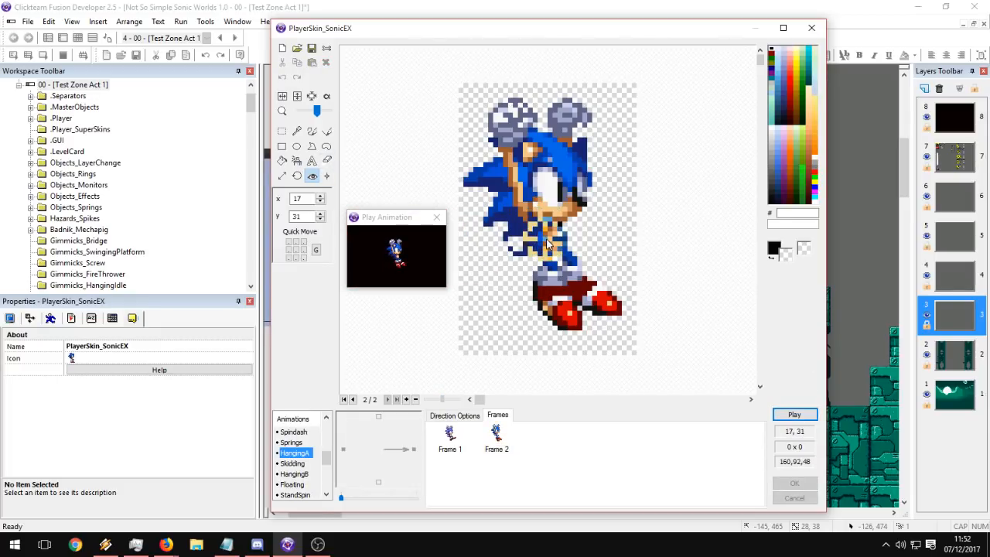
{"action": "left_click", "coordinate": [549, 221]}
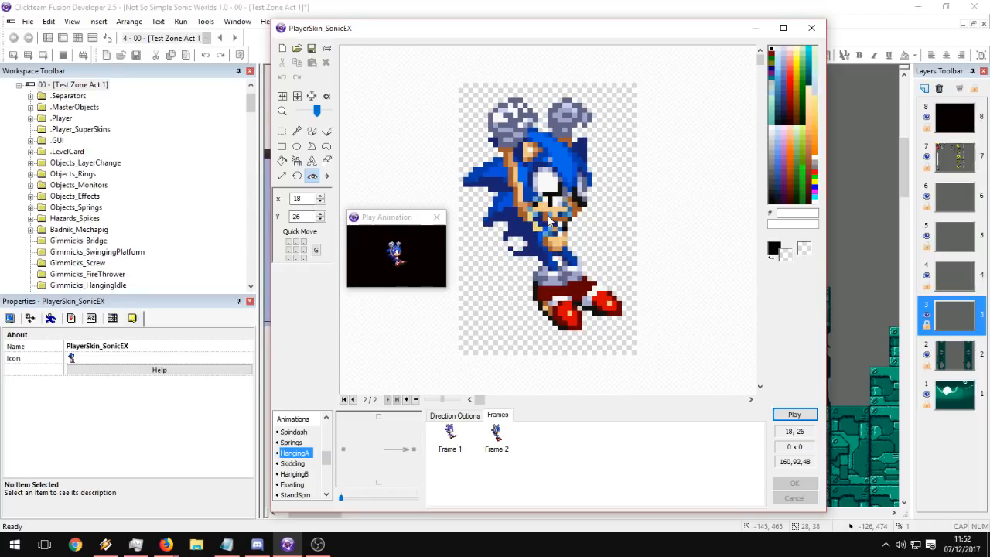
{"action": "left_click", "coordinate": [549, 222]}
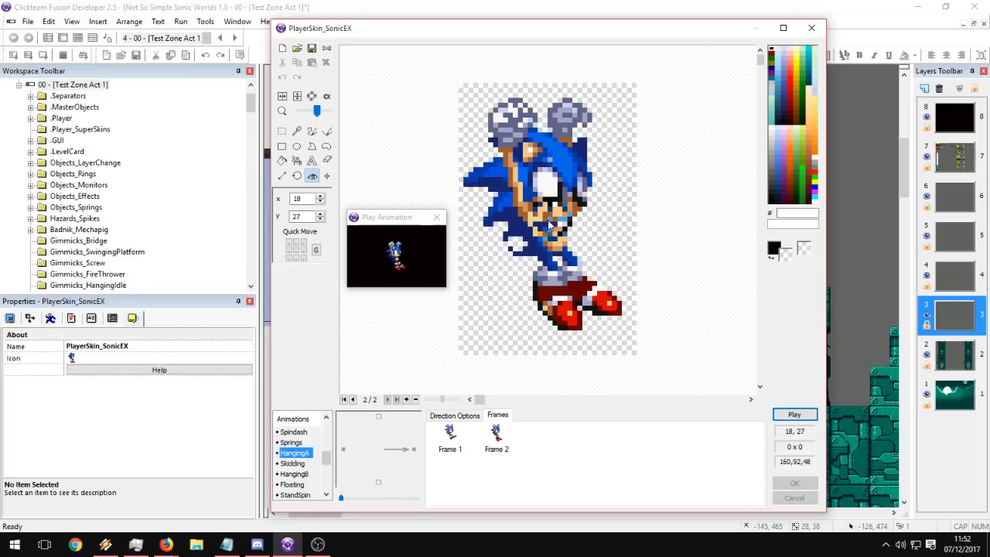
{"action": "left_click", "coordinate": [436, 217]}
Delete the old first frame of right-facing HangingA and preview the imported frame alone.
{"action": "left_click", "coordinate": [498, 452]}
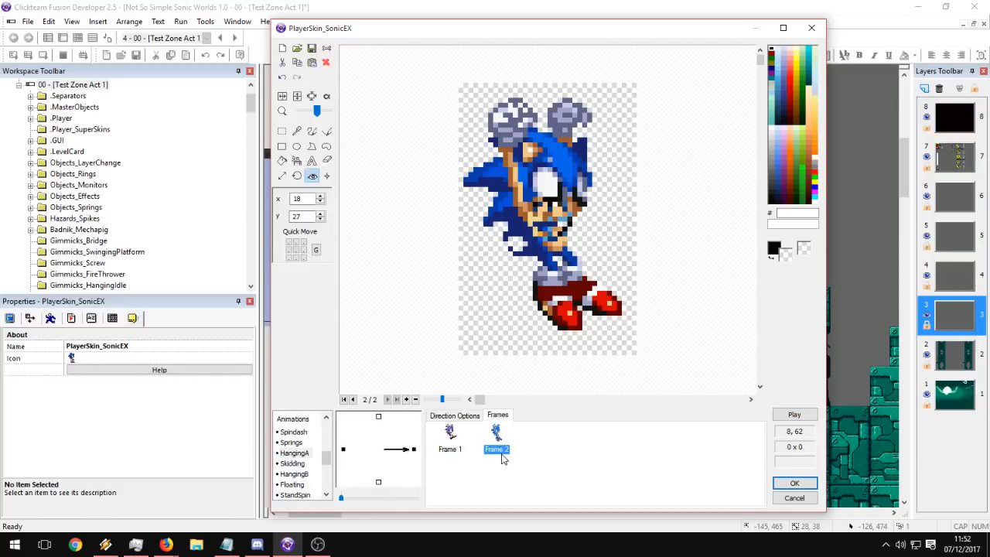
{"action": "left_click", "coordinate": [451, 436]}
{"action": "left_click", "coordinate": [468, 418]}
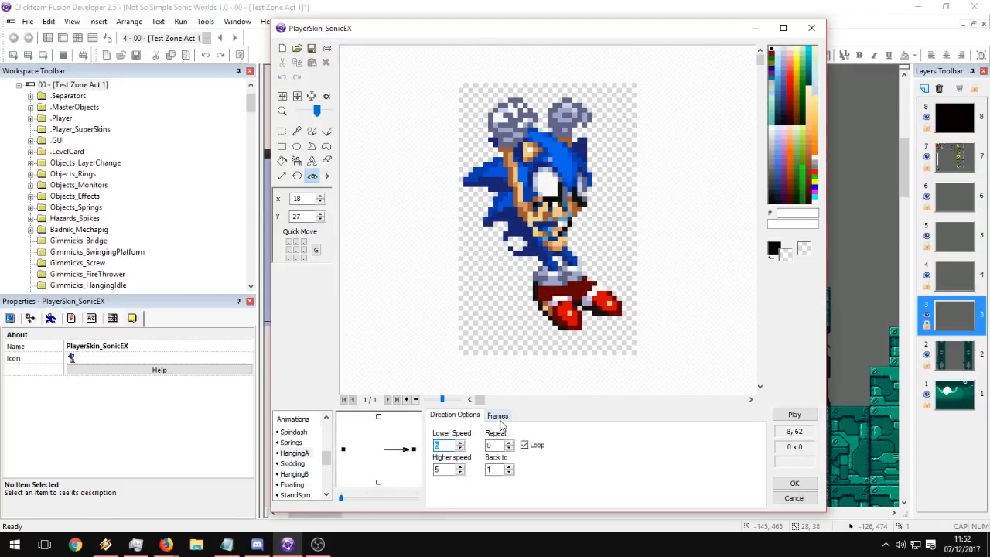
{"action": "left_click", "coordinate": [499, 417]}
{"action": "left_click", "coordinate": [795, 415]}
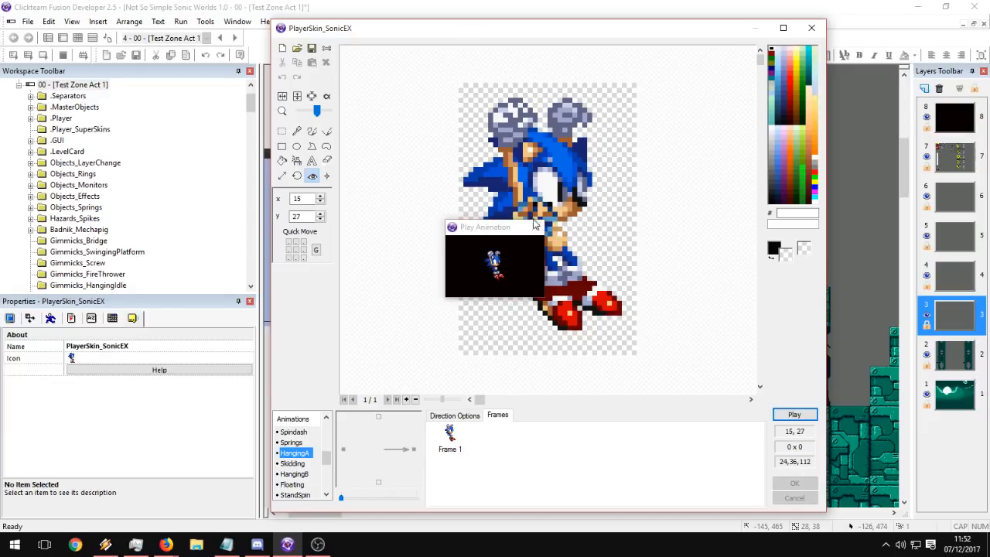
{"action": "left_click", "coordinate": [535, 227]}
Replace the left-facing HangingA frames with a horizontally flipped copy of the right-facing direction.
{"action": "left_click", "coordinate": [450, 447]}
{"action": "left_click", "coordinate": [343, 450]}
{"action": "left_click_drag", "start_coordinate": [594, 463], "coordinate": [437, 435]}
{"action": "key", "text": "Delete"}
{"action": "right_click", "coordinate": [456, 434]}
{"action": "left_click", "coordinate": [487, 318]}
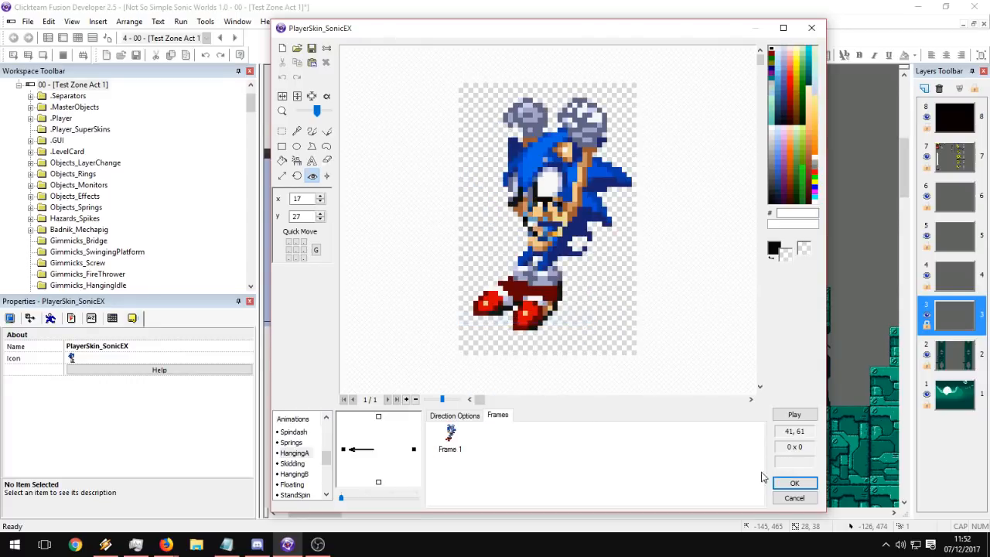
Accept the PlayerSkin_SonicEX edits and save the application.
{"action": "left_click", "coordinate": [794, 483]}
{"action": "left_click", "coordinate": [137, 54]}
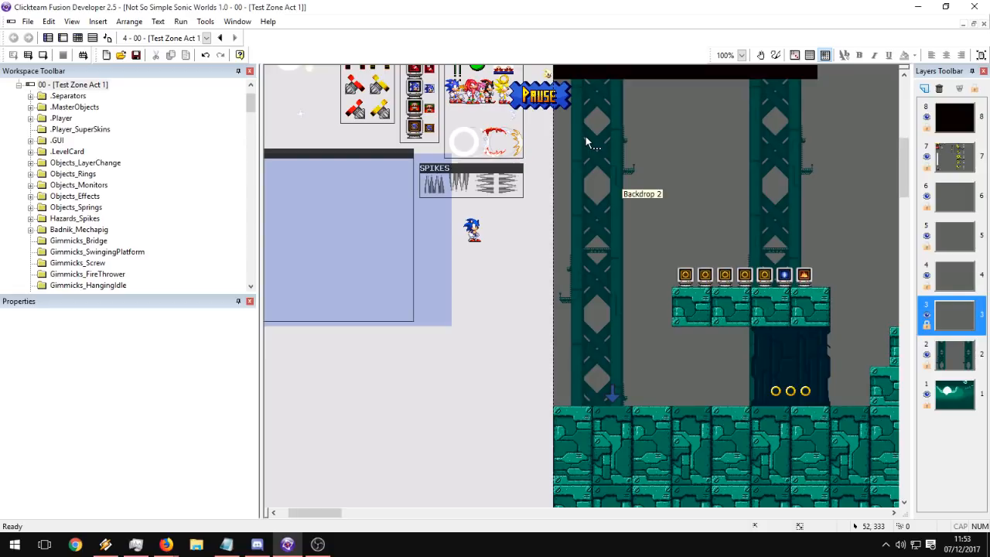
Open PlayerSkin_SonicEX for editing and examine the two right-facing frames of the HangingB animation.
{"action": "double_click", "coordinate": [472, 231]}
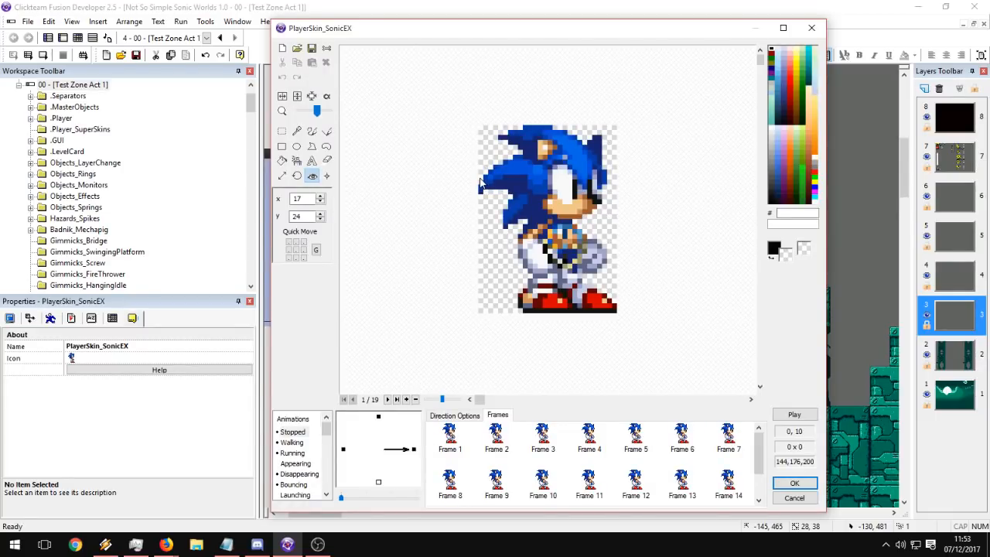
{"action": "scroll", "coordinate": [329, 493], "scroll_direction": "down", "scroll_amount": 10}
{"action": "scroll", "coordinate": [329, 488], "scroll_direction": "up", "scroll_amount": 6}
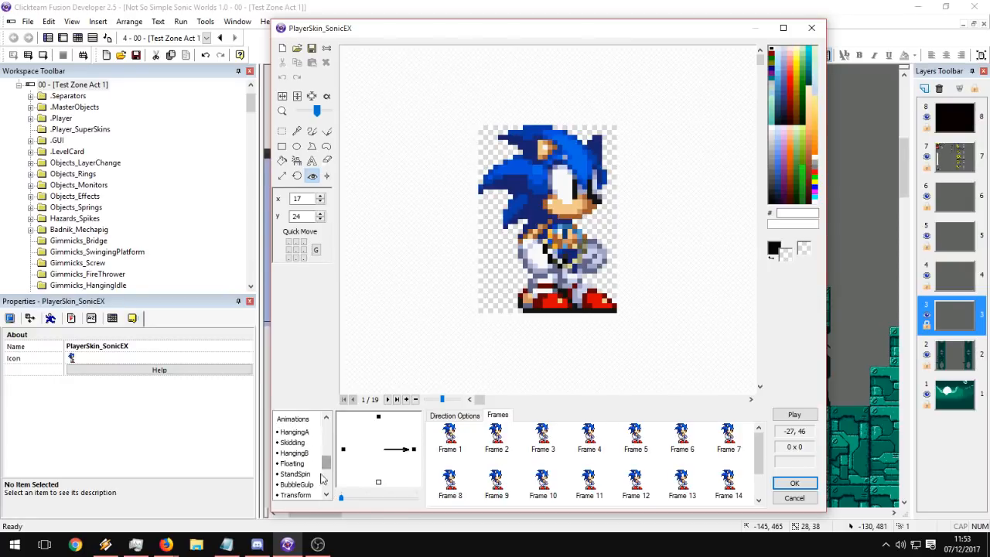
{"action": "left_click", "coordinate": [294, 453]}
{"action": "key", "text": "Down"}
{"action": "key", "text": "Down"}
{"action": "key", "text": "Down"}
{"action": "key", "text": "Down"}
{"action": "key", "text": "Down"}
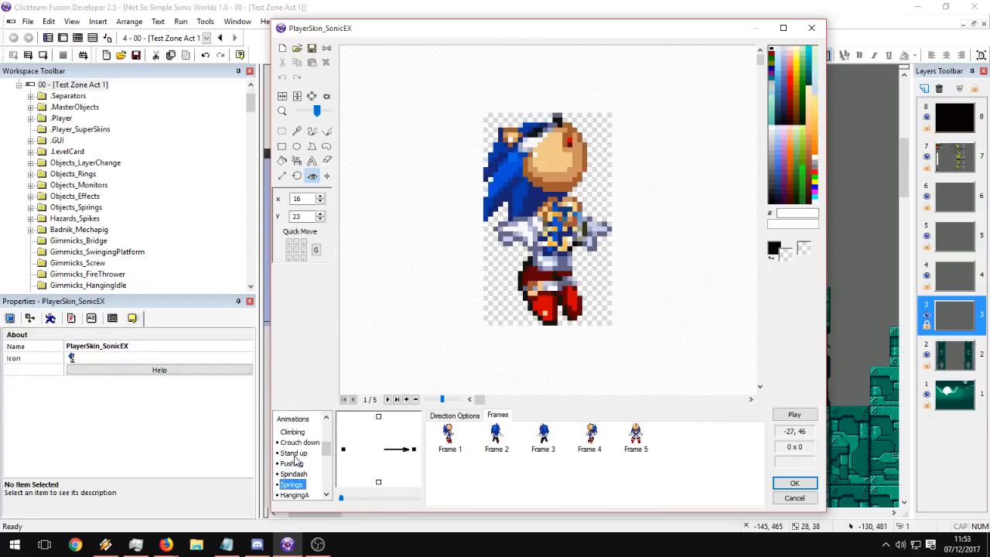
{"action": "key", "text": "Down"}
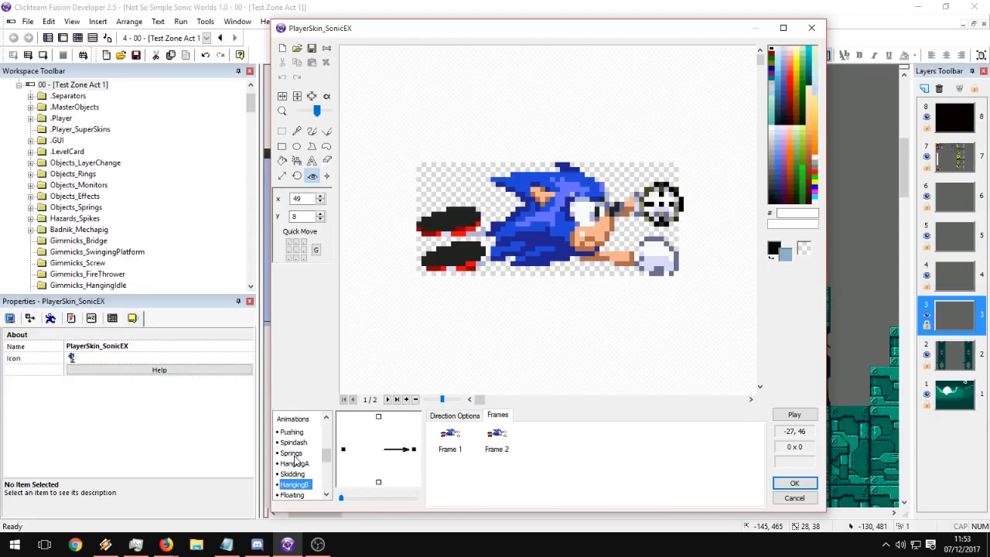
{"action": "left_click", "coordinate": [514, 449]}
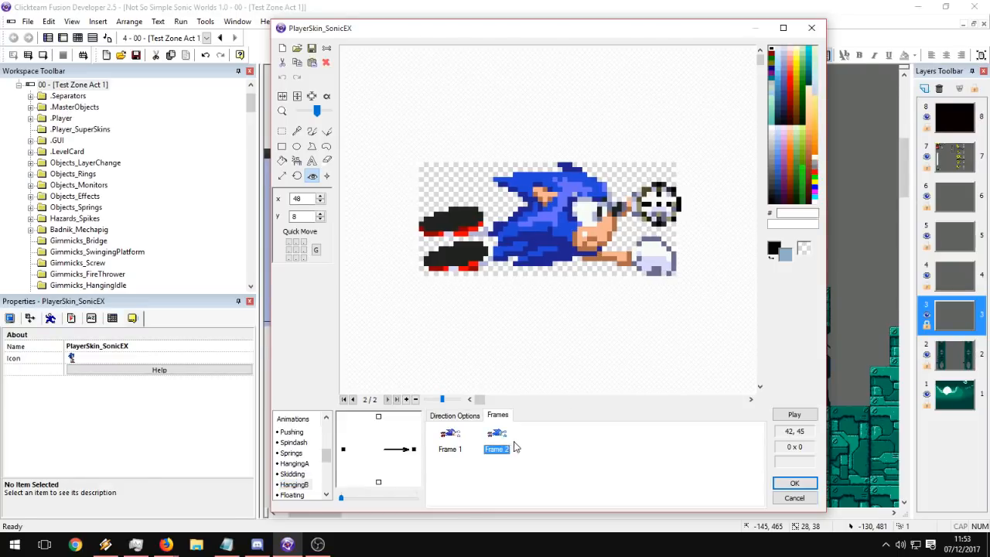
{"action": "left_click", "coordinate": [450, 436]}
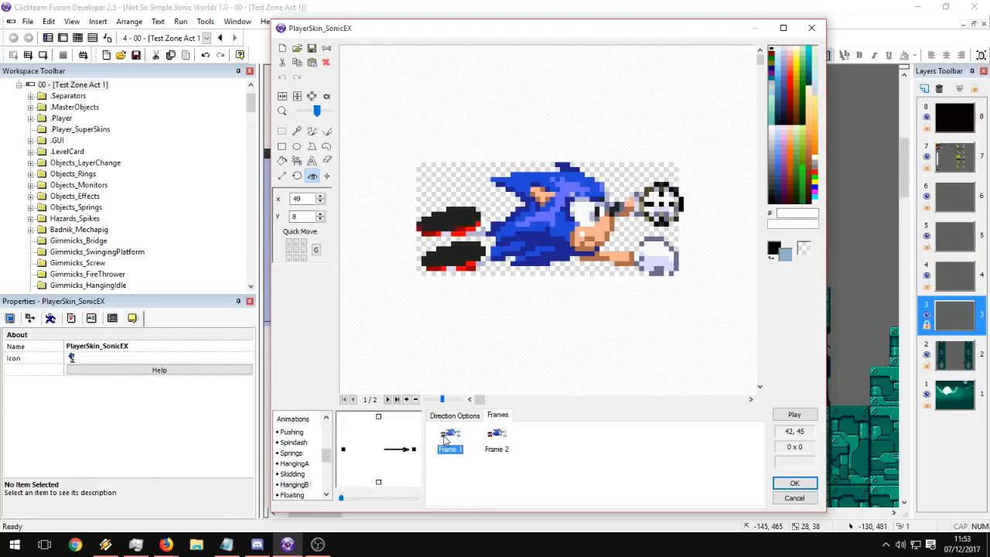
{"action": "left_click", "coordinate": [499, 435]}
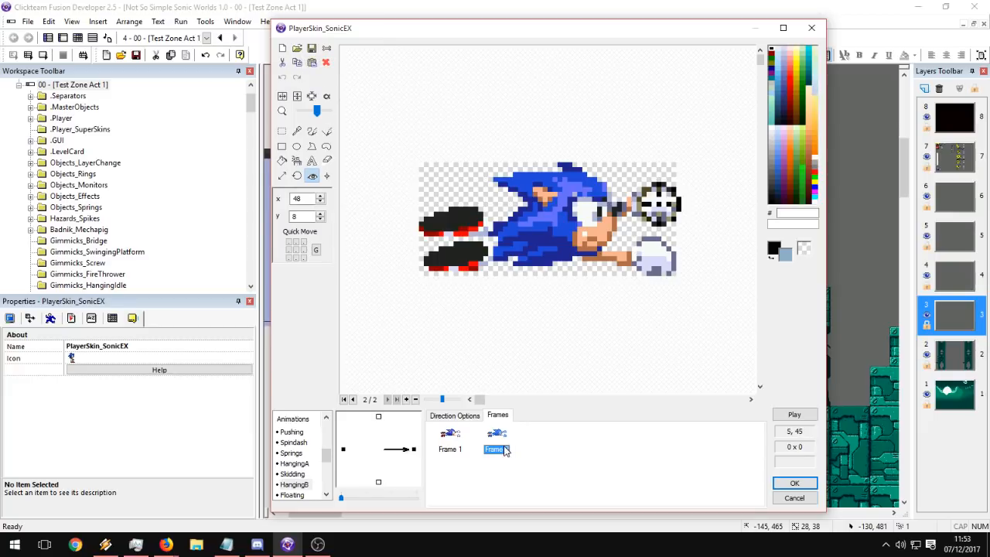
Import the classic Sonic sprite sheet into right-facing HangingB as a new frame after the existing two.
{"action": "left_click", "coordinate": [298, 48]}
{"action": "scroll", "coordinate": [816, 193], "scroll_direction": "down", "scroll_amount": 2}
{"action": "left_click_drag", "start_coordinate": [816, 194], "coordinate": [817, 251]}
{"action": "double_click", "coordinate": [491, 144]}
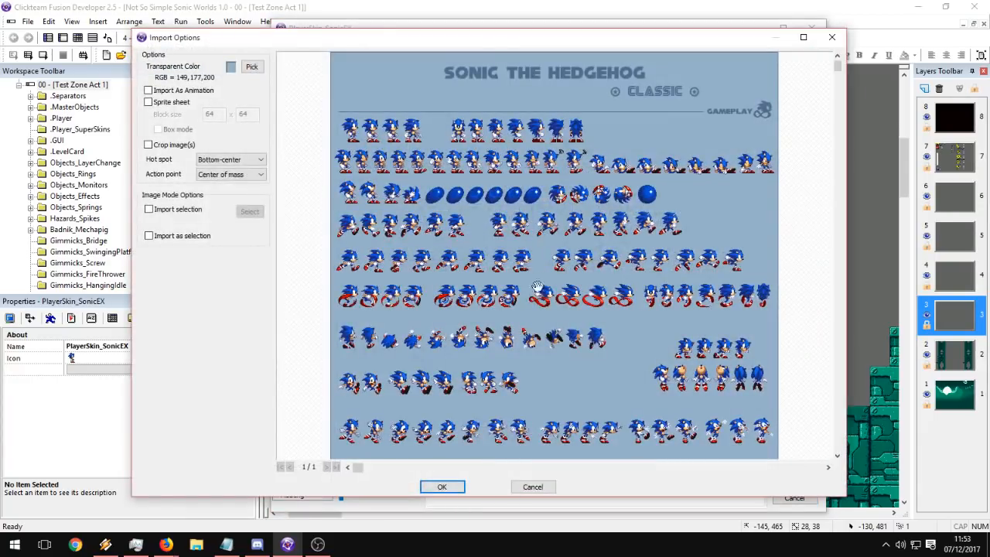
{"action": "key", "text": "Return"}
{"action": "left_click", "coordinate": [541, 437]}
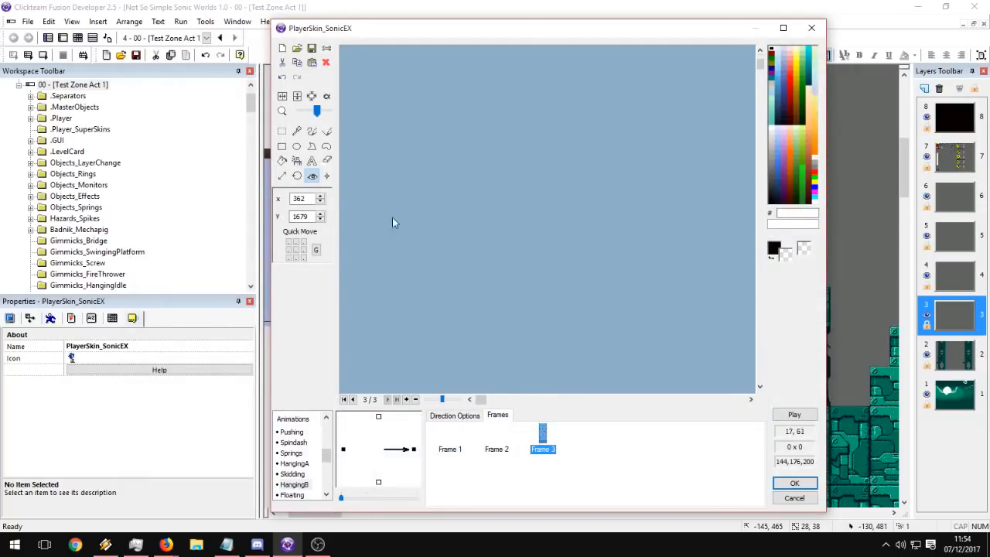
Crop the imported HangingB sheet to the two horizontal hanging Sonic sprites and flip it horizontally.
{"action": "left_click", "coordinate": [307, 114]}
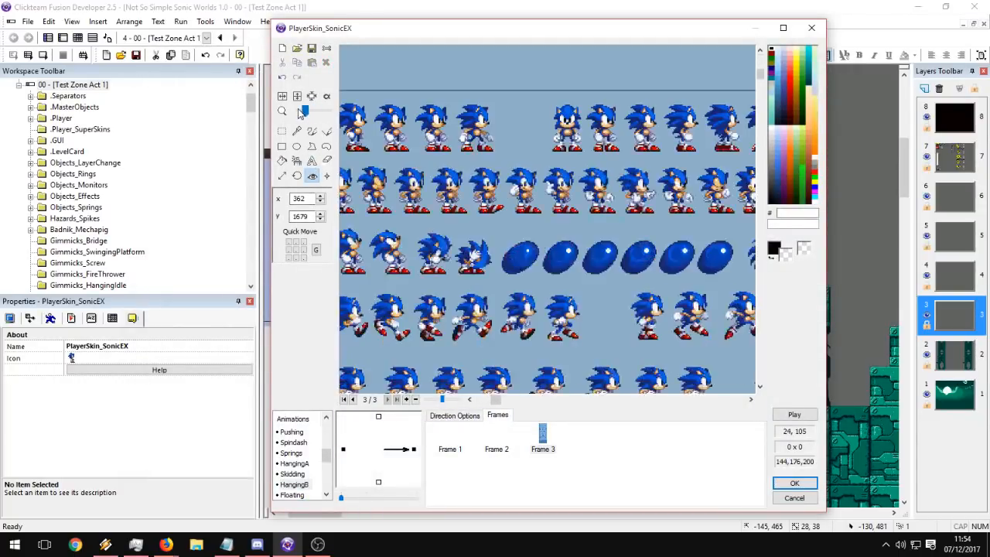
{"action": "left_click_drag", "start_coordinate": [526, 363], "coordinate": [499, 213]}
{"action": "left_click_drag", "start_coordinate": [569, 335], "coordinate": [396, 232]}
{"action": "left_click", "coordinate": [282, 130]}
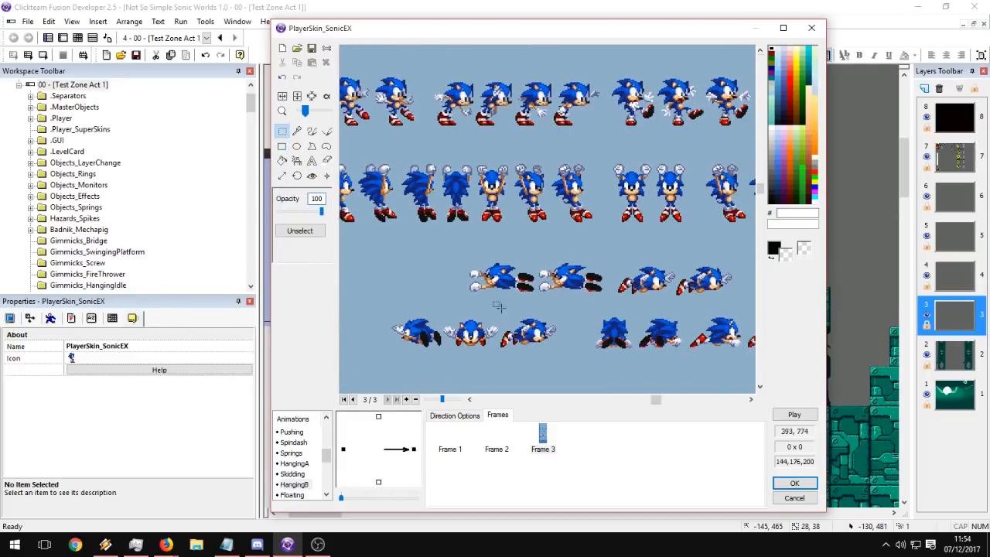
{"action": "left_click_drag", "start_coordinate": [457, 253], "coordinate": [608, 295]}
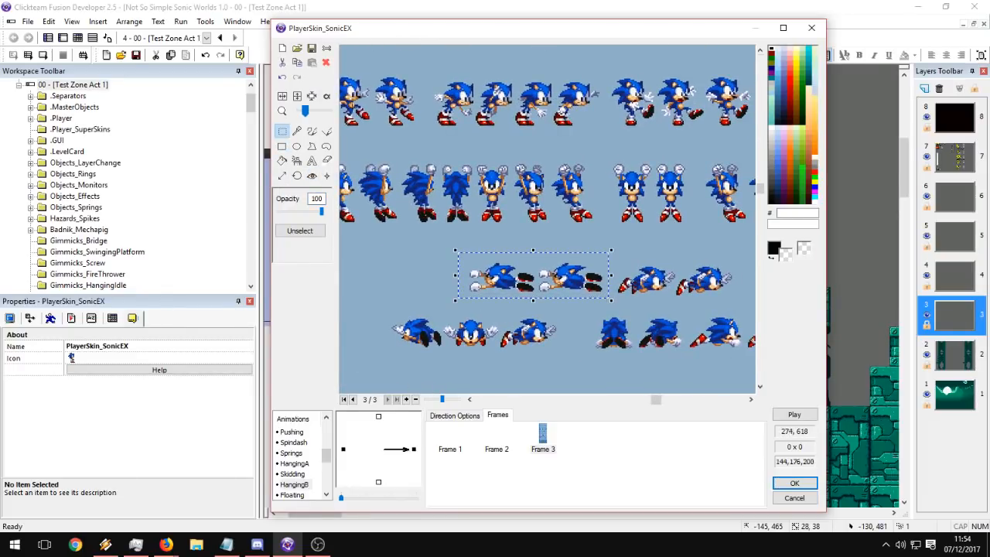
{"action": "left_click", "coordinate": [312, 96]}
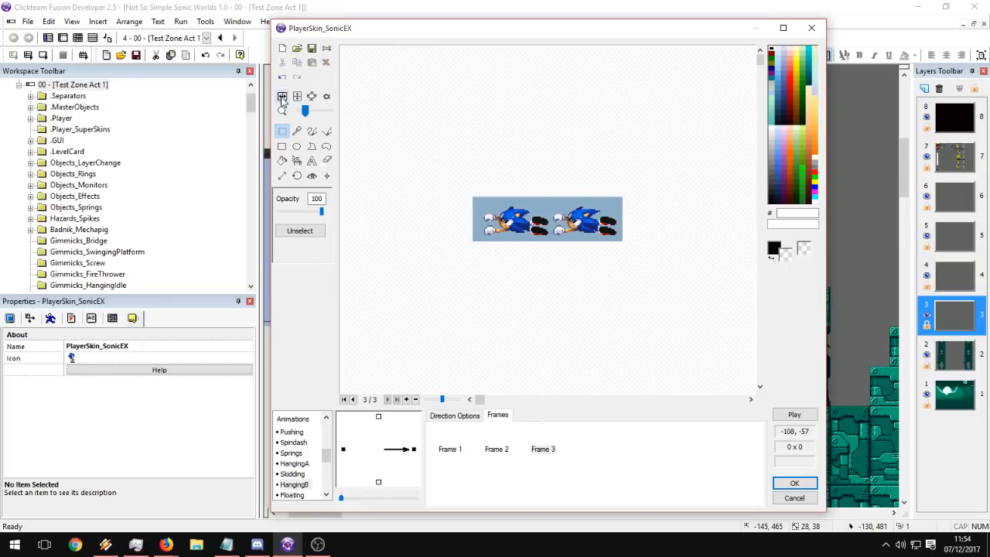
{"action": "left_click", "coordinate": [282, 98]}
{"action": "left_click", "coordinate": [312, 112]}
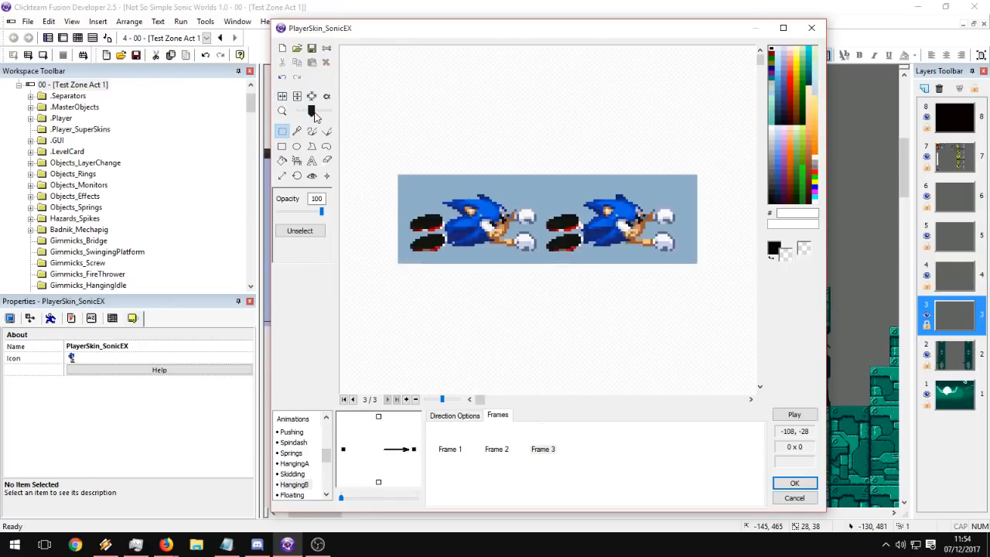
Compare the imported sprites in HangingB frame 3 with the poses in old frames 1 and 2.
{"action": "left_click", "coordinate": [497, 449]}
{"action": "left_click", "coordinate": [552, 447]}
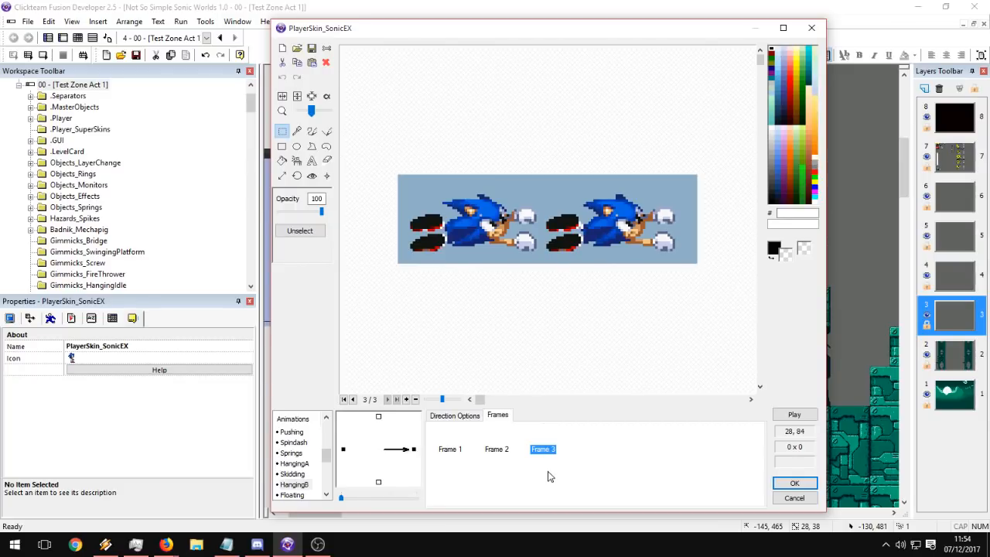
{"action": "left_click", "coordinate": [503, 446]}
{"action": "left_click", "coordinate": [461, 448]}
{"action": "left_click", "coordinate": [508, 448]}
{"action": "left_click", "coordinate": [551, 447]}
{"action": "left_click_drag", "start_coordinate": [312, 112], "coordinate": [317, 112]}
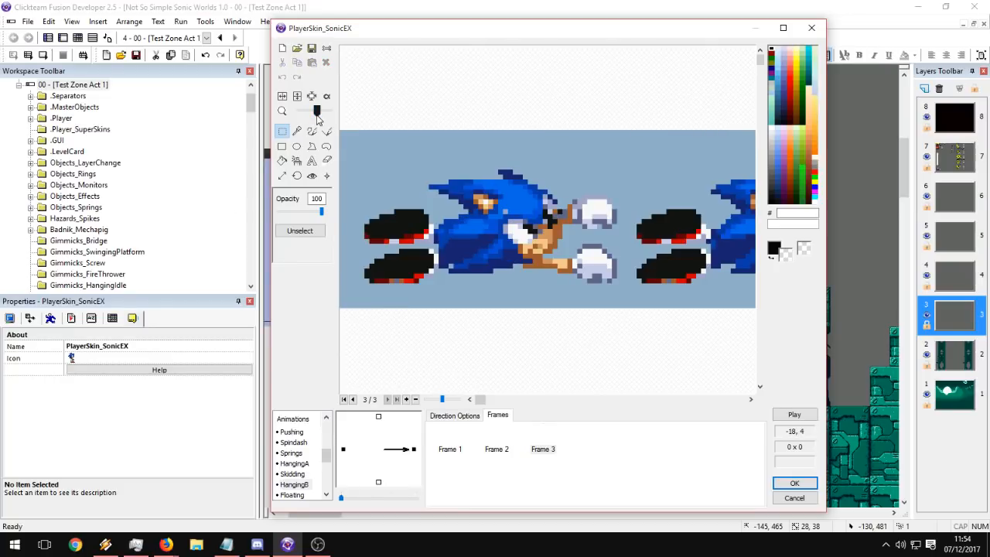
Duplicate HangingB frame 3, cropping frame 3 to the first hanging sprite and frame 4 to the second.
{"action": "left_click", "coordinate": [546, 449]}
{"action": "key", "text": "ctrl+v"}
{"action": "left_click_drag", "start_coordinate": [414, 195], "coordinate": [345, 155]}
{"action": "left_click", "coordinate": [312, 96]}
{"action": "left_click", "coordinate": [590, 435]}
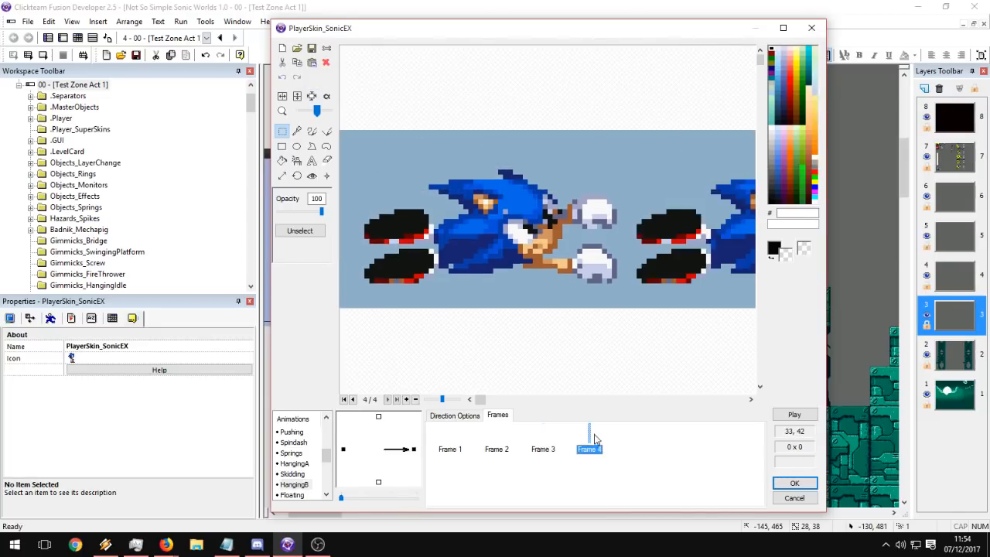
{"action": "left_click_drag", "start_coordinate": [480, 400], "coordinate": [741, 400]}
{"action": "left_click_drag", "start_coordinate": [445, 306], "coordinate": [723, 147]}
{"action": "left_click", "coordinate": [312, 96]}
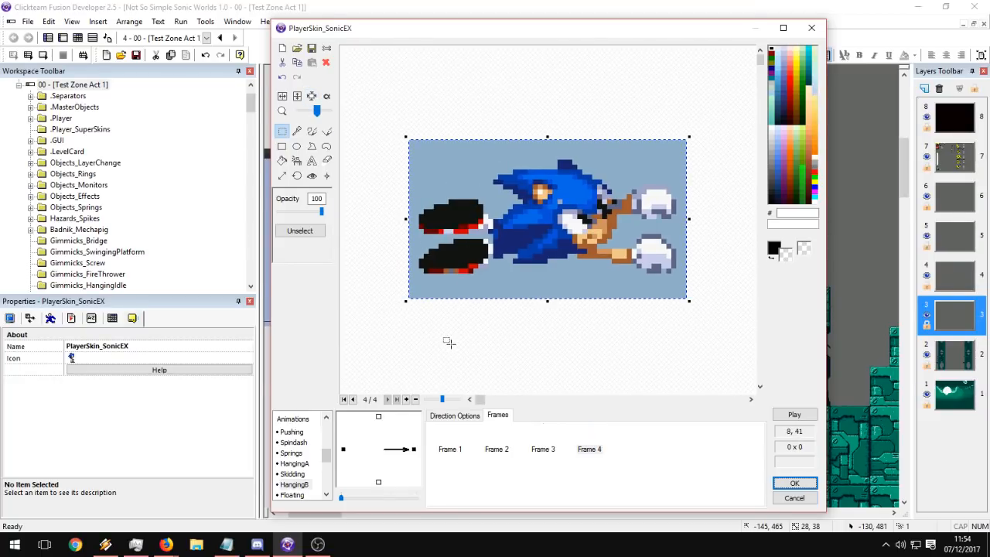
Switch HangingB frames 3 and 4 from alpha channel to transparent color and crop both tightly to the sprite.
{"action": "left_click", "coordinate": [539, 447]}
{"action": "left_click", "coordinate": [532, 450]}
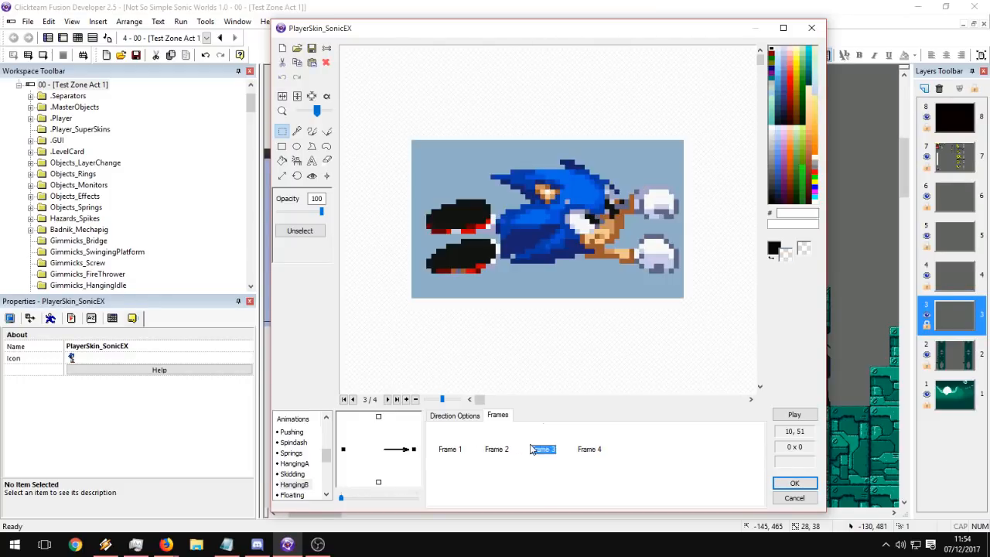
{"action": "left_click", "coordinate": [325, 96]}
{"action": "left_click", "coordinate": [299, 203]}
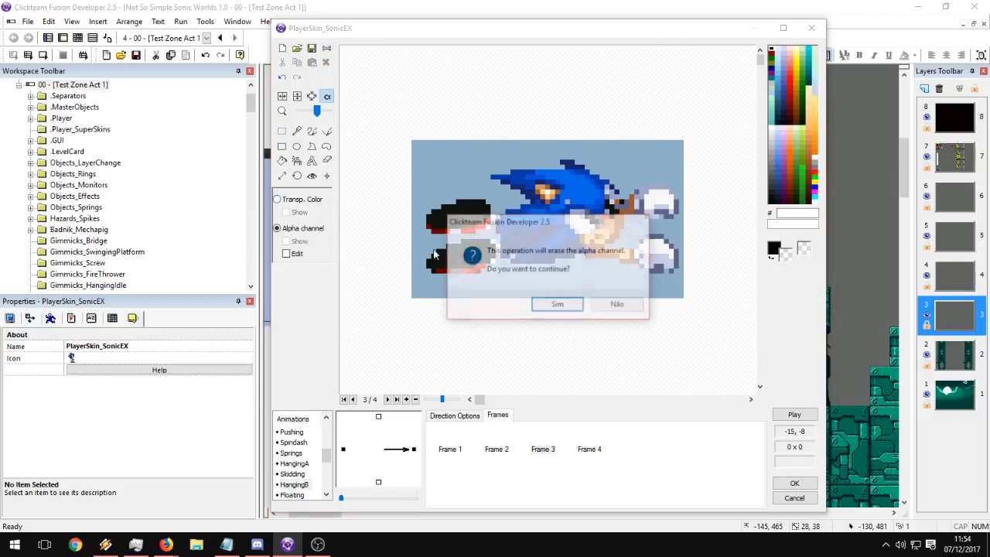
{"action": "left_click", "coordinate": [572, 306]}
{"action": "left_click", "coordinate": [590, 449]}
{"action": "left_click", "coordinate": [298, 199]}
{"action": "left_click", "coordinate": [573, 307]}
{"action": "left_click", "coordinate": [311, 97]}
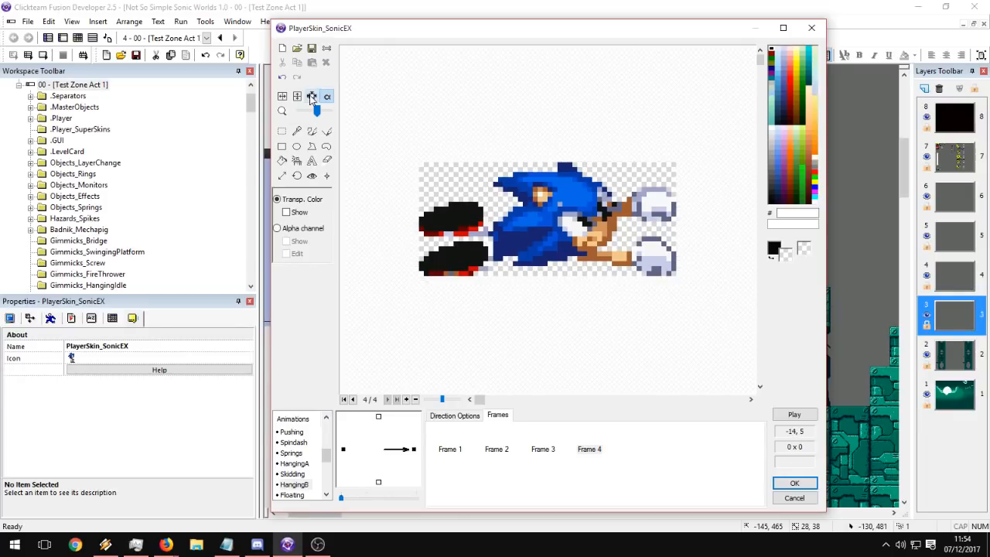
{"action": "left_click", "coordinate": [544, 450]}
{"action": "left_click", "coordinate": [313, 97]}
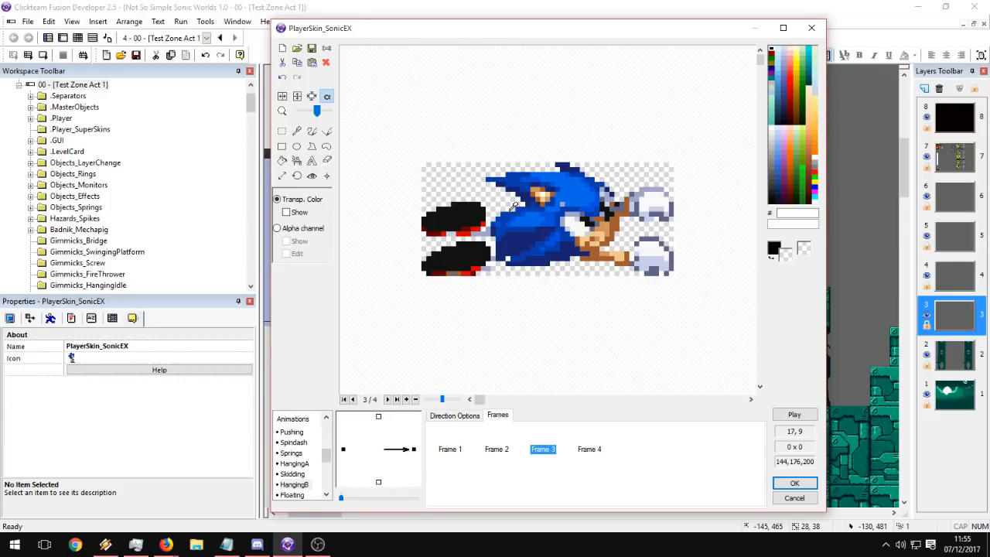
Compare the sprite poses of HangingB frames 3 and 4 by alternating between them.
{"action": "left_click", "coordinate": [596, 448]}
{"action": "left_click", "coordinate": [536, 442]}
{"action": "left_click", "coordinate": [589, 439]}
{"action": "left_click", "coordinate": [546, 447]}
{"action": "left_click", "coordinate": [588, 447]}
{"action": "left_click", "coordinate": [544, 446]}
Set the hot spot of HangingB frame 3 on the upper hand at X 47, Y 8, matching old frame 2.
{"action": "left_click", "coordinate": [497, 449]}
{"action": "left_click", "coordinate": [312, 176]}
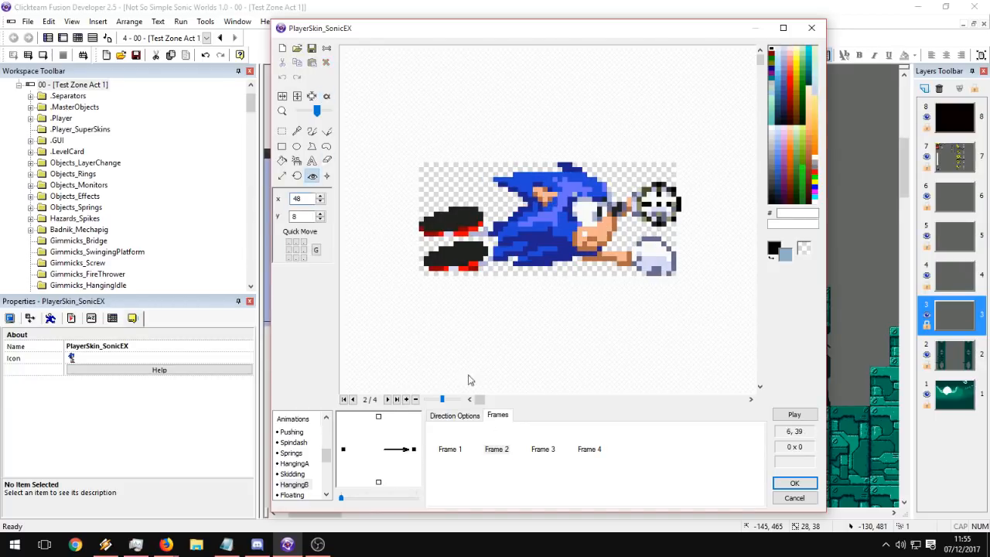
{"action": "left_click", "coordinate": [532, 449]}
{"action": "left_click", "coordinate": [497, 444]}
{"action": "left_click", "coordinate": [541, 445]}
{"action": "left_click", "coordinate": [580, 447]}
{"action": "left_click", "coordinate": [543, 447]}
{"action": "left_click", "coordinate": [496, 447]}
{"action": "left_click", "coordinate": [545, 447]}
{"action": "left_click", "coordinate": [656, 202]}
{"action": "left_click", "coordinate": [496, 449]}
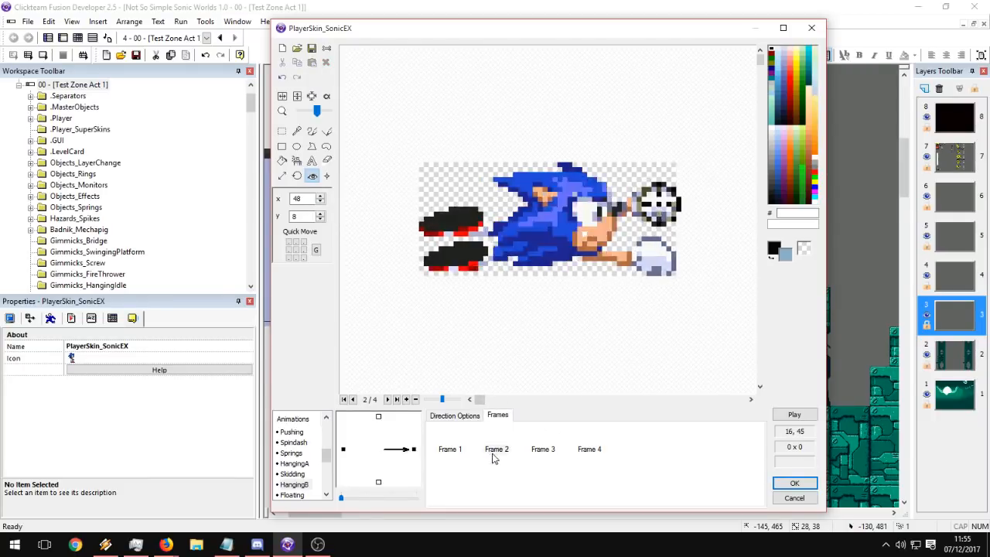
{"action": "left_click", "coordinate": [543, 449]}
Place the hot spot of HangingB frame 4 on the upper hand and compare it with the other frames.
{"action": "left_click", "coordinate": [448, 442]}
{"action": "left_click", "coordinate": [496, 442]}
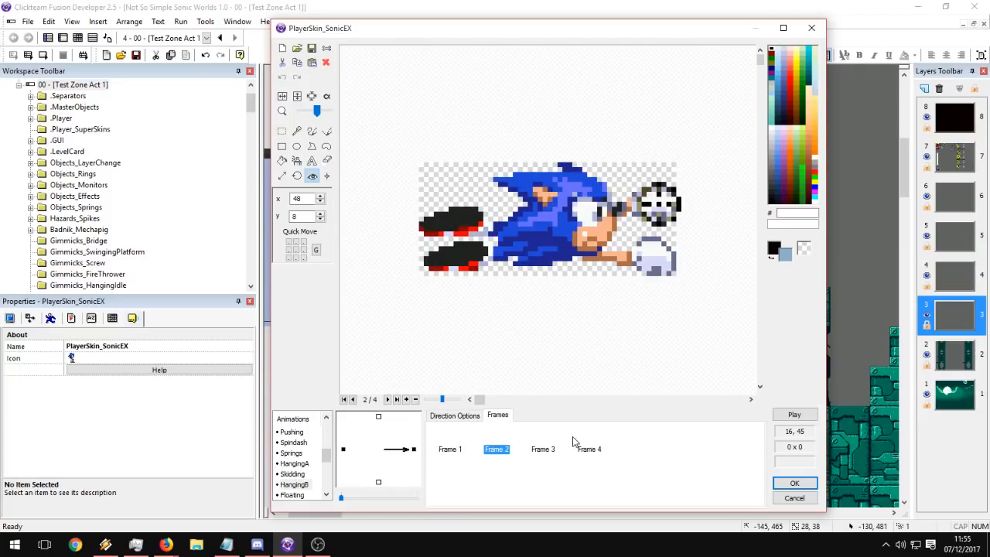
{"action": "left_click", "coordinate": [587, 439]}
{"action": "left_click", "coordinate": [658, 204]}
{"action": "left_click", "coordinate": [549, 435]}
{"action": "left_click", "coordinate": [584, 434]}
{"action": "left_click", "coordinate": [495, 441]}
{"action": "left_click", "coordinate": [441, 446]}
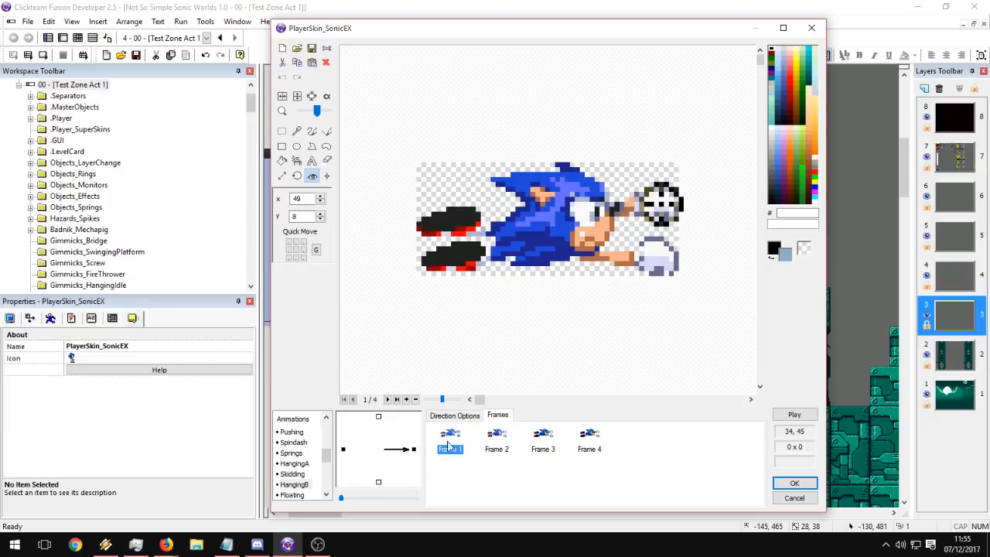
Preview HangingB, delete its two old right-facing frames, and preview the imported frames alone.
{"action": "left_click", "coordinate": [809, 418]}
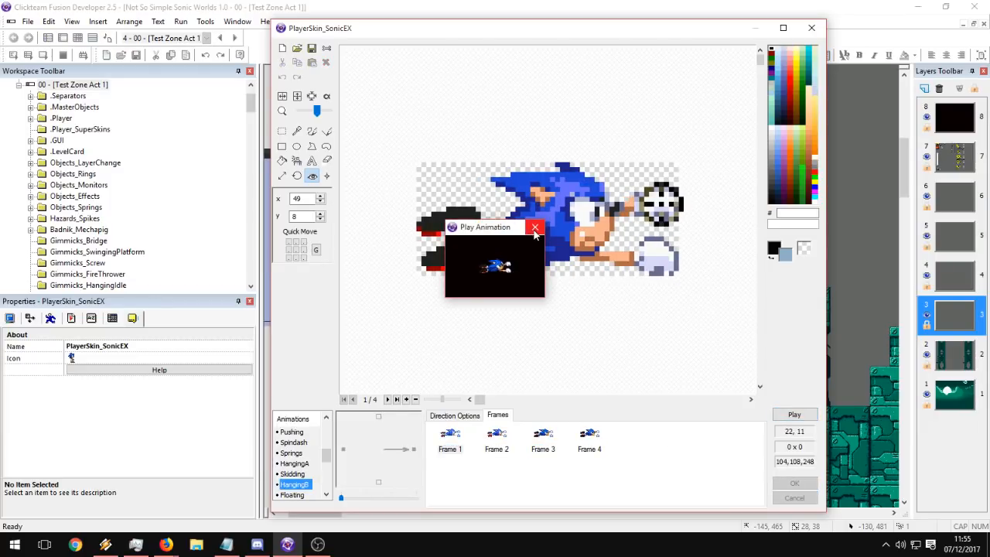
{"action": "left_click", "coordinate": [534, 229]}
{"action": "left_click_drag", "start_coordinate": [508, 463], "coordinate": [441, 430]}
{"action": "key", "text": "Delete"}
{"action": "key", "text": "Return"}
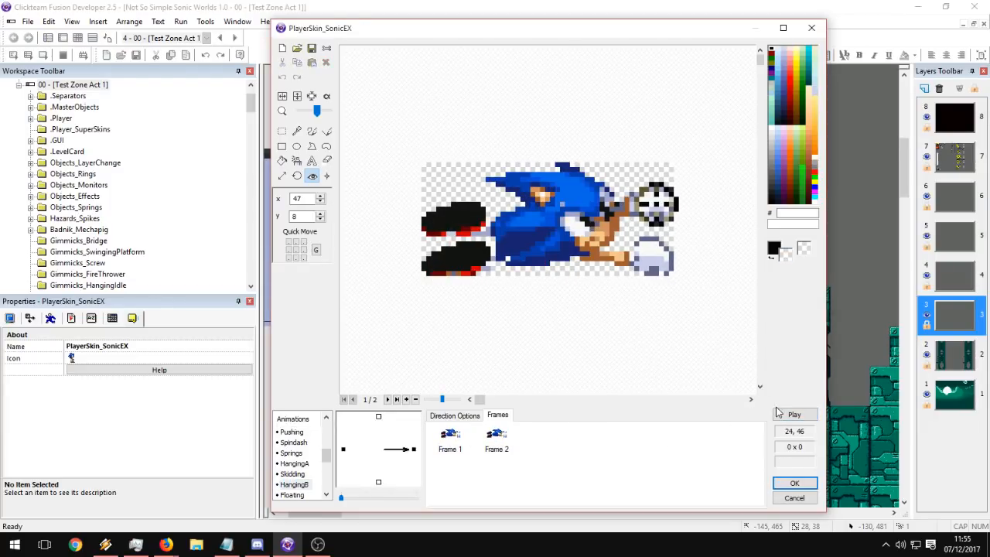
{"action": "left_click", "coordinate": [791, 414]}
{"action": "left_click", "coordinate": [536, 228]}
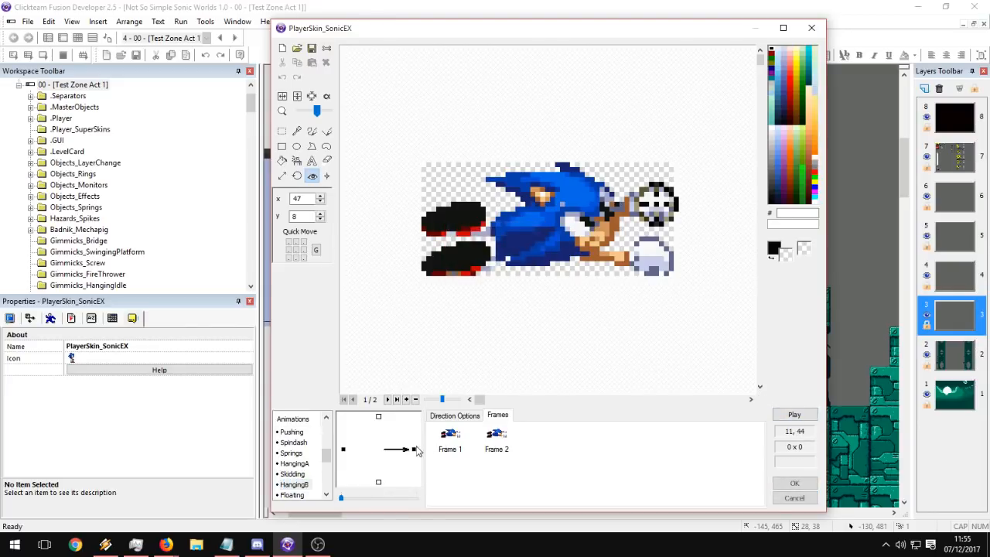
Replace the left-facing HangingB frames with a horizontally flipped copy of the right-facing direction.
{"action": "right_click", "coordinate": [417, 451]}
{"action": "left_click", "coordinate": [372, 338]}
{"action": "right_click", "coordinate": [343, 450]}
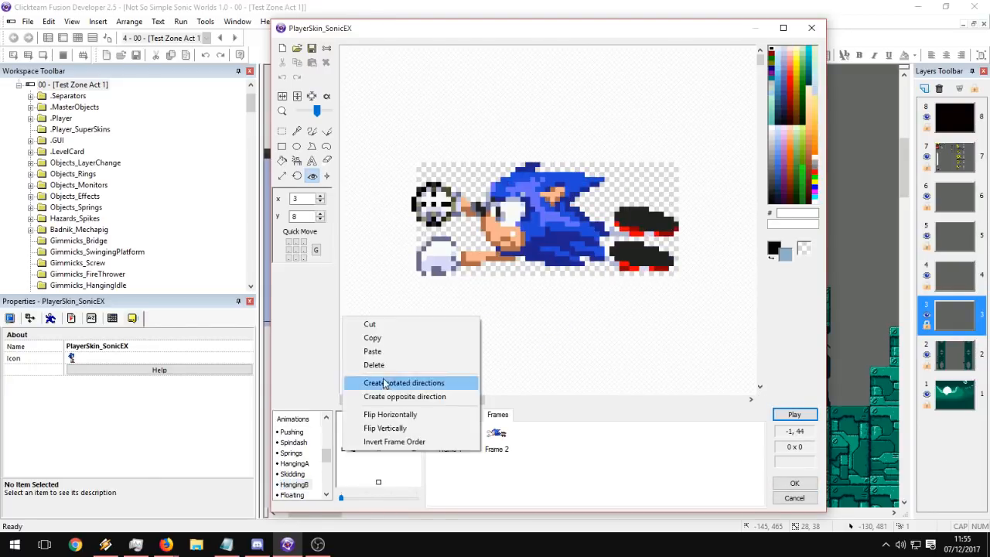
{"action": "left_click", "coordinate": [372, 352]}
{"action": "left_click_drag", "start_coordinate": [540, 465], "coordinate": [448, 435]}
{"action": "right_click", "coordinate": [449, 435]}
{"action": "left_click", "coordinate": [503, 315]}
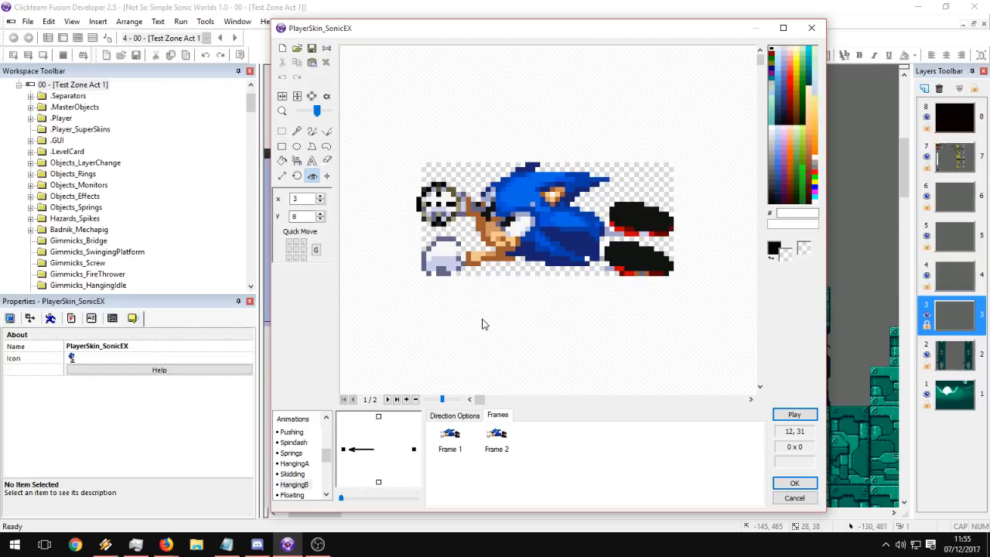
Switch to the Floating animation and preview its existing right-facing frames.
{"action": "left_click_drag", "start_coordinate": [327, 455], "coordinate": [327, 466]}
{"action": "left_click", "coordinate": [293, 442]}
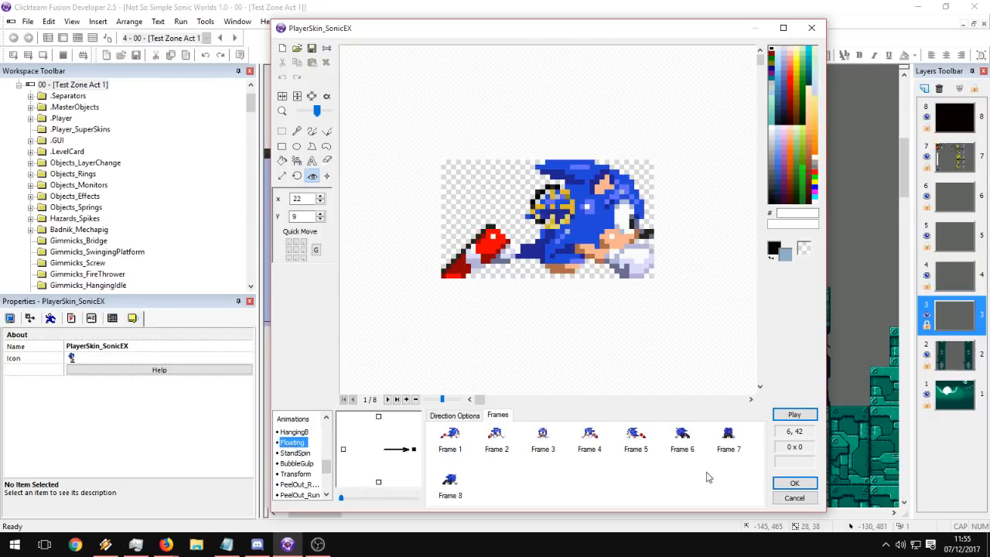
{"action": "left_click", "coordinate": [805, 414]}
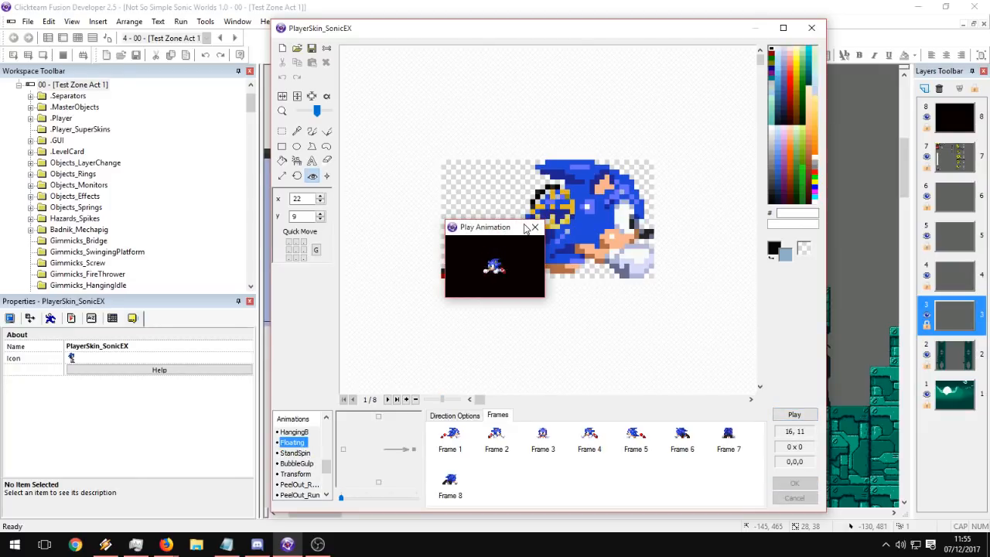
{"action": "left_click", "coordinate": [534, 227]}
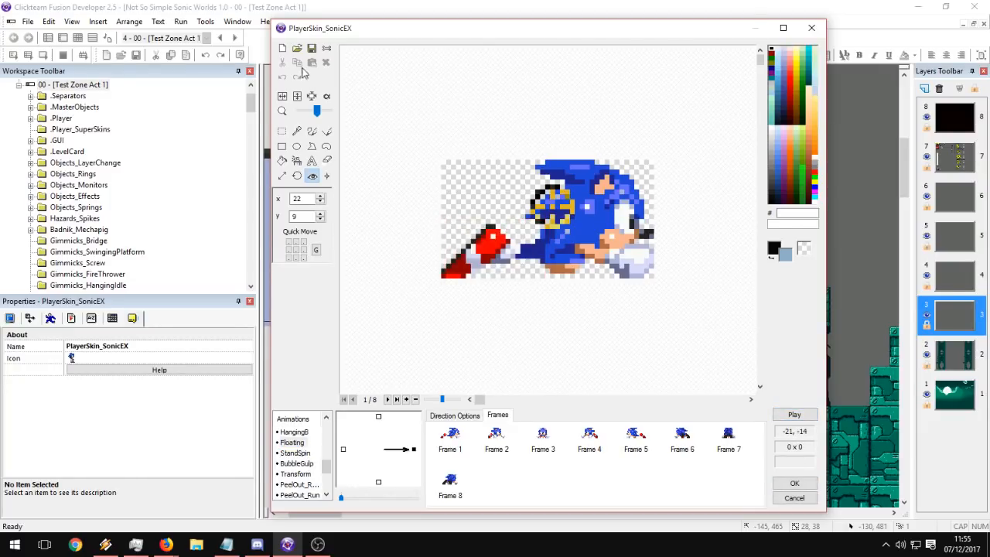
Open the classic Sonic sprite sheet for import into Floating and look through its sprite rows.
{"action": "left_click", "coordinate": [298, 48]}
{"action": "scroll", "coordinate": [813, 139], "scroll_direction": "down", "scroll_amount": 2}
{"action": "double_click", "coordinate": [498, 158]}
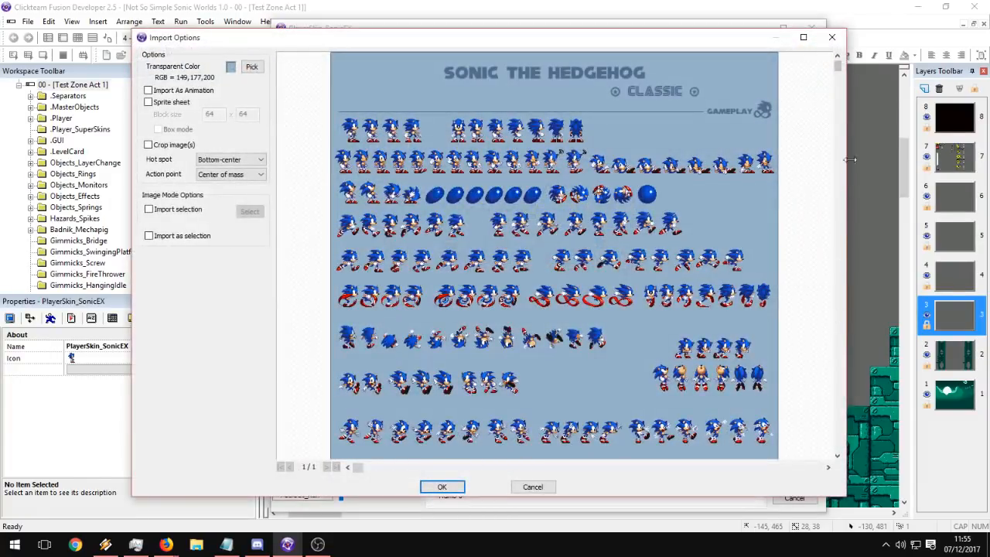
{"action": "left_click_drag", "start_coordinate": [836, 67], "coordinate": [842, 147]}
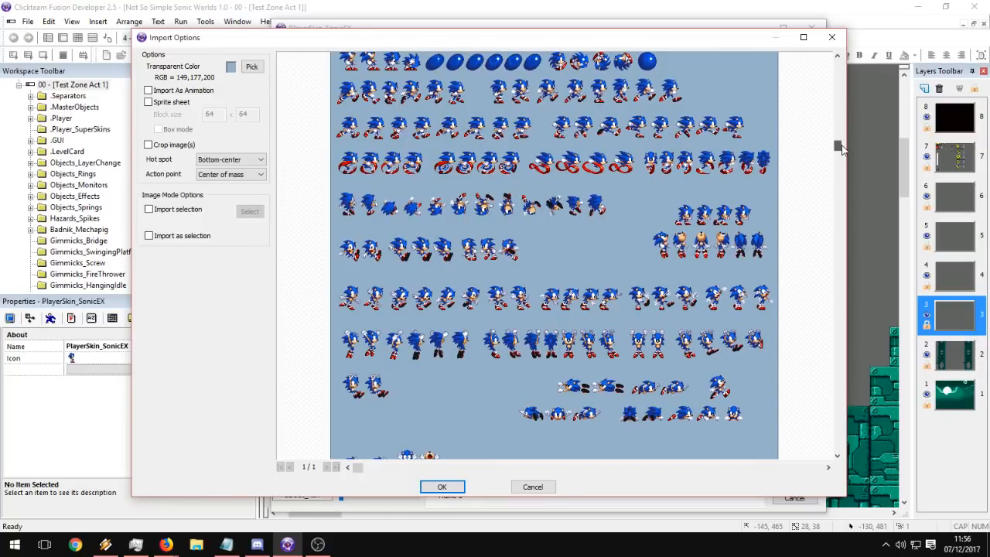
Look through the rest of the Sonic sprite sheet in the import preview and cancel the import.
{"action": "left_click_drag", "start_coordinate": [841, 147], "coordinate": [841, 230]}
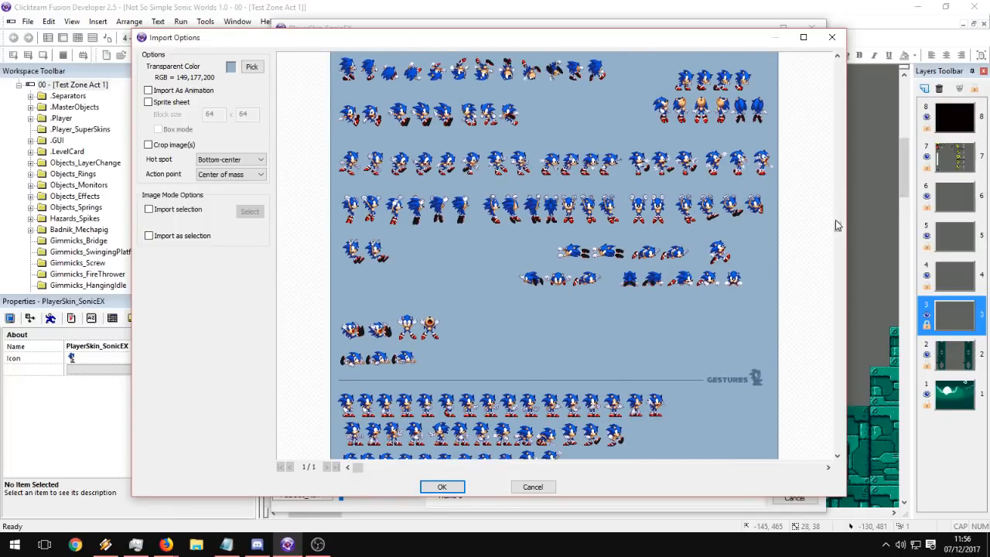
{"action": "left_click_drag", "start_coordinate": [835, 225], "coordinate": [827, 374]}
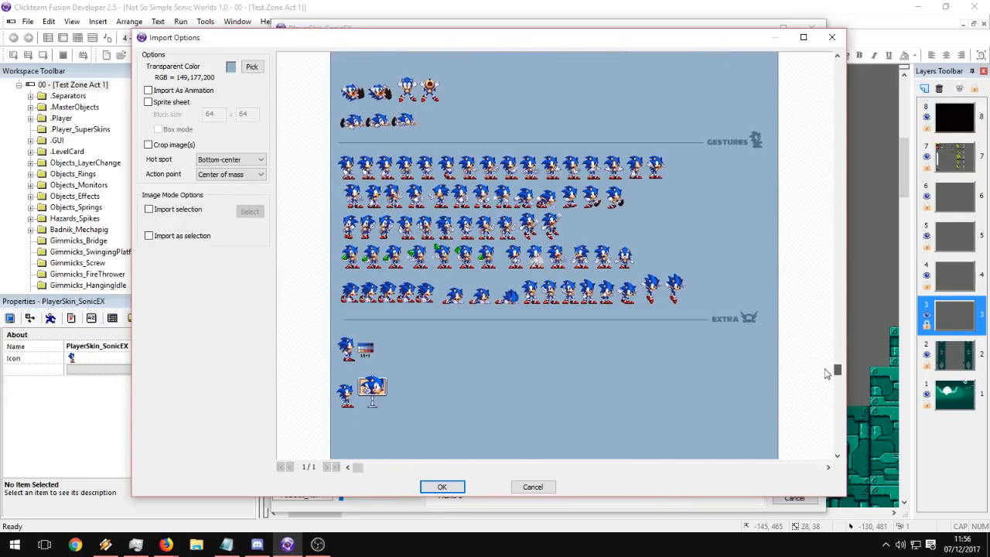
{"action": "left_click", "coordinate": [831, 38]}
Preview the StandSpin animation and close the playback.
{"action": "left_click", "coordinate": [302, 454]}
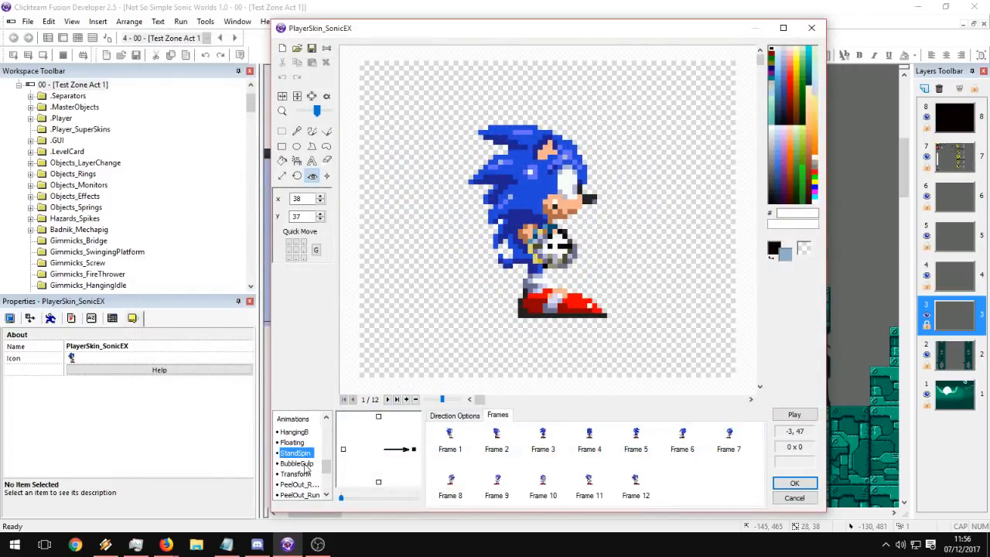
{"action": "left_click", "coordinate": [306, 463]}
{"action": "left_click", "coordinate": [304, 454]}
{"action": "left_click", "coordinate": [794, 415]}
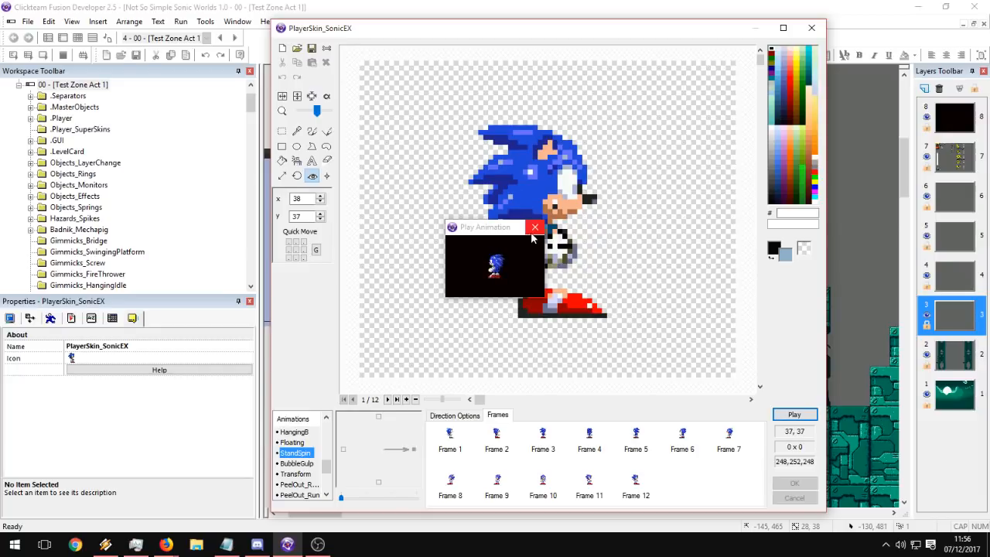
{"action": "left_click", "coordinate": [536, 230]}
Load the classic Sonic sprite sheet for import into the BubbleGulp animation and locate the gulp pose.
{"action": "left_click", "coordinate": [307, 463]}
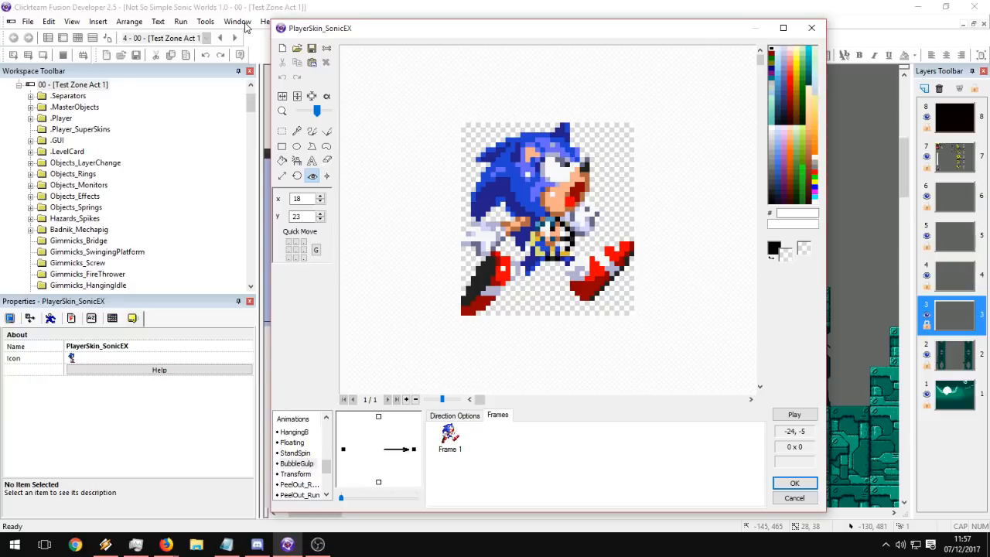
{"action": "left_click", "coordinate": [297, 48]}
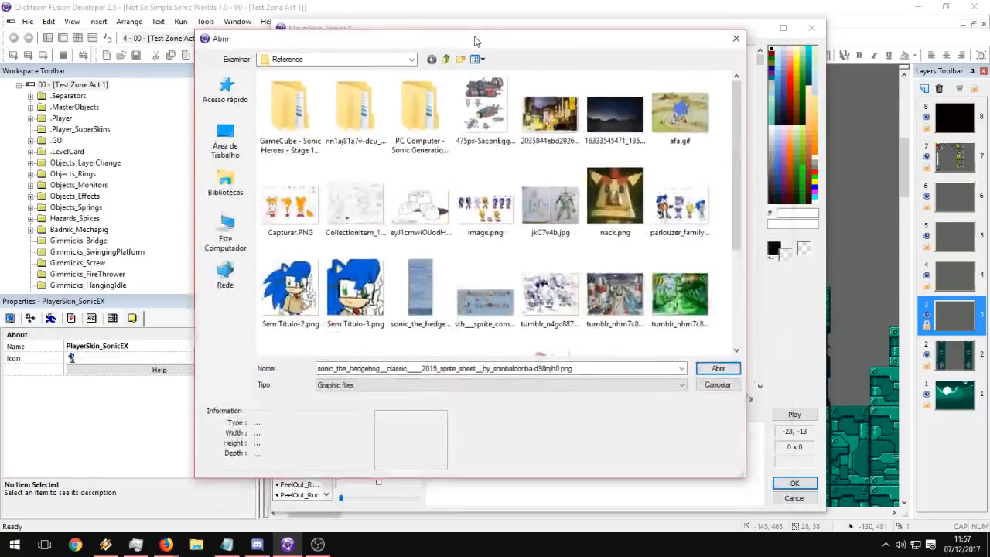
{"action": "key", "text": "Return"}
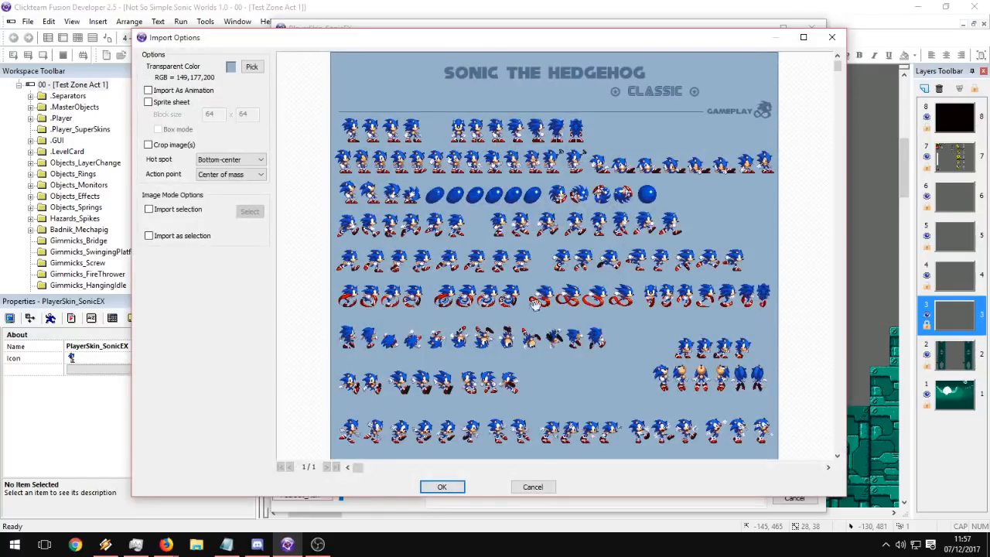
{"action": "key", "text": "Return"}
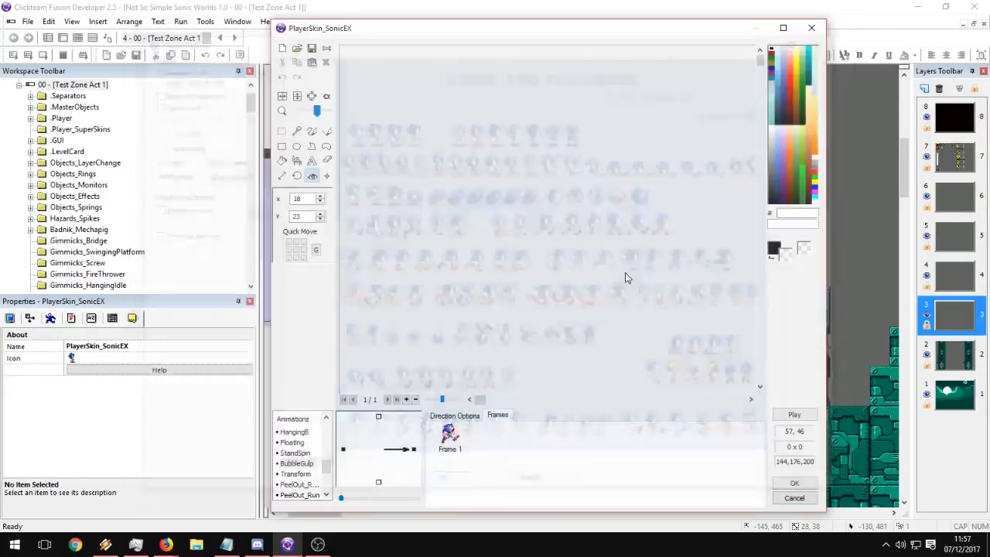
{"action": "left_click", "coordinate": [299, 50]}
{"action": "double_click", "coordinate": [414, 284]}
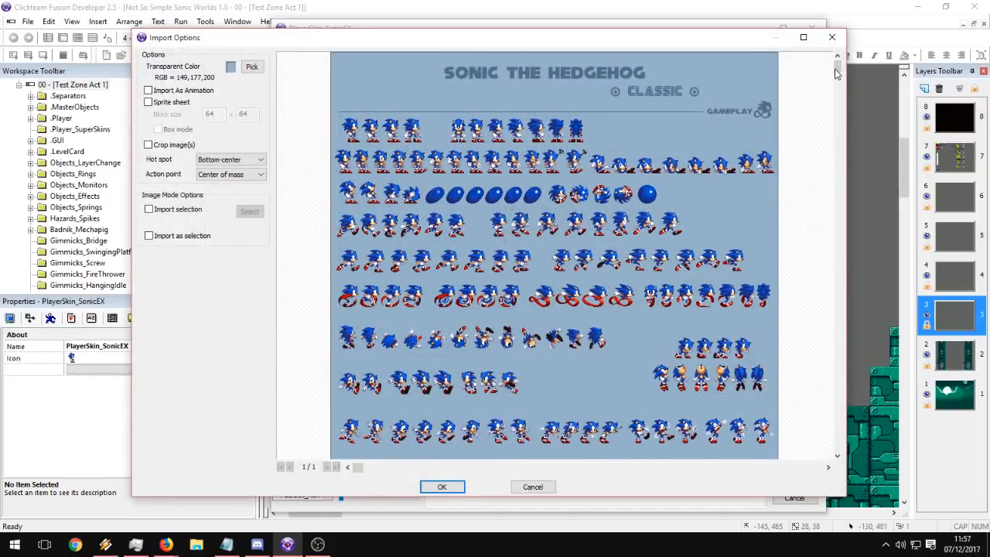
{"action": "left_click_drag", "start_coordinate": [840, 70], "coordinate": [838, 325]}
{"action": "left_click_drag", "start_coordinate": [838, 324], "coordinate": [817, 101]}
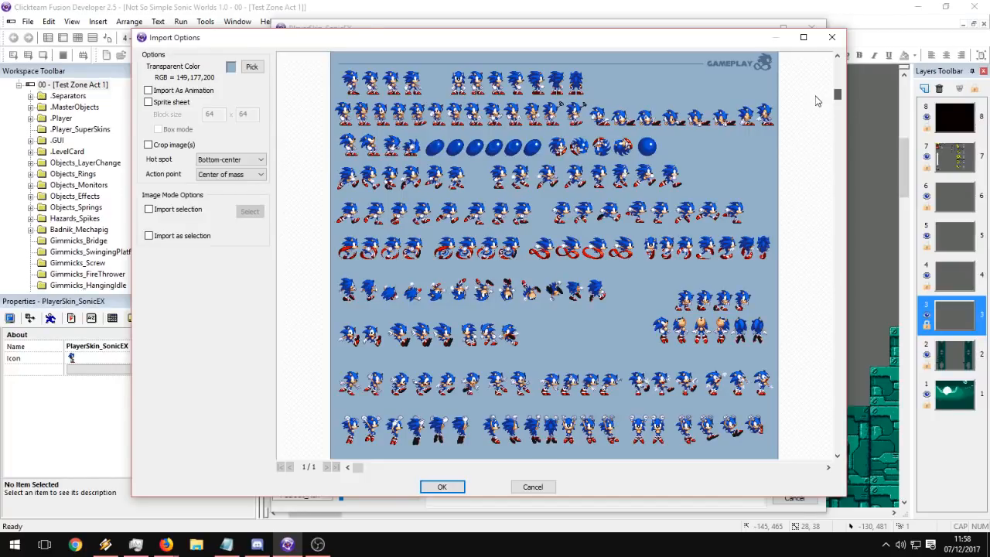
{"action": "left_click_drag", "start_coordinate": [816, 100], "coordinate": [833, 165]}
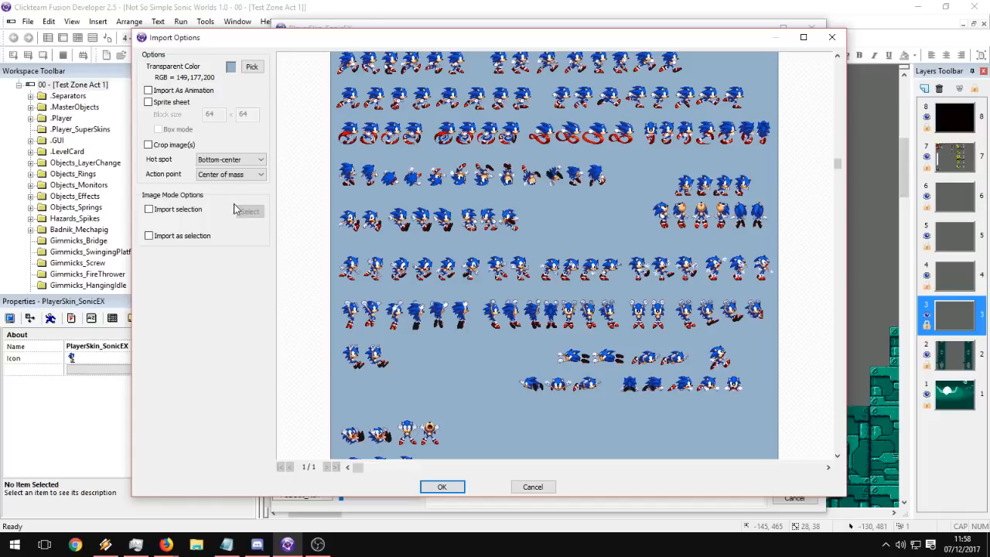
Import only a selection of about 53 x 51 pixels around the lone open-mouthed Sonic sprite into the BubbleGulp frame.
{"action": "left_click", "coordinate": [180, 213]}
{"action": "left_click", "coordinate": [251, 214]}
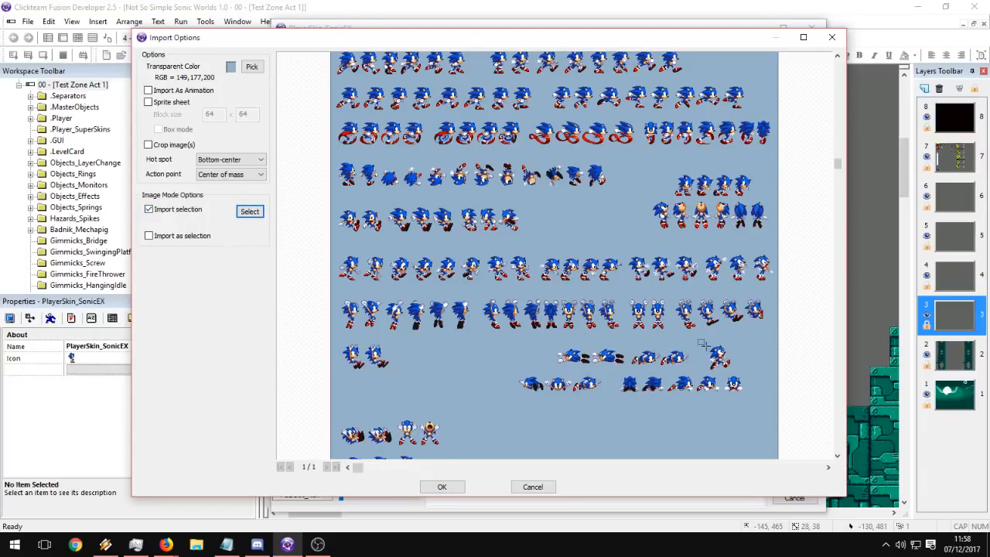
{"action": "left_click_drag", "start_coordinate": [703, 344], "coordinate": [733, 370]}
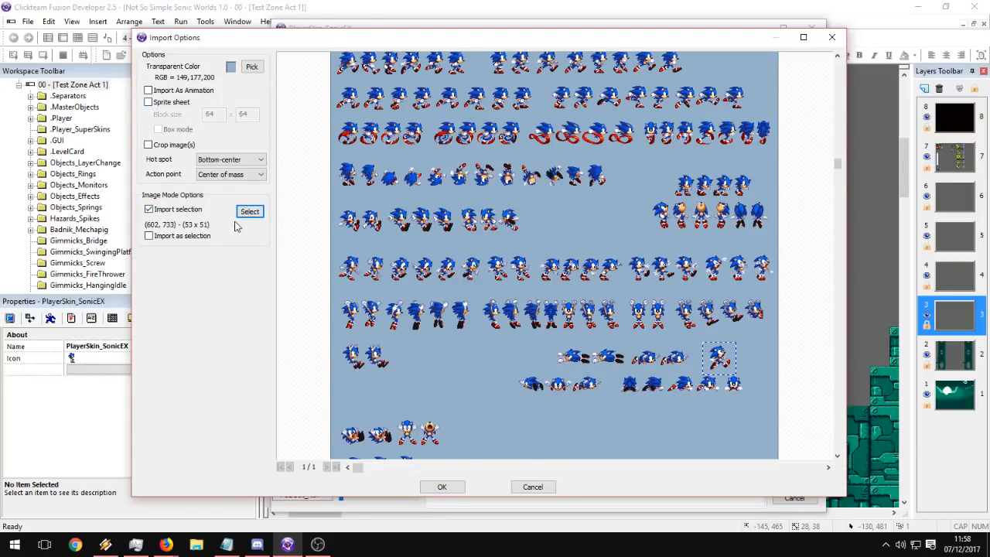
{"action": "left_click", "coordinate": [440, 492]}
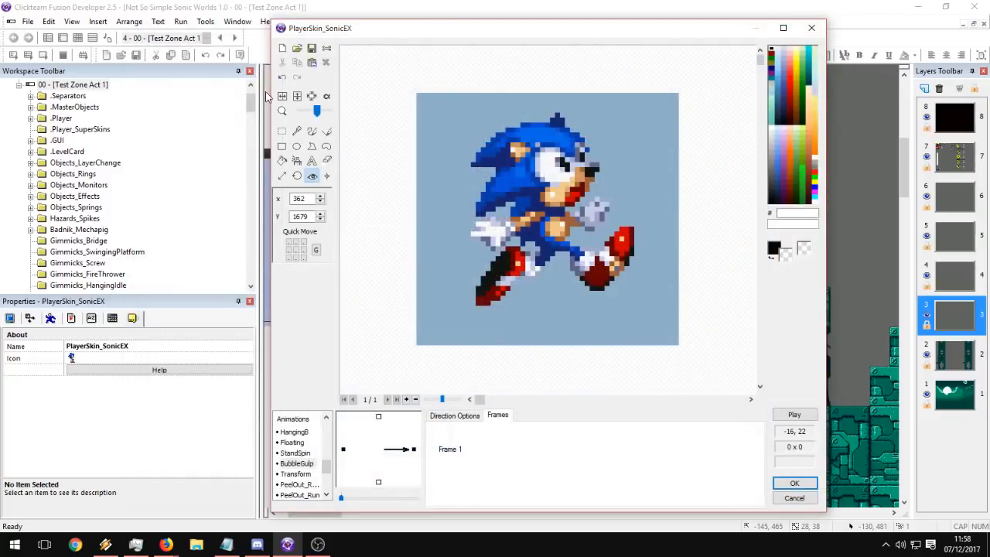
Make the imported frame's blue-grey background transparent, erasing the alpha channel, and crop the frame to the sprite.
{"action": "left_click", "coordinate": [299, 201]}
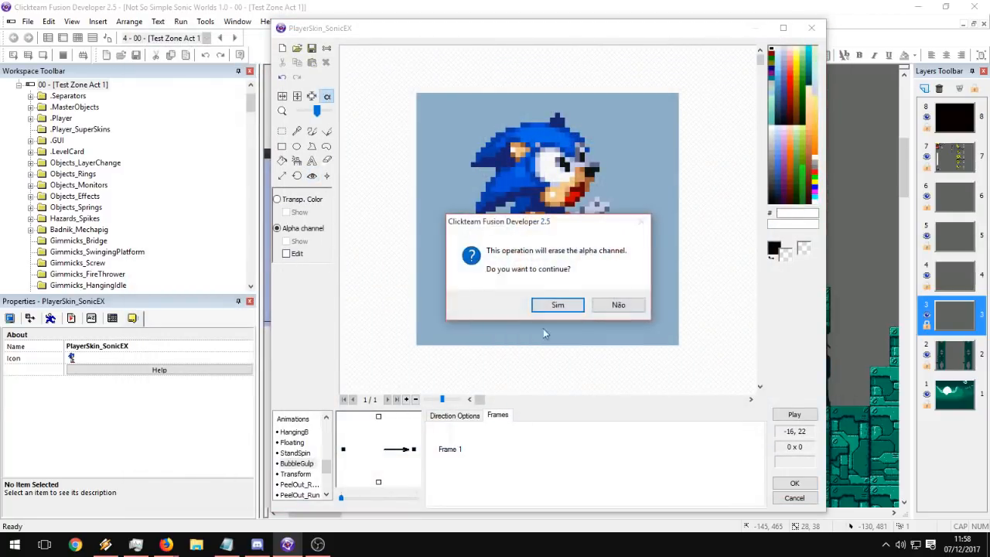
{"action": "left_click", "coordinate": [559, 305]}
{"action": "left_click", "coordinate": [311, 97]}
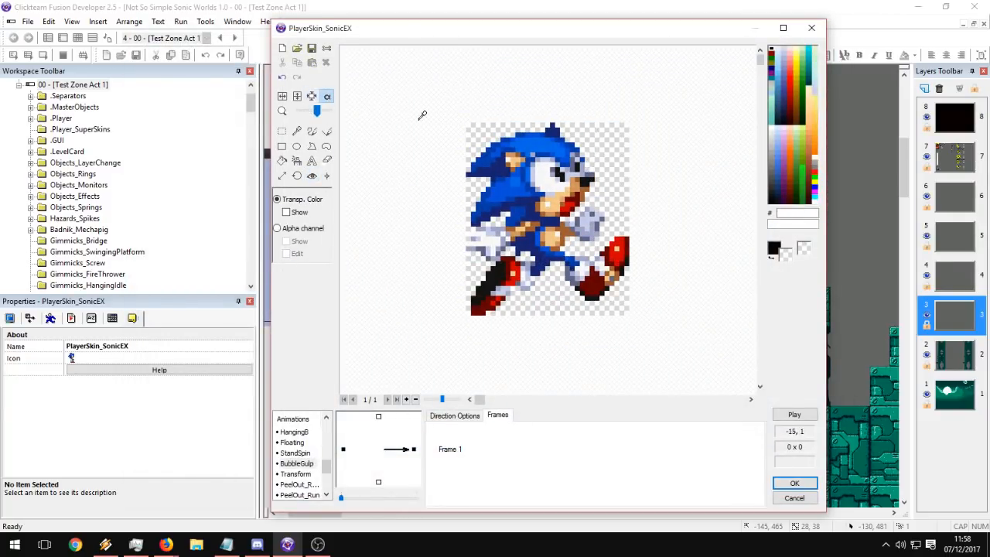
Copy the left-direction BubbleGulp frame into the right direction as a second frame and flip it horizontally.
{"action": "left_click", "coordinate": [343, 449]}
{"action": "left_click", "coordinate": [451, 443]}
{"action": "key", "text": "ctrl+c"}
{"action": "left_click", "coordinate": [414, 450]}
{"action": "left_click", "coordinate": [579, 474]}
{"action": "key", "text": "ctrl+v"}
{"action": "left_click", "coordinate": [456, 448]}
{"action": "left_click", "coordinate": [490, 449]}
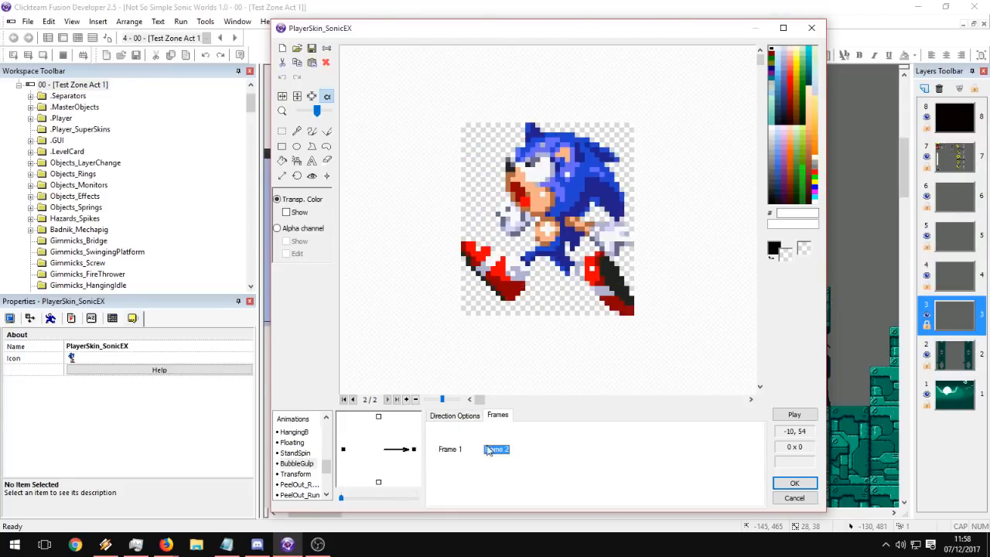
{"action": "right_click", "coordinate": [498, 453]}
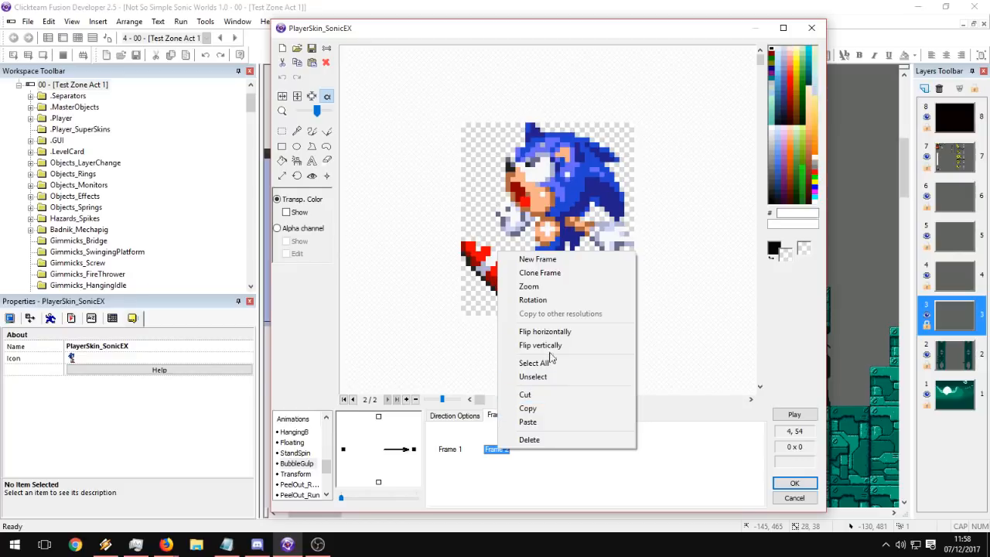
{"action": "left_click", "coordinate": [541, 328]}
Place the hot spot of BubbleGulp's first right-direction frame on Sonic's body at X 17, Y 24.
{"action": "left_click", "coordinate": [449, 448]}
{"action": "left_click", "coordinate": [312, 176]}
{"action": "left_click", "coordinate": [497, 449]}
{"action": "left_click", "coordinate": [449, 450]}
{"action": "left_click", "coordinate": [552, 251]}
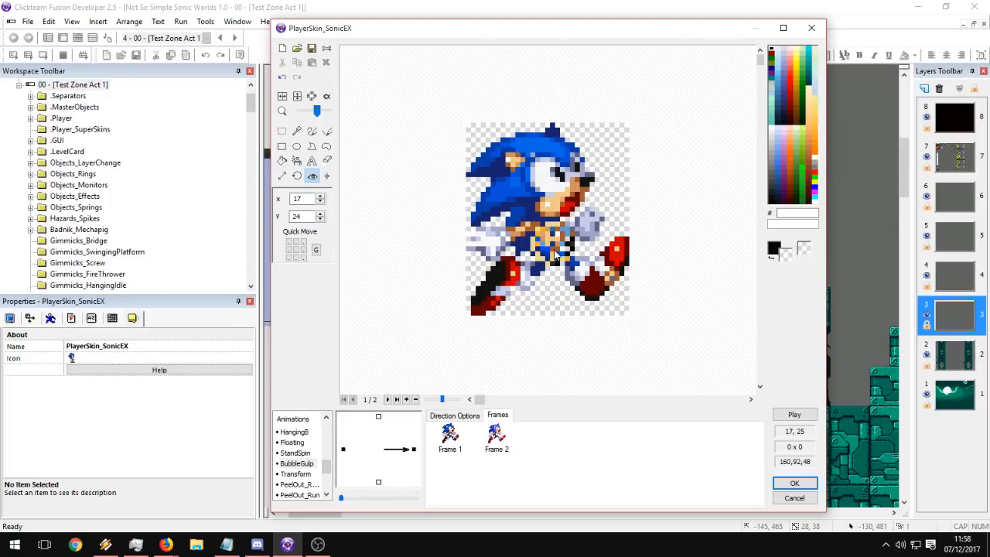
Apply the animation edits and reopen the PlayerSkin_SonicEX object for editing.
{"action": "left_click", "coordinate": [461, 437]}
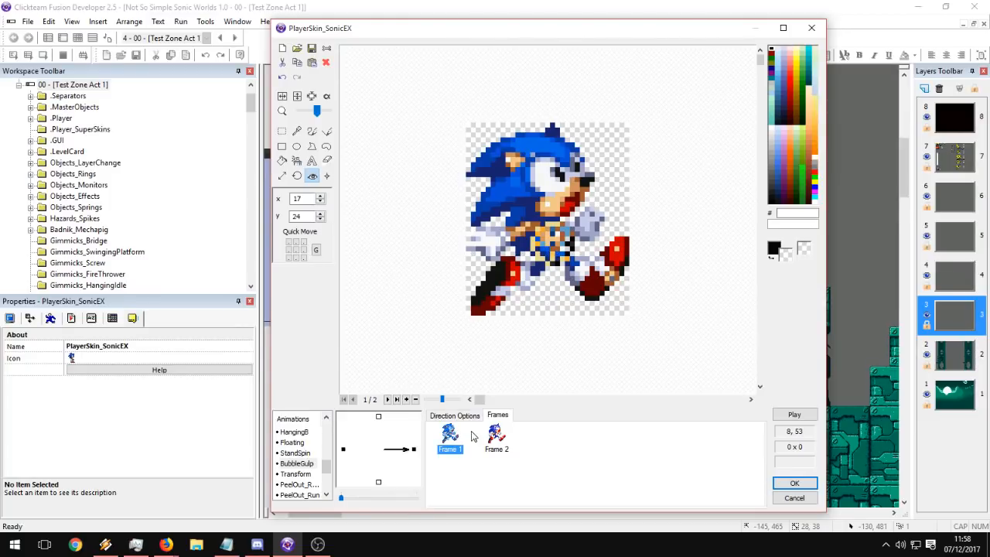
{"action": "left_click", "coordinate": [488, 436]}
{"action": "key", "text": "Return"}
{"action": "double_click", "coordinate": [472, 229]}
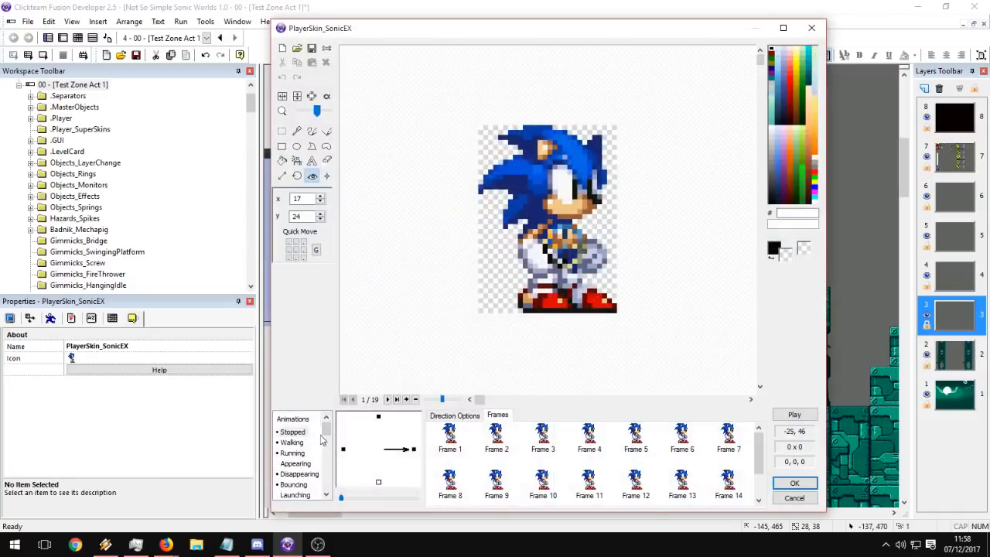
Look through the skin's animations around Transform, Floating and Springs, and return to BubbleGulp.
{"action": "left_click_drag", "start_coordinate": [326, 427], "coordinate": [327, 489]}
{"action": "left_click", "coordinate": [294, 465]}
{"action": "key", "text": "Up"}
{"action": "key", "text": "Up"}
{"action": "key", "text": "Up"}
{"action": "key", "text": "Up"}
{"action": "key", "text": "Up"}
{"action": "key", "text": "Up"}
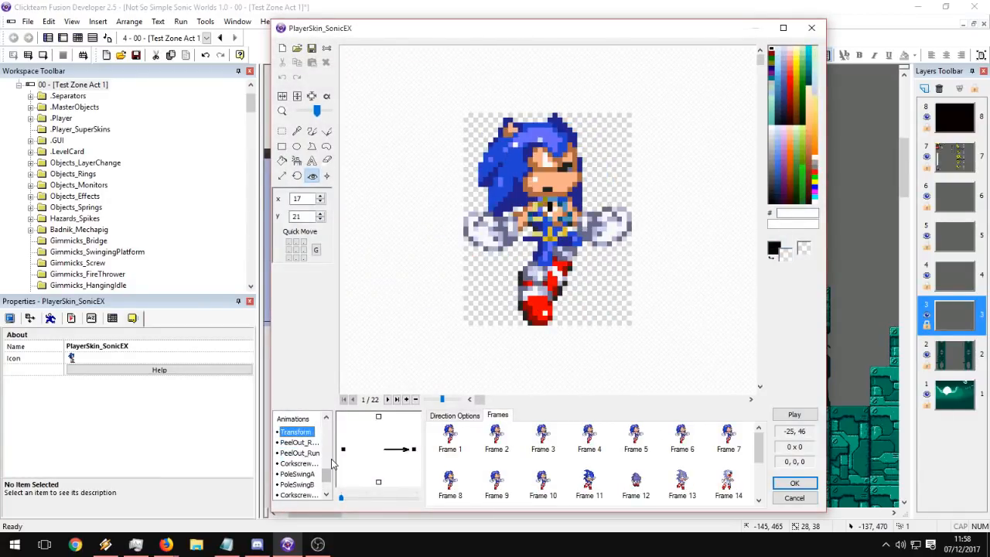
{"action": "key", "text": "Down"}
{"action": "key", "text": "Up"}
{"action": "key", "text": "Up"}
{"action": "key", "text": "Up"}
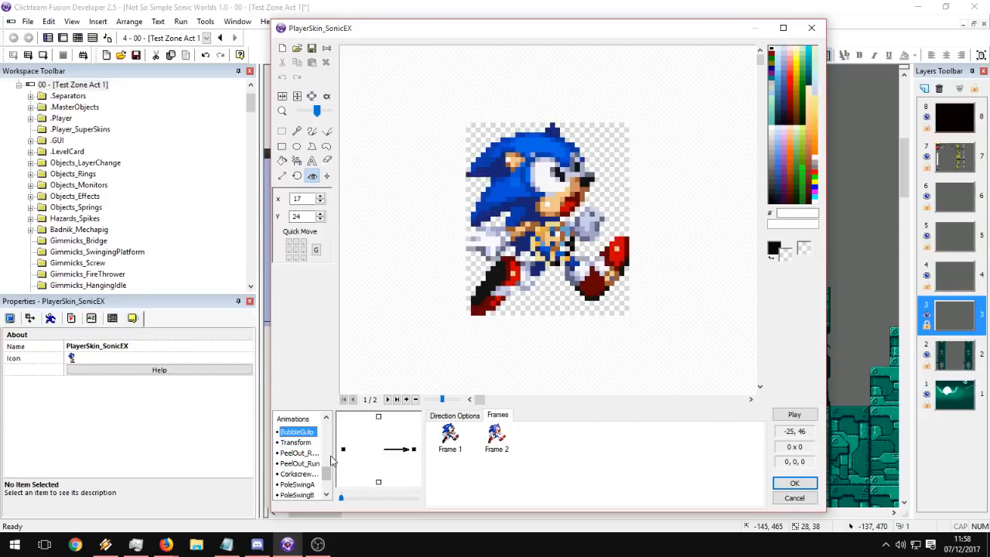
{"action": "key", "text": "Up"}
{"action": "key", "text": "Up"}
{"action": "key", "text": "Up"}
{"action": "key", "text": "Up"}
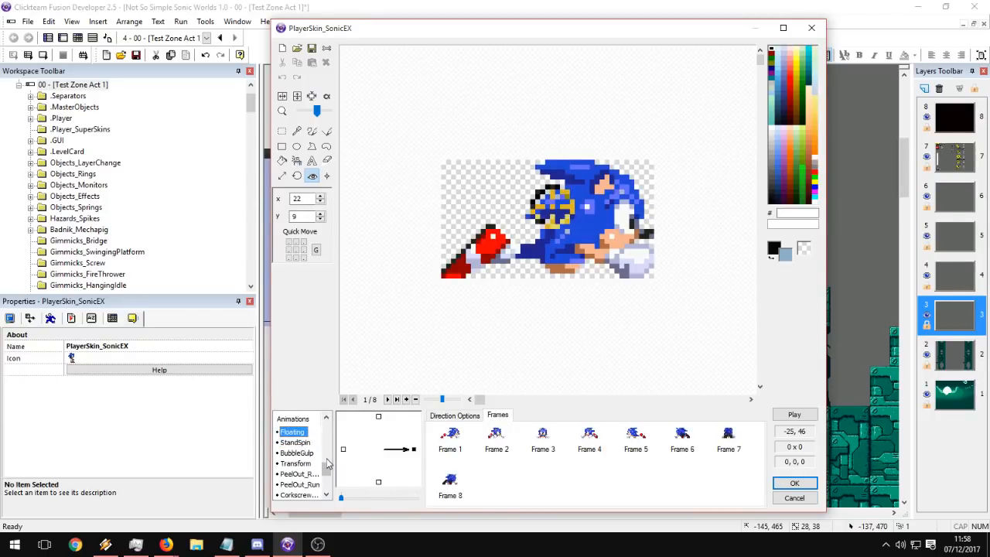
{"action": "key", "text": "Up"}
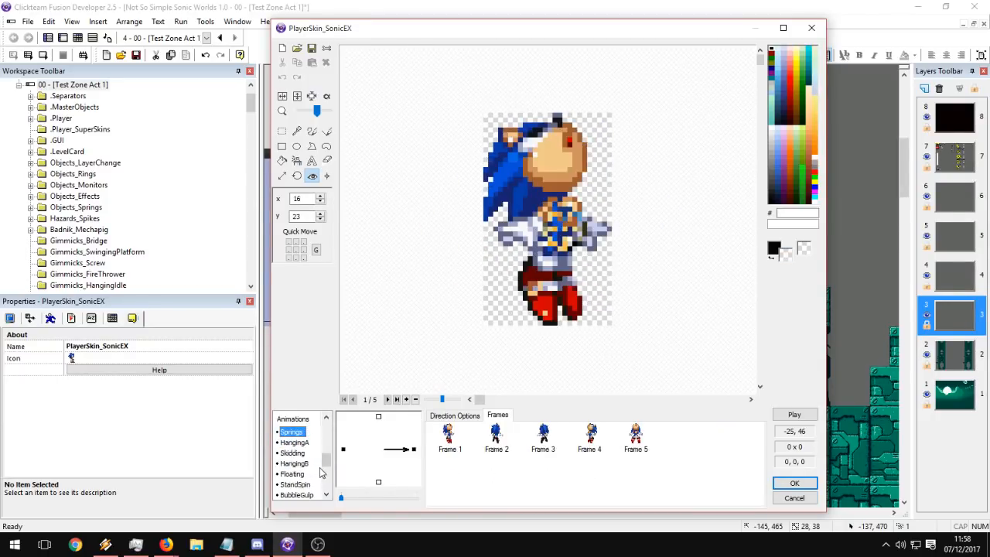
{"action": "key", "text": "Up"}
{"action": "scroll", "coordinate": [321, 473], "scroll_direction": "up", "scroll_amount": 1}
{"action": "key", "text": "Down"}
{"action": "key", "text": "Down"}
{"action": "key", "text": "Down"}
{"action": "key", "text": "Down"}
{"action": "key", "text": "Down"}
{"action": "key", "text": "Down"}
{"action": "key", "text": "Down"}
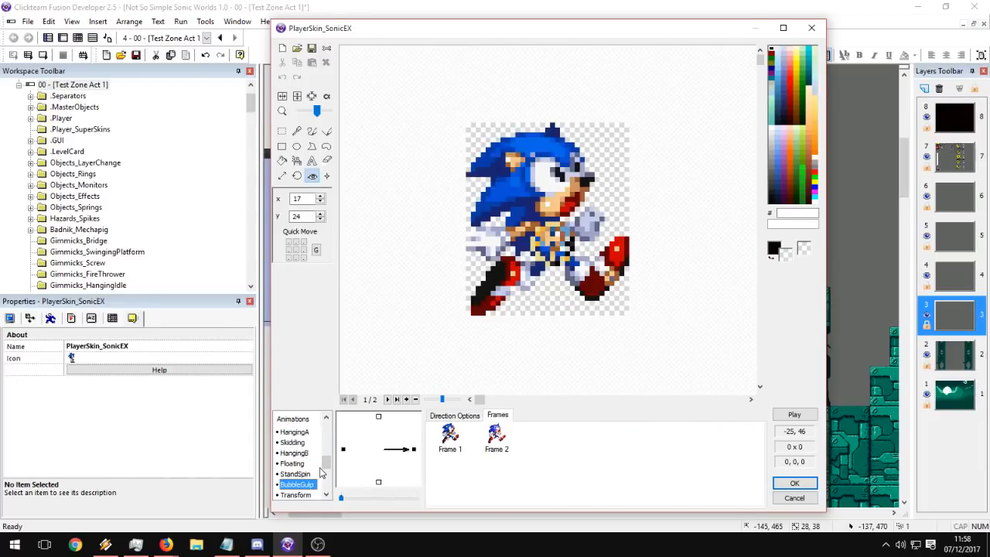
Delete the second frame of the right-direction BubbleGulp animation and check its direction options.
{"action": "left_click", "coordinate": [497, 437]}
{"action": "key", "text": "Delete"}
{"action": "left_click", "coordinate": [450, 437]}
{"action": "left_click", "coordinate": [458, 415]}
{"action": "left_click", "coordinate": [497, 416]}
Use the remaining BubbleGulp frame for the left direction and flip it horizontally.
{"action": "left_click", "coordinate": [450, 437]}
{"action": "left_click", "coordinate": [343, 449]}
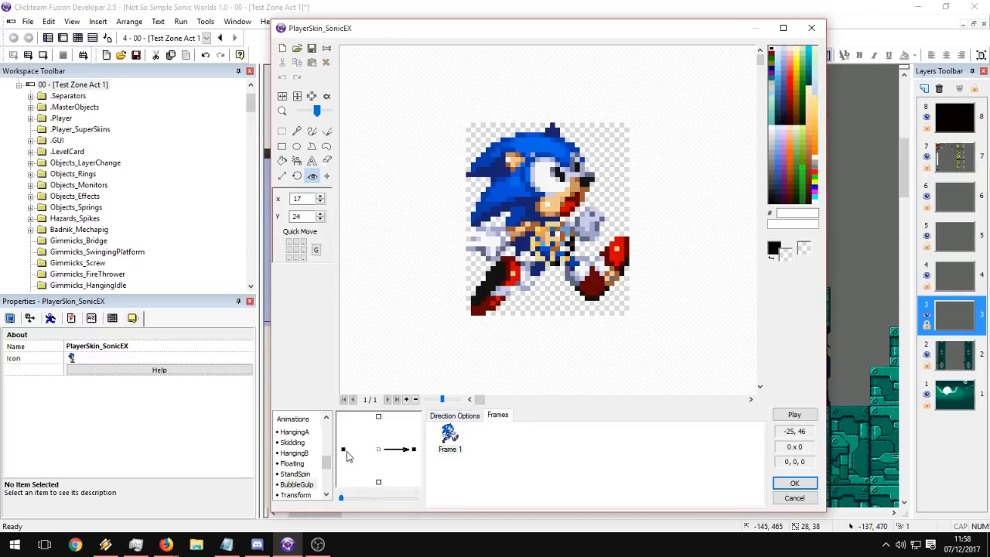
{"action": "right_click", "coordinate": [464, 438]}
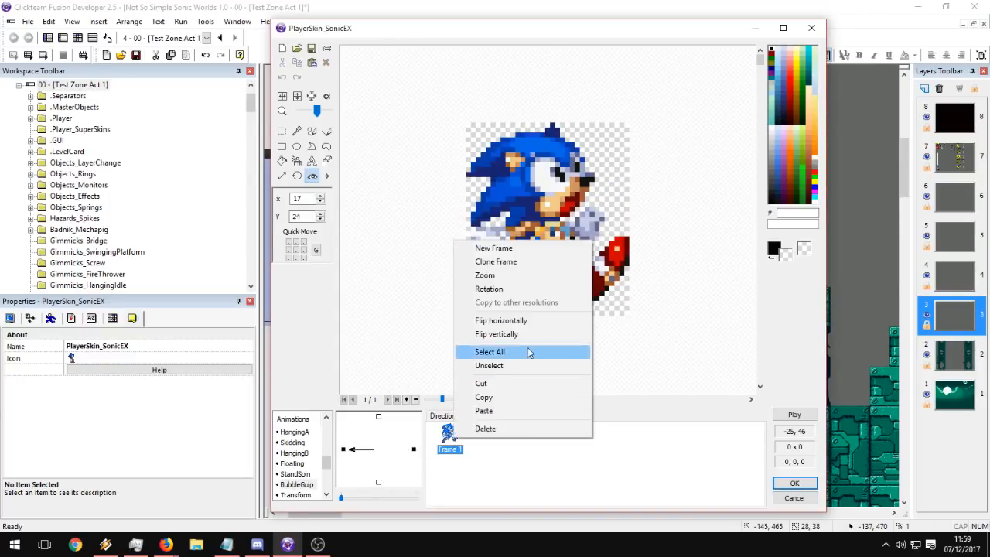
{"action": "left_click", "coordinate": [518, 320]}
Preview the left-direction BubbleGulp and Transform animations.
{"action": "left_click", "coordinate": [795, 415]}
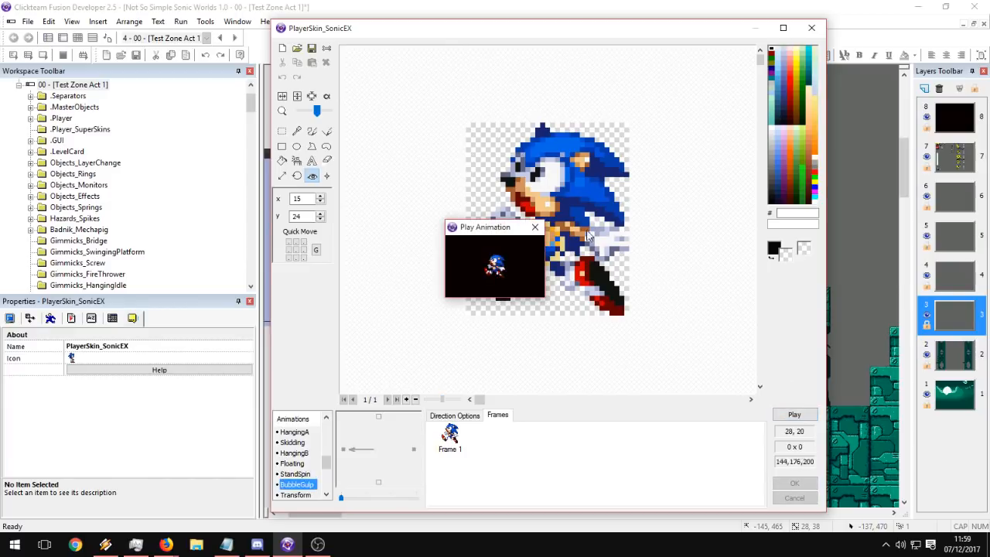
{"action": "left_click", "coordinate": [533, 229]}
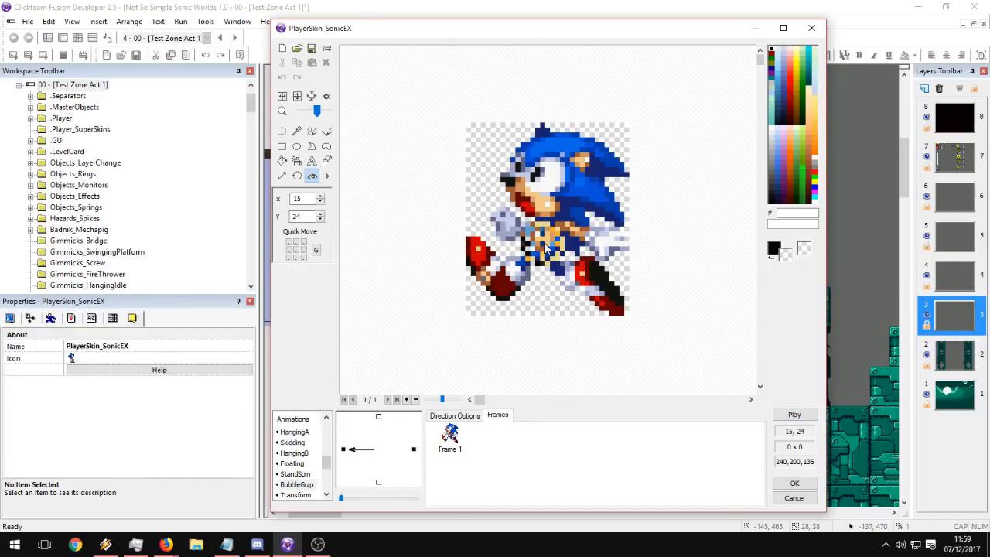
{"action": "left_click", "coordinate": [298, 495]}
{"action": "left_click", "coordinate": [794, 415]}
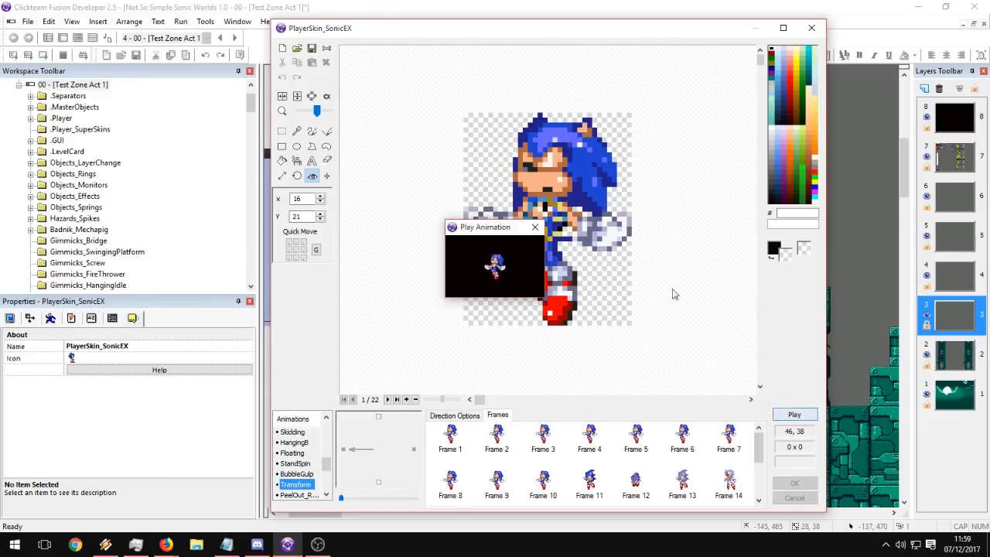
{"action": "left_click", "coordinate": [535, 227]}
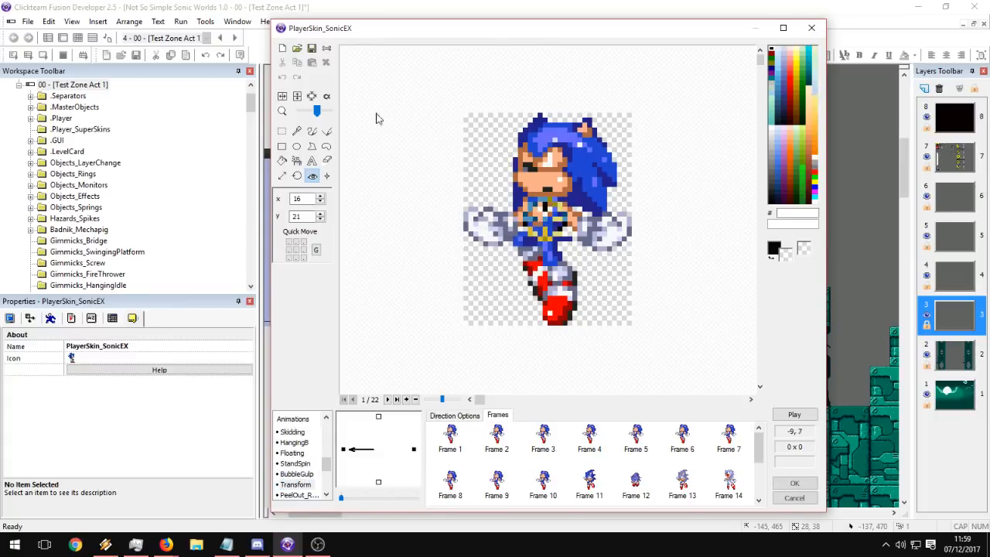
{"action": "left_click", "coordinate": [297, 48]}
{"action": "left_click", "coordinate": [742, 45]}
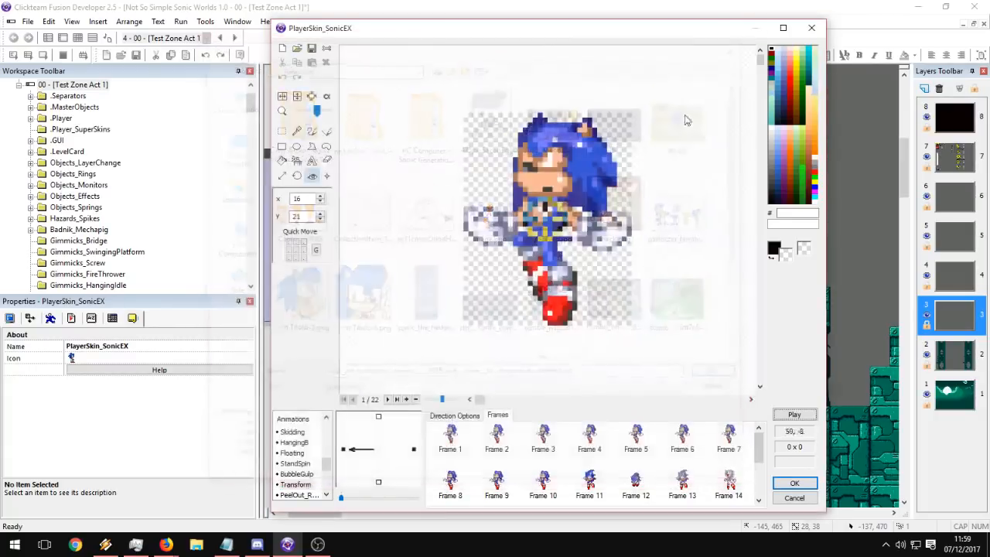
{"action": "left_click_drag", "start_coordinate": [327, 467], "coordinate": [327, 475]}
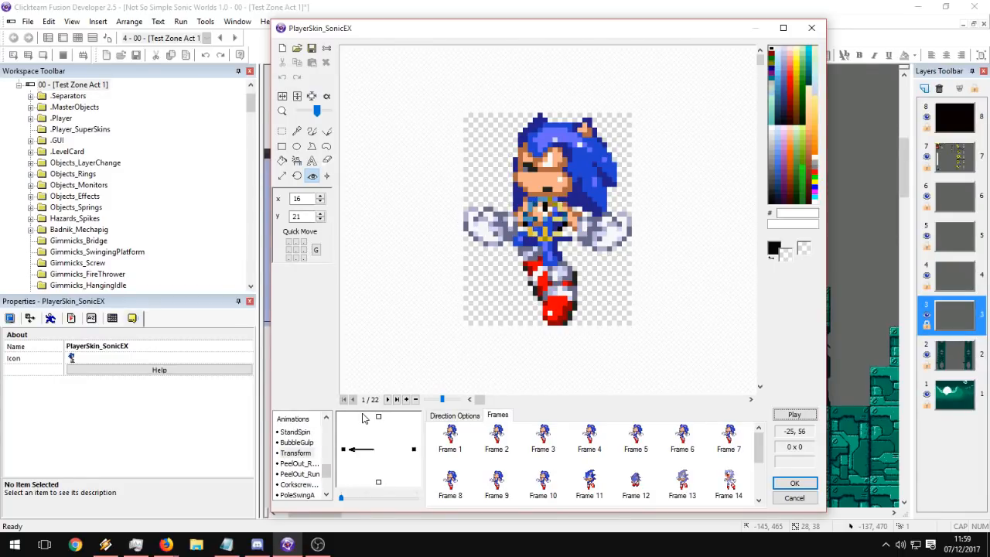
{"action": "left_click", "coordinate": [308, 464]}
{"action": "left_click", "coordinate": [307, 453]}
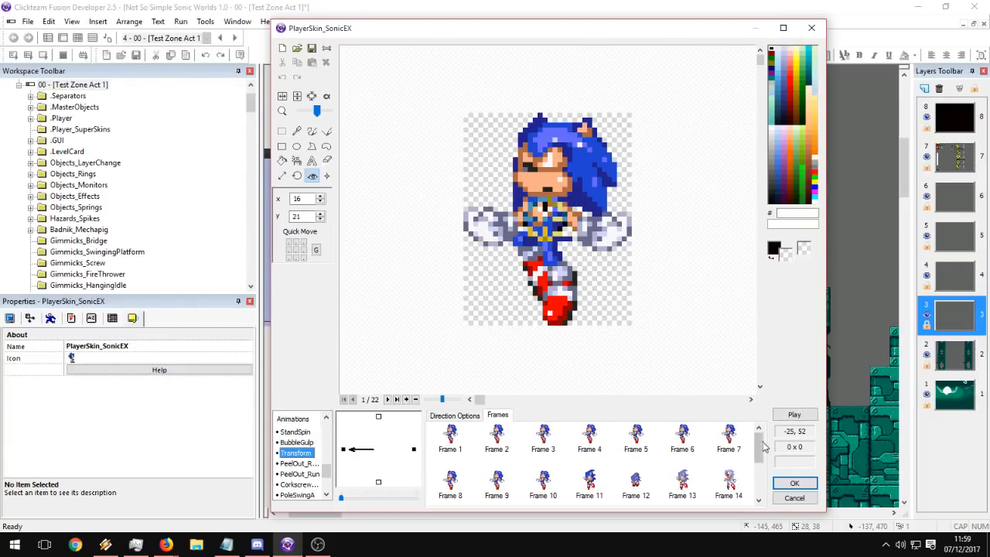
Check frames 21 and 22 of the left-direction Transform animation.
{"action": "scroll", "coordinate": [762, 447], "scroll_direction": "down", "scroll_amount": 2}
{"action": "left_click", "coordinate": [729, 438]}
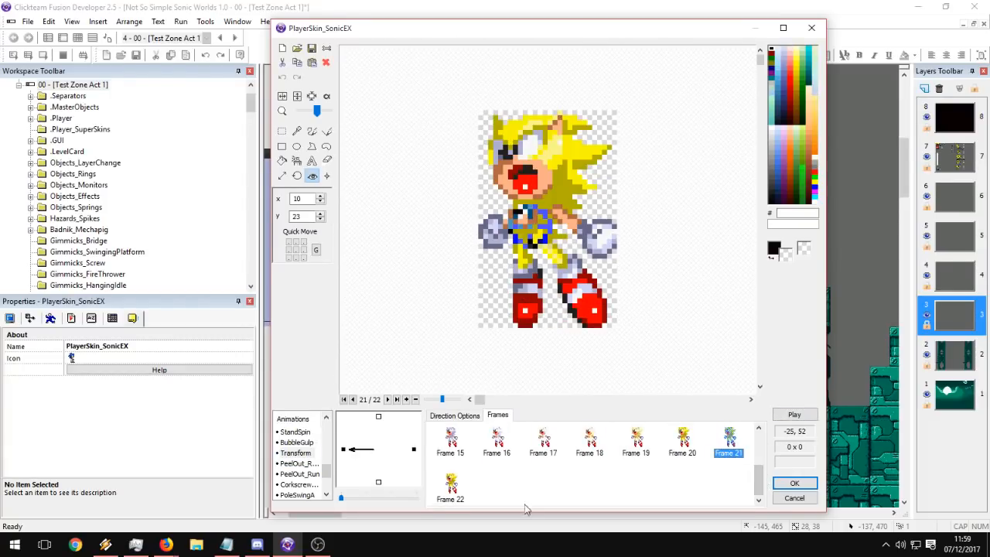
{"action": "left_click", "coordinate": [450, 482]}
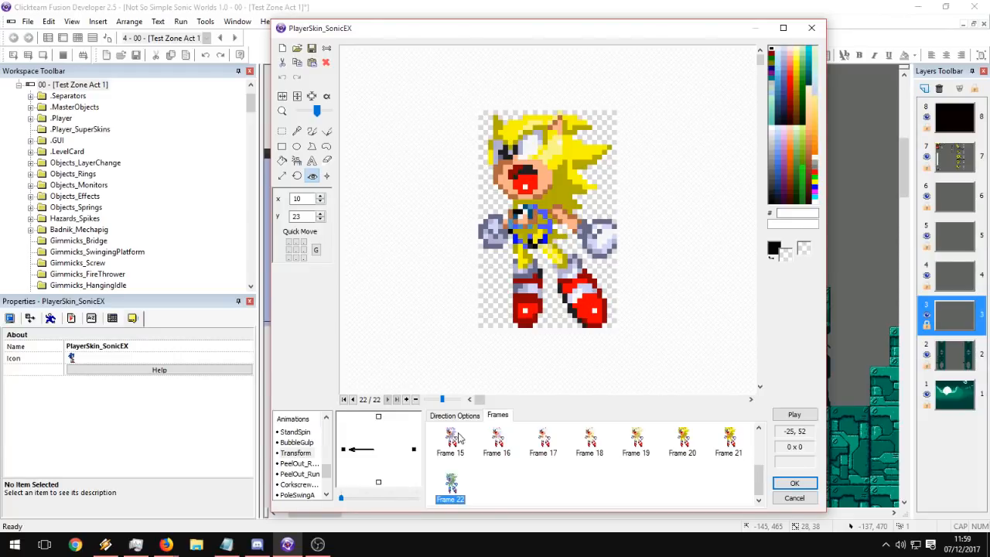
Look over the right-direction frames of the PeelOut animation that follows Transform and preview it.
{"action": "left_click", "coordinate": [300, 464]}
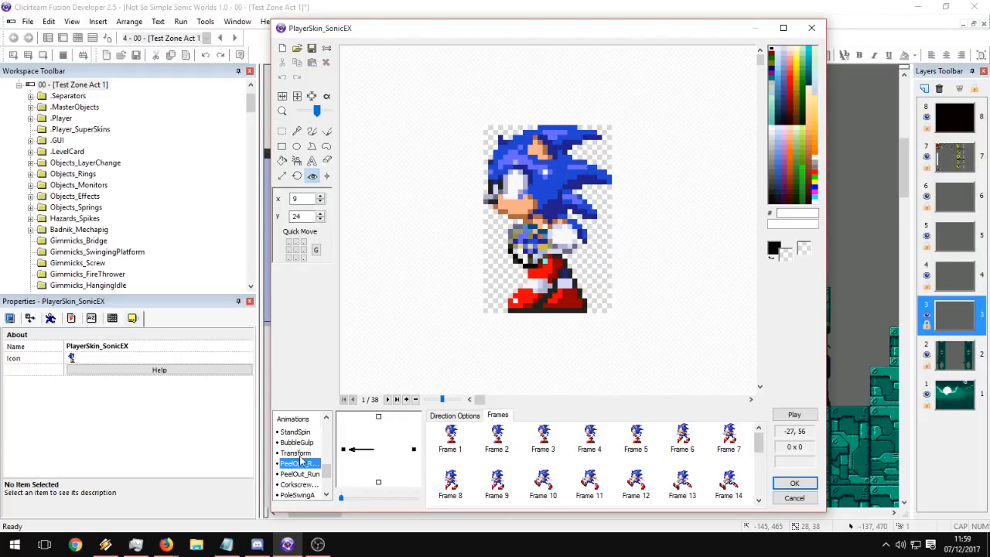
{"action": "left_click", "coordinate": [414, 449]}
{"action": "scroll", "coordinate": [762, 457], "scroll_direction": "down", "scroll_amount": 3}
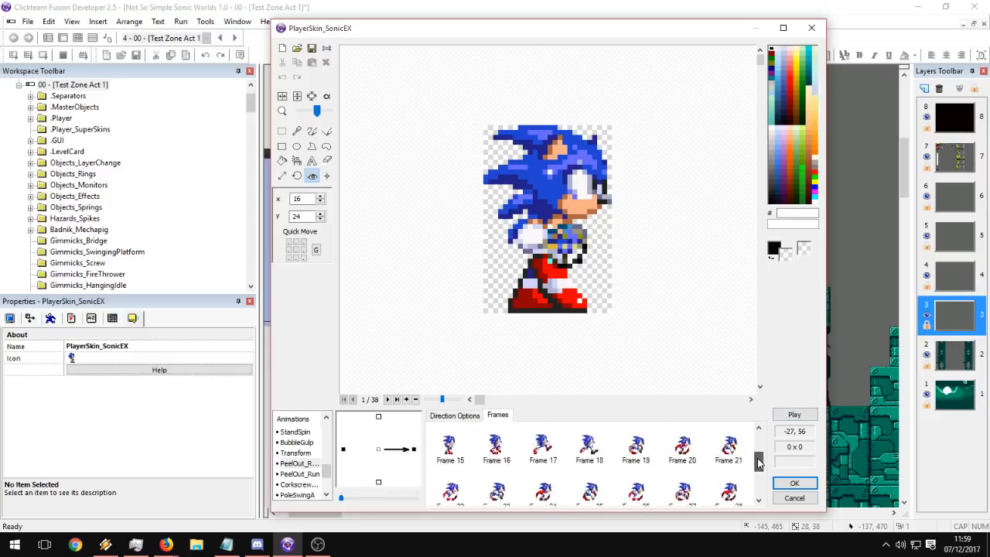
{"action": "left_click", "coordinate": [793, 416]}
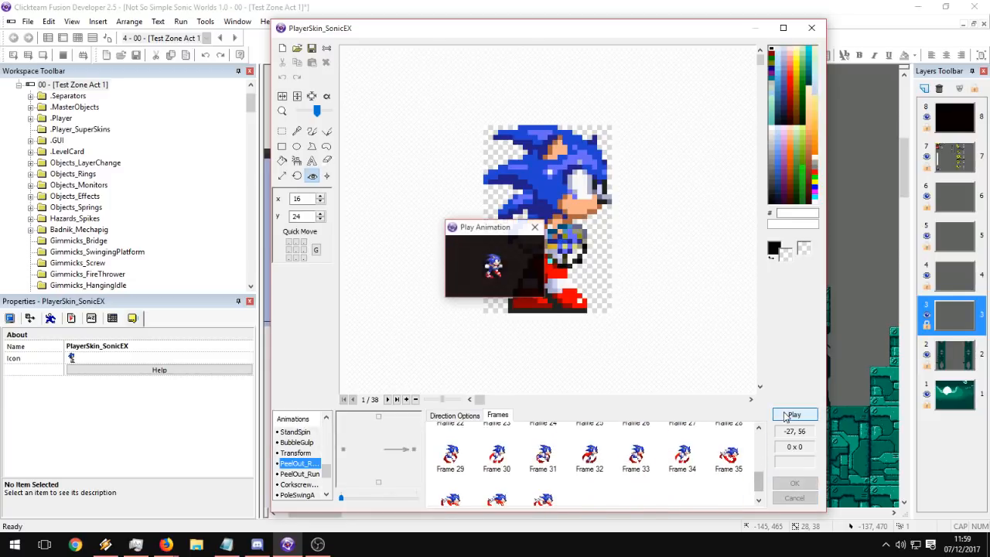
{"action": "left_click", "coordinate": [535, 228]}
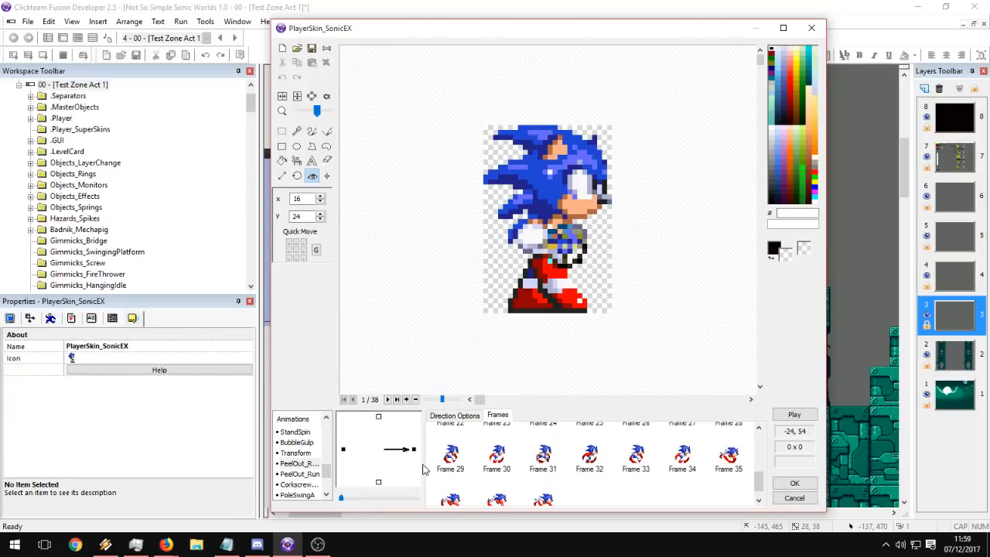
Go through the four right-direction frames of the PeelOut_Run animation.
{"action": "left_click", "coordinate": [311, 474]}
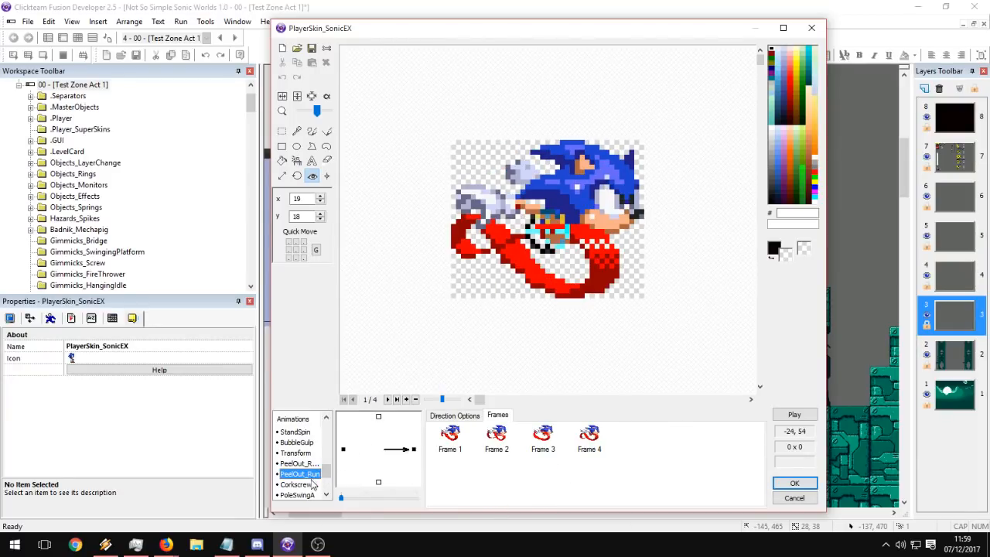
{"action": "left_click", "coordinate": [592, 444]}
{"action": "key", "text": "Left"}
{"action": "key", "text": "Left"}
{"action": "key", "text": "Right"}
{"action": "key", "text": "Right"}
{"action": "key", "text": "Left"}
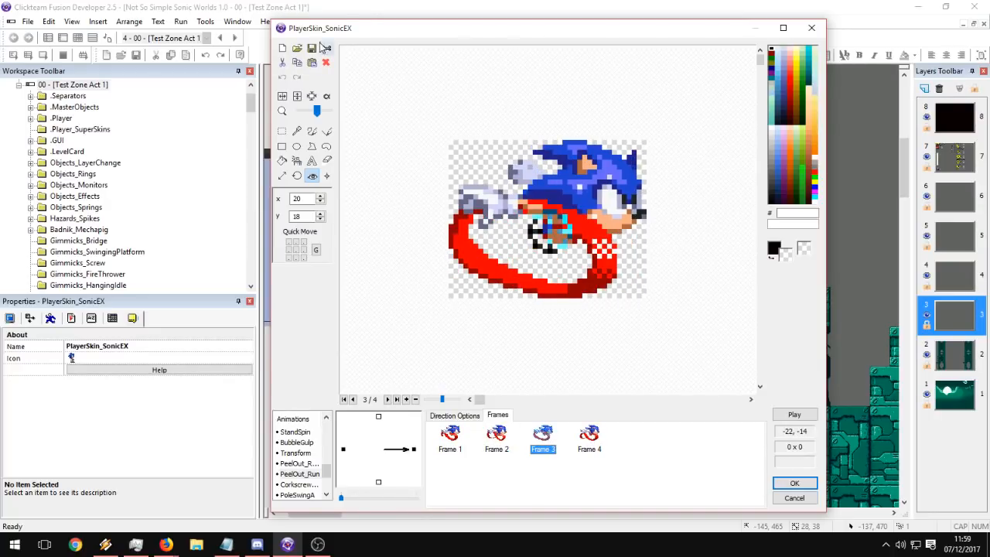
Import only the four figure-eight peel-out sprites from the classic Sonic sheet into frame 3 of PeelOut_Run.
{"action": "left_click", "coordinate": [297, 54]}
{"action": "left_click_drag", "start_coordinate": [743, 183], "coordinate": [737, 275]}
{"action": "double_click", "coordinate": [426, 139]}
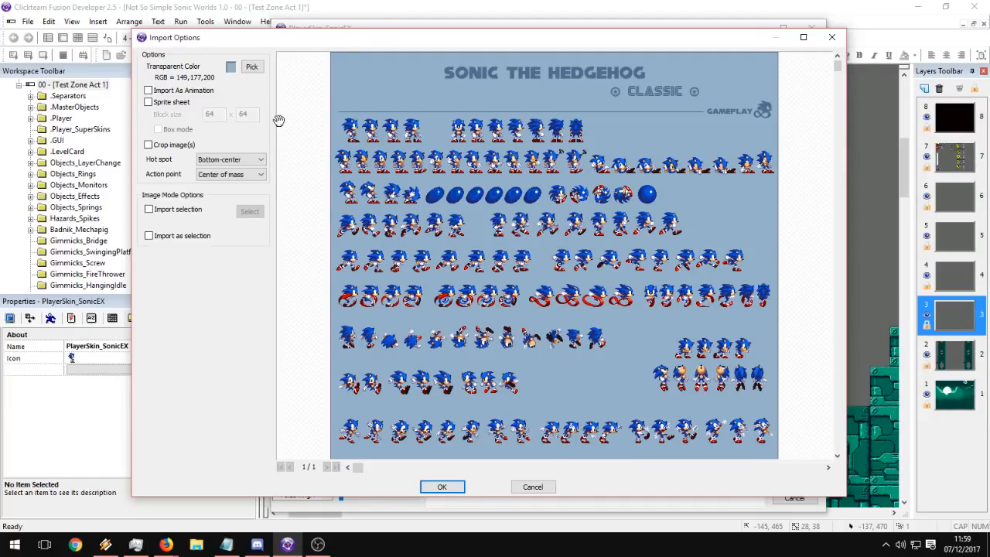
{"action": "left_click", "coordinate": [196, 209]}
{"action": "left_click_drag", "start_coordinate": [525, 280], "coordinate": [639, 313]}
{"action": "left_click", "coordinate": [454, 492]}
Reduce right-direction PeelOut_Run to the original figure-eight frame and the imported strip, deleting the other frames.
{"action": "left_click", "coordinate": [590, 446]}
{"action": "left_click", "coordinate": [543, 448]}
{"action": "left_click", "coordinate": [450, 449]}
{"action": "left_click", "coordinate": [544, 449]}
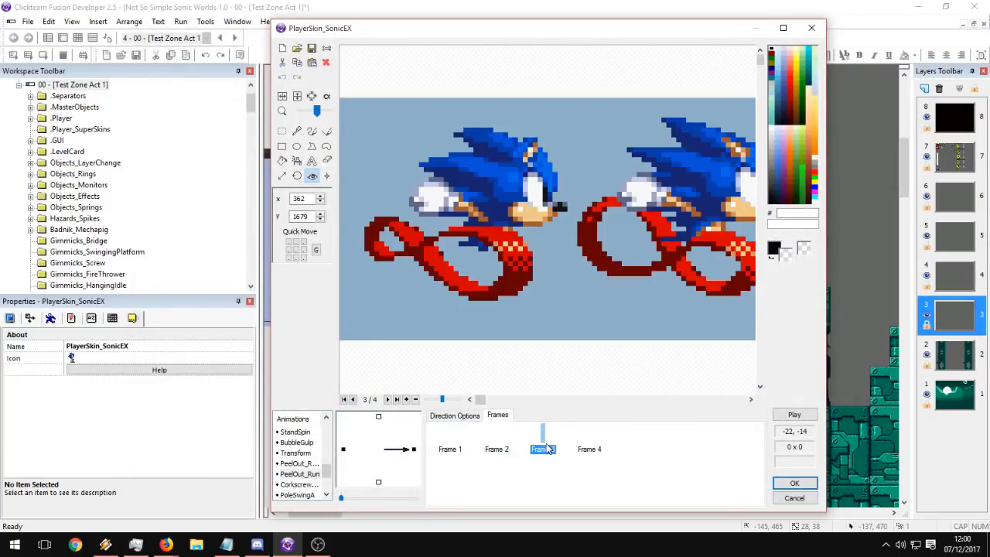
{"action": "left_click_drag", "start_coordinate": [583, 445], "coordinate": [589, 442]}
{"action": "left_click", "coordinate": [536, 445]}
{"action": "left_click", "coordinate": [495, 440]}
{"action": "left_click", "coordinate": [532, 440]}
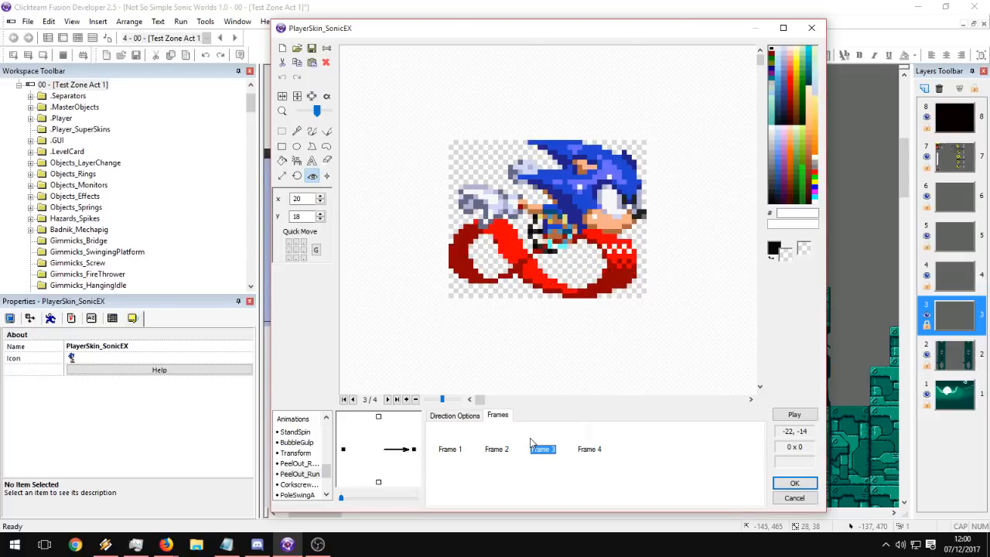
{"action": "left_click", "coordinate": [493, 446]}
{"action": "left_click_drag", "start_coordinate": [495, 471], "coordinate": [431, 427]}
{"action": "key", "text": "Delete"}
{"action": "key", "text": "Return"}
{"action": "left_click", "coordinate": [504, 438]}
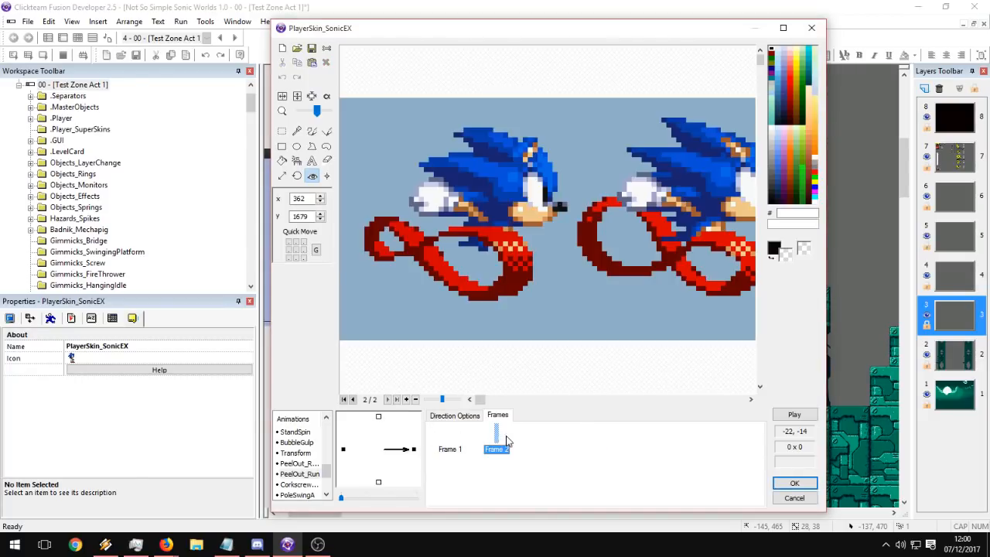
Make the imported strip's blue background transparent and copy the strip into the upward direction.
{"action": "left_click", "coordinate": [327, 96]}
{"action": "left_click", "coordinate": [277, 199]}
{"action": "left_click", "coordinate": [562, 305]}
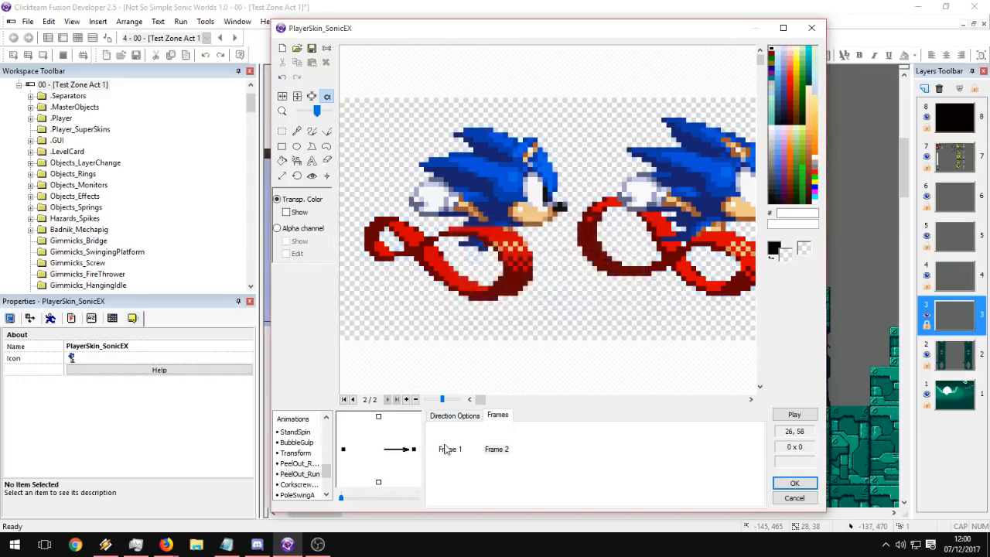
{"action": "left_click", "coordinate": [495, 450]}
{"action": "key", "text": "Delete"}
{"action": "left_click", "coordinate": [414, 449]}
{"action": "left_click", "coordinate": [503, 446]}
Compare the strip's sprites with frame 1 and crop frame 2 to the last sprite, which matches its pose.
{"action": "middle_click_drag", "start_coordinate": [637, 224], "coordinate": [435, 279]}
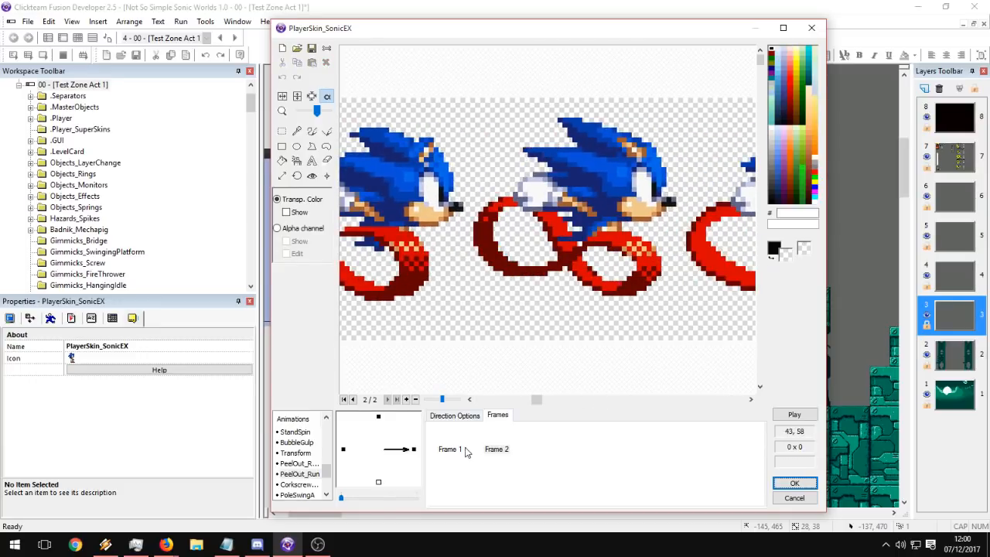
{"action": "middle_click_drag", "start_coordinate": [501, 353], "coordinate": [699, 354]}
{"action": "left_click", "coordinate": [465, 447]}
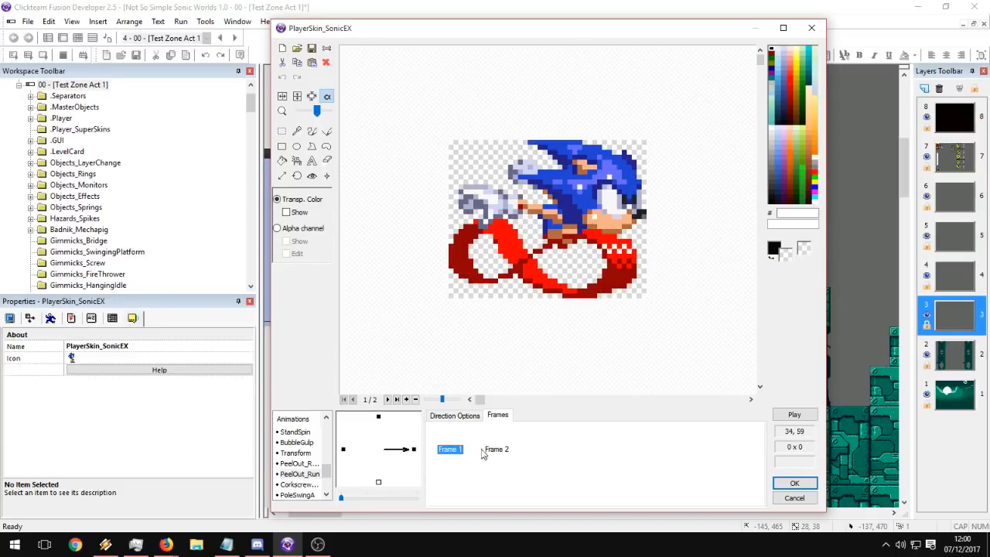
{"action": "left_click", "coordinate": [497, 449]}
{"action": "middle_click_drag", "start_coordinate": [632, 307], "coordinate": [345, 255]}
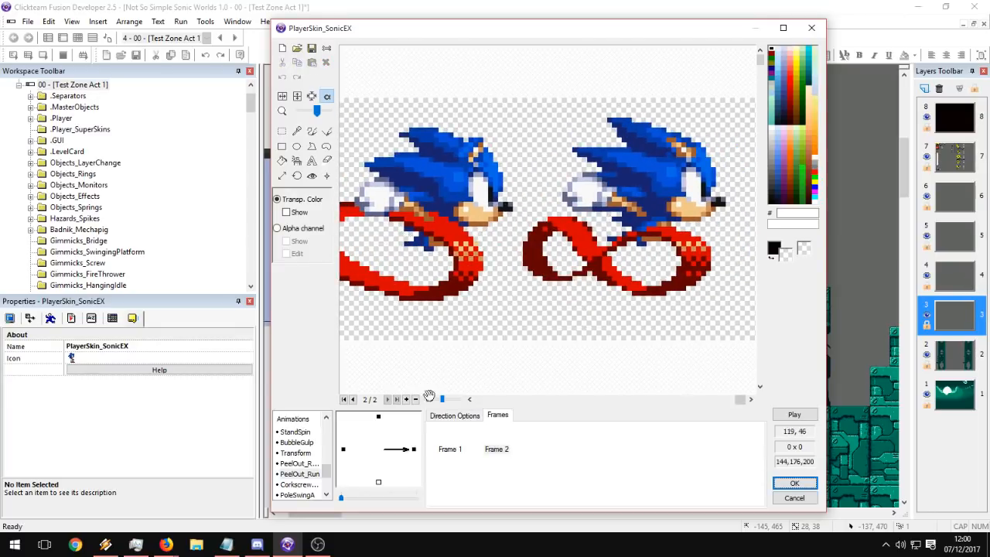
{"action": "left_click", "coordinate": [450, 449]}
{"action": "left_click", "coordinate": [497, 449]}
{"action": "middle_click_drag", "start_coordinate": [580, 195], "coordinate": [314, 133]}
{"action": "middle_click_drag", "start_coordinate": [680, 202], "coordinate": [437, 237]}
{"action": "left_click", "coordinate": [501, 451]}
{"action": "left_click", "coordinate": [282, 130]}
{"action": "left_click_drag", "start_coordinate": [725, 300], "coordinate": [510, 110]}
{"action": "left_click", "coordinate": [312, 96]}
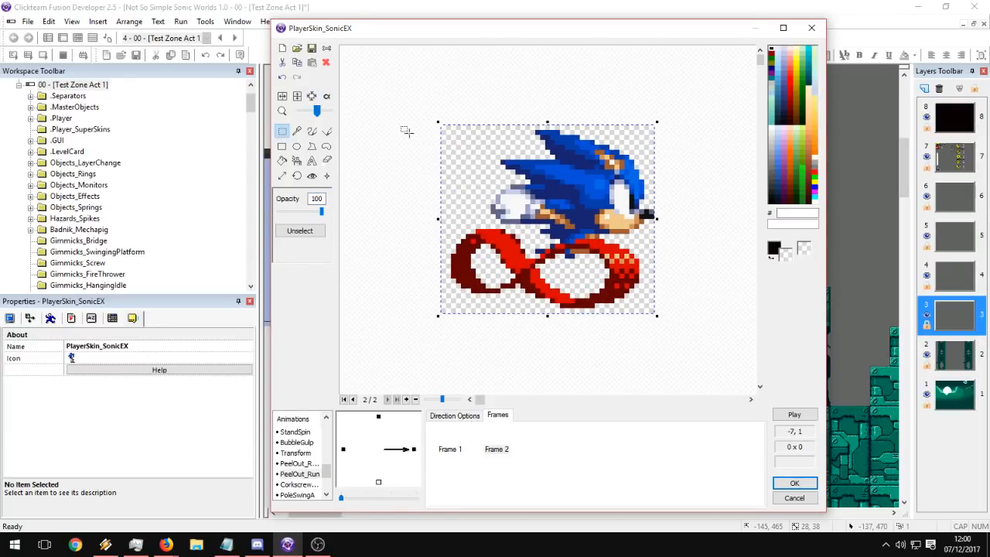
Set the hot spot of the cropped frame 2 to 20, 21, using frame 1 as reference.
{"action": "left_click", "coordinate": [450, 449]}
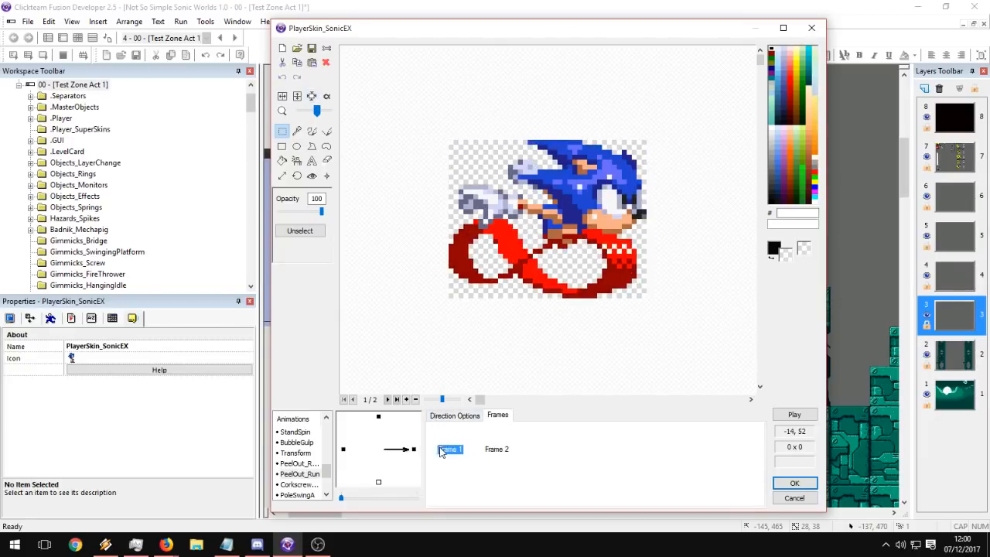
{"action": "left_click", "coordinate": [312, 175]}
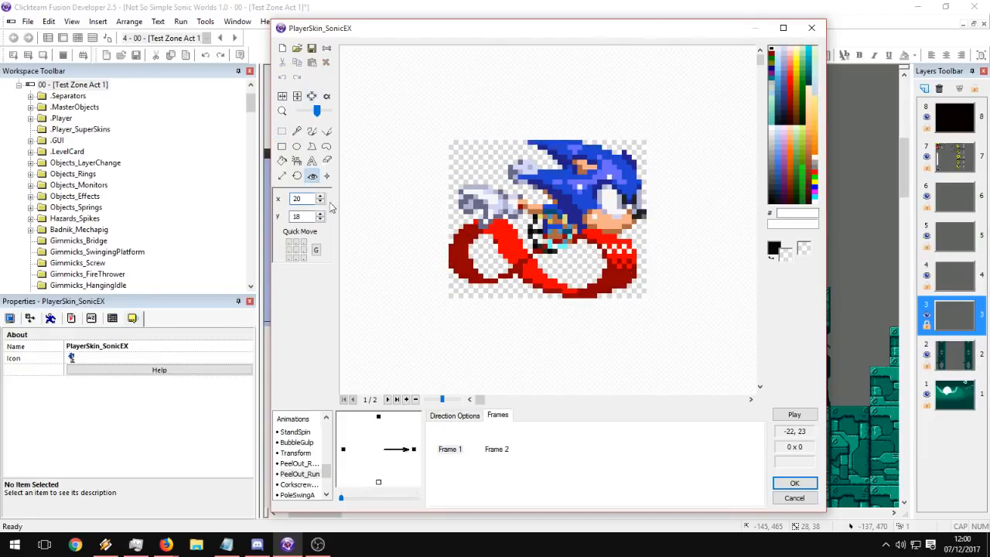
{"action": "left_click", "coordinate": [497, 448]}
{"action": "left_click", "coordinate": [546, 241]}
{"action": "left_click", "coordinate": [450, 437]}
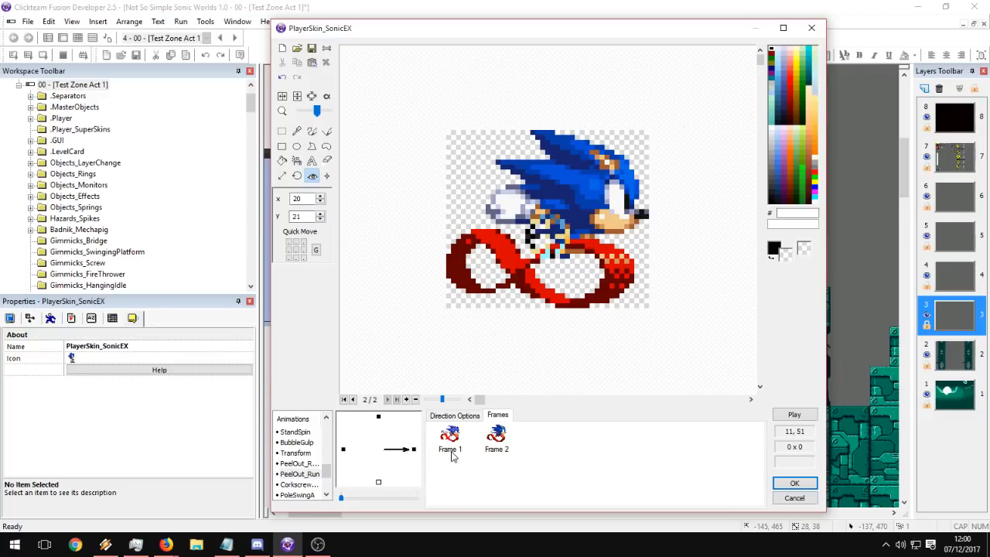
{"action": "left_click", "coordinate": [496, 437]}
Copy the standing frame from the Stopped animation into the right-direction PeelOut_Run animation.
{"action": "scroll", "coordinate": [325, 470], "scroll_direction": "up", "scroll_amount": 10}
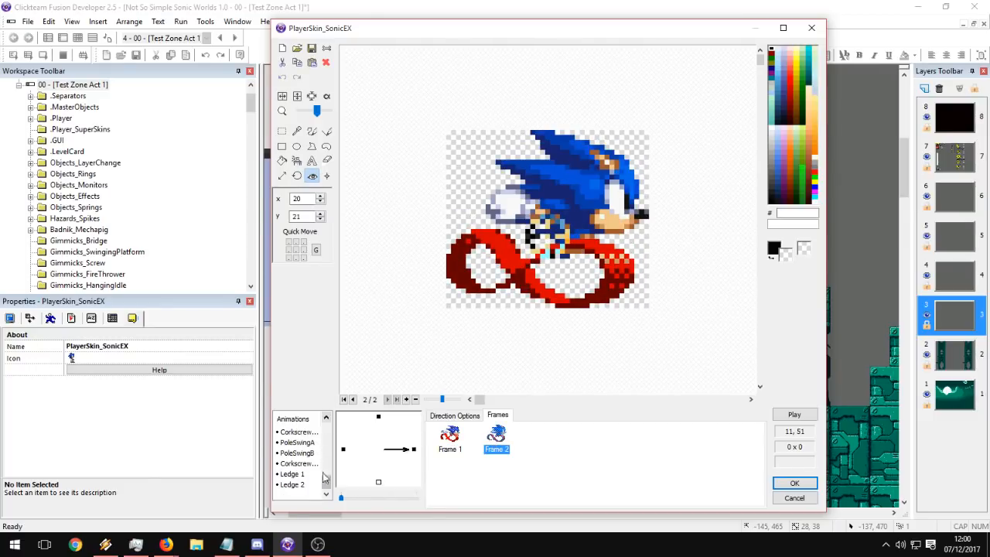
{"action": "left_click", "coordinate": [290, 442]}
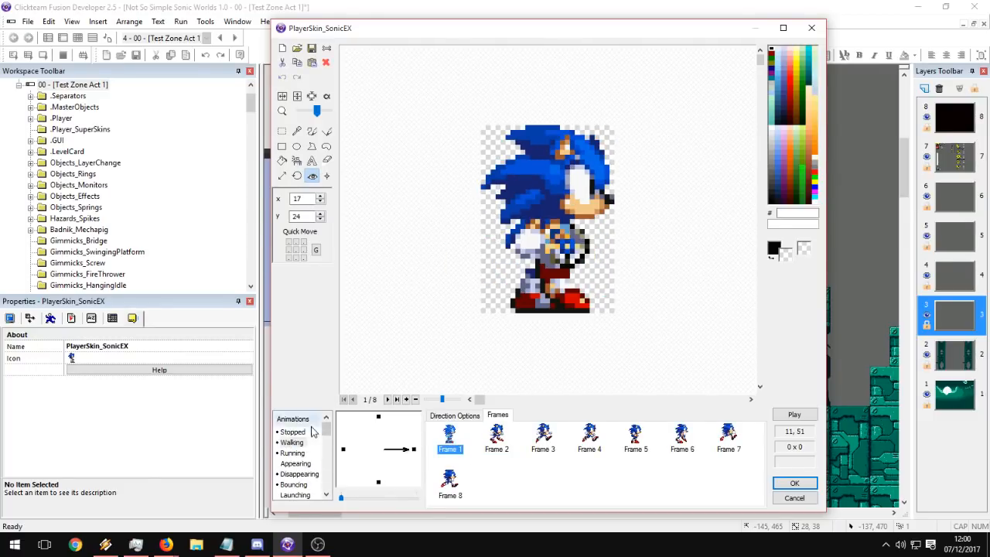
{"action": "left_click", "coordinate": [292, 432]}
{"action": "left_click_drag", "start_coordinate": [328, 432], "coordinate": [330, 502]}
{"action": "left_click", "coordinate": [289, 483]}
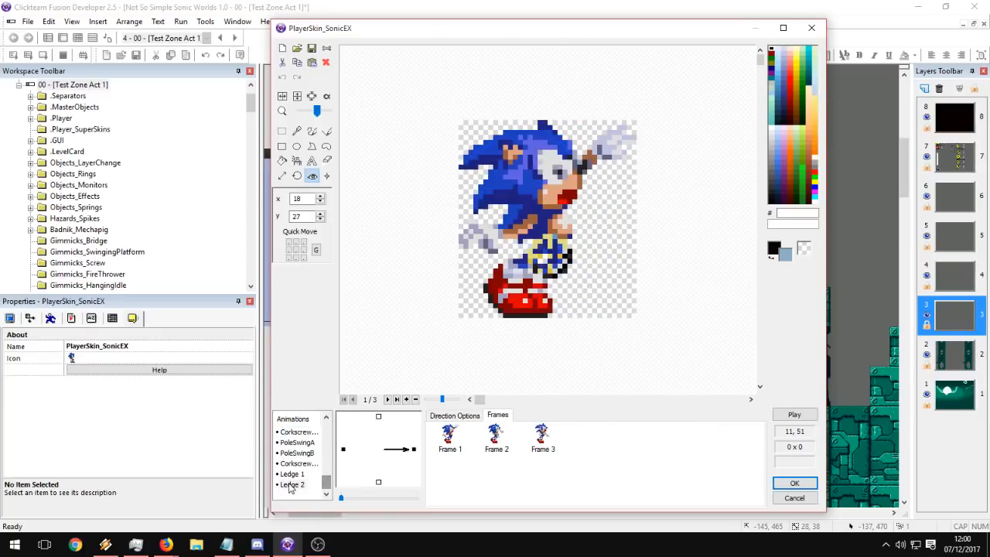
{"action": "left_click", "coordinate": [302, 454]}
{"action": "key", "text": "Up"}
{"action": "key", "text": "Up"}
{"action": "key", "text": "Up"}
{"action": "key", "text": "Up"}
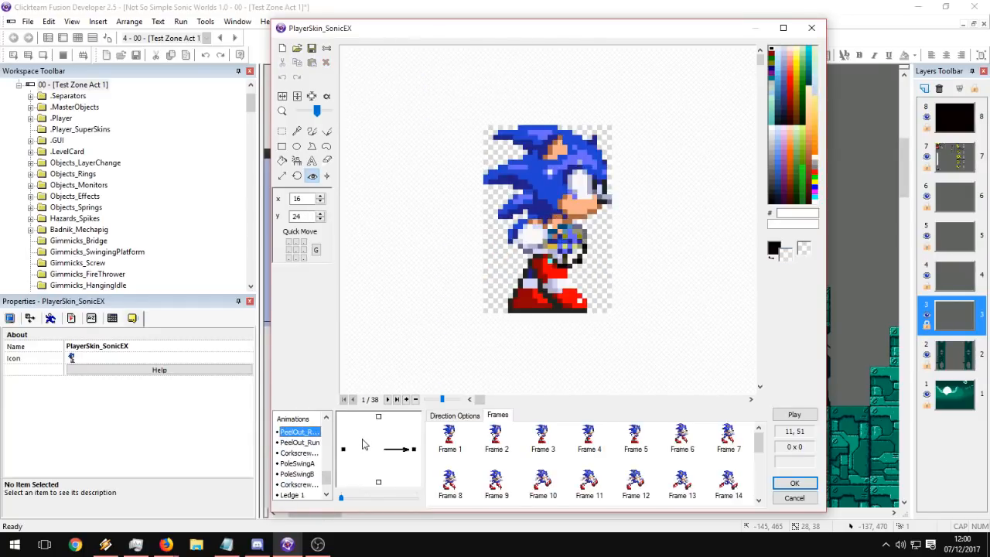
{"action": "key", "text": "Down"}
{"action": "left_click", "coordinate": [557, 474]}
{"action": "key", "text": "ctrl+v"}
Delete the original peel-out frame, keeping the standing frame and the new peel-out frame.
{"action": "left_click", "coordinate": [493, 435]}
{"action": "left_click", "coordinate": [453, 434]}
{"action": "left_click", "coordinate": [546, 436]}
{"action": "left_click_drag", "start_coordinate": [494, 438], "coordinate": [493, 436]}
{"action": "left_click", "coordinate": [456, 436]}
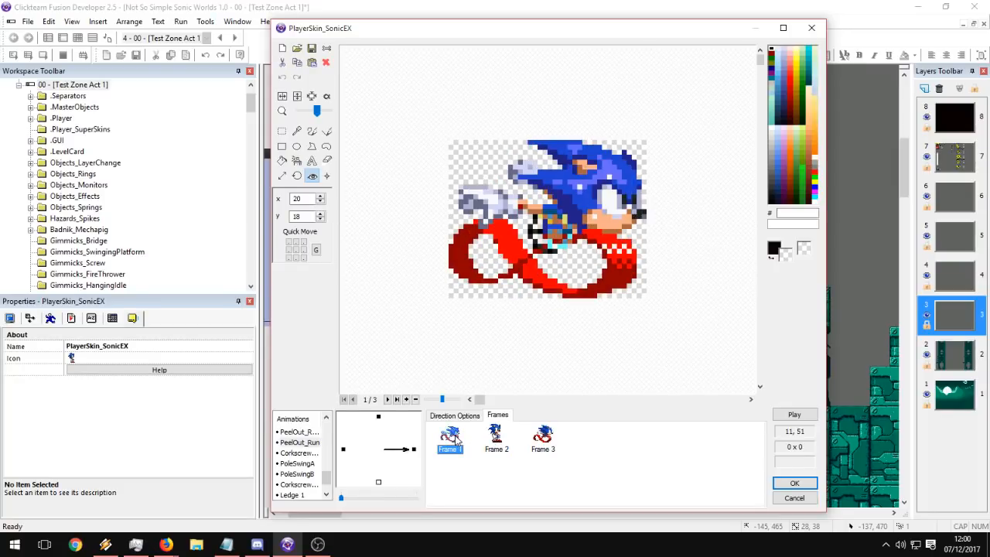
{"action": "key", "text": "Delete"}
{"action": "key", "text": "Return"}
{"action": "left_click", "coordinate": [457, 437]}
{"action": "left_click", "coordinate": [496, 440]}
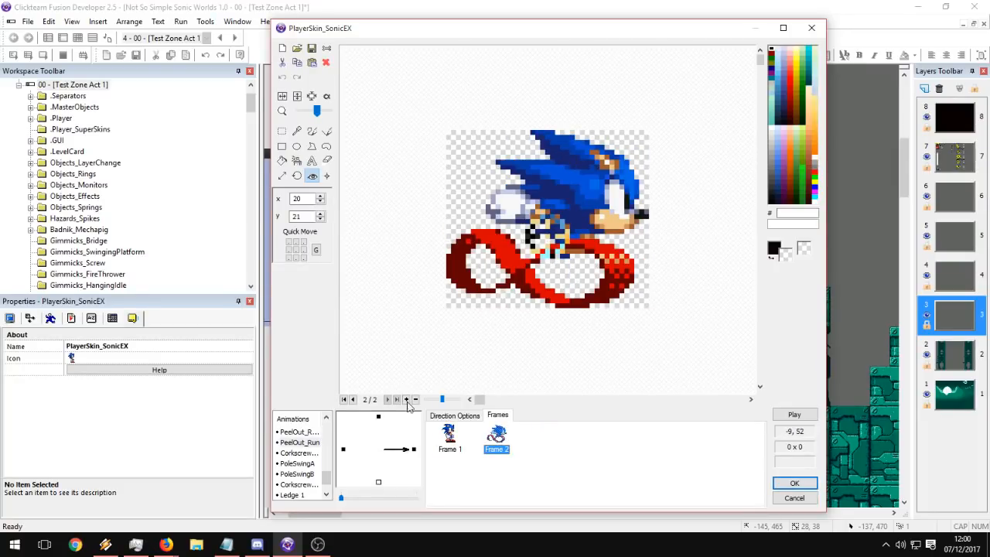
Draw a magenta FF00FF ground line along the bottom of the standing sprite in frame 1.
{"action": "left_click", "coordinate": [449, 437]}
{"action": "left_click", "coordinate": [312, 131]}
{"action": "left_click", "coordinate": [814, 188]}
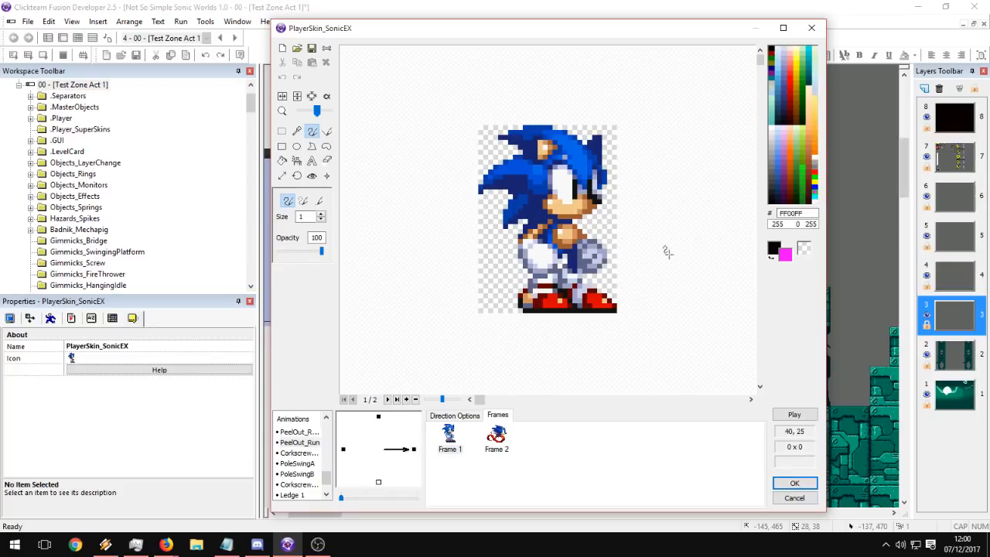
{"action": "mouse_move", "coordinate": [518, 310]}
{"action": "left_mouse_down"}
{"action": "mouse_move", "coordinate": [478, 310]}
{"action": "mouse_move", "coordinate": [628, 310]}
{"action": "mouse_move", "coordinate": [533, 311]}
{"action": "left_mouse_up"}
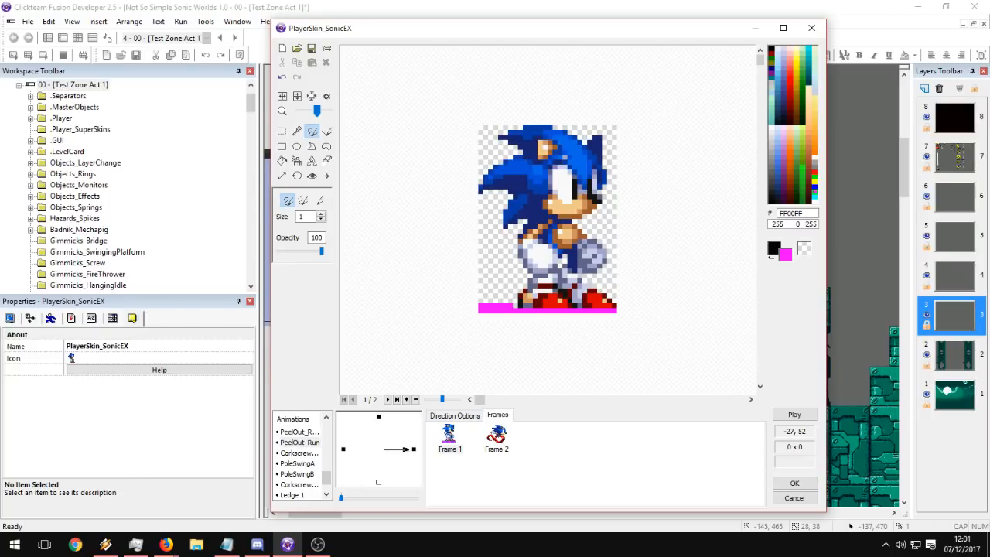
{"action": "key", "text": "alt+Tab"}
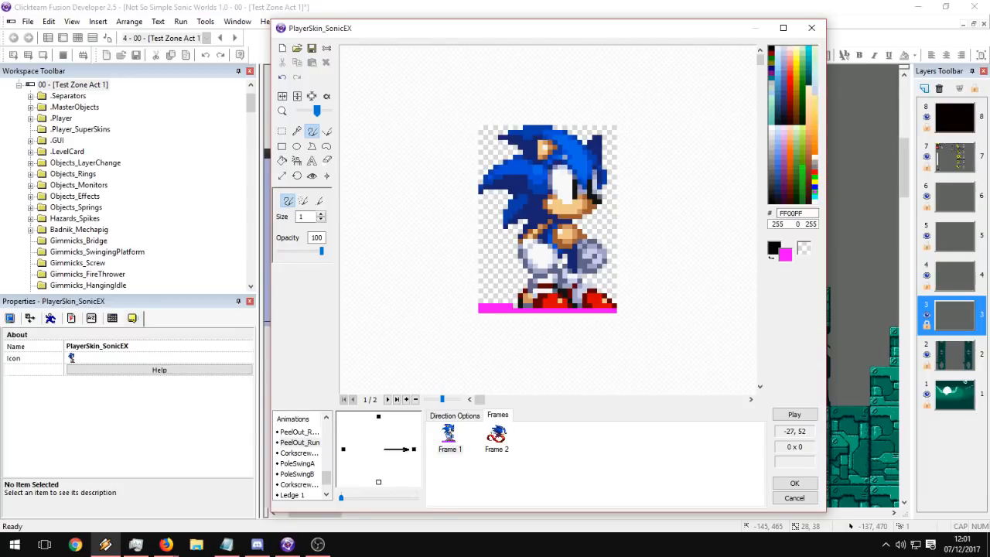
{"action": "key", "text": "alt+Tab"}
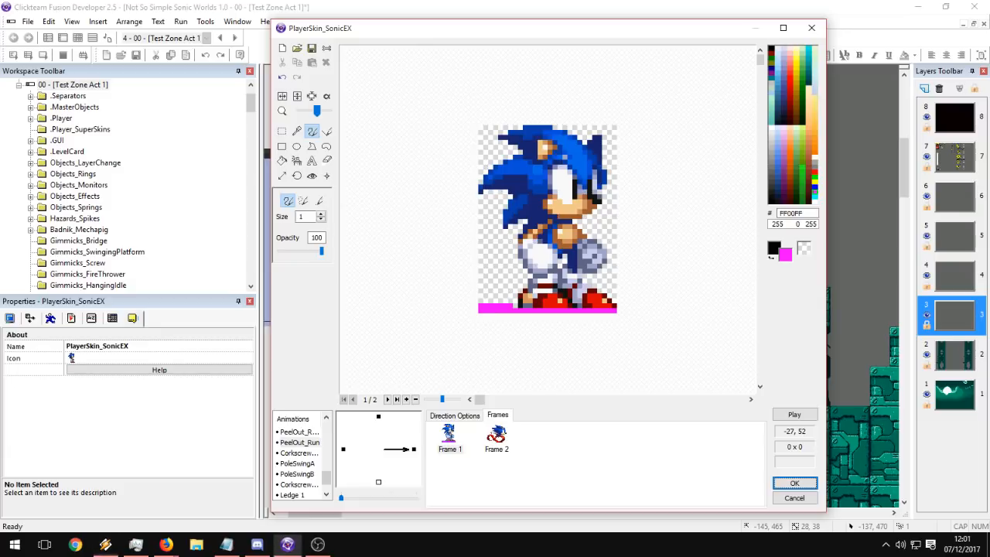
Draw magenta ground marks along the bottom of the peel-out sprite in frame 2 and preview the animation.
{"action": "left_click", "coordinate": [498, 439]}
{"action": "mouse_move", "coordinate": [542, 304]}
{"action": "left_mouse_down"}
{"action": "mouse_move", "coordinate": [451, 303]}
{"action": "mouse_move", "coordinate": [472, 303]}
{"action": "left_mouse_up"}
{"action": "left_click_drag", "start_coordinate": [611, 306], "coordinate": [648, 305]}
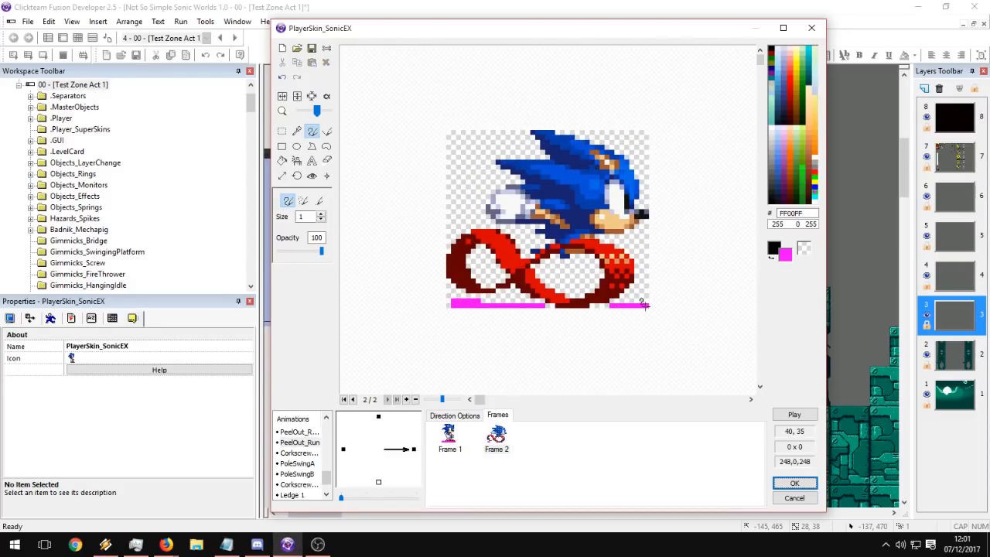
{"action": "left_click", "coordinate": [448, 438]}
{"action": "left_click", "coordinate": [495, 438]}
{"action": "left_click", "coordinate": [797, 416]}
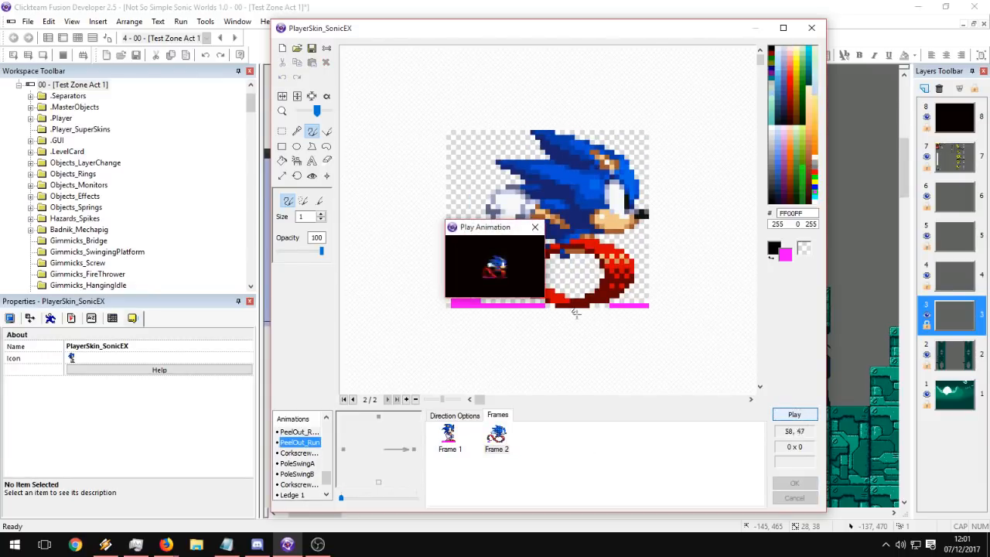
{"action": "left_click", "coordinate": [533, 227]}
Move frame 2's hot spot to 21, 22 and preview PeelOut_Run again.
{"action": "left_click", "coordinate": [312, 176]}
{"action": "left_click", "coordinate": [549, 251]}
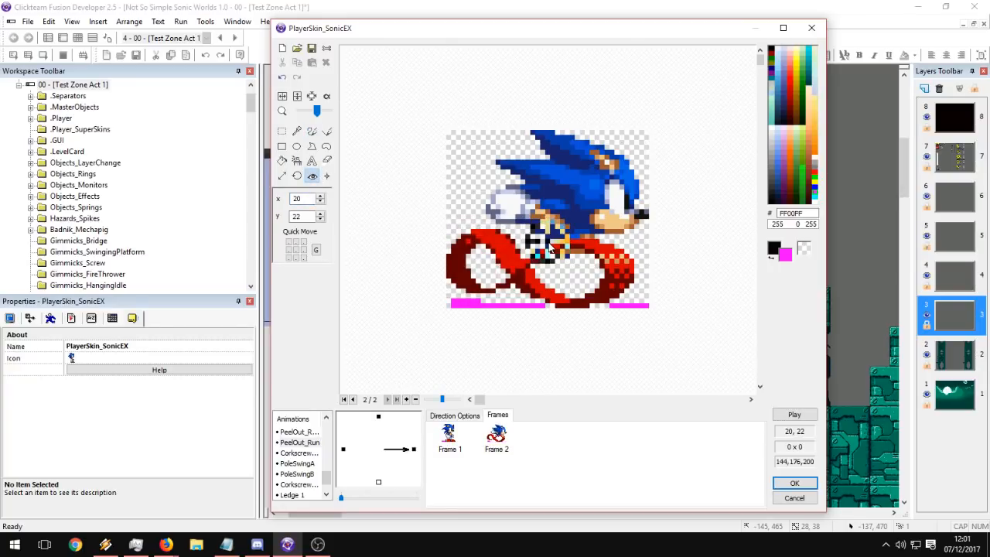
{"action": "left_click", "coordinate": [552, 249]}
{"action": "left_click", "coordinate": [794, 414]}
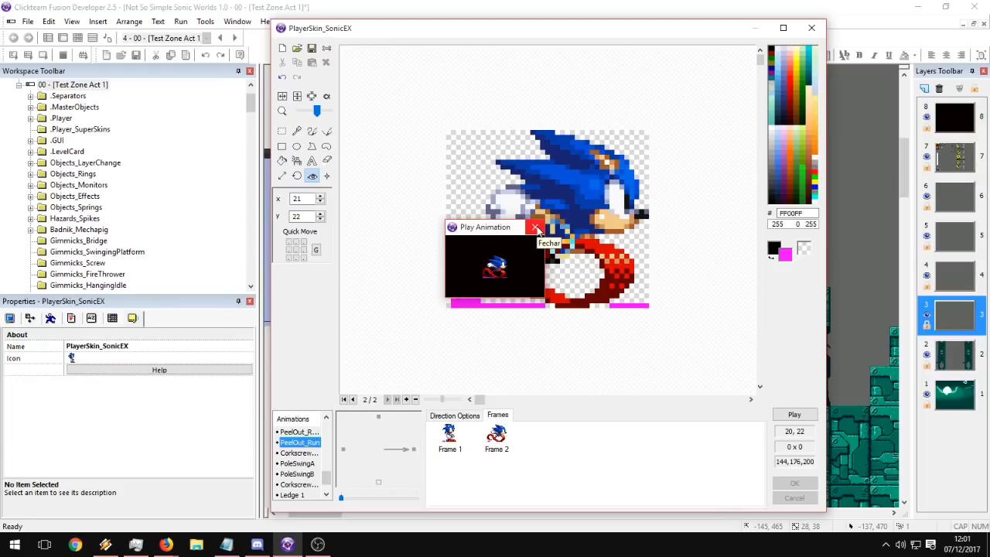
{"action": "left_click", "coordinate": [539, 231]}
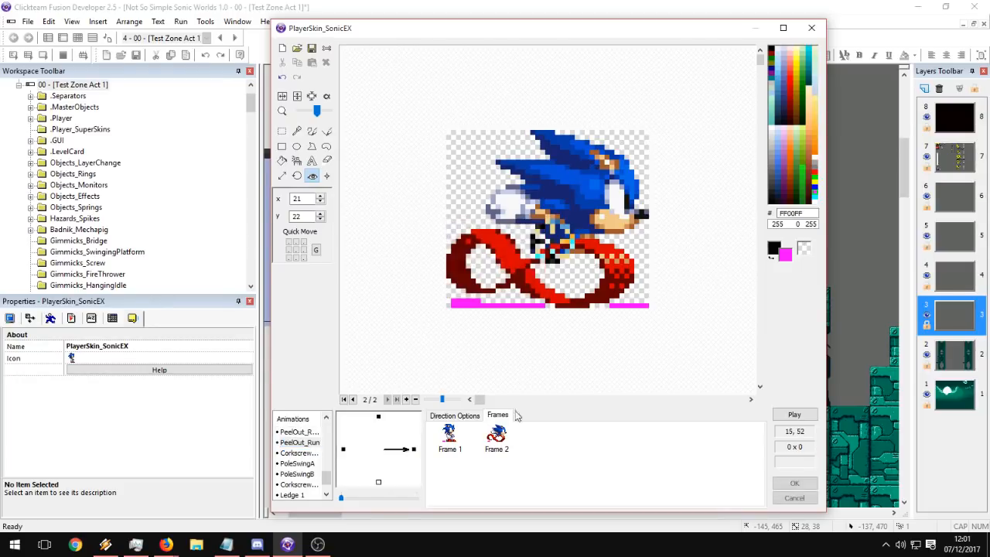
Duplicate the peel-out frame 2 so the copy becomes frame 3.
{"action": "left_click", "coordinate": [497, 447]}
{"action": "key", "text": "ctrl+v"}
{"action": "left_click", "coordinate": [539, 439]}
{"action": "left_click", "coordinate": [298, 49]}
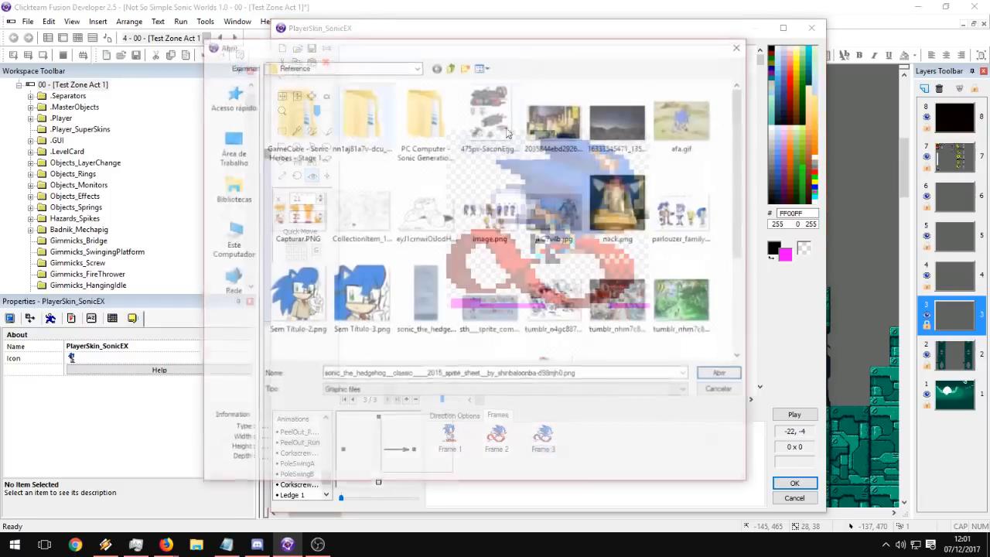
{"action": "double_click", "coordinate": [387, 294]}
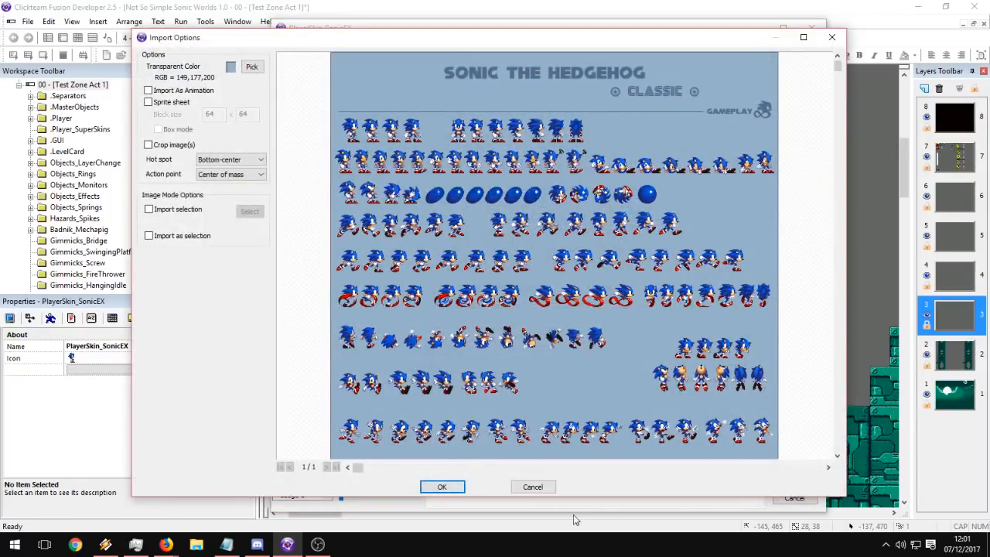
{"action": "left_click", "coordinate": [546, 489]}
Copy the peel-out sprite strip from the upward direction and paste it after frame 3 of the right-facing direction.
{"action": "left_click", "coordinate": [379, 419]}
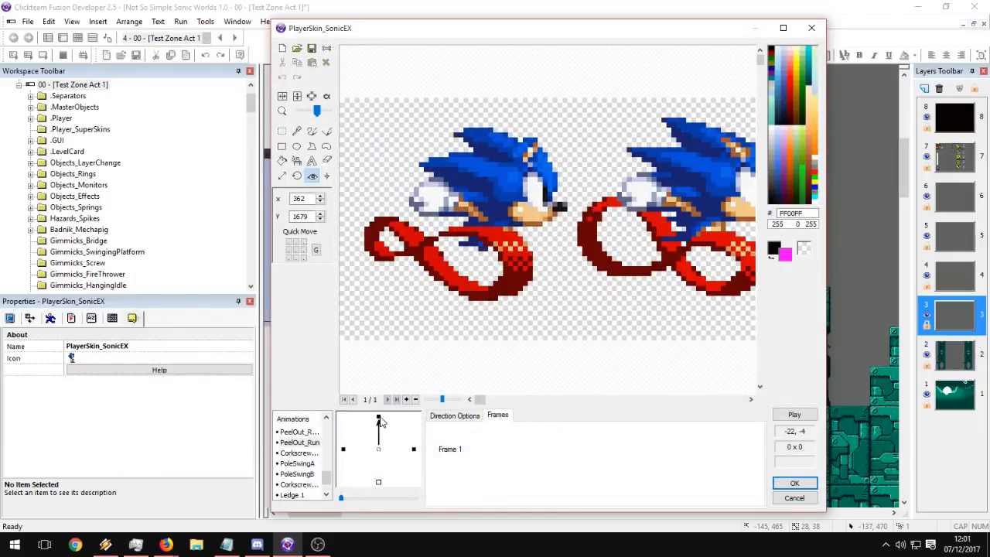
{"action": "left_click", "coordinate": [414, 449]}
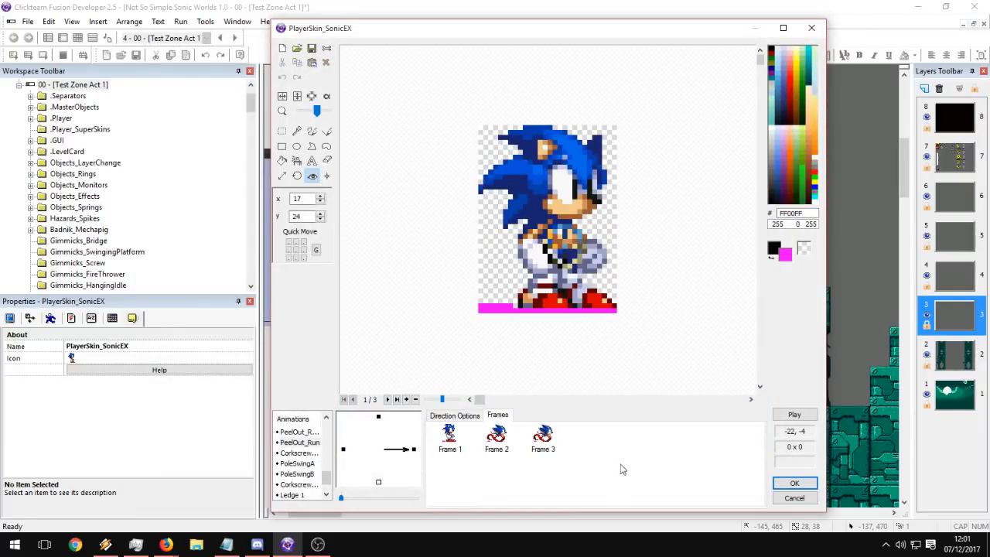
{"action": "left_click", "coordinate": [542, 437]}
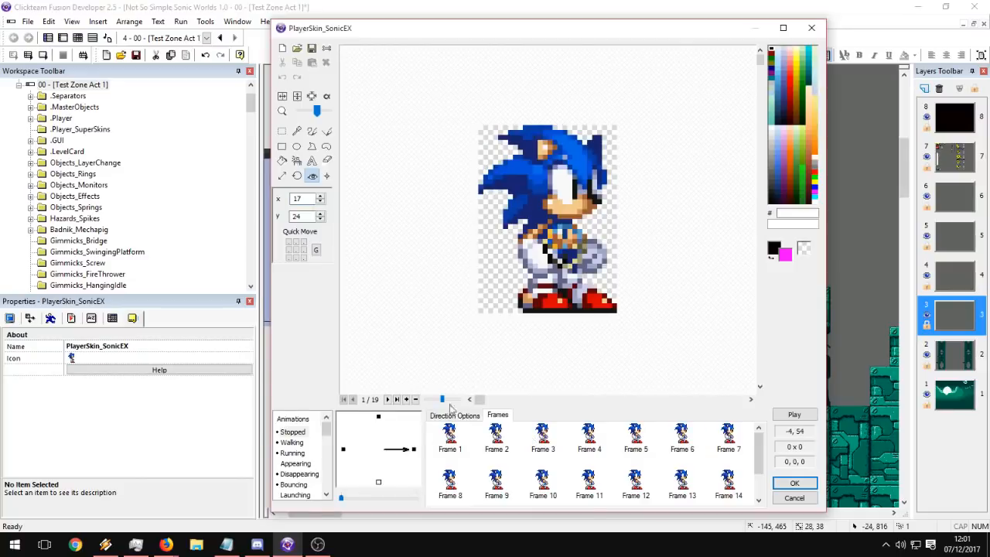
Find the PeelOut_Run animation in the animation list and select its frame 4 with the peel-out sprite strip.
{"action": "scroll", "coordinate": [310, 453], "scroll_direction": "down", "scroll_amount": 10}
{"action": "left_click", "coordinate": [307, 444]}
{"action": "key", "text": "Up"}
{"action": "key", "text": "Up"}
{"action": "key", "text": "Up"}
{"action": "key", "text": "Up"}
{"action": "key", "text": "Down"}
{"action": "key", "text": "Down"}
{"action": "key", "text": "Down"}
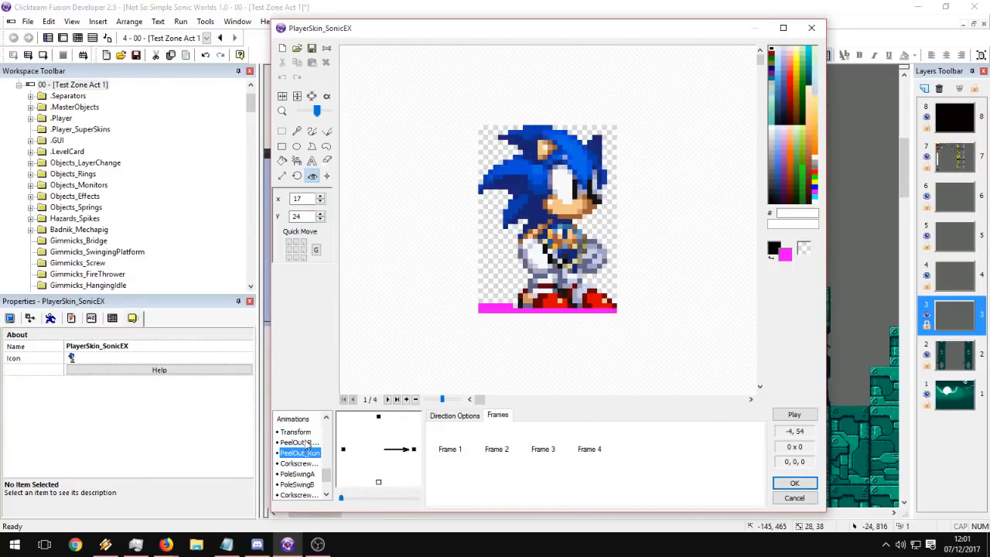
{"action": "key", "text": "Up"}
{"action": "key", "text": "Up"}
{"action": "key", "text": "Up"}
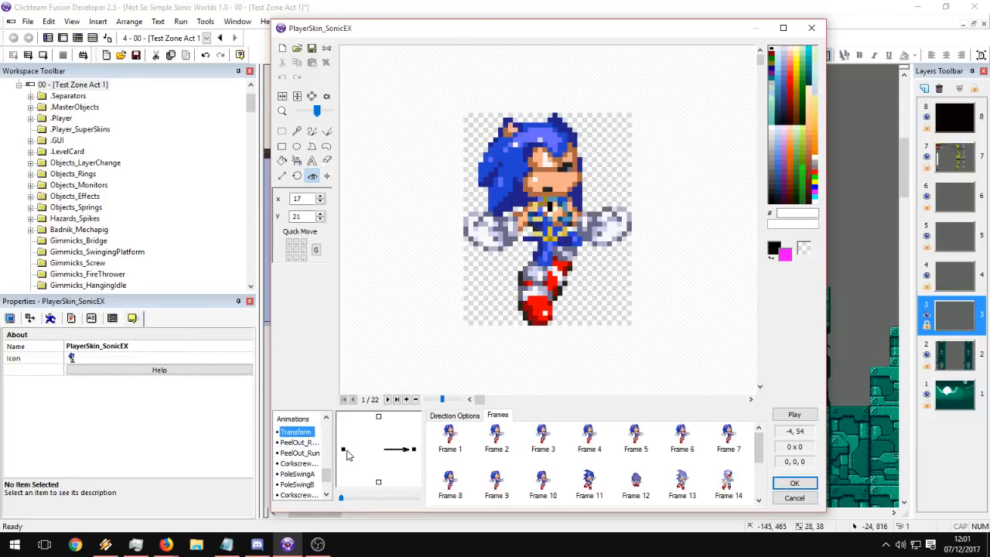
{"action": "key", "text": "Down"}
{"action": "key", "text": "Down"}
{"action": "key", "text": "Up"}
{"action": "key", "text": "Up"}
{"action": "key", "text": "Up"}
{"action": "key", "text": "Up"}
{"action": "key", "text": "Down"}
{"action": "key", "text": "Down"}
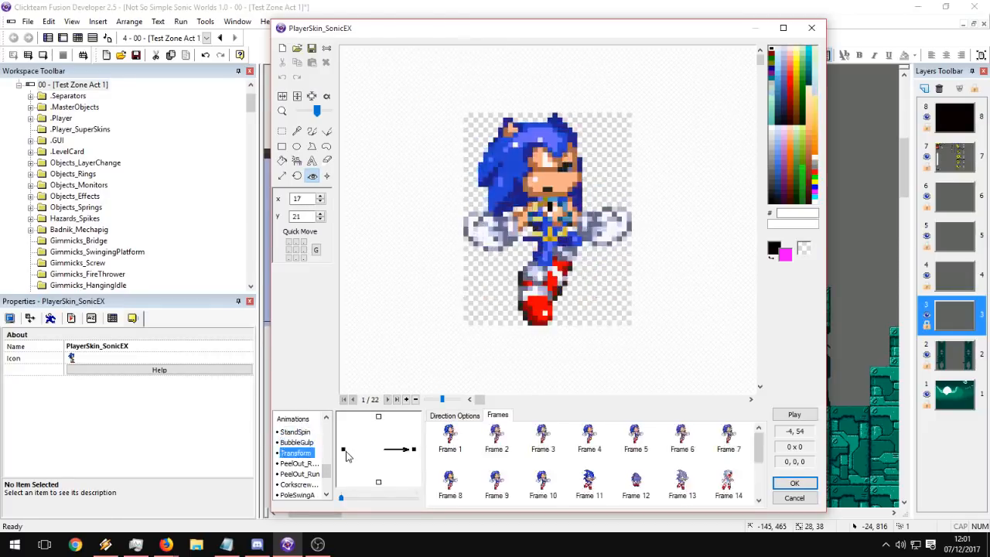
{"action": "key", "text": "Down"}
{"action": "key", "text": "Down"}
{"action": "left_click", "coordinate": [590, 449]}
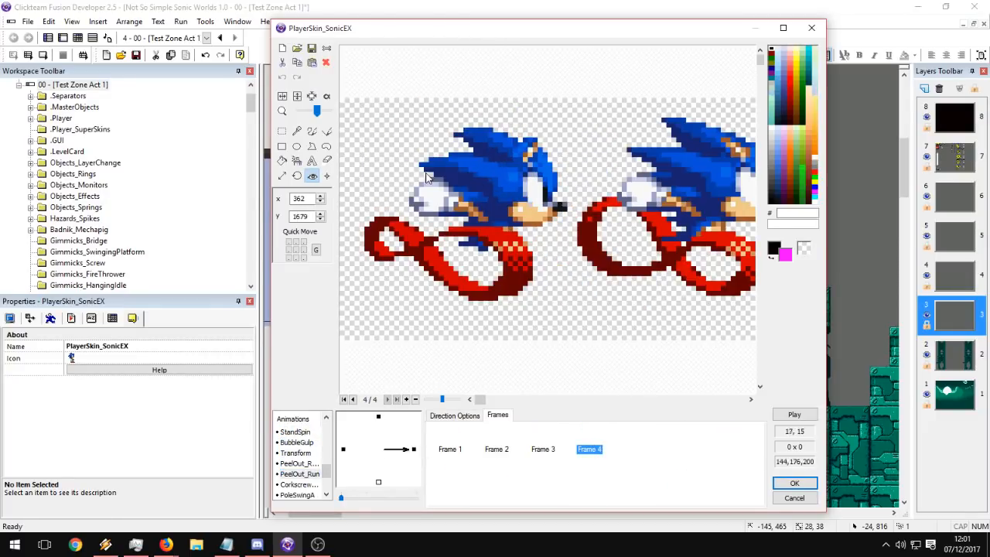
Place the hot spot of frame 4's sprite strip at 119, 25.
{"action": "left_click_drag", "start_coordinate": [317, 110], "coordinate": [311, 110]}
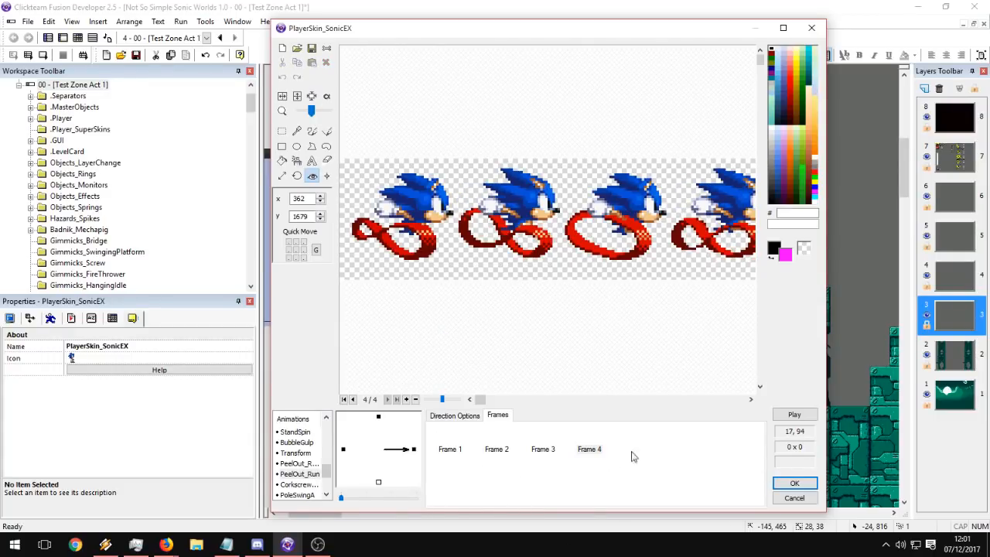
{"action": "mouse_move", "coordinate": [674, 213]}
{"action": "left_mouse_down"}
{"action": "mouse_move", "coordinate": [616, 225]}
{"action": "mouse_move", "coordinate": [641, 235]}
{"action": "mouse_move", "coordinate": [604, 223]}
{"action": "left_mouse_up"}
{"action": "left_click", "coordinate": [313, 178]}
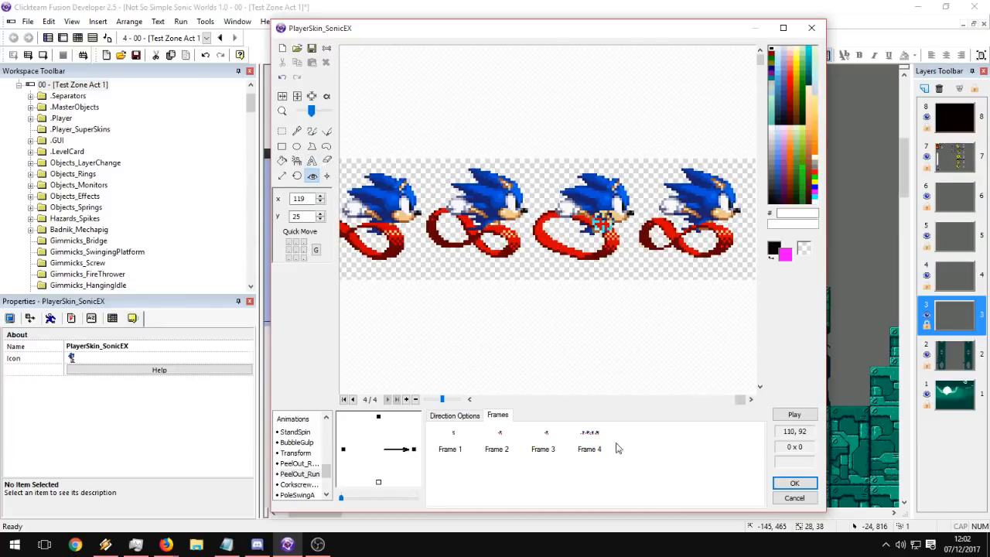
{"action": "left_click_drag", "start_coordinate": [489, 240], "coordinate": [602, 246]}
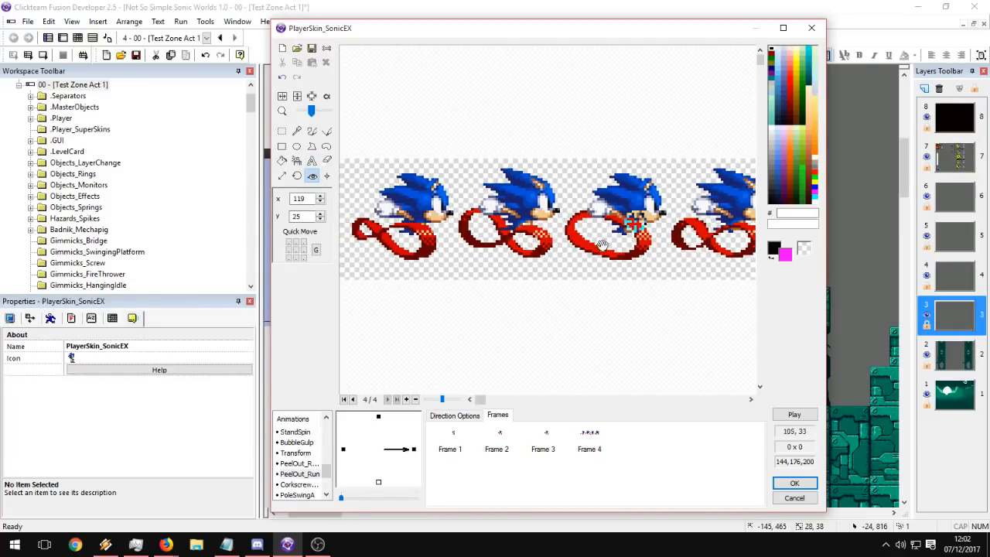
Duplicate the strip in frame 4 as frame 5, and crop frame 4 to the first peel-out sprite.
{"action": "left_click", "coordinate": [589, 457]}
{"action": "key", "text": "ctrl+c"}
{"action": "key", "text": "ctrl+v"}
{"action": "left_click", "coordinate": [588, 449]}
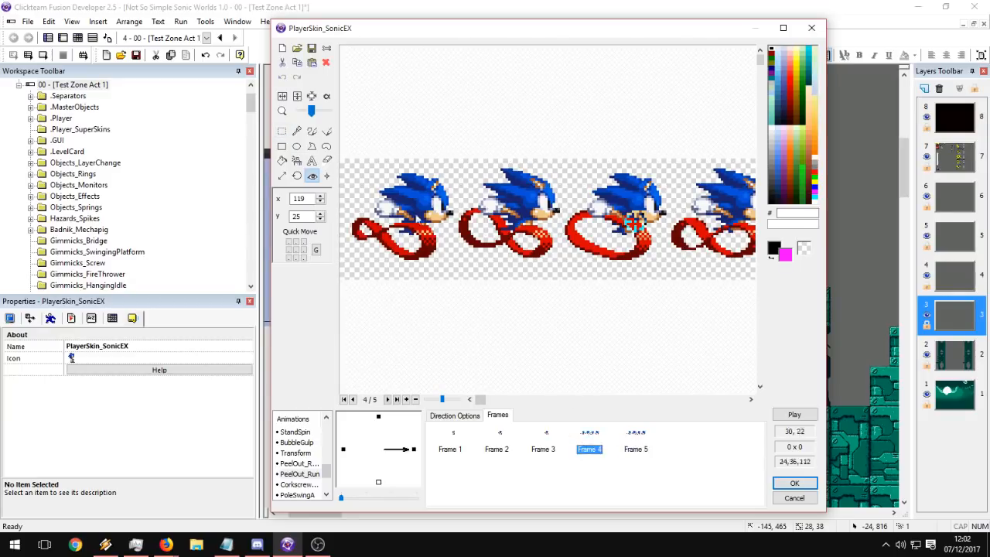
{"action": "left_click", "coordinate": [282, 131]}
{"action": "mouse_move", "coordinate": [447, 266]}
{"action": "left_mouse_down"}
{"action": "mouse_move", "coordinate": [349, 164]}
{"action": "mouse_move", "coordinate": [453, 267]}
{"action": "left_mouse_up"}
{"action": "left_click", "coordinate": [375, 159]}
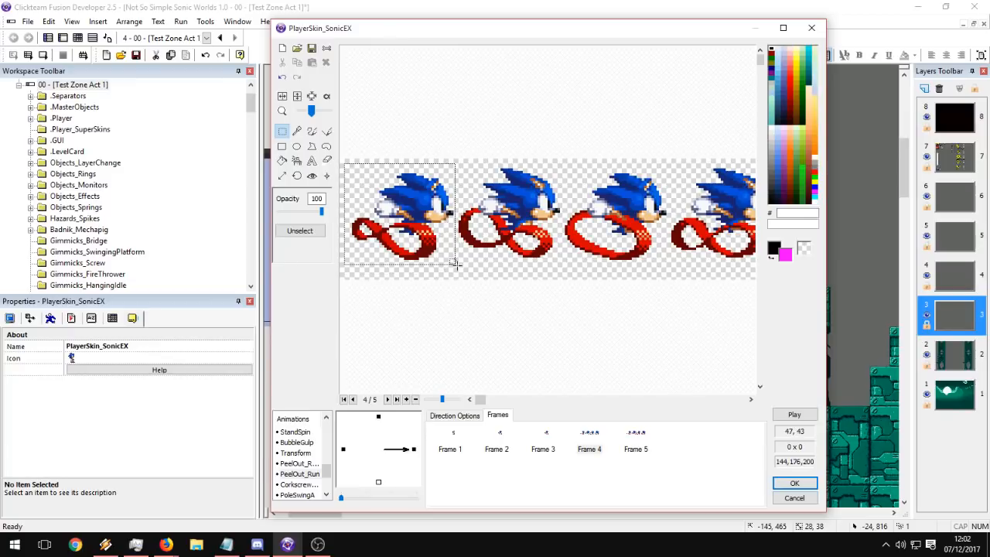
{"action": "left_click", "coordinate": [311, 96]}
Duplicate the strip in frame 5 as frame 6, and crop frame 5 to the second peel-out sprite.
{"action": "left_click", "coordinate": [633, 451]}
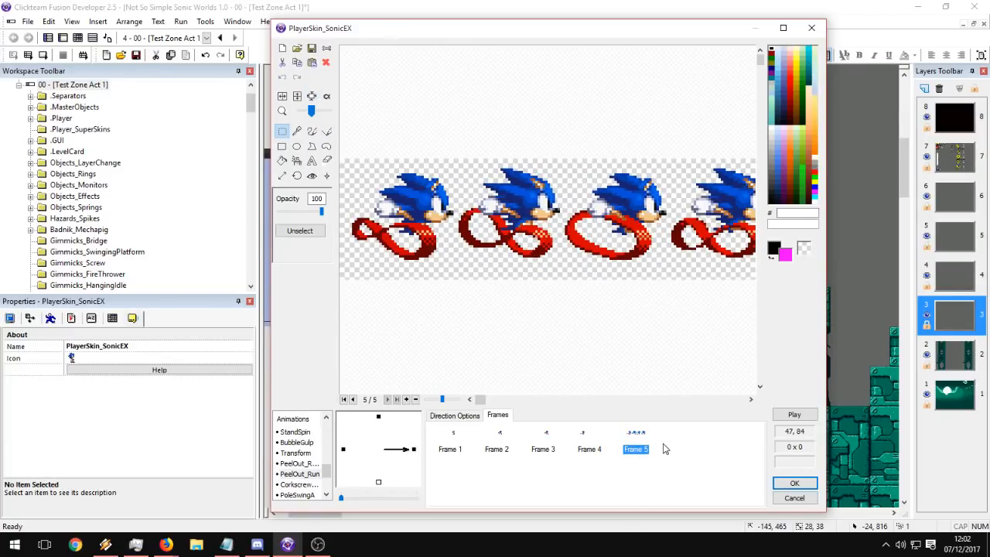
{"action": "key", "text": "ctrl+v"}
{"action": "left_click", "coordinate": [627, 441]}
{"action": "mouse_move", "coordinate": [445, 151]}
{"action": "left_mouse_down"}
{"action": "mouse_move", "coordinate": [528, 186]}
{"action": "mouse_move", "coordinate": [551, 251]}
{"action": "mouse_move", "coordinate": [479, 154]}
{"action": "mouse_move", "coordinate": [453, 156]}
{"action": "left_mouse_up"}
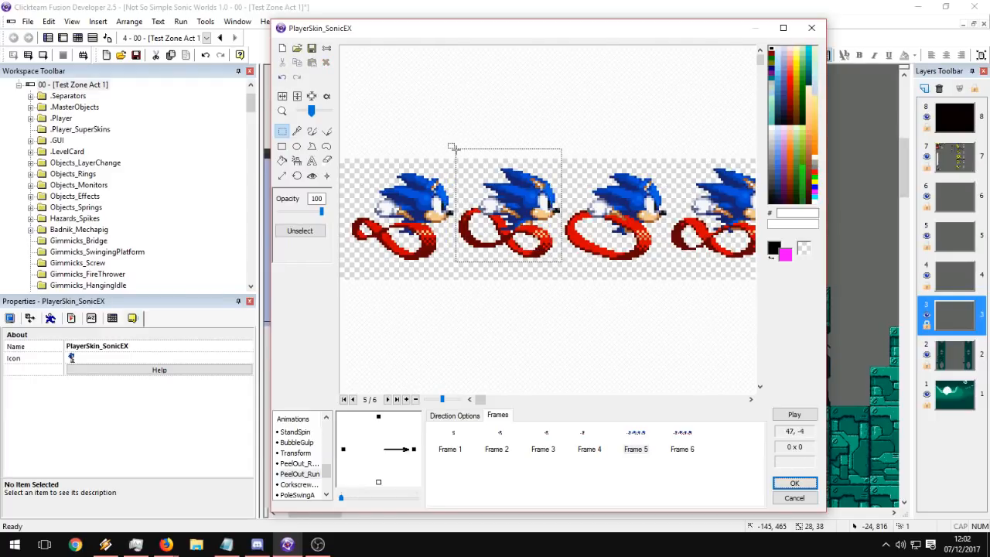
{"action": "left_click", "coordinate": [311, 96]}
Crop the strip in frame 6 to the third peel-out sprite.
{"action": "left_click", "coordinate": [681, 444]}
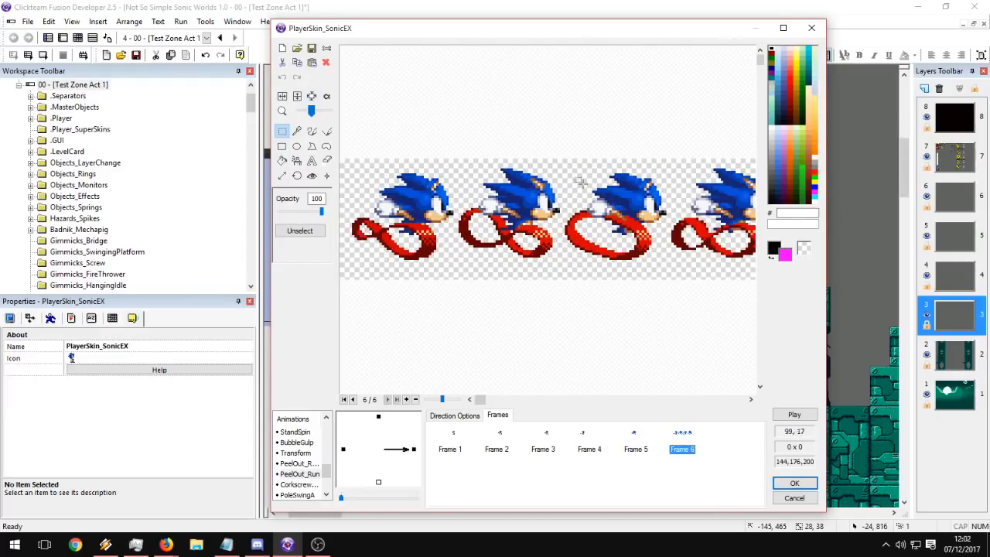
{"action": "mouse_move", "coordinate": [635, 268]}
{"action": "left_mouse_down"}
{"action": "mouse_move", "coordinate": [534, 155]}
{"action": "mouse_move", "coordinate": [648, 268]}
{"action": "left_mouse_up"}
{"action": "left_click", "coordinate": [529, 140]}
{"action": "left_click_drag", "start_coordinate": [531, 158], "coordinate": [641, 270]}
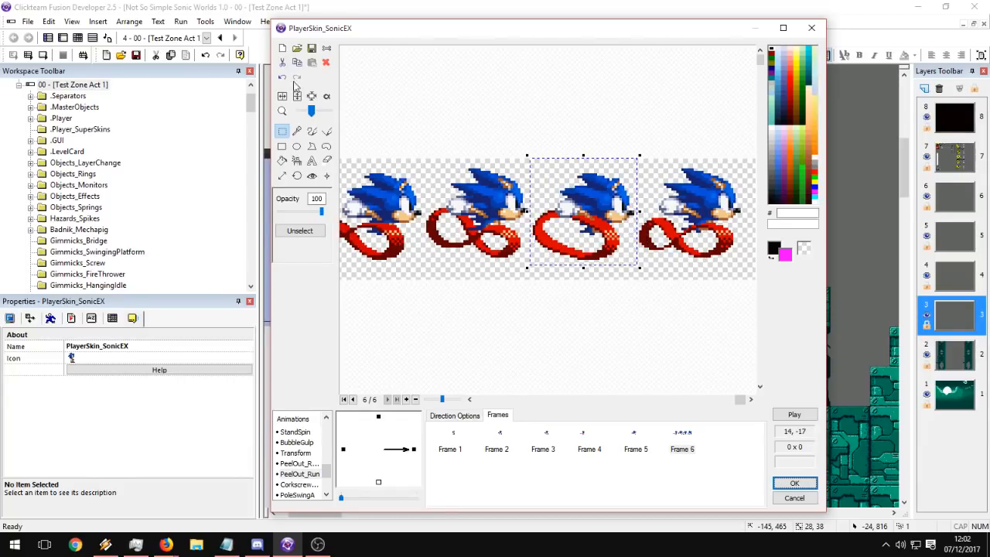
{"action": "left_click", "coordinate": [312, 96]}
Trim the empty margins around the peel-out sprites in frames 4, 5 and 6.
{"action": "left_click", "coordinate": [507, 440]}
{"action": "left_click", "coordinate": [544, 435]}
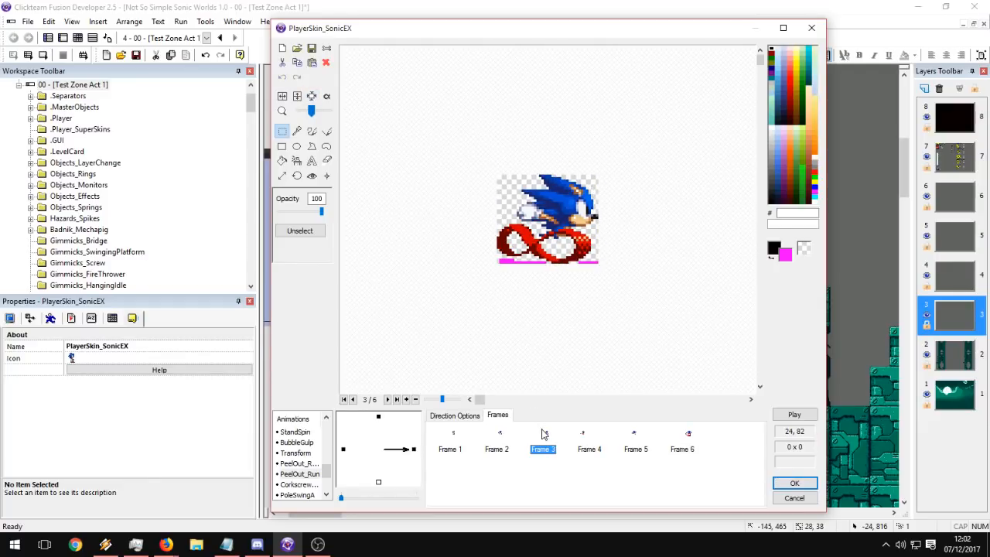
{"action": "left_click", "coordinate": [586, 443]}
{"action": "left_click", "coordinate": [312, 96]}
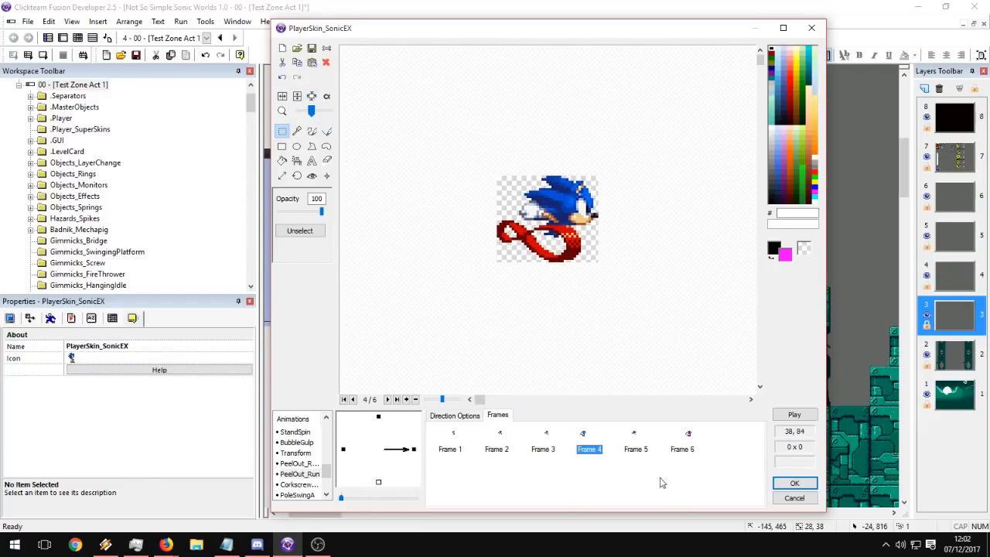
{"action": "left_click", "coordinate": [635, 442]}
{"action": "left_click", "coordinate": [312, 96]}
{"action": "left_click", "coordinate": [687, 449]}
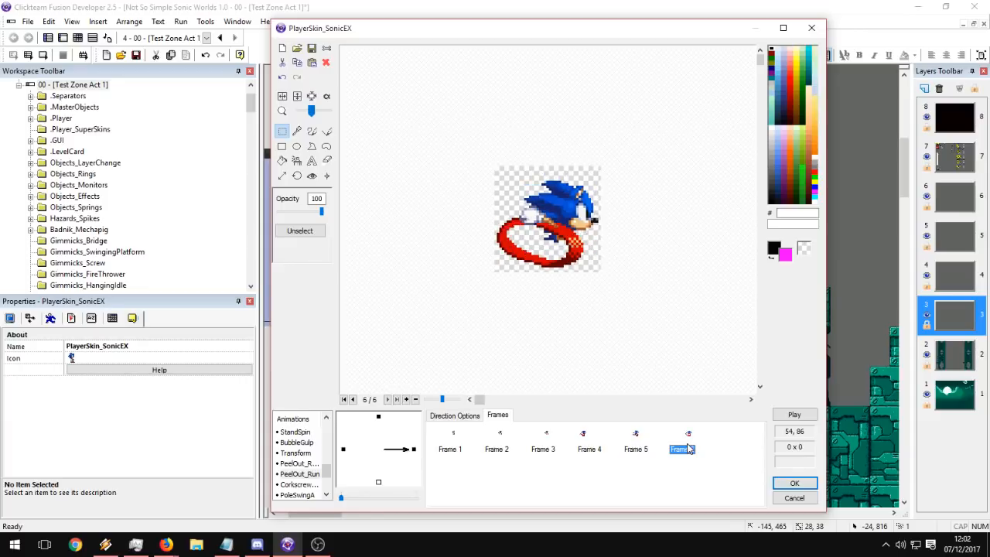
{"action": "left_click", "coordinate": [312, 96]}
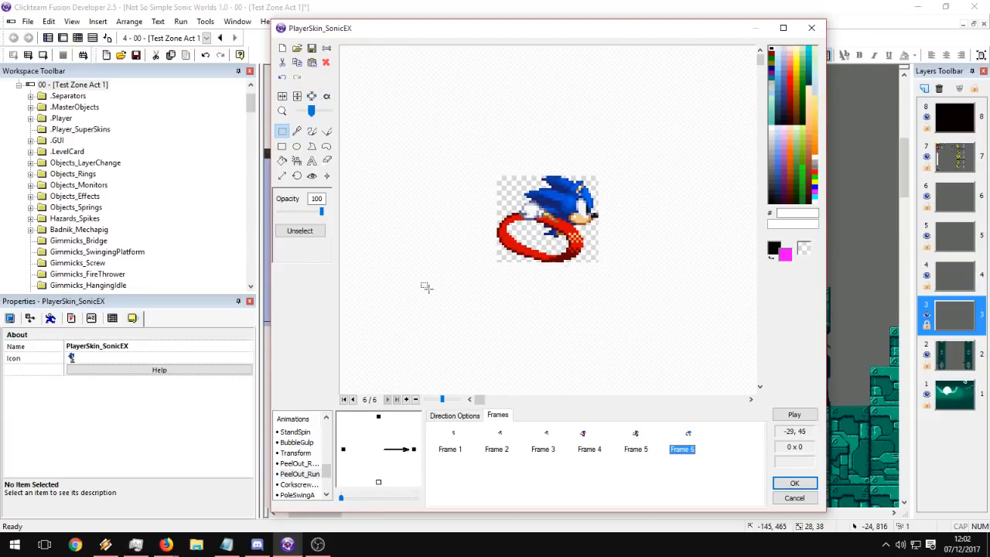
Compare the peel-out sprites and hot spots of the frames following the standing sprite.
{"action": "left_click", "coordinate": [495, 444]}
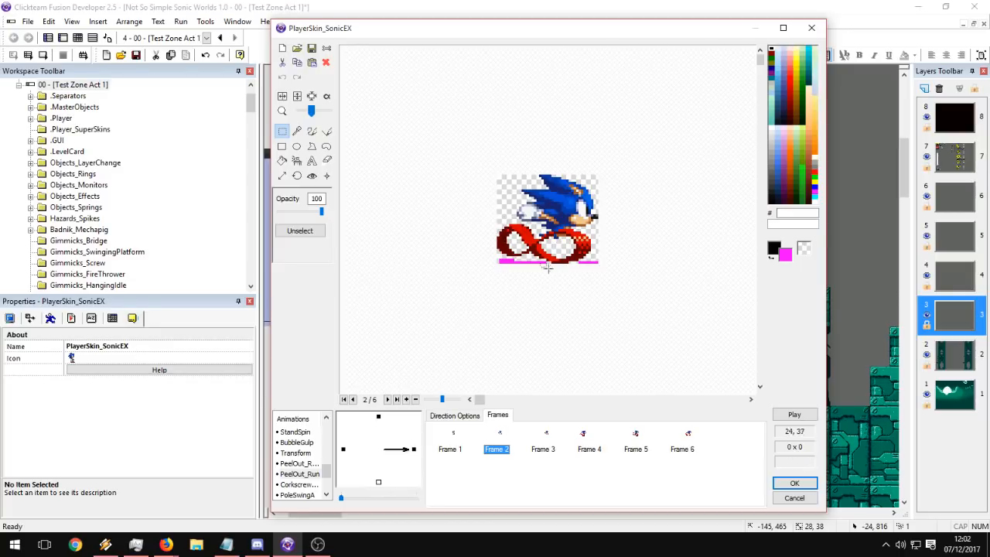
{"action": "left_click", "coordinate": [542, 441]}
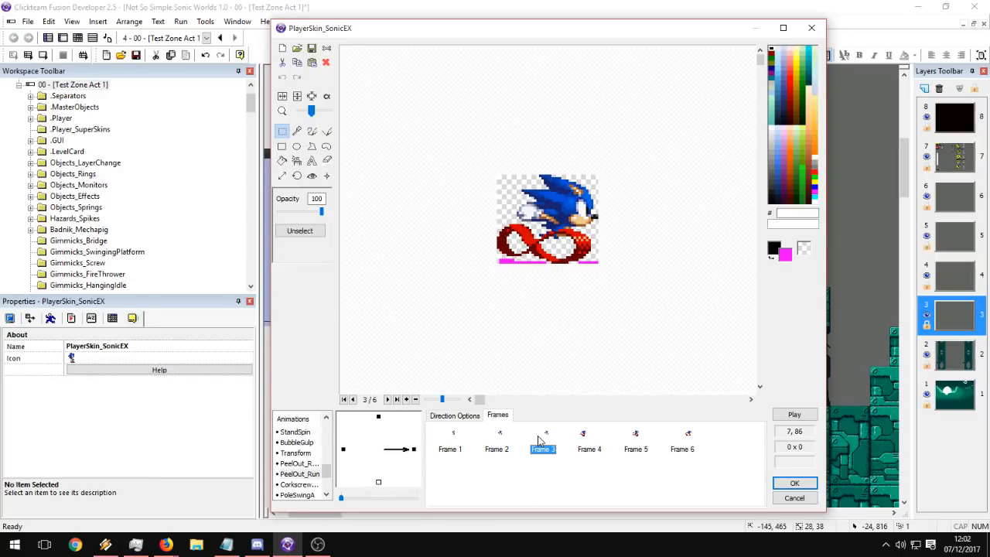
{"action": "left_click", "coordinate": [592, 448]}
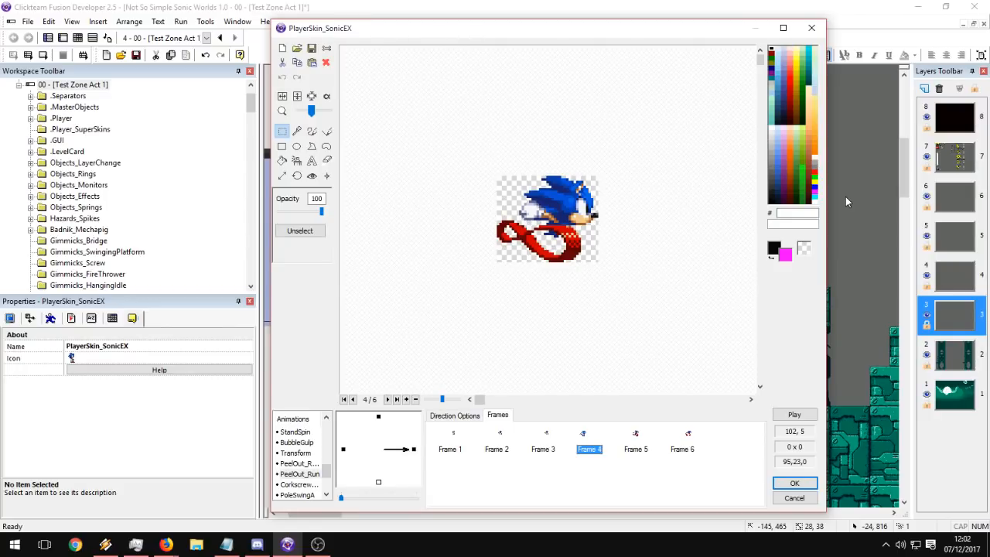
{"action": "left_click", "coordinate": [322, 113]}
{"action": "left_click", "coordinate": [312, 176]}
{"action": "left_click", "coordinate": [500, 435]}
{"action": "left_click", "coordinate": [544, 438]}
{"action": "key", "text": "Left"}
{"action": "key", "text": "Right"}
{"action": "key", "text": "Left"}
{"action": "key", "text": "Left"}
{"action": "key", "text": "Right"}
Delete the duplicate peel-out frame 3 and set the hot spot of the frame taking its place to 21, 22.
{"action": "left_click", "coordinate": [543, 447]}
{"action": "key", "text": "Delete"}
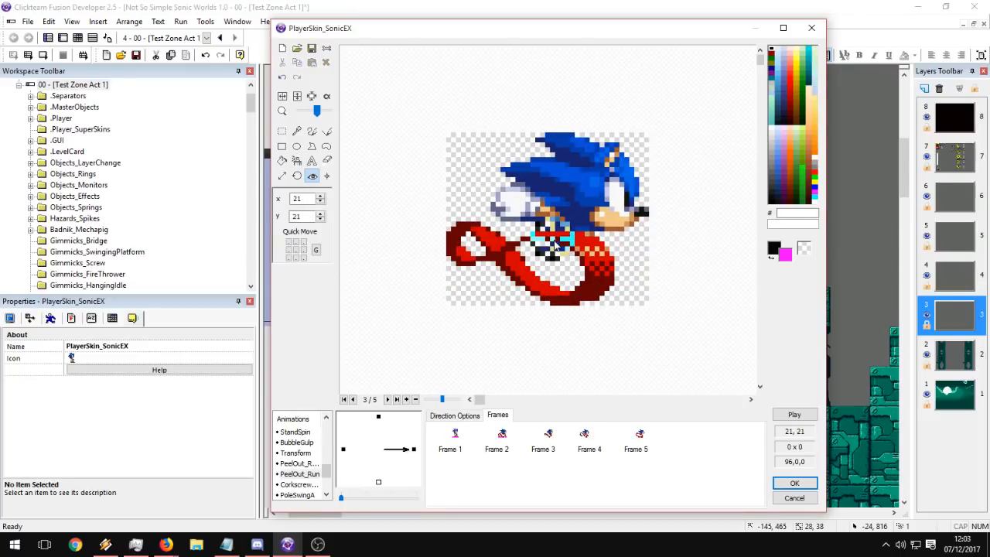
{"action": "left_click", "coordinate": [503, 439]}
{"action": "left_click", "coordinate": [532, 442]}
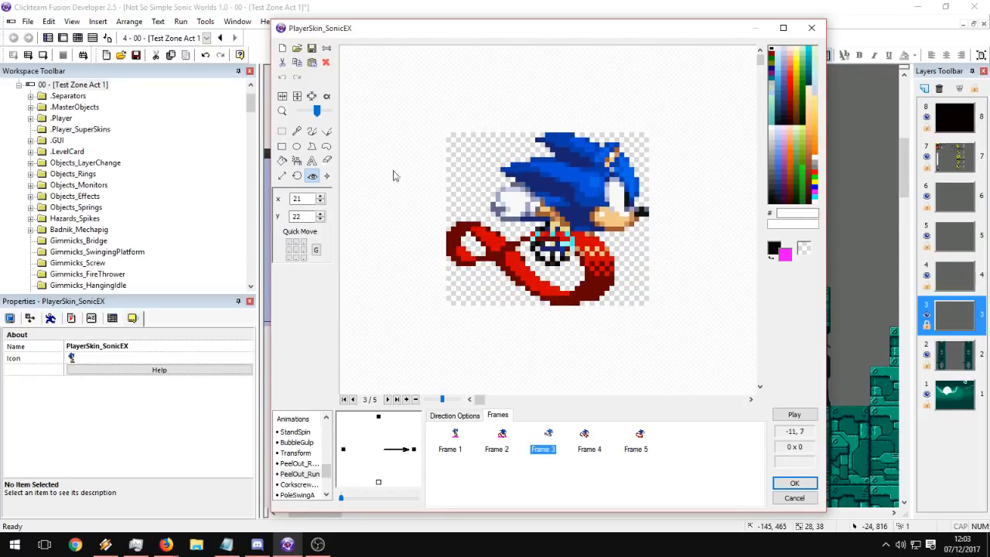
Draw magenta ground marks along the bottom of the peel-out sprite in frame 3, on both sides of the foot.
{"action": "left_click", "coordinate": [312, 130]}
{"action": "left_click_drag", "start_coordinate": [492, 301], "coordinate": [491, 303]}
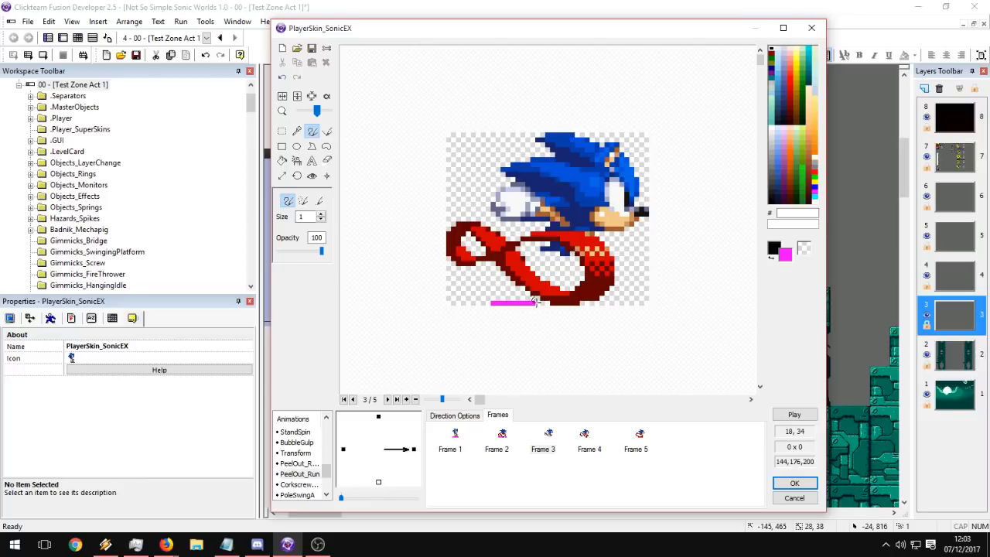
{"action": "left_click_drag", "start_coordinate": [593, 302], "coordinate": [644, 303]}
{"action": "left_click", "coordinate": [534, 439]}
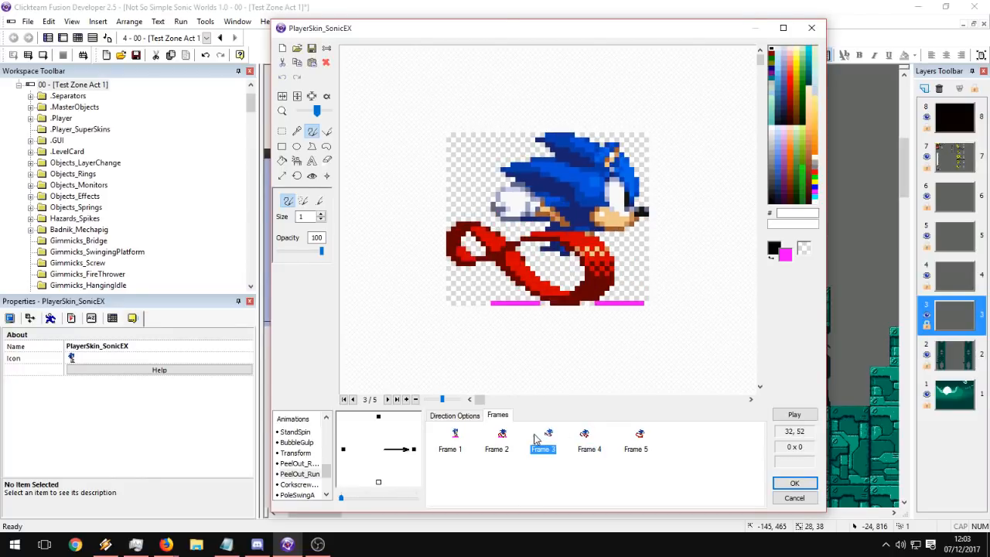
Replace the sprite strip in the upward direction with copies of frames 4 and 5, removing the blank placeholder frame.
{"action": "left_click_drag", "start_coordinate": [585, 480], "coordinate": [659, 435]}
{"action": "left_click", "coordinate": [378, 417]}
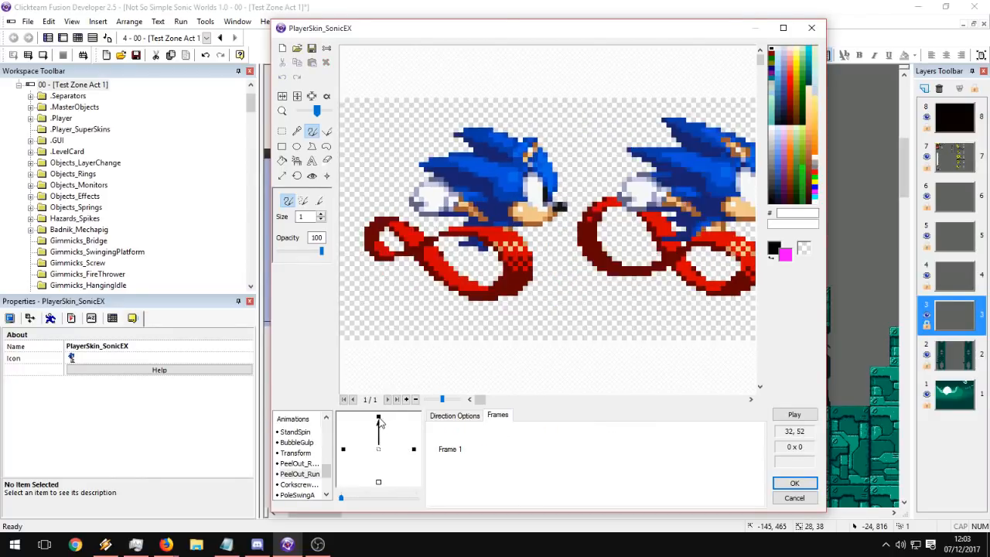
{"action": "left_click_drag", "start_coordinate": [508, 461], "coordinate": [434, 434]}
{"action": "key", "text": "Delete"}
{"action": "key", "text": "Return"}
{"action": "key", "text": "ctrl+v"}
{"action": "left_click", "coordinate": [451, 444]}
{"action": "key", "text": "Delete"}
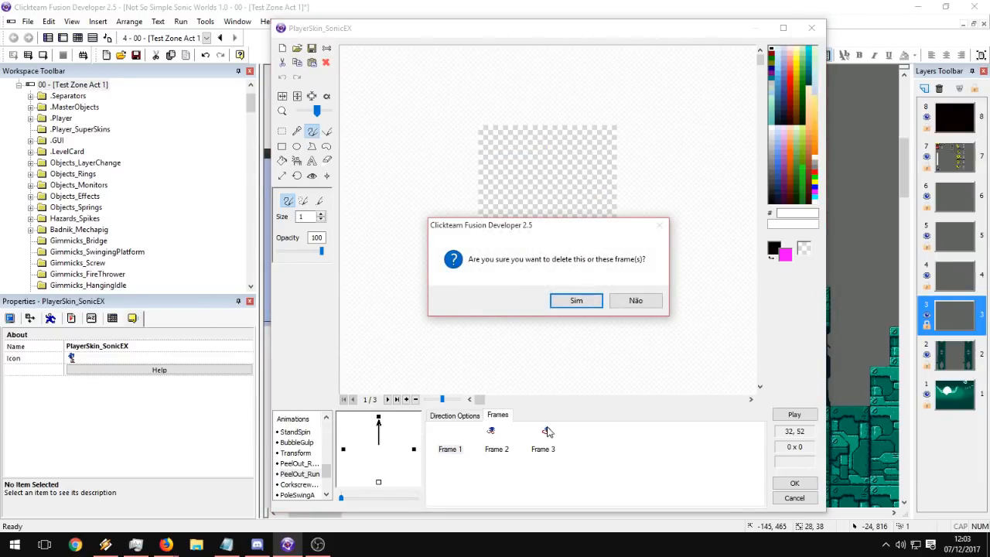
{"action": "key", "text": "Return"}
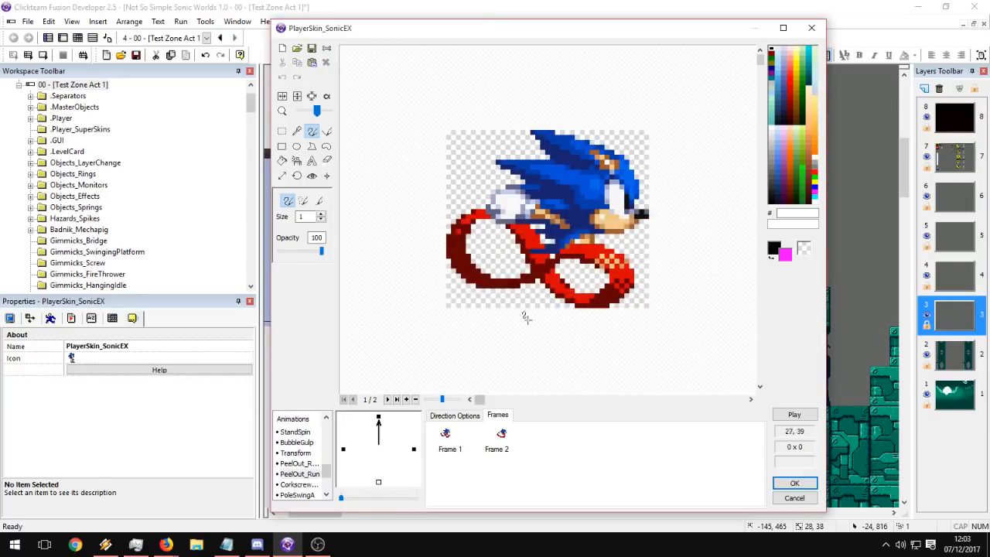
Compare the five frames of the right-facing PeelOut_Run direction.
{"action": "left_click", "coordinate": [413, 450]}
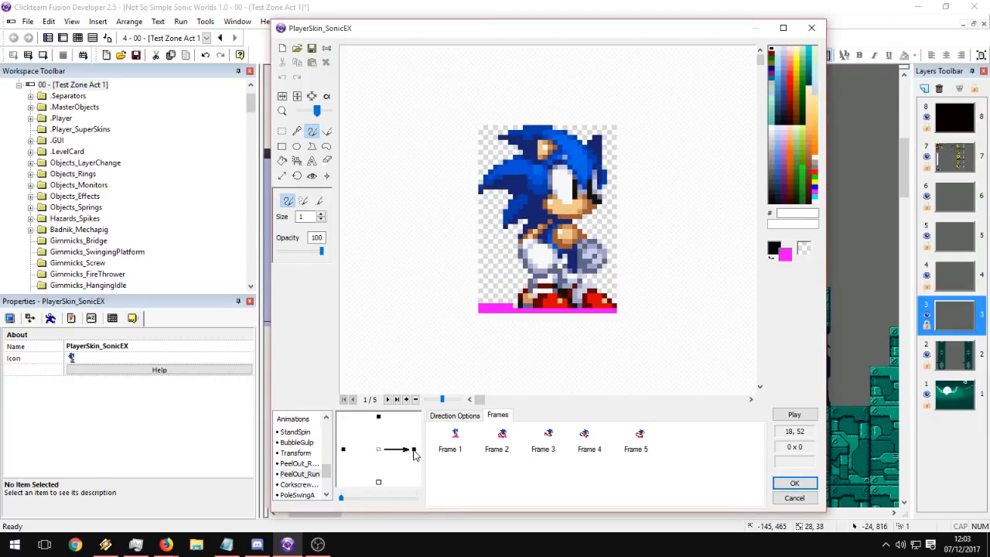
{"action": "left_click", "coordinate": [495, 443]}
{"action": "left_click", "coordinate": [543, 443]}
{"action": "left_click", "coordinate": [586, 445]}
{"action": "left_click", "coordinate": [635, 444]}
{"action": "left_click", "coordinate": [548, 437]}
{"action": "left_click", "coordinate": [498, 437]}
{"action": "left_click", "coordinate": [545, 448]}
{"action": "left_click", "coordinate": [592, 451]}
Delete frames 4 and 5 from the right-facing PeelOut_Run direction.
{"action": "left_click_drag", "start_coordinate": [668, 494], "coordinate": [583, 437]}
{"action": "key", "text": "Delete"}
{"action": "key", "text": "Return"}
Set the right-facing PeelOut_Run direction's lower and higher speeds to 10 and preview the animation.
{"action": "left_click", "coordinate": [794, 414]}
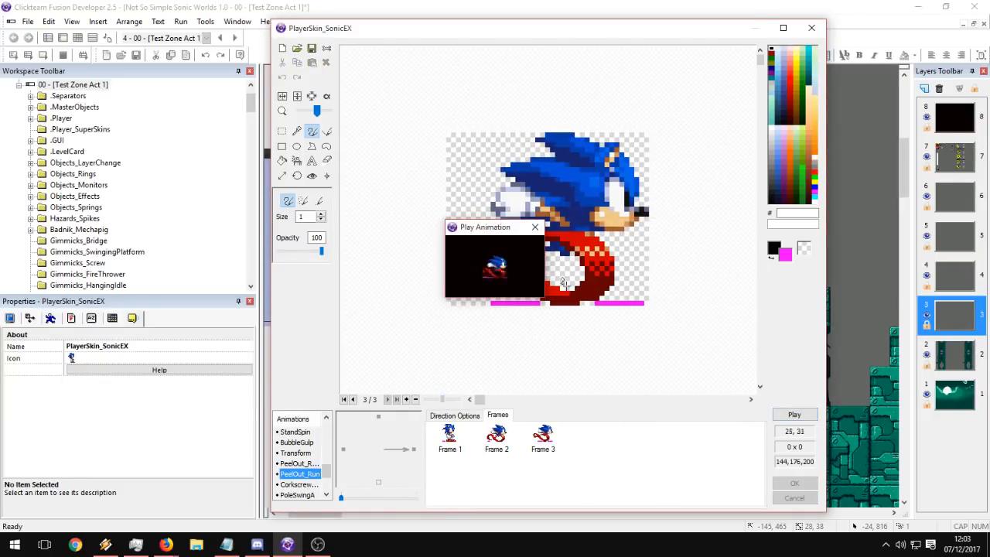
{"action": "left_click", "coordinate": [534, 227]}
{"action": "left_click", "coordinate": [475, 418]}
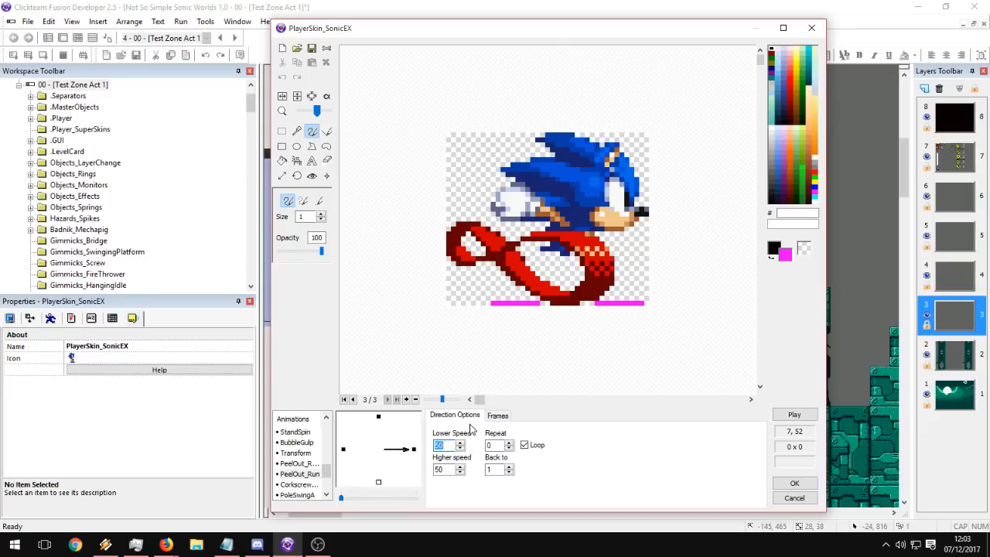
{"action": "left_click_drag", "start_coordinate": [439, 471], "coordinate": [415, 448]}
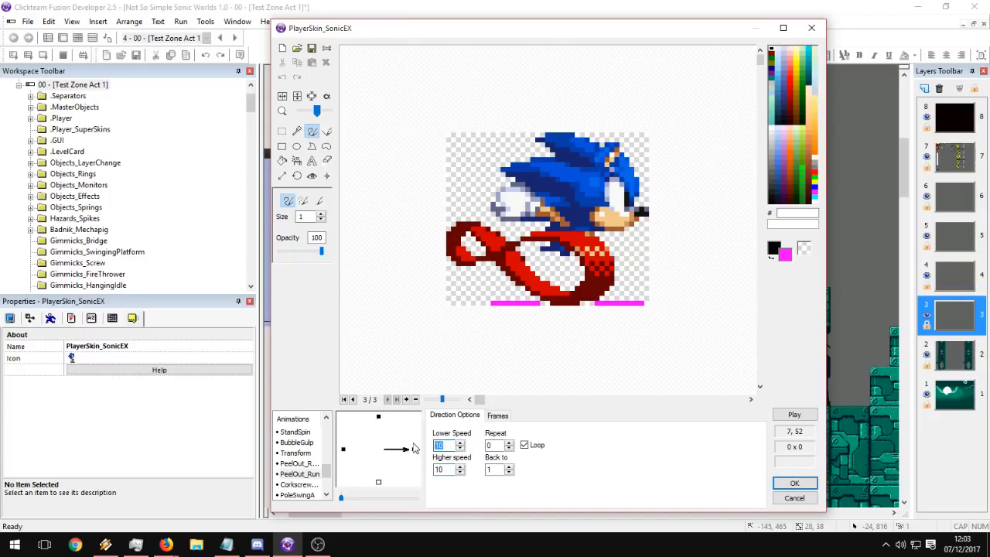
{"action": "left_click", "coordinate": [499, 417]}
{"action": "left_click", "coordinate": [792, 415]}
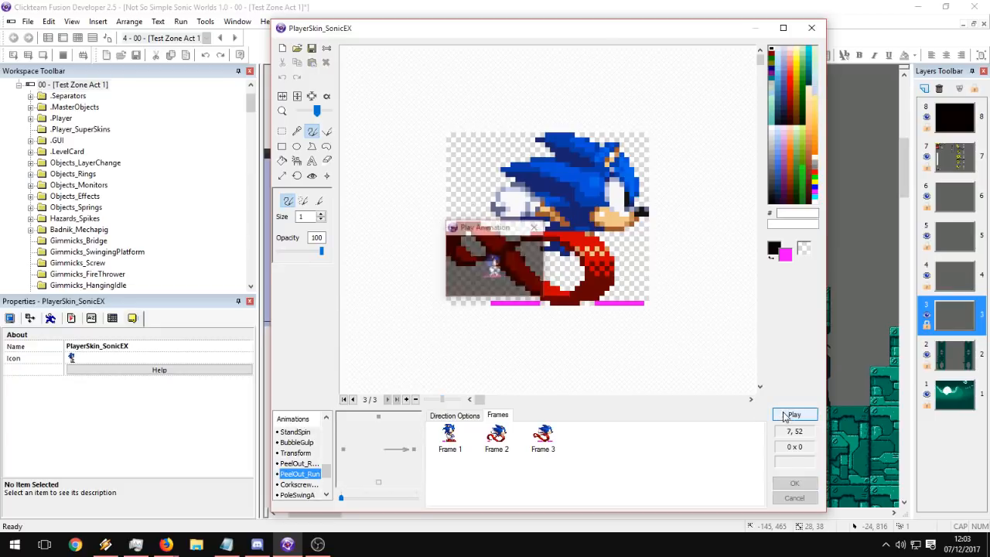
{"action": "left_click", "coordinate": [535, 226]}
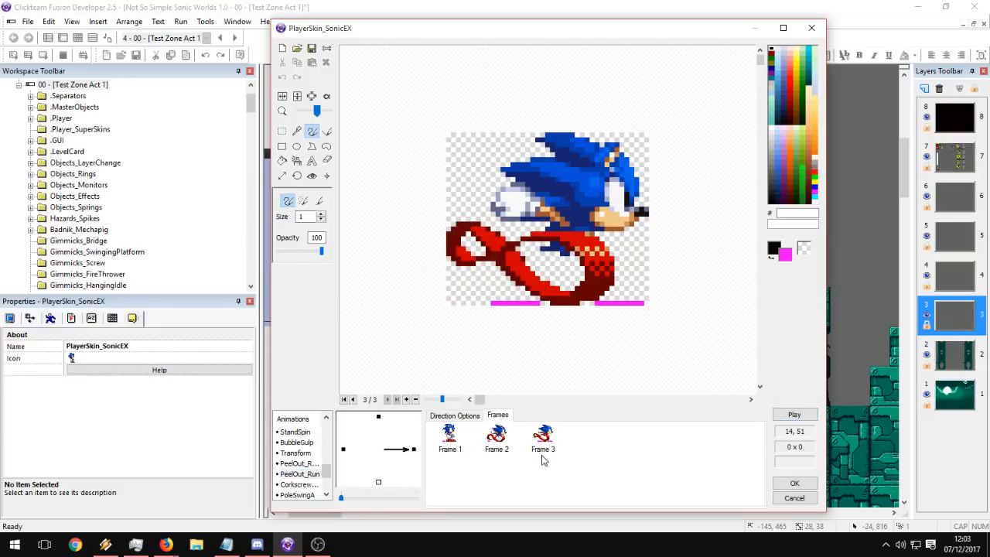
Align frame 3's hot spot while the animation preview plays, settling on X 21, Y 21.
{"action": "left_click", "coordinate": [311, 175]}
{"action": "left_click", "coordinate": [799, 418]}
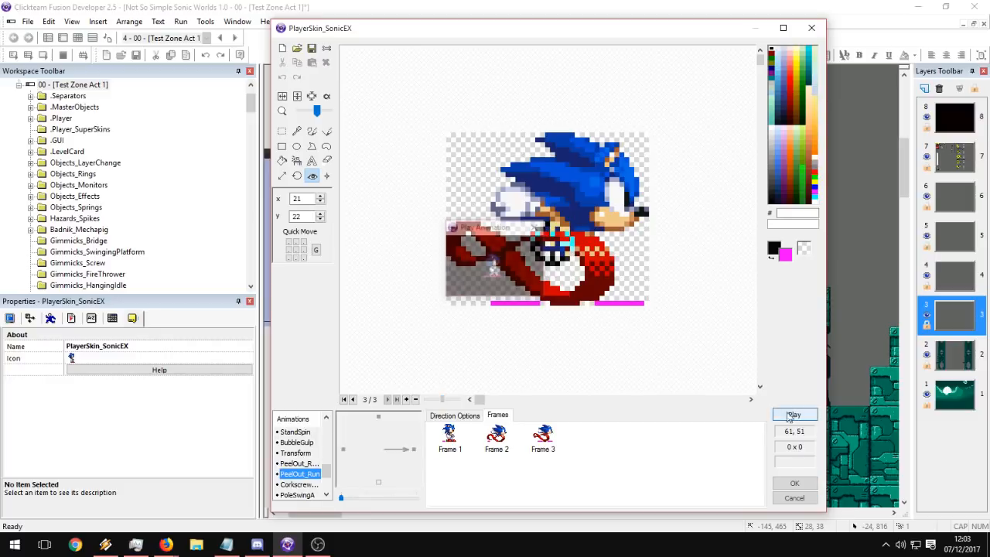
{"action": "left_click", "coordinate": [553, 240]}
{"action": "left_click", "coordinate": [553, 249]}
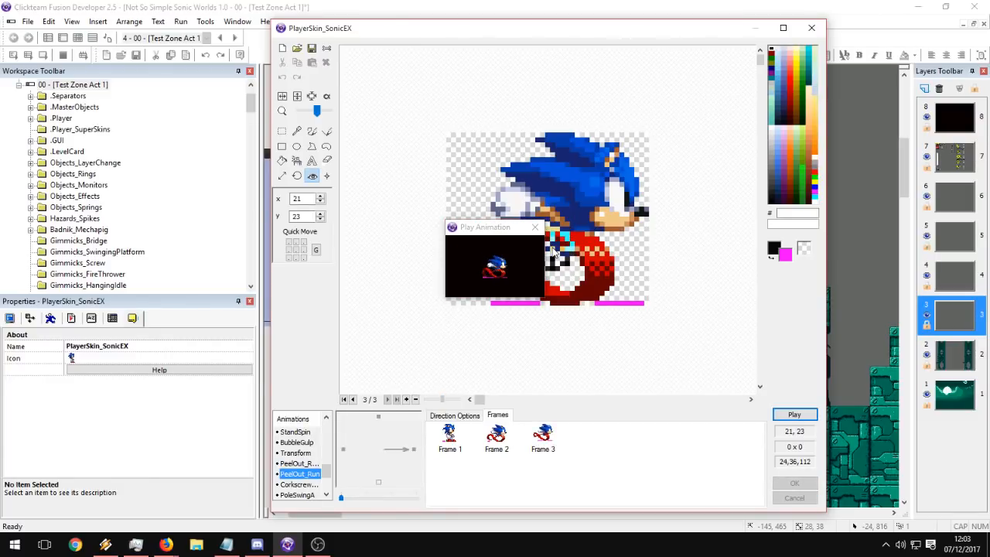
{"action": "left_click", "coordinate": [552, 239]}
{"action": "left_click", "coordinate": [557, 239]}
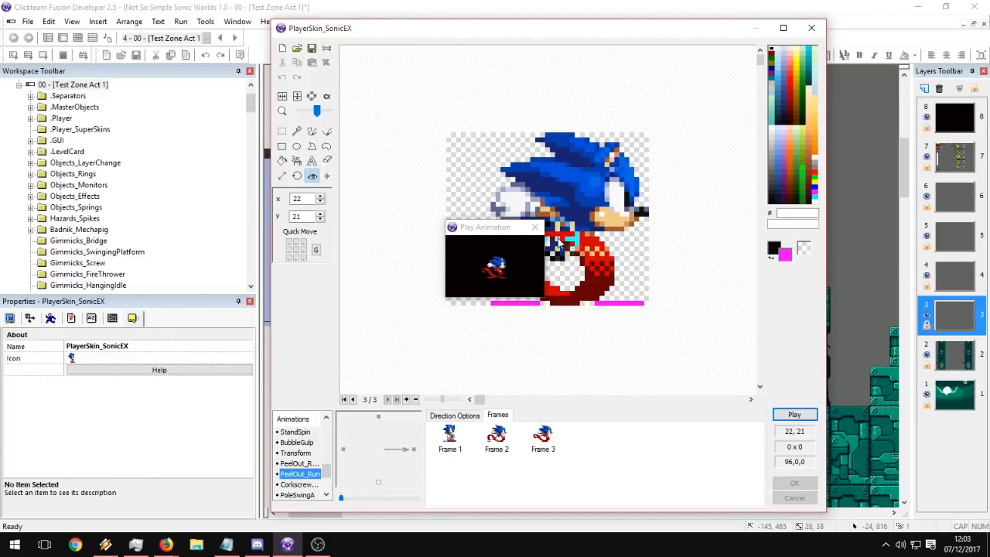
{"action": "left_click", "coordinate": [548, 241]}
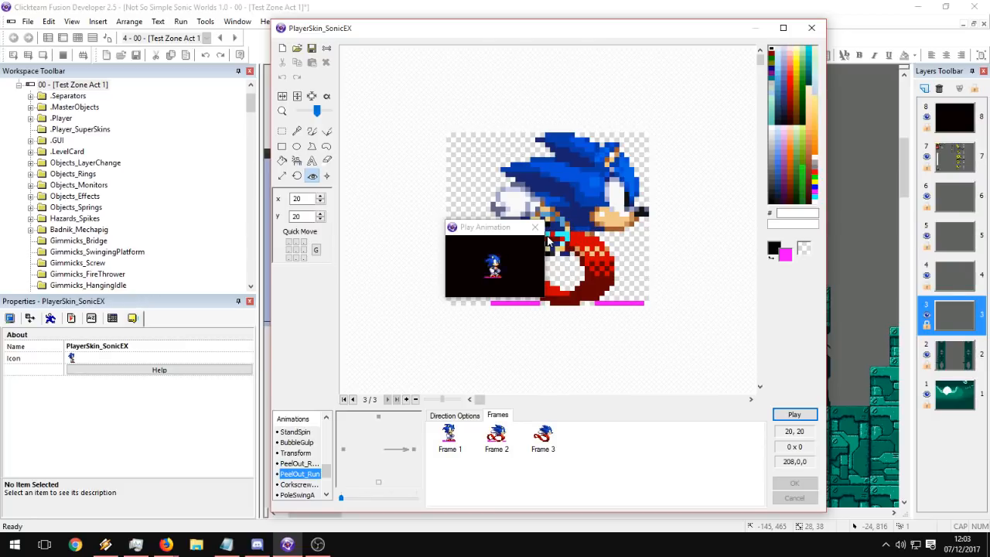
{"action": "left_click", "coordinate": [560, 246]}
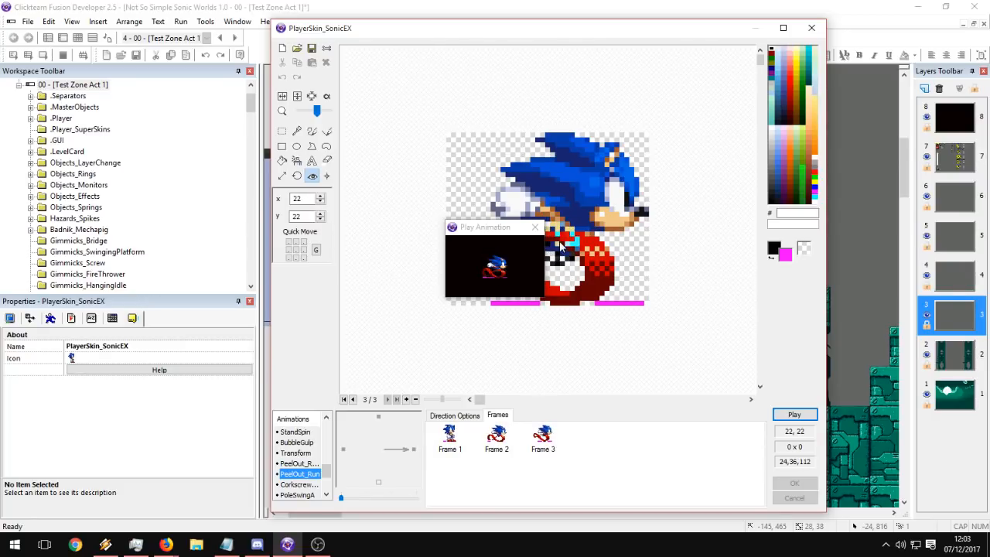
{"action": "left_click", "coordinate": [576, 247]}
{"action": "left_click", "coordinate": [551, 248]}
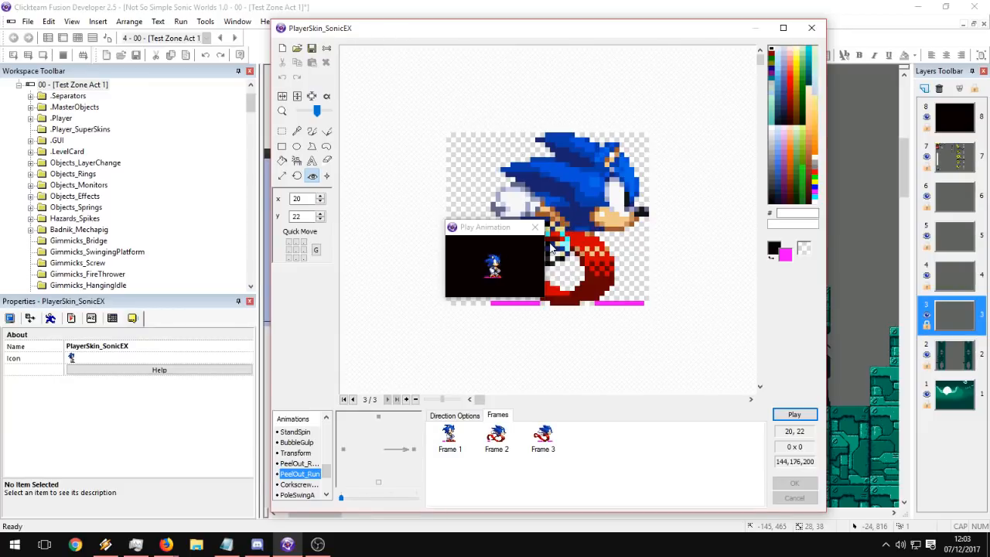
{"action": "left_click", "coordinate": [547, 247]}
{"action": "left_click", "coordinate": [554, 248]}
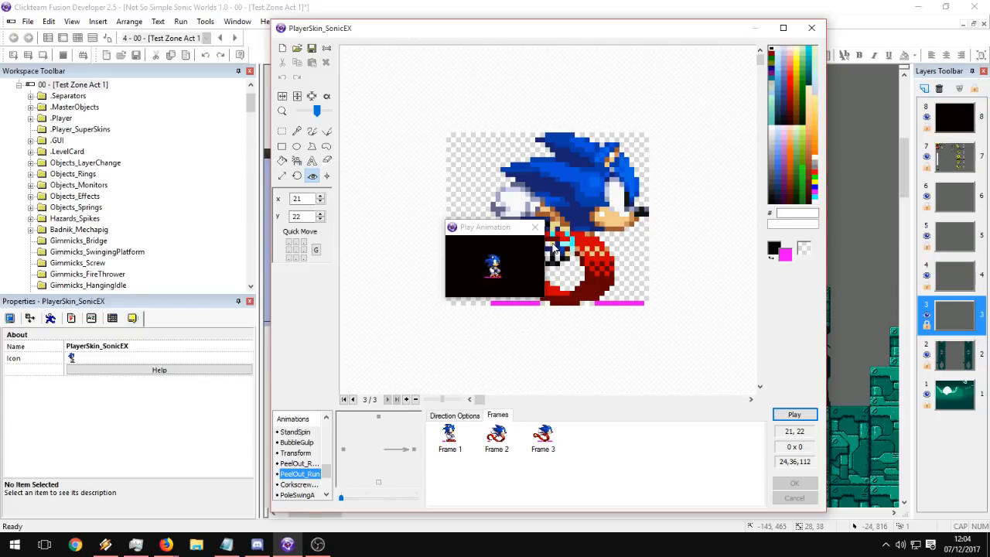
{"action": "left_click", "coordinate": [552, 239]}
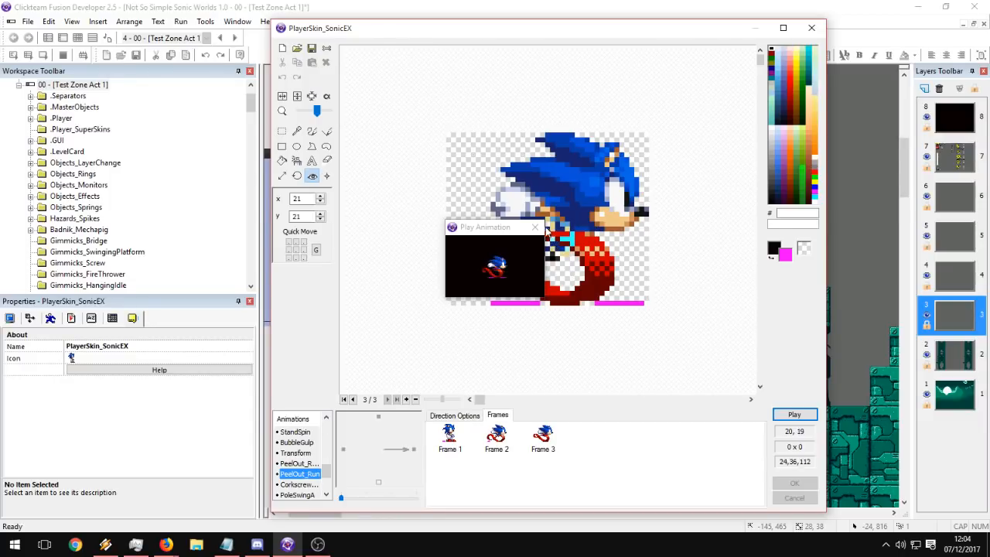
{"action": "left_click", "coordinate": [534, 227]}
Copy frame 1 of the upward direction into the right-facing PeelOut_Run direction as frame 4.
{"action": "left_click", "coordinate": [378, 419]}
{"action": "left_click", "coordinate": [501, 438]}
{"action": "left_click", "coordinate": [447, 437]}
{"action": "left_click", "coordinate": [414, 449]}
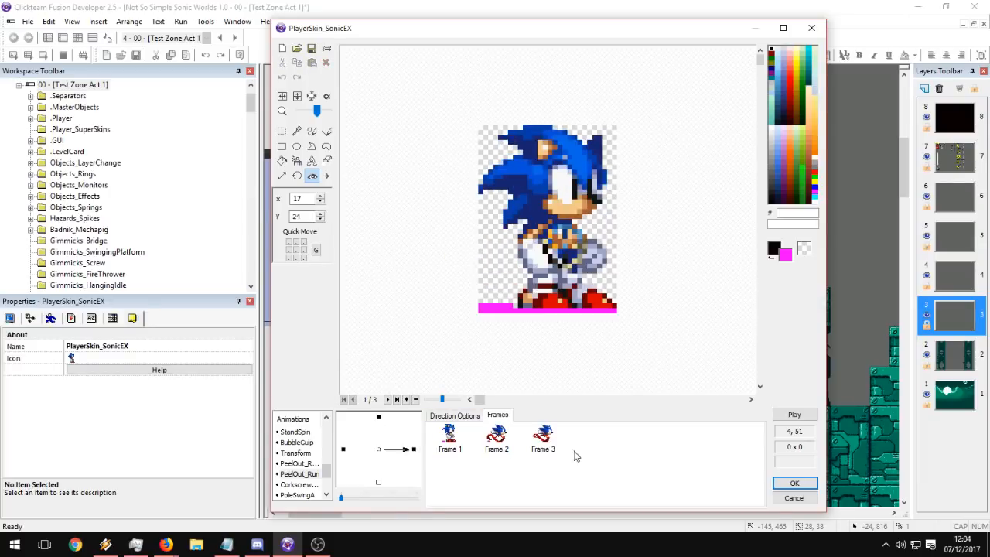
{"action": "left_click", "coordinate": [543, 440]}
{"action": "left_click", "coordinate": [576, 443]}
Compare frame 4 with frame 3, set frame 4's hot spot to X 21, Y 22, and preview the animation.
{"action": "left_click", "coordinate": [535, 439]}
{"action": "left_click", "coordinate": [579, 440]}
{"action": "left_click", "coordinate": [534, 438]}
{"action": "left_click", "coordinate": [582, 440]}
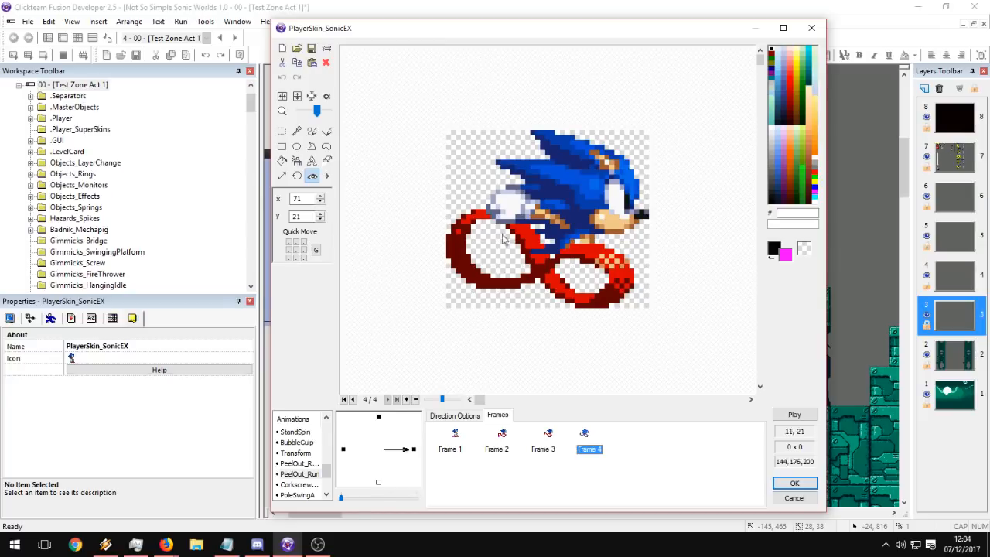
{"action": "left_click", "coordinate": [549, 445]}
{"action": "left_click", "coordinate": [582, 437]}
{"action": "left_click", "coordinate": [473, 417]}
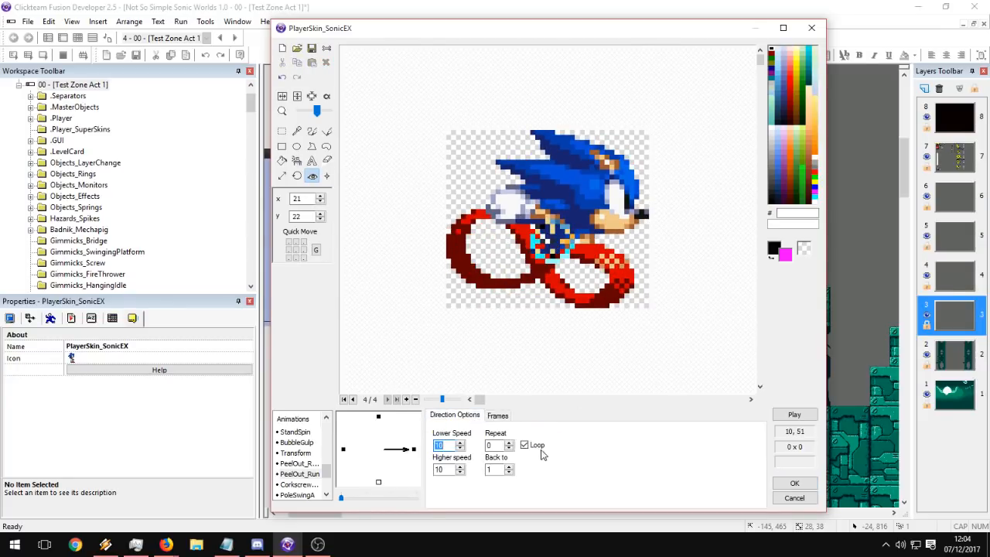
{"action": "left_click", "coordinate": [499, 416]}
{"action": "left_click", "coordinate": [795, 414]}
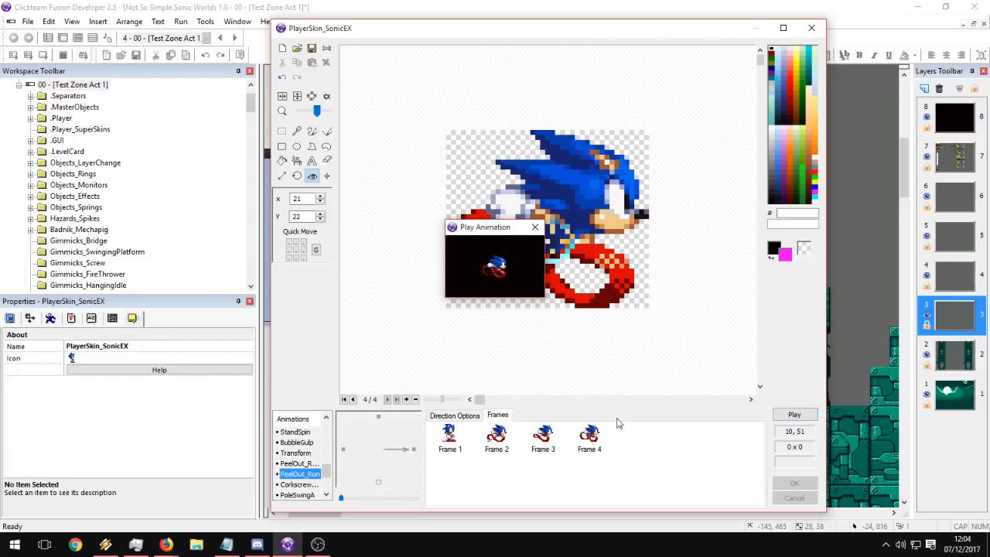
{"action": "left_click_drag", "start_coordinate": [498, 233], "coordinate": [428, 225]}
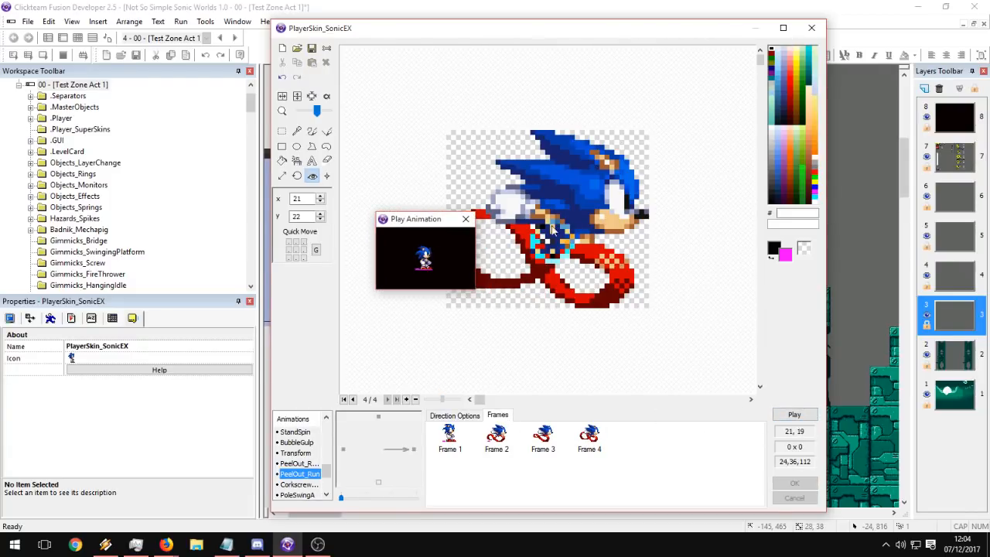
{"action": "left_click", "coordinate": [464, 221]}
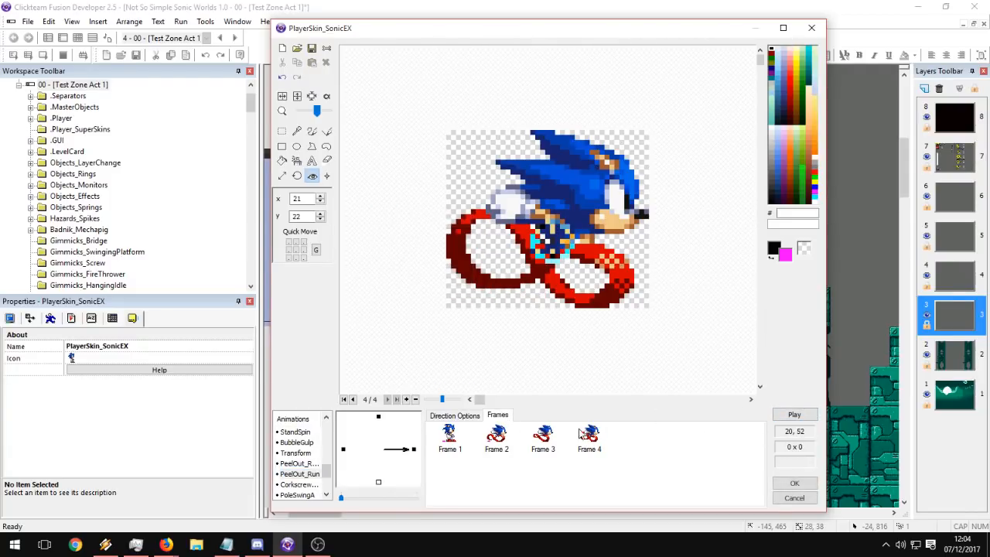
Draw magenta ground marks along the bottom of frame 4 on both sides of the foot and preview the animation.
{"action": "left_click", "coordinate": [312, 132]}
{"action": "right_click_drag", "start_coordinate": [567, 305], "coordinate": [458, 300]}
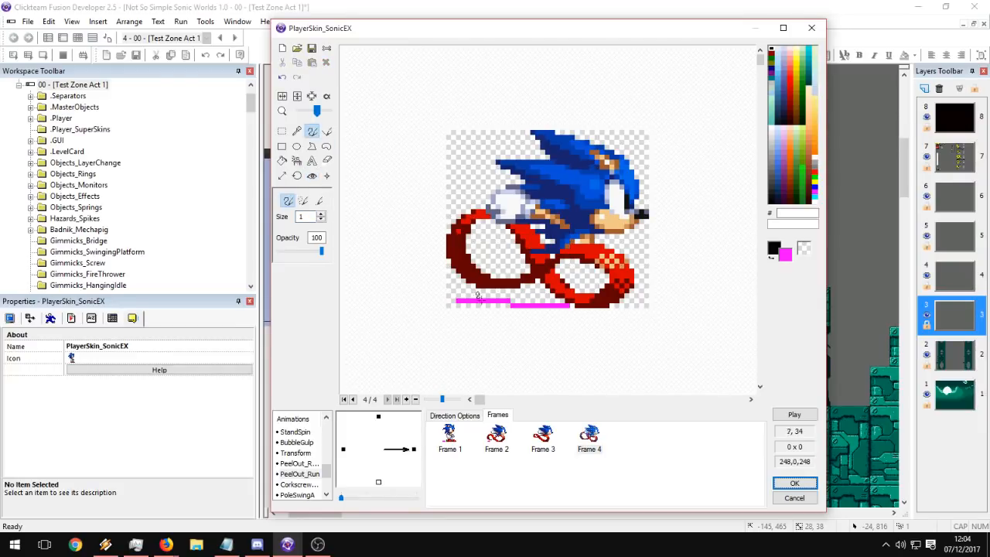
{"action": "right_click_drag", "start_coordinate": [526, 305], "coordinate": [462, 305]}
{"action": "right_click_drag", "start_coordinate": [622, 306], "coordinate": [649, 305]}
{"action": "left_click", "coordinate": [792, 413]}
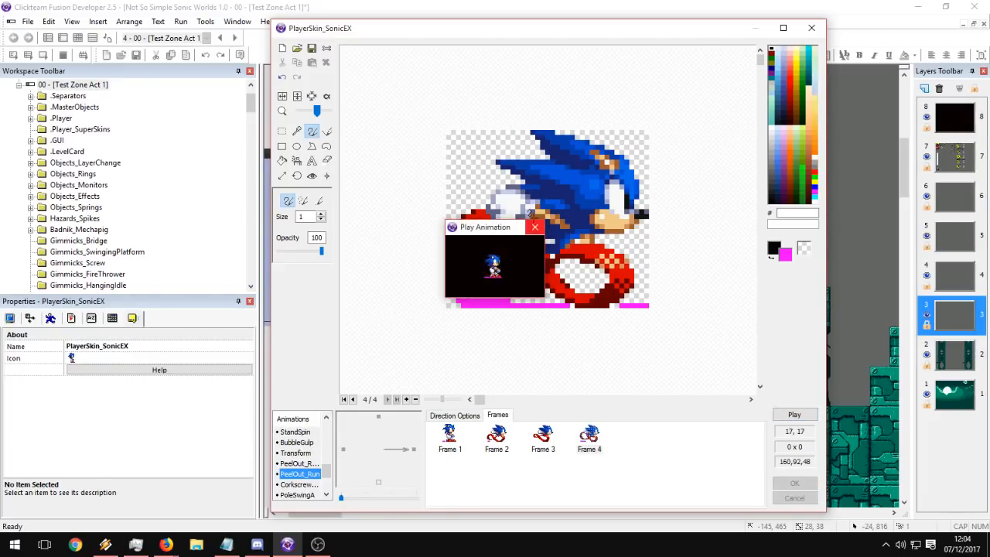
{"action": "left_click", "coordinate": [536, 226]}
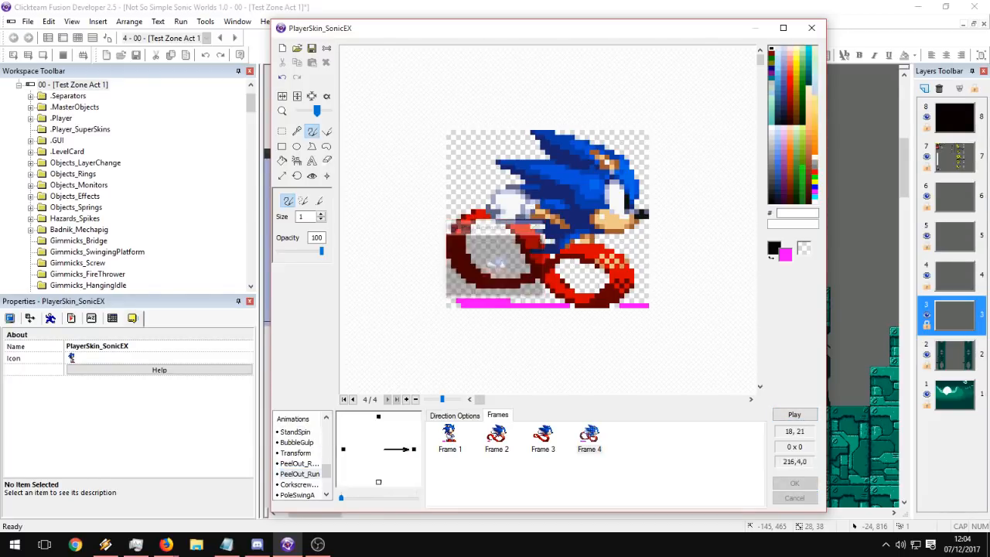
Copy frame 2 of the upward direction into the right-facing direction as frame 5 and check the left-facing frames.
{"action": "left_click", "coordinate": [378, 417]}
{"action": "left_click", "coordinate": [510, 448]}
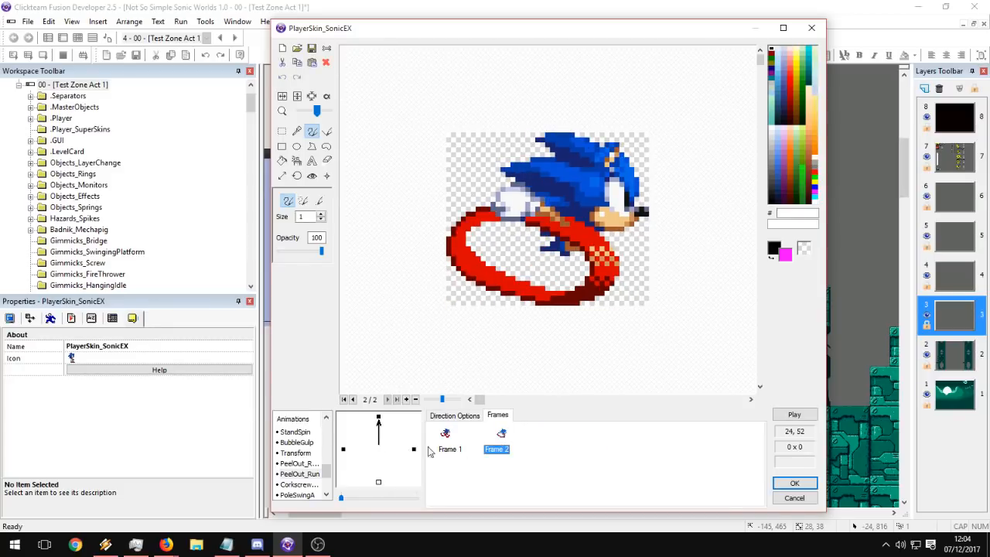
{"action": "left_click", "coordinate": [414, 450]}
{"action": "key", "text": "Insert"}
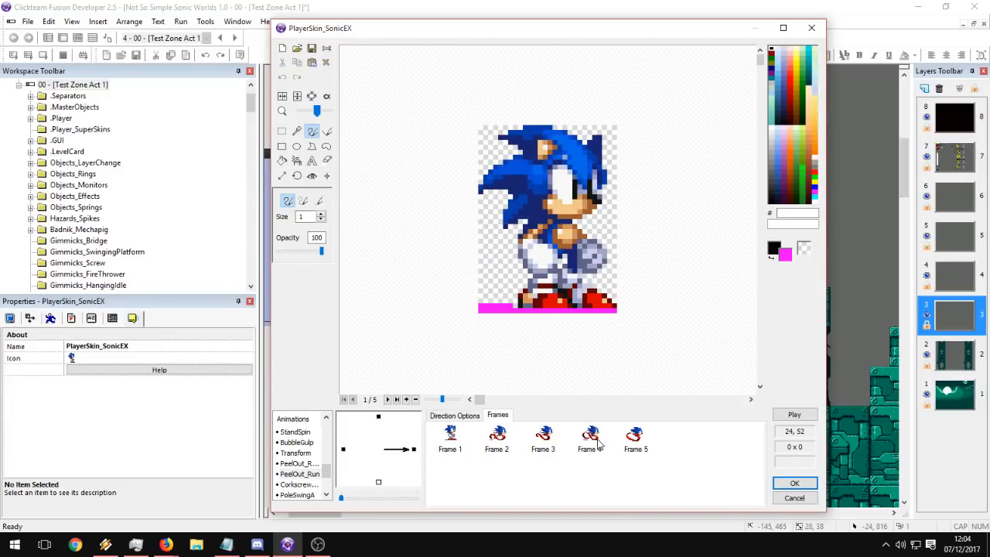
{"action": "left_click", "coordinate": [344, 449]}
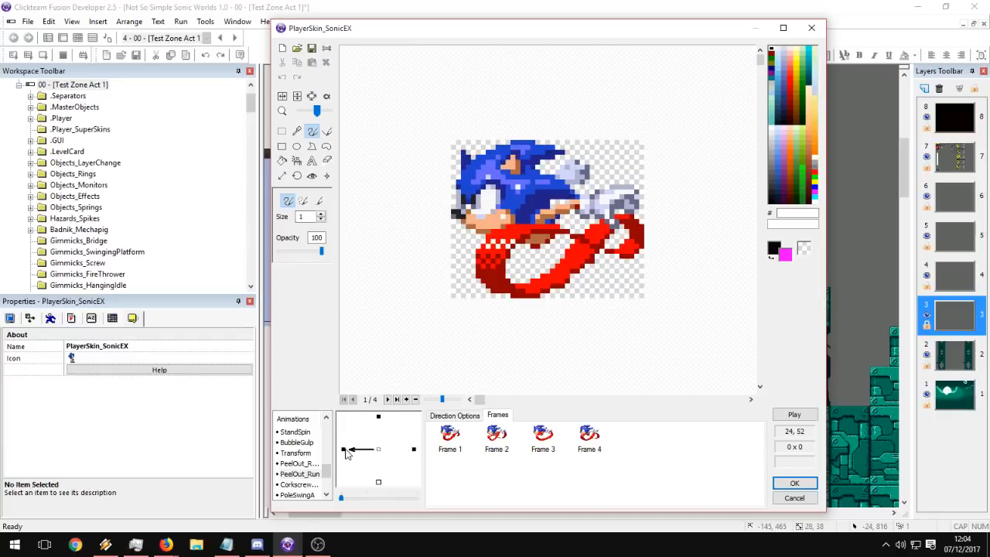
{"action": "left_click", "coordinate": [413, 450]}
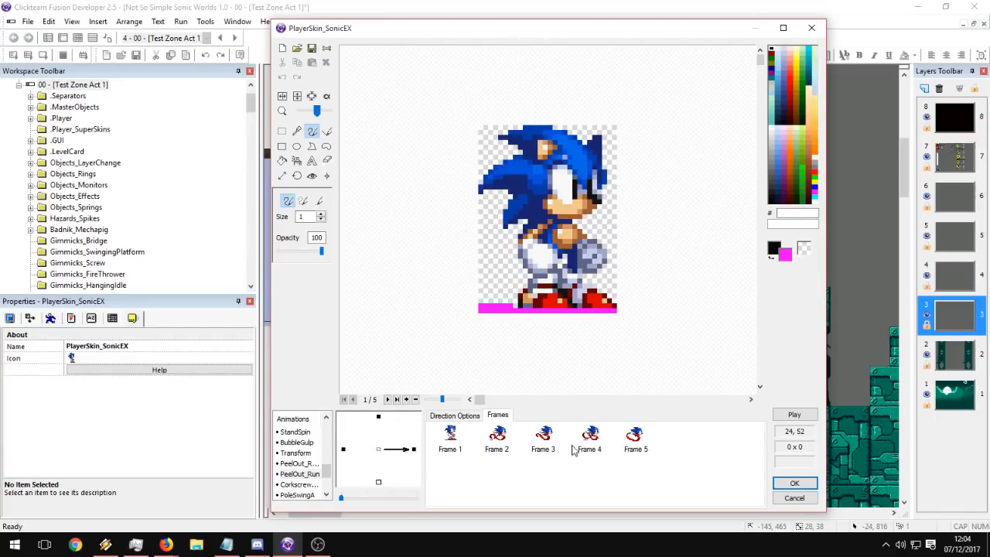
Compare frames 4 and 5, and draw magenta ground marks on both sides of the foot in frame 5.
{"action": "left_click", "coordinate": [589, 437]}
{"action": "left_click", "coordinate": [645, 438]}
{"action": "left_click", "coordinate": [602, 447]}
{"action": "left_click", "coordinate": [636, 442]}
{"action": "right_click_drag", "start_coordinate": [597, 302], "coordinate": [648, 302]}
{"action": "right_click_drag", "start_coordinate": [508, 304], "coordinate": [446, 303]}
Set frame 5's hot spot to X 21, Y 21 and preview the animation.
{"action": "left_click", "coordinate": [312, 176]}
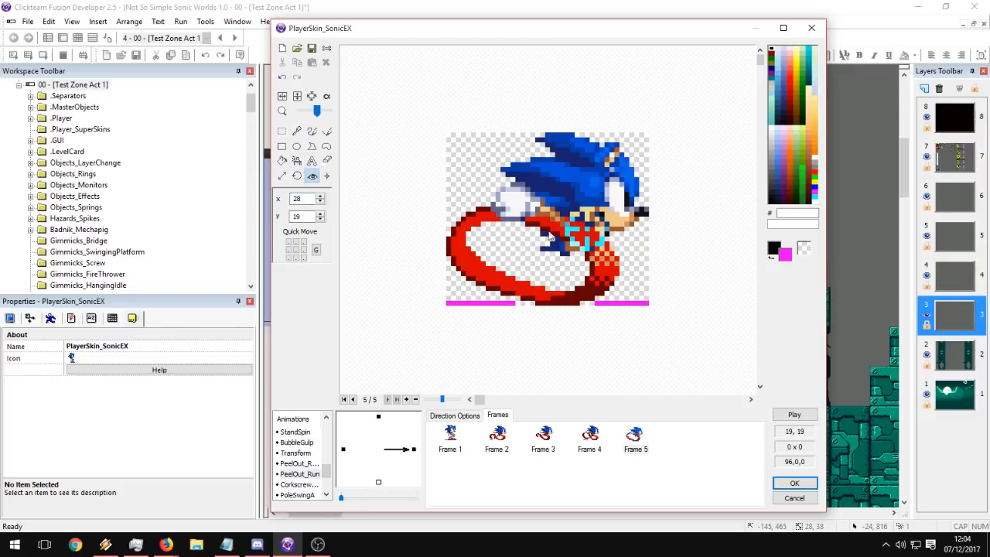
{"action": "left_click", "coordinate": [811, 417]}
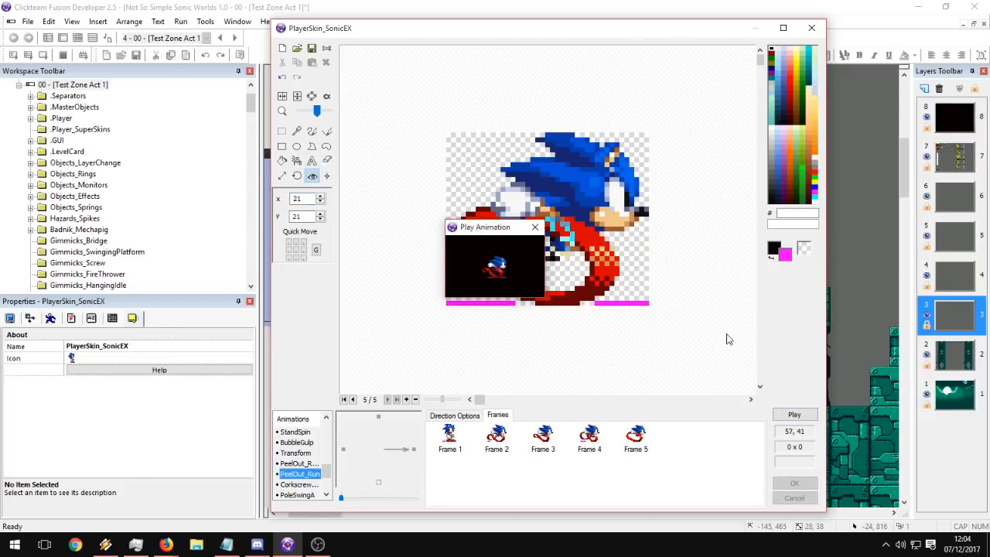
{"action": "left_click", "coordinate": [537, 227]}
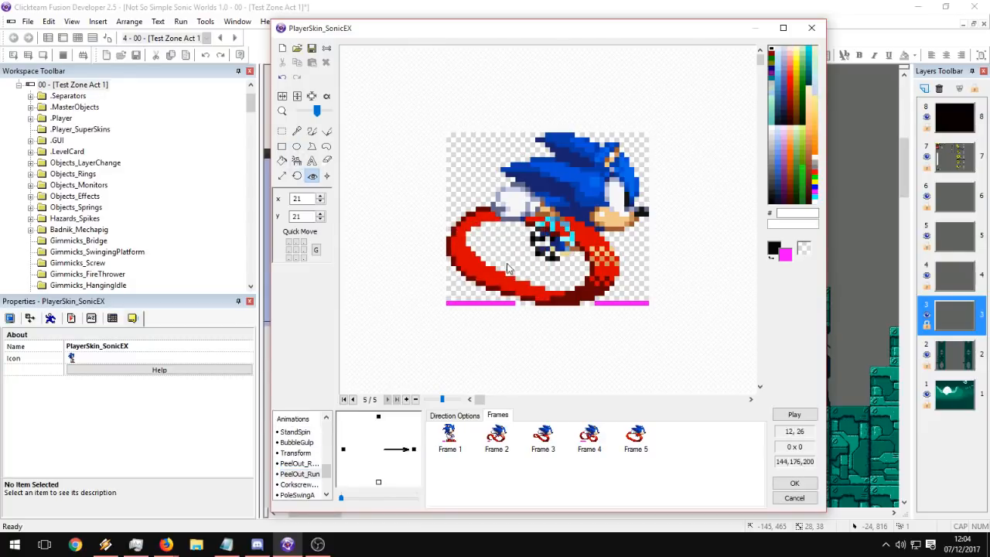
Fill the magenta ground marks in frames 5 and 4 with the transparent background colour.
{"action": "left_click", "coordinate": [284, 163]}
{"action": "right_click", "coordinate": [630, 291]}
{"action": "right_click", "coordinate": [623, 303]}
{"action": "right_click", "coordinate": [495, 302]}
{"action": "left_click", "coordinate": [590, 437]}
{"action": "right_click", "coordinate": [644, 305]}
{"action": "right_click", "coordinate": [509, 302]}
Fill the magenta ground marks in frames 3 and 2 with the transparent background colour.
{"action": "key", "text": "Left"}
{"action": "right_click", "coordinate": [517, 302]}
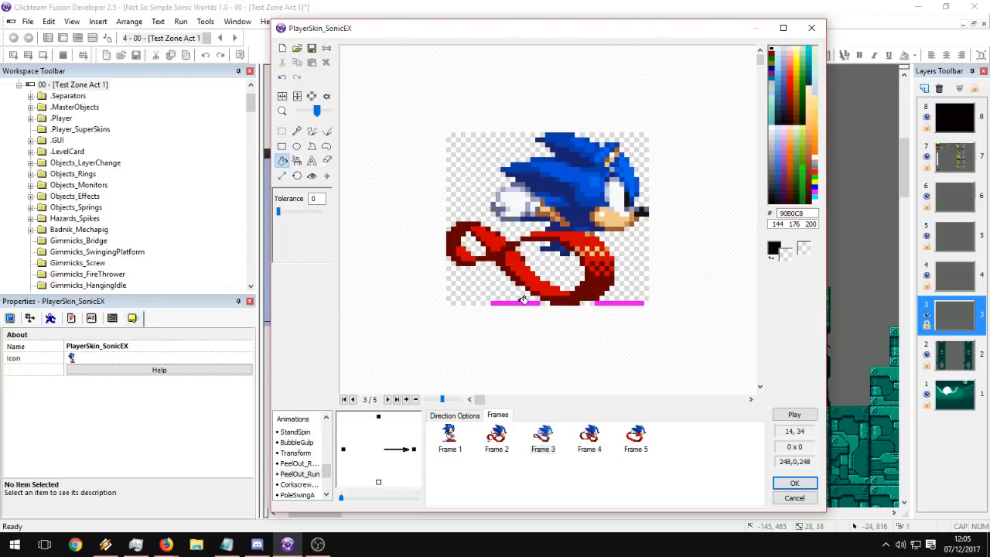
{"action": "right_click", "coordinate": [624, 303]}
{"action": "left_click", "coordinate": [499, 437]}
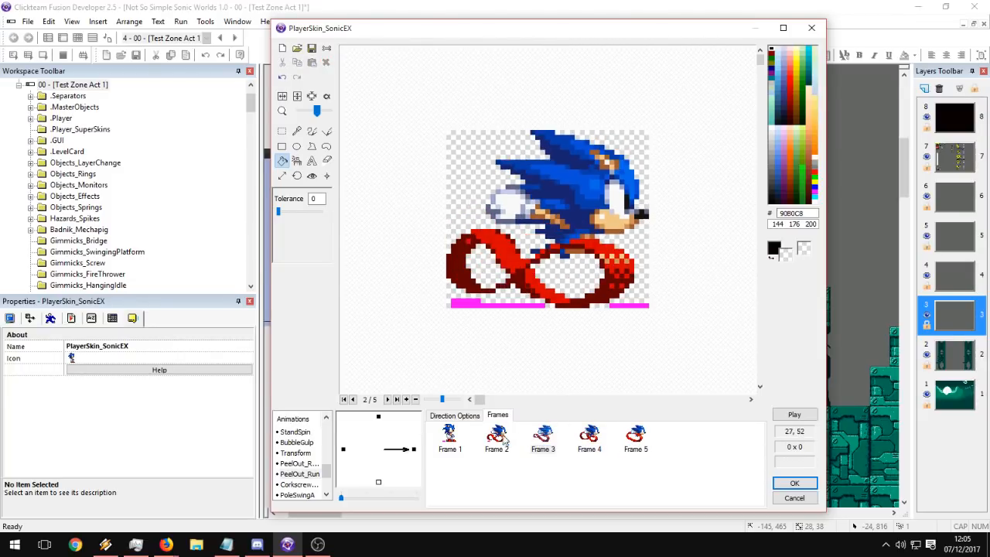
{"action": "right_click", "coordinate": [511, 308]}
{"action": "right_click", "coordinate": [637, 308]}
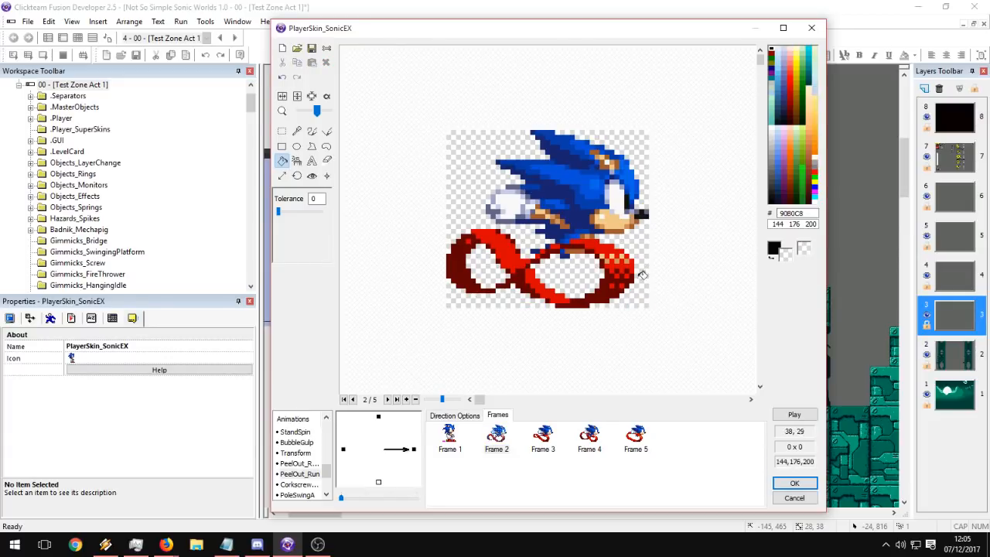
Delete the standing reference sprite in frame 1 and preview the peel-out run animation.
{"action": "left_click", "coordinate": [450, 441]}
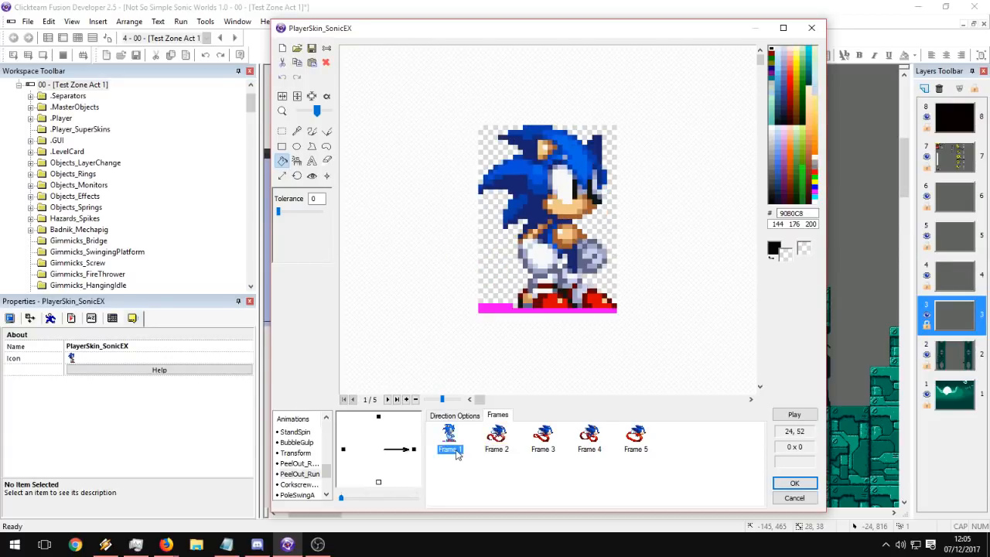
{"action": "key", "text": "Delete"}
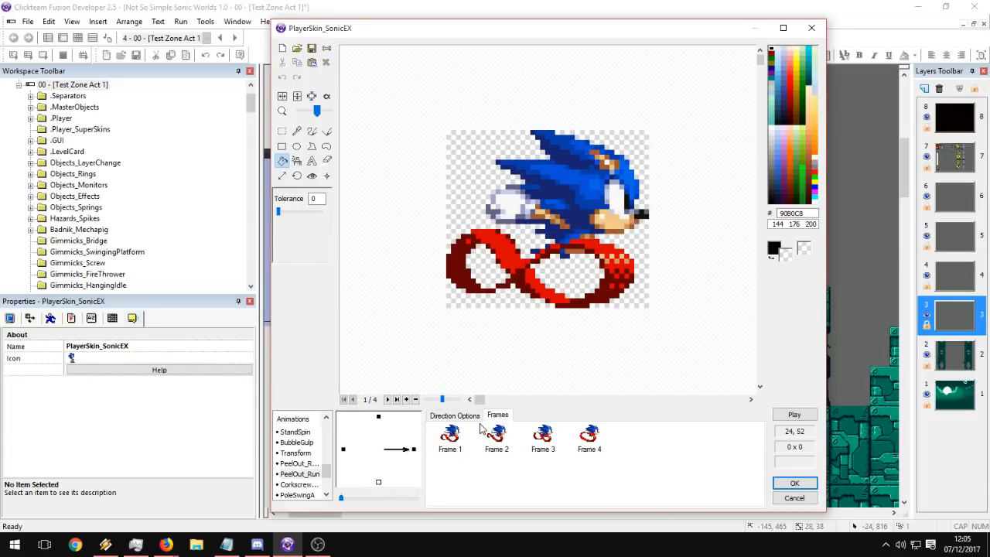
{"action": "left_click", "coordinate": [783, 416]}
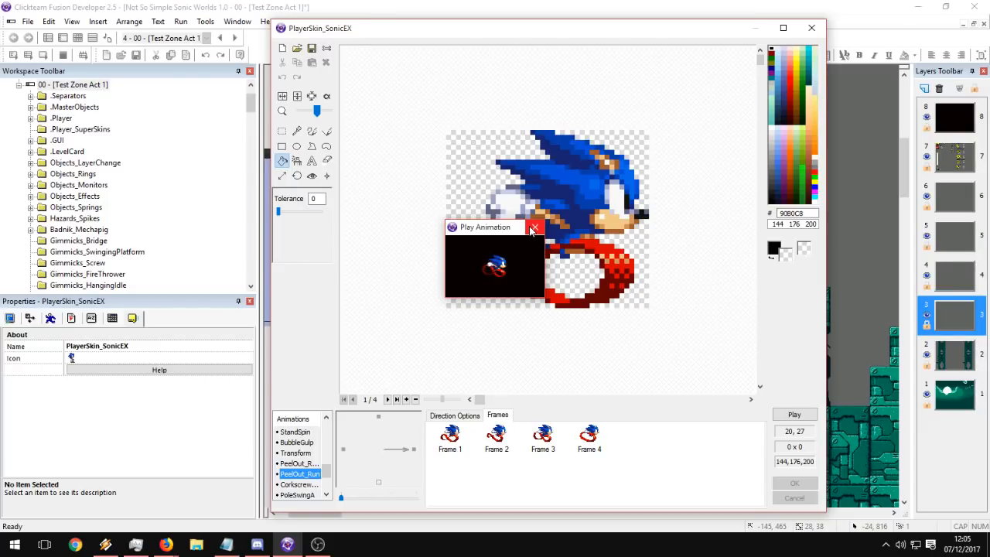
Set the right-facing PeelOut_Run animation's lower and higher speeds to 90, and preview it.
{"action": "left_click", "coordinate": [534, 228]}
{"action": "left_click", "coordinate": [455, 415]}
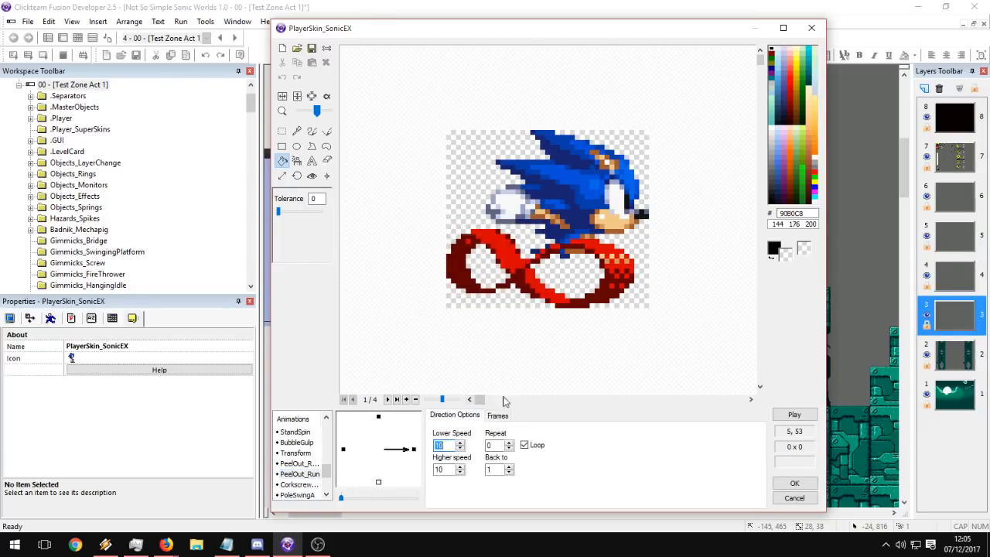
{"action": "key", "text": "Tab"}
{"action": "type", "text": "90"}
{"action": "left_click", "coordinate": [794, 414]}
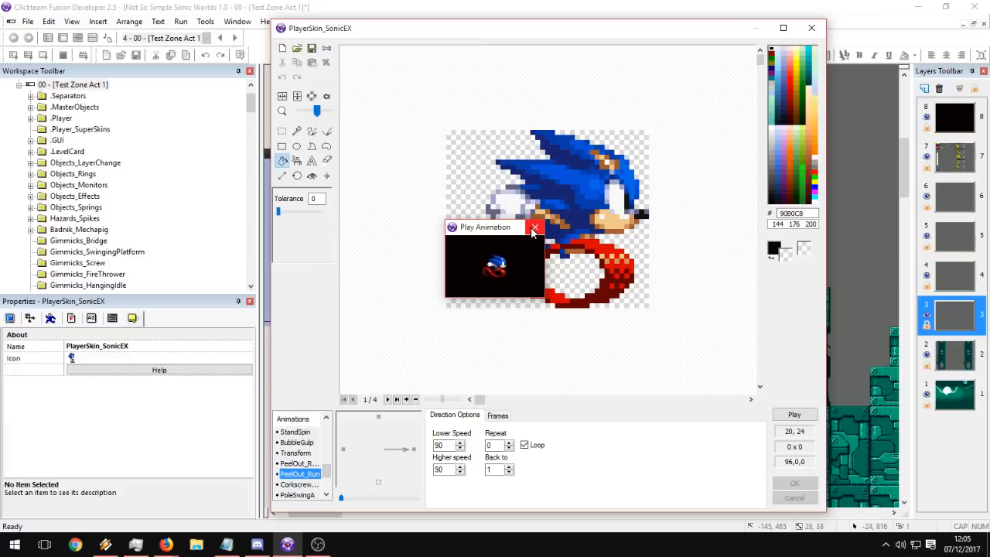
{"action": "left_click", "coordinate": [534, 229]}
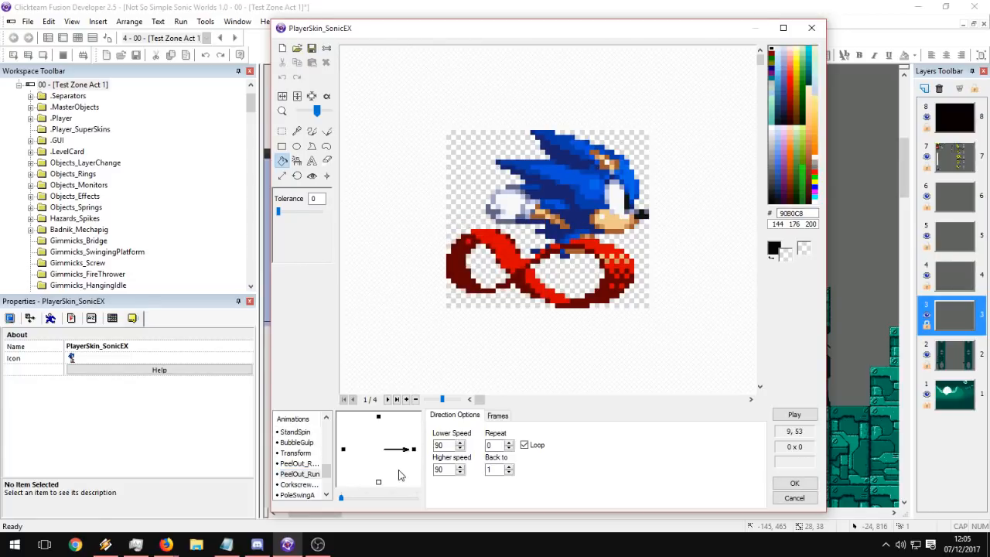
Copy the right-facing PeelOut_Run direction into the left-facing one and flip all four frames horizontally.
{"action": "right_click", "coordinate": [414, 450]}
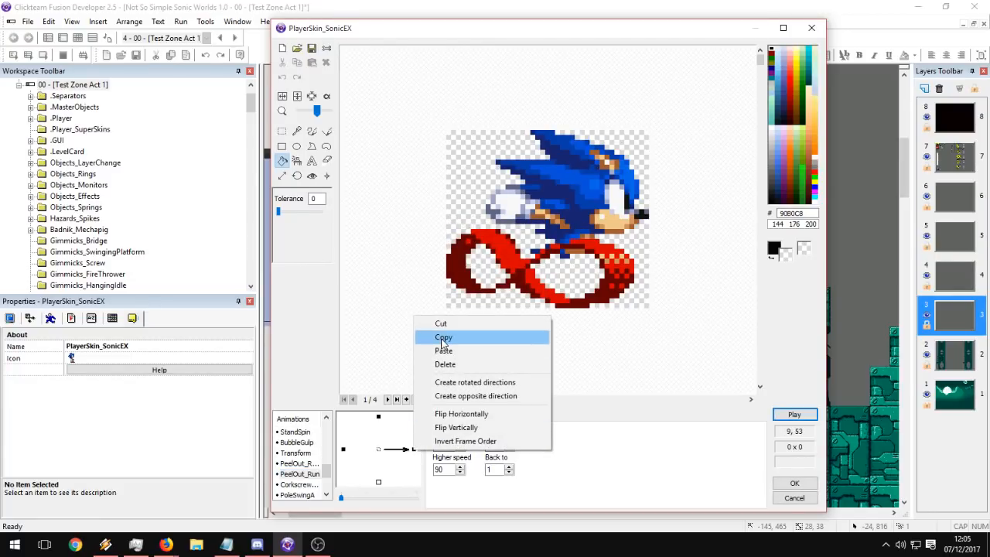
{"action": "left_click", "coordinate": [443, 338]}
{"action": "left_click", "coordinate": [343, 449]}
{"action": "right_click", "coordinate": [343, 449]}
{"action": "left_click", "coordinate": [433, 347]}
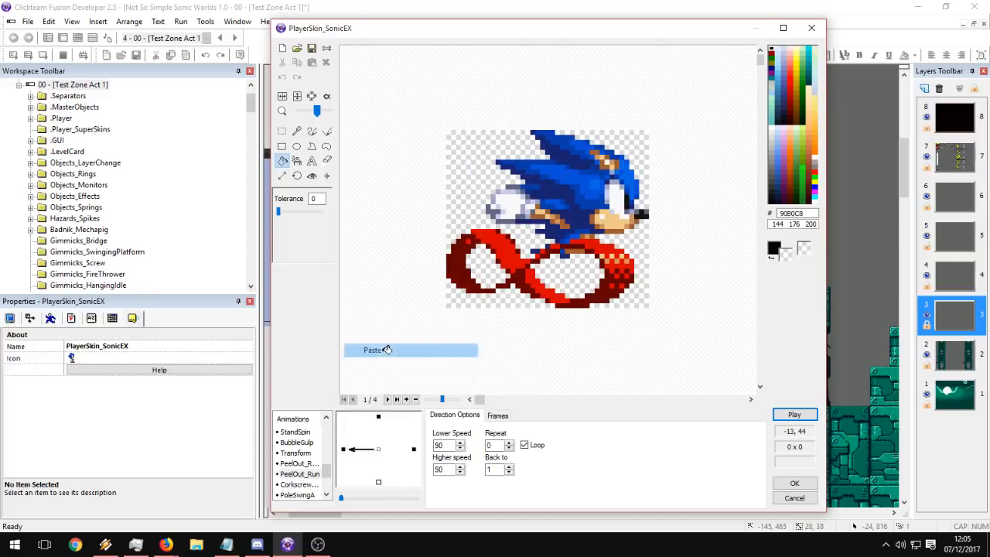
{"action": "left_click", "coordinate": [504, 415]}
{"action": "left_click_drag", "start_coordinate": [652, 487], "coordinate": [456, 441]}
{"action": "right_click", "coordinate": [457, 441]}
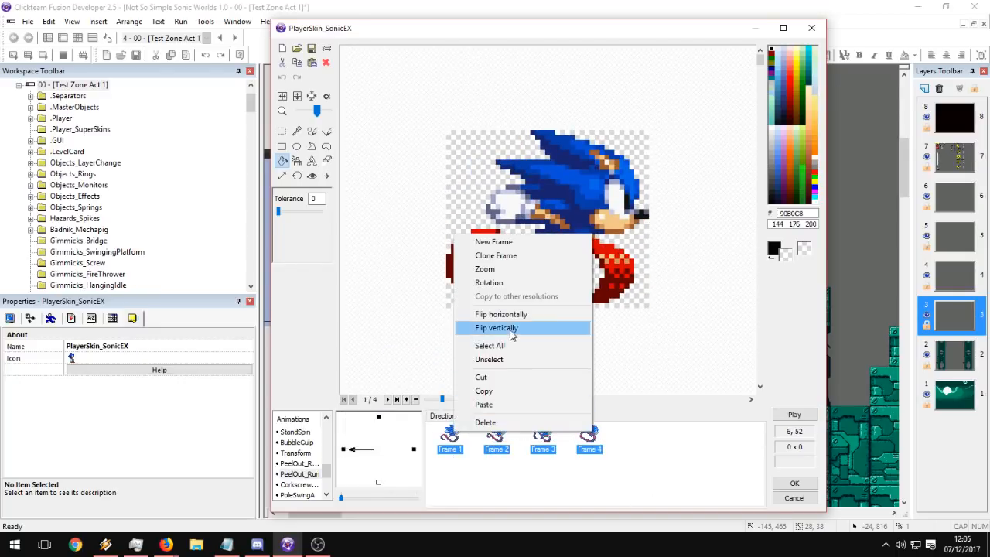
{"action": "left_click", "coordinate": [511, 314]}
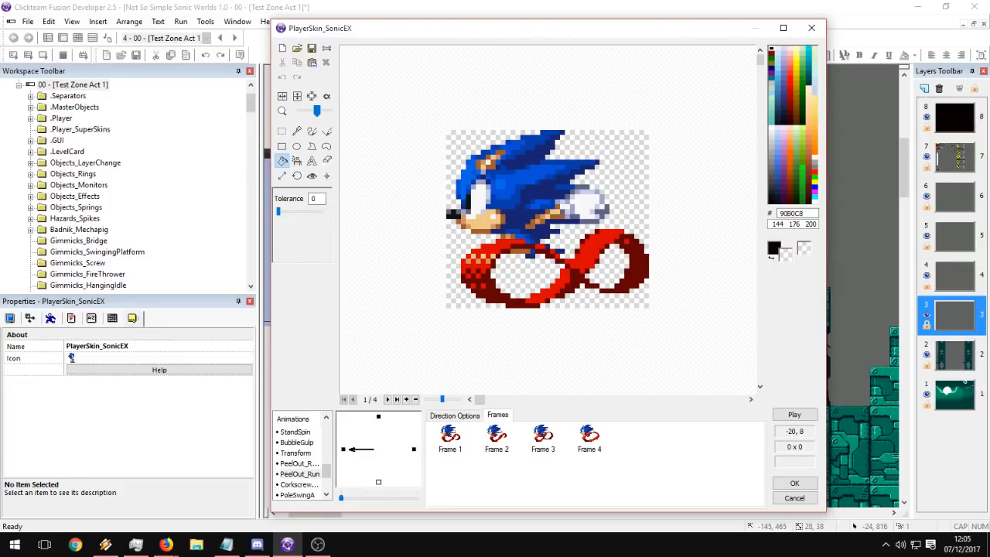
Show the left-facing frames of the Corkscrew animation and launch Adobe Photoshop CC.
{"action": "key", "text": "alt+Tab"}
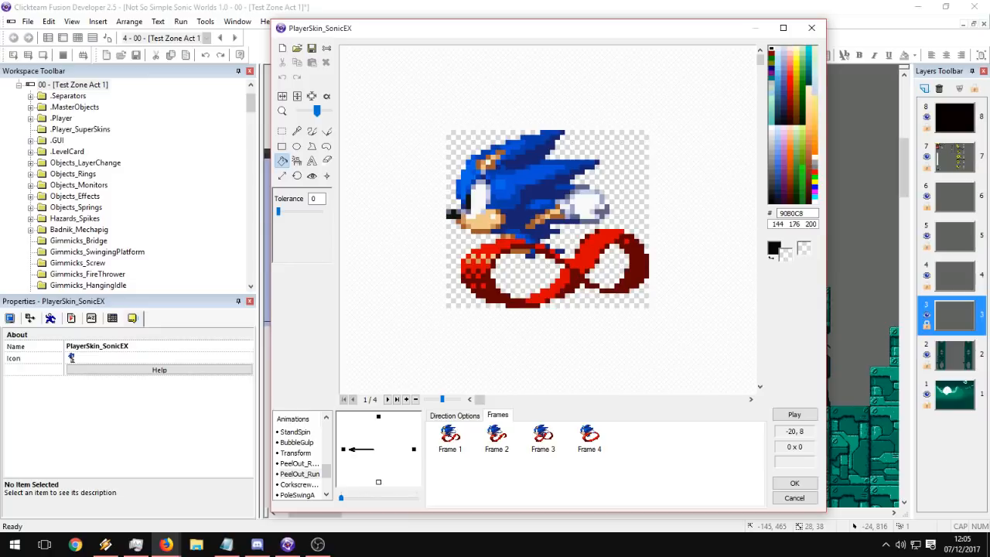
{"action": "key", "text": "alt+Tab"}
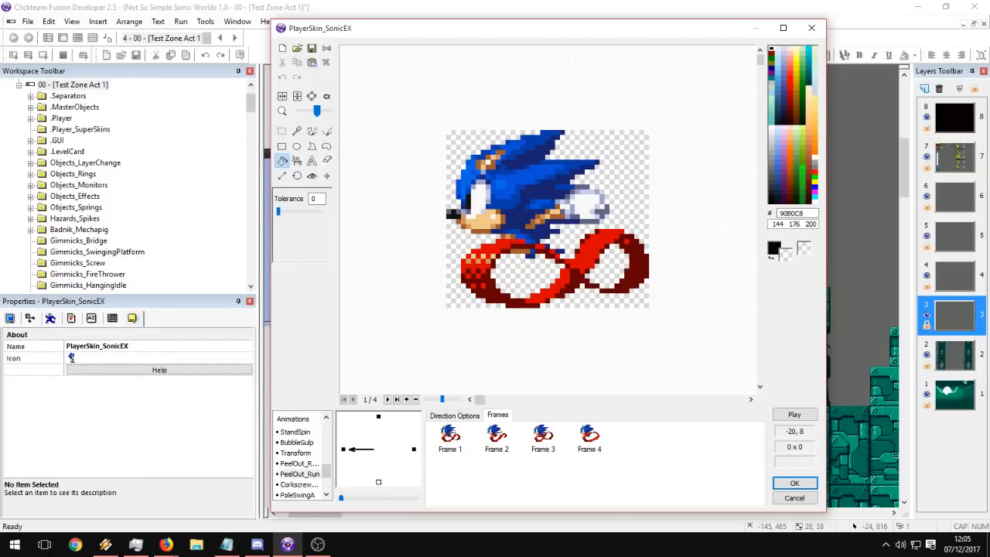
{"action": "left_click", "coordinate": [300, 485]}
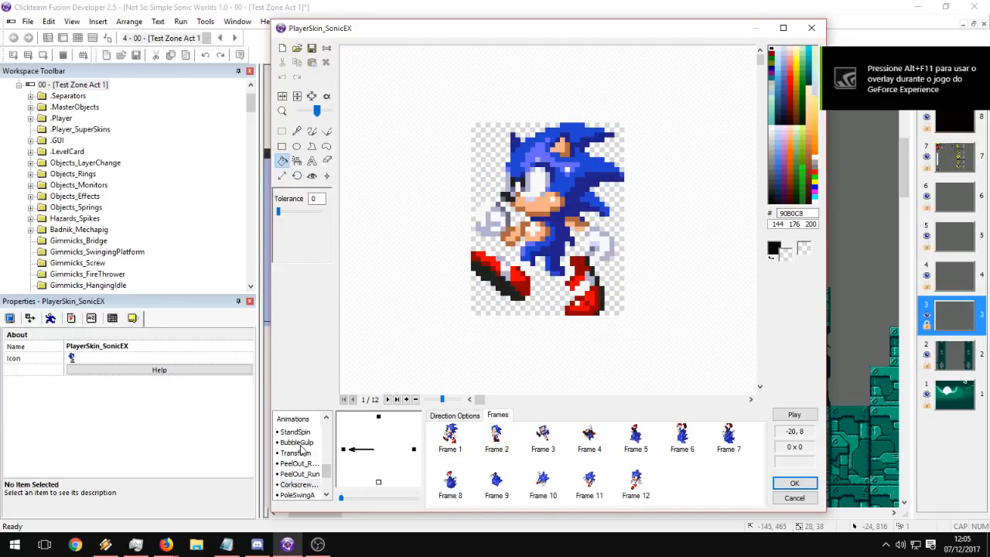
{"action": "left_click", "coordinate": [14, 545]}
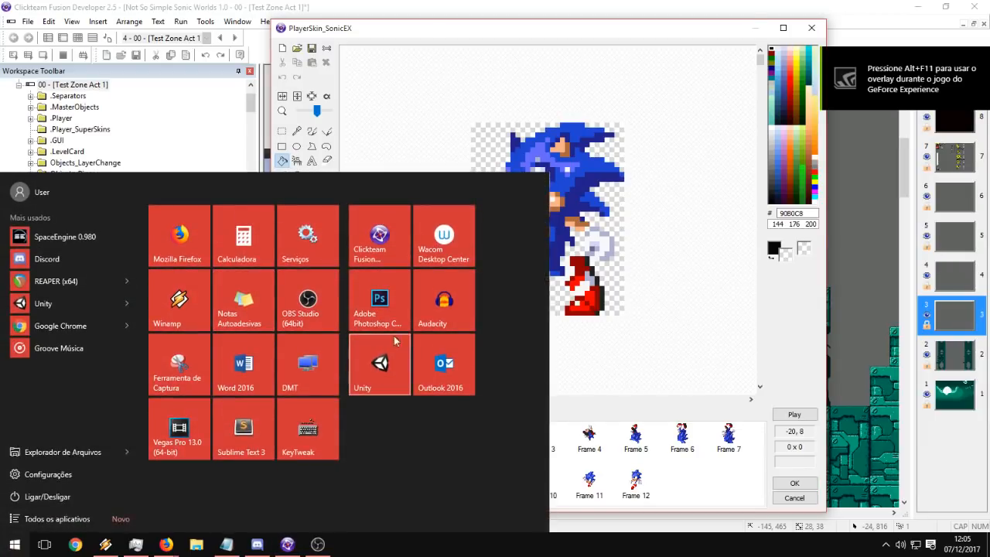
{"action": "left_click", "coordinate": [395, 309]}
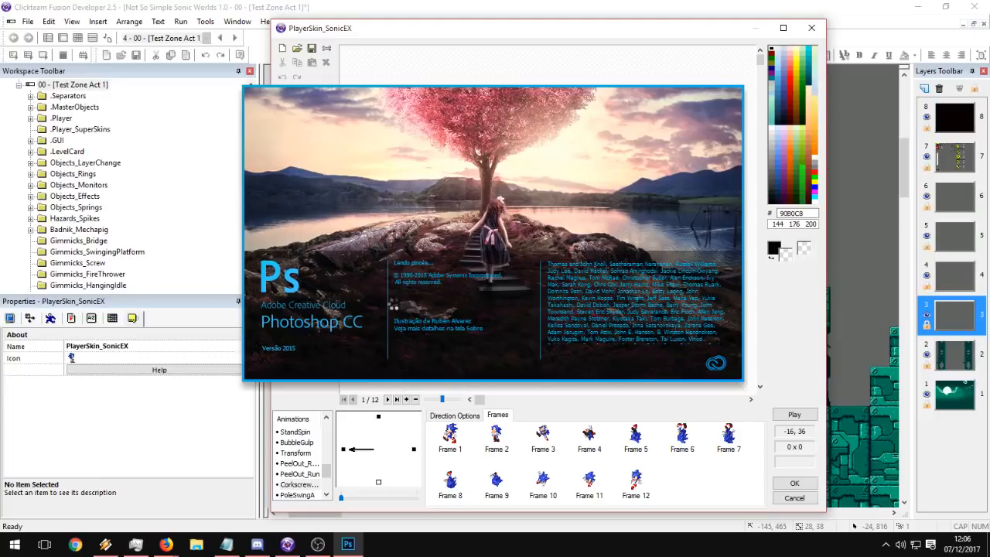
{"action": "left_click", "coordinate": [415, 450]}
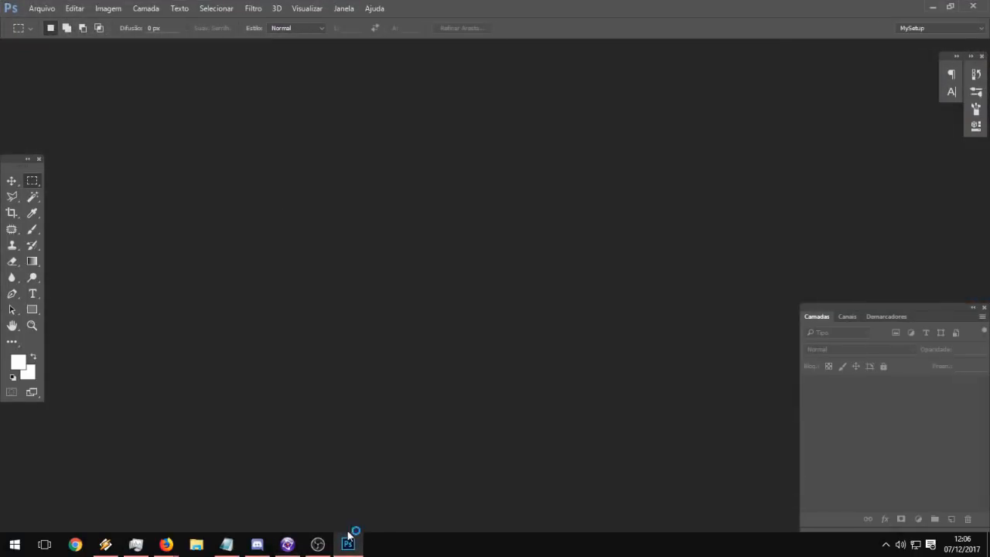
Copy the classic Sonic sprite sheet's folder path from its file properties through Fusion's image import dialog, and return to Photoshop.
{"action": "left_click", "coordinate": [296, 546]}
{"action": "left_click", "coordinate": [297, 48]}
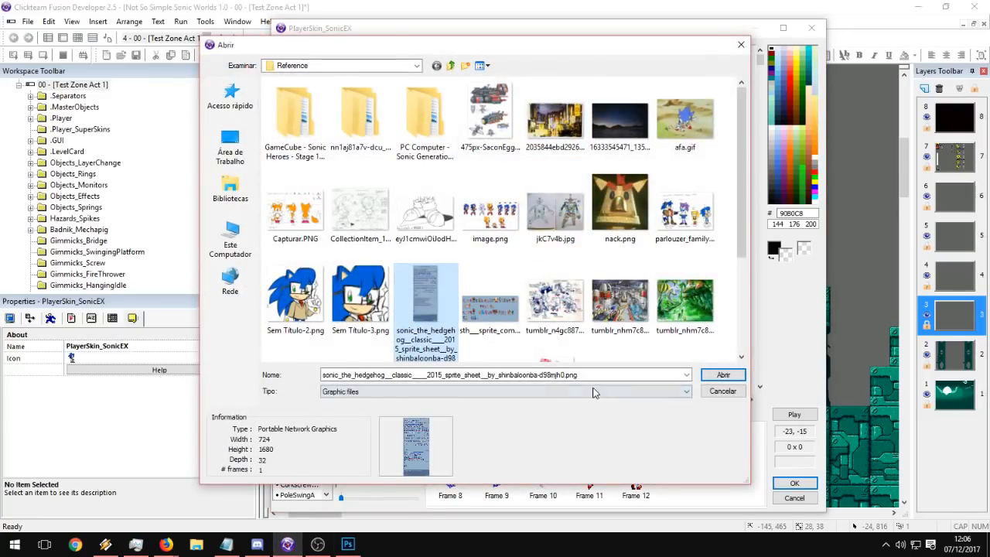
{"action": "left_click", "coordinate": [338, 67]}
{"action": "left_click", "coordinate": [341, 66]}
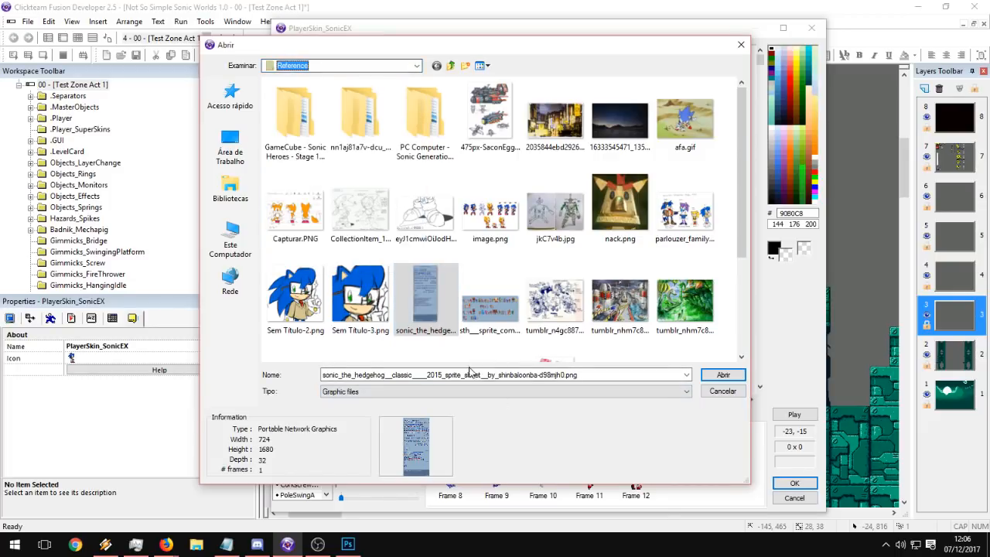
{"action": "right_click", "coordinate": [442, 300]}
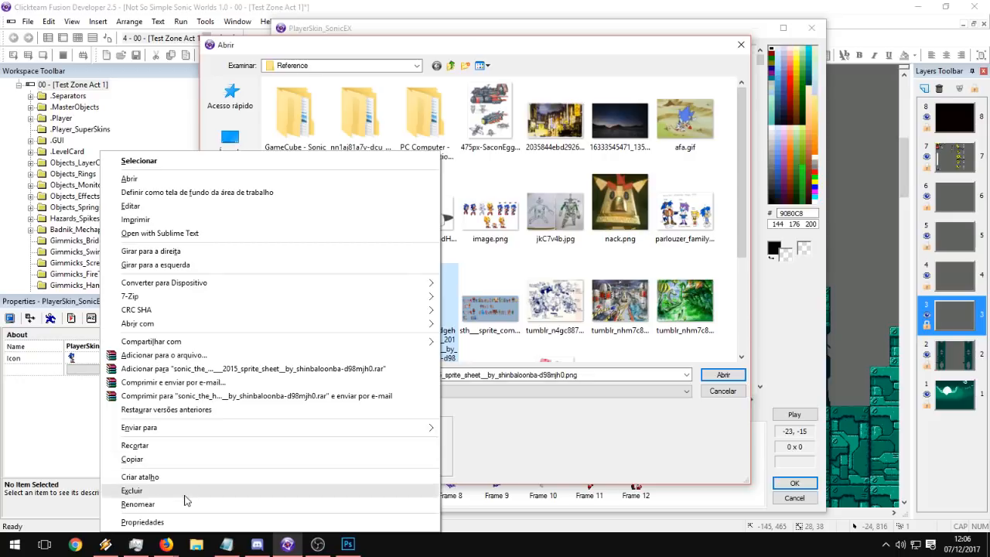
{"action": "left_click", "coordinate": [181, 521]}
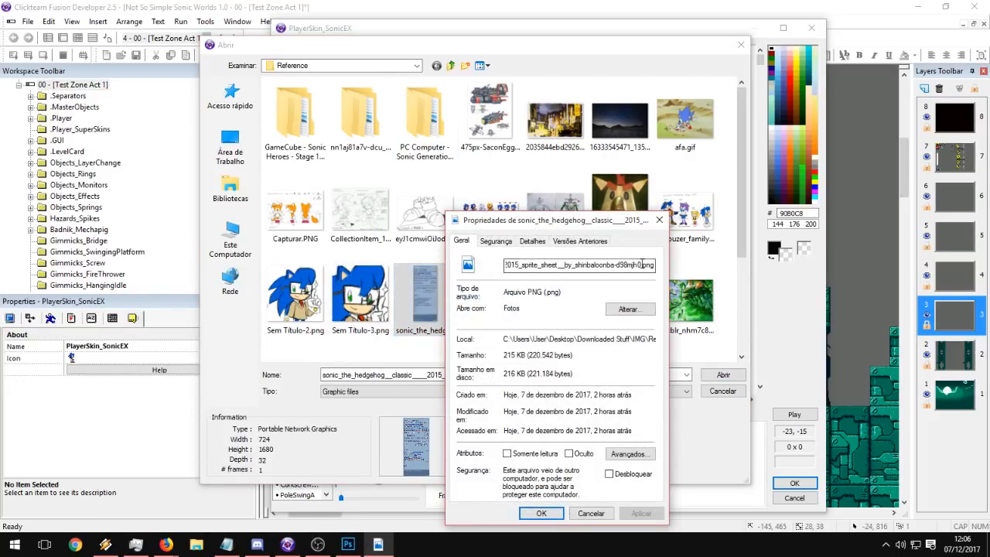
{"action": "left_click_drag", "start_coordinate": [642, 265], "coordinate": [465, 296]}
{"action": "left_click", "coordinate": [555, 340]}
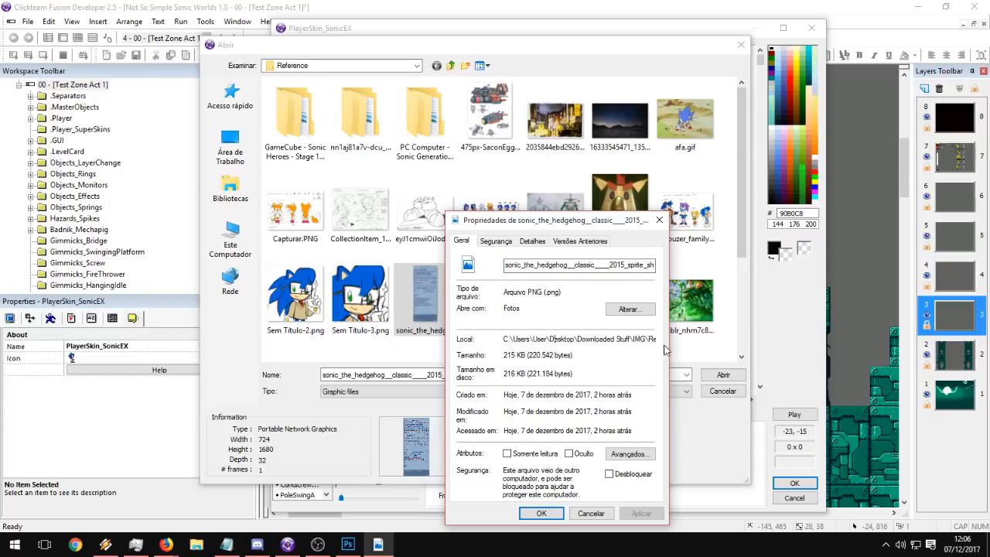
{"action": "left_click_drag", "start_coordinate": [654, 342], "coordinate": [477, 338]}
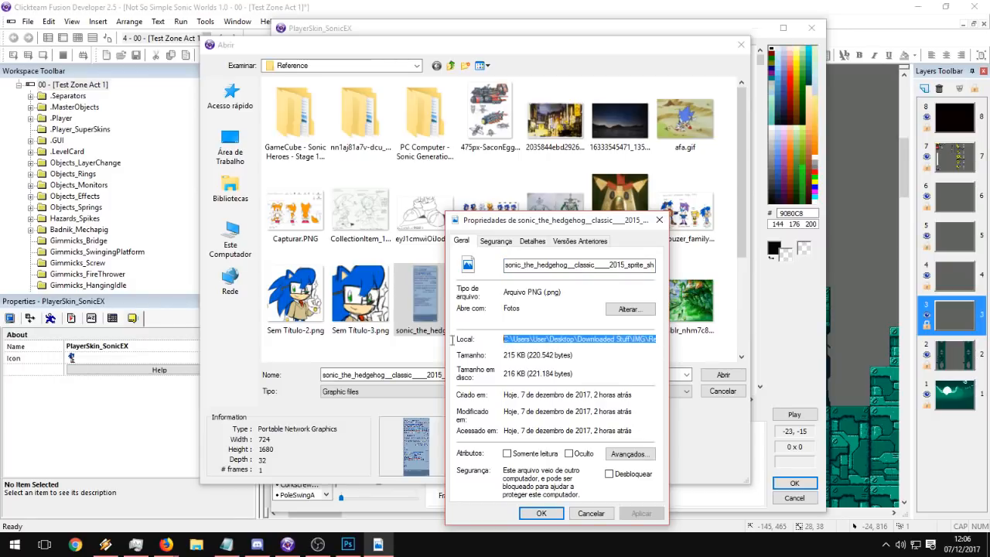
{"action": "left_click", "coordinate": [659, 220]}
{"action": "left_click", "coordinate": [348, 544]}
{"action": "left_click", "coordinate": [48, 11]}
{"action": "left_click", "coordinate": [48, 22]}
{"action": "key", "text": "Return"}
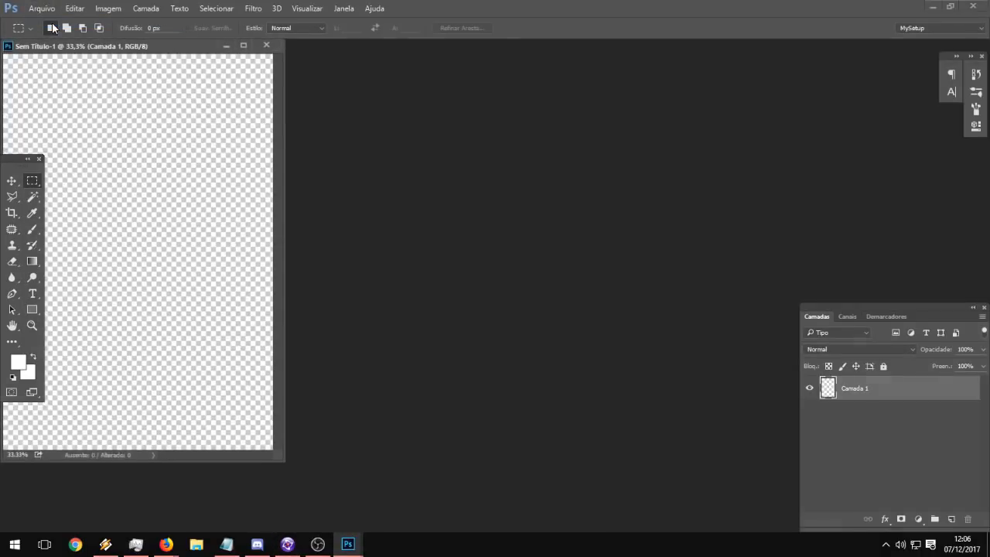
{"action": "left_click_drag", "start_coordinate": [92, 59], "coordinate": [144, 69]}
{"action": "left_click", "coordinate": [43, 8]}
{"action": "left_click", "coordinate": [48, 21]}
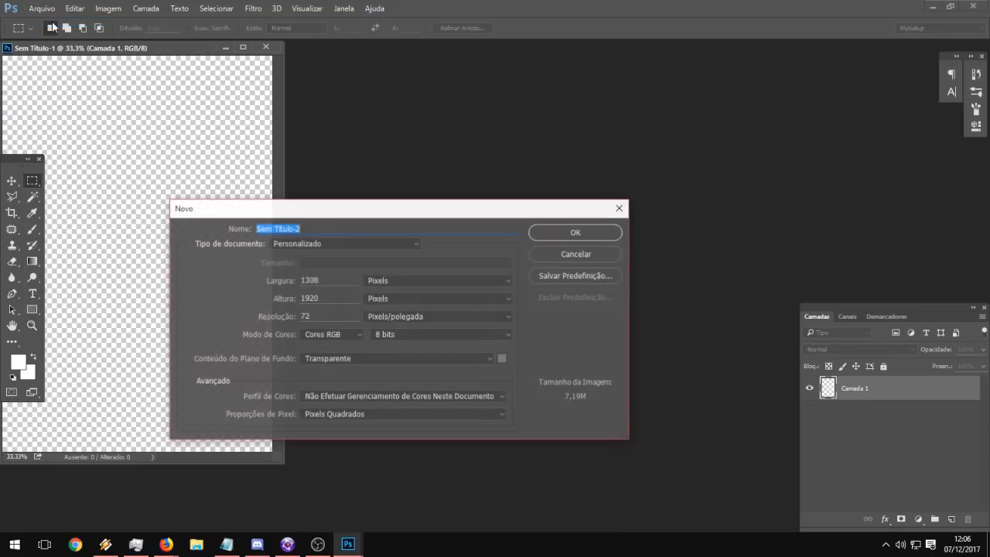
{"action": "key", "text": "Escape"}
Open the classic Sonic sprite sheet from C:\Users\User\Desktop\Downloaded Stuff\IMG\Reference and close the blank document.
{"action": "left_click", "coordinate": [43, 8]}
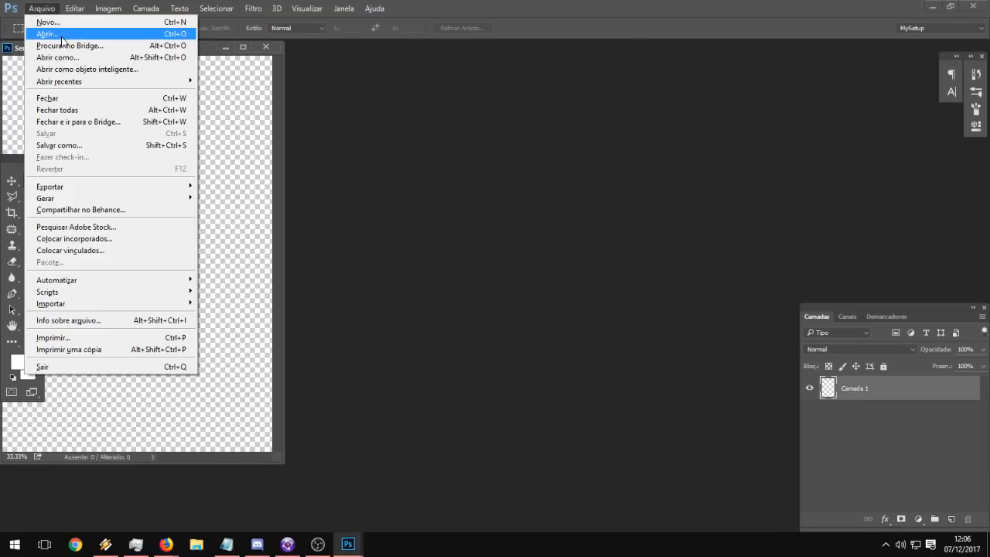
{"action": "left_click", "coordinate": [48, 35]}
{"action": "left_click", "coordinate": [417, 31]}
{"action": "type", "text": "C:\\Users\\User\\Desktop\\Downloaded Stuff\\IMG\\Reference"}
{"action": "key", "text": "Return"}
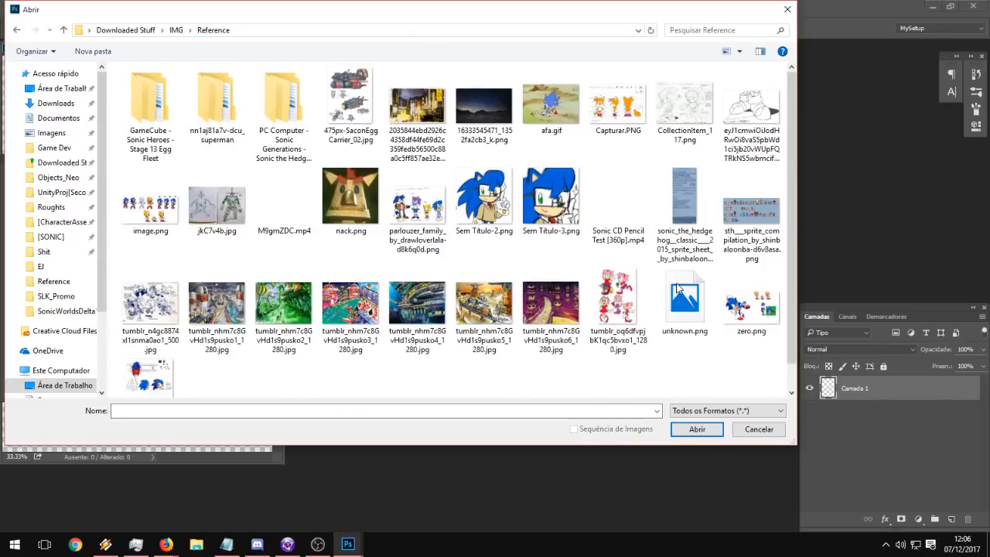
{"action": "double_click", "coordinate": [675, 236]}
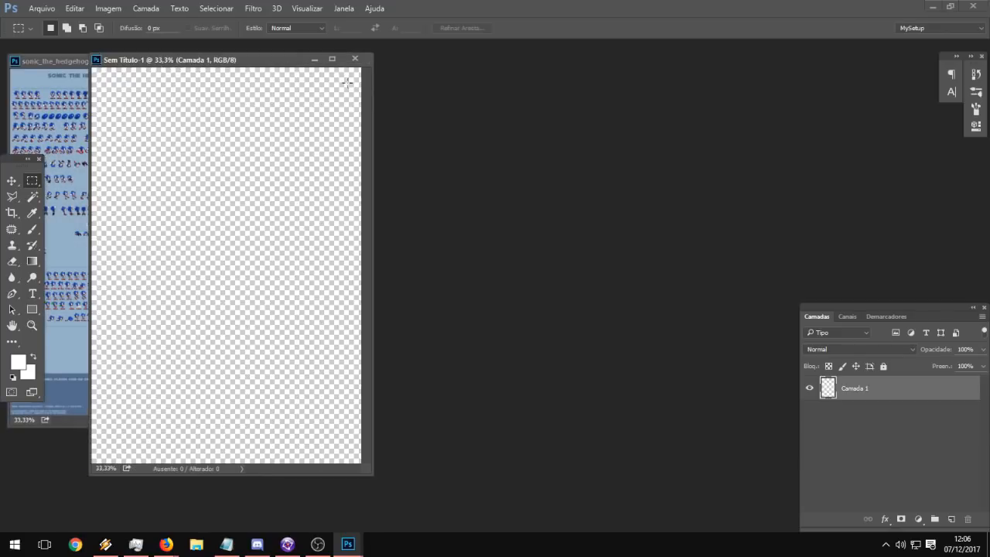
{"action": "left_click", "coordinate": [355, 58]}
{"action": "left_click_drag", "start_coordinate": [96, 59], "coordinate": [338, 95]}
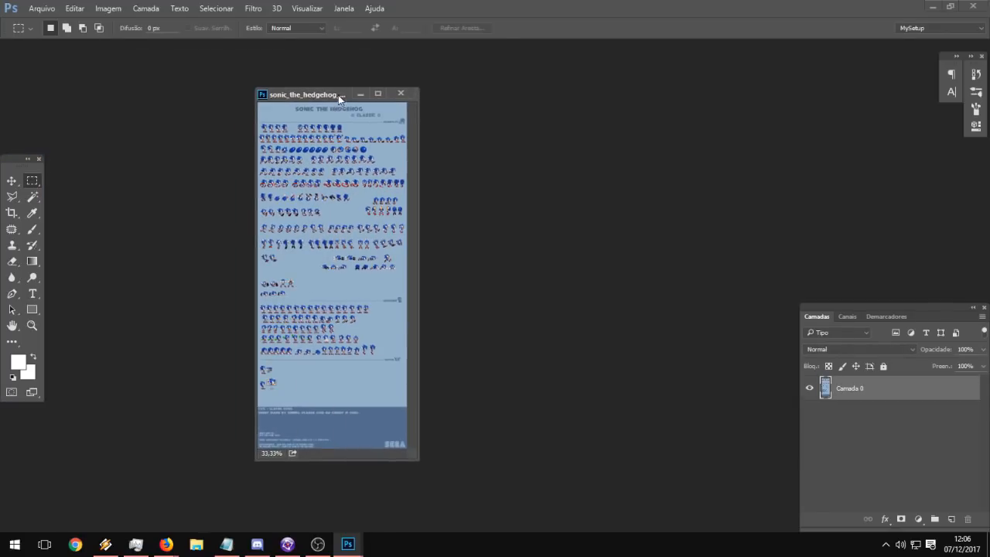
Crop the sprite sheet to the row of twelve tumbling Sonic sprites below the peel-out run row.
{"action": "left_click", "coordinate": [32, 326]}
{"action": "left_click", "coordinate": [340, 314]}
{"action": "left_click", "coordinate": [339, 314]}
{"action": "left_click_drag", "start_coordinate": [418, 461], "coordinate": [686, 516]}
{"action": "left_click_drag", "start_coordinate": [494, 179], "coordinate": [476, 302]}
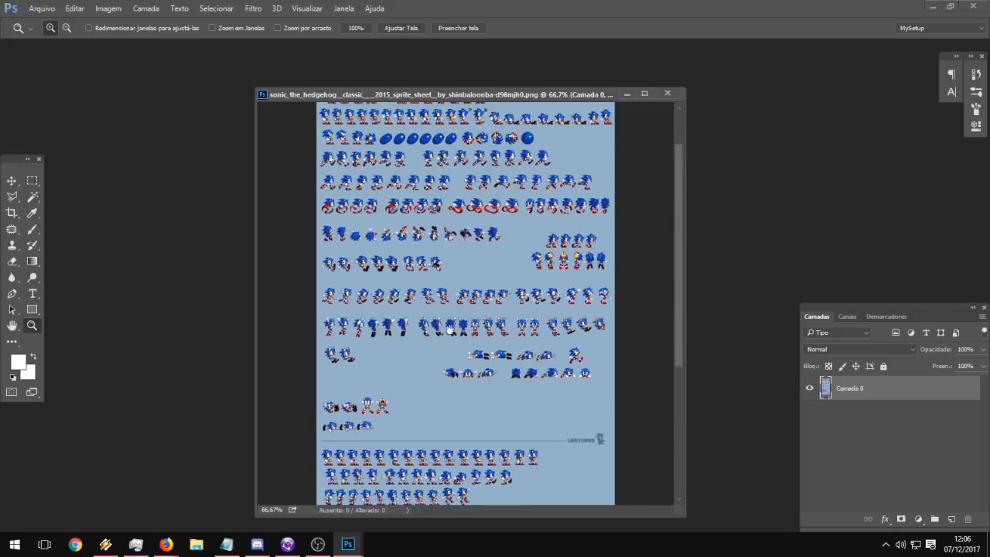
{"action": "scroll", "coordinate": [449, 363], "scroll_direction": "up", "scroll_amount": 3}
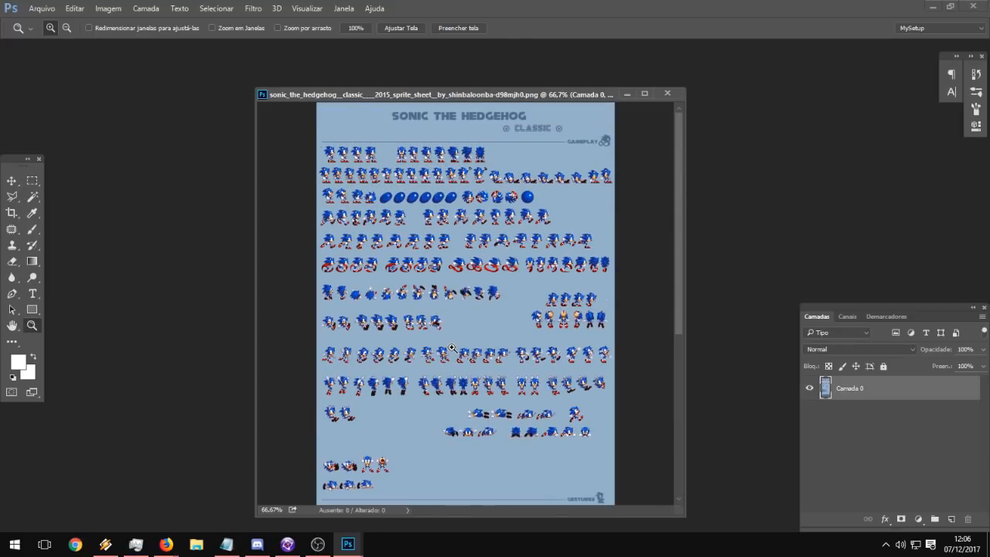
{"action": "left_click", "coordinate": [357, 302]}
{"action": "left_click", "coordinate": [357, 303]}
{"action": "left_click_drag", "start_coordinate": [357, 303], "coordinate": [455, 331]}
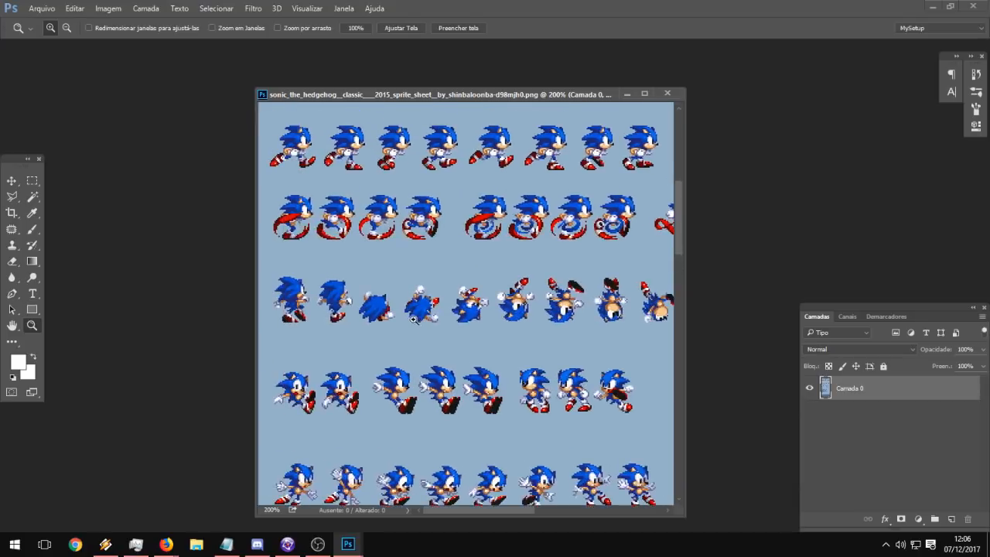
{"action": "left_click", "coordinate": [413, 316], "text": "alt"}
{"action": "left_click", "coordinate": [12, 213]}
{"action": "left_click_drag", "start_coordinate": [546, 332], "coordinate": [263, 291]}
{"action": "key", "text": "Return"}
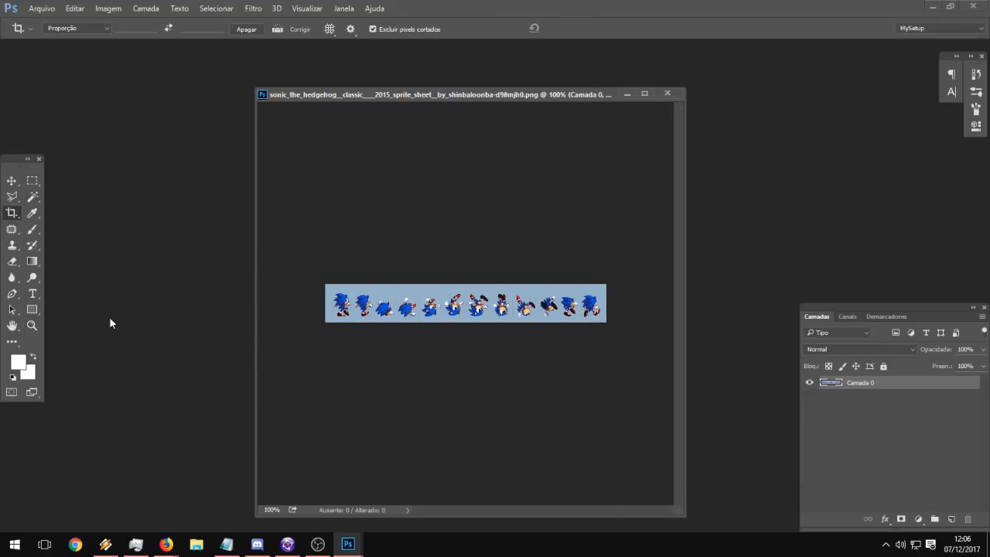
Select the light-blue background around the cropped sprites using the Magic Wand with a tolerance of 1.
{"action": "left_click", "coordinate": [31, 325]}
{"action": "left_click", "coordinate": [366, 301]}
{"action": "left_click", "coordinate": [32, 198]}
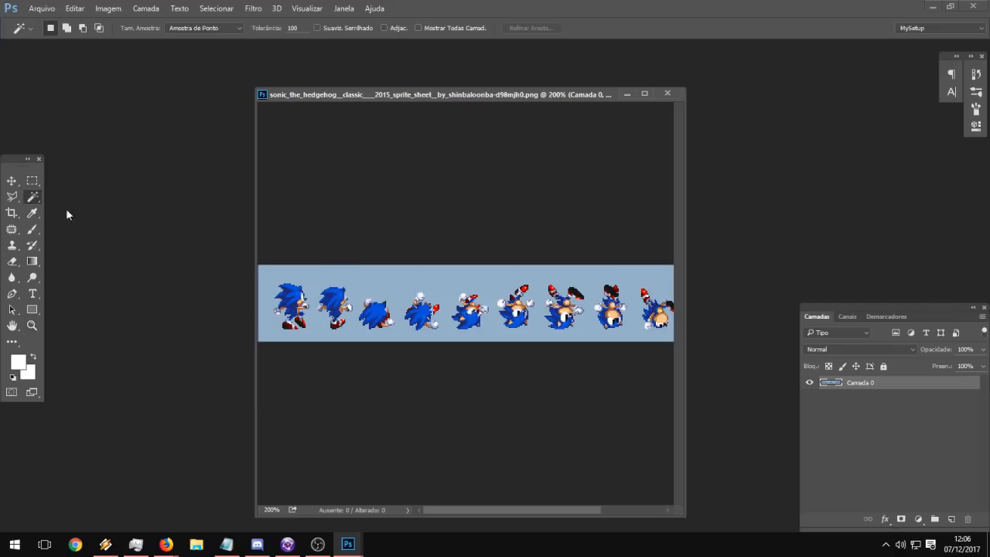
{"action": "left_click", "coordinate": [501, 267]}
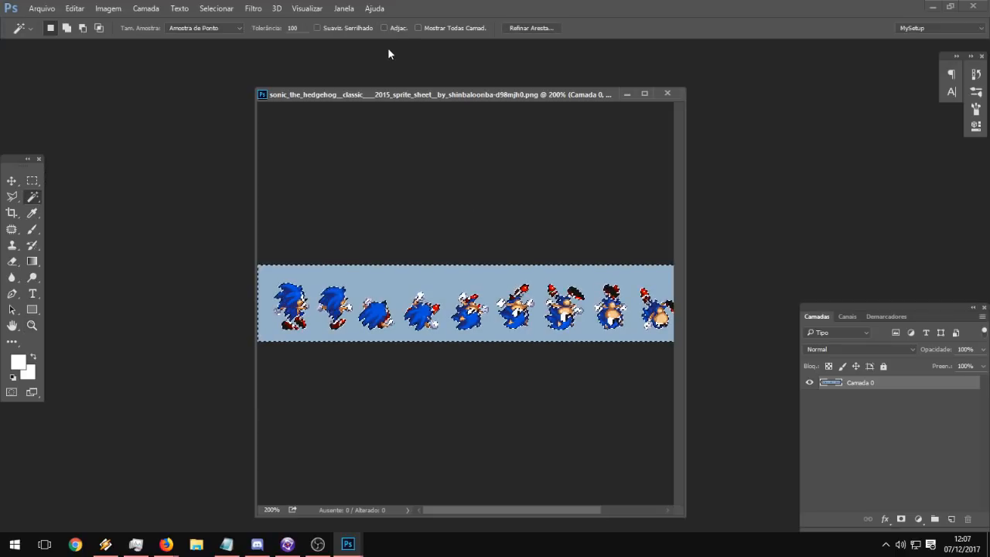
{"action": "double_click", "coordinate": [294, 28]}
{"action": "type", "text": "1"}
{"action": "left_click", "coordinate": [468, 280]}
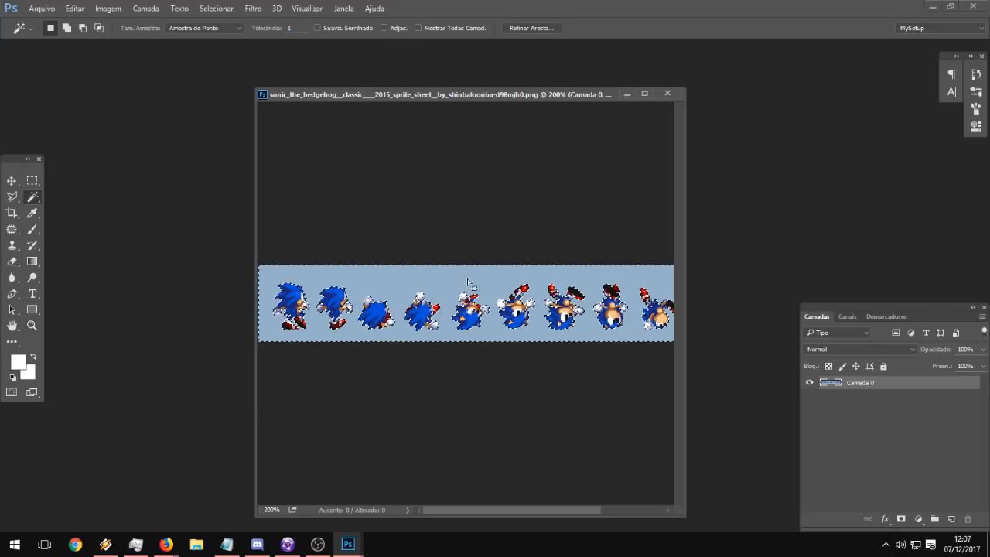
Clear the selection and reselect the light-blue background around the sprites with the Magic Wand.
{"action": "key", "text": "Delete"}
{"action": "key", "text": "ctrl+d"}
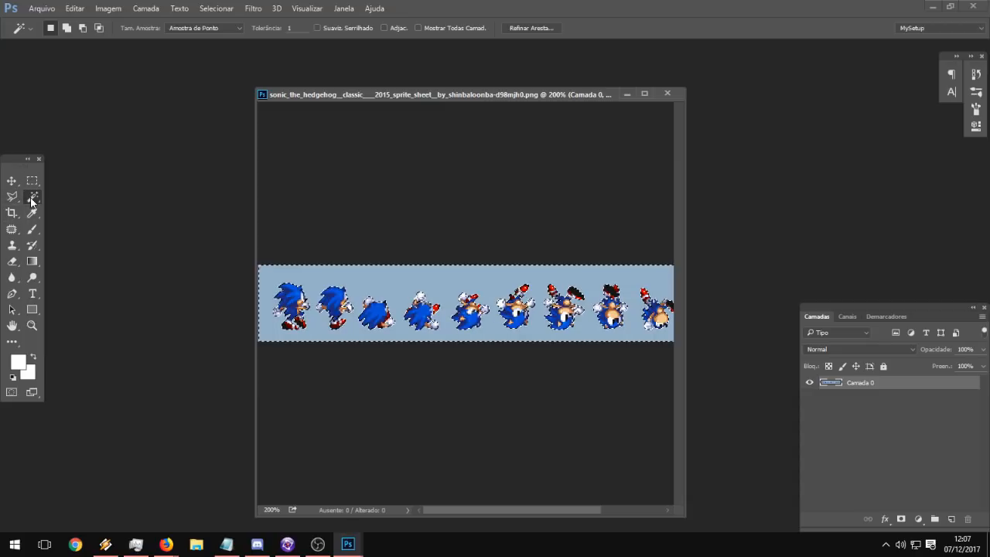
{"action": "left_click", "coordinate": [401, 337]}
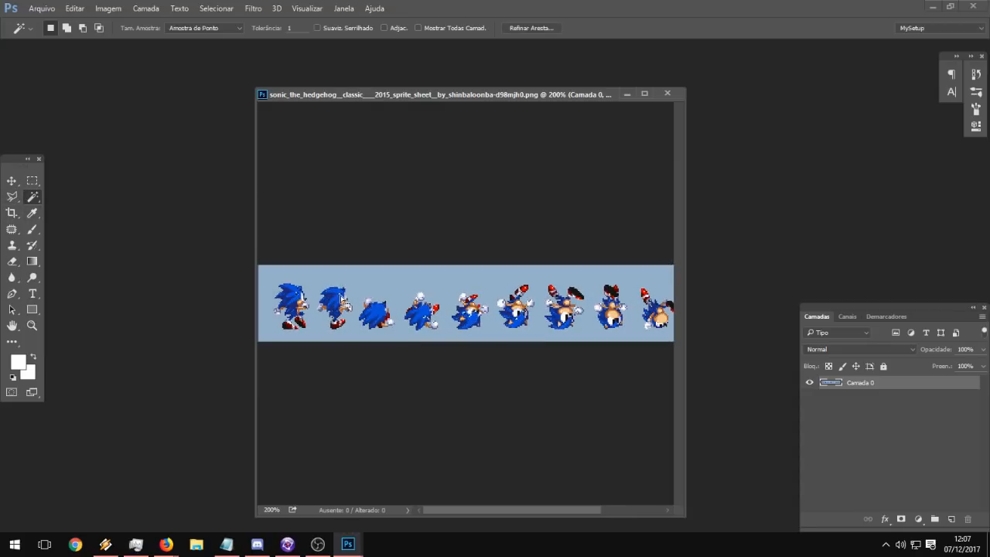
{"action": "left_click", "coordinate": [333, 291]}
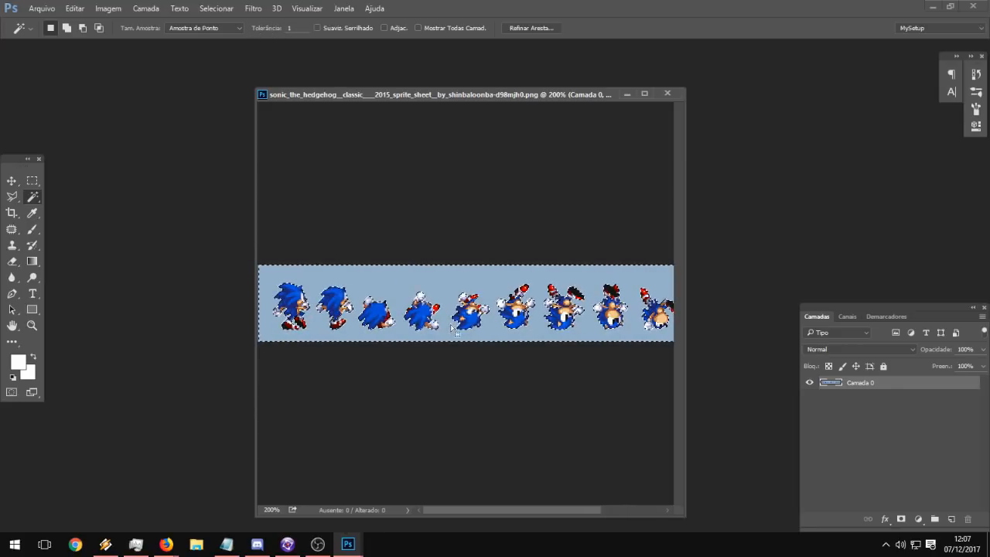
Delete the light-blue background around the cropped sprites and switch to the Rectangular Marquee tool.
{"action": "key", "text": "ctrl+d"}
{"action": "left_click", "coordinate": [448, 295]}
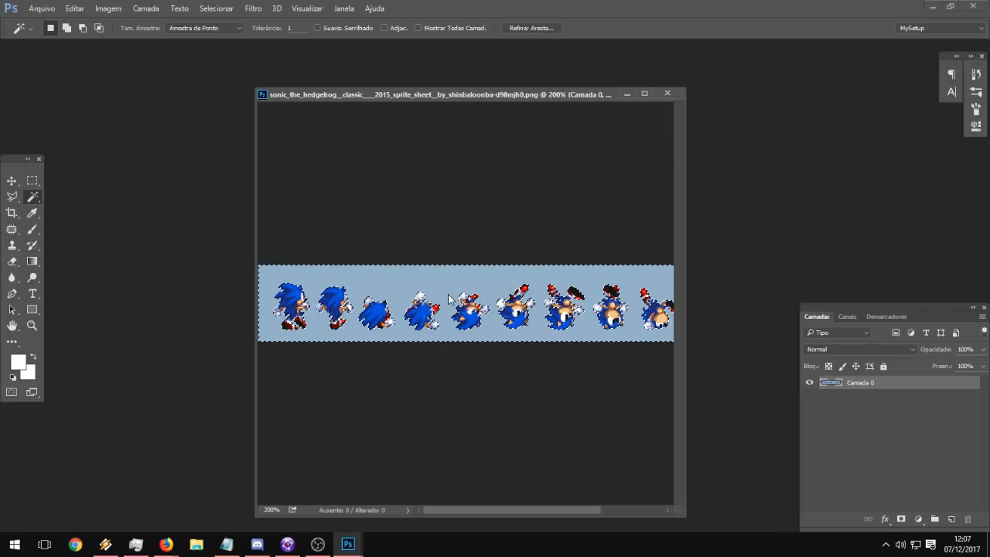
{"action": "key", "text": "Delete"}
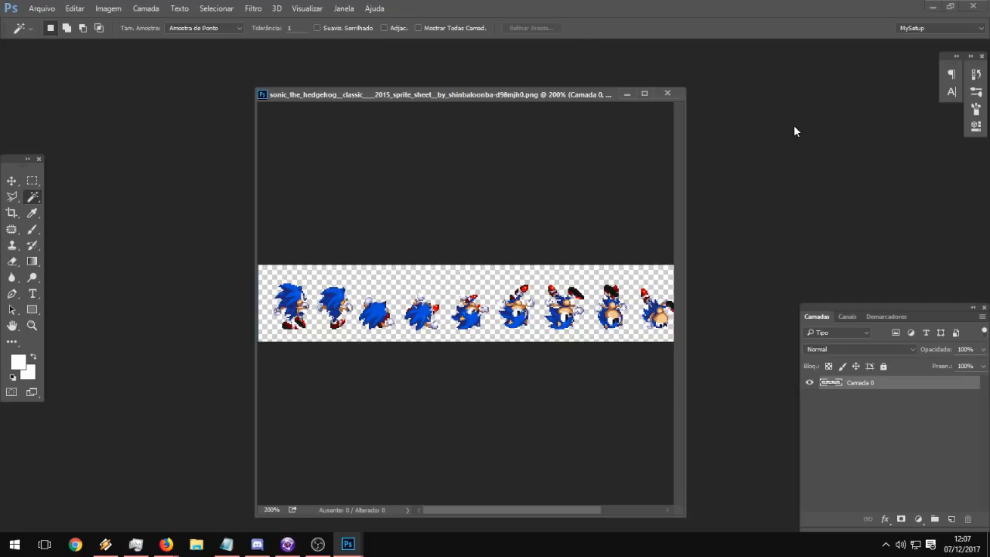
{"action": "left_click", "coordinate": [39, 183]}
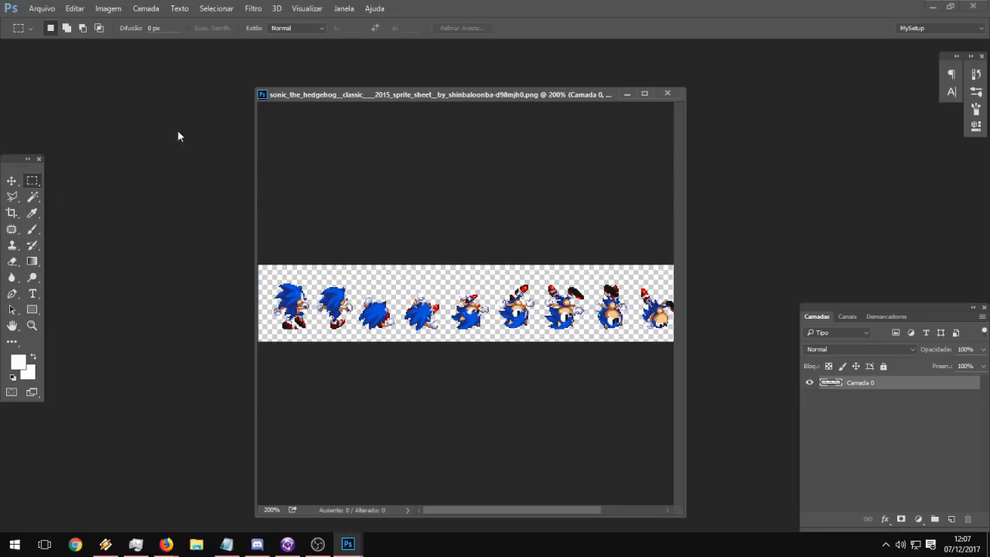
{"action": "left_click", "coordinate": [42, 9]}
{"action": "left_click", "coordinate": [40, 24]}
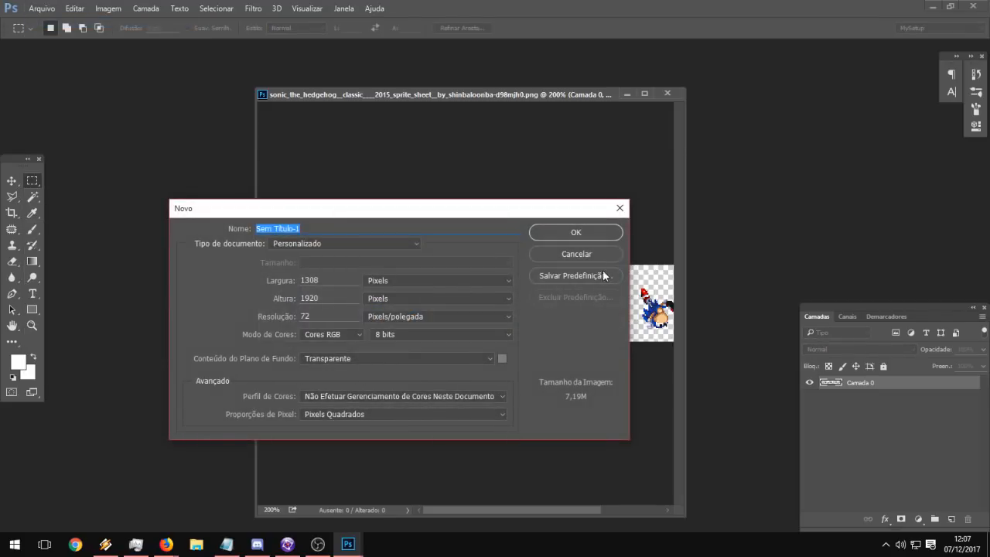
{"action": "left_click", "coordinate": [602, 258]}
Copy the first Sonic sprite in the row and create a new transparent document of 50 by 50 pixels.
{"action": "left_click_drag", "start_coordinate": [266, 277], "coordinate": [314, 341]}
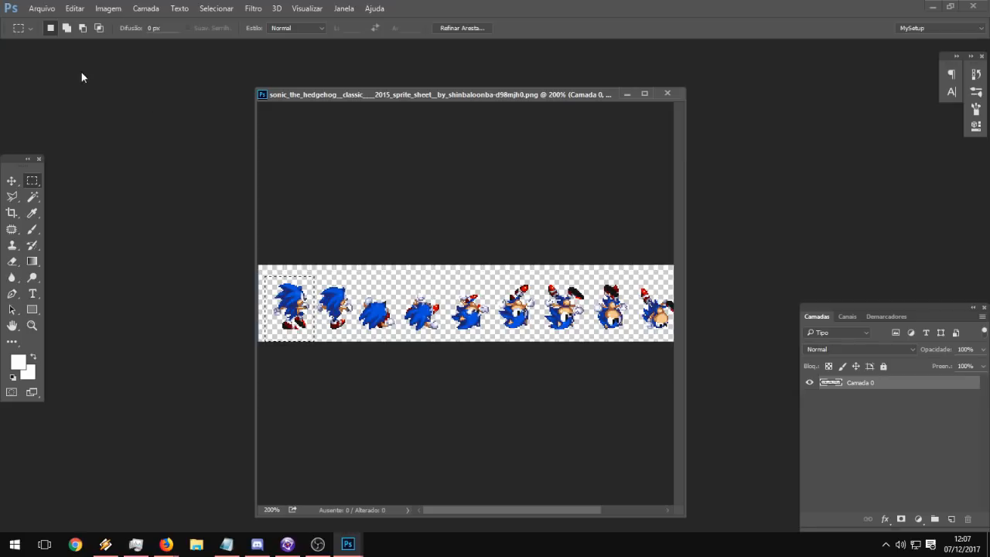
{"action": "left_click", "coordinate": [43, 8]}
{"action": "left_click", "coordinate": [48, 22]}
{"action": "left_click", "coordinate": [344, 280]}
{"action": "double_click", "coordinate": [308, 280]}
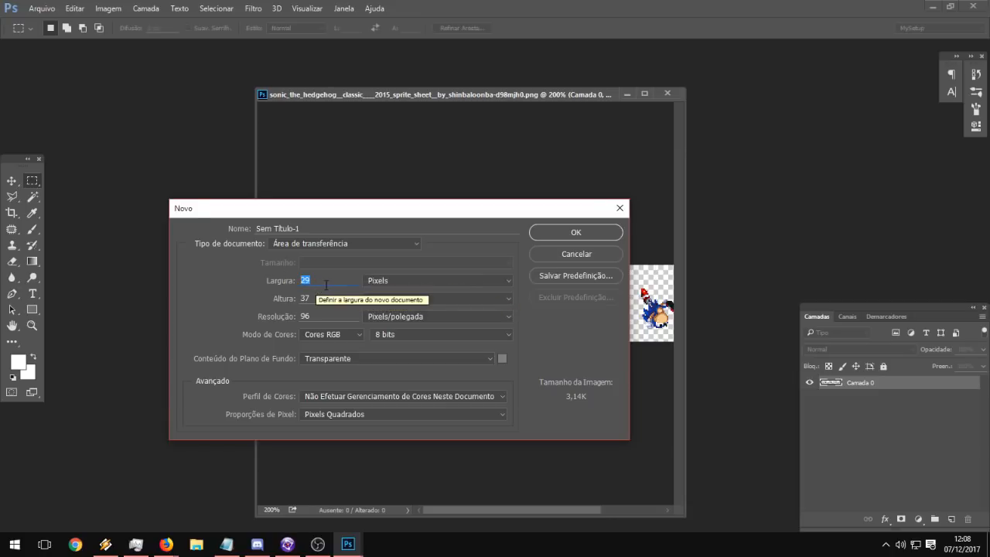
{"action": "left_click", "coordinate": [318, 298]}
{"action": "left_click_drag", "start_coordinate": [322, 280], "coordinate": [299, 281]}
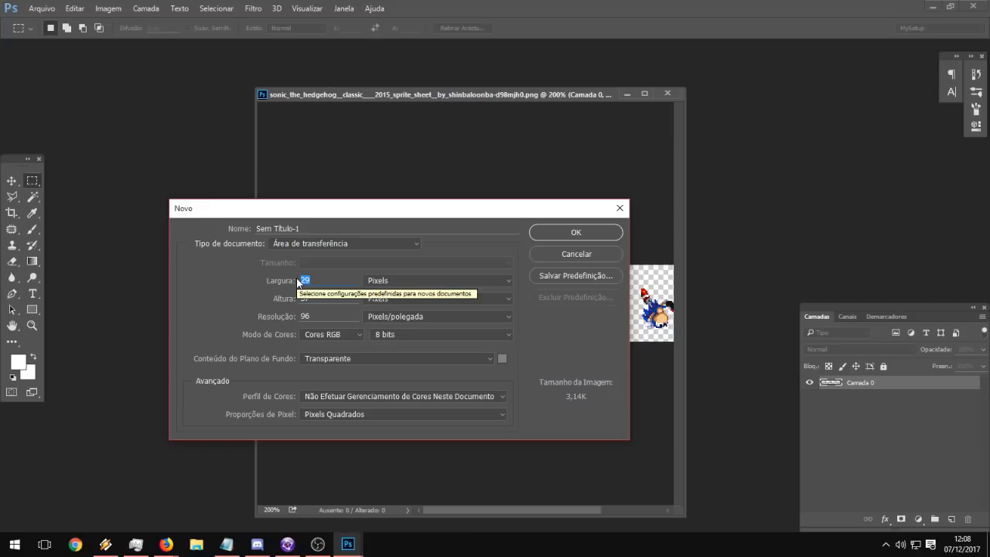
{"action": "type", "text": "50"}
{"action": "key", "text": "Tab"}
{"action": "type", "text": "50"}
{"action": "key", "text": "Return"}
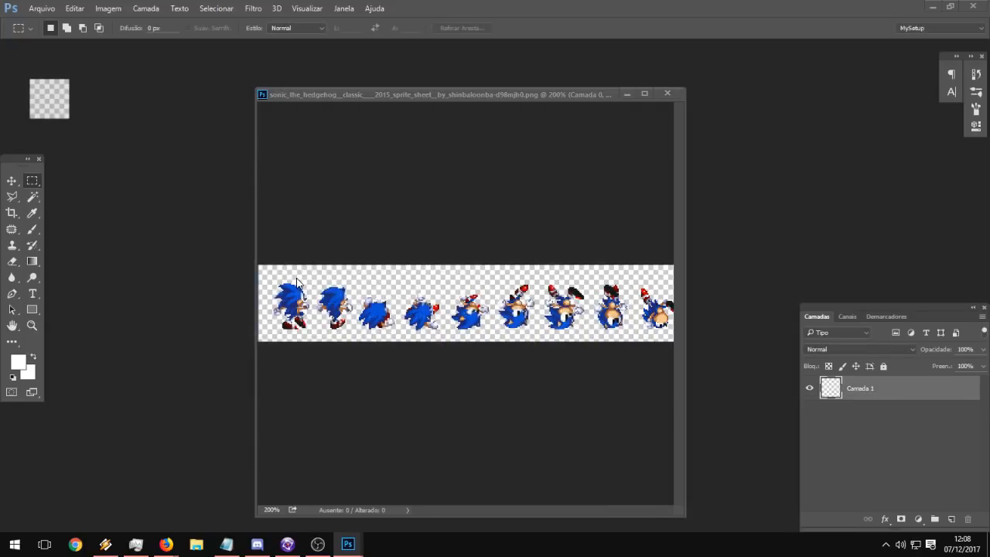
Enlarge the new document's window and arrange it side by side with the sprite sheet window.
{"action": "left_click", "coordinate": [47, 68]}
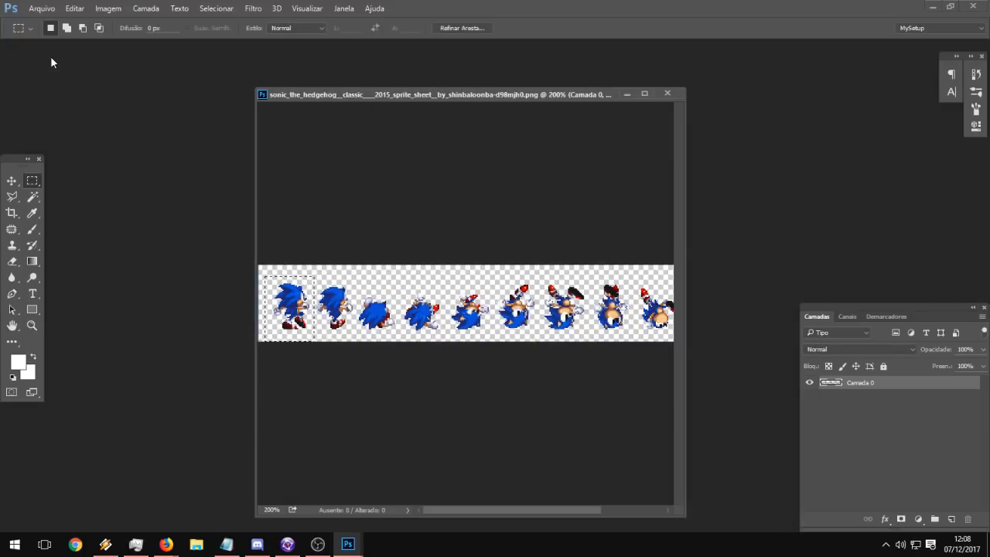
{"action": "left_click", "coordinate": [355, 541]}
{"action": "left_click", "coordinate": [448, 499]}
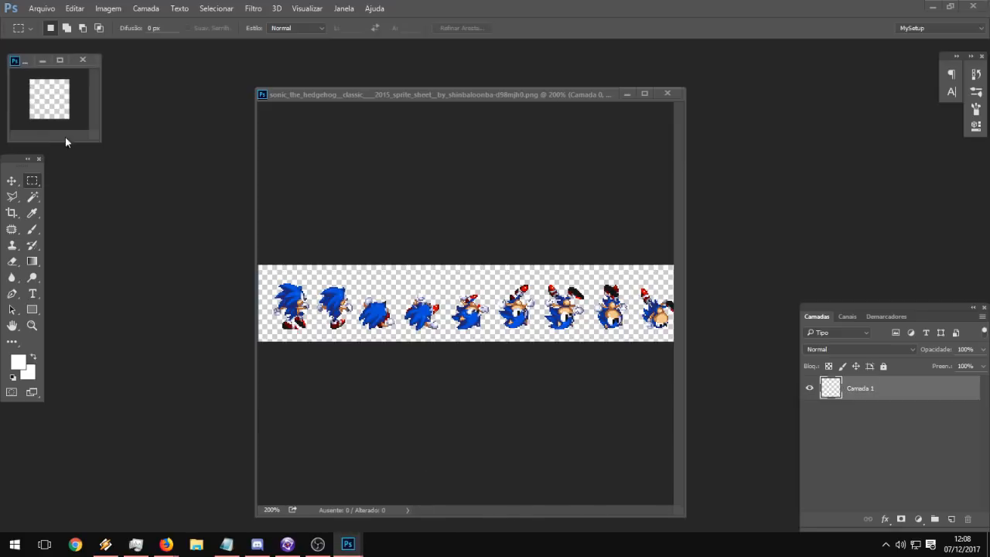
{"action": "left_click_drag", "start_coordinate": [36, 60], "coordinate": [150, 123]}
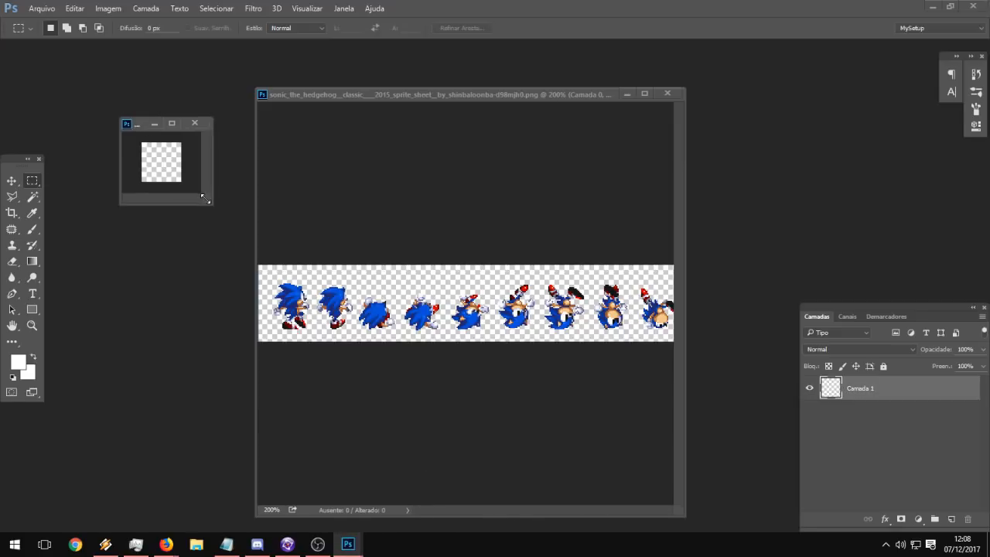
{"action": "left_click_drag", "start_coordinate": [205, 199], "coordinate": [390, 381]}
{"action": "left_click_drag", "start_coordinate": [436, 96], "coordinate": [678, 96]}
Paste the copied first Sonic sprite into the new 50 by 50 pixel document.
{"action": "left_click", "coordinate": [31, 326]}
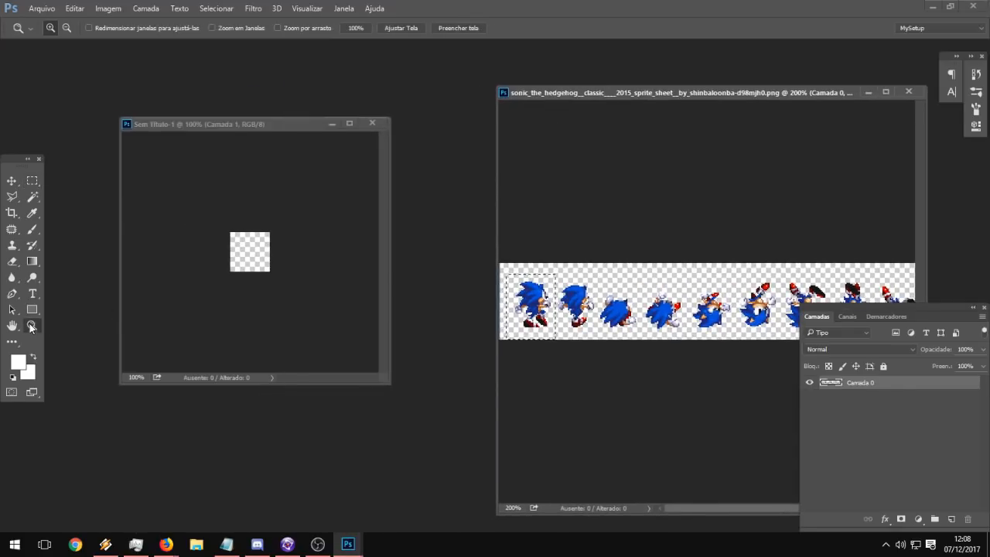
{"action": "left_click", "coordinate": [209, 276]}
{"action": "left_click", "coordinate": [212, 274]}
{"action": "left_click", "coordinate": [217, 272]}
{"action": "left_click", "coordinate": [220, 276]}
{"action": "key", "text": "ctrl+v"}
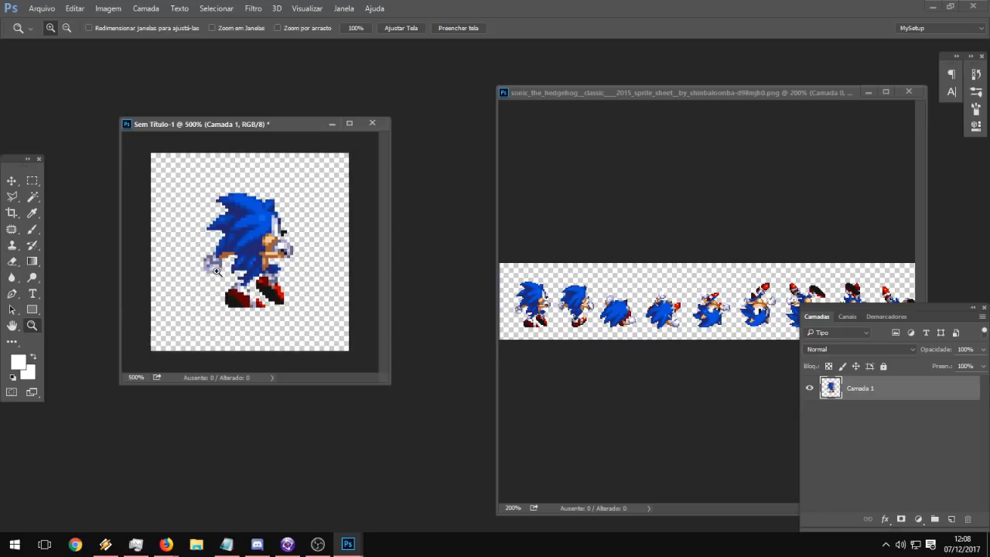
Copy the second and third sprites from the sheet and paste each into the new document as its own layer.
{"action": "left_click", "coordinate": [571, 92]}
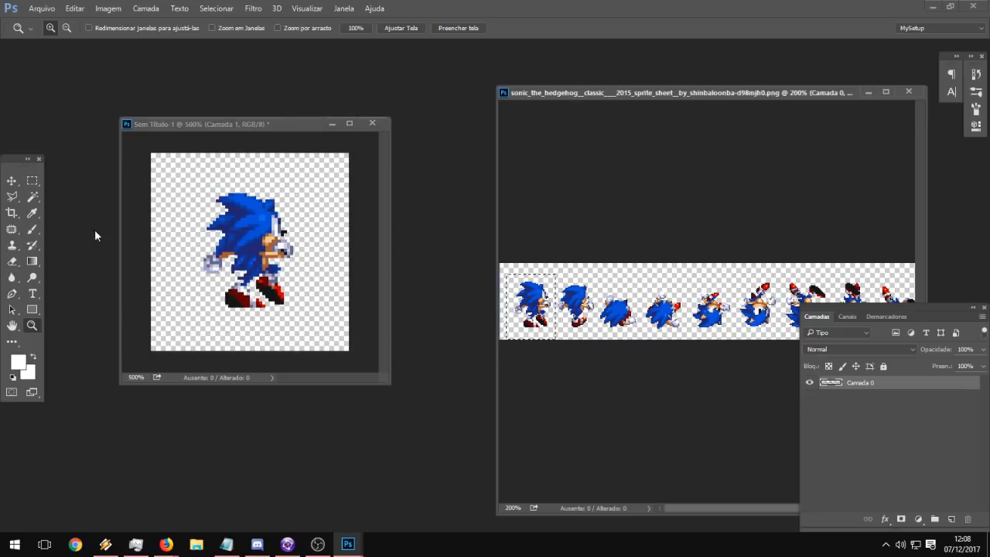
{"action": "left_click", "coordinate": [32, 180]}
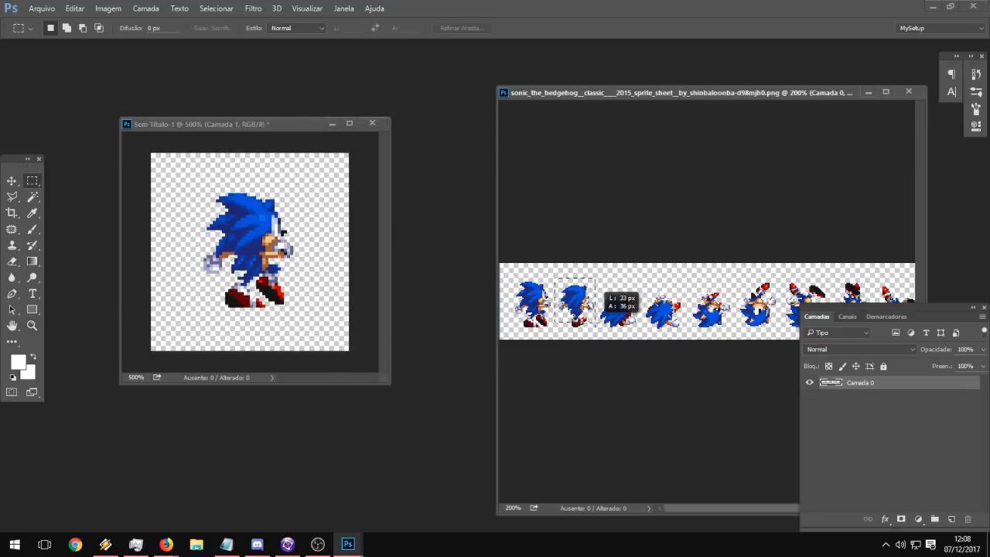
{"action": "left_click", "coordinate": [233, 143]}
{"action": "key", "text": "ctrl+v"}
{"action": "left_click", "coordinate": [566, 270]}
{"action": "left_click_drag", "start_coordinate": [596, 280], "coordinate": [639, 331]}
{"action": "key", "text": "ctrl+c"}
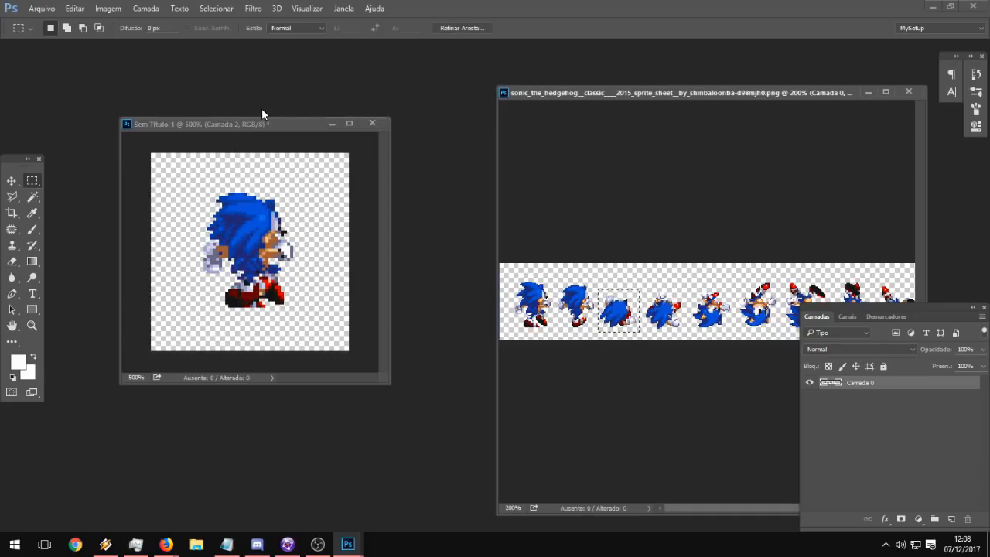
{"action": "left_click", "coordinate": [261, 127]}
{"action": "key", "text": "ctrl+v"}
Copy the fourth and fifth sprites from the sheet and paste each into the new document as its own layer.
{"action": "left_click", "coordinate": [667, 313]}
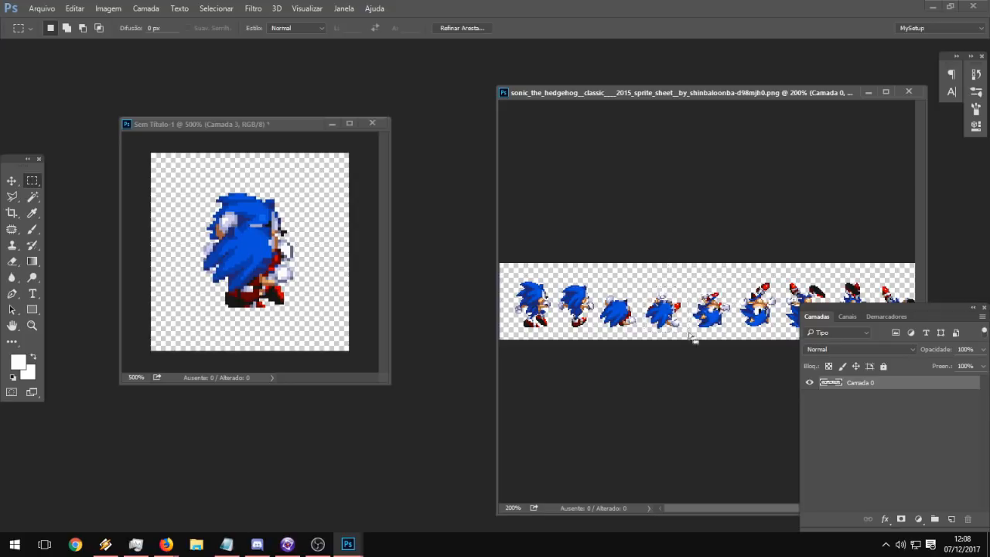
{"action": "left_click", "coordinate": [247, 129]}
{"action": "key", "text": "ctrl+v"}
{"action": "left_click", "coordinate": [748, 321]}
{"action": "left_click_drag", "start_coordinate": [686, 284], "coordinate": [735, 333]}
{"action": "key", "text": "ctrl+c"}
{"action": "left_click", "coordinate": [263, 127]}
{"action": "key", "text": "ctrl+v"}
Copy the sixth and seventh sprites from the sheet and paste each into the new document as its own layer.
{"action": "left_click", "coordinate": [737, 279]}
{"action": "left_click_drag", "start_coordinate": [678, 93], "coordinate": [557, 97]}
{"action": "left_click_drag", "start_coordinate": [615, 283], "coordinate": [658, 335]}
{"action": "key", "text": "ctrl+c"}
{"action": "left_click", "coordinate": [210, 155]}
{"action": "key", "text": "ctrl+v"}
{"action": "left_click", "coordinate": [679, 341]}
{"action": "left_click_drag", "start_coordinate": [662, 282], "coordinate": [707, 336]}
{"action": "key", "text": "ctrl+c"}
{"action": "left_click", "coordinate": [283, 220]}
{"action": "key", "text": "ctrl+v"}
Copy the eighth and ninth sprites from the sheet and paste each into the new document as its own layer.
{"action": "left_click", "coordinate": [634, 314]}
{"action": "left_click_drag", "start_coordinate": [634, 314], "coordinate": [474, 312]}
{"action": "left_click_drag", "start_coordinate": [567, 281], "coordinate": [604, 333]}
{"action": "key", "text": "ctrl+c"}
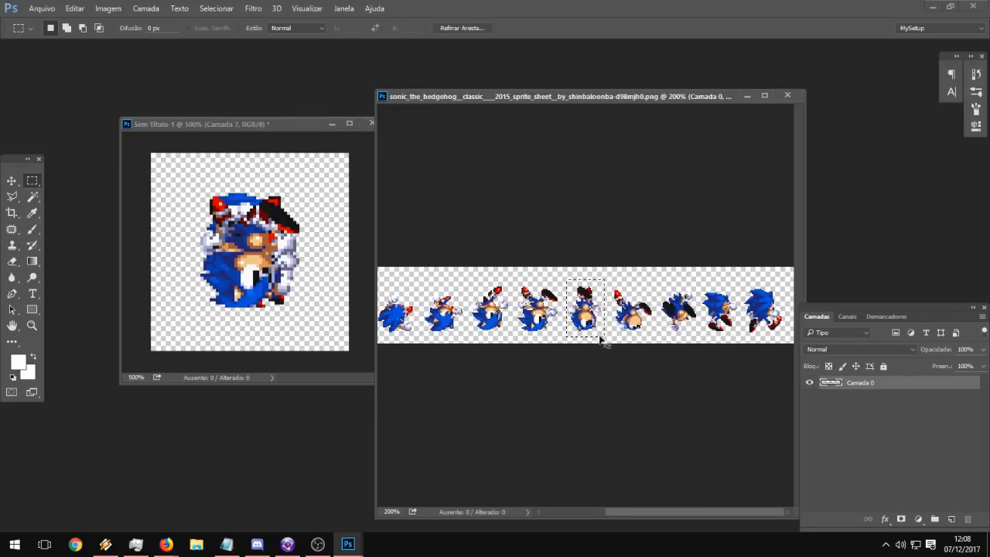
{"action": "left_click", "coordinate": [179, 203]}
{"action": "key", "text": "ctrl+v"}
{"action": "left_click", "coordinate": [687, 332]}
{"action": "left_click_drag", "start_coordinate": [603, 284], "coordinate": [658, 335]}
{"action": "key", "text": "ctrl+c"}
{"action": "left_click", "coordinate": [208, 236]}
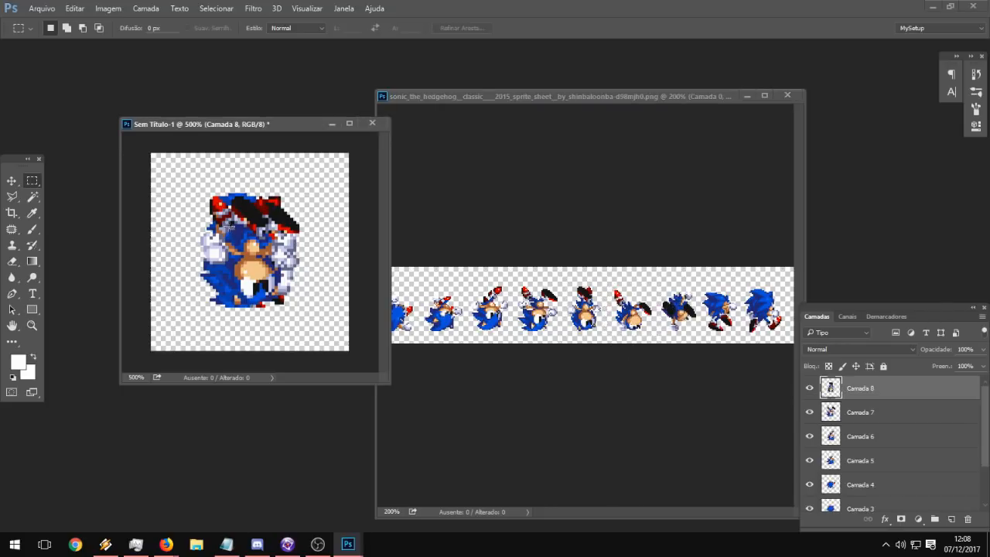
{"action": "key", "text": "ctrl+v"}
Copy the tenth and eleventh sprites from the sheet and paste each into the new document as its own layer.
{"action": "left_click", "coordinate": [664, 292]}
{"action": "left_click_drag", "start_coordinate": [653, 283], "coordinate": [696, 337]}
{"action": "key", "text": "ctrl+c"}
{"action": "left_click", "coordinate": [284, 257]}
{"action": "key", "text": "ctrl+v"}
{"action": "left_click", "coordinate": [700, 317]}
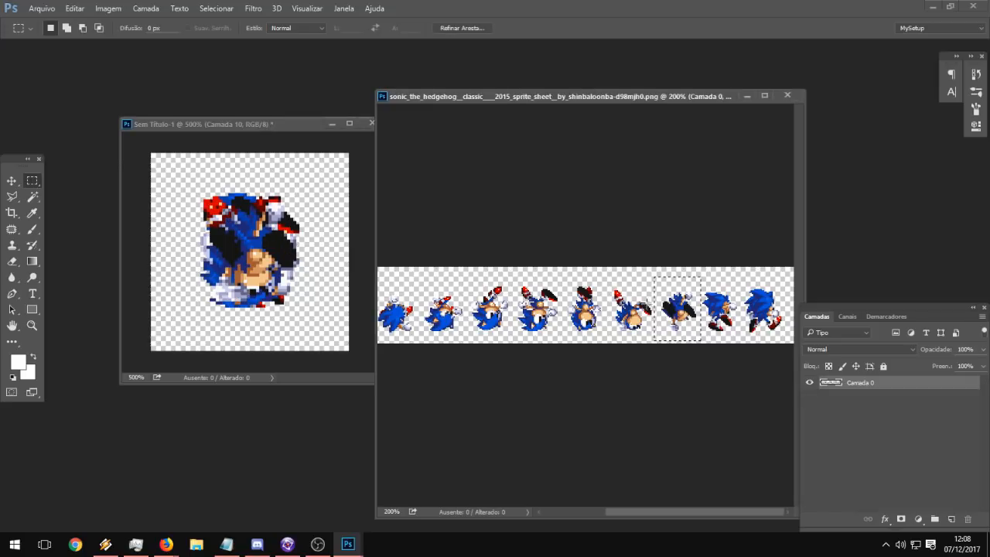
{"action": "left_click_drag", "start_coordinate": [703, 280], "coordinate": [737, 337]}
{"action": "key", "text": "ctrl+c"}
{"action": "key", "text": "ctrl+Tab"}
{"action": "key", "text": "ctrl+v"}
Copy the twelfth and last sprite of the row and paste it into the new document as a layer.
{"action": "left_click", "coordinate": [769, 315]}
{"action": "left_click_drag", "start_coordinate": [744, 285], "coordinate": [780, 337]}
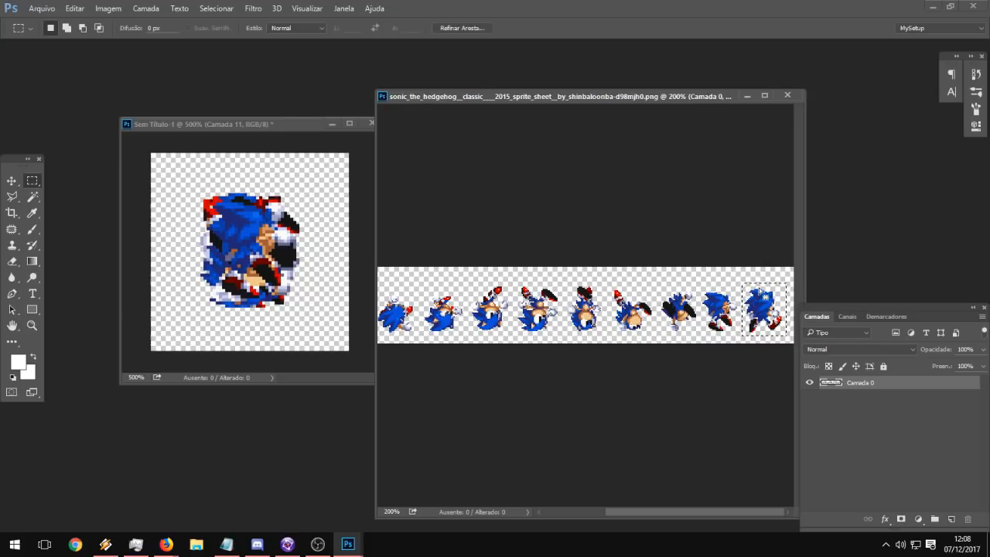
{"action": "key", "text": "ctrl+c"}
{"action": "left_click", "coordinate": [215, 124]}
{"action": "key", "text": "ctrl+v"}
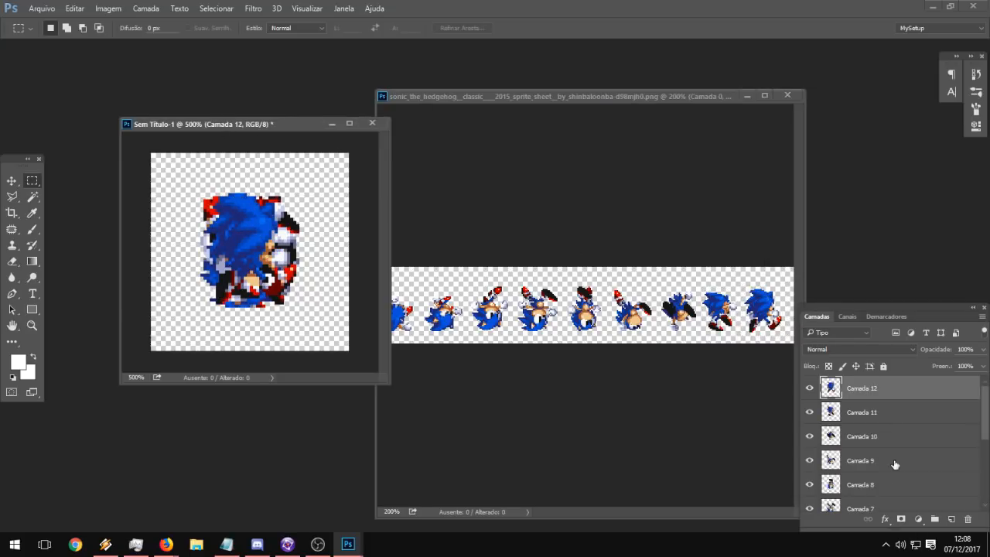
Hide all twelve sprite layers and create a frame animation in the Timeline.
{"action": "left_click_drag", "start_coordinate": [811, 391], "coordinate": [816, 466]}
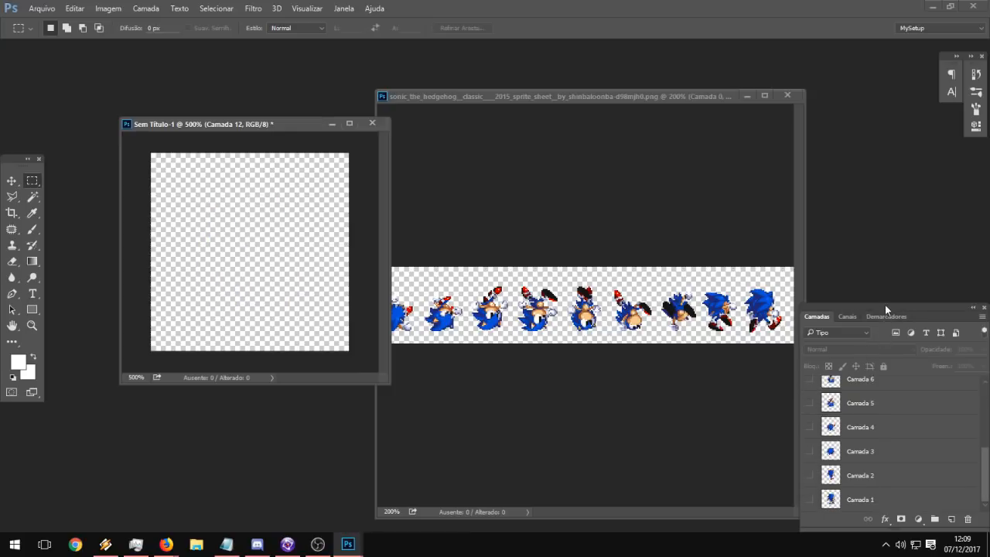
{"action": "left_click", "coordinate": [344, 10]}
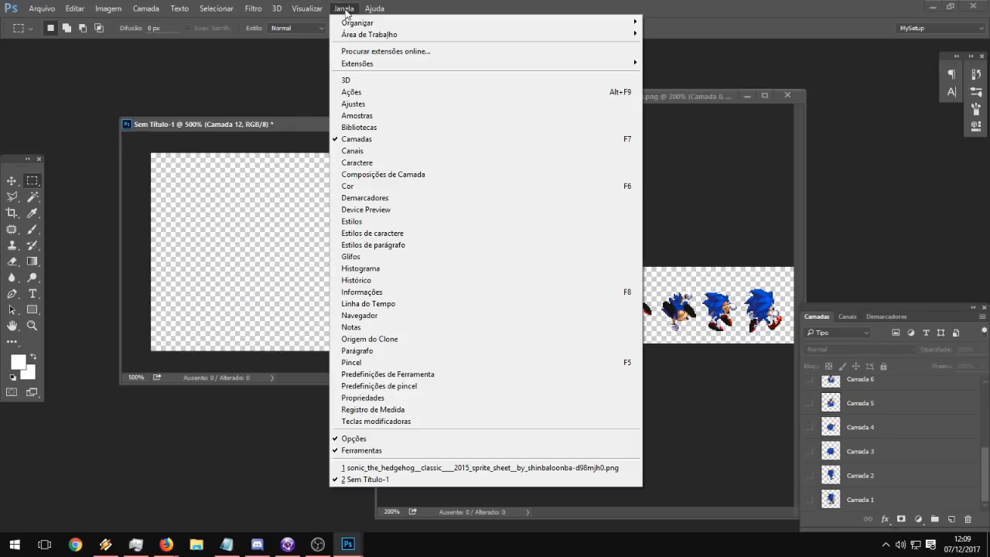
{"action": "left_click", "coordinate": [390, 304]}
{"action": "left_click_drag", "start_coordinate": [99, 468], "coordinate": [389, 263]}
{"action": "left_click", "coordinate": [481, 372]}
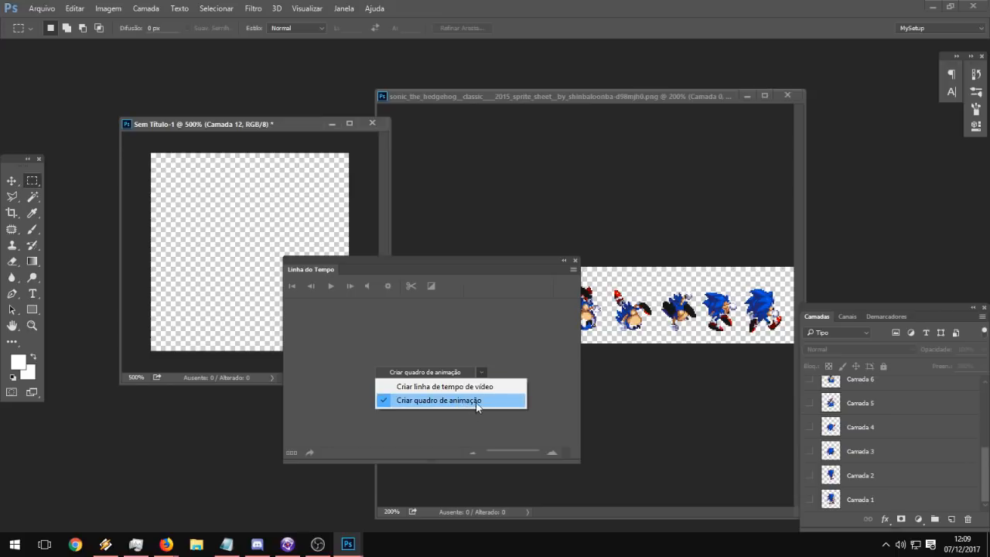
{"action": "left_click", "coordinate": [471, 400]}
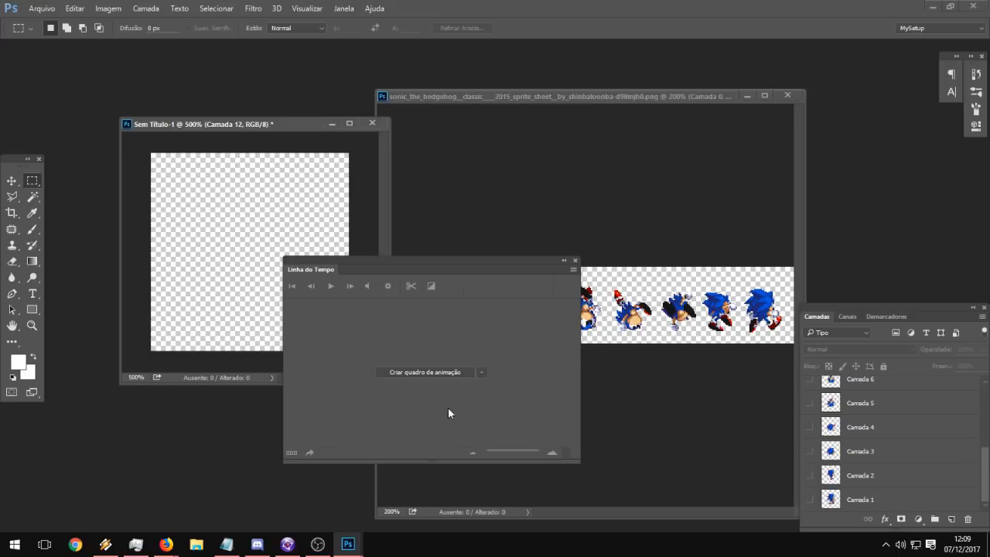
{"action": "left_click", "coordinate": [421, 372]}
{"action": "left_click_drag", "start_coordinate": [373, 264], "coordinate": [174, 466]}
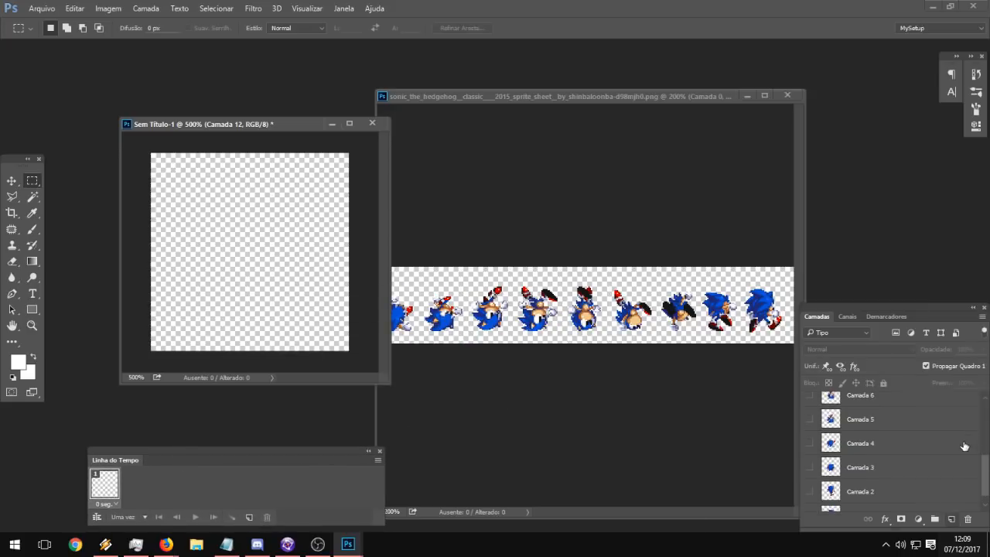
Show the layer Camada 1 in the first animation frame.
{"action": "scroll", "coordinate": [967, 442], "scroll_direction": "down", "scroll_amount": 1}
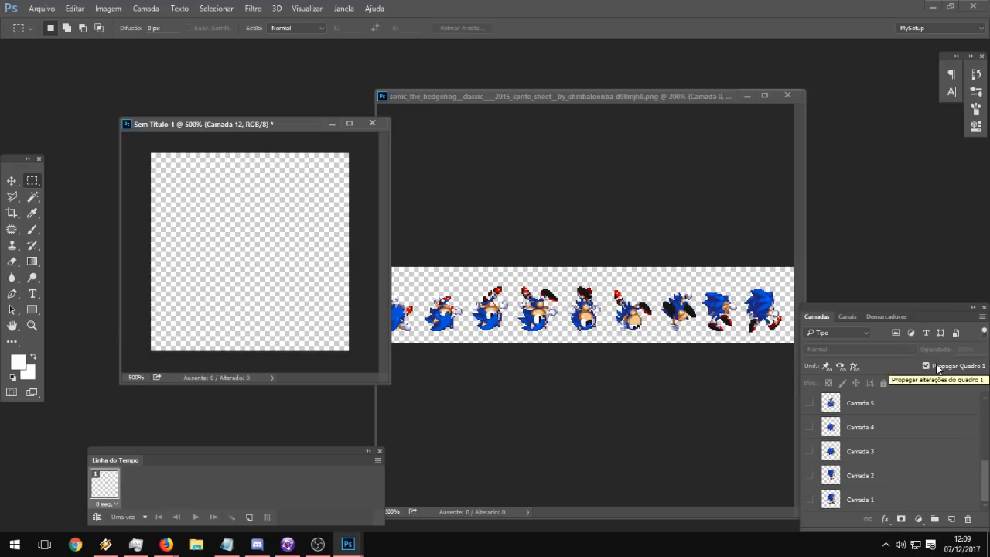
{"action": "left_click", "coordinate": [809, 500]}
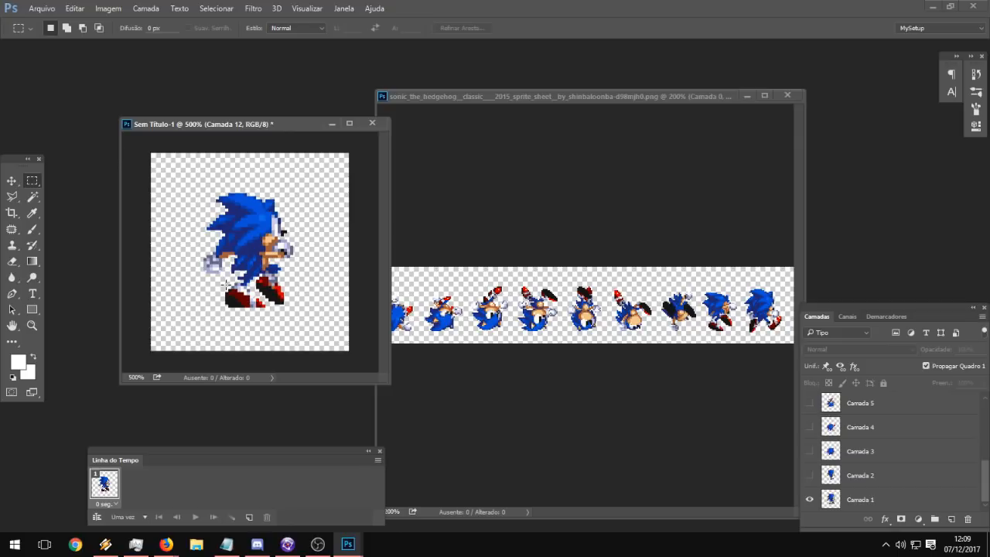
{"action": "left_click", "coordinate": [249, 517]}
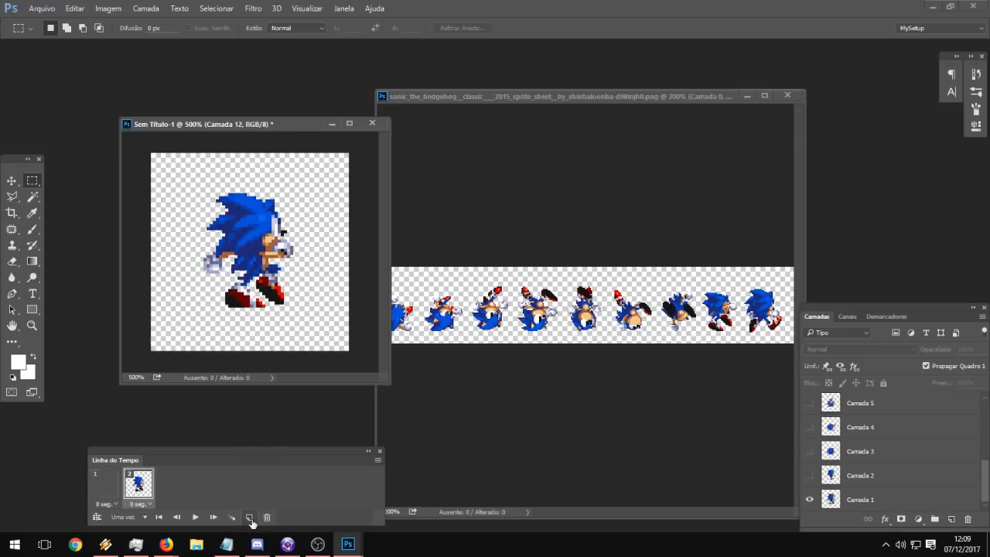
{"action": "left_click", "coordinate": [141, 488]}
{"action": "left_click", "coordinate": [267, 518]}
{"action": "key", "text": "Return"}
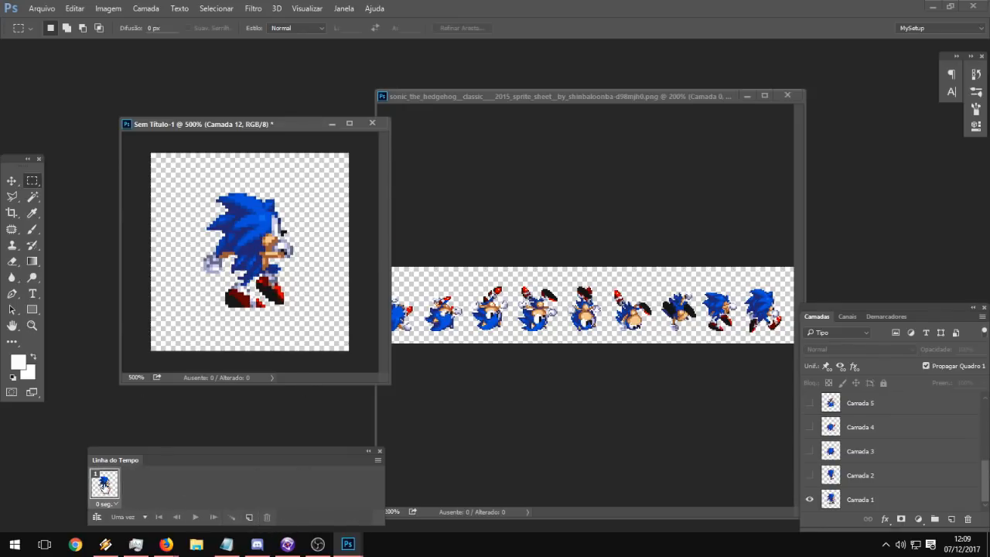
Duplicate the first animation frame three times to make four frames.
{"action": "left_click", "coordinate": [249, 518]}
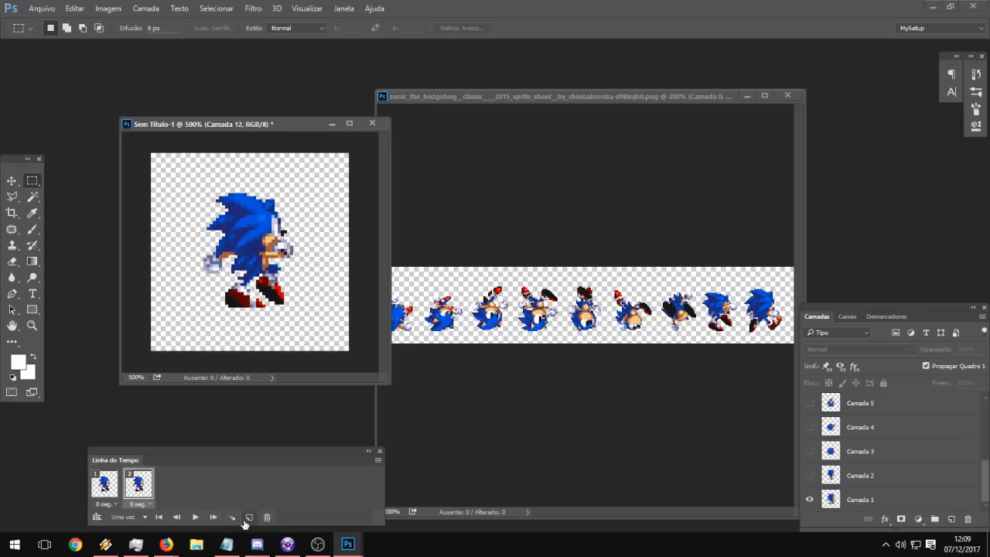
{"action": "left_click", "coordinate": [249, 518]}
{"action": "left_click", "coordinate": [248, 518]}
Toggle the visibility of Camada 1 in frame 1 off and on to check how the change propagates to the other frames.
{"action": "left_click", "coordinate": [106, 494]}
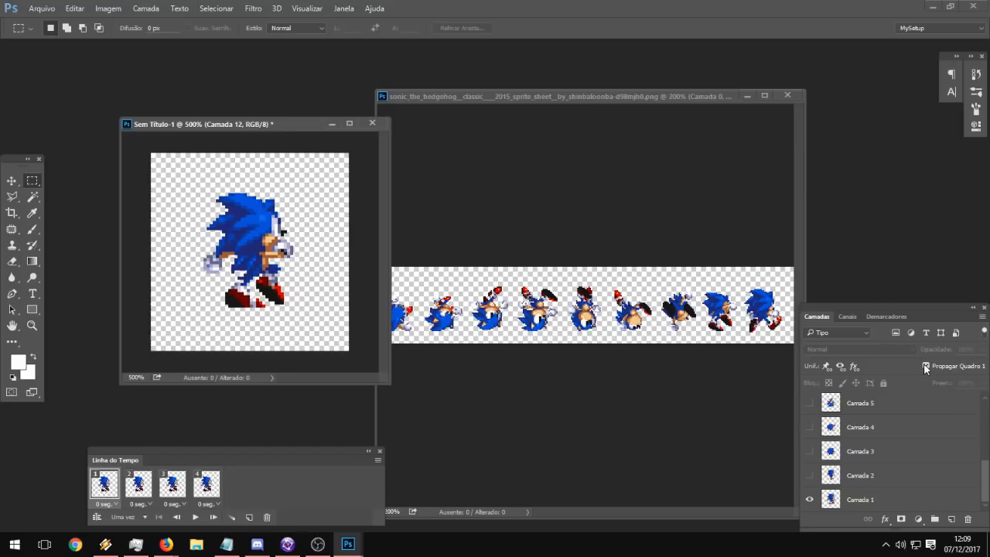
{"action": "left_click", "coordinate": [811, 501]}
{"action": "left_click", "coordinate": [810, 501]}
{"action": "left_click", "coordinate": [810, 499]}
{"action": "left_click", "coordinate": [810, 499]}
Hide the layer Camada 1 in animation frames 2, 3 and 4.
{"action": "left_click", "coordinate": [139, 487]}
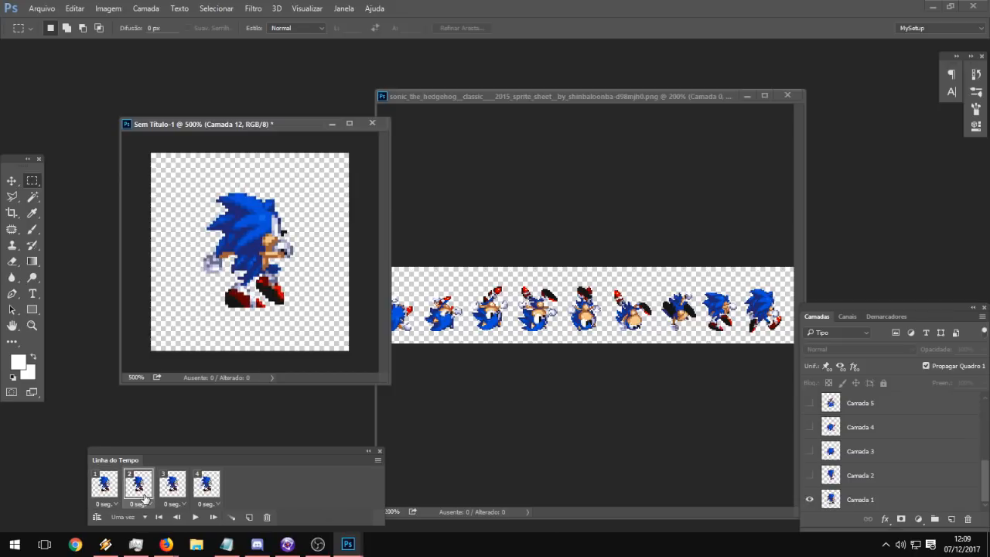
{"action": "left_click", "coordinate": [810, 500]}
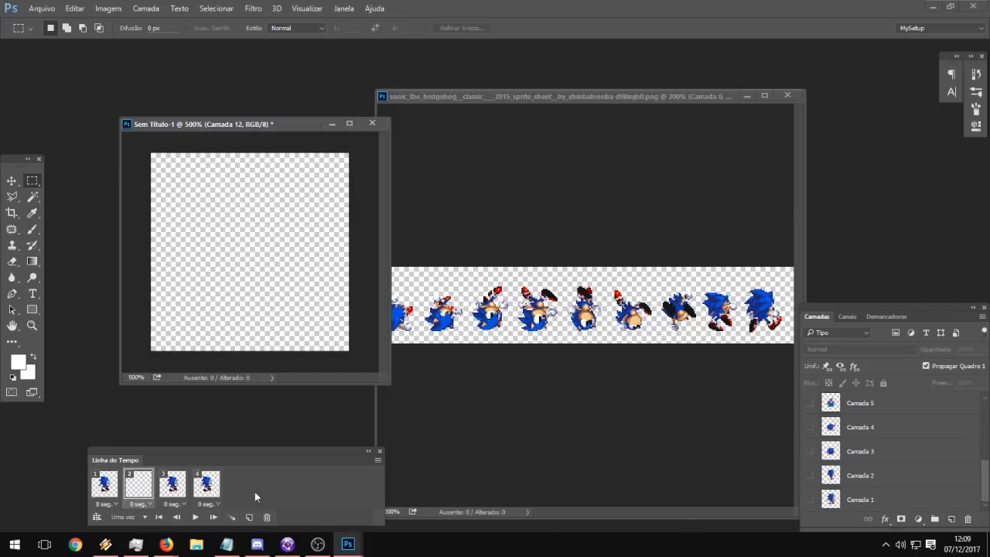
{"action": "left_click", "coordinate": [165, 486]}
{"action": "left_click", "coordinate": [811, 499]}
{"action": "left_click", "coordinate": [206, 483]}
{"action": "left_click", "coordinate": [809, 499]}
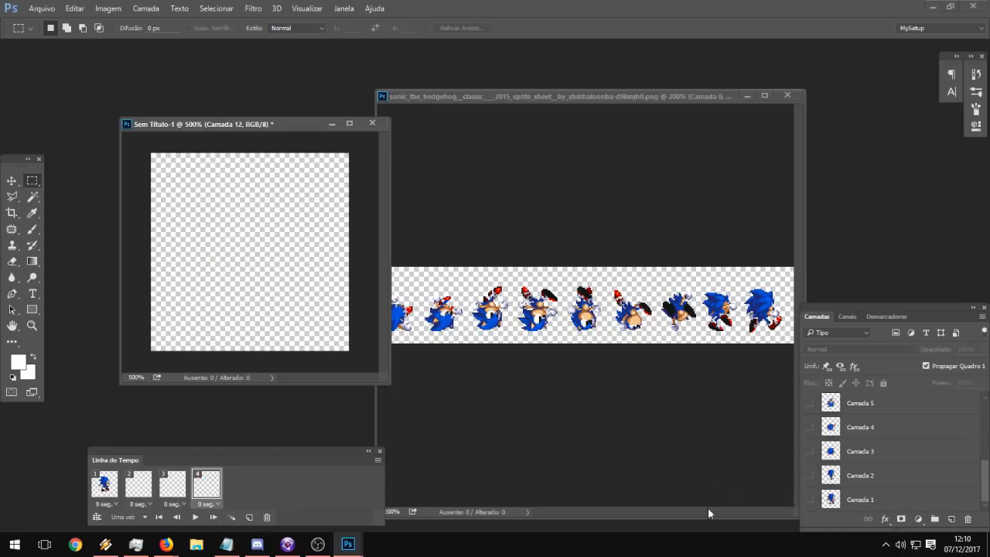
Toggle Camada 3 on and off in frame 1 to check how its visibility propagates to the other frames.
{"action": "left_click", "coordinate": [138, 488]}
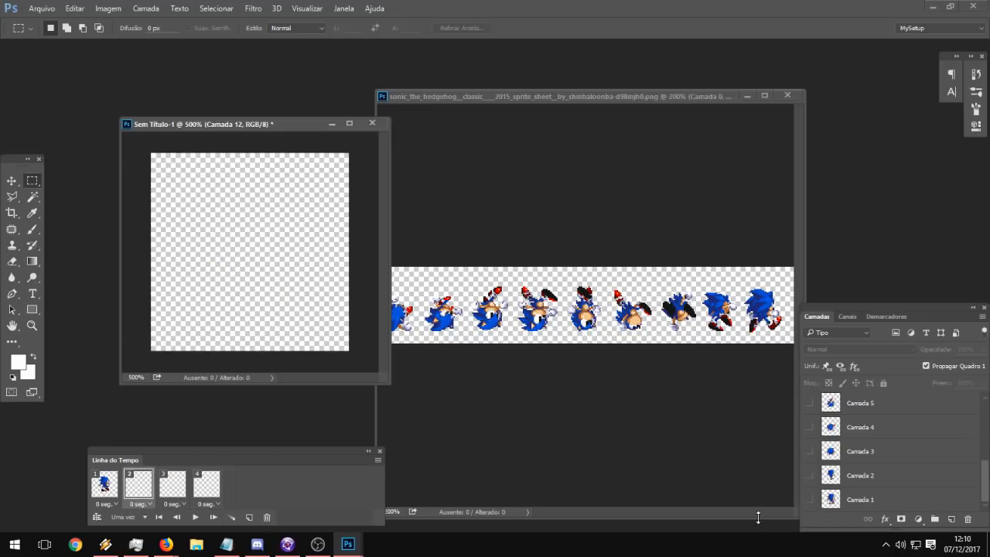
{"action": "left_click", "coordinate": [121, 485]}
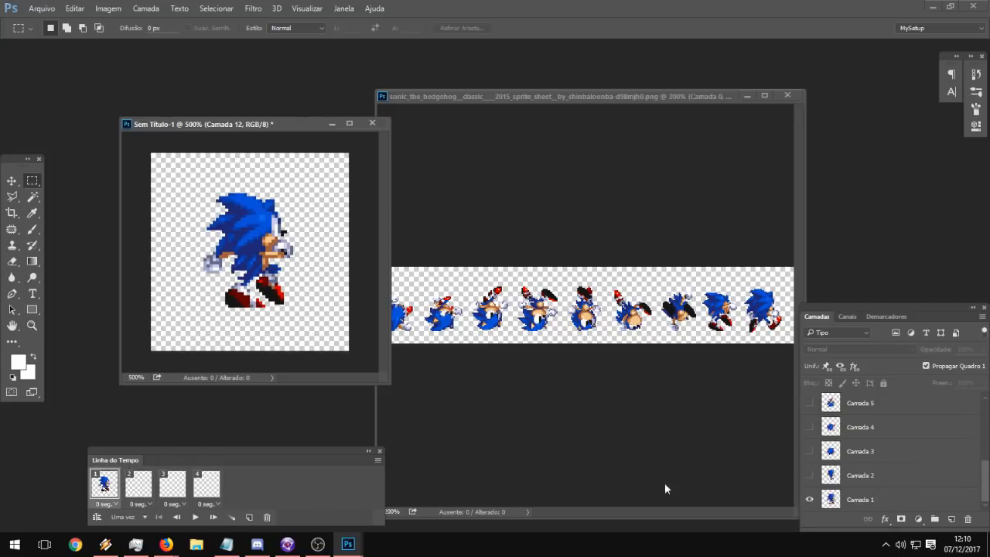
{"action": "left_click", "coordinate": [810, 452]}
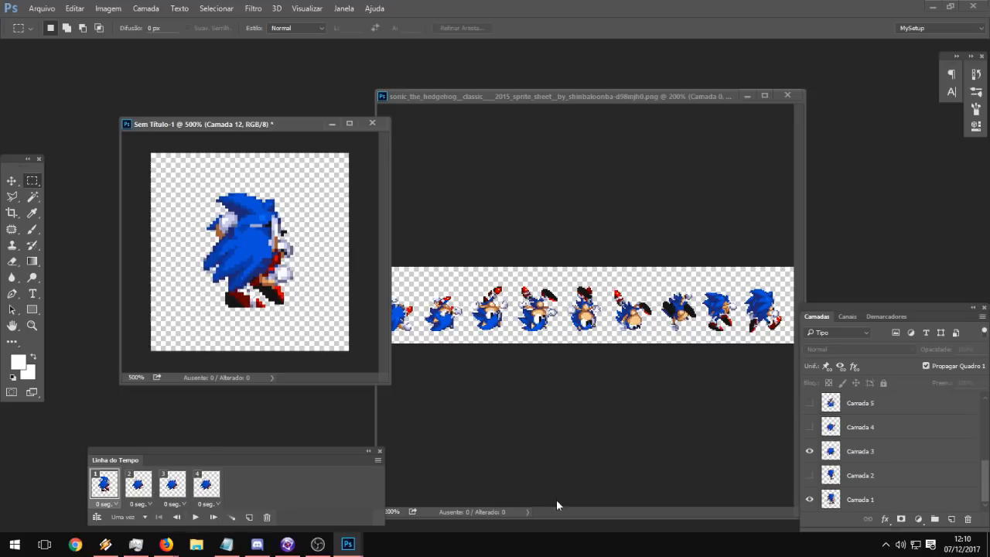
{"action": "left_click", "coordinate": [810, 451]}
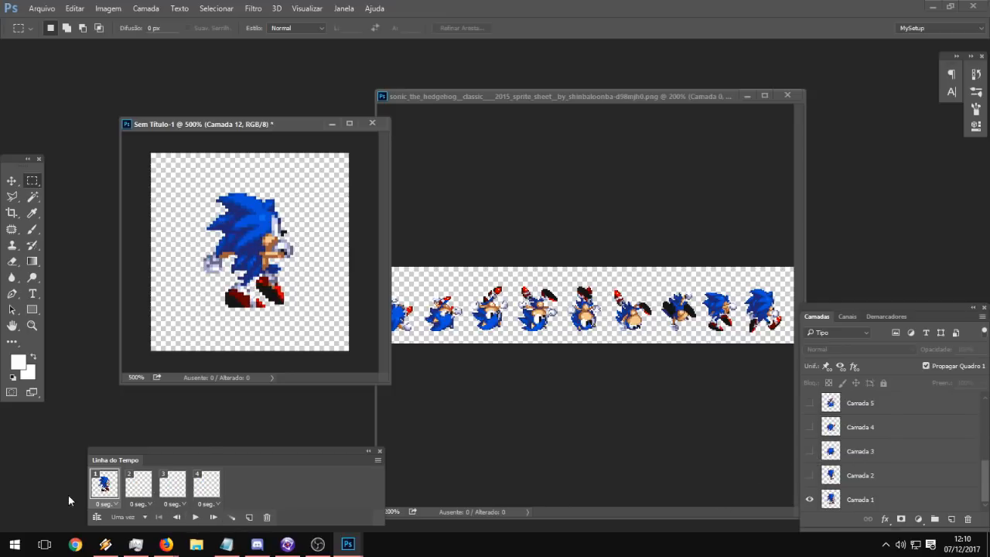
Duplicate the empty animation frame 4 four times to make eight frames.
{"action": "left_click", "coordinate": [138, 484]}
{"action": "left_click", "coordinate": [207, 484]}
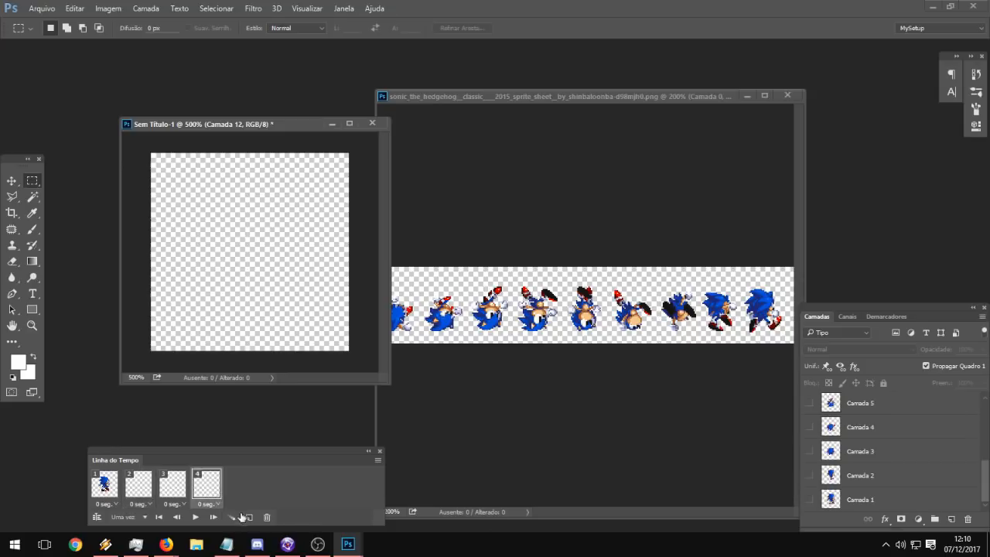
{"action": "left_click", "coordinate": [249, 516]}
{"action": "left_click", "coordinate": [249, 517]}
{"action": "left_click", "coordinate": [249, 519]}
{"action": "left_click", "coordinate": [249, 518]}
Show Camada 2 in frame 2, Camada 3 in frame 3 and Camada 4 in frame 4.
{"action": "left_click", "coordinate": [138, 483]}
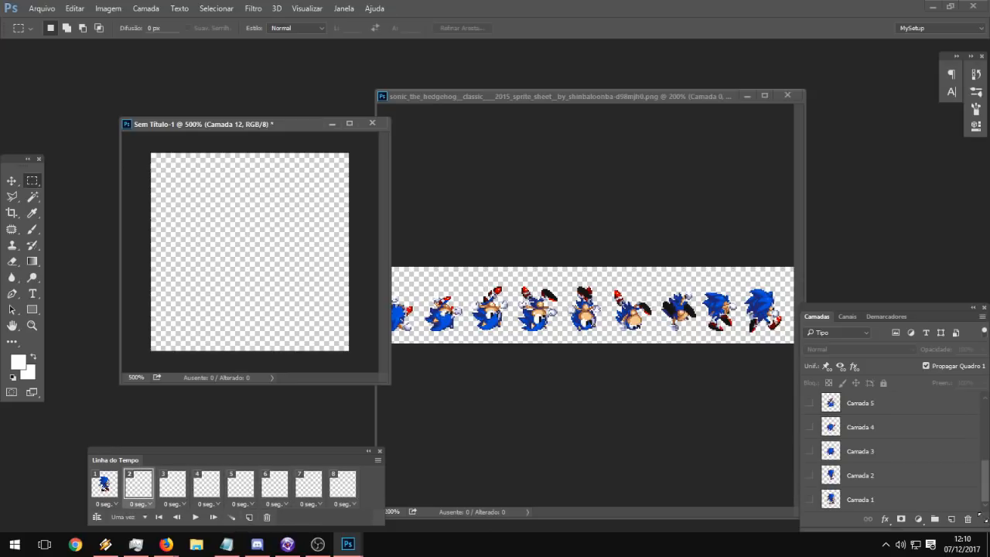
{"action": "left_click", "coordinate": [810, 476]}
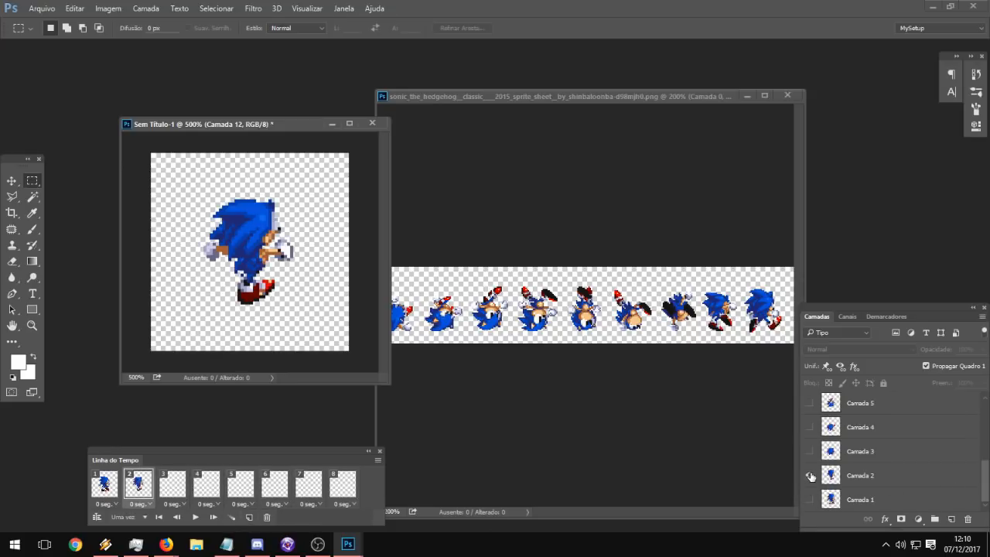
{"action": "left_click", "coordinate": [174, 488]}
{"action": "left_click", "coordinate": [810, 451]}
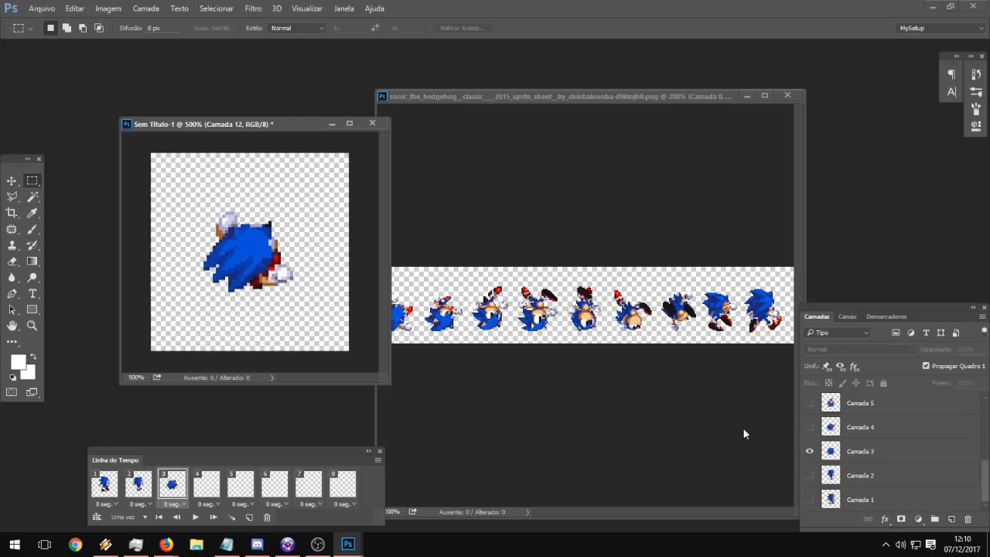
{"action": "left_click", "coordinate": [204, 487]}
{"action": "left_click", "coordinate": [810, 427]}
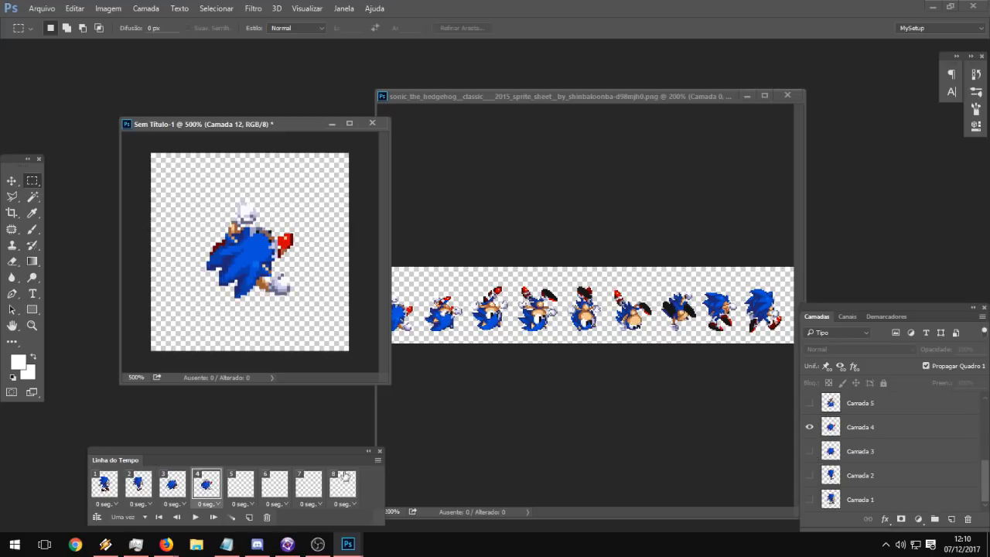
Show Camada 5 in frame 5 and compare it with the pose in frame 4.
{"action": "left_click", "coordinate": [236, 489]}
{"action": "left_click", "coordinate": [810, 403]}
{"action": "left_click", "coordinate": [215, 491]}
{"action": "left_click", "coordinate": [240, 489]}
Check frame 5 against the empty frame 6 and show Camada 6 in frame 6.
{"action": "left_click", "coordinate": [286, 489]}
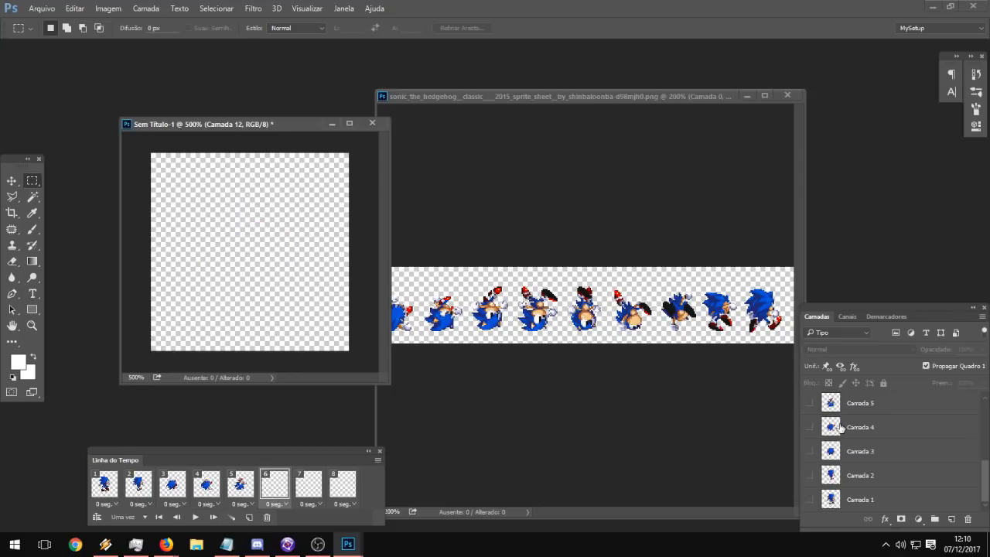
{"action": "left_click", "coordinate": [240, 489]}
{"action": "left_click", "coordinate": [274, 487]}
{"action": "scroll", "coordinate": [950, 449], "scroll_direction": "up", "scroll_amount": 2}
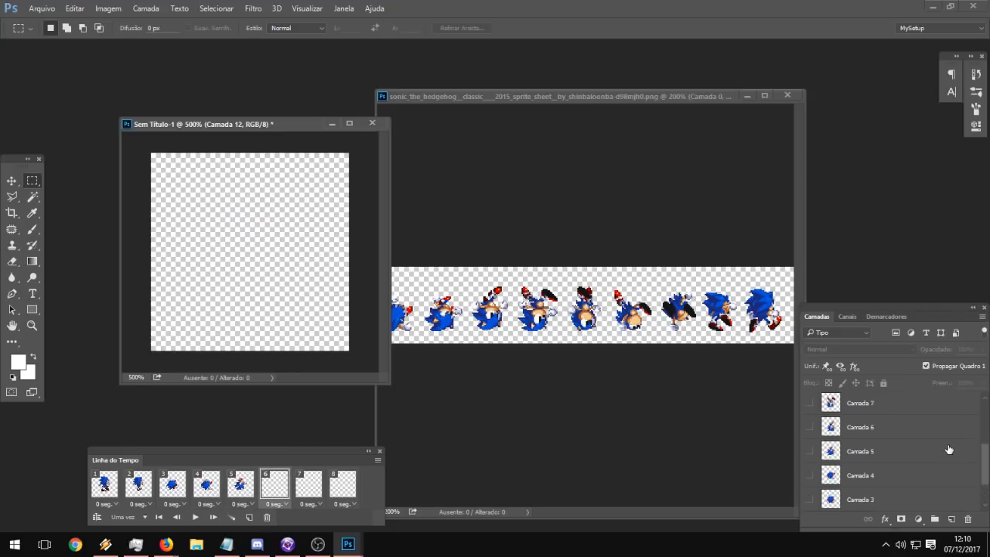
{"action": "left_click", "coordinate": [230, 495]}
{"action": "left_click", "coordinate": [267, 491]}
{"action": "left_click", "coordinate": [232, 489]}
{"action": "left_click", "coordinate": [286, 487]}
{"action": "left_click", "coordinate": [808, 427]}
Show Camada 7 in frame 7 and Camada 8 in frame 8.
{"action": "left_click", "coordinate": [308, 487]}
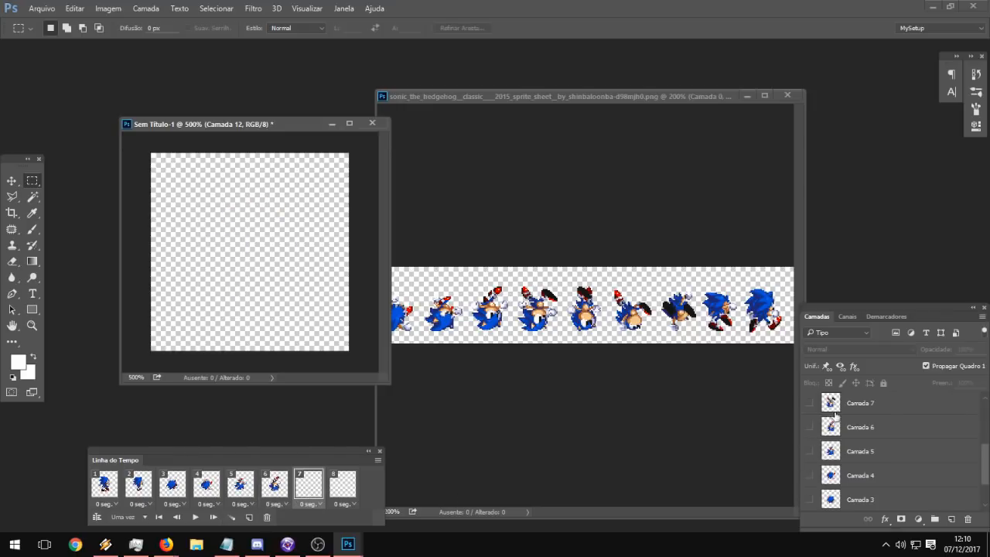
{"action": "left_click", "coordinate": [808, 403]}
{"action": "left_click", "coordinate": [342, 484]}
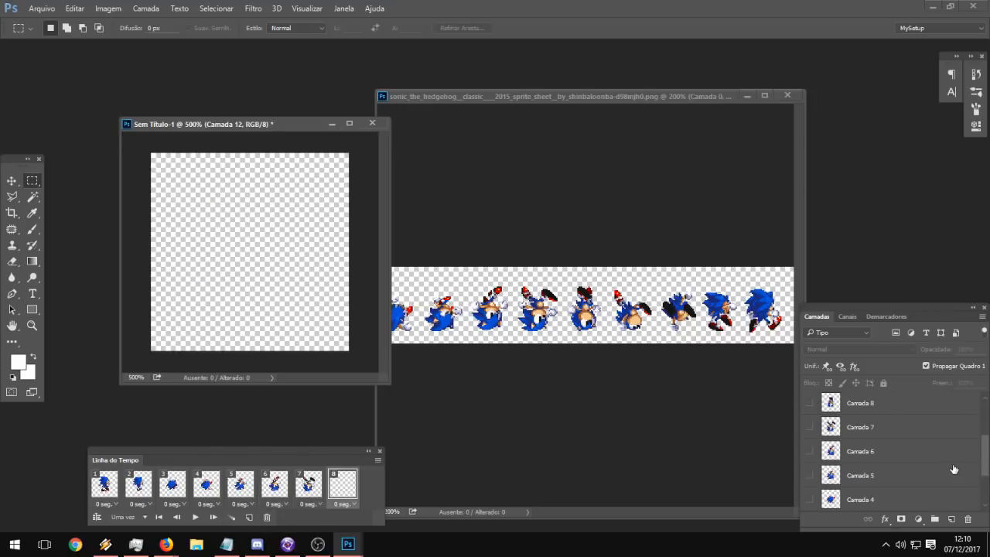
{"action": "scroll", "coordinate": [812, 404], "scroll_direction": "up", "scroll_amount": 1}
{"action": "left_click", "coordinate": [810, 404]}
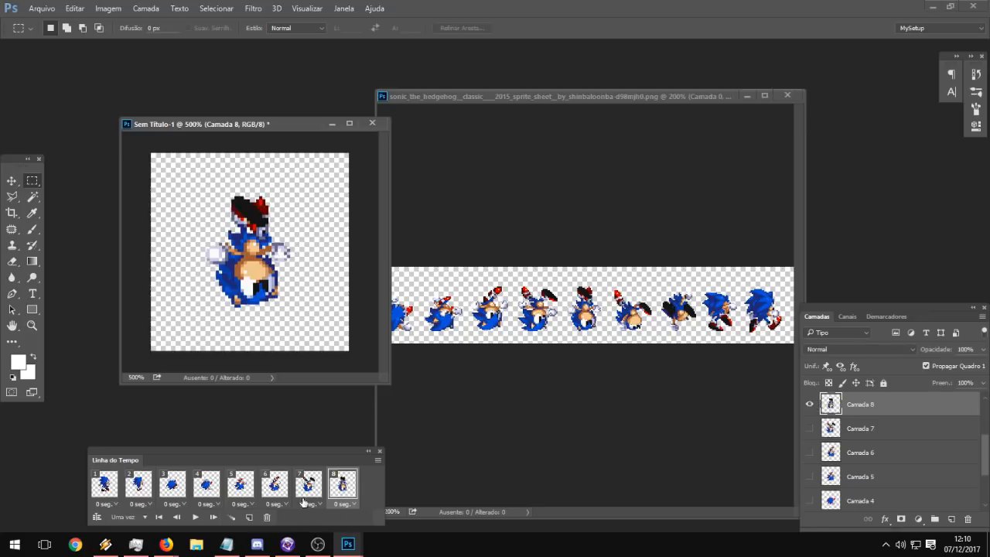
Duplicate frame 8 three times and hide Camada 8 in the new frames 9 to 11.
{"action": "left_click", "coordinate": [250, 517]}
{"action": "left_click", "coordinate": [250, 517]}
{"action": "left_click", "coordinate": [250, 517]}
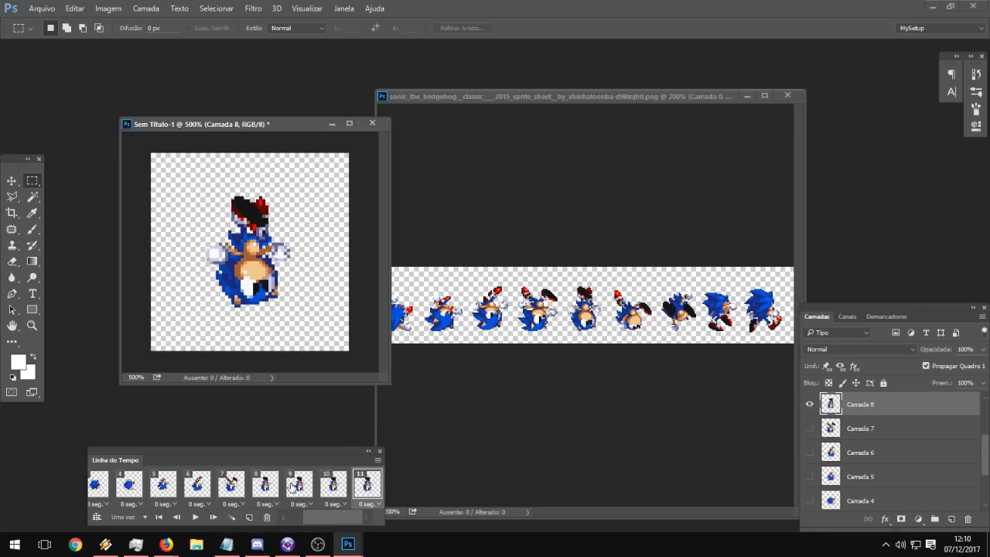
{"action": "left_click", "coordinate": [291, 486], "text": "shift"}
{"action": "left_click", "coordinate": [808, 405]}
{"action": "left_click", "coordinate": [265, 487]}
Show Camada 9 in frame 9, Camada 10 in frame 10 and Camada 11 in frame 11.
{"action": "left_click", "coordinate": [298, 486]}
{"action": "scroll", "coordinate": [896, 491], "scroll_direction": "up", "scroll_amount": 2}
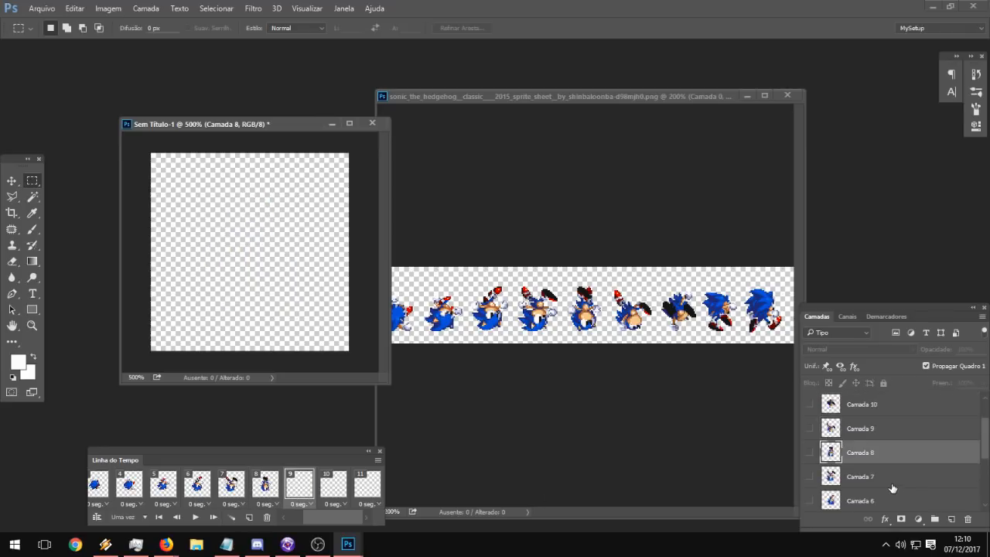
{"action": "left_click", "coordinate": [810, 428]}
{"action": "left_click", "coordinate": [332, 486]}
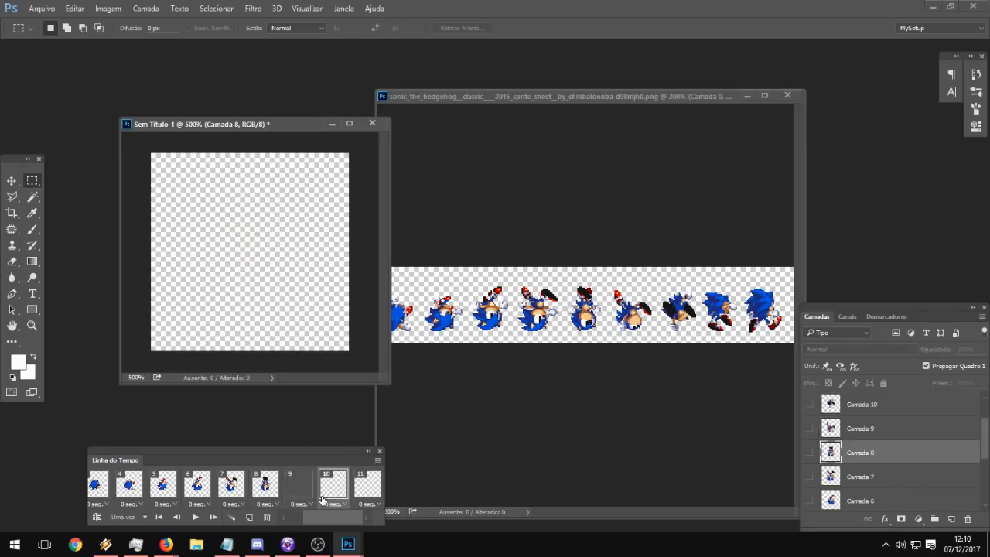
{"action": "left_click", "coordinate": [809, 404]}
{"action": "left_click", "coordinate": [370, 486]}
{"action": "scroll", "coordinate": [942, 491], "scroll_direction": "up", "scroll_amount": 1}
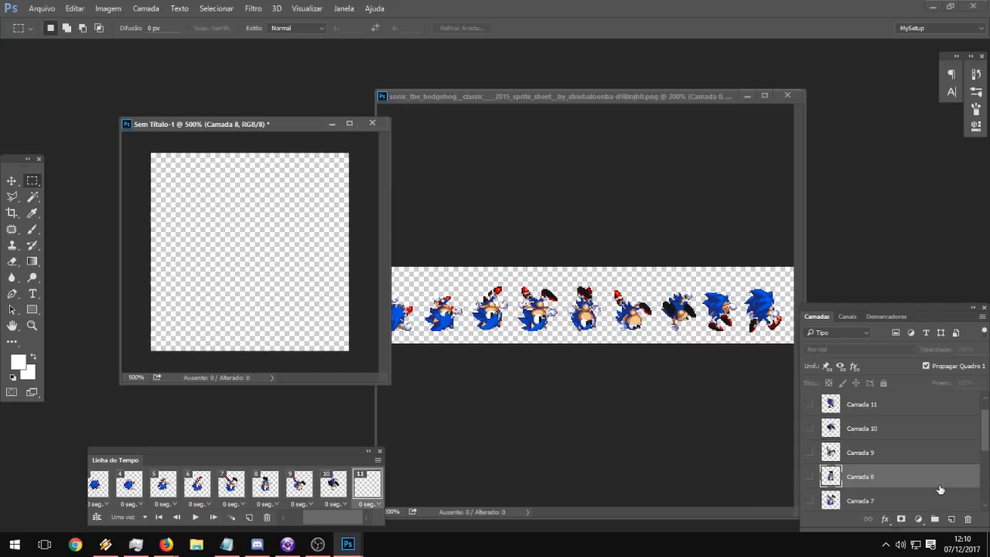
{"action": "left_click", "coordinate": [809, 404]}
Add a twelfth animation frame that shows Camada 12 instead of Camada 11.
{"action": "left_click", "coordinate": [249, 517]}
{"action": "left_click", "coordinate": [809, 404]}
{"action": "scroll", "coordinate": [809, 412], "scroll_direction": "up", "scroll_amount": 1}
{"action": "left_click", "coordinate": [809, 404]}
{"action": "left_click", "coordinate": [249, 517]}
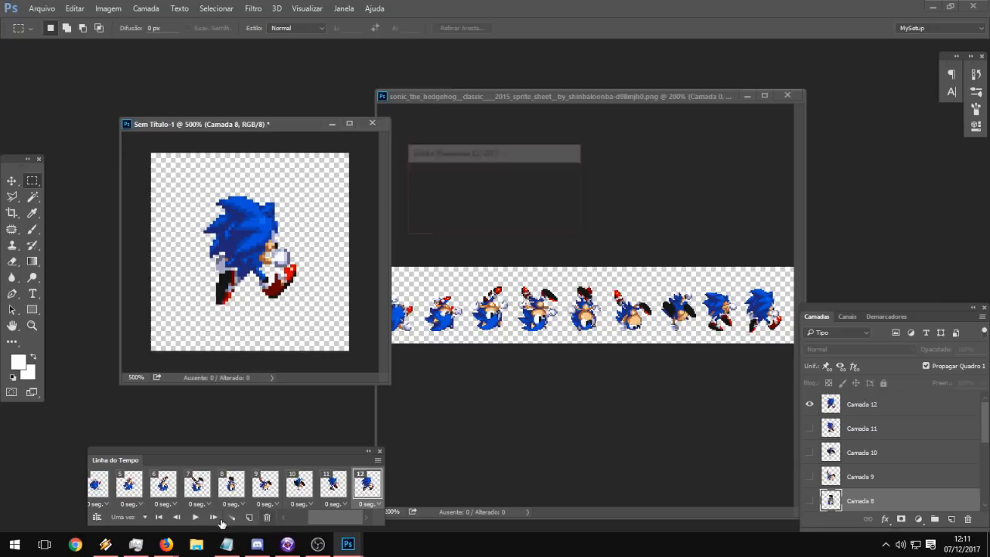
Play the twelve-frame animation several times to check the tumbling motion.
{"action": "left_click", "coordinate": [196, 517]}
{"action": "left_click", "coordinate": [200, 518]}
{"action": "left_click", "coordinate": [200, 519]}
{"action": "left_click", "coordinate": [199, 518]}
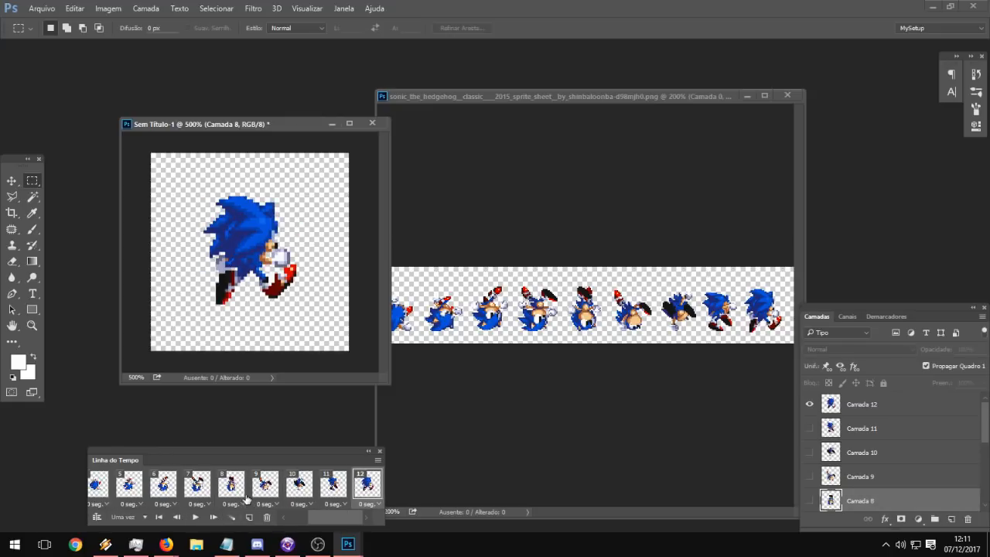
Try shifting the Camada 8 sprite slightly upward in frame 8, and undo the move.
{"action": "left_click", "coordinate": [242, 497]}
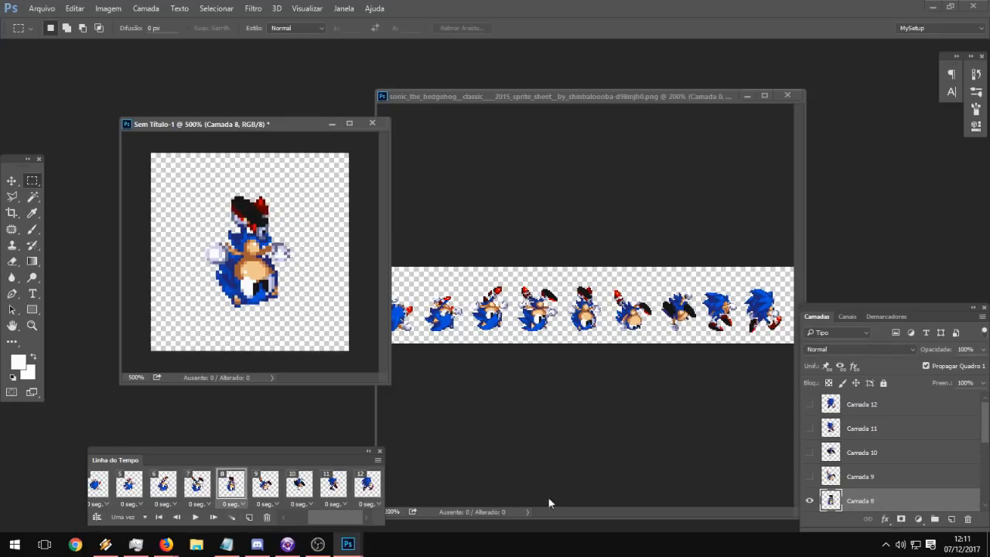
{"action": "left_click", "coordinate": [14, 183]}
{"action": "left_click_drag", "start_coordinate": [288, 249], "coordinate": [293, 230]}
{"action": "key", "text": "ctrl+z"}
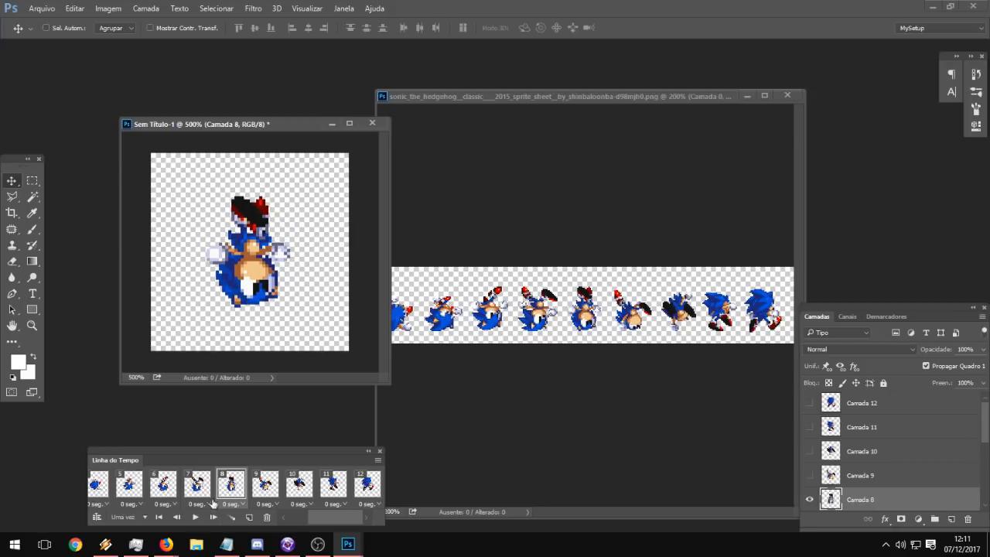
Set the animation looping to Sempre and preview it in playback.
{"action": "left_click", "coordinate": [195, 517]}
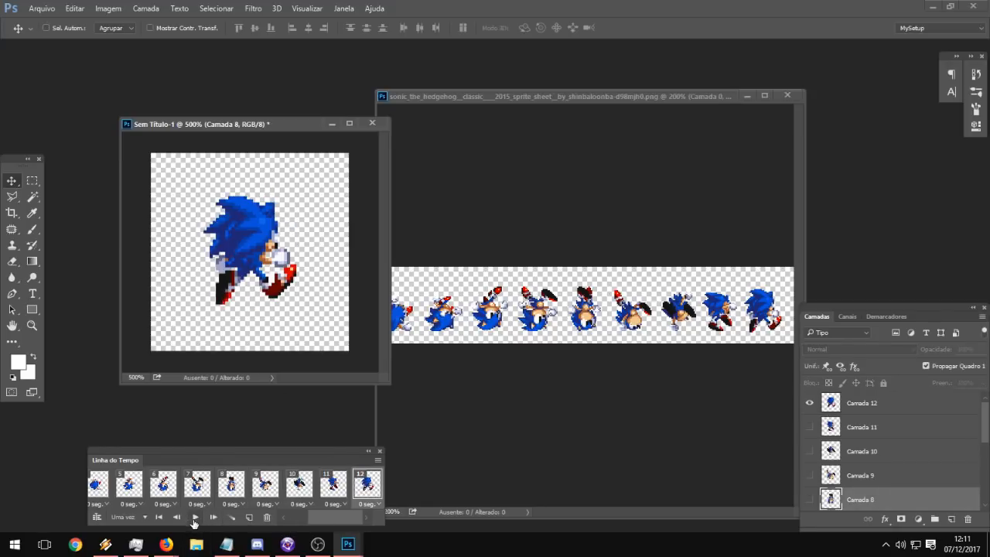
{"action": "left_click", "coordinate": [124, 517]}
{"action": "left_click", "coordinate": [128, 484]}
{"action": "left_click", "coordinate": [195, 517]}
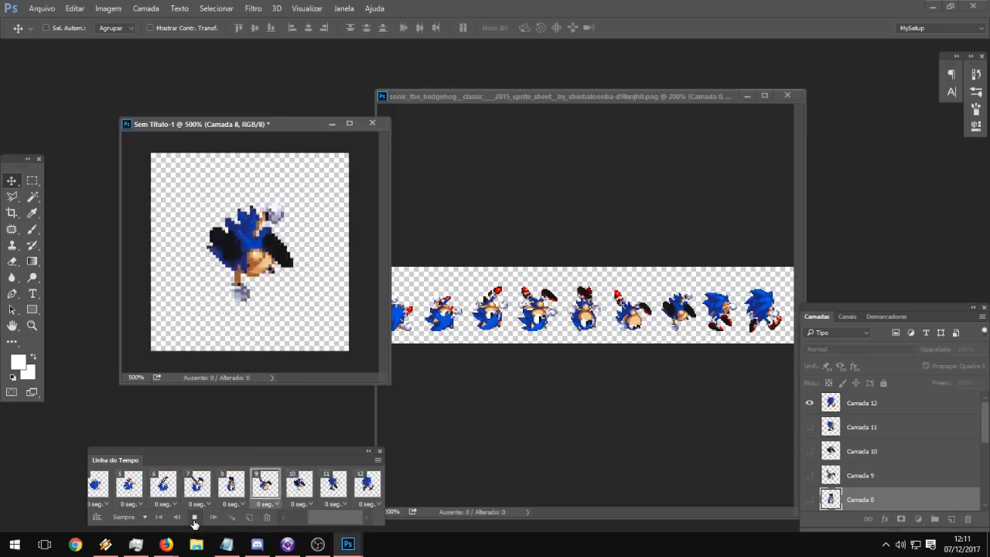
{"action": "left_click", "coordinate": [194, 520]}
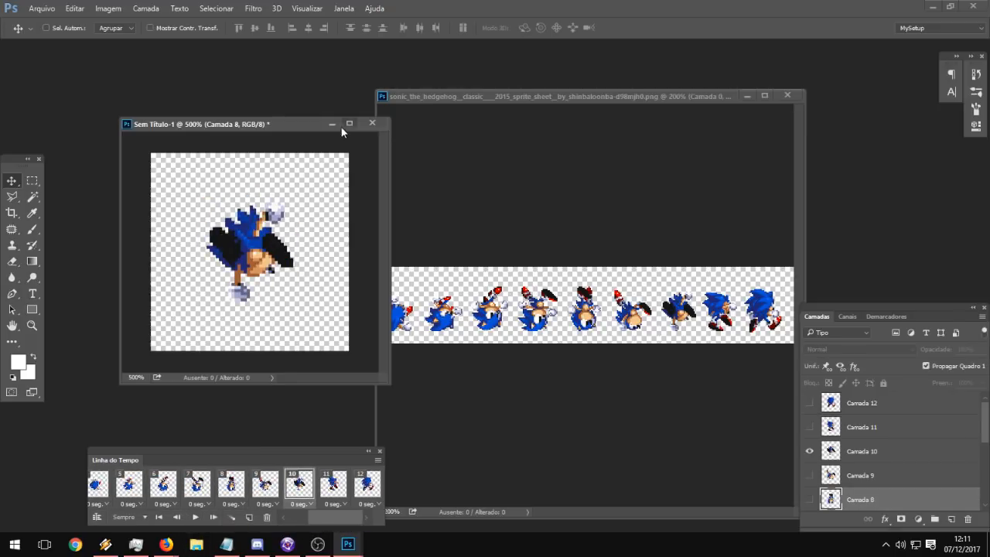
Render all animation frames as a Photoshop PNG image sequence named Sonic at document size.
{"action": "left_click", "coordinate": [41, 9]}
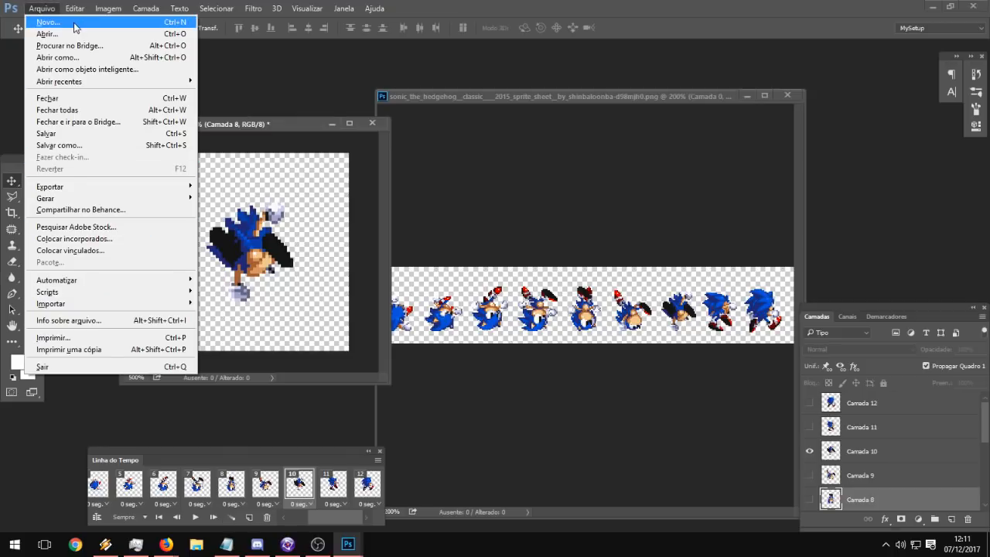
{"action": "mouse_move", "coordinate": [70, 190]}
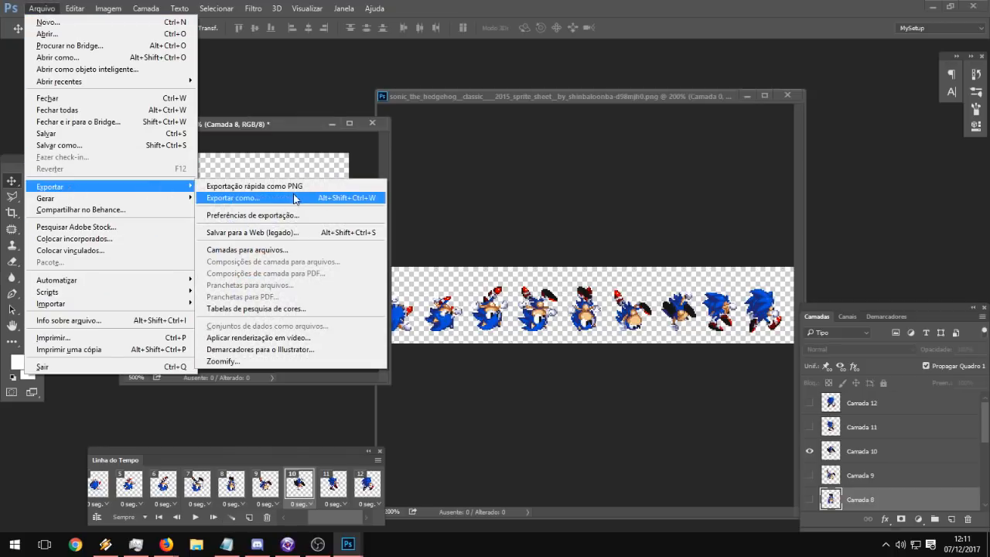
{"action": "left_click", "coordinate": [275, 341]}
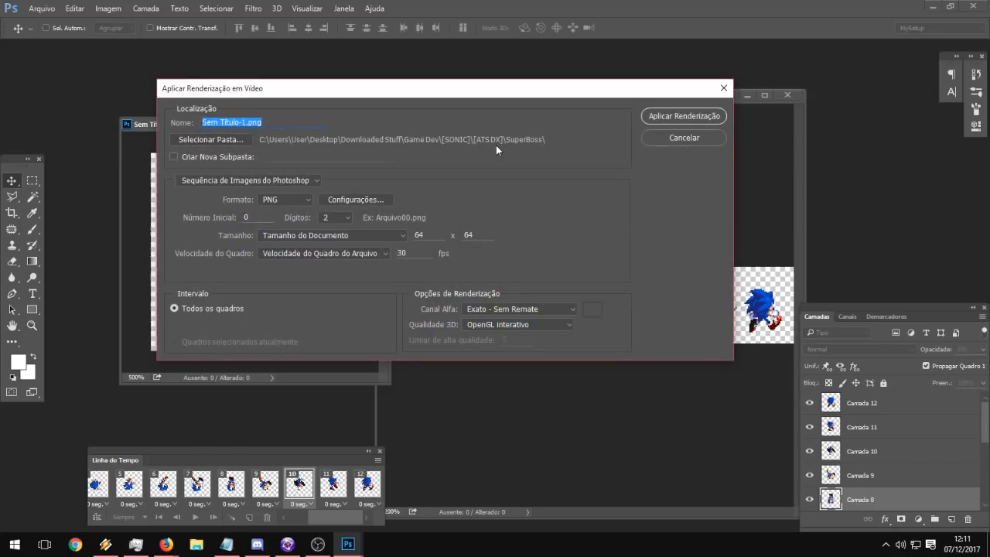
{"action": "left_click", "coordinate": [277, 182]}
{"action": "left_click", "coordinate": [212, 184]}
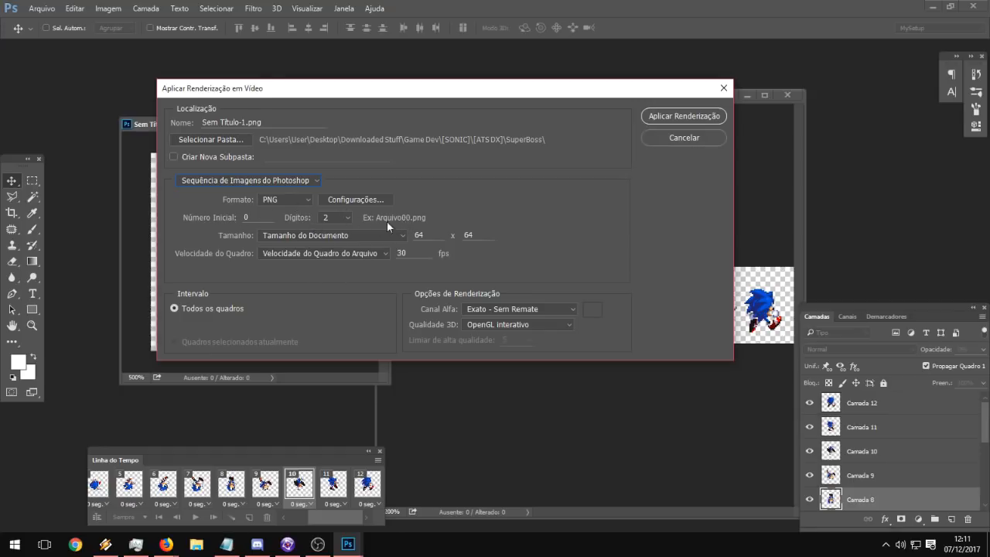
{"action": "left_click", "coordinate": [273, 122]}
{"action": "type", "text": "Sonic"}
{"action": "key", "text": "Return"}
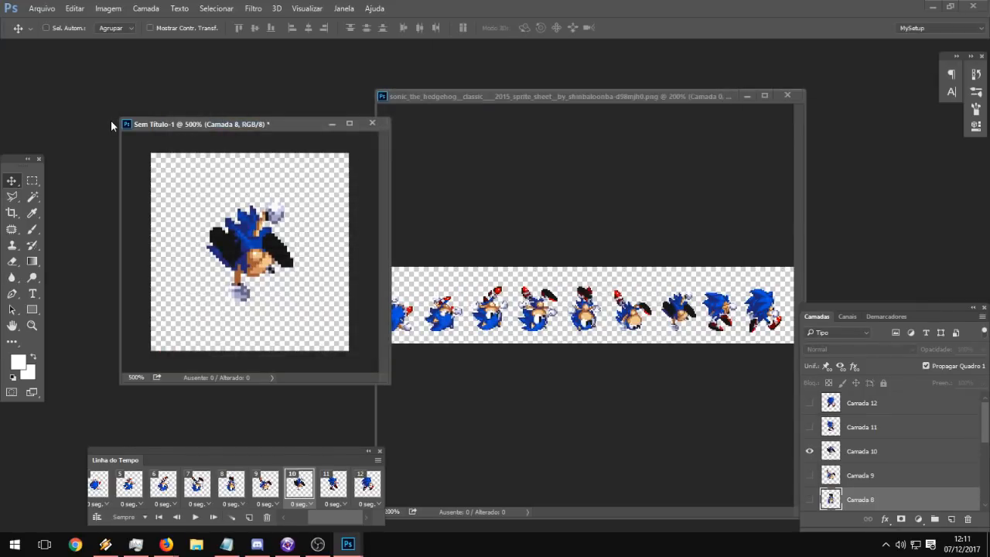
Switch to Clickteam Fusion and look through the Reference folder in the image import dialog.
{"action": "left_click", "coordinate": [287, 544]}
{"action": "scroll", "coordinate": [634, 296], "scroll_direction": "down", "scroll_amount": 2}
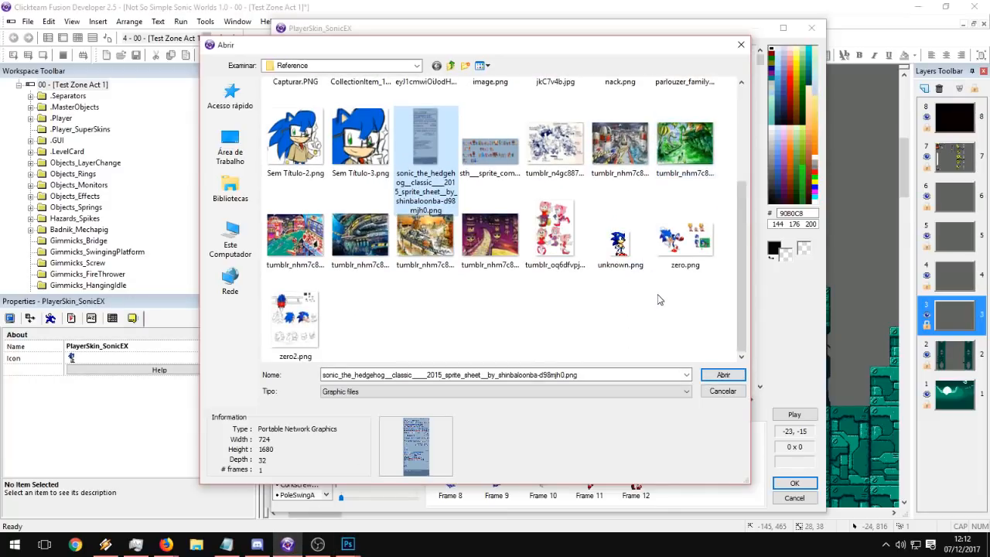
{"action": "scroll", "coordinate": [634, 297], "scroll_direction": "up", "scroll_amount": 2}
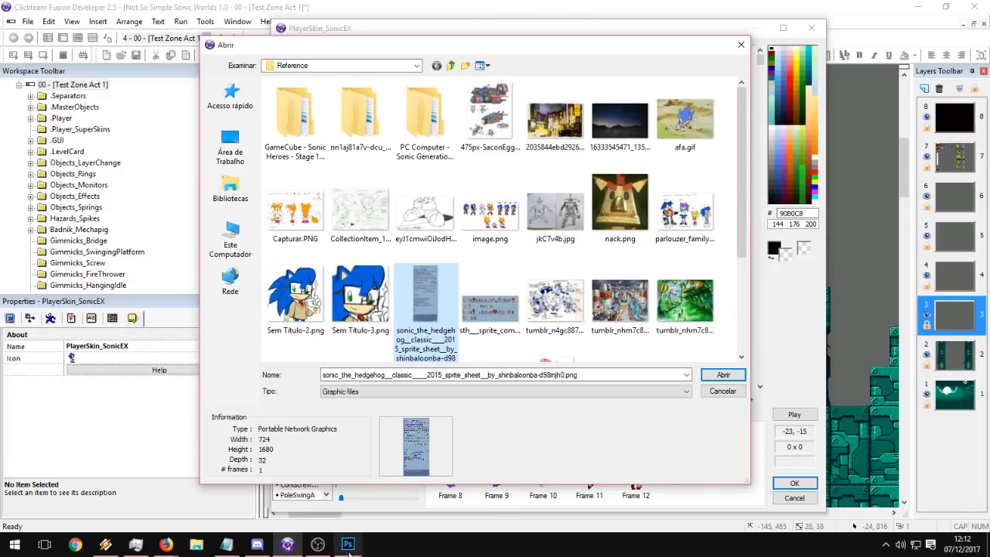
Switch to Photoshop and open the render video settings for the Sonic frame animation.
{"action": "mouse_move", "coordinate": [348, 544]}
{"action": "left_click", "coordinate": [398, 487]}
{"action": "left_click", "coordinate": [214, 180]}
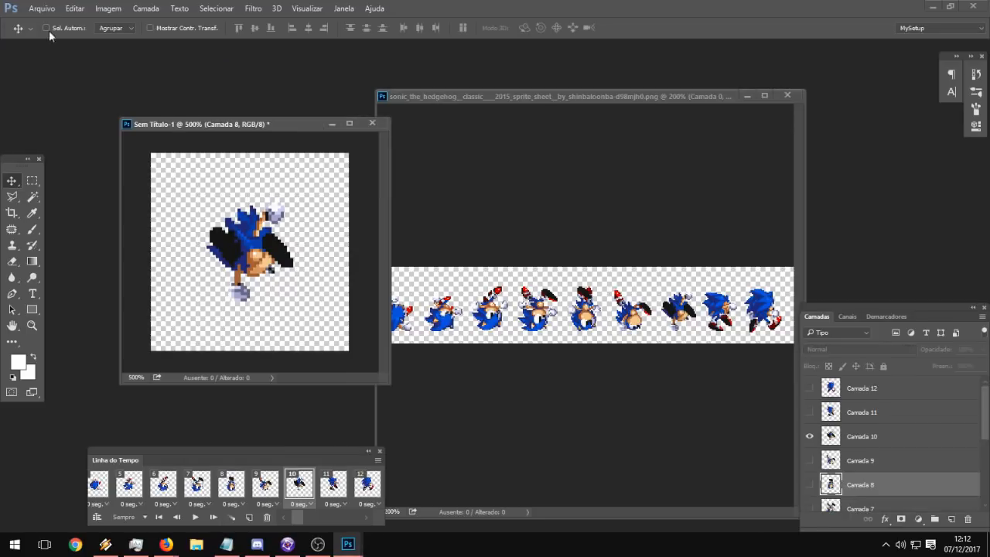
{"action": "left_click", "coordinate": [42, 8]}
{"action": "mouse_move", "coordinate": [116, 186]}
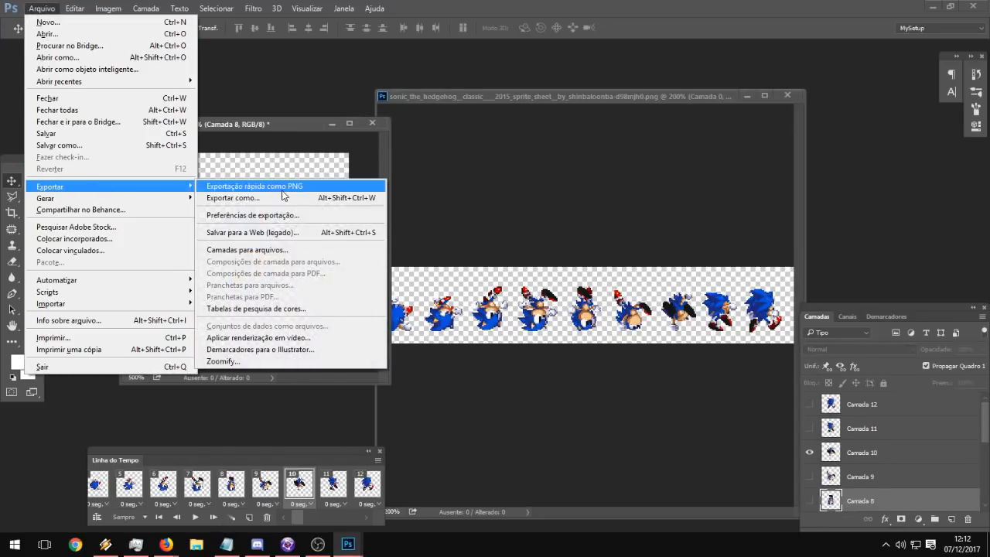
{"action": "left_click", "coordinate": [270, 337]}
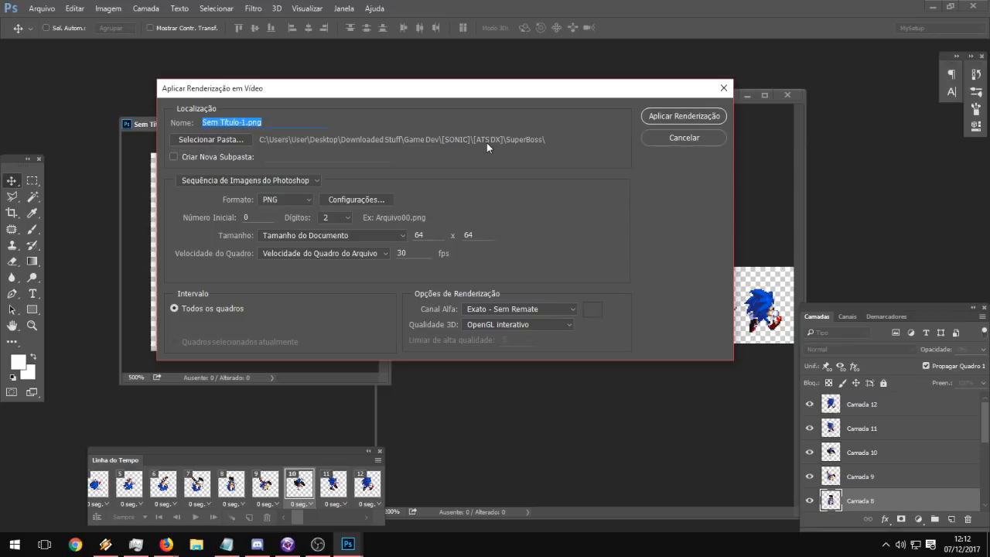
Render the animation as a PNG image sequence named SonicCork into the Reference folder inside IMG.
{"action": "left_click", "coordinate": [220, 140]}
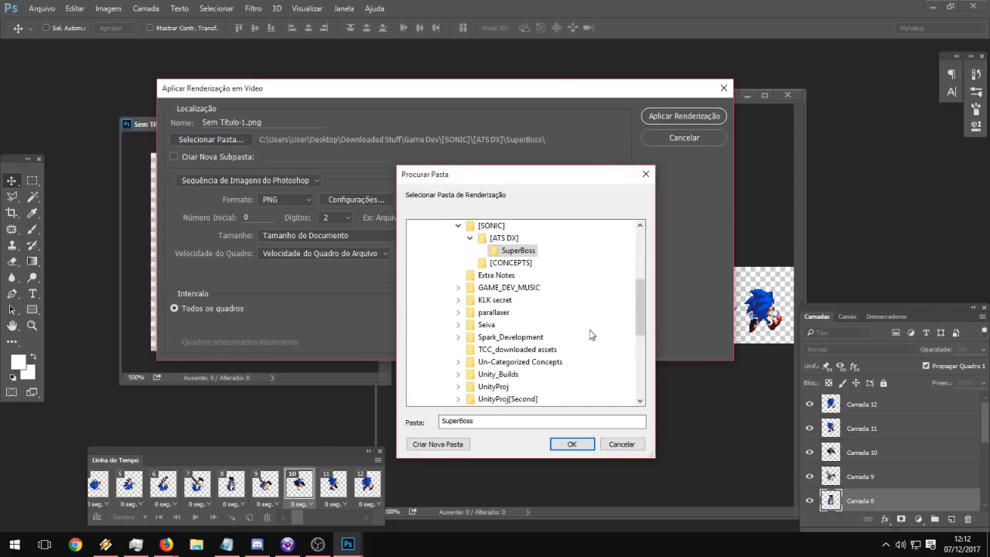
{"action": "scroll", "coordinate": [588, 333], "scroll_direction": "up", "scroll_amount": 1}
{"action": "scroll", "coordinate": [572, 332], "scroll_direction": "down", "scroll_amount": 1}
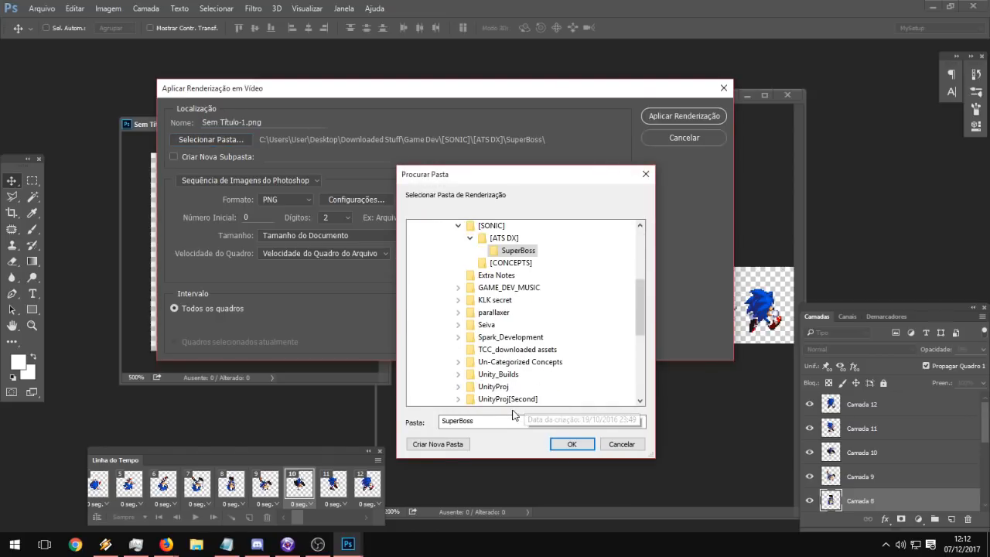
{"action": "scroll", "coordinate": [495, 344], "scroll_direction": "down", "scroll_amount": 1}
{"action": "scroll", "coordinate": [480, 309], "scroll_direction": "up", "scroll_amount": 1}
{"action": "scroll", "coordinate": [479, 282], "scroll_direction": "up", "scroll_amount": 1}
{"action": "scroll", "coordinate": [480, 325], "scroll_direction": "down", "scroll_amount": 3}
{"action": "left_click", "coordinate": [473, 337]}
{"action": "scroll", "coordinate": [495, 325], "scroll_direction": "down", "scroll_amount": 2}
{"action": "left_click", "coordinate": [492, 265]}
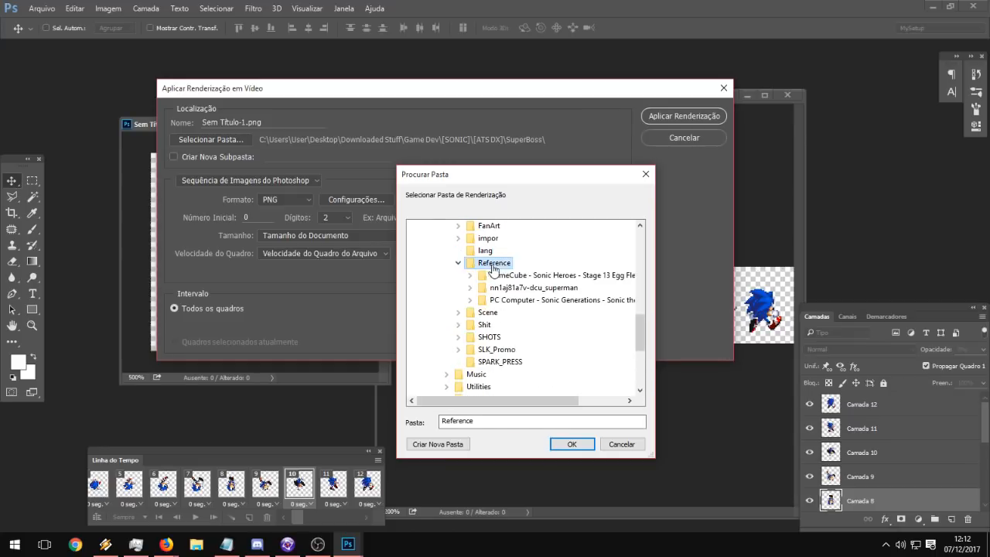
{"action": "left_click", "coordinate": [570, 444]}
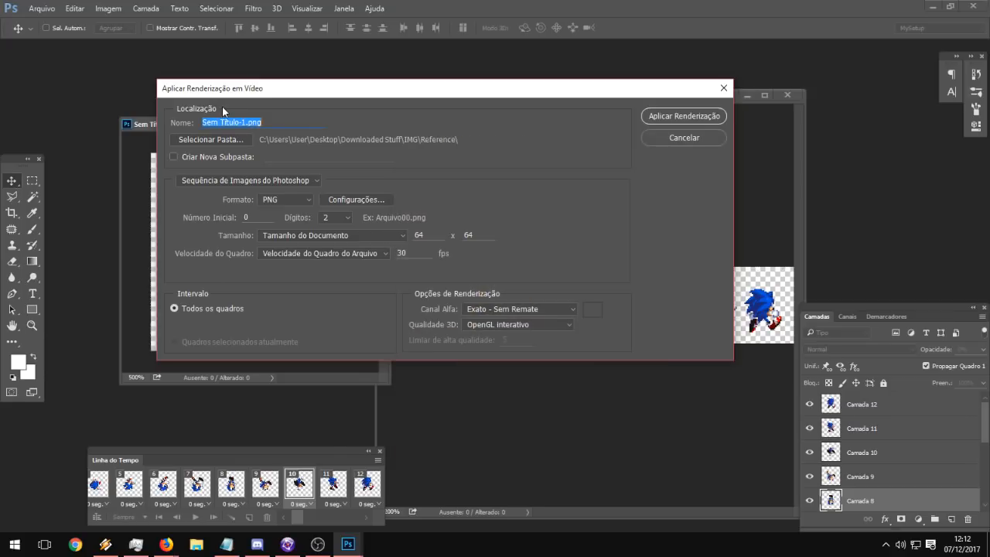
{"action": "type", "text": "SonicCork"}
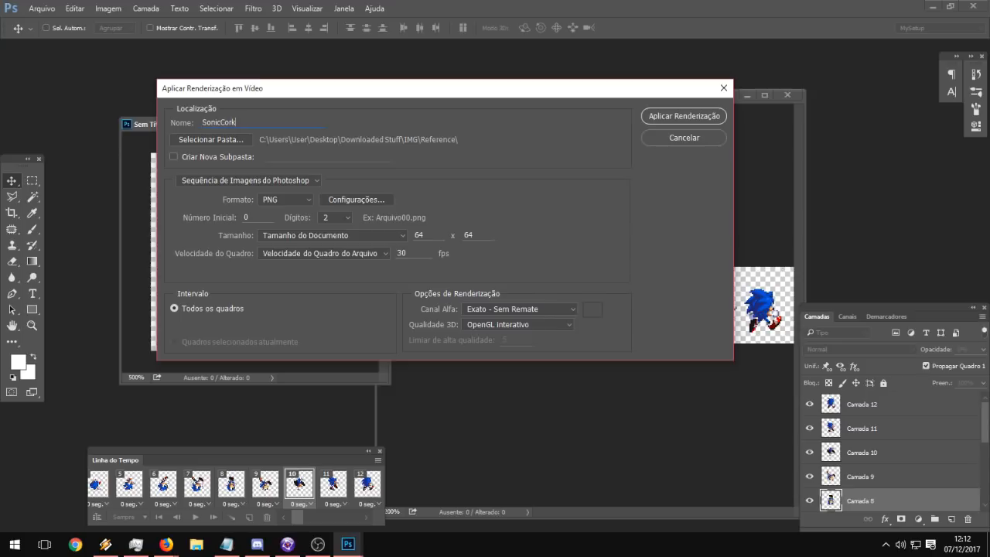
{"action": "key", "text": "Return"}
Switch back to Clickteam Fusion and open SonicCork00.png from the Reference folder for import.
{"action": "left_click", "coordinate": [949, 7]}
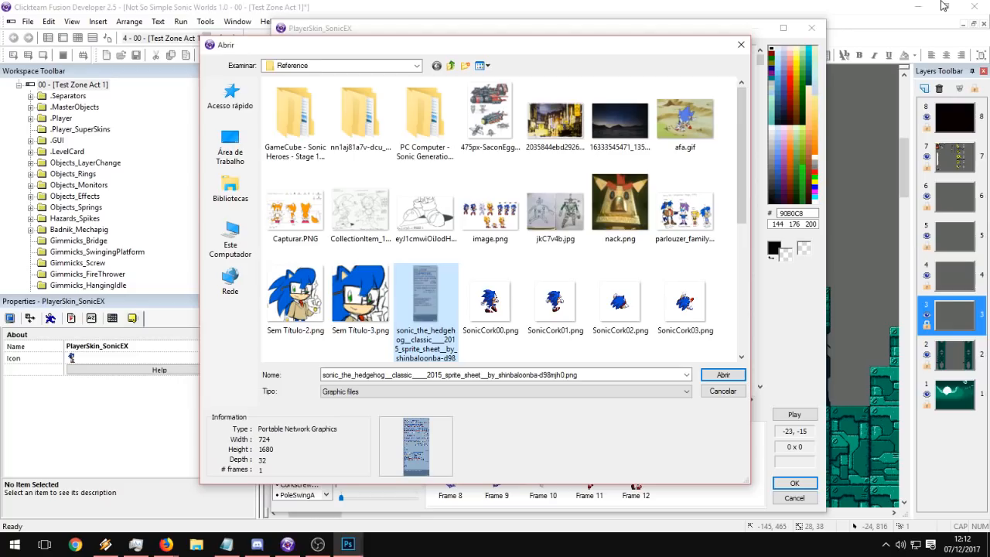
{"action": "scroll", "coordinate": [534, 267], "scroll_direction": "down", "scroll_amount": 3}
{"action": "scroll", "coordinate": [541, 266], "scroll_direction": "up", "scroll_amount": 2}
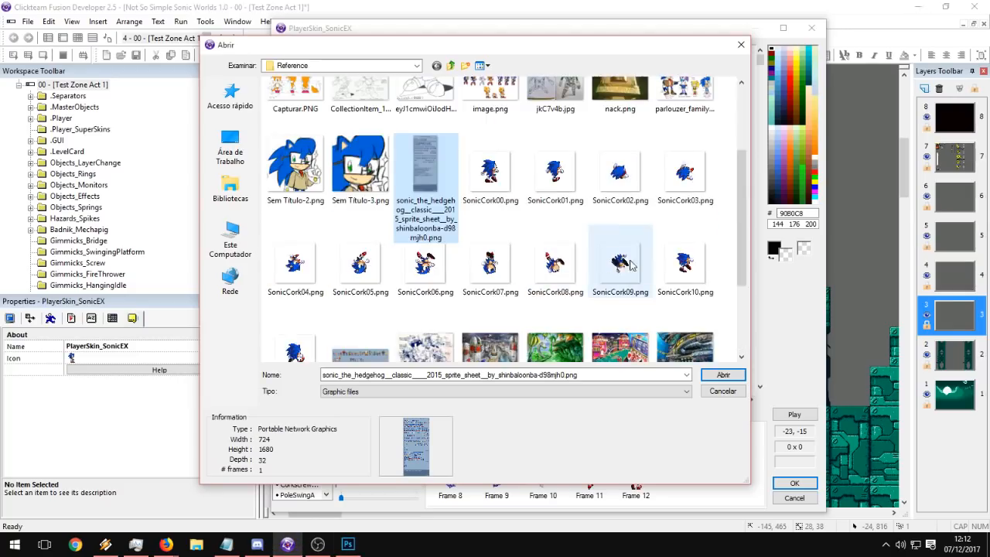
{"action": "left_click", "coordinate": [490, 172]}
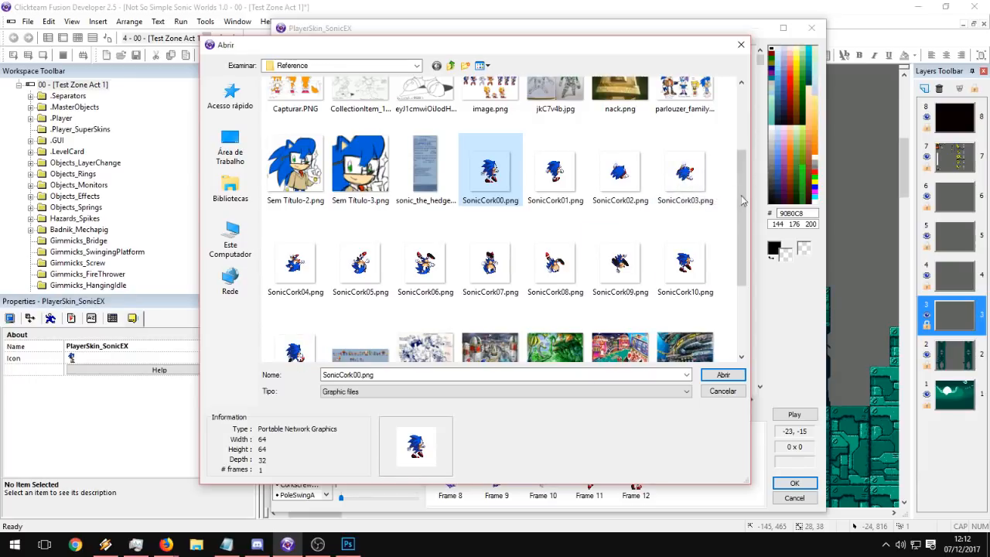
{"action": "double_click", "coordinate": [487, 172]}
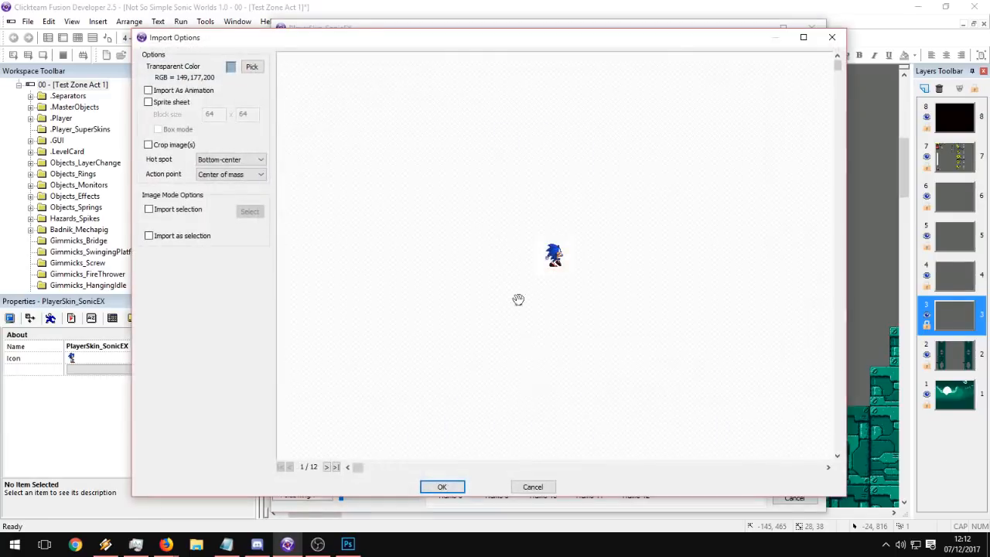
Import frames 1 to 12 as an animation replacing the current one, with the hot spot set to Center.
{"action": "left_click", "coordinate": [159, 92]}
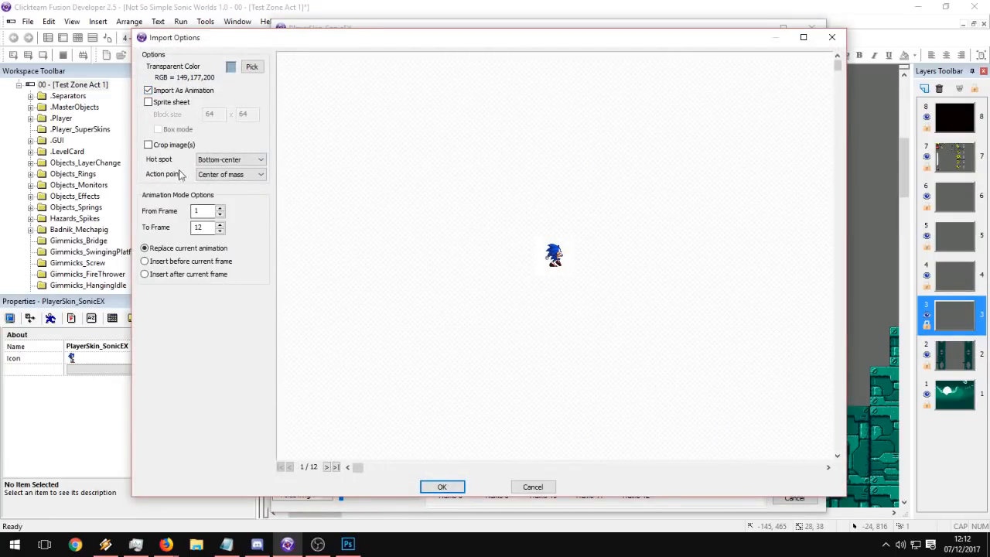
{"action": "left_click", "coordinate": [327, 467]}
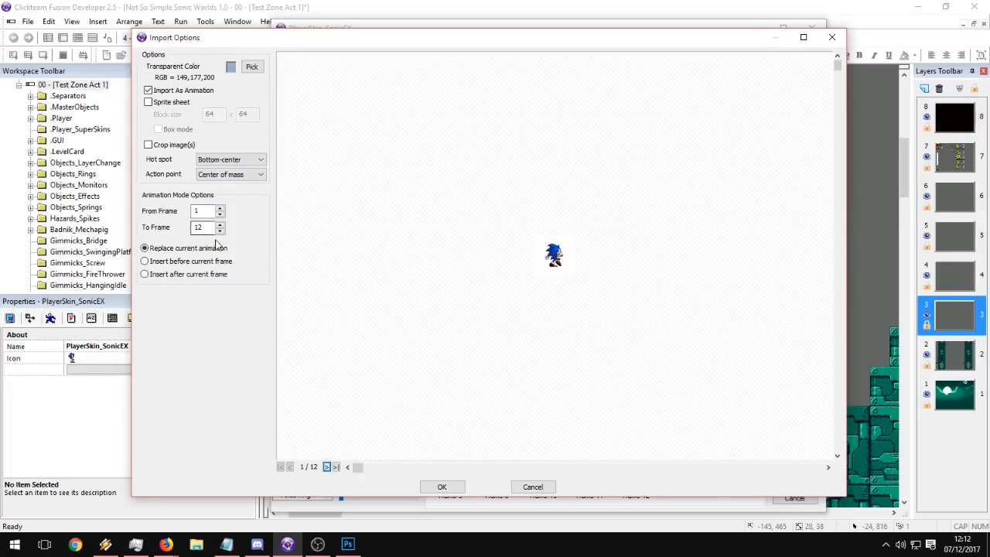
{"action": "left_click", "coordinate": [216, 161]}
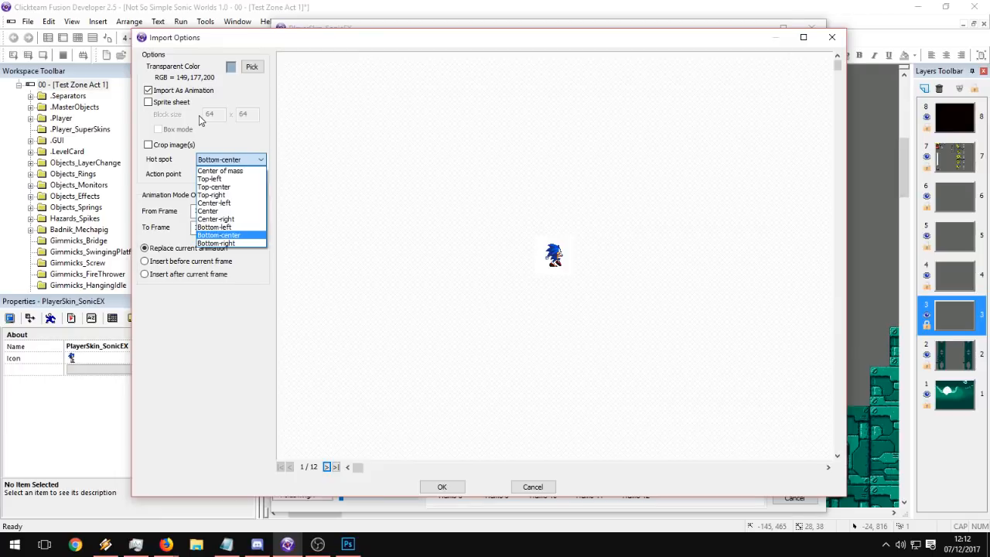
{"action": "left_click", "coordinate": [261, 160]}
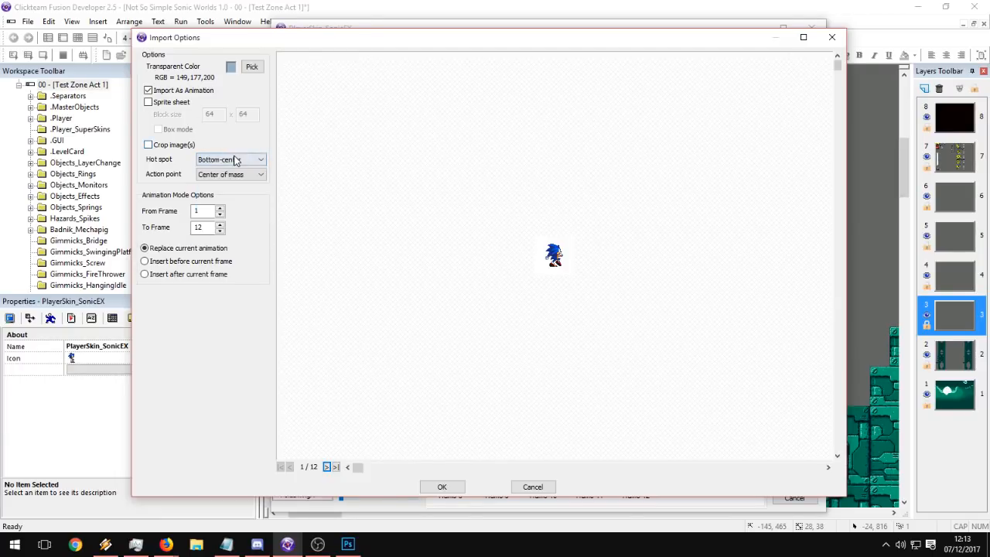
{"action": "left_click", "coordinate": [232, 161]}
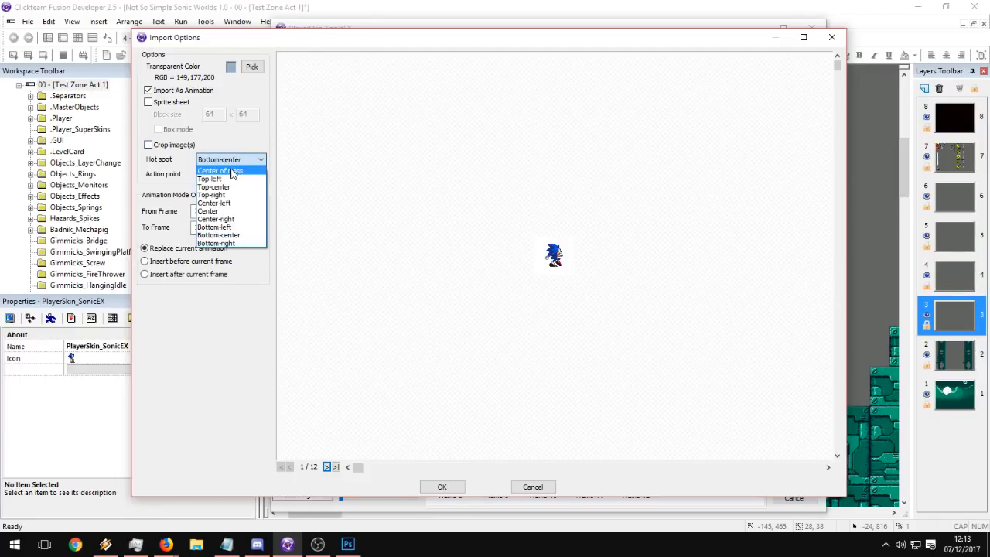
{"action": "left_click", "coordinate": [235, 210]}
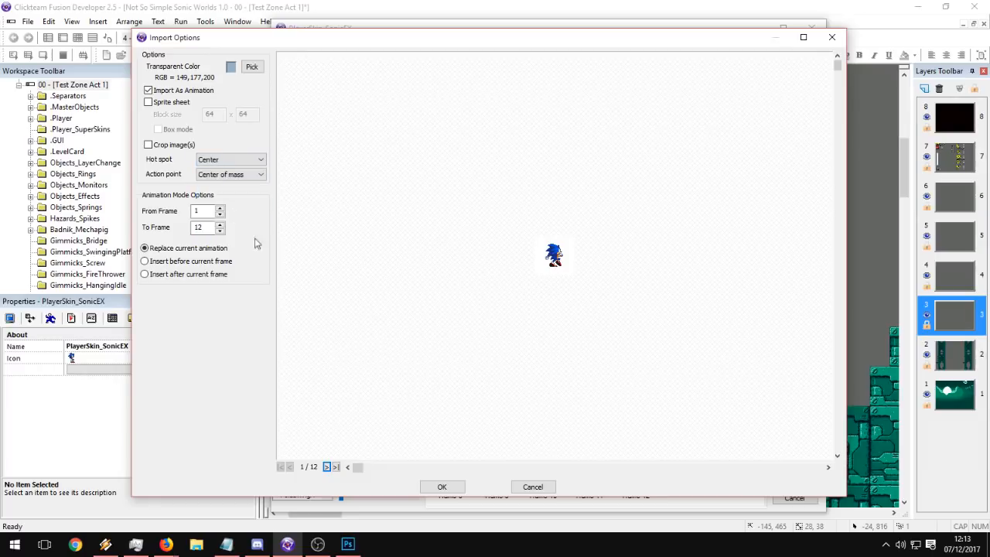
{"action": "left_click", "coordinate": [455, 490]}
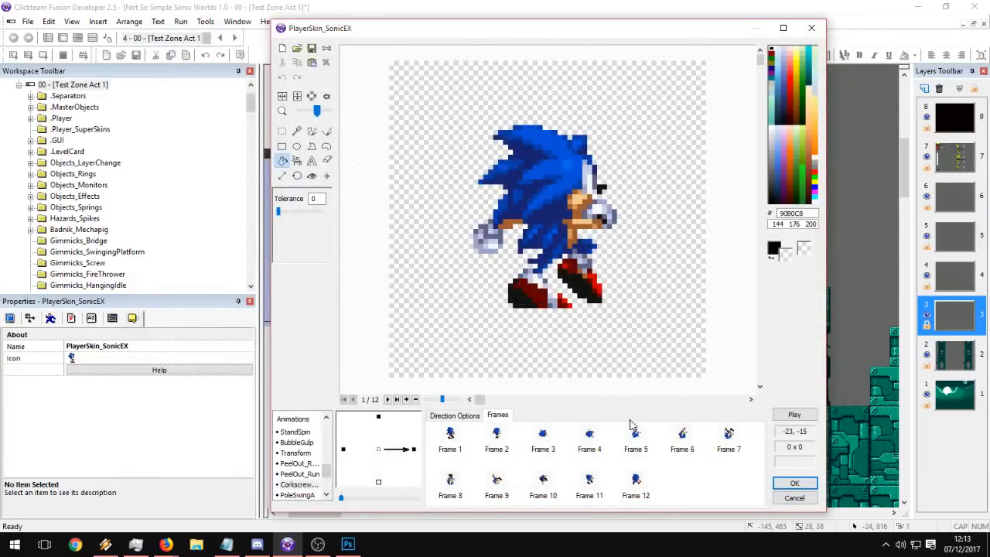
Preview the imported corkscrew animation, and compare its last frame with the first frame of the left-facing direction.
{"action": "left_click", "coordinate": [795, 415]}
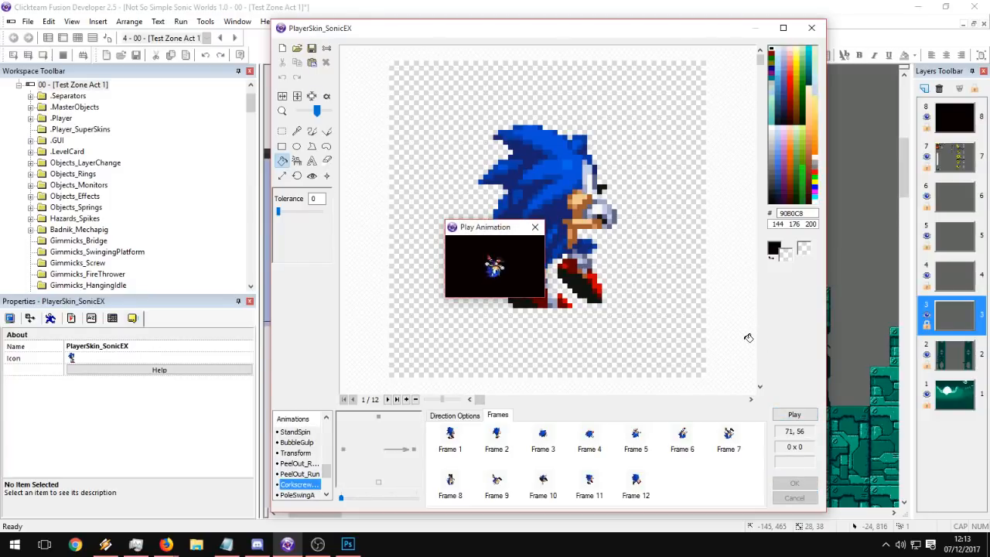
{"action": "left_click", "coordinate": [534, 226]}
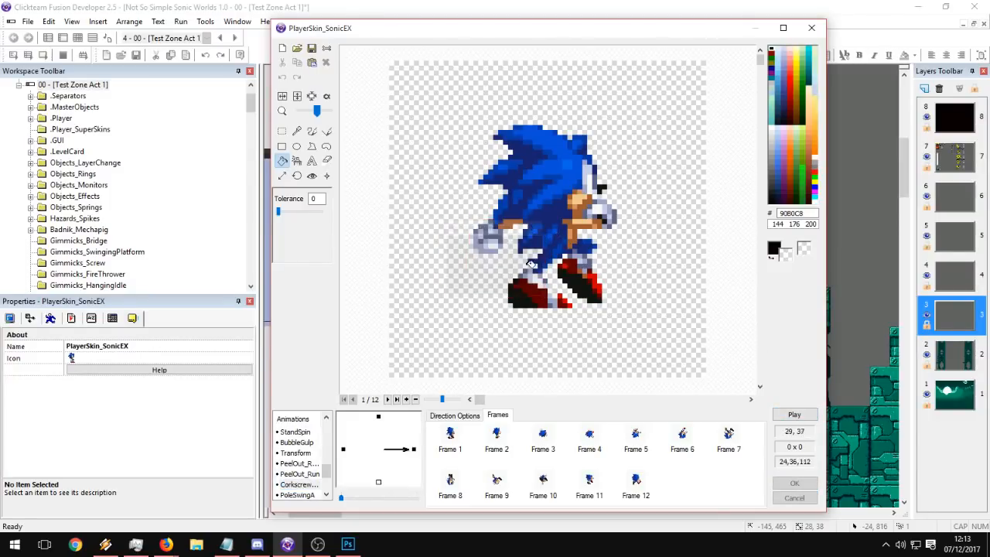
{"action": "left_click", "coordinate": [343, 448]}
{"action": "left_click", "coordinate": [451, 437]}
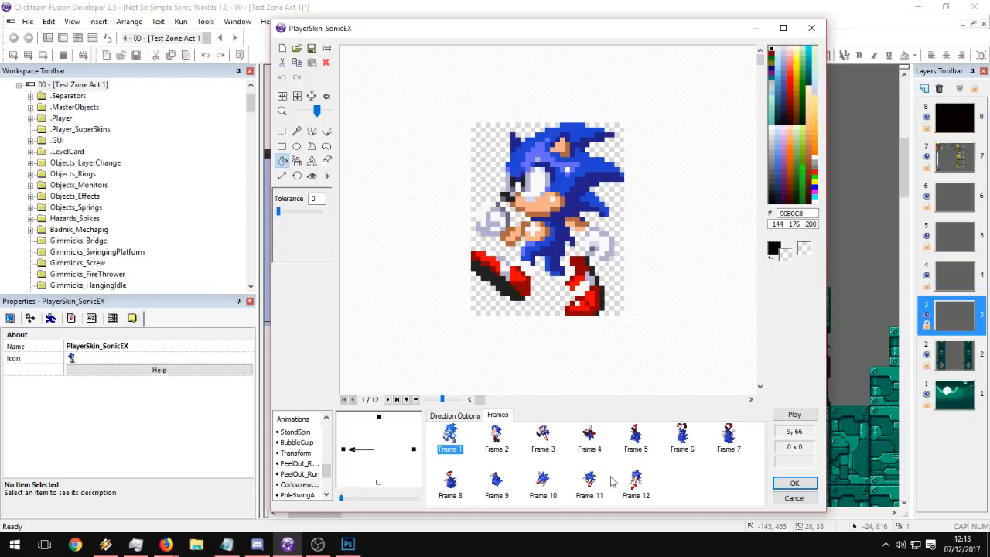
{"action": "left_click", "coordinate": [414, 449]}
{"action": "left_click", "coordinate": [636, 486]}
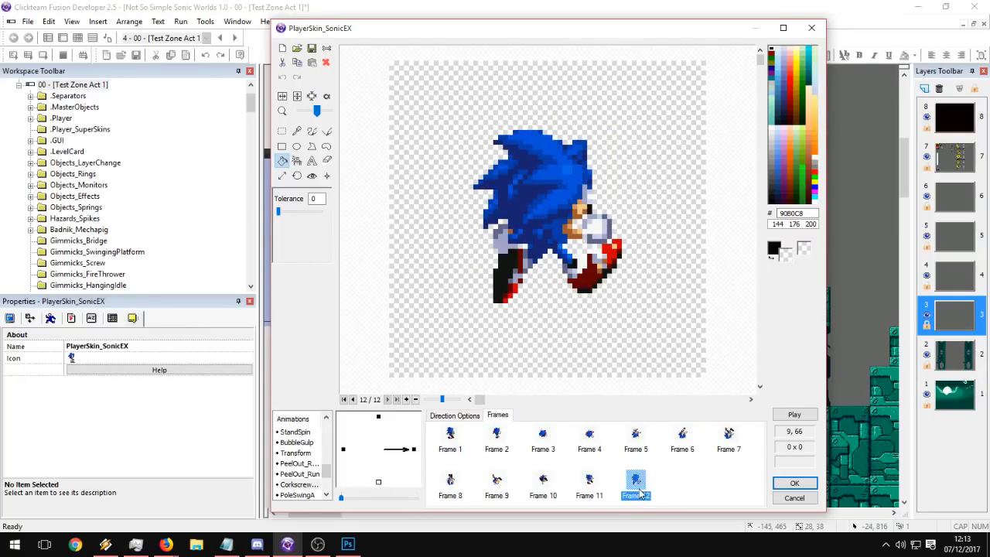
Examine the left-facing corkscrew frames, including frames 1, 2, 5, 6, 7 and 12.
{"action": "left_click", "coordinate": [344, 449]}
{"action": "left_click", "coordinate": [639, 483]}
{"action": "left_click", "coordinate": [448, 431]}
{"action": "left_click", "coordinate": [496, 435]}
{"action": "left_click", "coordinate": [605, 473]}
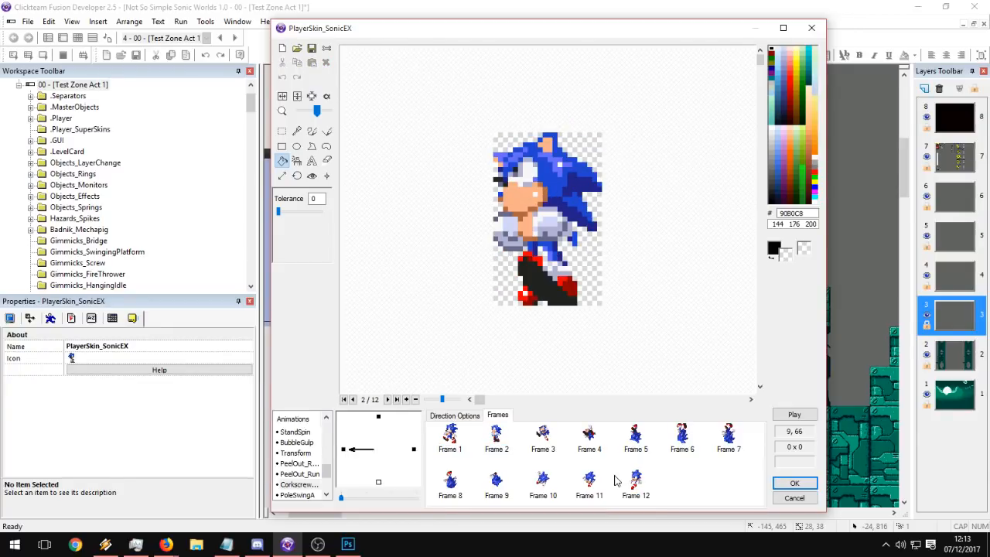
{"action": "left_click", "coordinate": [636, 480]}
{"action": "left_click", "coordinate": [636, 435]}
{"action": "left_click", "coordinate": [682, 435]}
{"action": "left_click", "coordinate": [729, 435]}
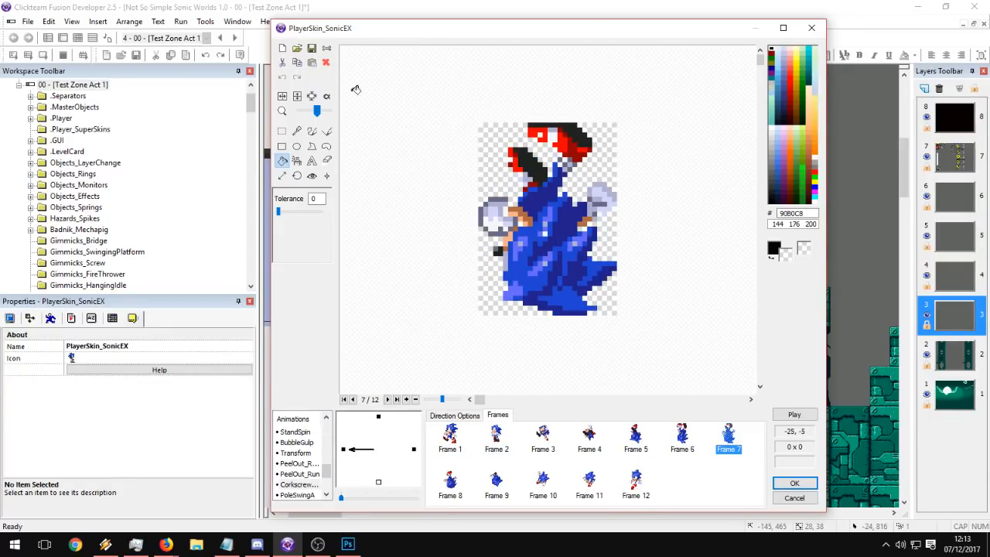
Look through the classic Sonic sprite sheet in the import options, and close it without importing.
{"action": "left_click", "coordinate": [297, 48]}
{"action": "double_click", "coordinate": [425, 298]}
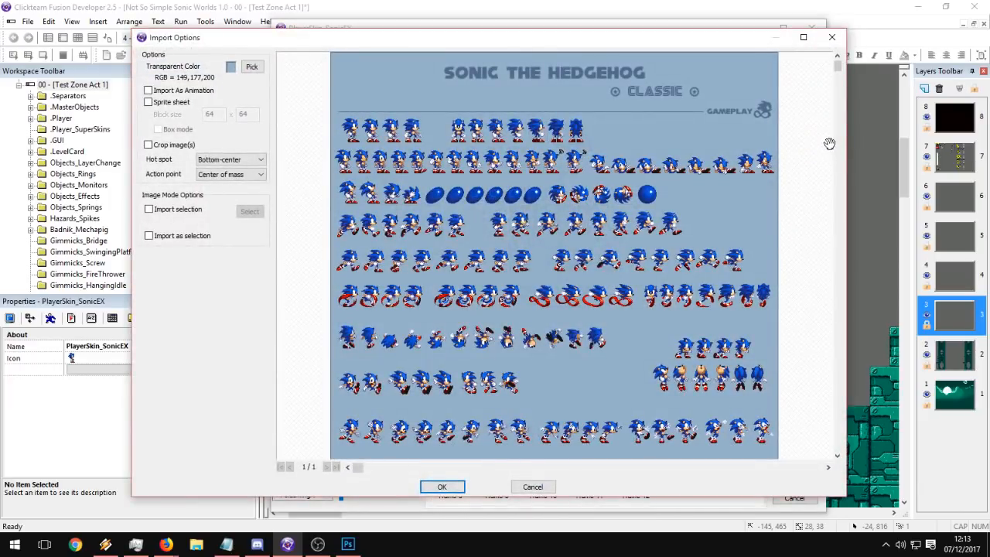
{"action": "left_click_drag", "start_coordinate": [840, 74], "coordinate": [836, 352]}
{"action": "left_click", "coordinate": [831, 37]}
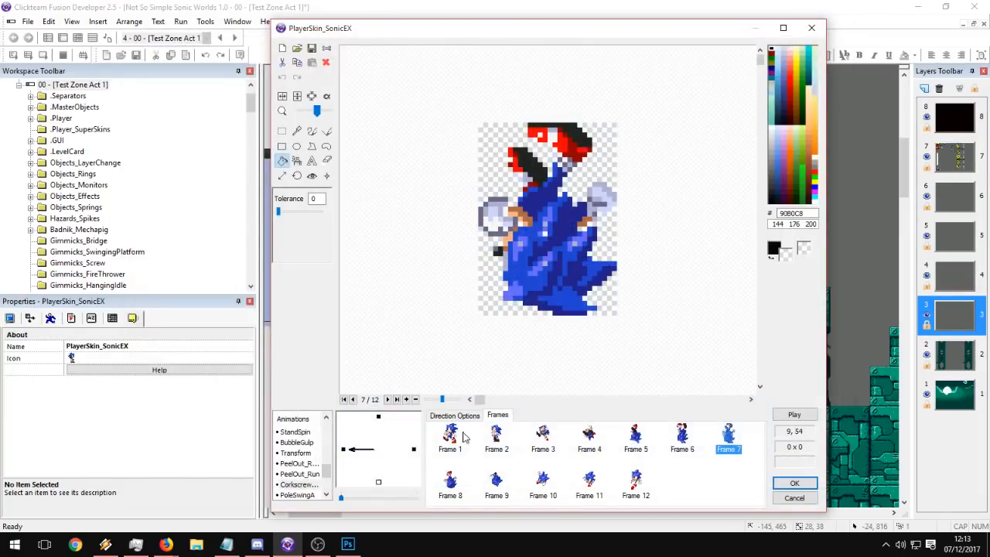
Review the imported right-facing frames, check the upward direction, and select all twelve right-facing frames.
{"action": "left_click", "coordinate": [413, 450]}
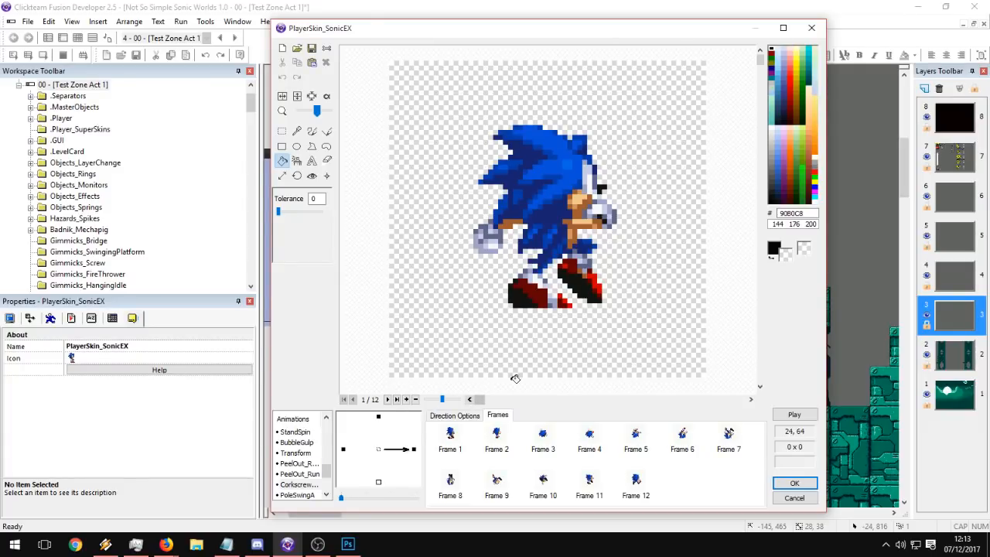
{"action": "left_click", "coordinate": [496, 438]}
{"action": "left_click", "coordinate": [455, 440]}
{"action": "left_click", "coordinate": [497, 439]}
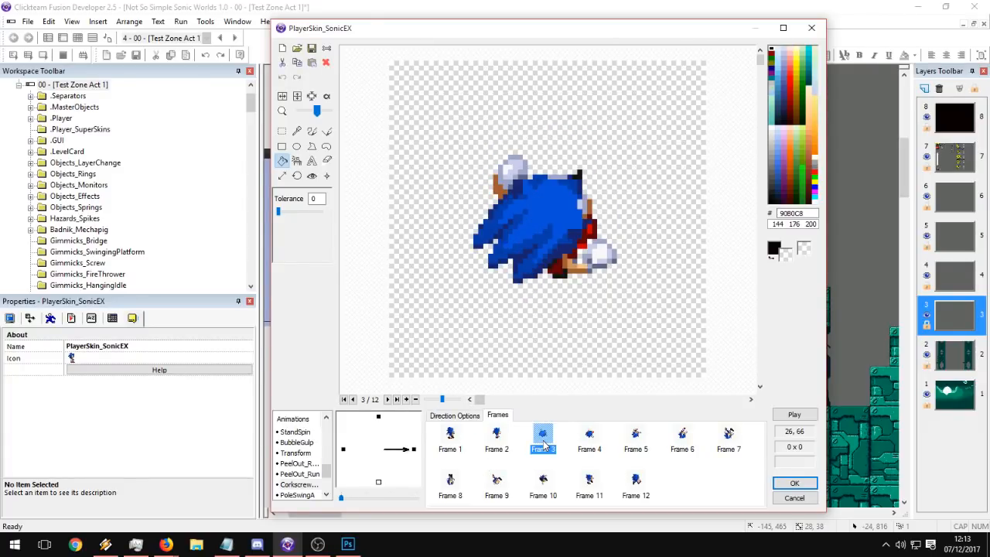
{"action": "left_click", "coordinate": [456, 436]}
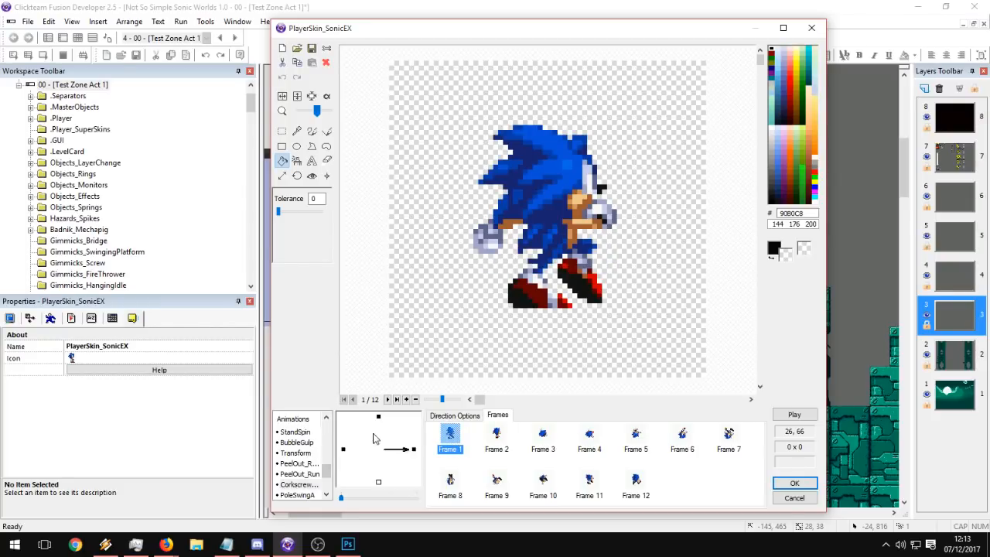
{"action": "left_click", "coordinate": [378, 418]}
{"action": "left_click", "coordinate": [414, 448]}
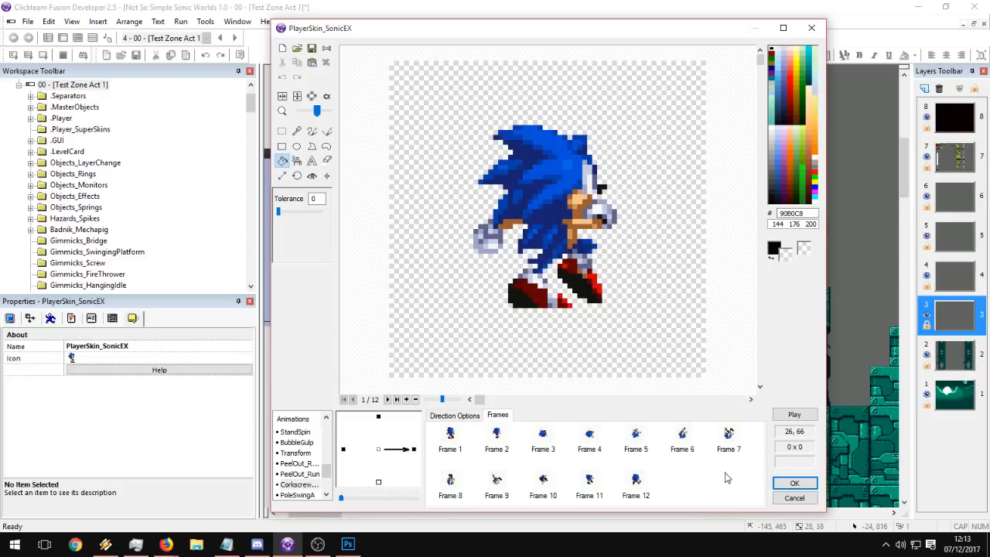
{"action": "left_click_drag", "start_coordinate": [724, 491], "coordinate": [433, 424]}
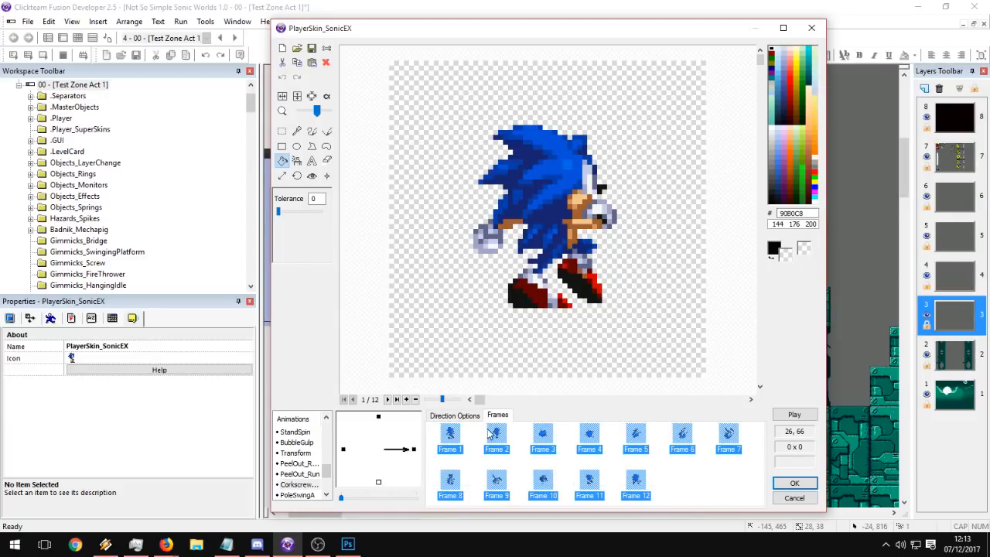
Discard the changes in the animation editor, and reopen the PlayerSkin_SonicEX object for editing.
{"action": "left_click", "coordinate": [795, 497]}
{"action": "left_click", "coordinate": [563, 301]}
{"action": "double_click", "coordinate": [471, 231]}
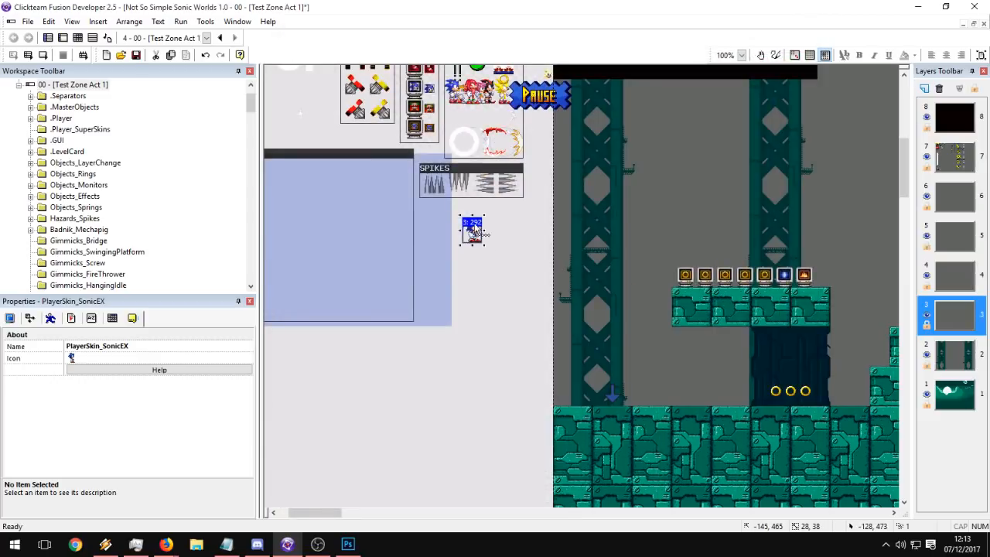
Browse the animation list around the Corkscrew and PoleSwing entries to examine their existing frames.
{"action": "scroll", "coordinate": [294, 457], "scroll_direction": "down", "scroll_amount": 10}
{"action": "left_click", "coordinate": [284, 443]}
{"action": "key", "text": "Up"}
{"action": "key", "text": "Up"}
{"action": "key", "text": "Up"}
{"action": "key", "text": "Down"}
{"action": "key", "text": "Up"}
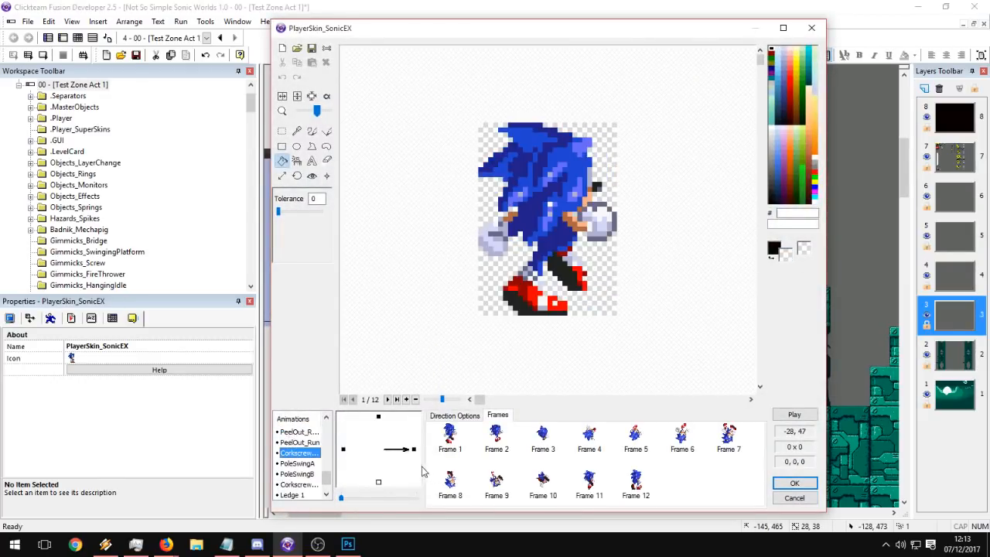
{"action": "key", "text": "Up"}
{"action": "key", "text": "Down"}
{"action": "key", "text": "Down"}
{"action": "key", "text": "Up"}
{"action": "key", "text": "Down"}
{"action": "key", "text": "Down"}
{"action": "key", "text": "Down"}
{"action": "key", "text": "Down"}
{"action": "key", "text": "Down"}
{"action": "key", "text": "Down"}
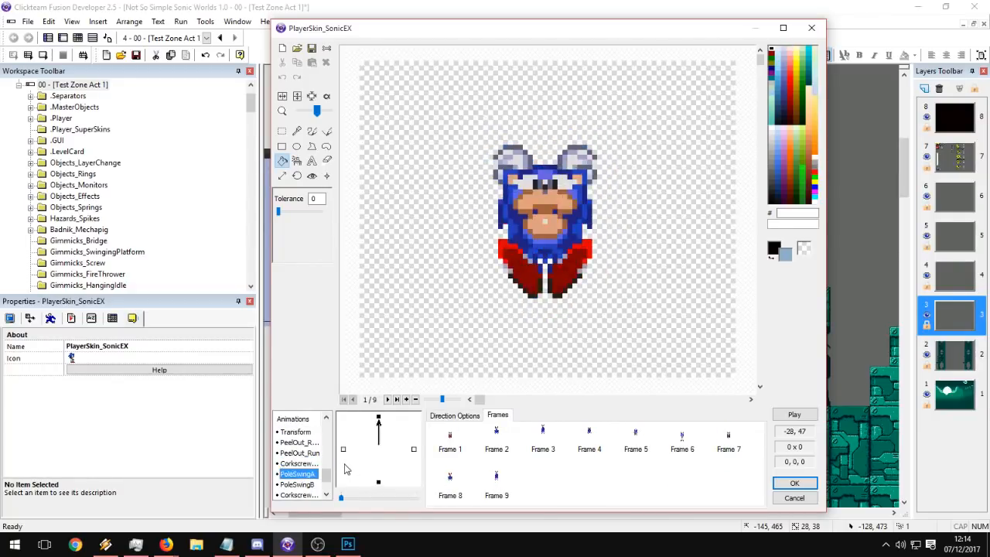
Look through the neighbouring entries in the animation list, comparing the PeelOut, Corkscrew and PoleSwing animations and their frames.
{"action": "key", "text": "Up"}
{"action": "key", "text": "Up"}
{"action": "key", "text": "Up"}
{"action": "key", "text": "Up"}
{"action": "key", "text": "Up"}
{"action": "key", "text": "Up"}
{"action": "key", "text": "Up"}
{"action": "key", "text": "Down"}
{"action": "key", "text": "Down"}
{"action": "key", "text": "Down"}
{"action": "key", "text": "Down"}
{"action": "key", "text": "Up"}
{"action": "key", "text": "Up"}
{"action": "key", "text": "Up"}
{"action": "key", "text": "Down"}
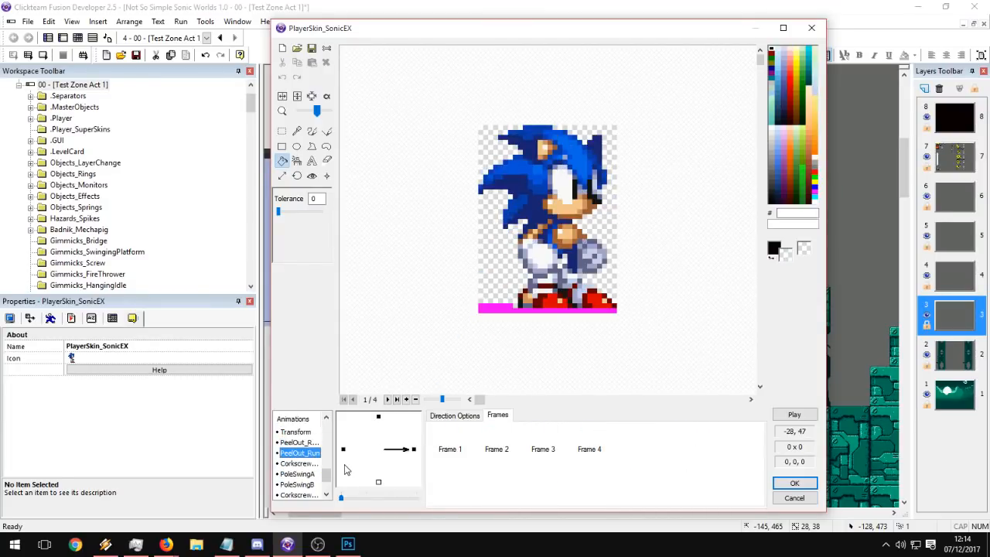
{"action": "key", "text": "Up"}
{"action": "key", "text": "Down"}
{"action": "key", "text": "Down"}
{"action": "key", "text": "Up"}
{"action": "key", "text": "Up"}
{"action": "key", "text": "Up"}
{"action": "key", "text": "Up"}
{"action": "key", "text": "Down"}
{"action": "key", "text": "Down"}
{"action": "key", "text": "Down"}
{"action": "key", "text": "Down"}
{"action": "key", "text": "Down"}
{"action": "key", "text": "Down"}
{"action": "key", "text": "Down"}
{"action": "key", "text": "Down"}
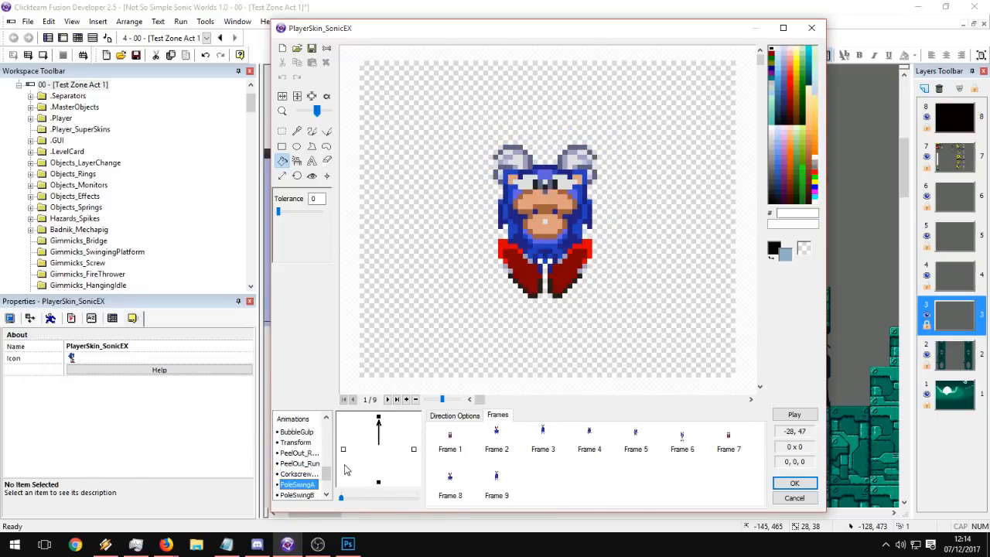
{"action": "key", "text": "Up"}
{"action": "key", "text": "Up"}
{"action": "key", "text": "Up"}
{"action": "key", "text": "Up"}
{"action": "key", "text": "Up"}
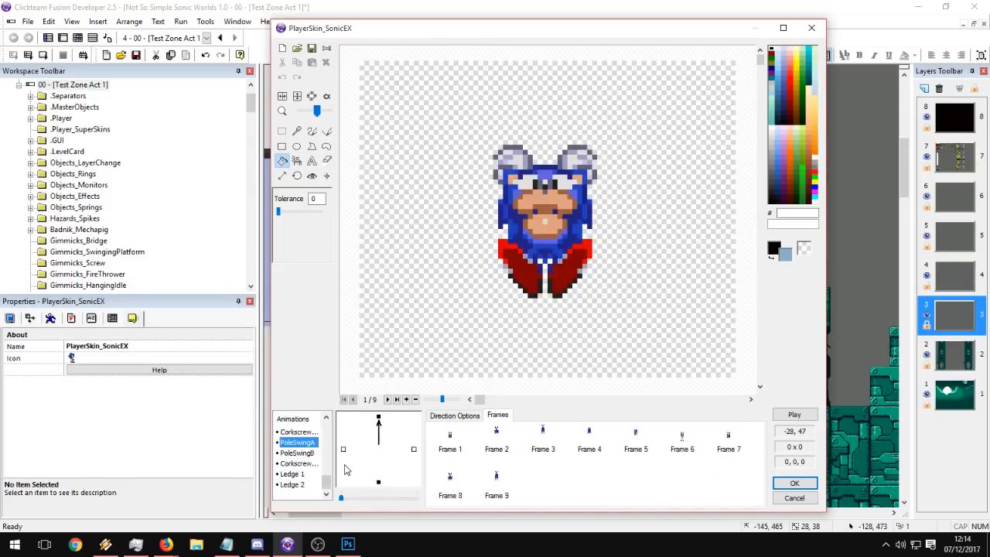
Examine the PeelOut_Run frames in the upward, right and left directions, and preview the right-facing animation.
{"action": "left_click", "coordinate": [447, 436]}
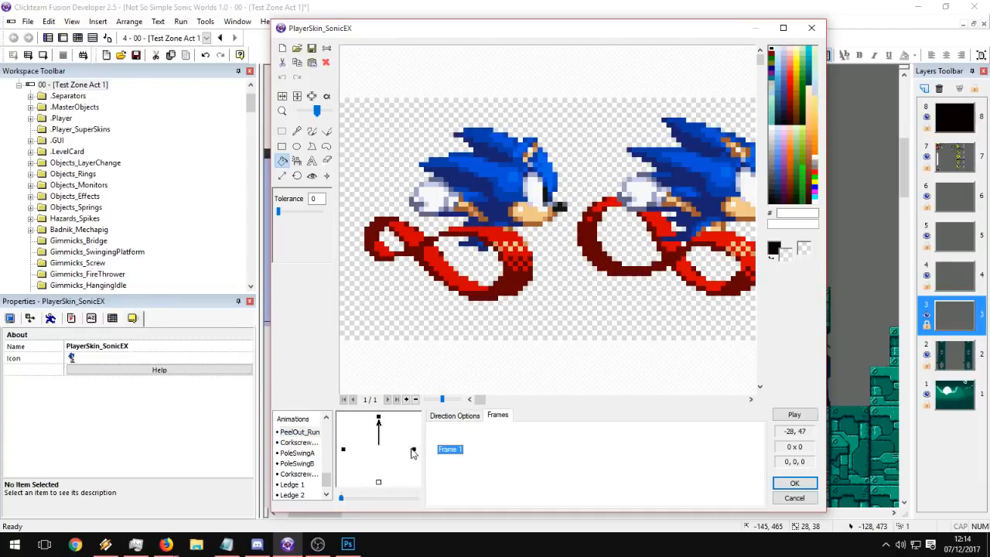
{"action": "left_click", "coordinate": [414, 450]}
{"action": "left_click", "coordinate": [450, 444]}
{"action": "left_click", "coordinate": [504, 438]}
{"action": "left_click", "coordinate": [576, 435]}
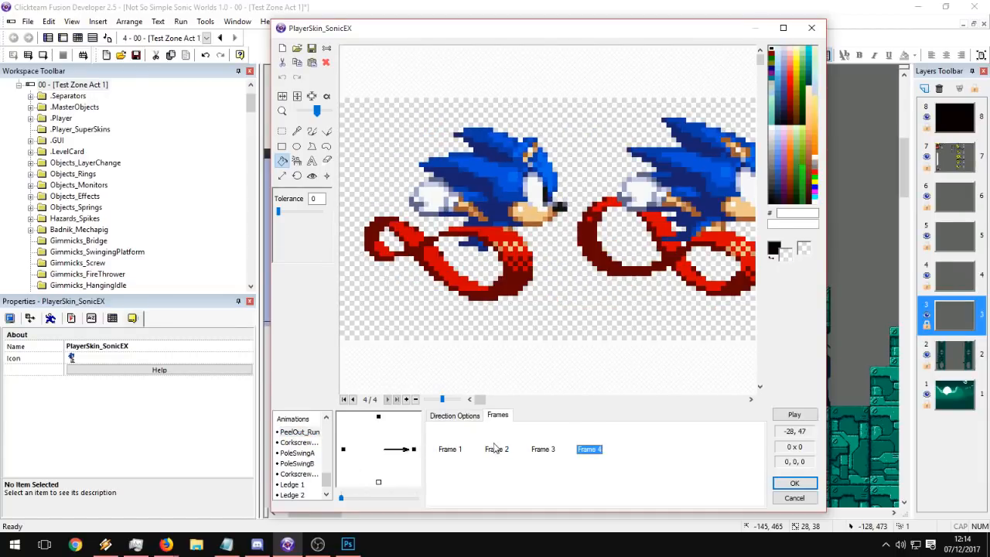
{"action": "key", "text": "Left"}
{"action": "key", "text": "Left"}
{"action": "key", "text": "Left"}
{"action": "left_click", "coordinate": [797, 416]}
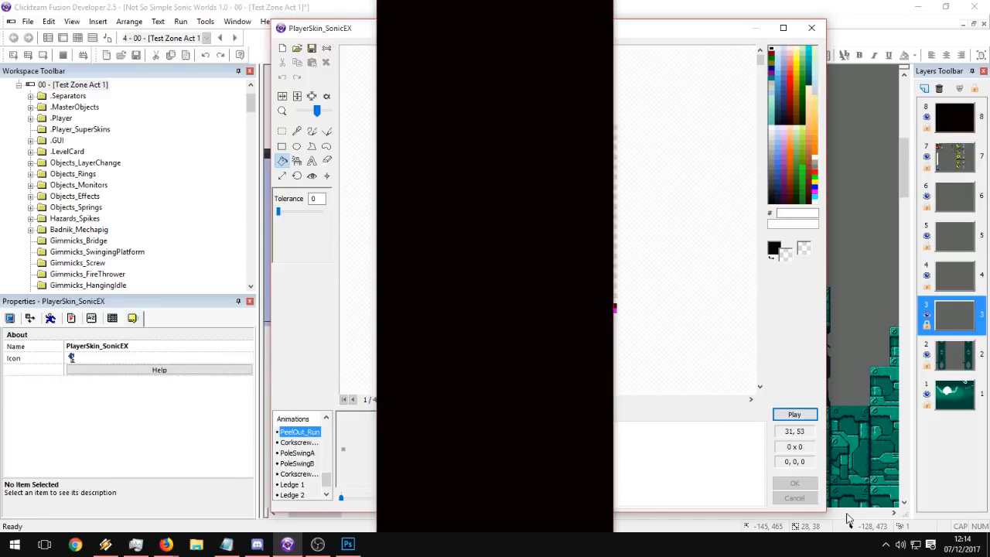
{"action": "left_click", "coordinate": [449, 363]}
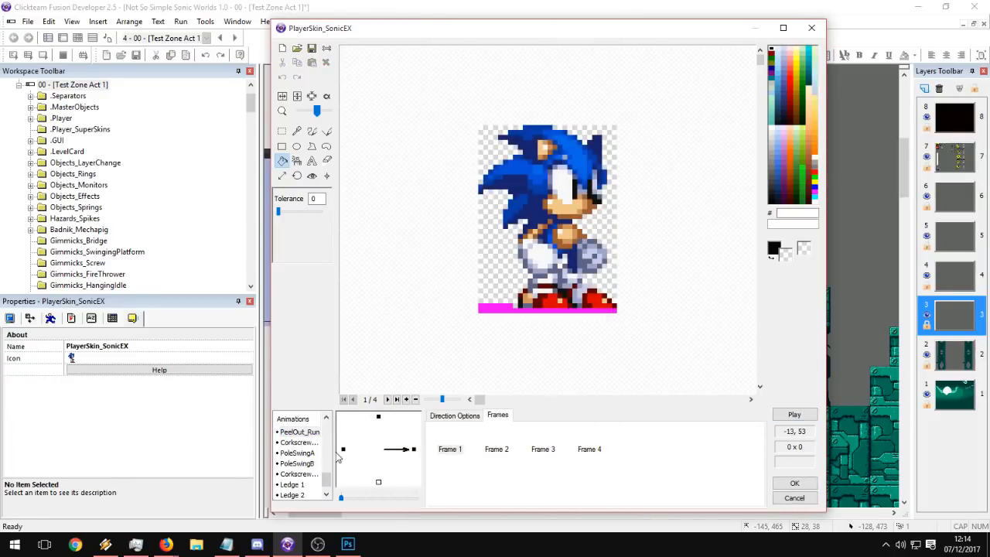
{"action": "left_click", "coordinate": [344, 450]}
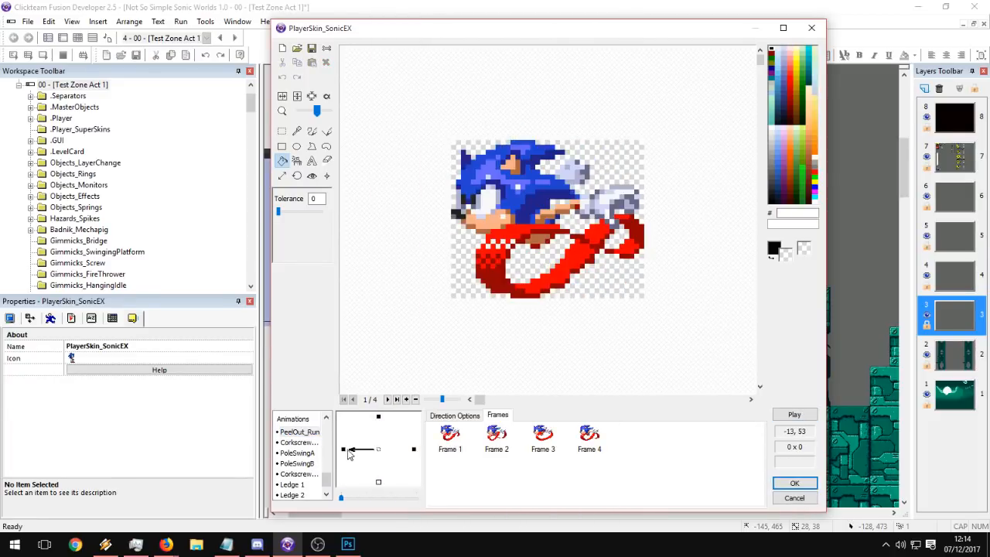
Paste the copied SonicCork frames into the Corkscrew animation's left direction and delete its original twelve frames.
{"action": "left_click", "coordinate": [308, 443]}
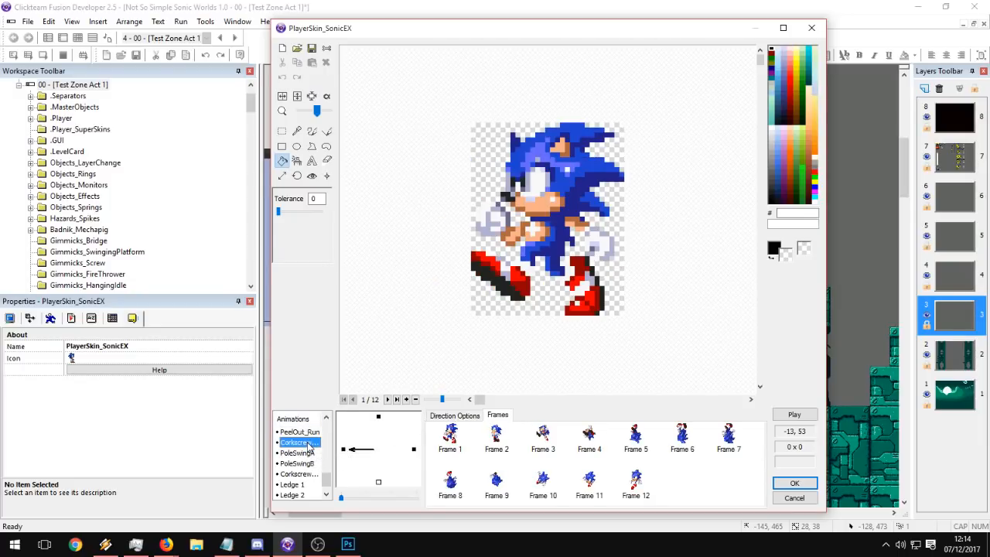
{"action": "left_click", "coordinate": [702, 491]}
{"action": "key", "text": "ctrl+v"}
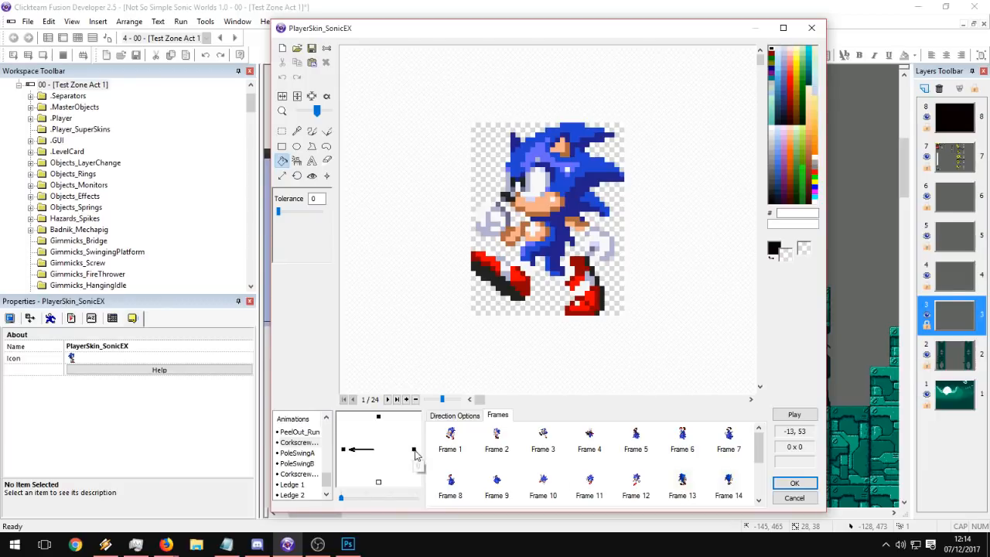
{"action": "left_click", "coordinate": [644, 495]}
{"action": "left_click", "coordinate": [452, 441], "text": "shift"}
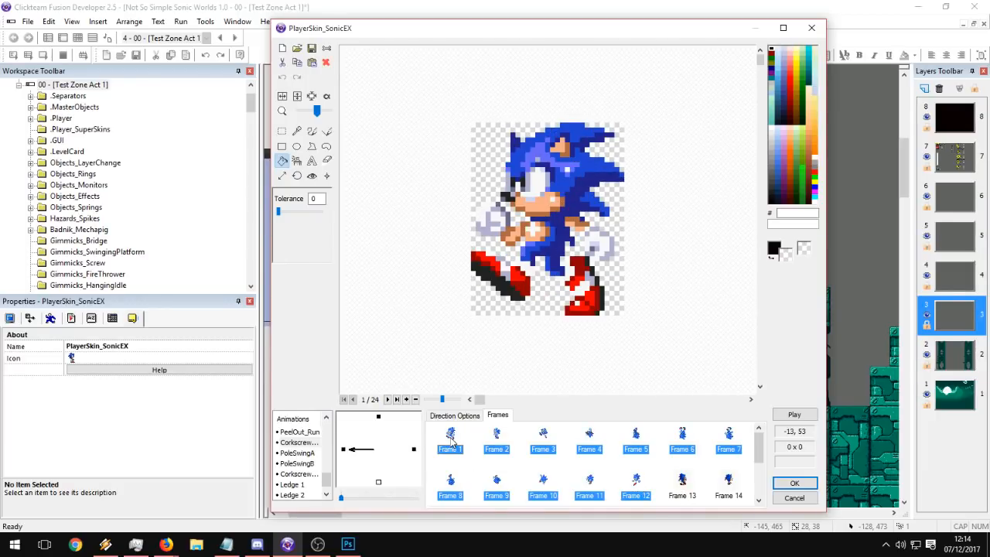
{"action": "key", "text": "Delete"}
Copy the first new left-direction Corkscrew frame into the right direction and compare it with the original first frame.
{"action": "left_click", "coordinate": [414, 450]}
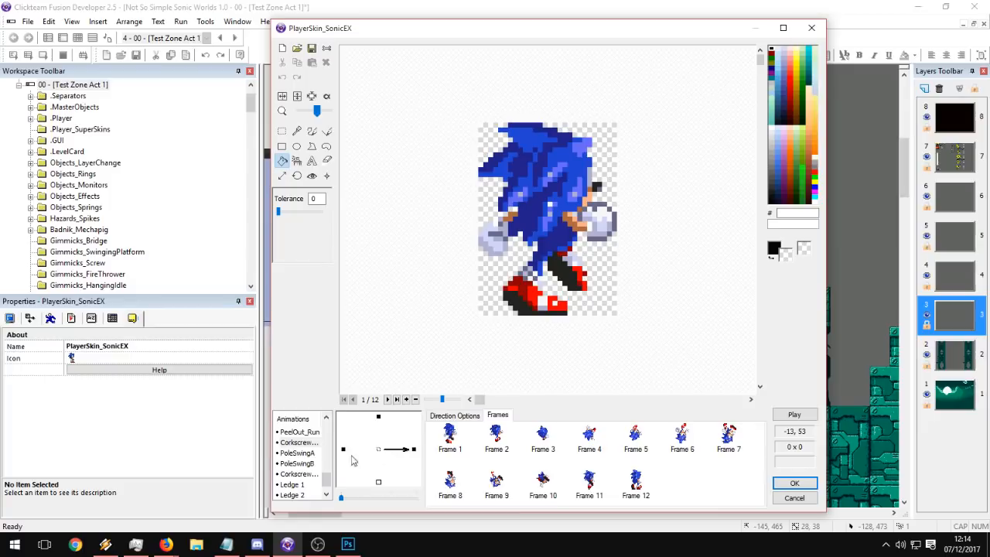
{"action": "left_click", "coordinate": [457, 447]}
{"action": "key", "text": "ctrl+c"}
{"action": "left_click", "coordinate": [414, 450]}
{"action": "left_click", "coordinate": [456, 443]}
{"action": "key", "text": "ctrl+v"}
{"action": "left_click", "coordinate": [469, 441]}
{"action": "left_click", "coordinate": [494, 442]}
{"action": "left_click", "coordinate": [461, 440]}
{"action": "left_click", "coordinate": [495, 439]}
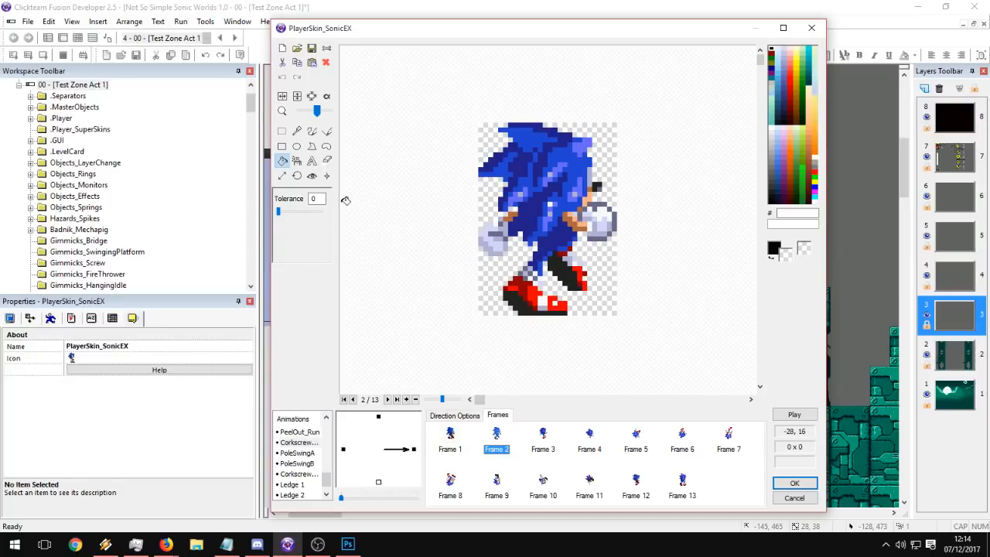
Compare the hot spot and sprite alignment of the first two right-direction Corkscrew frames.
{"action": "left_click", "coordinate": [311, 175]}
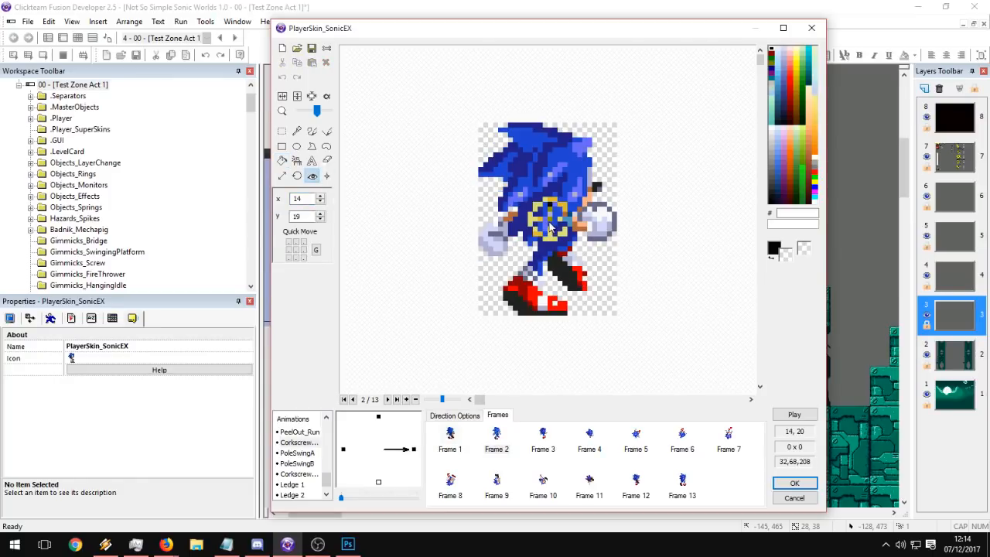
{"action": "left_click", "coordinate": [462, 439]}
{"action": "left_click", "coordinate": [495, 441]}
{"action": "left_click", "coordinate": [462, 441]}
{"action": "left_click", "coordinate": [489, 444]}
{"action": "left_click", "coordinate": [461, 442]}
{"action": "left_click", "coordinate": [486, 445]}
{"action": "left_click", "coordinate": [449, 441]}
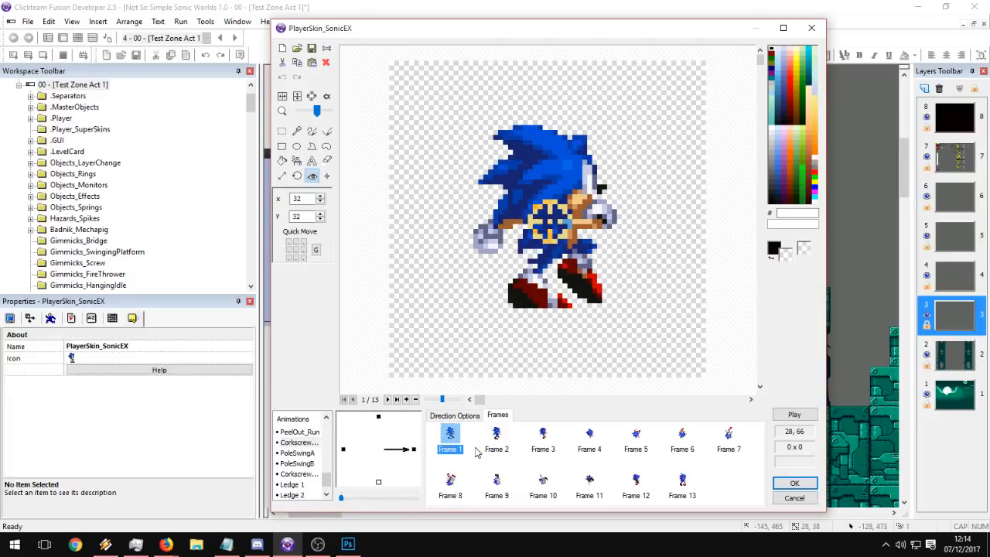
{"action": "left_click", "coordinate": [477, 452]}
{"action": "left_click", "coordinate": [492, 446]}
{"action": "left_click", "coordinate": [452, 440]}
{"action": "left_click", "coordinate": [469, 440]}
{"action": "left_click", "coordinate": [488, 440]}
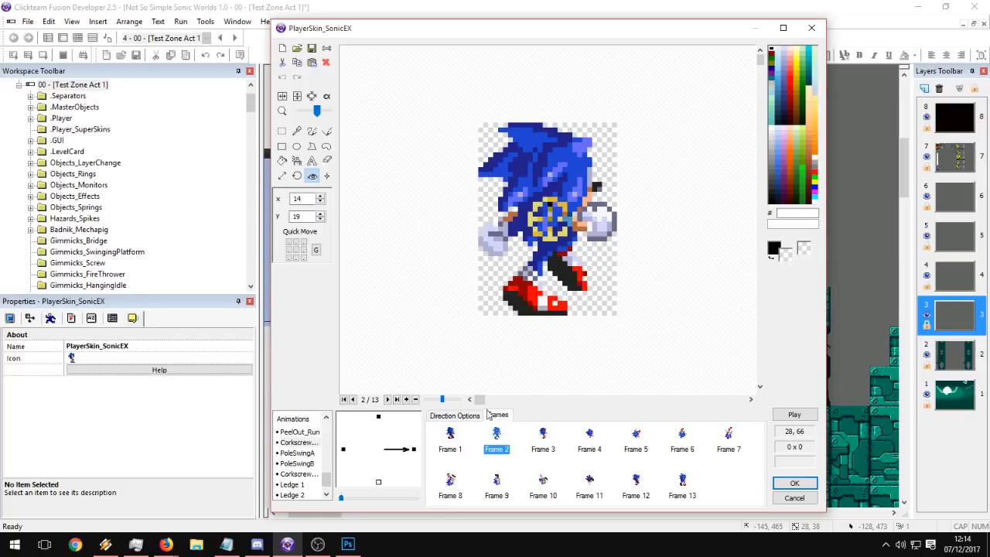
{"action": "left_click", "coordinate": [451, 440]}
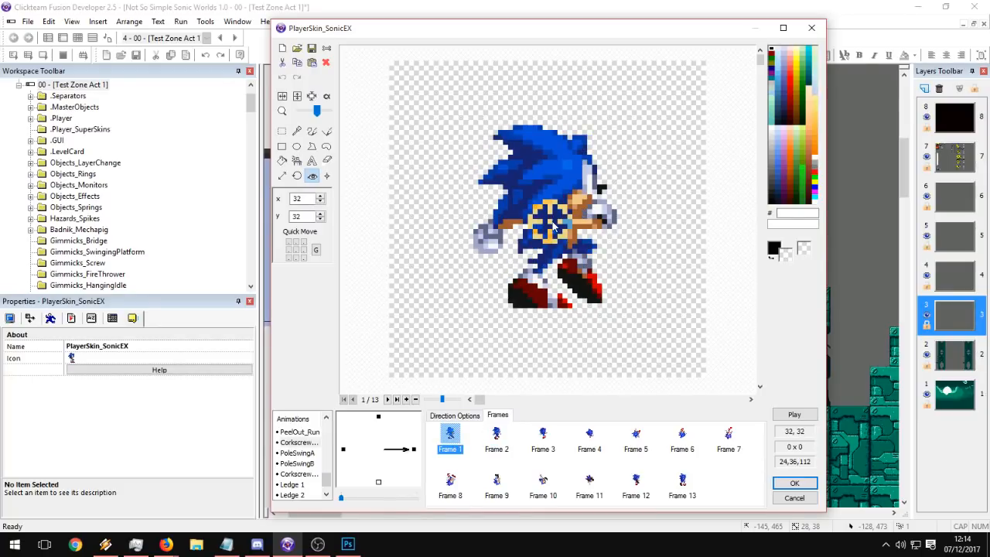
Mirror all twelve left-direction Corkscrew frames horizontally.
{"action": "left_click", "coordinate": [343, 450]}
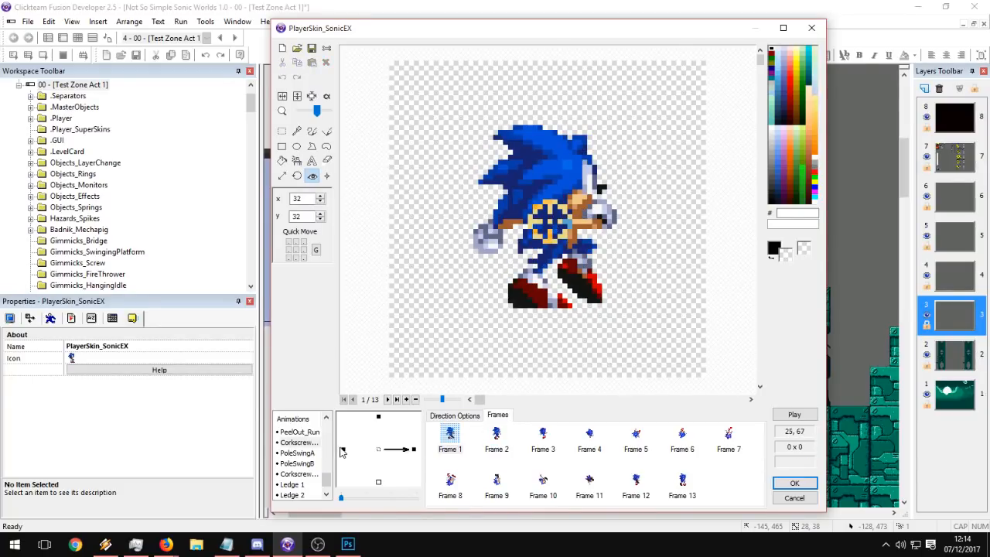
{"action": "left_click_drag", "start_coordinate": [749, 493], "coordinate": [432, 419]}
{"action": "right_click", "coordinate": [451, 432]}
{"action": "left_click", "coordinate": [501, 315]}
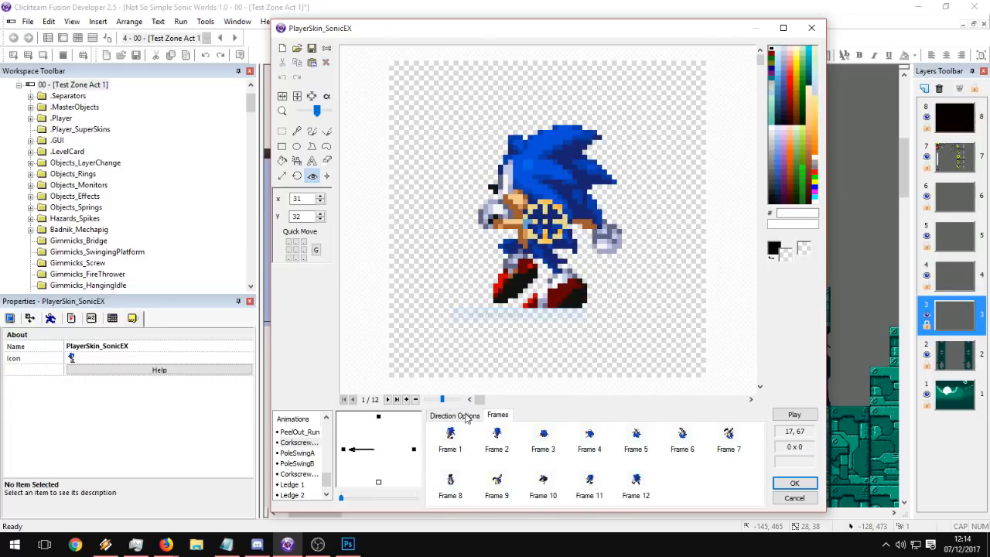
Replace all frames in Corkscrew's right direction with the twelve mirrored left-direction frames, deleting the leftover original frame.
{"action": "left_click", "coordinate": [414, 449]}
{"action": "left_click_drag", "start_coordinate": [746, 490], "coordinate": [454, 431]}
{"action": "key", "text": "Delete"}
{"action": "key", "text": "ctrl+v"}
{"action": "left_click", "coordinate": [461, 441]}
{"action": "key", "text": "Delete"}
{"action": "key", "text": "Return"}
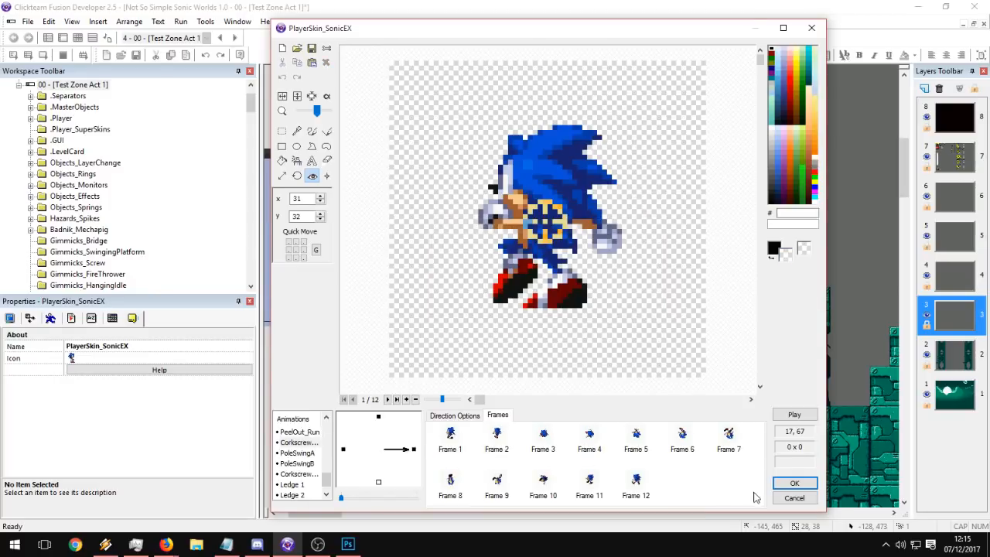
Mirror all twelve right-direction Corkscrew frames horizontally and preview the animation.
{"action": "left_click_drag", "start_coordinate": [754, 495], "coordinate": [450, 436]}
{"action": "right_click", "coordinate": [453, 438]}
{"action": "left_click", "coordinate": [495, 318]}
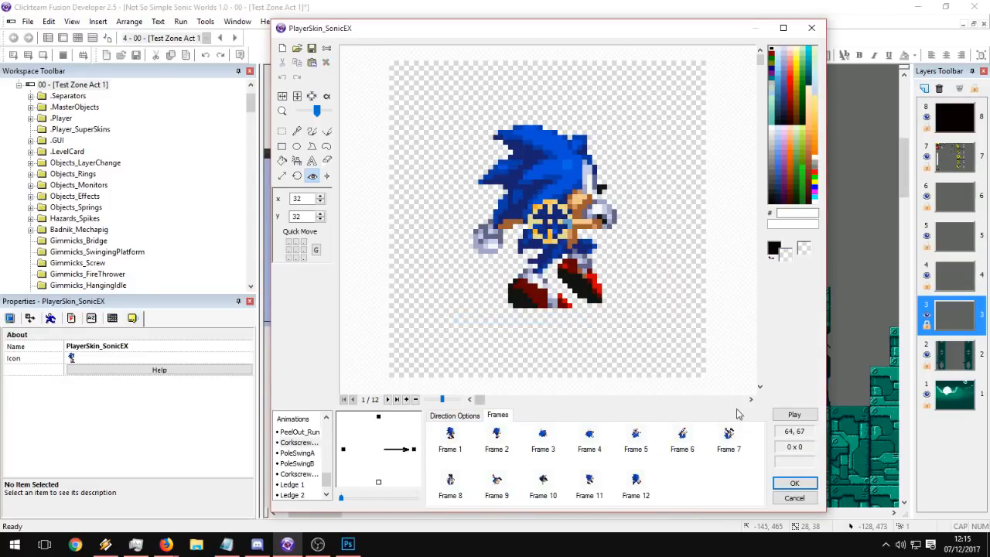
{"action": "left_click", "coordinate": [794, 415]}
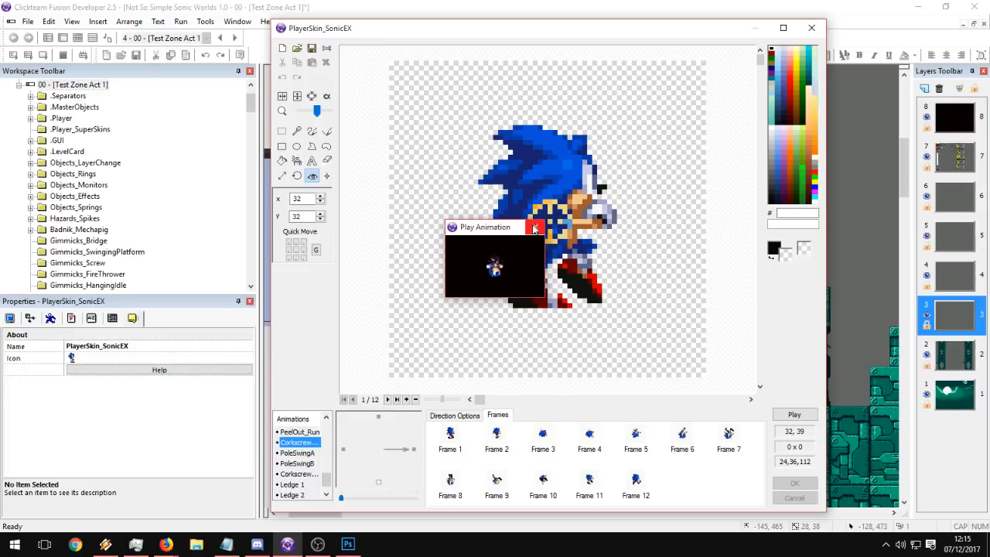
{"action": "left_click", "coordinate": [533, 227]}
Replace the Floating animation's eight original right-direction frames with the twelve right-direction Corkscrew frames, and preview the result.
{"action": "left_click_drag", "start_coordinate": [734, 504], "coordinate": [424, 427]}
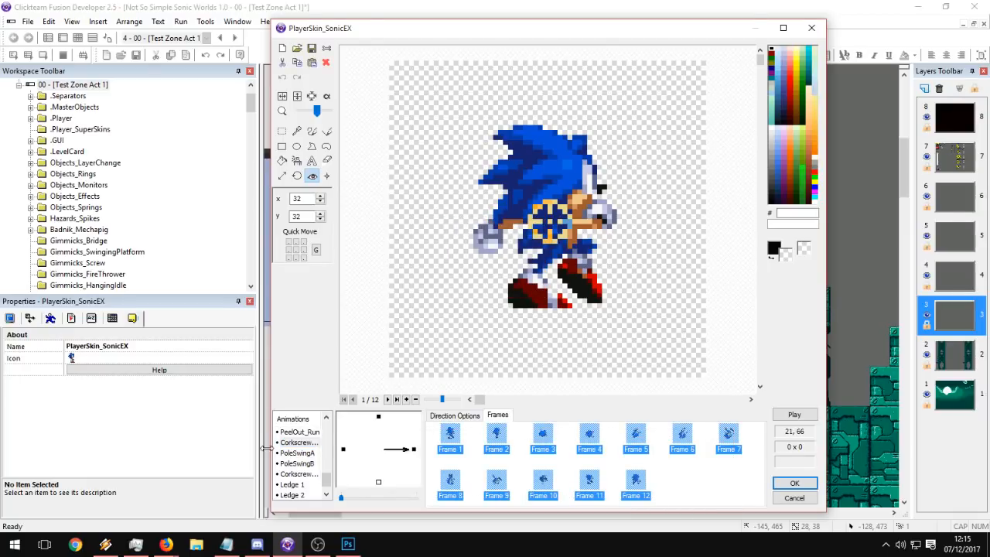
{"action": "left_click", "coordinate": [306, 434]}
{"action": "key", "text": "Up"}
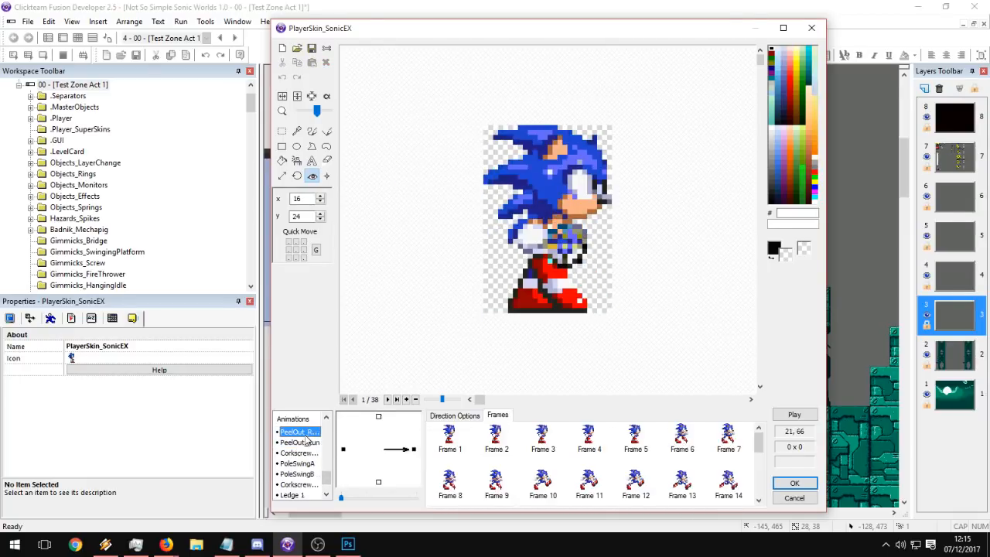
{"action": "key", "text": "Up"}
{"action": "key", "text": "Up"}
{"action": "key", "text": "Up"}
{"action": "key", "text": "Up"}
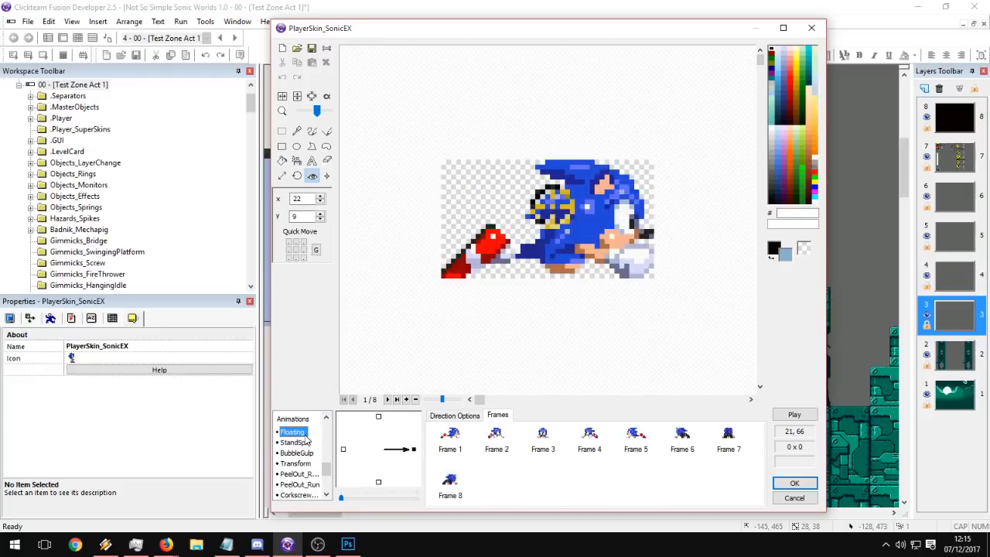
{"action": "left_click", "coordinate": [538, 481]}
{"action": "key", "text": "ctrl+v"}
{"action": "left_click", "coordinate": [451, 481]}
{"action": "left_click", "coordinate": [447, 439], "text": "shift"}
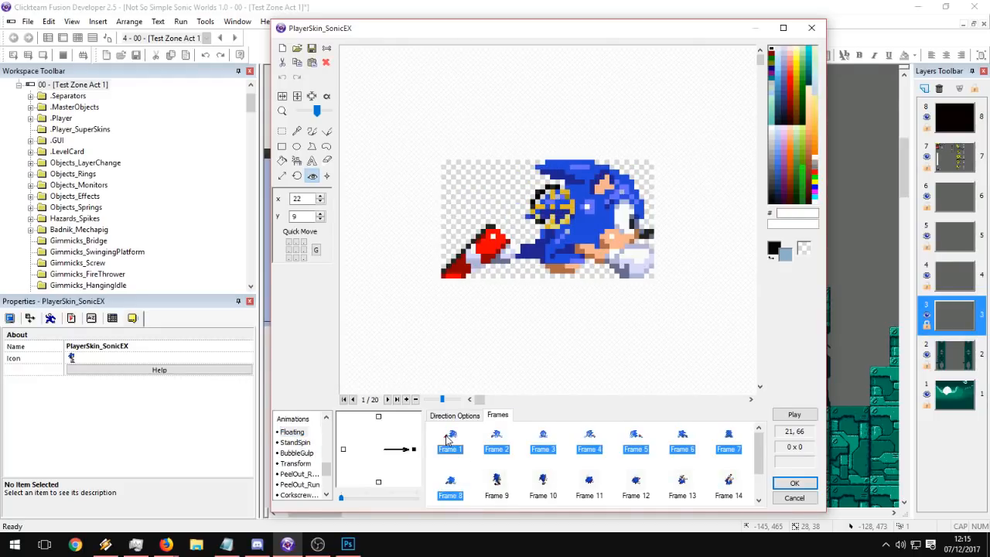
{"action": "key", "text": "Delete"}
{"action": "left_click", "coordinate": [795, 413]}
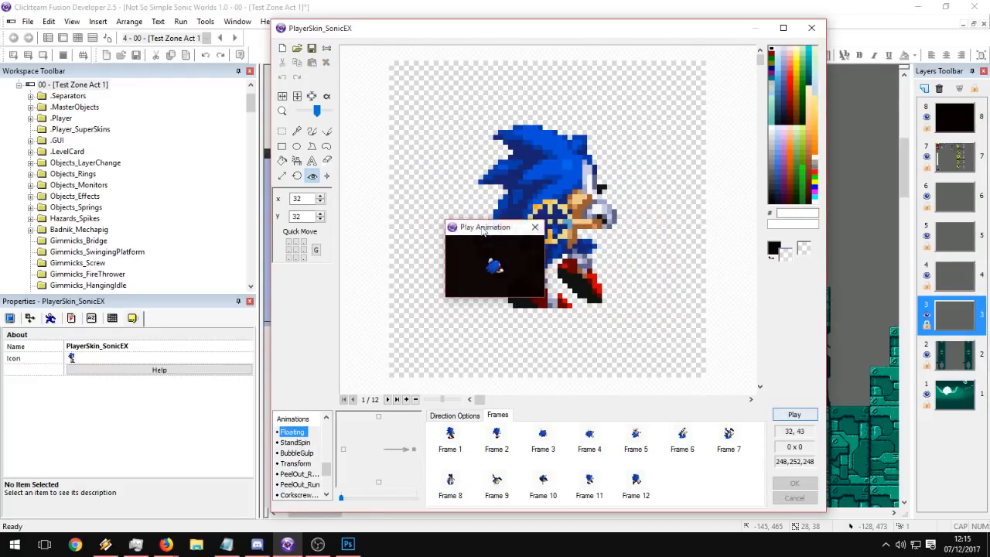
{"action": "left_click", "coordinate": [535, 226]}
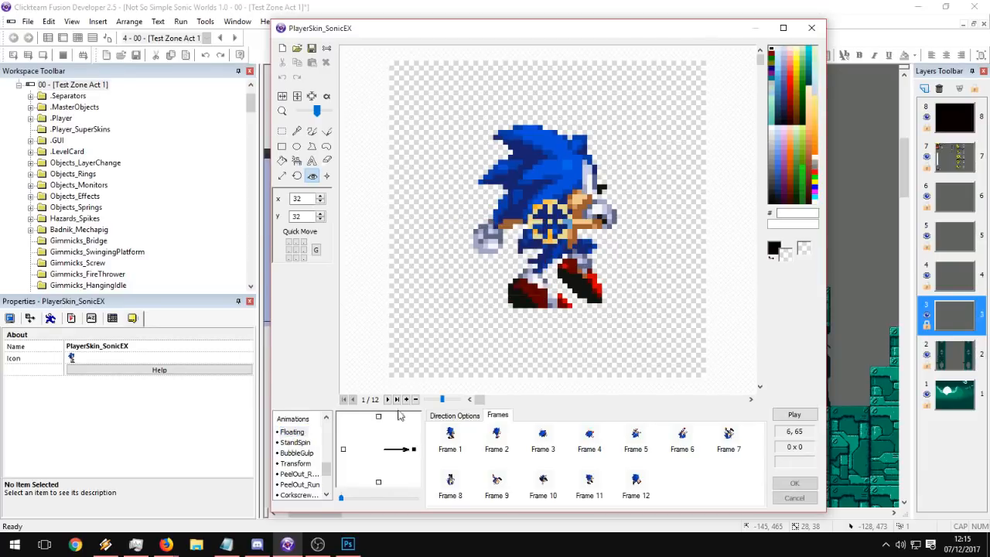
Copy Floating's right direction onto its left direction and mirror all twelve left-direction frames horizontally.
{"action": "left_click", "coordinate": [453, 415]}
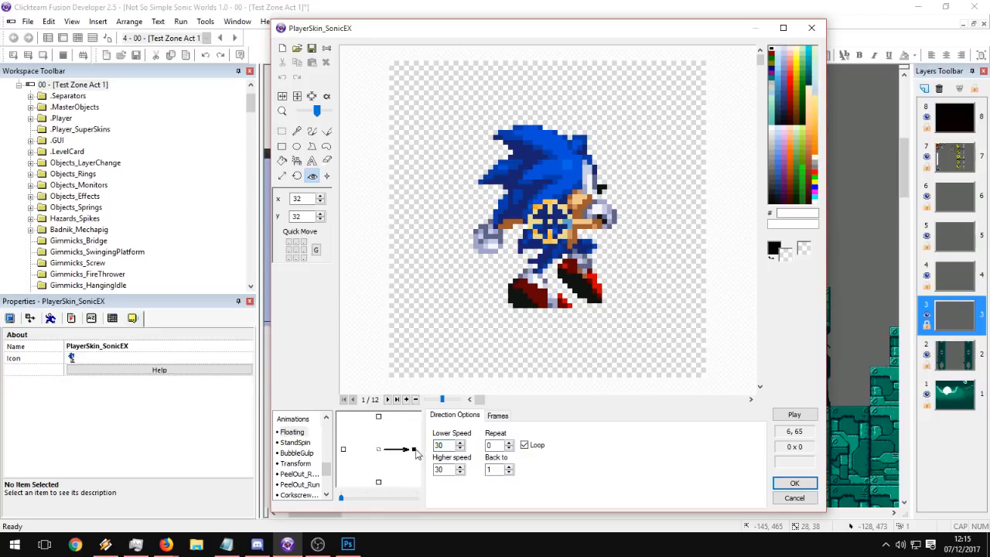
{"action": "right_click", "coordinate": [417, 455]}
{"action": "left_click", "coordinate": [455, 332]}
{"action": "left_click", "coordinate": [344, 448]}
{"action": "right_click", "coordinate": [343, 450]}
{"action": "left_click", "coordinate": [373, 353]}
{"action": "left_click", "coordinate": [503, 416]}
{"action": "left_click_drag", "start_coordinate": [745, 496], "coordinate": [439, 421]}
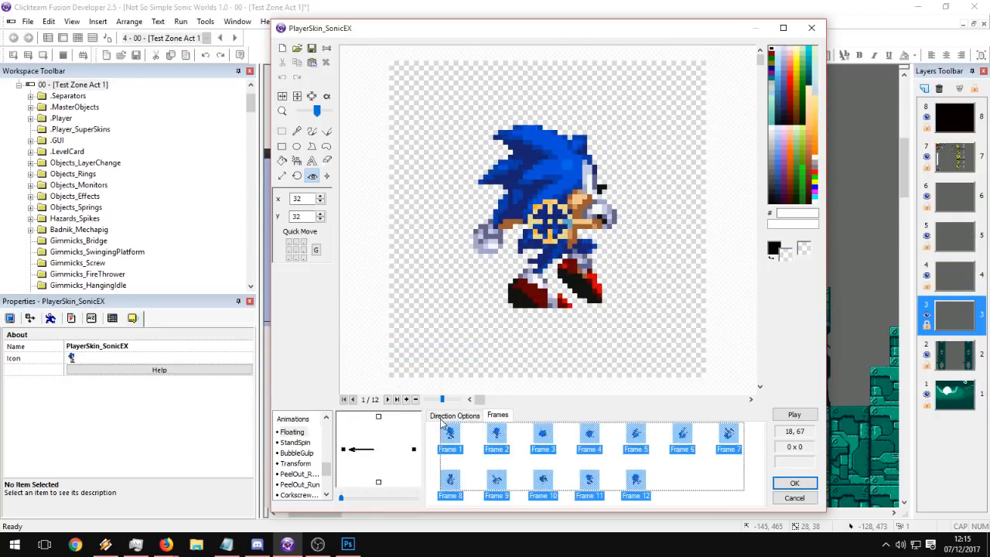
{"action": "right_click", "coordinate": [452, 433]}
{"action": "left_click", "coordinate": [531, 314]}
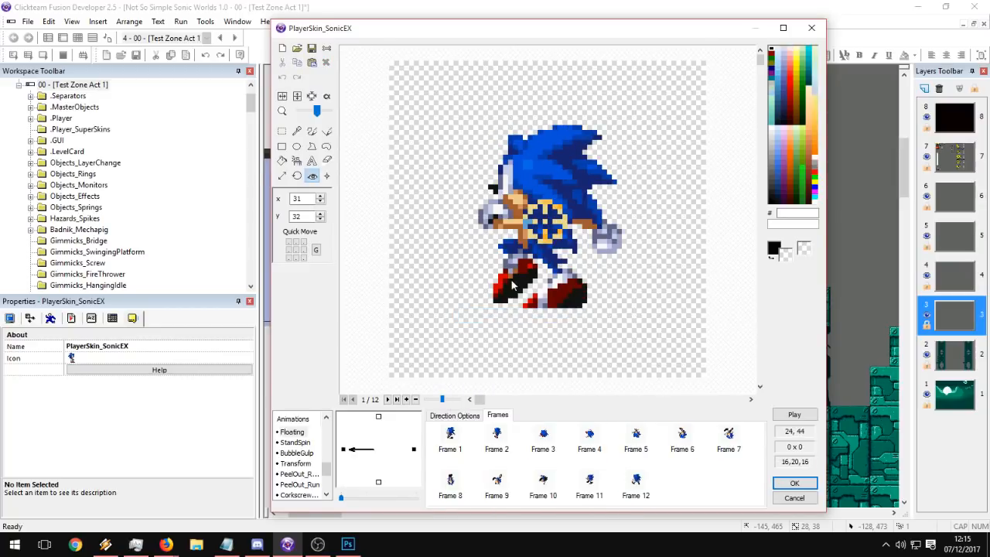
Check the StandSpin, BubbleGulp, Transform and PeelOut animations, and examine the individual frames of PeelOut_Run.
{"action": "left_click", "coordinate": [297, 443]}
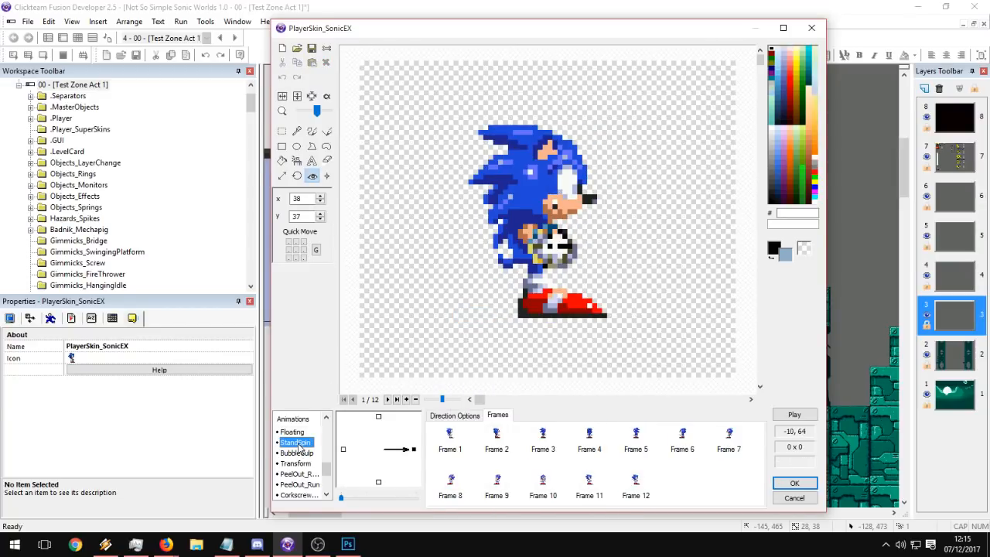
{"action": "left_click", "coordinate": [305, 453]}
{"action": "left_click", "coordinate": [304, 464]}
{"action": "left_click", "coordinate": [303, 473]}
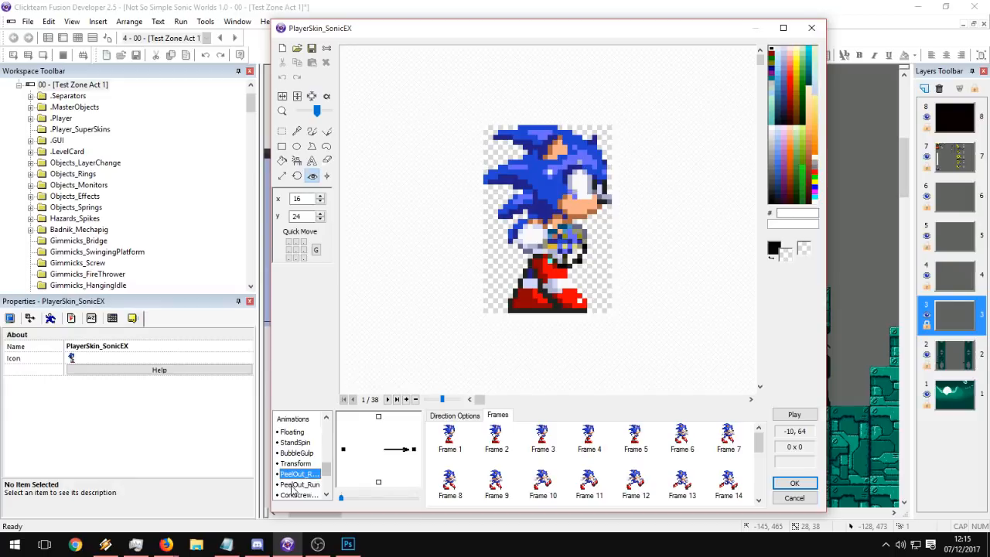
{"action": "left_click", "coordinate": [294, 485]}
{"action": "left_click", "coordinate": [499, 447]}
{"action": "left_click", "coordinate": [545, 447]}
{"action": "left_click", "coordinate": [487, 446]}
{"action": "left_click", "coordinate": [450, 448]}
Delete the last two frames from PeelOut_Run's right direction, keeping the first two, and preview the animation.
{"action": "left_click", "coordinate": [541, 449]}
{"action": "key", "text": "Delete"}
{"action": "left_click", "coordinate": [496, 449]}
{"action": "left_click", "coordinate": [541, 449]}
{"action": "left_click", "coordinate": [378, 418]}
{"action": "left_click", "coordinate": [416, 451]}
{"action": "left_click", "coordinate": [542, 446]}
{"action": "key", "text": "Delete"}
{"action": "key", "text": "Return"}
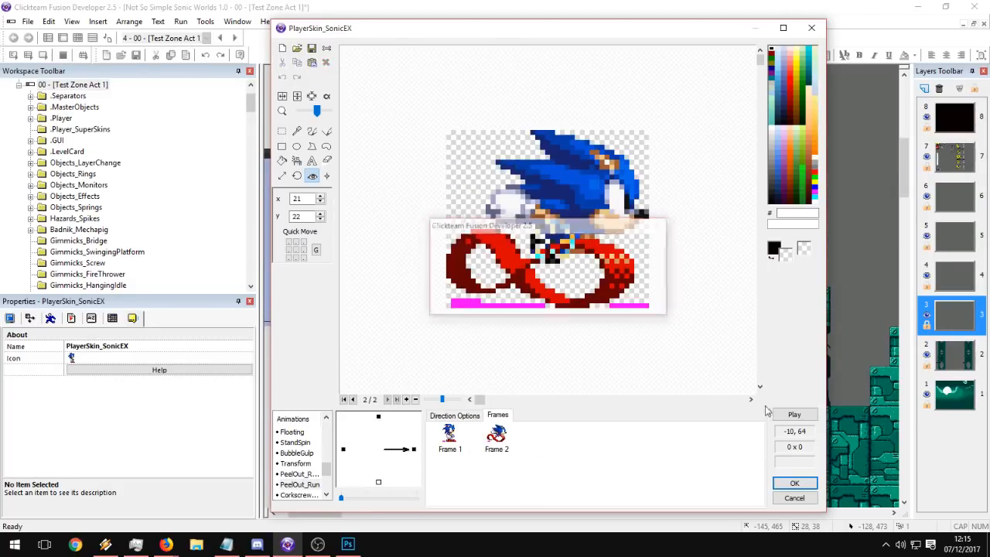
{"action": "left_click", "coordinate": [806, 417]}
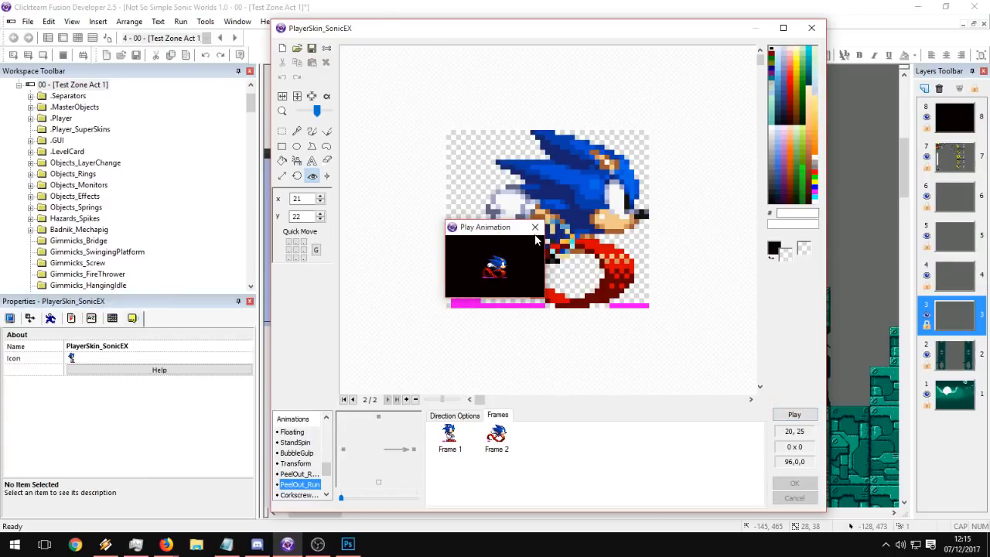
Close the preview and delete the standing Sonic frame from PeelOut_Run's right direction.
{"action": "left_click", "coordinate": [535, 227]}
{"action": "left_click", "coordinate": [447, 450]}
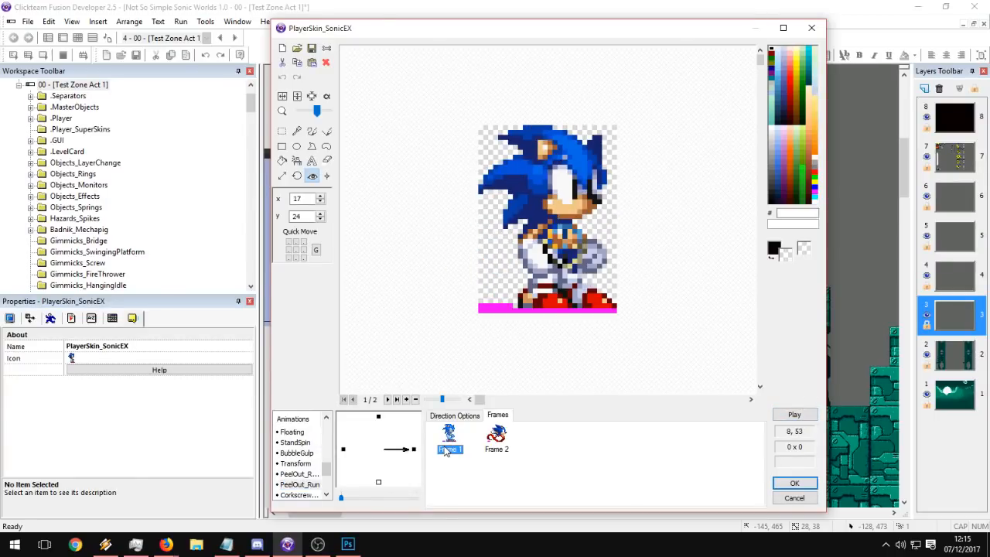
{"action": "key", "text": "Delete"}
{"action": "key", "text": "Return"}
Copy the sprite-strip frame from PeelOut_Run's up direction and paste it into the right direction as Frame 2.
{"action": "left_click", "coordinate": [381, 417]}
{"action": "left_click", "coordinate": [498, 442]}
{"action": "left_click", "coordinate": [416, 451]}
{"action": "key", "text": "ctrl+v"}
{"action": "left_click", "coordinate": [497, 449]}
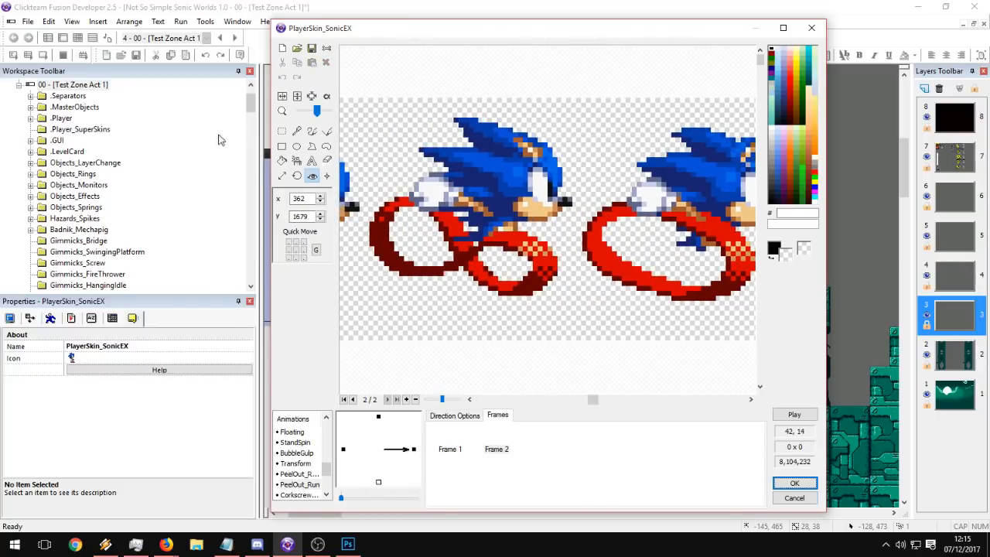
Crop Frame 2 tightly to the strip's second running sprite.
{"action": "left_click", "coordinate": [281, 132]}
{"action": "scroll", "coordinate": [464, 155], "scroll_direction": "left", "scroll_amount": 2}
{"action": "left_click_drag", "start_coordinate": [439, 103], "coordinate": [659, 309]}
{"action": "left_click", "coordinate": [311, 95]}
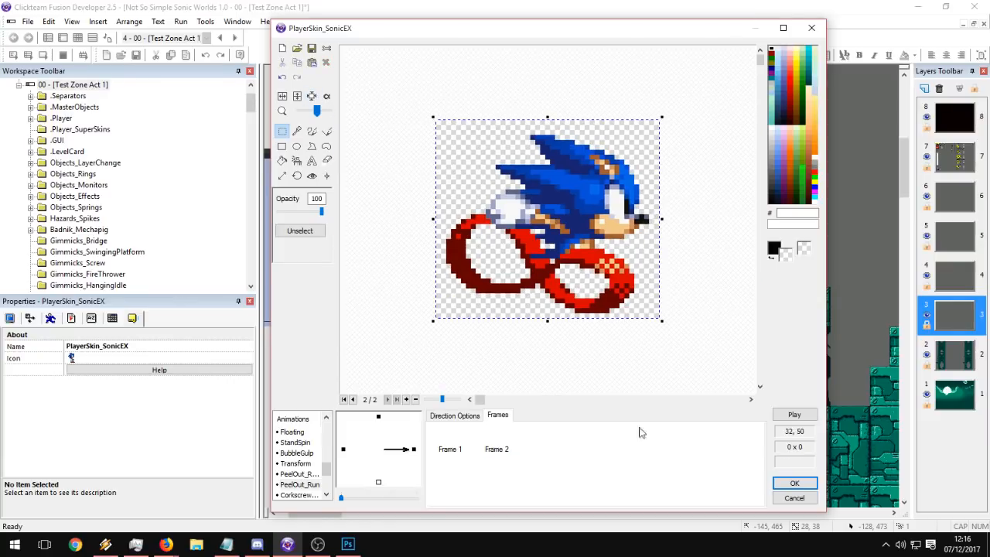
{"action": "left_click", "coordinate": [311, 96]}
Pick magenta FF00FF as the drawing colour and draw guide lines along Frame 2's bottom edge beside the foot.
{"action": "left_click", "coordinate": [311, 175]}
{"action": "right_click", "coordinate": [815, 198]}
{"action": "right_click", "coordinate": [815, 192]}
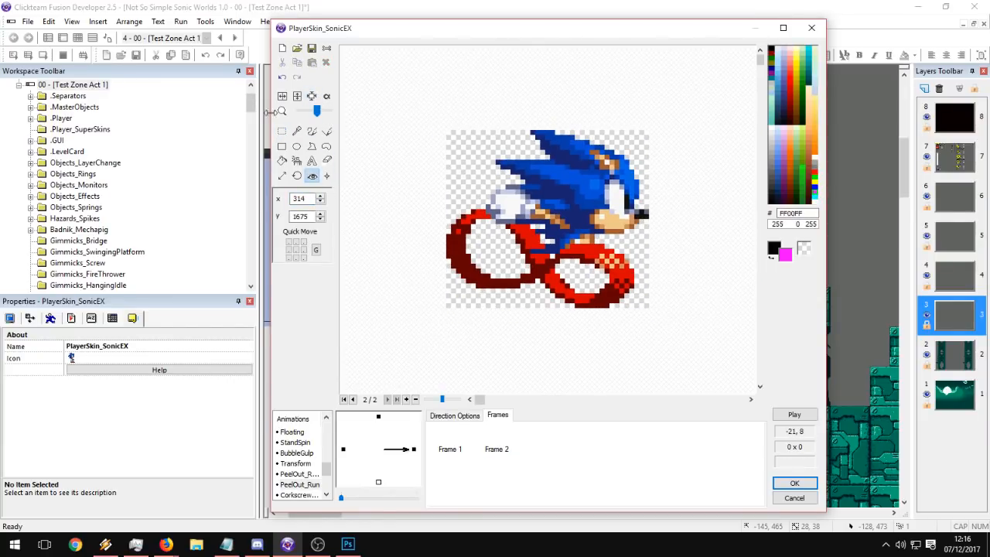
{"action": "left_click", "coordinate": [318, 135]}
{"action": "mouse_move", "coordinate": [570, 306]}
{"action": "left_mouse_down"}
{"action": "mouse_move", "coordinate": [455, 302]}
{"action": "mouse_move", "coordinate": [526, 302]}
{"action": "mouse_move", "coordinate": [466, 305]}
{"action": "left_mouse_up"}
{"action": "key", "text": "ctrl+z"}
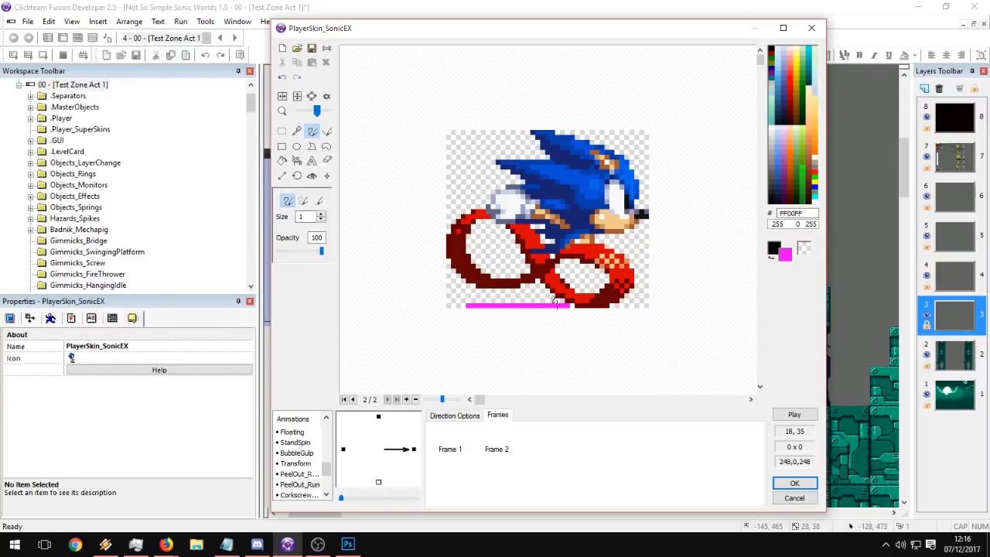
Set Frame 2's hot spot to X 21, Y 22 and compare its alignment with Frame 1.
{"action": "left_click", "coordinate": [449, 448]}
{"action": "left_click", "coordinate": [497, 449]}
{"action": "left_click", "coordinate": [311, 176]}
{"action": "left_click", "coordinate": [450, 448]}
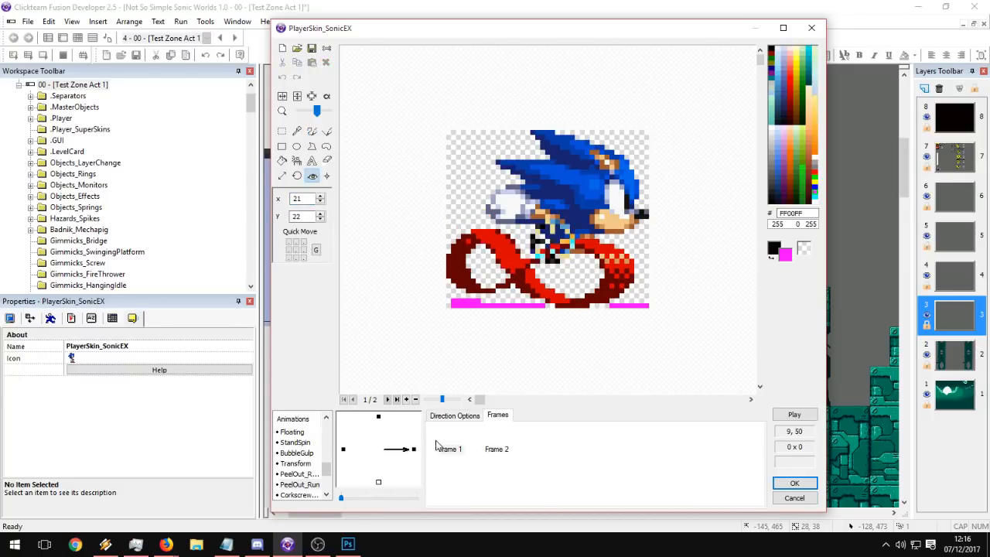
{"action": "left_click", "coordinate": [496, 448]}
{"action": "left_click", "coordinate": [451, 448]}
{"action": "left_click", "coordinate": [497, 446]}
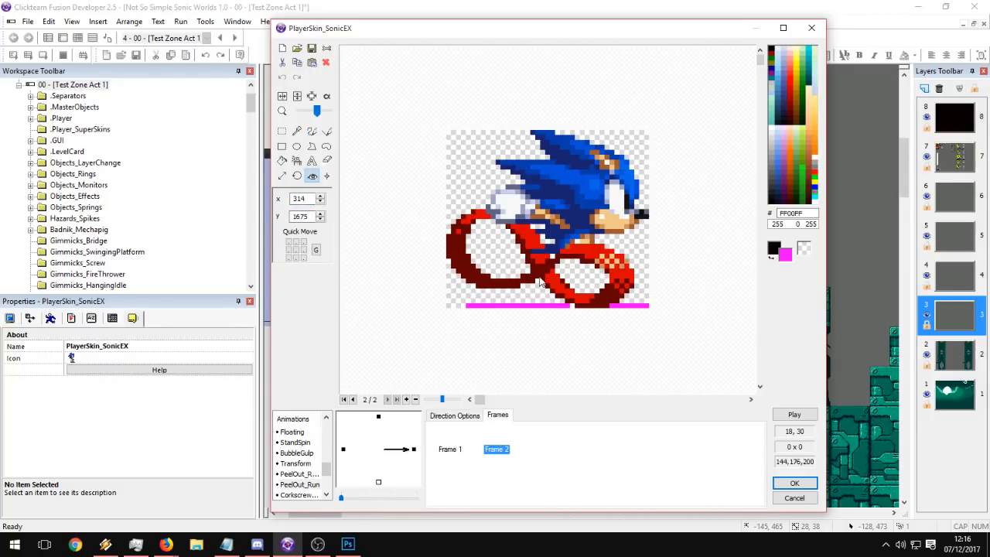
{"action": "left_click", "coordinate": [552, 241]}
{"action": "left_click", "coordinate": [445, 440]}
{"action": "left_click", "coordinate": [499, 438]}
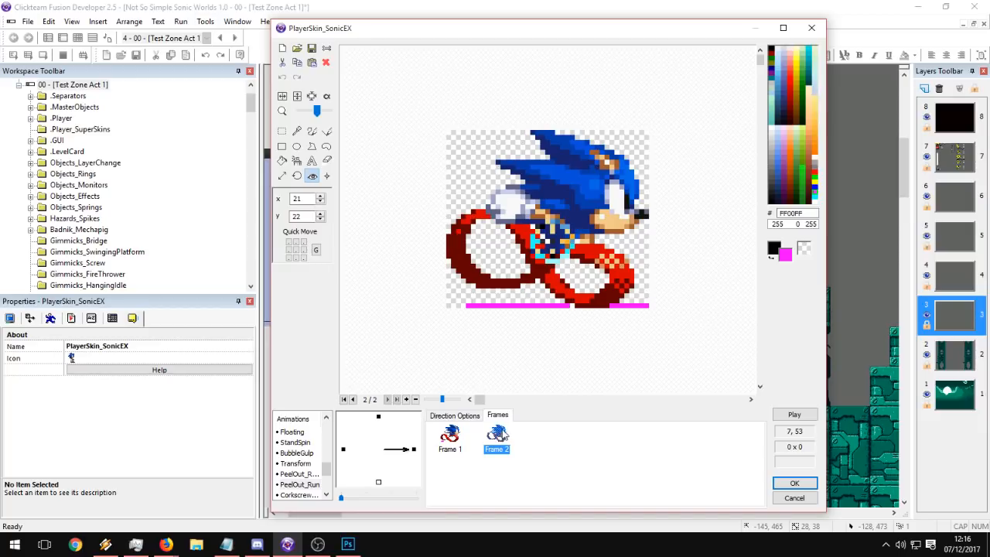
Copy the sprite-strip frame from the up direction into PeelOut_Run's right direction as Frame 3.
{"action": "left_click", "coordinate": [379, 426]}
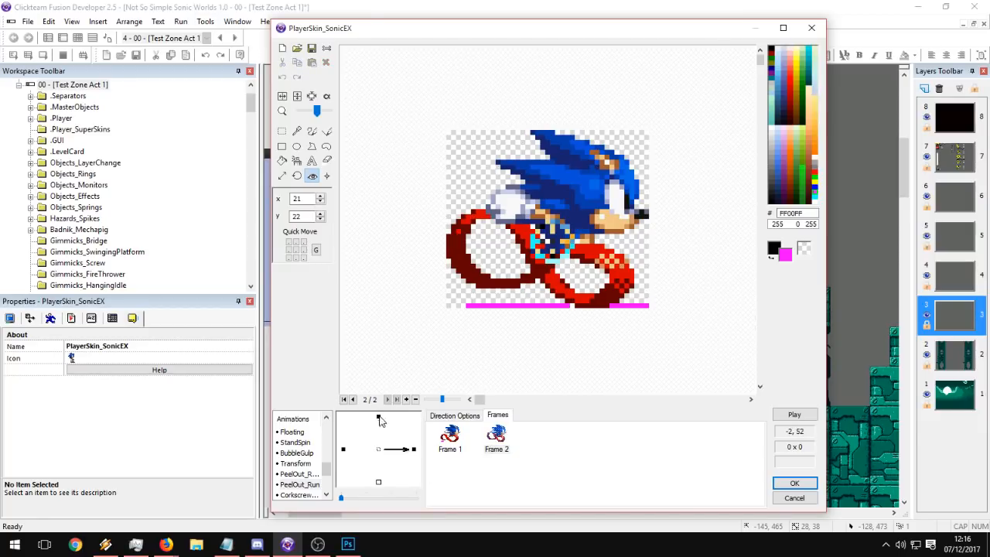
{"action": "left_click", "coordinate": [380, 417]}
{"action": "left_click", "coordinate": [501, 437]}
{"action": "left_click", "coordinate": [415, 450]}
{"action": "key", "text": "ctrl+v"}
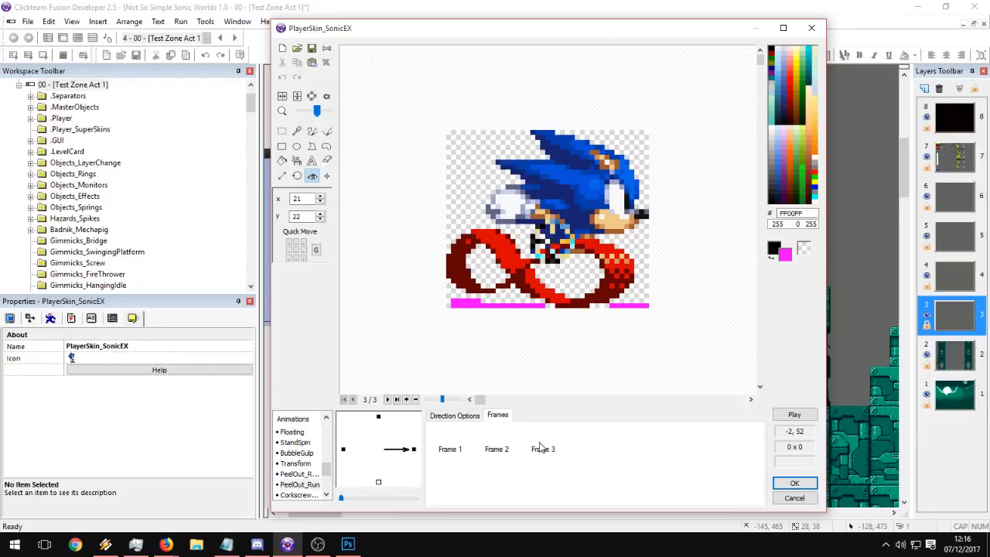
{"action": "left_click", "coordinate": [542, 448]}
Crop Frame 3 tightly to the strip's third running sprite.
{"action": "left_click_drag", "start_coordinate": [481, 400], "coordinate": [656, 400]}
{"action": "left_click", "coordinate": [284, 132]}
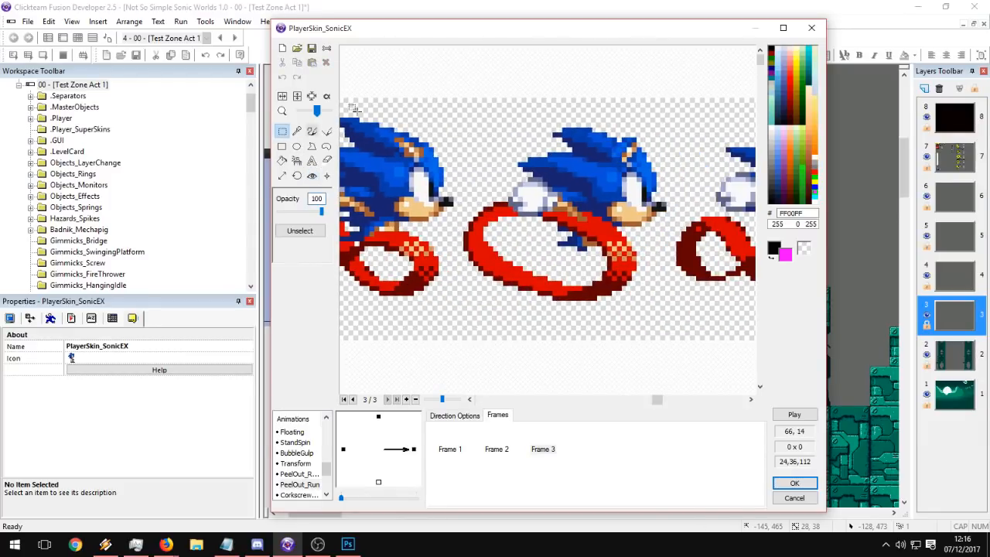
{"action": "left_click_drag", "start_coordinate": [455, 104], "coordinate": [670, 317]}
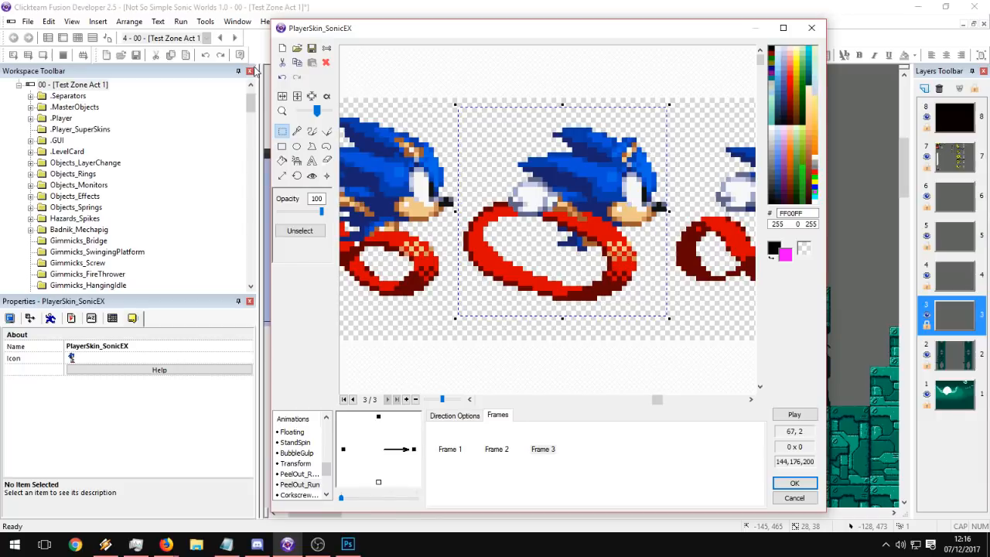
{"action": "left_click", "coordinate": [311, 95]}
{"action": "left_click", "coordinate": [312, 96]}
{"action": "left_click", "coordinate": [540, 449]}
Draw magenta guide lines along Frame 3's bottom edge on both sides of the foot and compare it with Frame 2.
{"action": "left_click", "coordinate": [312, 131]}
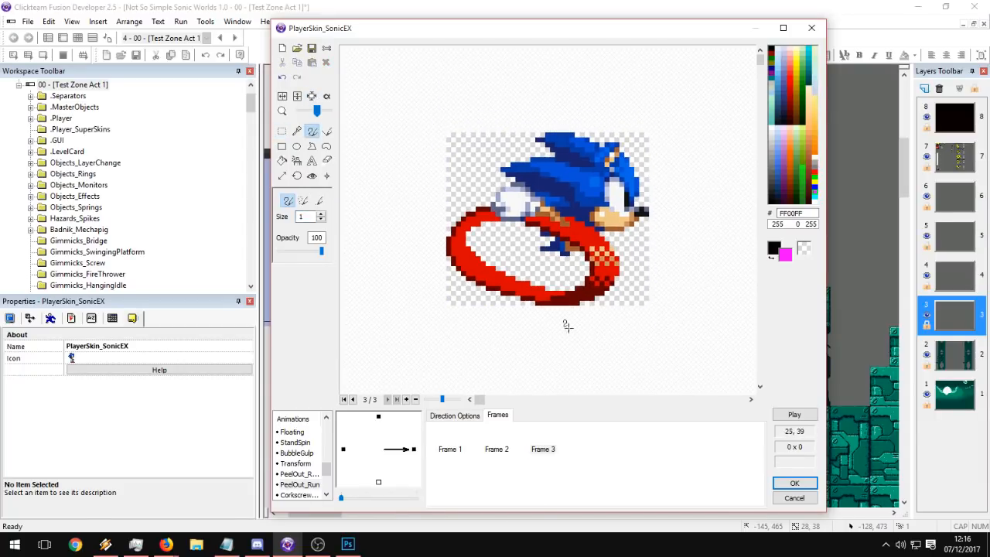
{"action": "mouse_move", "coordinate": [520, 302]}
{"action": "left_mouse_down"}
{"action": "mouse_move", "coordinate": [426, 299]}
{"action": "mouse_move", "coordinate": [484, 299]}
{"action": "mouse_move", "coordinate": [448, 302]}
{"action": "left_mouse_up"}
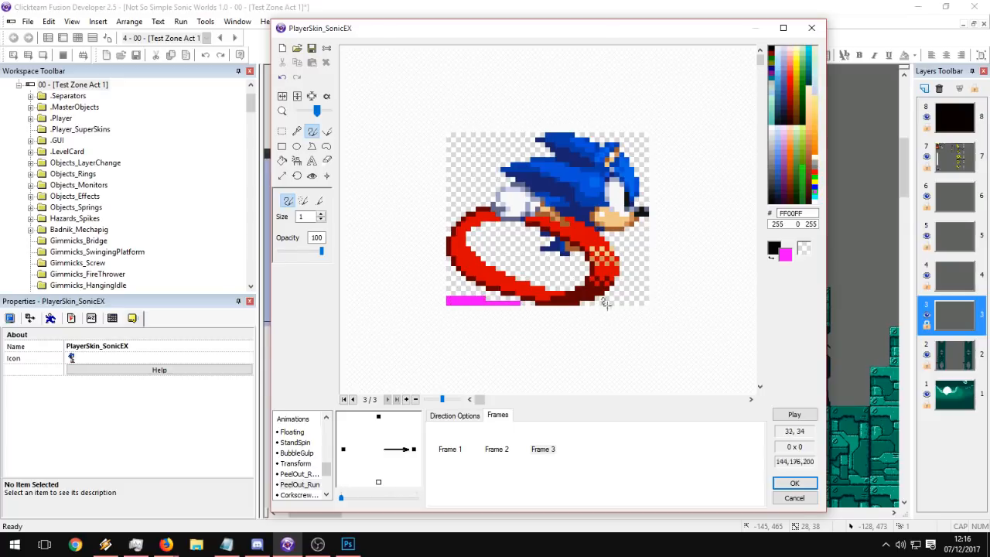
{"action": "left_click_drag", "start_coordinate": [591, 303], "coordinate": [648, 303]}
{"action": "left_click", "coordinate": [503, 446]}
{"action": "left_click", "coordinate": [533, 450]}
{"action": "left_click", "coordinate": [502, 449]}
{"action": "left_click", "coordinate": [541, 450]}
{"action": "left_click", "coordinate": [502, 448]}
{"action": "left_click", "coordinate": [541, 450]}
{"action": "left_click", "coordinate": [502, 449]}
{"action": "left_click", "coordinate": [542, 450]}
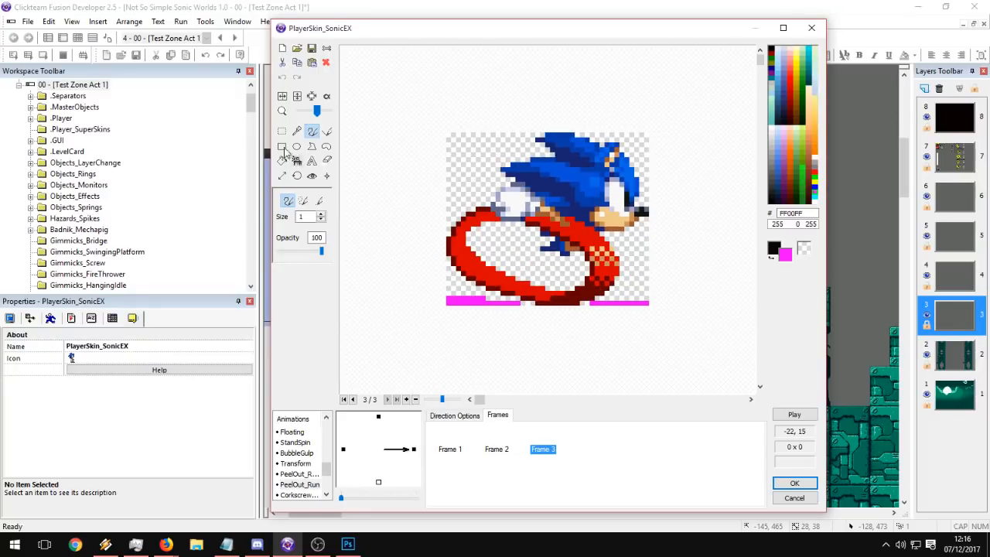
Set Frame 3's hot spot to X 21, Y 22 and compare its alignment with Frame 2.
{"action": "left_click", "coordinate": [312, 176]}
{"action": "left_click", "coordinate": [504, 441]}
{"action": "left_click", "coordinate": [536, 437]}
{"action": "left_click", "coordinate": [552, 243]}
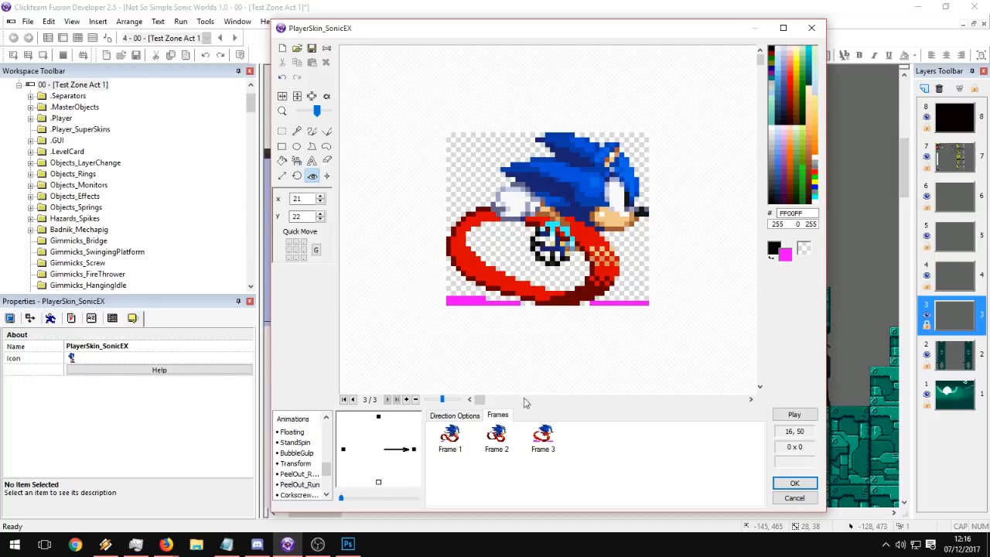
{"action": "left_click", "coordinate": [505, 439]}
{"action": "left_click", "coordinate": [543, 440]}
{"action": "left_click", "coordinate": [508, 439]}
{"action": "left_click", "coordinate": [540, 437]}
{"action": "left_click", "coordinate": [506, 439]}
{"action": "left_click", "coordinate": [550, 446]}
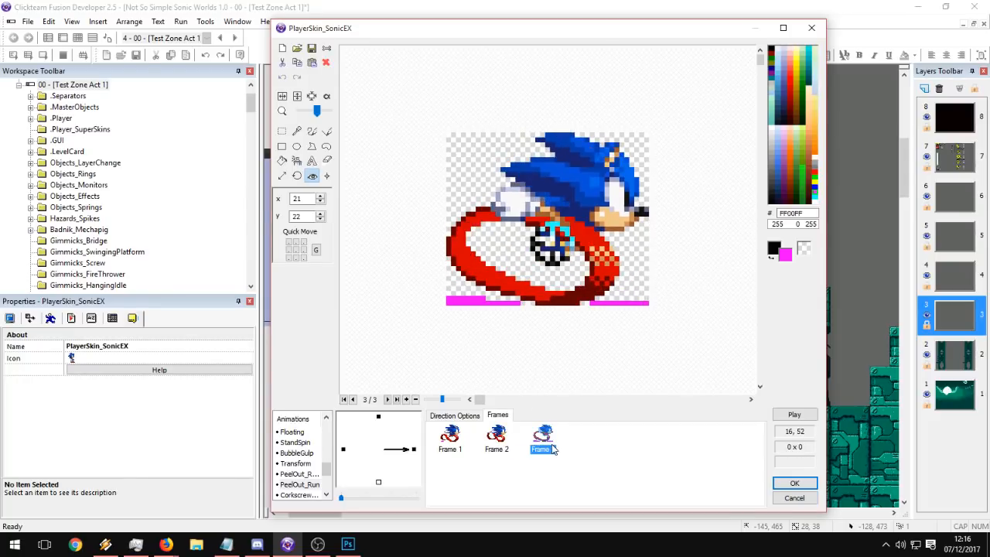
Copy the sprite-strip frame from the up direction into PeelOut_Run's right direction as Frame 4.
{"action": "left_click", "coordinate": [379, 418]}
{"action": "left_click", "coordinate": [503, 449]}
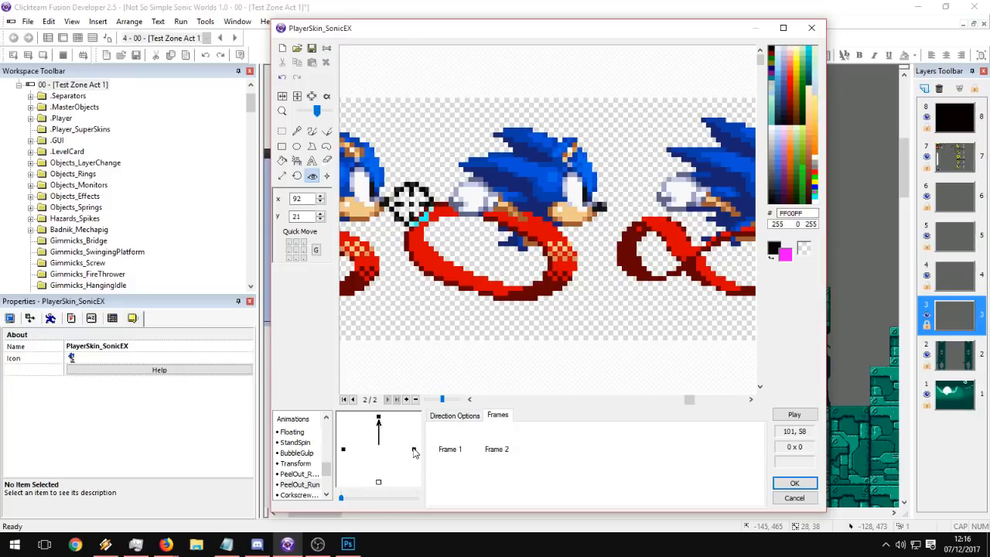
{"action": "left_click", "coordinate": [515, 449]}
{"action": "left_click", "coordinate": [413, 449]}
{"action": "left_click", "coordinate": [589, 450]}
Crop Frame 4 tightly to the strip's last running sprite.
{"action": "middle_click_drag", "start_coordinate": [686, 230], "coordinate": [464, 239]}
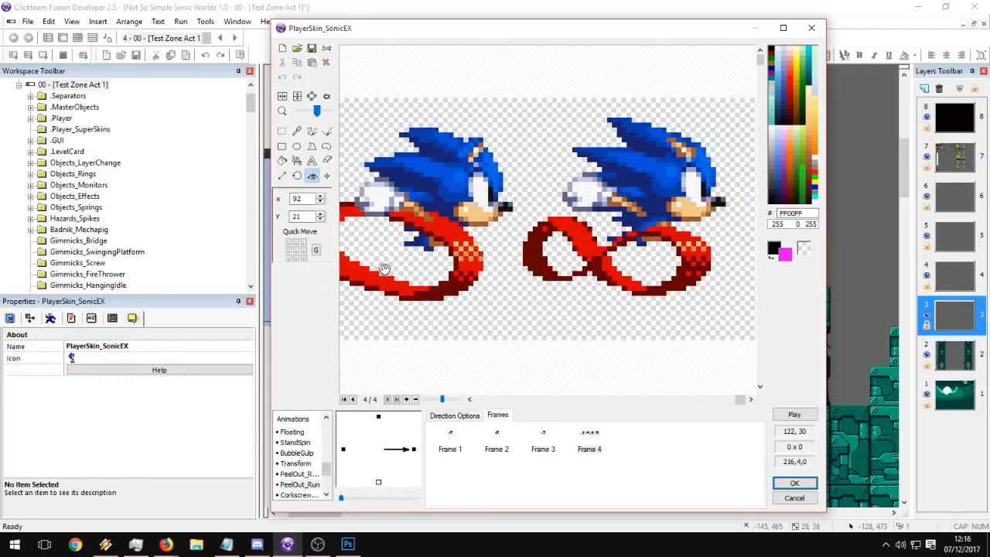
{"action": "left_click", "coordinate": [282, 132]}
{"action": "mouse_move", "coordinate": [719, 304]}
{"action": "left_mouse_down"}
{"action": "mouse_move", "coordinate": [547, 121]}
{"action": "mouse_move", "coordinate": [721, 305]}
{"action": "left_mouse_up"}
{"action": "left_click", "coordinate": [518, 100]}
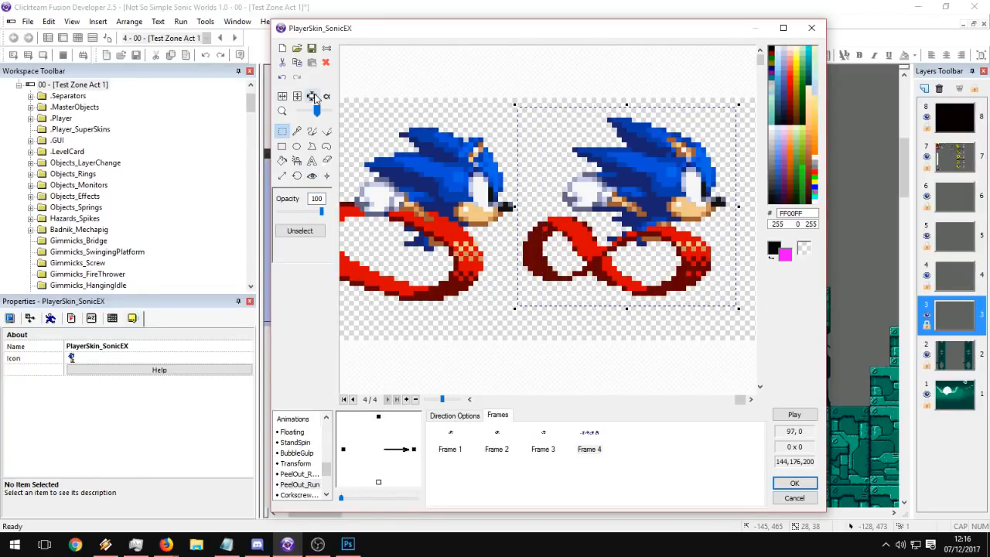
{"action": "left_click", "coordinate": [312, 97]}
{"action": "left_click", "coordinate": [327, 97]}
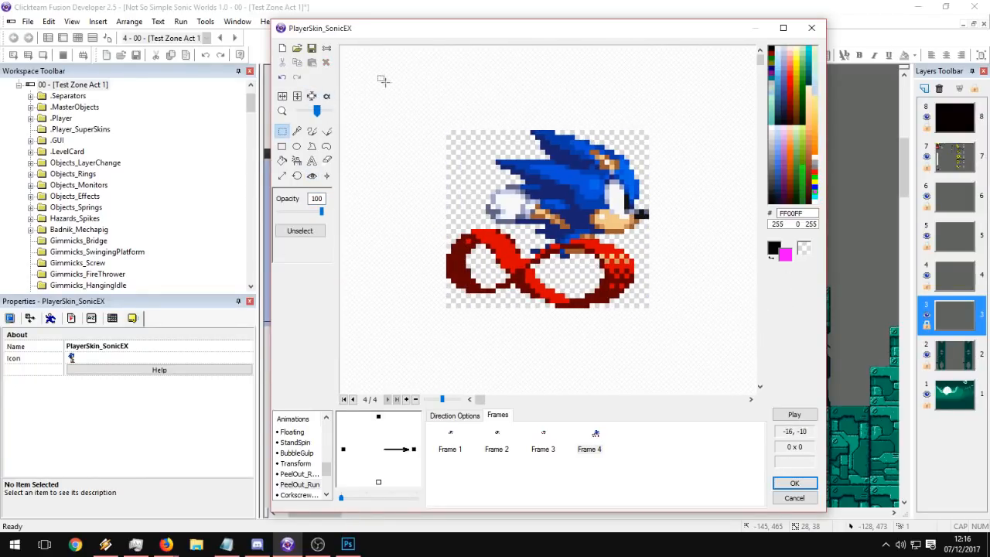
Set Frame 4's hot spot to X 21, Y 22 by comparing it with the other frames, and preview the animation.
{"action": "left_click", "coordinate": [312, 176]}
{"action": "left_click", "coordinate": [544, 442]}
{"action": "left_click", "coordinate": [590, 445]}
{"action": "left_click", "coordinate": [550, 246]}
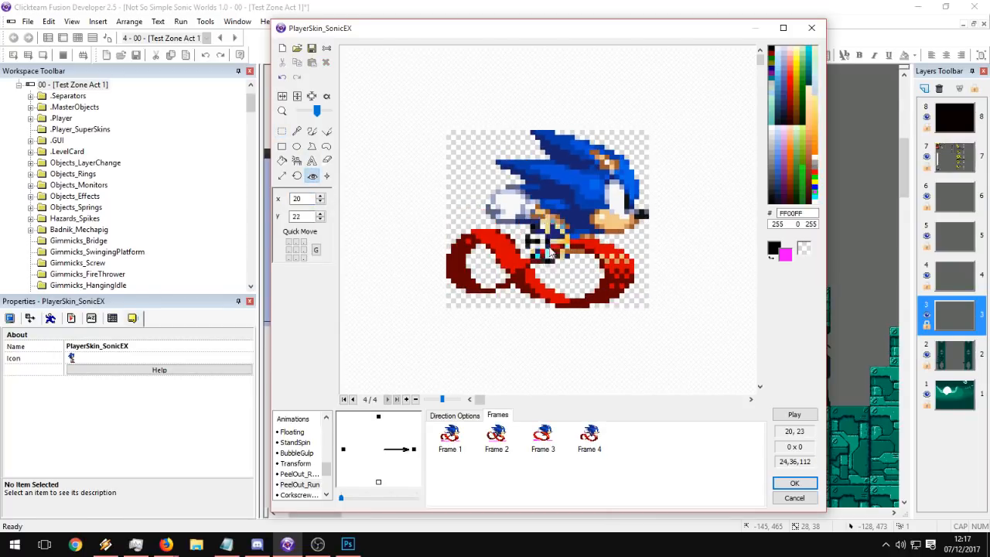
{"action": "left_click", "coordinate": [499, 445]}
{"action": "left_click", "coordinate": [590, 445]}
{"action": "left_click", "coordinate": [554, 258]}
{"action": "left_click", "coordinate": [589, 445]}
{"action": "left_click", "coordinate": [499, 445]}
{"action": "left_click", "coordinate": [590, 445]}
{"action": "left_click", "coordinate": [794, 415]}
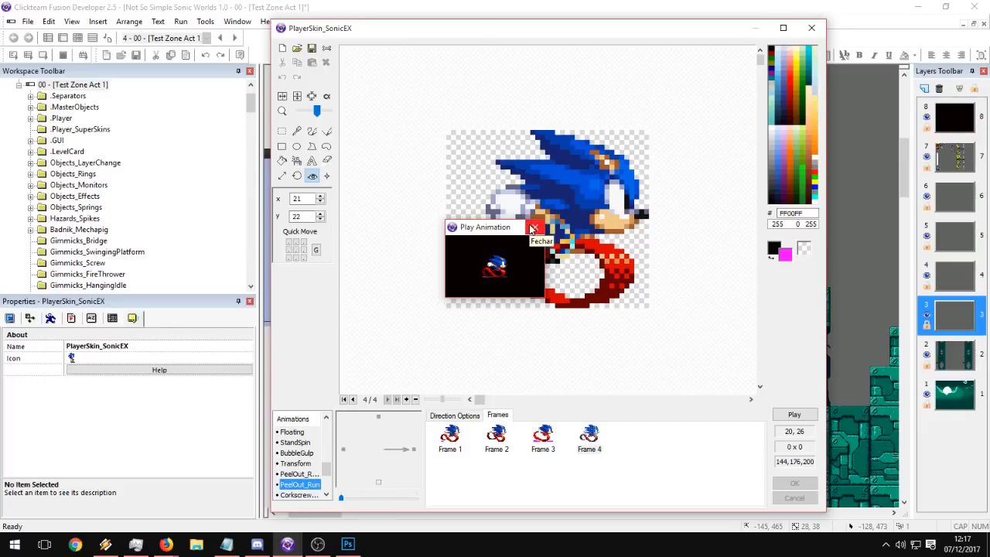
{"action": "left_click", "coordinate": [533, 228]}
Fill the magenta guide strips in Frames 3, 2 and 1 with the transparent colour.
{"action": "left_click", "coordinate": [542, 437]}
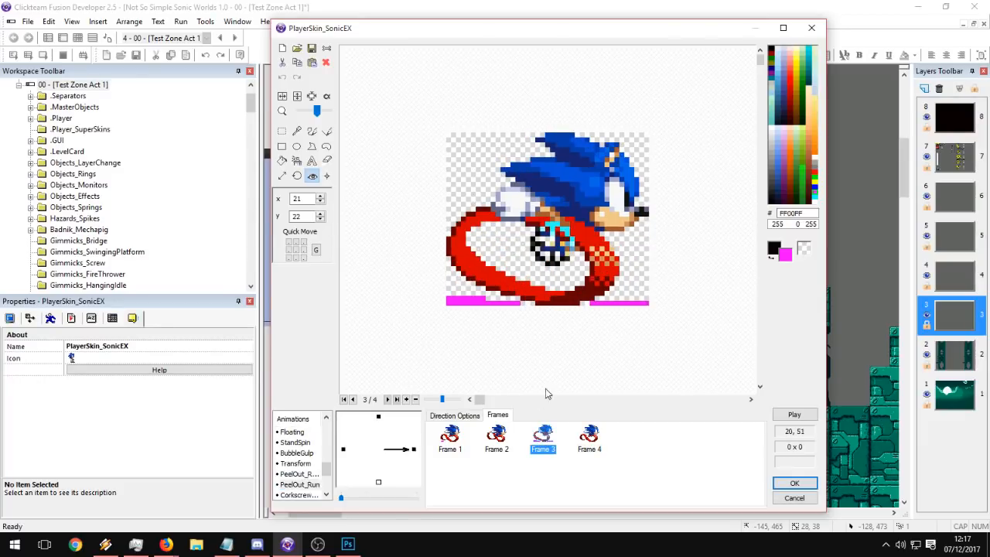
{"action": "left_click", "coordinate": [283, 161]}
{"action": "right_click", "coordinate": [461, 287], "text": "ctrl"}
{"action": "right_click", "coordinate": [469, 301]}
{"action": "right_click", "coordinate": [632, 302]}
{"action": "left_click", "coordinate": [496, 437]}
{"action": "right_click", "coordinate": [520, 304]}
{"action": "right_click", "coordinate": [630, 303]}
{"action": "left_click", "coordinate": [450, 438]}
{"action": "right_click", "coordinate": [499, 302]}
{"action": "right_click", "coordinate": [642, 306]}
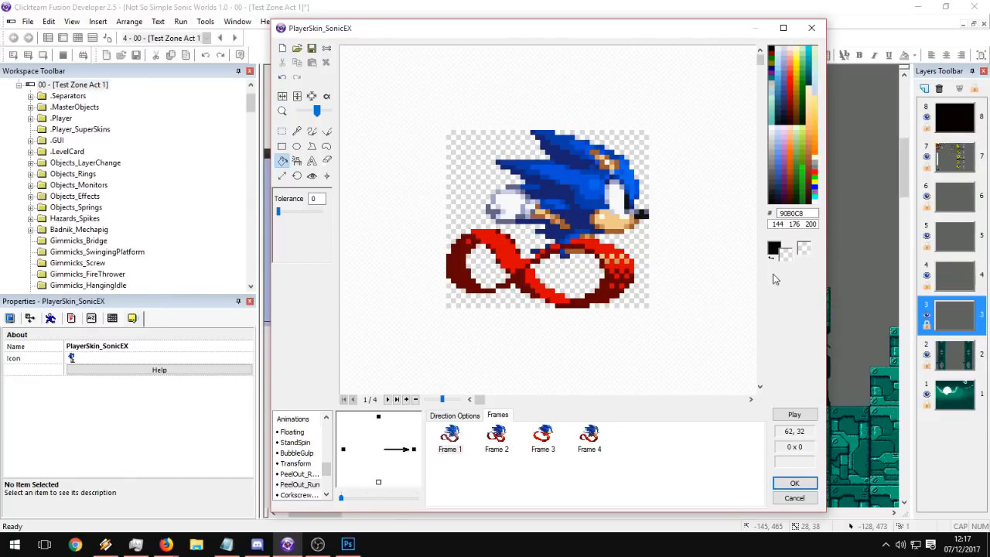
Copy PeelOut_Run's right direction onto its left direction and mirror all four left-direction frames horizontally.
{"action": "right_click", "coordinate": [415, 455]}
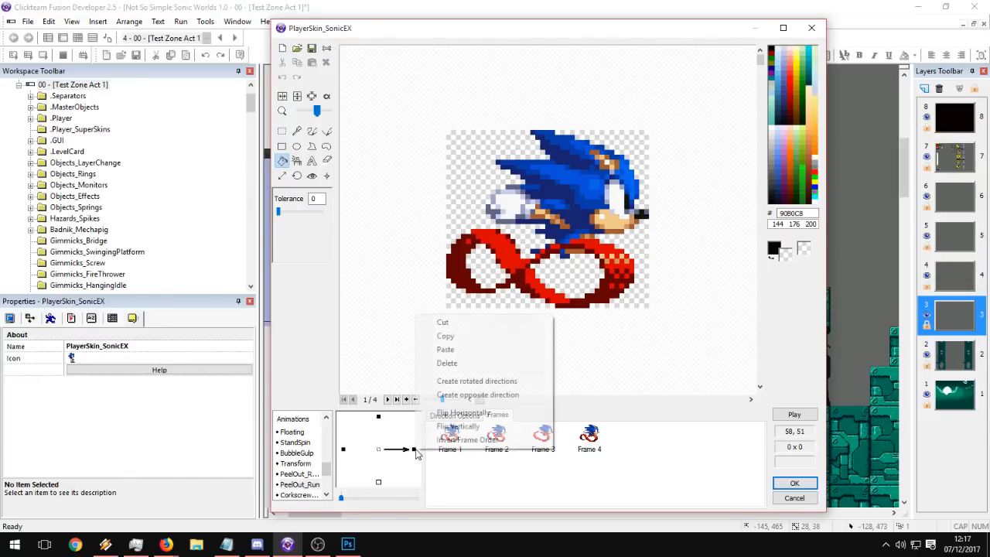
{"action": "left_click", "coordinate": [471, 335]}
{"action": "right_click", "coordinate": [346, 454]}
{"action": "left_click", "coordinate": [376, 349]}
{"action": "left_click_drag", "start_coordinate": [655, 475], "coordinate": [452, 437]}
{"action": "right_click", "coordinate": [454, 436]}
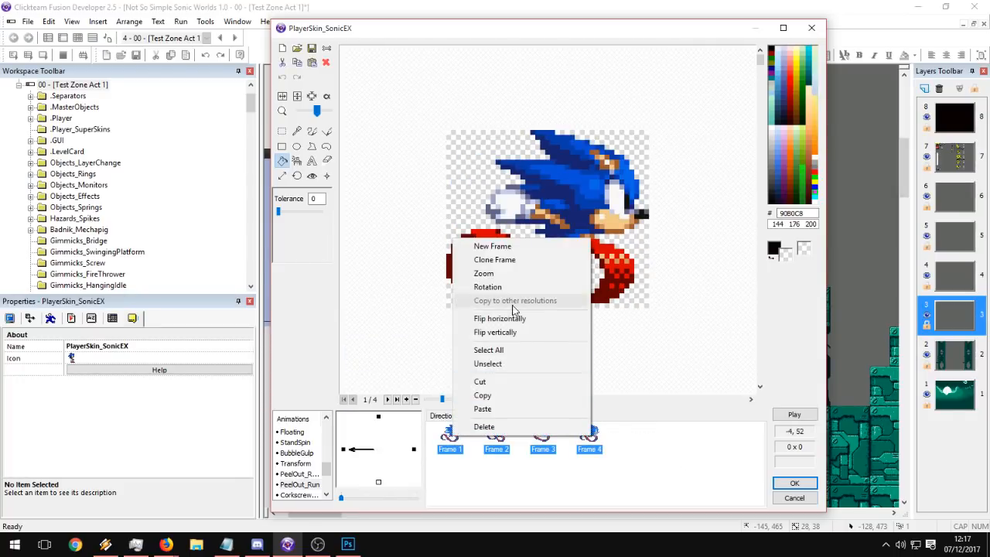
{"action": "left_click", "coordinate": [515, 315]}
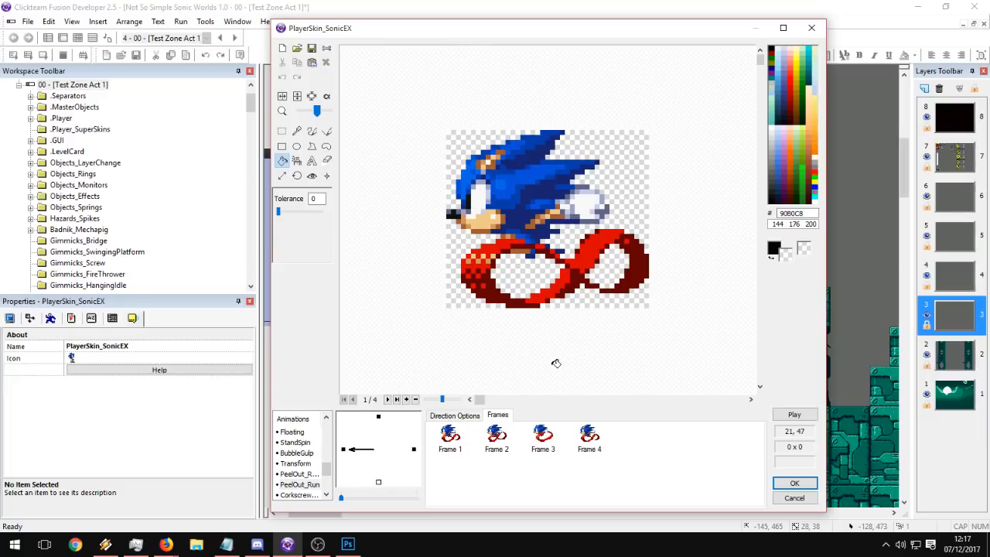
Check the left-direction Corkscrew frames, accept the PlayerSkin_SonicEX edits and save the application.
{"action": "left_click", "coordinate": [310, 494]}
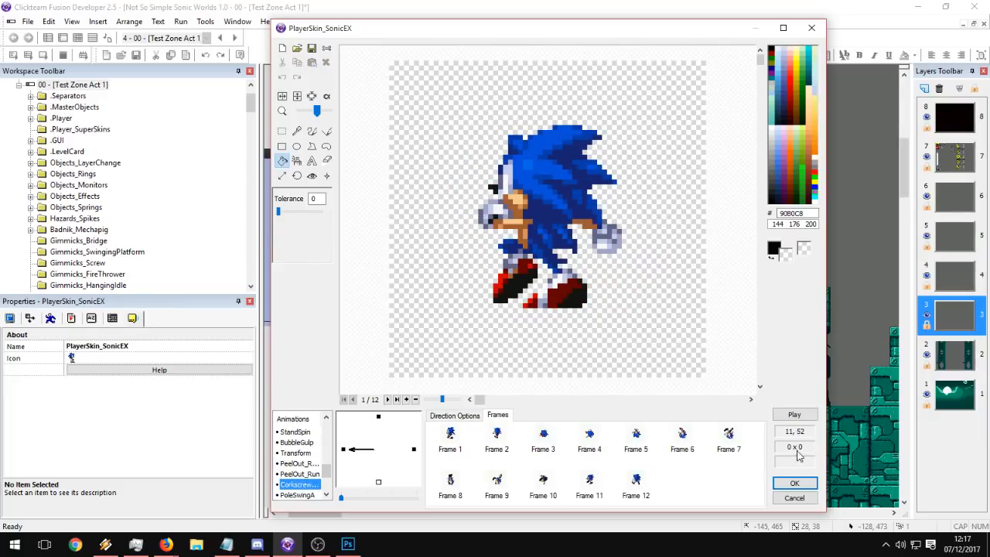
{"action": "left_click", "coordinate": [794, 483]}
{"action": "left_click", "coordinate": [136, 55]}
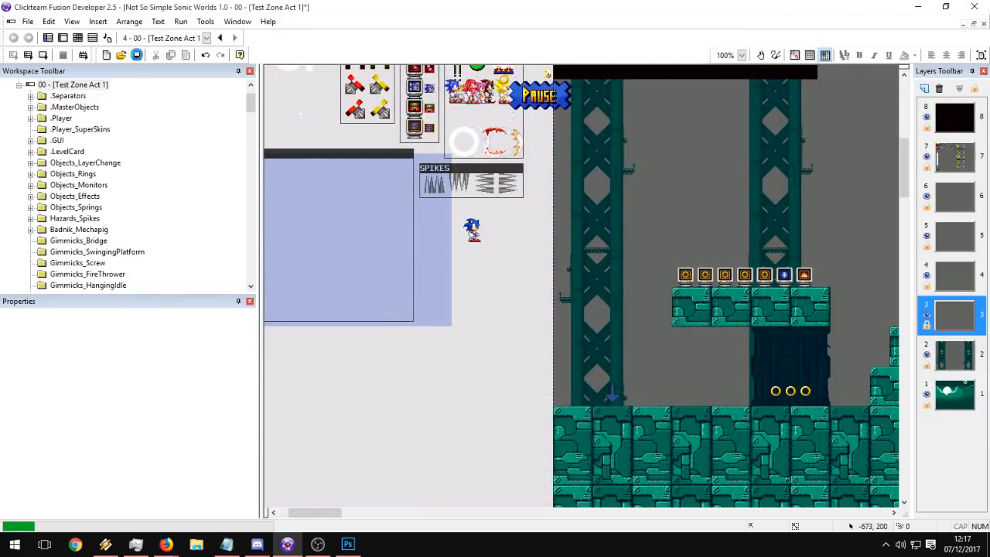
Reopen PlayerSkin_SonicEX's animations and compare the remaining Corkscrew animation with Corkscrew_Running.
{"action": "double_click", "coordinate": [474, 230]}
{"action": "left_click_drag", "start_coordinate": [327, 430], "coordinate": [325, 500]}
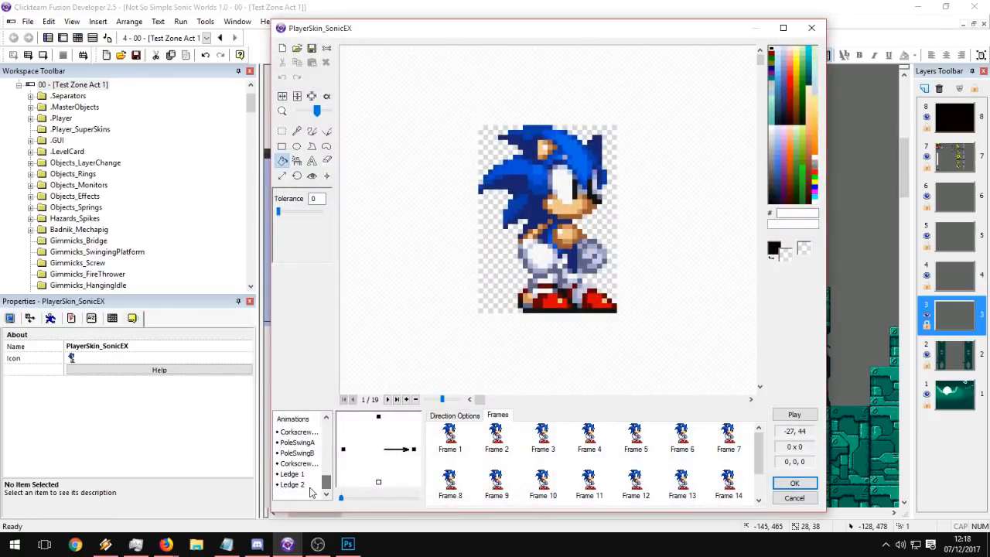
{"action": "left_click", "coordinate": [302, 485]}
{"action": "key", "text": "Up"}
{"action": "key", "text": "Up"}
{"action": "key", "text": "Up"}
{"action": "key", "text": "Down"}
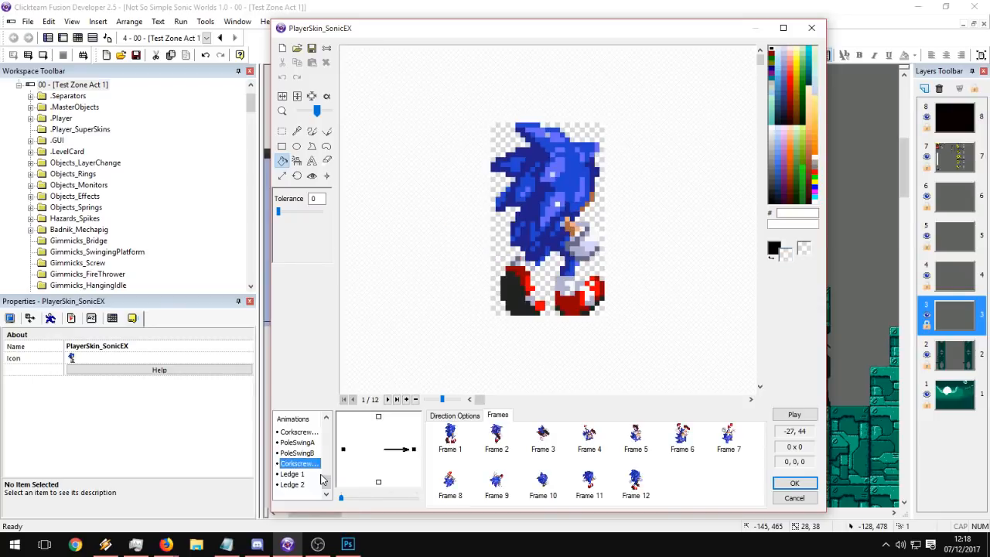
{"action": "left_click", "coordinate": [300, 433]}
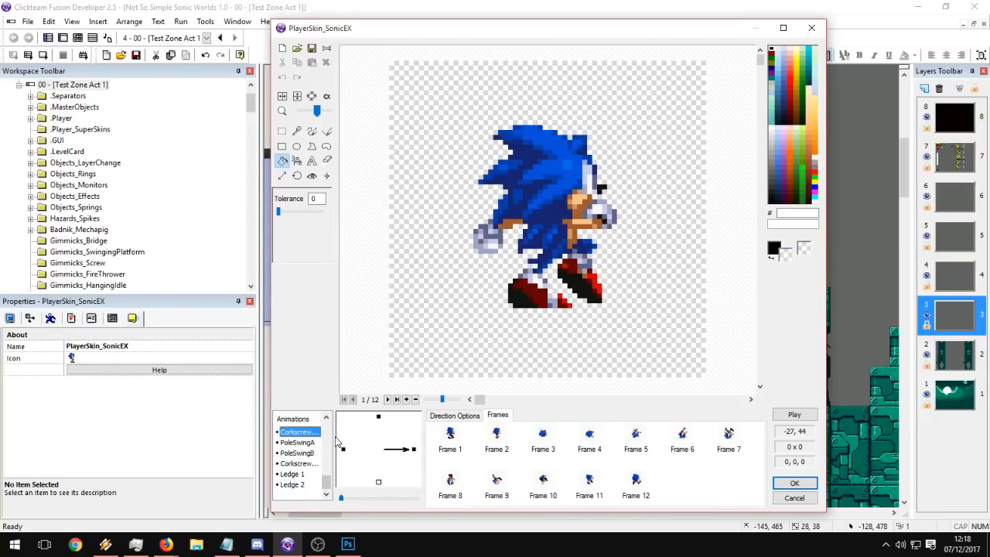
{"action": "left_click", "coordinate": [299, 464]}
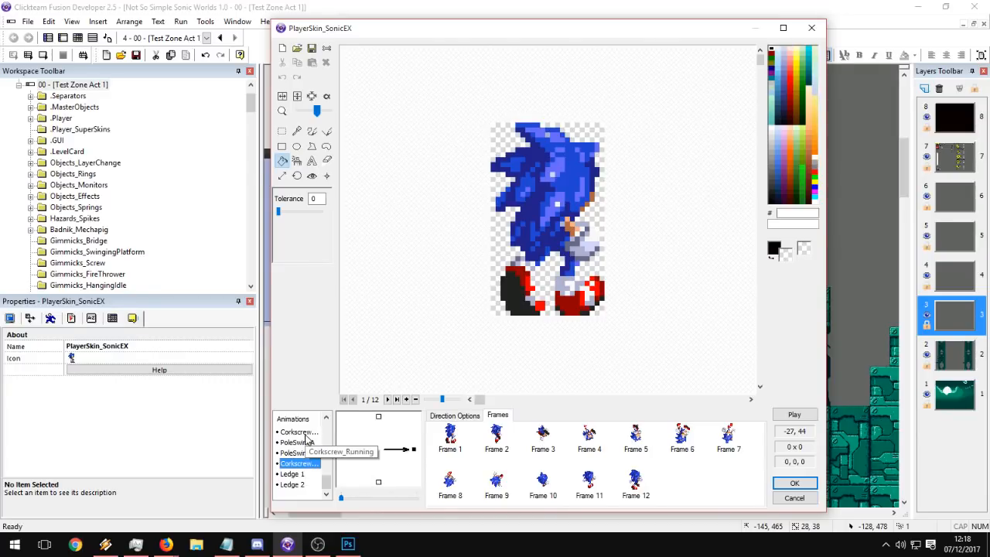
Copy the Corkscrew_Running animation onto the remaining Corkscrew animation.
{"action": "left_click", "coordinate": [304, 434]}
{"action": "right_click", "coordinate": [308, 434]}
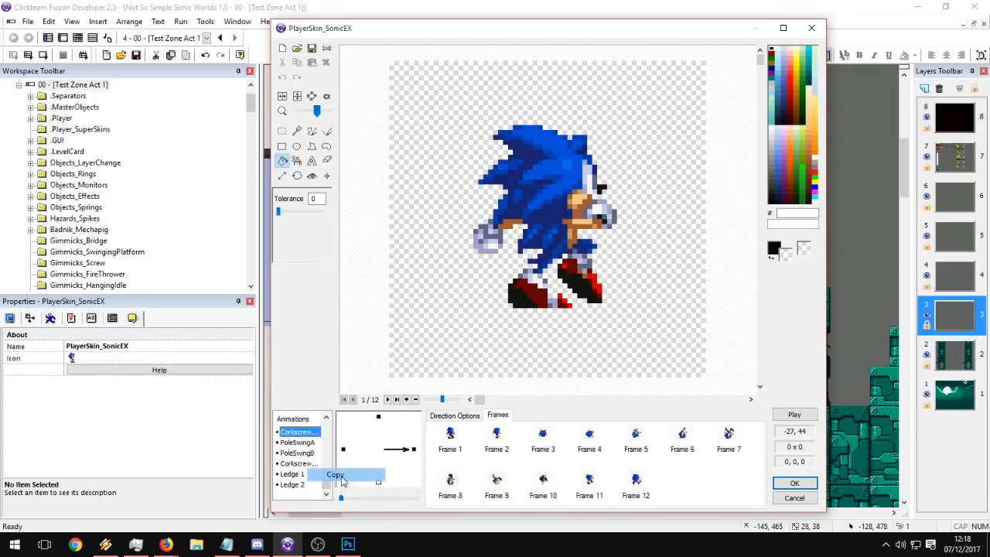
{"action": "left_click", "coordinate": [343, 475]}
{"action": "left_click", "coordinate": [299, 464]}
{"action": "right_click", "coordinate": [319, 462]}
{"action": "left_click", "coordinate": [347, 424]}
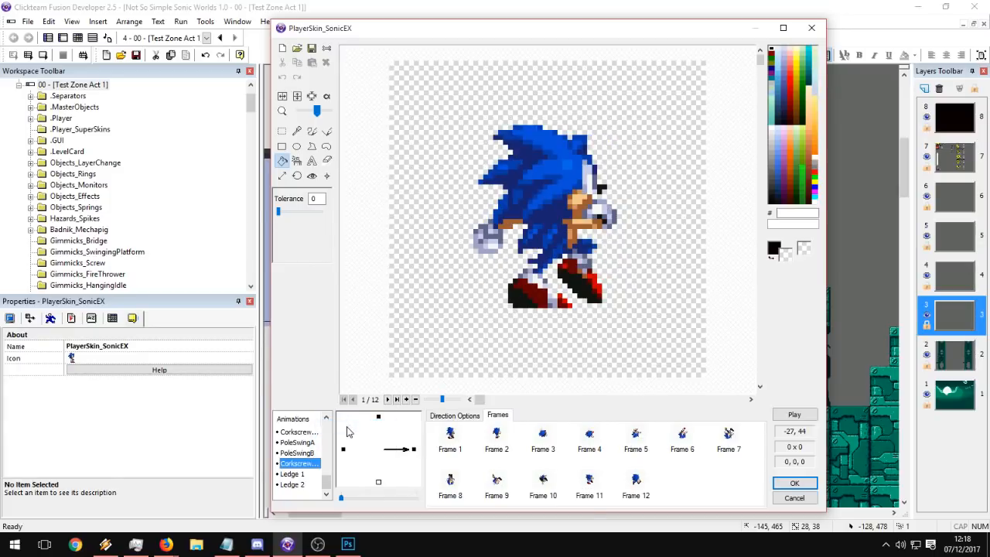
Check the Ledge 1 and Ledge 2 animations, ending on Ledge 1.
{"action": "left_click", "coordinate": [293, 474]}
{"action": "left_click", "coordinate": [294, 485]}
{"action": "left_click", "coordinate": [293, 476]}
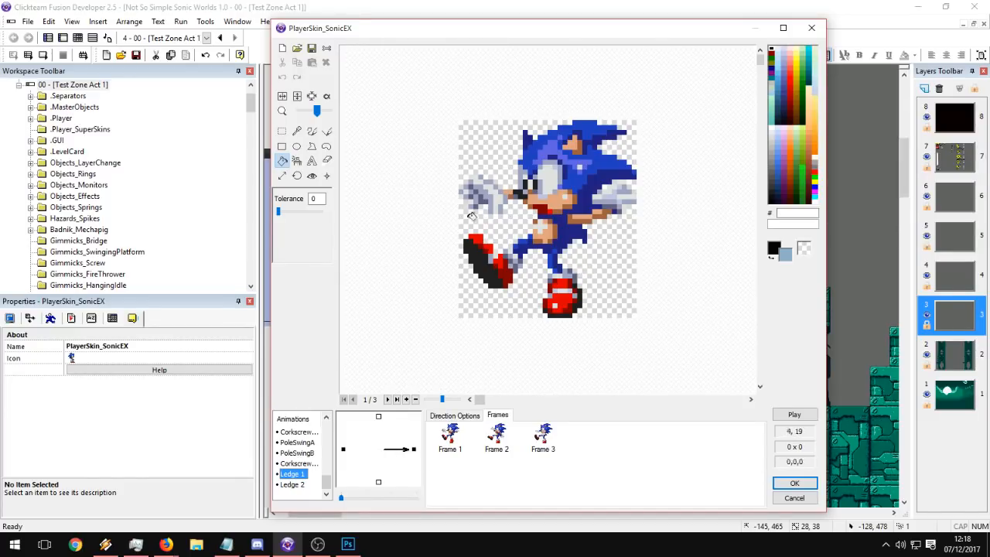
{"action": "left_click", "coordinate": [559, 470]}
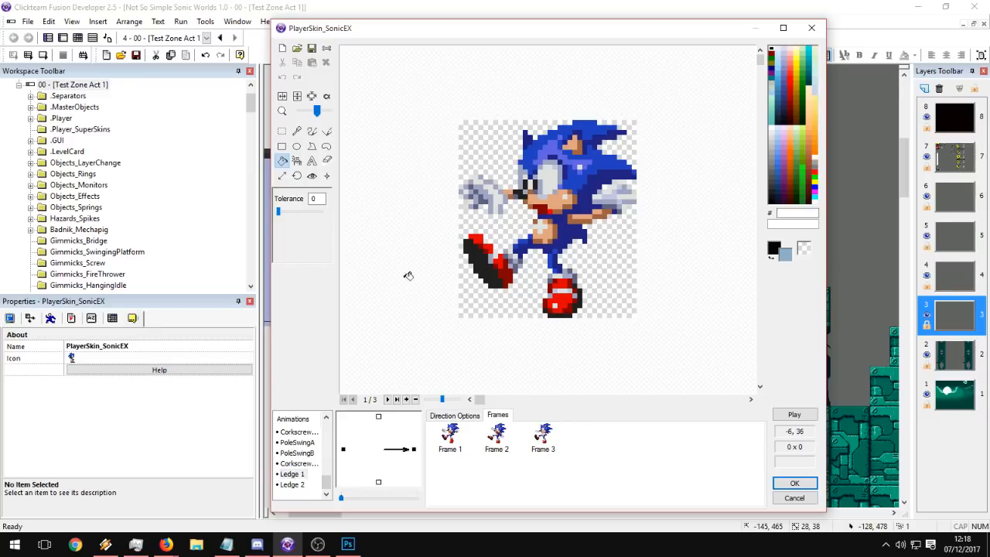
{"action": "left_click", "coordinate": [297, 48]}
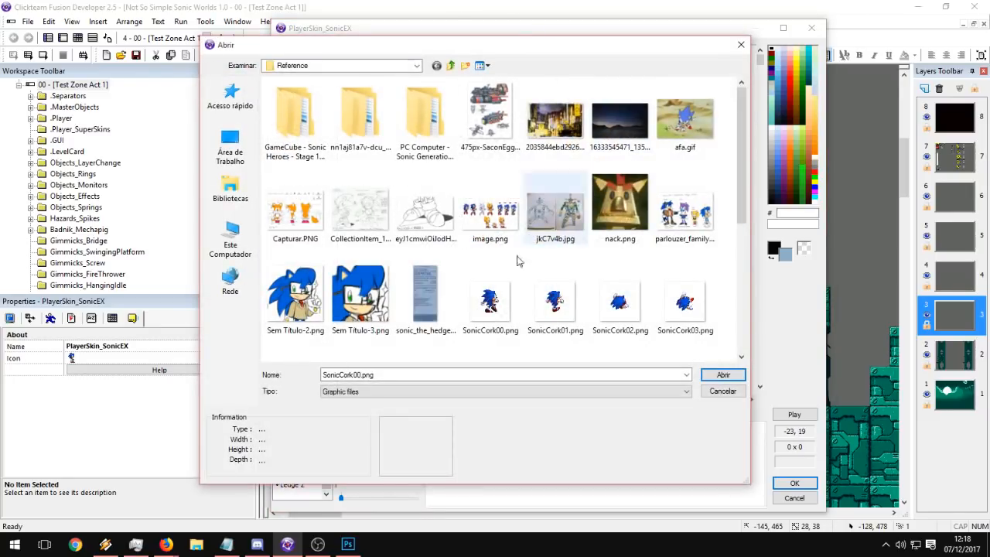
{"action": "left_click", "coordinate": [424, 294]}
{"action": "left_click", "coordinate": [721, 393]}
{"action": "left_click", "coordinate": [540, 451]}
{"action": "left_click", "coordinate": [578, 452]}
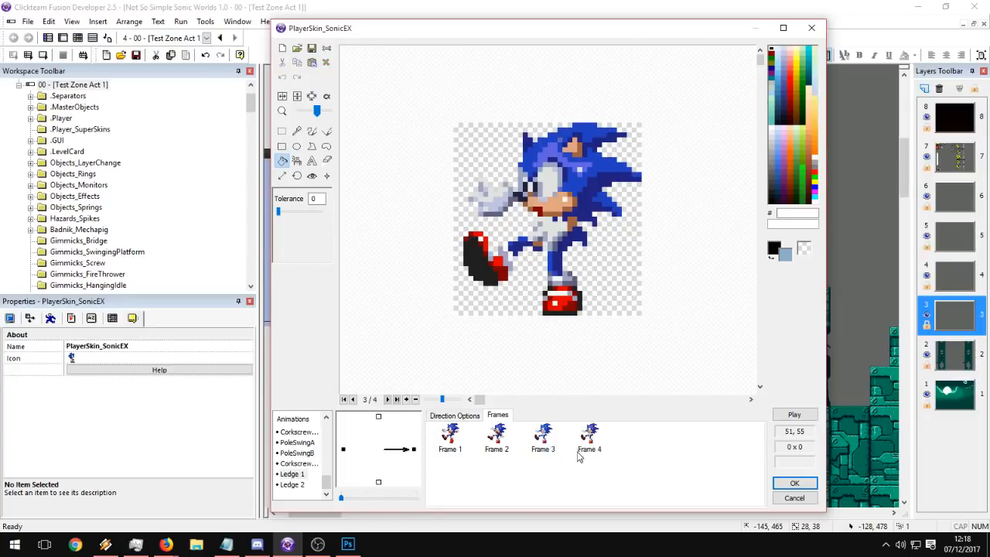
{"action": "left_click", "coordinate": [297, 48]}
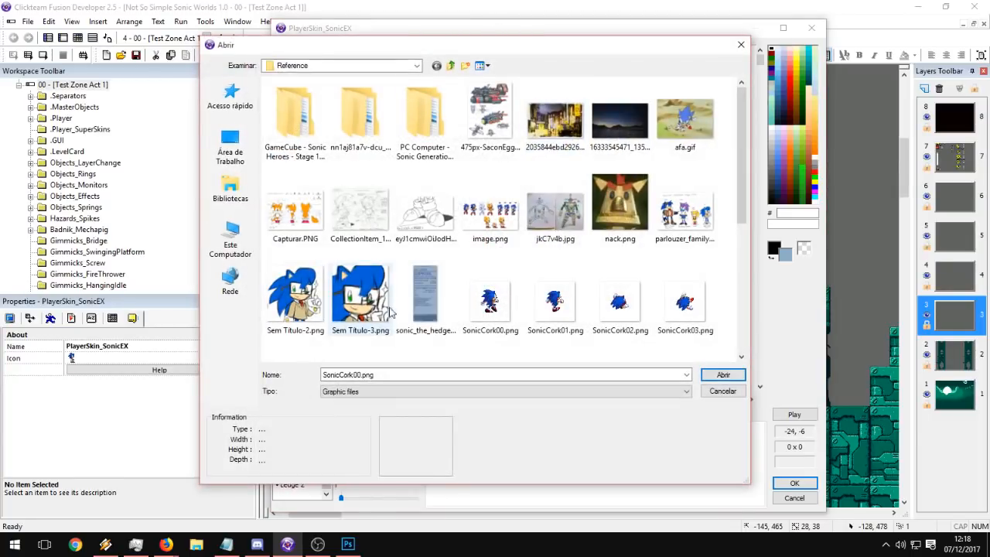
{"action": "double_click", "coordinate": [425, 296]}
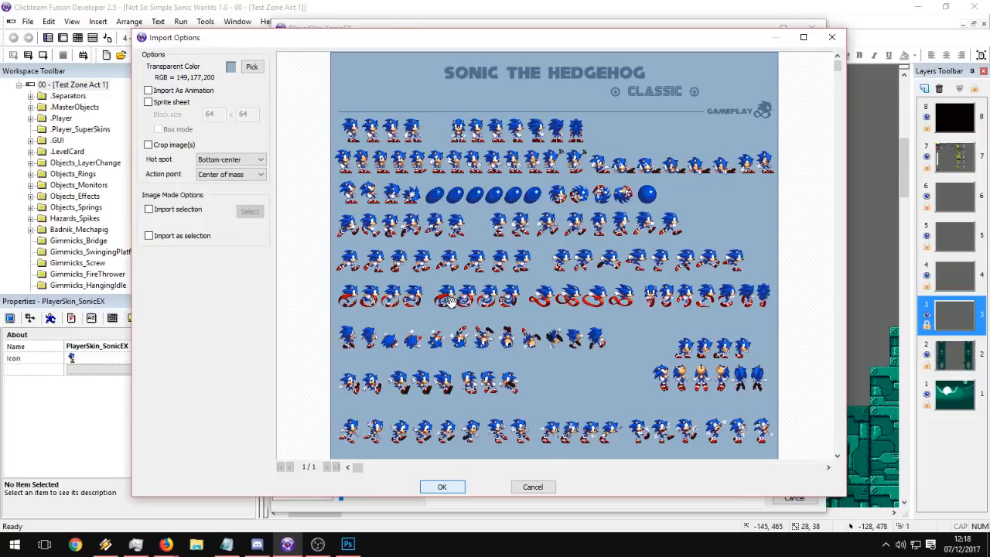
{"action": "key", "text": "Return"}
{"action": "left_click", "coordinate": [586, 449]}
{"action": "key", "text": "Delete"}
Import only the 120 x 51 sprite-sheet region holding the three classic ledge-balancing poses into Frame 3 of Ledge 1.
{"action": "left_click", "coordinate": [297, 48]}
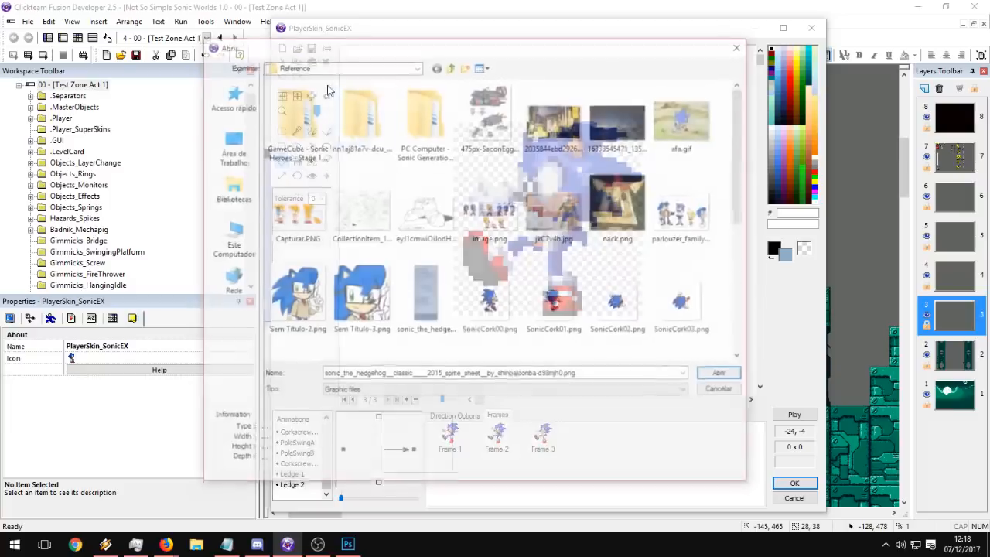
{"action": "left_click", "coordinate": [428, 326]}
{"action": "double_click", "coordinate": [430, 320]}
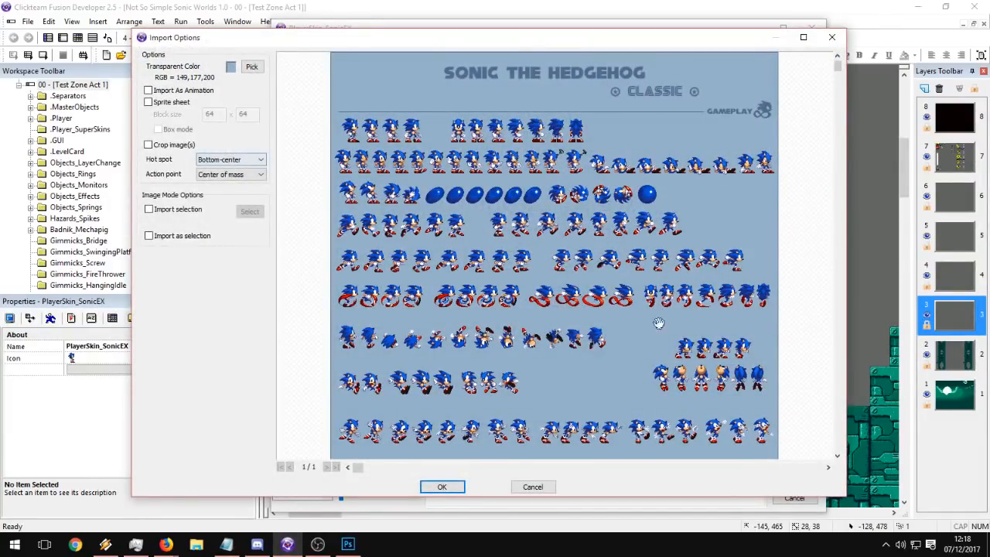
{"action": "scroll", "coordinate": [656, 309], "scroll_direction": "down", "scroll_amount": 5}
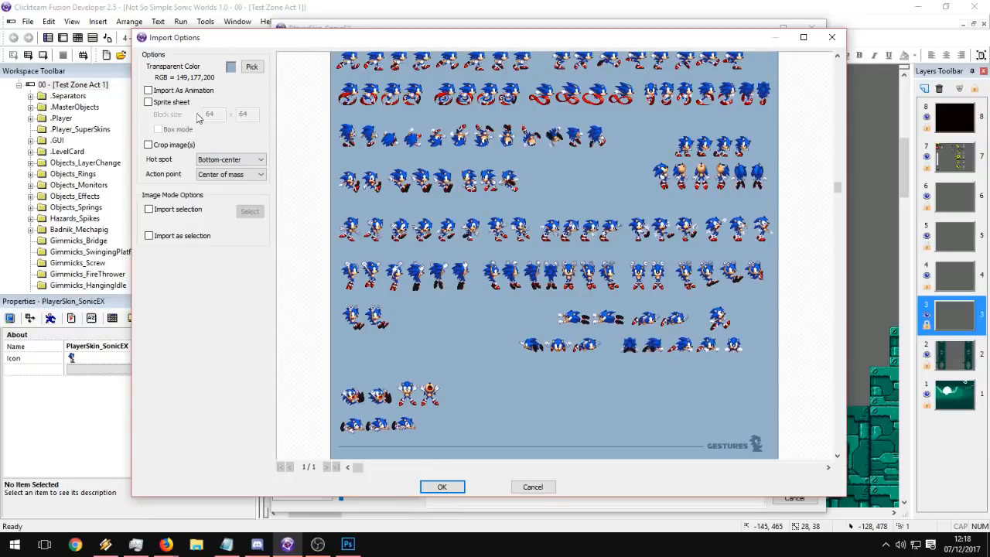
{"action": "left_click", "coordinate": [178, 210]}
{"action": "mouse_move", "coordinate": [566, 371]}
{"action": "left_mouse_down"}
{"action": "mouse_move", "coordinate": [555, 316]}
{"action": "mouse_move", "coordinate": [552, 372]}
{"action": "left_mouse_up"}
{"action": "left_click", "coordinate": [249, 214]}
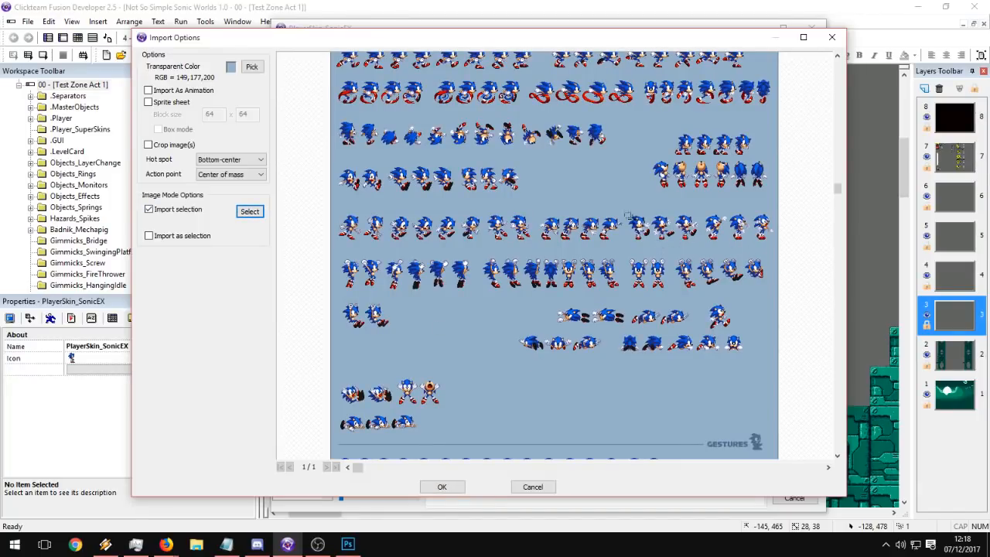
{"action": "left_click_drag", "start_coordinate": [630, 215], "coordinate": [698, 244]}
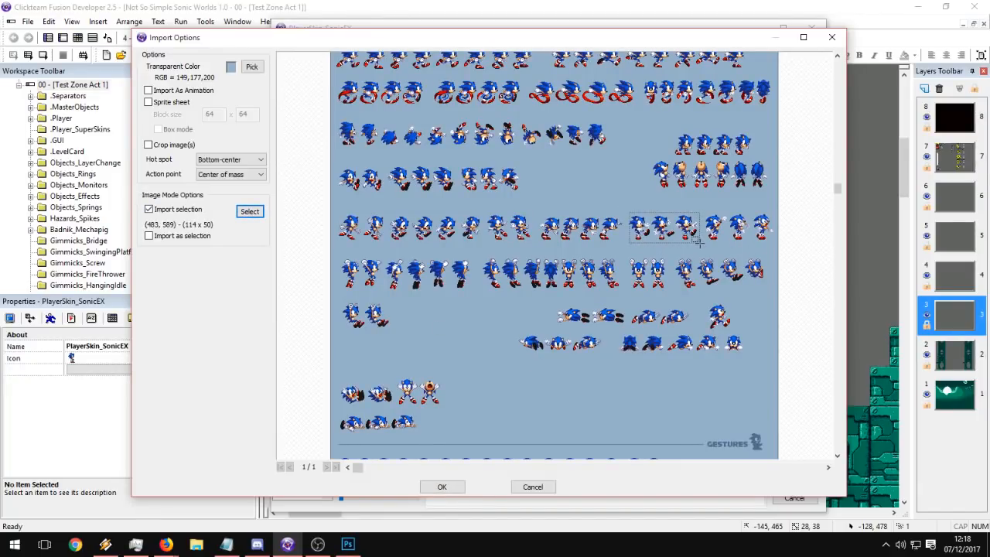
{"action": "left_click_drag", "start_coordinate": [626, 214], "coordinate": [701, 244]}
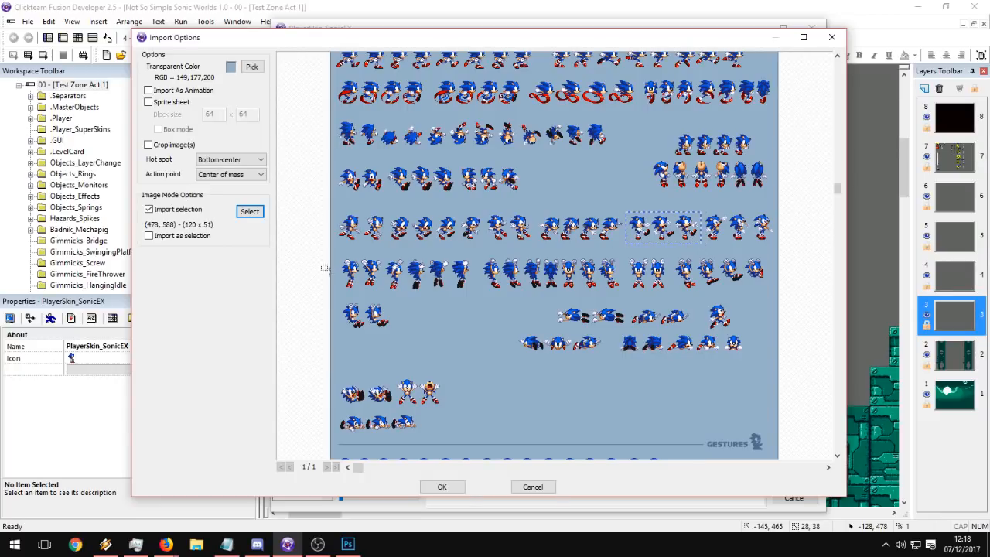
{"action": "left_click", "coordinate": [458, 491]}
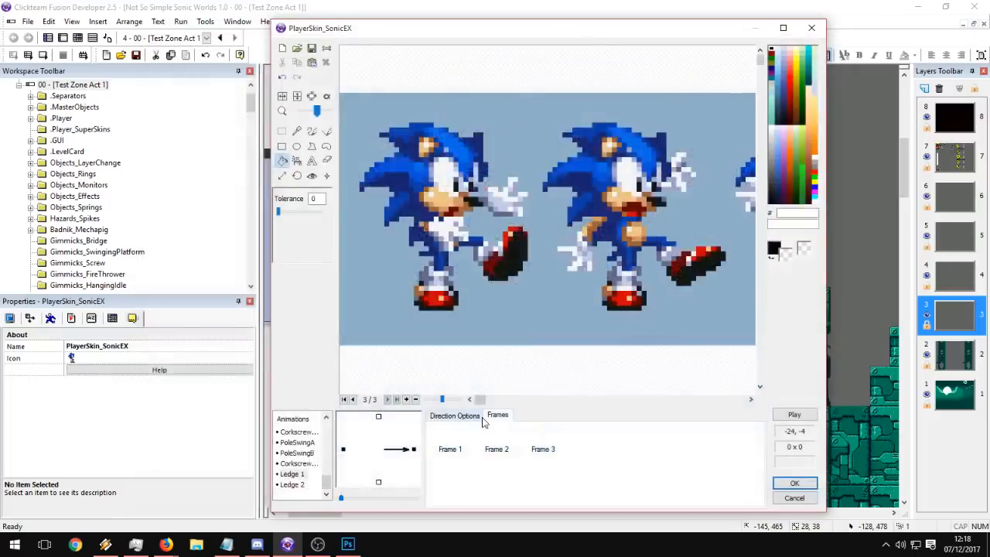
Make Frame 3's light-blue background transparent and crop the image to the sprites.
{"action": "left_click", "coordinate": [326, 96]}
{"action": "left_click", "coordinate": [471, 323]}
{"action": "left_click", "coordinate": [499, 305]}
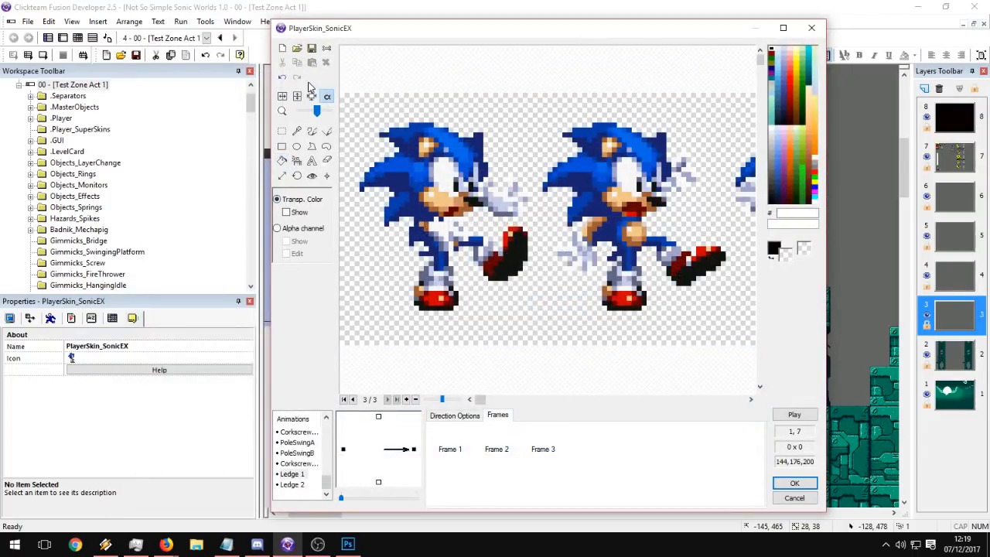
{"action": "left_click", "coordinate": [315, 110]}
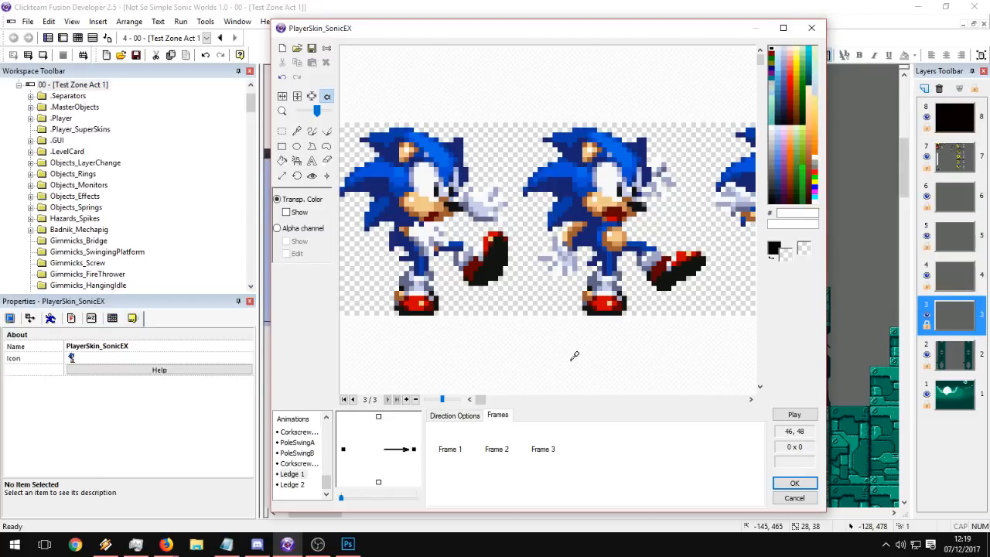
Flip Frame 3 of Ledge 1 horizontally and compare it with Frames 1 and 2.
{"action": "left_click", "coordinate": [542, 449]}
{"action": "right_click", "coordinate": [543, 450]}
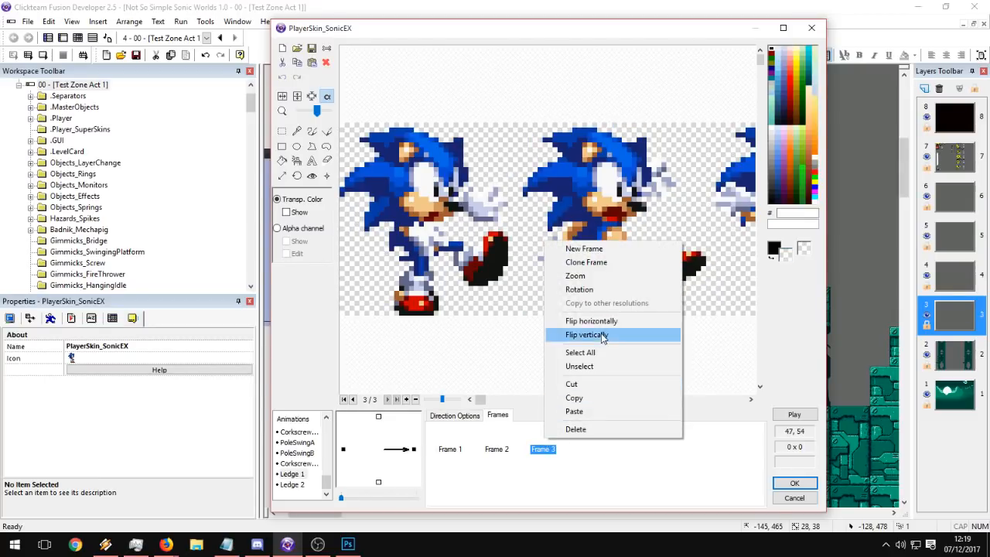
{"action": "left_click", "coordinate": [607, 322]}
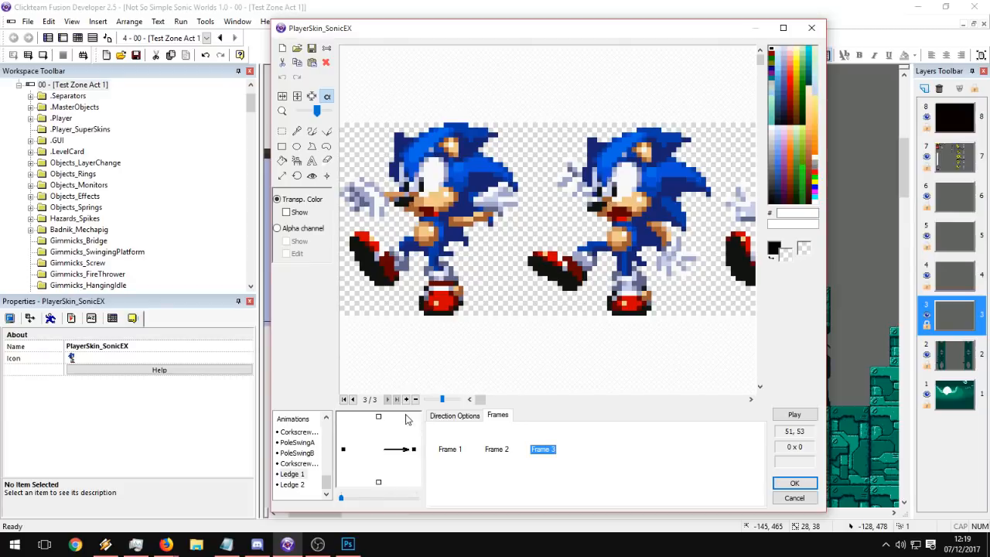
{"action": "left_click", "coordinate": [378, 418]}
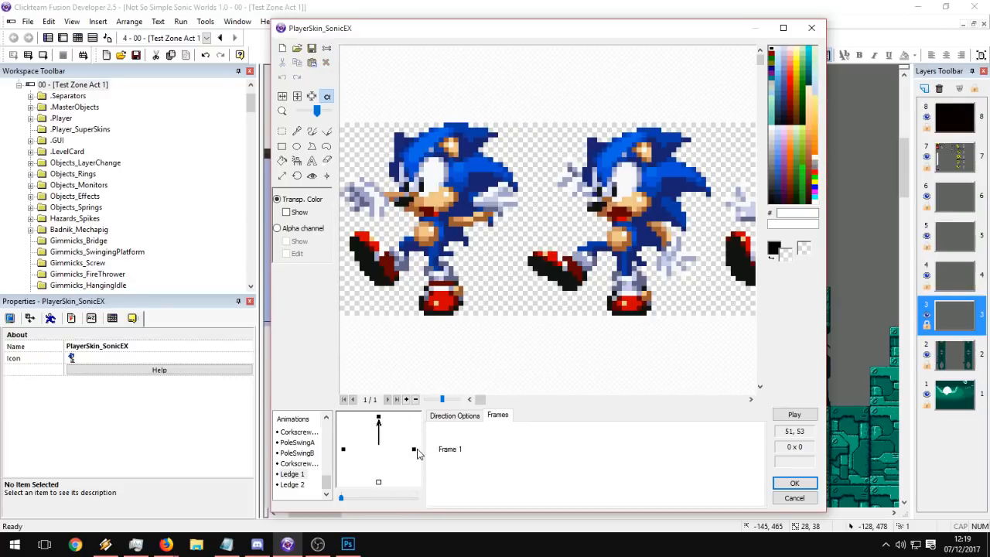
{"action": "left_click", "coordinate": [414, 449]}
{"action": "left_click", "coordinate": [542, 449]}
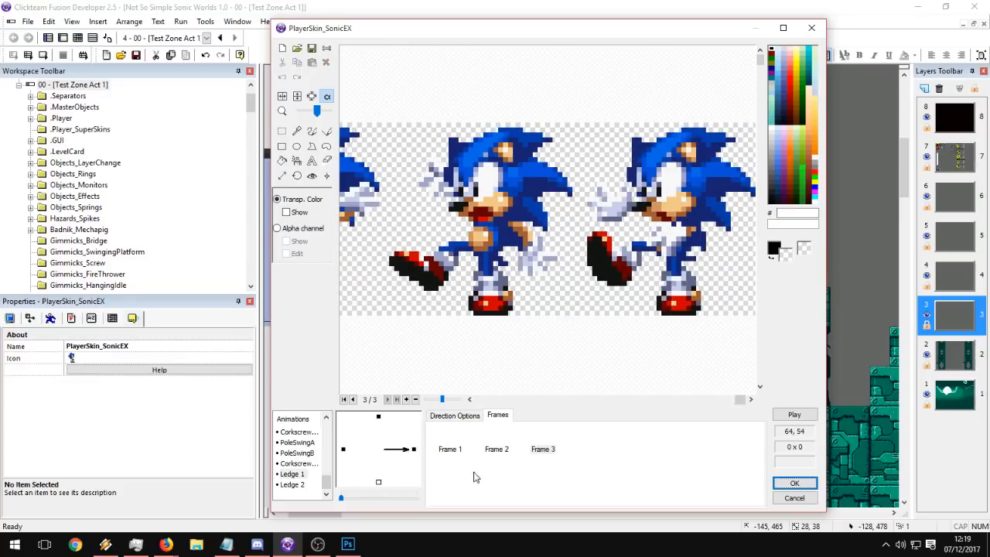
{"action": "left_click", "coordinate": [450, 448]}
{"action": "left_click", "coordinate": [496, 448]}
{"action": "left_click", "coordinate": [542, 449]}
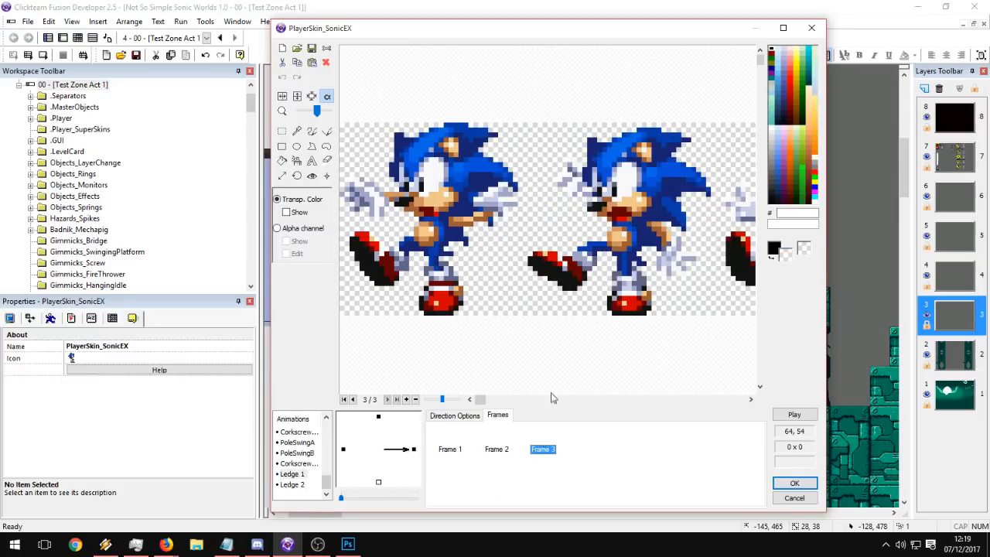
Crop Frame 3 to the middle balancing sprite and compare it with Frame 2.
{"action": "left_click", "coordinate": [282, 130]}
{"action": "left_click_drag", "start_coordinate": [528, 109], "coordinate": [709, 314]}
{"action": "left_click", "coordinate": [312, 96]}
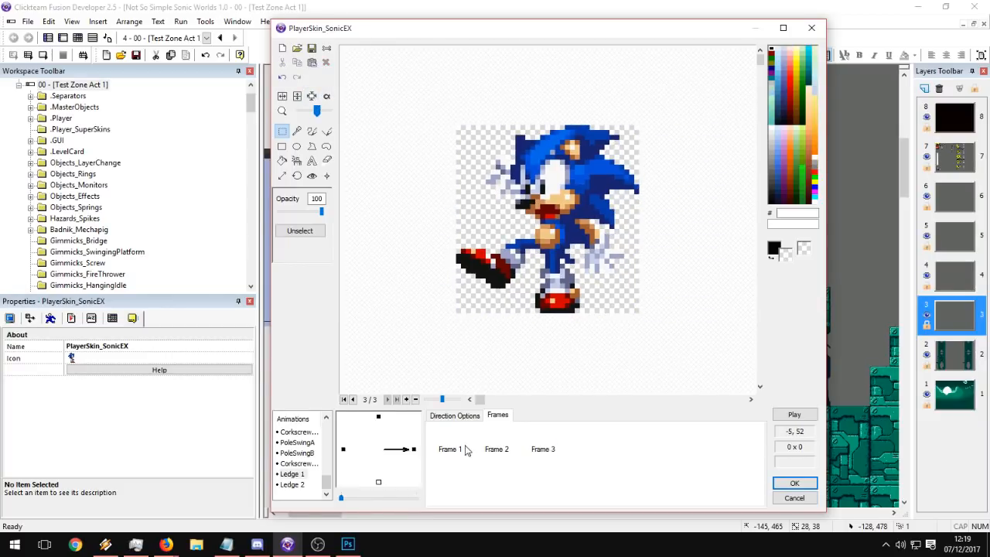
{"action": "left_click", "coordinate": [497, 449]}
{"action": "left_click", "coordinate": [544, 446]}
{"action": "left_click", "coordinate": [508, 445]}
{"action": "left_click", "coordinate": [532, 445]}
{"action": "left_click", "coordinate": [524, 442]}
{"action": "left_click", "coordinate": [499, 449]}
Set Frame 3's hot spot to 27, 26, checking its alignment against Frame 2.
{"action": "left_click", "coordinate": [312, 175]}
{"action": "left_click", "coordinate": [542, 449]}
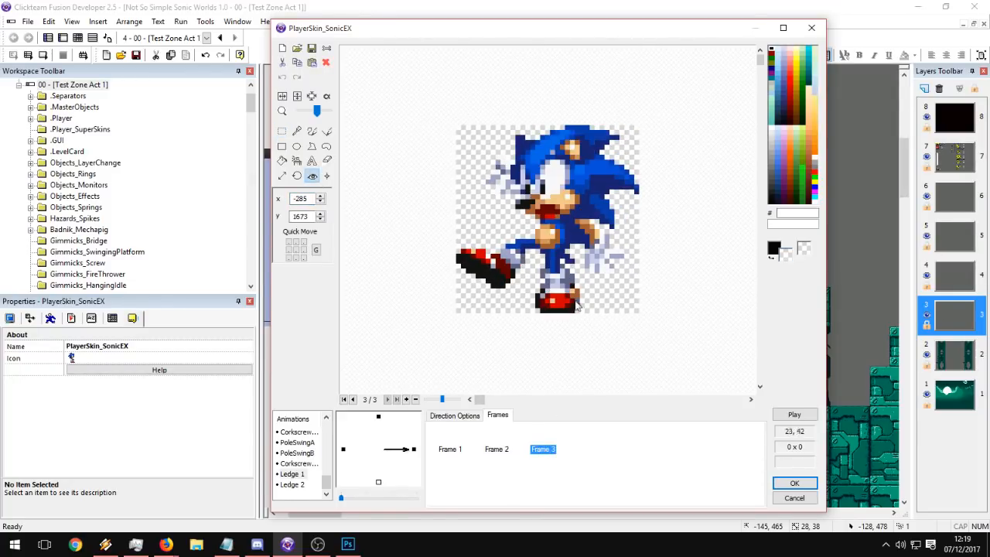
{"action": "left_click", "coordinate": [590, 259]}
{"action": "left_click", "coordinate": [502, 437]}
{"action": "left_click", "coordinate": [544, 437]}
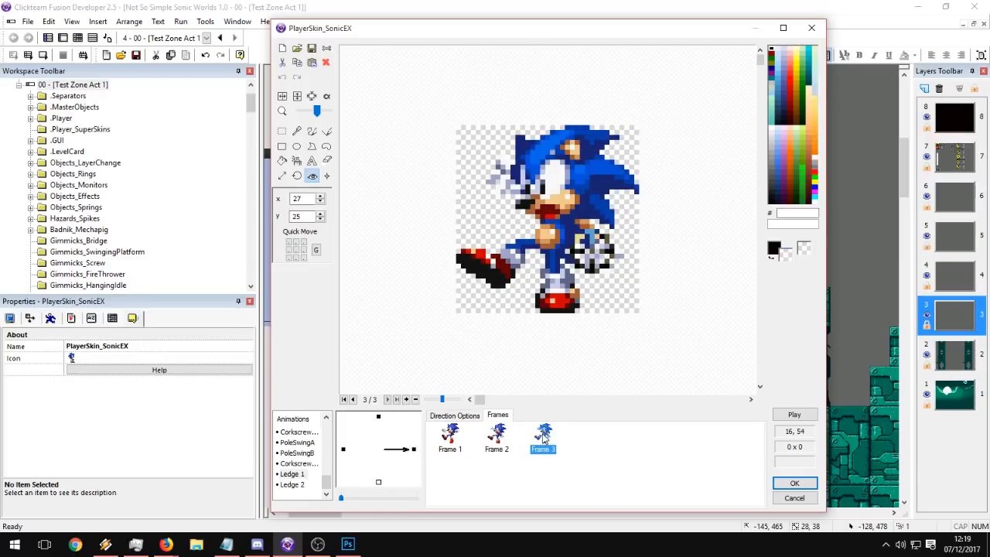
{"action": "left_click", "coordinate": [508, 439]}
{"action": "left_click", "coordinate": [541, 442]}
{"action": "left_click", "coordinate": [504, 440]}
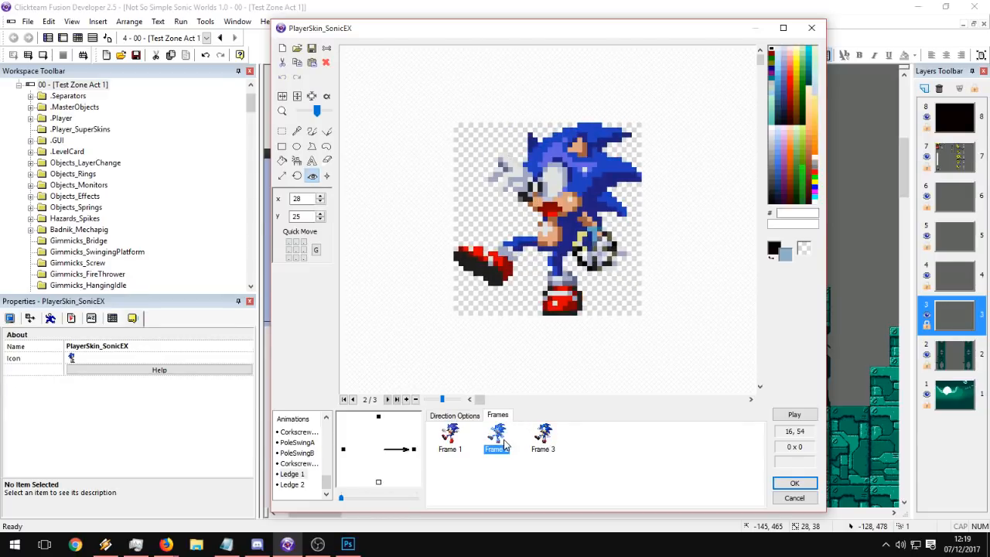
{"action": "left_click", "coordinate": [537, 443]}
{"action": "left_click", "coordinate": [593, 260]}
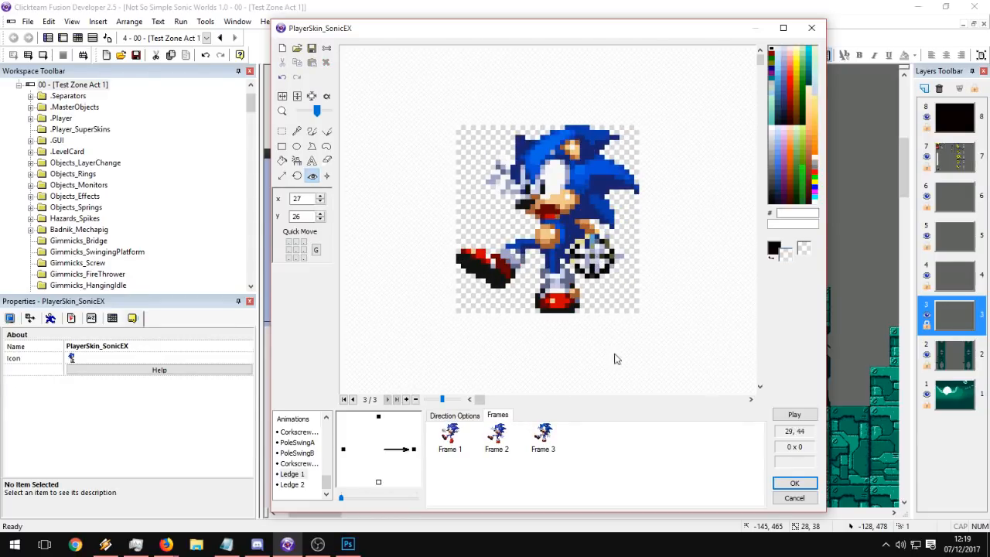
Adjust Frame 3's hot spot to 27, 24, previewing the Ledge 1 animation between changes.
{"action": "left_click", "coordinate": [794, 415]}
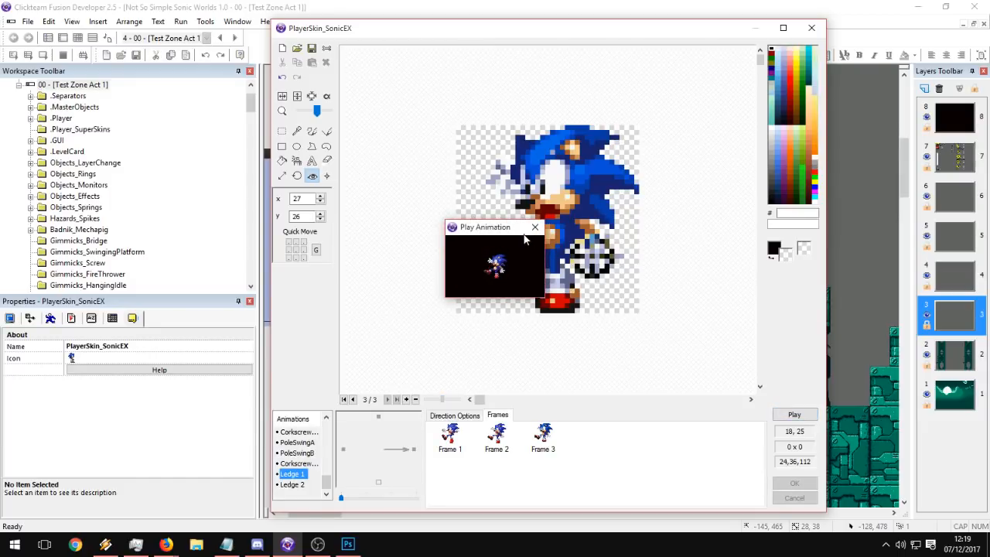
{"action": "left_click", "coordinate": [535, 227]}
{"action": "key", "text": "Up"}
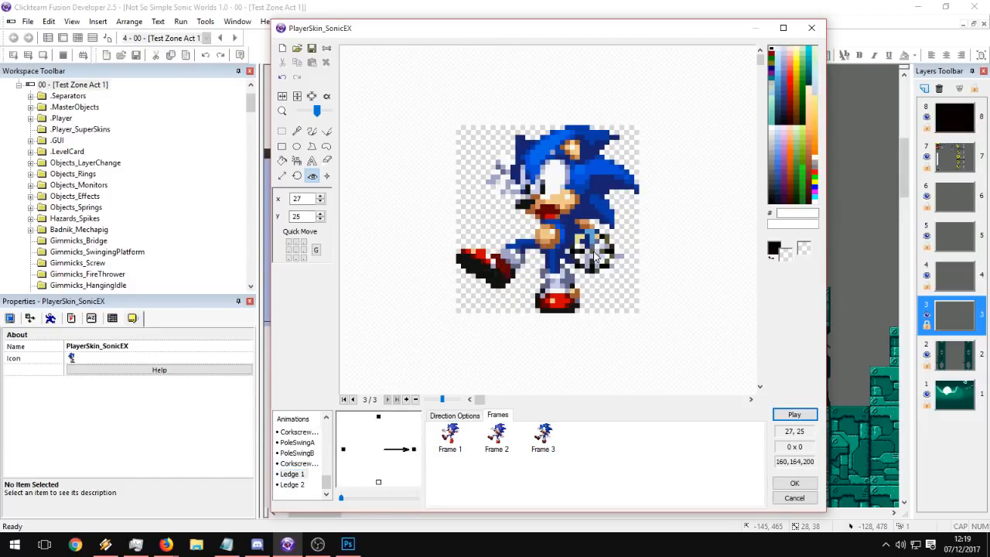
{"action": "left_click", "coordinate": [792, 413]}
{"action": "left_click", "coordinate": [534, 226]}
{"action": "left_click", "coordinate": [590, 252]}
{"action": "key", "text": "Right"}
{"action": "left_click", "coordinate": [795, 415]}
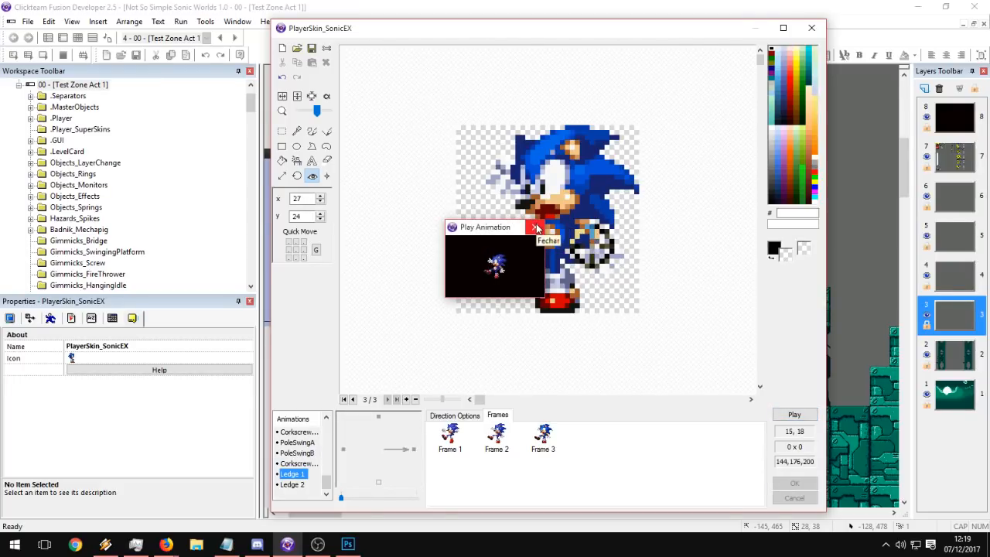
Close the animation preview and delete the extra frames from Ledge 1's right-facing direction, keeping only Frame 1.
{"action": "left_click", "coordinate": [534, 226]}
{"action": "left_click", "coordinate": [502, 444]}
{"action": "left_click_drag", "start_coordinate": [507, 485], "coordinate": [442, 438]}
{"action": "key", "text": "Delete"}
{"action": "left_click", "coordinate": [444, 438]}
{"action": "key", "text": "ctrl+c"}
{"action": "key", "text": "ctrl+v"}
{"action": "key", "text": "ctrl+v"}
{"action": "left_click_drag", "start_coordinate": [557, 485], "coordinate": [502, 444]}
{"action": "key", "text": "Delete"}
{"action": "key", "text": "Return"}
Copy the sprite sheet frame from Ledge 1's upward direction and paste it as Frame 2 of the right-facing direction.
{"action": "left_click", "coordinate": [379, 418]}
{"action": "left_click", "coordinate": [448, 442]}
{"action": "left_click", "coordinate": [414, 451]}
{"action": "left_click", "coordinate": [546, 466]}
{"action": "key", "text": "ctrl+v"}
{"action": "left_click", "coordinate": [495, 439]}
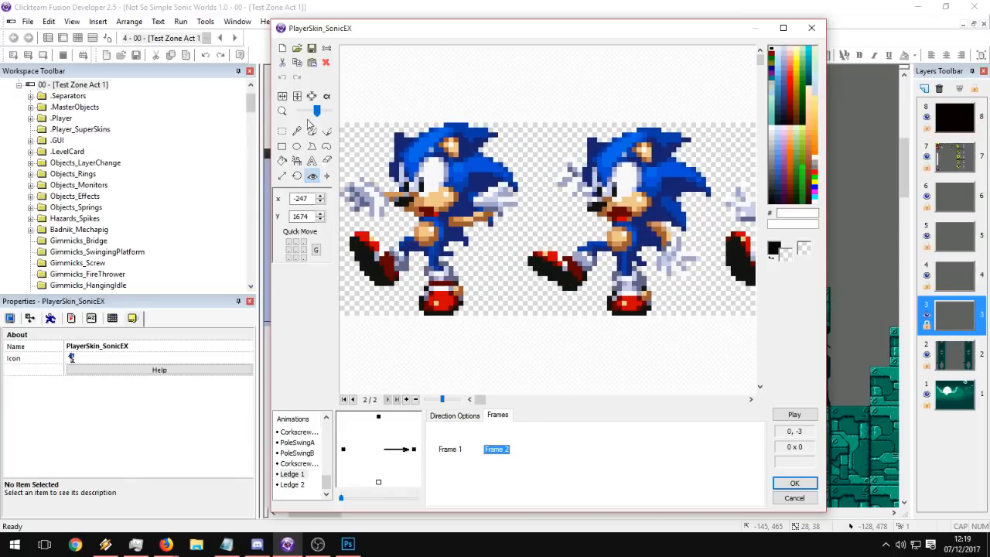
Crop Frame 2 of the right-facing direction to the first Sonic pose of the pasted sprite sheet.
{"action": "left_click", "coordinate": [282, 131]}
{"action": "left_click_drag", "start_coordinate": [527, 120], "coordinate": [320, 356]}
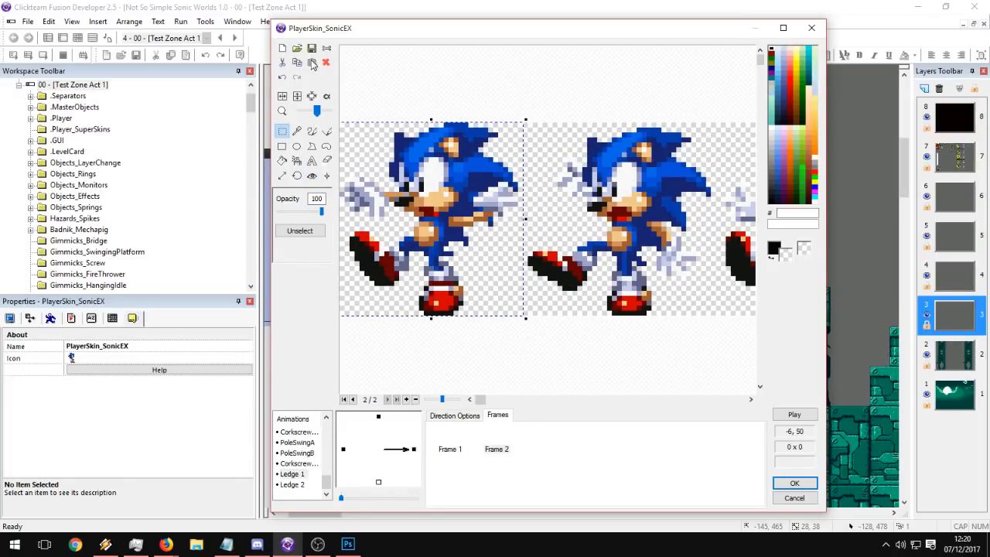
{"action": "left_click", "coordinate": [312, 96]}
{"action": "left_click", "coordinate": [556, 457]}
{"action": "left_click", "coordinate": [375, 291]}
{"action": "left_click", "coordinate": [311, 94]}
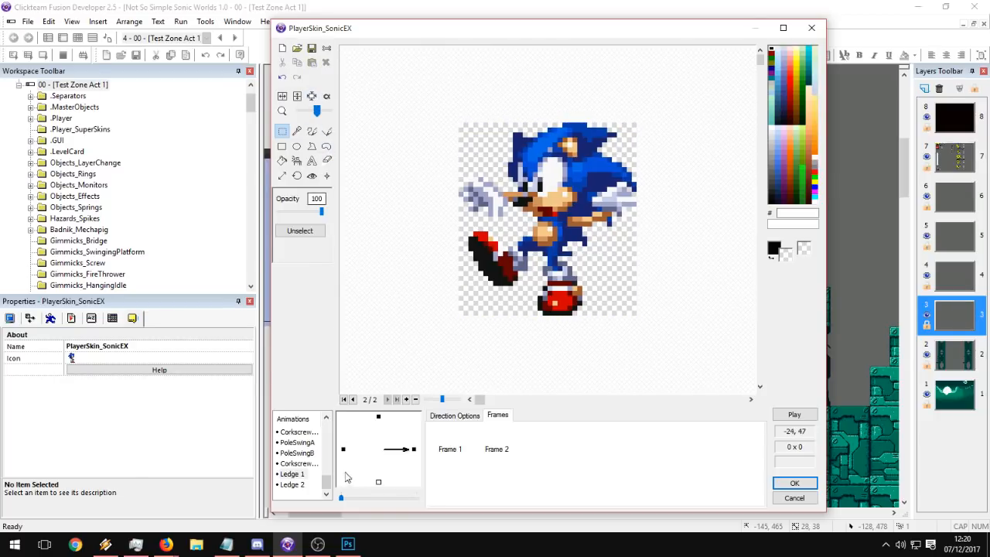
{"action": "left_click", "coordinate": [379, 418]}
{"action": "left_click", "coordinate": [458, 451]}
{"action": "middle_click_drag", "start_coordinate": [728, 191], "coordinate": [579, 219]}
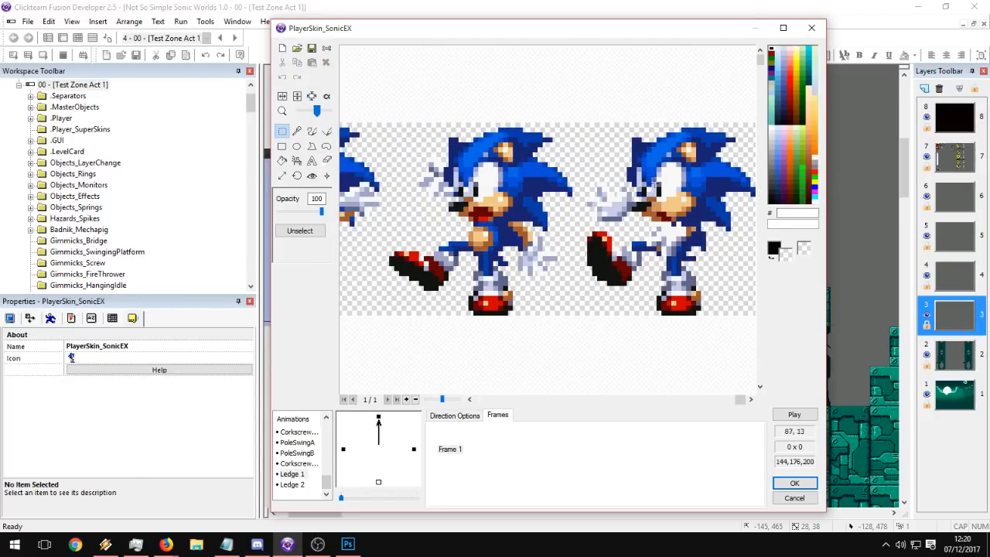
{"action": "left_click_drag", "start_coordinate": [581, 111], "coordinate": [890, 473]}
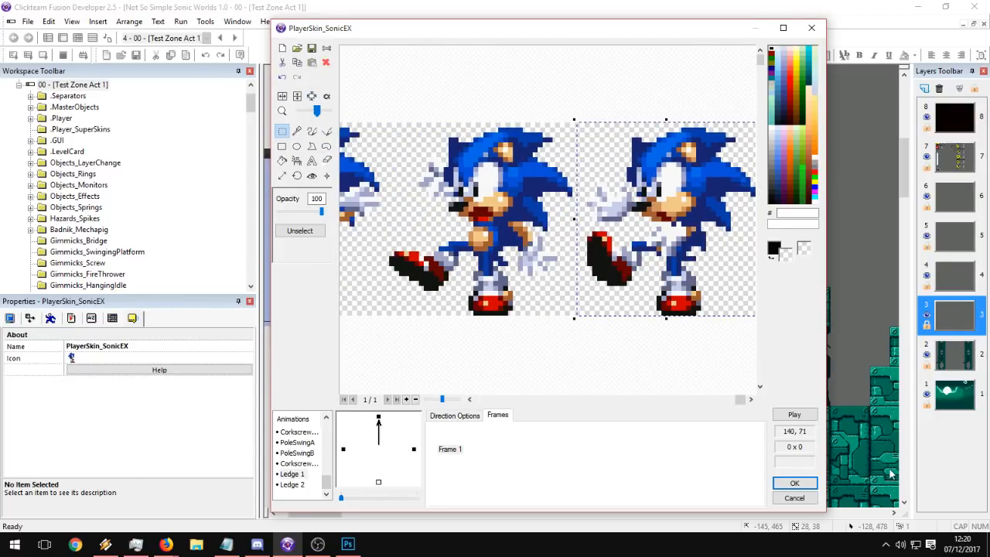
{"action": "left_click", "coordinate": [414, 449]}
{"action": "left_click", "coordinate": [503, 448]}
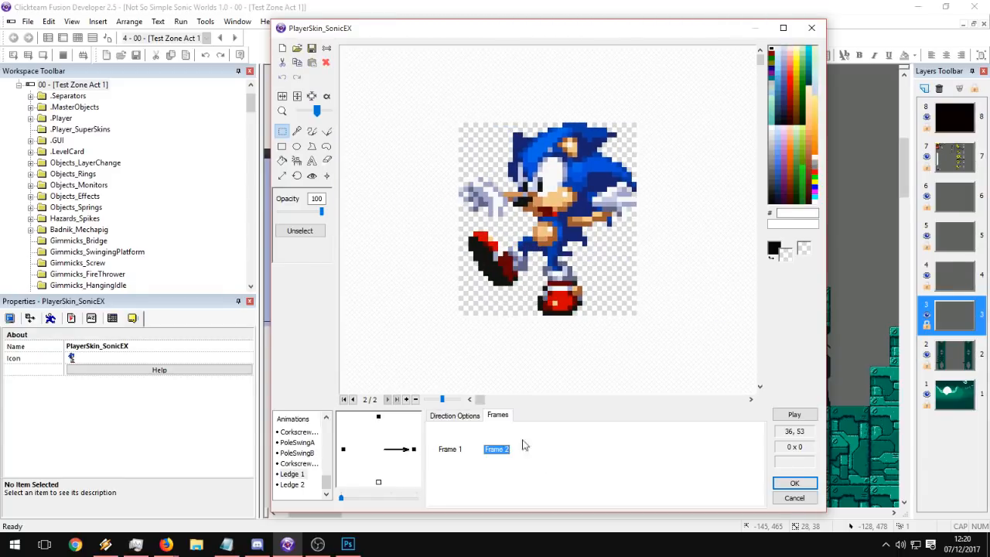
Paste the sprite sheet from the upward direction as Frame 3 of the right-facing direction and crop it to the third Sonic pose.
{"action": "left_click", "coordinate": [378, 417]}
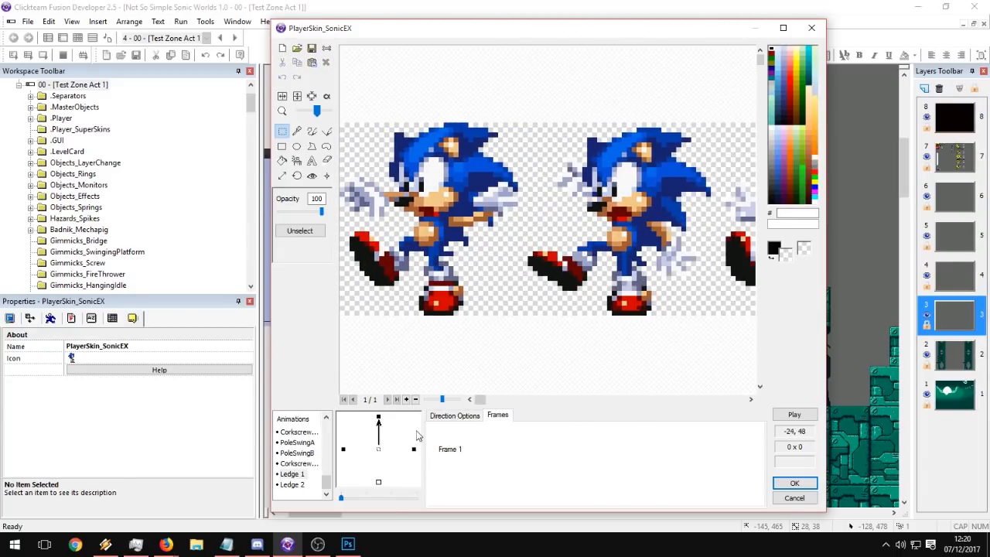
{"action": "left_click", "coordinate": [414, 449]}
{"action": "left_click", "coordinate": [543, 450]}
{"action": "left_click_drag", "start_coordinate": [580, 334], "coordinate": [755, 121]}
{"action": "left_click", "coordinate": [316, 96]}
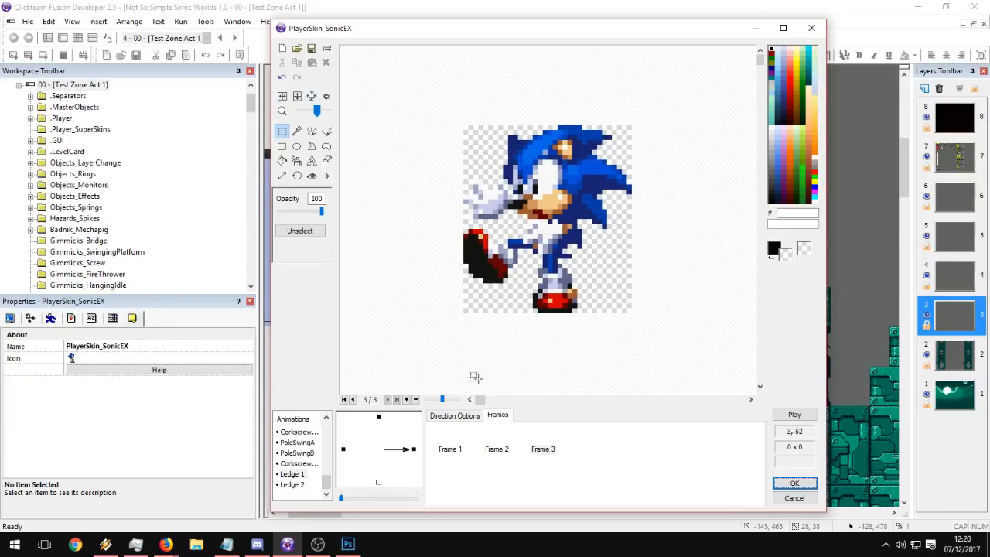
Align Frame 2 with Frame 1 by setting Frame 2's hot spot to X 28, Y 25.
{"action": "left_click", "coordinate": [312, 176]}
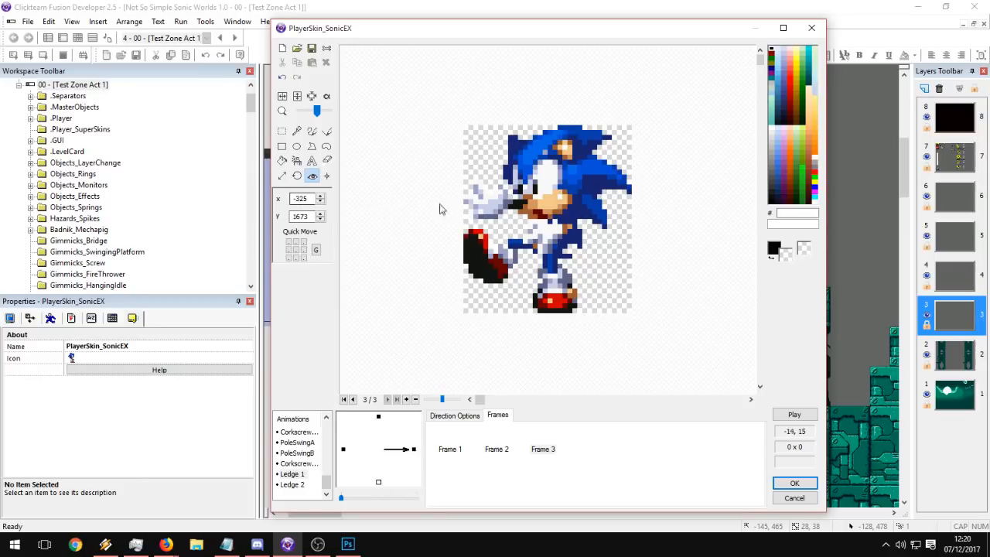
{"action": "left_click", "coordinate": [502, 445]}
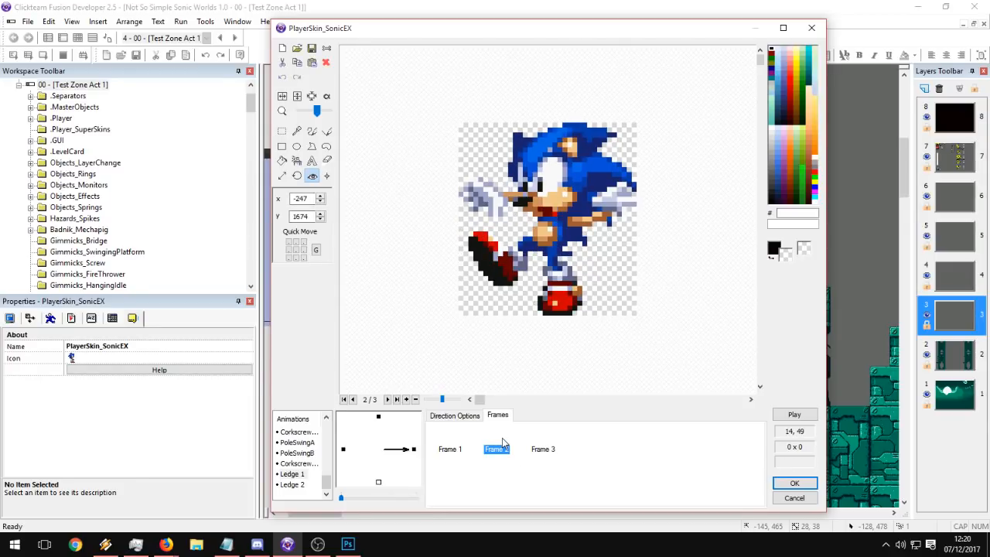
{"action": "left_click", "coordinate": [464, 439]}
{"action": "left_click", "coordinate": [490, 446]}
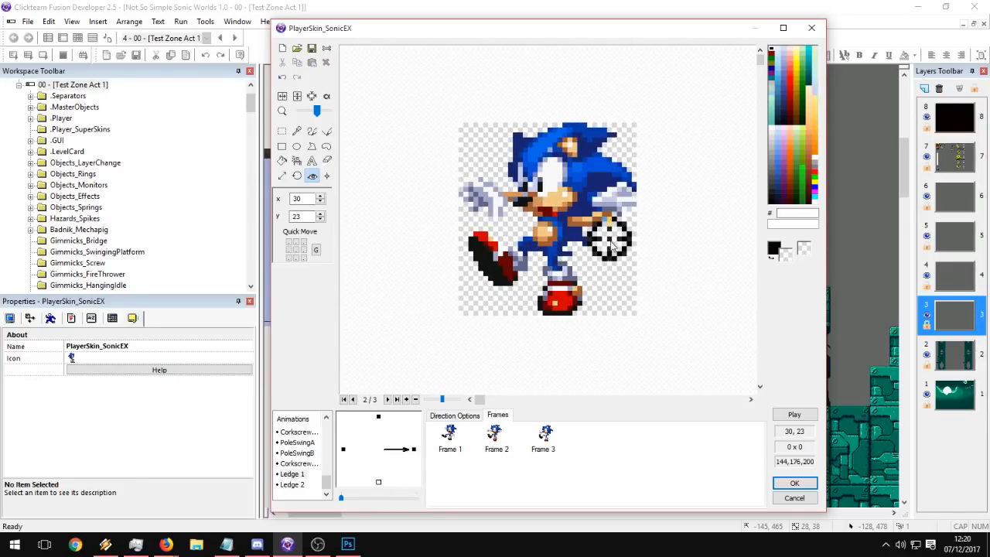
{"action": "left_click", "coordinate": [503, 436]}
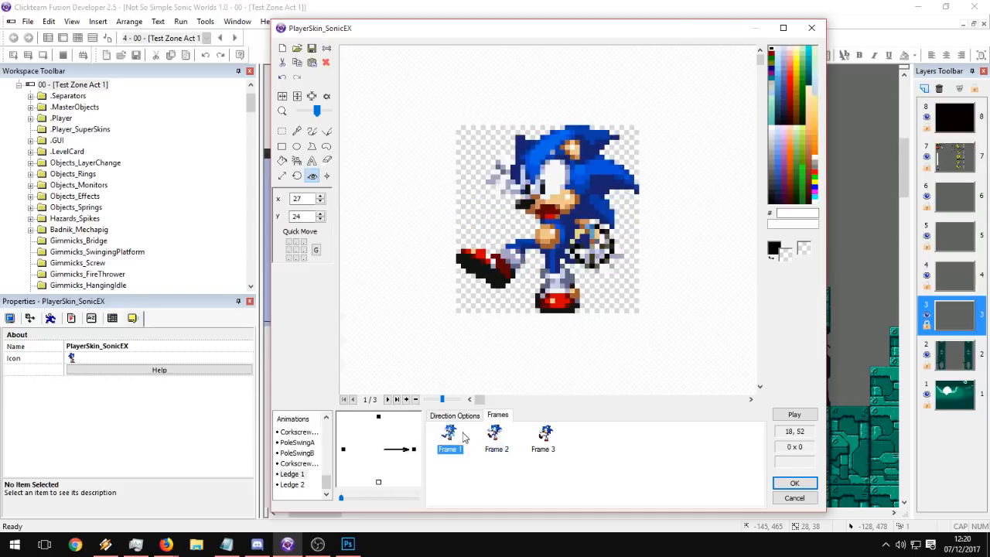
{"action": "left_click", "coordinate": [461, 431]}
{"action": "left_click", "coordinate": [495, 436]}
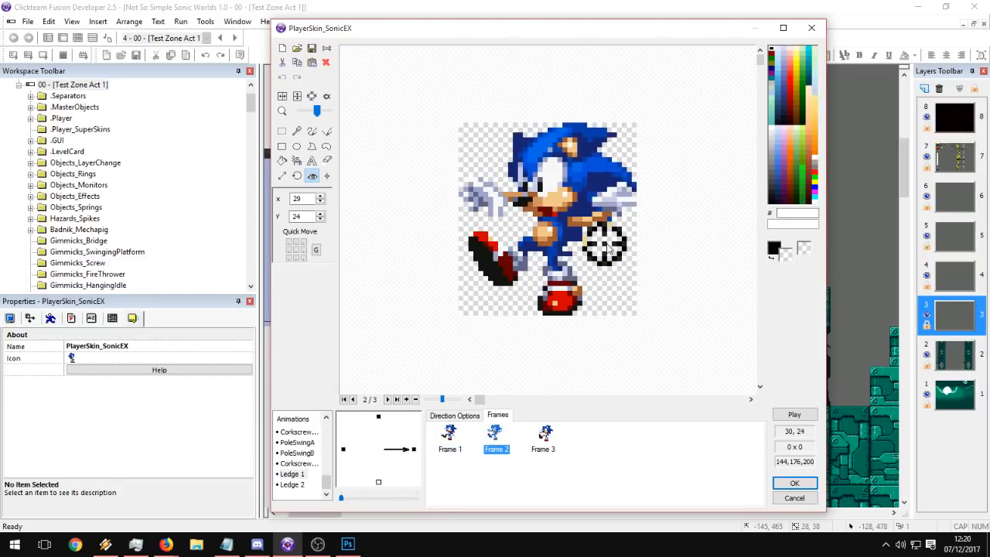
{"action": "left_click", "coordinate": [457, 441]}
{"action": "left_click", "coordinate": [495, 438]}
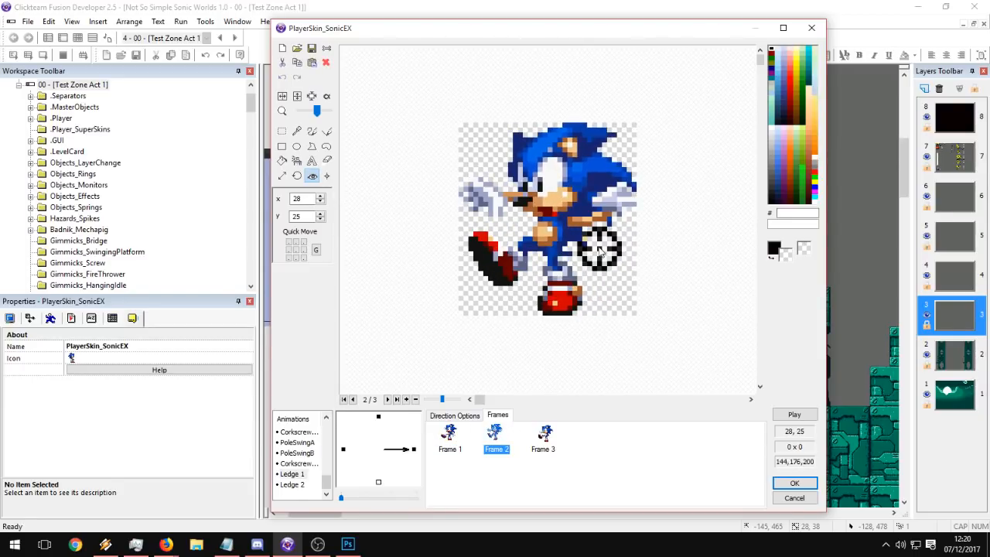
{"action": "left_click", "coordinate": [451, 437]}
{"action": "left_click", "coordinate": [495, 437]}
{"action": "left_click", "coordinate": [451, 437]}
{"action": "left_click", "coordinate": [495, 437]}
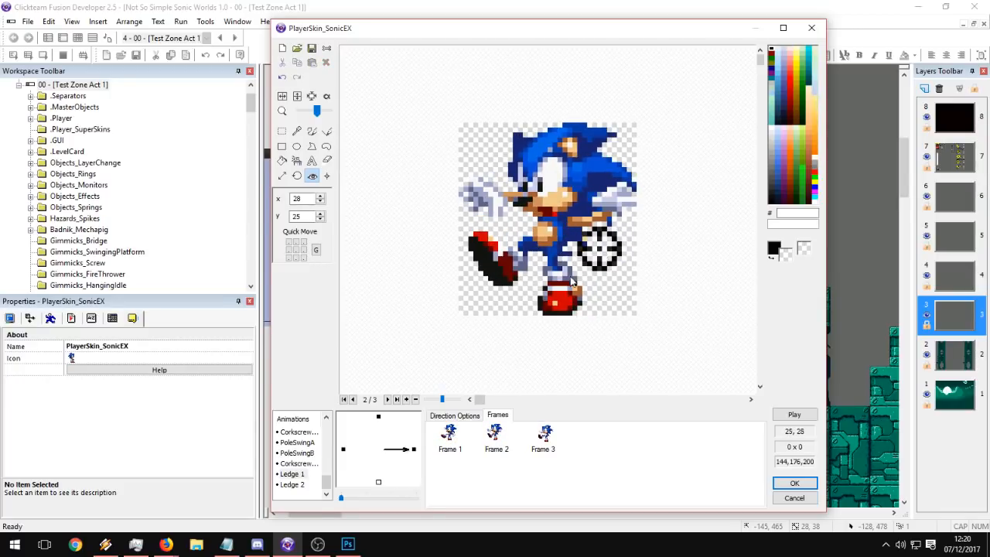
Draw magenta (FF00FF) guide lines, one pixel thick, at foot level beside Sonic's shoe in Frames 1, 2 and 3.
{"action": "left_click", "coordinate": [449, 437]}
{"action": "left_click", "coordinate": [312, 131]}
{"action": "left_click", "coordinate": [816, 192]}
{"action": "left_click_drag", "start_coordinate": [531, 311], "coordinate": [480, 310]}
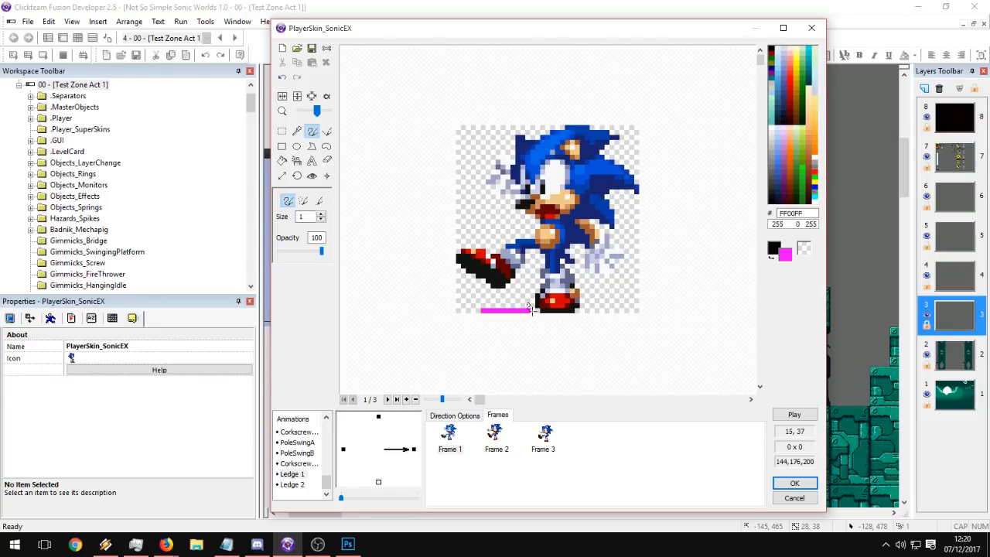
{"action": "left_click", "coordinate": [495, 435]}
{"action": "mouse_move", "coordinate": [533, 313]}
{"action": "left_mouse_down"}
{"action": "mouse_move", "coordinate": [503, 314]}
{"action": "mouse_move", "coordinate": [591, 311]}
{"action": "left_mouse_up"}
{"action": "left_click", "coordinate": [544, 434]}
{"action": "left_click_drag", "start_coordinate": [529, 310], "coordinate": [494, 311]}
{"action": "mouse_move", "coordinate": [579, 309]}
{"action": "left_mouse_down"}
{"action": "mouse_move", "coordinate": [607, 307]}
{"action": "mouse_move", "coordinate": [580, 310]}
{"action": "left_mouse_up"}
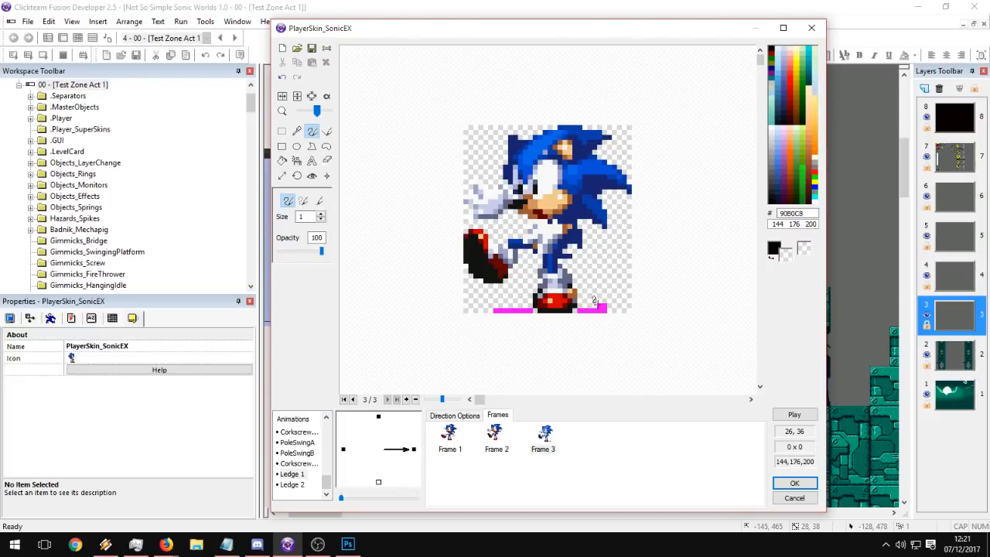
Preview the Ledge 1 animation and compare the hot spots and guide lines of Frames 1 and 2.
{"action": "left_click", "coordinate": [795, 415]}
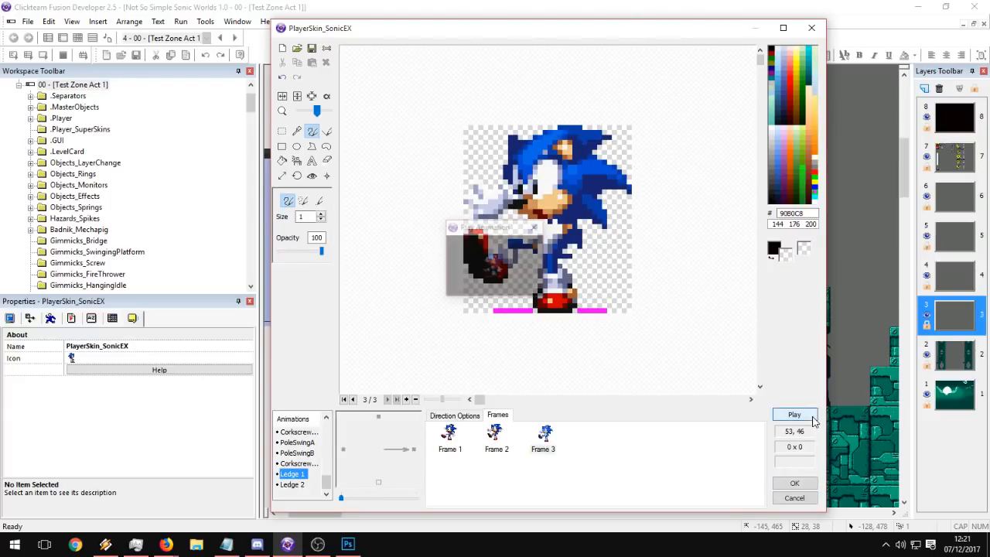
{"action": "left_click", "coordinate": [535, 229]}
{"action": "left_click", "coordinate": [459, 437]}
{"action": "left_click", "coordinate": [492, 437]}
{"action": "left_click", "coordinate": [312, 176]}
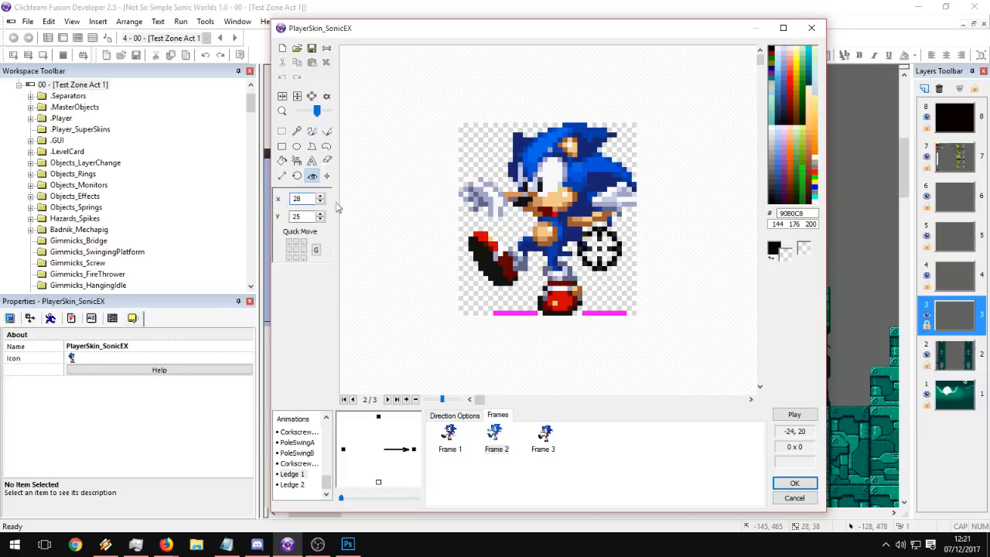
{"action": "left_click", "coordinate": [464, 441]}
{"action": "left_click", "coordinate": [486, 440]}
{"action": "left_click", "coordinate": [464, 441]}
{"action": "left_click", "coordinate": [485, 439]}
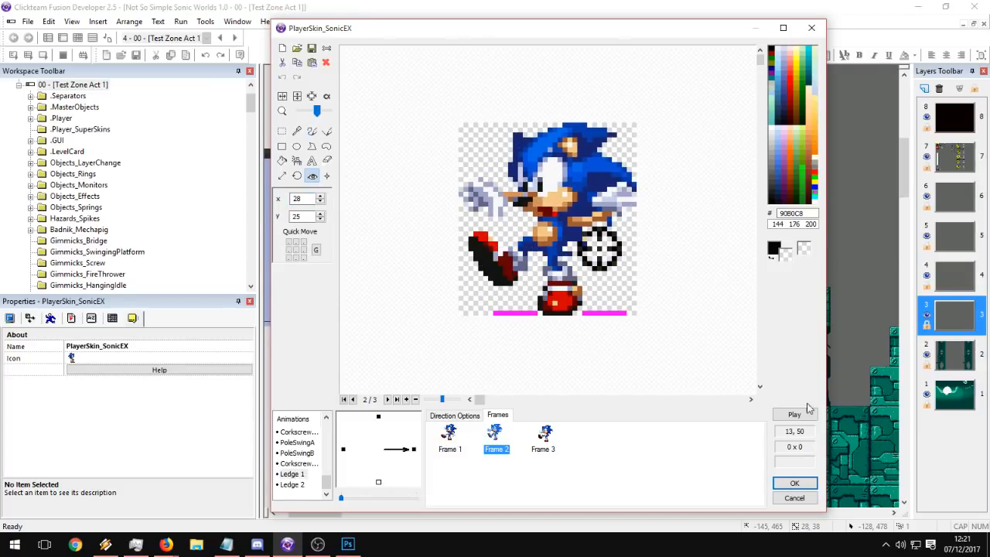
Set Frame 3's hot spot to X 27, Y 25 and preview the Ledge 1 animation.
{"action": "left_click", "coordinate": [545, 435]}
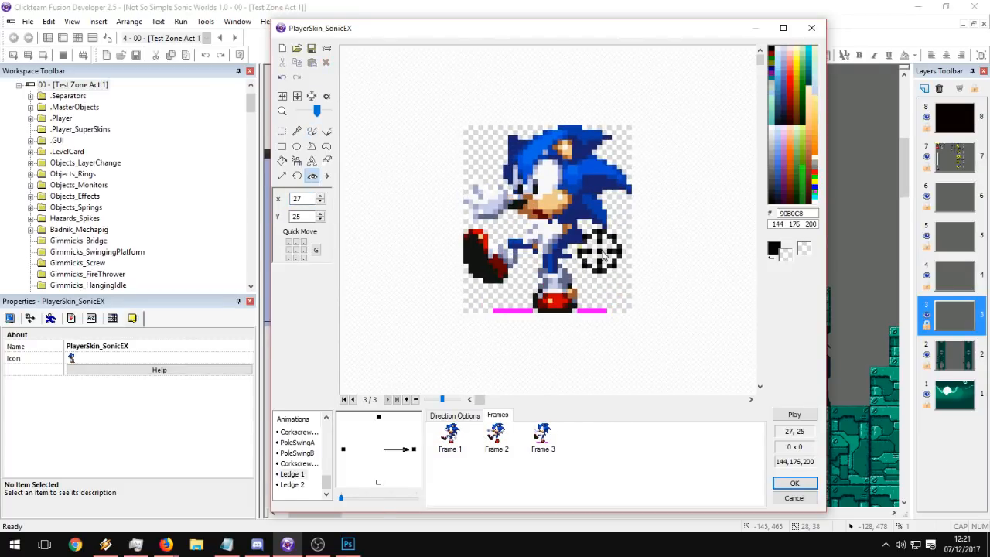
{"action": "left_click", "coordinate": [812, 416]}
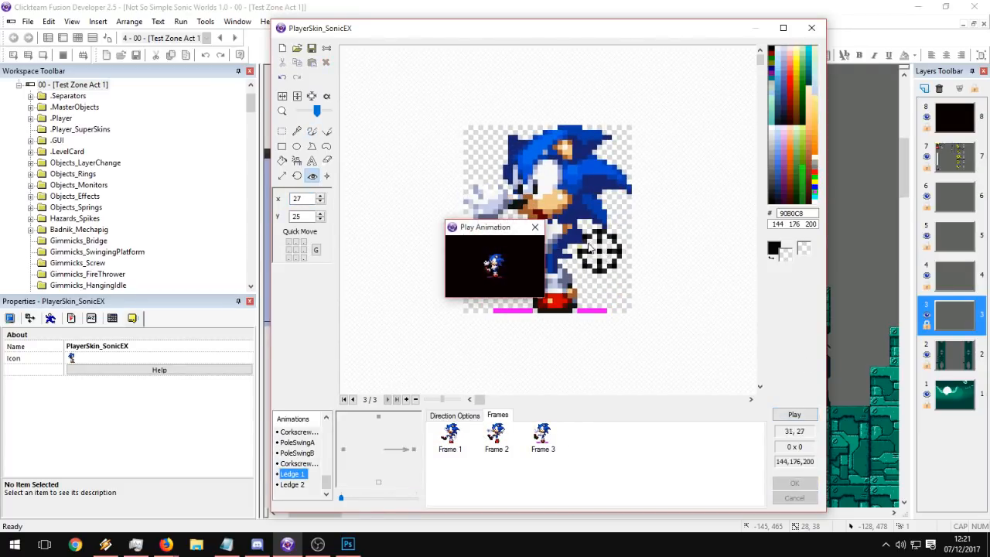
{"action": "left_click", "coordinate": [535, 228]}
Set Frame 2's hot spot to X 28, Y 24 while the Ledge 1 animation preview is playing.
{"action": "left_click", "coordinate": [506, 431]}
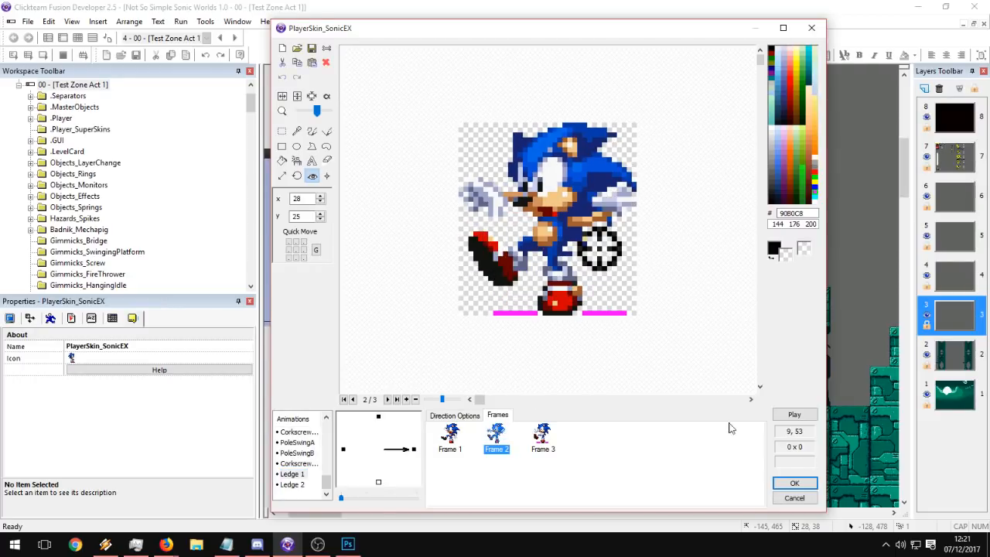
{"action": "left_click", "coordinate": [787, 417]}
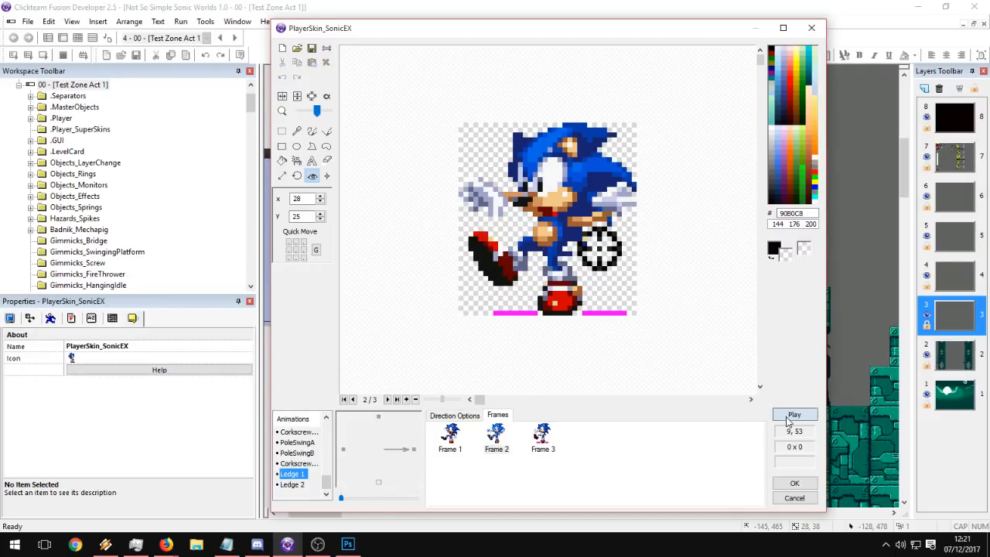
{"action": "left_click", "coordinate": [601, 255]}
{"action": "mouse_move", "coordinate": [602, 262]}
{"action": "left_mouse_down"}
{"action": "mouse_move", "coordinate": [601, 280]}
{"action": "mouse_move", "coordinate": [602, 249]}
{"action": "mouse_move", "coordinate": [605, 260]}
{"action": "mouse_move", "coordinate": [586, 253]}
{"action": "mouse_move", "coordinate": [626, 256]}
{"action": "mouse_move", "coordinate": [582, 257]}
{"action": "mouse_move", "coordinate": [602, 252]}
{"action": "left_mouse_up"}
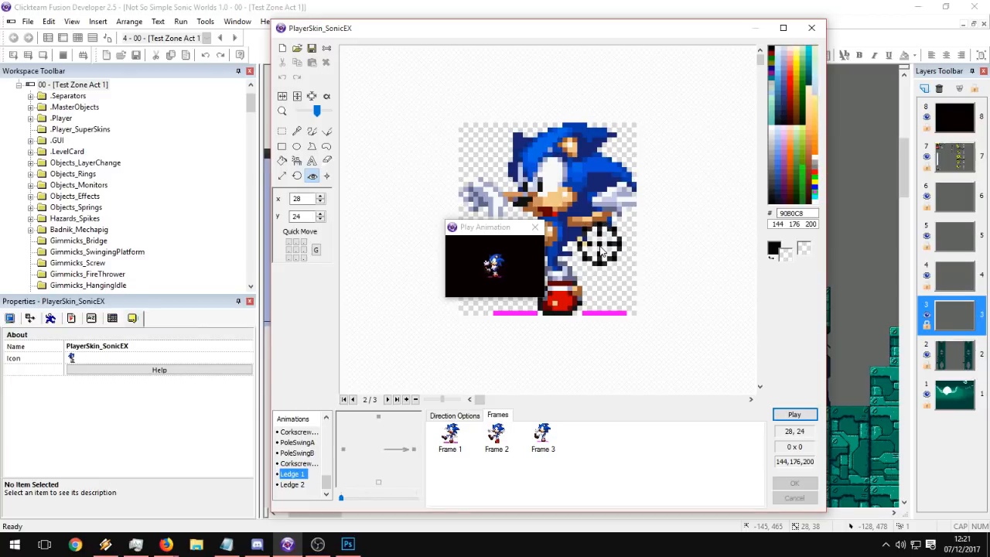
Adjust Frame 3's hot spot to X 26, Y 23, checking its alignment in the animation preview.
{"action": "left_click", "coordinate": [535, 228]}
{"action": "left_click", "coordinate": [543, 435]}
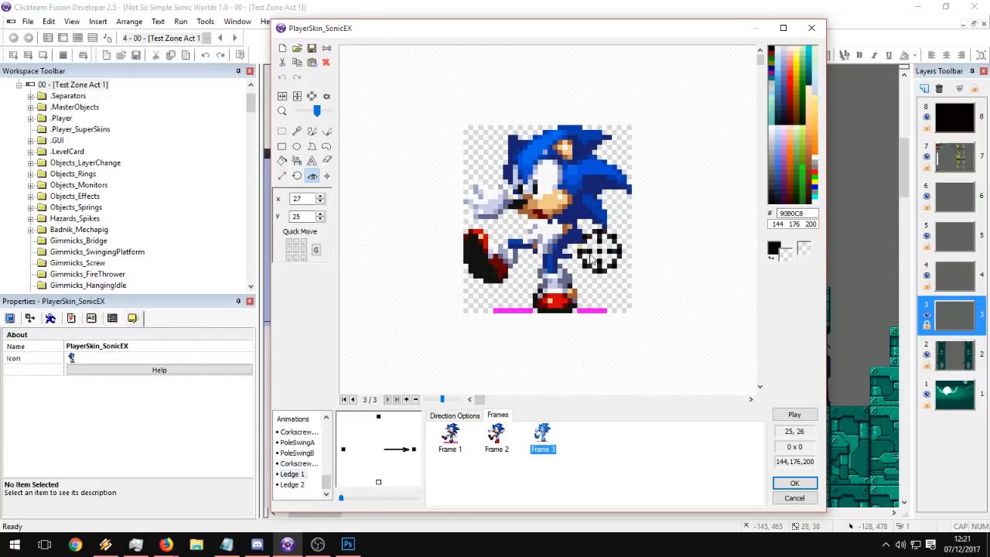
{"action": "left_click_drag", "start_coordinate": [601, 247], "coordinate": [599, 243]}
{"action": "left_click", "coordinate": [802, 415]}
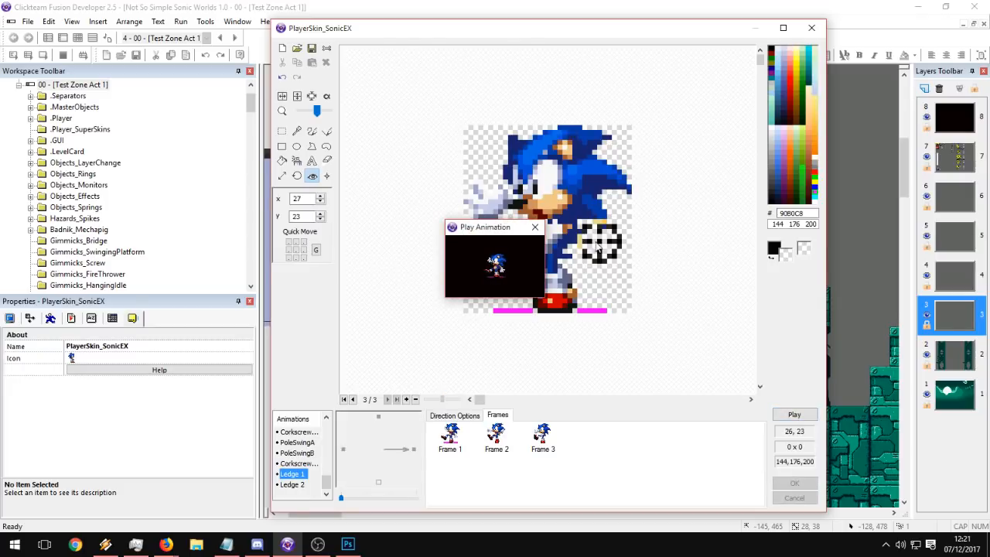
{"action": "left_click", "coordinate": [601, 248]}
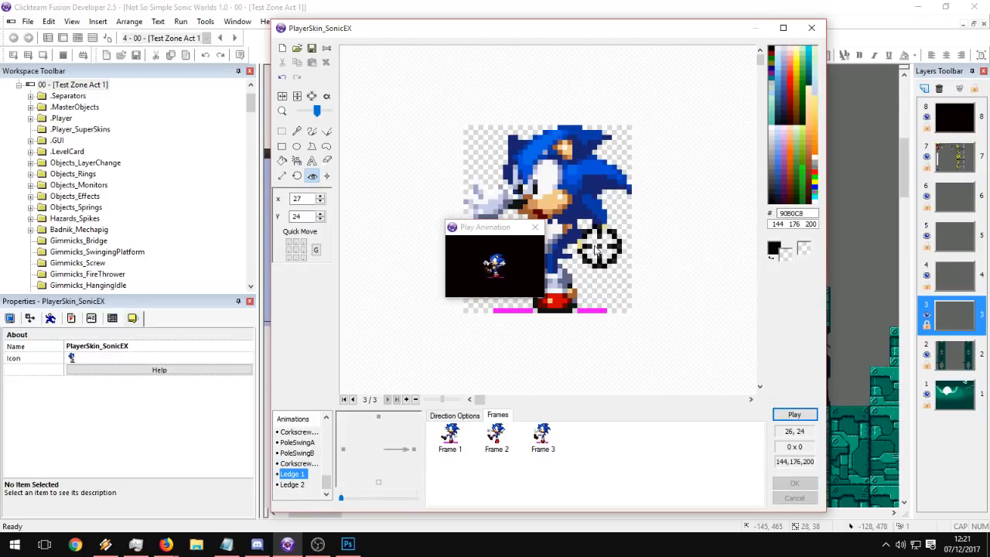
{"action": "left_click", "coordinate": [592, 249]}
{"action": "left_click", "coordinate": [593, 255]}
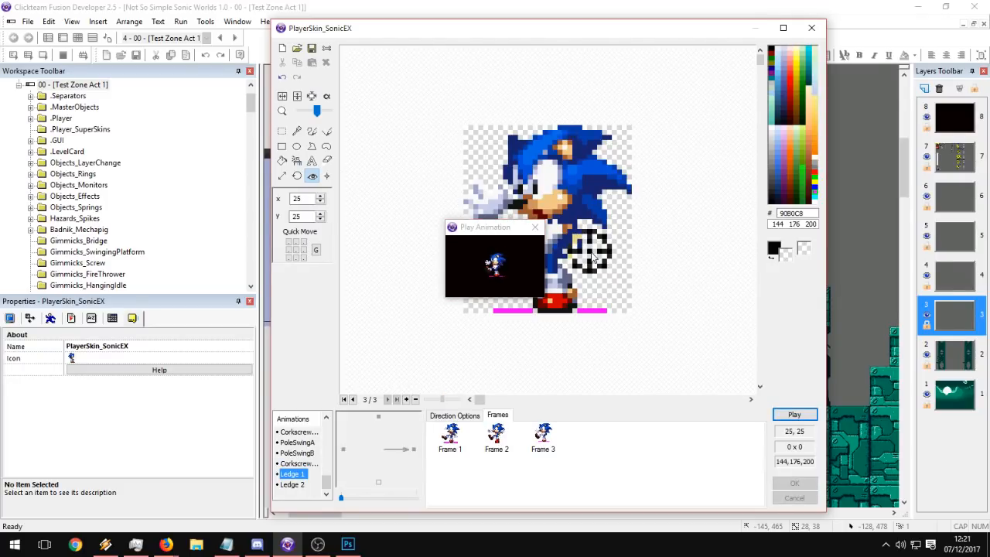
{"action": "left_click", "coordinate": [595, 250]}
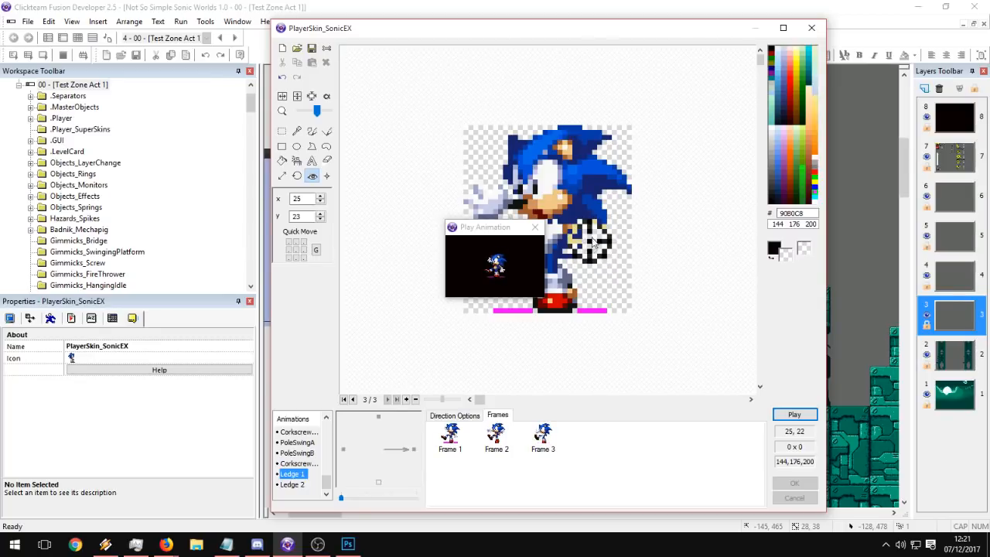
{"action": "left_click", "coordinate": [594, 245]}
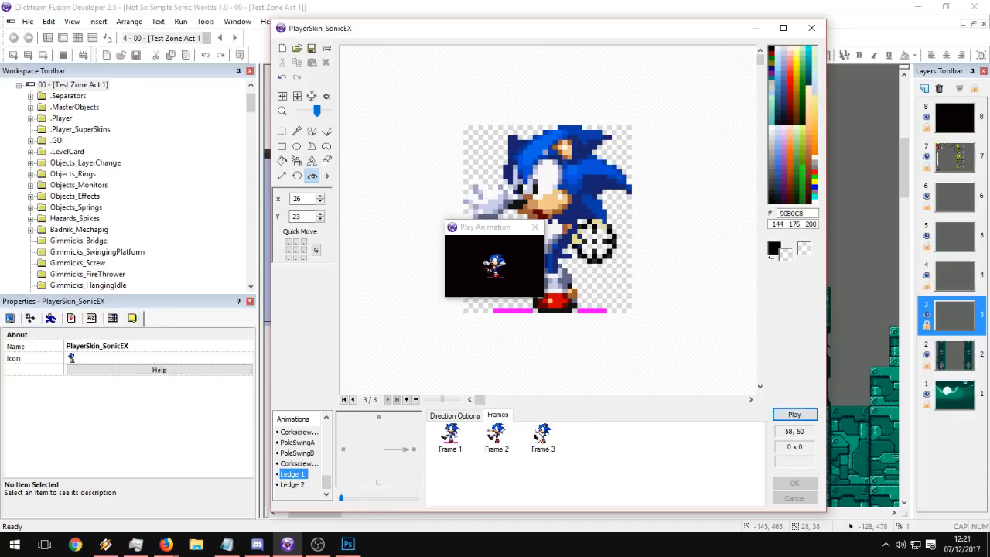
Set Frame 2's hot spot to X 29, Y 24 with the animation preview playing, and close the preview.
{"action": "left_click", "coordinate": [496, 434]}
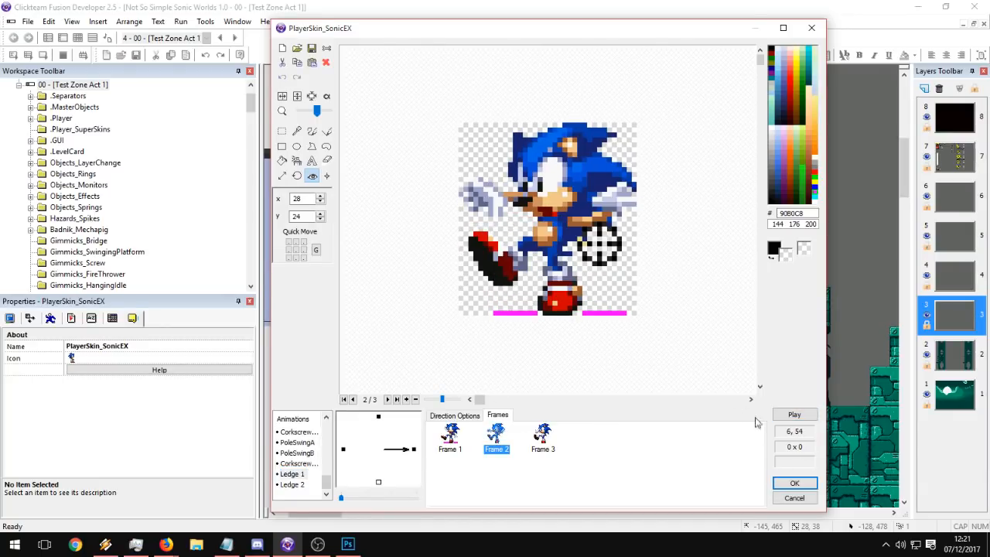
{"action": "left_click", "coordinate": [795, 414]}
{"action": "mouse_move", "coordinate": [600, 248]}
{"action": "left_mouse_down"}
{"action": "mouse_move", "coordinate": [601, 258]}
{"action": "mouse_move", "coordinate": [596, 243]}
{"action": "mouse_move", "coordinate": [590, 251]}
{"action": "mouse_move", "coordinate": [608, 250]}
{"action": "left_mouse_up"}
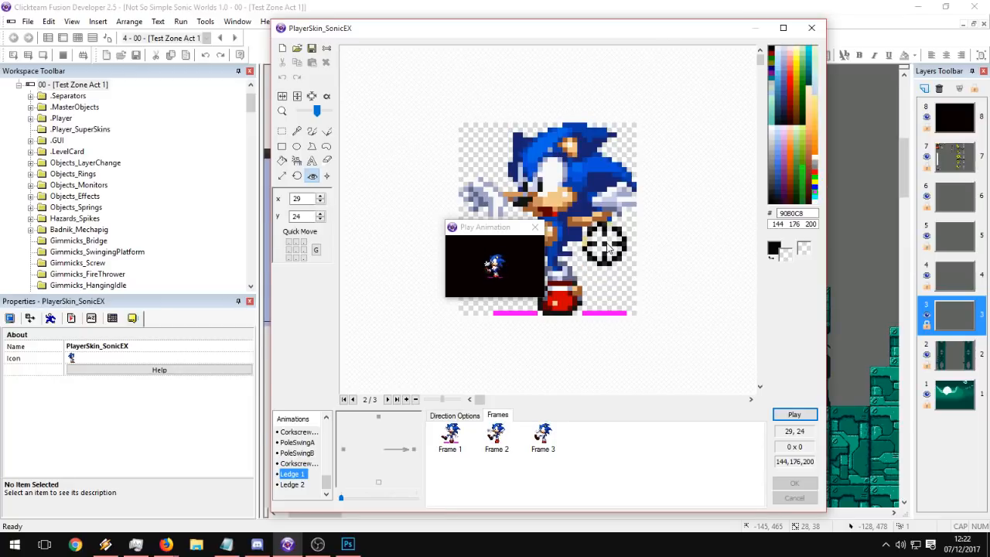
{"action": "left_click", "coordinate": [535, 228]}
Delete Frame 3 from Ledge 1's right-facing direction and preview the remaining two-frame animation.
{"action": "left_click", "coordinate": [529, 444]}
{"action": "left_click", "coordinate": [379, 417]}
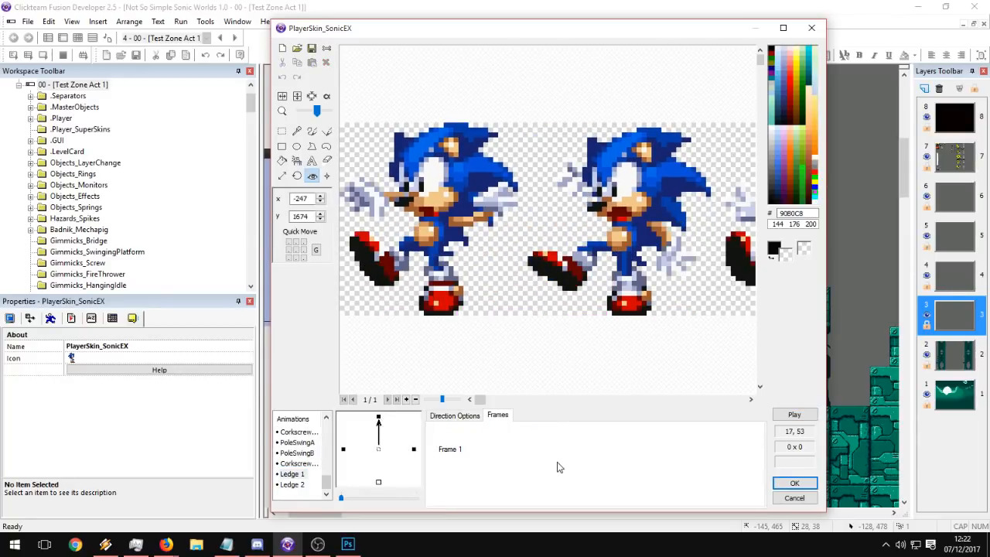
{"action": "left_click", "coordinate": [415, 448]}
{"action": "left_click", "coordinate": [544, 438]}
{"action": "key", "text": "Delete"}
{"action": "left_click", "coordinate": [794, 415]}
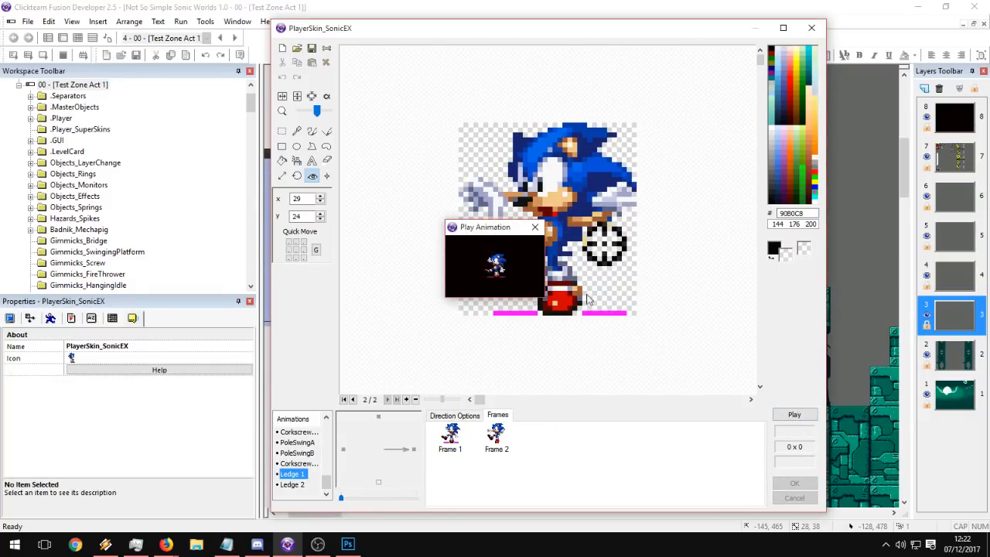
Adjust Frame 2's hot spot to X 26, Y 25 while the Ledge 1 preview plays, and close the preview.
{"action": "left_click", "coordinate": [601, 246]}
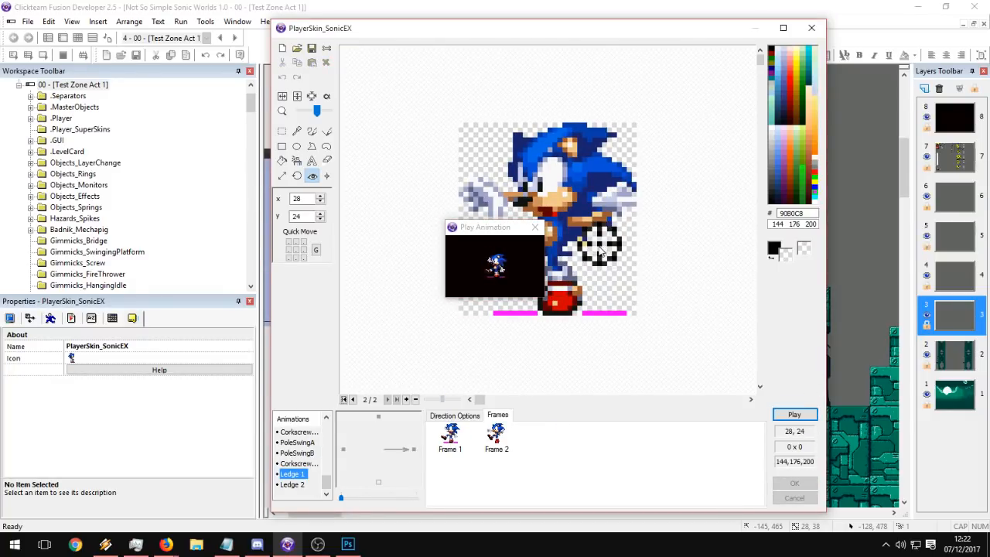
{"action": "left_click", "coordinate": [600, 255]}
{"action": "left_click", "coordinate": [592, 258]}
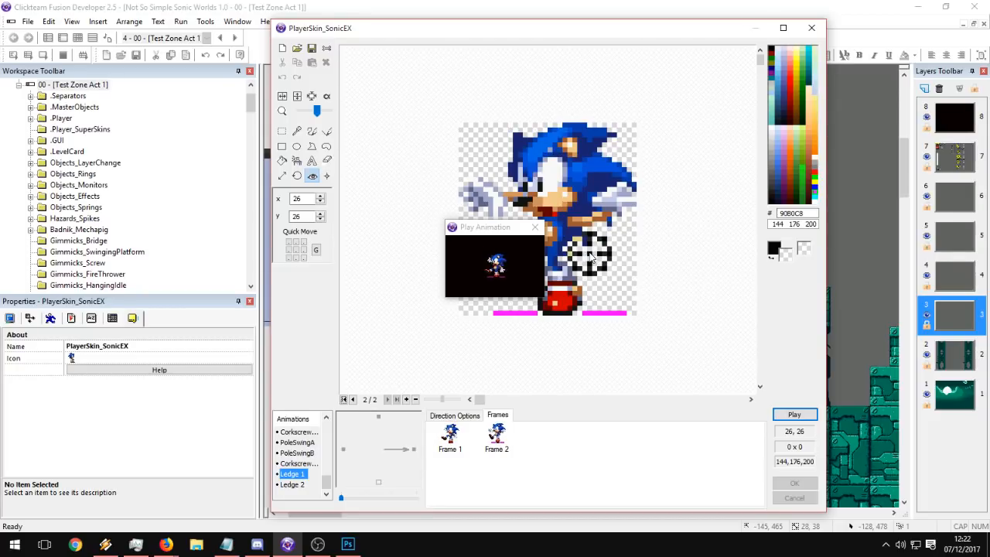
{"action": "left_click", "coordinate": [586, 249]}
{"action": "left_click", "coordinate": [592, 252]}
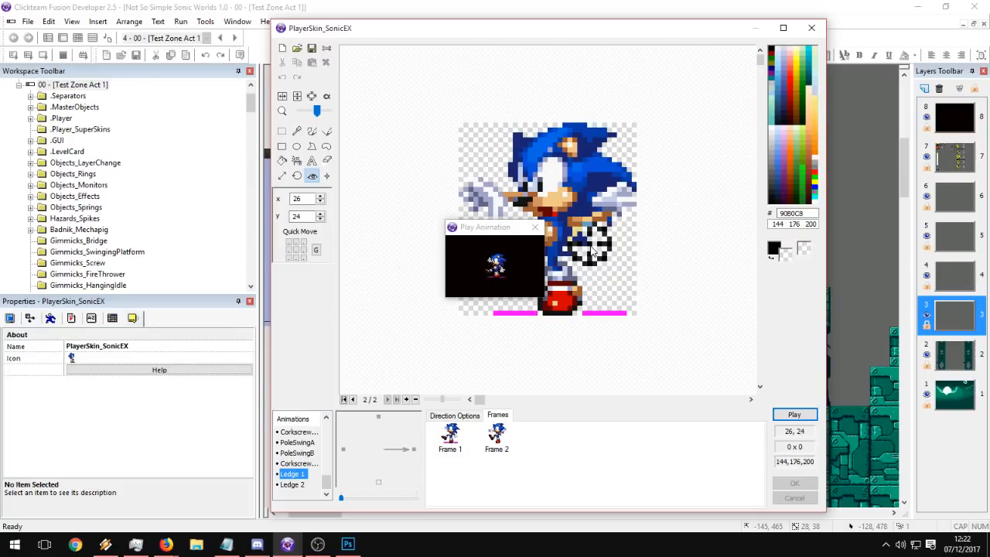
{"action": "left_click", "coordinate": [591, 247]}
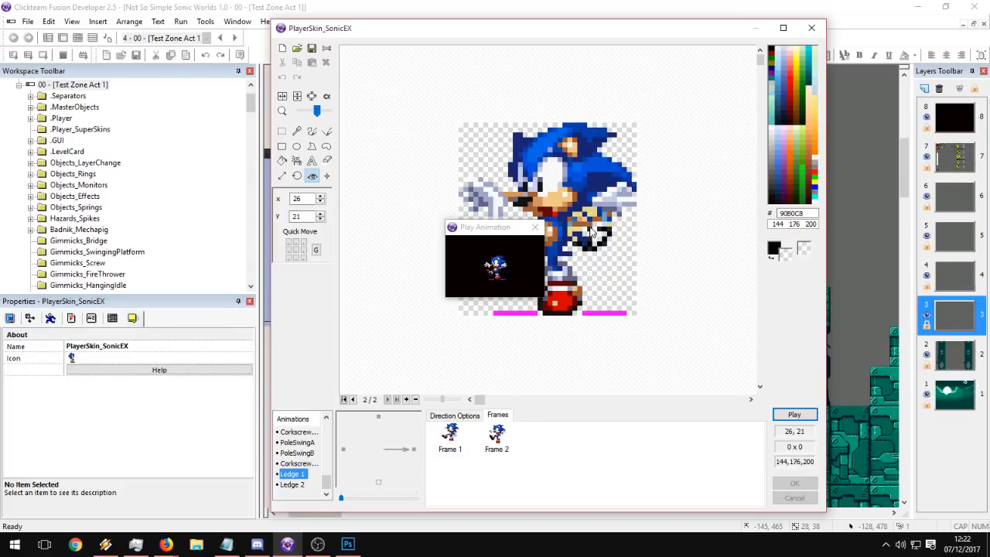
{"action": "left_click", "coordinate": [596, 250]}
{"action": "left_click", "coordinate": [602, 251]}
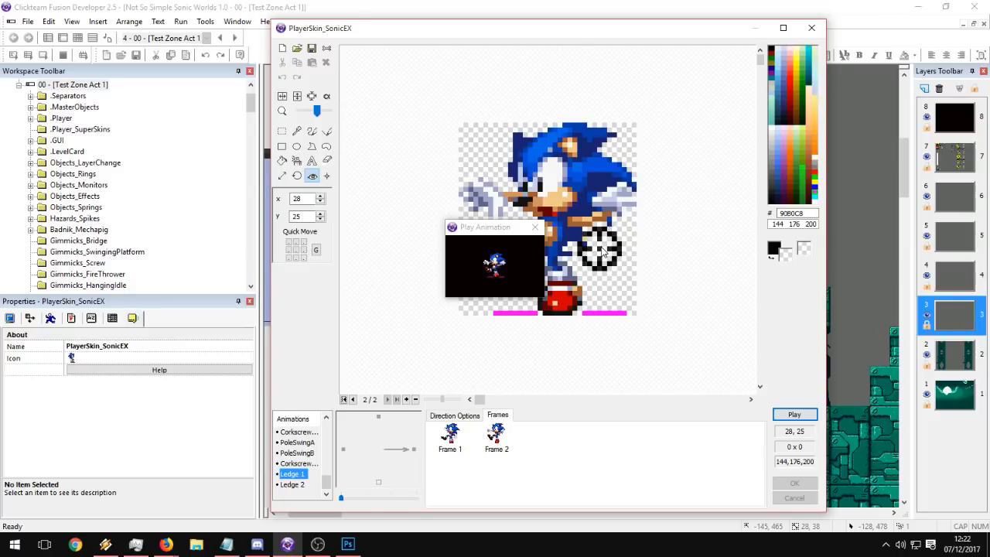
{"action": "left_click", "coordinate": [602, 252]}
{"action": "left_click", "coordinate": [599, 248]}
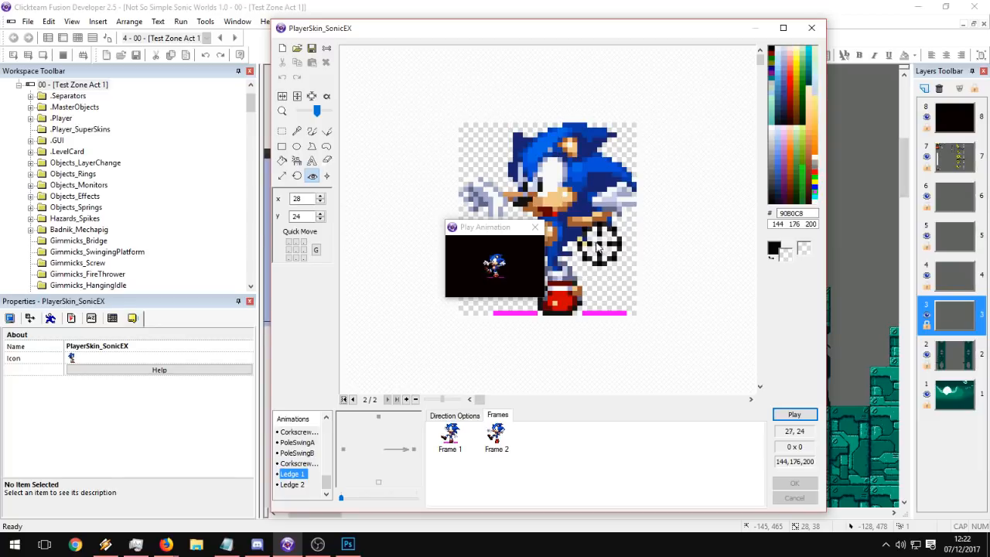
{"action": "left_click", "coordinate": [594, 244]}
{"action": "left_click", "coordinate": [592, 251]}
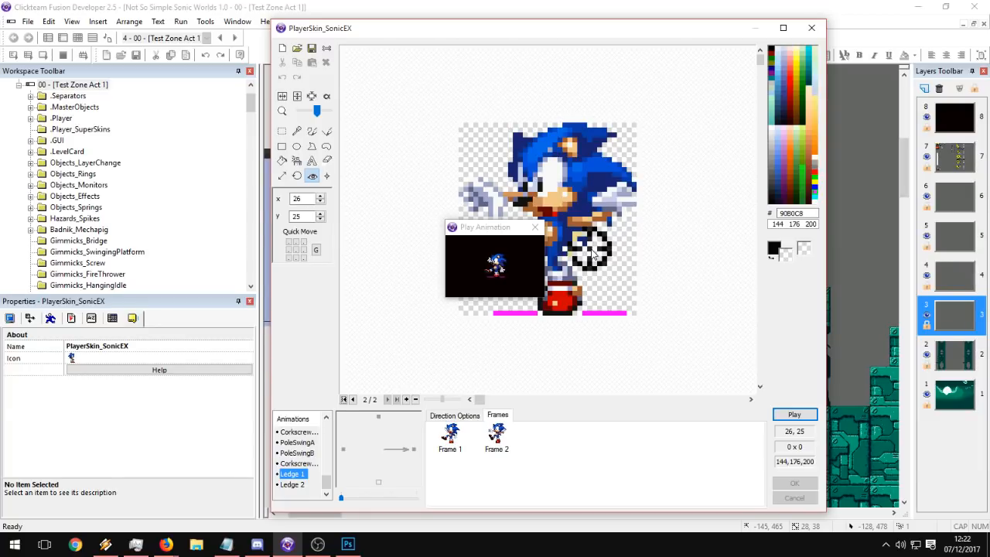
{"action": "left_click", "coordinate": [535, 228]}
Copy the leg-raised frame from Ledge 1's upward direction and paste it as Frame 3 of the right-facing direction.
{"action": "left_click", "coordinate": [379, 417]}
{"action": "left_click", "coordinate": [510, 444]}
{"action": "key", "text": "ctrl+c"}
{"action": "left_click", "coordinate": [414, 449]}
{"action": "left_click", "coordinate": [543, 465]}
{"action": "key", "text": "ctrl+v"}
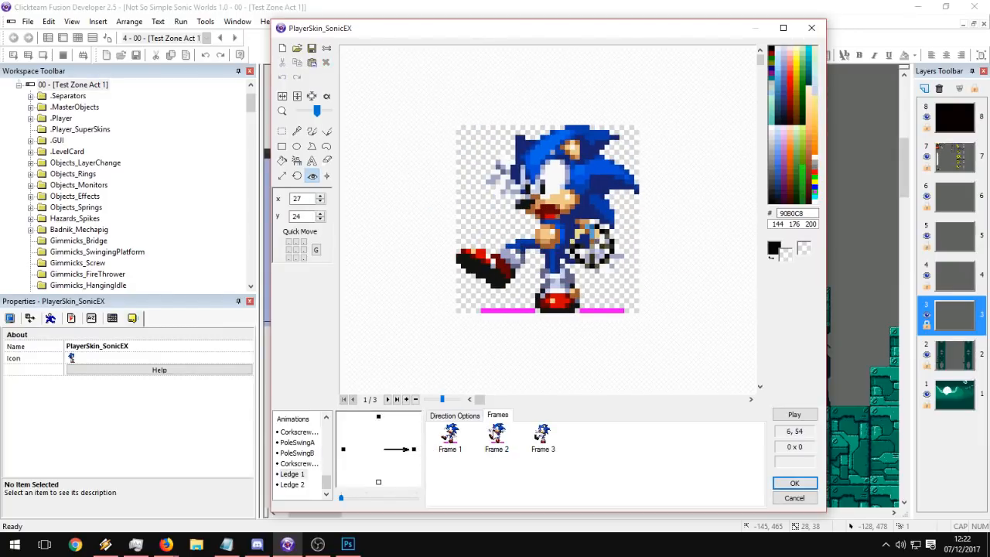
Compare Frames 2 and 3 of Ledge 1, check the direction's speed and loop options, and preview the three-frame animation.
{"action": "left_click", "coordinate": [539, 435]}
{"action": "left_click", "coordinate": [507, 437]}
{"action": "left_click", "coordinate": [543, 443]}
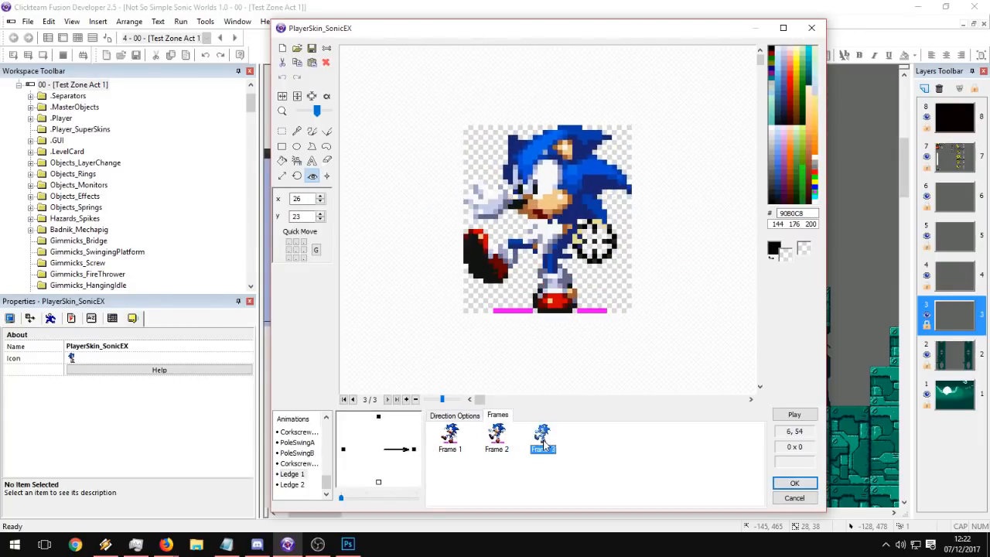
{"action": "left_click", "coordinate": [501, 442]}
{"action": "left_click", "coordinate": [473, 416]}
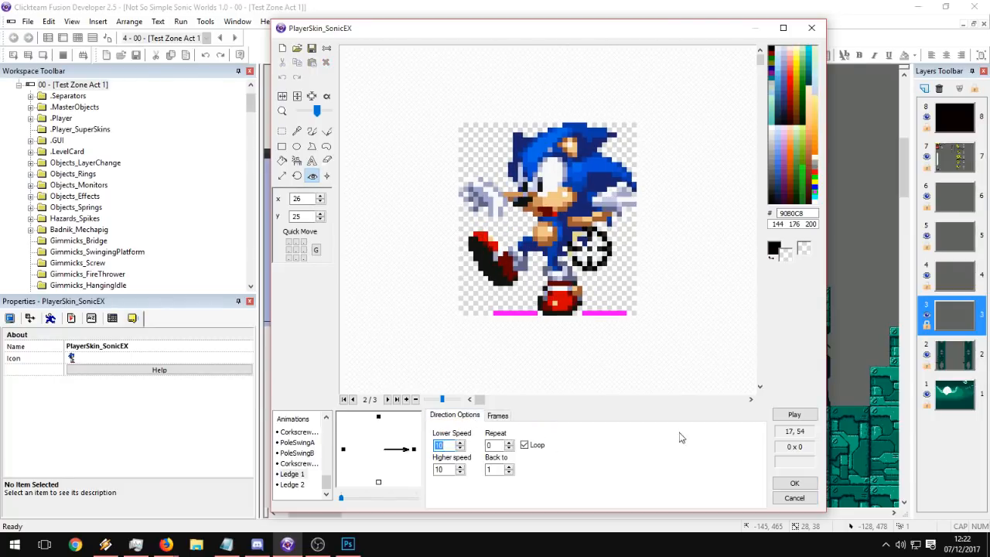
{"action": "left_click", "coordinate": [795, 415]}
{"action": "left_click", "coordinate": [533, 229]}
Set Frame 3's hot spot to X 24, Y 24 with the animation preview playing, and close the preview.
{"action": "left_click", "coordinate": [498, 415]}
{"action": "left_click", "coordinate": [542, 435]}
{"action": "left_click", "coordinate": [794, 415]}
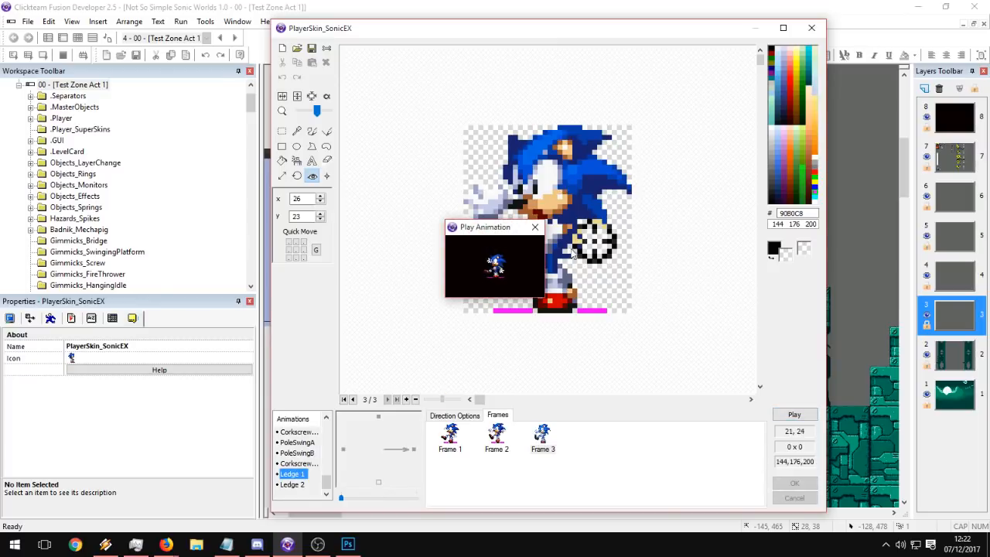
{"action": "left_click", "coordinate": [595, 253]}
{"action": "left_click_drag", "start_coordinate": [594, 251], "coordinate": [588, 247]}
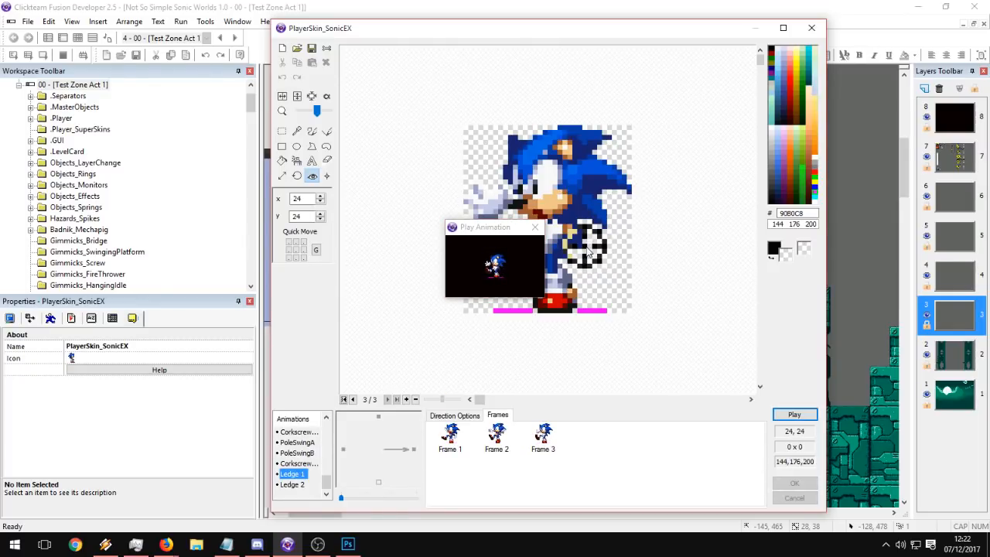
{"action": "left_click", "coordinate": [535, 227]}
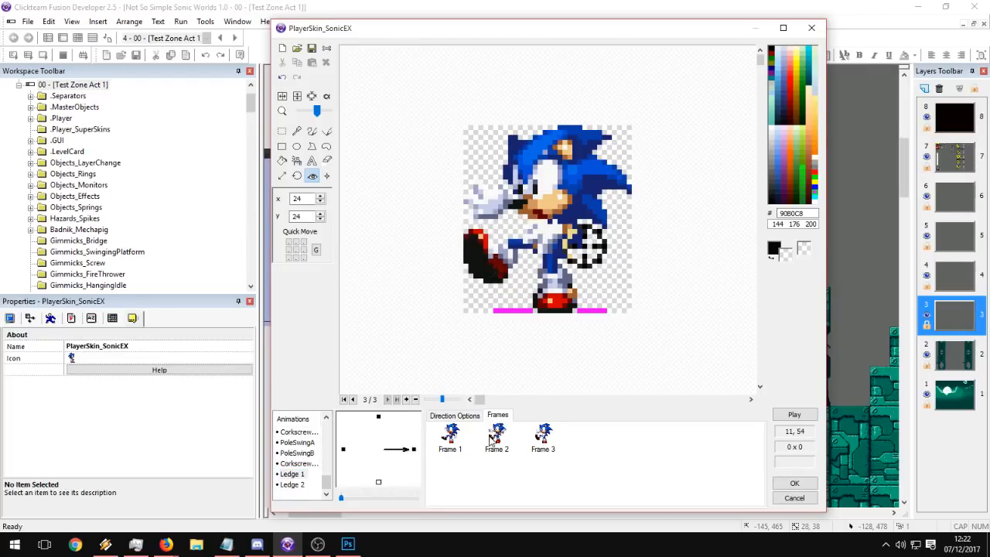
Remove both magenta ledge lines beneath Sonic's foot in Frame 3 with the Fill tool.
{"action": "left_click", "coordinate": [282, 160]}
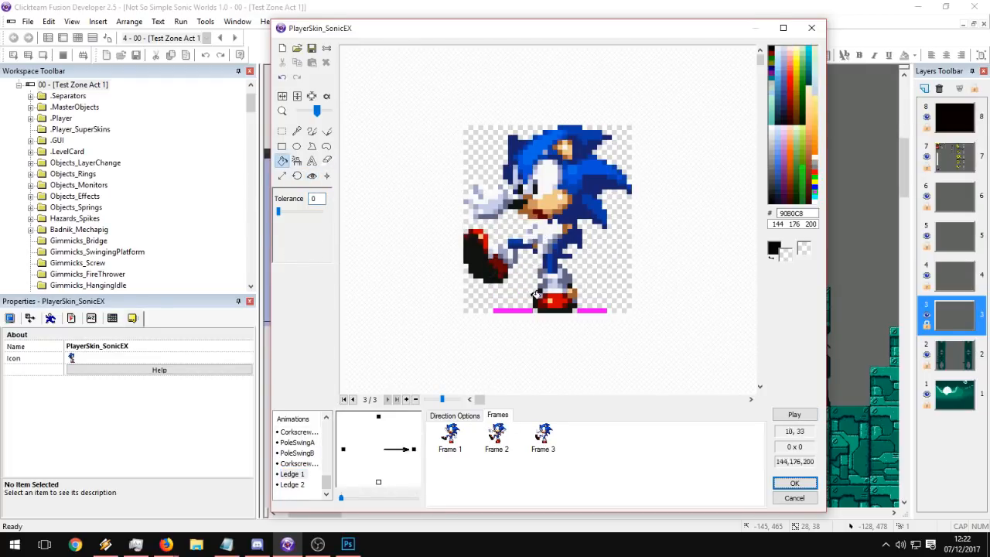
{"action": "left_click", "coordinate": [524, 309]}
{"action": "left_click", "coordinate": [599, 310]}
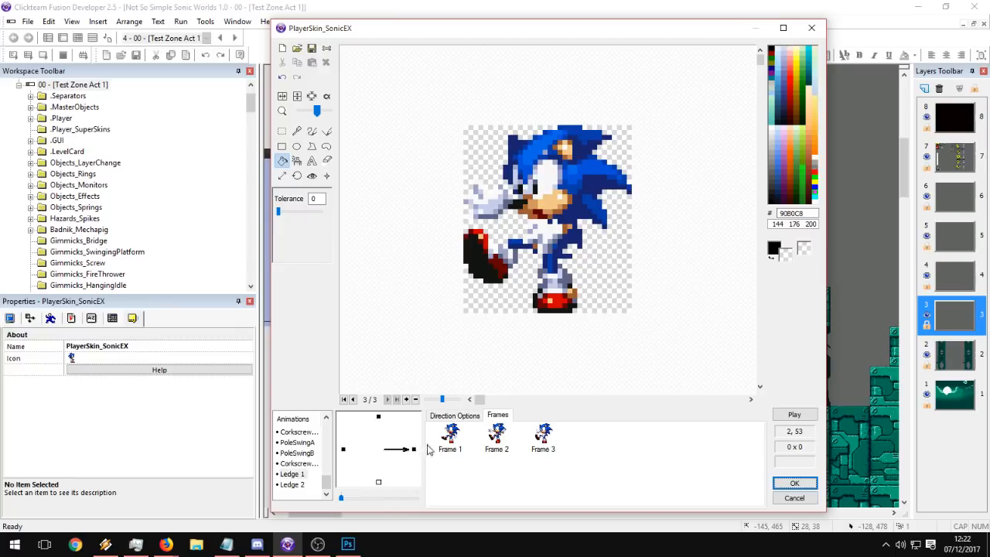
Replace Ledge 1's left-facing frames with copies of the three right-facing frames and flip them horizontally.
{"action": "left_click_drag", "start_coordinate": [553, 465], "coordinate": [438, 430]}
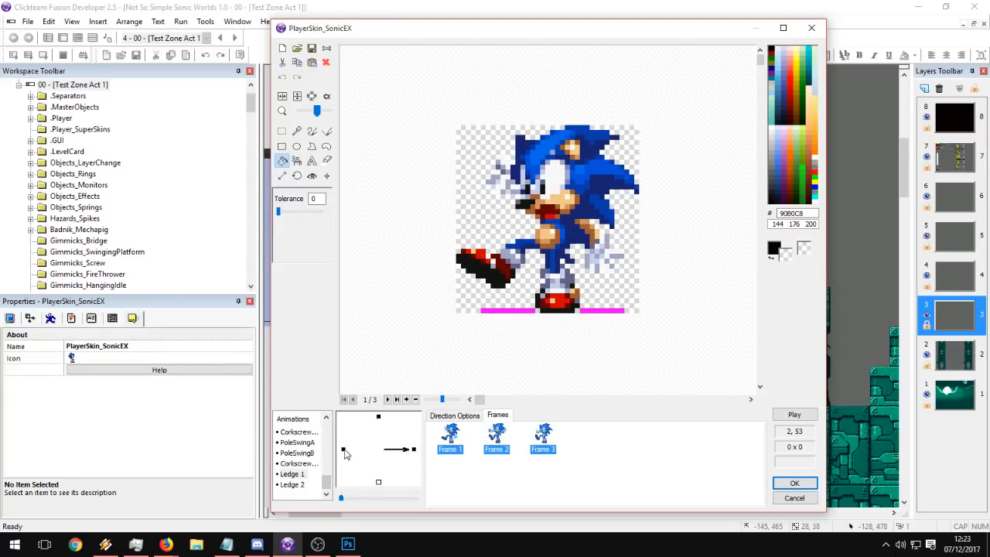
{"action": "left_click", "coordinate": [343, 450]}
{"action": "key", "text": "ctrl+v"}
{"action": "left_click_drag", "start_coordinate": [556, 466], "coordinate": [458, 443]}
{"action": "key", "text": "Delete"}
{"action": "key", "text": "Return"}
{"action": "left_click_drag", "start_coordinate": [607, 467], "coordinate": [458, 442]}
{"action": "right_click", "coordinate": [461, 446]}
{"action": "left_click", "coordinate": [534, 326]}
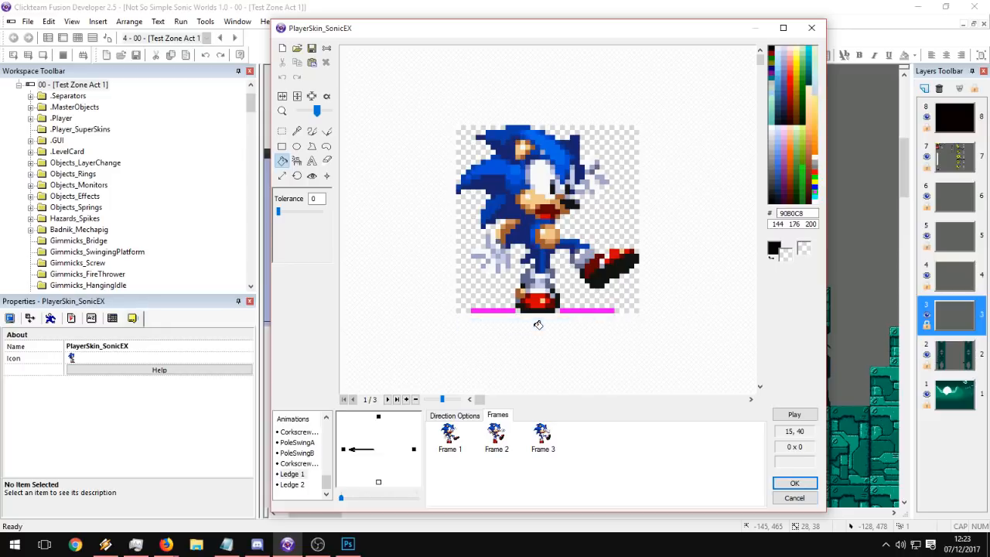
Copy the whole Ledge 1 animation and paste it into the Ledge 2 animation.
{"action": "left_click", "coordinate": [414, 450]}
{"action": "left_click", "coordinate": [292, 484]}
{"action": "right_click", "coordinate": [300, 473]}
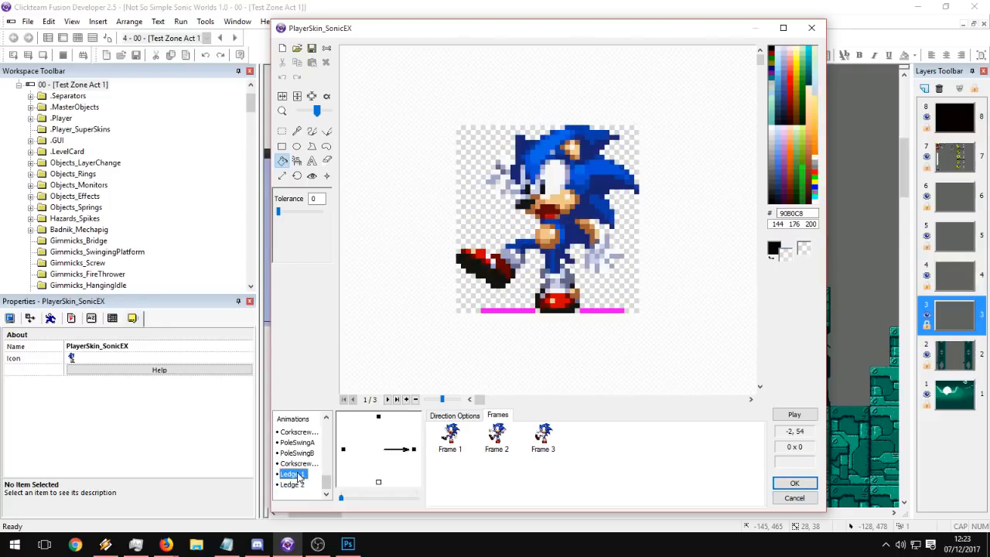
{"action": "left_click", "coordinate": [328, 418]}
{"action": "left_click", "coordinate": [293, 484]}
{"action": "right_click", "coordinate": [297, 484]}
{"action": "left_click", "coordinate": [326, 443]}
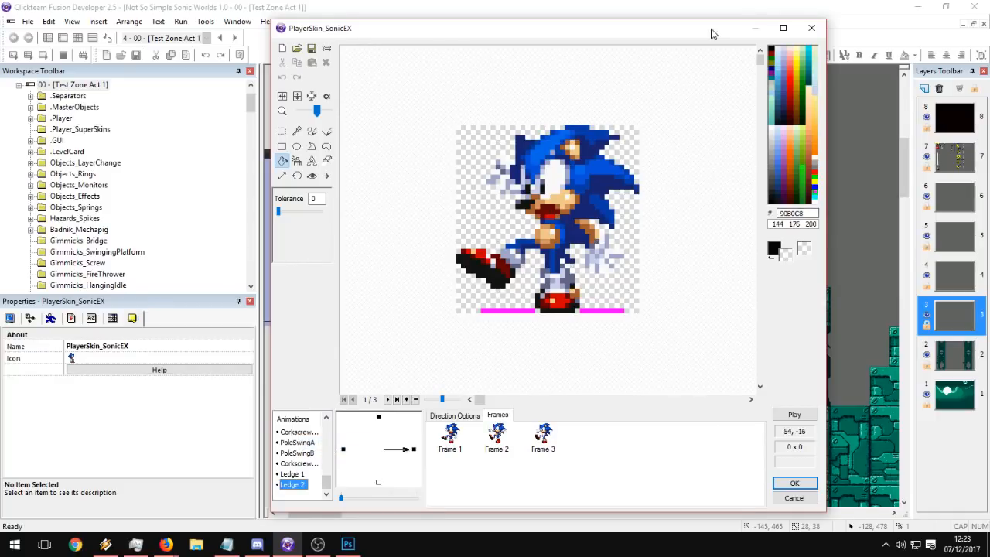
Preview the PoleSwingB and PoleSwingA animations.
{"action": "left_click", "coordinate": [298, 452]}
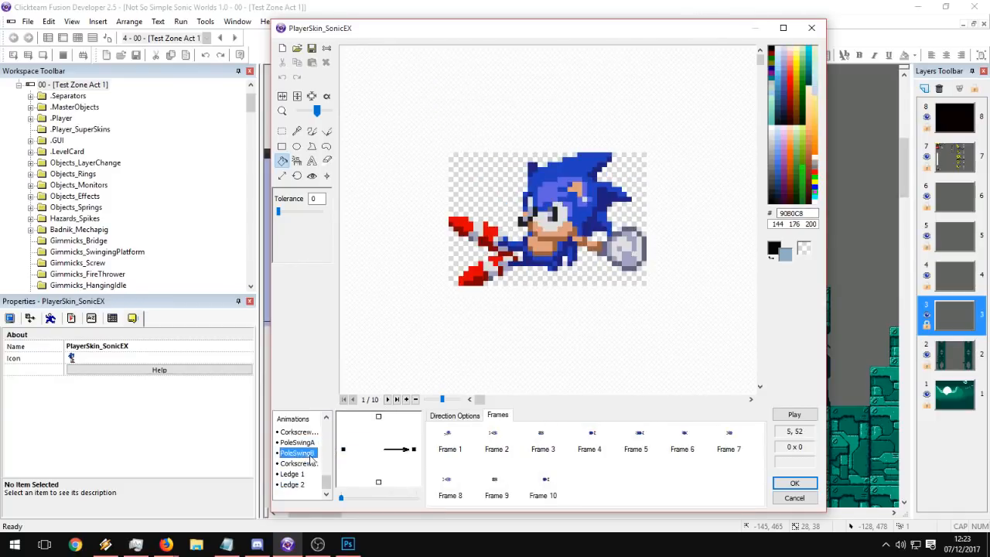
{"action": "left_click", "coordinate": [797, 415]}
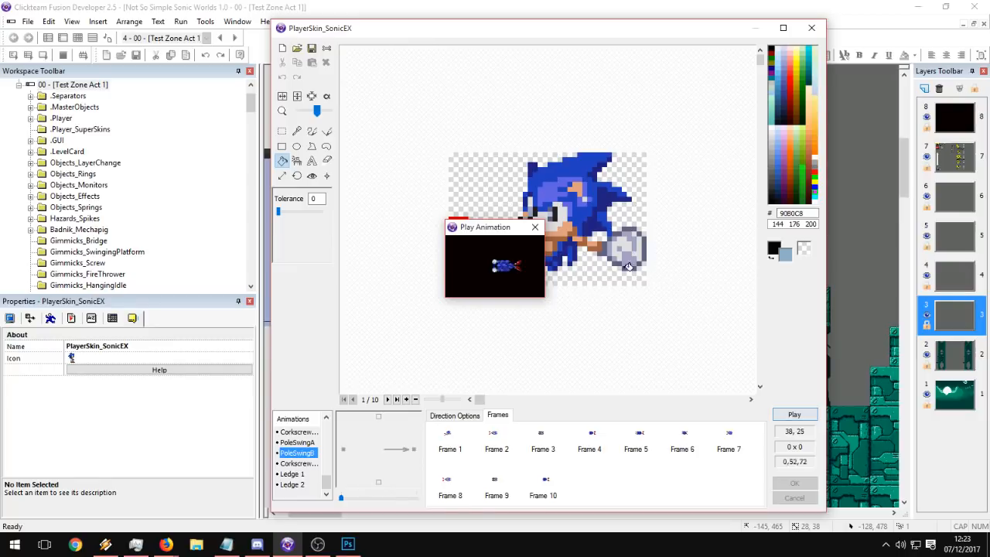
{"action": "left_click", "coordinate": [540, 229]}
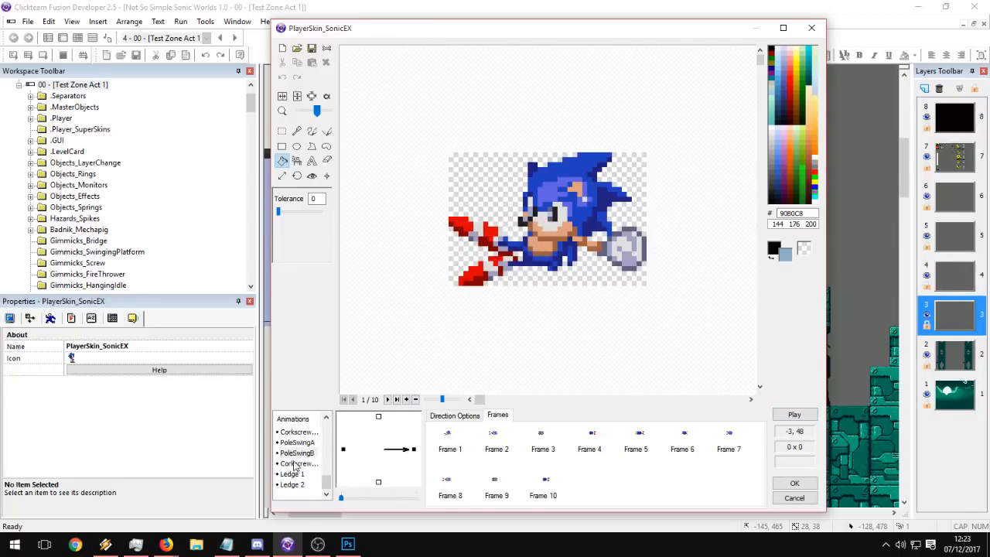
{"action": "left_click", "coordinate": [298, 442]}
{"action": "left_click", "coordinate": [814, 416]}
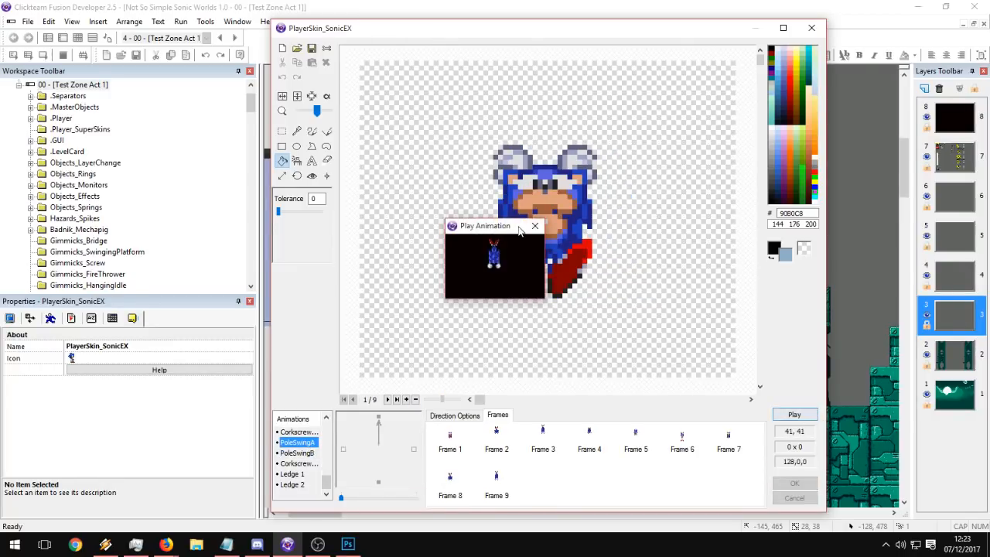
{"action": "left_click", "coordinate": [592, 415]}
Accept the PlayerSkin_SonicEX animation changes, deselect the object, and save the project.
{"action": "left_click", "coordinate": [794, 483]}
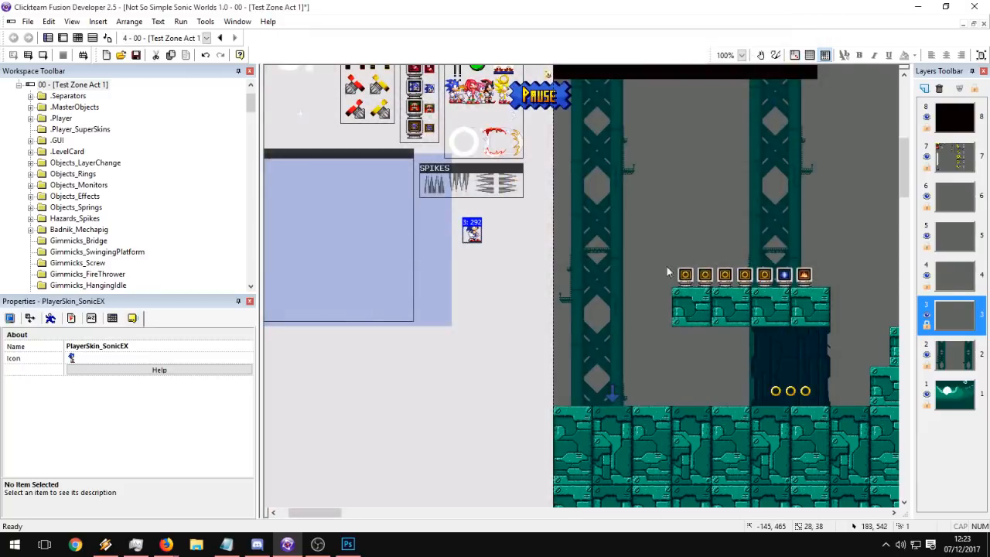
{"action": "left_click", "coordinate": [662, 248]}
{"action": "left_click", "coordinate": [136, 55]}
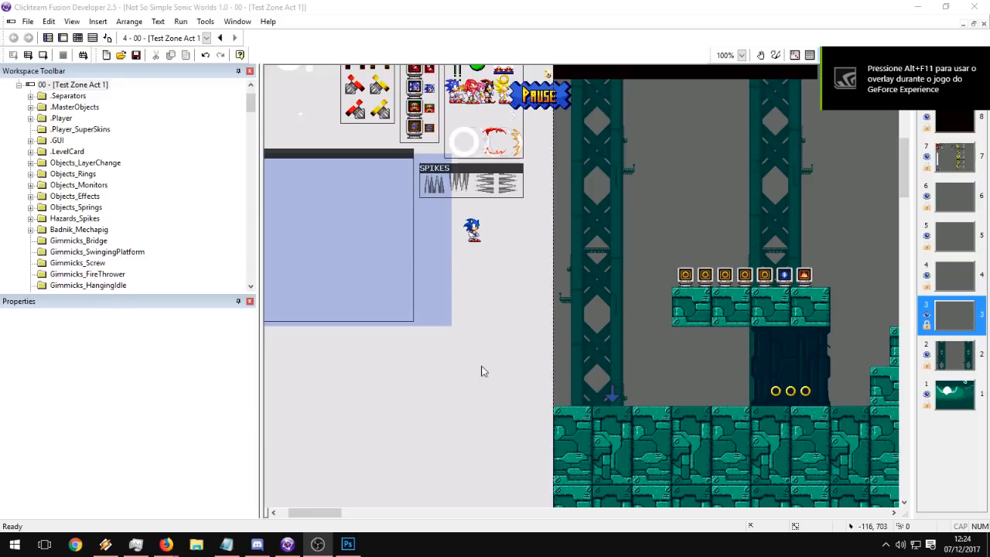
Open the event editor of the Test Zone Act 1 frame and collapse its event groups.
{"action": "left_click", "coordinate": [496, 414]}
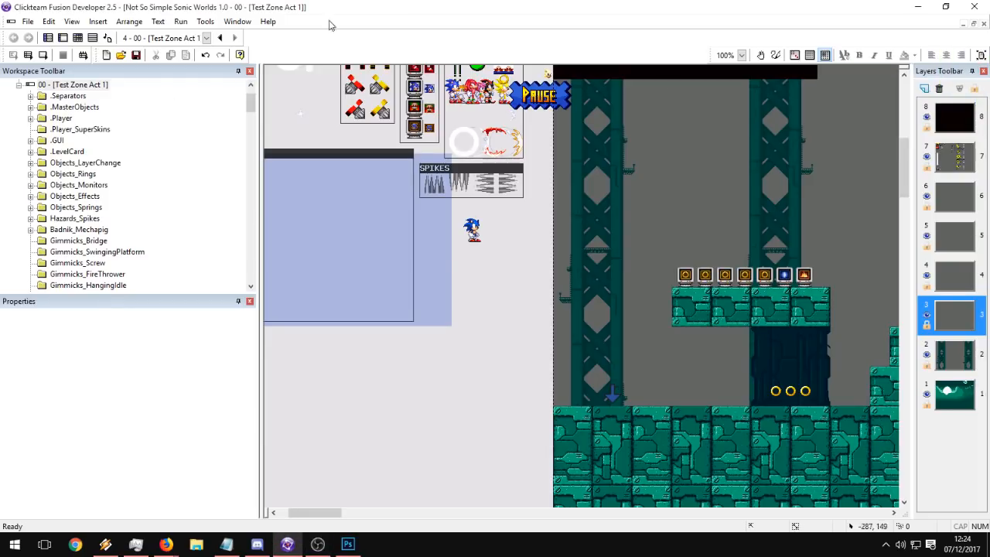
{"action": "left_click", "coordinate": [90, 40]}
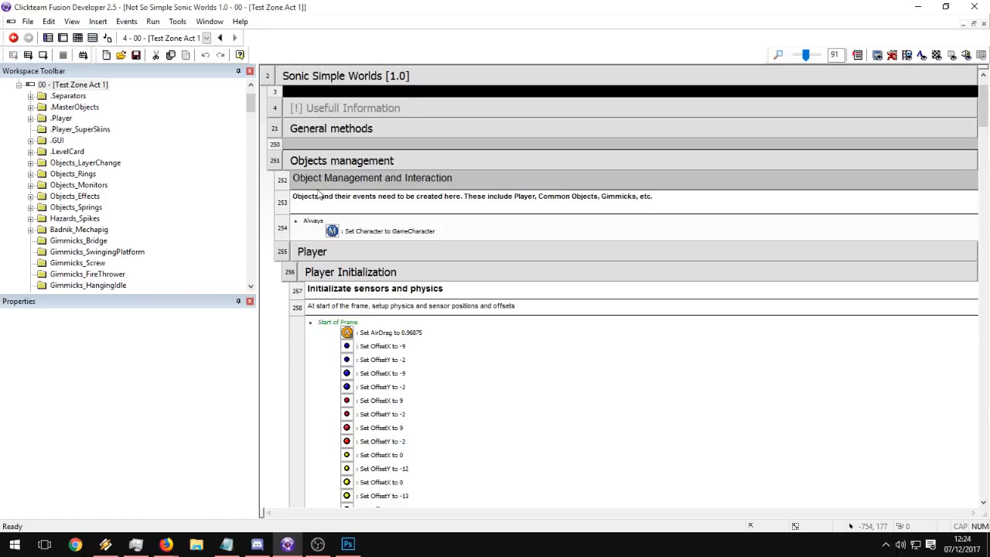
{"action": "right_click", "coordinate": [315, 122]}
{"action": "left_click", "coordinate": [362, 134]}
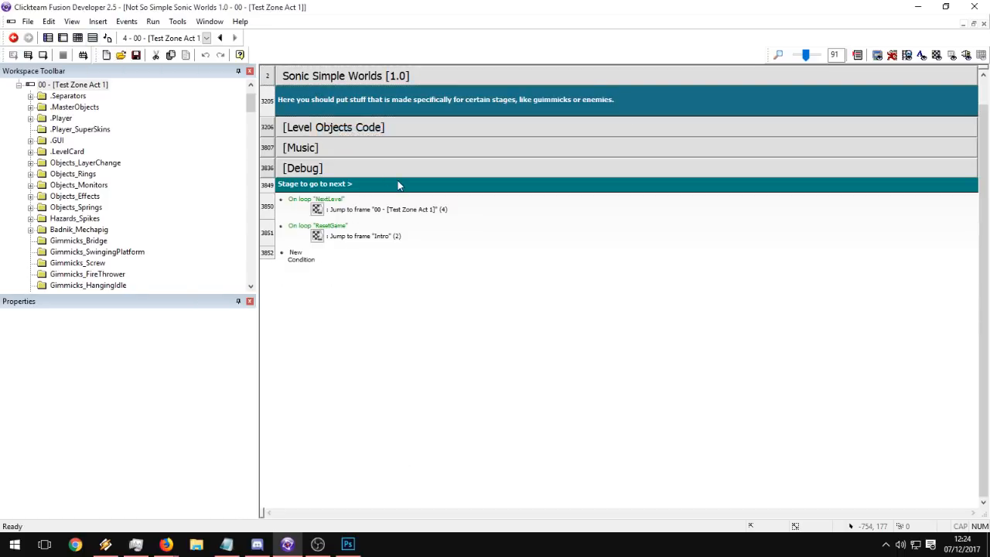
Rename the Sonic Simple Worlds event group to "Sonic Simple Worlds [1.1]".
{"action": "right_click", "coordinate": [387, 78]}
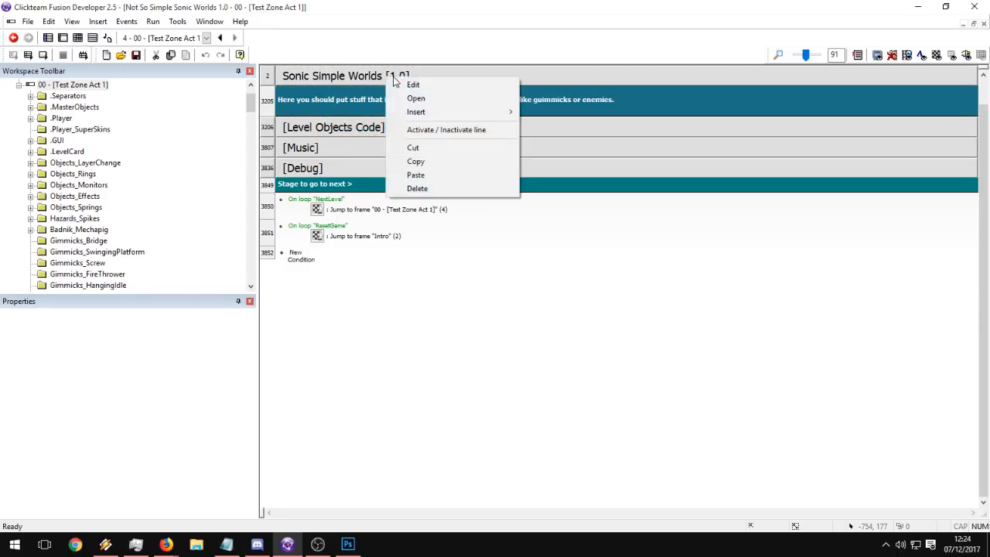
{"action": "left_click", "coordinate": [400, 84]}
{"action": "key", "text": "End"}
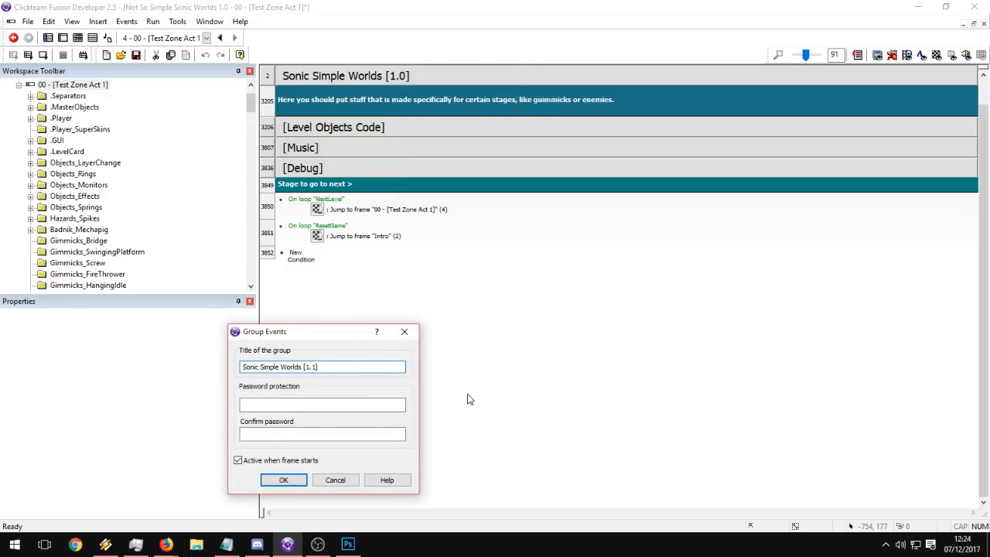
{"action": "key", "text": "Return"}
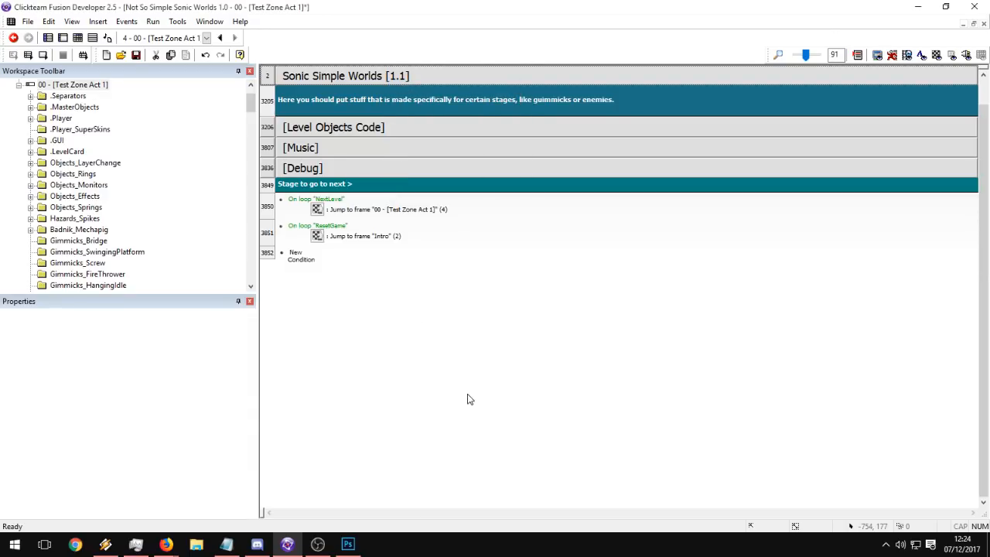
Expand the Sonic Simple Worlds [1.1] event group and its General methods subgroup.
{"action": "double_click", "coordinate": [406, 80]}
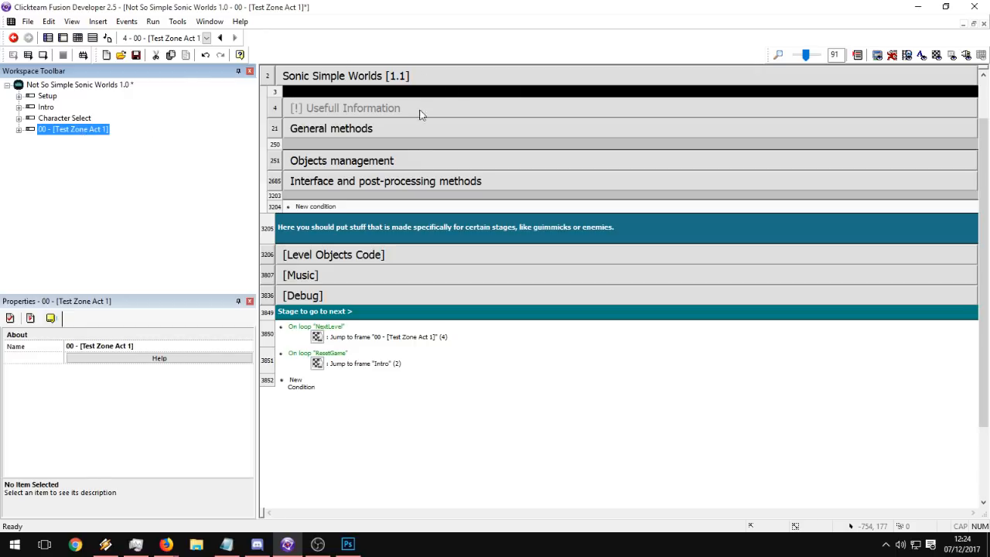
{"action": "left_click", "coordinate": [105, 544]}
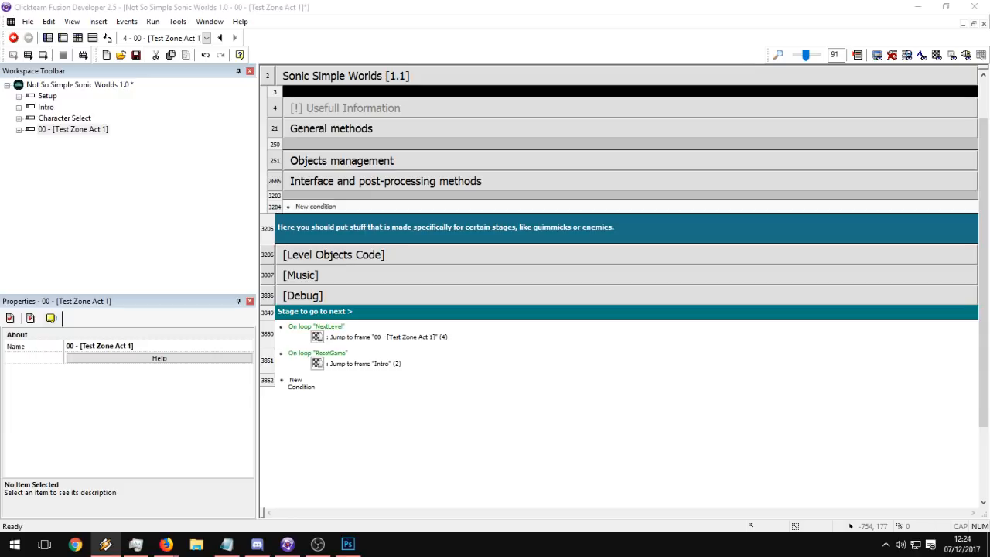
{"action": "left_click", "coordinate": [345, 109]}
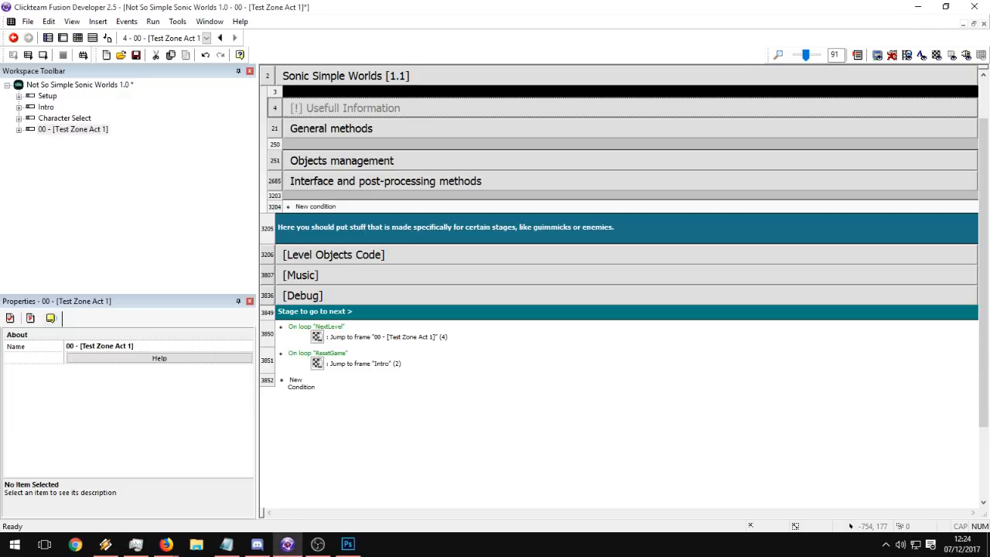
{"action": "left_click", "coordinate": [360, 130]}
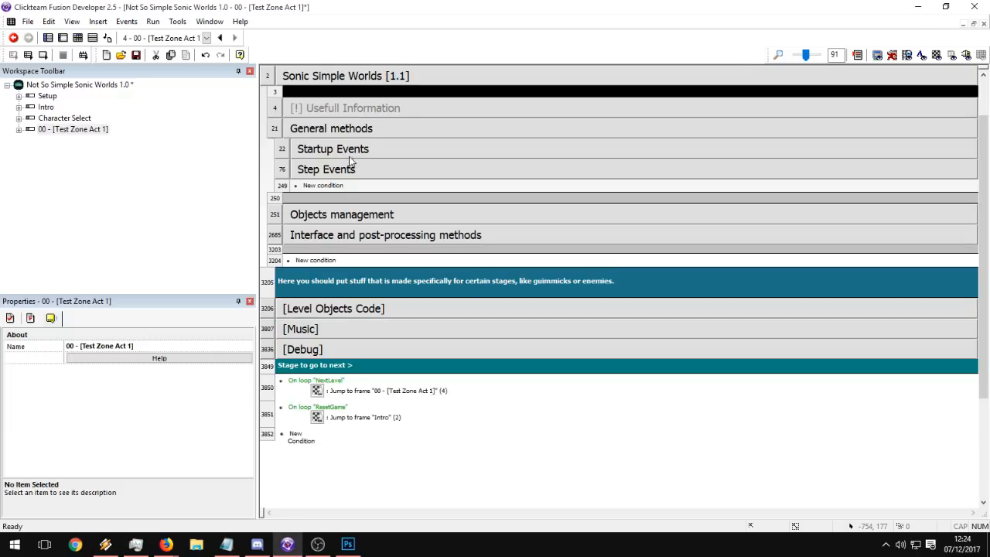
Look through the Startup Events, Step Events and Input Management [NOT SO SIMPLE] subgroups, and collapse the General methods group.
{"action": "left_click", "coordinate": [348, 152]}
{"action": "left_click", "coordinate": [348, 150]}
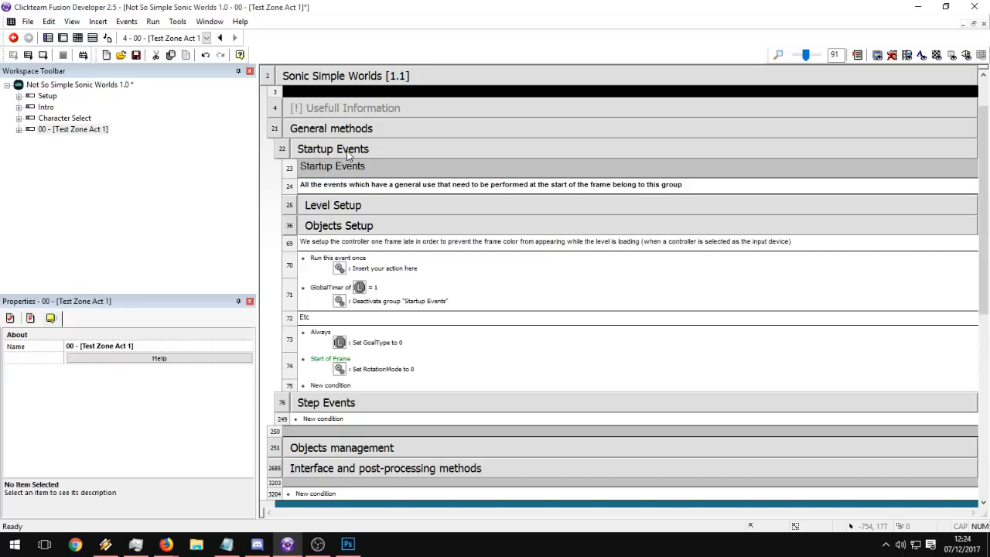
{"action": "left_click", "coordinate": [341, 173]}
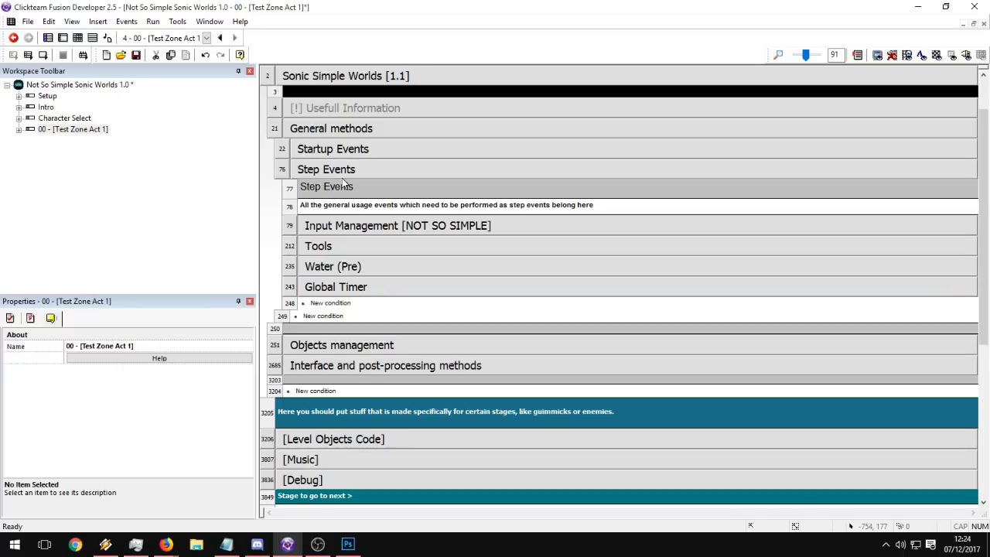
{"action": "left_click", "coordinate": [348, 226]}
{"action": "left_click", "coordinate": [347, 226]}
{"action": "left_click", "coordinate": [327, 171]}
{"action": "left_click", "coordinate": [322, 132]}
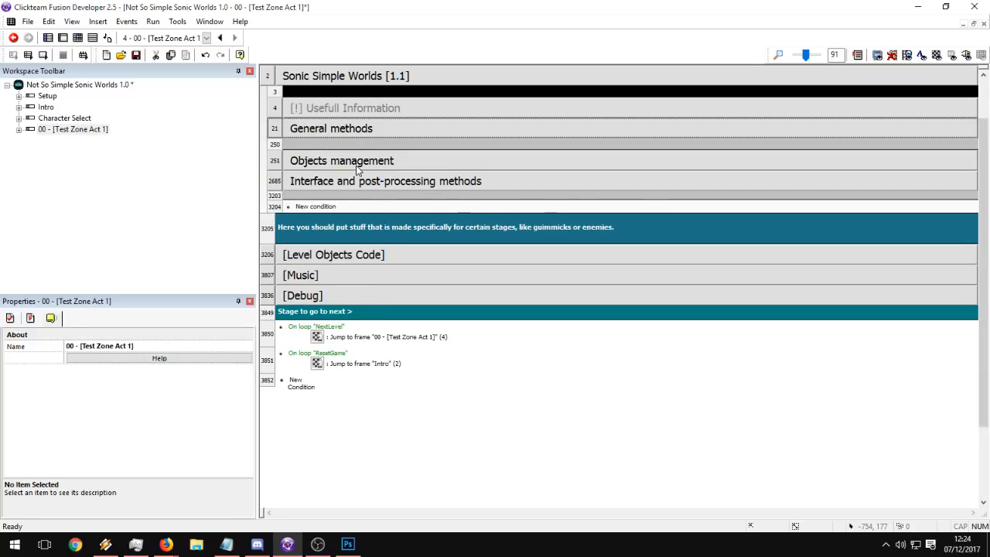
Expand the Objects management group and its Player subgroup.
{"action": "left_click", "coordinate": [359, 164]}
{"action": "left_click", "coordinate": [340, 254]}
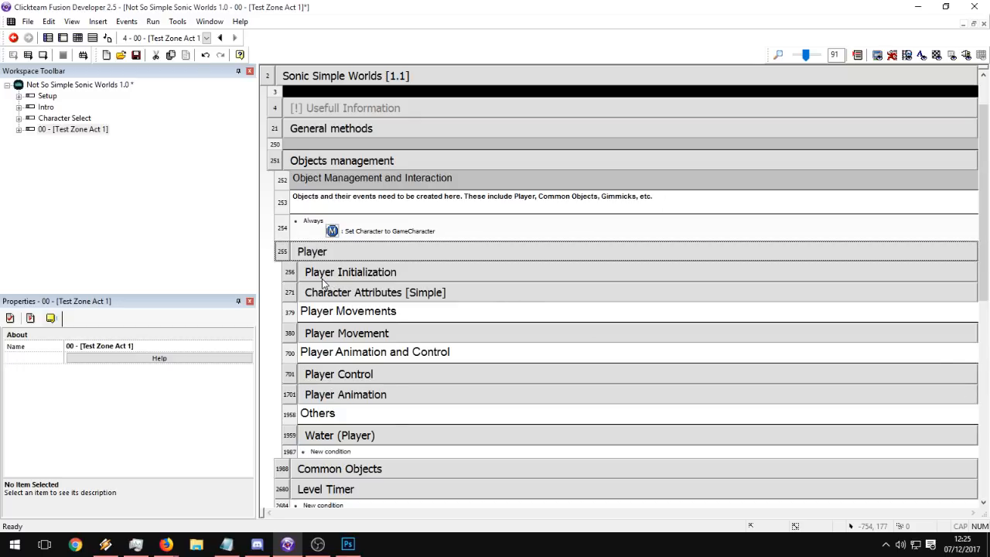
Clear the expression in the Always event's Set Character action and re-enter it by retrieving the GameCharacter global value.
{"action": "double_click", "coordinate": [340, 232]}
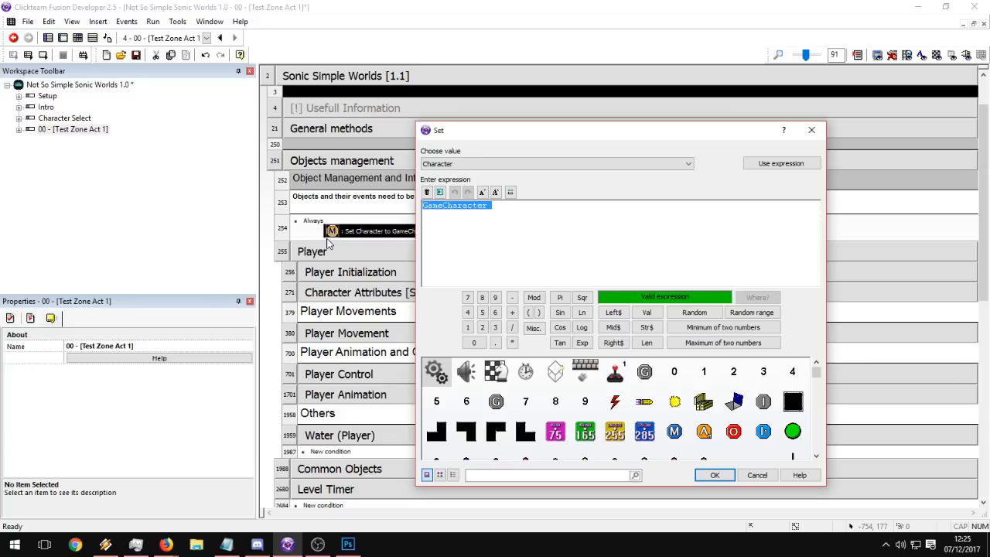
{"action": "left_click", "coordinate": [519, 232]}
{"action": "left_click_drag", "start_coordinate": [576, 225], "coordinate": [307, 220]}
{"action": "left_click", "coordinate": [543, 242]}
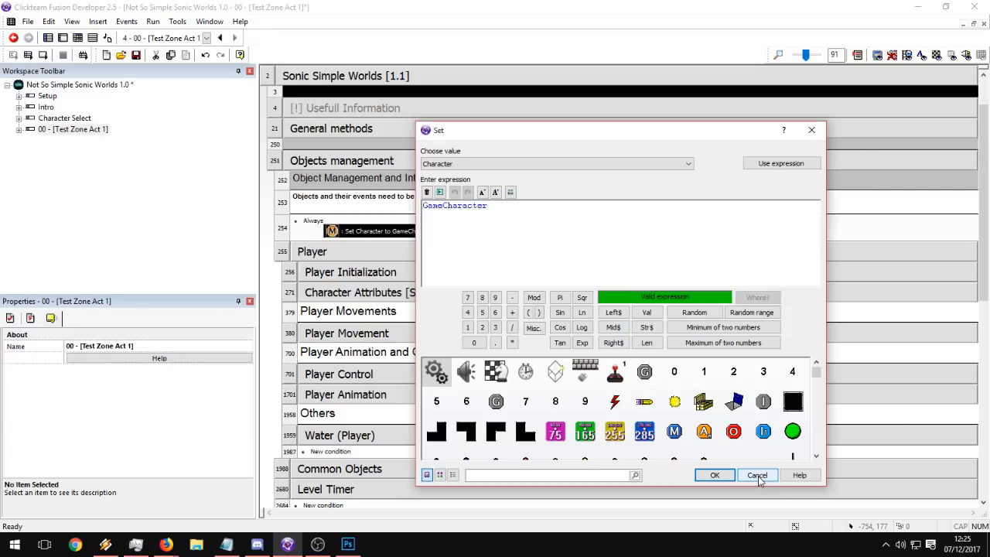
{"action": "double_click", "coordinate": [445, 208]}
{"action": "key", "text": "BackSpace"}
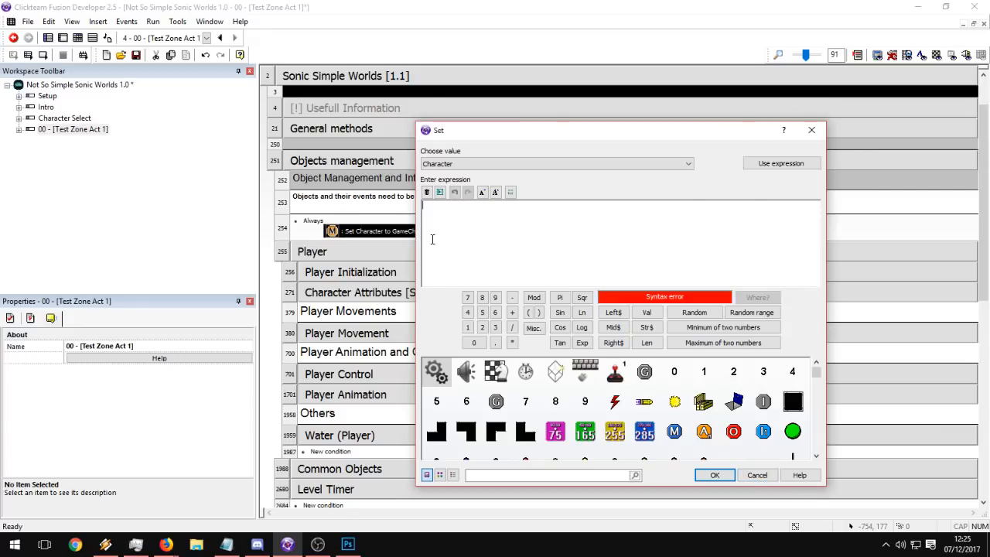
{"action": "left_click", "coordinate": [438, 373]}
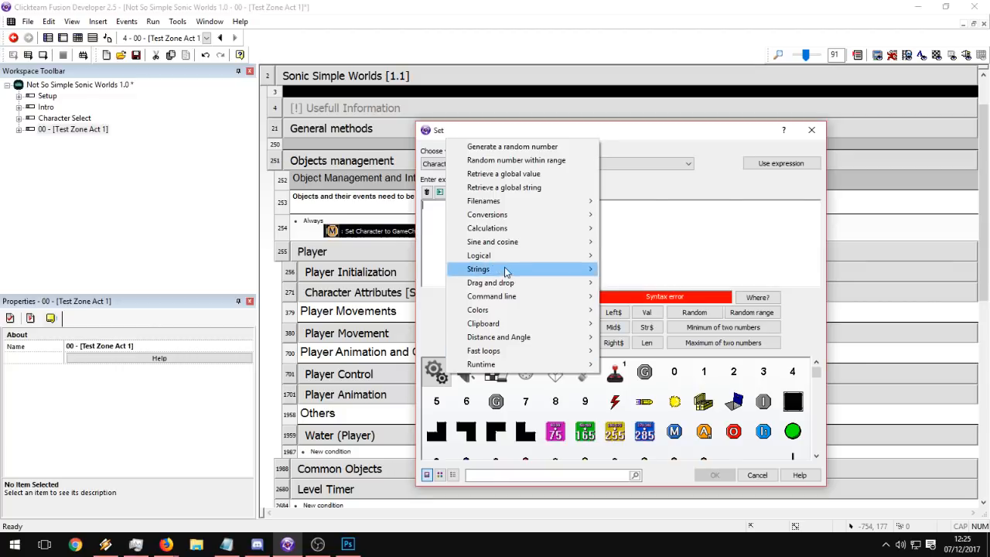
{"action": "left_click", "coordinate": [435, 375]}
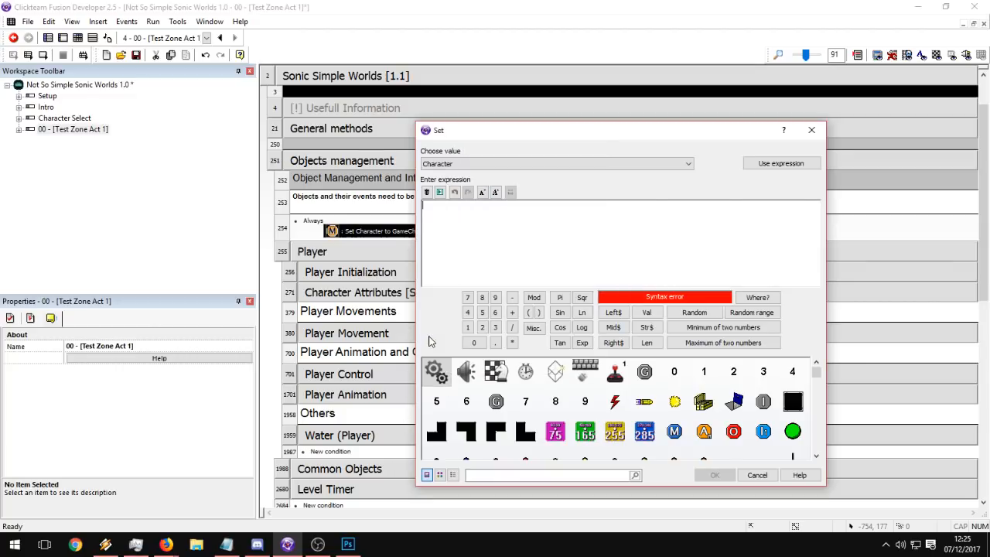
{"action": "left_click", "coordinate": [438, 374]}
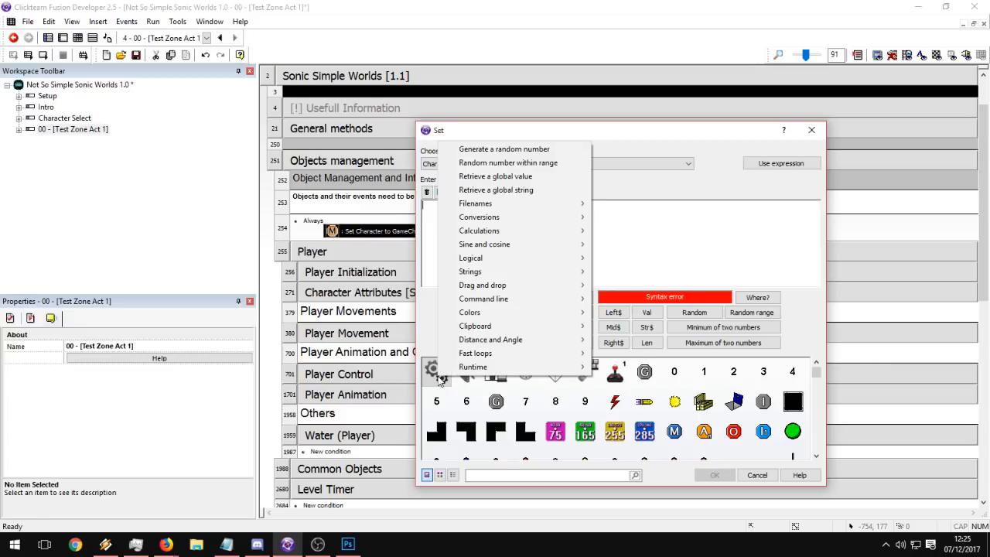
{"action": "left_click", "coordinate": [543, 177]}
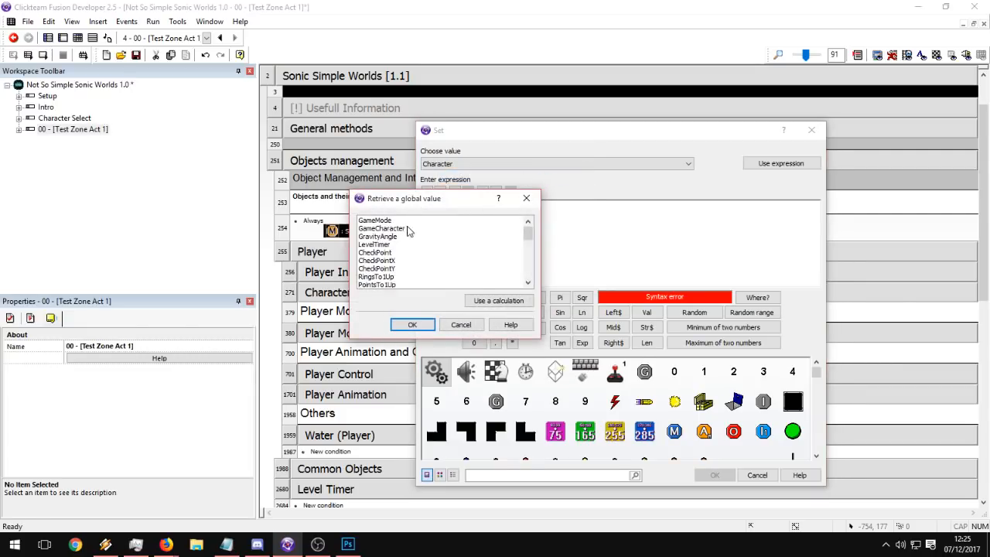
{"action": "left_click", "coordinate": [402, 229]}
{"action": "double_click", "coordinate": [403, 229]}
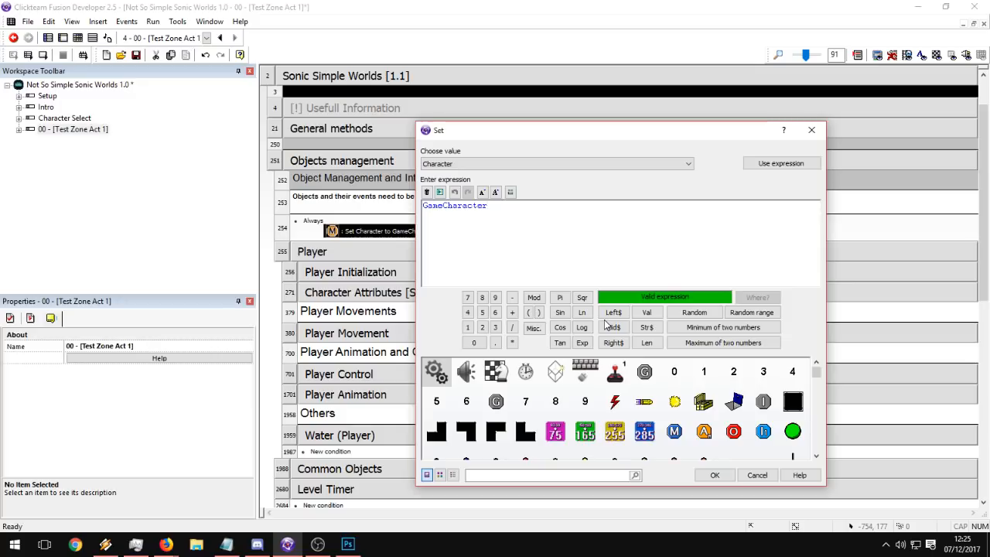
{"action": "left_click", "coordinate": [489, 164]}
{"action": "left_click", "coordinate": [474, 177]}
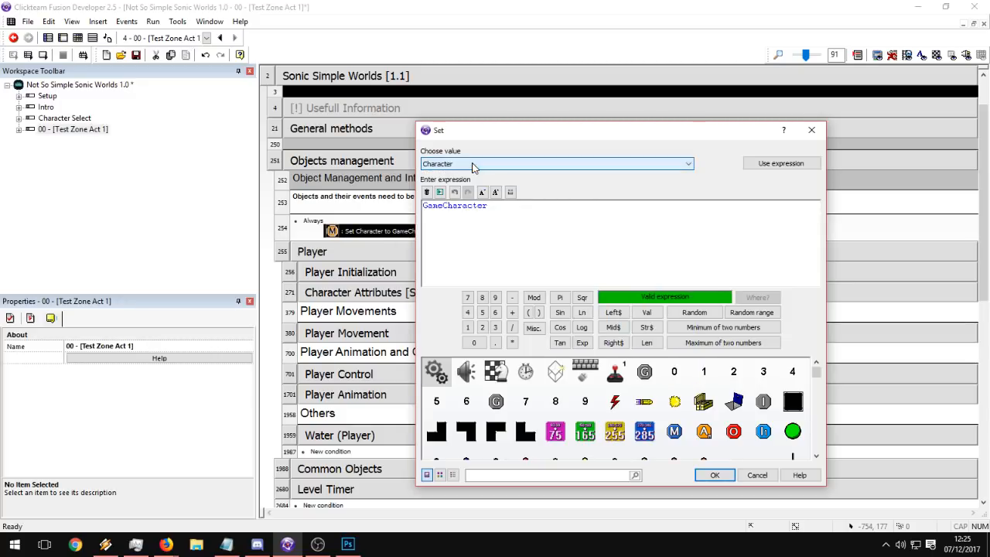
{"action": "left_click", "coordinate": [715, 475]}
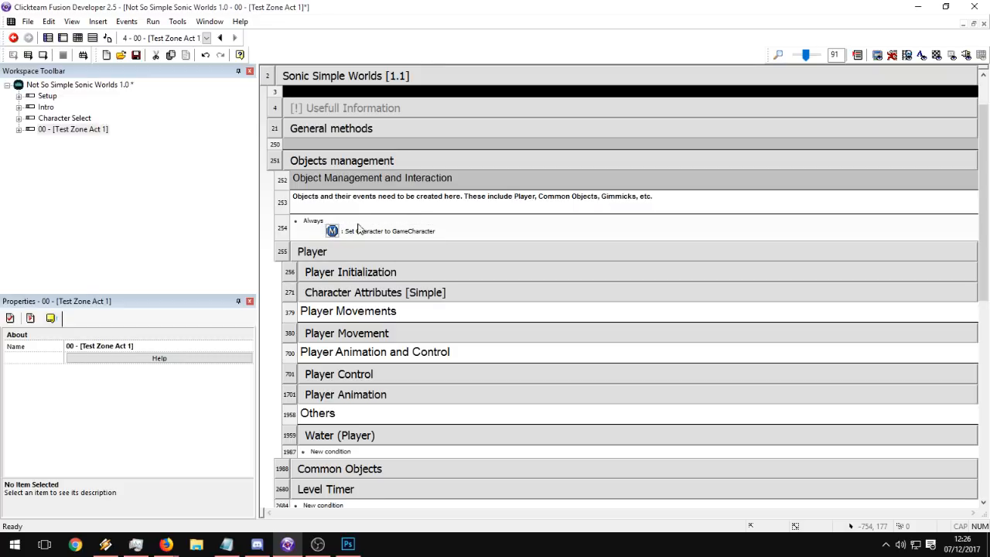
Expand the Player Initialization subgroup and examine the Move to layer actions in event 267.
{"action": "double_click", "coordinate": [353, 277]}
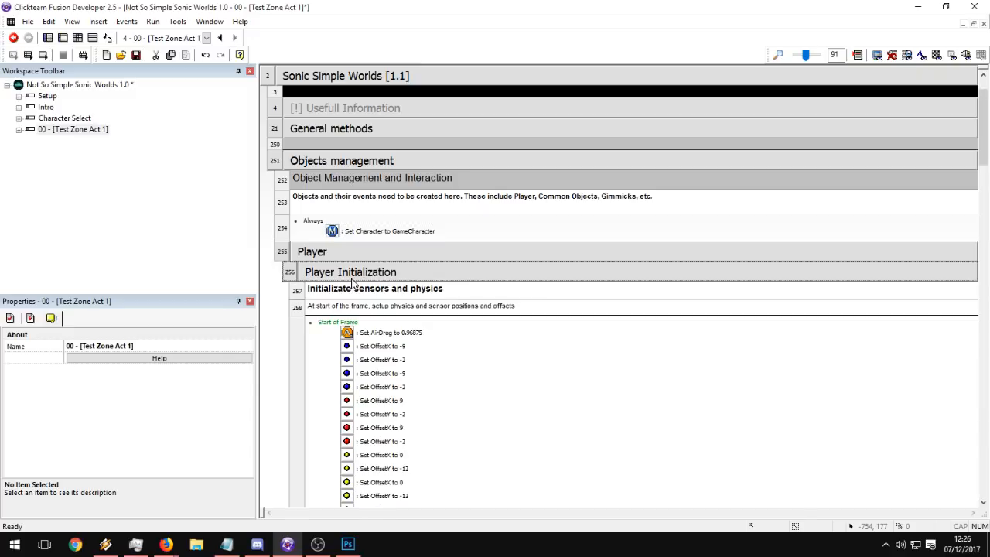
{"action": "scroll", "coordinate": [454, 316], "scroll_direction": "down", "scroll_amount": 15}
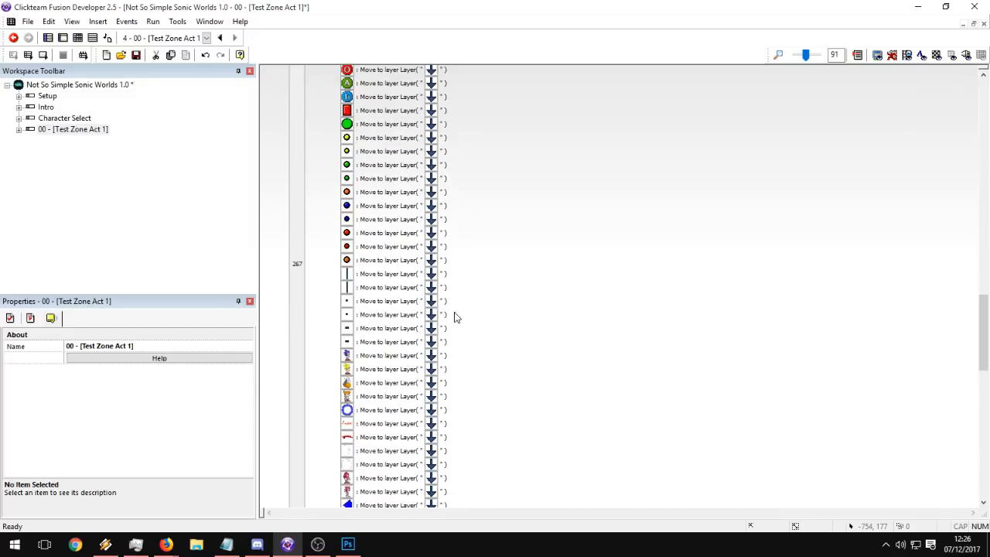
{"action": "scroll", "coordinate": [455, 316], "scroll_direction": "down", "scroll_amount": 5}
{"action": "scroll", "coordinate": [455, 316], "scroll_direction": "up", "scroll_amount": 5}
{"action": "scroll", "coordinate": [459, 314], "scroll_direction": "down", "scroll_amount": 3}
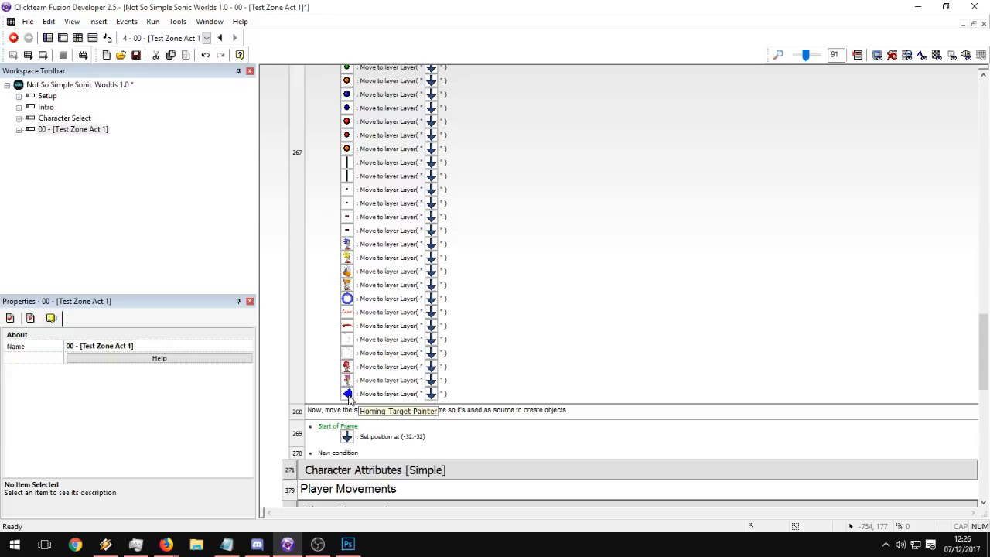
{"action": "scroll", "coordinate": [386, 394], "scroll_direction": "up", "scroll_amount": 3}
{"action": "scroll", "coordinate": [386, 395], "scroll_direction": "down", "scroll_amount": 5}
Insert a Destroy action for PlayerSkin_SonicEX before the Homing Target Painter action in event 267.
{"action": "right_click", "coordinate": [390, 325]}
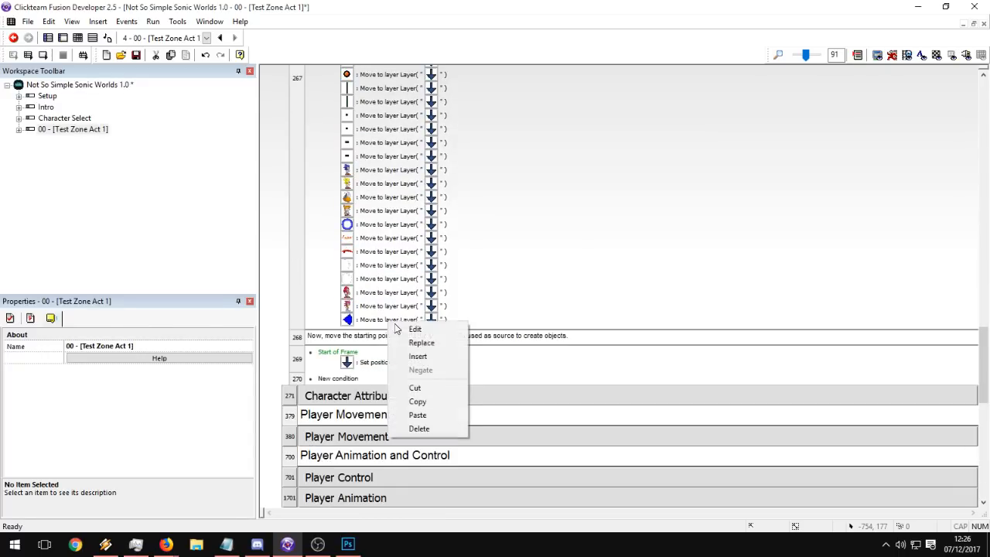
{"action": "left_click", "coordinate": [420, 357]}
{"action": "left_click_drag", "start_coordinate": [867, 123], "coordinate": [869, 393]}
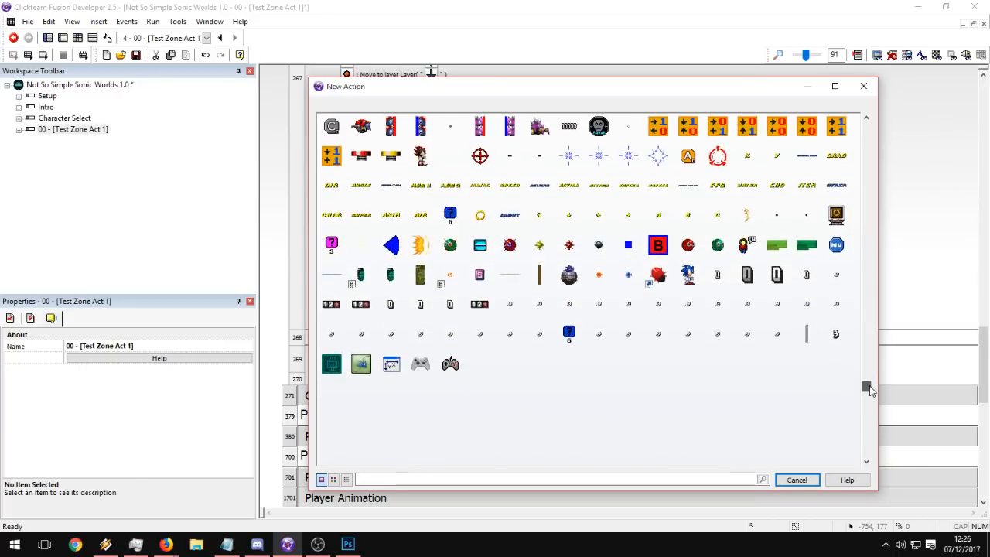
{"action": "left_click", "coordinate": [688, 285]}
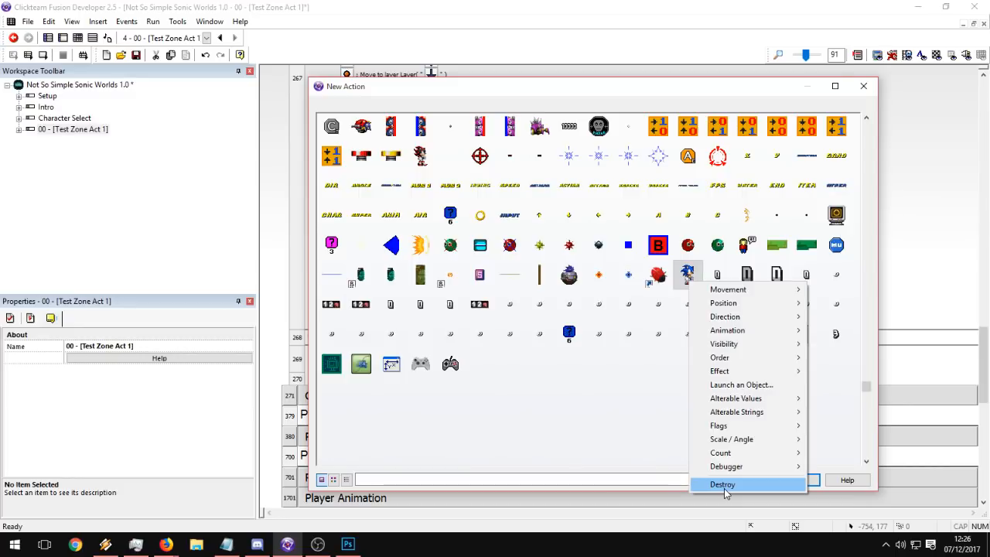
{"action": "left_click", "coordinate": [724, 485]}
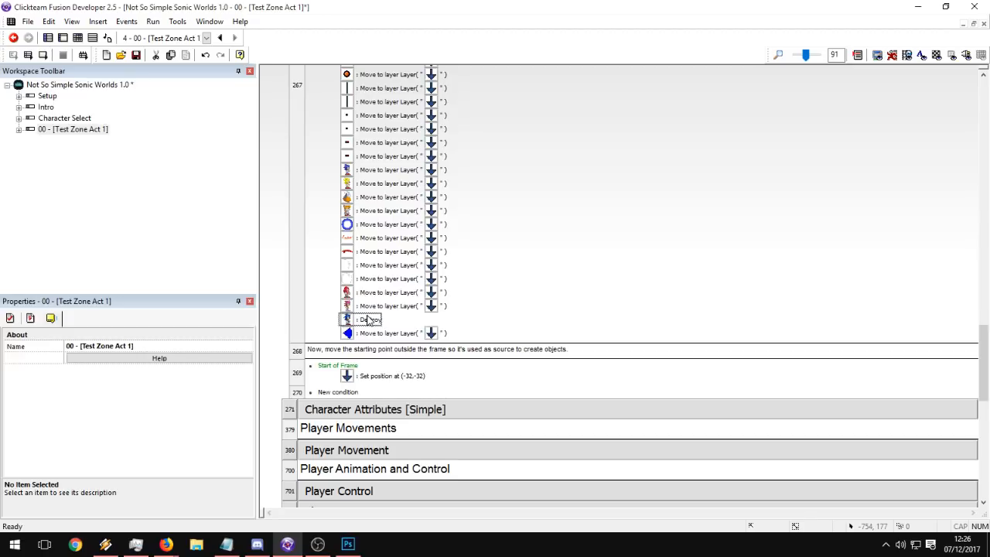
{"action": "left_click", "coordinate": [379, 312]}
{"action": "left_click", "coordinate": [501, 323]}
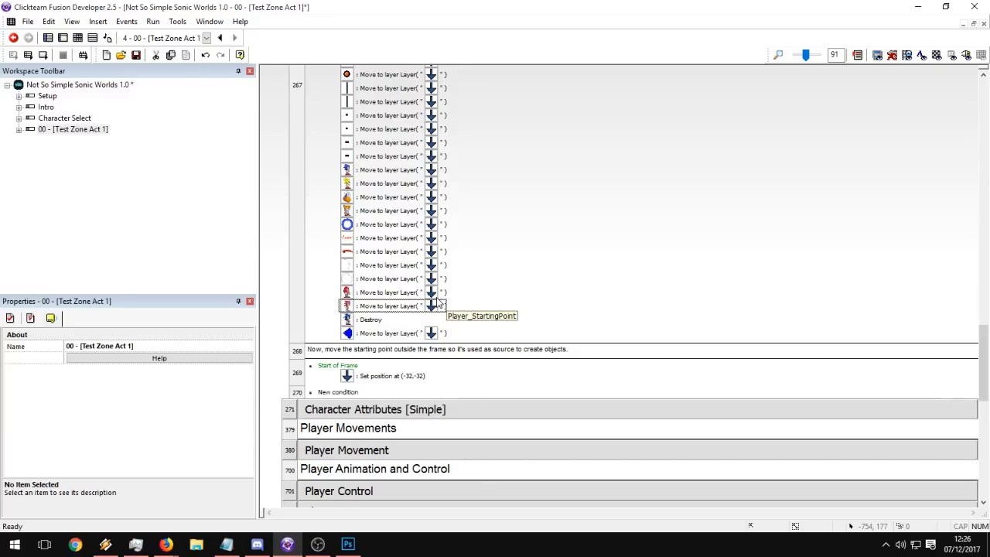
Duplicate the Move to layer action above the Destroy action and reassign the copy to PlayerSkin_SonicEX.
{"action": "left_click", "coordinate": [106, 545]}
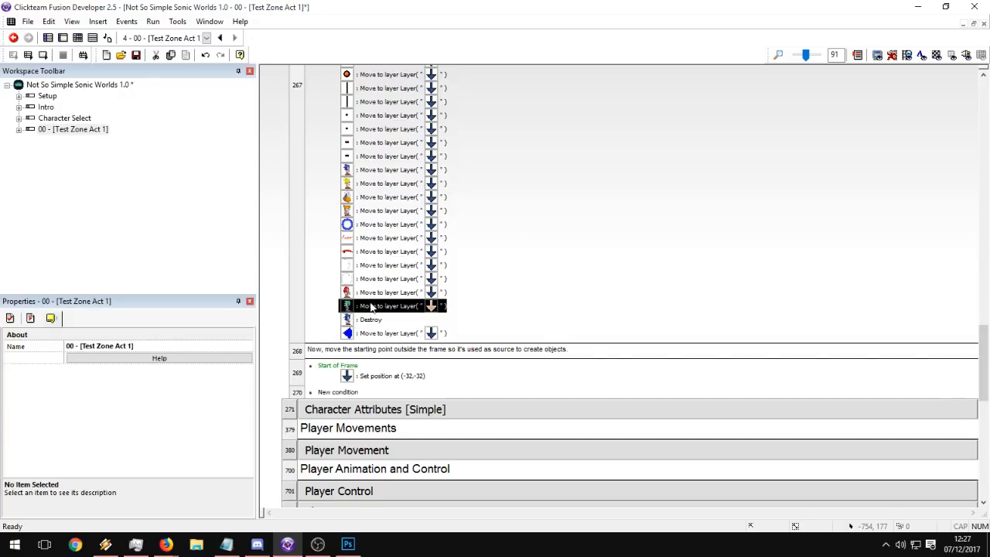
{"action": "key", "text": "ctrl+c"}
{"action": "key", "text": "ctrl+v"}
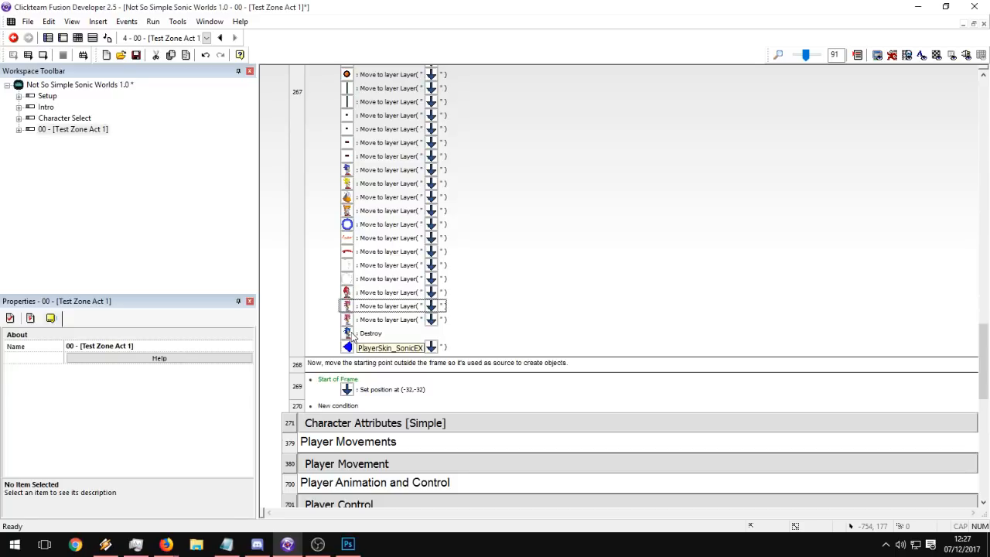
{"action": "mouse_move", "coordinate": [348, 331]}
{"action": "left_mouse_down"}
{"action": "mouse_move", "coordinate": [361, 335]}
{"action": "mouse_move", "coordinate": [298, 343]}
{"action": "mouse_move", "coordinate": [348, 321]}
{"action": "left_mouse_up"}
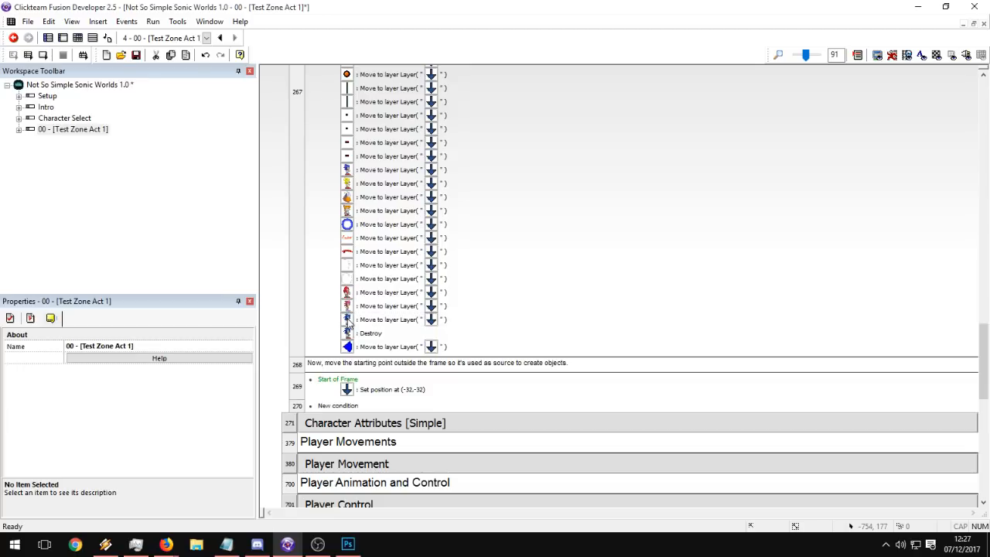
Paste four extra copies of the PlayerSkin_SonicEX Destroy action in event 267.
{"action": "left_click", "coordinate": [370, 334]}
{"action": "key", "text": "ctrl+v"}
{"action": "key", "text": "ctrl+v"}
{"action": "key", "text": "ctrl+v"}
{"action": "key", "text": "ctrl+v"}
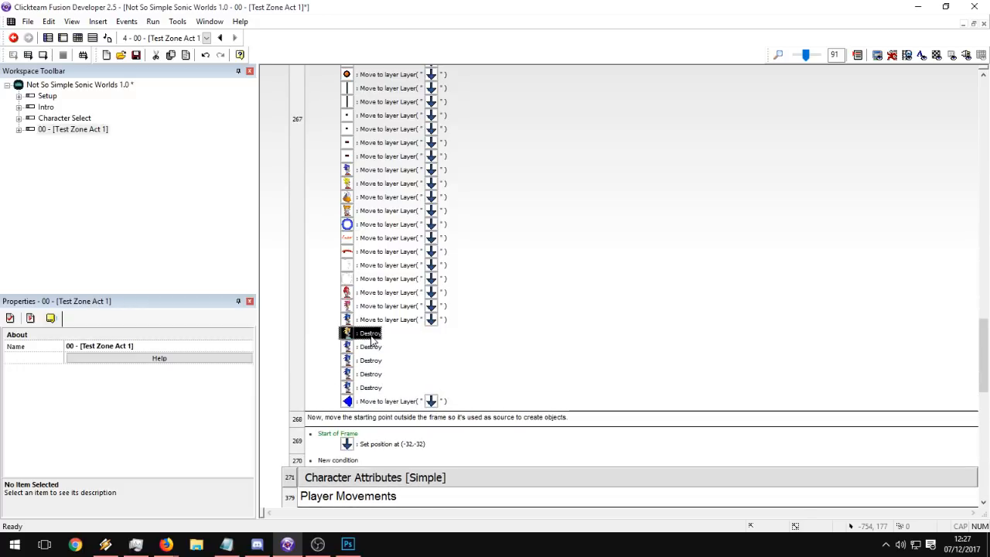
Delete all PlayerSkin_SonicEX Destroy actions and its Move to layer action from event 267.
{"action": "key", "text": "Delete"}
{"action": "key", "text": "Delete"}
{"action": "key", "text": "Delete"}
{"action": "key", "text": "Delete"}
{"action": "key", "text": "Delete"}
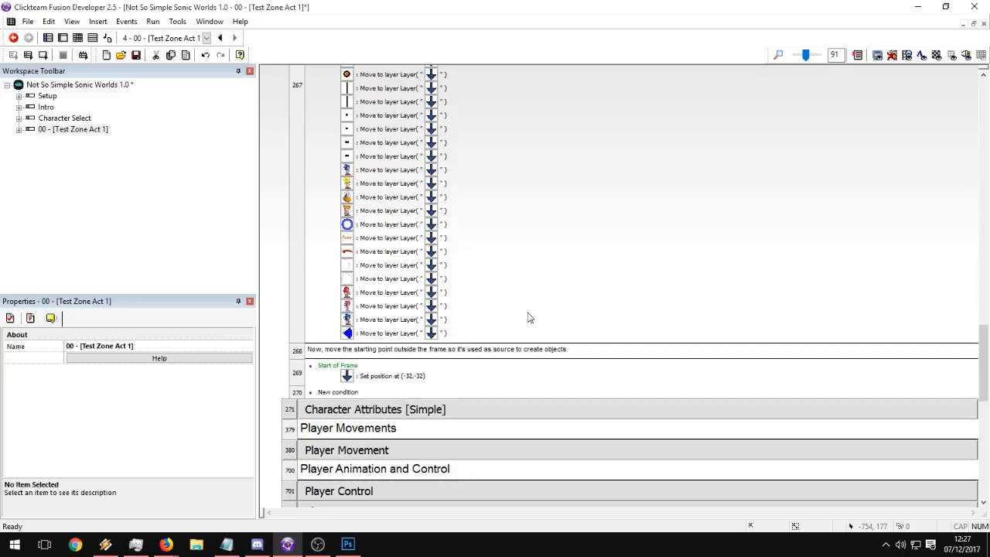
{"action": "left_click", "coordinate": [372, 324]}
{"action": "left_click", "coordinate": [368, 322]}
{"action": "key", "text": "Delete"}
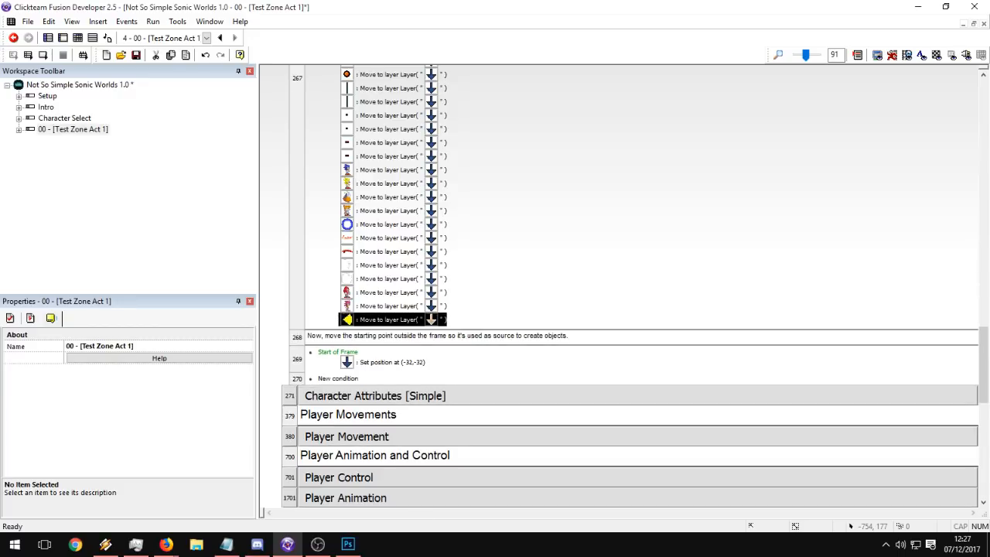
Insert a Move to layer action for PlayerSkin_SonicEX before the last action in event 267.
{"action": "right_click", "coordinate": [367, 327]}
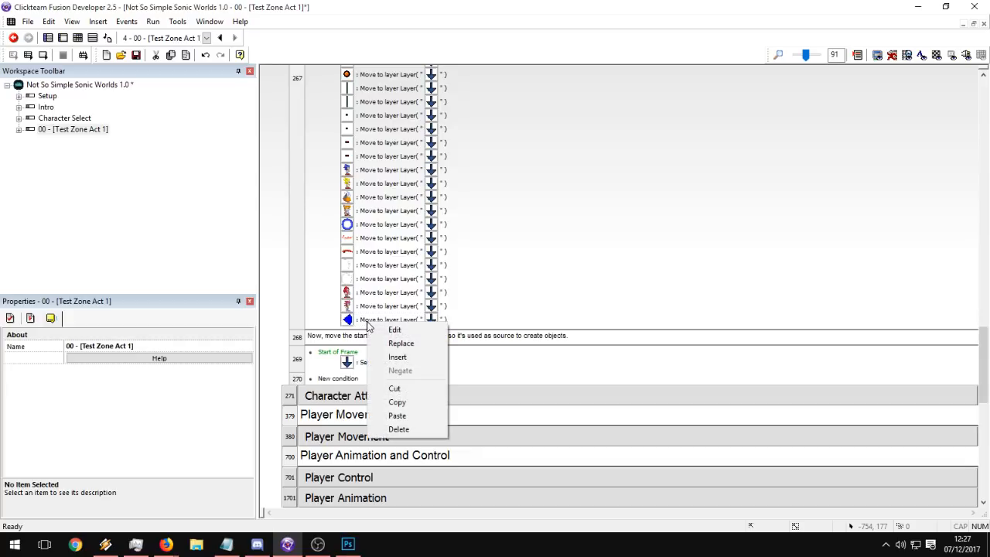
{"action": "left_click", "coordinate": [397, 357]}
{"action": "scroll", "coordinate": [810, 242], "scroll_direction": "down", "scroll_amount": 5}
{"action": "scroll", "coordinate": [810, 242], "scroll_direction": "up", "scroll_amount": 1}
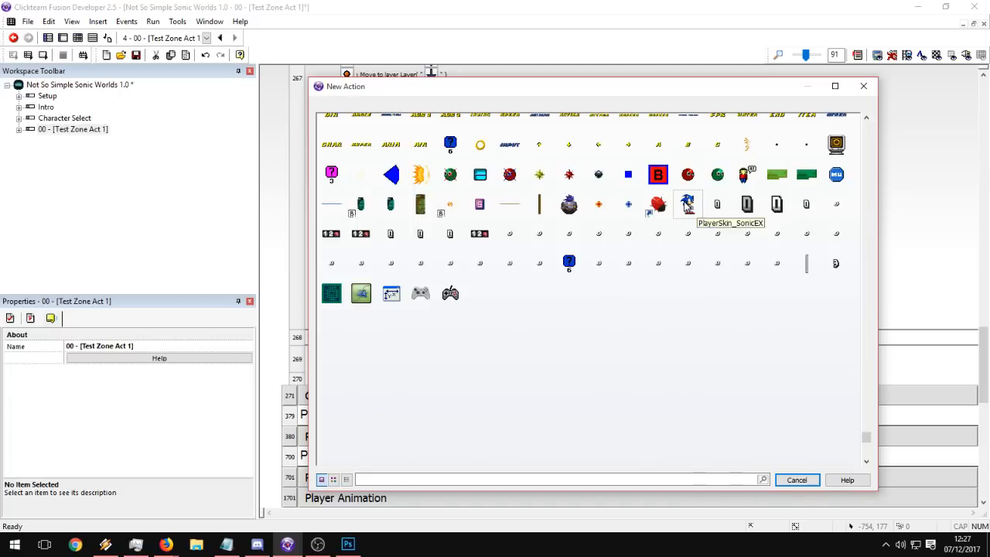
{"action": "left_click", "coordinate": [687, 202]}
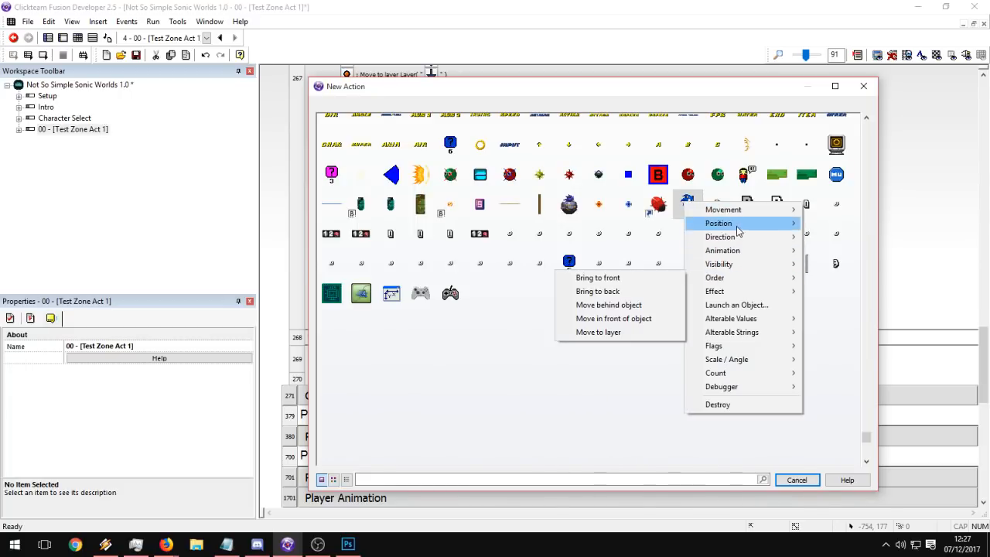
{"action": "mouse_move", "coordinate": [737, 224]}
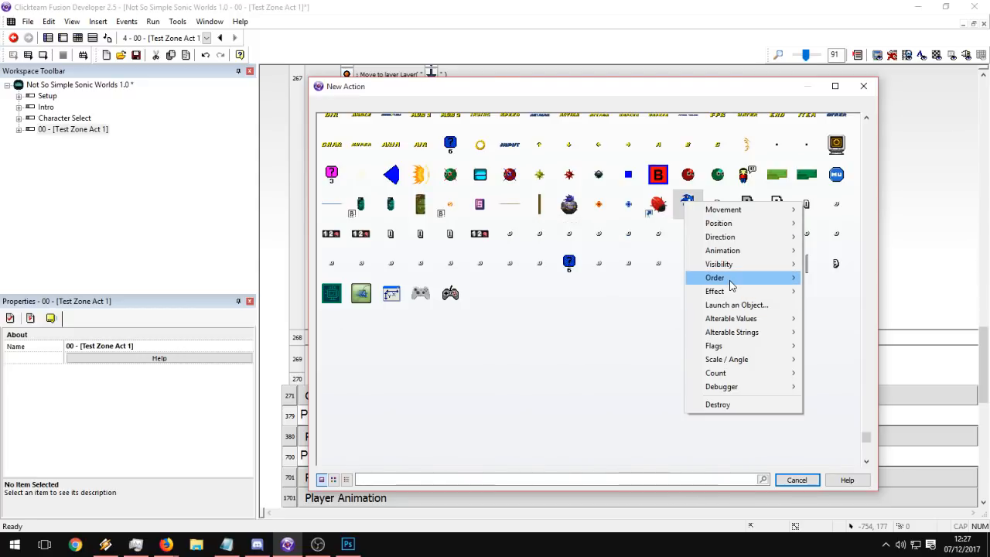
{"action": "mouse_move", "coordinate": [732, 280]}
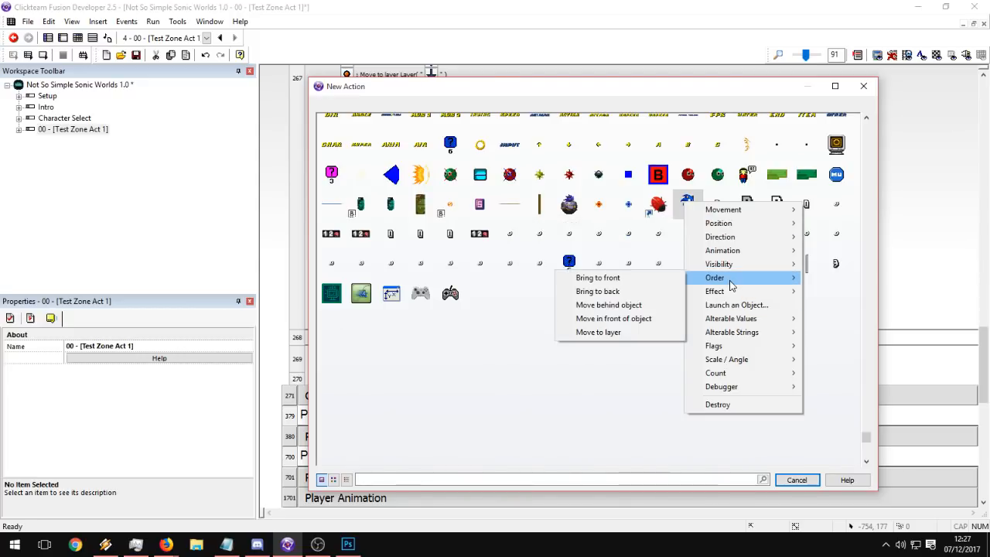
{"action": "left_click", "coordinate": [616, 334]}
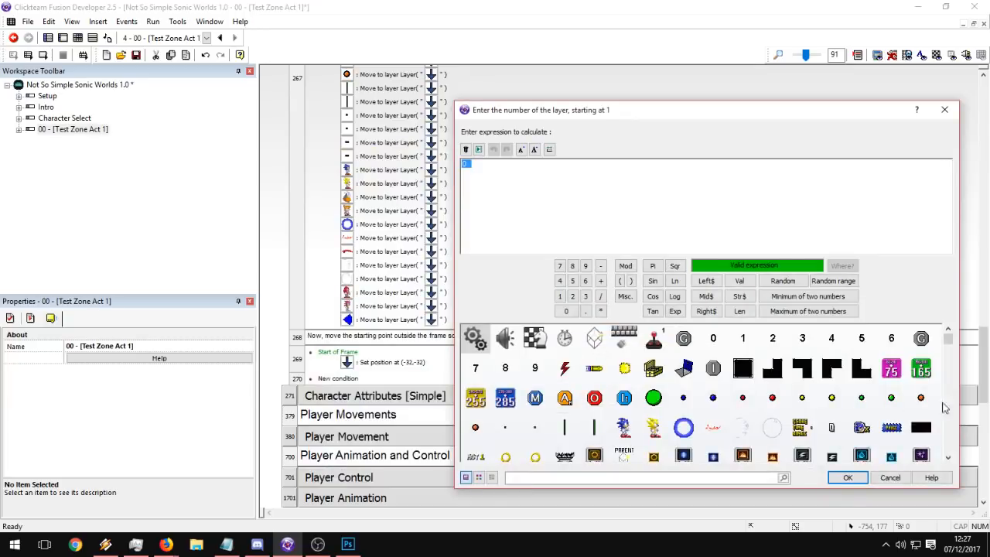
Set the action's layer number expression to Get layer of Player_StartingPoint.
{"action": "left_click_drag", "start_coordinate": [948, 341], "coordinate": [951, 372]}
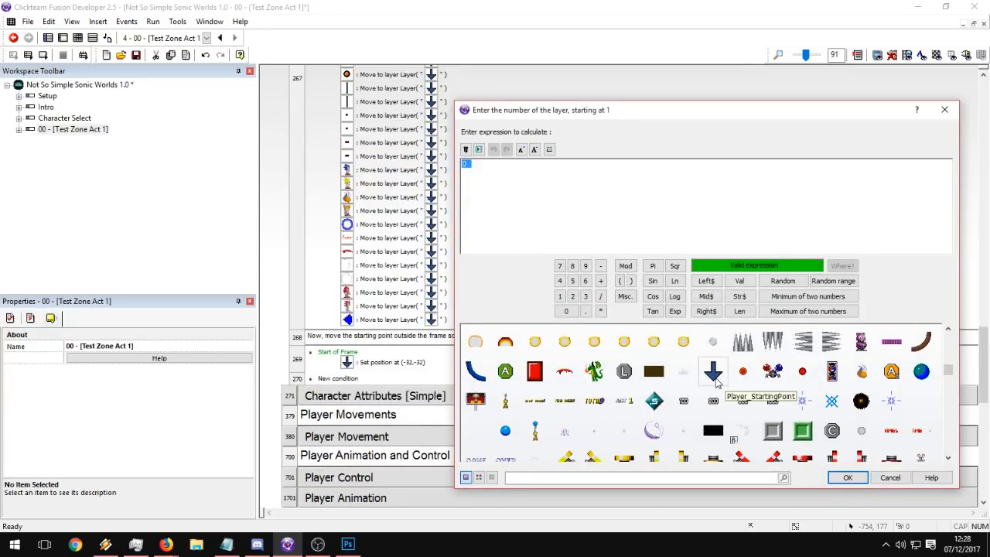
{"action": "left_click", "coordinate": [713, 373]}
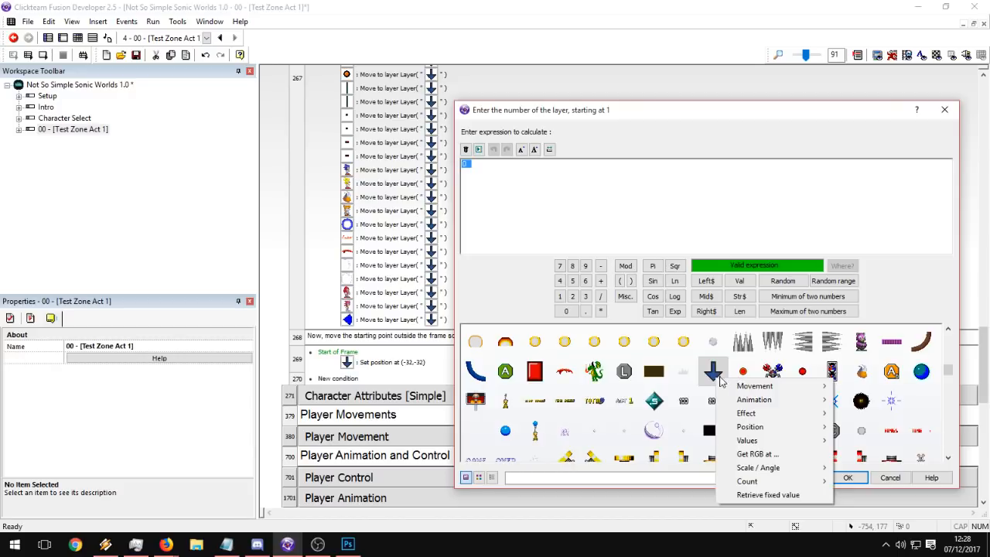
{"action": "mouse_move", "coordinate": [762, 429]}
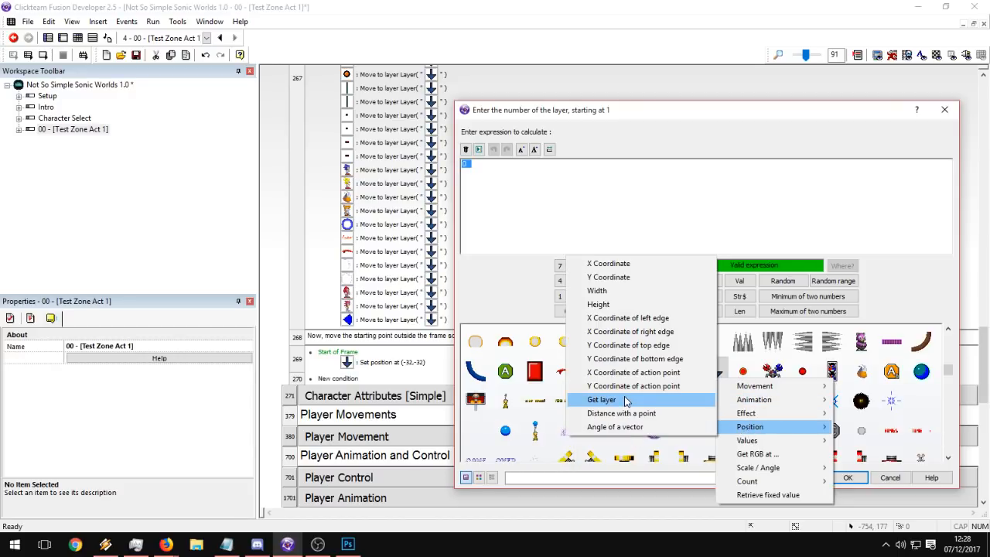
{"action": "left_click", "coordinate": [611, 400]}
{"action": "left_click", "coordinate": [848, 478]}
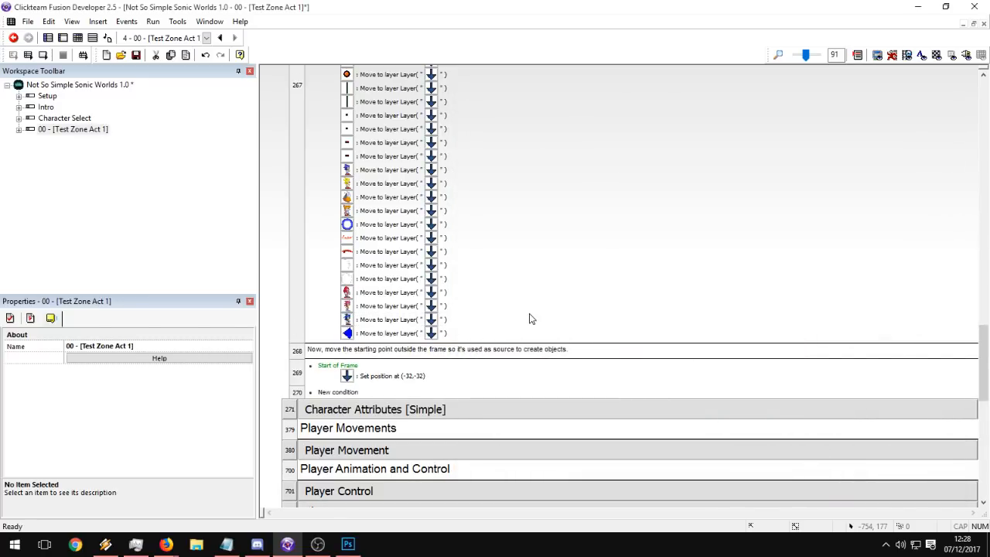
Collapse the Player Initialization group and expand Character Attributes [Simple].
{"action": "scroll", "coordinate": [531, 319], "scroll_direction": "up", "scroll_amount": 3}
{"action": "scroll", "coordinate": [531, 319], "scroll_direction": "up", "scroll_amount": 8}
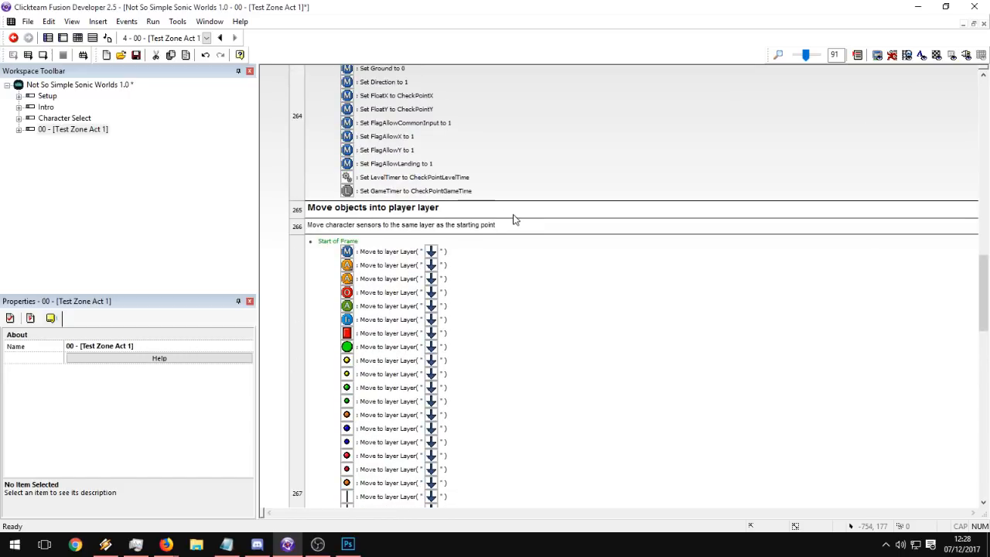
{"action": "scroll", "coordinate": [511, 218], "scroll_direction": "down", "scroll_amount": 4}
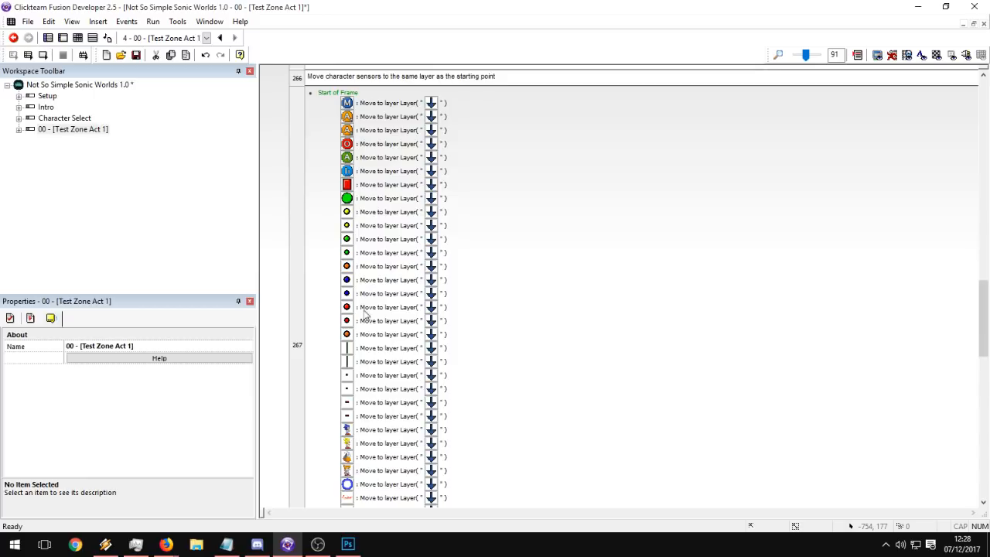
{"action": "scroll", "coordinate": [567, 237], "scroll_direction": "down", "scroll_amount": 5}
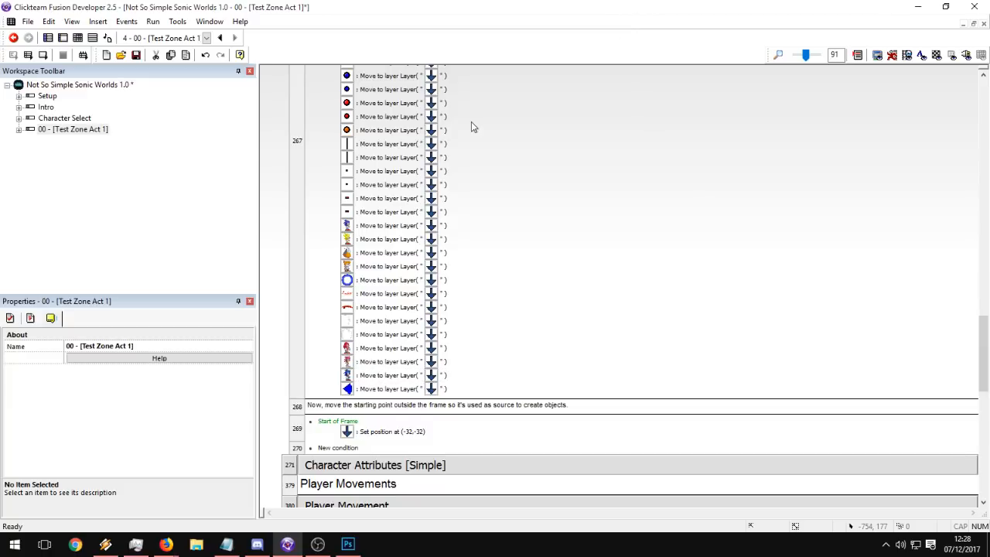
{"action": "scroll", "coordinate": [474, 123], "scroll_direction": "down", "scroll_amount": 3}
{"action": "scroll", "coordinate": [474, 128], "scroll_direction": "up", "scroll_amount": 10}
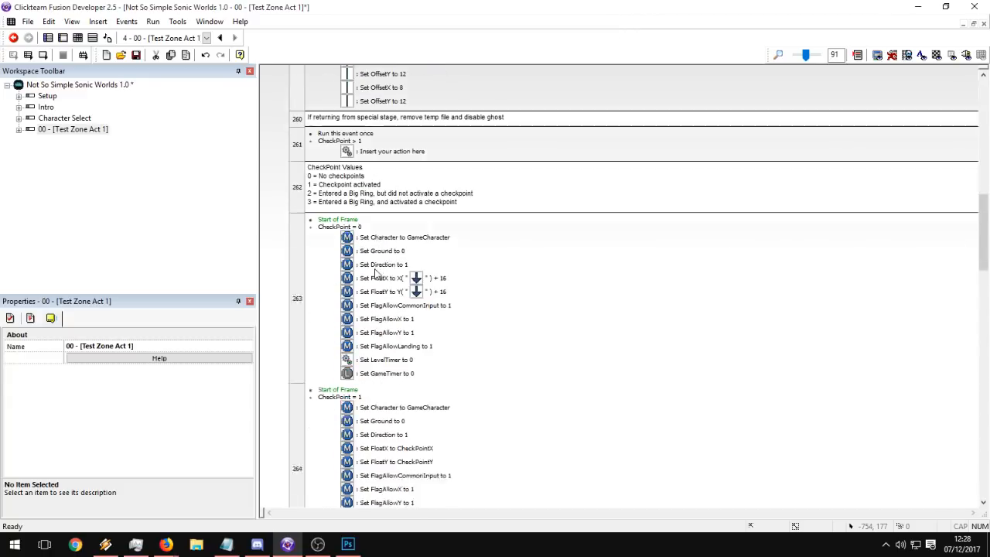
{"action": "scroll", "coordinate": [367, 190], "scroll_direction": "up", "scroll_amount": 5}
{"action": "left_click", "coordinate": [353, 113]}
{"action": "left_click", "coordinate": [360, 130]}
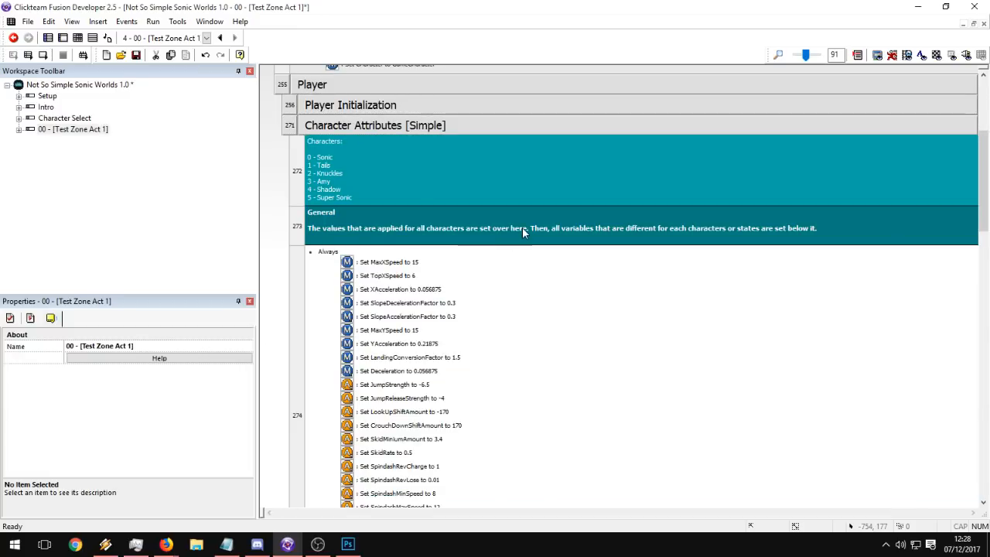
Add the line "6 - SonicEX" to the Characters list comment in Character Attributes.
{"action": "right_click", "coordinate": [345, 194]}
{"action": "left_click", "coordinate": [358, 206]}
{"action": "left_click", "coordinate": [275, 425]}
{"action": "type", "text": "99 - SonicEX"}
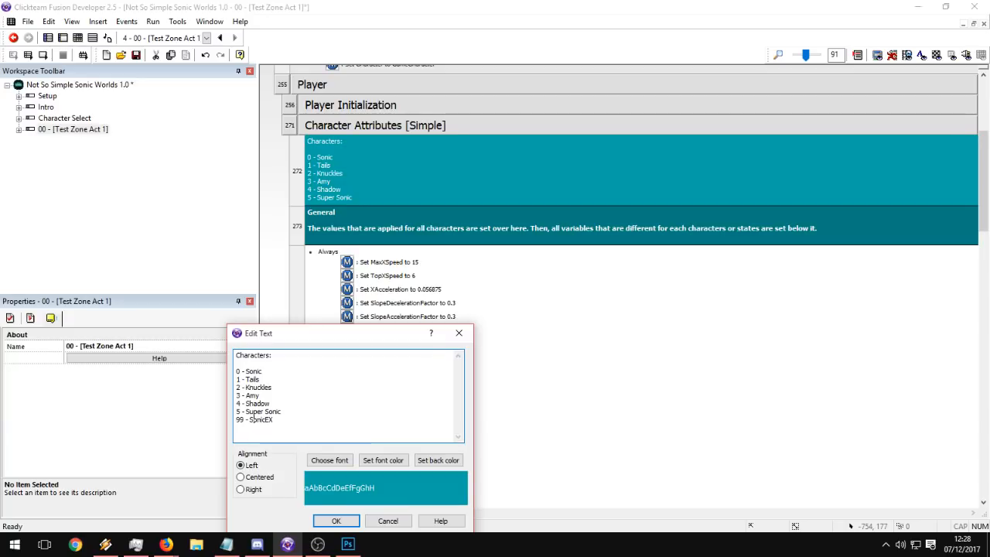
{"action": "left_click", "coordinate": [244, 419]}
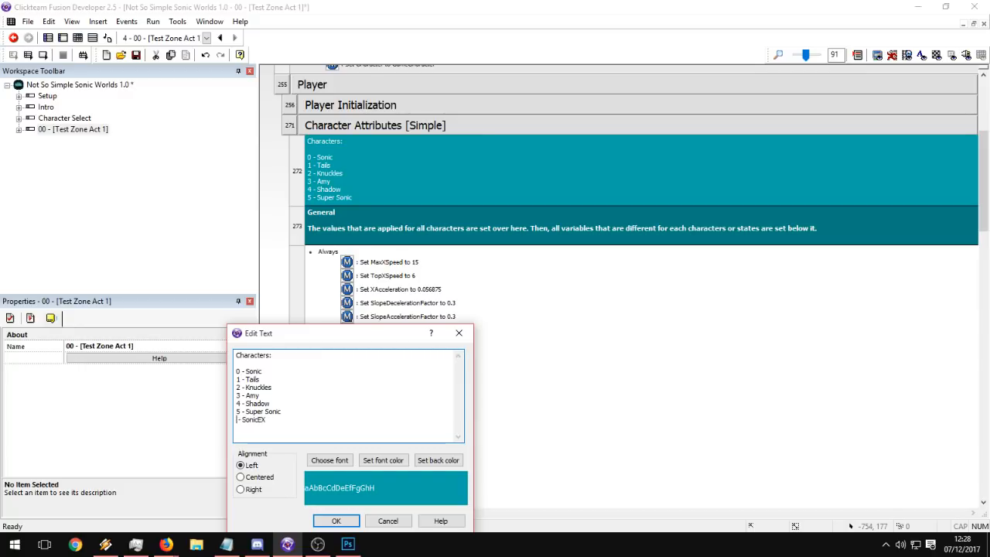
{"action": "key", "text": "BackSpace"}
{"action": "left_click", "coordinate": [336, 521]}
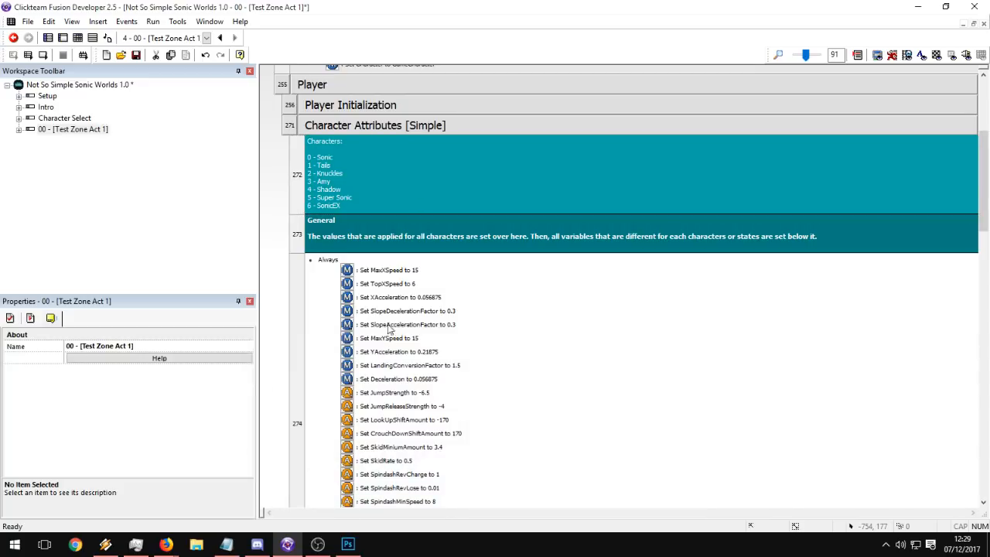
Review the general values, character-specific changes and special states in Character Attributes [Simple].
{"action": "scroll", "coordinate": [486, 230], "scroll_direction": "down", "scroll_amount": 6}
{"action": "scroll", "coordinate": [486, 230], "scroll_direction": "up", "scroll_amount": 2}
{"action": "scroll", "coordinate": [486, 230], "scroll_direction": "up", "scroll_amount": 2}
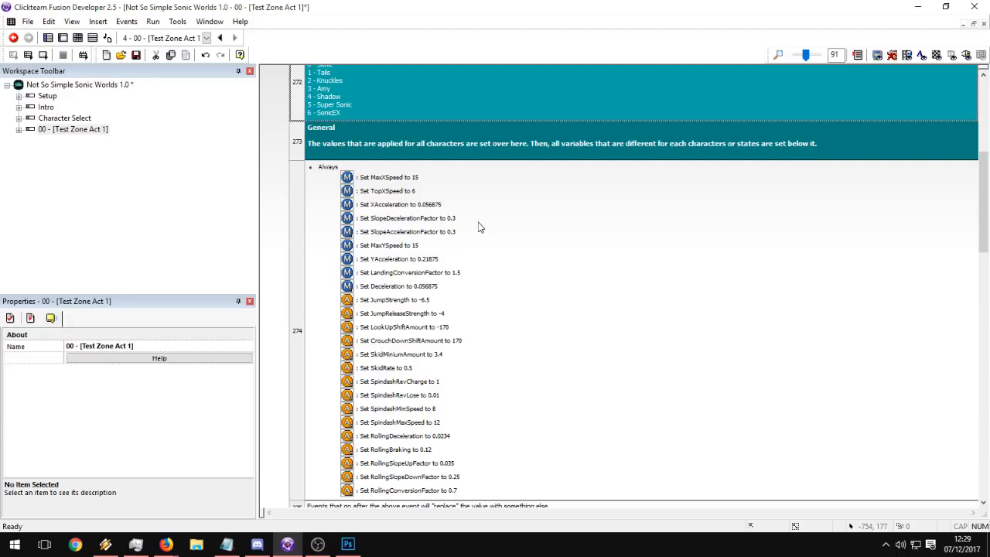
{"action": "scroll", "coordinate": [478, 227], "scroll_direction": "up", "scroll_amount": 4}
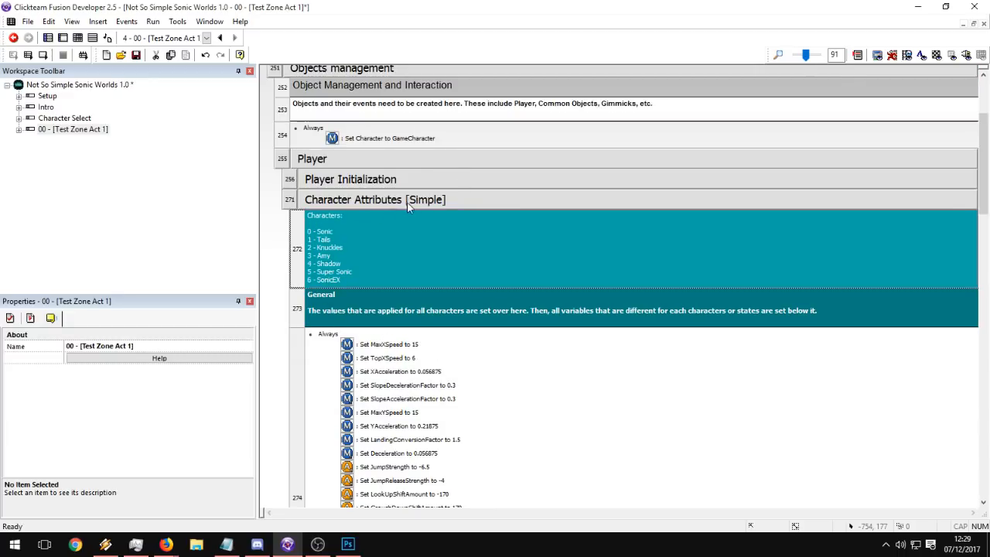
{"action": "scroll", "coordinate": [463, 341], "scroll_direction": "down", "scroll_amount": 4}
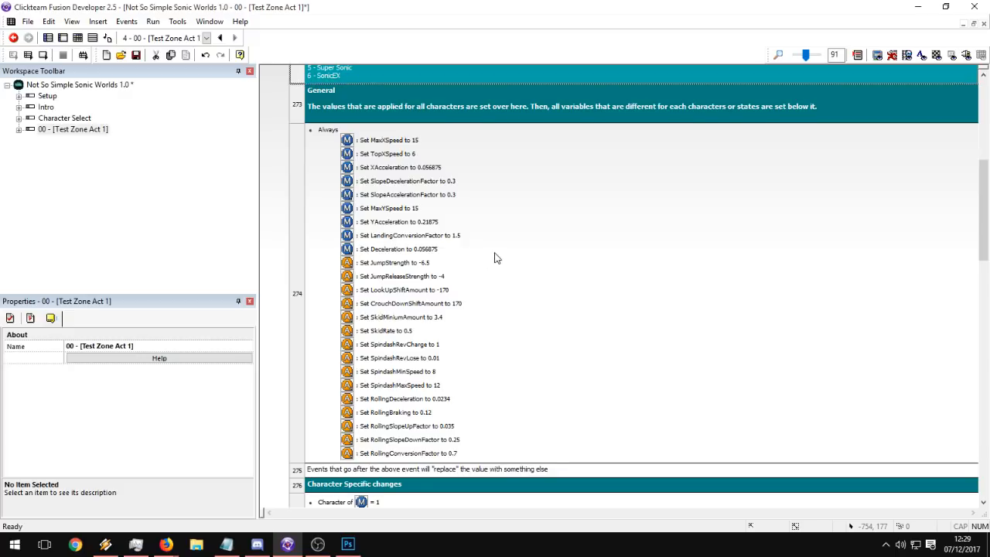
{"action": "scroll", "coordinate": [495, 255], "scroll_direction": "down", "scroll_amount": 2}
{"action": "scroll", "coordinate": [500, 251], "scroll_direction": "down", "scroll_amount": 7}
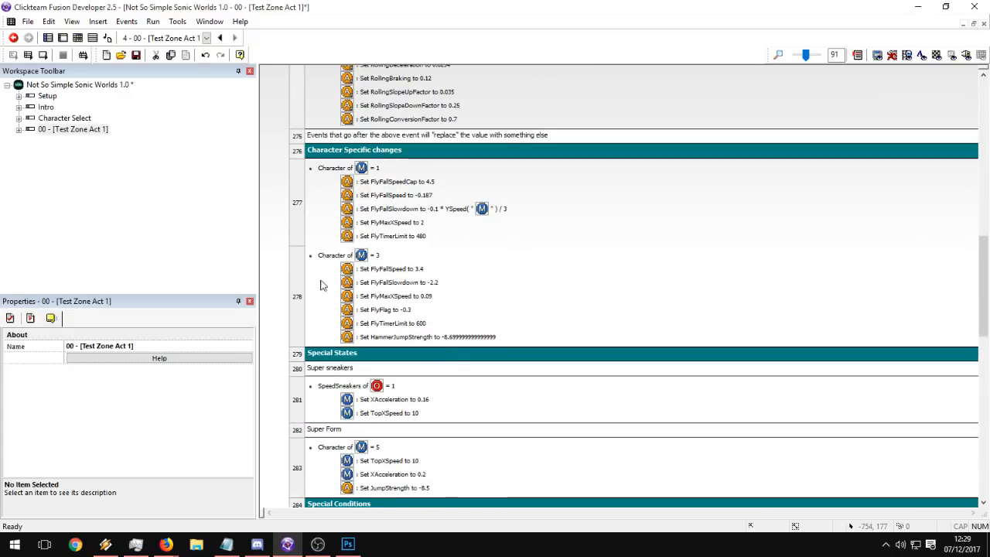
{"action": "scroll", "coordinate": [376, 275], "scroll_direction": "down", "scroll_amount": 7}
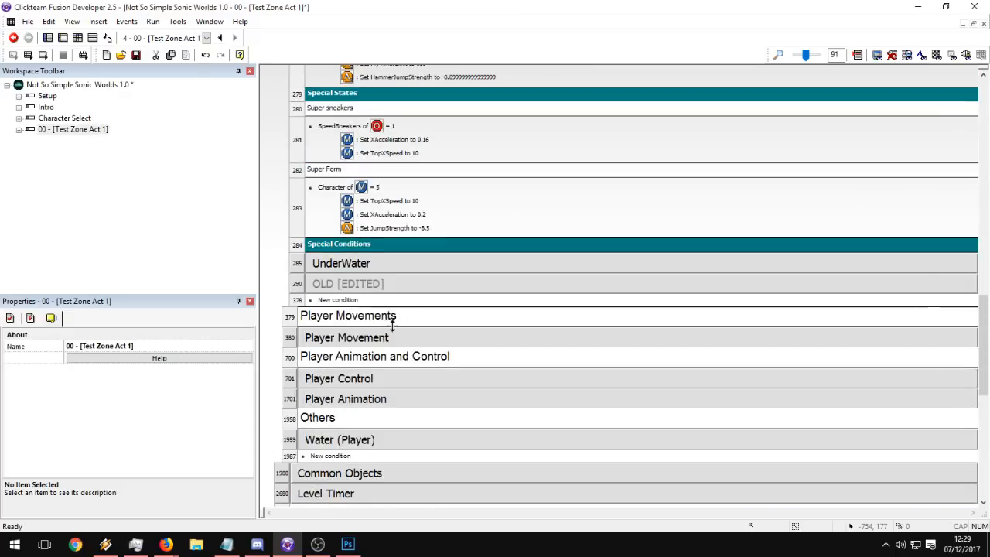
Expand the OLD [EDITED] group under Special Conditions and select its Sonic group.
{"action": "double_click", "coordinate": [366, 288]}
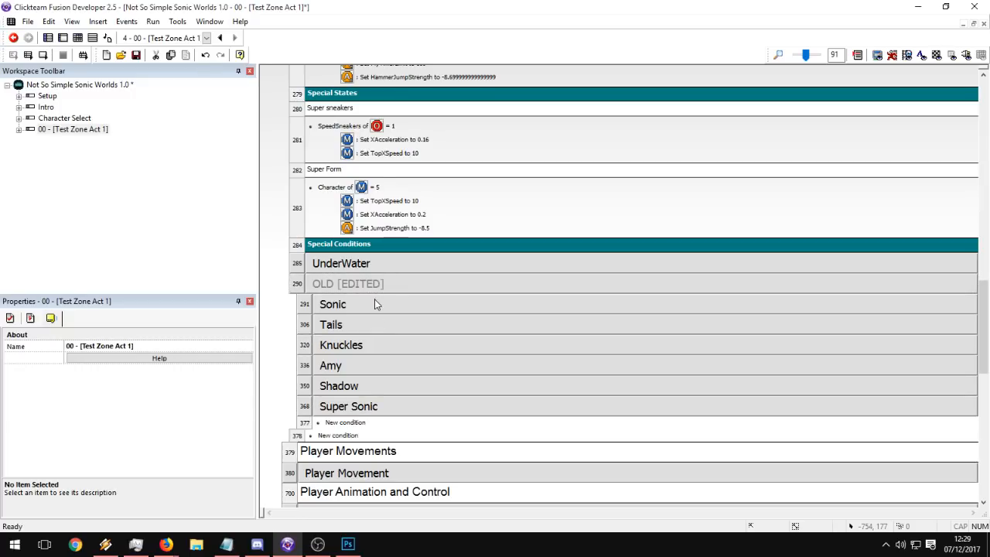
{"action": "left_click", "coordinate": [376, 304]}
{"action": "left_click", "coordinate": [383, 327]}
{"action": "left_click", "coordinate": [378, 307]}
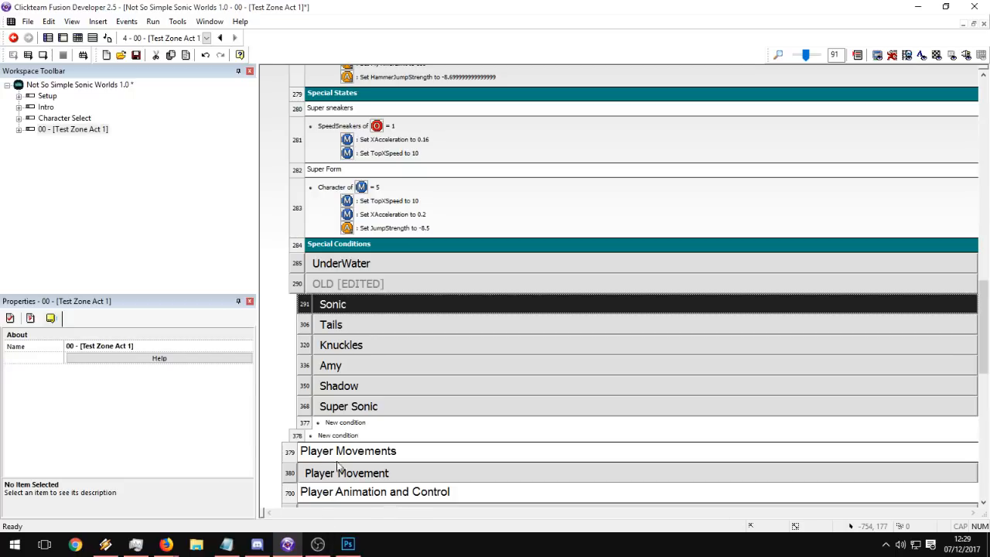
{"action": "left_click", "coordinate": [292, 455]}
{"action": "left_click", "coordinate": [338, 436]}
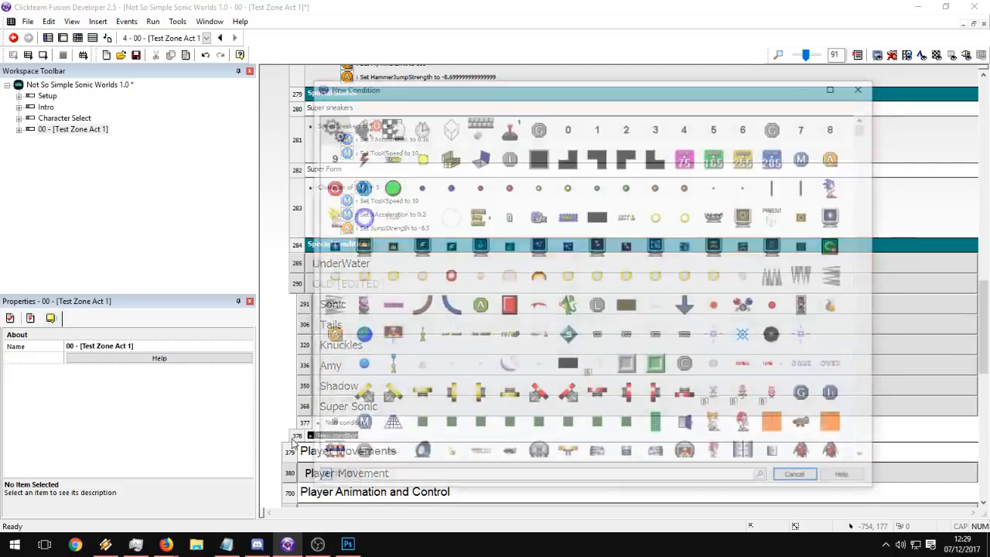
{"action": "key", "text": "Escape"}
{"action": "left_click", "coordinate": [358, 267]}
{"action": "left_click", "coordinate": [337, 280]}
{"action": "left_click", "coordinate": [338, 280]}
{"action": "scroll", "coordinate": [422, 403], "scroll_direction": "down", "scroll_amount": 1}
{"action": "scroll", "coordinate": [422, 402], "scroll_direction": "down", "scroll_amount": 3}
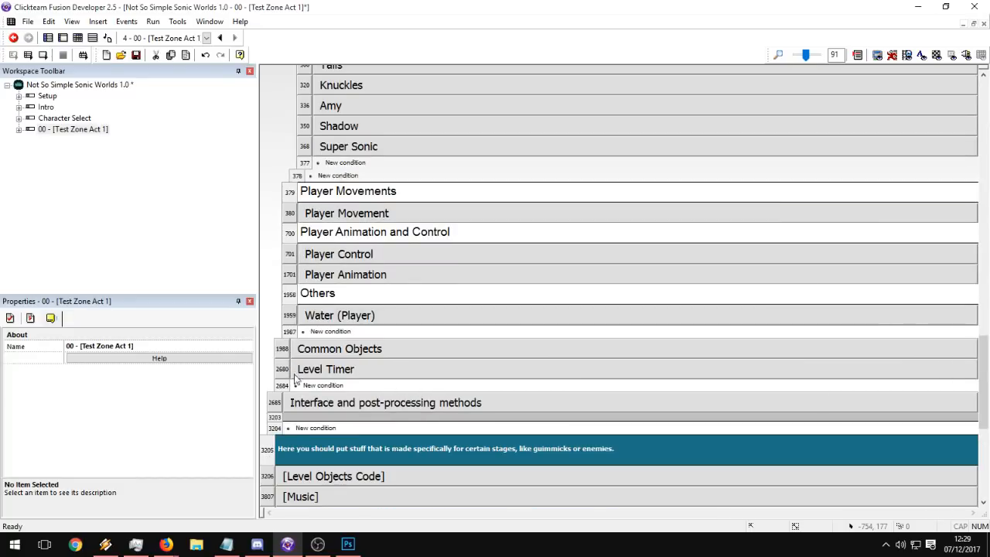
{"action": "scroll", "coordinate": [431, 287], "scroll_direction": "up", "scroll_amount": 5}
{"action": "left_click", "coordinate": [356, 380]}
{"action": "scroll", "coordinate": [350, 277], "scroll_direction": "down", "scroll_amount": 1}
Copy the Sonic group in OLD [EDITED] and try to paste it at the Tails group.
{"action": "right_click", "coordinate": [357, 310]}
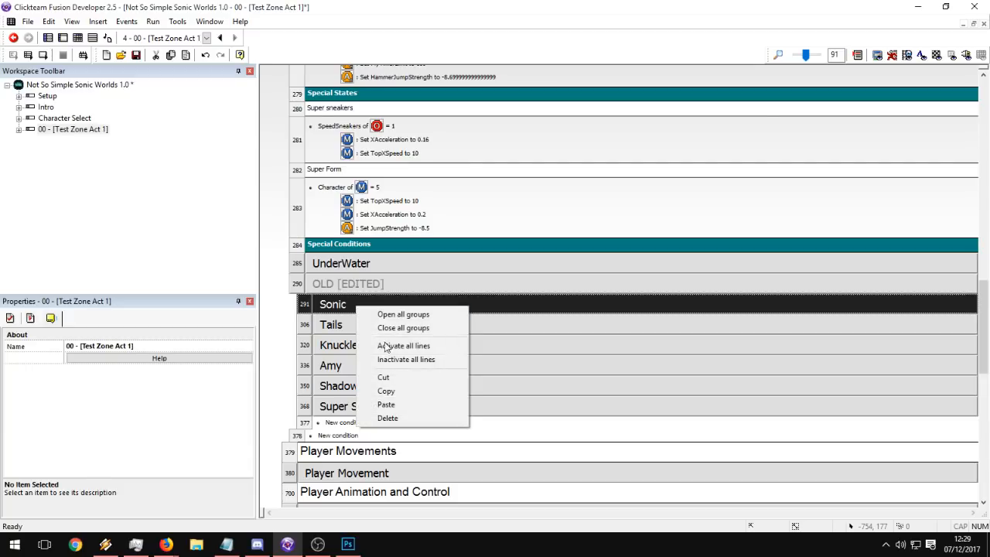
{"action": "left_click", "coordinate": [409, 396]}
{"action": "right_click", "coordinate": [349, 326]}
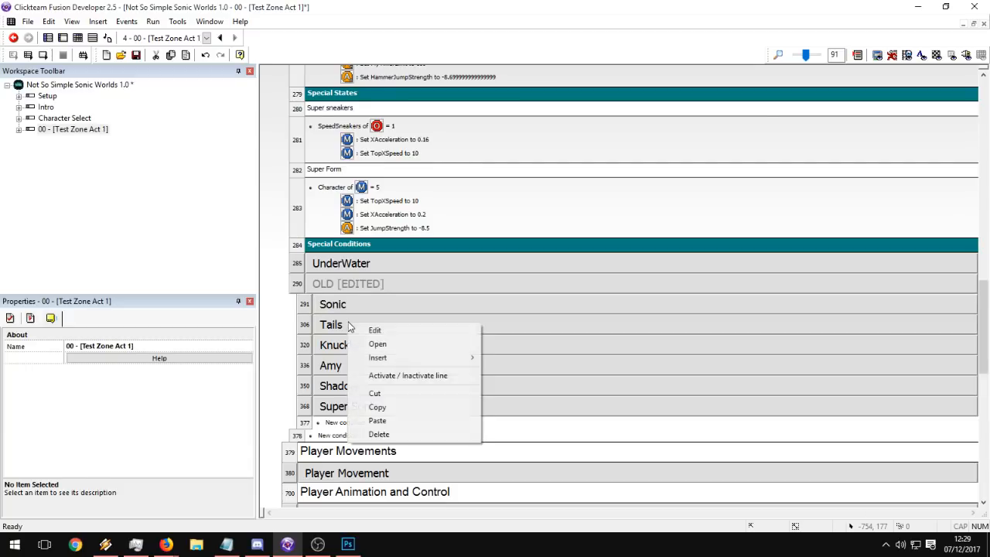
{"action": "left_click", "coordinate": [385, 420]}
{"action": "double_click", "coordinate": [343, 327]}
{"action": "double_click", "coordinate": [344, 327]}
Paste the copied Sonic group at the end of the event list, after the ResetGame loop event.
{"action": "left_click", "coordinate": [401, 306]}
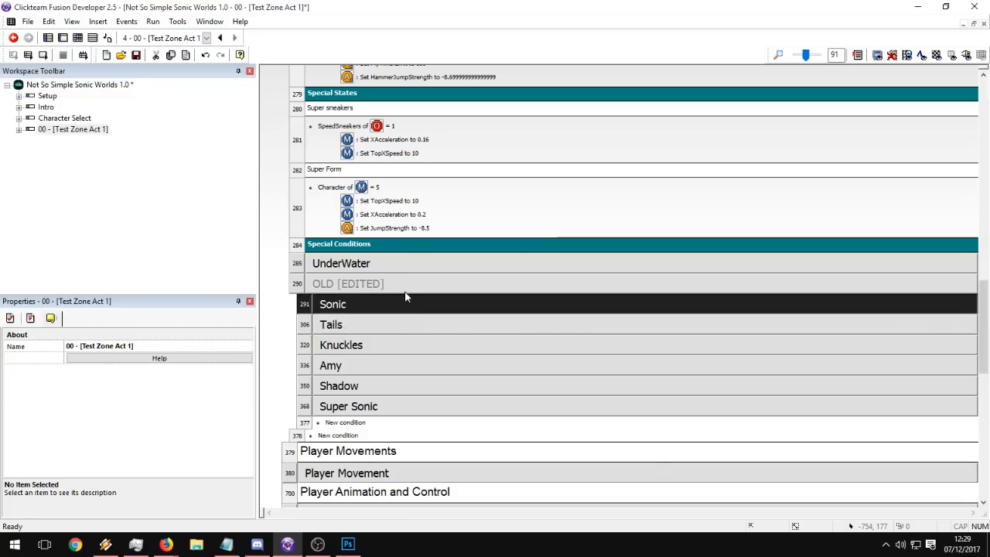
{"action": "scroll", "coordinate": [405, 292], "scroll_direction": "down", "scroll_amount": 10}
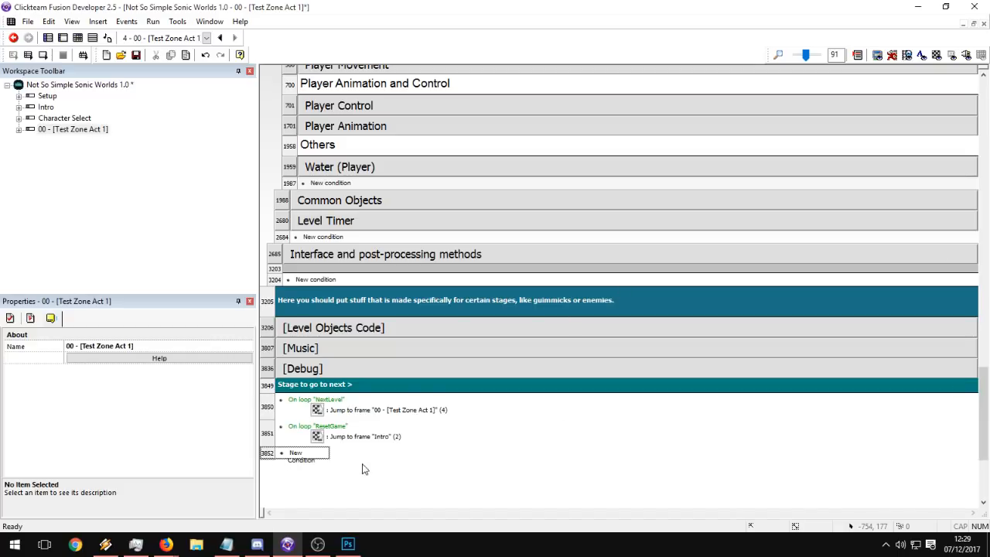
{"action": "key", "text": "ctrl+v"}
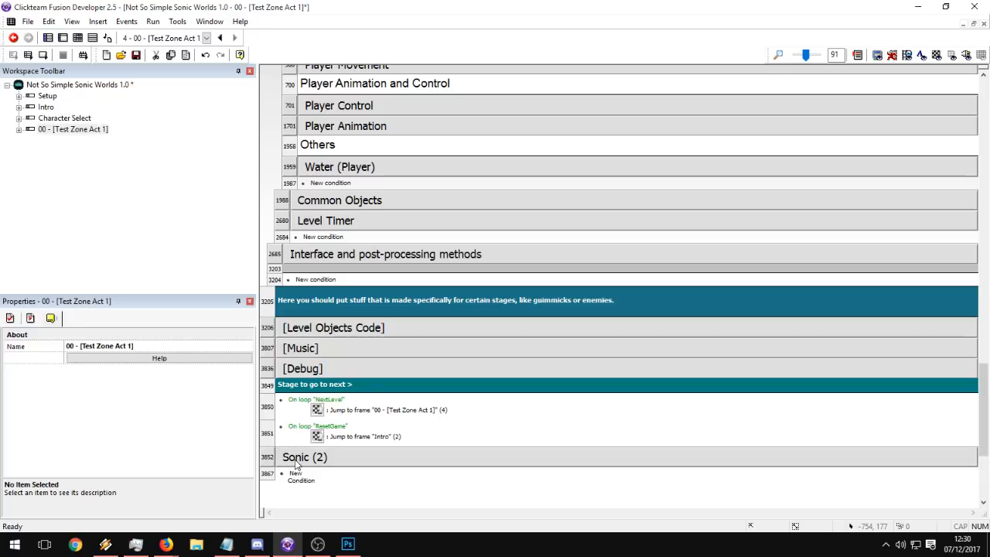
Move the pasted Sonic (2) group into OLD [EDITED], directly between Sonic and Tails.
{"action": "left_click_drag", "start_coordinate": [298, 462], "coordinate": [290, 87]}
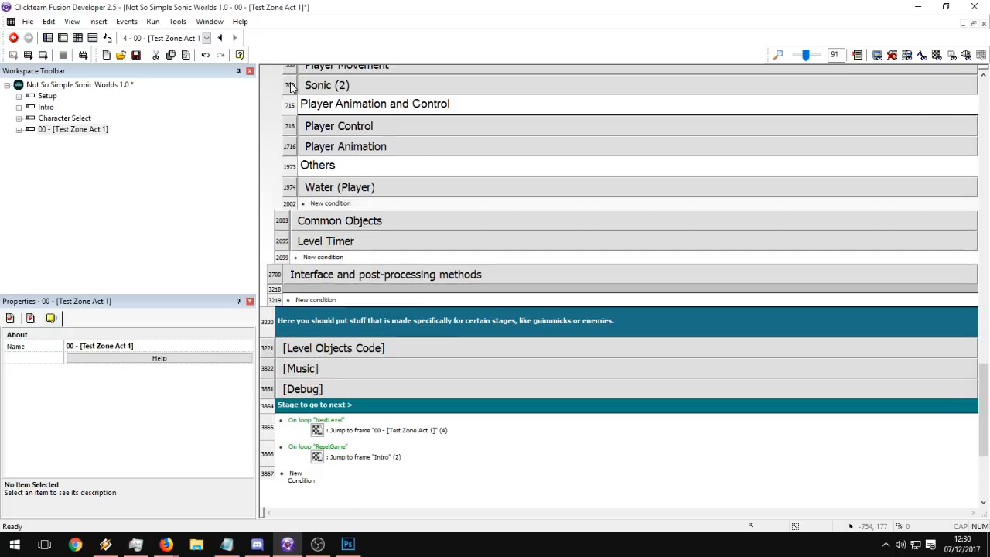
{"action": "scroll", "coordinate": [412, 178], "scroll_direction": "up", "scroll_amount": 5}
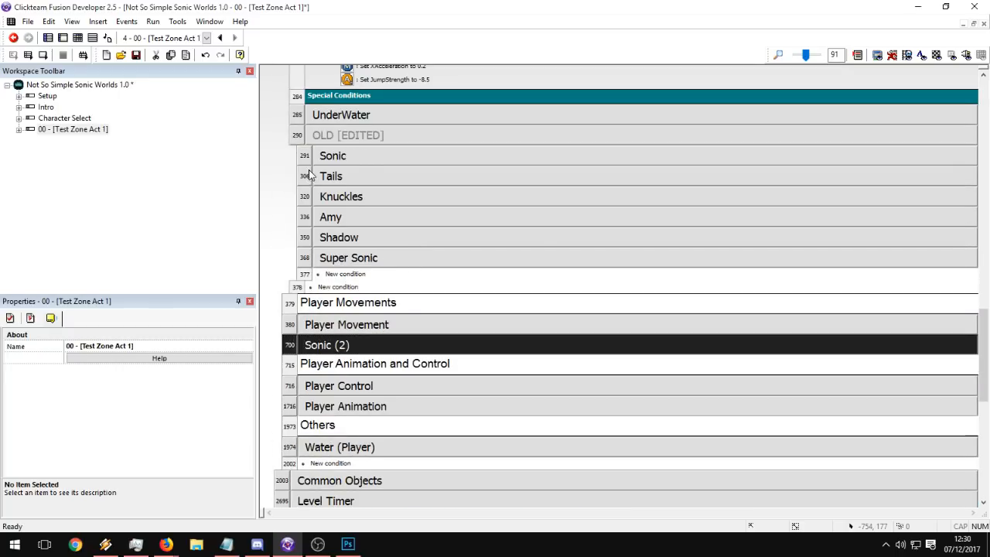
{"action": "left_click_drag", "start_coordinate": [310, 175], "coordinate": [391, 195]}
Rename the duplicated Sonic group above Tails as SonicEX.
{"action": "double_click", "coordinate": [372, 178]}
{"action": "key", "text": "BackSpace"}
{"action": "key", "text": "BackSpace"}
{"action": "key", "text": "BackSpace"}
{"action": "key", "text": "BackSpace"}
{"action": "type", "text": "EX"}
{"action": "key", "text": "Return"}
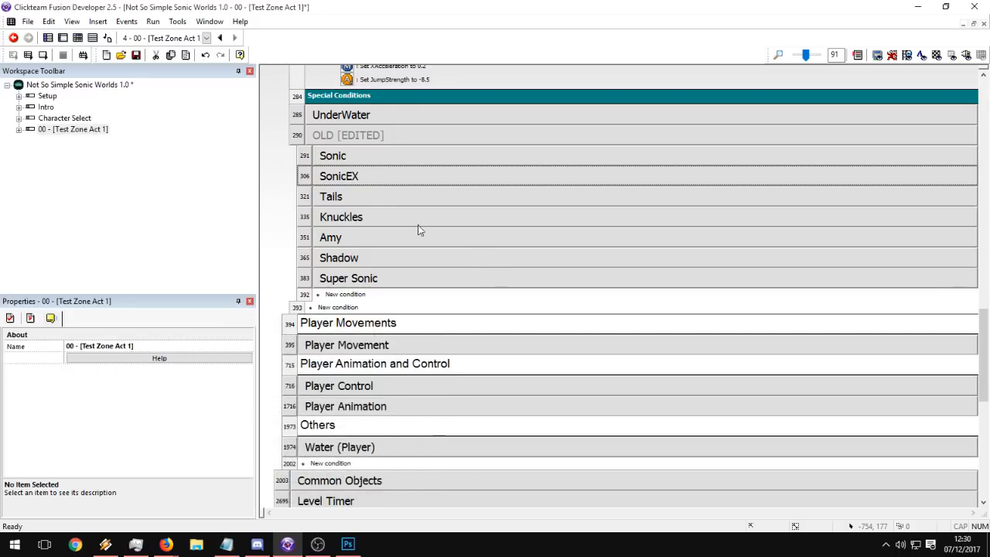
Set the Character condition to 6 in the SonicEX group's Water Run SpeedCap event and its Common Normal event.
{"action": "left_click", "coordinate": [373, 179]}
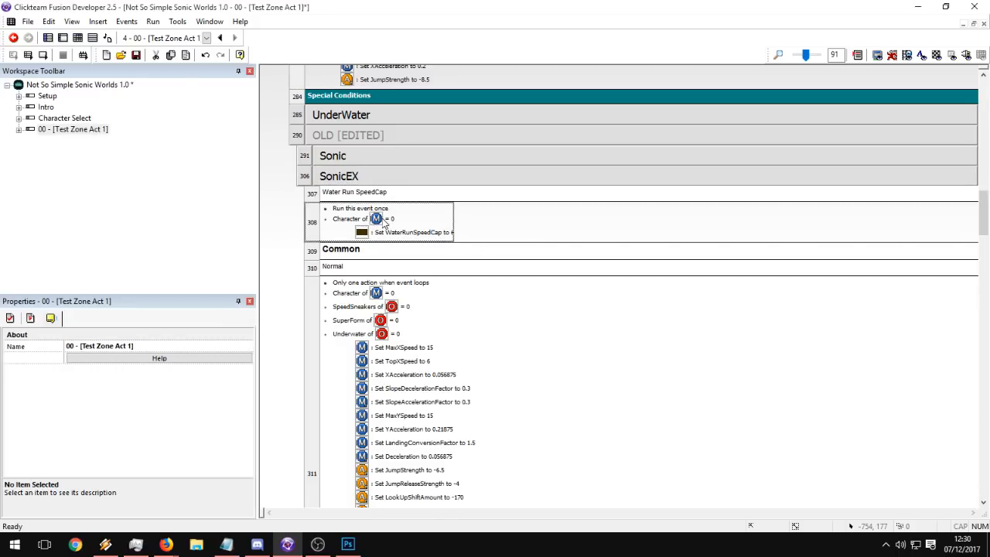
{"action": "left_click", "coordinate": [341, 221]}
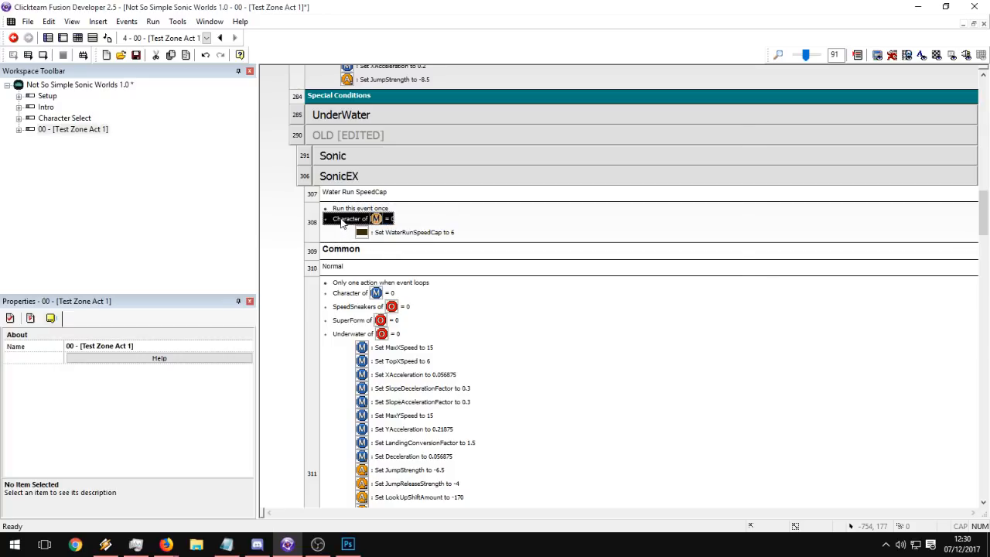
{"action": "double_click", "coordinate": [342, 220]}
{"action": "type", "text": "6"}
{"action": "key", "text": "Return"}
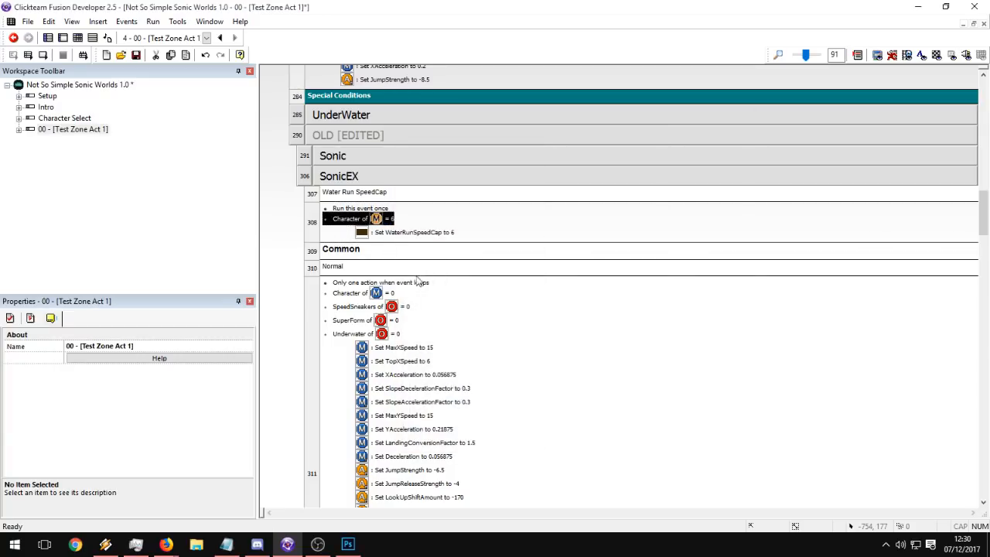
{"action": "double_click", "coordinate": [357, 292]}
{"action": "type", "text": "6"}
{"action": "key", "text": "Return"}
Review the Character conditions across the Normal, Super Sneakers and Underwater events of the SonicEX group.
{"action": "scroll", "coordinate": [434, 284], "scroll_direction": "down", "scroll_amount": 6}
{"action": "scroll", "coordinate": [434, 290], "scroll_direction": "down", "scroll_amount": 15}
{"action": "scroll", "coordinate": [441, 268], "scroll_direction": "up", "scroll_amount": 5}
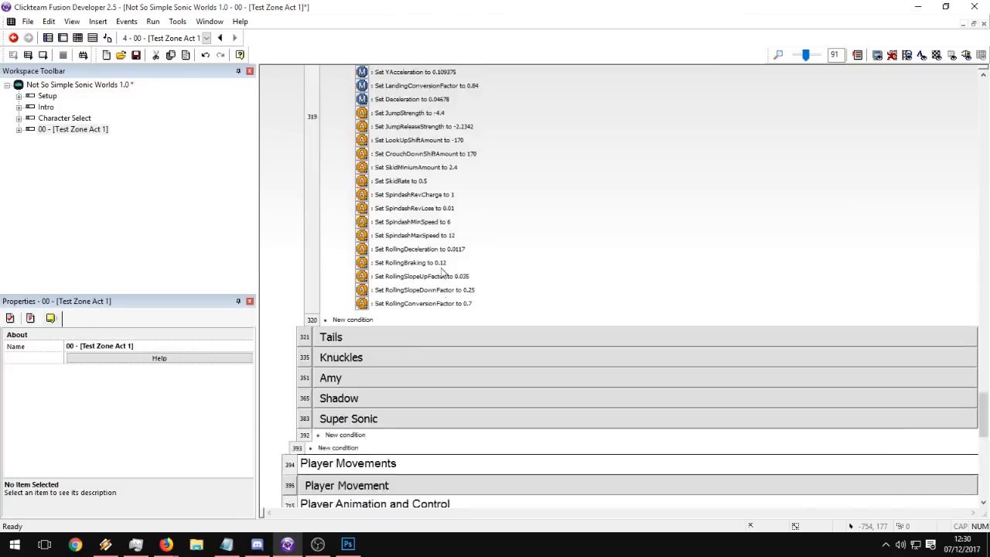
{"action": "scroll", "coordinate": [441, 267], "scroll_direction": "up", "scroll_amount": 20}
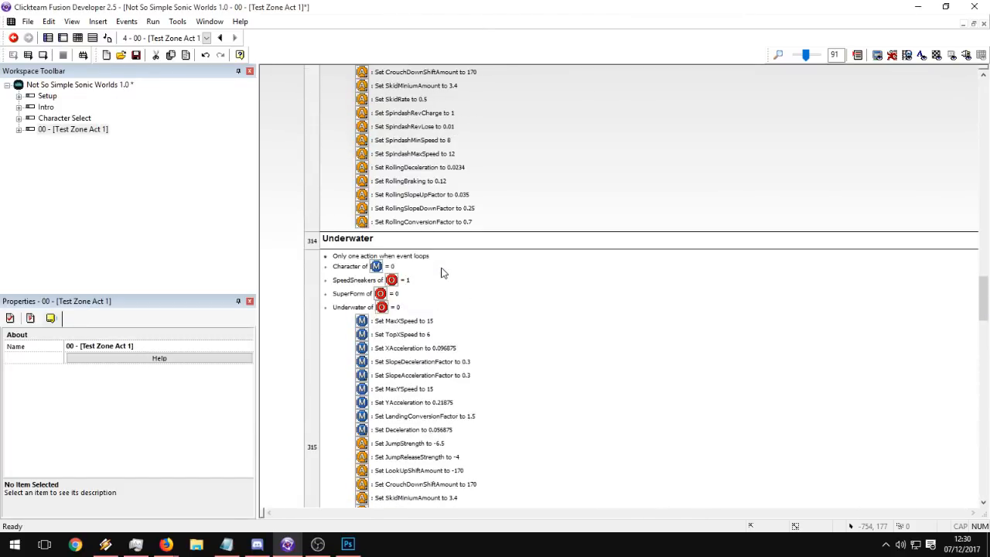
{"action": "scroll", "coordinate": [441, 272], "scroll_direction": "up", "scroll_amount": 12}
{"action": "scroll", "coordinate": [569, 200], "scroll_direction": "up", "scroll_amount": 12}
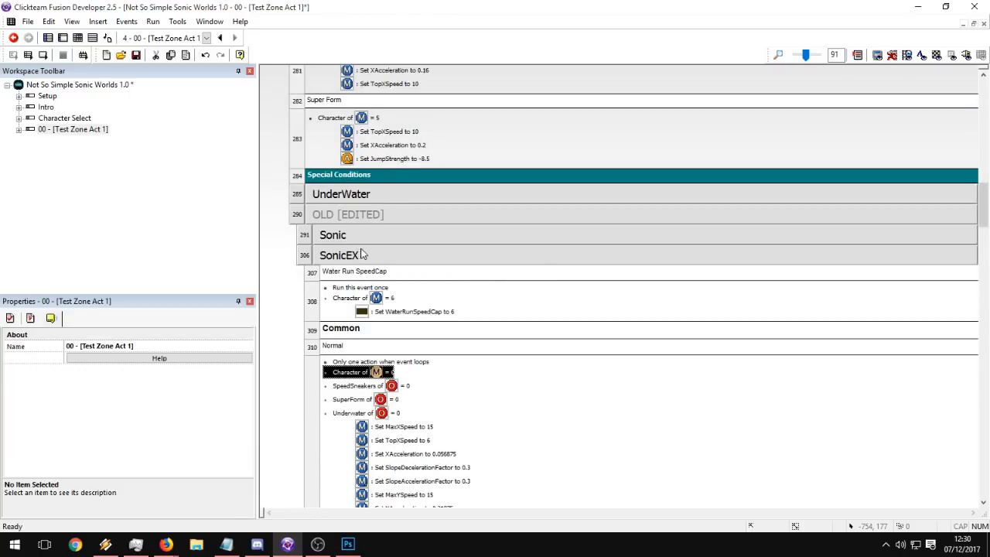
{"action": "left_click", "coordinate": [369, 253]}
{"action": "left_click", "coordinate": [609, 321]}
{"action": "scroll", "coordinate": [608, 322], "scroll_direction": "down", "scroll_amount": 3}
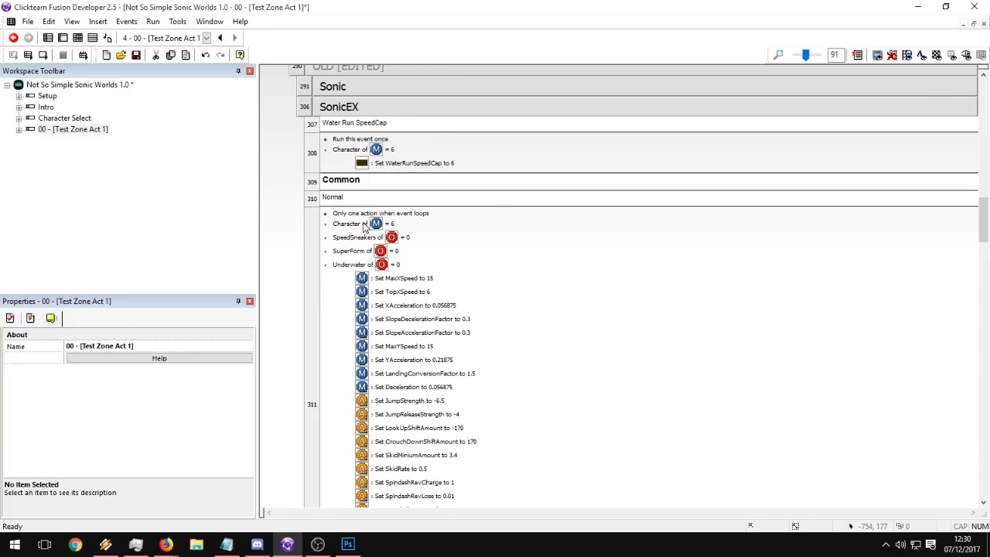
{"action": "scroll", "coordinate": [467, 247], "scroll_direction": "down", "scroll_amount": 5}
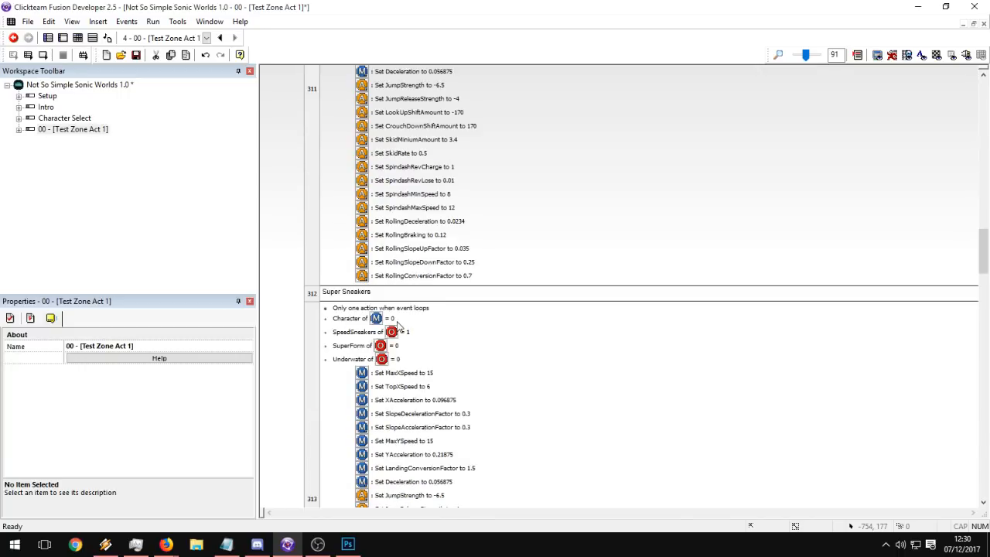
{"action": "scroll", "coordinate": [415, 299], "scroll_direction": "up", "scroll_amount": 5}
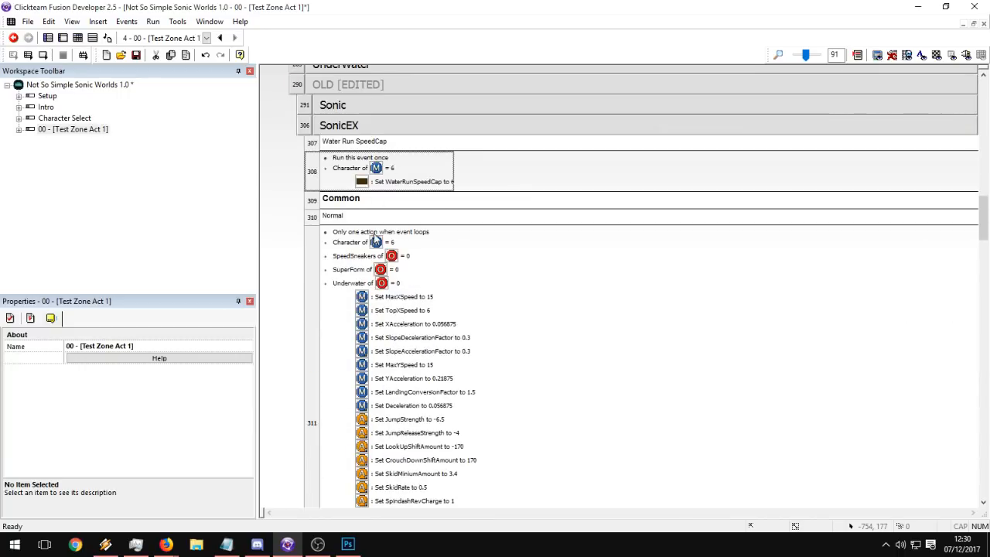
Try removing the Normal comment under Common in the Sonic group, restore it and collapse the group.
{"action": "double_click", "coordinate": [333, 105]}
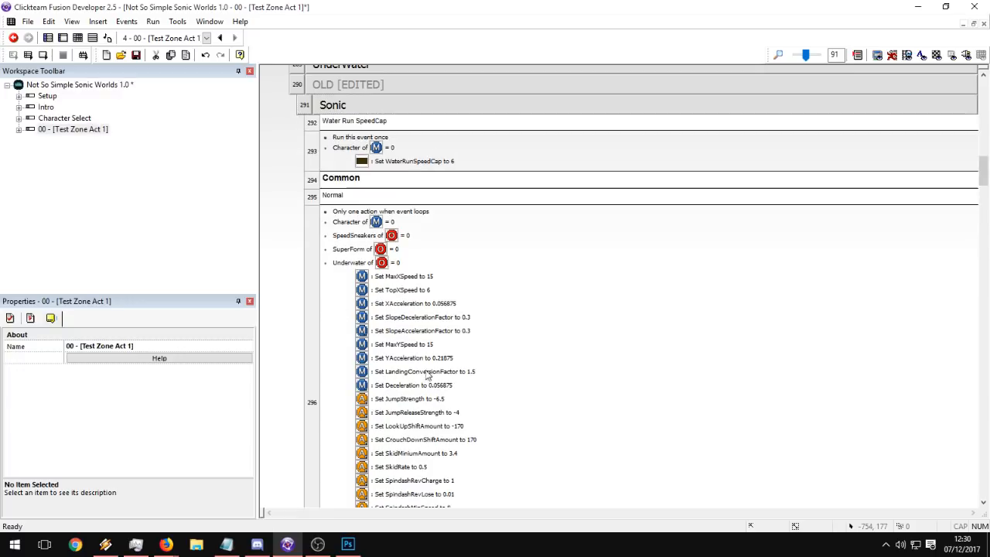
{"action": "left_click", "coordinate": [343, 189]}
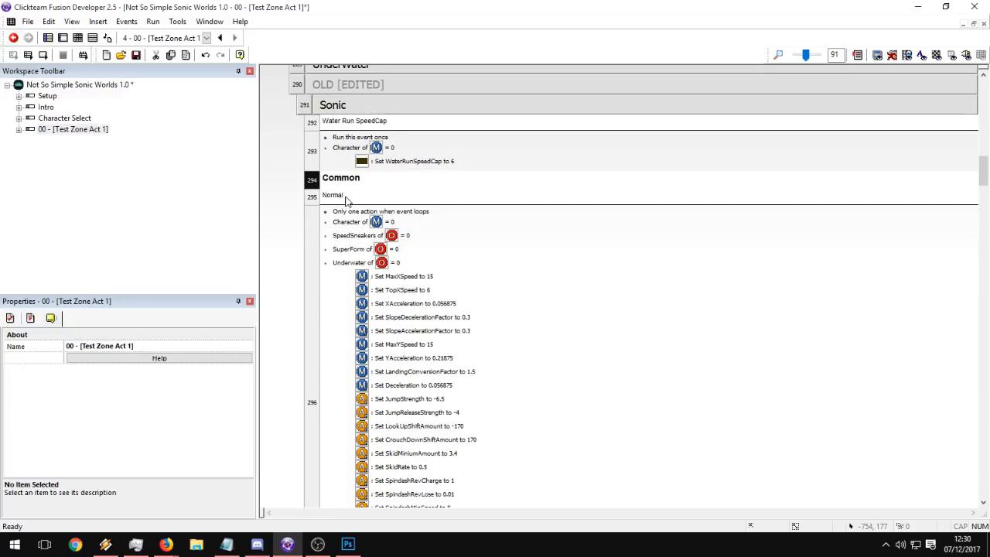
{"action": "left_click", "coordinate": [353, 198]}
{"action": "scroll", "coordinate": [363, 217], "scroll_direction": "up", "scroll_amount": 3}
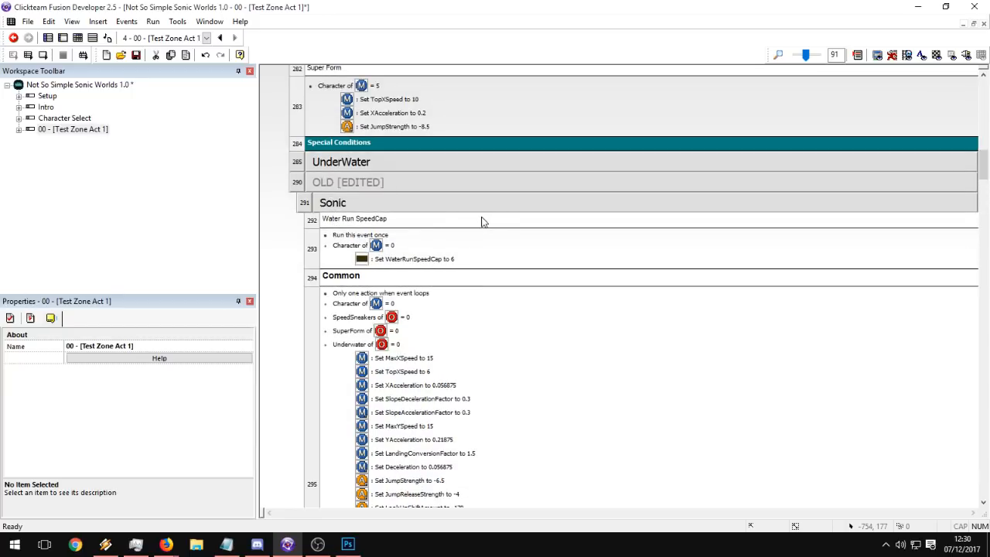
{"action": "left_click", "coordinate": [350, 277]}
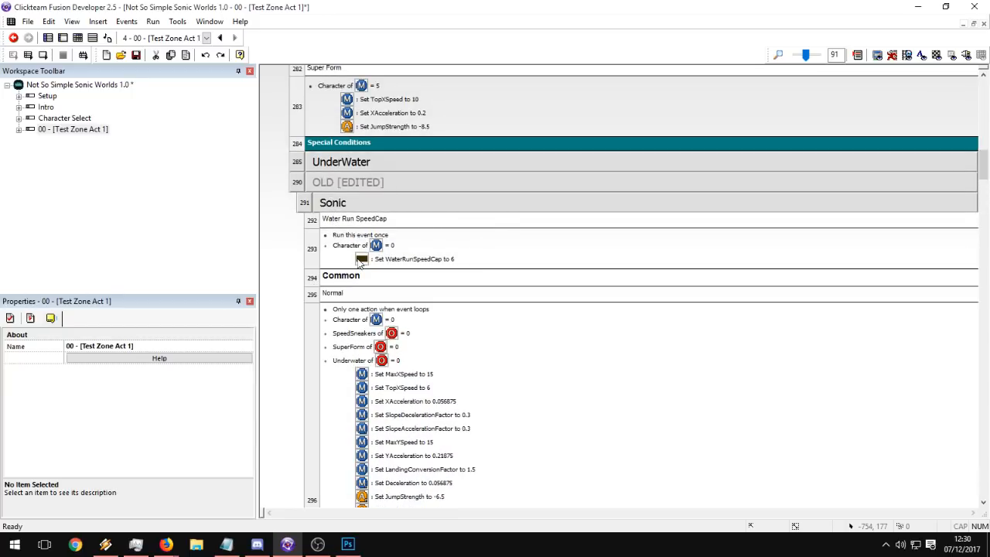
{"action": "double_click", "coordinate": [356, 209]}
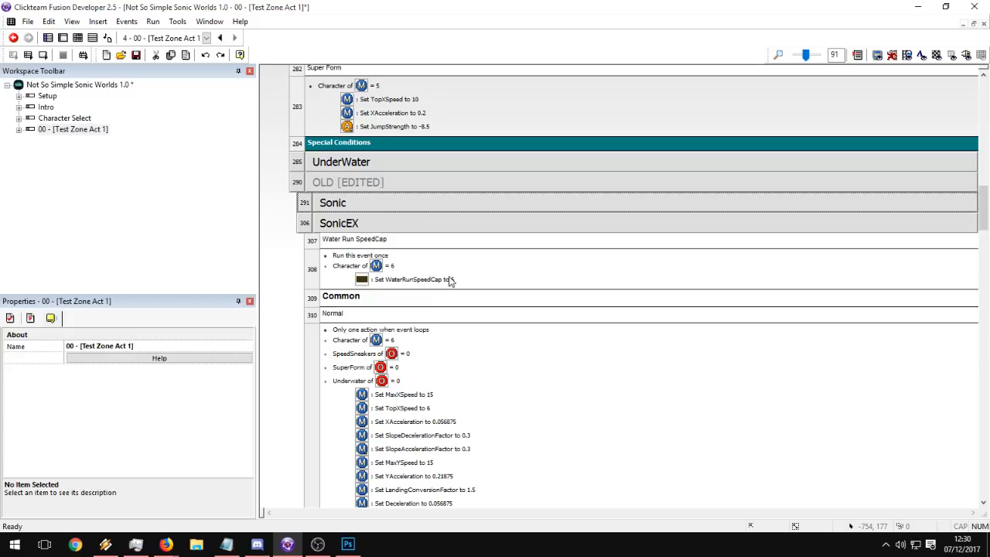
Delete the SonicEX group from OLD [EDITED] and collapse OLD [EDITED].
{"action": "left_click", "coordinate": [342, 221]}
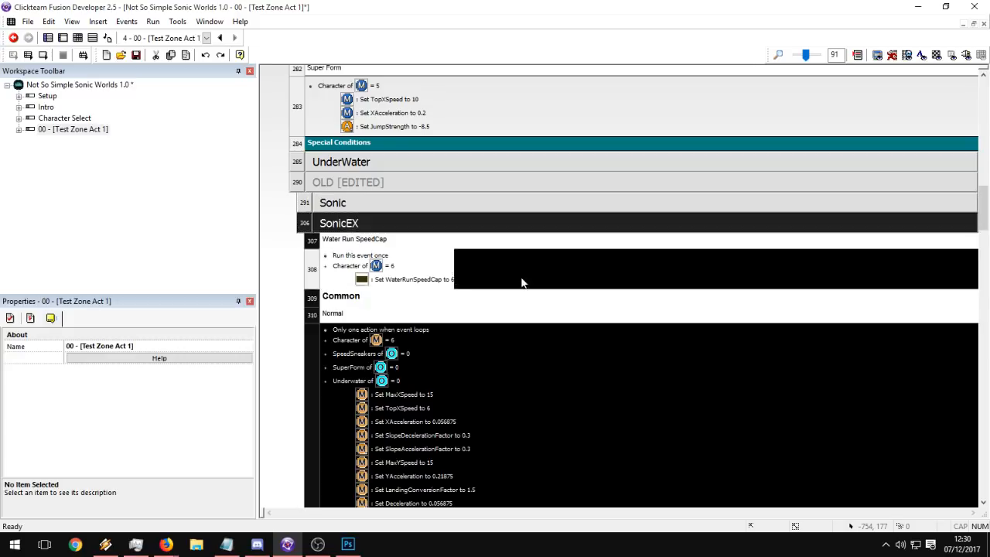
{"action": "left_click", "coordinate": [522, 280]}
{"action": "scroll", "coordinate": [410, 343], "scroll_direction": "down", "scroll_amount": 5}
{"action": "scroll", "coordinate": [407, 226], "scroll_direction": "up", "scroll_amount": 1}
{"action": "scroll", "coordinate": [408, 226], "scroll_direction": "up", "scroll_amount": 4}
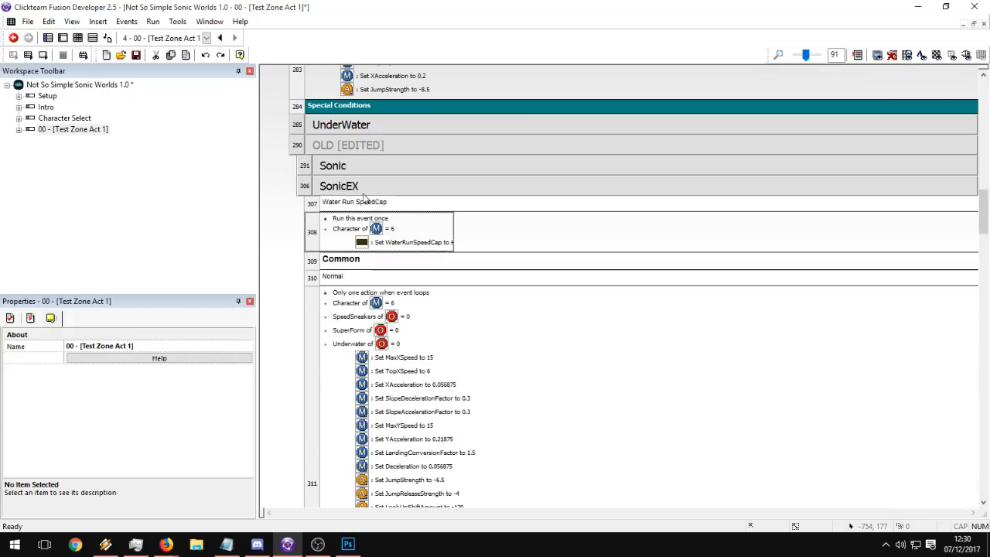
{"action": "left_click", "coordinate": [377, 192]}
{"action": "key", "text": "Delete"}
{"action": "scroll", "coordinate": [376, 198], "scroll_direction": "up", "scroll_amount": 3}
{"action": "double_click", "coordinate": [313, 391]}
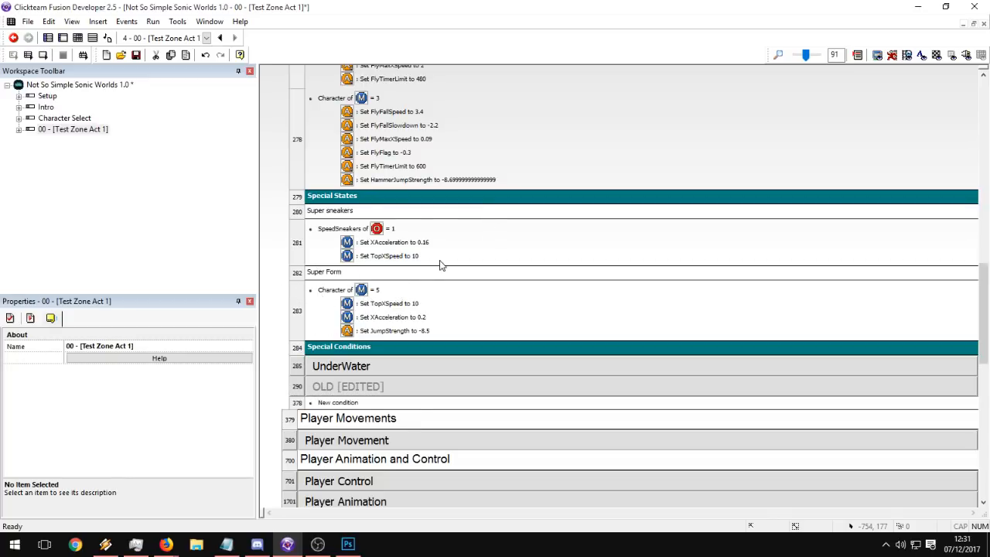
Duplicate the Super Form comment directly above Special Conditions and change its text to Sonic EX.
{"action": "scroll", "coordinate": [438, 263], "scroll_direction": "up", "scroll_amount": 10}
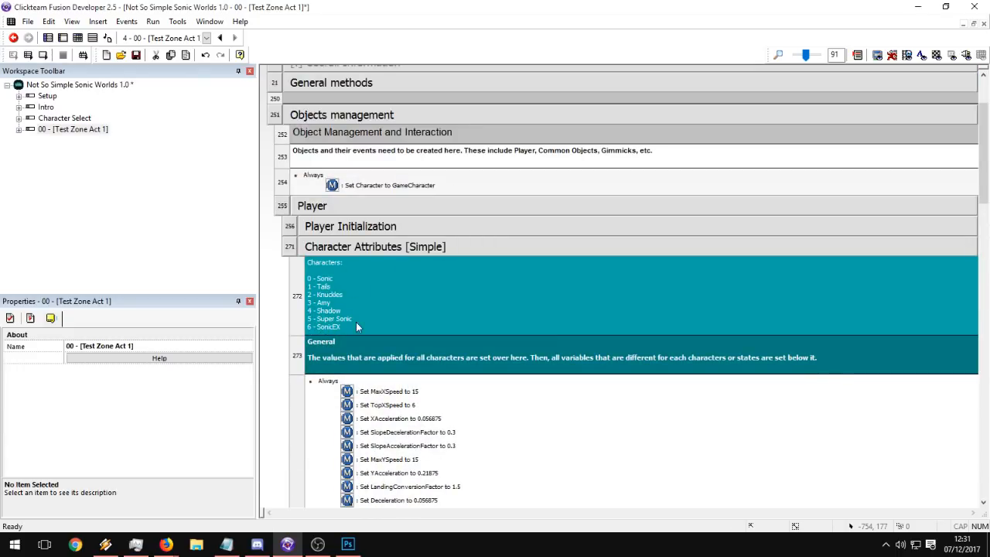
{"action": "scroll", "coordinate": [395, 325], "scroll_direction": "down", "scroll_amount": 10}
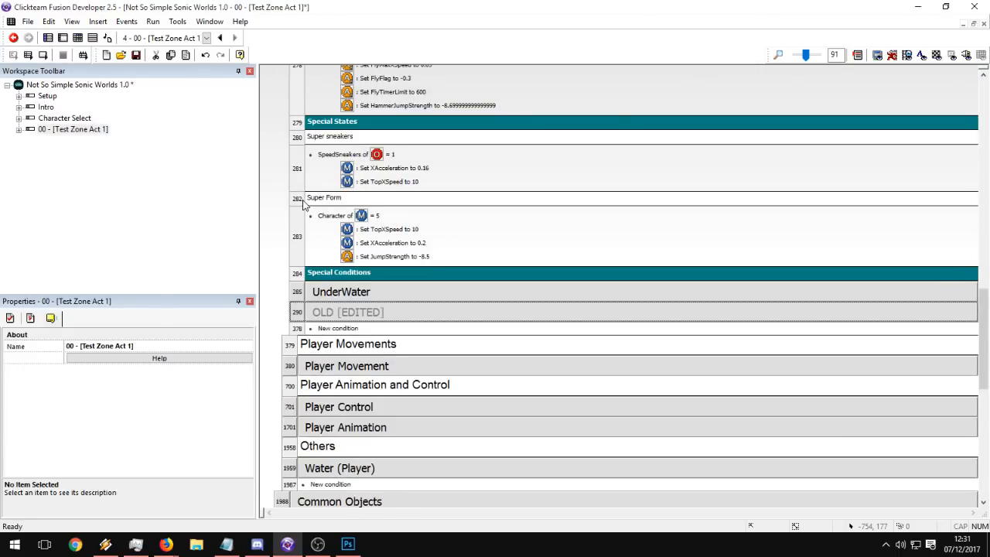
{"action": "left_click", "coordinate": [293, 274]}
{"action": "type", "text": "Super Form"}
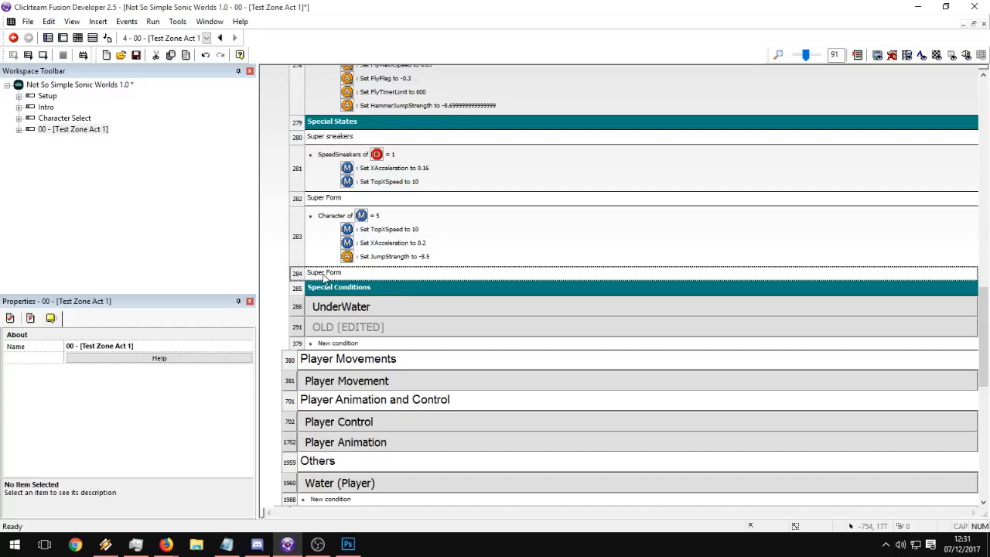
{"action": "right_click", "coordinate": [325, 275]}
{"action": "left_click", "coordinate": [344, 281]}
{"action": "type", "text": "Sonic EX"}
{"action": "left_click", "coordinate": [335, 520]}
Try pasting a copy of the Super Form event beneath the Sonic EX comment, and delete the copy.
{"action": "left_click", "coordinate": [294, 213]}
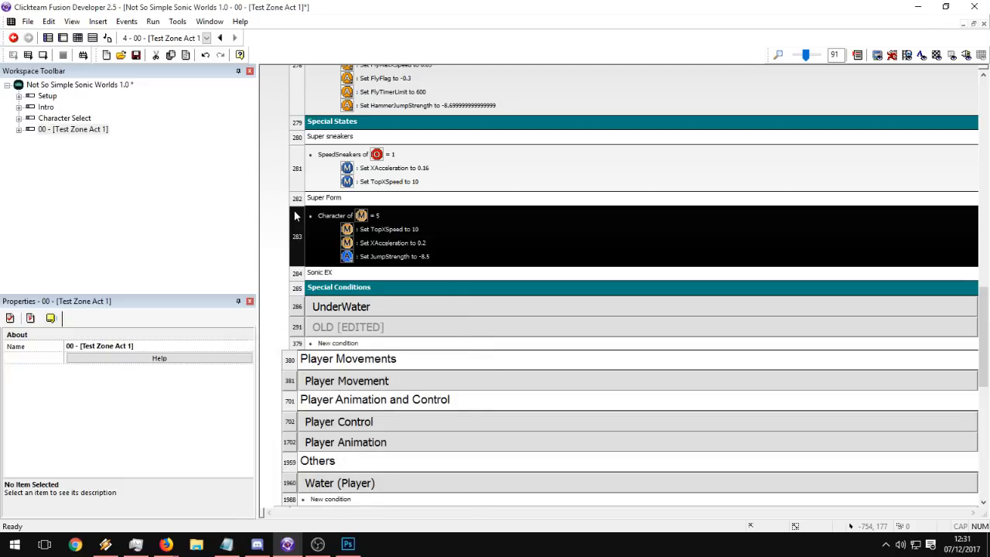
{"action": "left_click", "coordinate": [293, 293]}
{"action": "key", "text": "ctrl+v"}
{"action": "left_click_drag", "start_coordinate": [303, 300], "coordinate": [300, 300]}
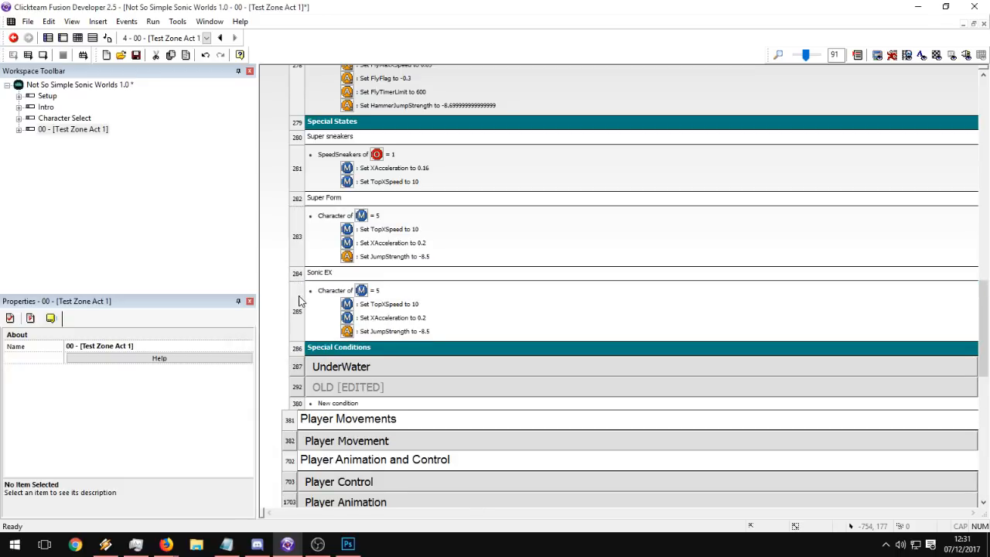
{"action": "left_click", "coordinate": [300, 300]}
{"action": "key", "text": "Delete"}
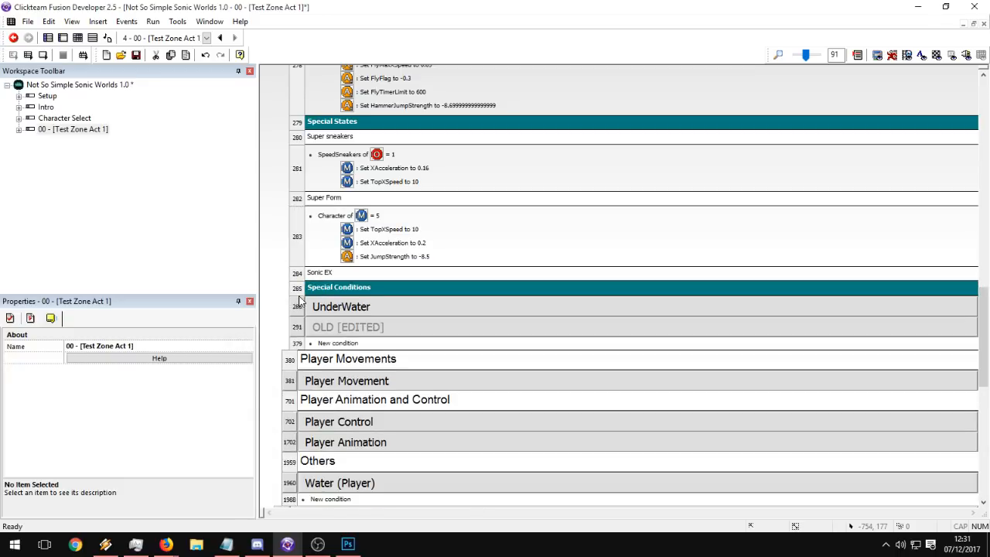
Insert a new event line beneath the Sonic EX comment, using the Compare to a global value condition.
{"action": "right_click", "coordinate": [307, 291]}
{"action": "mouse_move", "coordinate": [309, 309]}
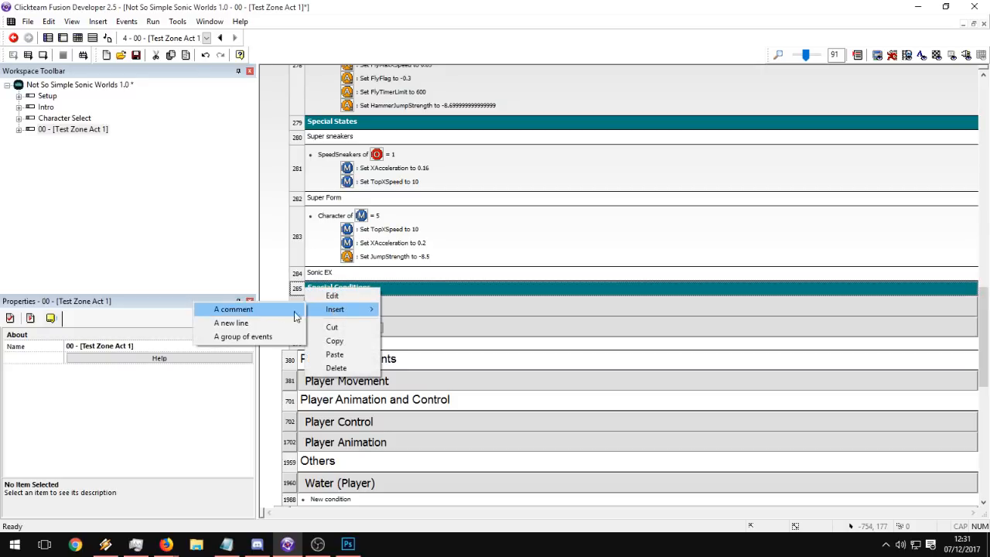
{"action": "left_click", "coordinate": [260, 323]}
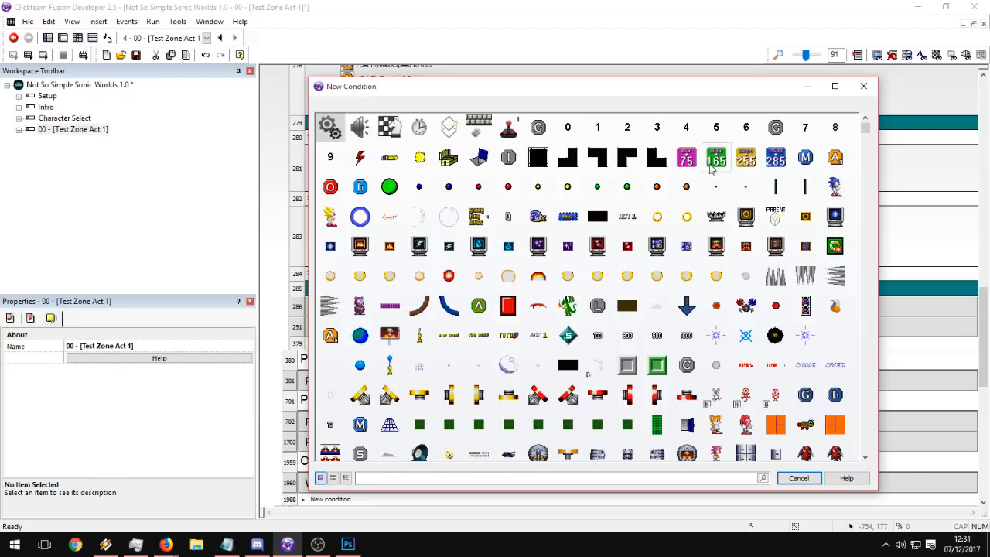
{"action": "left_click", "coordinate": [807, 159]}
{"action": "left_click", "coordinate": [318, 129]}
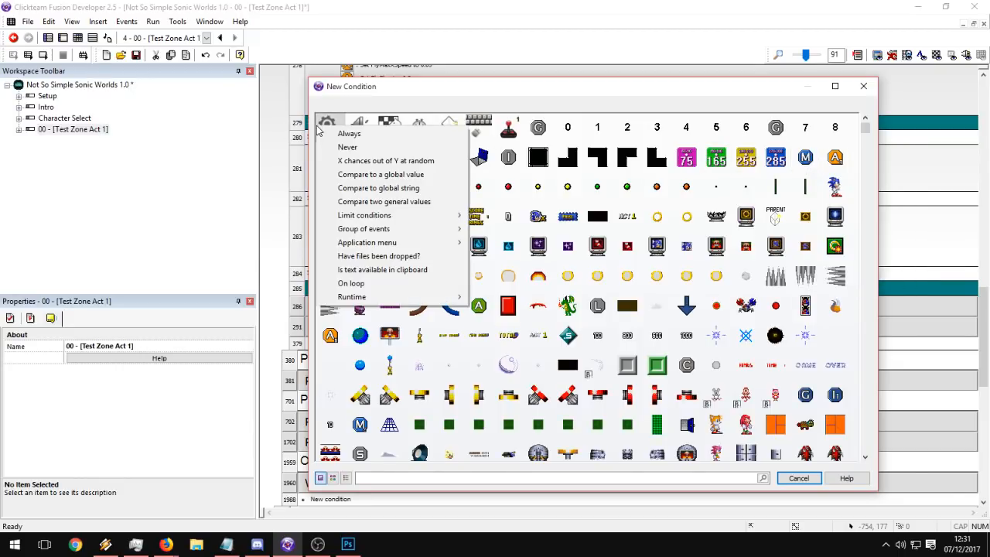
{"action": "left_click", "coordinate": [390, 177]}
Configure the new event's condition to check that the global value GameCharacter is Equal to 6.
{"action": "left_click", "coordinate": [267, 226]}
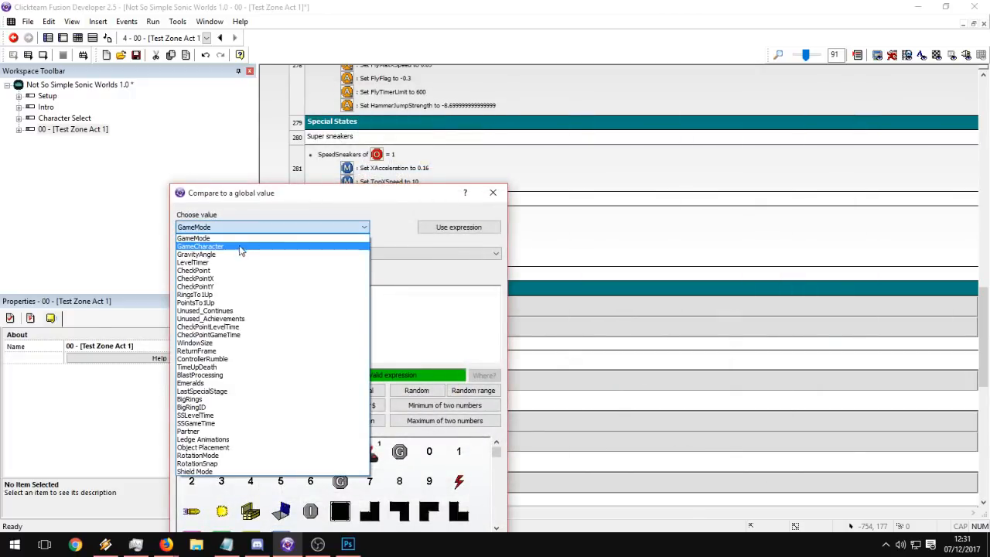
{"action": "left_click", "coordinate": [238, 247]}
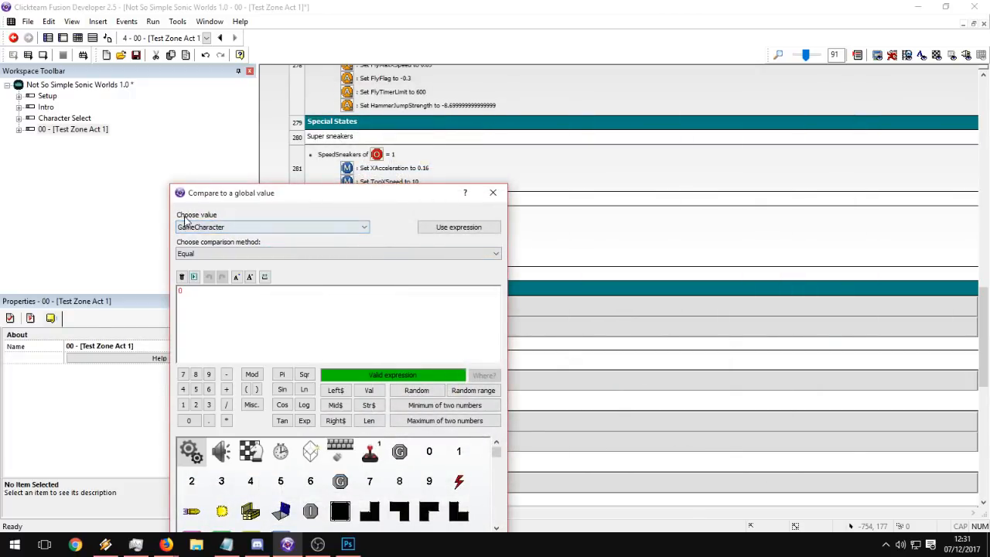
{"action": "left_click", "coordinate": [229, 226]}
{"action": "left_click", "coordinate": [230, 237]}
{"action": "key", "text": "Delete"}
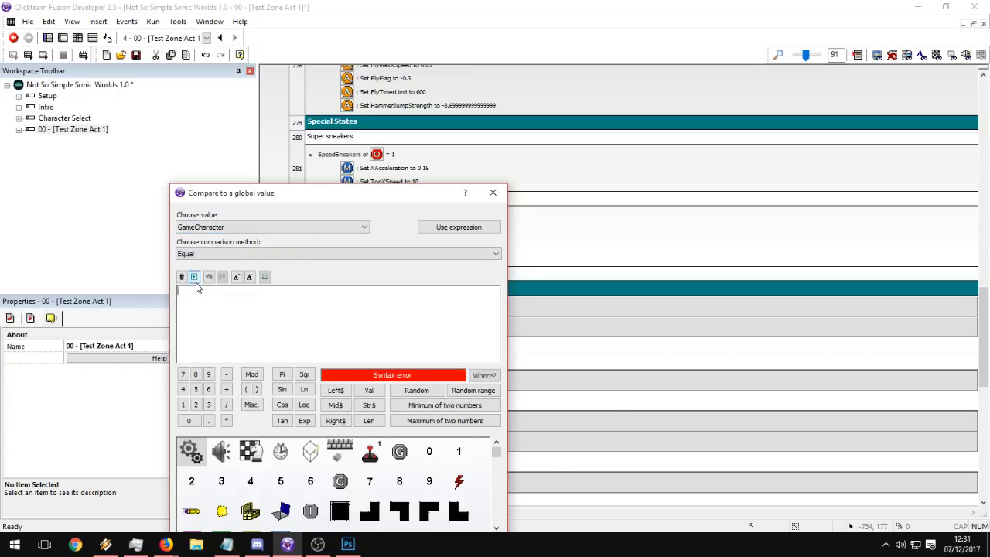
{"action": "type", "text": "6"}
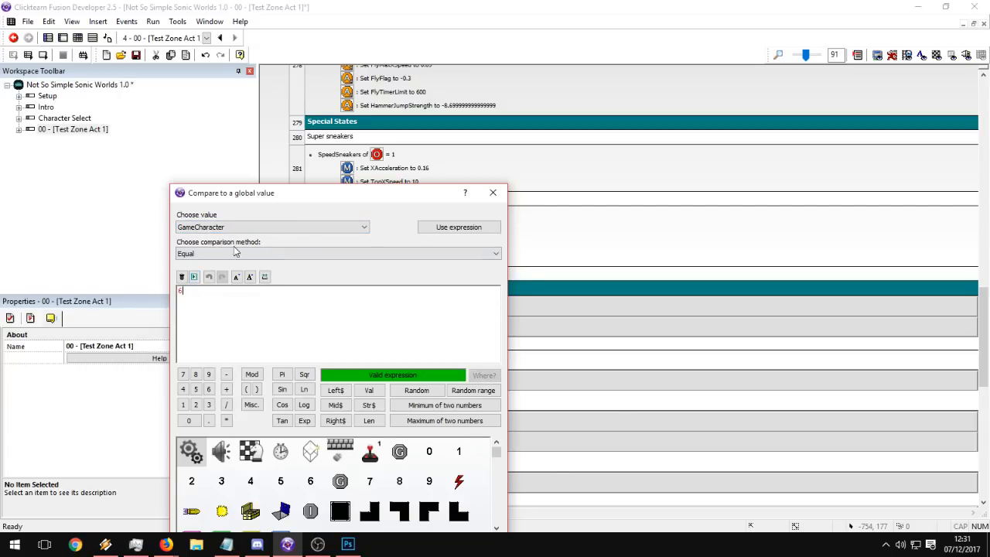
{"action": "left_click", "coordinate": [263, 253]}
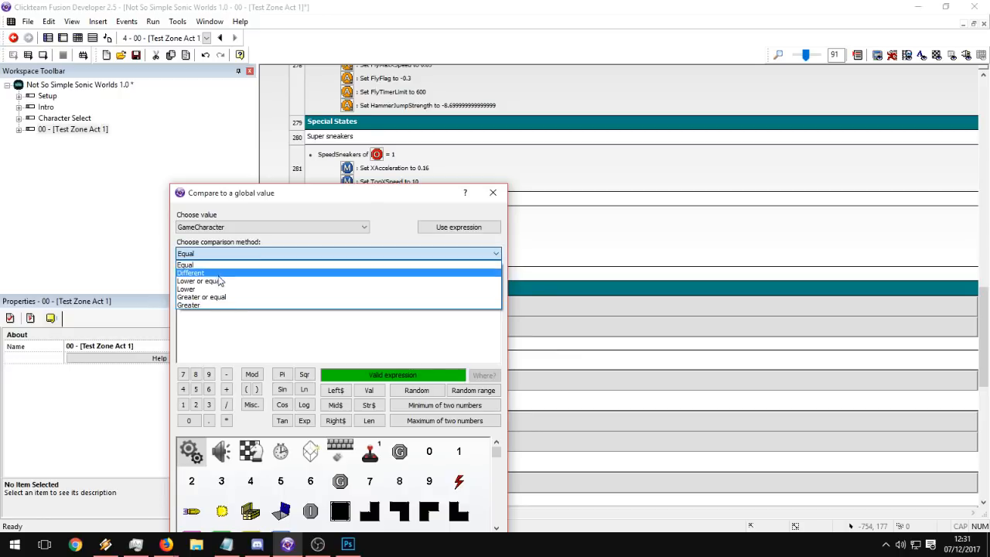
{"action": "left_click", "coordinate": [241, 341]}
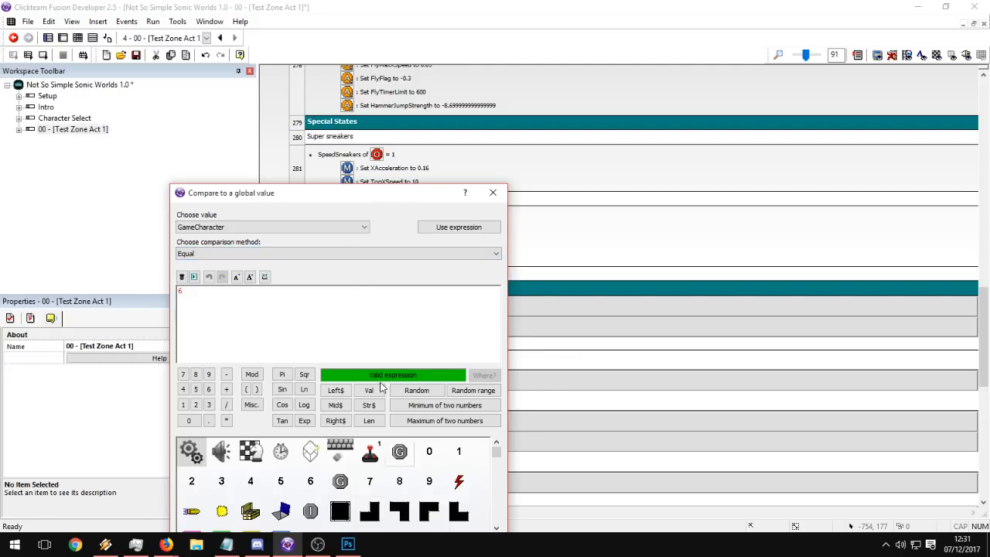
{"action": "left_click_drag", "start_coordinate": [346, 188], "coordinate": [402, 170]}
{"action": "left_click_drag", "start_coordinate": [344, 180], "coordinate": [385, 149]}
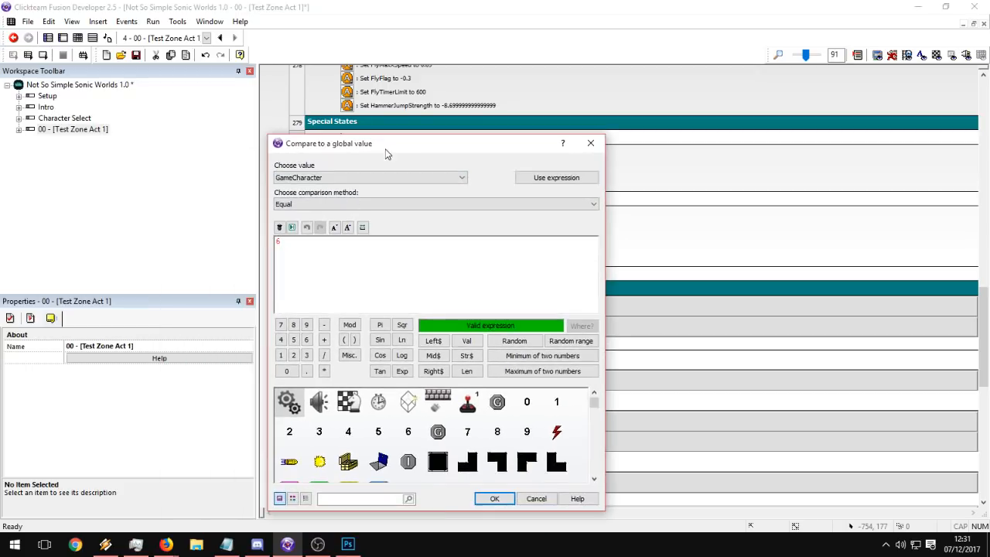
{"action": "left_click", "coordinate": [495, 498]}
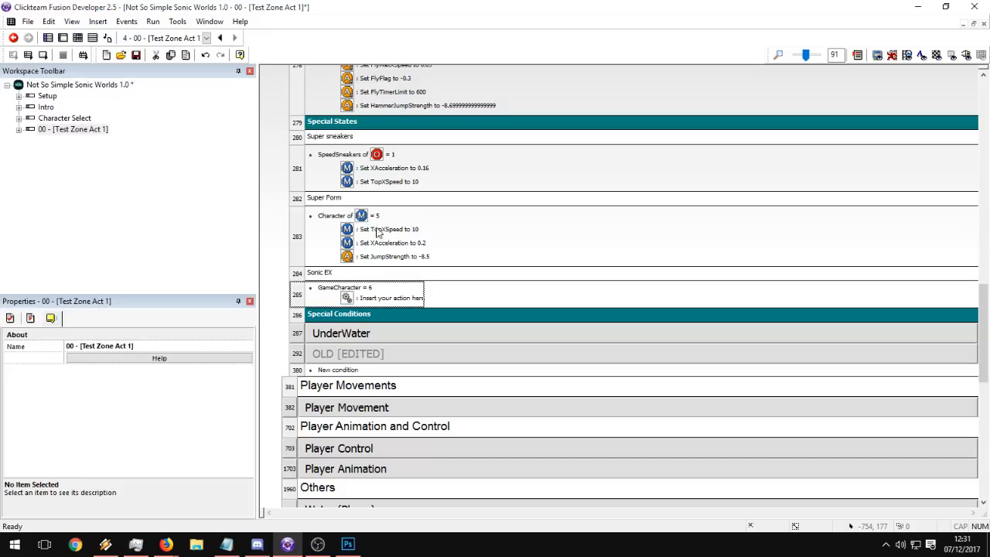
{"action": "scroll", "coordinate": [361, 225], "scroll_direction": "up", "scroll_amount": 15}
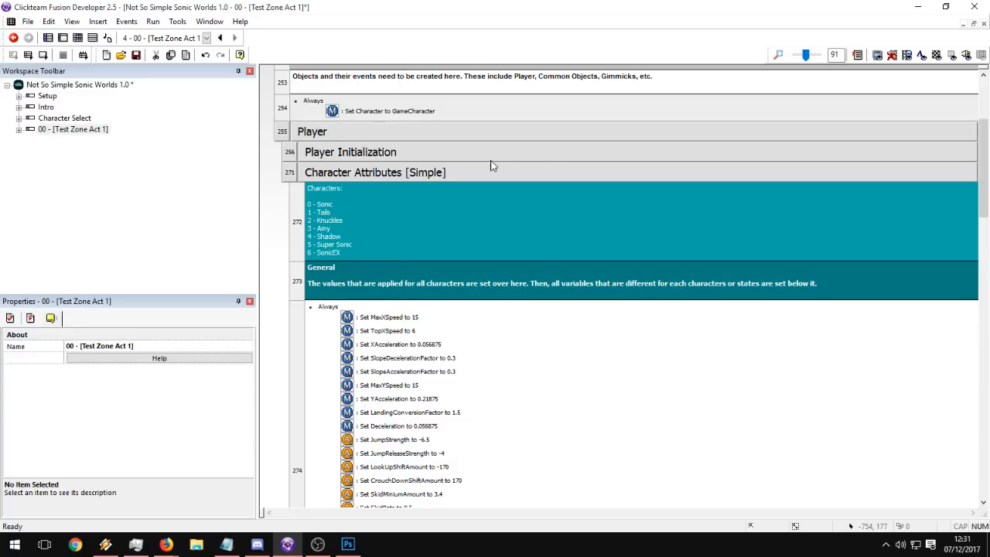
Review the attribute values in the General, Character Specific changes and Special States events as reference for Sonic EX.
{"action": "scroll", "coordinate": [489, 230], "scroll_direction": "down", "scroll_amount": 15}
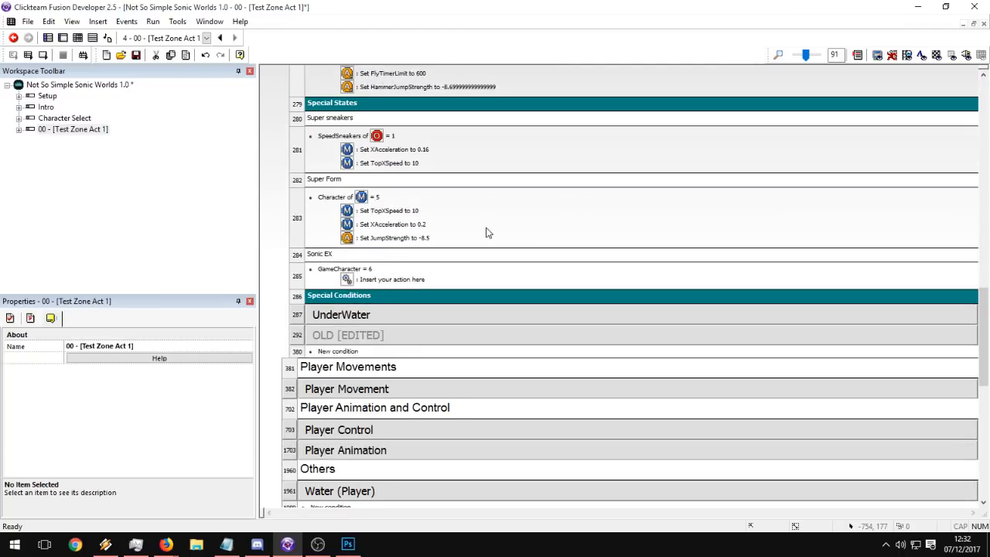
{"action": "scroll", "coordinate": [486, 233], "scroll_direction": "up", "scroll_amount": 1}
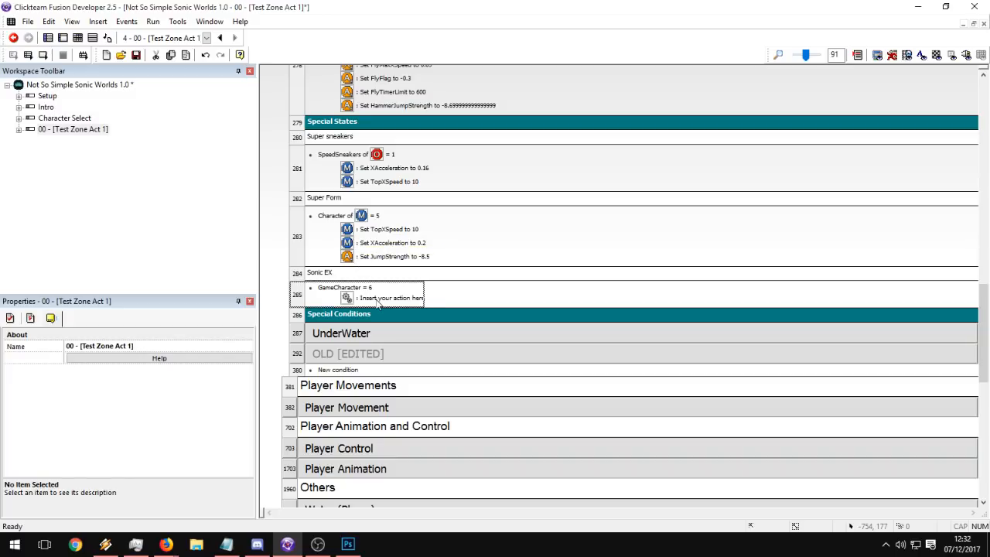
{"action": "scroll", "coordinate": [387, 296], "scroll_direction": "up", "scroll_amount": 3}
{"action": "scroll", "coordinate": [387, 296], "scroll_direction": "up", "scroll_amount": 8}
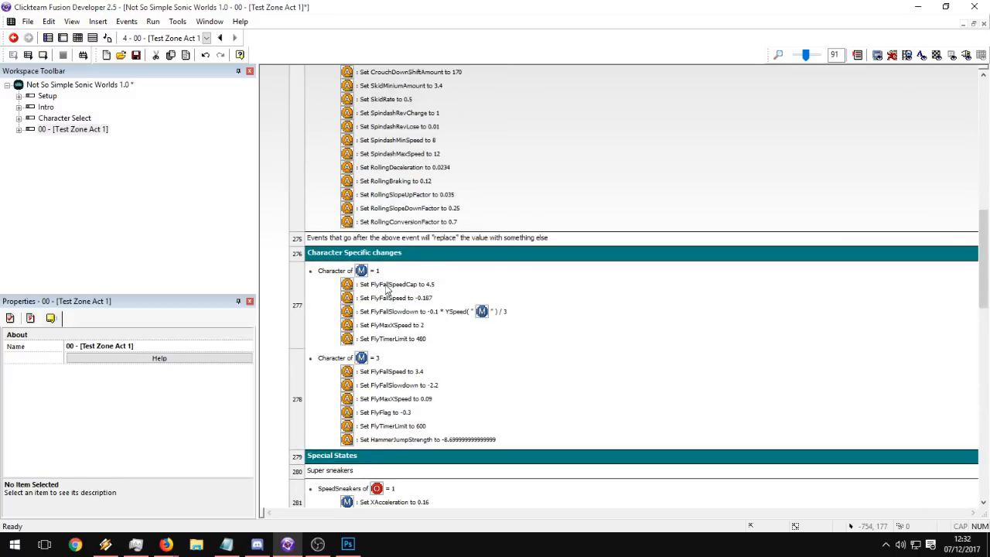
{"action": "scroll", "coordinate": [387, 290], "scroll_direction": "down", "scroll_amount": 5}
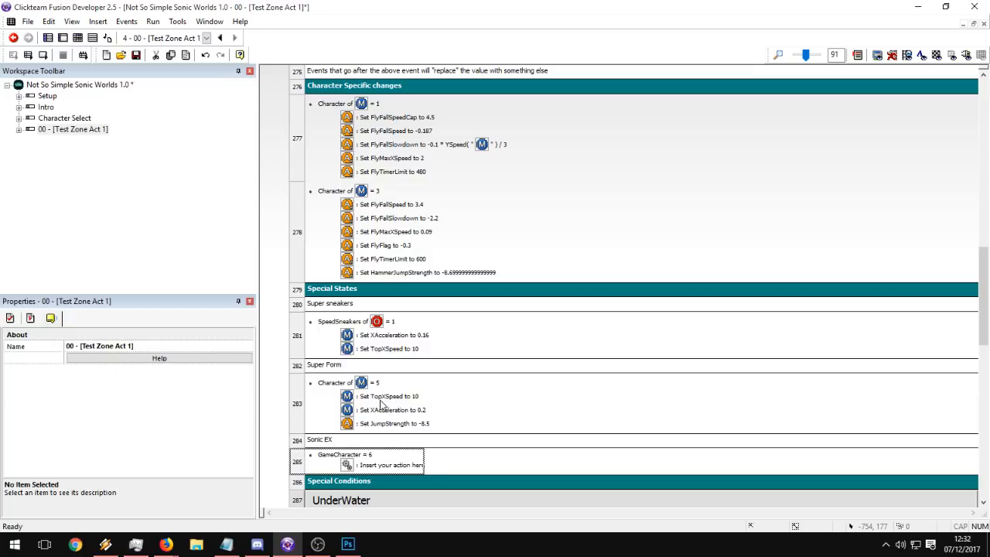
{"action": "scroll", "coordinate": [464, 402], "scroll_direction": "up", "scroll_amount": 19}
{"action": "scroll", "coordinate": [402, 255], "scroll_direction": "down", "scroll_amount": 8}
{"action": "scroll", "coordinate": [495, 333], "scroll_direction": "up", "scroll_amount": 6}
{"action": "scroll", "coordinate": [479, 302], "scroll_direction": "down", "scroll_amount": 2}
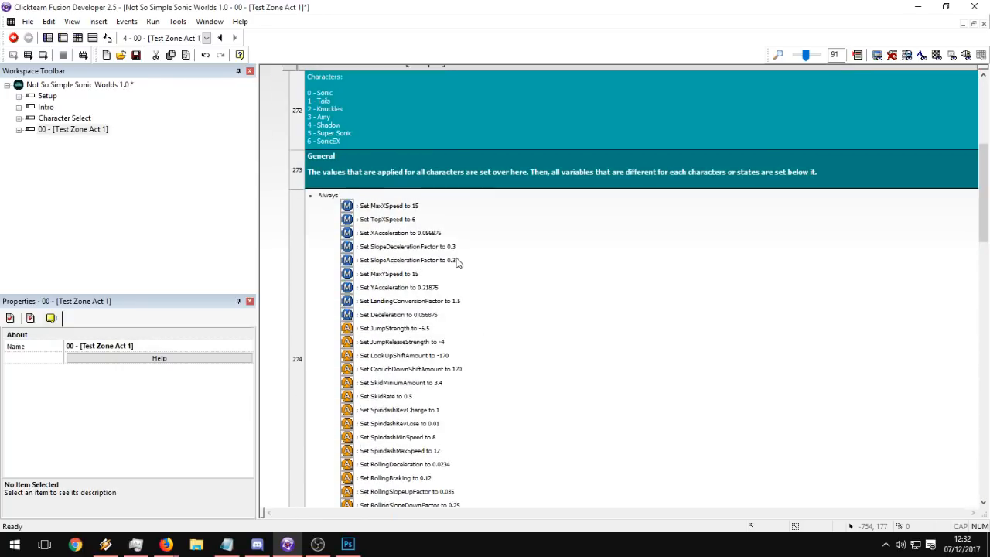
{"action": "scroll", "coordinate": [460, 269], "scroll_direction": "down", "scroll_amount": 2}
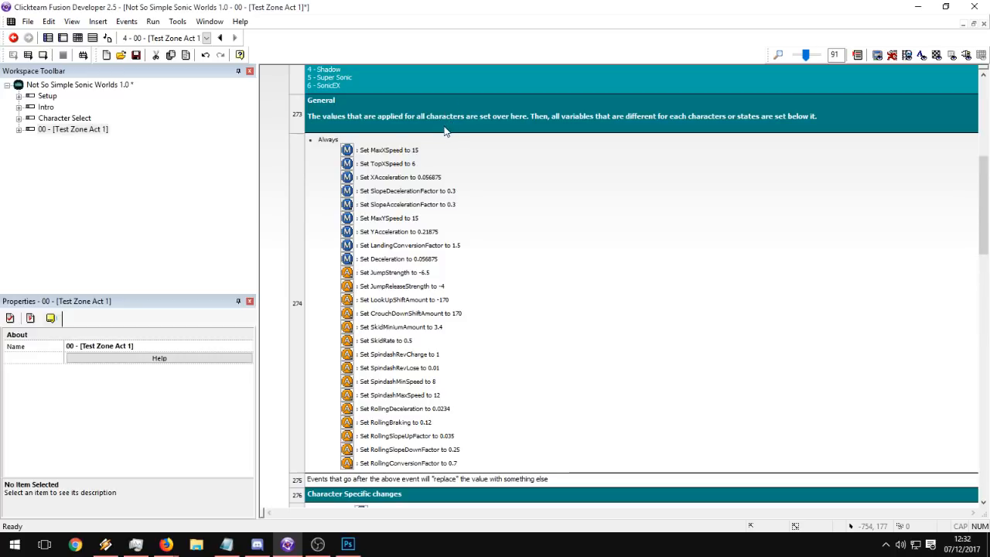
{"action": "scroll", "coordinate": [366, 172], "scroll_direction": "down", "scroll_amount": 5}
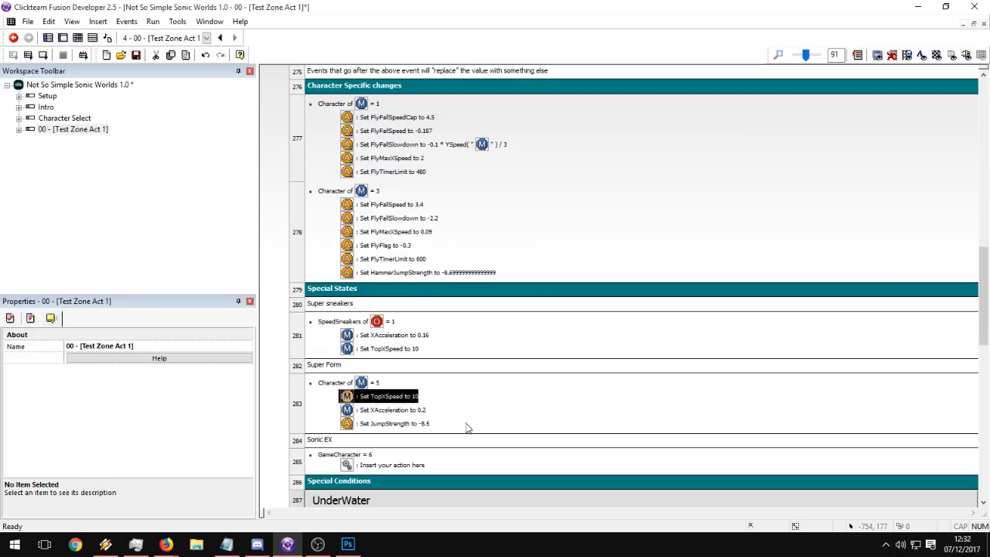
{"action": "scroll", "coordinate": [463, 409], "scroll_direction": "down", "scroll_amount": 3}
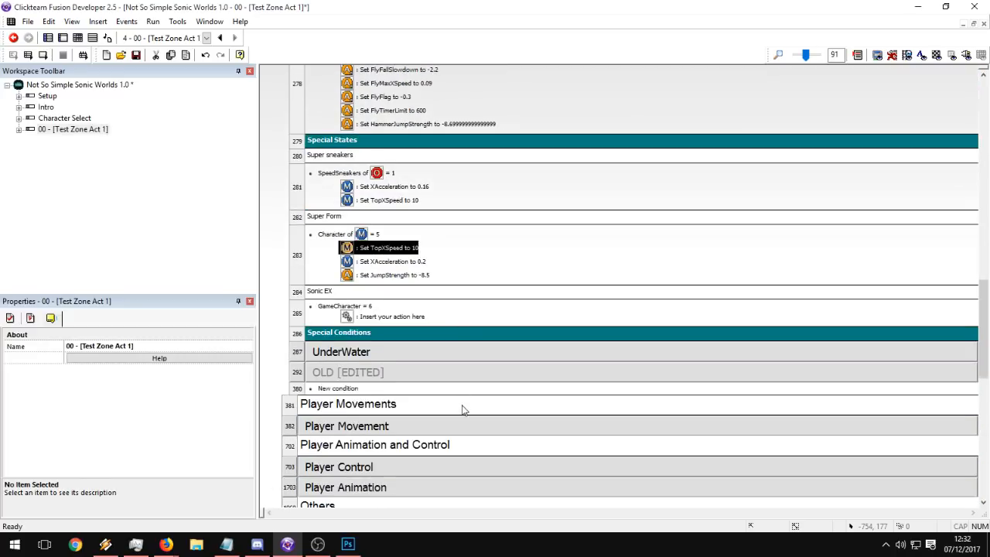
Add an action to the GameCharacter = 6 event that sets the blue M object's TopXSpeed alterable value to 0.
{"action": "double_click", "coordinate": [418, 315]}
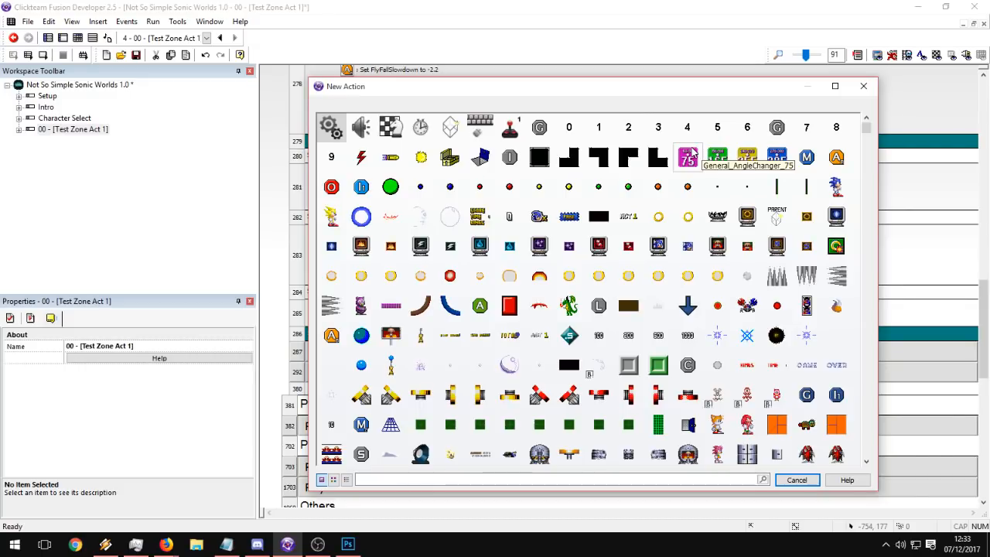
{"action": "left_click", "coordinate": [807, 157]}
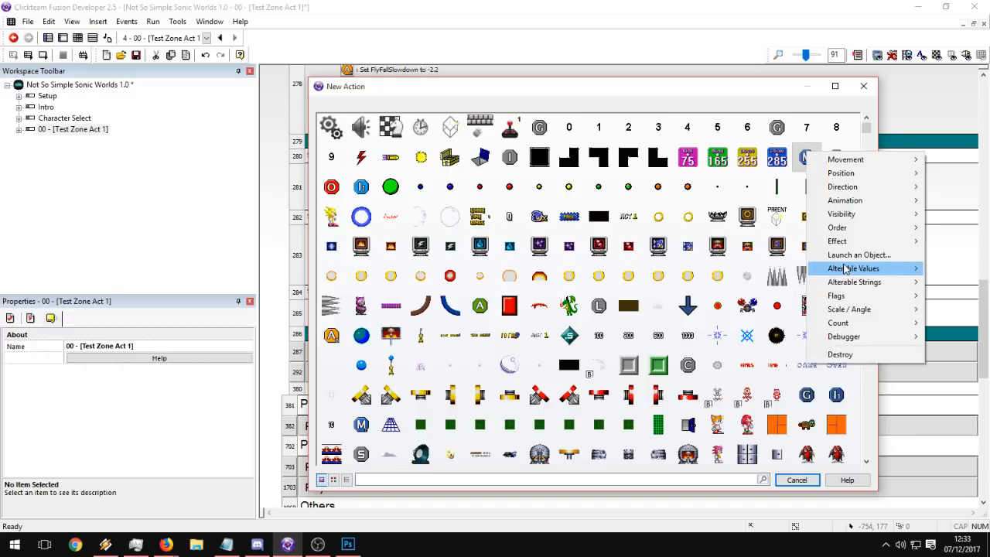
{"action": "mouse_move", "coordinate": [842, 268]}
{"action": "left_click", "coordinate": [779, 145]}
{"action": "left_click", "coordinate": [793, 107]}
{"action": "left_click", "coordinate": [807, 157]}
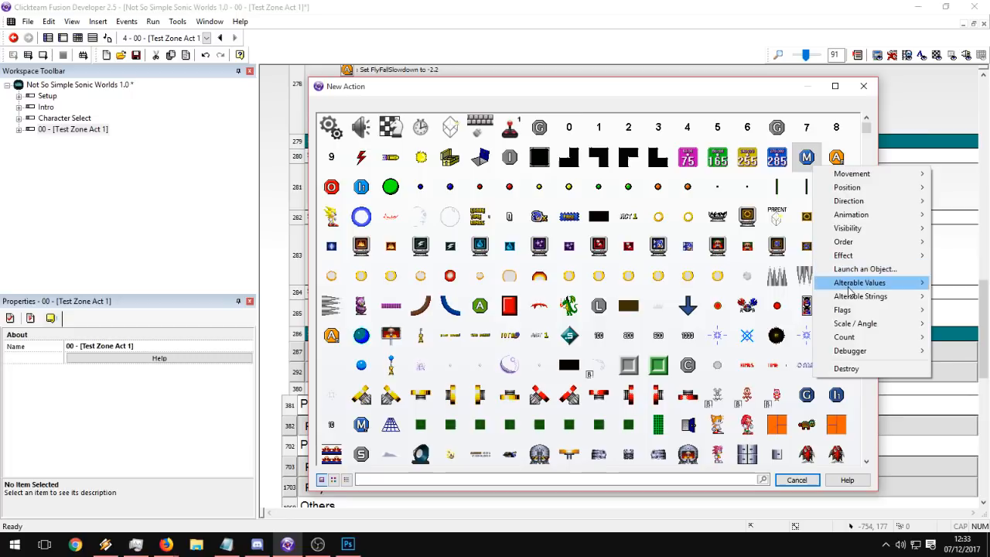
{"action": "mouse_move", "coordinate": [848, 288]}
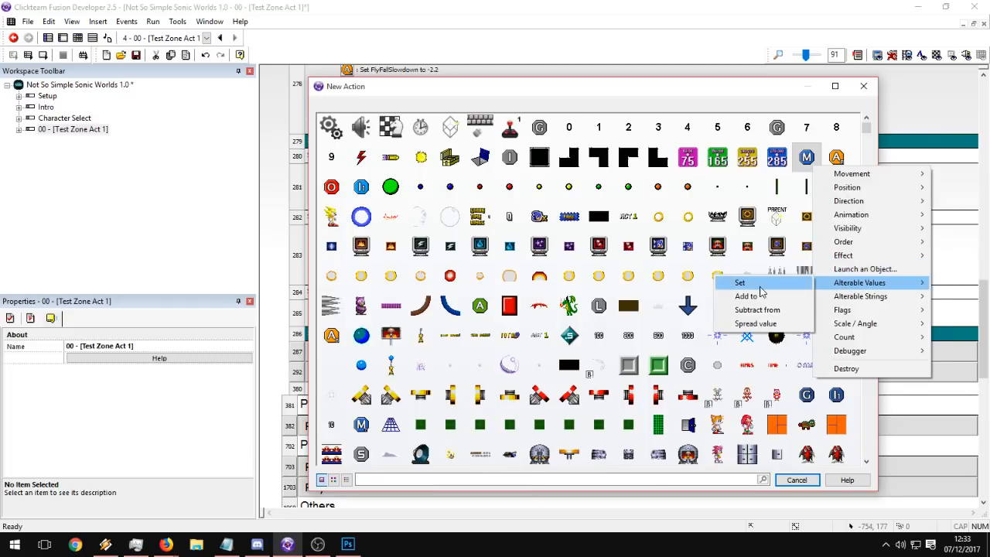
{"action": "left_click", "coordinate": [760, 285]}
{"action": "left_click", "coordinate": [492, 164]}
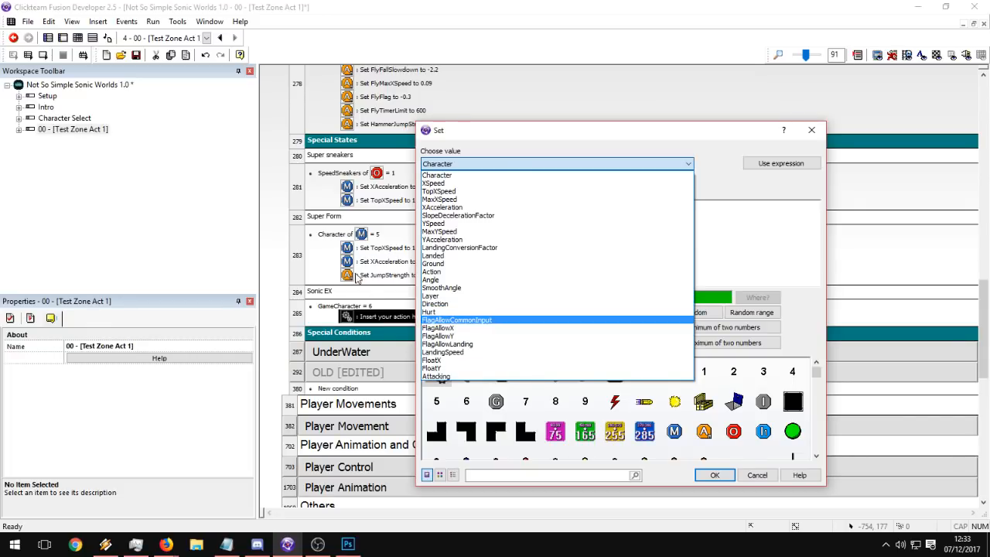
{"action": "left_click", "coordinate": [479, 192]}
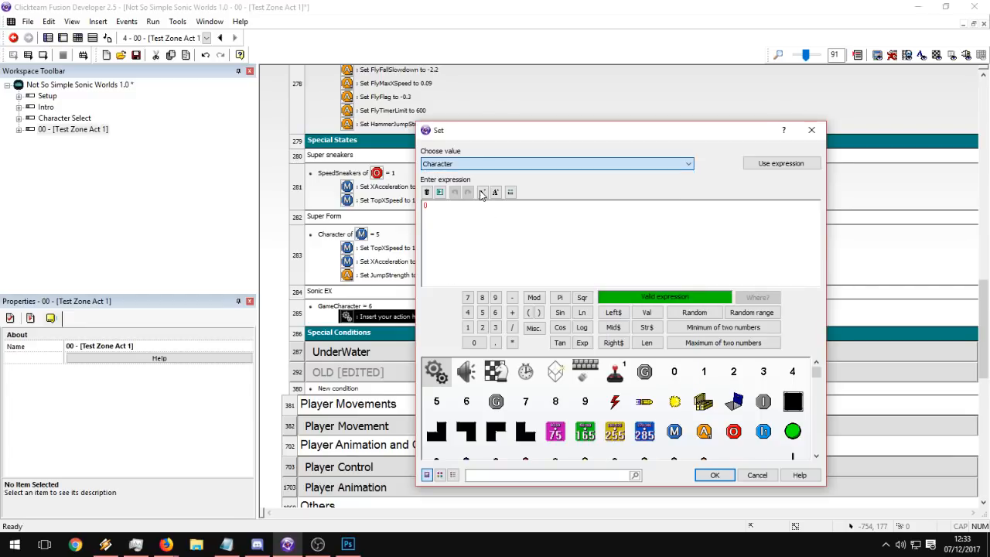
{"action": "left_click", "coordinate": [713, 475]}
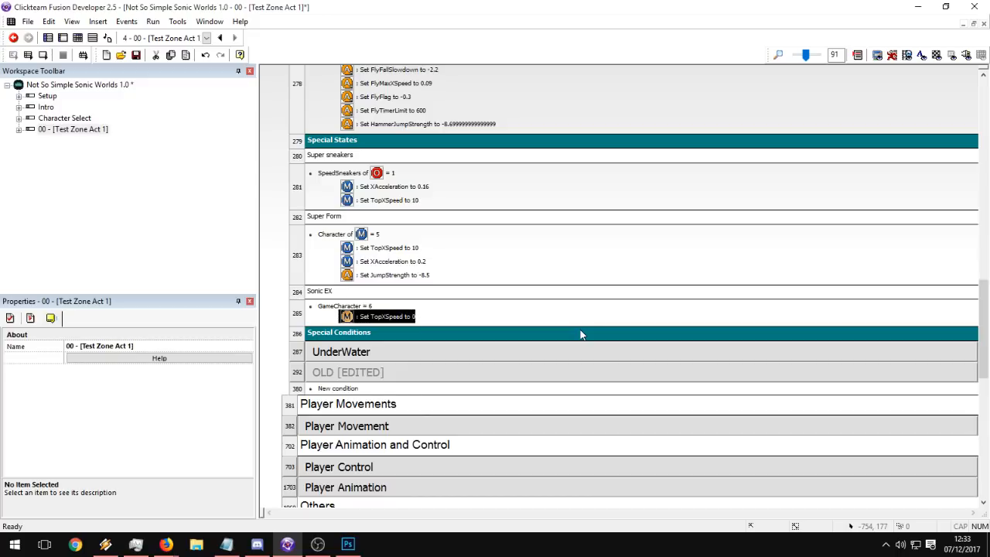
Check the General speed values, and set TopXSpeed in the Sonic EX event to 8.5.
{"action": "scroll", "coordinate": [620, 307], "scroll_direction": "up", "scroll_amount": 3}
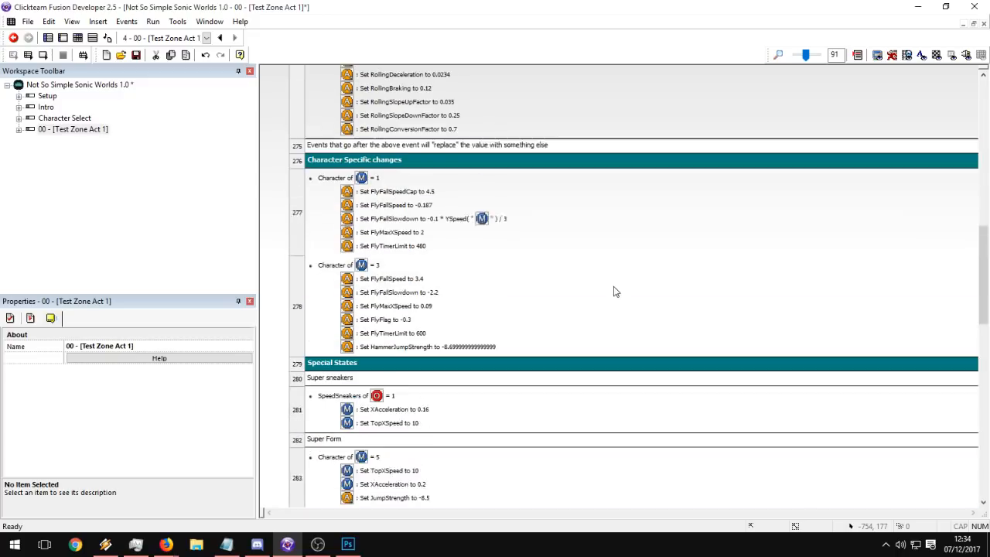
{"action": "scroll", "coordinate": [620, 307], "scroll_direction": "up", "scroll_amount": 10}
{"action": "left_click", "coordinate": [398, 349]}
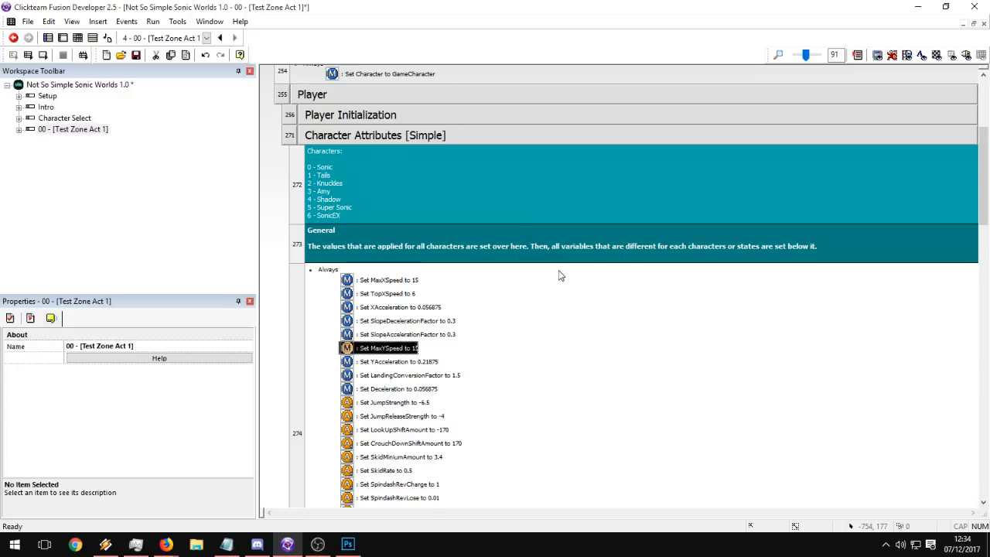
{"action": "scroll", "coordinate": [561, 276], "scroll_direction": "down", "scroll_amount": 5}
{"action": "scroll", "coordinate": [563, 275], "scroll_direction": "down", "scroll_amount": 4}
{"action": "scroll", "coordinate": [418, 402], "scroll_direction": "up", "scroll_amount": 10}
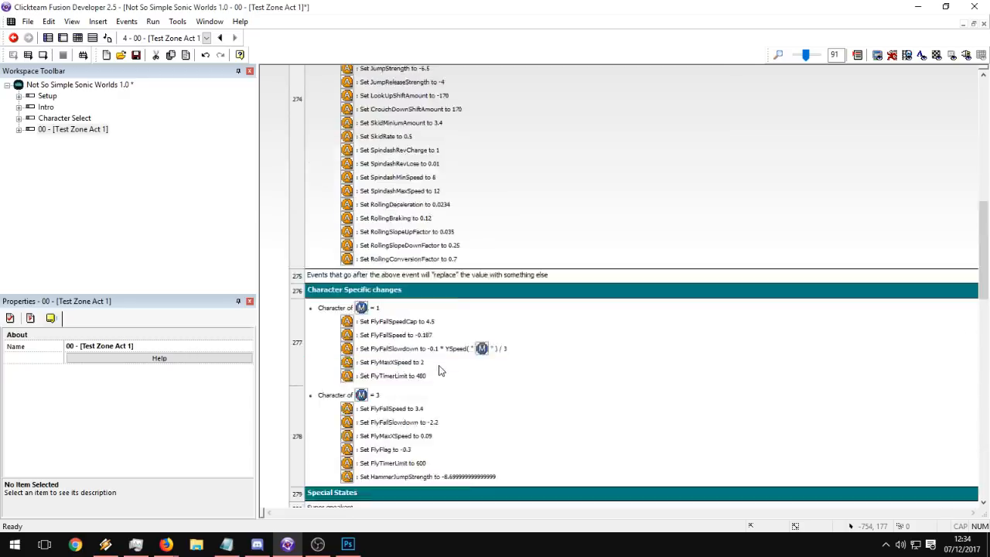
{"action": "scroll", "coordinate": [445, 338], "scroll_direction": "down", "scroll_amount": 3}
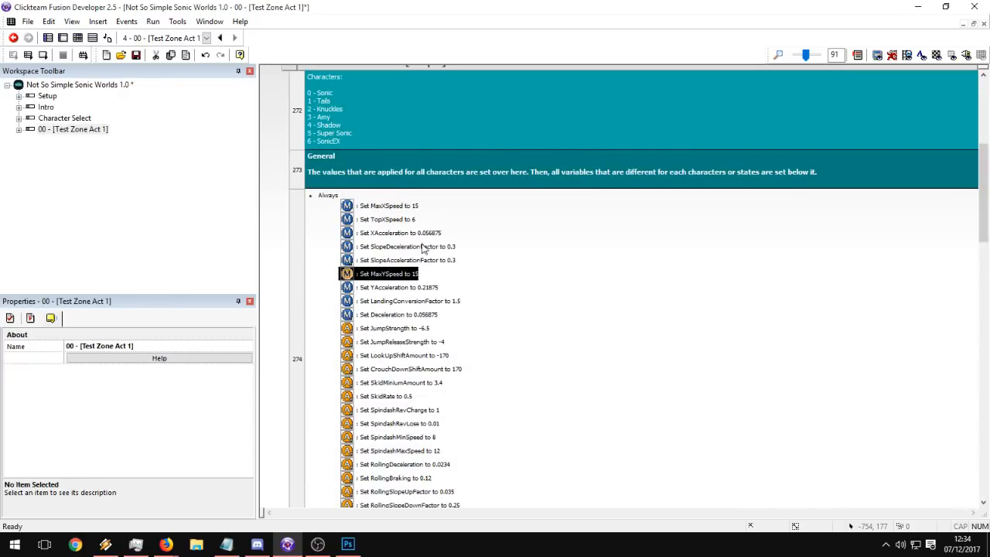
{"action": "scroll", "coordinate": [495, 338], "scroll_direction": "down", "scroll_amount": 10}
{"action": "double_click", "coordinate": [406, 280]}
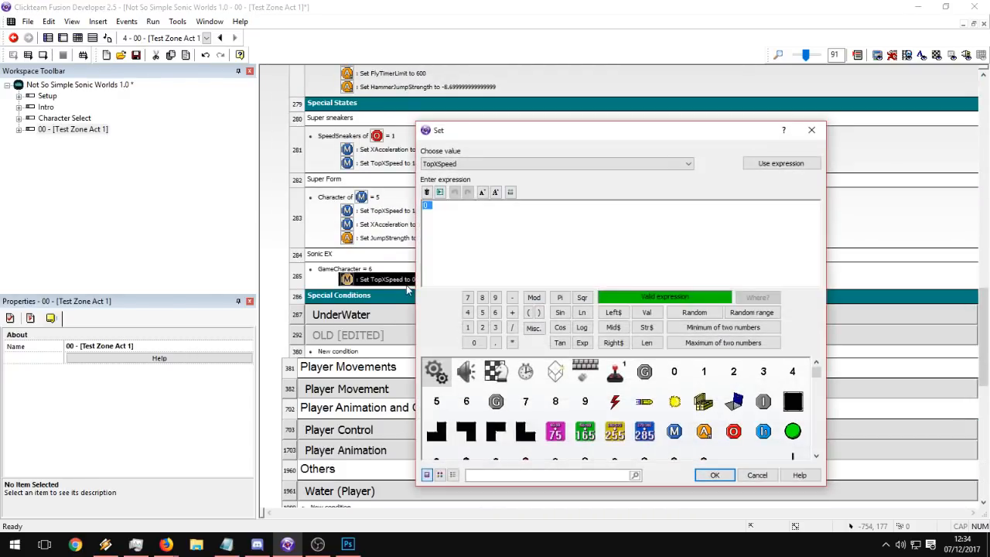
{"action": "type", "text": "8.5"}
{"action": "key", "text": "Return"}
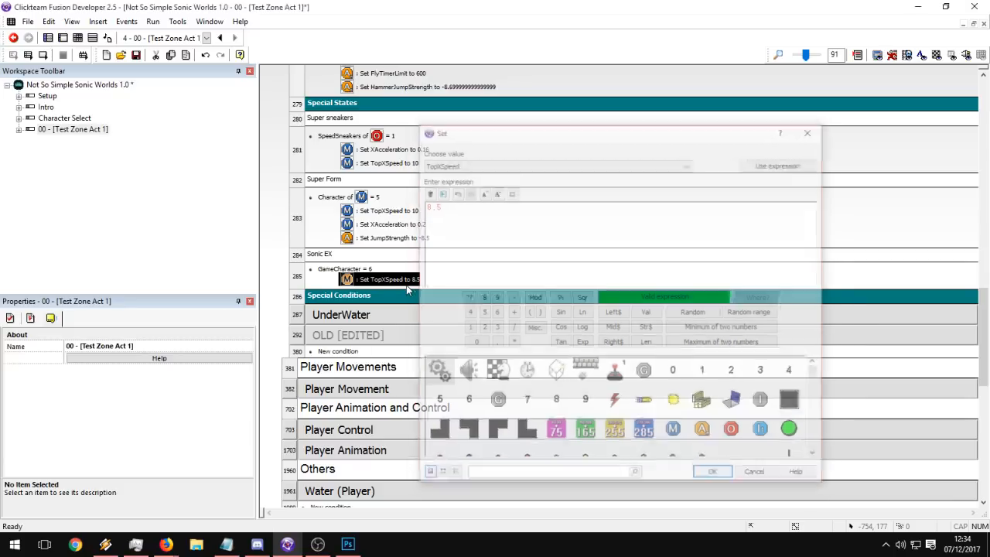
Duplicate the TopXSpeed action in the Sonic EX event and change the copy to set MaxXSpeed to 20.
{"action": "left_click", "coordinate": [415, 281]}
{"action": "key", "text": "ctrl+c"}
{"action": "key", "text": "ctrl+v"}
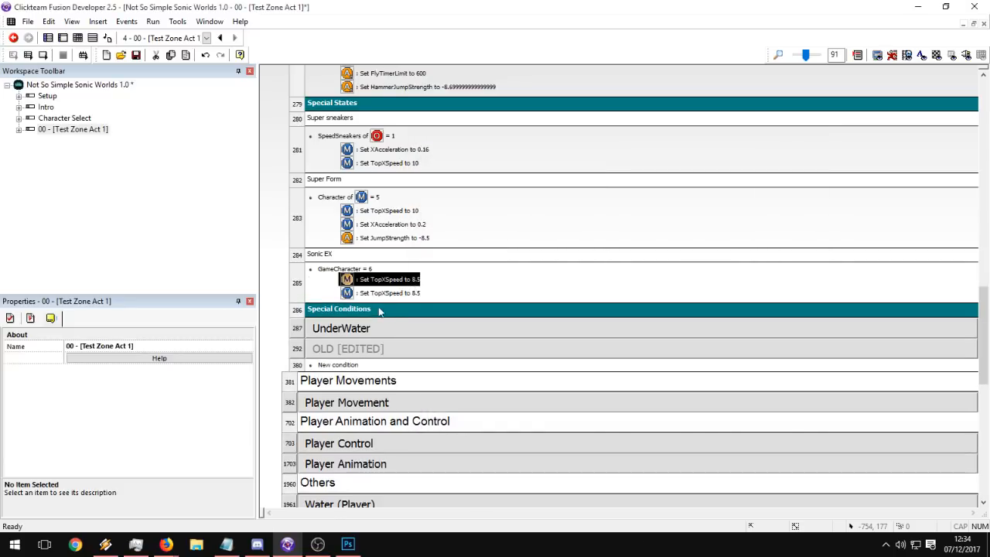
{"action": "double_click", "coordinate": [406, 293]}
{"action": "left_click", "coordinate": [484, 163]}
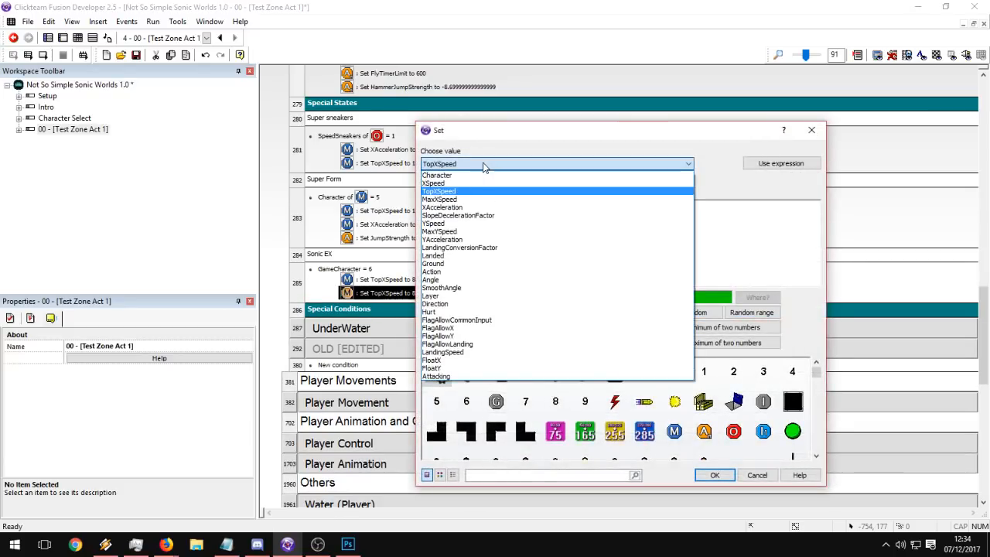
{"action": "left_click", "coordinate": [461, 201]}
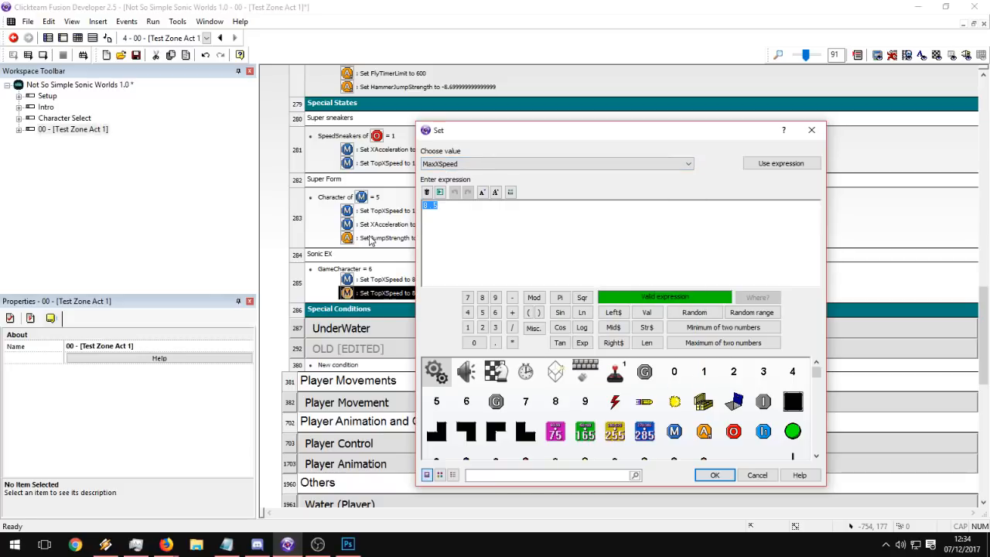
{"action": "type", "text": "20"}
{"action": "key", "text": "Return"}
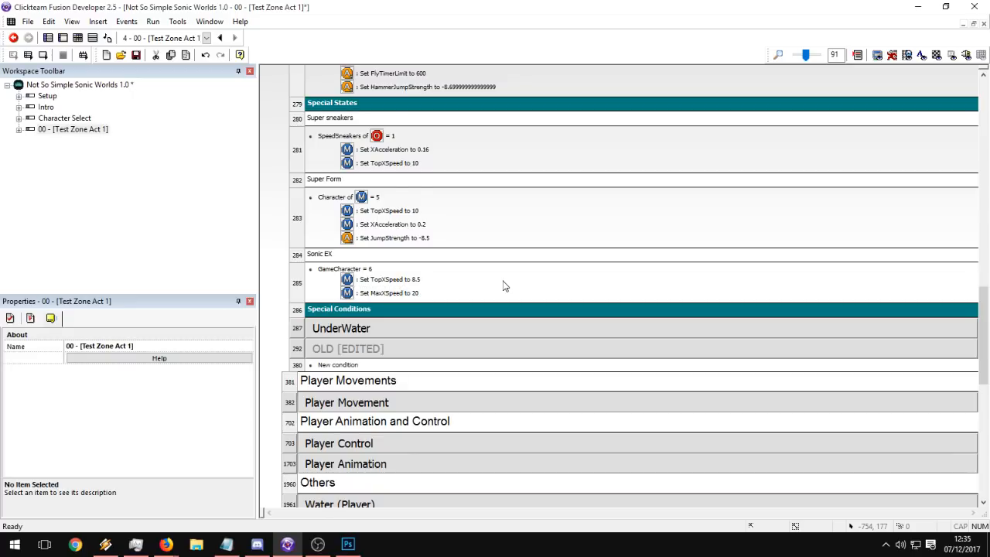
Examine the landing, spindash and rolling values in the General event for another attribute to override.
{"action": "scroll", "coordinate": [524, 270], "scroll_direction": "up", "scroll_amount": 5}
{"action": "scroll", "coordinate": [522, 271], "scroll_direction": "up", "scroll_amount": 3}
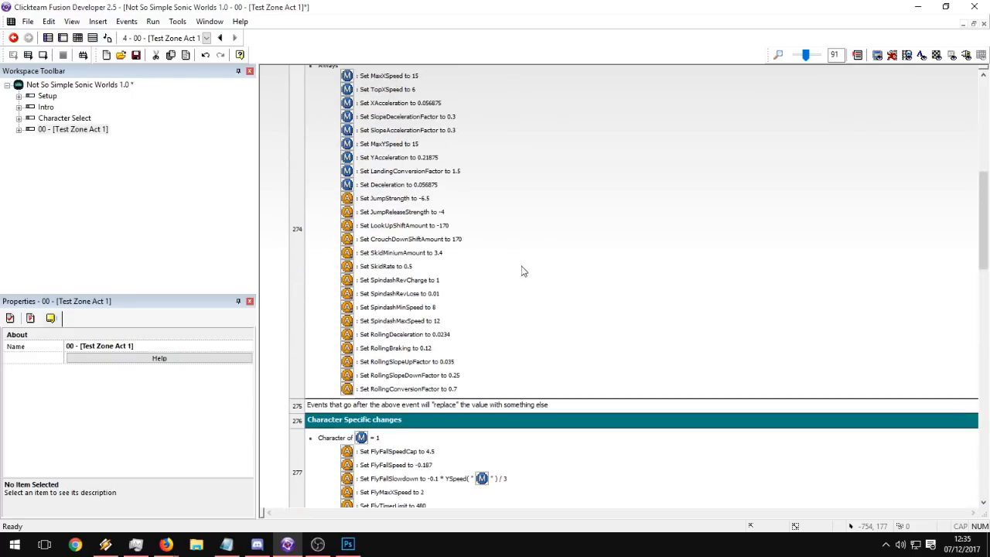
{"action": "scroll", "coordinate": [522, 271], "scroll_direction": "up", "scroll_amount": 2}
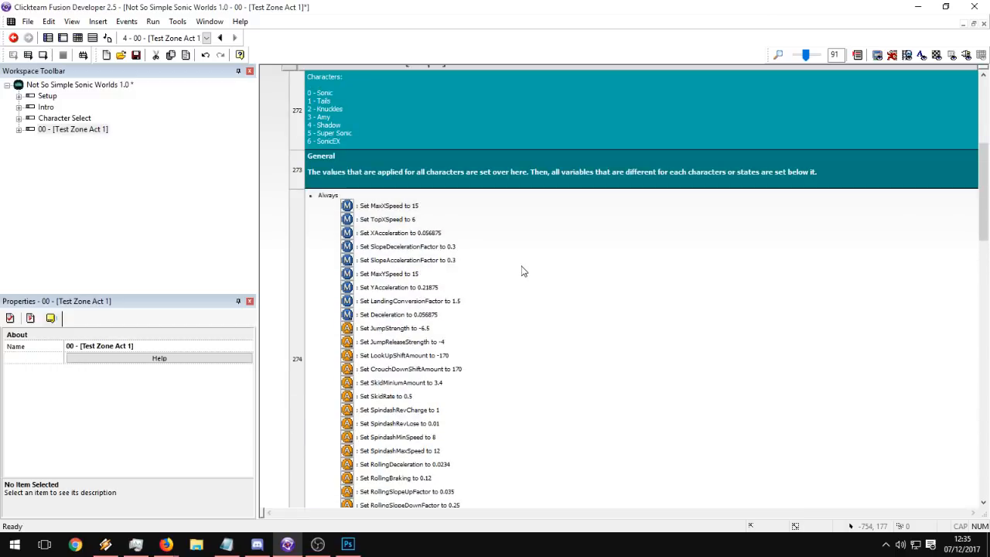
{"action": "scroll", "coordinate": [522, 270], "scroll_direction": "down", "scroll_amount": 1}
{"action": "left_click", "coordinate": [444, 263]}
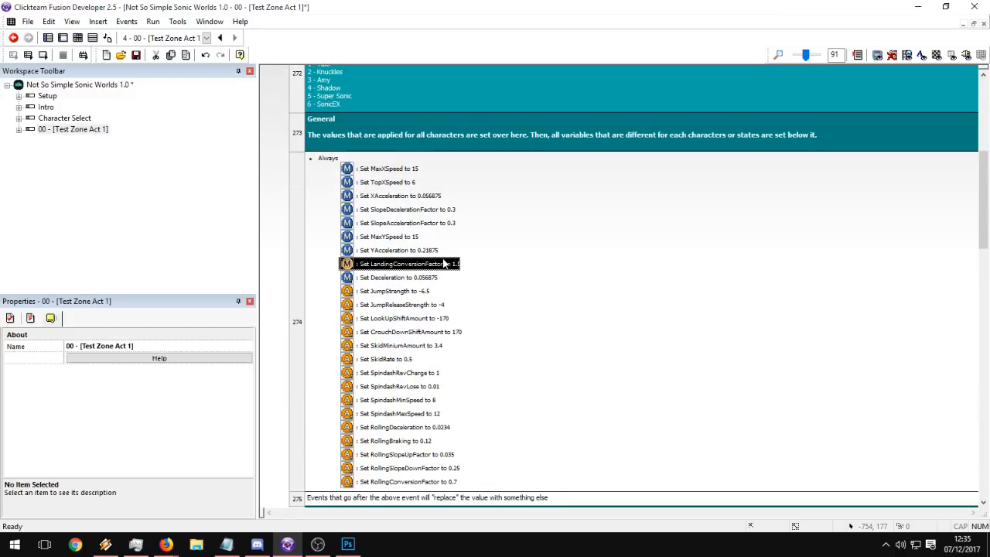
{"action": "scroll", "coordinate": [516, 277], "scroll_direction": "down", "scroll_amount": 3}
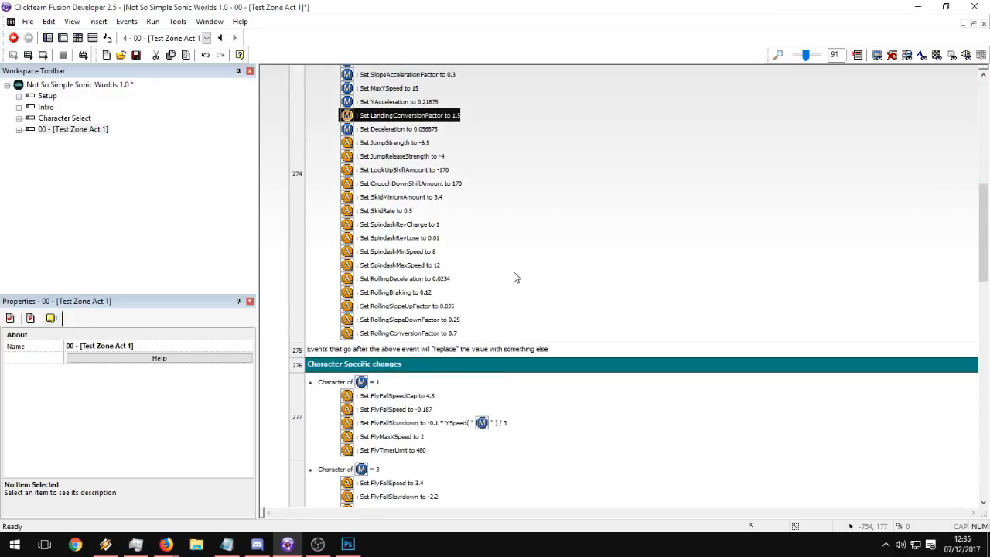
{"action": "scroll", "coordinate": [516, 277], "scroll_direction": "up", "scroll_amount": 1}
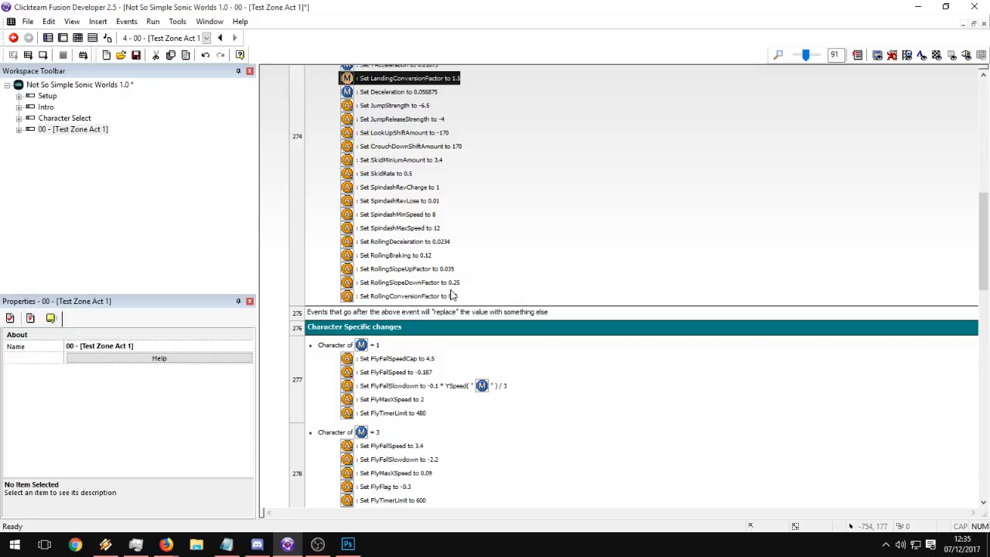
{"action": "left_click", "coordinate": [412, 270]}
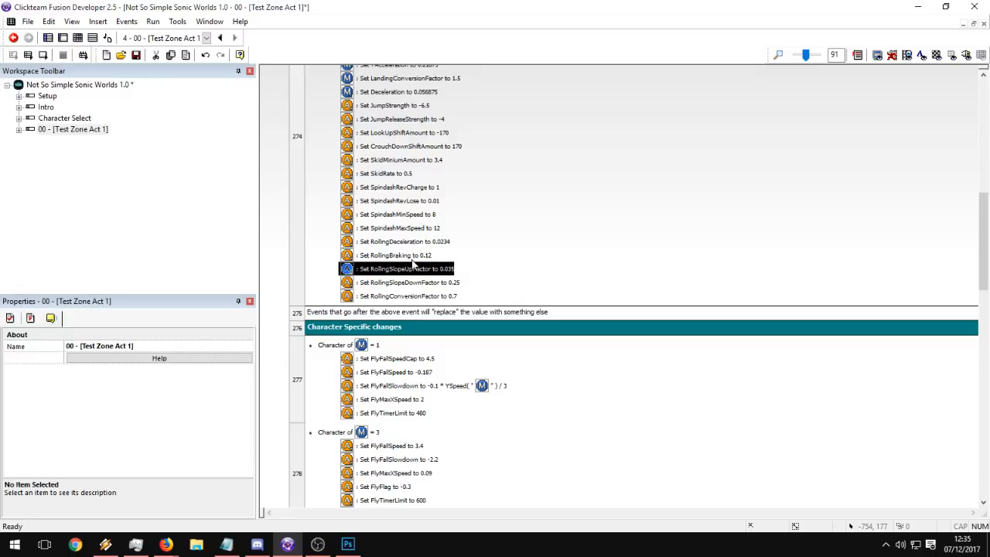
{"action": "left_click", "coordinate": [411, 256]}
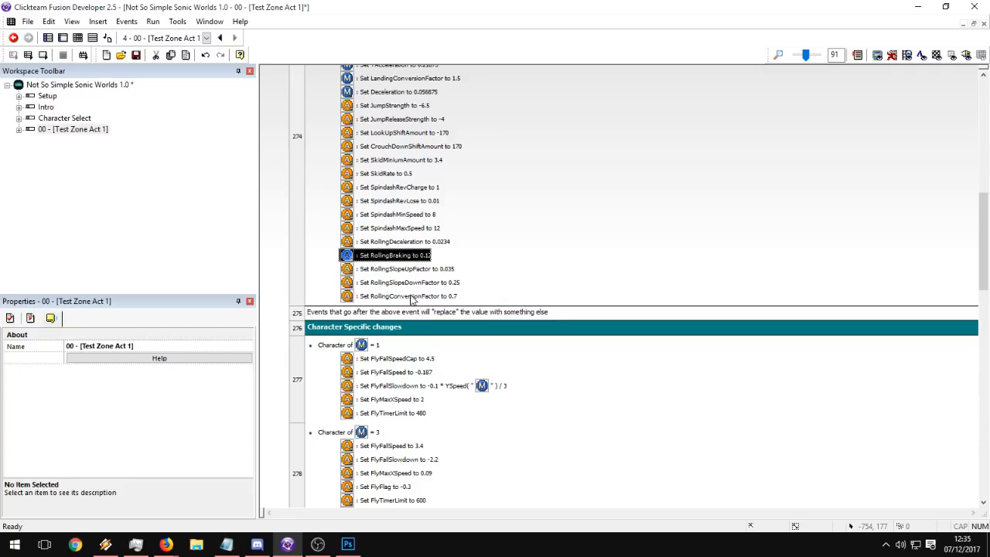
Paste a copy of the General RollingConversionFactor action into the Sonic EX event and raise its value.
{"action": "scroll", "coordinate": [582, 309], "scroll_direction": "down", "scroll_amount": 5}
{"action": "scroll", "coordinate": [582, 309], "scroll_direction": "down", "scroll_amount": 2}
{"action": "left_click", "coordinate": [416, 387]}
{"action": "key", "text": "ctrl+v"}
{"action": "left_click_drag", "start_coordinate": [416, 388], "coordinate": [397, 401]}
{"action": "double_click", "coordinate": [397, 401]}
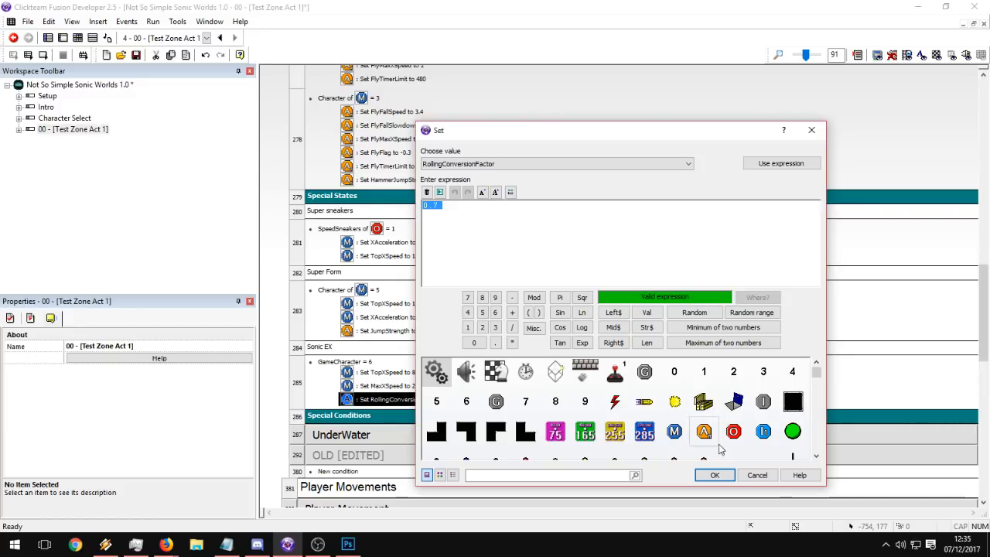
{"action": "left_click", "coordinate": [757, 475]}
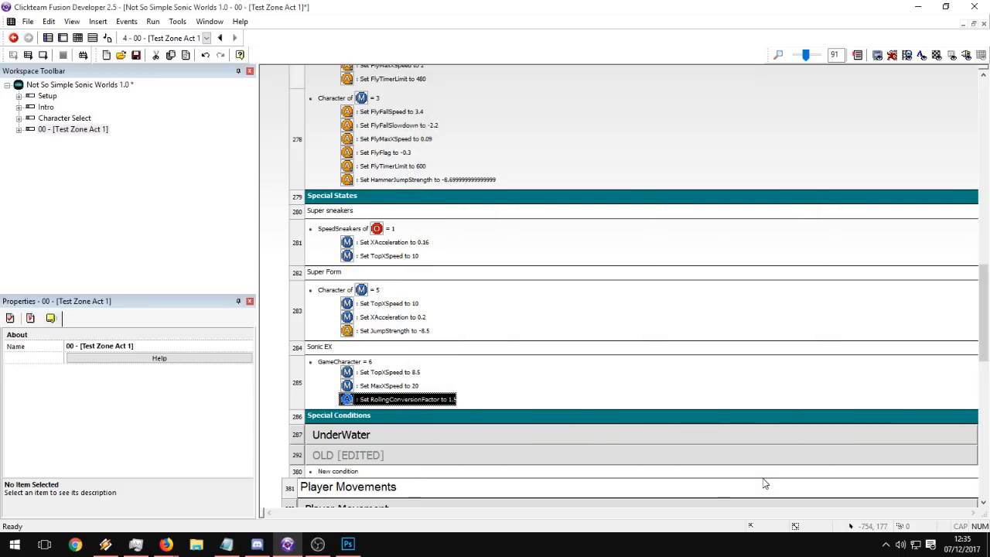
{"action": "scroll", "coordinate": [584, 312], "scroll_direction": "up", "scroll_amount": 2}
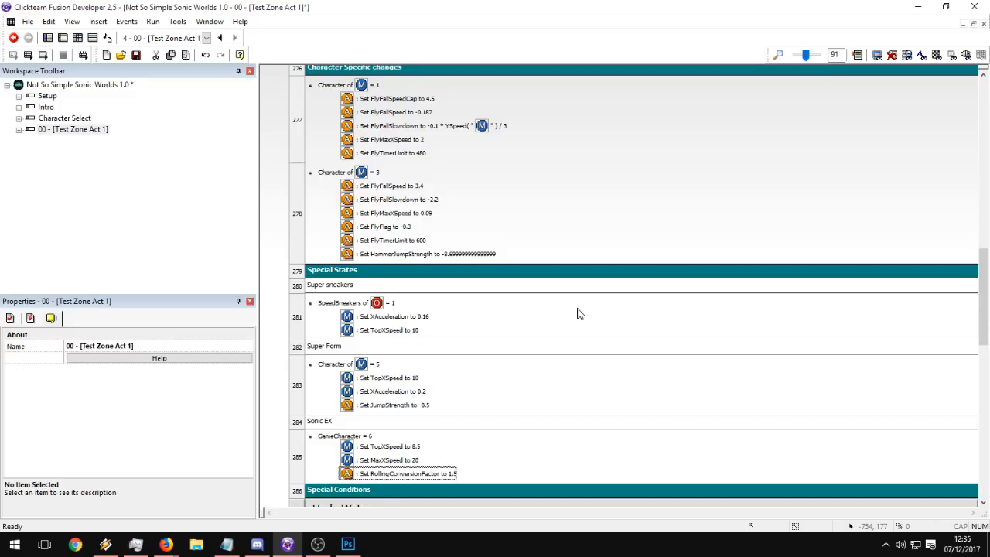
Paste a copy of the General SpindashMaxSpeed action into the Sonic EX event and set it to 16.
{"action": "scroll", "coordinate": [577, 313], "scroll_direction": "up", "scroll_amount": 5}
{"action": "scroll", "coordinate": [579, 296], "scroll_direction": "up", "scroll_amount": 2}
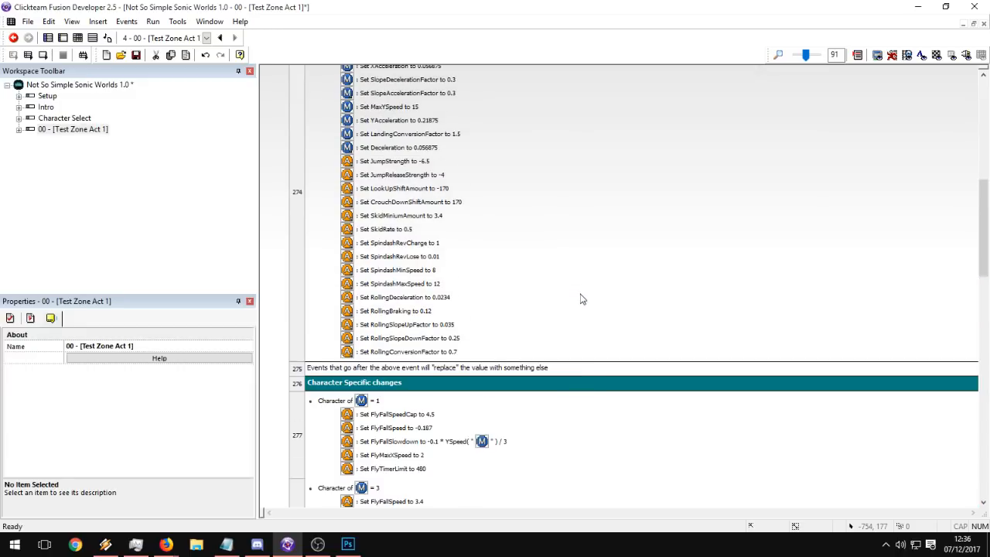
{"action": "left_click", "coordinate": [408, 284]}
{"action": "scroll", "coordinate": [557, 312], "scroll_direction": "down", "scroll_amount": 12}
{"action": "left_click", "coordinate": [397, 197]}
{"action": "key", "text": "ctrl+v"}
{"action": "left_click_drag", "start_coordinate": [383, 193], "coordinate": [383, 210]}
{"action": "double_click", "coordinate": [383, 210]}
{"action": "type", "text": "176"}
{"action": "key", "text": "Return"}
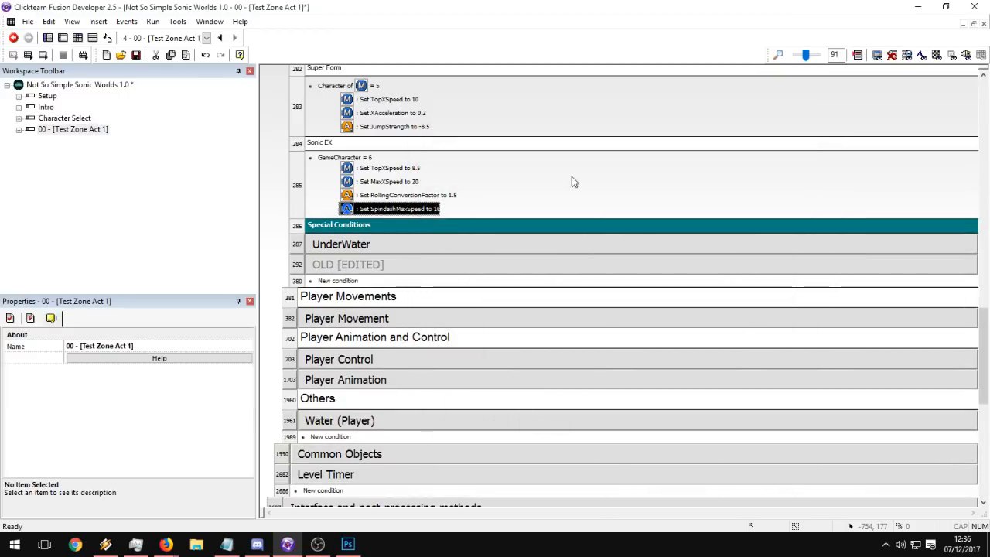
Paste a copy of the General XAcceleration action into the Sonic EX event and set it to 0.076875.
{"action": "scroll", "coordinate": [569, 224], "scroll_direction": "up", "scroll_amount": 14}
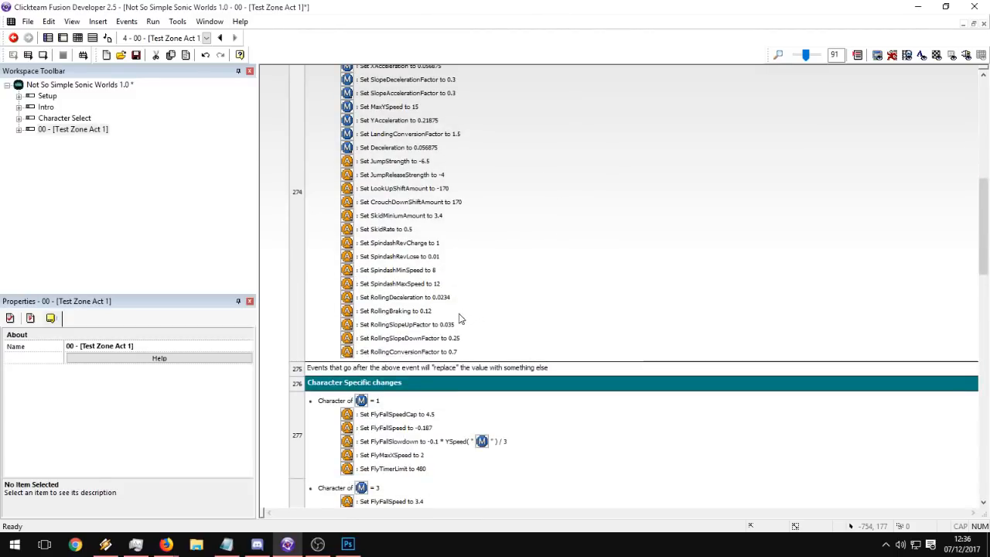
{"action": "scroll", "coordinate": [454, 297], "scroll_direction": "up", "scroll_amount": 4}
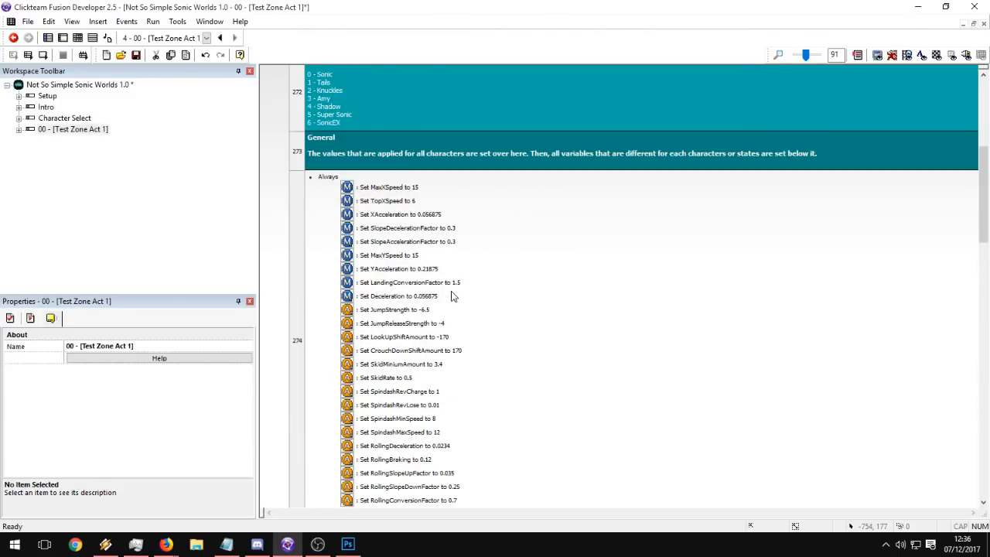
{"action": "scroll", "coordinate": [454, 297], "scroll_direction": "down", "scroll_amount": 8}
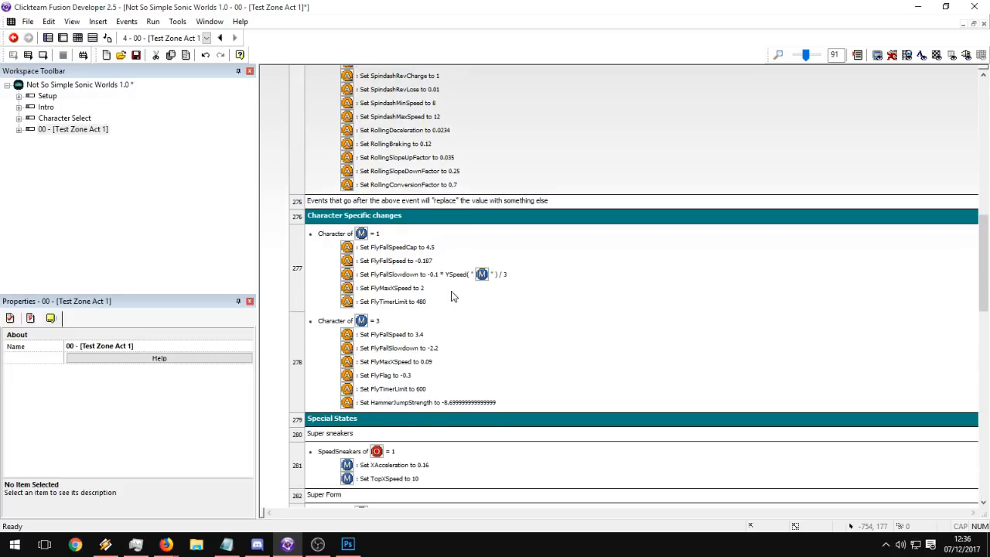
{"action": "scroll", "coordinate": [453, 297], "scroll_direction": "up", "scroll_amount": 4}
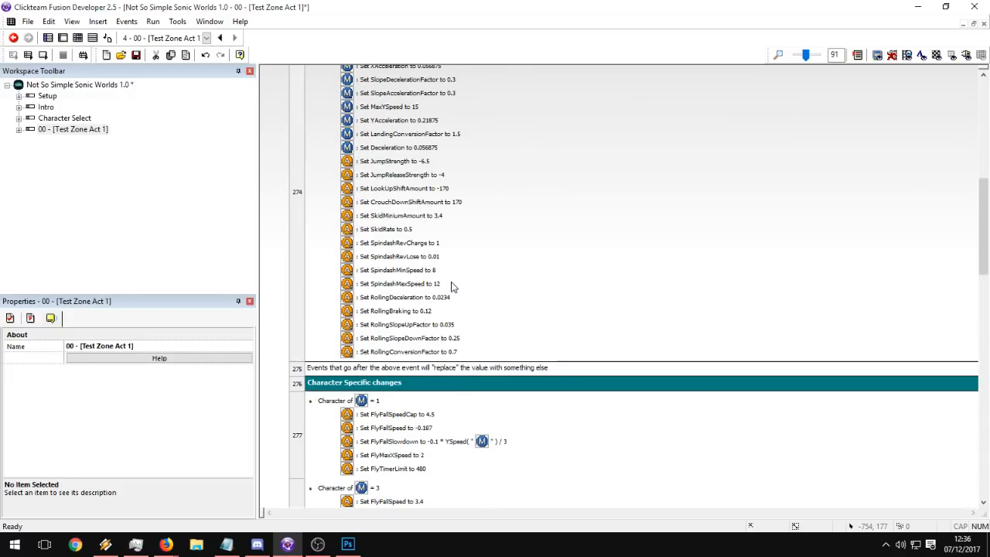
{"action": "scroll", "coordinate": [453, 287], "scroll_direction": "up", "scroll_amount": 3}
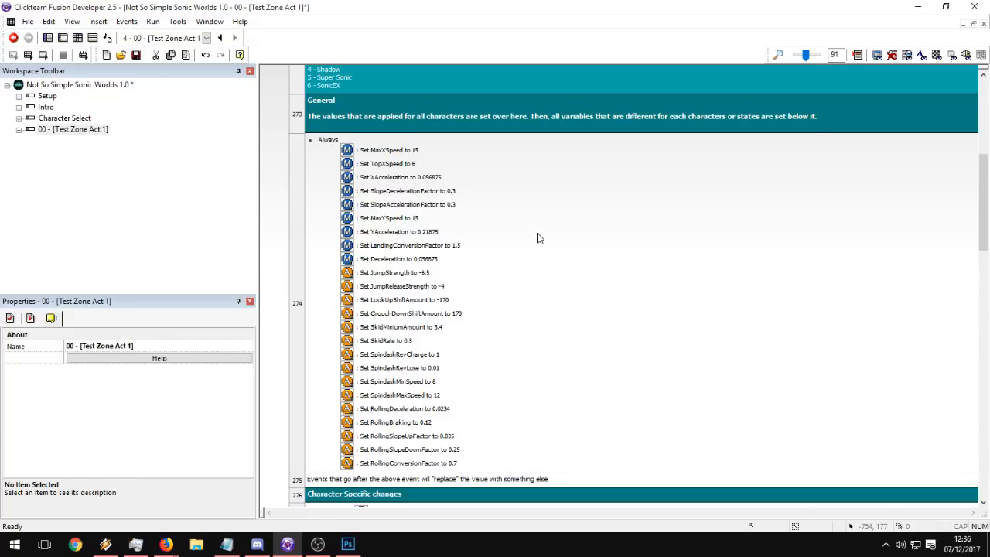
{"action": "scroll", "coordinate": [552, 221], "scroll_direction": "down", "scroll_amount": 10}
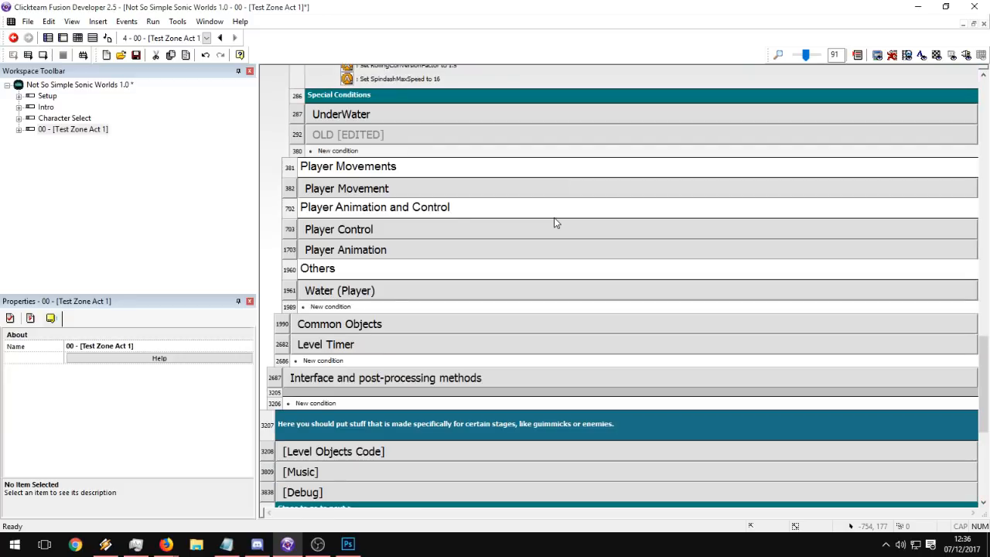
{"action": "scroll", "coordinate": [554, 218], "scroll_direction": "up", "scroll_amount": 1}
{"action": "left_click", "coordinate": [389, 276]}
{"action": "key", "text": "ctrl+v"}
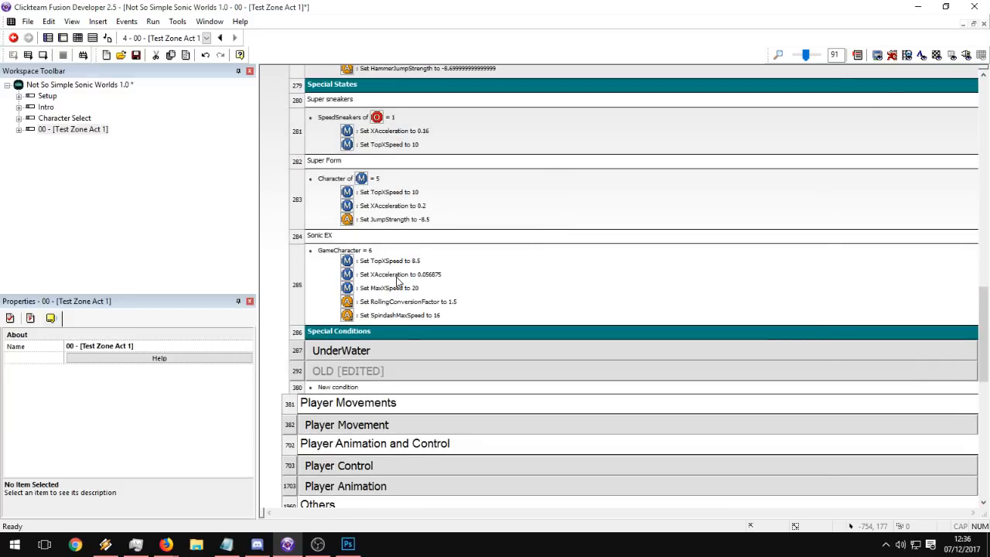
{"action": "double_click", "coordinate": [396, 277]}
{"action": "left_click", "coordinate": [446, 211]}
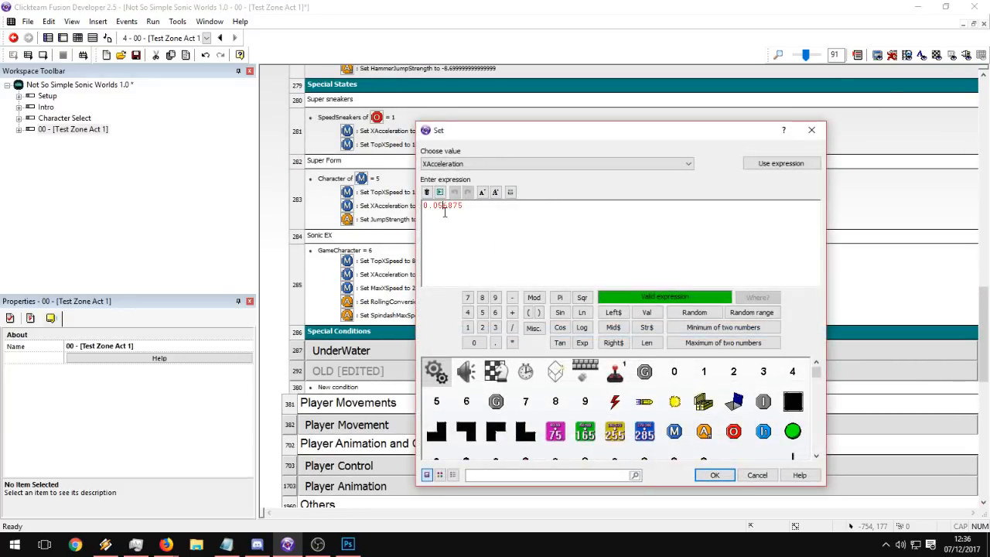
{"action": "key", "text": "Return"}
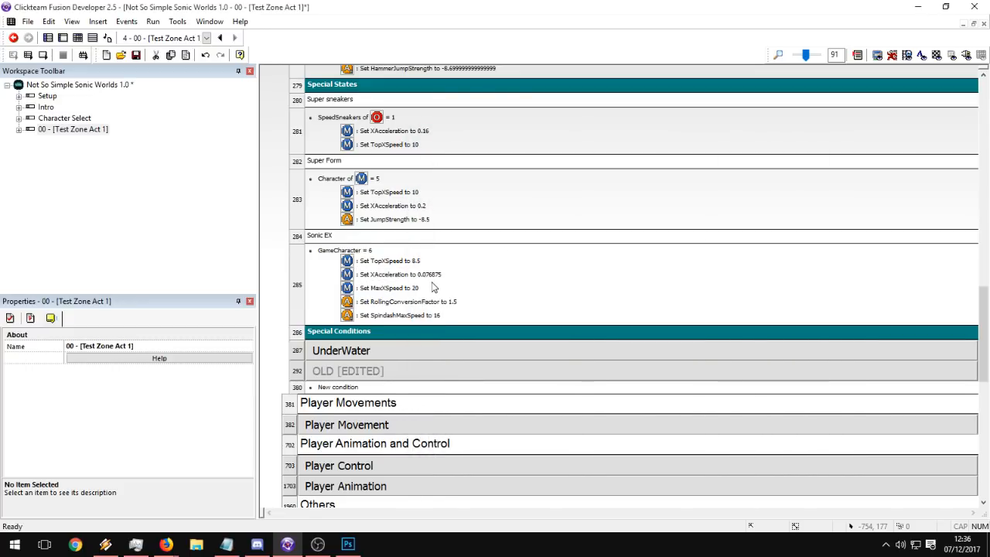
Paste a copy of the General Deceleration action into the Sonic EX event beneath XAcceleration.
{"action": "scroll", "coordinate": [472, 279], "scroll_direction": "up", "scroll_amount": 10}
{"action": "scroll", "coordinate": [473, 279], "scroll_direction": "up", "scroll_amount": 3}
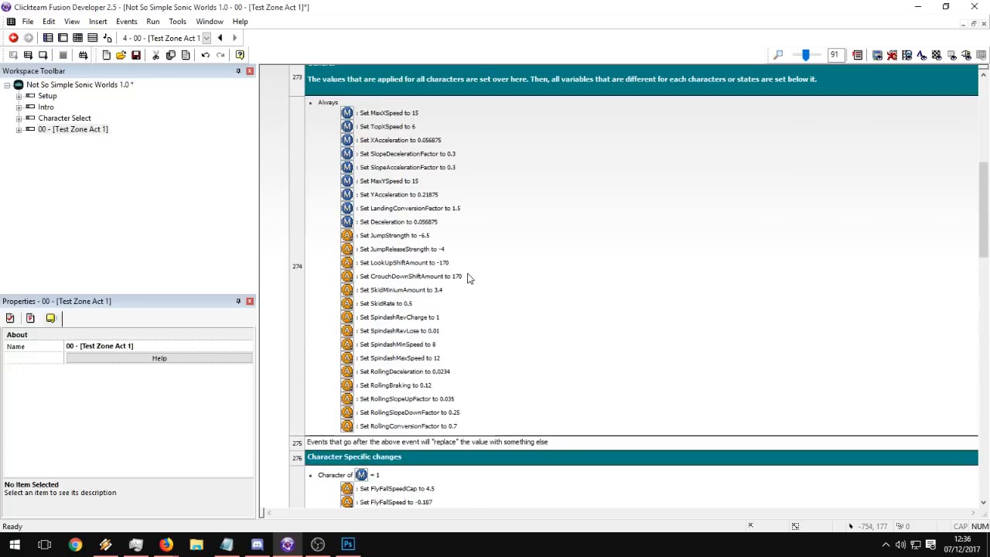
{"action": "double_click", "coordinate": [427, 223]}
{"action": "left_click", "coordinate": [812, 131]}
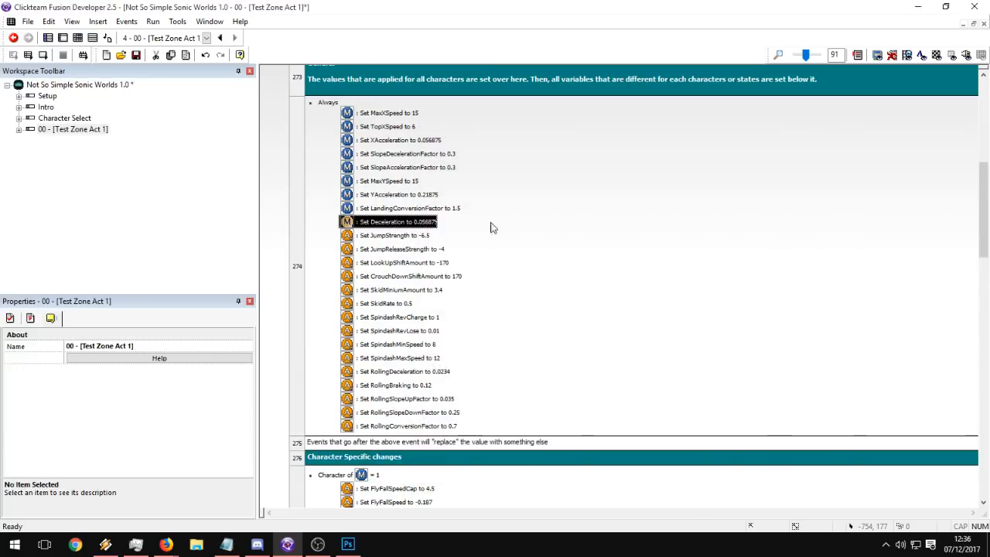
{"action": "scroll", "coordinate": [461, 259], "scroll_direction": "down", "scroll_amount": 6}
{"action": "left_click", "coordinate": [410, 419]}
{"action": "key", "text": "ctrl+v"}
{"action": "left_click", "coordinate": [541, 424]}
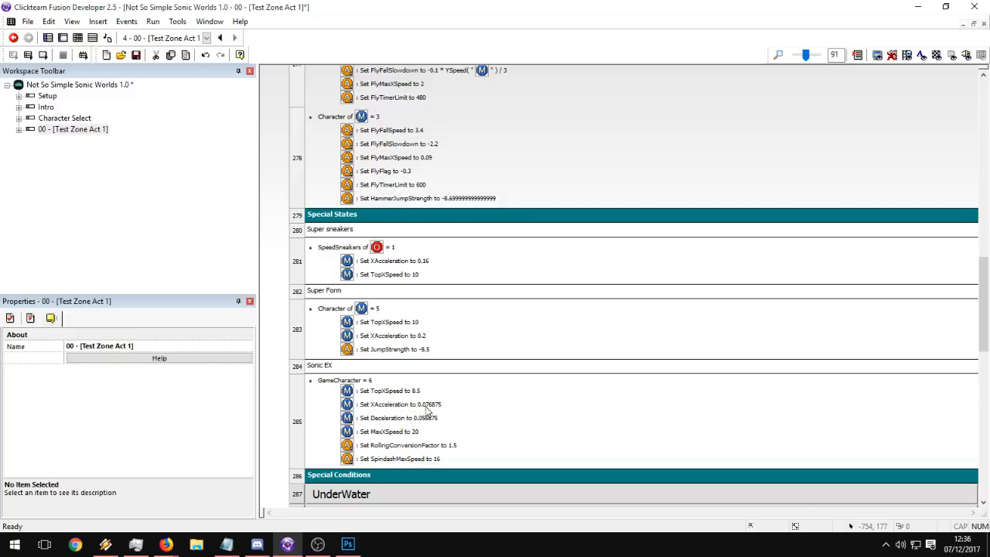
Set the Sonic EX Deceleration to 0.076875, matching its XAcceleration, and save the application.
{"action": "double_click", "coordinate": [402, 404]}
{"action": "left_click", "coordinate": [750, 475]}
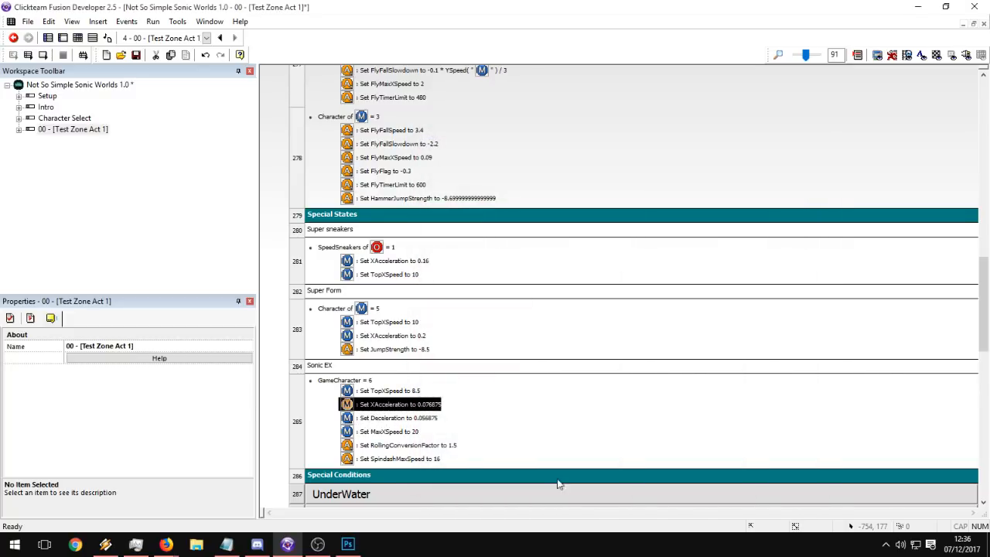
{"action": "double_click", "coordinate": [394, 418]}
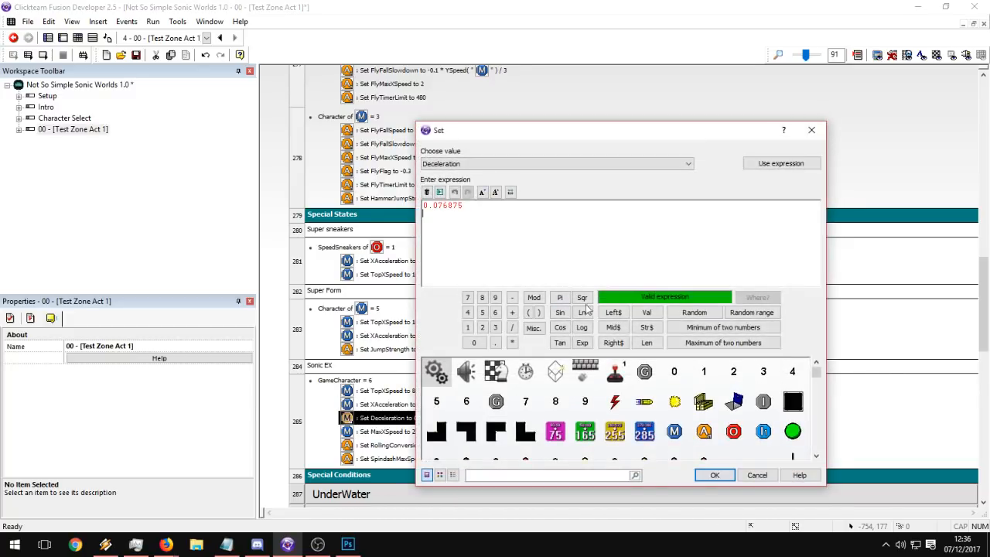
{"action": "left_click", "coordinate": [715, 475]}
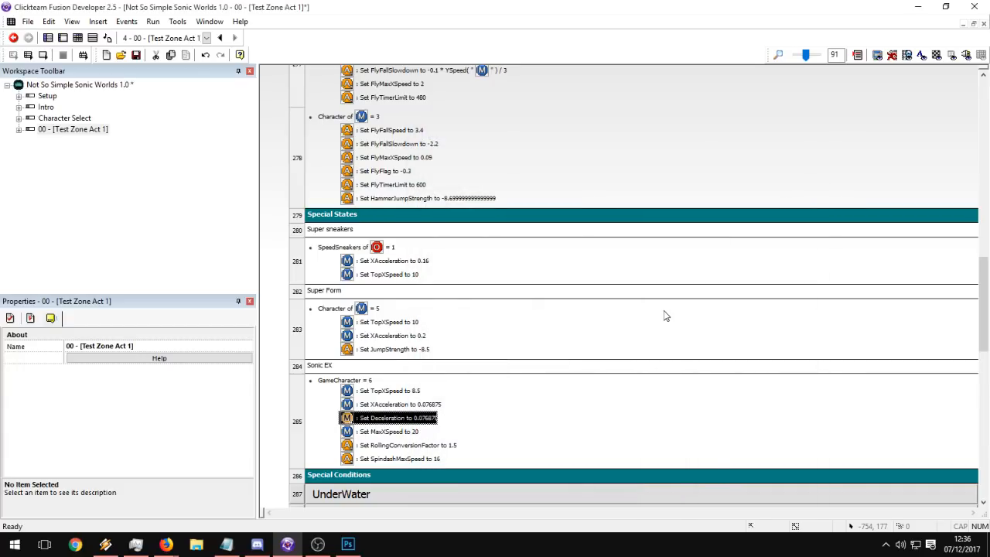
{"action": "left_click", "coordinate": [136, 55]}
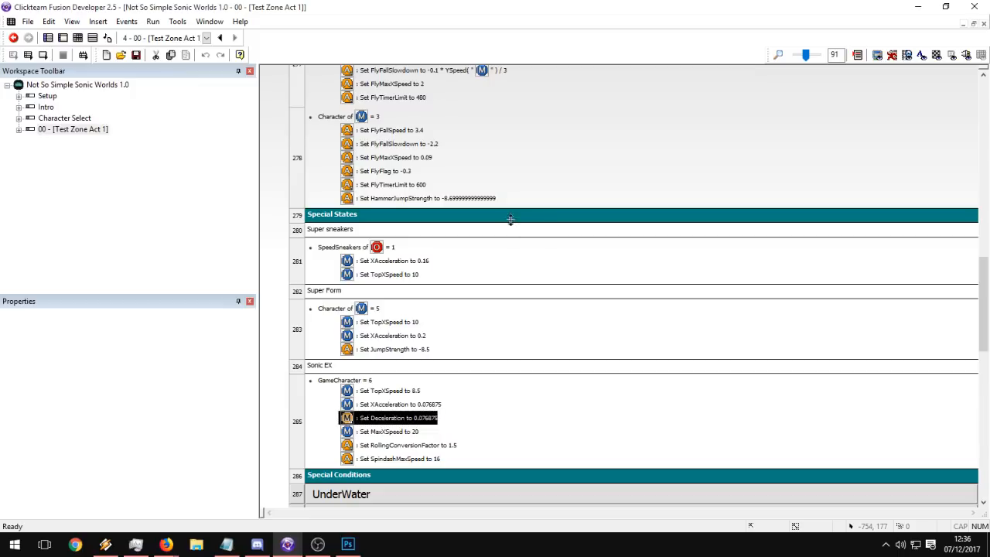
Collapse the Character Attributes [Simple] group.
{"action": "scroll", "coordinate": [500, 208], "scroll_direction": "down", "scroll_amount": 3}
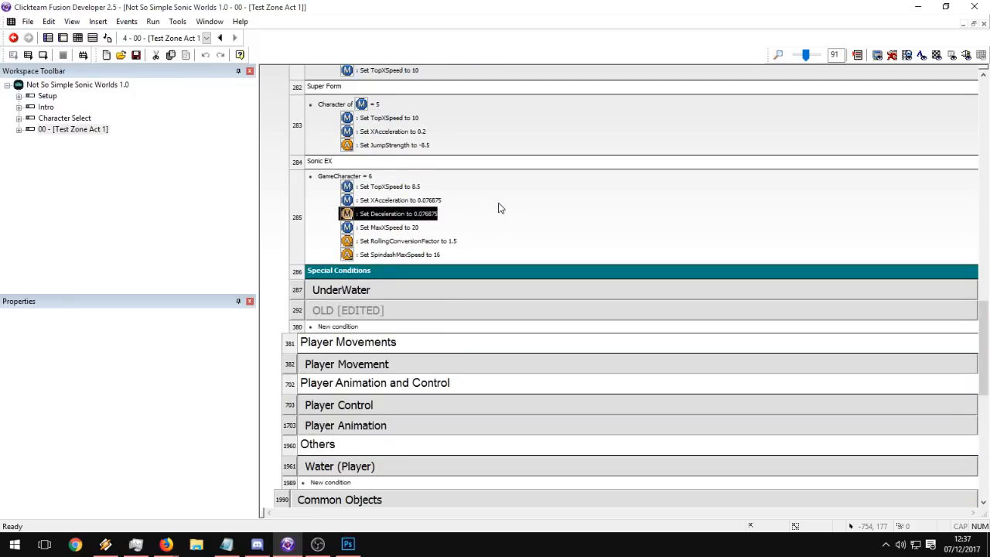
{"action": "scroll", "coordinate": [496, 220], "scroll_direction": "up", "scroll_amount": 5}
{"action": "scroll", "coordinate": [438, 229], "scroll_direction": "up", "scroll_amount": 15}
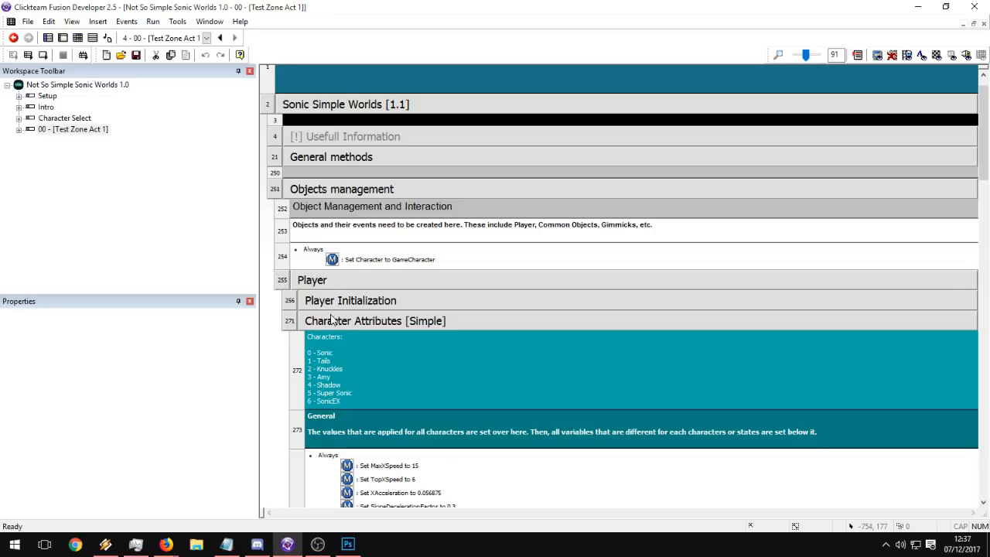
{"action": "double_click", "coordinate": [331, 319]}
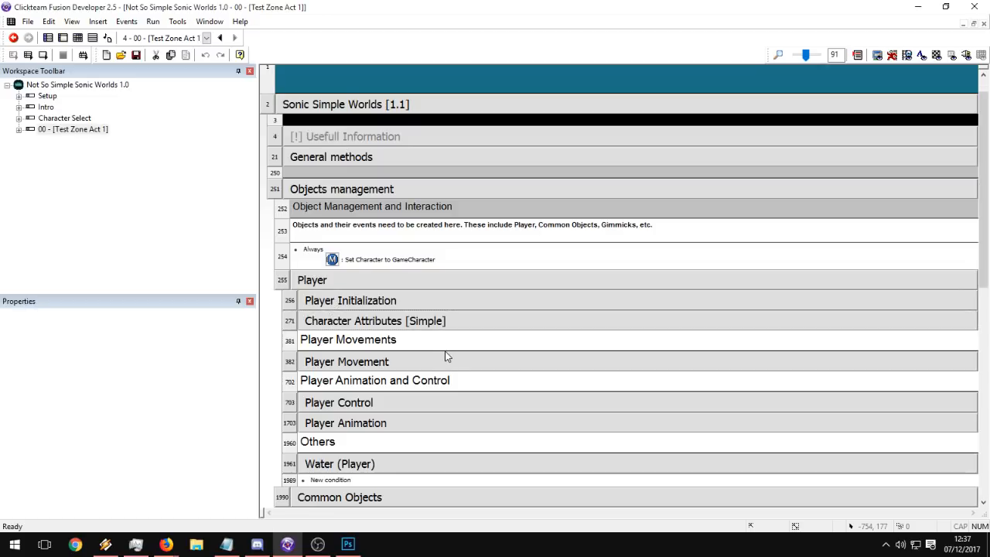
Expand Player Movement and its Player Movement Routines, and examine the Crushing group for character-specific events.
{"action": "double_click", "coordinate": [402, 364]}
{"action": "scroll", "coordinate": [405, 325], "scroll_direction": "down", "scroll_amount": 2}
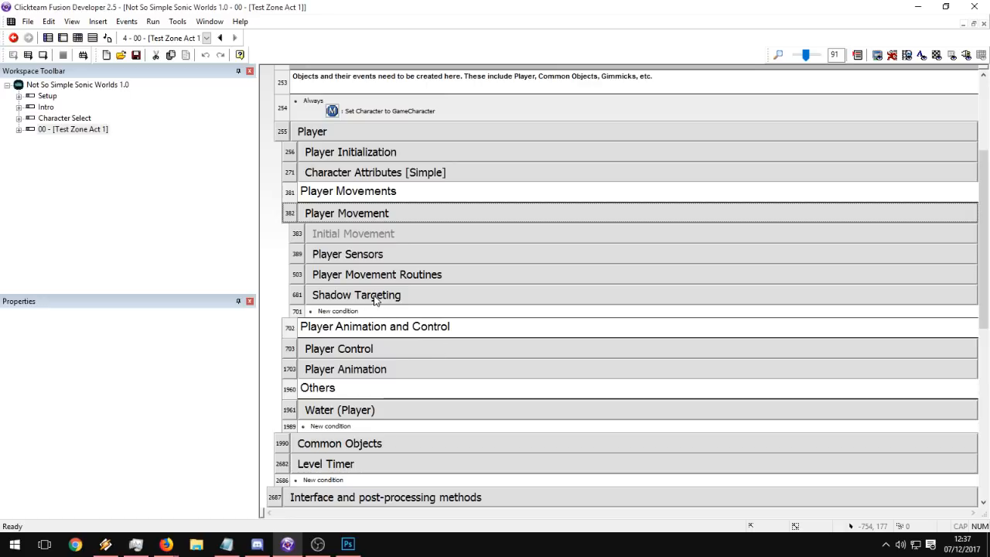
{"action": "double_click", "coordinate": [377, 274]}
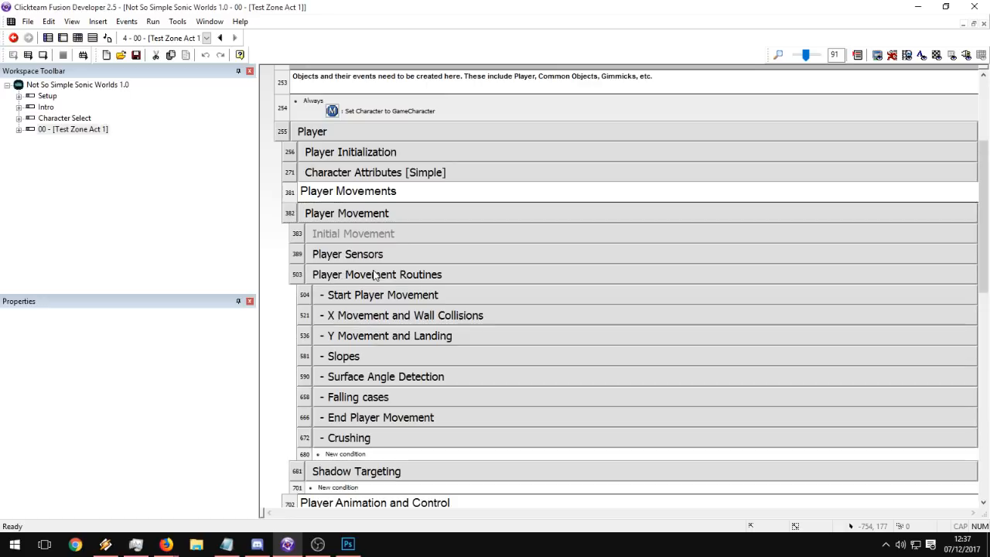
{"action": "double_click", "coordinate": [370, 437]}
{"action": "scroll", "coordinate": [447, 363], "scroll_direction": "down", "scroll_amount": 5}
{"action": "scroll", "coordinate": [448, 360], "scroll_direction": "up", "scroll_amount": 3}
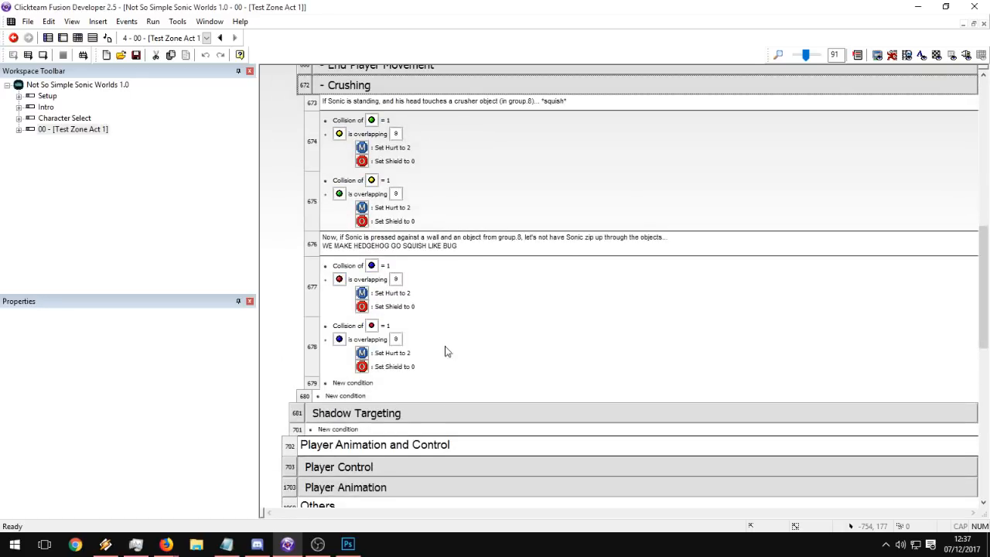
{"action": "double_click", "coordinate": [370, 298]}
{"action": "double_click", "coordinate": [363, 252]}
{"action": "double_click", "coordinate": [362, 256]}
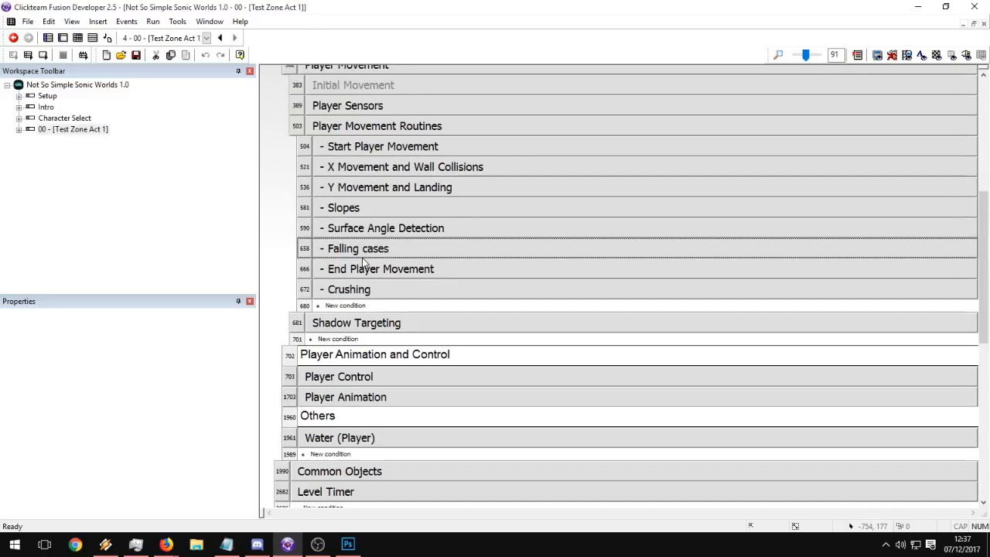
Collapse the Player Movement group and its routines.
{"action": "scroll", "coordinate": [352, 185], "scroll_direction": "up", "scroll_amount": 1}
{"action": "double_click", "coordinate": [342, 107]}
{"action": "left_click", "coordinate": [349, 108]}
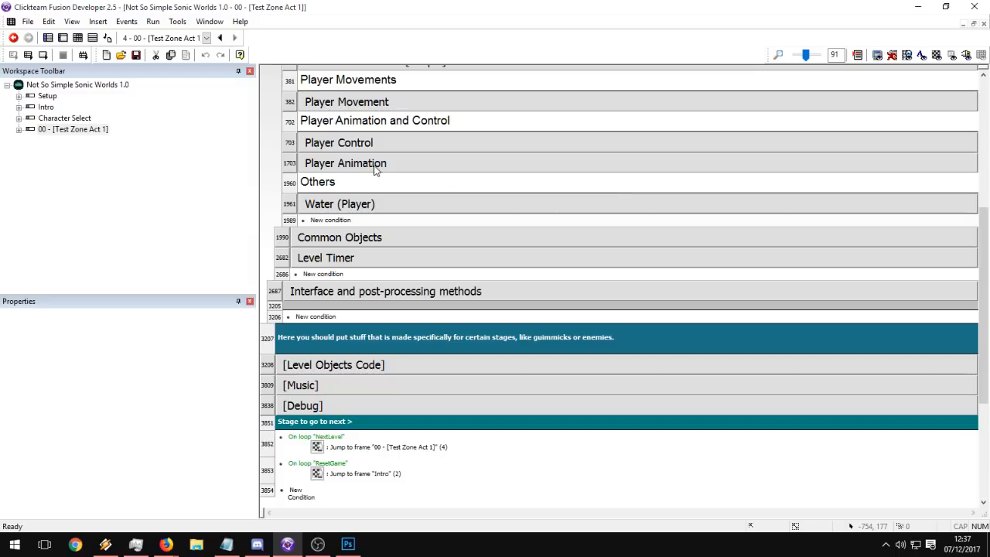
{"action": "left_click", "coordinate": [347, 122]}
{"action": "scroll", "coordinate": [347, 161], "scroll_direction": "up", "scroll_amount": 1}
{"action": "scroll", "coordinate": [347, 161], "scroll_direction": "up", "scroll_amount": 1}
{"action": "left_click", "coordinate": [386, 211]}
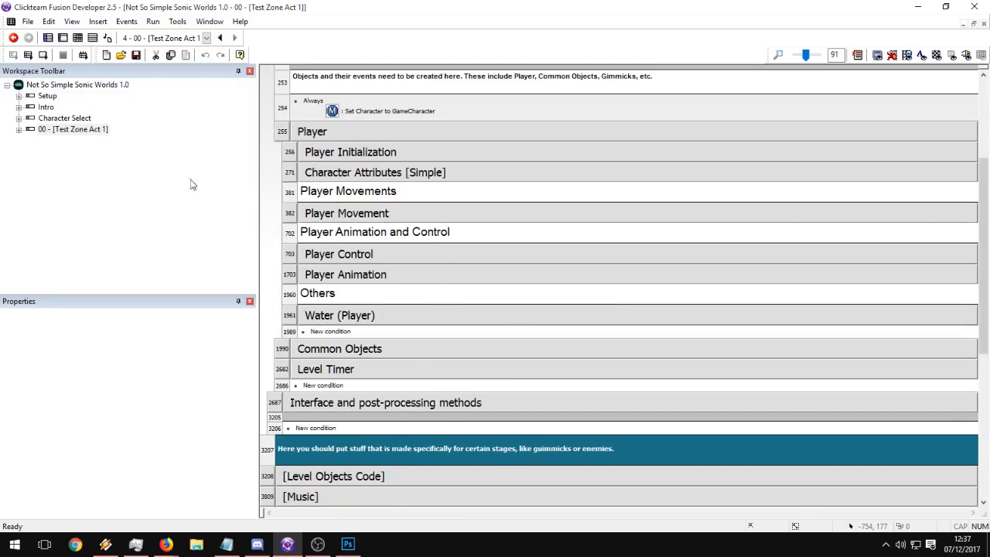
Expand the Player Animation group, check the Misc events under Player Control, and collapse Player Control again.
{"action": "double_click", "coordinate": [350, 276]}
{"action": "left_click", "coordinate": [340, 254]}
{"action": "double_click", "coordinate": [340, 254]}
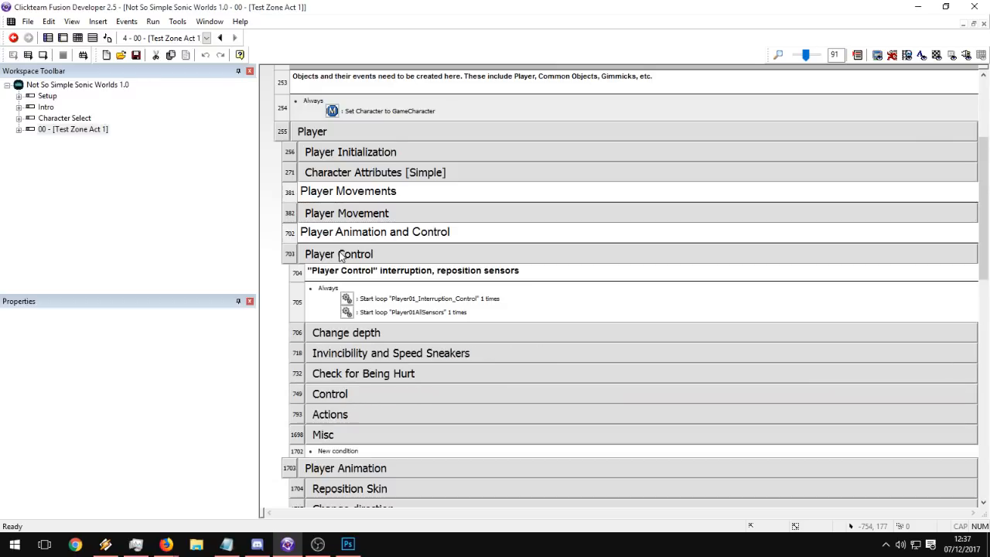
{"action": "double_click", "coordinate": [333, 433]}
{"action": "scroll", "coordinate": [361, 414], "scroll_direction": "down", "scroll_amount": 7}
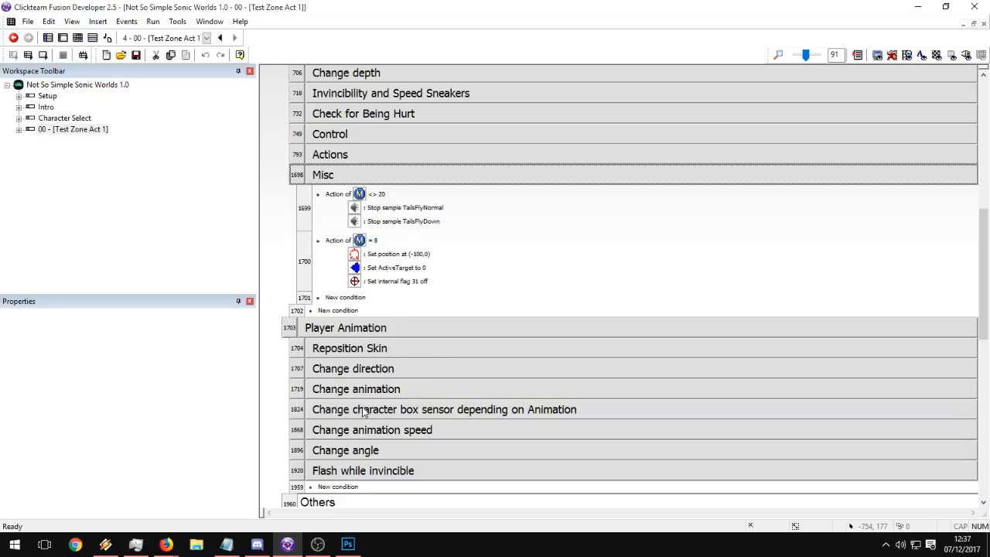
{"action": "scroll", "coordinate": [357, 365], "scroll_direction": "up", "scroll_amount": 5}
{"action": "double_click", "coordinate": [347, 381]}
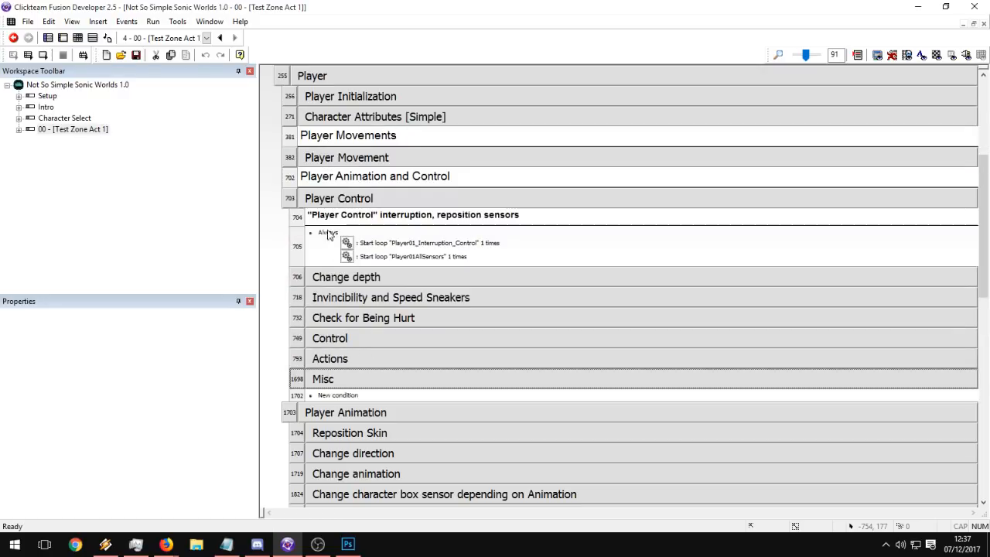
{"action": "double_click", "coordinate": [324, 205]}
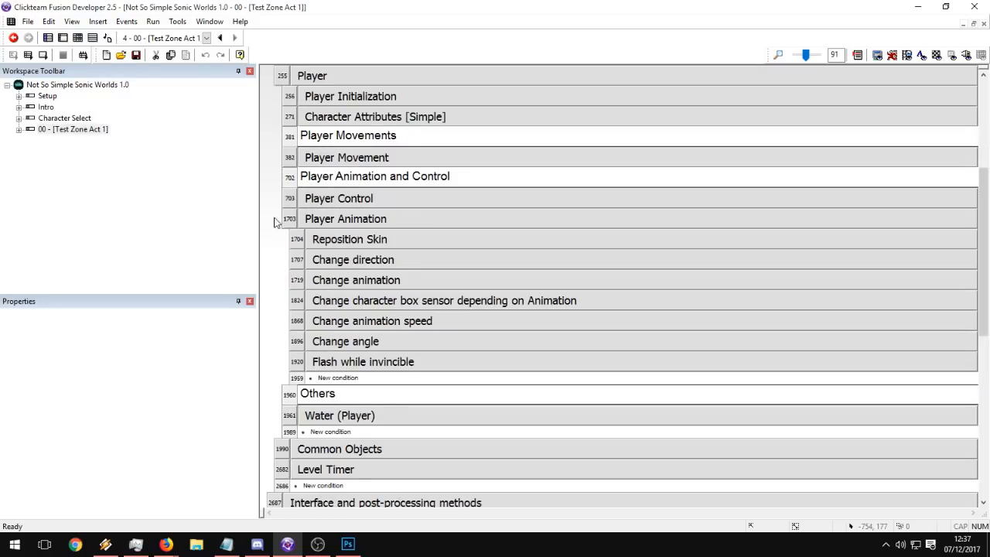
Expand the Reposition Skin group under Player Animation and examine the position actions for each character skin.
{"action": "scroll", "coordinate": [358, 229], "scroll_direction": "up", "scroll_amount": 3}
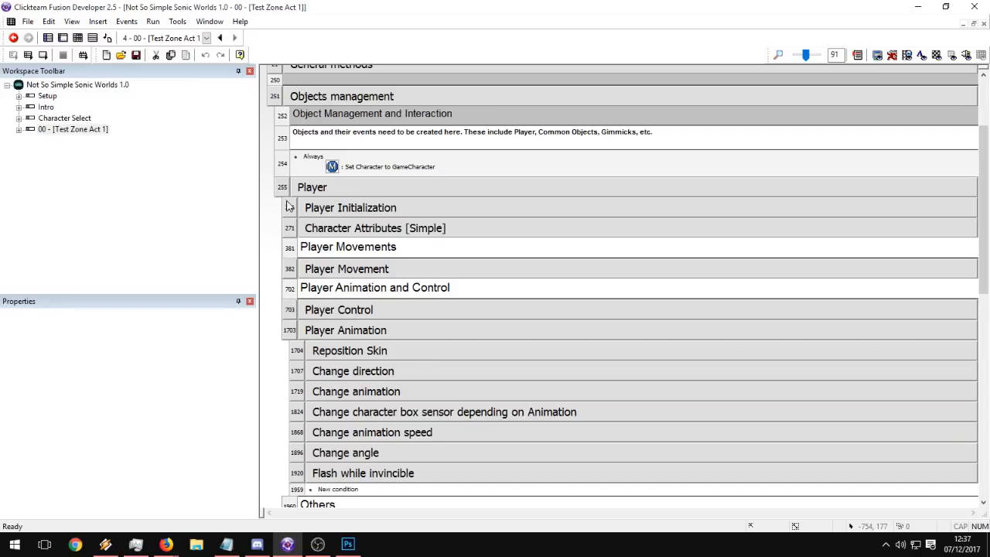
{"action": "double_click", "coordinate": [363, 352]}
{"action": "scroll", "coordinate": [489, 307], "scroll_direction": "down", "scroll_amount": 8}
{"action": "scroll", "coordinate": [488, 307], "scroll_direction": "up", "scroll_amount": 3}
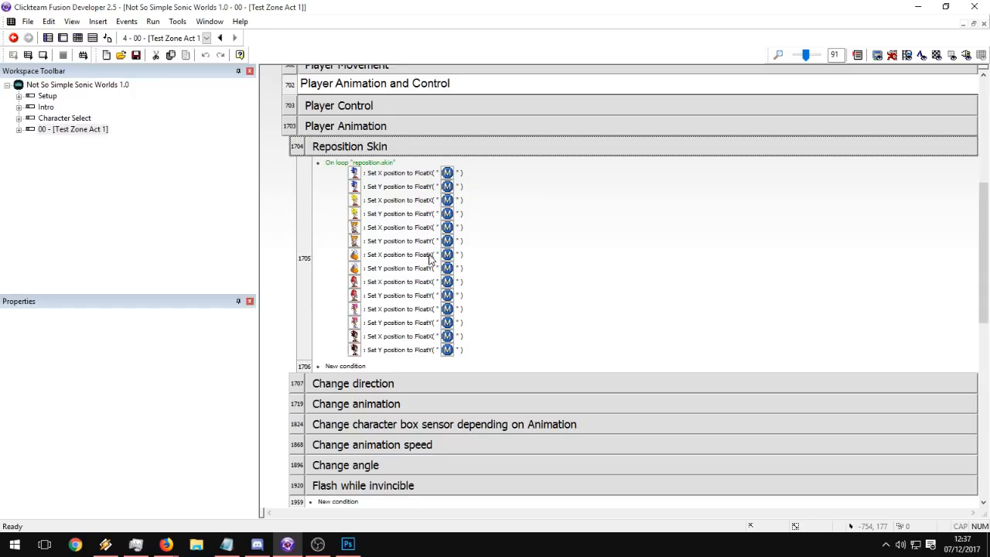
Add an action to the "reposition.skin" loop event setting the SonicEX skin's X position to the M object's FloatX, placed last in the list.
{"action": "right_click", "coordinate": [385, 352]}
{"action": "left_click", "coordinate": [589, 300]}
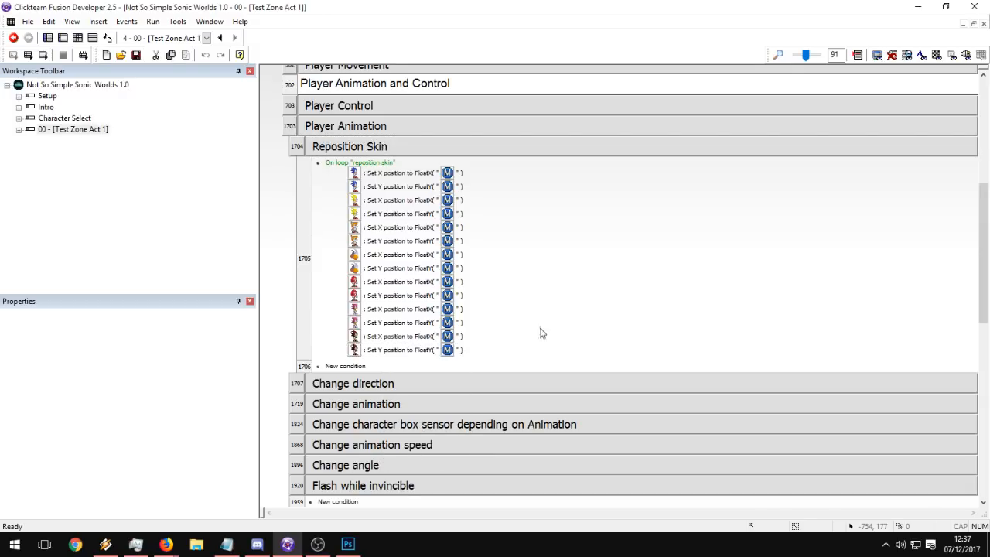
{"action": "right_click", "coordinate": [387, 352]}
{"action": "left_click", "coordinate": [418, 385]}
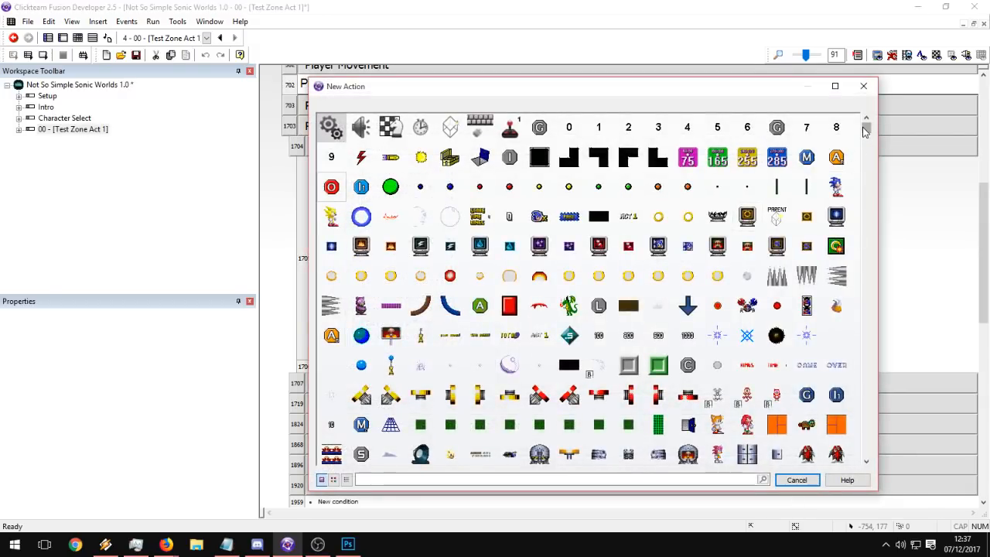
{"action": "left_click_drag", "start_coordinate": [865, 252], "coordinate": [867, 376]}
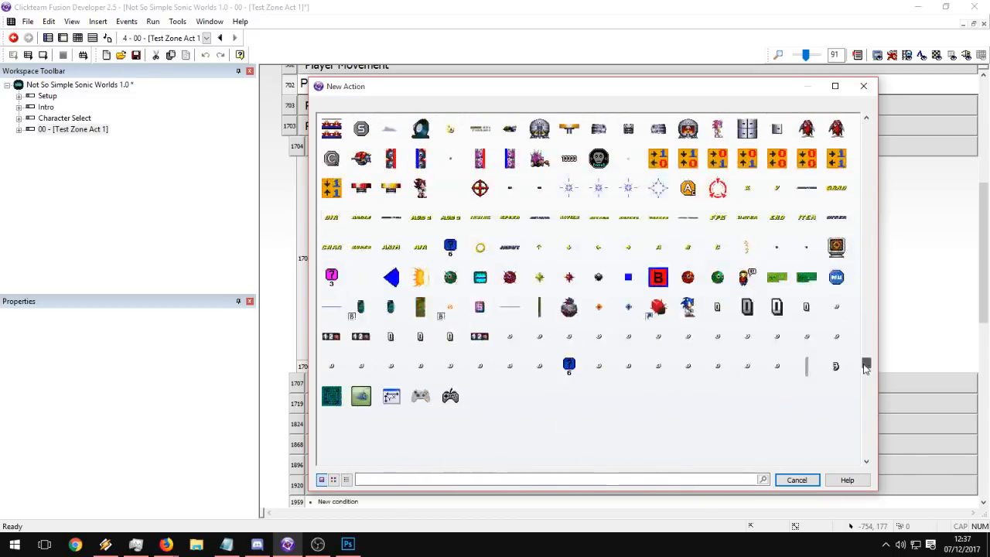
{"action": "right_click", "coordinate": [687, 289]}
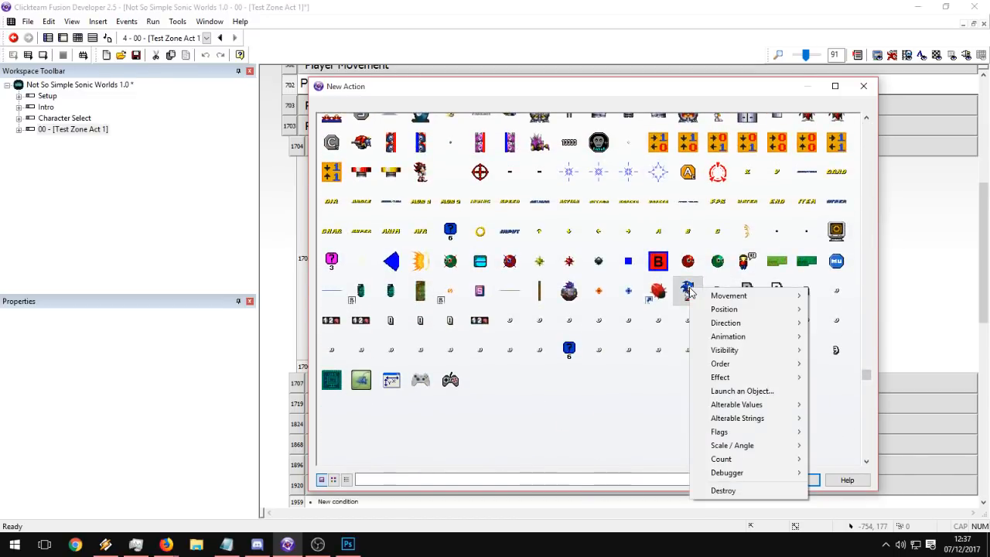
{"action": "mouse_move", "coordinate": [721, 311]}
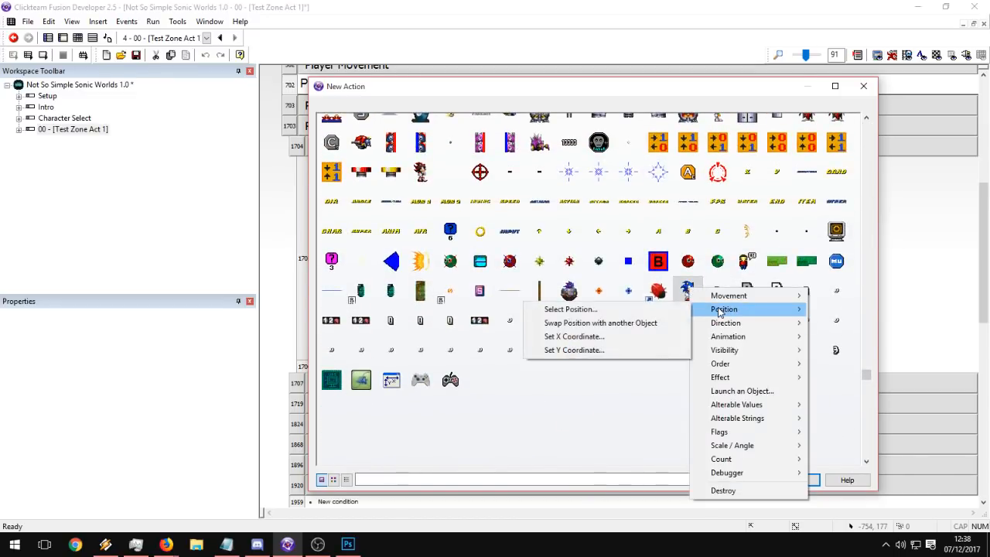
{"action": "left_click", "coordinate": [577, 337]}
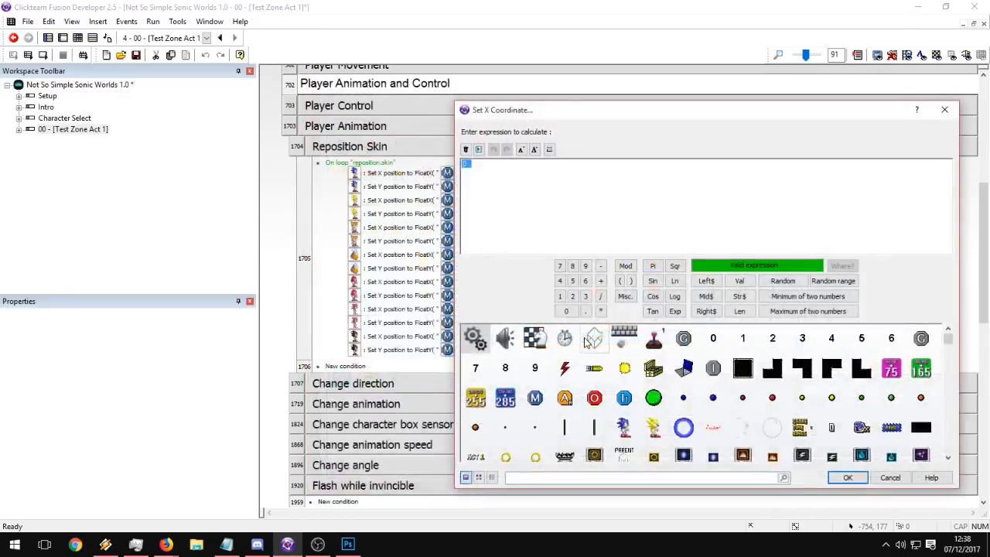
{"action": "left_click", "coordinate": [535, 397]}
{"action": "mouse_move", "coordinate": [558, 461]}
{"action": "mouse_move", "coordinate": [505, 462]}
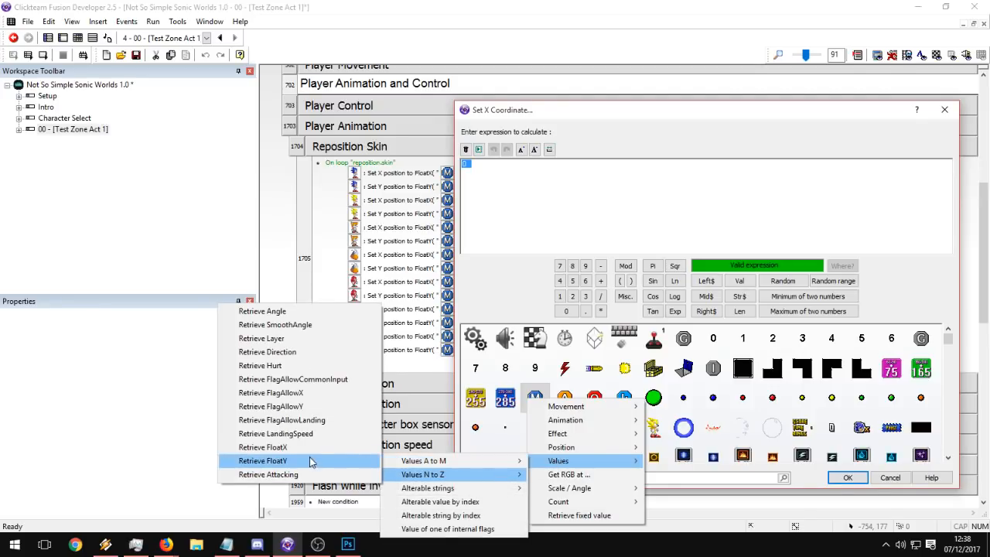
{"action": "left_click", "coordinate": [263, 461]}
{"action": "left_click", "coordinate": [847, 477]}
{"action": "left_click_drag", "start_coordinate": [408, 350], "coordinate": [402, 361]}
{"action": "left_click", "coordinate": [405, 362]}
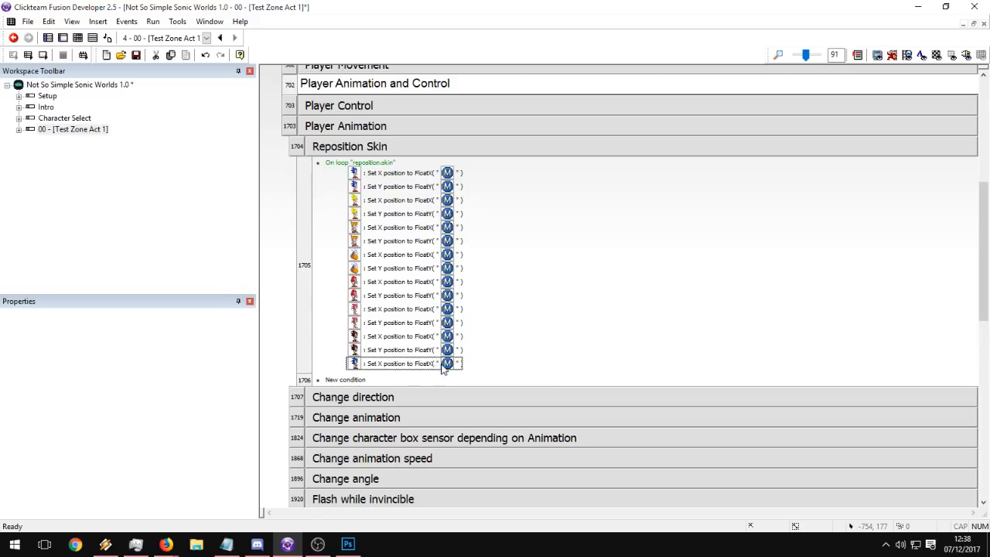
Add a matching action setting the SonicEX skin's Y position to FloatY of the M object, placed below its X position action.
{"action": "left_click", "coordinate": [407, 351]}
{"action": "key", "text": "ctrl+c"}
{"action": "key", "text": "ctrl+v"}
{"action": "left_click_drag", "start_coordinate": [389, 363], "coordinate": [386, 379]}
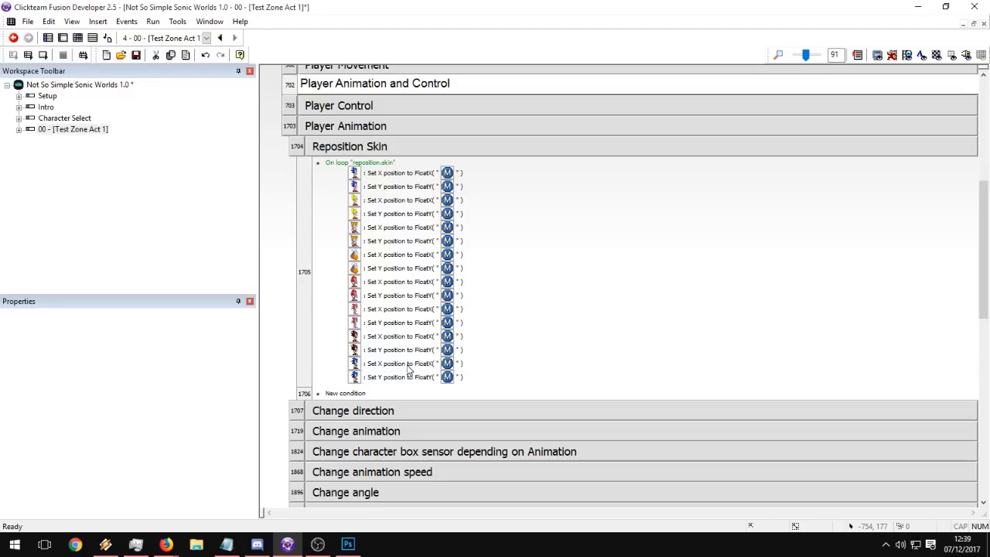
Collapse the Reposition Skin group and expand Change direction to reach its direction events.
{"action": "left_click", "coordinate": [353, 416]}
{"action": "left_click", "coordinate": [352, 149]}
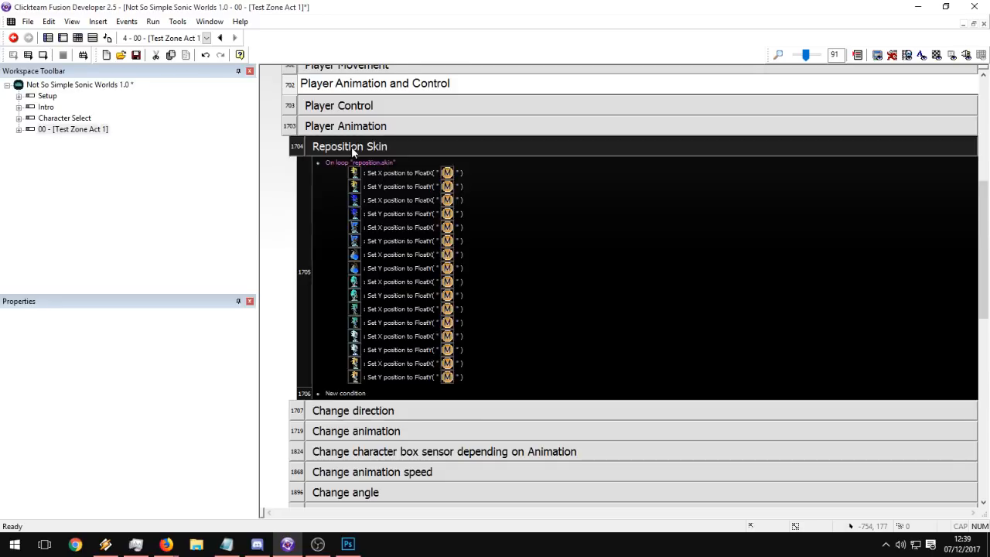
{"action": "double_click", "coordinate": [353, 149]}
{"action": "double_click", "coordinate": [348, 165]}
{"action": "scroll", "coordinate": [579, 290], "scroll_direction": "down", "scroll_amount": 2}
{"action": "scroll", "coordinate": [579, 290], "scroll_direction": "down", "scroll_amount": 1}
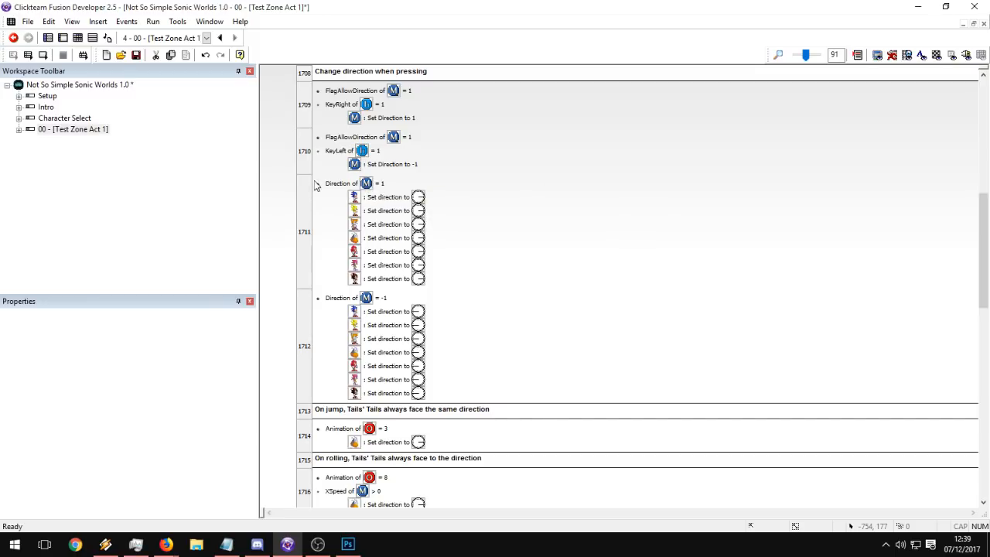
Add a right-facing direction action for the SonicEX skin to the "Direction = 1" event and place it last in the list.
{"action": "right_click", "coordinate": [378, 279]}
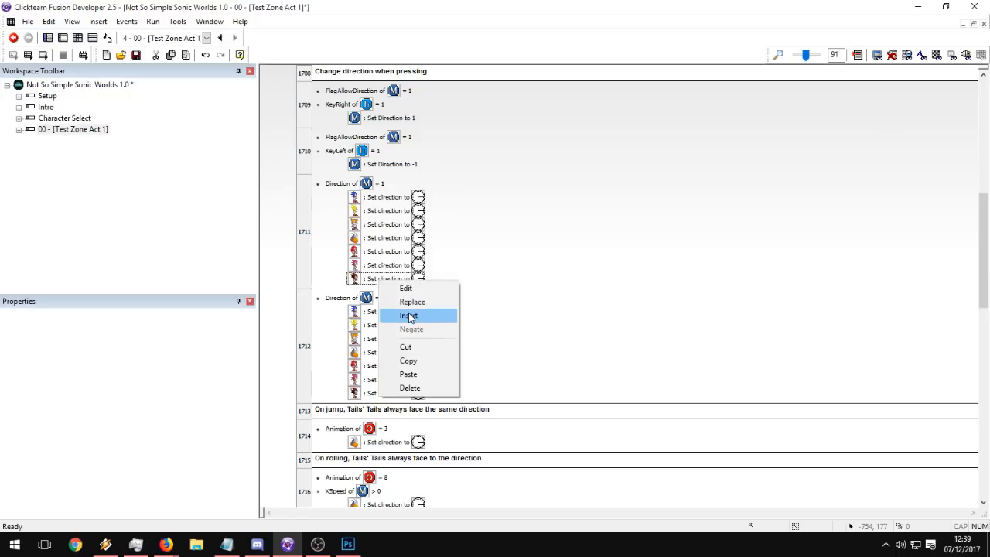
{"action": "left_click", "coordinate": [410, 315]}
{"action": "left_click_drag", "start_coordinate": [866, 129], "coordinate": [866, 415]}
{"action": "left_click", "coordinate": [688, 236]}
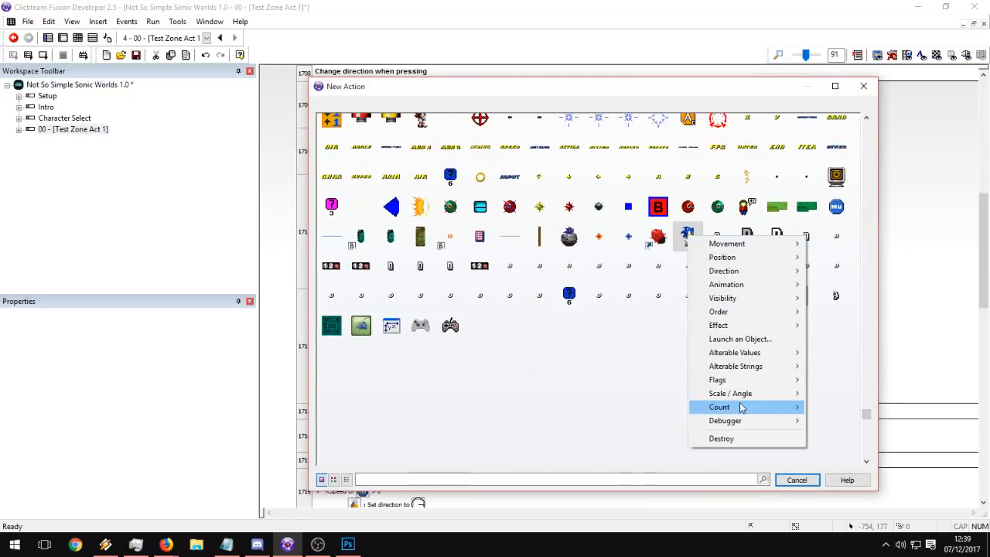
{"action": "mouse_move", "coordinate": [724, 271]}
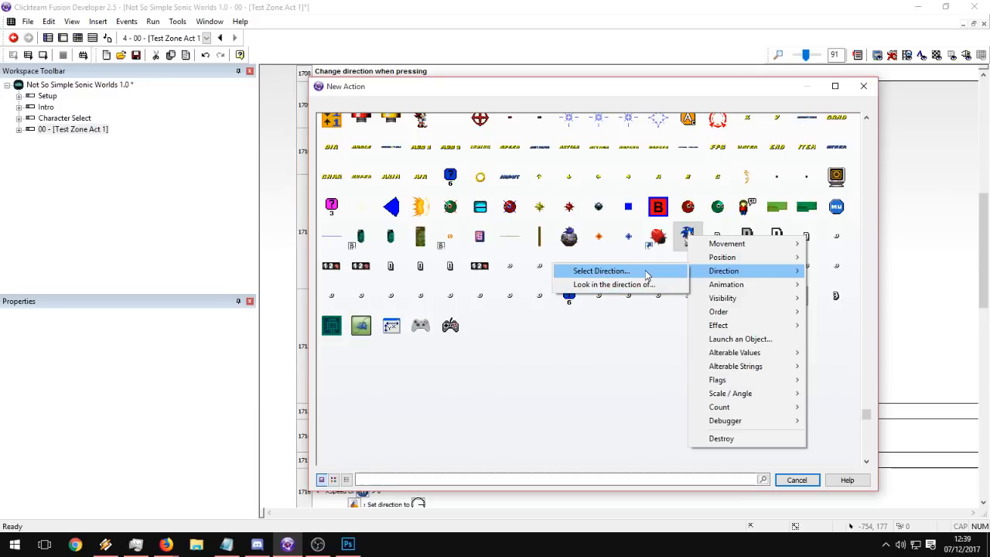
{"action": "left_click", "coordinate": [618, 271]}
{"action": "left_click", "coordinate": [409, 373]}
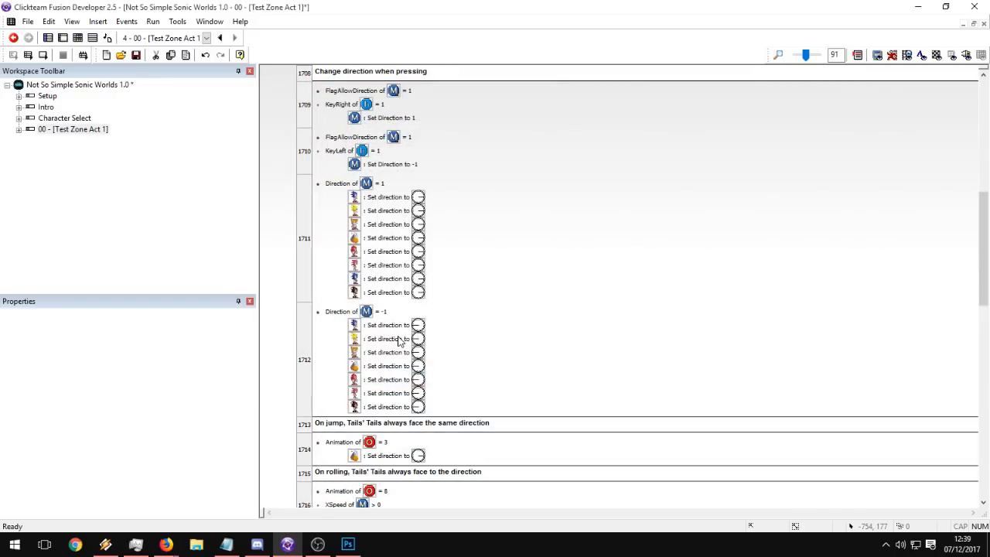
{"action": "mouse_move", "coordinate": [384, 290]}
{"action": "left_mouse_down"}
{"action": "mouse_move", "coordinate": [377, 298]}
{"action": "mouse_move", "coordinate": [377, 274]}
{"action": "mouse_move", "coordinate": [382, 299]}
{"action": "left_mouse_up"}
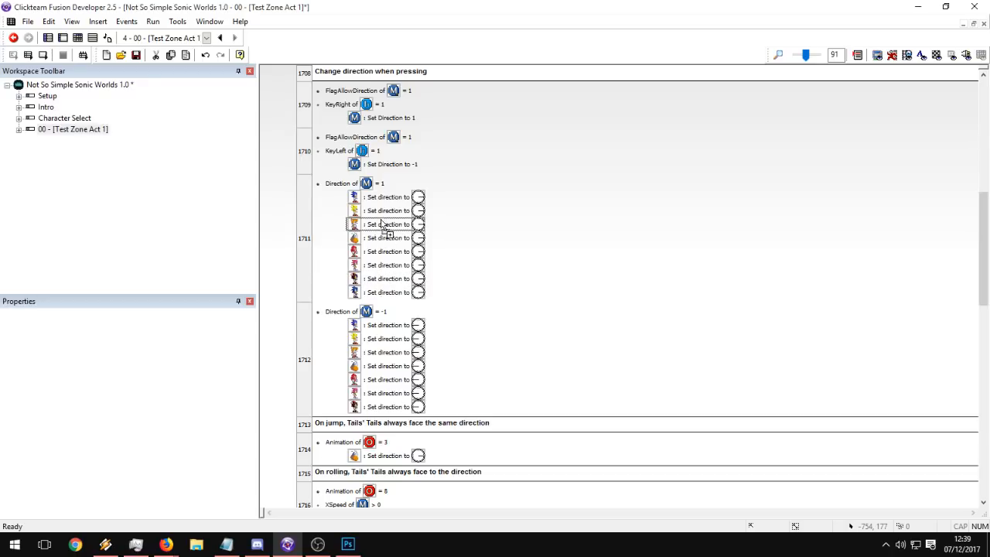
{"action": "left_click", "coordinate": [383, 294]}
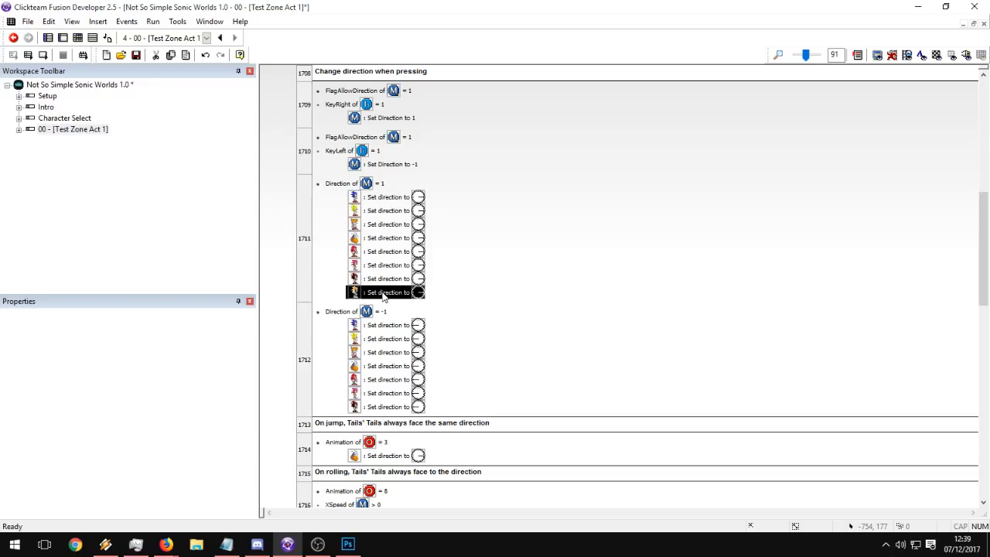
Select the PlayerSkin_SonicEX object in the frame editor and open its icon for editing.
{"action": "left_click", "coordinate": [68, 40]}
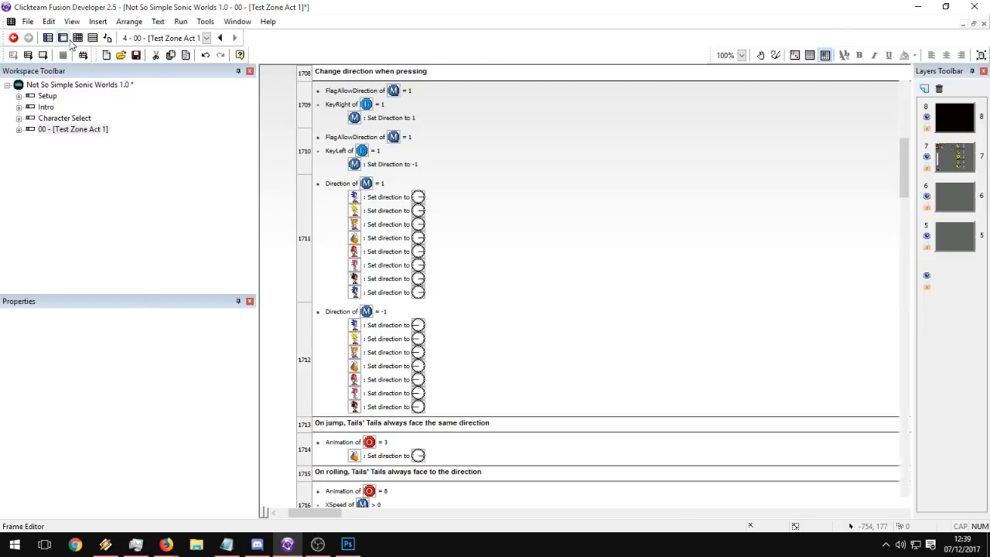
{"action": "left_click", "coordinate": [472, 231]}
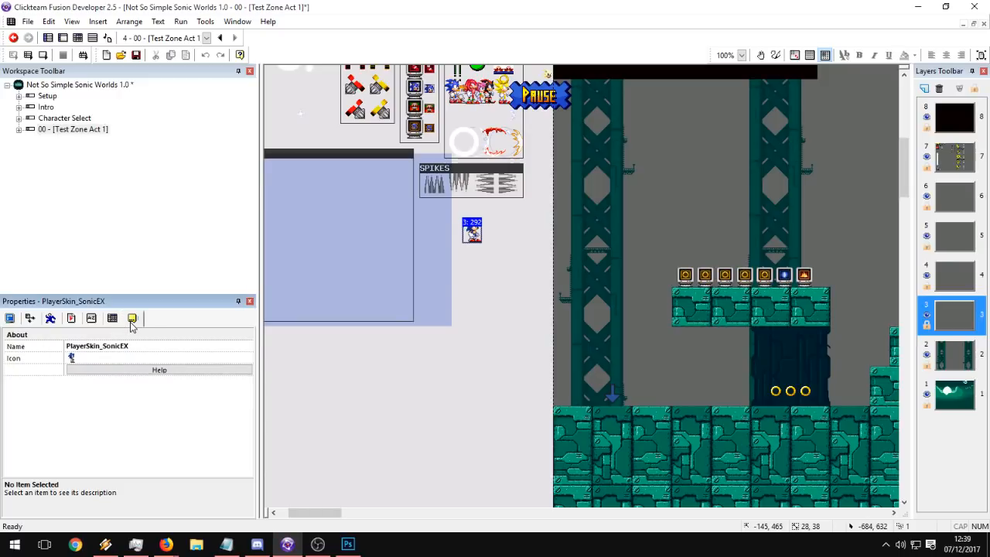
{"action": "left_click", "coordinate": [112, 319]}
{"action": "left_click", "coordinate": [133, 319]}
{"action": "left_click", "coordinate": [236, 360]}
{"action": "left_click", "coordinate": [238, 357]}
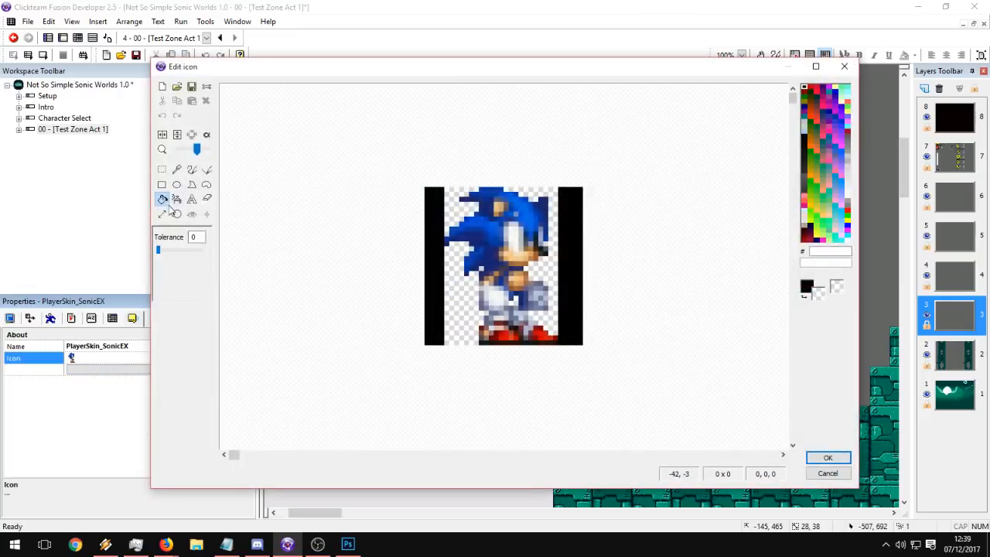
Fill the transparent and black background areas of the SonicEX icon with light blue 6699FF and accept the icon.
{"action": "left_click", "coordinate": [843, 190]}
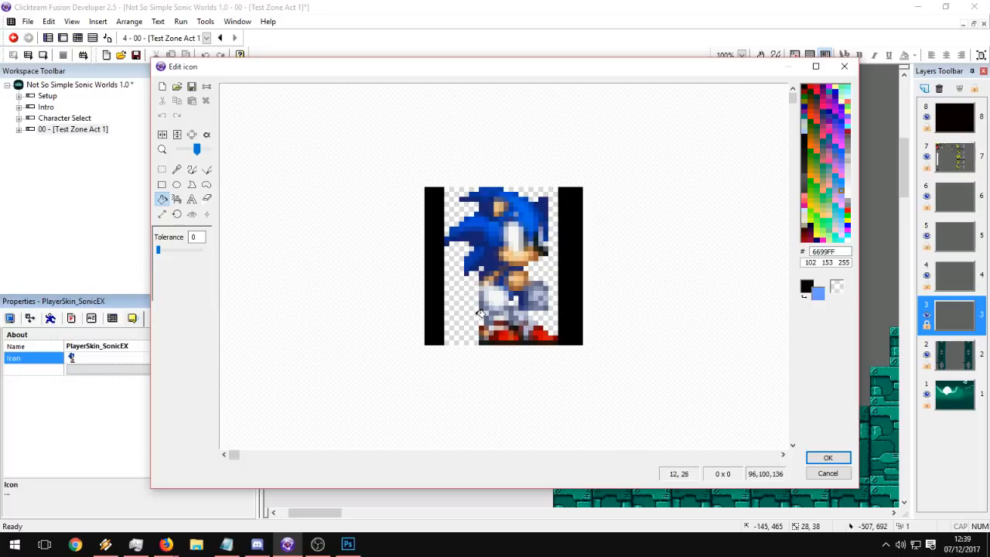
{"action": "left_click", "coordinate": [468, 300]}
{"action": "left_click", "coordinate": [546, 279]}
{"action": "left_click", "coordinate": [570, 263]}
{"action": "left_click", "coordinate": [458, 209]}
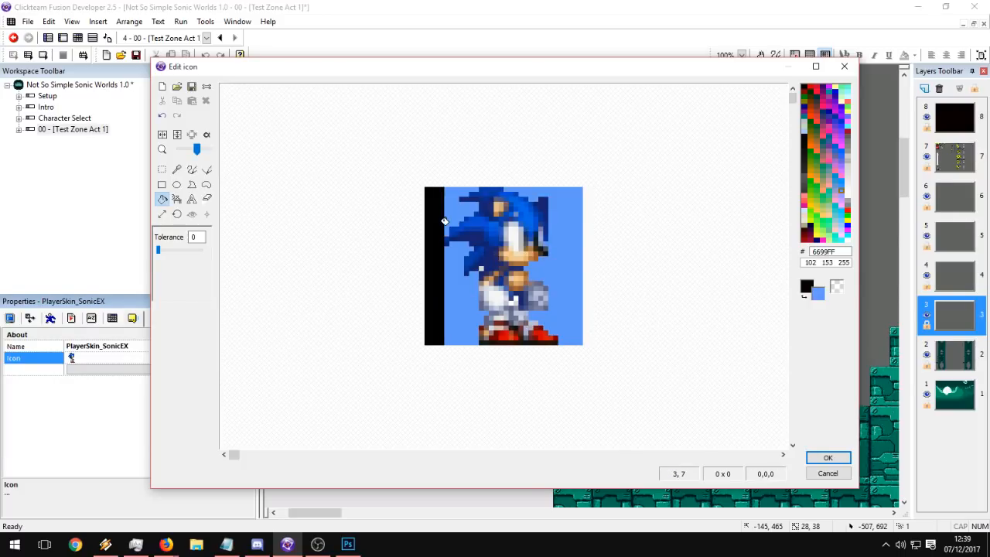
{"action": "left_click", "coordinate": [443, 222]}
{"action": "left_click", "coordinate": [846, 461]}
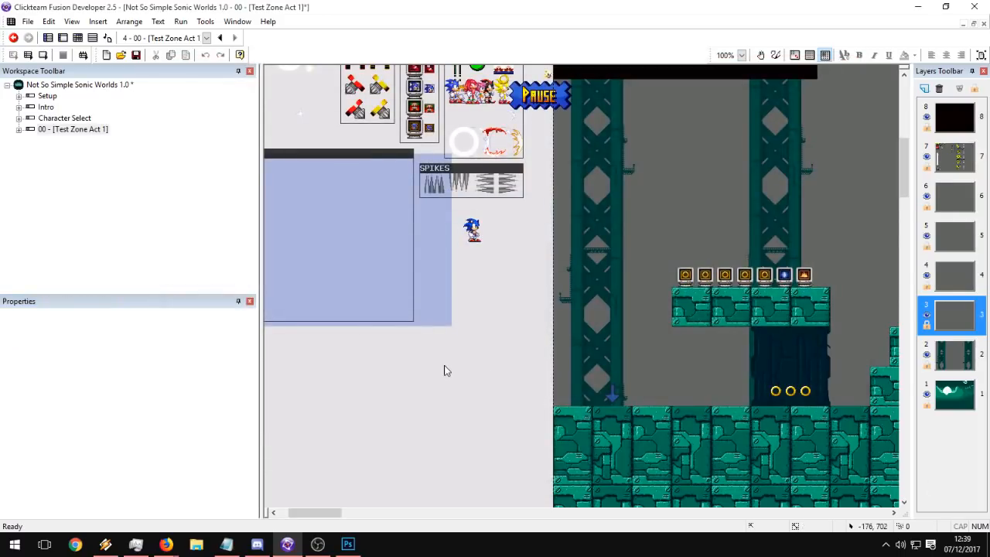
In the event editor, copy SonicEX's direction action into the "Direction = -1" event and change it to face left.
{"action": "left_click", "coordinate": [100, 38]}
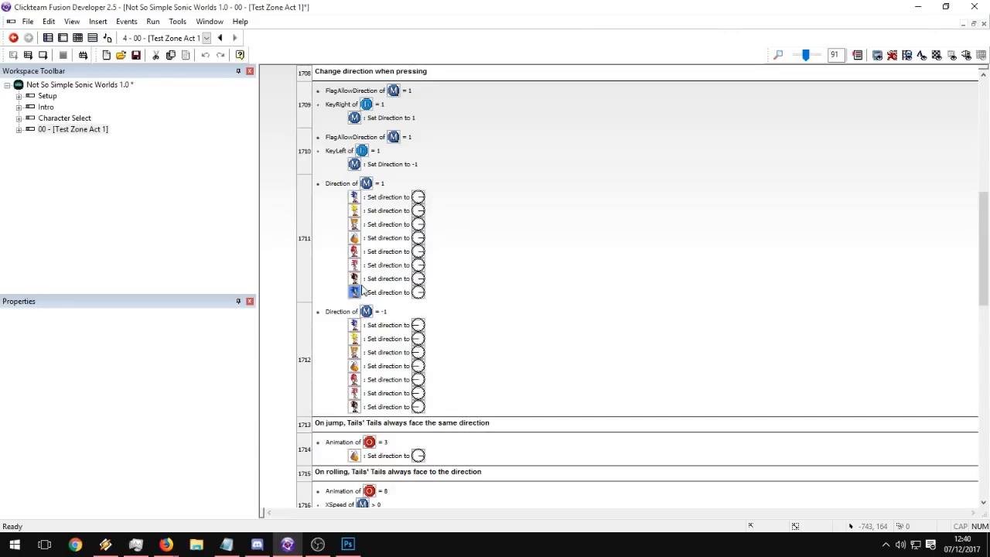
{"action": "left_click", "coordinate": [396, 295]}
{"action": "key", "text": "ctrl+c"}
{"action": "scroll", "coordinate": [453, 393], "scroll_direction": "down", "scroll_amount": 2}
{"action": "left_click", "coordinate": [363, 313]}
{"action": "key", "text": "ctrl+v"}
{"action": "left_click", "coordinate": [374, 332]}
{"action": "double_click", "coordinate": [374, 332]}
{"action": "left_click", "coordinate": [386, 255]}
{"action": "left_click", "coordinate": [505, 255]}
{"action": "left_click", "coordinate": [407, 372]}
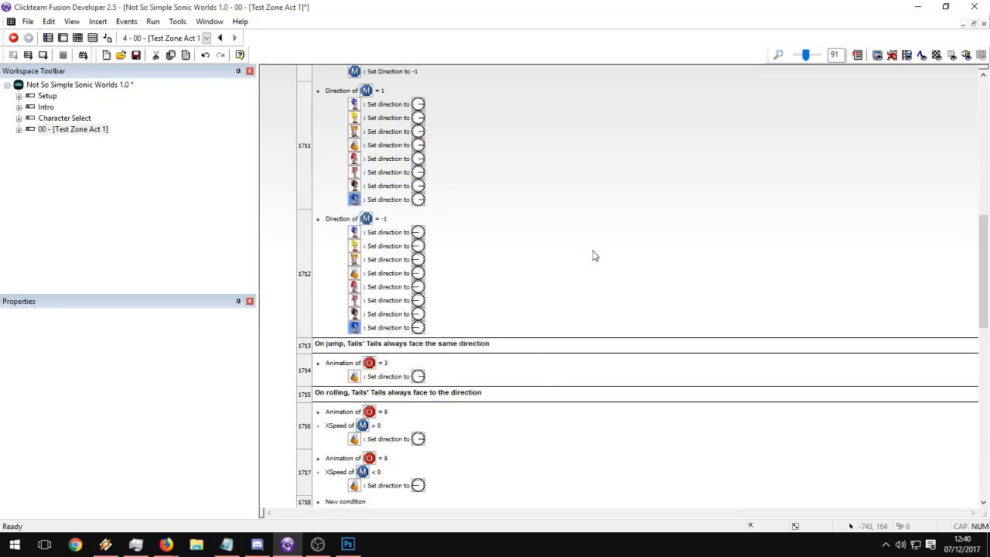
Collapse Change direction, expand Change animation, and examine the Normal events' animation actions for each character skin.
{"action": "scroll", "coordinate": [593, 255], "scroll_direction": "down", "scroll_amount": 5}
{"action": "scroll", "coordinate": [591, 219], "scroll_direction": "up", "scroll_amount": 3}
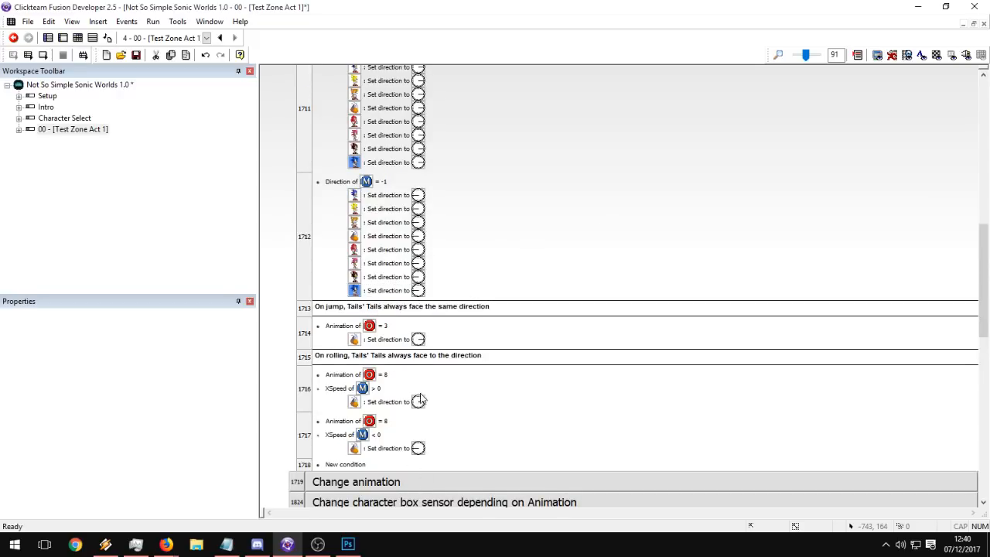
{"action": "scroll", "coordinate": [413, 400], "scroll_direction": "up", "scroll_amount": 8}
{"action": "left_click", "coordinate": [374, 225]}
{"action": "double_click", "coordinate": [373, 226]}
{"action": "double_click", "coordinate": [372, 226]}
{"action": "double_click", "coordinate": [370, 239]}
{"action": "double_click", "coordinate": [367, 261]}
{"action": "scroll", "coordinate": [433, 286], "scroll_direction": "down", "scroll_amount": 7}
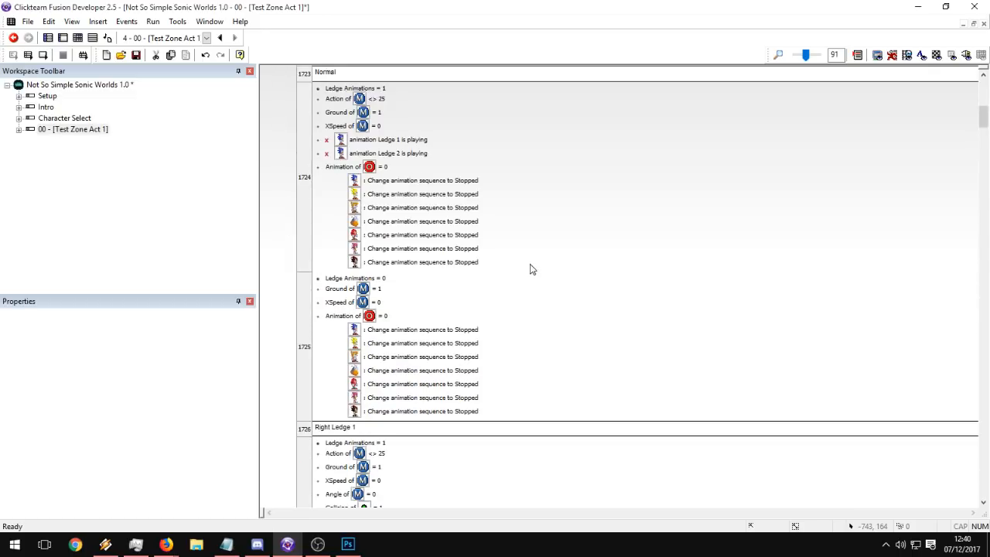
{"action": "scroll", "coordinate": [539, 264], "scroll_direction": "up", "scroll_amount": 1}
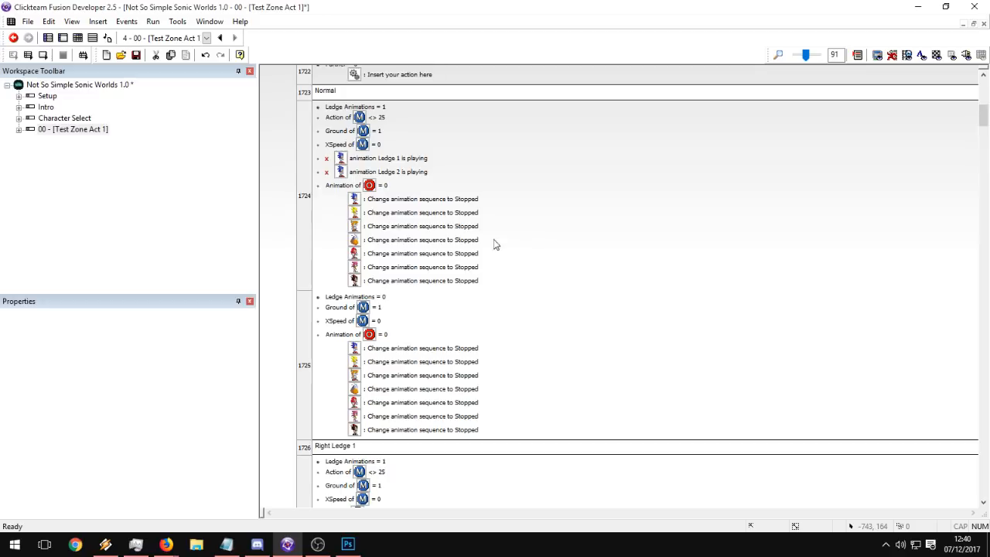
{"action": "scroll", "coordinate": [456, 265], "scroll_direction": "up", "scroll_amount": 7}
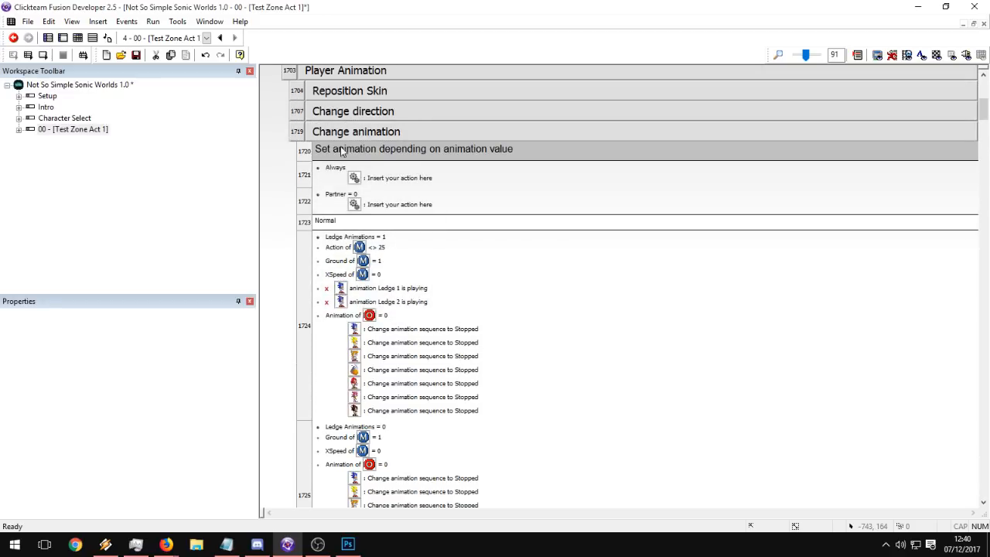
Add a SonicEX action to the Normal event with Ledge Animations = 1 that changes its animation sequence to Stopped.
{"action": "scroll", "coordinate": [495, 280], "scroll_direction": "down", "scroll_amount": 5}
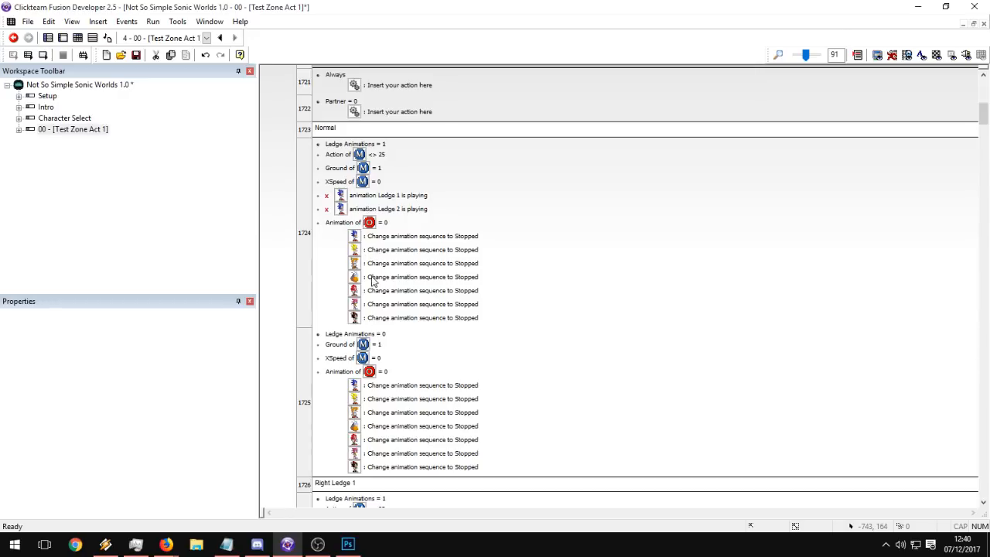
{"action": "right_click", "coordinate": [407, 323]}
{"action": "left_click", "coordinate": [438, 352]}
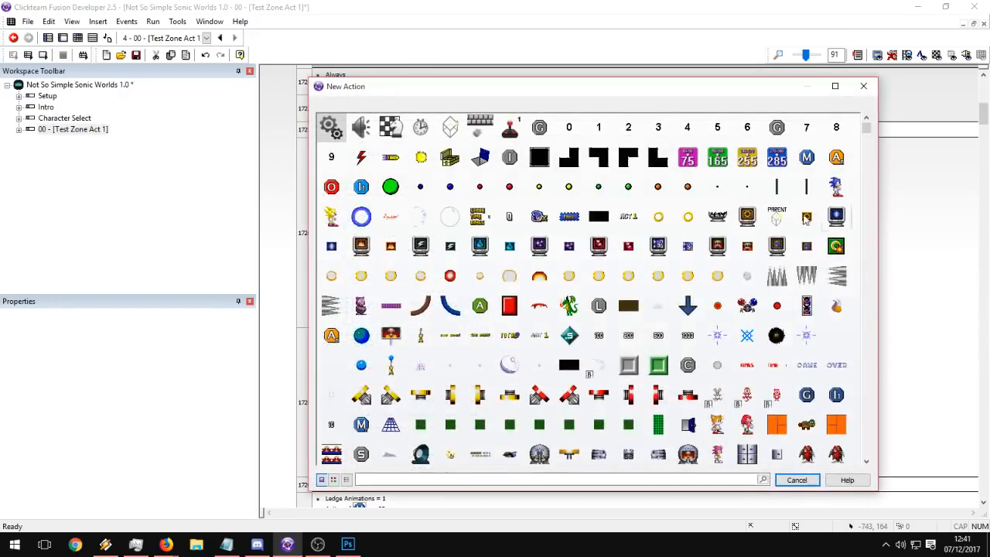
{"action": "scroll", "coordinate": [650, 279], "scroll_direction": "down", "scroll_amount": 8}
{"action": "scroll", "coordinate": [650, 279], "scroll_direction": "up", "scroll_amount": 1}
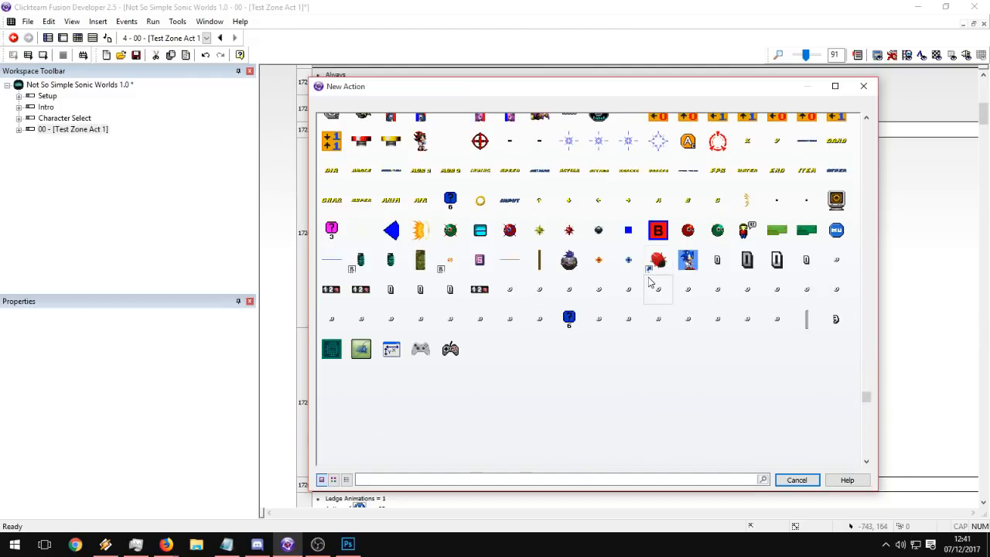
{"action": "left_click", "coordinate": [685, 263]}
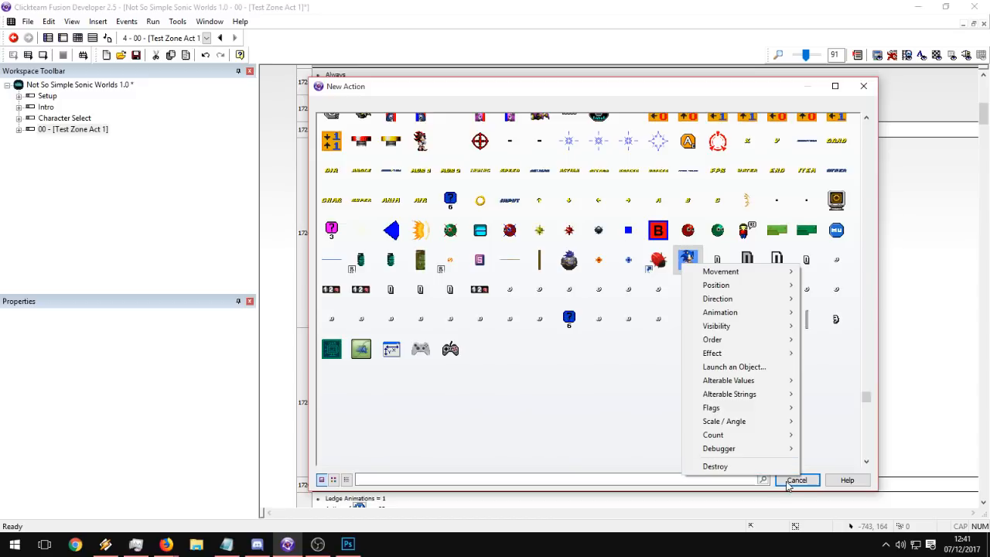
{"action": "mouse_move", "coordinate": [719, 312]}
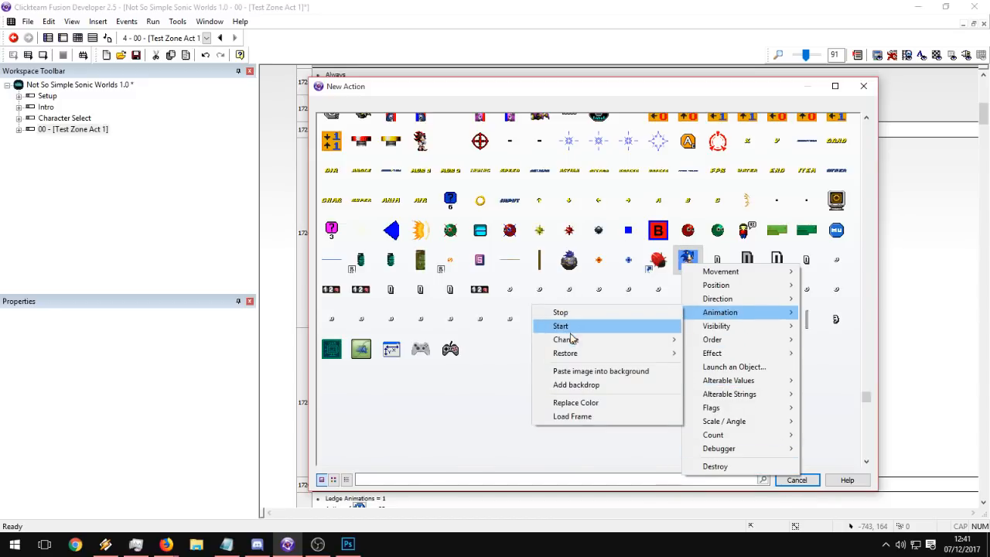
{"action": "mouse_move", "coordinate": [567, 340]}
{"action": "left_click", "coordinate": [475, 342]}
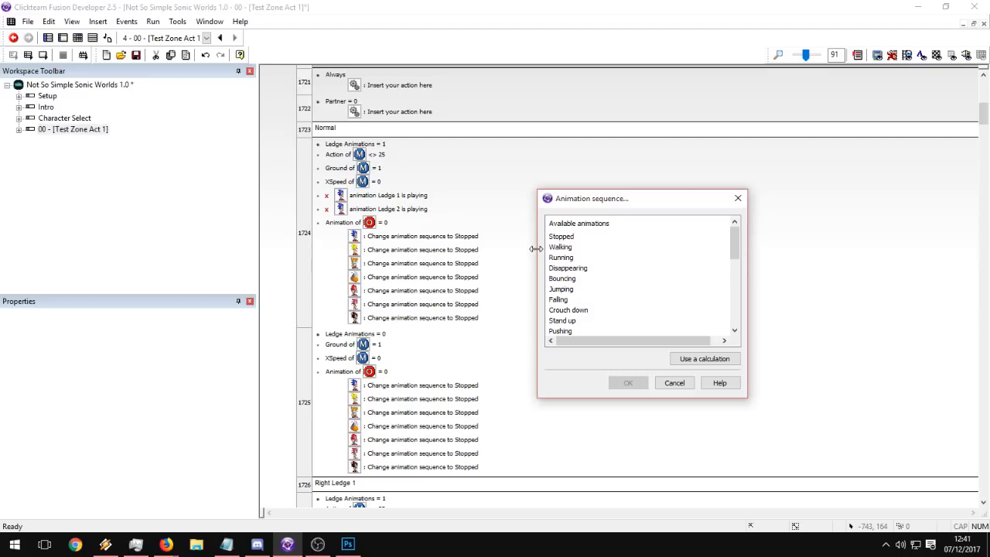
{"action": "left_click", "coordinate": [560, 237]}
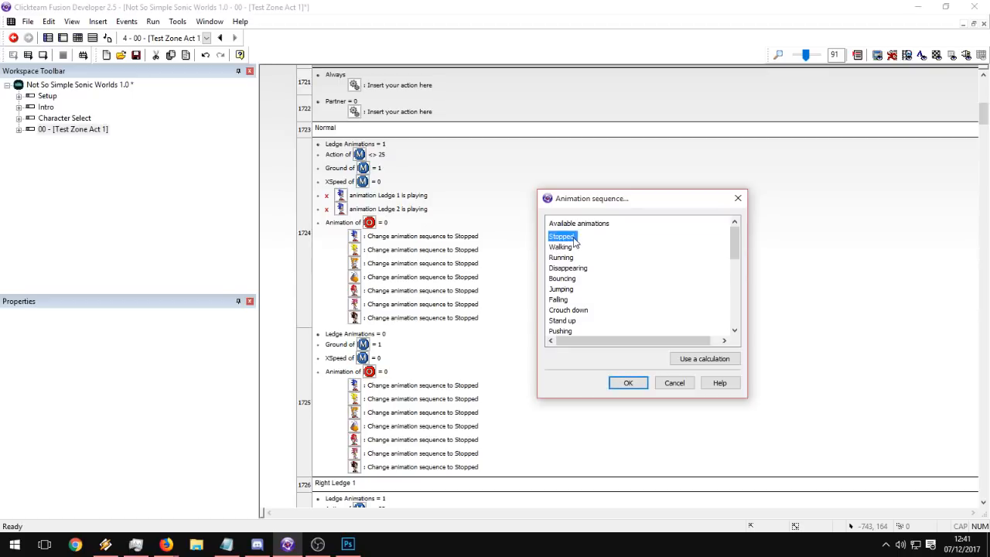
{"action": "left_click", "coordinate": [631, 383]}
Copy SonicEX's Stopped animation action into the Normal event with Ledge Animations = 0.
{"action": "left_click_drag", "start_coordinate": [457, 338], "coordinate": [456, 339]}
{"action": "left_click", "coordinate": [424, 333]}
{"action": "scroll", "coordinate": [424, 379], "scroll_direction": "down", "scroll_amount": 3}
{"action": "left_click_drag", "start_coordinate": [424, 379], "coordinate": [389, 380]}
{"action": "scroll", "coordinate": [612, 378], "scroll_direction": "down", "scroll_amount": 2}
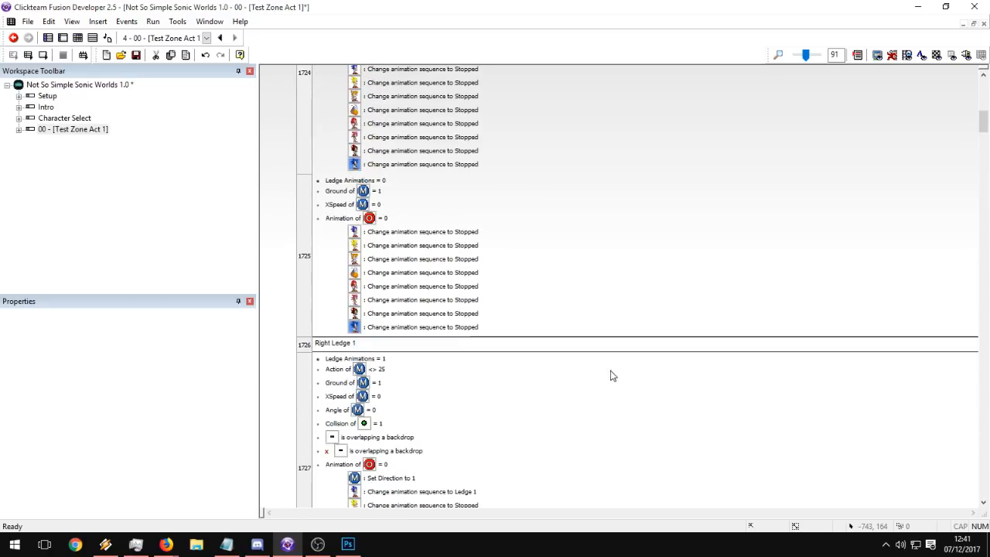
Copy SonicEX's Stopped action into the Right Ledge 1 event and change its animation sequence to Ledge 1.
{"action": "left_click_drag", "start_coordinate": [470, 323], "coordinate": [419, 402]}
{"action": "scroll", "coordinate": [529, 314], "scroll_direction": "down", "scroll_amount": 3}
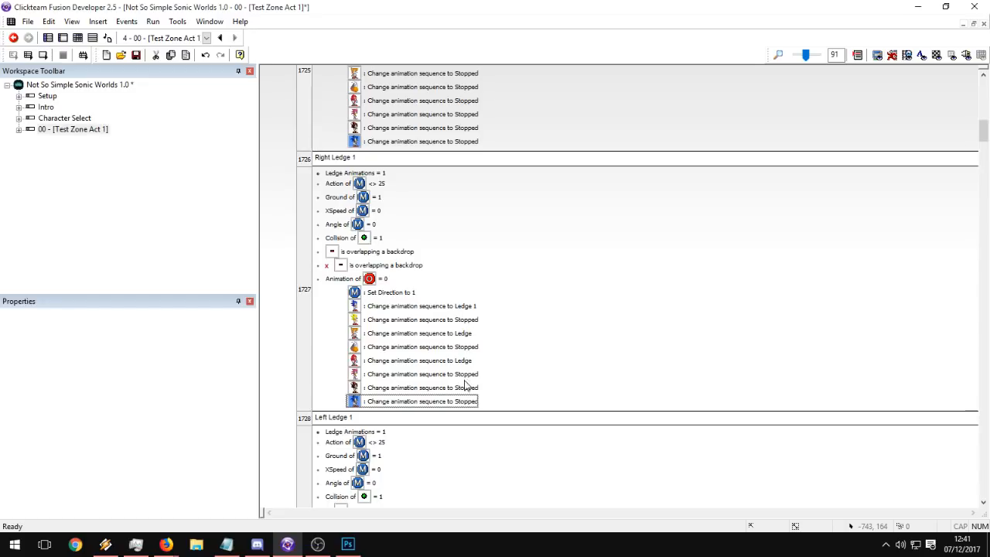
{"action": "double_click", "coordinate": [460, 402]}
{"action": "double_click", "coordinate": [560, 311]}
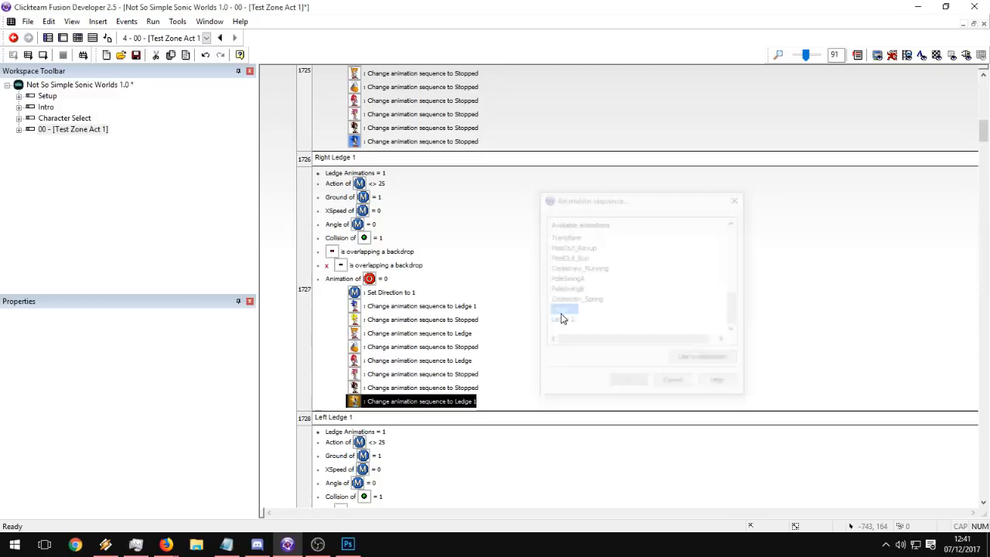
{"action": "double_click", "coordinate": [459, 402]}
{"action": "scroll", "coordinate": [637, 232], "scroll_direction": "down", "scroll_amount": 3}
{"action": "scroll", "coordinate": [681, 276], "scroll_direction": "up", "scroll_amount": 5}
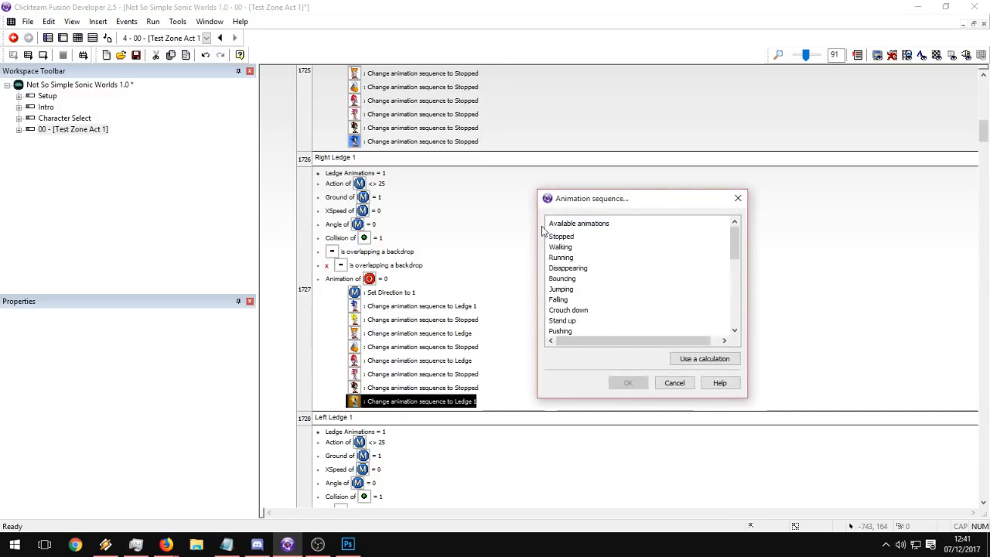
{"action": "left_click", "coordinate": [737, 198]}
Copy SonicEX's Ledge 1 animation action into the Left Ledge 1 event.
{"action": "scroll", "coordinate": [379, 267], "scroll_direction": "up", "scroll_amount": 5}
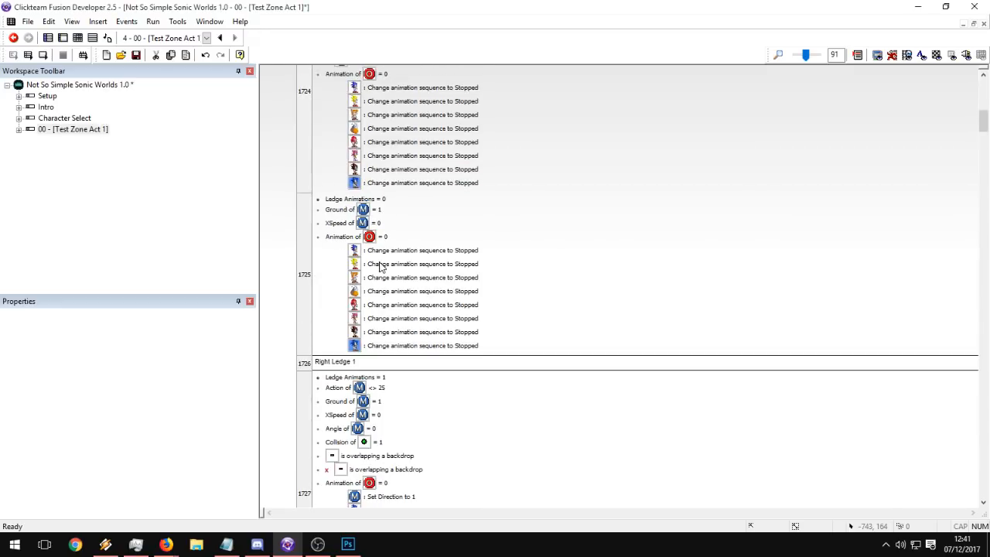
{"action": "scroll", "coordinate": [389, 256], "scroll_direction": "down", "scroll_amount": 8}
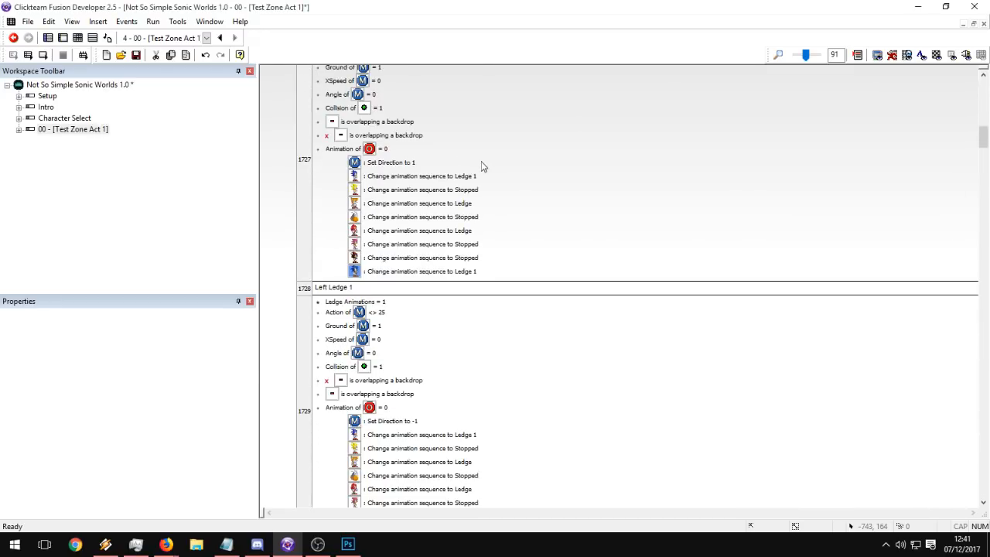
{"action": "scroll", "coordinate": [582, 287], "scroll_direction": "down", "scroll_amount": 6}
{"action": "scroll", "coordinate": [400, 277], "scroll_direction": "up", "scroll_amount": 3}
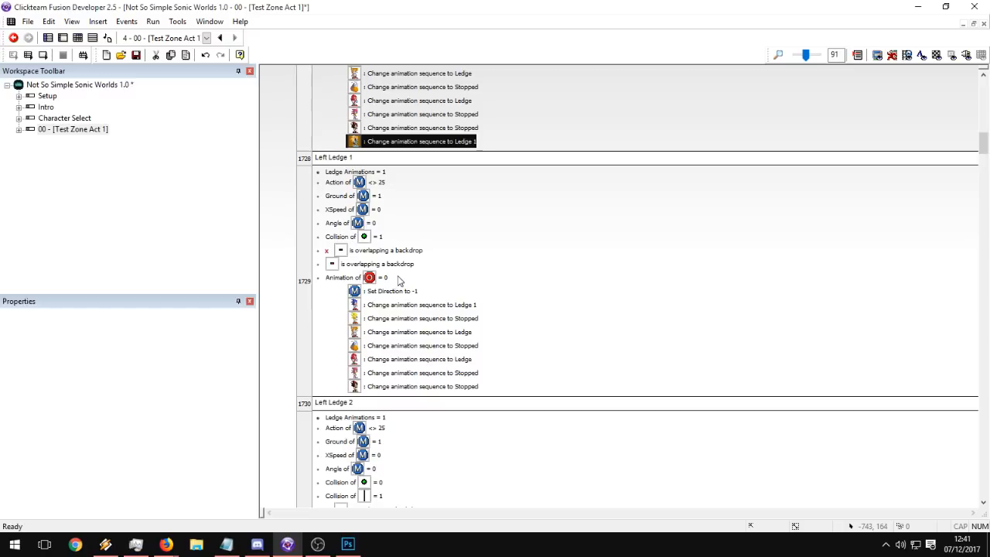
{"action": "left_click", "coordinate": [407, 384]}
{"action": "key", "text": "ctrl+v"}
{"action": "left_click_drag", "start_coordinate": [394, 384], "coordinate": [392, 403]}
{"action": "left_click", "coordinate": [403, 401]}
{"action": "left_click", "coordinate": [404, 401]}
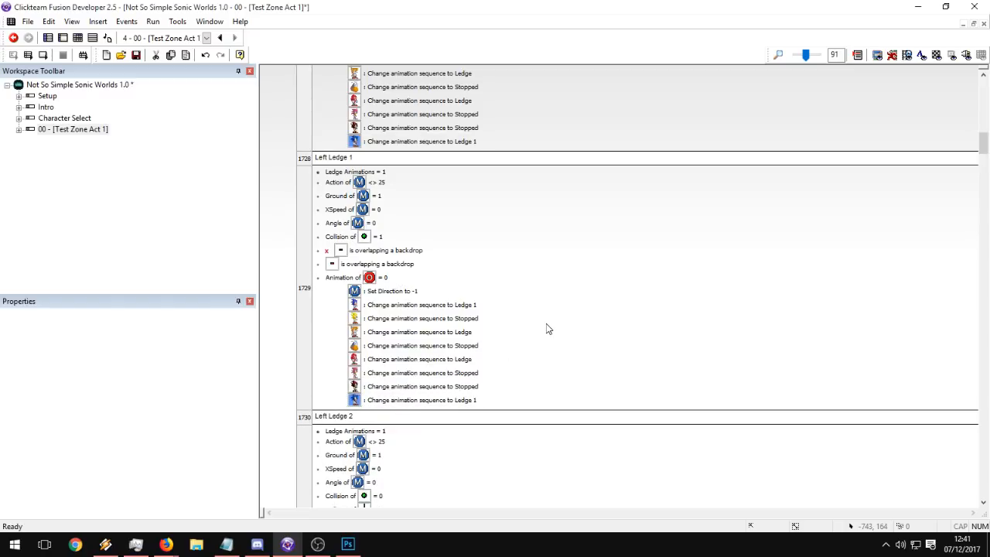
Copy SonicEX's action into the Left Ledge 2 event and change its animation sequence to Ledge 2.
{"action": "scroll", "coordinate": [534, 330], "scroll_direction": "down", "scroll_amount": 5}
{"action": "left_click_drag", "start_coordinate": [517, 330], "coordinate": [427, 352]}
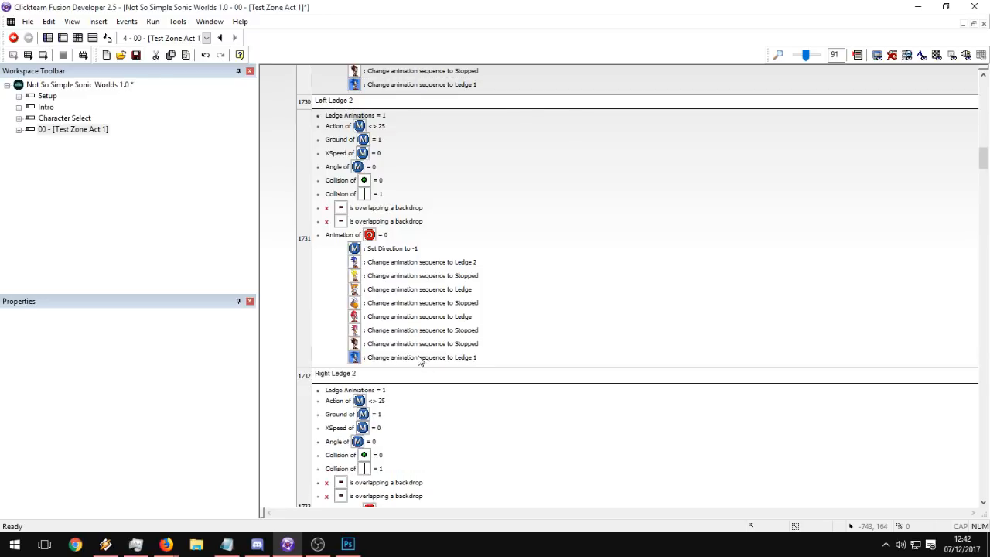
{"action": "double_click", "coordinate": [421, 357]}
{"action": "scroll", "coordinate": [628, 284], "scroll_direction": "down", "scroll_amount": 5}
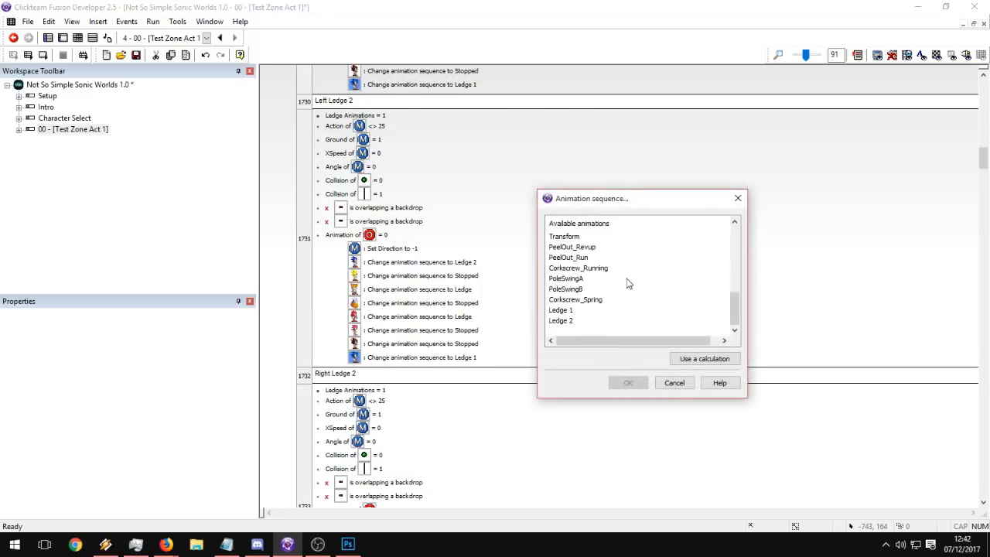
{"action": "double_click", "coordinate": [559, 320]}
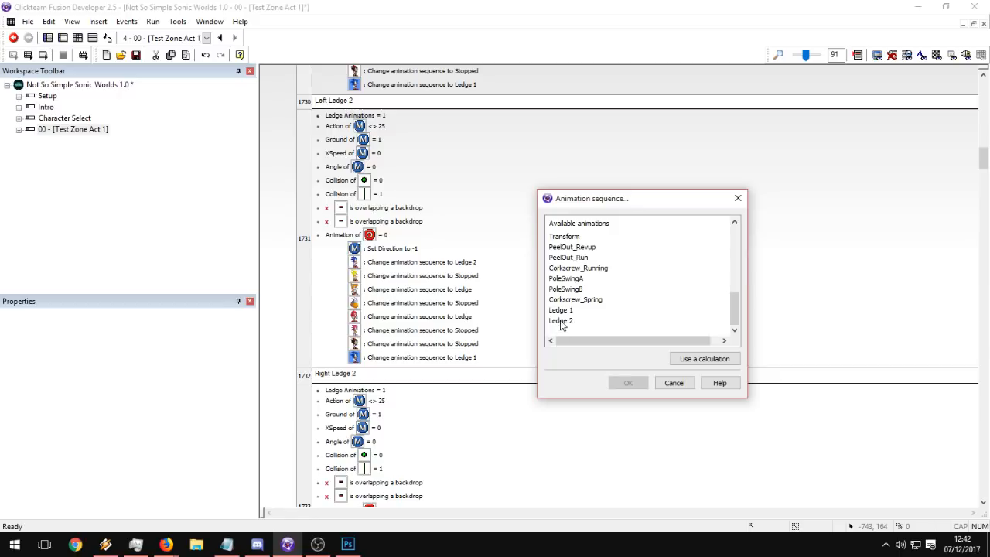
{"action": "left_click", "coordinate": [455, 358]}
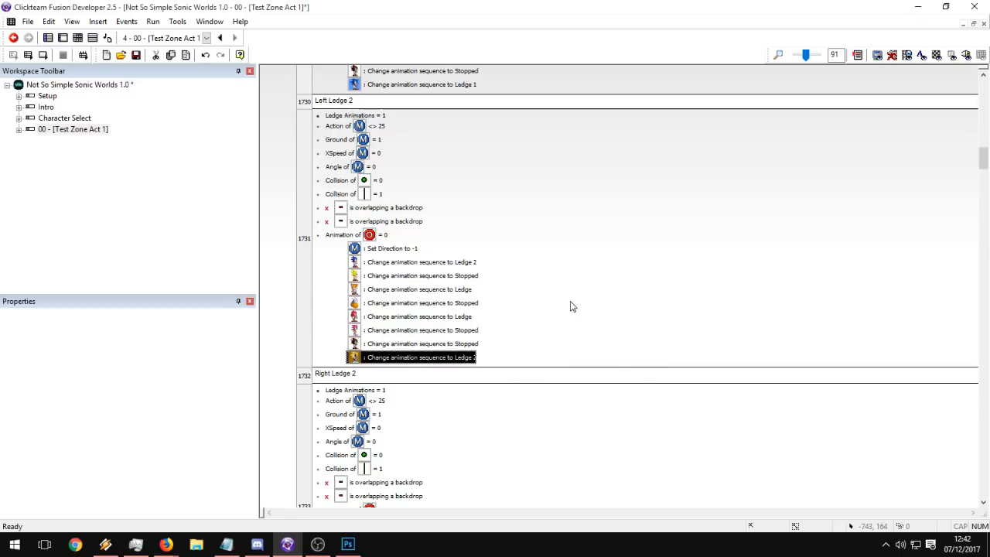
Copy SonicEX's Ledge 2 animation action into the Right Ledge 2 event.
{"action": "scroll", "coordinate": [561, 306], "scroll_direction": "down", "scroll_amount": 5}
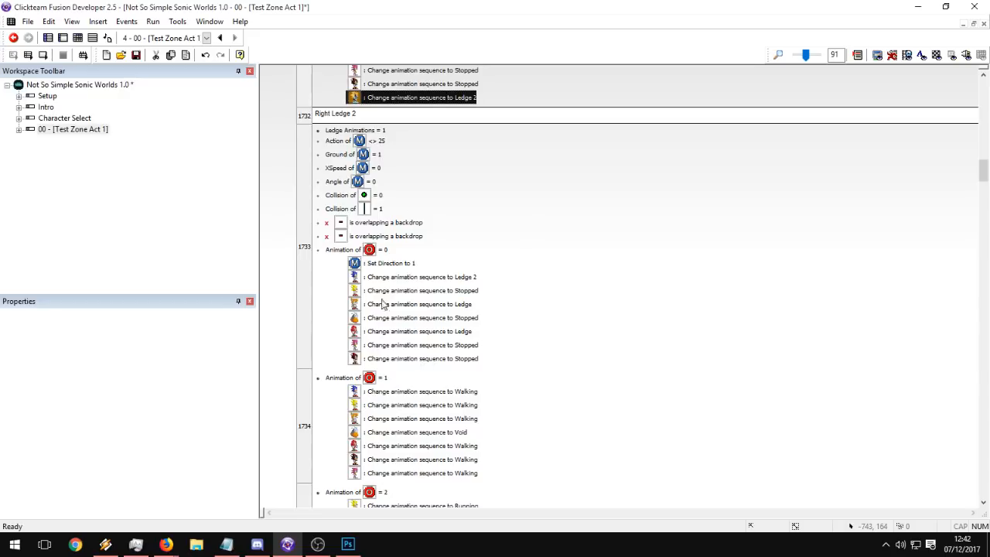
{"action": "left_click", "coordinate": [422, 358]}
{"action": "key", "text": "ctrl+v"}
{"action": "left_click_drag", "start_coordinate": [422, 361], "coordinate": [418, 374]}
Copy SonicEX's Ledge 2 action into the "Animation = 1" event and change its animation sequence to Walking.
{"action": "scroll", "coordinate": [511, 354], "scroll_direction": "down", "scroll_amount": 3}
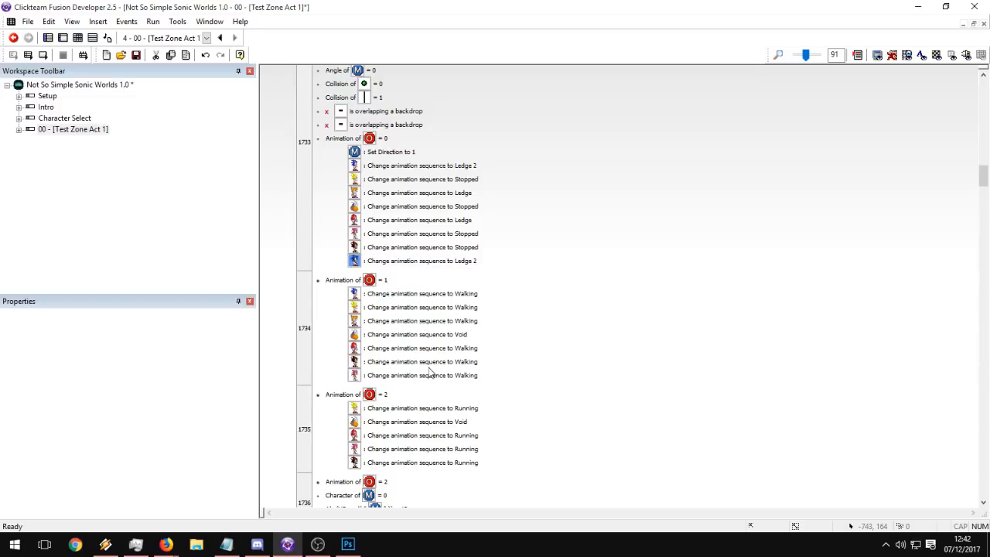
{"action": "scroll", "coordinate": [495, 240], "scroll_direction": "up", "scroll_amount": 1}
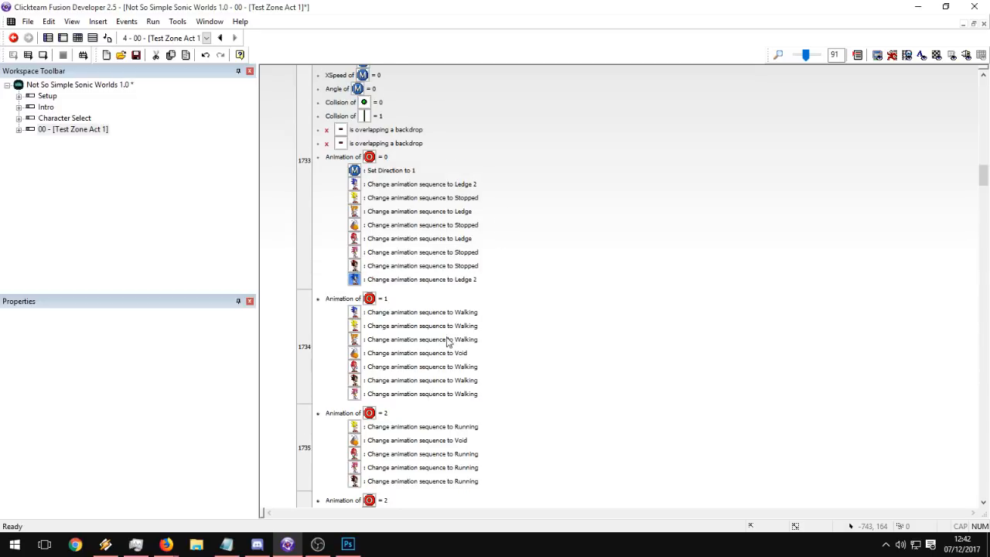
{"action": "scroll", "coordinate": [475, 365], "scroll_direction": "up", "scroll_amount": 15}
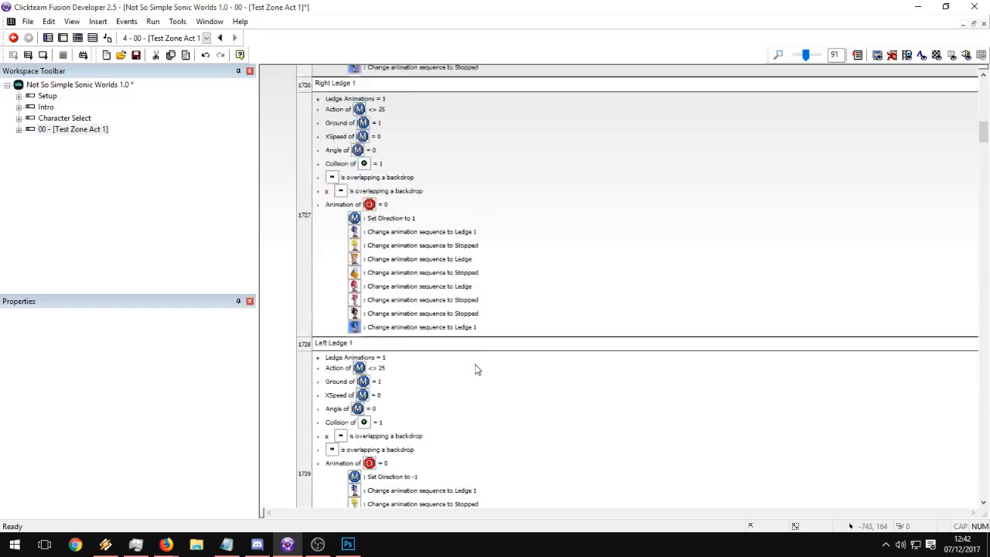
{"action": "scroll", "coordinate": [477, 369], "scroll_direction": "up", "scroll_amount": 10}
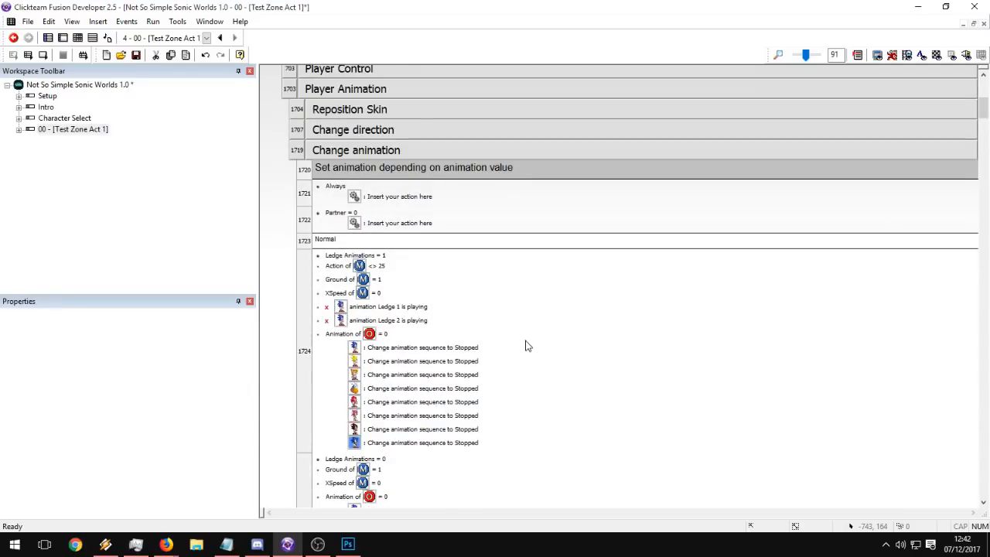
{"action": "scroll", "coordinate": [516, 349], "scroll_direction": "down", "scroll_amount": 20}
{"action": "scroll", "coordinate": [530, 344], "scroll_direction": "down", "scroll_amount": 15}
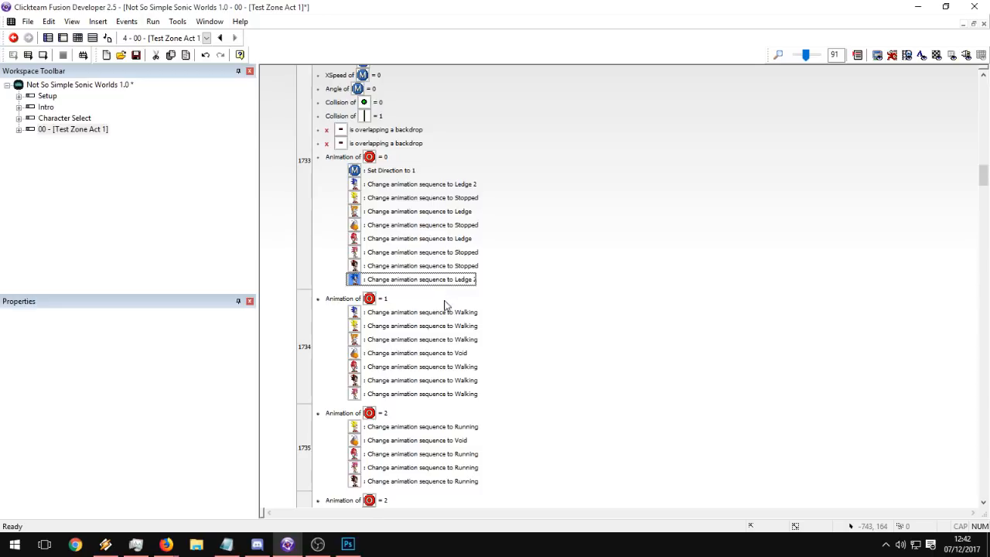
{"action": "scroll", "coordinate": [445, 340], "scroll_direction": "down", "scroll_amount": 3}
{"action": "key", "text": "ctrl+v"}
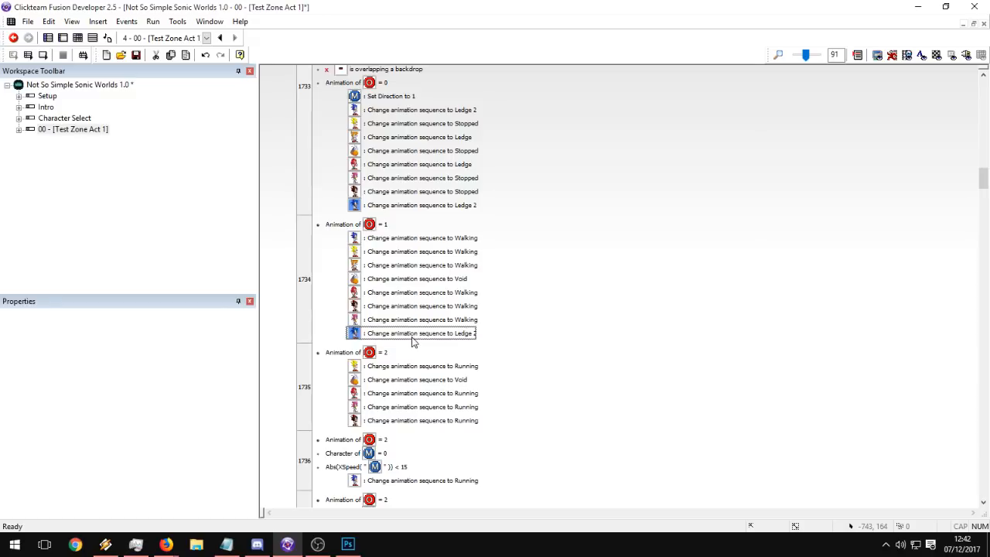
{"action": "double_click", "coordinate": [410, 335]}
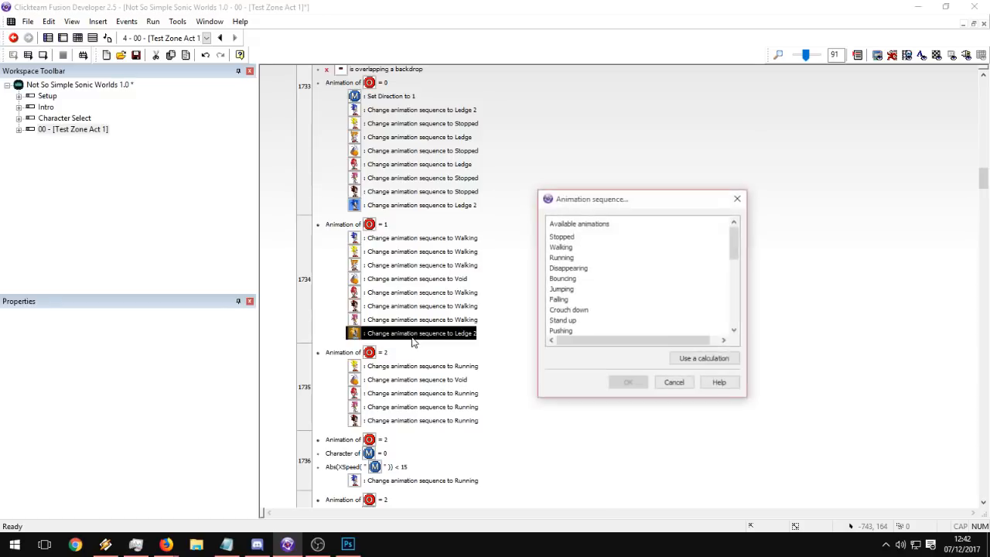
{"action": "double_click", "coordinate": [560, 247]}
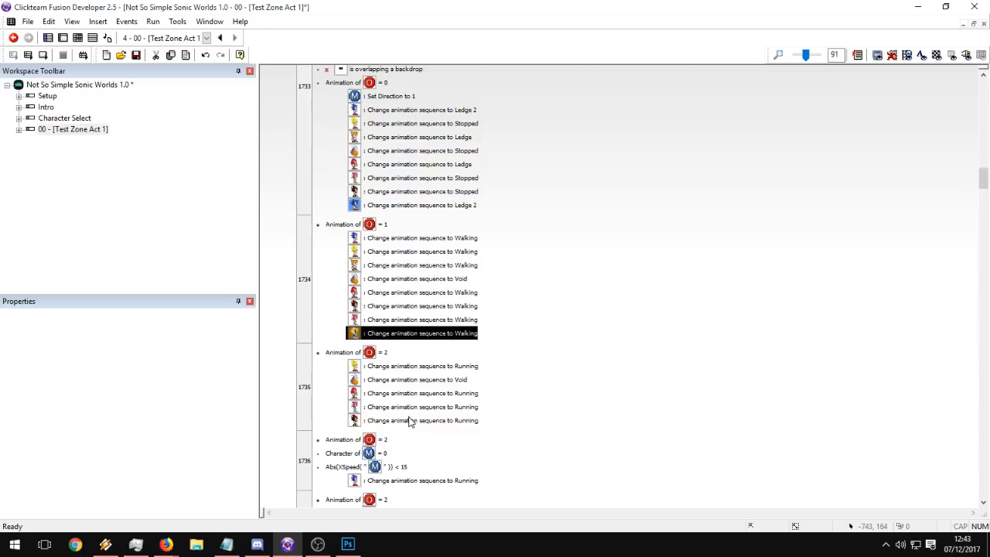
Examine how the "Animation = 2" events assign running animations by character and XSpeed.
{"action": "left_click", "coordinate": [410, 420]}
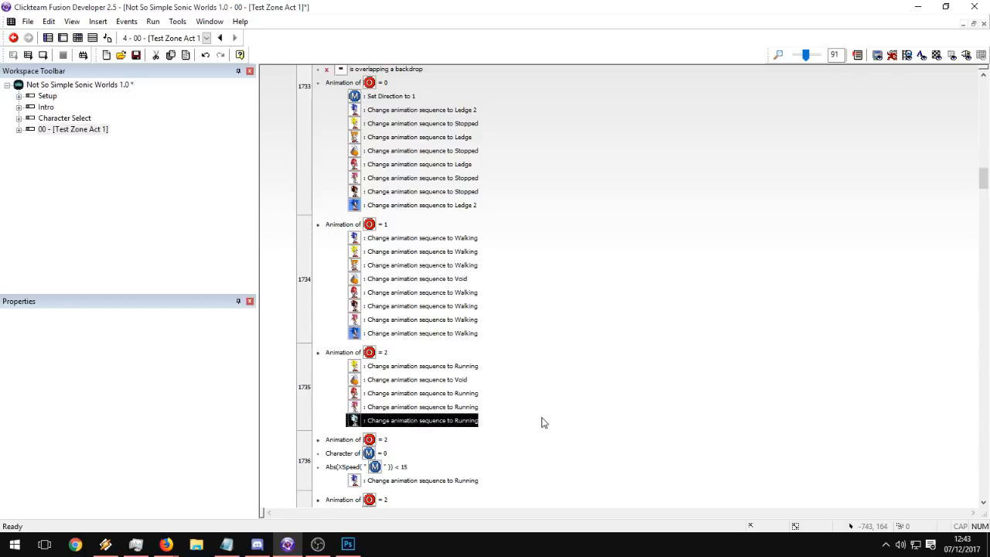
{"action": "scroll", "coordinate": [541, 422], "scroll_direction": "down", "scroll_amount": 6}
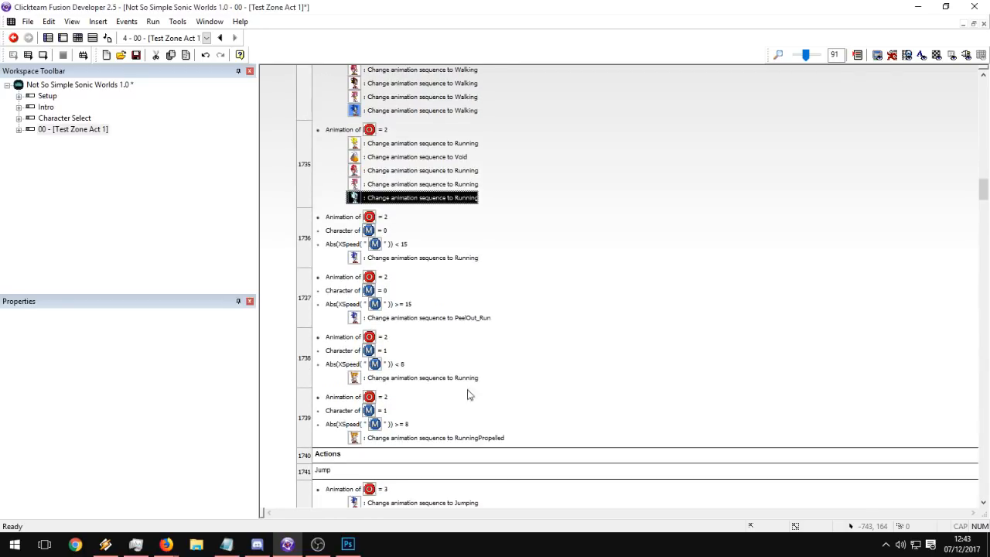
{"action": "scroll", "coordinate": [445, 396], "scroll_direction": "up", "scroll_amount": 2}
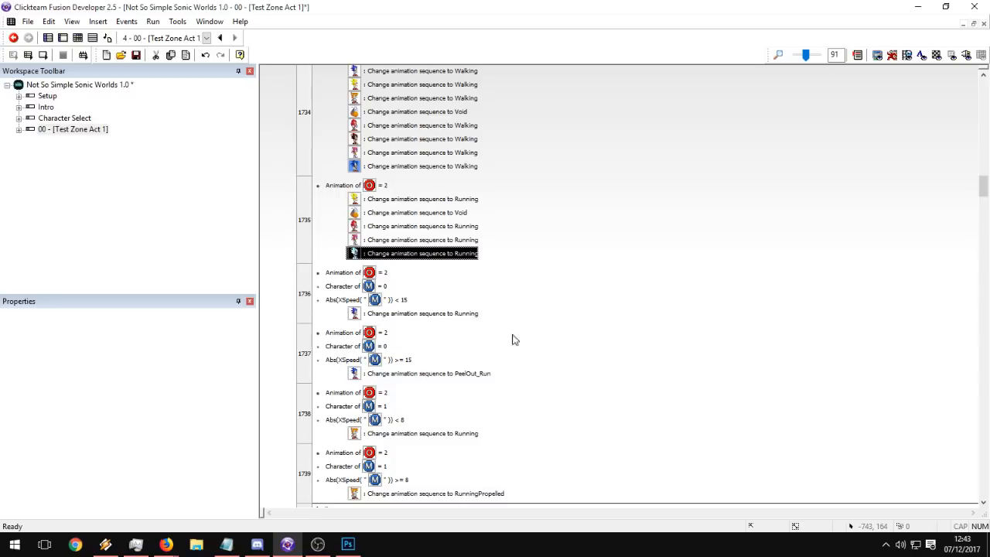
{"action": "scroll", "coordinate": [541, 318], "scroll_direction": "up", "scroll_amount": 1}
{"action": "left_click", "coordinate": [573, 294]}
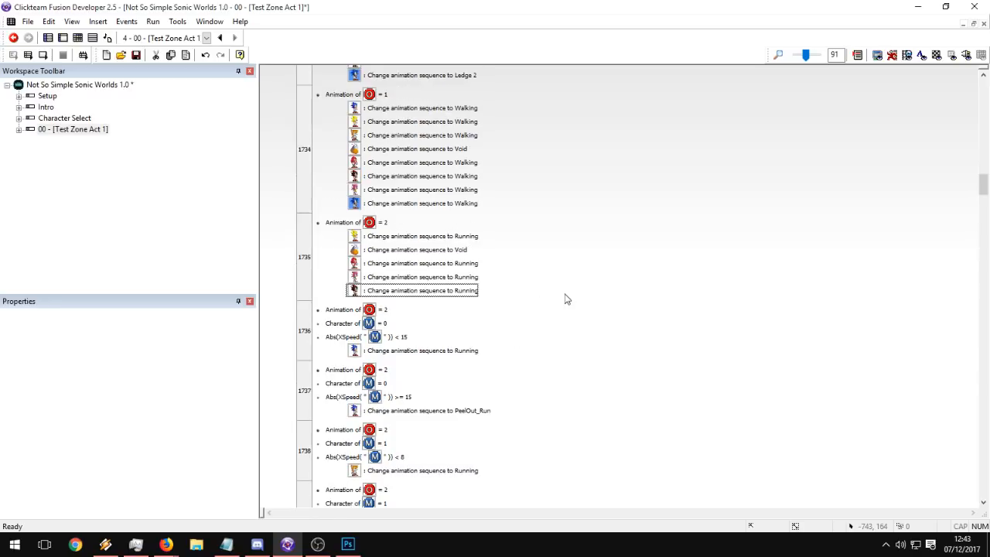
{"action": "scroll", "coordinate": [554, 300], "scroll_direction": "down", "scroll_amount": 4}
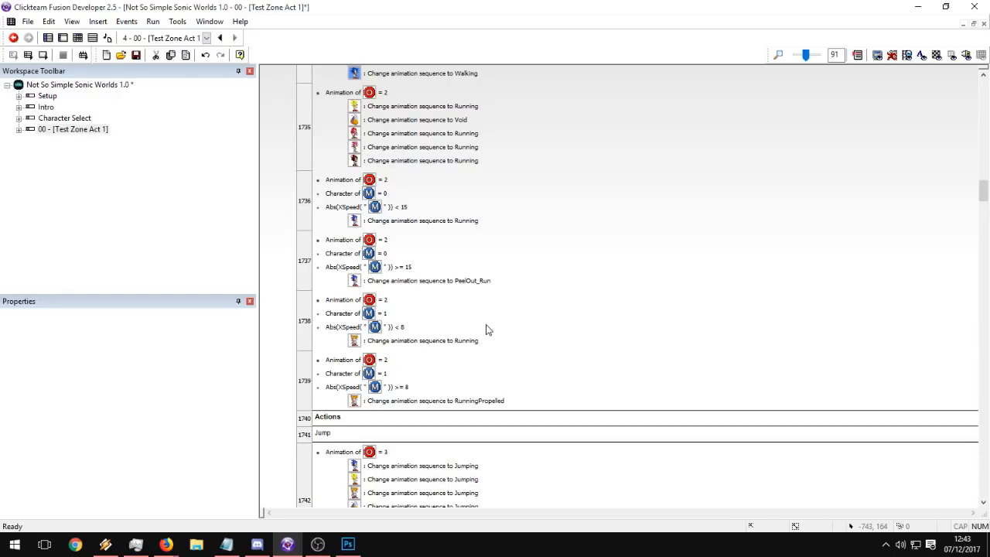
Insert an event group titled "Sonic Run" before the first "Character = 0" running event and move both "Character = 0" events into it.
{"action": "left_click", "coordinate": [720, 193]}
{"action": "scroll", "coordinate": [718, 194], "scroll_direction": "up", "scroll_amount": 1}
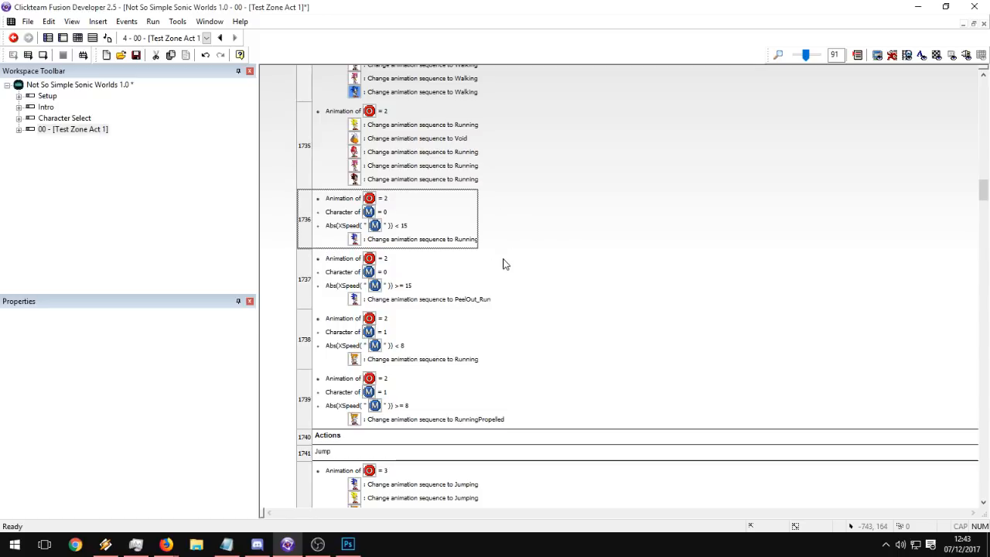
{"action": "right_click", "coordinate": [307, 196]}
{"action": "mouse_move", "coordinate": [362, 237]}
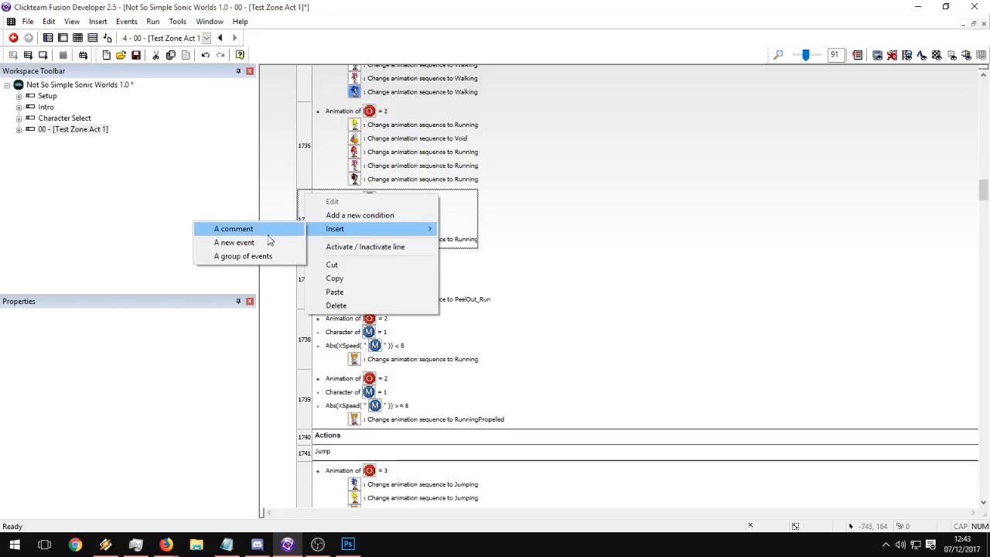
{"action": "left_click", "coordinate": [258, 258]}
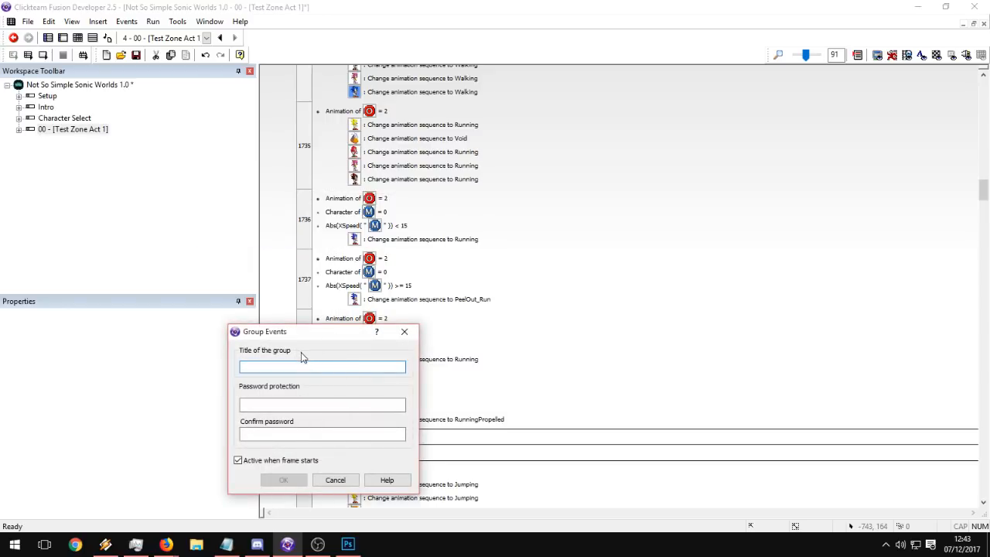
{"action": "type", "text": "Sonic Run"}
{"action": "key", "text": "Return"}
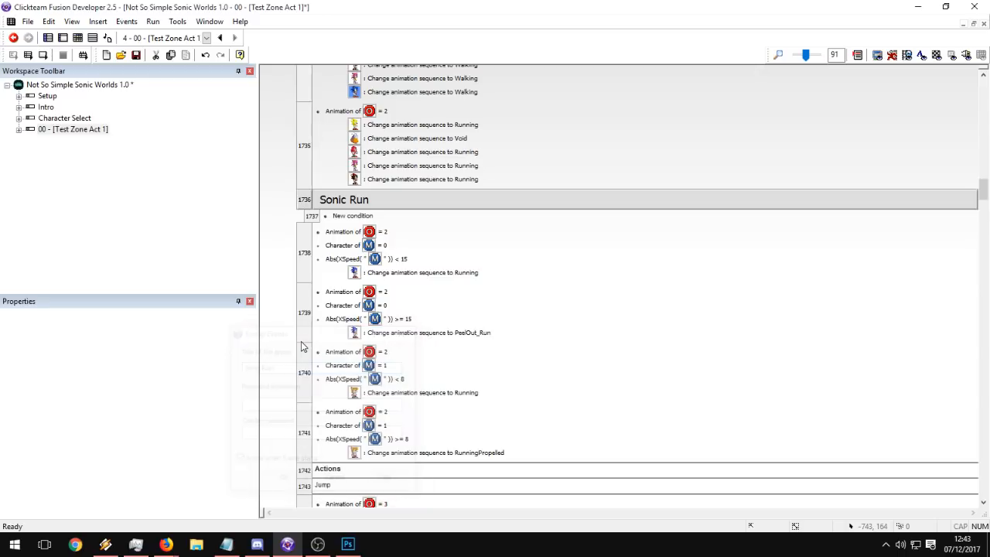
{"action": "left_click", "coordinate": [303, 319]}
{"action": "left_click_drag", "start_coordinate": [303, 243], "coordinate": [314, 226], "text": "shift"}
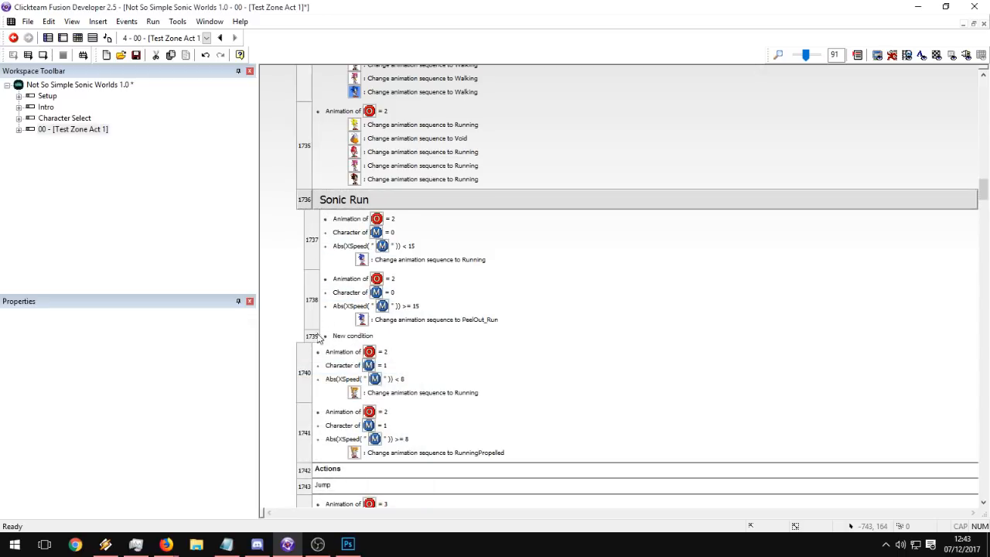
Insert an event group titled "Tails Run" below the Sonic Run group and move both "Character = 1" running events into it.
{"action": "right_click", "coordinate": [310, 360]}
{"action": "mouse_move", "coordinate": [343, 394]}
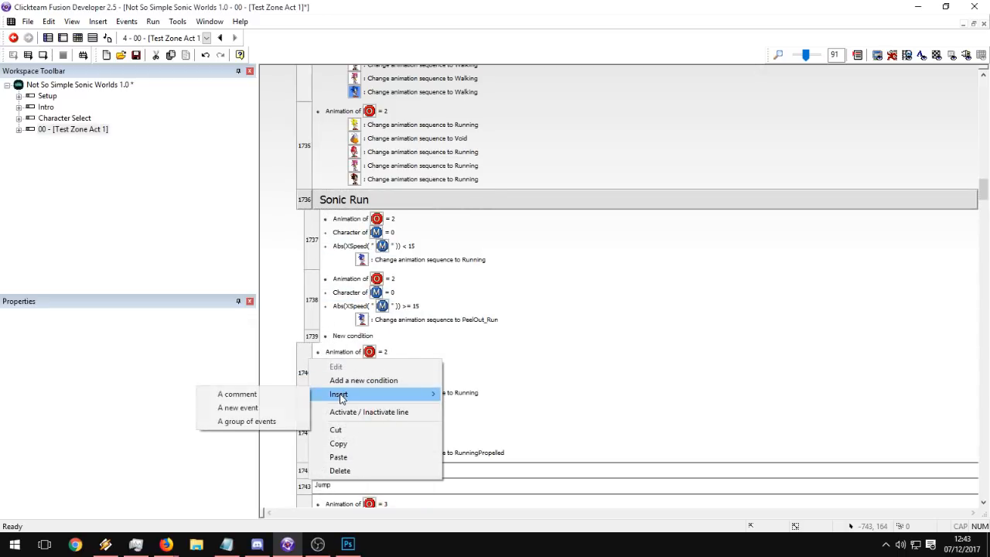
{"action": "left_click", "coordinate": [257, 420]}
{"action": "type", "text": "So"}
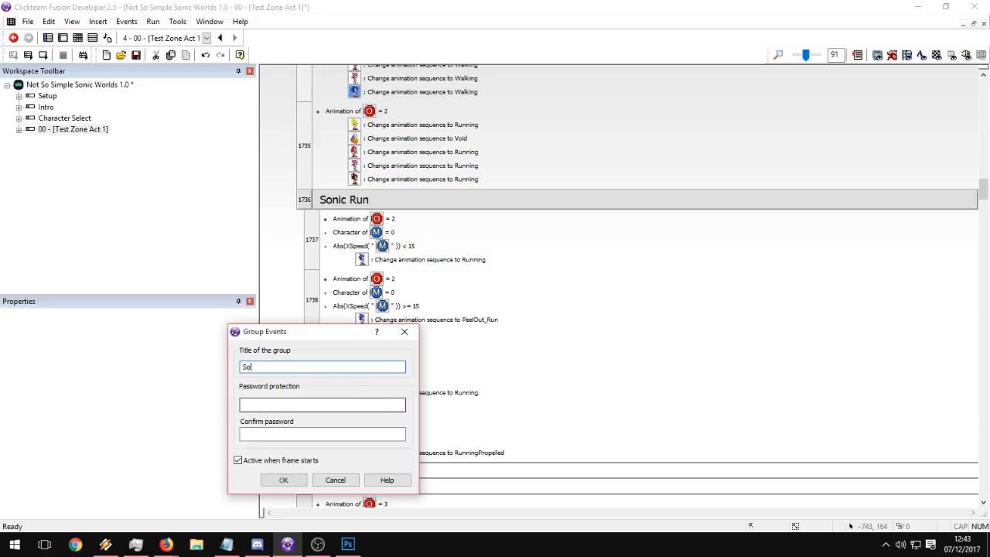
{"action": "key", "text": "BackSpace"}
{"action": "key", "text": "BackSpace"}
{"action": "type", "text": "T"}
{"action": "key", "text": "Return"}
{"action": "left_click", "coordinate": [308, 446]}
{"action": "left_click_drag", "start_coordinate": [301, 405], "coordinate": [313, 371], "text": "shift"}
Collapse the Tails Run and Sonic Run event groups.
{"action": "double_click", "coordinate": [342, 353]}
{"action": "double_click", "coordinate": [345, 200]}
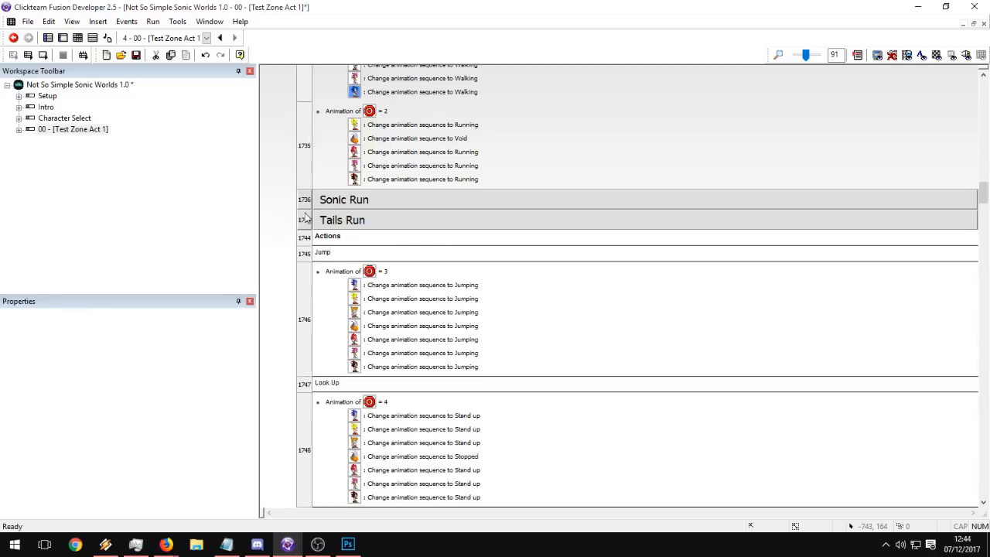
{"action": "double_click", "coordinate": [331, 201]}
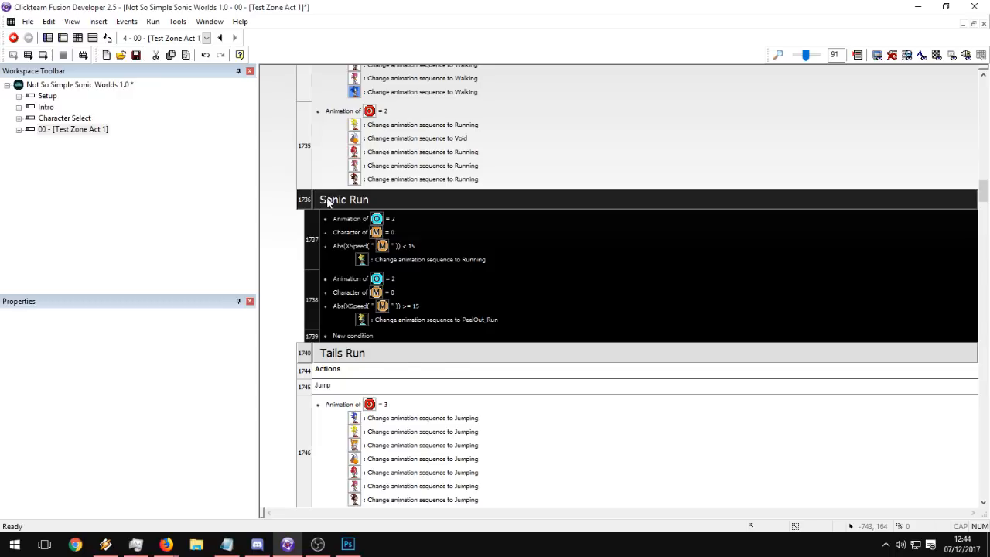
{"action": "double_click", "coordinate": [329, 201]}
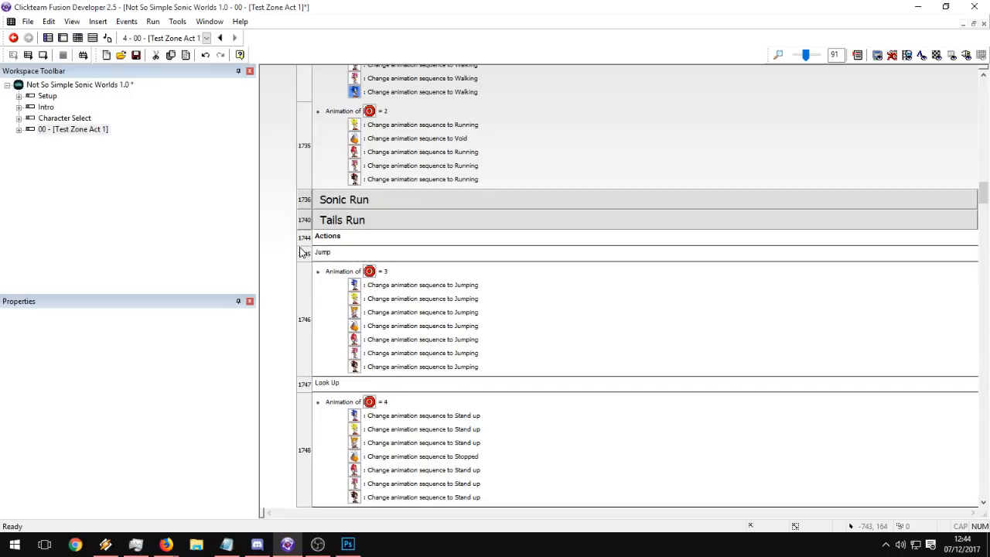
{"action": "double_click", "coordinate": [326, 203]}
{"action": "double_click", "coordinate": [329, 202]}
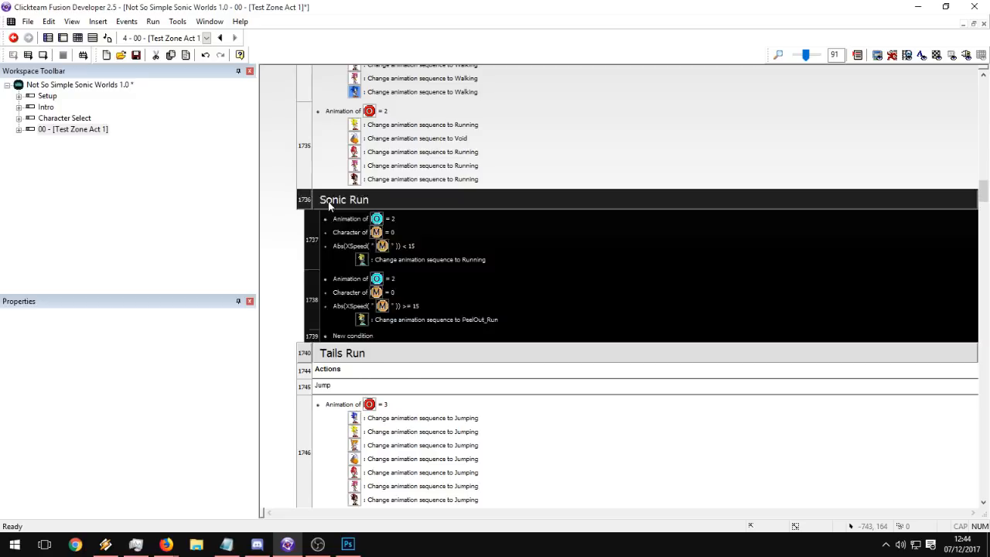
Insert an event group titled "Sonic EX Run" between the Tails Run group and the Actions comment.
{"action": "right_click", "coordinate": [304, 239]}
{"action": "mouse_move", "coordinate": [336, 267]}
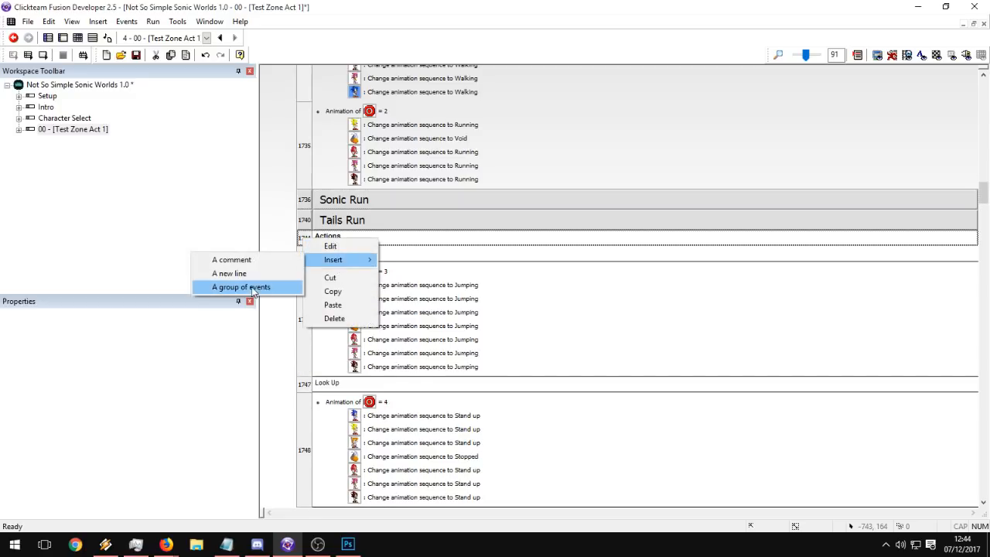
{"action": "left_click", "coordinate": [255, 289]}
{"action": "type", "text": "Soni"}
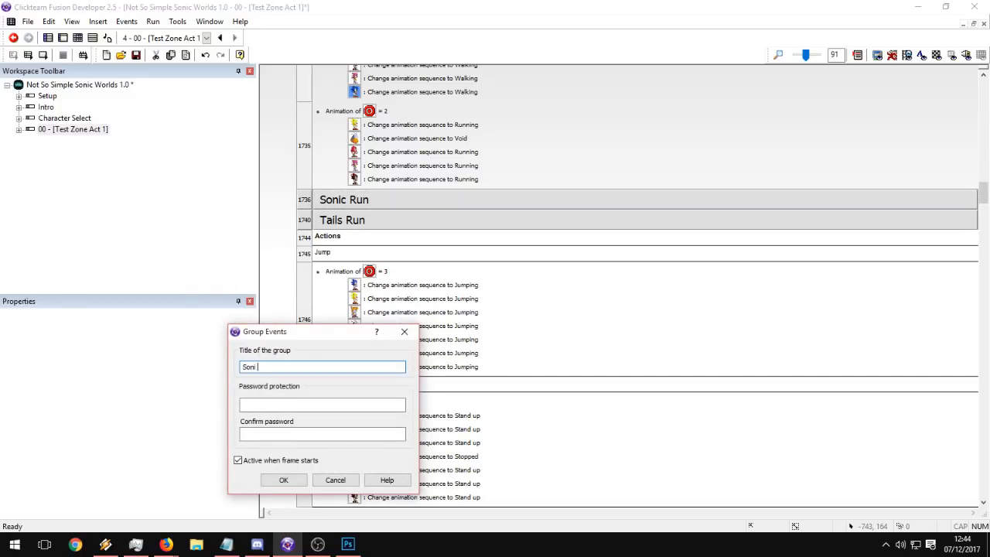
{"action": "type", "text": "c EX Run"}
{"action": "key", "text": "Return"}
{"action": "left_click", "coordinate": [359, 240]}
Add an event to the Sonic EX Run group with a global value condition that GameCharacter equals 6.
{"action": "scroll", "coordinate": [364, 254], "scroll_direction": "up", "scroll_amount": 6}
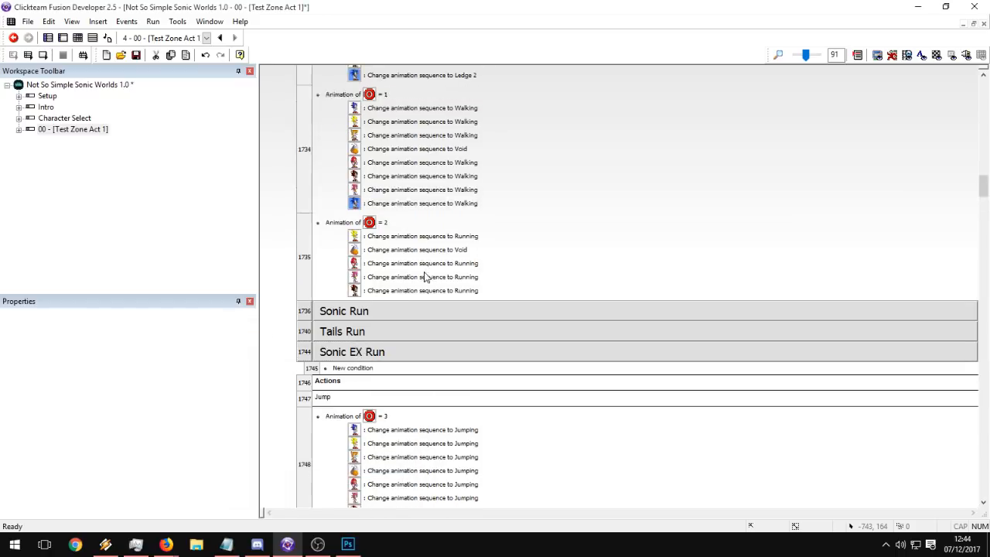
{"action": "scroll", "coordinate": [379, 439], "scroll_direction": "down", "scroll_amount": 2}
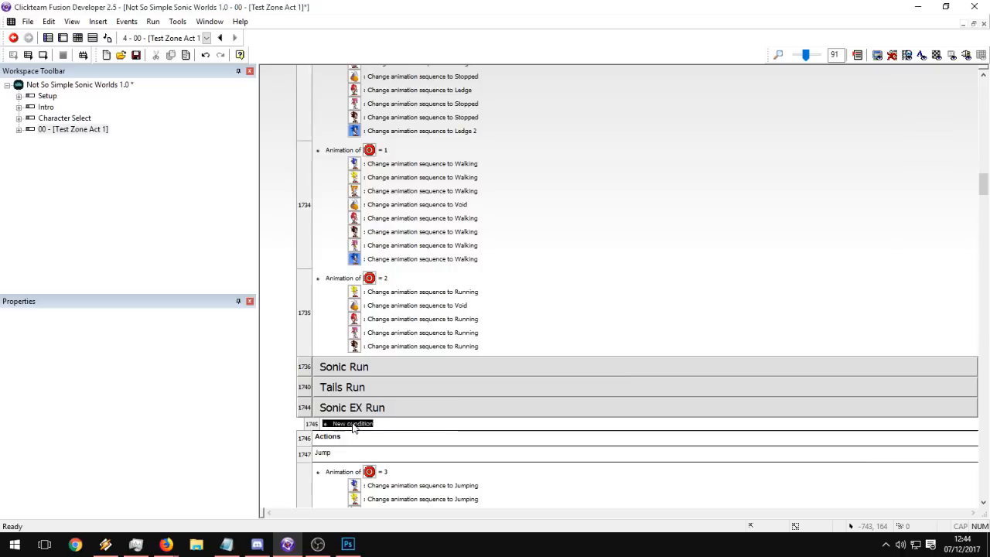
{"action": "left_click", "coordinate": [353, 424]}
{"action": "left_click", "coordinate": [331, 129]}
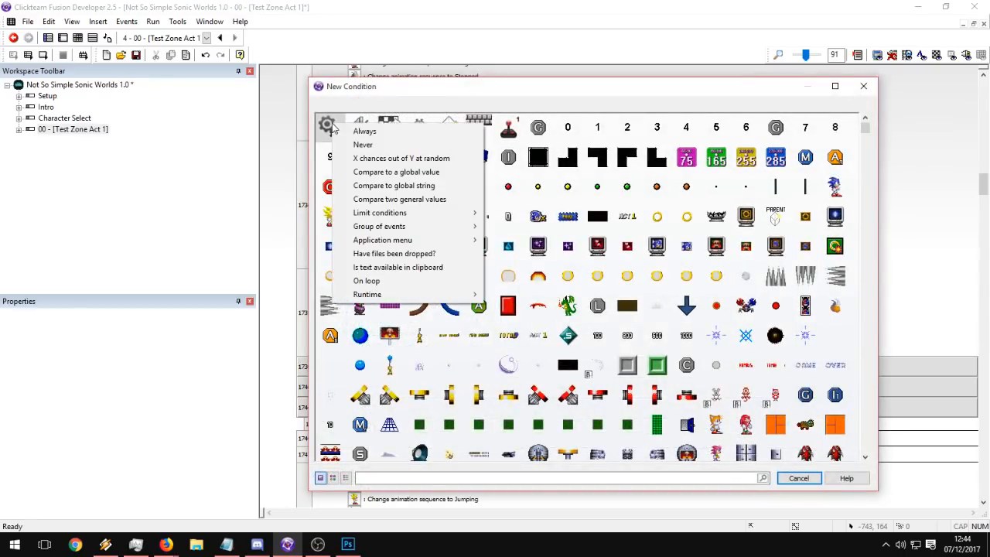
{"action": "left_click", "coordinate": [437, 180]}
{"action": "left_click", "coordinate": [330, 182]}
{"action": "left_click", "coordinate": [330, 182]}
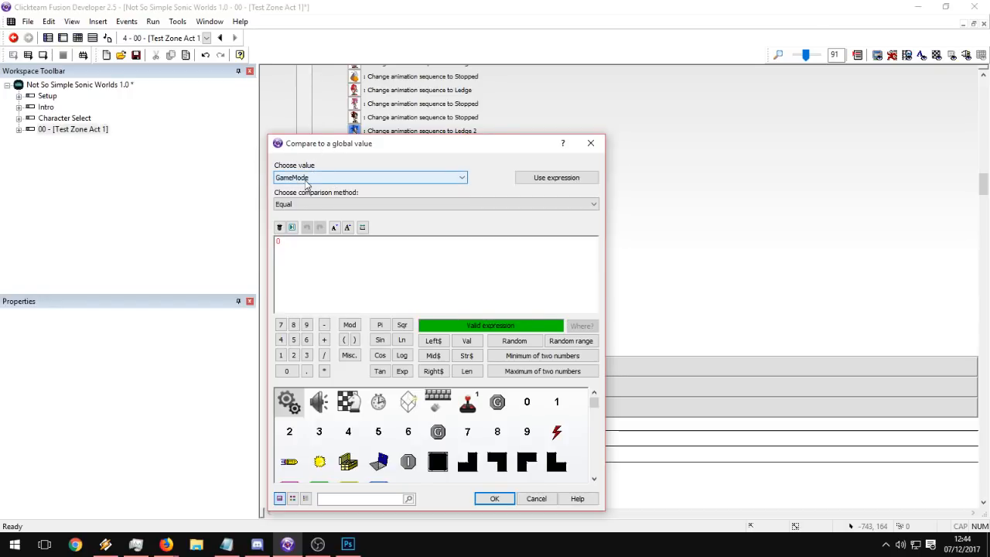
{"action": "left_click", "coordinate": [306, 181]}
{"action": "left_click", "coordinate": [311, 205]}
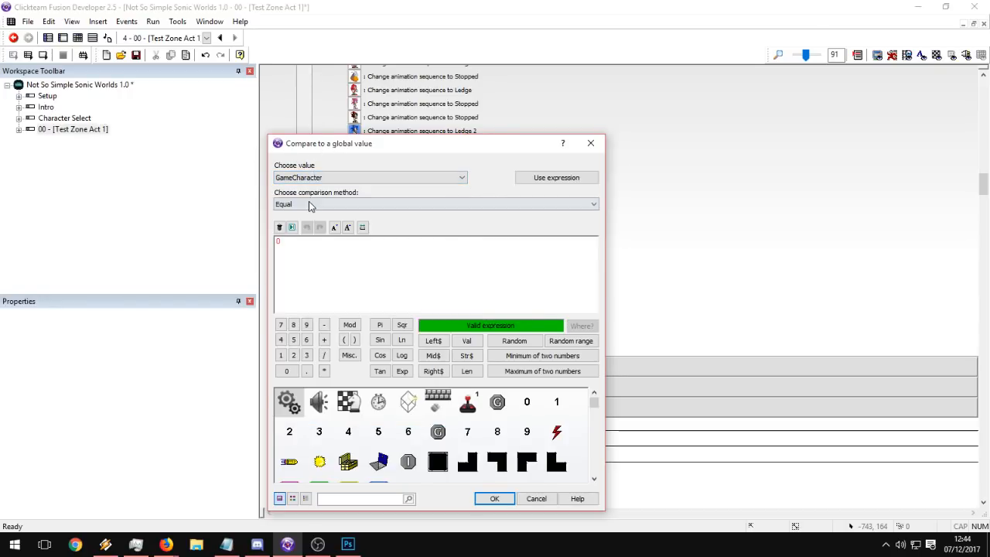
{"action": "left_click_drag", "start_coordinate": [291, 268], "coordinate": [218, 305]}
{"action": "key", "text": "Return"}
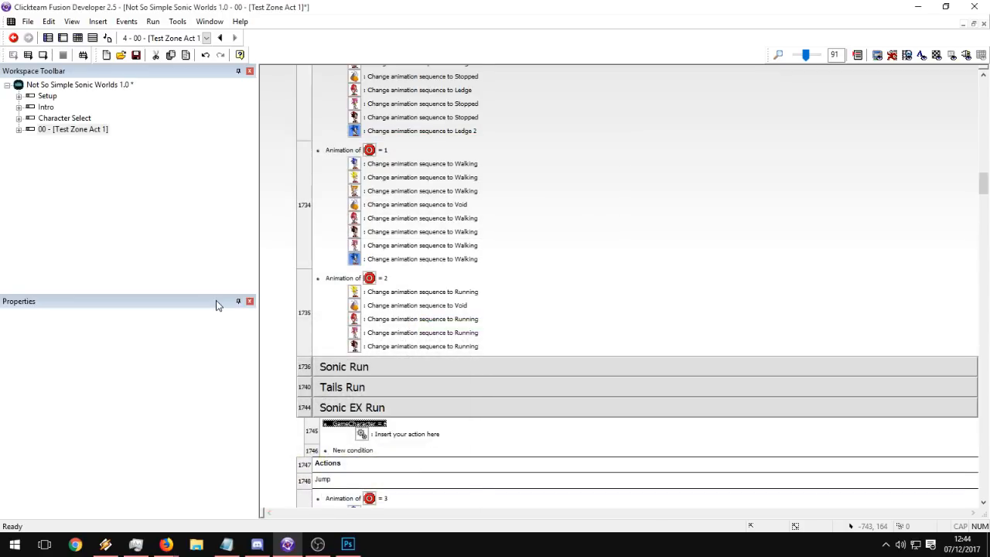
Expand the Sonic Run group and copy its "Animation = 2" condition into the "GameCharacter = 6" event of Sonic EX Run.
{"action": "left_click", "coordinate": [379, 368]}
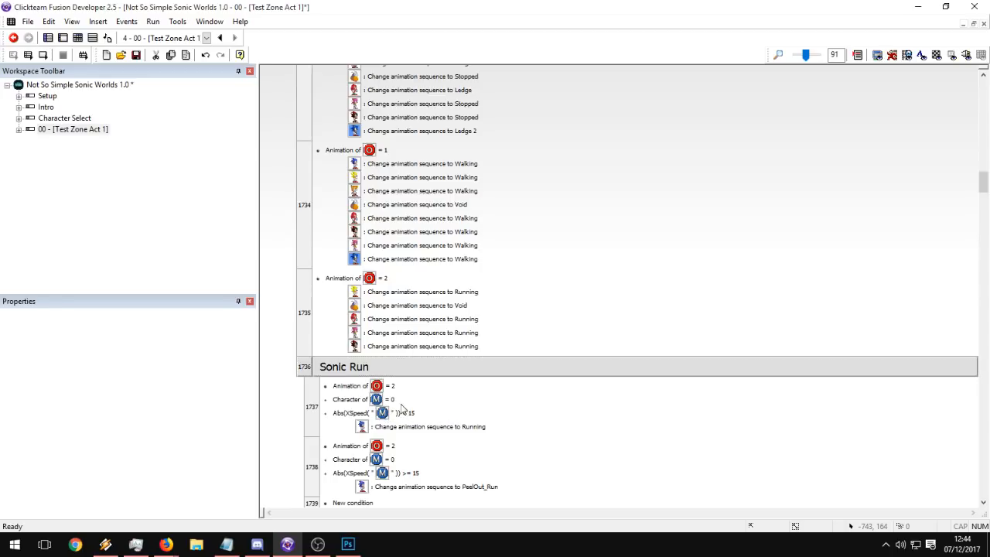
{"action": "scroll", "coordinate": [486, 357], "scroll_direction": "down", "scroll_amount": 1}
{"action": "scroll", "coordinate": [486, 358], "scroll_direction": "down", "scroll_amount": 3}
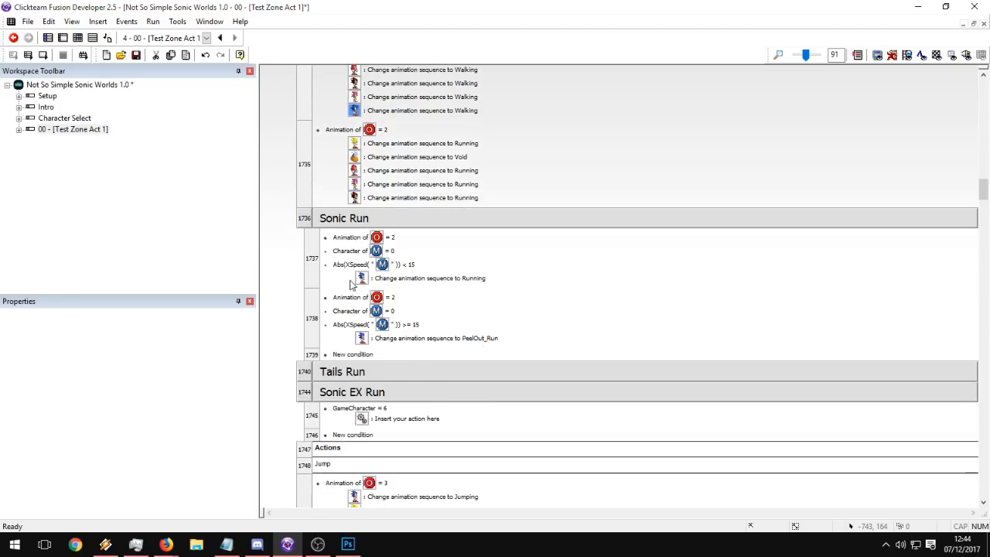
{"action": "scroll", "coordinate": [437, 263], "scroll_direction": "down", "scroll_amount": 4}
{"action": "scroll", "coordinate": [375, 219], "scroll_direction": "up", "scroll_amount": 4}
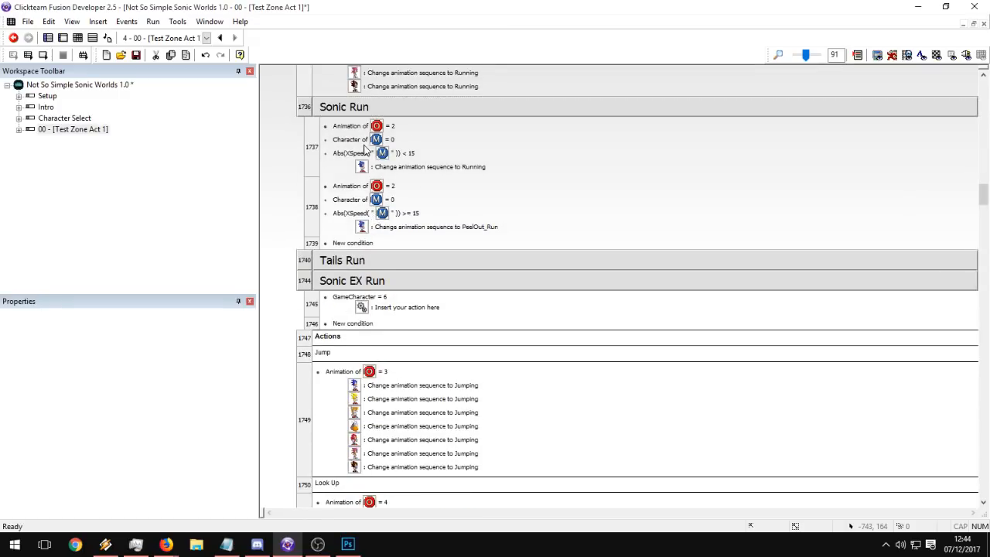
{"action": "left_click", "coordinate": [358, 126]}
{"action": "left_click", "coordinate": [356, 298]}
{"action": "key", "text": "ctrl+v"}
{"action": "left_click", "coordinate": [494, 307]}
{"action": "left_click_drag", "start_coordinate": [353, 300], "coordinate": [349, 313]}
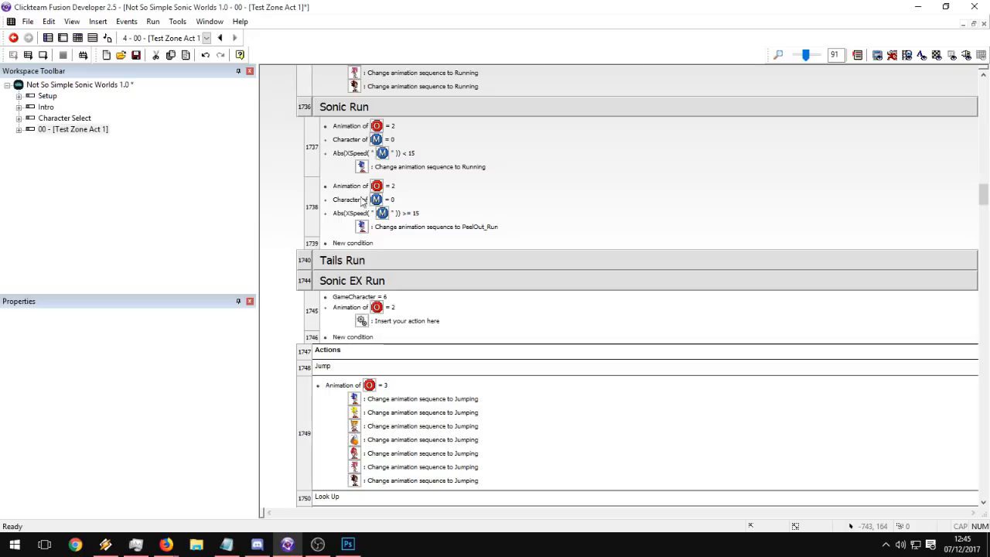
{"action": "right_click", "coordinate": [363, 307]}
{"action": "left_click", "coordinate": [380, 347]}
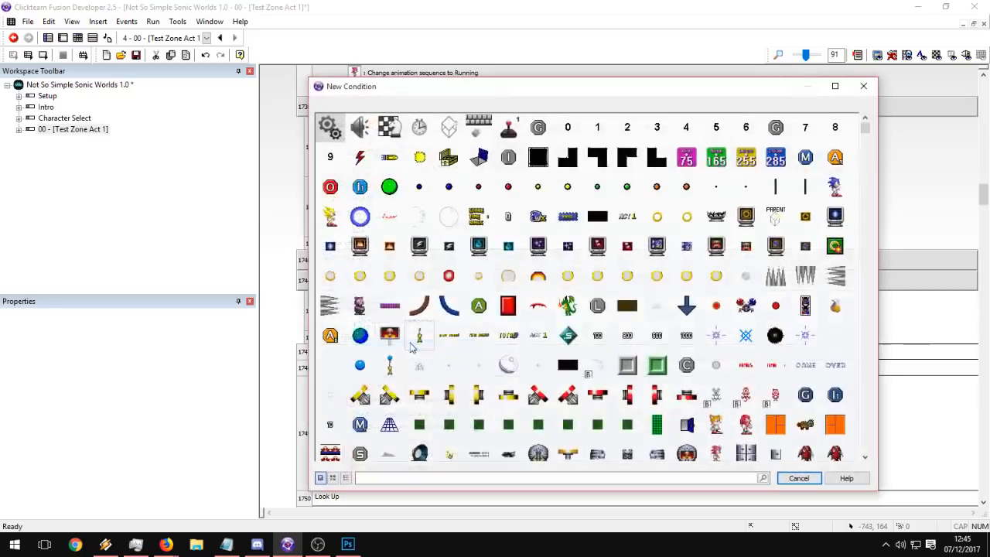
{"action": "left_click", "coordinate": [807, 158]}
{"action": "mouse_move", "coordinate": [861, 264]}
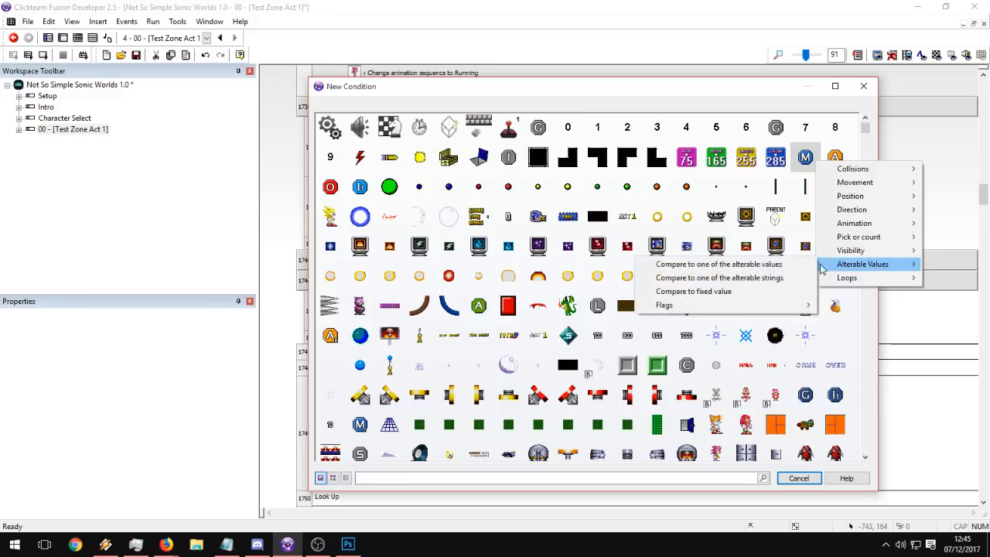
{"action": "left_click", "coordinate": [743, 267]}
{"action": "left_click", "coordinate": [433, 155]}
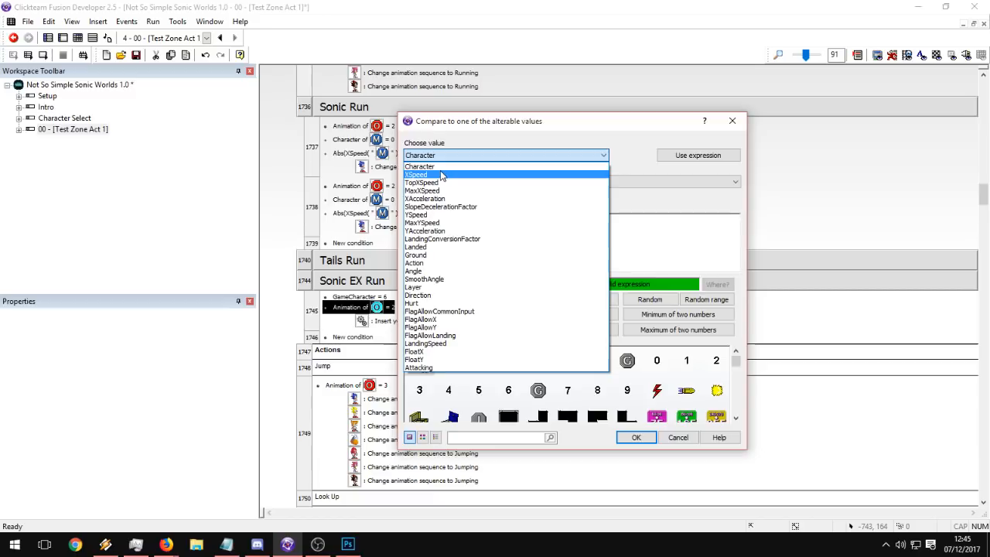
{"action": "left_click", "coordinate": [440, 175]}
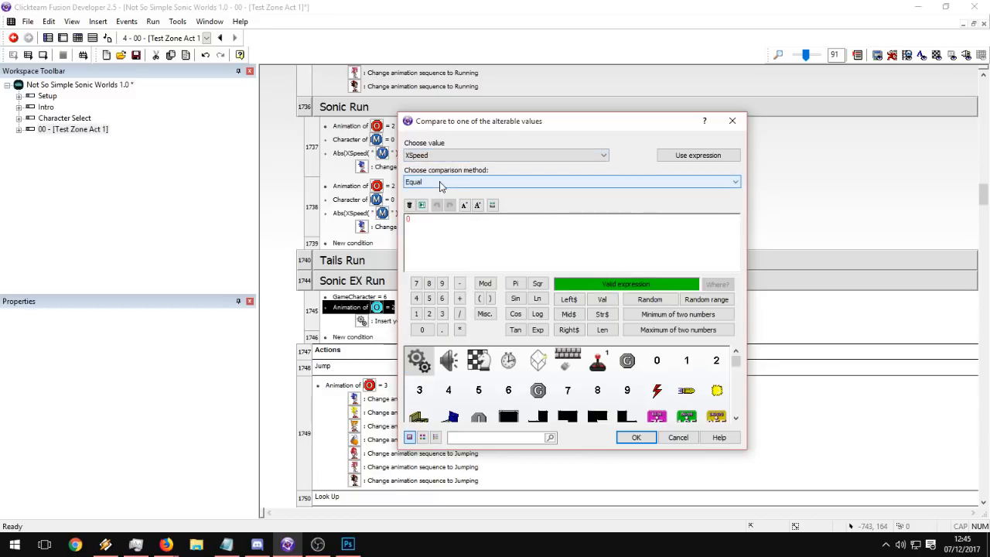
{"action": "left_click", "coordinate": [446, 183]}
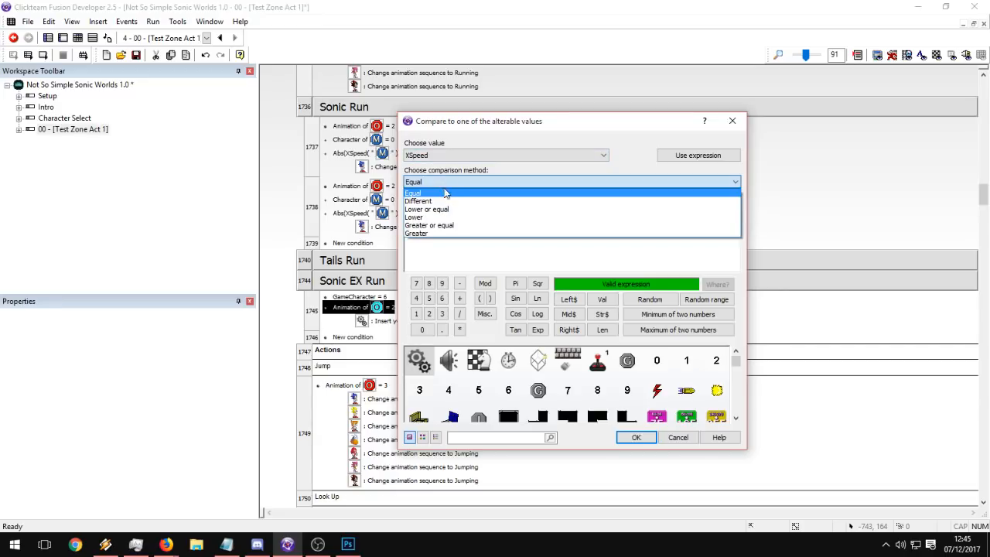
{"action": "left_click", "coordinate": [436, 218]}
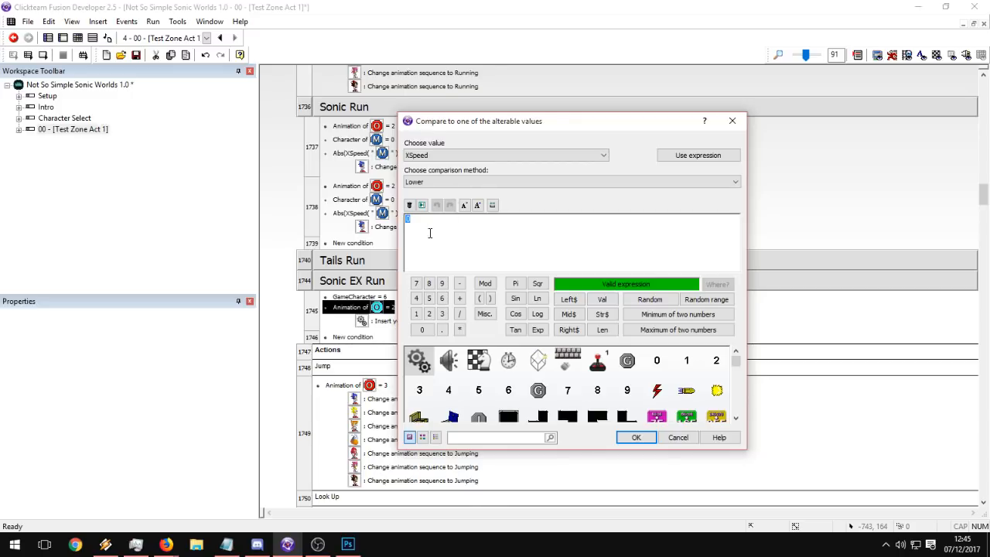
{"action": "type", "text": "Abs"}
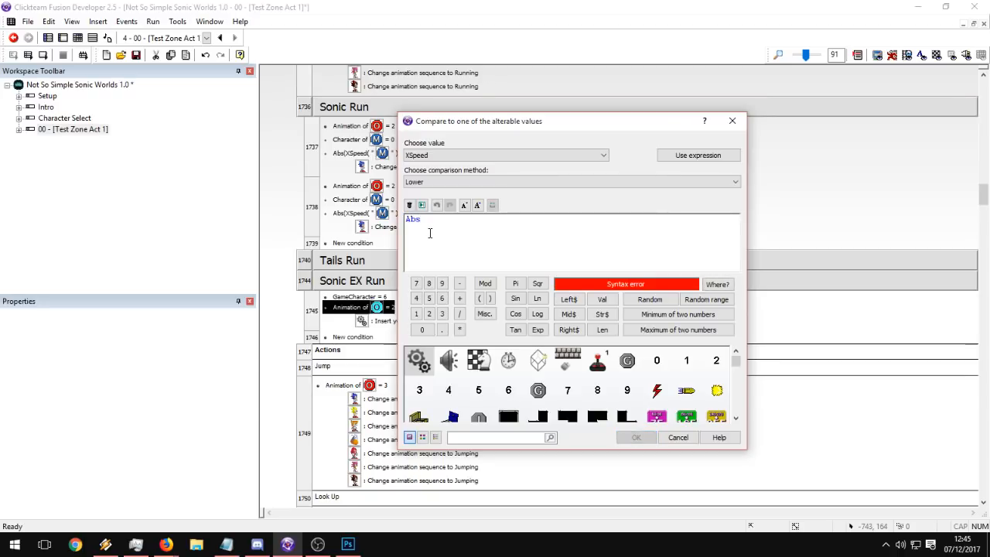
{"action": "left_click", "coordinate": [677, 440]}
Insert a Compare two general values condition in the Sonic EX Run event, using Player_MovementValues' XSpeed as the first expression.
{"action": "right_click", "coordinate": [343, 318]}
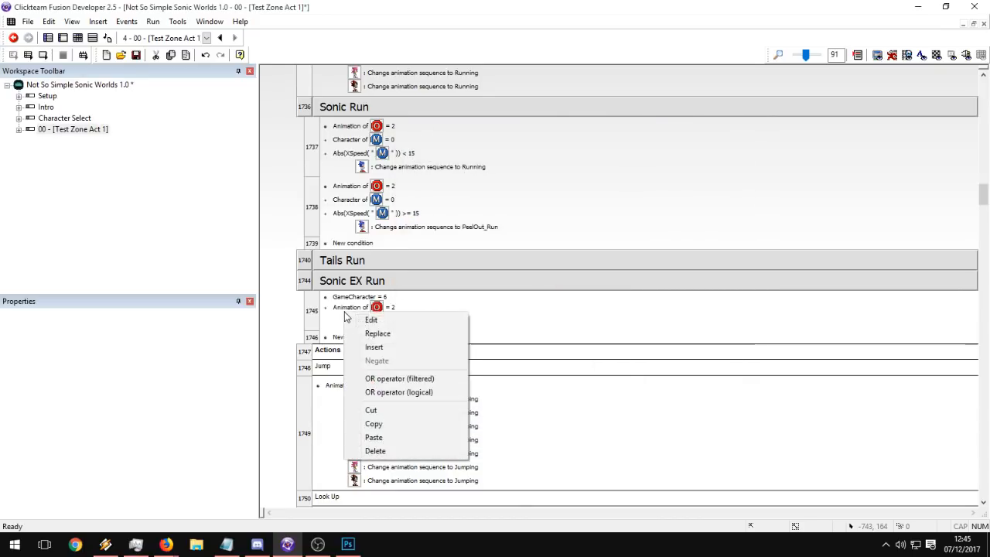
{"action": "left_click", "coordinate": [374, 348]}
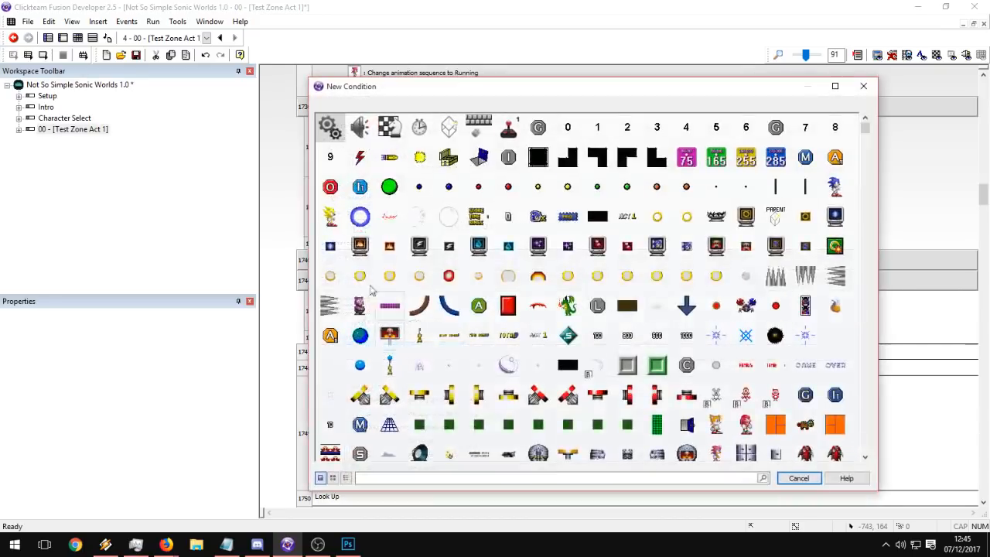
{"action": "left_click", "coordinate": [333, 134]}
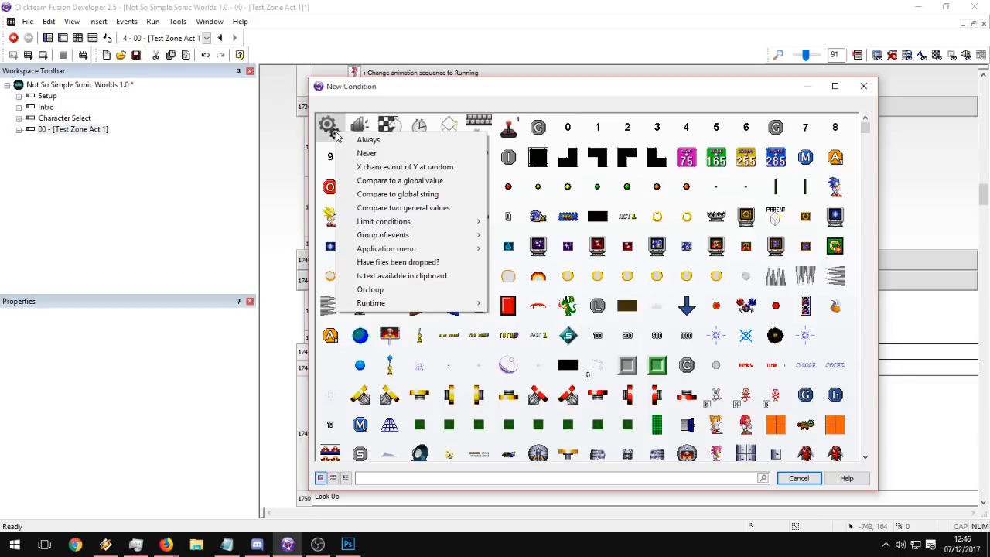
{"action": "left_click", "coordinate": [379, 208]}
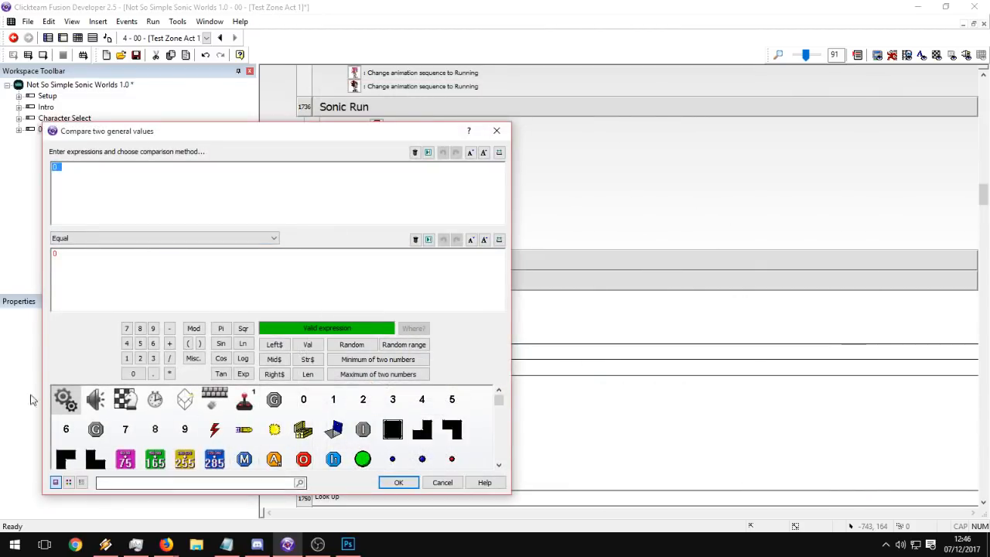
{"action": "left_click", "coordinate": [239, 460]}
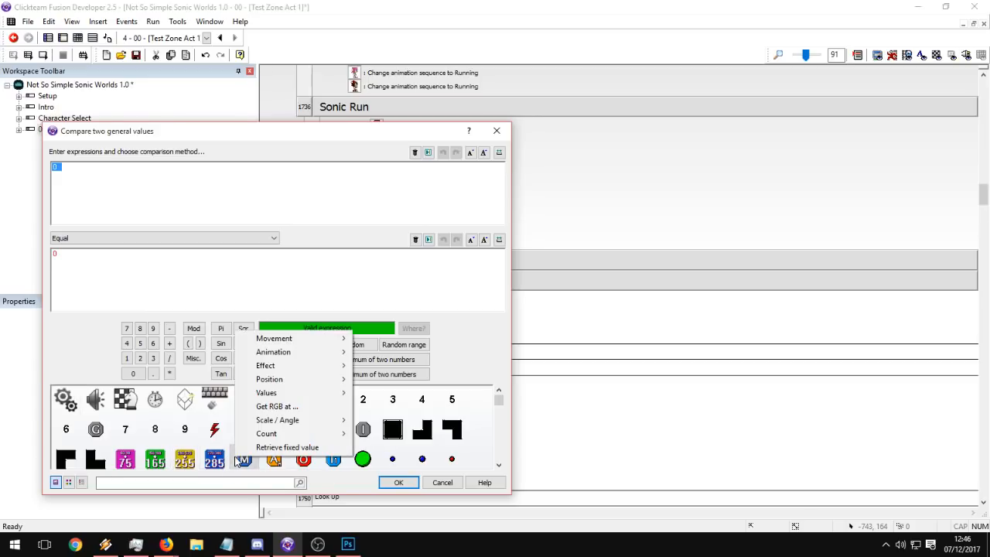
{"action": "mouse_move", "coordinate": [270, 396]}
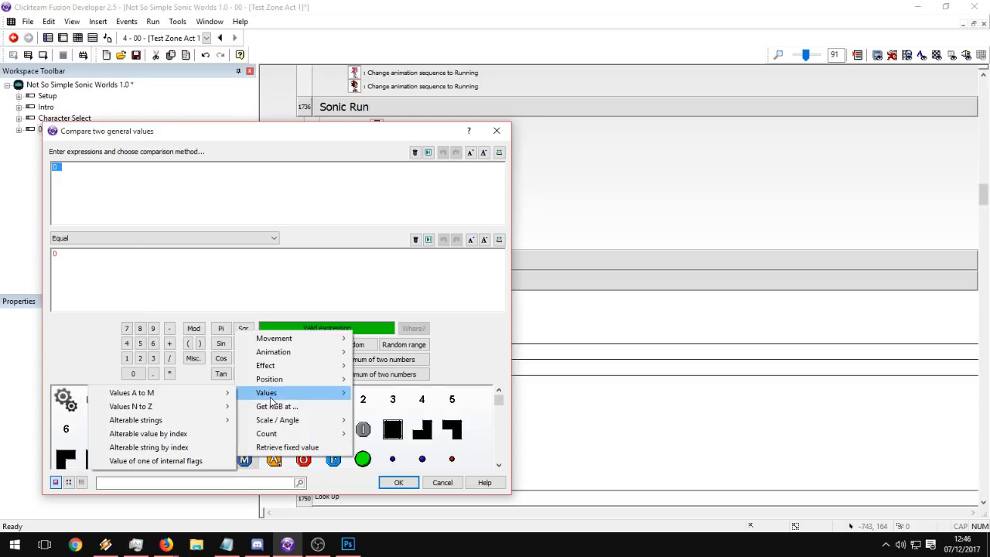
{"action": "mouse_move", "coordinate": [177, 394]}
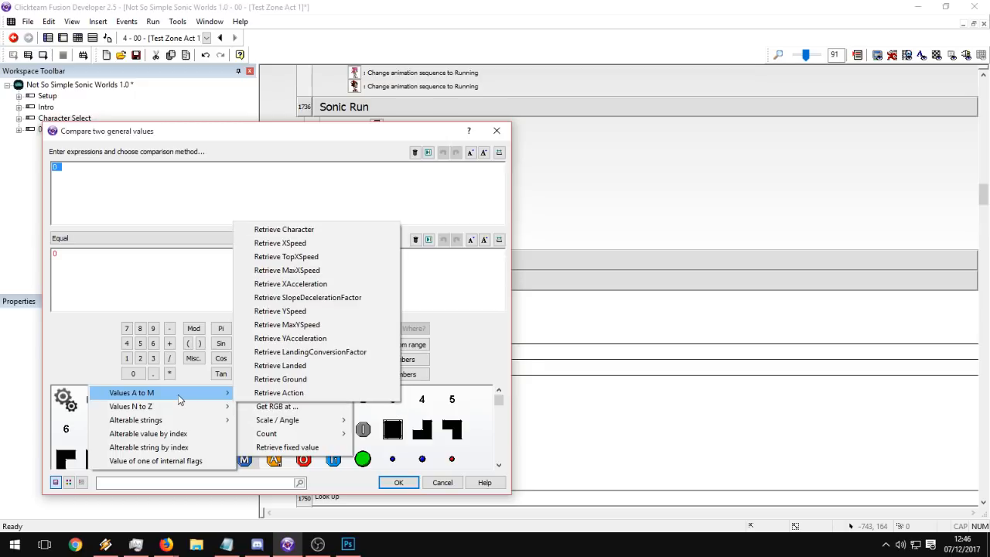
{"action": "left_click", "coordinate": [280, 243]}
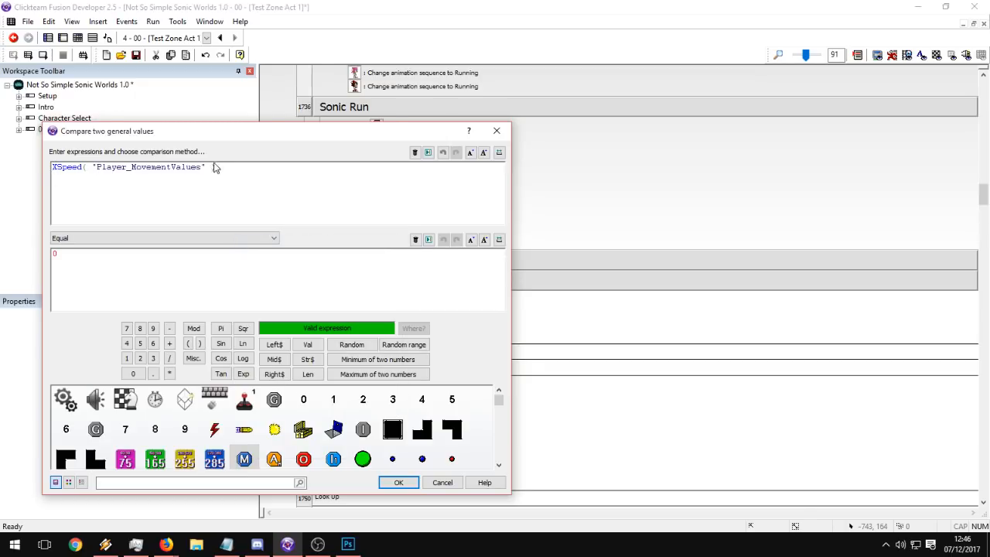
Wrap the first expression in an absolute value so it reads Abs(XSpeed( "Player_MovementValues" )).
{"action": "type", "text": "("}
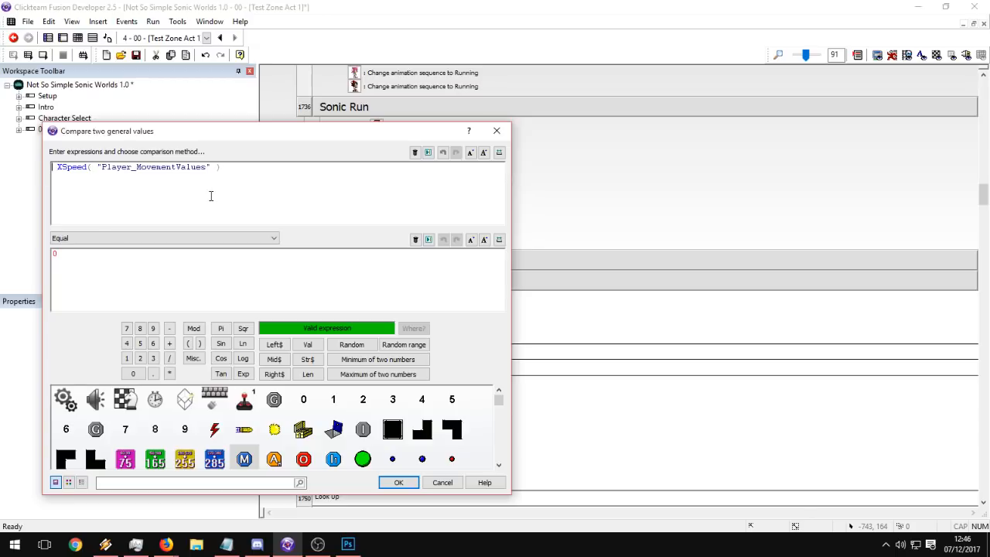
{"action": "key", "text": "Home"}
{"action": "type", "text": "Abs"}
{"action": "key", "text": "BackSpace"}
{"action": "type", "text": "("}
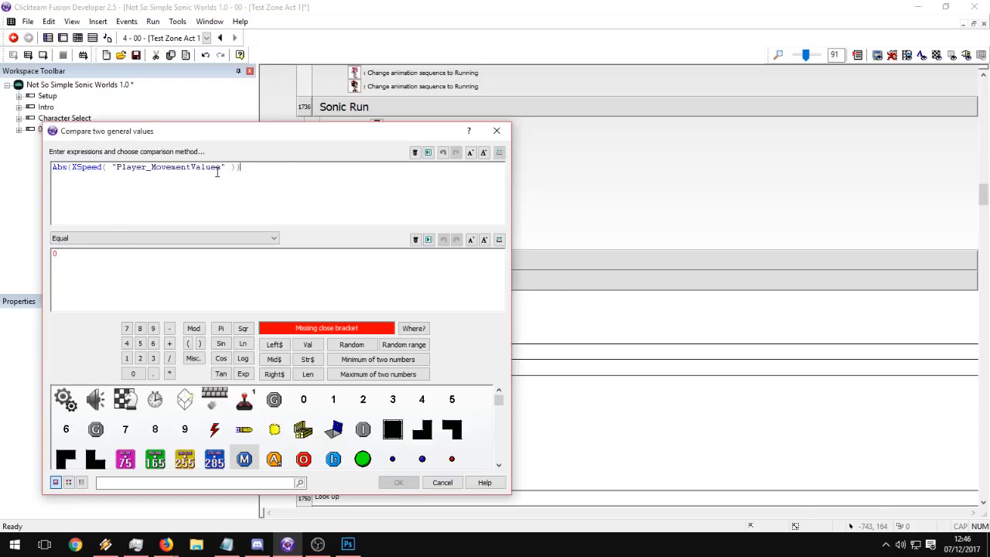
{"action": "key", "text": "BackSpace"}
{"action": "type", "text": ")"}
{"action": "left_click", "coordinate": [69, 168]}
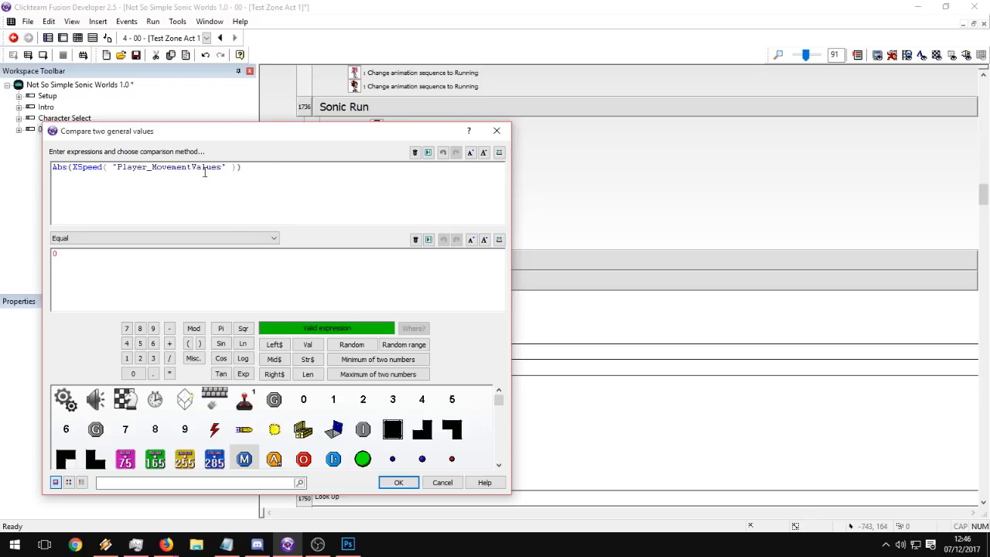
{"action": "double_click", "coordinate": [58, 167]}
{"action": "left_click", "coordinate": [68, 168]}
{"action": "left_click", "coordinate": [246, 164]}
{"action": "left_click_drag", "start_coordinate": [71, 167], "coordinate": [236, 168]}
{"action": "left_click", "coordinate": [251, 167]}
{"action": "left_click_drag", "start_coordinate": [312, 183], "coordinate": [270, 178]}
{"action": "left_click", "coordinate": [58, 172]}
{"action": "left_click", "coordinate": [255, 198]}
{"action": "left_click_drag", "start_coordinate": [129, 135], "coordinate": [257, 135]}
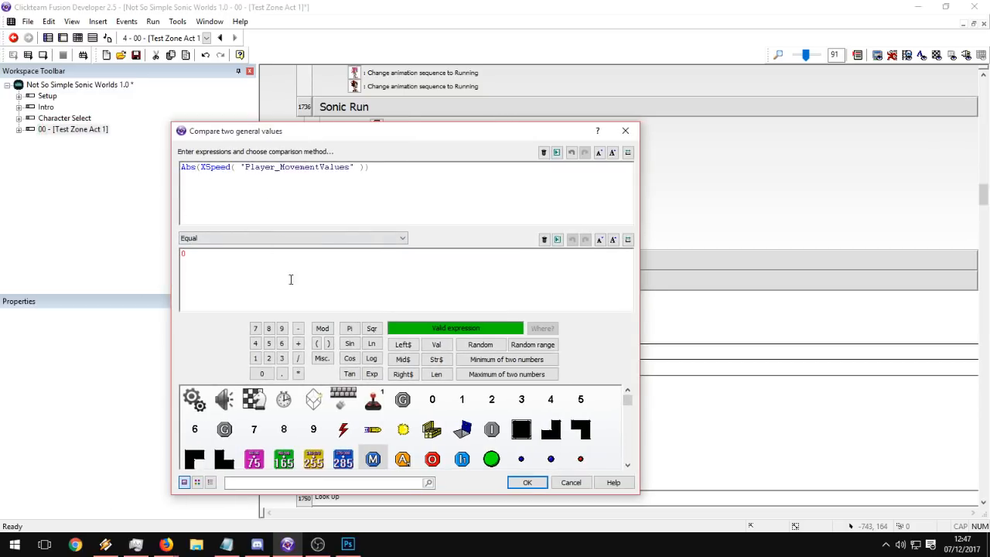
Complete the speed condition as Lower than 5 and place it below the "Animation = 2" condition in the Sonic EX Run event.
{"action": "left_click", "coordinate": [236, 239]}
{"action": "left_click_drag", "start_coordinate": [421, 167], "coordinate": [178, 162]}
{"action": "left_click", "coordinate": [249, 238]}
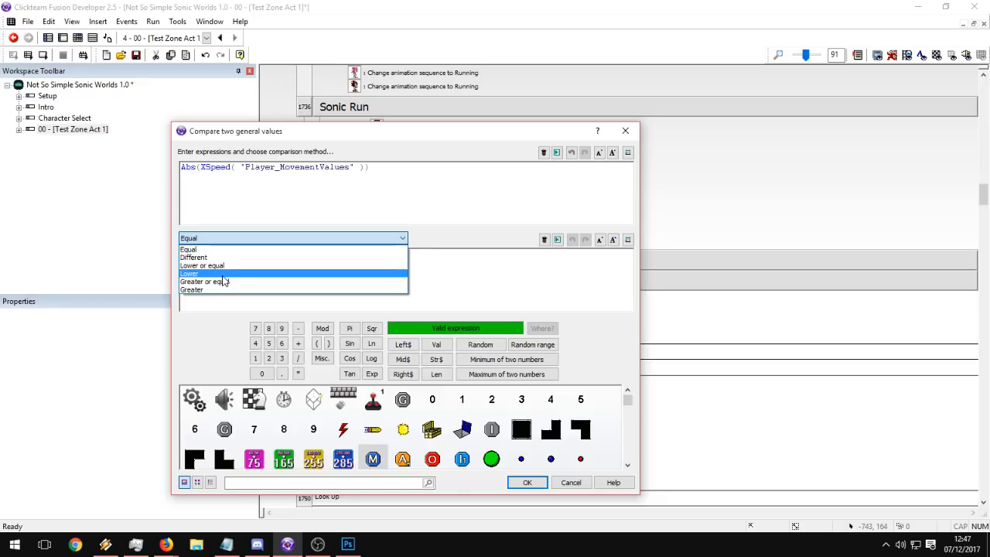
{"action": "left_click", "coordinate": [224, 273]}
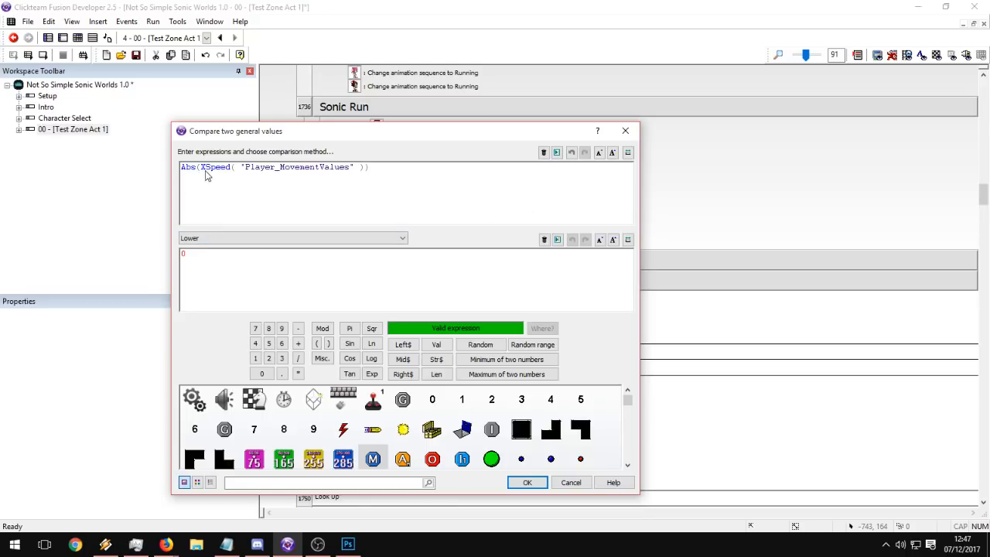
{"action": "left_click_drag", "start_coordinate": [386, 175], "coordinate": [155, 168]}
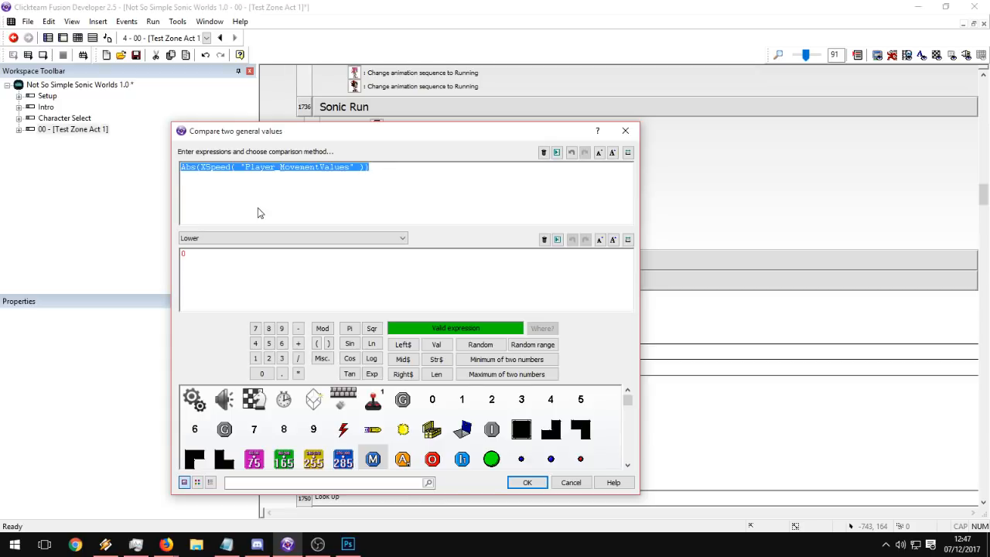
{"action": "left_click", "coordinate": [234, 198]}
{"action": "left_click", "coordinate": [213, 238]}
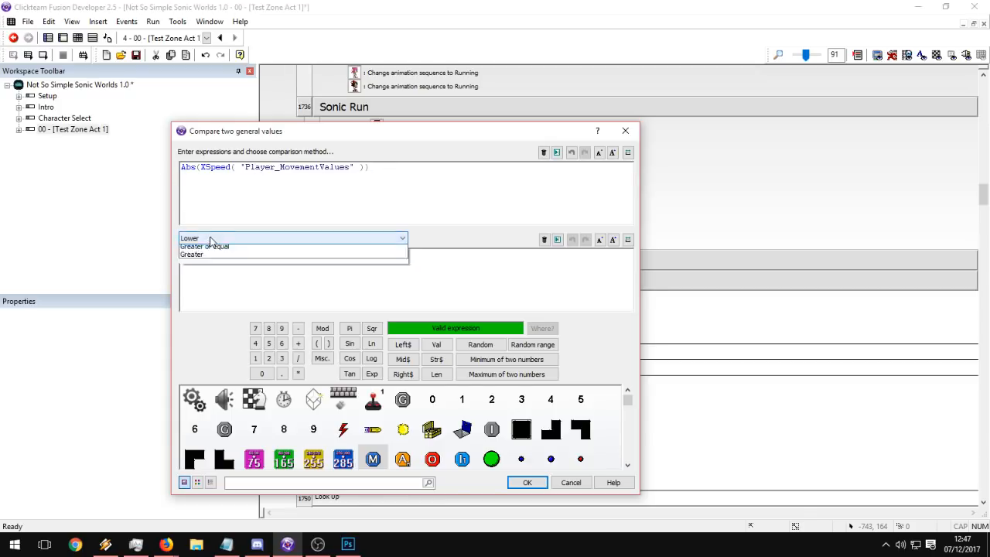
{"action": "left_click", "coordinate": [207, 273]}
{"action": "key", "text": "Tab"}
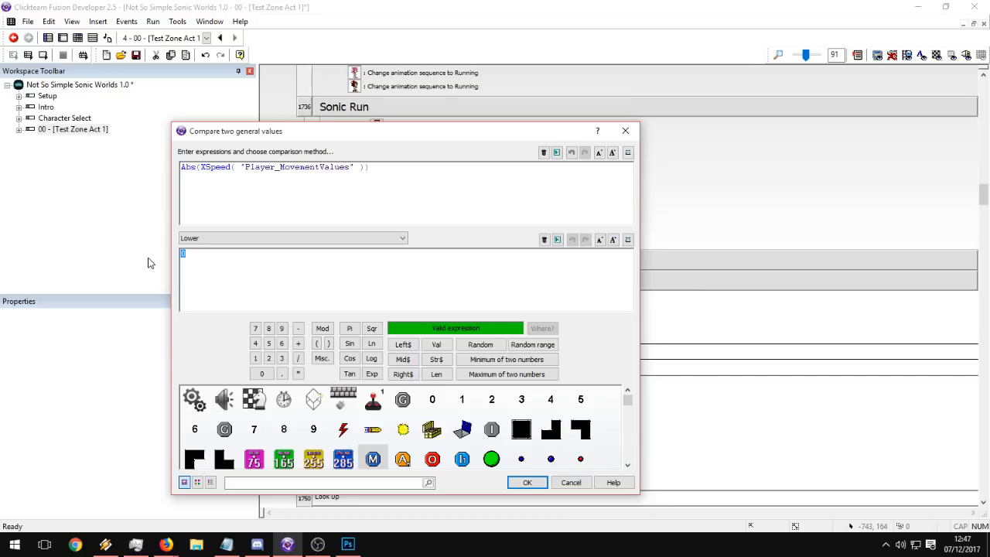
{"action": "key", "text": "Return"}
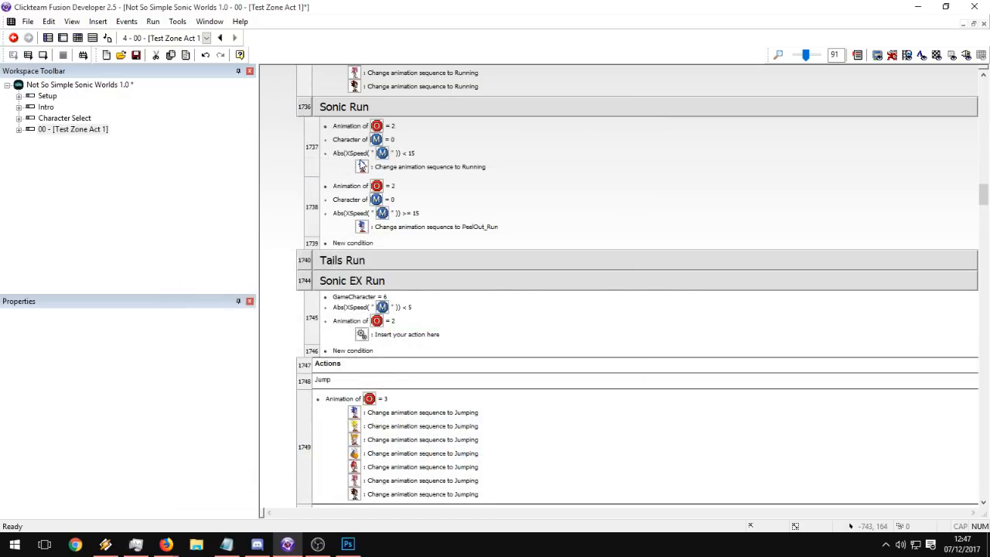
{"action": "left_click_drag", "start_coordinate": [359, 309], "coordinate": [359, 328]}
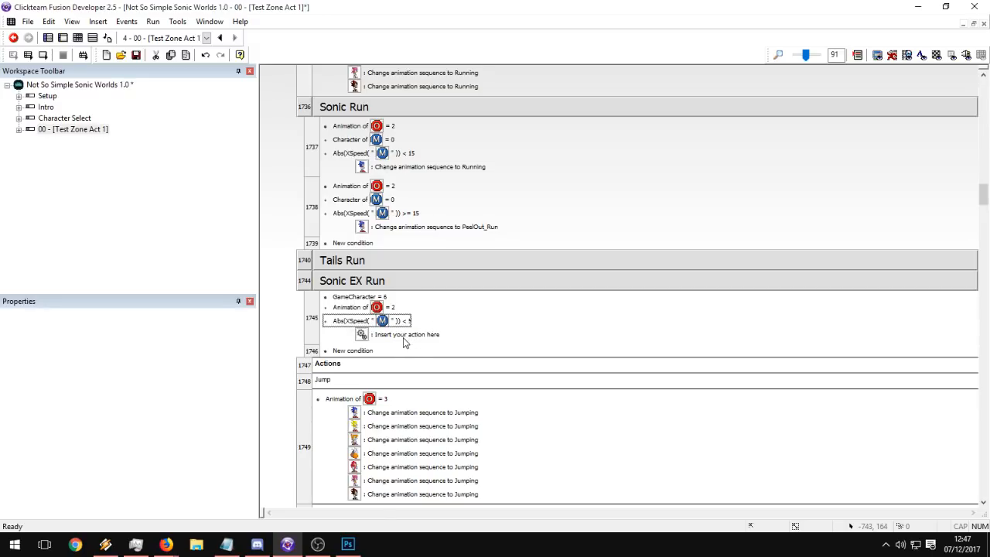
Copy SonicEX's "Change animation sequence to Walking" action from the "Animation = 1" event into the Sonic EX Run event.
{"action": "scroll", "coordinate": [411, 209], "scroll_direction": "up", "scroll_amount": 3}
{"action": "left_click", "coordinate": [433, 167]}
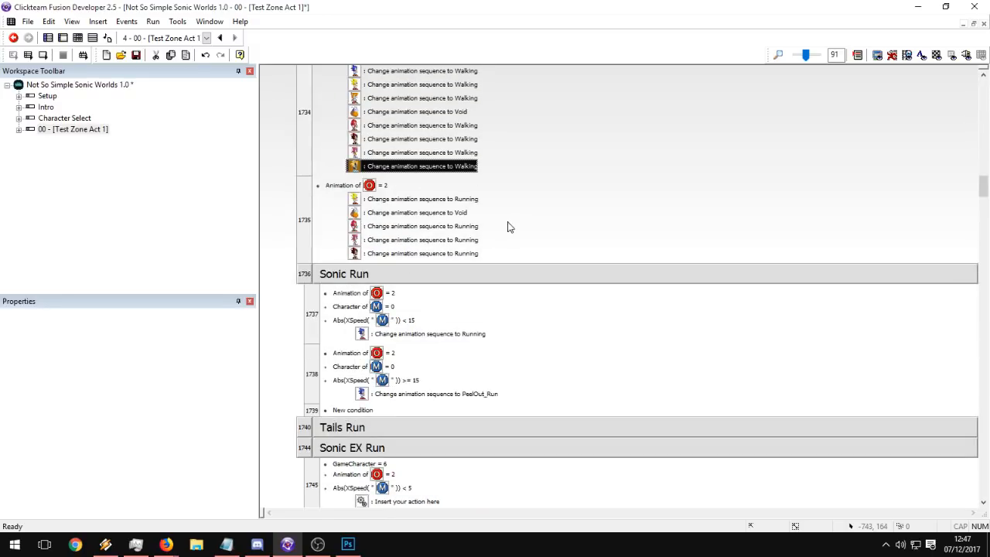
{"action": "scroll", "coordinate": [508, 227], "scroll_direction": "down", "scroll_amount": 7}
{"action": "scroll", "coordinate": [433, 185], "scroll_direction": "up", "scroll_amount": 1}
{"action": "left_click", "coordinate": [396, 165]}
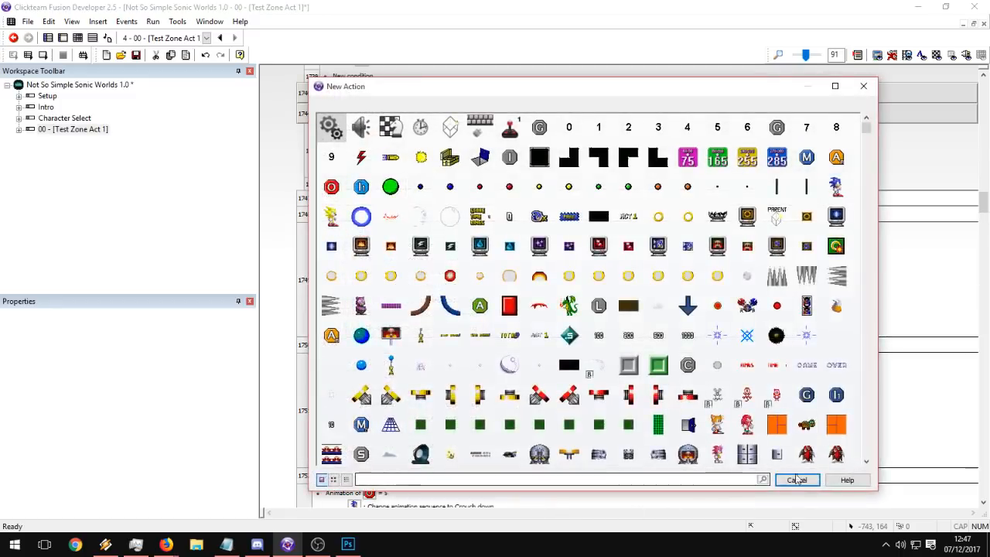
{"action": "left_click", "coordinate": [795, 480]}
{"action": "scroll", "coordinate": [526, 254], "scroll_direction": "up", "scroll_amount": 15}
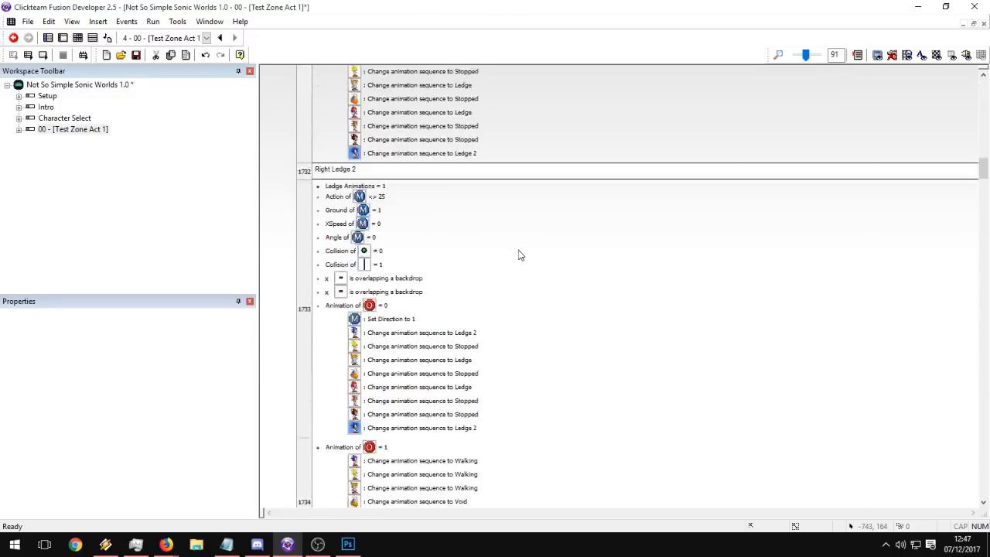
{"action": "scroll", "coordinate": [520, 255], "scroll_direction": "down", "scroll_amount": 3}
{"action": "scroll", "coordinate": [372, 219], "scroll_direction": "up", "scroll_amount": 2}
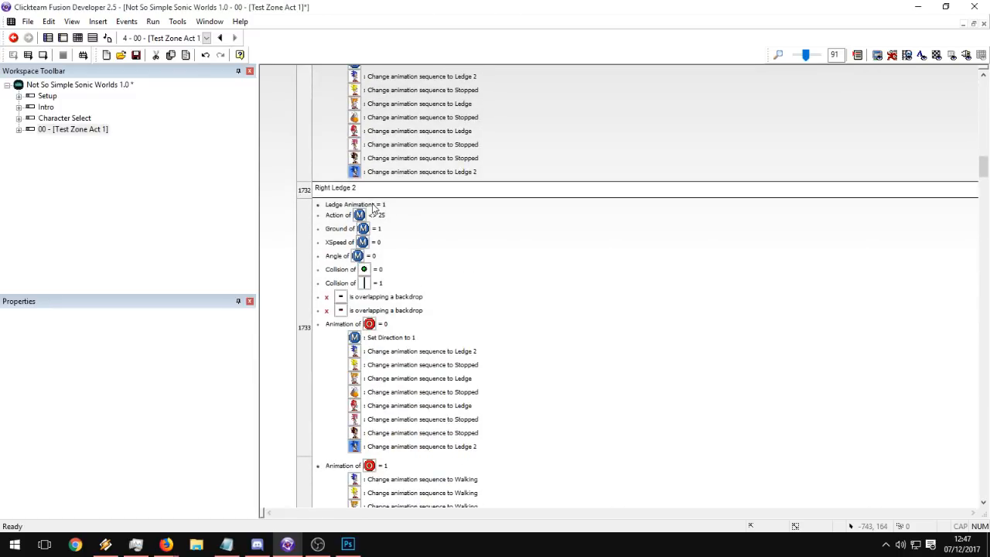
{"action": "scroll", "coordinate": [374, 207], "scroll_direction": "down", "scroll_amount": 4}
{"action": "scroll", "coordinate": [480, 340], "scroll_direction": "down", "scroll_amount": 2}
{"action": "scroll", "coordinate": [383, 260], "scroll_direction": "down", "scroll_amount": 4}
{"action": "scroll", "coordinate": [382, 306], "scroll_direction": "down", "scroll_amount": 7}
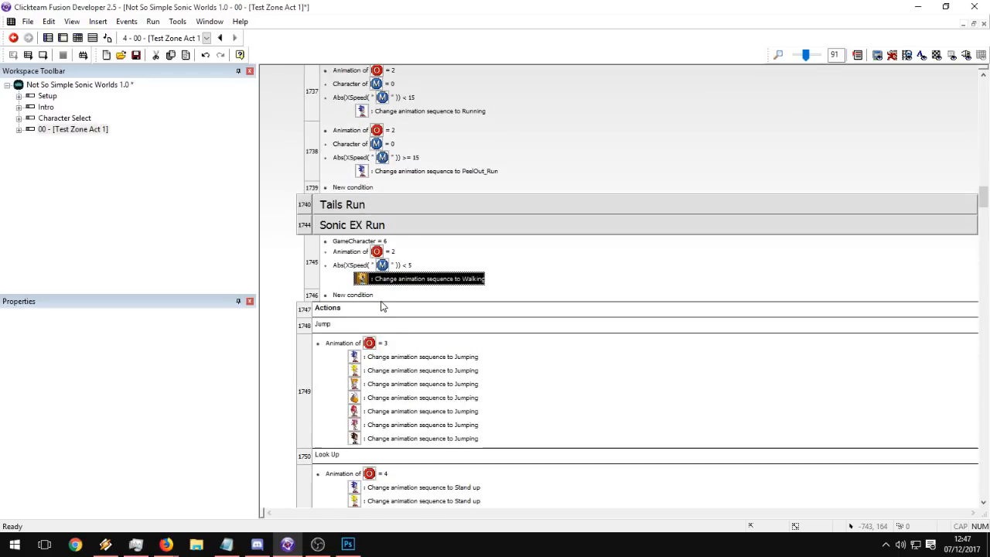
Try 15 and 17 as the upper speed limit in the Sonic EX Run event's XSpeed condition.
{"action": "scroll", "coordinate": [380, 282], "scroll_direction": "up", "scroll_amount": 2}
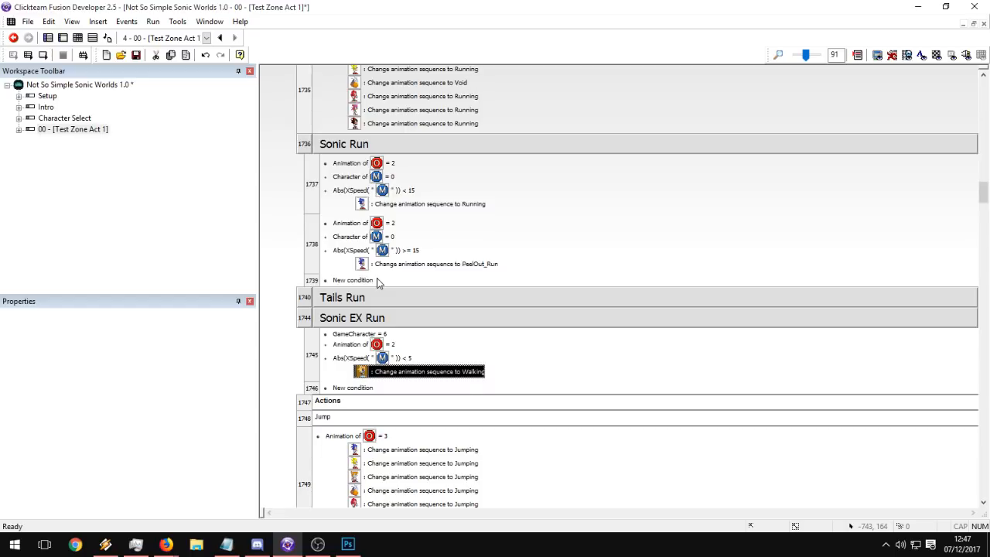
{"action": "double_click", "coordinate": [349, 360]}
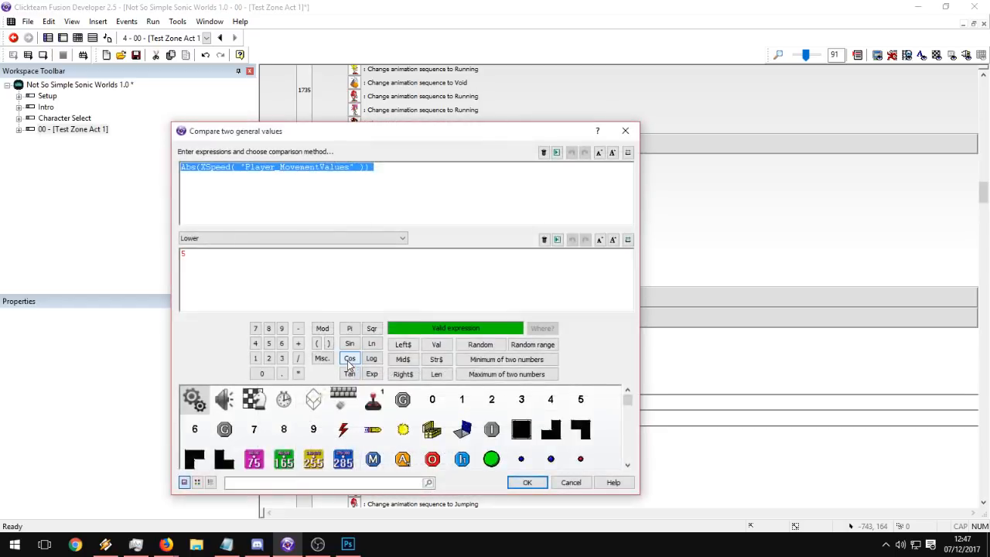
{"action": "key", "text": "Tab"}
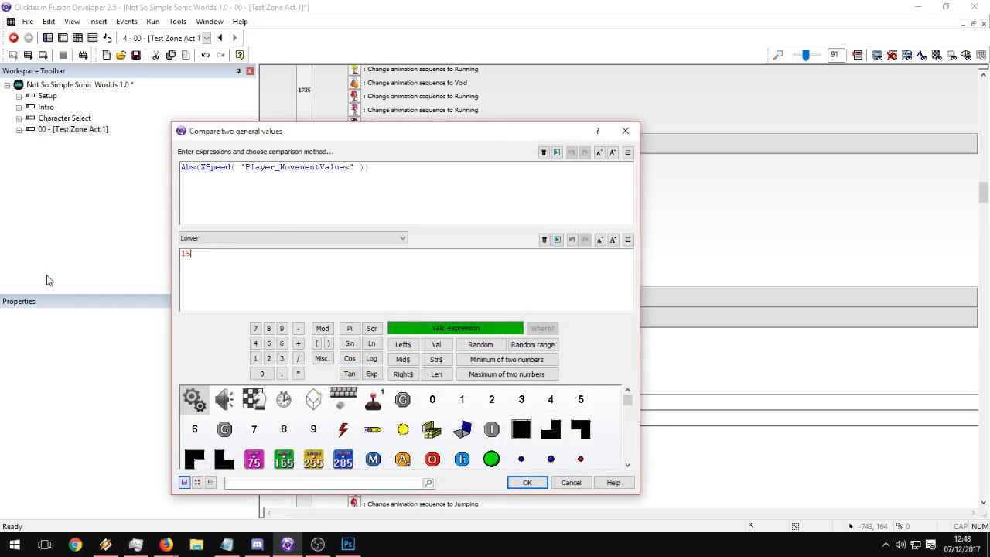
{"action": "key", "text": "Return"}
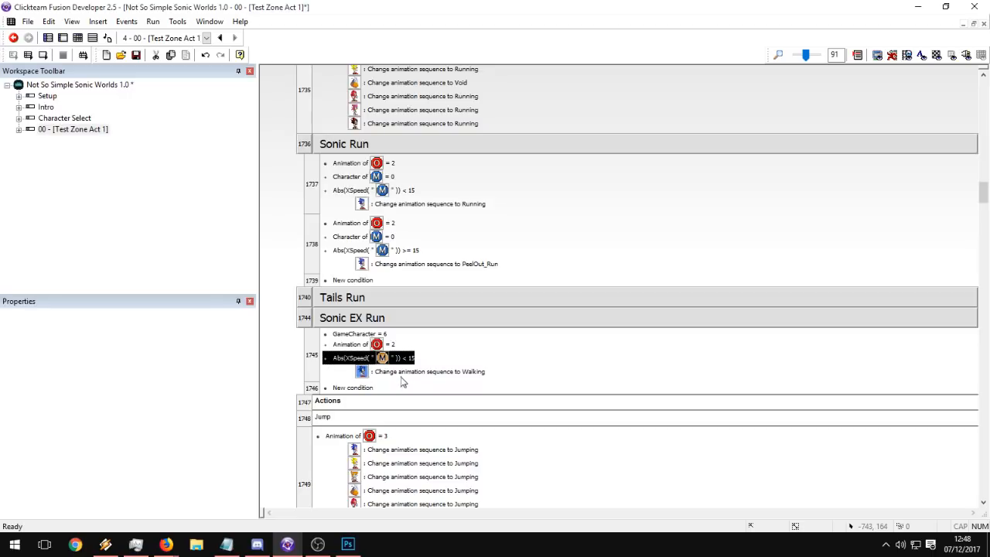
{"action": "double_click", "coordinate": [350, 358]}
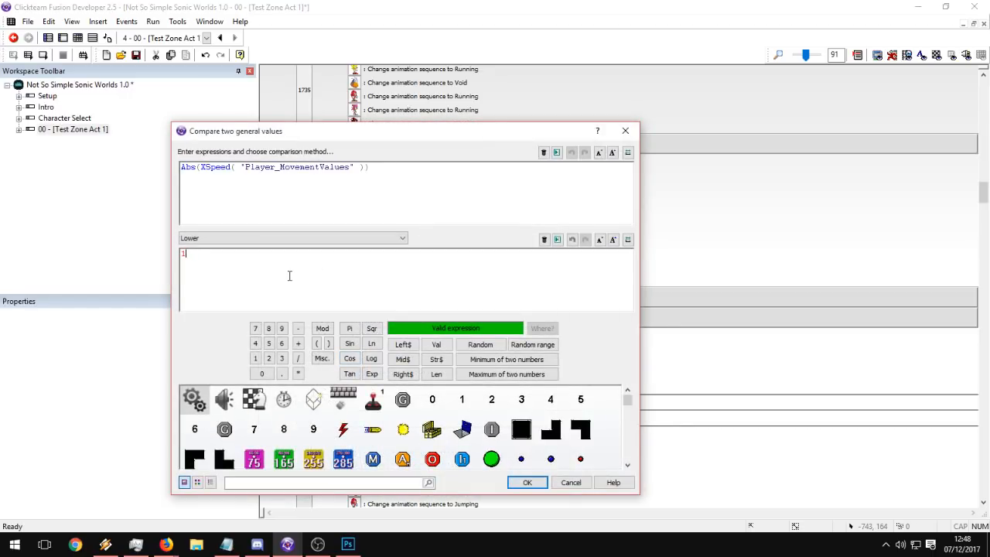
{"action": "type", "text": "7"}
{"action": "key", "text": "Return"}
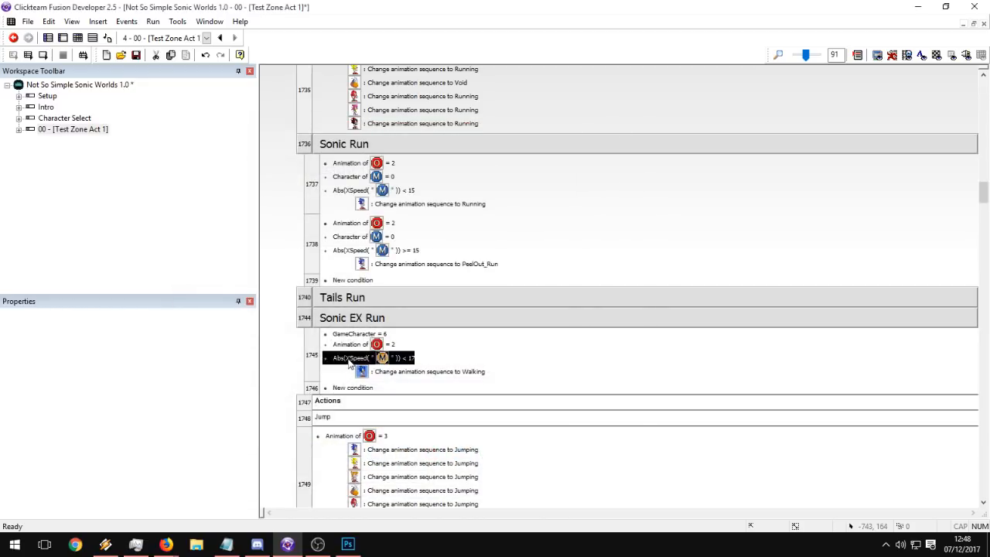
{"action": "double_click", "coordinate": [322, 359]}
{"action": "key", "text": "Return"}
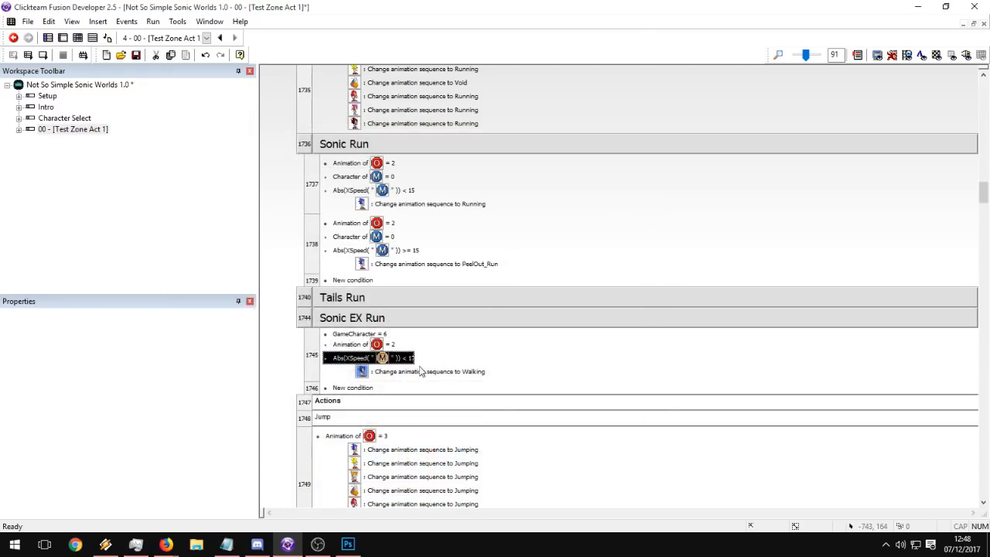
Set the Sonic EX Run event's XSpeed limit to 20 and duplicate the event directly below it.
{"action": "double_click", "coordinate": [352, 359]}
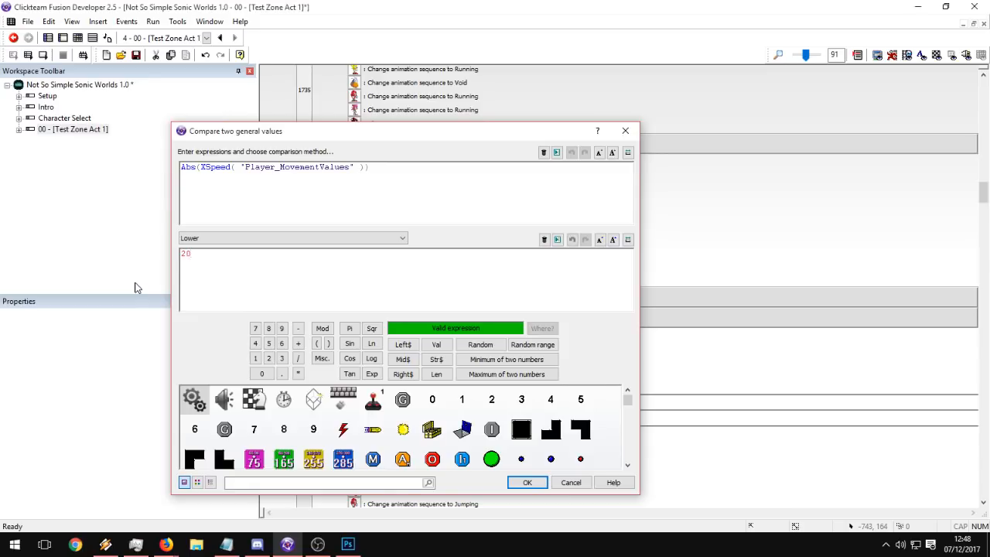
{"action": "key", "text": "Return"}
{"action": "left_click", "coordinate": [312, 363]}
{"action": "key", "text": "ctrl+c"}
{"action": "key", "text": "ctrl+v"}
{"action": "left_click", "coordinate": [549, 379]}
Change the XSpeed comparison in the duplicated Sonic EX Run event to Greater.
{"action": "double_click", "coordinate": [350, 412]}
{"action": "left_click", "coordinate": [255, 238]}
{"action": "left_click", "coordinate": [232, 294]}
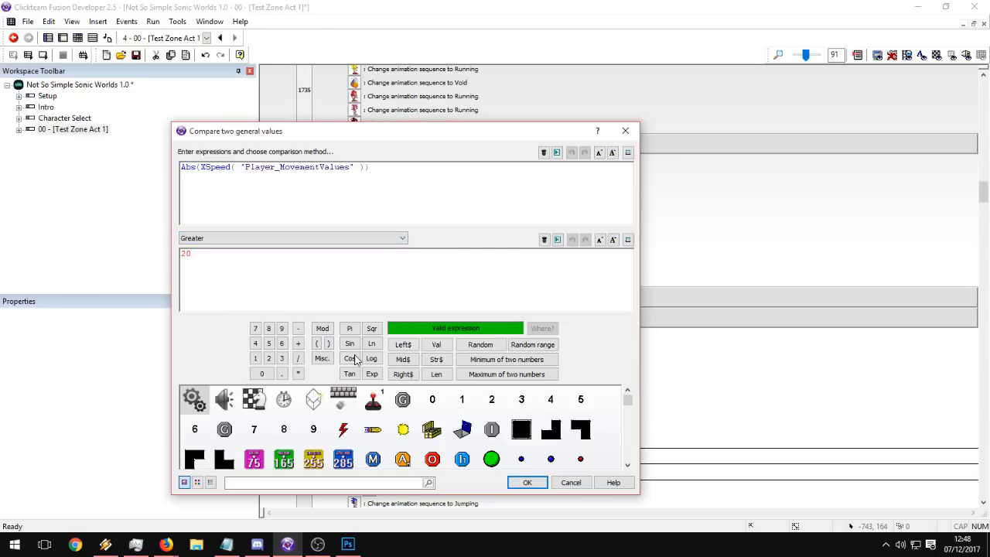
{"action": "left_click", "coordinate": [527, 483]}
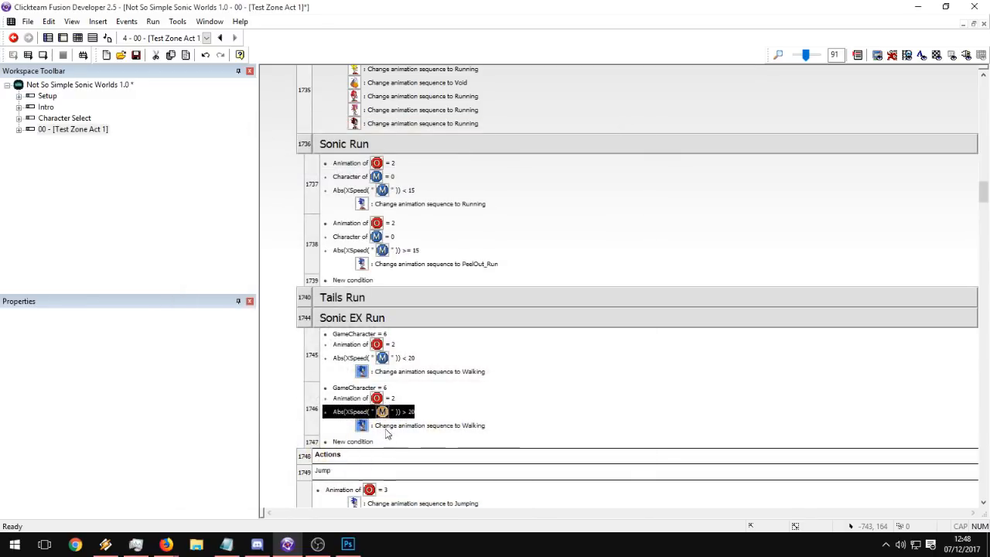
{"action": "left_click", "coordinate": [522, 412]}
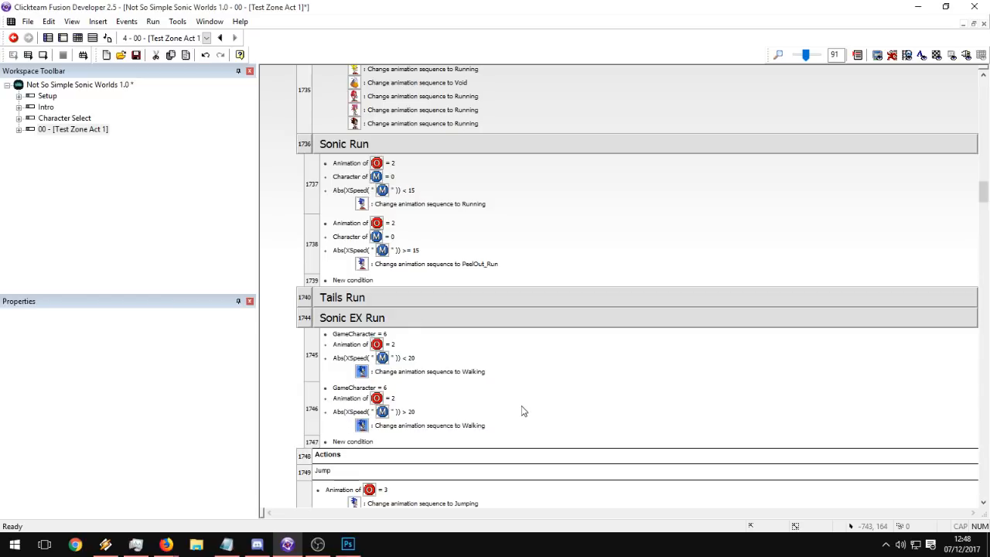
Change the Sonic EX Run animation sequences to Running for the below-20 speed event and PeelOut_Run for the above-20 event.
{"action": "double_click", "coordinate": [426, 374]}
{"action": "scroll", "coordinate": [648, 307], "scroll_direction": "down", "scroll_amount": 5}
{"action": "scroll", "coordinate": [648, 307], "scroll_direction": "up", "scroll_amount": 5}
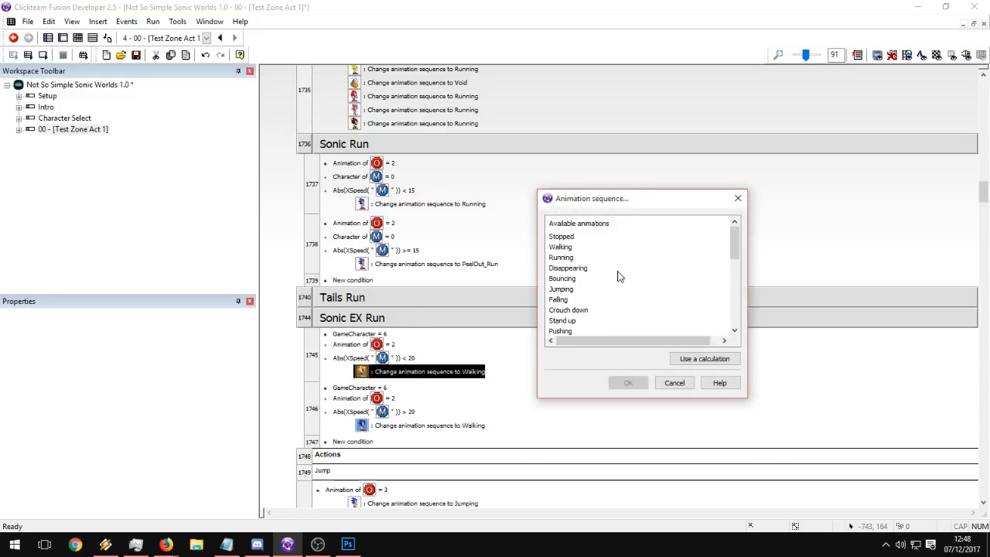
{"action": "double_click", "coordinate": [570, 259]}
{"action": "double_click", "coordinate": [459, 426]}
{"action": "scroll", "coordinate": [633, 271], "scroll_direction": "down", "scroll_amount": 5}
{"action": "double_click", "coordinate": [576, 258]}
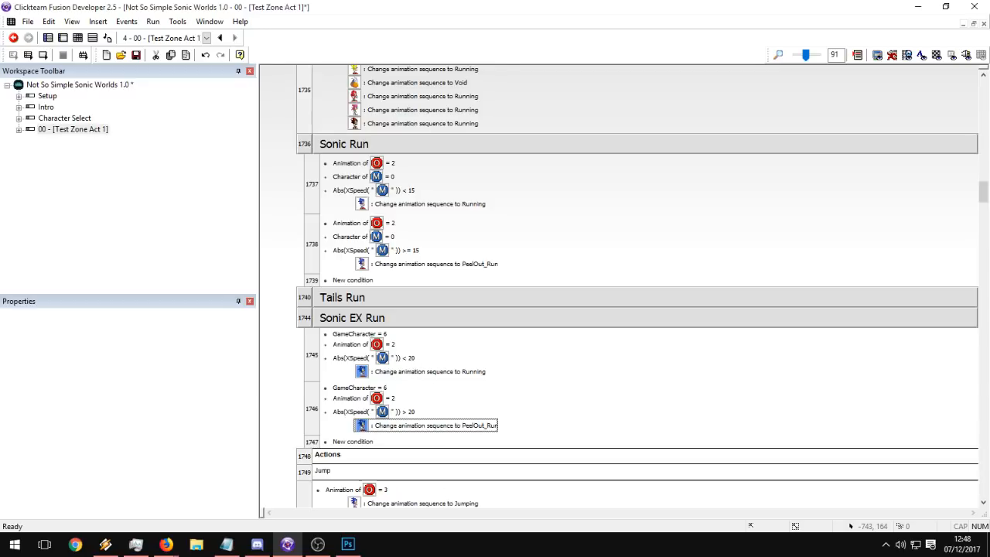
Change the XSpeed comparison in the second Sonic EX Run event to Greater or equal, keeping 20 as the value.
{"action": "double_click", "coordinate": [364, 411]}
{"action": "left_click", "coordinate": [247, 238]}
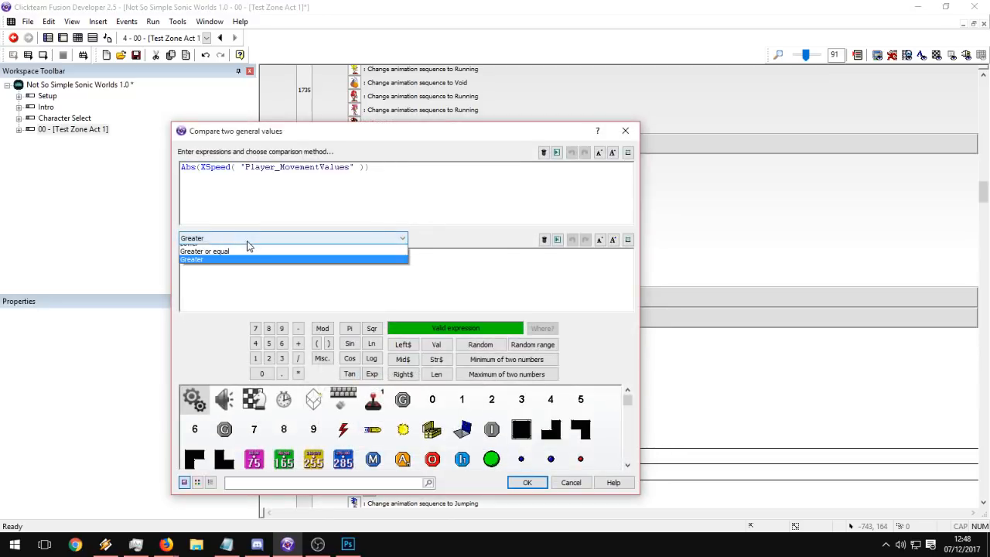
{"action": "left_click", "coordinate": [248, 283]}
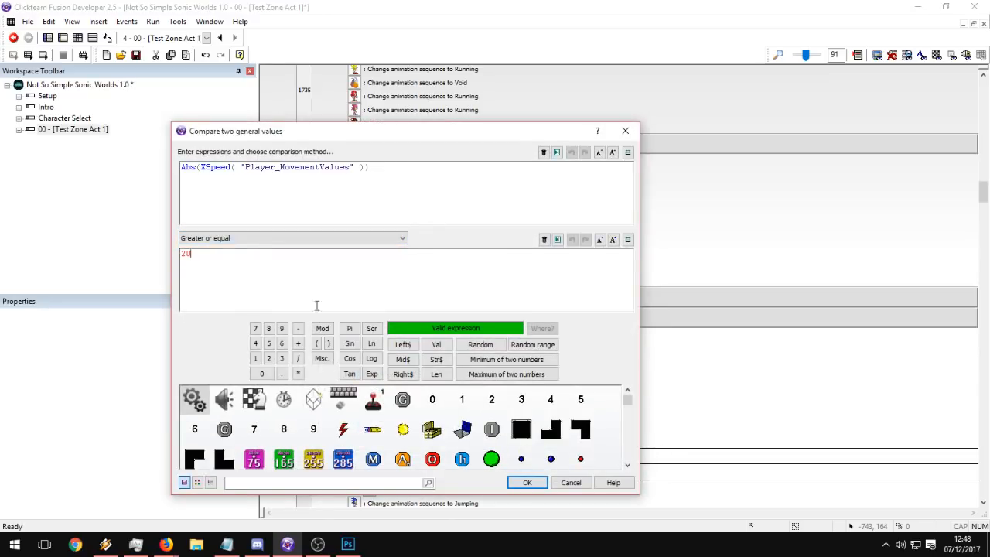
{"action": "left_click", "coordinate": [527, 482]}
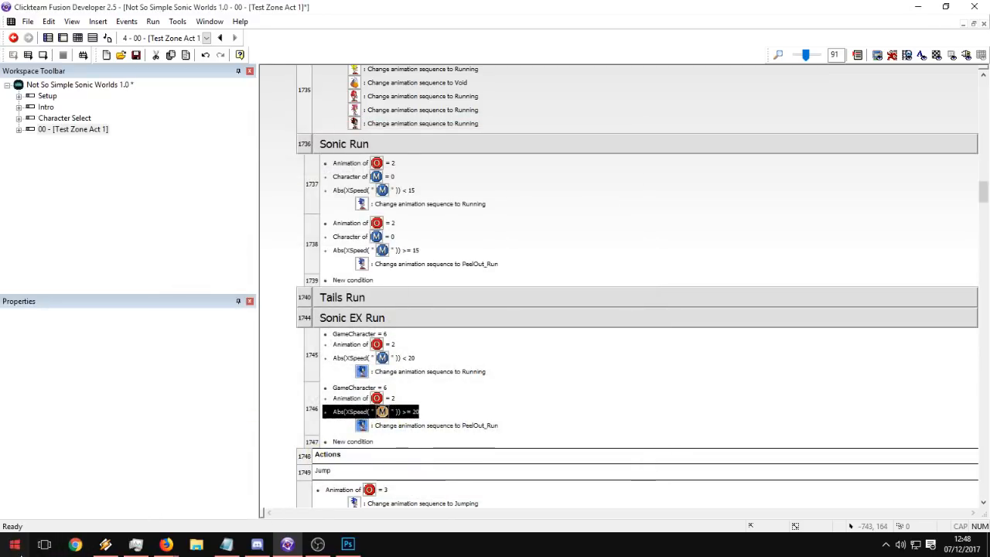
Open the Snipping Tool (Ferramenta de Captura) and capture a blank rectangular area of the event editor as a drawing canvas.
{"action": "left_click", "coordinate": [16, 544]}
{"action": "left_click", "coordinate": [180, 364]}
{"action": "left_click", "coordinate": [306, 129]}
{"action": "left_click_drag", "start_coordinate": [526, 164], "coordinate": [918, 285]}
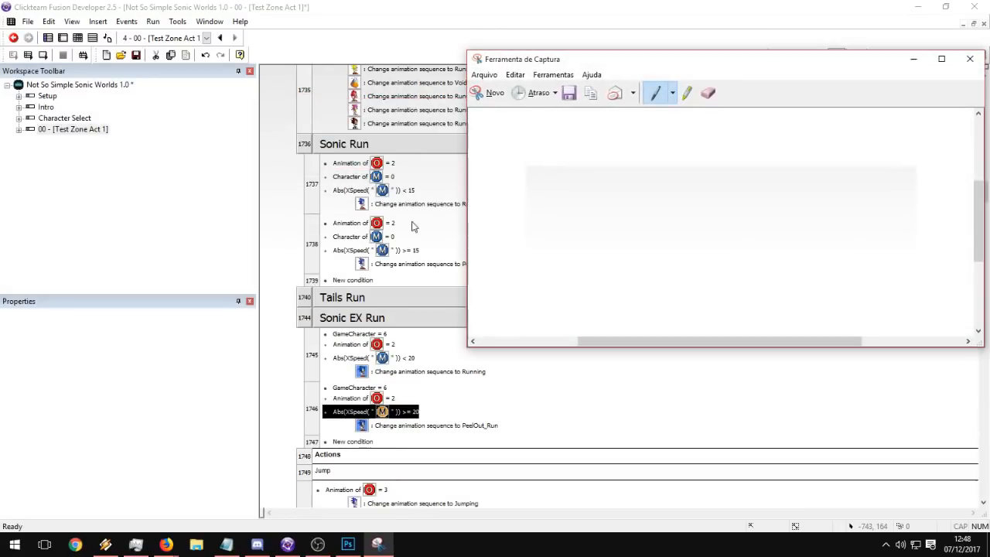
Draw a number line with ticks labelled 10, 20 and 30, and mark the ranges below and above 20 with < and >.
{"action": "left_click_drag", "start_coordinate": [581, 236], "coordinate": [847, 230]}
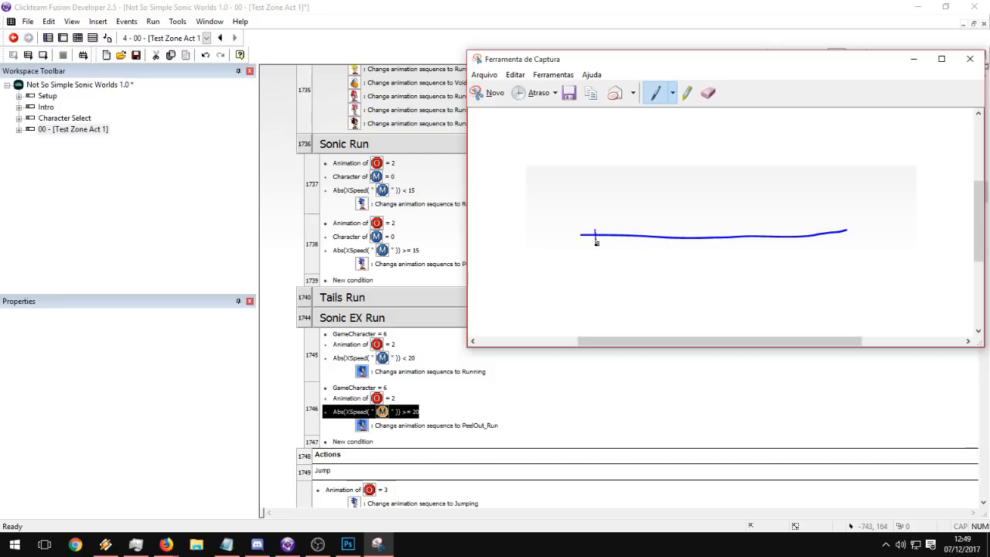
{"action": "left_click_drag", "start_coordinate": [763, 230], "coordinate": [765, 245]}
{"action": "left_click_drag", "start_coordinate": [801, 229], "coordinate": [807, 242]}
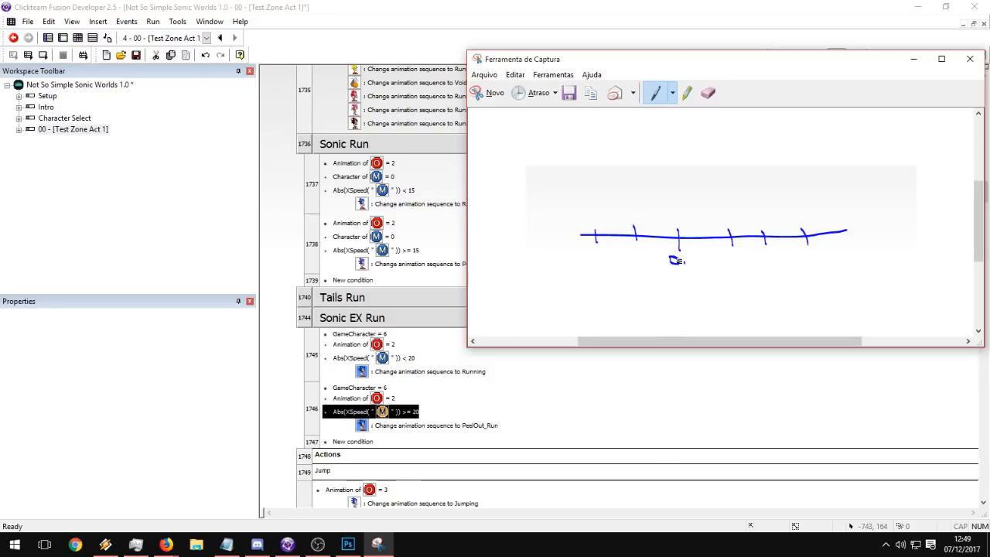
{"action": "left_click_drag", "start_coordinate": [683, 266], "coordinate": [698, 263]}
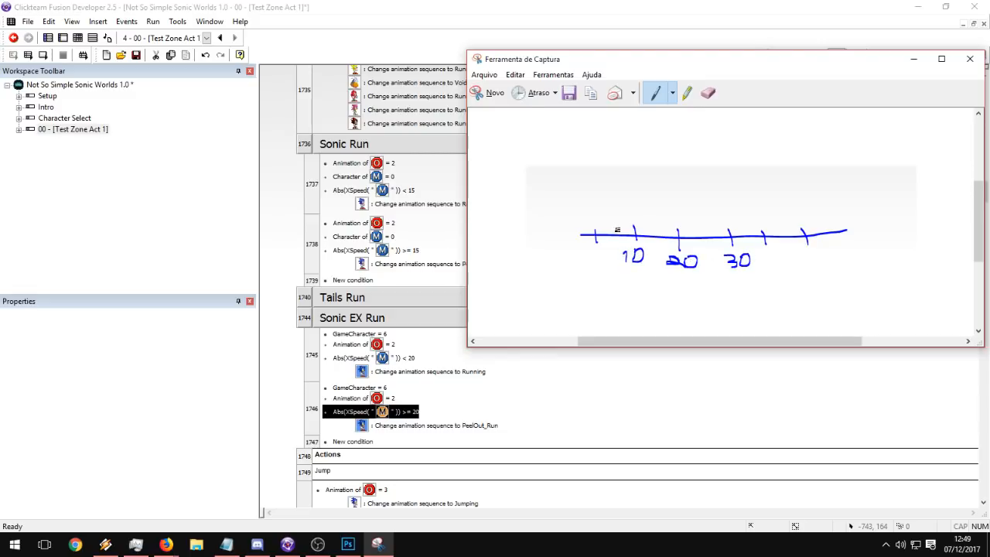
{"action": "mouse_move", "coordinate": [621, 220]}
{"action": "left_mouse_down"}
{"action": "mouse_move", "coordinate": [671, 221]}
{"action": "mouse_move", "coordinate": [633, 207]}
{"action": "left_mouse_up"}
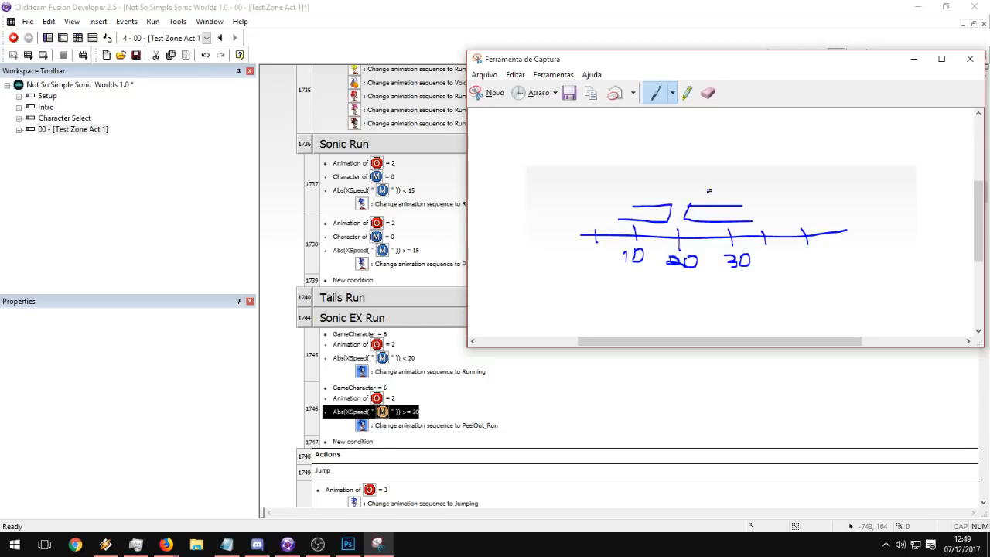
{"action": "left_click_drag", "start_coordinate": [656, 203], "coordinate": [669, 195]}
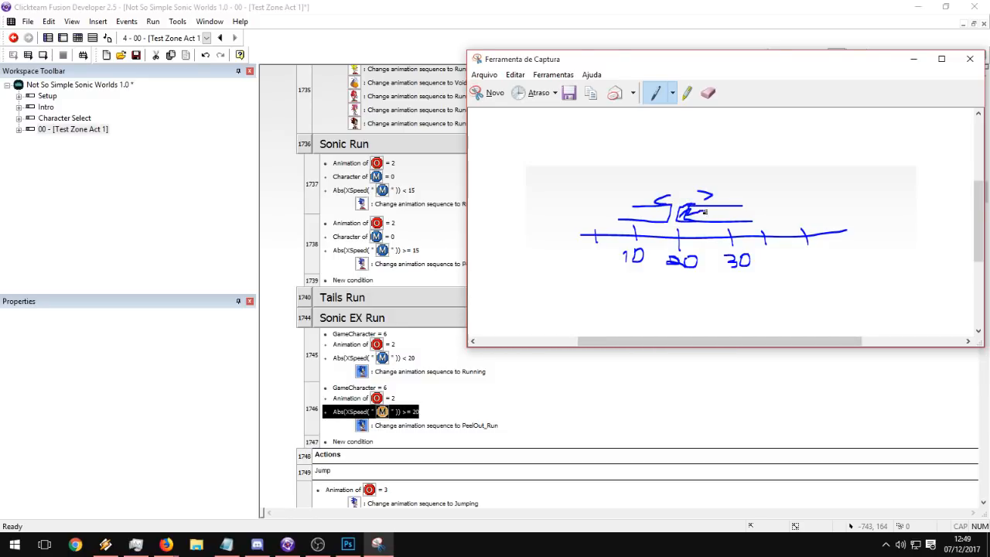
Finish the freehand mark on the number-line sketch and close the capture window without saving.
{"action": "mouse_move", "coordinate": [713, 215]}
{"action": "left_mouse_down"}
{"action": "mouse_move", "coordinate": [739, 207]}
{"action": "mouse_move", "coordinate": [697, 197]}
{"action": "left_mouse_up"}
{"action": "left_click", "coordinate": [970, 59]}
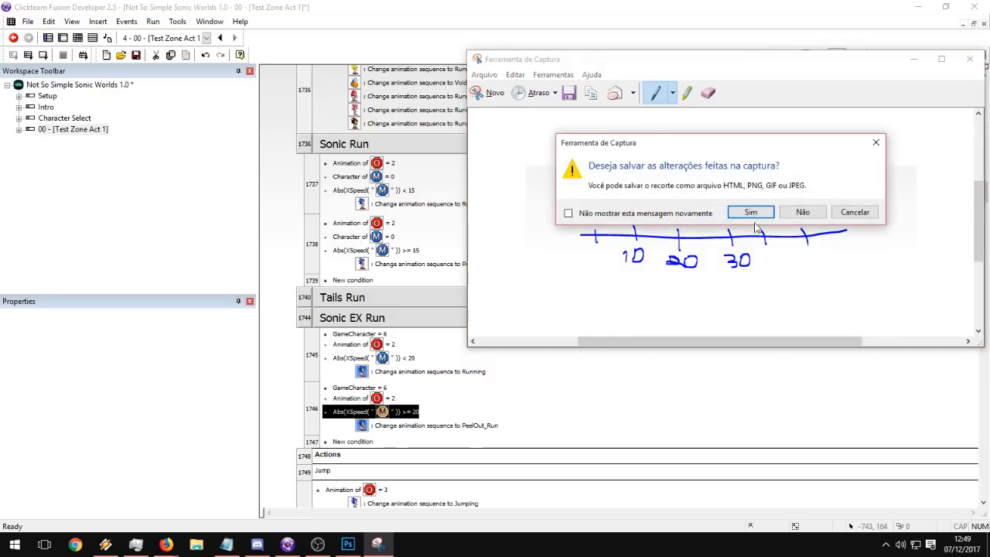
{"action": "left_click", "coordinate": [798, 212]}
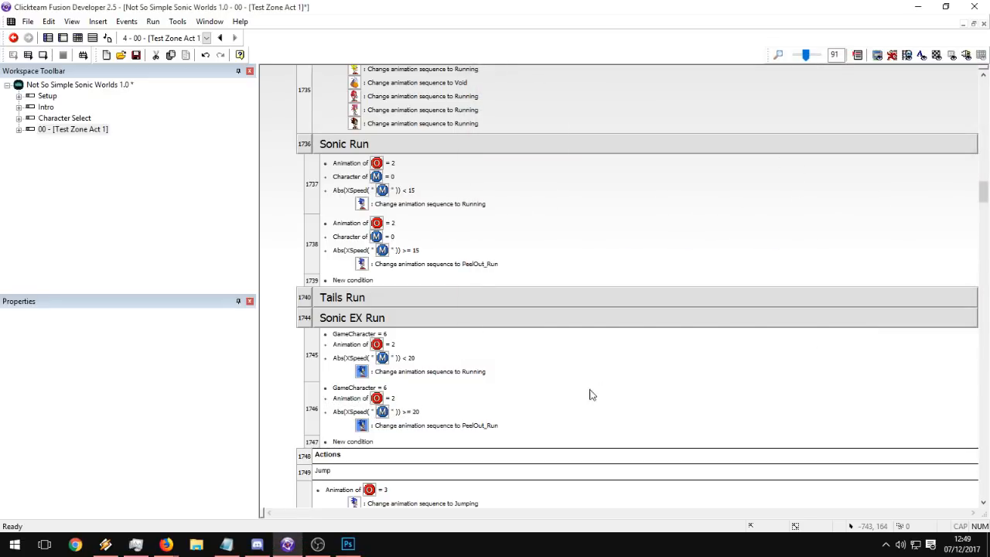
Collapse the Sonic Run and Sonic EX Run event groups.
{"action": "left_click", "coordinate": [372, 410]}
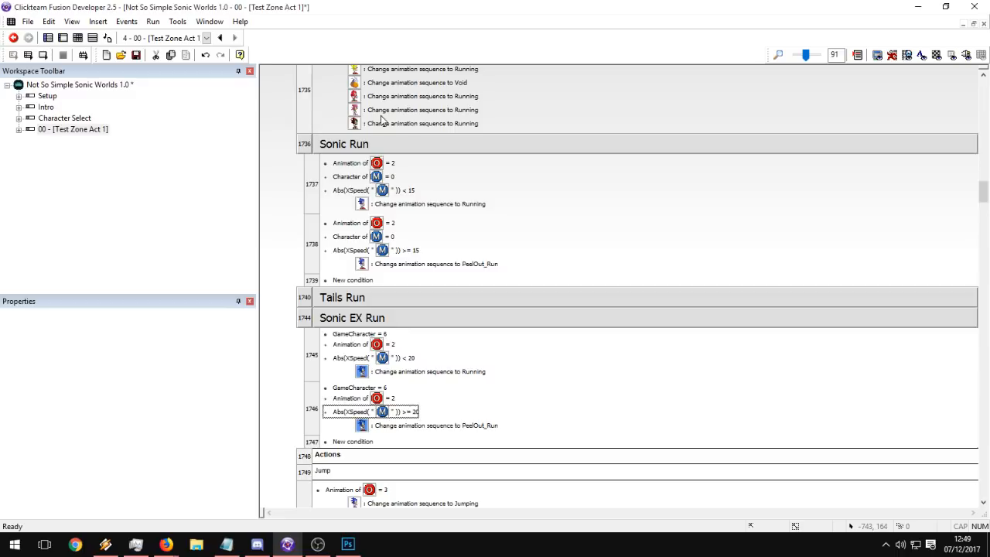
{"action": "double_click", "coordinate": [344, 145]}
{"action": "double_click", "coordinate": [354, 185]}
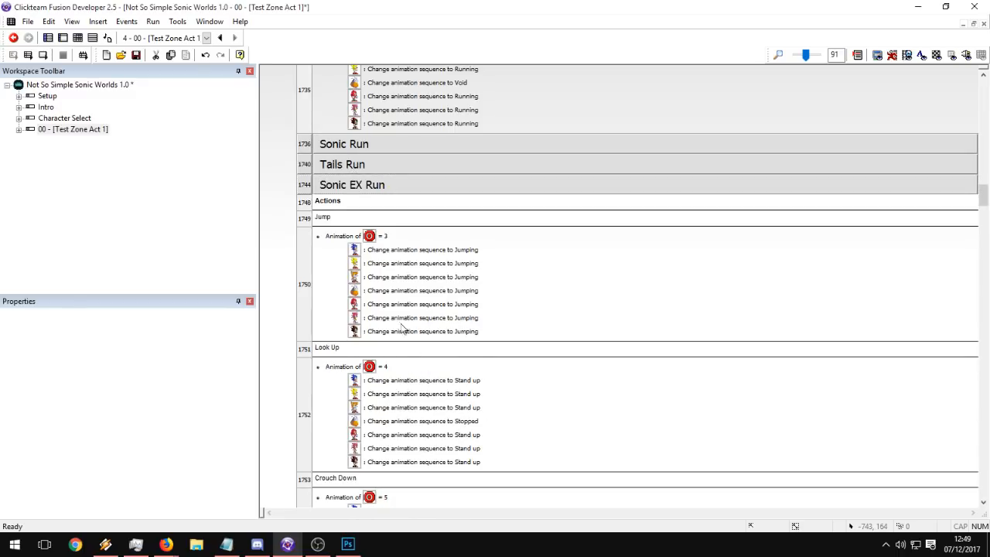
Copy Sonic EX's walking action into the Jump event and set its animation sequence to Jumping.
{"action": "scroll", "coordinate": [418, 313], "scroll_direction": "up", "scroll_amount": 3}
{"action": "scroll", "coordinate": [411, 331], "scroll_direction": "down", "scroll_amount": 2}
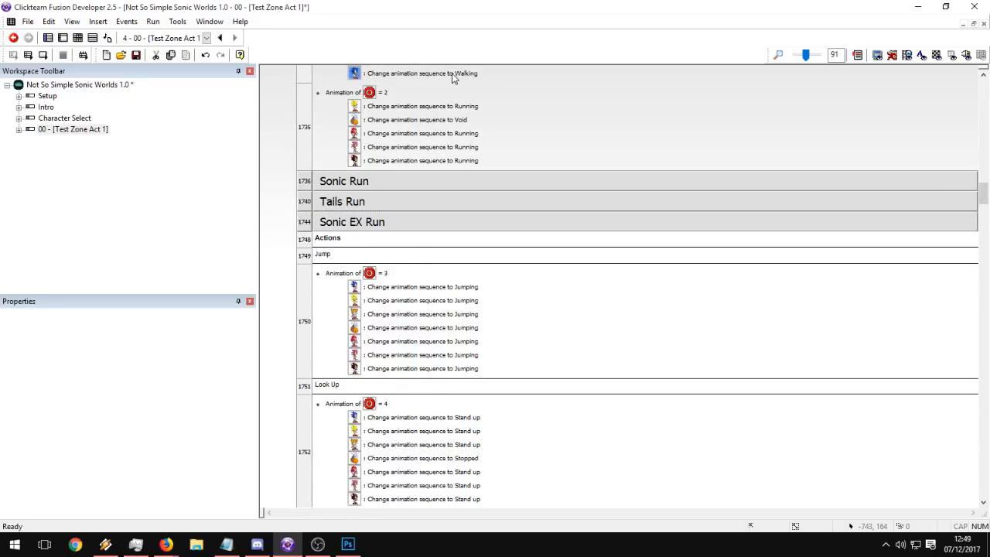
{"action": "key", "text": "ctrl+v"}
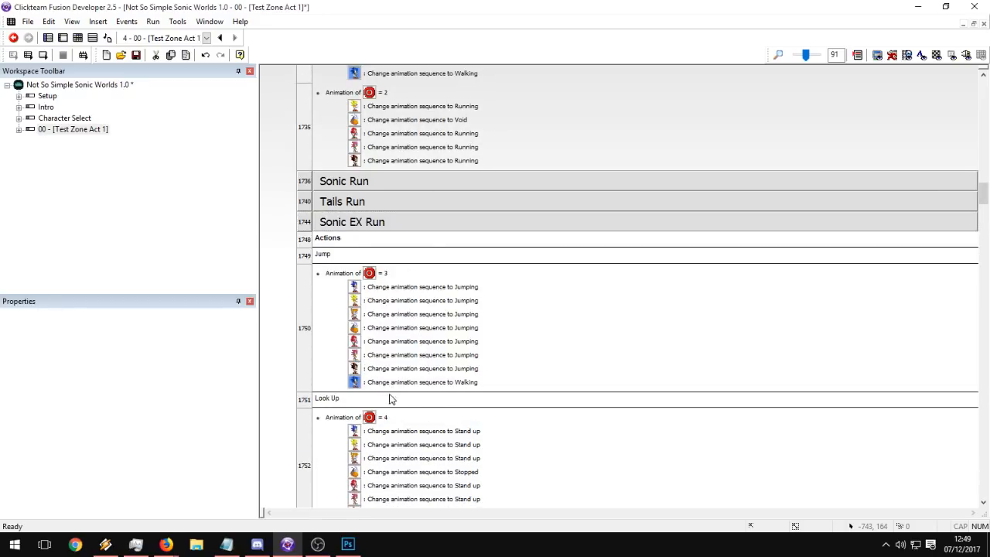
{"action": "double_click", "coordinate": [395, 382]}
{"action": "left_click", "coordinate": [561, 289]}
{"action": "left_click", "coordinate": [628, 382]}
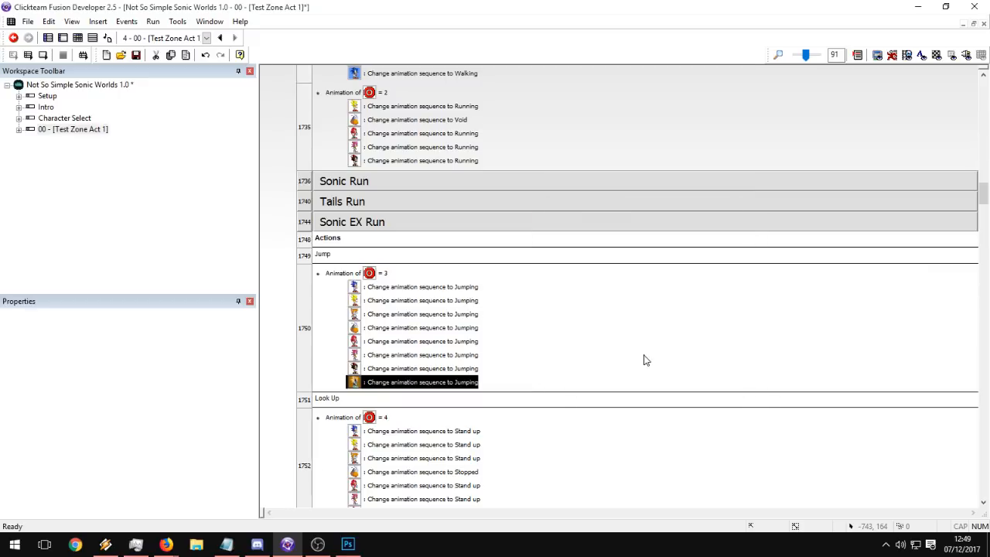
Duplicate the last Stand up action in the Look Up event and reassign the copy to Sonic EX.
{"action": "scroll", "coordinate": [646, 361], "scroll_direction": "down", "scroll_amount": 6}
{"action": "left_click", "coordinate": [410, 326]}
{"action": "key", "text": "ctrl+v"}
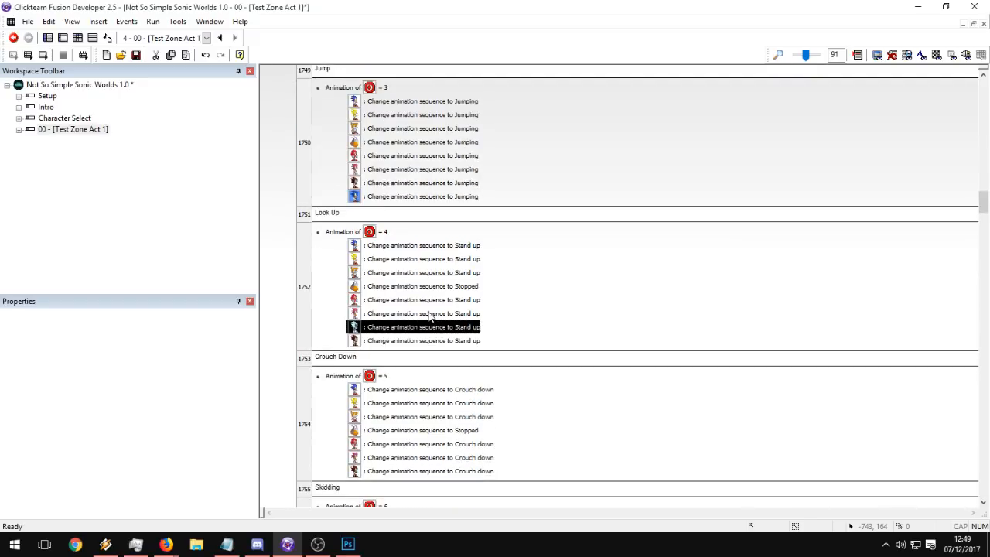
{"action": "left_click_drag", "start_coordinate": [355, 198], "coordinate": [356, 342]}
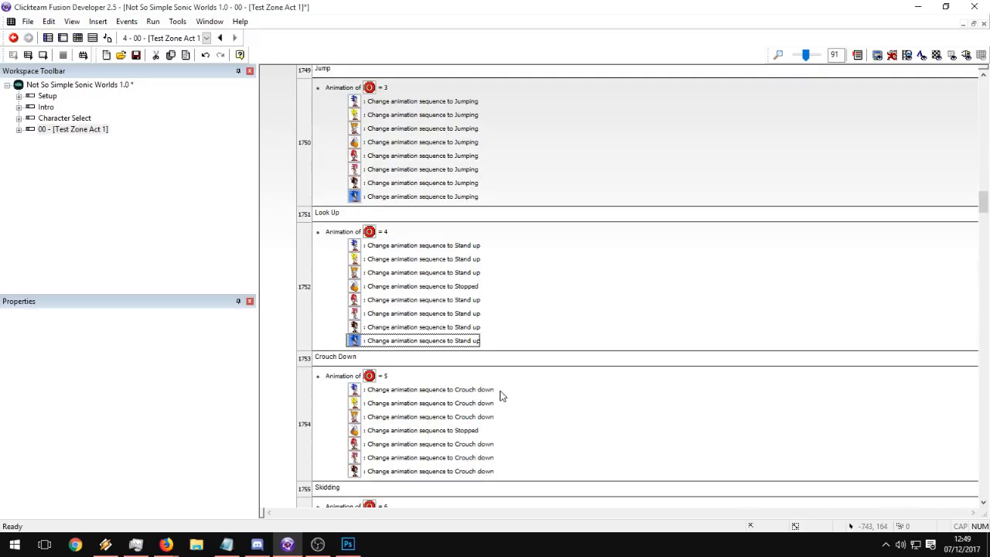
{"action": "left_click", "coordinate": [429, 341]}
Duplicate the last Crouch down action in the Crouch Down event and assign the copy to Sonic EX.
{"action": "left_click", "coordinate": [394, 471]}
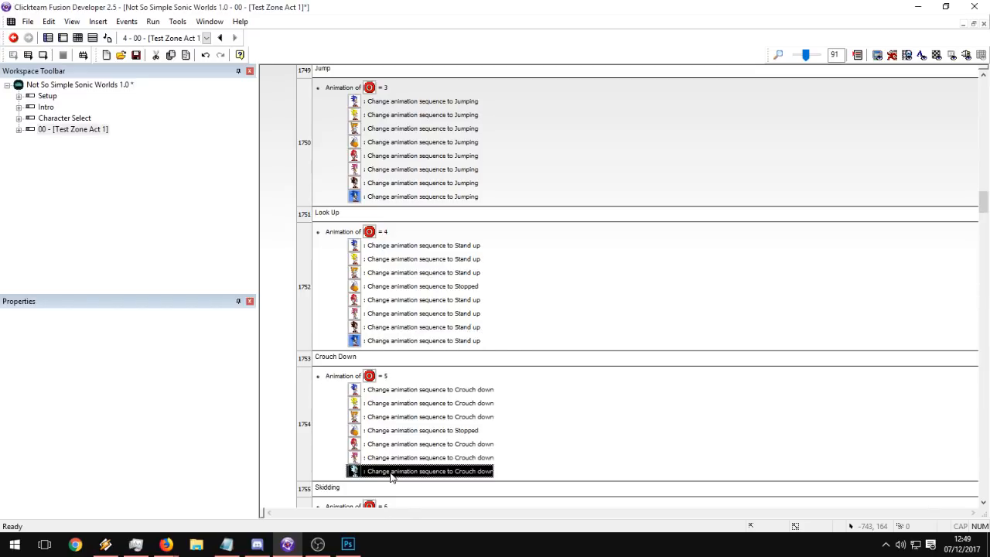
{"action": "key", "text": "ctrl+v"}
{"action": "left_click_drag", "start_coordinate": [354, 342], "coordinate": [355, 485]}
Duplicate the last action in the Skidding event and make the copy apply to Sonic EX.
{"action": "scroll", "coordinate": [565, 401], "scroll_direction": "down", "scroll_amount": 3}
{"action": "scroll", "coordinate": [565, 400], "scroll_direction": "down", "scroll_amount": 5}
{"action": "scroll", "coordinate": [548, 384], "scroll_direction": "up", "scroll_amount": 3}
{"action": "left_click", "coordinate": [406, 357]}
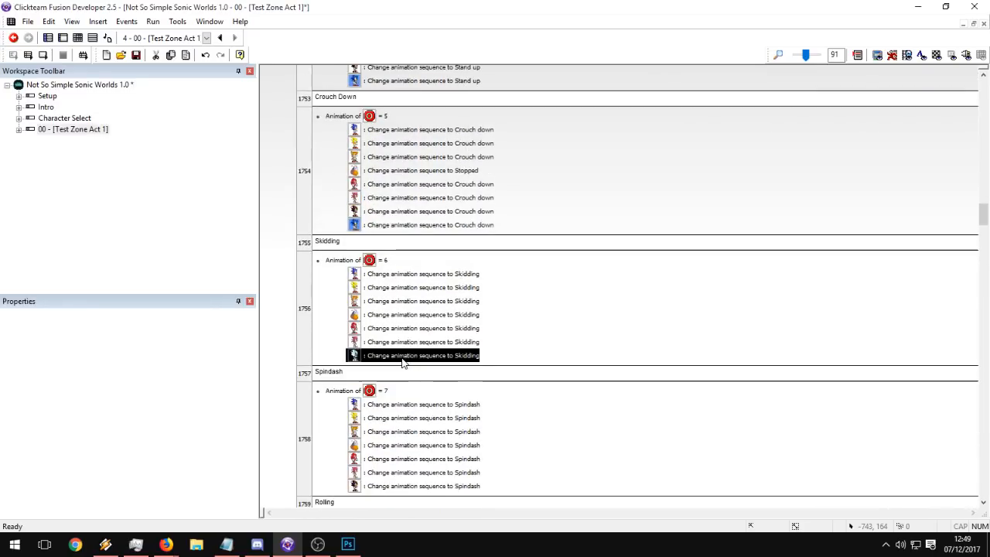
{"action": "key", "text": "ctrl+v"}
{"action": "left_click_drag", "start_coordinate": [354, 224], "coordinate": [354, 370]}
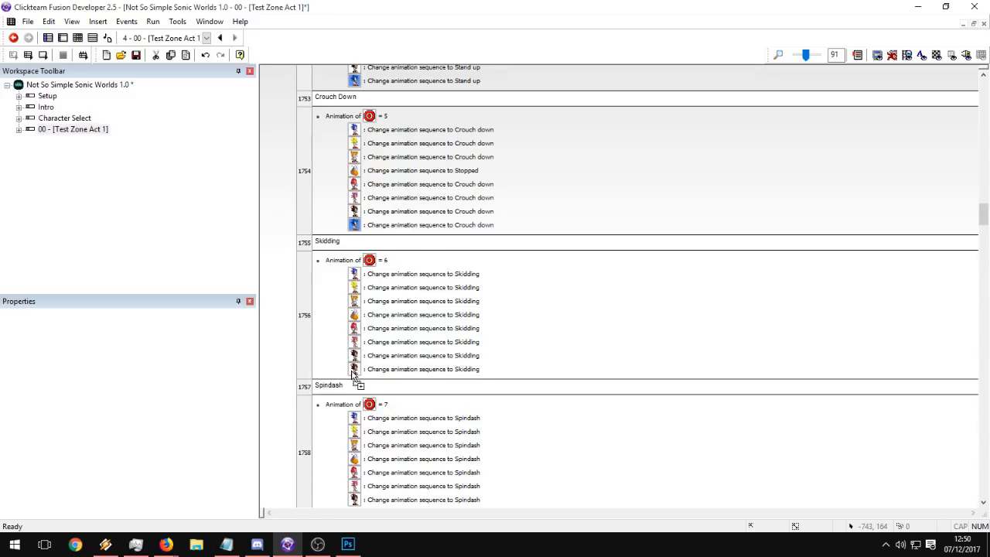
Add a Spindash animation action for Sonic EX to the Spindash event by duplicating the last action.
{"action": "scroll", "coordinate": [584, 312], "scroll_direction": "down", "scroll_amount": 3}
{"action": "left_click", "coordinate": [397, 356]}
{"action": "key", "text": "ctrl+c"}
{"action": "key", "text": "ctrl+v"}
{"action": "left_click_drag", "start_coordinate": [356, 222], "coordinate": [353, 365]}
Duplicate the last Jumping action in the Rolling event and reassign the copy to Sonic EX.
{"action": "scroll", "coordinate": [471, 354], "scroll_direction": "down", "scroll_amount": 3}
{"action": "left_click", "coordinate": [468, 347]}
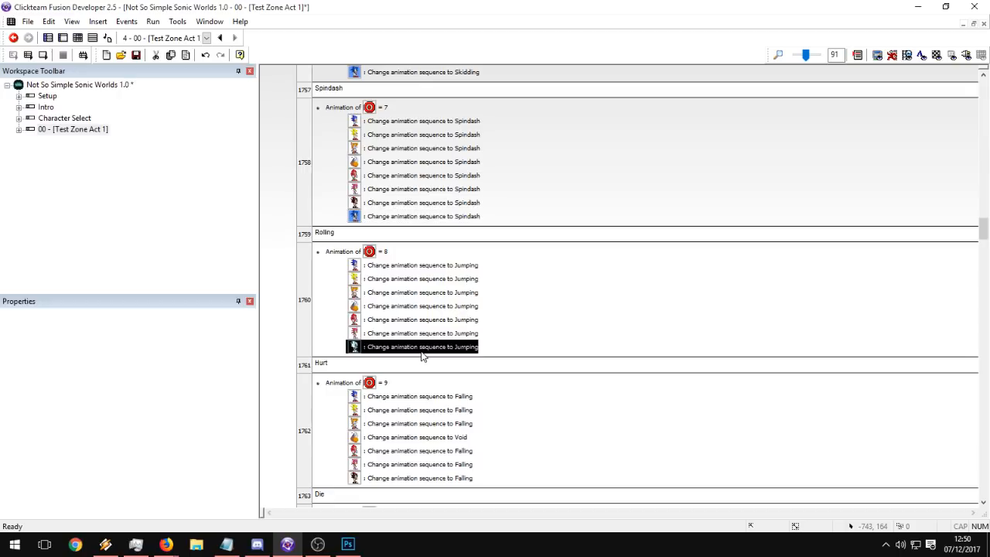
{"action": "key", "text": "ctrl+c"}
{"action": "key", "text": "ctrl+v"}
{"action": "left_click_drag", "start_coordinate": [354, 216], "coordinate": [353, 222]}
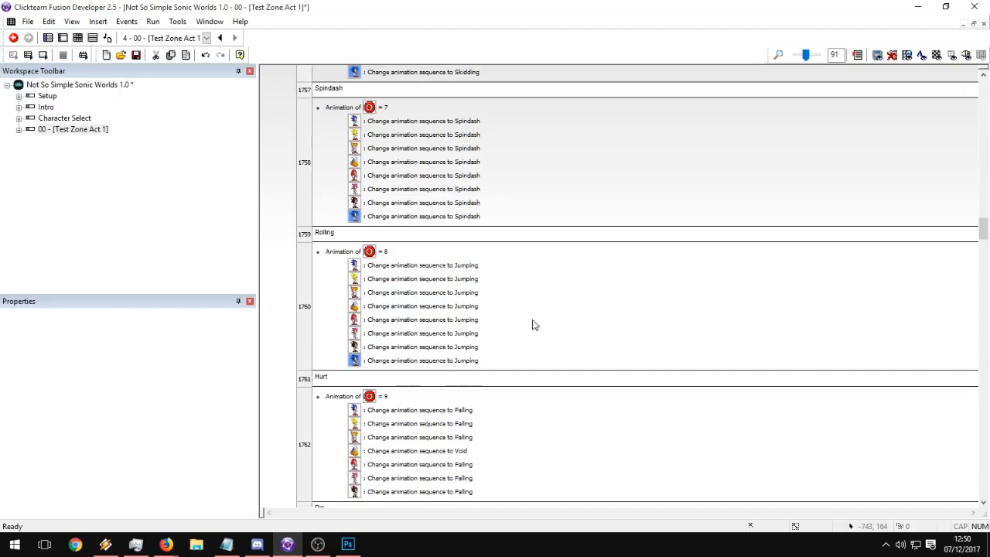
Add duplicated actions for Sonic EX to the Hurt event (Falling) and the Die event (Disappearing).
{"action": "scroll", "coordinate": [520, 323], "scroll_direction": "down", "scroll_amount": 1}
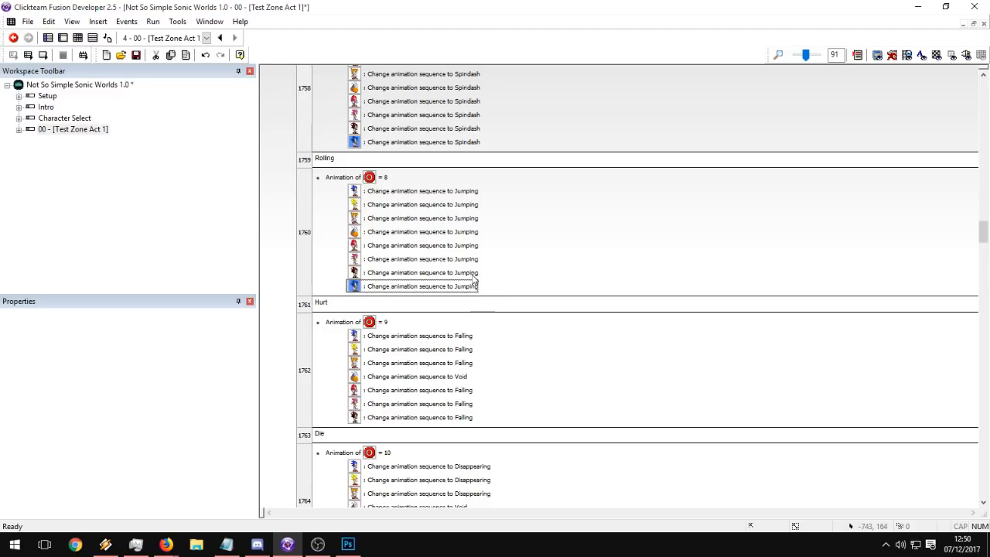
{"action": "left_click", "coordinate": [407, 422]}
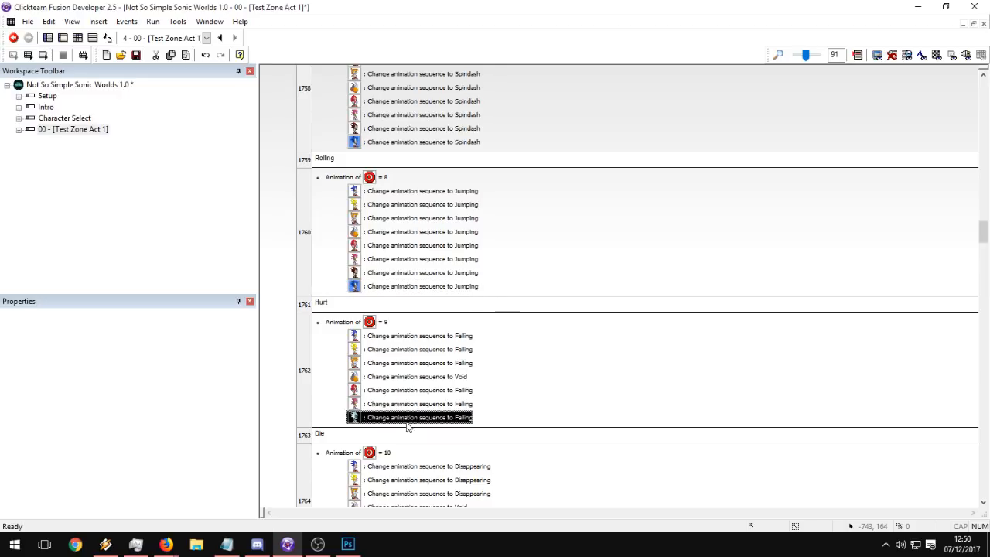
{"action": "left_click_drag", "start_coordinate": [407, 422], "coordinate": [330, 317]}
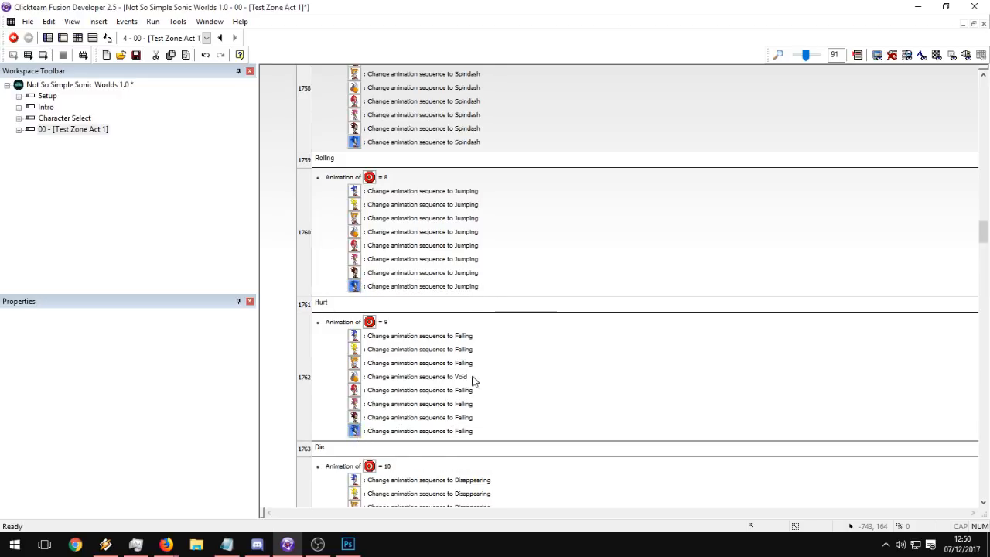
{"action": "scroll", "coordinate": [389, 198], "scroll_direction": "down", "scroll_amount": 3}
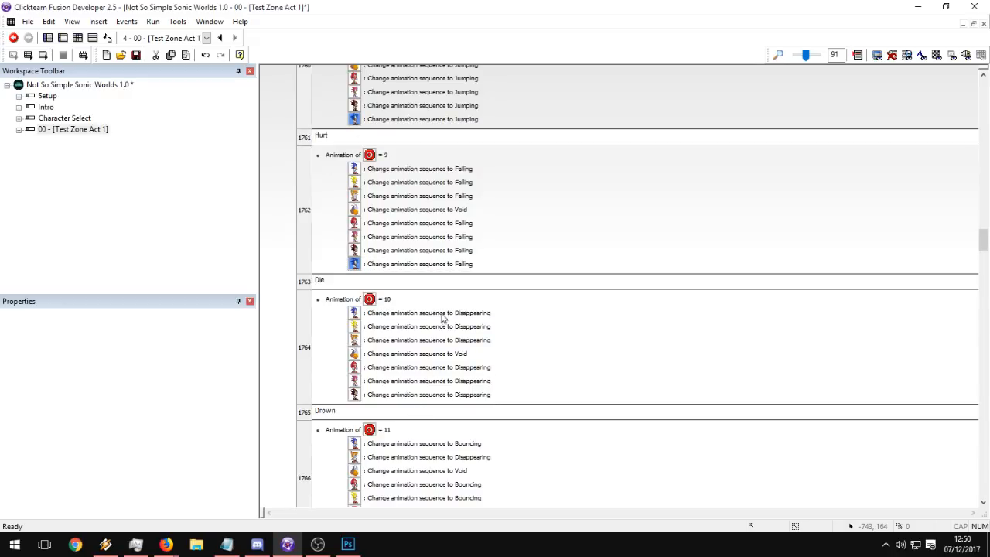
{"action": "left_click_drag", "start_coordinate": [415, 396], "coordinate": [348, 302]}
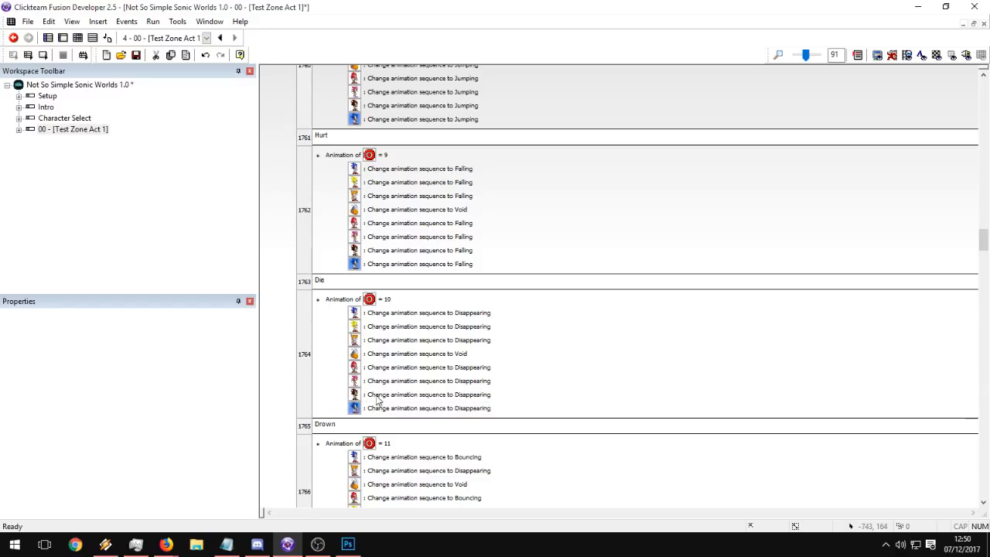
Duplicate the last Bouncing action in the Drown event and reassign the copy to Sonic EX.
{"action": "scroll", "coordinate": [389, 393], "scroll_direction": "down", "scroll_amount": 3}
{"action": "left_click", "coordinate": [392, 321]}
{"action": "key", "text": "ctrl+c"}
{"action": "key", "text": "ctrl+v"}
{"action": "left_click_drag", "start_coordinate": [354, 186], "coordinate": [354, 331]}
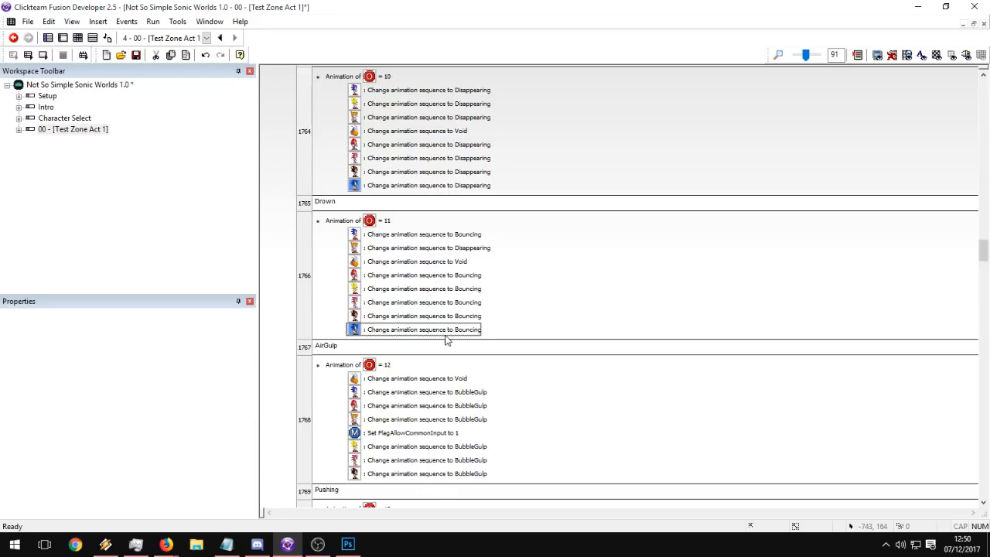
{"action": "left_click", "coordinate": [472, 333]}
Duplicate the last BubbleGulp action in the AirGulp event and reassign the copy to Sonic EX.
{"action": "scroll", "coordinate": [395, 452], "scroll_direction": "down", "scroll_amount": 1}
{"action": "left_click", "coordinate": [389, 422]}
{"action": "key", "text": "ctrl+c"}
{"action": "key", "text": "ctrl+v"}
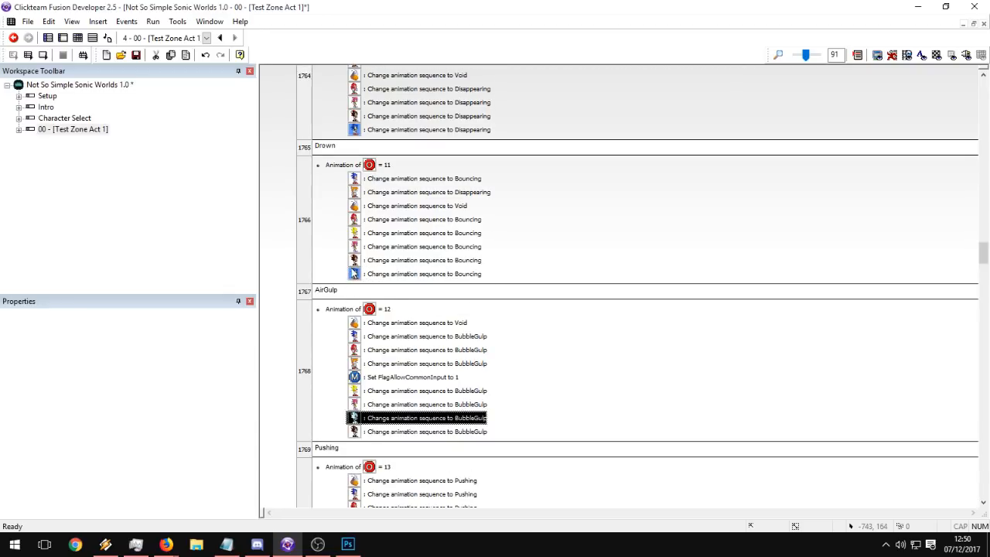
{"action": "left_click_drag", "start_coordinate": [353, 273], "coordinate": [357, 465]}
Add a Pushing animation action for Sonic EX to the Pushing event by duplicating the last action.
{"action": "scroll", "coordinate": [464, 387], "scroll_direction": "down", "scroll_amount": 3}
{"action": "left_click", "coordinate": [381, 461]}
{"action": "key", "text": "ctrl+c"}
{"action": "key", "text": "ctrl+v"}
{"action": "scroll", "coordinate": [379, 426], "scroll_direction": "down", "scroll_amount": 4}
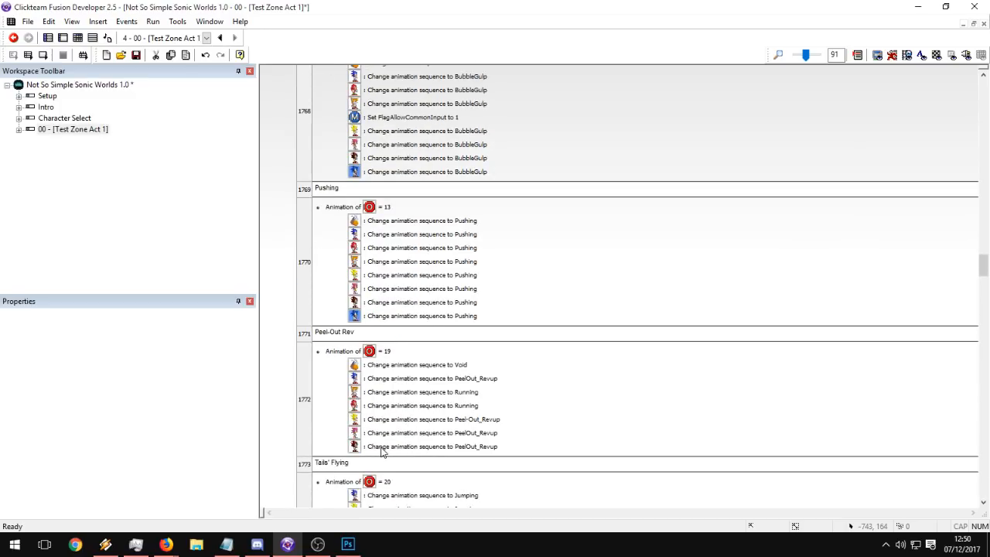
Duplicate the last PeelOut_Revup action in the Peel-Out Rev event and reassign the copy to Sonic EX.
{"action": "left_click", "coordinate": [402, 446]}
{"action": "key", "text": "ctrl+c"}
{"action": "key", "text": "ctrl+v"}
{"action": "left_click_drag", "start_coordinate": [357, 319], "coordinate": [356, 465]}
Duplicate the last Jumping action in the Tails' Flying event and reassign the copy to Sonic EX.
{"action": "scroll", "coordinate": [430, 418], "scroll_direction": "down", "scroll_amount": 6}
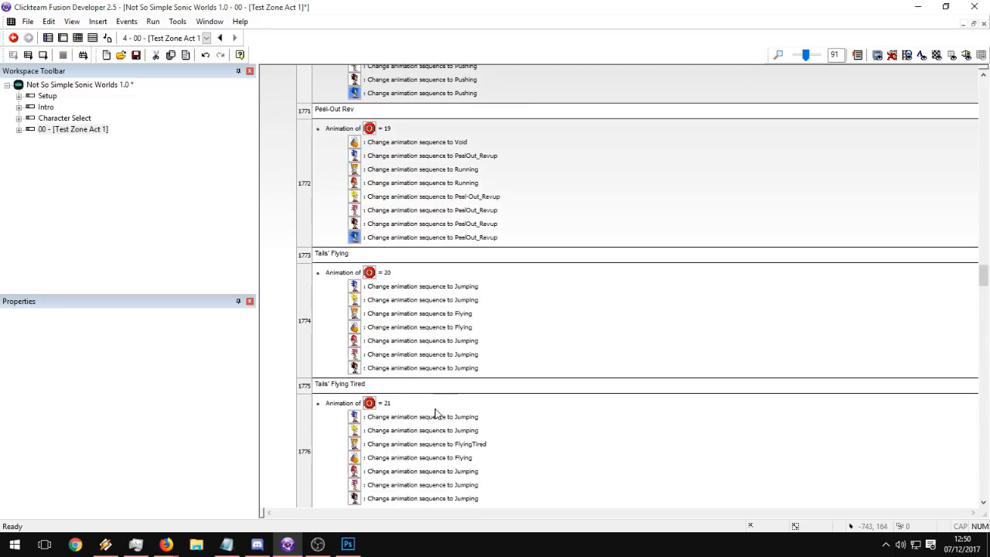
{"action": "left_click", "coordinate": [382, 368]}
{"action": "key", "text": "ctrl+c"}
{"action": "key", "text": "ctrl+v"}
{"action": "left_click_drag", "start_coordinate": [353, 238], "coordinate": [352, 240]}
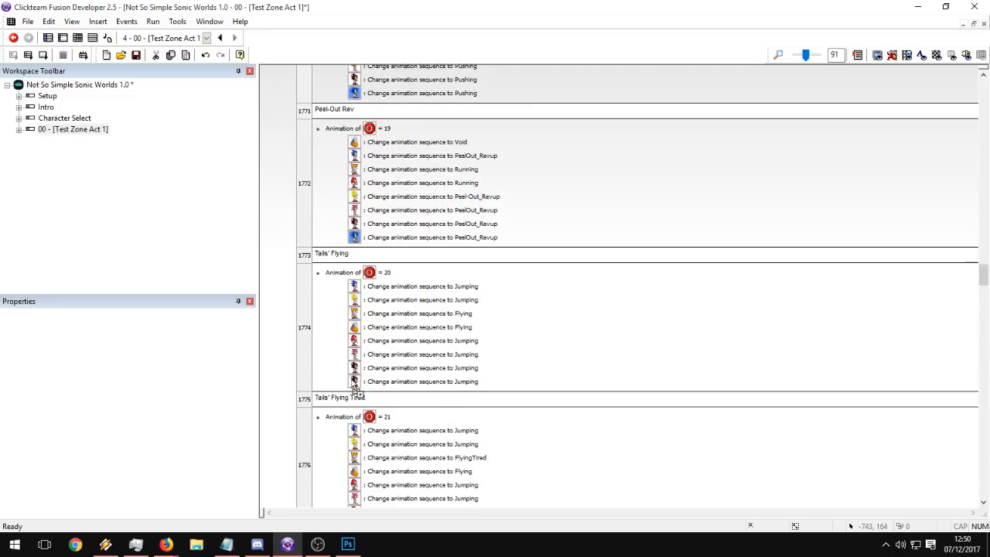
{"action": "left_click_drag", "start_coordinate": [353, 380], "coordinate": [354, 382]}
Add a Jumping animation action for Sonic EX to the Tails' Flying Tired event by duplicating the last action.
{"action": "scroll", "coordinate": [426, 368], "scroll_direction": "down", "scroll_amount": 5}
{"action": "left_click", "coordinate": [387, 341]}
{"action": "left_click", "coordinate": [392, 330]}
{"action": "key", "text": "ctrl+c"}
{"action": "key", "text": "ctrl+v"}
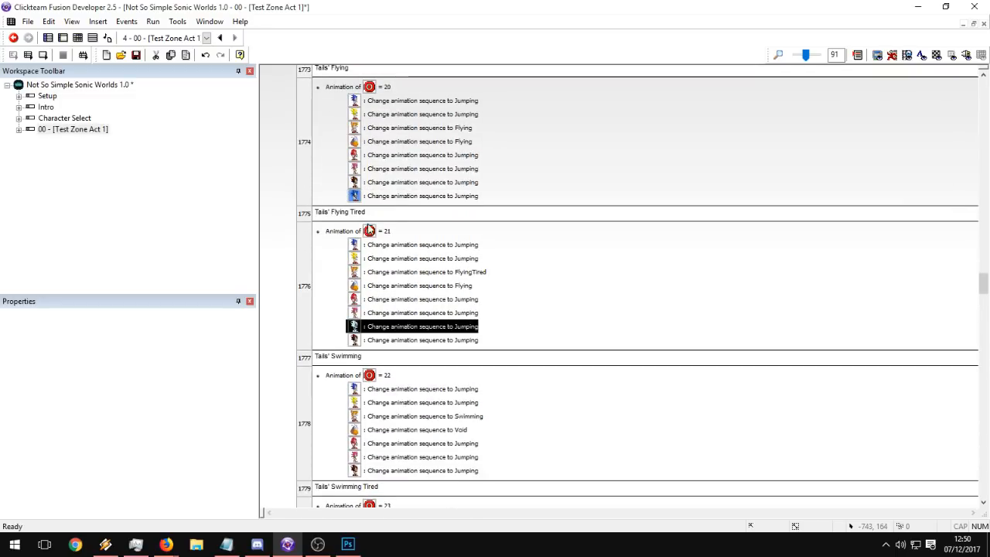
{"action": "left_click_drag", "start_coordinate": [356, 199], "coordinate": [430, 362]}
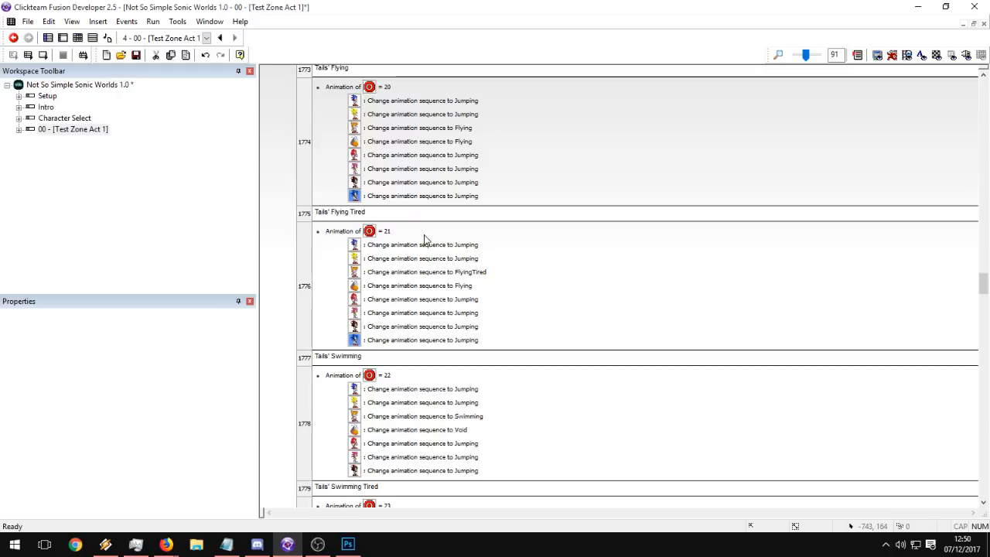
Add duplicated Jumping actions for Sonic EX to the Tails' Swimming and Tails' Swimming Tired events.
{"action": "scroll", "coordinate": [449, 251], "scroll_direction": "down", "scroll_amount": 2}
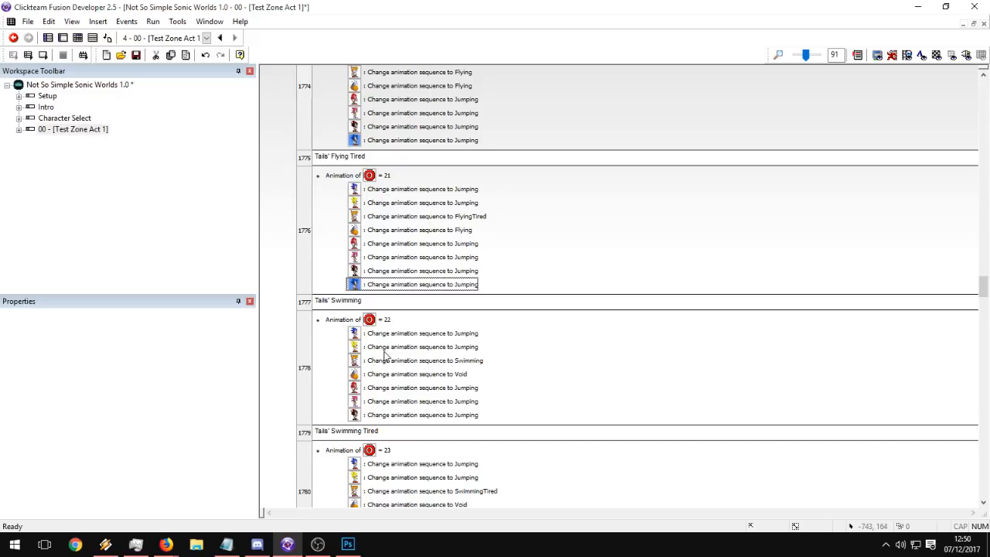
{"action": "left_click", "coordinate": [385, 414]}
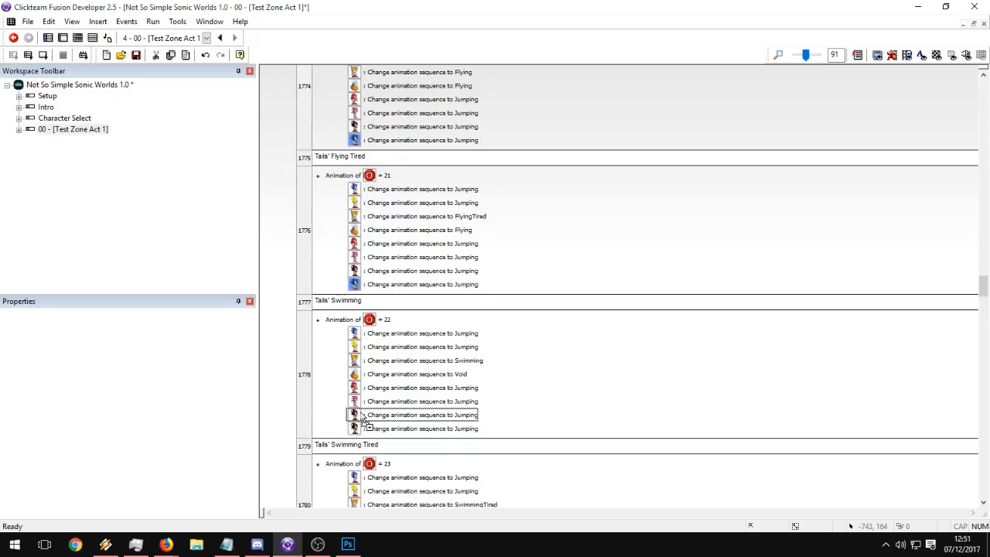
{"action": "scroll", "coordinate": [484, 360], "scroll_direction": "down", "scroll_amount": 5}
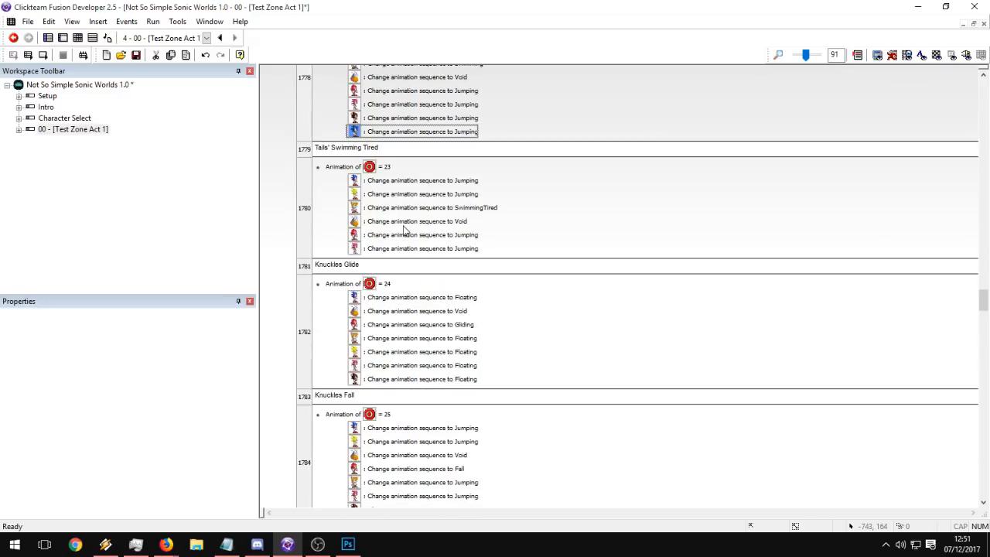
{"action": "scroll", "coordinate": [398, 294], "scroll_direction": "up", "scroll_amount": 1}
{"action": "left_click", "coordinate": [408, 304]}
{"action": "left_click_drag", "start_coordinate": [358, 186], "coordinate": [360, 317]}
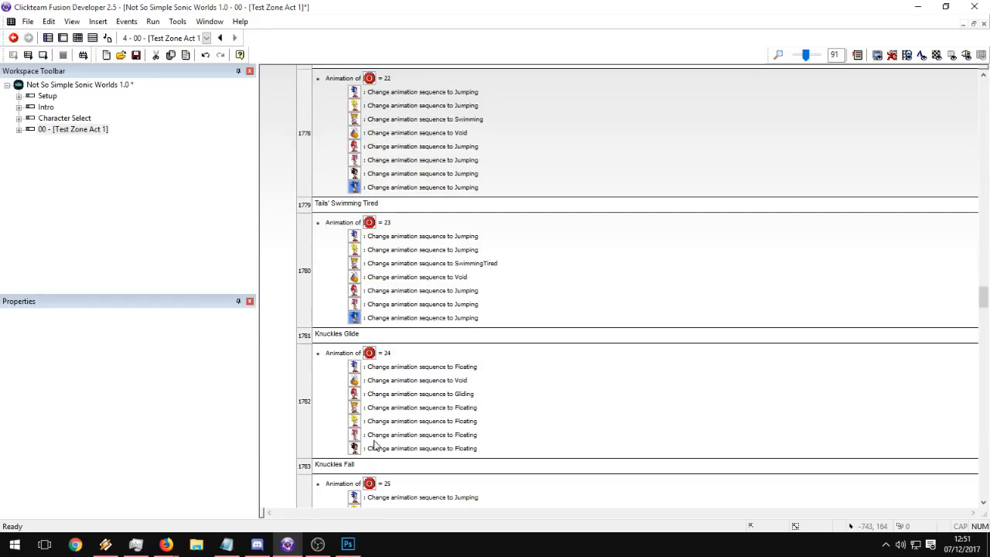
Duplicate the last Floating action in the Knuckles Glide event and reassign the copy to Sonic EX.
{"action": "left_click", "coordinate": [397, 451]}
{"action": "key", "text": "ctrl+c"}
{"action": "key", "text": "ctrl+v"}
{"action": "left_click_drag", "start_coordinate": [357, 317], "coordinate": [354, 463]}
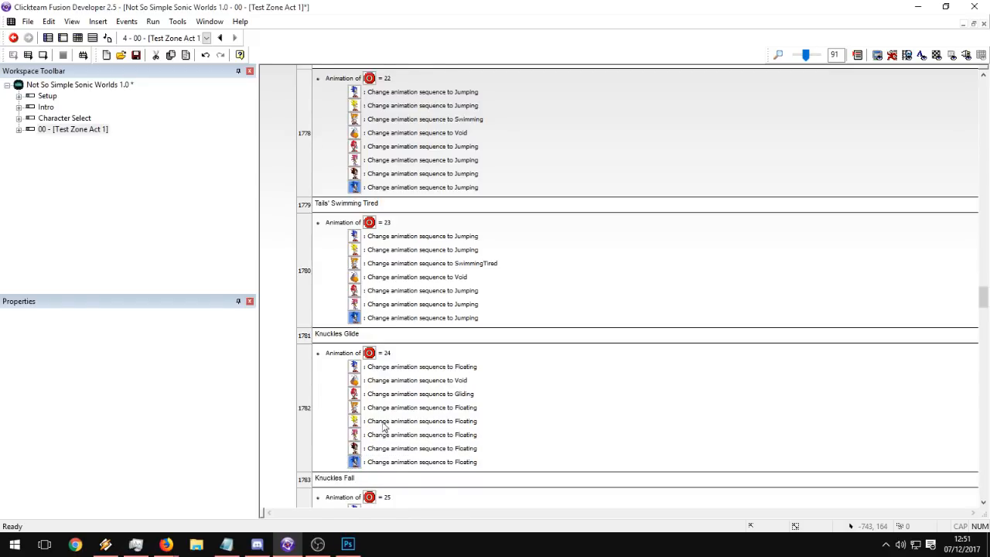
Duplicate the last Jumping action in the Knuckles Fall event and reassign the copy to Sonic EX.
{"action": "scroll", "coordinate": [415, 420], "scroll_direction": "down", "scroll_amount": 4}
{"action": "scroll", "coordinate": [417, 425], "scroll_direction": "down", "scroll_amount": 3}
{"action": "left_click", "coordinate": [396, 447]}
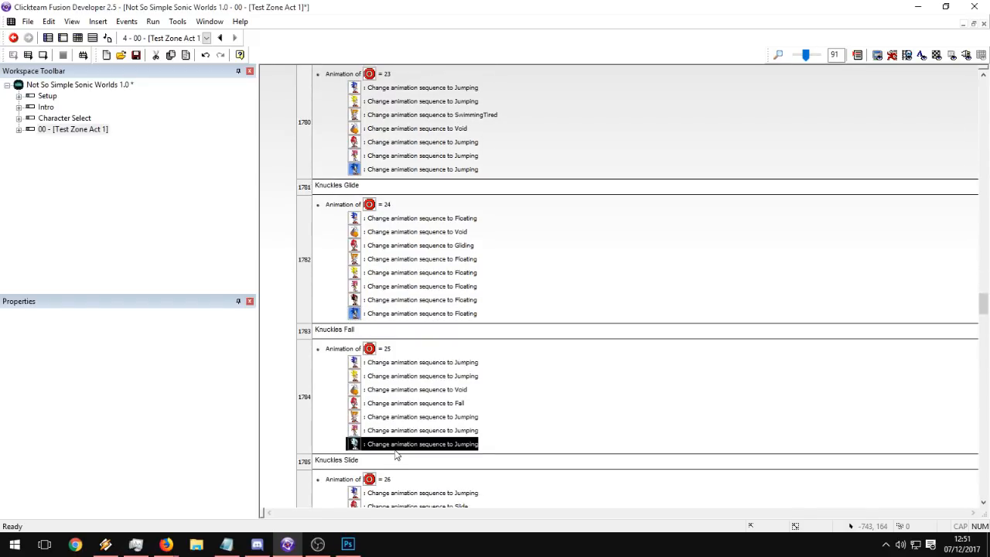
{"action": "key", "text": "ctrl+c"}
{"action": "key", "text": "ctrl+v"}
{"action": "left_click_drag", "start_coordinate": [354, 315], "coordinate": [357, 461]}
Duplicate the last Skidding action in Knuckles Slide and the last Jumping action in Knuckles Climb, reassigning both copies to Sonic EX.
{"action": "scroll", "coordinate": [501, 404], "scroll_direction": "down", "scroll_amount": 2}
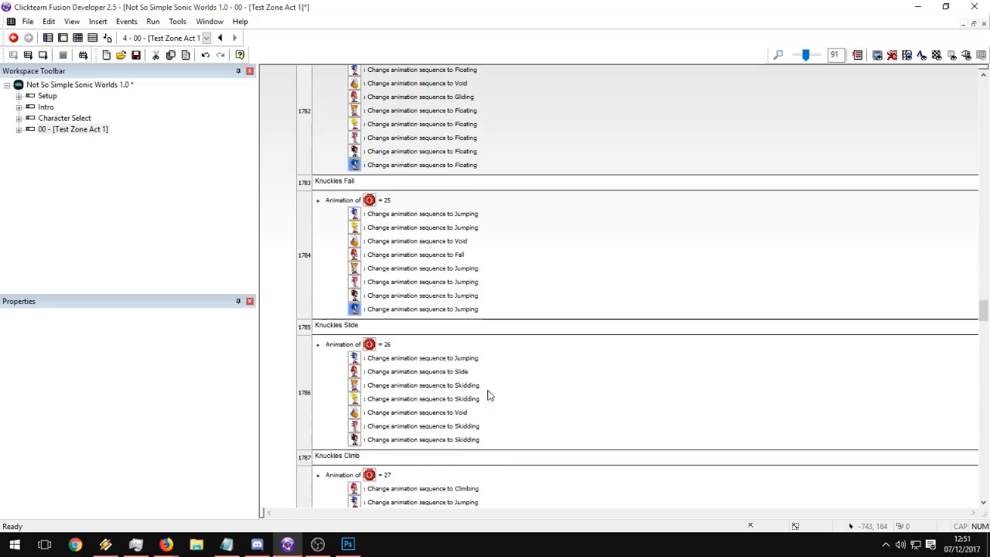
{"action": "left_click", "coordinate": [399, 440]}
{"action": "scroll", "coordinate": [459, 395], "scroll_direction": "down", "scroll_amount": 4}
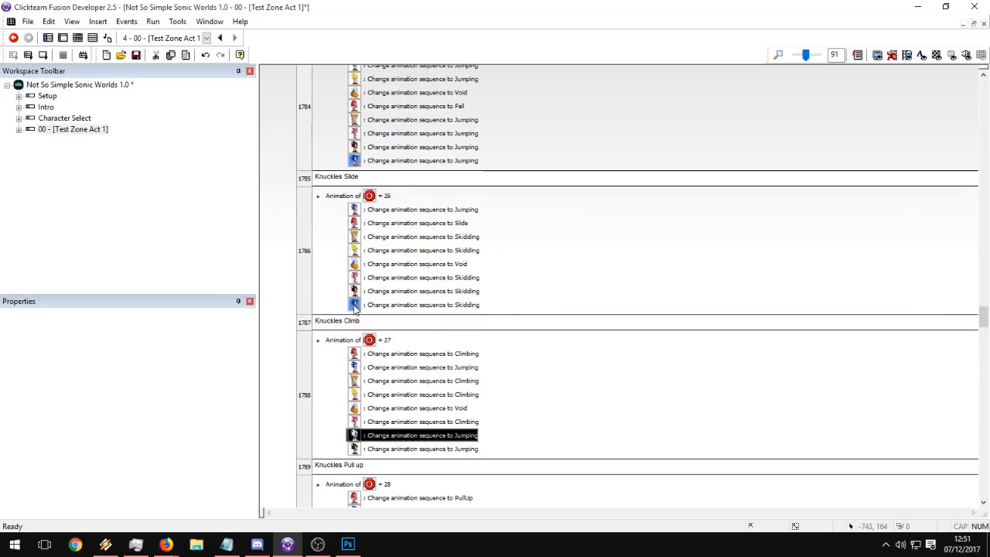
{"action": "scroll", "coordinate": [395, 417], "scroll_direction": "down", "scroll_amount": 5}
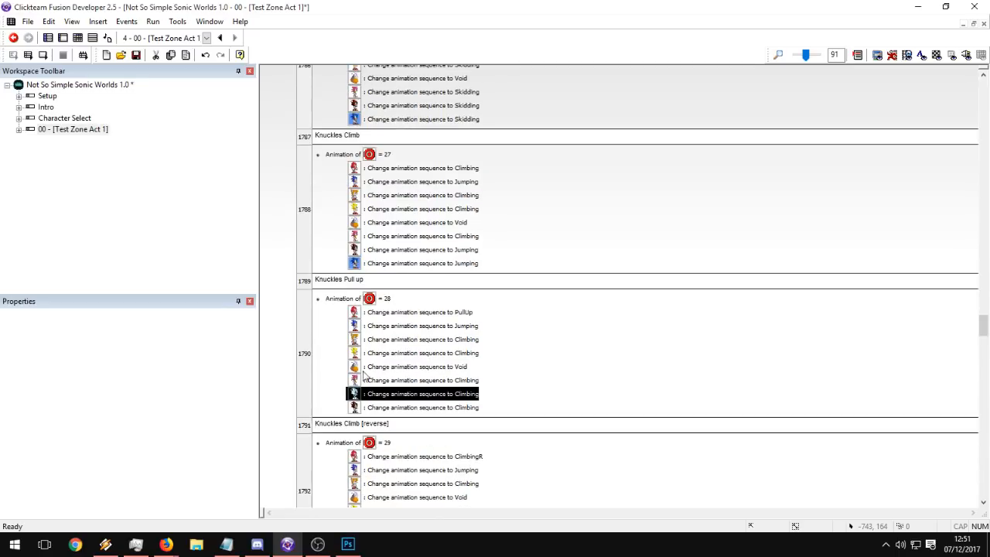
Add duplicated actions for Sonic EX to two events: Climbing in Knuckles Pull up and Jumping in Knuckles Climb [reverse].
{"action": "scroll", "coordinate": [433, 373], "scroll_direction": "down", "scroll_amount": 4}
{"action": "scroll", "coordinate": [433, 372], "scroll_direction": "down", "scroll_amount": 1}
{"action": "left_click", "coordinate": [398, 357]}
{"action": "key", "text": "ctrl+c"}
{"action": "key", "text": "ctrl+v"}
{"action": "left_click", "coordinate": [383, 364]}
{"action": "left_click_drag", "start_coordinate": [353, 223], "coordinate": [353, 248]}
{"action": "left_click_drag", "start_coordinate": [355, 374], "coordinate": [354, 370]}
{"action": "left_click_drag", "start_coordinate": [353, 224], "coordinate": [355, 369]}
Duplicate the last Springs action in the Amy Hammer Jump event with YSpeed below 0 and reassign the copy to Sonic EX.
{"action": "scroll", "coordinate": [426, 354], "scroll_direction": "down", "scroll_amount": 3}
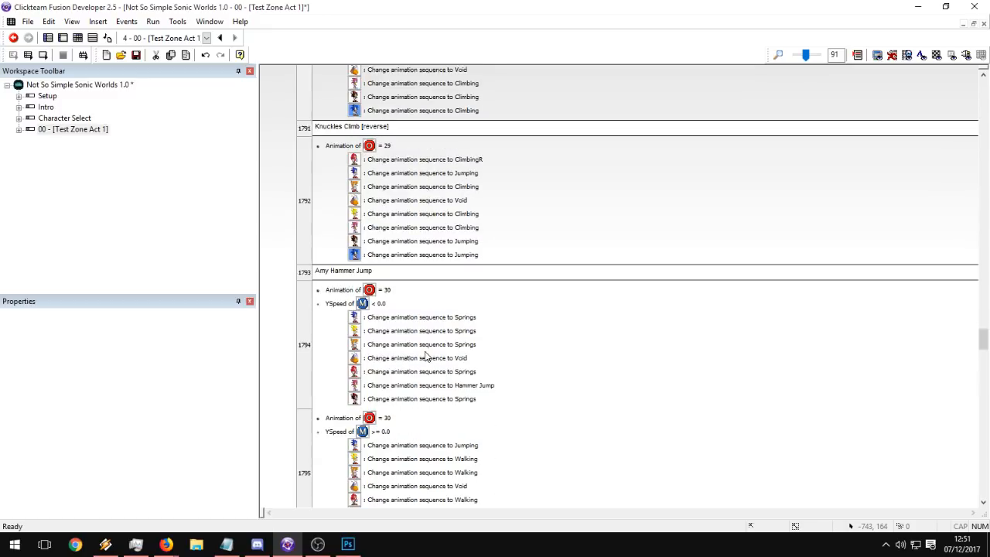
{"action": "left_click", "coordinate": [388, 398]}
{"action": "key", "text": "ctrl+c"}
{"action": "key", "text": "ctrl+v"}
{"action": "left_click_drag", "start_coordinate": [356, 254], "coordinate": [356, 413]}
Duplicate the last Jumping action in the Amy Hammer Jump event with YSpeed >= 0.0 and reassign the copy to Sonic EX.
{"action": "scroll", "coordinate": [450, 383], "scroll_direction": "down", "scroll_amount": 3}
{"action": "scroll", "coordinate": [379, 397], "scroll_direction": "down", "scroll_amount": 1}
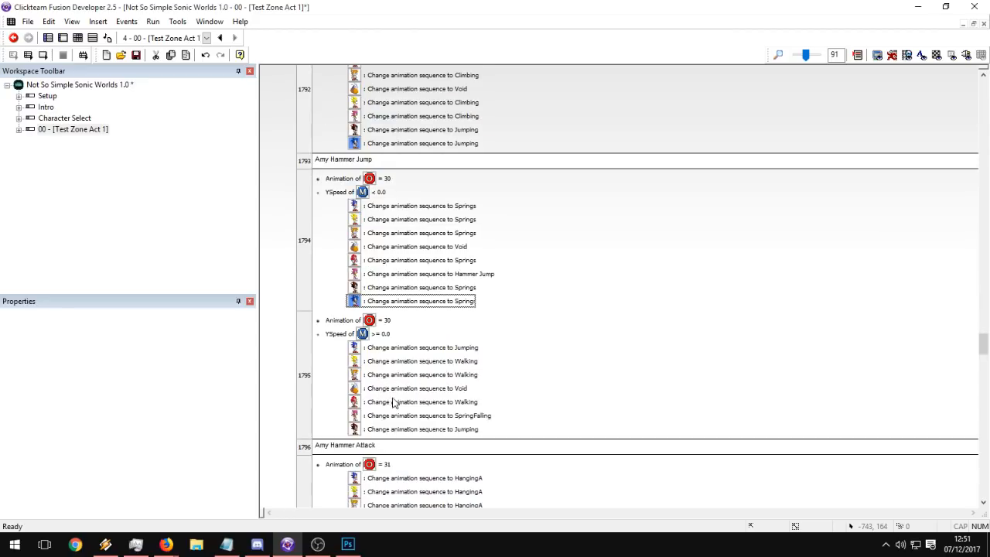
{"action": "left_click", "coordinate": [392, 429]}
{"action": "key", "text": "ctrl+c"}
{"action": "key", "text": "ctrl+v"}
{"action": "left_click_drag", "start_coordinate": [354, 301], "coordinate": [356, 457]}
Duplicate the last animation action in the Amy Hammer Attack event and reassign the copy to Sonic EX.
{"action": "scroll", "coordinate": [402, 398], "scroll_direction": "down", "scroll_amount": 8}
{"action": "left_click", "coordinate": [386, 332]}
{"action": "key", "text": "ctrl+c"}
{"action": "key", "text": "ctrl+v"}
{"action": "left_click_drag", "start_coordinate": [358, 203], "coordinate": [368, 343]}
Duplicate the last action in each of the two events between Amy Hammer Attack and Springs, reassigning the copies to Sonic EX.
{"action": "scroll", "coordinate": [467, 323], "scroll_direction": "down", "scroll_amount": 4}
{"action": "left_click", "coordinate": [391, 378]}
{"action": "key", "text": "ctrl+c"}
{"action": "key", "text": "ctrl+v"}
{"action": "left_click_drag", "start_coordinate": [356, 235], "coordinate": [363, 394]}
{"action": "scroll", "coordinate": [445, 370], "scroll_direction": "down", "scroll_amount": 4}
{"action": "left_click", "coordinate": [418, 388]}
{"action": "key", "text": "ctrl+c"}
{"action": "key", "text": "ctrl+v"}
{"action": "left_click_drag", "start_coordinate": [354, 293], "coordinate": [356, 402]}
Duplicate the last Springs action in the Springs event with YSpeed < 0.0 and reassign the copy to Sonic EX.
{"action": "scroll", "coordinate": [437, 381], "scroll_direction": "down", "scroll_amount": 5}
{"action": "left_click", "coordinate": [386, 342]}
{"action": "key", "text": "ctrl+c"}
{"action": "key", "text": "ctrl+v"}
{"action": "left_click_drag", "start_coordinate": [355, 197], "coordinate": [360, 487]}
Duplicate the last Walking action in the Springs event with YSpeed >= 0.0 and reassign the copy to Sonic EX.
{"action": "left_click", "coordinate": [383, 481]}
{"action": "key", "text": "ctrl+c"}
{"action": "key", "text": "ctrl+v"}
{"action": "key", "text": "ctrl+z"}
{"action": "left_click_drag", "start_coordinate": [357, 353], "coordinate": [360, 494]}
Duplicate the last HangingA action in the Hanging event and reassign the copy to Sonic EX.
{"action": "scroll", "coordinate": [441, 368], "scroll_direction": "down", "scroll_amount": 3}
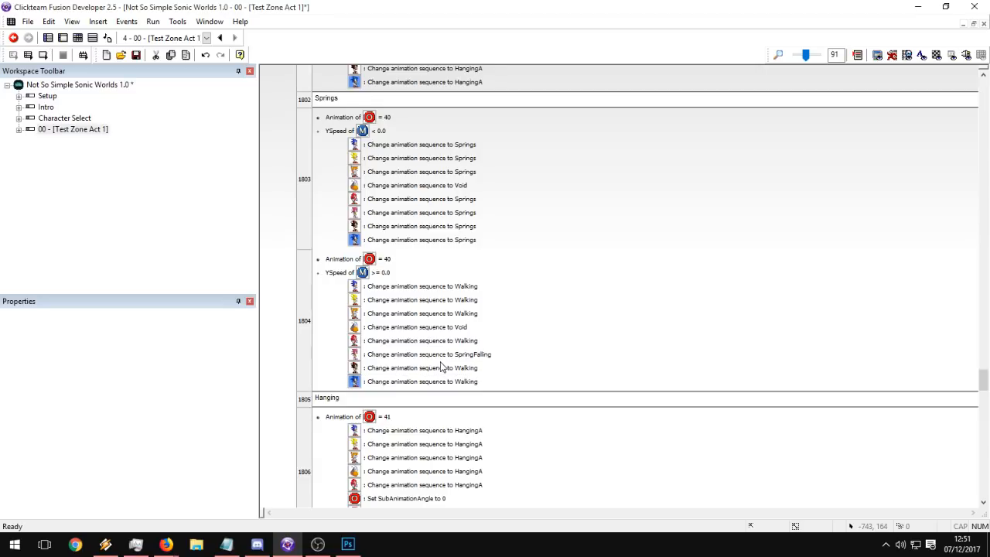
{"action": "scroll", "coordinate": [397, 319], "scroll_direction": "down", "scroll_amount": 4}
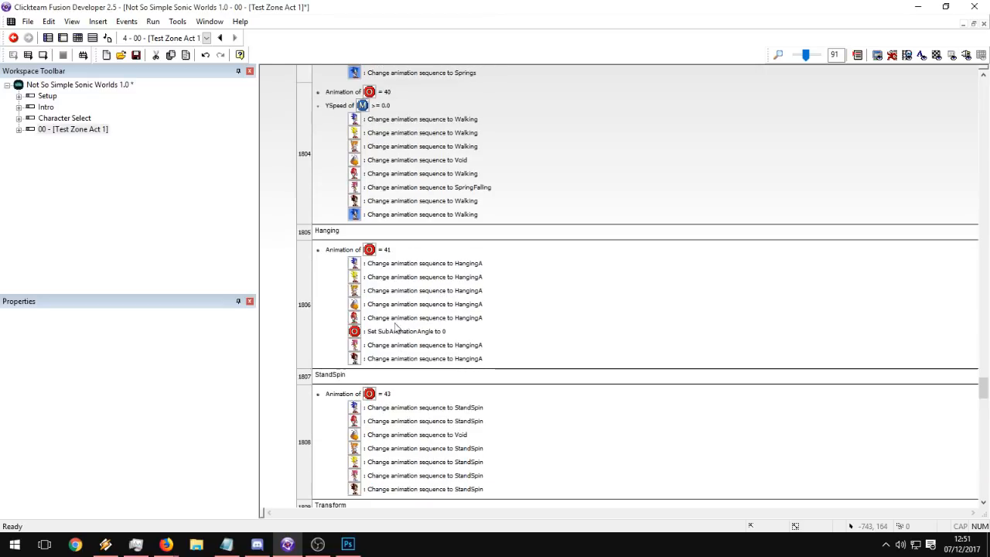
{"action": "left_click", "coordinate": [387, 360]}
{"action": "key", "text": "ctrl+c"}
{"action": "key", "text": "ctrl+v"}
{"action": "left_click_drag", "start_coordinate": [355, 215], "coordinate": [354, 361]}
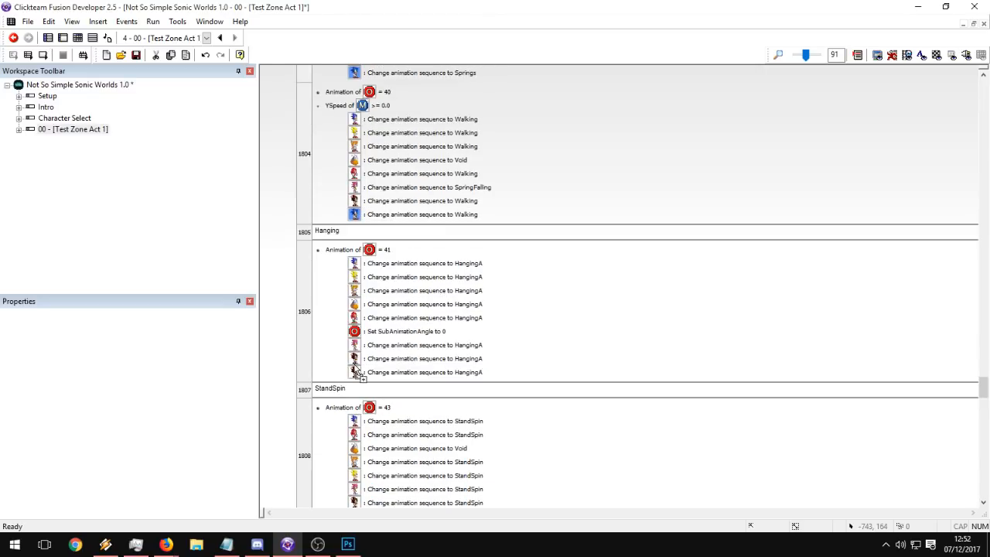
Duplicate the last StandSpin action in the StandSpin event and reassign the copy to Sonic EX.
{"action": "scroll", "coordinate": [371, 377], "scroll_direction": "down", "scroll_amount": 2}
{"action": "left_click", "coordinate": [382, 392]}
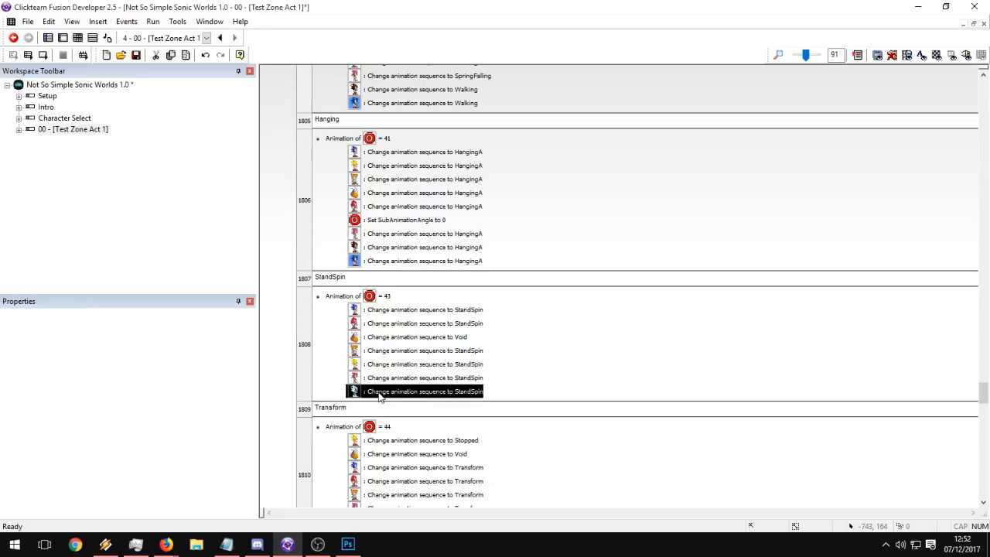
{"action": "key", "text": "ctrl+c"}
{"action": "key", "text": "ctrl+v"}
{"action": "left_click", "coordinate": [357, 264]}
{"action": "left_click_drag", "start_coordinate": [366, 415], "coordinate": [360, 410]}
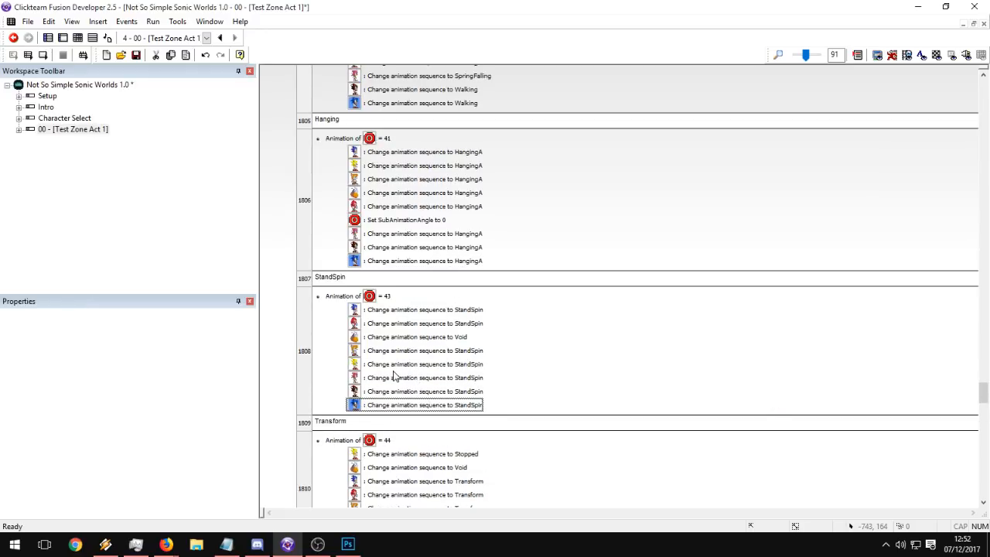
Duplicate the last Transform action in the Transform event and reassign the copy to Sonic EX.
{"action": "scroll", "coordinate": [425, 332], "scroll_direction": "down", "scroll_amount": 1}
{"action": "scroll", "coordinate": [421, 350], "scroll_direction": "down", "scroll_amount": 3}
{"action": "left_click", "coordinate": [394, 407]}
{"action": "key", "text": "ctrl+c"}
{"action": "key", "text": "ctrl+v"}
{"action": "left_click_drag", "start_coordinate": [355, 275], "coordinate": [353, 418]}
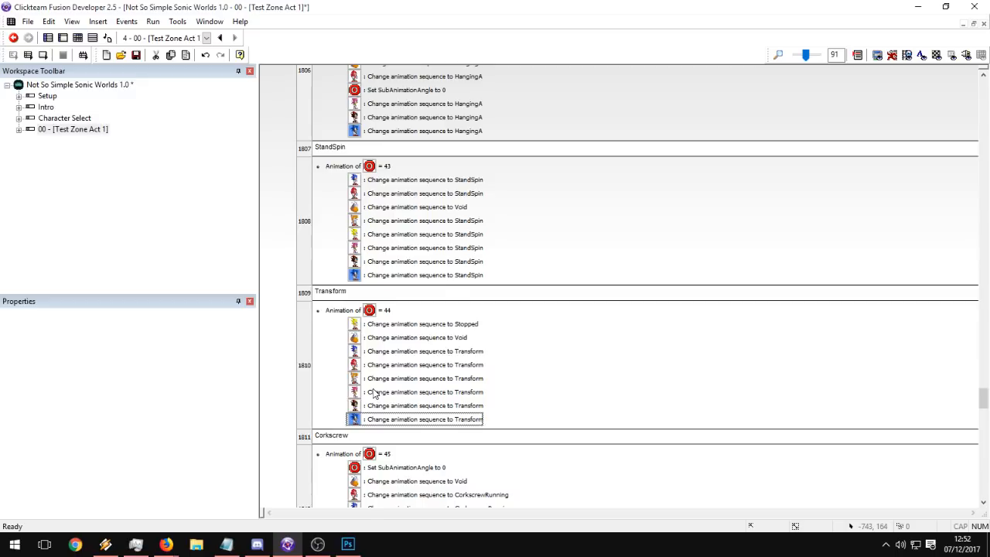
Add a duplicated Corkscrew_Running action for Sonic EX to the Corkscrew event, removing the Transform action copied there by mistake.
{"action": "scroll", "coordinate": [377, 383], "scroll_direction": "down", "scroll_amount": 6}
{"action": "left_click_drag", "start_coordinate": [355, 233], "coordinate": [372, 396]}
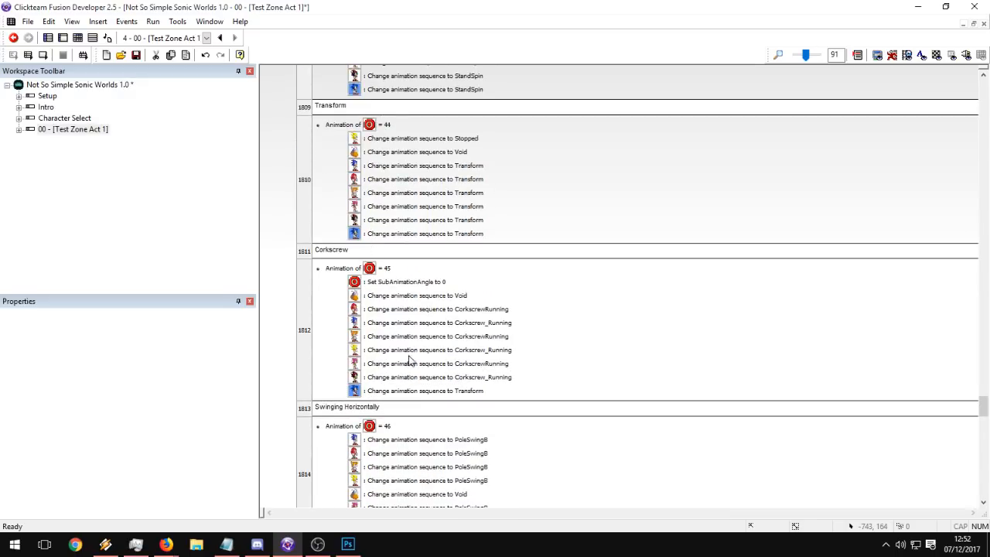
{"action": "key", "text": "Delete"}
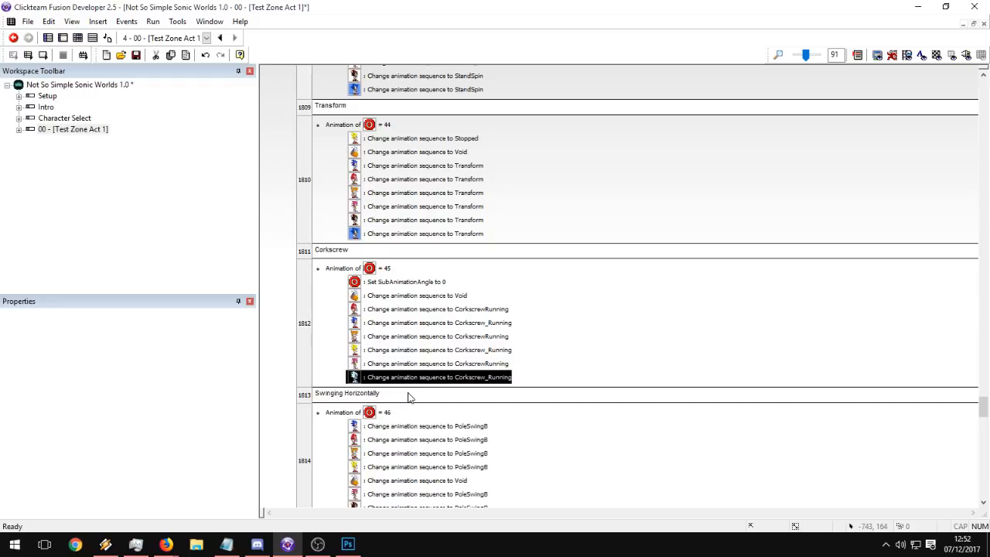
{"action": "left_click_drag", "start_coordinate": [349, 293], "coordinate": [353, 395]}
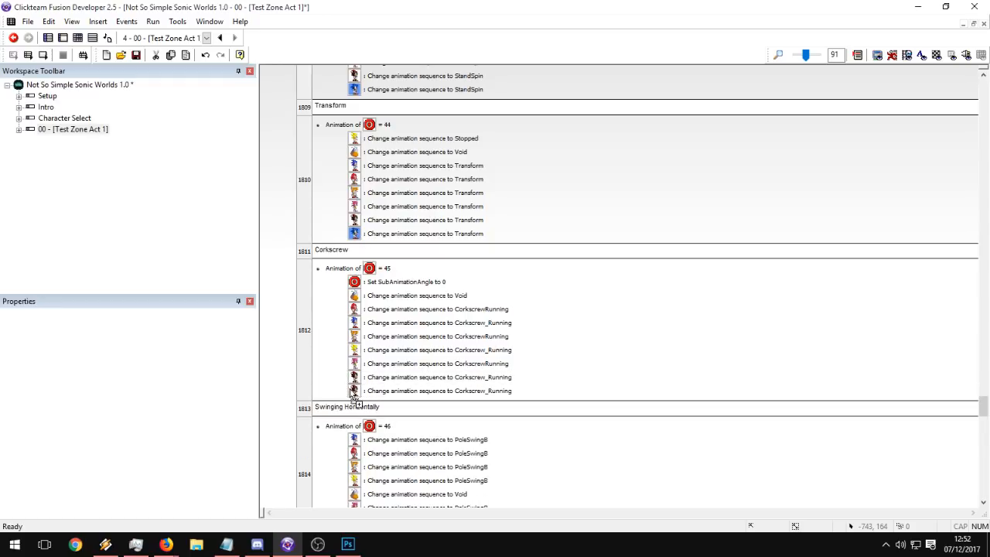
Add duplicated actions for Sonic EX to the swinging events: PoleSwingB in Swinging Horizontally and PoleSwingA in Swinging Vertically.
{"action": "scroll", "coordinate": [474, 336], "scroll_direction": "down", "scroll_amount": 3}
{"action": "left_click_drag", "start_coordinate": [438, 413], "coordinate": [403, 420]}
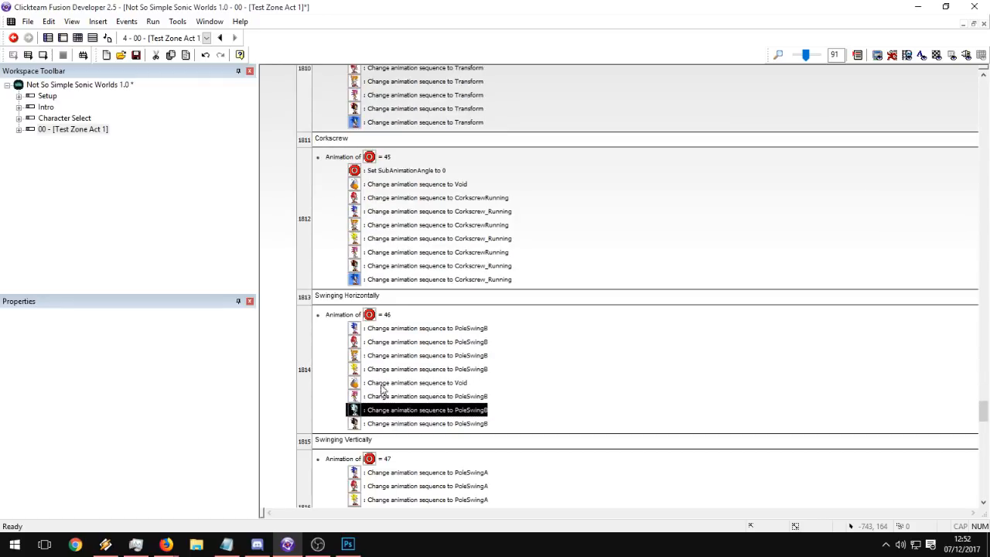
{"action": "left_click_drag", "start_coordinate": [358, 280], "coordinate": [357, 426]}
{"action": "scroll", "coordinate": [482, 394], "scroll_direction": "down", "scroll_amount": 5}
{"action": "left_click", "coordinate": [423, 369]}
{"action": "key", "text": "ctrl+c"}
{"action": "key", "text": "ctrl+v"}
{"action": "left_click_drag", "start_coordinate": [355, 237], "coordinate": [355, 382]}
Duplicate the last Floating action in the Floating (Currents) event and reassign the copy to Sonic EX.
{"action": "scroll", "coordinate": [408, 390], "scroll_direction": "down", "scroll_amount": 3}
{"action": "left_click", "coordinate": [407, 384]}
{"action": "key", "text": "ctrl+c"}
{"action": "key", "text": "ctrl+v"}
{"action": "left_click_drag", "start_coordinate": [354, 252], "coordinate": [354, 396]}
Duplicate the last HangingB action in the Hanging (Currents) event and reassign the copy to Sonic EX.
{"action": "scroll", "coordinate": [443, 371], "scroll_direction": "down", "scroll_amount": 4}
{"action": "scroll", "coordinate": [443, 371], "scroll_direction": "down", "scroll_amount": 1}
{"action": "left_click", "coordinate": [410, 341]}
{"action": "key", "text": "ctrl+c"}
{"action": "key", "text": "ctrl+v"}
{"action": "left_click_drag", "start_coordinate": [354, 212], "coordinate": [355, 356]}
Duplicate the last Falling action in the Waterslide event and reassign the copy to Sonic EX.
{"action": "left_click", "coordinate": [416, 485]}
{"action": "key", "text": "ctrl+c"}
{"action": "key", "text": "ctrl+v"}
{"action": "scroll", "coordinate": [424, 474], "scroll_direction": "down", "scroll_amount": 1}
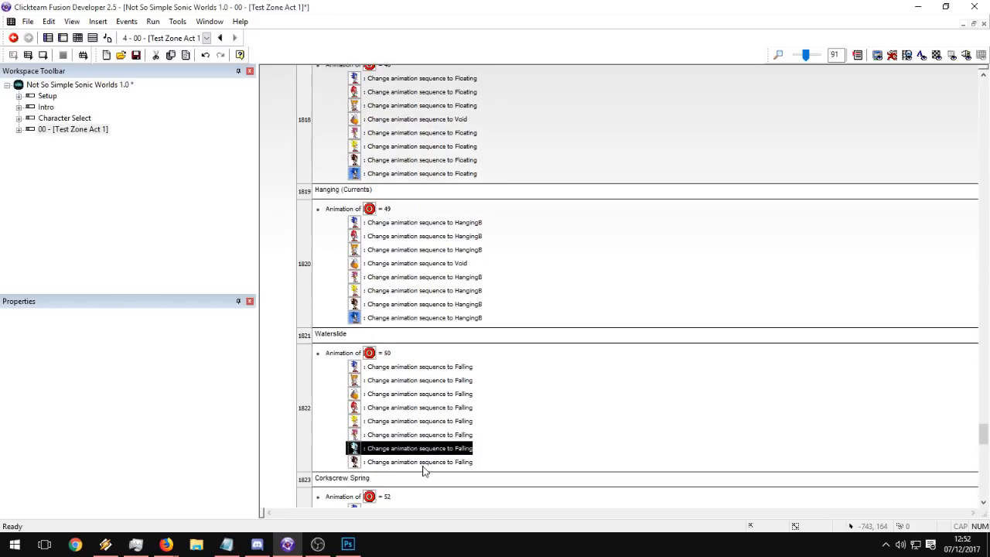
{"action": "left_click_drag", "start_coordinate": [355, 318], "coordinate": [354, 462]}
Duplicate the last Corkscrew_Spring action in the Corkscrew Spring event and reassign the copy to Sonic EX.
{"action": "scroll", "coordinate": [387, 433], "scroll_direction": "down", "scroll_amount": 7}
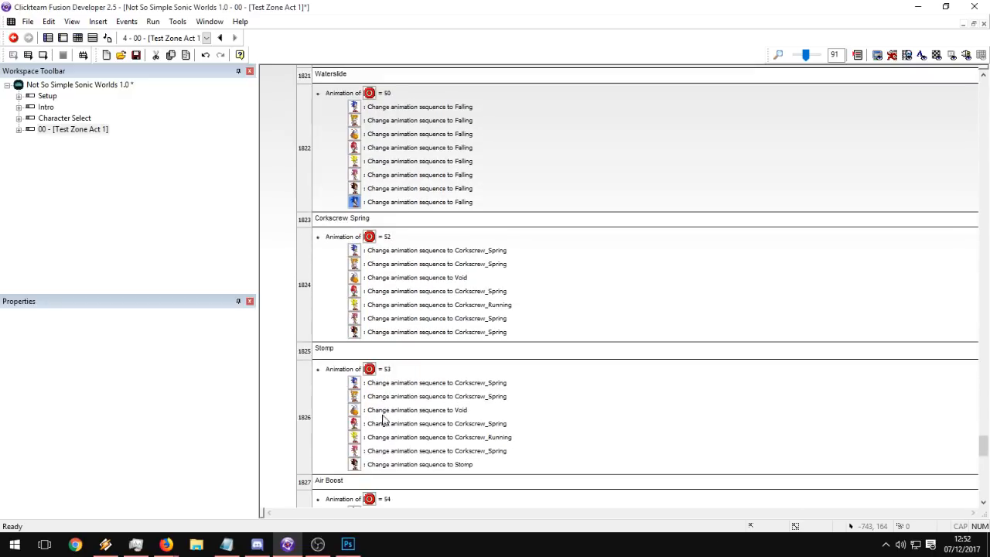
{"action": "left_click", "coordinate": [379, 337]}
{"action": "key", "text": "ctrl+c"}
{"action": "key", "text": "ctrl+v"}
{"action": "left_click_drag", "start_coordinate": [354, 202], "coordinate": [363, 349]}
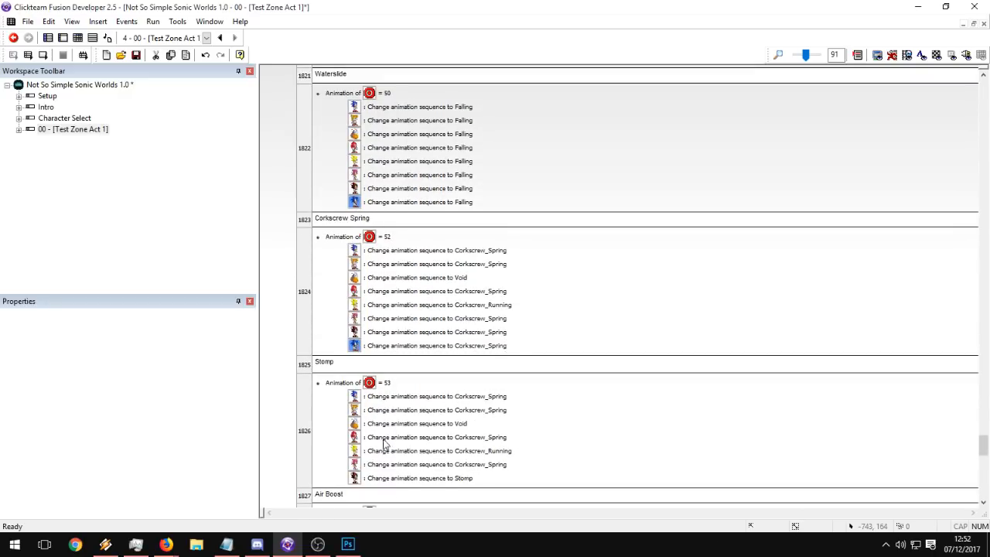
Duplicate the Stomp action at the end of the Stomp event and reassign the copy to Sonic EX.
{"action": "left_click", "coordinate": [381, 479]}
{"action": "key", "text": "ctrl+c"}
{"action": "key", "text": "ctrl+v"}
{"action": "scroll", "coordinate": [381, 464], "scroll_direction": "down", "scroll_amount": 3}
{"action": "left_click_drag", "start_coordinate": [354, 303], "coordinate": [355, 400]}
Duplicate the AirBoost action at the end of the Air Boost event and reassign the copy to Sonic EX.
{"action": "scroll", "coordinate": [395, 396], "scroll_direction": "down", "scroll_amount": 5}
{"action": "left_click", "coordinate": [396, 365]}
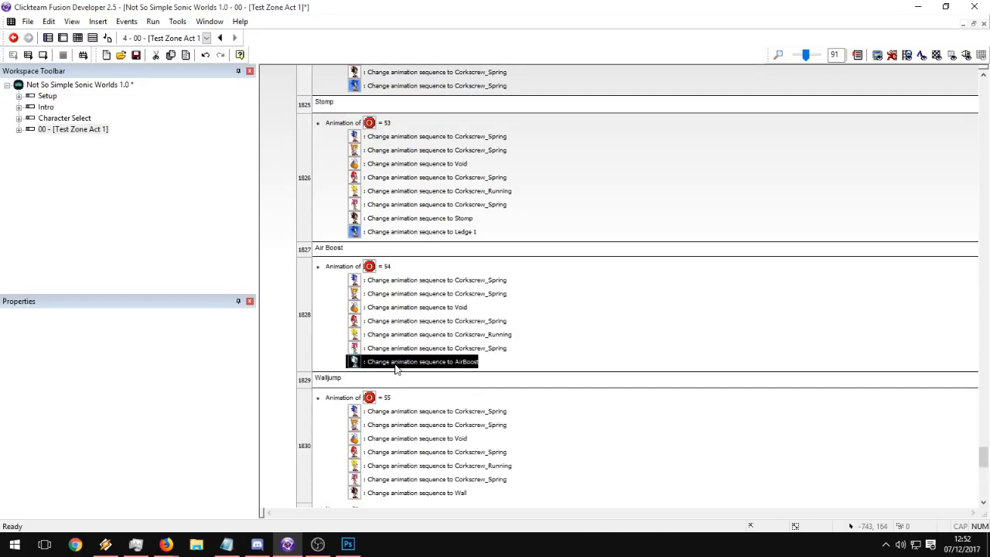
{"action": "key", "text": "ctrl+c"}
{"action": "key", "text": "ctrl+v"}
{"action": "left_click_drag", "start_coordinate": [355, 232], "coordinate": [356, 233]}
{"action": "left_click_drag", "start_coordinate": [355, 385], "coordinate": [354, 376]}
Duplicate the Wall action at the end of the Walljump event and reassign the copy to Sonic EX.
{"action": "scroll", "coordinate": [408, 376], "scroll_direction": "down", "scroll_amount": 5}
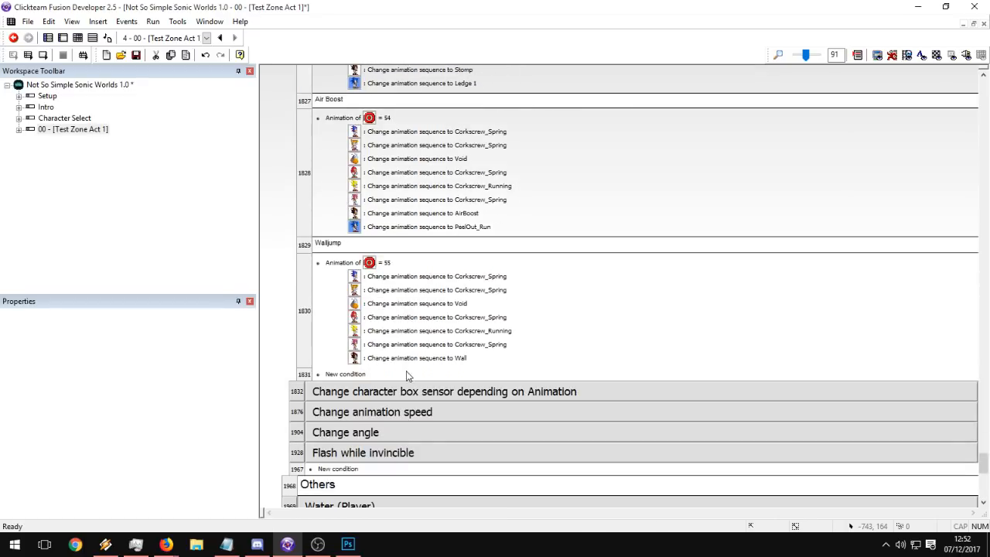
{"action": "left_click", "coordinate": [384, 362]}
{"action": "key", "text": "ctrl+c"}
{"action": "key", "text": "ctrl+v"}
{"action": "left_click_drag", "start_coordinate": [355, 226], "coordinate": [356, 373]}
Collapse the Change animation event group and save the project.
{"action": "scroll", "coordinate": [820, 303], "scroll_direction": "up", "scroll_amount": 20}
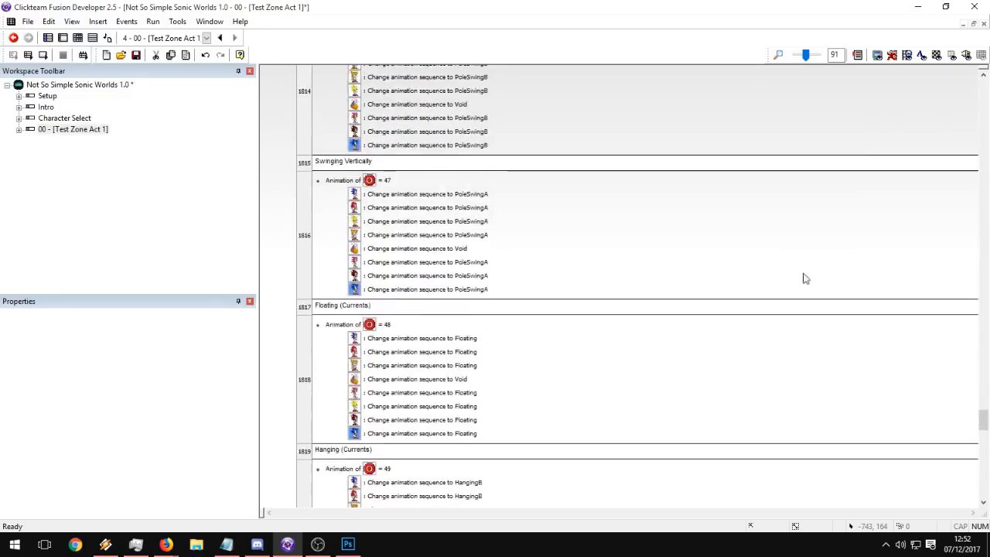
{"action": "scroll", "coordinate": [650, 225], "scroll_direction": "up", "scroll_amount": 20}
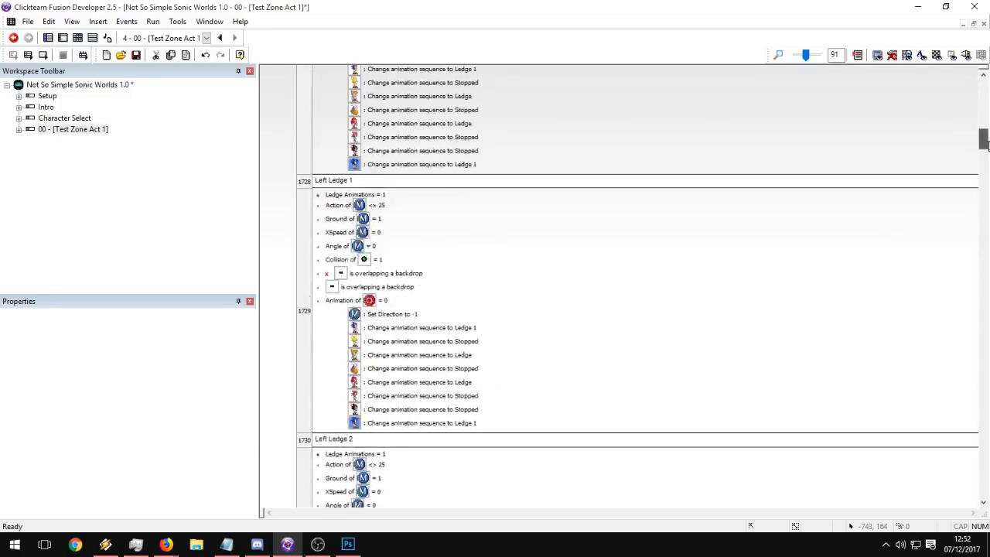
{"action": "scroll", "coordinate": [650, 225], "scroll_direction": "up", "scroll_amount": 20}
{"action": "scroll", "coordinate": [379, 274], "scroll_direction": "down", "scroll_amount": 5}
{"action": "left_click", "coordinate": [379, 271]}
{"action": "double_click", "coordinate": [379, 288]}
{"action": "left_click", "coordinate": [136, 54]}
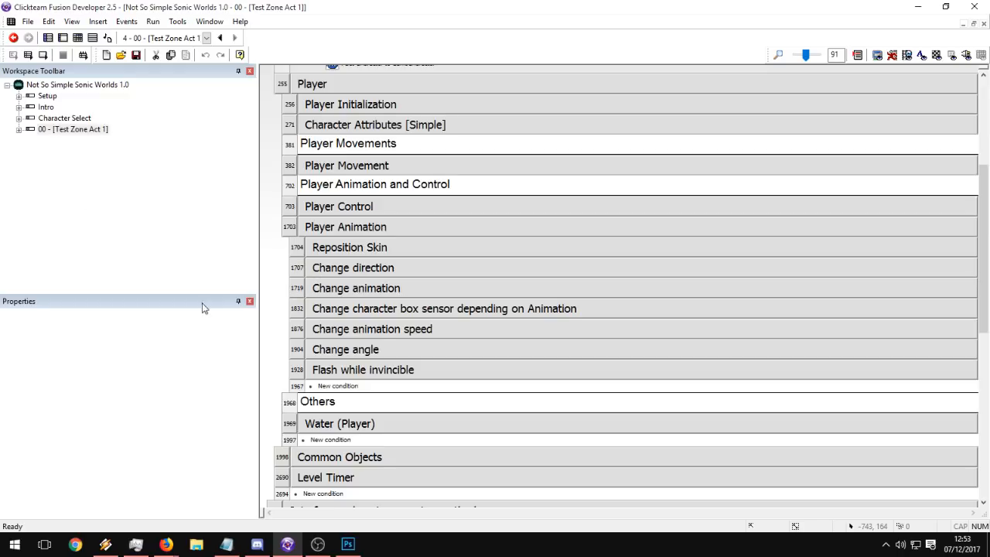
Look through the Change character box sensor depending on Animation group for character-specific actions, and collapse it again.
{"action": "left_click", "coordinate": [381, 309]}
{"action": "left_click", "coordinate": [381, 309]}
{"action": "left_click", "coordinate": [378, 309]}
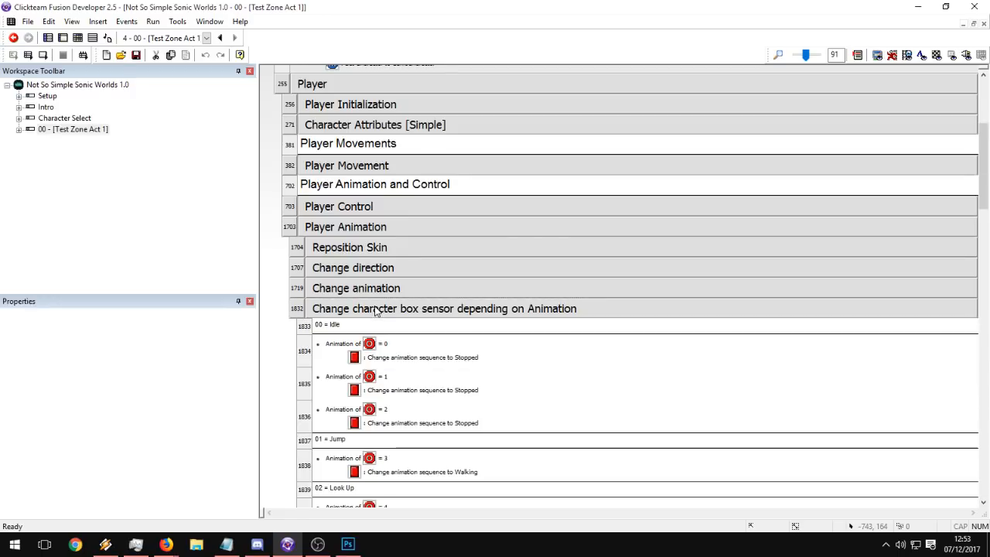
{"action": "scroll", "coordinate": [472, 154], "scroll_direction": "down", "scroll_amount": 15}
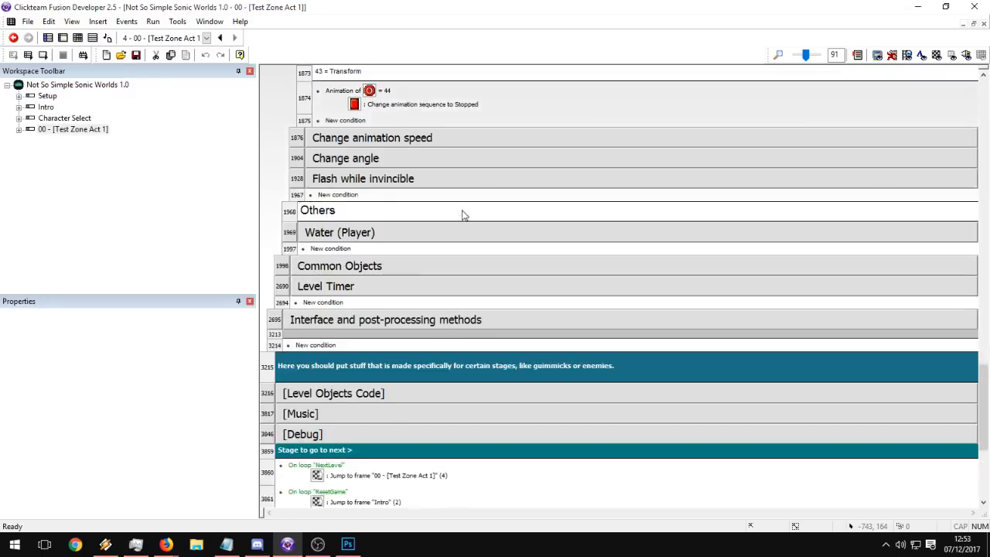
{"action": "scroll", "coordinate": [462, 215], "scroll_direction": "up", "scroll_amount": 15}
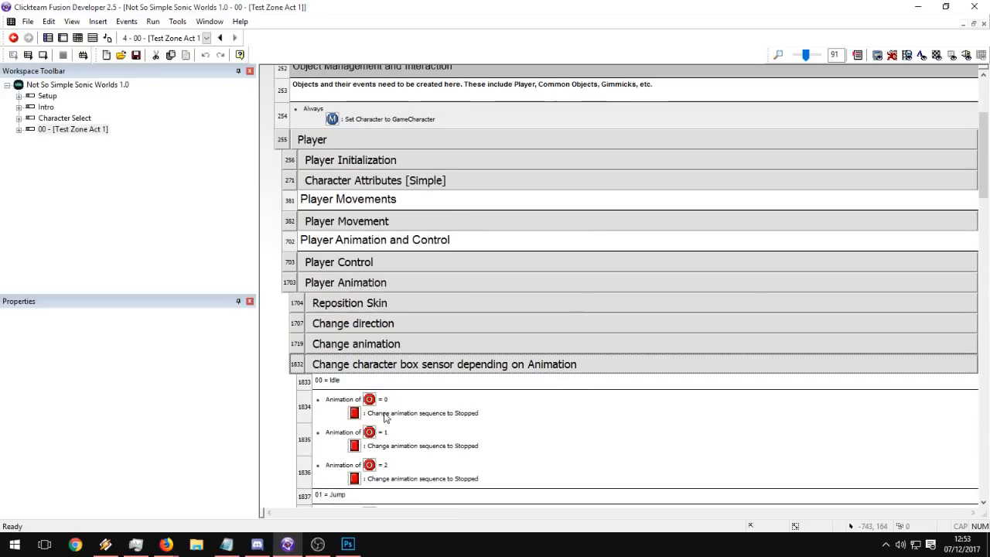
{"action": "left_click", "coordinate": [386, 377]}
{"action": "left_click", "coordinate": [387, 375]}
Expand the Change animation speed group and examine which events contain an action for each character.
{"action": "left_click", "coordinate": [394, 387]}
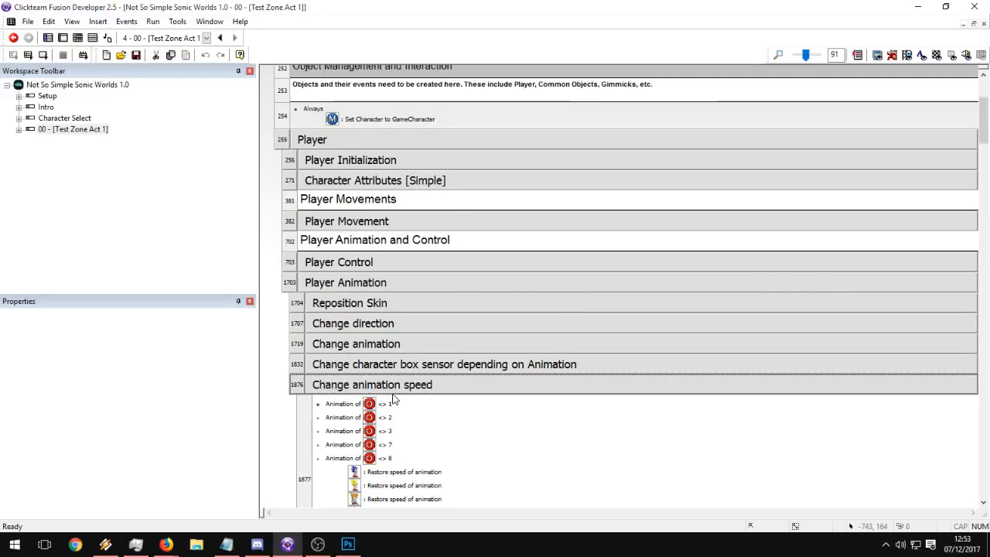
{"action": "scroll", "coordinate": [409, 390], "scroll_direction": "down", "scroll_amount": 5}
{"action": "scroll", "coordinate": [404, 384], "scroll_direction": "up", "scroll_amount": 3}
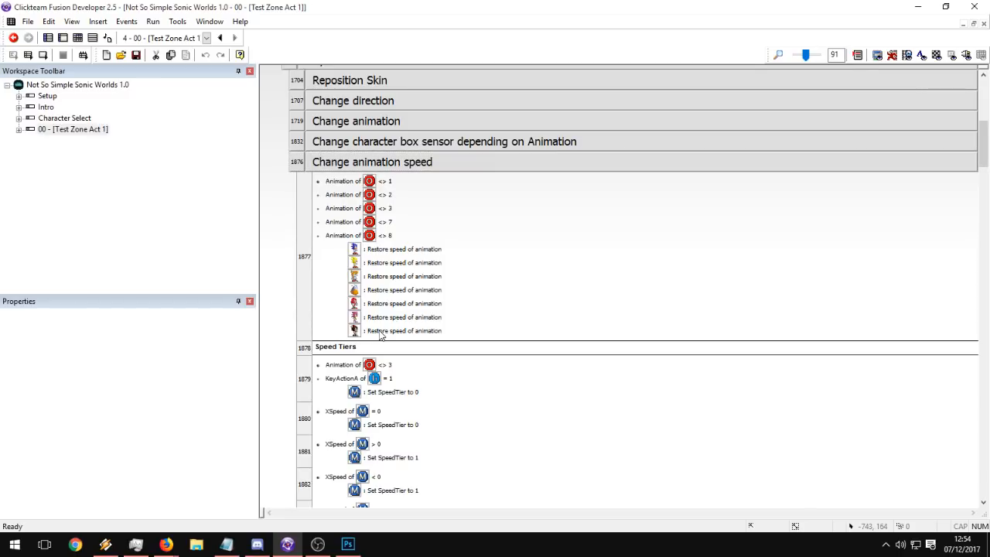
{"action": "scroll", "coordinate": [588, 266], "scroll_direction": "down", "scroll_amount": 1}
{"action": "scroll", "coordinate": [588, 266], "scroll_direction": "down", "scroll_amount": 6}
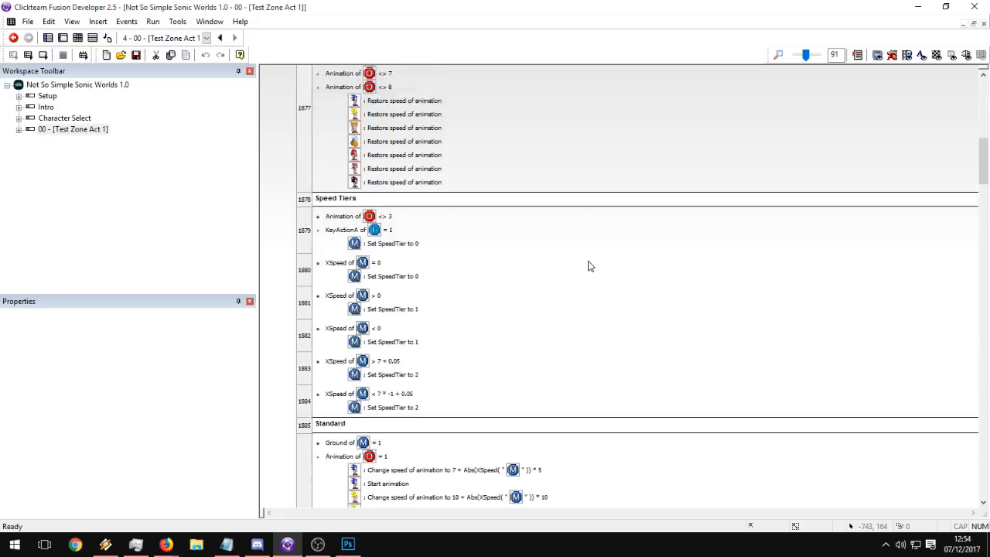
{"action": "scroll", "coordinate": [588, 266], "scroll_direction": "up", "scroll_amount": 6}
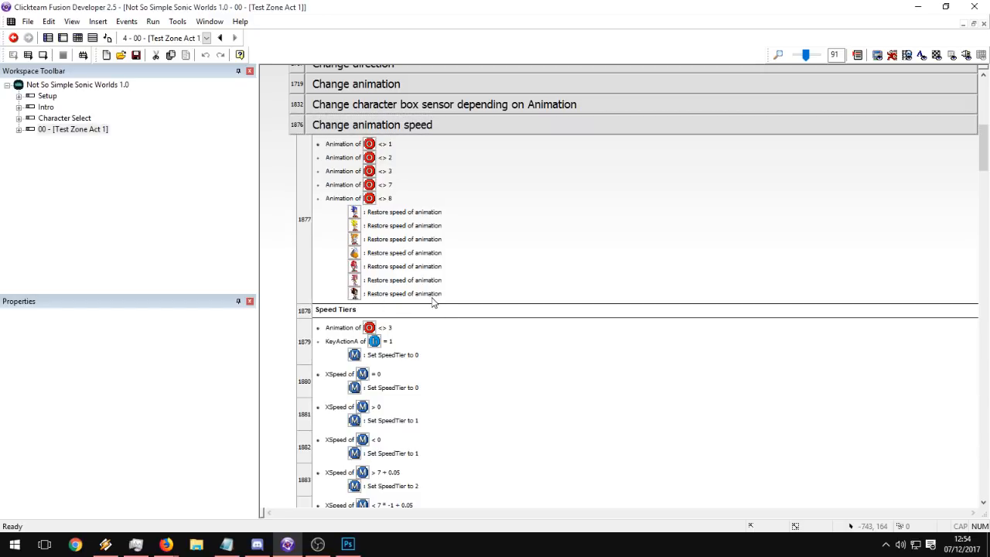
Insert a Restore speed of animation action for Sonic EX at the end of the first Change animation speed event.
{"action": "right_click", "coordinate": [434, 302]}
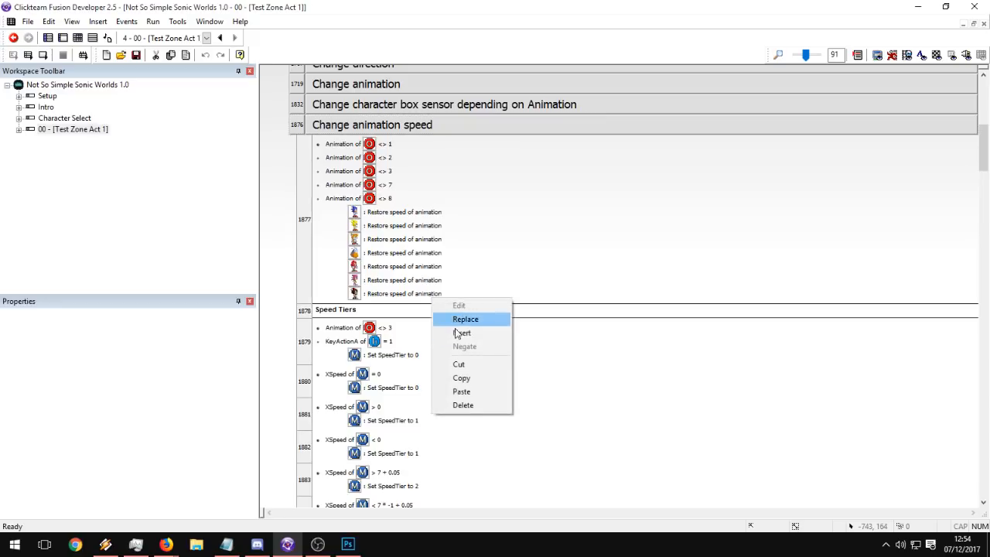
{"action": "left_click", "coordinate": [461, 332]}
{"action": "left_click_drag", "start_coordinate": [866, 129], "coordinate": [866, 427]}
{"action": "left_click", "coordinate": [688, 219]}
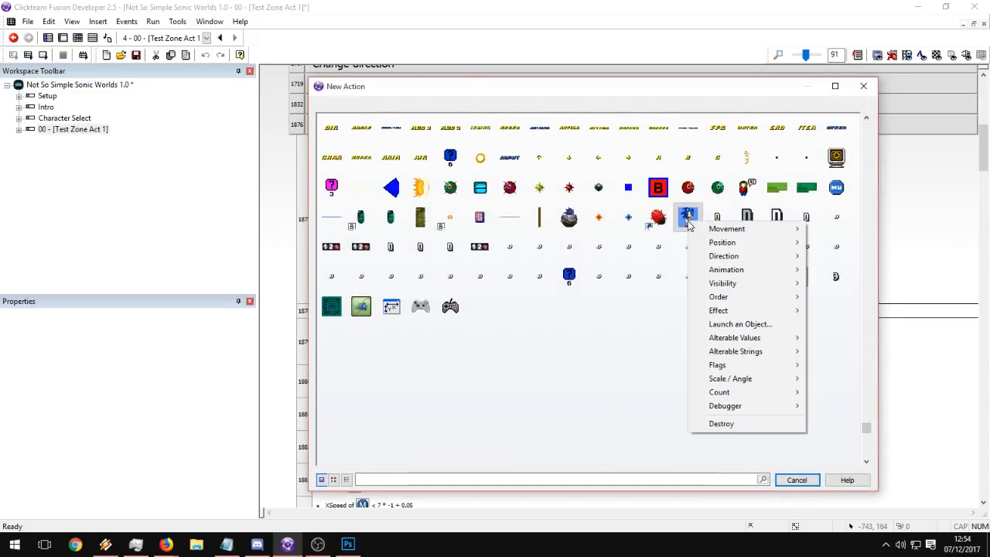
{"action": "mouse_move", "coordinate": [727, 273]}
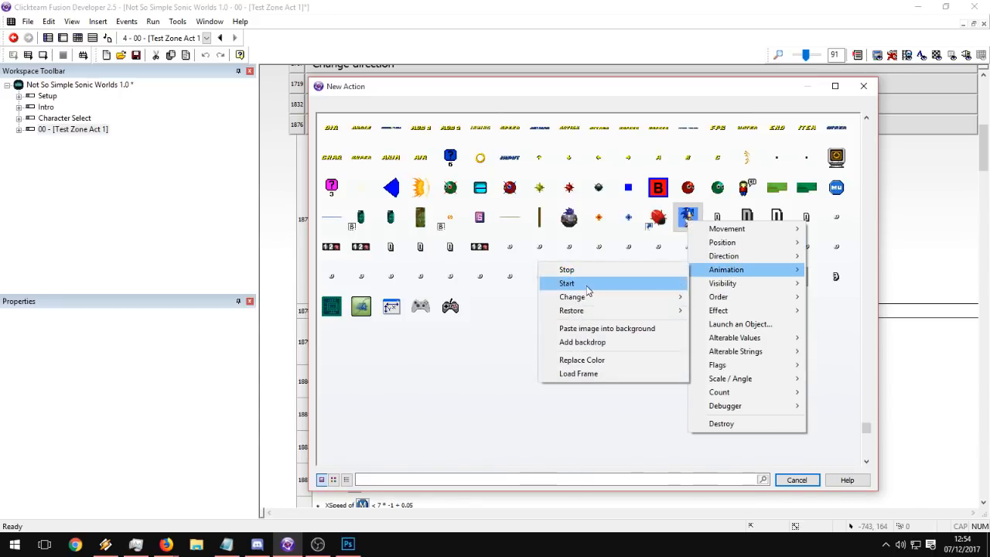
{"action": "mouse_move", "coordinate": [589, 313]}
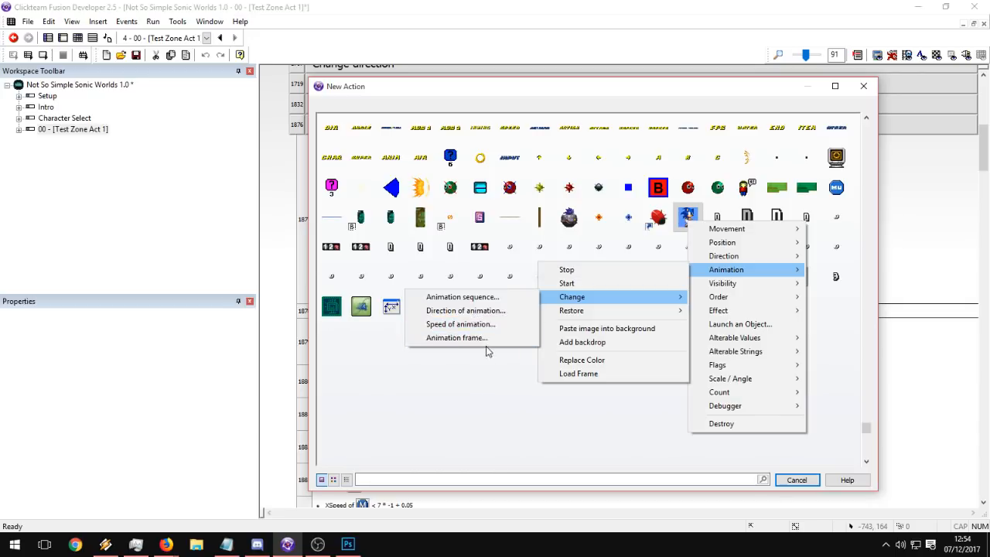
{"action": "mouse_move", "coordinate": [569, 314]}
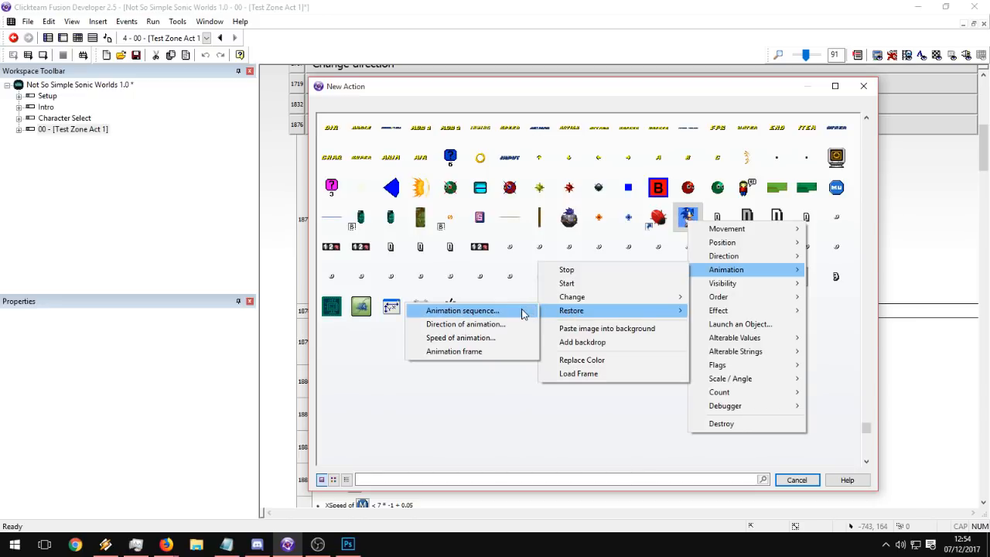
{"action": "left_click", "coordinate": [482, 341]}
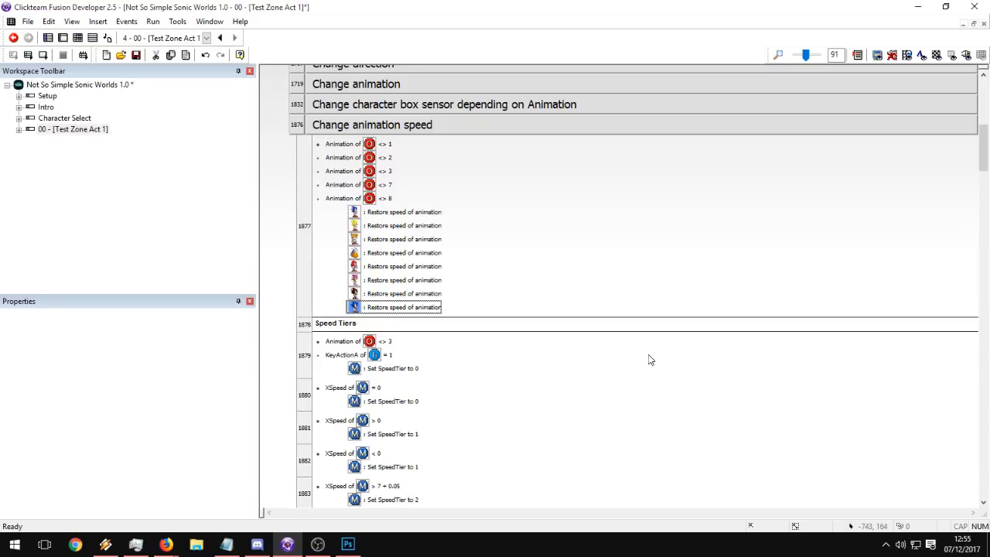
Compare the per-character actions in the first Standard event with those in the Restore speed of animation event.
{"action": "scroll", "coordinate": [566, 264], "scroll_direction": "down", "scroll_amount": 5}
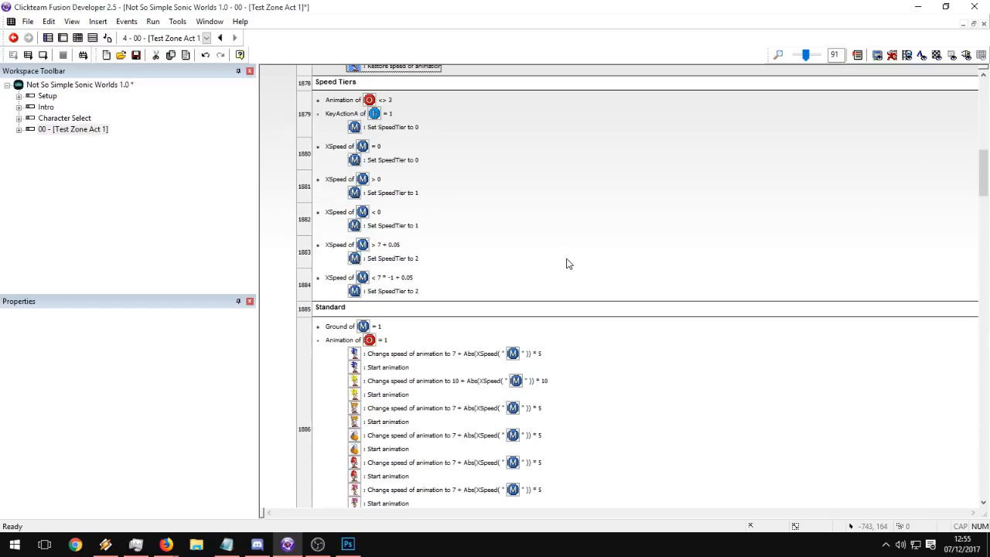
{"action": "scroll", "coordinate": [566, 263], "scroll_direction": "down", "scroll_amount": 2}
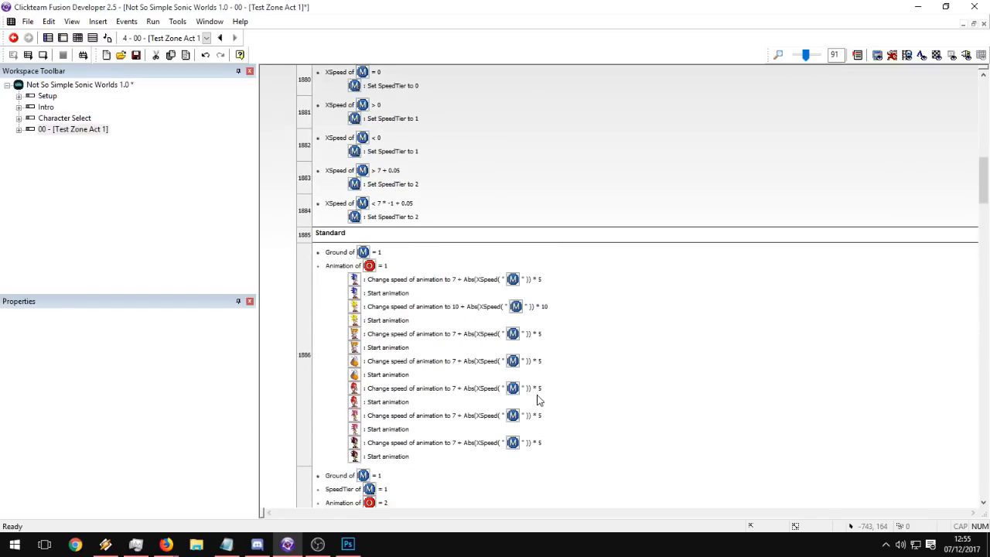
{"action": "scroll", "coordinate": [539, 400], "scroll_direction": "down", "scroll_amount": 1}
{"action": "left_click", "coordinate": [405, 419]}
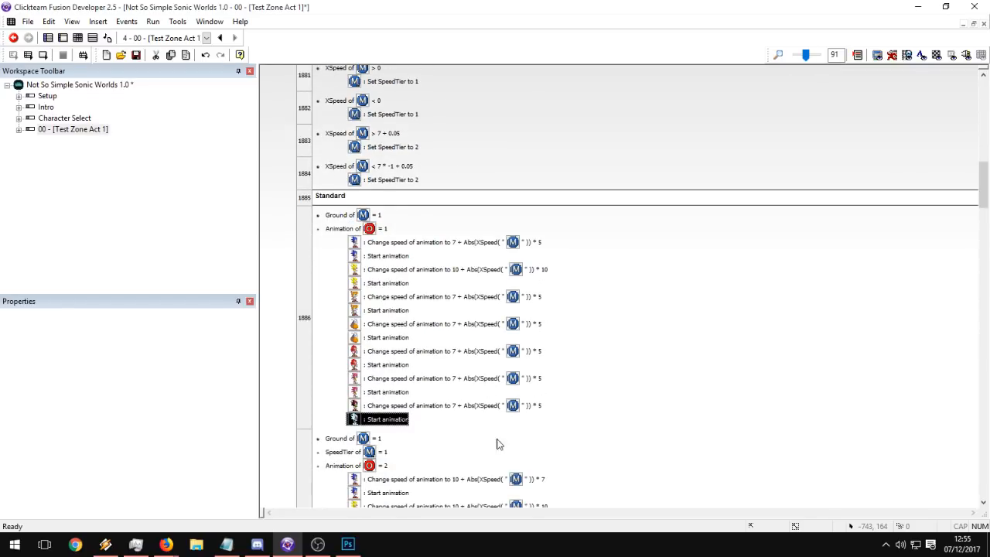
{"action": "scroll", "coordinate": [415, 197], "scroll_direction": "up", "scroll_amount": 4}
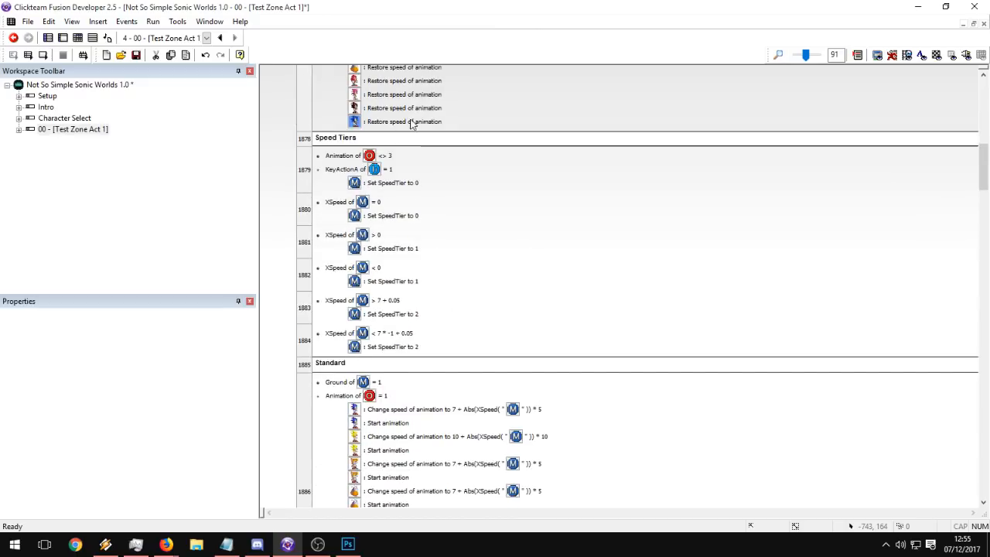
{"action": "scroll", "coordinate": [523, 186], "scroll_direction": "down", "scroll_amount": 5}
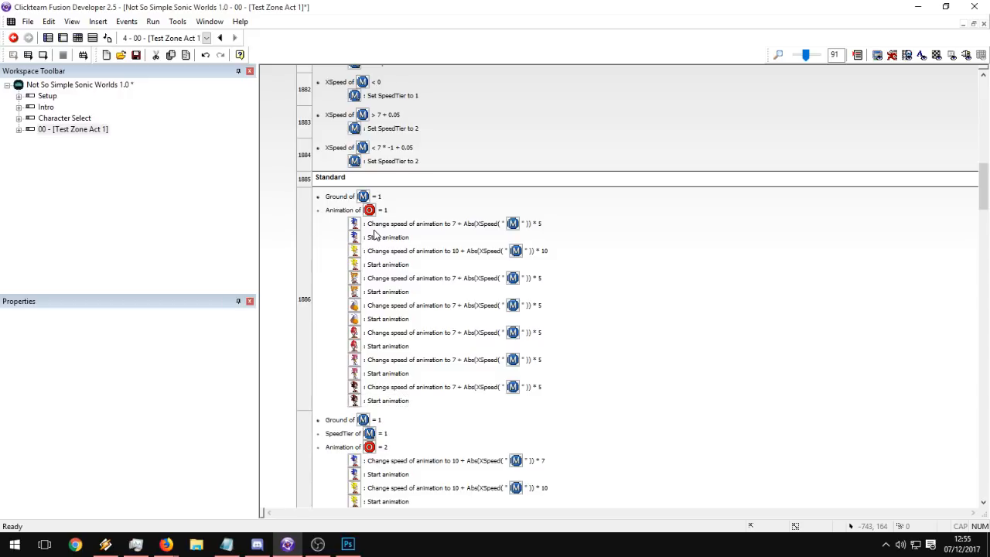
{"action": "scroll", "coordinate": [375, 235], "scroll_direction": "up", "scroll_amount": 5}
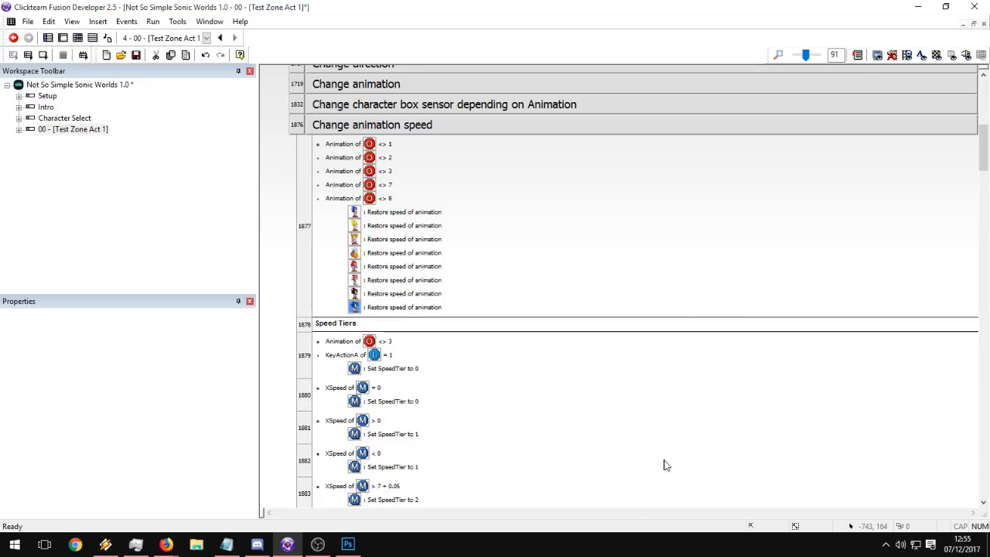
Insert a Change speed of animation action for Sonic EX in the first Standard event, opening its expression for editing.
{"action": "scroll", "coordinate": [681, 456], "scroll_direction": "down", "scroll_amount": 5}
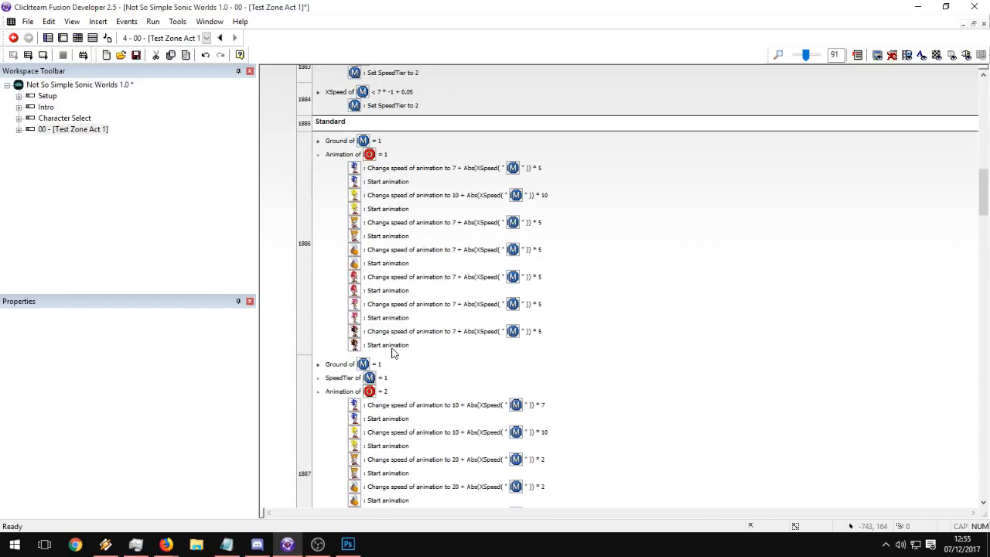
{"action": "right_click", "coordinate": [391, 353]}
{"action": "left_click", "coordinate": [422, 382]}
{"action": "scroll", "coordinate": [740, 246], "scroll_direction": "down", "scroll_amount": 4}
{"action": "left_click", "coordinate": [677, 197]}
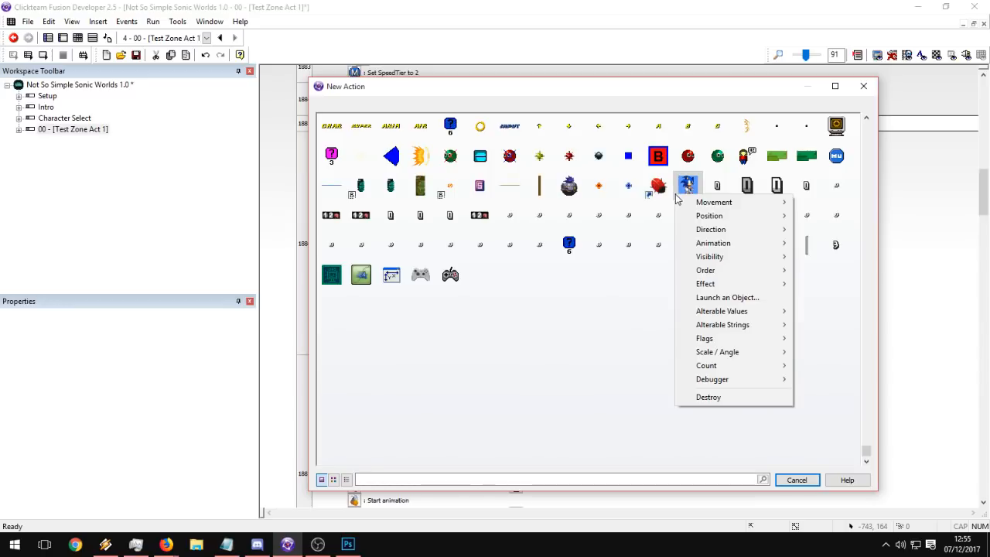
{"action": "mouse_move", "coordinate": [735, 246]}
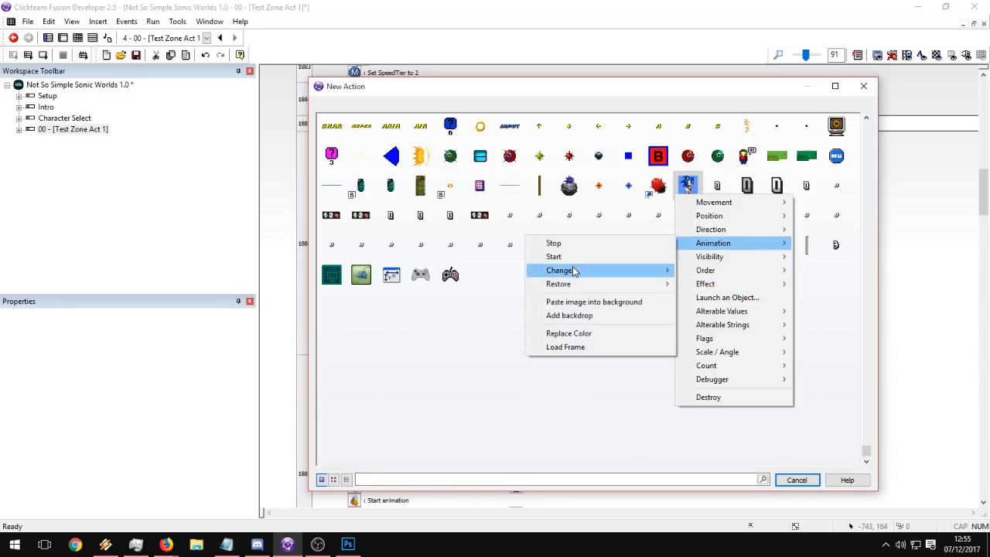
{"action": "mouse_move", "coordinate": [574, 270]}
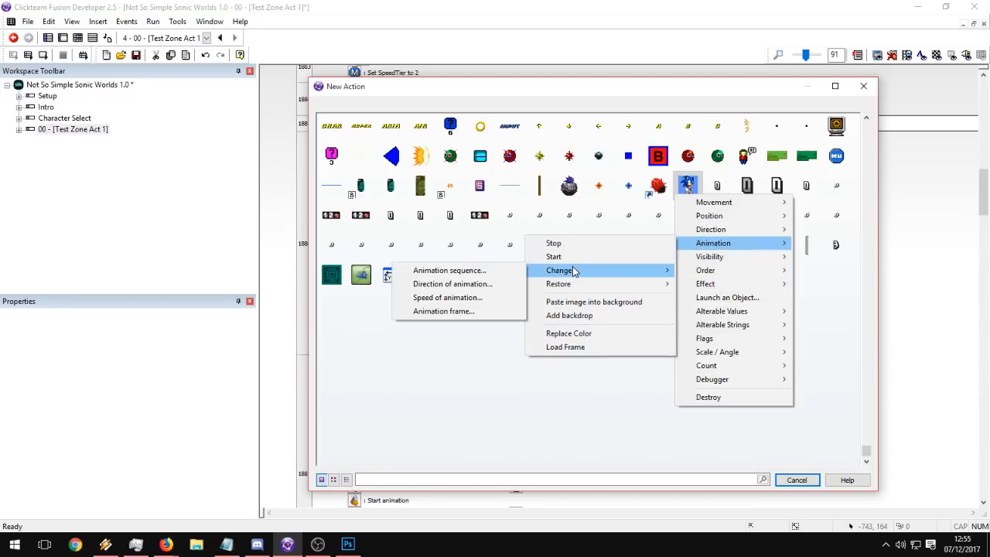
{"action": "left_click", "coordinate": [487, 307]}
{"action": "left_click_drag", "start_coordinate": [614, 179], "coordinate": [526, 153]}
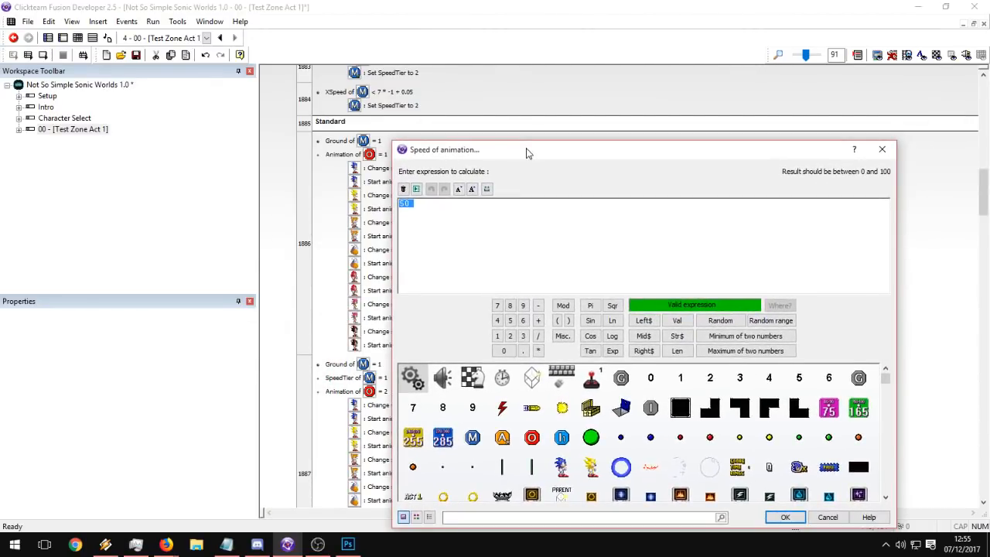
Enter the speed expression as 10 plus the XSpeed value of Player_MovementValues.
{"action": "type", "text": "1.0"}
{"action": "type", "text": "+"}
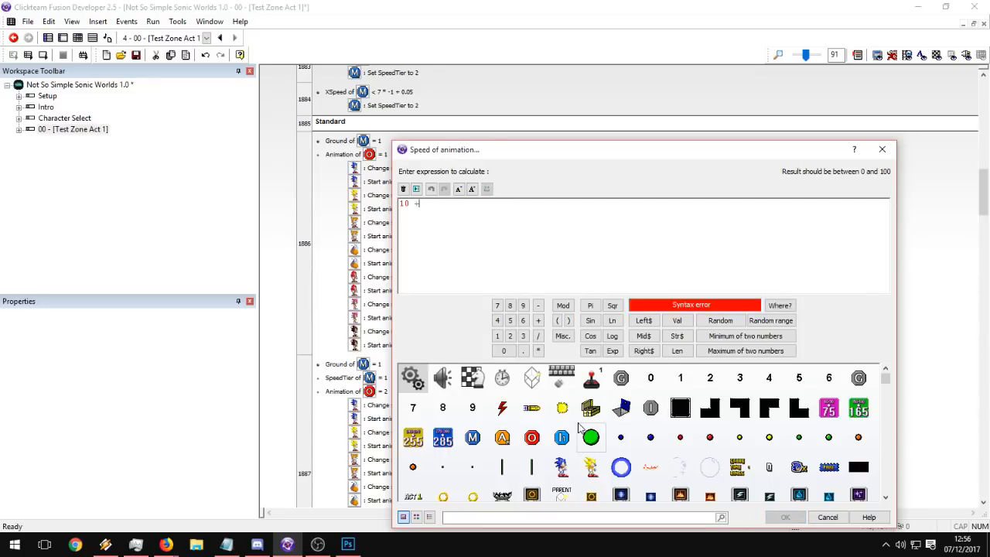
{"action": "left_click_drag", "start_coordinate": [496, 146], "coordinate": [442, 103]}
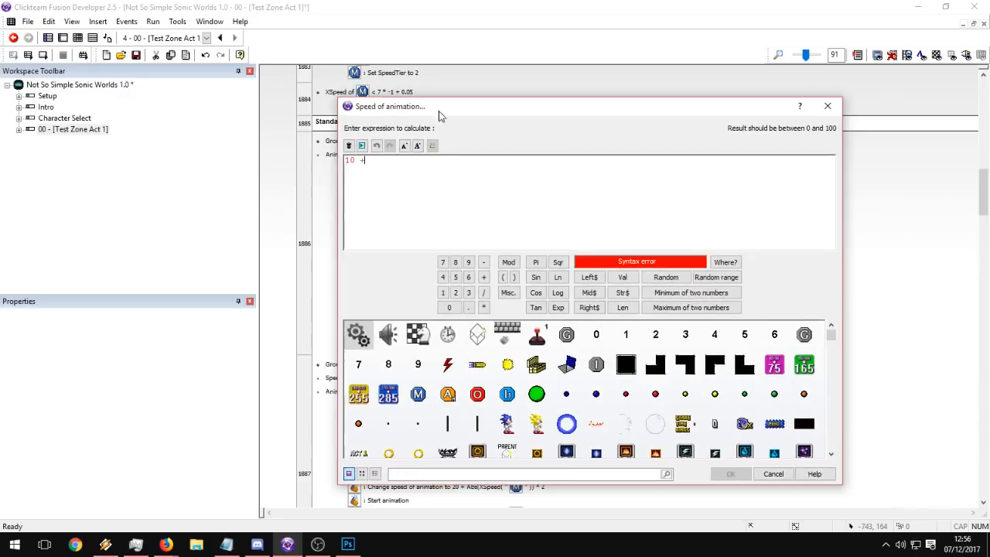
{"action": "left_click", "coordinate": [415, 405]}
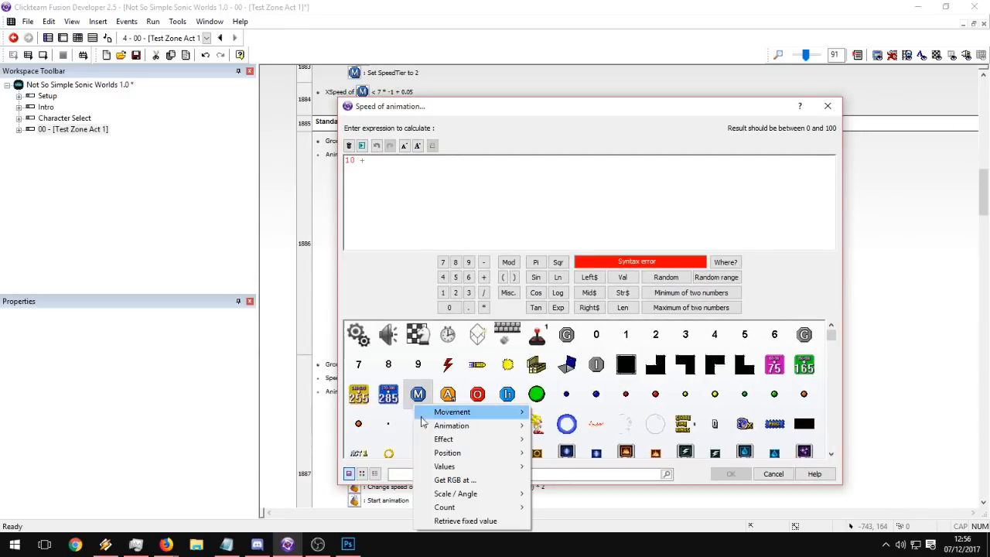
{"action": "mouse_move", "coordinate": [464, 467]}
{"action": "mouse_move", "coordinate": [389, 480]}
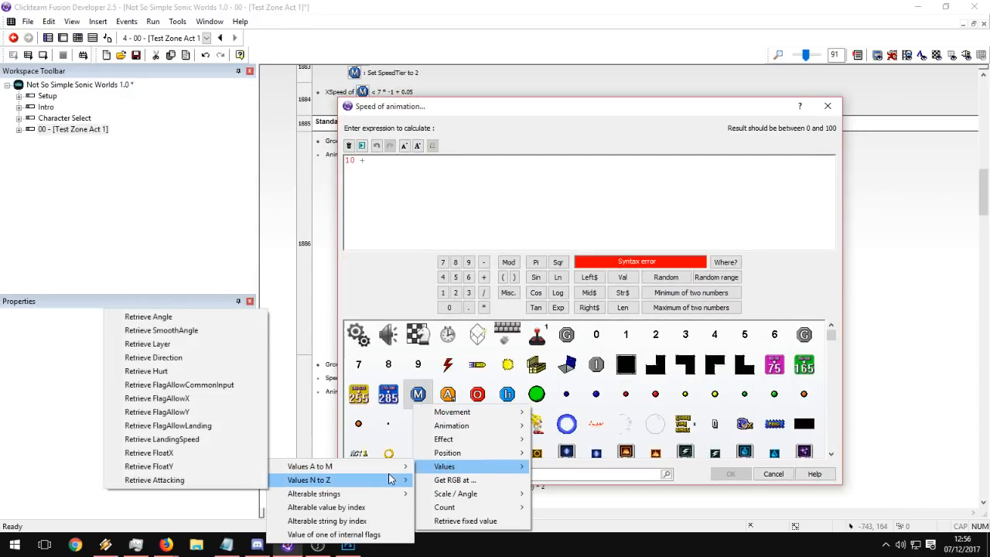
{"action": "mouse_move", "coordinate": [364, 466]}
{"action": "left_click", "coordinate": [186, 317]}
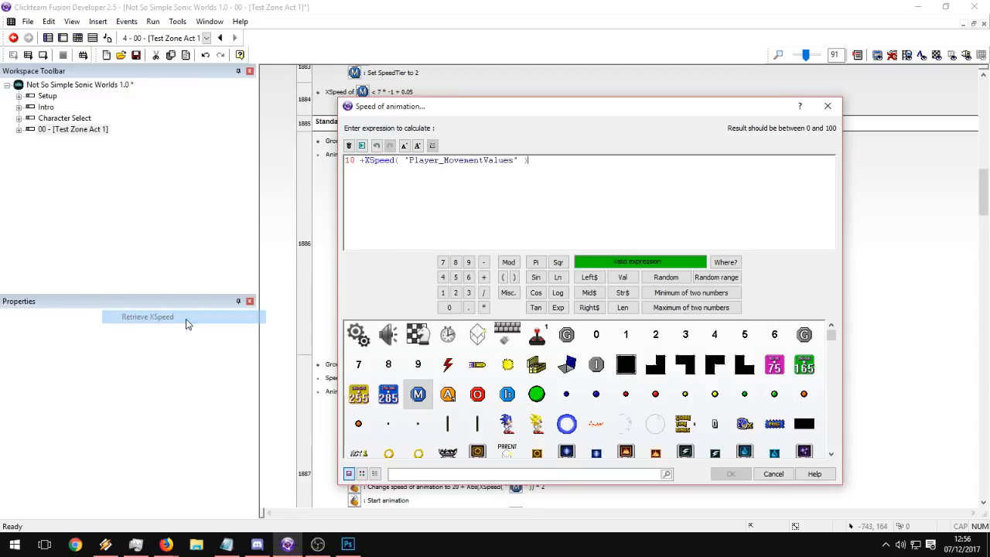
Wrap the XSpeed term in Abs() so the expression reads 10 + Abs(XSpeed( "Player_MovementValues" )), and accept it.
{"action": "left_click", "coordinate": [363, 163]}
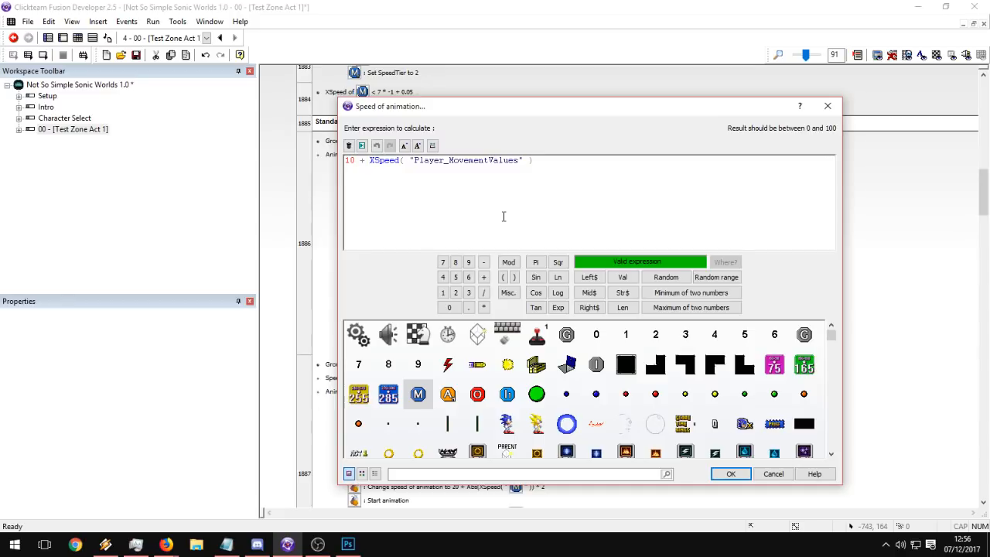
{"action": "key", "text": "Left"}
{"action": "type", "text": "Asb"}
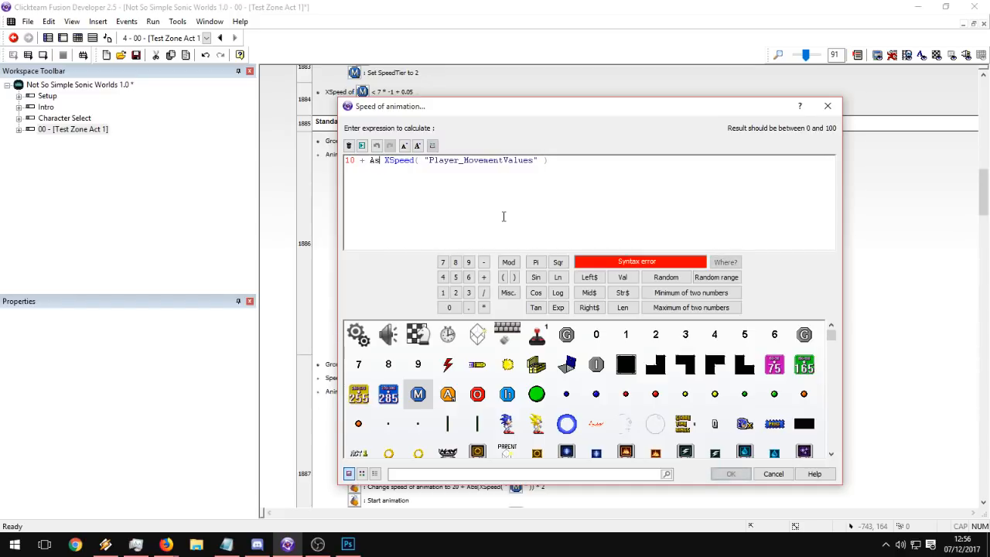
{"action": "key", "text": "BackSpace"}
{"action": "key", "text": "BackSpace"}
{"action": "type", "text": "bs("}
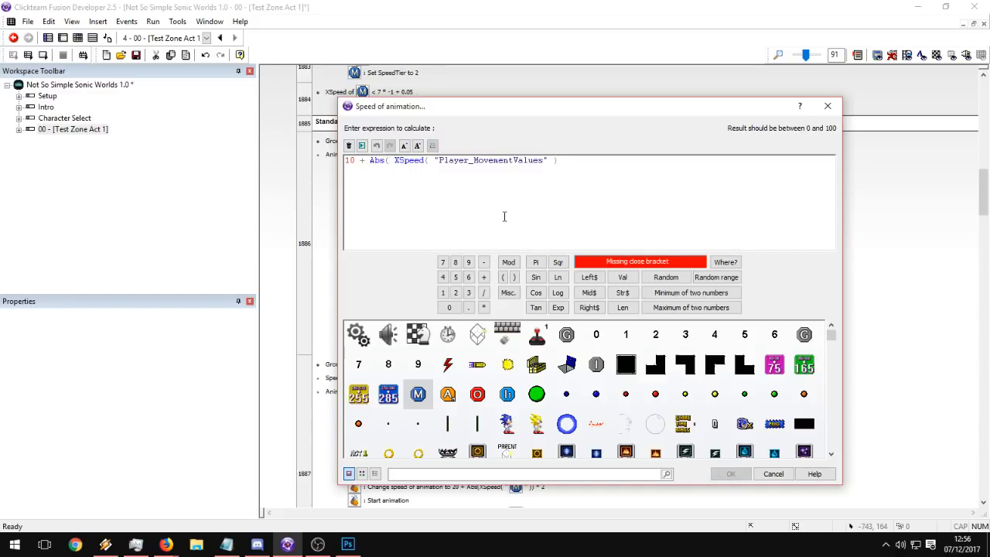
{"action": "key", "text": "BackSpace"}
{"action": "key", "text": "End"}
{"action": "type", "text": ")"}
{"action": "key", "text": "Return"}
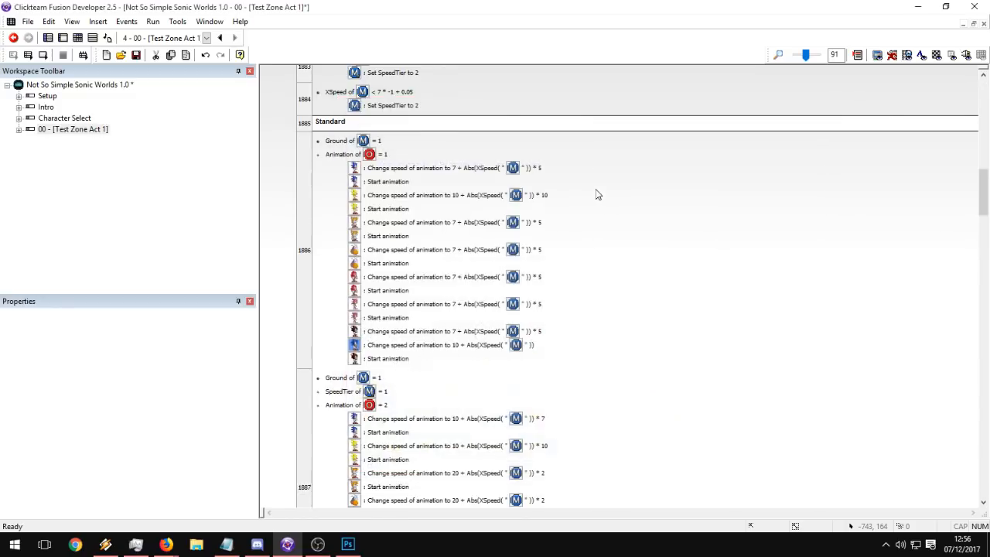
Extend Sonic EX's new speed expression by multiplying the Abs term by 7.
{"action": "double_click", "coordinate": [470, 348]}
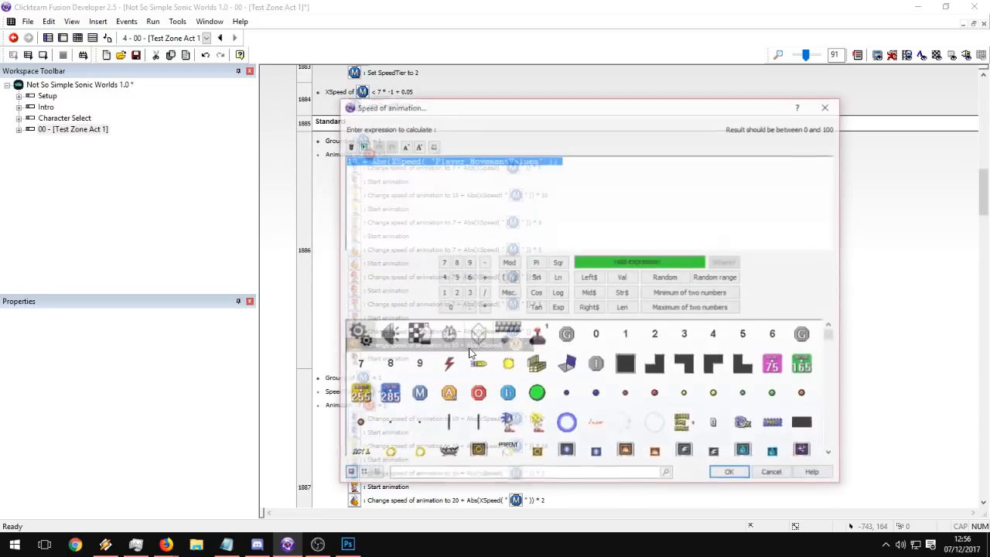
{"action": "left_click", "coordinate": [370, 161]}
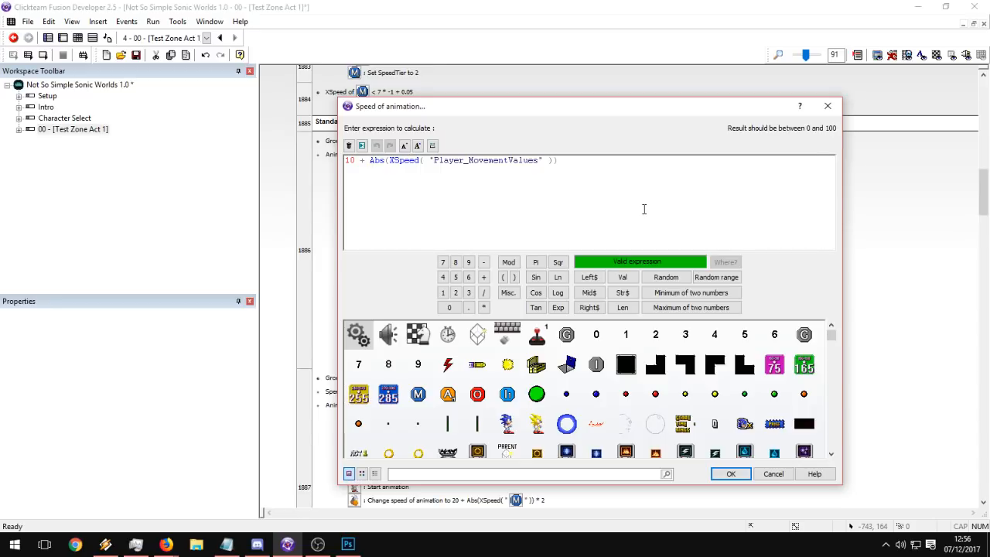
{"action": "type", "text": "*"}
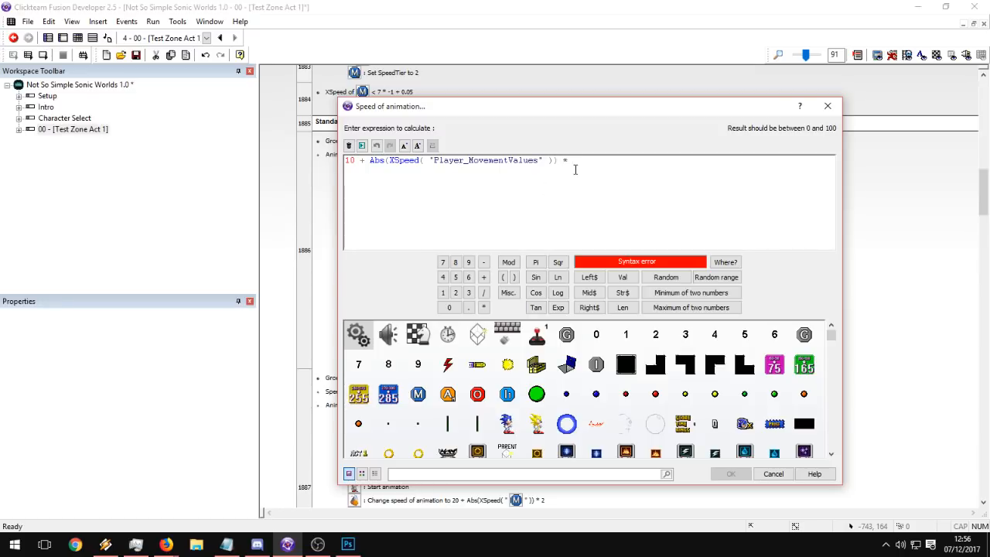
{"action": "type", "text": "7"}
{"action": "key", "text": "Return"}
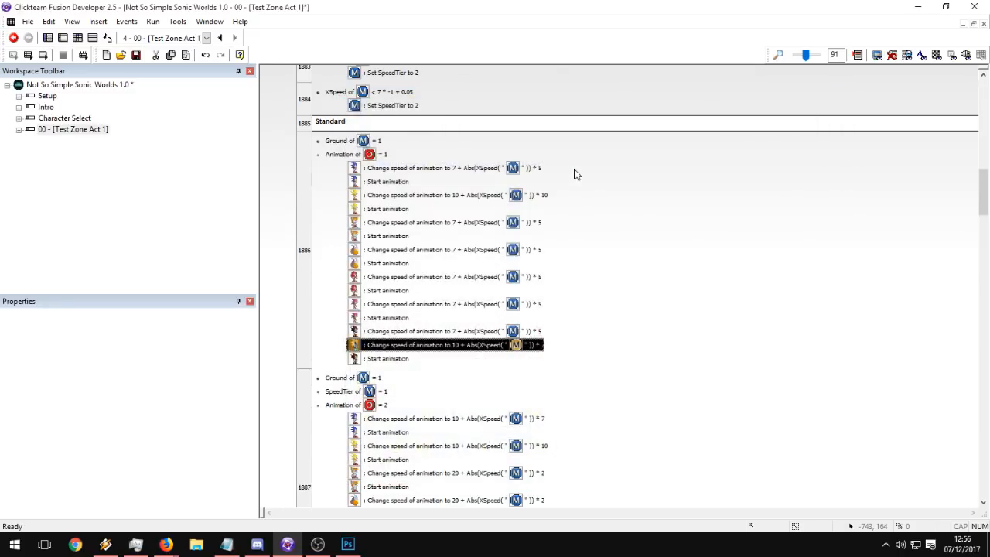
Set the multiplier in Sonic EX's speed expression to 5 and move the action to the end of the event.
{"action": "double_click", "coordinate": [479, 346]}
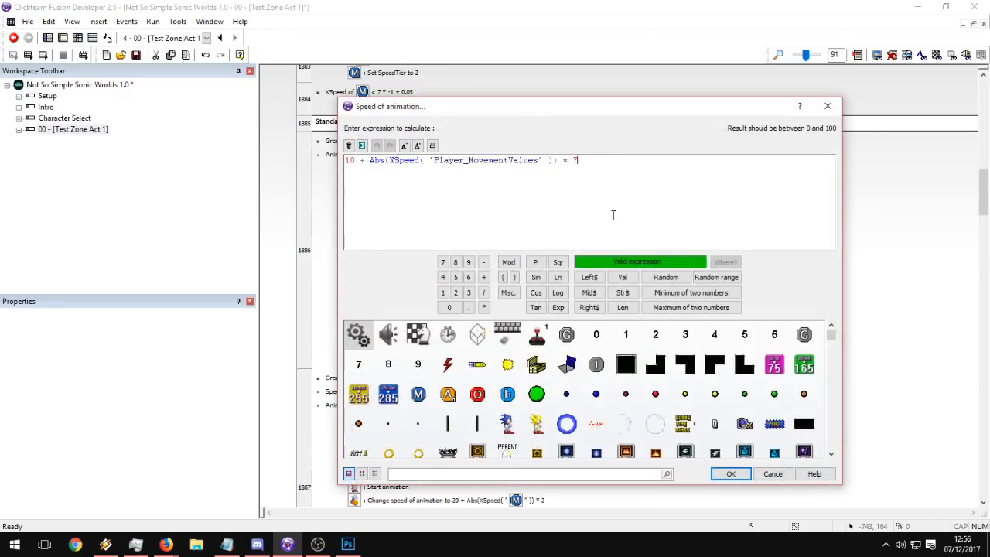
{"action": "key", "text": "BackSpace"}
{"action": "type", "text": "5"}
{"action": "key", "text": "Return"}
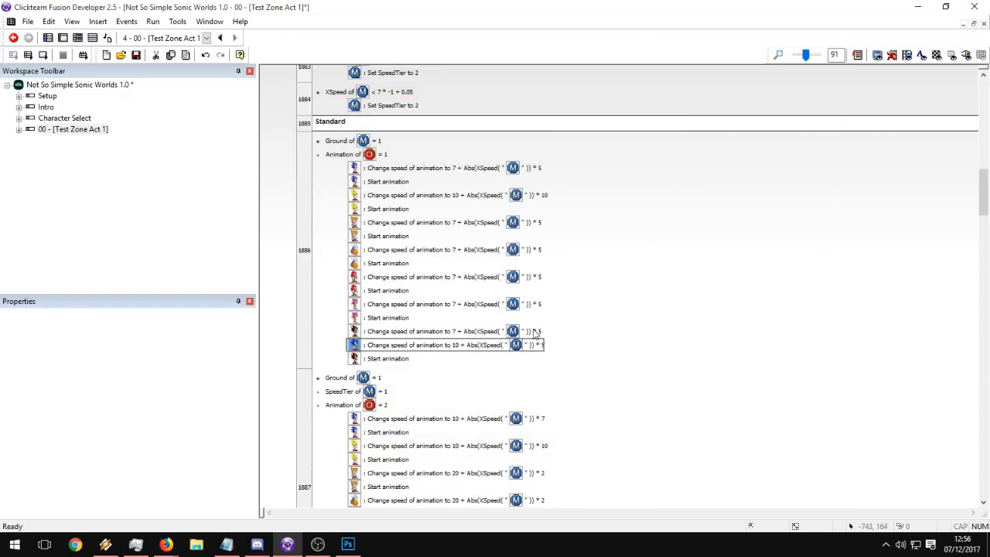
{"action": "left_click_drag", "start_coordinate": [401, 347], "coordinate": [396, 362]}
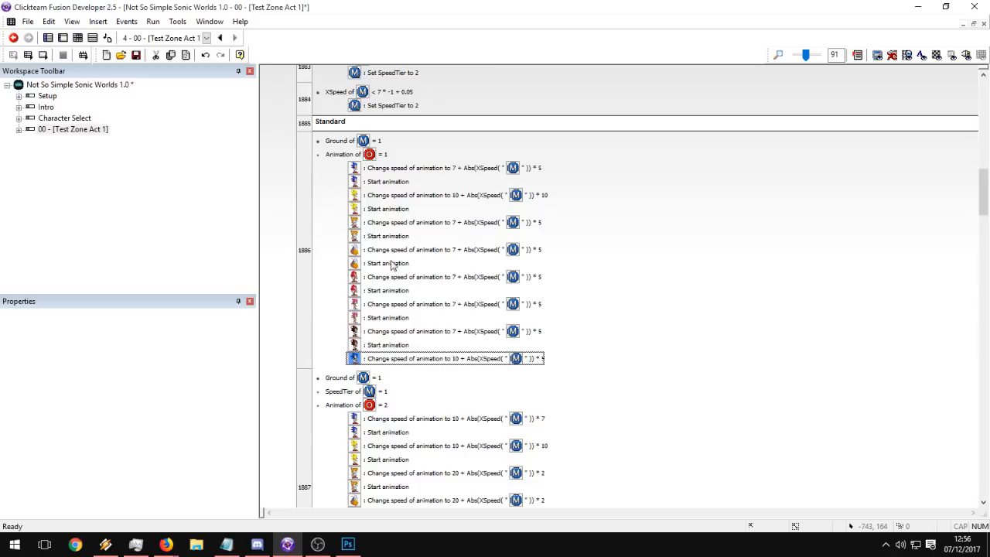
Try duplicating the preceding character's Start animation action below Sonic EX's speed action, and delete the copy.
{"action": "left_click", "coordinate": [371, 342]}
{"action": "key", "text": "ctrl+c"}
{"action": "left_click", "coordinate": [379, 360]}
{"action": "key", "text": "ctrl+v"}
{"action": "left_click_drag", "start_coordinate": [377, 361], "coordinate": [377, 377]}
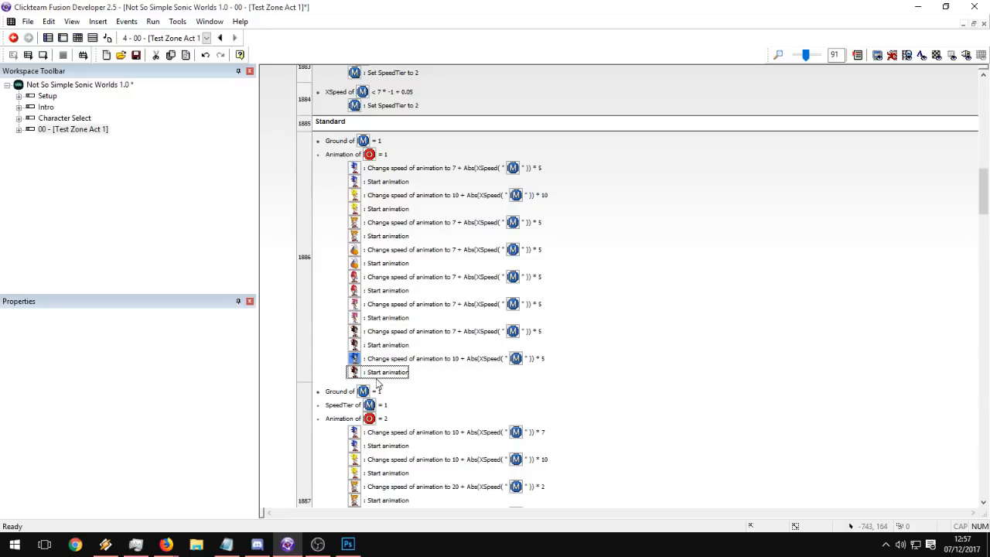
{"action": "key", "text": "Delete"}
Insert a Start animation action for Sonic EX below its speed action in the Standard event for Animation = 1.
{"action": "right_click", "coordinate": [394, 359]}
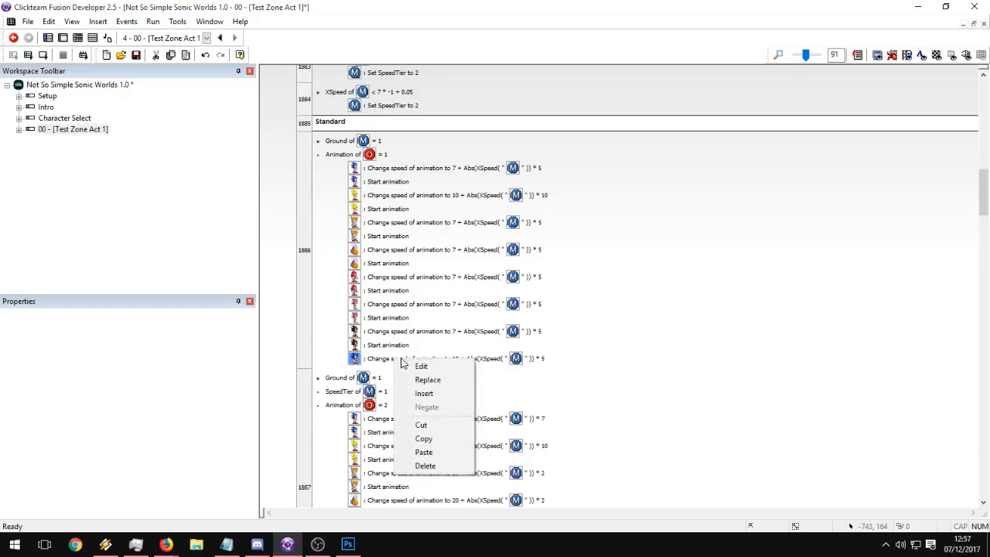
{"action": "left_click", "coordinate": [424, 393]}
{"action": "left_click_drag", "start_coordinate": [866, 128], "coordinate": [865, 416]}
{"action": "left_click", "coordinate": [688, 238]}
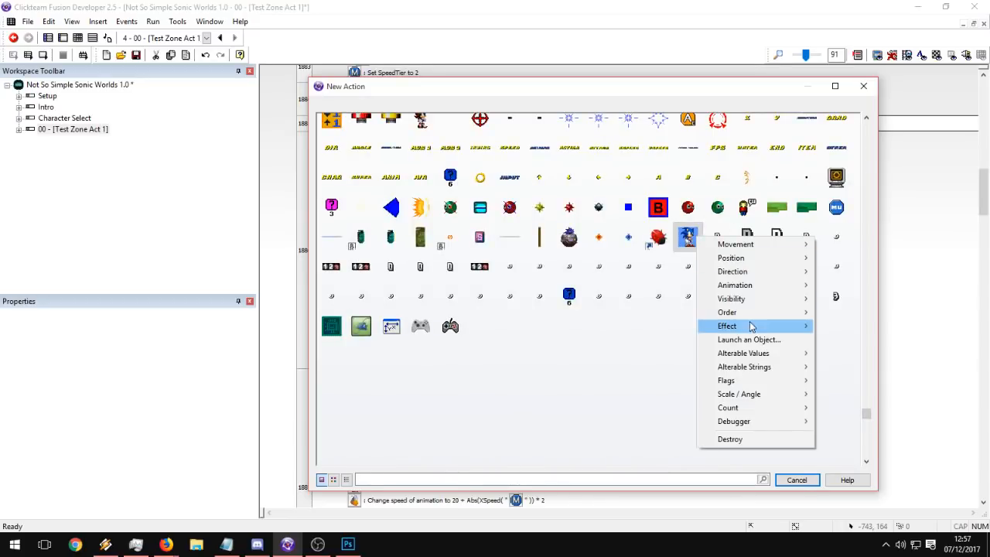
{"action": "mouse_move", "coordinate": [715, 287]}
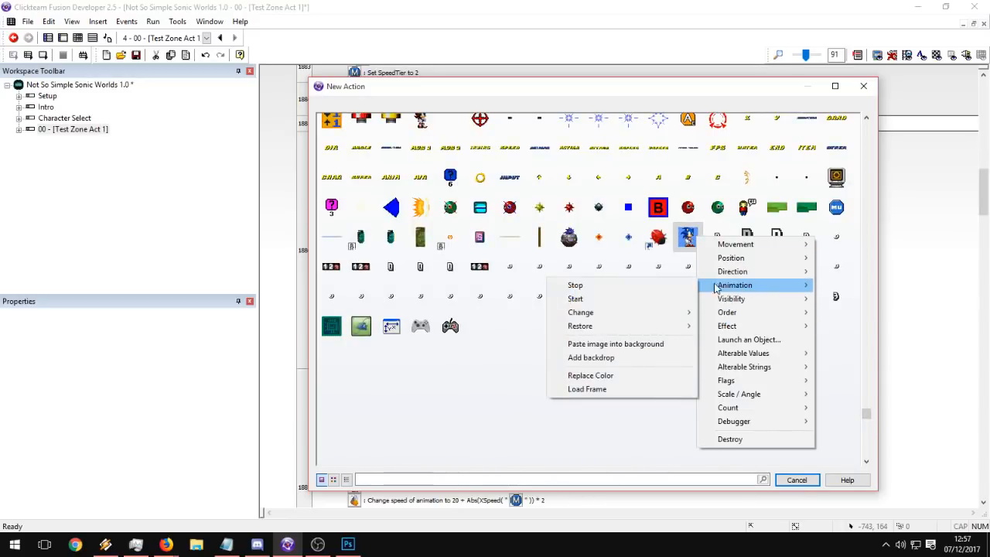
{"action": "left_click", "coordinate": [605, 300]}
{"action": "left_click_drag", "start_coordinate": [392, 379], "coordinate": [391, 368]}
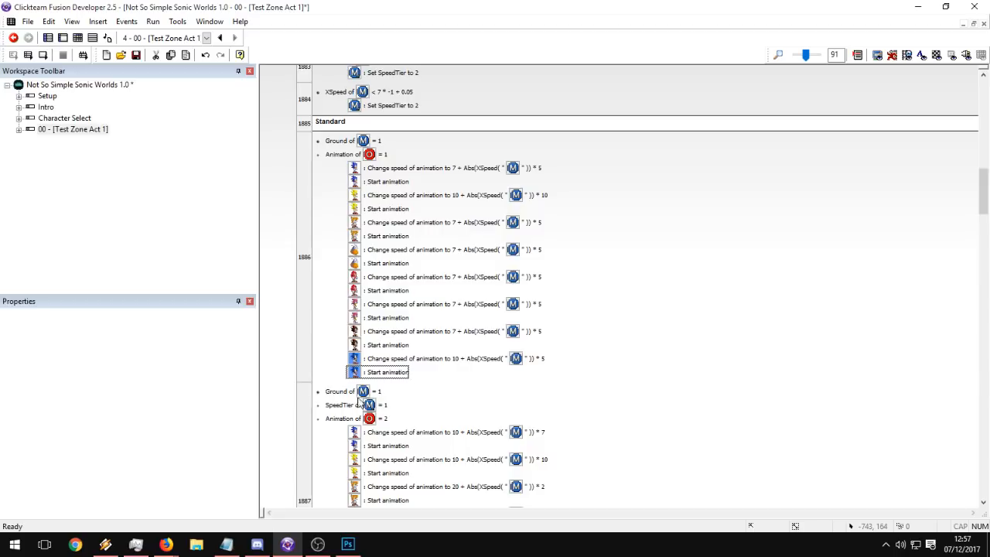
Examine the Change animation group and its Sonic EX Run, Tails Run and Sonic Run subgroups to see how animations are set.
{"action": "scroll", "coordinate": [410, 377], "scroll_direction": "down", "scroll_amount": 2}
{"action": "scroll", "coordinate": [410, 267], "scroll_direction": "down", "scroll_amount": 2}
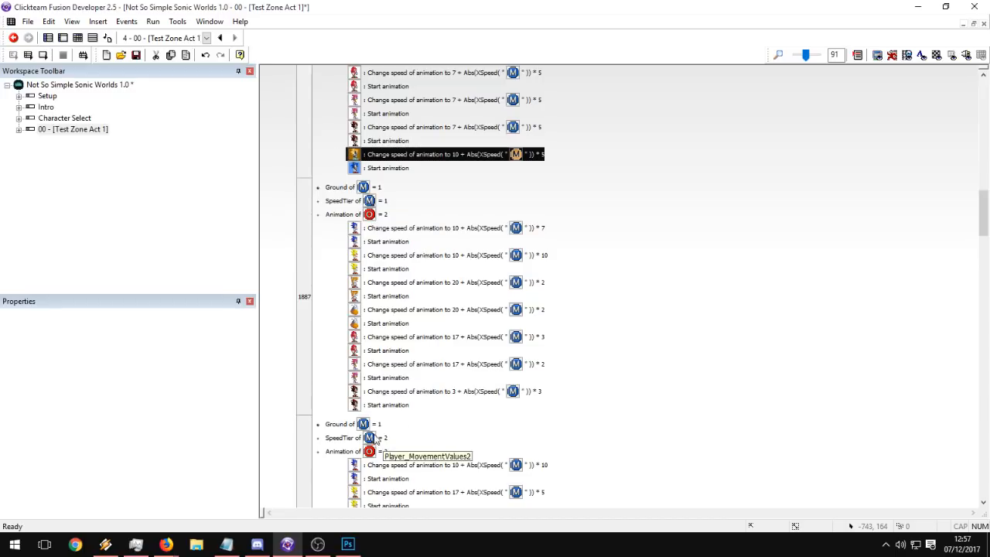
{"action": "scroll", "coordinate": [668, 261], "scroll_direction": "up", "scroll_amount": 20}
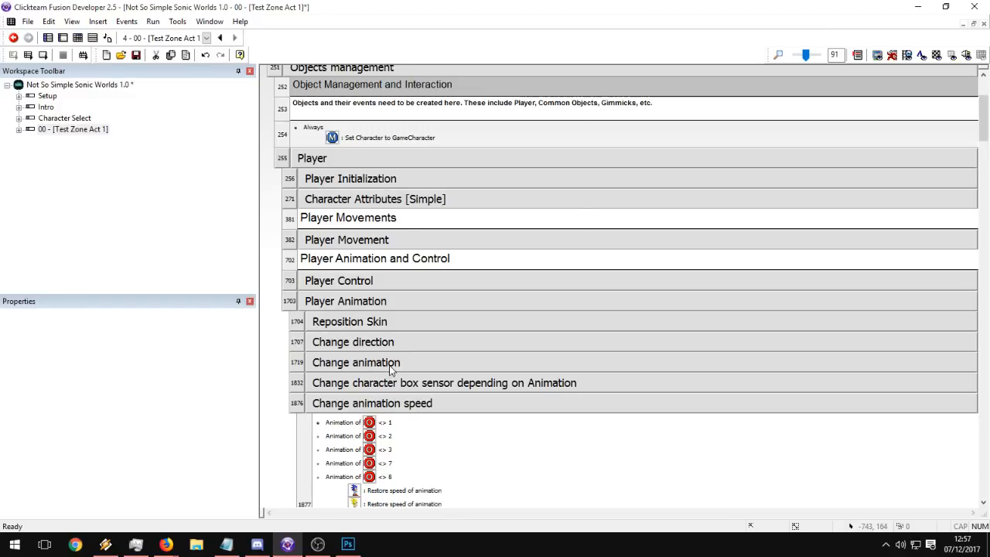
{"action": "left_click", "coordinate": [390, 364]}
{"action": "scroll", "coordinate": [541, 337], "scroll_direction": "down", "scroll_amount": 15}
{"action": "scroll", "coordinate": [544, 317], "scroll_direction": "down", "scroll_amount": 5}
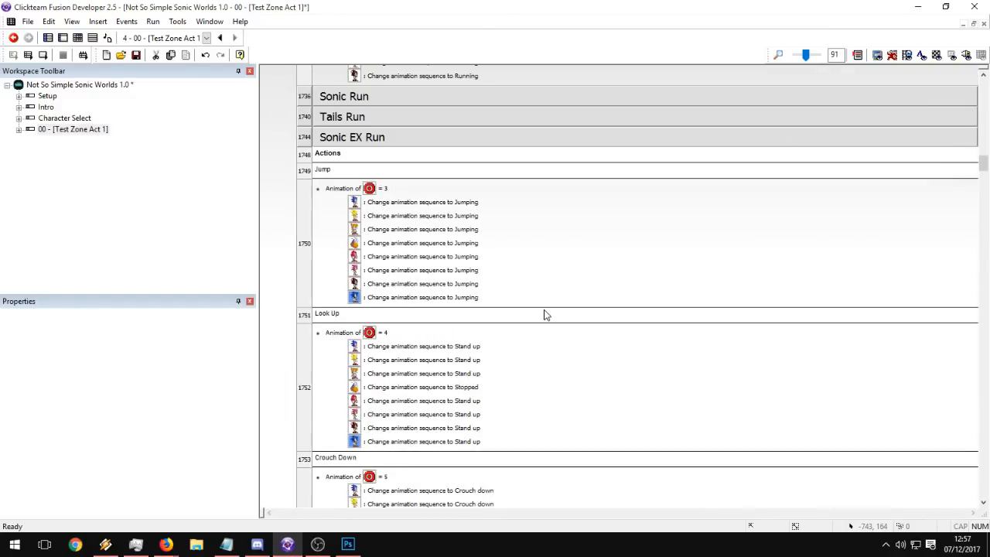
{"action": "left_click", "coordinate": [378, 137]}
{"action": "left_click", "coordinate": [378, 138]}
{"action": "left_click", "coordinate": [374, 116]}
{"action": "left_click", "coordinate": [373, 116]}
{"action": "left_click", "coordinate": [374, 95]}
{"action": "left_click", "coordinate": [376, 153]}
{"action": "scroll", "coordinate": [394, 147], "scroll_direction": "up", "scroll_amount": 10}
{"action": "scroll", "coordinate": [403, 139], "scroll_direction": "up", "scroll_amount": 15}
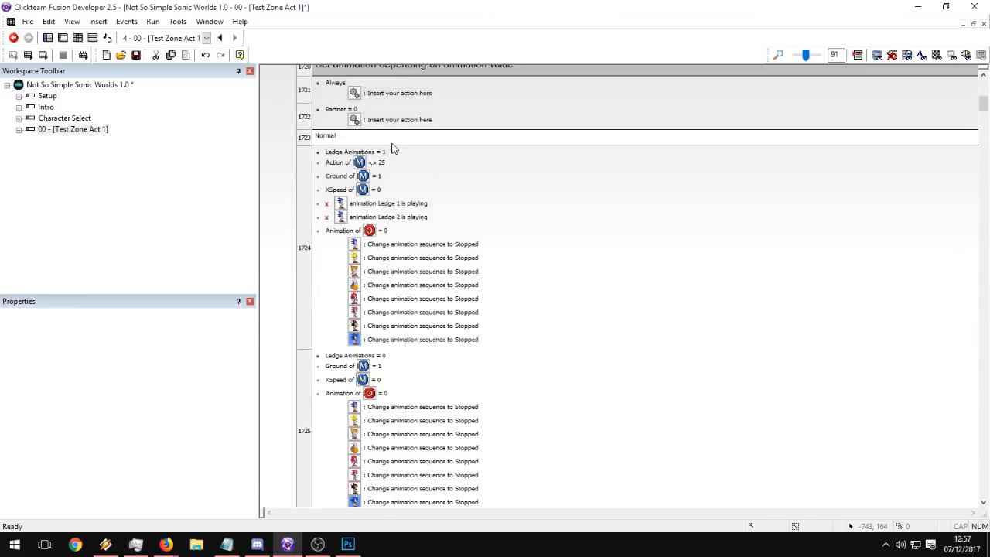
{"action": "left_click", "coordinate": [346, 212]}
{"action": "left_click", "coordinate": [349, 252]}
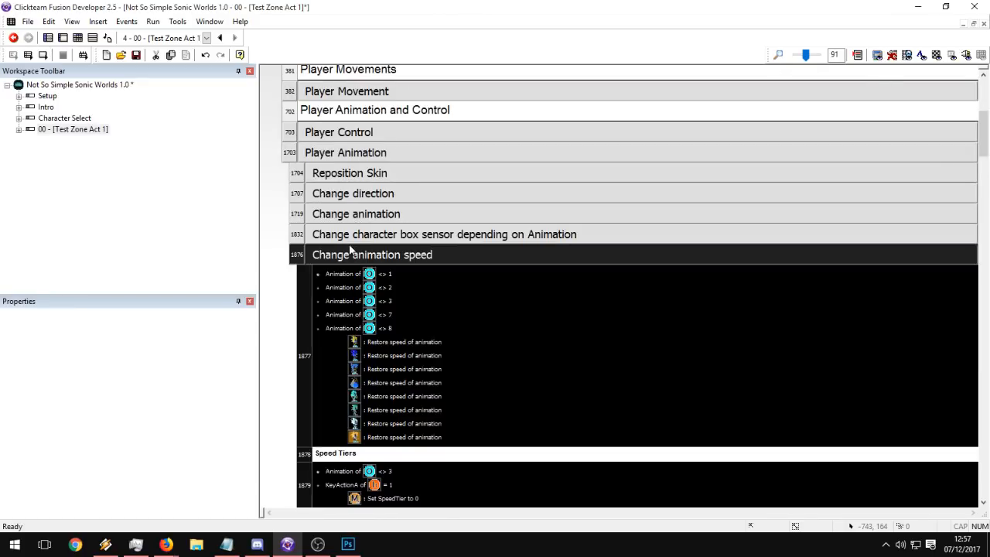
Copy Sonic EX's 10 + Abs(XSpeed) * 5 speed action and Start action to the end of the SpeedTier = 1 event.
{"action": "scroll", "coordinate": [691, 361], "scroll_direction": "down", "scroll_amount": 8}
{"action": "scroll", "coordinate": [691, 348], "scroll_direction": "down", "scroll_amount": 3}
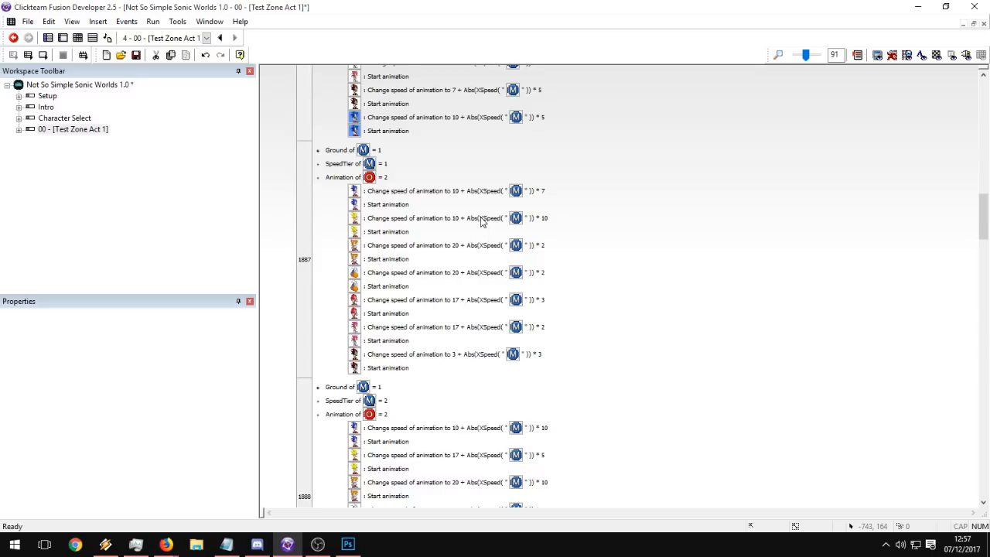
{"action": "scroll", "coordinate": [481, 219], "scroll_direction": "down", "scroll_amount": 1}
{"action": "scroll", "coordinate": [461, 232], "scroll_direction": "up", "scroll_amount": 3}
{"action": "left_click", "coordinate": [389, 328]}
{"action": "scroll", "coordinate": [427, 328], "scroll_direction": "down", "scroll_amount": 3}
{"action": "left_click", "coordinate": [375, 333]}
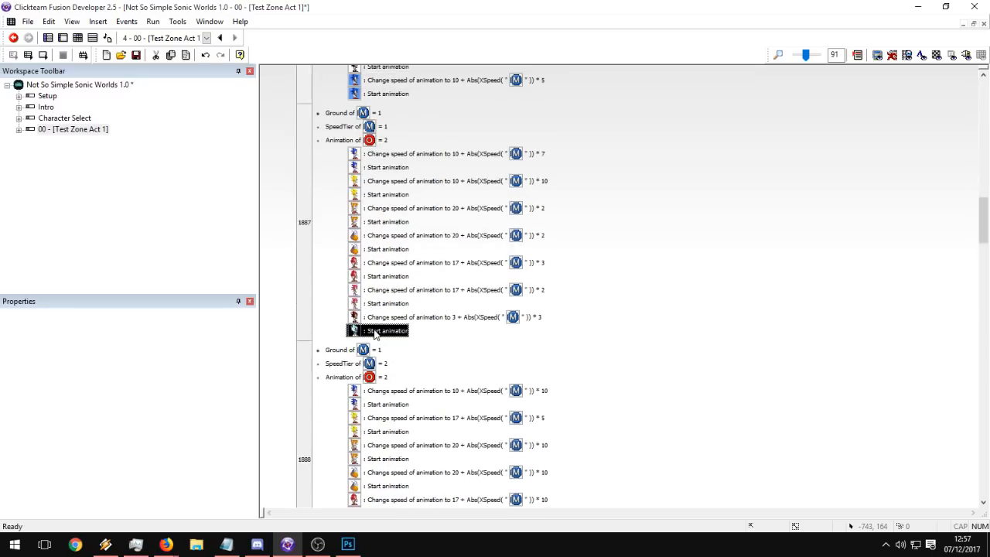
{"action": "key", "text": "ctrl+v"}
{"action": "left_click", "coordinate": [390, 345]}
{"action": "key", "text": "ctrl+v"}
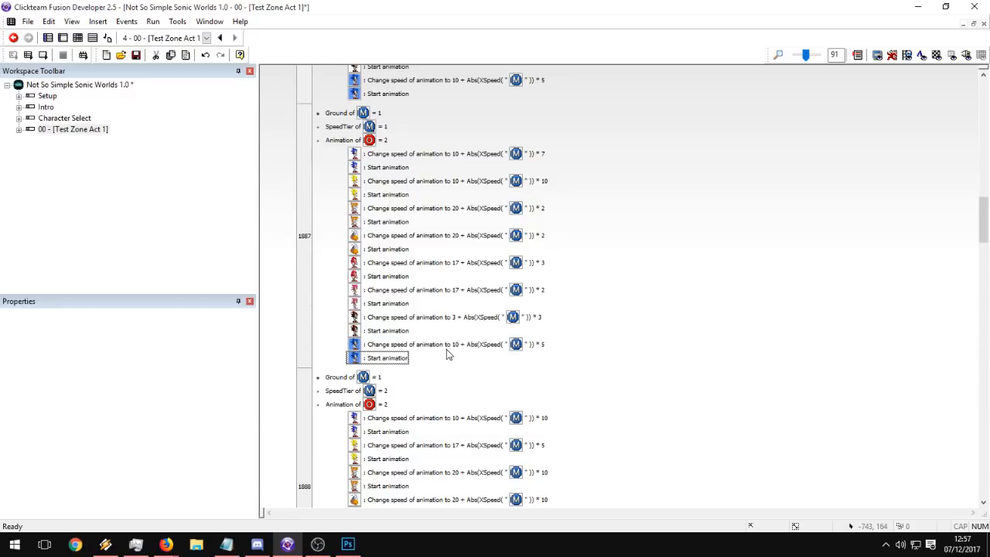
Copy Sonic EX's speed action and Start action to the end of the SpeedTier = 2 event.
{"action": "left_click", "coordinate": [410, 347]}
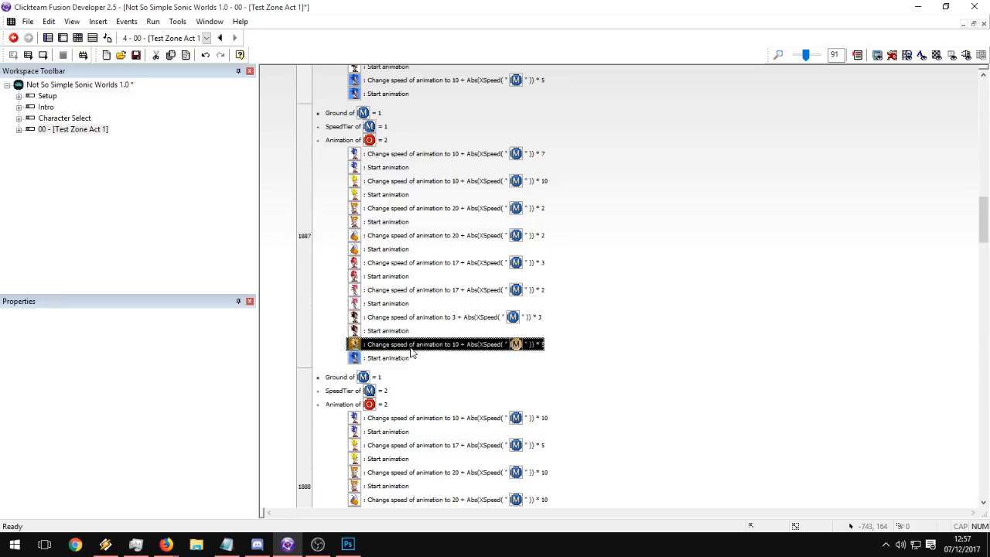
{"action": "scroll", "coordinate": [420, 343], "scroll_direction": "down", "scroll_amount": 5}
{"action": "left_click", "coordinate": [388, 410]}
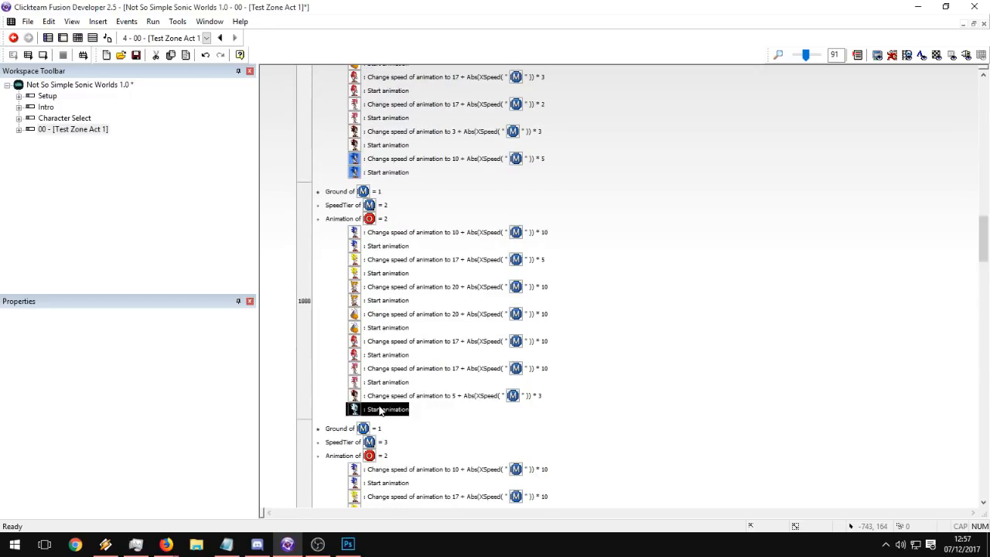
{"action": "key", "text": "ctrl+v"}
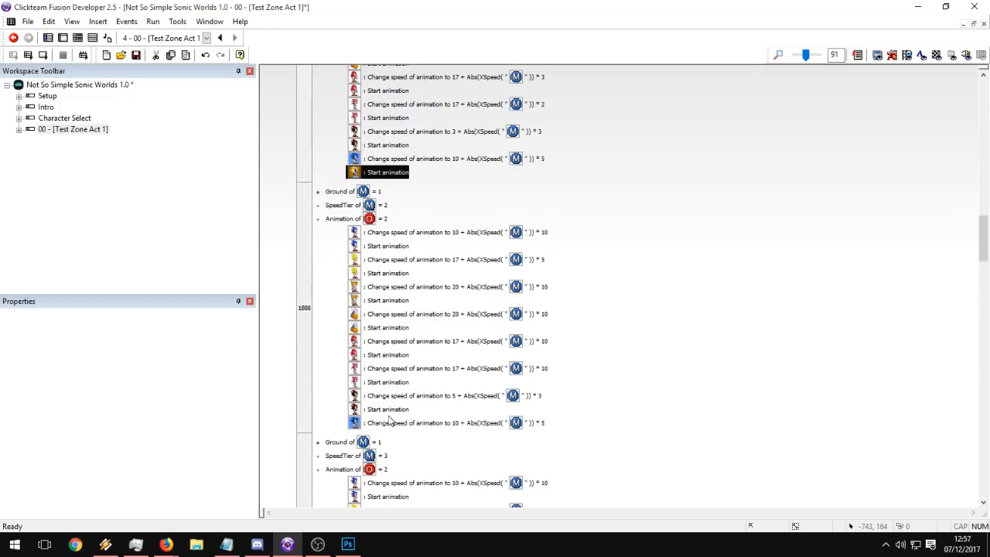
{"action": "left_click", "coordinate": [388, 421]}
{"action": "key", "text": "ctrl+v"}
{"action": "left_click_drag", "start_coordinate": [372, 423], "coordinate": [374, 439]}
Copy Sonic EX's speed action and Start action to the end of the SpeedTier = 3 event.
{"action": "scroll", "coordinate": [464, 406], "scroll_direction": "down", "scroll_amount": 2}
{"action": "left_click", "coordinate": [425, 237]}
{"action": "key", "text": "ctrl+c"}
{"action": "scroll", "coordinate": [383, 472], "scroll_direction": "down", "scroll_amount": 1}
{"action": "left_click", "coordinate": [386, 469]}
{"action": "key", "text": "ctrl+v"}
{"action": "left_click_drag", "start_coordinate": [385, 469], "coordinate": [387, 497]}
{"action": "left_click", "coordinate": [392, 233]}
{"action": "key", "text": "ctrl+c"}
{"action": "left_click", "coordinate": [385, 483]}
{"action": "key", "text": "ctrl+v"}
{"action": "scroll", "coordinate": [457, 451], "scroll_direction": "down", "scroll_amount": 5}
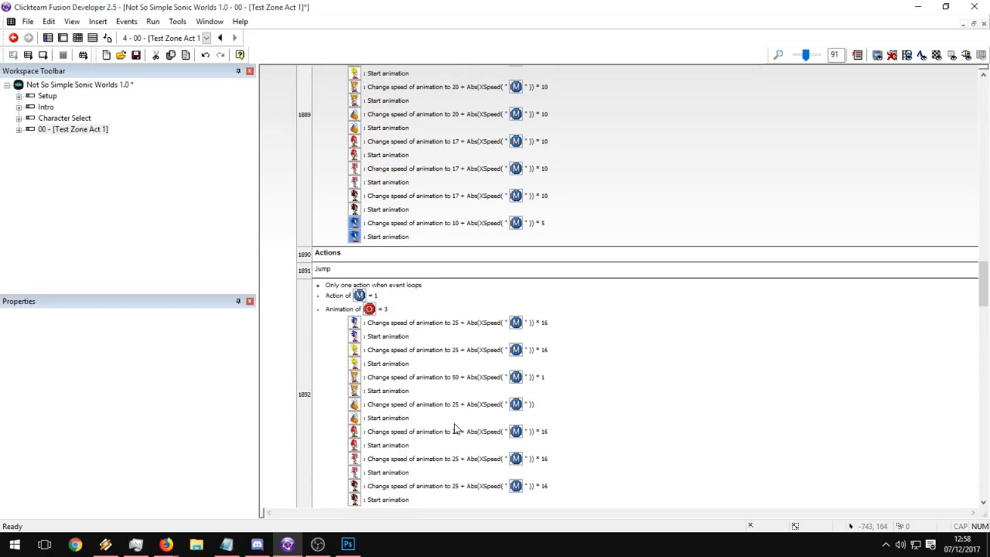
Compare the speed expressions in the SpeedTier = 3 event with those in the Jump and Rolling events.
{"action": "left_click", "coordinate": [431, 228]}
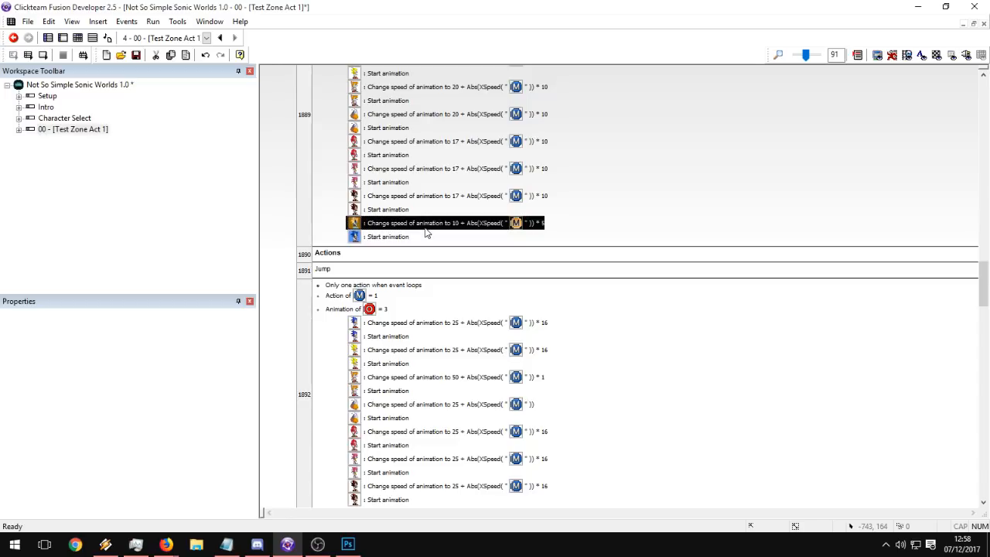
{"action": "left_click", "coordinate": [394, 238]}
{"action": "left_click", "coordinate": [396, 227]}
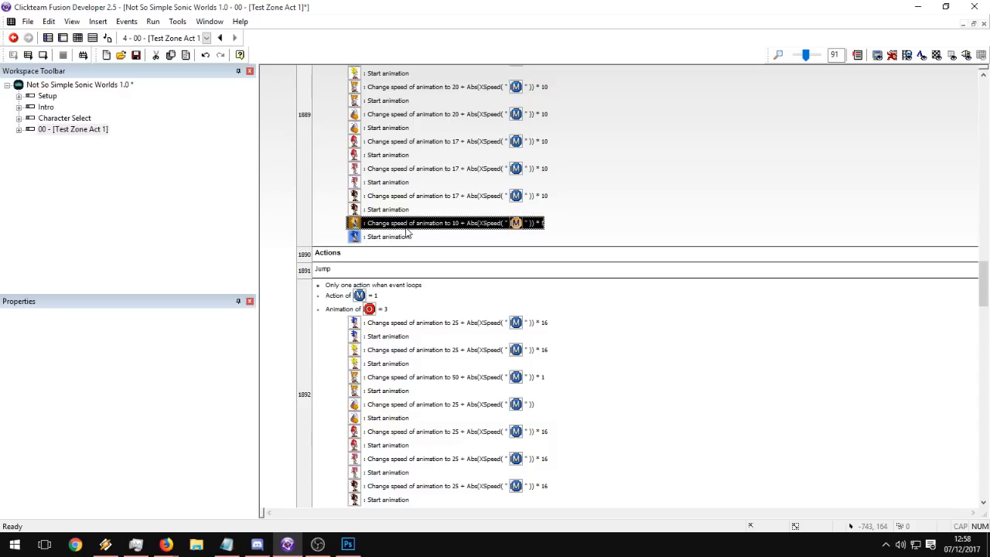
{"action": "scroll", "coordinate": [507, 277], "scroll_direction": "down", "scroll_amount": 3}
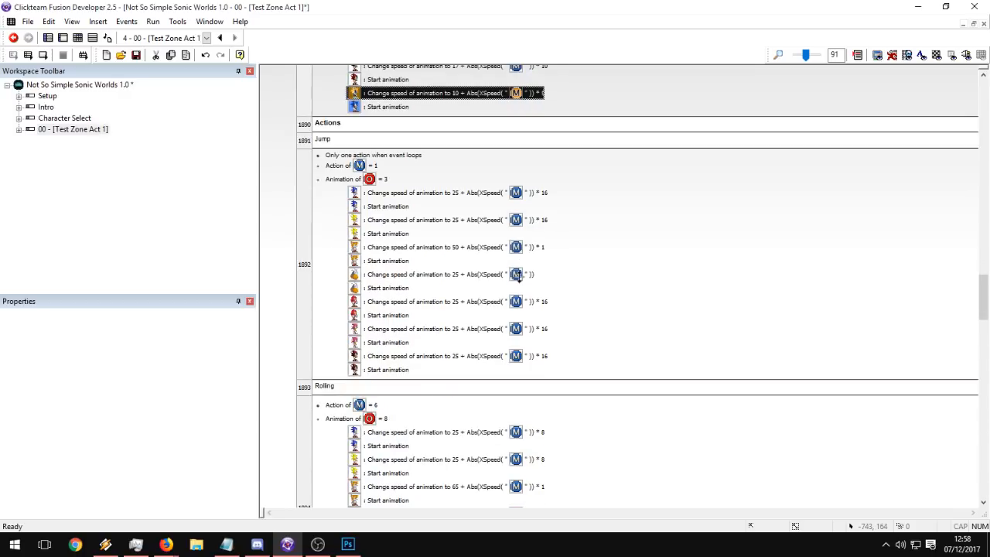
{"action": "scroll", "coordinate": [436, 298], "scroll_direction": "up", "scroll_amount": 3}
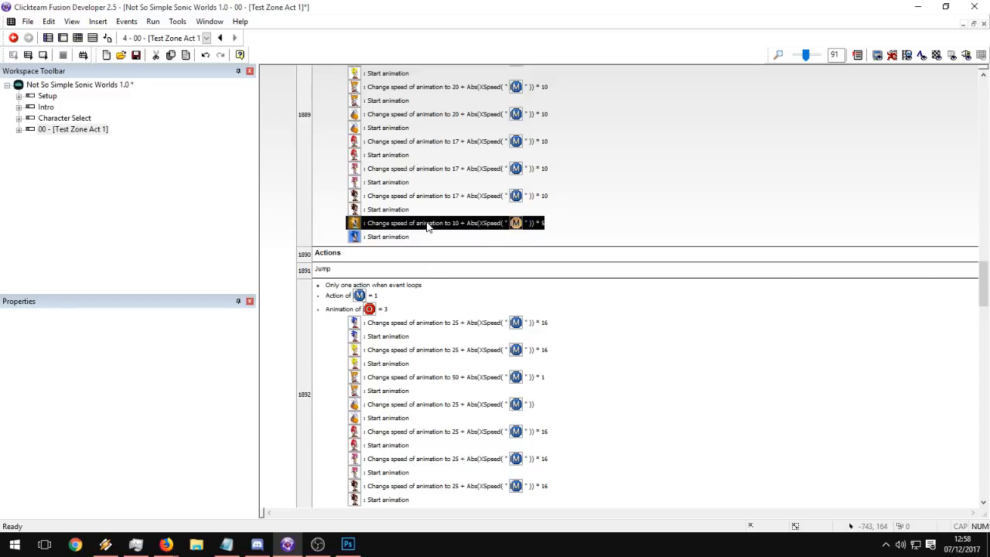
{"action": "scroll", "coordinate": [427, 226], "scroll_direction": "down", "scroll_amount": 5}
{"action": "scroll", "coordinate": [409, 257], "scroll_direction": "up", "scroll_amount": 1}
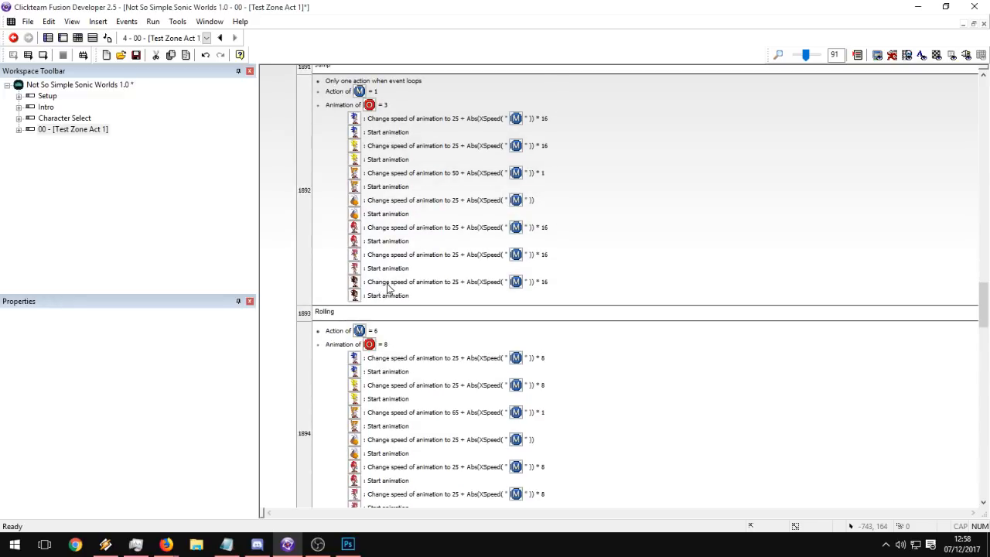
{"action": "scroll", "coordinate": [475, 319], "scroll_direction": "up", "scroll_amount": 3}
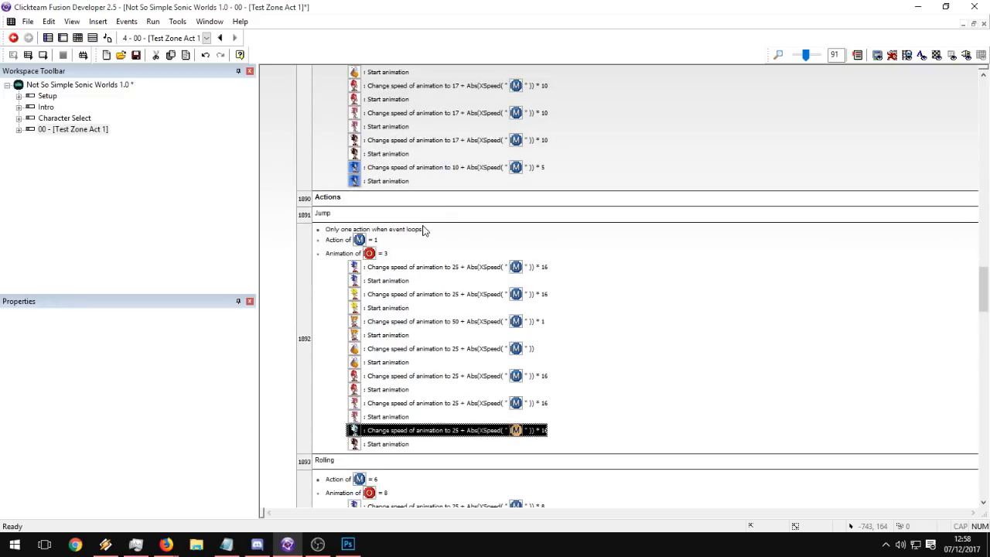
{"action": "scroll", "coordinate": [373, 221], "scroll_direction": "up", "scroll_amount": 3}
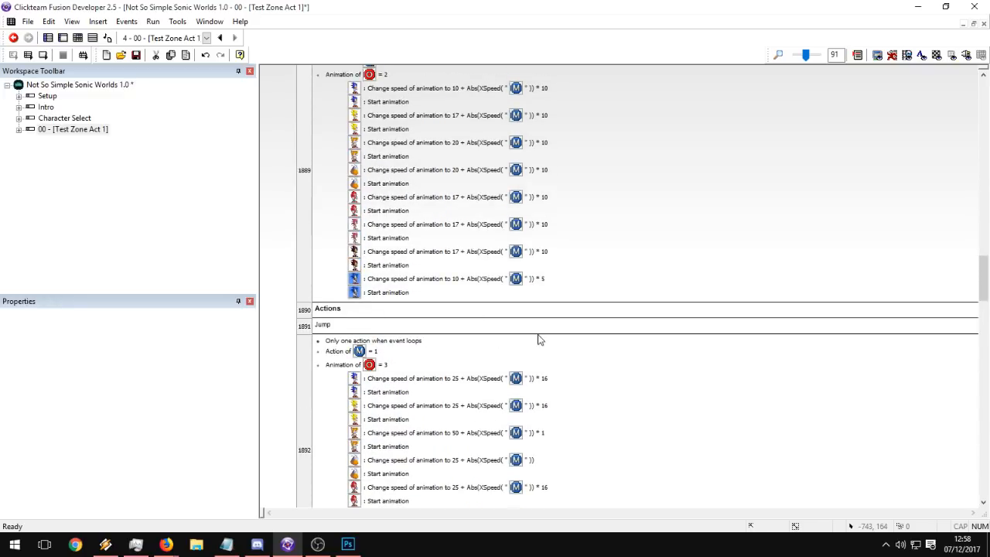
{"action": "scroll", "coordinate": [541, 336], "scroll_direction": "up", "scroll_amount": 3}
{"action": "scroll", "coordinate": [541, 335], "scroll_direction": "down", "scroll_amount": 6}
{"action": "left_click", "coordinate": [340, 247]}
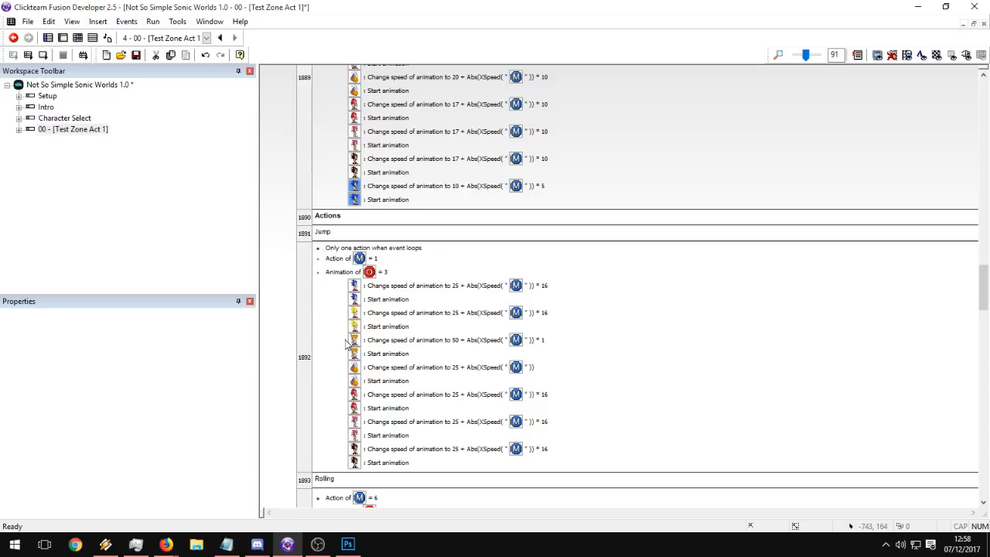
{"action": "left_click", "coordinate": [396, 186]}
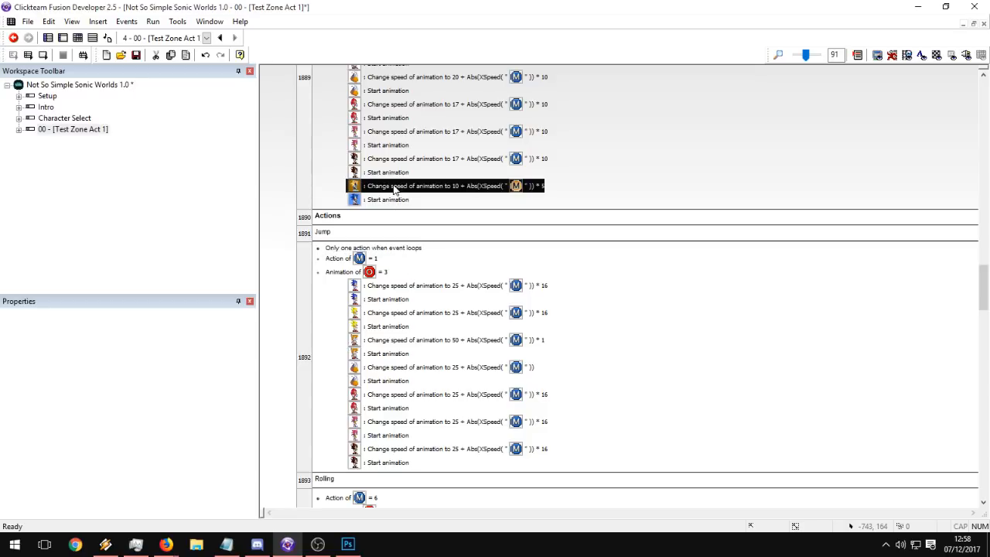
{"action": "left_click_drag", "start_coordinate": [529, 235], "coordinate": [371, 489]}
{"action": "key", "text": "Delete"}
Duplicate the last character's 25 + Abs(XSpeed) * 16 speed action and Start action in the Jump event, and assign the copies to Sonic EX.
{"action": "left_click", "coordinate": [398, 452]}
{"action": "key", "text": "ctrl+c"}
{"action": "left_click", "coordinate": [385, 465]}
{"action": "key", "text": "ctrl+v"}
{"action": "left_click", "coordinate": [380, 465]}
{"action": "key", "text": "ctrl+c"}
{"action": "left_click", "coordinate": [380, 478]}
{"action": "key", "text": "ctrl+v"}
{"action": "left_click_drag", "start_coordinate": [356, 188], "coordinate": [357, 492]}
Duplicate the last character's speed and Start actions at the end of the Rolling event, and reassign the copies to Sonic EX.
{"action": "scroll", "coordinate": [442, 439], "scroll_direction": "down", "scroll_amount": 5}
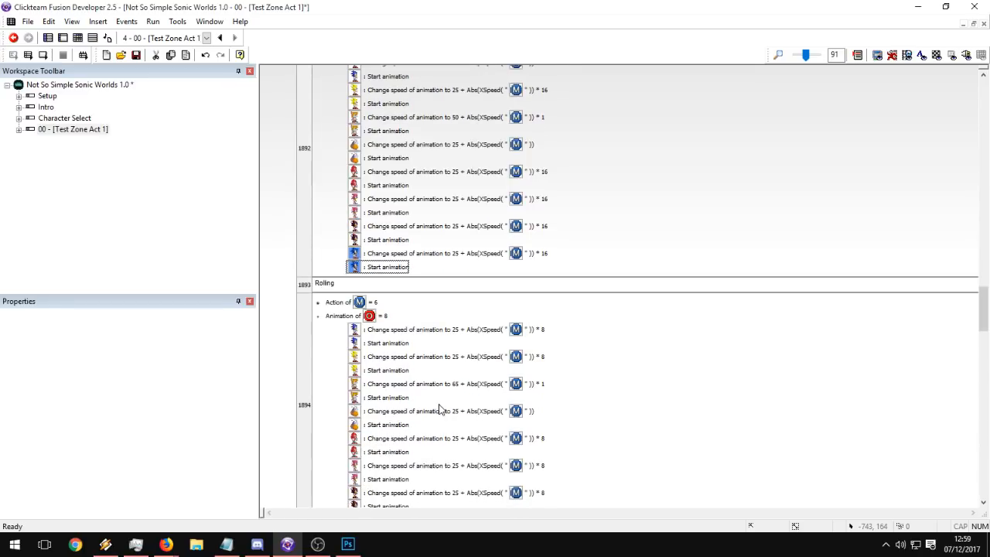
{"action": "left_click", "coordinate": [379, 363]}
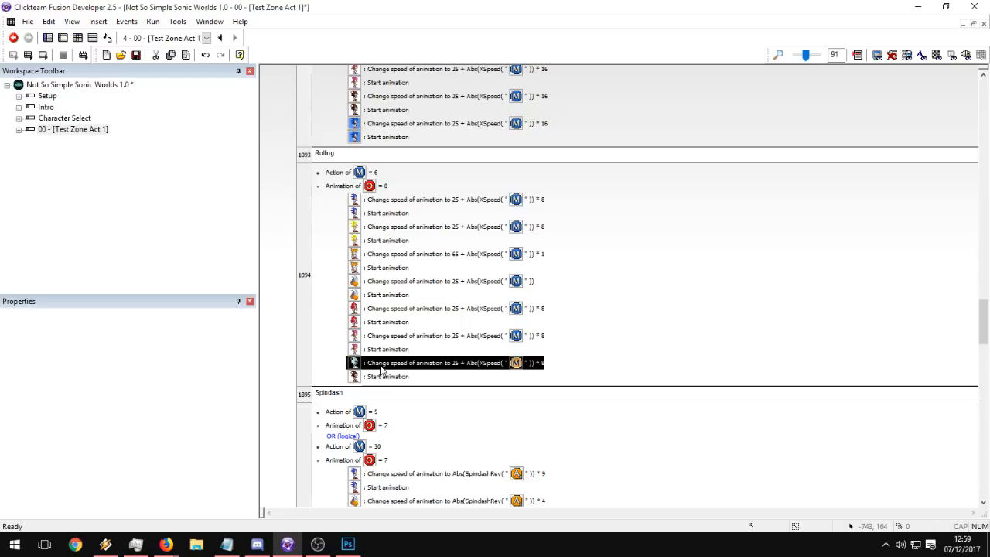
{"action": "key", "text": "ctrl+v"}
{"action": "left_click_drag", "start_coordinate": [378, 363], "coordinate": [373, 414]}
{"action": "left_click", "coordinate": [379, 376]}
{"action": "key", "text": "ctrl+c"}
{"action": "key", "text": "ctrl+v"}
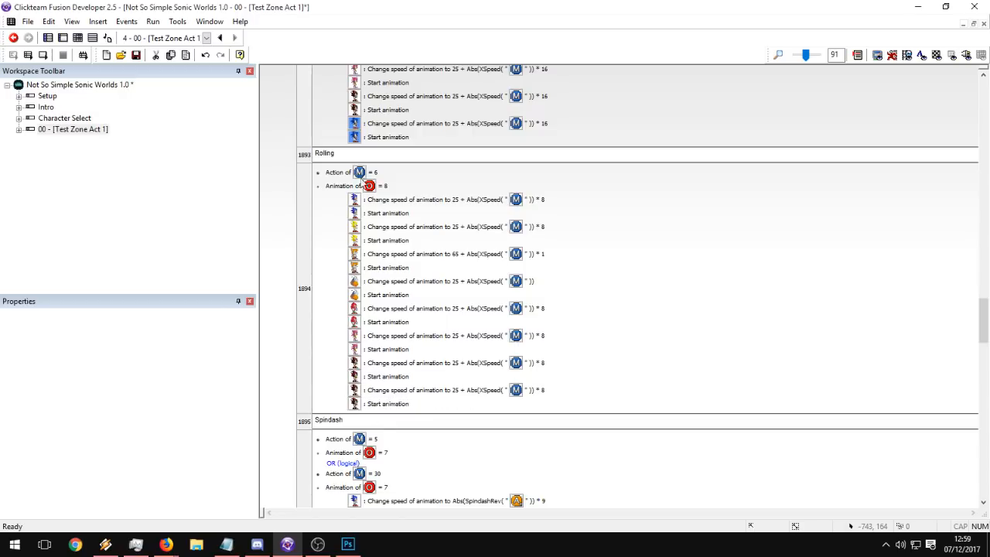
{"action": "left_click_drag", "start_coordinate": [354, 139], "coordinate": [353, 389]}
{"action": "left_click_drag", "start_coordinate": [353, 389], "coordinate": [353, 398]}
Set the multiplier in Sonic EX's Rolling animation speed expression to 20.
{"action": "double_click", "coordinate": [387, 390]}
{"action": "left_click", "coordinate": [595, 179]}
{"action": "key", "text": "BackSpace"}
{"action": "type", "text": "26"}
{"action": "key", "text": "Return"}
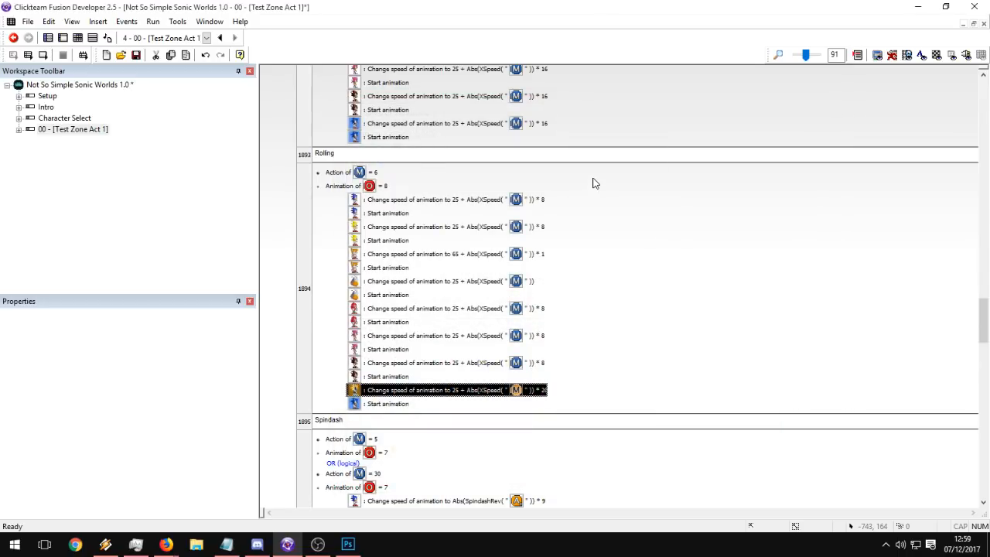
Set the multiplier in Sonic EX's Rolling animation speed expression to 15.
{"action": "double_click", "coordinate": [457, 390]}
{"action": "left_click", "coordinate": [571, 173]}
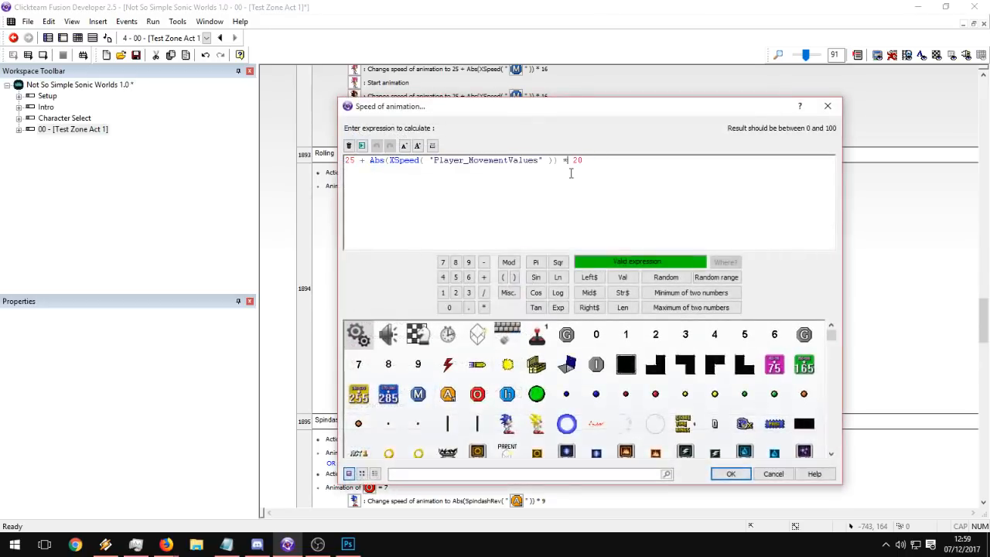
{"action": "key", "text": "Return"}
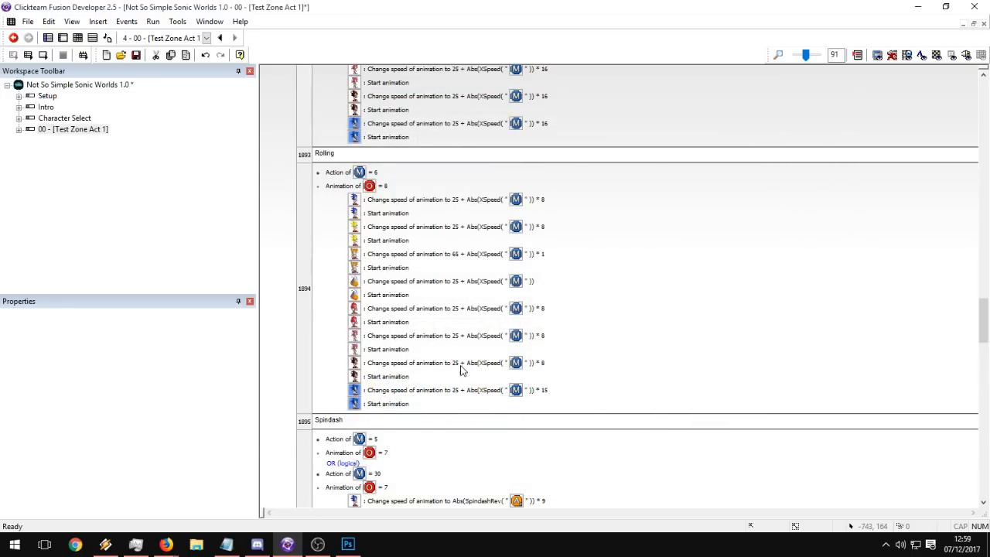
Add Sonic EX's Abs(SpindashRev) * 9 speed action and Start action to the end of the Spindash event by copying existing actions.
{"action": "scroll", "coordinate": [468, 365], "scroll_direction": "down", "scroll_amount": 3}
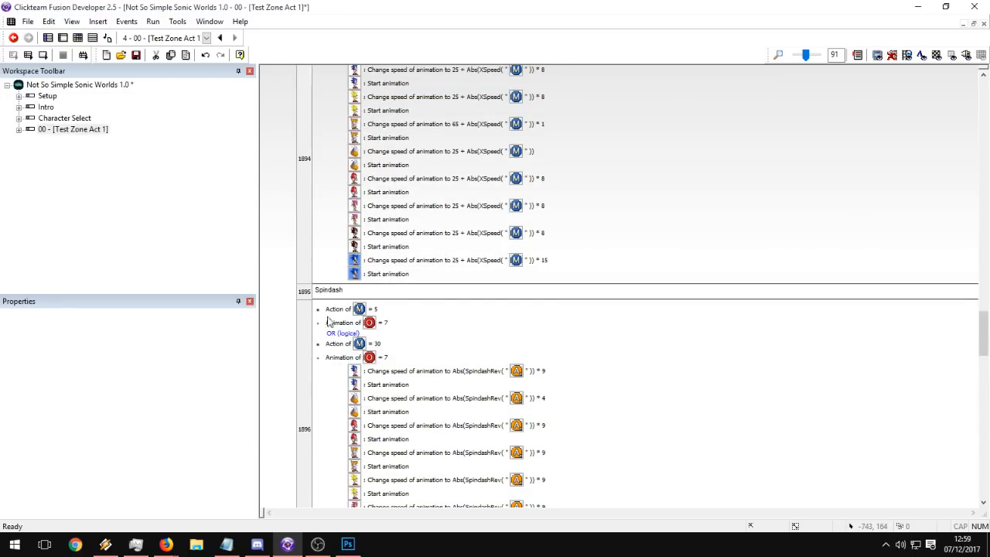
{"action": "scroll", "coordinate": [415, 352], "scroll_direction": "down", "scroll_amount": 3}
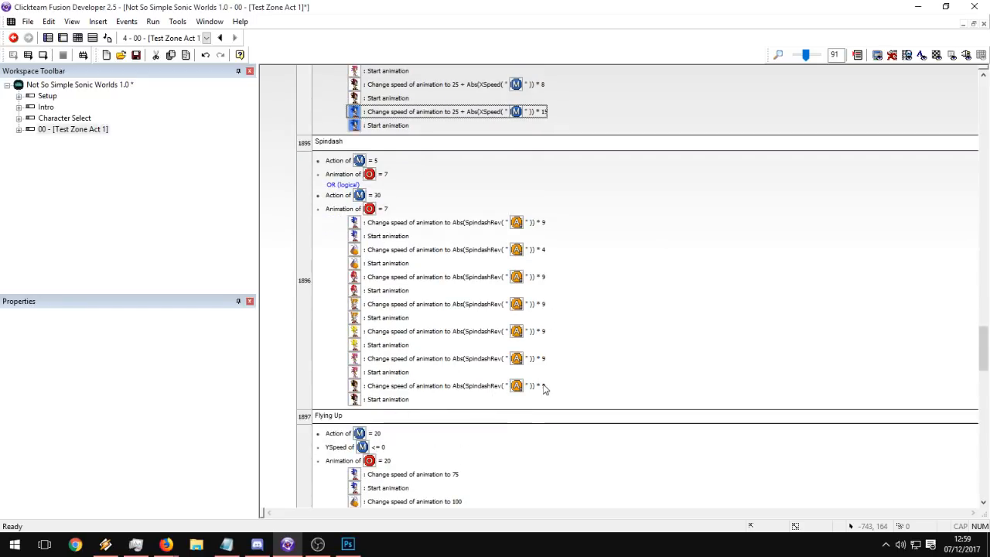
{"action": "scroll", "coordinate": [511, 392], "scroll_direction": "up", "scroll_amount": 3}
{"action": "scroll", "coordinate": [508, 391], "scroll_direction": "up", "scroll_amount": 1}
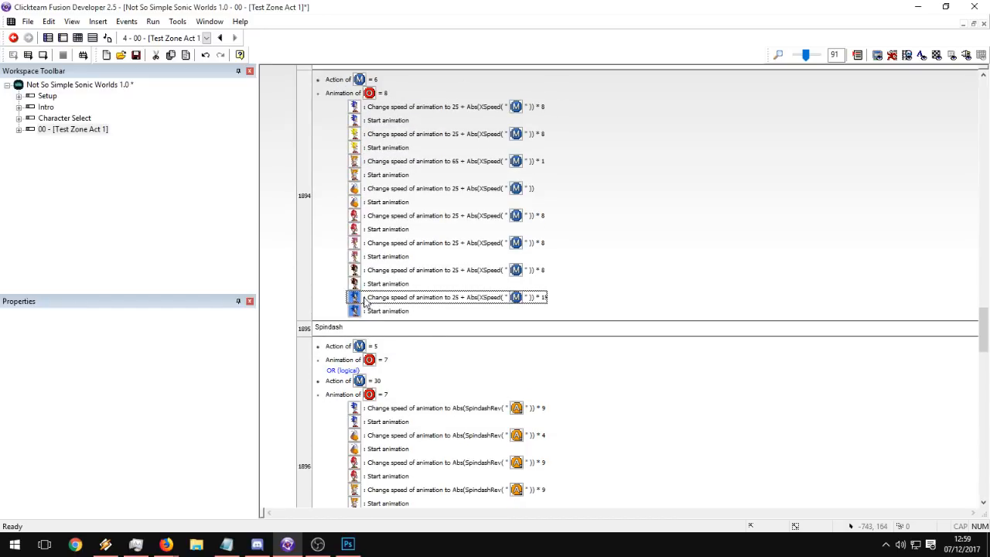
{"action": "left_click", "coordinate": [370, 310]}
{"action": "key", "text": "ctrl+c"}
{"action": "scroll", "coordinate": [444, 319], "scroll_direction": "down", "scroll_amount": 5}
{"action": "left_click", "coordinate": [374, 327]}
{"action": "key", "text": "ctrl+v"}
{"action": "left_click_drag", "start_coordinate": [369, 328], "coordinate": [370, 331]}
{"action": "left_click", "coordinate": [387, 311]}
{"action": "key", "text": "ctrl+c"}
{"action": "left_click", "coordinate": [383, 339]}
{"action": "key", "text": "ctrl+v"}
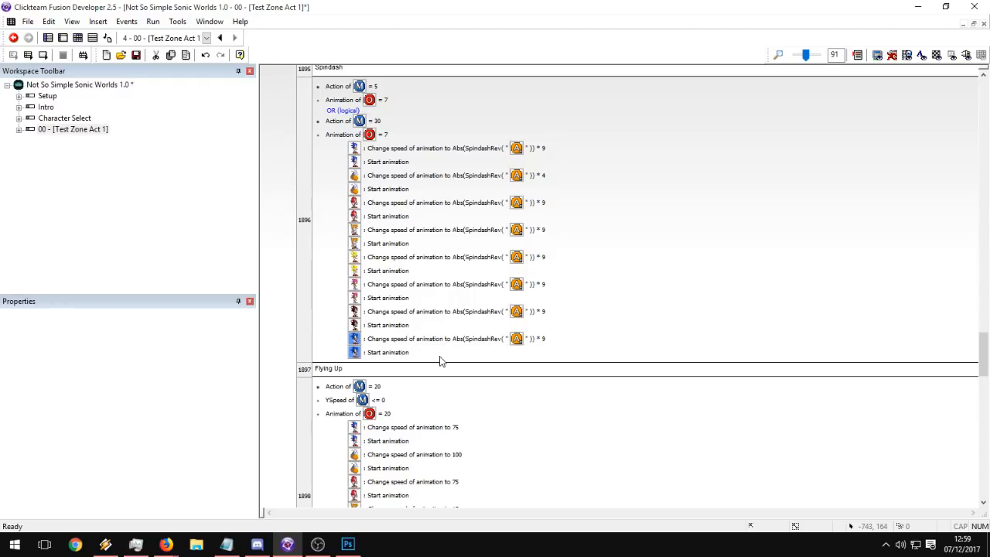
Set the multiplier in Sonic EX's Spindash animation speed expression to 12.
{"action": "double_click", "coordinate": [460, 340]}
{"action": "left_click", "coordinate": [540, 245]}
{"action": "key", "text": "BackSpace"}
{"action": "type", "text": "1"}
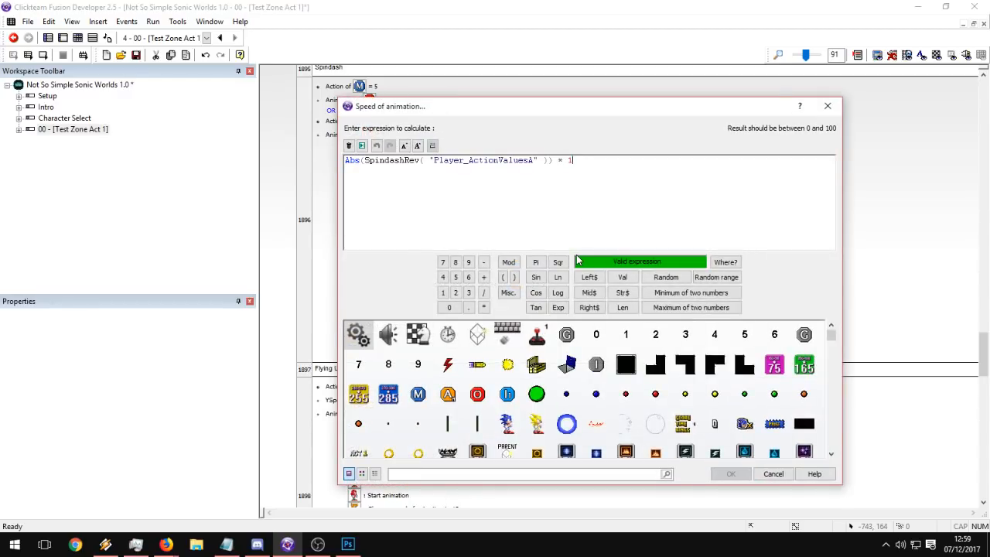
{"action": "type", "text": "2"}
{"action": "key", "text": "Return"}
Add Sonic EX's animation speed of 75 and Start animation actions to the end of the Flying Up event by copying existing actions.
{"action": "scroll", "coordinate": [651, 255], "scroll_direction": "down", "scroll_amount": 3}
{"action": "scroll", "coordinate": [652, 256], "scroll_direction": "down", "scroll_amount": 1}
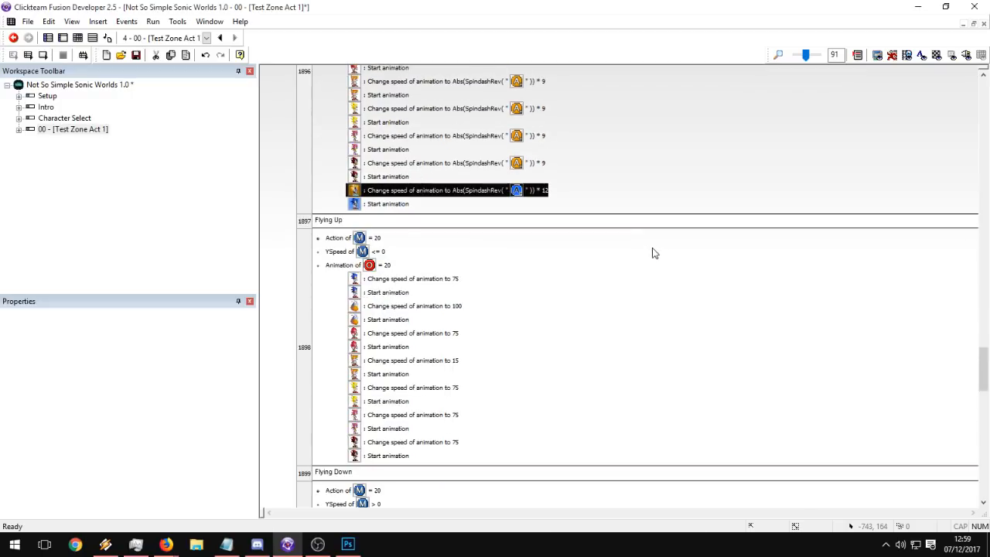
{"action": "left_click_drag", "start_coordinate": [393, 207], "coordinate": [376, 461]}
{"action": "left_click_drag", "start_coordinate": [431, 193], "coordinate": [377, 469]}
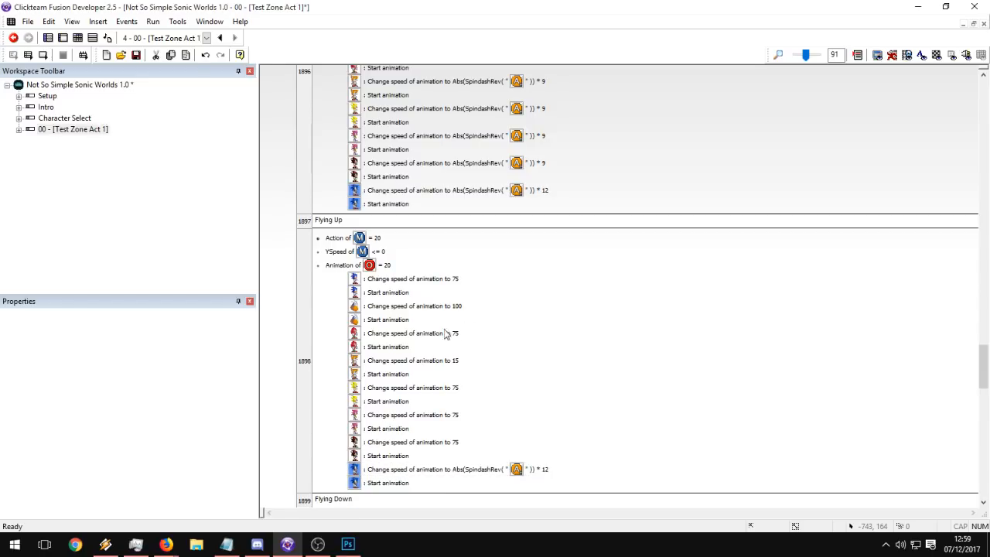
{"action": "left_click", "coordinate": [409, 444]}
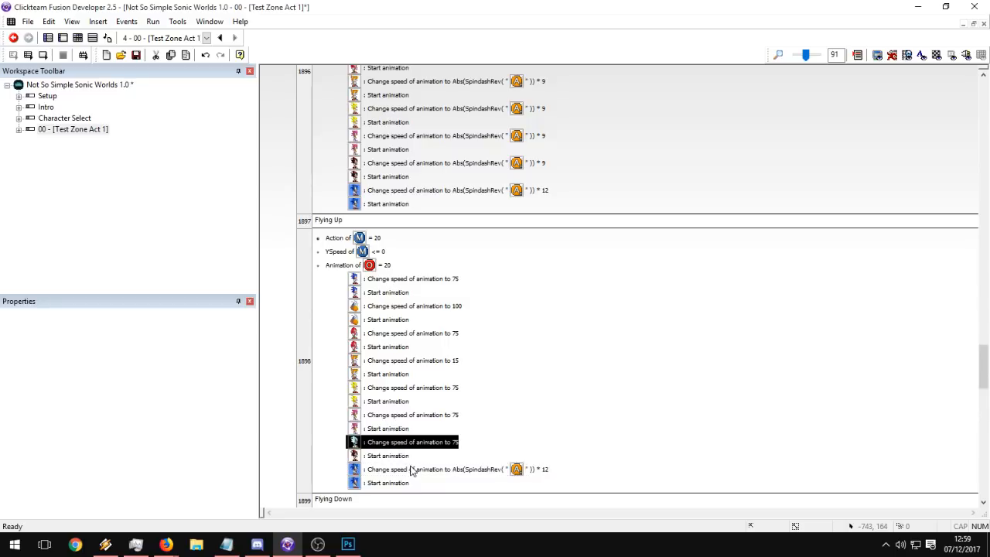
{"action": "left_click", "coordinate": [412, 470]}
{"action": "key", "text": "ctrl+v"}
{"action": "key", "text": "Delete"}
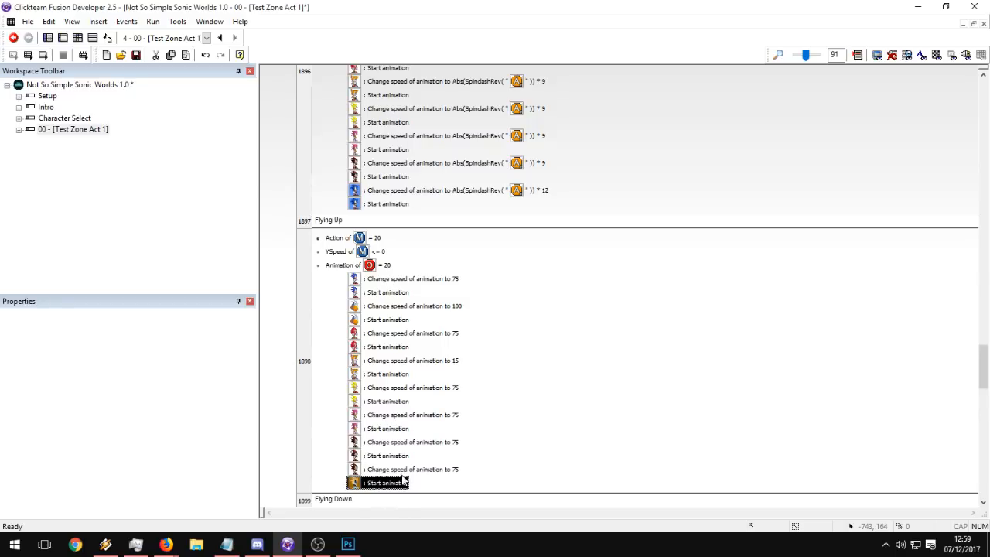
{"action": "key", "text": "ctrl+v"}
Copy Sonic EX's speed 75 and Start animation actions from Flying Up to the end of the Flying Down event.
{"action": "scroll", "coordinate": [455, 444], "scroll_direction": "down", "scroll_amount": 6}
{"action": "left_click", "coordinate": [392, 222]}
{"action": "key", "text": "ctrl+c"}
{"action": "left_click", "coordinate": [376, 477]}
{"action": "key", "text": "ctrl+v"}
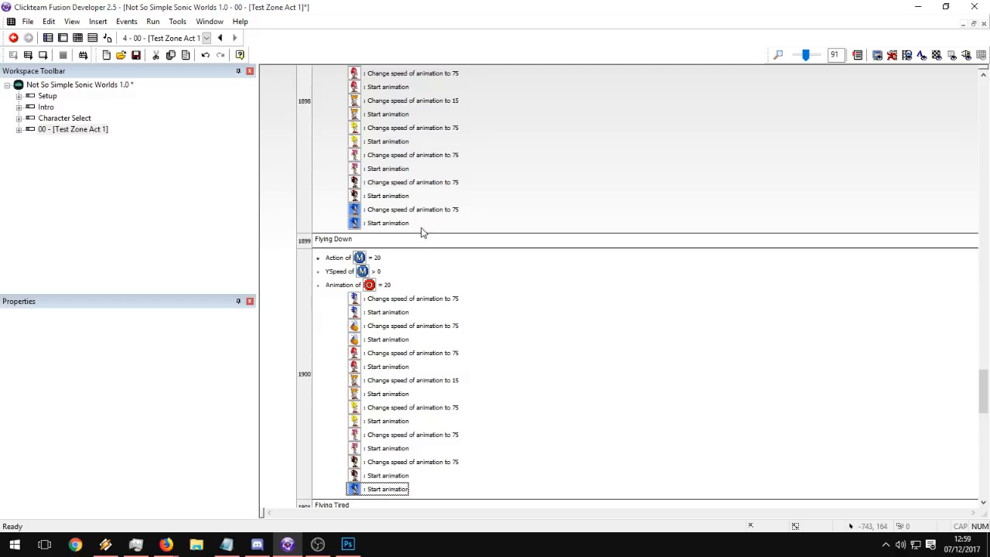
{"action": "left_click", "coordinate": [418, 210]}
{"action": "key", "text": "ctrl+c"}
{"action": "left_click", "coordinate": [376, 489]}
{"action": "key", "text": "ctrl+v"}
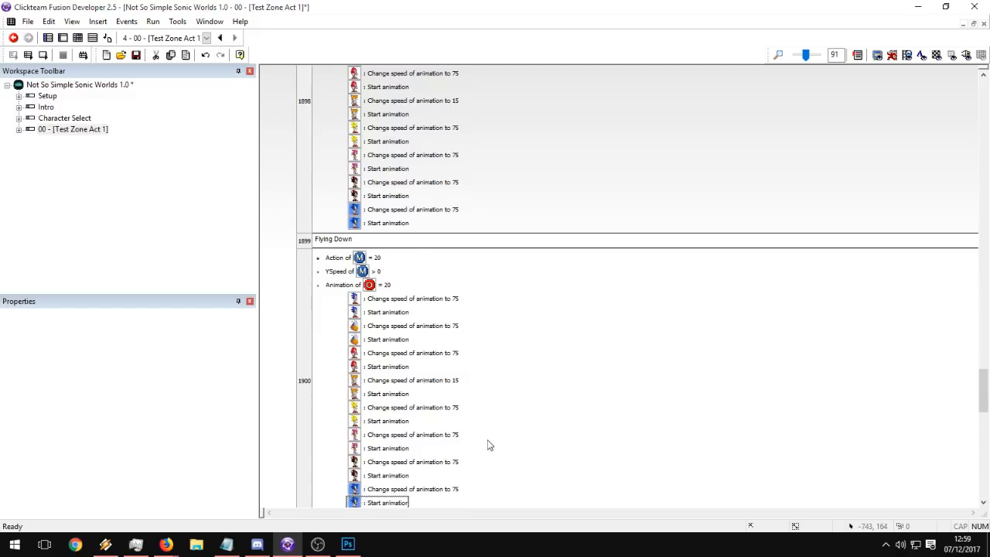
Copy Sonic EX's speed 75 and Start animation actions from Flying Down to the end of the Flying Tired event.
{"action": "scroll", "coordinate": [476, 450], "scroll_direction": "down", "scroll_amount": 3}
{"action": "left_click", "coordinate": [391, 300]}
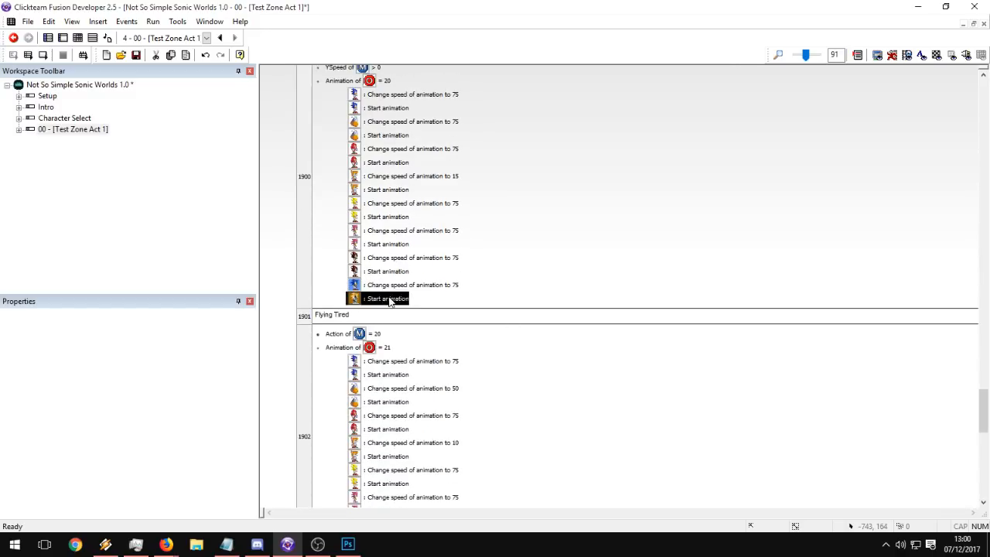
{"action": "key", "text": "ctrl+c"}
{"action": "scroll", "coordinate": [417, 298], "scroll_direction": "down", "scroll_amount": 5}
{"action": "scroll", "coordinate": [445, 305], "scroll_direction": "up", "scroll_amount": 2}
{"action": "left_click", "coordinate": [379, 372]}
{"action": "key", "text": "ctrl+v"}
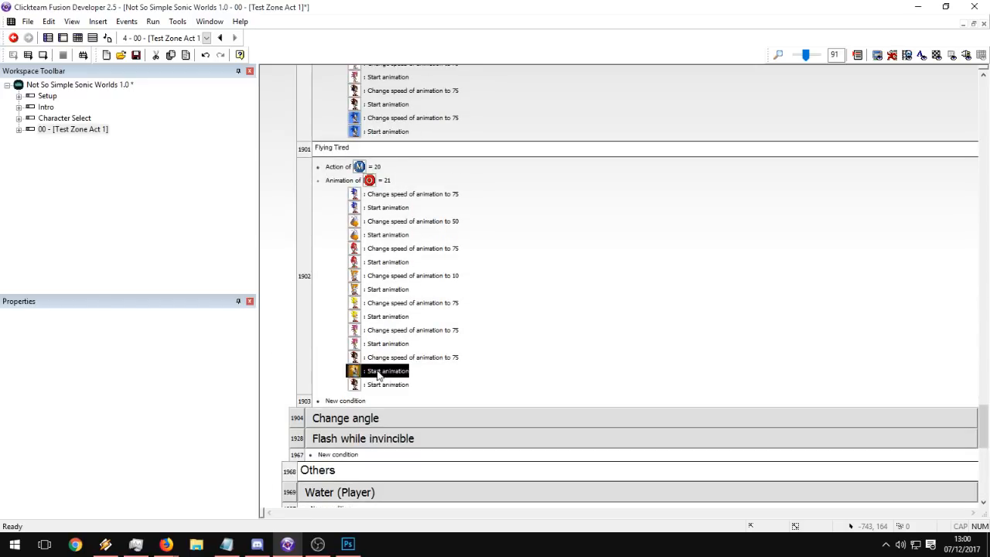
{"action": "left_click", "coordinate": [408, 118]}
{"action": "key", "text": "ctrl+c"}
{"action": "left_click", "coordinate": [374, 382]}
{"action": "key", "text": "ctrl+v"}
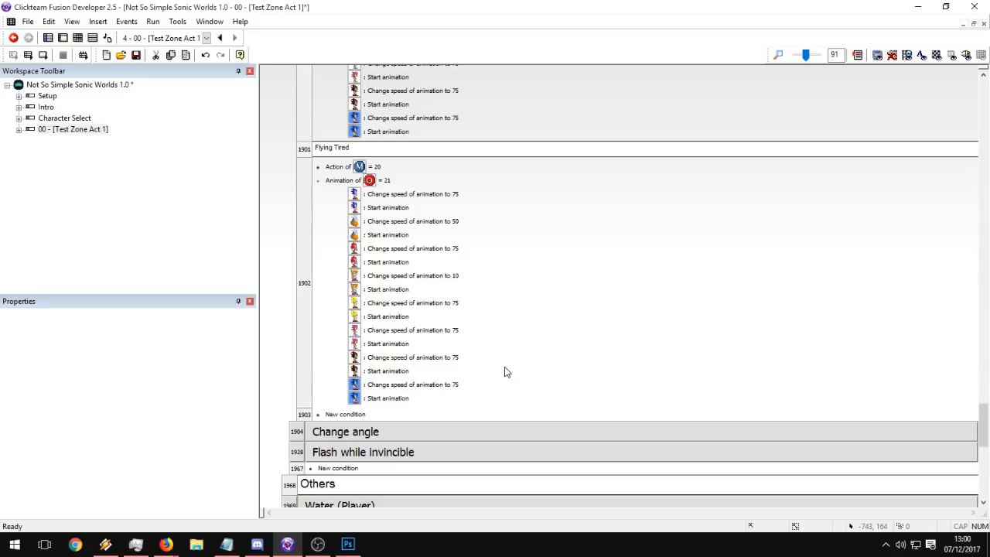
Collapse the Change animation speed group and expand the Change angle group.
{"action": "scroll", "coordinate": [497, 379], "scroll_direction": "down", "scroll_amount": 3}
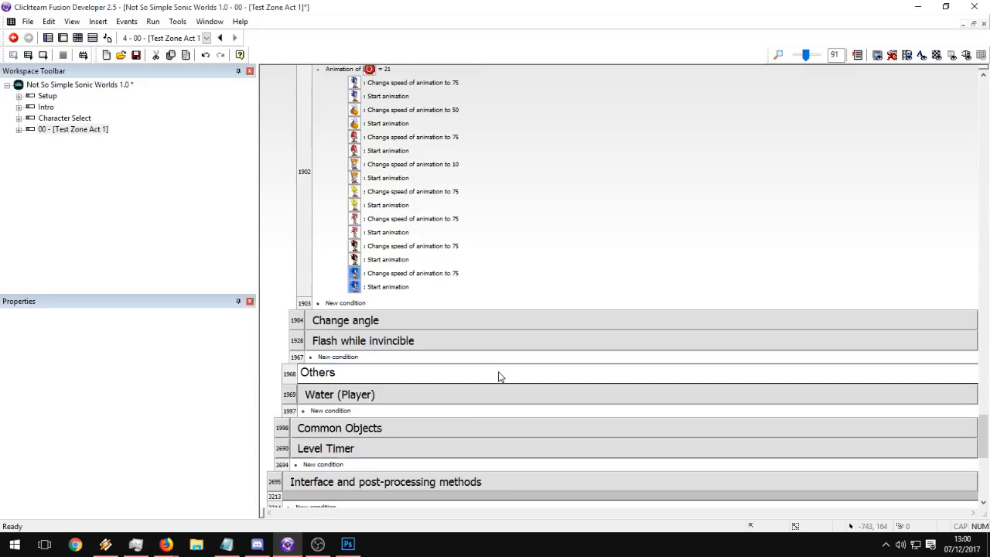
{"action": "scroll", "coordinate": [491, 356], "scroll_direction": "up", "scroll_amount": 15}
{"action": "scroll", "coordinate": [603, 277], "scroll_direction": "up", "scroll_amount": 20}
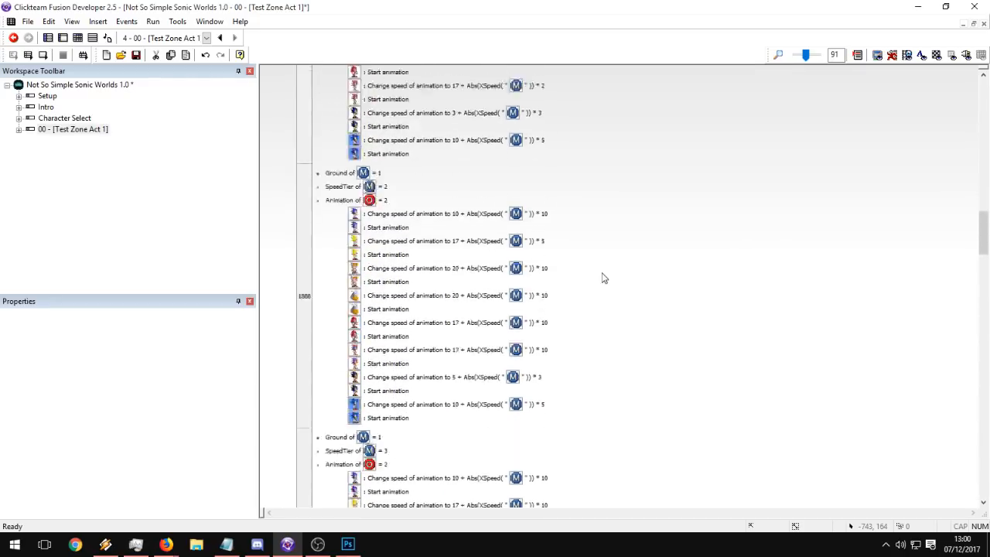
{"action": "scroll", "coordinate": [604, 277], "scroll_direction": "up", "scroll_amount": 3}
{"action": "double_click", "coordinate": [394, 348]}
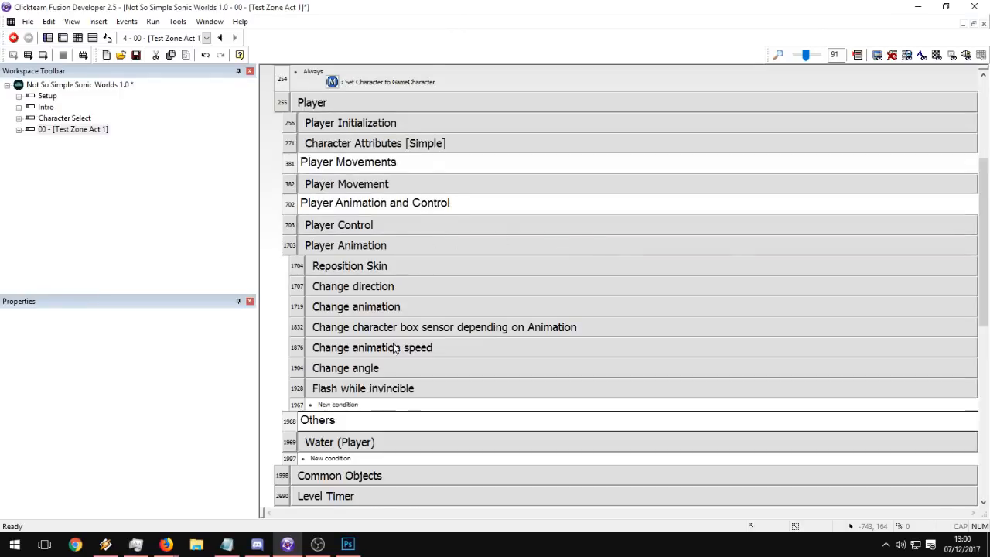
{"action": "scroll", "coordinate": [390, 336], "scroll_direction": "down", "scroll_amount": 3}
{"action": "left_click", "coordinate": [391, 219]}
{"action": "double_click", "coordinate": [389, 240]}
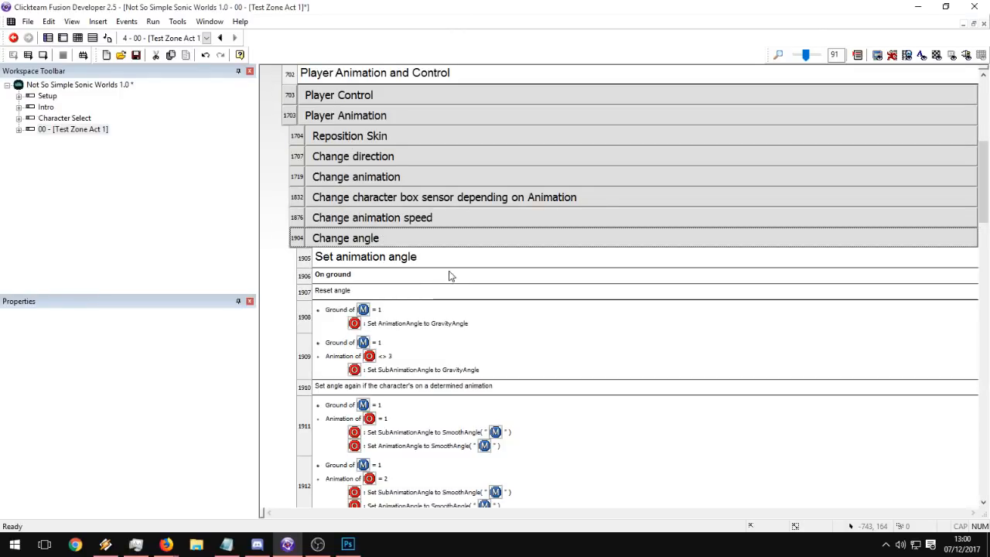
Examine the Change angle events down to the Always and rotate.skins loop conditions under Change skins angles.
{"action": "scroll", "coordinate": [445, 267], "scroll_direction": "down", "scroll_amount": 2}
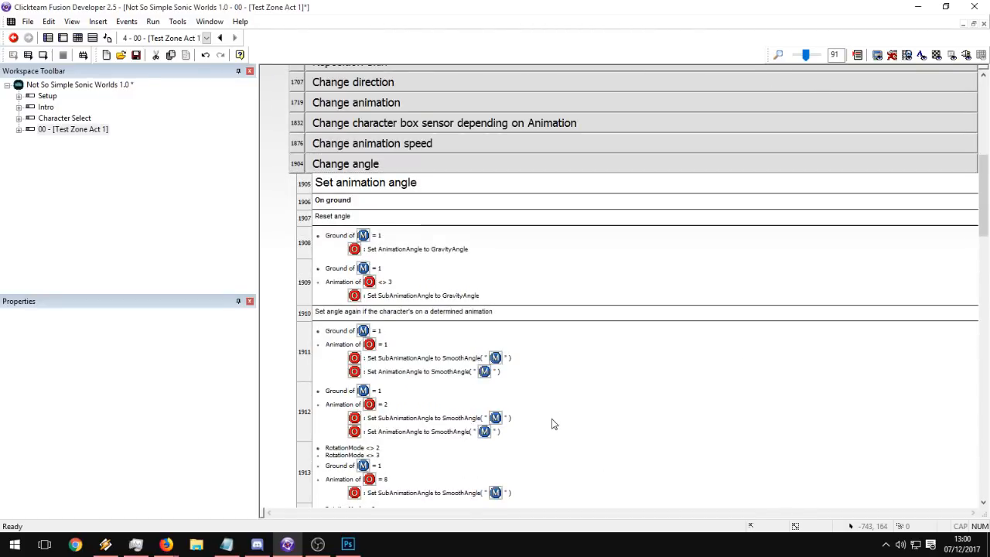
{"action": "scroll", "coordinate": [554, 422], "scroll_direction": "down", "scroll_amount": 5}
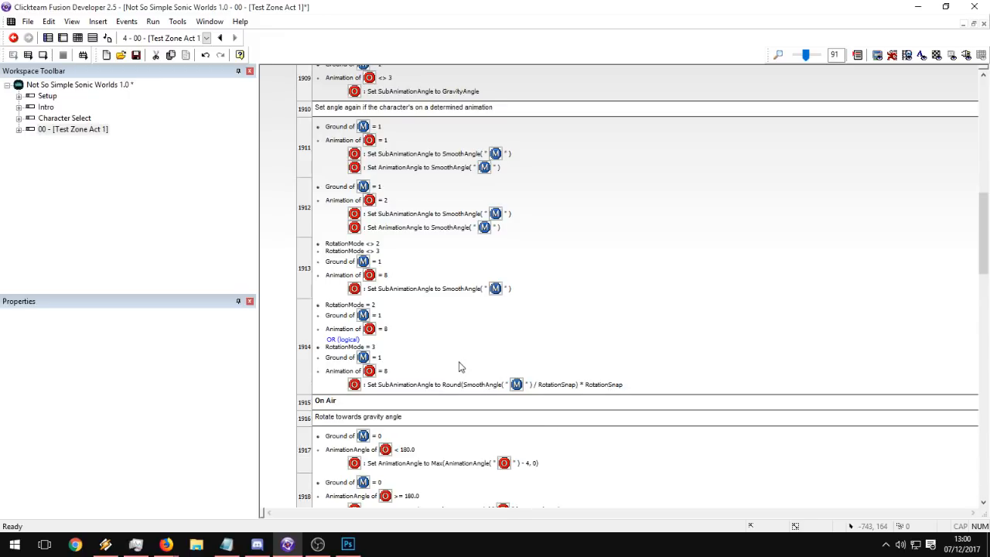
{"action": "scroll", "coordinate": [456, 367], "scroll_direction": "down", "scroll_amount": 15}
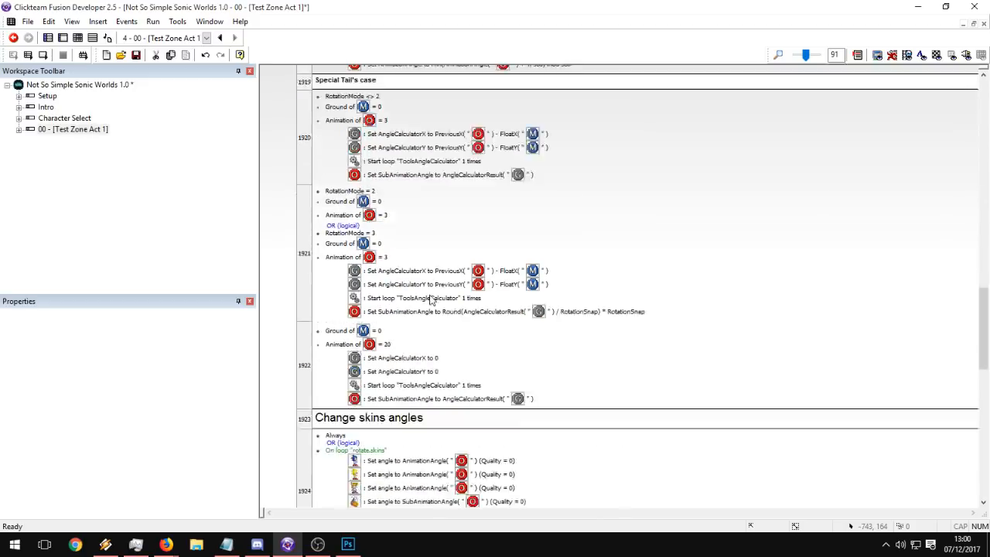
{"action": "scroll", "coordinate": [434, 300], "scroll_direction": "down", "scroll_amount": 4}
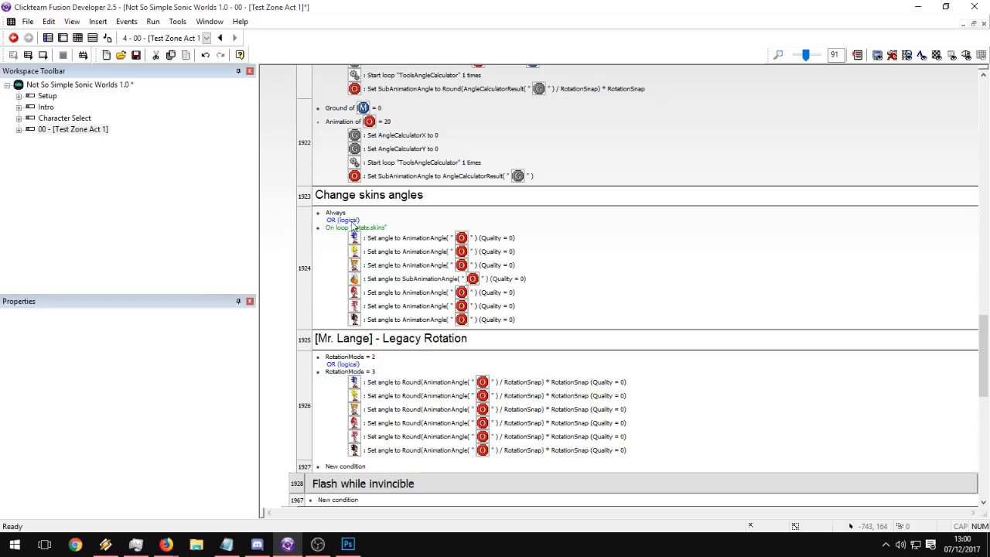
{"action": "left_click", "coordinate": [375, 228]}
{"action": "left_click", "coordinate": [329, 213]}
{"action": "left_click", "coordinate": [331, 232]}
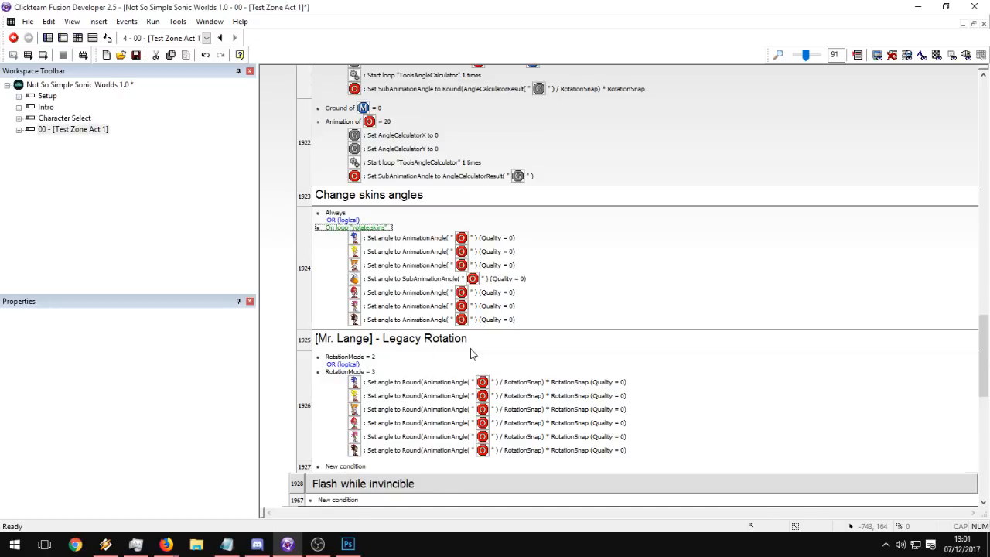
{"action": "right_click", "coordinate": [413, 320]}
{"action": "left_click", "coordinate": [422, 352]}
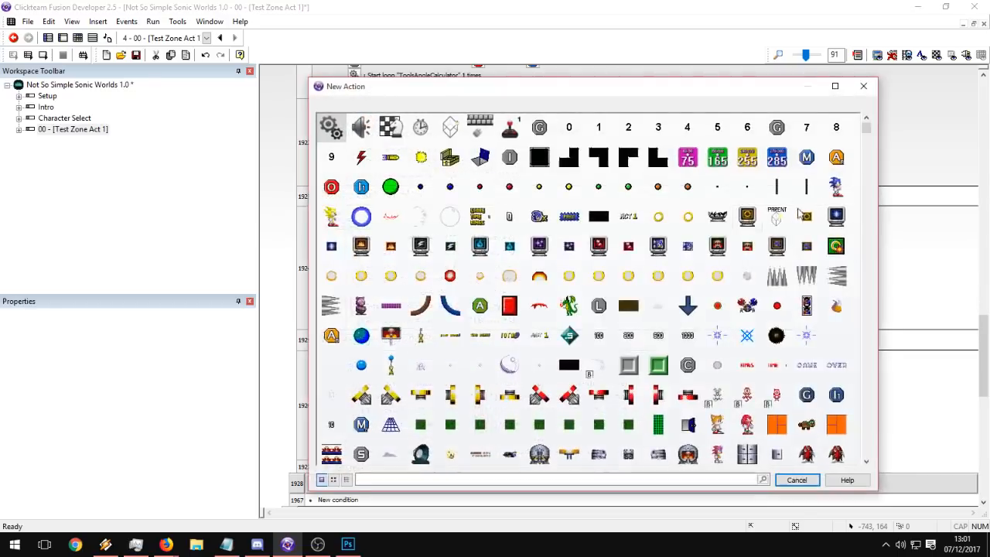
{"action": "left_click_drag", "start_coordinate": [866, 126], "coordinate": [866, 447]}
{"action": "left_click", "coordinate": [688, 192]}
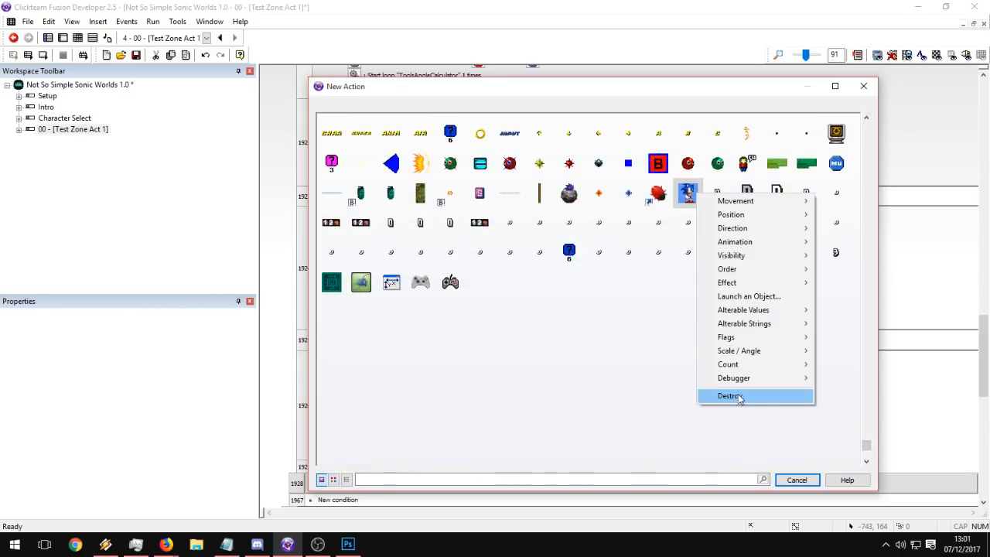
{"action": "left_click", "coordinate": [728, 393]}
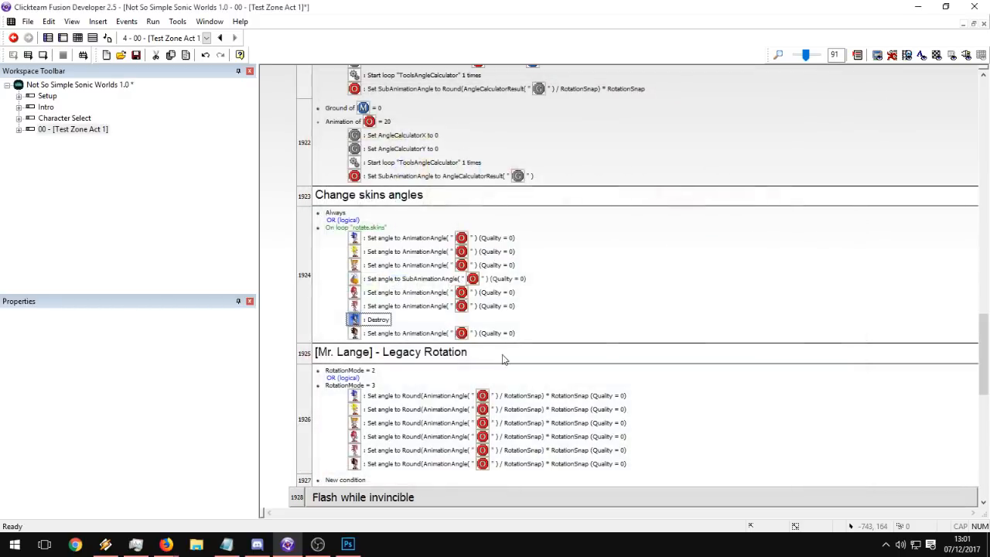
{"action": "left_click", "coordinate": [385, 334]}
{"action": "key", "text": "Delete"}
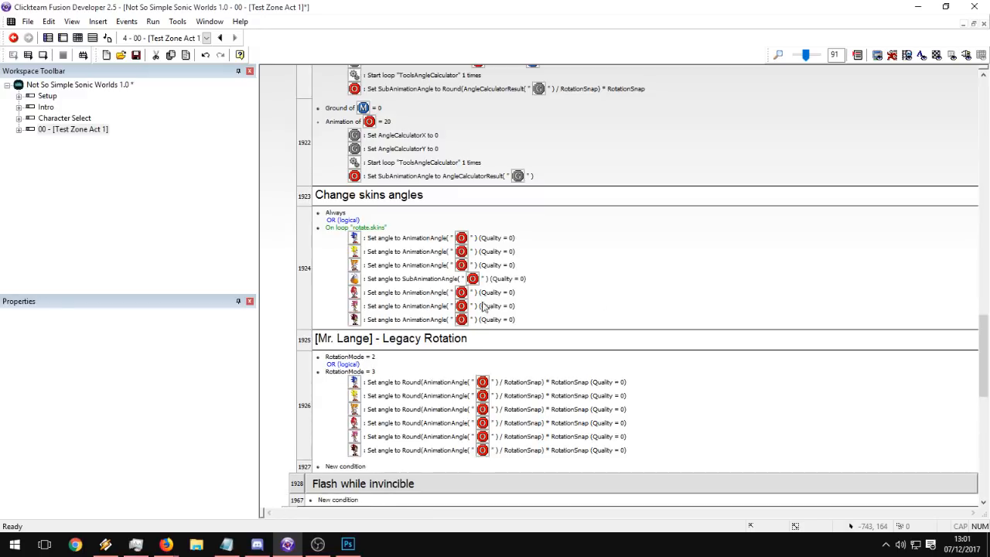
Insert a Set Angle action for Sonic EX before the last character's action in the Change skins angles event.
{"action": "right_click", "coordinate": [372, 324]}
{"action": "left_click", "coordinate": [410, 357]}
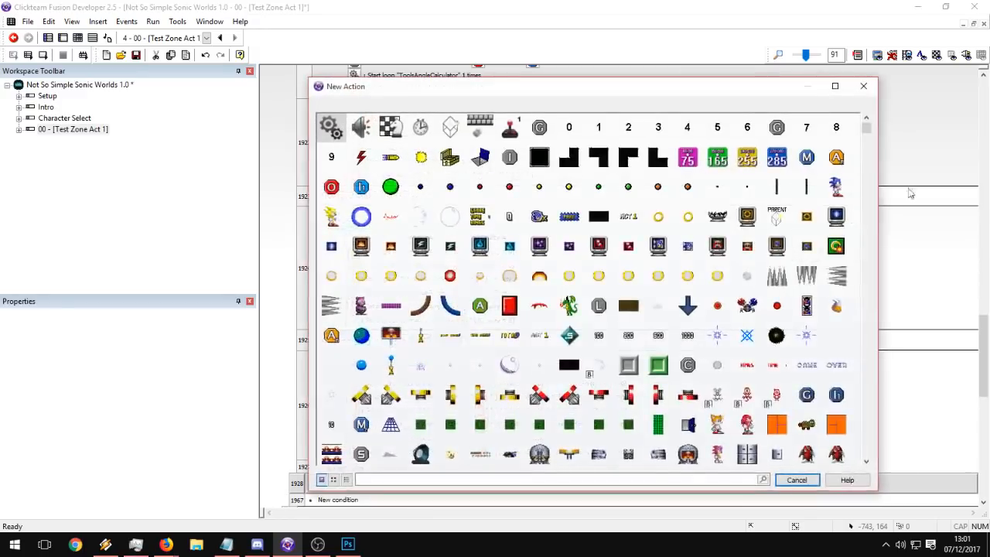
{"action": "left_click_drag", "start_coordinate": [867, 129], "coordinate": [865, 387]}
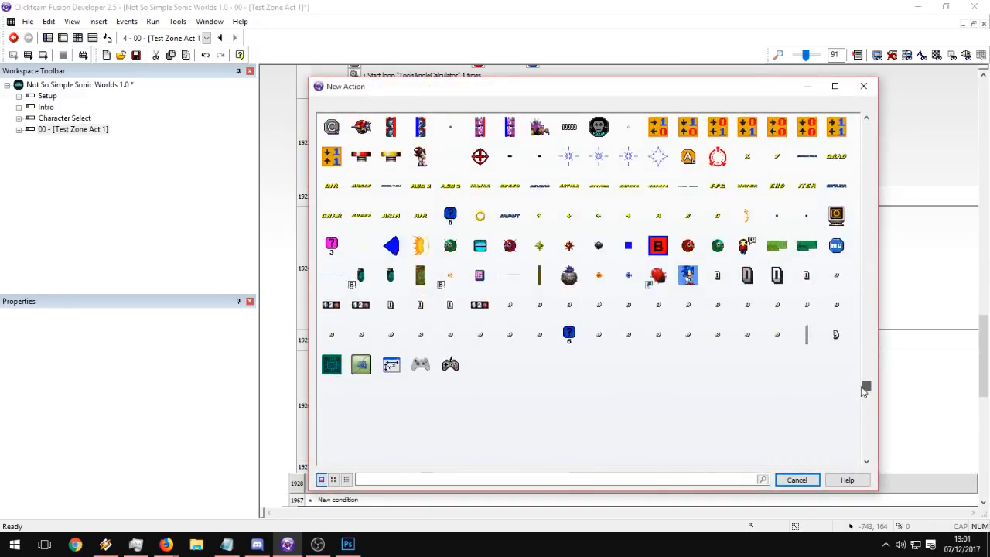
{"action": "right_click", "coordinate": [688, 275]}
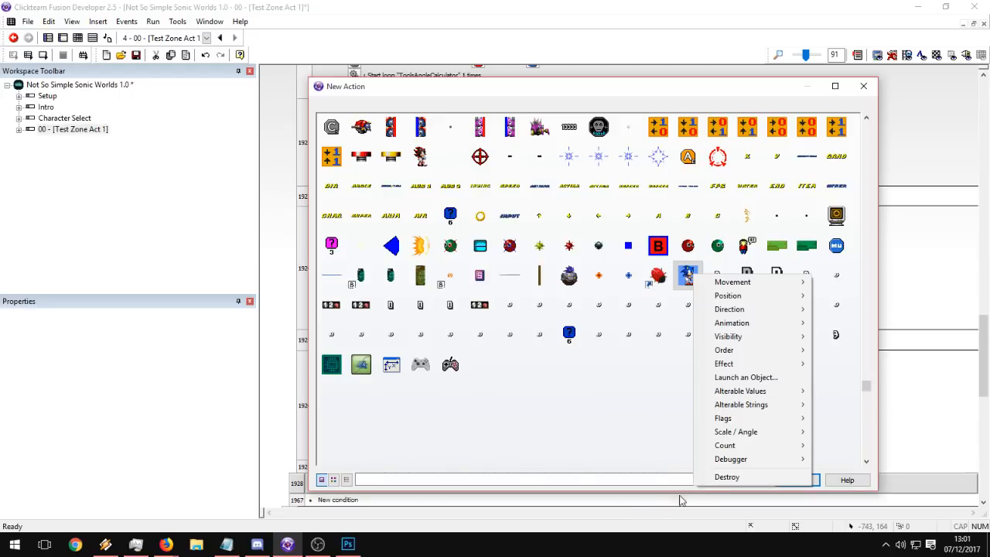
{"action": "mouse_move", "coordinate": [742, 447]}
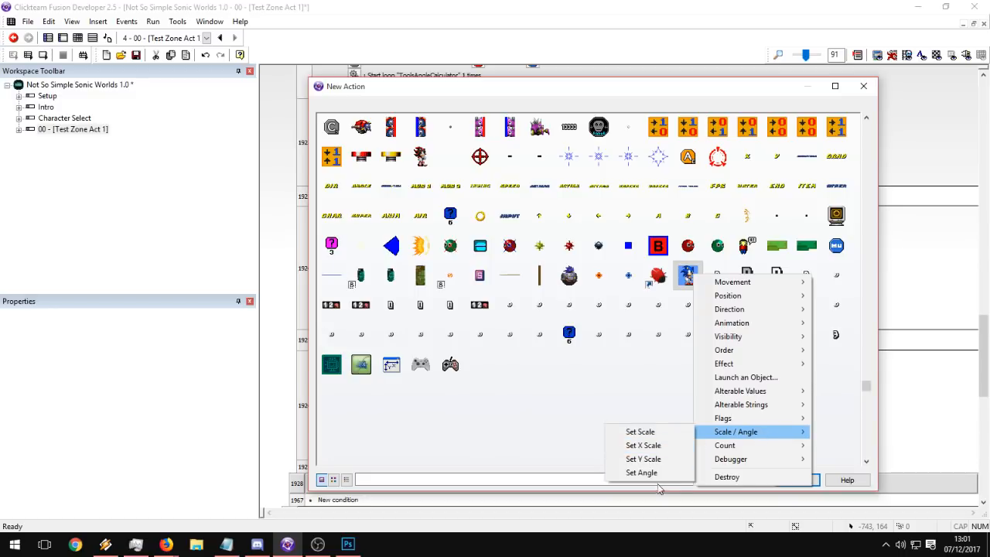
{"action": "left_click", "coordinate": [642, 473]}
Set the angle expression of Sonic EX's action to the AnimationAngle value of Player_Others.
{"action": "left_click_drag", "start_coordinate": [479, 112], "coordinate": [702, 103]}
{"action": "right_click", "coordinate": [704, 381]}
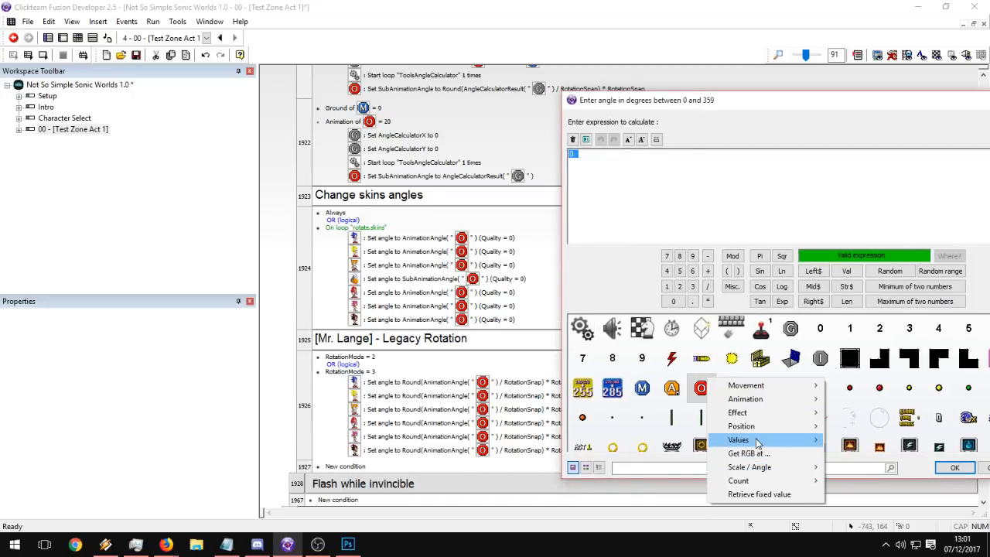
{"action": "mouse_move", "coordinate": [755, 442]}
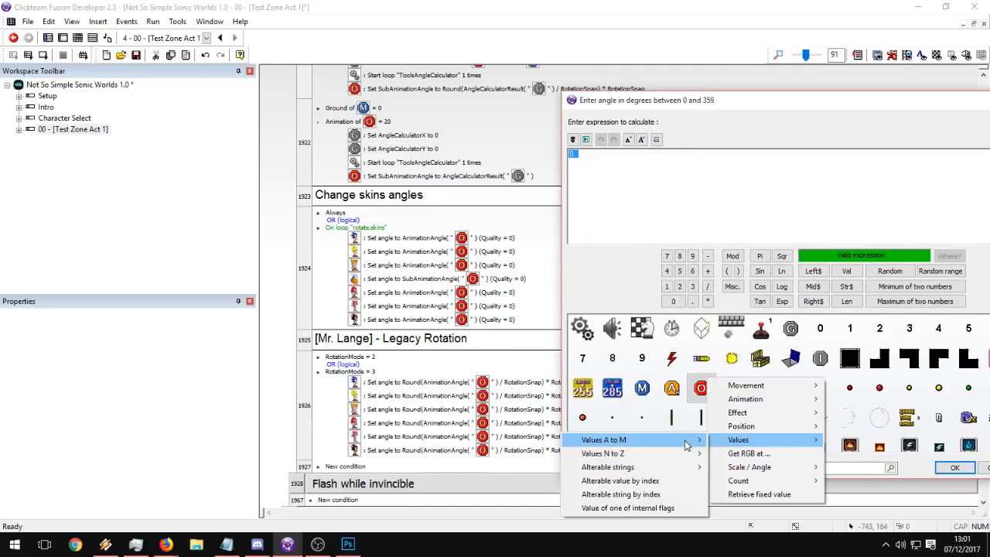
{"action": "mouse_move", "coordinate": [689, 442]}
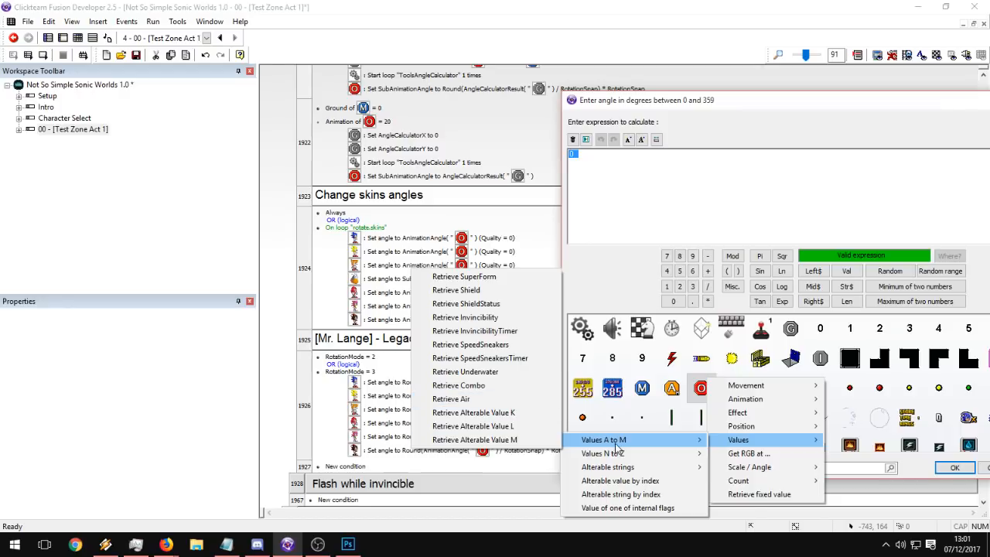
{"action": "mouse_move", "coordinate": [622, 457]}
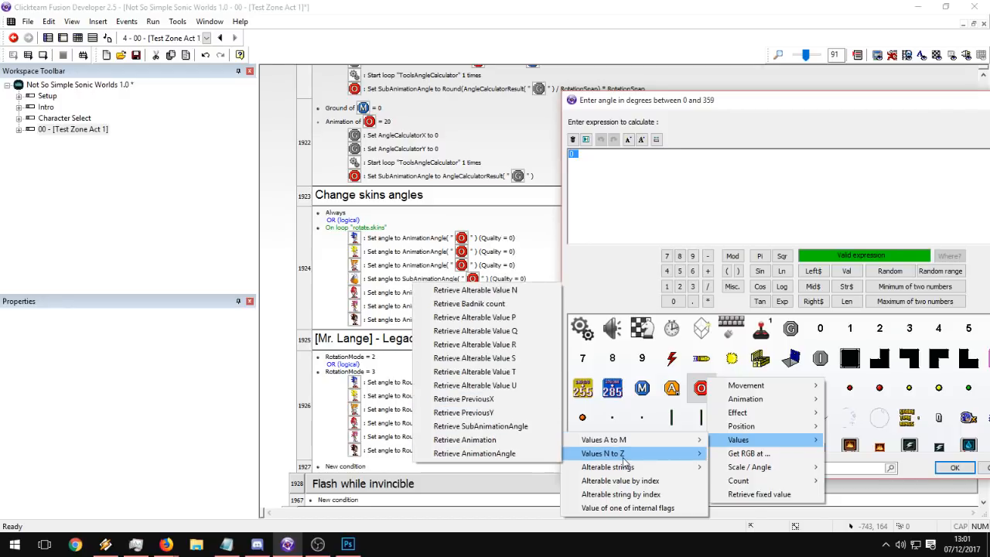
{"action": "left_click", "coordinate": [516, 455]}
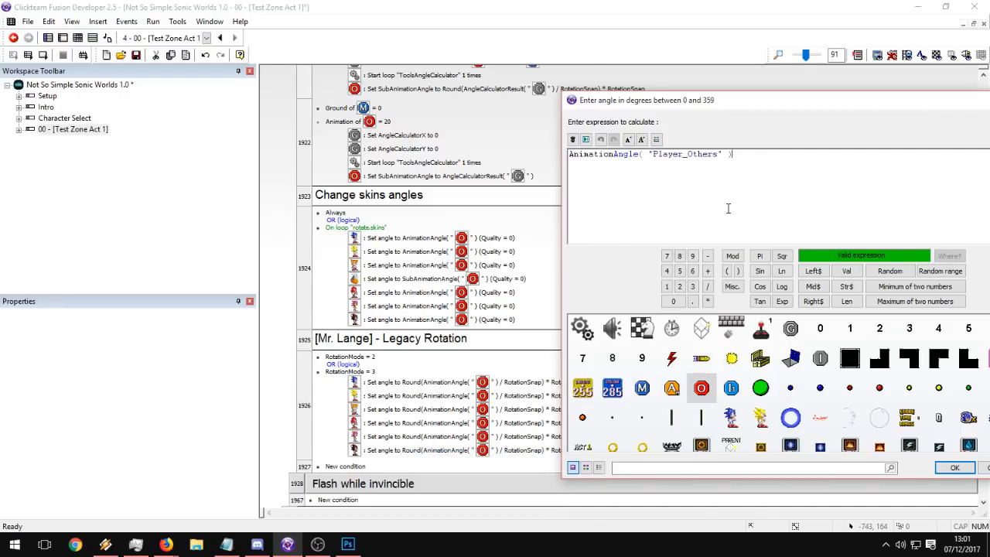
{"action": "key", "text": "Return"}
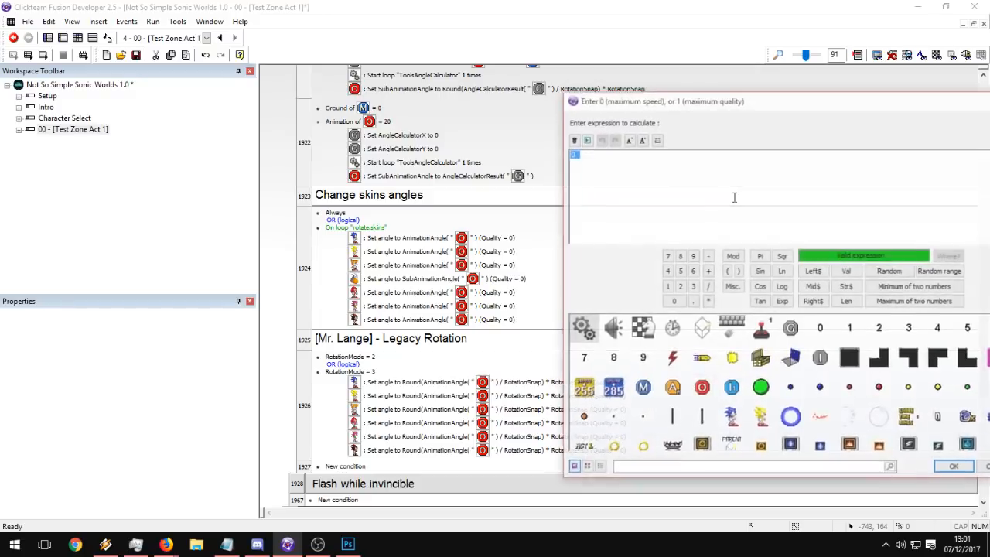
Keep the quality of Sonic EX's angle action at 0 (maximum speed) and finish the action.
{"action": "left_click_drag", "start_coordinate": [723, 100], "coordinate": [524, 134]}
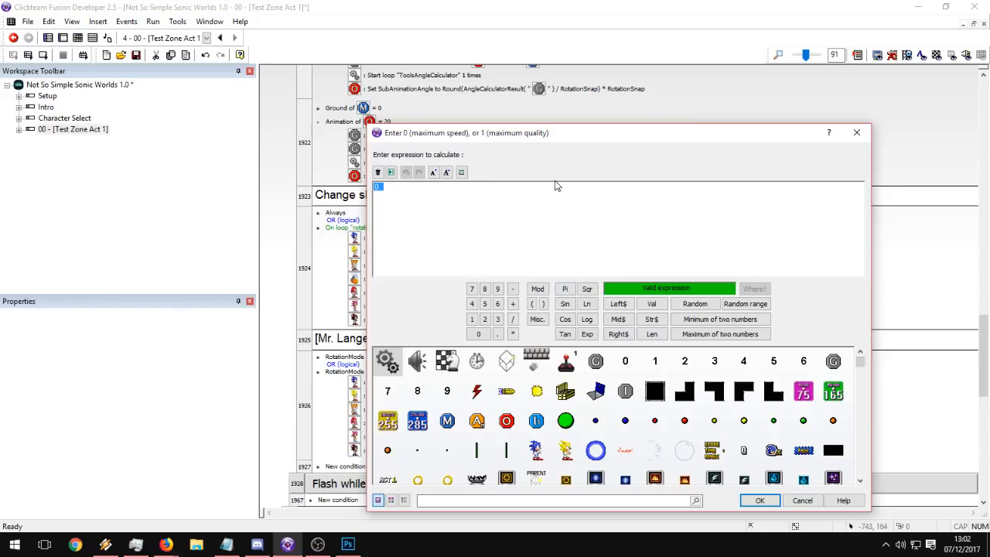
{"action": "left_click", "coordinate": [418, 211]}
{"action": "key", "text": "ctrl+a"}
{"action": "key", "text": "Return"}
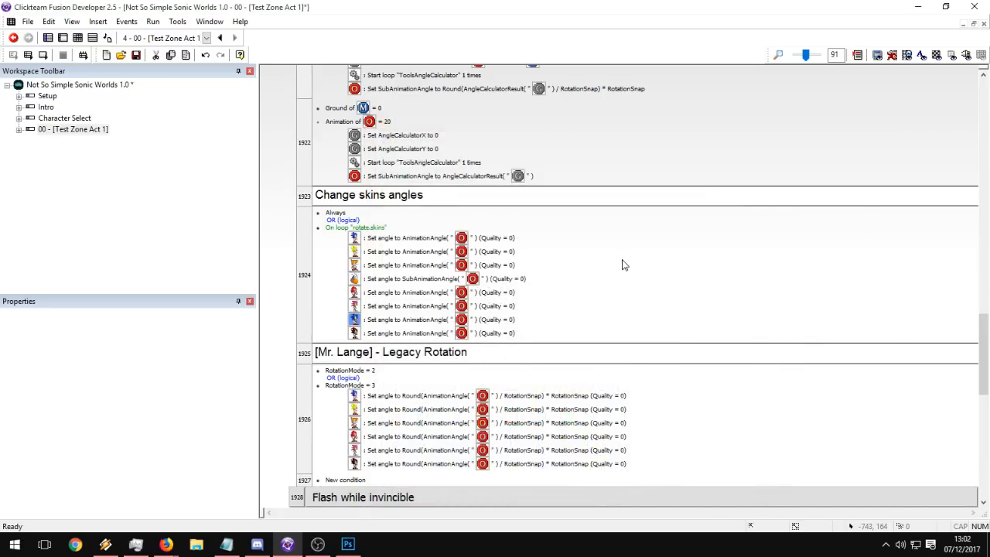
Move Sonic EX's action to the end of Change skins angles and duplicate the last Legacy Rotation angle action for Sonic EX.
{"action": "left_click_drag", "start_coordinate": [396, 335], "coordinate": [394, 334]}
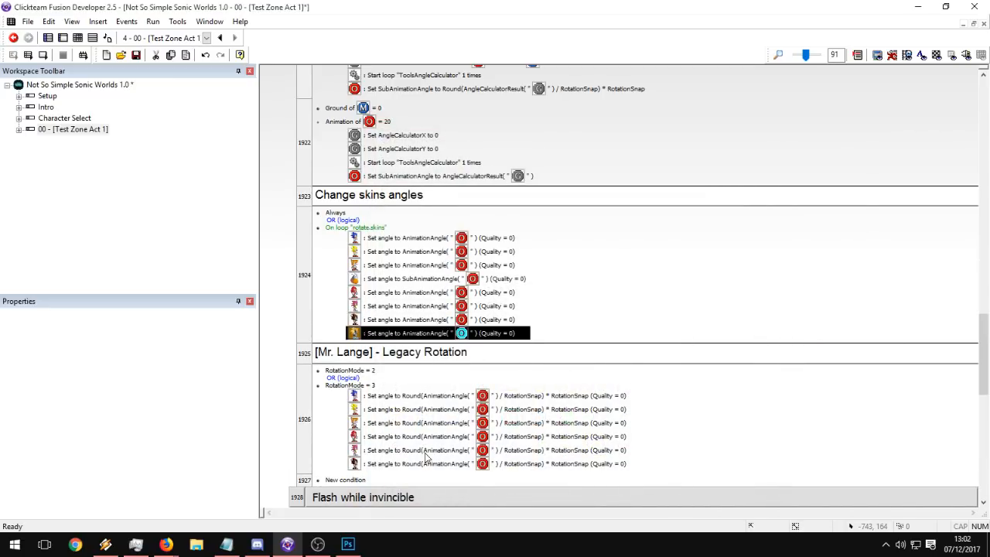
{"action": "left_click", "coordinate": [412, 461]}
{"action": "key", "text": "ctrl+c"}
{"action": "key", "text": "ctrl+v"}
{"action": "left_click", "coordinate": [719, 423]}
{"action": "scroll", "coordinate": [684, 426], "scroll_direction": "down", "scroll_amount": 1}
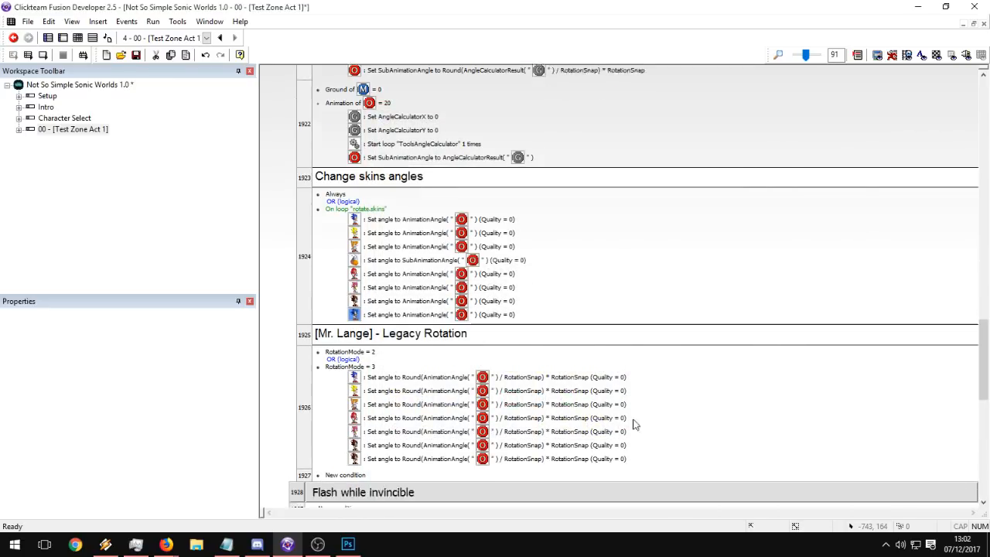
{"action": "scroll", "coordinate": [684, 427], "scroll_direction": "down", "scroll_amount": 1}
{"action": "left_click_drag", "start_coordinate": [357, 299], "coordinate": [358, 441]}
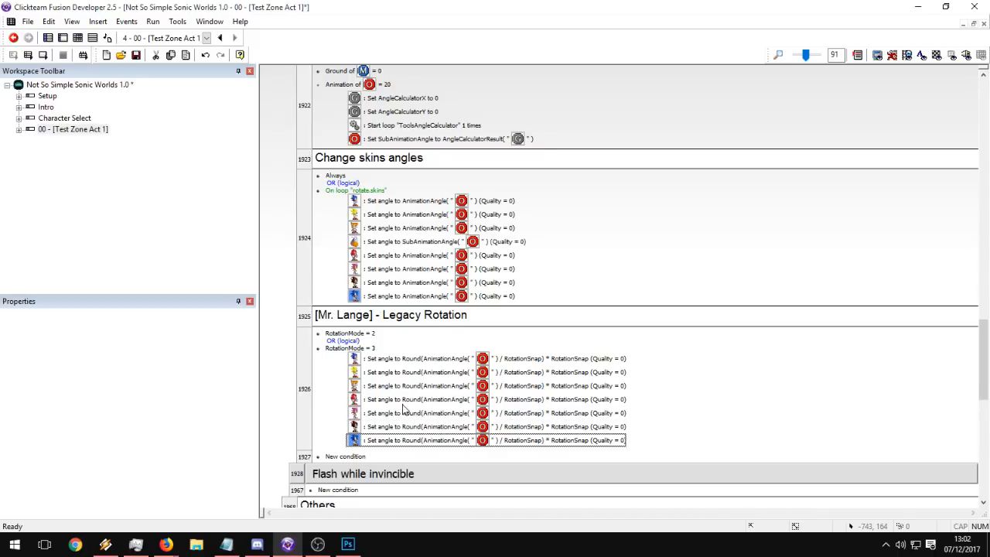
Collapse the Change angle group and save the application.
{"action": "scroll", "coordinate": [402, 410], "scroll_direction": "down", "scroll_amount": 3}
{"action": "scroll", "coordinate": [369, 255], "scroll_direction": "up", "scroll_amount": 7}
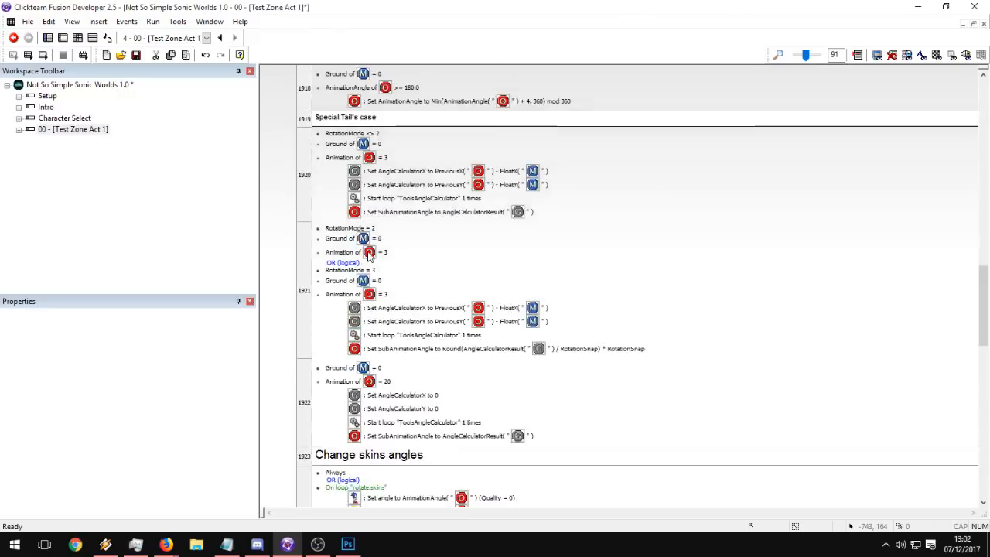
{"action": "scroll", "coordinate": [369, 256], "scroll_direction": "up", "scroll_amount": 10}
{"action": "double_click", "coordinate": [369, 254]}
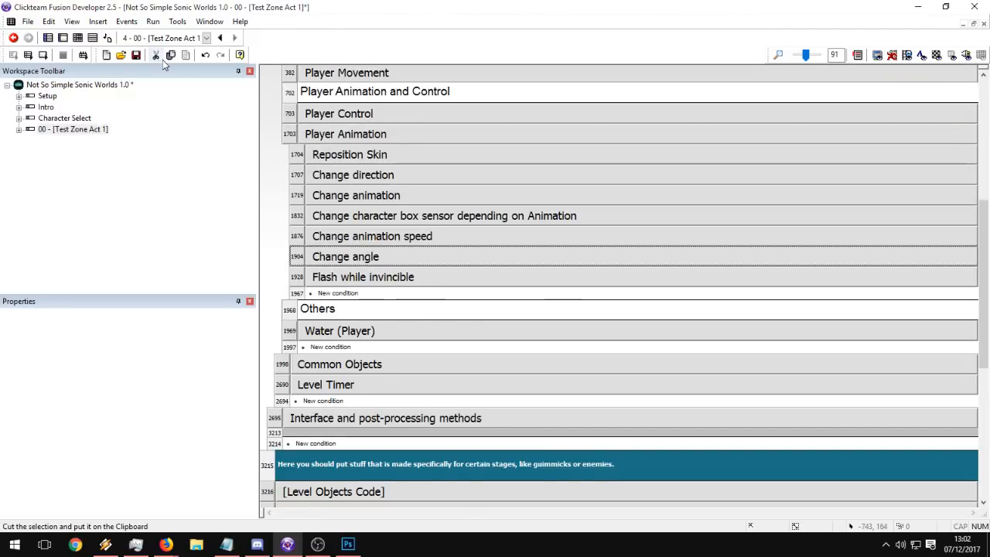
{"action": "left_click", "coordinate": [135, 55]}
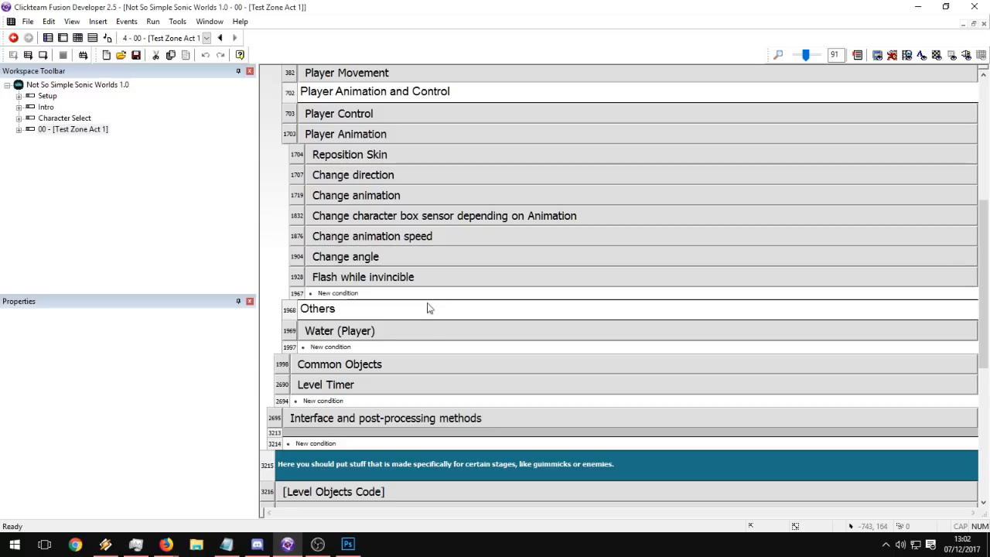
Copy the Sonic group from Flash while invincible and paste it at the end of the event list.
{"action": "double_click", "coordinate": [373, 331]}
{"action": "double_click", "coordinate": [373, 331]}
{"action": "double_click", "coordinate": [369, 276]}
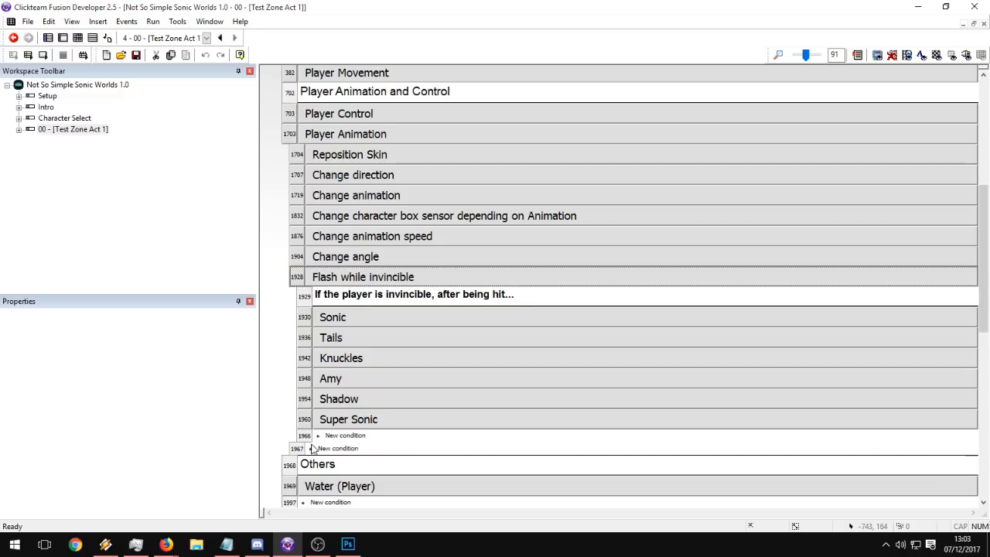
{"action": "left_click", "coordinate": [341, 325]}
{"action": "scroll", "coordinate": [755, 263], "scroll_direction": "down", "scroll_amount": 5}
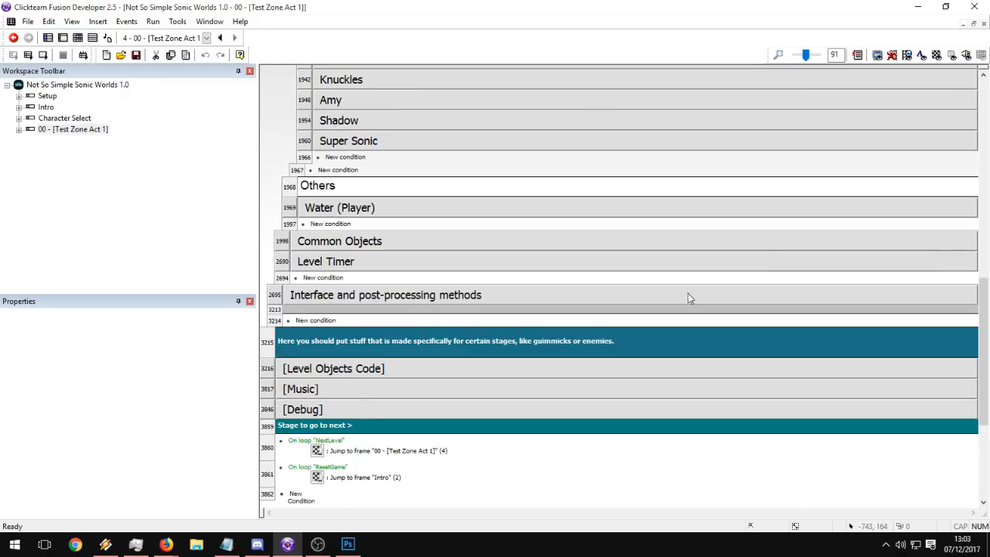
{"action": "left_click", "coordinate": [269, 495]}
{"action": "key", "text": "ctrl+v"}
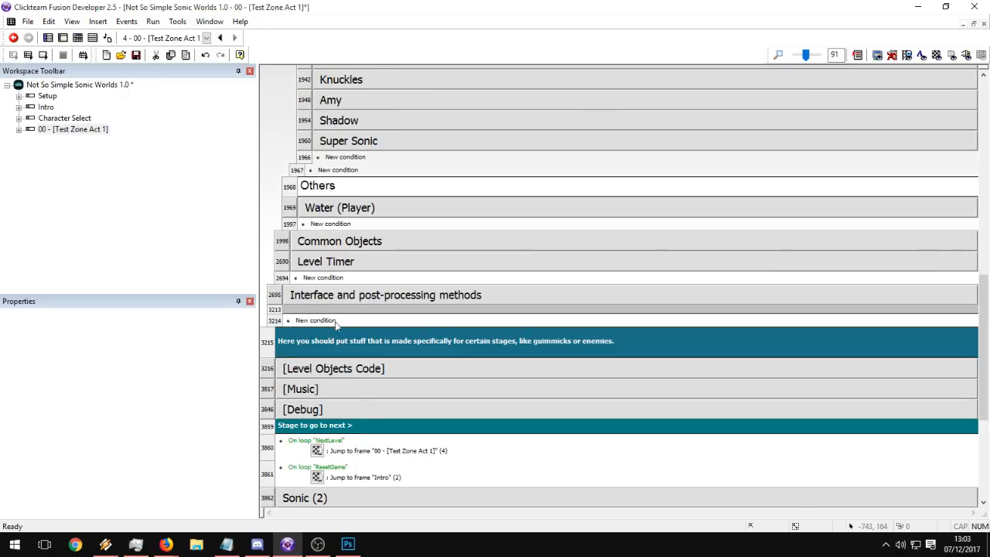
Move the pasted Sonic (2) group directly below Super Sonic in Flash while invincible and rename it Sonic EX.
{"action": "scroll", "coordinate": [325, 480], "scroll_direction": "down", "scroll_amount": 1}
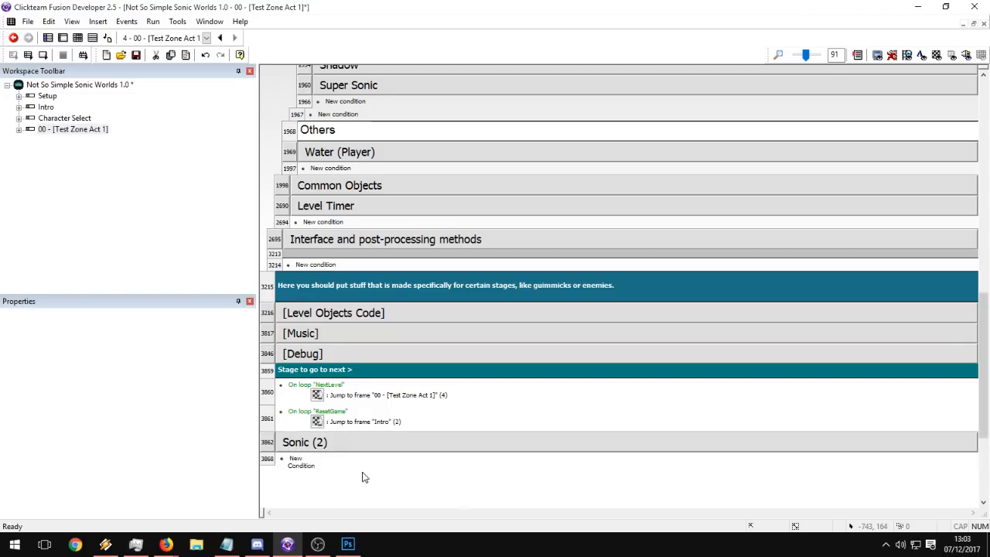
{"action": "left_click_drag", "start_coordinate": [298, 440], "coordinate": [306, 103]}
{"action": "right_click", "coordinate": [326, 112]}
{"action": "left_click", "coordinate": [348, 121]}
{"action": "key", "text": "Right"}
{"action": "type", "text": "EX"}
{"action": "key", "text": "Return"}
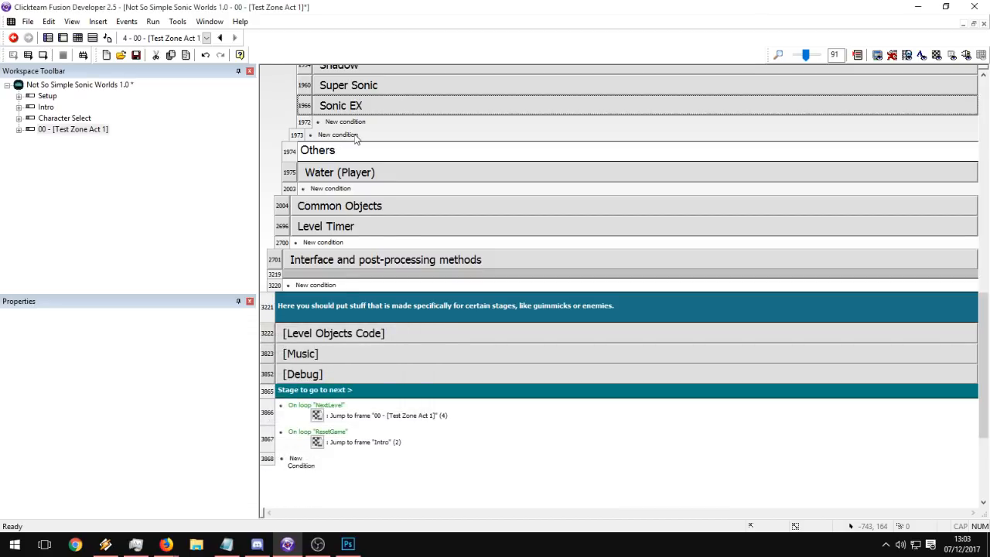
Examine the Flash! and Otherwise, just show normally events in the Sonic and Tails groups of Flash while invincible.
{"action": "scroll", "coordinate": [379, 116], "scroll_direction": "up", "scroll_amount": 5}
{"action": "scroll", "coordinate": [387, 146], "scroll_direction": "up", "scroll_amount": 2}
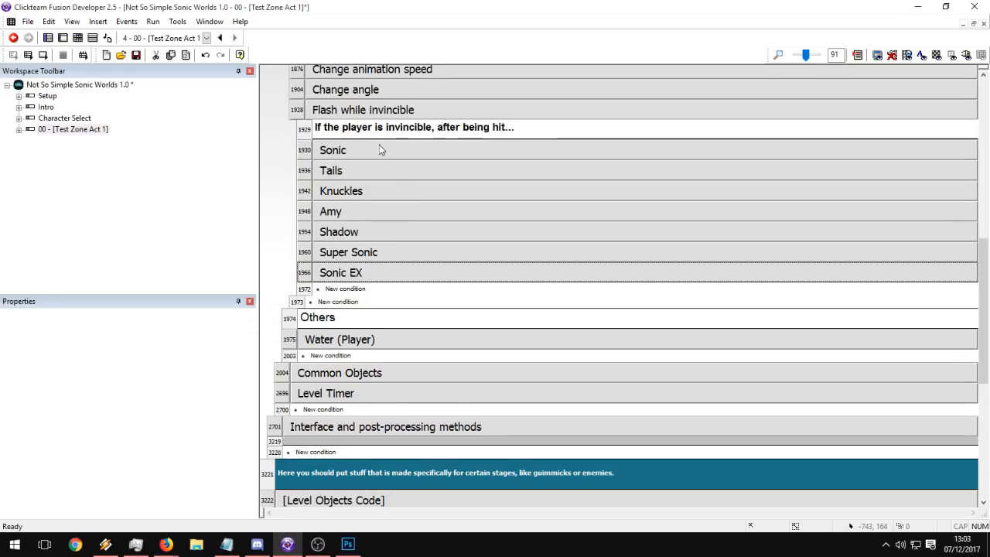
{"action": "left_click", "coordinate": [379, 150]}
{"action": "scroll", "coordinate": [608, 222], "scroll_direction": "down", "scroll_amount": 6}
{"action": "scroll", "coordinate": [608, 222], "scroll_direction": "up", "scroll_amount": 5}
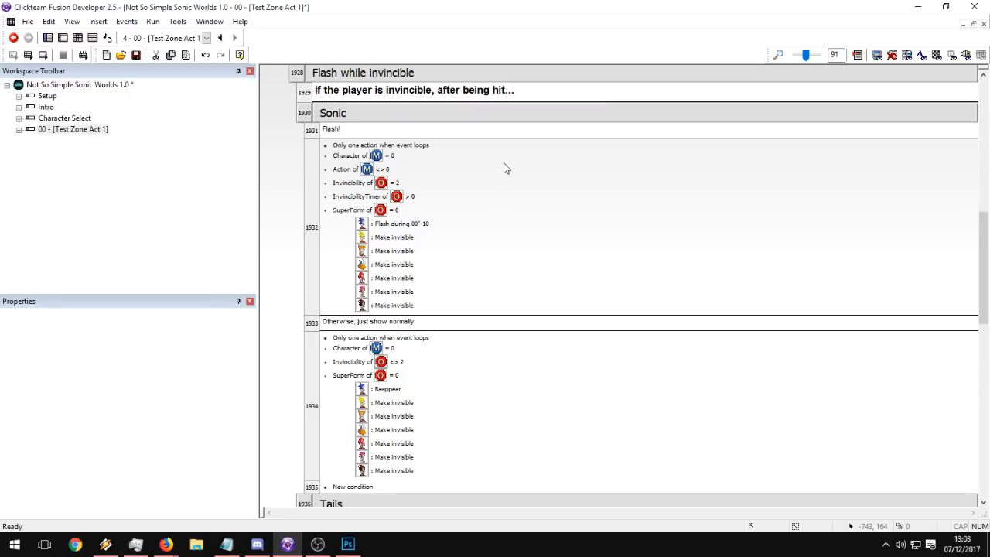
{"action": "scroll", "coordinate": [336, 212], "scroll_direction": "down", "scroll_amount": 1}
{"action": "scroll", "coordinate": [462, 210], "scroll_direction": "up", "scroll_amount": 2}
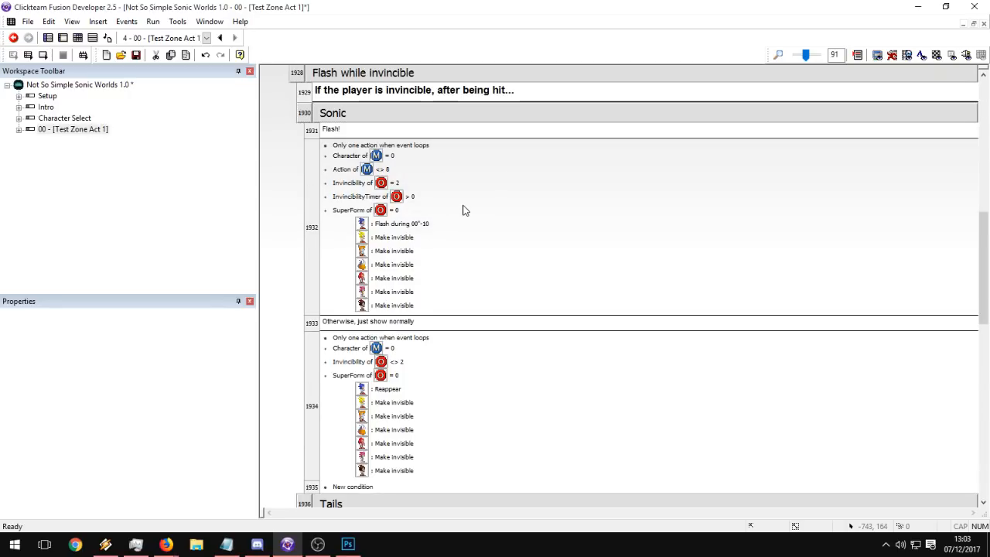
{"action": "scroll", "coordinate": [462, 210], "scroll_direction": "down", "scroll_amount": 1}
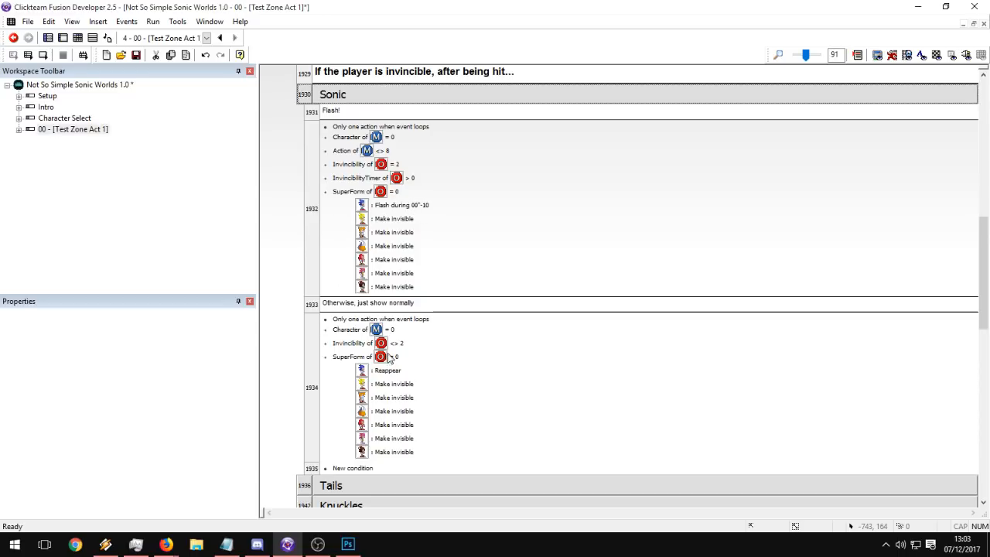
{"action": "scroll", "coordinate": [393, 354], "scroll_direction": "down", "scroll_amount": 1}
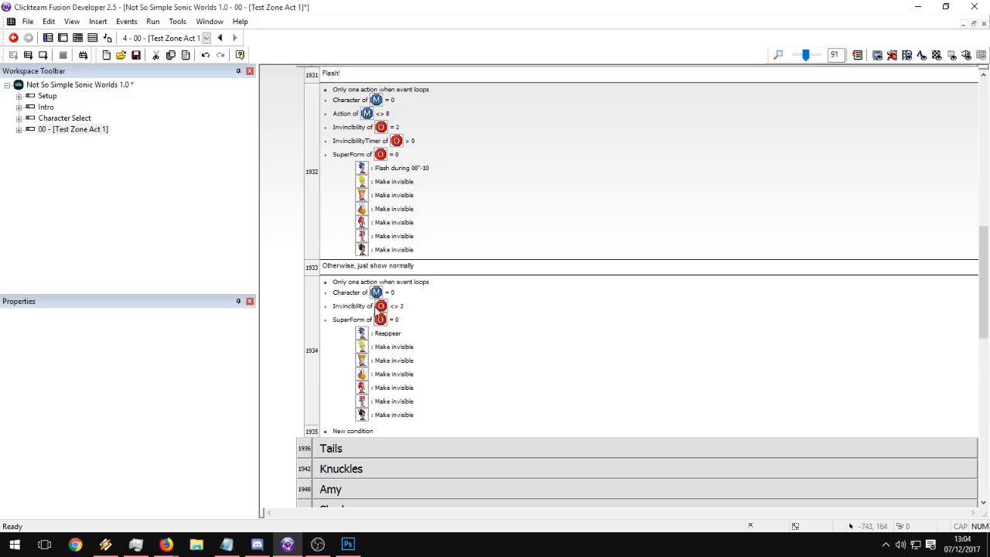
{"action": "scroll", "coordinate": [401, 309], "scroll_direction": "down", "scroll_amount": 3}
{"action": "double_click", "coordinate": [355, 360]}
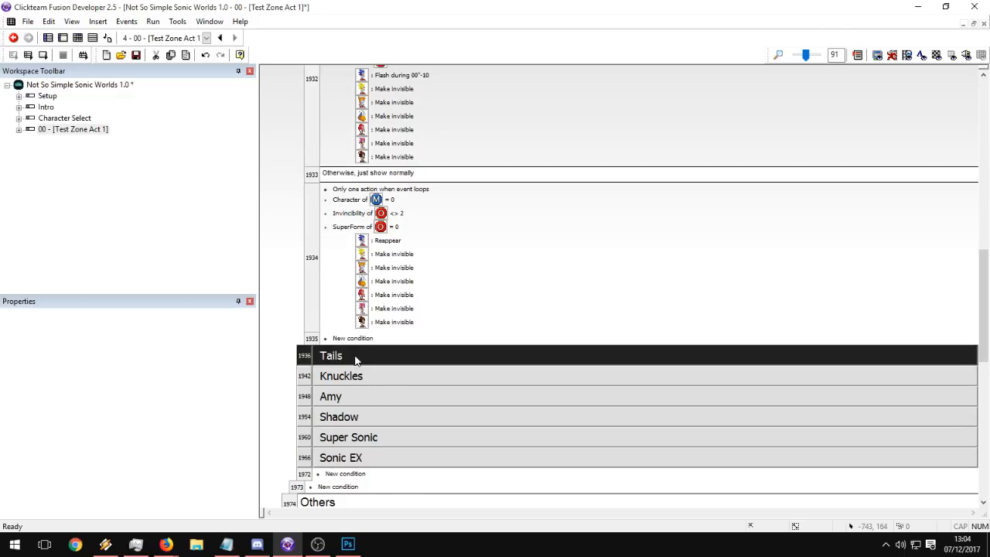
{"action": "scroll", "coordinate": [456, 280], "scroll_direction": "down", "scroll_amount": 5}
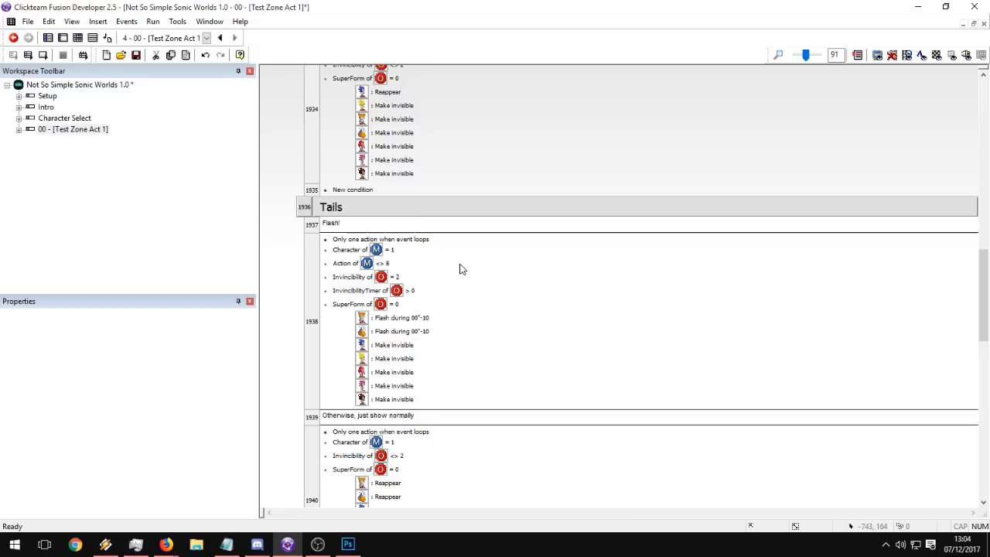
{"action": "scroll", "coordinate": [499, 284], "scroll_direction": "down", "scroll_amount": 3}
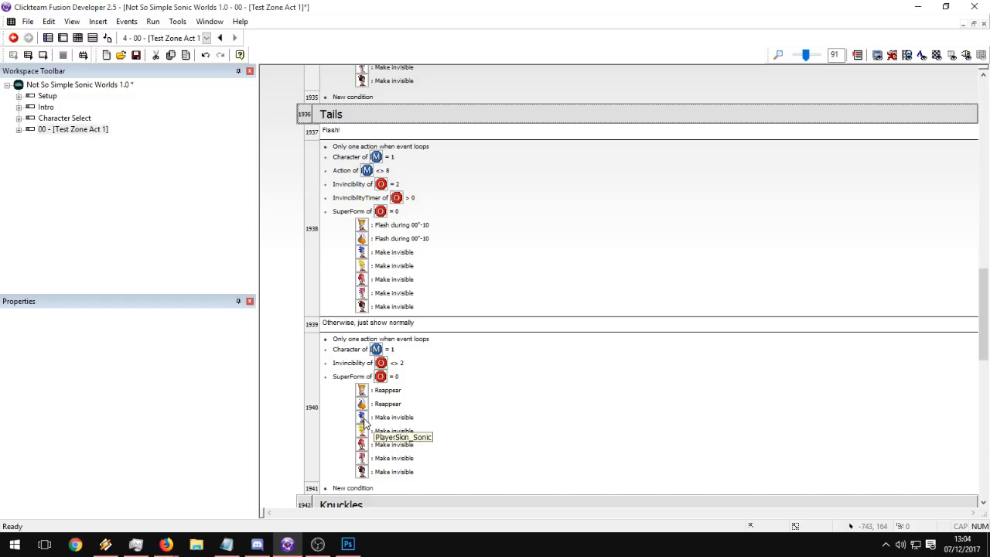
Collapse the Sonic and Tails groups and expand the Sonic EX group under Flash while invincible.
{"action": "scroll", "coordinate": [467, 367], "scroll_direction": "up", "scroll_amount": 10}
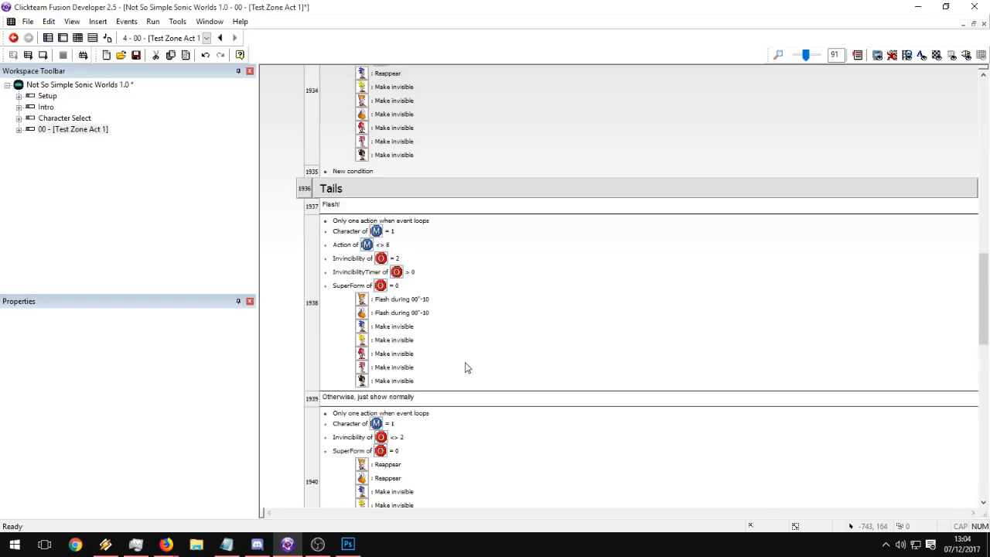
{"action": "double_click", "coordinate": [379, 229]}
{"action": "double_click", "coordinate": [370, 241]}
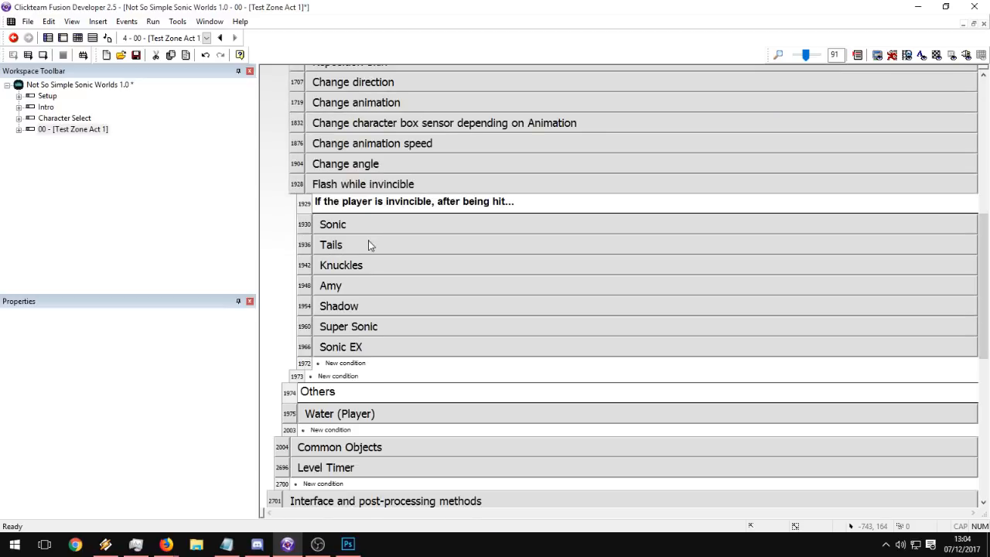
{"action": "double_click", "coordinate": [344, 349]}
{"action": "scroll", "coordinate": [568, 430], "scroll_direction": "down", "scroll_amount": 3}
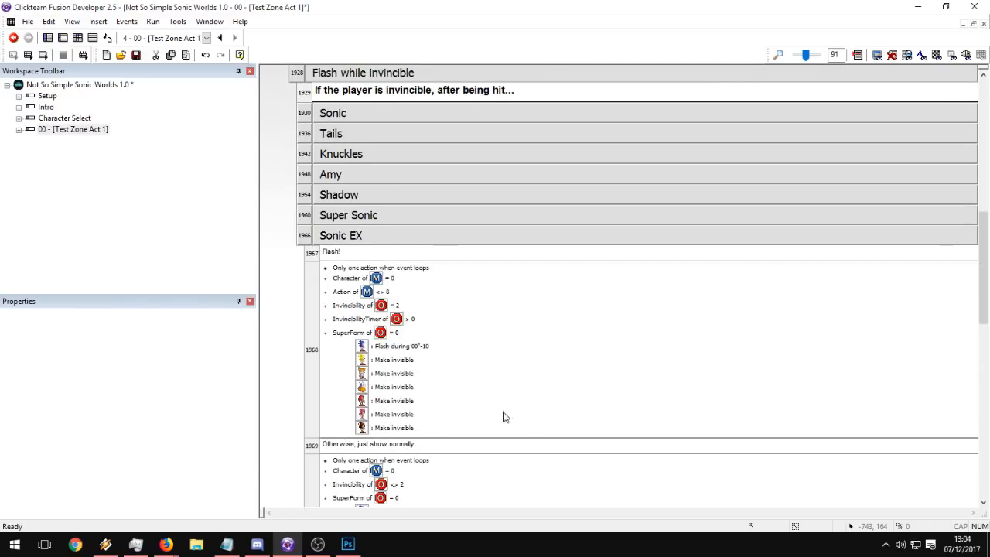
Duplicate the first Make invisible action in the Sonic EX group's Flash! event and assign the copy to Sonic.
{"action": "left_click", "coordinate": [387, 361]}
{"action": "left_click", "coordinate": [569, 376]}
{"action": "left_click", "coordinate": [398, 357]}
{"action": "key", "text": "ctrl+c"}
{"action": "left_click", "coordinate": [547, 399]}
{"action": "key", "text": "ctrl+v"}
{"action": "left_click_drag", "start_coordinate": [361, 347], "coordinate": [363, 361]}
{"action": "left_click", "coordinate": [455, 503]}
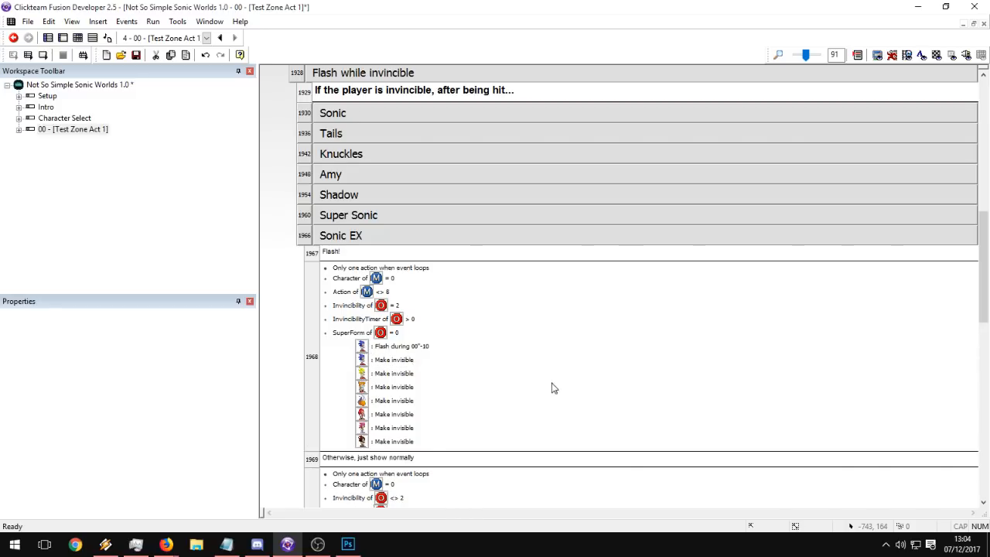
Replace Sonic's flash action in the Flash! event with a Flash Object action for Sonic EX lasting 00"-10.
{"action": "right_click", "coordinate": [393, 347]}
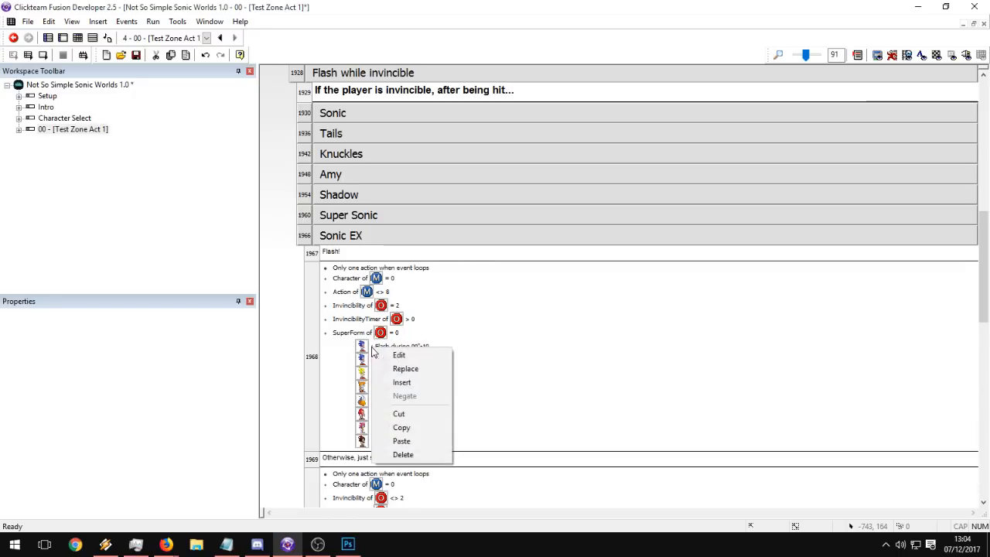
{"action": "left_click", "coordinate": [401, 369]}
{"action": "left_click_drag", "start_coordinate": [867, 128], "coordinate": [866, 413]}
{"action": "left_click", "coordinate": [689, 235]}
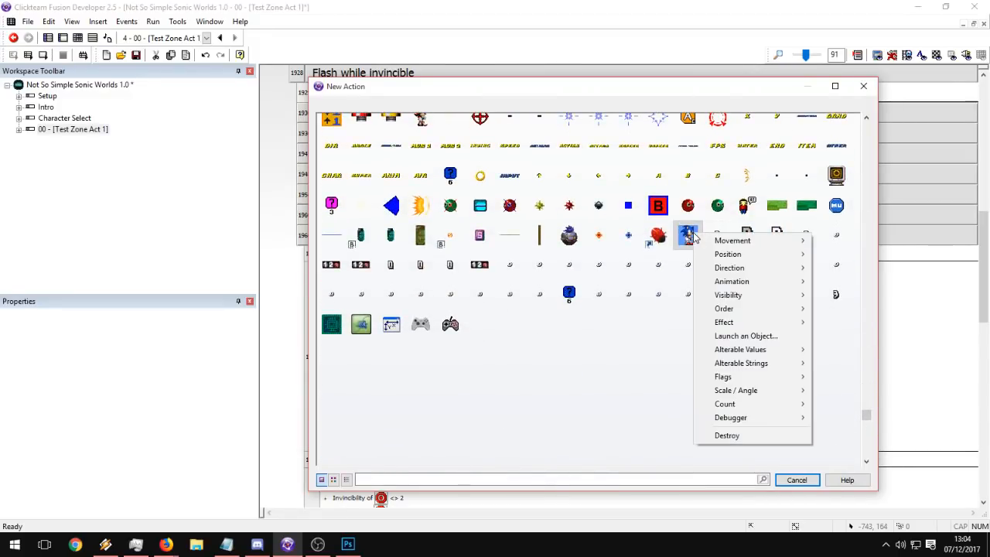
{"action": "mouse_move", "coordinate": [741, 325]}
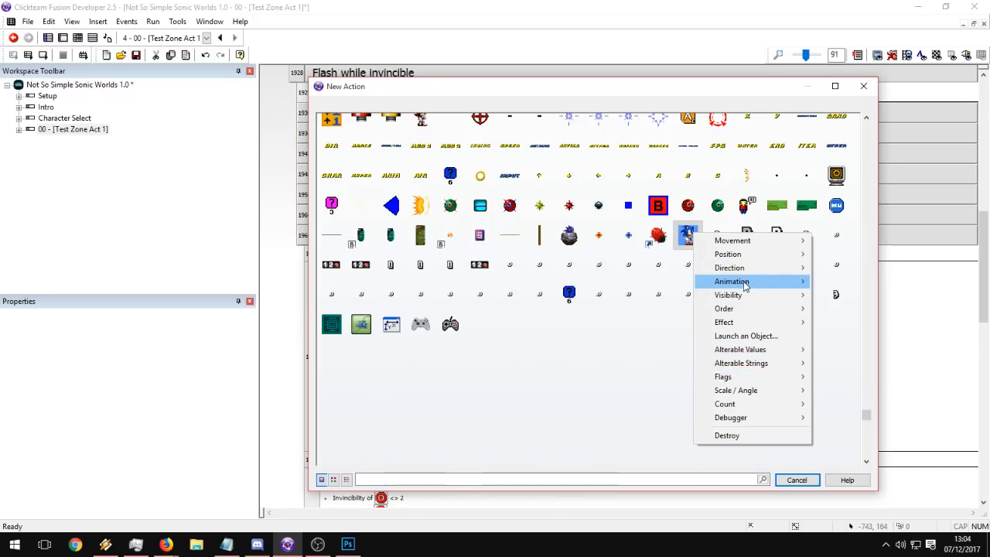
{"action": "mouse_move", "coordinate": [745, 299]}
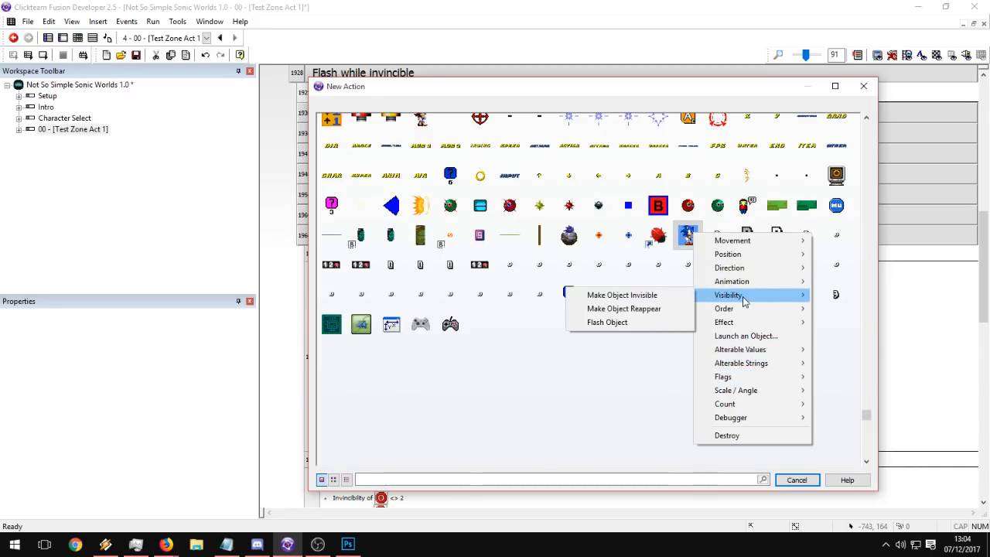
{"action": "left_click", "coordinate": [633, 329]}
{"action": "left_click_drag", "start_coordinate": [432, 186], "coordinate": [594, 213]}
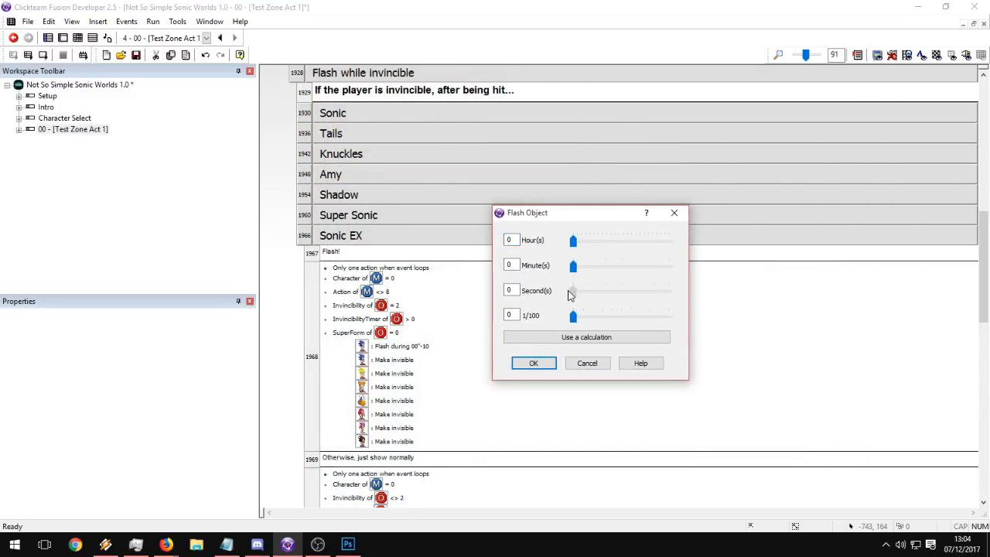
{"action": "left_click", "coordinate": [533, 363]}
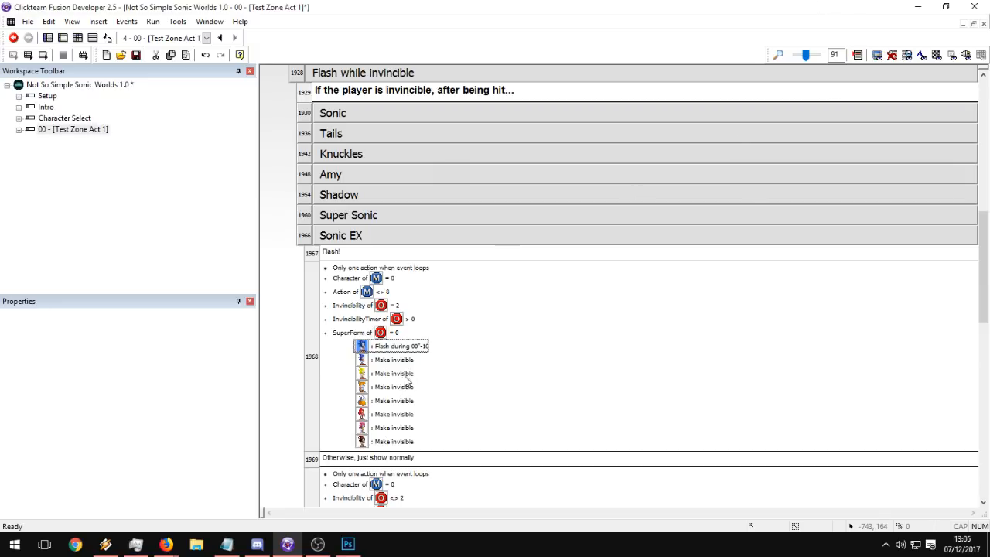
In the Sonic EX group's Otherwise, just show normally event, add a Make invisible action for Sonic and delete his Reappear action.
{"action": "scroll", "coordinate": [519, 322], "scroll_direction": "down", "scroll_amount": 3}
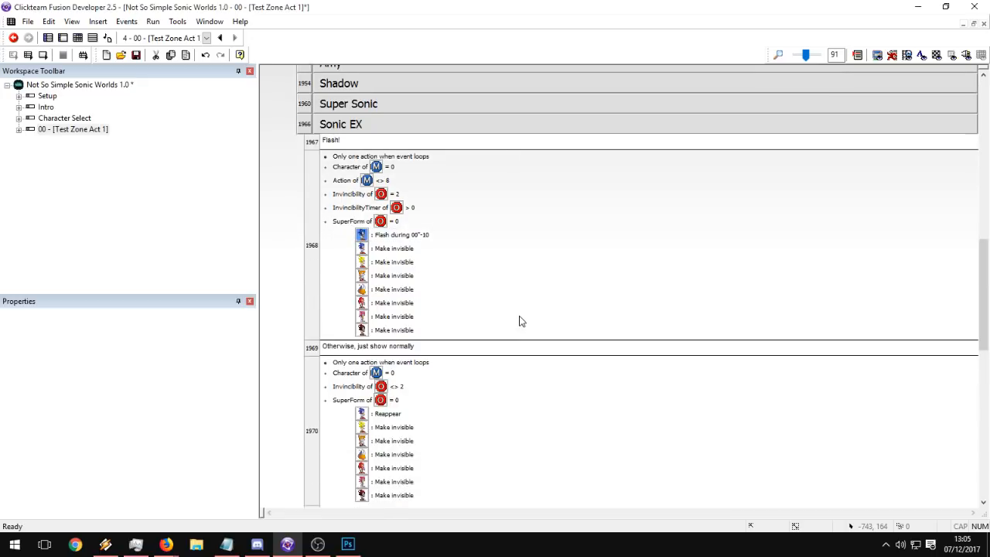
{"action": "scroll", "coordinate": [407, 437], "scroll_direction": "down", "scroll_amount": 2}
{"action": "left_click", "coordinate": [393, 337]}
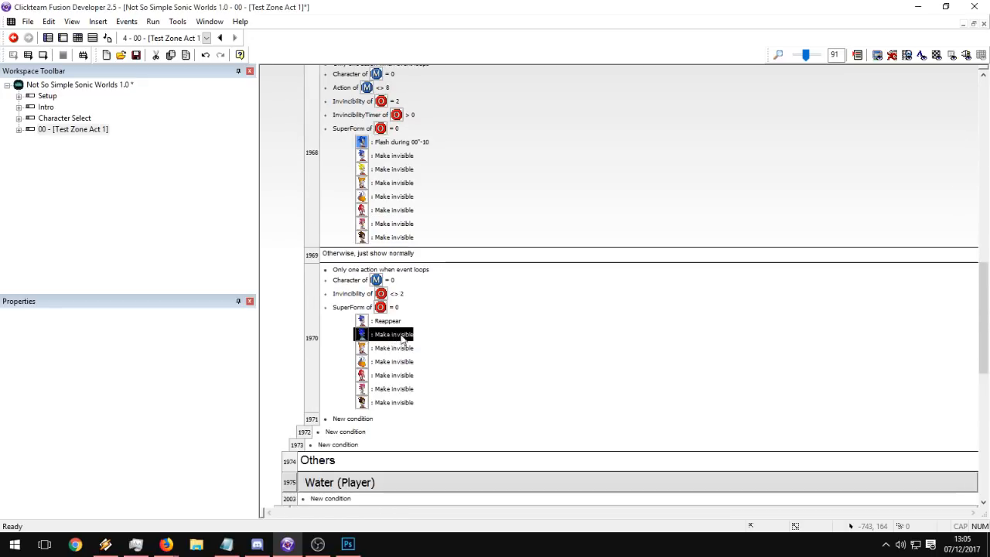
{"action": "key", "text": "ctrl+c"}
{"action": "key", "text": "ctrl+v"}
{"action": "left_click", "coordinate": [482, 332]}
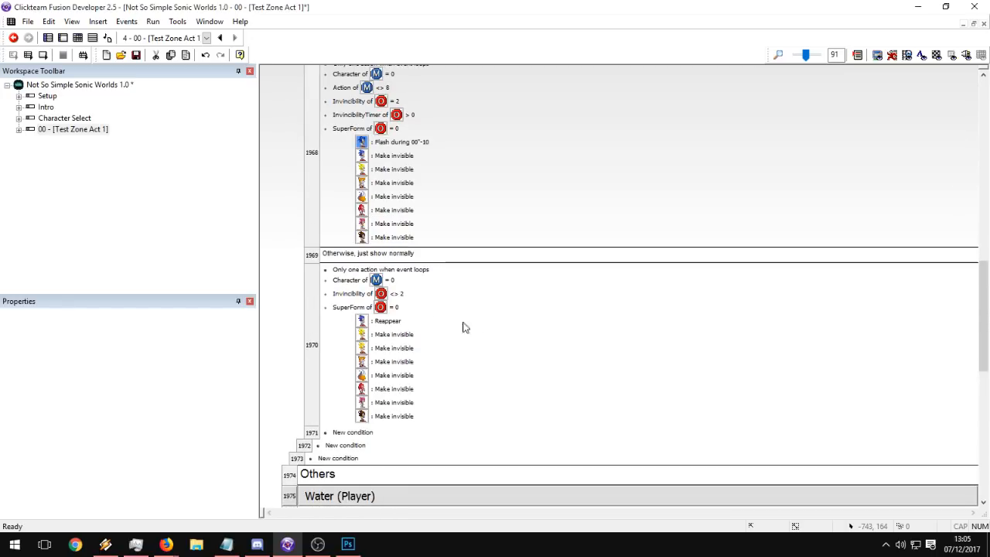
{"action": "left_click", "coordinate": [379, 321]}
{"action": "key", "text": "Delete"}
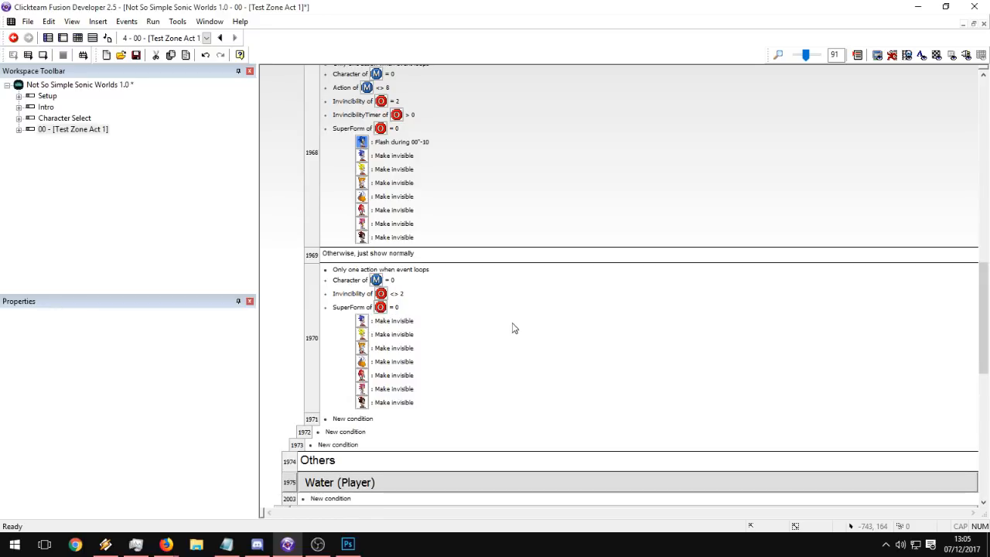
{"action": "right_click", "coordinate": [387, 325]}
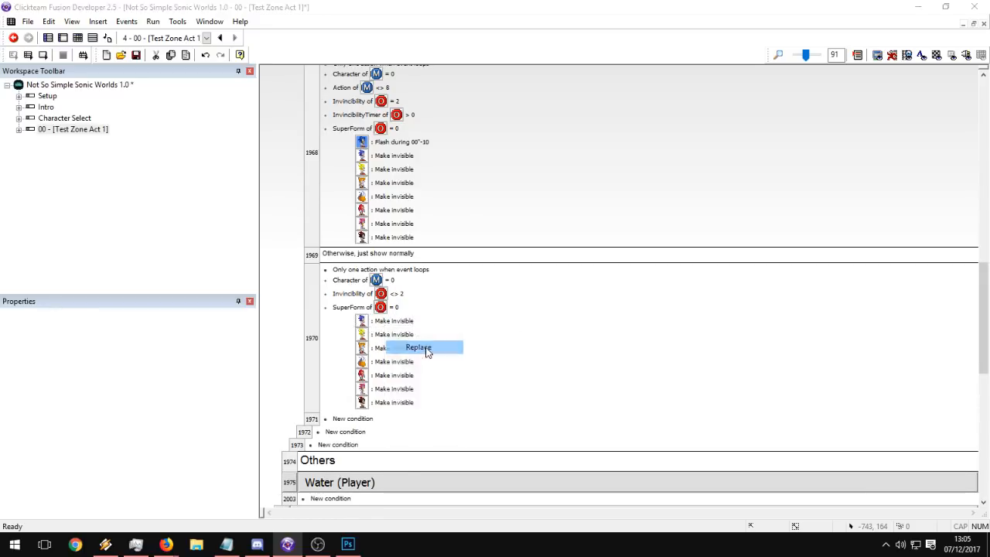
{"action": "left_click", "coordinate": [418, 348]}
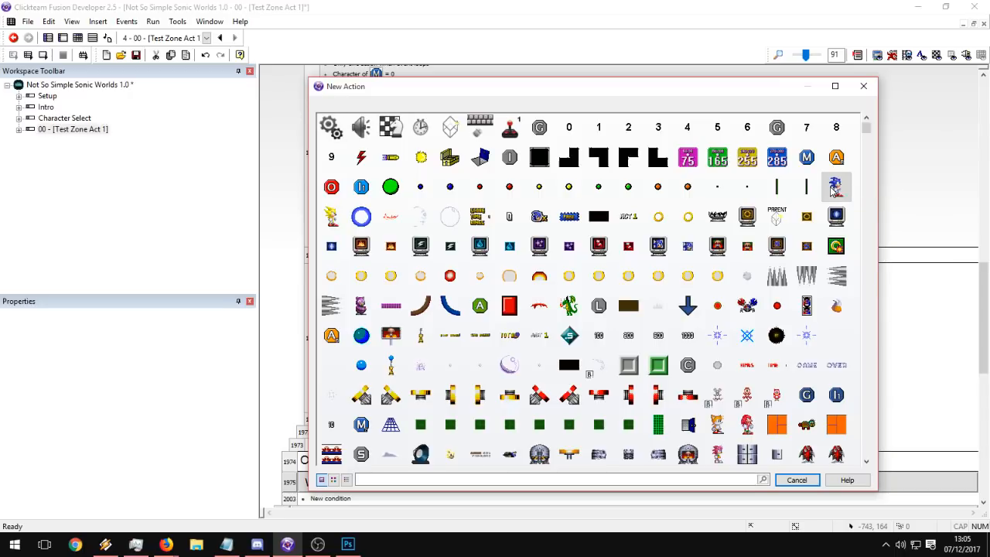
{"action": "left_click", "coordinate": [833, 189]}
{"action": "mouse_move", "coordinate": [866, 249]}
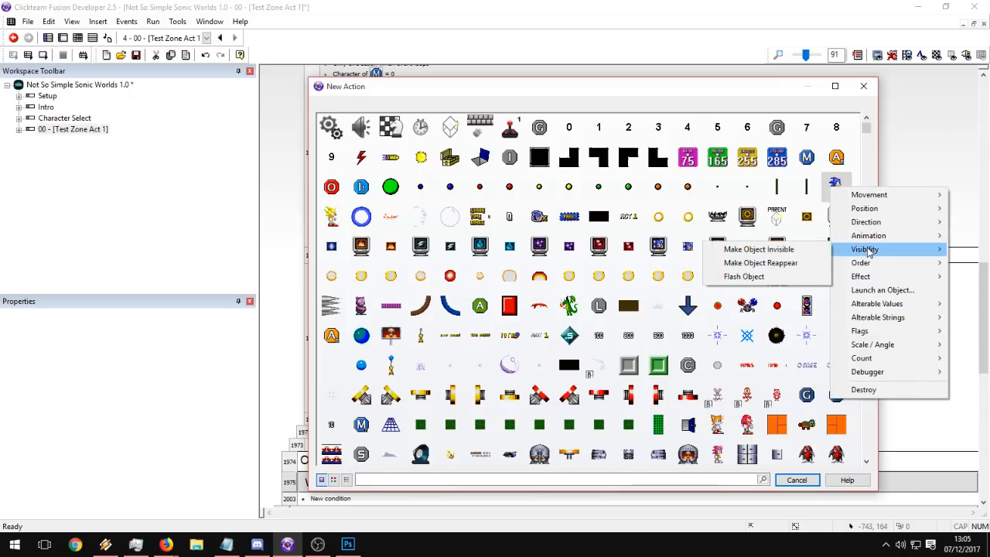
{"action": "left_click", "coordinate": [807, 250]}
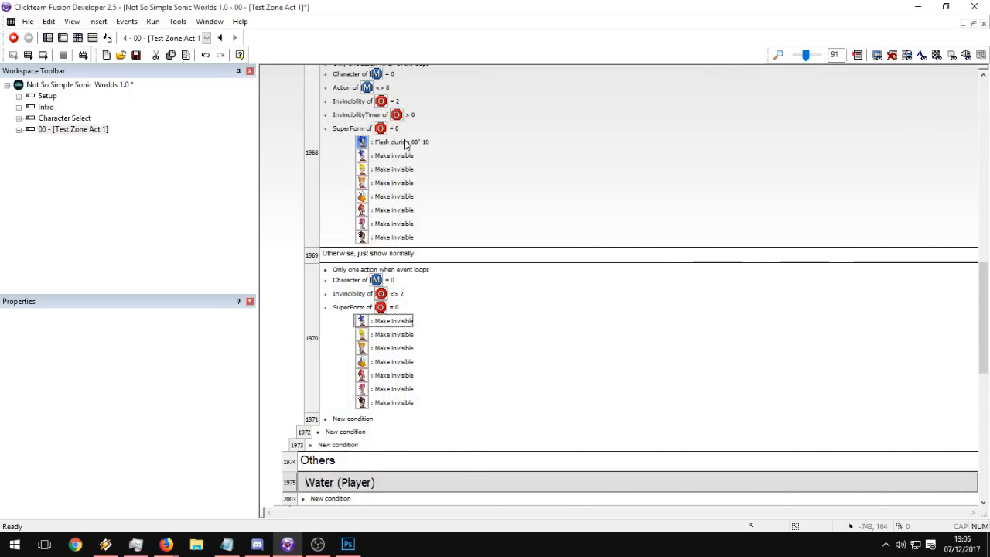
{"action": "right_click", "coordinate": [386, 330]}
{"action": "left_click", "coordinate": [429, 361]}
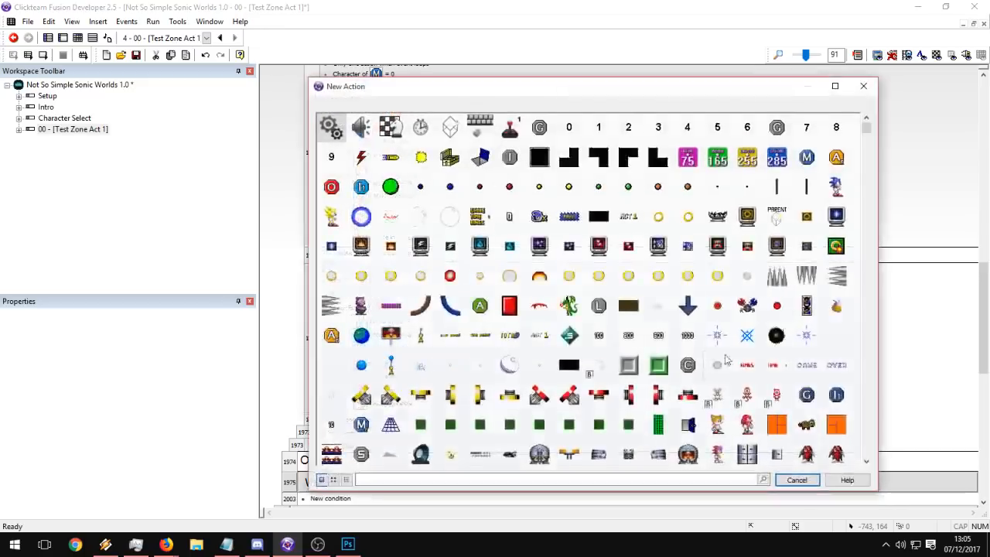
{"action": "left_click_drag", "start_coordinate": [865, 130], "coordinate": [846, 477]}
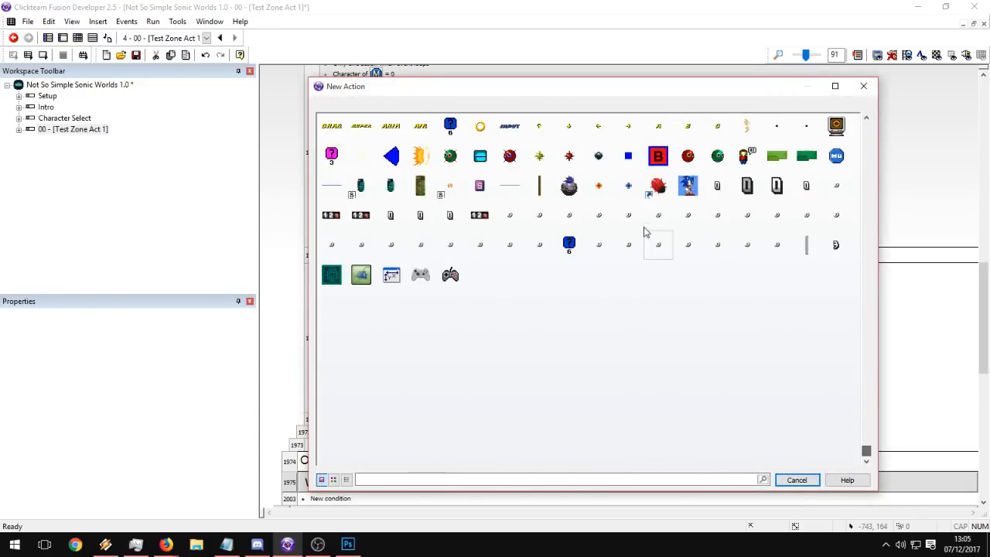
{"action": "left_click", "coordinate": [688, 185]}
{"action": "mouse_move", "coordinate": [746, 298]}
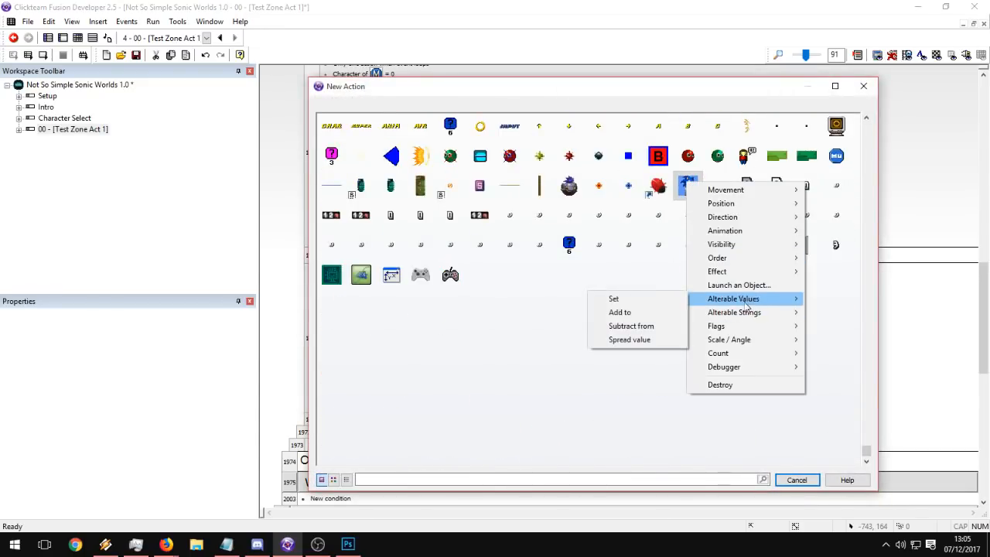
{"action": "left_click", "coordinate": [642, 299]}
{"action": "left_click", "coordinate": [450, 164]}
{"action": "left_click", "coordinate": [811, 130]}
Add a Reappear action for Sonic EX at the start of the Otherwise, just show normally event's actions.
{"action": "right_click", "coordinate": [400, 327]}
{"action": "left_click", "coordinate": [434, 358]}
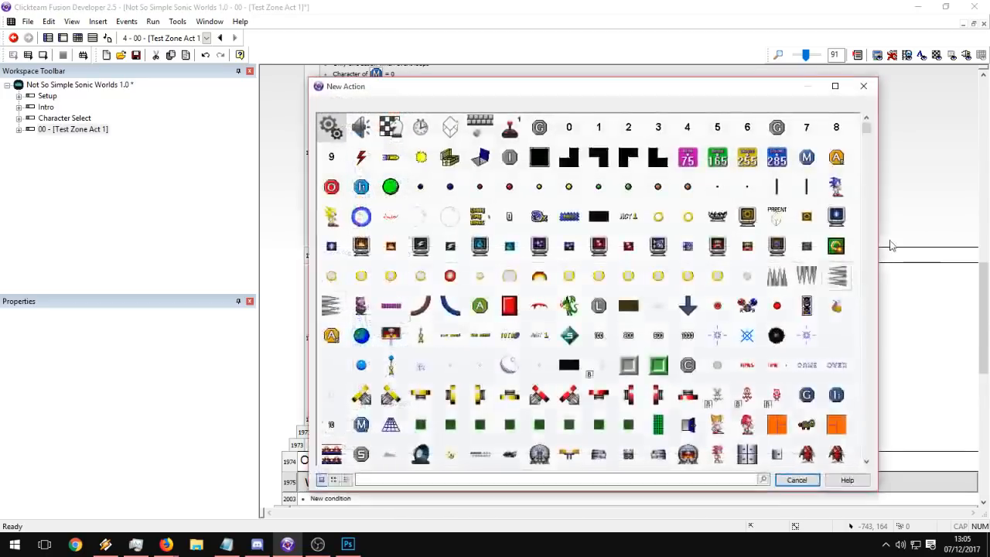
{"action": "left_click_drag", "start_coordinate": [866, 126], "coordinate": [864, 449]}
{"action": "right_click", "coordinate": [686, 183]}
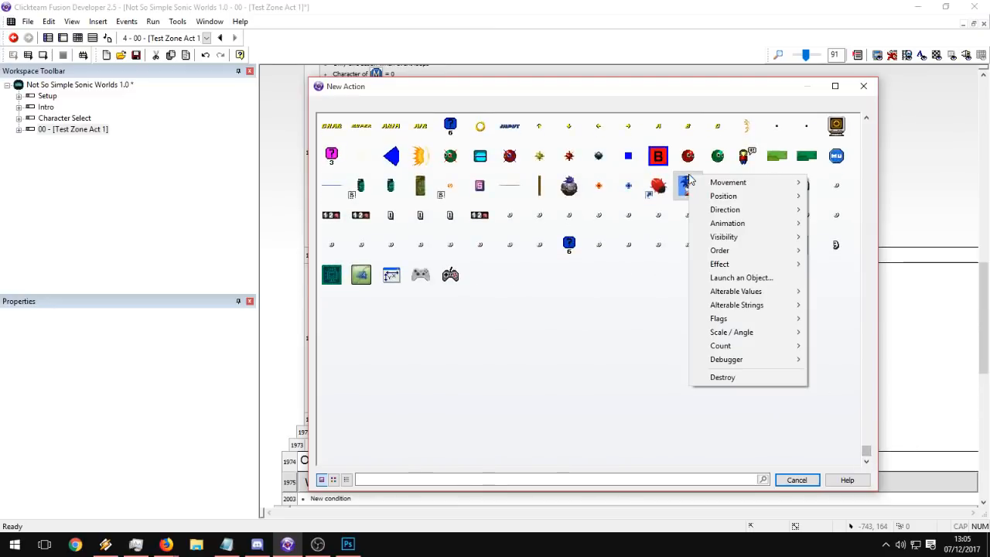
{"action": "mouse_move", "coordinate": [727, 237]}
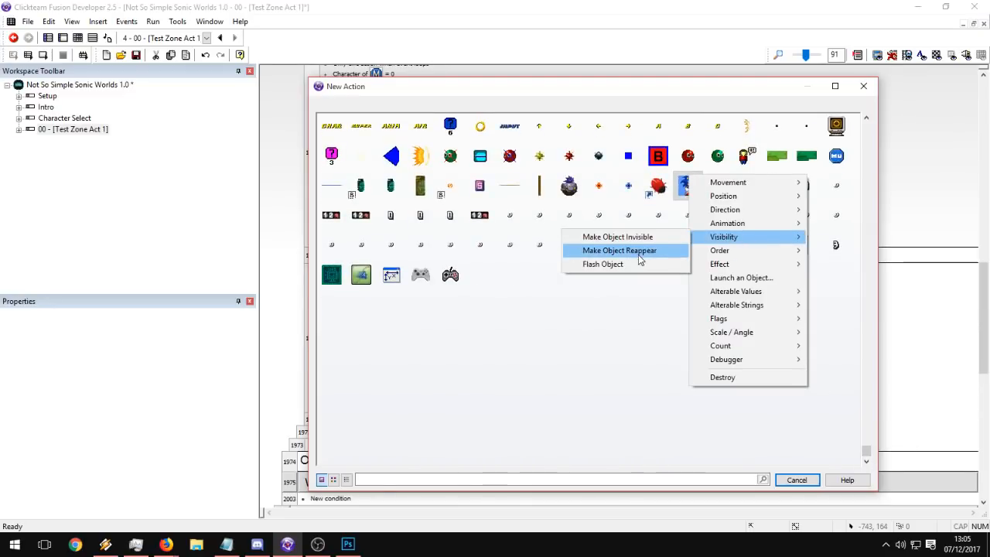
{"action": "left_click", "coordinate": [619, 251]}
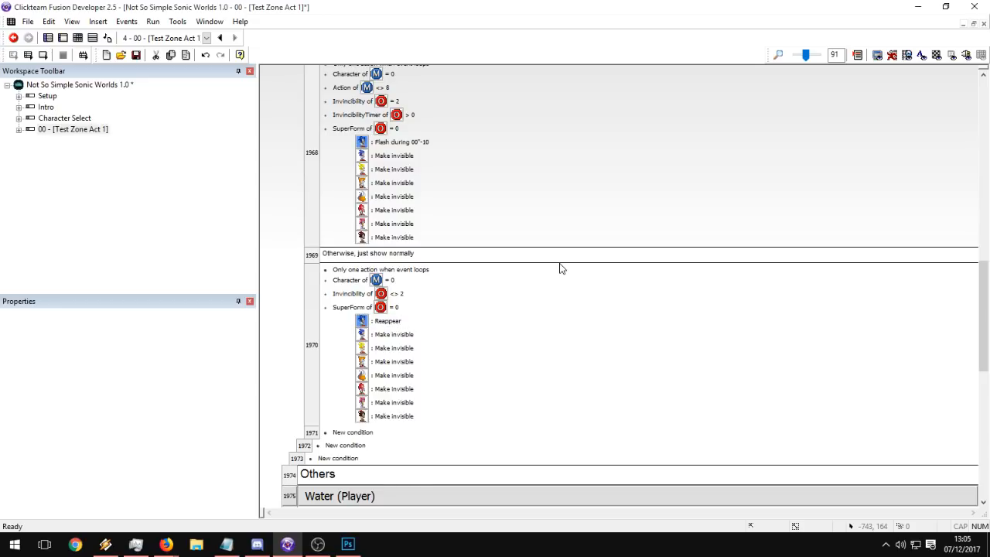
Set the Character condition to 6 in both the Flash! and Otherwise, just show normally events of the Sonic EX group.
{"action": "scroll", "coordinate": [562, 268], "scroll_direction": "up", "scroll_amount": 3}
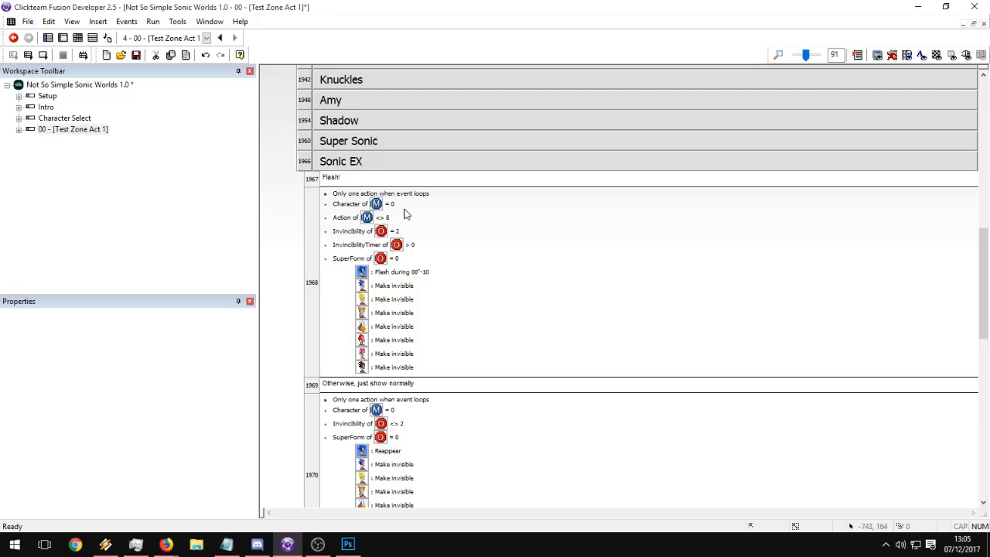
{"action": "left_click", "coordinate": [352, 205]}
{"action": "double_click", "coordinate": [352, 204]}
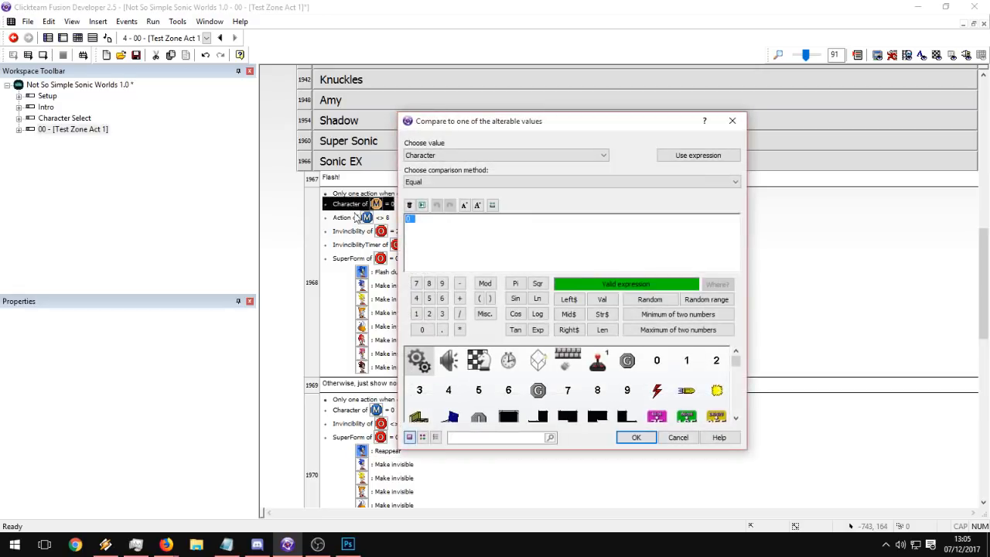
{"action": "key", "text": "Return"}
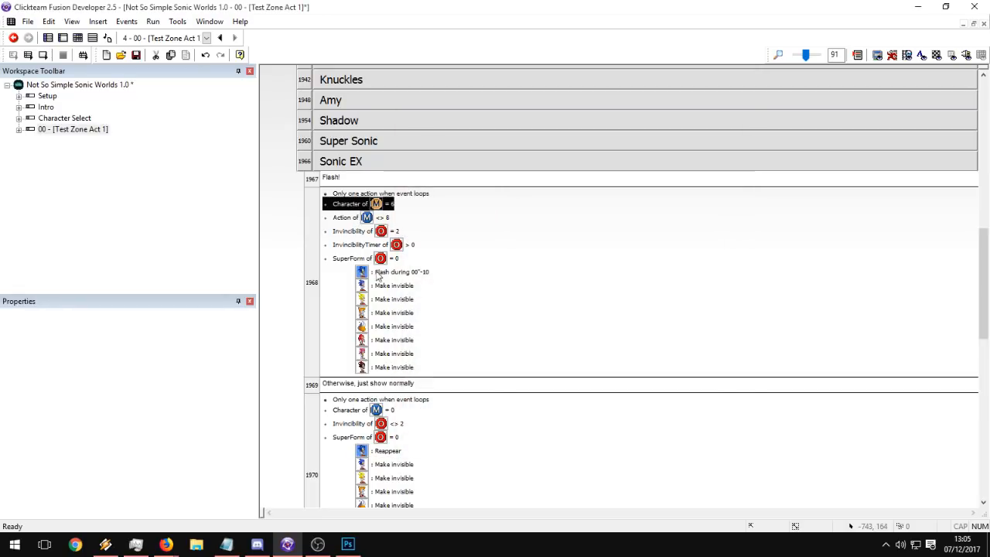
{"action": "double_click", "coordinate": [350, 410]}
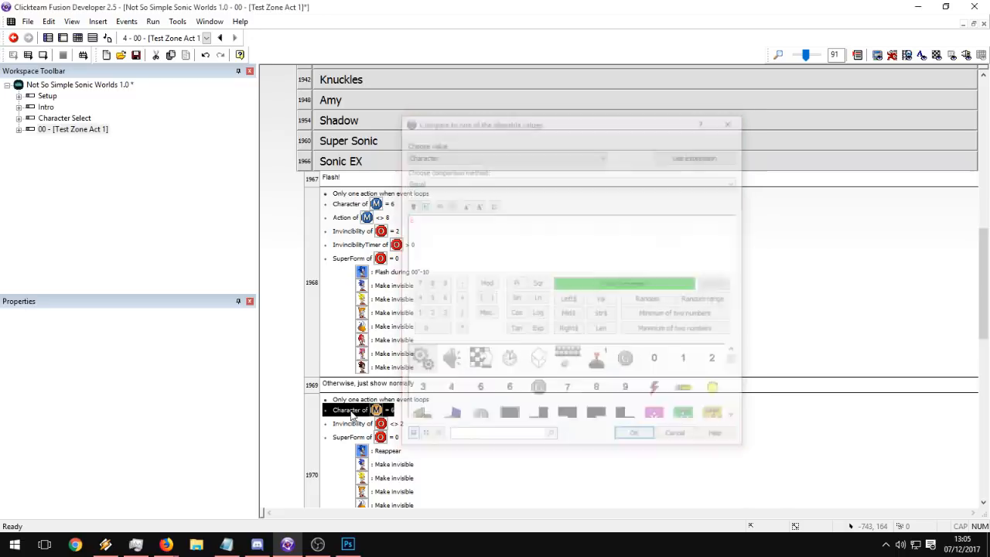
Collapse the Sonic EX, Objects management and Sonic Simple Worlds [1.1] groups.
{"action": "double_click", "coordinate": [375, 165]}
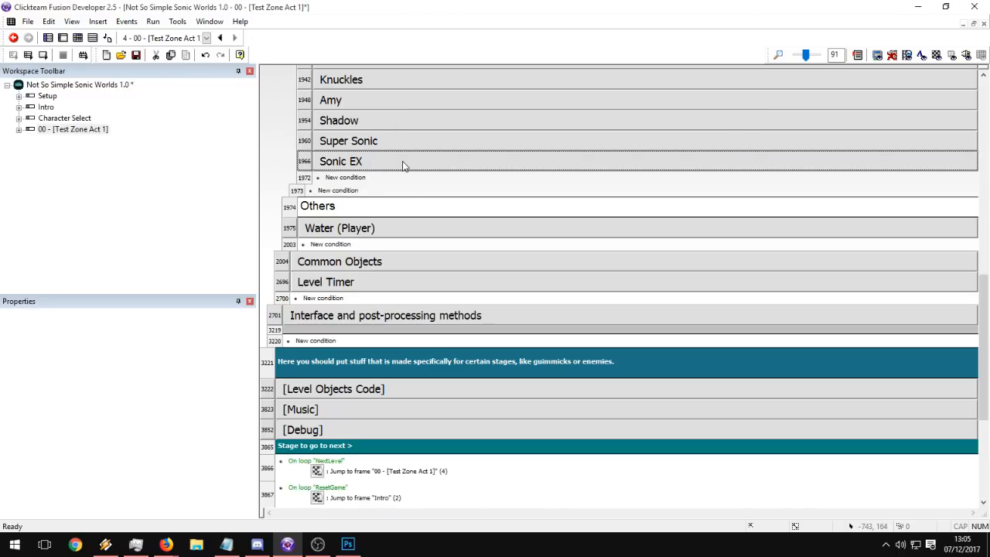
{"action": "scroll", "coordinate": [425, 205], "scroll_direction": "up", "scroll_amount": 10}
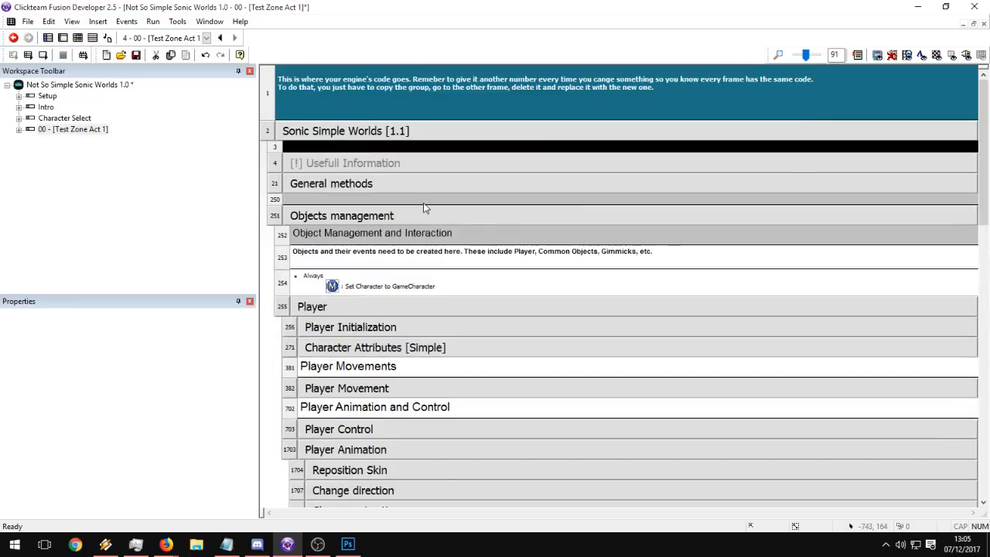
{"action": "double_click", "coordinate": [352, 216]}
{"action": "double_click", "coordinate": [333, 131]}
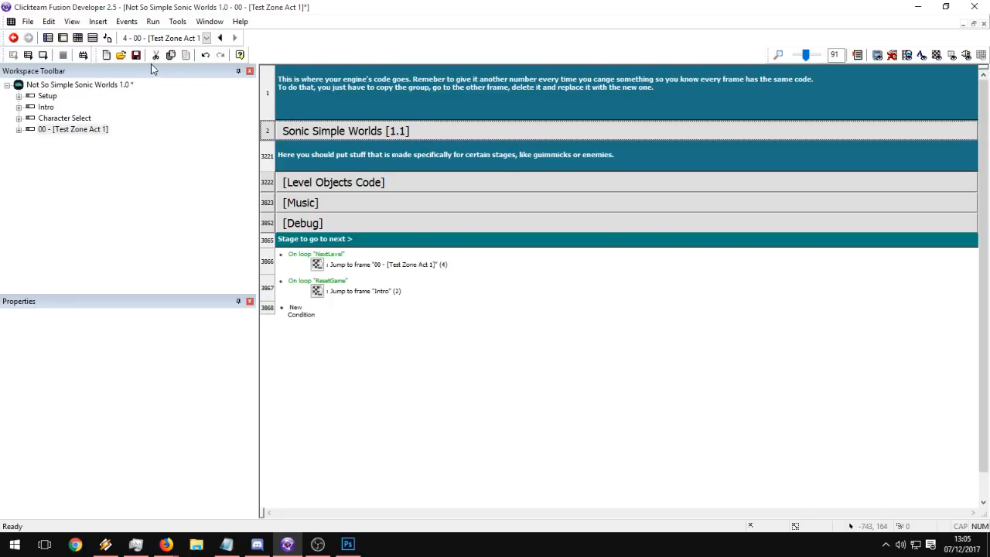
Expand the [Debug] group and duplicate the Upon pressing "5" event directly below the original.
{"action": "double_click", "coordinate": [317, 224]}
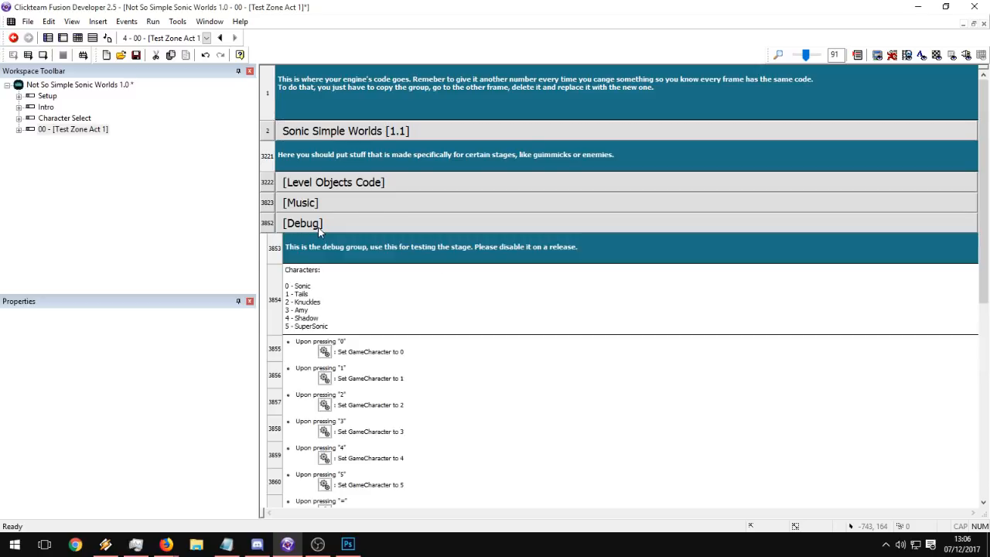
{"action": "scroll", "coordinate": [375, 229], "scroll_direction": "down", "scroll_amount": 5}
{"action": "left_click", "coordinate": [278, 264]}
{"action": "key", "text": "ctrl+c"}
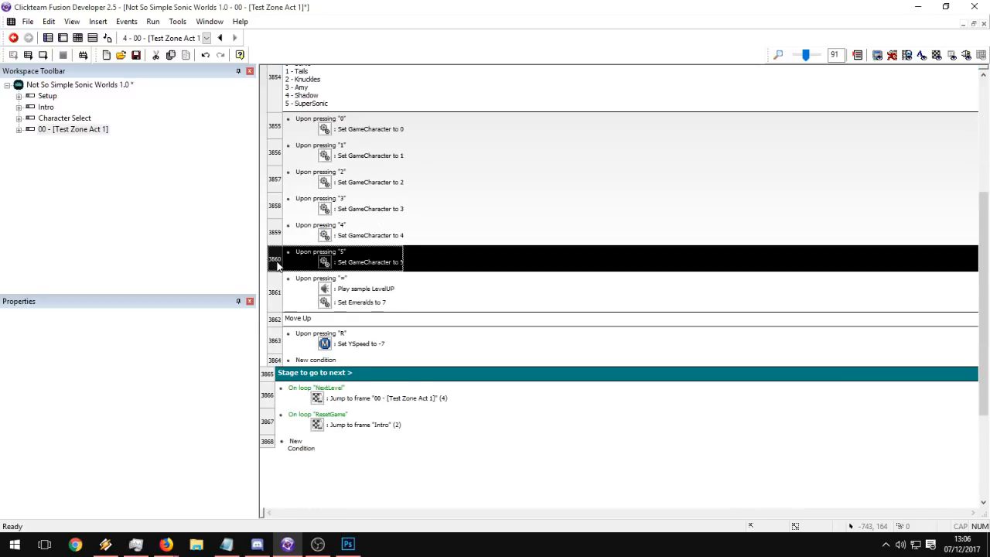
{"action": "key", "text": "ctrl+v"}
{"action": "left_click", "coordinate": [536, 273]}
Make the duplicated debug event respond to the 6 key and set GameCharacter to 6.
{"action": "double_click", "coordinate": [338, 279]}
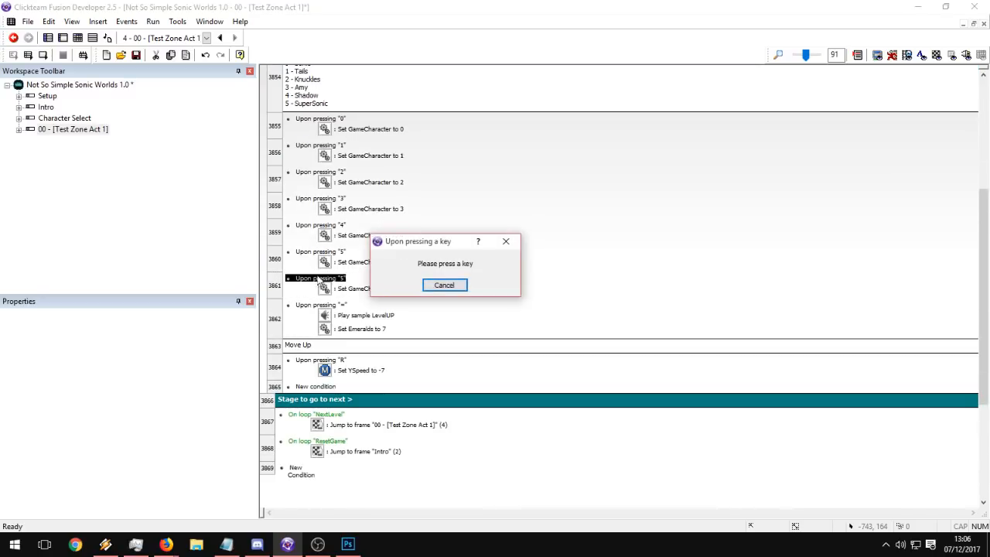
{"action": "key", "text": "6"}
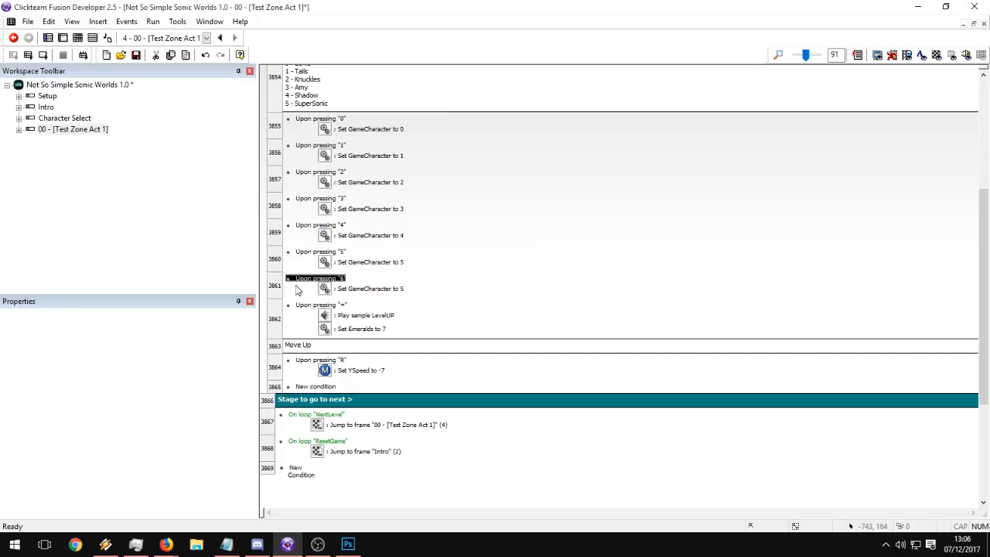
{"action": "double_click", "coordinate": [370, 289]}
{"action": "type", "text": "6"}
{"action": "key", "text": "Return"}
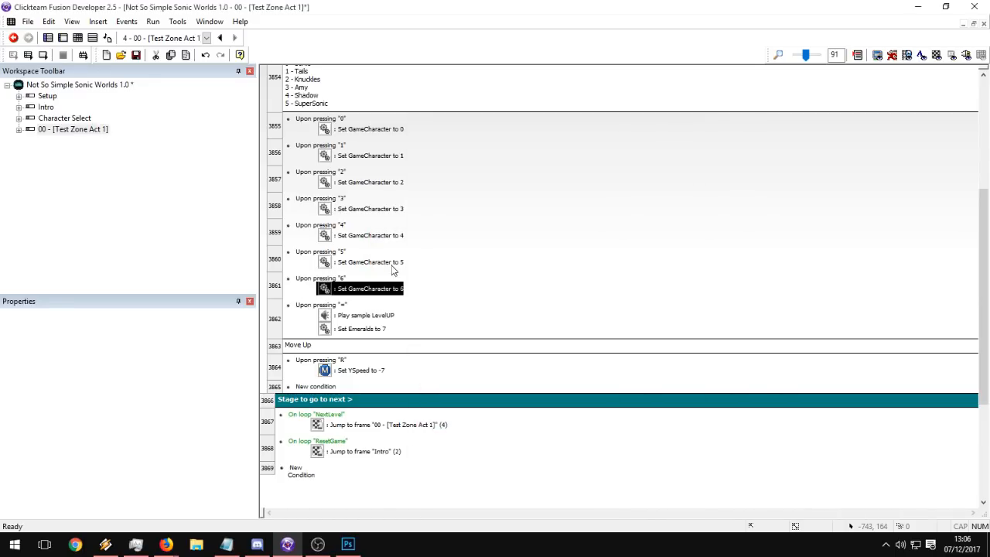
Save the project, run the Test Zone frame briefly and close the game window.
{"action": "left_click", "coordinate": [136, 55]}
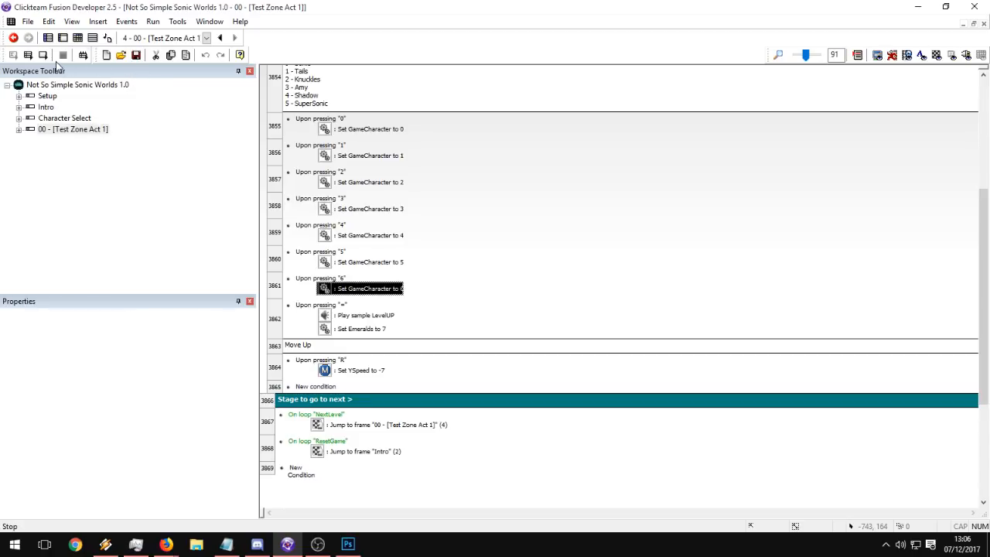
{"action": "left_click", "coordinate": [45, 60]}
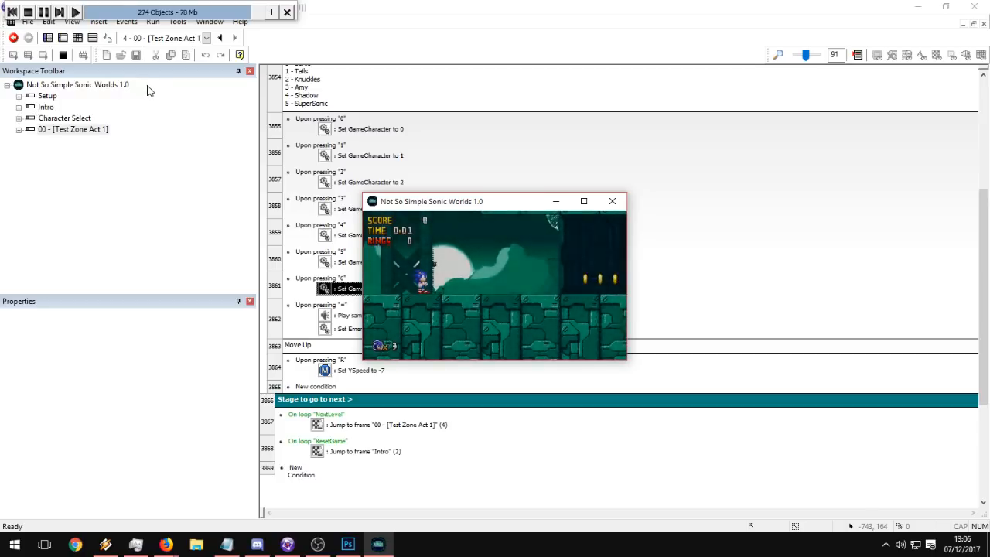
{"action": "left_click", "coordinate": [612, 202]}
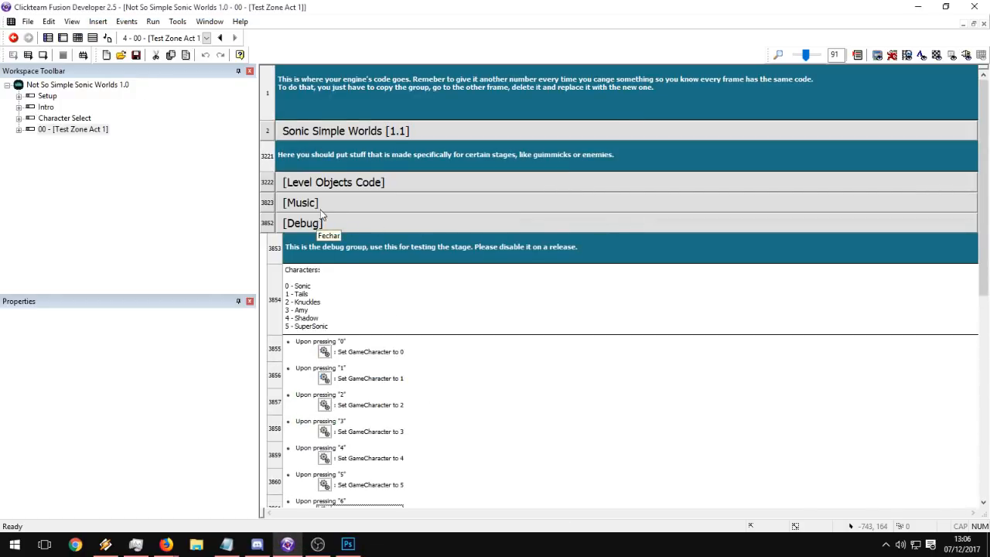
Deactivate the [Music] event group.
{"action": "right_click", "coordinate": [320, 208]}
{"action": "left_click", "coordinate": [348, 215]}
{"action": "left_click", "coordinate": [241, 460]}
{"action": "left_click", "coordinate": [275, 483]}
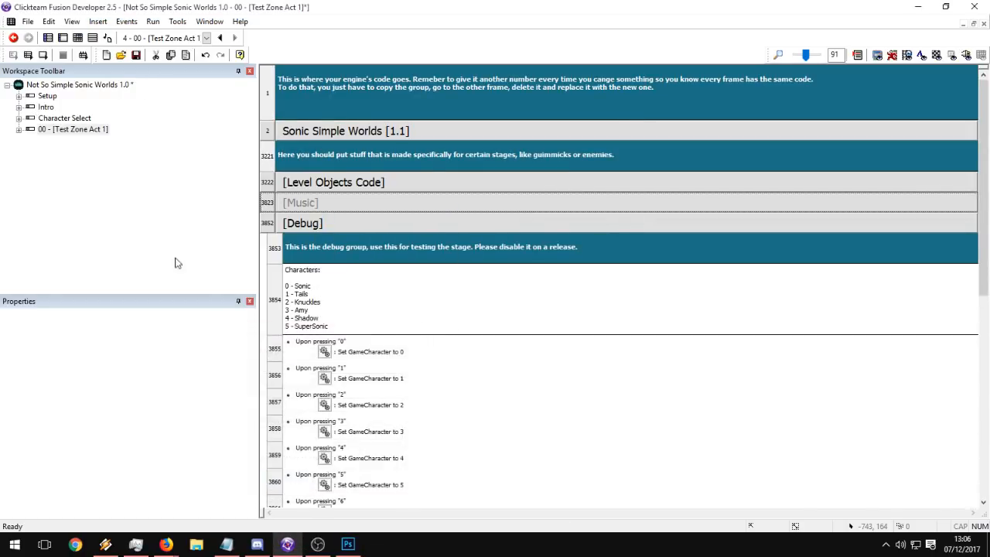
Add an Always event at the end of the [Debug] group that sets the main sample volume to 20.
{"action": "scroll", "coordinate": [382, 279], "scroll_direction": "down", "scroll_amount": 5}
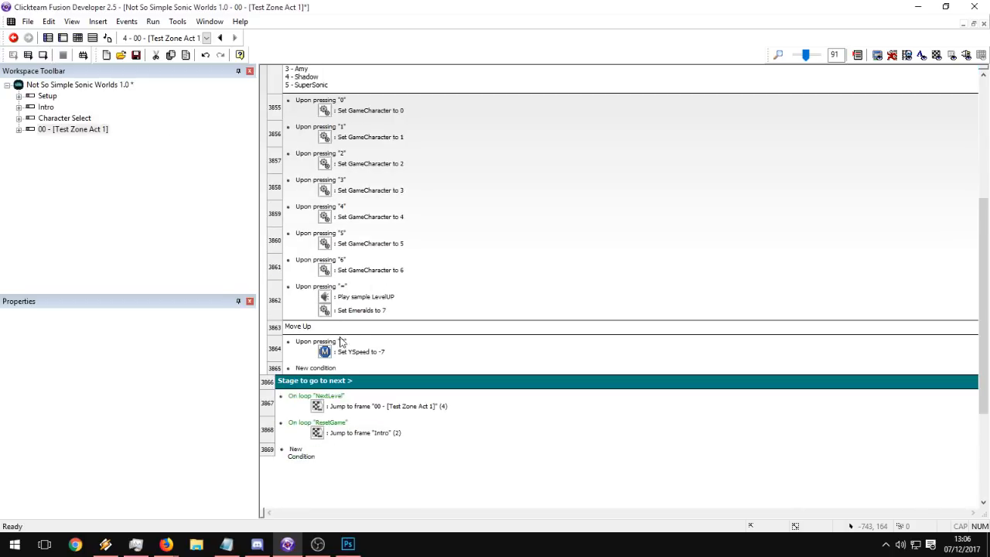
{"action": "left_click", "coordinate": [292, 369]}
{"action": "left_click", "coordinate": [327, 126]}
{"action": "left_click", "coordinate": [363, 136]}
{"action": "left_click", "coordinate": [358, 379]}
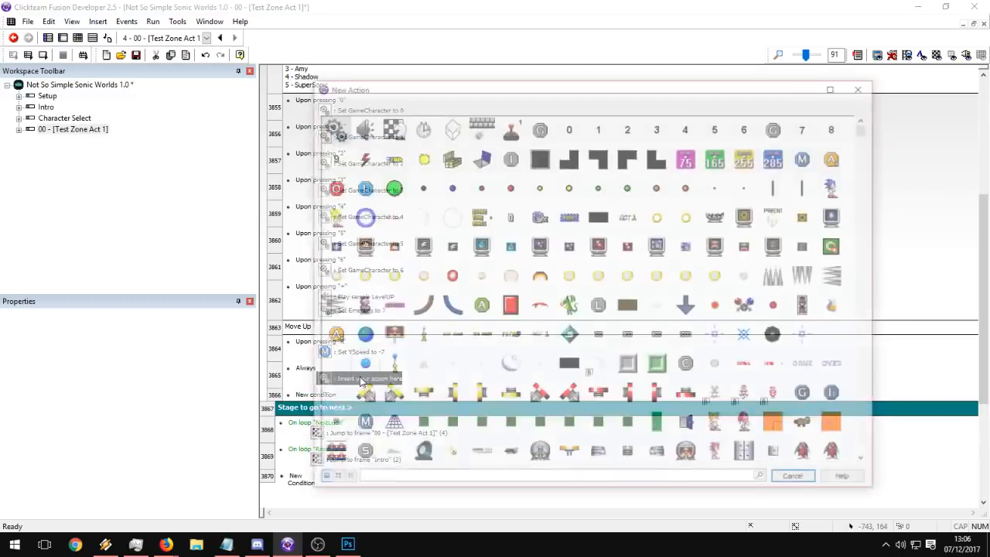
{"action": "left_click", "coordinate": [362, 127]}
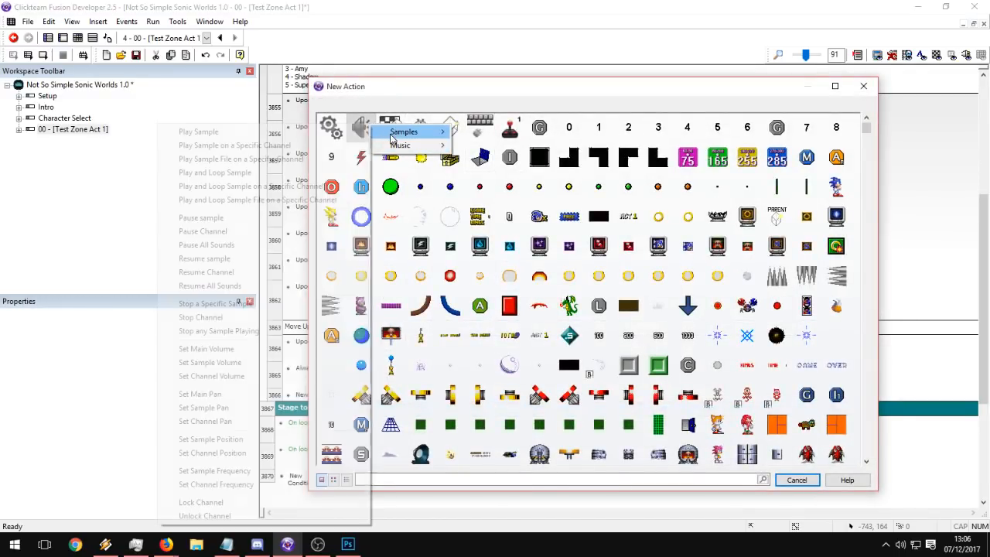
{"action": "left_click", "coordinate": [232, 349]}
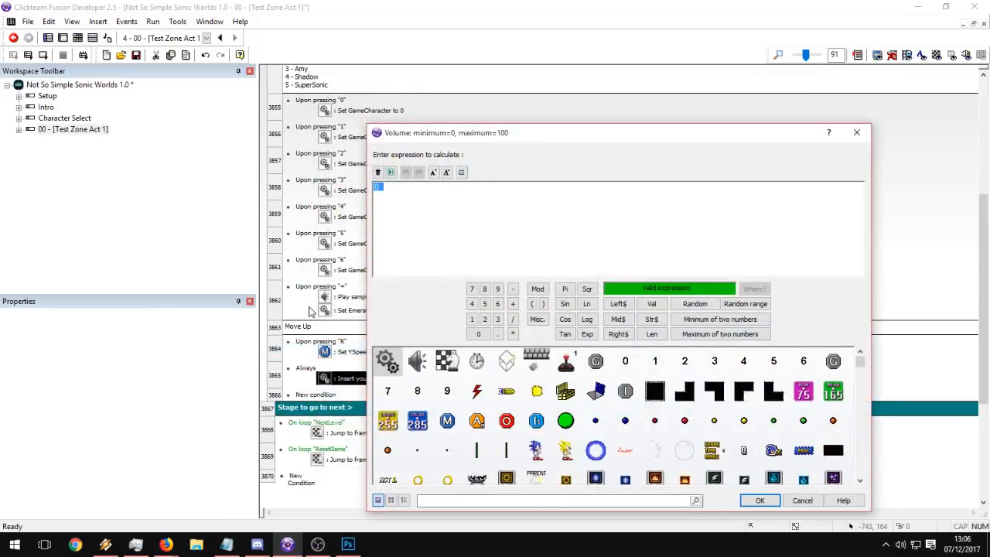
{"action": "key", "text": "Return"}
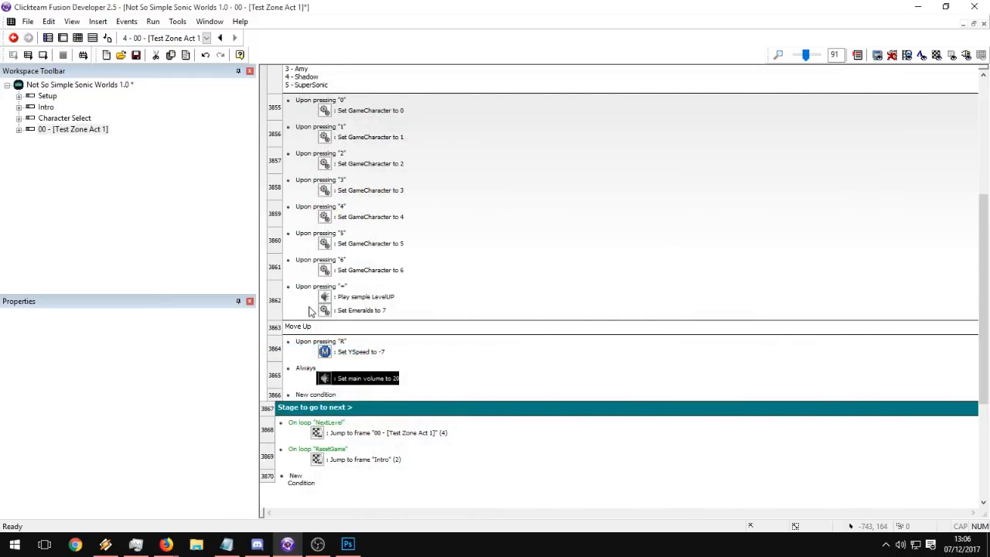
Run the Test Zone frame and maximize the game window to test the stage.
{"action": "left_click", "coordinate": [43, 55]}
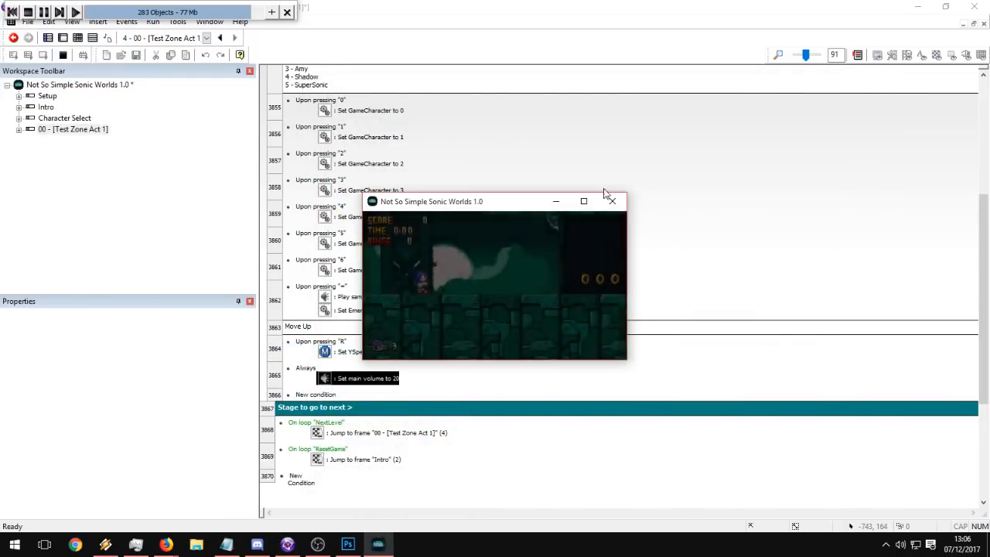
{"action": "left_click", "coordinate": [583, 202]}
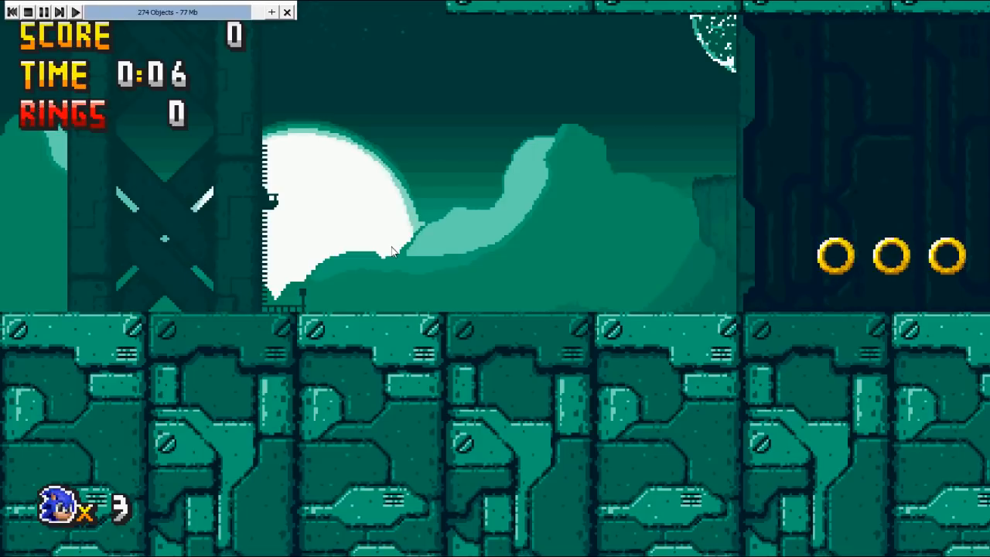
{"action": "key", "text": "space"}
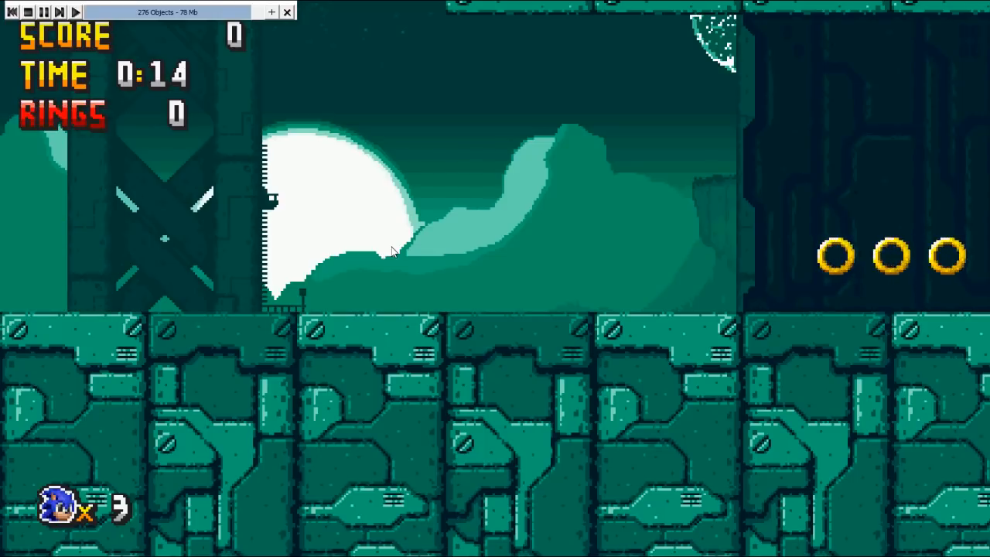
Expand the debugger and collapse its Player_Input and System entries.
{"action": "left_click", "coordinate": [272, 12]}
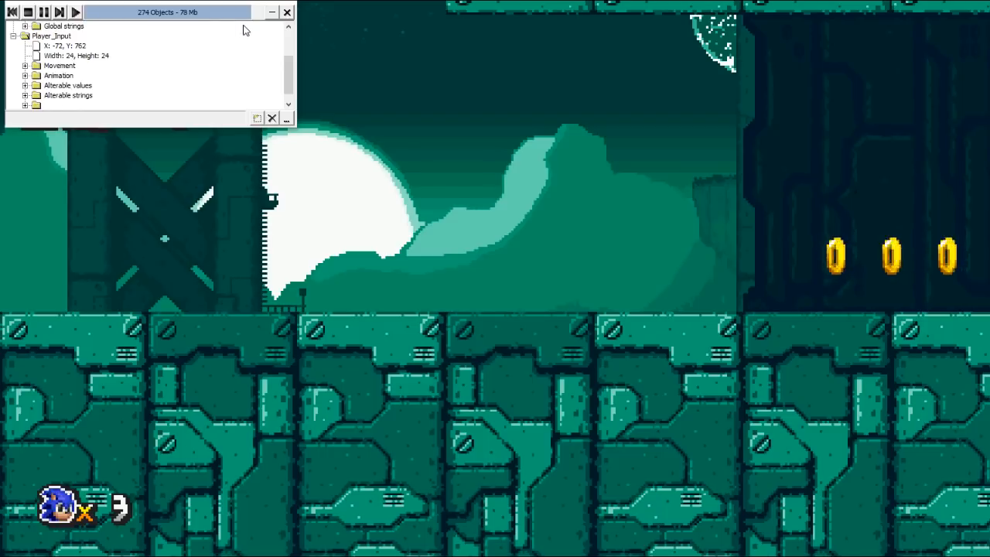
{"action": "left_click", "coordinate": [14, 37]}
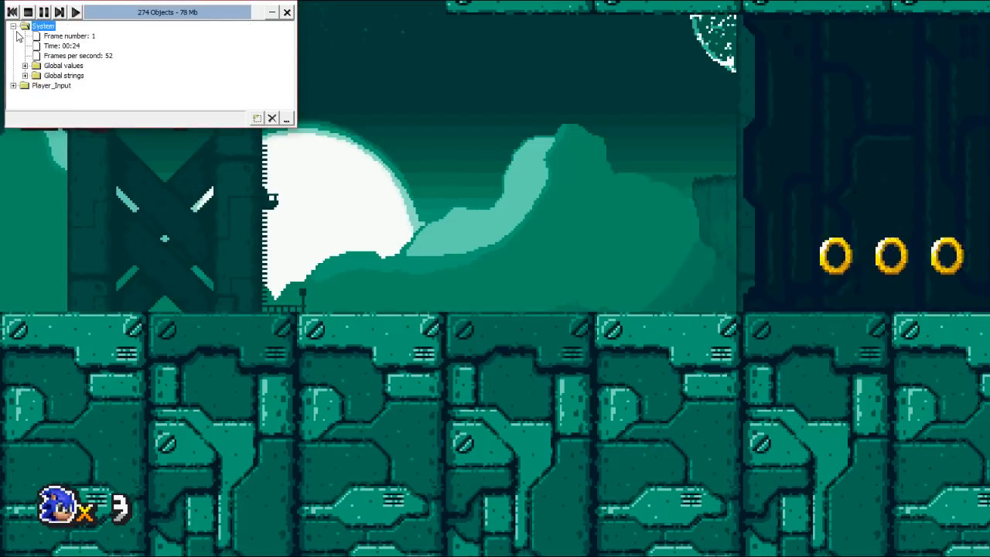
{"action": "left_click", "coordinate": [13, 27]}
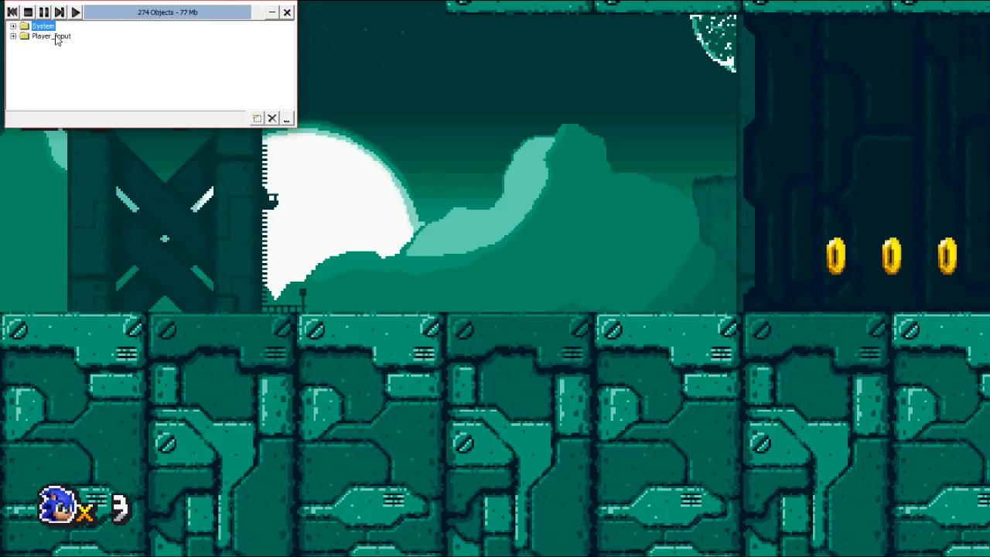
Add the active object PlayerSkin_SonicEX to the debugger.
{"action": "left_click", "coordinate": [257, 119]}
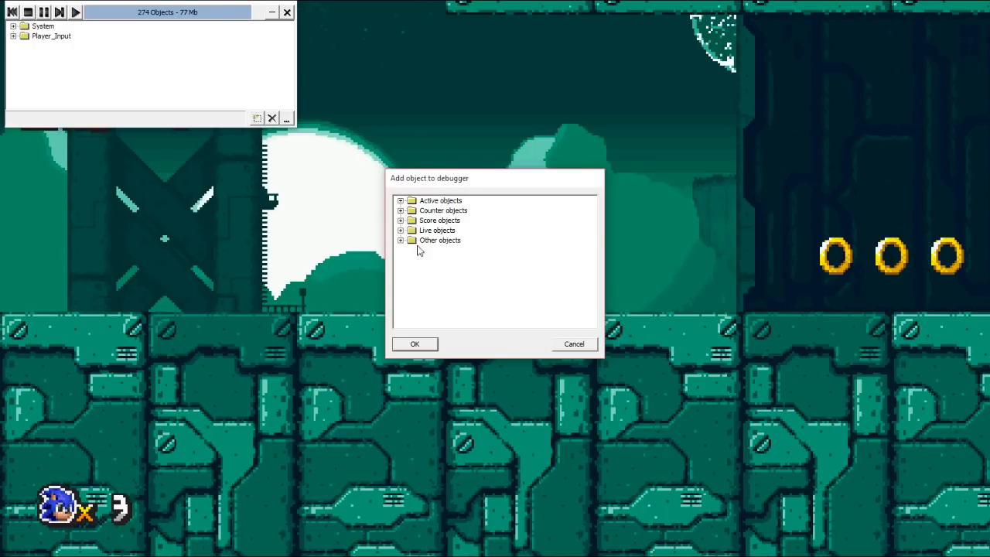
{"action": "left_click", "coordinate": [400, 201]}
{"action": "left_click", "coordinate": [473, 241]}
{"action": "scroll", "coordinate": [523, 270], "scroll_direction": "down", "scroll_amount": 6}
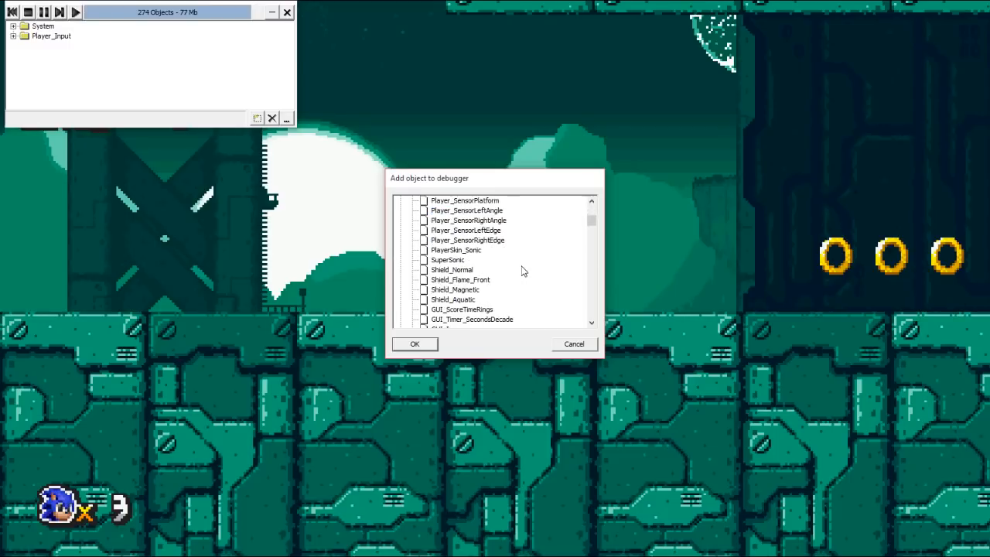
{"action": "left_click", "coordinate": [472, 250]}
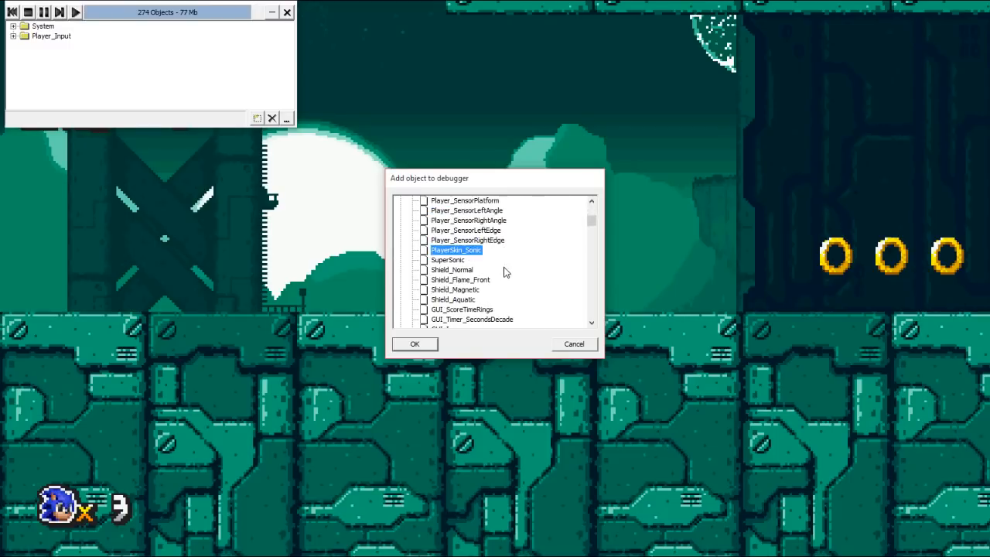
{"action": "scroll", "coordinate": [559, 251], "scroll_direction": "down", "scroll_amount": 3}
{"action": "left_click_drag", "start_coordinate": [590, 230], "coordinate": [595, 314]}
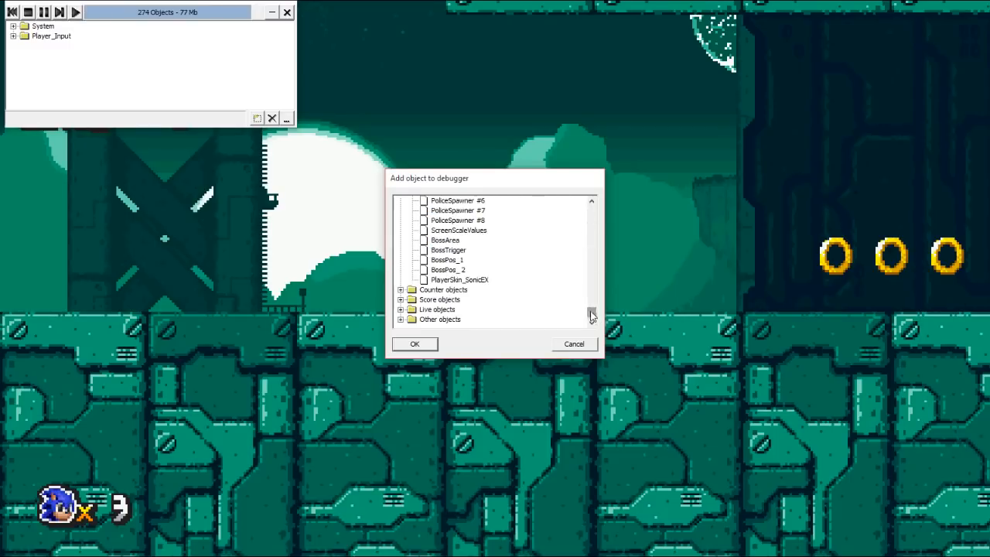
{"action": "left_click", "coordinate": [471, 282]}
{"action": "double_click", "coordinate": [474, 280]}
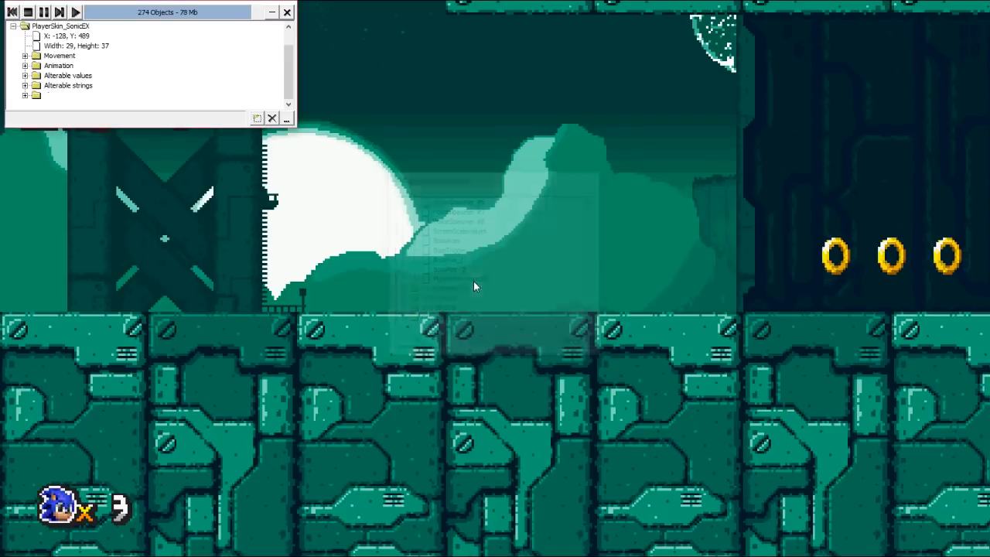
Run and jump through the stage while checking PlayerSkin_SonicEX's position in the debugger.
{"action": "left_click", "coordinate": [61, 35]}
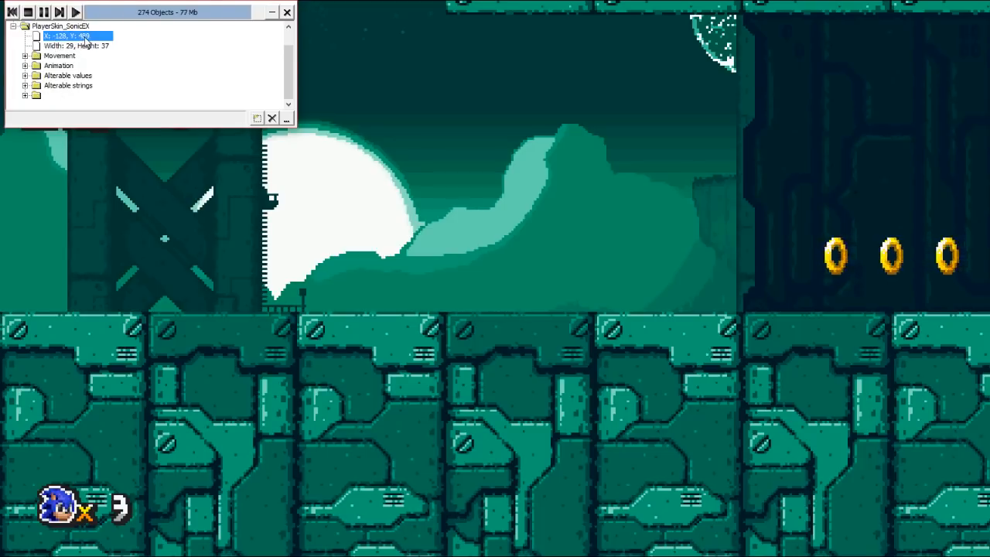
{"action": "left_click", "coordinate": [567, 326]}
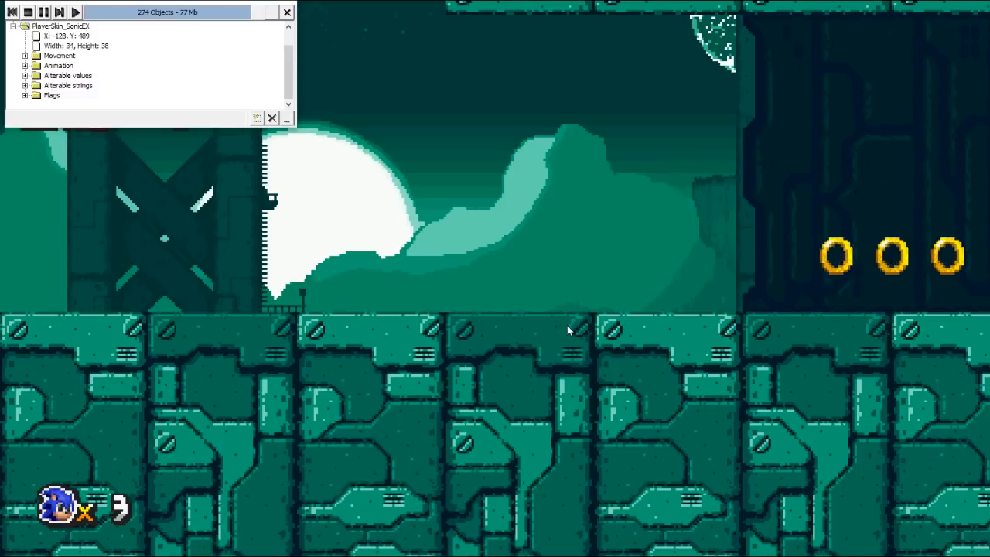
{"action": "key", "text": "Right"}
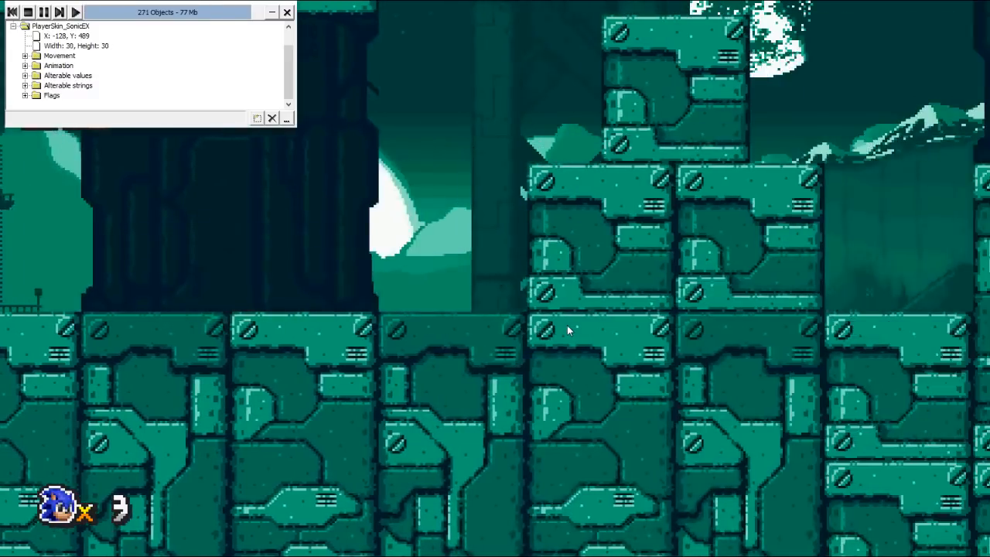
{"action": "key", "text": "space"}
{"action": "key", "text": "Right"}
{"action": "key", "text": "space"}
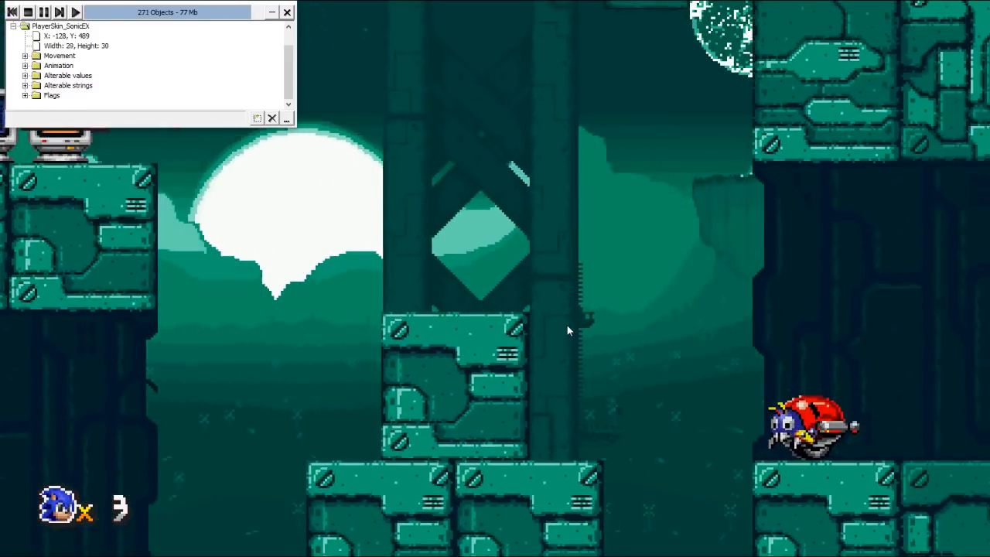
{"action": "key", "text": "Left"}
{"action": "key", "text": "Right"}
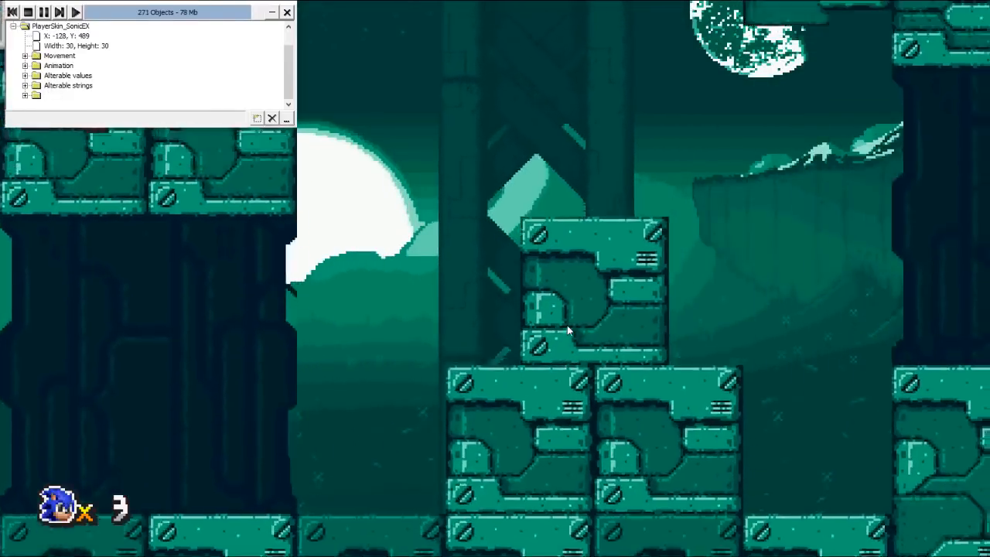
{"action": "key", "text": "space"}
{"action": "key", "text": "Right"}
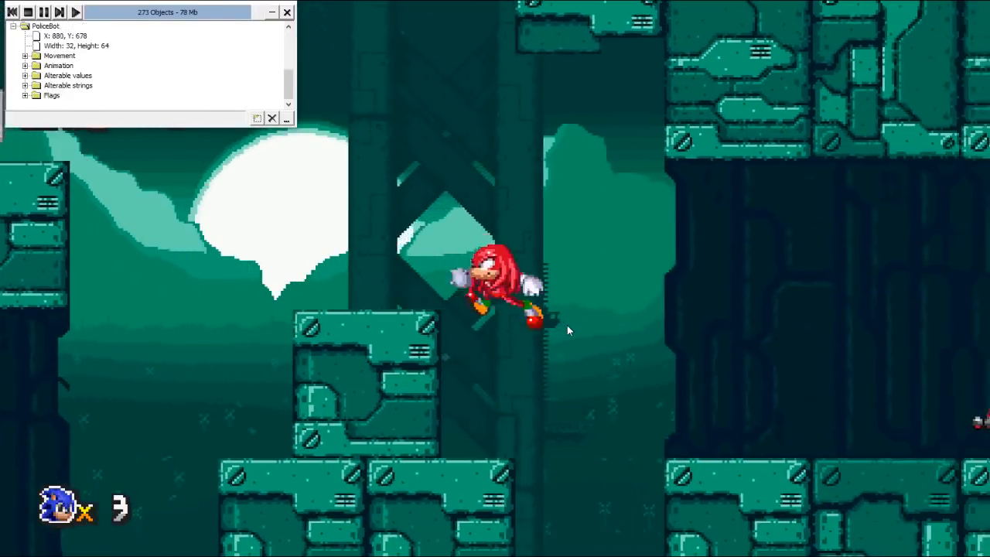
{"action": "key", "text": "Left"}
{"action": "key", "text": "Right"}
{"action": "key", "text": "space"}
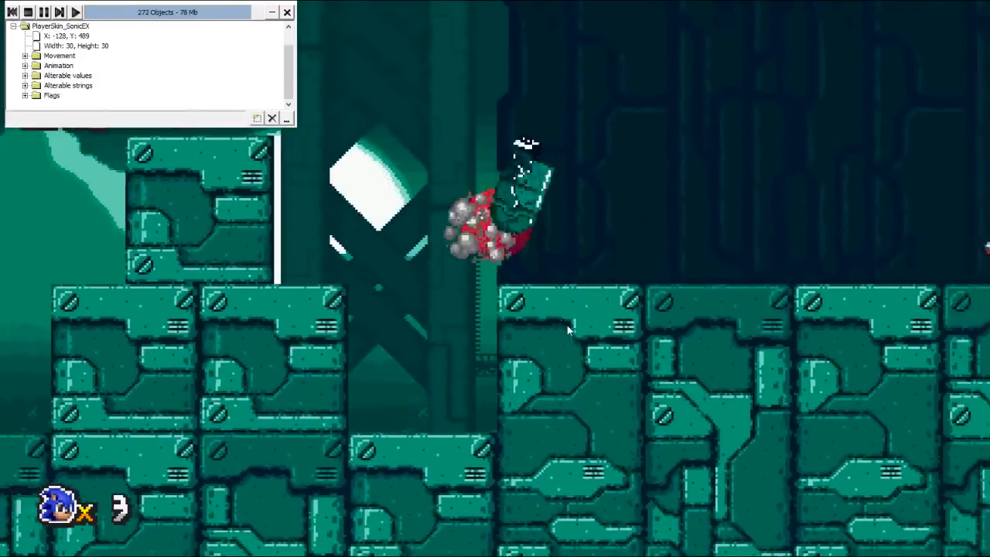
{"action": "key", "text": "Left"}
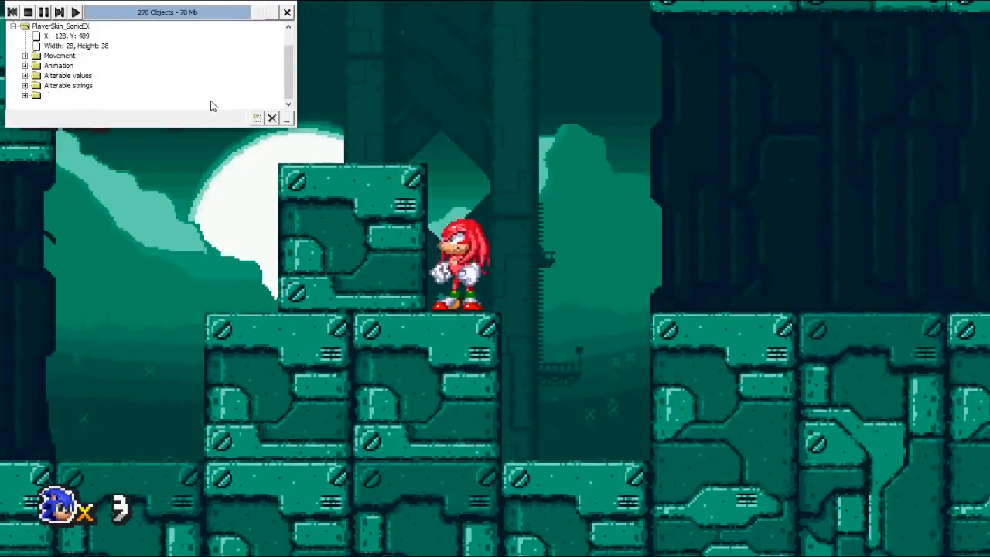
Expand PlayerSkin_SonicEX's Animation entry in the debugger, test walking, crouching and jumping against it, and stop the run.
{"action": "left_click", "coordinate": [25, 66]}
{"action": "left_click", "coordinate": [25, 67]}
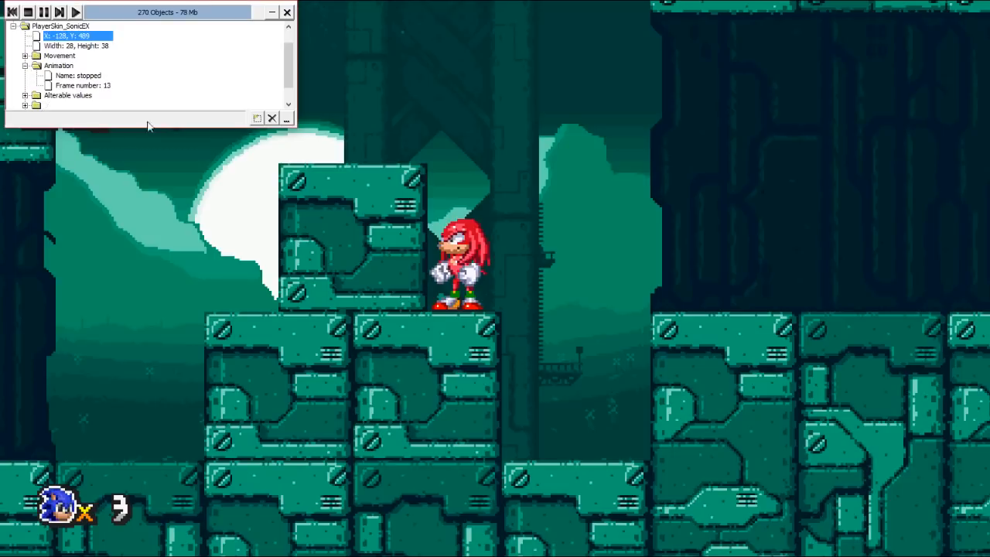
{"action": "left_click", "coordinate": [601, 214]}
{"action": "key", "text": "Right"}
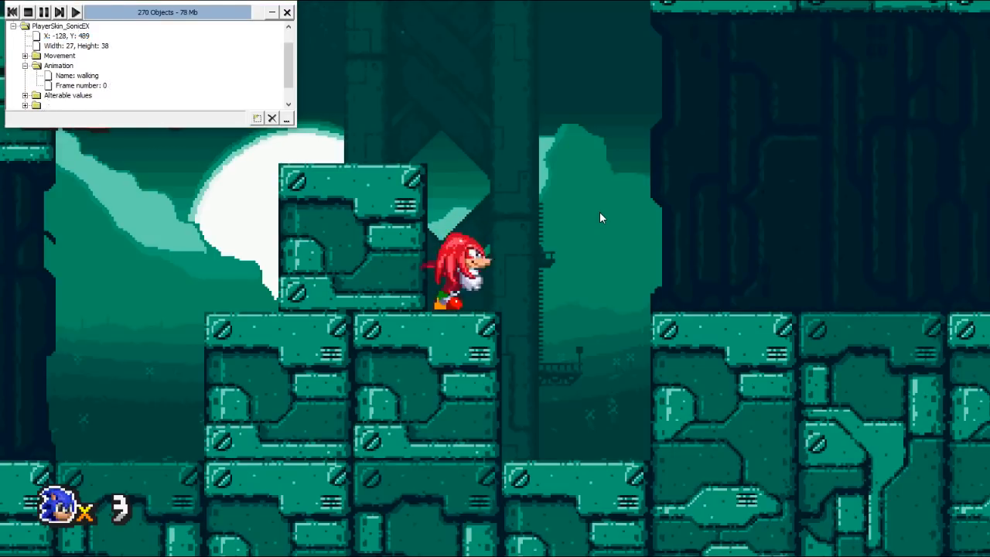
{"action": "key", "text": "Down"}
{"action": "key", "text": "Down"}
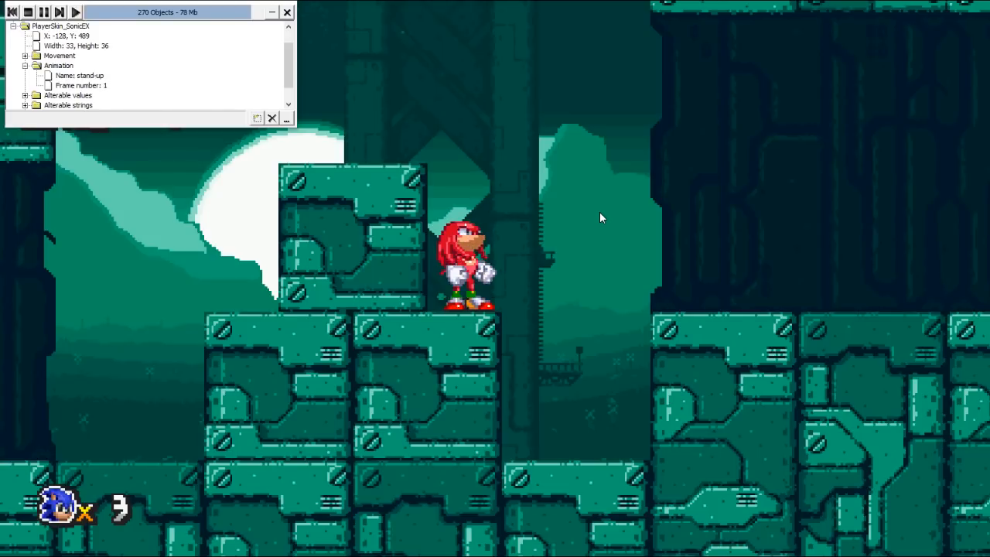
{"action": "key", "text": "space"}
{"action": "key", "text": "Right"}
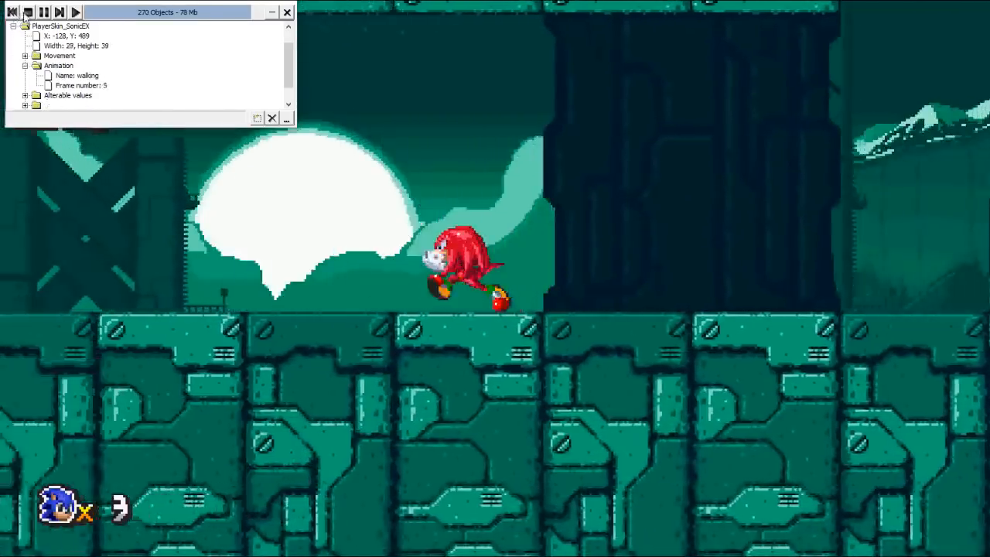
{"action": "left_click", "coordinate": [27, 12]}
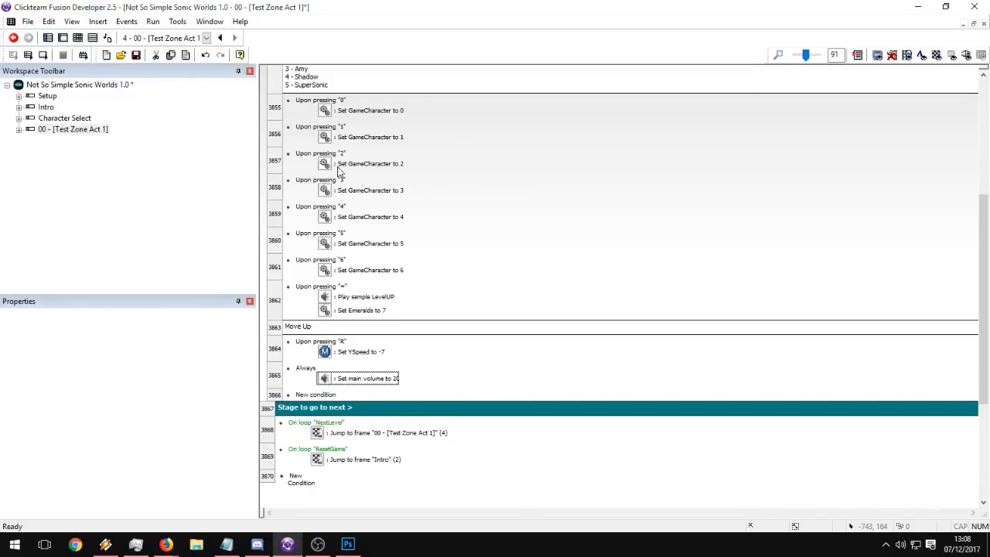
Look through the application's properties, including its global values, window options and the build and run settings down to Show Debugger.
{"action": "scroll", "coordinate": [337, 158], "scroll_direction": "up", "scroll_amount": 6}
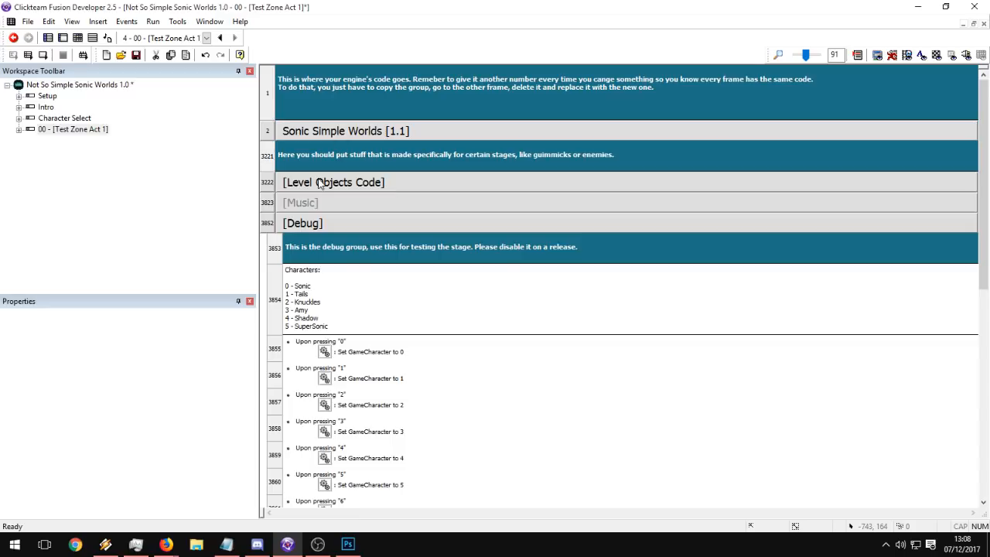
{"action": "left_click", "coordinate": [98, 130]}
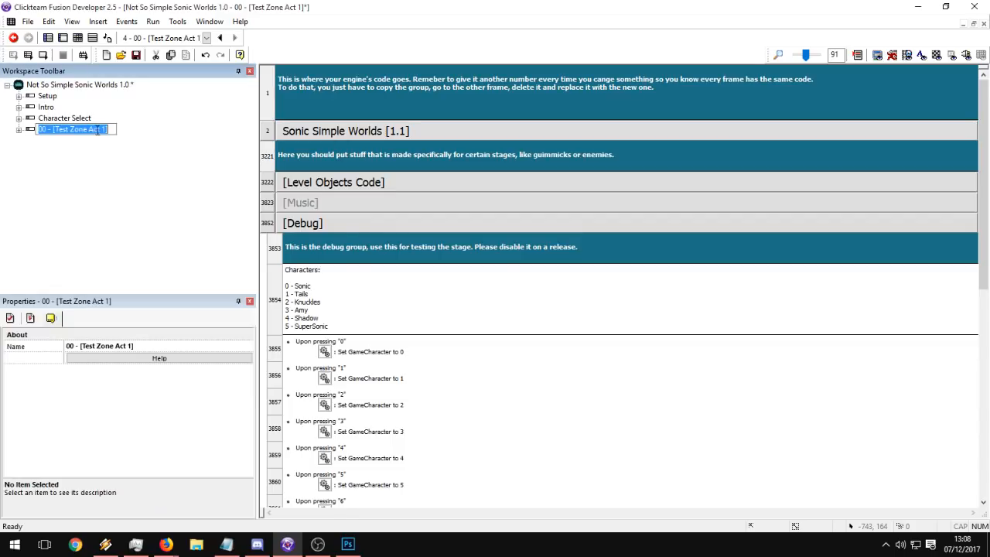
{"action": "left_click", "coordinate": [93, 84]}
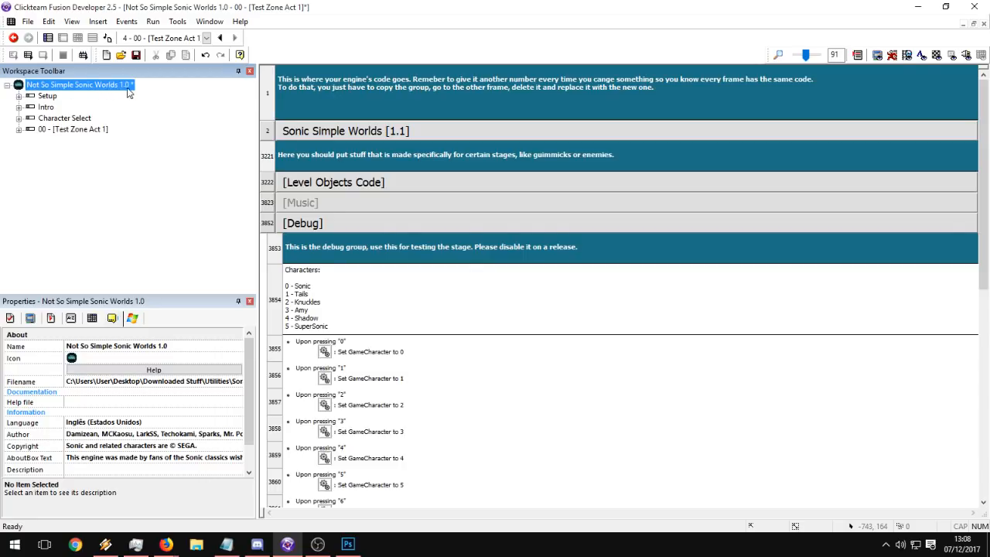
{"action": "left_click", "coordinate": [120, 301]}
{"action": "left_click", "coordinate": [112, 318]}
{"action": "left_click", "coordinate": [91, 317]}
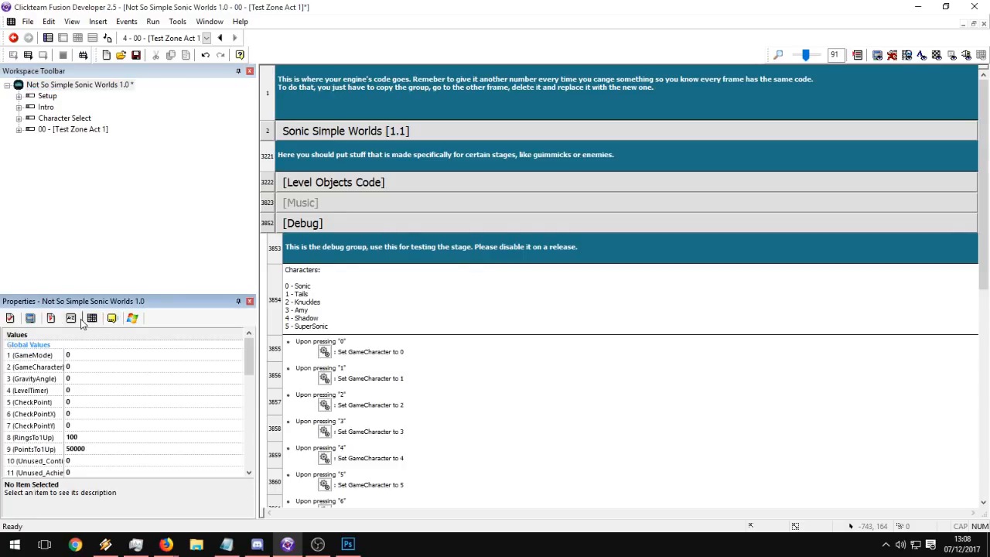
{"action": "left_click", "coordinate": [51, 317]}
{"action": "left_click", "coordinate": [30, 318]}
{"action": "scroll", "coordinate": [90, 393], "scroll_direction": "down", "scroll_amount": 5}
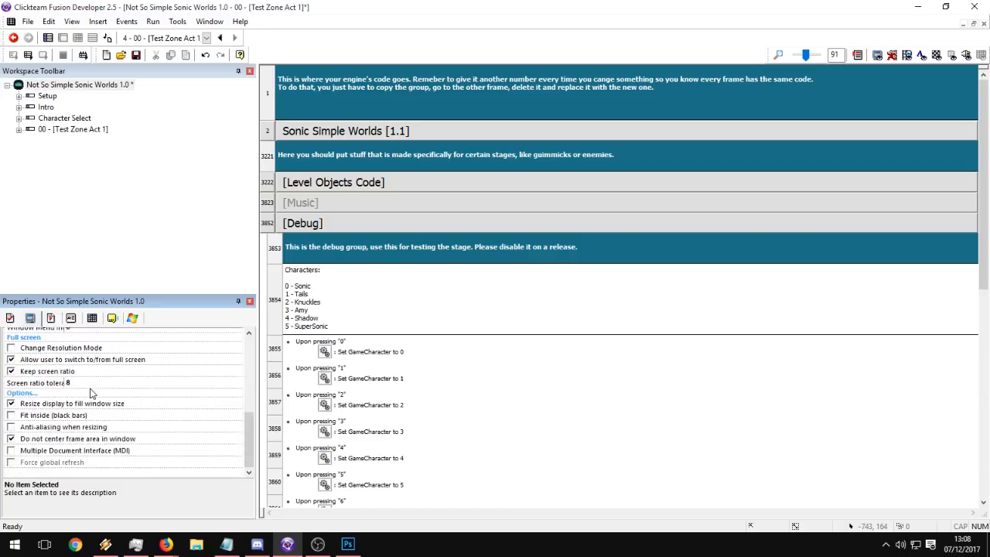
{"action": "left_click", "coordinate": [10, 318]}
{"action": "scroll", "coordinate": [113, 415], "scroll_direction": "down", "scroll_amount": 3}
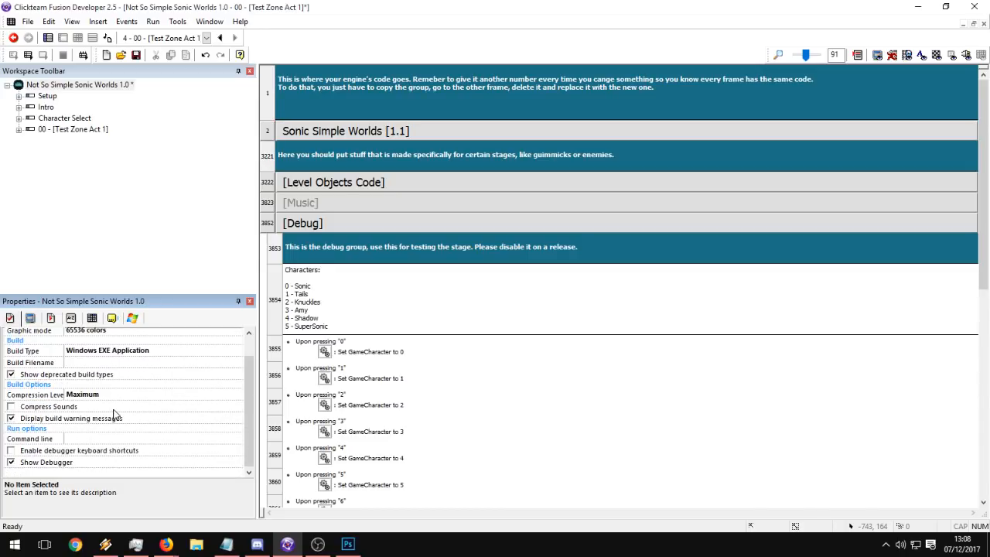
{"action": "scroll", "coordinate": [71, 374], "scroll_direction": "up", "scroll_amount": 2}
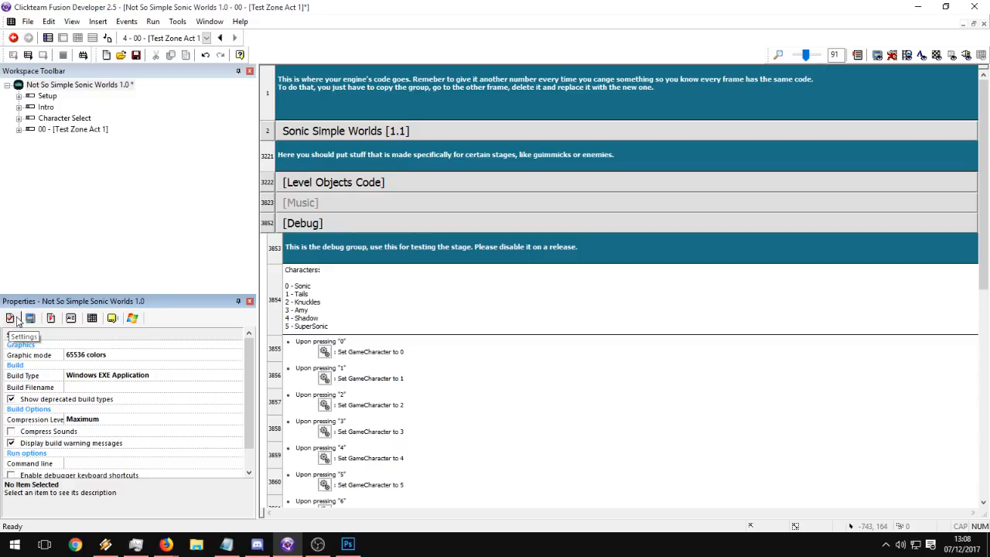
{"action": "scroll", "coordinate": [143, 455], "scroll_direction": "down", "scroll_amount": 2}
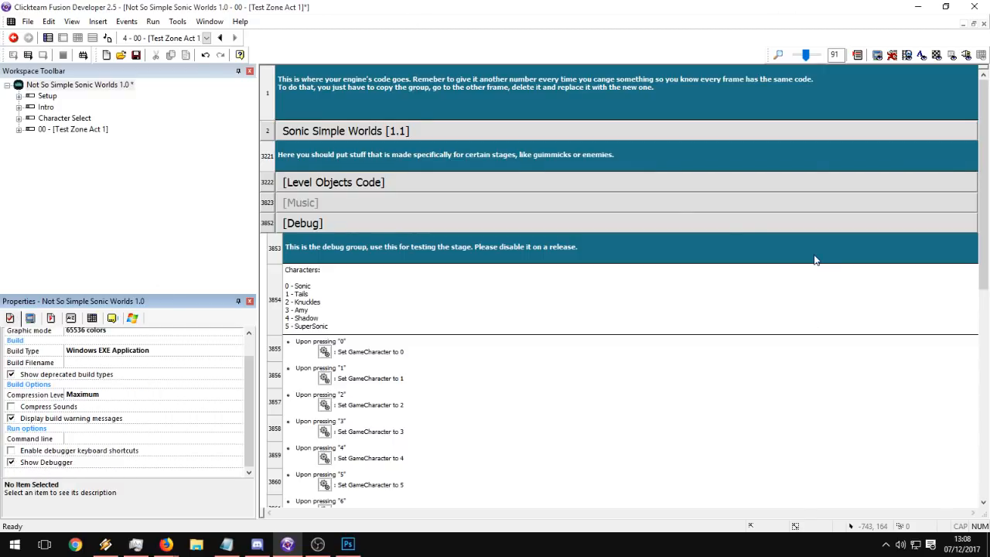
Open the Reposition Skin group under Player Animation, examine its reposition.skin actions, and switch to the Event Editor grid.
{"action": "double_click", "coordinate": [391, 133]}
{"action": "double_click", "coordinate": [384, 219]}
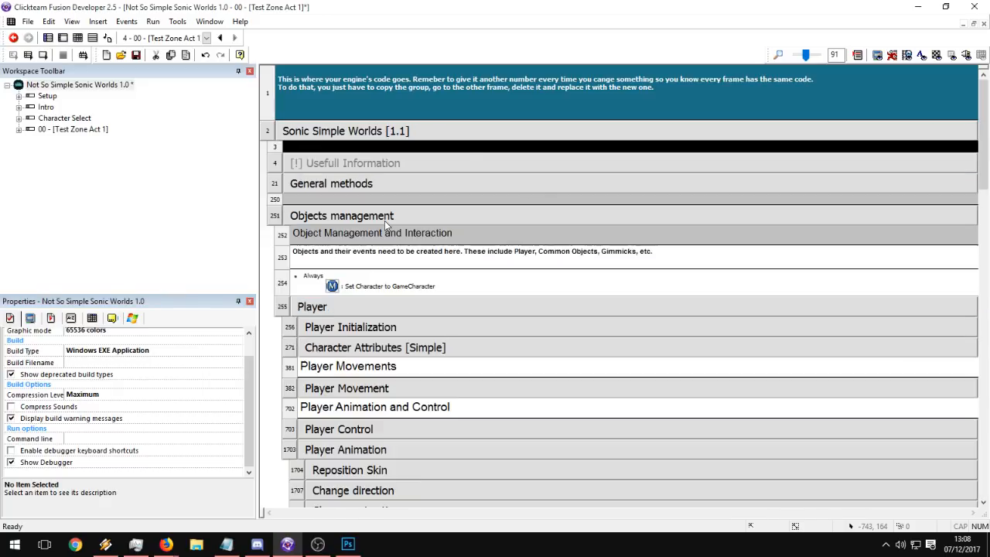
{"action": "scroll", "coordinate": [417, 379], "scroll_direction": "down", "scroll_amount": 4}
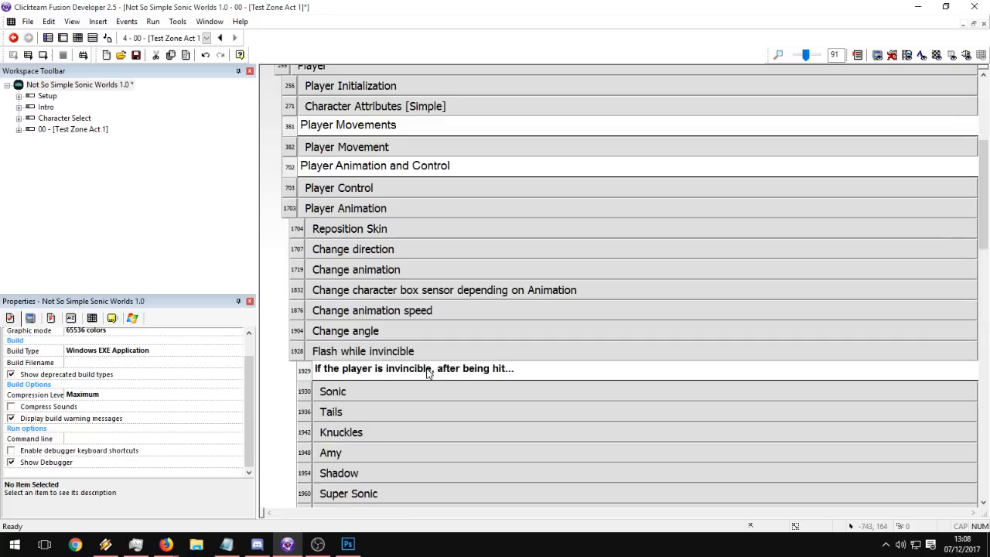
{"action": "double_click", "coordinate": [394, 225]}
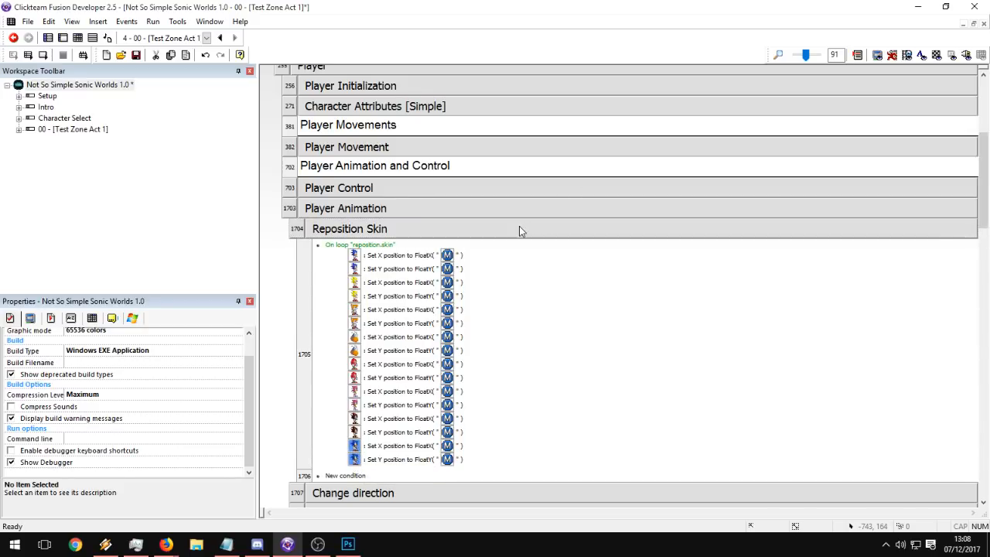
{"action": "scroll", "coordinate": [518, 232], "scroll_direction": "down", "scroll_amount": 3}
{"action": "scroll", "coordinate": [513, 241], "scroll_direction": "up", "scroll_amount": 3}
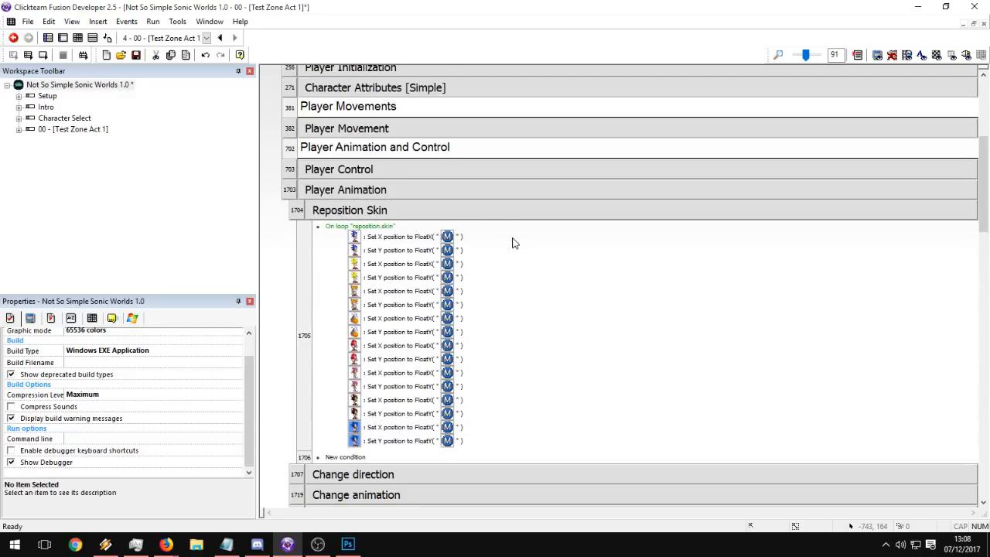
{"action": "left_click", "coordinate": [353, 178]}
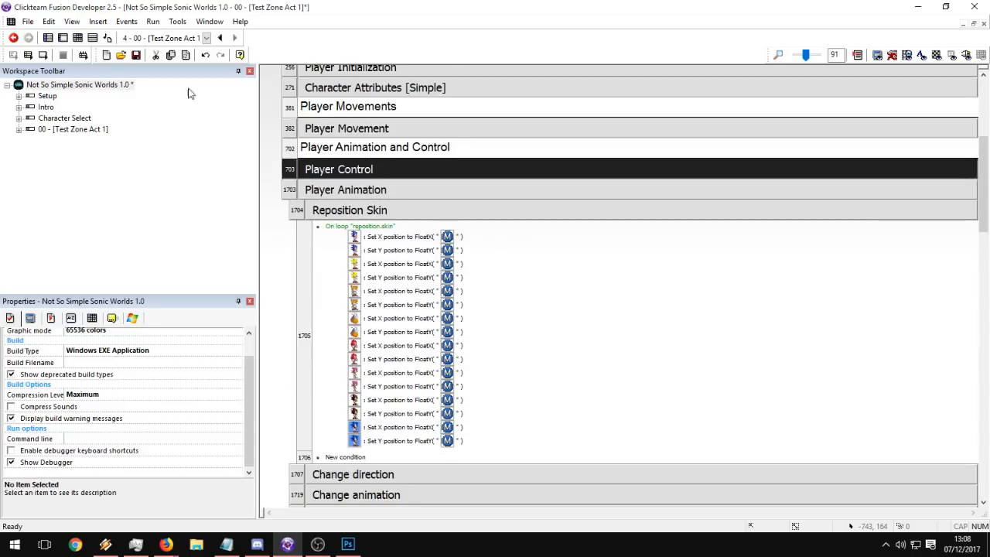
{"action": "left_click", "coordinate": [78, 37]}
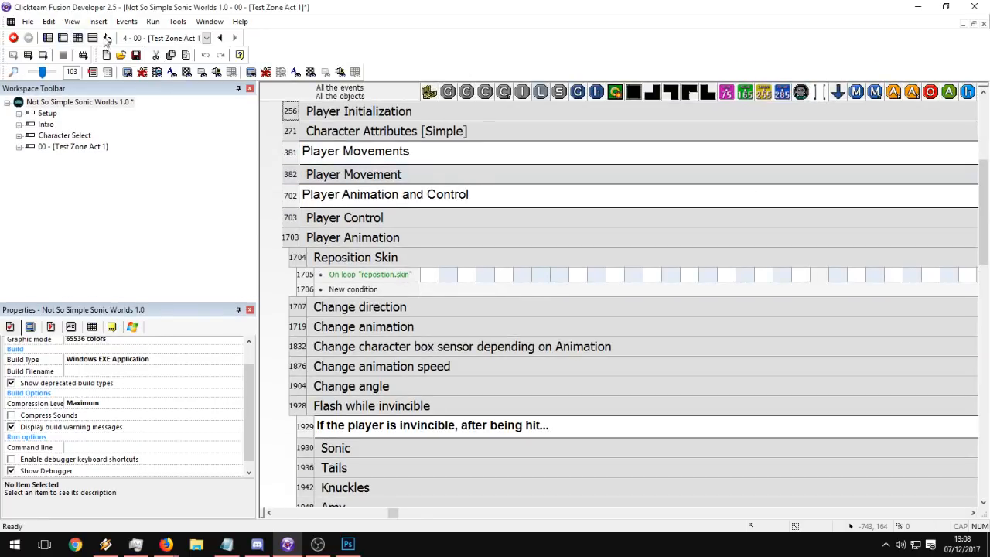
Filter the Event Editor grid to show only the events that use PlayerSkin_Sonic.
{"action": "left_click", "coordinate": [93, 39]}
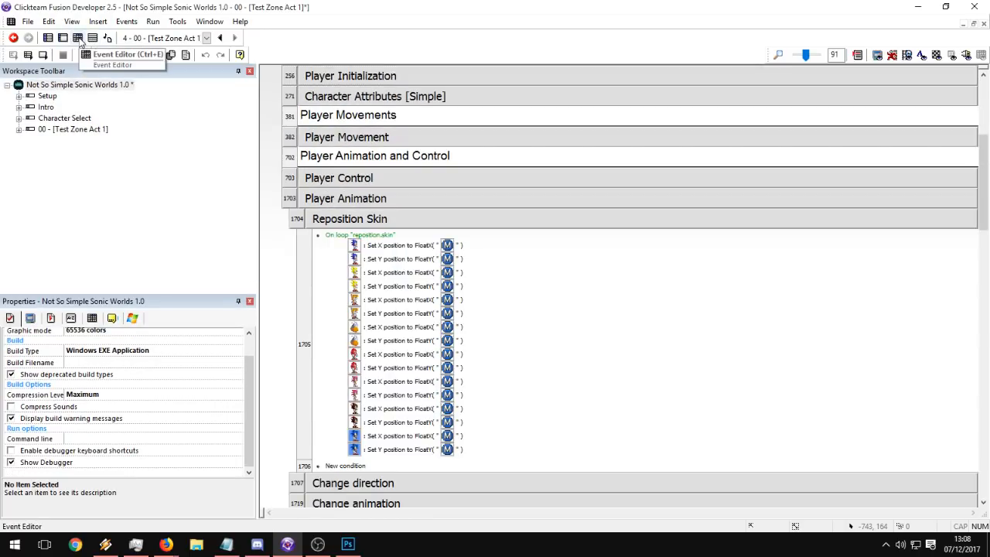
{"action": "left_click", "coordinate": [77, 37]}
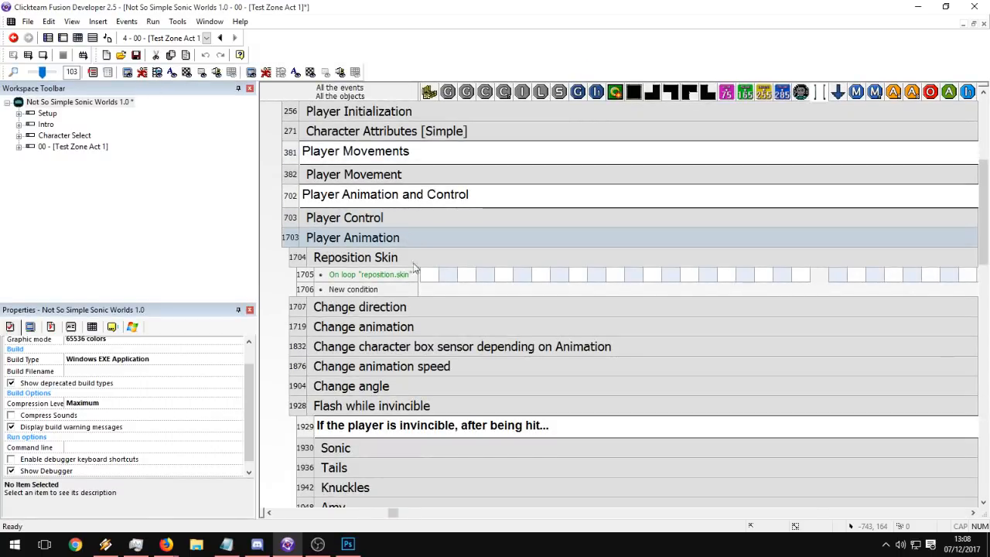
{"action": "left_click_drag", "start_coordinate": [393, 513], "coordinate": [439, 500]}
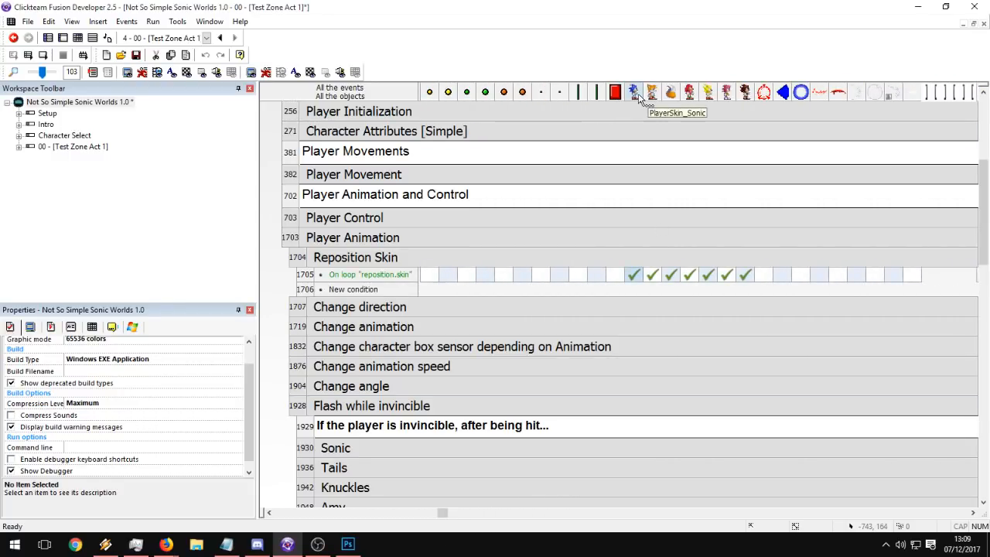
{"action": "left_click", "coordinate": [634, 93]}
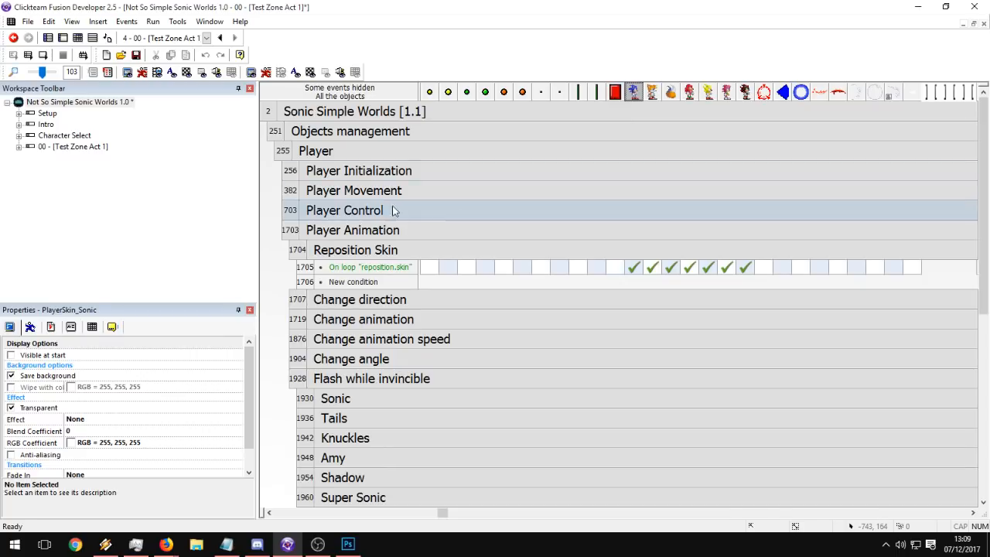
Expand Player Initialization and Player Movement's Player Sensors group, and open PlayerSkin_Sonic's actions in the first Player01AllSensors event.
{"action": "double_click", "coordinate": [377, 172]}
{"action": "double_click", "coordinate": [376, 222]}
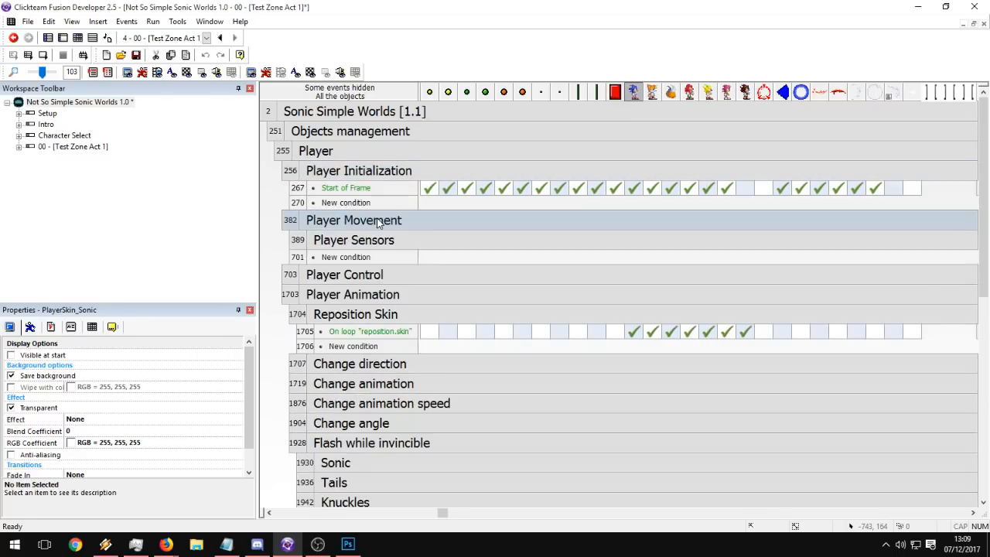
{"action": "double_click", "coordinate": [377, 240]}
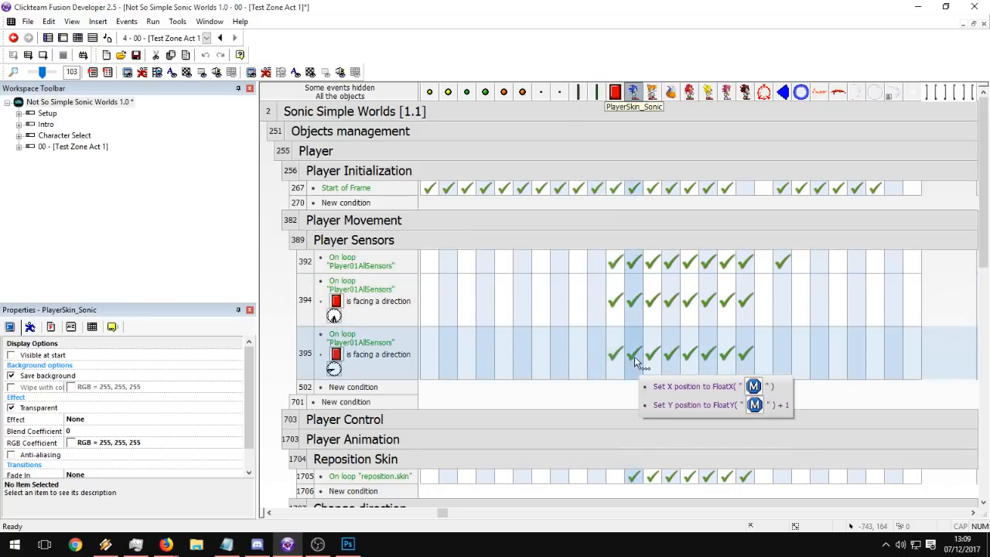
{"action": "double_click", "coordinate": [633, 258]}
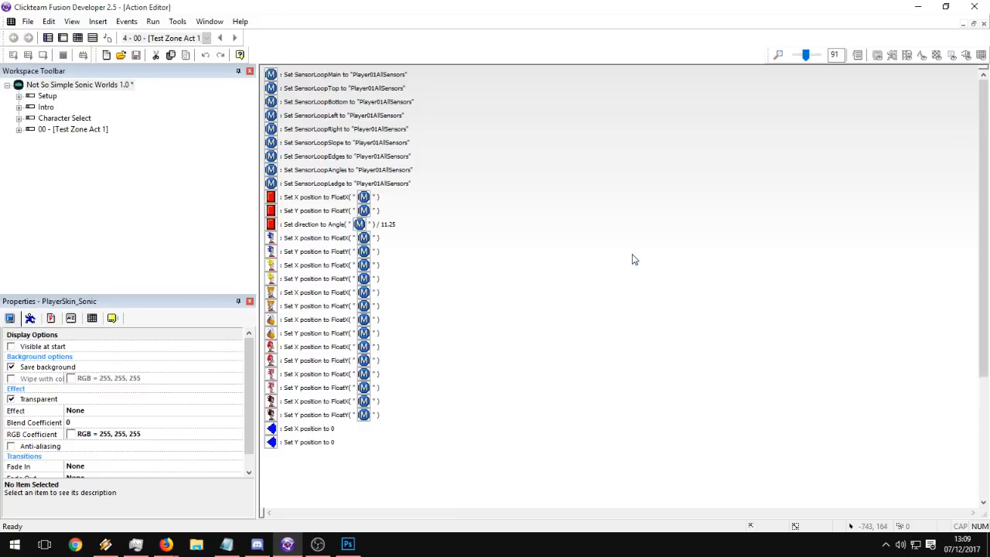
Return to the full event list and examine the loops started at the beginning of the Player Control group.
{"action": "left_click", "coordinate": [62, 37]}
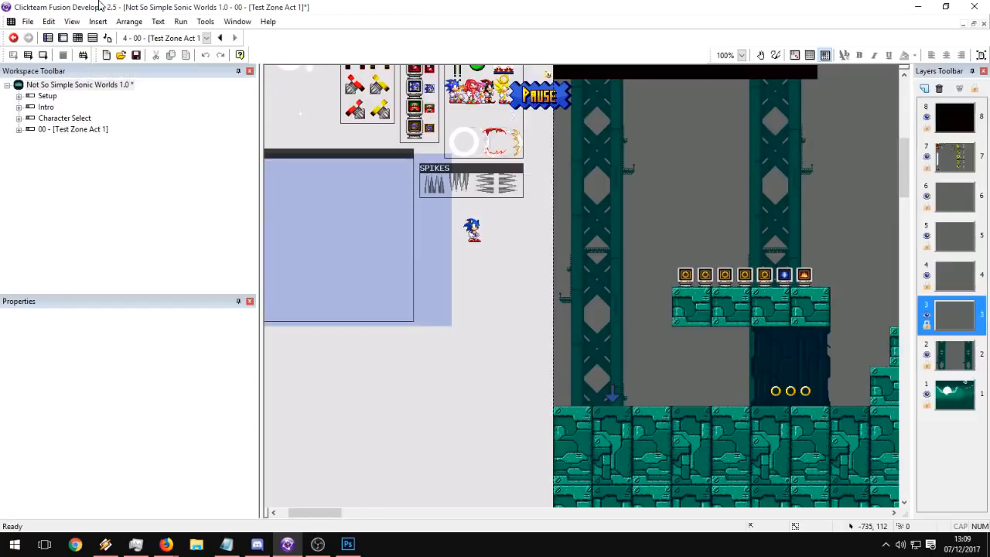
{"action": "left_click", "coordinate": [86, 42]}
{"action": "left_click", "coordinate": [327, 256]}
{"action": "left_click", "coordinate": [327, 261]}
{"action": "left_click", "coordinate": [328, 271]}
{"action": "left_click", "coordinate": [346, 333]}
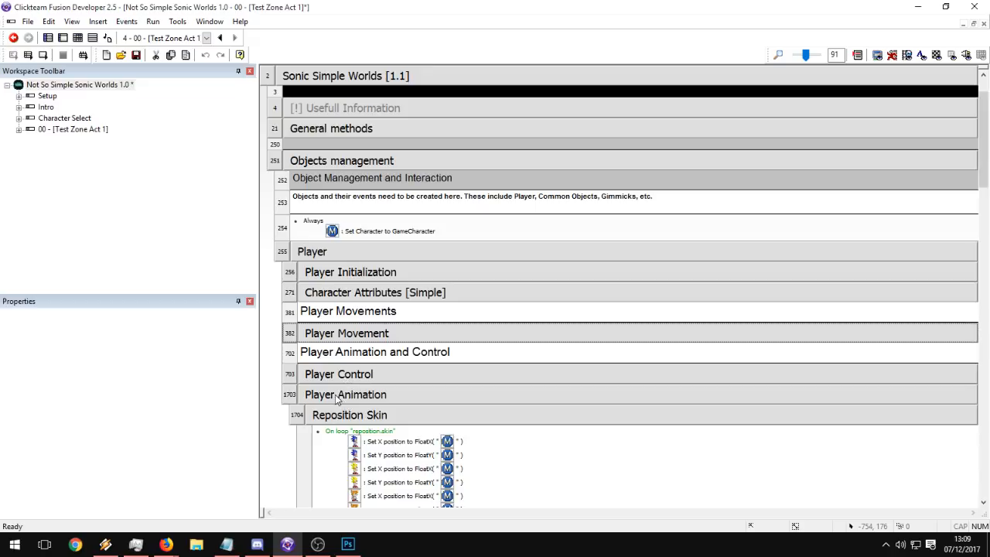
{"action": "left_click", "coordinate": [338, 396]}
{"action": "left_click", "coordinate": [332, 375]}
{"action": "scroll", "coordinate": [334, 375], "scroll_direction": "down", "scroll_amount": 4}
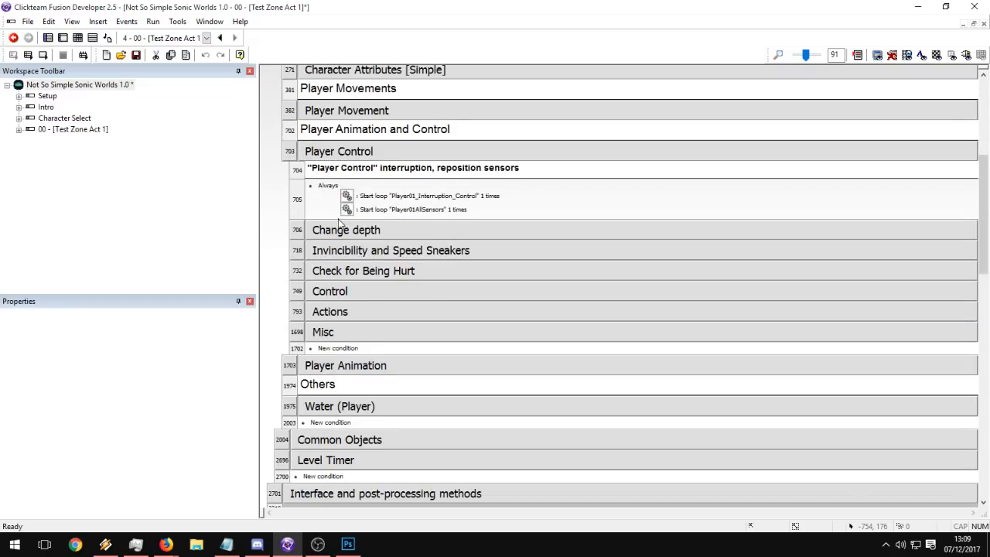
{"action": "left_click", "coordinate": [335, 150]}
Expand Player Movement, fold Player Sensors away, and examine the Start Player Movement events under Player Movement Routines.
{"action": "left_click", "coordinate": [342, 110]}
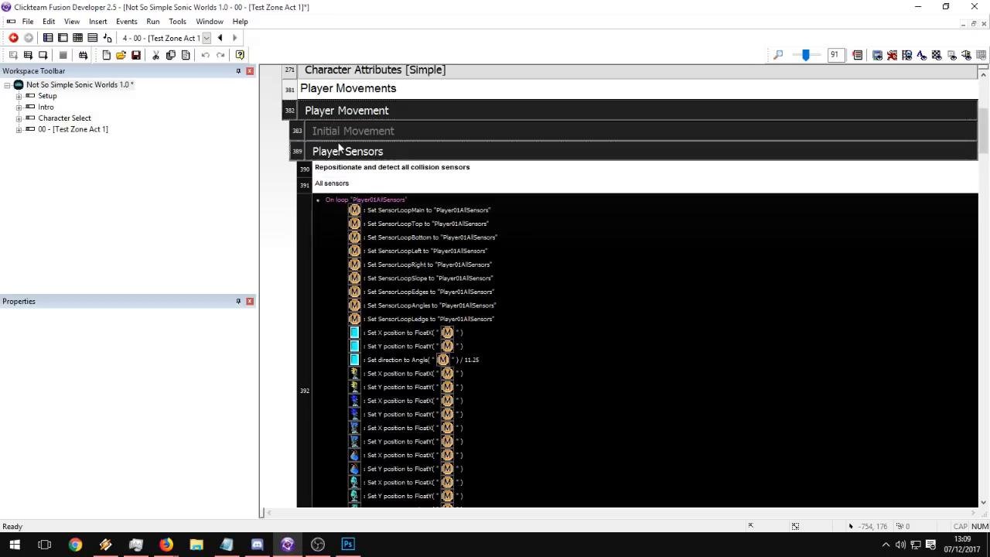
{"action": "left_click", "coordinate": [338, 149]}
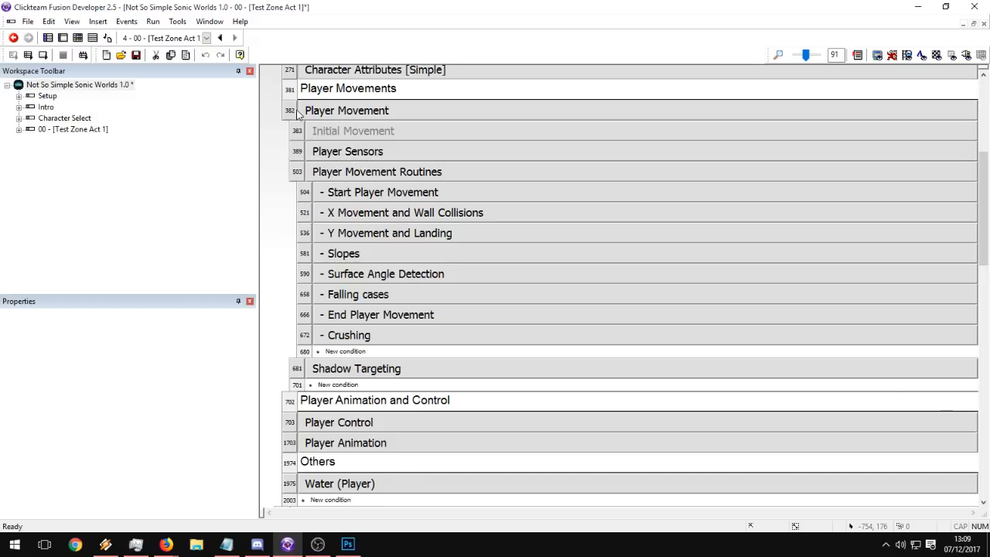
{"action": "scroll", "coordinate": [369, 132], "scroll_direction": "up", "scroll_amount": 3}
{"action": "scroll", "coordinate": [393, 108], "scroll_direction": "up", "scroll_amount": 3}
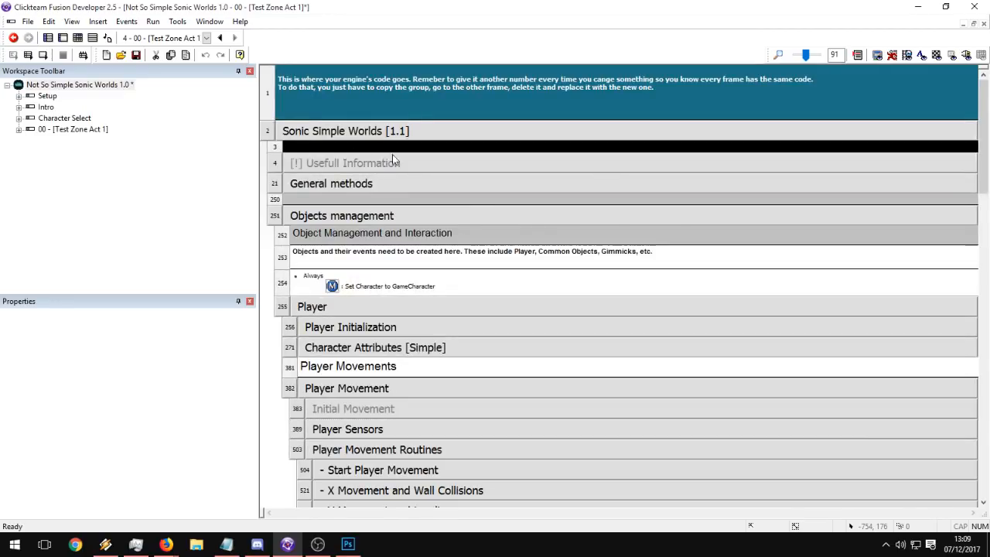
{"action": "scroll", "coordinate": [394, 234], "scroll_direction": "down", "scroll_amount": 5}
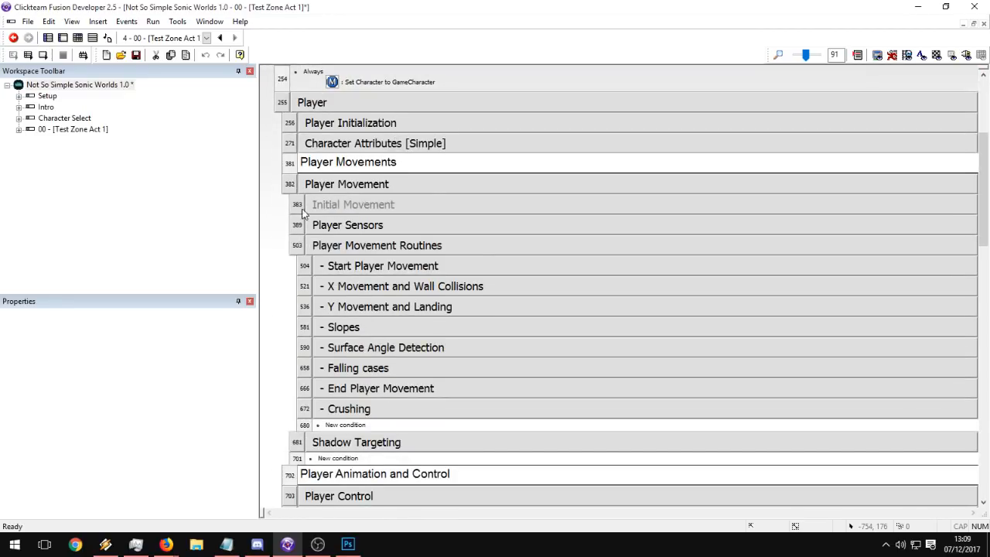
{"action": "double_click", "coordinate": [373, 266]}
{"action": "scroll", "coordinate": [359, 194], "scroll_direction": "down", "scroll_amount": 5}
{"action": "scroll", "coordinate": [356, 147], "scroll_direction": "up", "scroll_amount": 2}
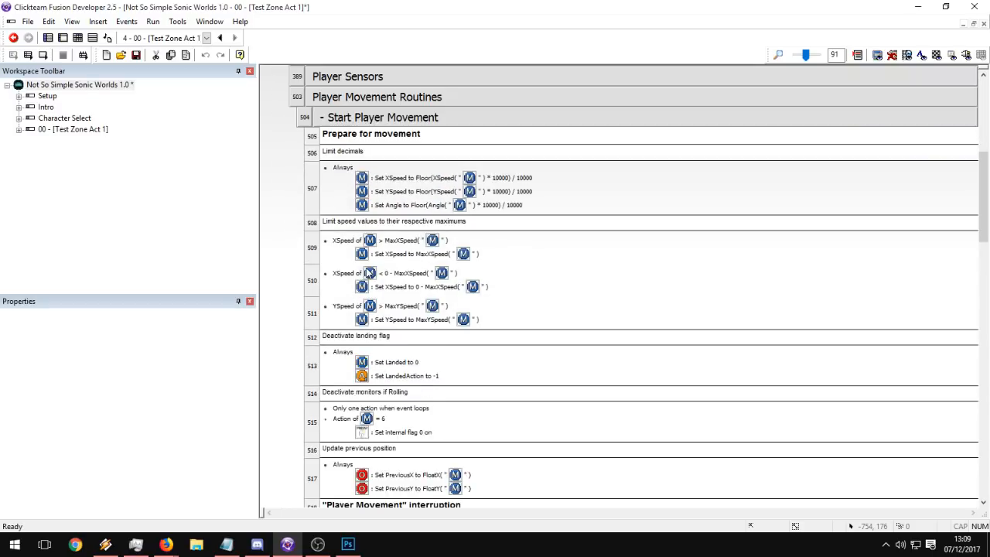
{"action": "double_click", "coordinate": [356, 118]}
Examine the Movement (X) and Wall Collisions groups under X Movement and Wall Collisions, and collapse their parent group.
{"action": "double_click", "coordinate": [364, 138]}
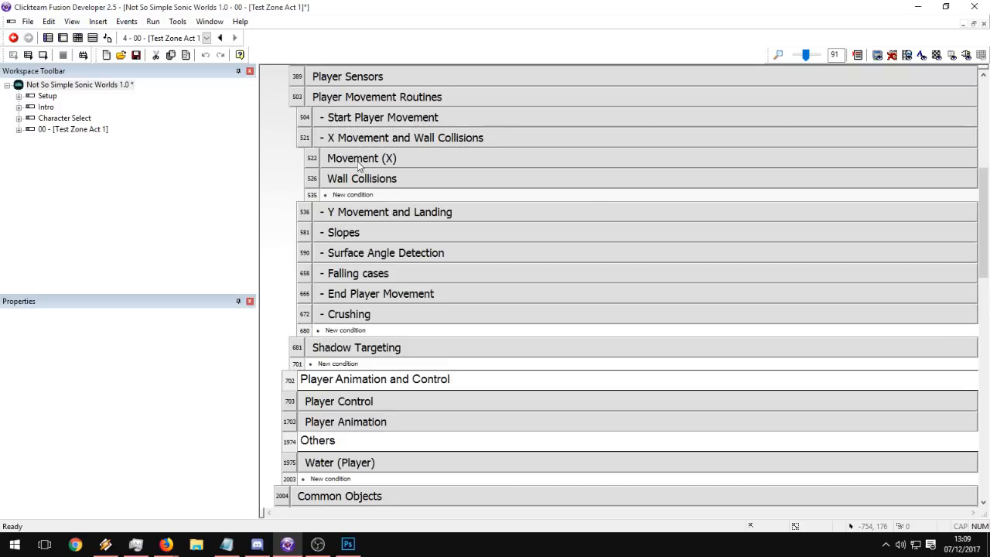
{"action": "double_click", "coordinate": [359, 160]}
{"action": "double_click", "coordinate": [360, 297]}
{"action": "scroll", "coordinate": [355, 271], "scroll_direction": "down", "scroll_amount": 5}
{"action": "scroll", "coordinate": [344, 232], "scroll_direction": "up", "scroll_amount": 8}
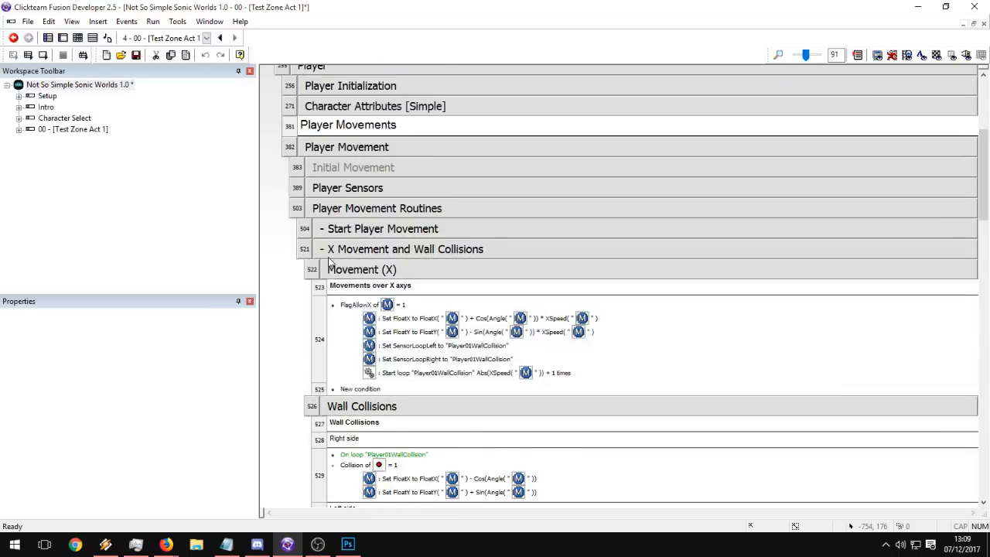
{"action": "double_click", "coordinate": [336, 249]}
Expand Y Movement and Landing, examine the Movement (Y) events, and collapse that subgroup.
{"action": "double_click", "coordinate": [338, 269]}
{"action": "double_click", "coordinate": [350, 270]}
{"action": "double_click", "coordinate": [358, 270]}
{"action": "double_click", "coordinate": [356, 291]}
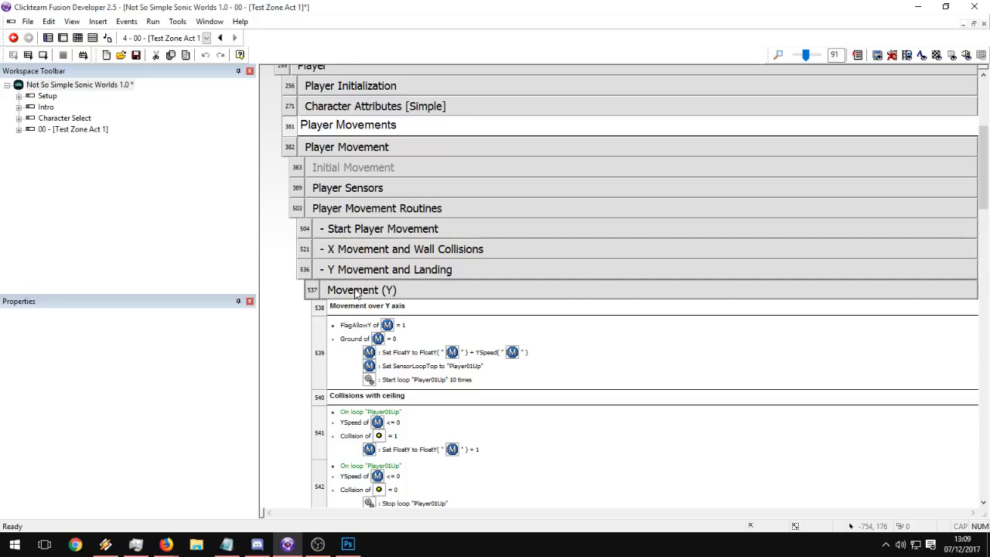
{"action": "scroll", "coordinate": [356, 291], "scroll_direction": "down", "scroll_amount": 6}
{"action": "scroll", "coordinate": [356, 291], "scroll_direction": "up", "scroll_amount": 5}
{"action": "double_click", "coordinate": [355, 183]}
Look through the Landing group's events under Y Movement and Landing and collapse the group.
{"action": "double_click", "coordinate": [359, 201]}
{"action": "scroll", "coordinate": [360, 236], "scroll_direction": "down", "scroll_amount": 5}
{"action": "scroll", "coordinate": [360, 237], "scroll_direction": "down", "scroll_amount": 3}
{"action": "scroll", "coordinate": [360, 237], "scroll_direction": "up", "scroll_amount": 8}
{"action": "left_click", "coordinate": [341, 163]}
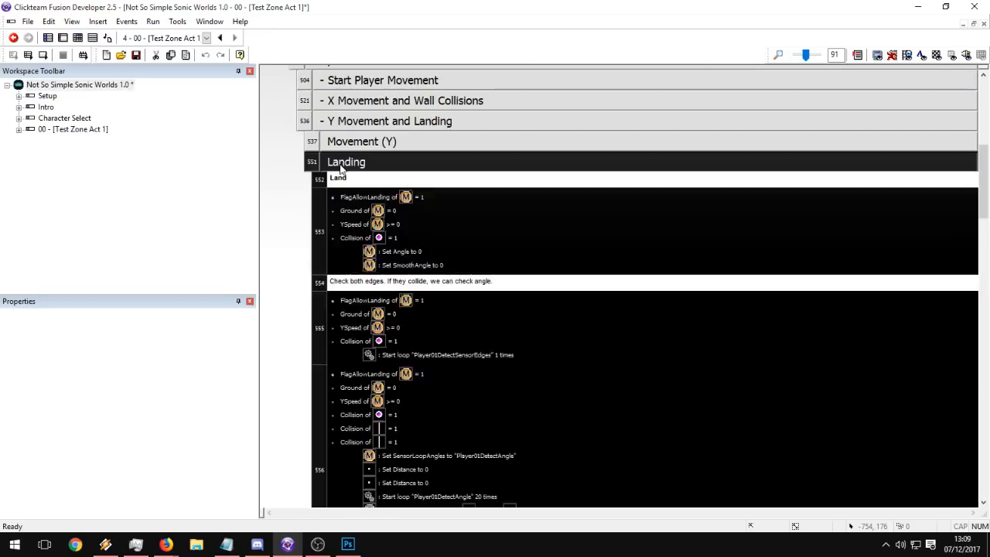
{"action": "double_click", "coordinate": [340, 164]}
Examine the ceiling landing check events and collapse Y Movement and Landing.
{"action": "left_click", "coordinate": [348, 121]}
{"action": "left_click", "coordinate": [353, 183]}
{"action": "double_click", "coordinate": [352, 183]}
{"action": "scroll", "coordinate": [353, 183], "scroll_direction": "down", "scroll_amount": 8}
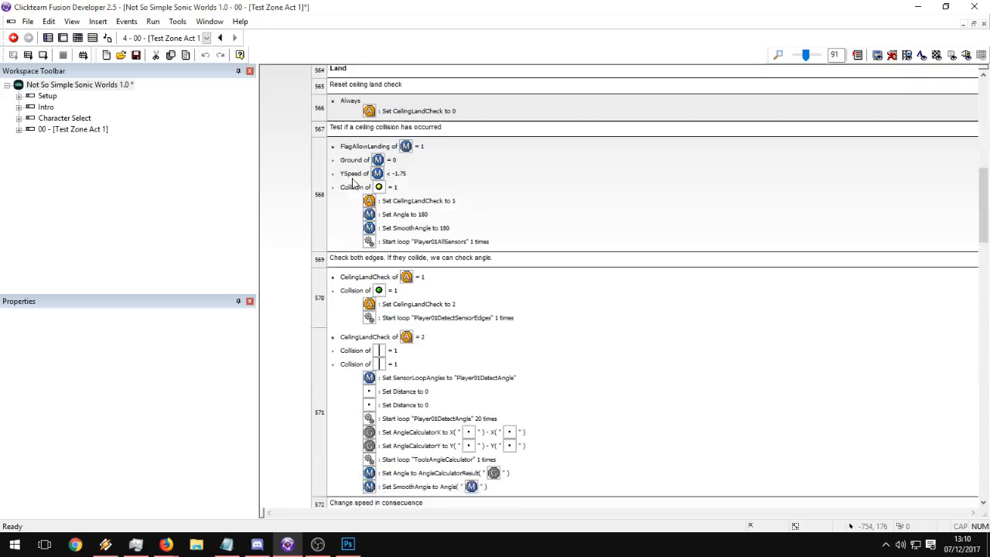
{"action": "scroll", "coordinate": [352, 182], "scroll_direction": "up", "scroll_amount": 10}
{"action": "double_click", "coordinate": [344, 288]}
Look through the Slopes group's events and collapse the group.
{"action": "double_click", "coordinate": [340, 309]}
{"action": "scroll", "coordinate": [339, 310], "scroll_direction": "down", "scroll_amount": 4}
{"action": "scroll", "coordinate": [339, 310], "scroll_direction": "up", "scroll_amount": 2}
{"action": "double_click", "coordinate": [339, 185]}
{"action": "double_click", "coordinate": [342, 214]}
{"action": "double_click", "coordinate": [343, 213]}
Examine the Surface Angle Detection events, from ramp checks through the rotation methods, and collapse the group.
{"action": "double_click", "coordinate": [347, 200]}
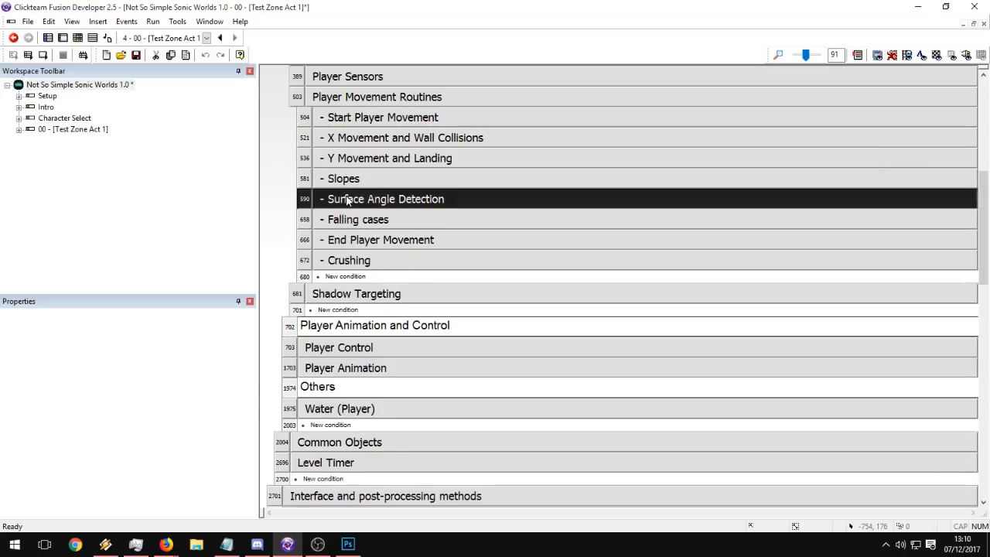
{"action": "scroll", "coordinate": [347, 200], "scroll_direction": "down", "scroll_amount": 3}
{"action": "scroll", "coordinate": [348, 200], "scroll_direction": "down", "scroll_amount": 15}
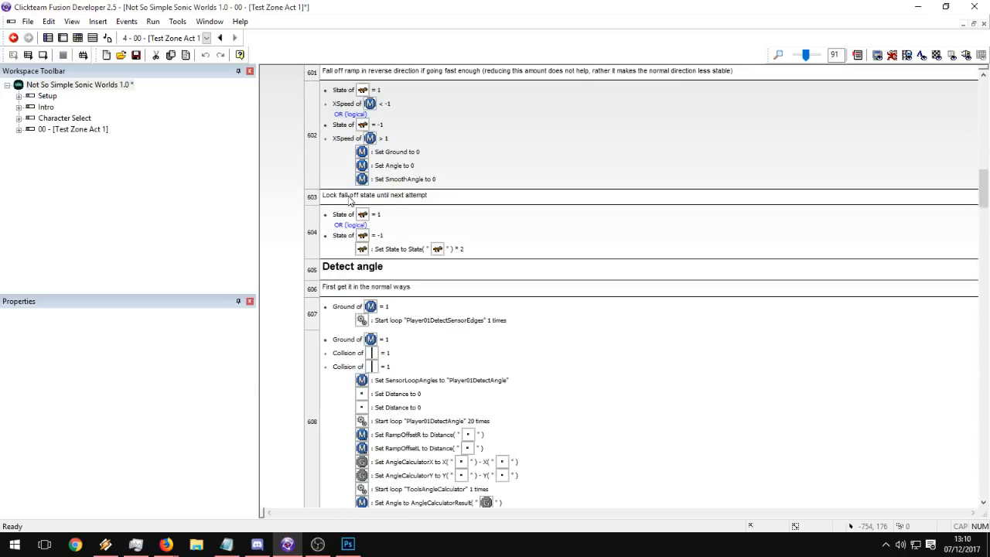
{"action": "scroll", "coordinate": [348, 199], "scroll_direction": "down", "scroll_amount": 6}
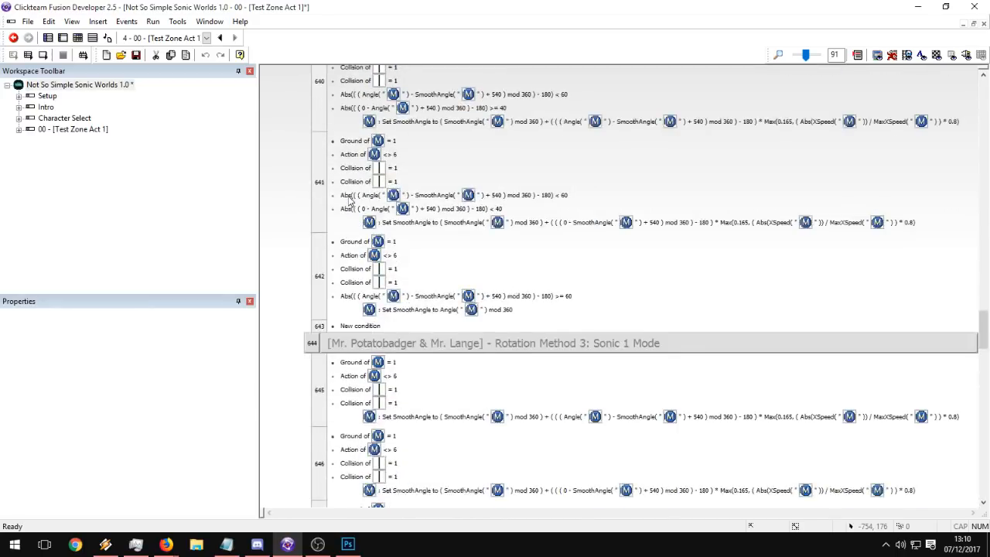
{"action": "scroll", "coordinate": [543, 372], "scroll_direction": "up", "scroll_amount": 15}
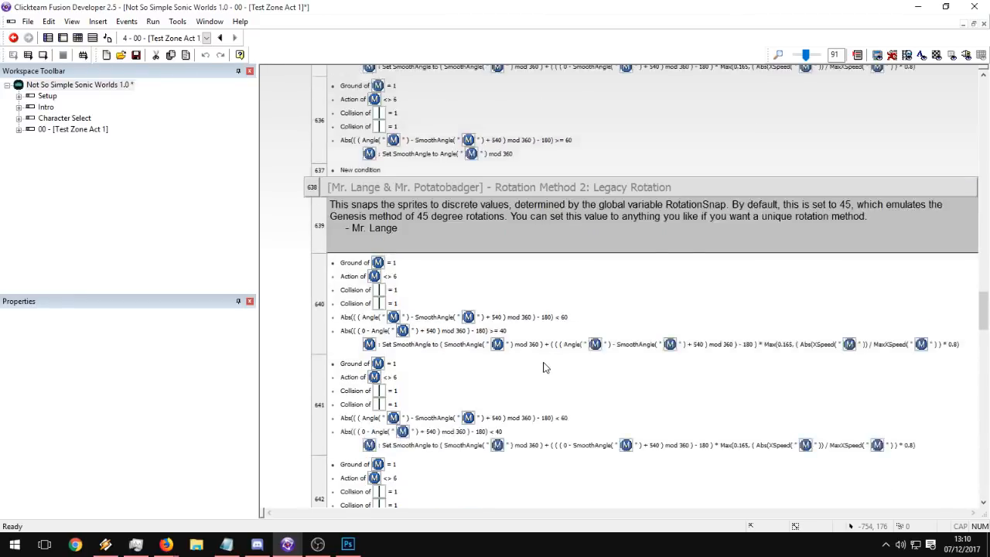
{"action": "scroll", "coordinate": [426, 268], "scroll_direction": "up", "scroll_amount": 8}
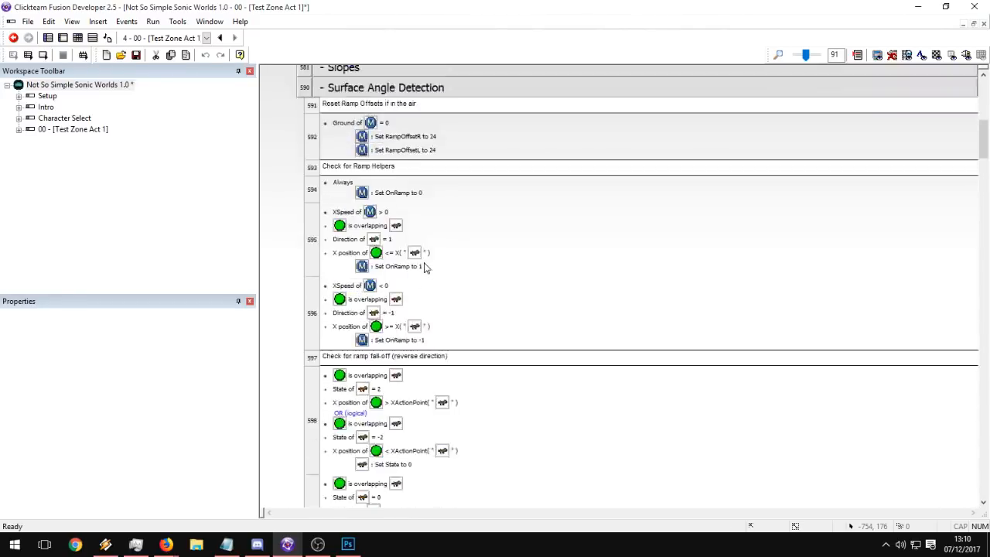
{"action": "double_click", "coordinate": [379, 144]}
Check the Falling cases and Crushing groups, and leave End Player Movement expanded.
{"action": "double_click", "coordinate": [375, 164]}
{"action": "double_click", "coordinate": [374, 164]}
{"action": "double_click", "coordinate": [376, 184]}
{"action": "double_click", "coordinate": [376, 184]}
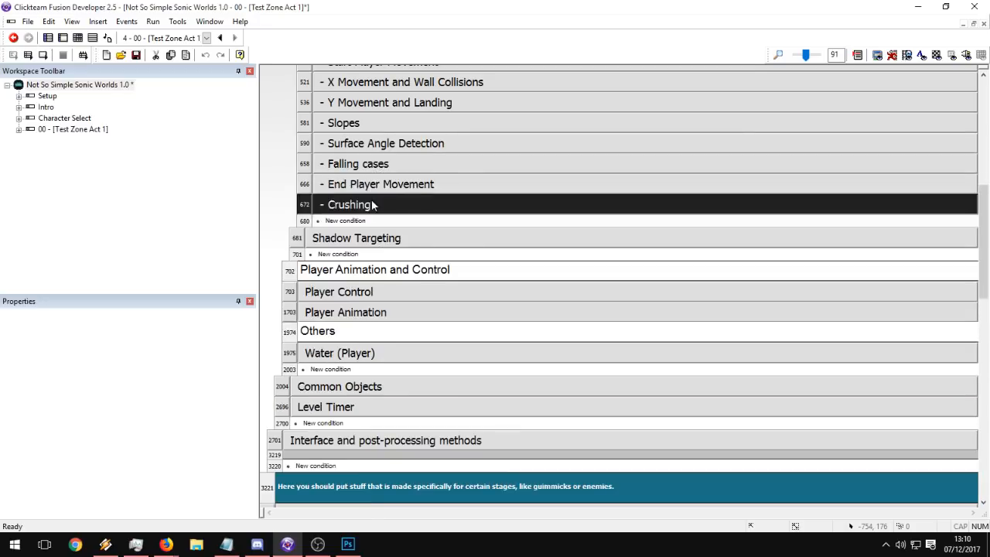
{"action": "double_click", "coordinate": [372, 204]}
{"action": "scroll", "coordinate": [383, 220], "scroll_direction": "down", "scroll_amount": 5}
{"action": "scroll", "coordinate": [380, 227], "scroll_direction": "up", "scroll_amount": 1}
{"action": "double_click", "coordinate": [363, 111]}
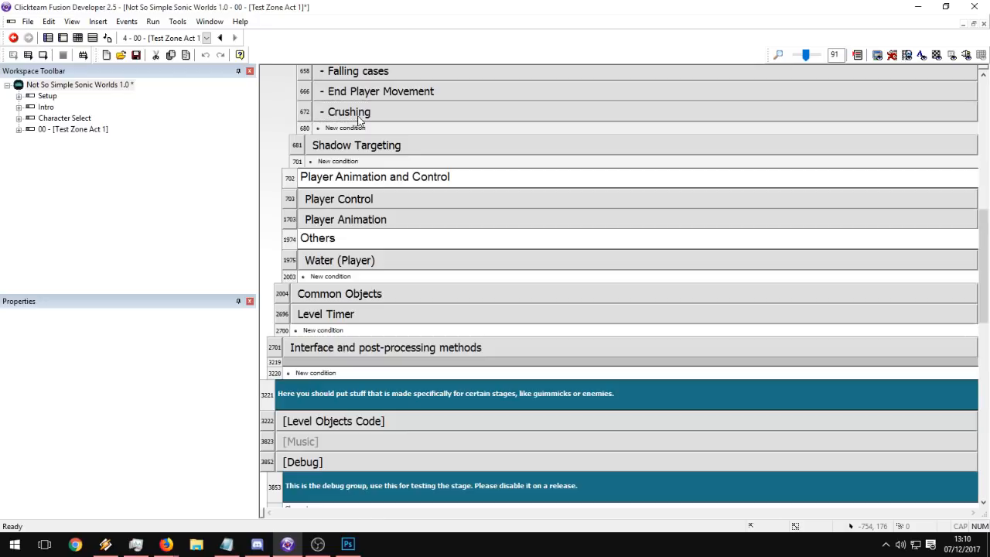
{"action": "double_click", "coordinate": [356, 91]}
Filter the event grid by PlayerSkin_Sonic again and expand the Player Sensors group under Player Movement.
{"action": "key", "text": "ctrl+e"}
{"action": "left_click", "coordinate": [633, 91]}
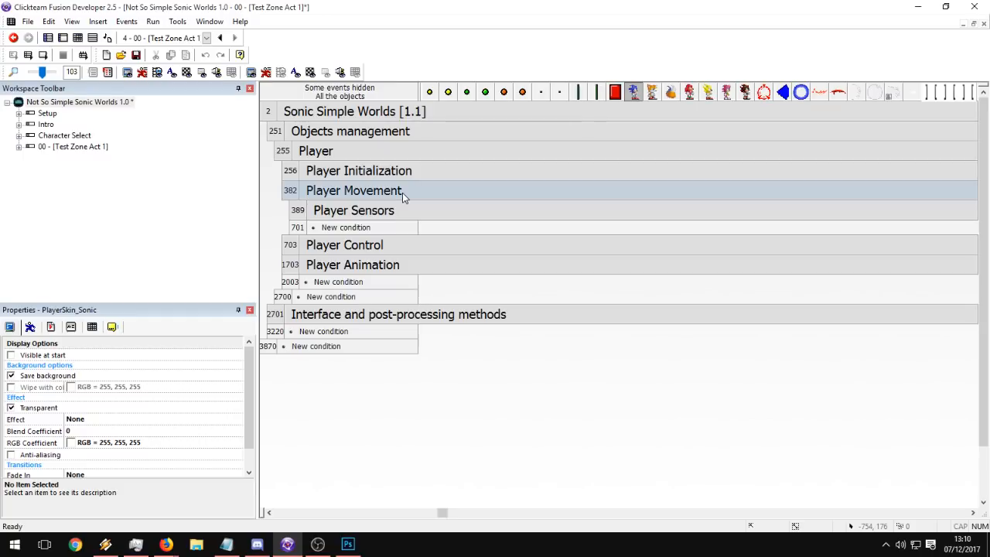
{"action": "left_click", "coordinate": [408, 217]}
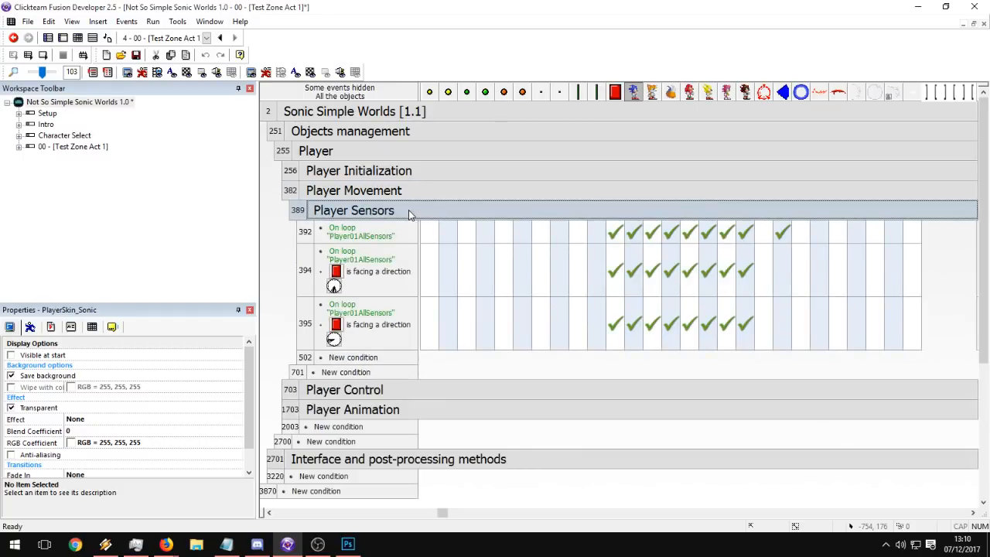
In the full event list, examine the Player01AllSensors actions in Player Sensors that set each character skin's X and Y position.
{"action": "left_click", "coordinate": [78, 38]}
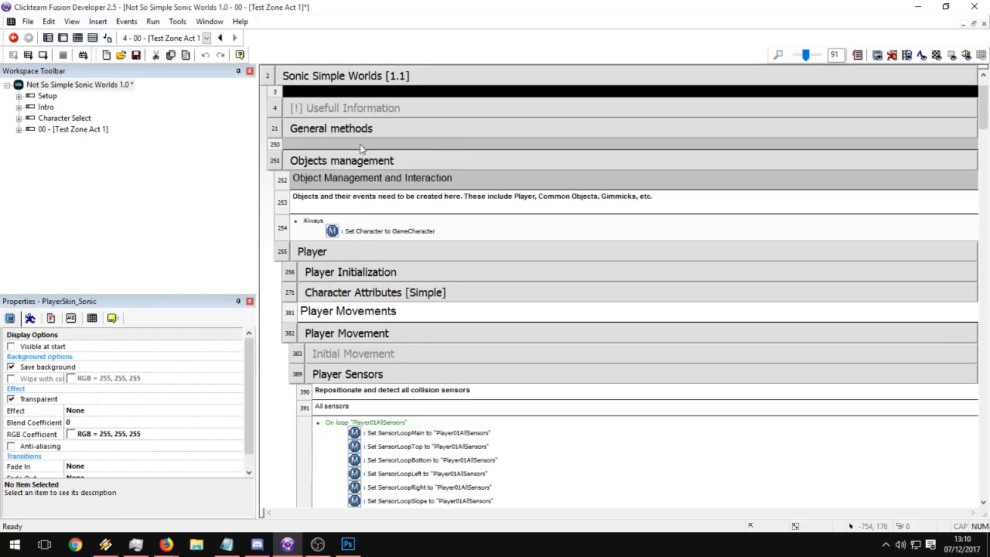
{"action": "scroll", "coordinate": [474, 287], "scroll_direction": "down", "scroll_amount": 3}
{"action": "left_click", "coordinate": [385, 267]}
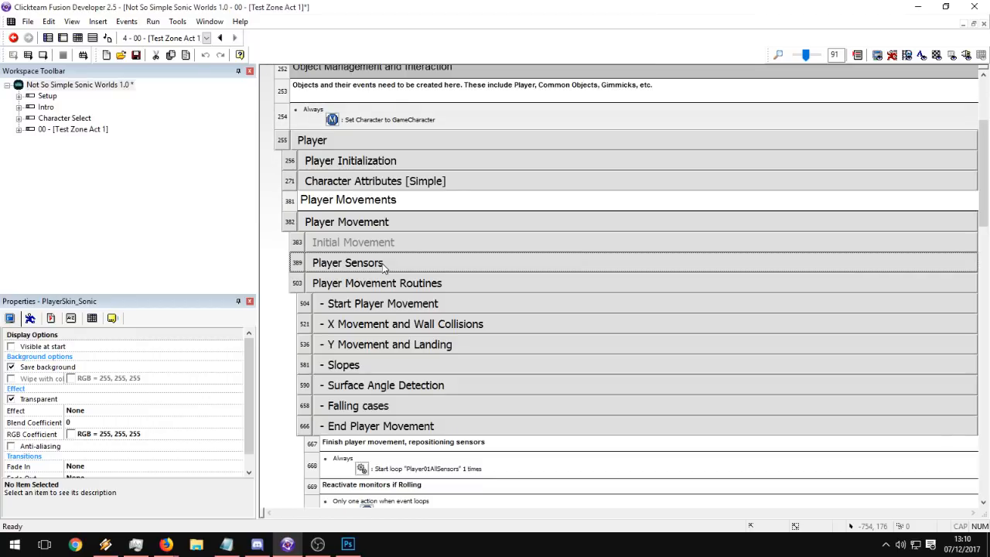
{"action": "left_click", "coordinate": [396, 288]}
{"action": "left_click", "coordinate": [398, 263]}
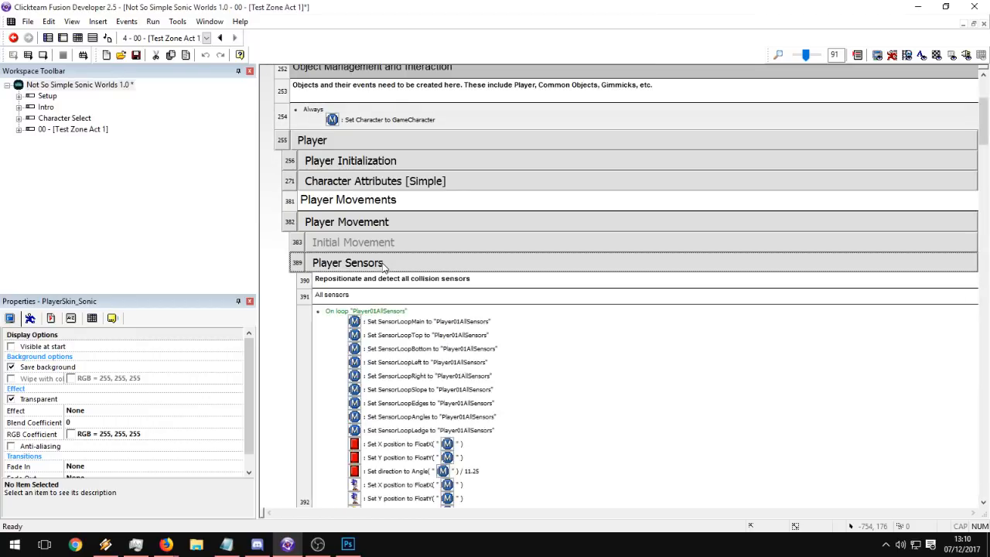
{"action": "scroll", "coordinate": [490, 269], "scroll_direction": "down", "scroll_amount": 6}
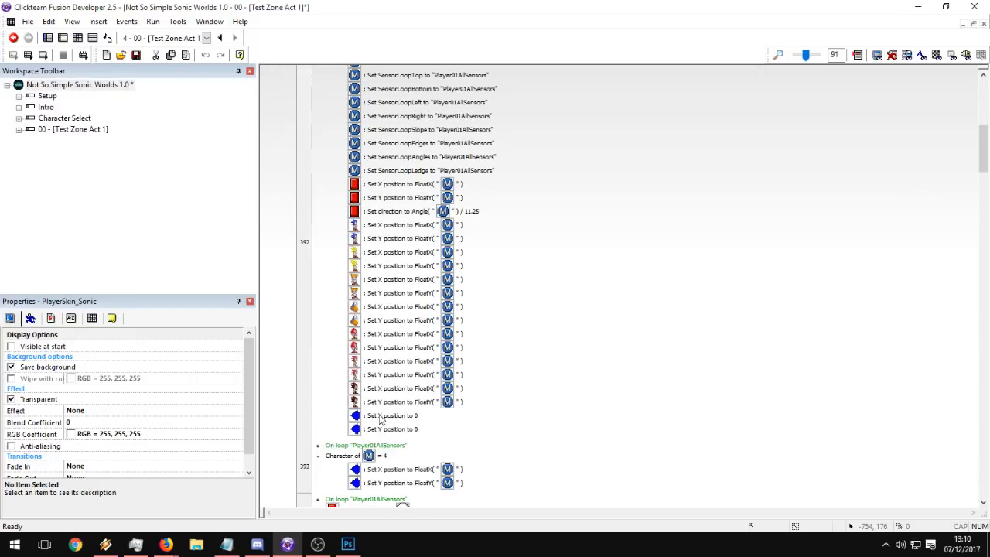
{"action": "scroll", "coordinate": [507, 370], "scroll_direction": "down", "scroll_amount": 10}
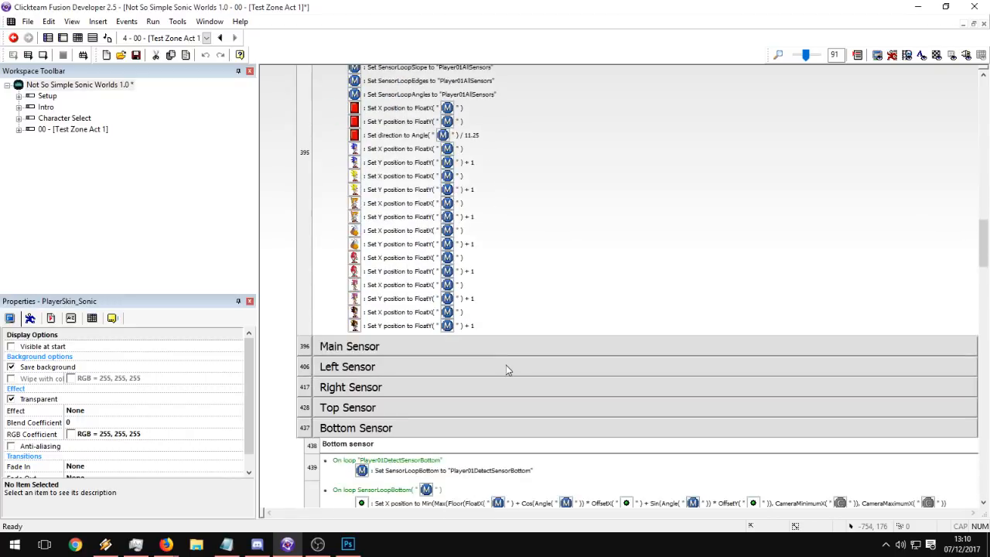
{"action": "scroll", "coordinate": [506, 369], "scroll_direction": "up", "scroll_amount": 6}
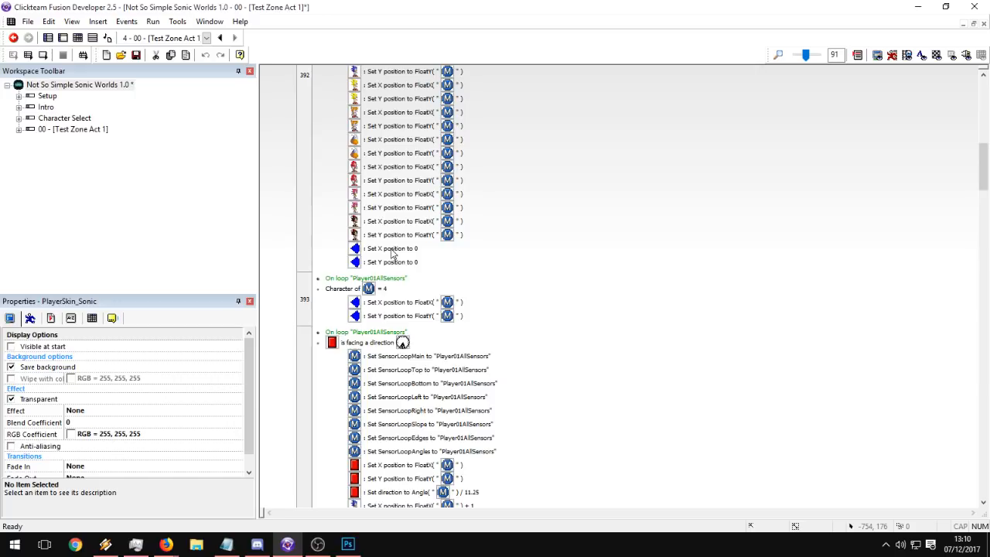
Add a Destroy action for the Sonic EX skin to Player01AllSensors event 392 as a placeholder.
{"action": "right_click", "coordinate": [392, 254]}
{"action": "left_click", "coordinate": [421, 283]}
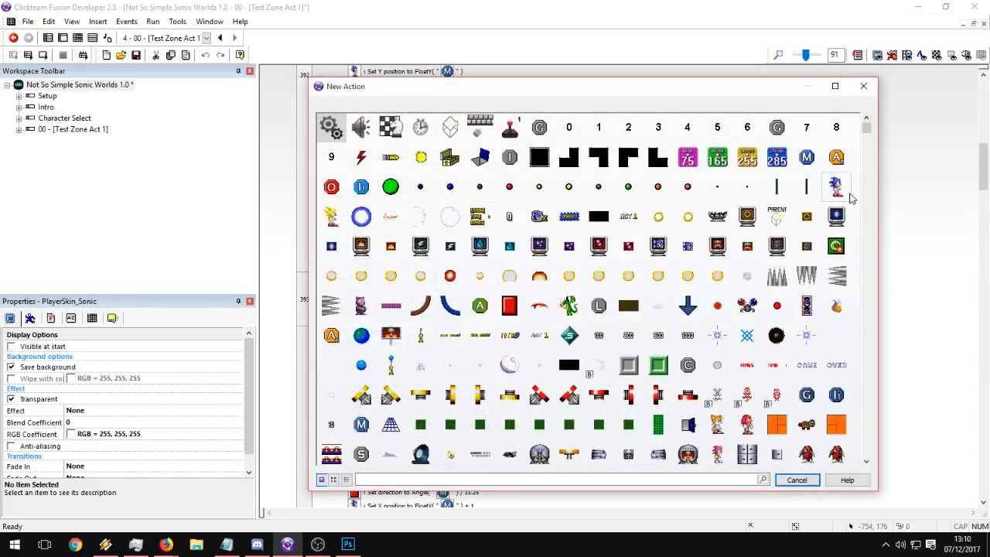
{"action": "left_click_drag", "start_coordinate": [867, 137], "coordinate": [859, 428]}
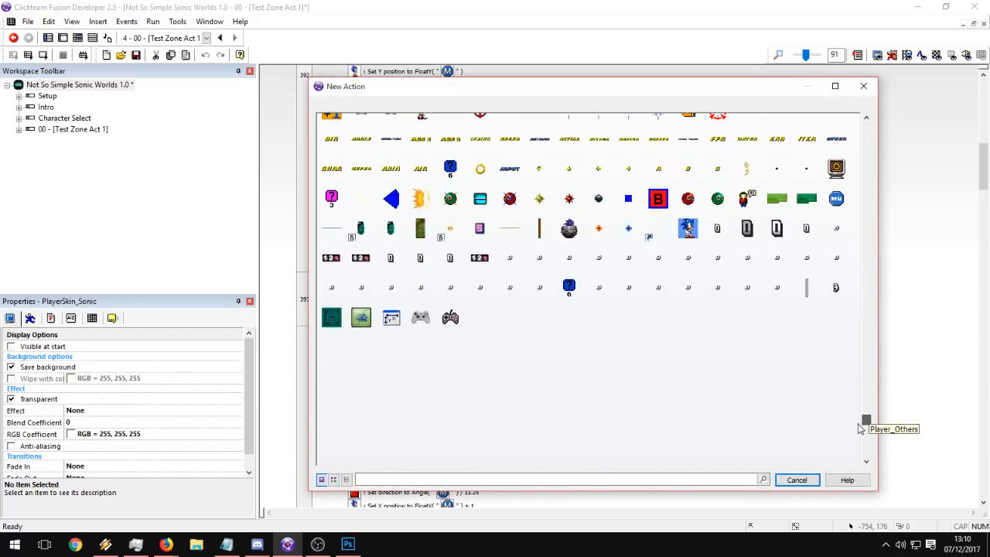
{"action": "right_click", "coordinate": [687, 223]}
{"action": "left_click", "coordinate": [712, 425]}
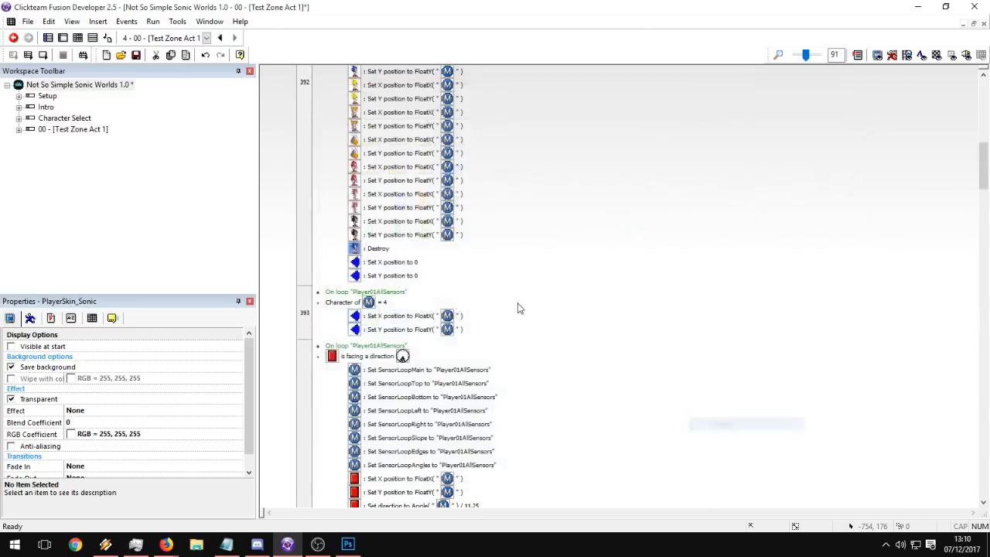
Give the Sonic EX skin FloatX and FloatY position actions in event 392, based on the Shadow skin's, and delete its placeholder Destroy action.
{"action": "left_click", "coordinate": [393, 227]}
{"action": "left_click", "coordinate": [378, 250]}
{"action": "key", "text": "ctrl+v"}
{"action": "left_click", "coordinate": [384, 237]}
{"action": "key", "text": "ctrl+c"}
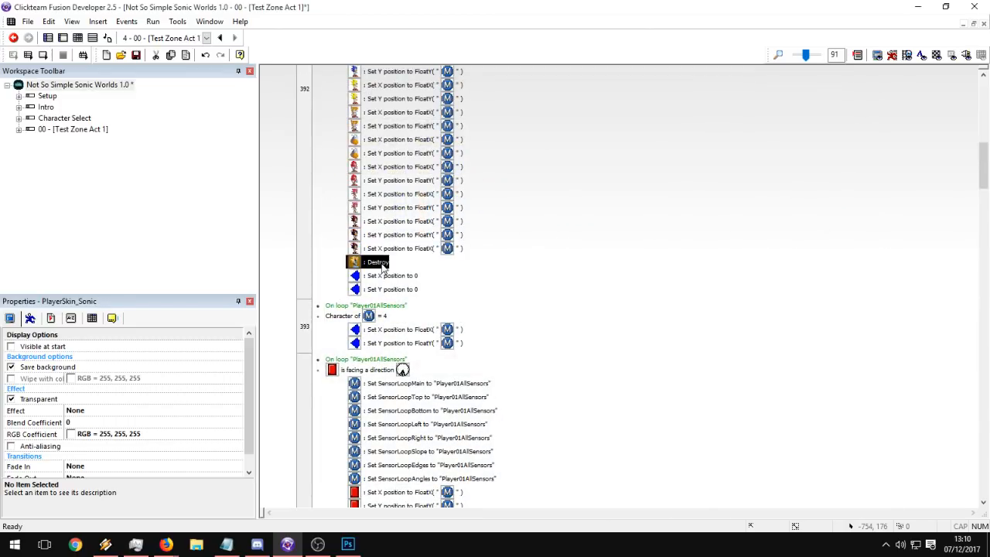
{"action": "left_click", "coordinate": [381, 265]}
{"action": "key", "text": "ctrl+v"}
{"action": "left_click", "coordinate": [507, 263]}
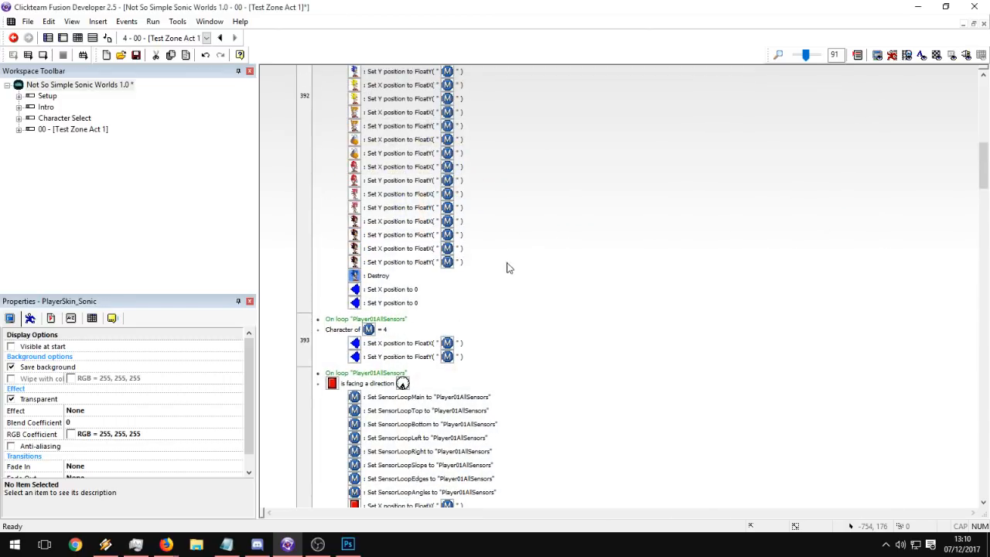
{"action": "left_click", "coordinate": [379, 277]}
{"action": "key", "text": "Delete"}
{"action": "left_click", "coordinate": [508, 259]}
Add Set X position and Set Y position actions for the Sonic EX skin to event 394, below the Shadow skin's actions.
{"action": "scroll", "coordinate": [507, 259], "scroll_direction": "down", "scroll_amount": 3}
{"action": "scroll", "coordinate": [478, 248], "scroll_direction": "up", "scroll_amount": 2}
{"action": "left_click", "coordinate": [397, 194]}
{"action": "scroll", "coordinate": [549, 230], "scroll_direction": "down", "scroll_amount": 5}
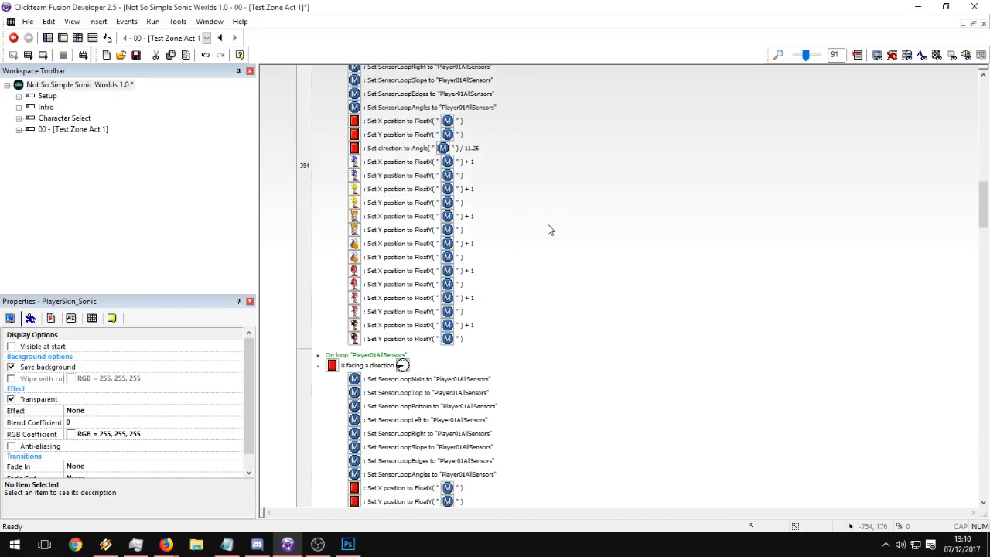
{"action": "left_click", "coordinate": [404, 342]}
{"action": "key", "text": "ctrl+v"}
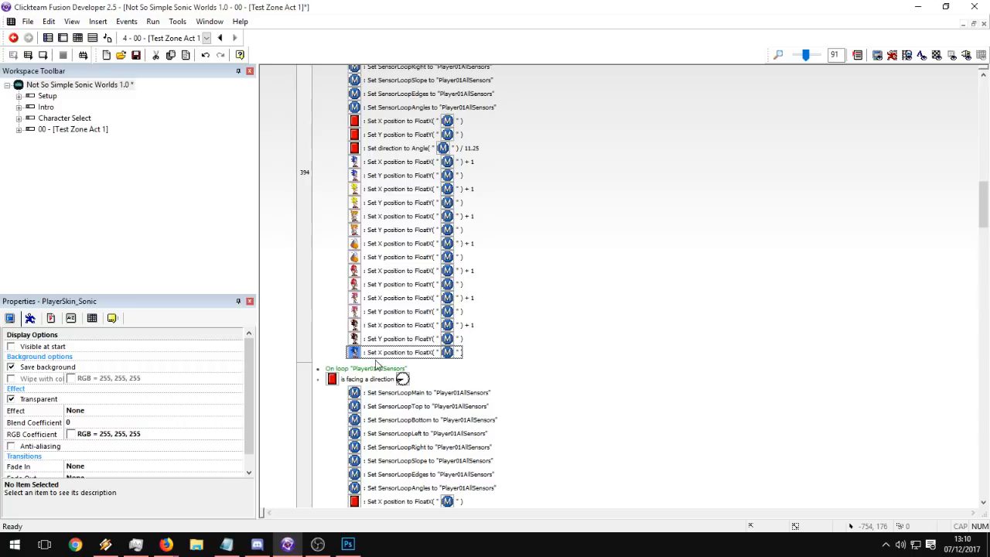
{"action": "left_click", "coordinate": [384, 341]}
{"action": "left_click", "coordinate": [390, 330]}
{"action": "left_click", "coordinate": [389, 341]}
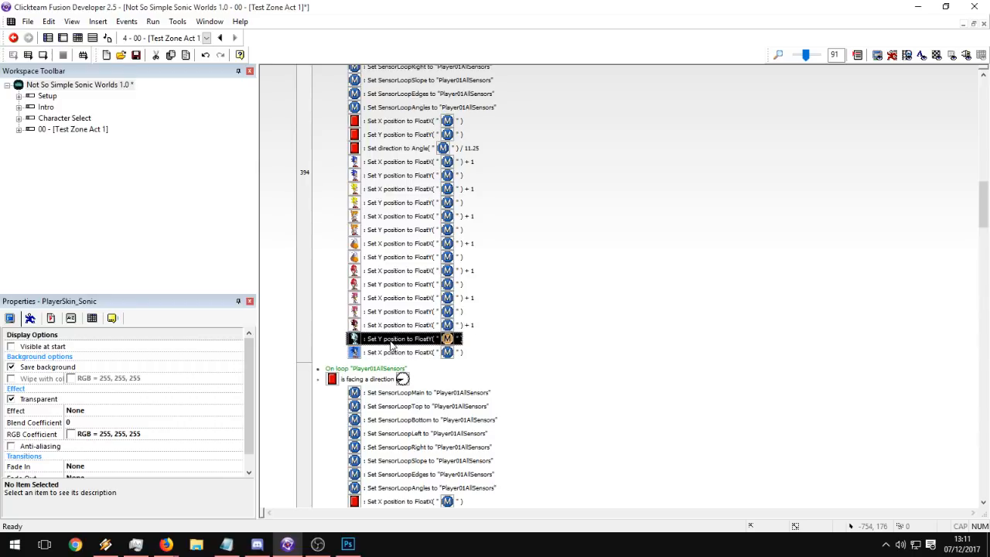
{"action": "key", "text": "ctrl+c"}
{"action": "key", "text": "ctrl+v"}
{"action": "left_click_drag", "start_coordinate": [394, 353], "coordinate": [377, 369]}
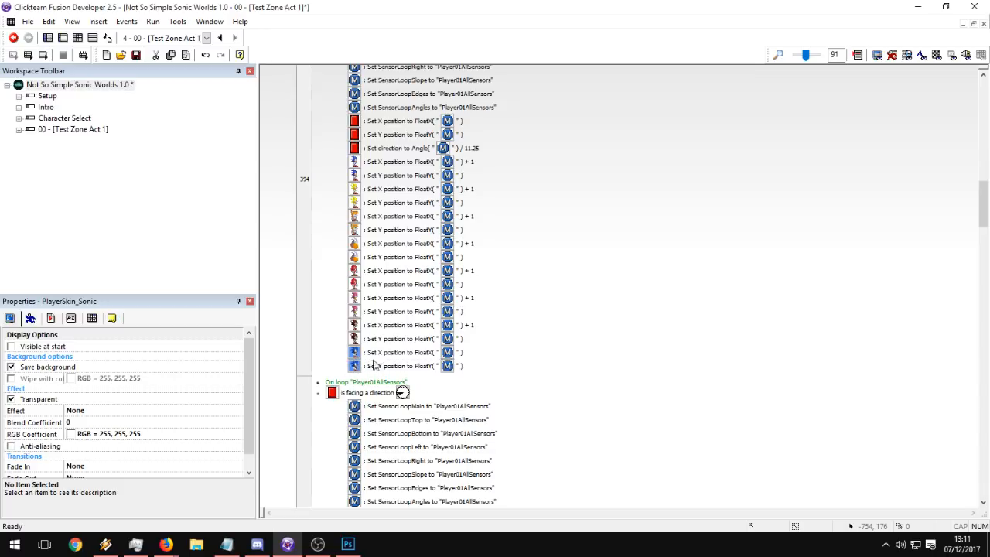
Copy the Sonic EX skin's X and Y position actions from event 394 to the end of event 395.
{"action": "scroll", "coordinate": [476, 347], "scroll_direction": "down", "scroll_amount": 5}
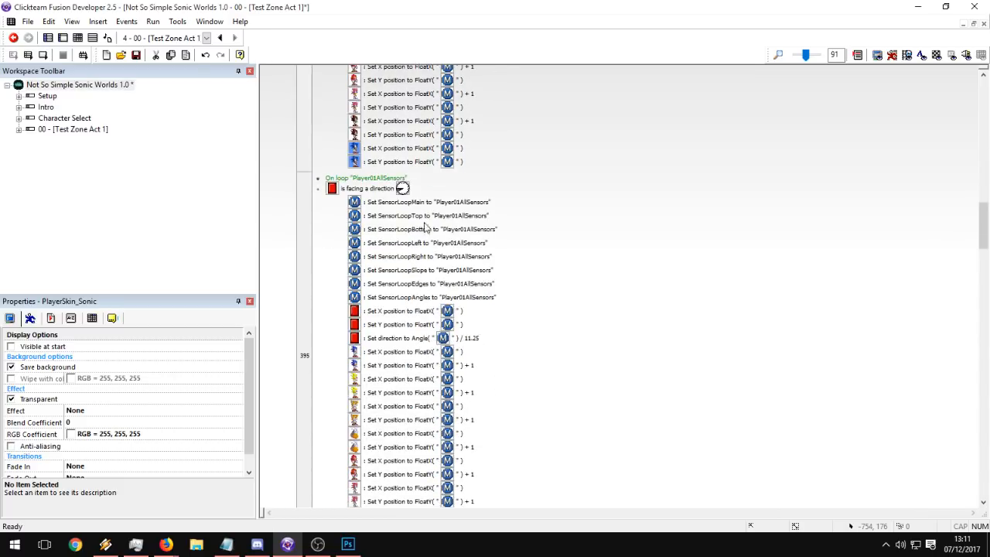
{"action": "left_click", "coordinate": [398, 149]}
{"action": "scroll", "coordinate": [492, 265], "scroll_direction": "down", "scroll_amount": 1}
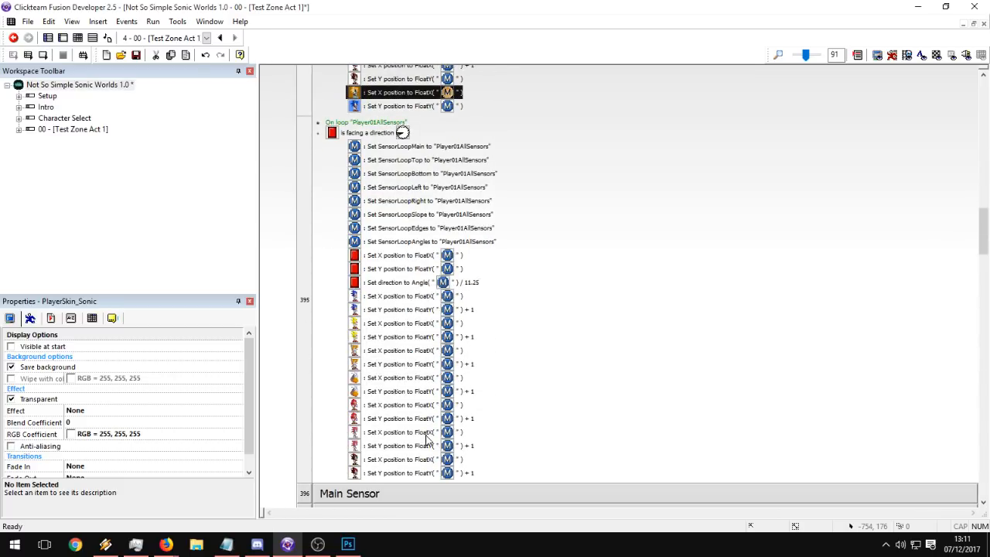
{"action": "left_click", "coordinate": [398, 475]}
{"action": "key", "text": "ctrl+v"}
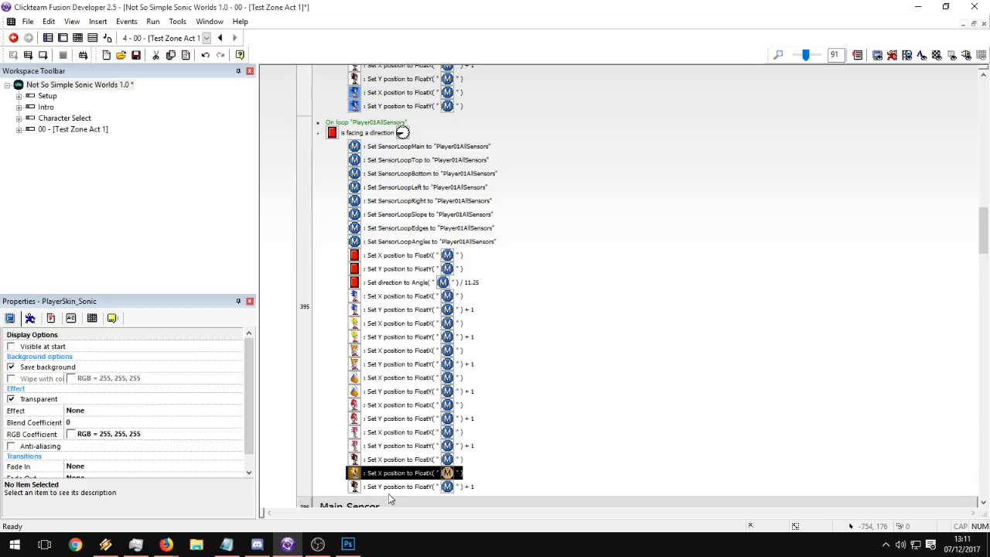
{"action": "left_click_drag", "start_coordinate": [390, 474], "coordinate": [390, 488]}
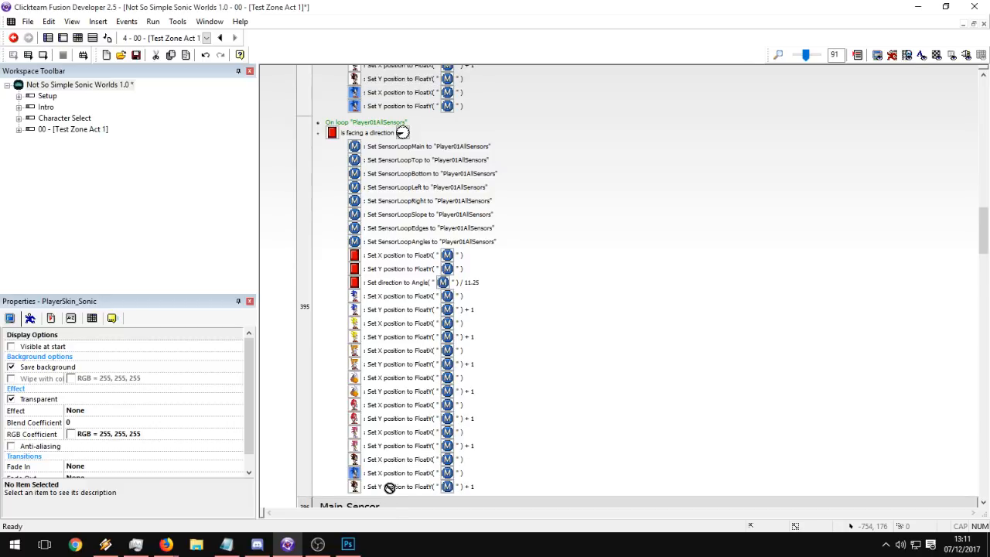
{"action": "left_click", "coordinate": [420, 106]}
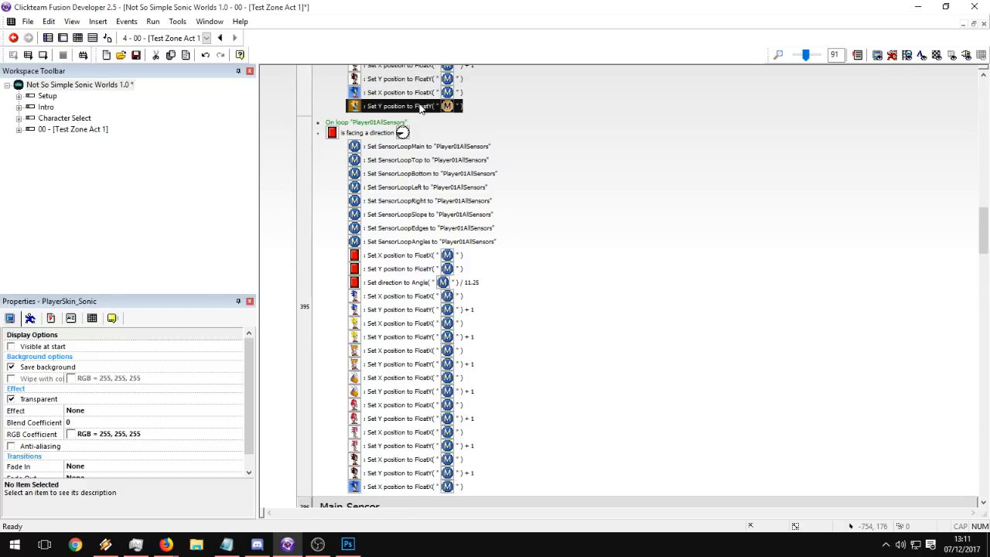
{"action": "left_click", "coordinate": [410, 472]}
{"action": "left_click", "coordinate": [410, 487]}
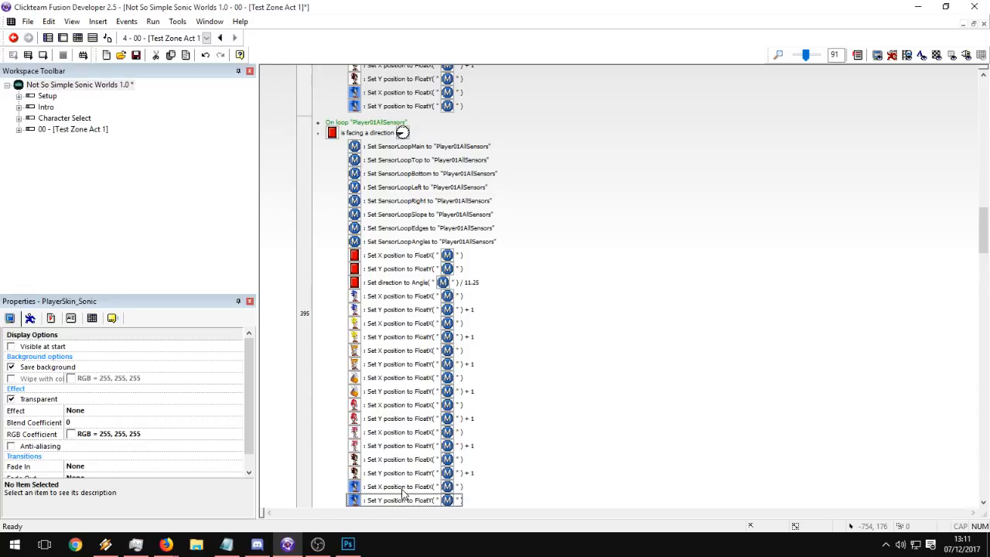
Set the Sonic EX skin's Y position in event 395 to FloatY( "Player_MovementValues" )+1.
{"action": "scroll", "coordinate": [406, 483], "scroll_direction": "down", "scroll_amount": 2}
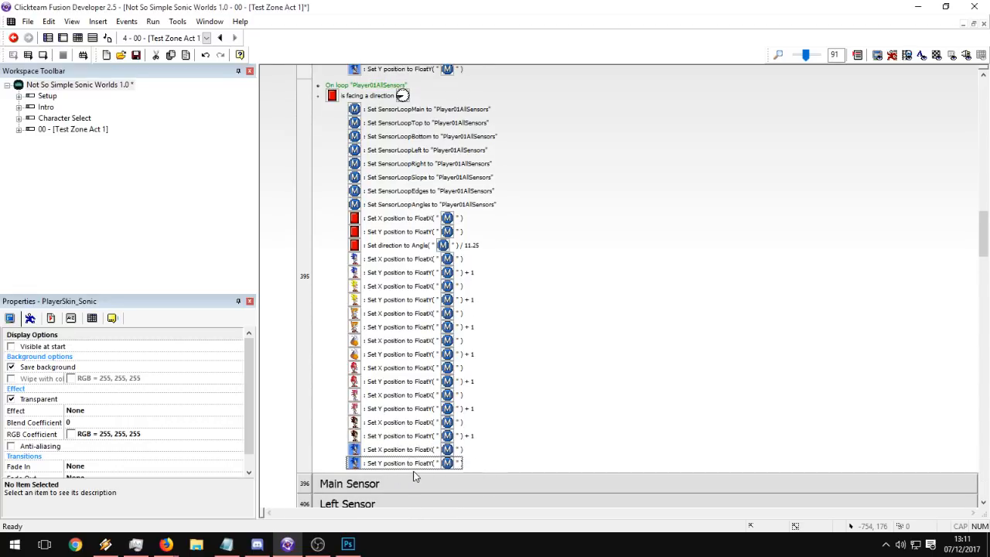
{"action": "double_click", "coordinate": [404, 464]}
{"action": "left_click", "coordinate": [559, 209]}
{"action": "type", "text": "+ "}
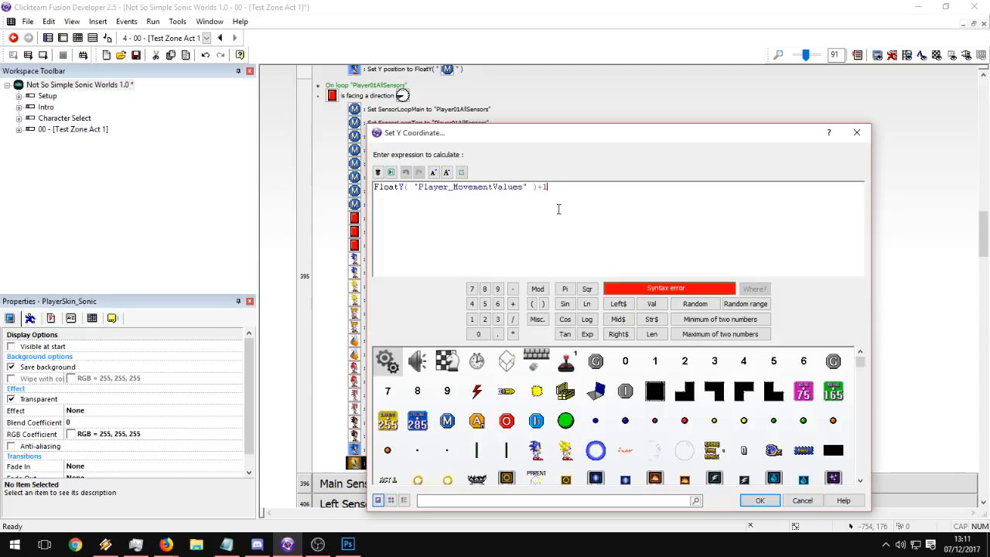
{"action": "type", "text": "1"}
{"action": "key", "text": "Return"}
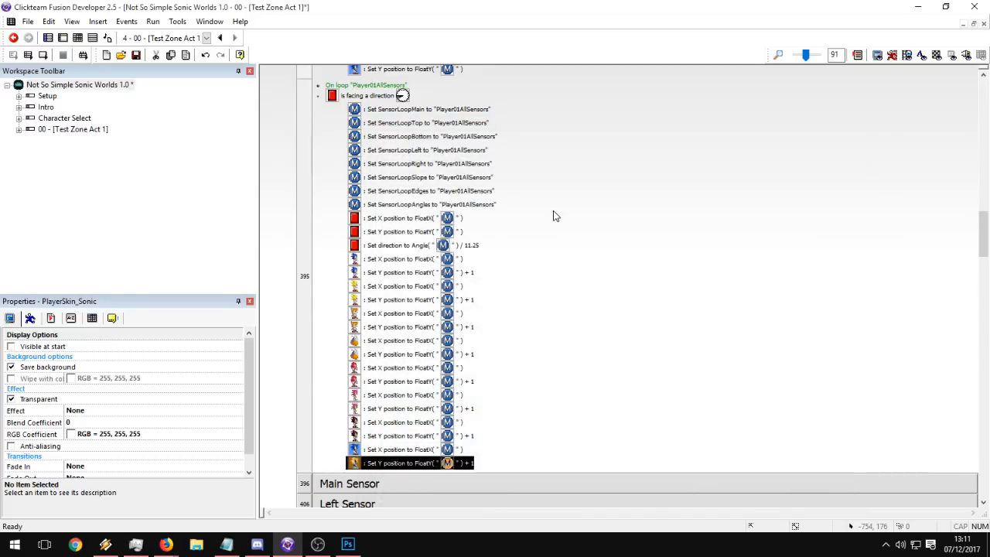
Add + 1 to the FloatX expression of the Sonic EX skin's X position in event 394.
{"action": "scroll", "coordinate": [553, 215], "scroll_direction": "up", "scroll_amount": 3}
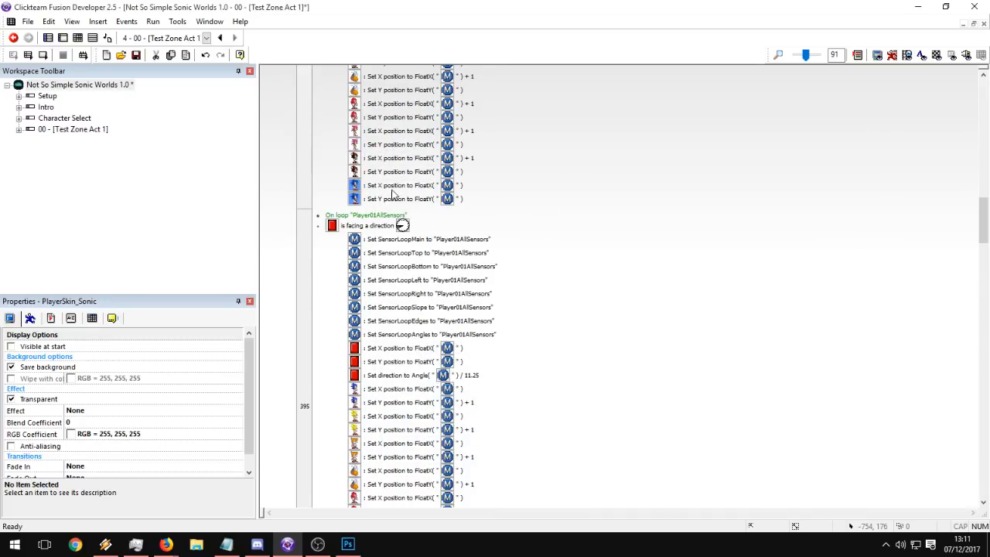
{"action": "double_click", "coordinate": [392, 187]}
{"action": "left_click", "coordinate": [650, 223]}
{"action": "key", "text": "Return"}
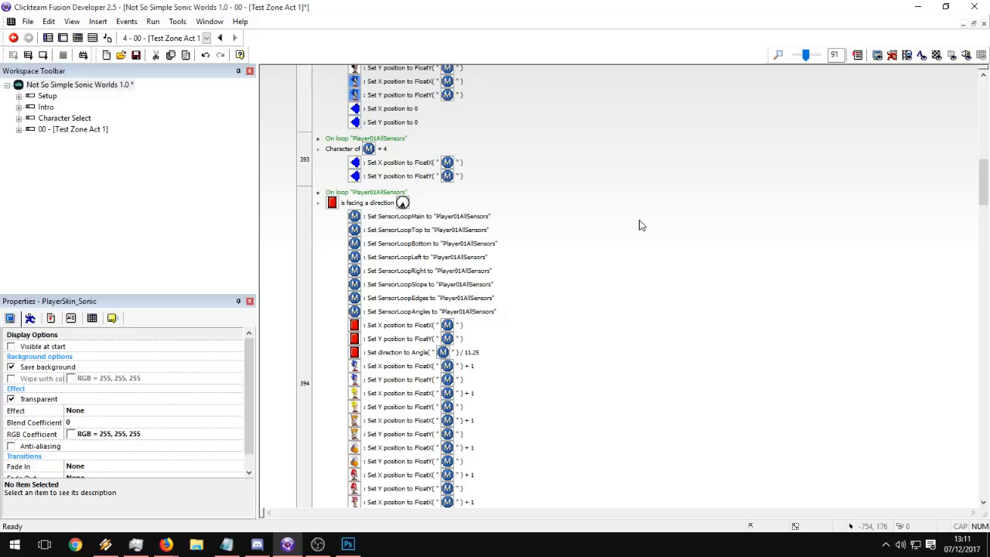
Check the Sonic EX skin's position actions across events 392 to 395 and save the project.
{"action": "scroll", "coordinate": [637, 226], "scroll_direction": "up", "scroll_amount": 5}
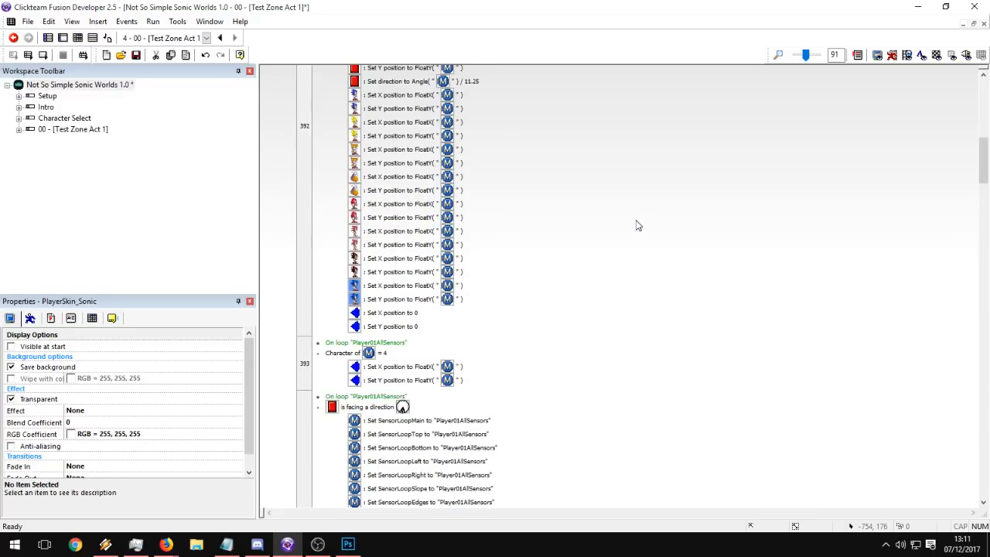
{"action": "scroll", "coordinate": [638, 226], "scroll_direction": "up", "scroll_amount": 4}
{"action": "scroll", "coordinate": [637, 225], "scroll_direction": "down", "scroll_amount": 11}
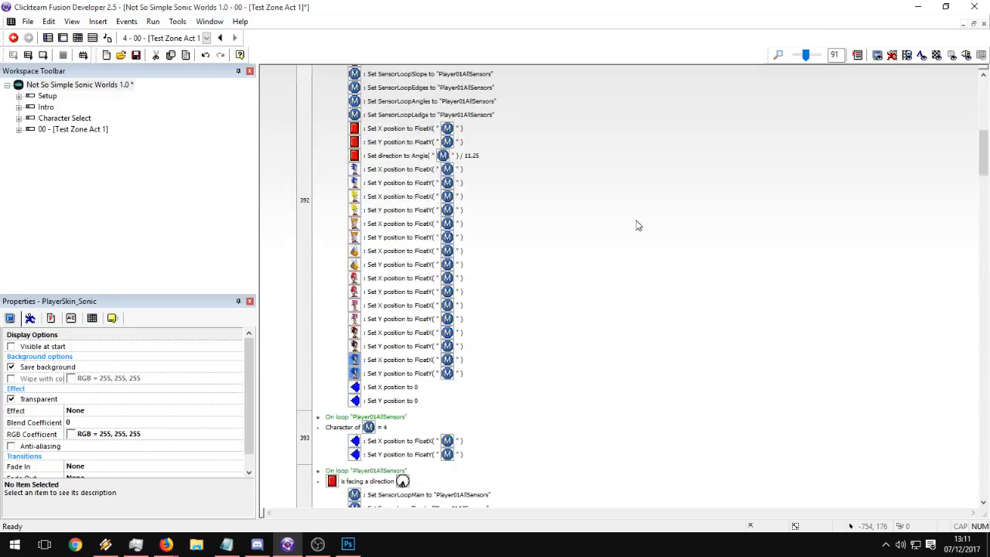
{"action": "scroll", "coordinate": [637, 225], "scroll_direction": "up", "scroll_amount": 3}
{"action": "scroll", "coordinate": [636, 225], "scroll_direction": "down", "scroll_amount": 10}
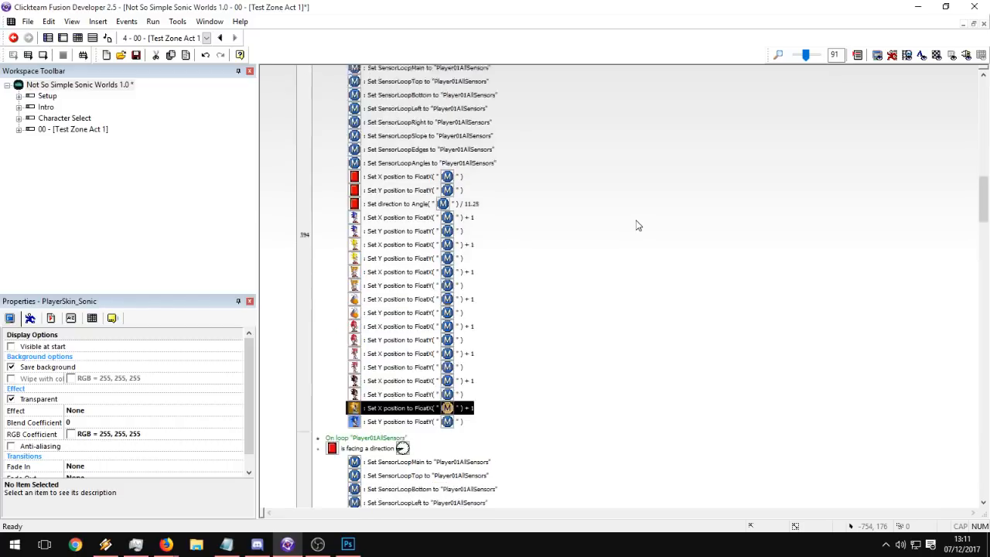
{"action": "scroll", "coordinate": [495, 203], "scroll_direction": "up", "scroll_amount": 5}
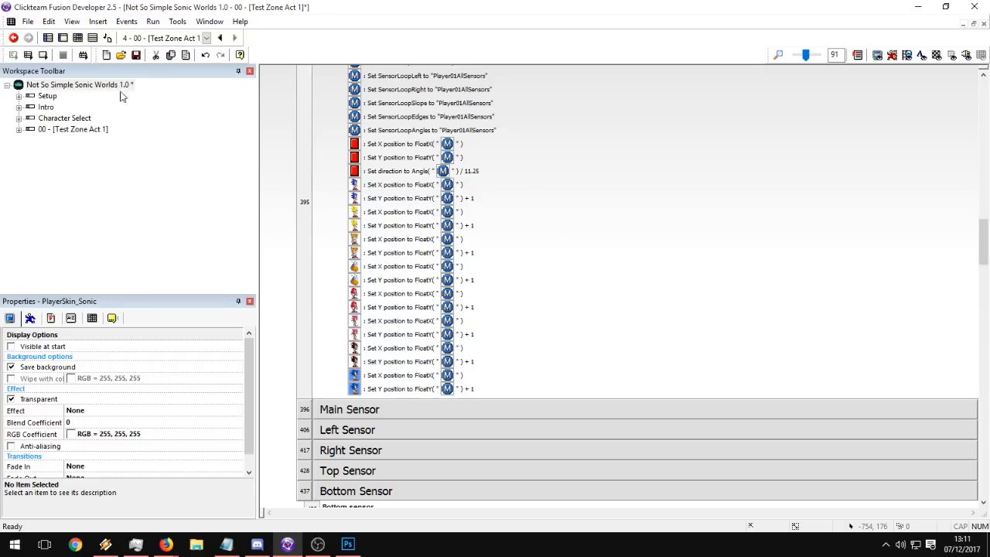
{"action": "left_click", "coordinate": [135, 55]}
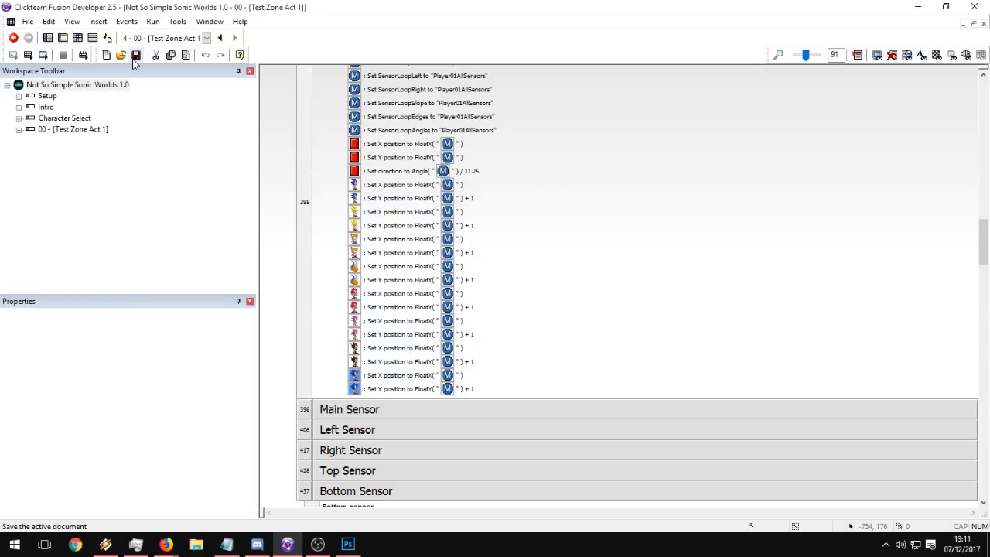
Collapse the Player group, run the Test Zone Act 1 frame full screen, and close the debugger.
{"action": "scroll", "coordinate": [541, 281], "scroll_direction": "up", "scroll_amount": 10}
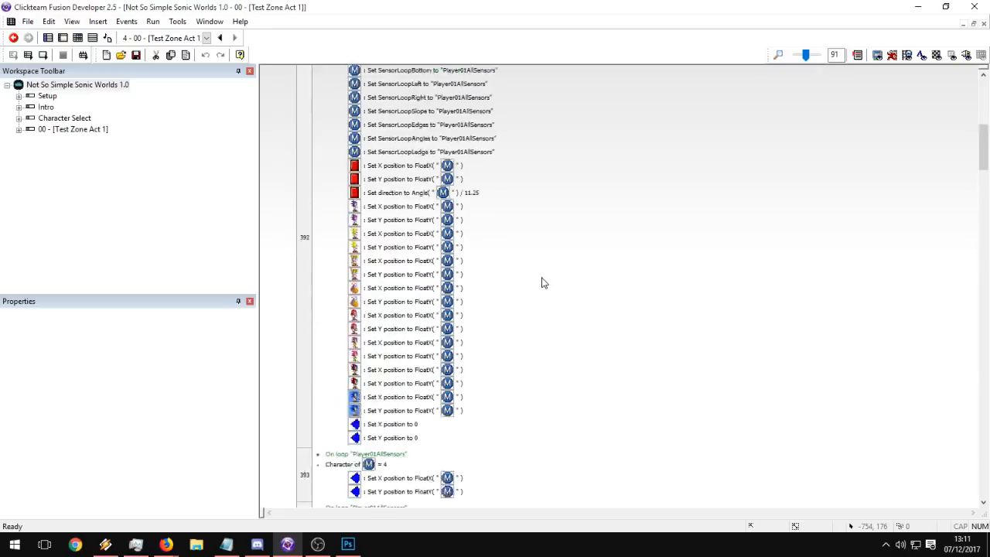
{"action": "scroll", "coordinate": [542, 282], "scroll_direction": "up", "scroll_amount": 3}
{"action": "double_click", "coordinate": [315, 181]}
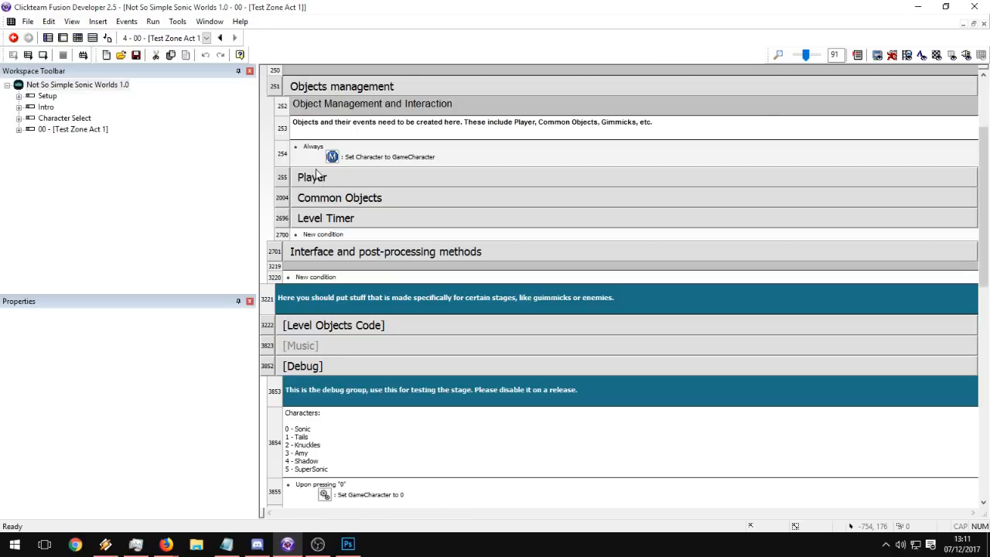
{"action": "left_click", "coordinate": [48, 58]}
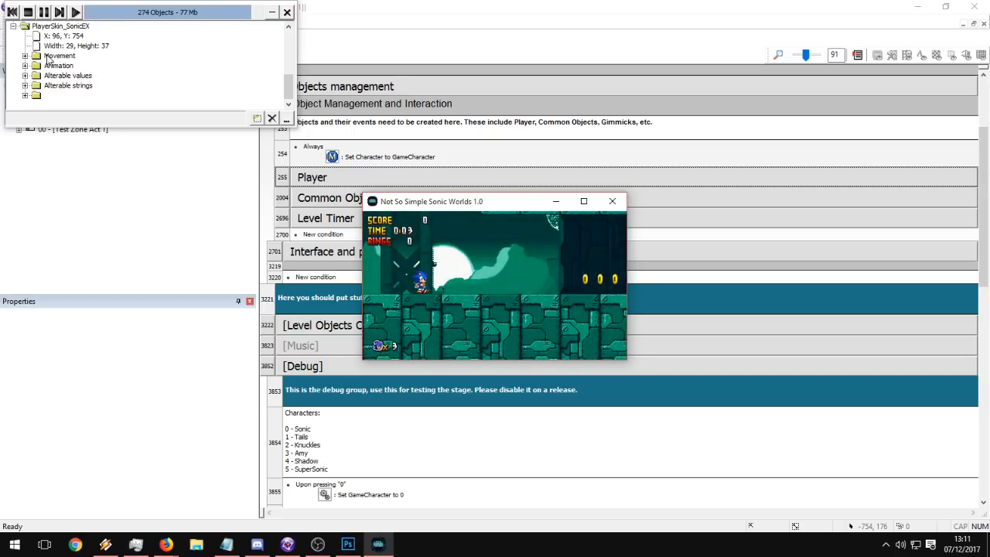
{"action": "left_click", "coordinate": [584, 204]}
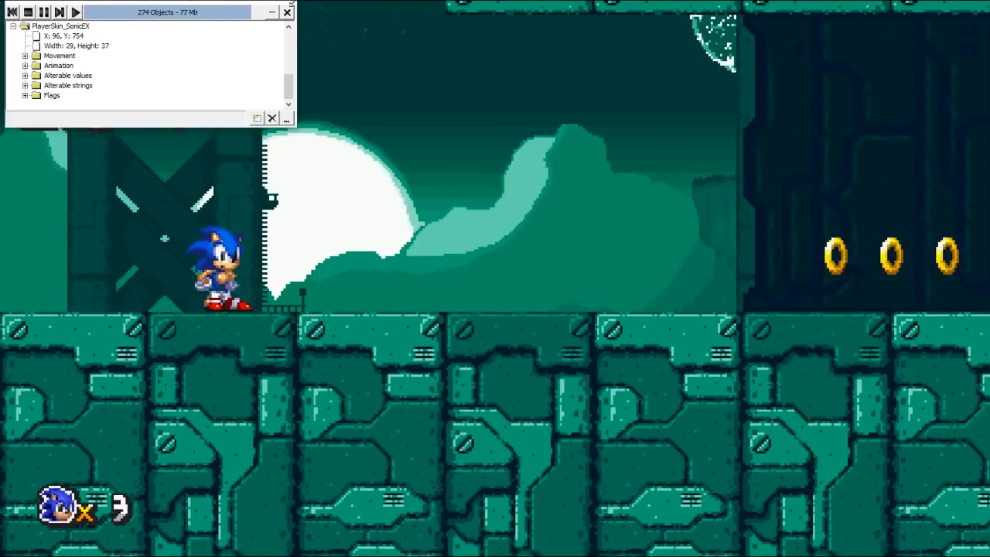
{"action": "left_click", "coordinate": [285, 13]}
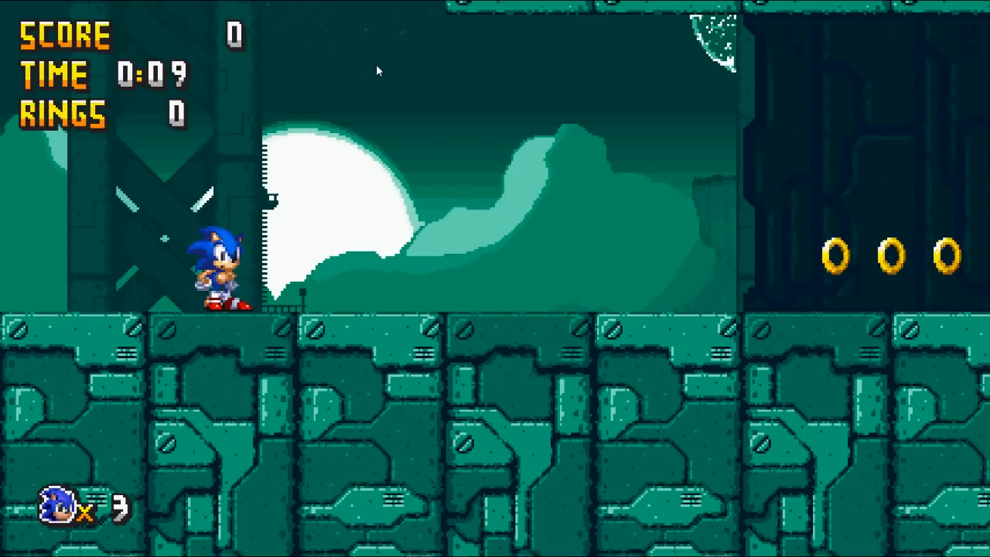
Playtest Sonic EX by running back and forth, collecting rings and jumping, to check that the skin follows the player.
{"action": "key", "text": "Right"}
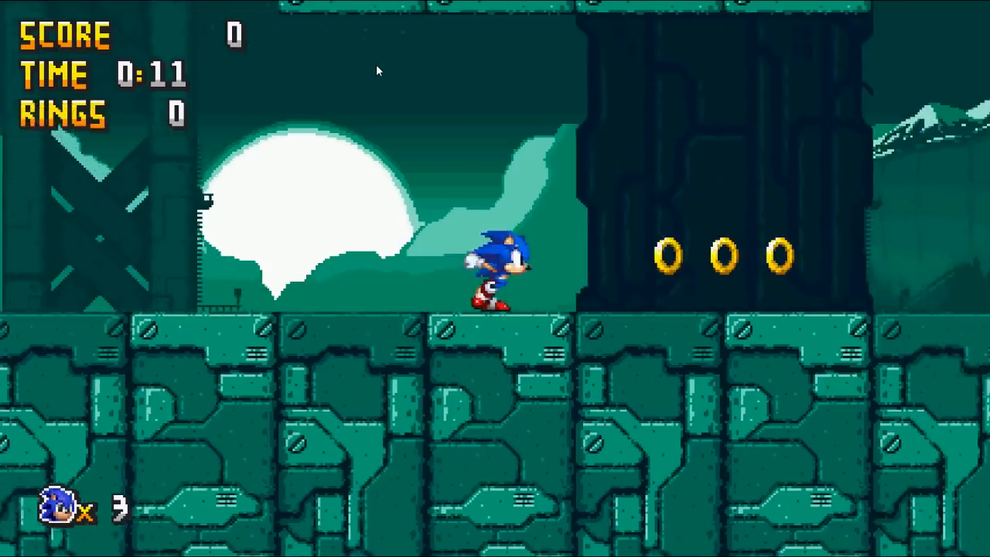
{"action": "key", "text": "Left"}
{"action": "key", "text": "Left"}
{"action": "key", "text": "Right"}
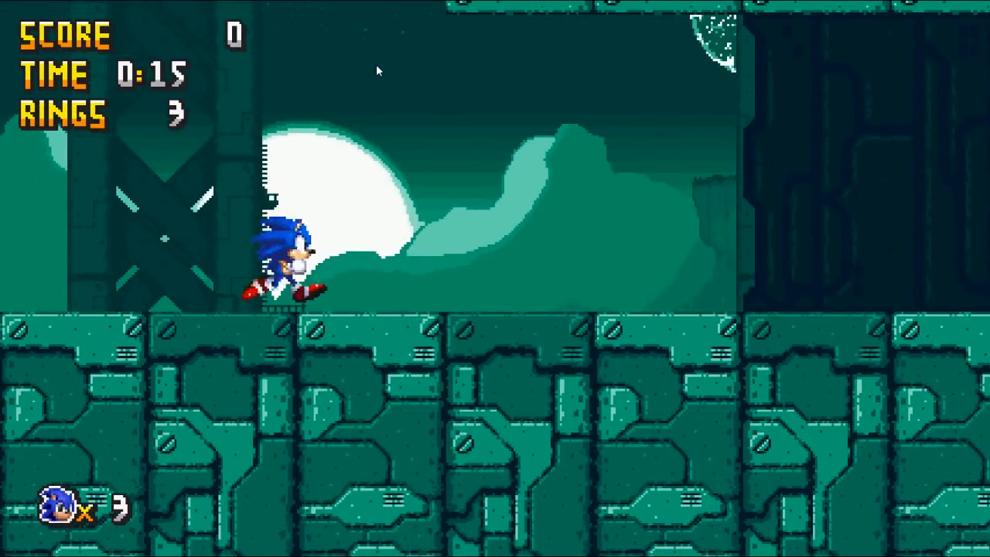
{"action": "key", "text": "Left"}
{"action": "key", "text": "space"}
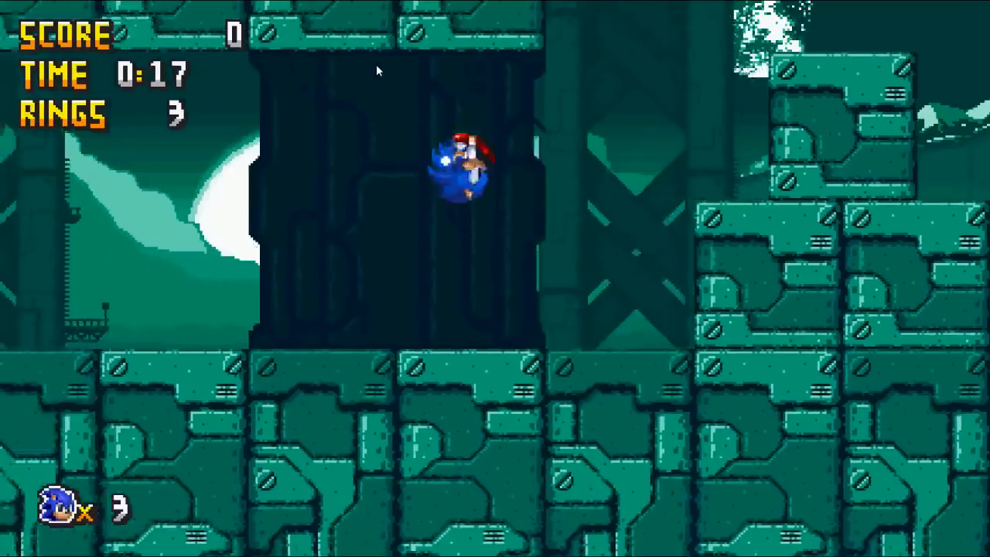
{"action": "key", "text": "Right"}
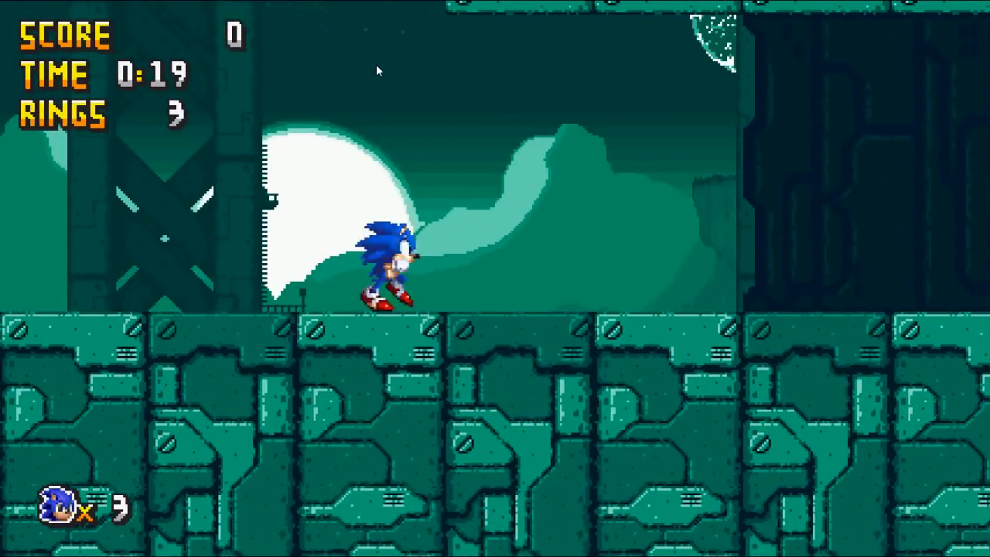
{"action": "key", "text": "Left"}
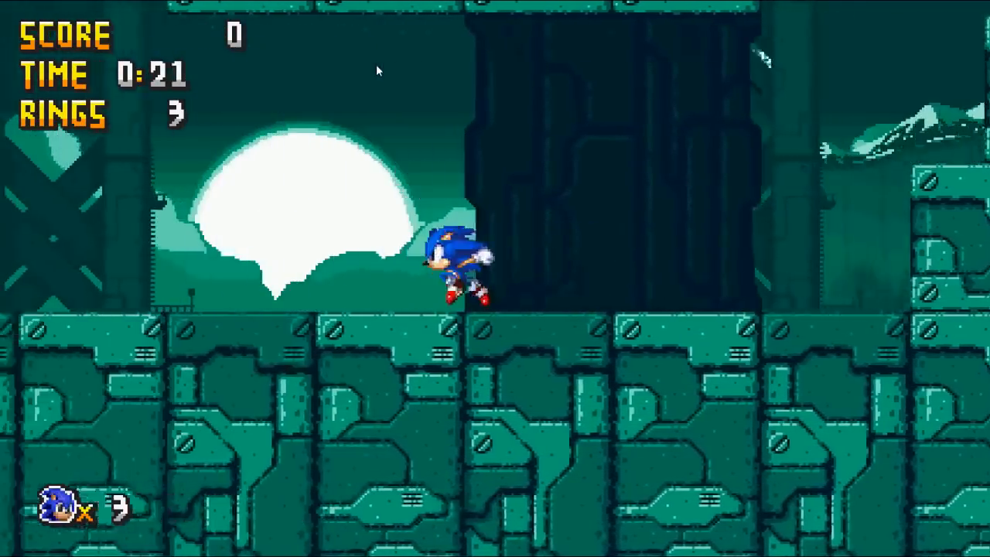
Playtest Sonic's jumps and spin dash through the half-pipe and past its checkpoint to check that the skin follows the slopes.
{"action": "key", "text": "space"}
{"action": "key", "text": "Right"}
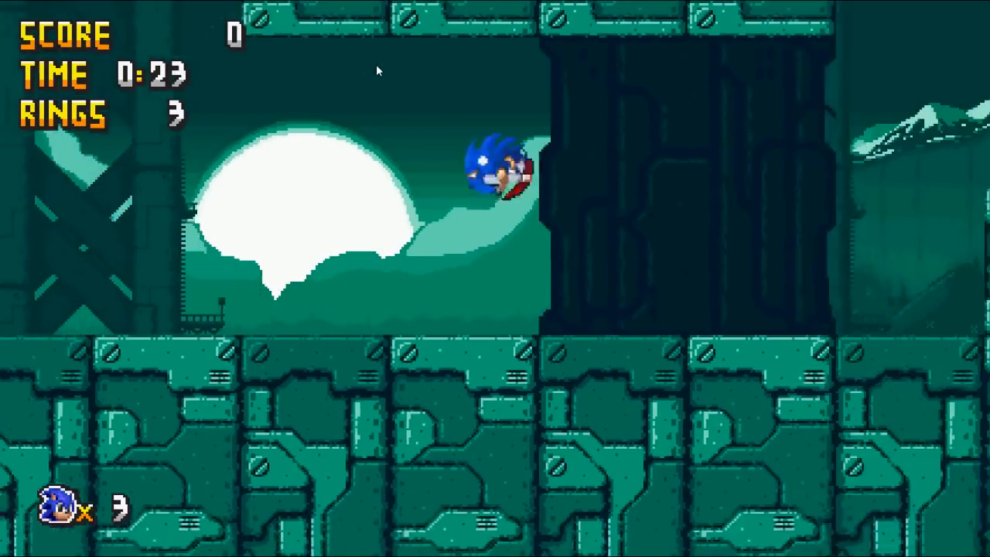
{"action": "key", "text": "space"}
{"action": "key", "text": "space"}
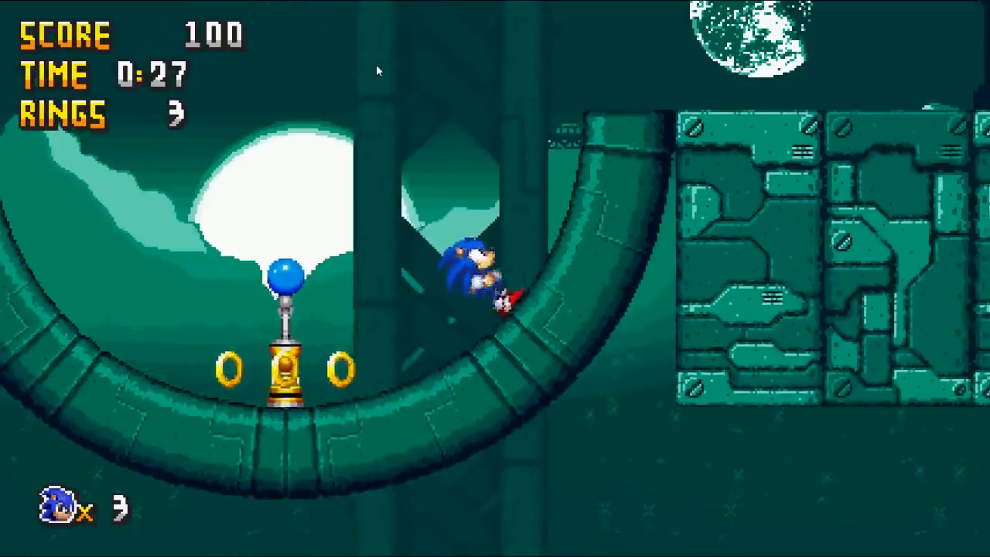
{"action": "key", "text": "Left"}
{"action": "key", "text": "space"}
{"action": "key", "text": "Down"}
{"action": "key", "text": "space"}
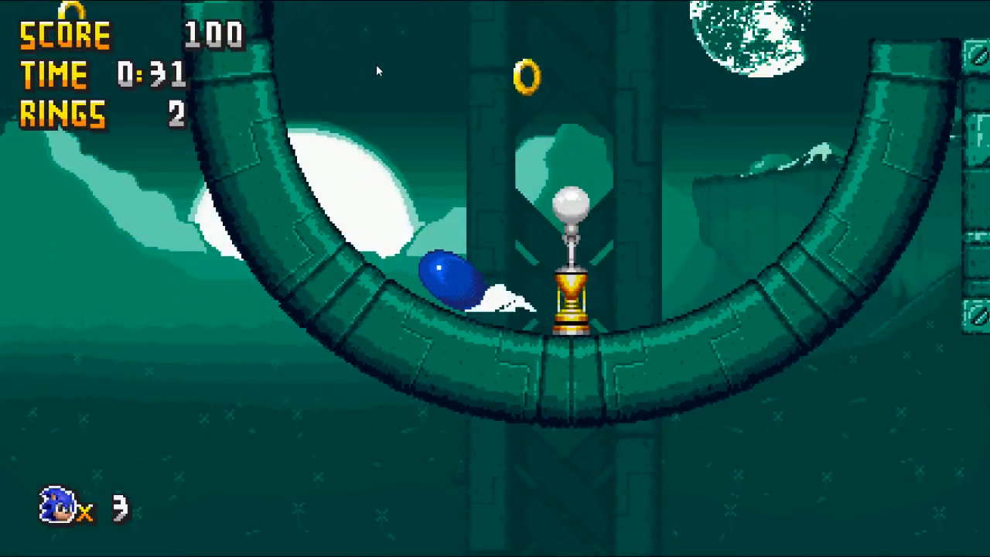
{"action": "key", "text": "space"}
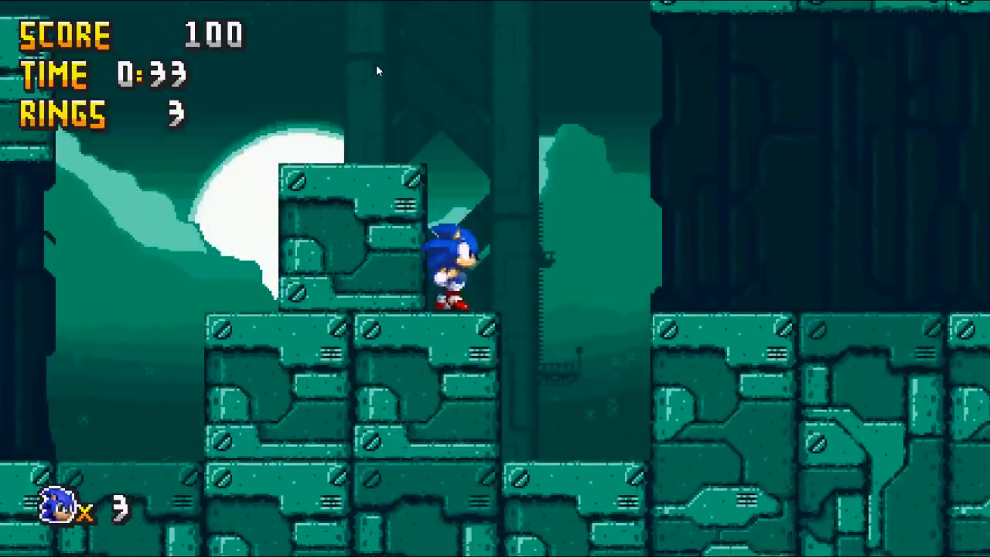
{"action": "key", "text": "Right"}
{"action": "key", "text": "space"}
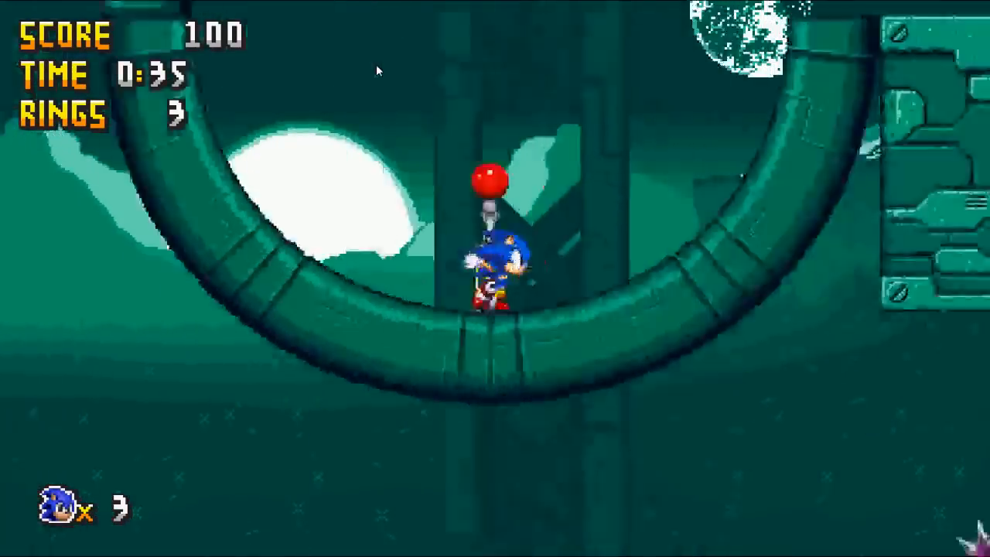
Playtest running and jumping in both directions around the flying enemies and curved pipe to check the hurt and airborne sprites.
{"action": "key", "text": "Left"}
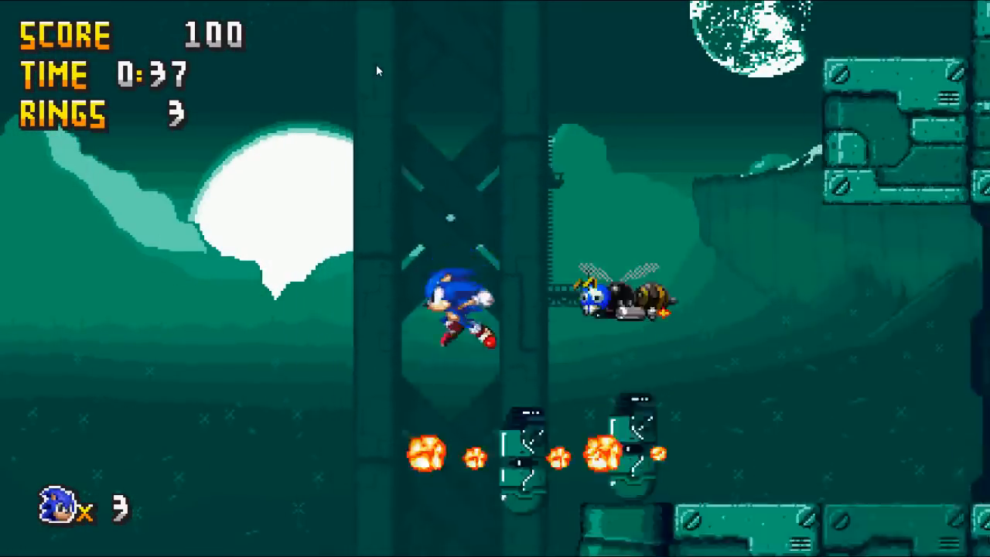
{"action": "key", "text": "Left"}
{"action": "key", "text": "Right"}
{"action": "key", "text": "space"}
{"action": "key", "text": "Left"}
{"action": "key", "text": "Right"}
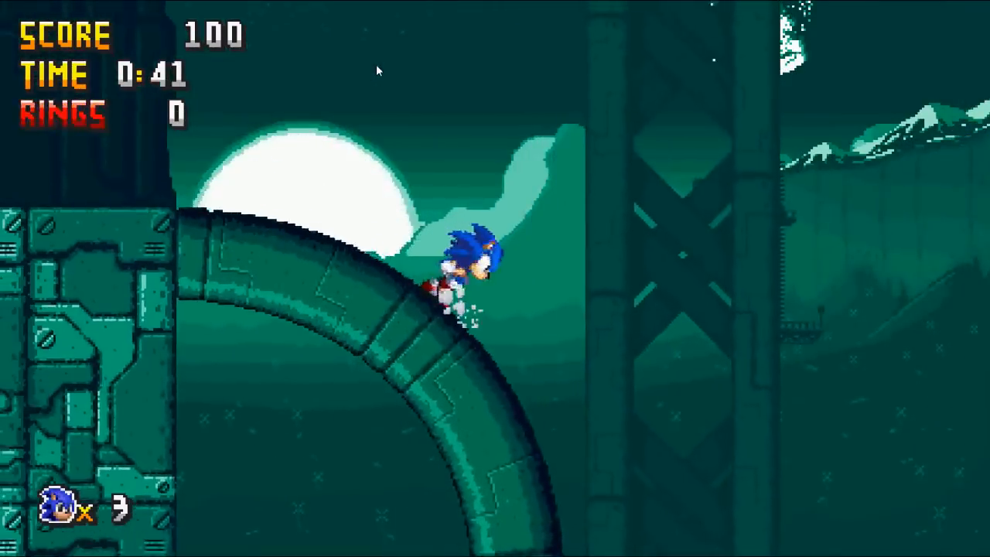
{"action": "key", "text": "Right"}
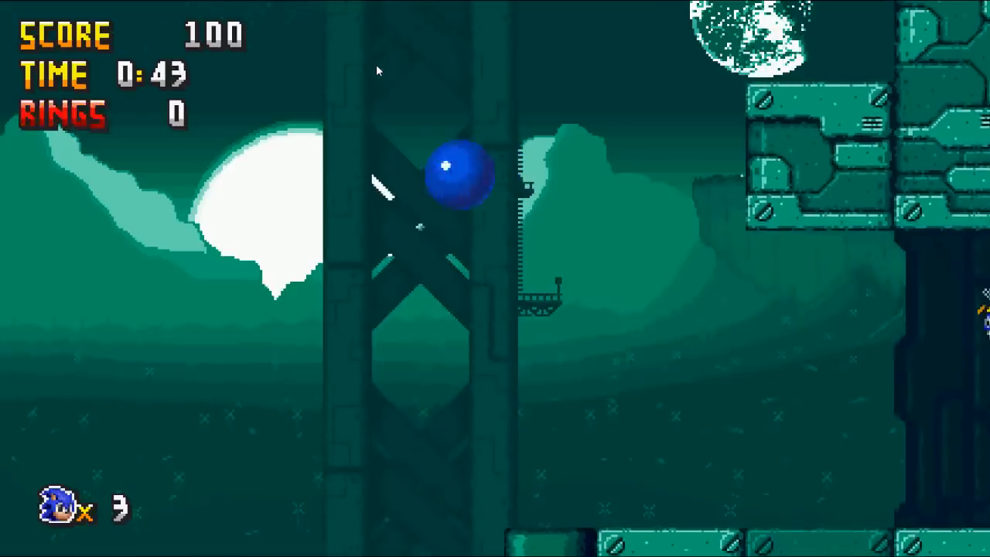
{"action": "key", "text": "Left"}
{"action": "key", "text": "Left"}
{"action": "key", "text": "Left"}
{"action": "key", "text": "space"}
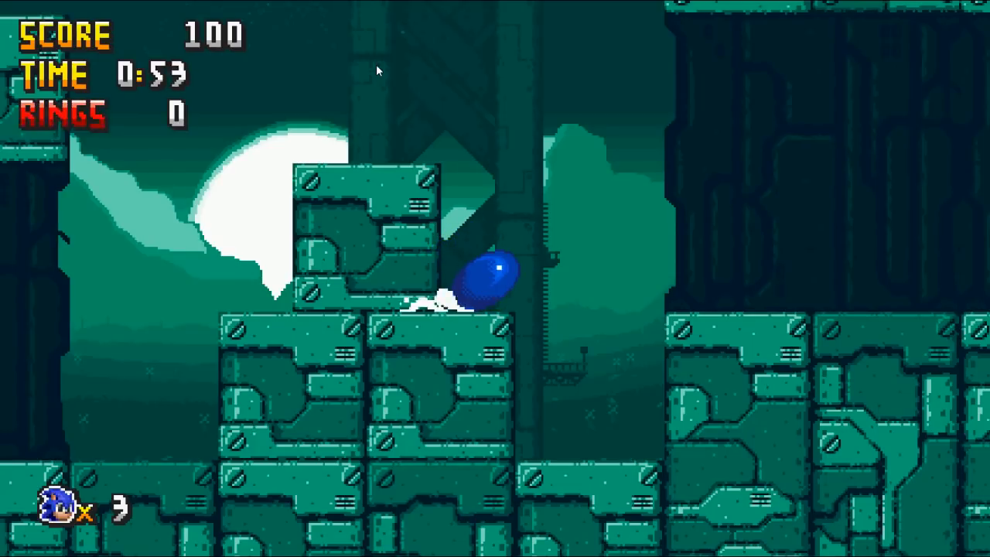
Test running down vertical walls, ducking and spin dashing along the curved pipes to check the skin's rotation and position.
{"action": "key", "text": "Right"}
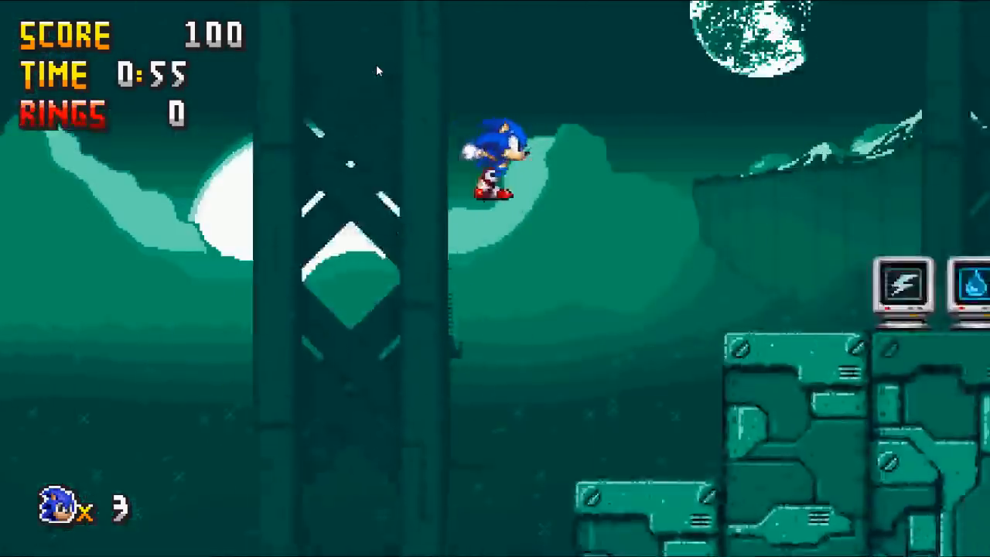
{"action": "key", "text": "Left"}
{"action": "key", "text": "Right"}
{"action": "key", "text": "Right"}
{"action": "key", "text": "Right"}
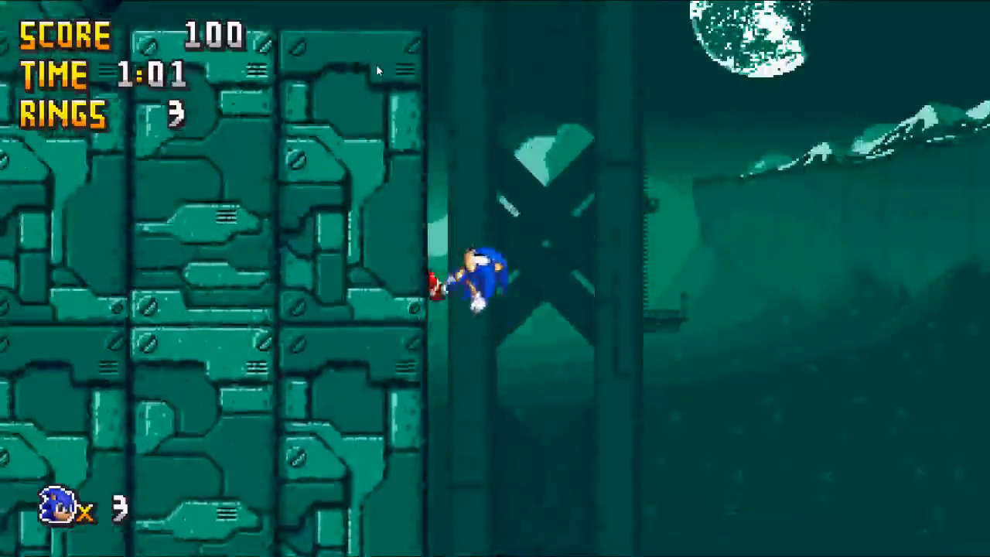
{"action": "key", "text": "Right"}
{"action": "key", "text": "Down"}
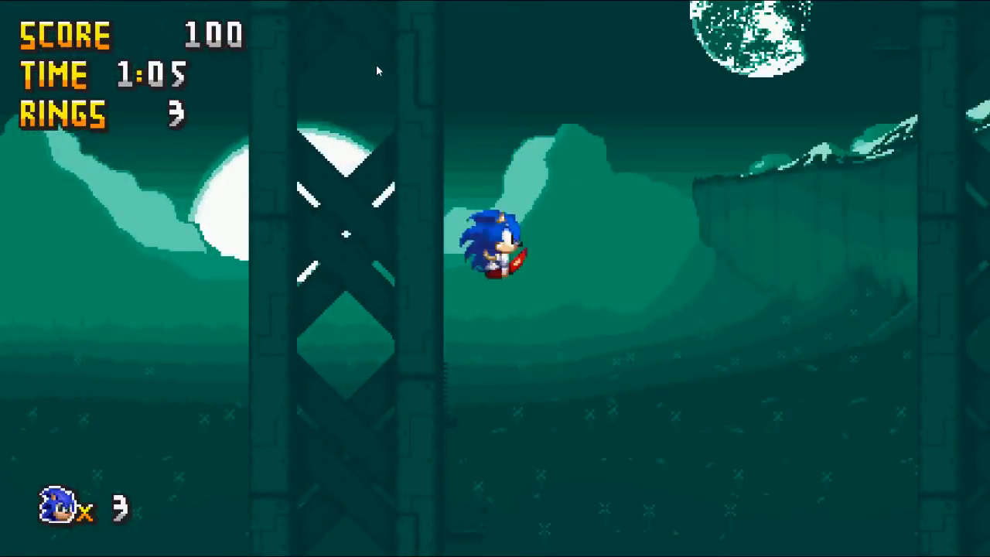
{"action": "key", "text": "Down"}
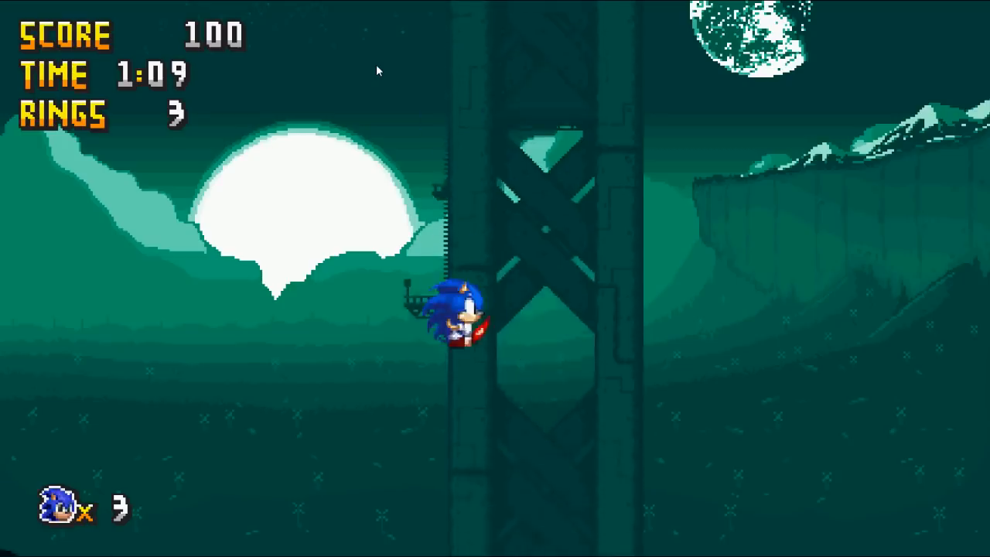
{"action": "key", "text": "Down"}
{"action": "key", "text": "Left"}
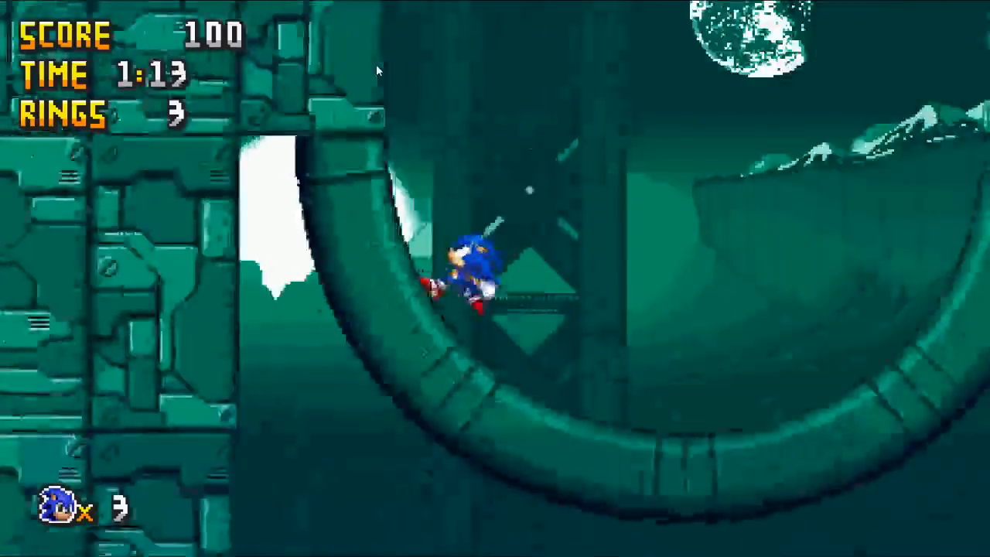
{"action": "key", "text": "Right"}
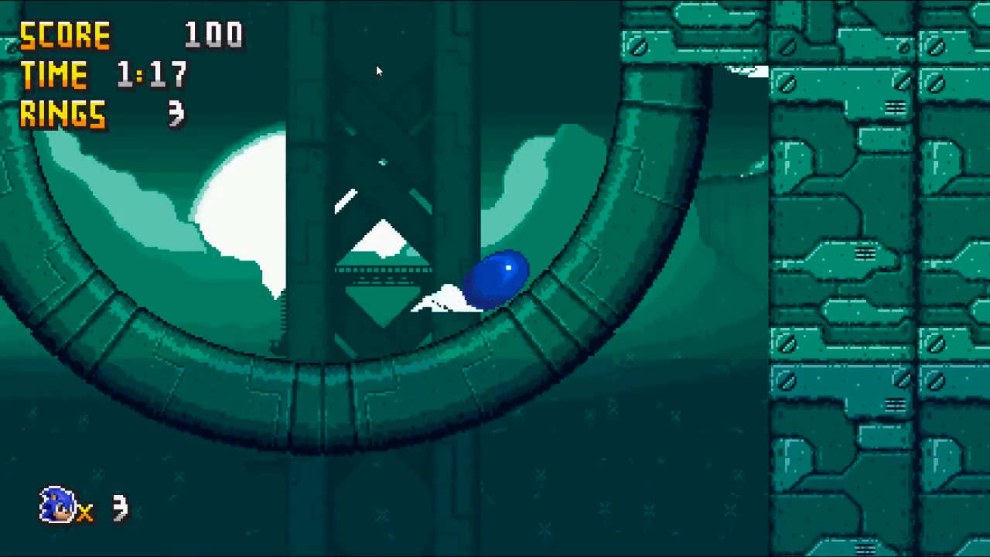
{"action": "key", "text": "Left"}
{"action": "key", "text": "Right"}
{"action": "key", "text": "Left"}
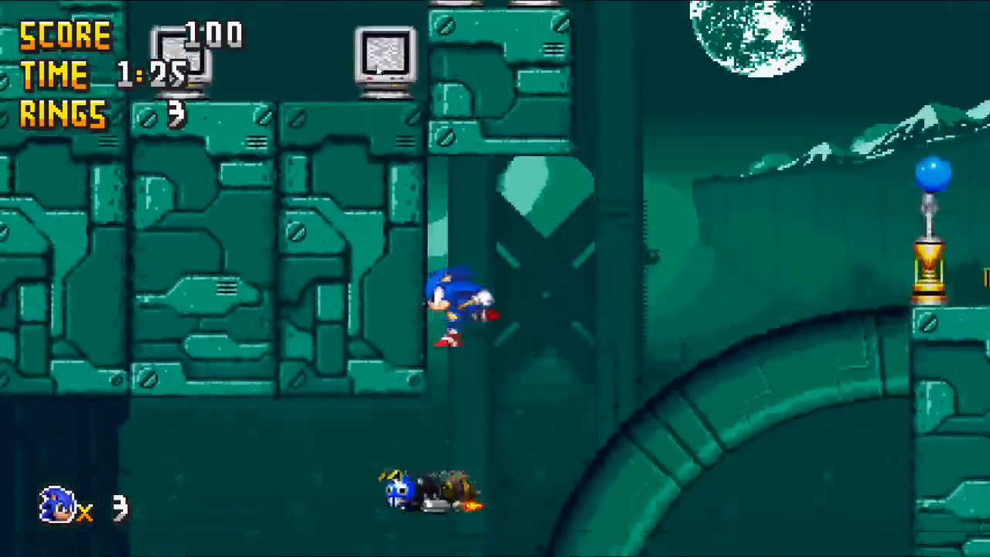
Test colliding with the spiked ground enemy, recovering a ring, and jumping up the block steps toward the loop.
{"action": "key", "text": "Left"}
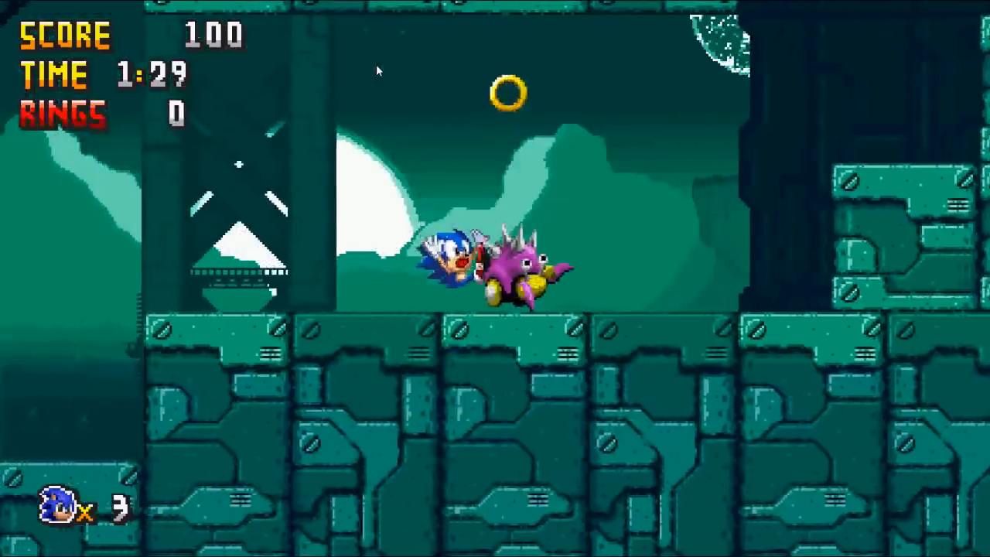
{"action": "key", "text": "space"}
{"action": "key", "text": "Right"}
{"action": "key", "text": "space"}
{"action": "key", "text": "Left"}
{"action": "key", "text": "Right"}
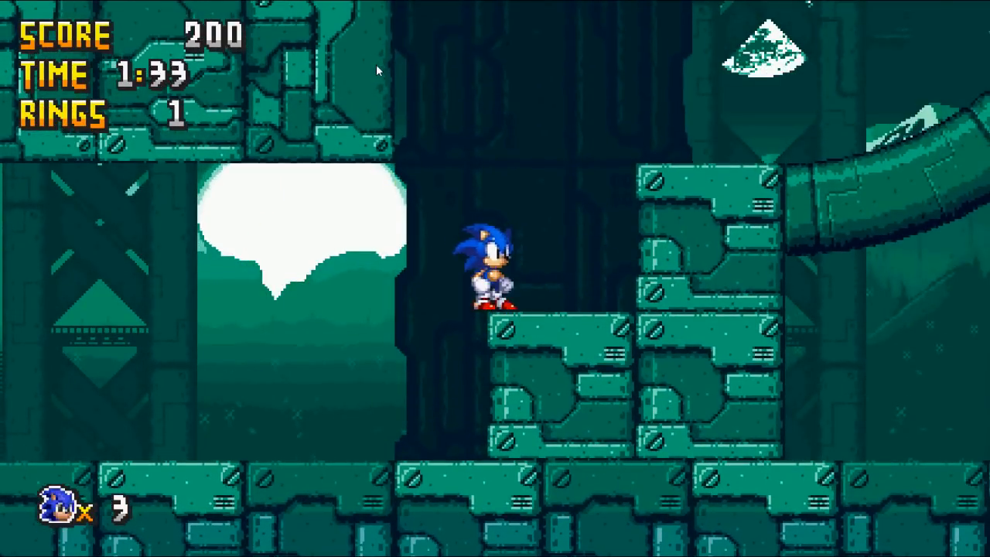
{"action": "key", "text": "space"}
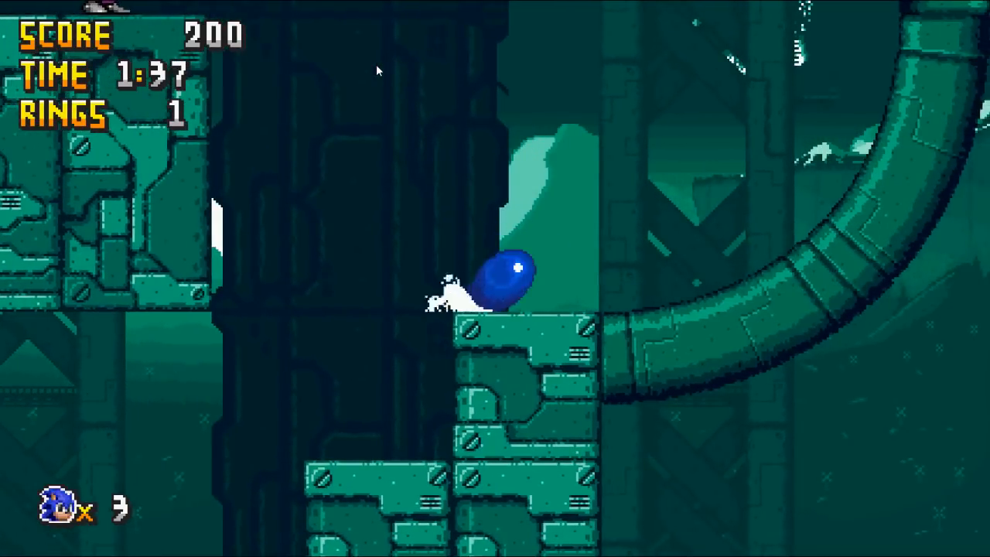
{"action": "key", "text": "space"}
{"action": "key", "text": "Left"}
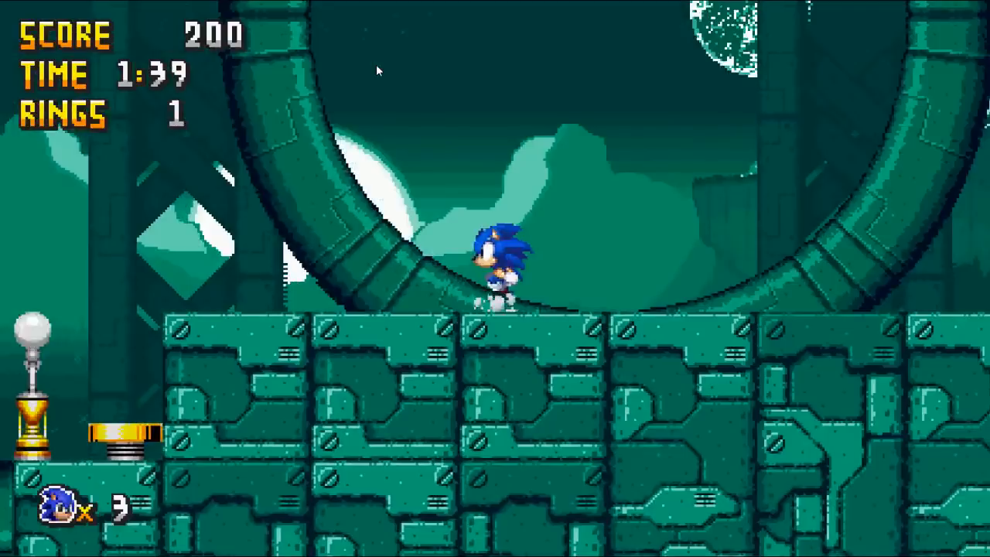
Jump across the raised blocks and break the item monitors to test power-up collection.
{"action": "key", "text": "space"}
{"action": "key", "text": "space"}
{"action": "key", "text": "space"}
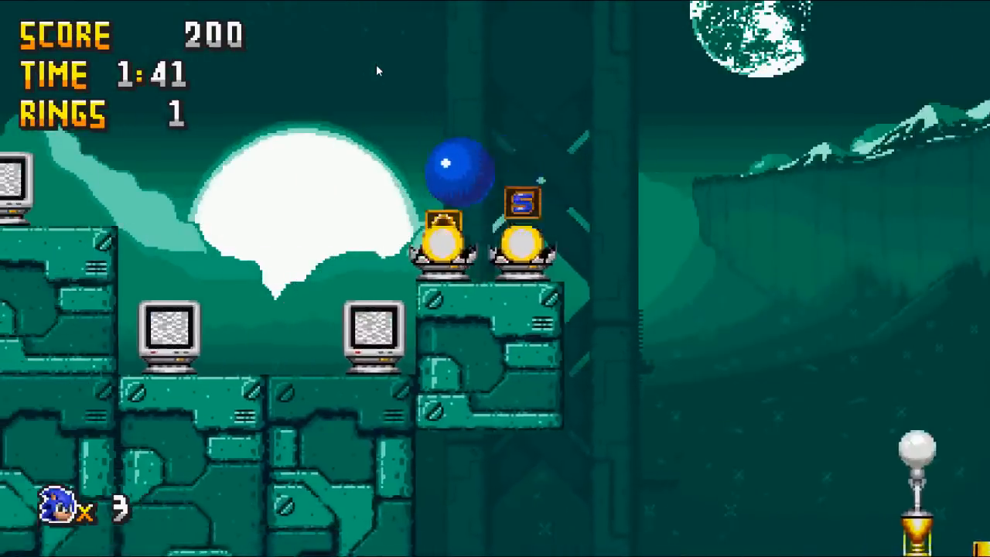
{"action": "key", "text": "space"}
{"action": "key", "text": "Left"}
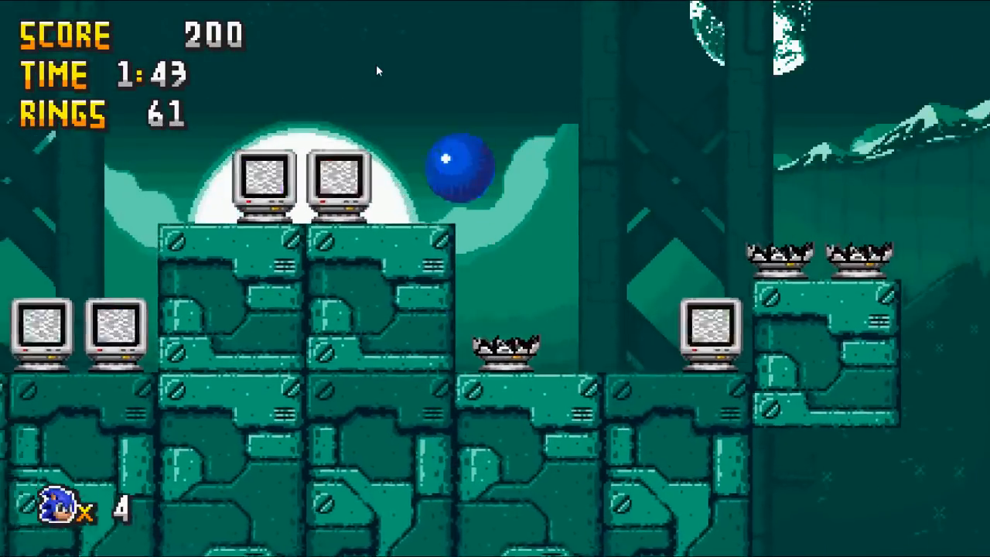
{"action": "key", "text": "space"}
{"action": "key", "text": "Left"}
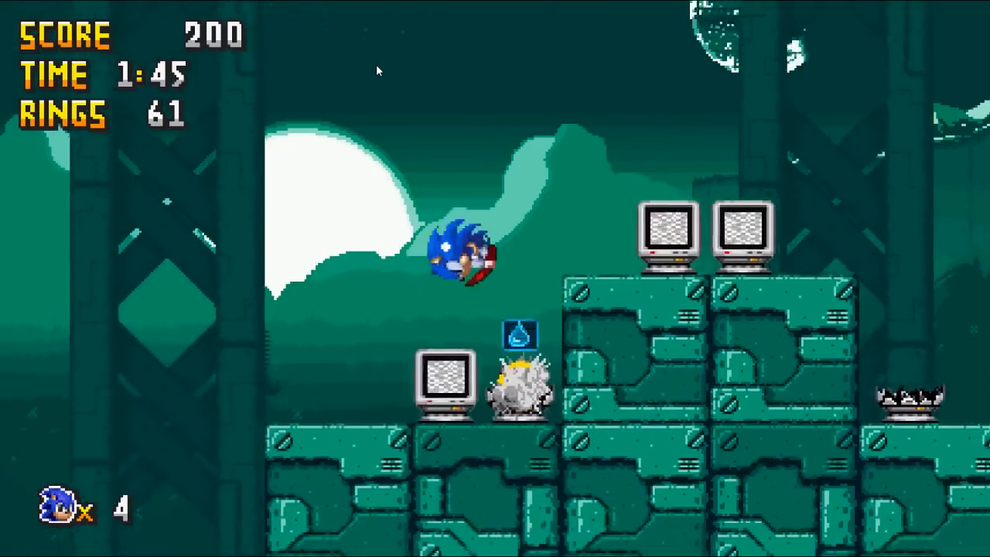
Test jumping in both directions with the water shield through the half-pipe and along the enemy platforms.
{"action": "key", "text": "space"}
{"action": "key", "text": "Right"}
{"action": "key", "text": "space"}
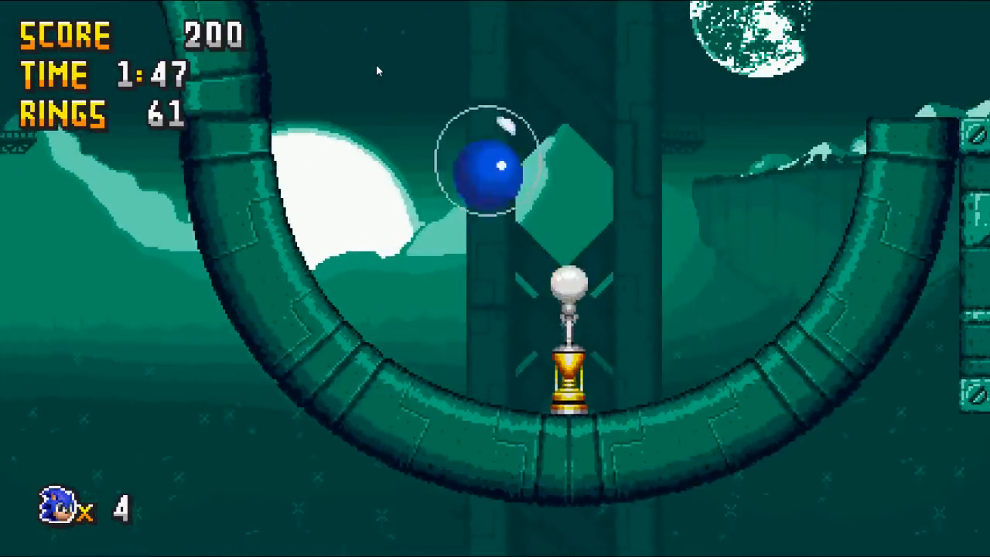
{"action": "key", "text": "space"}
{"action": "key", "text": "Right"}
{"action": "key", "text": "space"}
{"action": "key", "text": "space"}
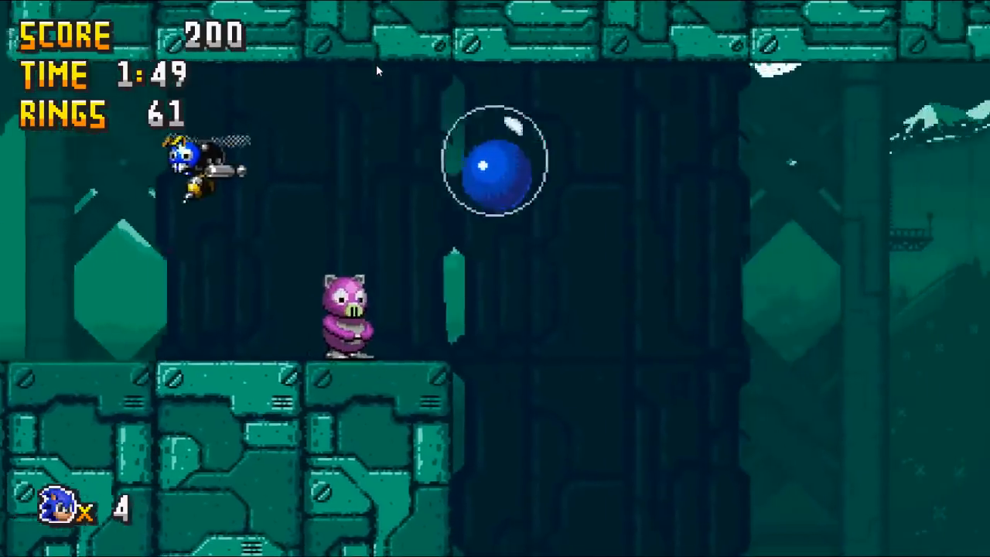
{"action": "key", "text": "Left"}
{"action": "key", "text": "space"}
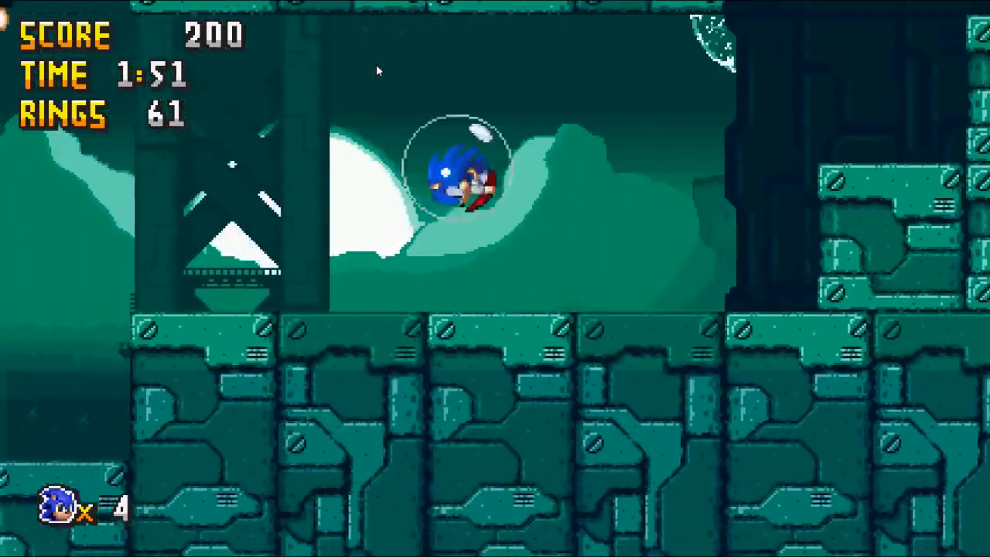
Enter the water and jump into the fish enemy near the air bubbles to test underwater movement.
{"action": "key", "text": "Down"}
{"action": "key", "text": "Left"}
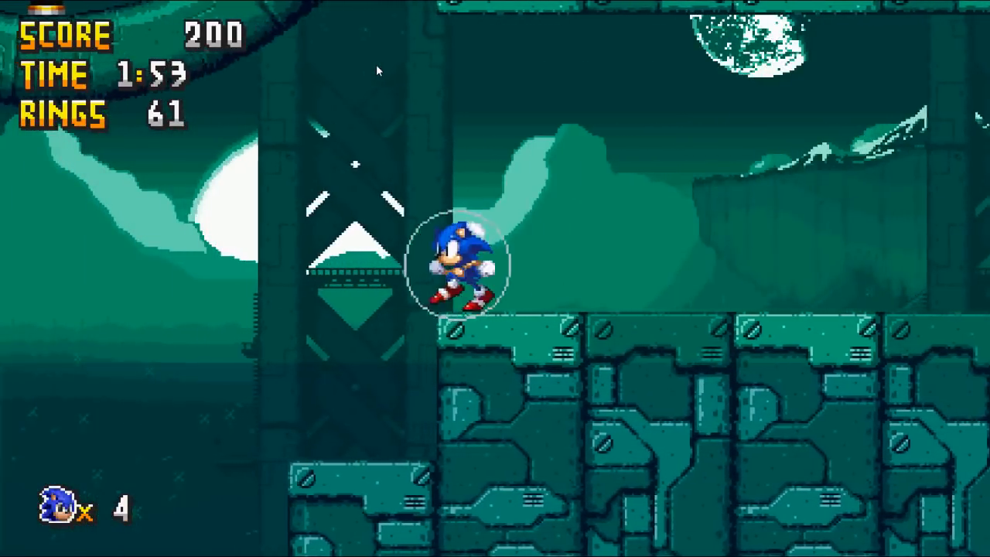
{"action": "key", "text": "Left"}
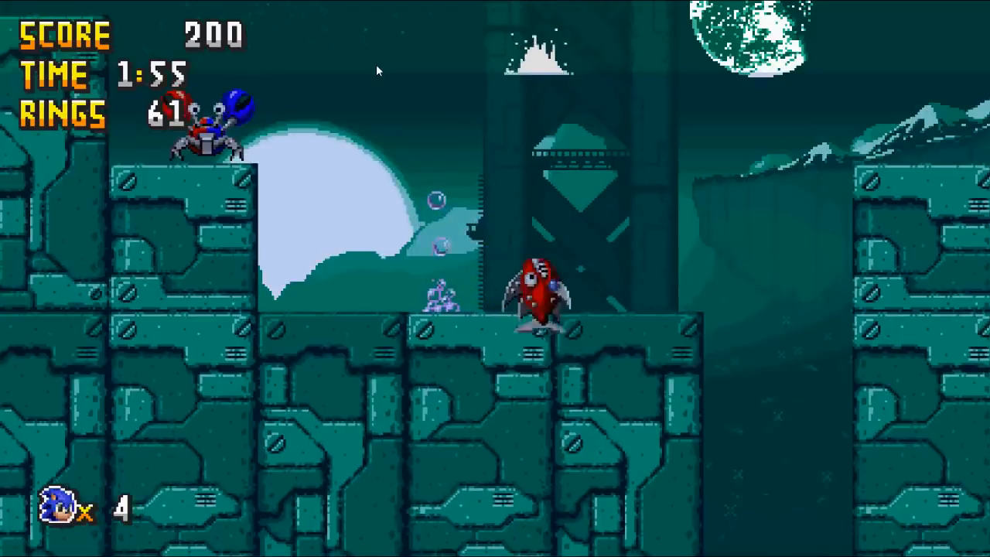
{"action": "key", "text": "space"}
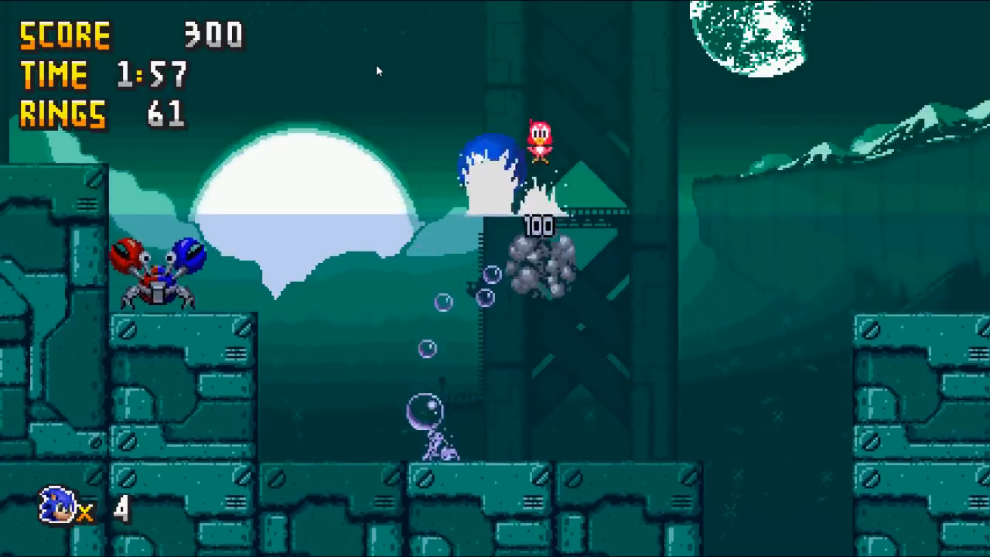
{"action": "key", "text": "Right"}
{"action": "key", "text": "space"}
{"action": "key", "text": "Left"}
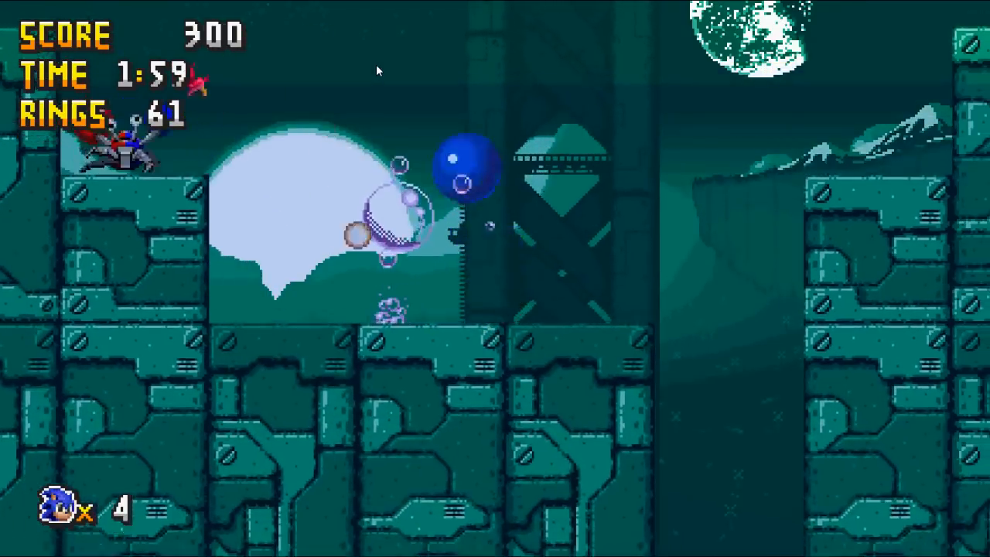
{"action": "key", "text": "Right"}
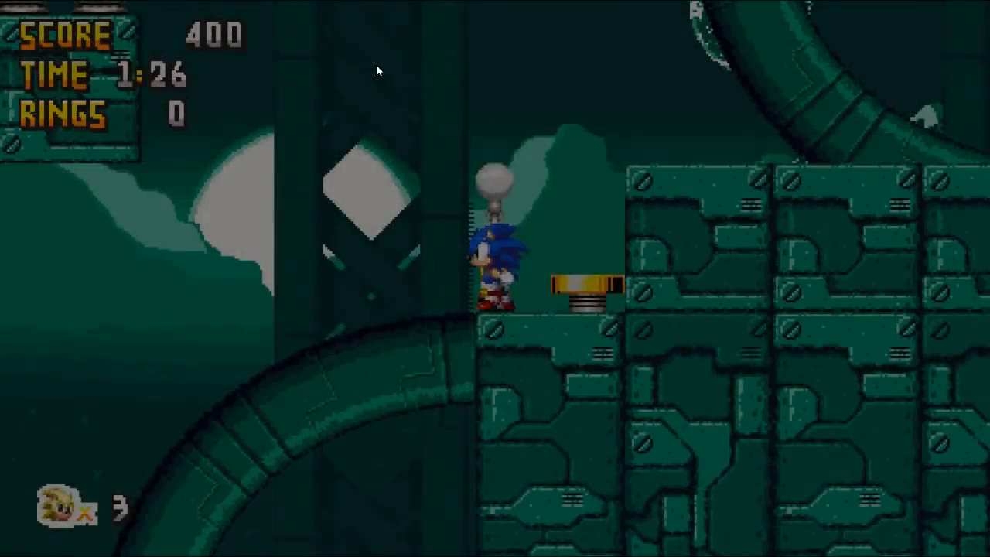
Test running and jumping around the checkpoint, spring and loop, and close the game to return to the event editor.
{"action": "key", "text": "Right"}
{"action": "key", "text": "space"}
{"action": "key", "text": "Left"}
{"action": "key", "text": "space"}
{"action": "key", "text": "Right"}
{"action": "key", "text": "Left"}
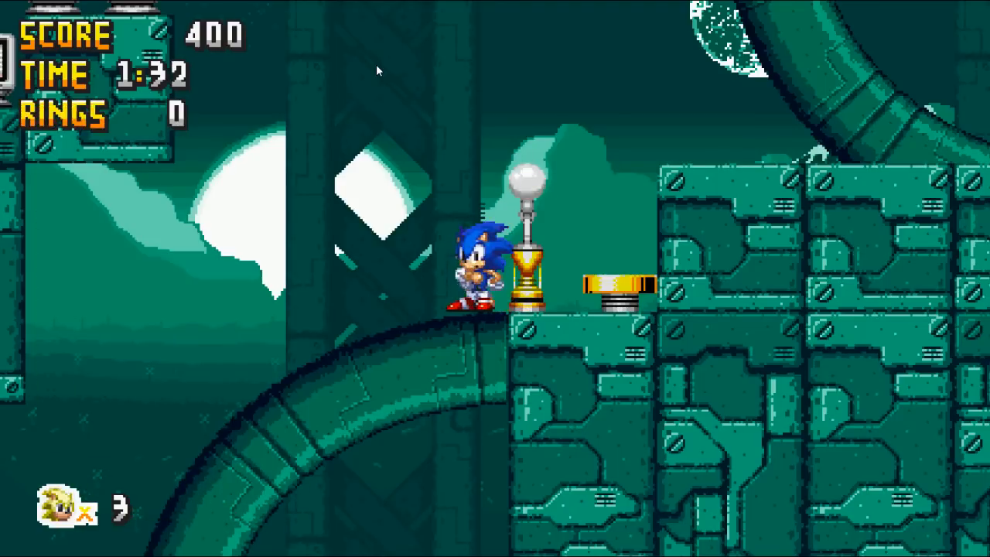
{"action": "key", "text": "space"}
{"action": "key", "text": "Right"}
{"action": "key", "text": "Left"}
{"action": "key", "text": "Right"}
{"action": "key", "text": "space"}
{"action": "key", "text": "space"}
{"action": "key", "text": "Left"}
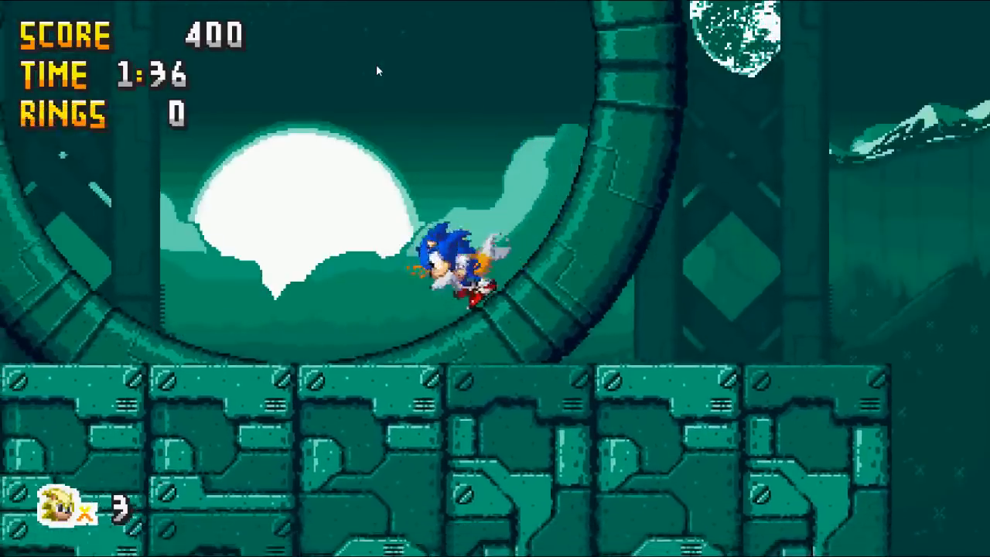
{"action": "key", "text": "Left"}
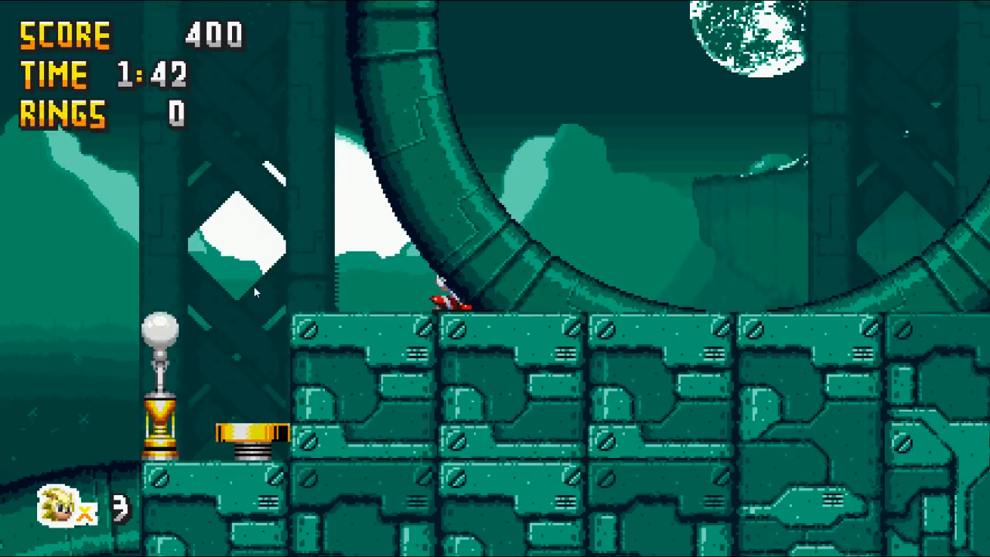
{"action": "key", "text": "alt+F4"}
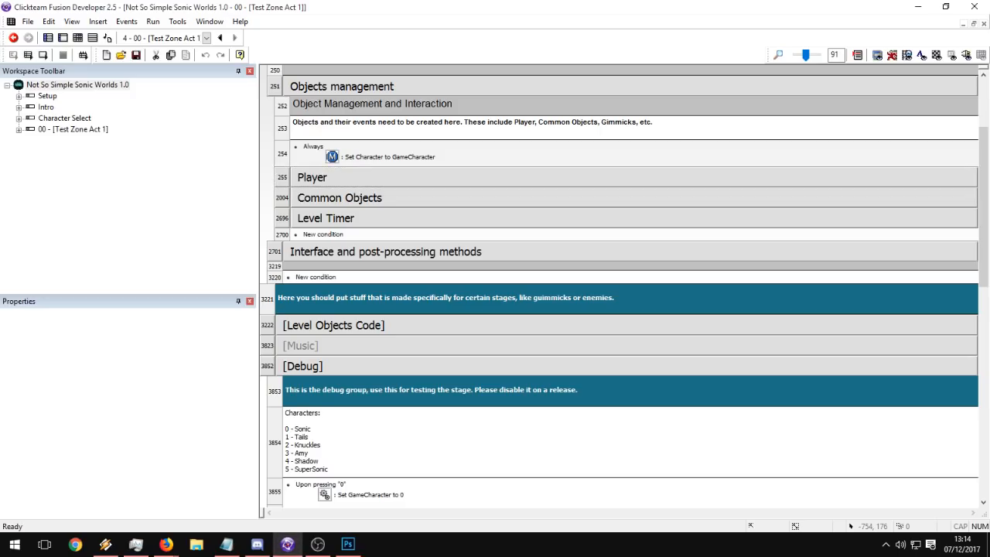